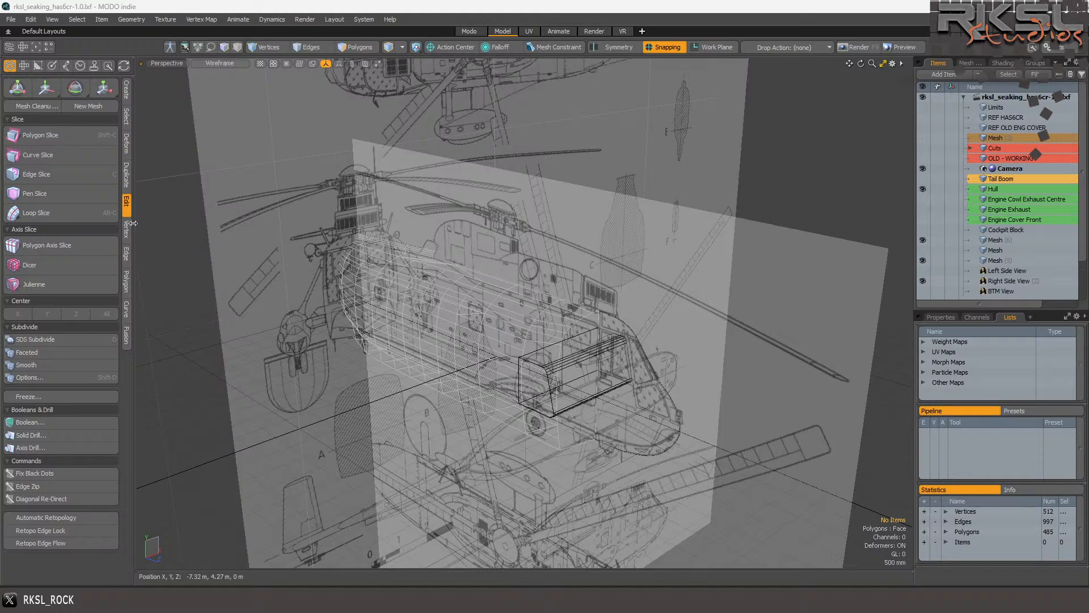
Clear the item selection and set the perspective viewport's shading style to Advanced.
left_click(559, 127)
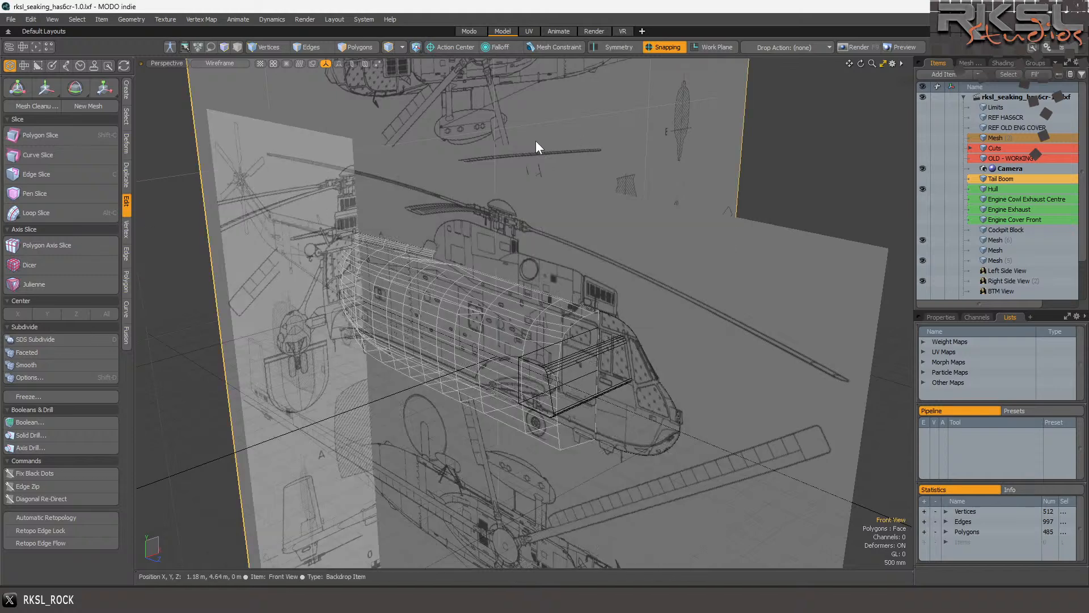
left_click(803, 140)
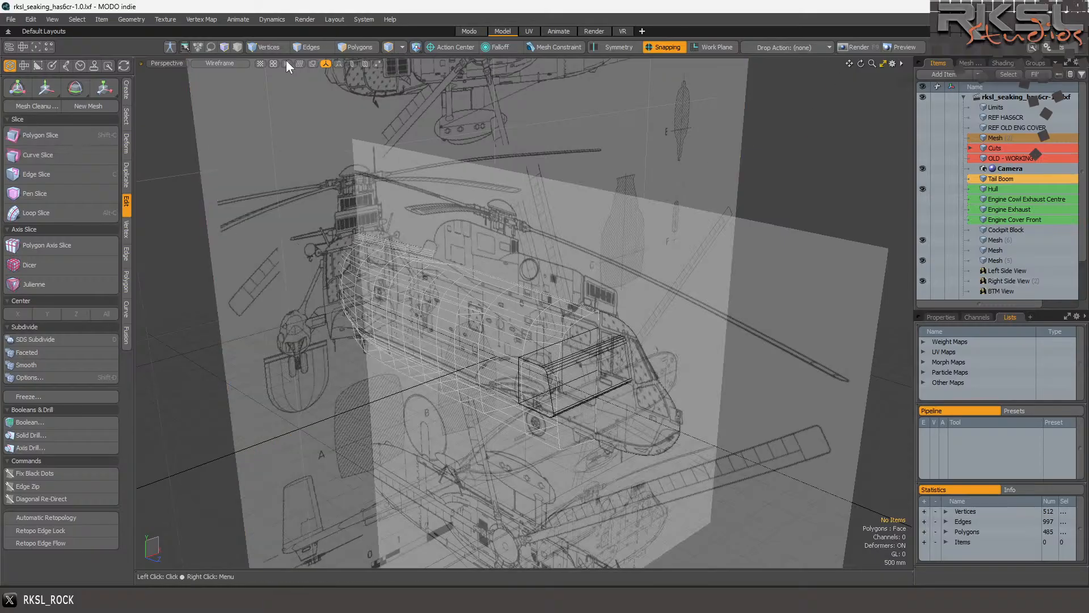
left_click(206, 62)
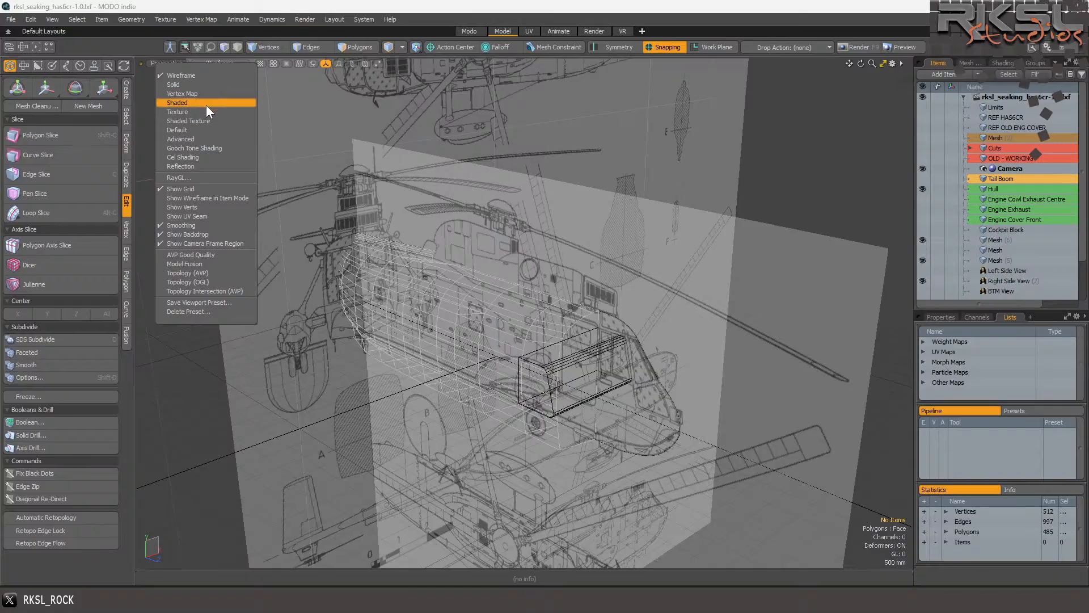
left_click(205, 135)
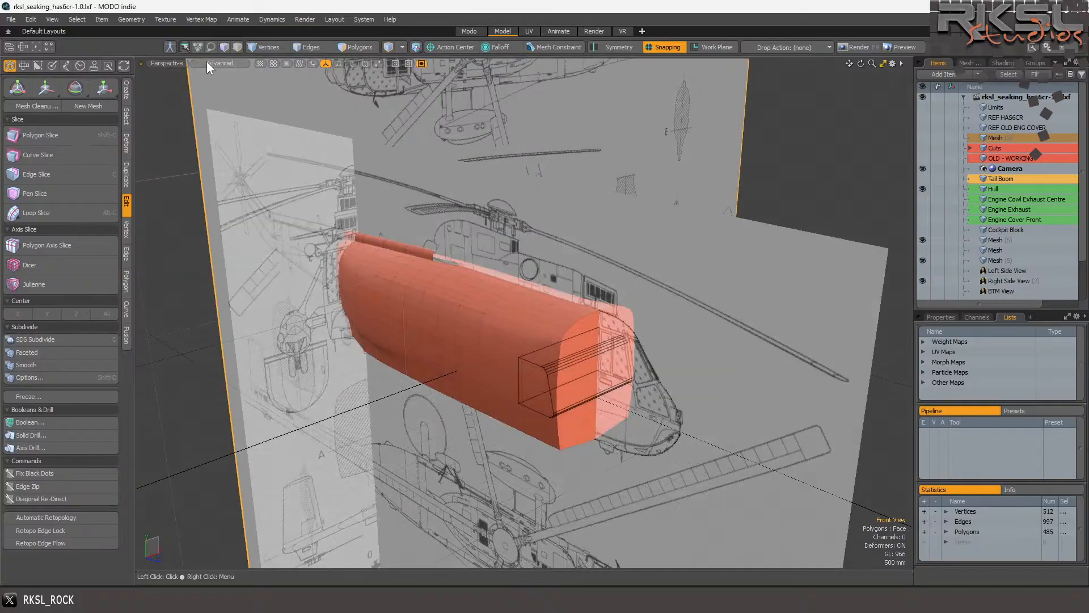
left_click(206, 62)
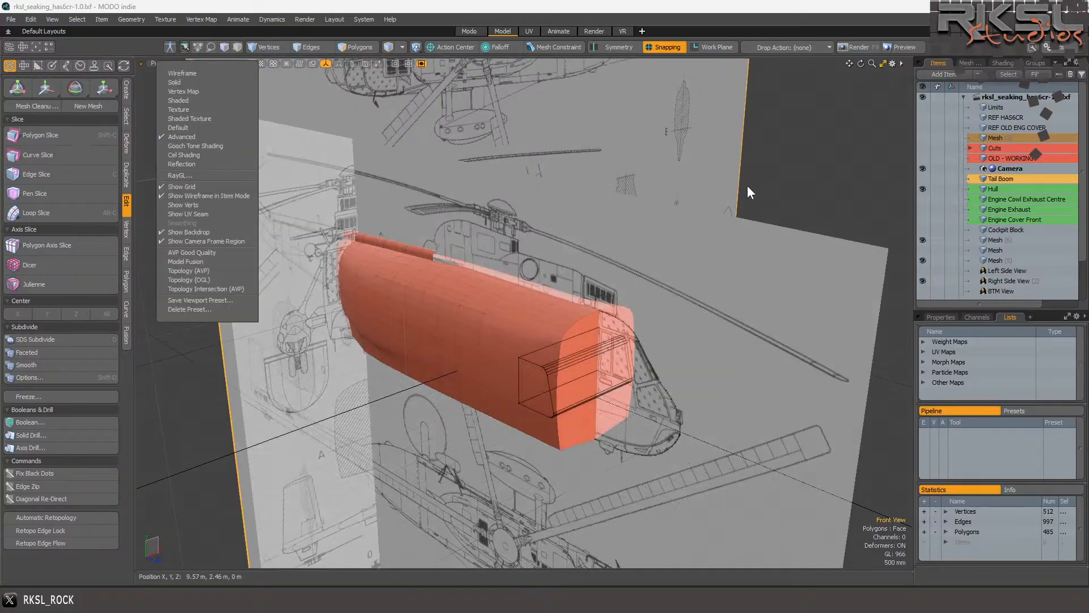
Examine the Hull mesh by selecting it, then clear the selection and view it from the nose side.
left_click(995, 191)
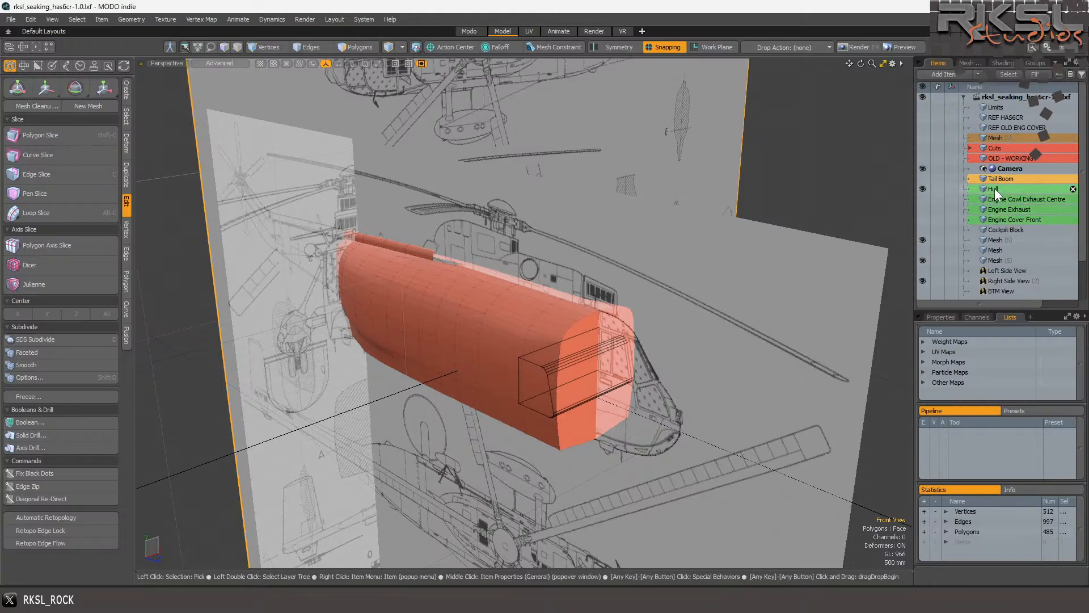
left_click(994, 189)
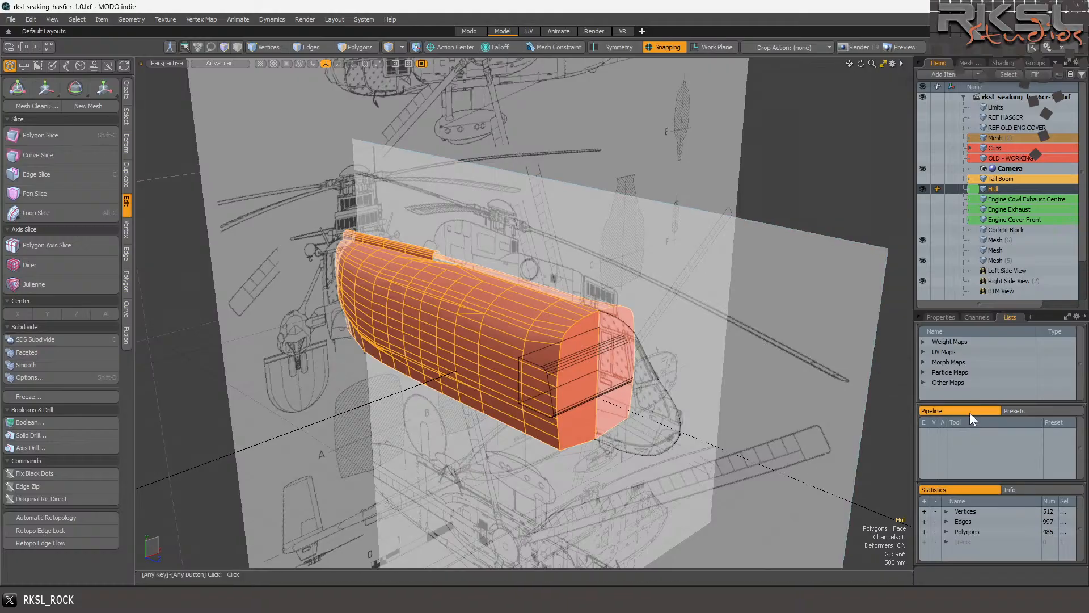
key("XF86AudioLowerVolume")
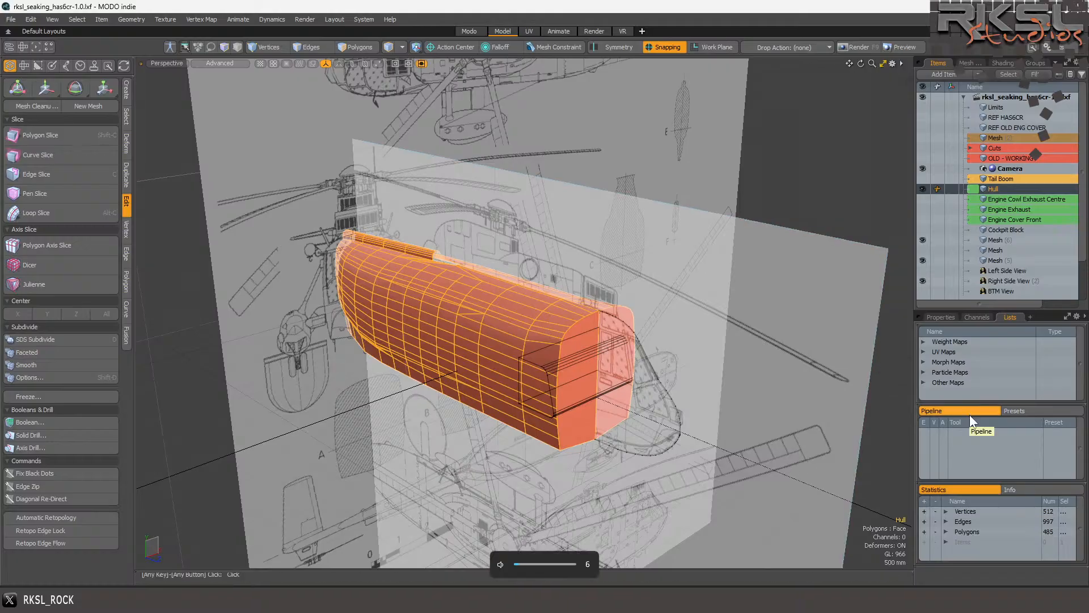
left_click(754, 192)
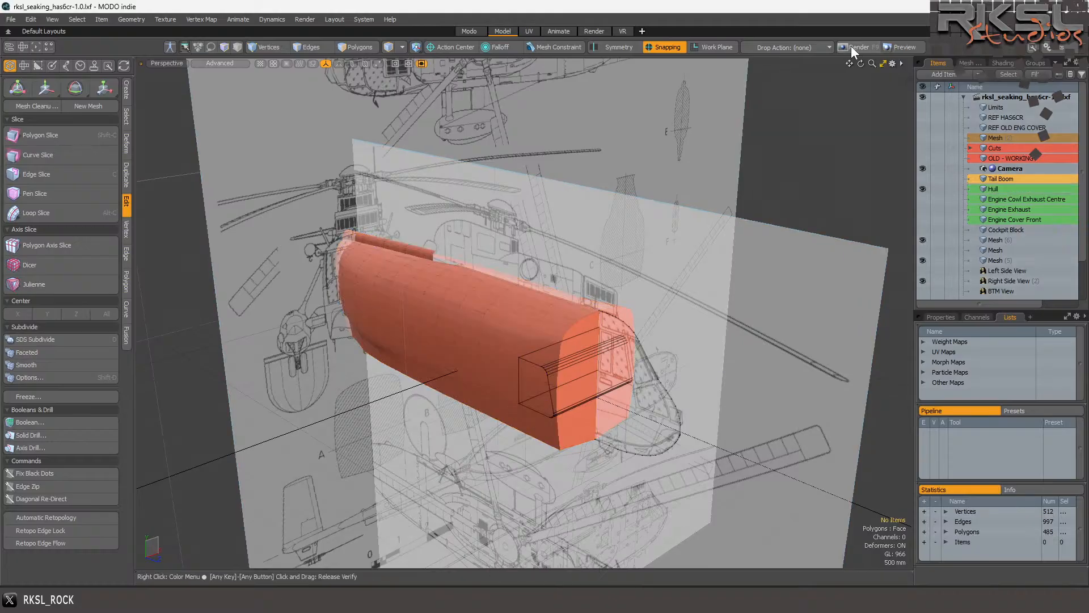
left_click_drag(861, 61, 630, 69)
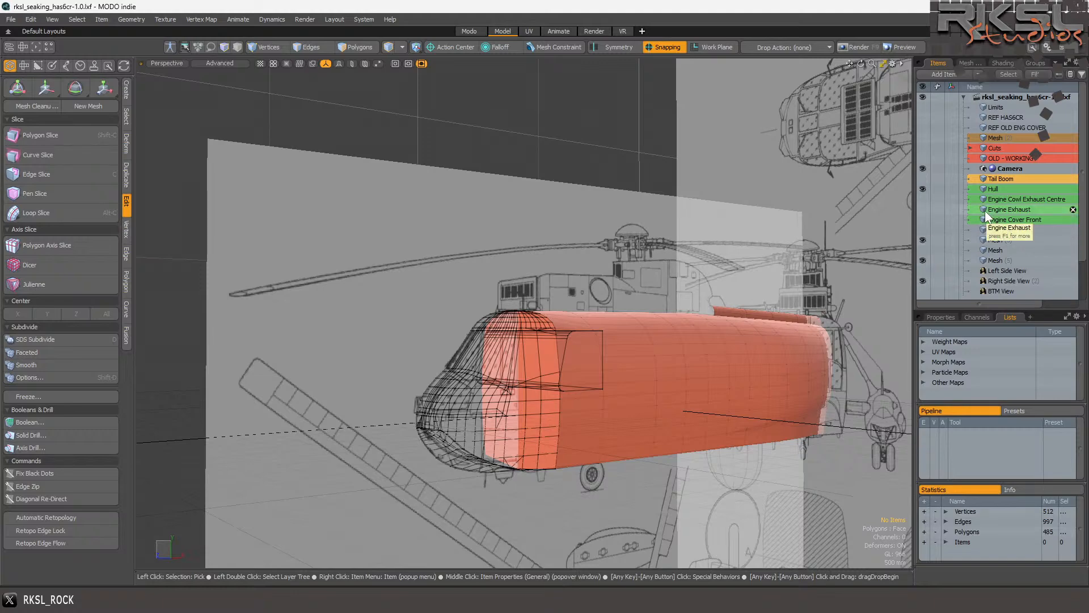
Select the cockpit nose mesh, Mesh (6), to inspect its window and skin polygons up close.
left_click(995, 239)
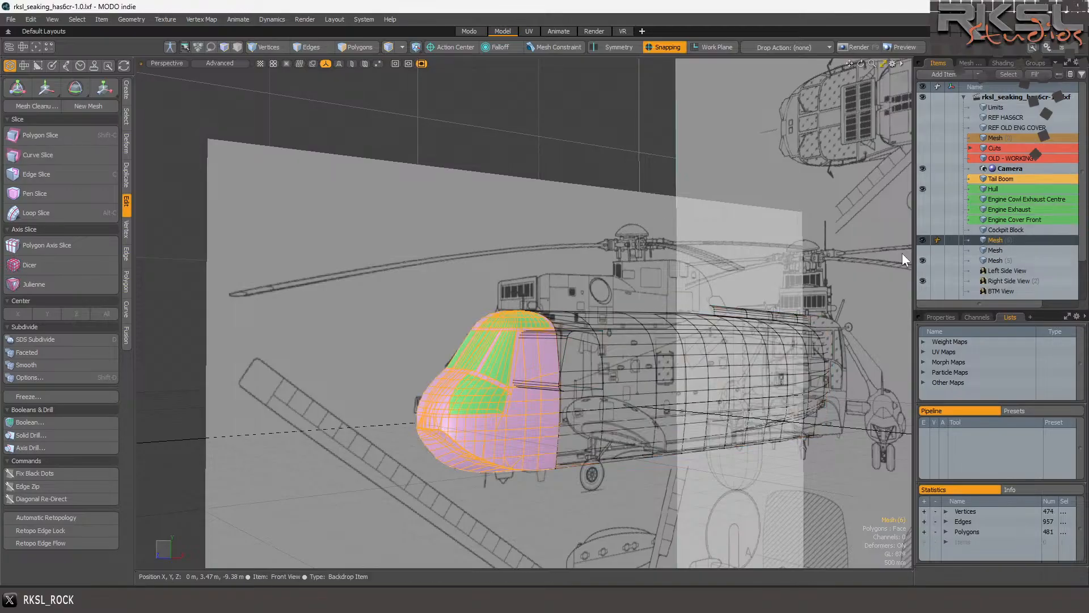
left_click(532, 255)
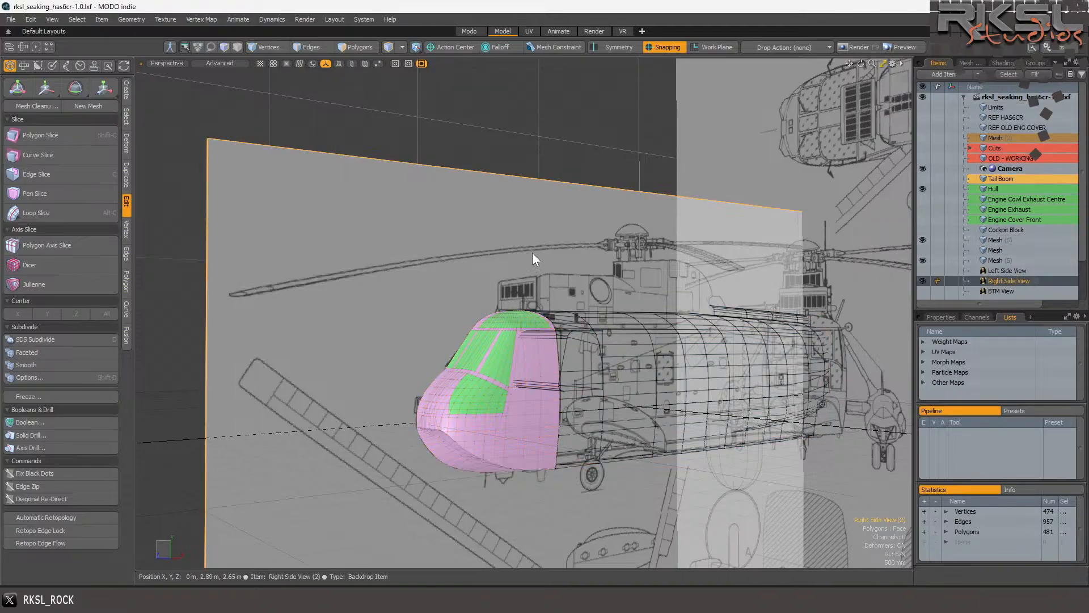
scroll(517, 316, "down", 3)
scroll(494, 357, "up", 4)
scroll(611, 148, "up", 1)
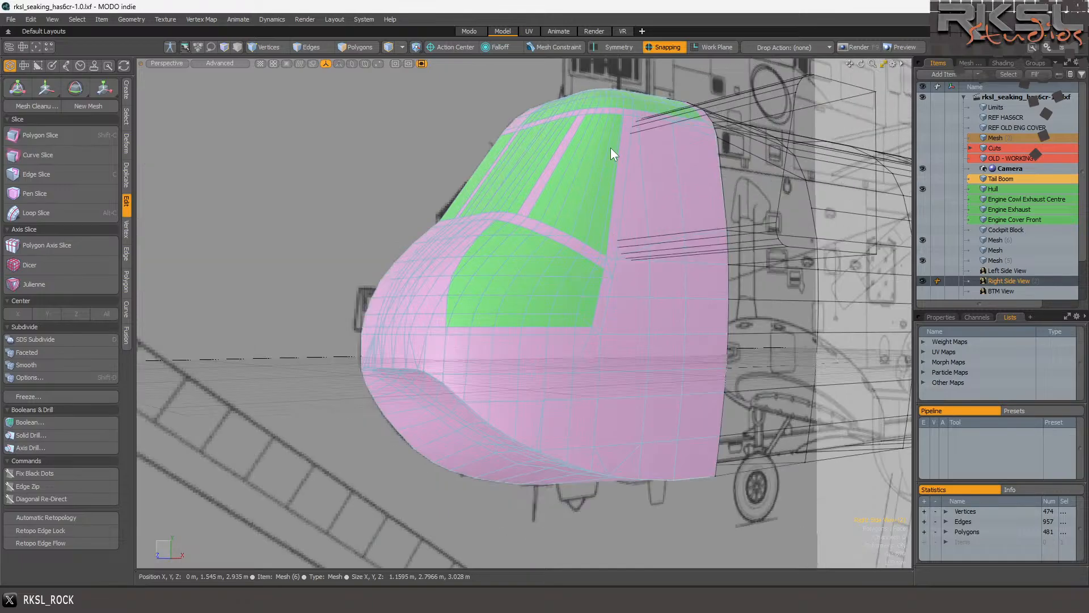
Set the viewport's shading style to Default and clear the item selection.
left_click(213, 63)
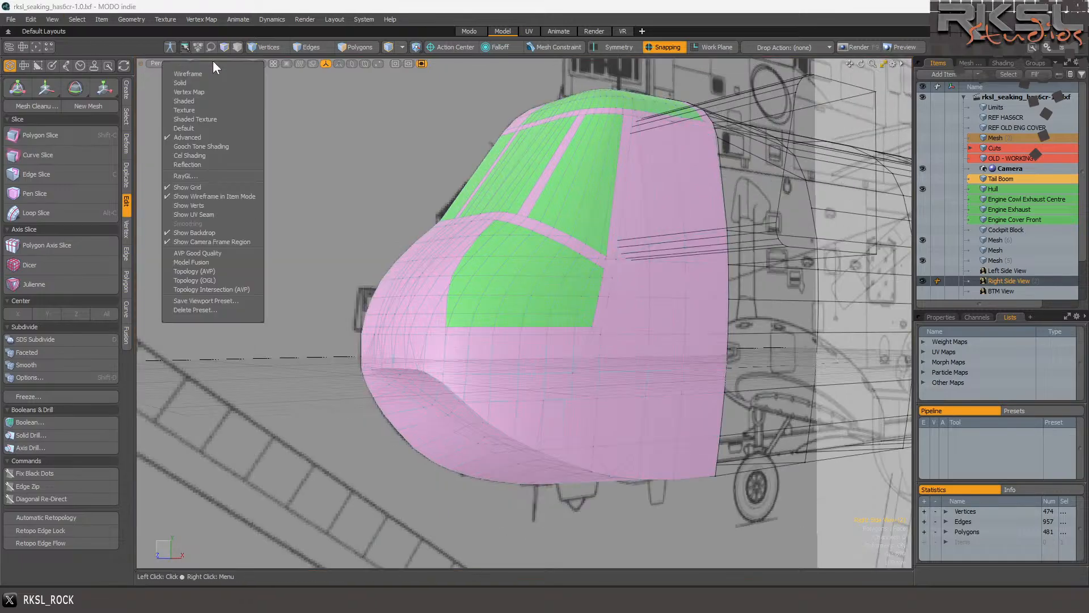
left_click(200, 128)
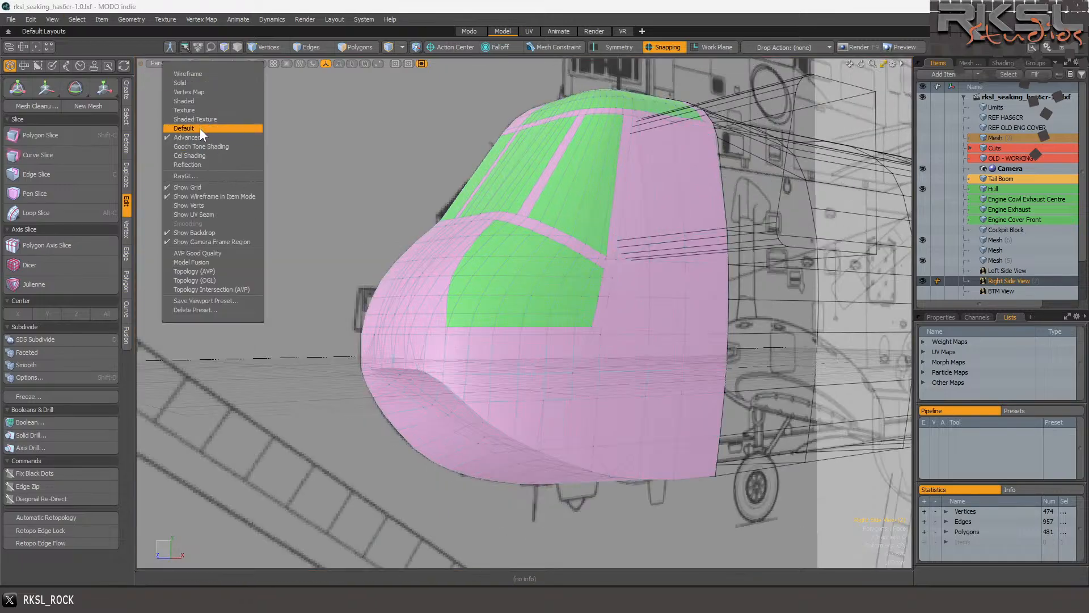
left_click(397, 122)
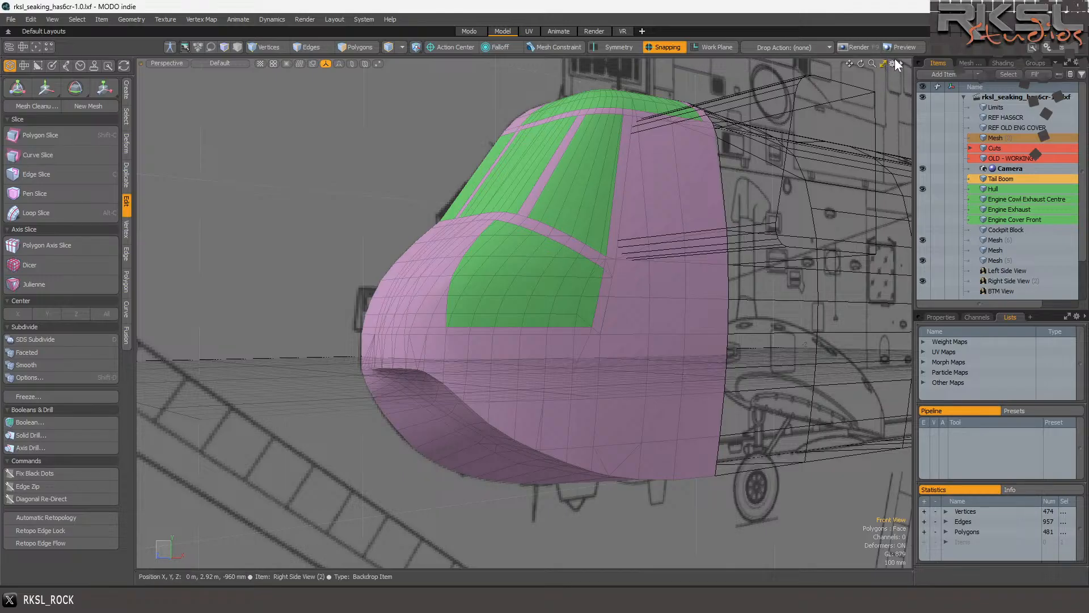
Make the nose mesh active in polygon mode and select a band of green polygons on the cockpit roof.
mouse_move(861, 64)
left_mouse_down()
mouse_move(922, 64)
mouse_move(831, 70)
mouse_move(830, 105)
mouse_move(825, 76)
mouse_move(856, 60)
mouse_move(896, 64)
mouse_move(861, 63)
left_mouse_up()
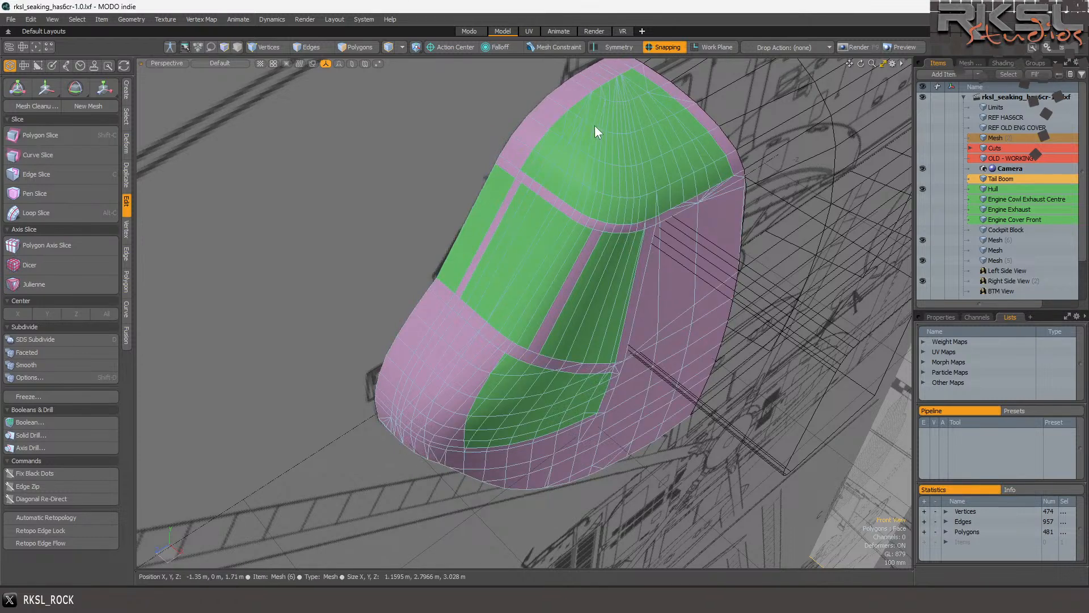
left_click(595, 128)
left_click(347, 49)
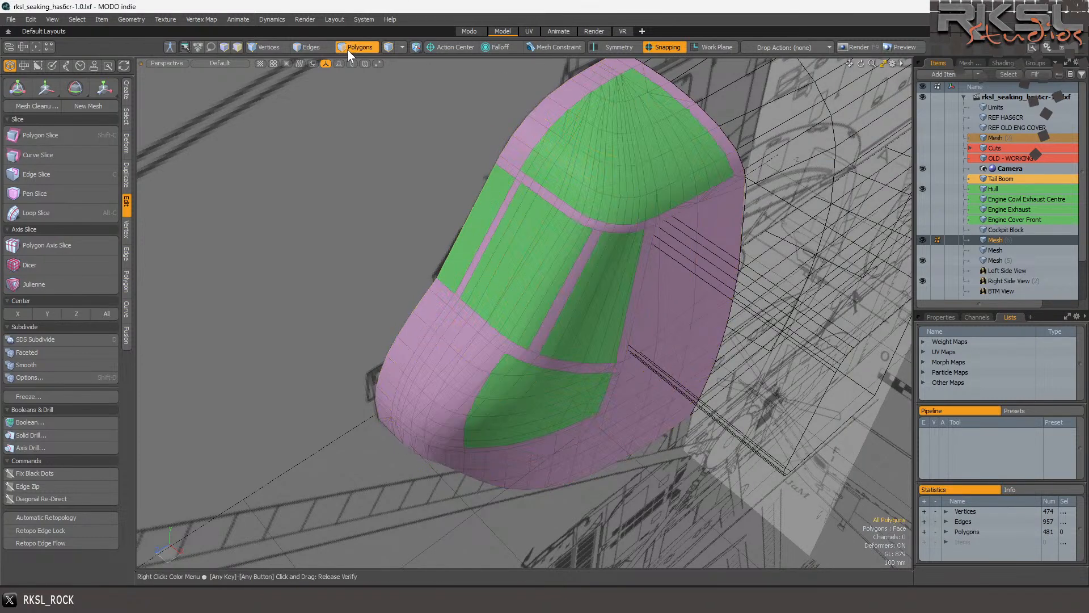
mouse_move(612, 139)
left_mouse_down()
mouse_move(693, 151)
mouse_move(559, 134)
mouse_move(637, 181)
left_mouse_up()
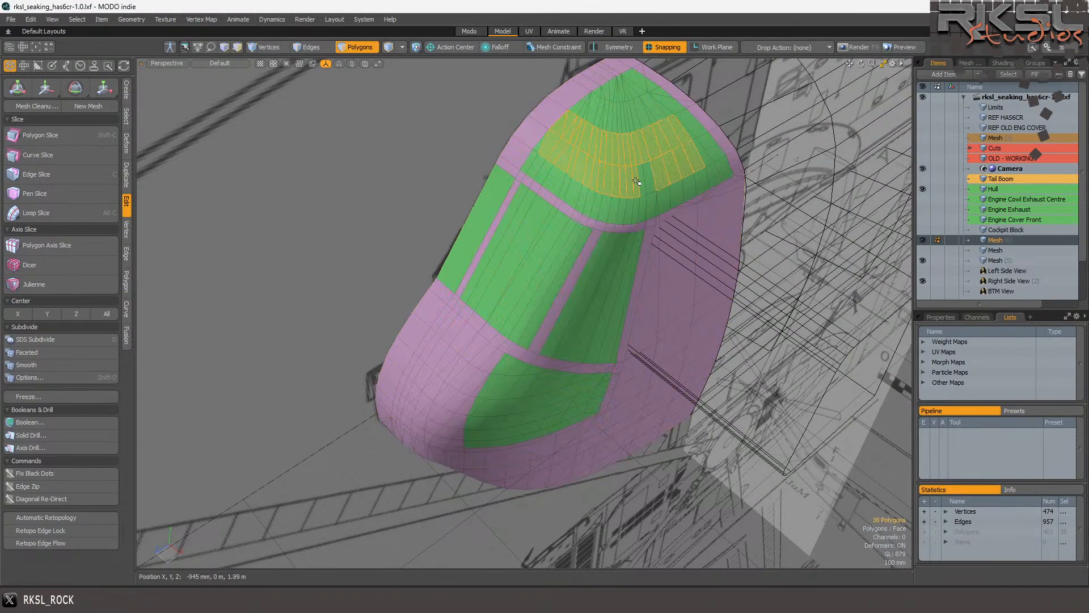
Select the green polygons of the lower side window on the nose instead of the roof ones.
mouse_move(861, 63)
left_mouse_down()
mouse_move(732, 71)
mouse_move(871, 65)
left_mouse_up()
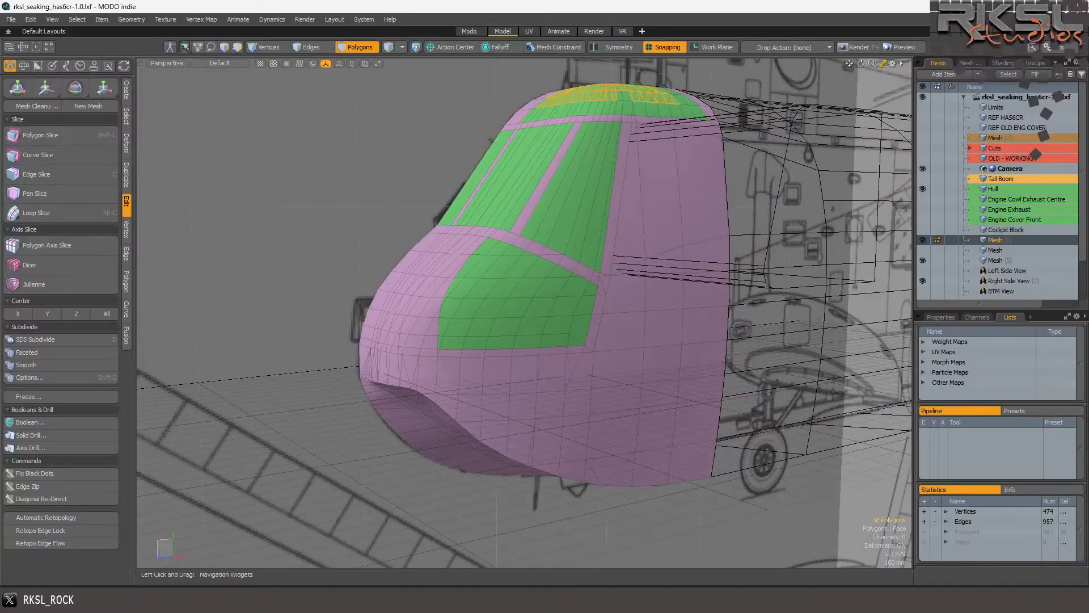
scroll(561, 319, "up", 3)
left_click(596, 327)
mouse_move(596, 328)
left_mouse_down()
mouse_move(514, 219)
mouse_move(355, 300)
mouse_move(505, 298)
left_mouse_up()
scroll(502, 300, "down", 3)
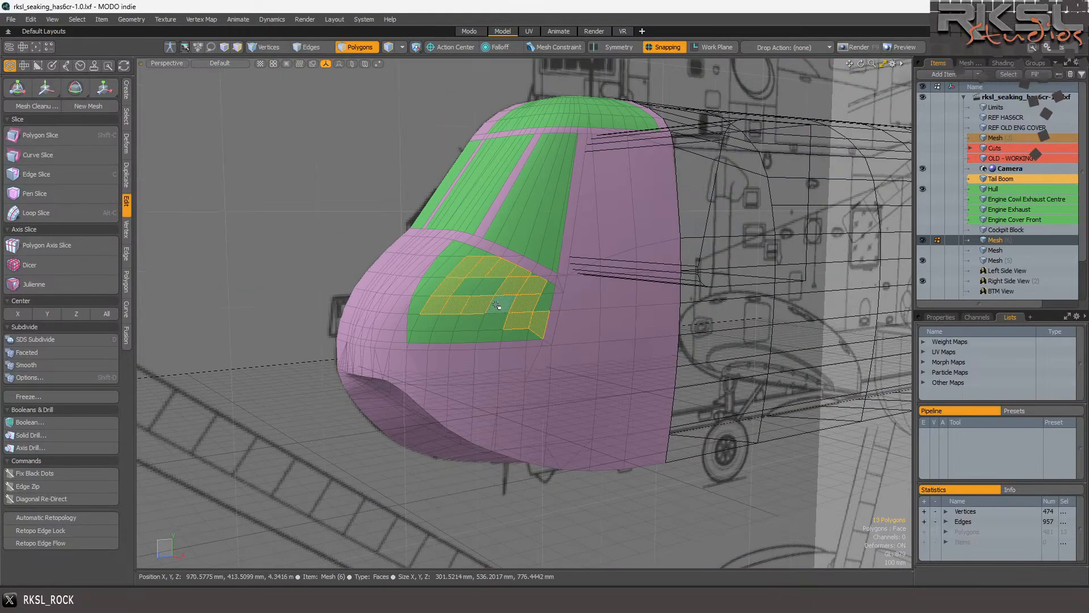
Select the single pink side polygon just behind the lower window and check it from the front.
left_click(460, 366)
scroll(439, 363, "up", 3)
left_click(742, 310)
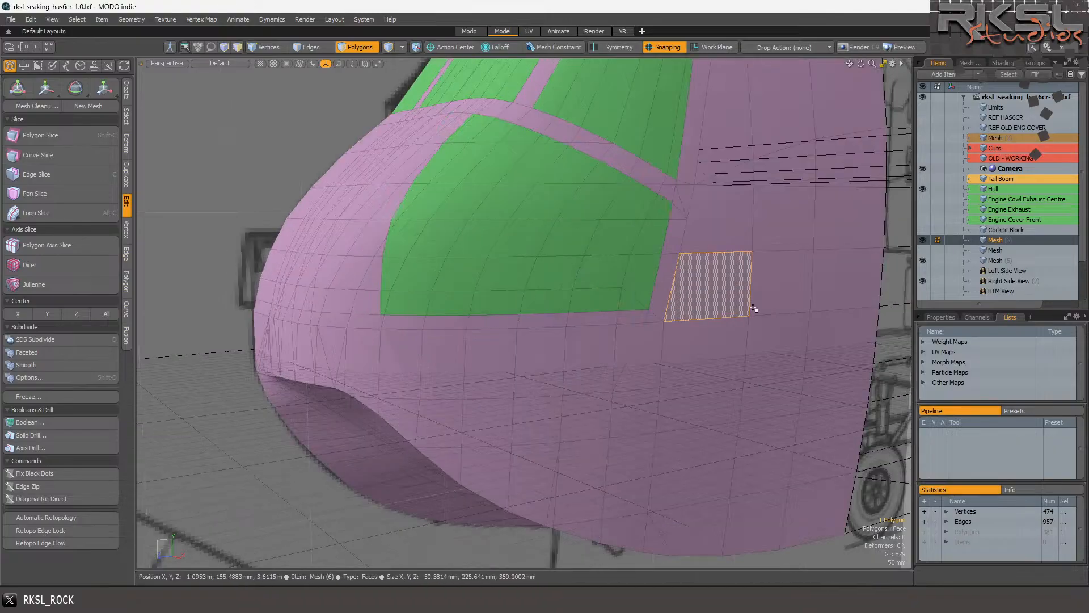
mouse_move(861, 64)
left_mouse_down()
mouse_move(822, 65)
mouse_move(861, 64)
left_mouse_up()
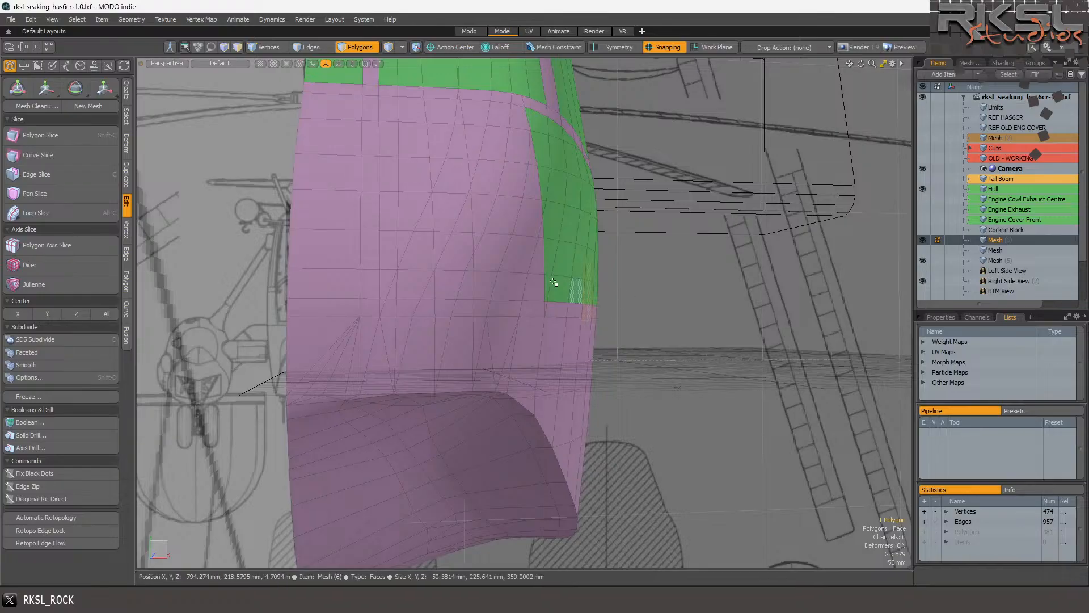
scroll(402, 238, "down", 4)
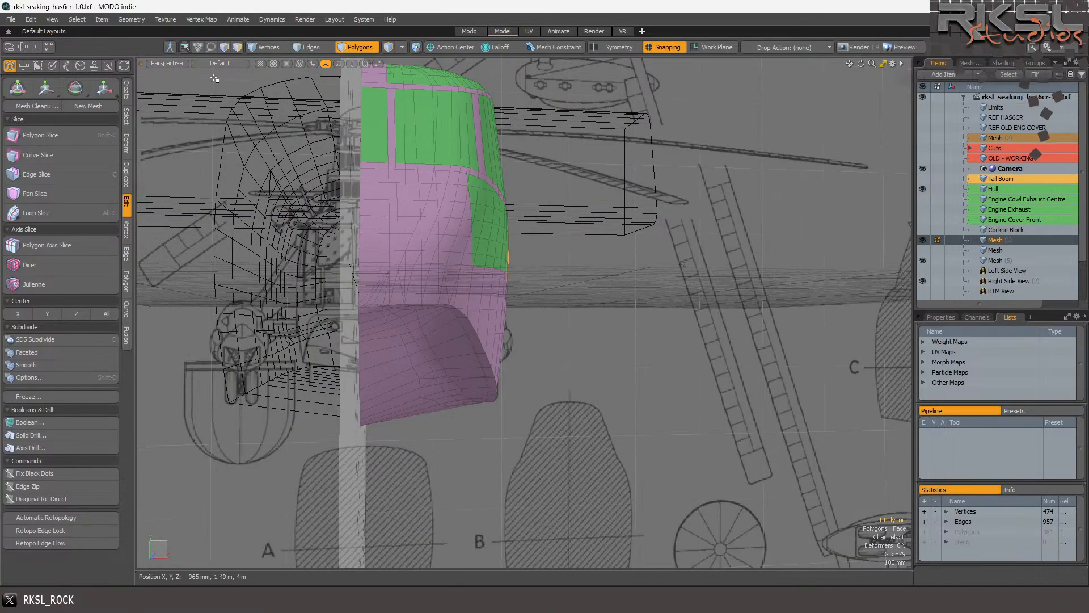
Switch the viewport to the Front view, clear the polygon selection and frame the lower nose.
left_click(153, 62)
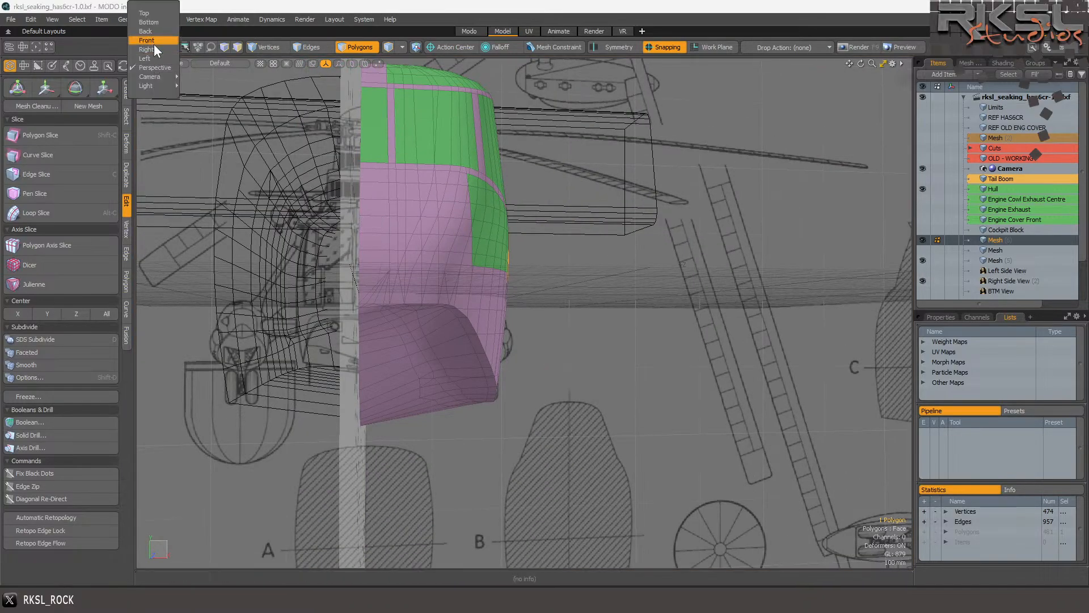
left_click(155, 42)
left_click(636, 405)
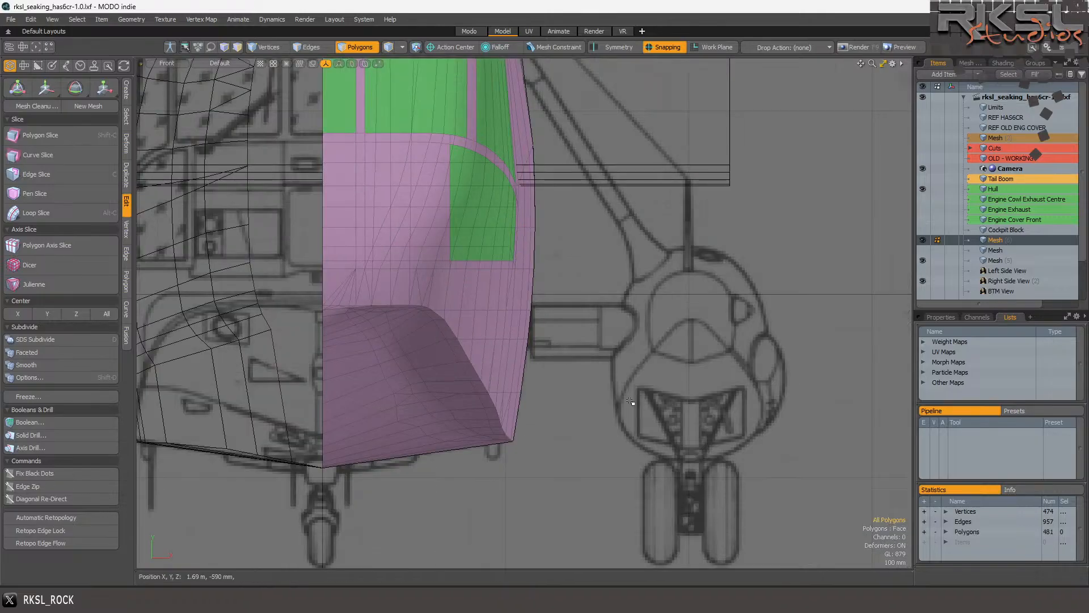
scroll(637, 405, "down", 4)
scroll(590, 420, "up", 4)
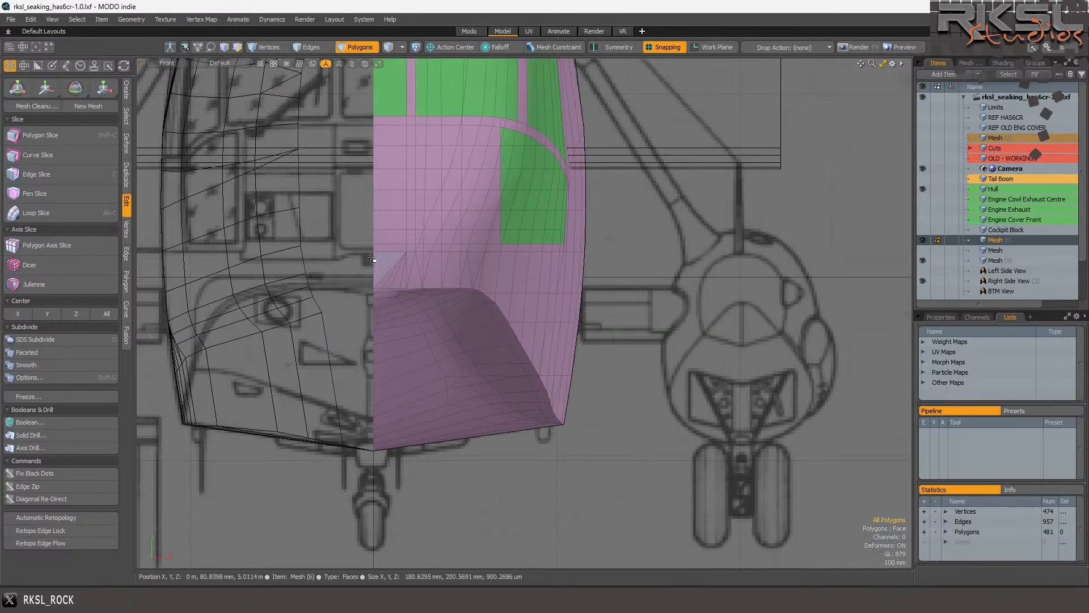
scroll(416, 400, "up", 3)
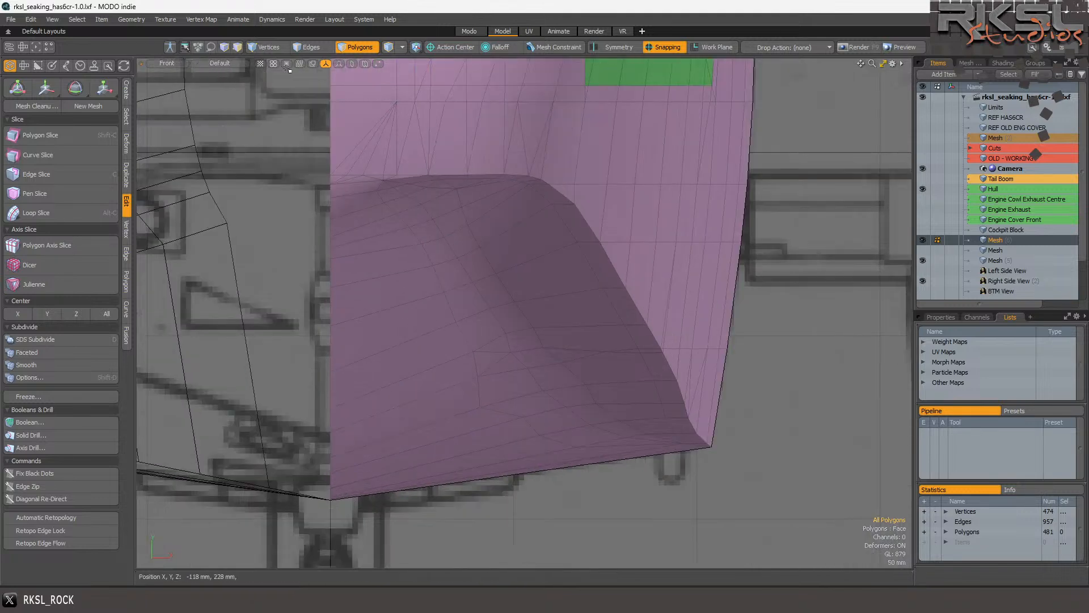
Set the Front viewport's shading style to Wireframe to see the nose mesh over the blueprint.
left_click(203, 60)
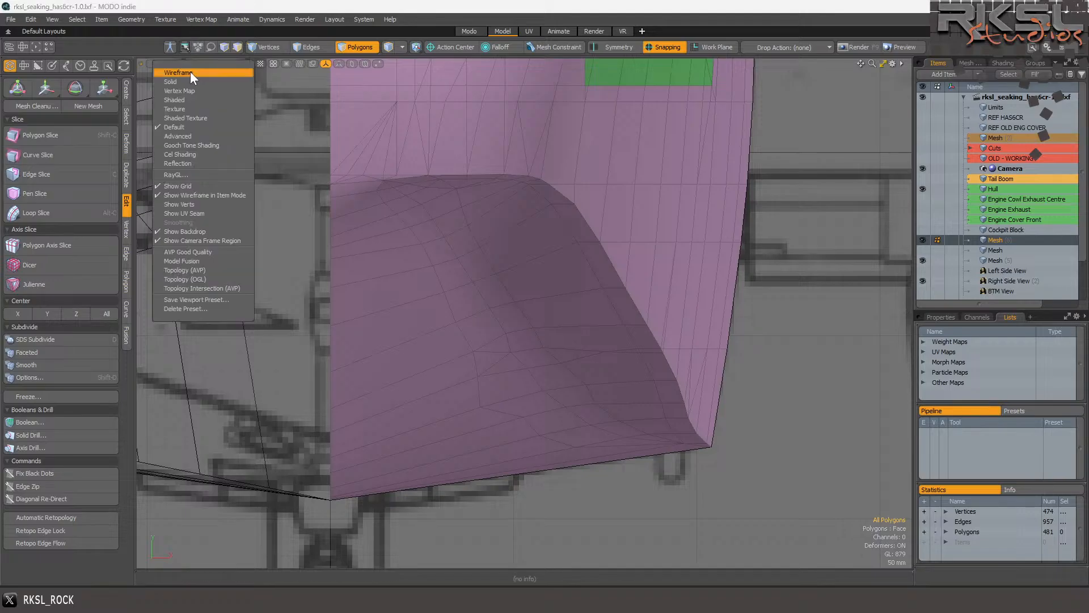
left_click(190, 72)
scroll(338, 180, "down", 3)
scroll(339, 180, "up", 2)
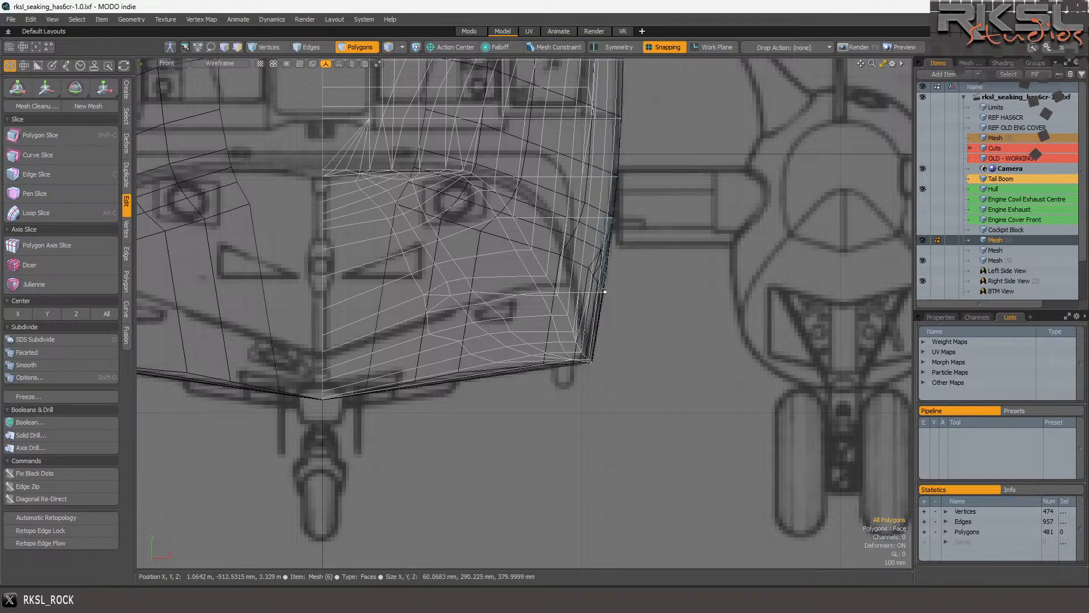
Select the column of polygons running down the outer side edge of the lower nose mesh.
left_click(618, 148)
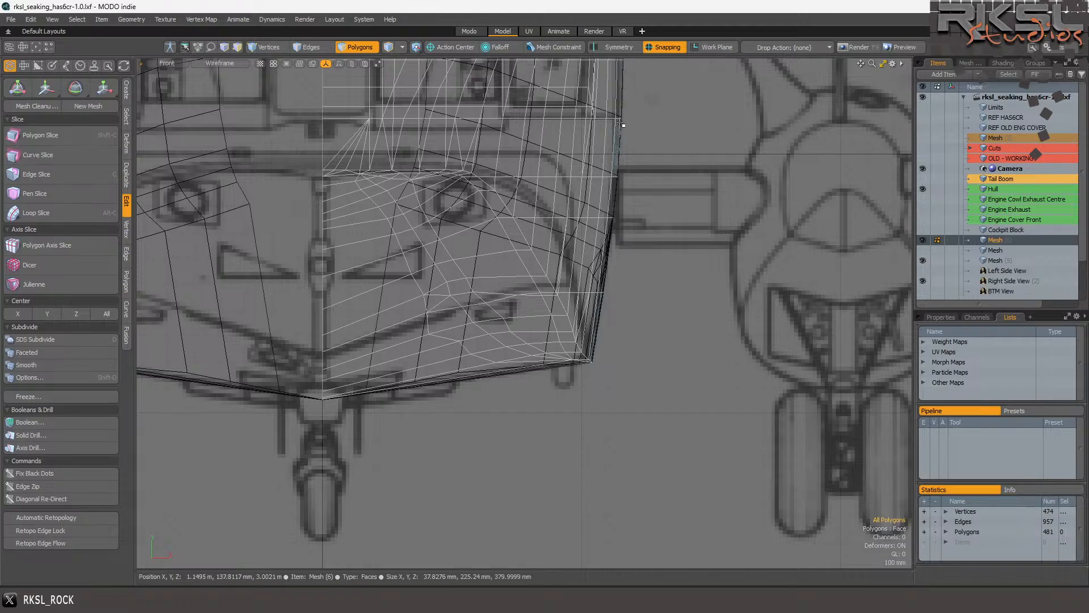
left_click(616, 193, "shift")
left_click(610, 255, "shift")
left_click(603, 316, "shift")
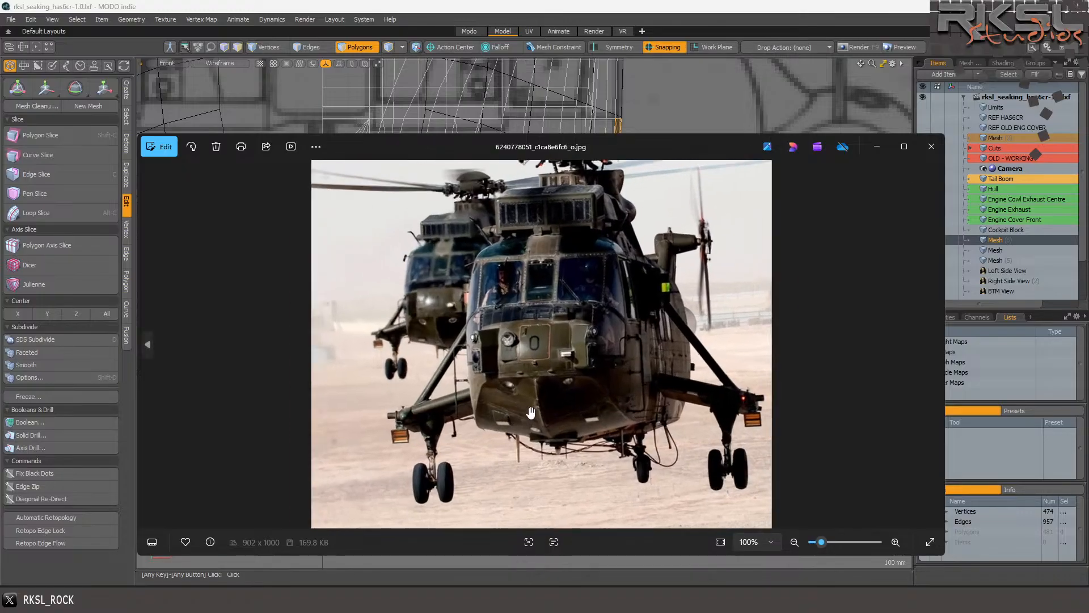
Compare the helicopter's nose in the enlarged reference photo, placed beside the model, with the lower nose wireframe.
scroll(533, 413, "up", 5)
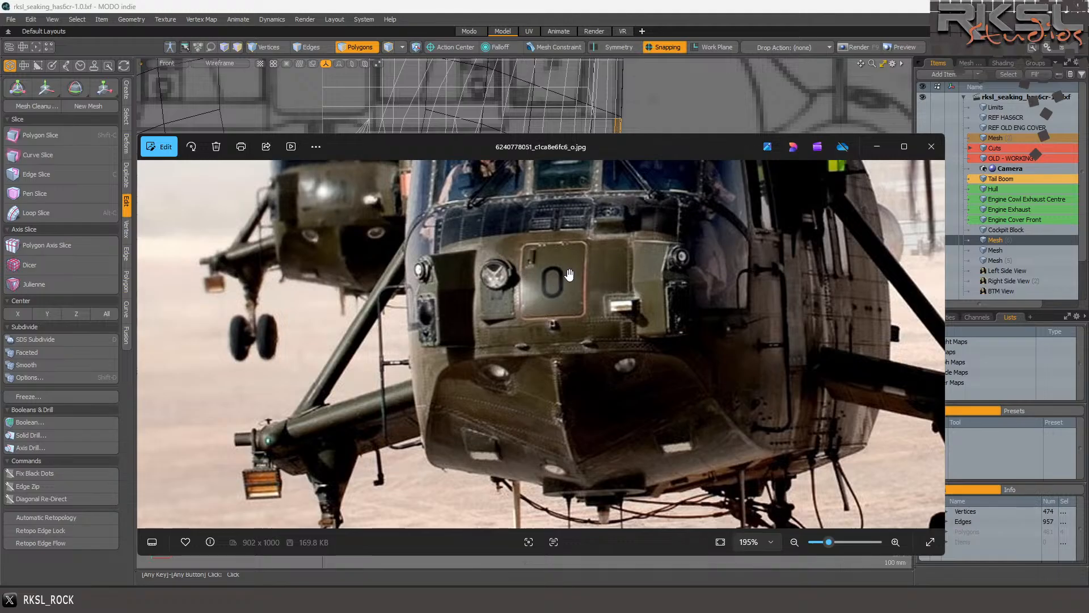
key("super+shift+s")
left_click_drag(885, 158, 1045, 124)
scroll(400, 278, "down", 3)
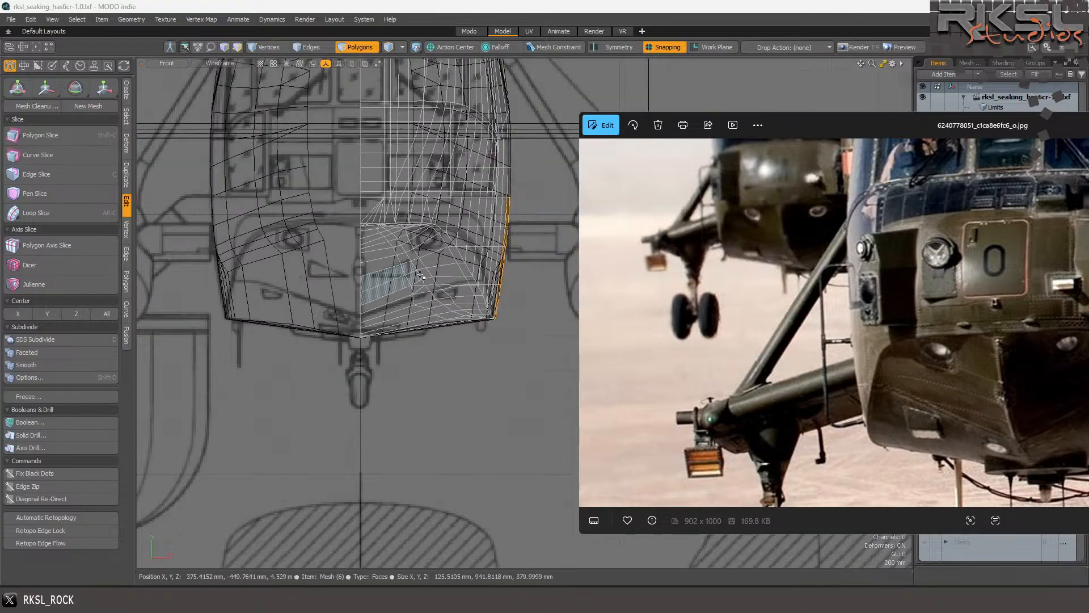
scroll(503, 253, "up", 3)
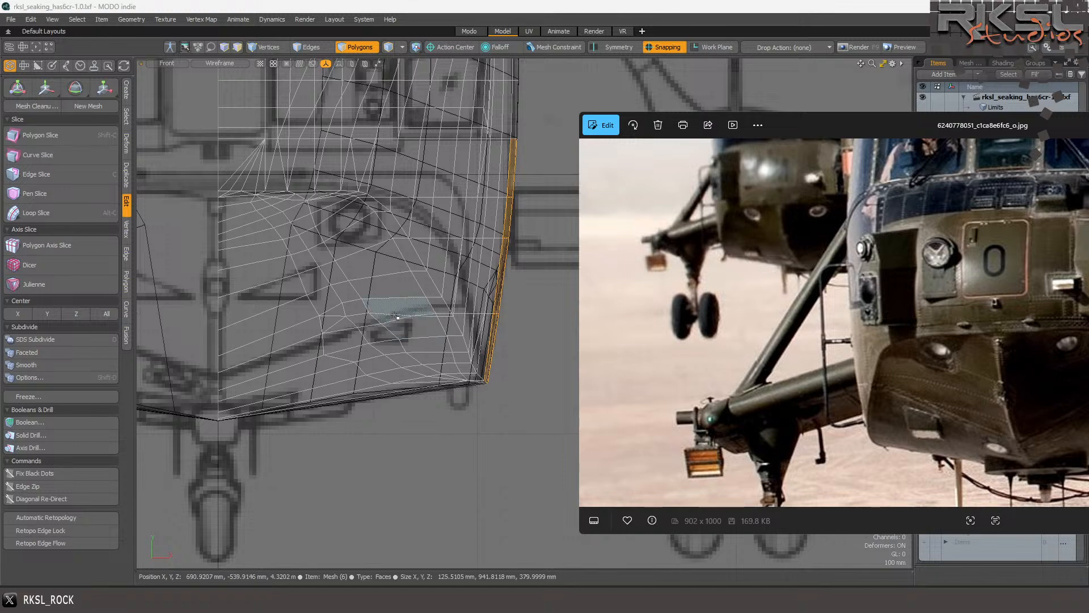
Select three neighbouring vertices just below the upper border of the lower nose mesh, close to the centreline.
scroll(369, 309, "up", 4)
scroll(356, 298, "down", 4)
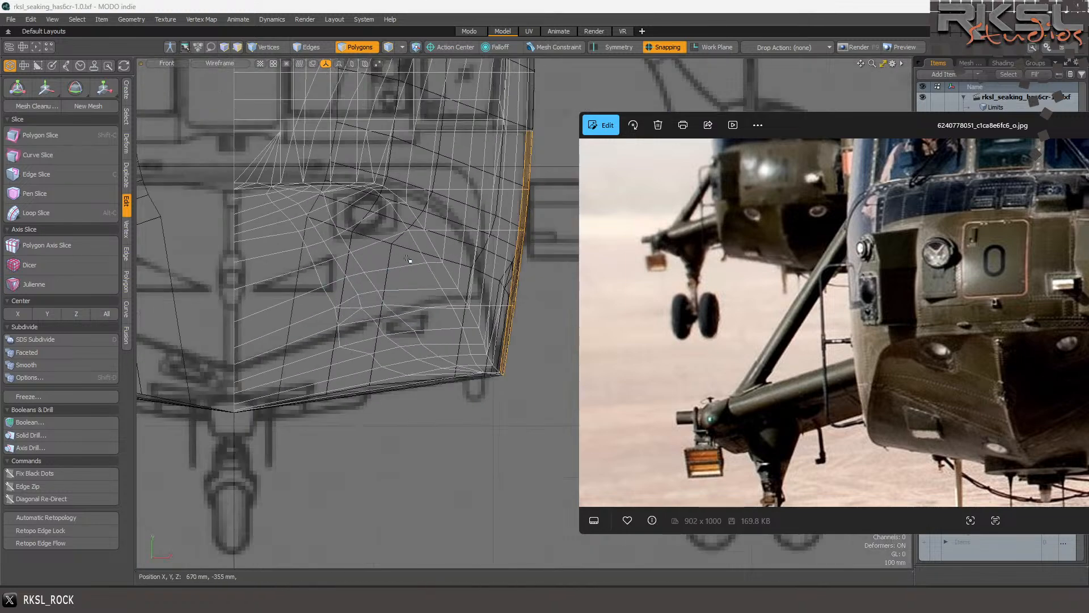
scroll(431, 284, "down", 2)
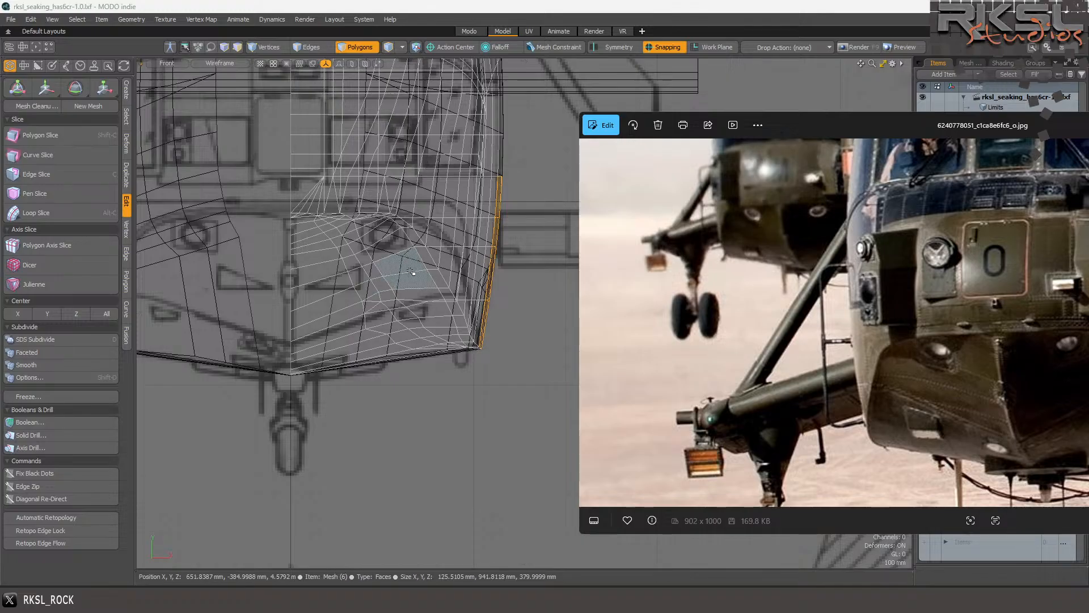
scroll(411, 271, "up", 2)
scroll(419, 253, "up", 2)
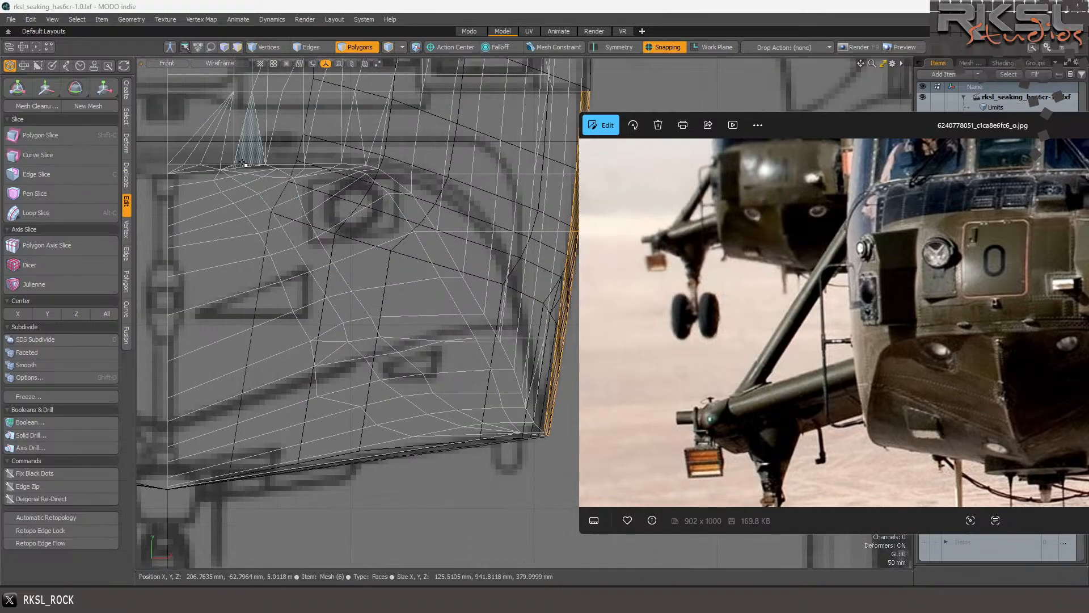
left_click(267, 45)
scroll(208, 197, "up", 1)
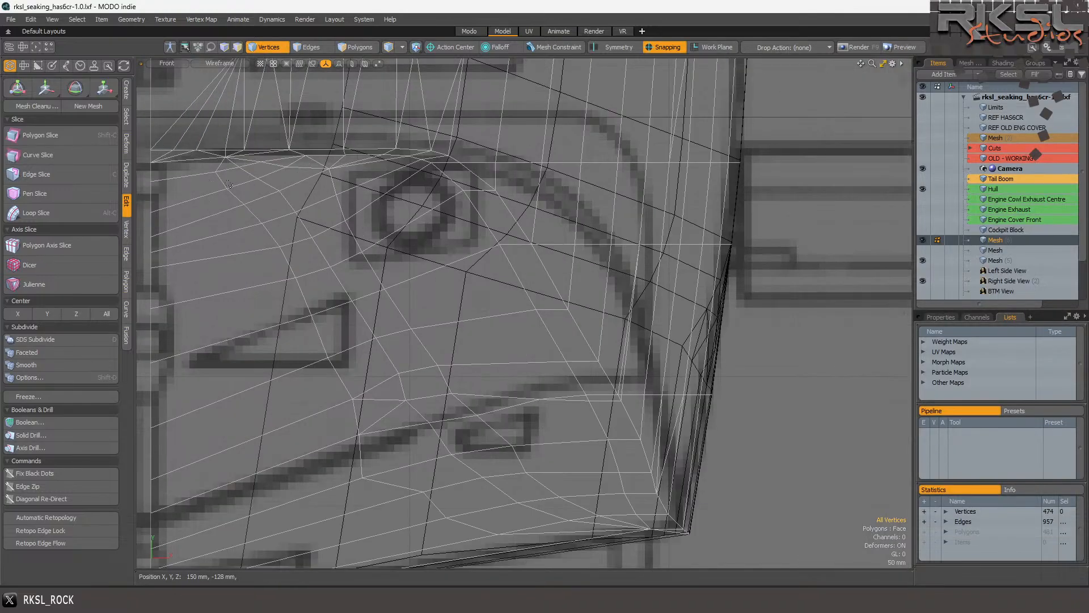
scroll(210, 170, "up", 2)
left_click(221, 172)
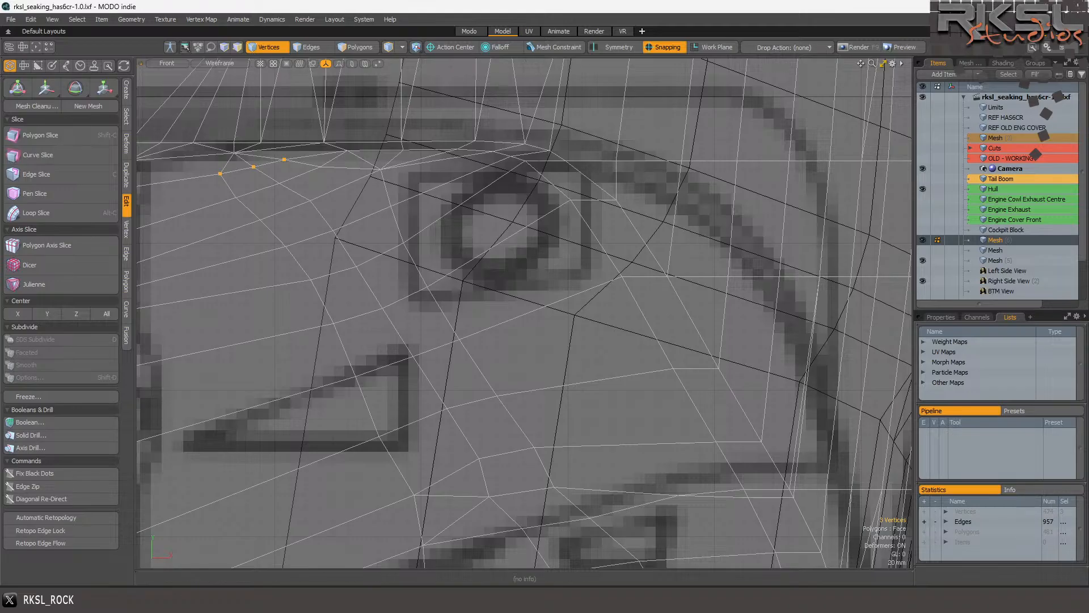
Bring up the helicopter reference photo and compare its lower nose contour with the nose wireframe over the blueprint.
key("alt+Tab")
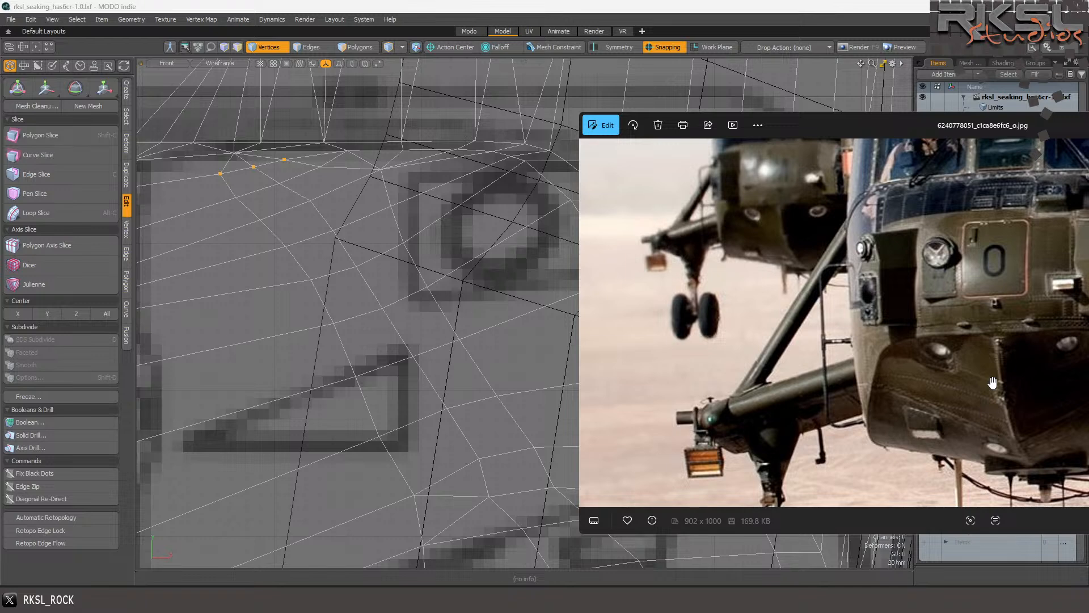
scroll(468, 235, "down", 5)
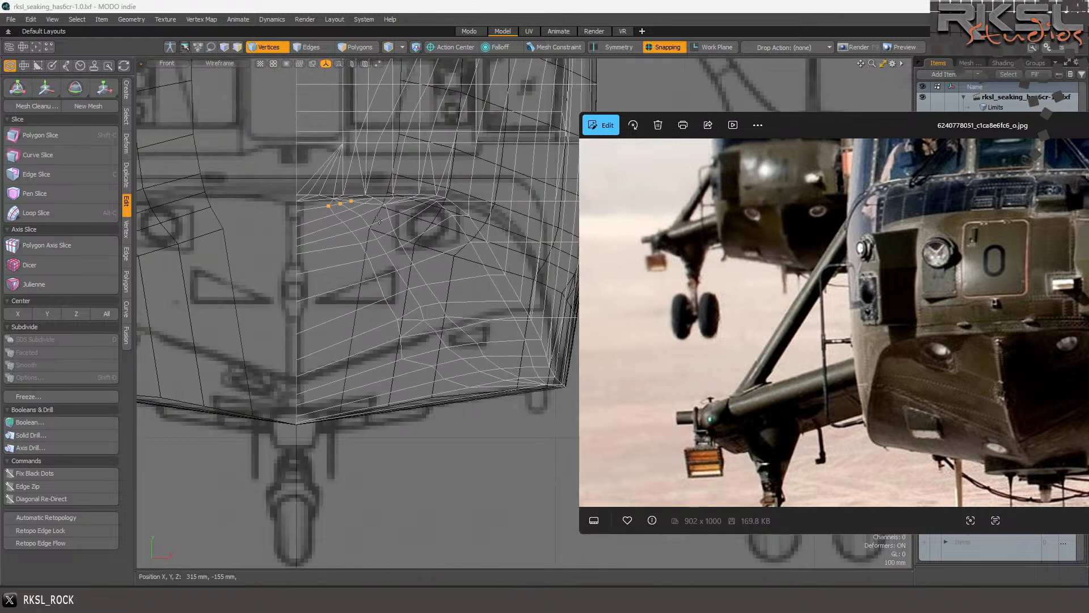
scroll(468, 235, "up", 3)
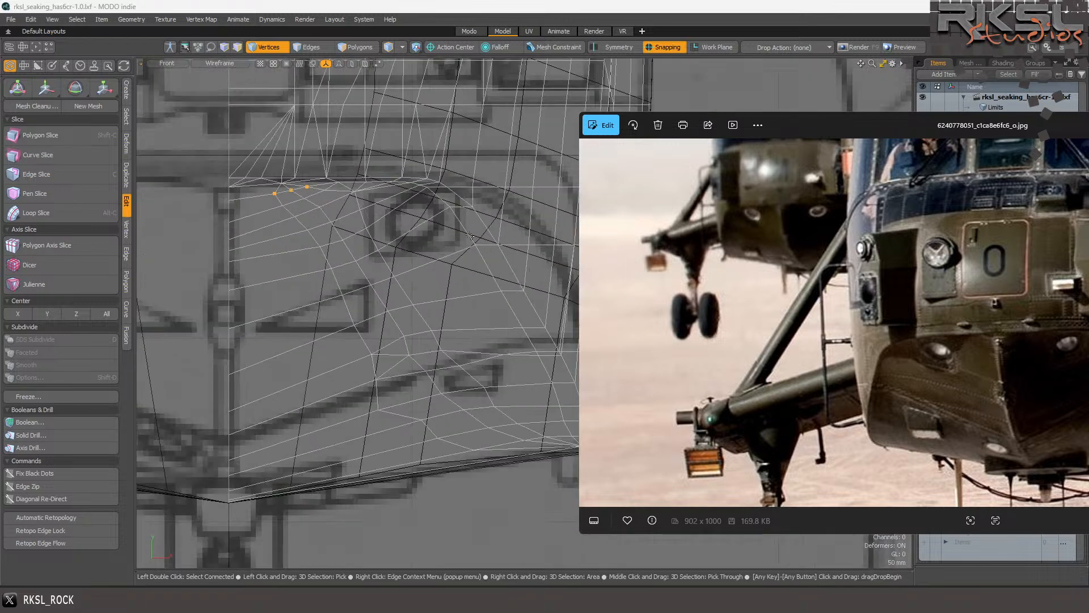
scroll(470, 236, "down", 2)
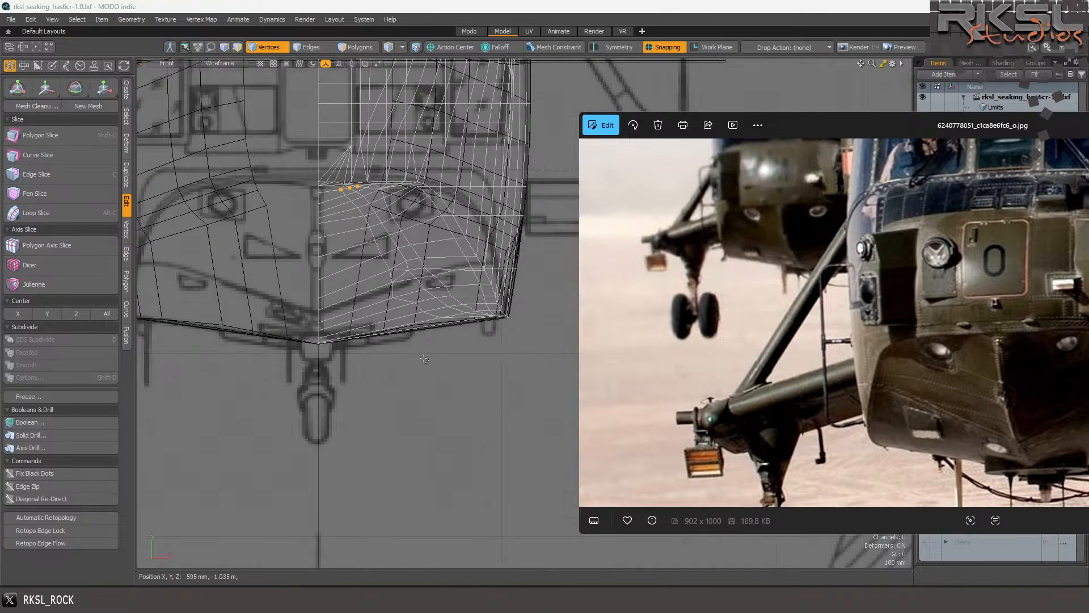
scroll(464, 299, "up", 1)
scroll(465, 299, "up", 1)
scroll(465, 299, "down", 2)
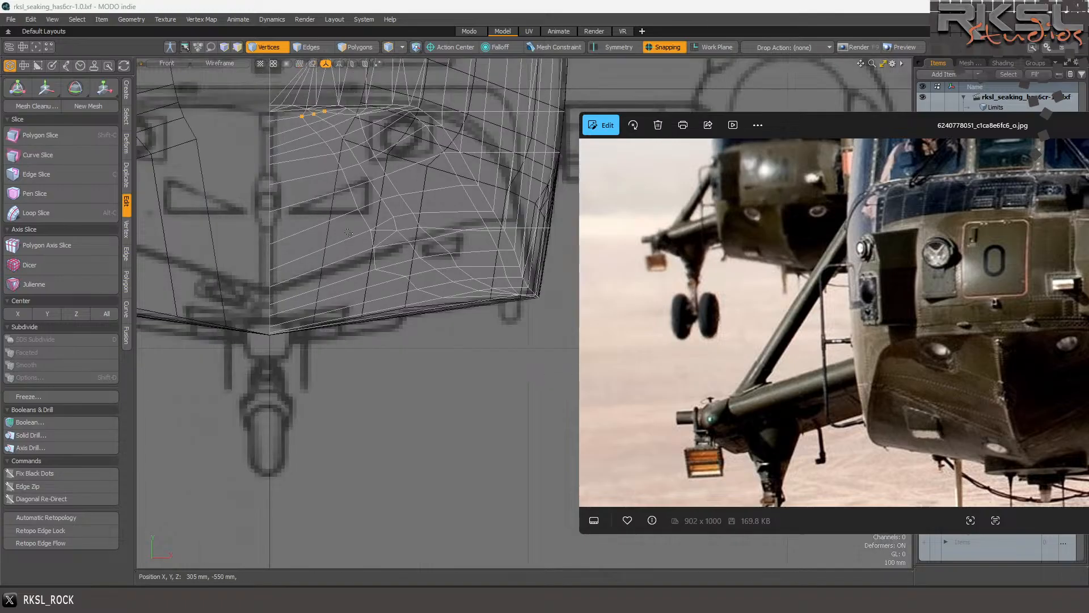
scroll(408, 248, "up", 2)
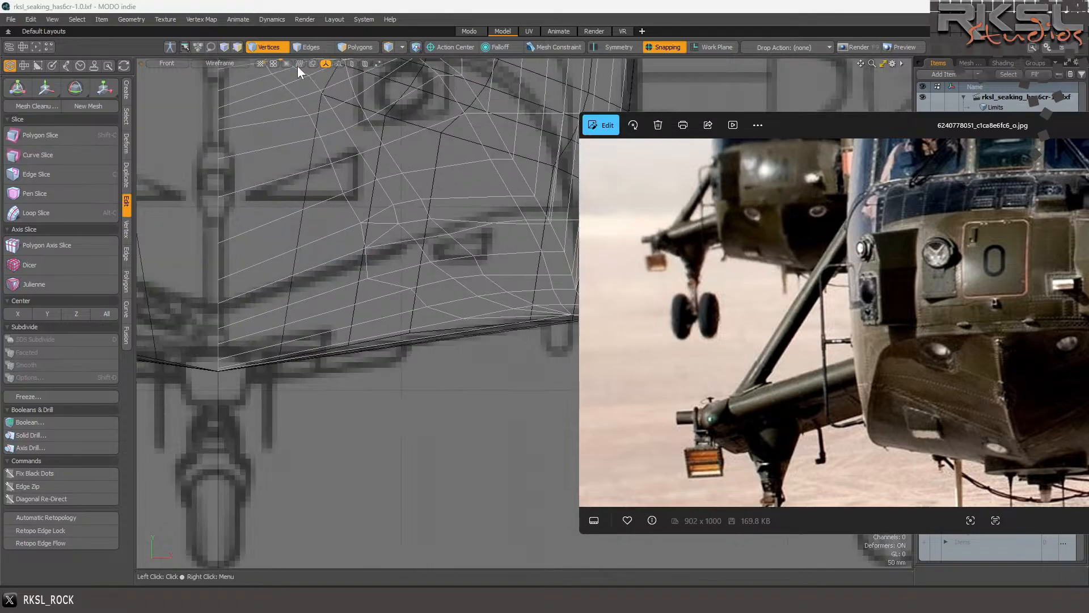
scroll(327, 61, "down", 1)
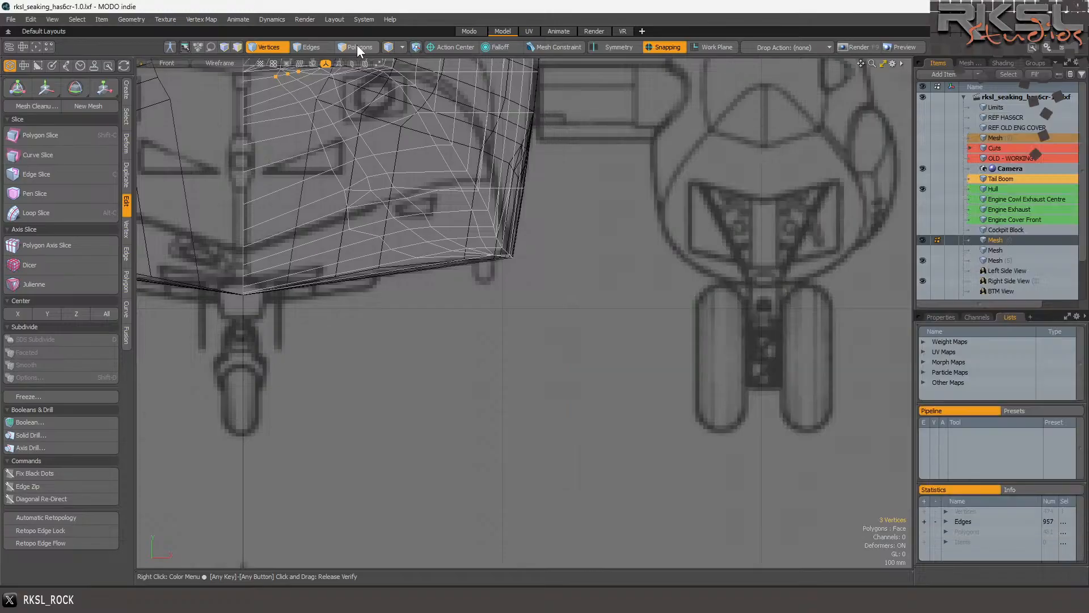
Delete the patch of eight polygons below and around the small light outline on the lower nose mesh.
left_click(356, 46)
scroll(435, 241, "up", 1)
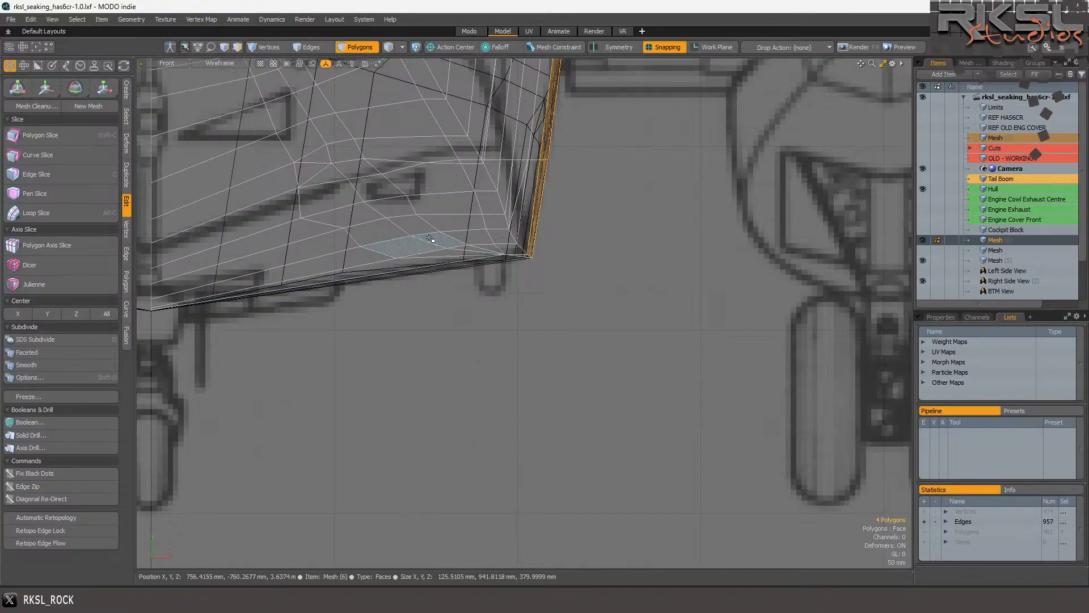
mouse_move(435, 240)
left_mouse_down()
mouse_move(375, 234)
mouse_move(363, 216)
mouse_move(392, 221)
mouse_move(366, 203)
mouse_move(346, 211)
left_mouse_up()
left_click(345, 255, "ctrl")
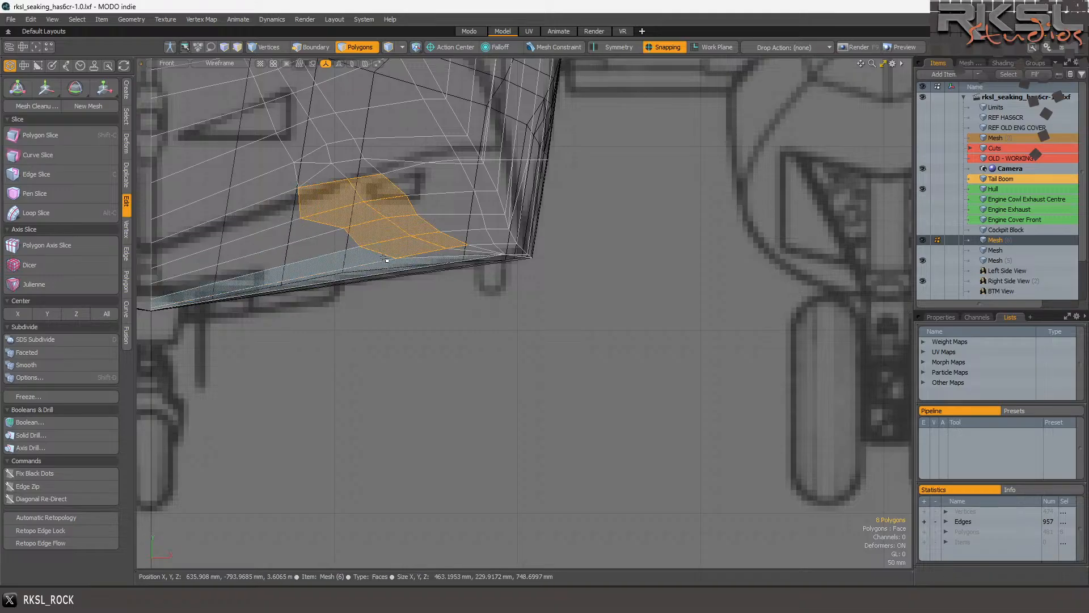
key("Delete")
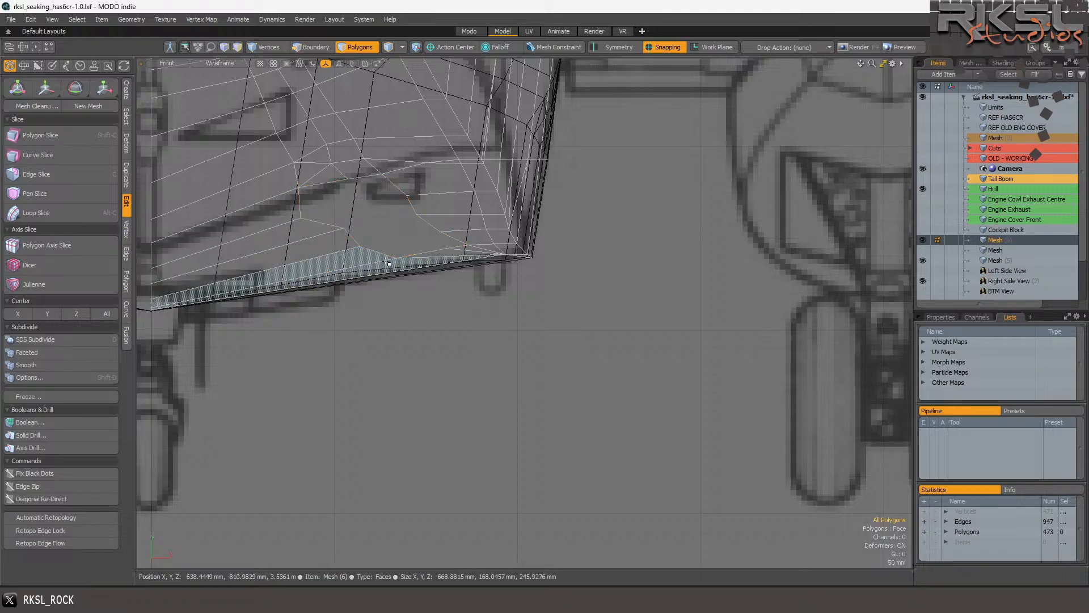
Extend the two edges along the hole's lower border upward, snapping their outer end to the next vertex on the hole's side.
scroll(437, 233, "up", 3)
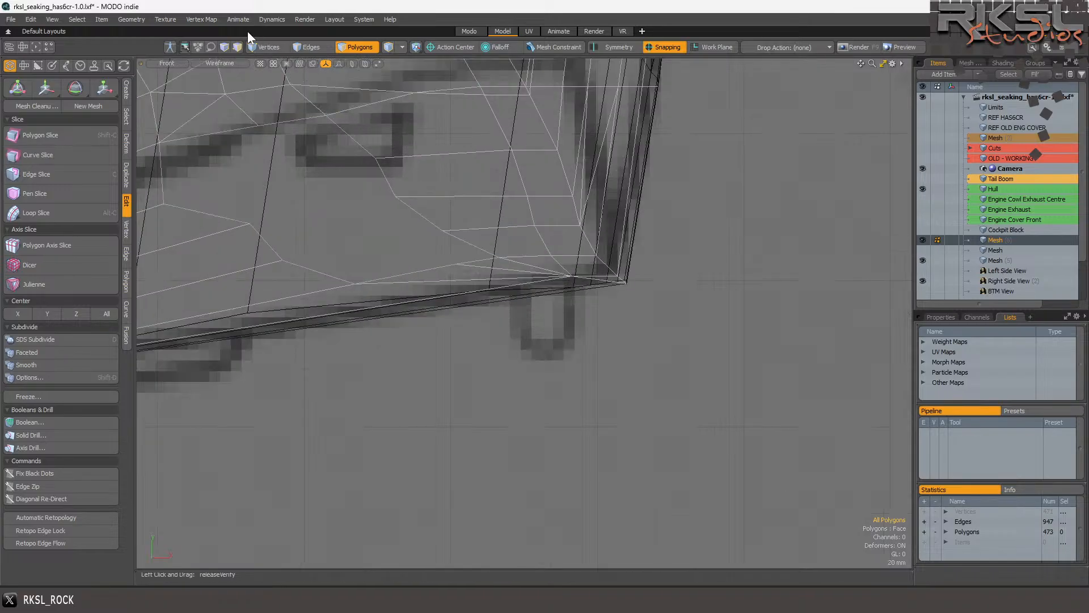
left_click(307, 47)
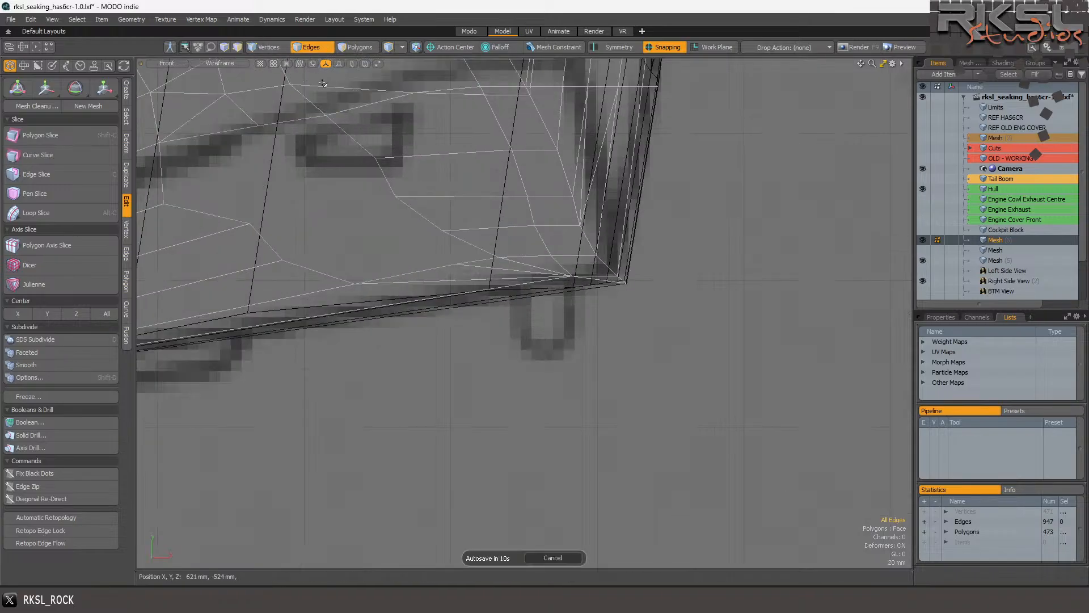
left_click(421, 271)
left_click(454, 280, "shift")
left_click(477, 261, "shift")
left_click(495, 276, "ctrl")
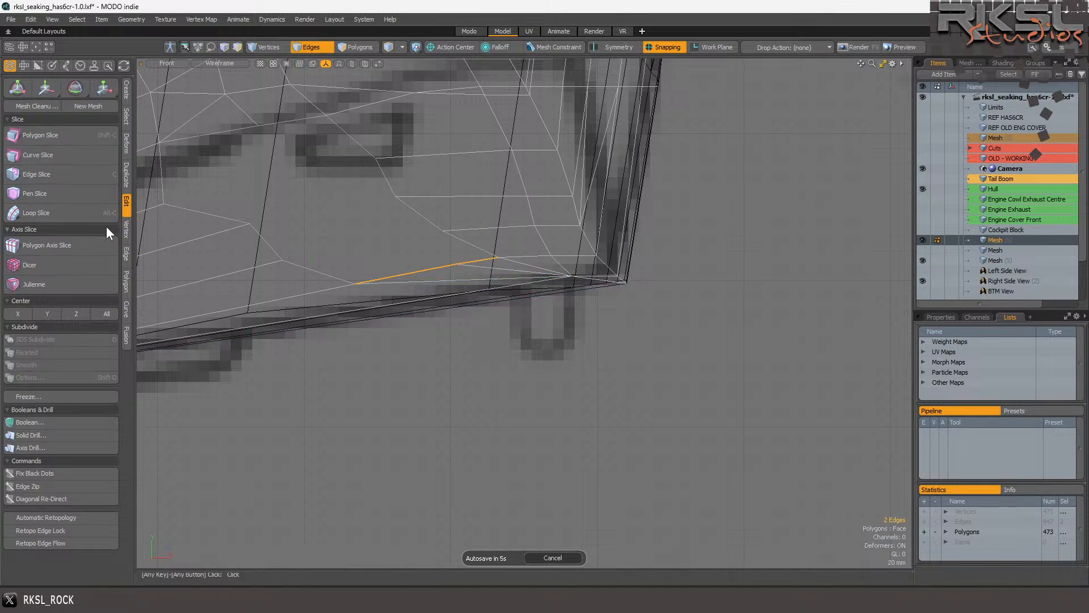
left_click(127, 257)
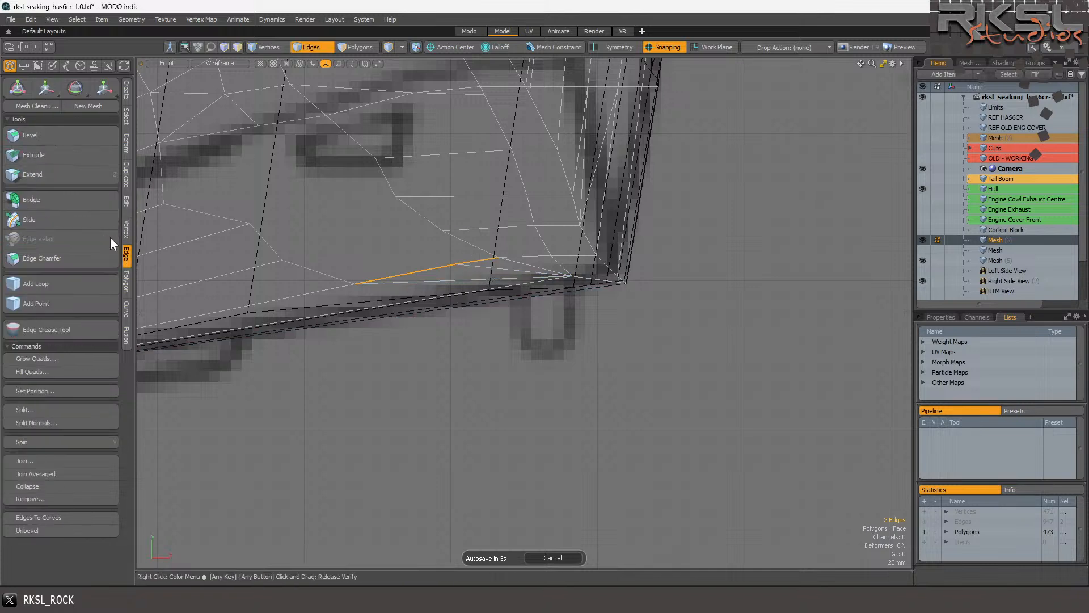
left_click(68, 176)
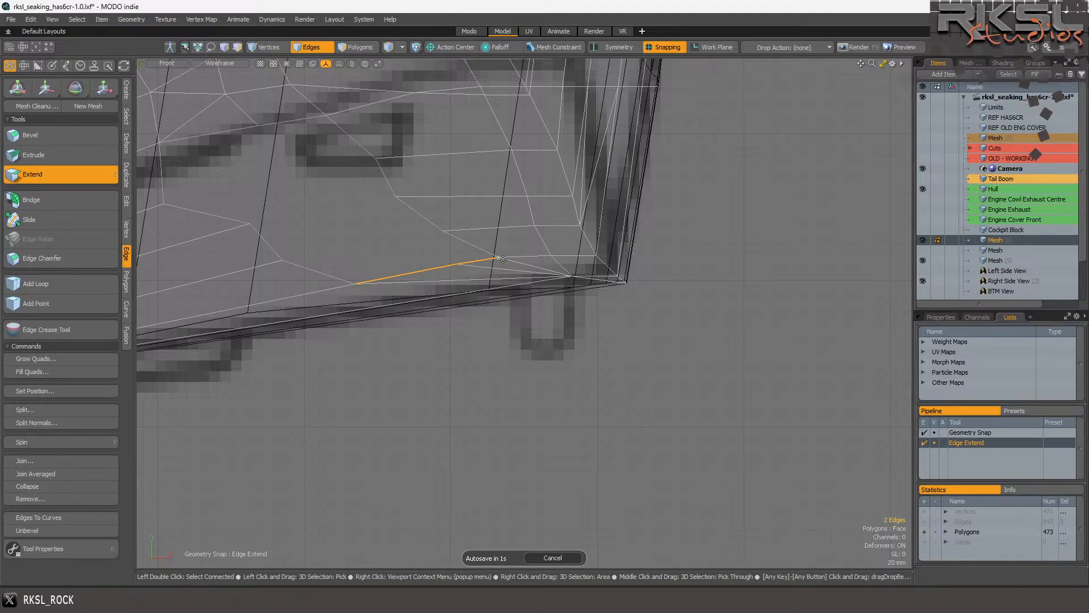
left_click_drag(502, 259, 454, 230)
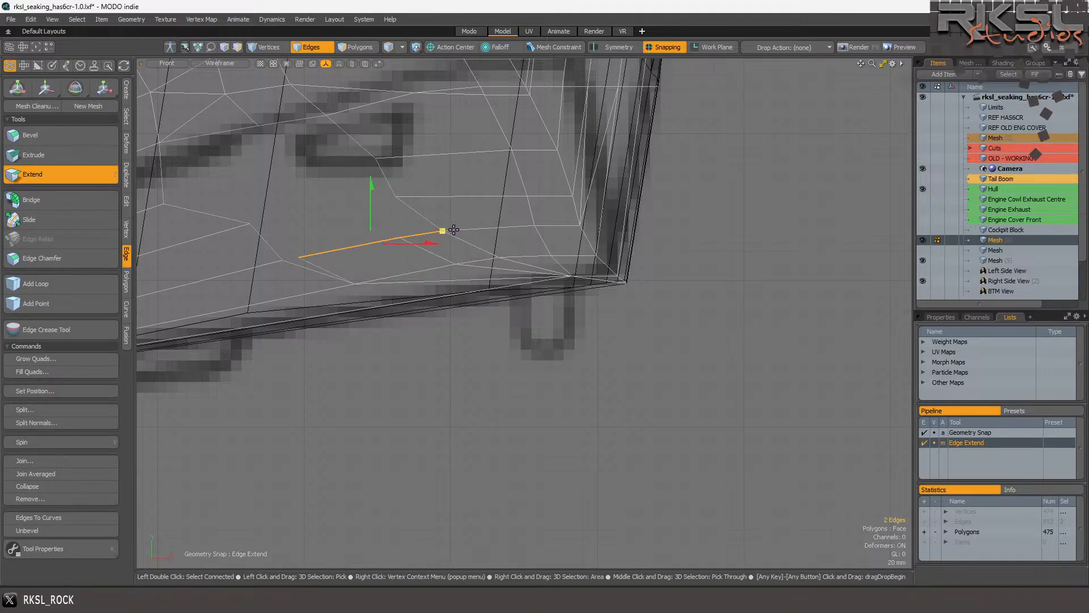
Try to join the inner end vertex of the extended edges with the adjacent vertex on the hole's border.
scroll(483, 230, "down", 4)
scroll(380, 226, "up", 4)
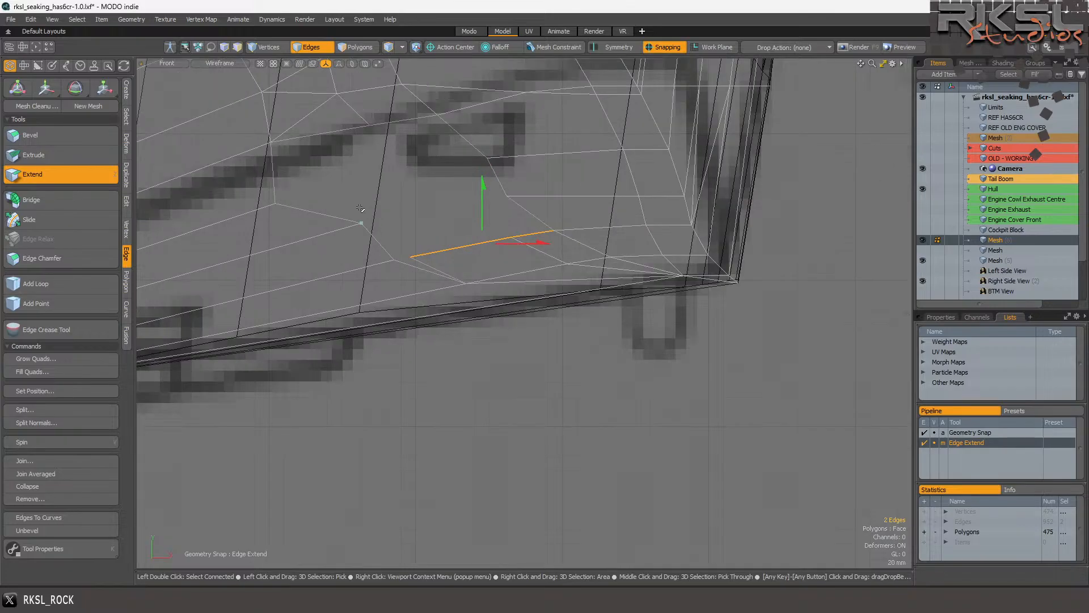
key("q")
left_click(265, 46)
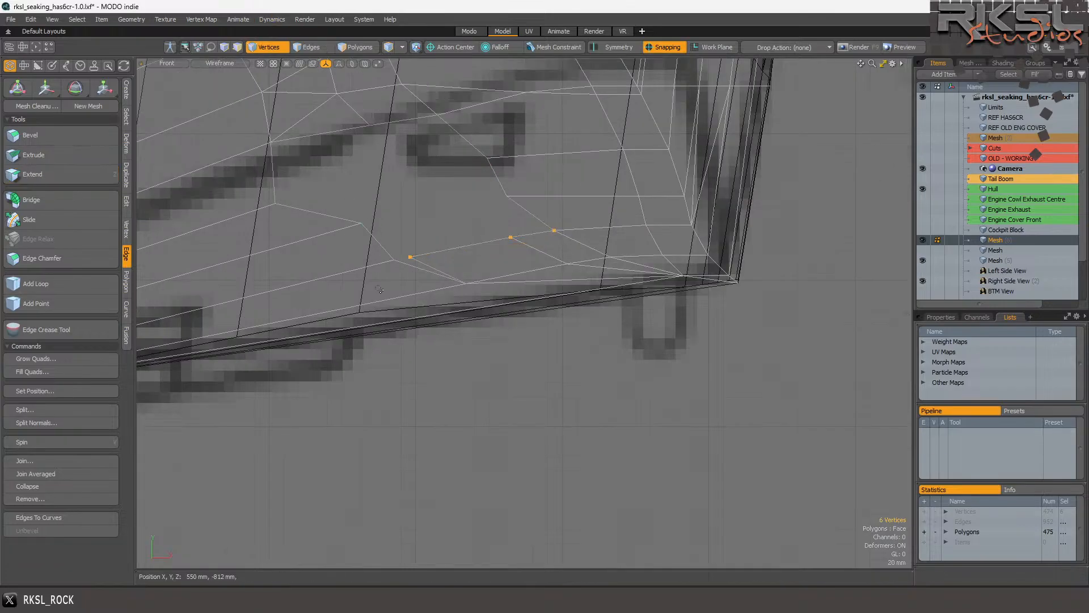
left_click(394, 259)
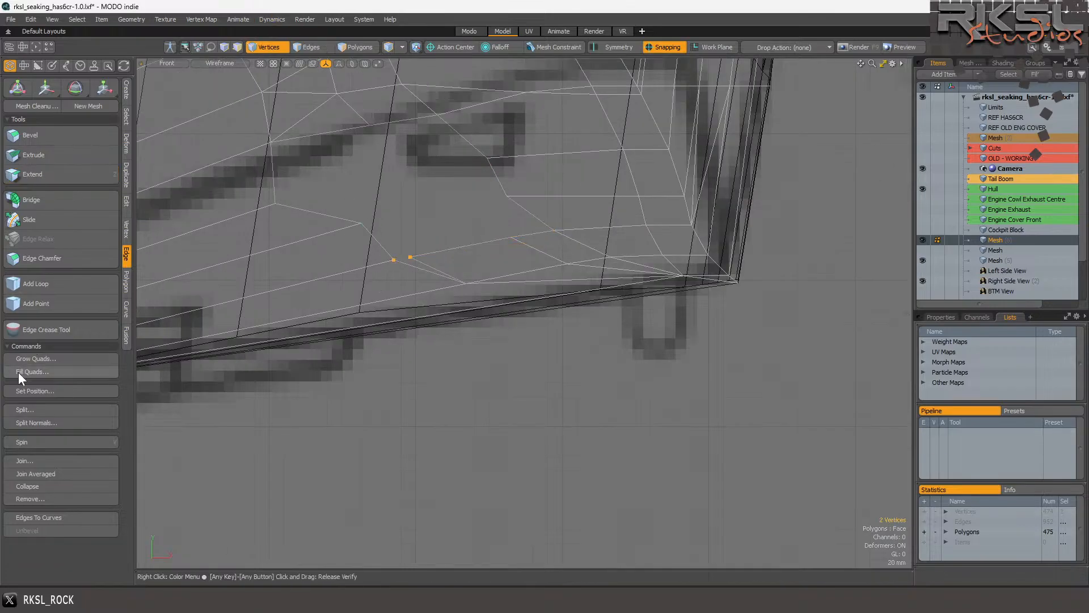
left_click(41, 457)
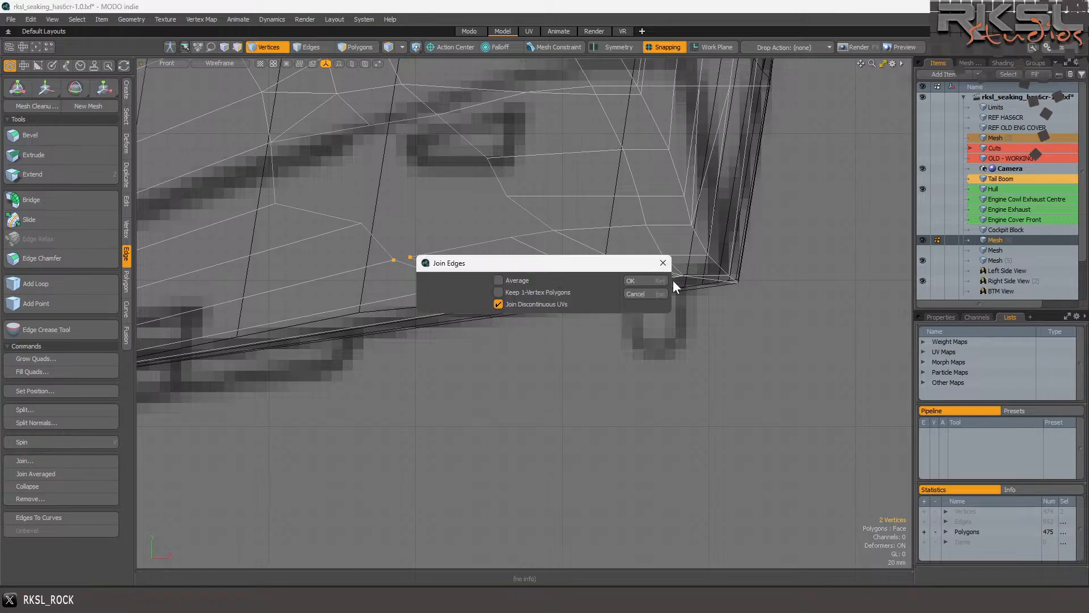
left_click(647, 281)
left_click(587, 282)
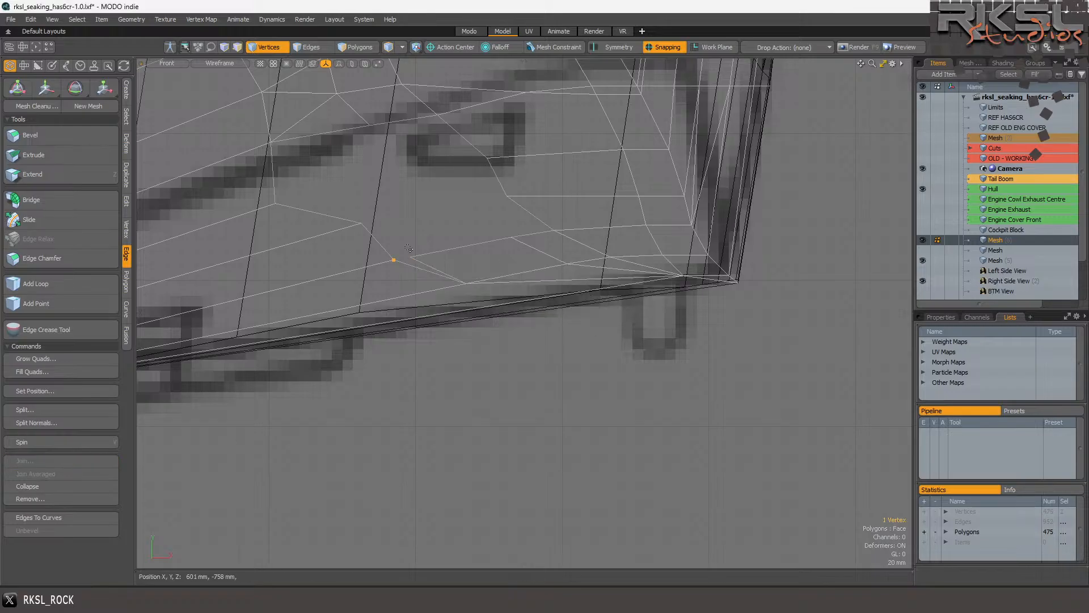
Join the adjacent hole-border vertex to the inner end vertex of the extended edges.
left_click(125, 233)
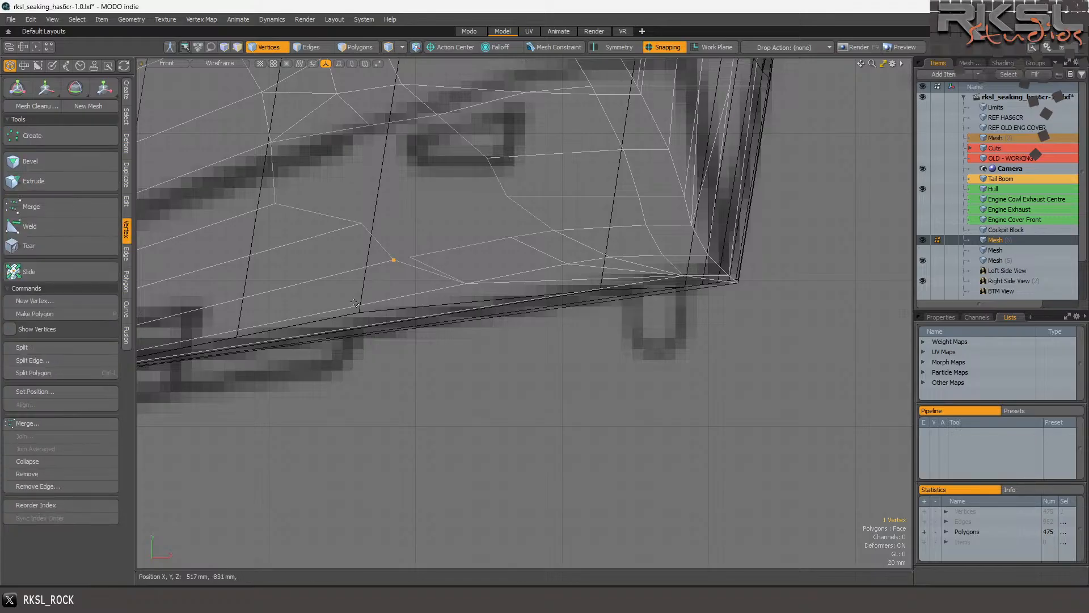
key("2")
left_click(398, 255)
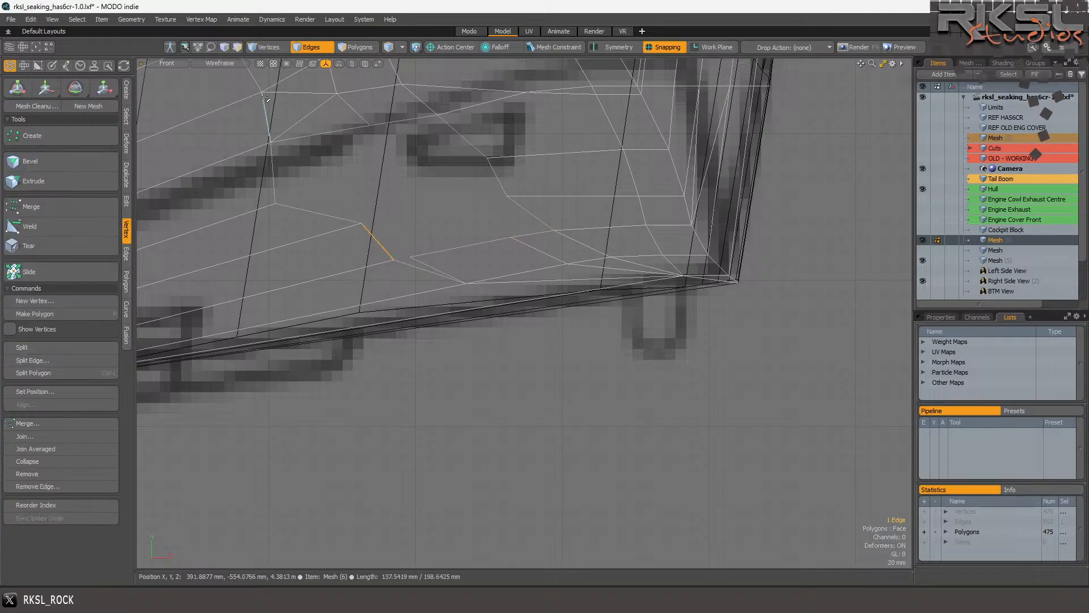
left_click(263, 47)
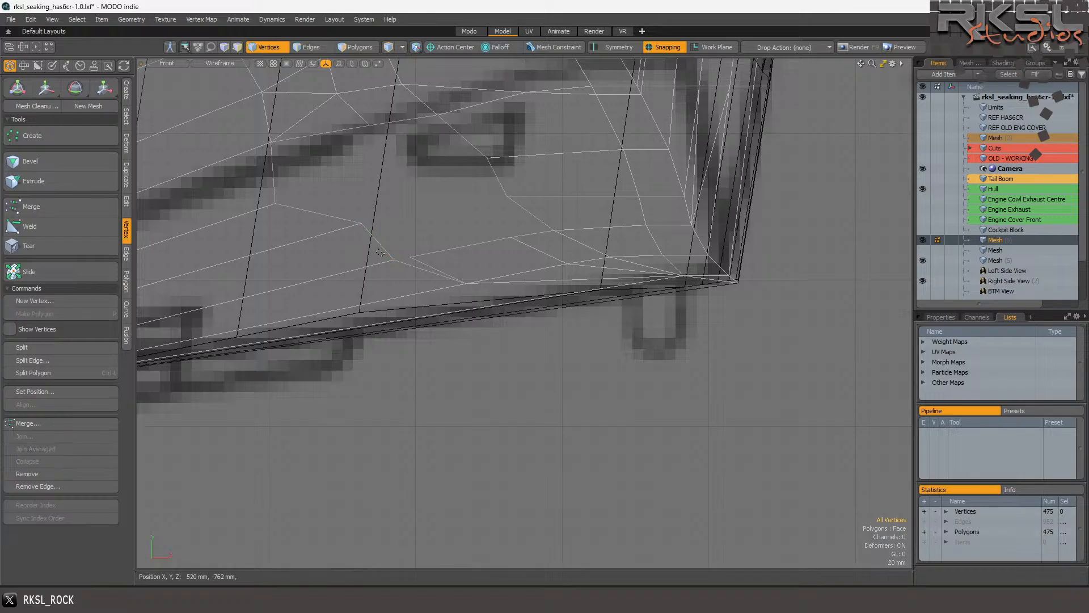
left_click(393, 260)
left_click(410, 257, "shift")
left_click(38, 437)
left_click(660, 279)
Move the inner edge on the hole's original lower border up and inward, snapping it onto the extended edge above.
scroll(500, 221, "down", 3)
scroll(500, 221, "up", 2)
scroll(602, 238, "up", 2)
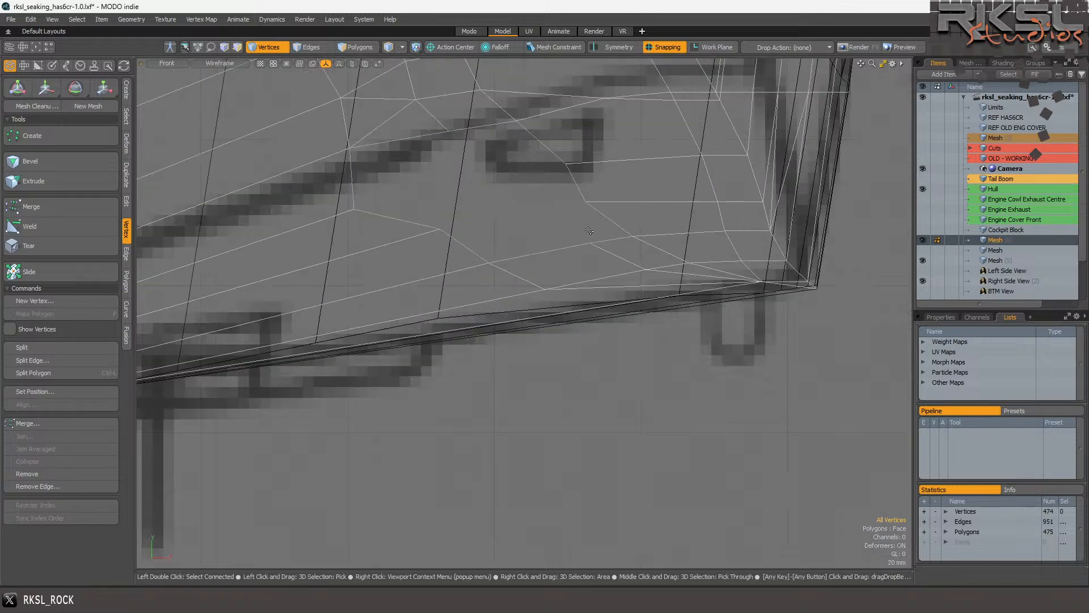
scroll(540, 190, "down", 2)
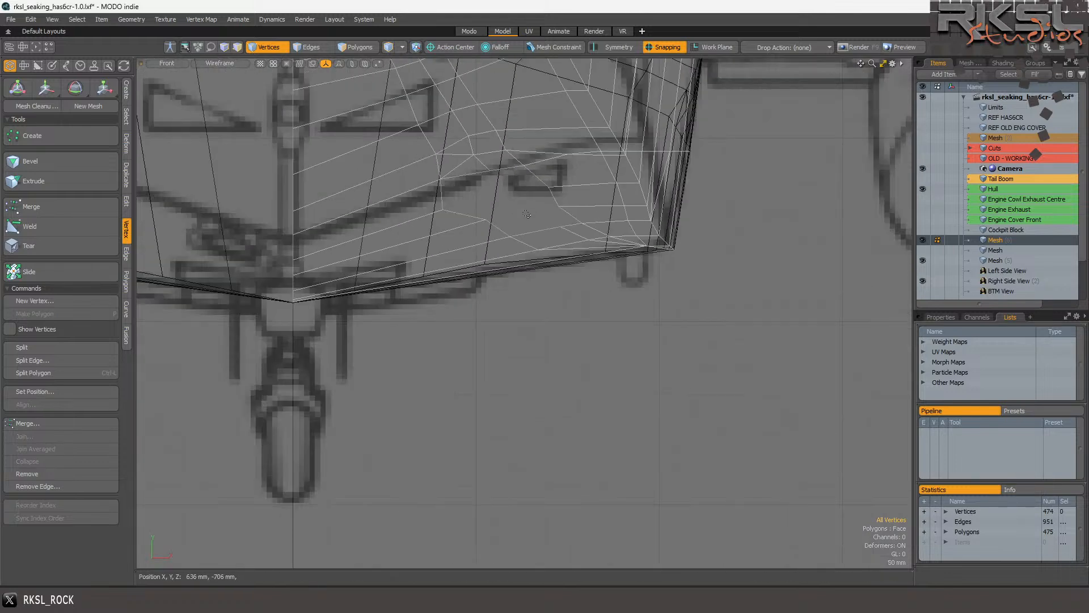
scroll(493, 202, "up", 1)
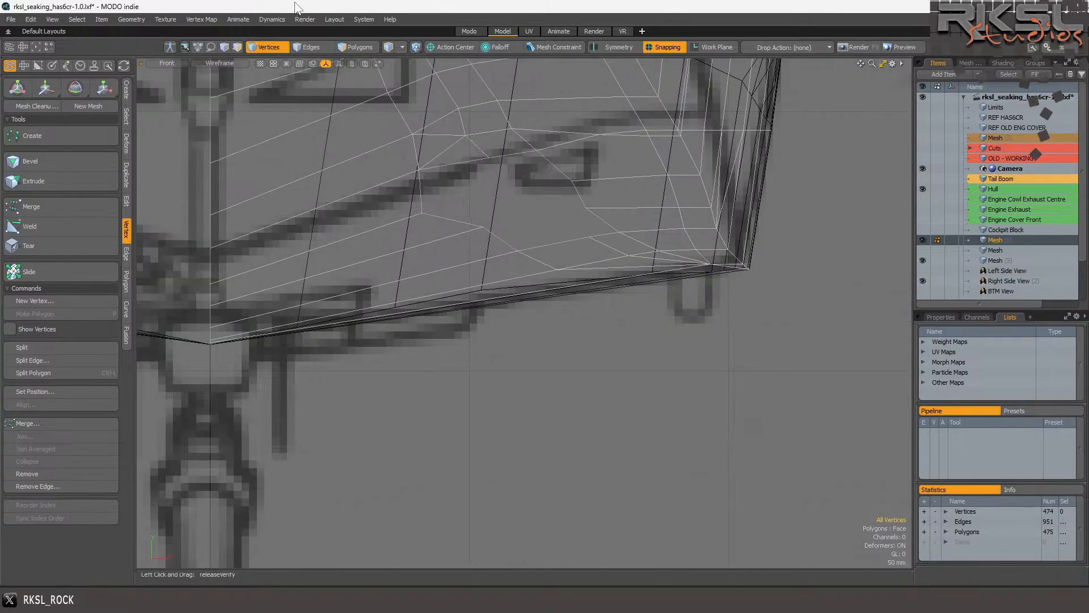
left_click(306, 47)
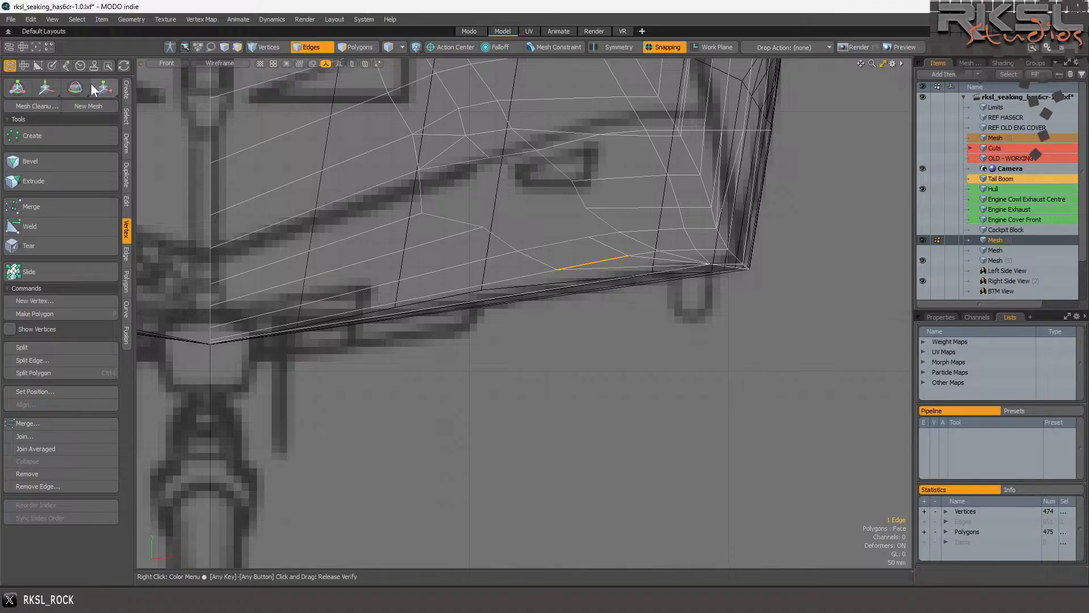
key("w")
left_click_drag(621, 256, 628, 256)
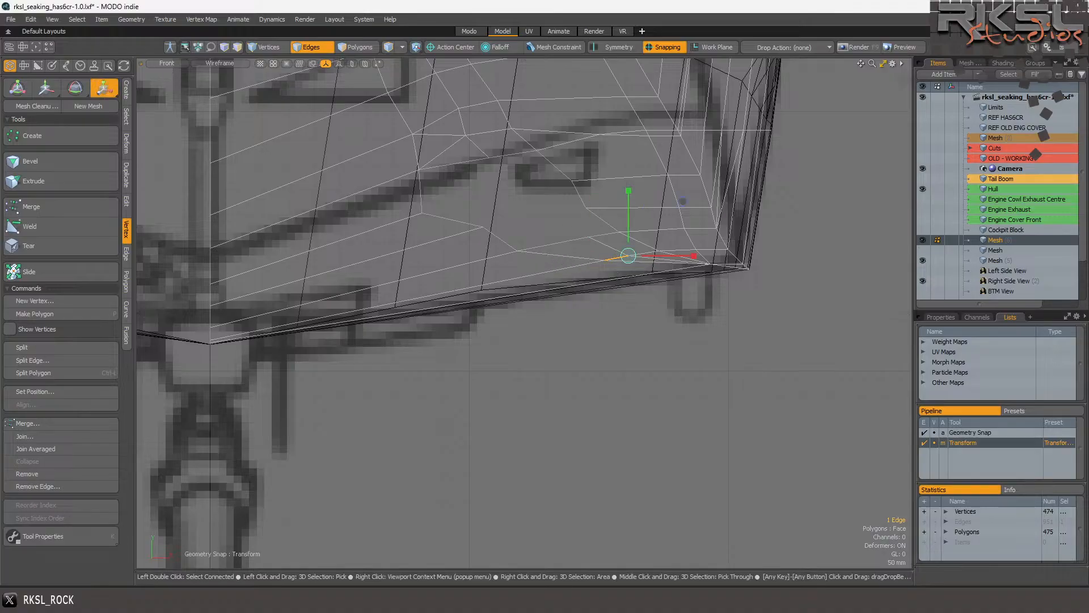
key("space")
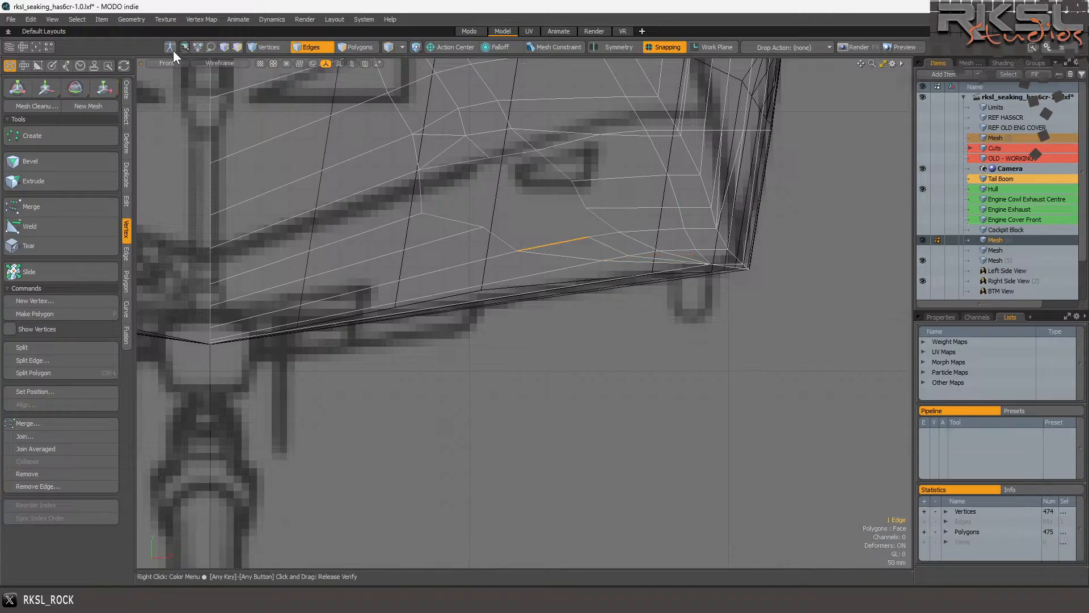
Delete the three polygons stacked directly above the extended edges, between the inner column and the outer side of the nose.
left_click(104, 89)
key("space")
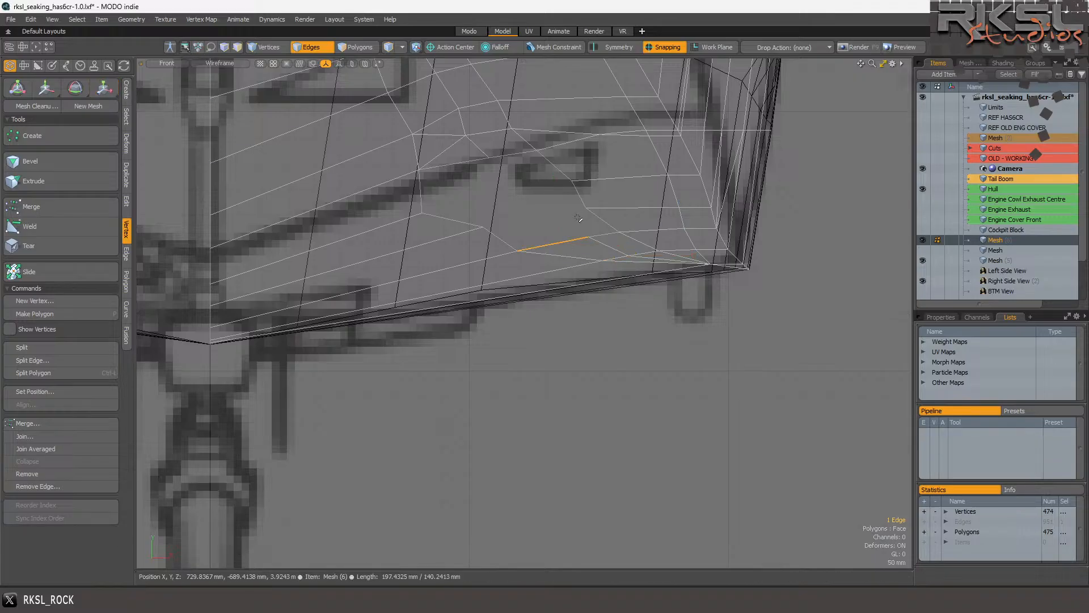
left_click(357, 47)
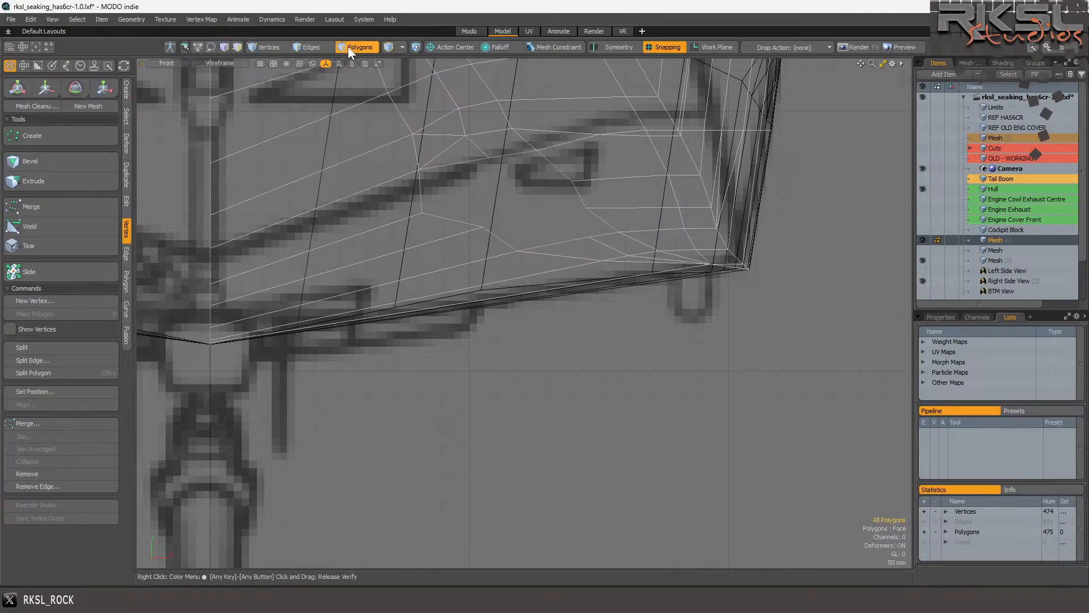
left_click_drag(624, 211, 610, 179)
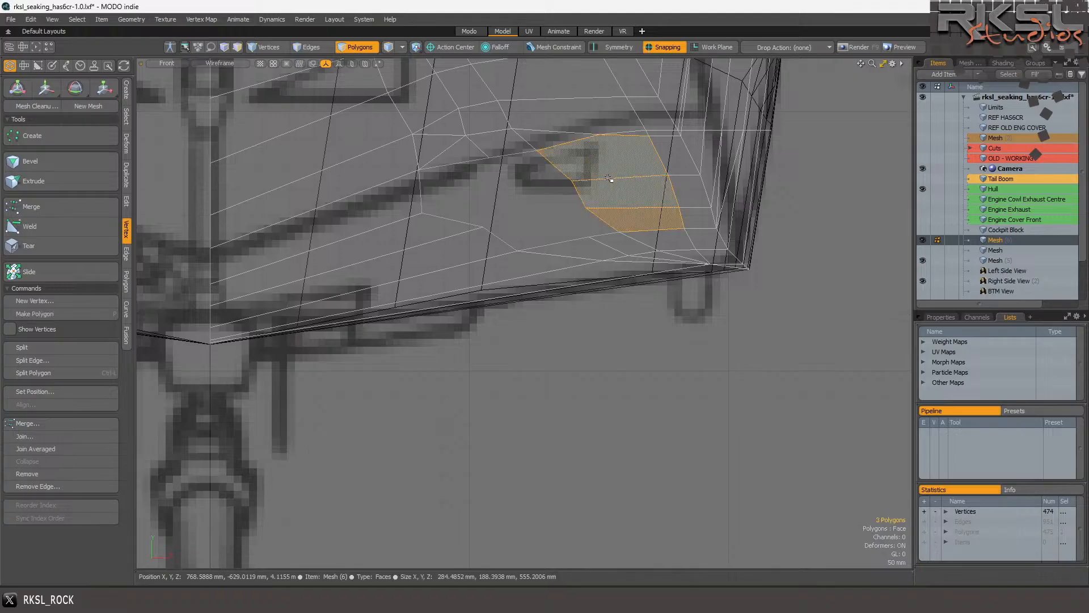
key("Delete")
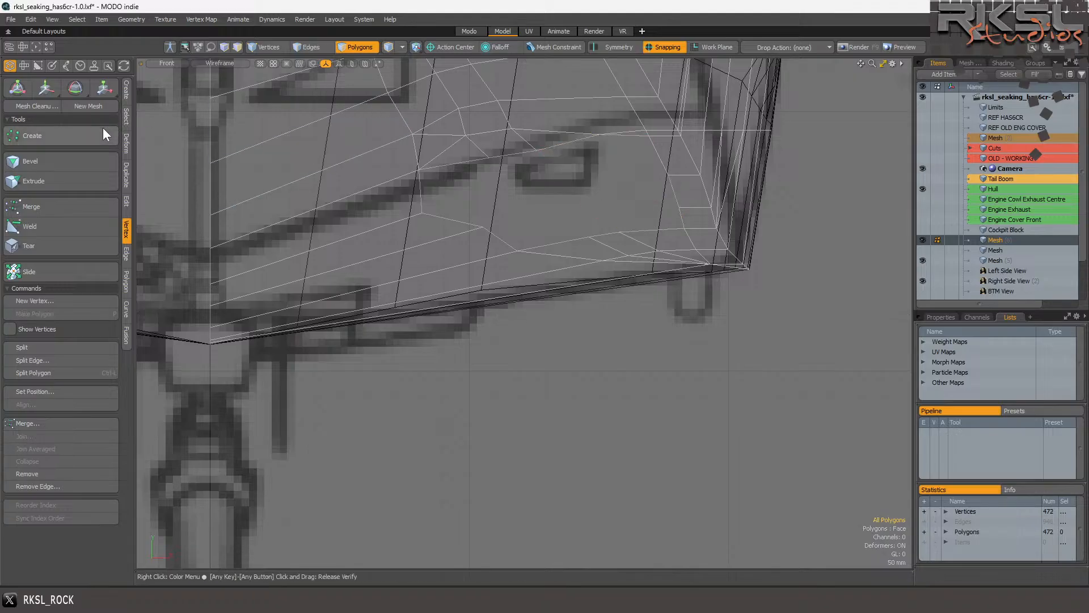
Extend the three edges along the hole's lower border upward, snapping their outer end to the next vertex on the hole's side.
left_click(302, 48)
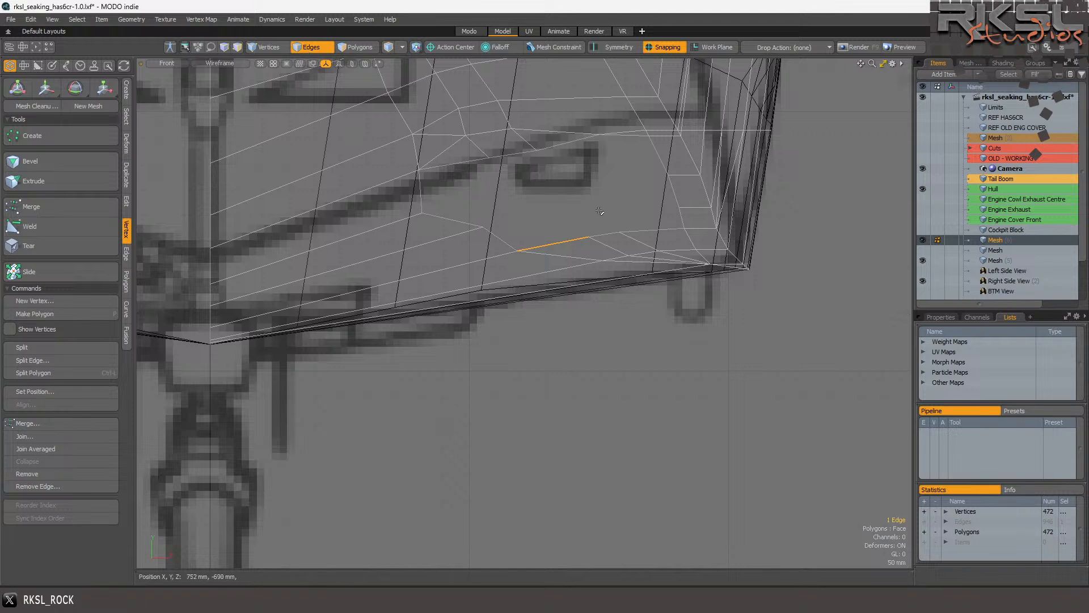
mouse_move(574, 243)
right_mouse_down("shift")
mouse_move(558, 222)
mouse_move(668, 227)
right_mouse_up("shift")
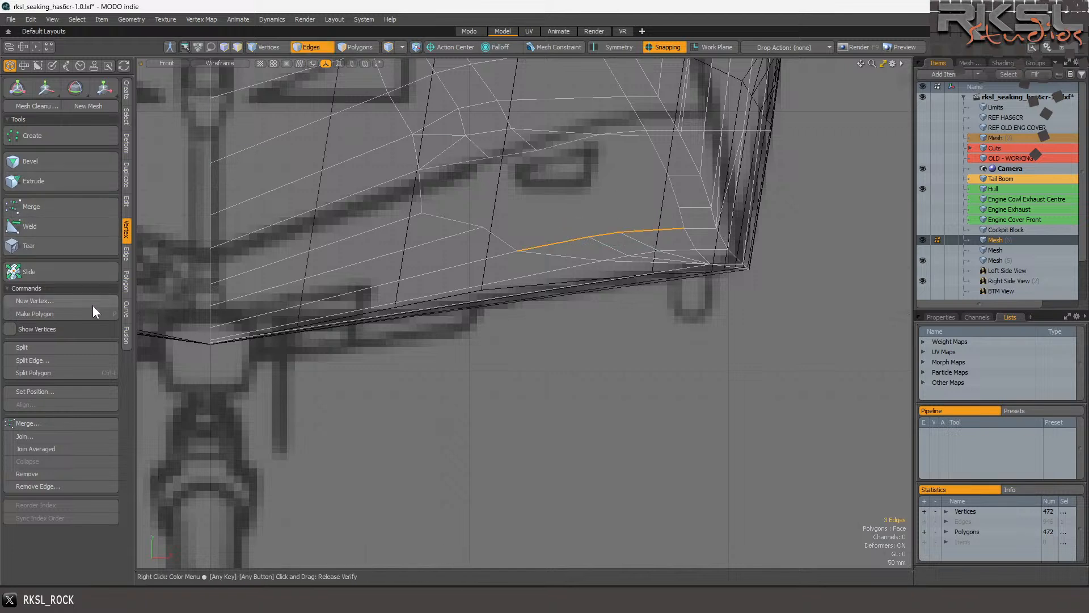
left_click(129, 251)
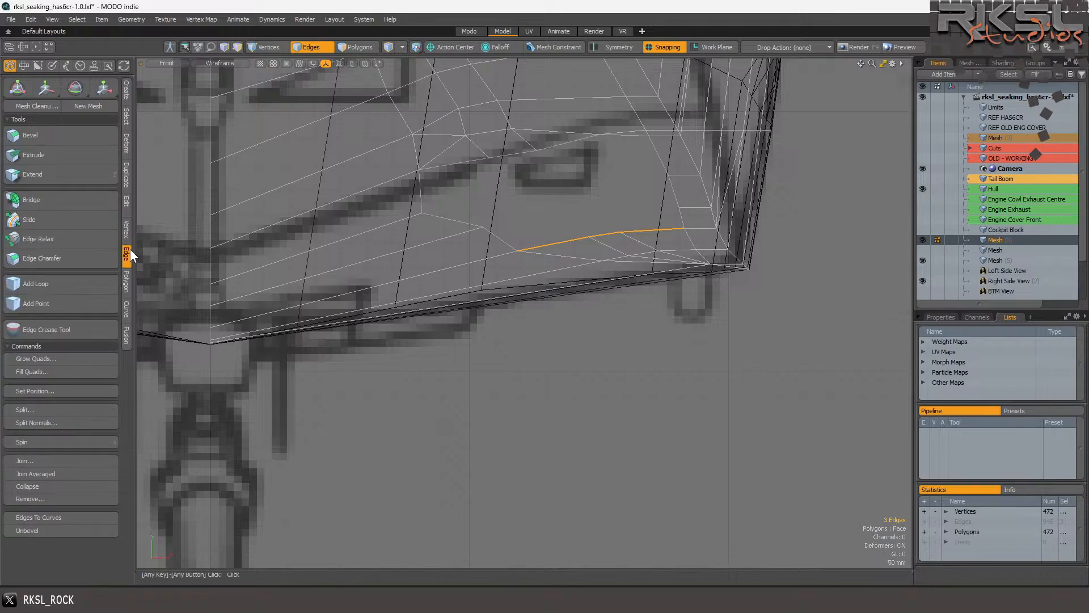
left_click(51, 173)
left_click_drag(679, 230, 678, 211)
key("space")
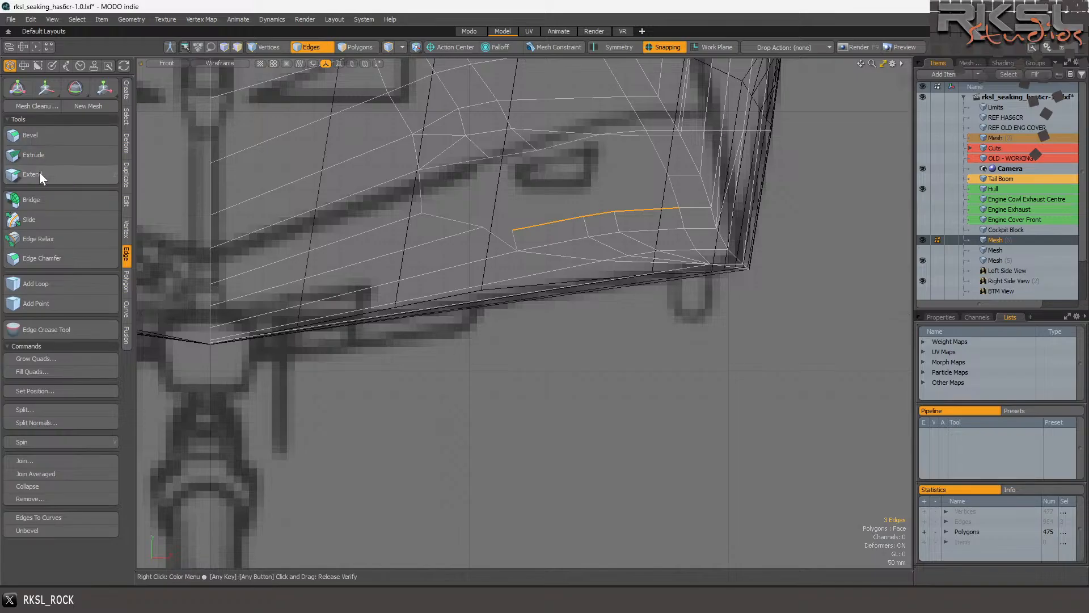
Extend the same three edges up another row, to the next outer-side vertex level with the blueprint's small lower panel.
left_click(56, 174)
left_click_drag(671, 210, 668, 175)
scroll(602, 207, "down", 5)
scroll(639, 173, "up", 5)
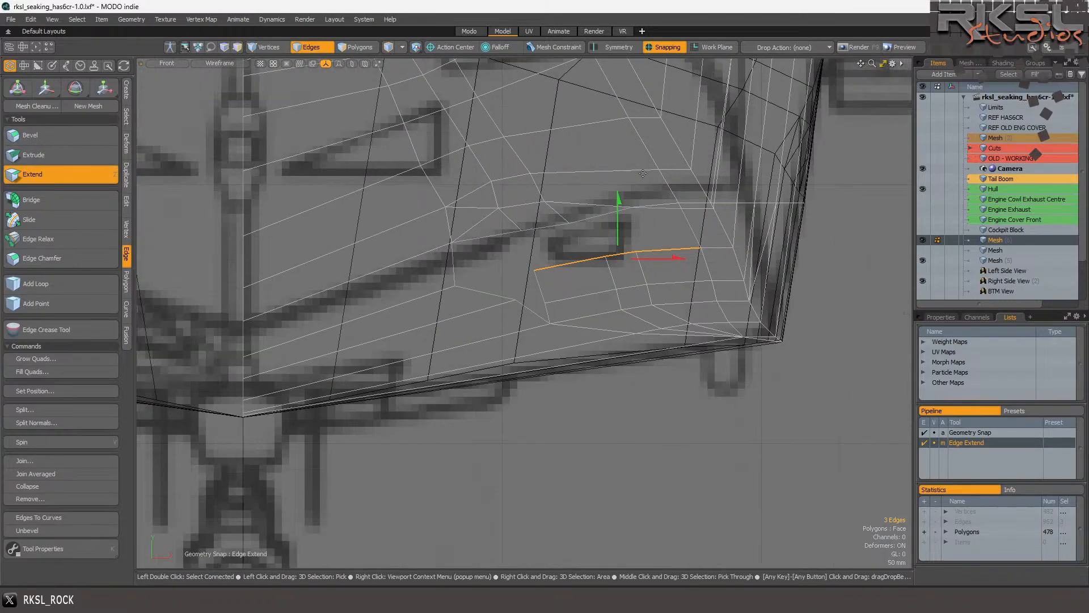
scroll(638, 173, "up", 2)
key("space")
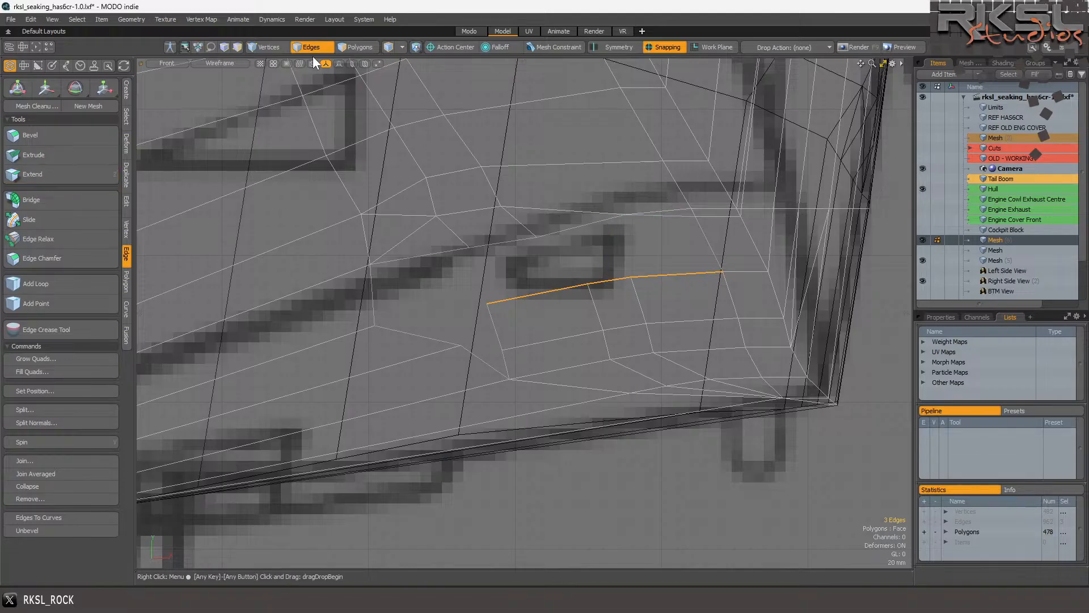
Delete the diagonal strip of polygons running from beside the headlight down to the hole, plus the adjoining polygons at its lower end.
left_click(353, 46)
mouse_move(431, 246)
left_mouse_down()
mouse_move(397, 136)
mouse_move(366, 101)
mouse_move(405, 132)
mouse_move(449, 217)
mouse_move(427, 144)
left_mouse_up()
scroll(366, 101, "down", 5)
scroll(423, 114, "up", 3)
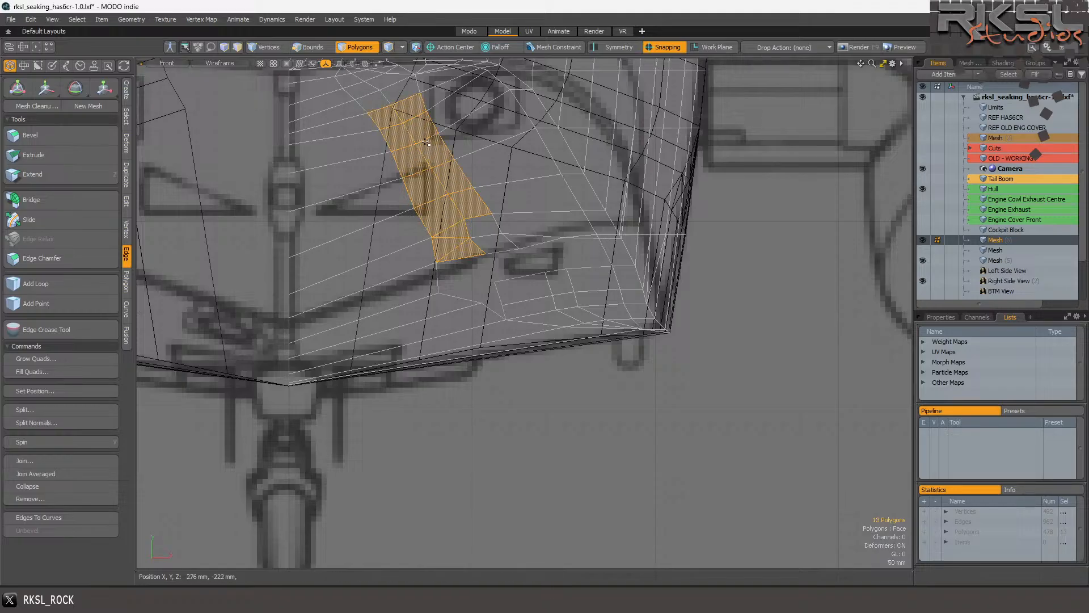
left_click_drag(463, 218, 494, 248, "shift")
key("Delete")
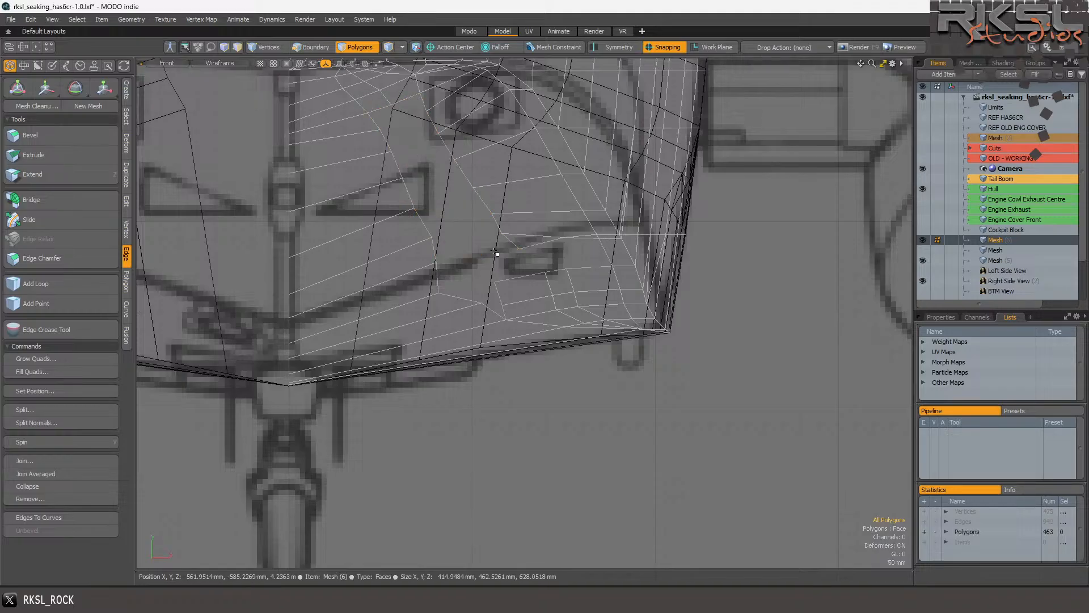
Delete the remaining polygons above the blueprint's small lower panel, between the removed strip and the outer side.
left_click(540, 249)
key("Delete")
left_click(586, 246)
key("Delete")
scroll(554, 225, "up", 1)
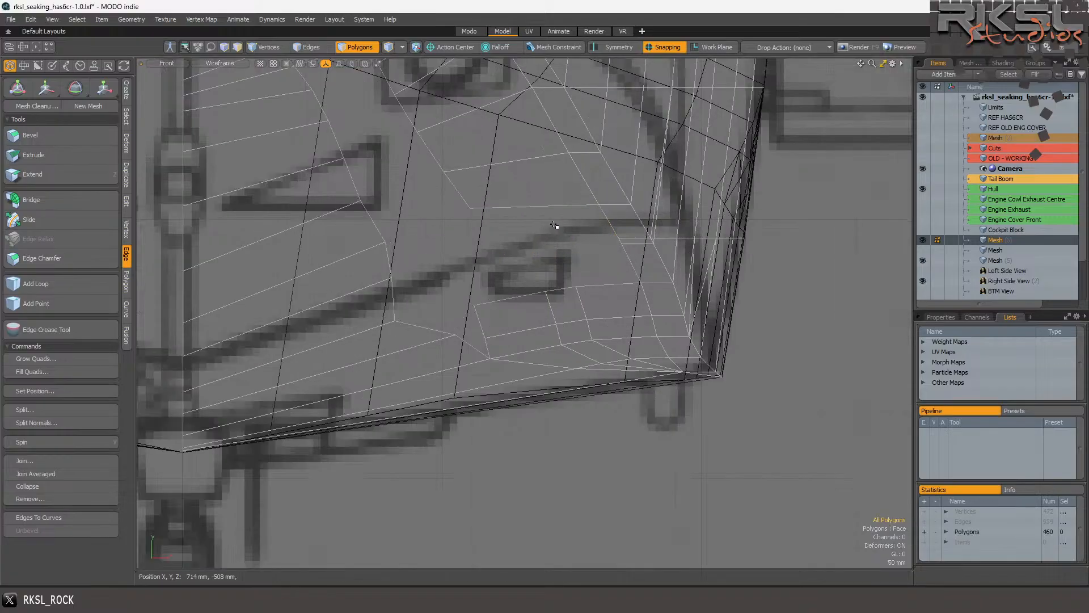
Extend the three border edges upward twice, snapping their outer end to the two closely spaced vertices on the hole's outer side.
left_click(304, 48)
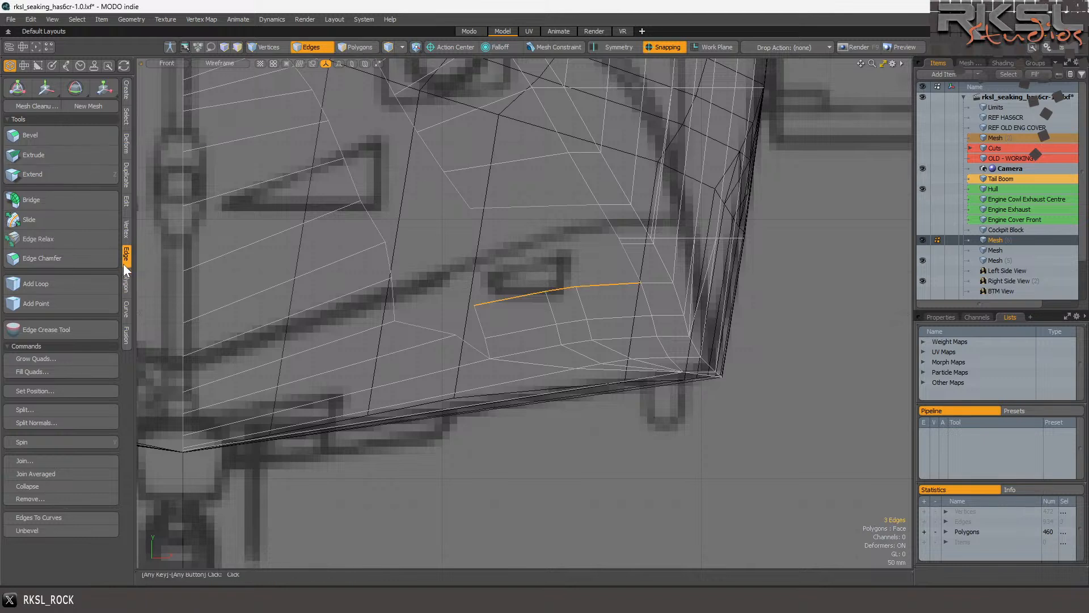
left_click(34, 174)
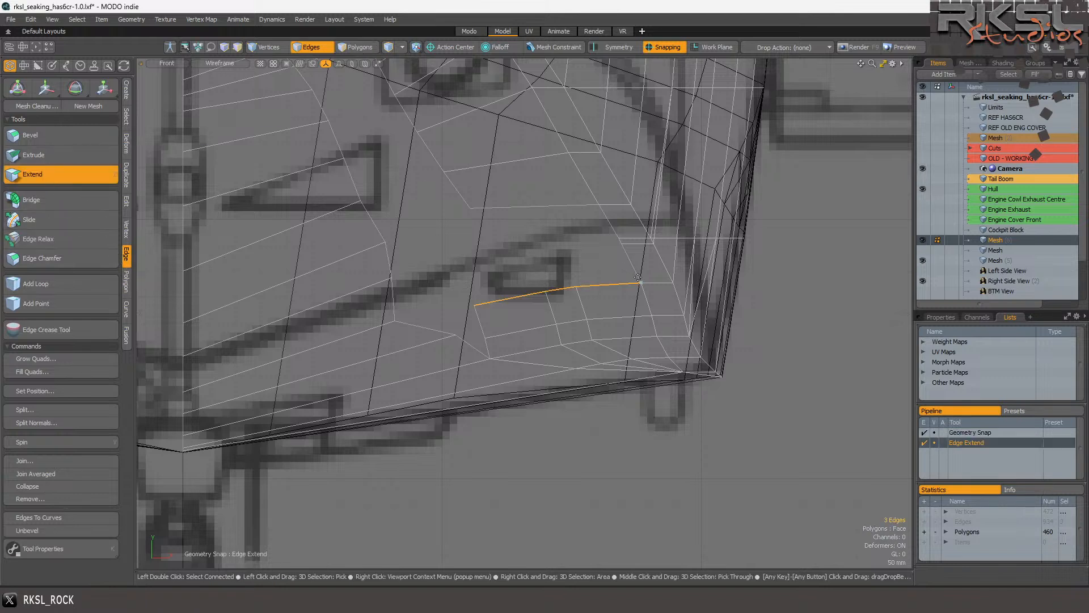
left_click_drag(641, 281, 621, 245)
left_click(48, 180)
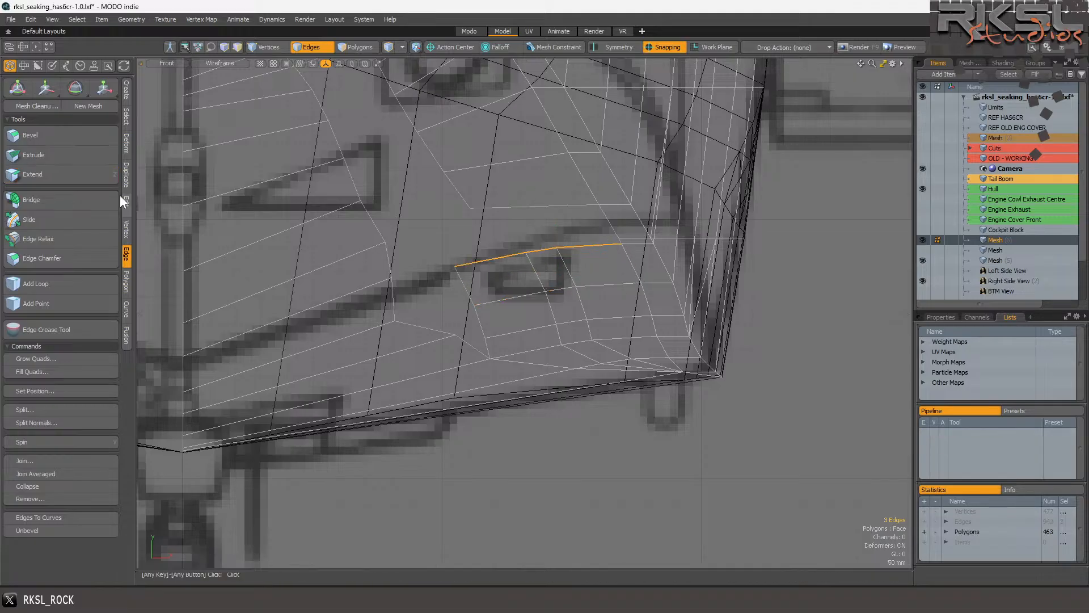
left_click(49, 180)
left_click_drag(628, 250, 625, 244)
left_click(71, 173)
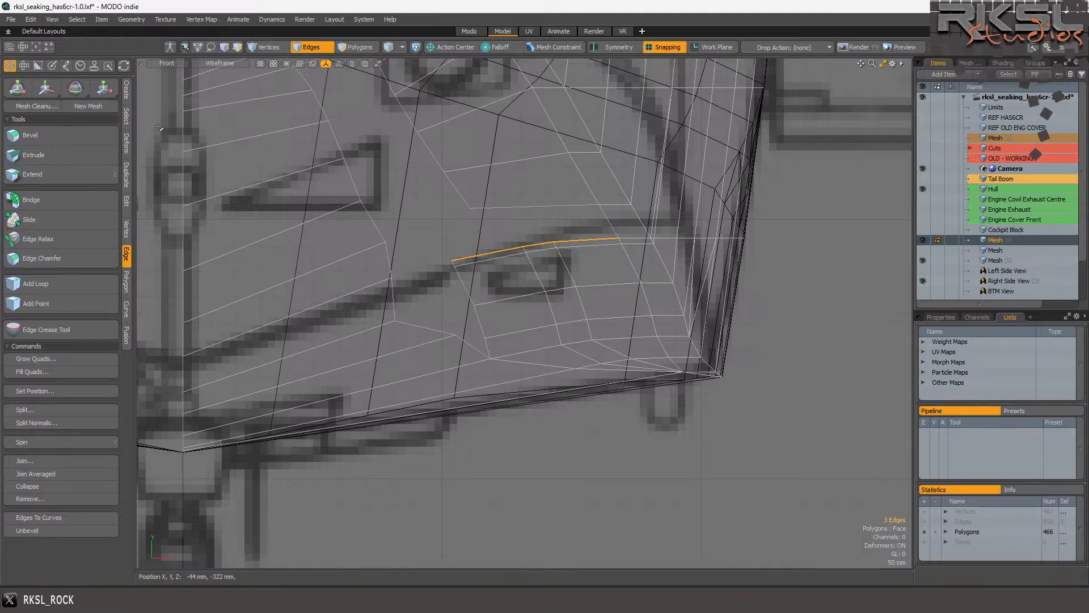
Extend the three edges upward once more to the outer-side corner vertex above the blueprint's diagonal line.
left_click(71, 173)
left_click_drag(604, 222, 604, 214)
key("q")
Try to join the hole's lower inner vertex with the inner end of the lowest open row using the edge Join command.
scroll(536, 222, "down", 3)
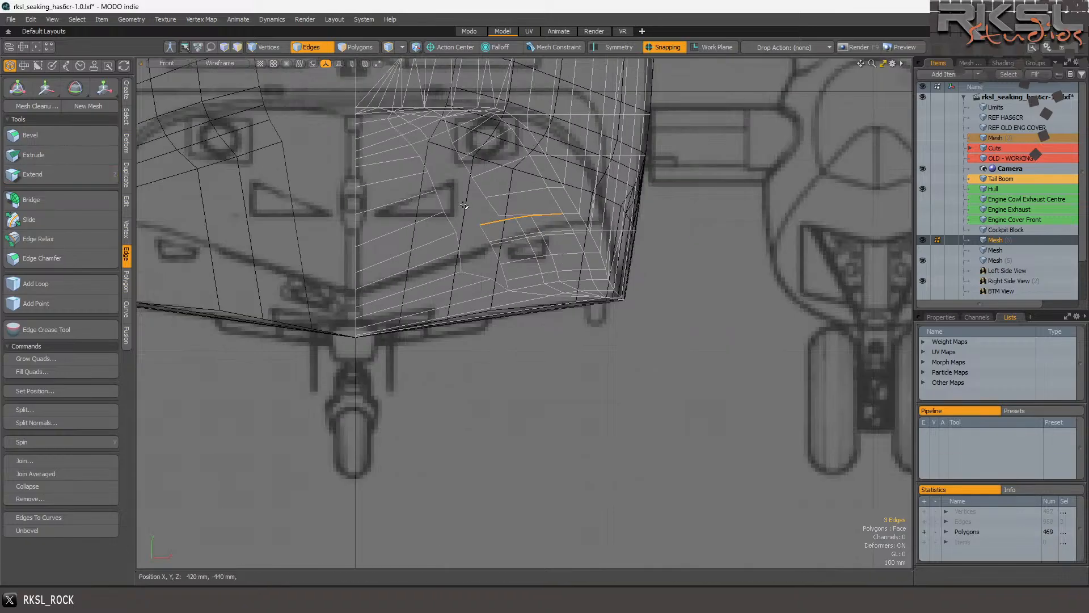
scroll(454, 196, "up", 3)
left_click(273, 47)
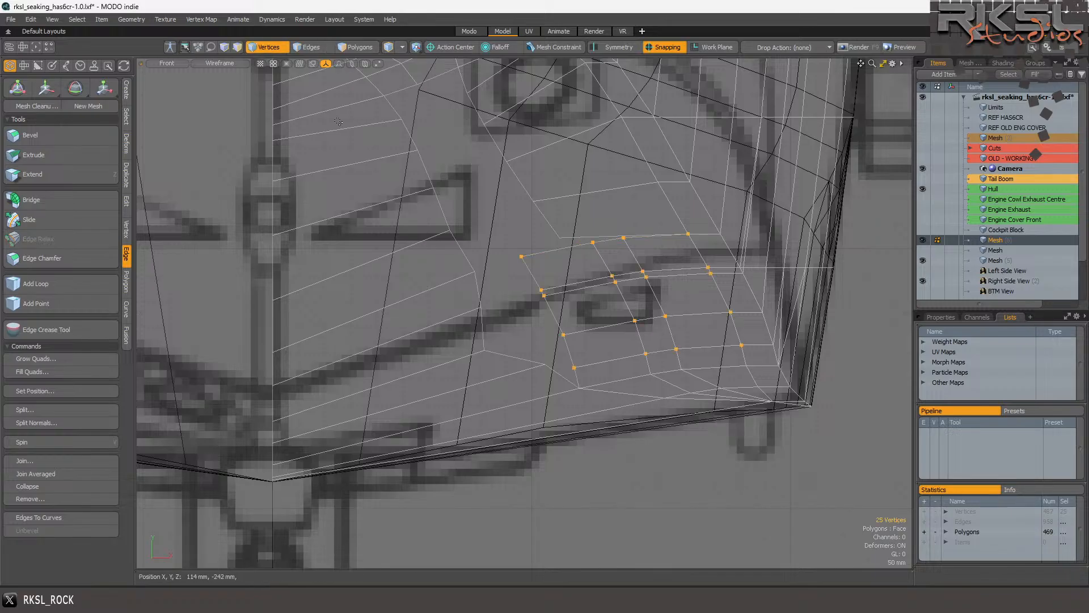
scroll(519, 382, "up", 3)
left_click(573, 349)
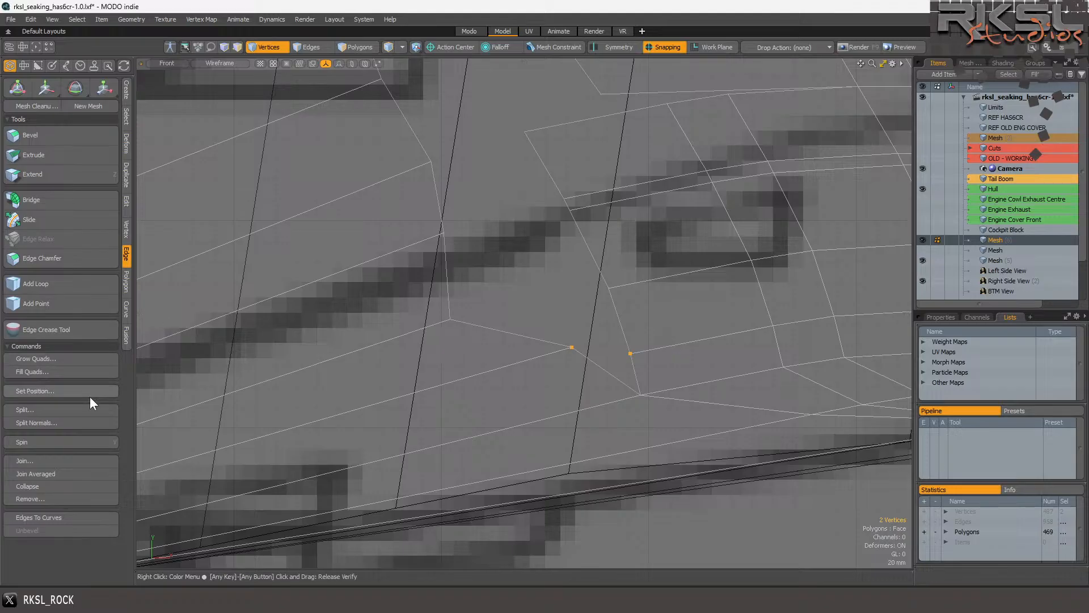
left_click(40, 461)
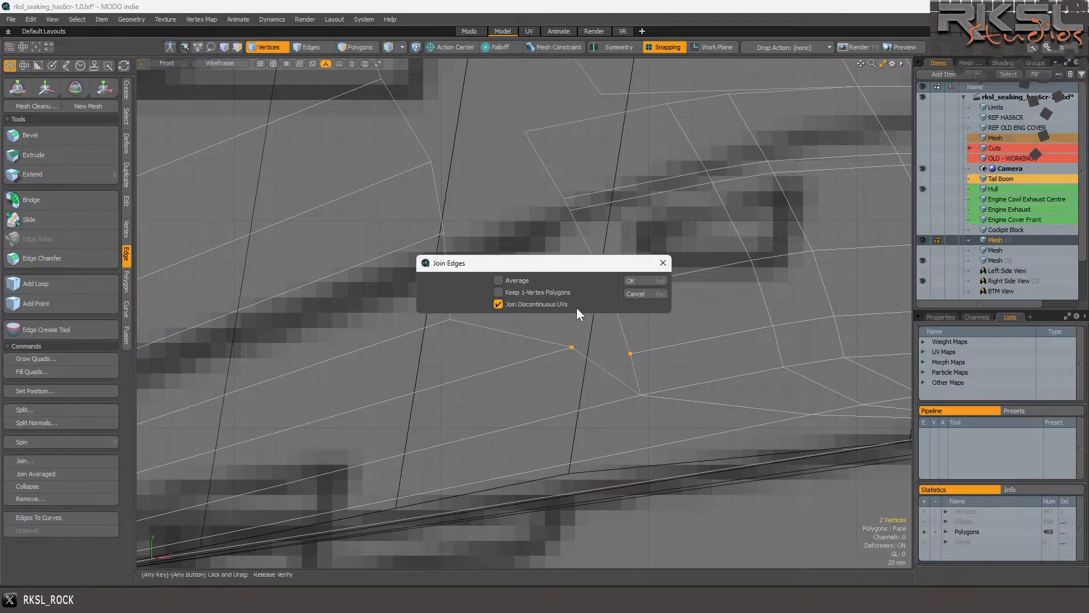
left_click(645, 282)
left_click(590, 281)
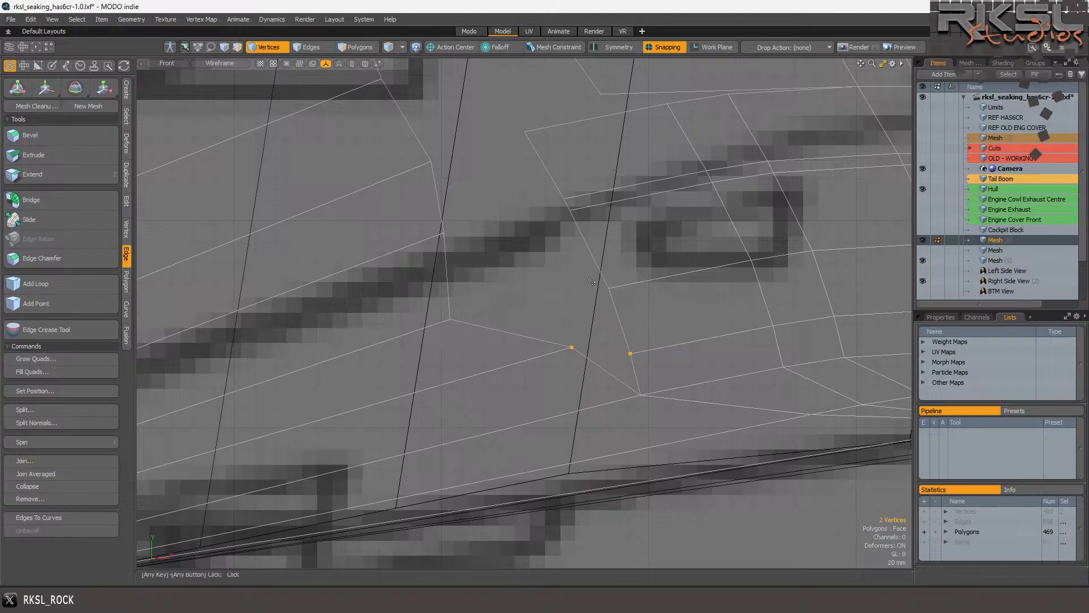
left_click(45, 464)
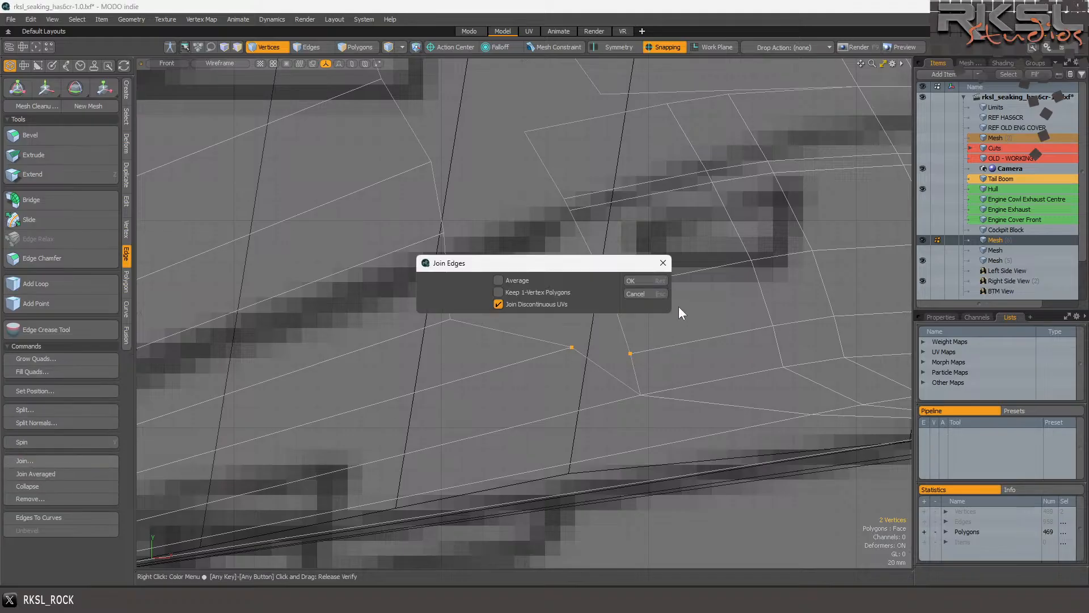
left_click(641, 281)
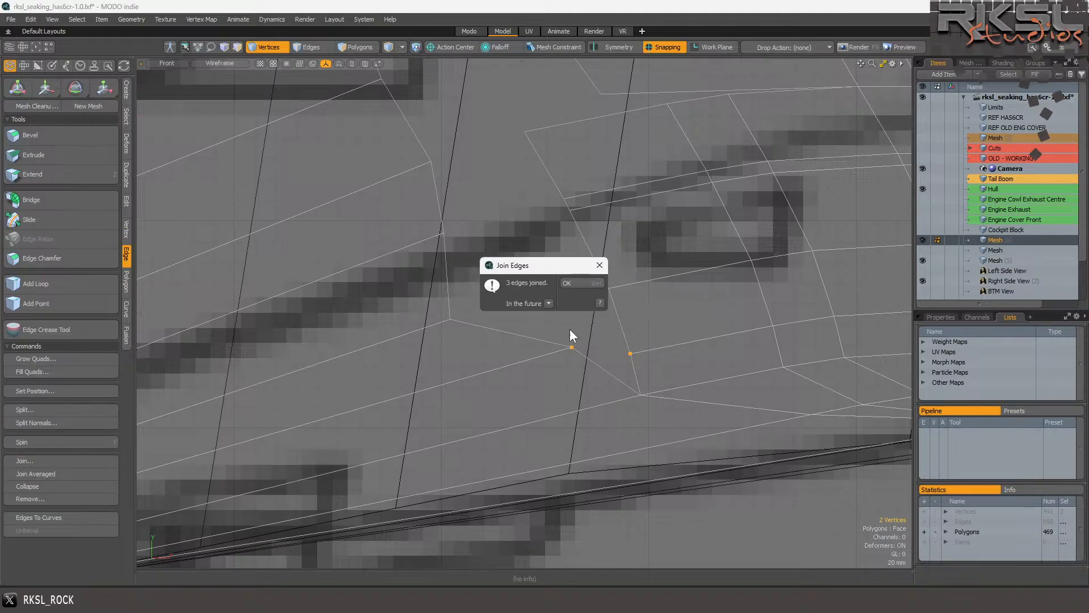
left_click(573, 284)
Join the hole's lower inner vertex to the inner end of the lowest open row with the vertex Join command.
left_click(127, 230)
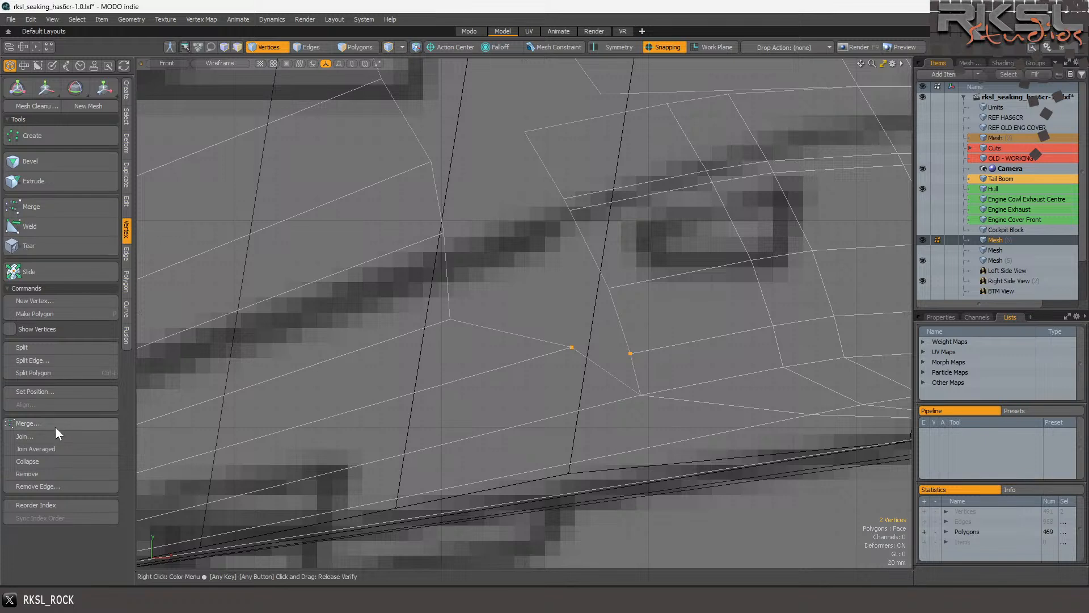
left_click(43, 438)
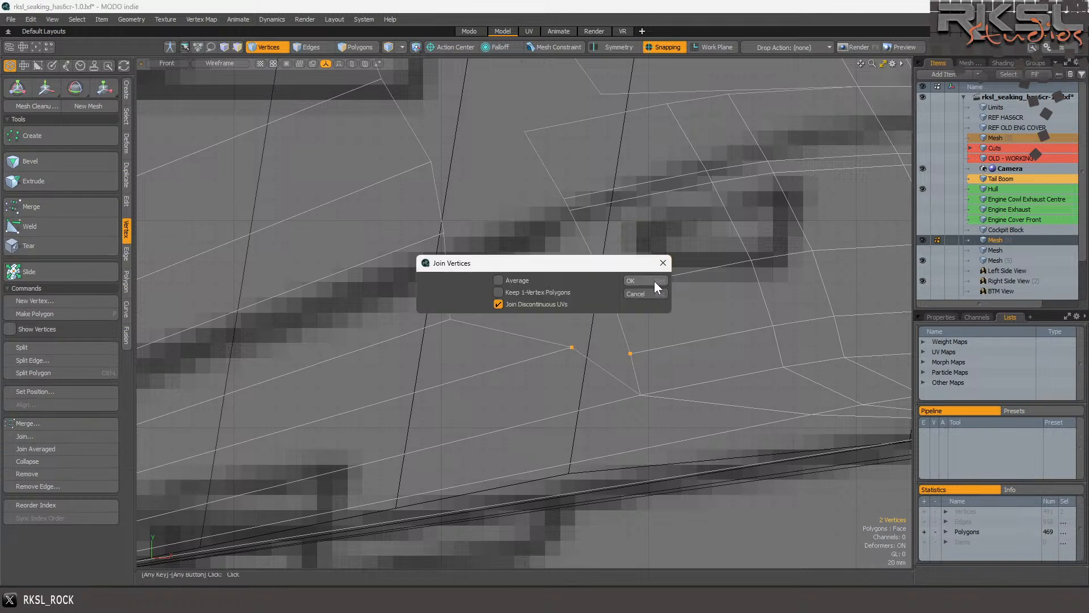
left_click(655, 281)
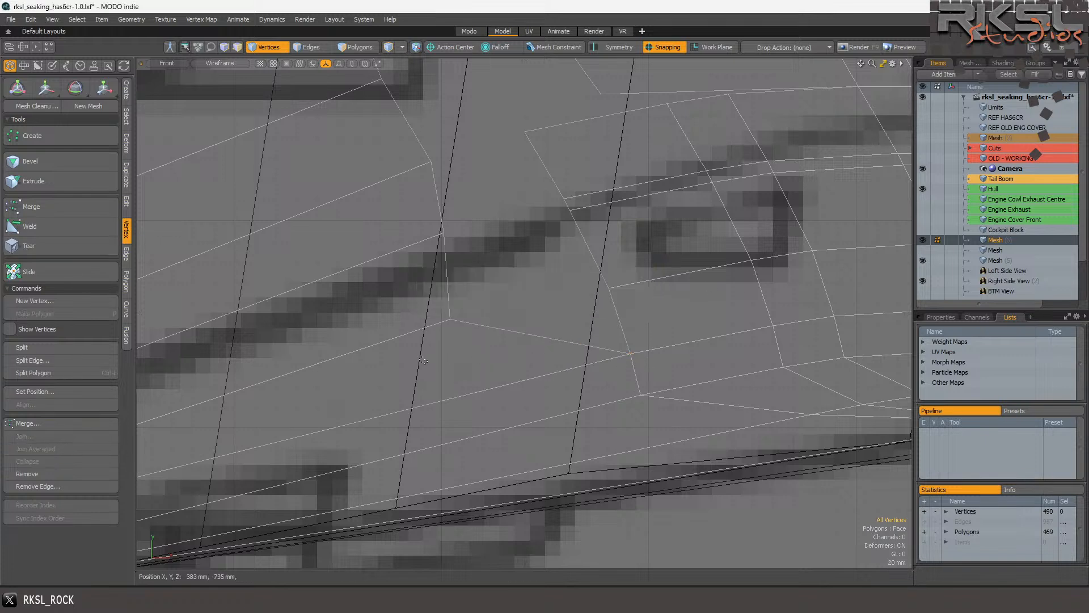
Join the next vertex up on the hole's inner border to the inner end vertex of the second extended row.
left_click(450, 319)
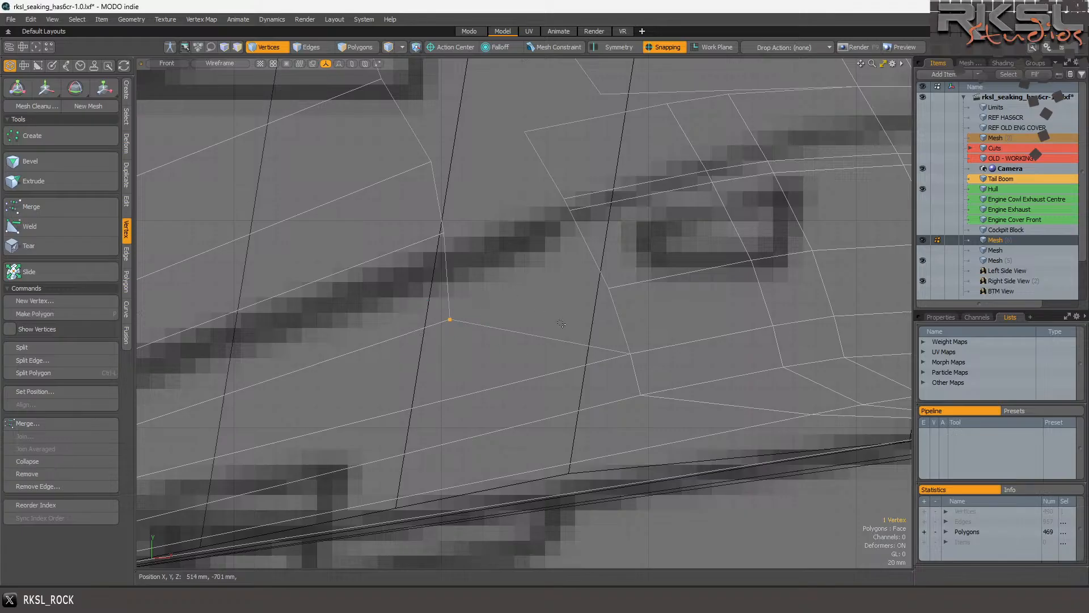
left_click(609, 289)
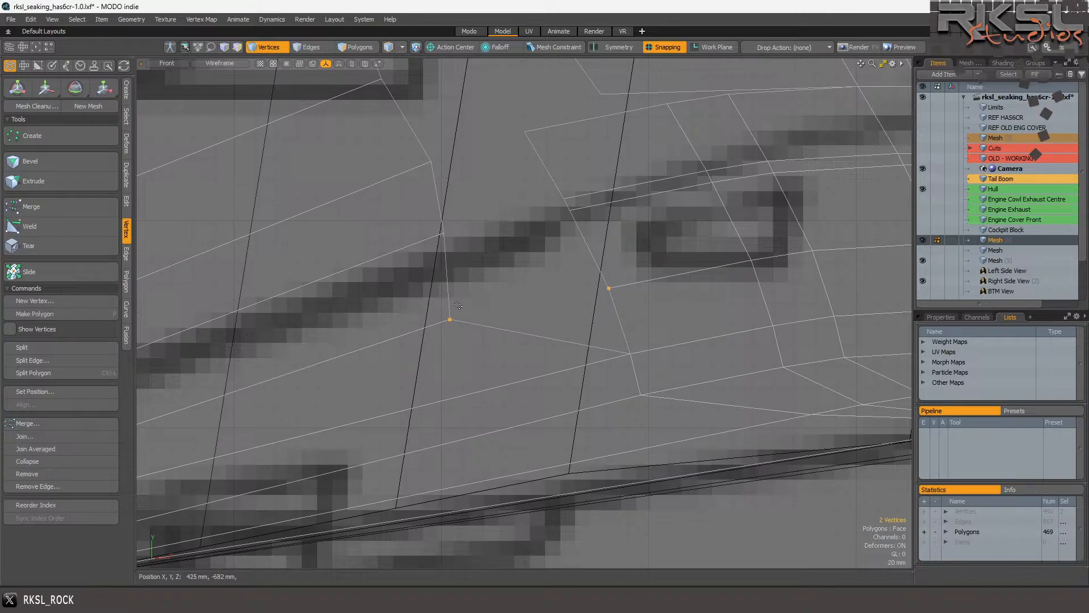
left_click(25, 437)
left_click(639, 283)
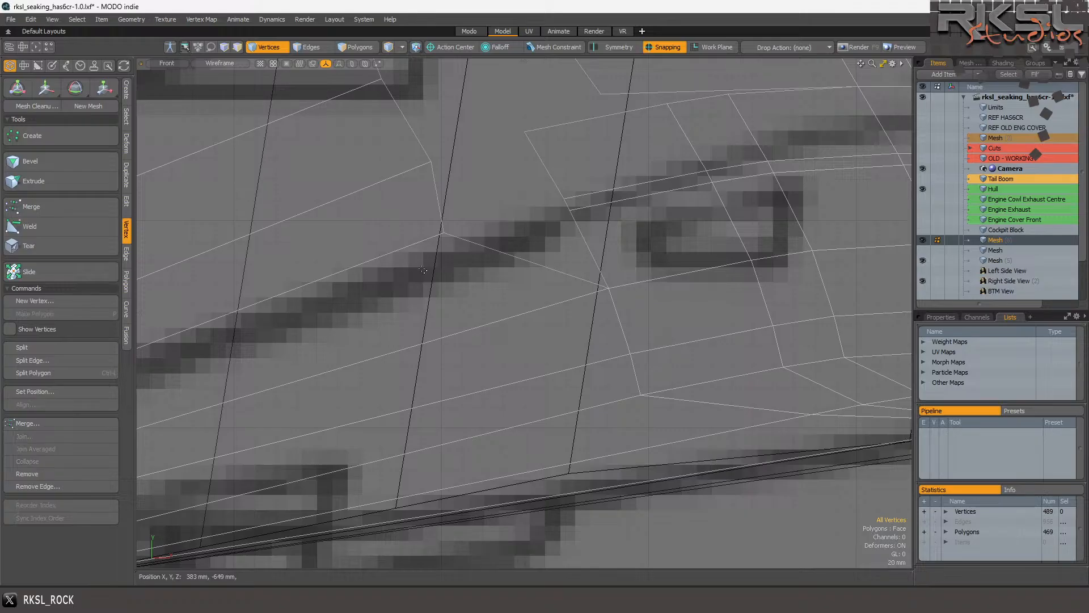
Join the inner border vertex on the blueprint's diagonal line to the lower of the two closely spaced row ends.
left_click(479, 228)
left_click(580, 214, "shift")
left_click(26, 434)
left_click(639, 278)
Join the inner border vertex just above the diagonal line to the upper of the two closely spaced row ends.
mouse_move(453, 157)
right_mouse_down()
mouse_move(364, 152)
mouse_move(409, 181)
right_mouse_up()
mouse_move(595, 202)
right_mouse_down("shift")
mouse_move(531, 199)
mouse_move(549, 209)
right_mouse_up("shift")
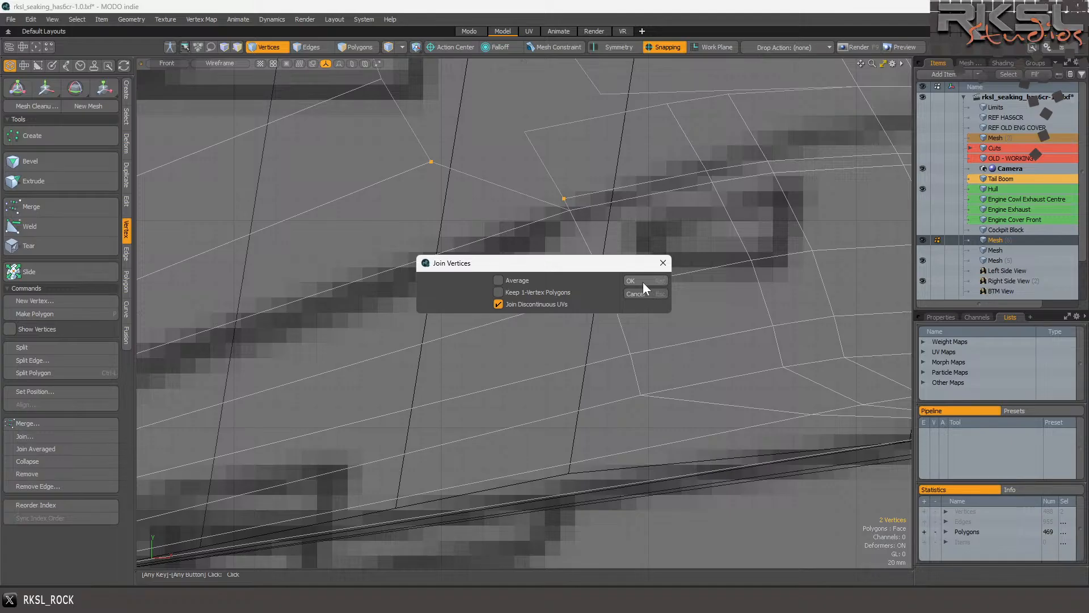
left_click(642, 283)
Join the inner border vertex beside the blueprint's triangular panel to the inner end of the topmost extended row, including the overlapping vertices.
scroll(552, 299, "down", 4)
scroll(513, 266, "up", 3)
right_click_drag(557, 185, 486, 232)
mouse_move(636, 205)
right_mouse_down("shift")
mouse_move(565, 227)
mouse_move(652, 272)
mouse_move(635, 210)
right_mouse_up("shift")
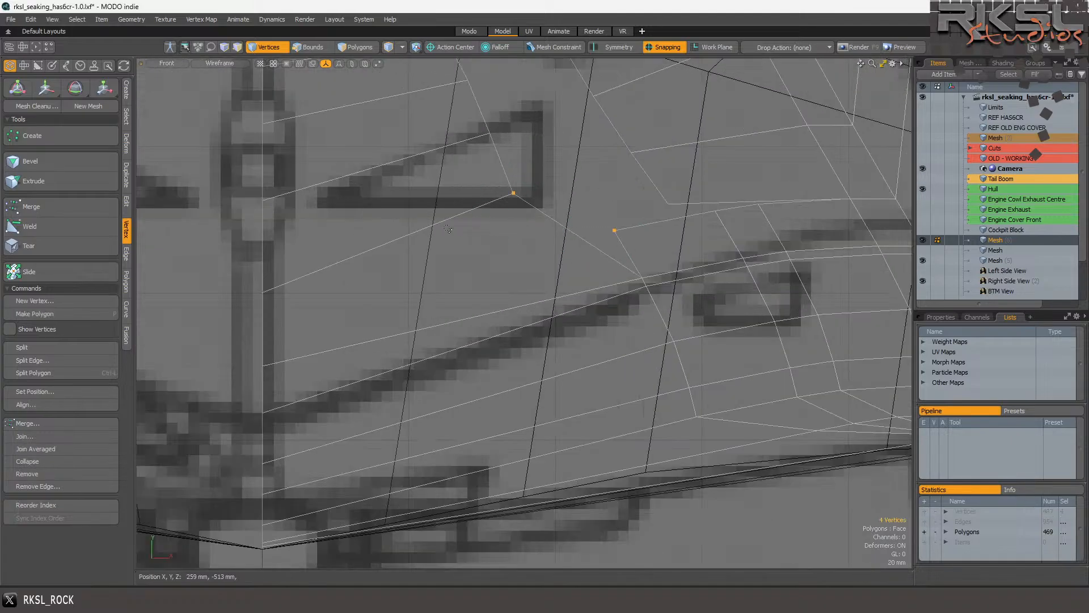
left_click(35, 435)
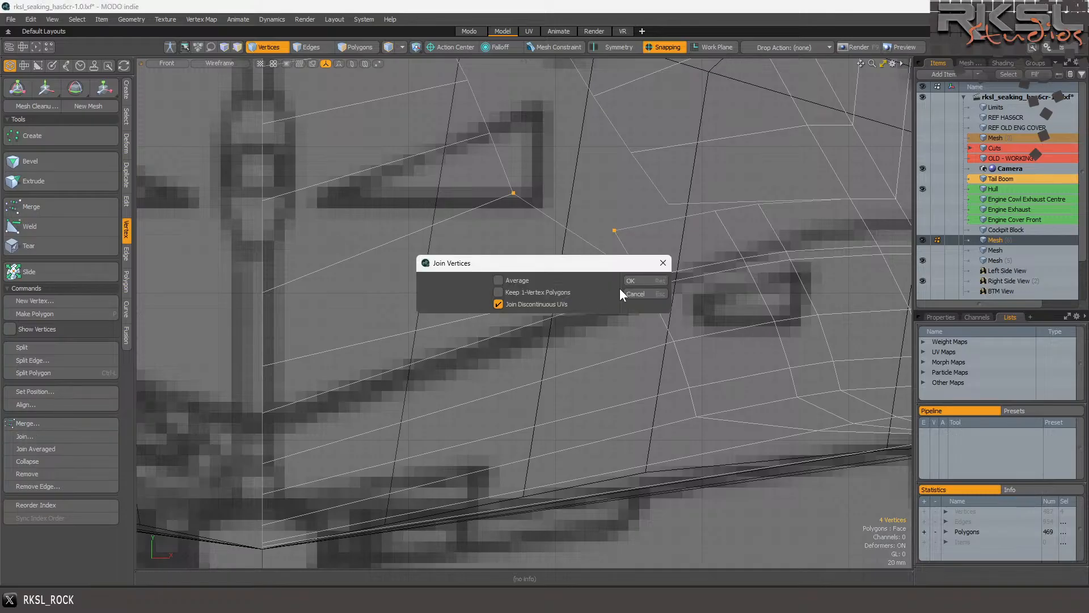
left_click(643, 281)
Delete the two polygons between the headlight and the hole's lower edge row.
scroll(644, 285, "down", 4)
scroll(504, 212, "up", 3)
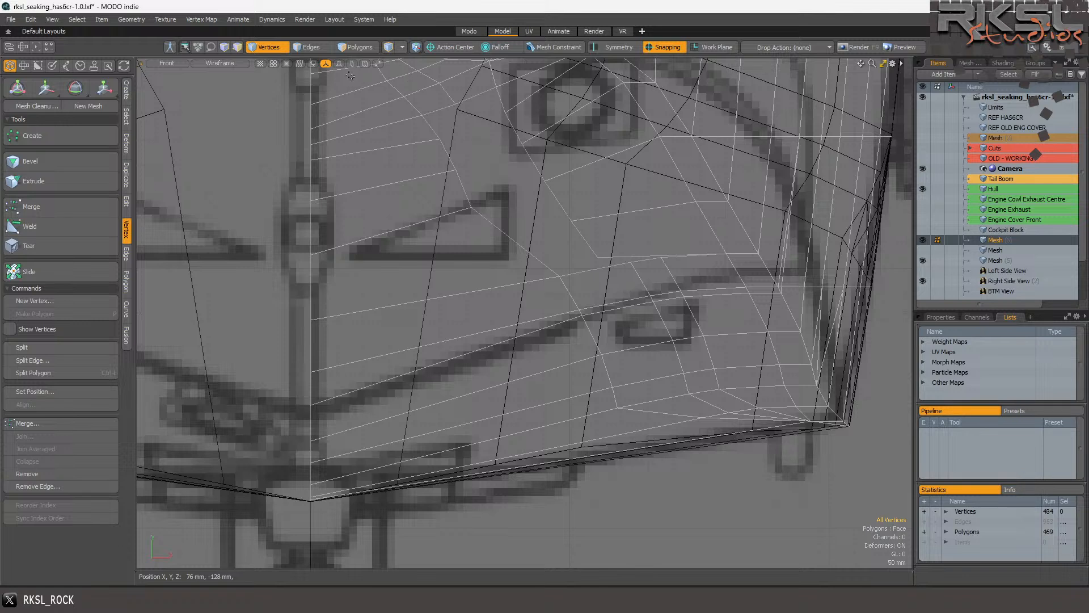
left_click(355, 47)
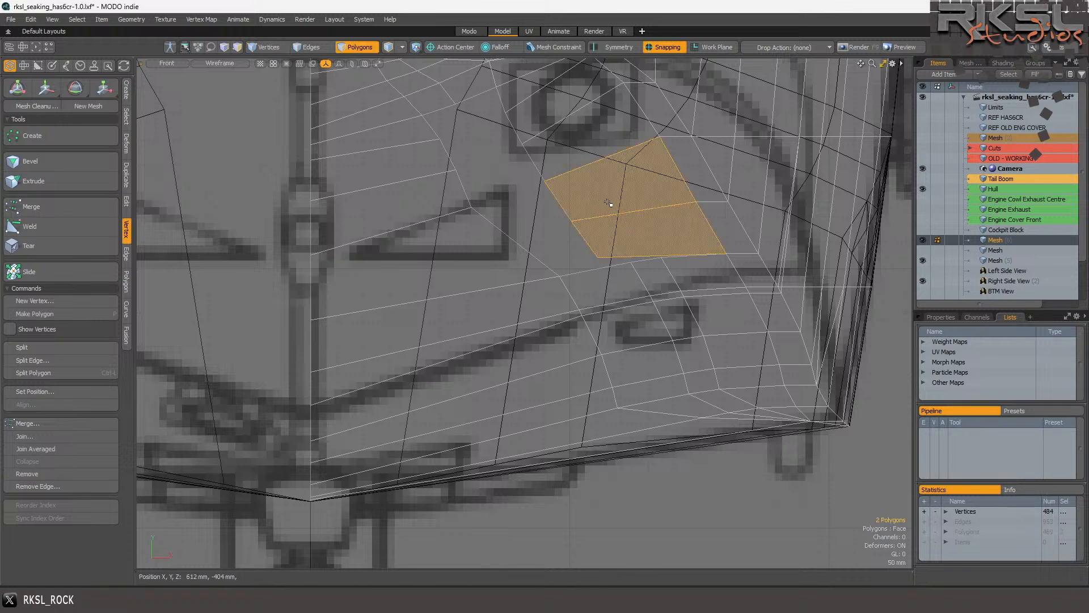
key("Delete")
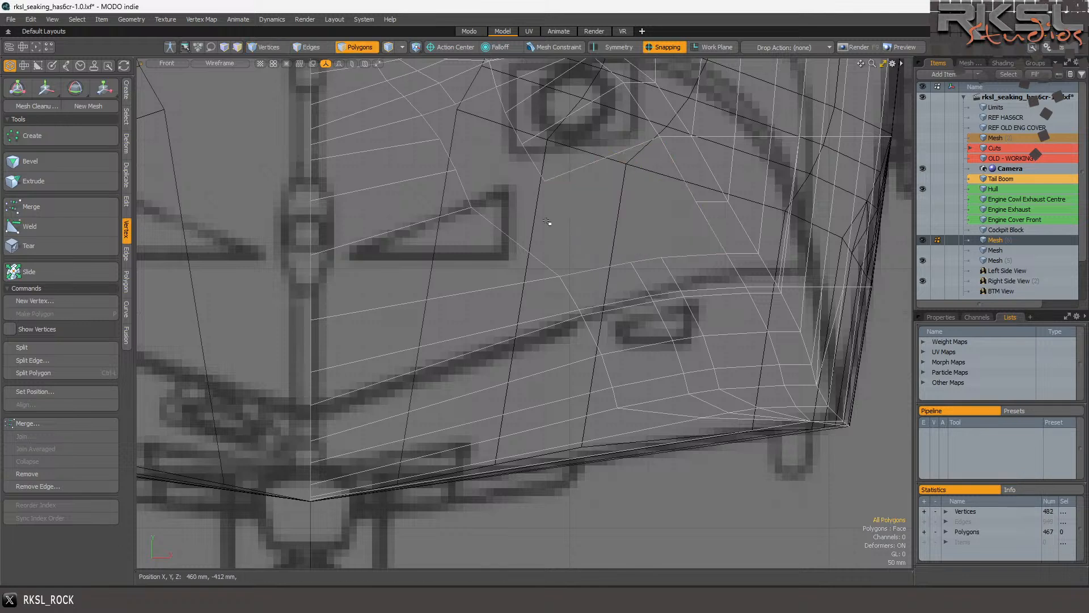
Extend the hole's three lower border edges upward to the next vertex on the outer mesh border.
left_click(308, 47)
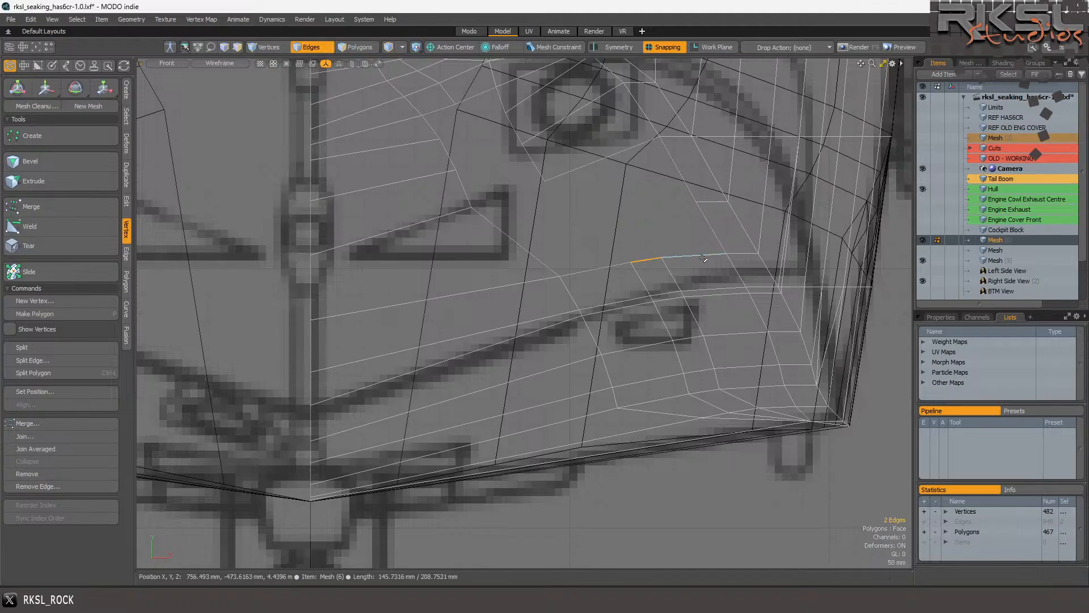
left_click(596, 269, "shift")
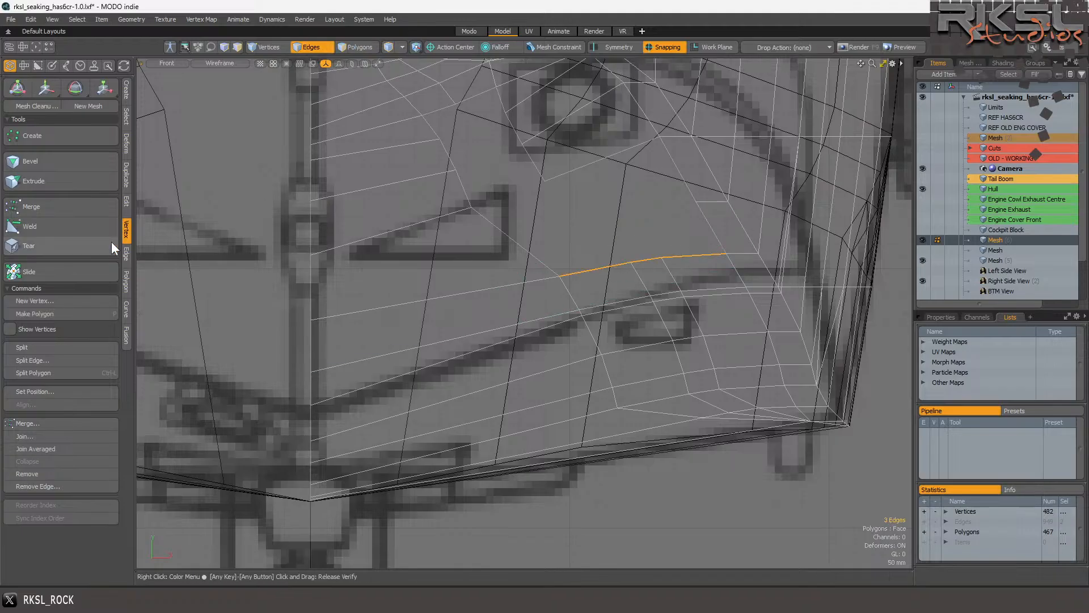
left_click(126, 254)
left_click(34, 173)
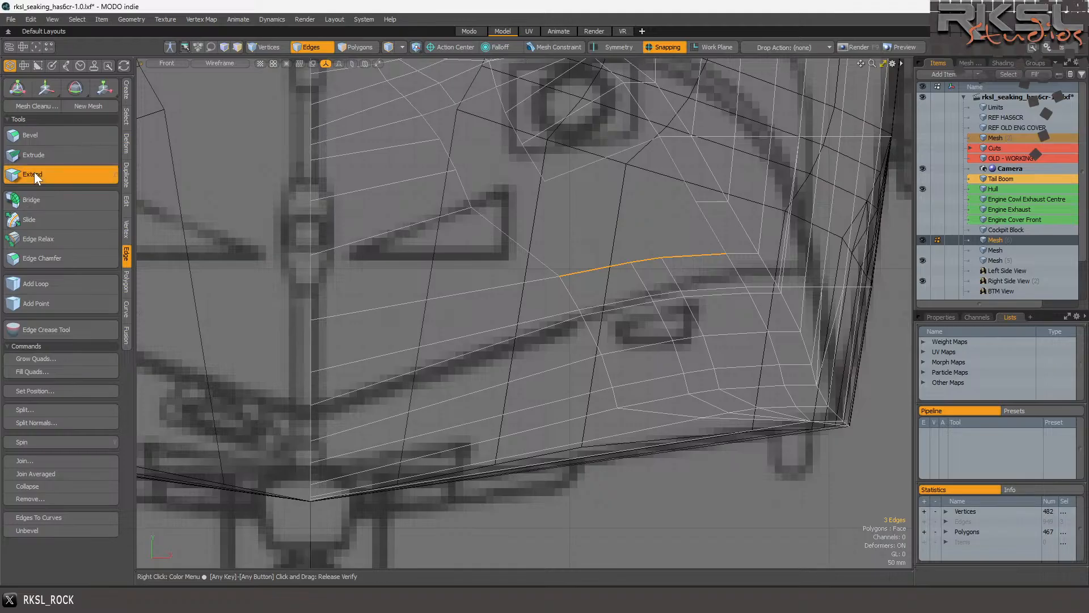
left_click_drag(722, 249, 697, 202)
key("q")
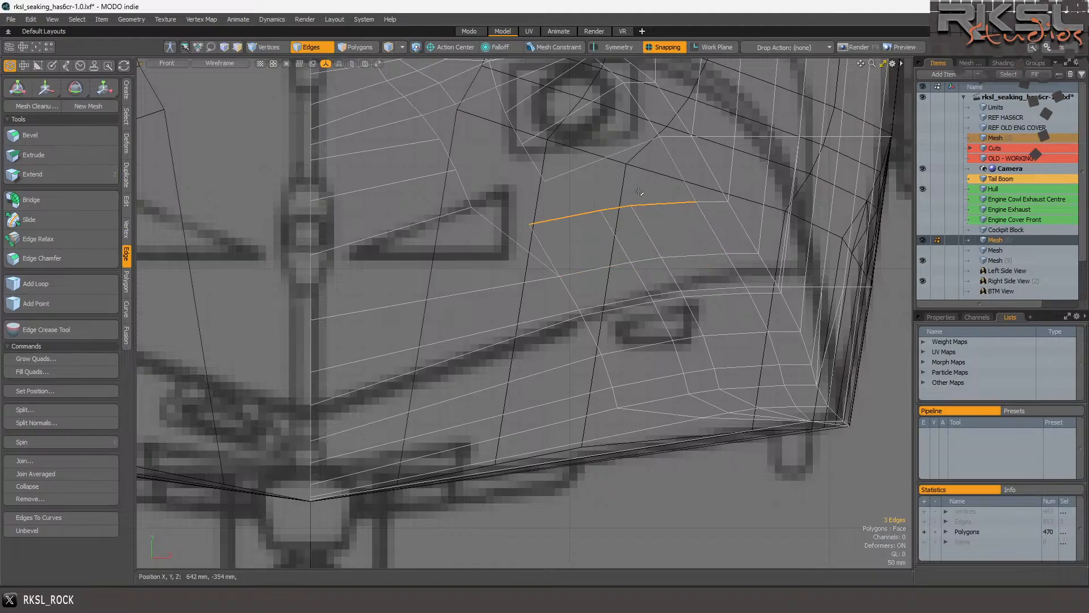
Try to join the vertex on the triangular panel's sloping line to the new row's inner end with the edge Join command.
scroll(487, 220, "down", 3)
scroll(476, 215, "up", 2)
scroll(562, 172, "up", 1)
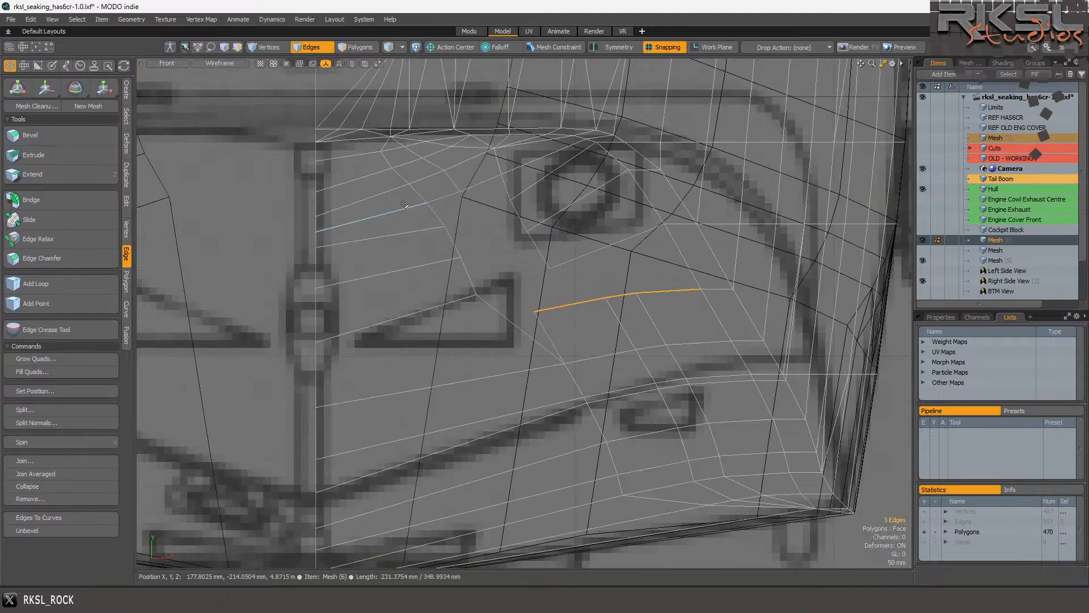
left_click(269, 48)
left_click(472, 288)
left_click(477, 295)
left_click(534, 312, "shift")
left_click(30, 463)
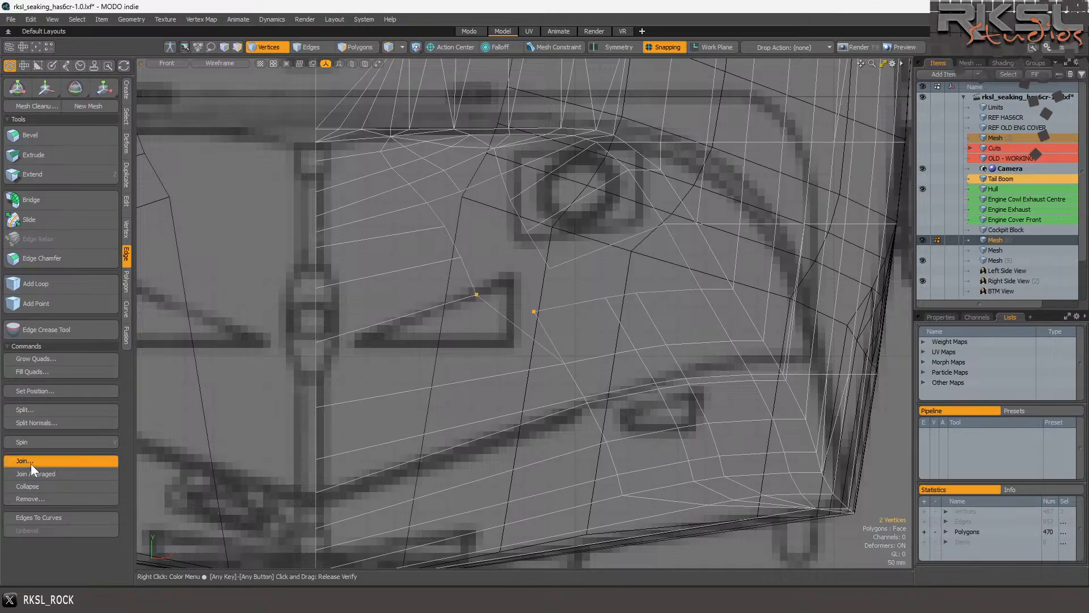
left_click(650, 280)
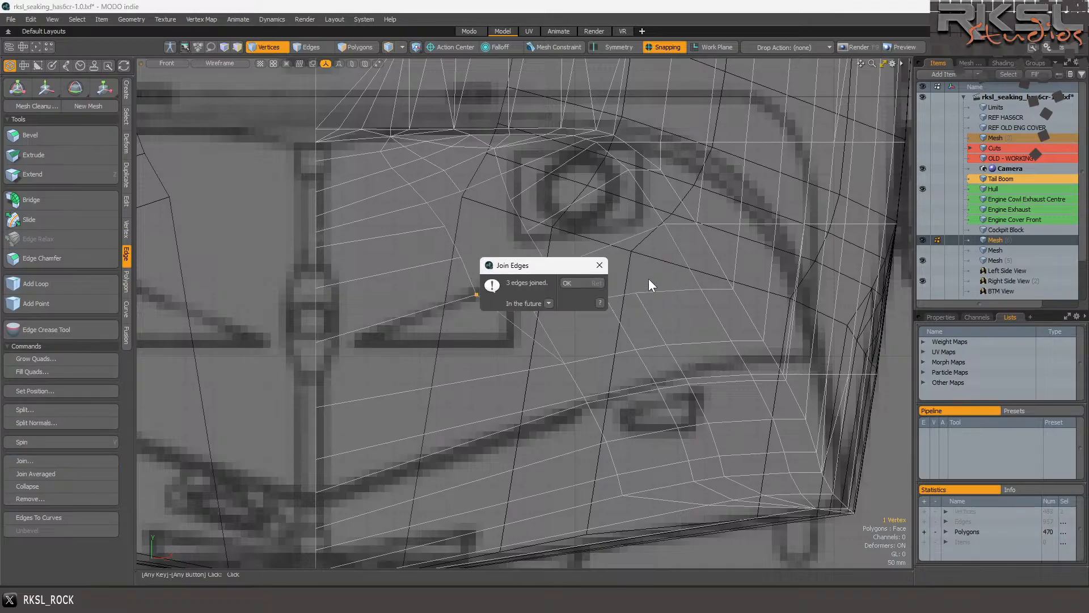
left_click(574, 287)
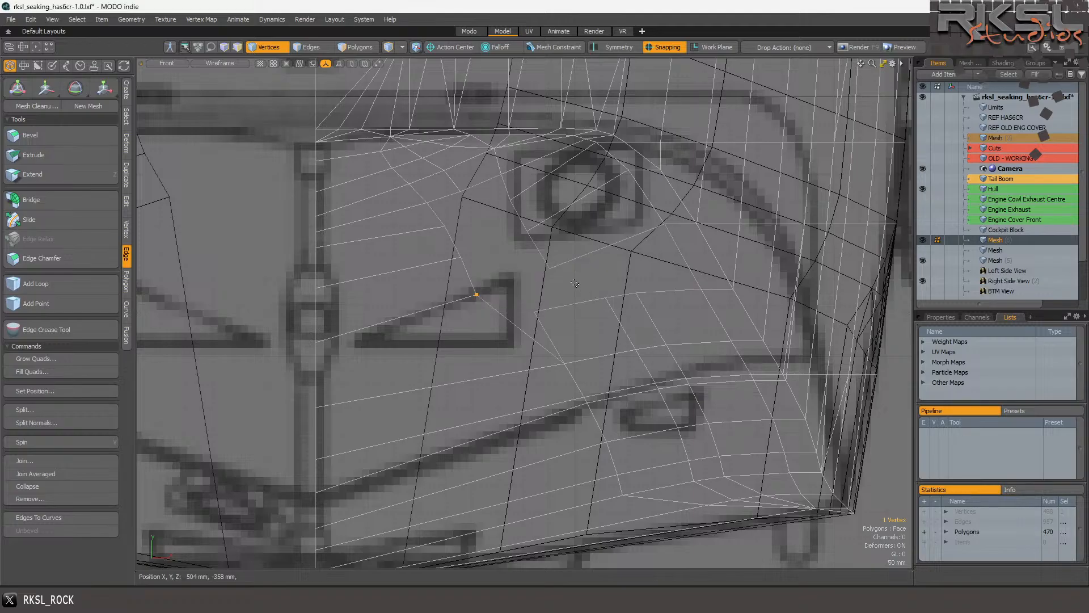
Move the vertex on the triangular panel's sloping line onto the inner end of the newly extended row.
left_click(125, 228)
left_click(44, 87)
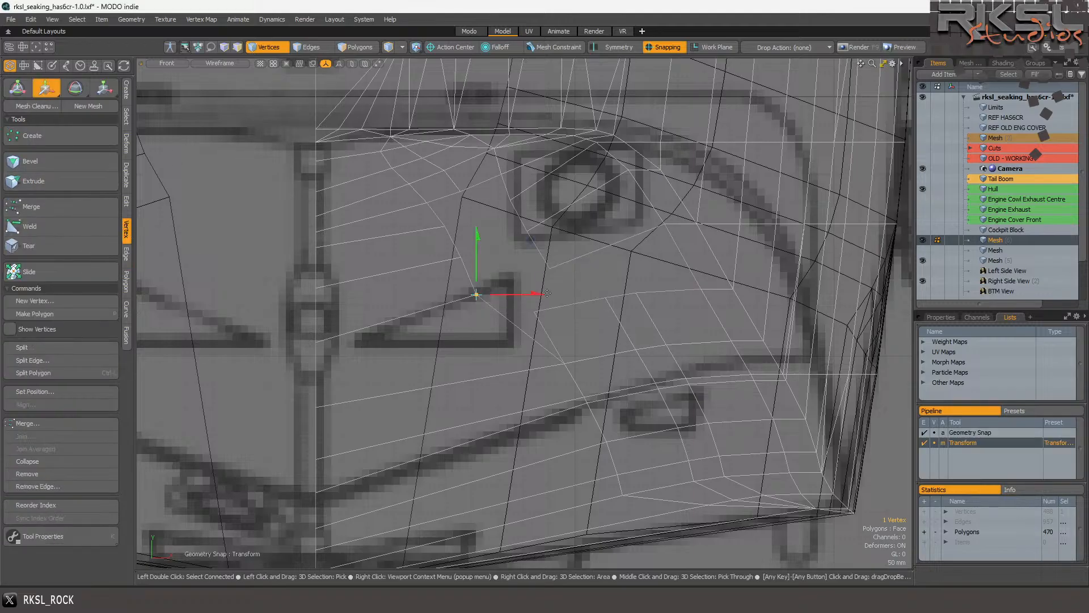
left_click_drag(478, 295, 535, 313)
key("Escape")
key("Escape")
Merge the two overlapping vertices at the extended row's inner end using the Automatic range.
scroll(494, 286, "down", 3)
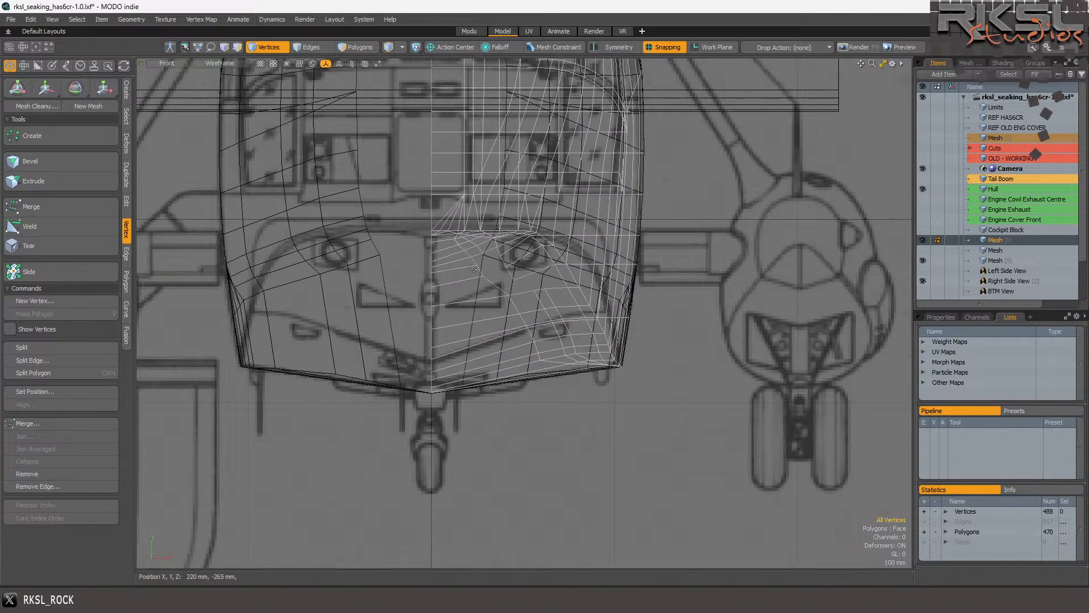
scroll(476, 267, "up", 2)
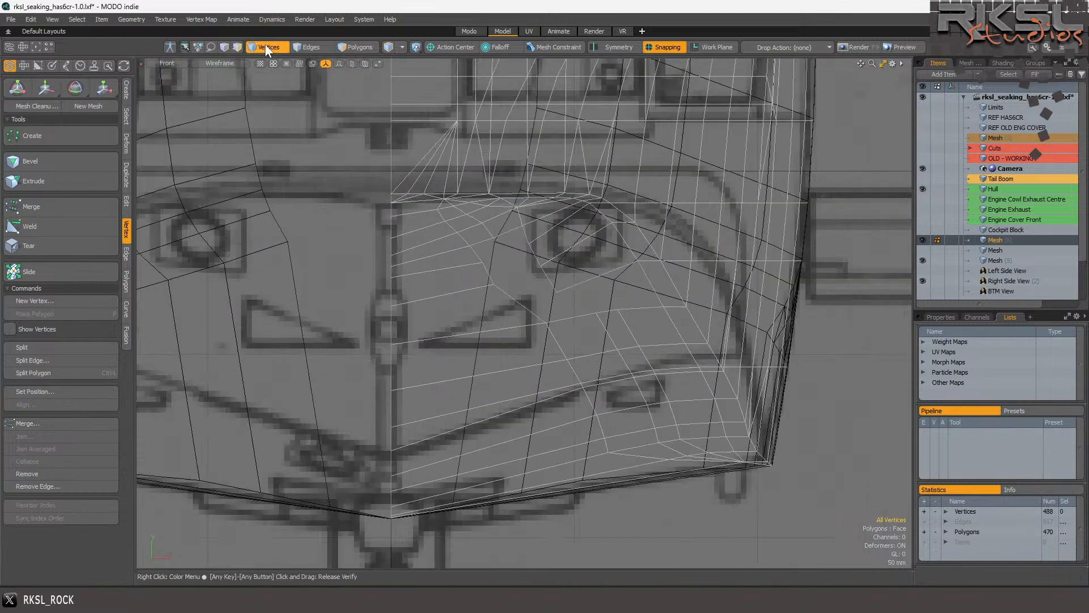
left_click(546, 322)
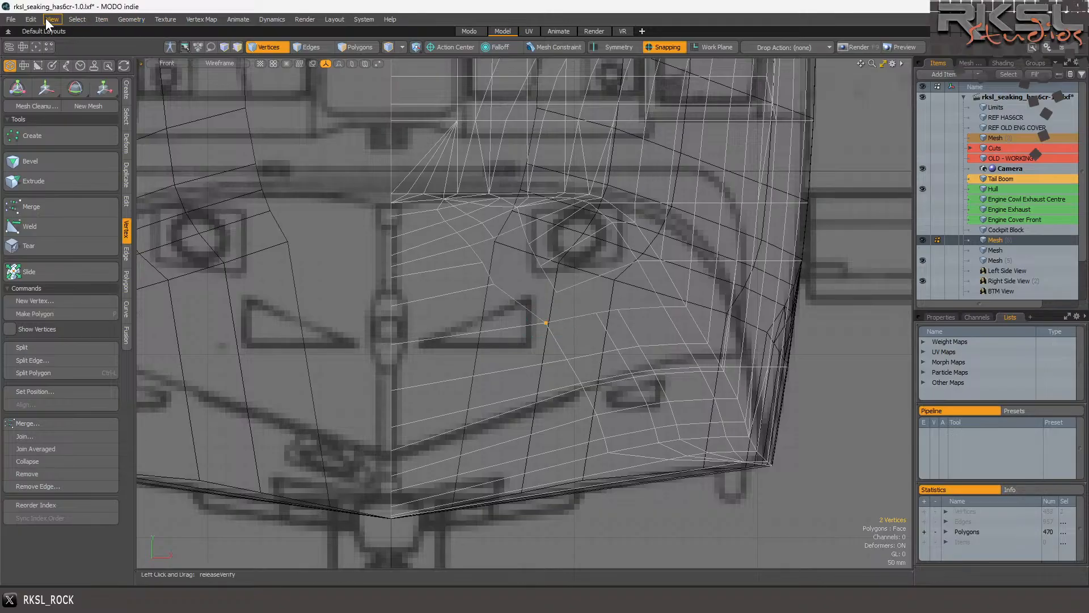
left_click(118, 17)
mouse_move(238, 265)
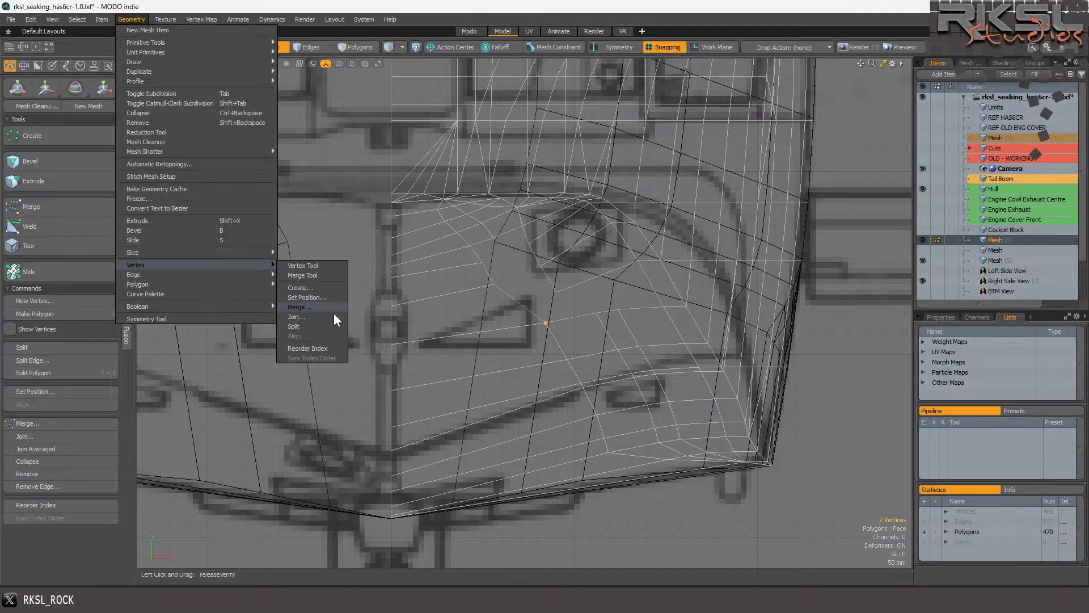
left_click(320, 308)
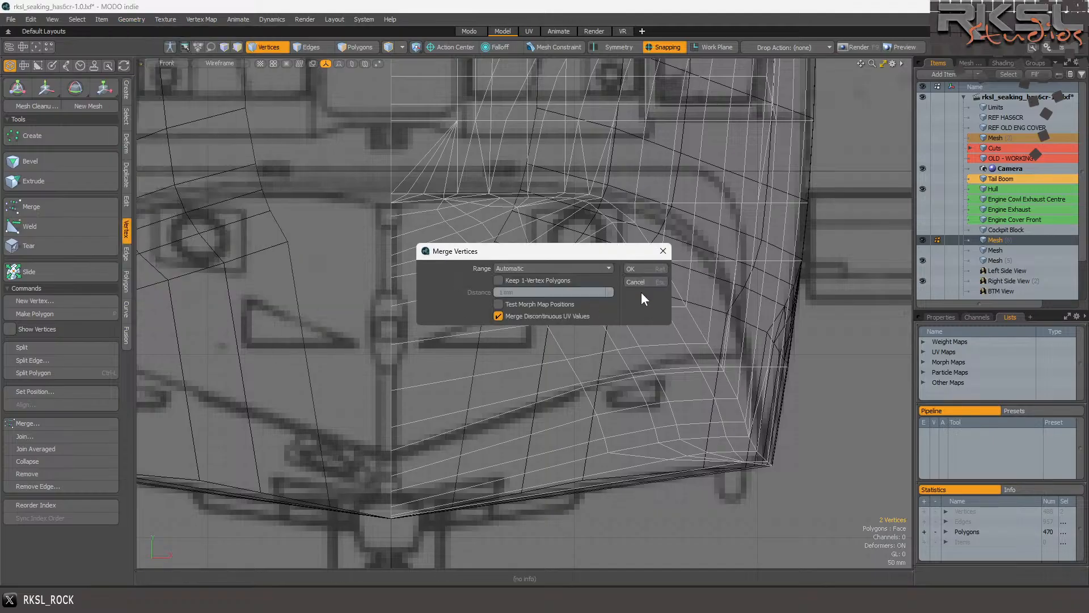
left_click(659, 266)
left_click(579, 293)
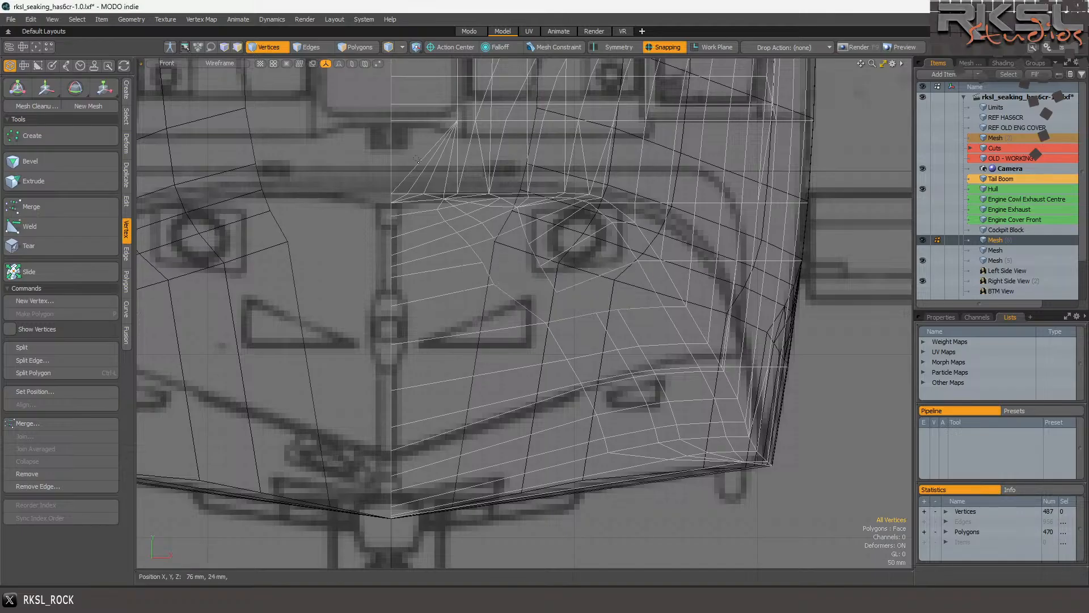
Scale the edge crossing the triangular panel slightly shorter, pivoting on its centreline end.
left_click(311, 47)
left_click(448, 336)
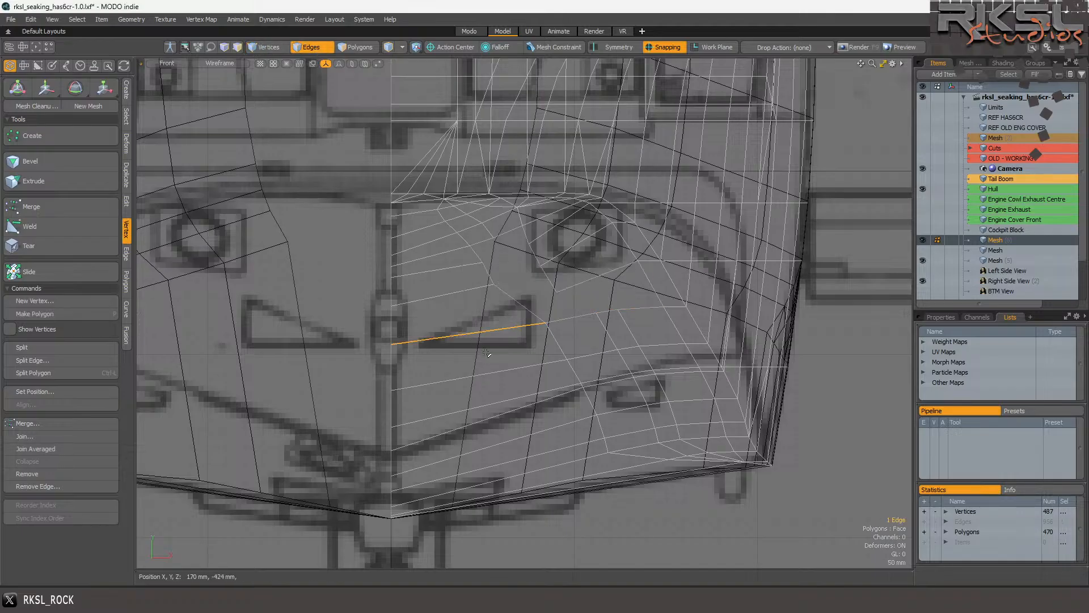
left_click(104, 88)
left_click(379, 341)
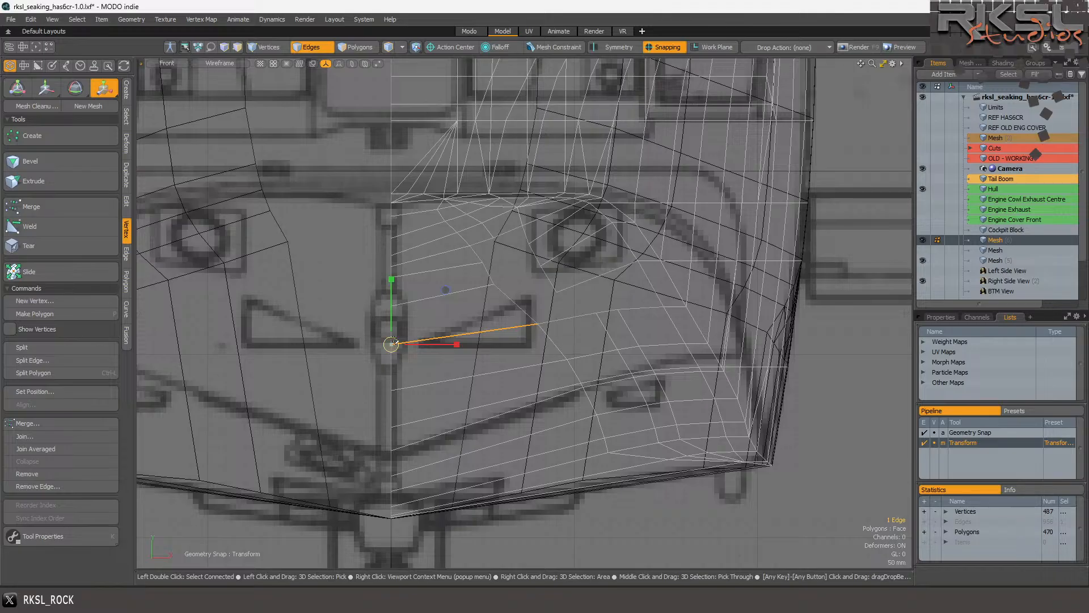
key("Escape")
key("Escape")
Delete the three polygons covering the headlight.
left_click(424, 293)
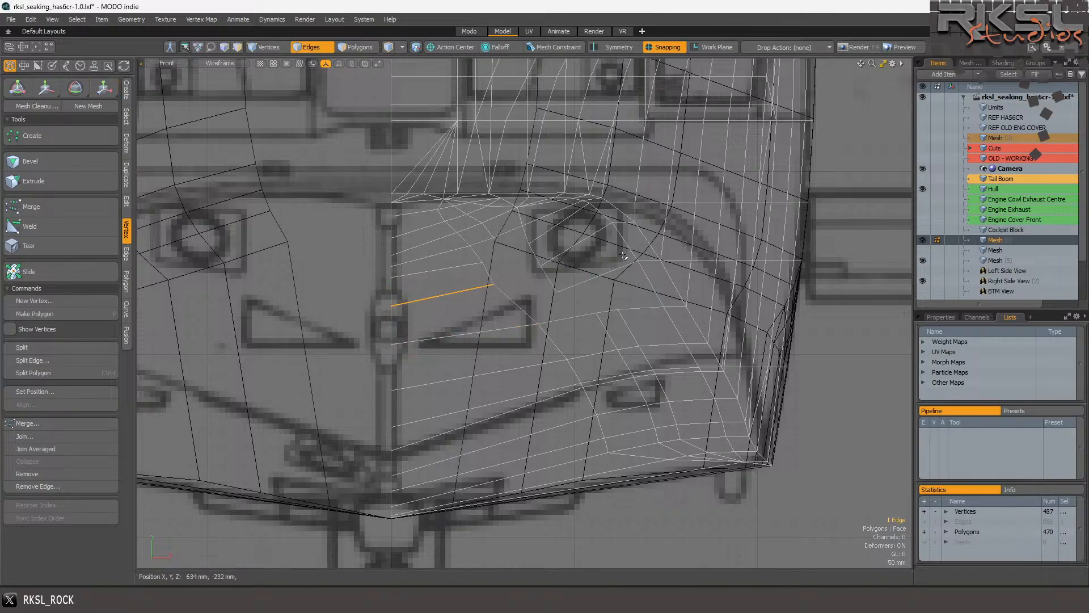
scroll(623, 254, "up", 3)
left_click(360, 47)
left_click_drag(619, 305, 487, 193)
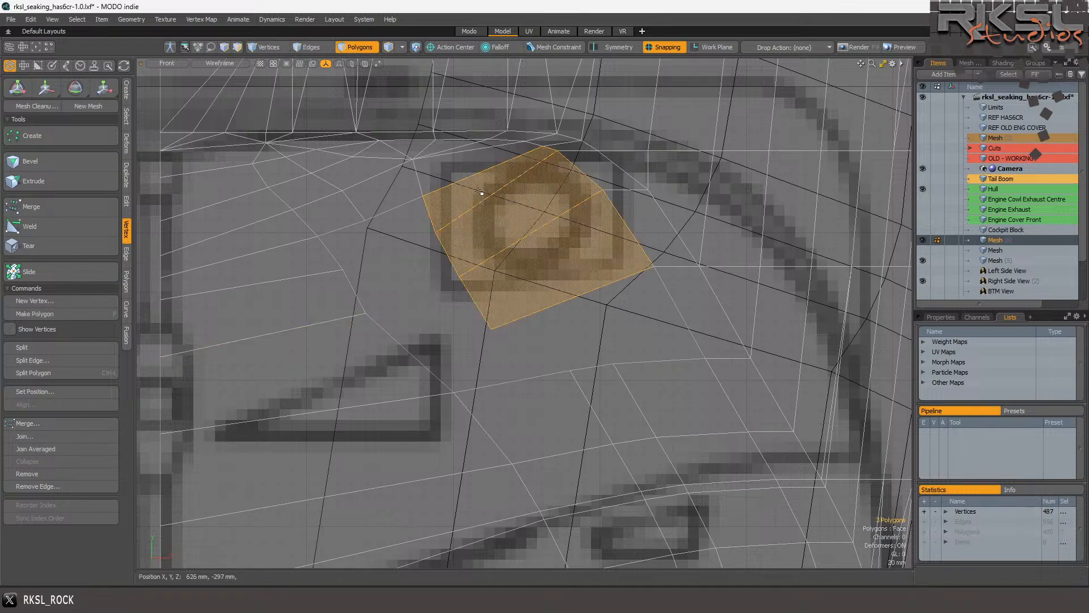
key("Delete")
scroll(539, 241, "down", 4)
scroll(481, 280, "up", 3)
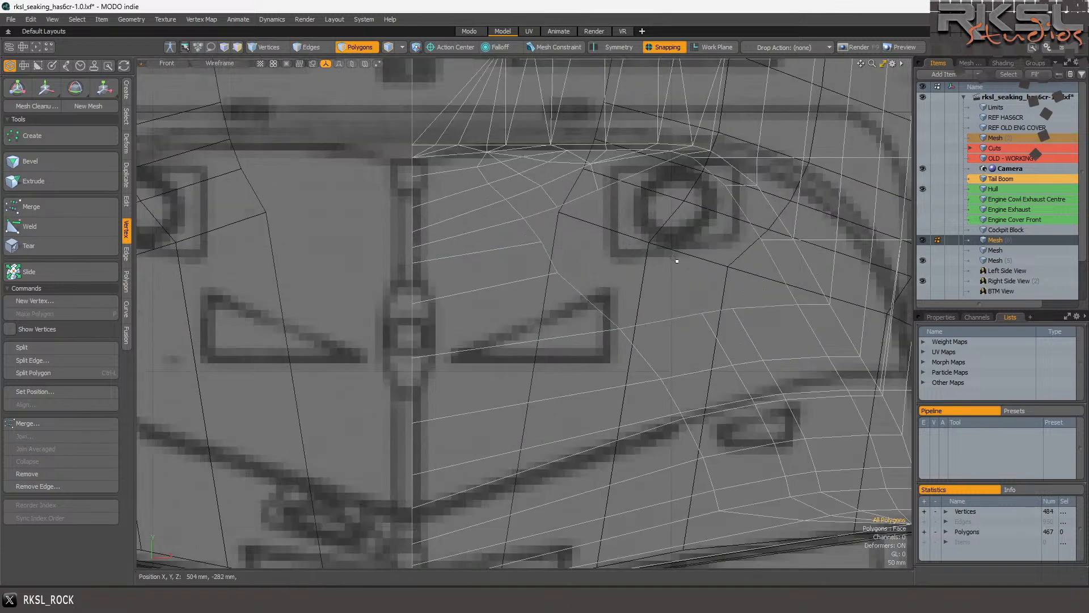
Extend the three-edge row level with the triangular panel upward to the next outer border vertex, just below the headlight.
left_click(307, 47)
mouse_move(810, 311)
right_mouse_down()
mouse_move(520, 327)
mouse_move(561, 357)
right_mouse_up()
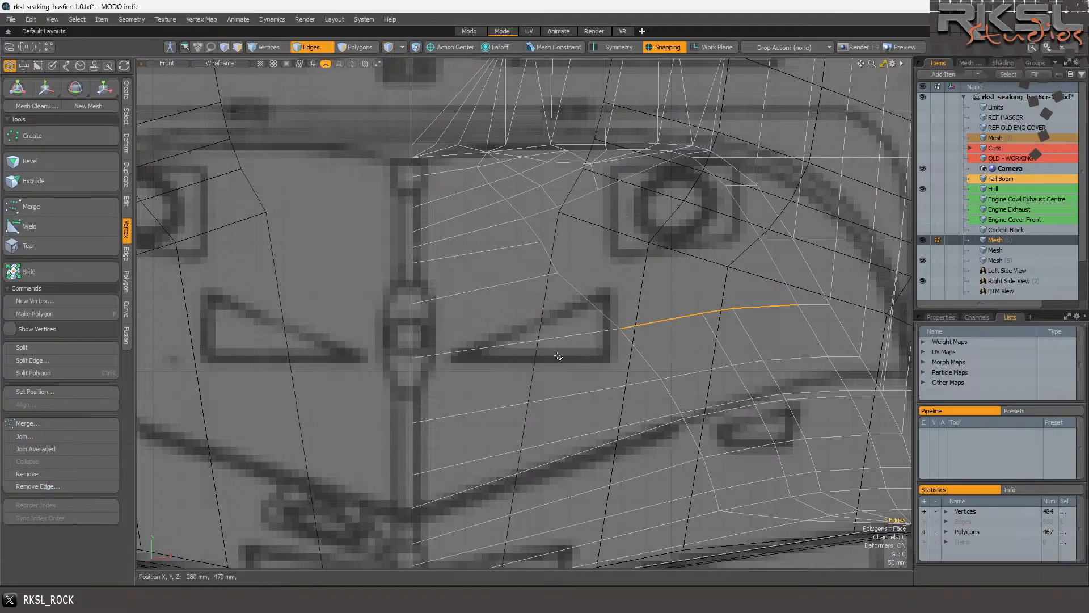
left_click(127, 256)
left_click(42, 158)
left_click(46, 175)
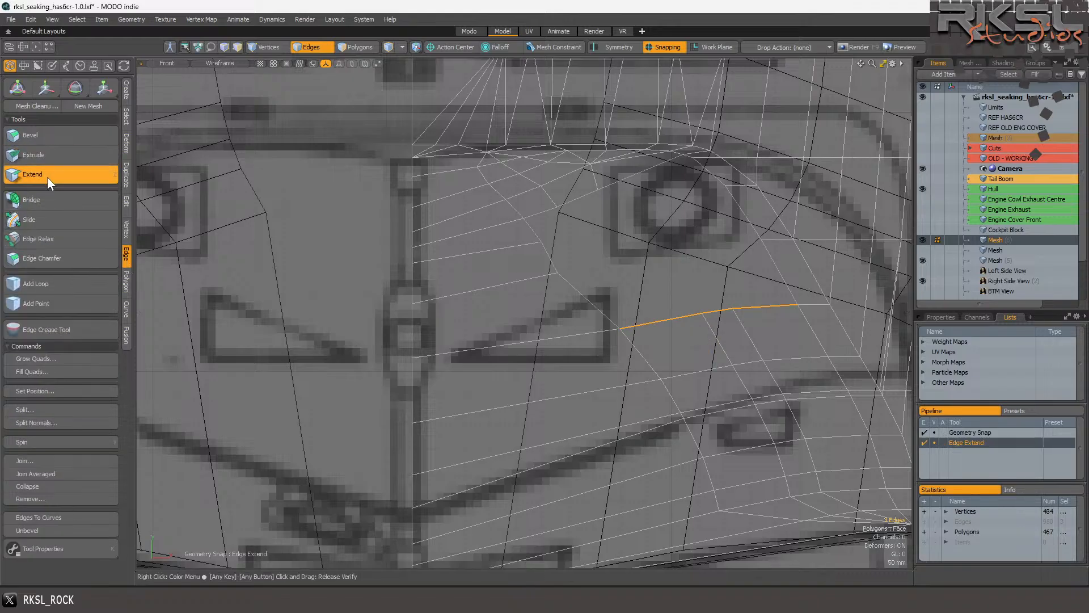
left_click_drag(809, 308, 772, 243)
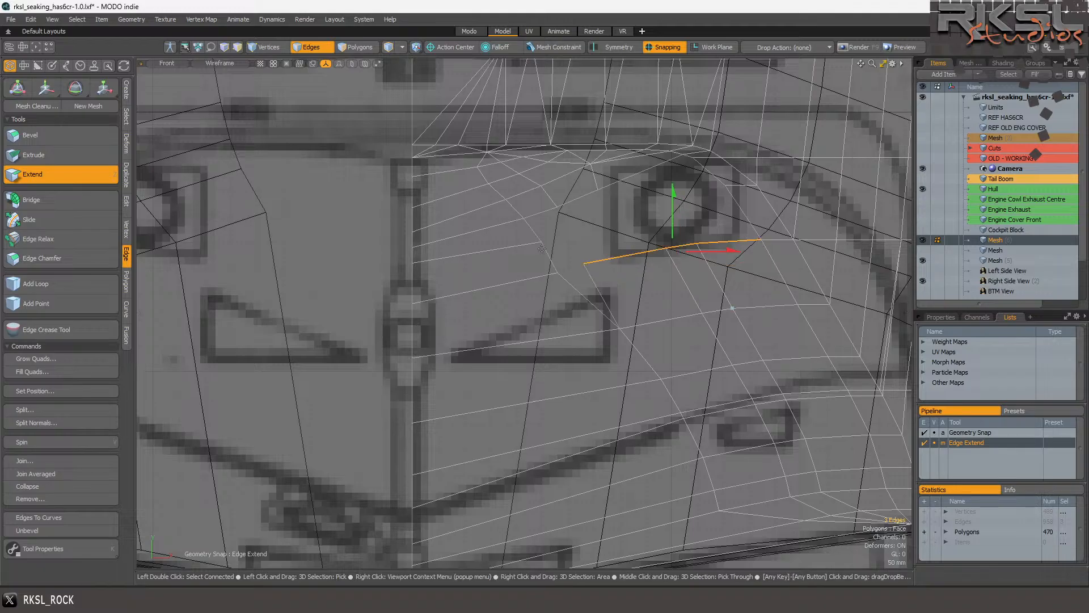
Scale the new row below the headlight slightly longer toward the centreline, pivoting on its outer end.
left_click(101, 86)
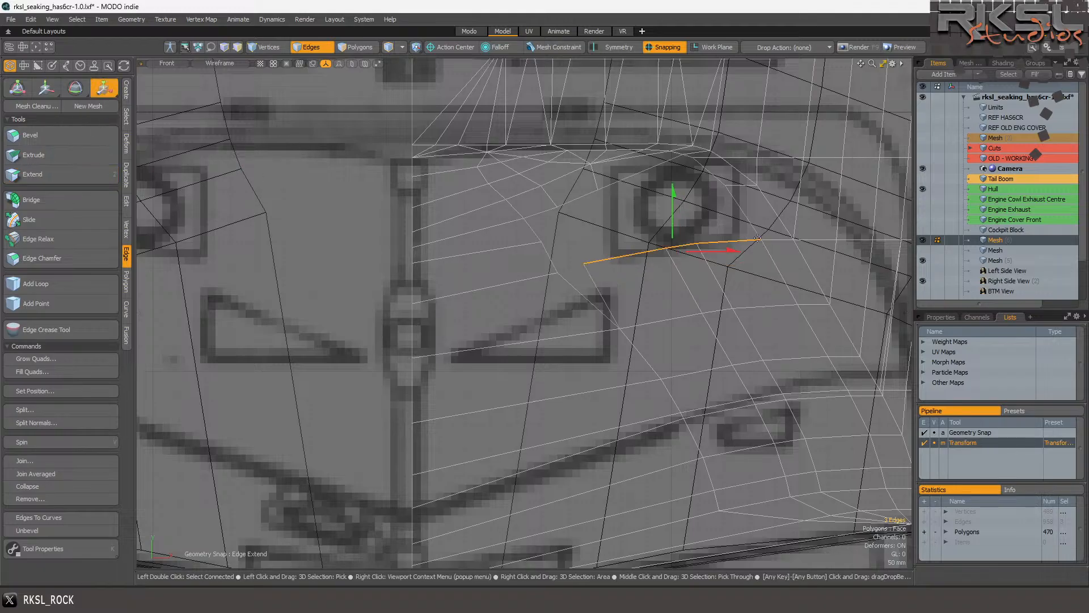
left_click(760, 243)
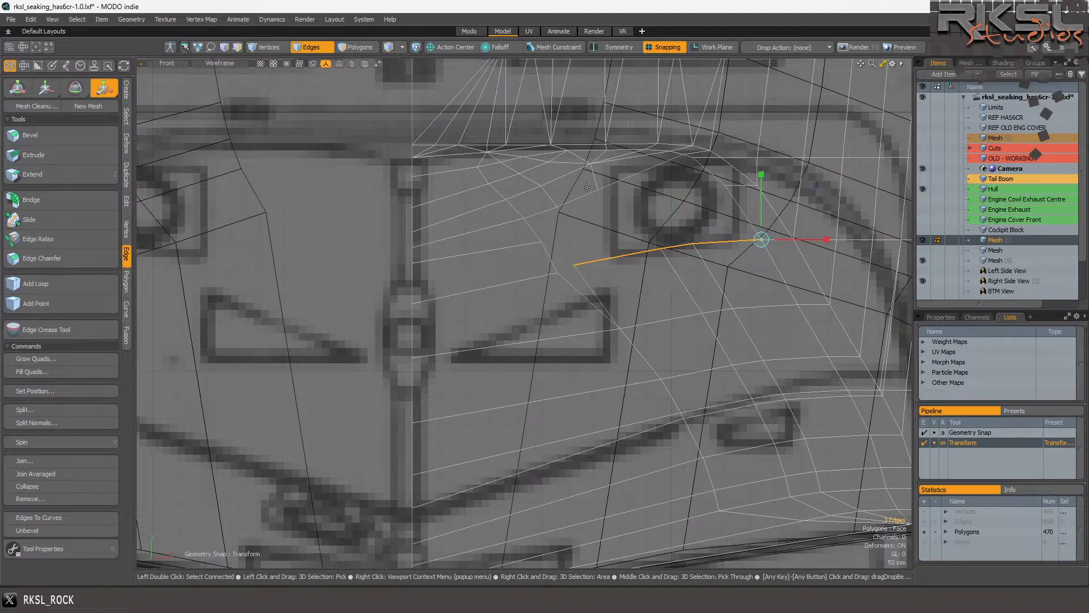
key("space")
Try to join the inner border vertex above the triangular panel to the new row's inner end with the edge Join command.
left_click(261, 48)
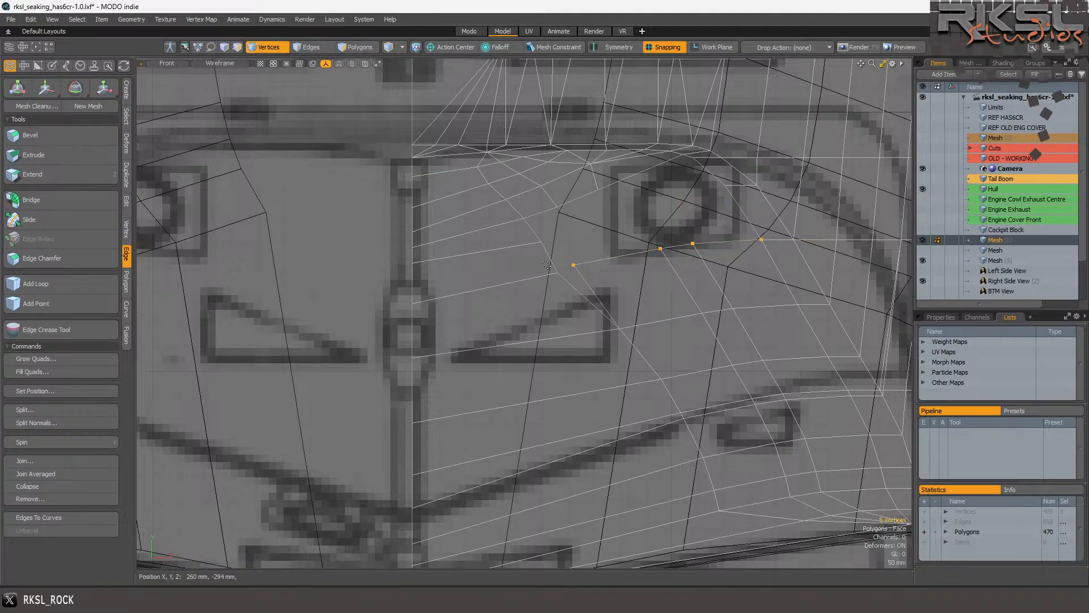
left_click(558, 272)
left_click(573, 265, "shift")
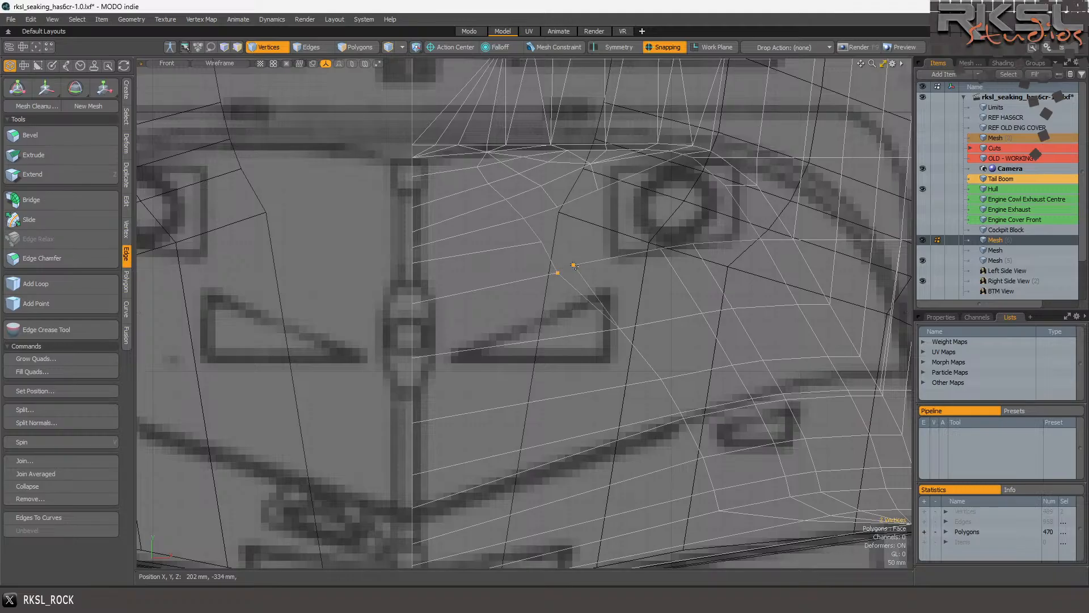
left_click(37, 464)
left_click(632, 282)
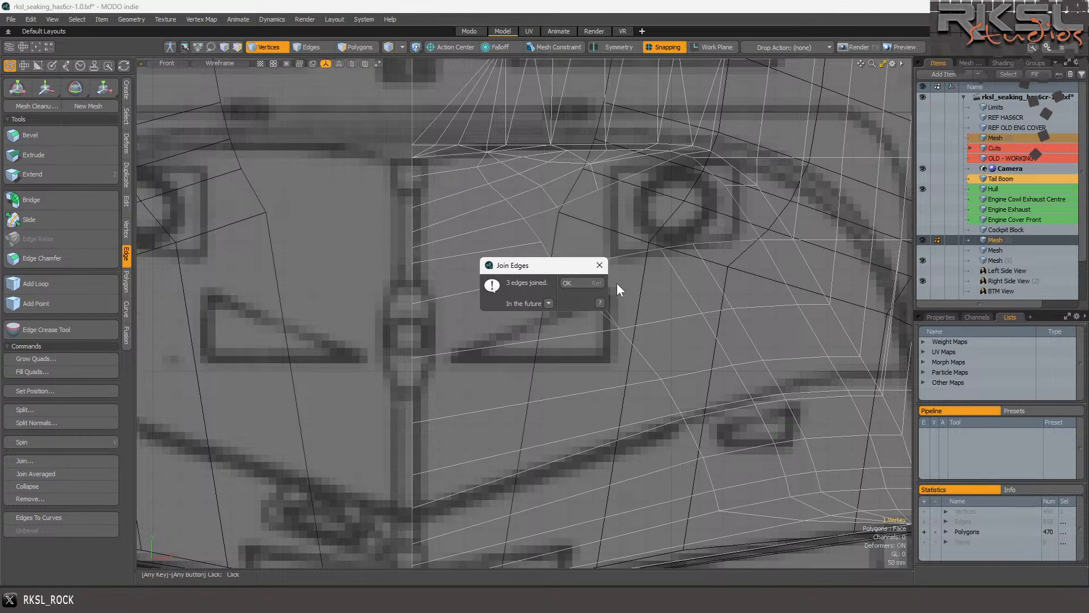
left_click(572, 281)
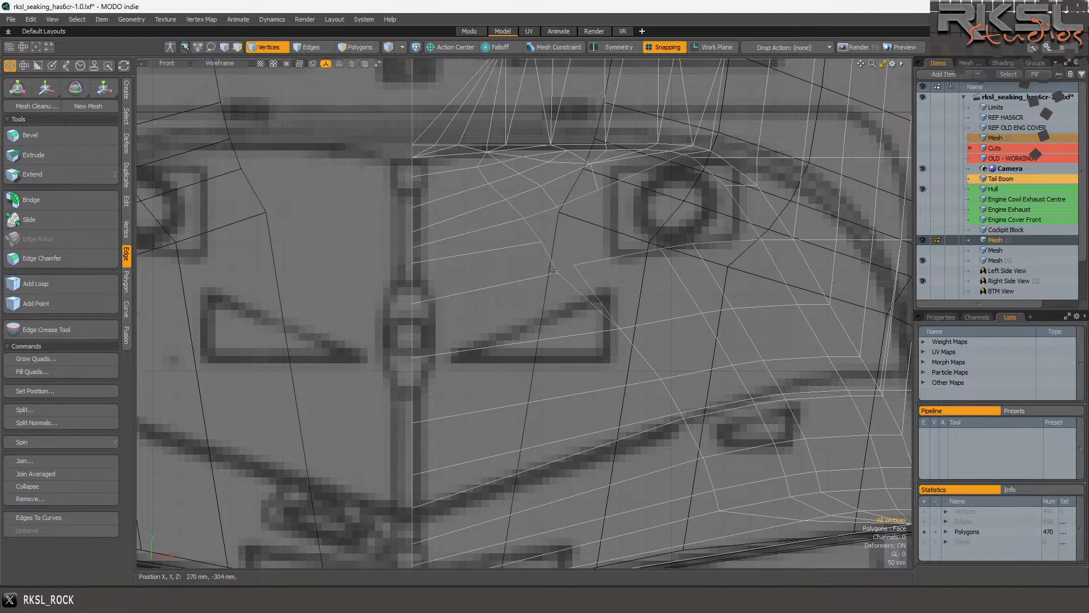
Join the inner border vertex above the triangular panel to the new row's inner end with the vertex Join command, without averaging.
left_click(126, 230)
left_click(30, 438)
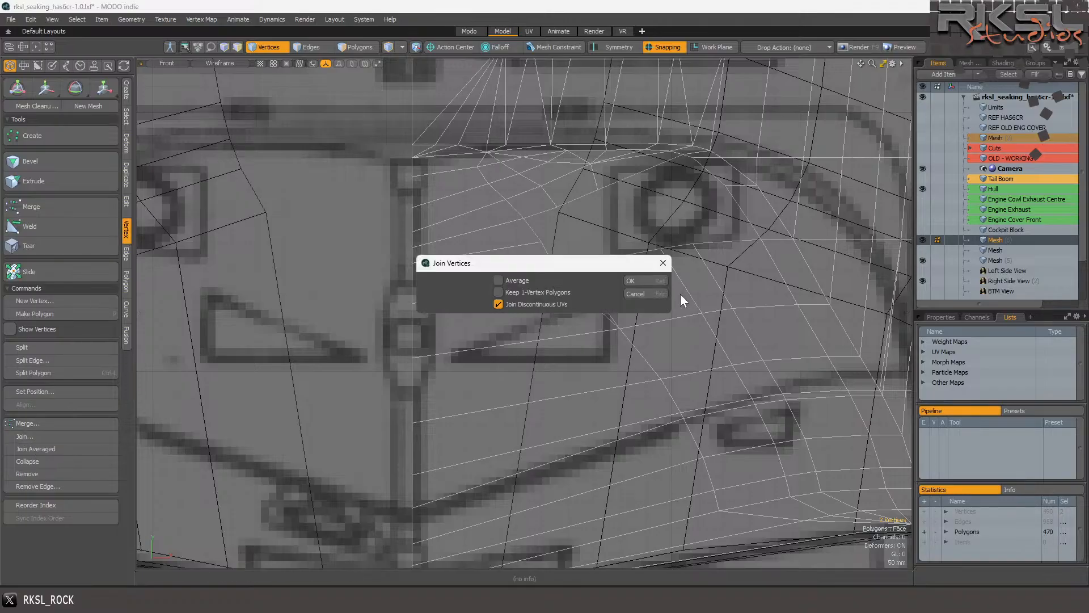
left_click(647, 281)
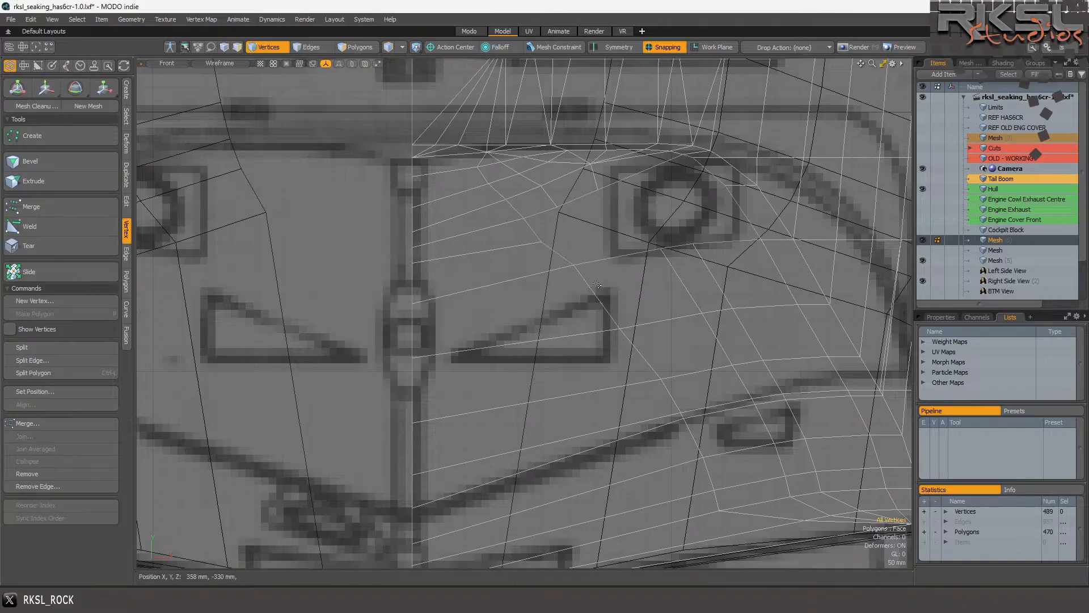
Adjust the vertex just outside the triangular panel with Transform, pivoting on the neighbouring vertex further outboard.
left_click(620, 328)
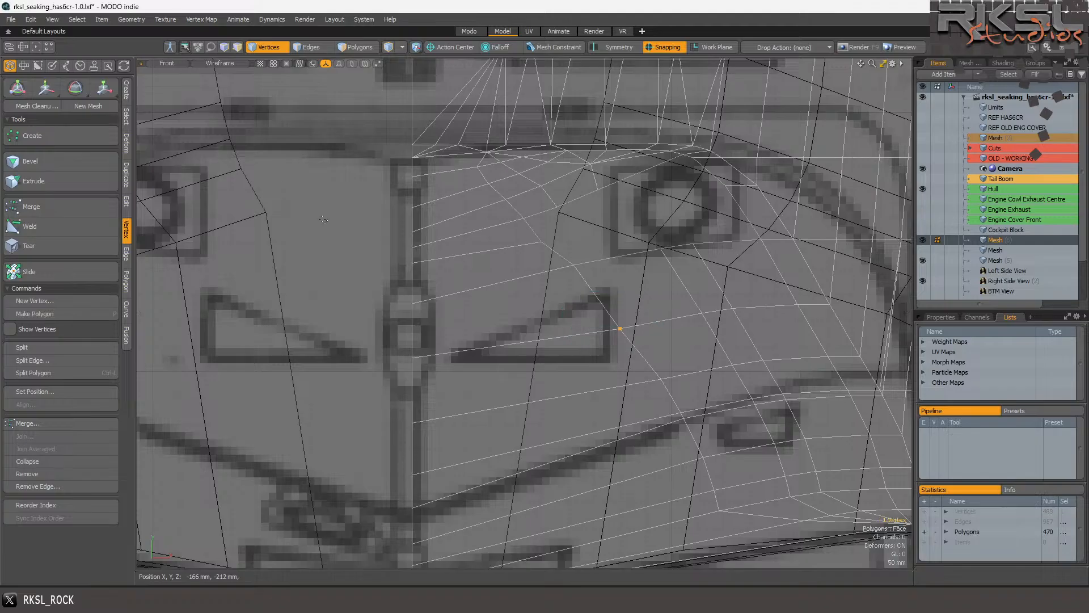
key("w")
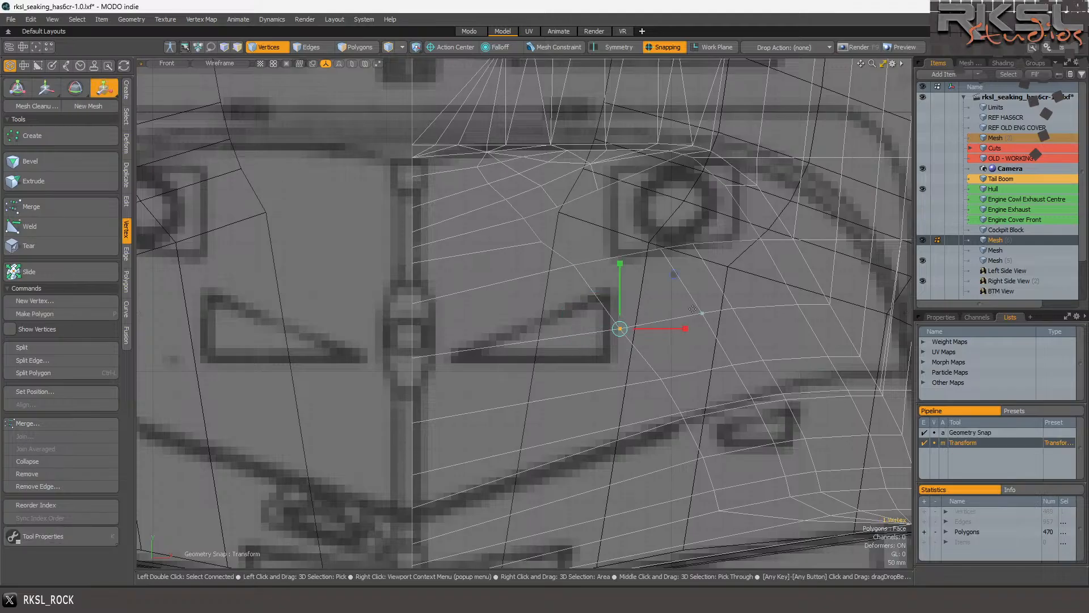
left_click_drag(695, 309, 703, 313)
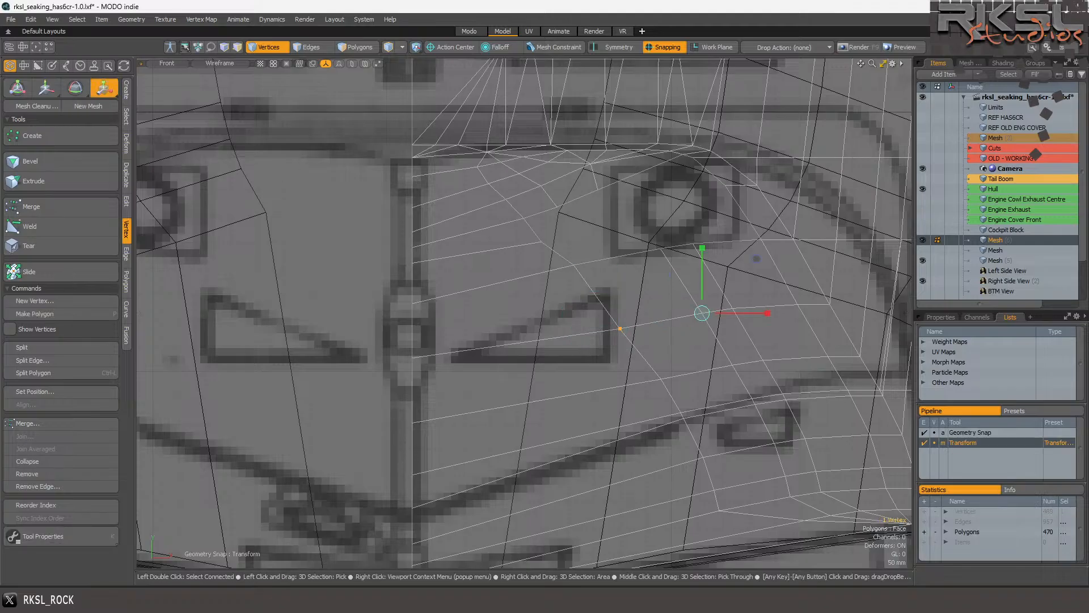
key("Escape")
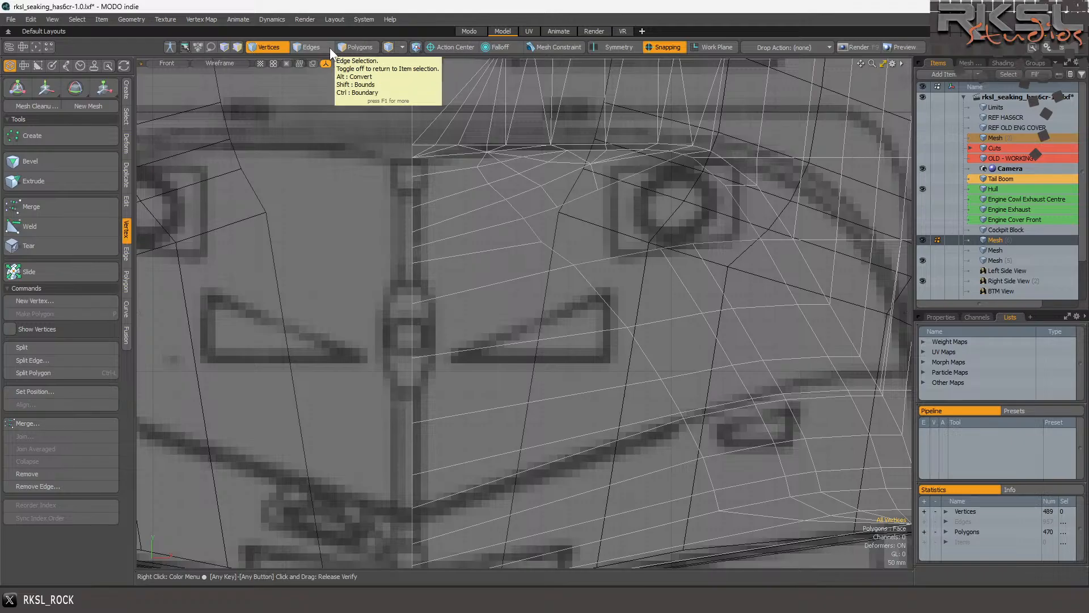
left_click(357, 46)
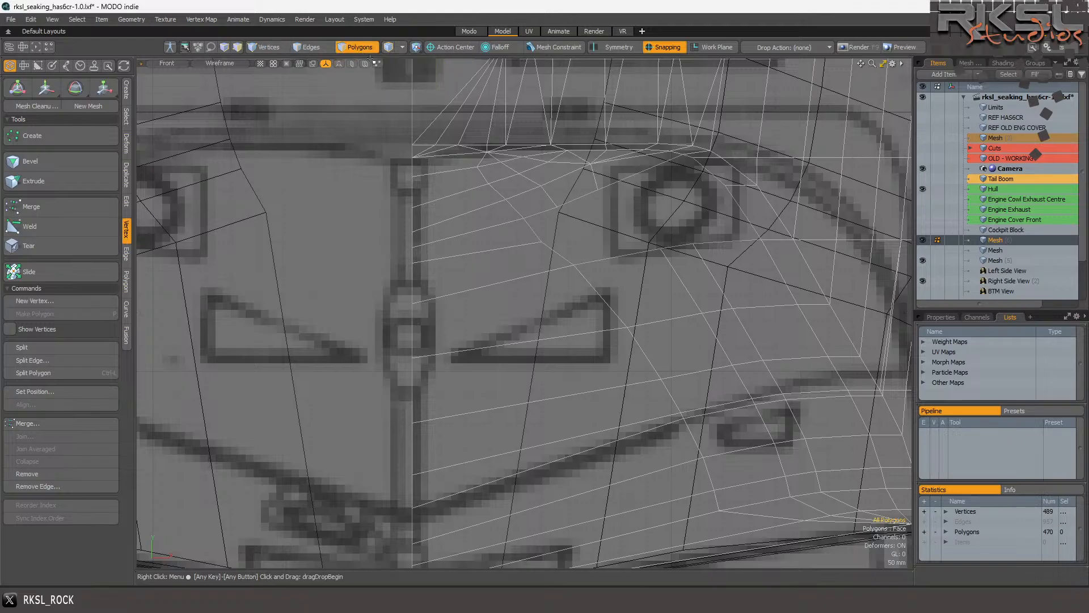
scroll(623, 194, "up", 3)
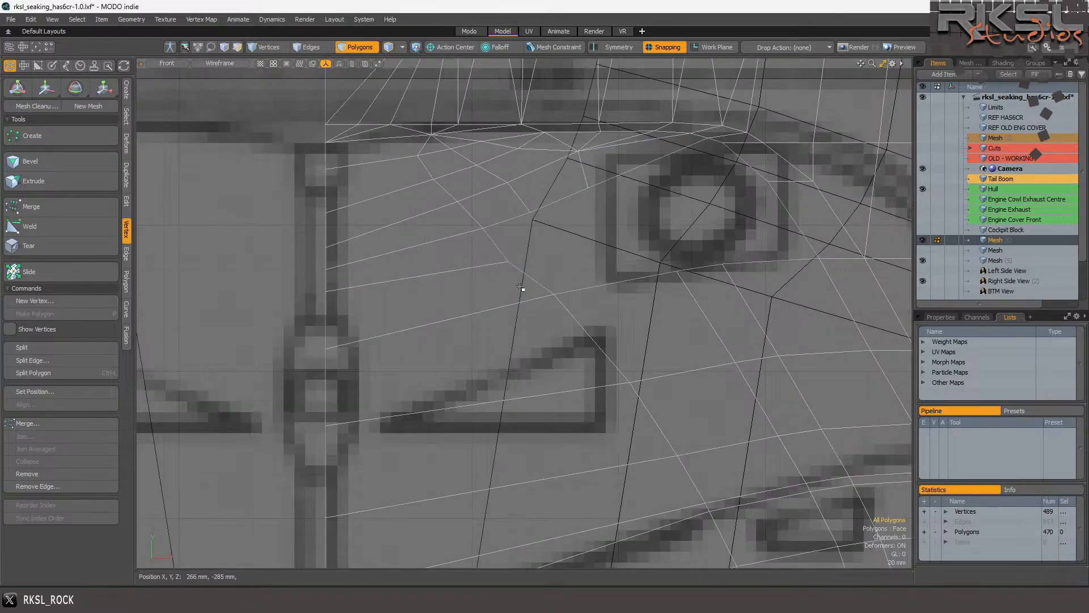
left_click_drag(494, 284, 454, 267)
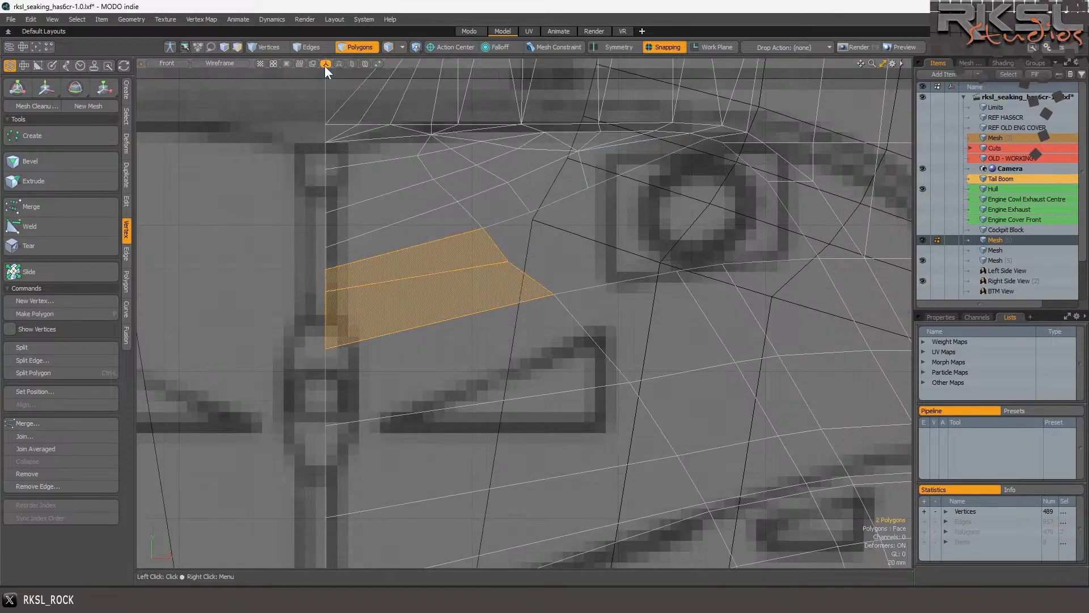
Extend the three-edge row just below the headlight upward, snapping its outer end to the next outer border vertex.
left_click(318, 49)
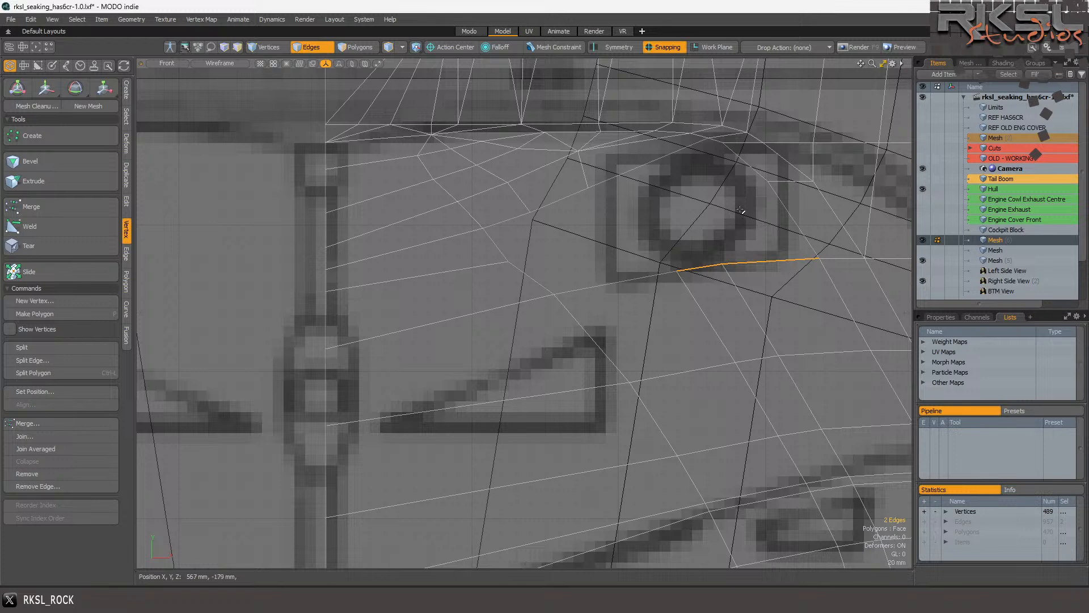
left_click_drag(823, 245, 448, 342)
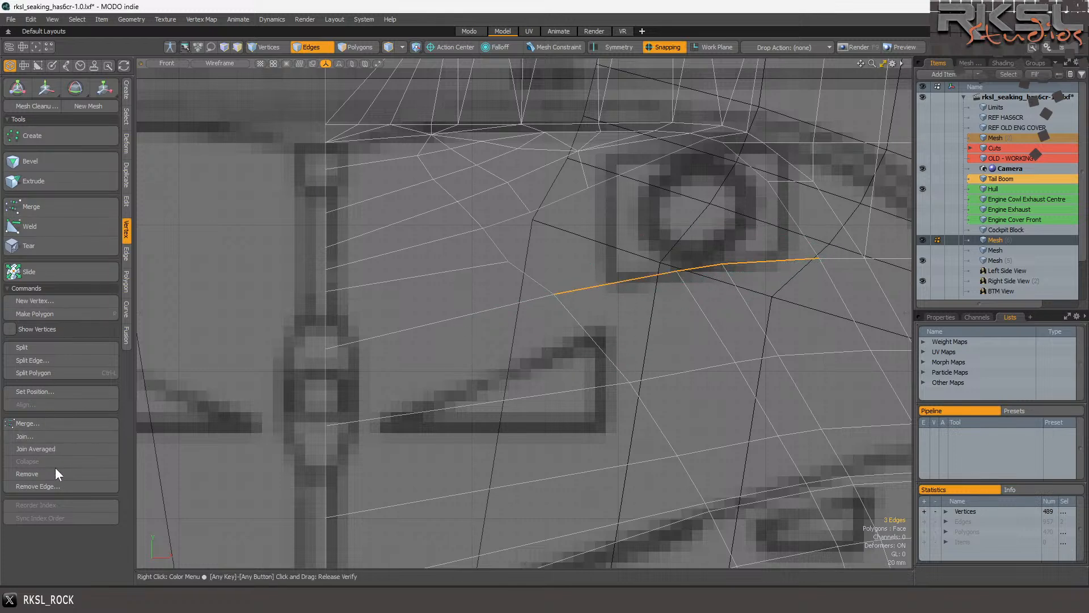
left_click(126, 256)
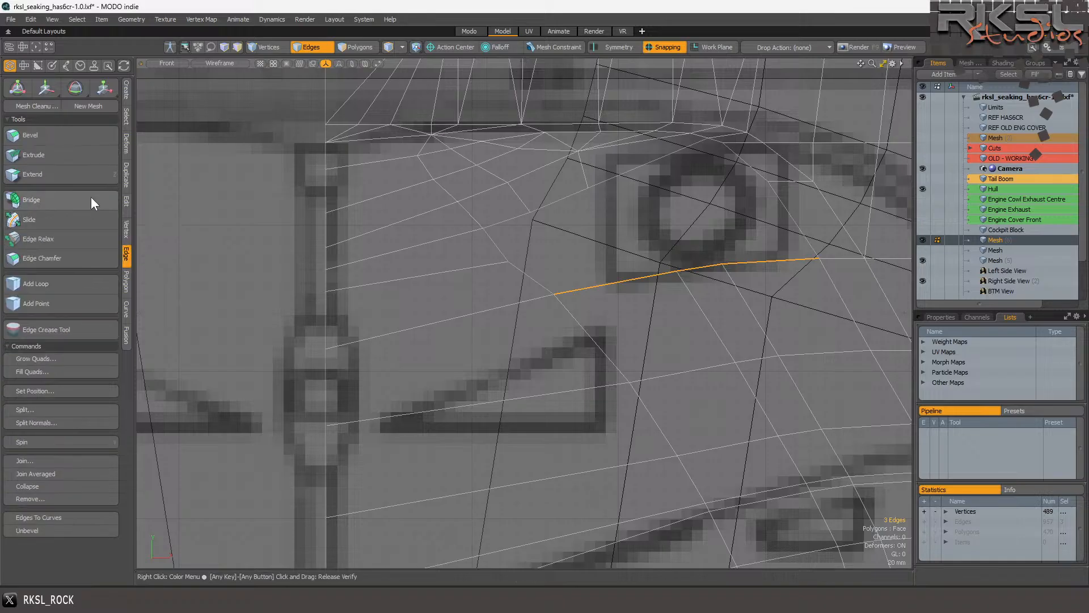
left_click(87, 174)
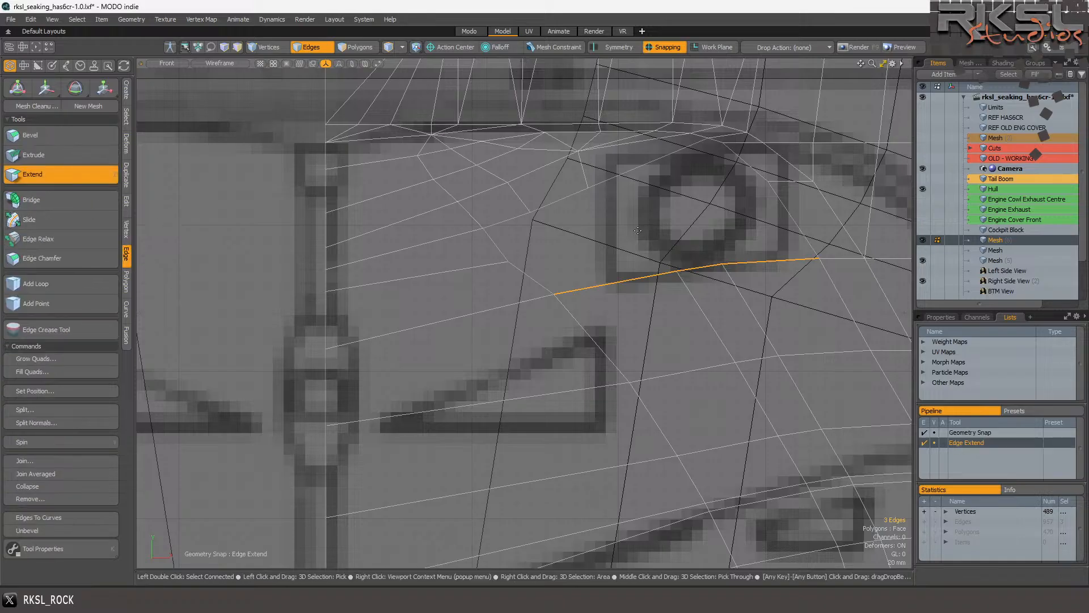
left_click(811, 261)
left_click_drag(821, 257, 770, 183)
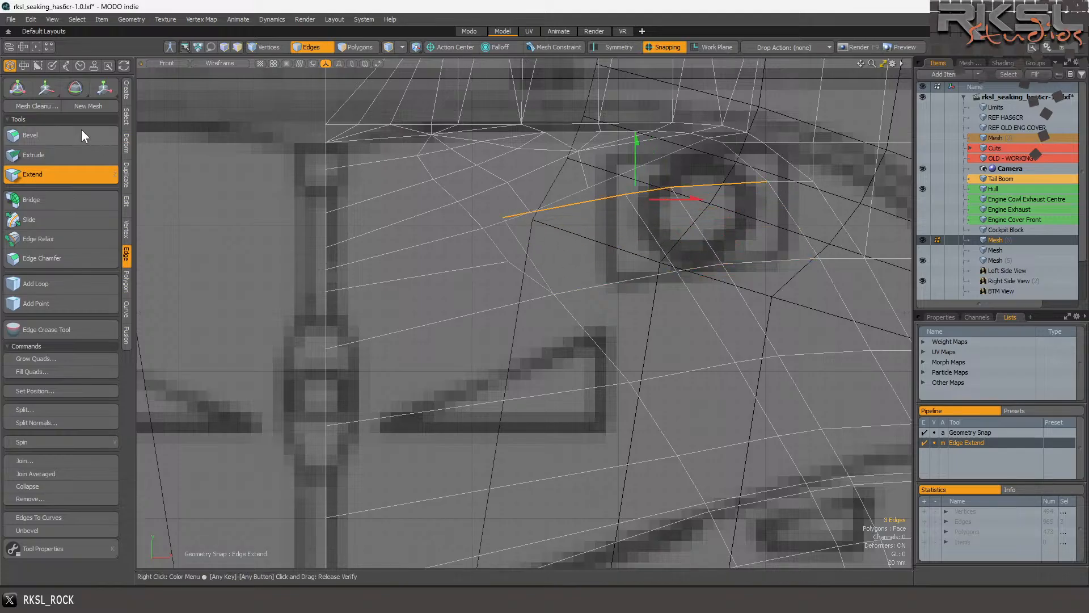
Scale the new row crossing the headlight slightly longer toward the centreline, pivoting on its outer end.
left_click(104, 88)
left_click(767, 184)
key("z")
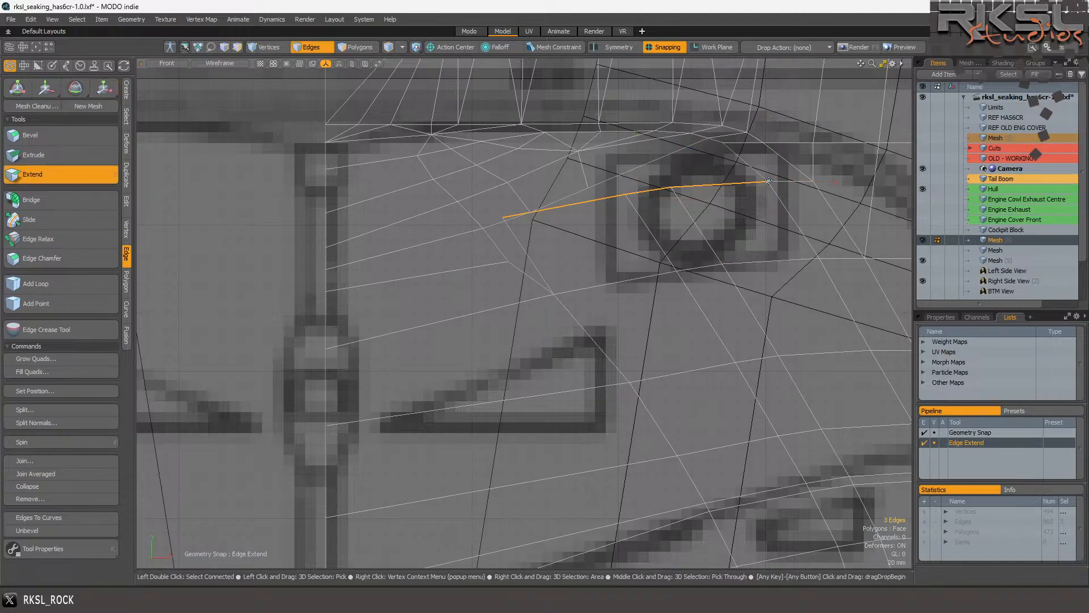
left_click(104, 88)
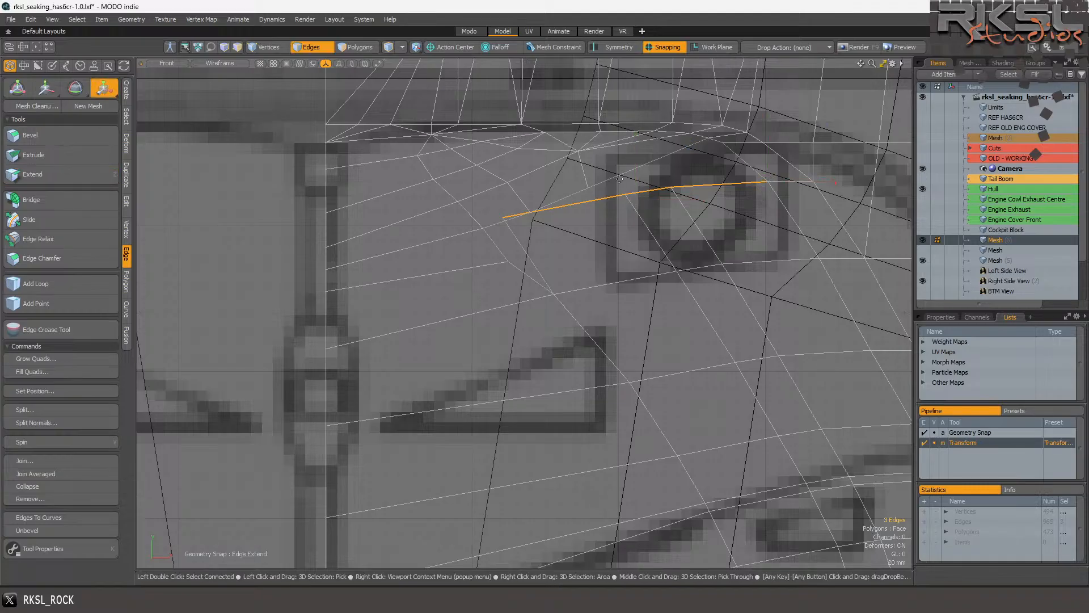
left_click(771, 181)
left_click_drag(770, 183, 789, 183)
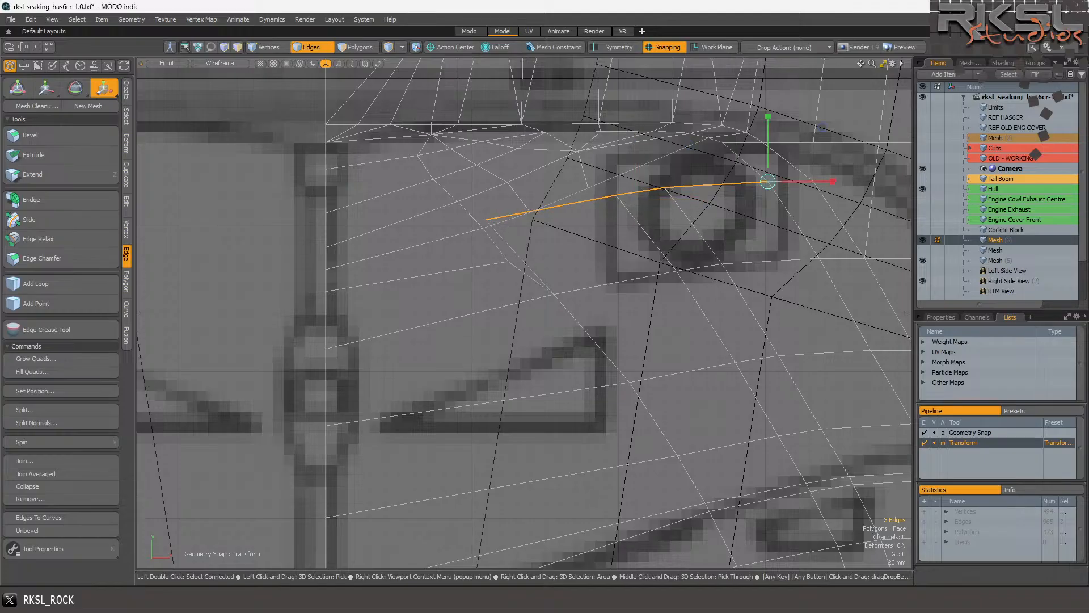
key("space")
In the right view, scale the new headlight row narrower along Z, pivoting on its end nearest the nose.
left_click(162, 64)
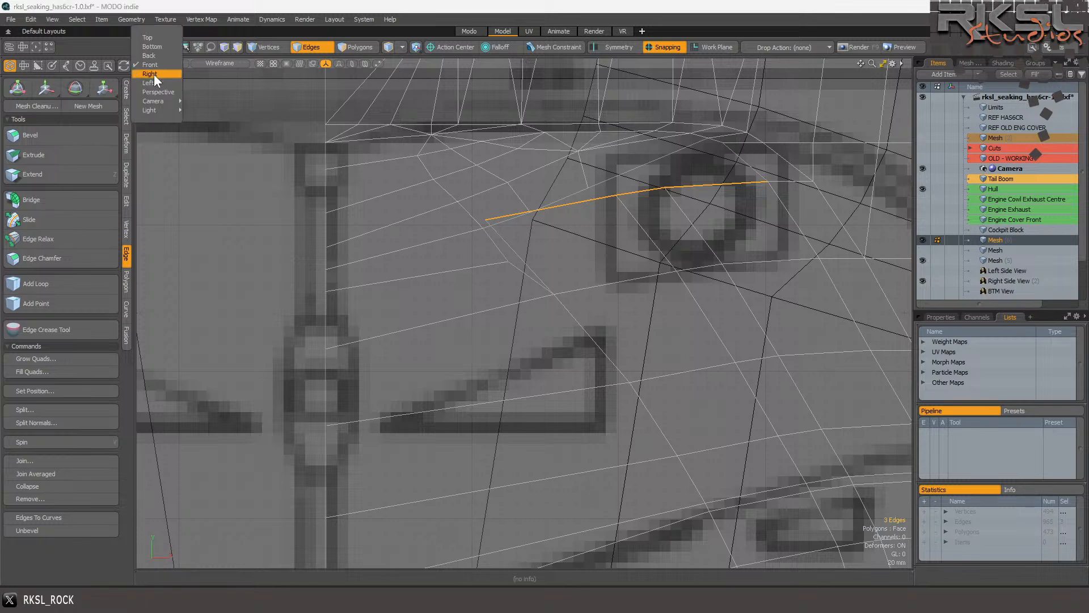
left_click(155, 74)
scroll(214, 177, "up", 2)
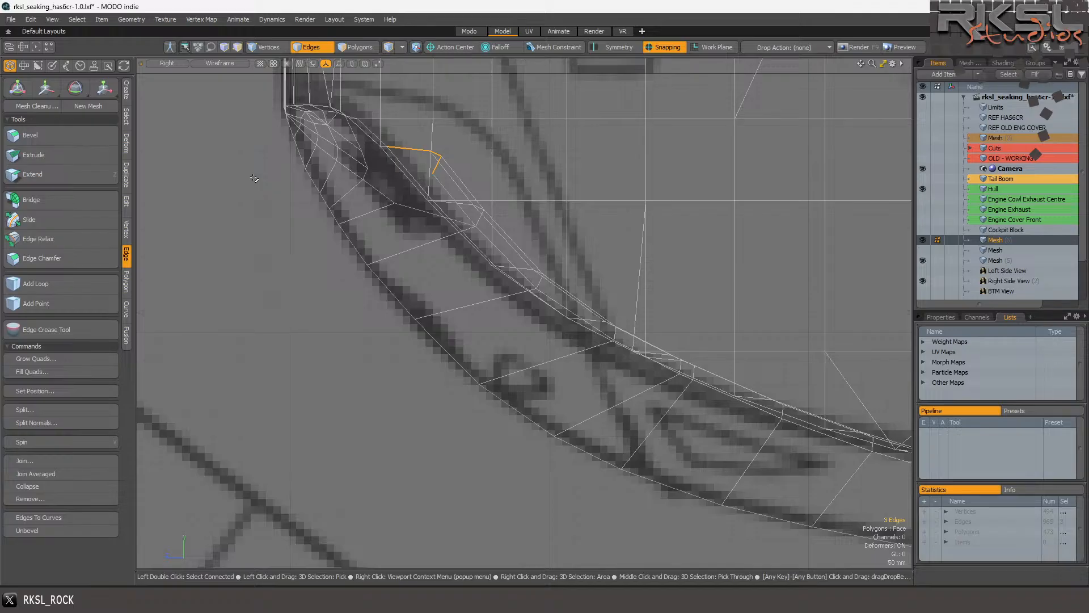
scroll(253, 182, "up", 1)
scroll(411, 145, "up", 2)
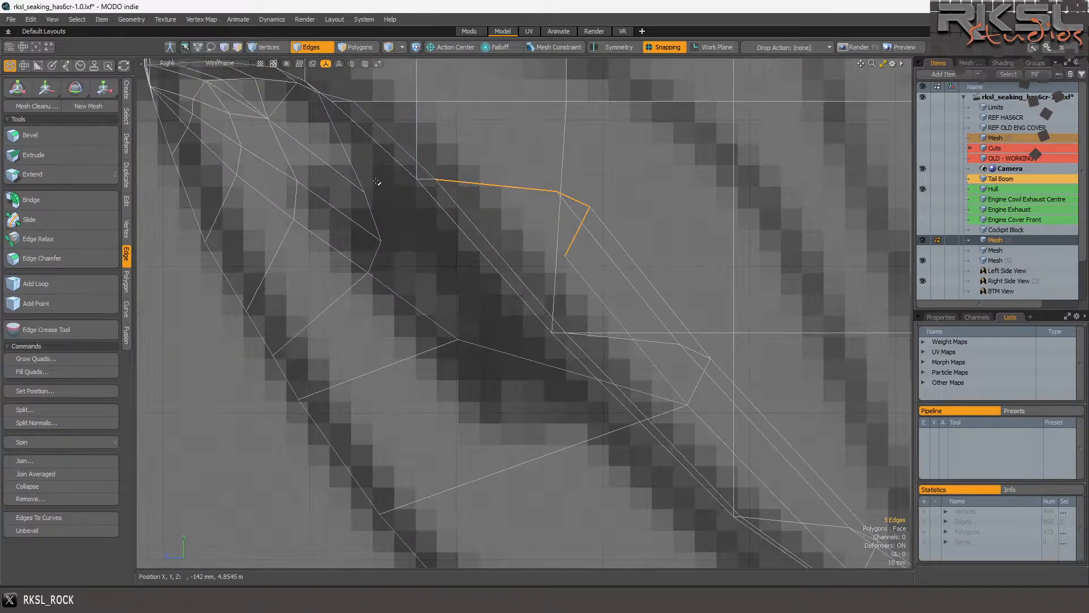
left_click(104, 87)
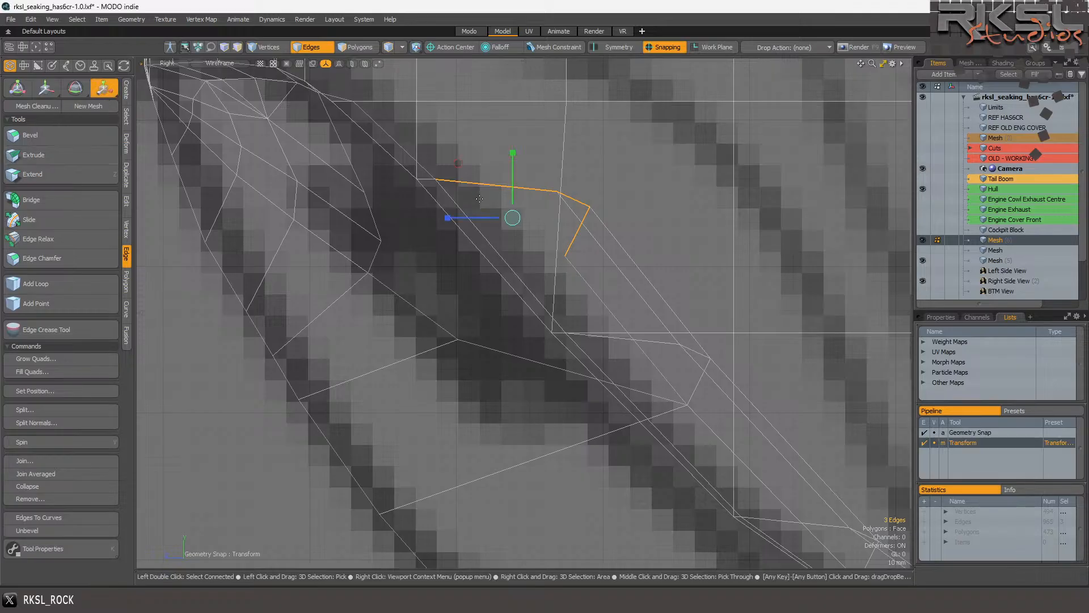
left_click(437, 180)
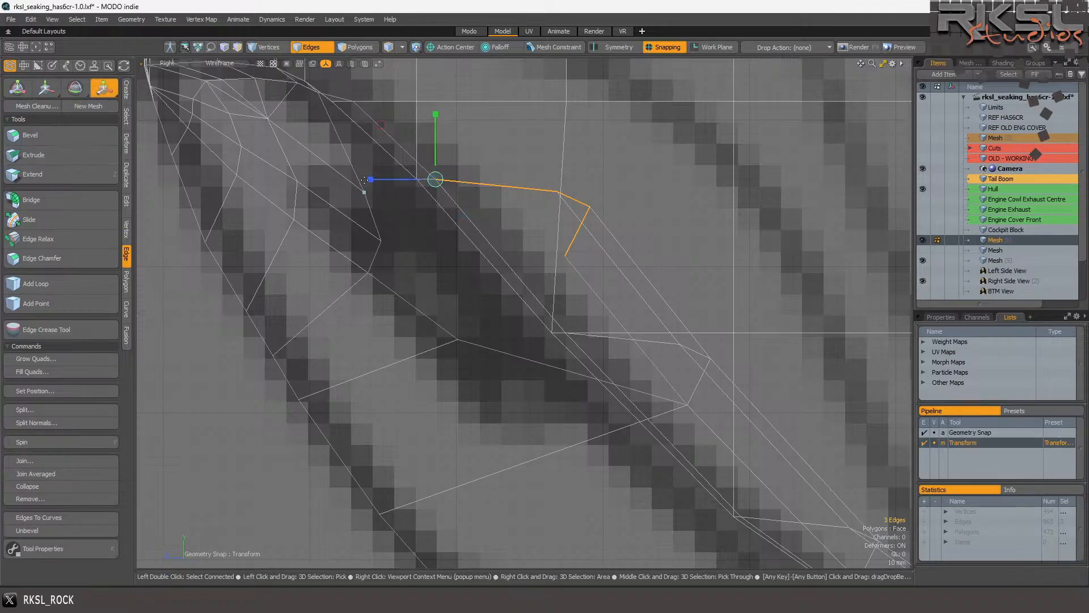
left_click_drag(371, 179, 404, 179)
key("space")
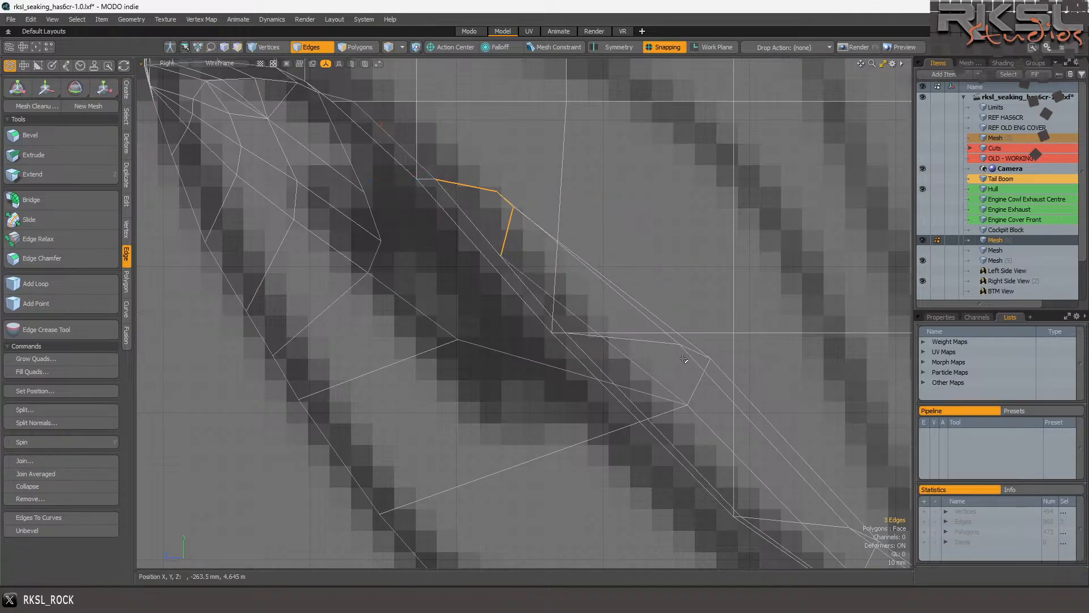
Try to scale two edges of the row below the headlight along Z, pivoting on that row's forward end.
mouse_move(738, 352)
right_mouse_down()
mouse_move(712, 331)
mouse_move(698, 476)
mouse_move(703, 467)
right_mouse_up()
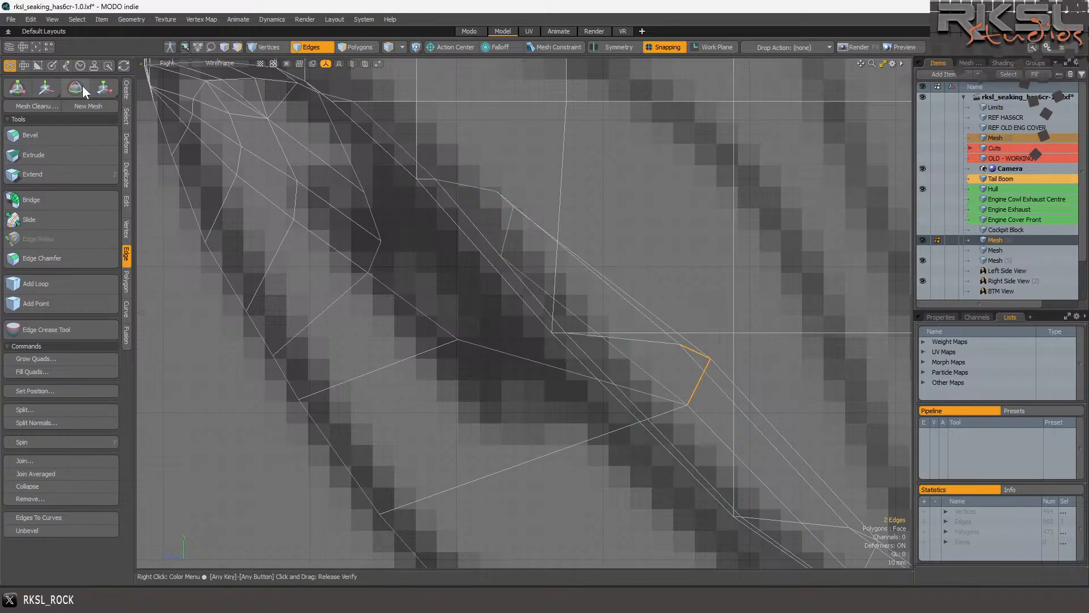
left_click(107, 90)
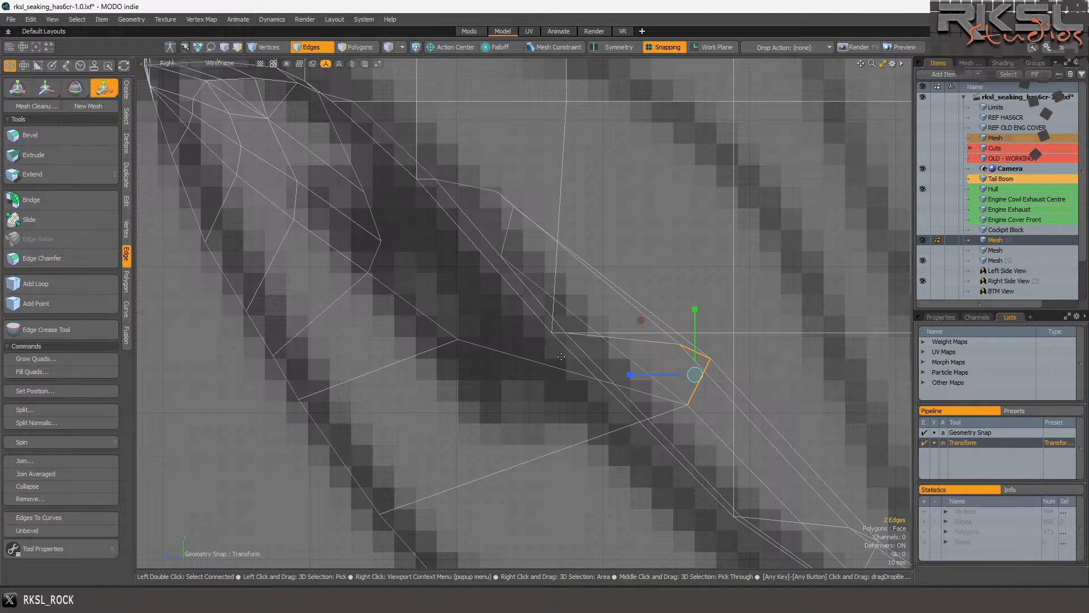
left_click(565, 333)
left_click_drag(568, 333, 508, 333)
key("ctrl+z")
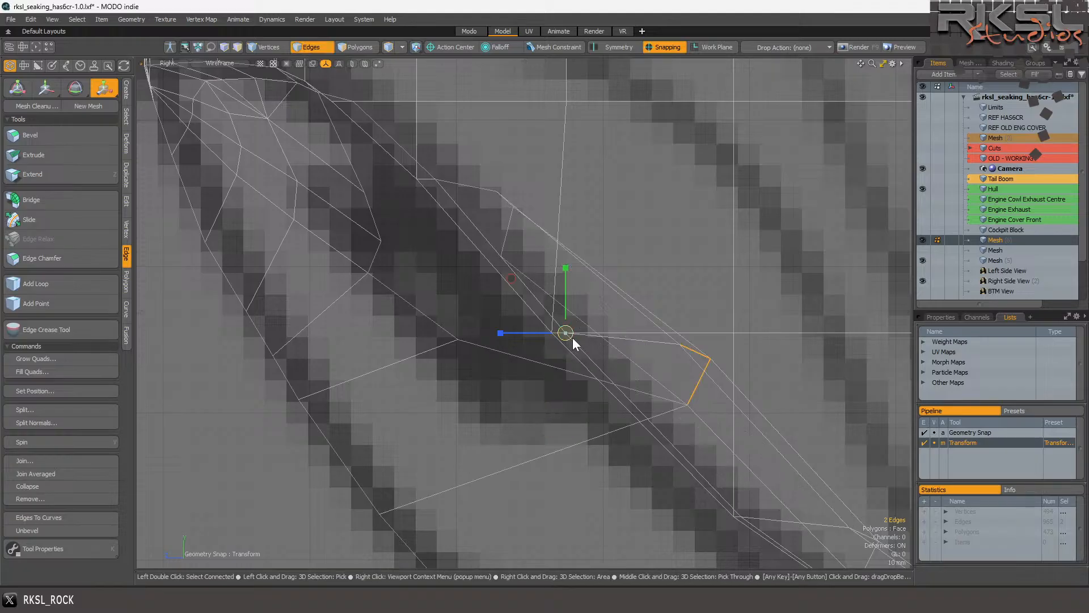
scroll(574, 340, "down", 4)
scroll(638, 375, "up", 3)
key("q")
key("Escape")
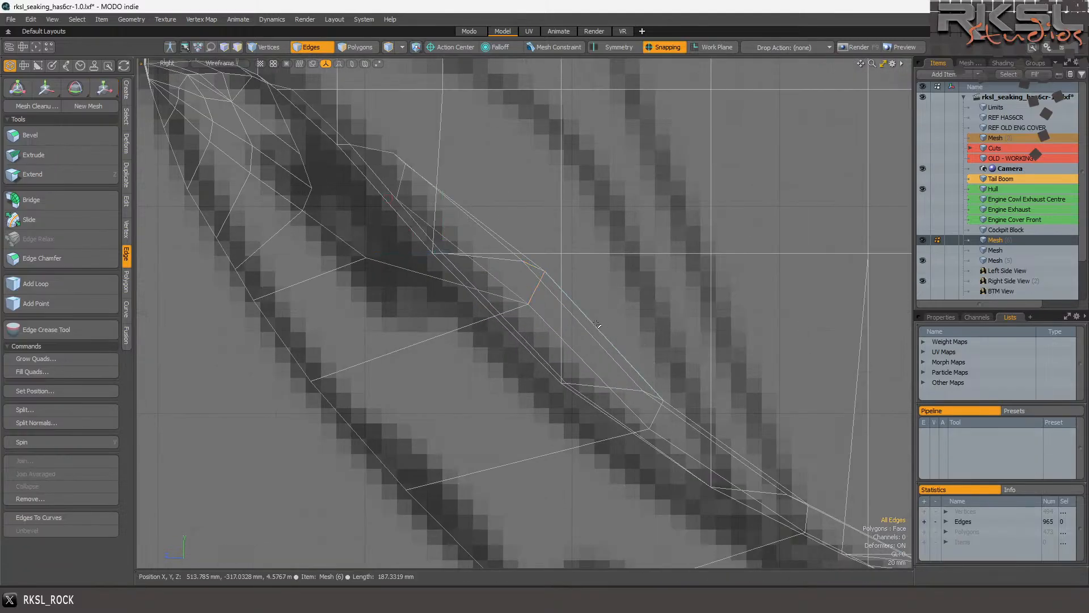
In the perspective view, extend the three-edge row crossing the headlight upward toward the mesh border above it.
scroll(546, 279, "down", 3)
scroll(424, 199, "up", 3)
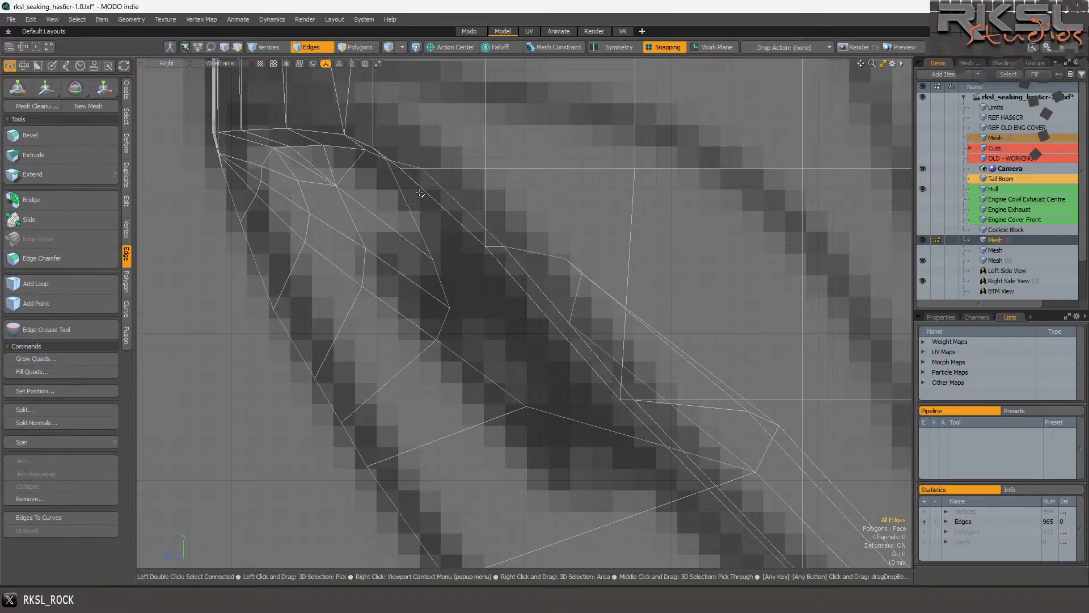
left_click(541, 254)
mouse_move(593, 247)
right_mouse_down("shift")
mouse_move(515, 306)
mouse_move(564, 373)
right_mouse_up("shift")
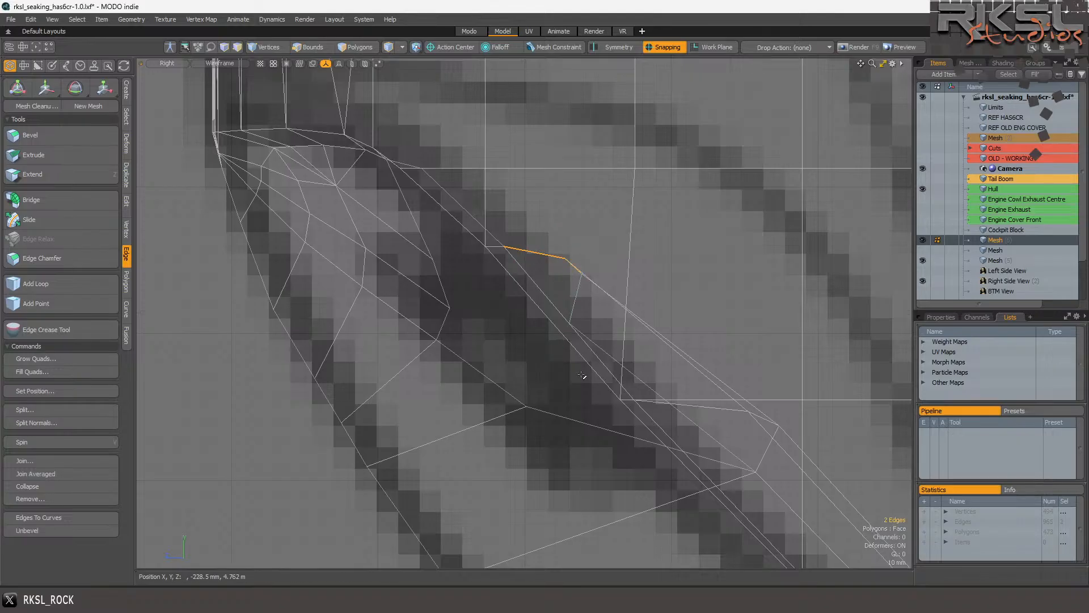
key("2")
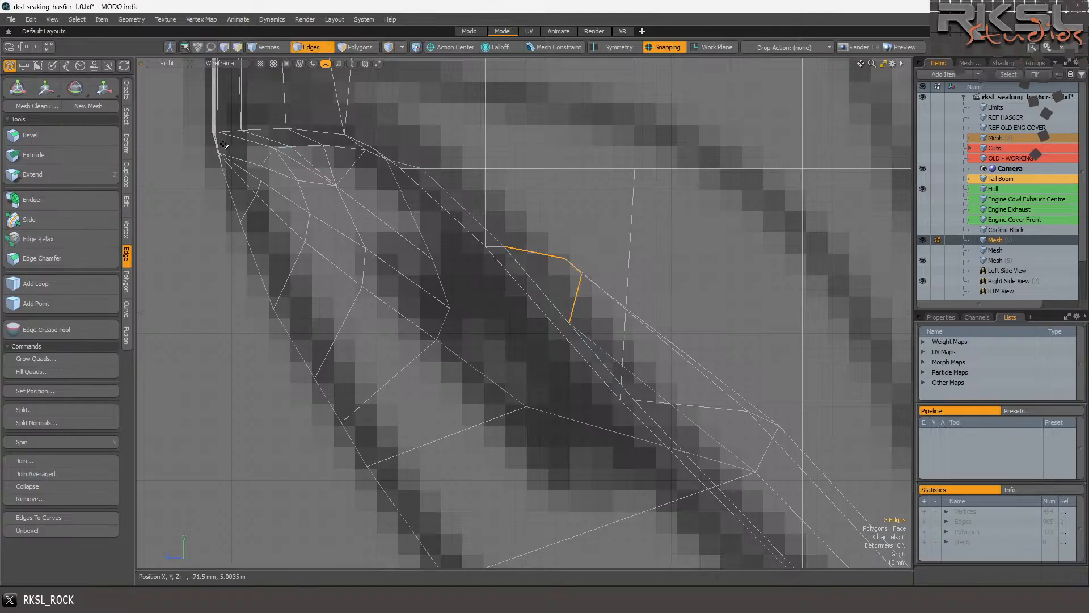
left_click(157, 64)
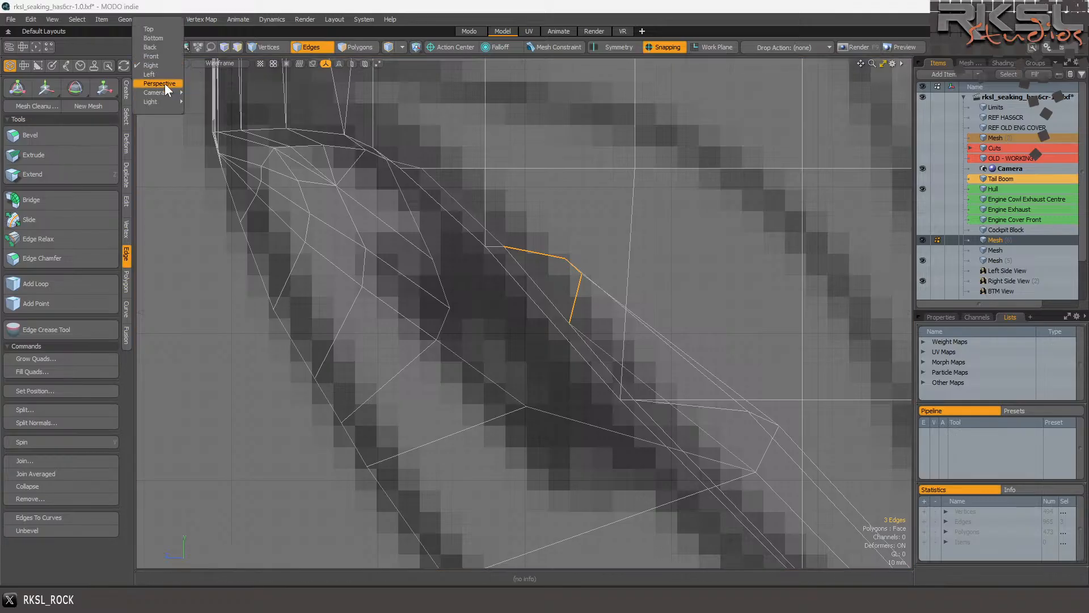
left_click(164, 83)
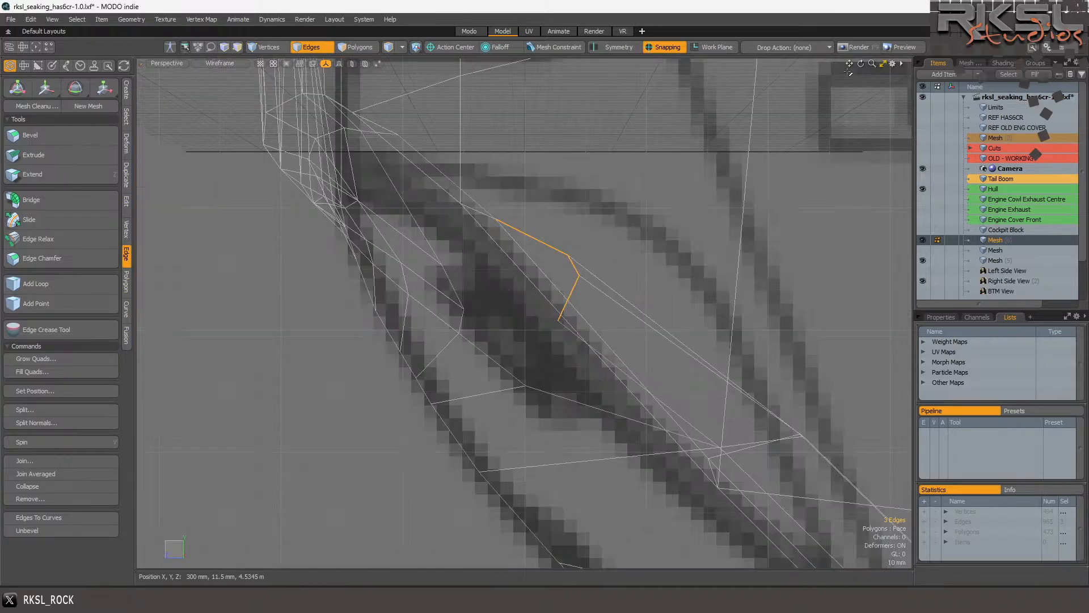
left_click_drag(861, 64, 908, 61)
scroll(640, 227, "down", 1)
scroll(640, 180, "up", 1)
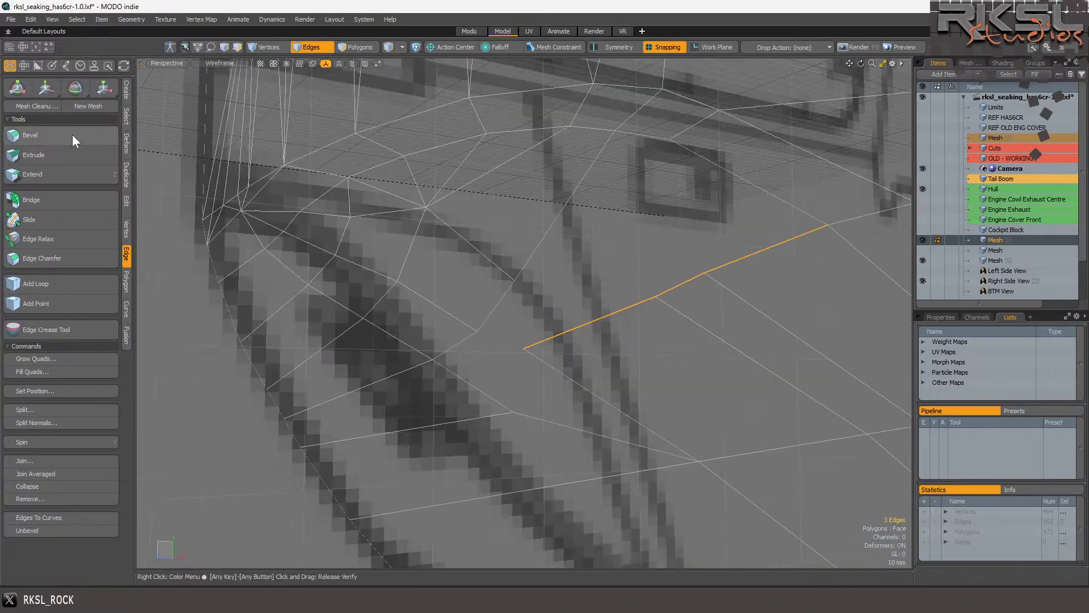
left_click(55, 175)
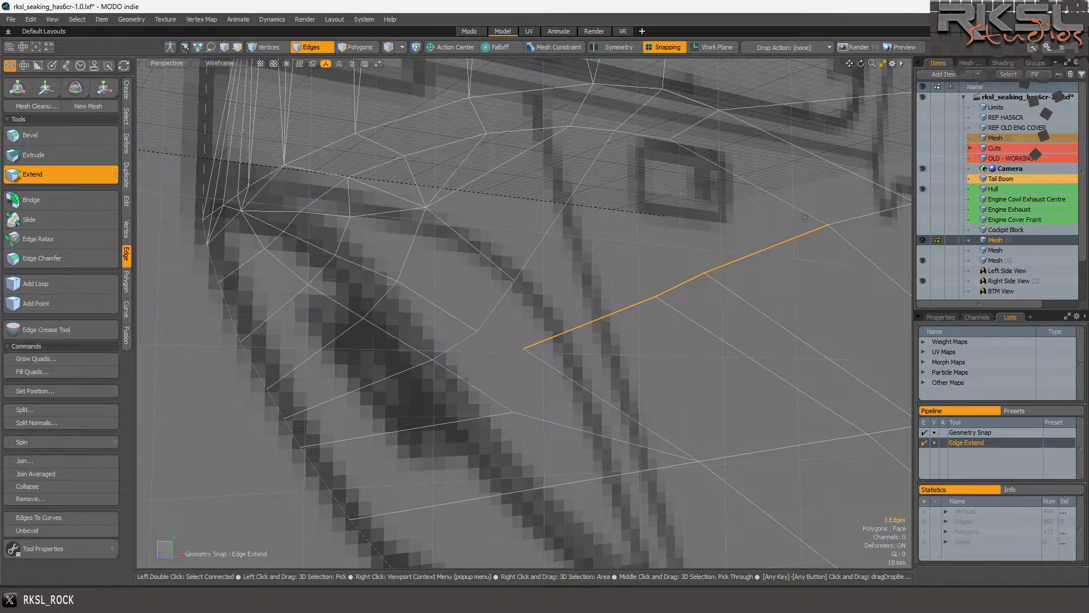
left_click_drag(822, 225, 667, 141)
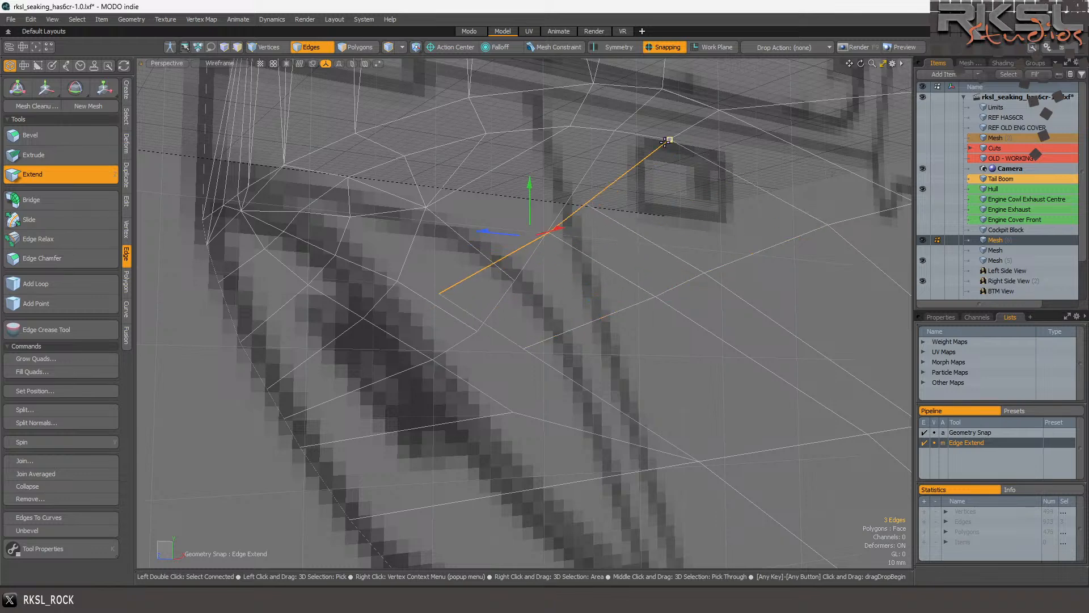
scroll(668, 242, "down", 2)
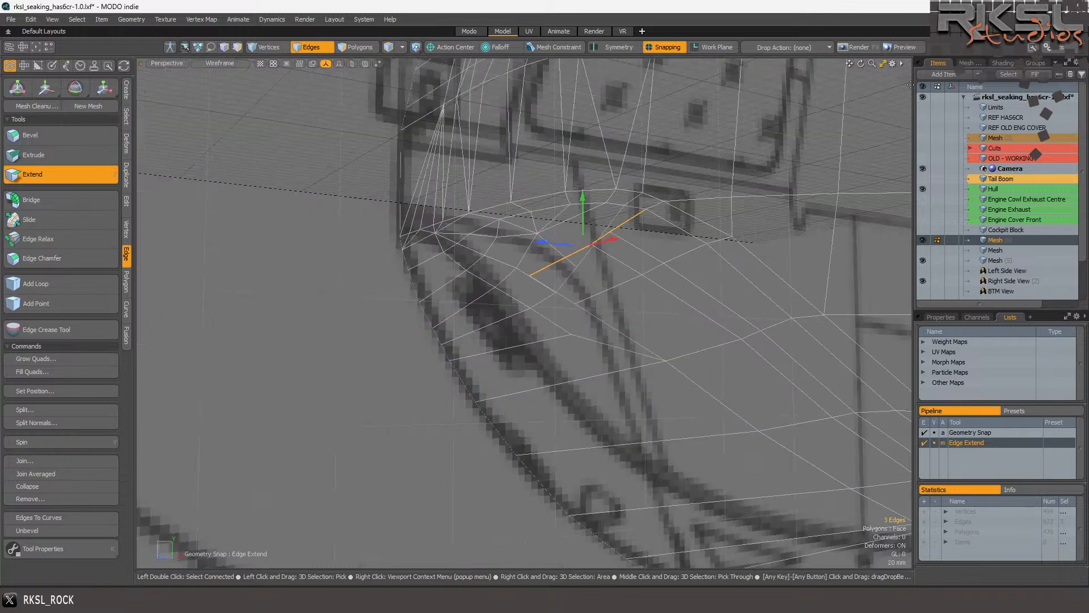
left_click_drag(862, 63, 612, 71)
key("space")
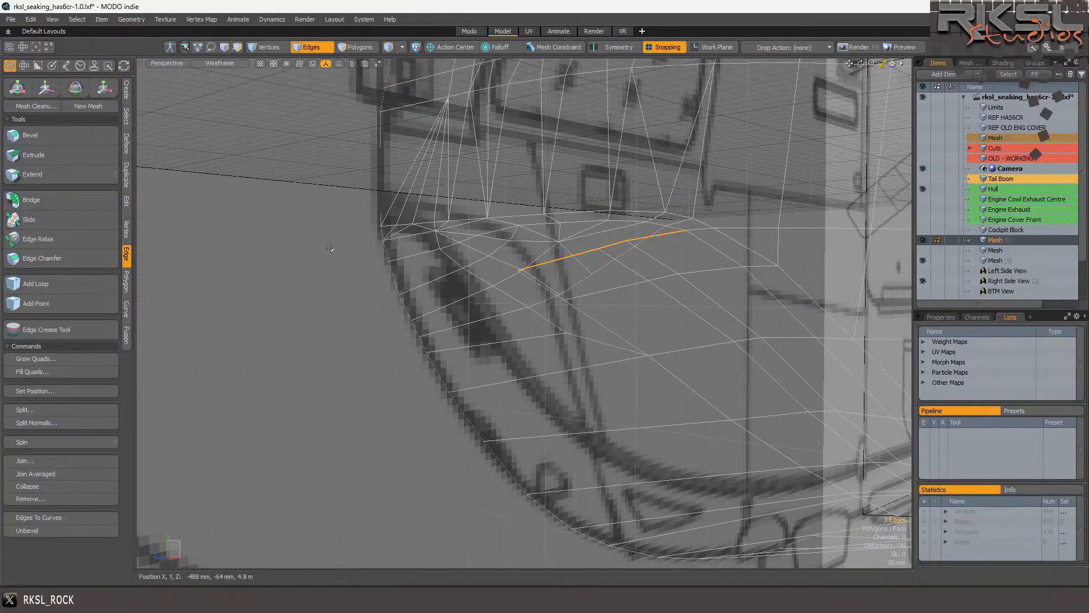
Bring up the Sea King reference photo and compare the lower nose shape with the wireframe mesh.
key("alt+Tab")
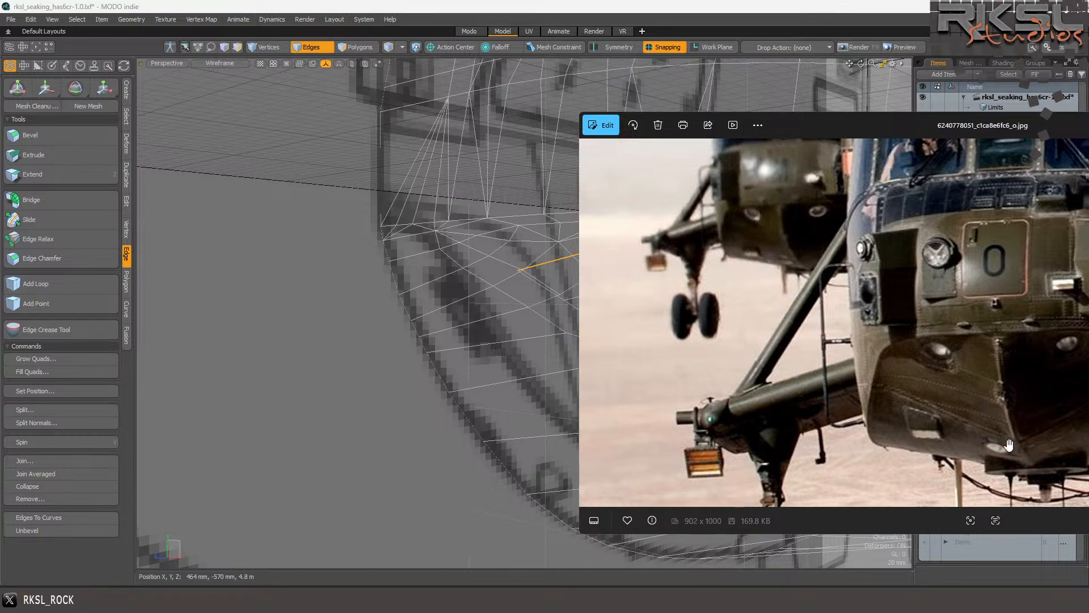
scroll(362, 302, "down", 5)
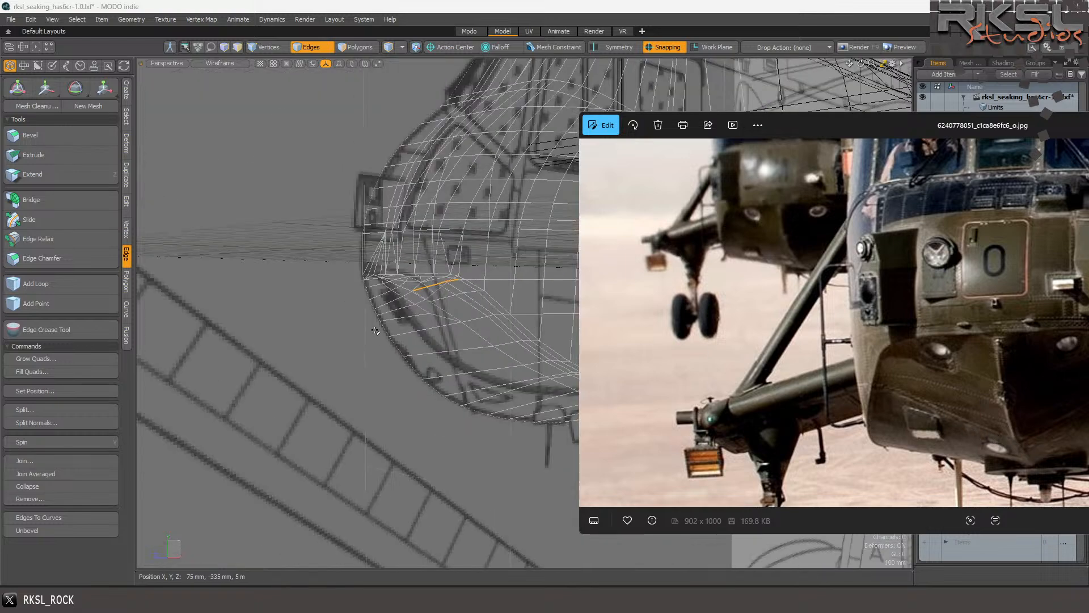
scroll(485, 321, "up", 5)
scroll(437, 292, "down", 1)
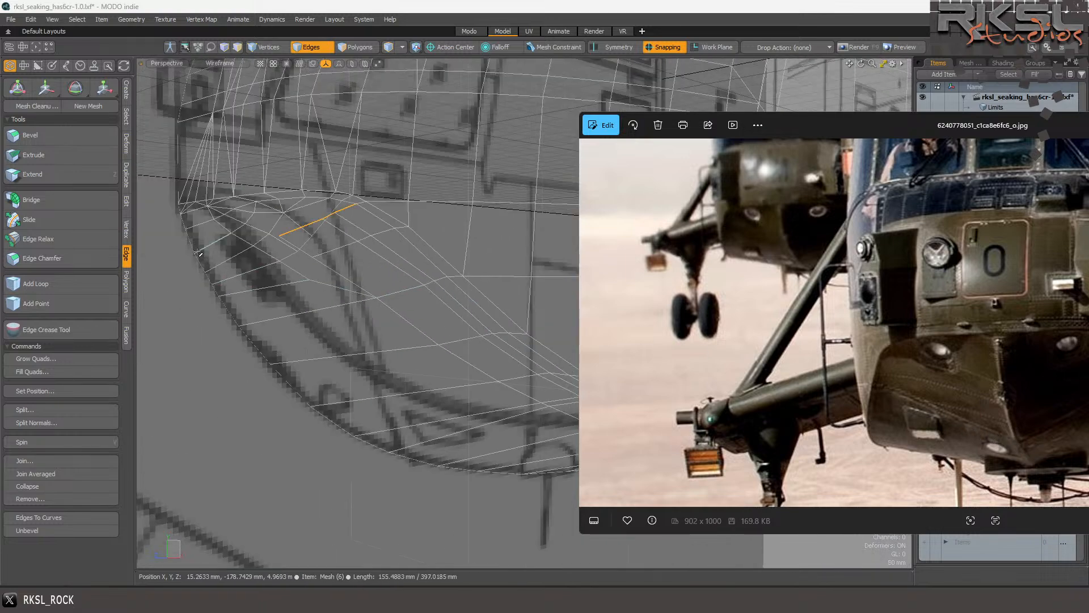
scroll(215, 255, "up", 2)
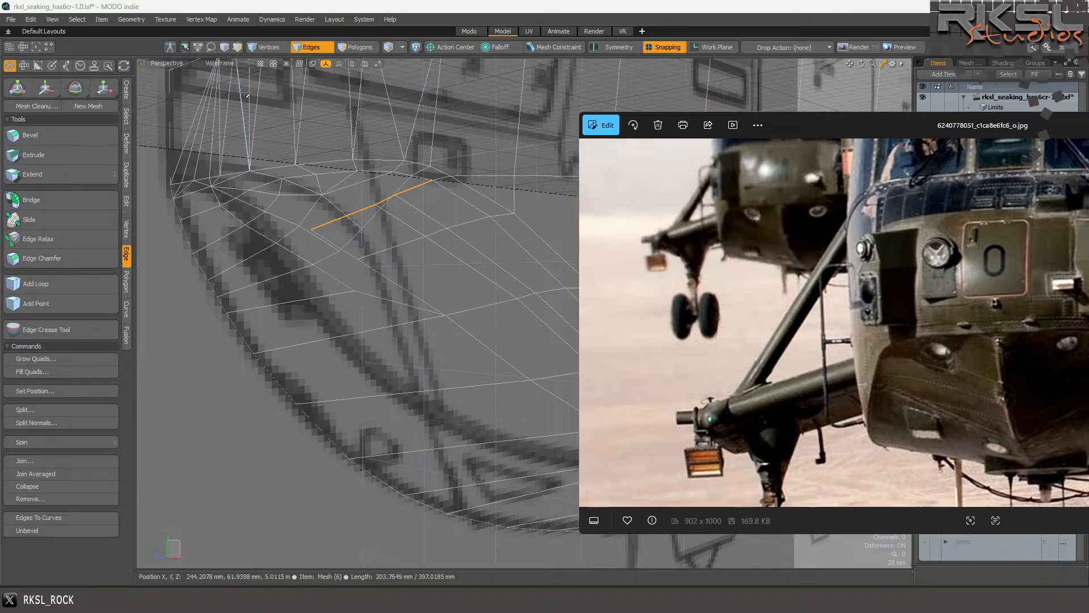
Join the two closely spaced vertices below the extended row near the headlight.
left_click(255, 46)
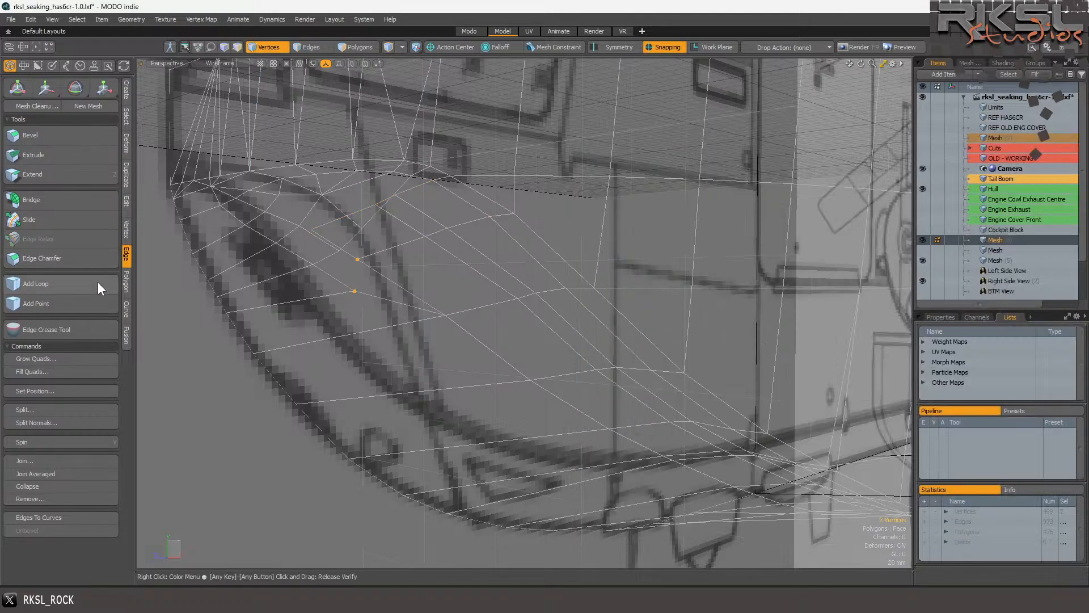
left_click(127, 230)
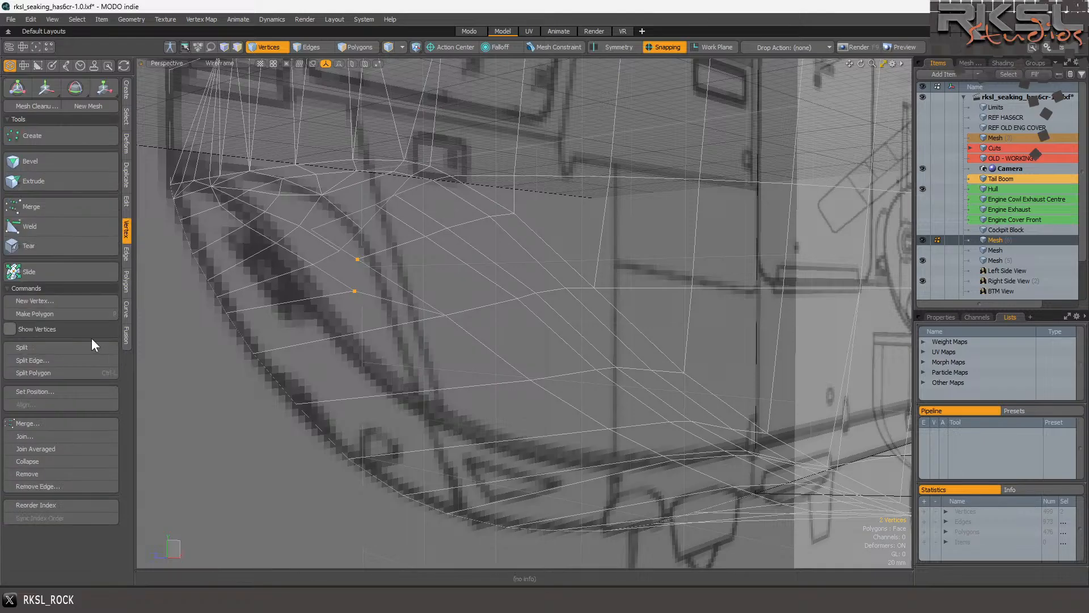
left_click(66, 436)
left_click(645, 278)
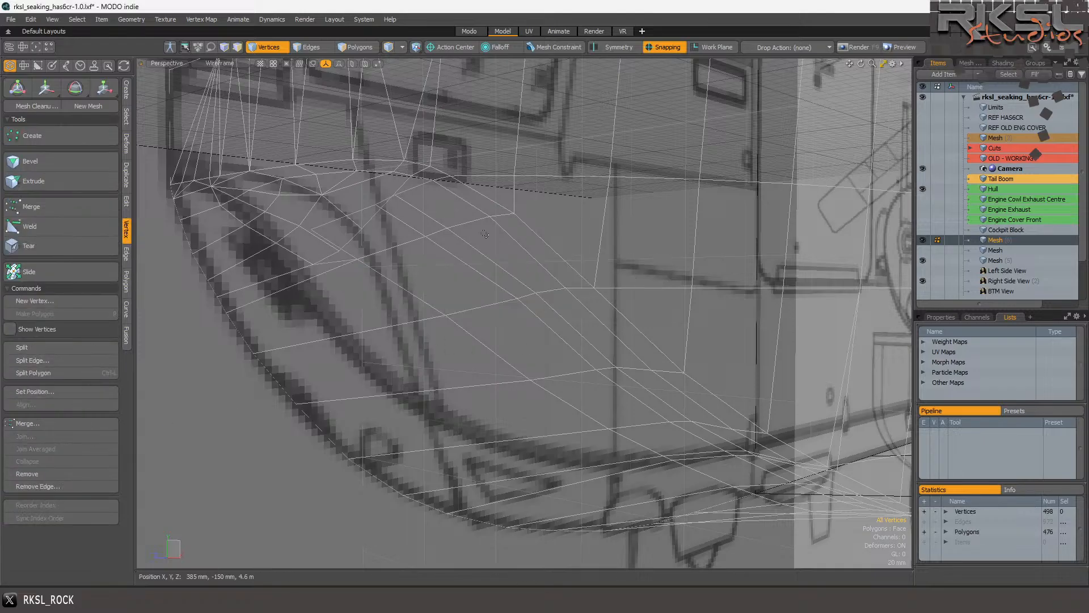
In the right view, move the vertices at the upper end of the row behind the headlight forward and slightly up.
left_click(158, 64)
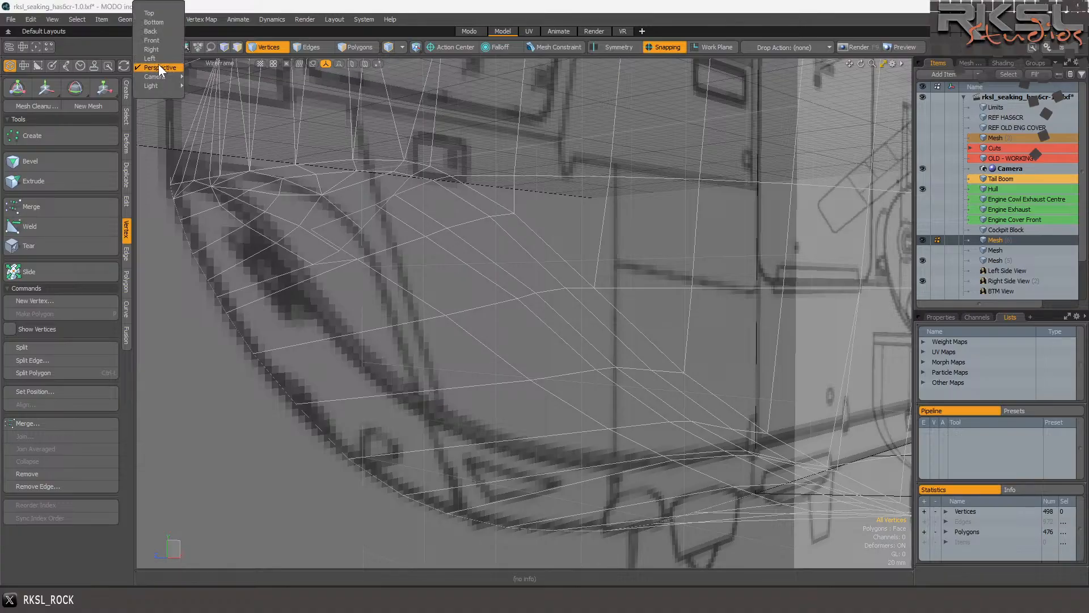
left_click(154, 49)
scroll(434, 247, "up", 4)
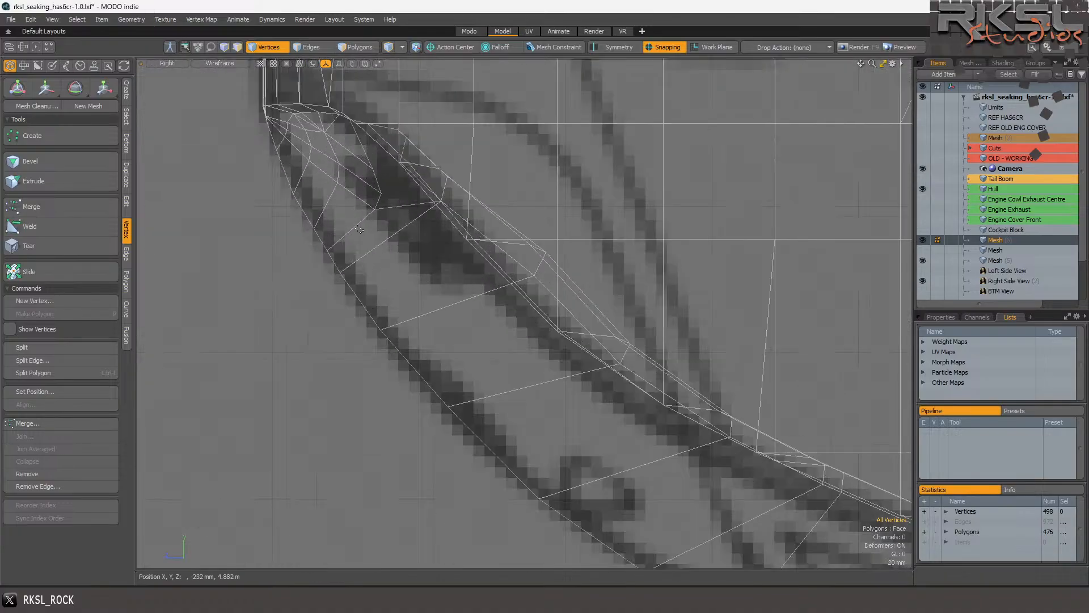
scroll(435, 257, "up", 3)
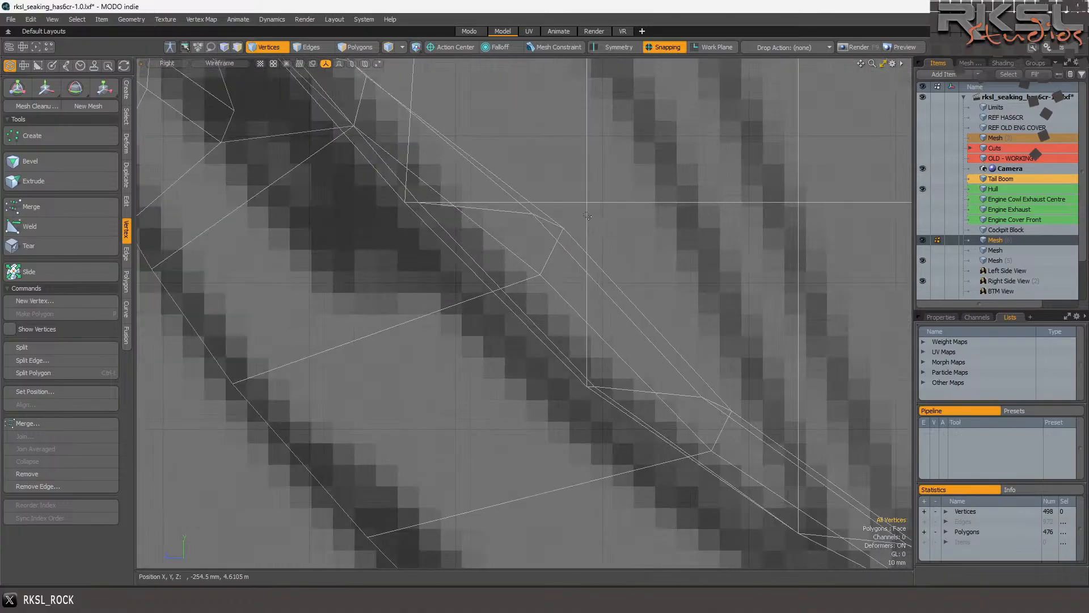
mouse_move(586, 208)
right_mouse_down()
mouse_move(499, 267)
mouse_move(544, 317)
right_mouse_up()
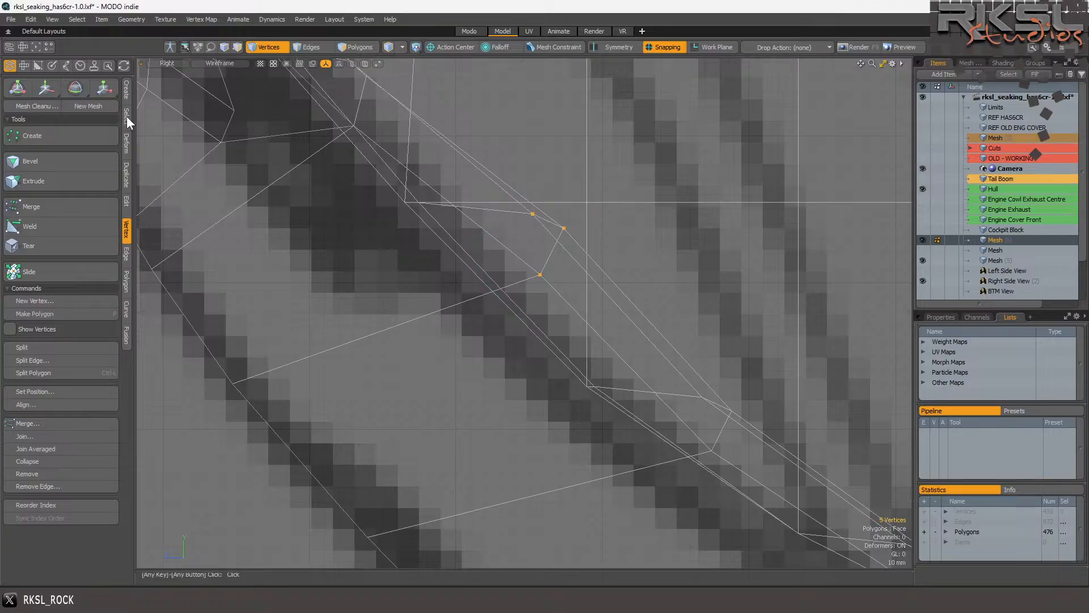
left_click(46, 87)
left_click(367, 286)
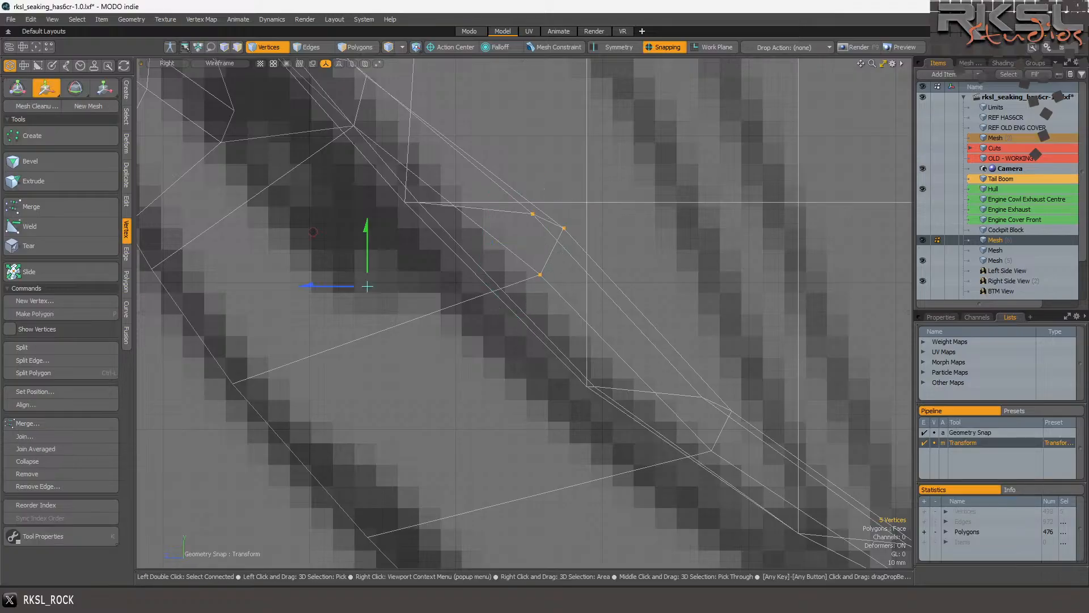
left_click_drag(343, 273, 292, 261)
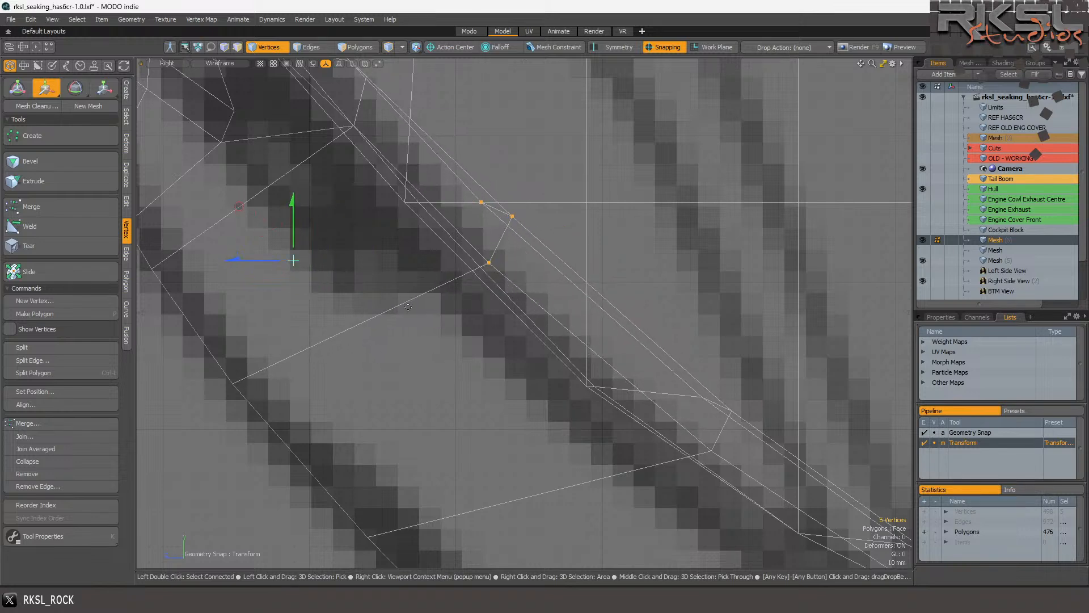
scroll(523, 350, "down", 3)
key("space")
Move the matching vertex group on the next row further aft forward and up along the nose line.
scroll(599, 448, "up", 3)
right_click_drag(657, 320, 527, 425)
left_click(46, 87)
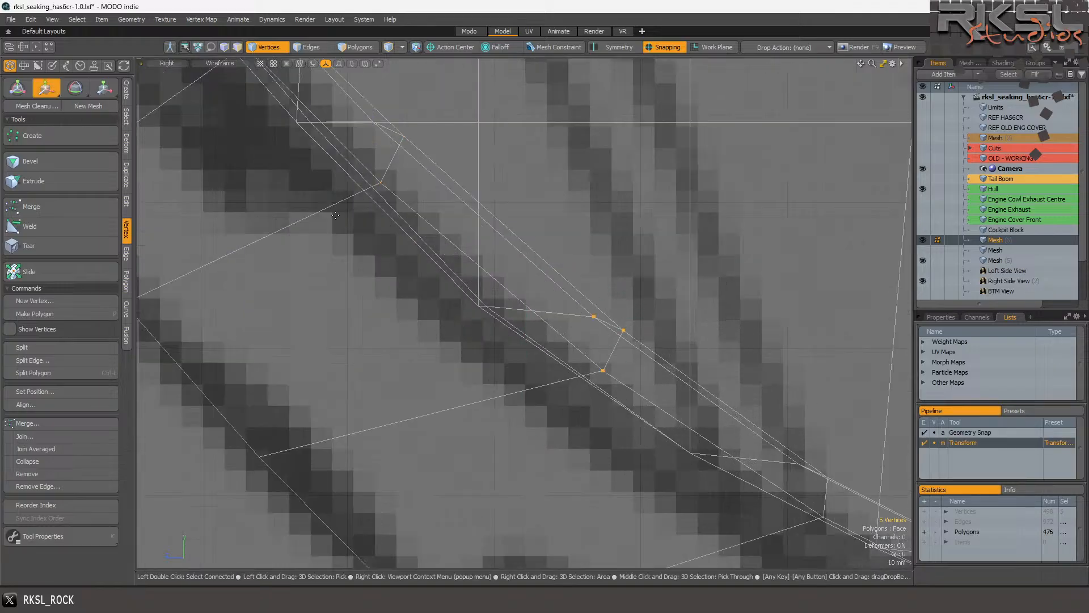
left_click_drag(378, 312, 329, 281)
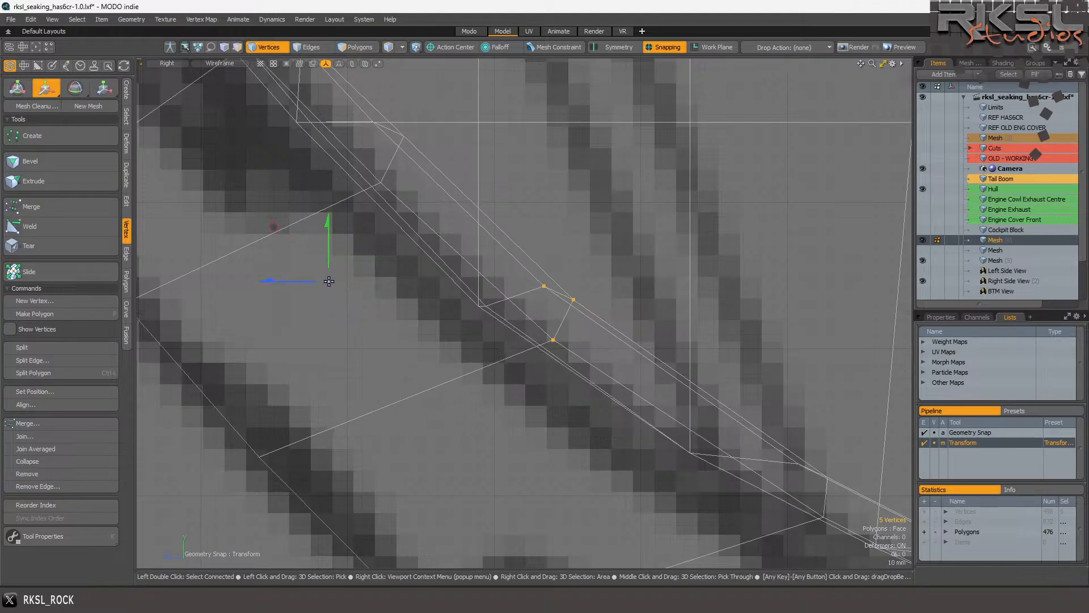
scroll(424, 303, "down", 6)
key("Escape")
key("Escape")
Move the vertex group on the row crossing the headlight slightly forward and down.
scroll(398, 239, "down", 4)
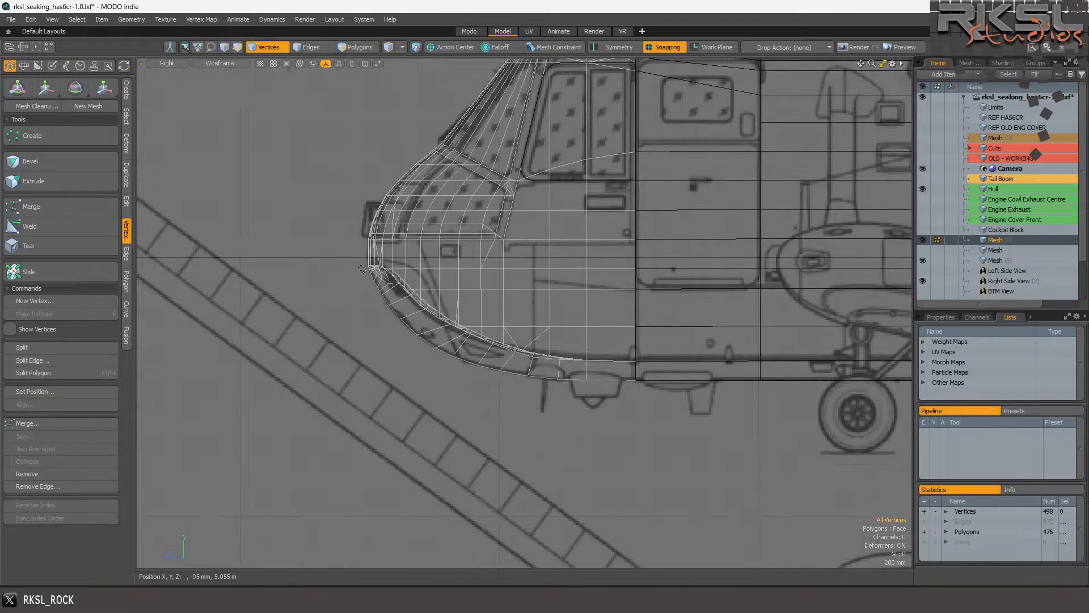
scroll(361, 263, "up", 6)
scroll(407, 277, "up", 3)
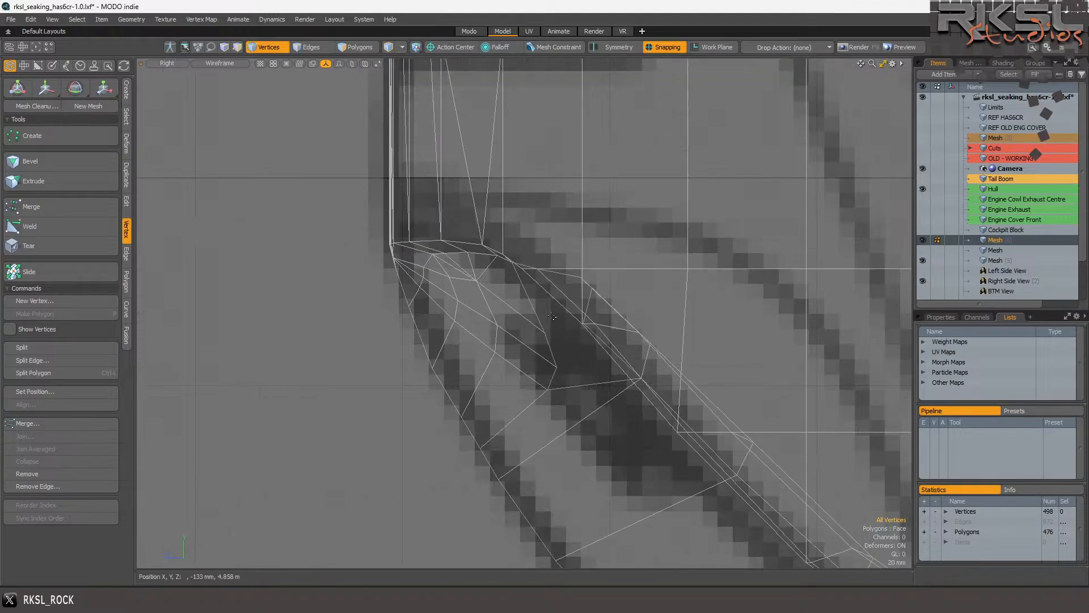
mouse_move(662, 314)
right_mouse_down()
mouse_move(590, 352)
mouse_move(661, 405)
right_mouse_up()
scroll(662, 397, "up", 2)
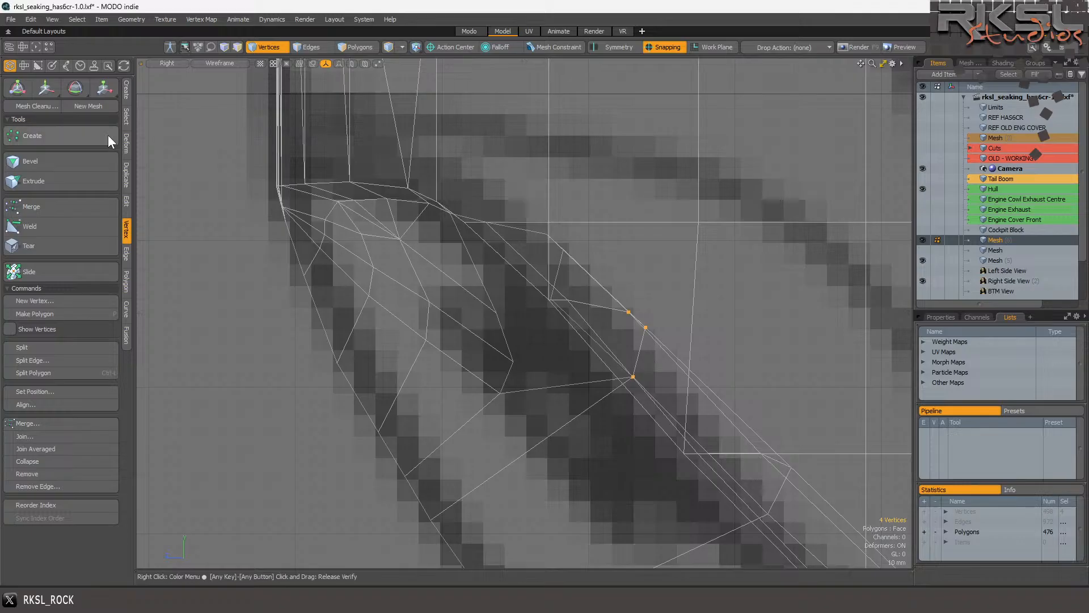
left_click(56, 92)
left_click_drag(636, 343, 475, 319)
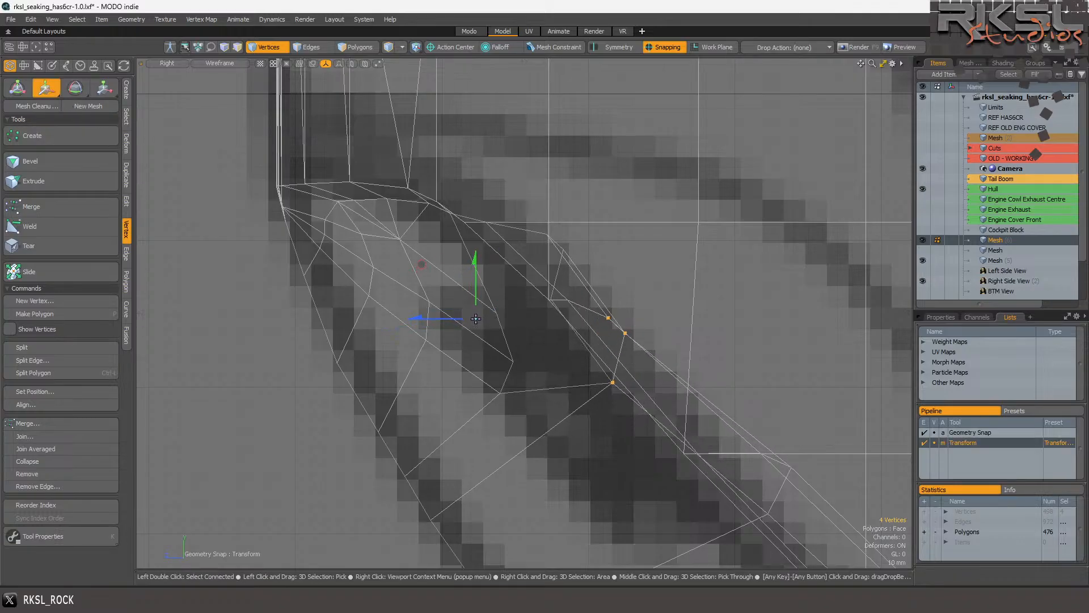
key("space")
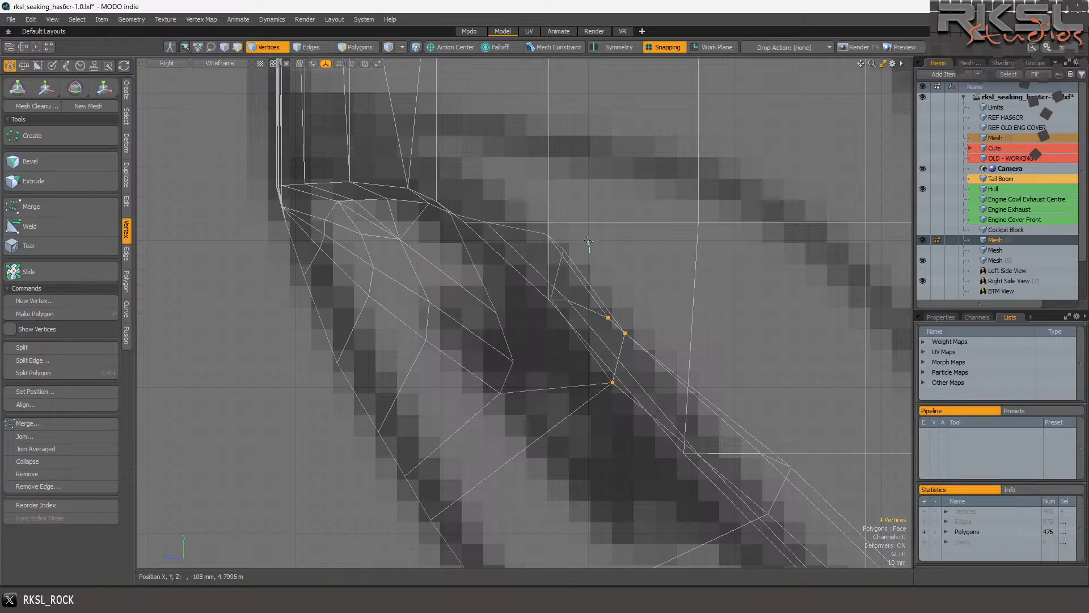
Select the uppermost extended row's two edges without the border edge and move them forward and down.
right_click_drag(538, 223, 557, 264)
left_click(311, 45)
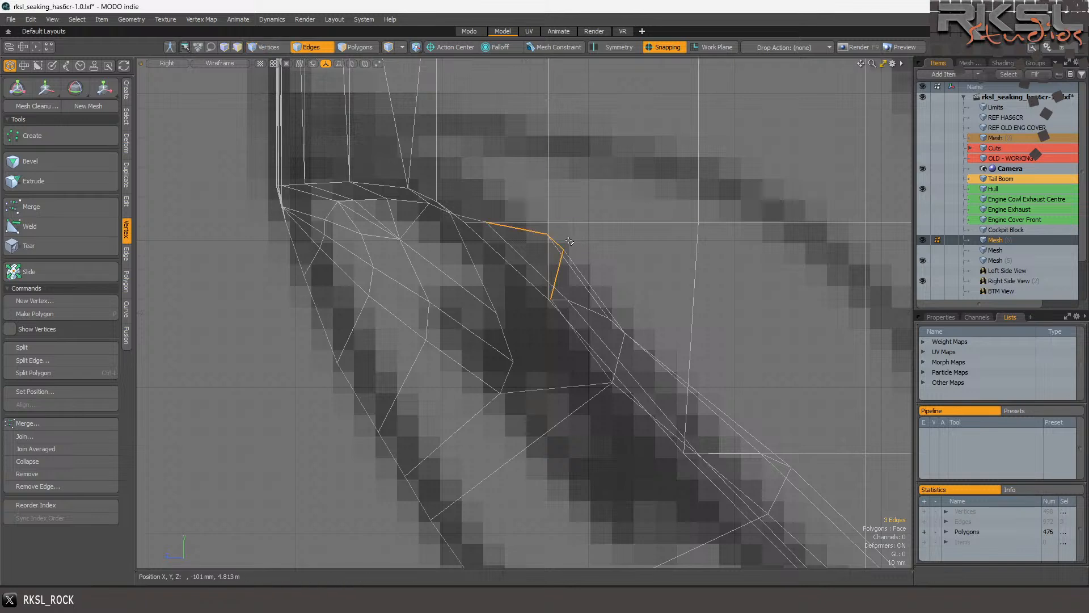
left_click(517, 228, "ctrl")
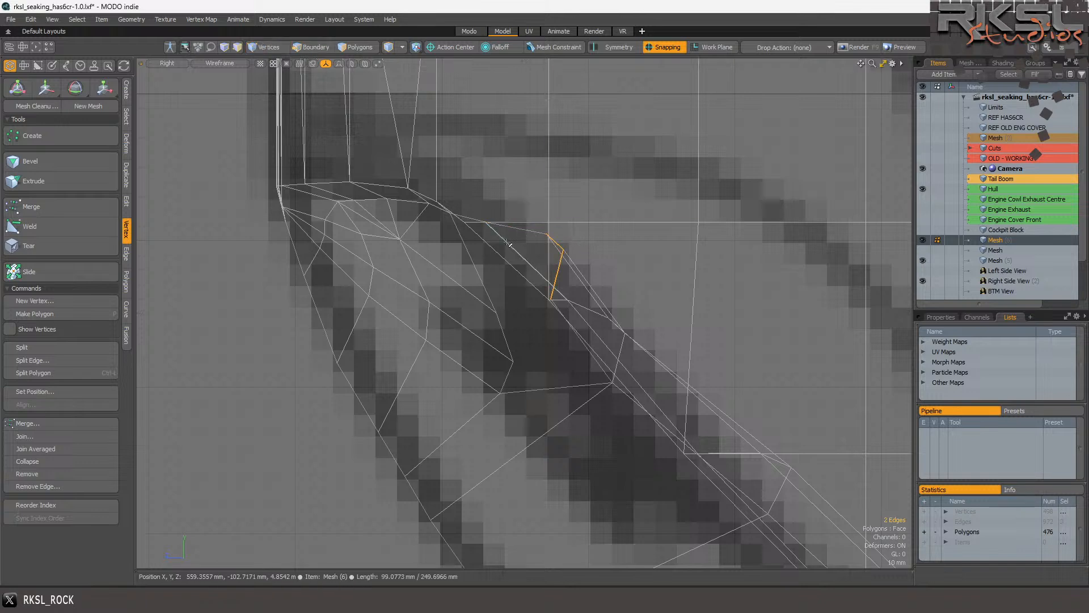
left_click(44, 90)
left_click_drag(400, 240, 419, 265)
key("space")
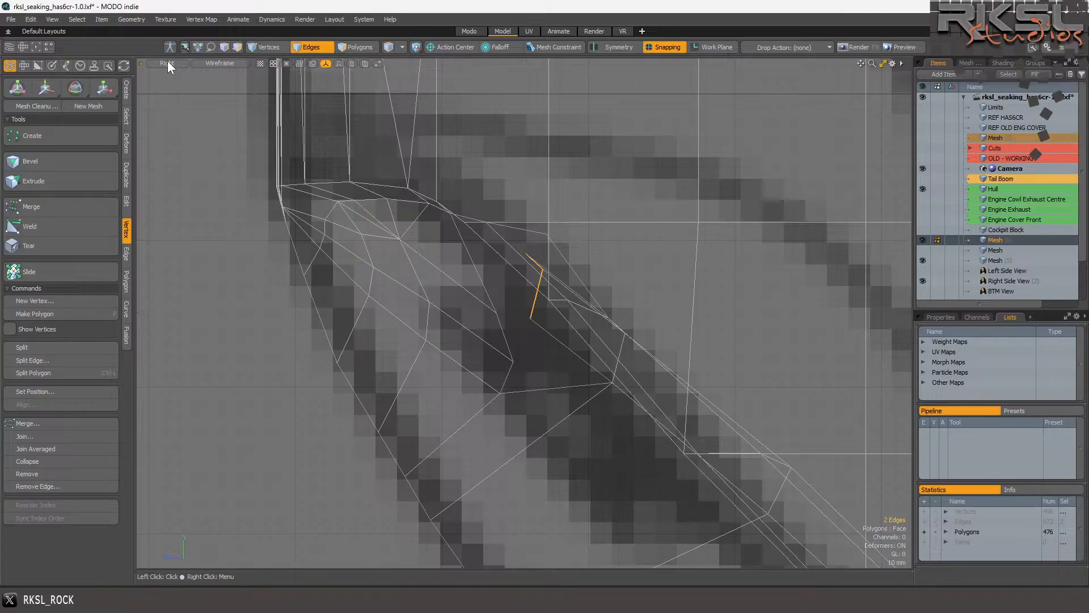
In the perspective view, join the moved row's detached end vertex with the adjacent mesh vertex, leaving averaging off.
left_click(167, 63)
left_click(176, 79)
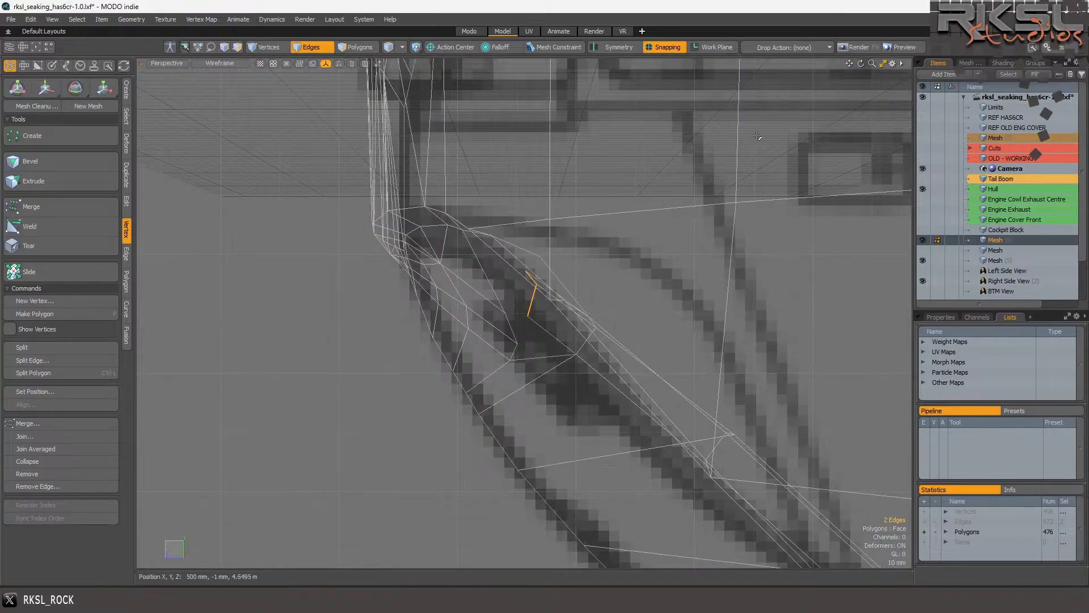
mouse_move(863, 65)
left_mouse_down()
mouse_move(777, 73)
mouse_move(850, 68)
left_mouse_up()
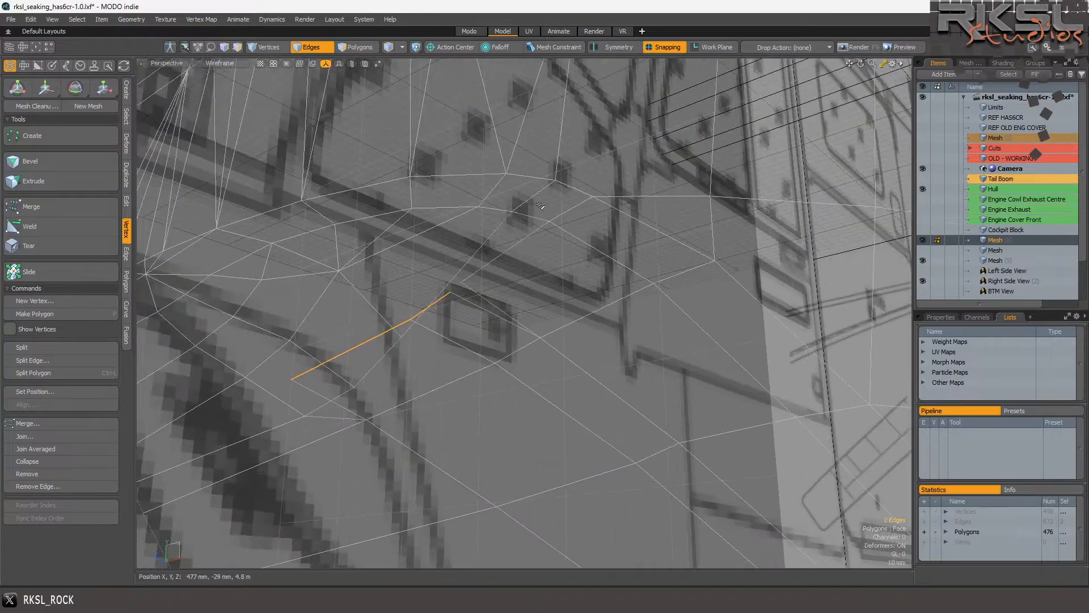
left_click(260, 48)
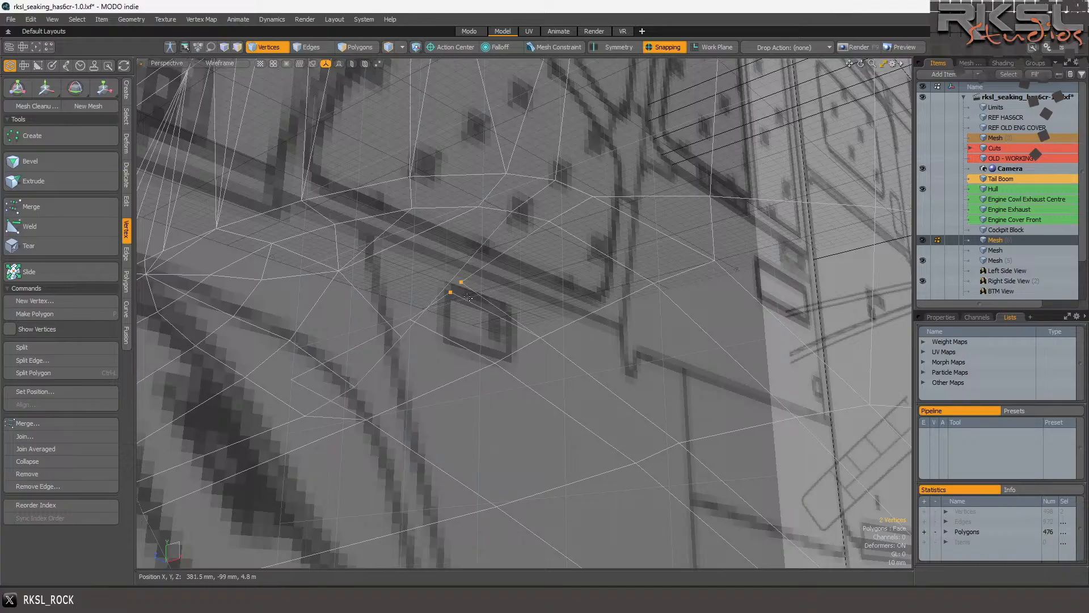
left_click(457, 282)
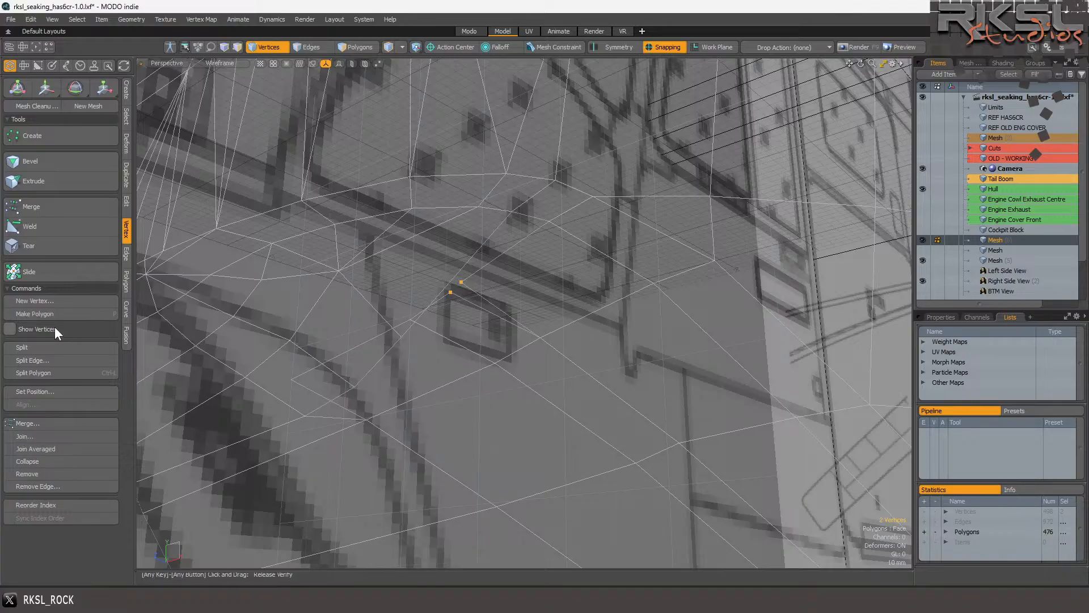
left_click(23, 436)
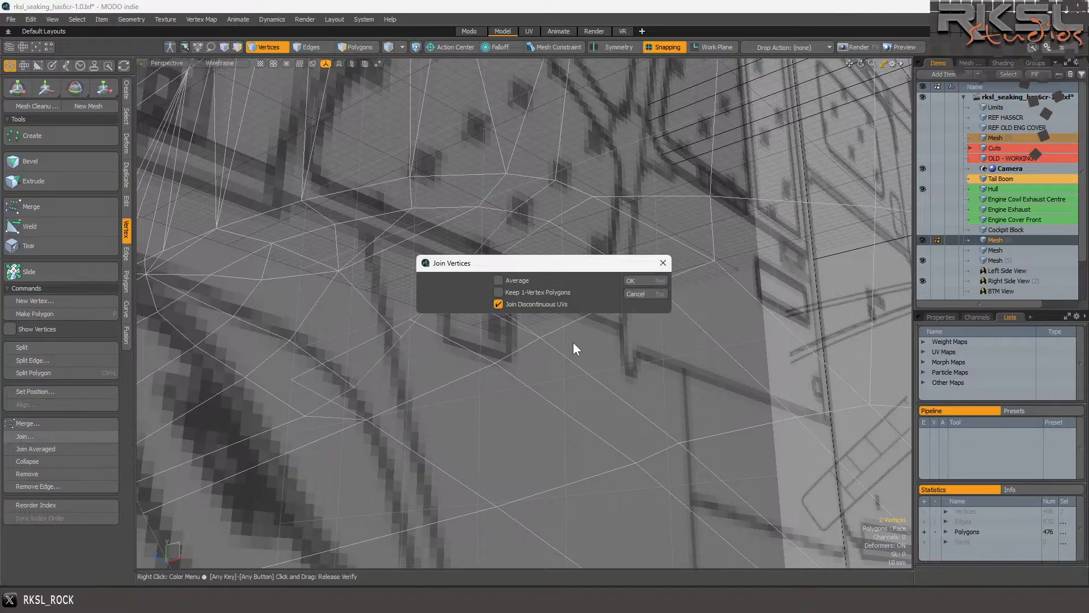
left_click(630, 280)
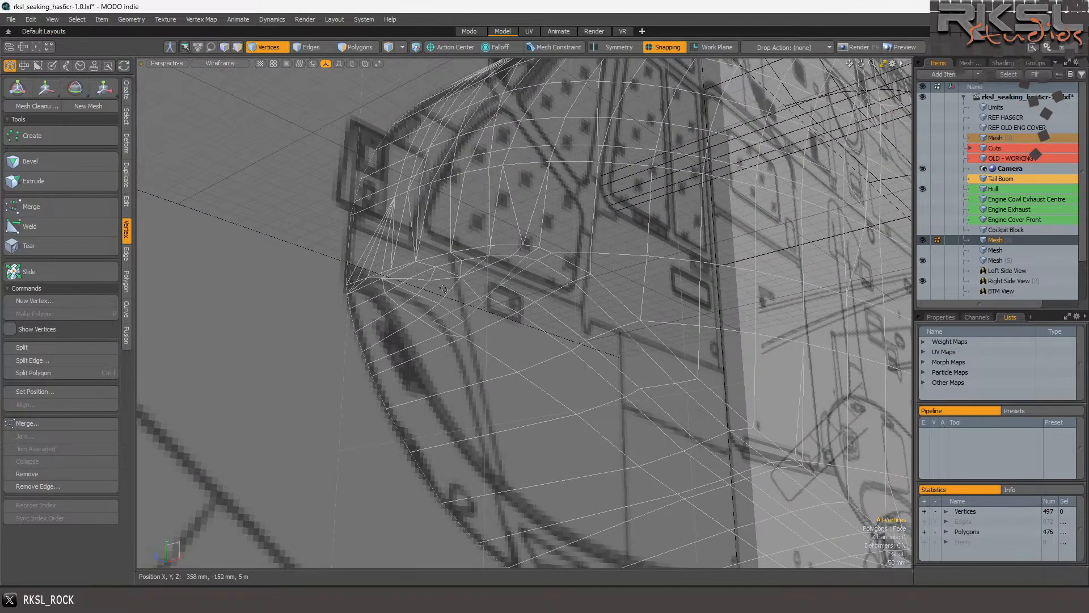
Using the Right and Perspective views, select the three overlapping polygons running upward just aft of the headlight and delete them.
scroll(443, 290, "down", 2)
scroll(426, 289, "up", 4)
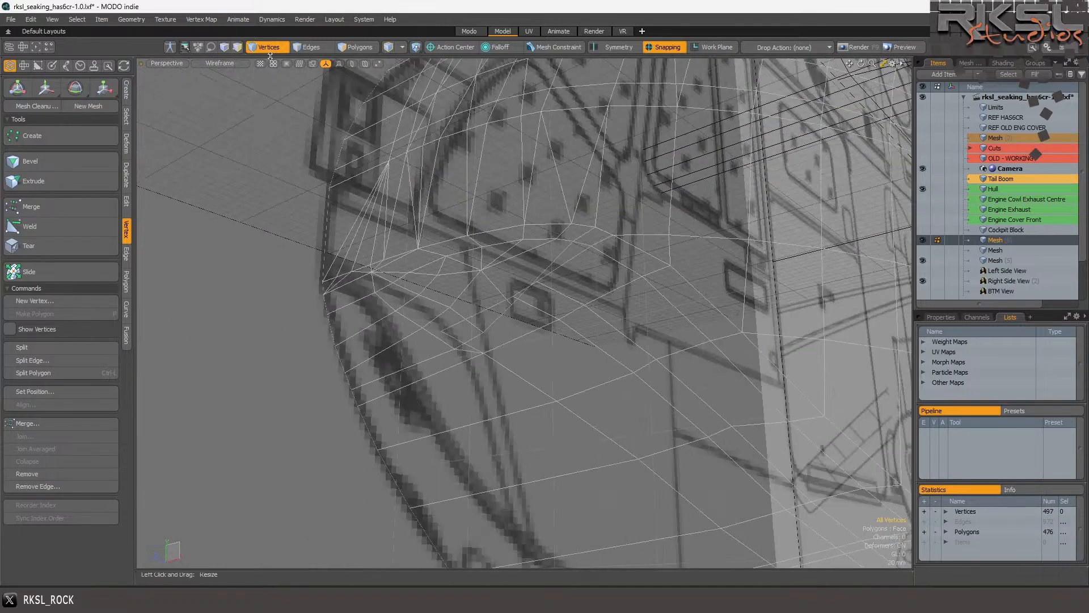
left_click(364, 46)
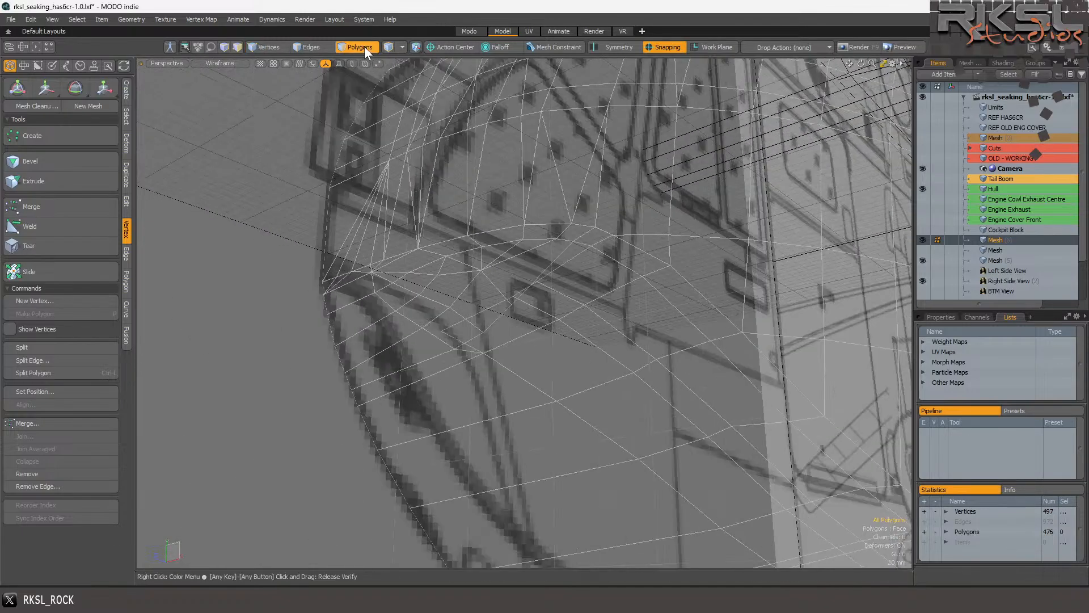
left_click(178, 60)
left_click(174, 50)
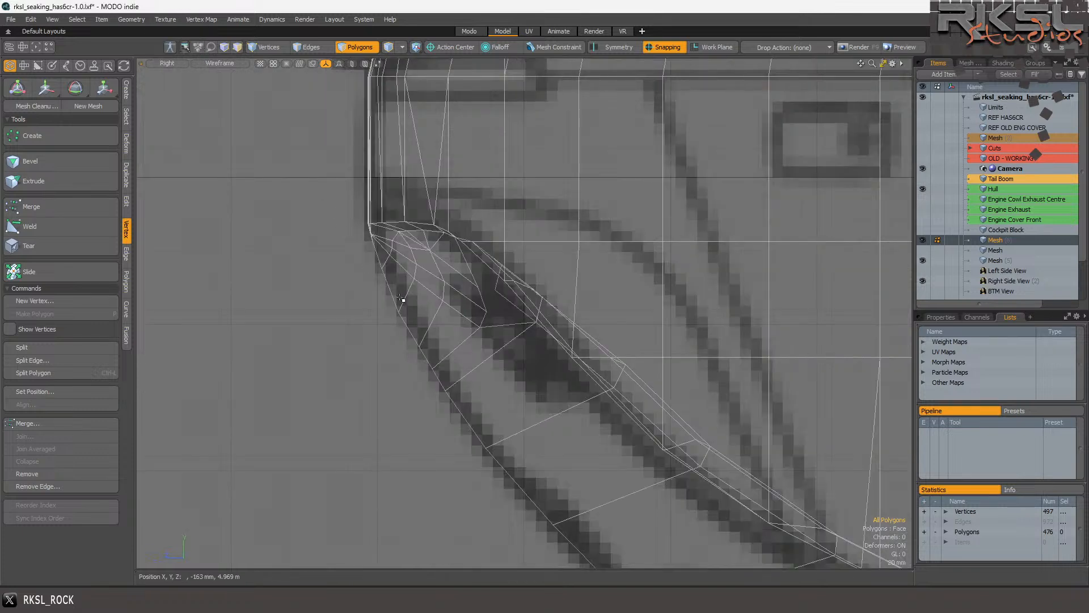
scroll(399, 296, "up", 3)
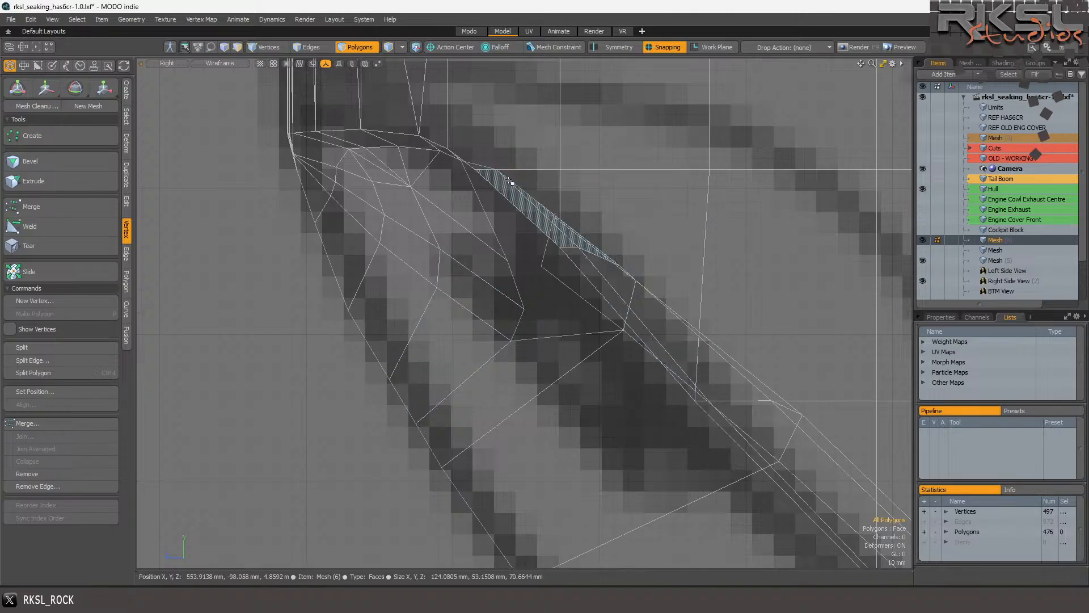
left_click(295, 49)
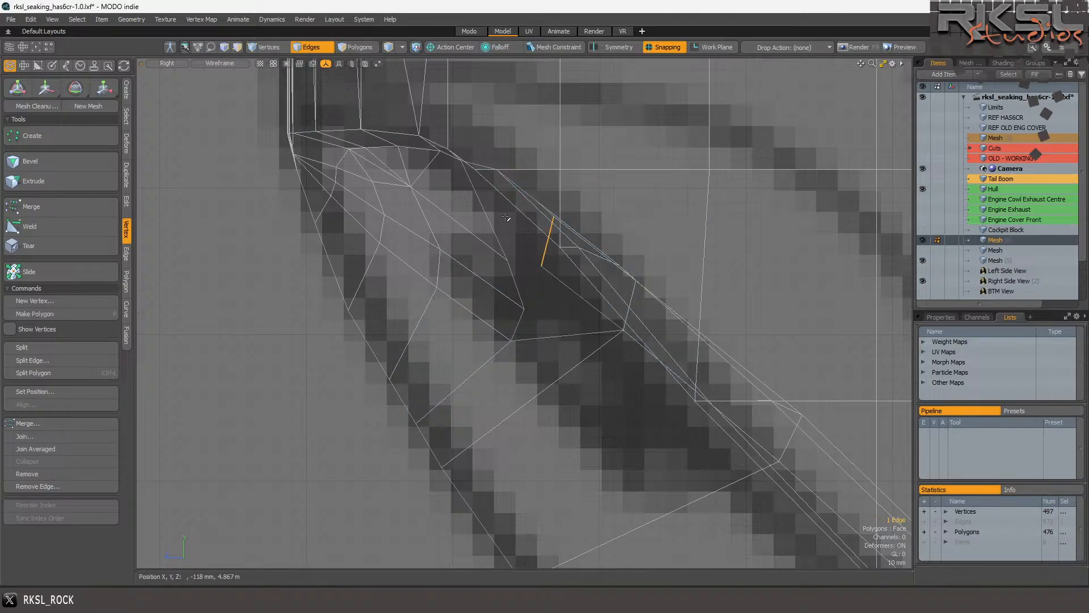
scroll(565, 245, "up", 2)
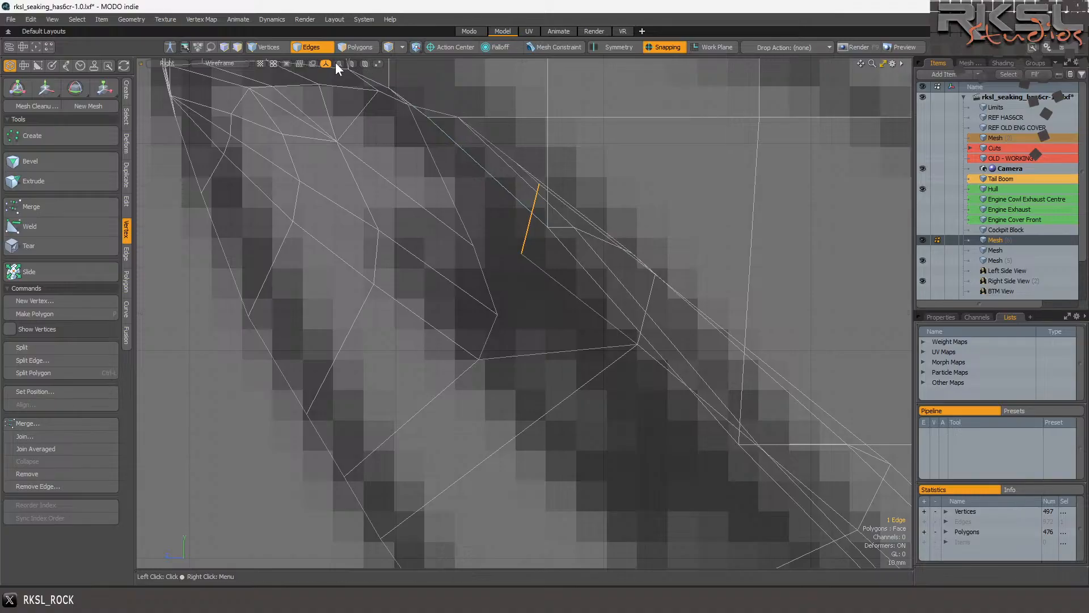
left_click(357, 47)
scroll(553, 205, "up", 2)
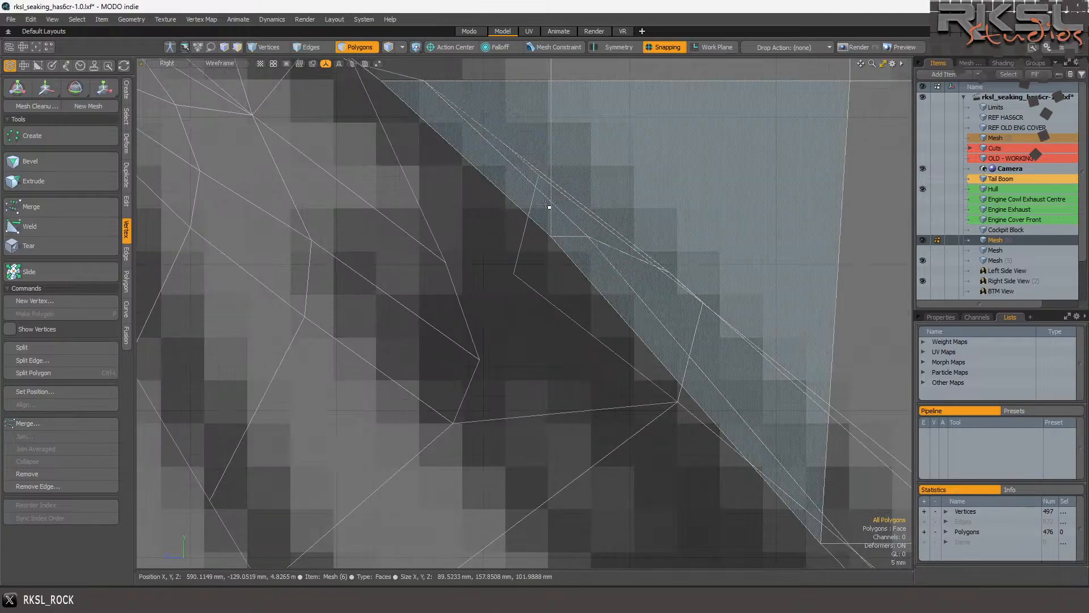
left_click(553, 213)
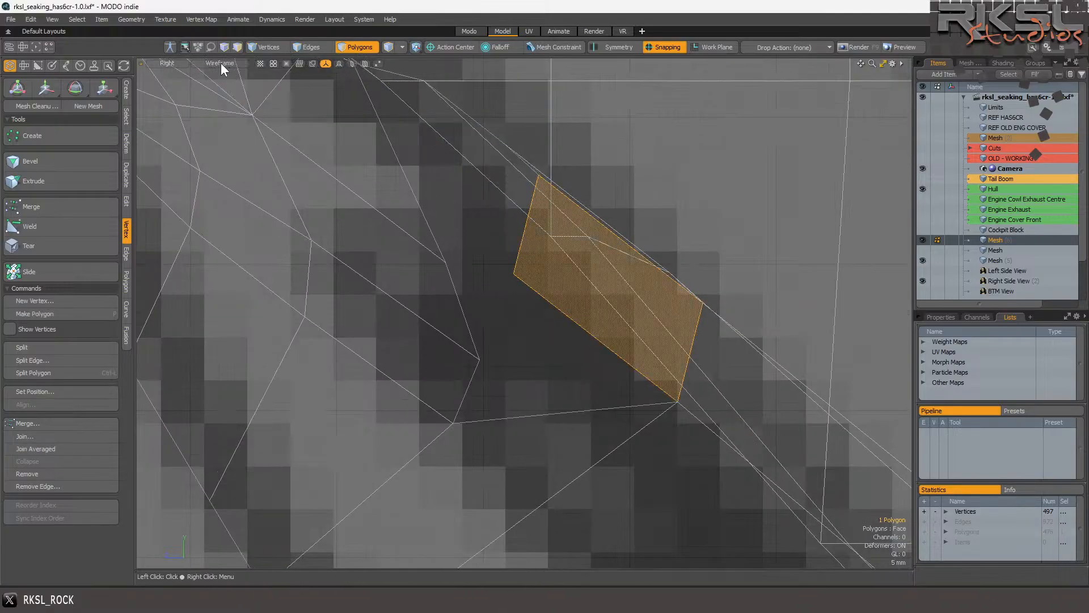
left_click(172, 63)
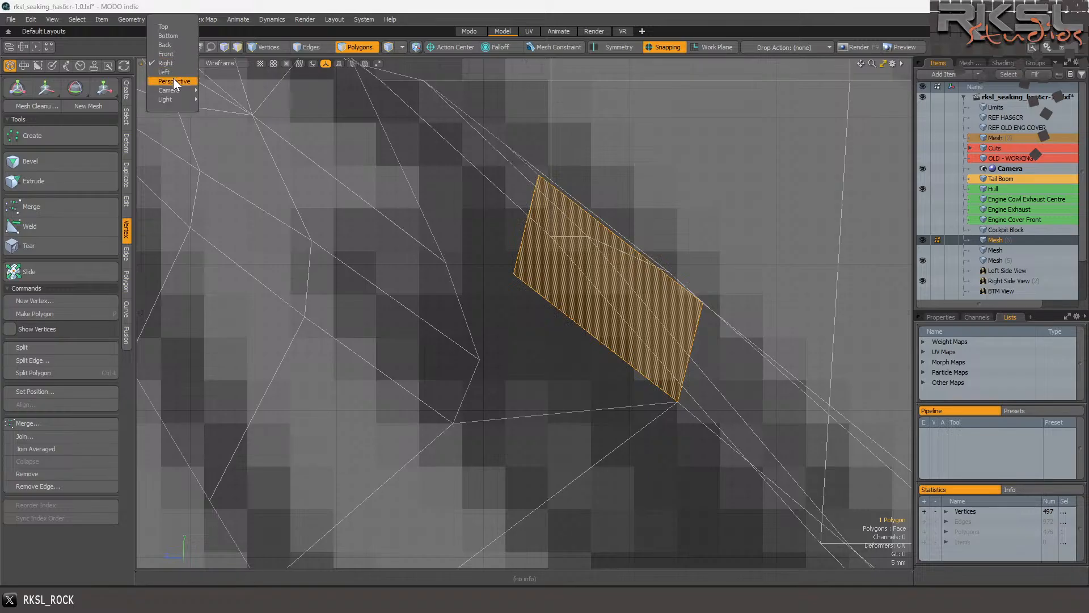
left_click(173, 81)
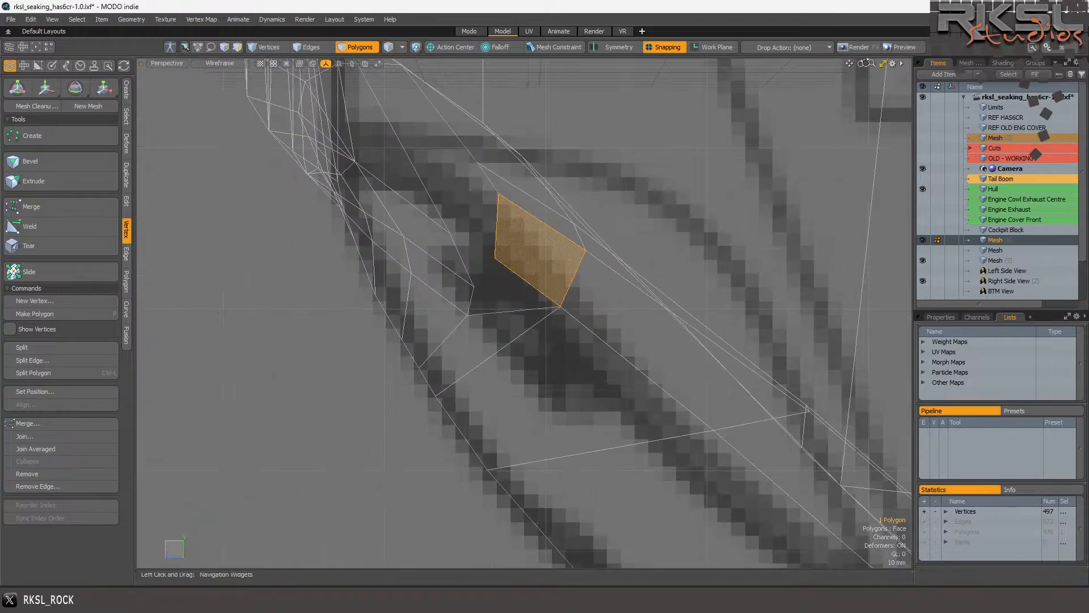
left_click_drag(861, 64, 899, 68)
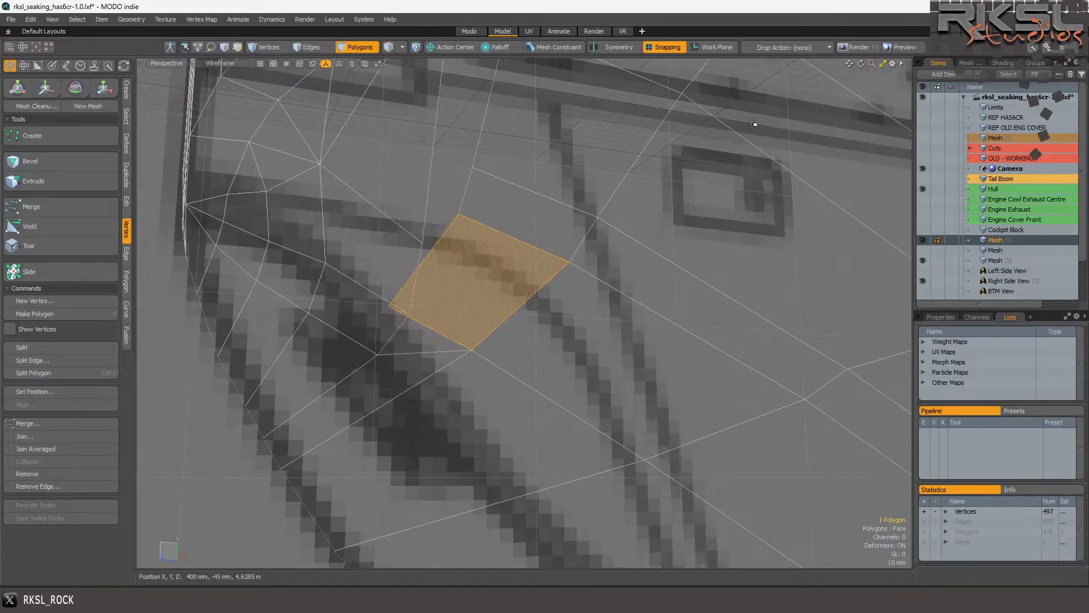
scroll(490, 259, "down", 2)
scroll(496, 199, "up", 1)
left_click_drag(503, 212, 491, 234, "shift")
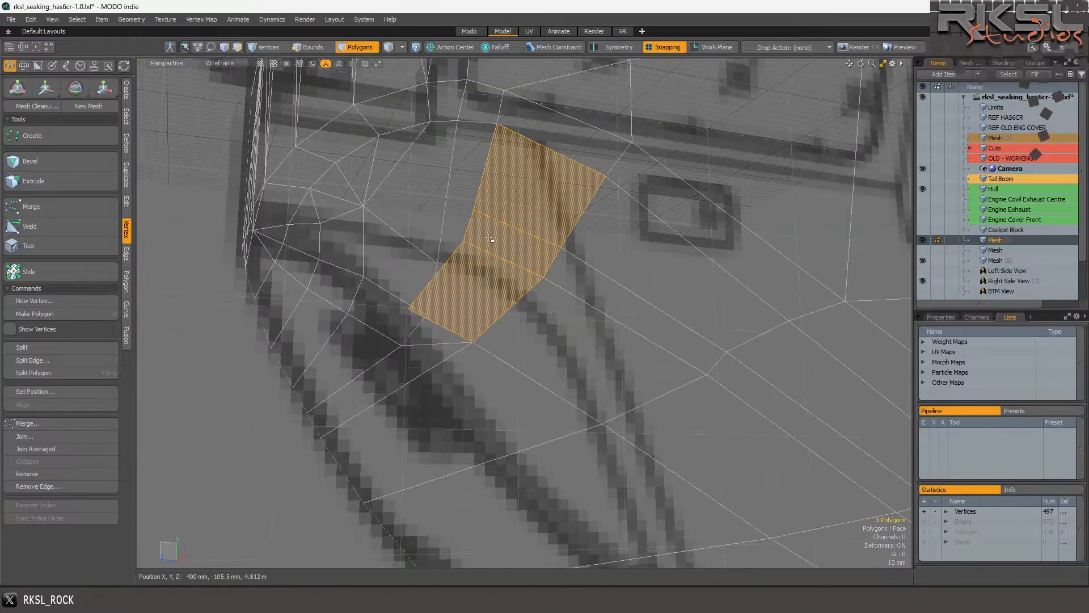
left_click_drag(421, 207, 388, 313)
key("Delete")
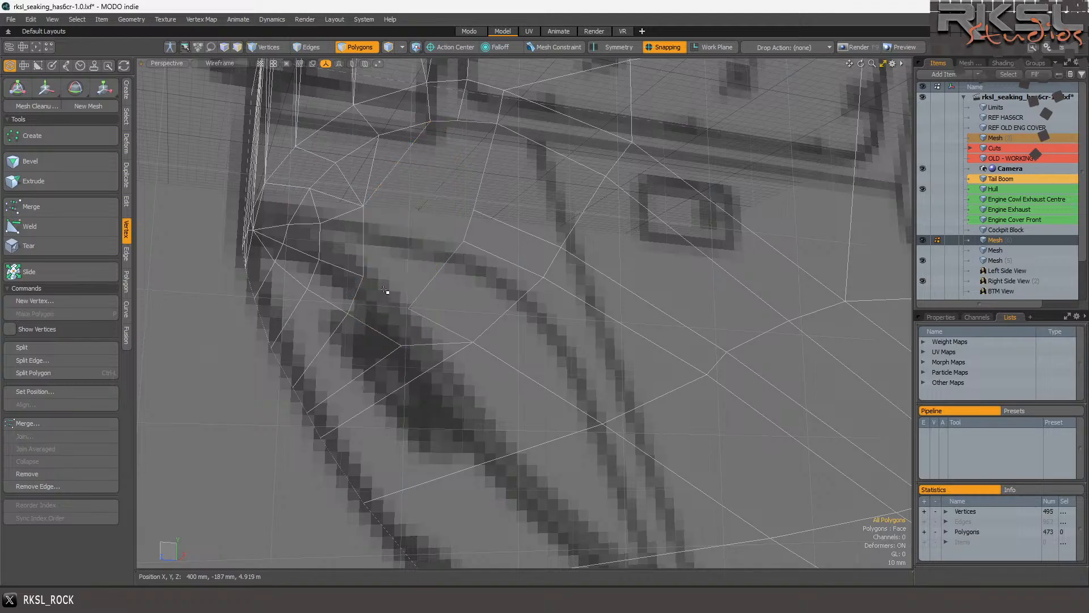
Join the row-end vertex aft of the headlight with the loose lower corner vertex of the adjacent polygon strip.
left_click_drag(514, 204, 465, 257)
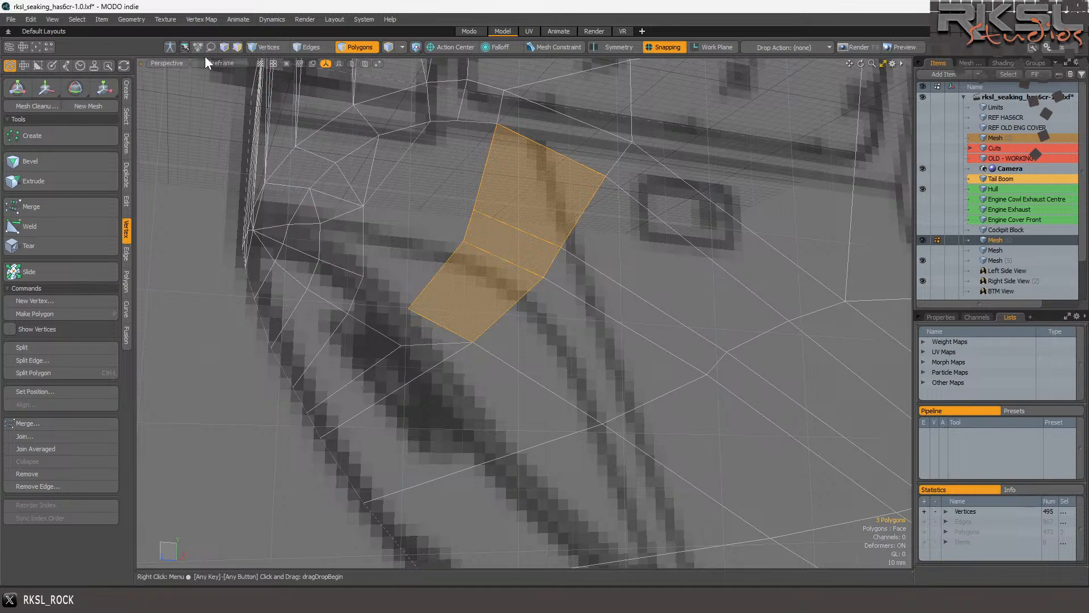
left_click(274, 47)
left_click(402, 346)
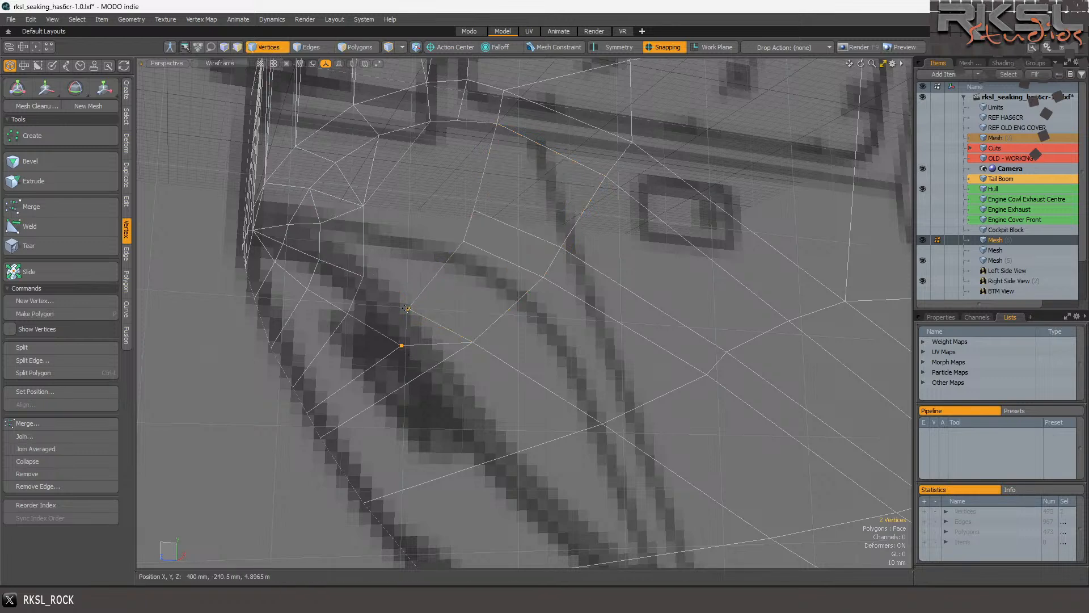
left_click(34, 435)
left_click(635, 286)
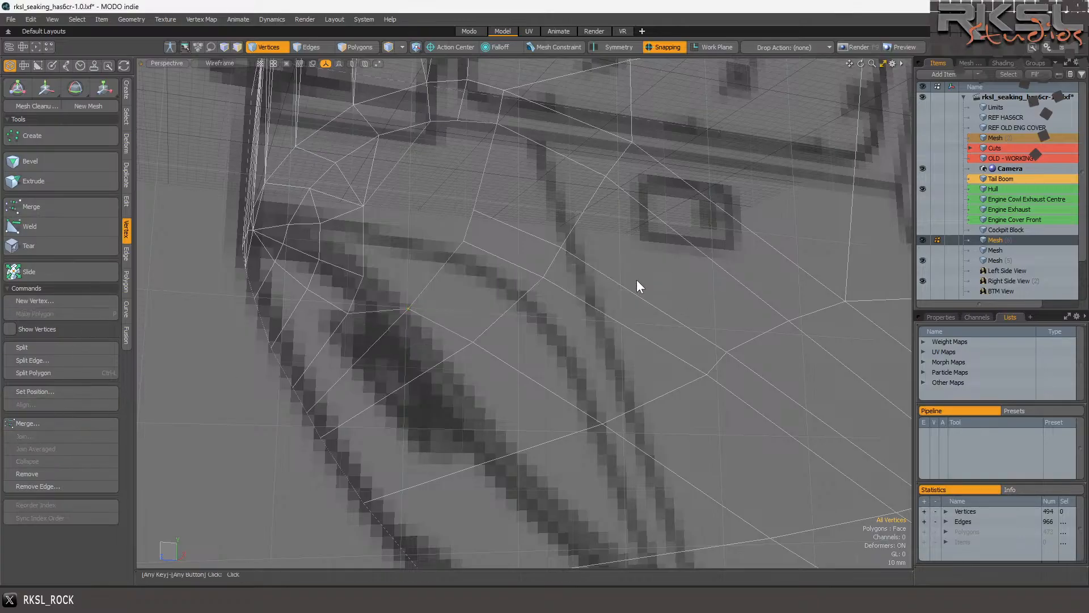
Inspect the reworked nose rows from several angles, and show the nose in the Front view with Default shading.
scroll(497, 262, "down", 3)
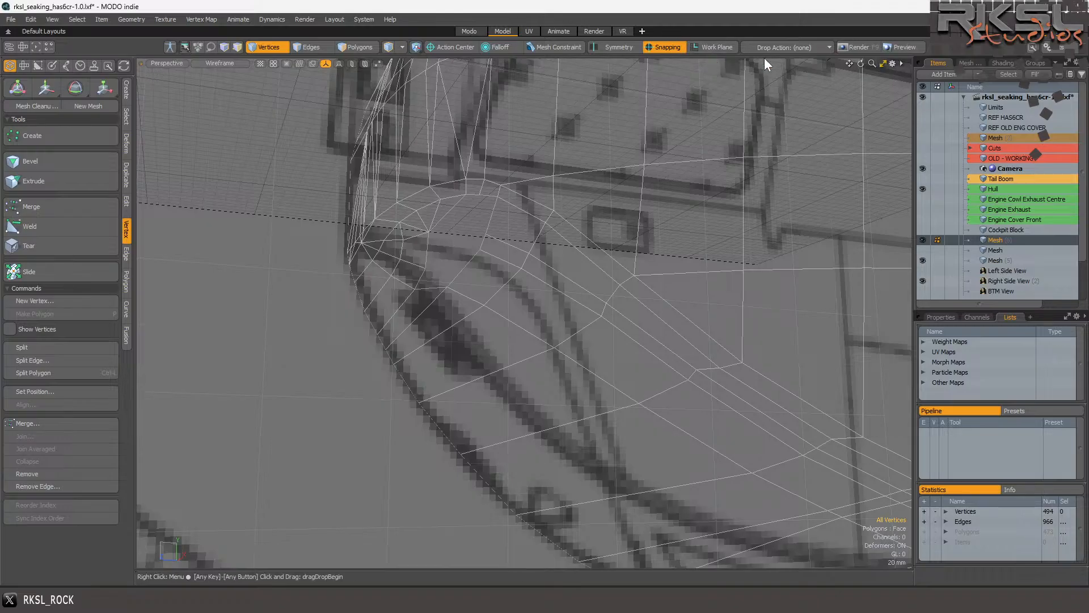
mouse_move(861, 63)
left_mouse_down()
mouse_move(936, 73)
mouse_move(891, 79)
mouse_move(862, 63)
mouse_move(925, 67)
mouse_move(874, 73)
left_mouse_up()
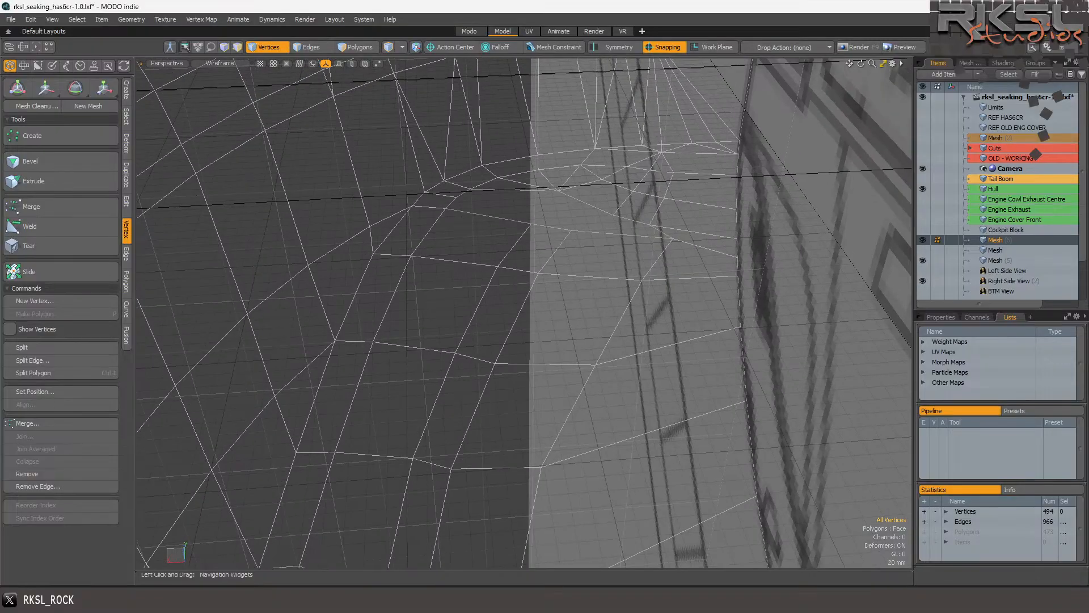
scroll(634, 249, "up", 3)
scroll(575, 240, "down", 3)
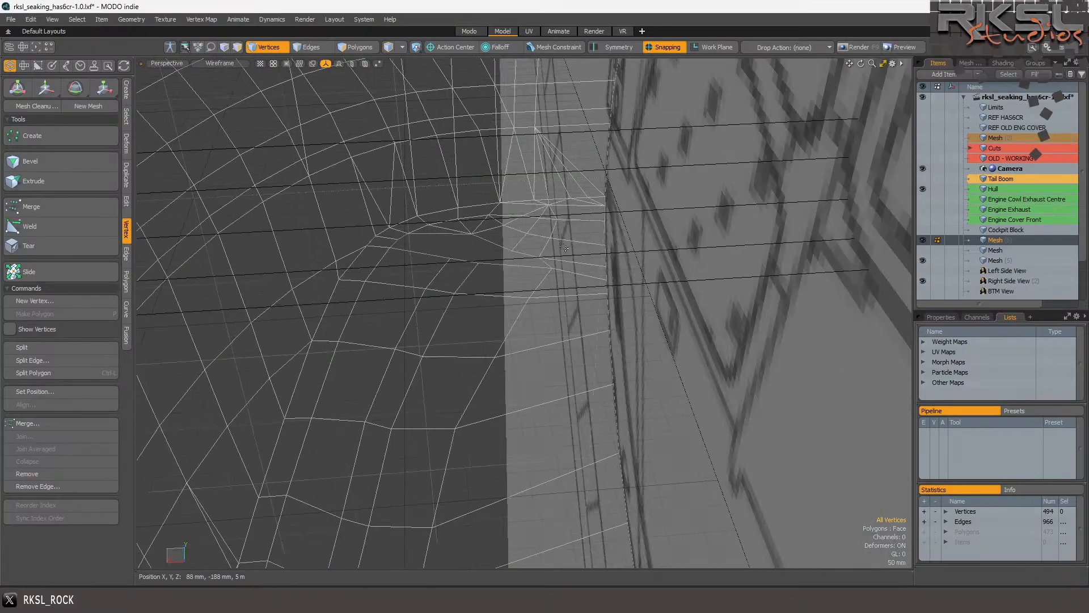
left_click(173, 60)
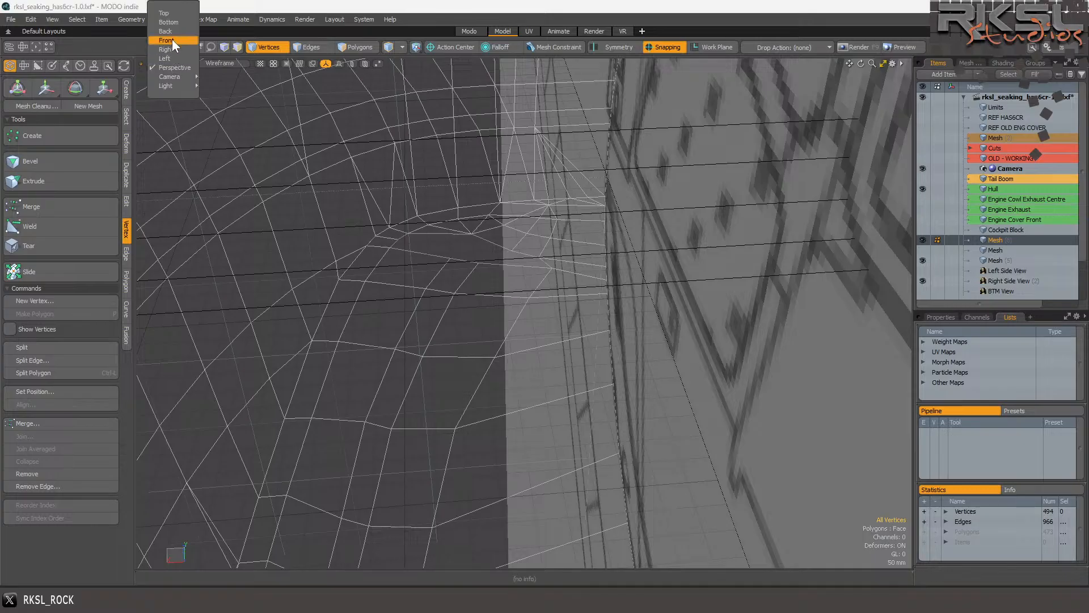
left_click(172, 40)
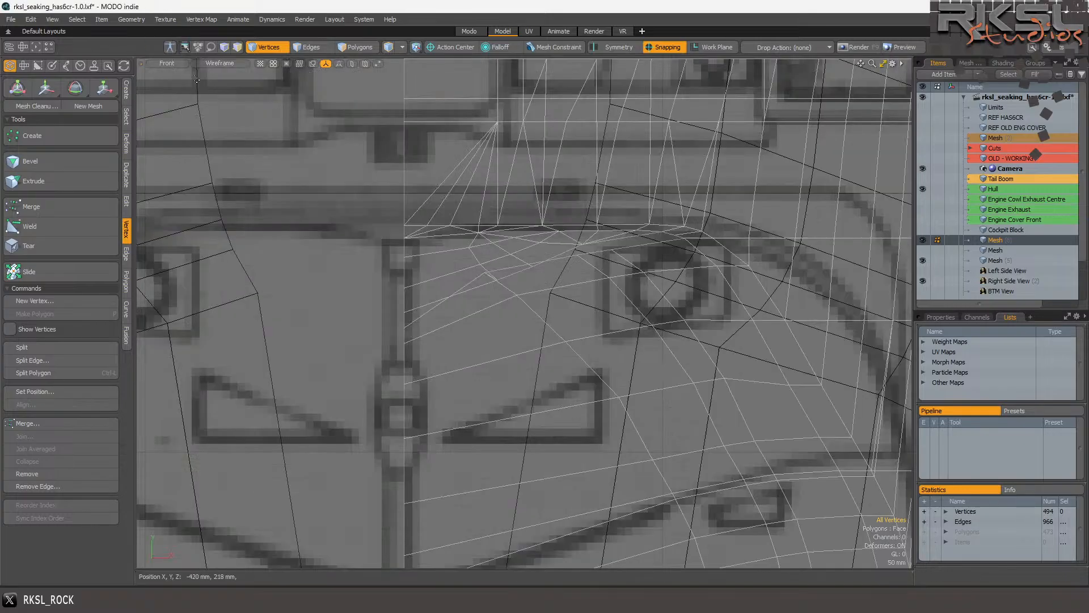
left_click(216, 63)
left_click(187, 132)
scroll(487, 210, "down", 2)
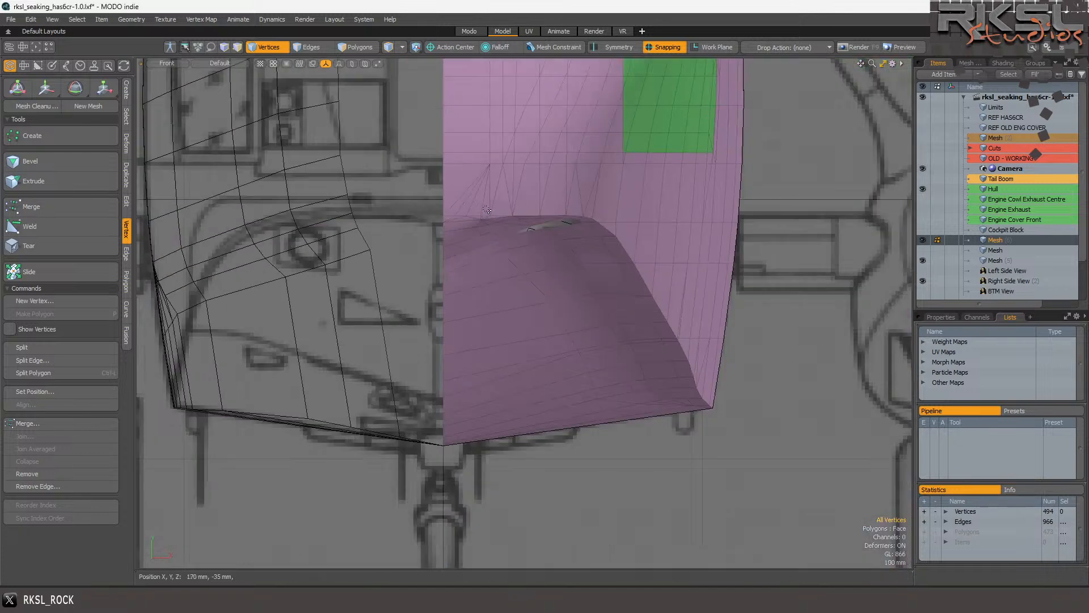
scroll(548, 277, "up", 2)
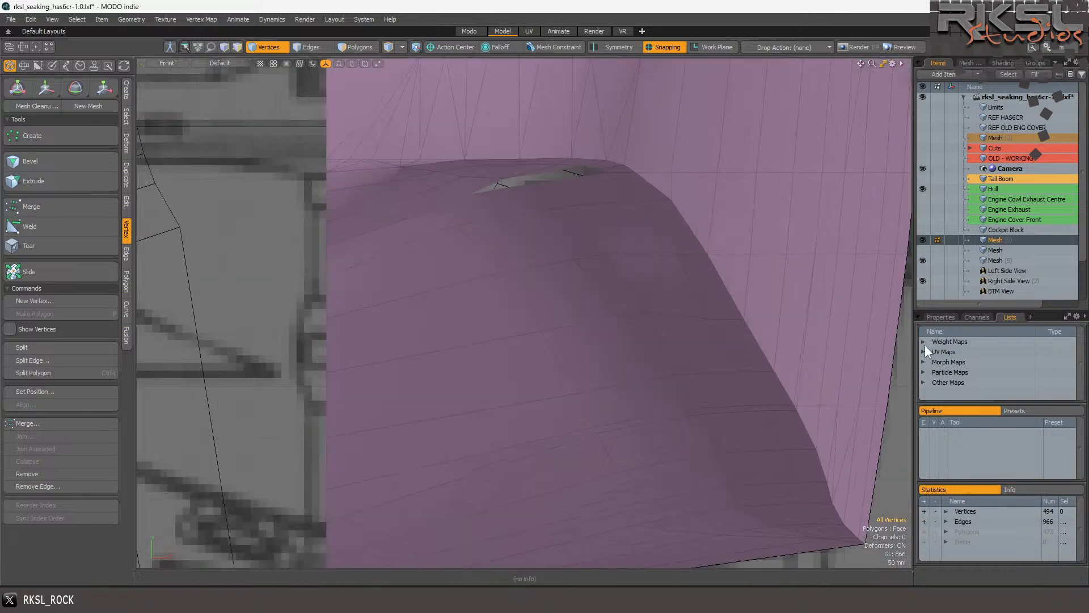
Switch to the helicopter reference photo and compare the nose underside with the shaded mesh, then return to the model.
key("alt+Tab")
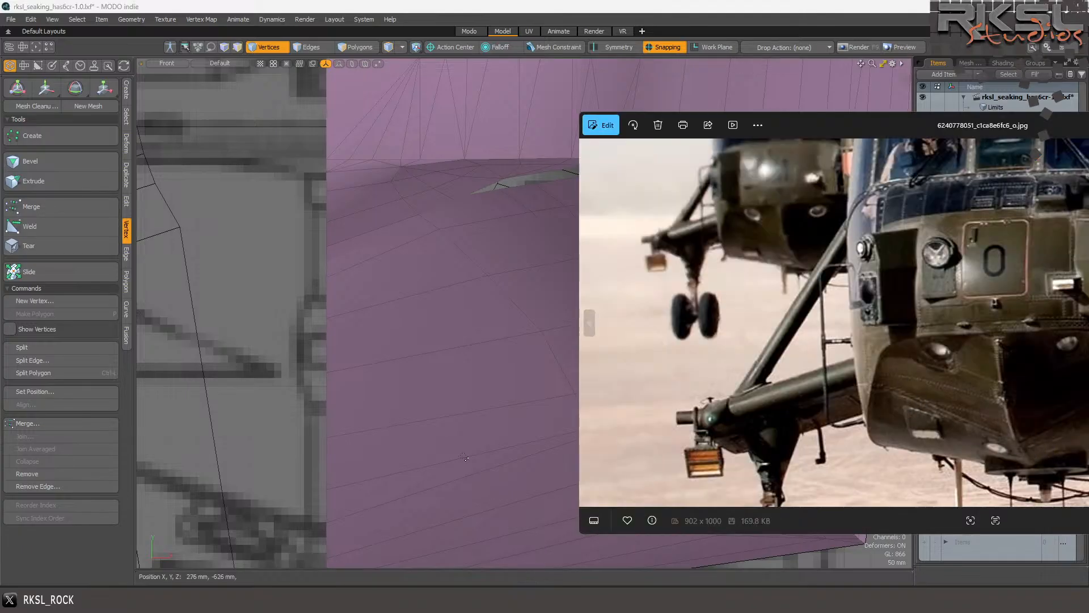
scroll(446, 320, "down", 3)
scroll(502, 326, "up", 2)
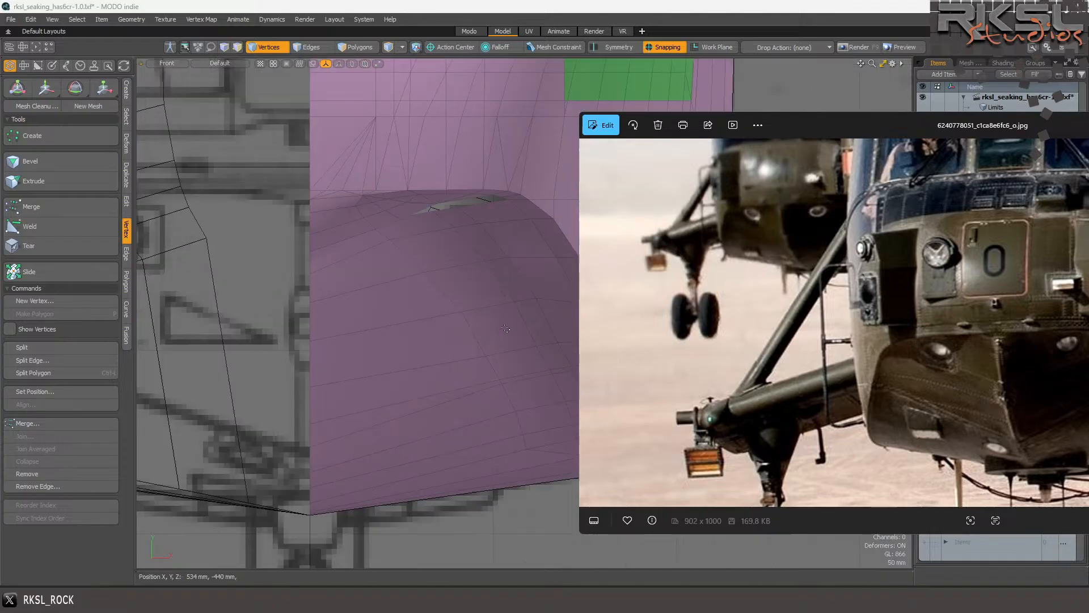
scroll(416, 309, "down", 2)
scroll(411, 309, "up", 2)
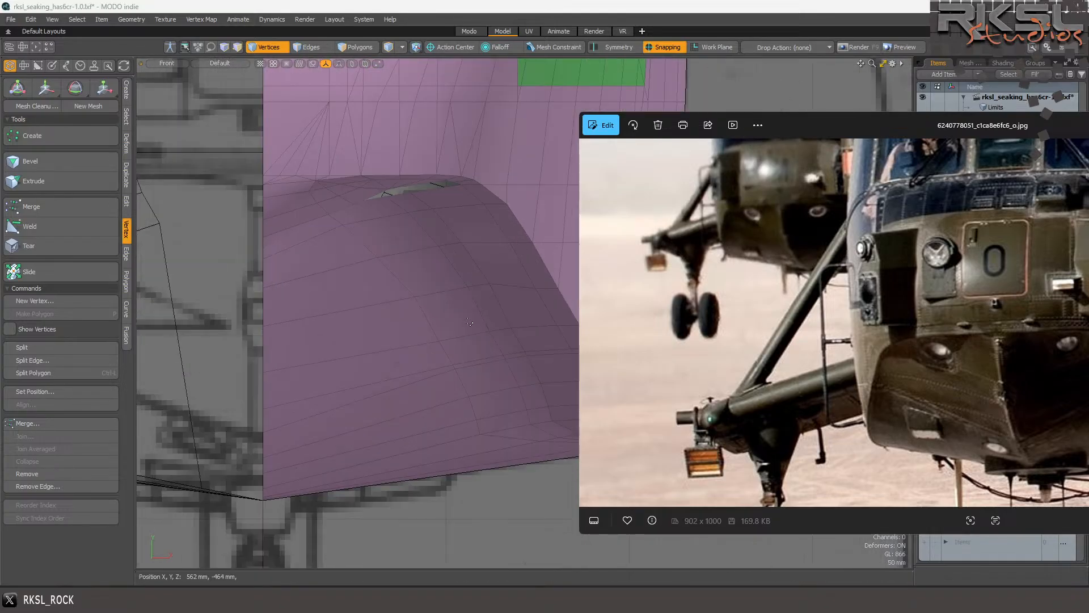
left_click(510, 8)
scroll(440, 314, "up", 1)
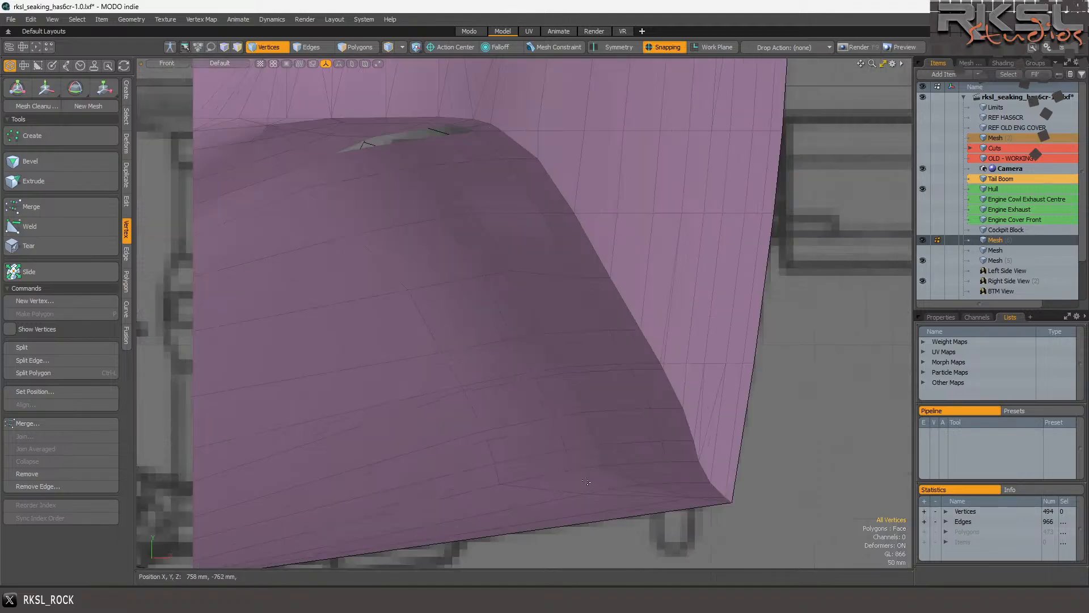
Select the four vertices at the two adjacent points near the nose's lower outer corner and join them, leaving averaging off.
left_click_drag(566, 475, 611, 467)
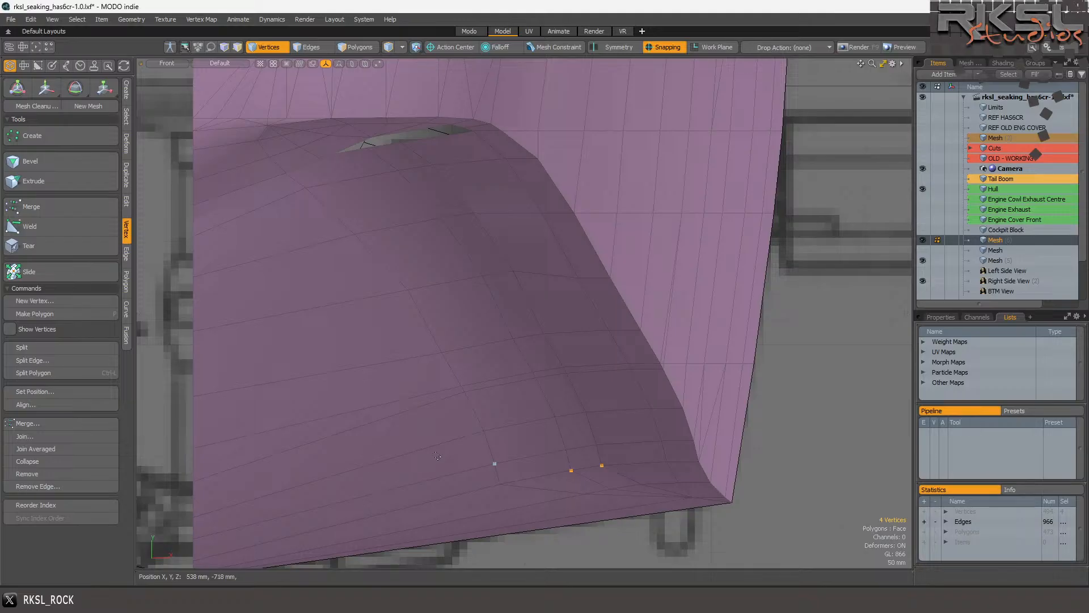
left_click(25, 436)
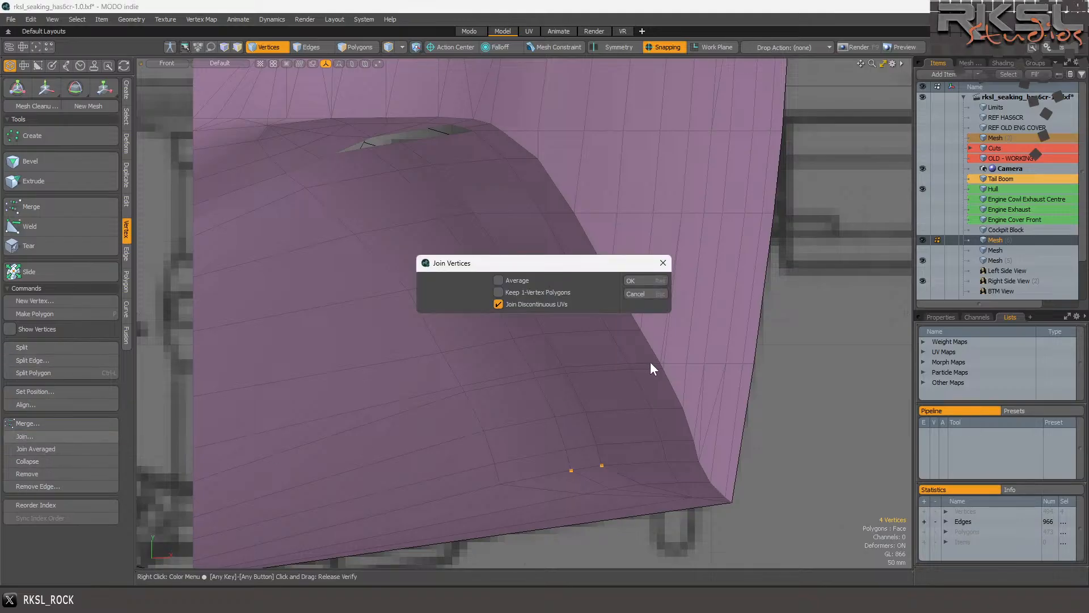
left_click(649, 281)
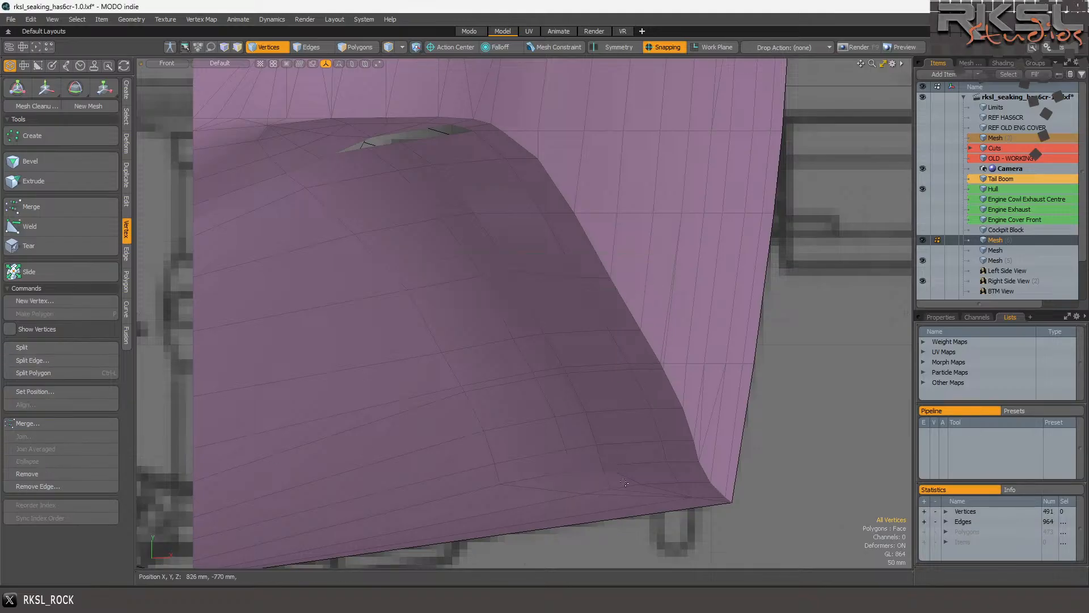
Join the three row vertices just inboard of the nose's lower outer corner into one, leaving averaging off.
left_click(601, 465)
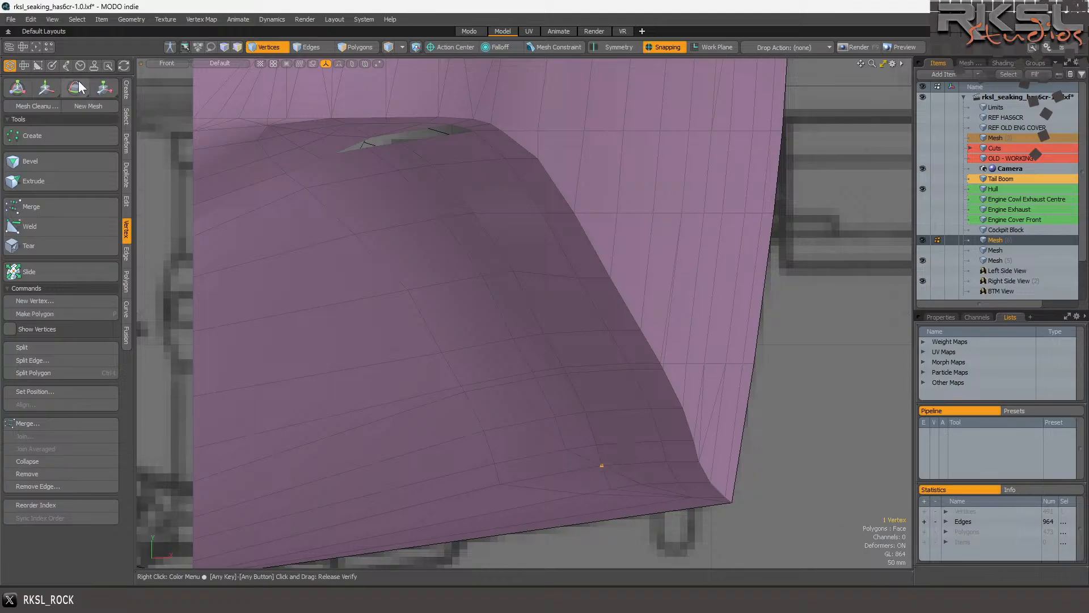
left_click(104, 87)
scroll(622, 518, "up", 3)
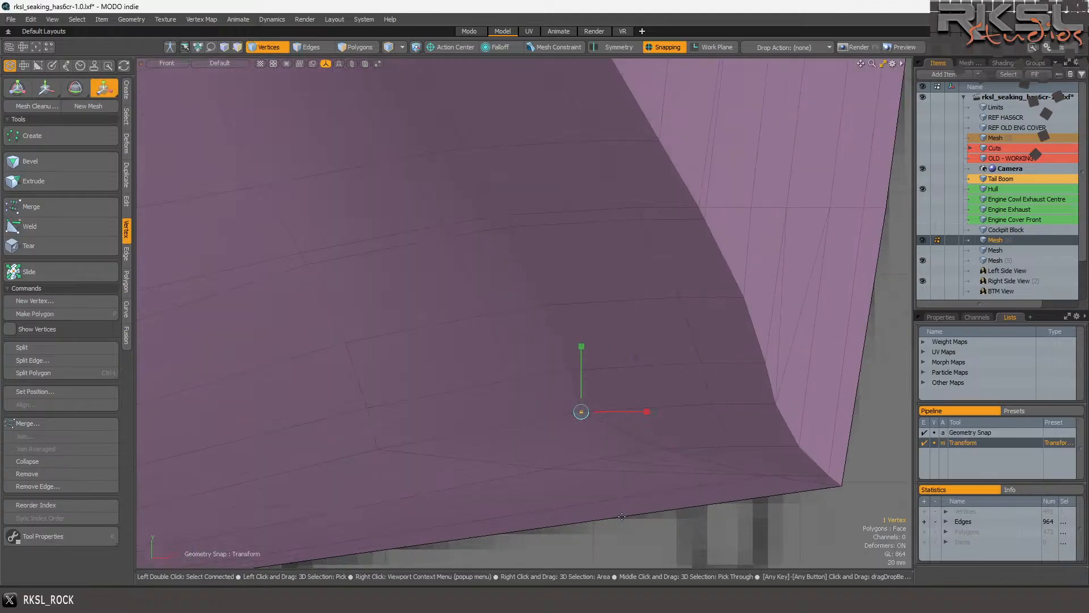
scroll(590, 421, "down", 3)
key("space")
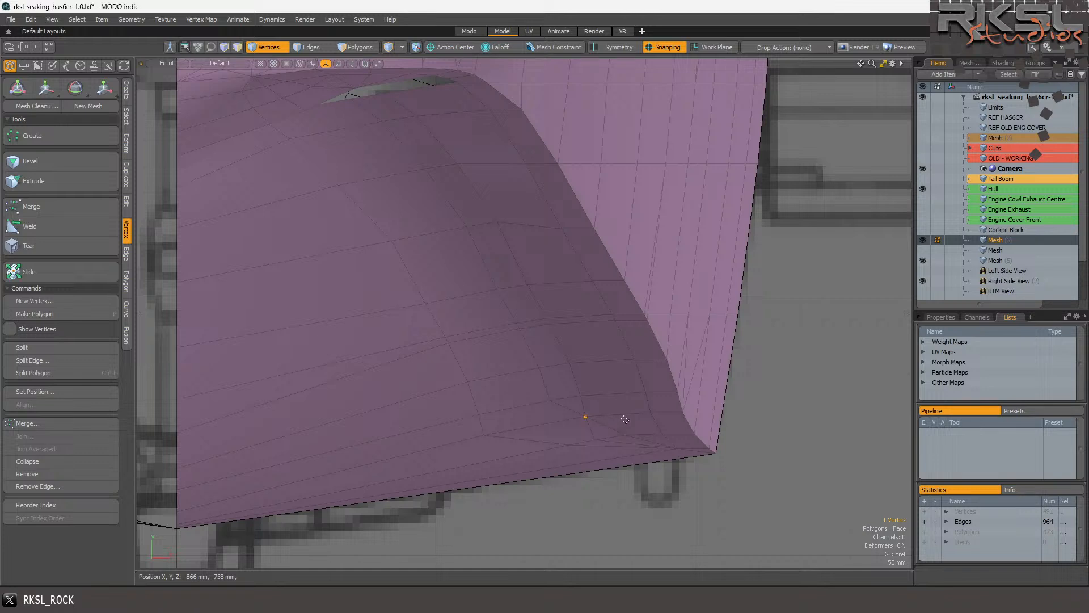
left_click(484, 435, "shift")
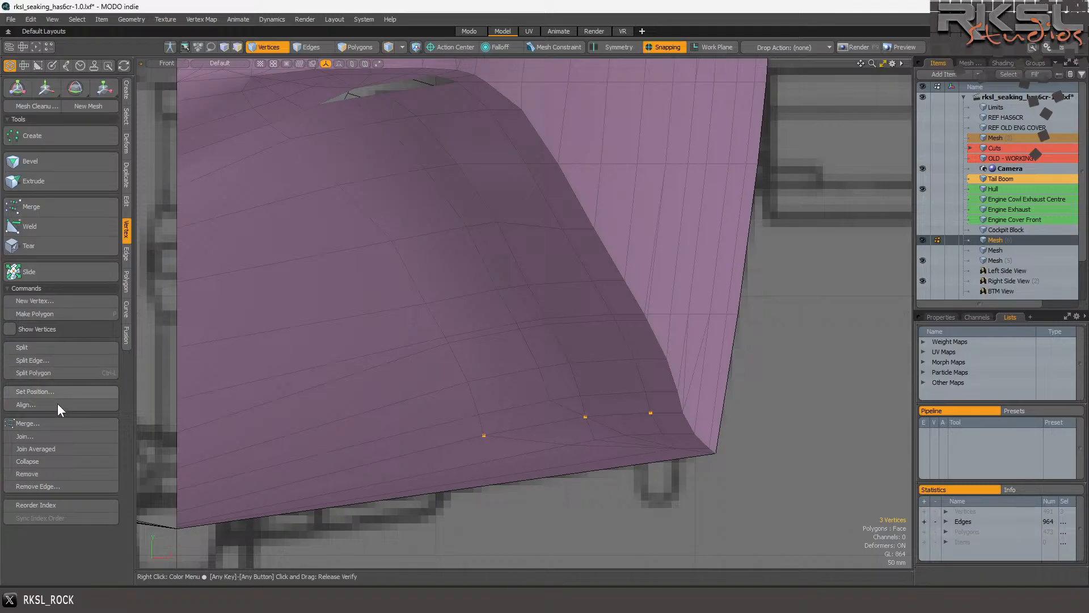
left_click(51, 438)
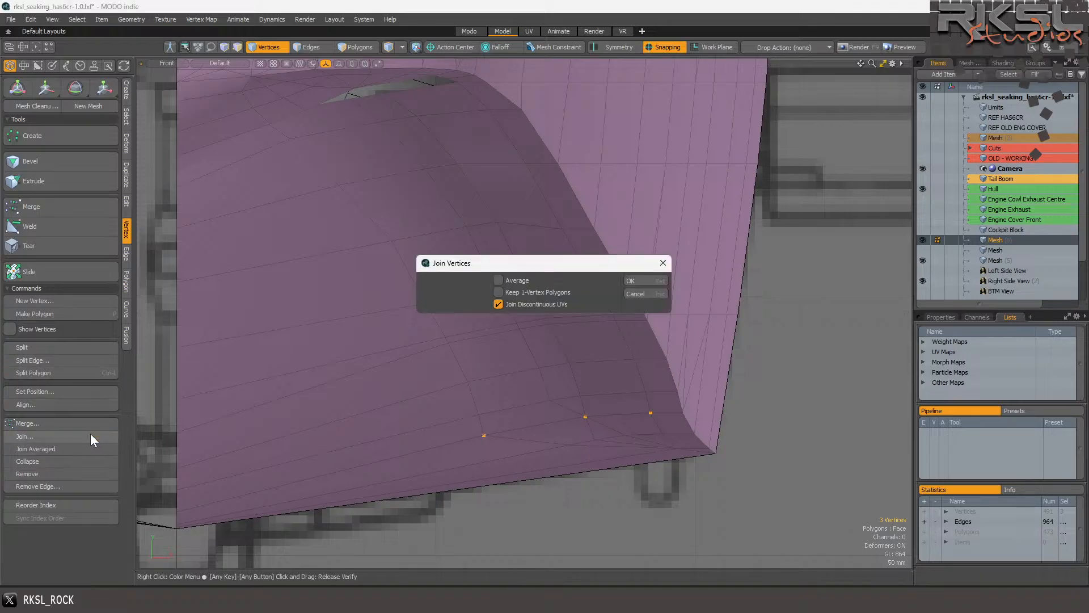
left_click(641, 280)
Join the six vertices at the four points of the row directly above, and likewise the six of the following row, without averaging.
mouse_move(612, 384)
right_mouse_down()
mouse_move(438, 414)
mouse_move(606, 433)
right_mouse_up()
right_click_drag(682, 396, 633, 402, "shift")
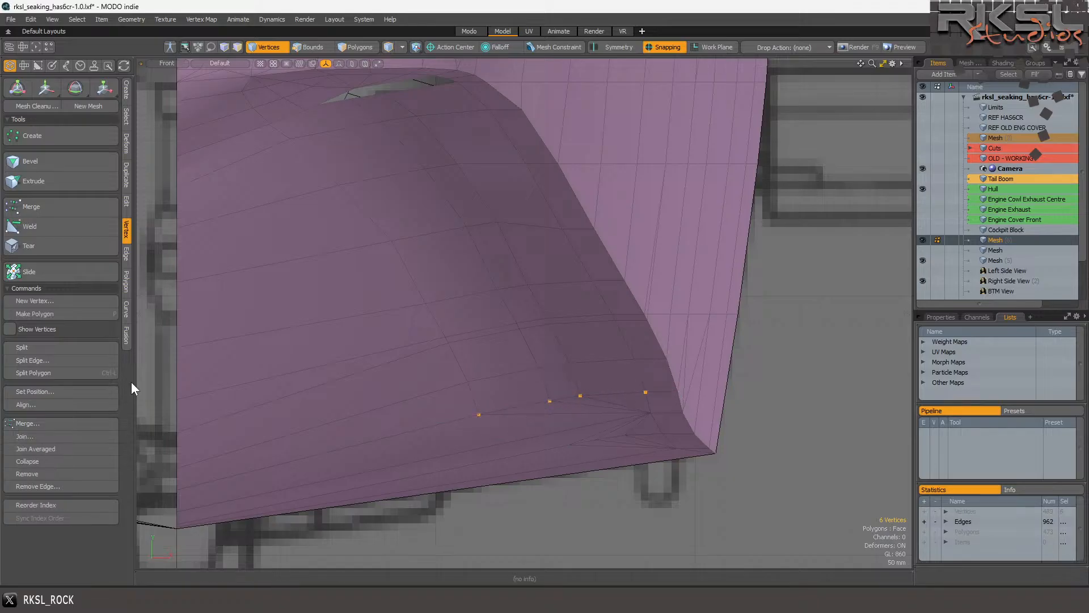
left_click(29, 437)
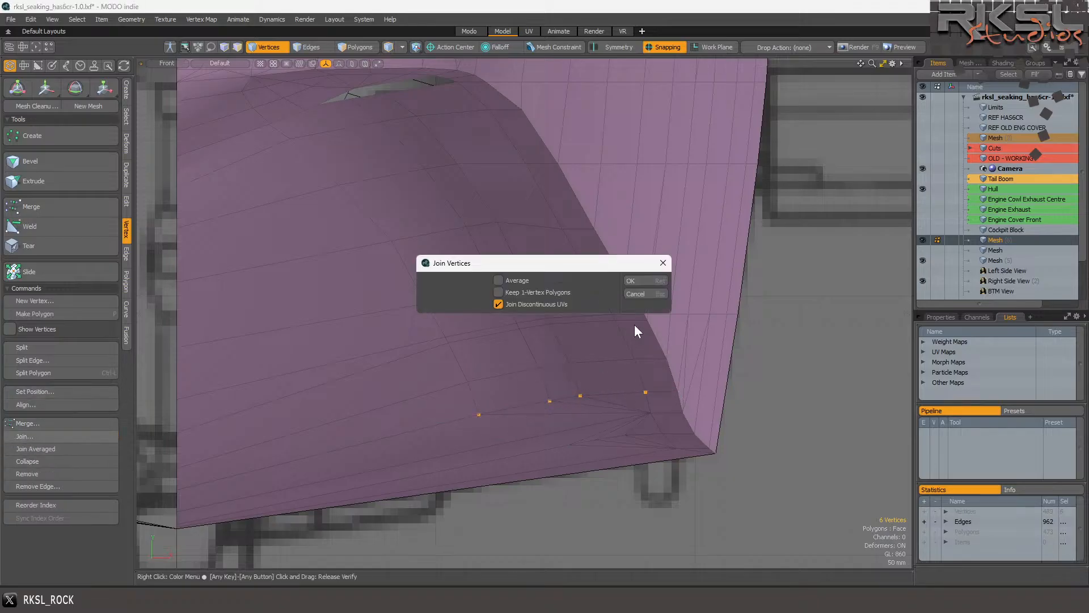
left_click(635, 282)
mouse_move(606, 376)
right_mouse_down()
mouse_move(511, 358)
mouse_move(410, 400)
right_mouse_up()
right_click_drag(656, 372, 611, 361)
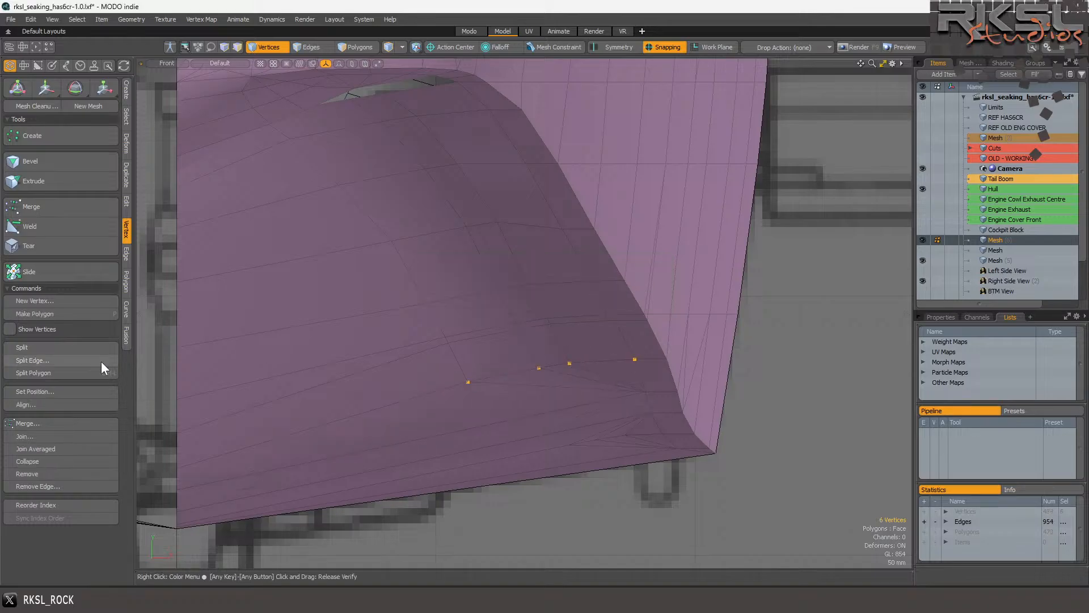
left_click(34, 436)
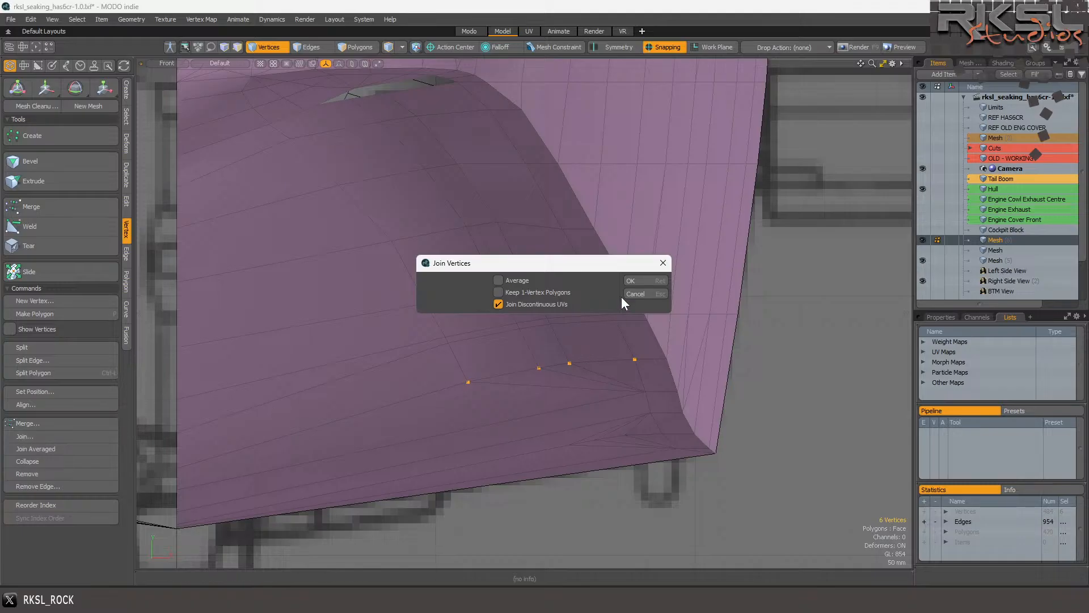
left_click(641, 280)
Continue up the nose, joining the six selected vertices at the four points of each of the next two rows, without averaging.
mouse_move(575, 311)
right_mouse_down()
mouse_move(347, 335)
mouse_move(499, 397)
mouse_move(506, 361)
right_mouse_up()
scroll(545, 334, "up", 4)
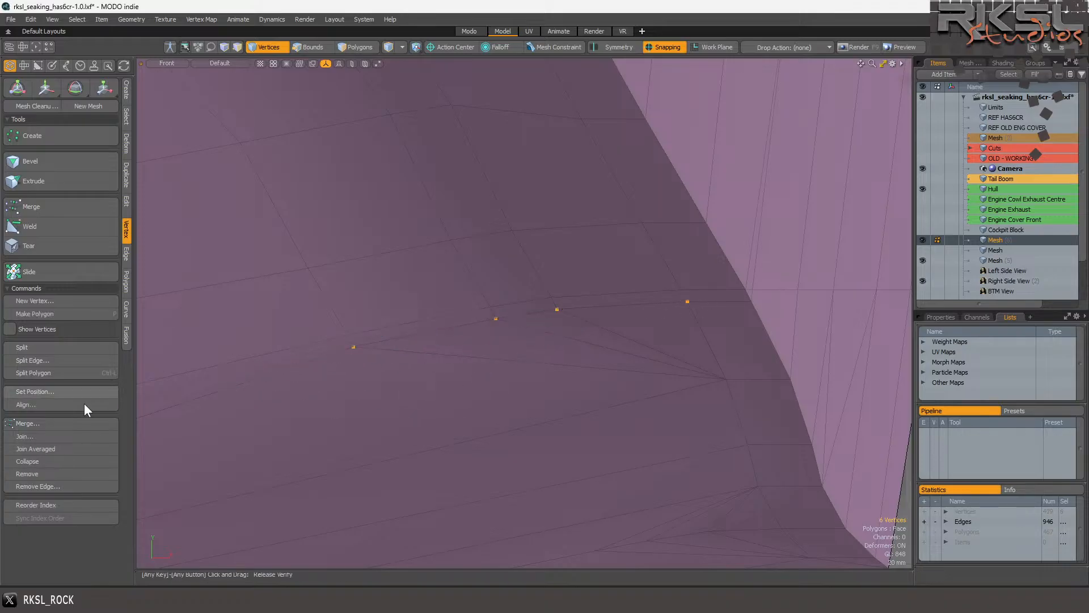
left_click(36, 436)
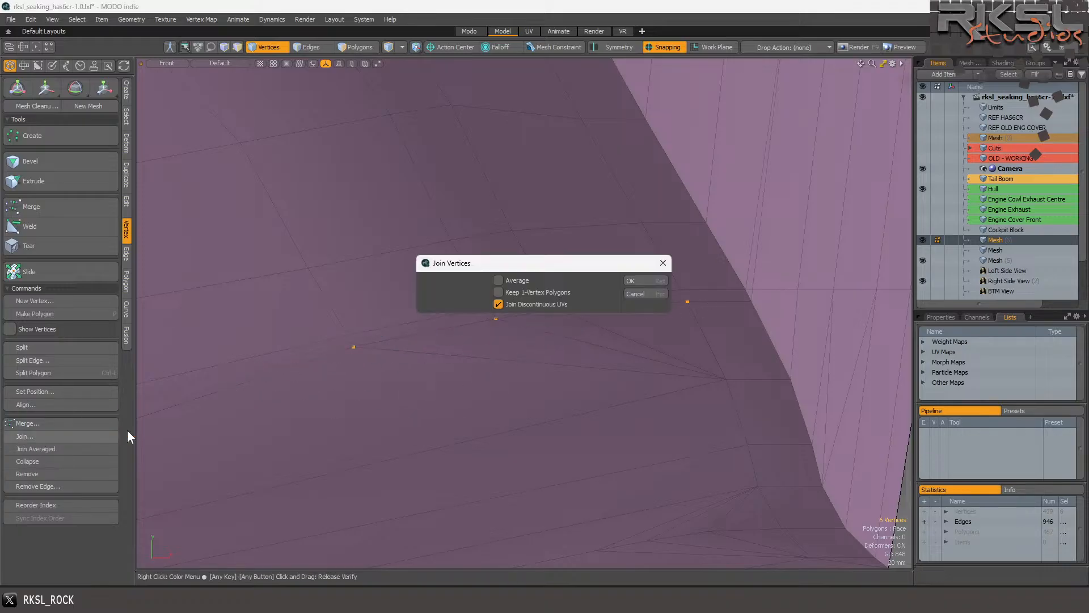
left_click(645, 278)
right_click_drag(624, 286, 267, 404)
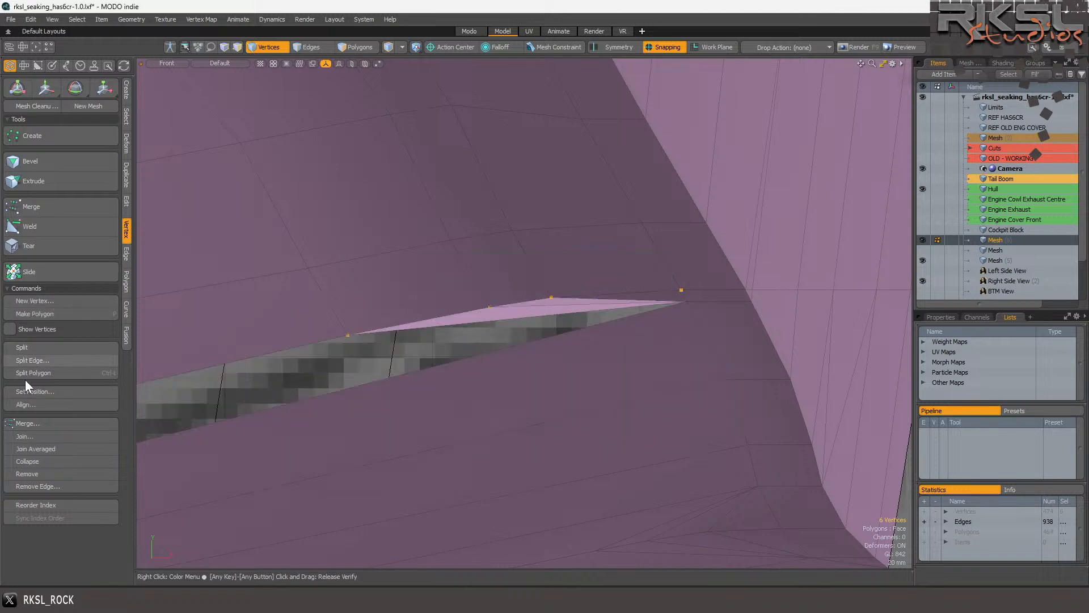
left_click(29, 436)
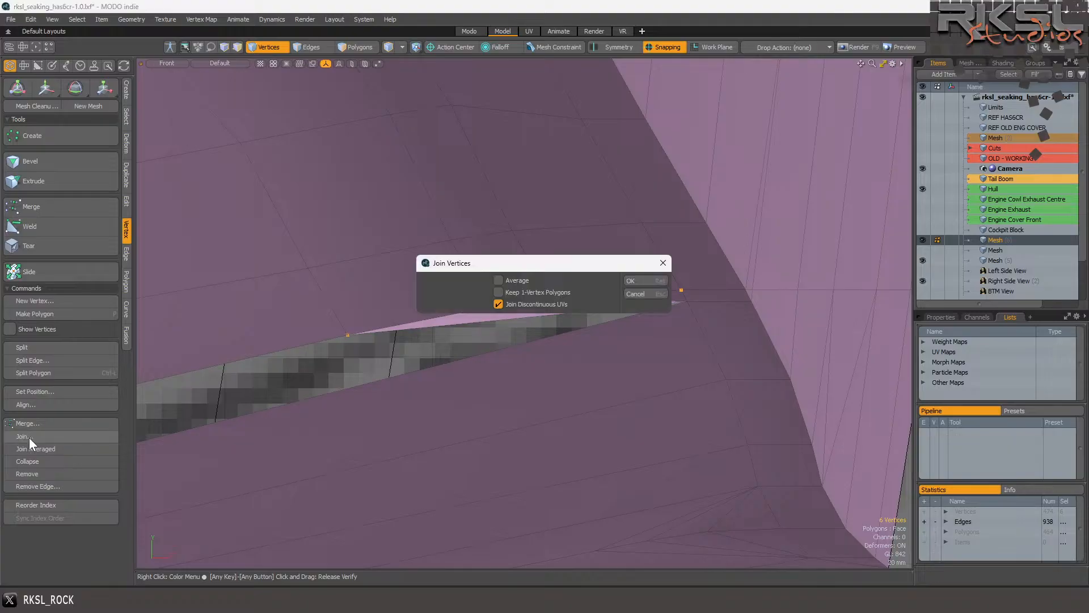
left_click(643, 281)
Join the six vertices of the next row up the nose, and the seven vertices of the row above it, leaving averaging off.
scroll(606, 268, "down", 3)
mouse_move(525, 233)
right_mouse_down()
mouse_move(591, 244)
mouse_move(634, 267)
right_mouse_up()
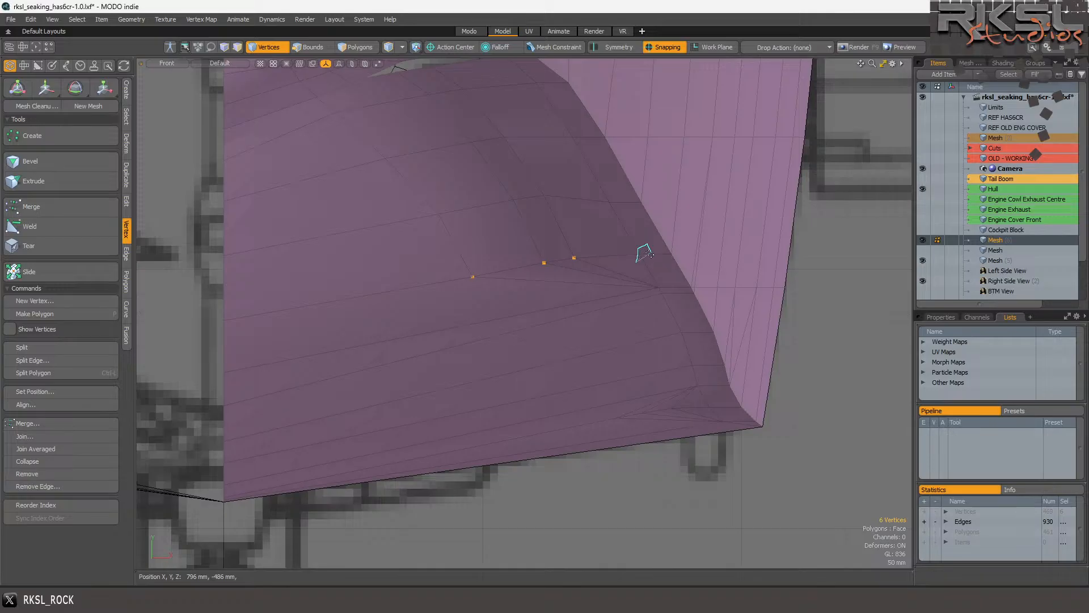
left_click(41, 436)
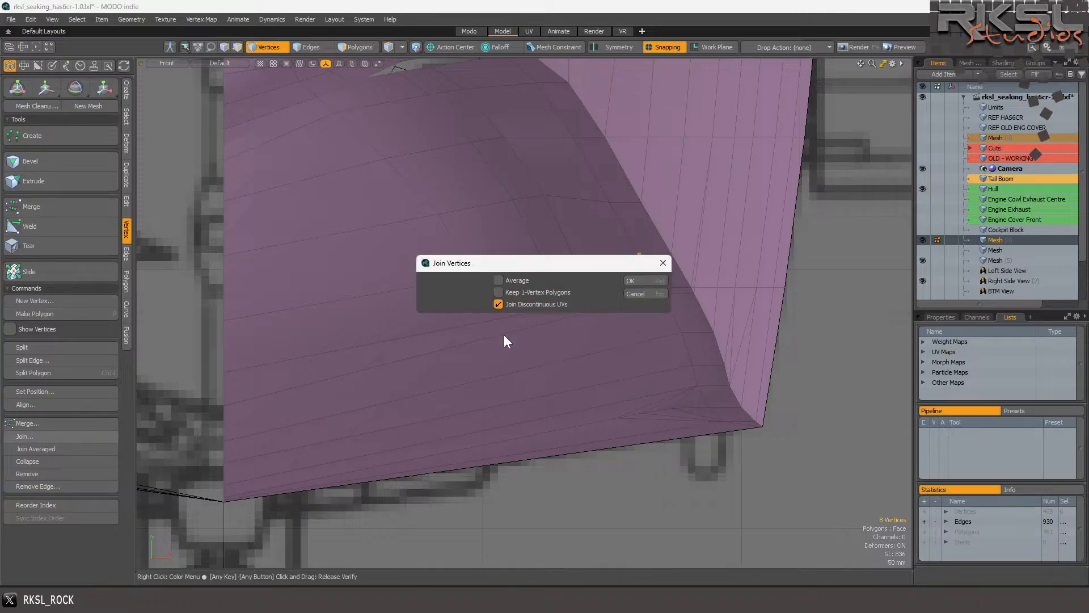
left_click(641, 279)
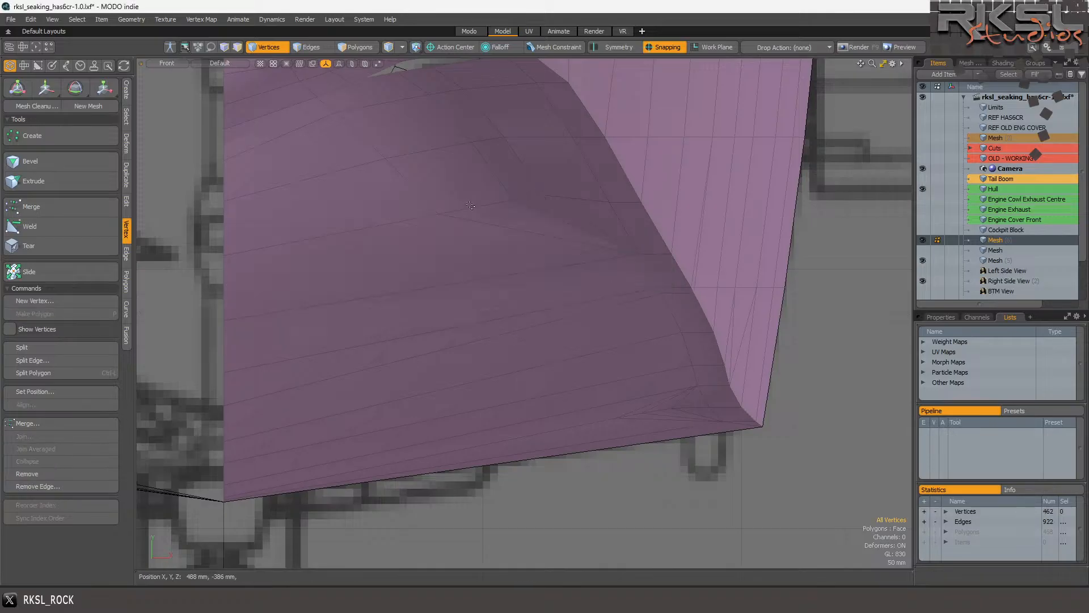
scroll(551, 201, "up", 3)
right_click_drag(640, 203, 570, 256)
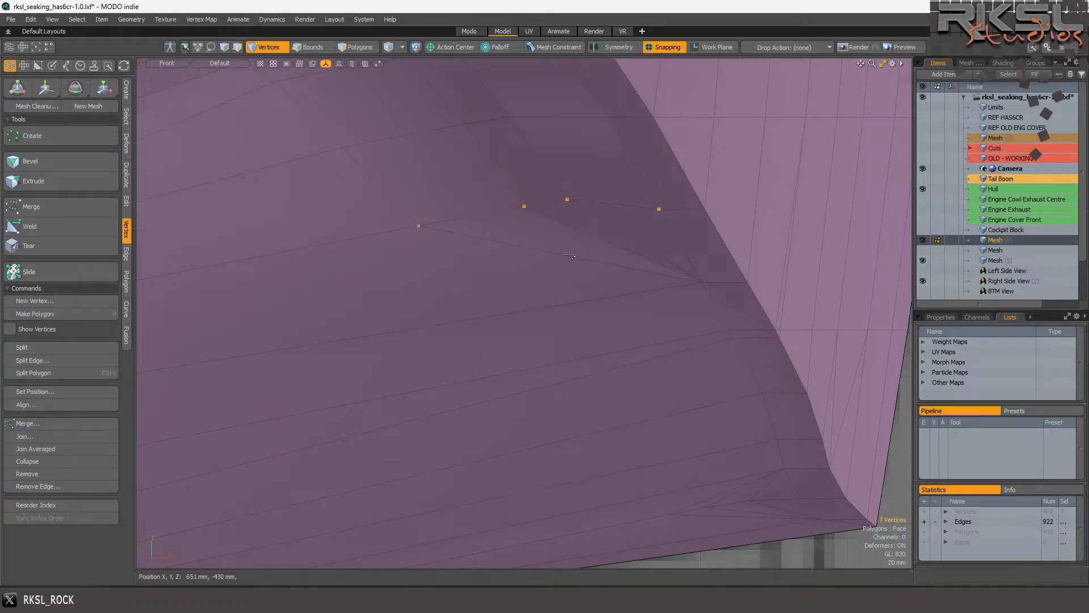
left_click(42, 437)
left_click(637, 278)
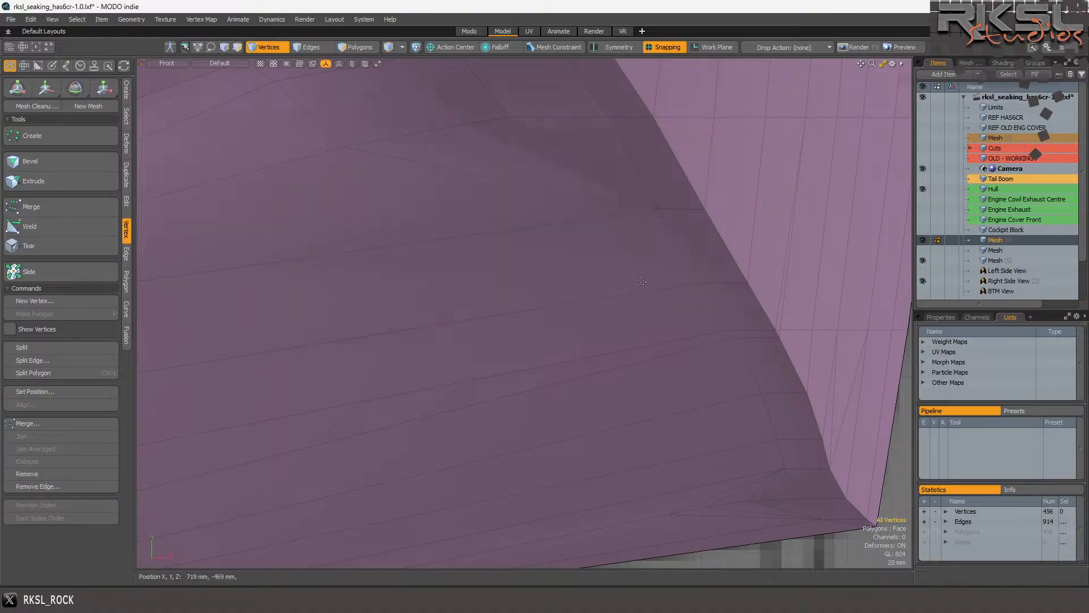
Select the seven vertices at the four points of the row beneath the nose opening and join them without averaging.
scroll(580, 200, "down", 3)
scroll(580, 201, "up", 4)
mouse_move(616, 187)
right_mouse_down()
mouse_move(595, 253)
mouse_move(635, 245)
right_mouse_up()
right_click_drag(687, 195, 650, 170, "shift")
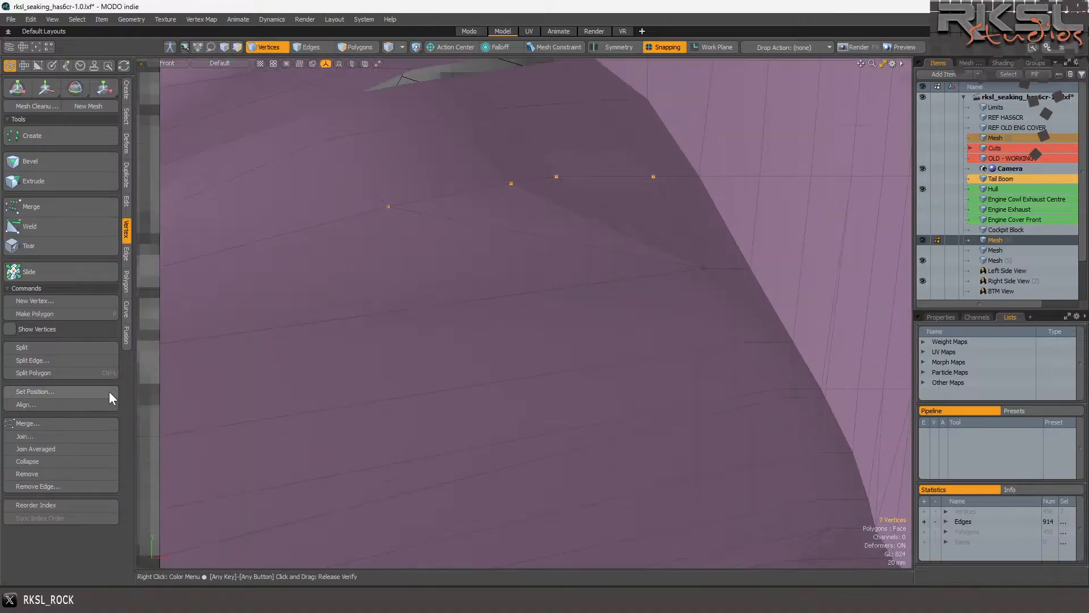
left_click(51, 436)
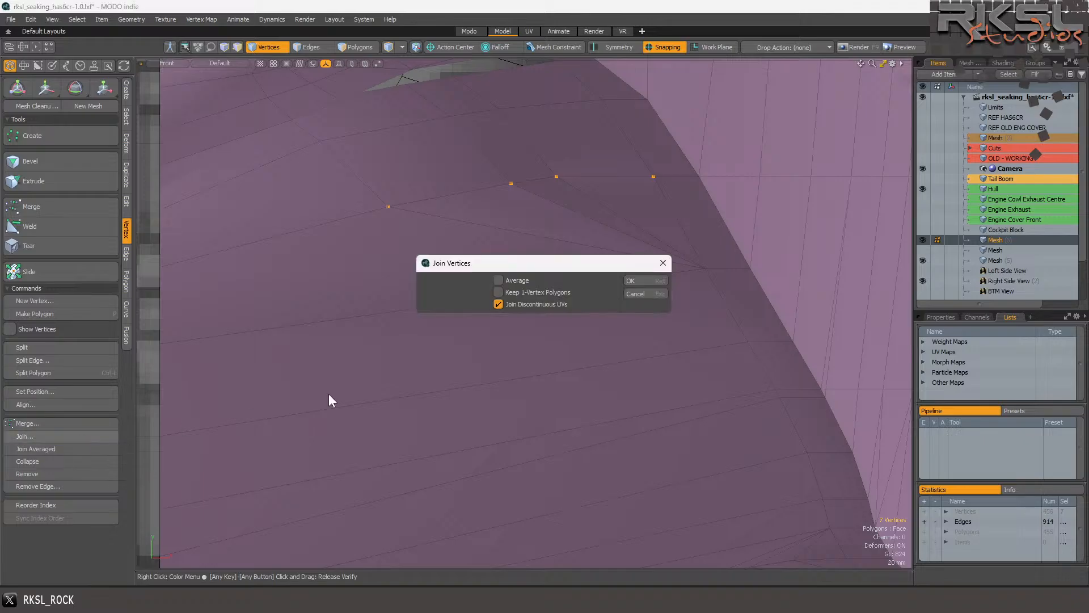
left_click(648, 276)
Join the four remaining row vertices beside the nose's lower outer corner into one, leaving averaging off.
scroll(646, 279, "down", 2)
scroll(544, 173, "up", 2)
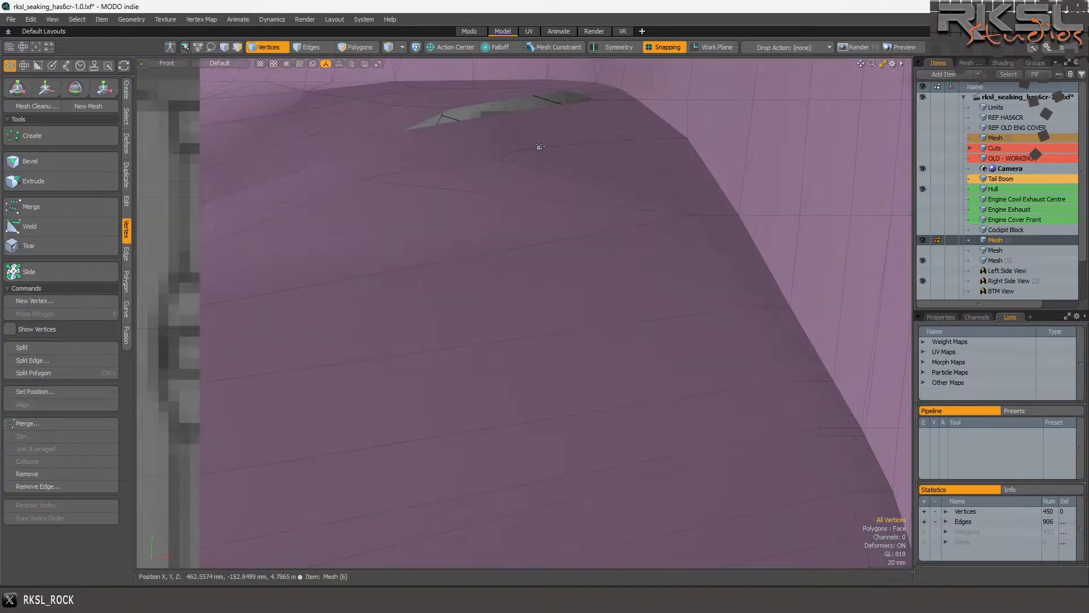
scroll(538, 147, "down", 4)
scroll(536, 147, "up", 2)
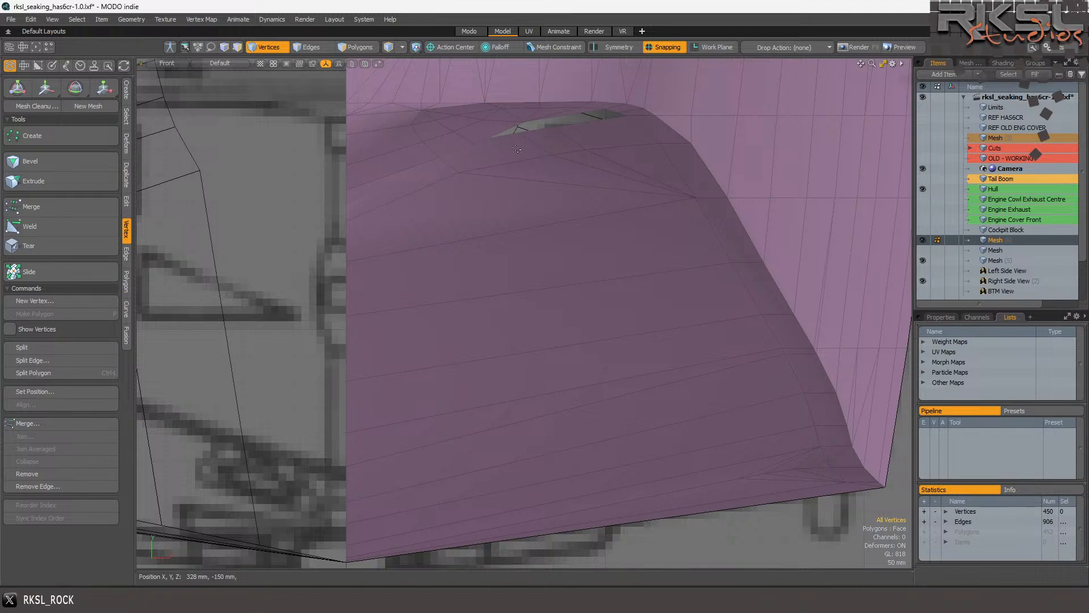
scroll(547, 216, "down", 2)
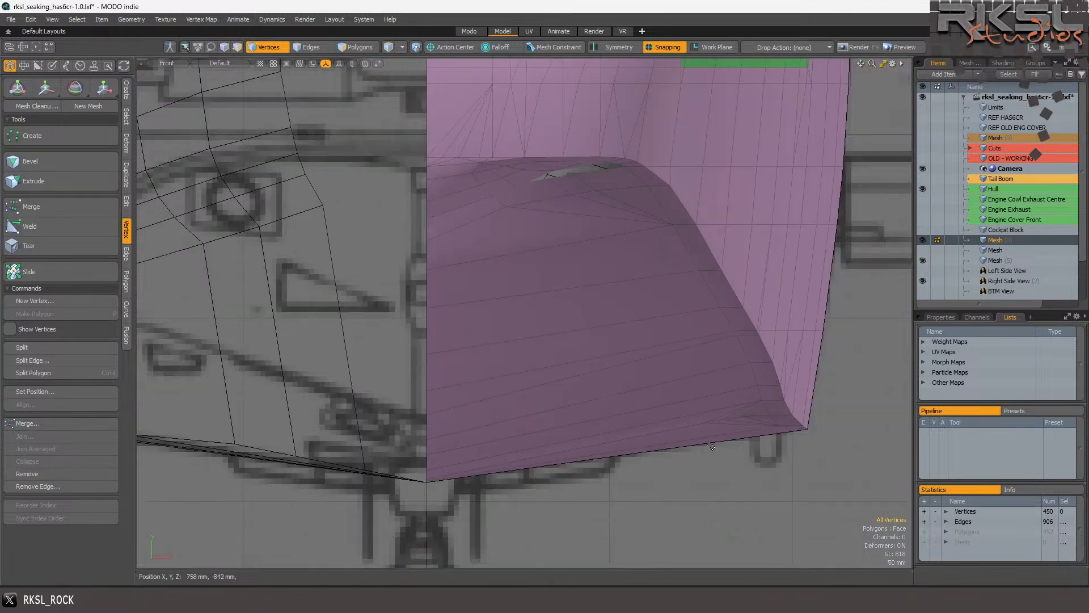
scroll(754, 403, "up", 4)
mouse_move(843, 335)
right_mouse_down()
mouse_move(694, 325)
mouse_move(834, 364)
mouse_move(805, 375)
right_mouse_up()
mouse_move(866, 357)
right_mouse_down("shift")
mouse_move(874, 381)
mouse_move(820, 367)
mouse_move(851, 352)
right_mouse_up("shift")
left_click(30, 436)
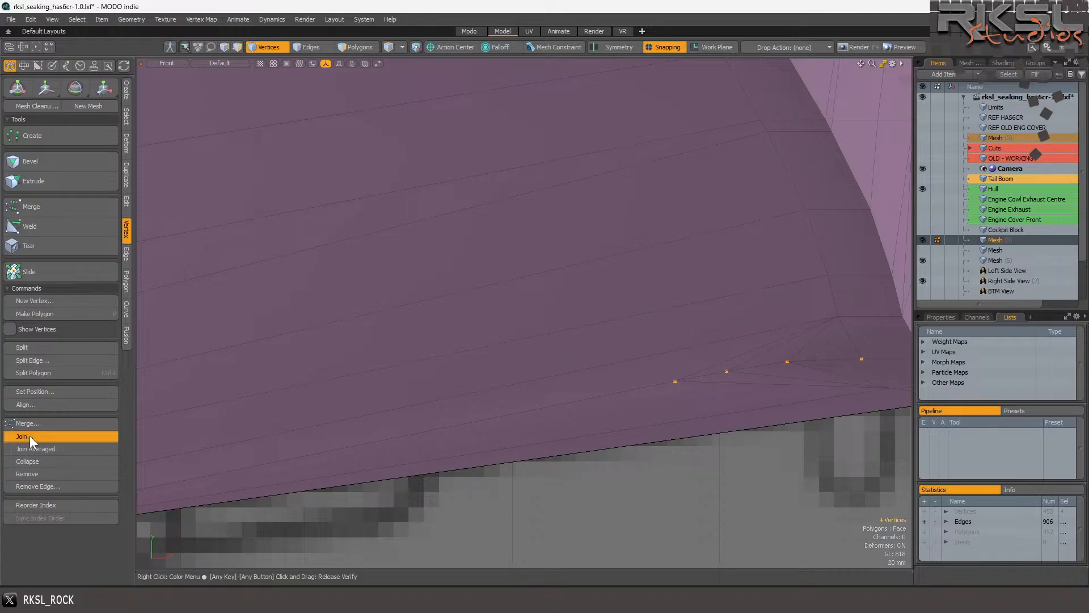
left_click(644, 282)
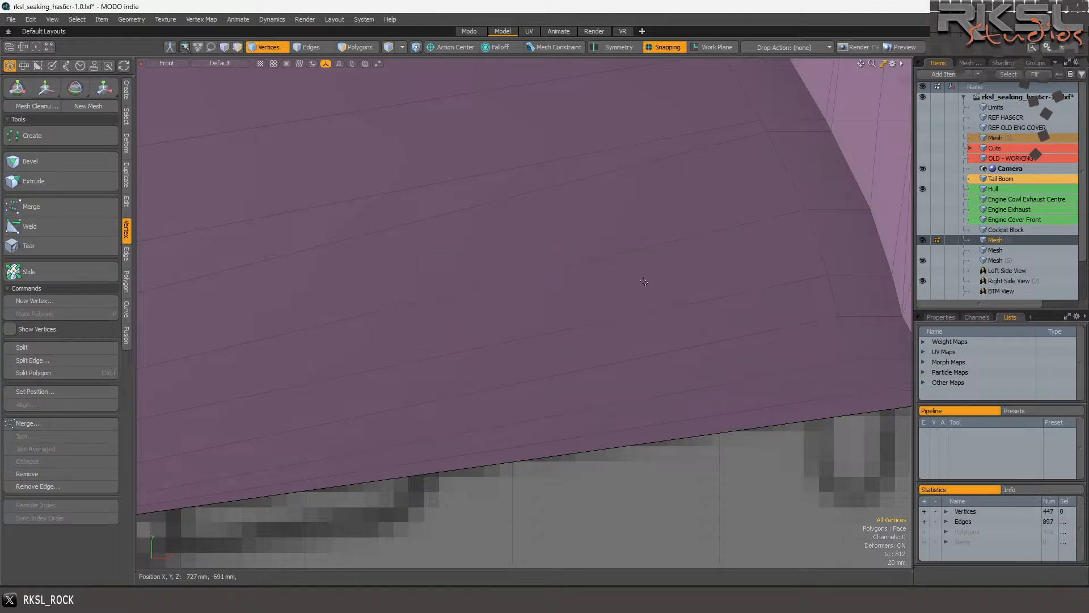
Check the joined rows at the lower outer corner, and show the nose in Perspective view from its underside.
scroll(653, 292, "down", 3)
scroll(740, 317, "up", 4)
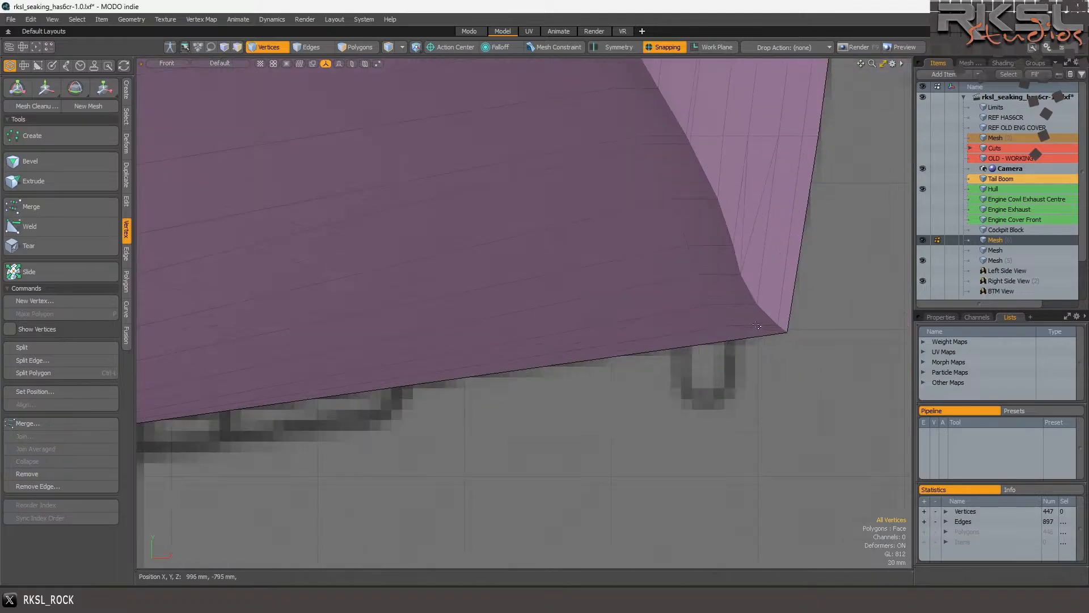
scroll(766, 337, "up", 1)
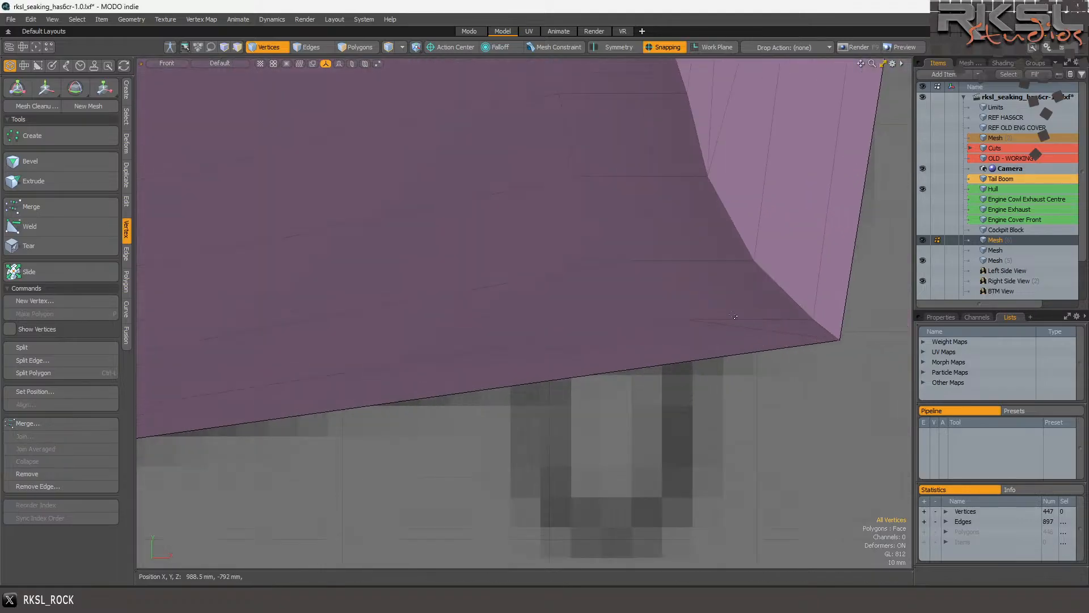
scroll(751, 356, "down", 2)
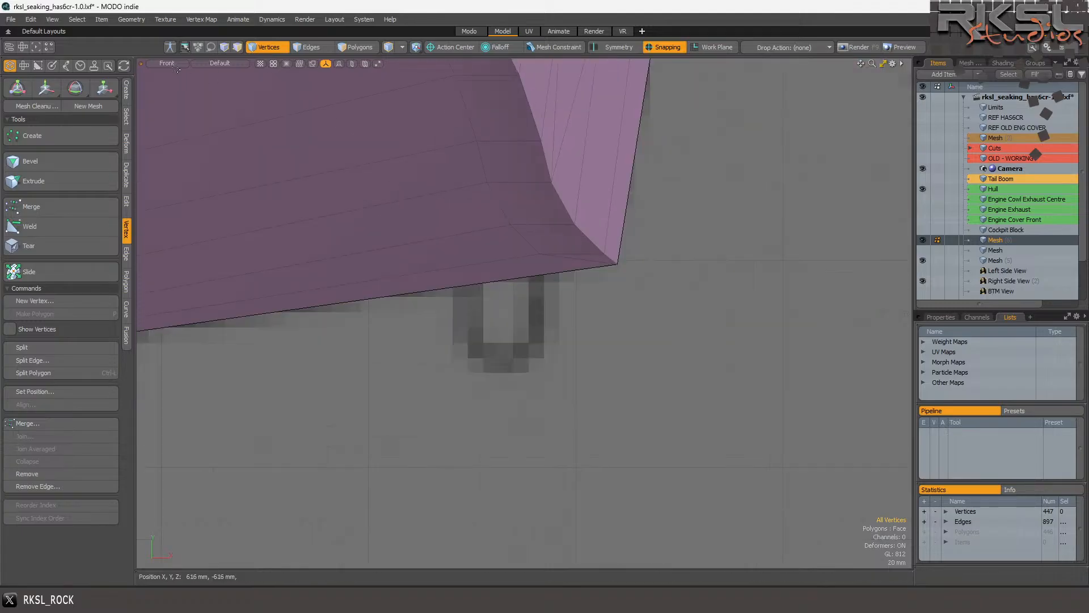
left_click(164, 64)
left_click(167, 90)
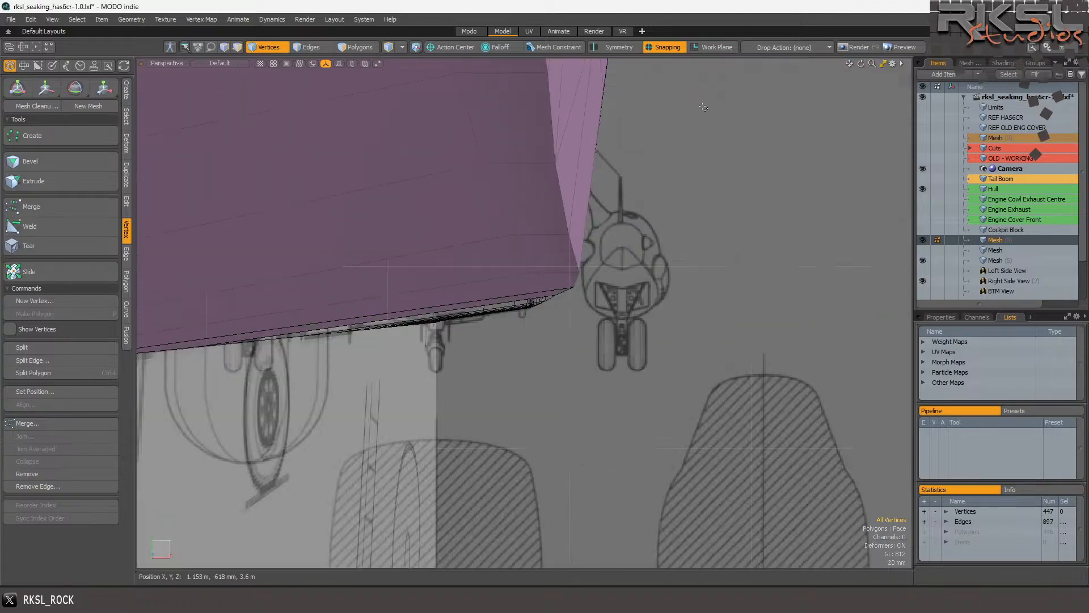
left_click_drag(861, 64, 817, 85)
Select the short cross edge of the narrow lower side strip nearest the nose section's rear boundary and adjust it with Transform.
left_click(322, 50)
left_click(591, 270)
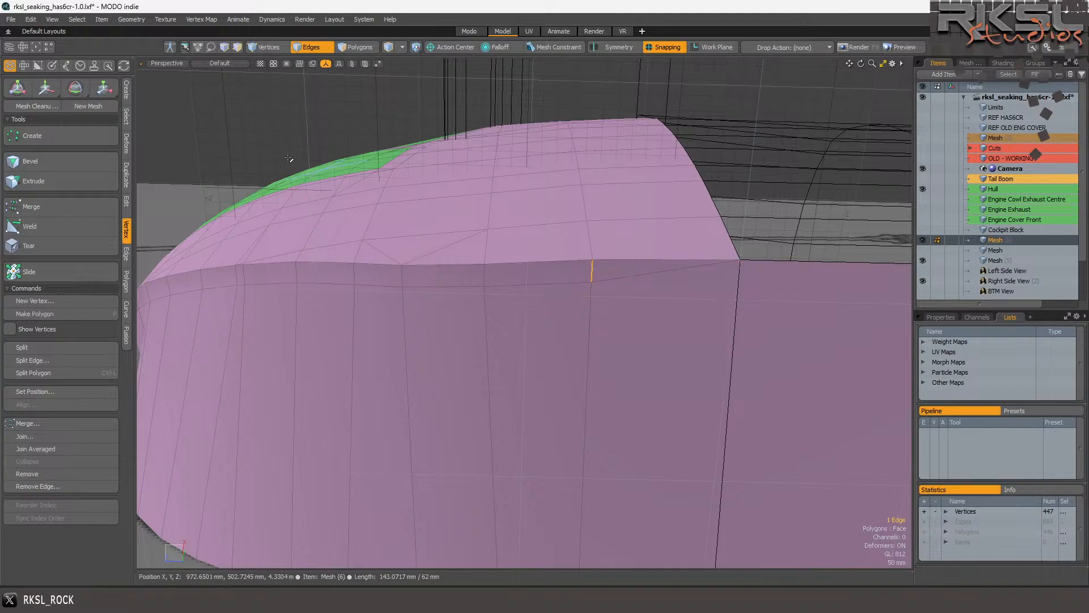
left_click(102, 85)
scroll(574, 270, "up", 3)
scroll(576, 255, "up", 4)
scroll(630, 231, "down", 4)
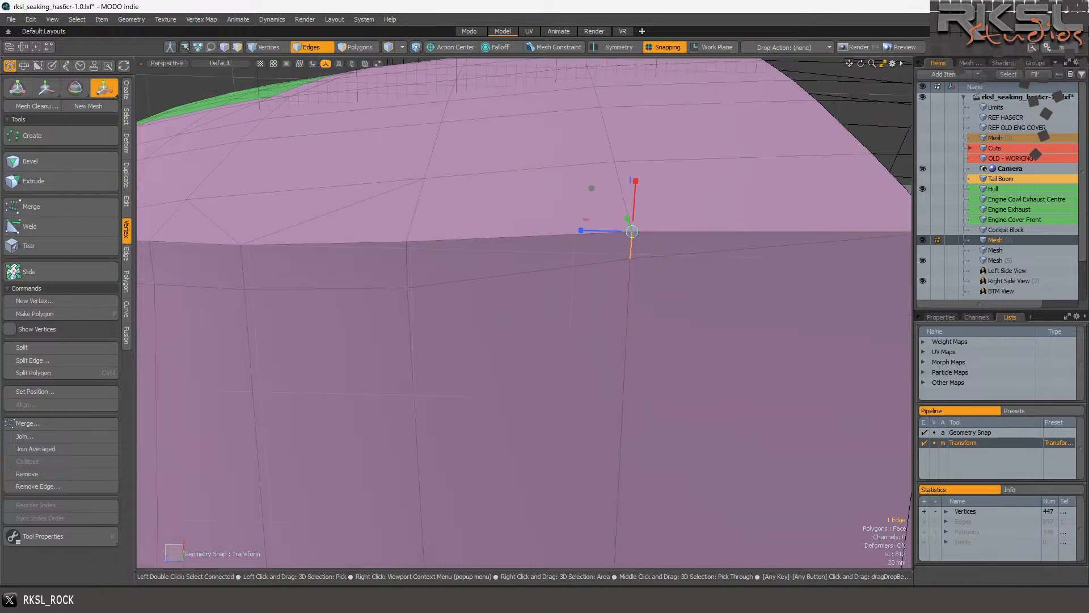
scroll(632, 231, "down", 3)
key("space")
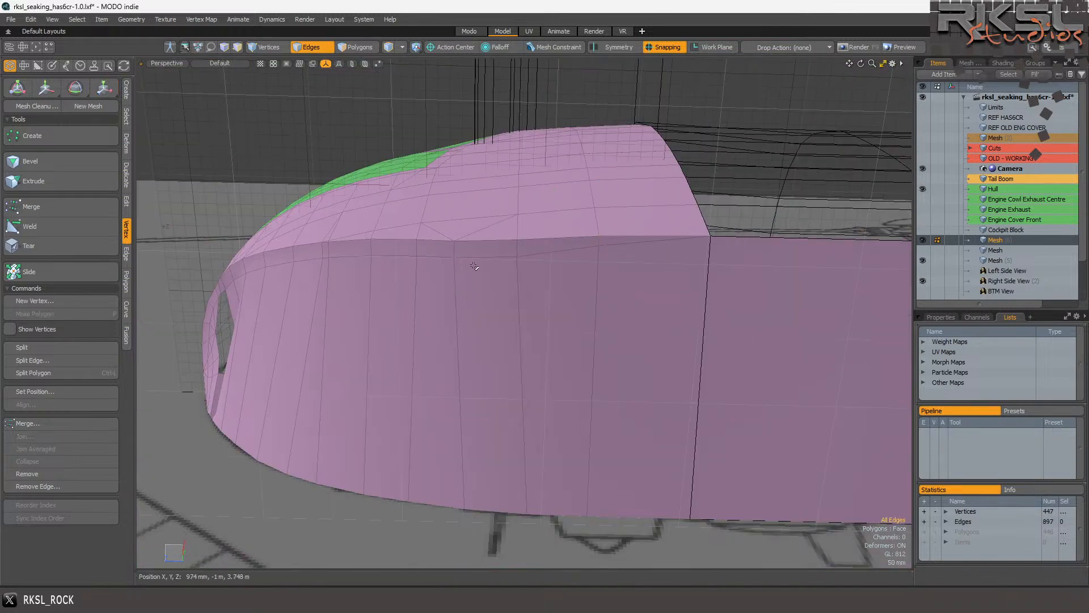
Examine the nose's underside and the crowded vertex row beneath the nose opening from several angles.
scroll(475, 266, "up", 3)
scroll(492, 256, "down", 3)
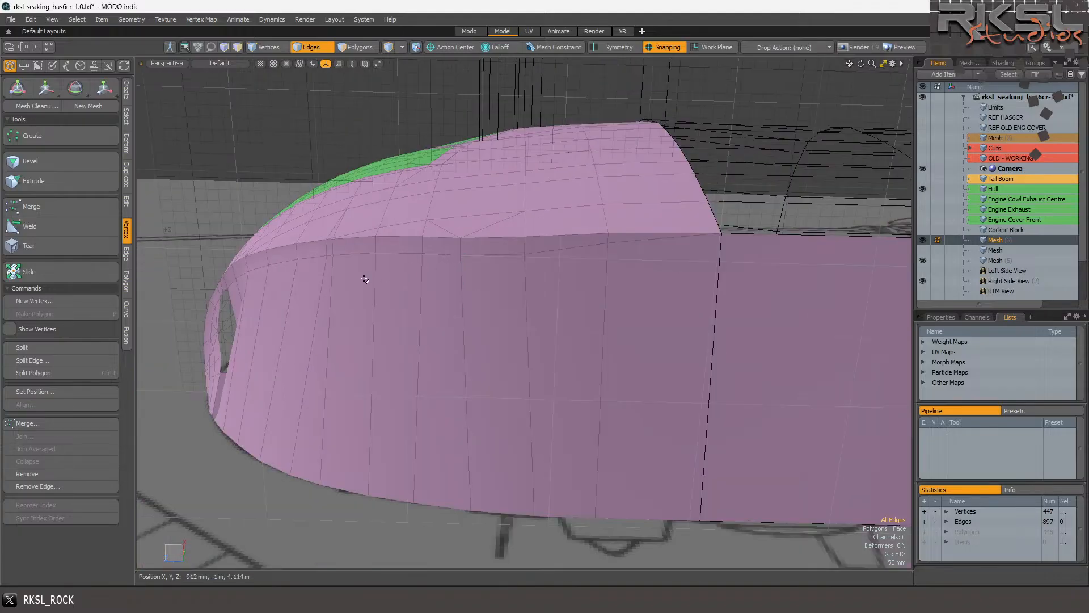
scroll(287, 268, "up", 3)
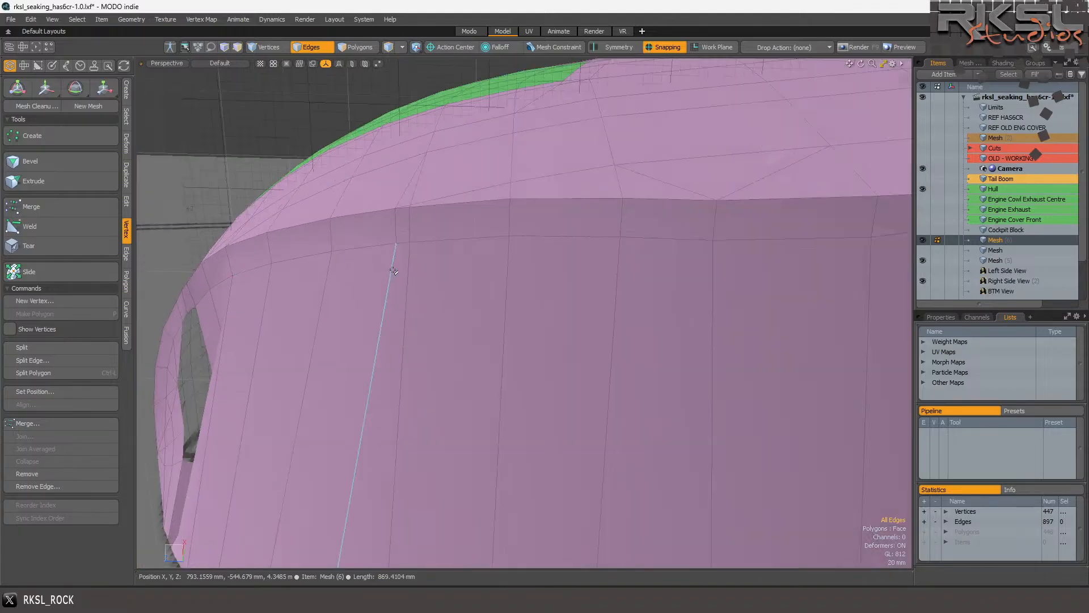
scroll(395, 325, "down", 4)
scroll(307, 292, "up", 2)
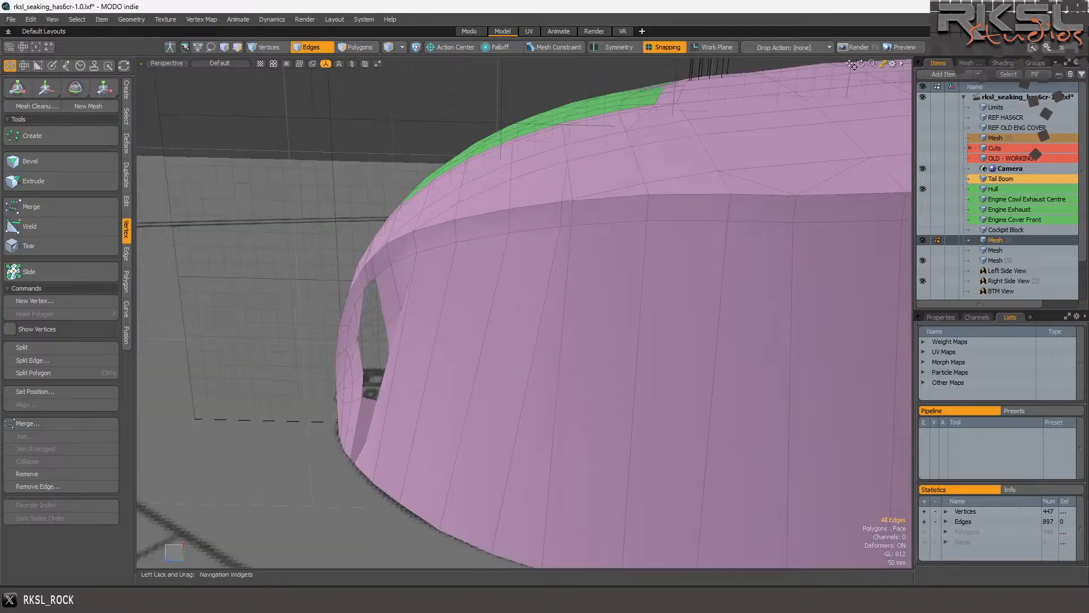
left_click_drag(863, 62, 848, 148)
scroll(514, 246, "down", 2)
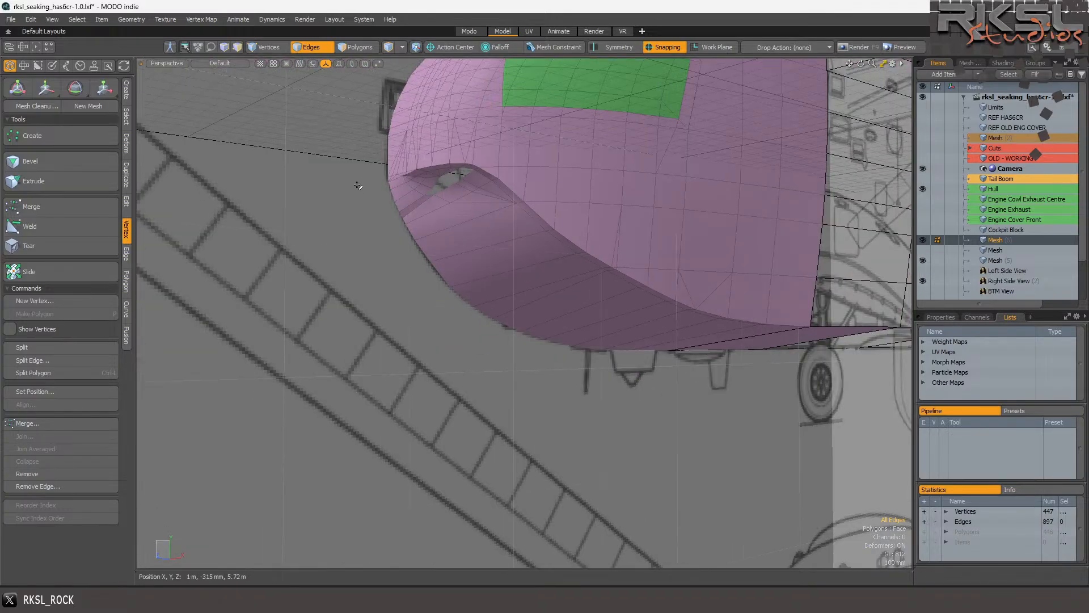
scroll(398, 177, "up", 3)
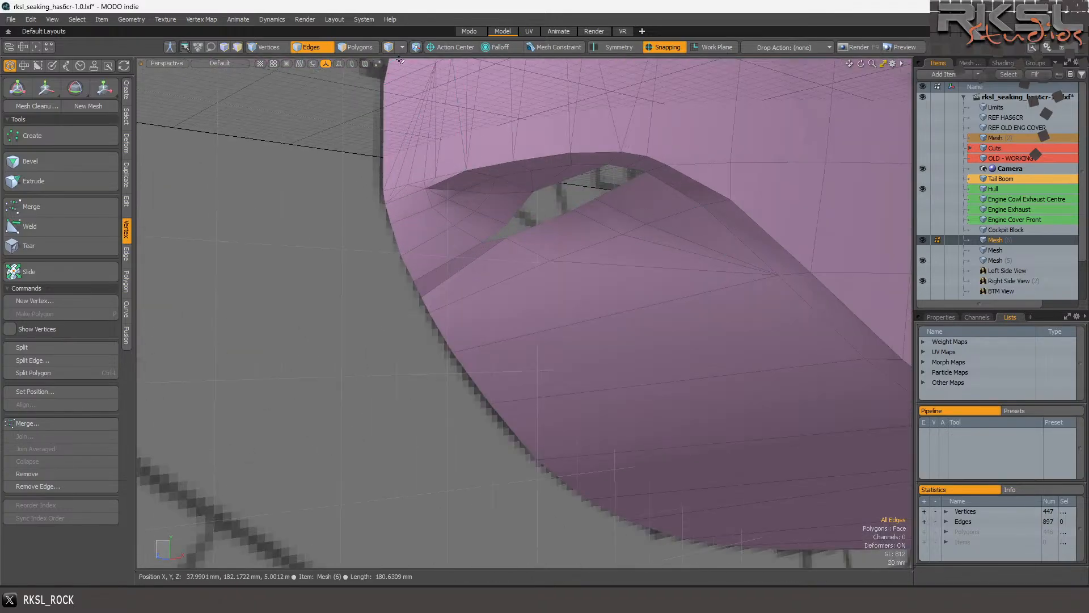
Select the six vertices of the row just beneath the nose opening and join them into one.
left_click(267, 49)
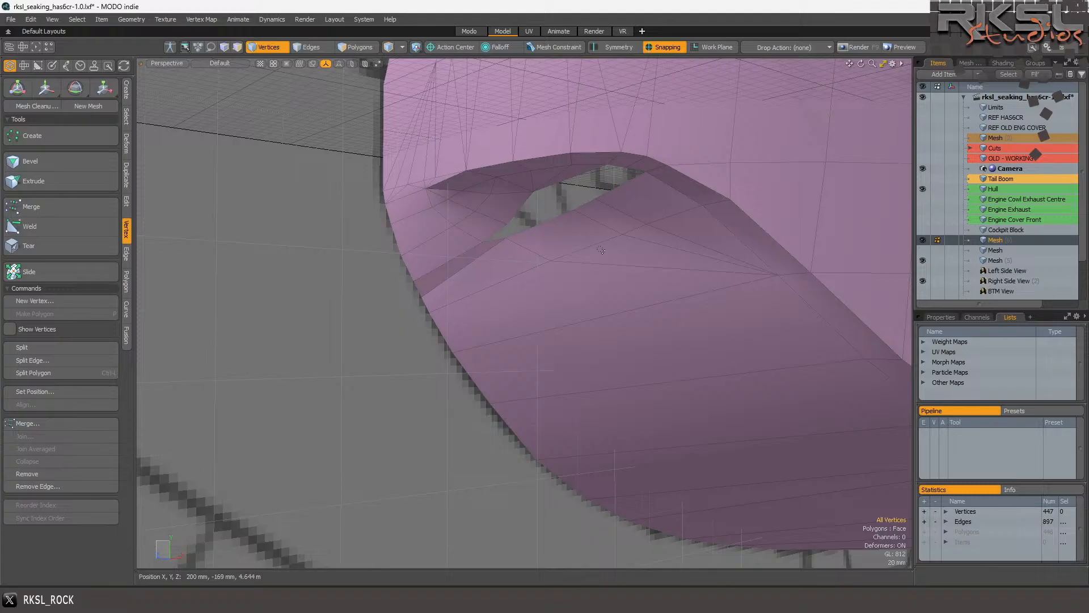
mouse_move(693, 228)
right_mouse_down()
mouse_move(528, 238)
mouse_move(694, 243)
right_mouse_up()
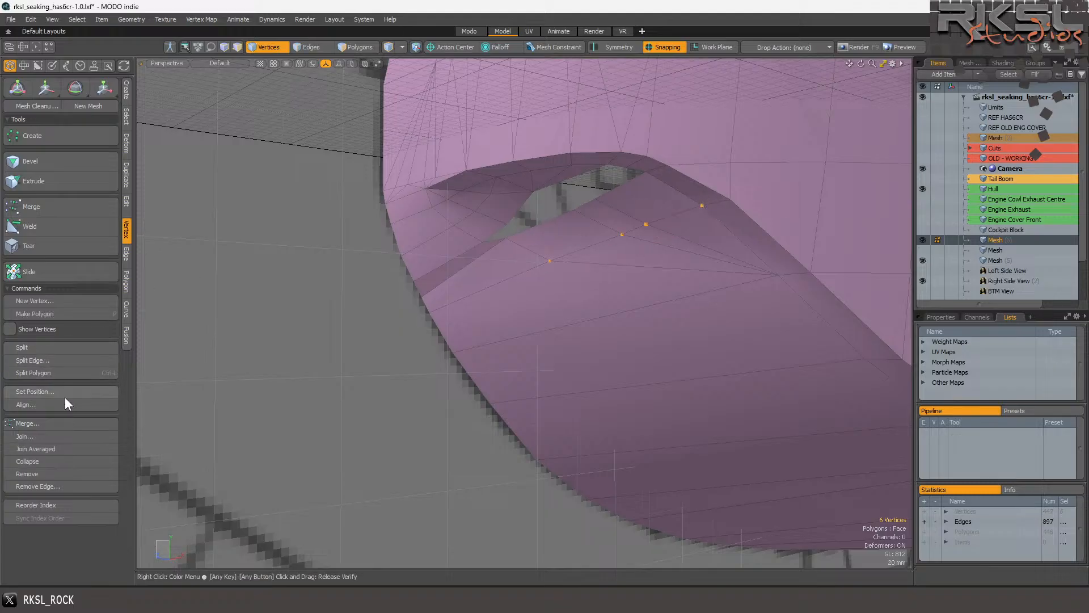
left_click(35, 436)
left_click(638, 282)
scroll(555, 216, "up", 2)
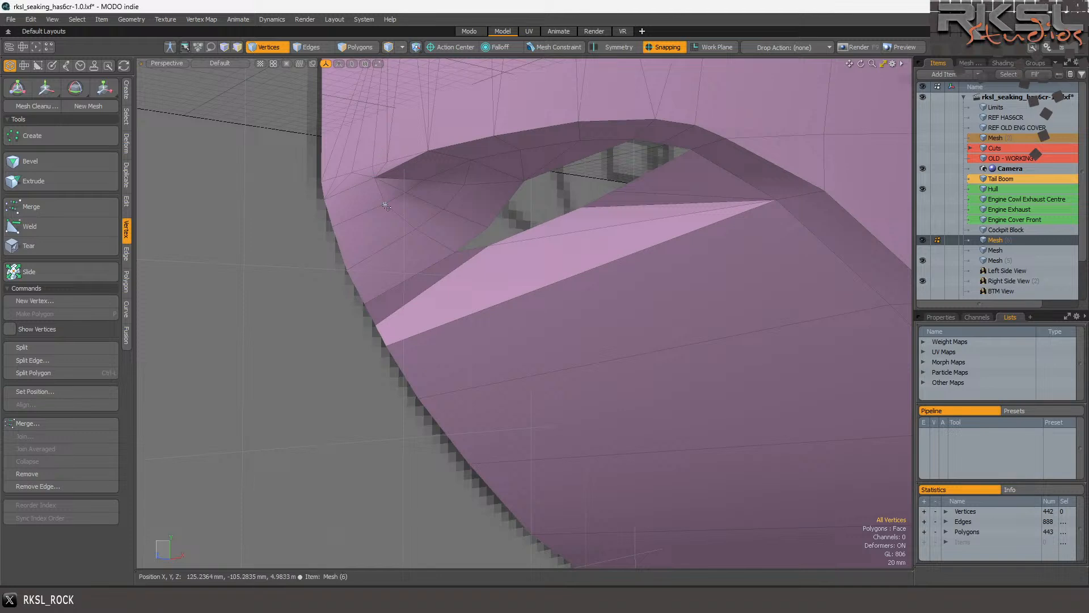
Compare the lower nose surface beneath the opening with the Sea King reference photo.
left_click(361, 48)
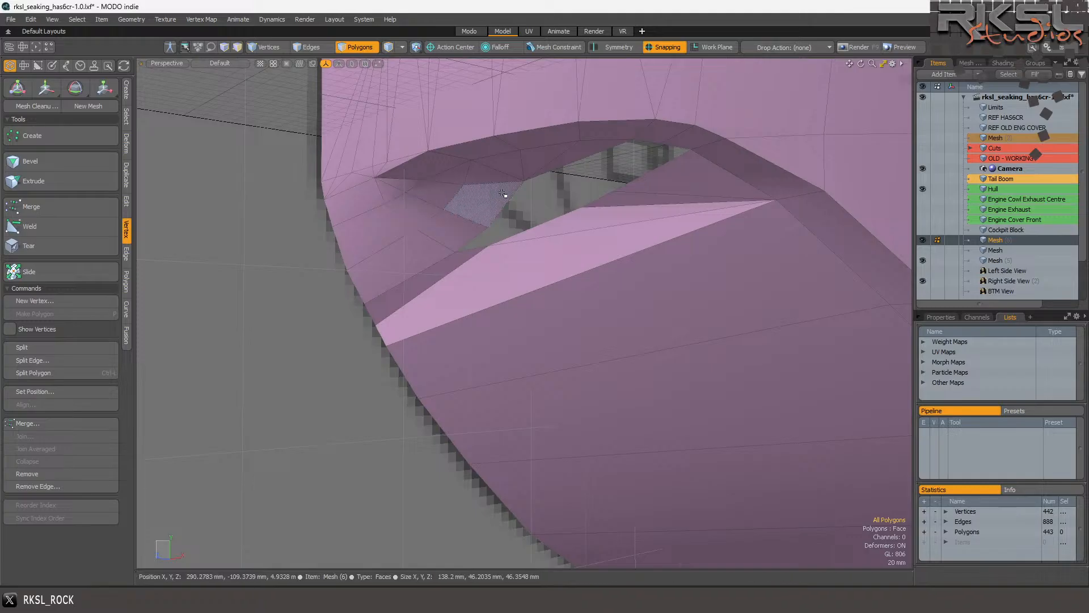
left_click_drag(860, 64, 840, 91)
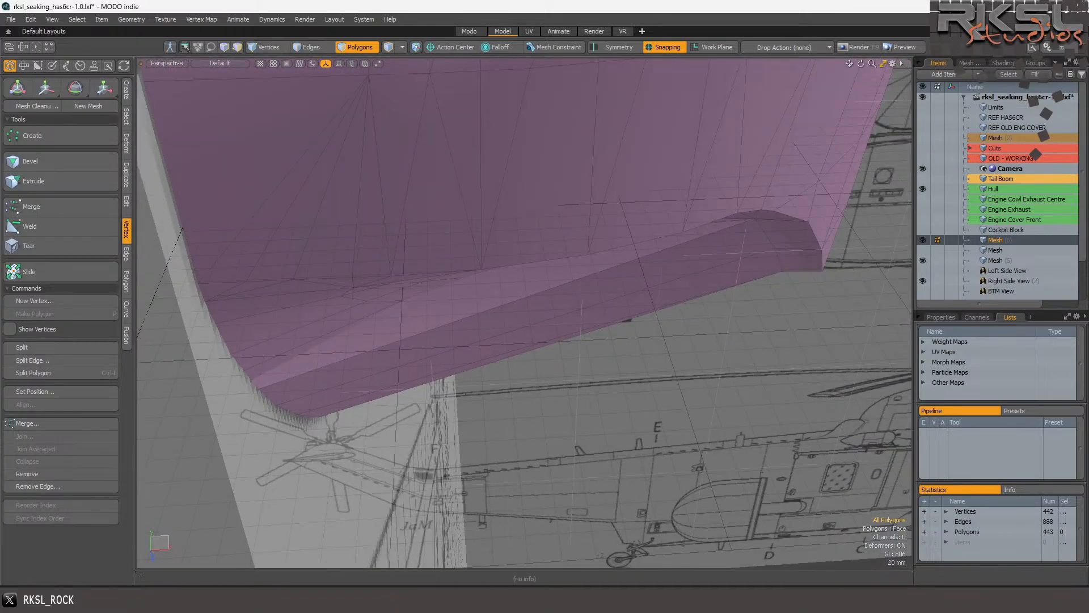
left_click(370, 533)
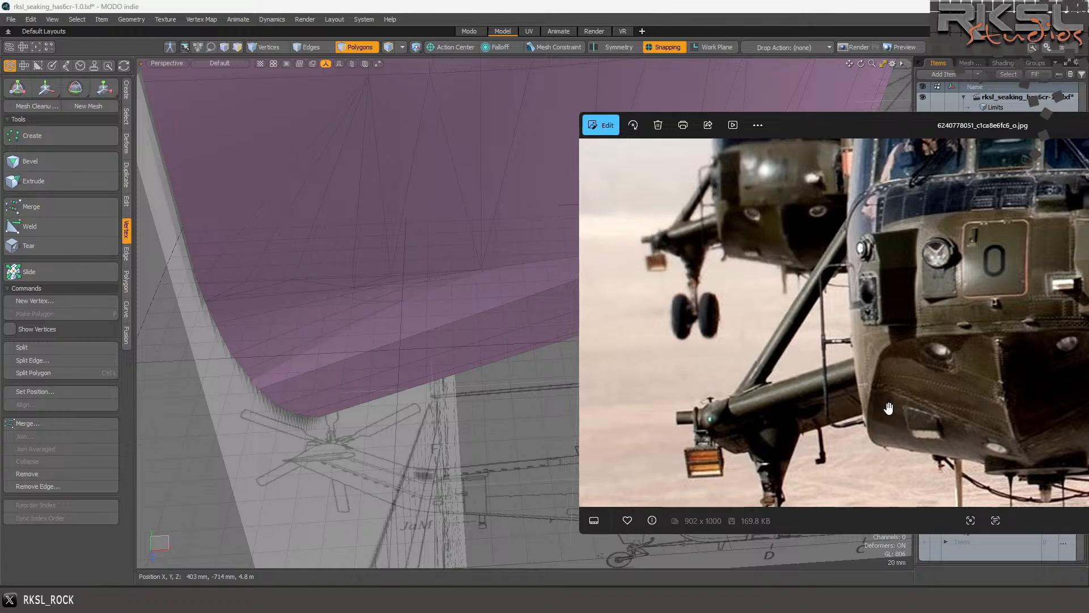
scroll(389, 298, "down", 3)
scroll(492, 295, "up", 3)
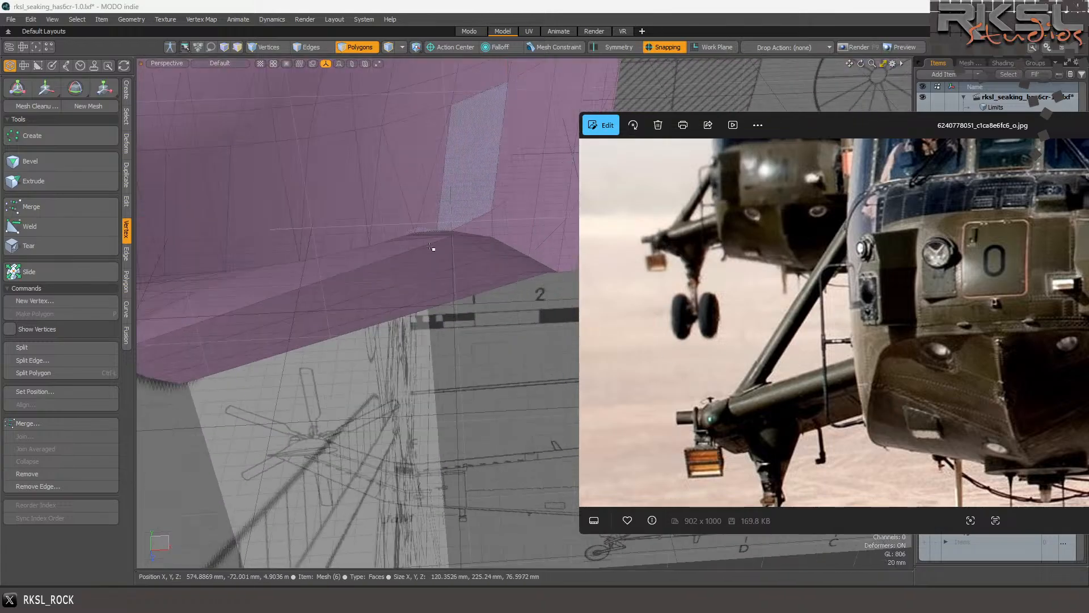
Select the long four-sided polygon directly beneath the nose opening and triple it into triangles.
left_click(884, 77)
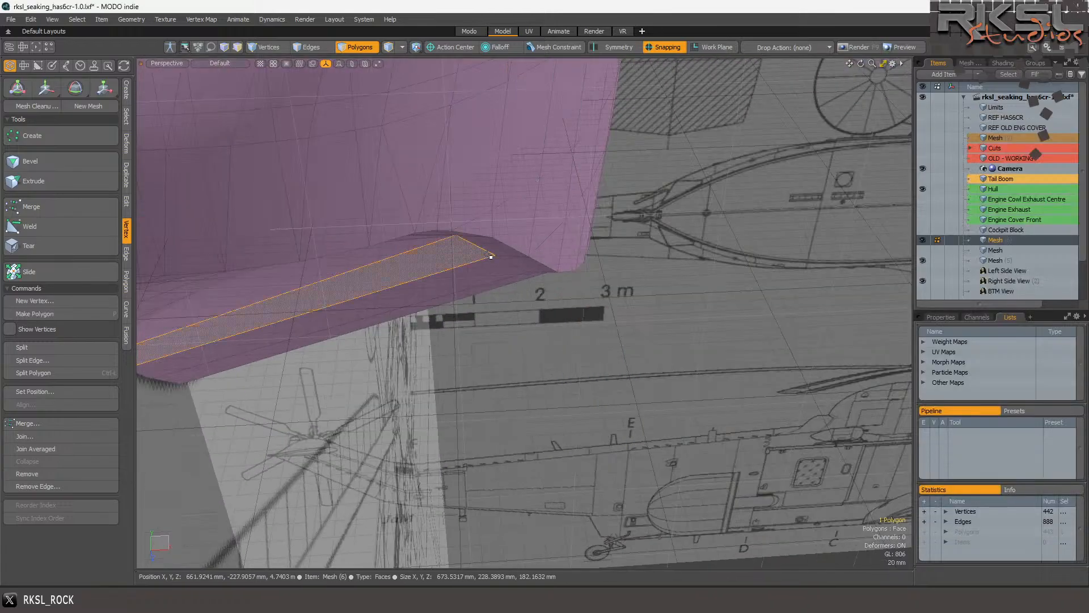
left_click_drag(860, 64, 758, 129)
scroll(758, 128, "down", 3)
scroll(498, 255, "up", 3)
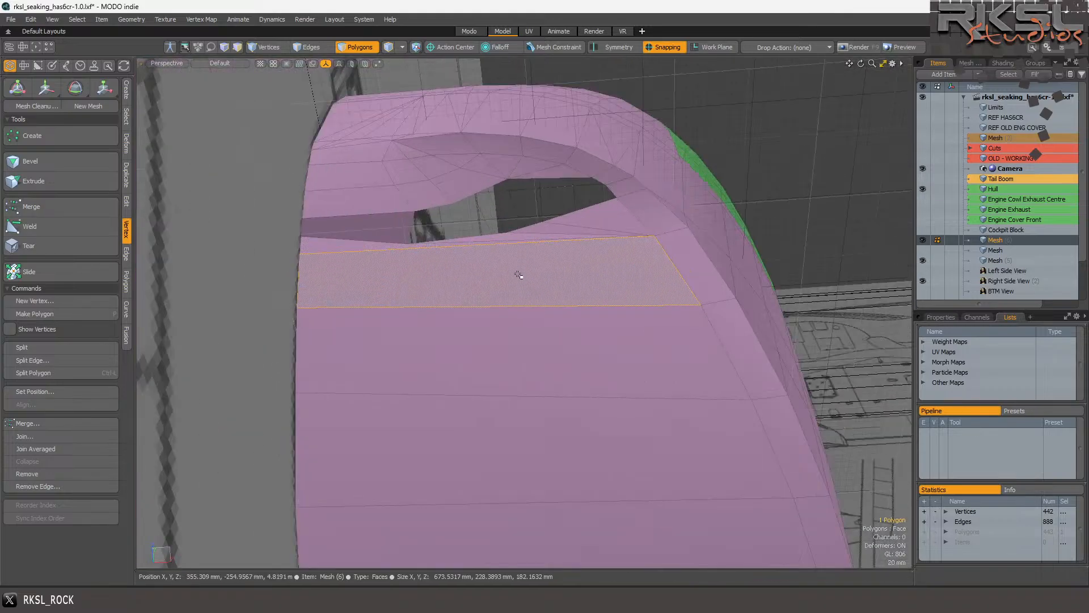
key("shift+t")
scroll(498, 239, "up", 5)
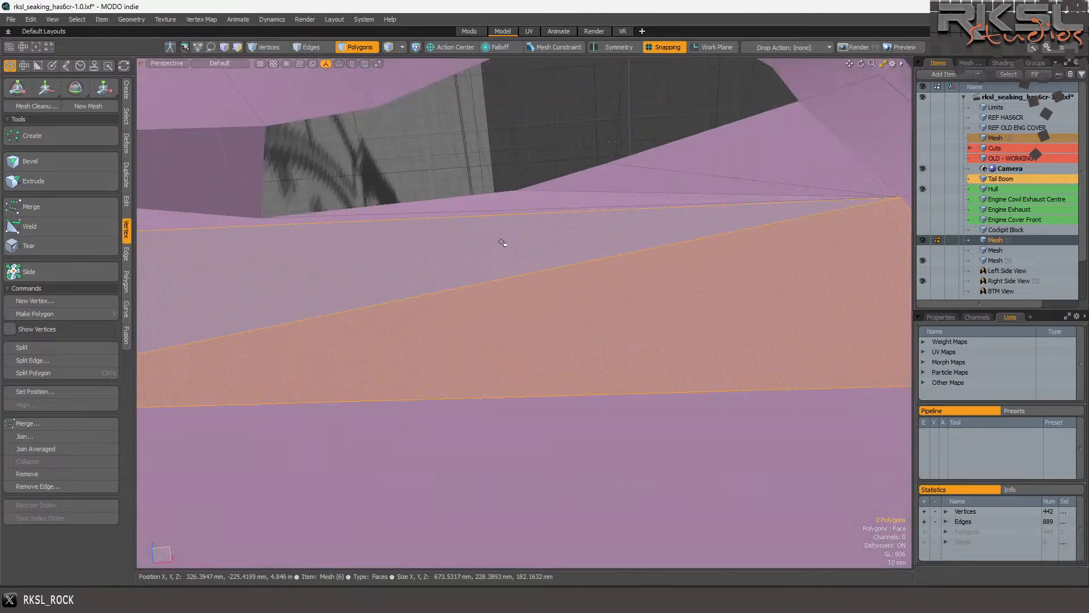
Delete the thin sliver polygons along the lower rim of the nose opening, above the tripled strip.
scroll(530, 262, "down", 4)
left_click(633, 222)
left_click_drag(633, 223, 555, 257)
left_click(301, 265, "ctrl")
key("Delete")
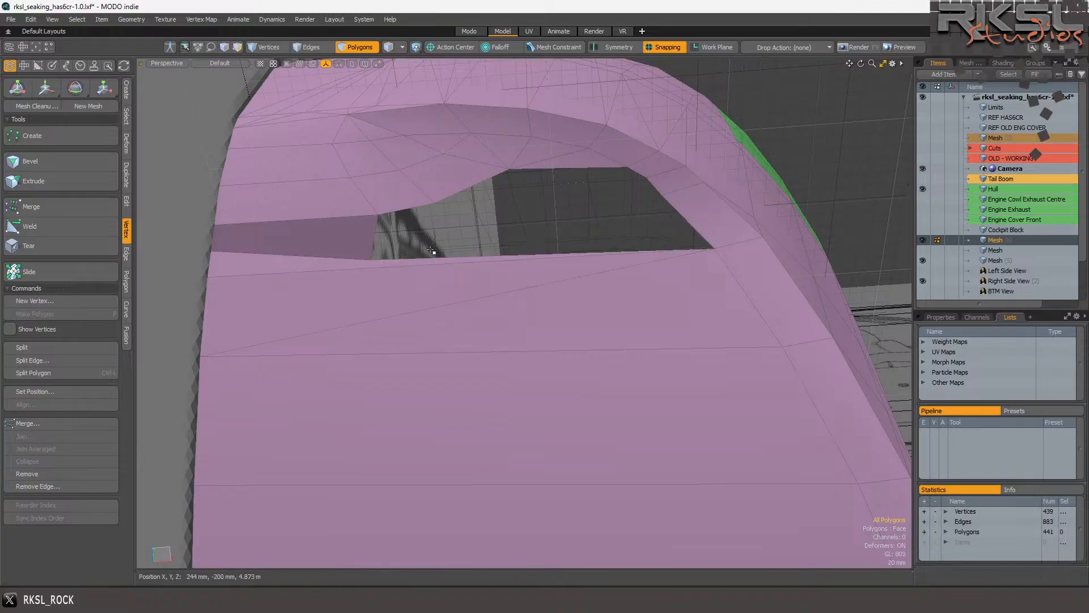
left_click_drag(860, 64, 845, 105)
left_click(446, 260)
key("Delete")
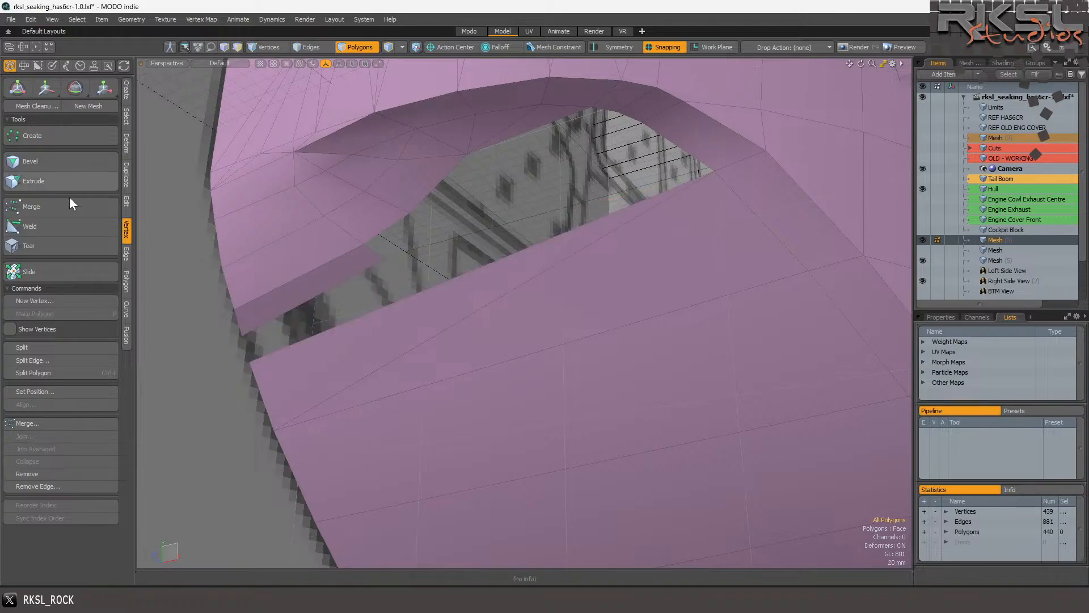
Select the open edge below the nose opening and extend it up to the centreline corner of the mesh above.
left_click(127, 91)
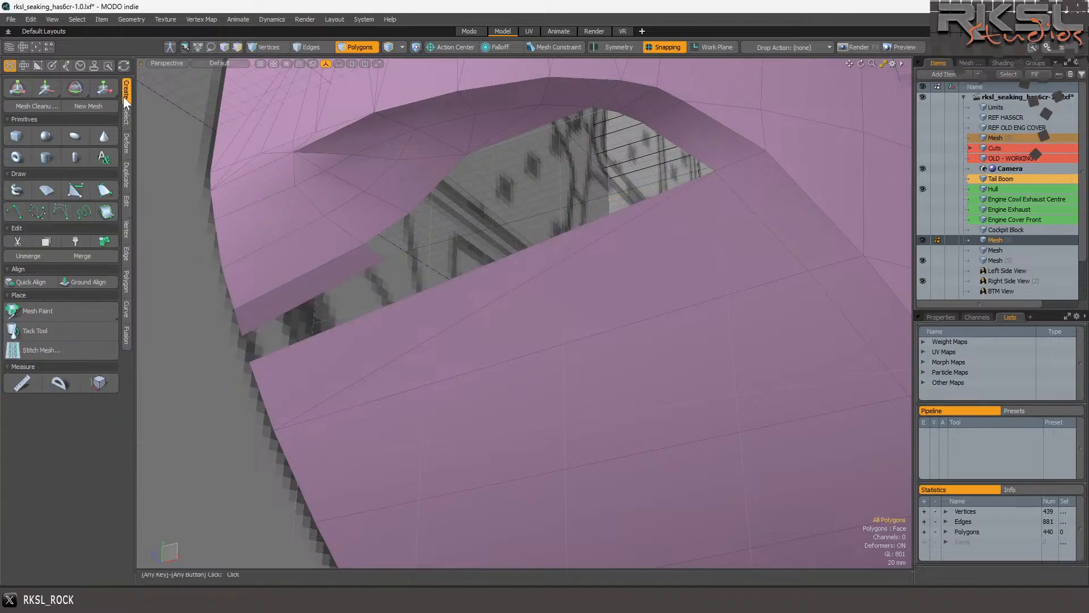
left_click(267, 47)
left_click(301, 48)
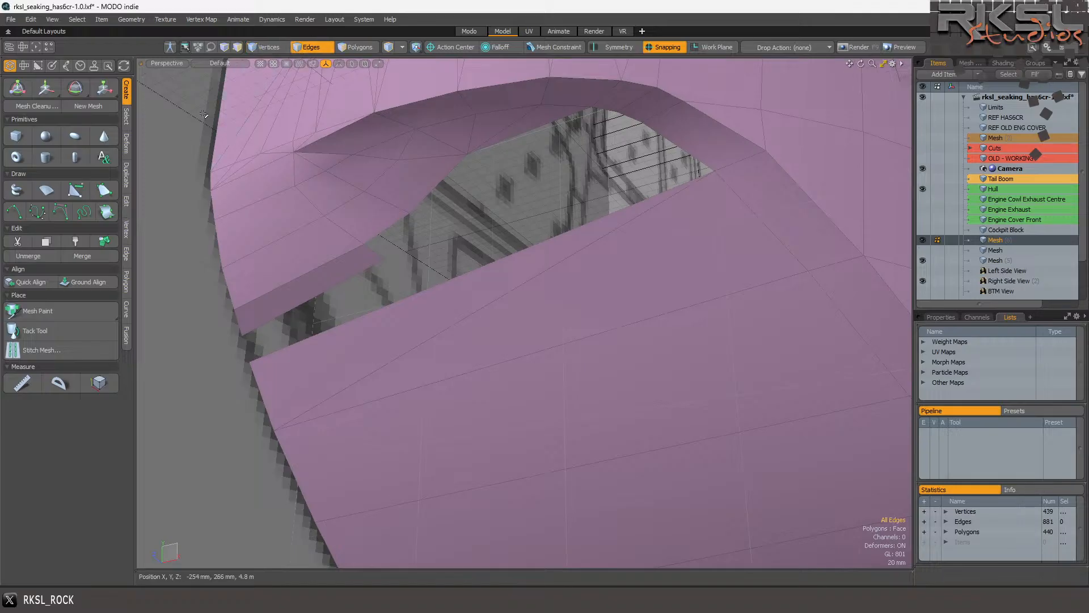
left_click(387, 313)
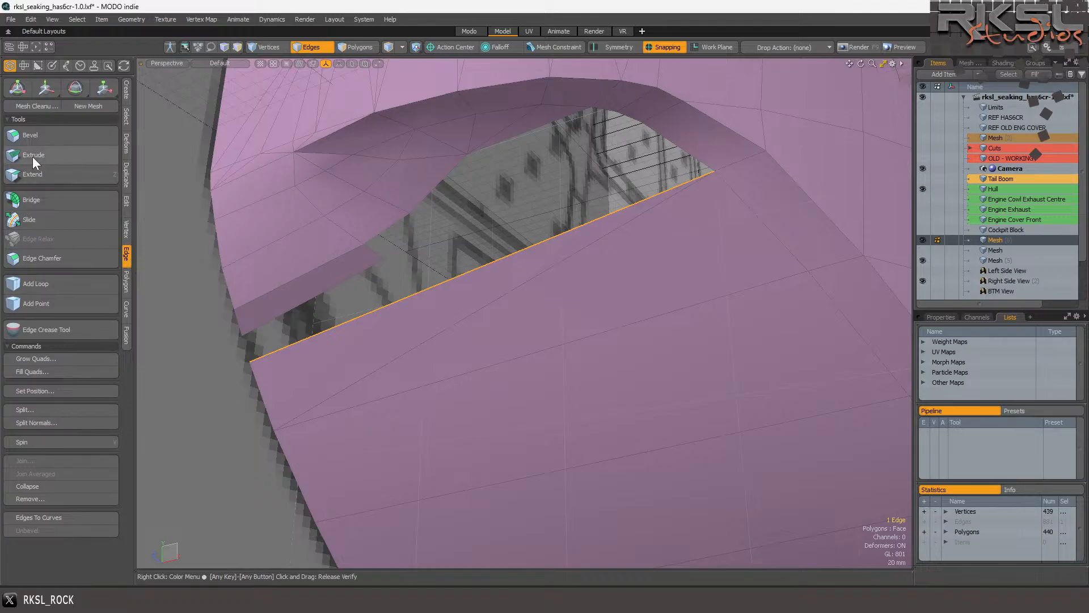
left_click(34, 175)
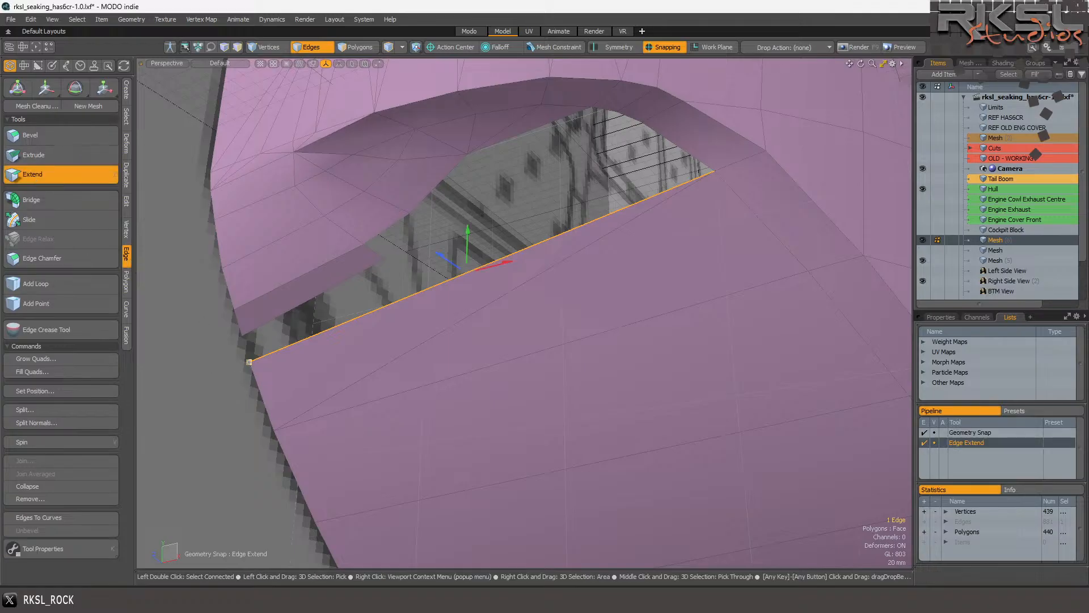
left_click_drag(248, 361, 242, 335)
key("space")
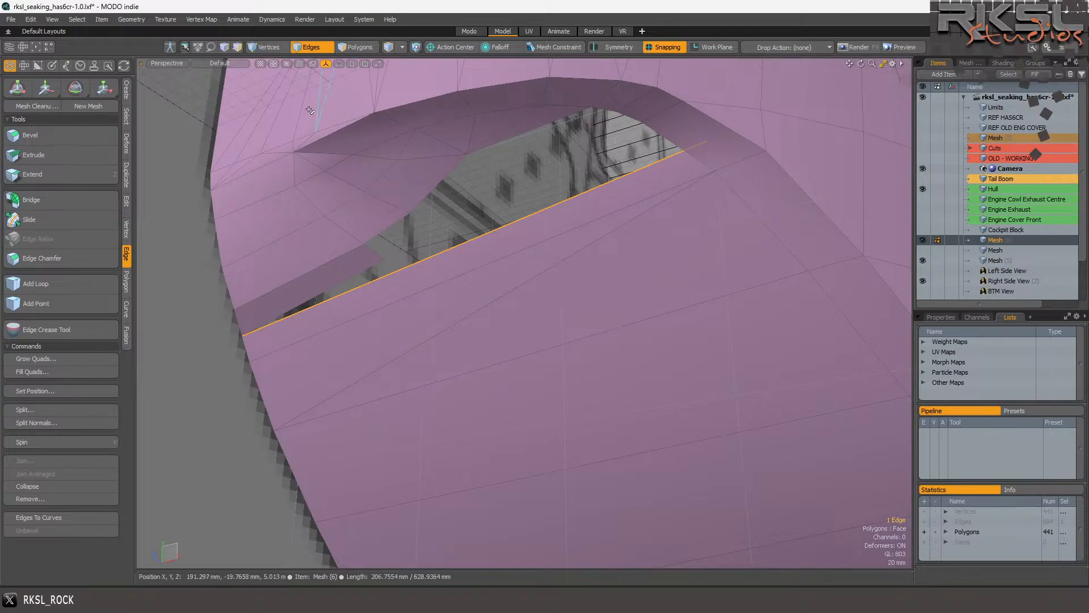
Shorten the extended edge with Transform about its centreline end, pulling its outer end inward.
left_click(101, 88)
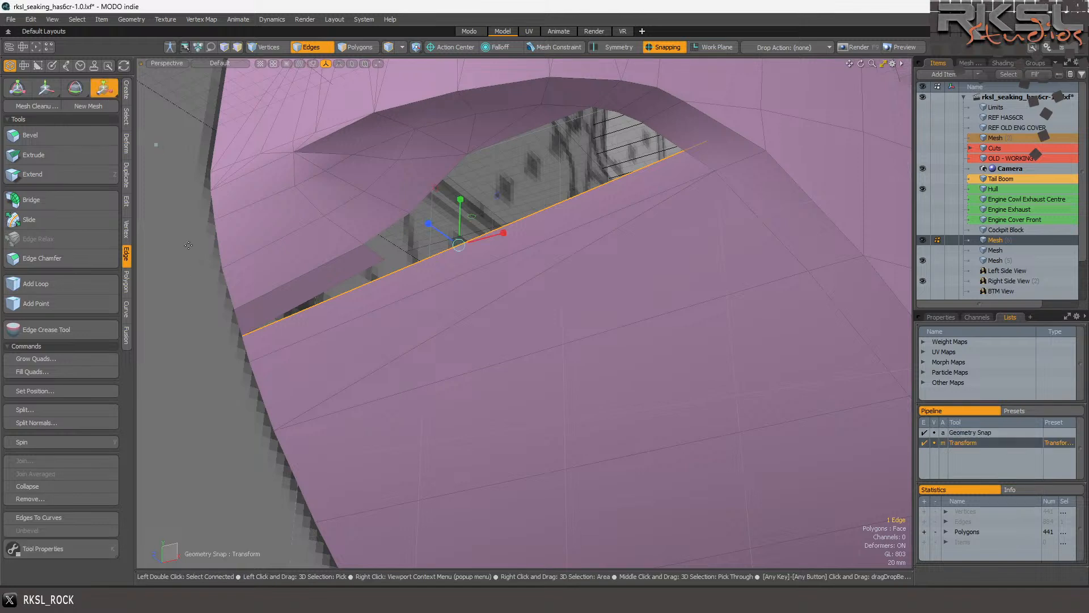
left_click(248, 338)
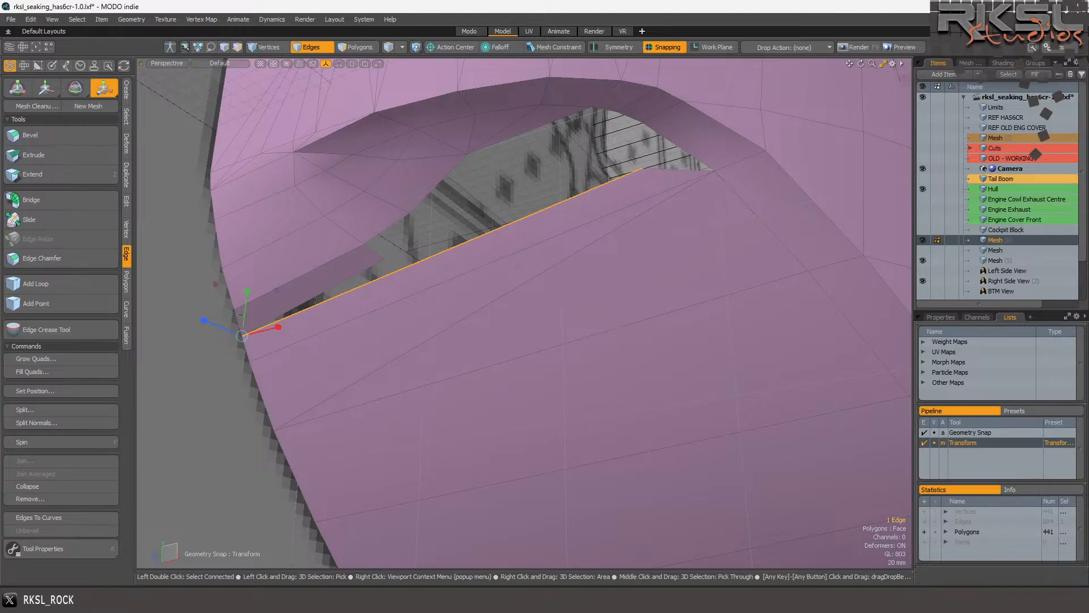
key("q")
scroll(477, 238, "down", 5)
scroll(483, 214, "up", 5)
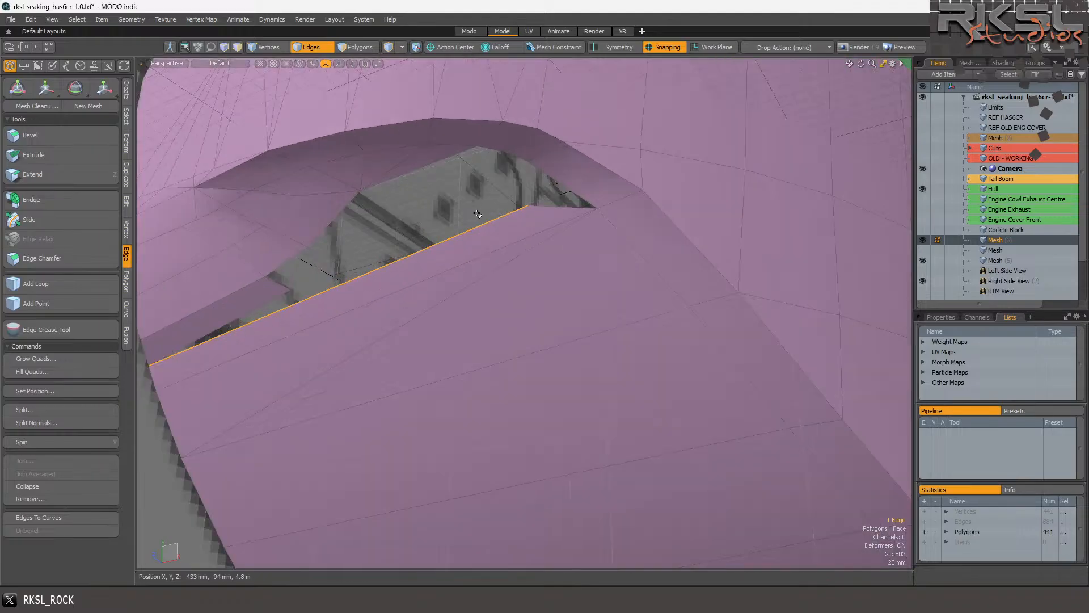
Lengthen the short edge at the extended strip's outer end with Transform about its outer corner, and clear the selection.
left_click(562, 207)
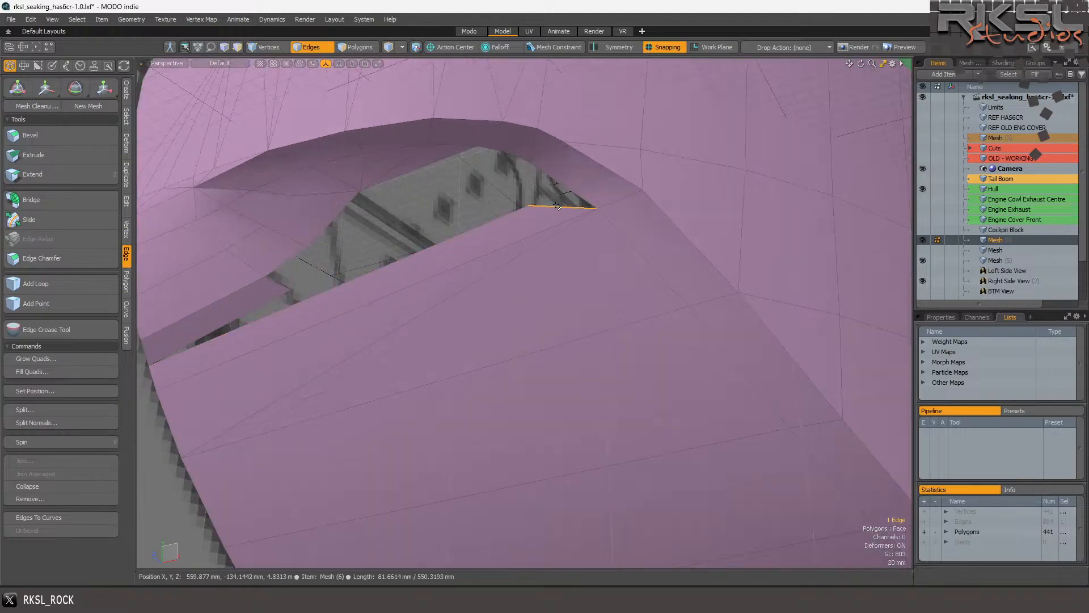
left_click(103, 88)
left_click_drag(594, 225, 597, 209)
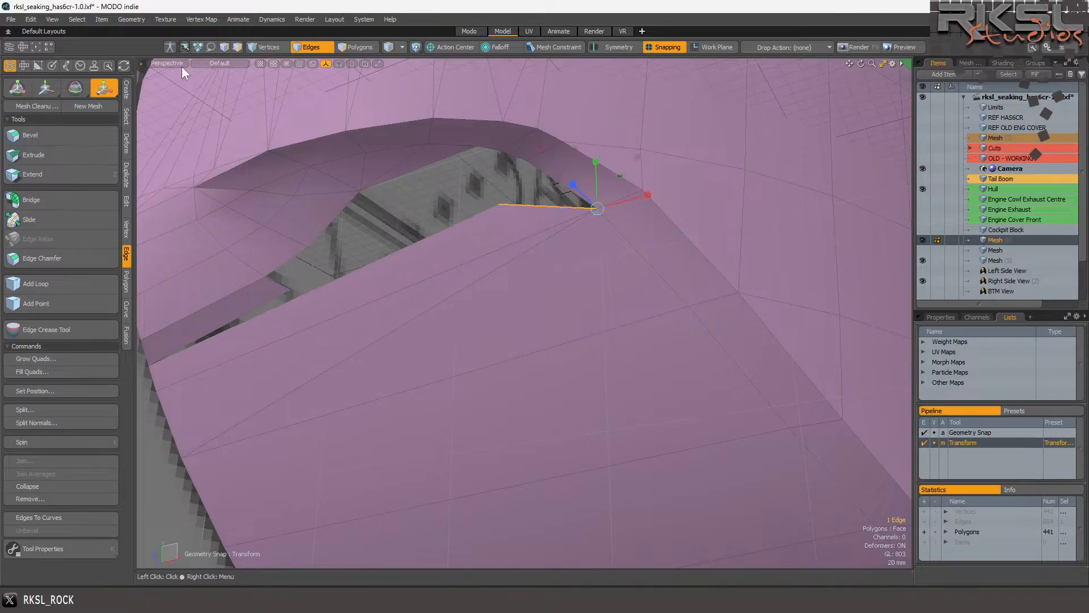
key("Escape")
key("Escape")
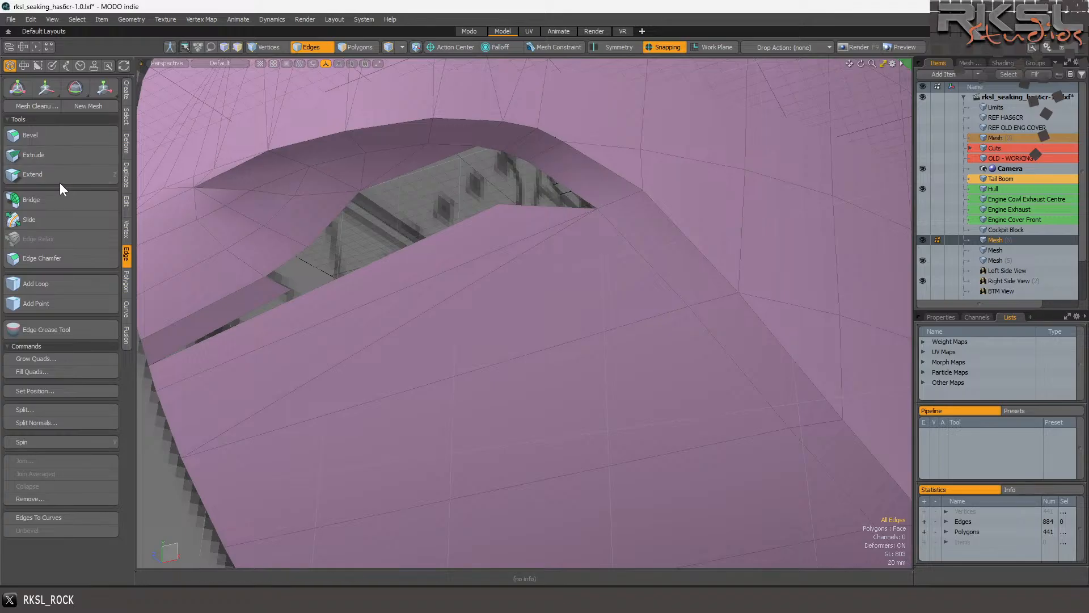
Draw a triangle with the Pen tool between the short outer edge and the nose opening's rim vertex above it.
left_click(128, 94)
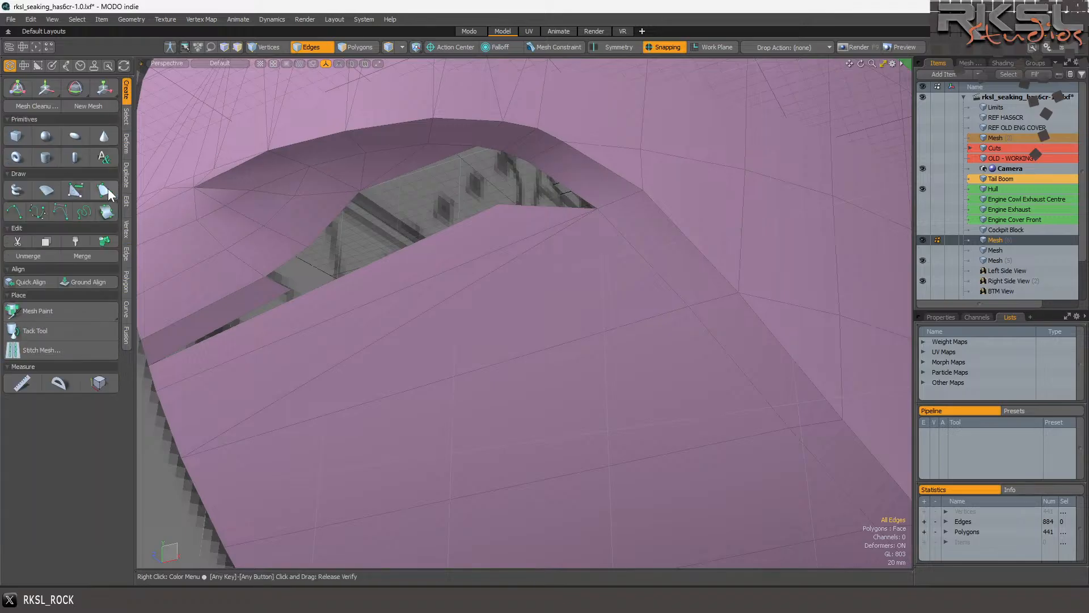
left_click(104, 191)
left_click(502, 208)
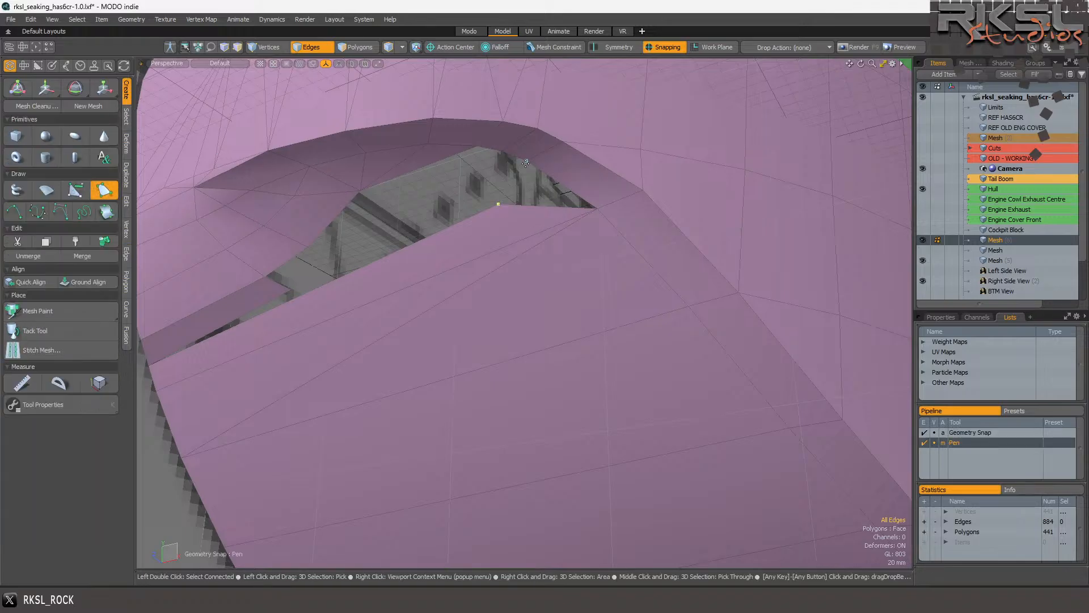
left_click(601, 208)
key("space")
key("space")
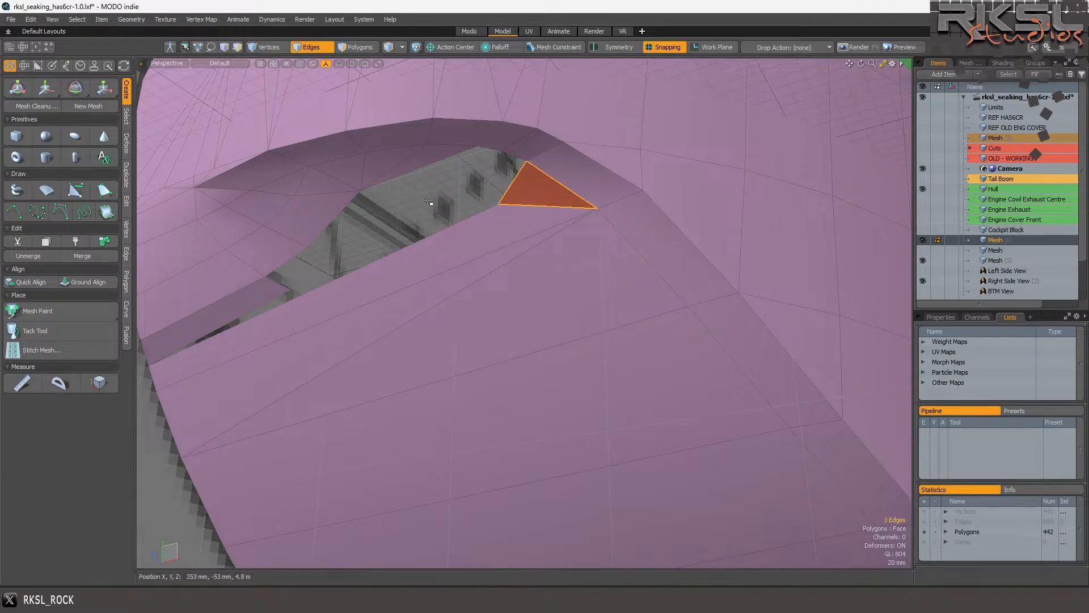
Select the narrow extended polygon beside the new triangle and triple it into two triangles.
scroll(439, 183, "down", 5)
scroll(373, 187, "up", 3)
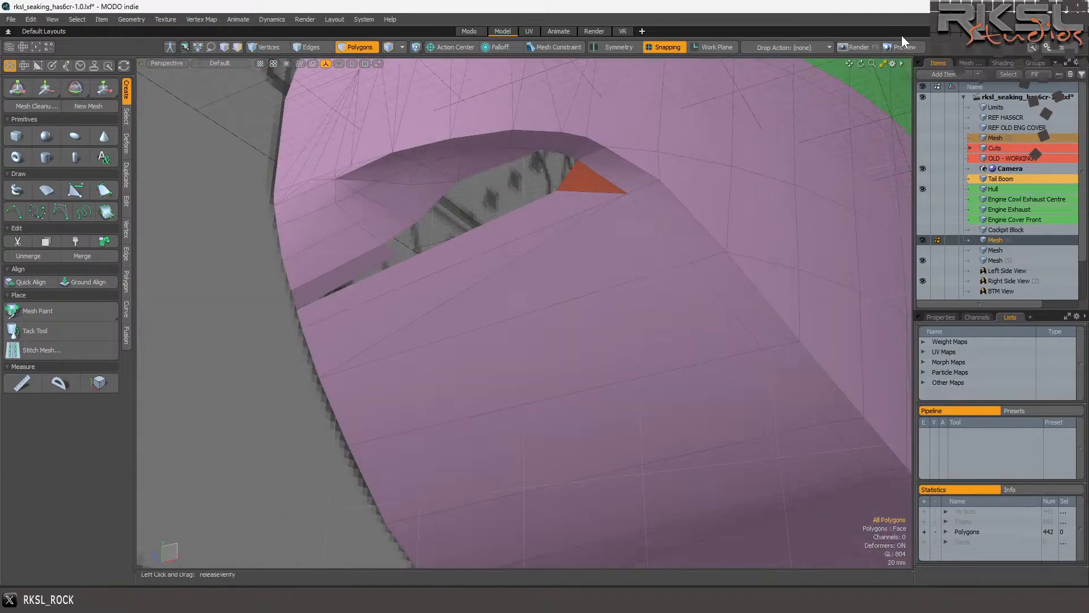
left_click_drag(453, 227, 364, 170, "alt")
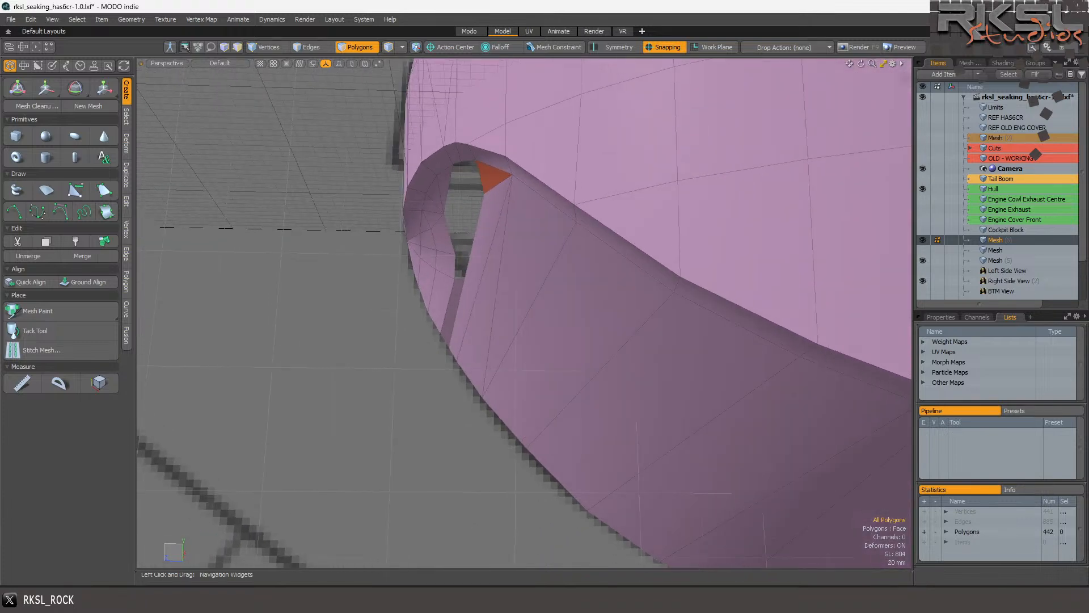
left_click_drag(520, 174, 465, 213, "alt")
left_click(458, 217)
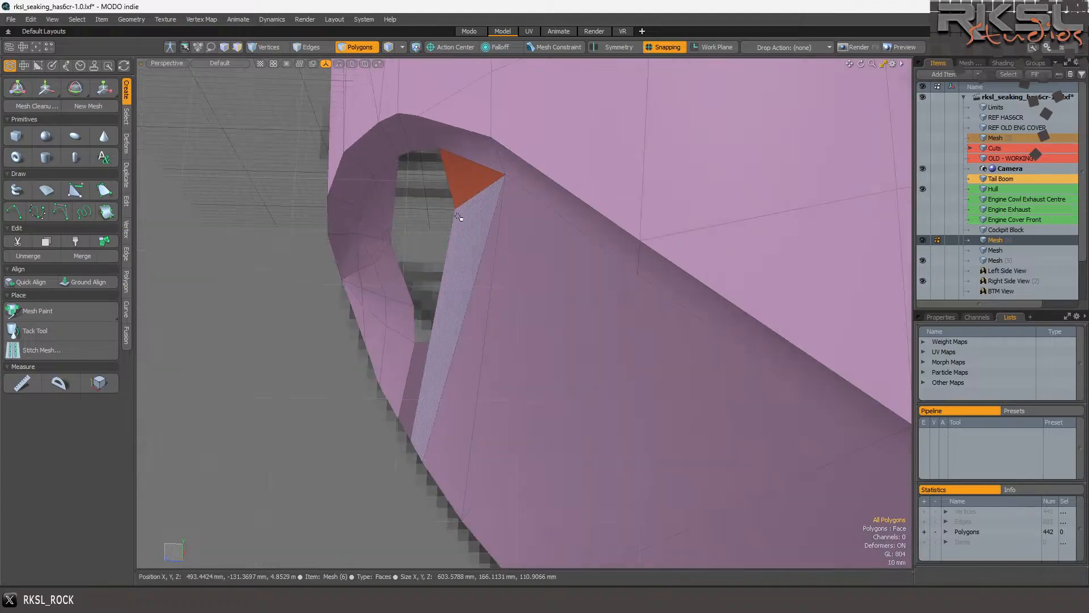
key("shift+t")
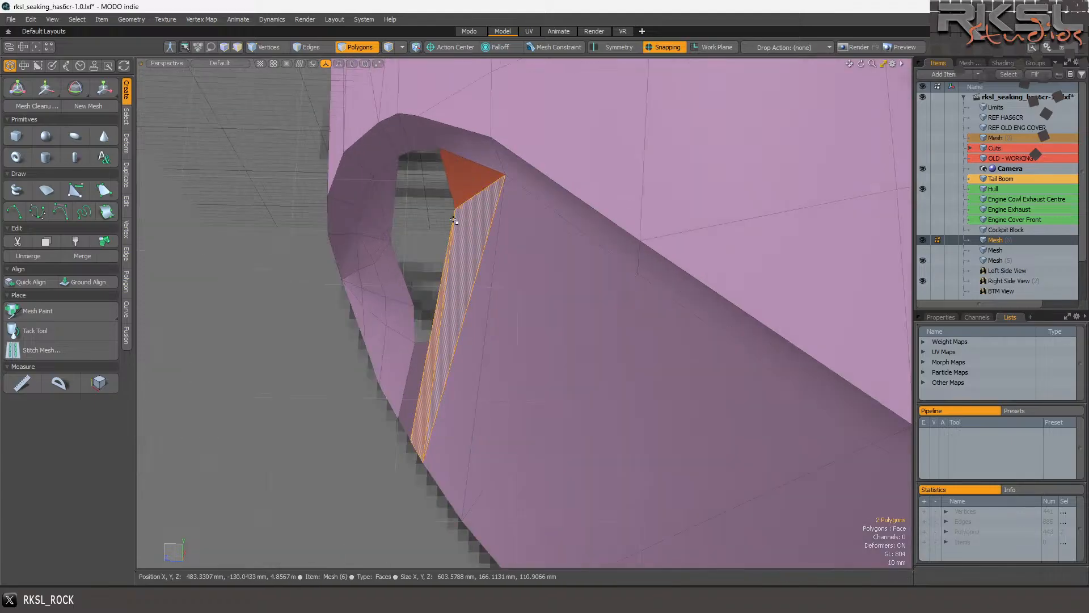
Join the extended strip's outer corner vertex to the nose opening's rim vertex above it, collapsing the triangle between them.
left_click(413, 211)
left_click_drag(412, 211, 436, 195, "alt")
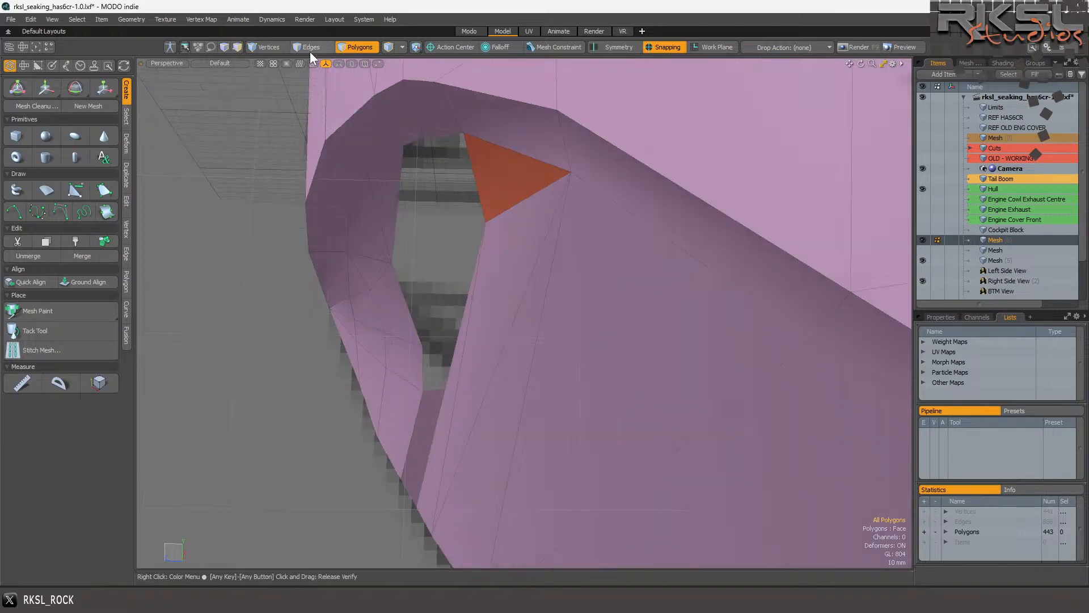
left_click(273, 46)
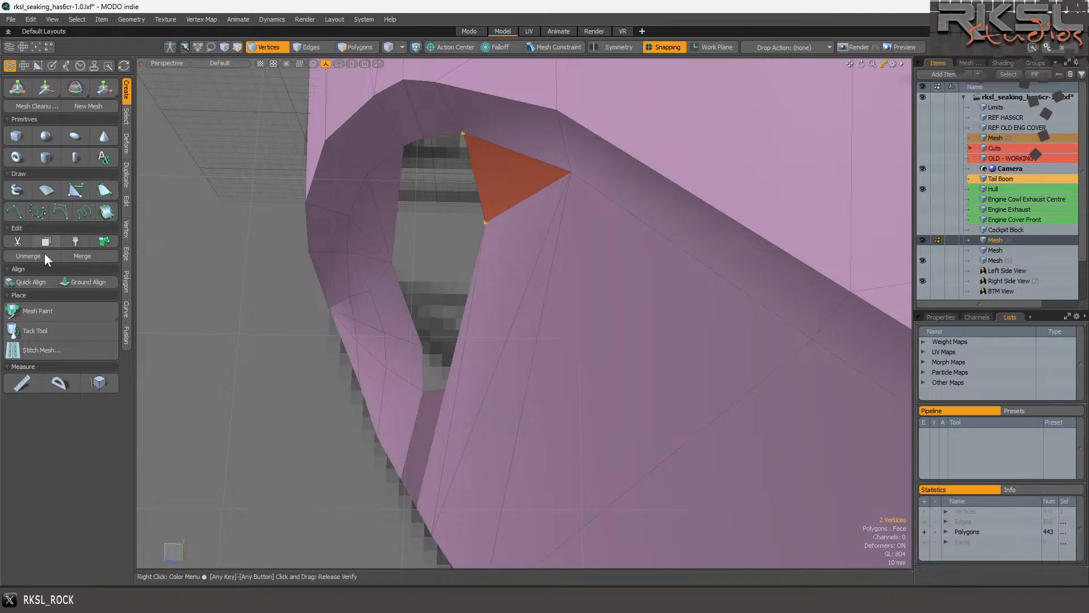
left_click(126, 227)
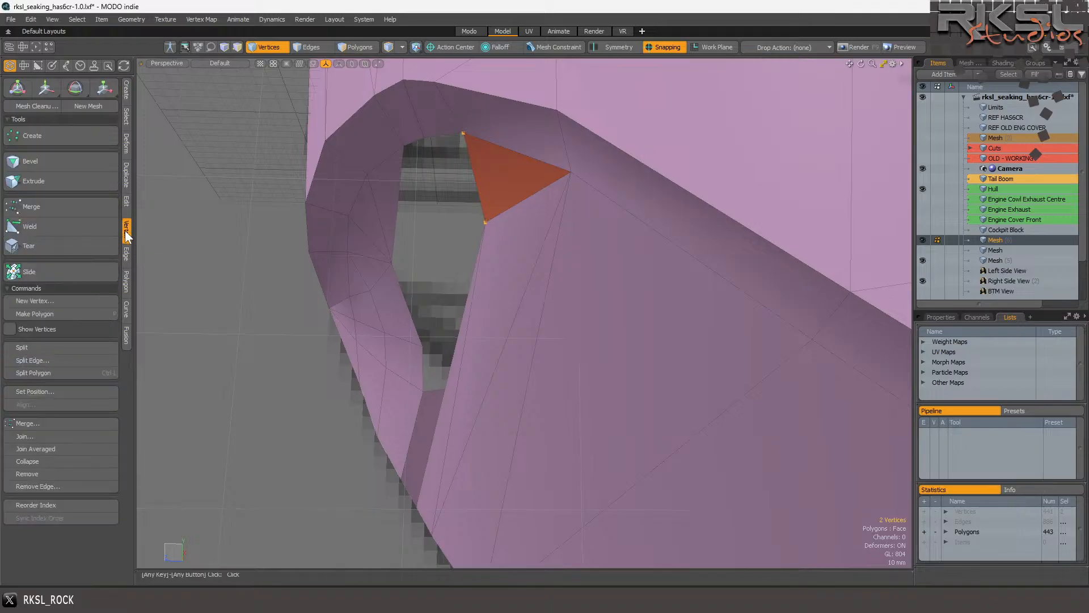
left_click(25, 437)
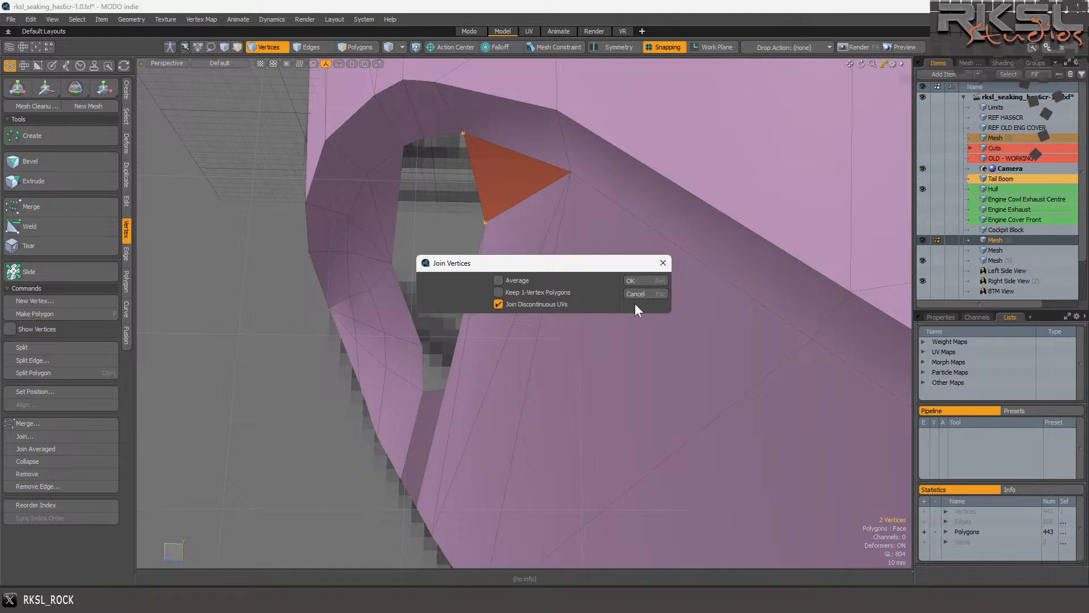
left_click(644, 281)
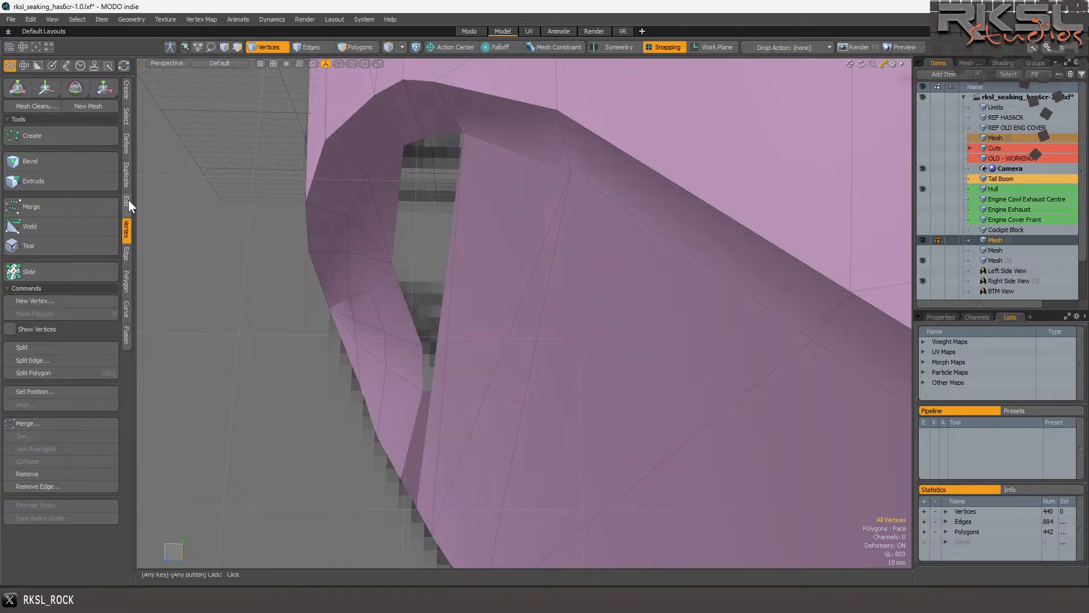
Draw a four-sided strip with the Pen tool across the opening, from the centreline edge to the rim segment beside the joined vertex.
left_click(126, 88)
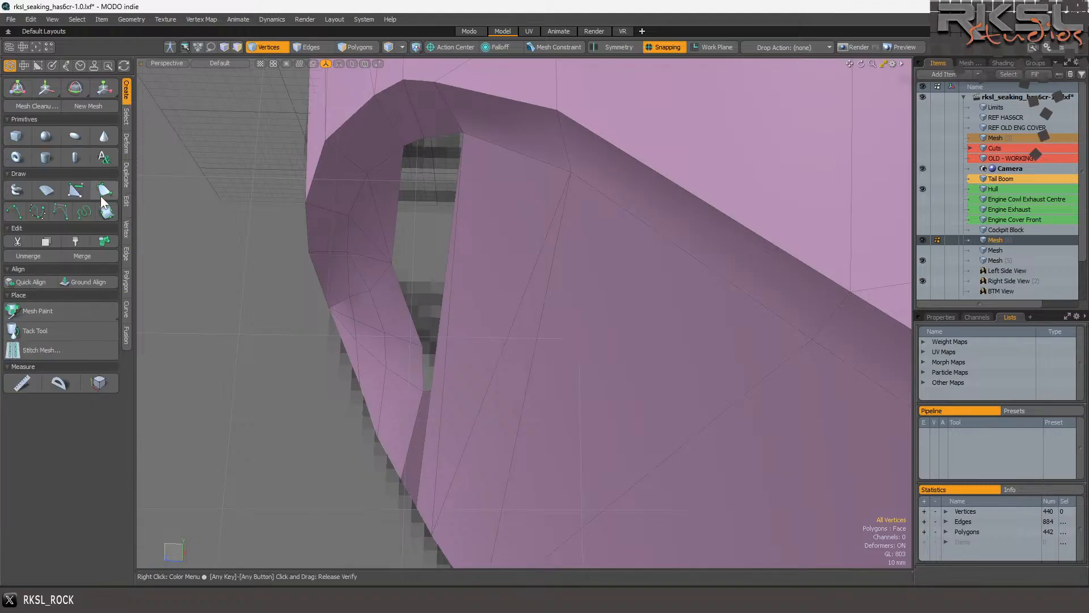
left_click(114, 187)
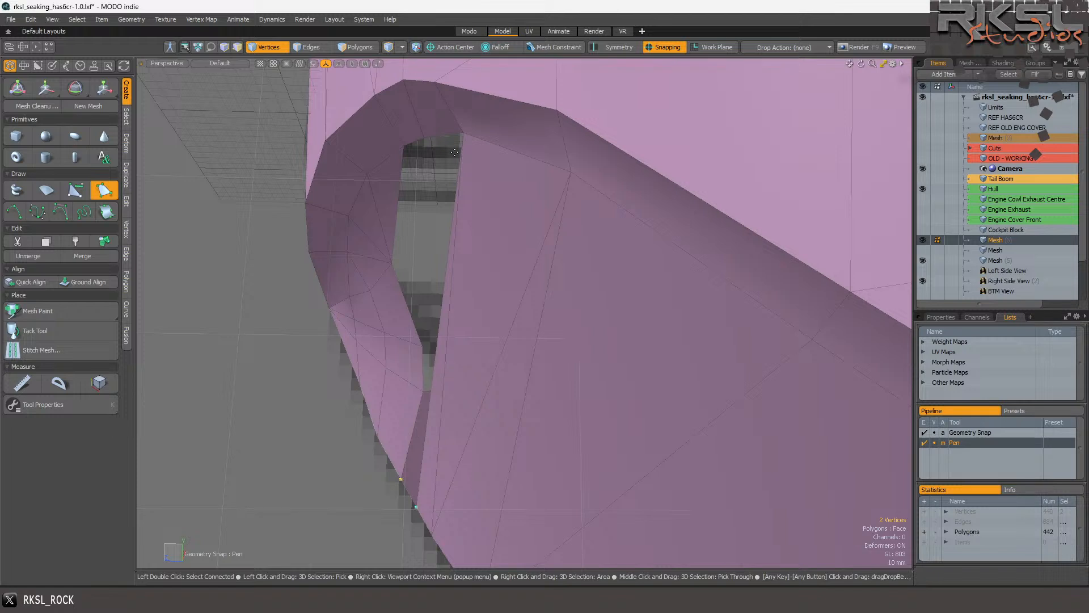
left_click(424, 139)
left_click(464, 136)
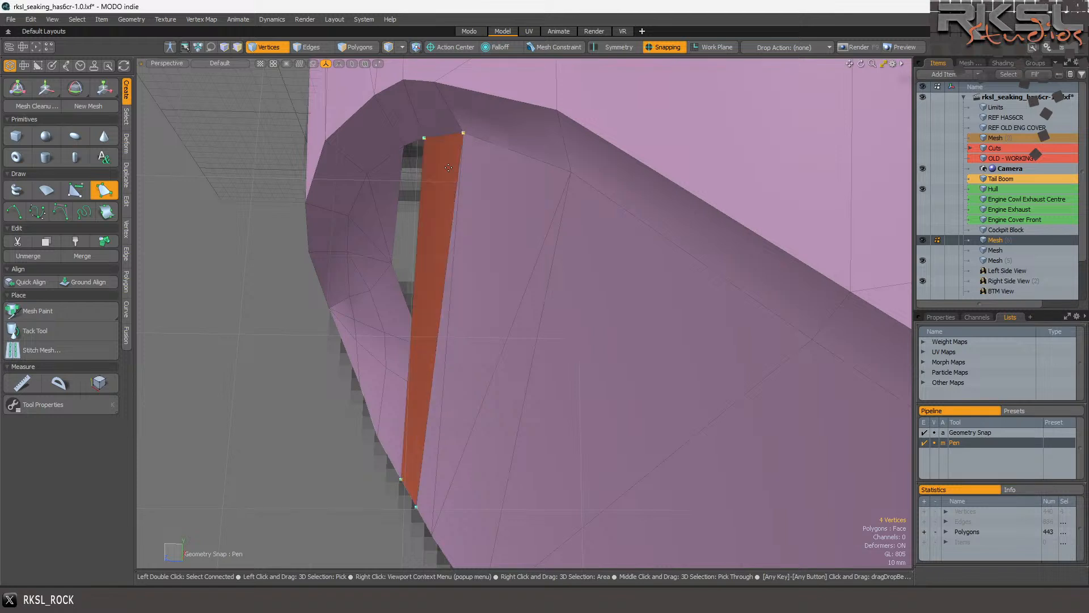
key("space")
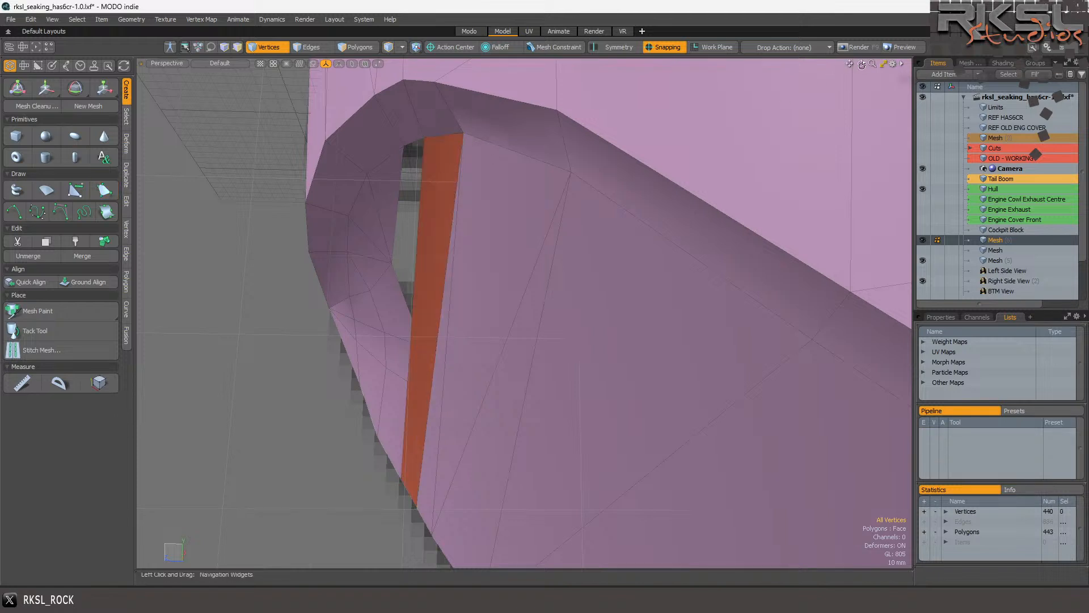
Select the band of small polygons lining the front inner side of the nose opening and delete them.
mouse_move(861, 63)
left_mouse_down()
mouse_move(891, 65)
mouse_move(863, 68)
left_mouse_up()
scroll(554, 243, "down", 3)
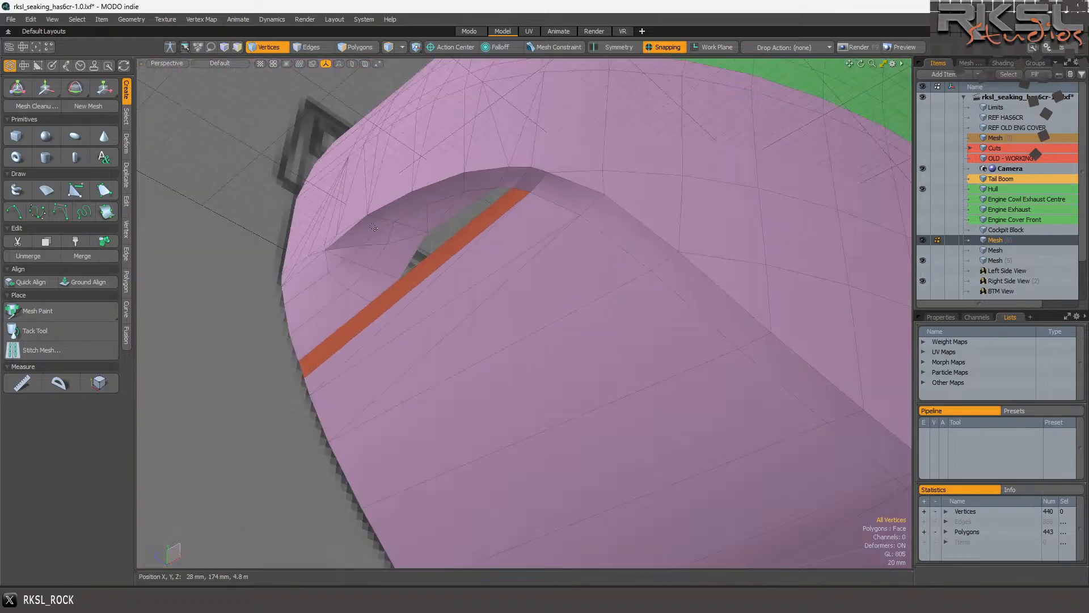
scroll(274, 247, "up", 1)
scroll(274, 247, "up", 1)
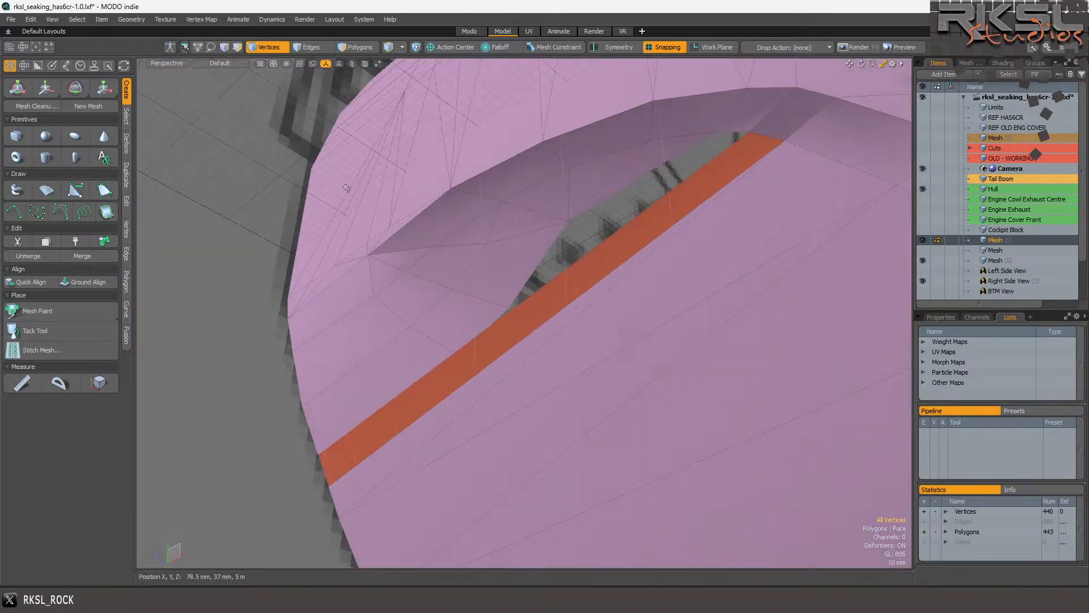
left_click(350, 47)
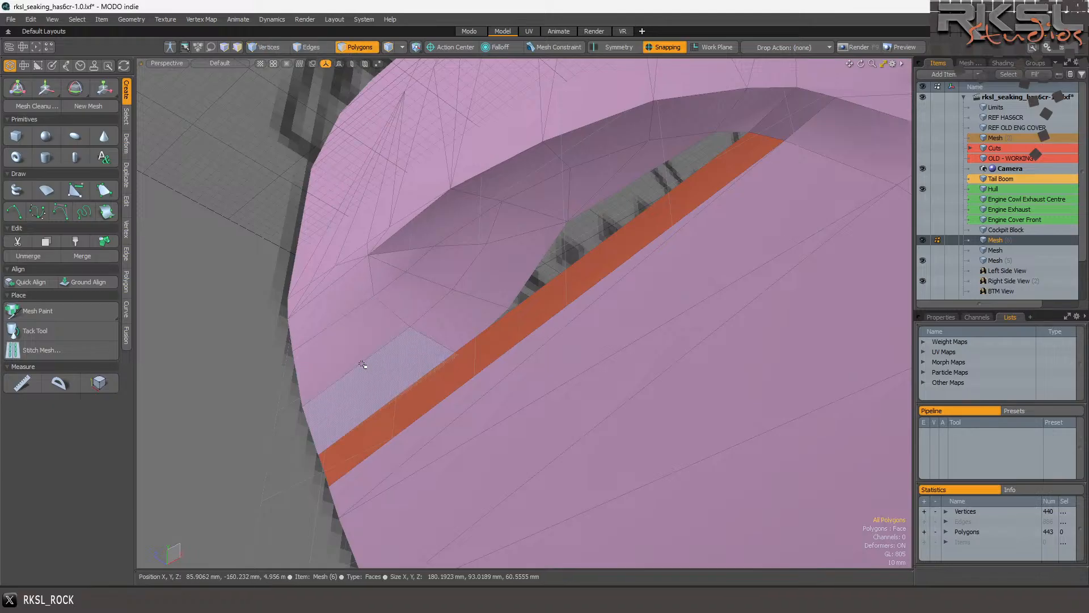
left_click(487, 314)
mouse_move(486, 314)
left_mouse_down()
mouse_move(438, 253)
mouse_move(388, 270)
mouse_move(437, 238)
mouse_move(569, 193)
left_mouse_up()
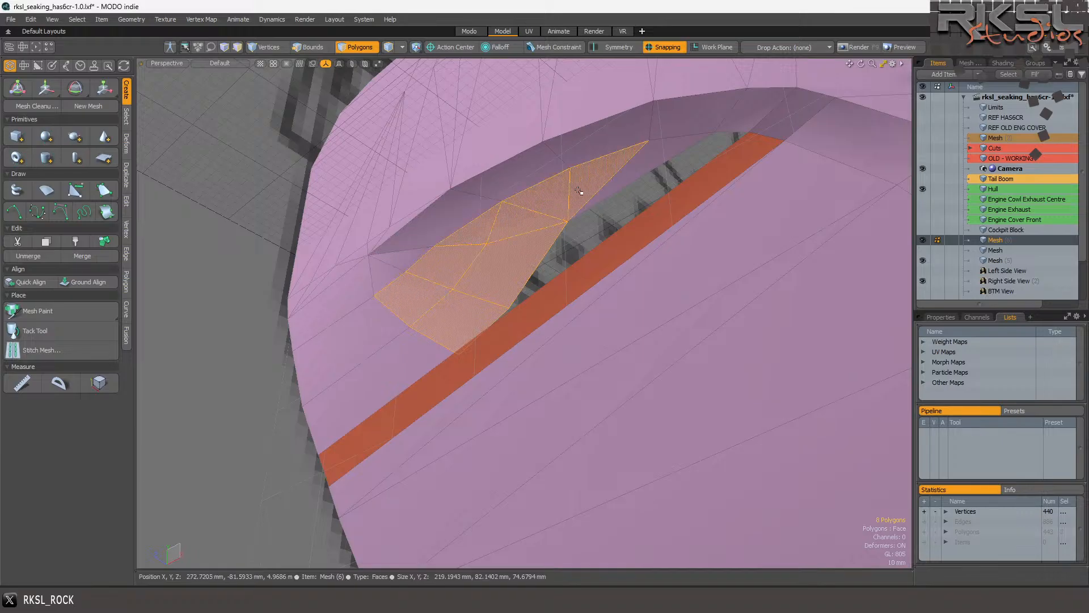
key("Delete")
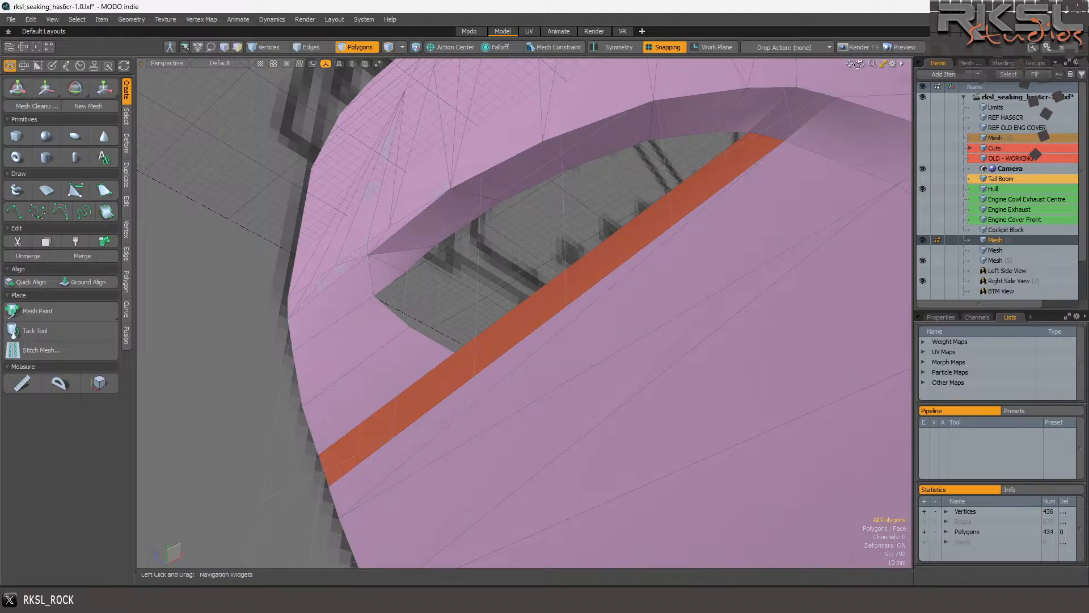
Delete the two polygons at the centreline that overlap the front end of the new strip.
left_click_drag(858, 64, 791, 98)
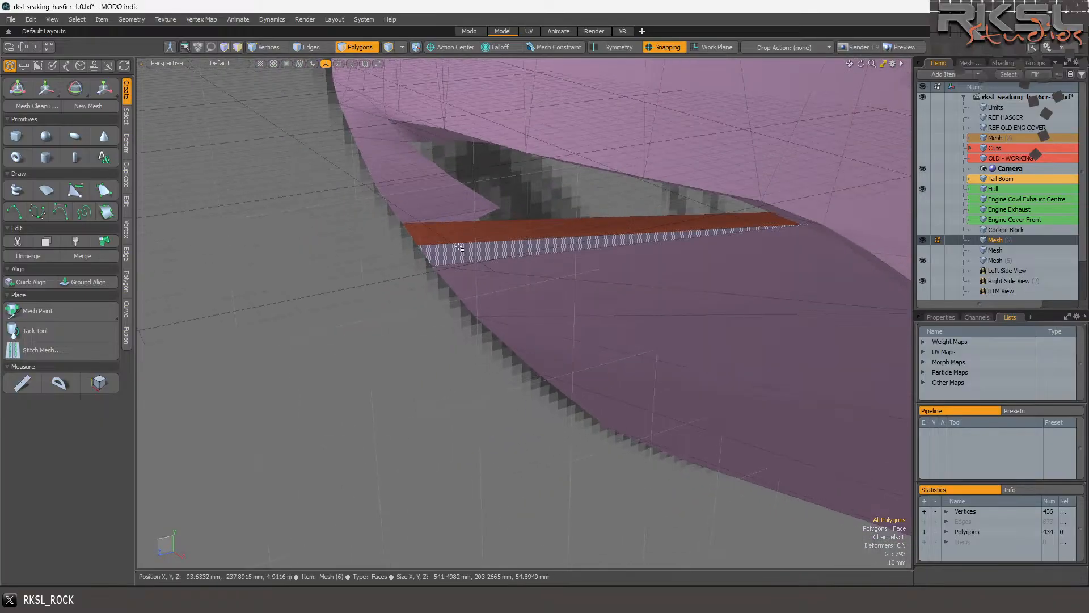
scroll(463, 248, "up", 5)
left_click_drag(519, 195, 559, 152)
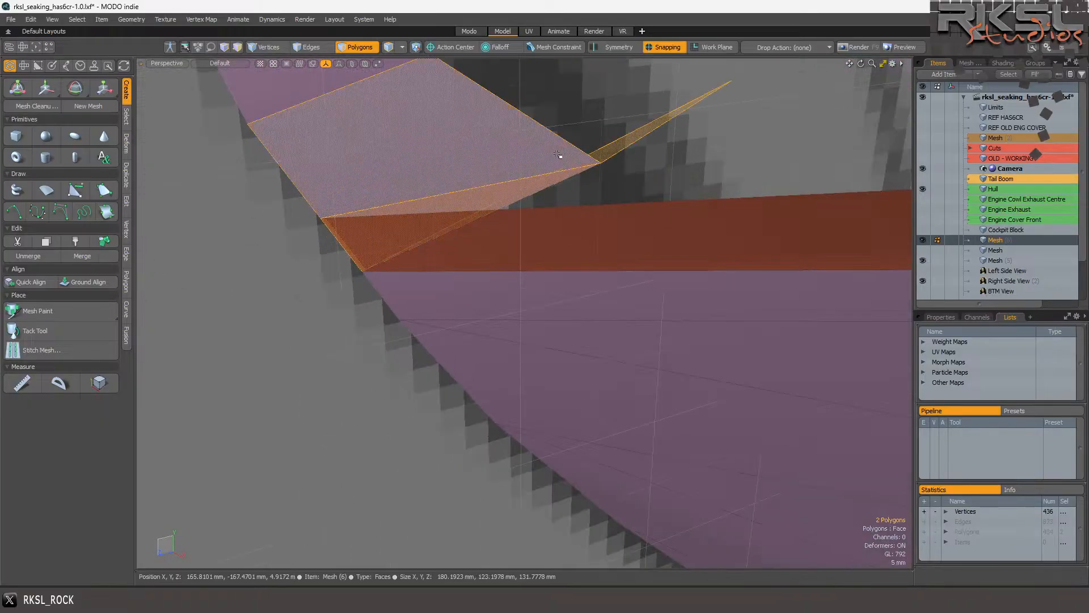
key("Delete")
scroll(513, 152, "down", 4)
scroll(524, 137, "down", 3)
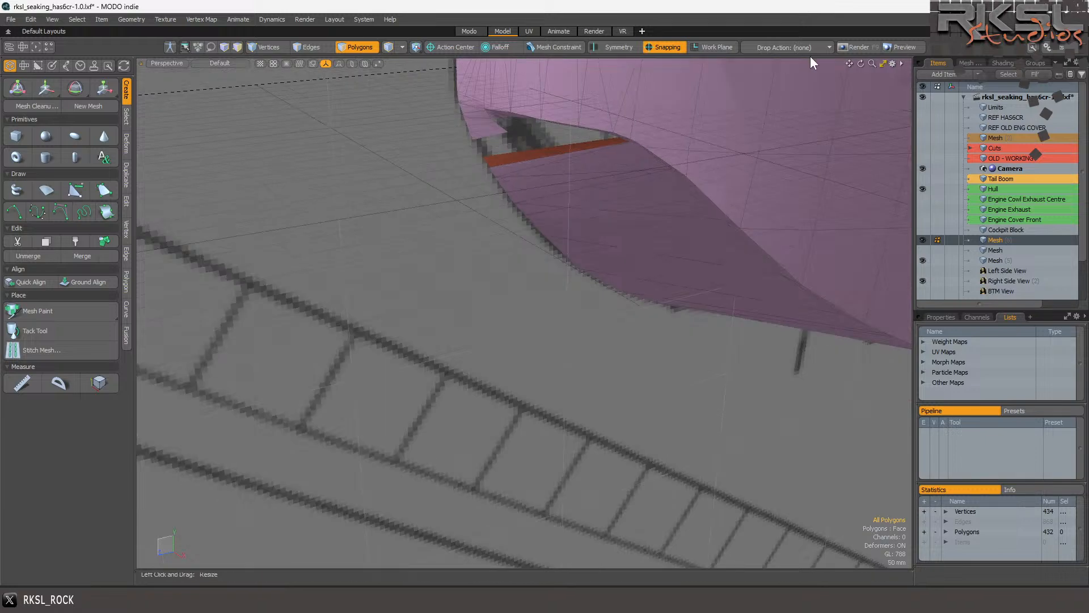
Draw a second strip with the Pen tool along the first one's open edge, from the centreline to the next rim vertex.
left_click_drag(524, 136, 574, 261, "alt")
scroll(514, 193, "up", 5)
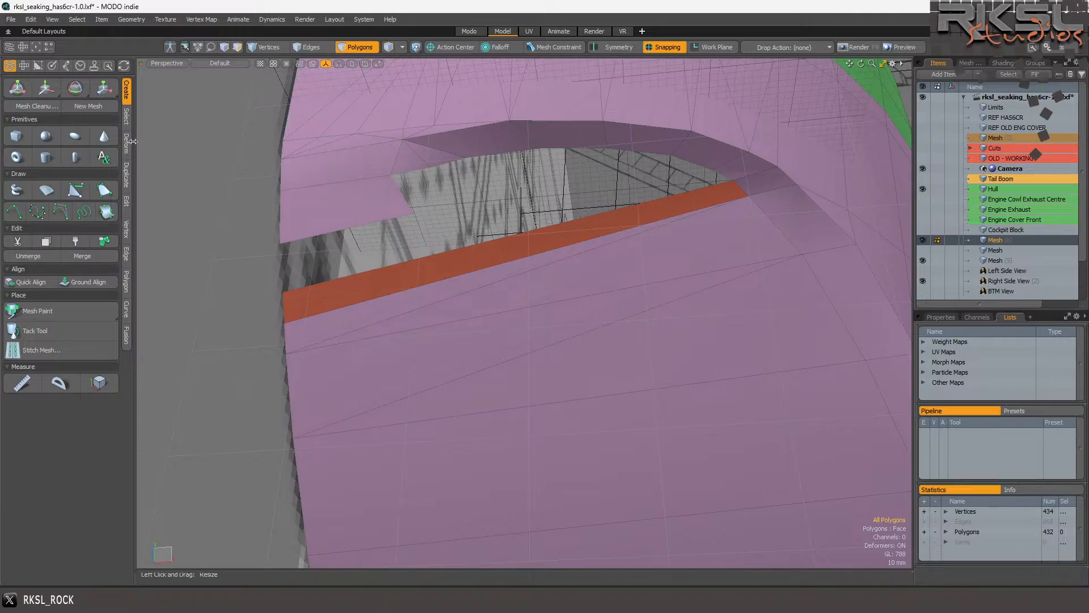
left_click(104, 190)
left_click(282, 291)
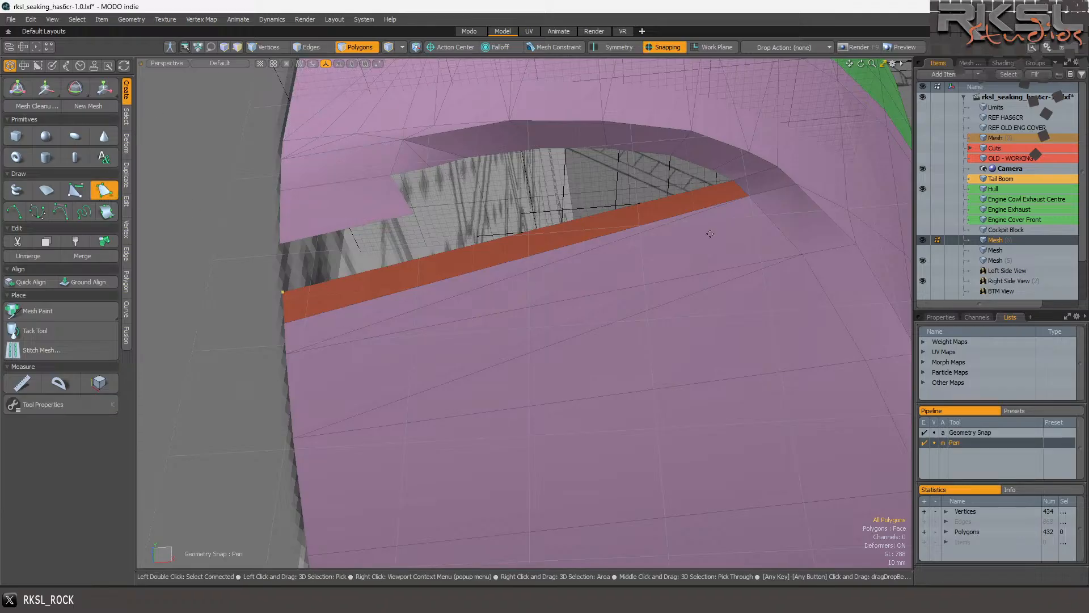
left_click(709, 170)
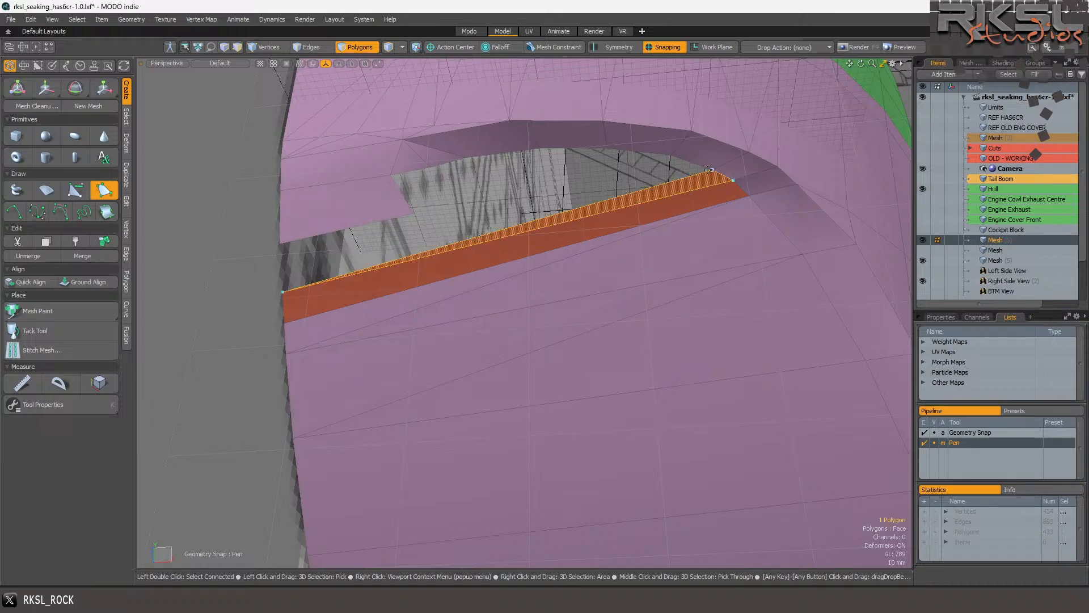
left_click(285, 240)
key("space")
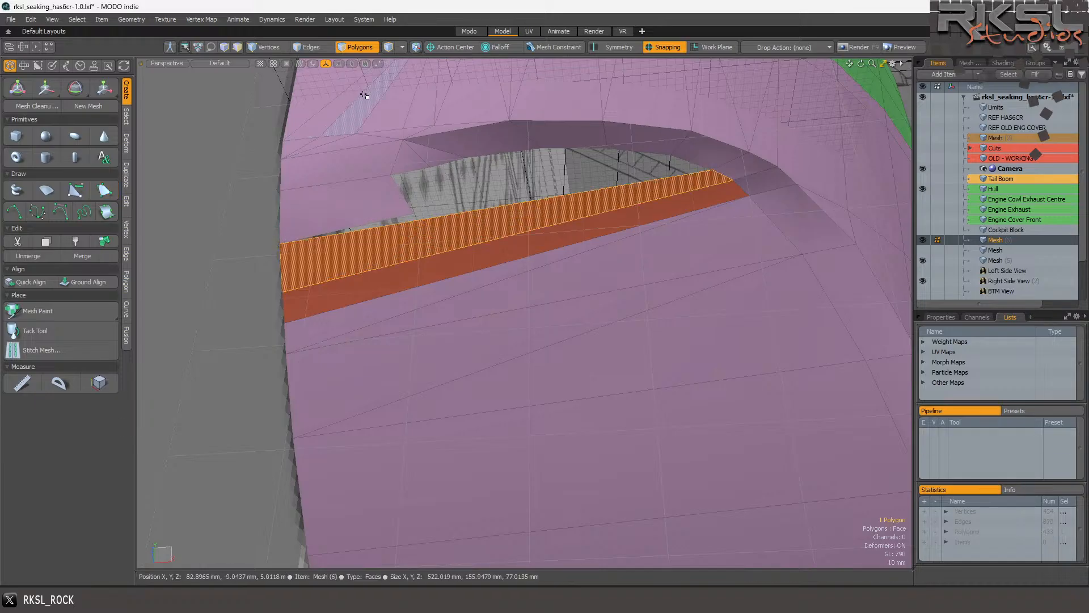
Delete the two leftover polygons between the centreline and the opening's front rim, leaving the second strip in place.
left_click(352, 45)
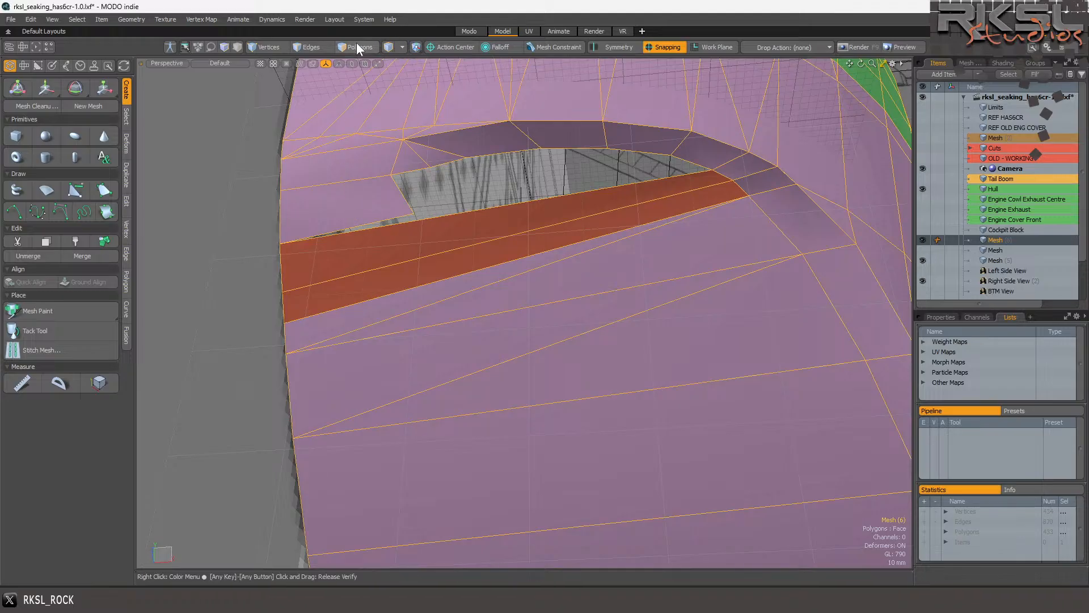
left_click(356, 46)
left_click(350, 210)
left_click(384, 208, "shift")
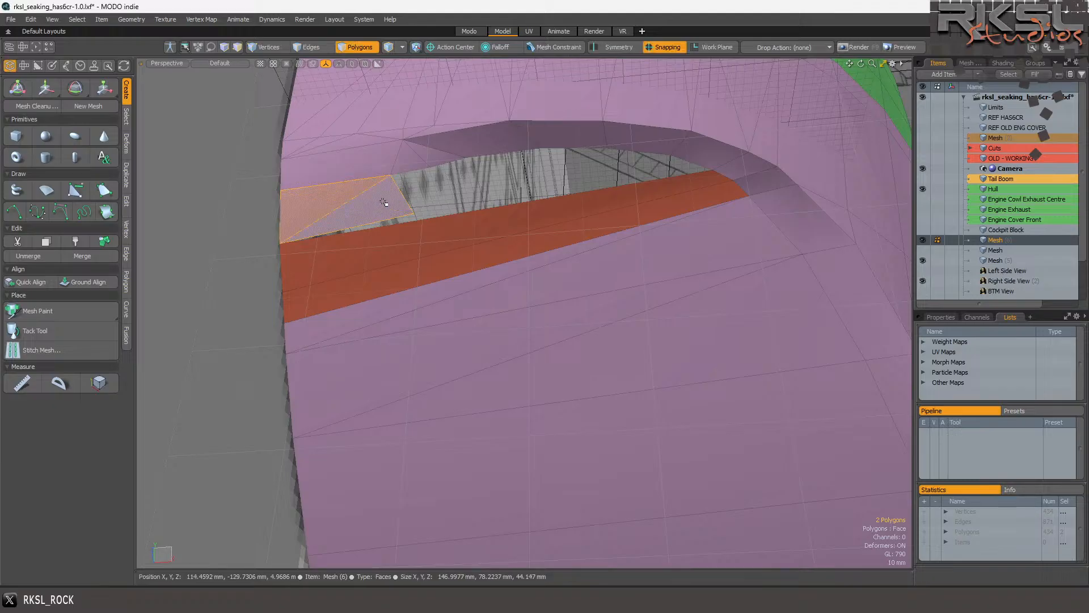
key("Delete")
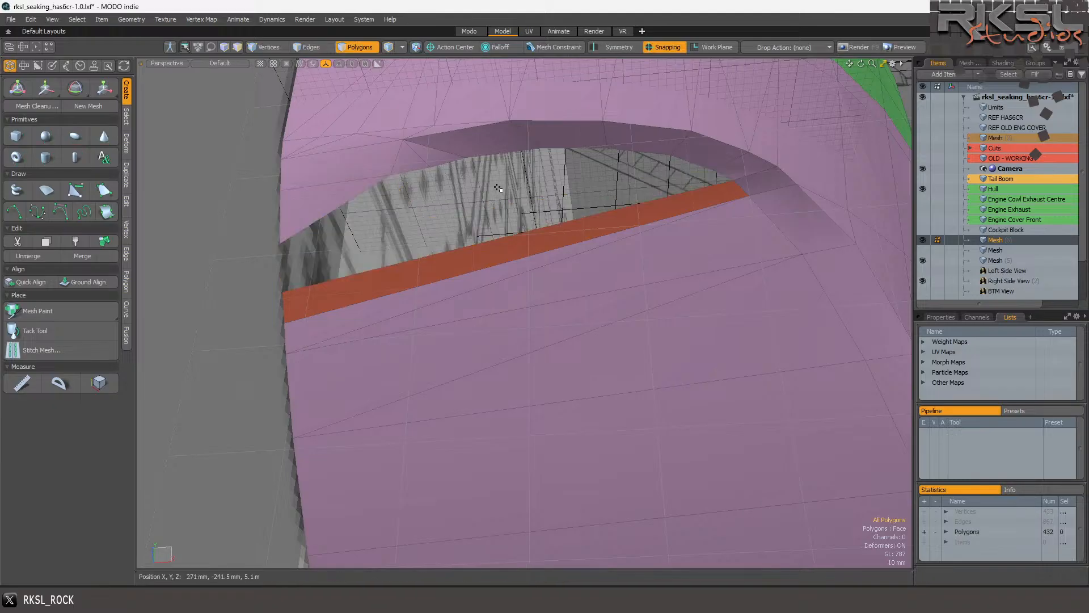
key("ctrl+z")
left_click(422, 230, "ctrl")
key("Delete")
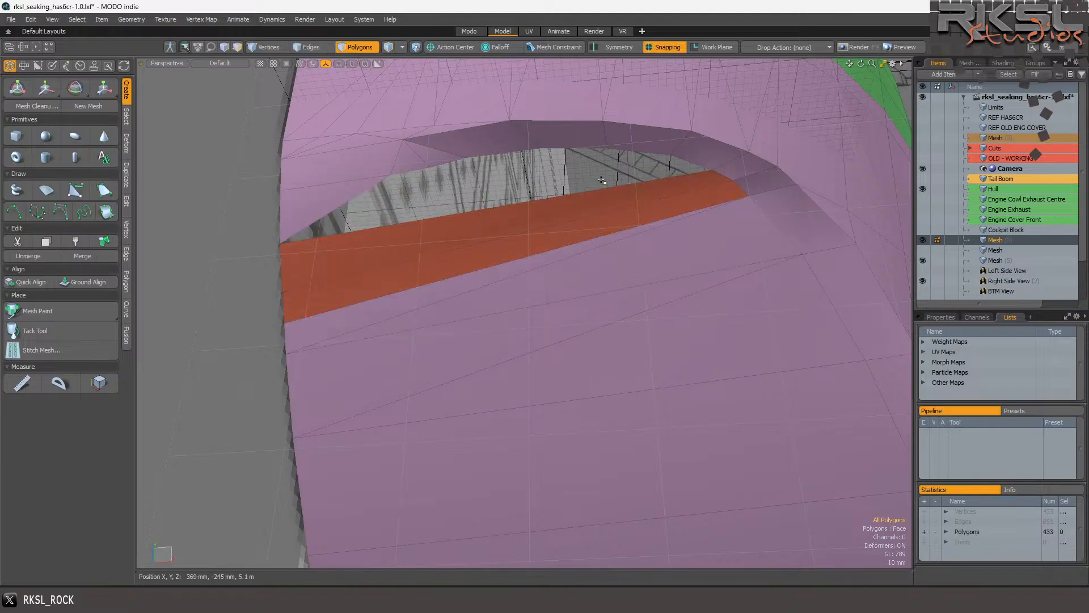
Draw a narrow triangle with the Pen tool along the opening's front rim, from the second strip's centreline corner to the rim vertices.
scroll(602, 182, "up", 3)
left_click(104, 190)
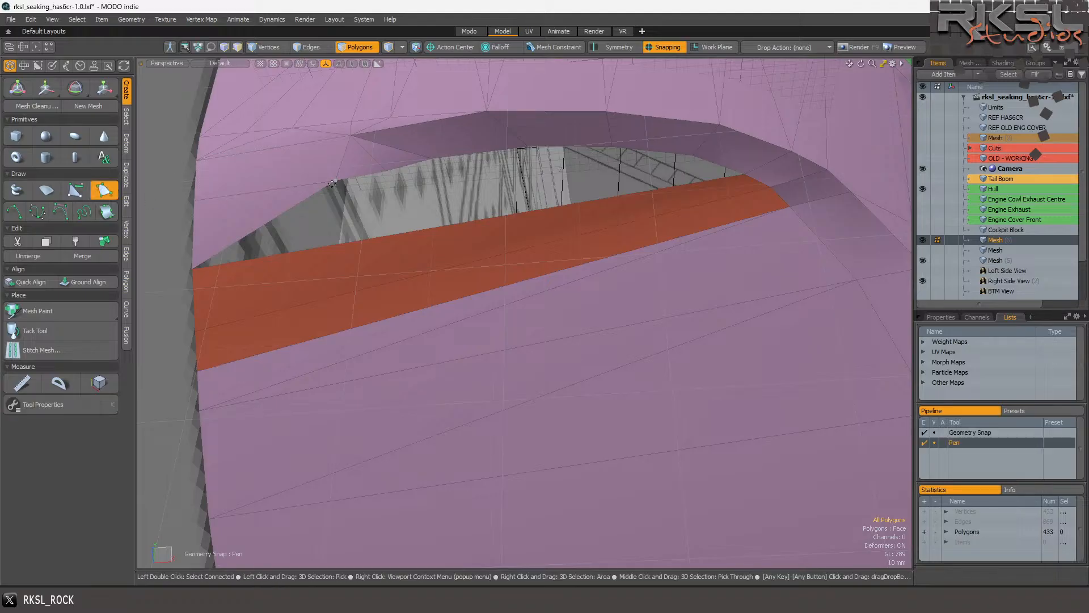
left_click(195, 263)
key("space")
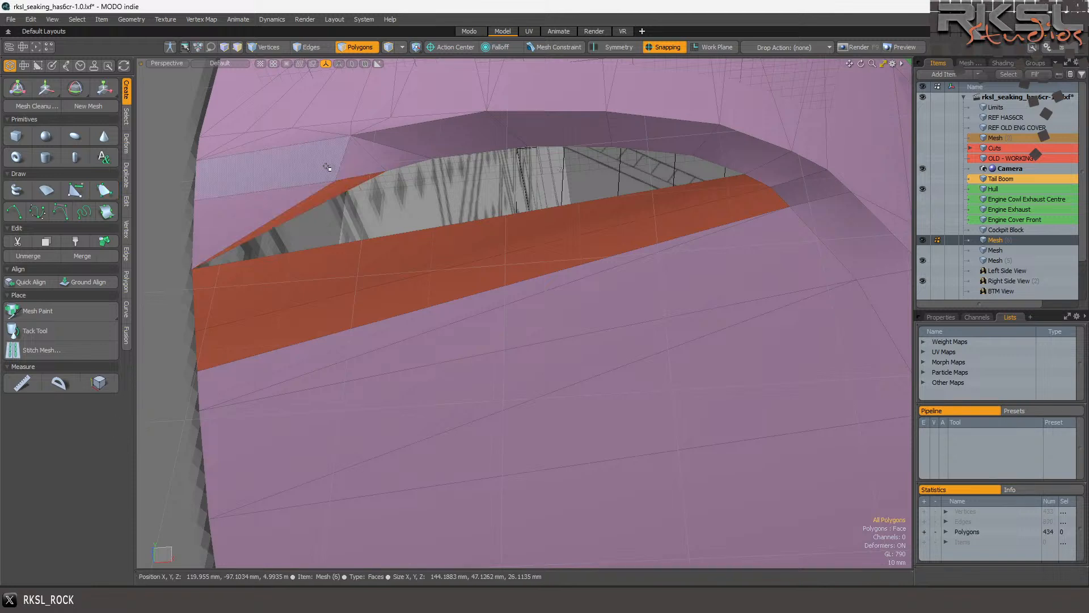
Show the opening's front rim in the front view, with edge selection active for adjusting the narrow triangle.
left_click(267, 46)
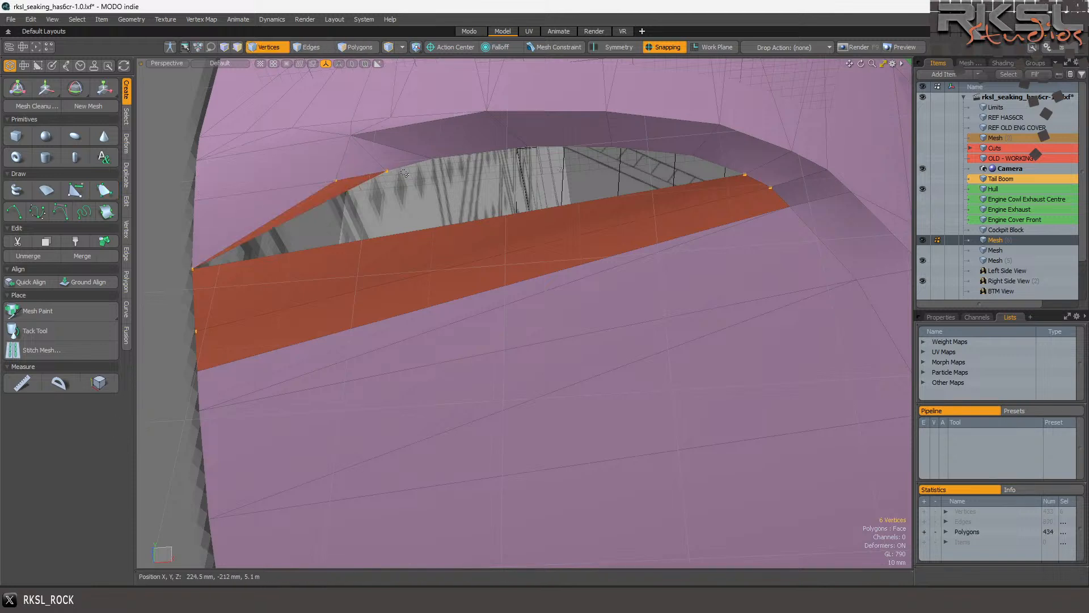
left_click(167, 63)
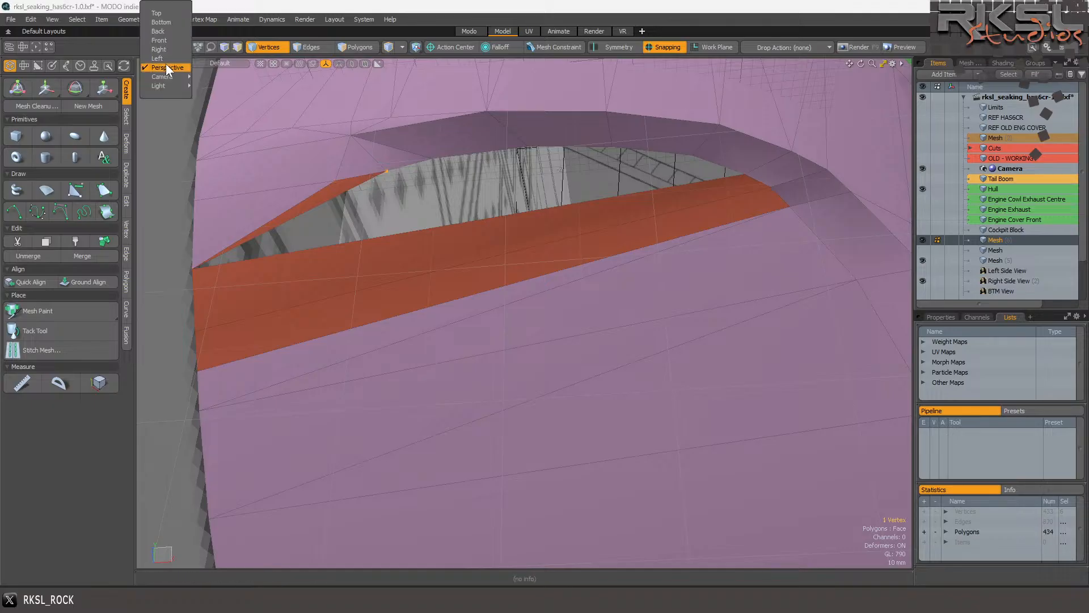
left_click(161, 37)
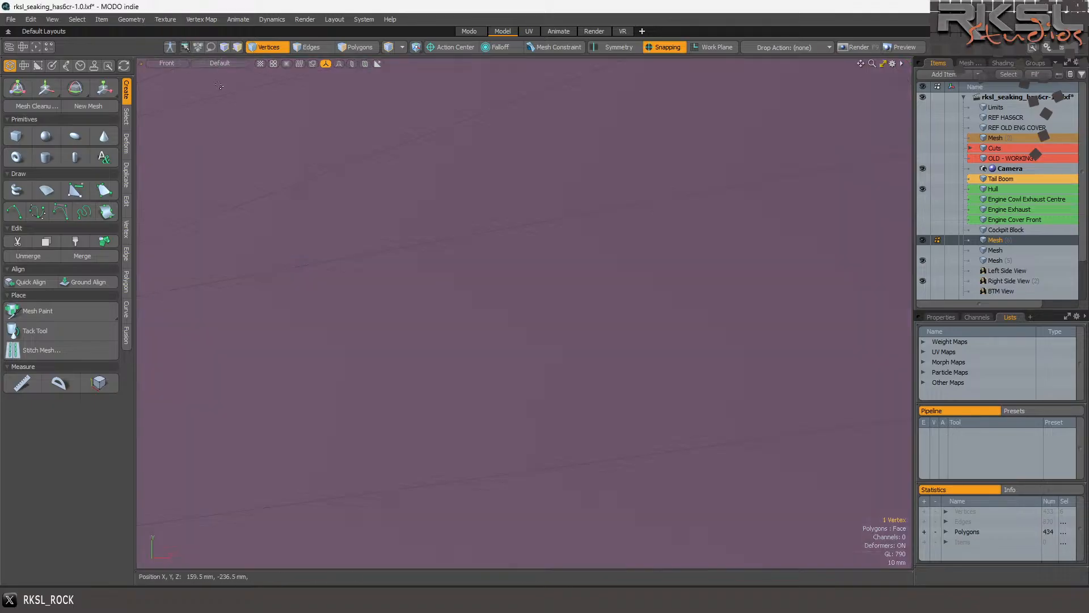
scroll(408, 176, "up", 3)
scroll(407, 176, "up", 3)
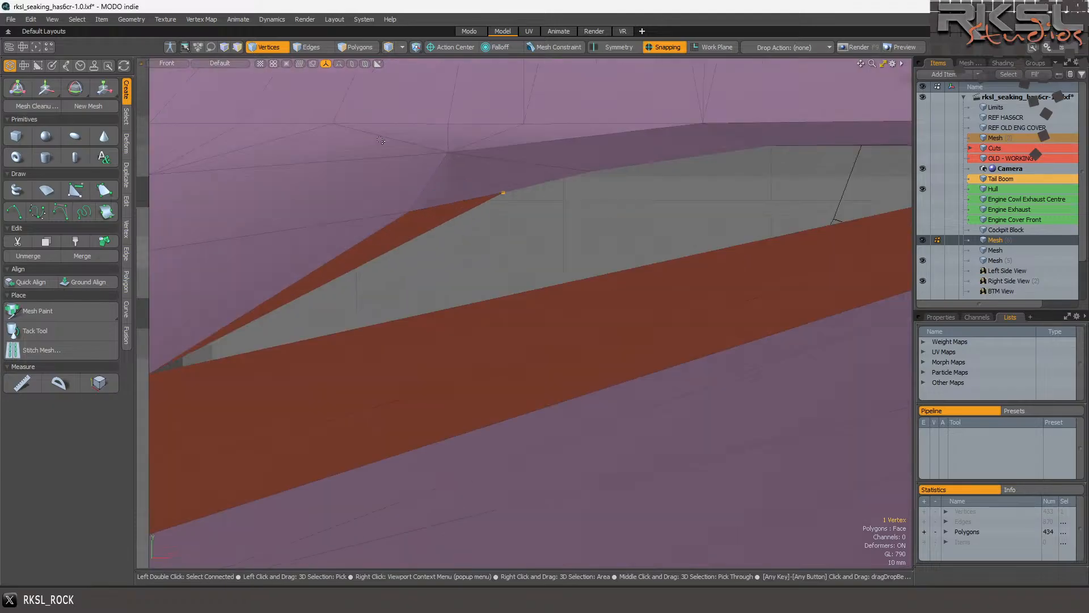
key("2")
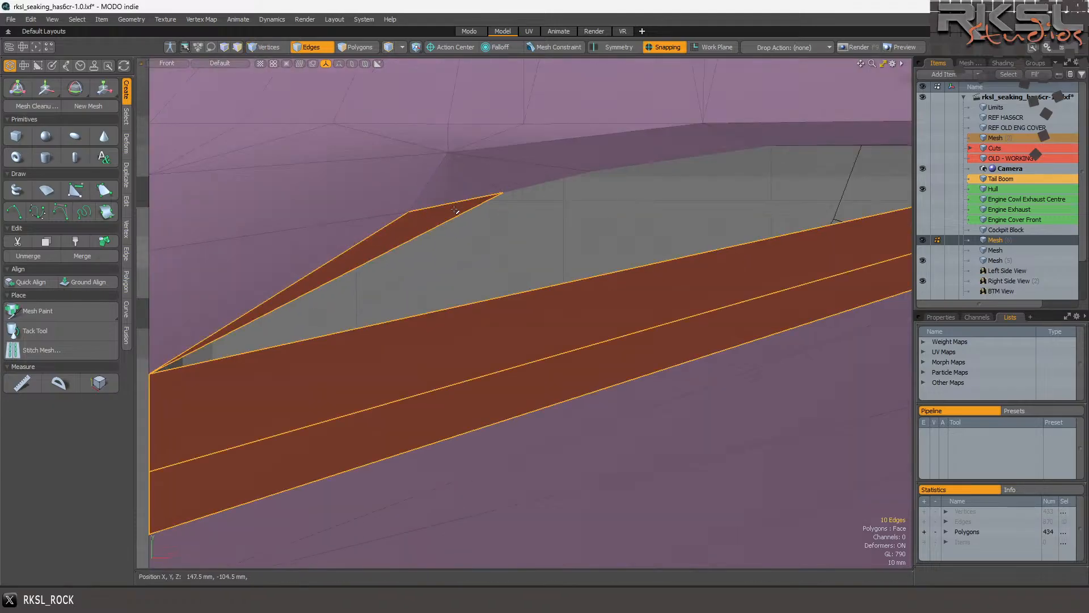
left_click(300, 46)
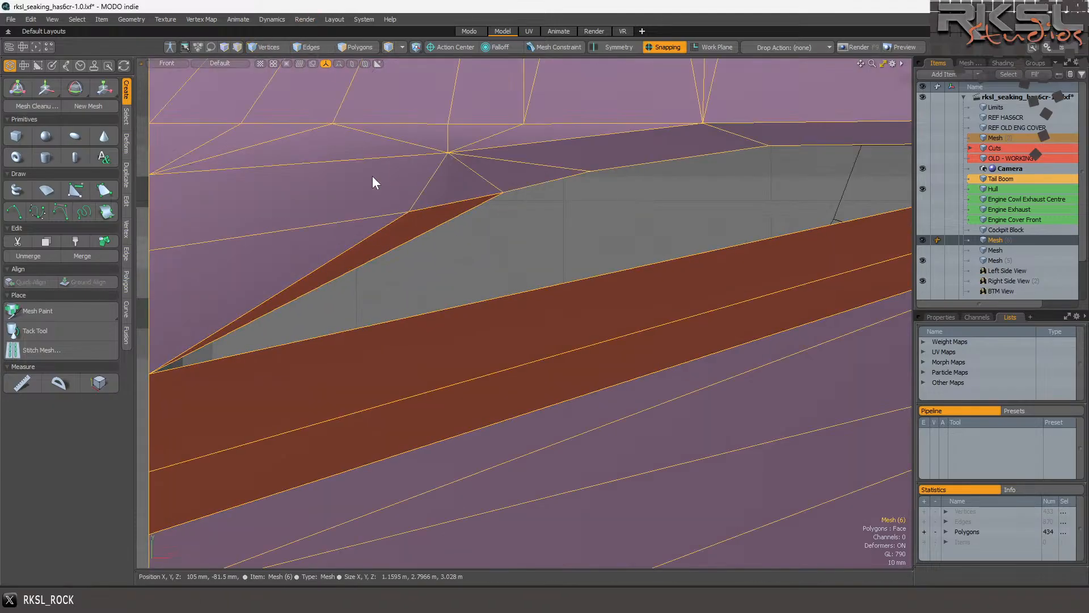
left_click(306, 47)
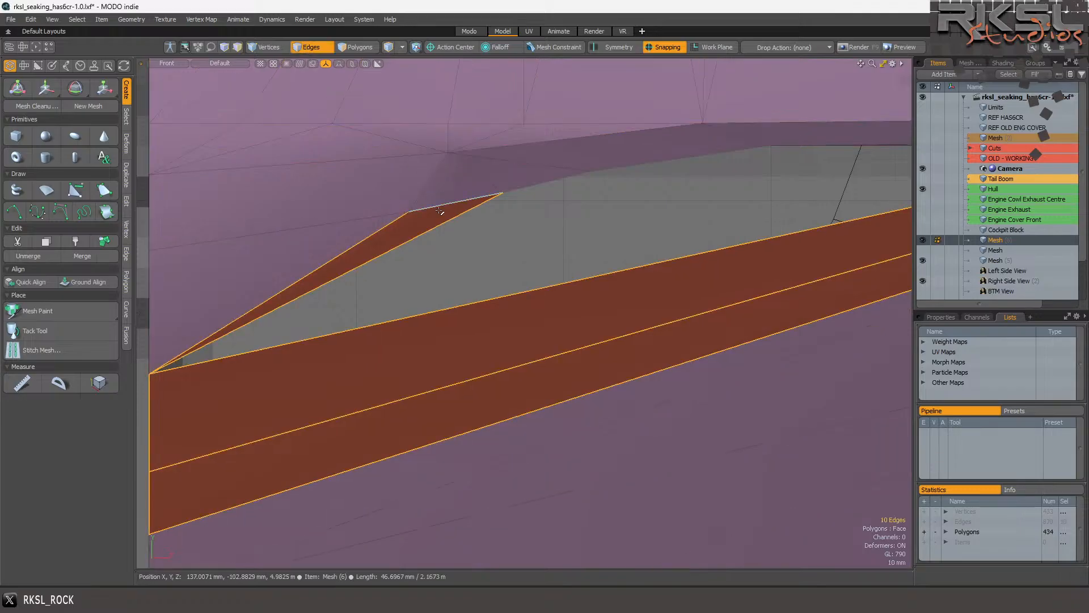
left_click(450, 208)
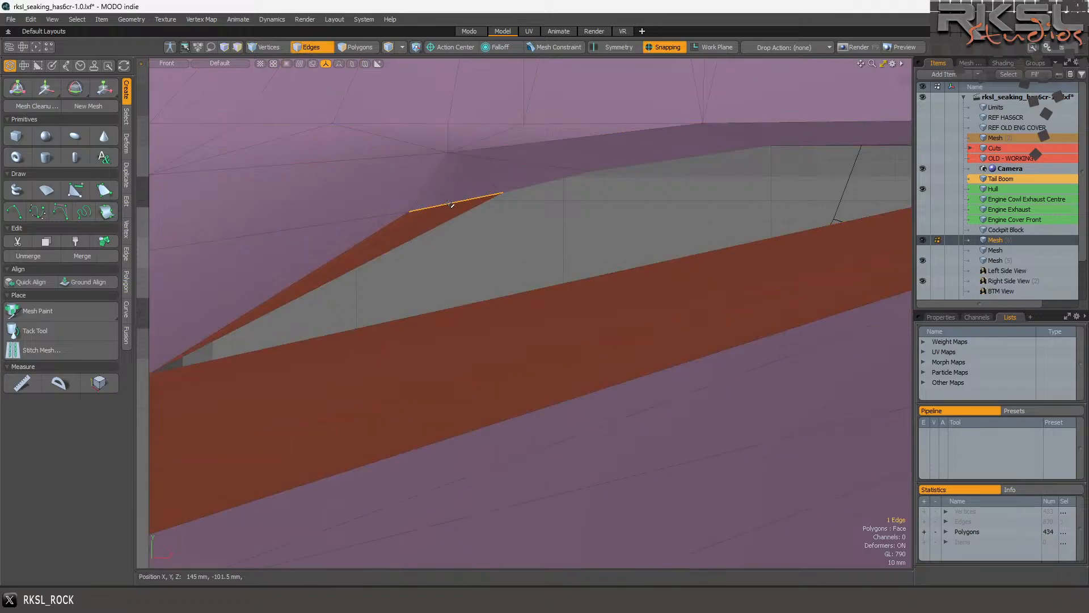
left_click(47, 83)
key("q")
Scale the edge above the narrow triangle horizontally about its centreline end, bringing the triangle's outer corner closer to the centreline.
left_click(297, 224)
scroll(301, 225, "down", 2)
scroll(264, 218, "up", 2)
left_click(105, 88)
left_click(206, 260)
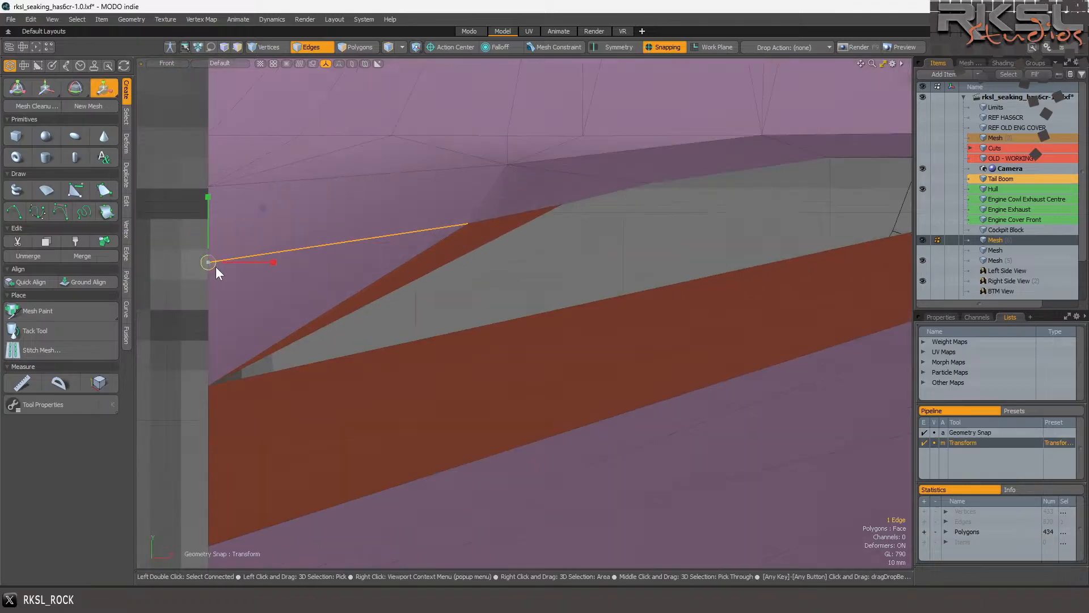
left_click_drag(209, 262, 160, 262)
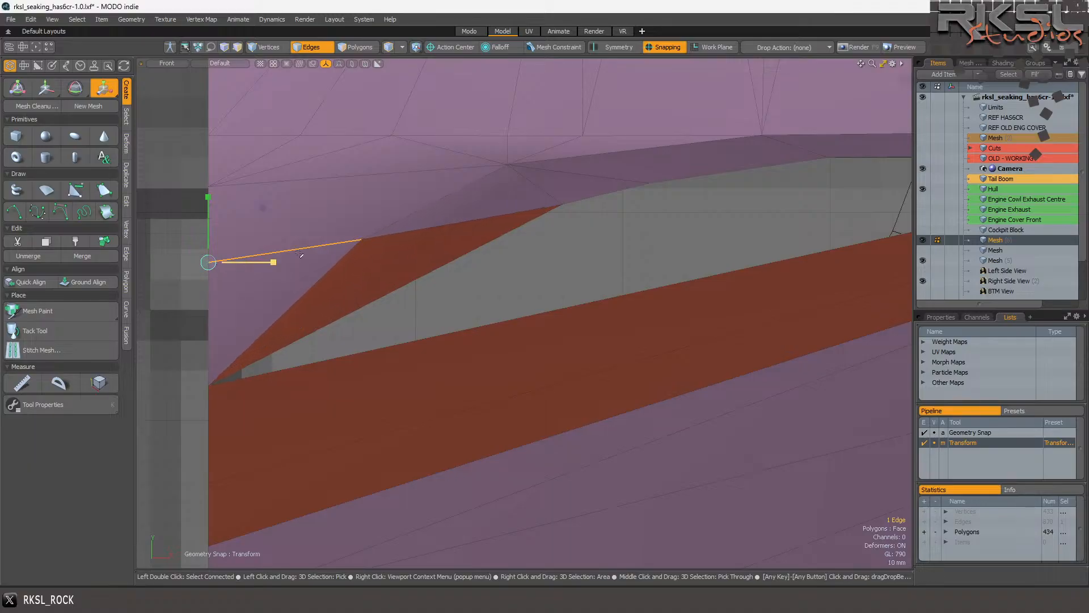
key("Escape")
key("Escape")
Examine the reshaped front rim against the front reference drawing and in the perspective view.
scroll(513, 207, "down", 2)
scroll(514, 184, "down", 2)
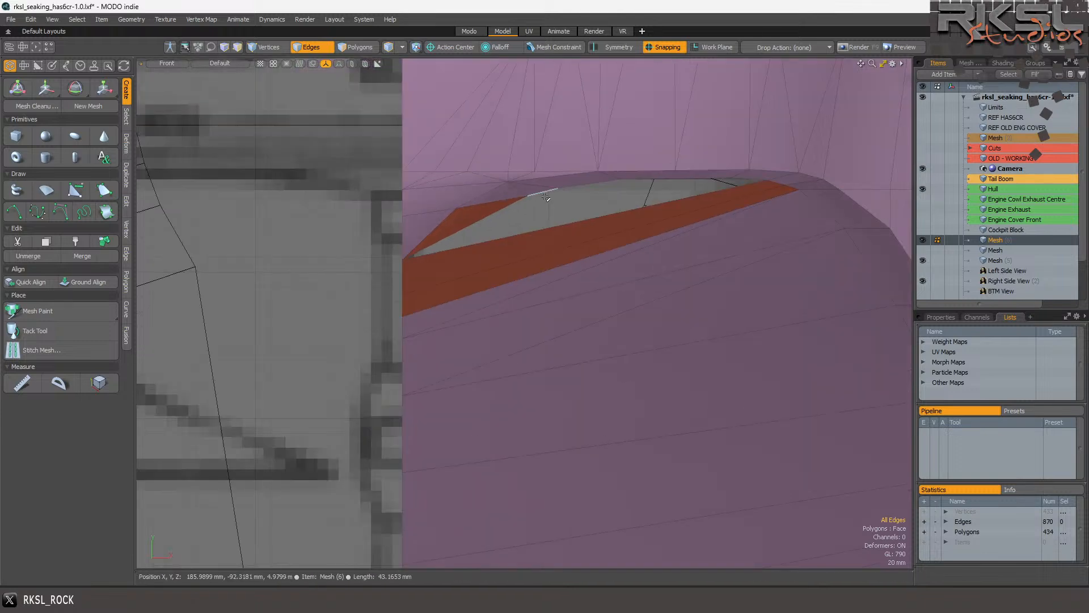
scroll(585, 175, "up", 1)
scroll(729, 165, "down", 4)
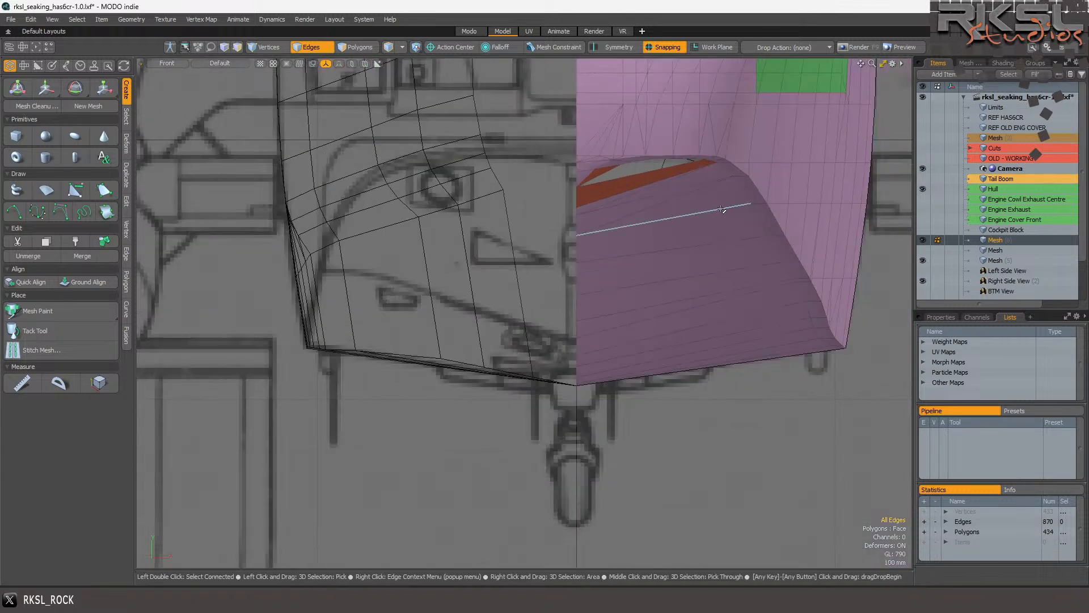
scroll(585, 149, "up", 2)
scroll(585, 149, "up", 2)
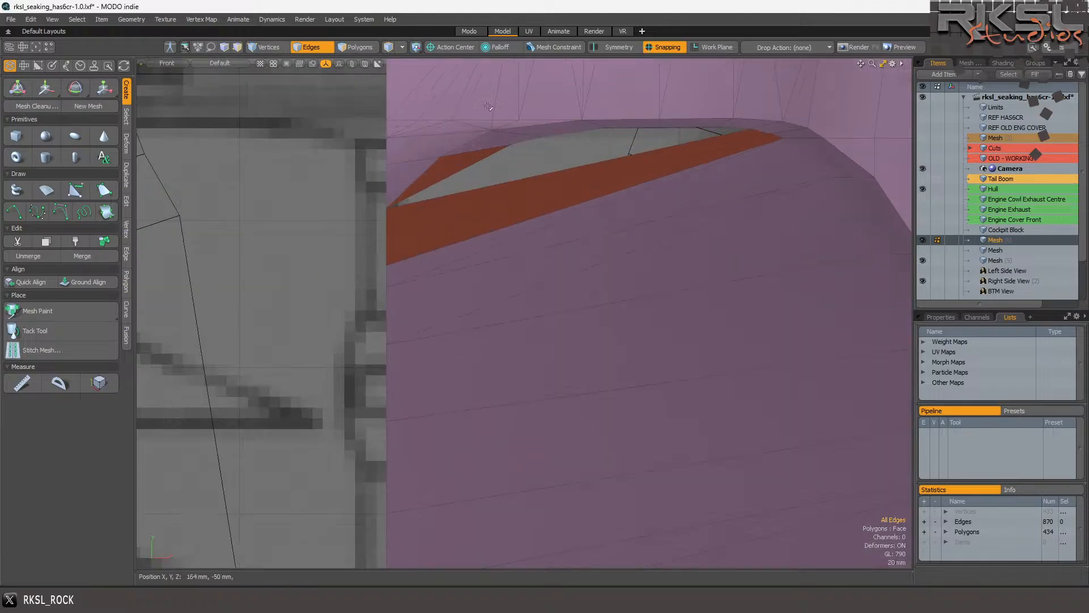
left_click(169, 61)
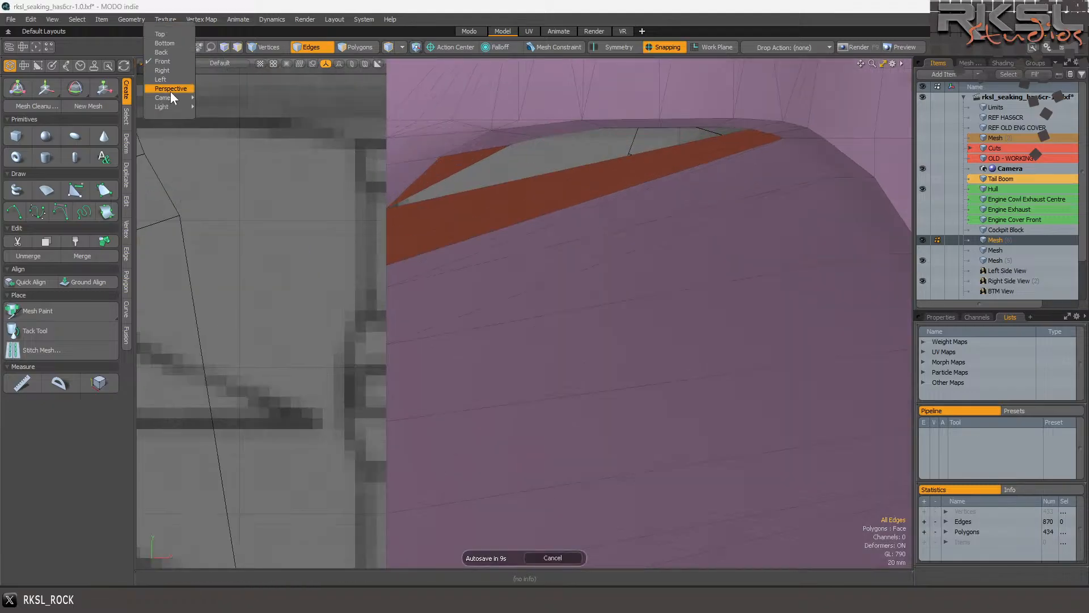
left_click(170, 90)
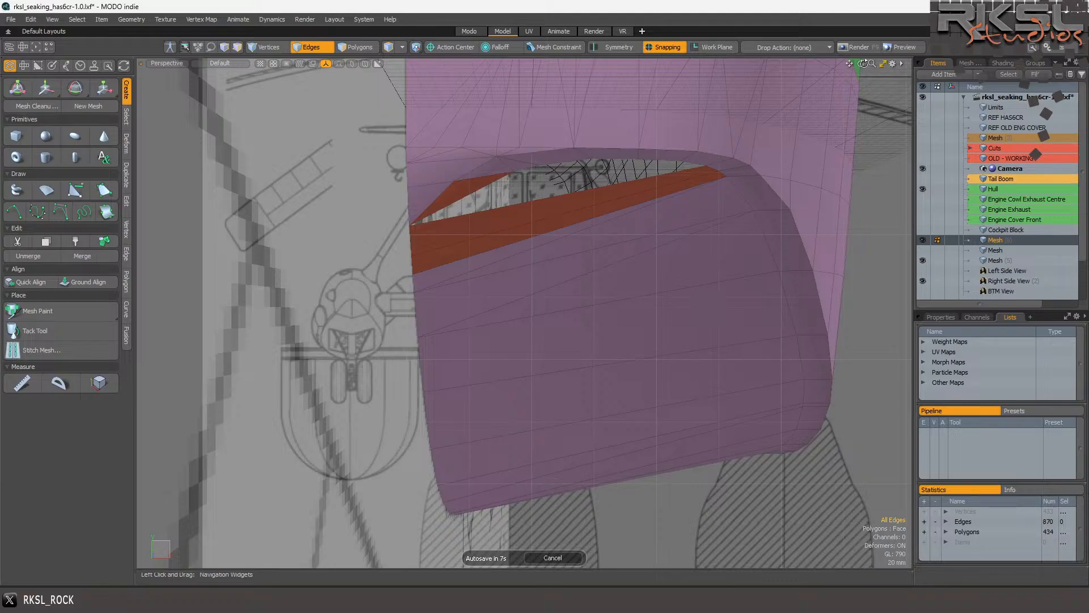
left_click_drag(860, 63, 840, 85)
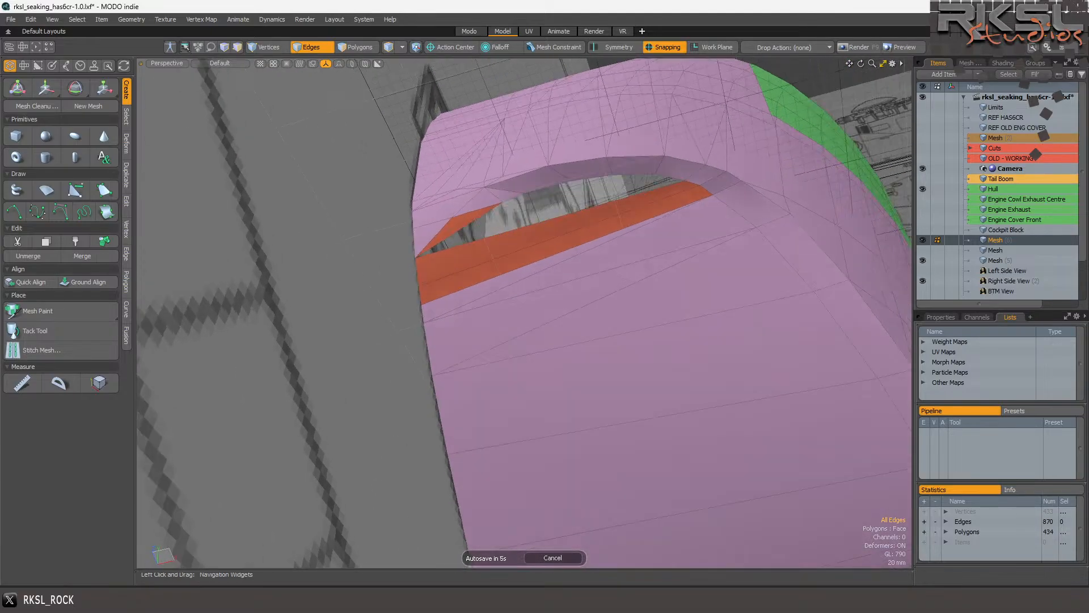
scroll(620, 289, "up", 2)
scroll(664, 231, "up", 2)
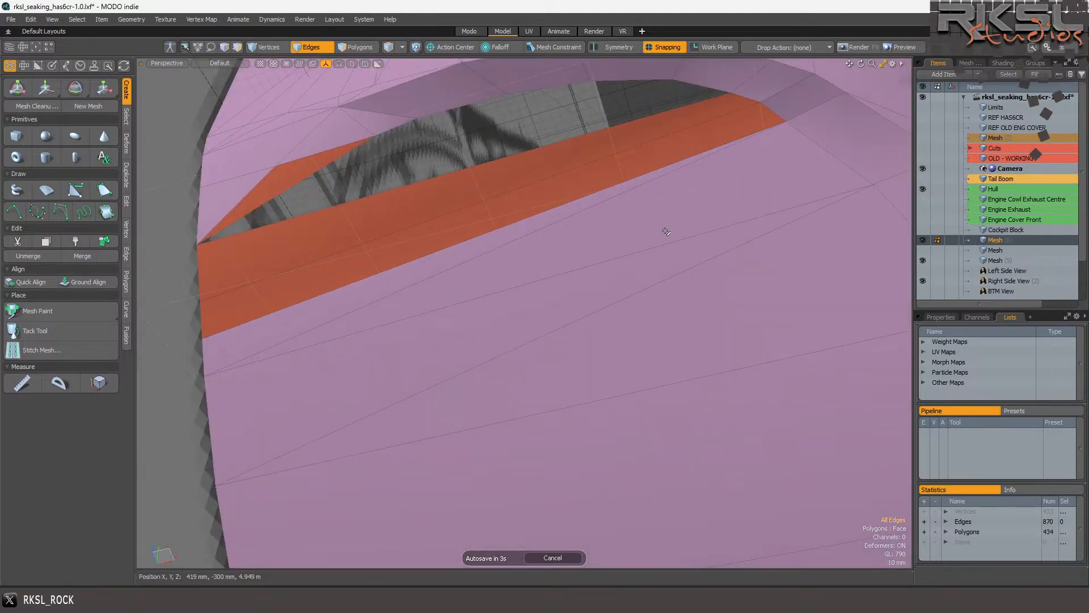
scroll(663, 238, "down", 4)
scroll(598, 176, "up", 4)
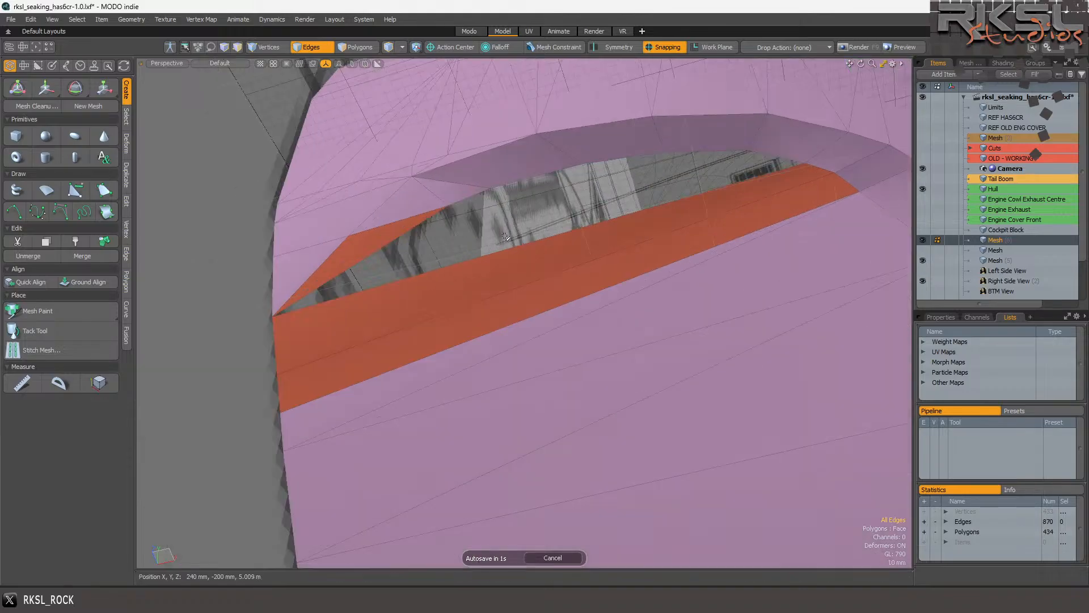
Fill the remaining opening with a Pen tool polygon from the second strip's centreline corner, following its upper edge and the rim vertices.
left_click(103, 190)
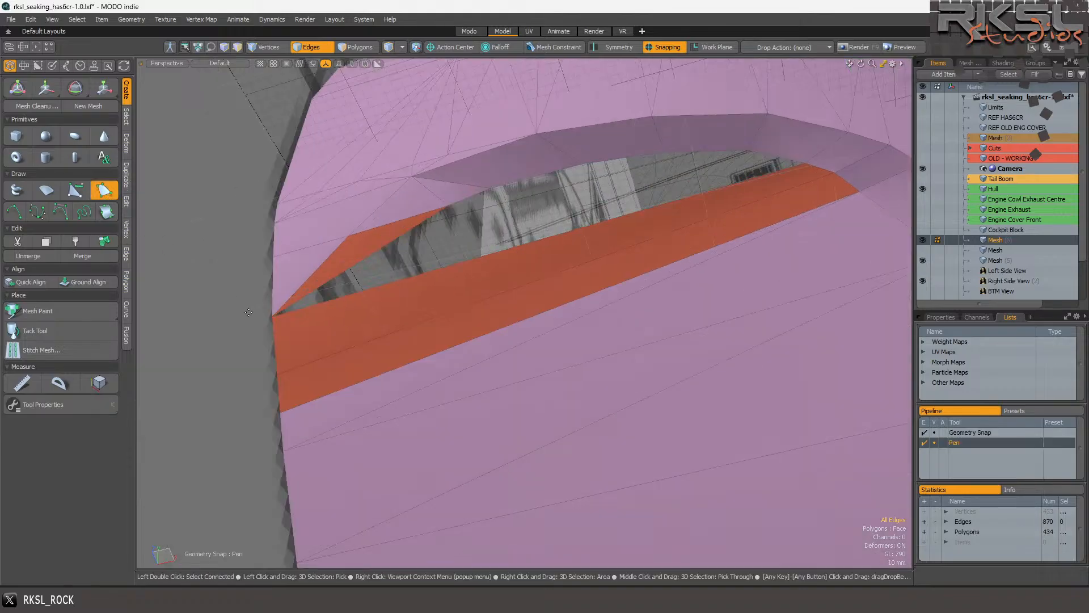
left_click(272, 316)
left_click(797, 166)
left_click(750, 149)
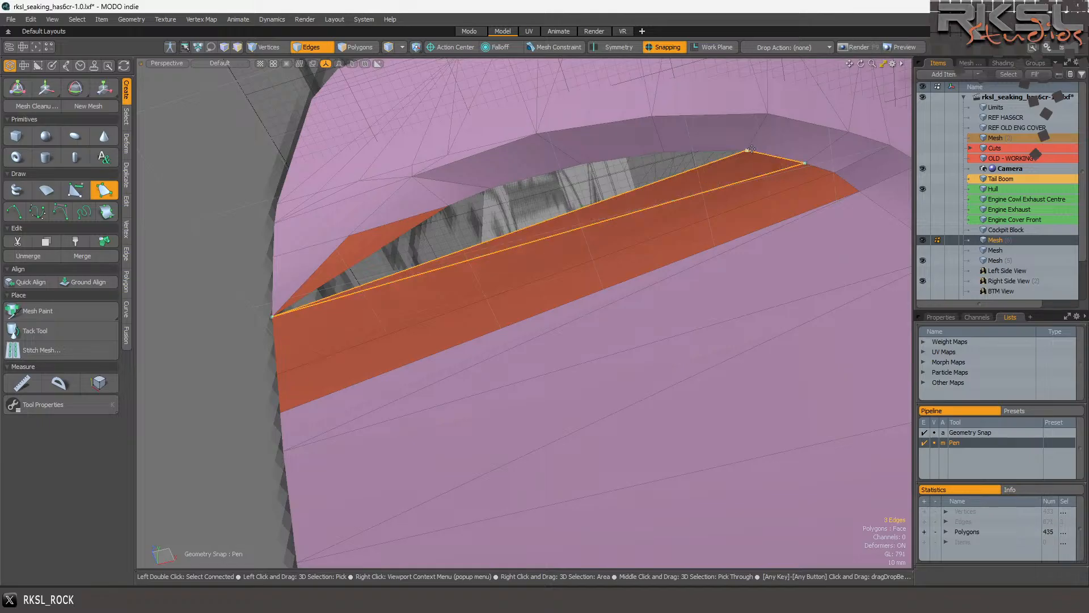
left_click(663, 152)
left_click(570, 169)
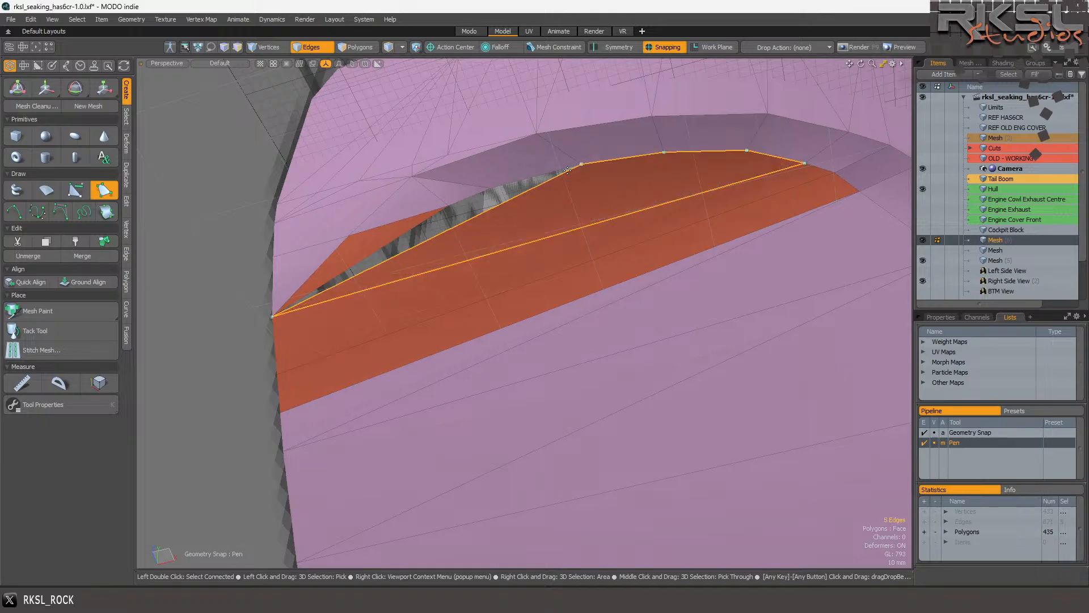
left_click(483, 193)
left_click(440, 216)
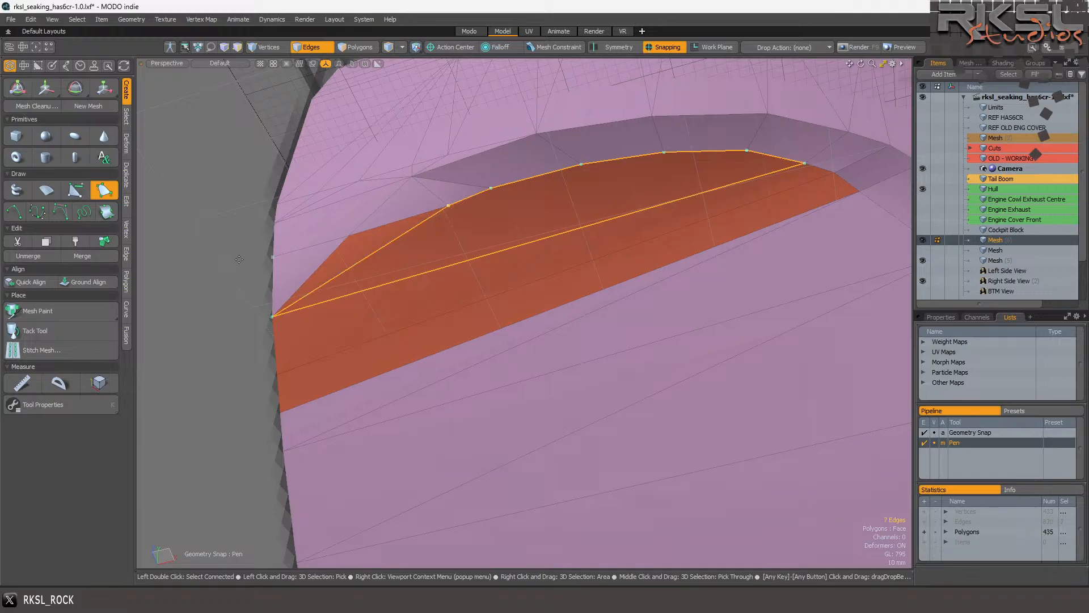
key("space")
left_click(104, 241)
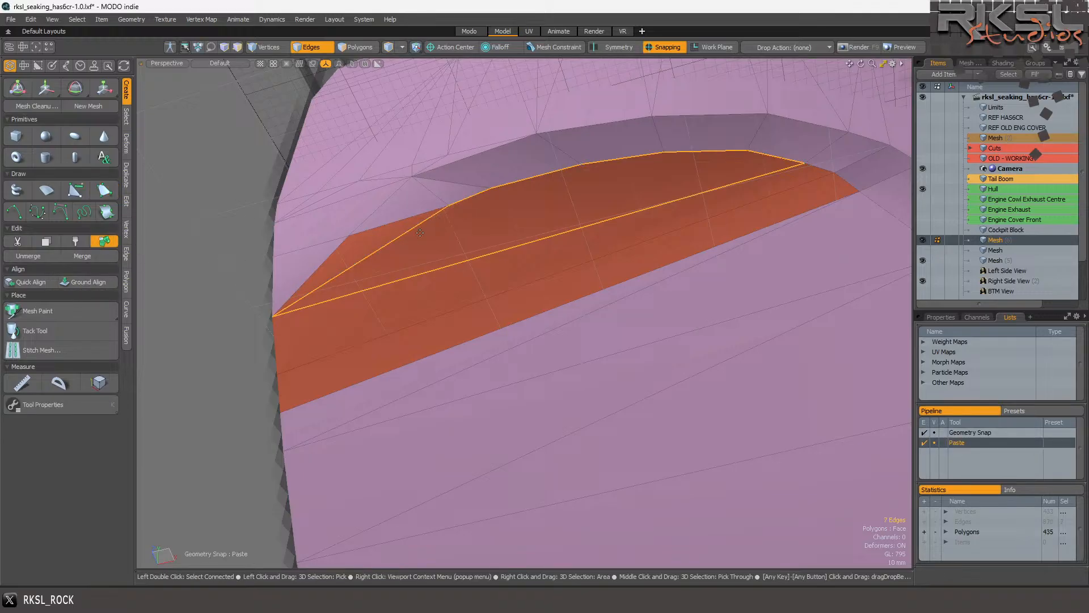
Triangulate the new polygon filling the nose opening.
left_click(358, 47)
left_click(435, 244)
key("shift+t")
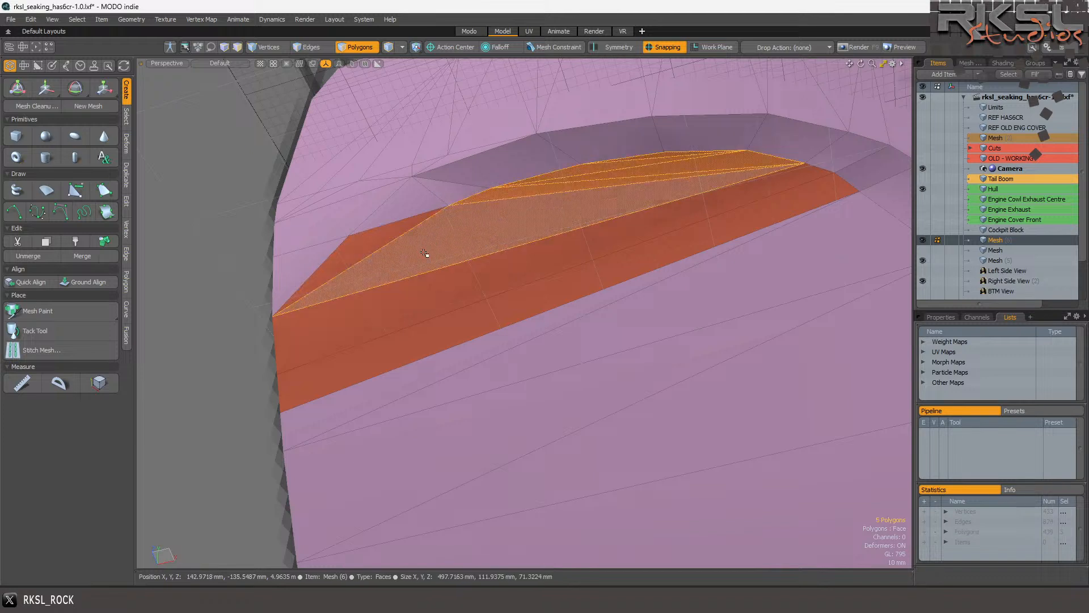
Spin the edges between the second strip and the fill triangles so they fan out from the strip's lower centreline corner.
left_click_drag(377, 316, 399, 278)
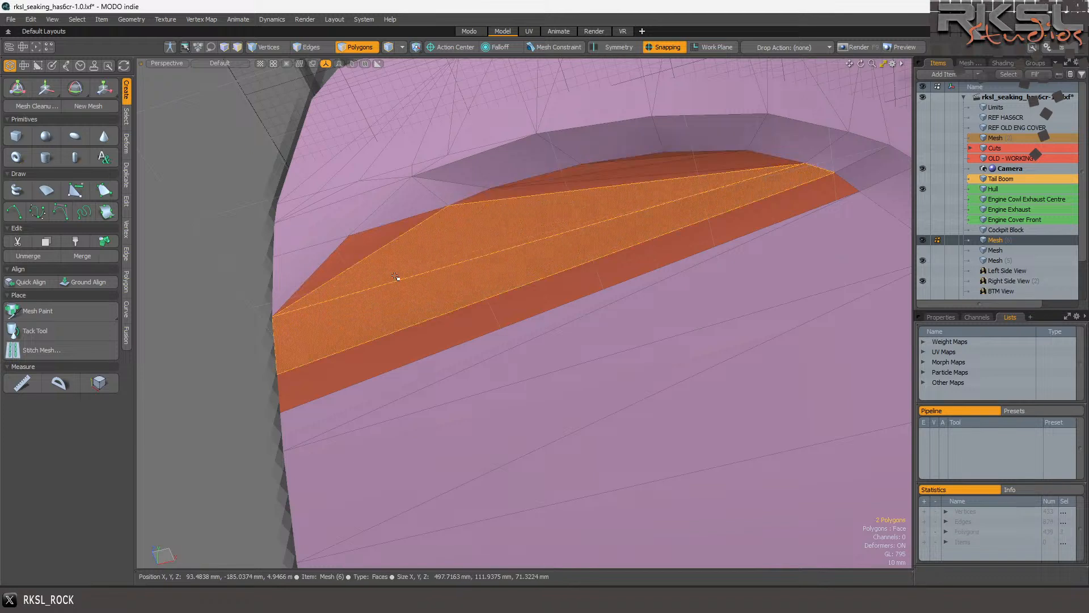
key("v")
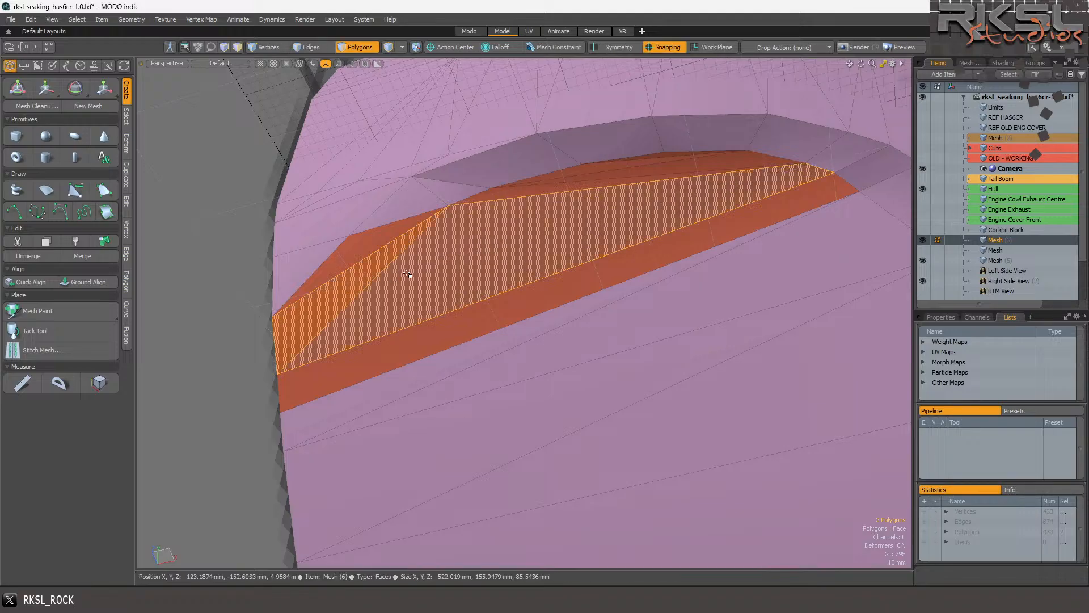
mouse_move(487, 214)
left_mouse_down()
mouse_move(502, 189)
mouse_move(567, 183)
left_mouse_up()
left_click(569, 181)
left_click(577, 172, "shift")
key("v")
left_click(653, 165)
left_click(659, 155, "shift")
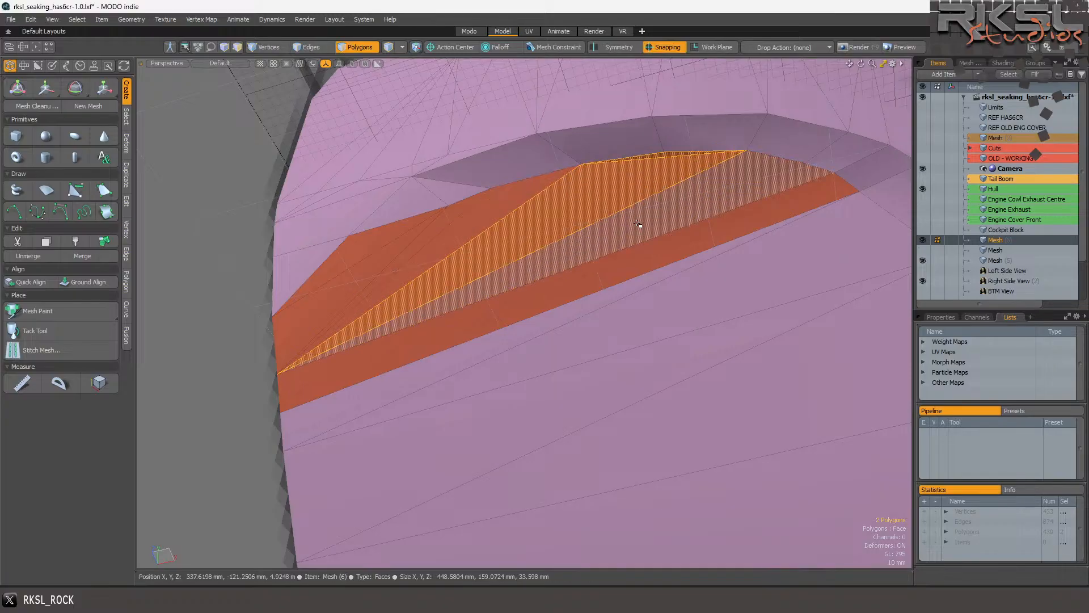
key("v")
Try to spin the edge shared by the first strip and the hull polygon directly below it.
left_click(664, 211)
scroll(665, 211, "down", 5)
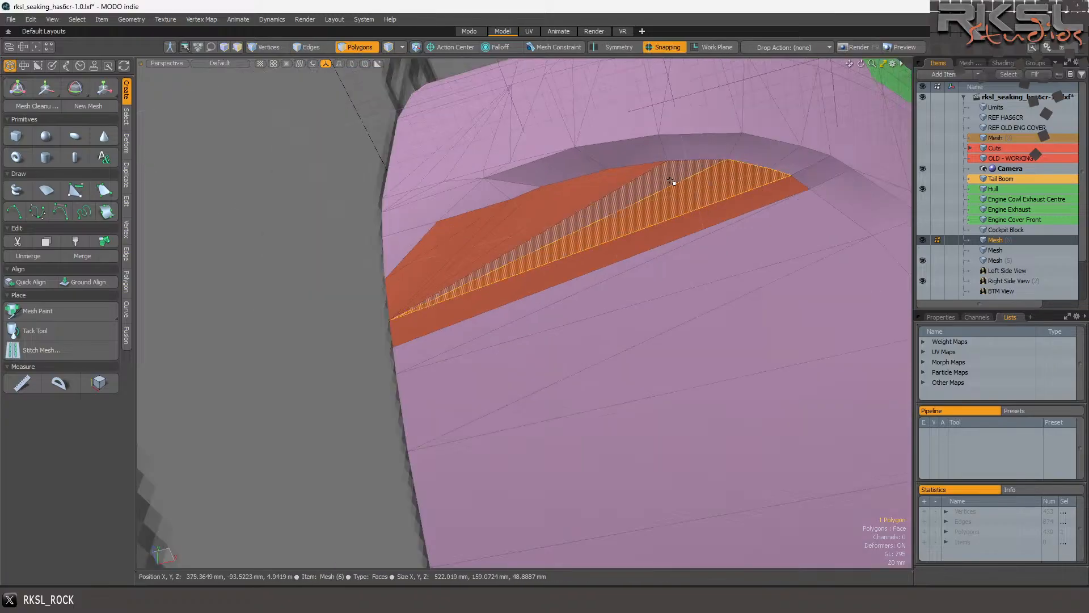
left_click_drag(861, 64, 763, 76)
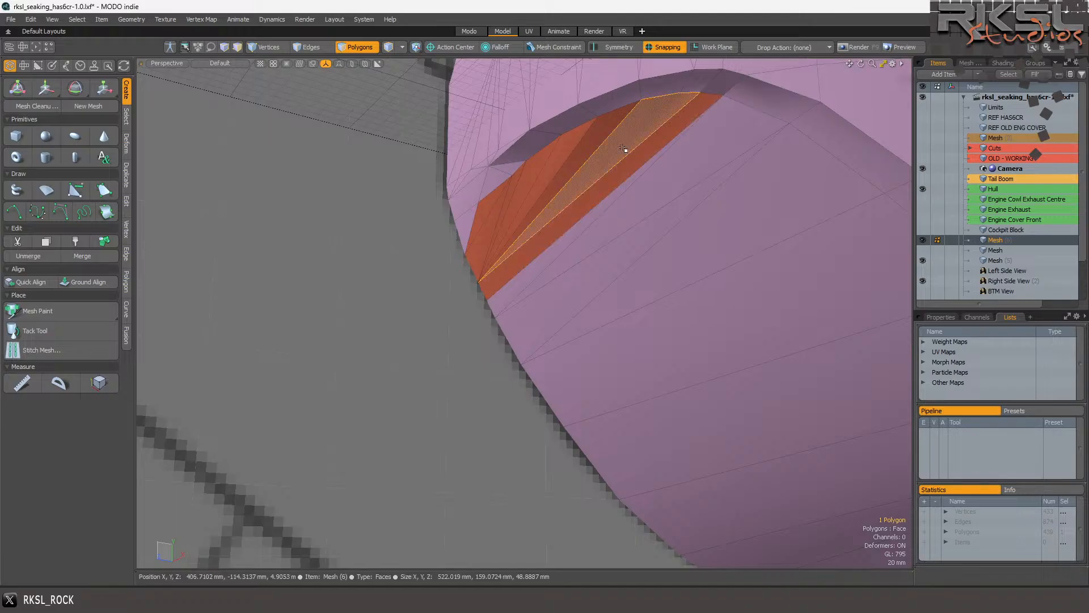
left_click(552, 231)
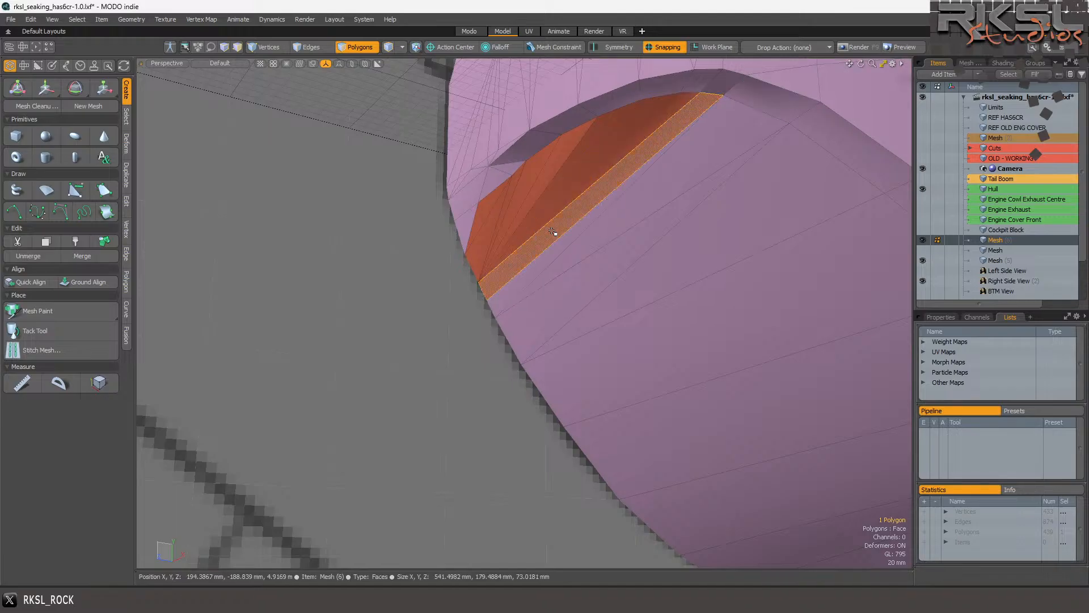
left_click(551, 244, "shift")
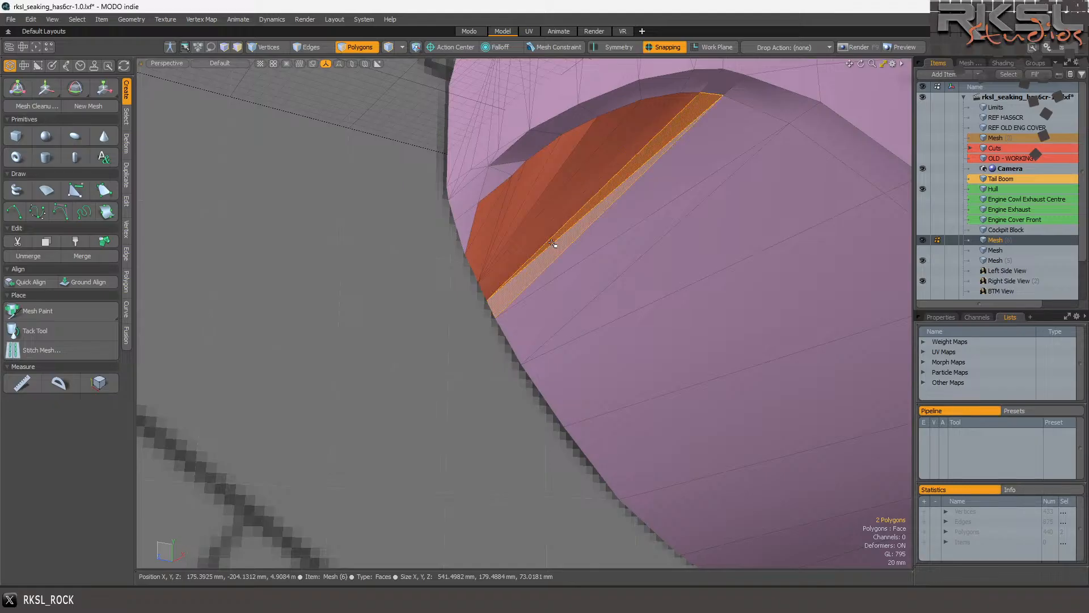
key("v")
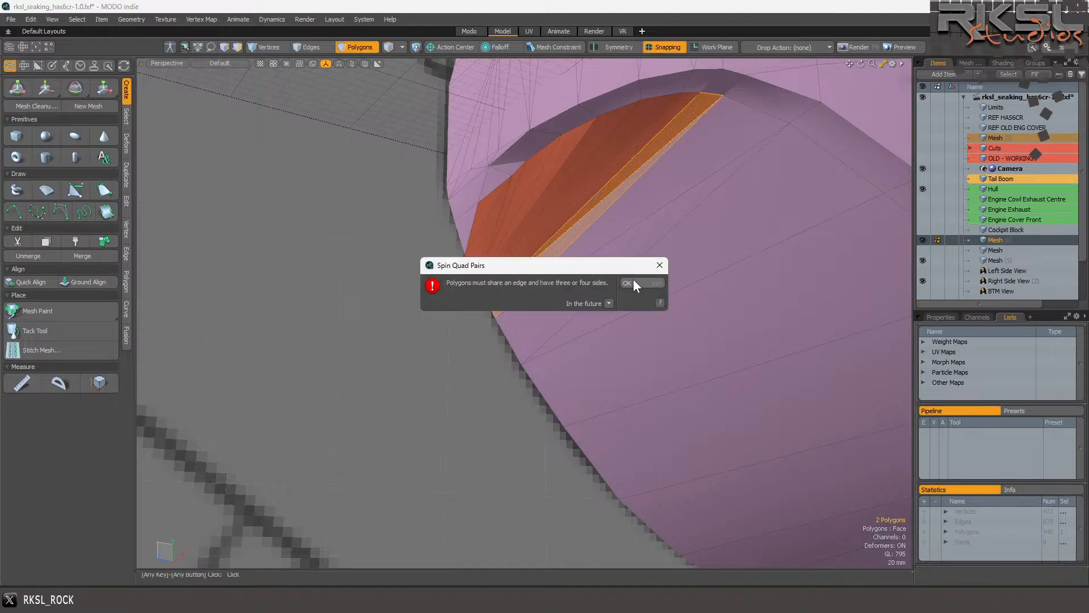
left_click(631, 282)
Set the viewport shading to Wireframe to examine the two selected polygons below the filled opening.
scroll(206, 98, "up", 3)
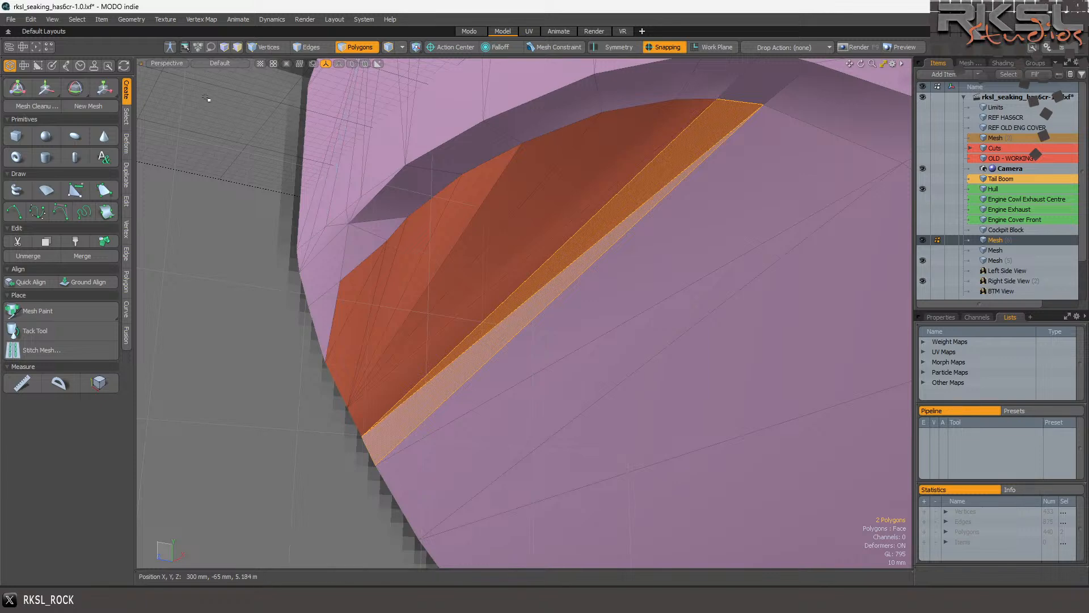
left_click(203, 61)
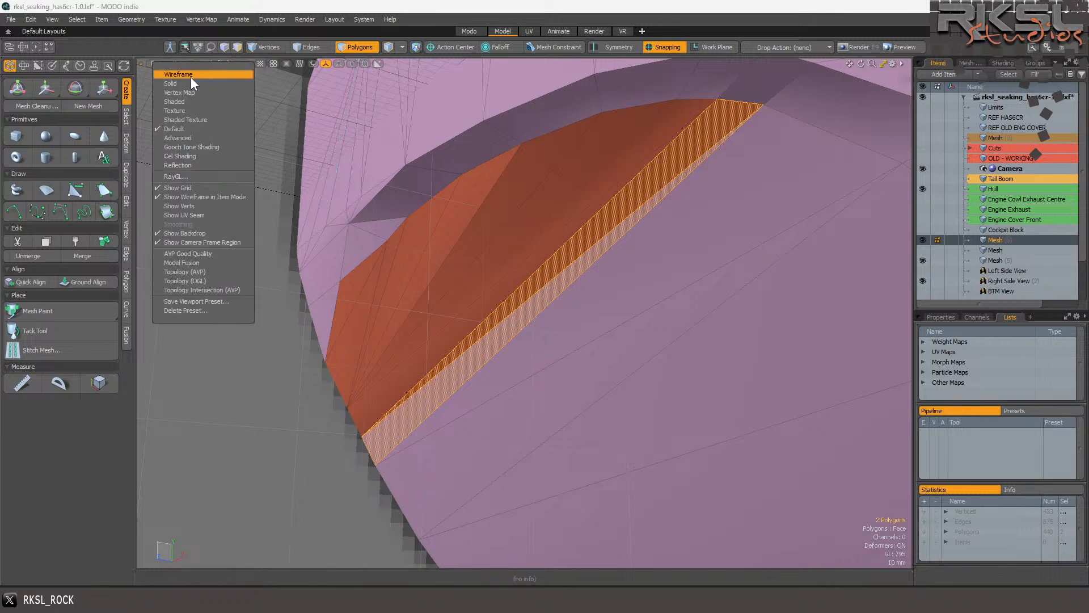
left_click(189, 76)
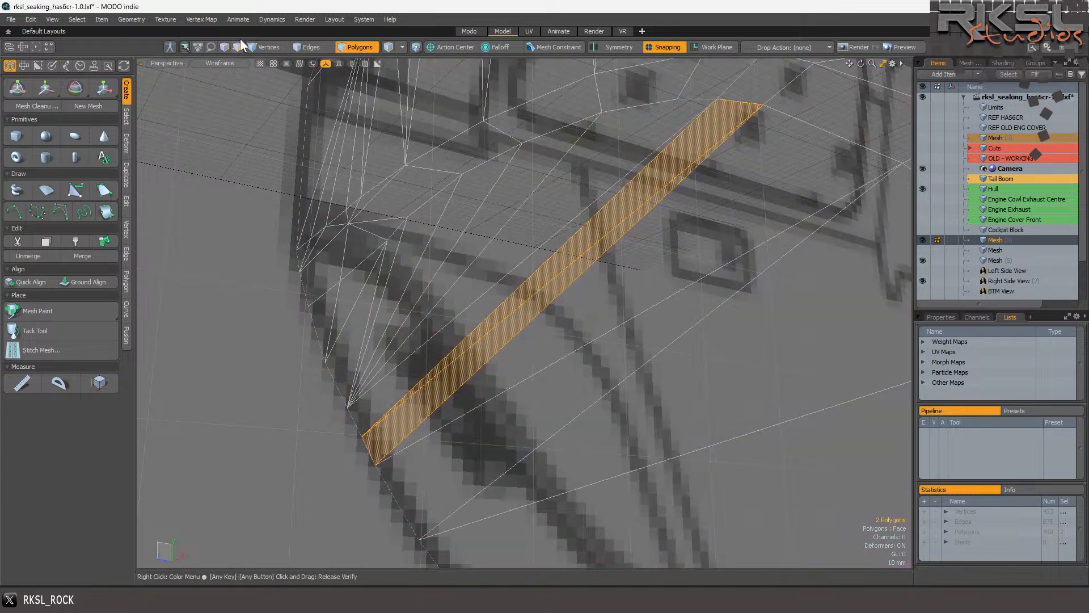
Join the two overlapping vertices at the filled opening's lower centreline corner, using Join Averaged.
key("1")
right_click_drag(341, 483, 396, 480)
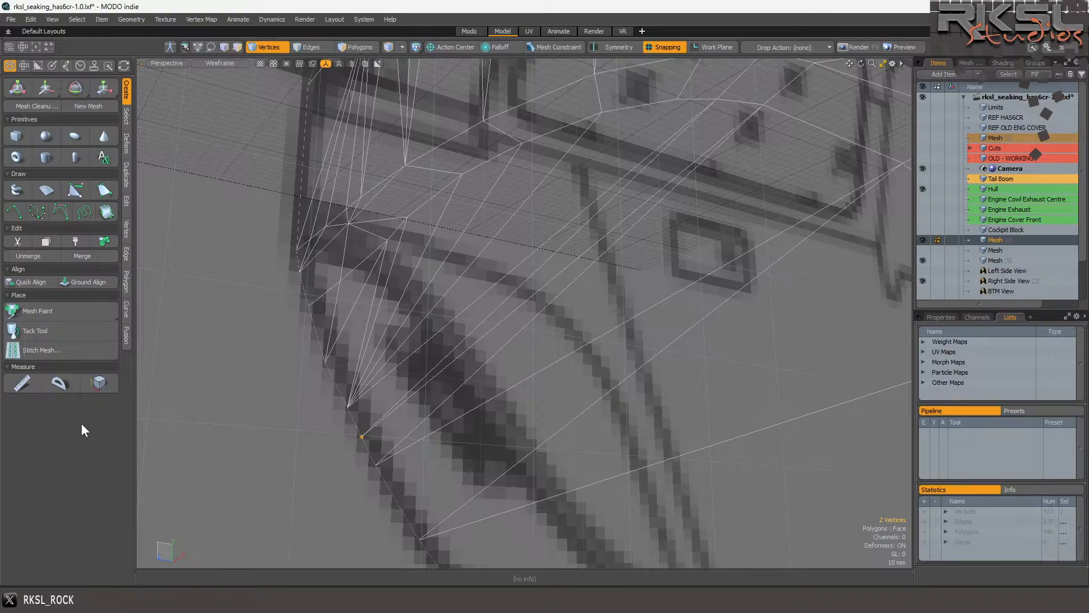
left_click(127, 237)
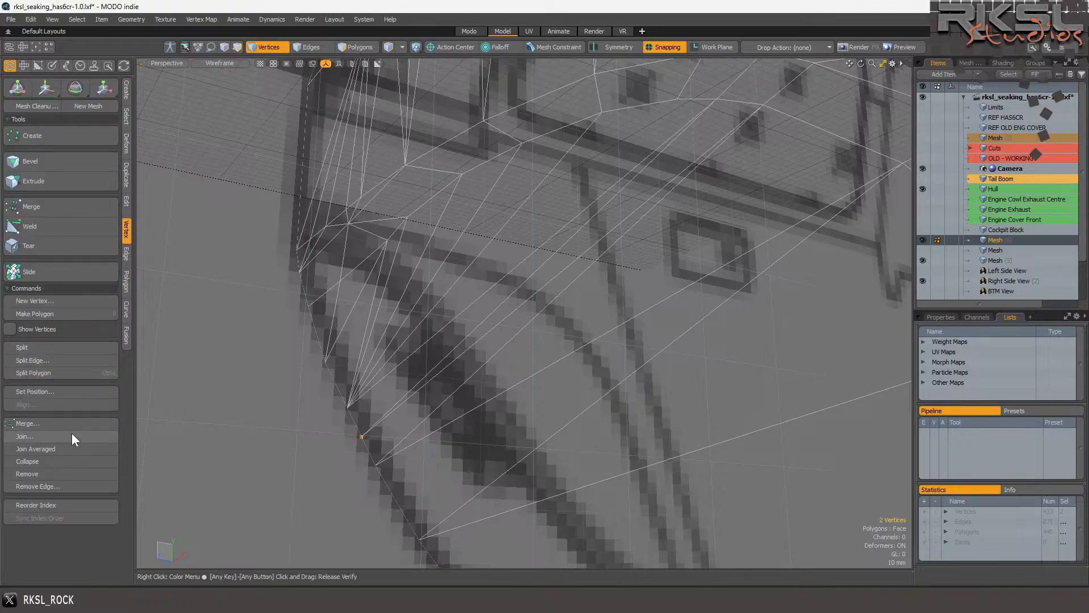
left_click(57, 448)
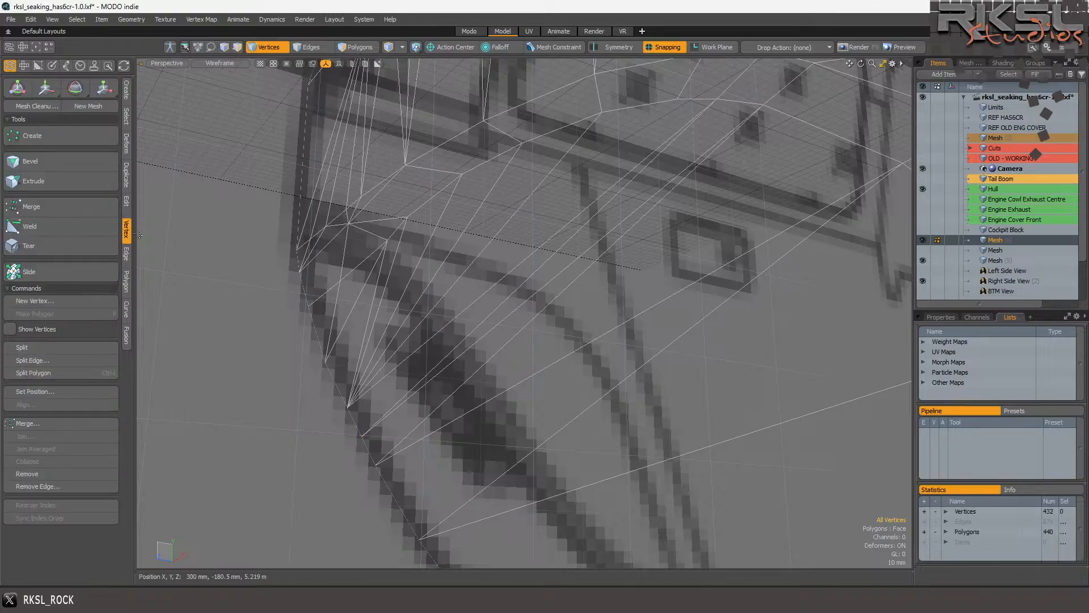
Check the three centreline vertices around the joined corner for duplicates and return the viewport shading to Default.
left_click(33, 390)
left_click(646, 270)
mouse_move(380, 422)
right_mouse_down()
mouse_move(340, 471)
mouse_move(391, 485)
right_mouse_up()
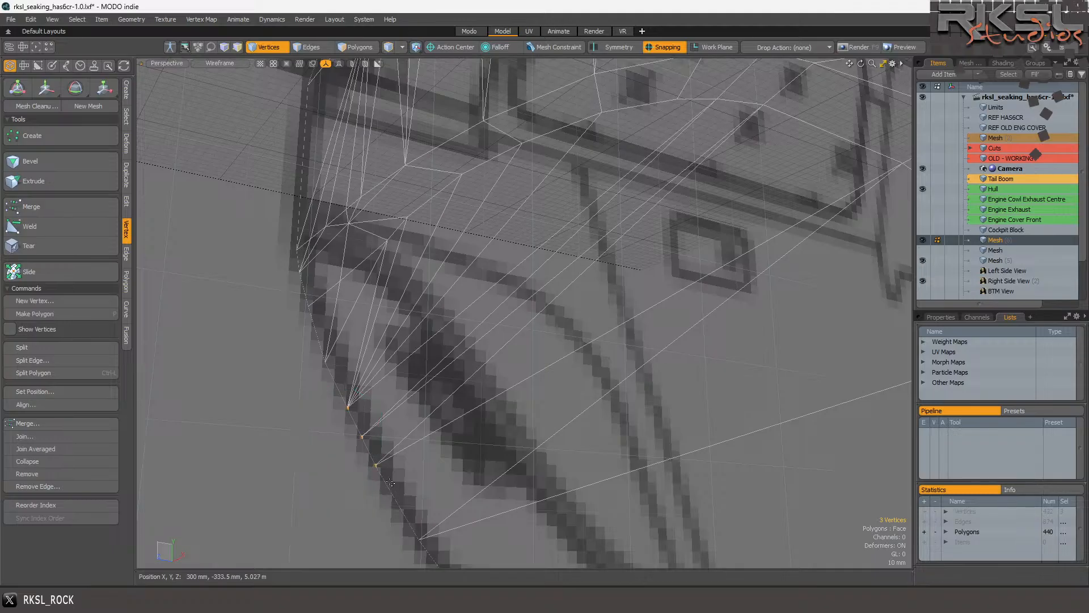
left_click(511, 241)
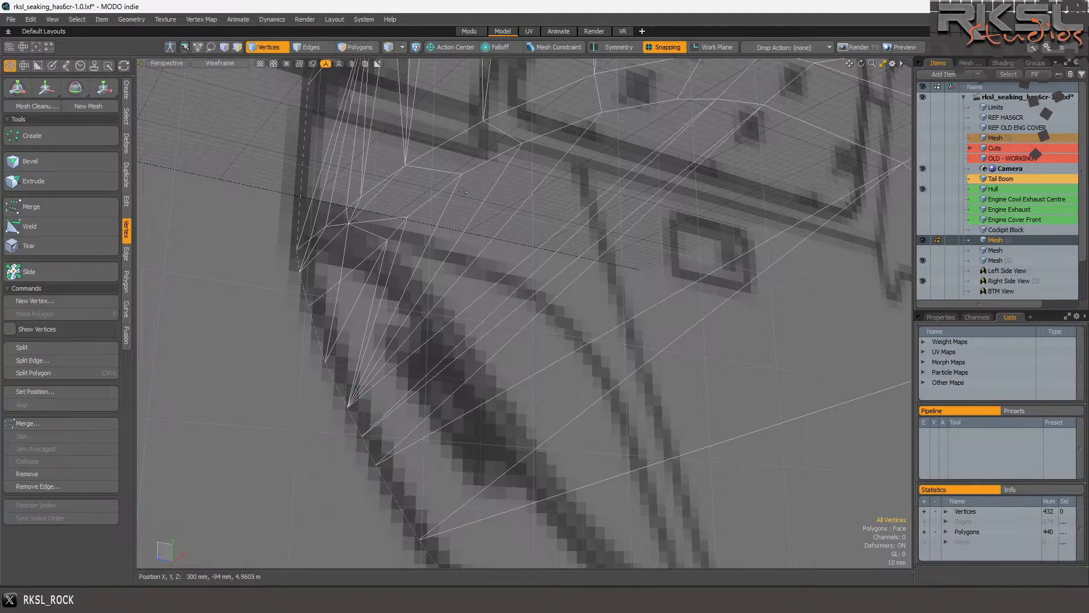
left_click(229, 62)
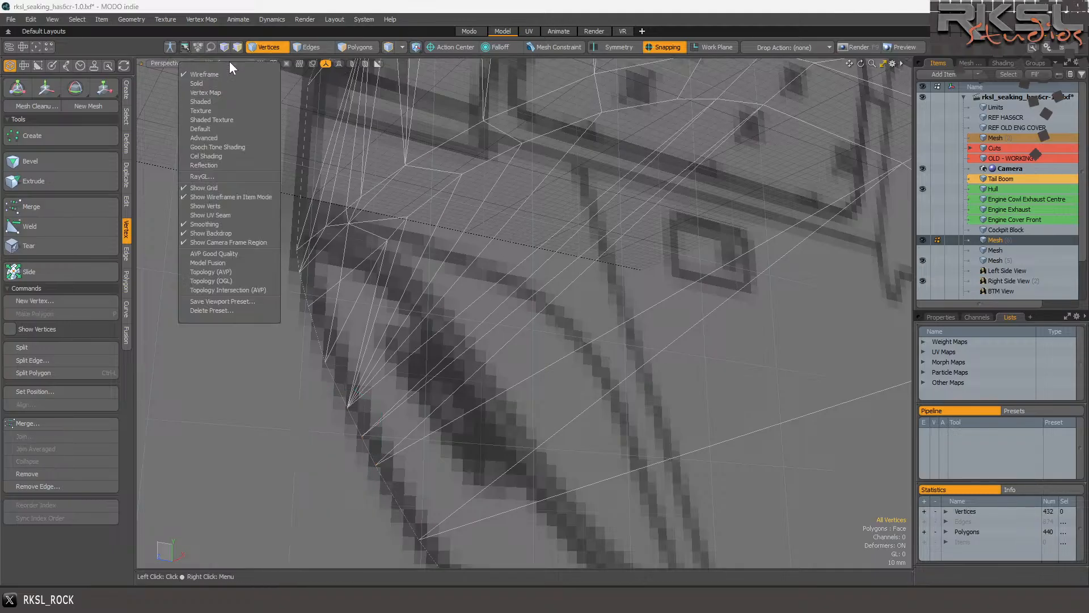
left_click(190, 129)
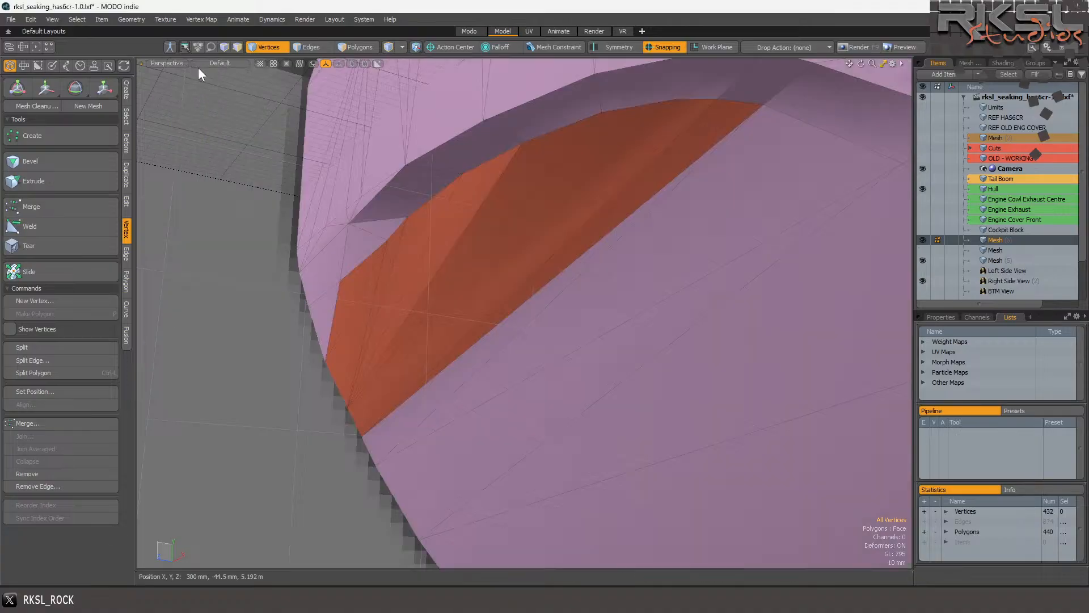
Spin the edge shared by two adjacent fill triangles so it runs to the joined lower centreline vertex.
left_click(368, 47)
left_click(669, 182)
left_click_drag(668, 182, 649, 213)
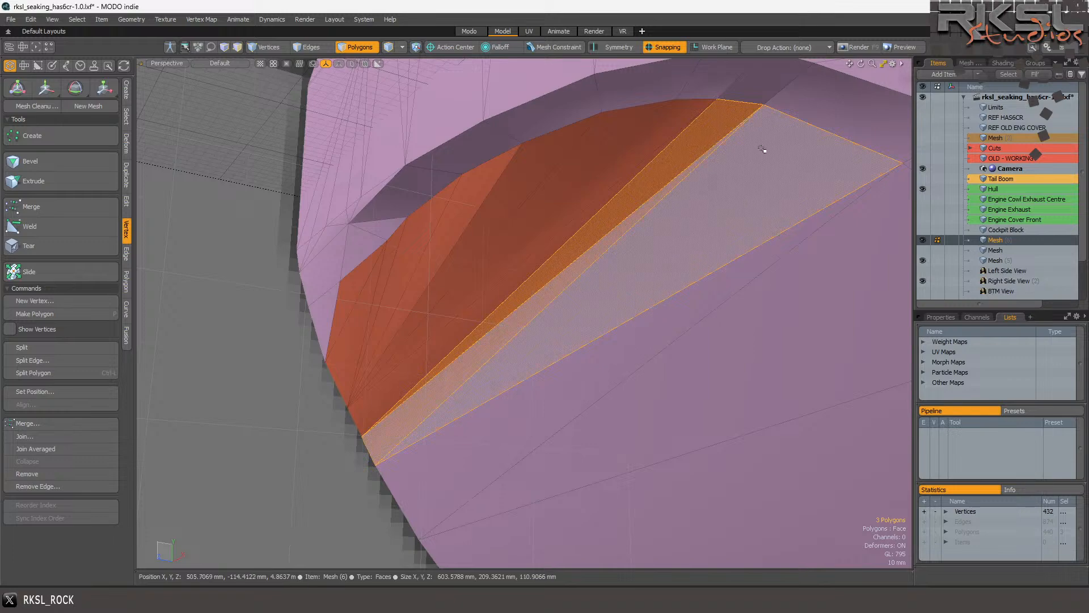
left_click_drag(863, 63, 834, 88)
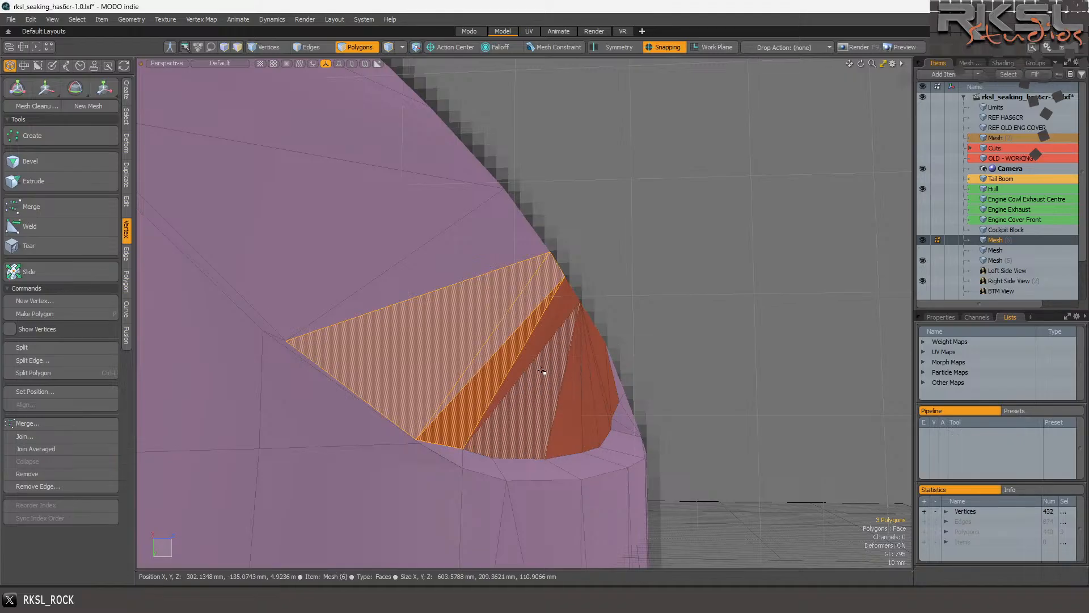
left_click_drag(545, 377, 544, 346)
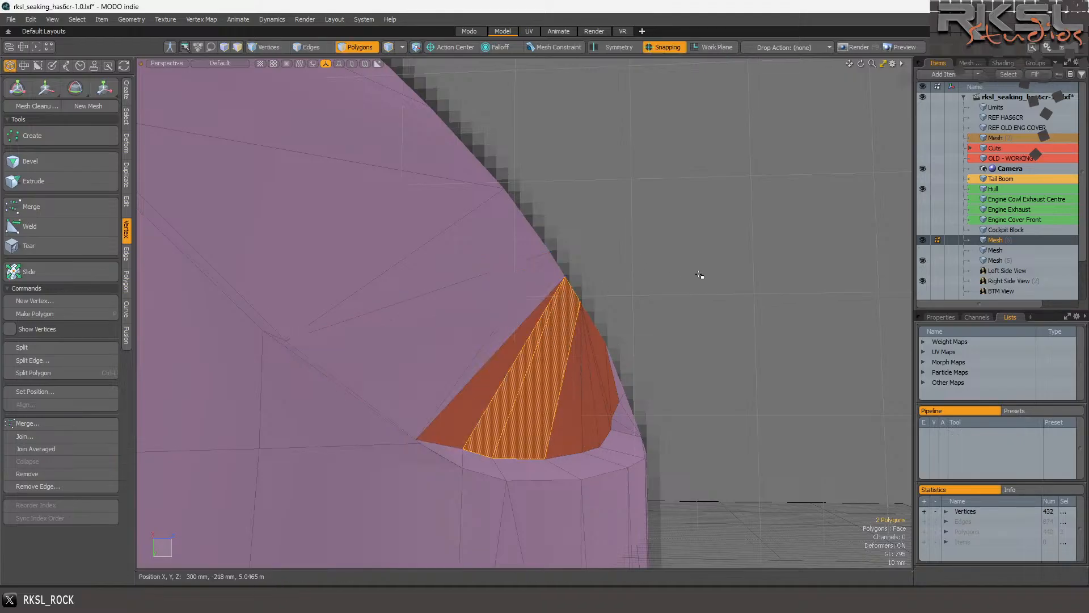
left_click(755, 242)
left_click_drag(861, 63, 783, 94)
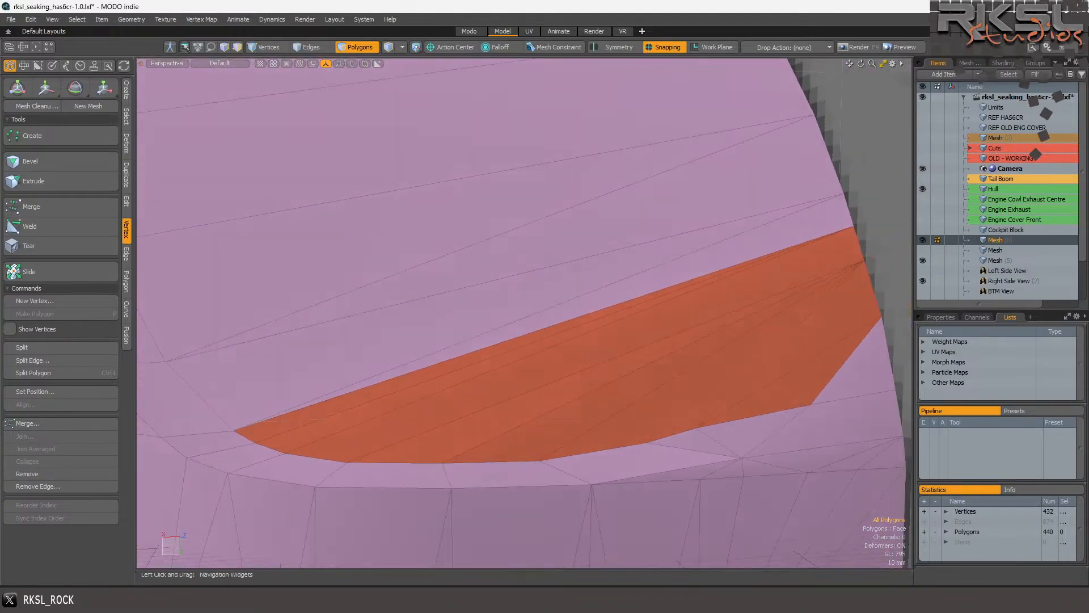
Spin the edges between the next pairs of neighbouring fill triangles so they fan out from the joined centreline vertex.
left_click(736, 292)
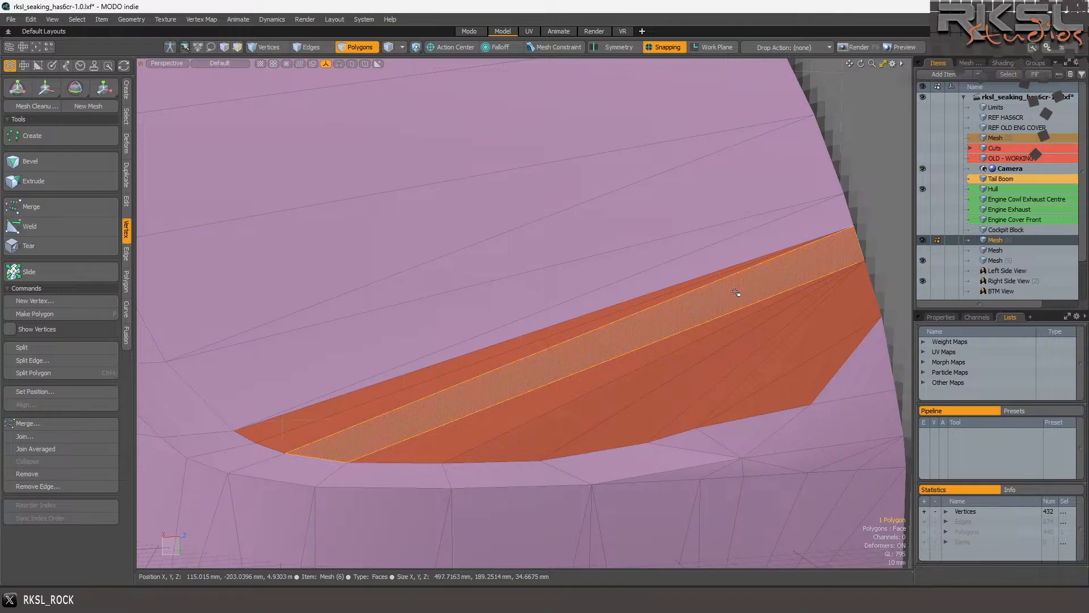
left_click(593, 384, "shift")
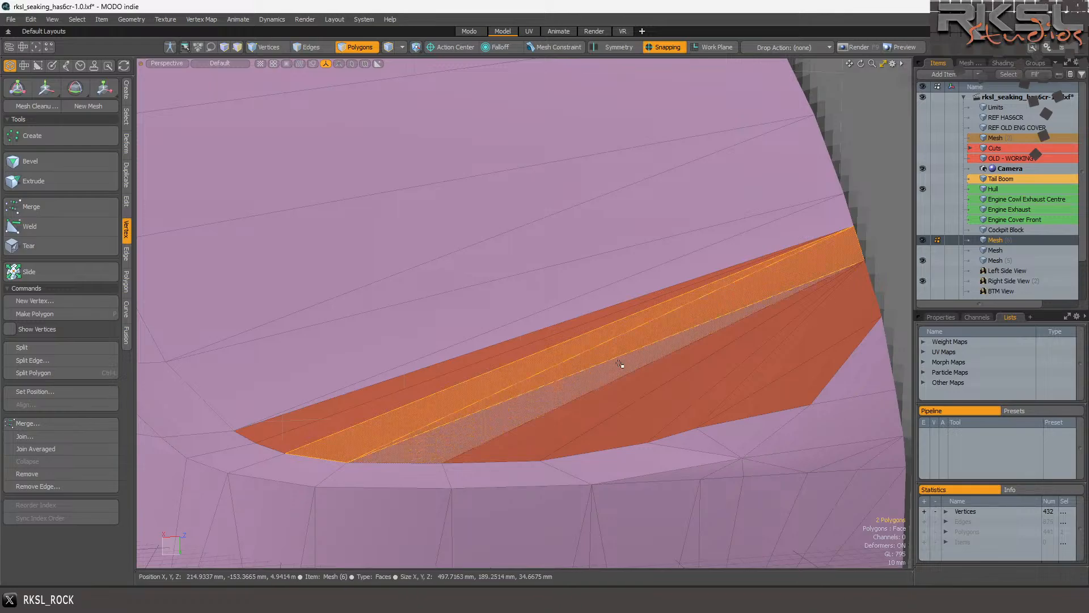
left_click(592, 383)
left_click(601, 360, "shift")
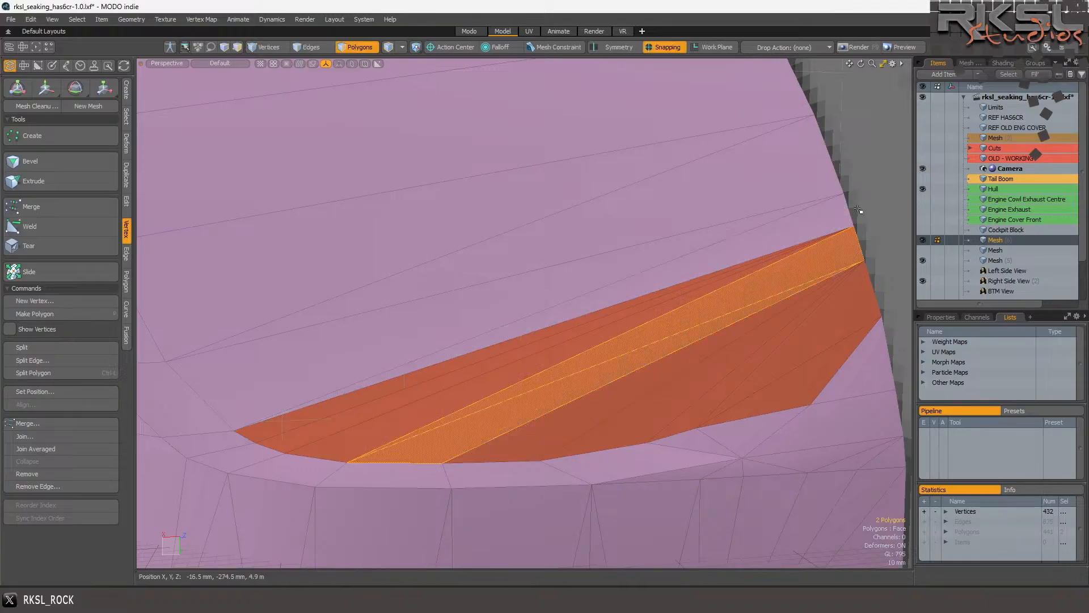
Scale the two inset vertices on the orange face's outer rim along Z toward the neighbouring outer vertex, straightening the rim.
left_click(877, 178)
mouse_move(861, 64)
left_mouse_down()
mouse_move(534, 64)
mouse_move(732, 76)
mouse_move(860, 64)
left_mouse_up()
scroll(669, 385, "up", 2)
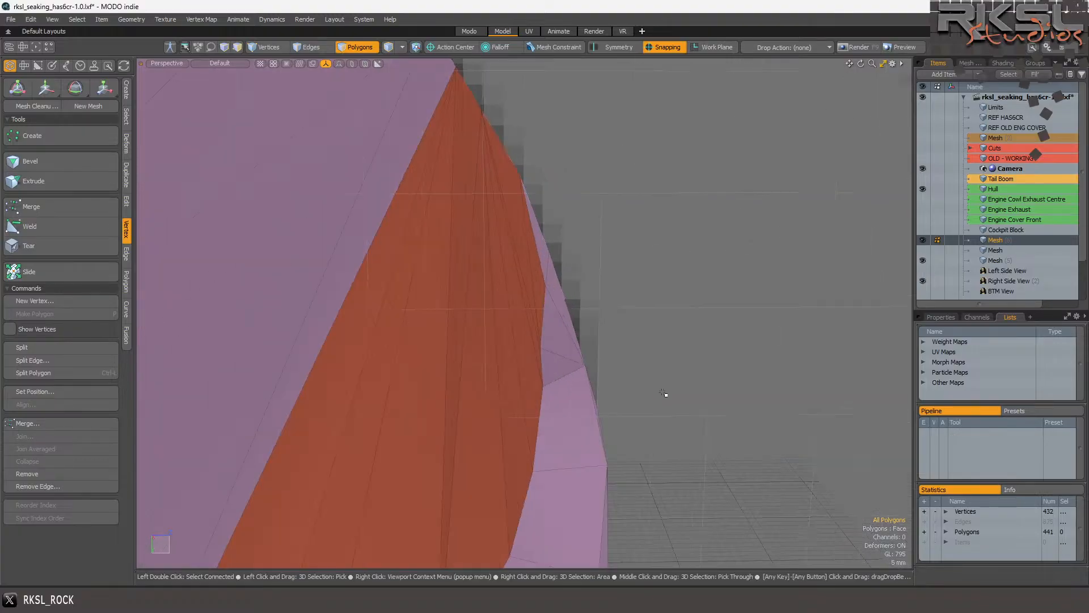
scroll(624, 324, "up", 2)
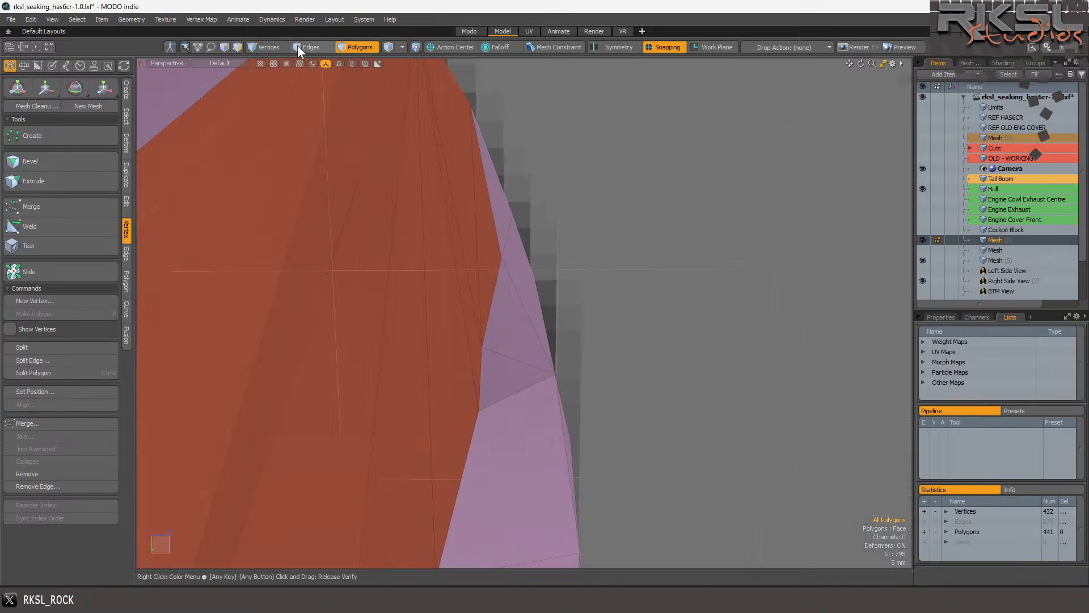
left_click(268, 47)
right_click_drag(465, 344, 462, 440)
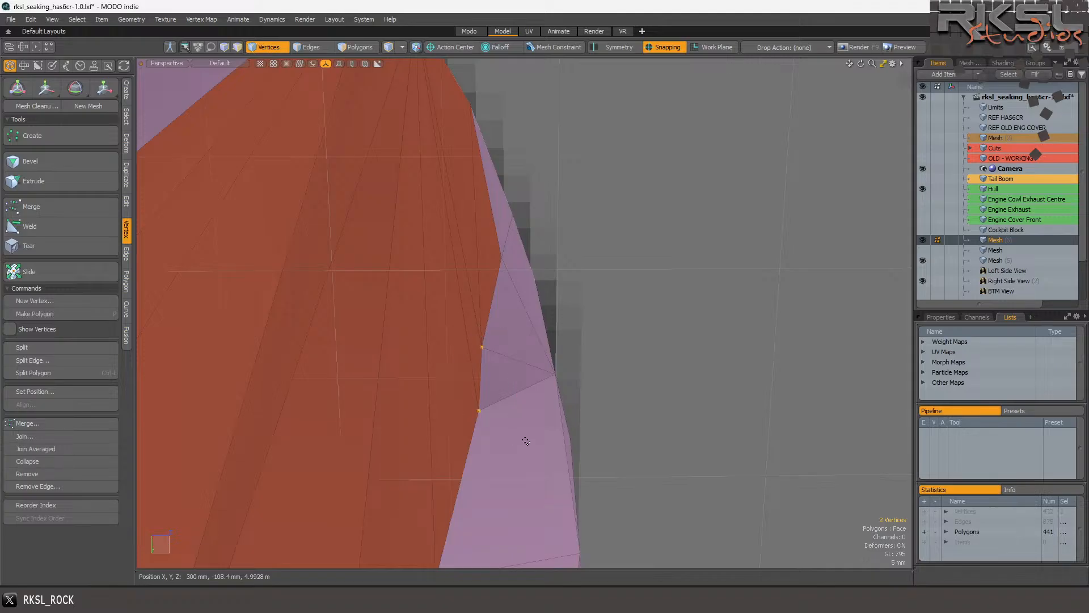
left_click(103, 87)
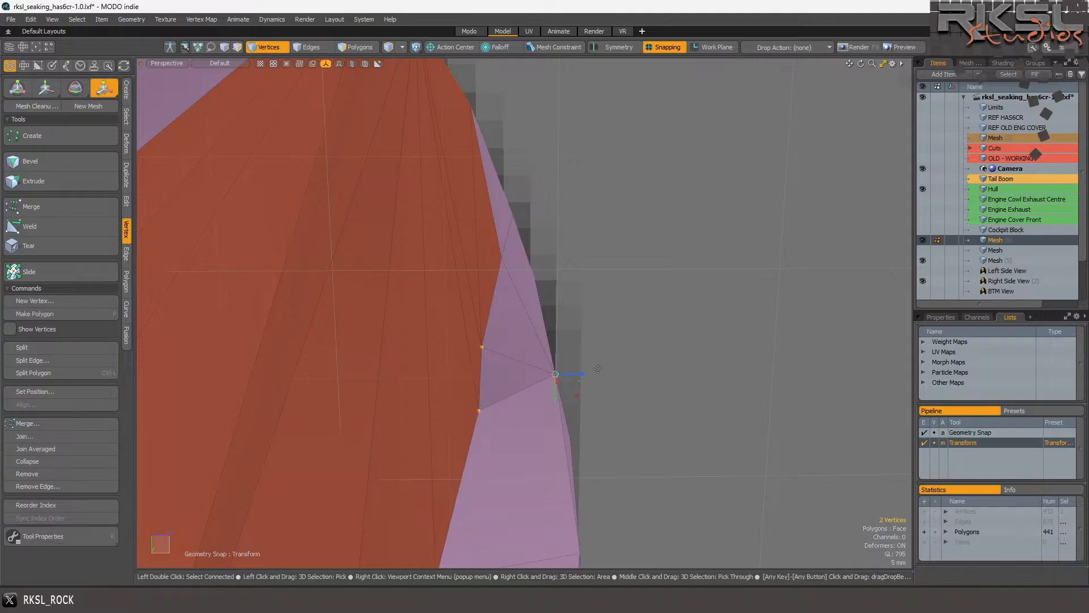
left_click_drag(581, 373, 607, 373)
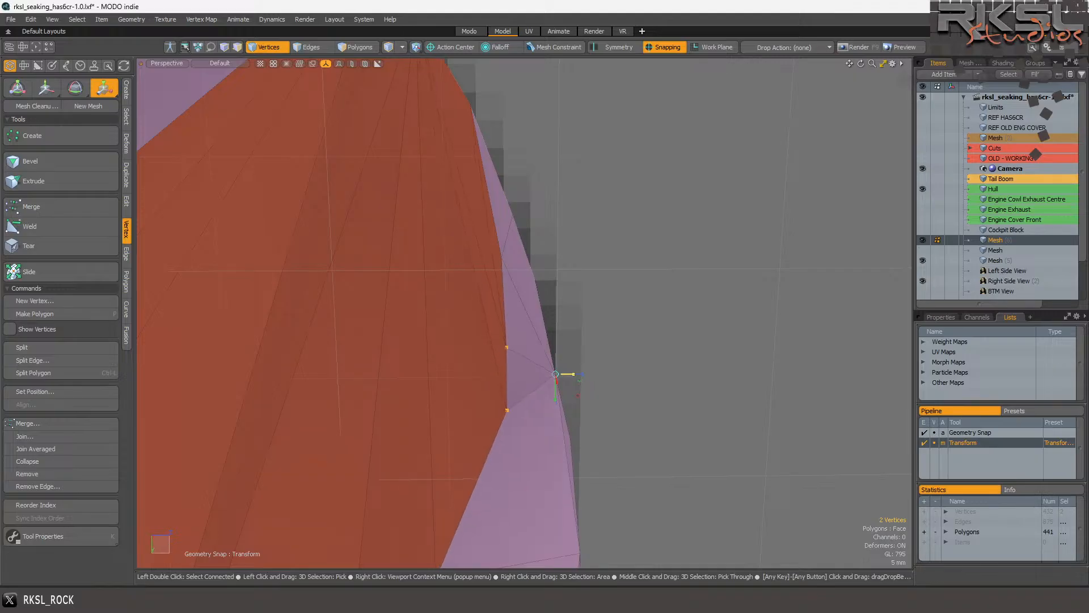
key("space")
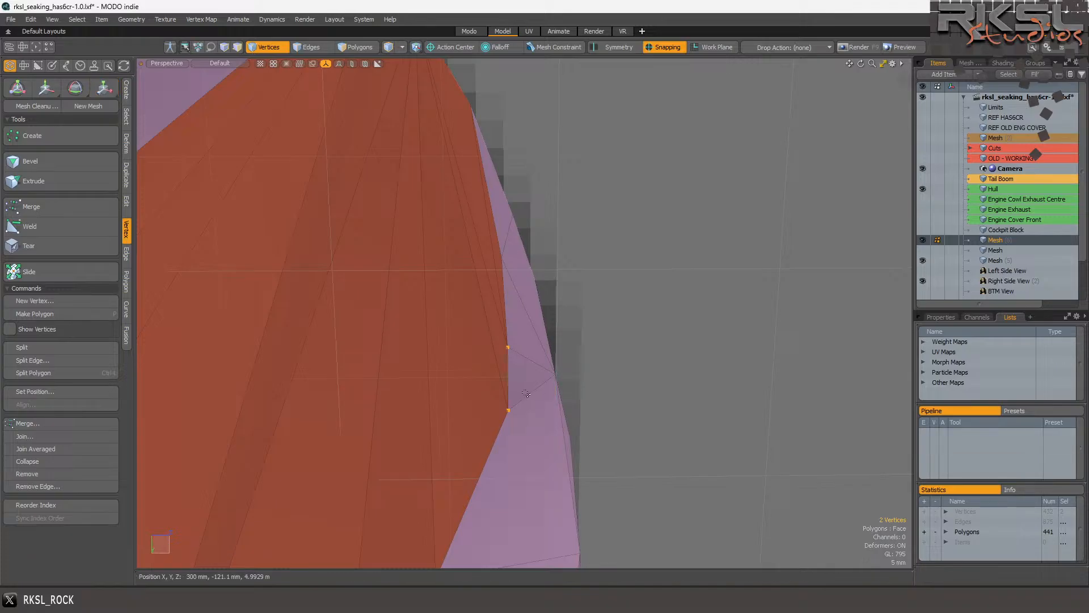
Shorten the rim edge just below the adjusted vertices by scaling it along Z toward its outer endpoint.
scroll(505, 367, "down", 5)
scroll(503, 389, "up", 2)
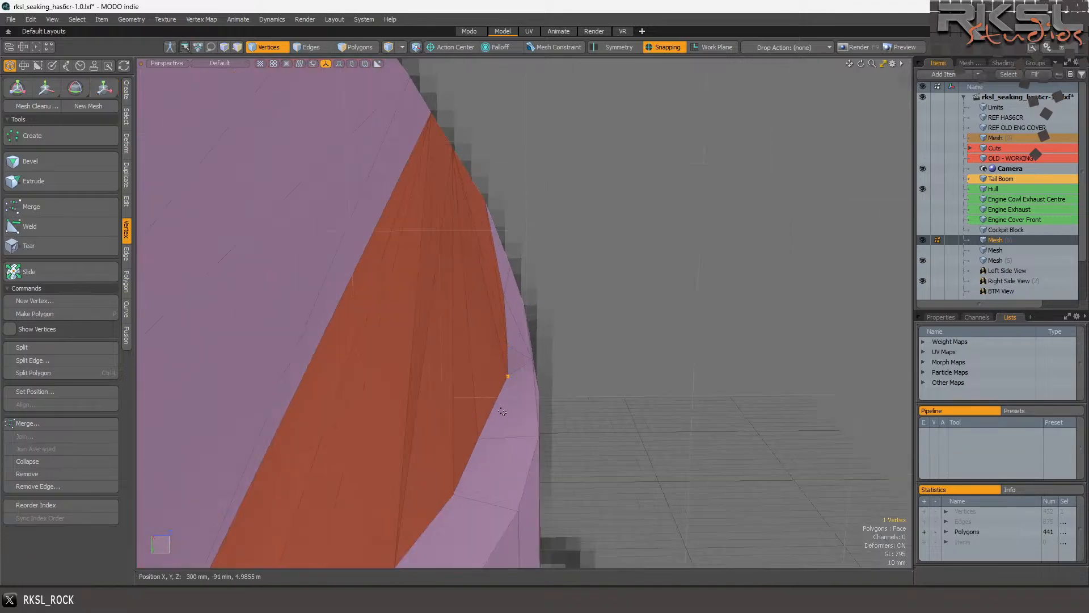
left_click(311, 47)
left_click(512, 431)
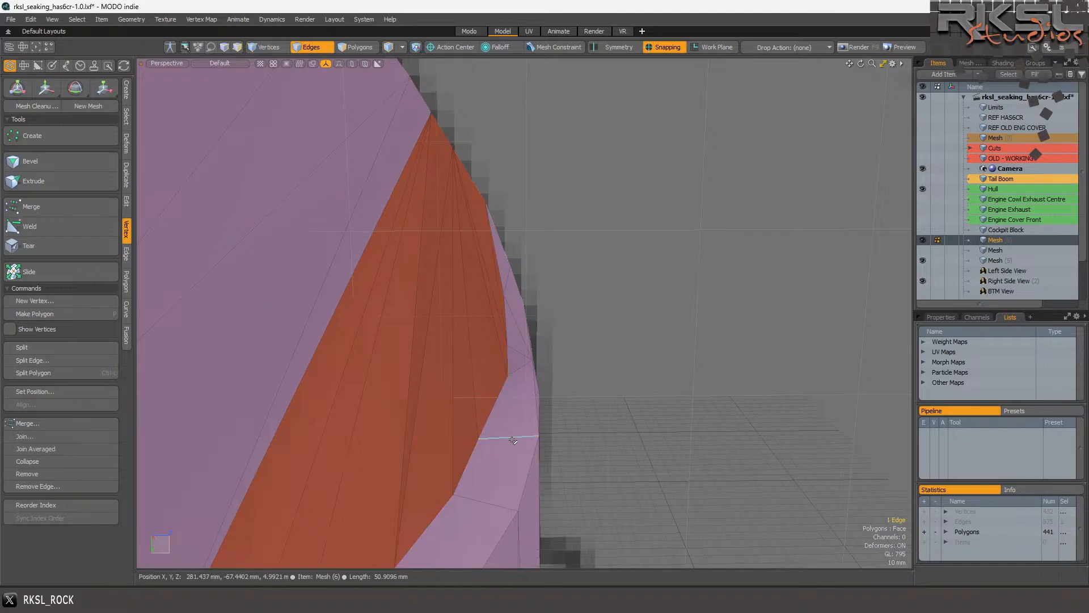
left_click(102, 87)
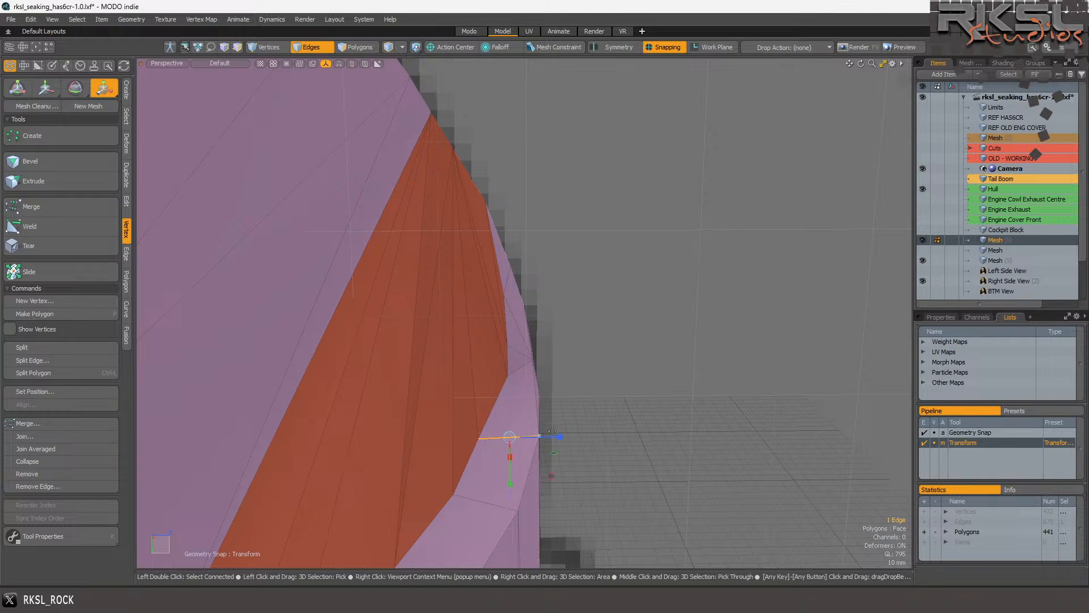
left_click_drag(588, 436, 567, 435)
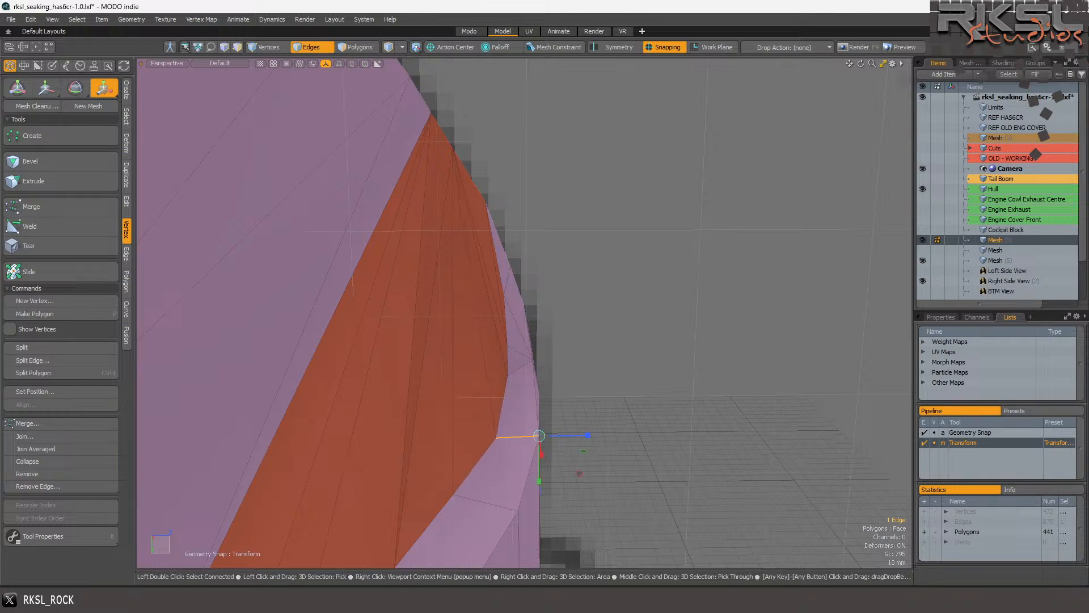
key("space")
Scale the next slanted rim edge down toward its outer endpoint to even out the rim curve.
left_click(485, 503)
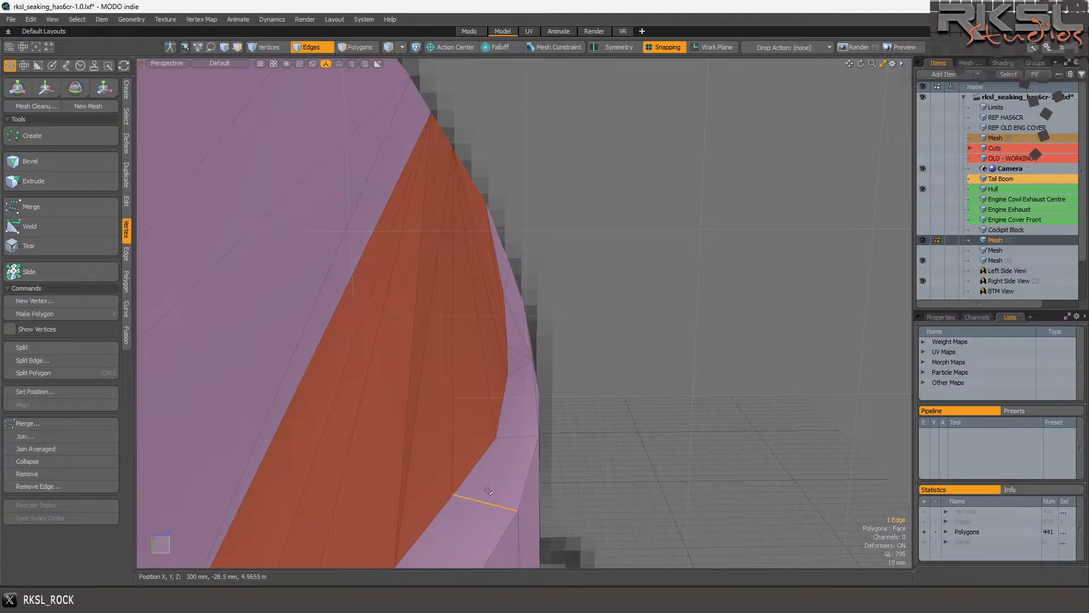
left_click(100, 89)
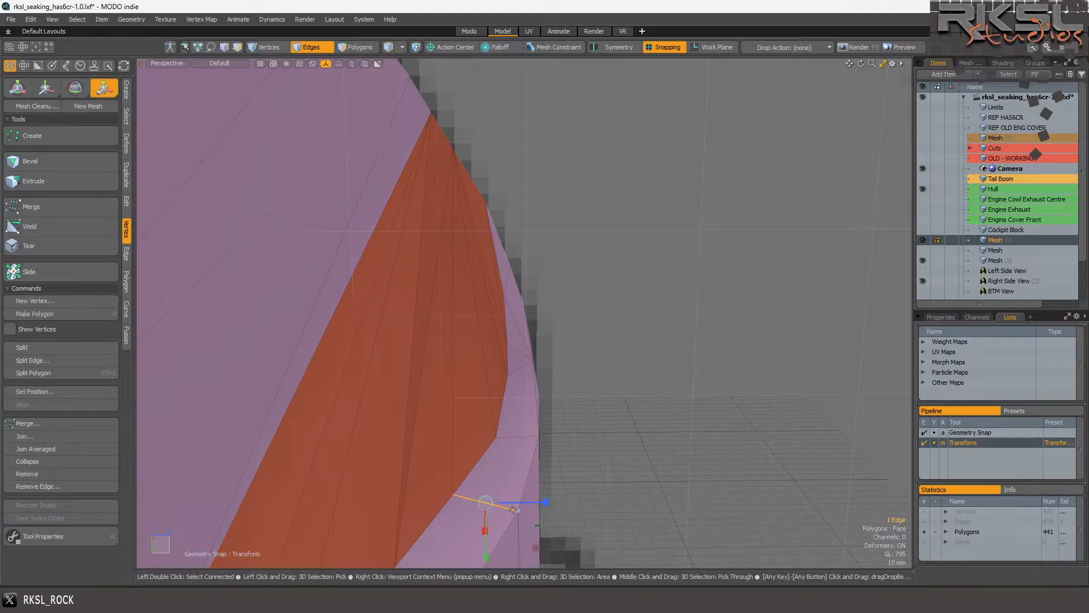
left_click_drag(515, 512, 518, 511)
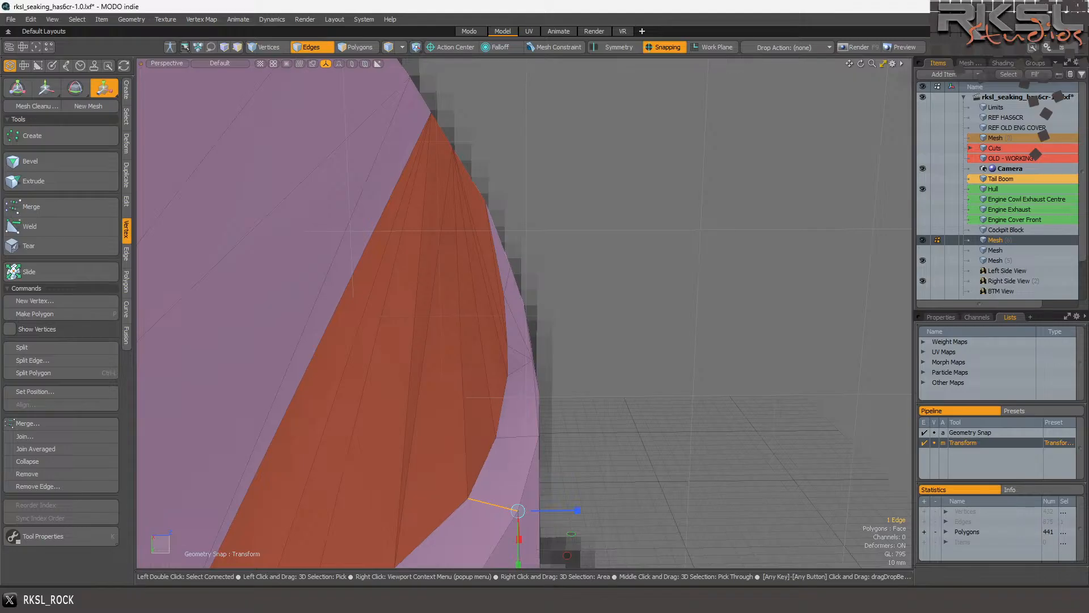
key("space")
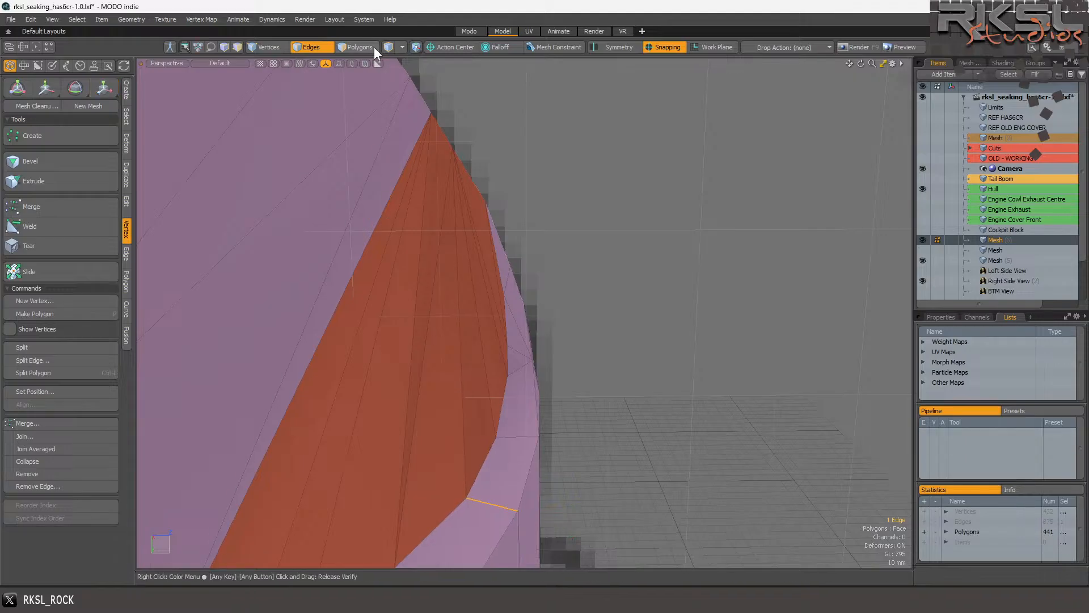
left_click(350, 47)
left_click_drag(430, 210, 442, 247)
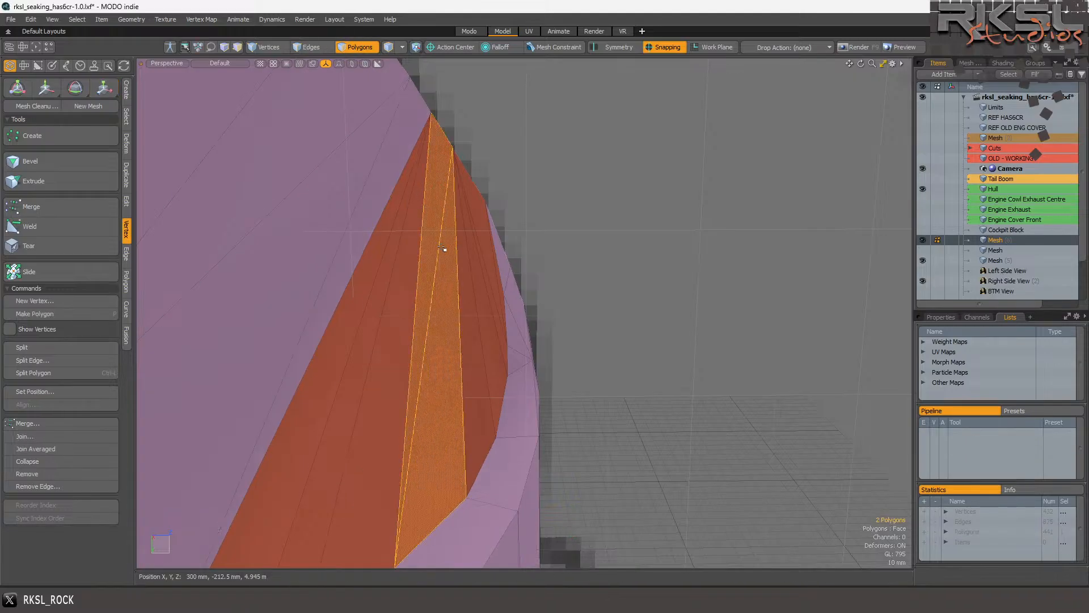
mouse_move(863, 66)
left_mouse_down()
mouse_move(828, 82)
mouse_move(860, 67)
left_mouse_up()
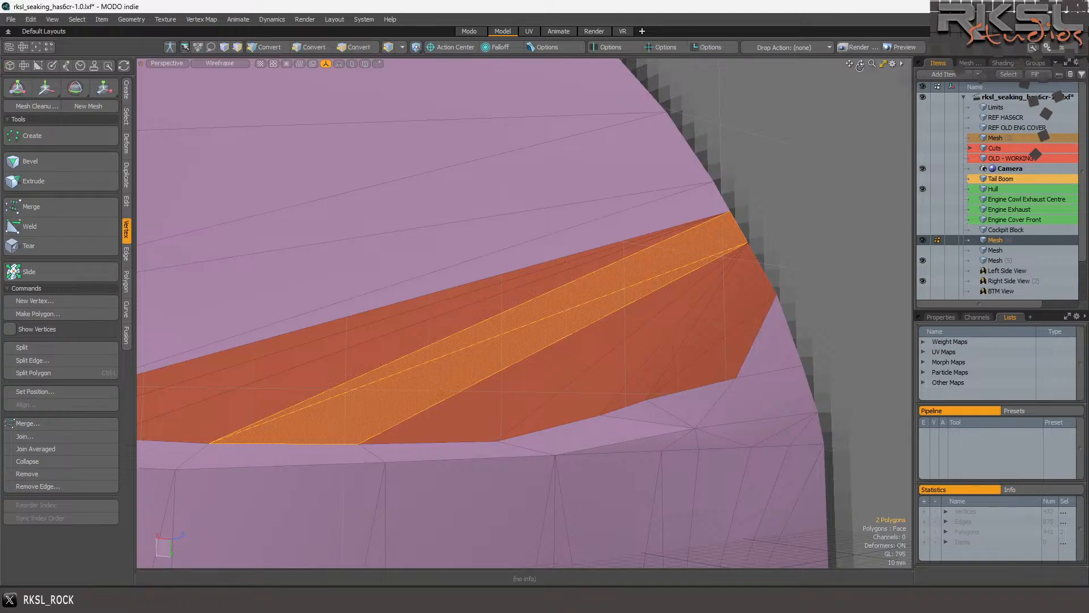
left_click(770, 134)
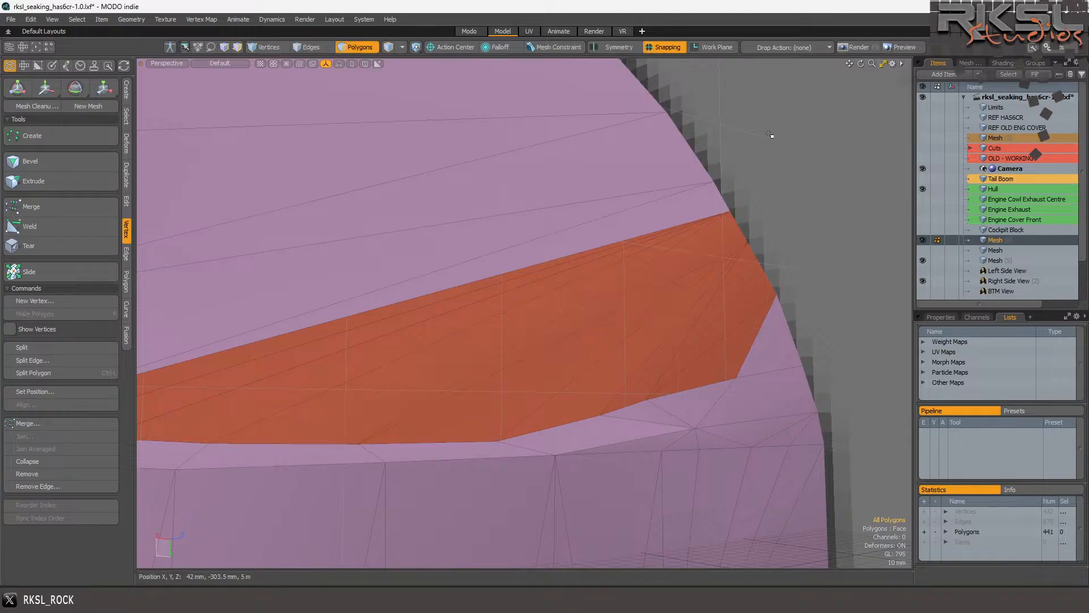
Spin the shared edge of the triangle pair at the outer corner of the orange face and add the adjoining long triangle to the selection.
scroll(769, 134, "down", 4)
scroll(782, 159, "up", 2)
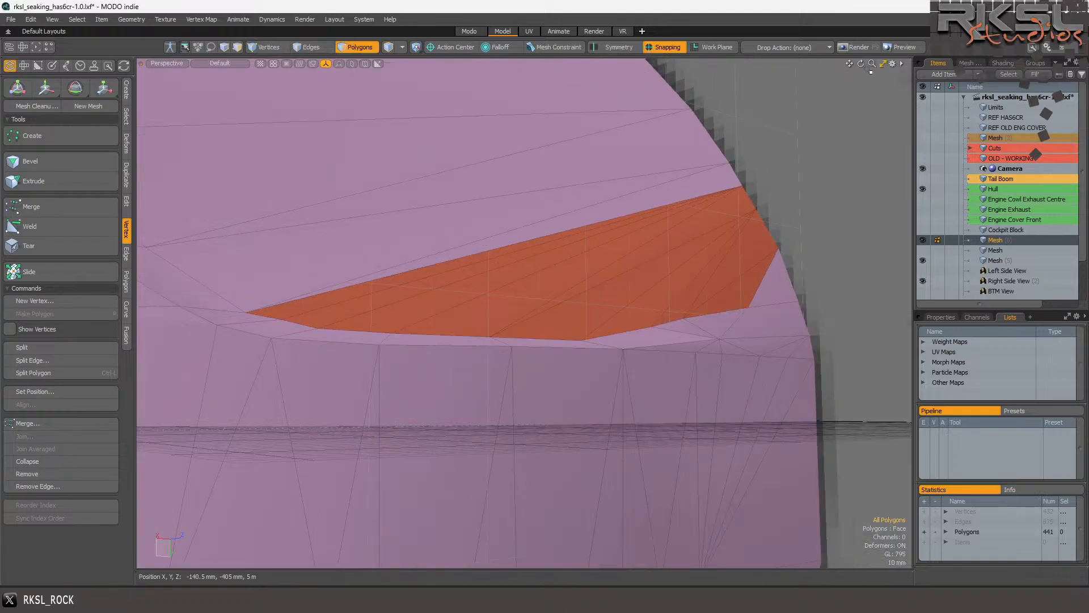
left_click_drag(868, 67, 857, 105)
left_click_drag(717, 226, 731, 262)
mouse_move(665, 236)
left_mouse_down()
mouse_move(673, 253)
mouse_move(795, 228)
mouse_move(769, 228)
left_mouse_up()
key("alt+v")
key("alt+v")
key("alt+v")
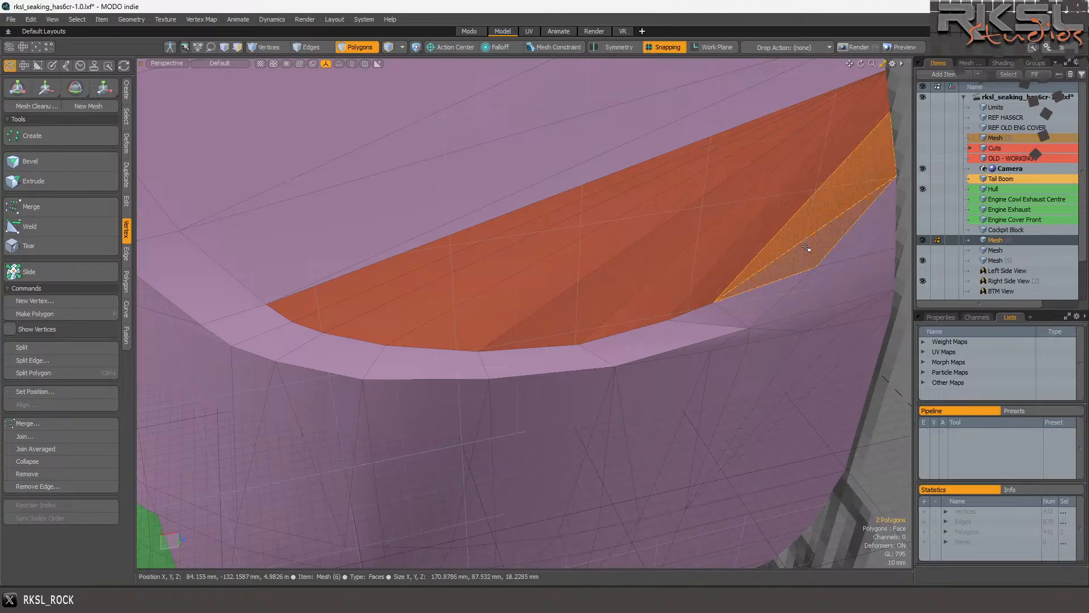
key("alt+v")
left_click(776, 239, "shift")
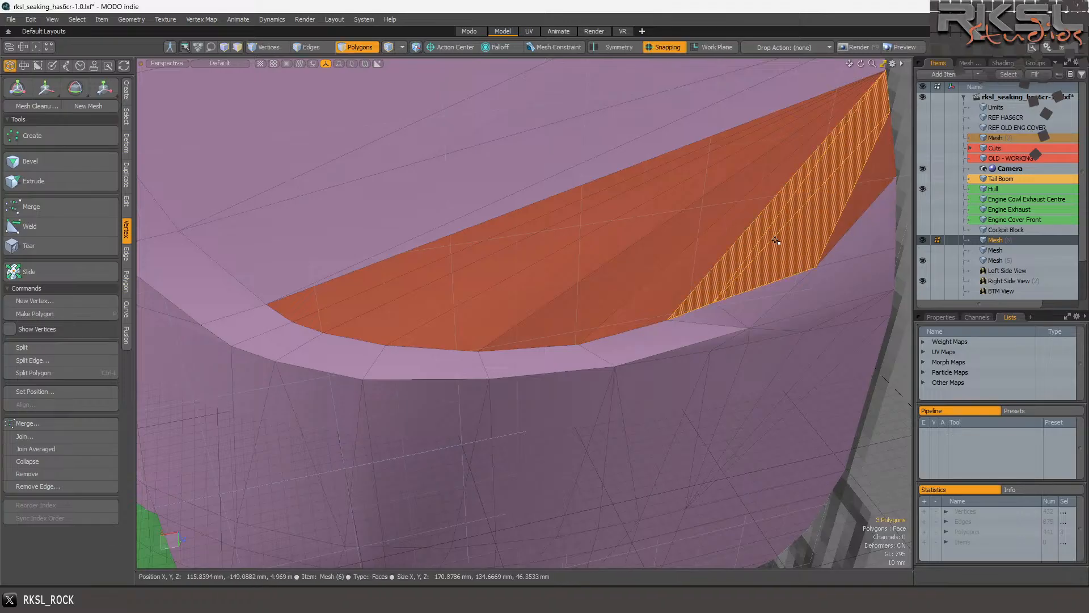
Spin the shared edge of the adjacent long triangle pair on the orange face and clear the selection.
scroll(785, 248, "down", 5)
scroll(796, 215, "up", 3)
scroll(796, 215, "up", 2)
left_click_drag(722, 212, 715, 215)
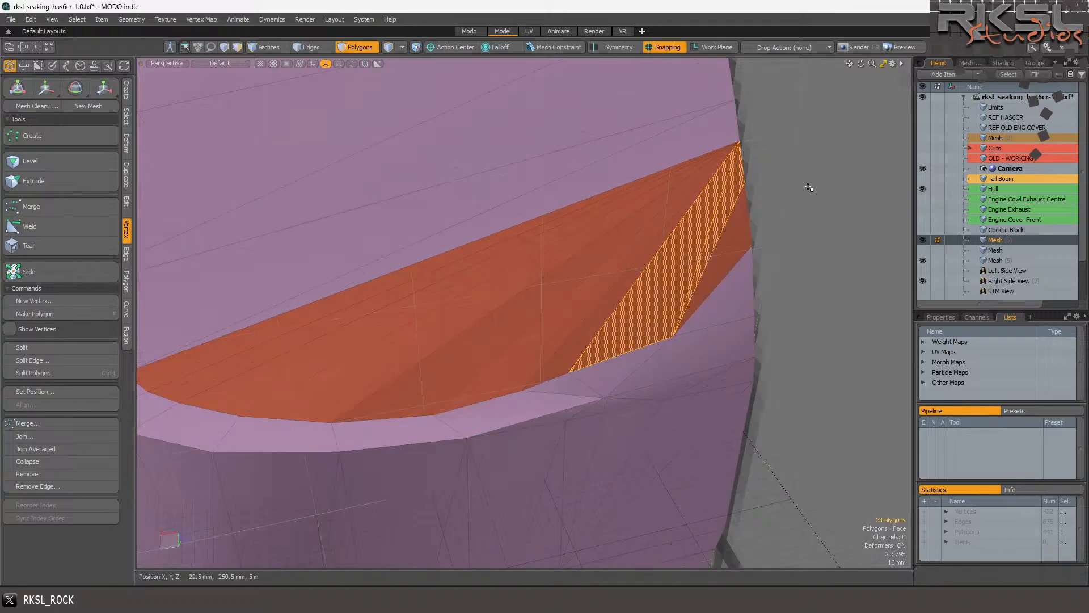
left_click(823, 163)
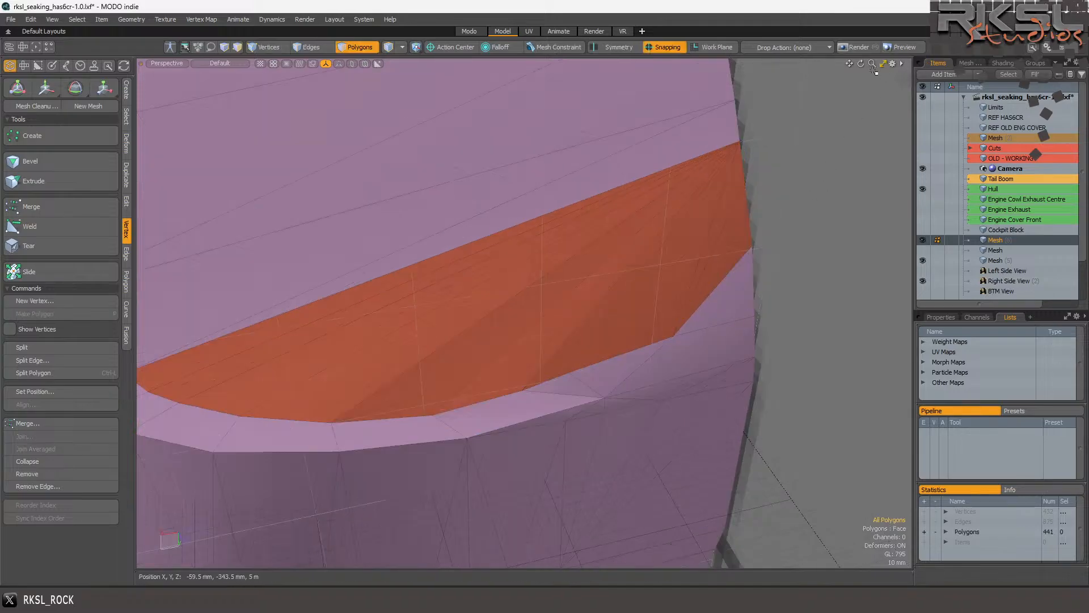
Hide the Right Side View (2) reference image.
left_click_drag(860, 64, 777, 64)
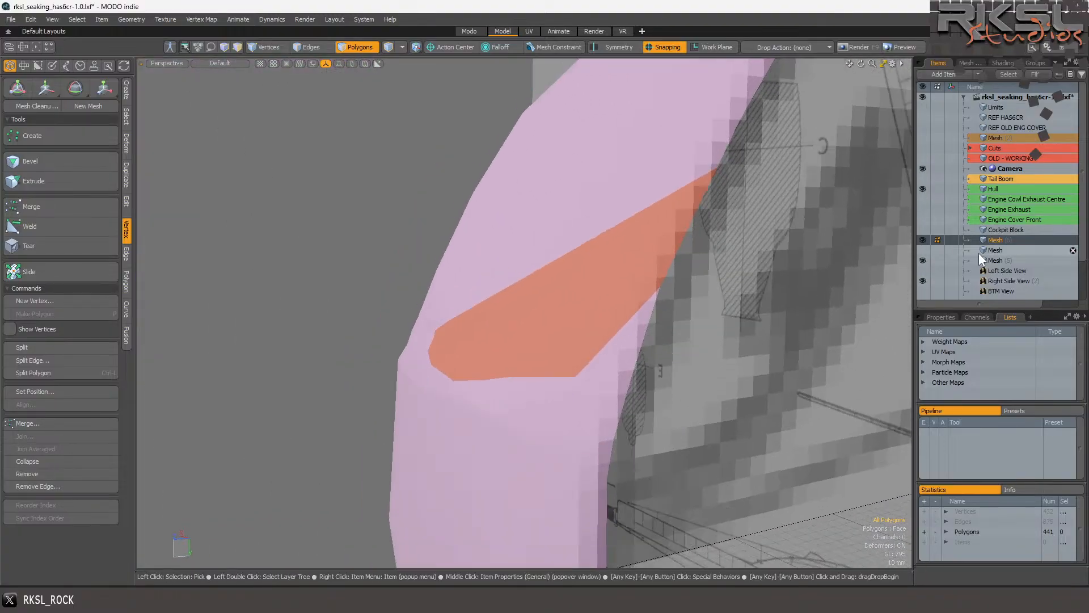
left_click(924, 280)
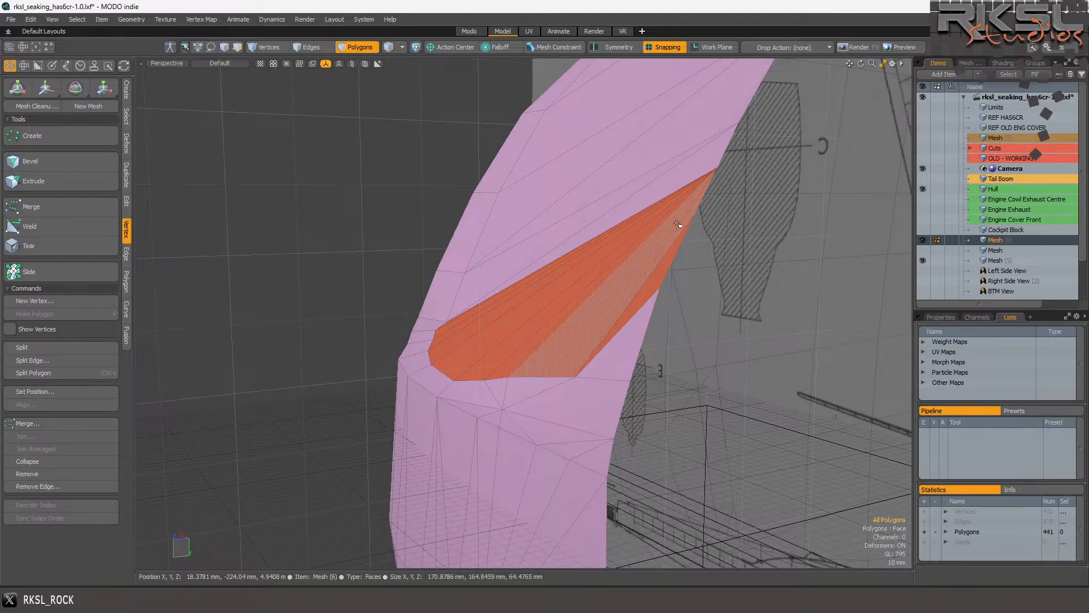
scroll(614, 243, "down", 3)
scroll(509, 263, "up", 4)
scroll(509, 263, "up", 2)
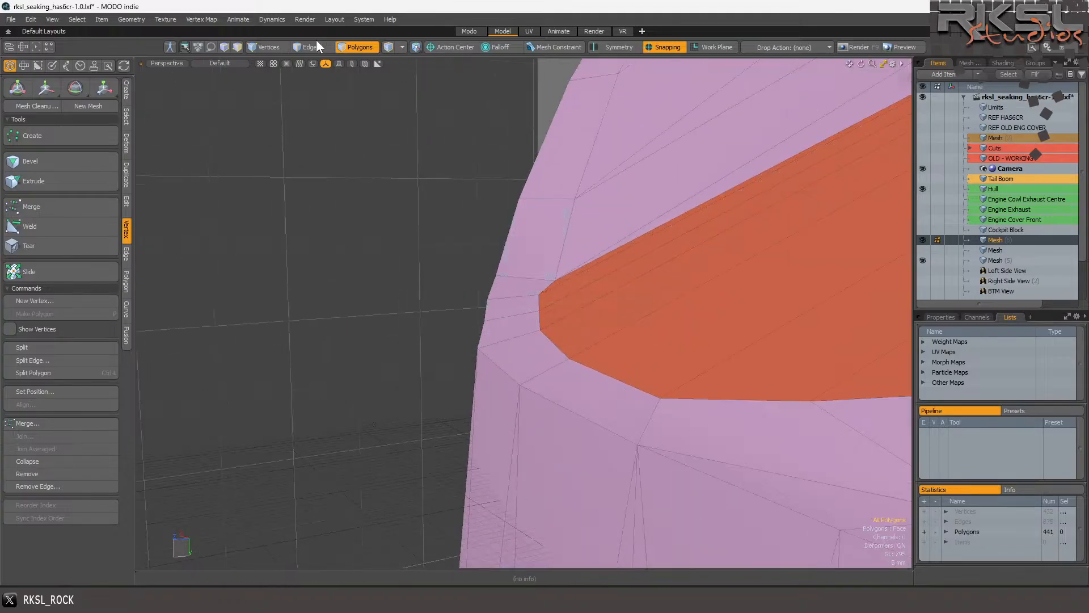
In the front view, flatten one sloping rim edge of the orange face by scaling it along Y toward the adjoining rim vertex.
left_click(165, 64)
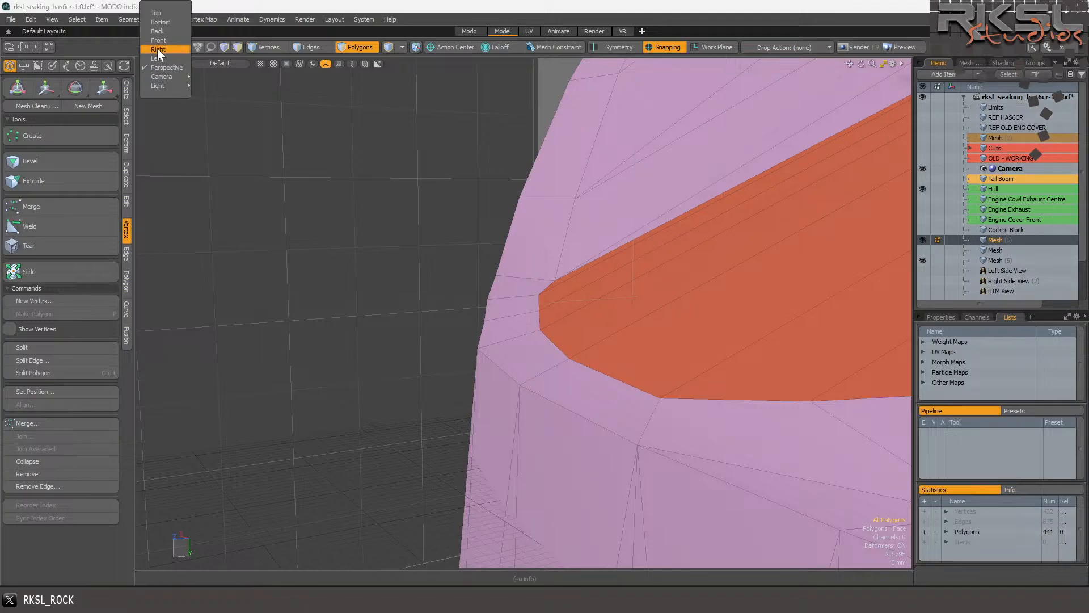
left_click(158, 41)
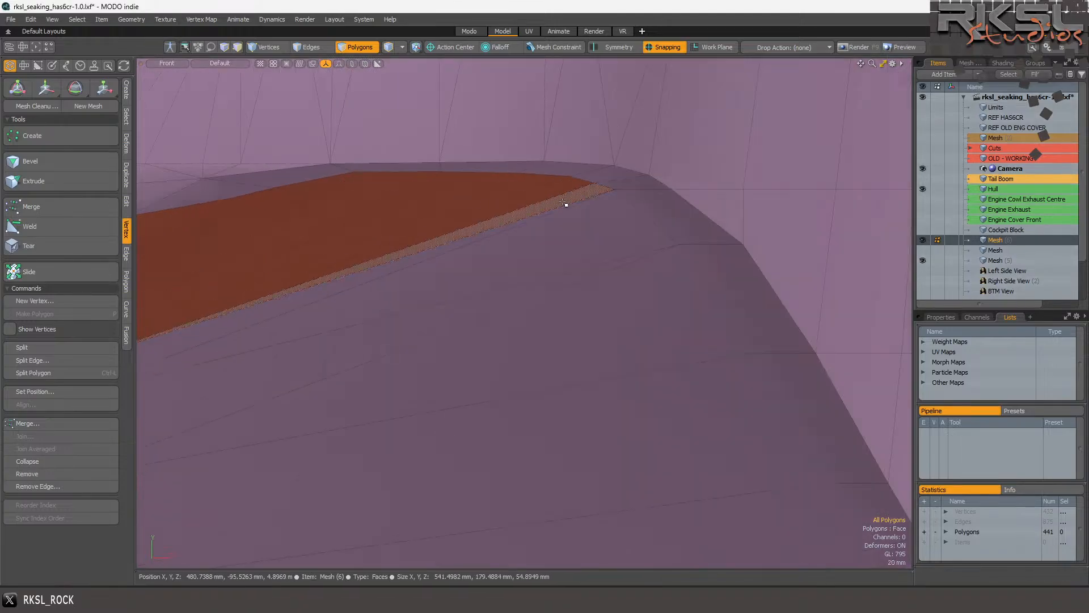
scroll(685, 194, "down", 5)
scroll(538, 185, "up", 5)
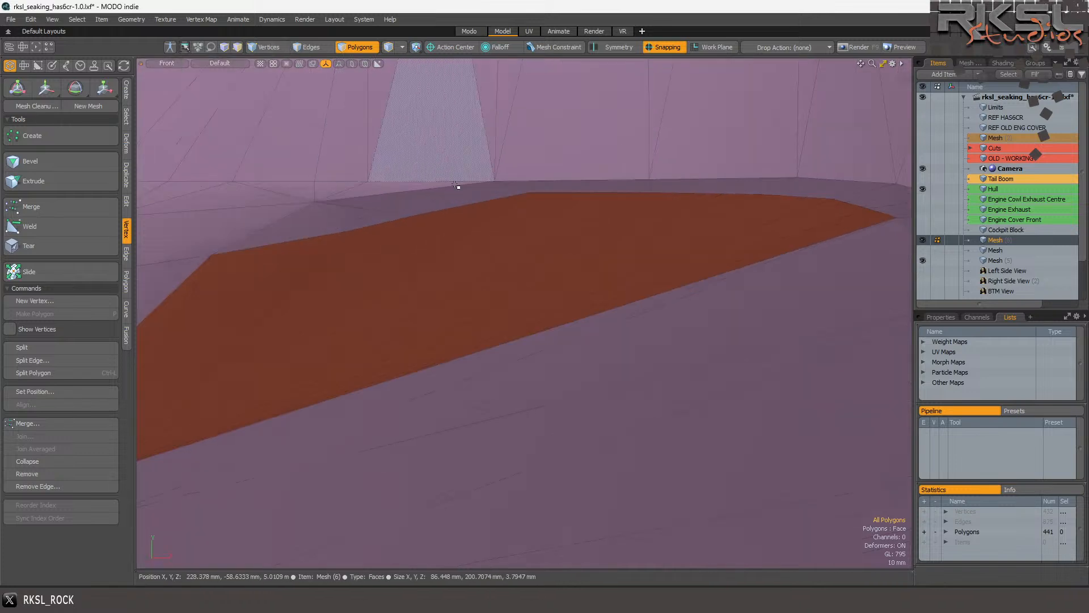
left_click(310, 47)
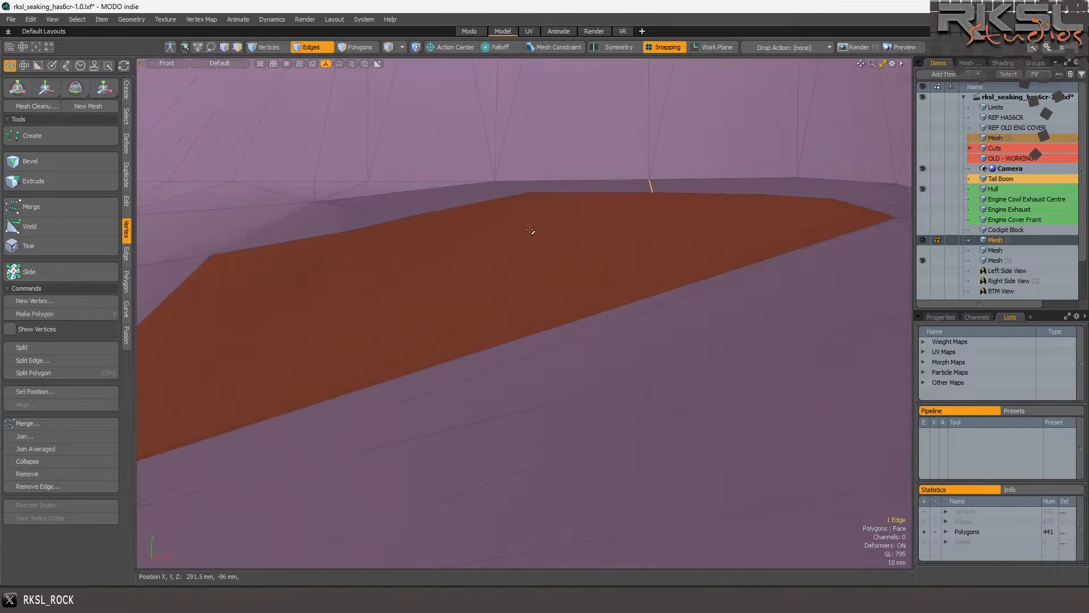
mouse_move(382, 206)
right_mouse_down()
mouse_move(499, 243)
mouse_move(584, 185)
right_mouse_up()
left_click(104, 81)
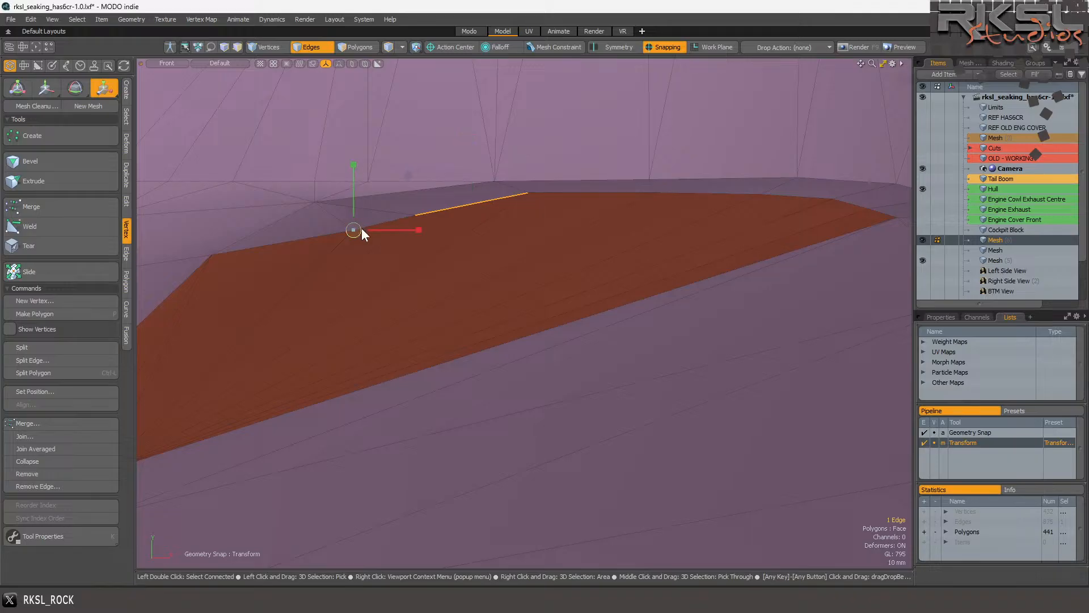
left_click_drag(354, 165, 354, 181)
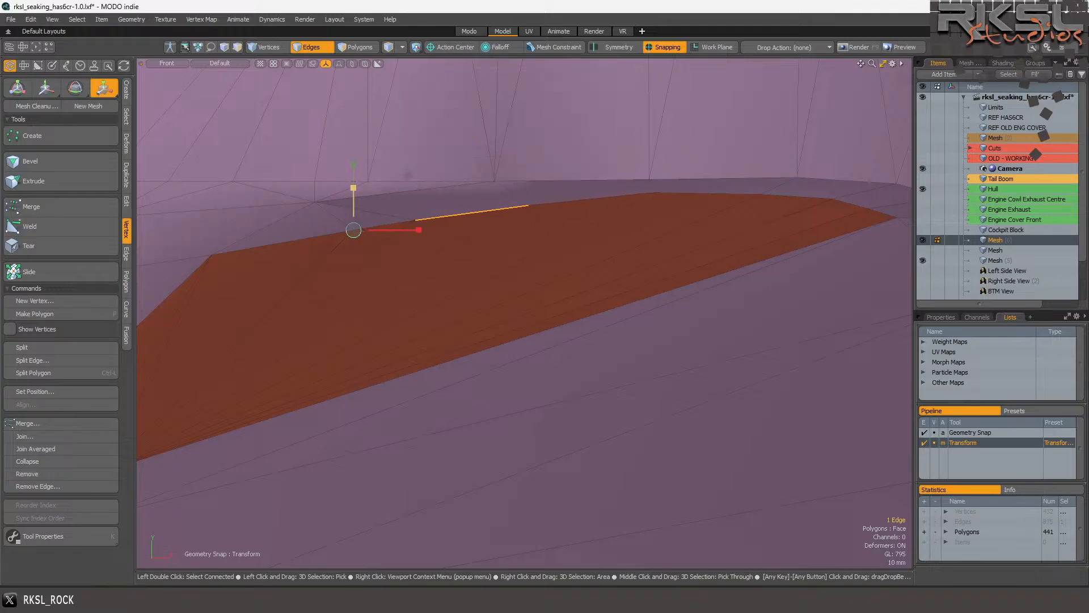
scroll(452, 201, "down", 3)
scroll(601, 203, "up", 2)
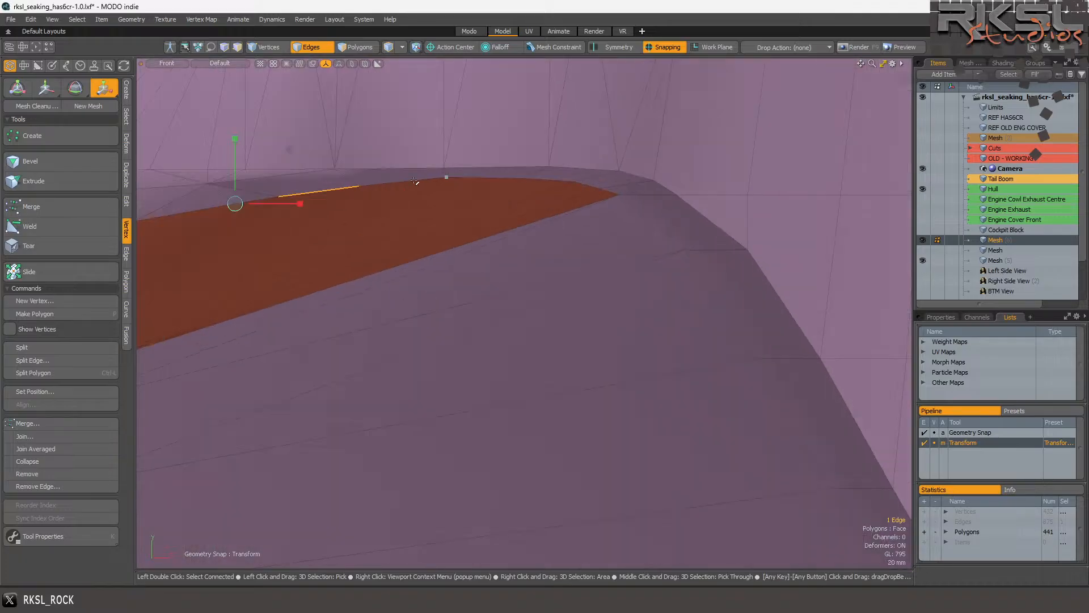
key("Escape")
Reduce the slope of the next rim edge by scaling it along Y toward its lower vertex.
scroll(431, 182, "up", 2)
key("Escape")
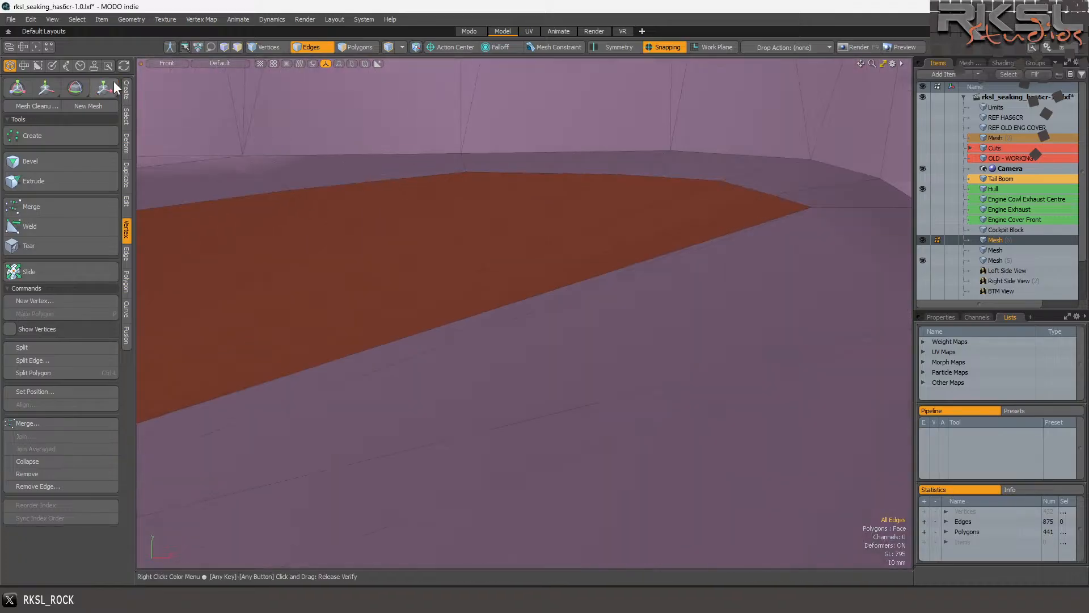
left_click(362, 180)
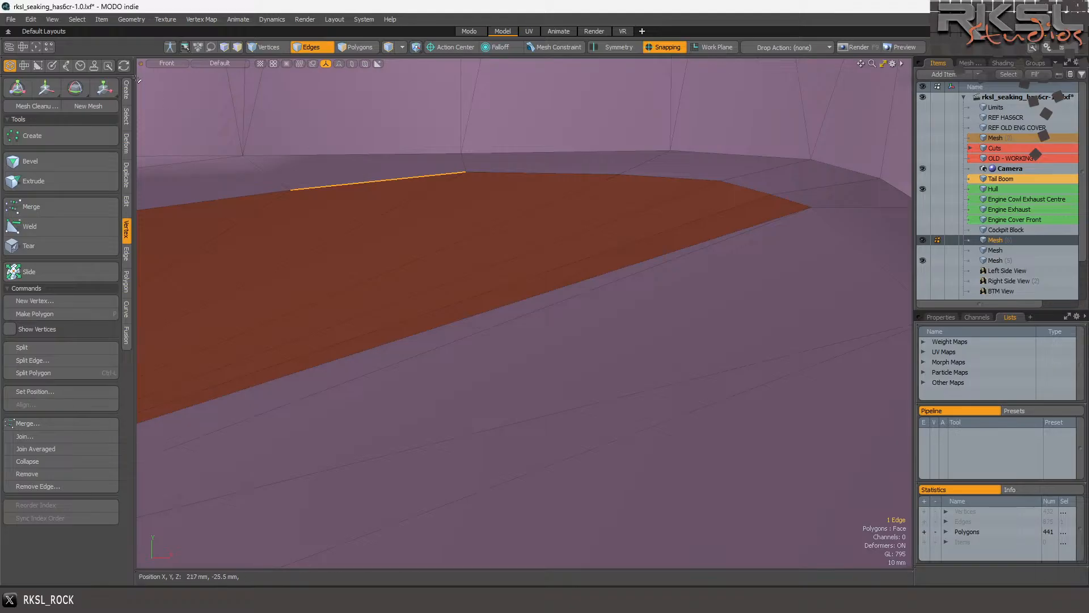
left_click(104, 88)
left_click(285, 195)
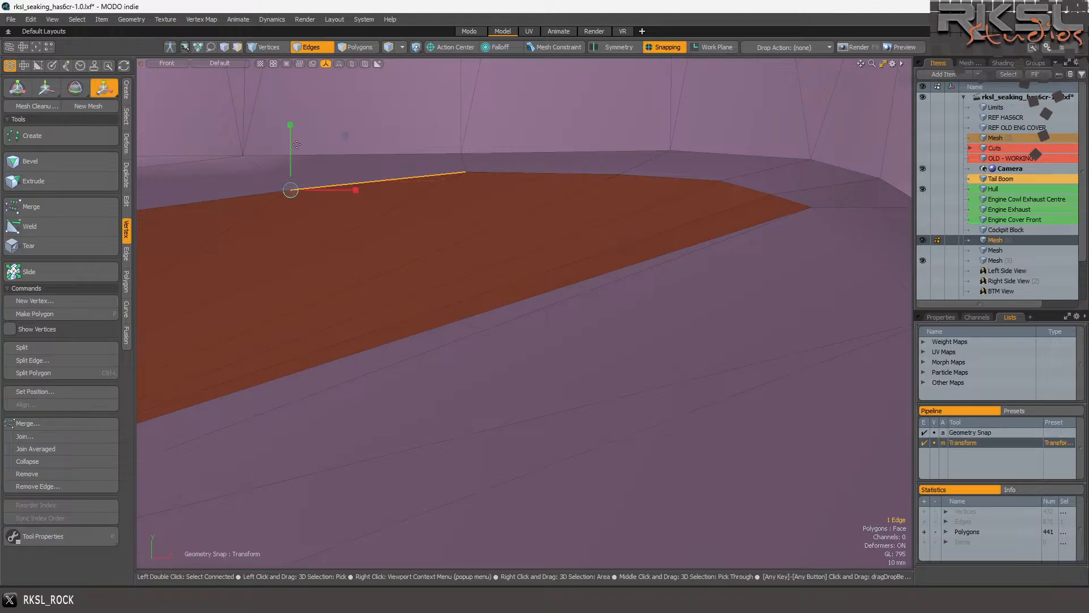
left_click_drag(292, 121, 292, 159)
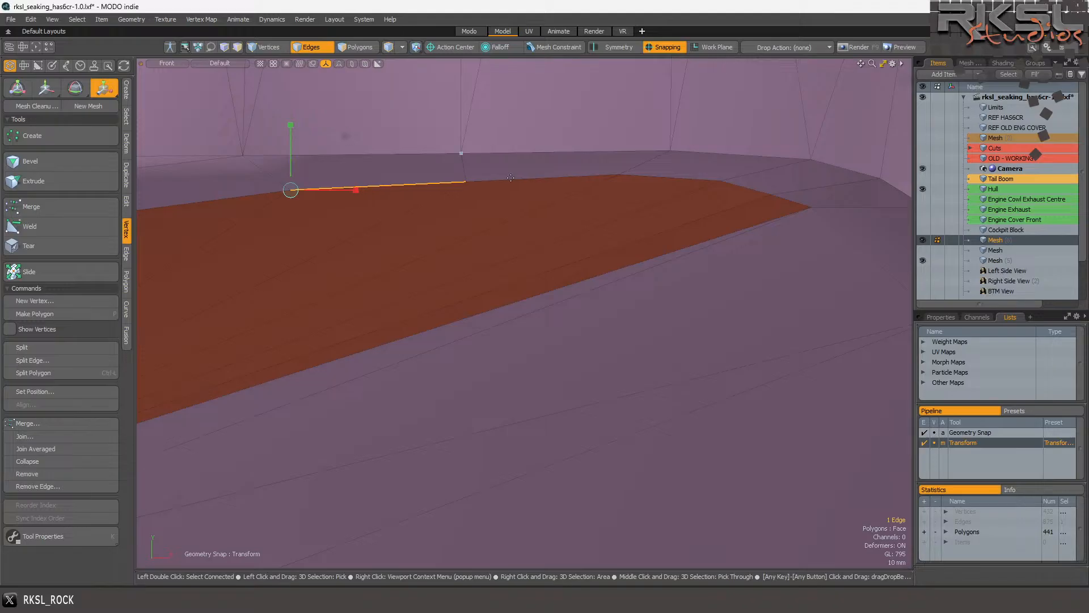
scroll(541, 184, "down", 5)
key("space")
Shorten the sloping edge below the orange face's outer corner by scaling it toward its lower vertex, then clear the selection.
left_click(577, 211)
scroll(659, 196, "up", 2)
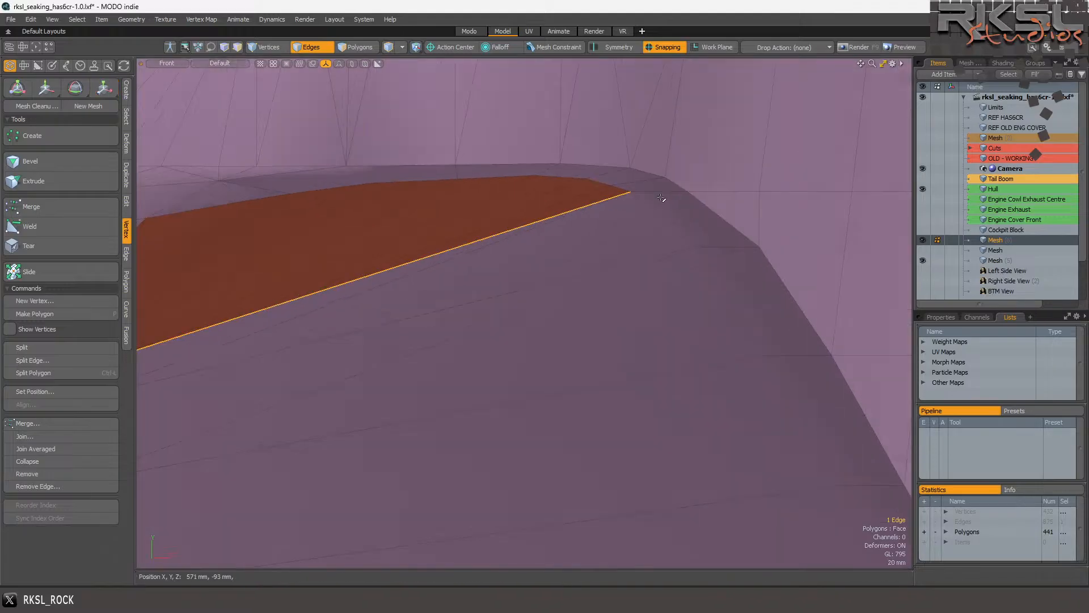
left_click(648, 205)
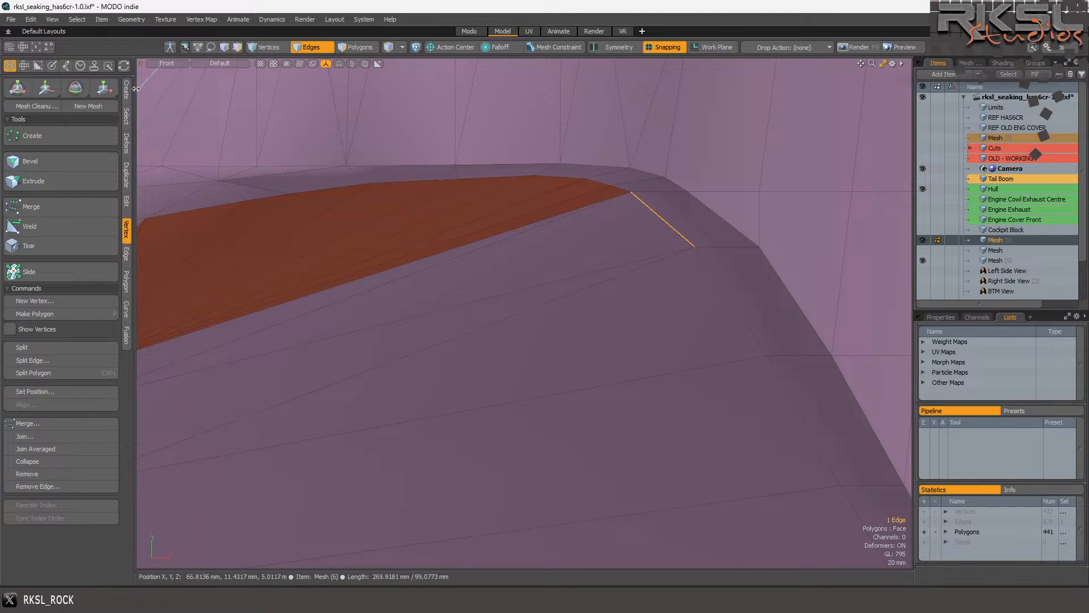
left_click(105, 88)
left_click_drag(688, 251, 686, 247)
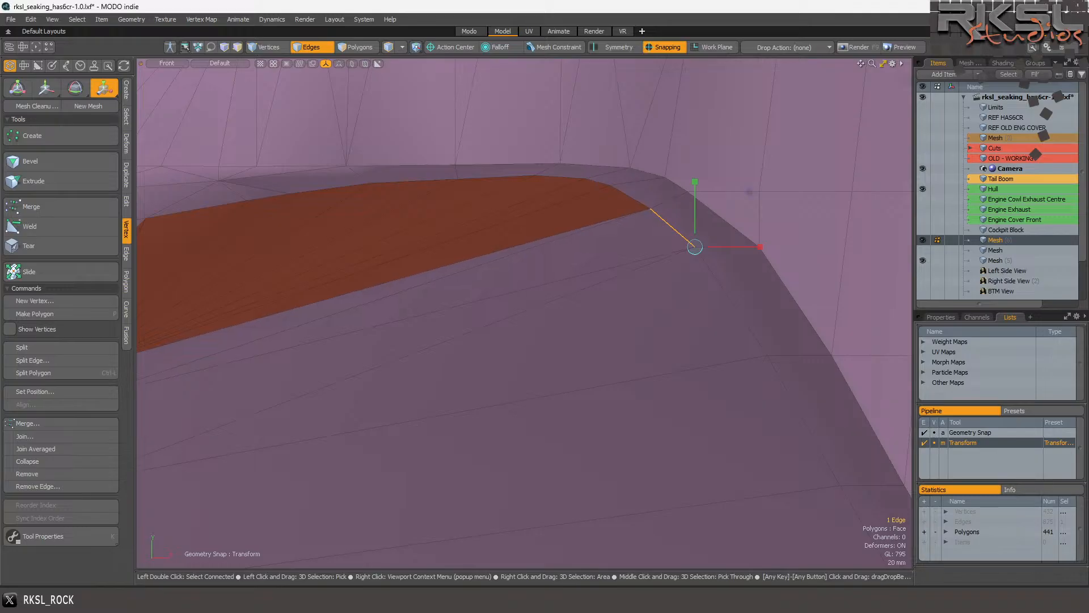
scroll(686, 245, "down", 3)
key("space")
left_click(629, 279)
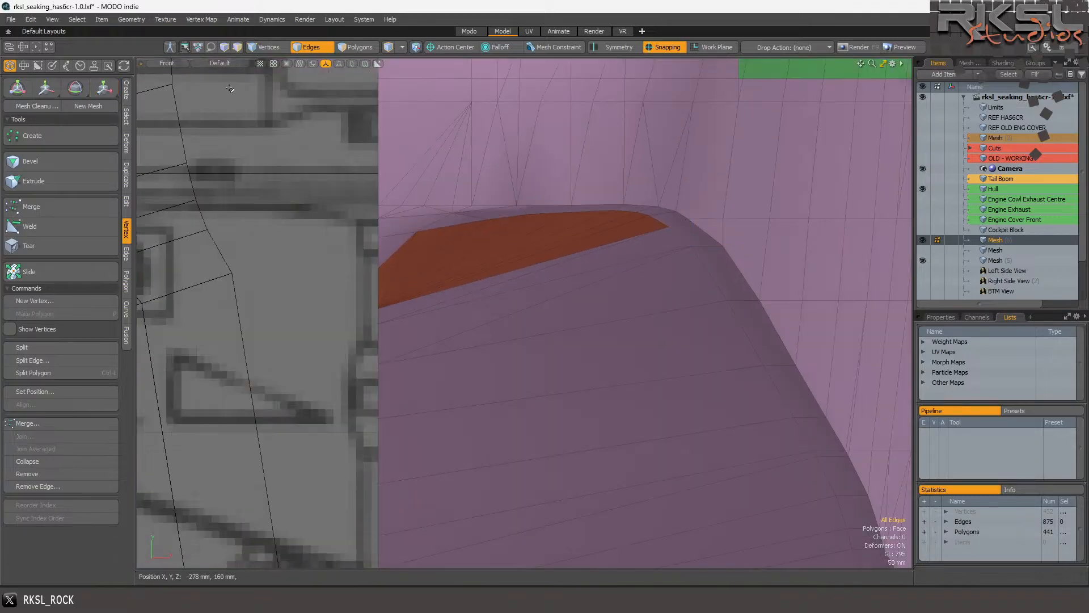
Examine the orange face in the Perspective view and change the viewport to the Bottom view.
left_click(152, 62)
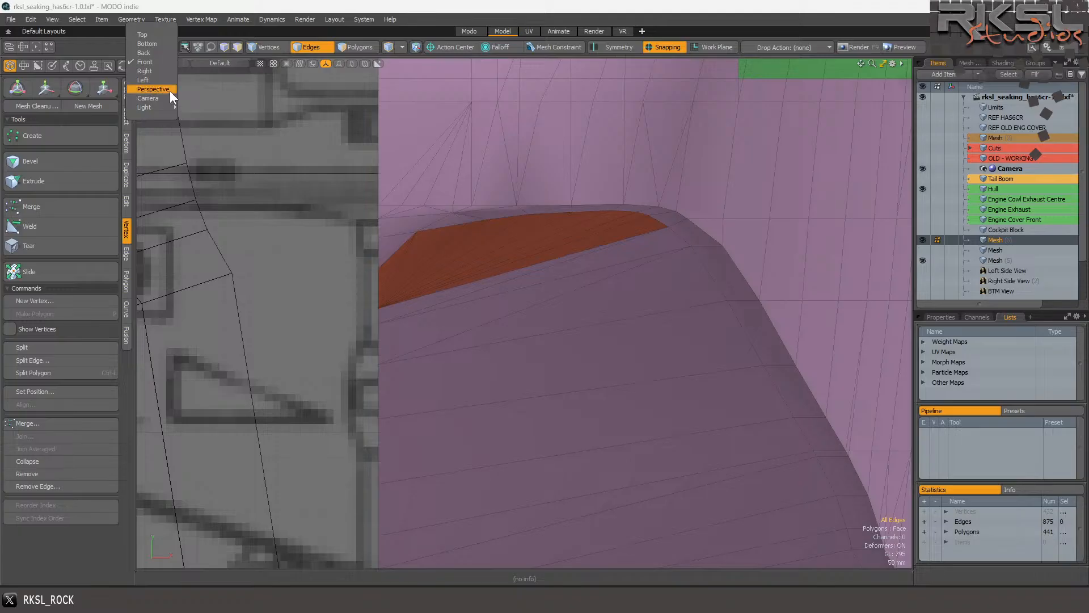
left_click(153, 89)
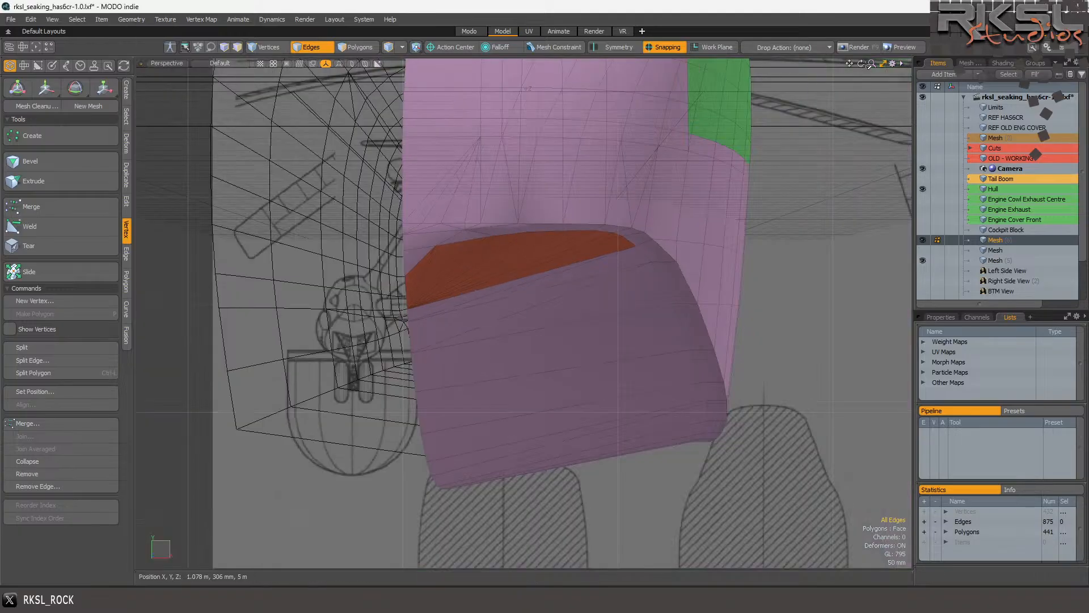
left_click_drag(867, 63, 664, 125)
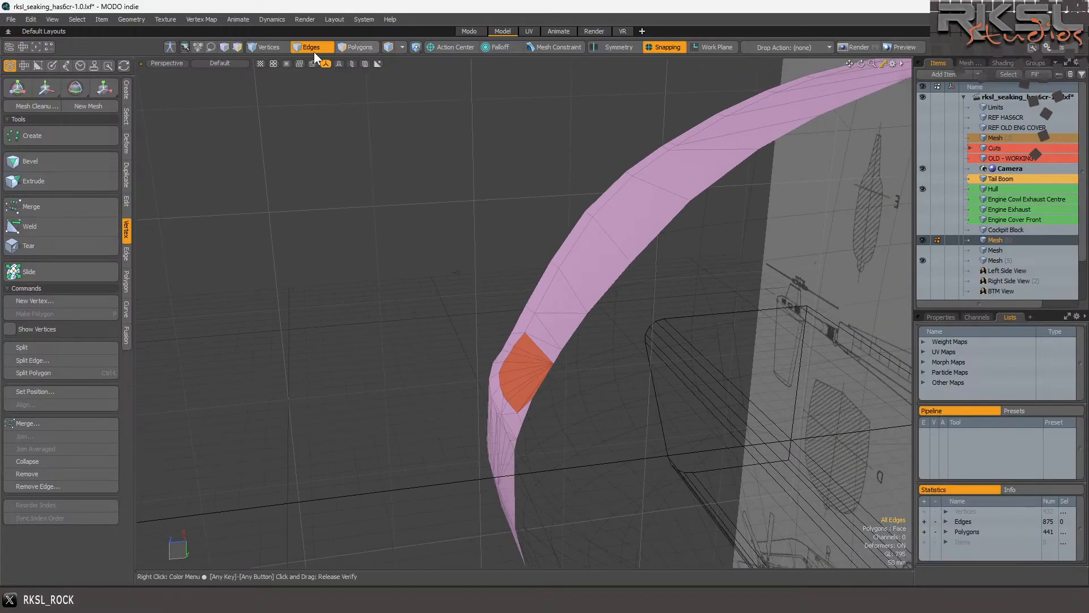
left_click(171, 62)
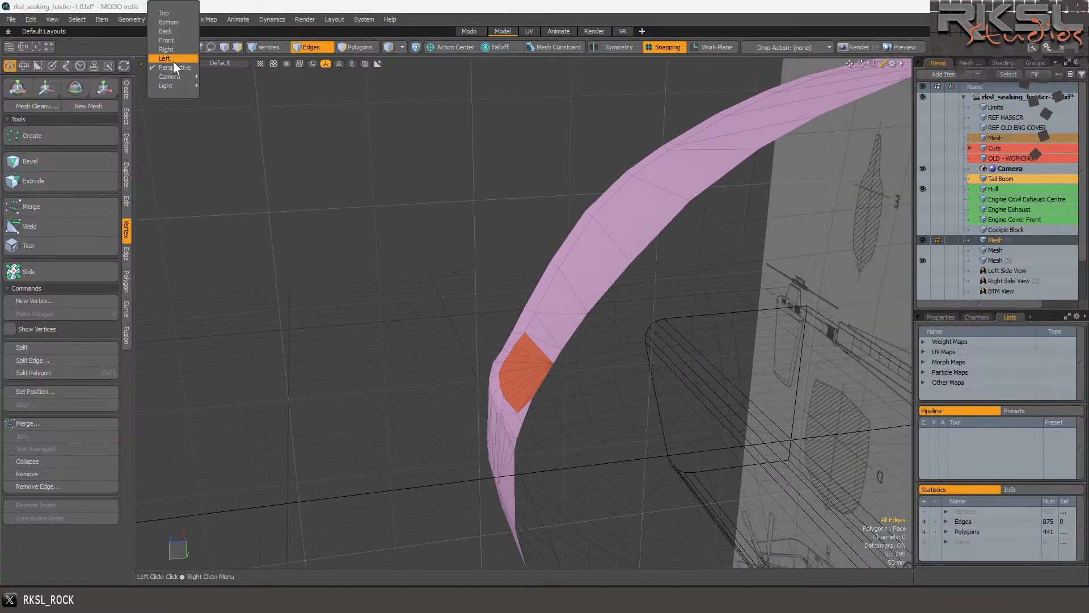
left_click(165, 22)
scroll(638, 312, "up", 1)
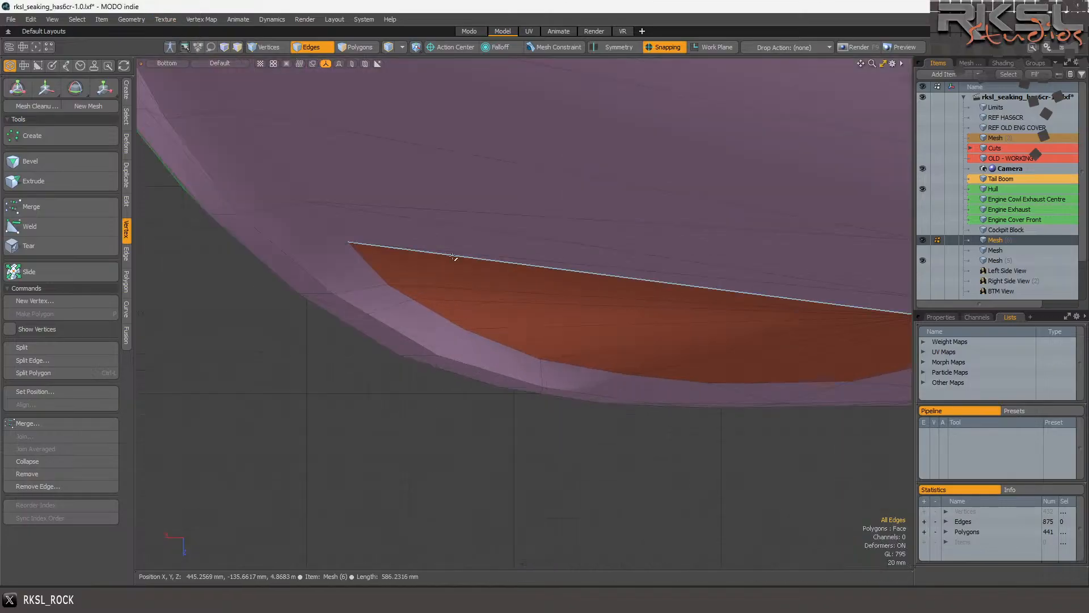
scroll(320, 207, "down", 2)
scroll(400, 271, "up", 2)
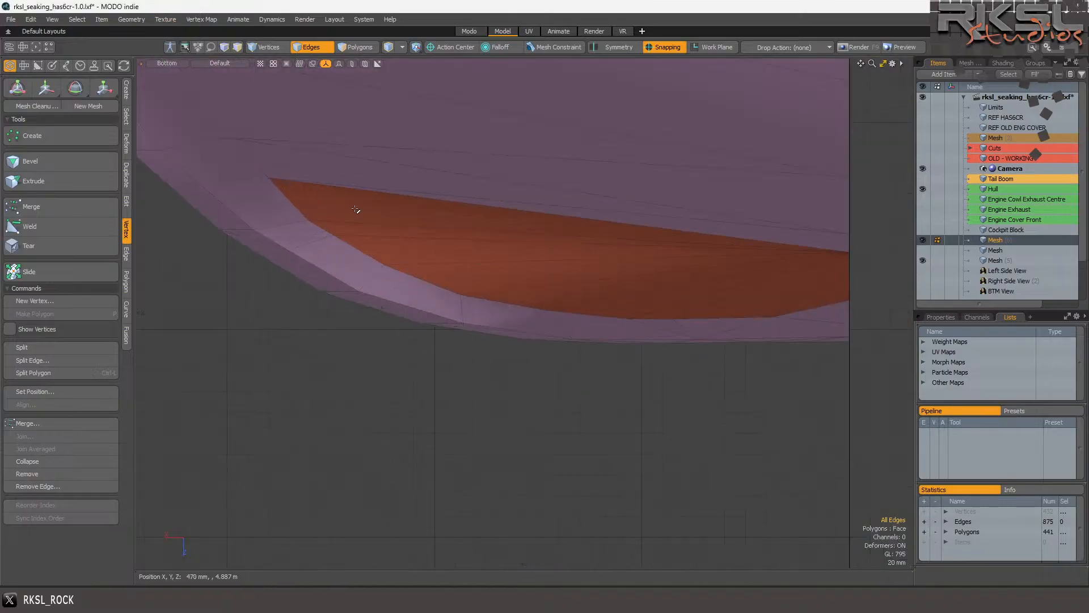
Scale the short rim edge at the orange face's outer corner down toward the neighbouring rim vertex.
left_click(286, 200)
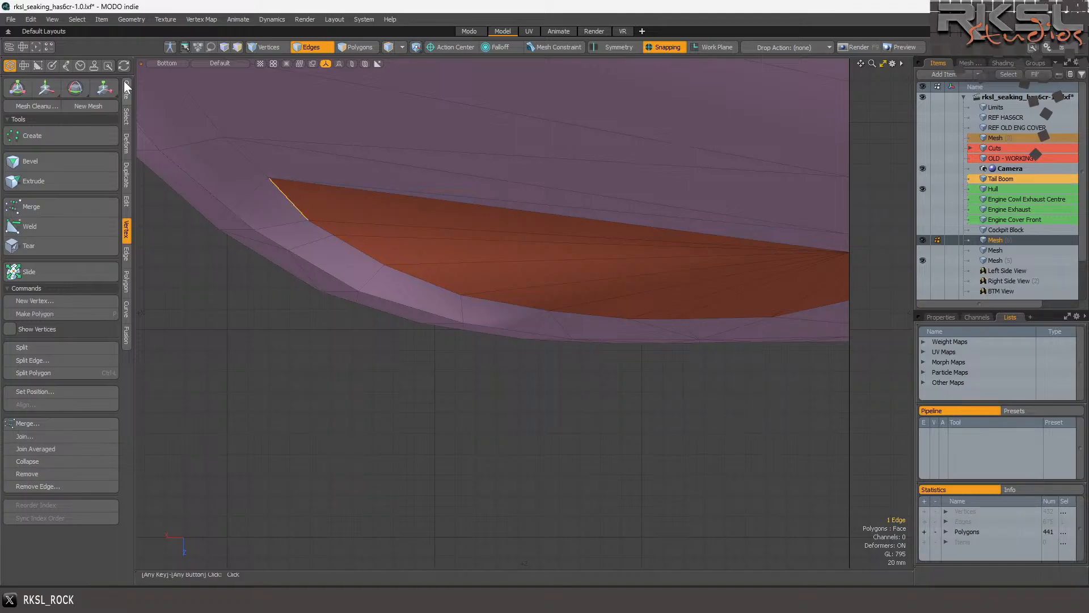
left_click(104, 88)
left_click_drag(306, 219, 312, 223)
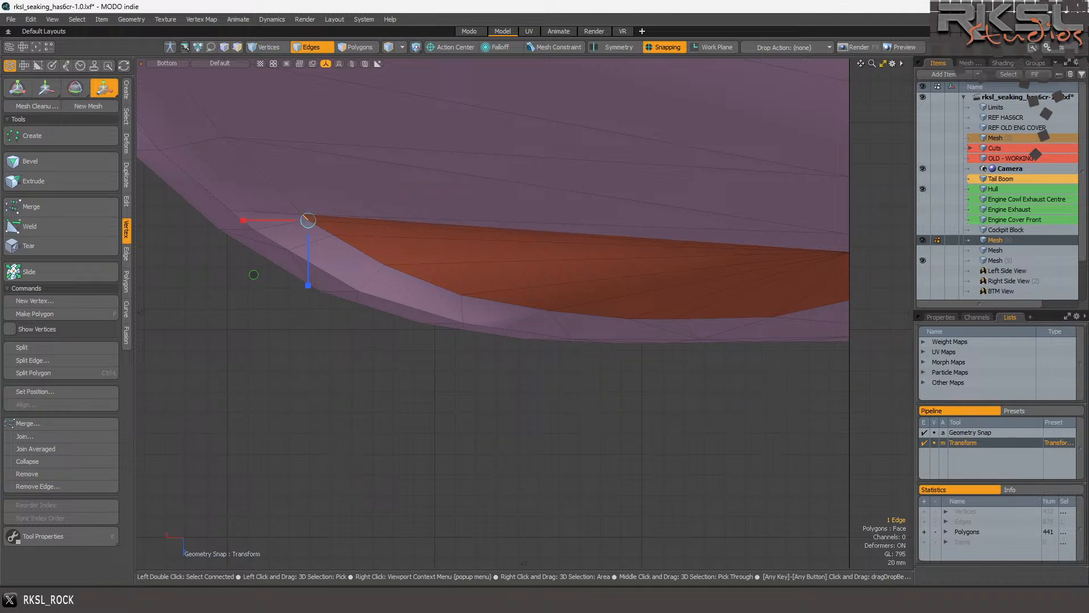
scroll(308, 220, "up", 4)
key("space")
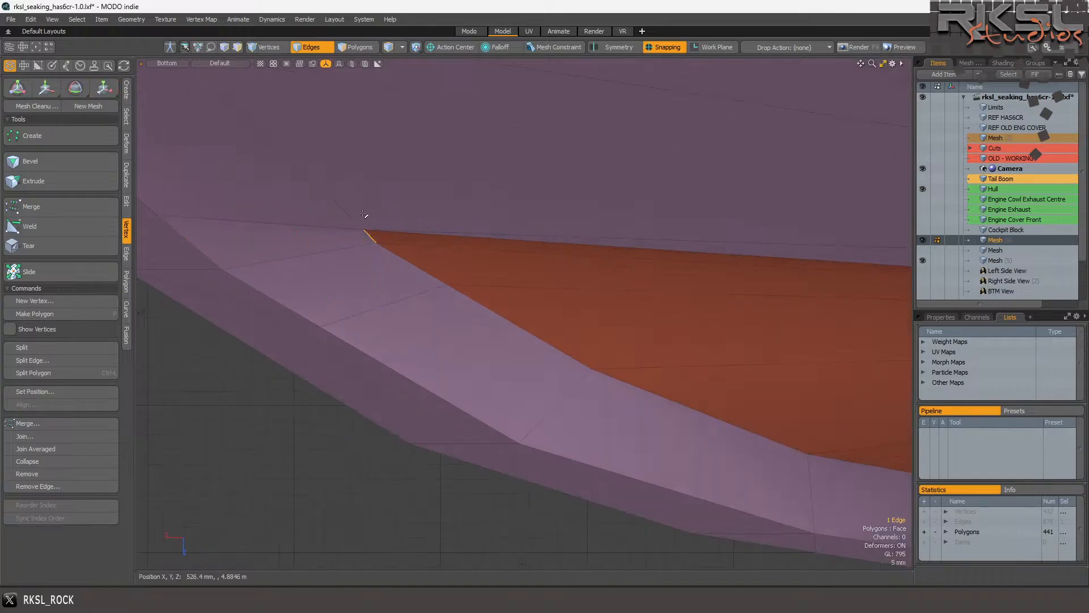
Select the rim edges next to the outer corner and scale them toward the next rim vertex along the curve.
scroll(364, 214, "down", 3)
left_click_drag(295, 212, 335, 226)
left_click(307, 214)
left_click(368, 247, "shift")
left_click(104, 88)
left_click(400, 262)
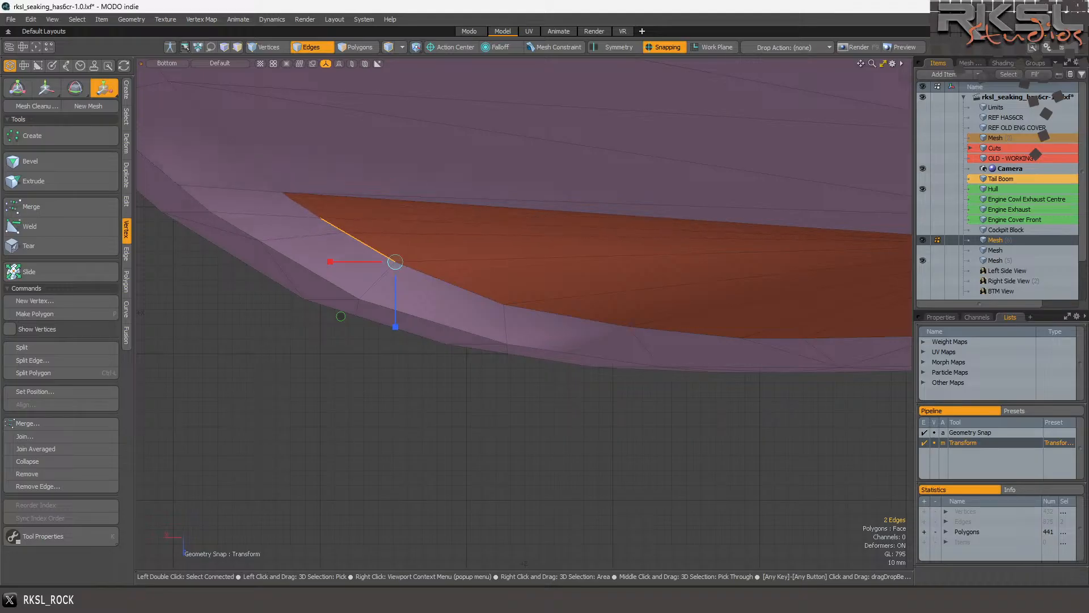
scroll(397, 264, "down", 3)
scroll(391, 272, "up", 3)
key("q")
Scale the next two adjoining rim edges together toward their far end vertex to redistribute the points along the curve.
left_click(302, 209)
left_click(374, 244, "shift")
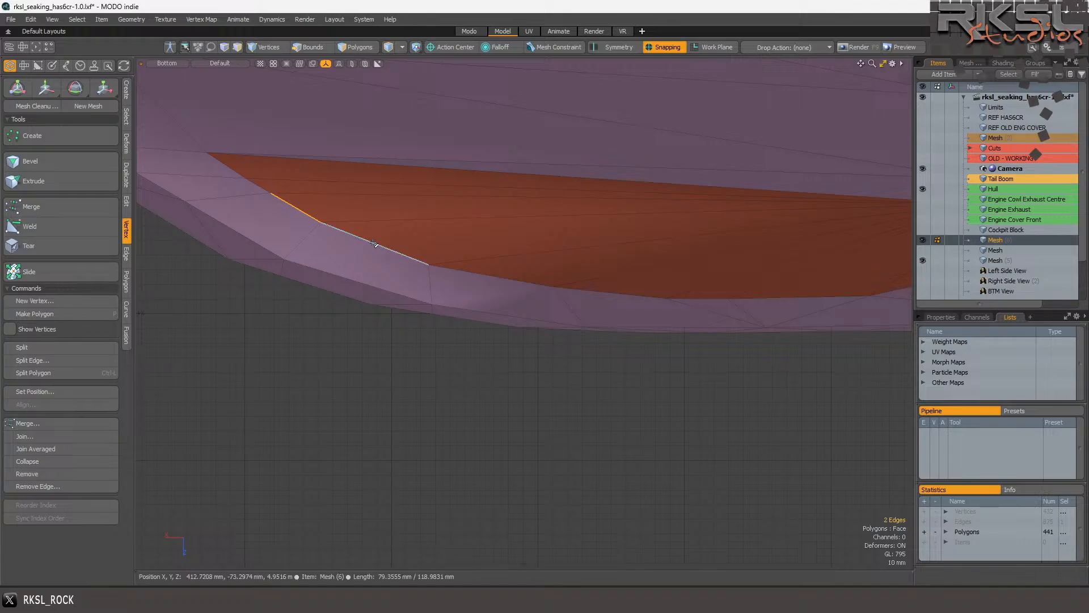
key("2")
left_click(108, 89)
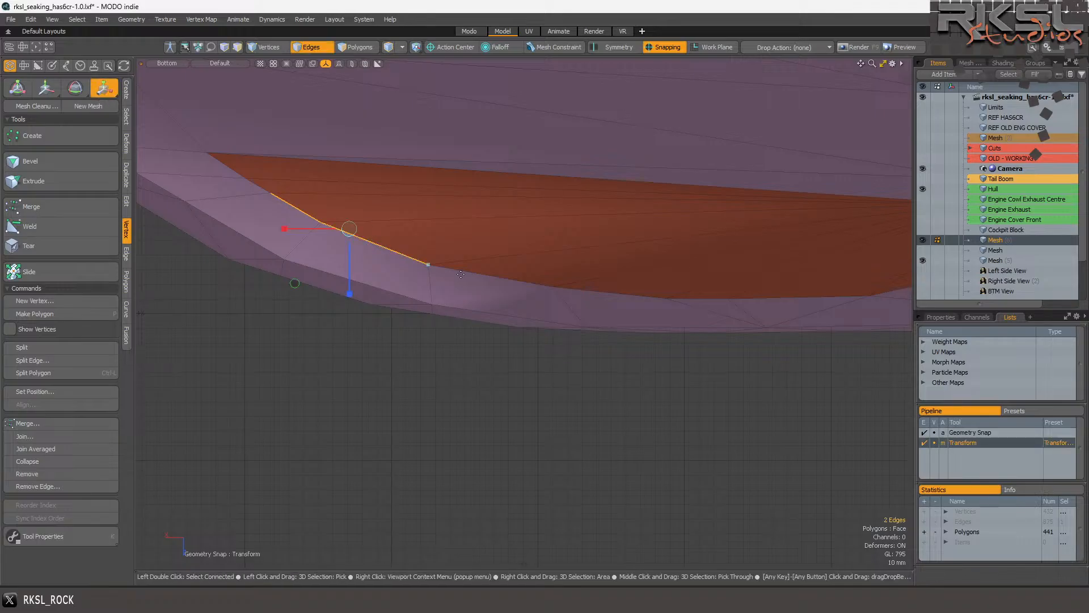
left_click(428, 265)
left_click_drag(428, 270, 396, 270)
key("q")
Shorten only the second of these rim edges by scaling it toward the same end vertex.
left_click(397, 252)
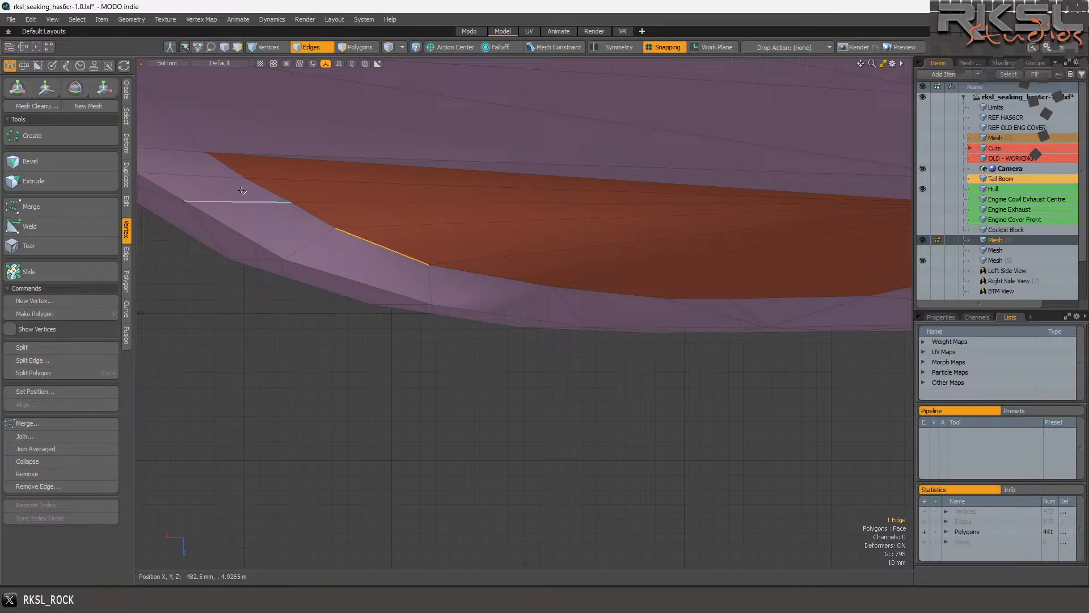
left_click(101, 87)
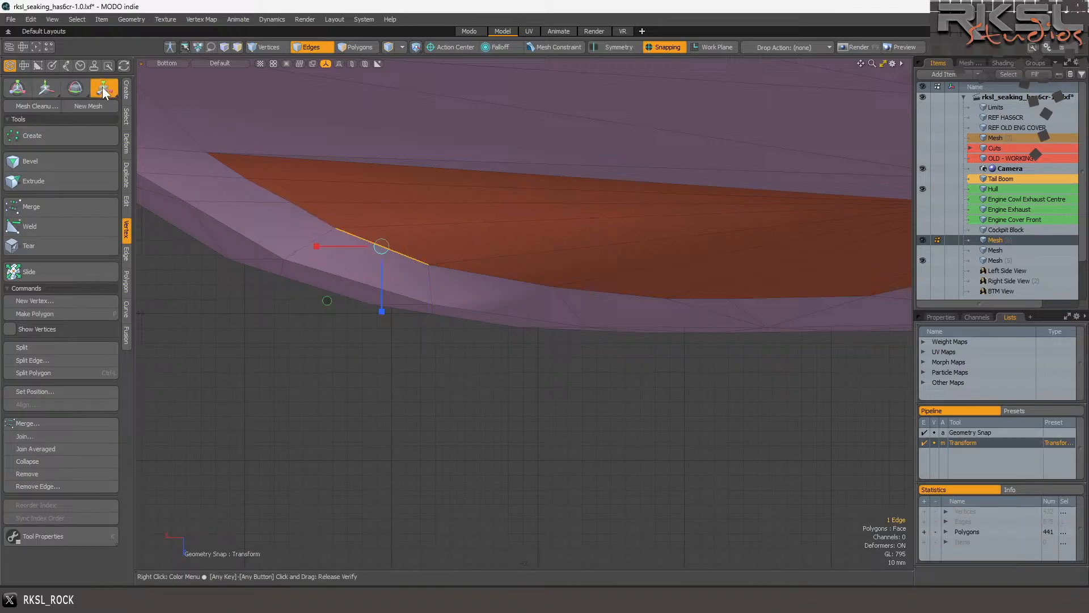
left_click(426, 267)
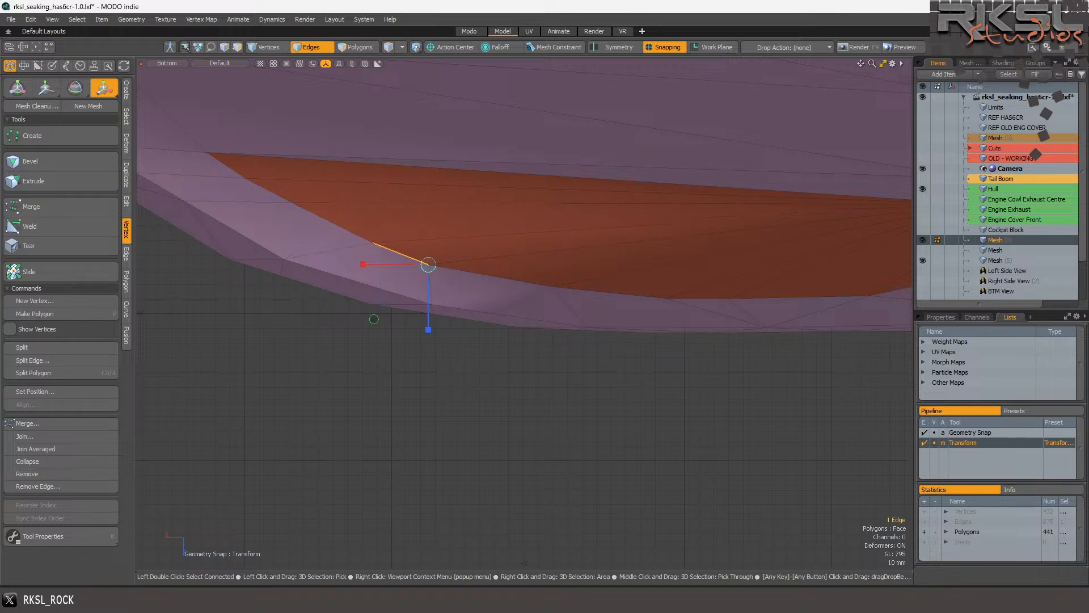
key("q")
Shorten the following rim edge by scaling it toward its vertex nearer the middle of the curve.
left_click(510, 278)
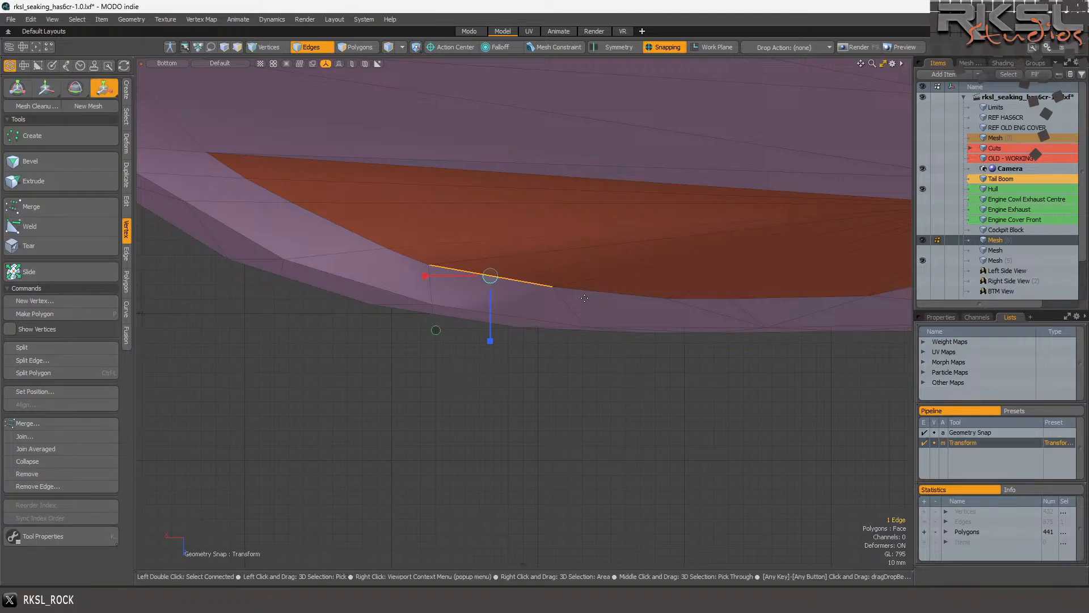
left_click(554, 288)
left_click_drag(552, 287, 513, 286)
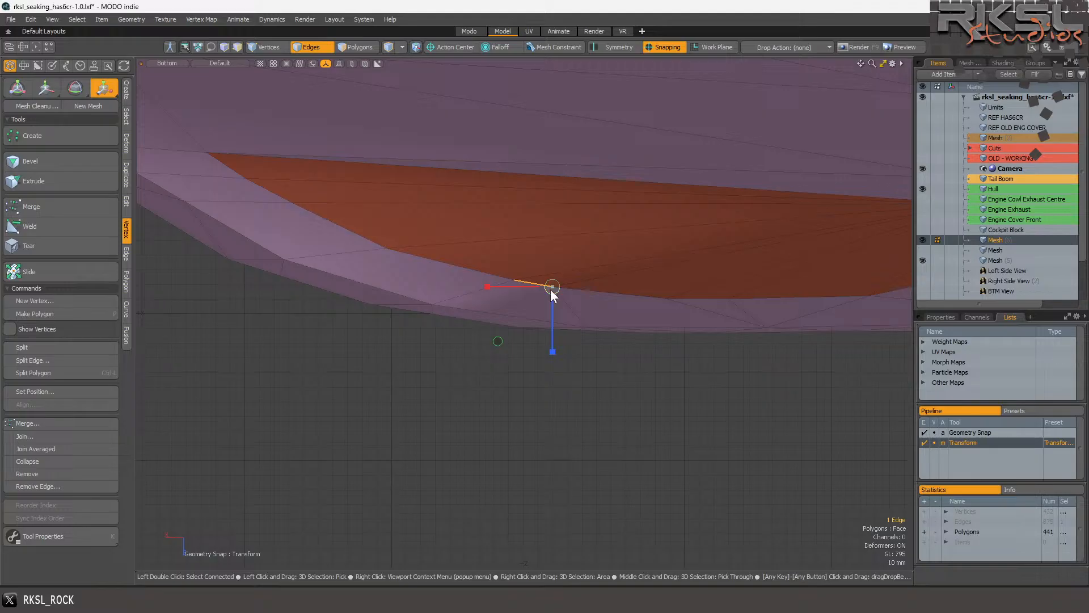
scroll(551, 291, "down", 5)
scroll(556, 290, "up", 6)
key("Escape")
key("Escape")
Scale the rim edge just before the flat lowest stretch down almost onto its inner end vertex.
left_click(514, 252)
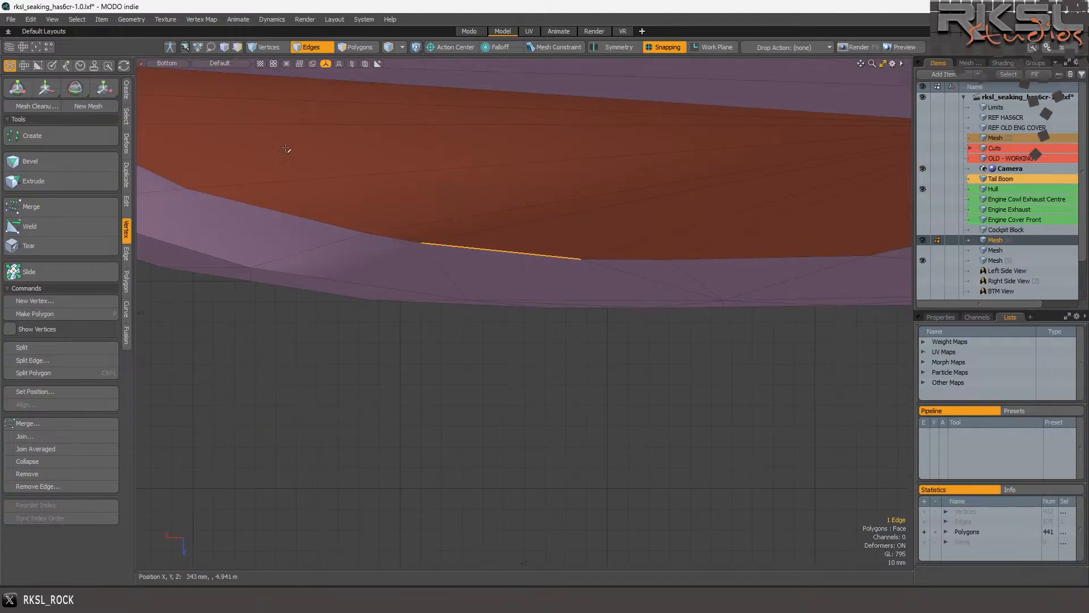
left_click(104, 88)
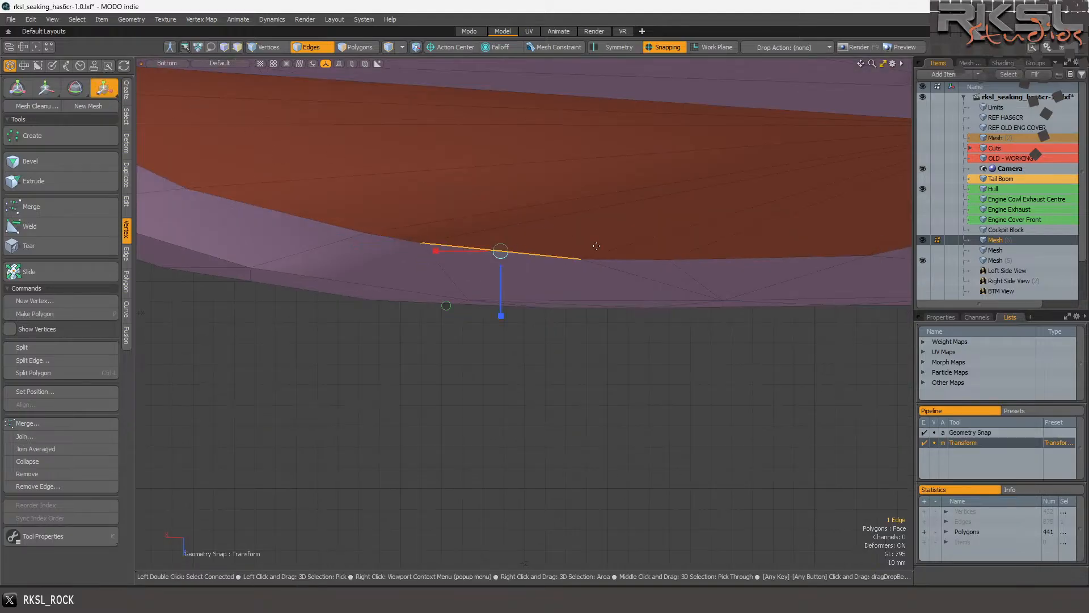
left_click_drag(578, 258, 580, 259)
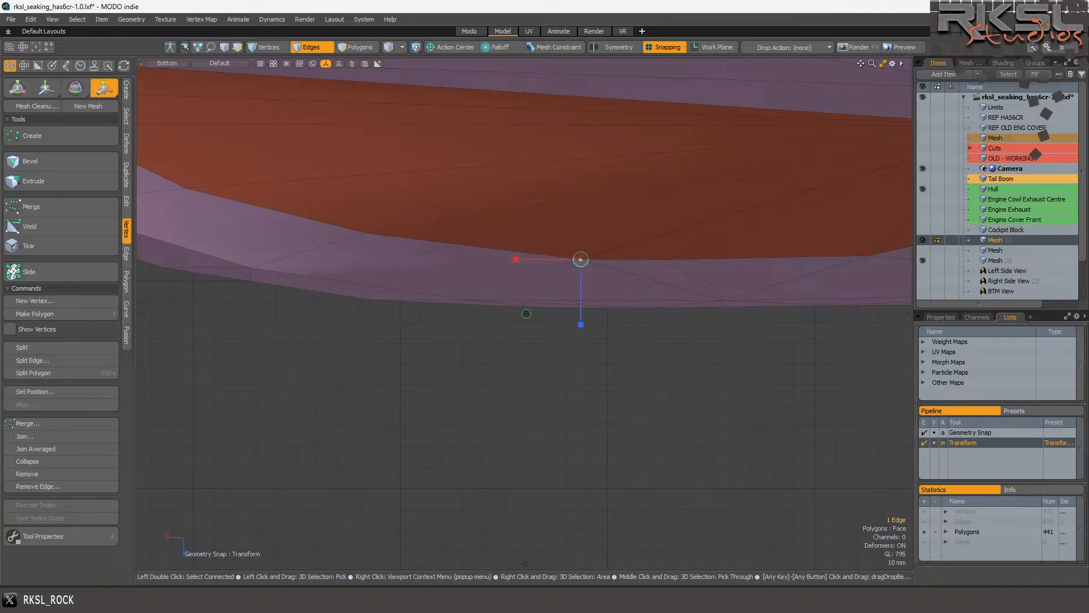
key("space")
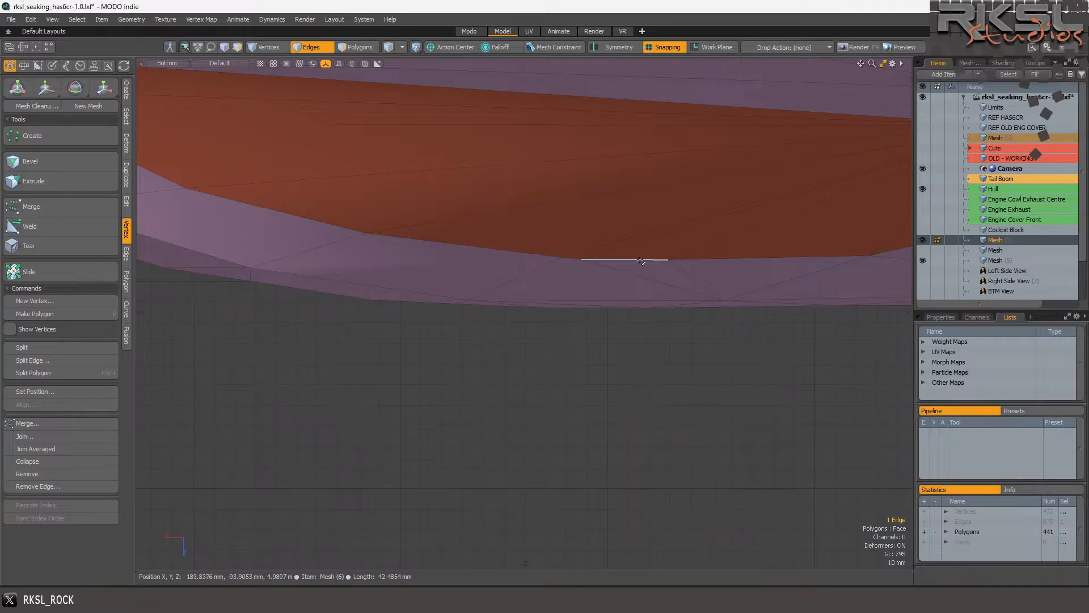
Join the two vertices of the short flat rim edge, with Average off and Join Discontinuous UVs on.
scroll(641, 261, "down", 3)
scroll(567, 244, "up", 4)
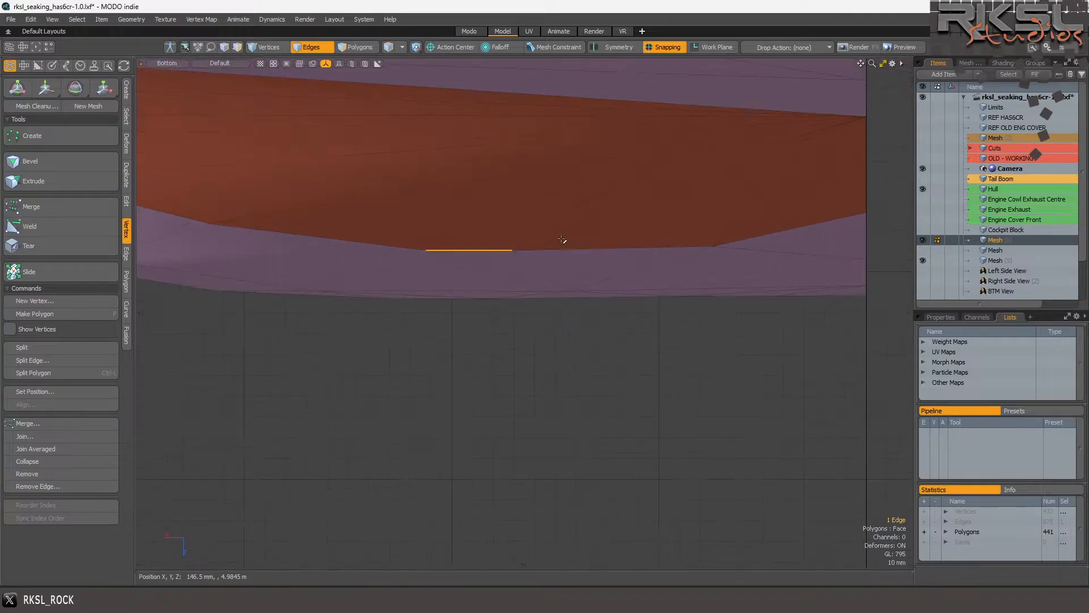
left_click(264, 47)
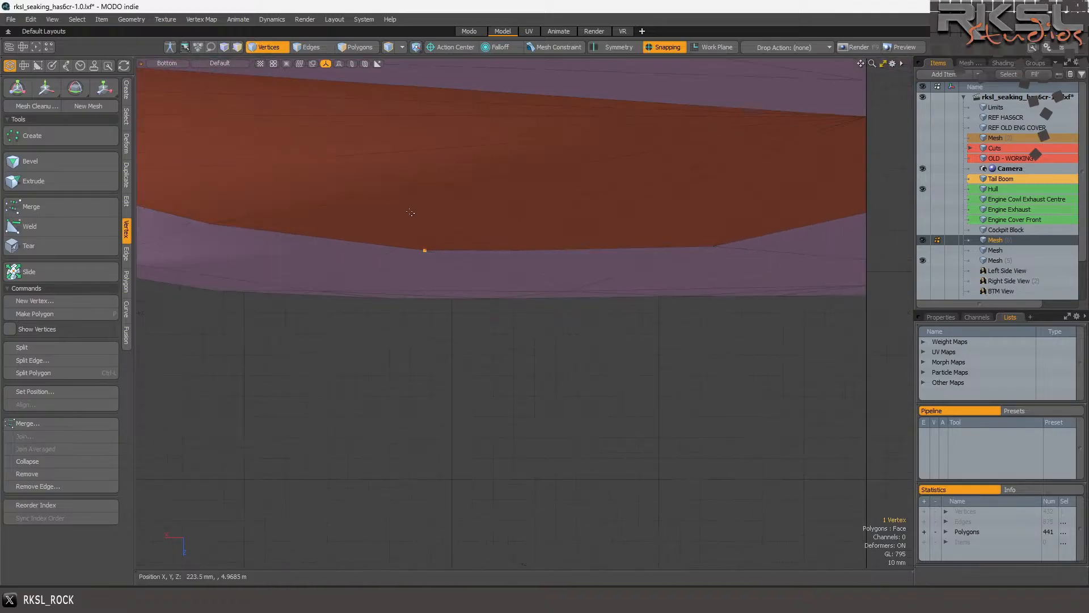
left_click(512, 251, "shift")
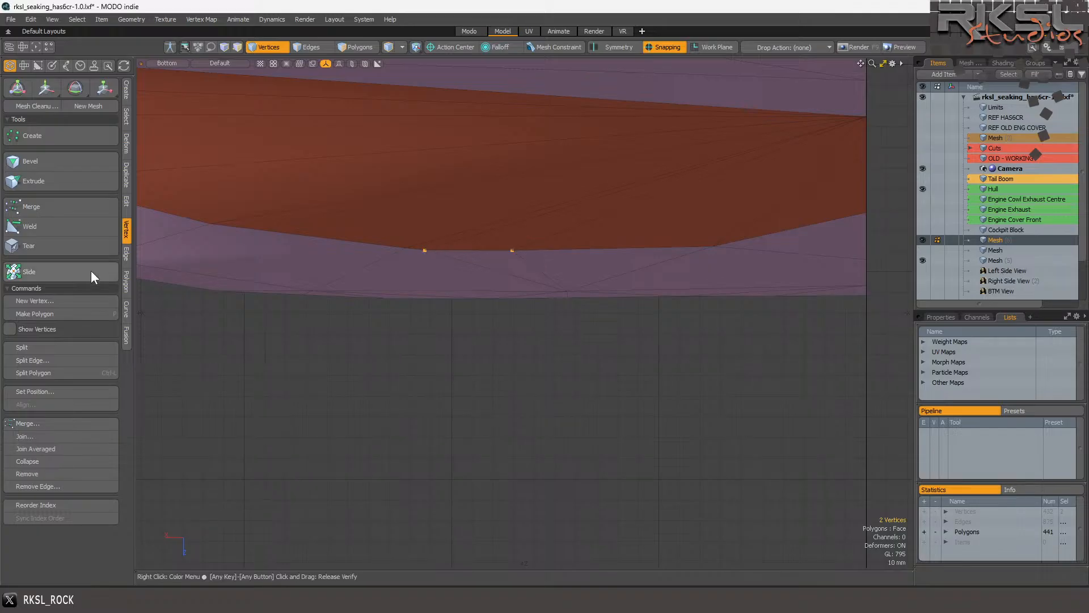
left_click(42, 436)
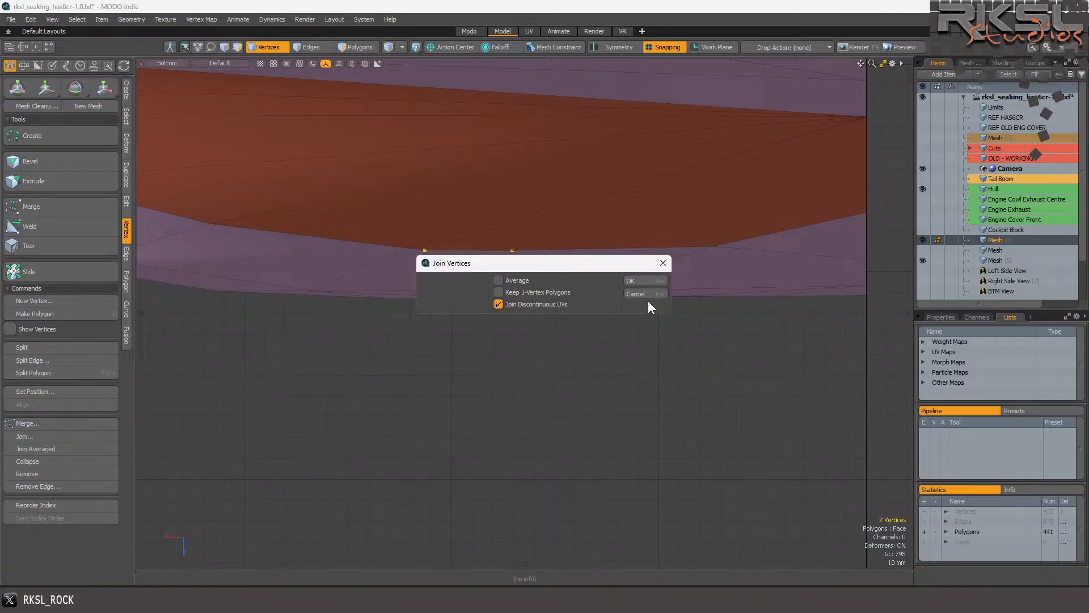
left_click(642, 280)
scroll(602, 243, "down", 4)
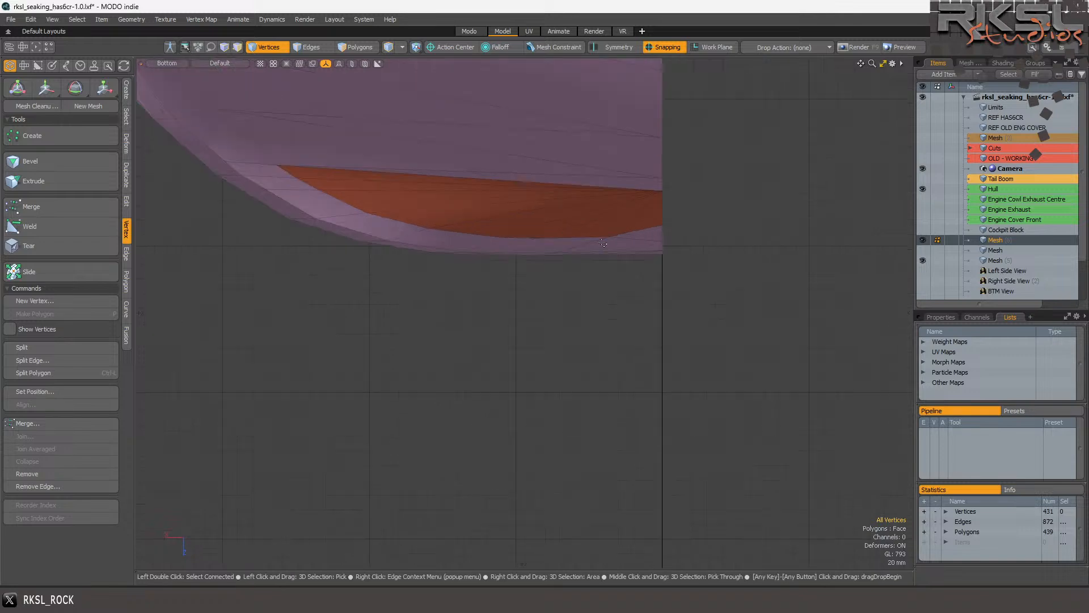
scroll(552, 295, "up", 3)
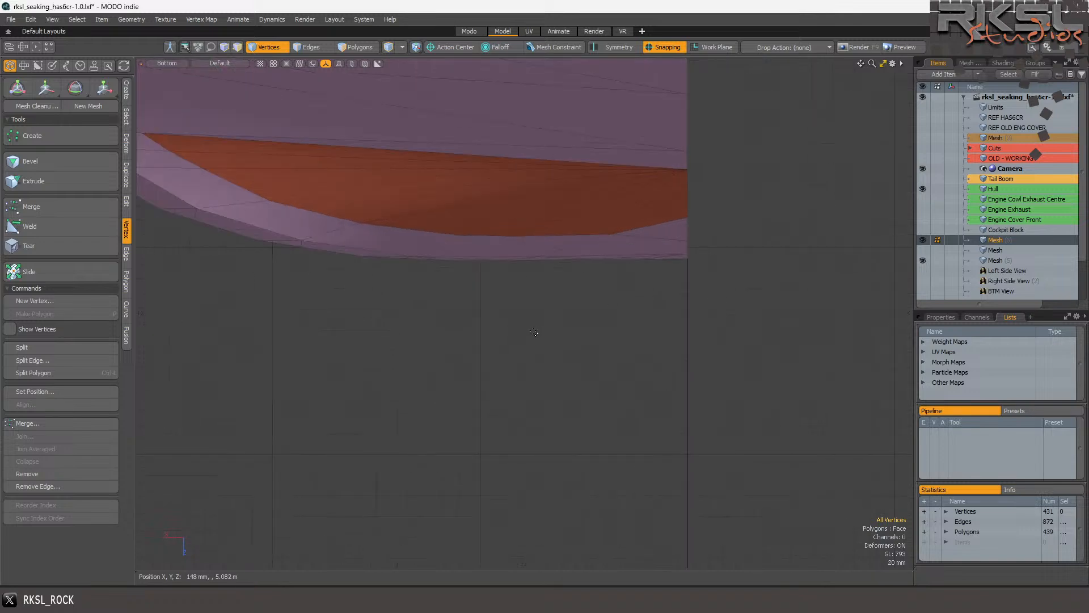
Assign the DONE material to the eleven orange polygons of the recessed face and clear the selection.
left_click(355, 47)
left_click_drag(357, 151, 679, 212)
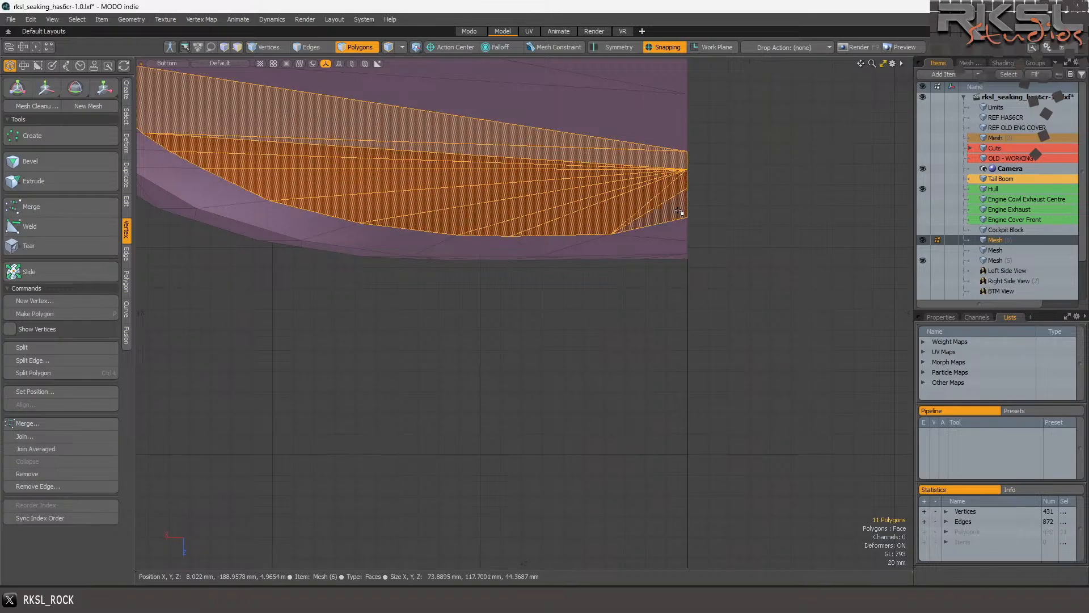
key("m")
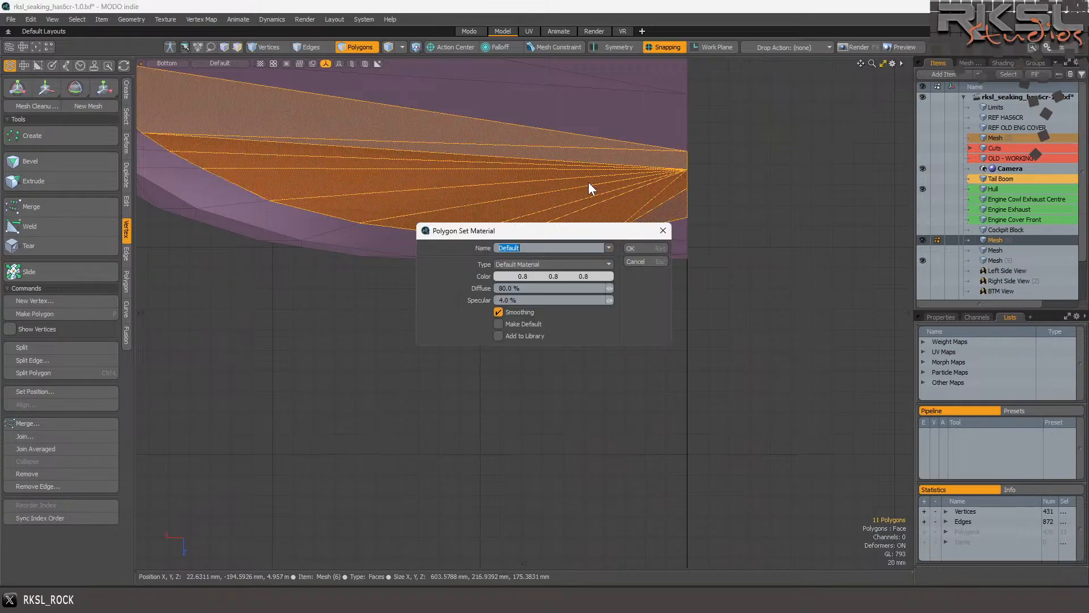
left_click(610, 248)
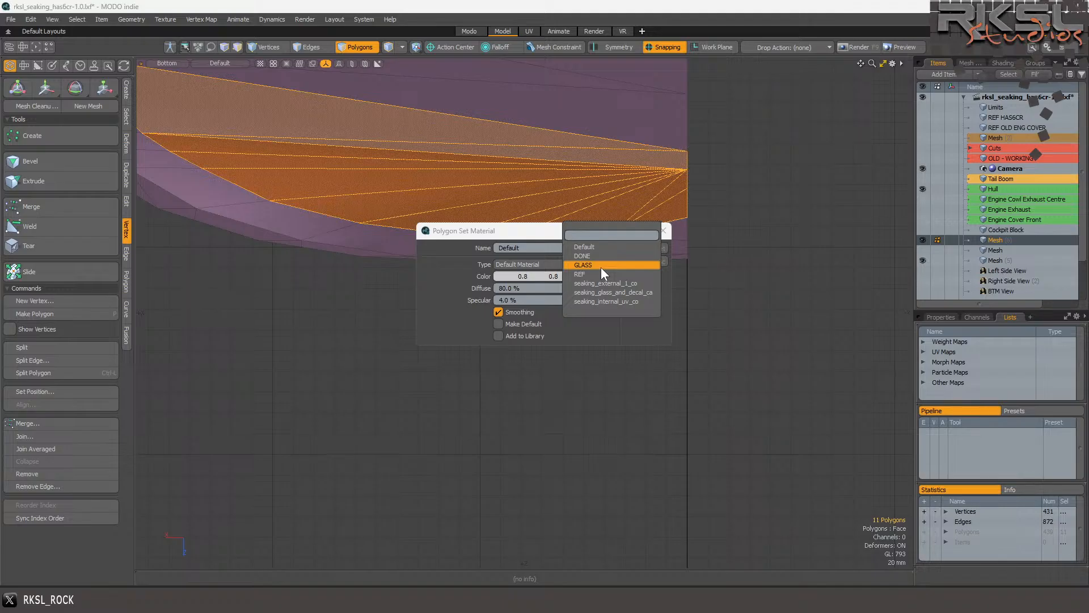
left_click(600, 257)
left_click(659, 250)
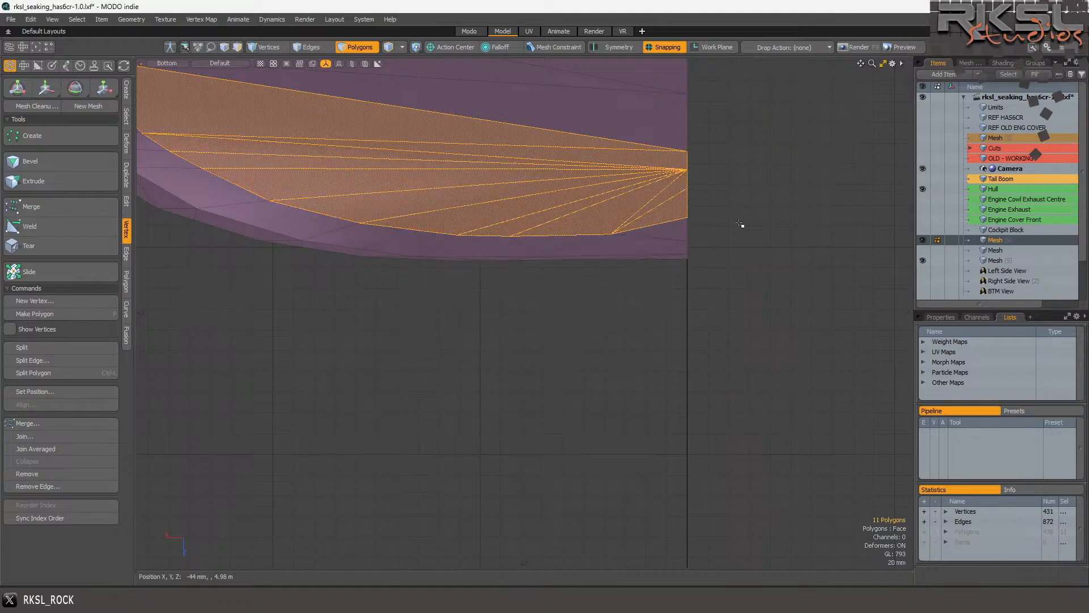
left_click(723, 229)
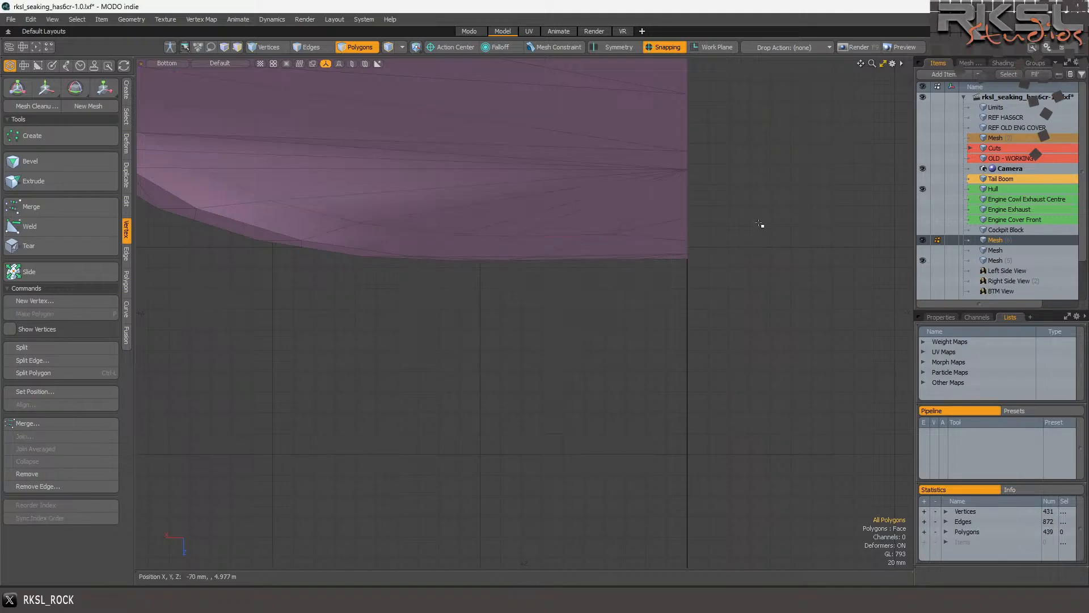
Spin the diagonal shared by the two long thin polygons along the upper part of the recessed face.
left_click(370, 152)
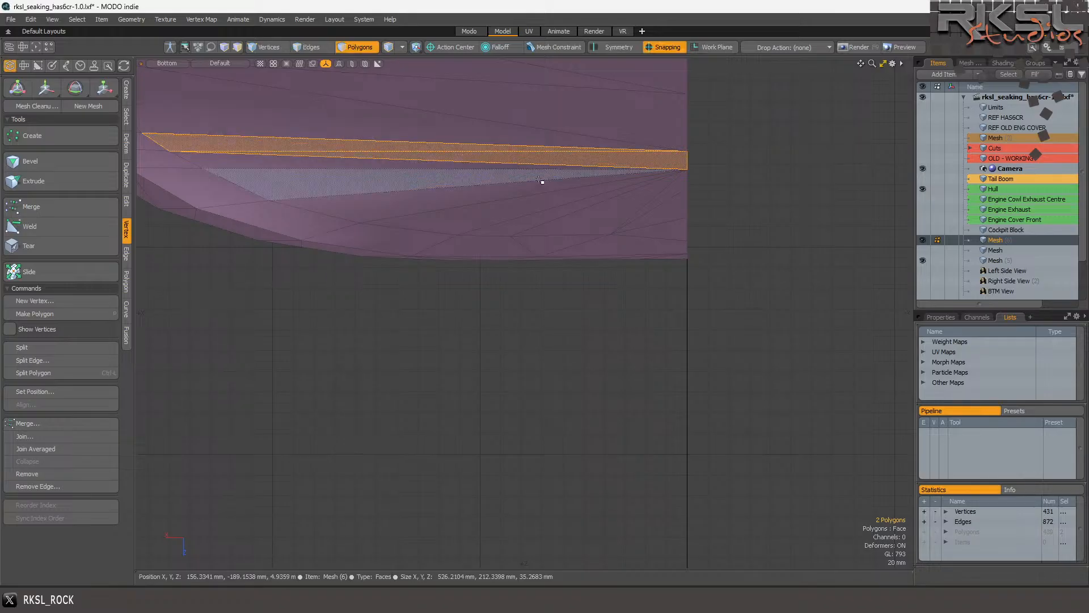
left_click(798, 199)
scroll(573, 205, "up", 5)
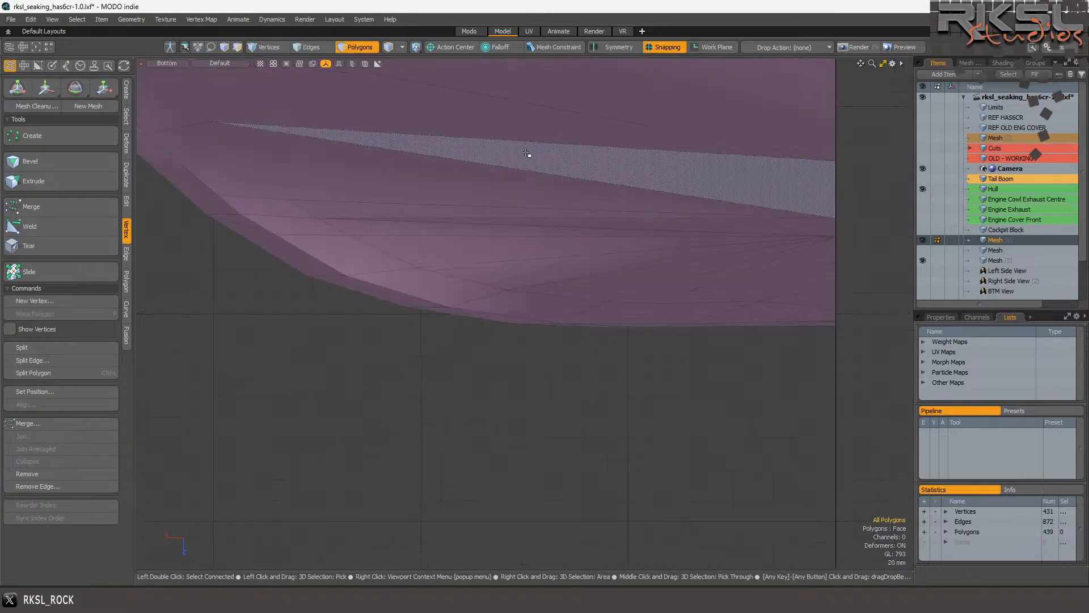
left_click(543, 157)
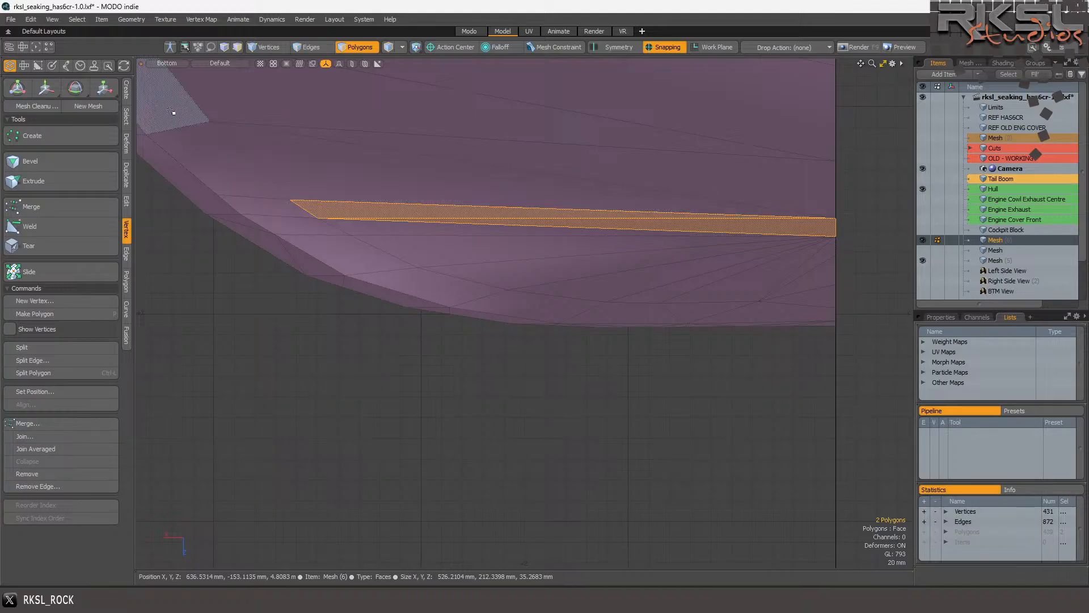
In the Right view, spin the diagonal shared by the two narrow upright polygons that run down to the lower rim.
left_click(166, 63)
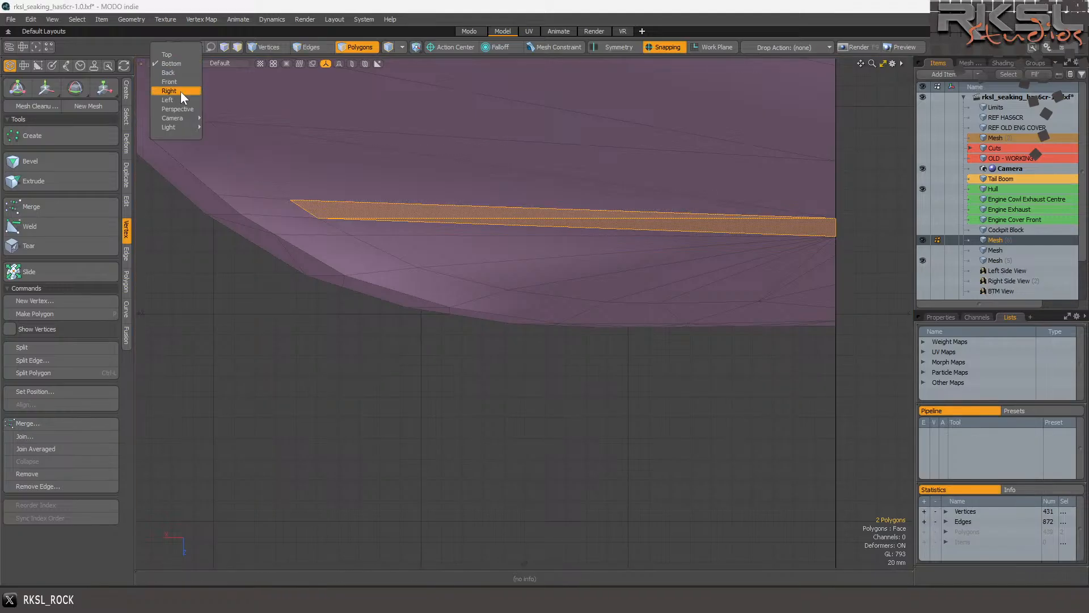
left_click(181, 92)
scroll(401, 162, "down", 5)
scroll(445, 206, "up", 5)
left_click(405, 196)
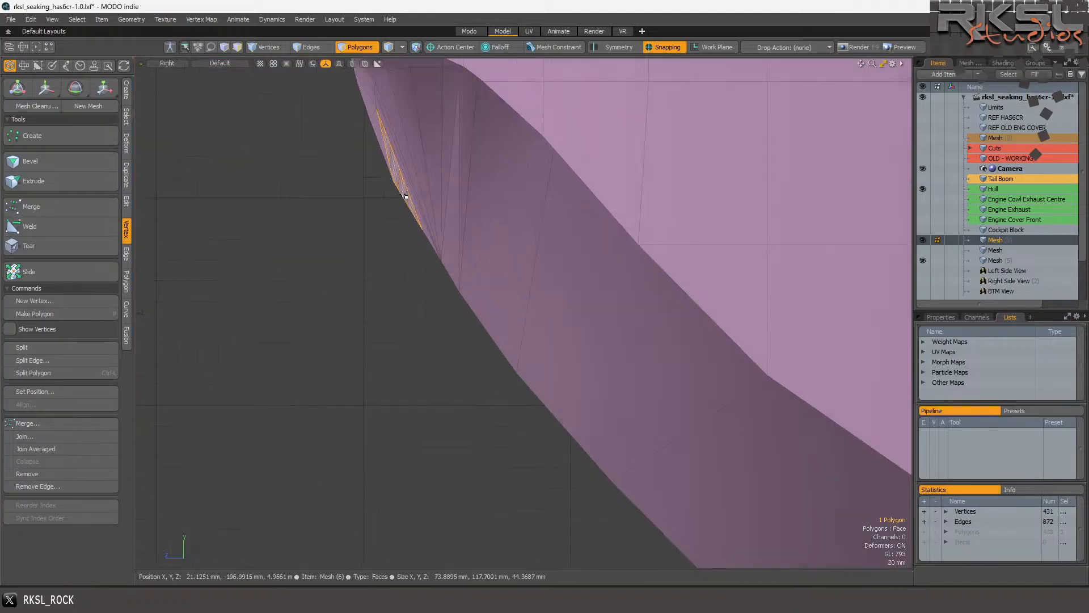
scroll(433, 90, "up", 2)
left_click(453, 90)
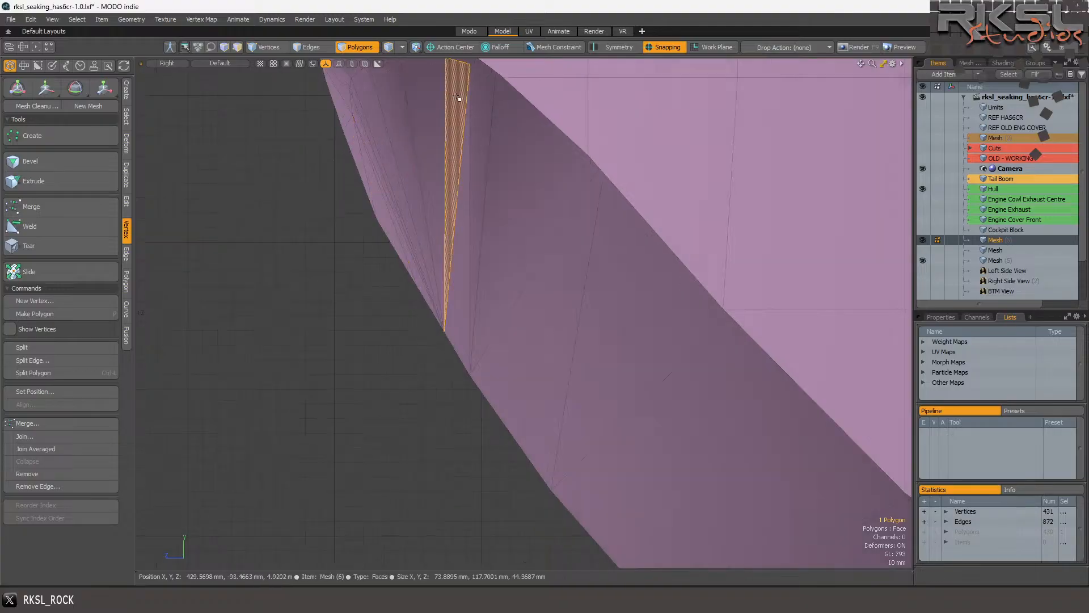
left_click(464, 113, "shift")
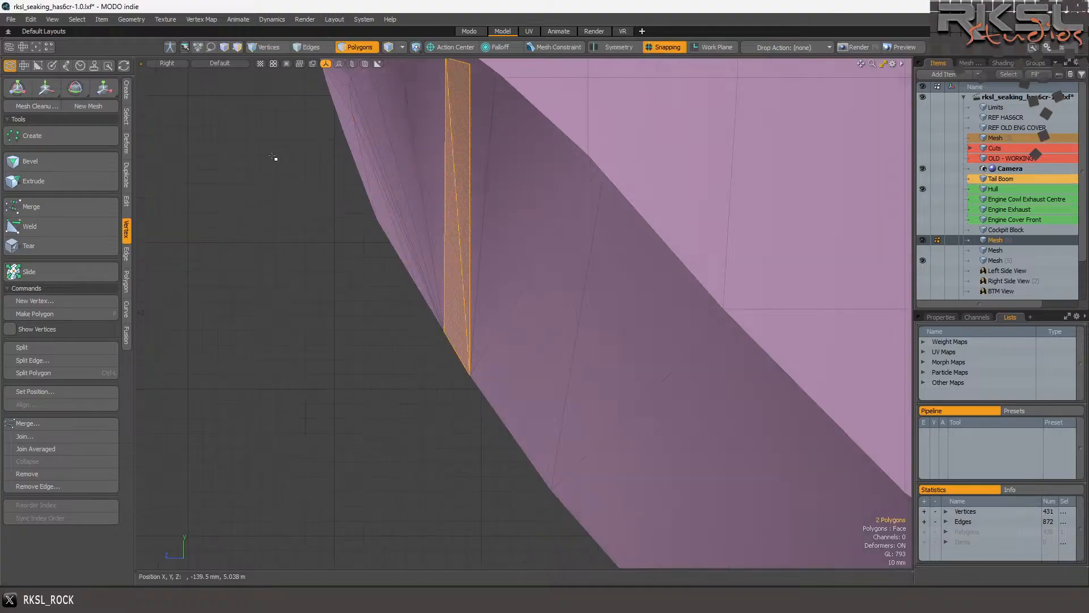
left_click(148, 249)
Spin the diagonals of the next two thin polygon pairs, working toward the hull's outer edge.
left_click(443, 219)
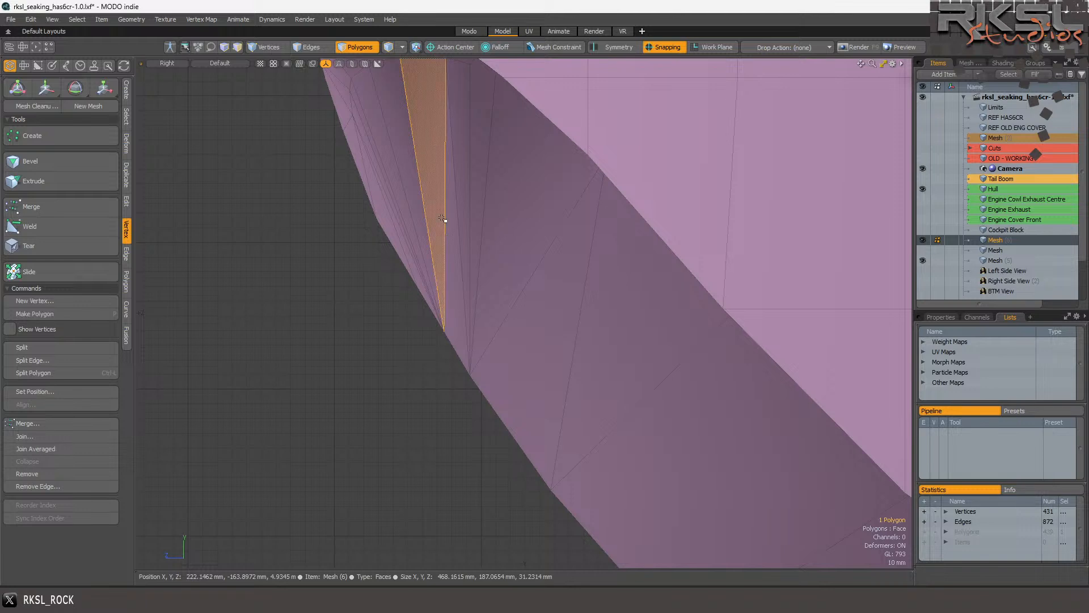
left_click(446, 226, "shift")
key("alt")
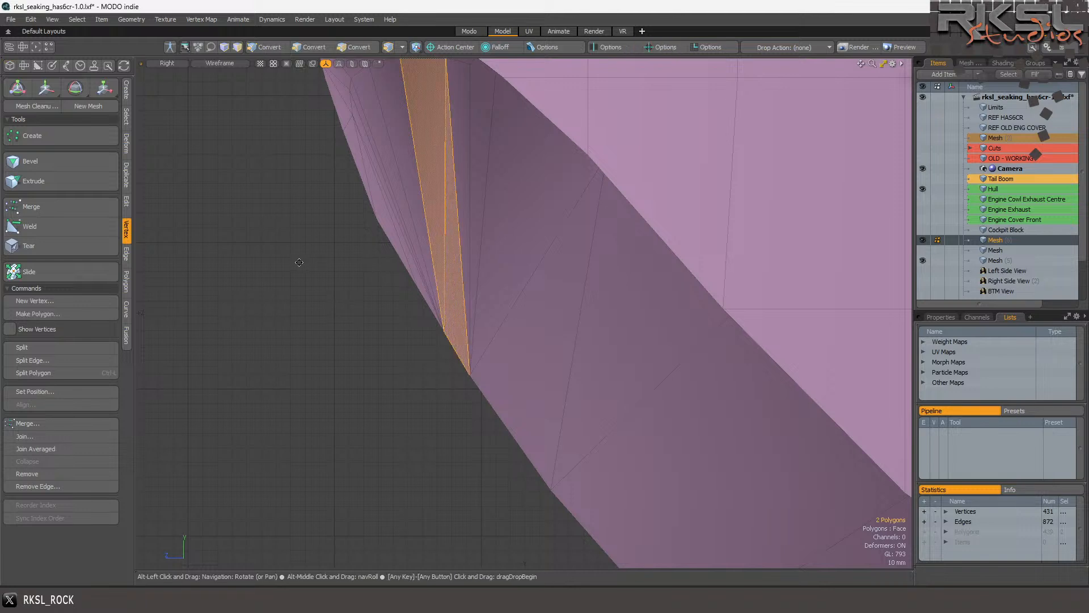
left_click(165, 264)
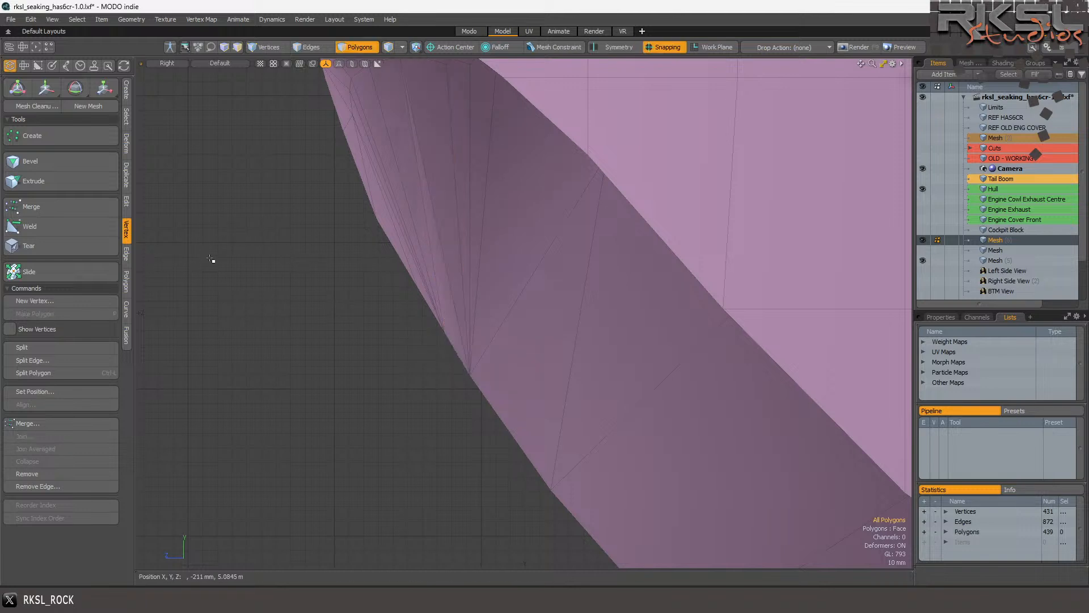
left_click(416, 188)
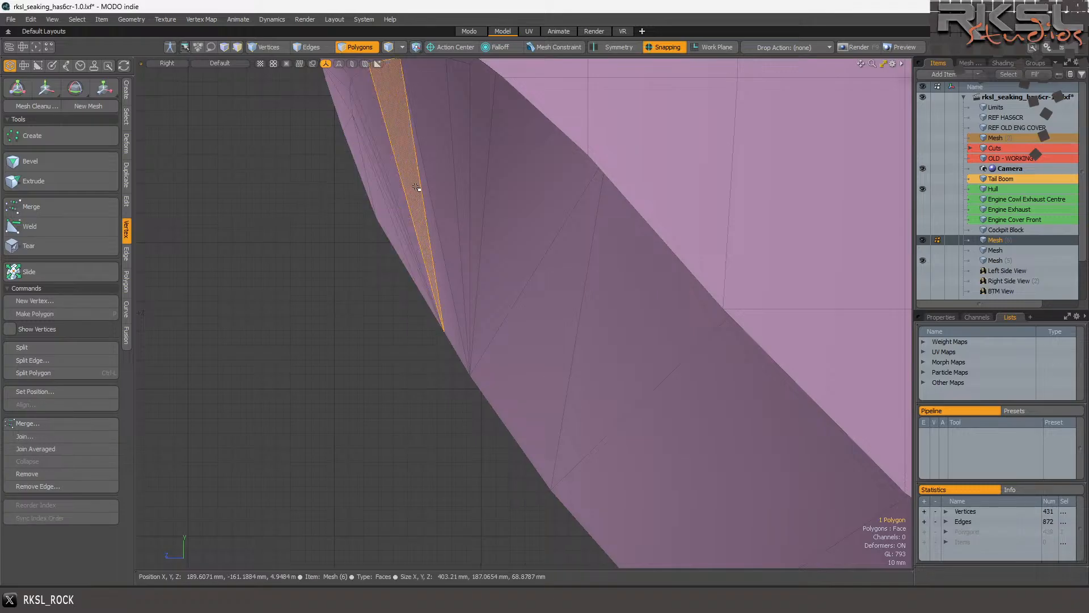
left_click(423, 199, "shift")
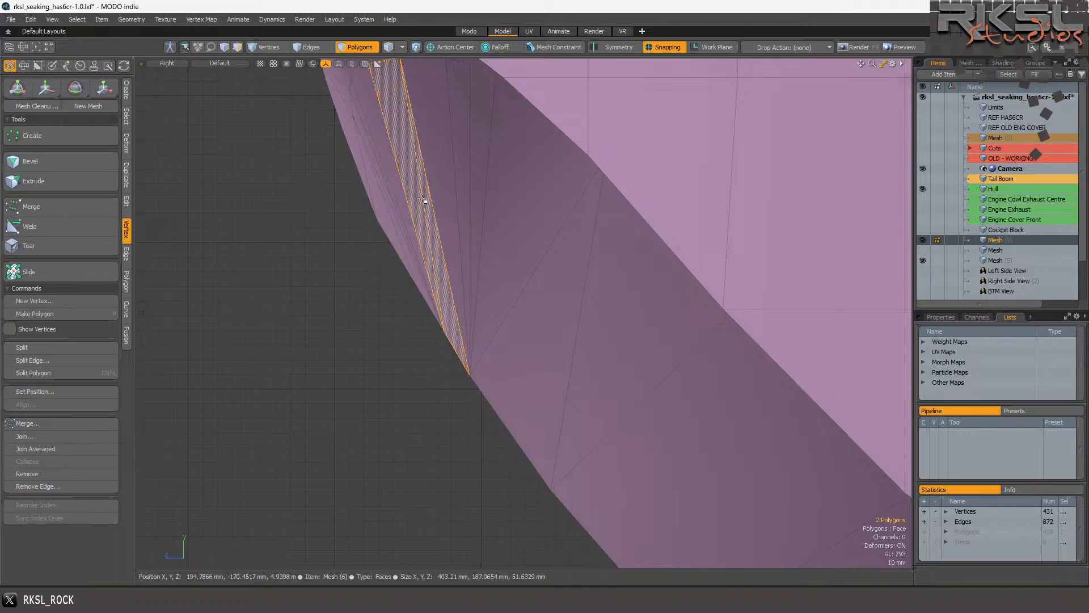
Scale the two inner rim vertices near the hull's outer edge slightly apart along Z, centred just above the upper vertex.
scroll(346, 196, "down", 3)
scroll(316, 114, "up", 4)
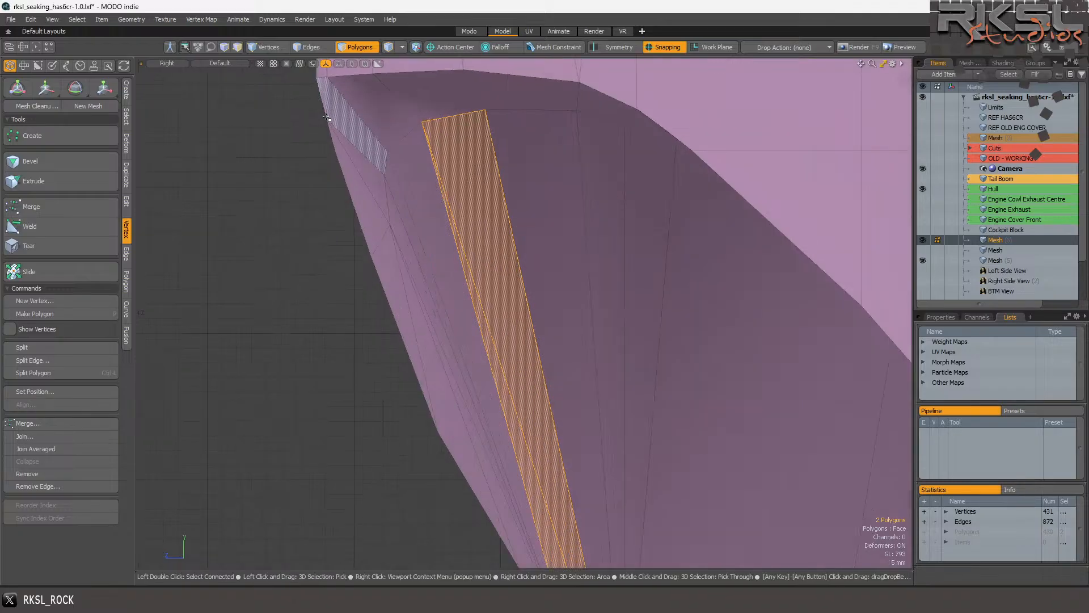
scroll(328, 118, "up", 2)
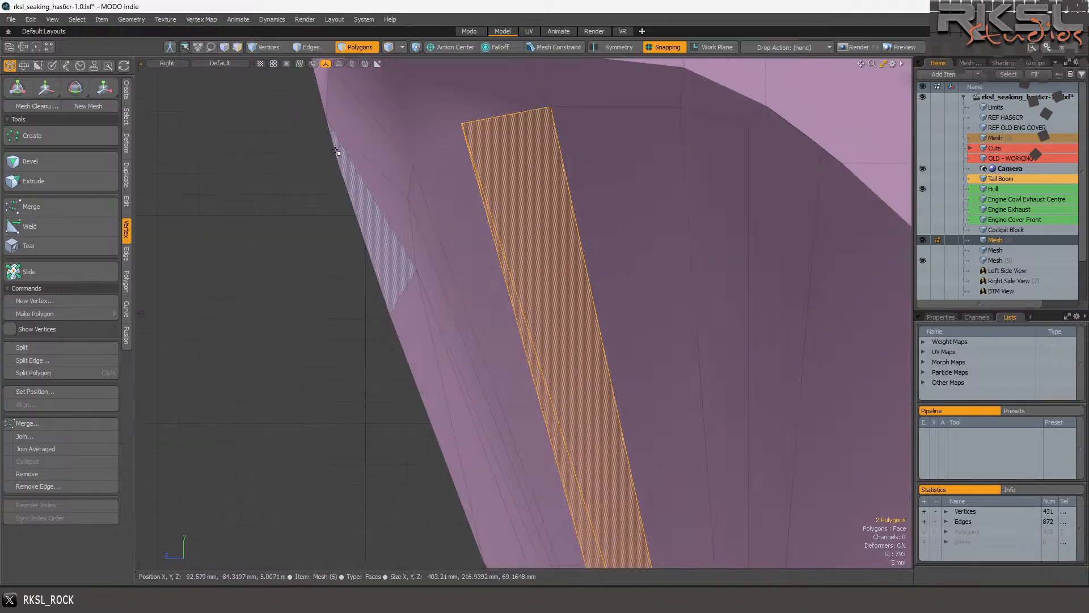
left_click(272, 50)
mouse_move(432, 176)
right_mouse_down()
mouse_move(367, 187)
mouse_move(421, 321)
right_mouse_up()
left_click(116, 88)
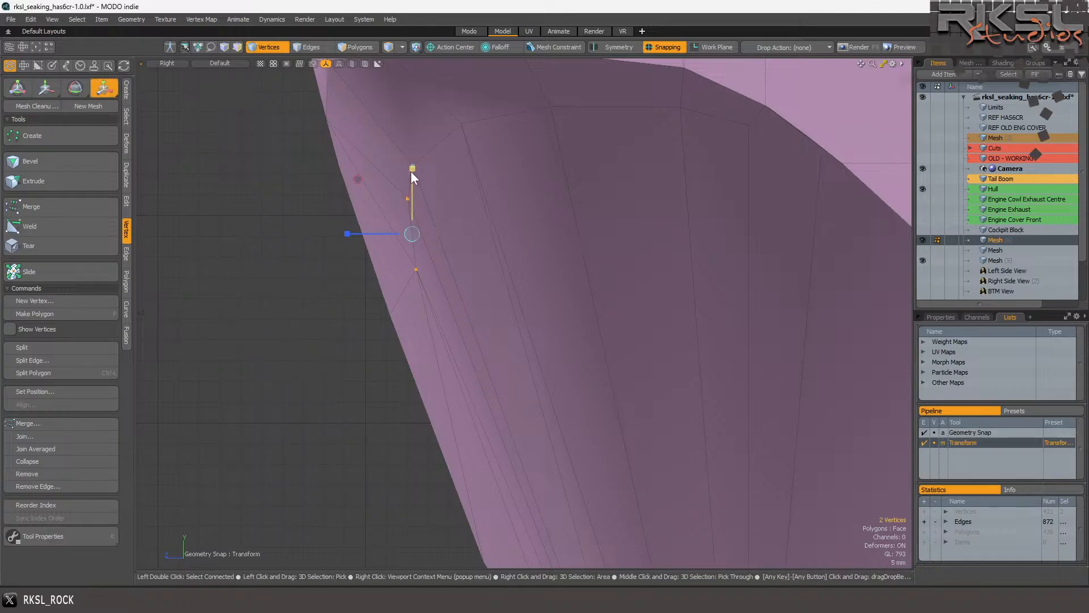
left_click(413, 166)
left_click_drag(355, 166, 312, 165)
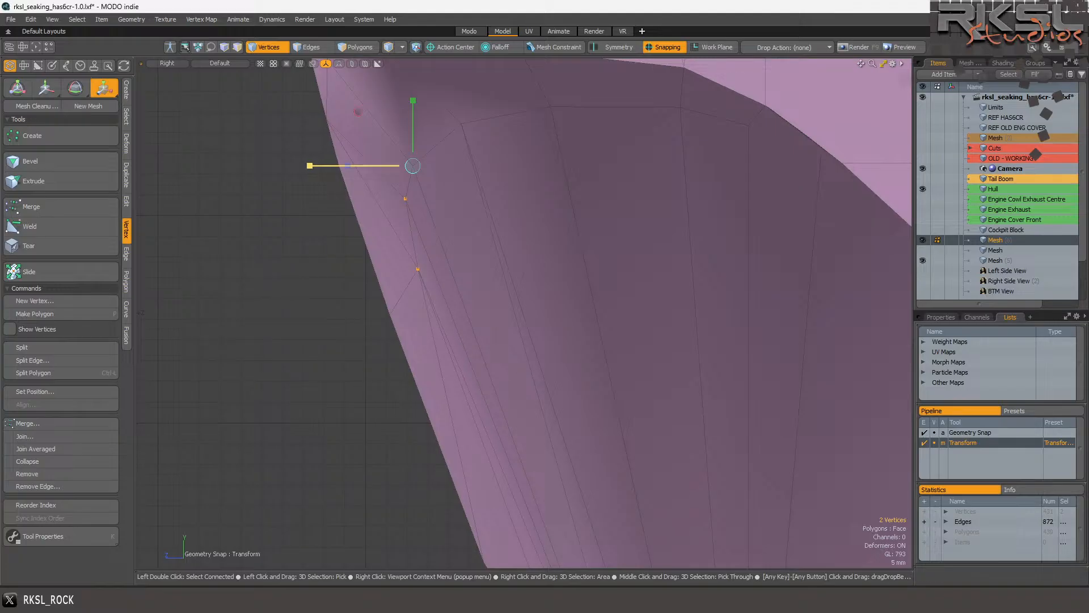
key("space")
Move only the lower of these two rim vertices slightly along Z toward the hull's outer edge.
right_click_drag(510, 262, 483, 312)
right_click_drag(439, 259, 451, 303)
key("w")
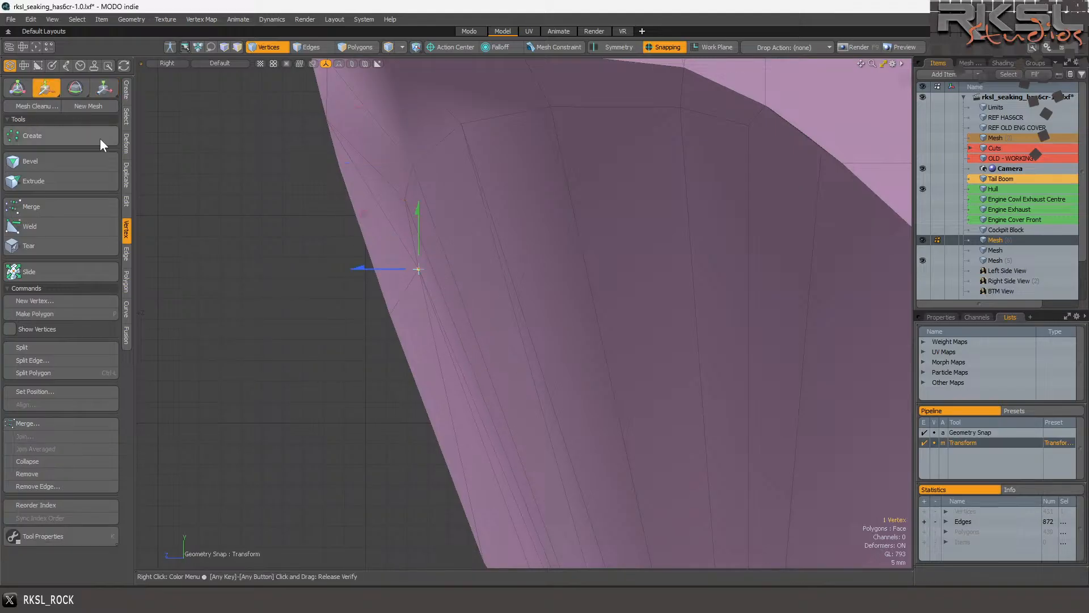
left_click_drag(219, 228, 202, 228)
scroll(238, 212, "down", 5)
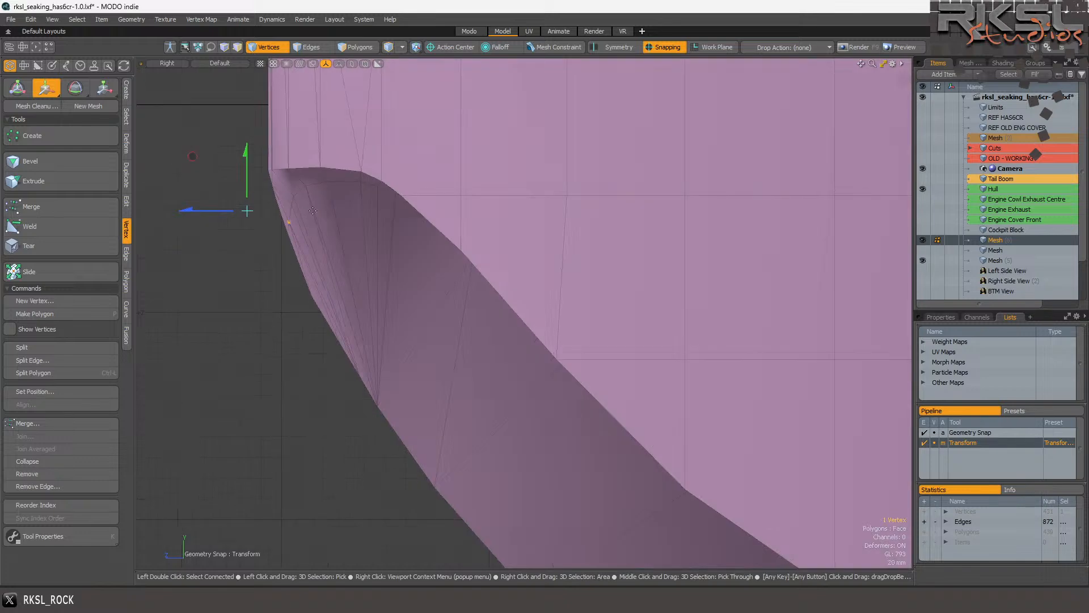
key("Escape")
key("Escape")
Examine the reworked recess in the Perspective view and compare its shape with the helicopter reference photo.
scroll(270, 226, "down", 3)
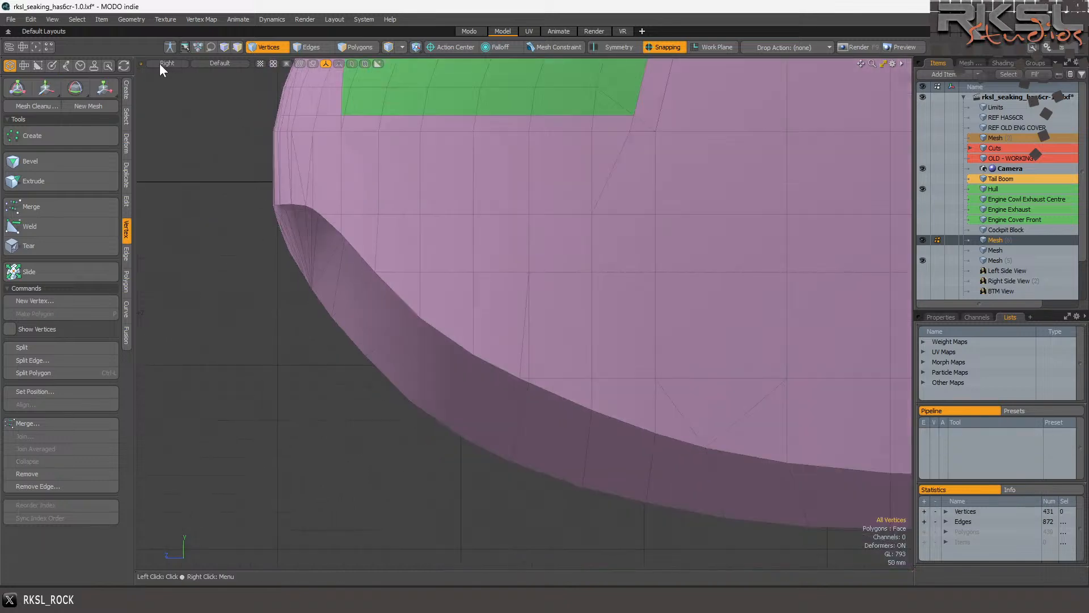
left_click(160, 63)
left_click(169, 83)
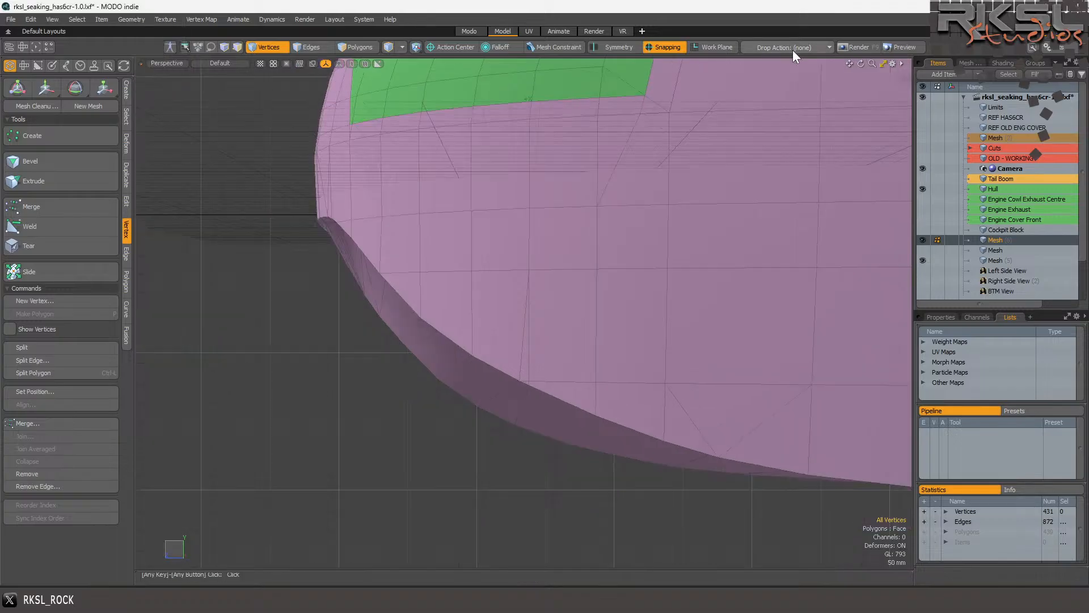
mouse_move(854, 62)
left_mouse_down()
mouse_move(813, 72)
mouse_move(908, 45)
mouse_move(973, 74)
mouse_move(947, 90)
mouse_move(856, 62)
left_mouse_up()
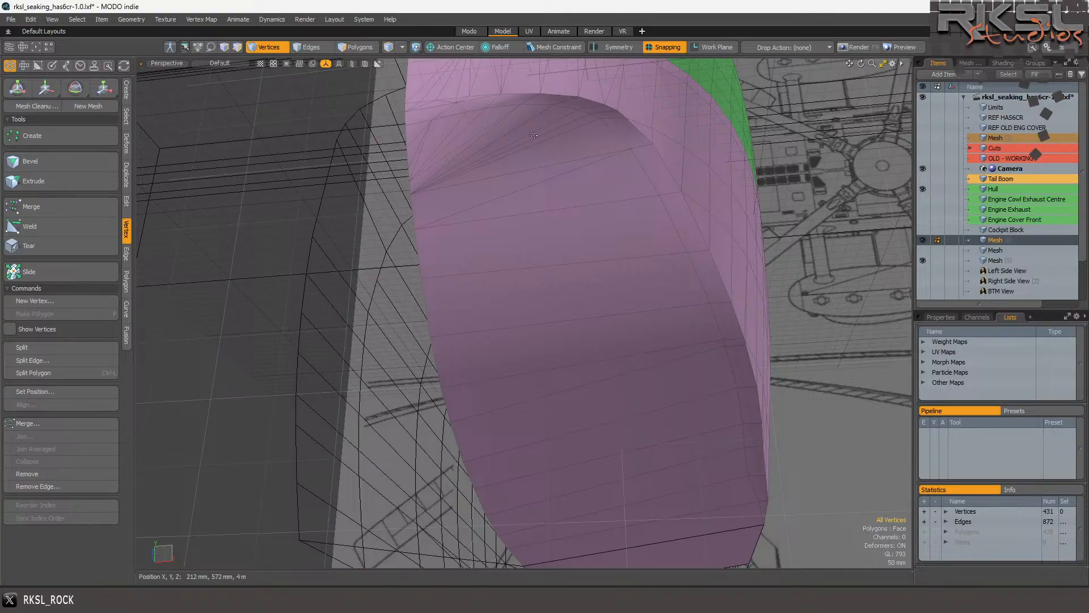
scroll(522, 146, "up", 2)
scroll(522, 146, "down", 5)
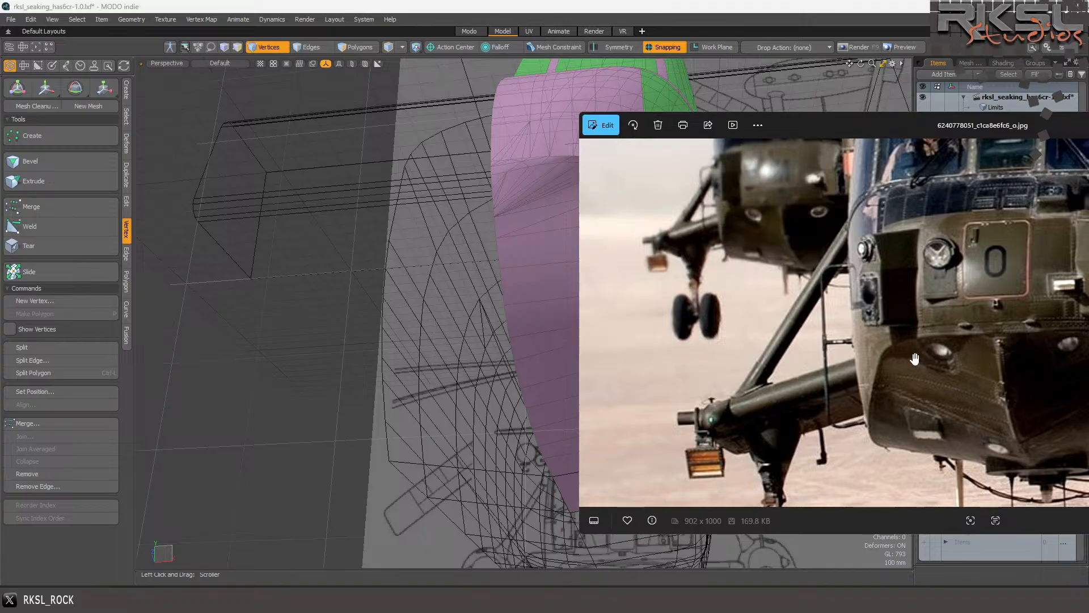
left_click(533, 238)
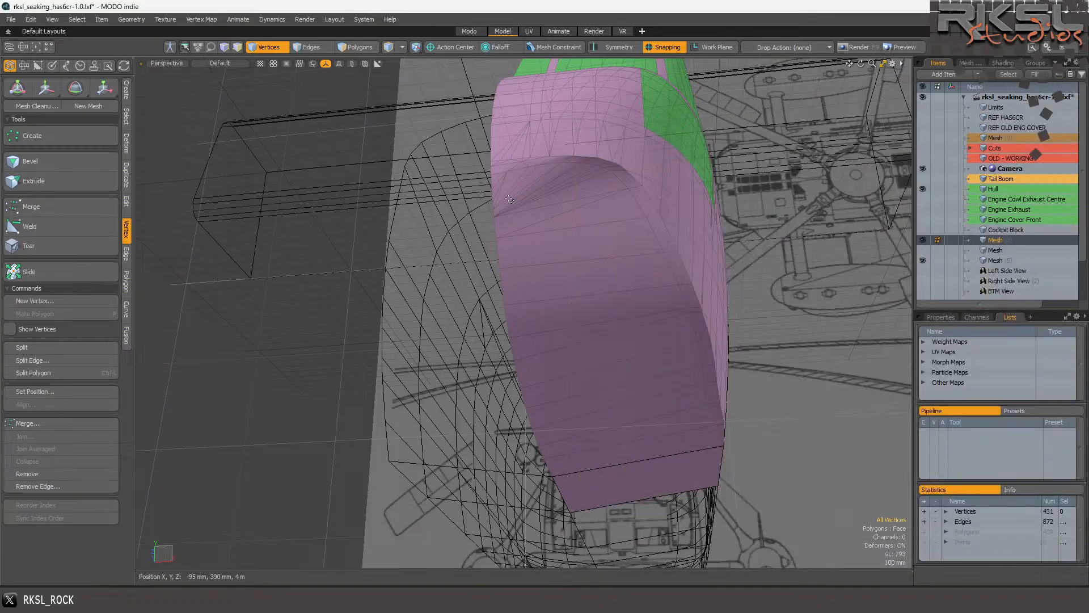
Scale the short edge just inside the rim curve from its rim-side vertex, tilting its inner end slightly downward.
scroll(587, 177, "up", 4)
scroll(586, 177, "up", 6)
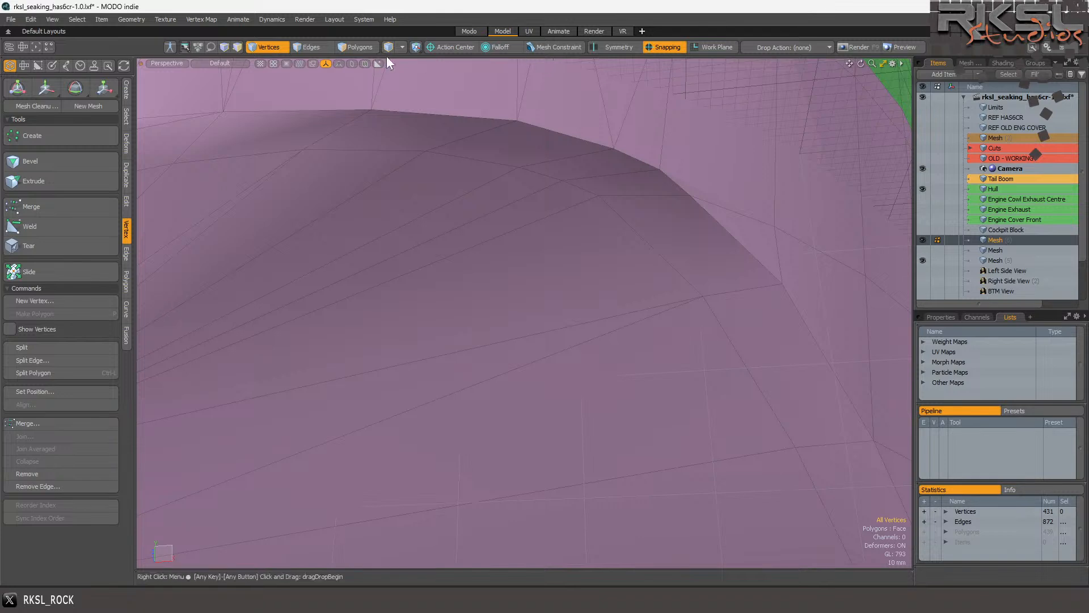
left_click(307, 47)
left_click(645, 196)
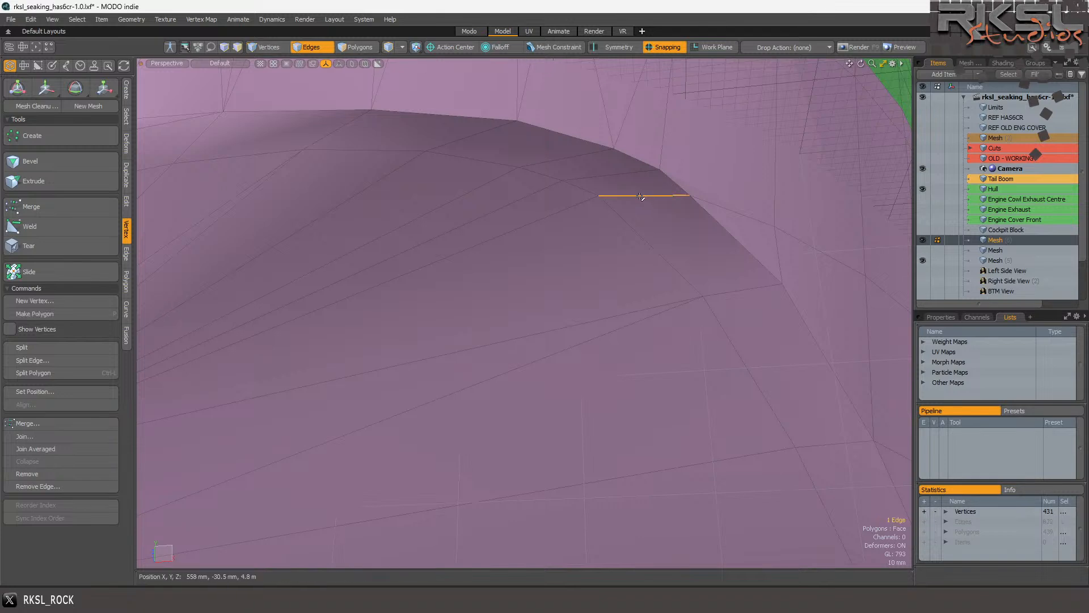
left_click(104, 87)
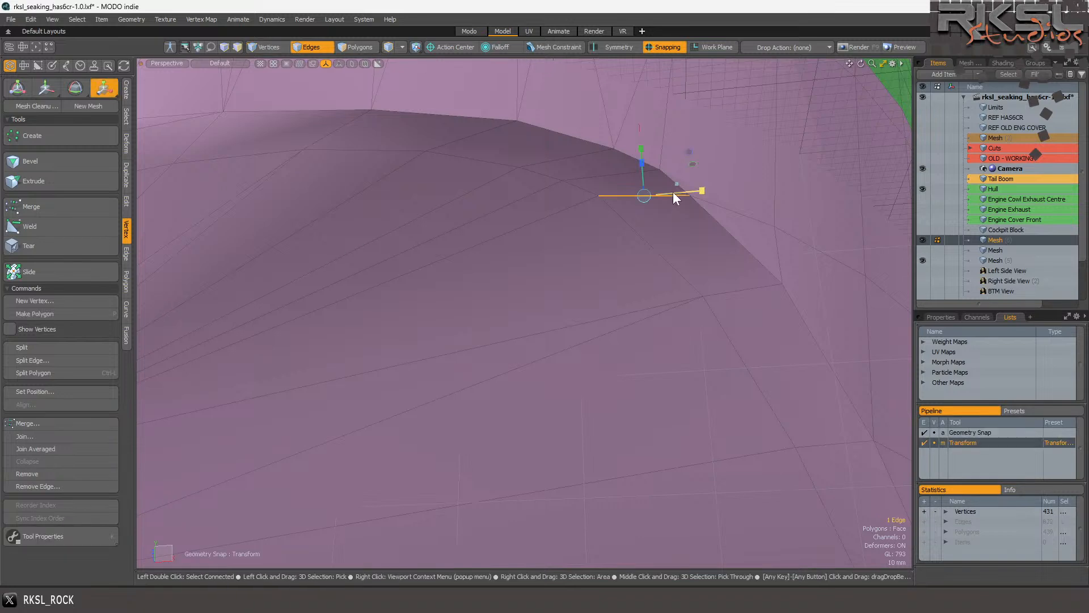
left_click(691, 199)
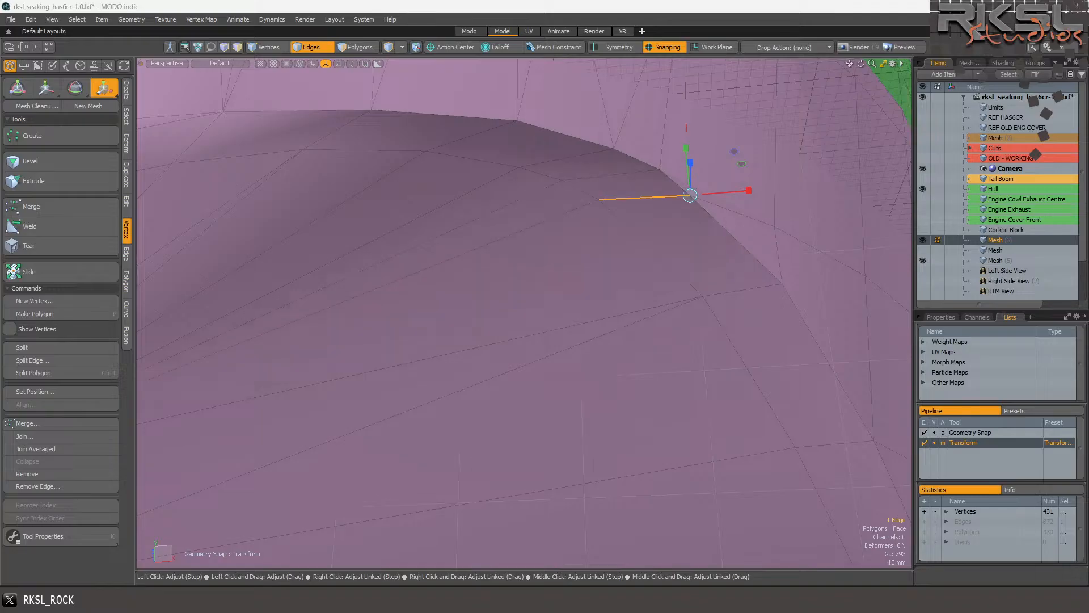
left_click(104, 87)
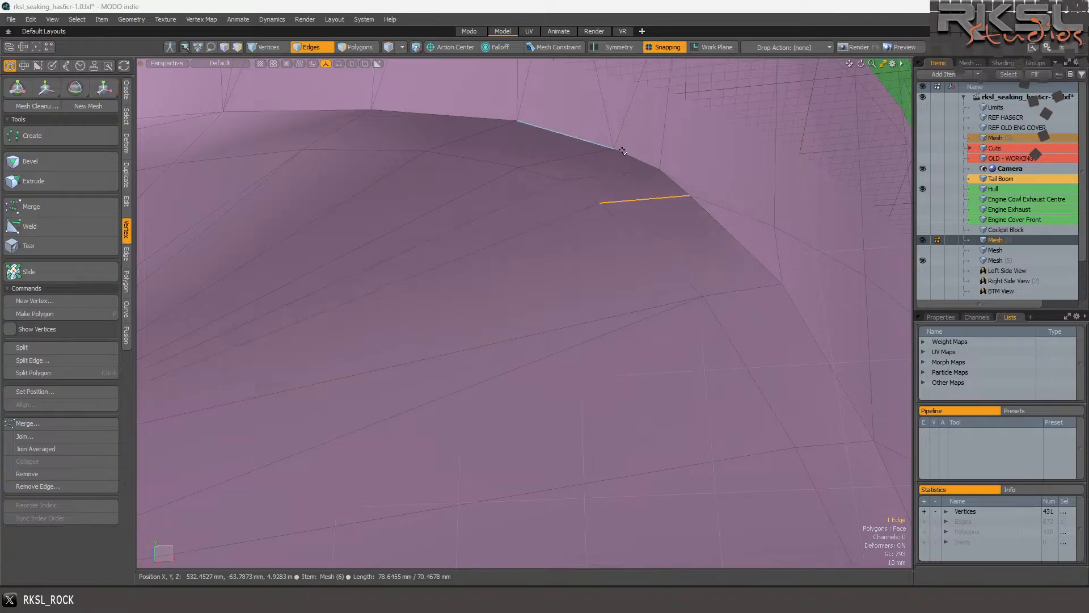
In the Bottom view, scale the short edge inside the rim curve along X from its rim-side vertex, extending its inner end inward.
scroll(662, 166, "down", 5)
scroll(661, 166, "up", 2)
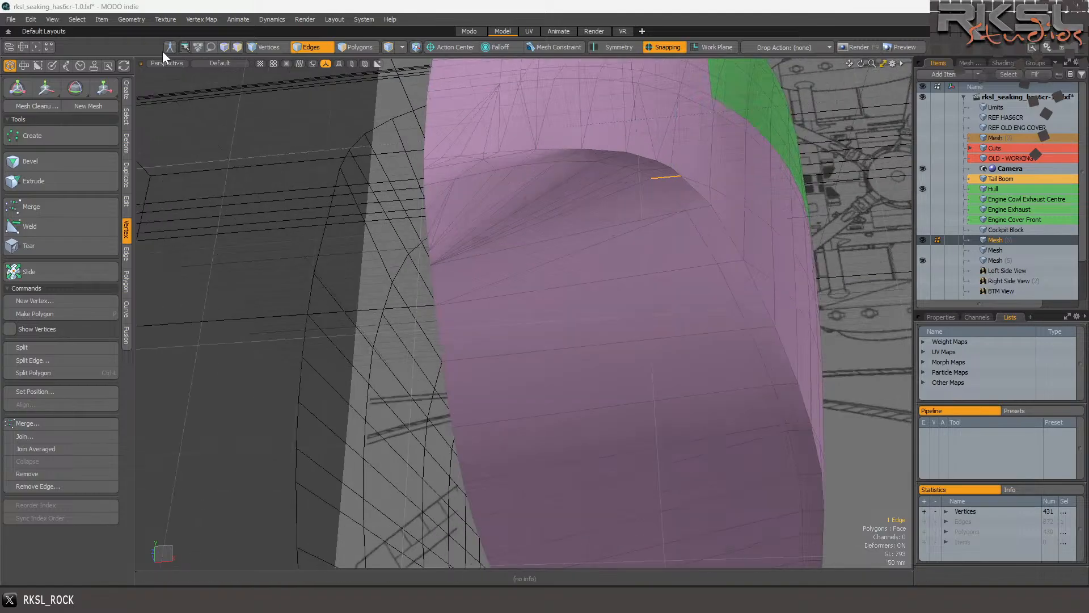
left_click(105, 83)
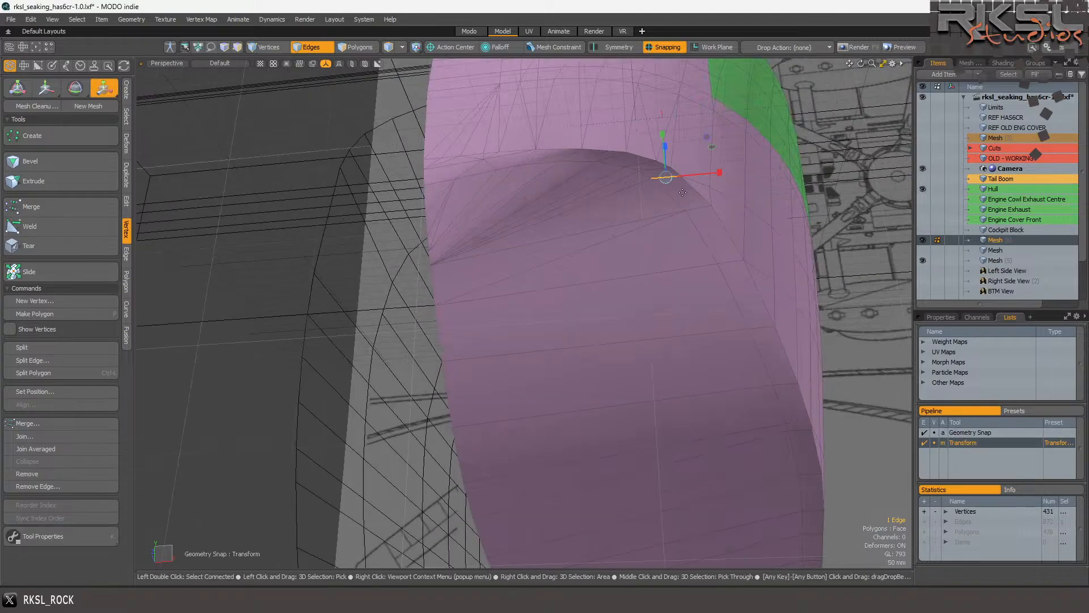
scroll(695, 190, "up", 4)
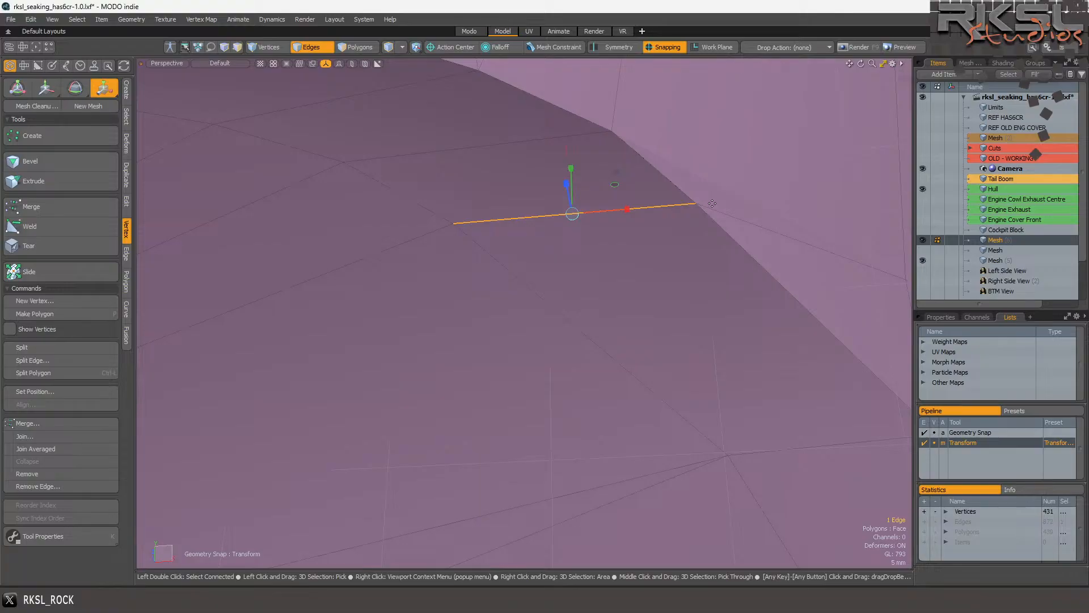
left_click(703, 205)
scroll(703, 205, "down", 5)
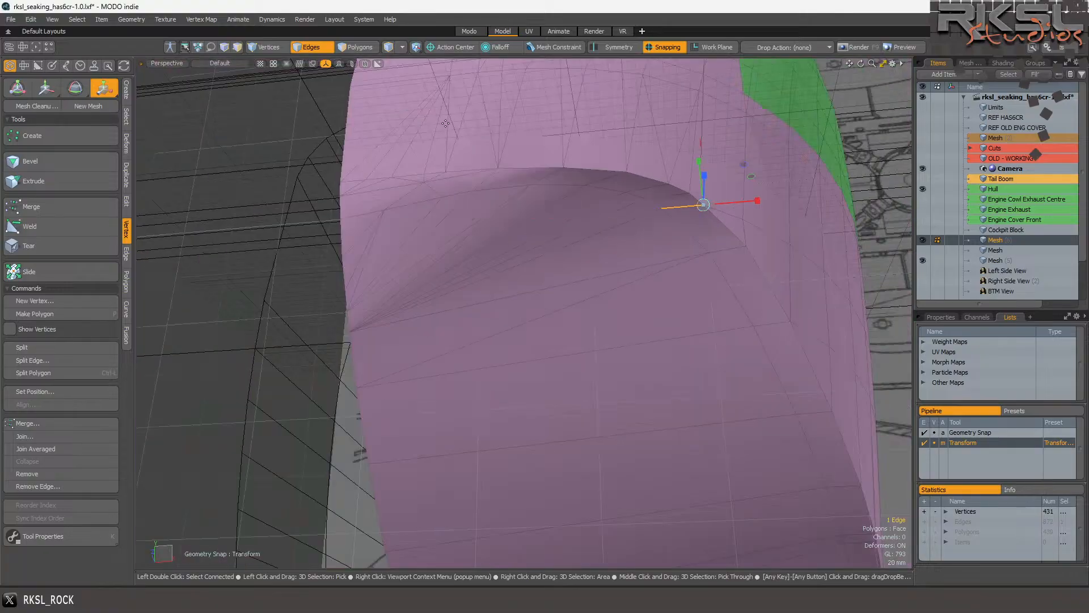
left_click(176, 63)
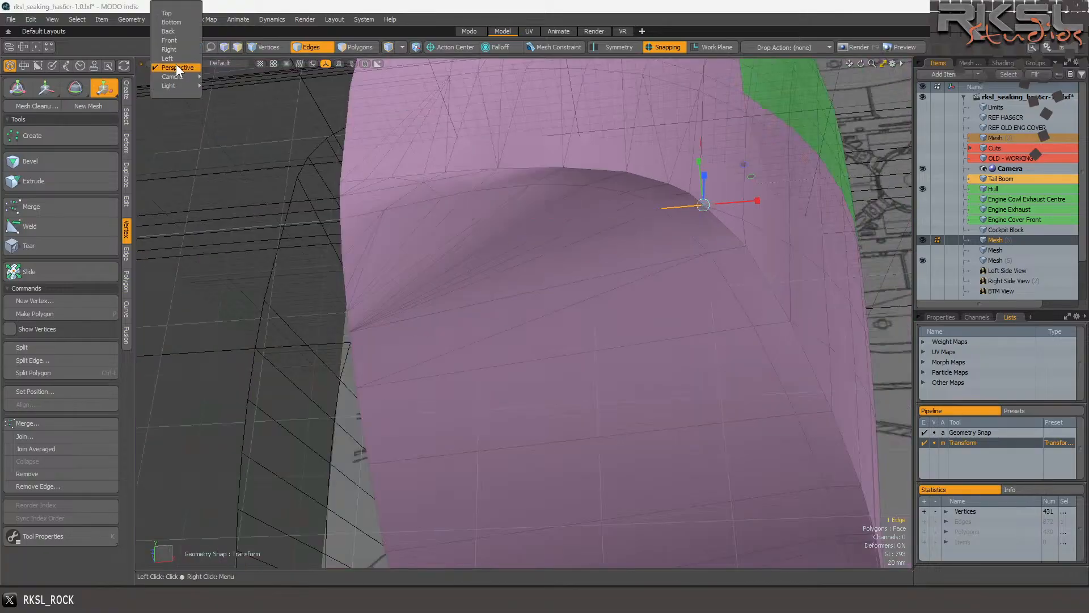
left_click(180, 22)
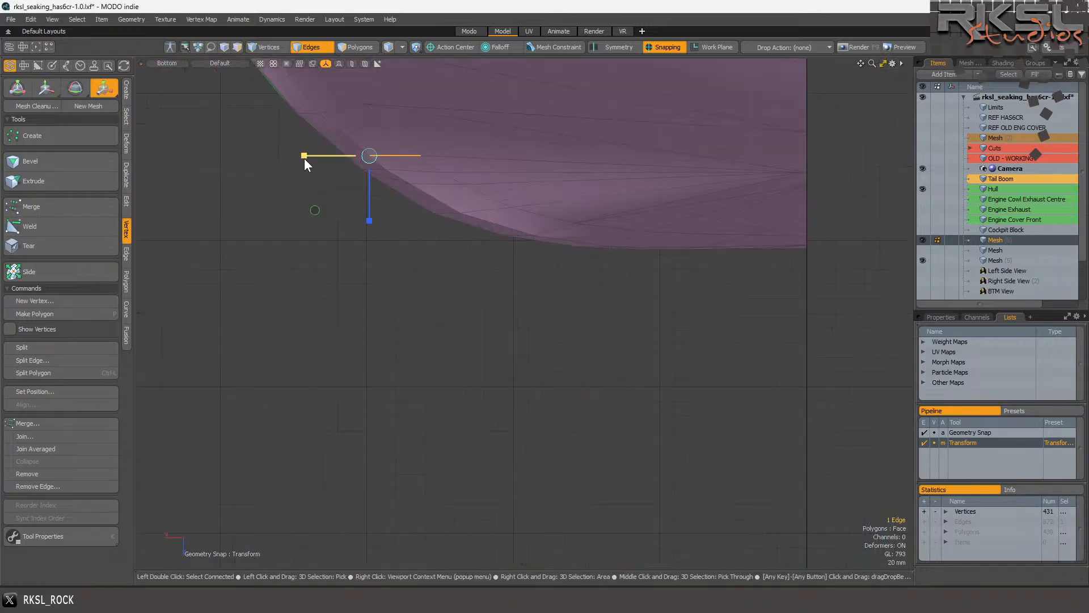
left_click_drag(304, 156, 240, 155)
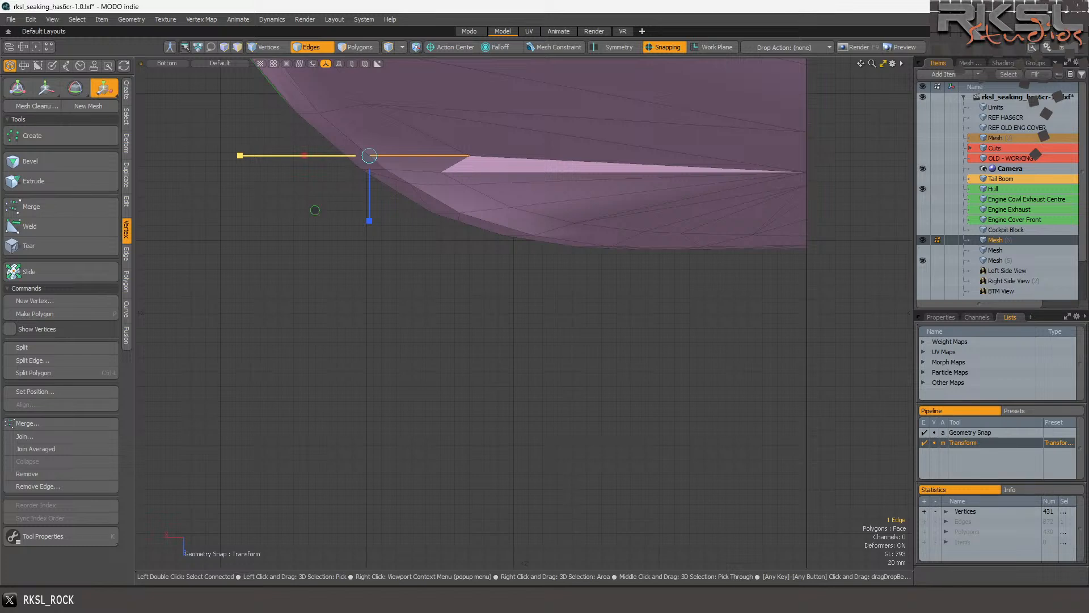
scroll(338, 168, "down", 3)
scroll(376, 142, "up", 4)
key("space")
Lengthen the neighbouring edge inside the rim along X from its rim-side vertex, past the inner end of the first edge.
left_click(352, 246)
left_click(102, 89)
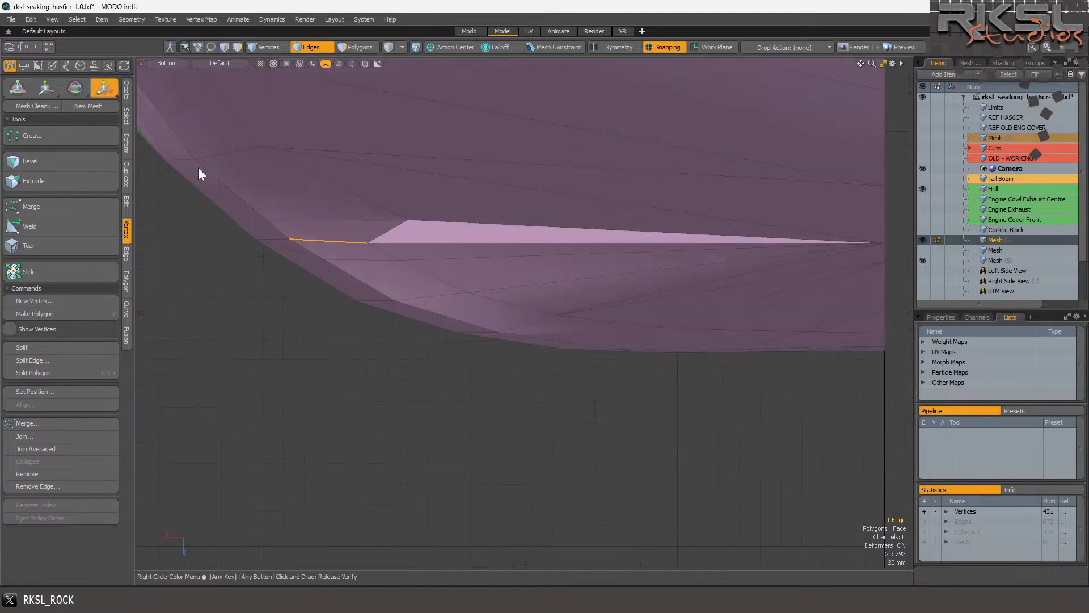
left_click(289, 239)
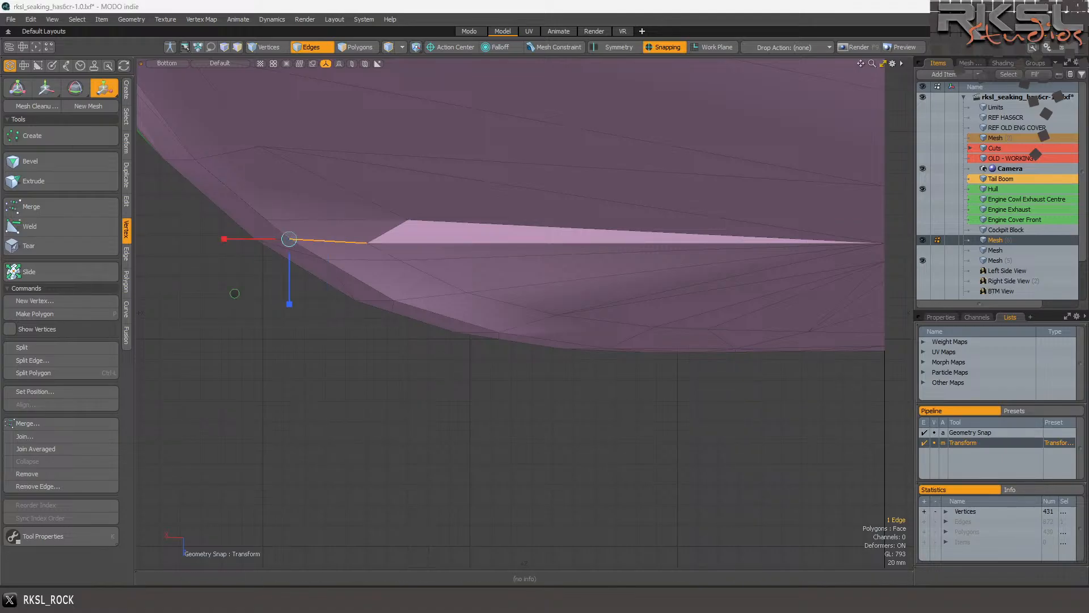
key("Return")
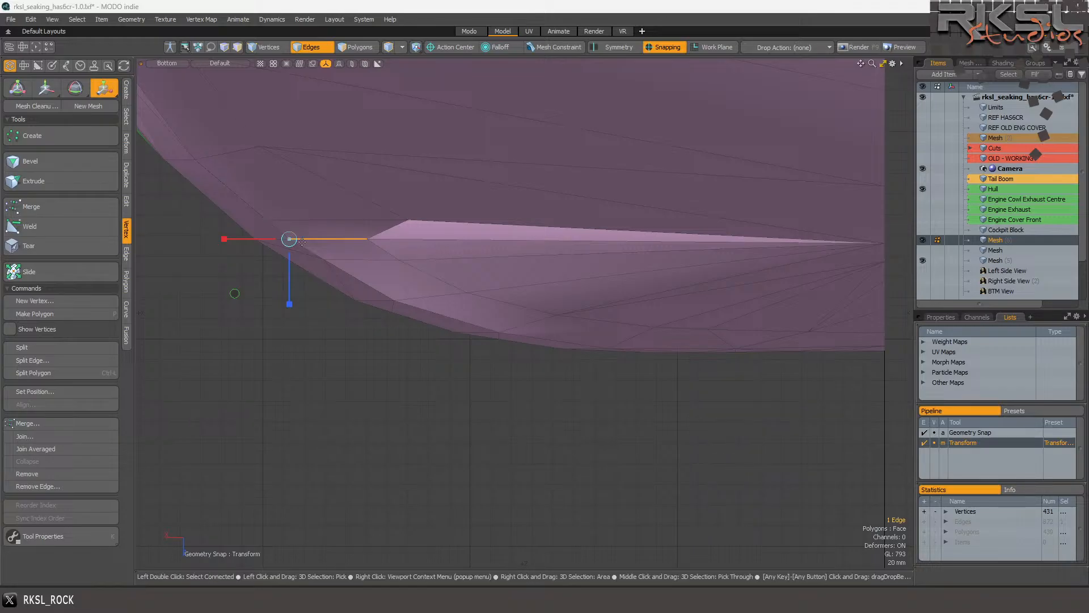
left_click_drag(369, 239, 471, 245)
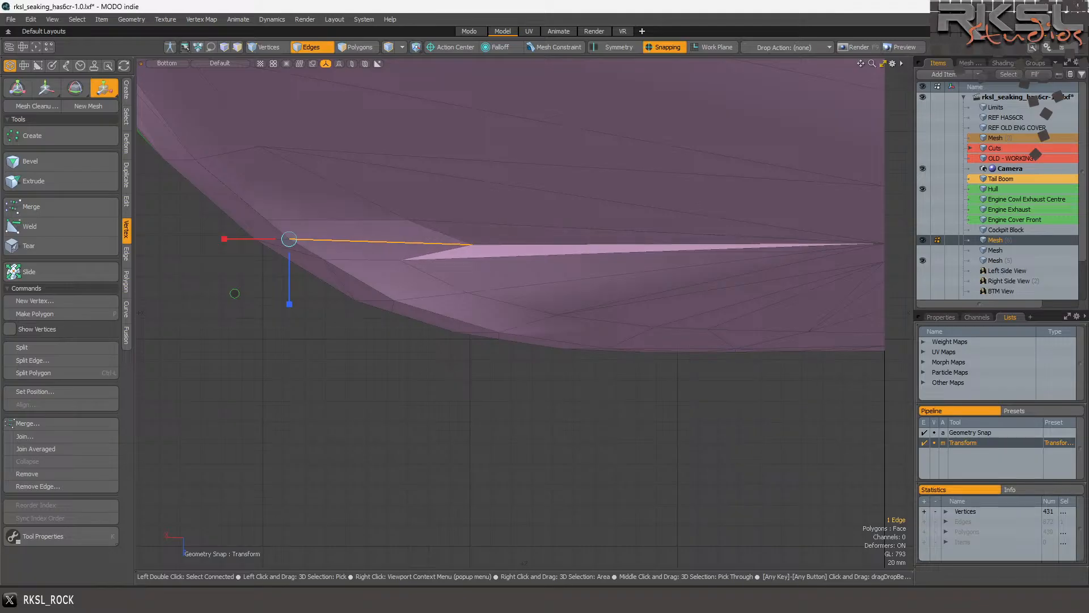
key("space")
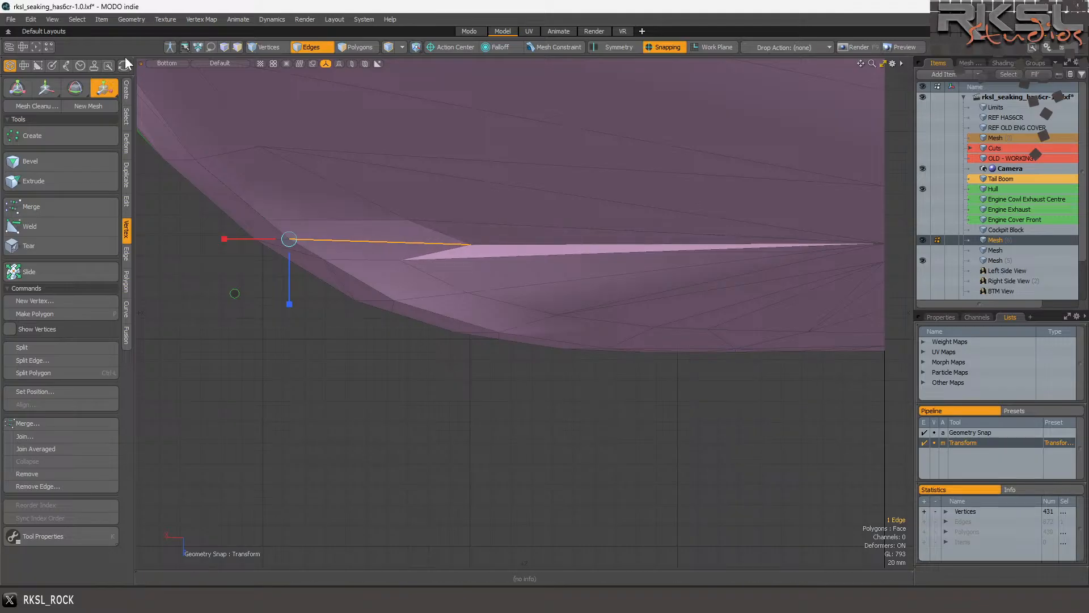
In the Front view, scale this edge flat along Y from its rim-side vertex so that it runs horizontally.
left_click(169, 63)
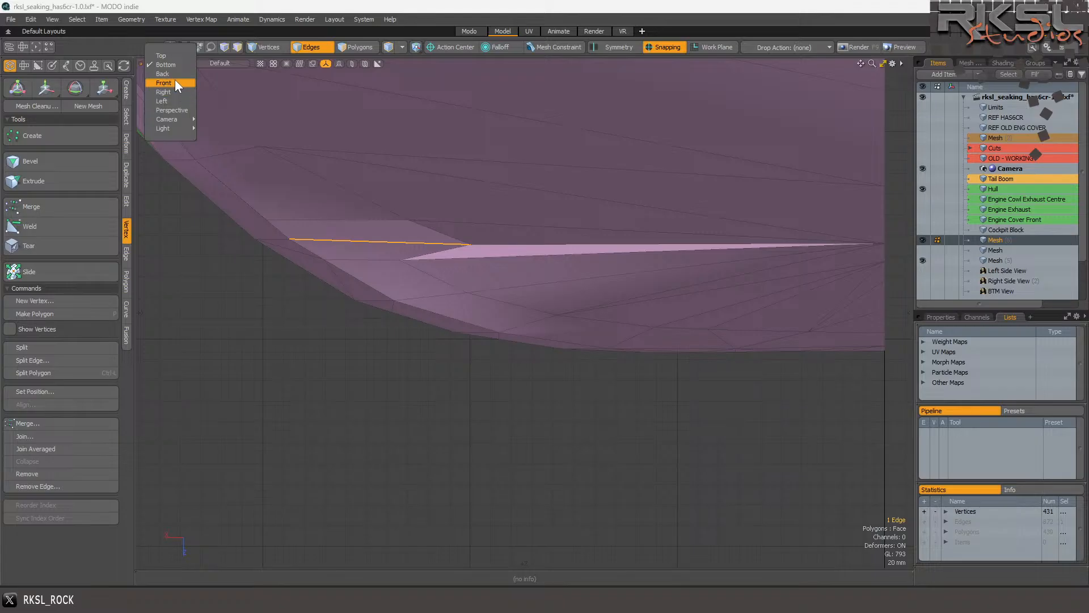
left_click(175, 83)
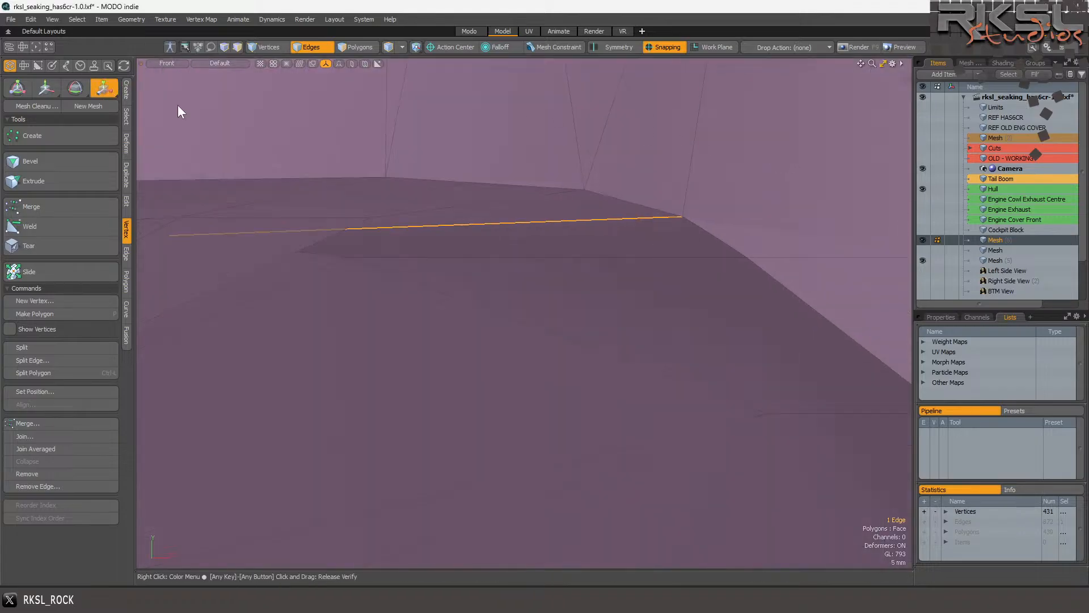
key("w")
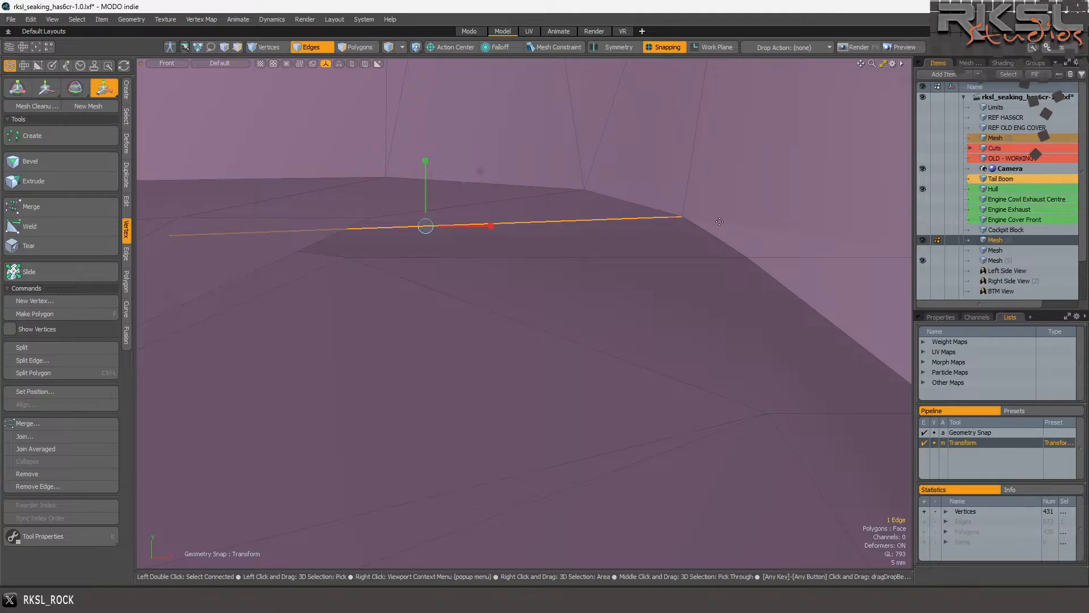
left_click(680, 217)
left_click_drag(683, 151, 683, 188)
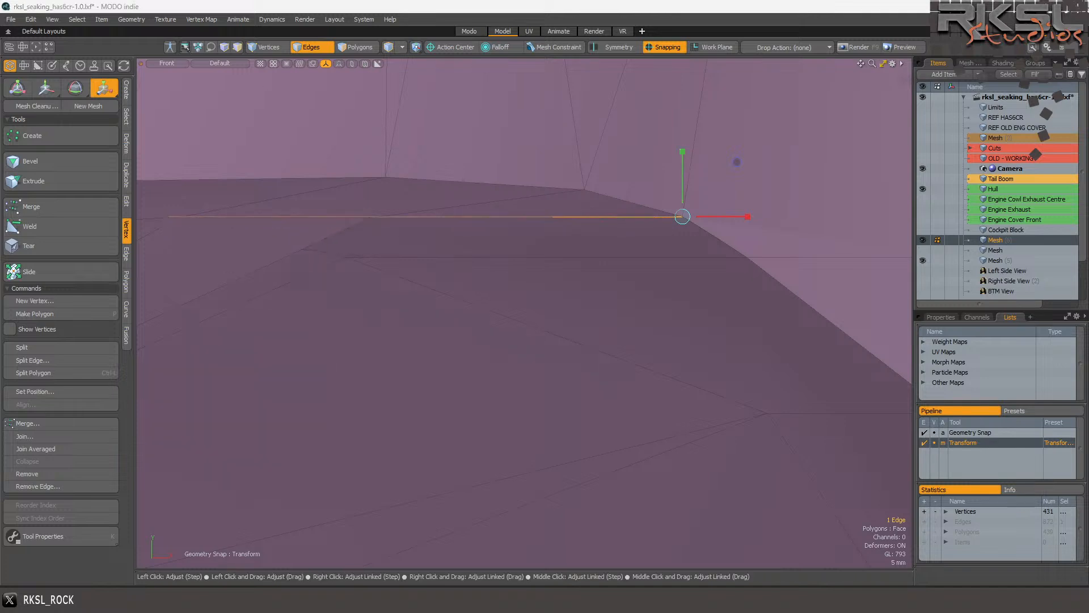
key("space")
scroll(589, 182, "down", 5)
scroll(397, 117, "up", 4)
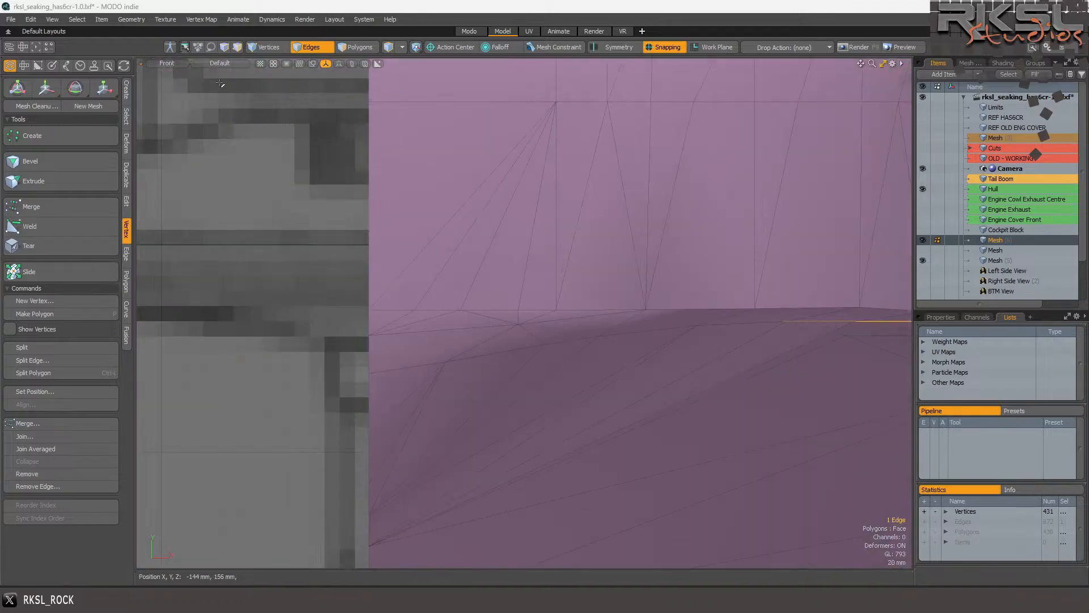
In a wireframe Perspective view, join the vertex at the inner end of the next short edge into its neighbouring inner vertex, without averaging.
left_click(216, 65)
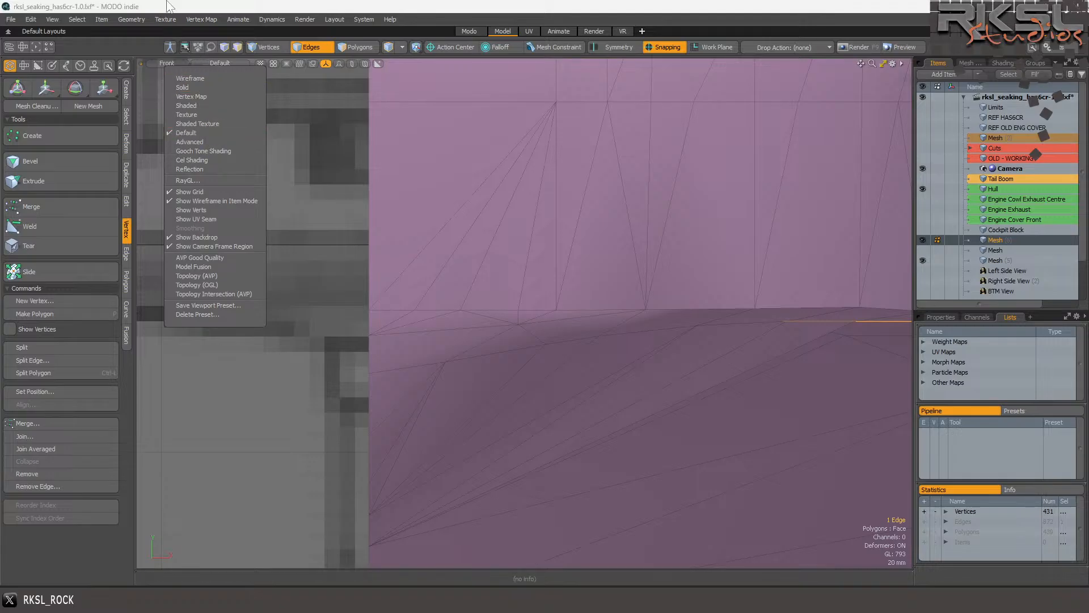
left_click(171, 63)
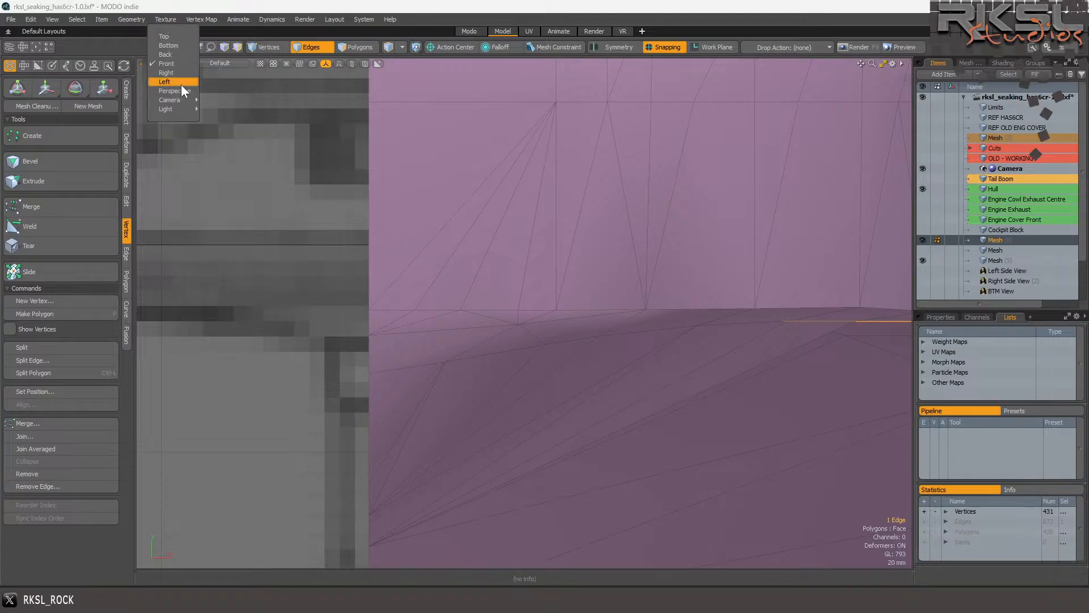
left_click(184, 91)
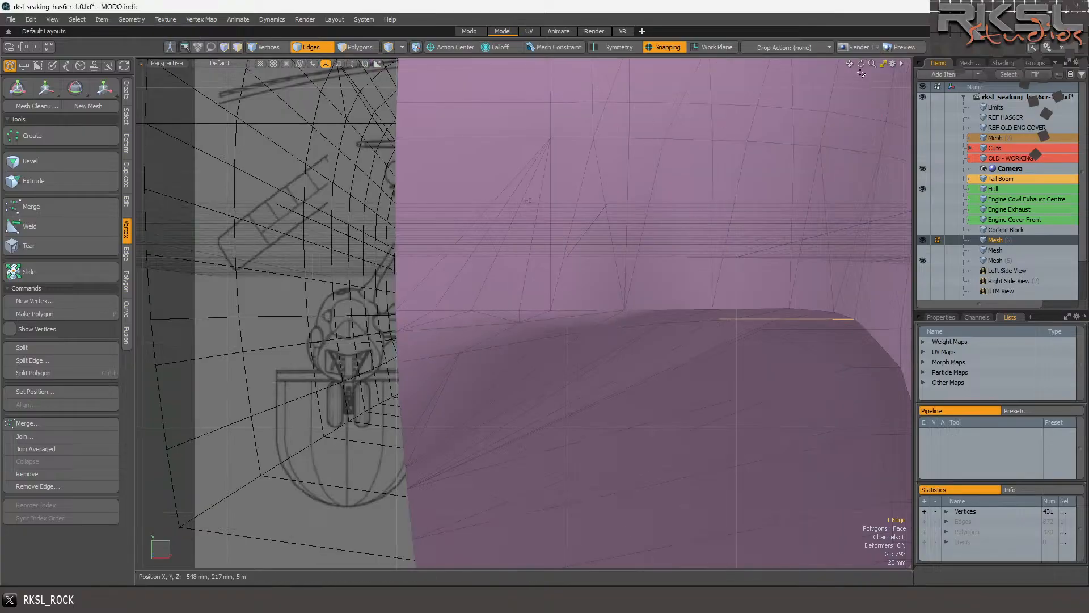
left_click_drag(860, 63, 848, 85)
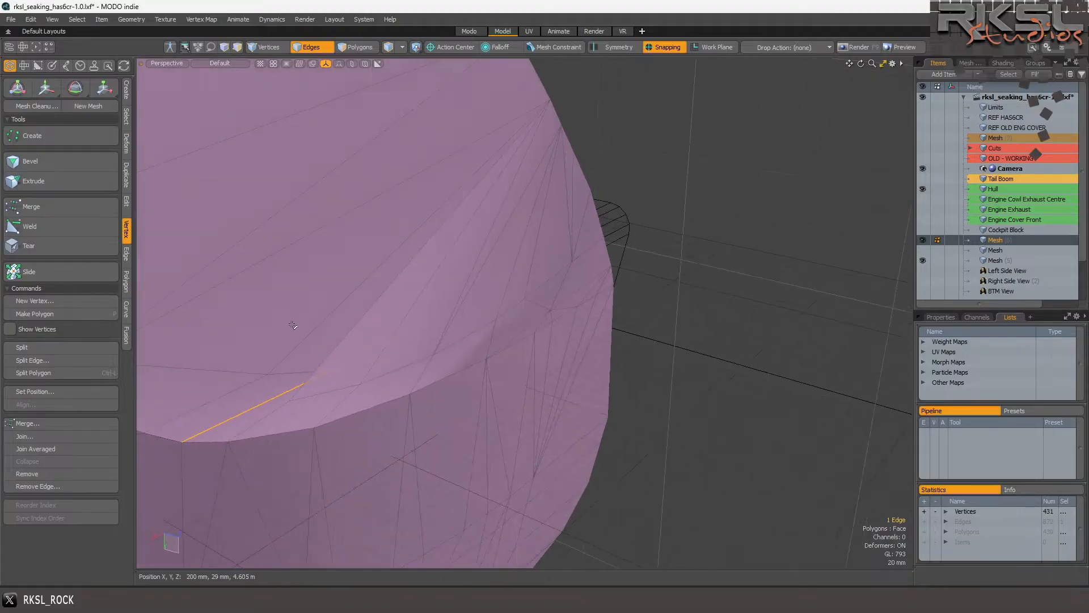
left_click(356, 48)
left_click(305, 46)
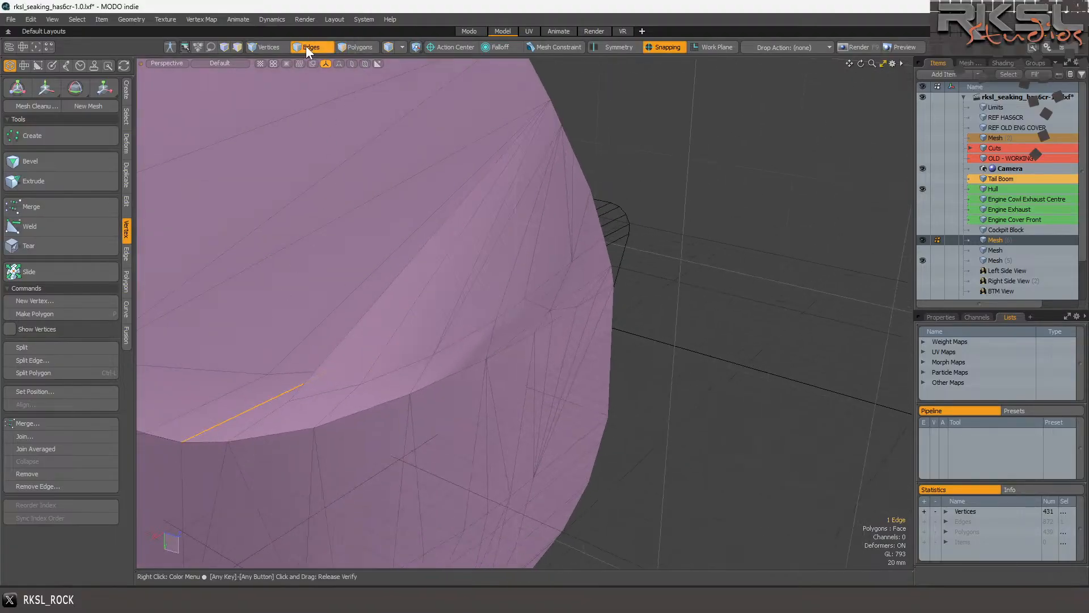
scroll(416, 170, "down", 3)
scroll(453, 185, "up", 4)
scroll(486, 144, "up", 2)
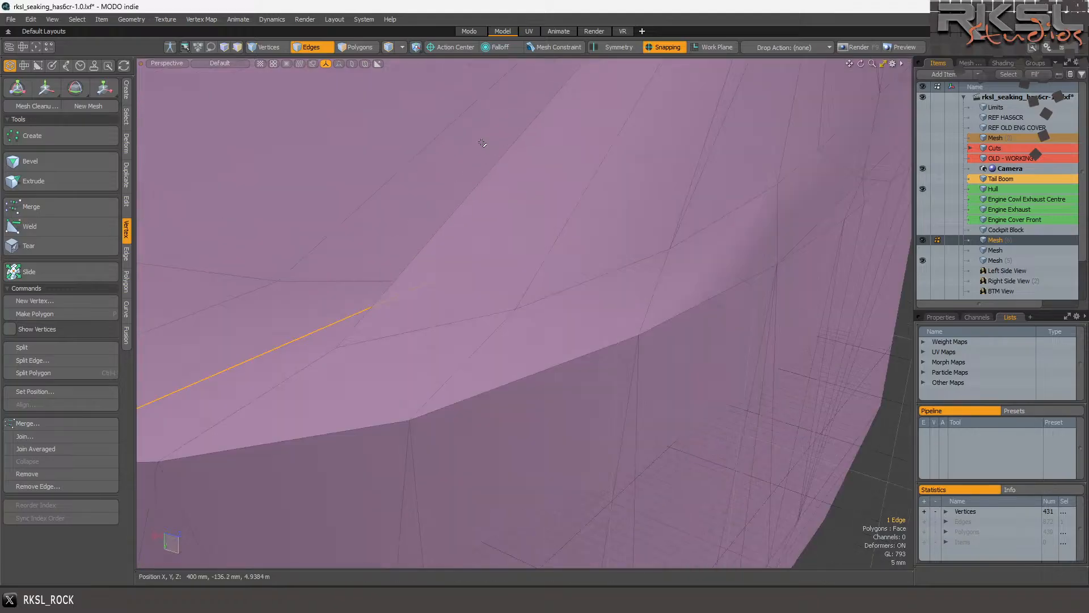
left_click(268, 47)
right_click_drag(377, 311, 355, 384)
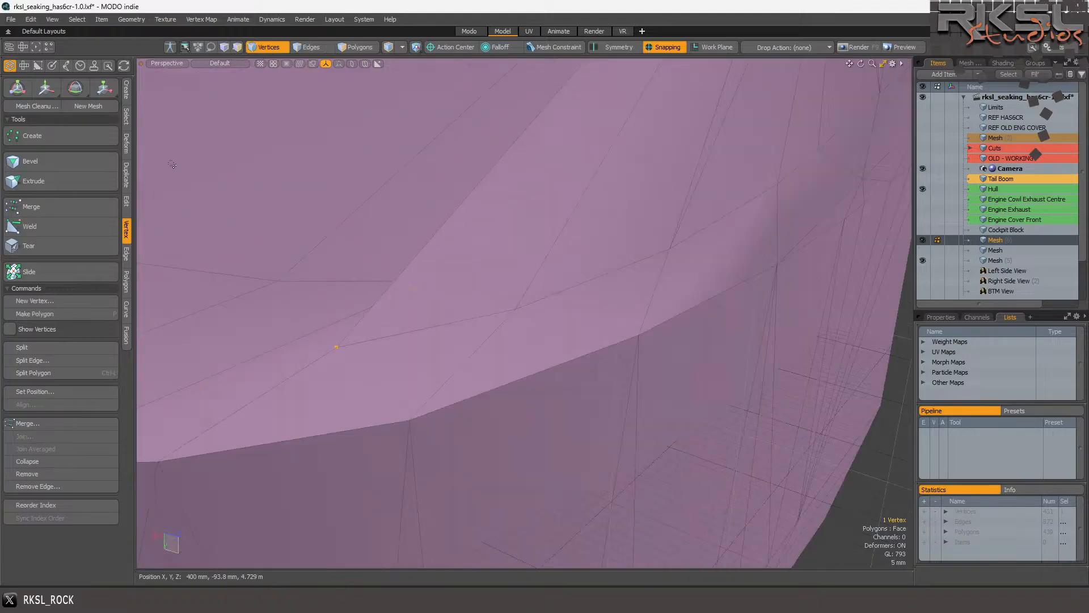
left_click(221, 65)
left_click(195, 73)
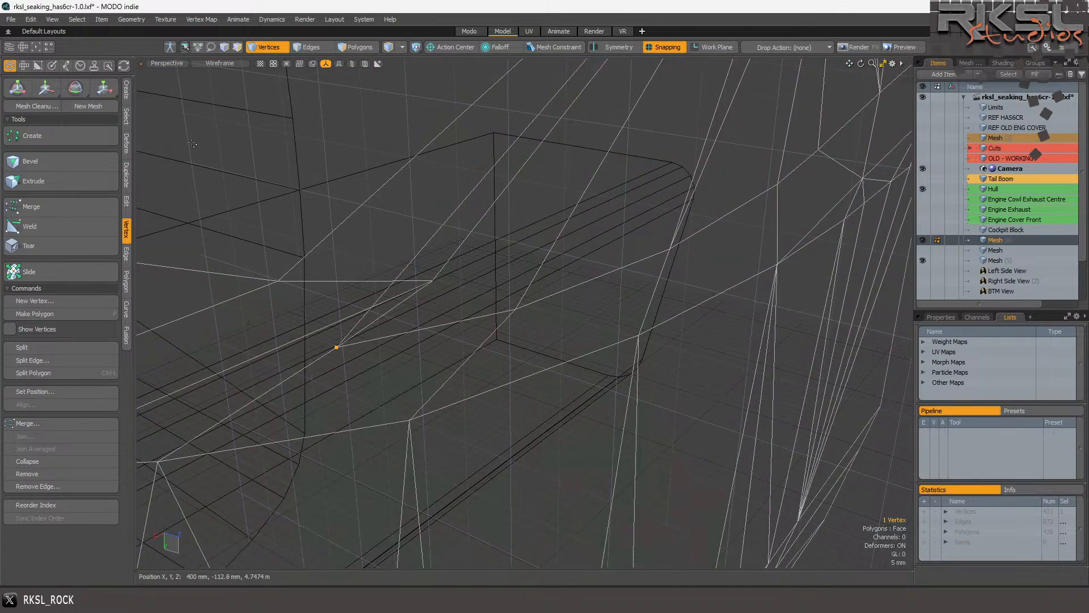
left_click(432, 292, "shift")
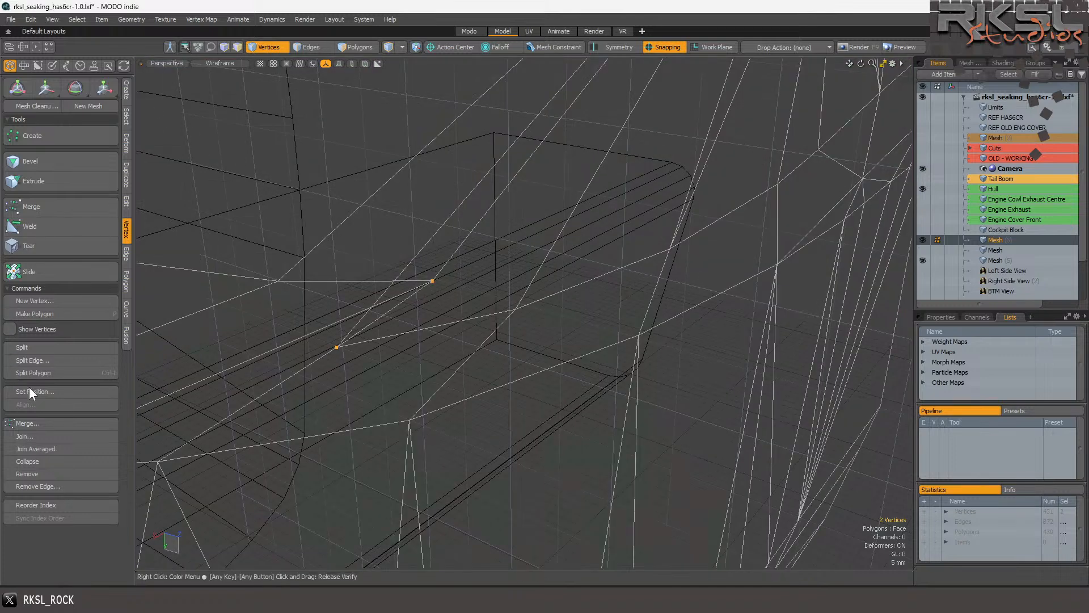
left_click(40, 437)
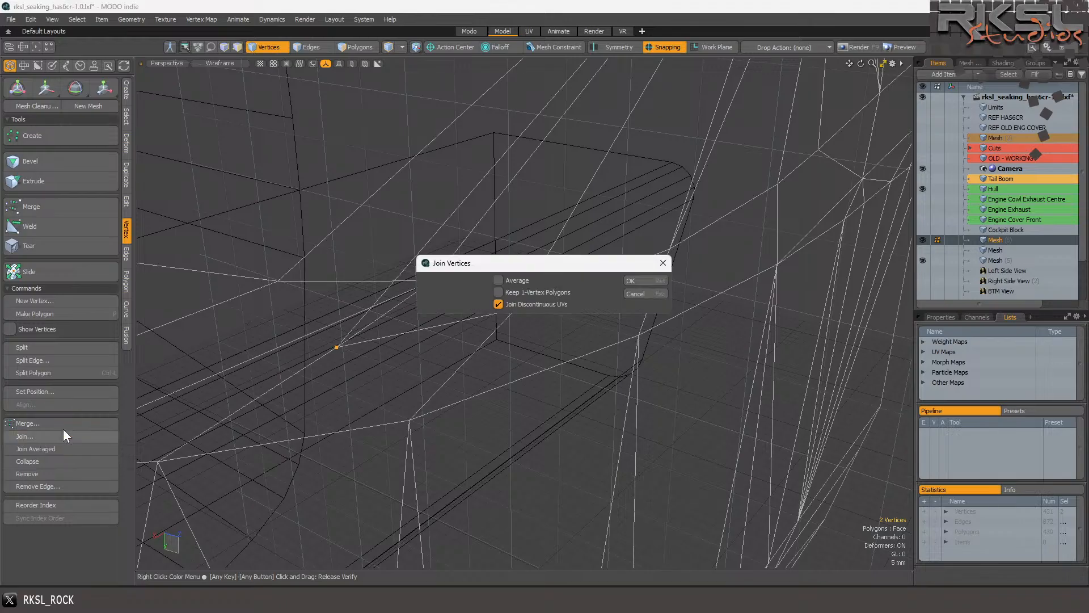
left_click(651, 280)
Select the joined inner vertex and show it in the Bottom view with Default shading.
scroll(469, 251, "down", 3)
scroll(469, 251, "up", 4)
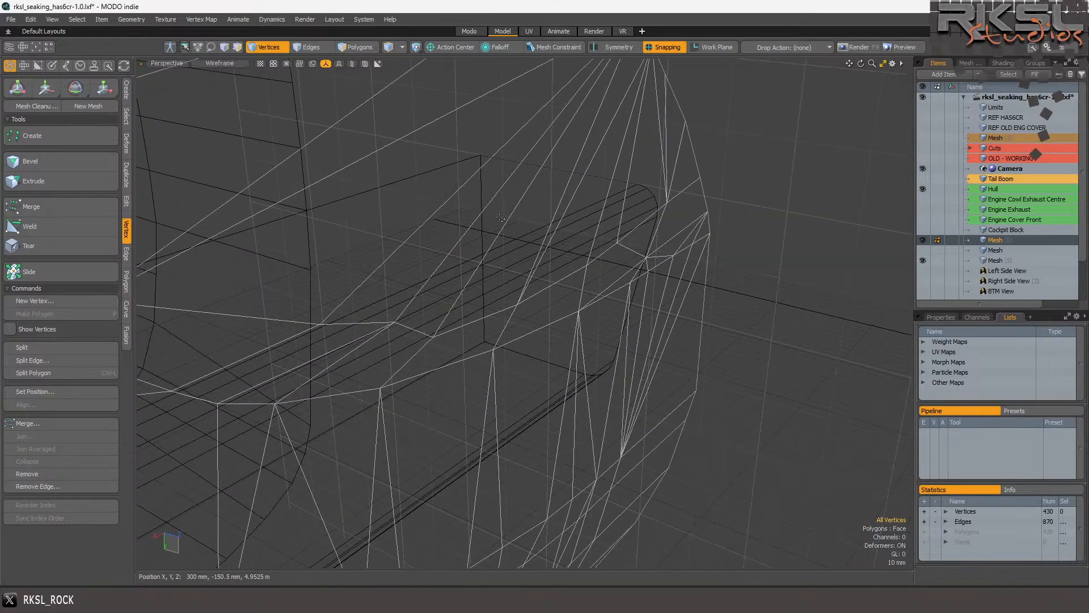
right_click_drag(448, 307, 399, 388)
scroll(431, 317, "down", 3)
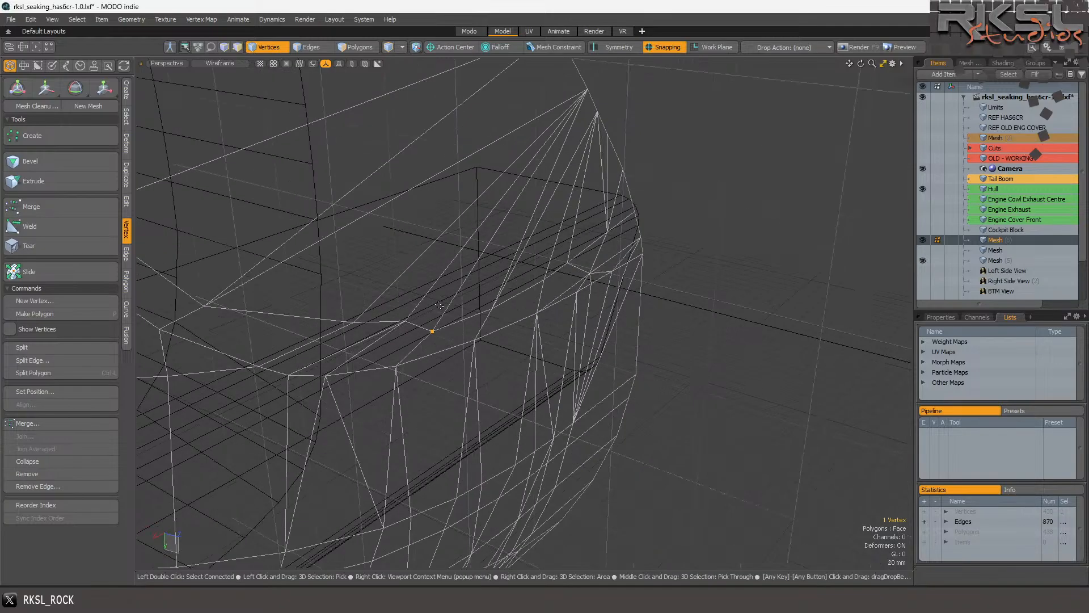
left_click(172, 64)
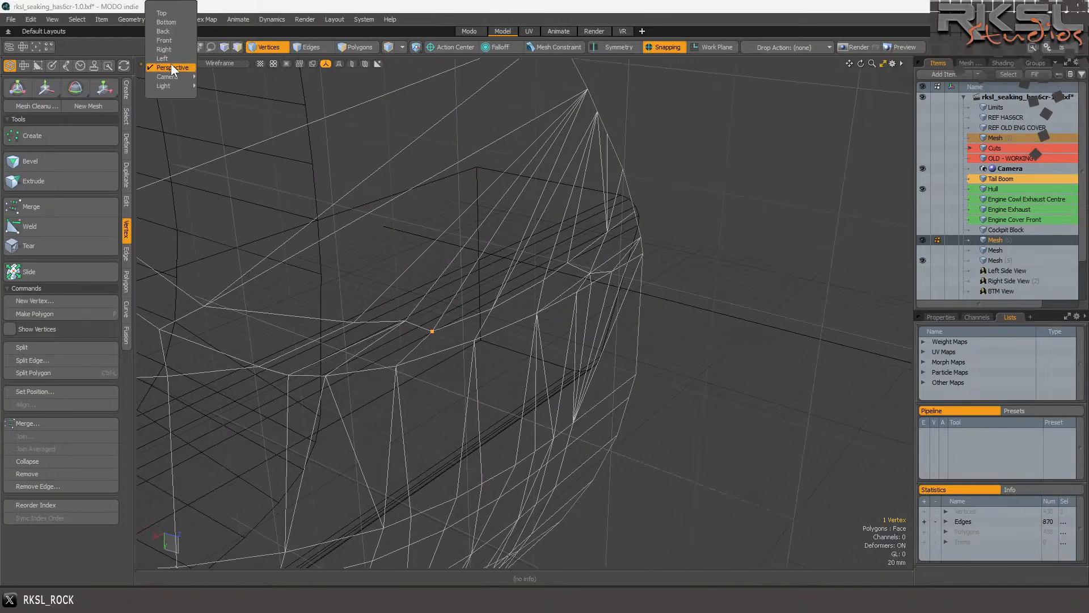
left_click(162, 13)
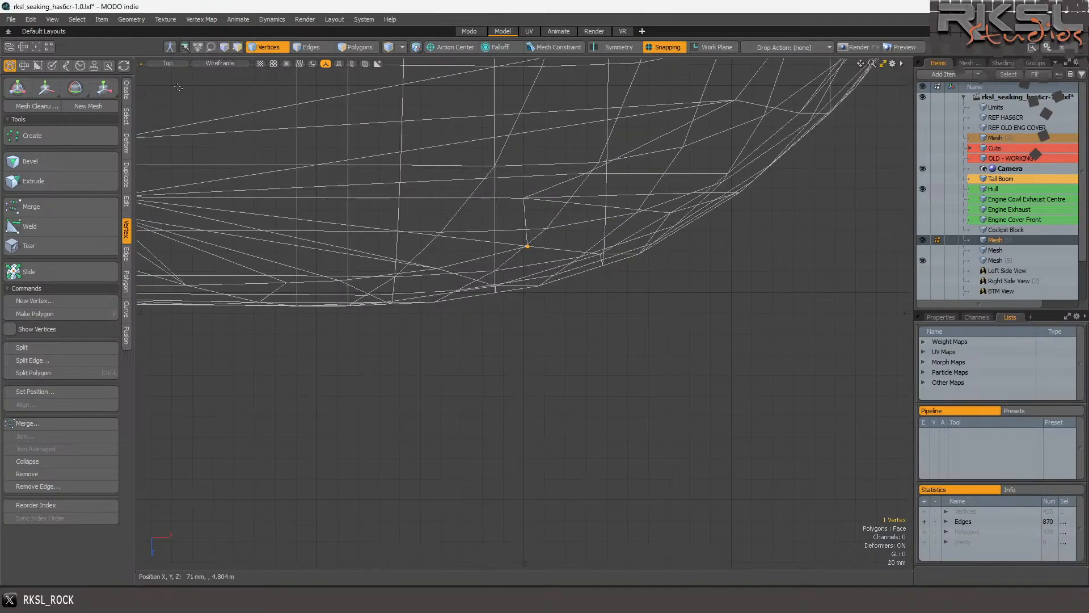
left_click(161, 63)
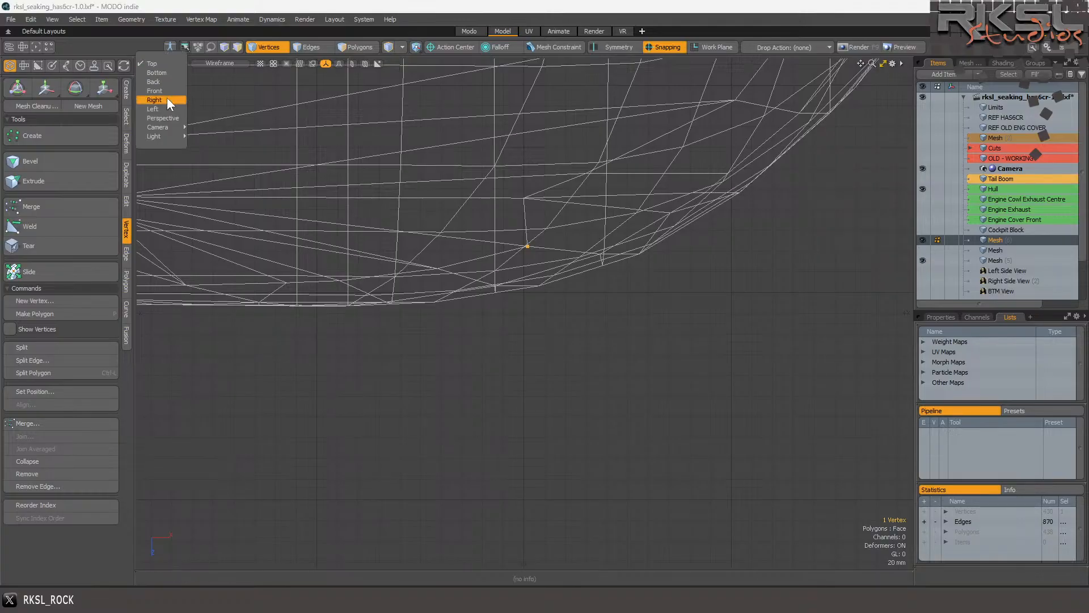
left_click(164, 71)
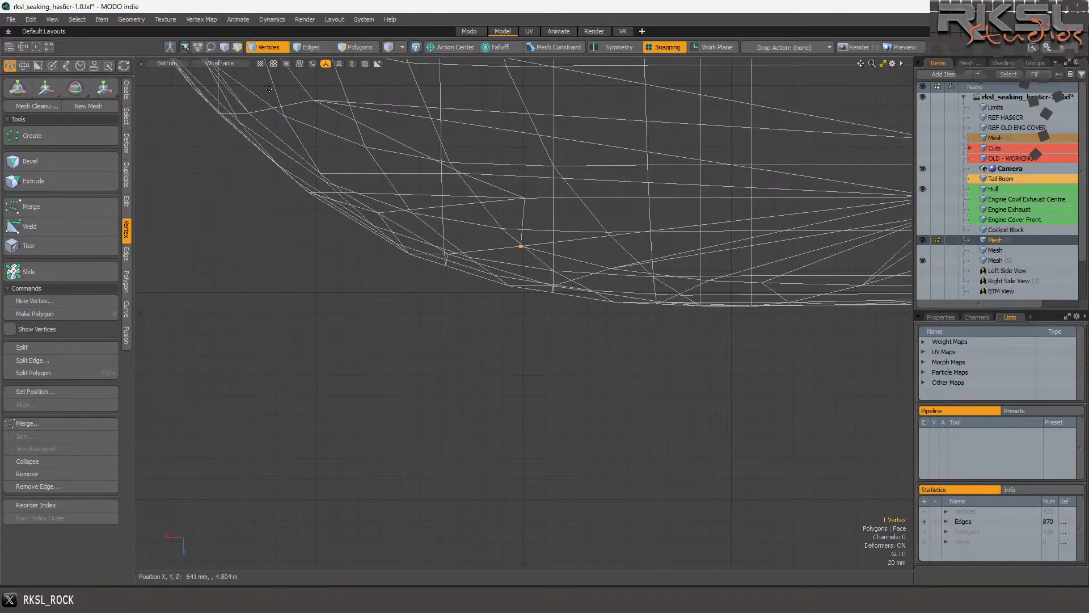
left_click(220, 62)
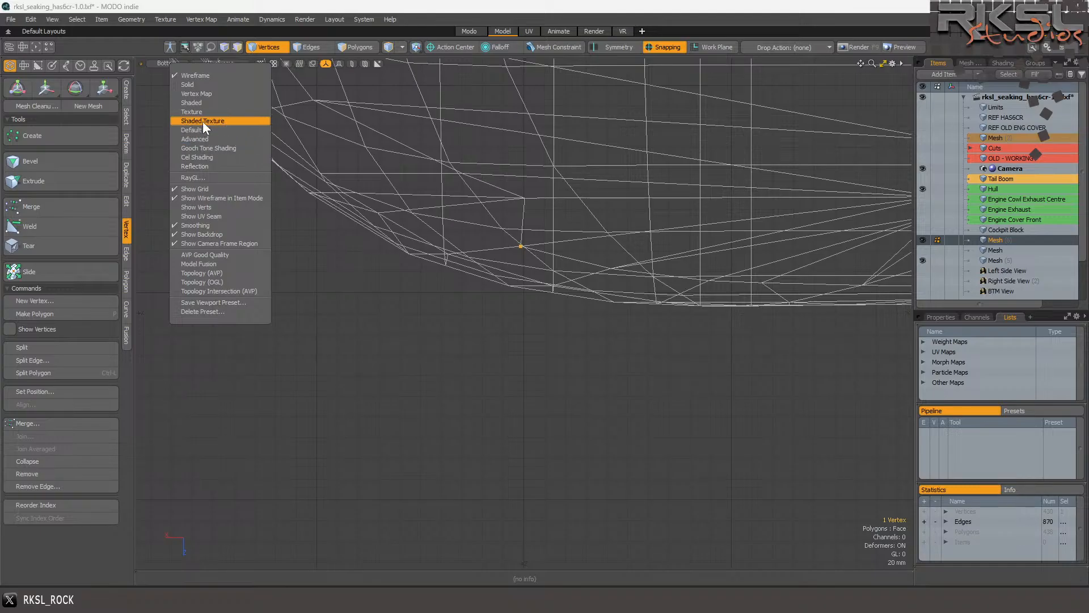
left_click(203, 129)
scroll(435, 205, "up", 3)
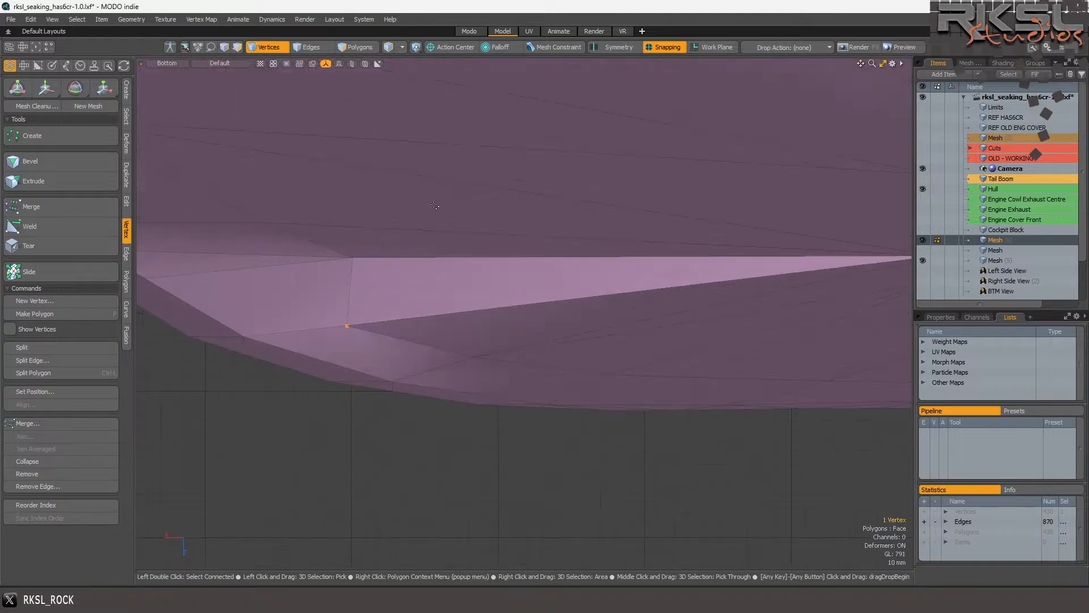
left_click(50, 87)
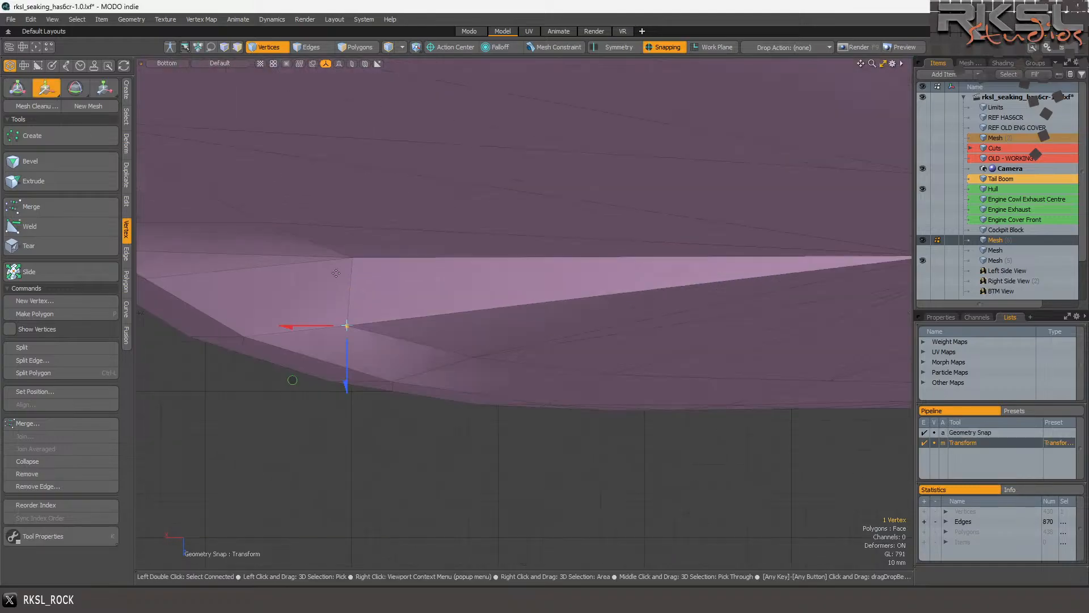
key("space")
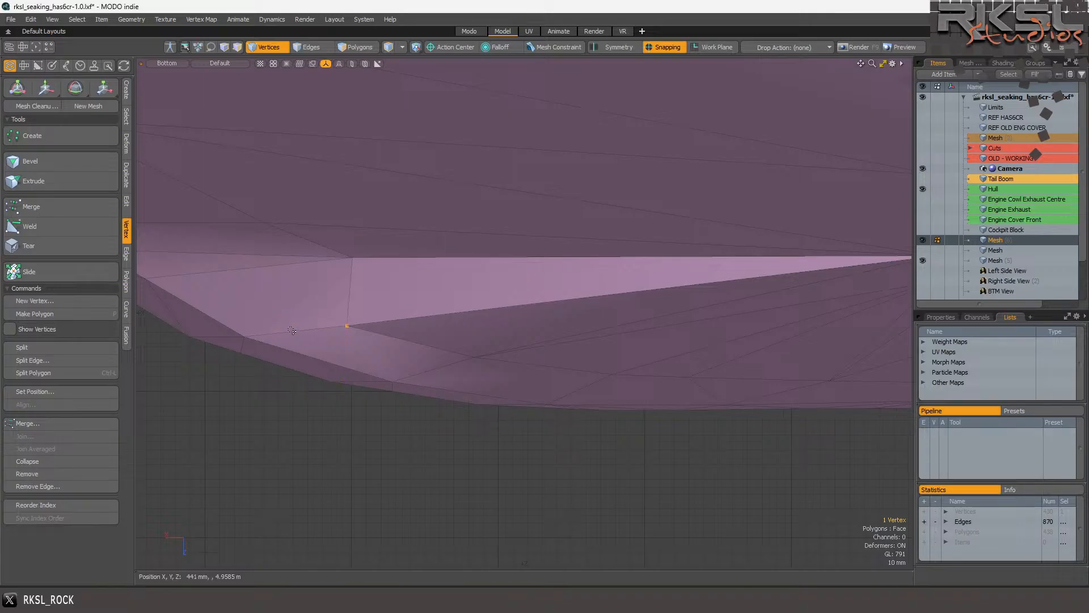
Uniformly scale the edge ending at the joined inner vertex from its rim-side vertex, extending it inward to more than twice its length.
left_click(311, 47)
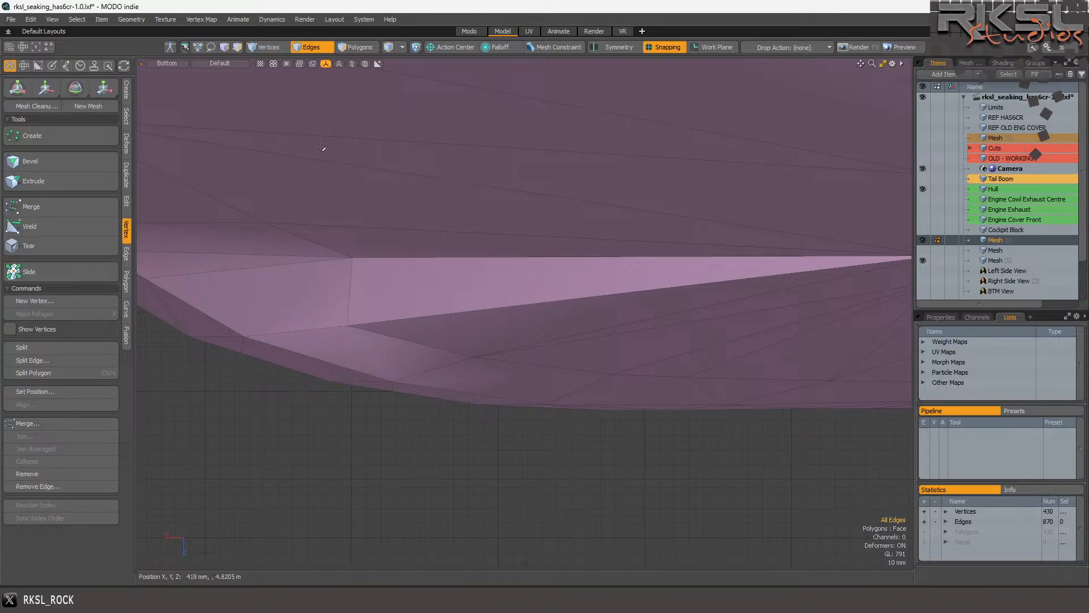
left_click(295, 331)
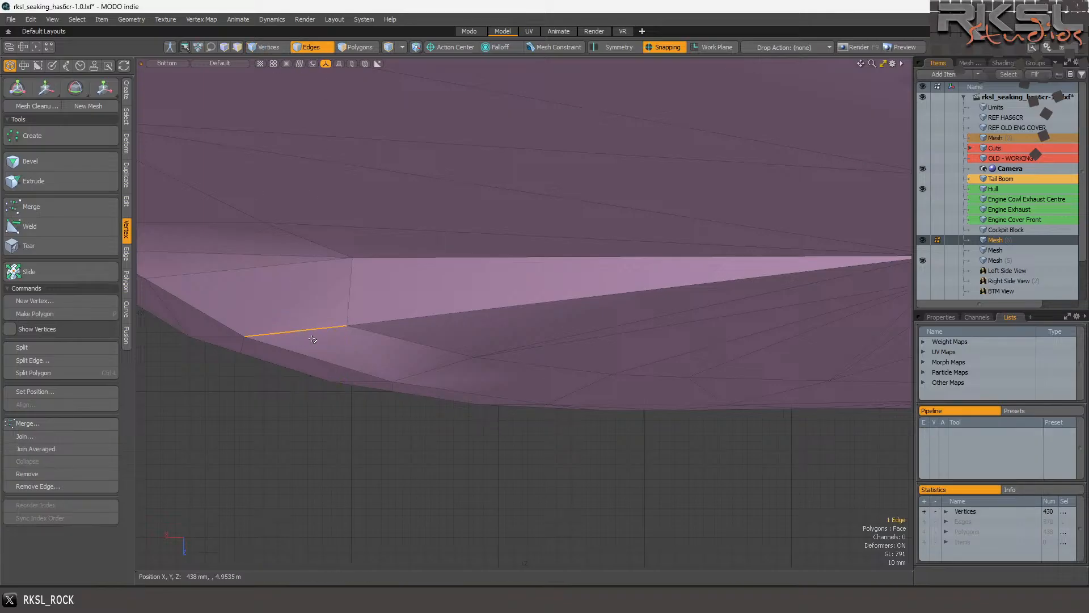
left_click(106, 86)
left_click(245, 339)
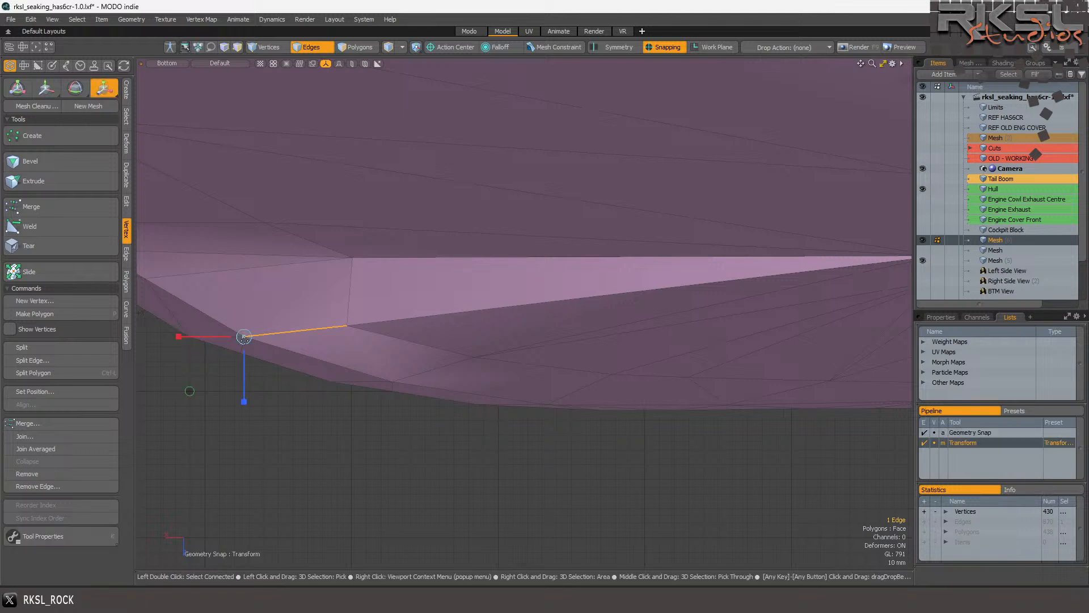
left_click_drag(246, 341, 345, 340)
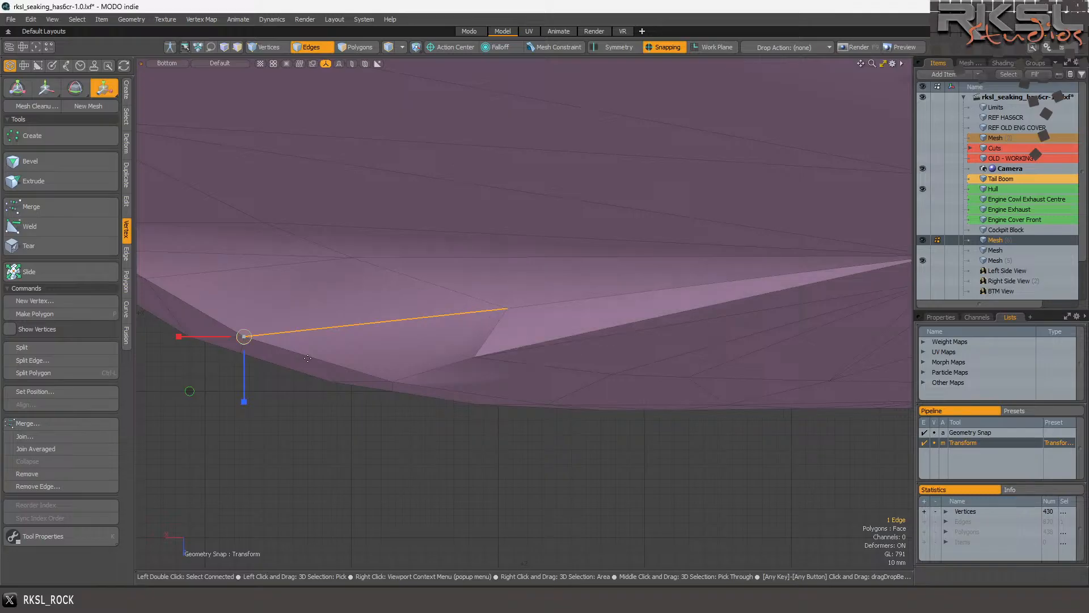
key("space")
Uniformly scale the next short edge inside the rim from its rim-side vertex, extending its inner end to roughly twice the edge's length.
left_click(421, 373)
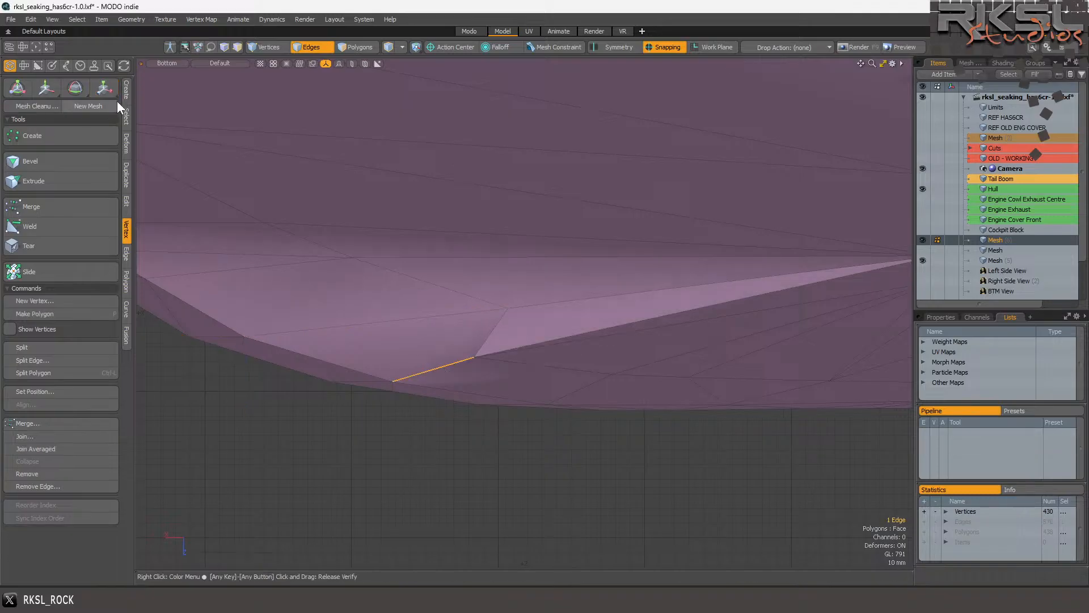
left_click(105, 86)
left_click_drag(378, 424, 337, 436)
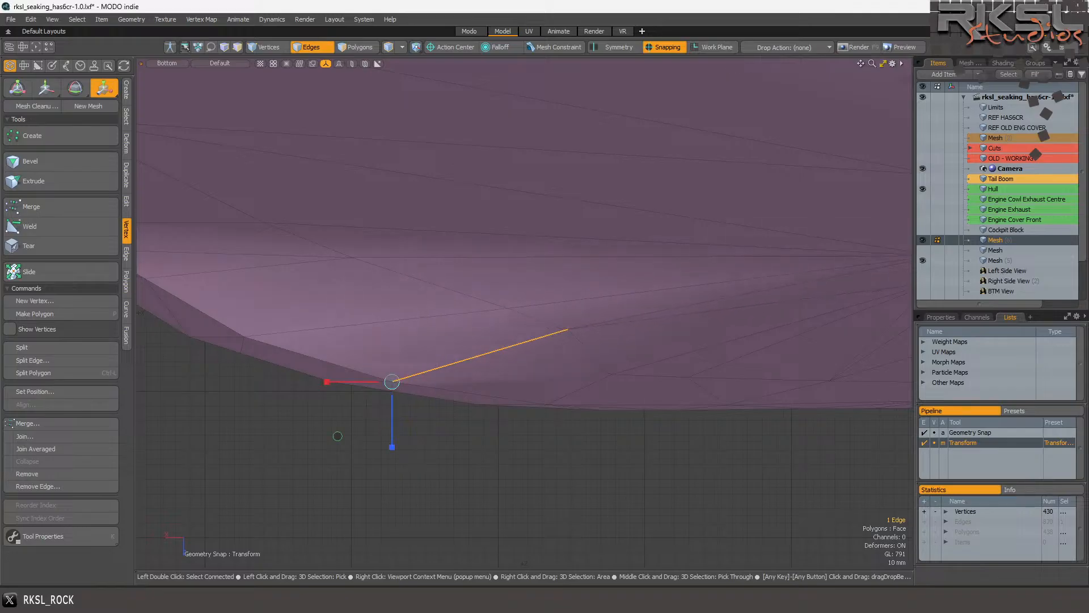
scroll(421, 326, "down", 5)
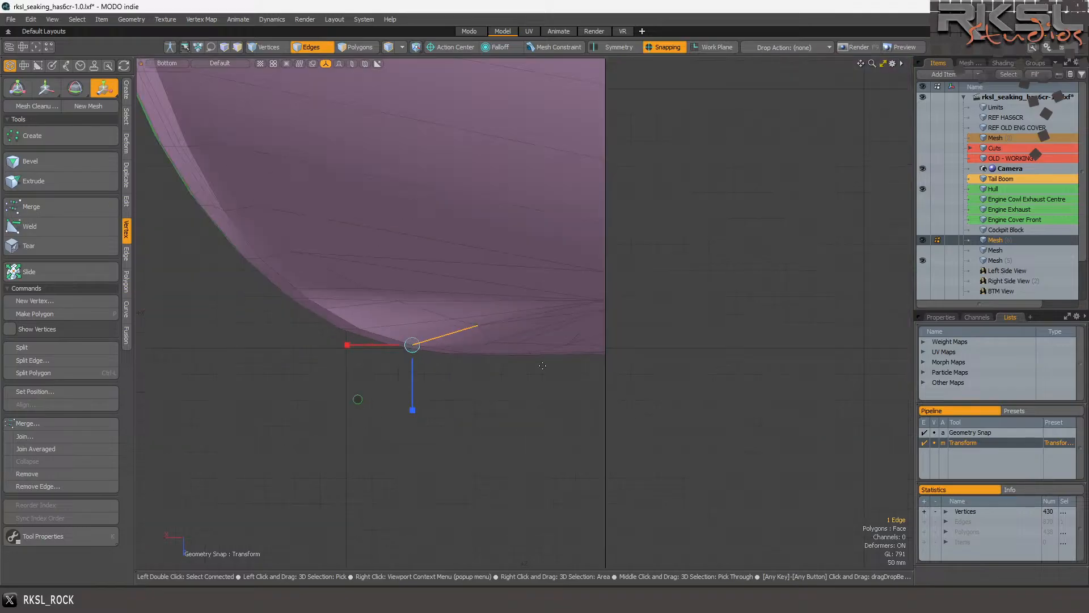
scroll(547, 346, "up", 5)
key("space")
Lengthen the following short edge, nearest the hull centreline, to about double by scaling it uniformly from its rim-side vertex.
left_click(345, 361)
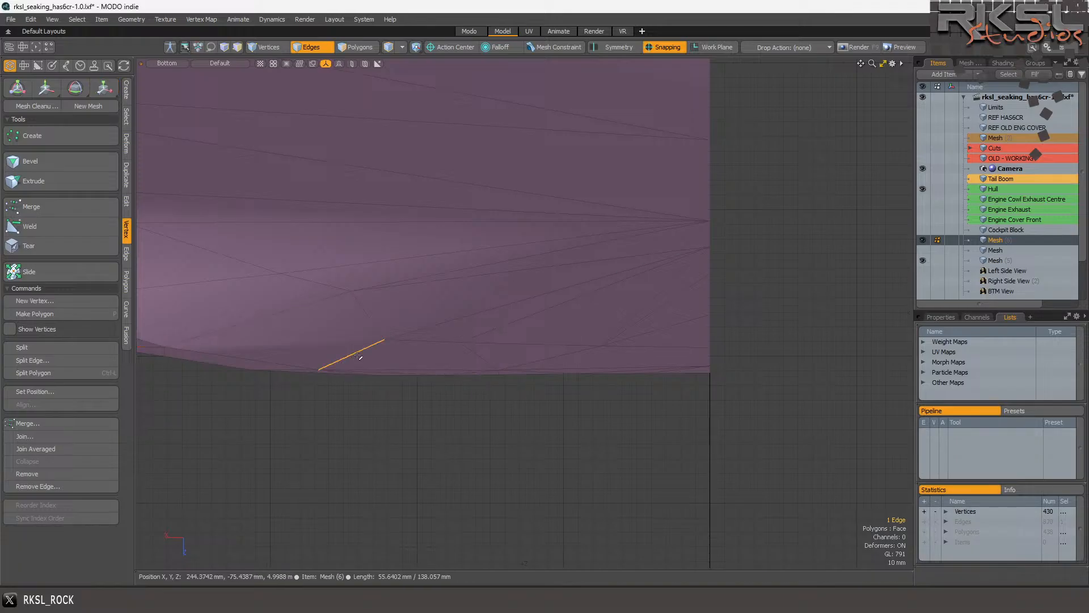
left_click(99, 86)
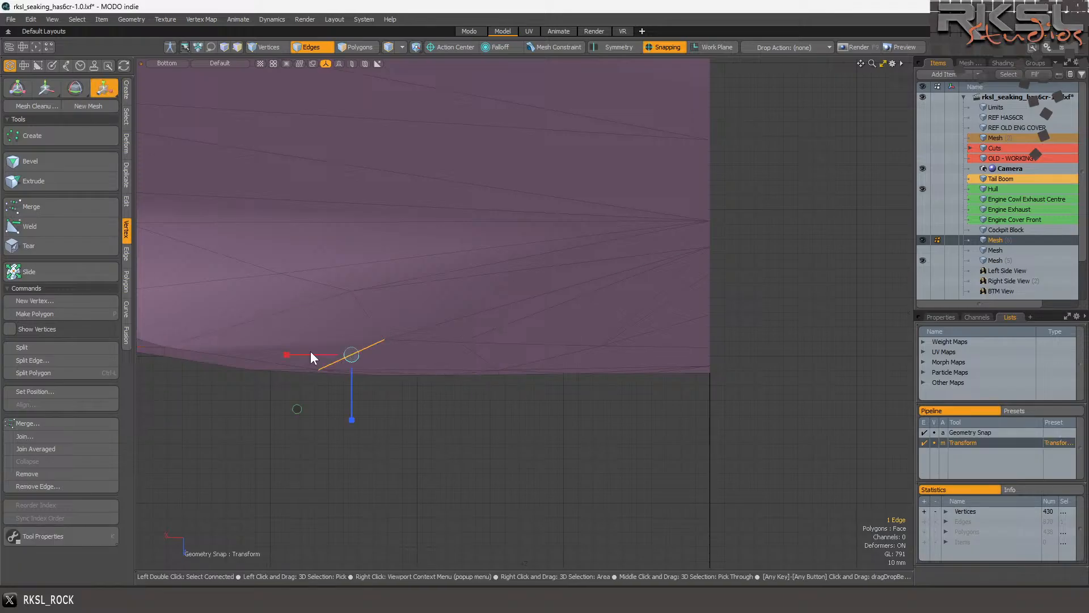
left_click(320, 369)
left_click_drag(319, 370, 355, 370)
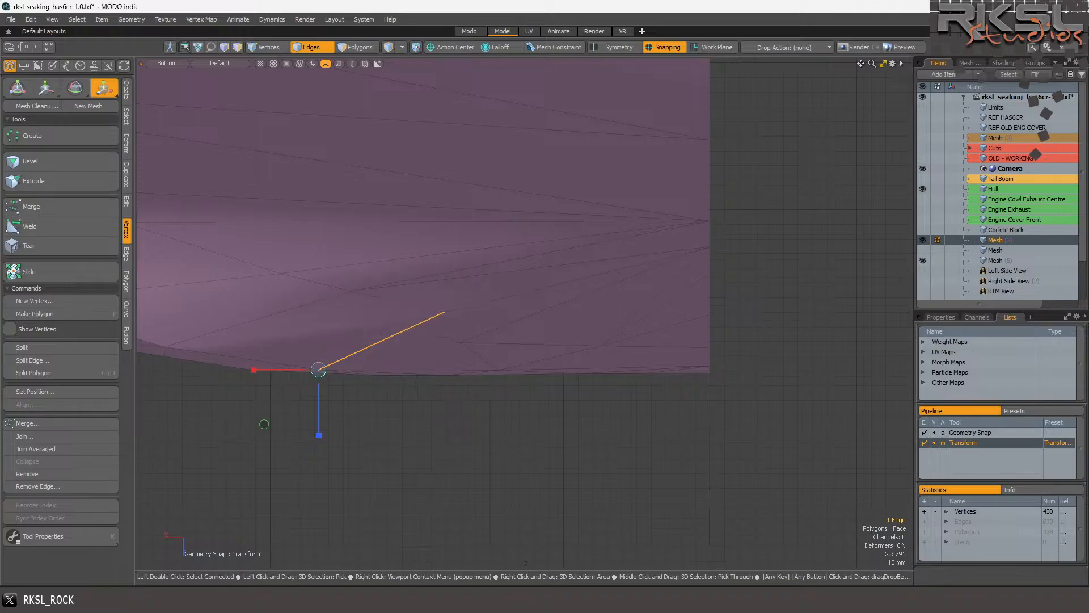
Triangulate the quads on both sides of the last lengthened edge and spin the diagonal of the quad farther from the centreline.
left_click(367, 47)
left_click(455, 368)
left_click_drag(470, 350, 487, 339, "shift")
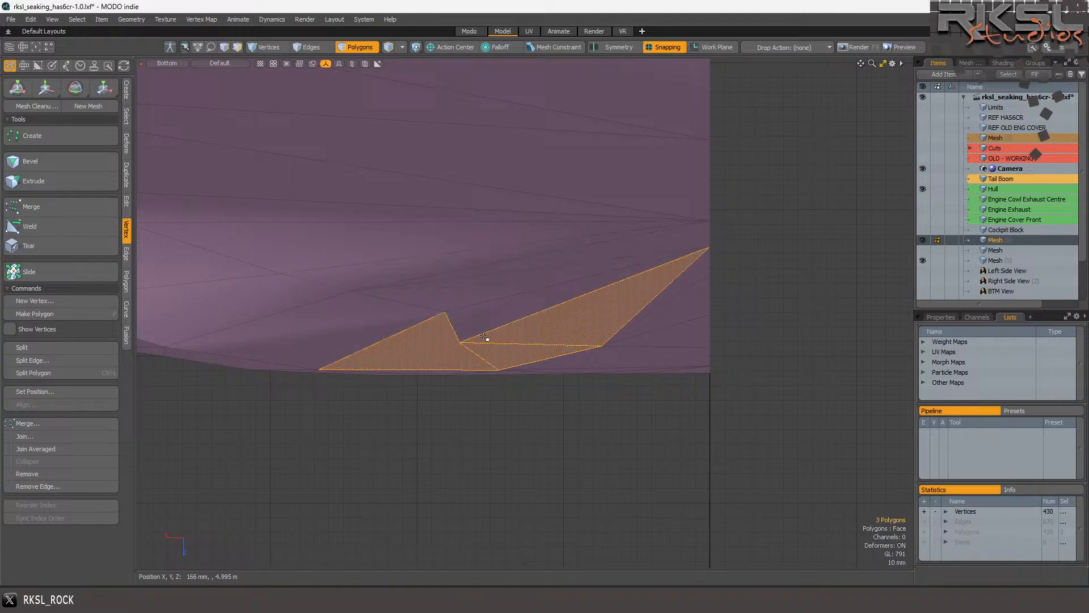
left_click(432, 359)
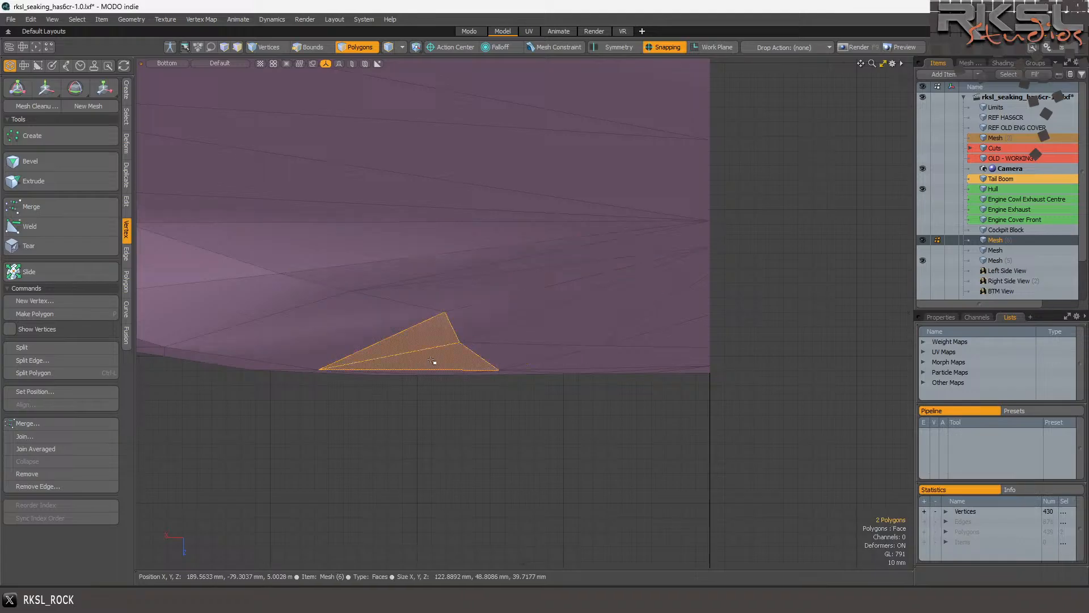
left_click(348, 331)
key("shift+t")
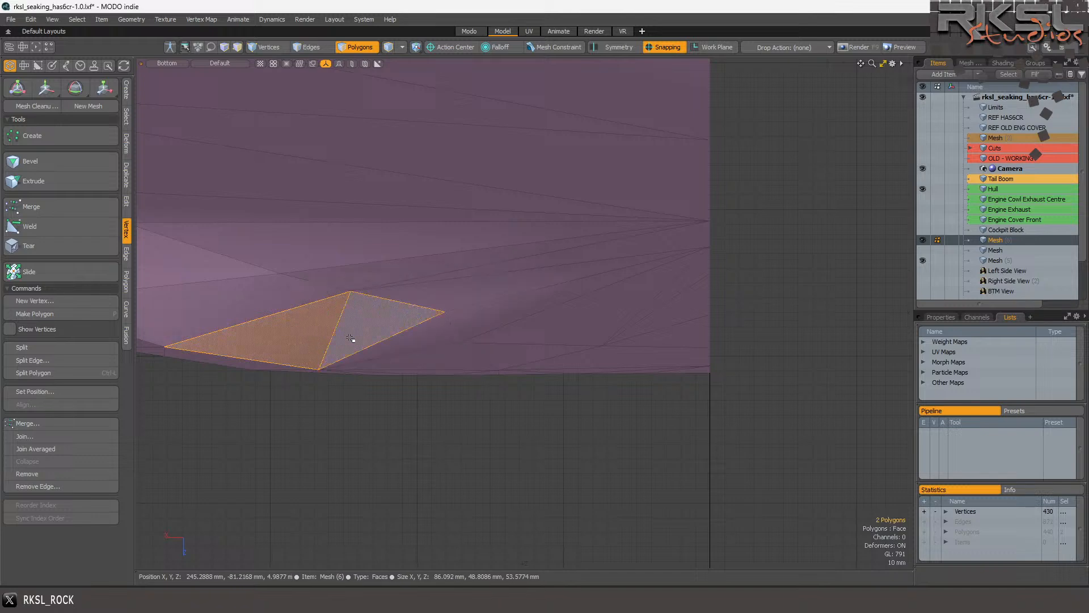
key("v")
Examine the long thin polygons running from the inner vertices to the centreline in the Front view.
left_click(350, 277)
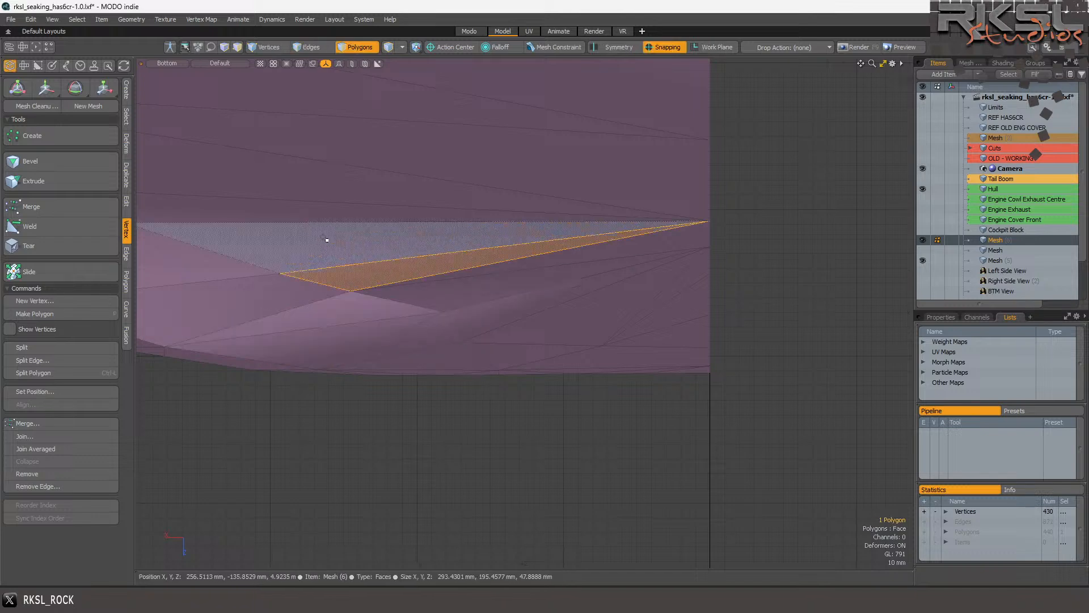
scroll(347, 253, "down", 5)
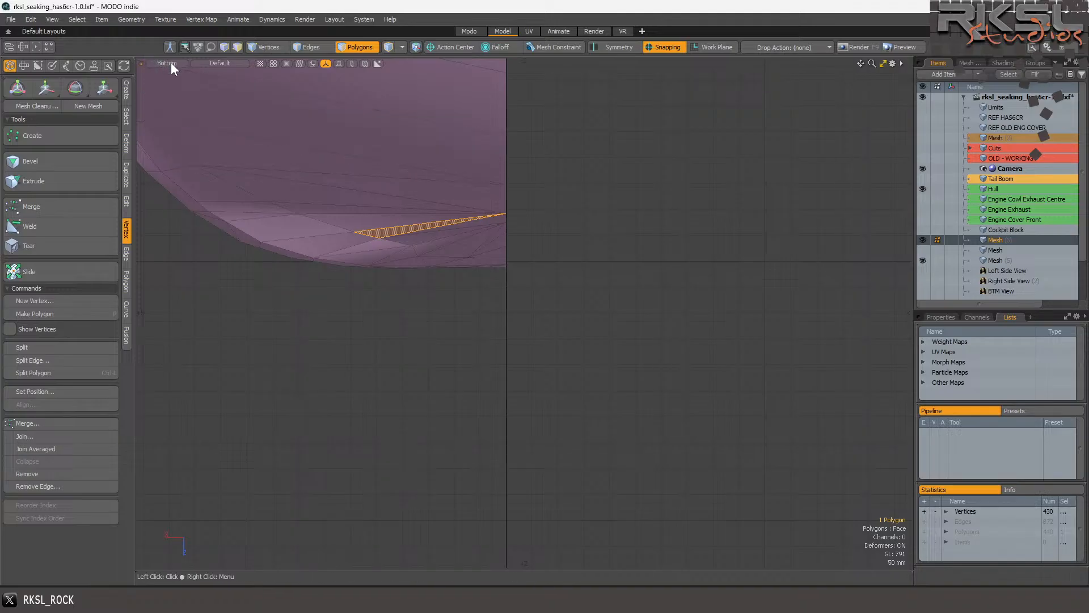
left_click(167, 63)
left_click(167, 80)
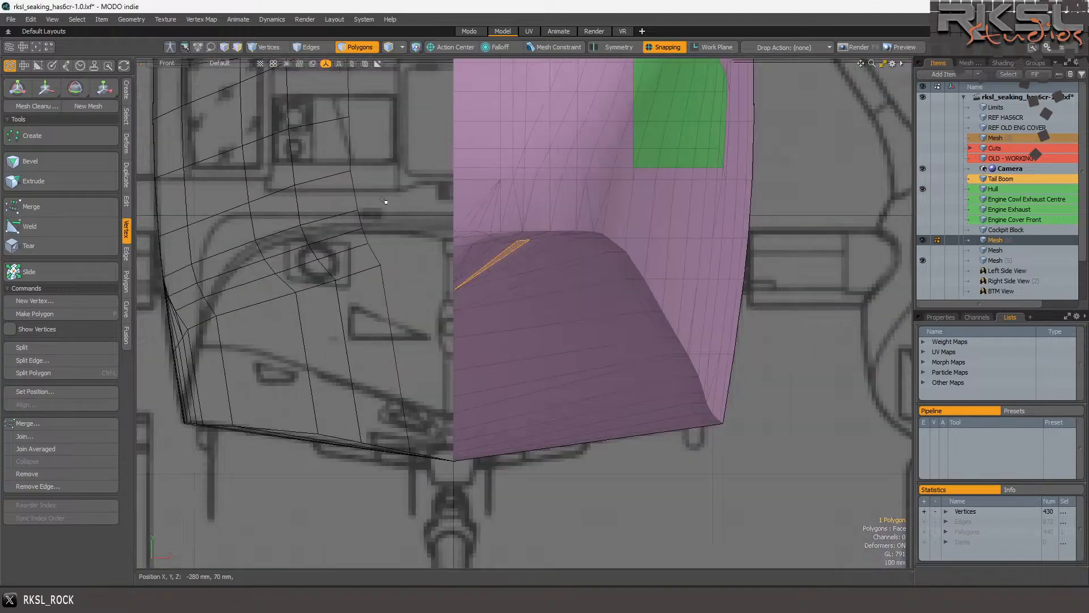
scroll(555, 247, "up", 5)
scroll(556, 247, "up", 2)
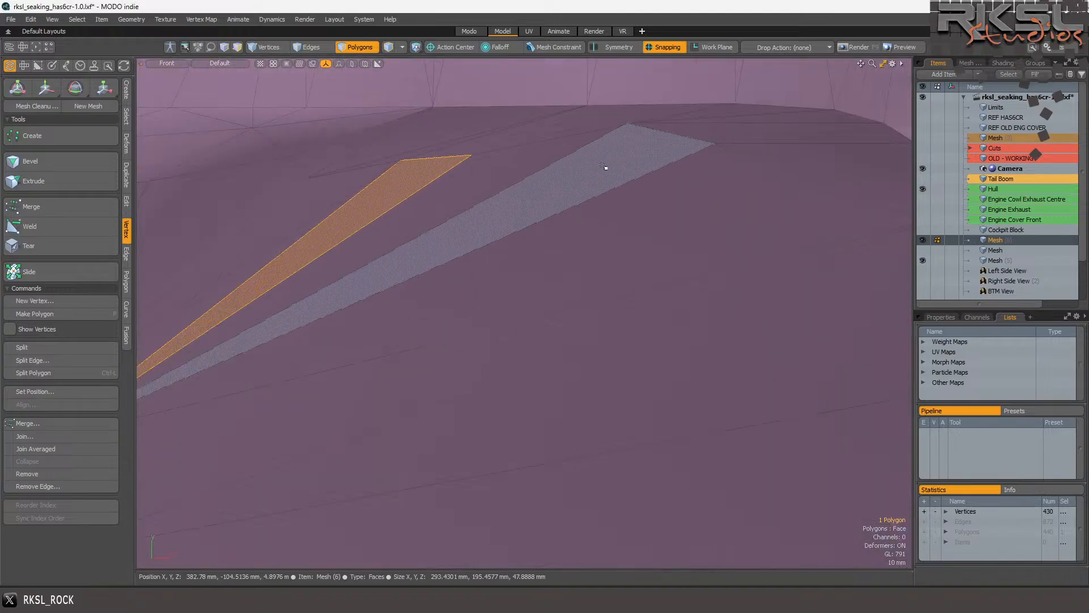
left_click(632, 153)
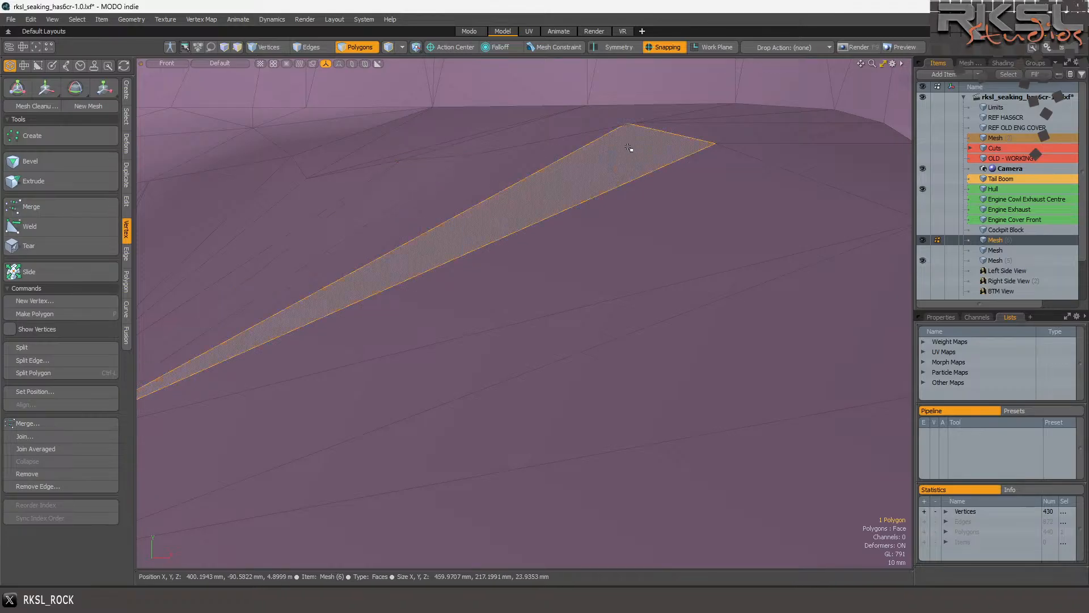
scroll(621, 158, "down", 3)
scroll(511, 101, "up", 2)
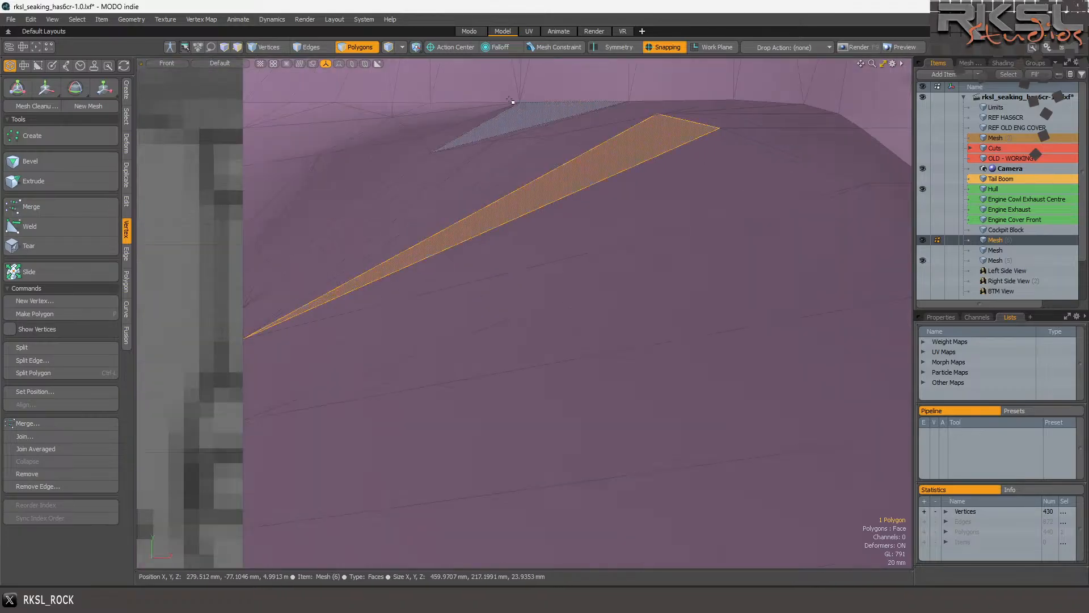
Reduce the slope of the short outer edge of the selected thin polygon by scaling it along Y from its outer vertex.
left_click(311, 47)
left_click(689, 121)
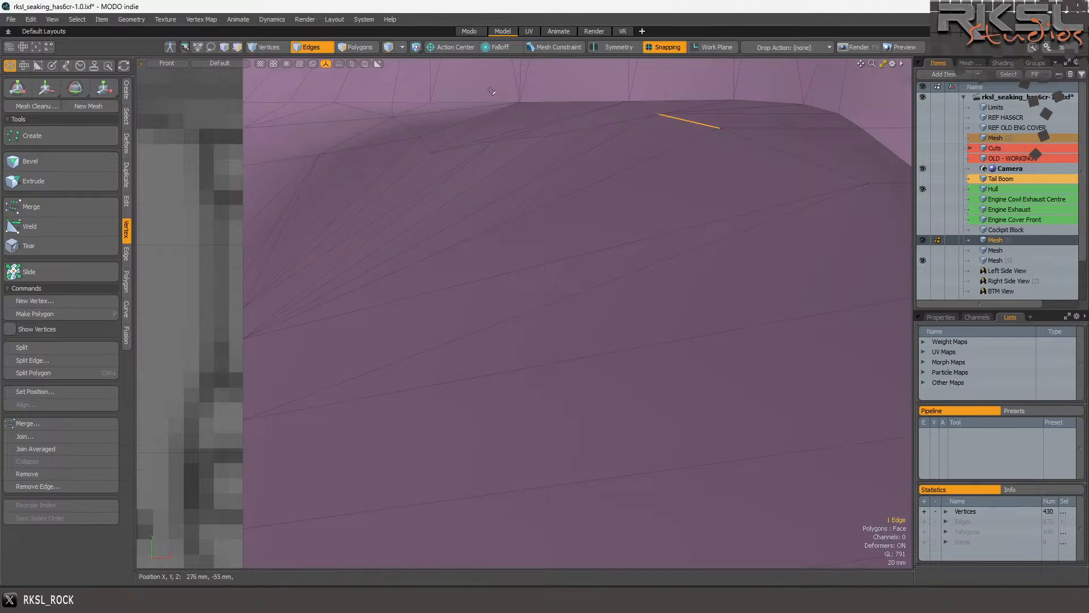
left_click(104, 87)
left_click(717, 135)
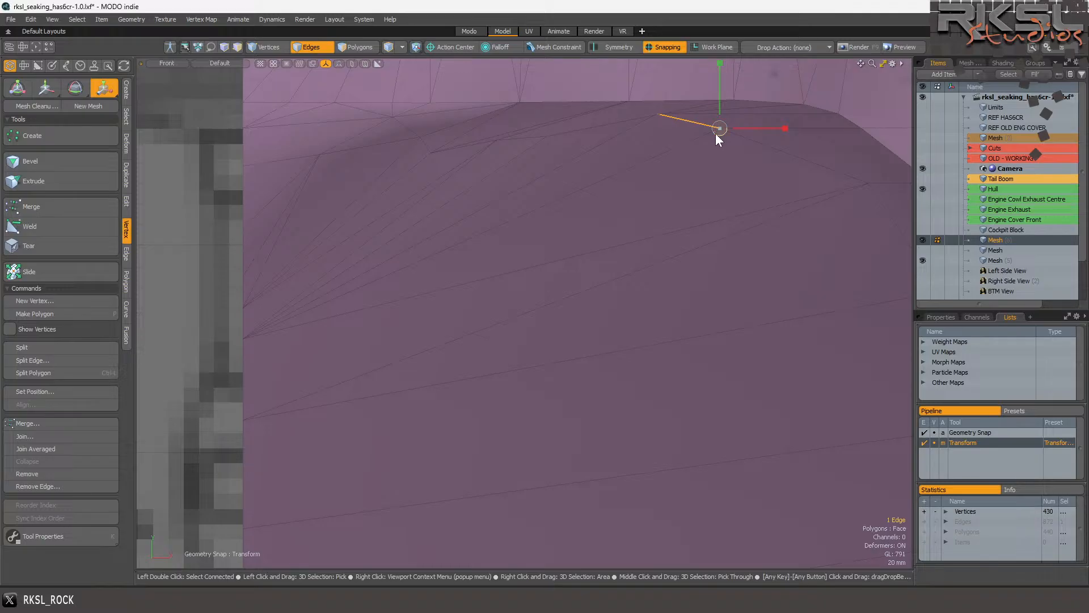
left_click_drag(719, 64, 720, 110)
key("space")
Raise the inner vertex of the first lengthened edge slightly along Y to even out the inner edge line.
scroll(563, 113, "up", 2)
right_click_drag(562, 117, 510, 181)
left_click(269, 47)
mouse_move(642, 160)
right_mouse_down()
mouse_move(530, 132)
mouse_move(522, 170)
right_mouse_up()
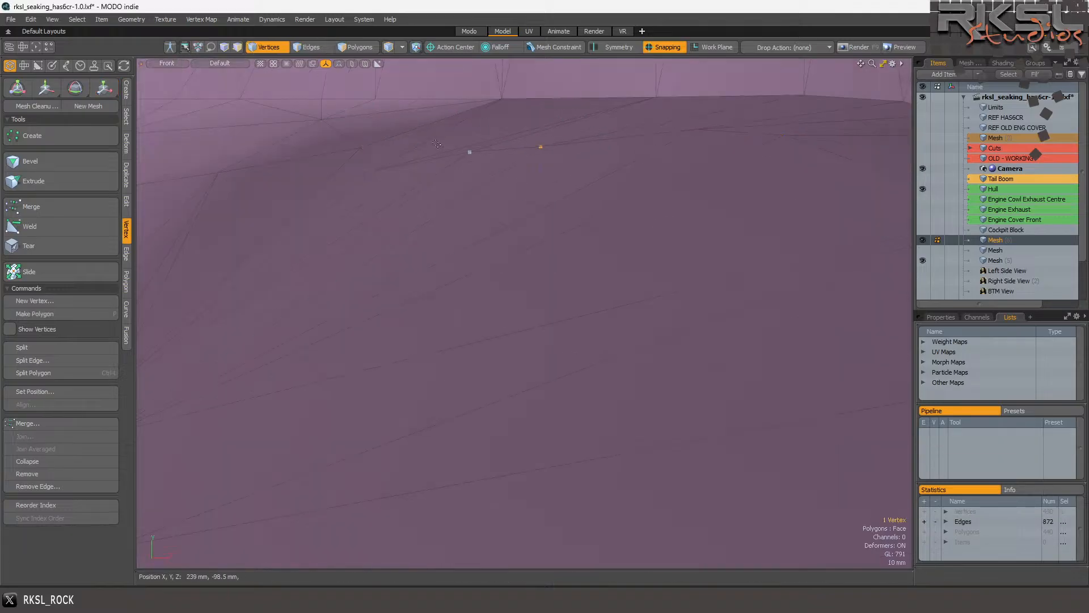
left_click(45, 88)
left_click(618, 258)
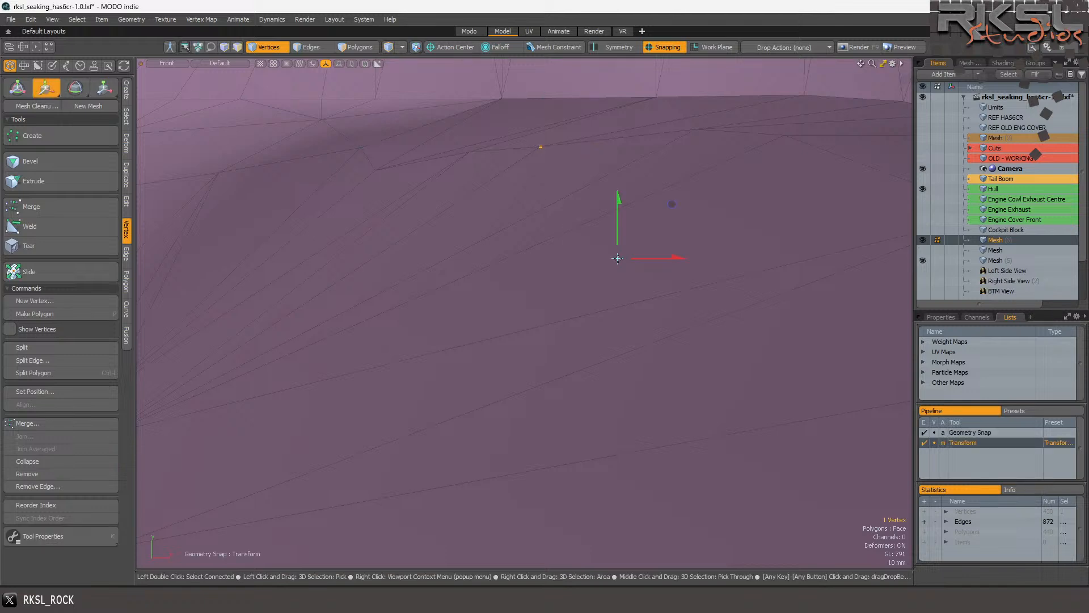
left_click_drag(623, 240, 622, 249)
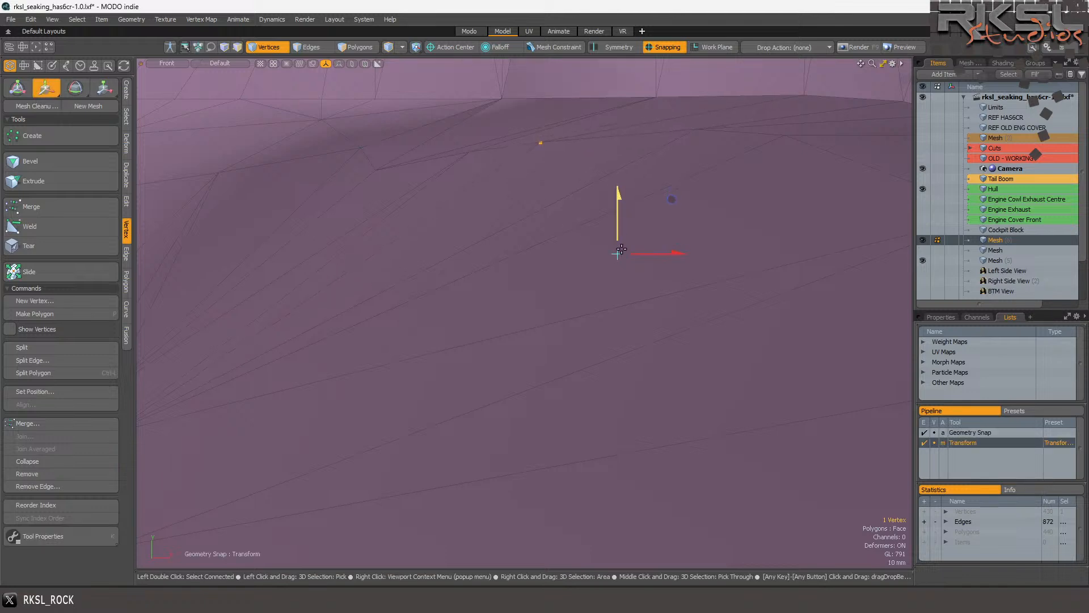
key("space")
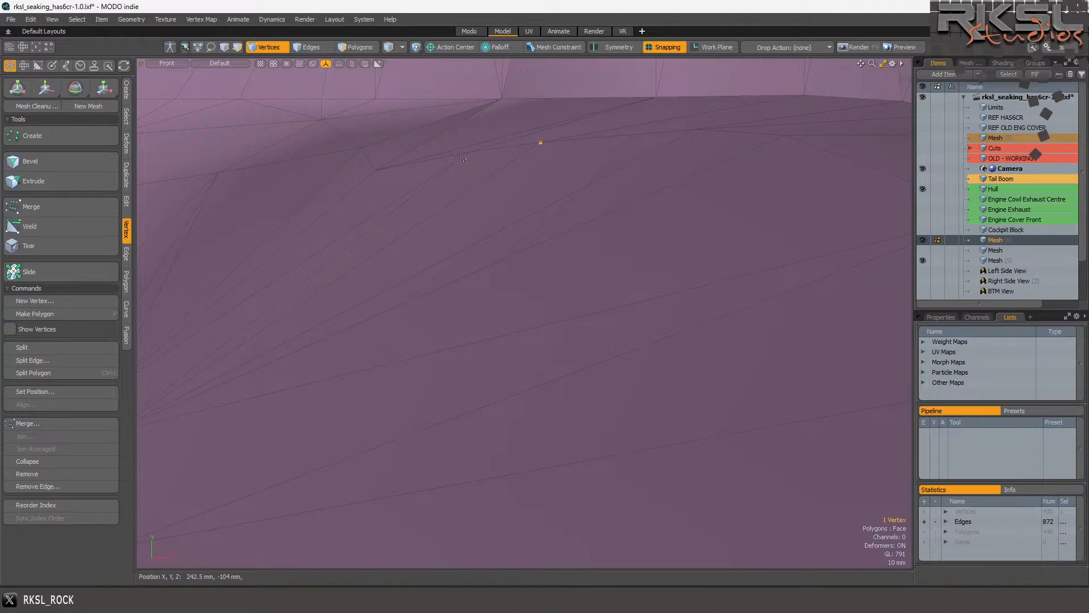
In the Perspective view, scale the selected inner-edge vertex of the recessed face toward its neighbour farther from the centreline.
scroll(465, 160, "down", 5)
scroll(403, 160, "up", 5)
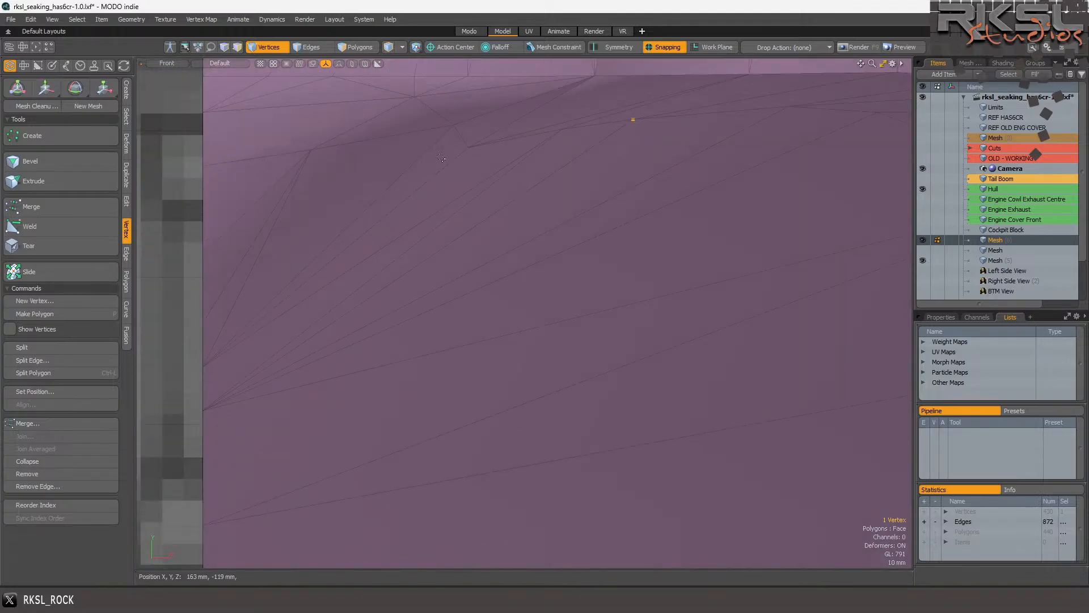
scroll(428, 164, "down", 2)
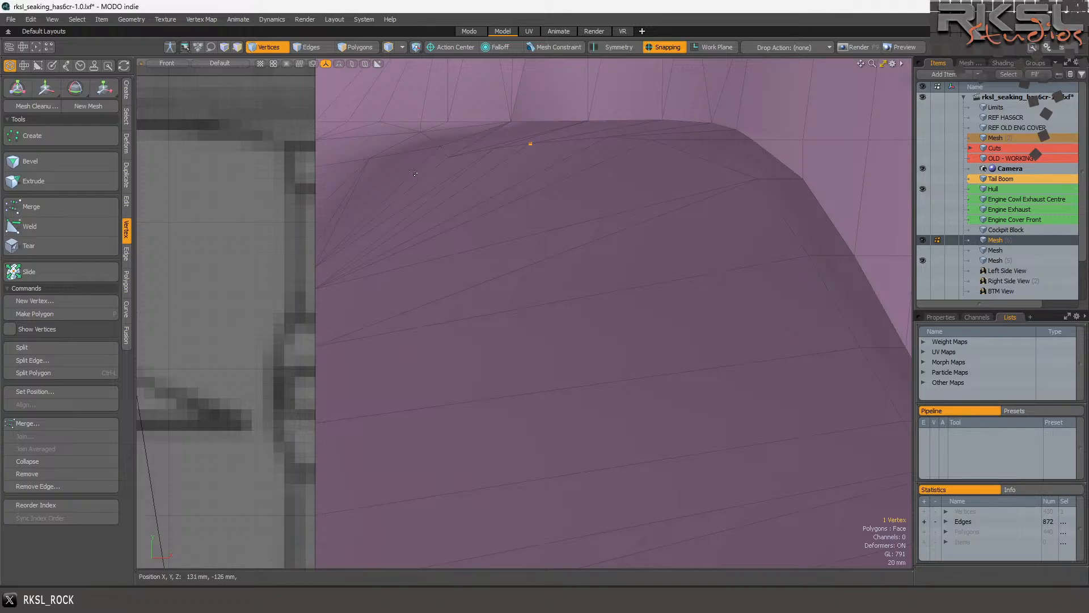
scroll(438, 181, "up", 1)
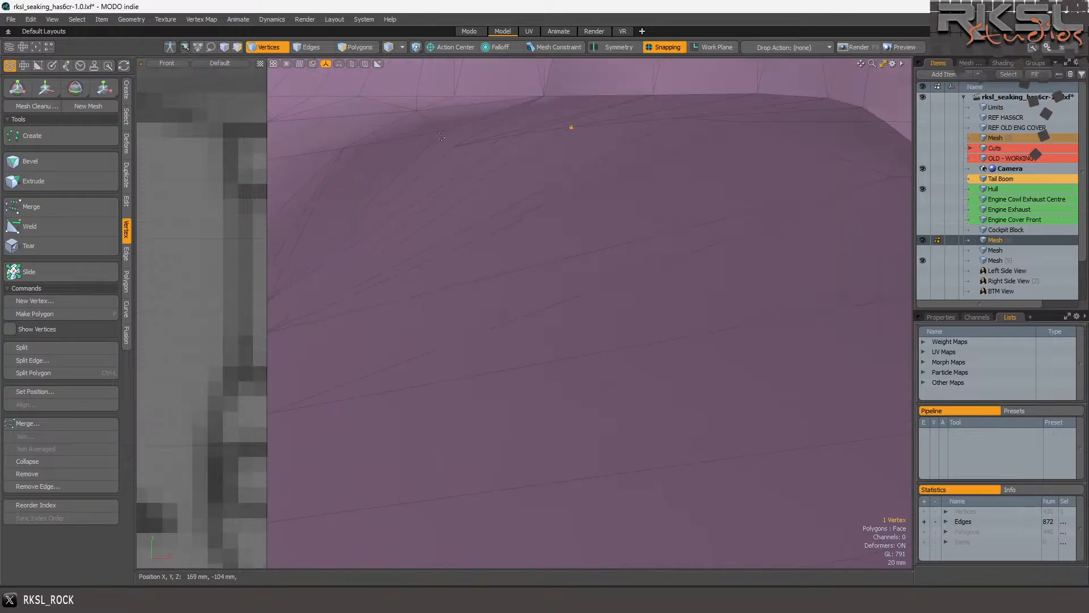
left_click(166, 64)
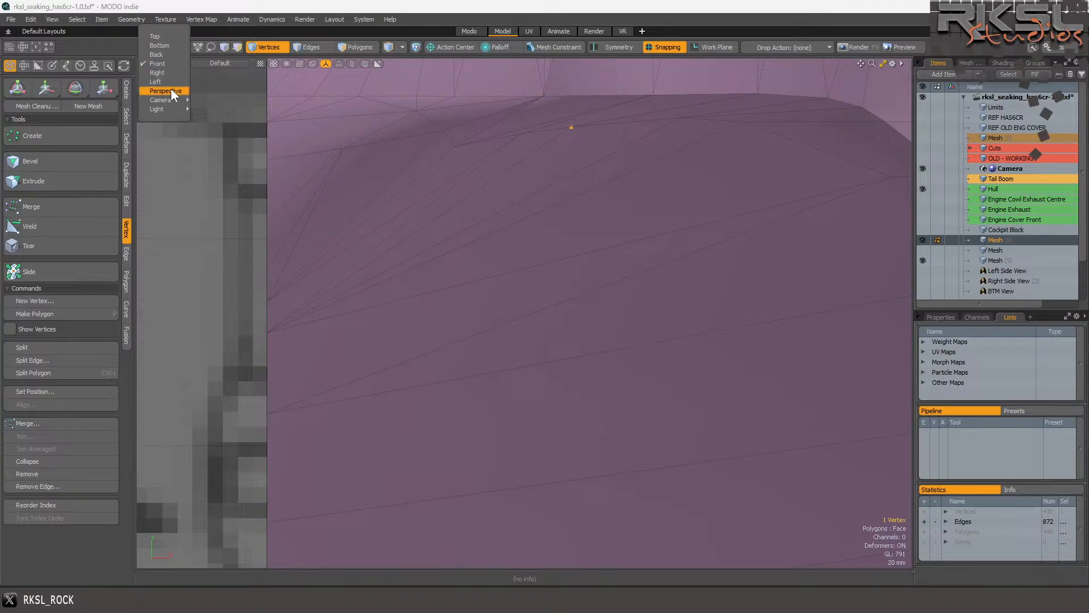
left_click(172, 88)
left_click_drag(860, 63, 817, 23)
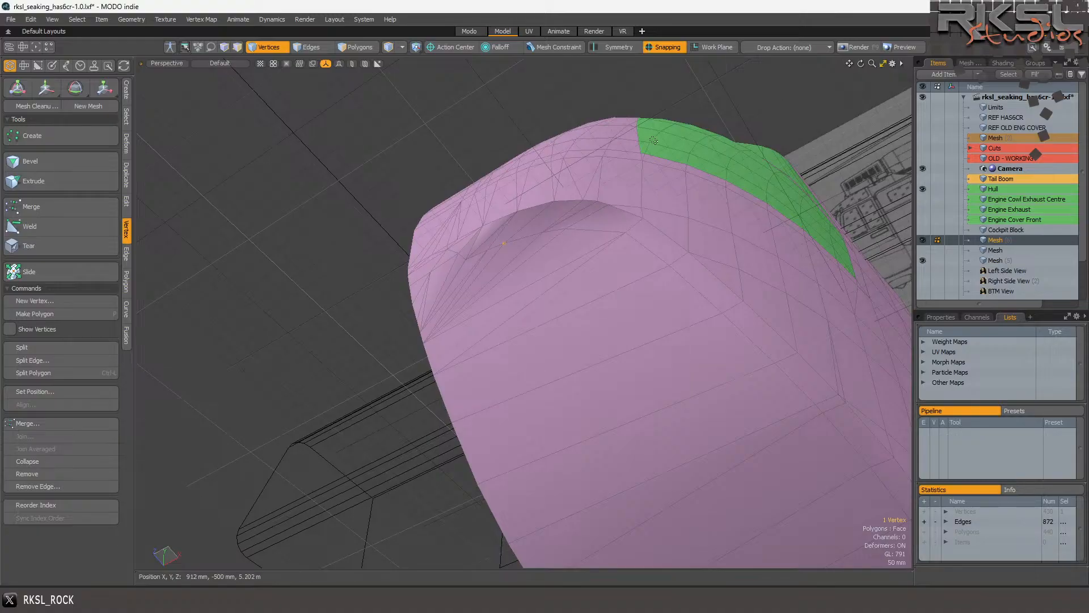
scroll(574, 241, "up", 4)
scroll(619, 249, "up", 1)
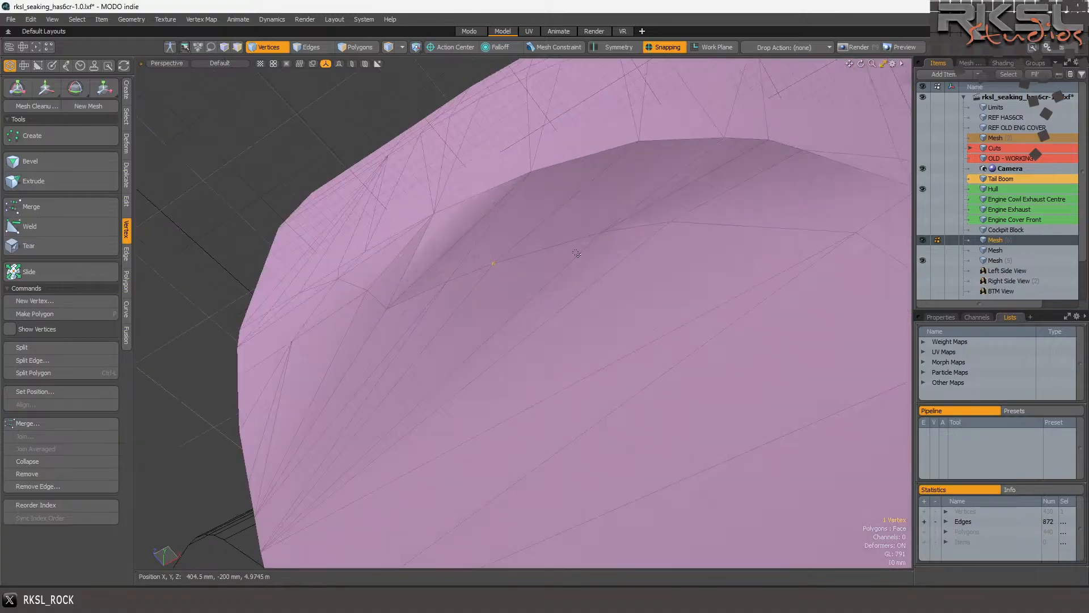
left_click(101, 85)
left_click_drag(600, 233, 603, 232)
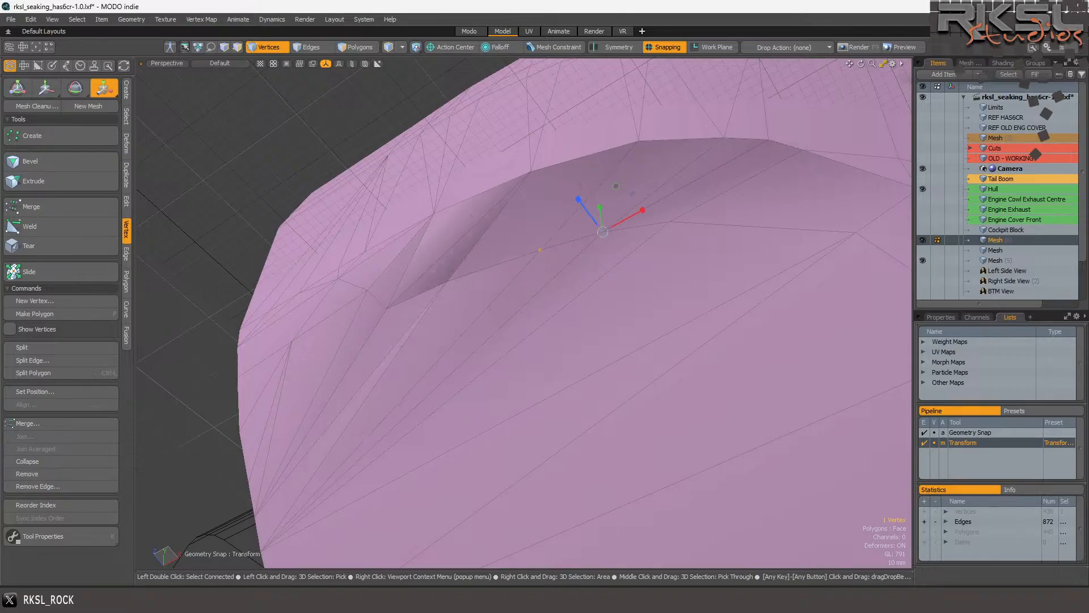
key("Escape")
key("Escape")
Scale the adjacent inner-edge vertex nearer the centreline toward the vertex just repositioned.
left_click(449, 279)
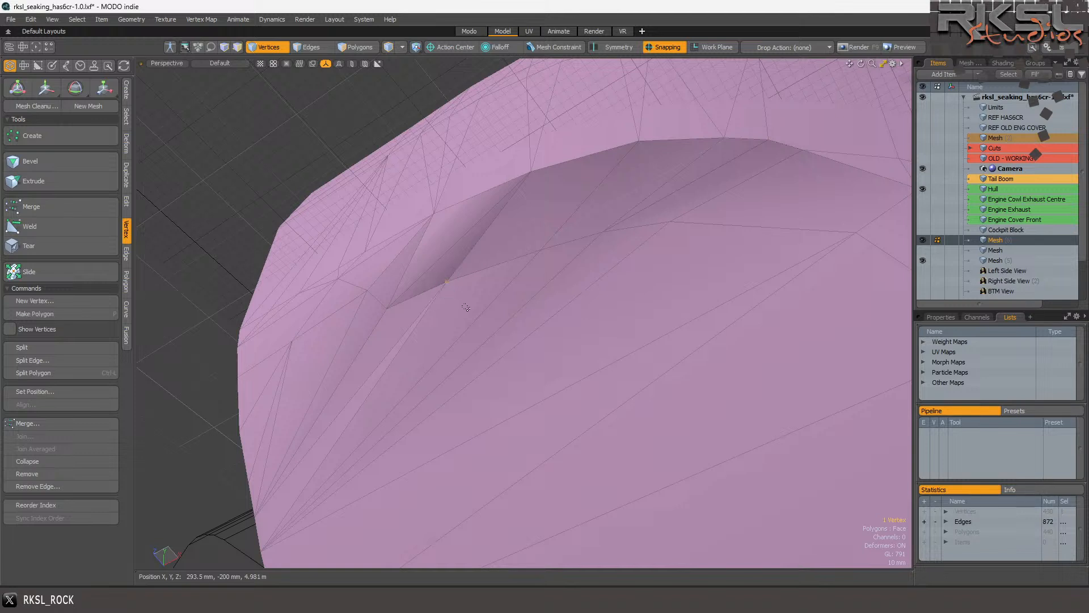
left_click(102, 87)
left_click_drag(545, 256, 571, 248)
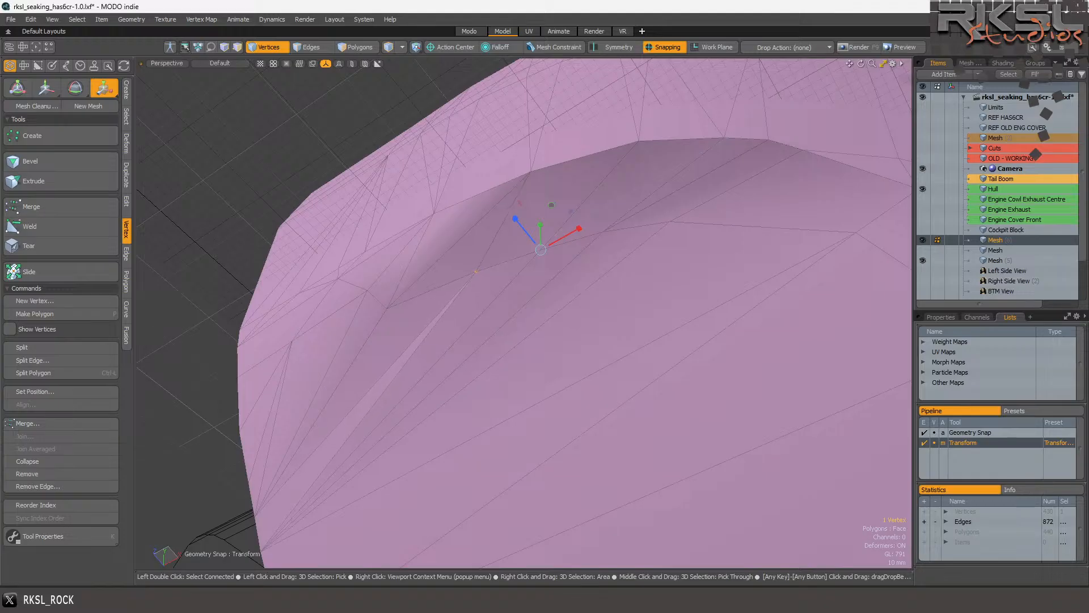
key("Escape")
key("Escape")
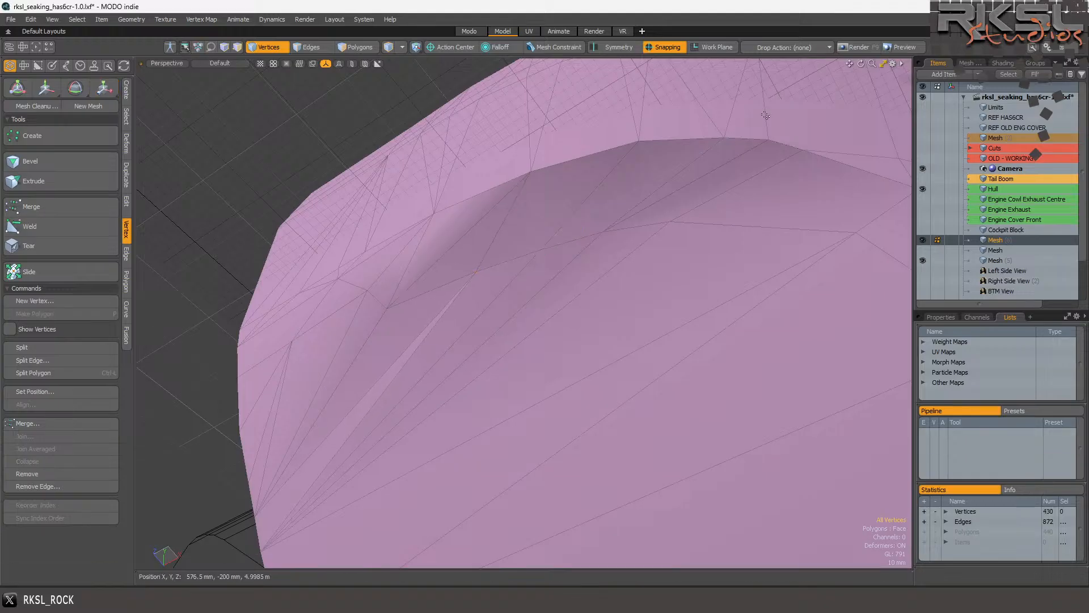
Spin the diagonal shared by the light sliver triangle and its neighbouring thin polygon at the centreline.
left_click_drag(478, 273, 641, 312, "alt")
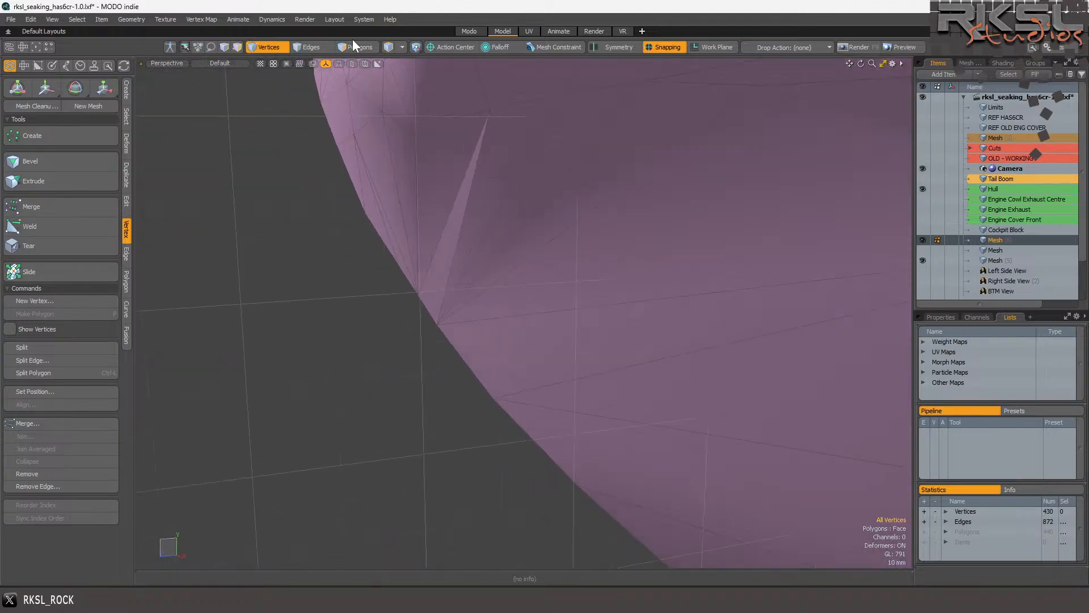
left_click(356, 47)
left_click(463, 202)
left_click(472, 208, "shift")
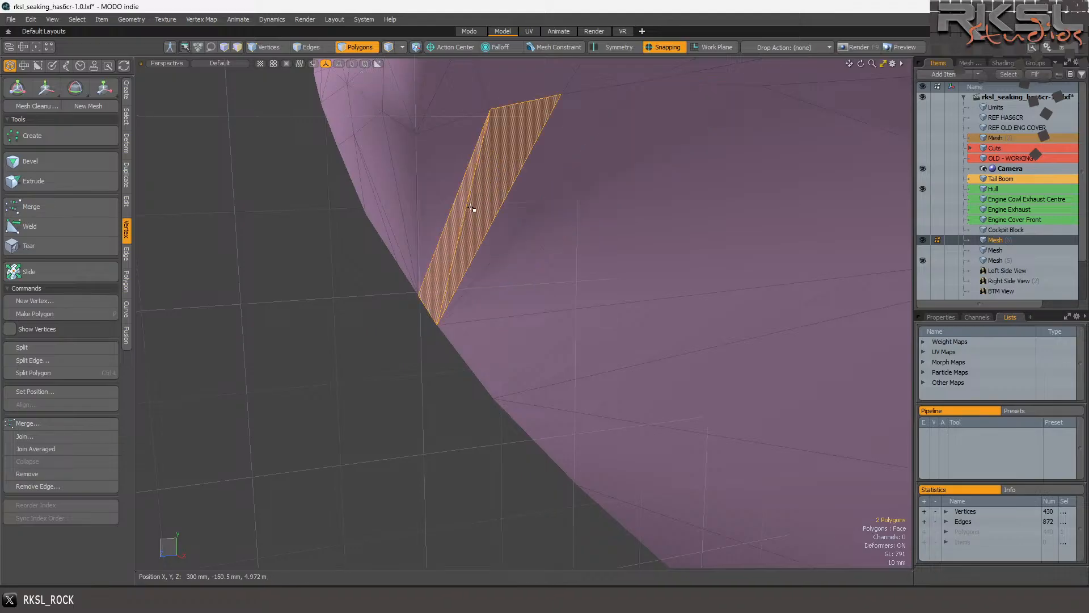
key("v")
left_click(321, 273)
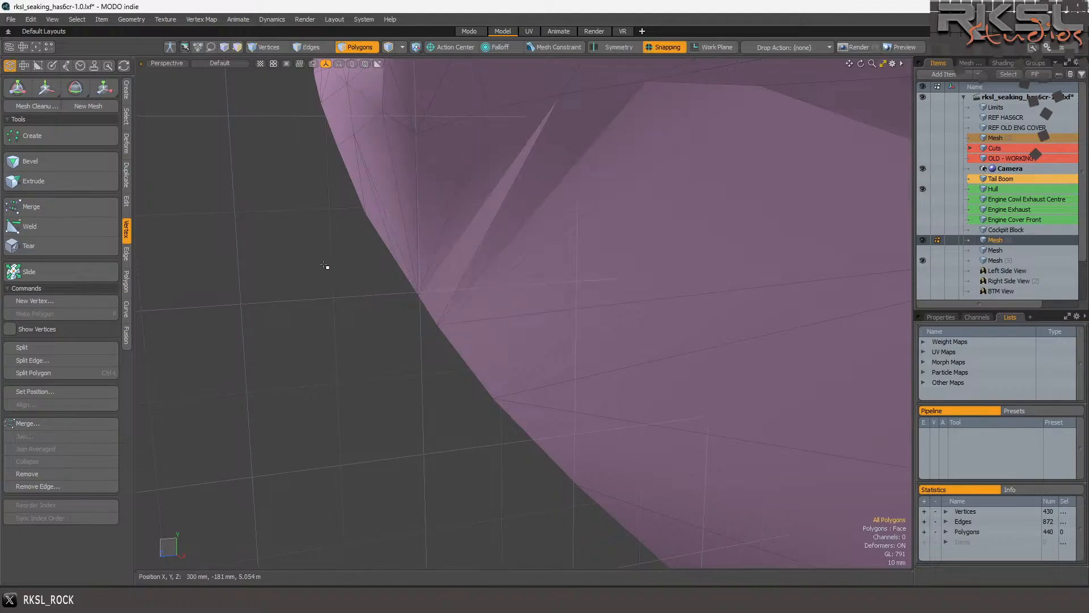
Spin the diagonal of the next pair of thin polygons farther from the centreline.
scroll(325, 265, "down", 3)
scroll(340, 238, "up", 3)
left_click_drag(457, 236, 487, 240)
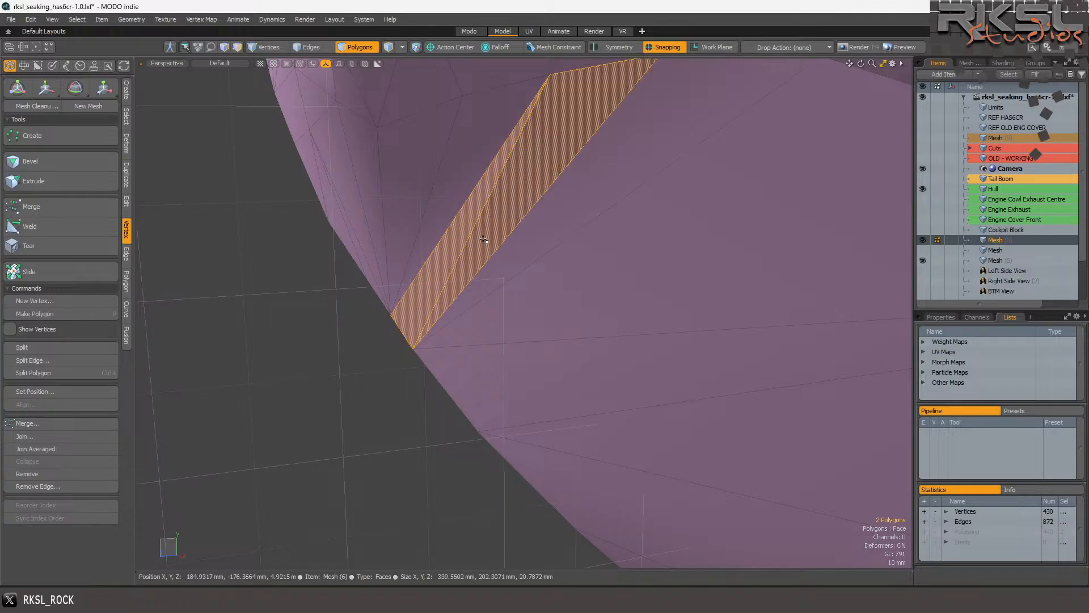
scroll(471, 239, "down", 3)
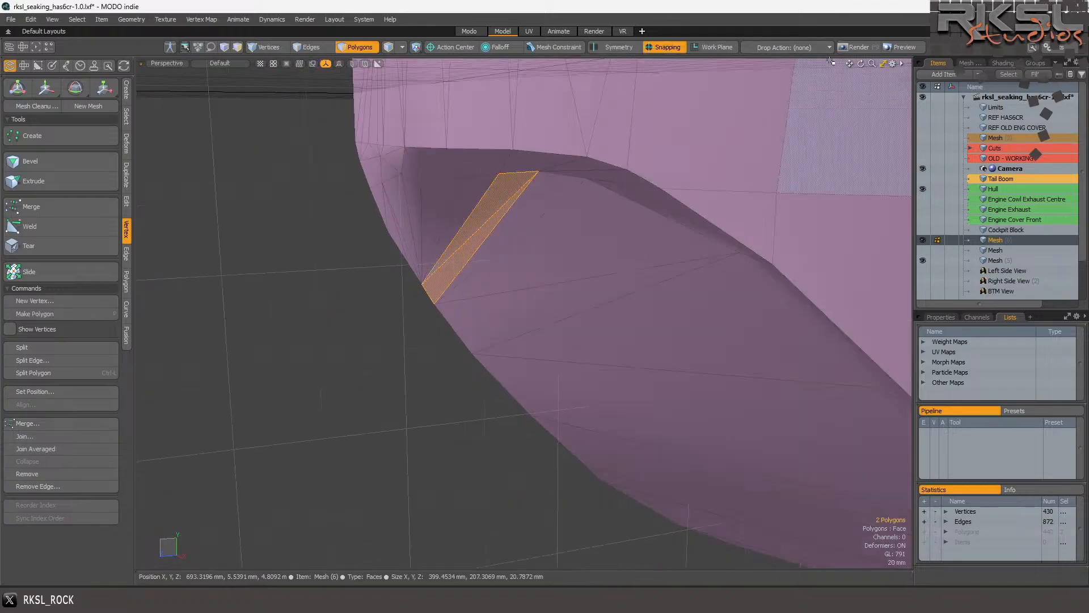
Lower the inner-edge vertex at the outer side of the spun polygons slightly along Y, viewing the recess from below.
left_click_drag(861, 63, 885, 20)
left_click_drag(861, 63, 868, 99)
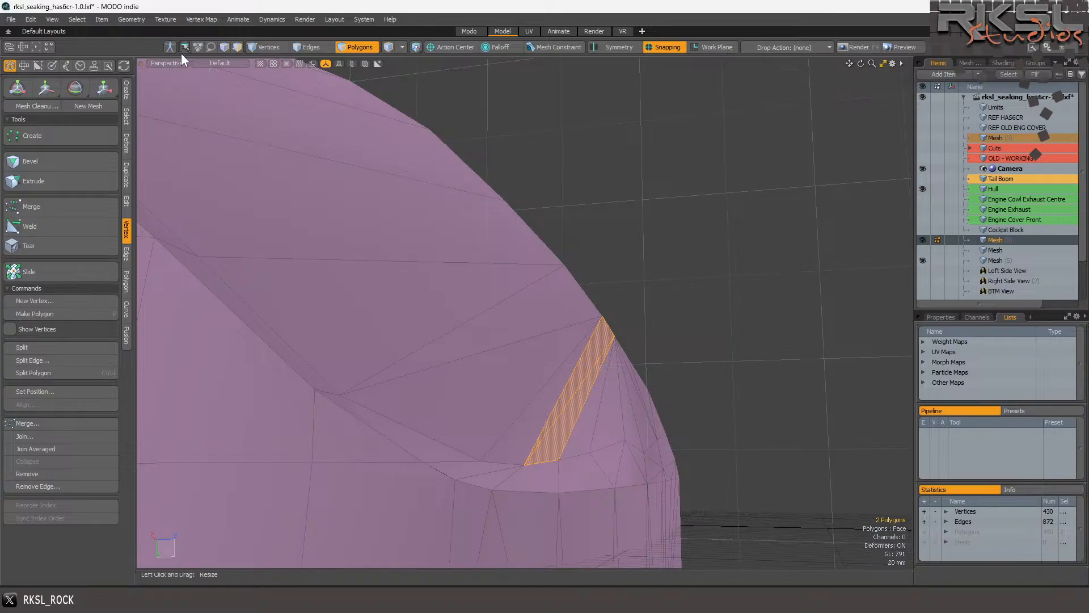
left_click(269, 47)
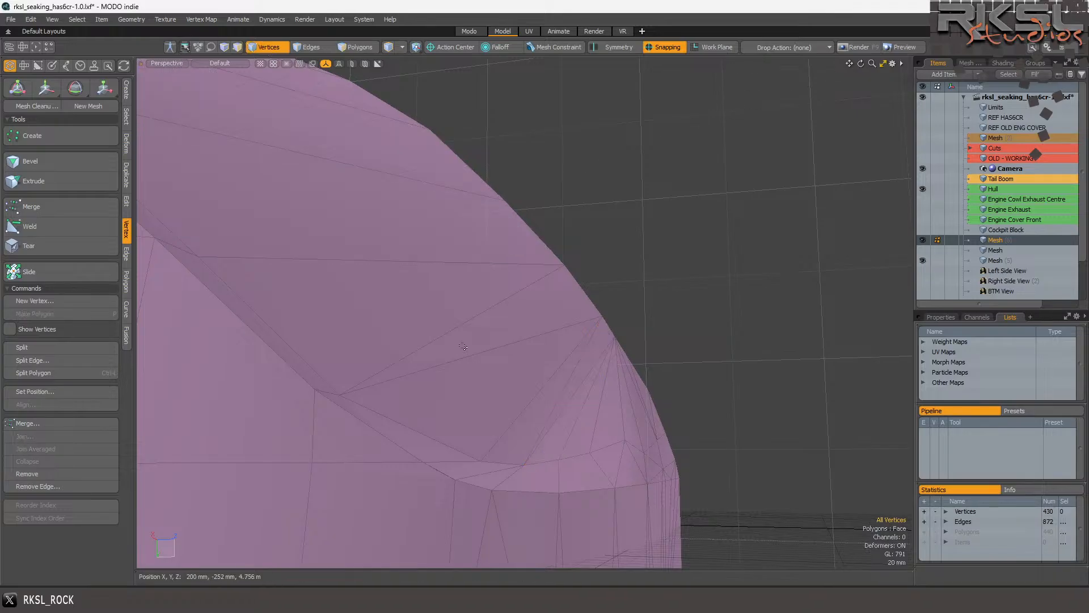
left_click(520, 463)
scroll(537, 449, "up", 3)
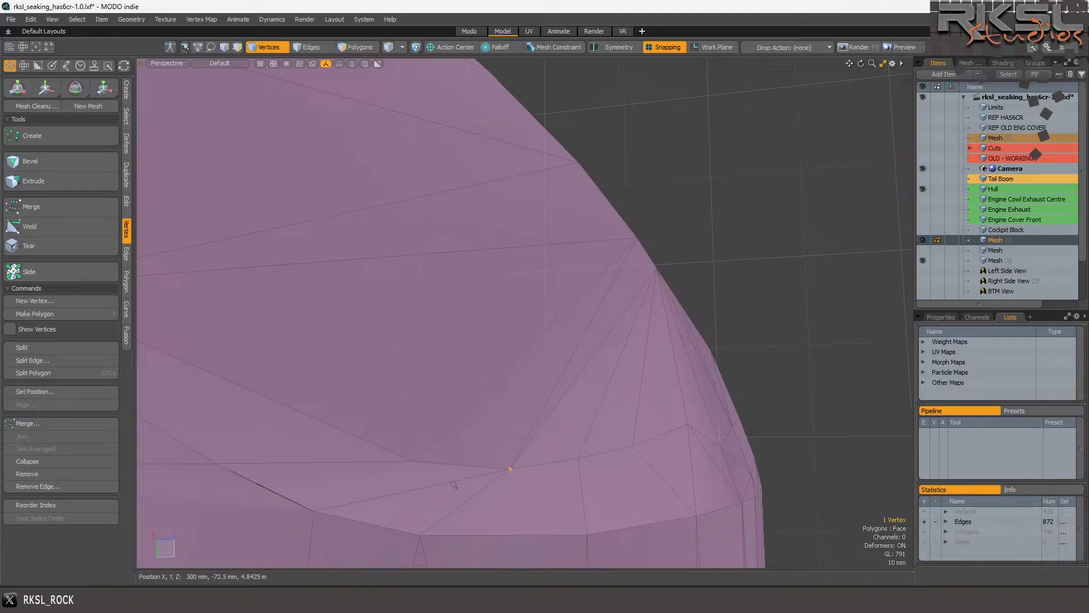
left_click(45, 86)
left_click(396, 377)
left_click_drag(395, 396, 395, 338)
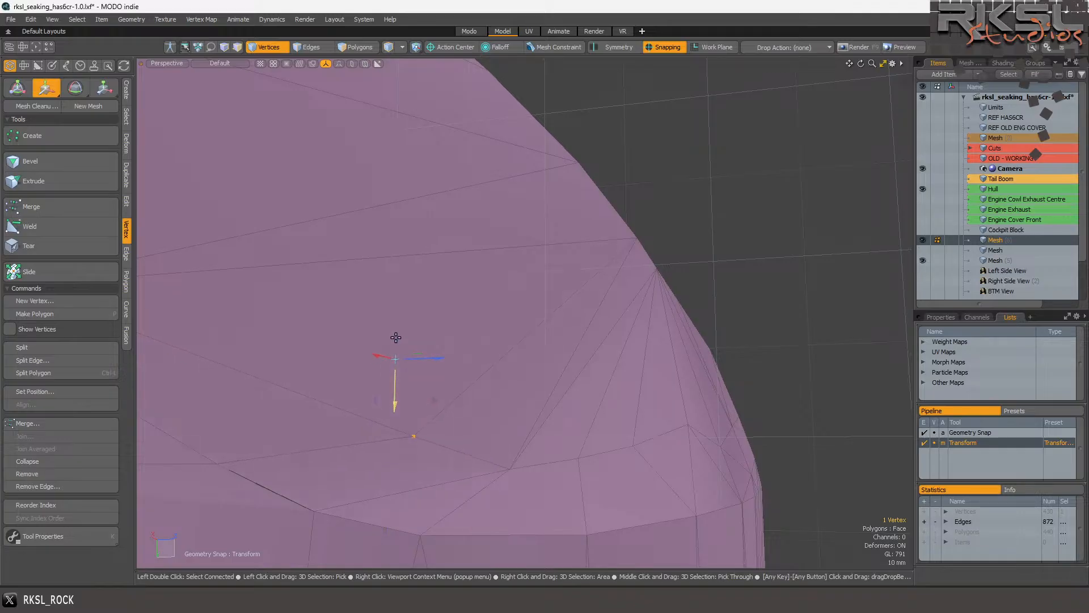
scroll(402, 365, "down", 3)
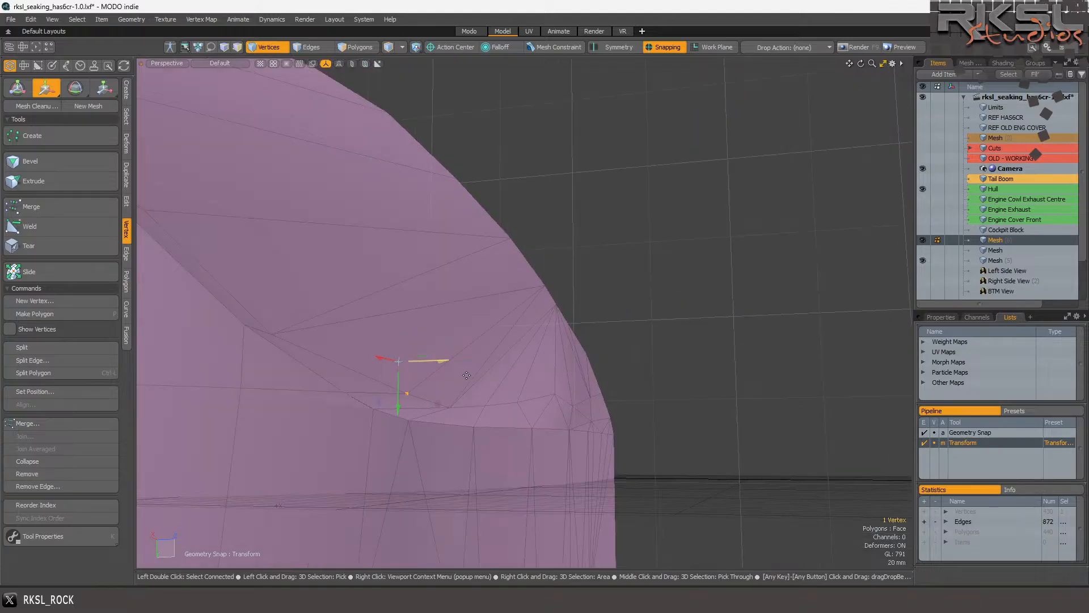
key("q")
left_click(666, 324)
Extend the six centreline border edges of the recessed face along X into a strip beyond the centreline.
scroll(652, 371, "up", 3)
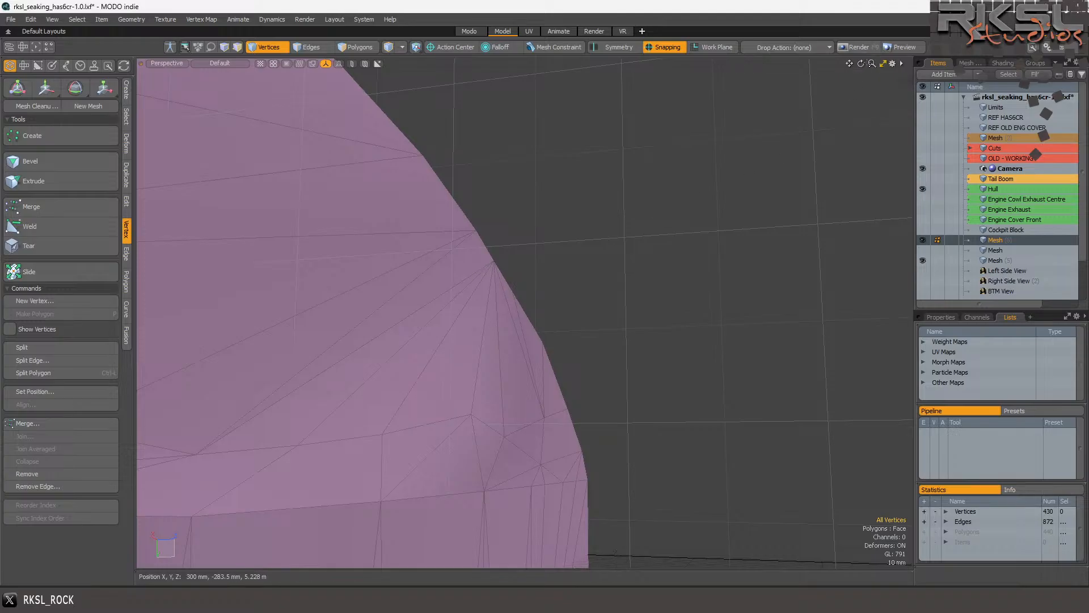
left_click_drag(861, 63, 906, 67)
scroll(656, 251, "down", 3)
scroll(655, 252, "up", 2)
left_click(355, 47)
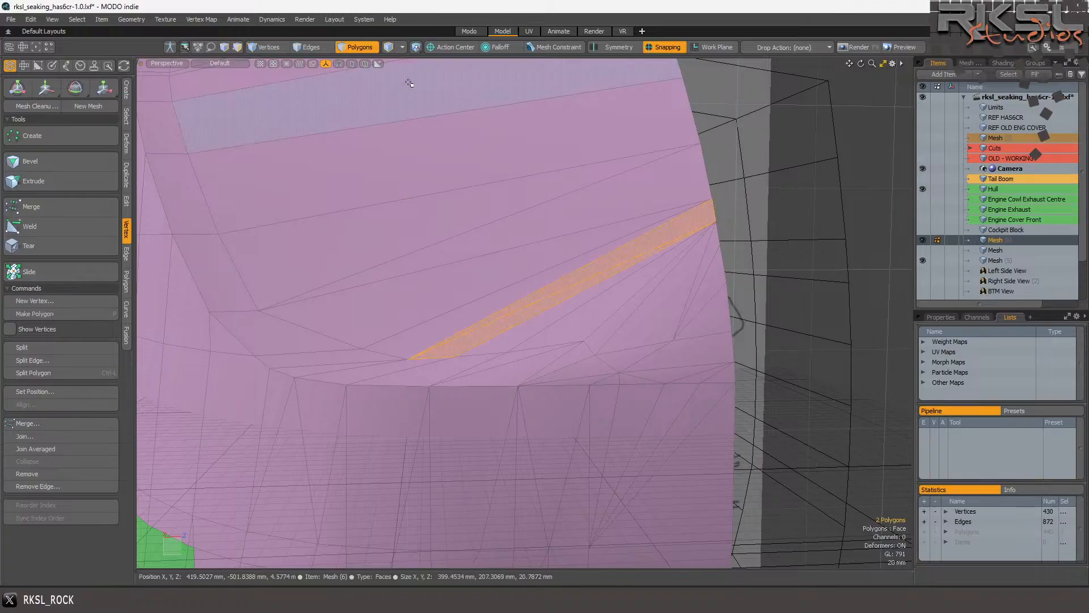
scroll(641, 279, "up", 3)
scroll(573, 286, "down", 4)
scroll(771, 212, "up", 3)
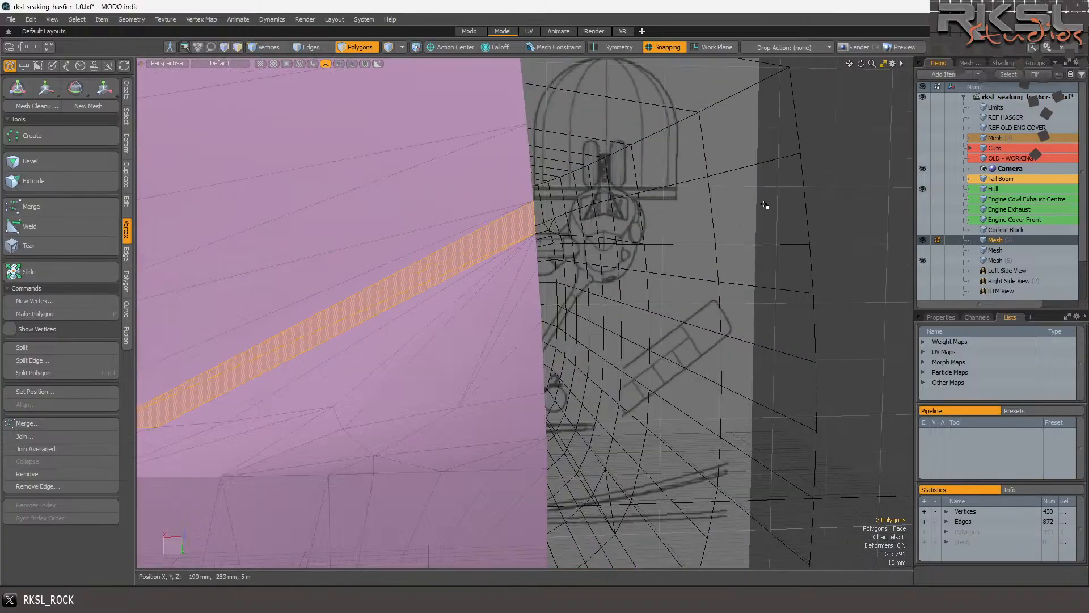
left_click(312, 48)
mouse_move(557, 190)
right_mouse_down()
mouse_move(491, 376)
mouse_move(524, 458)
right_mouse_up()
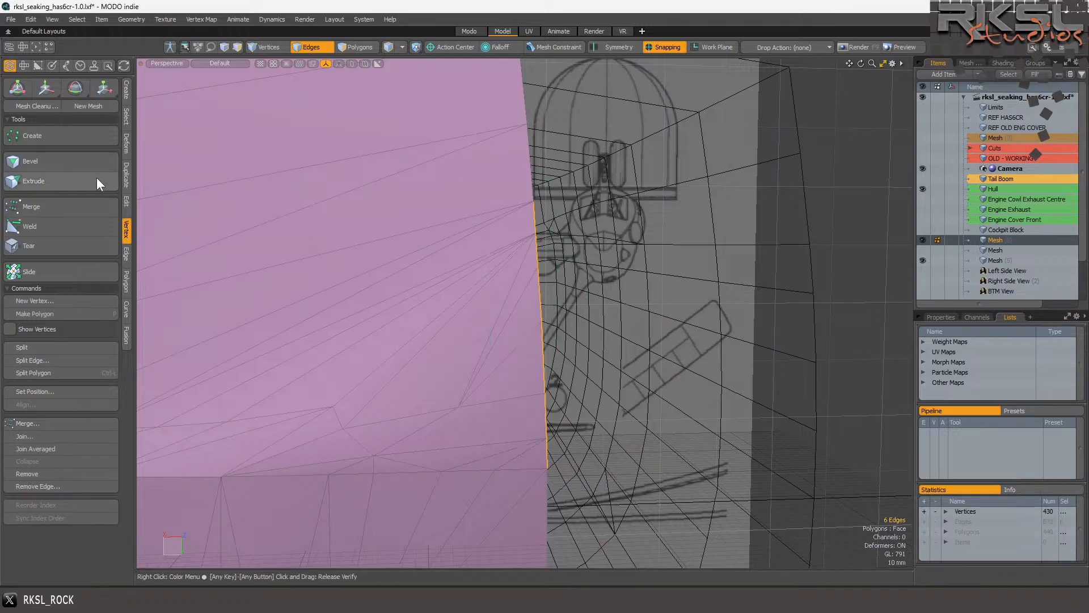
left_click(125, 257)
left_click(29, 174)
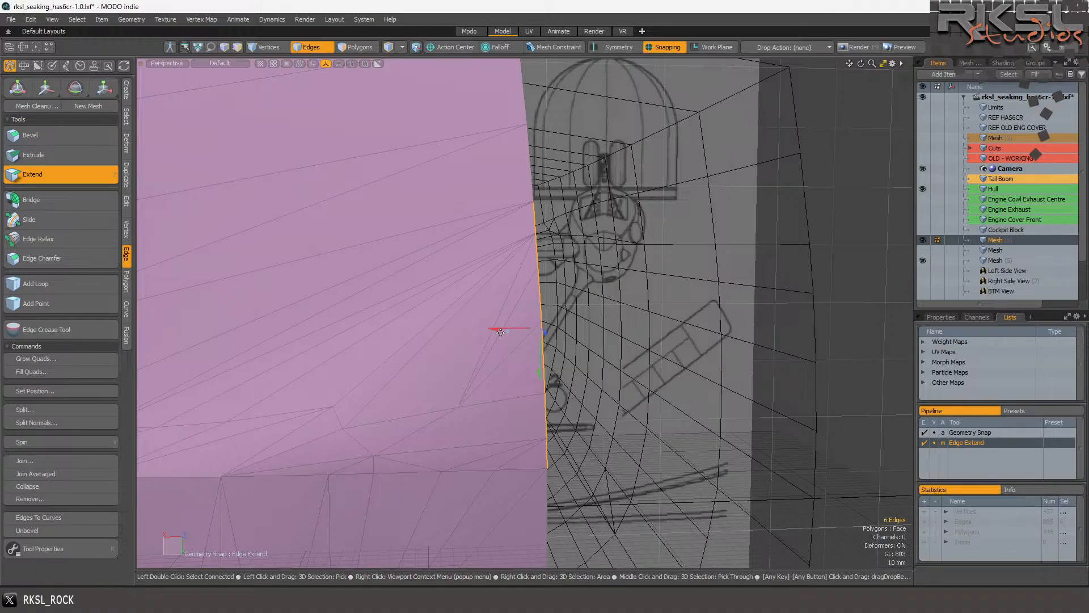
left_click_drag(501, 333, 701, 355)
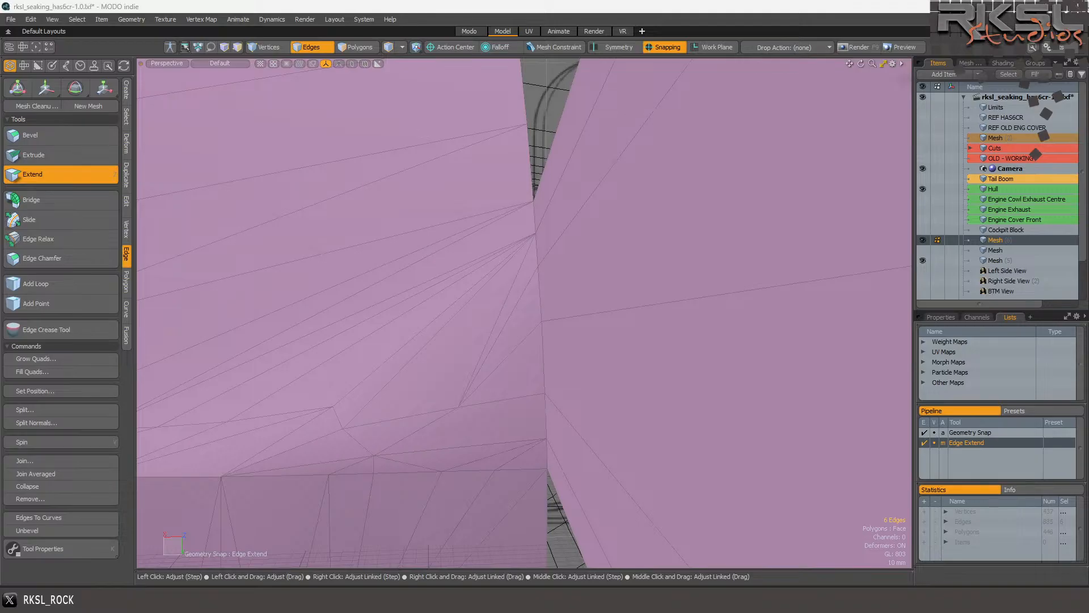
mouse_move(700, 355)
left_mouse_down()
mouse_move(794, 355)
mouse_move(307, 334)
left_mouse_up()
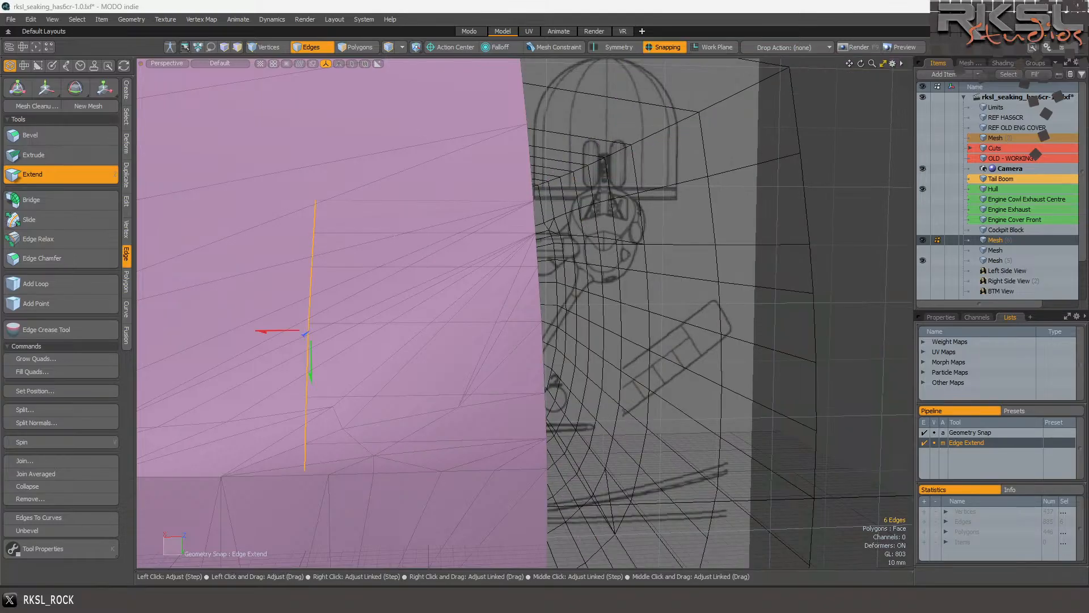
left_click_drag(307, 334, 763, 328)
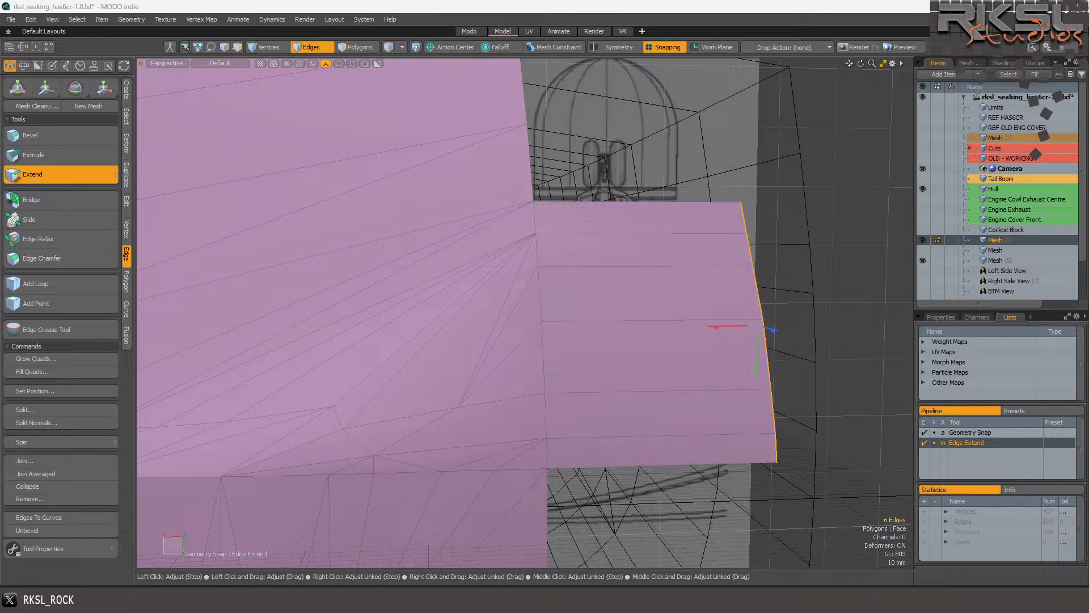
key("space")
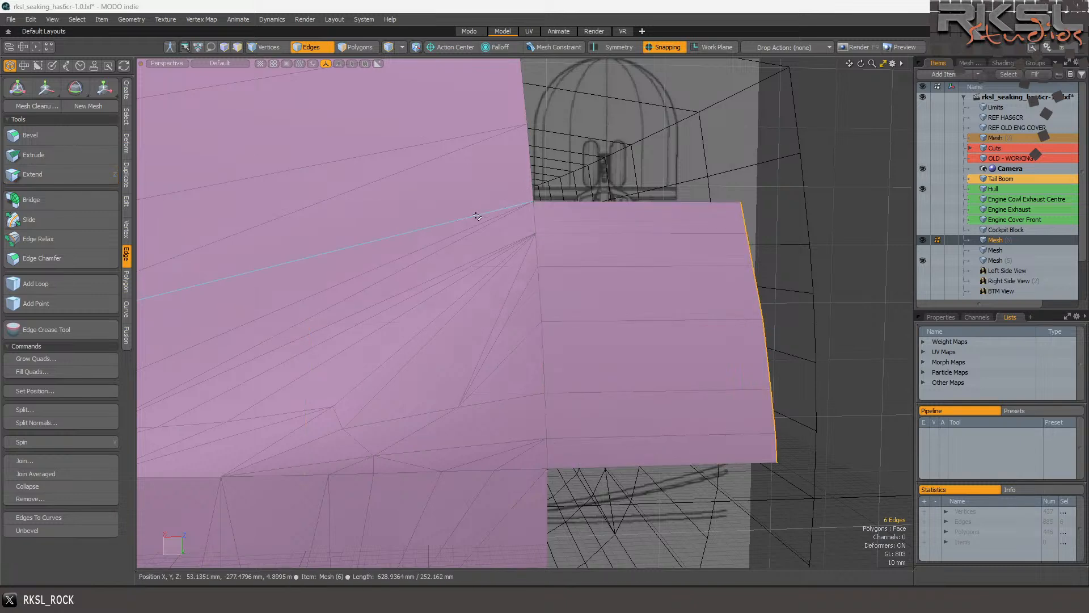
Delete the fan of thin polygons and triangles between the recess rim and the main face beside the centreline.
left_click(354, 48)
left_click_drag(537, 456, 496, 439)
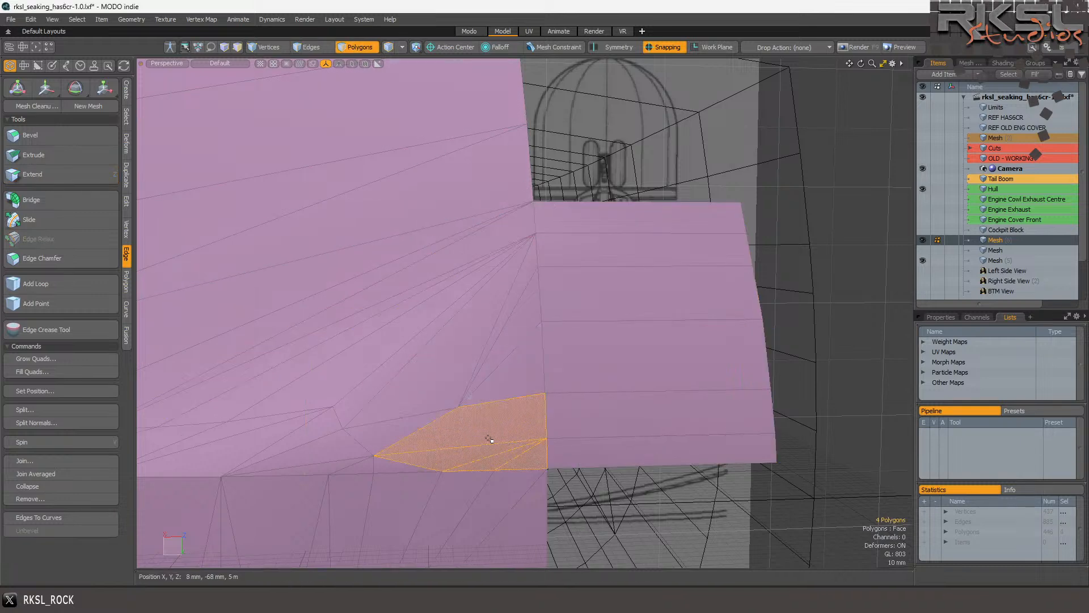
mouse_move(408, 462)
left_mouse_down()
mouse_move(358, 469)
mouse_move(315, 447)
mouse_move(397, 336)
mouse_move(490, 244)
left_mouse_up()
left_click_drag(486, 311, 496, 398)
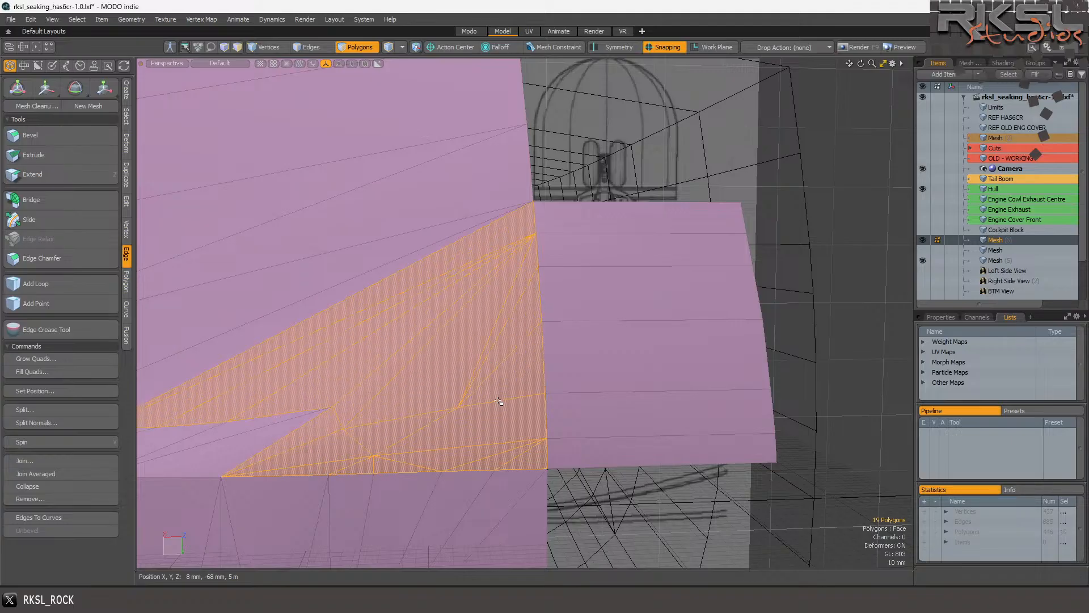
scroll(450, 297, "down", 5)
scroll(353, 366, "up", 5)
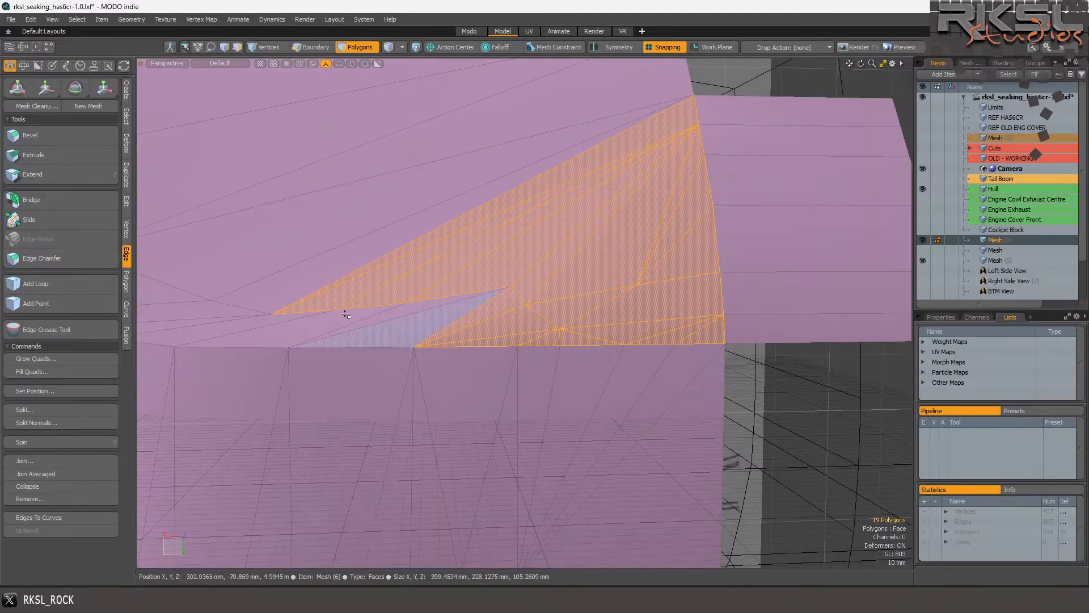
left_click_drag(319, 311, 397, 324)
key("Delete")
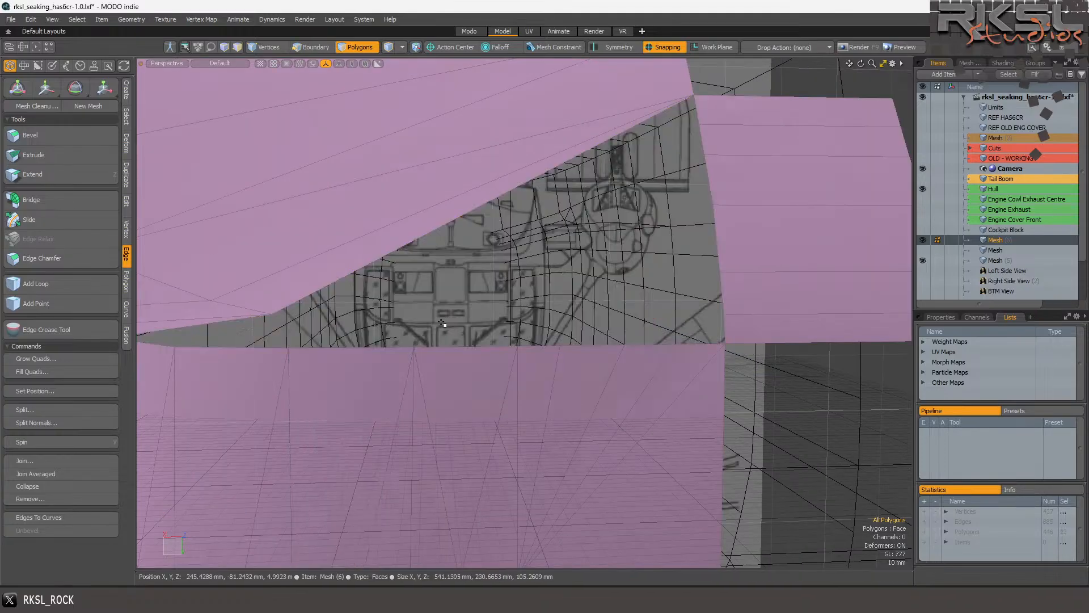
scroll(431, 317, "down", 3)
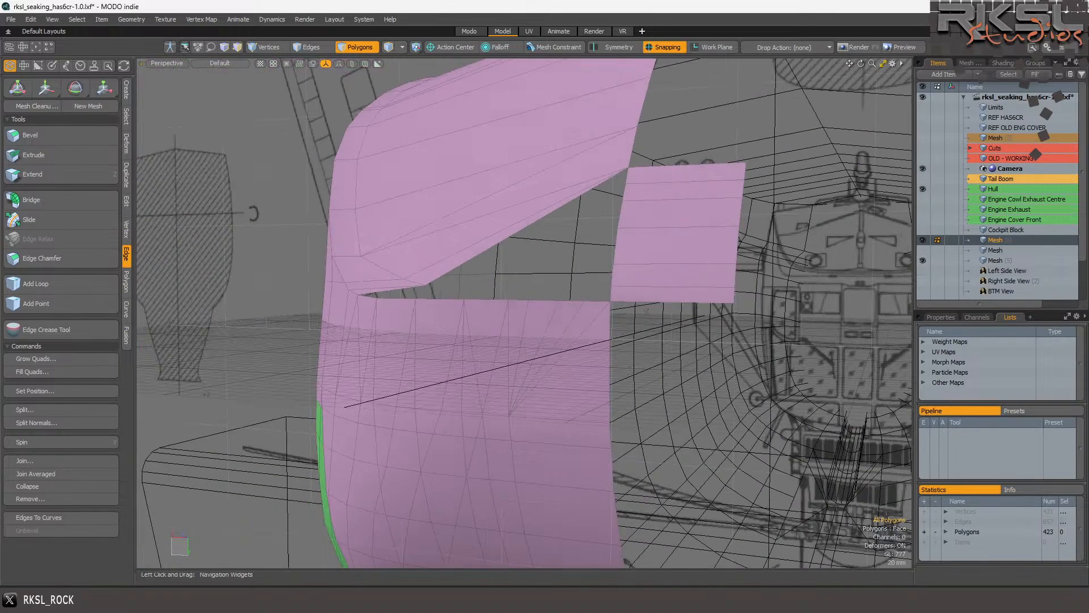
mouse_move(861, 64)
left_mouse_down()
mouse_move(835, 67)
mouse_move(795, 107)
mouse_move(732, 74)
mouse_move(817, 85)
mouse_move(743, 93)
mouse_move(880, 85)
mouse_move(840, 85)
mouse_move(866, 80)
left_mouse_up()
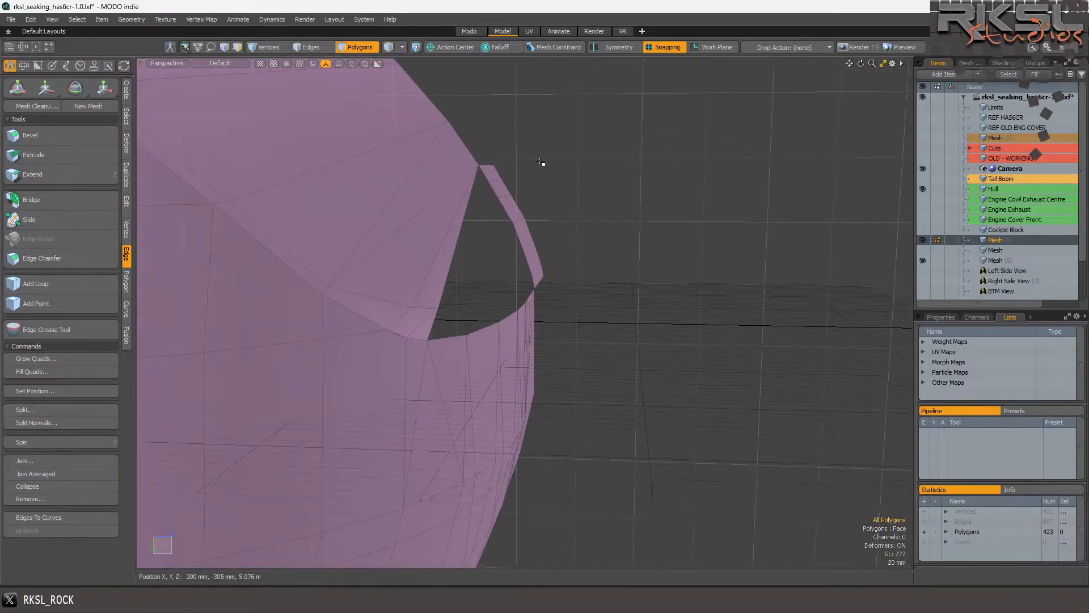
Scale the short edge at the outer side of the recess lip about its rim vertex to shift its inner vertex.
left_click(307, 46)
scroll(307, 128, "up", 3)
left_click(316, 310)
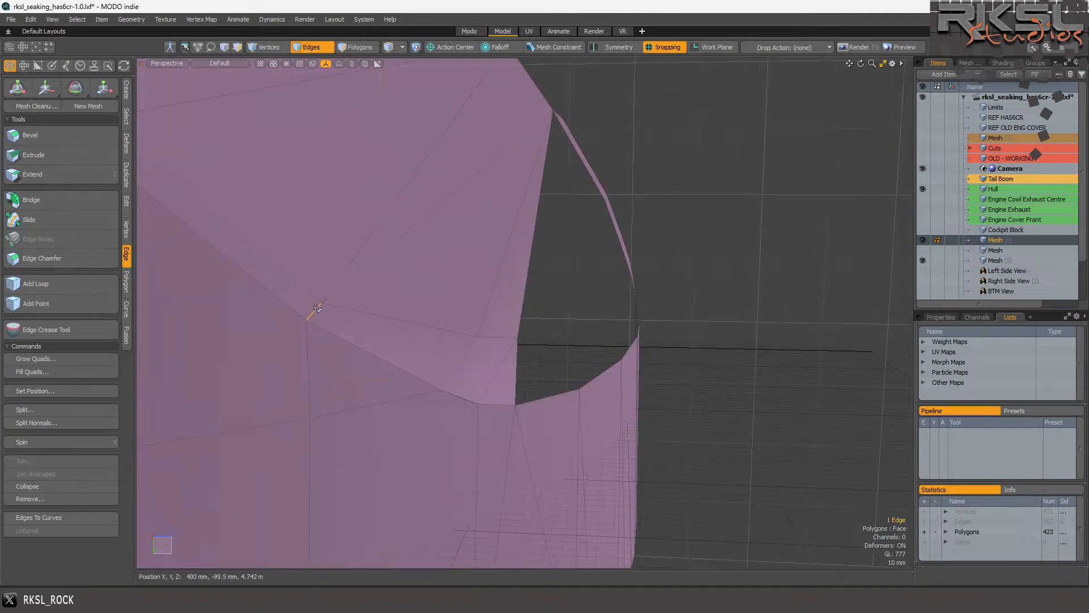
left_click(104, 88)
left_click(306, 322)
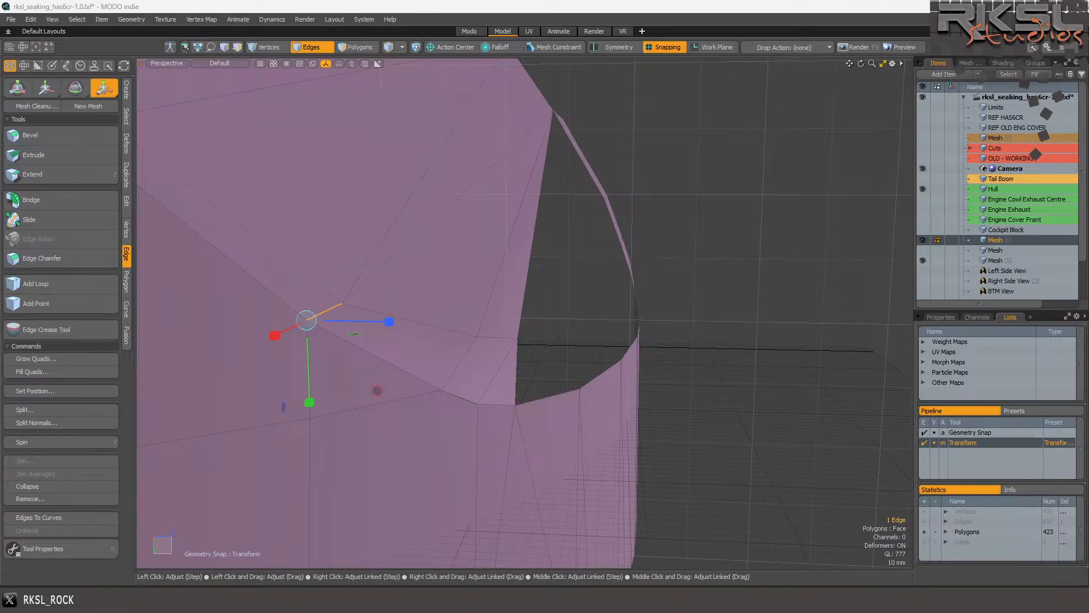
key("q")
Scale the next short lip edge towards the centreline along Y about its rim vertex, bringing its inner vertex closer to rim height.
left_click(426, 171)
scroll(430, 173, "down", 3)
scroll(447, 169, "up", 1)
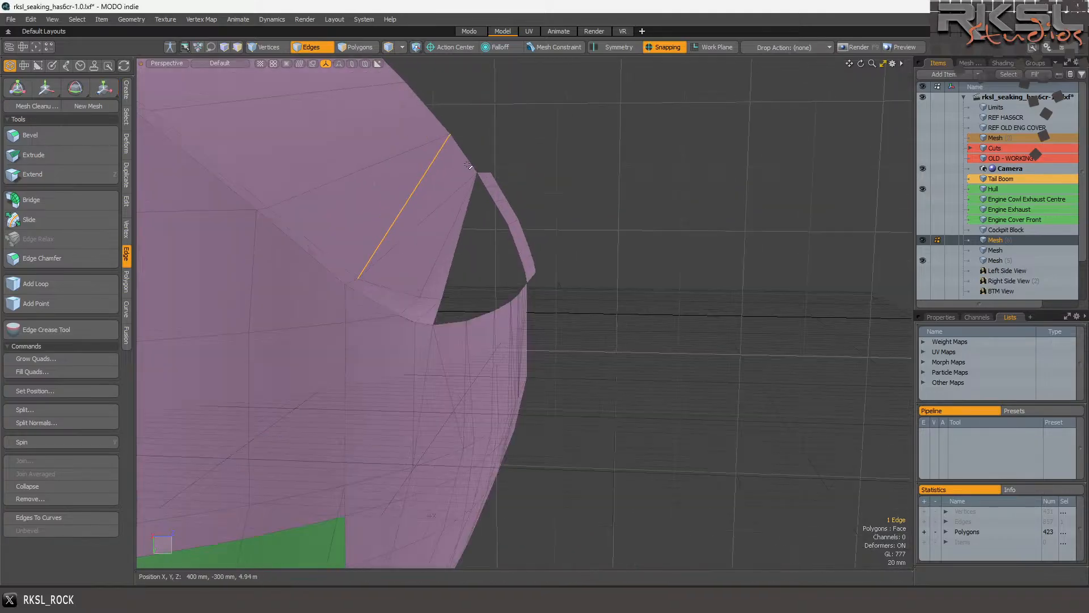
scroll(431, 284, "up", 3)
left_click(388, 318)
left_click(104, 87)
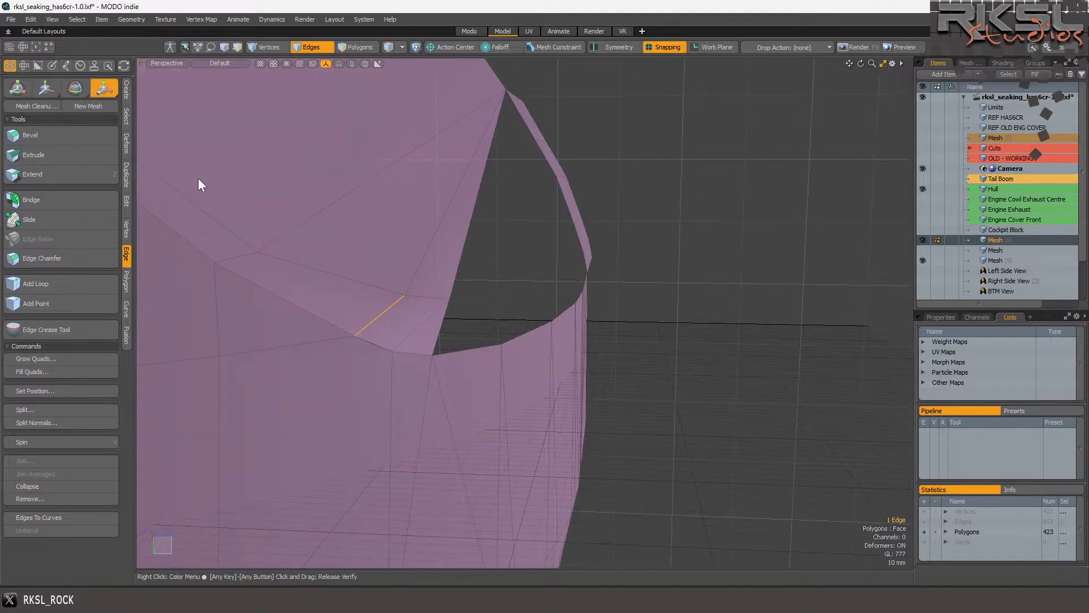
left_click(353, 335)
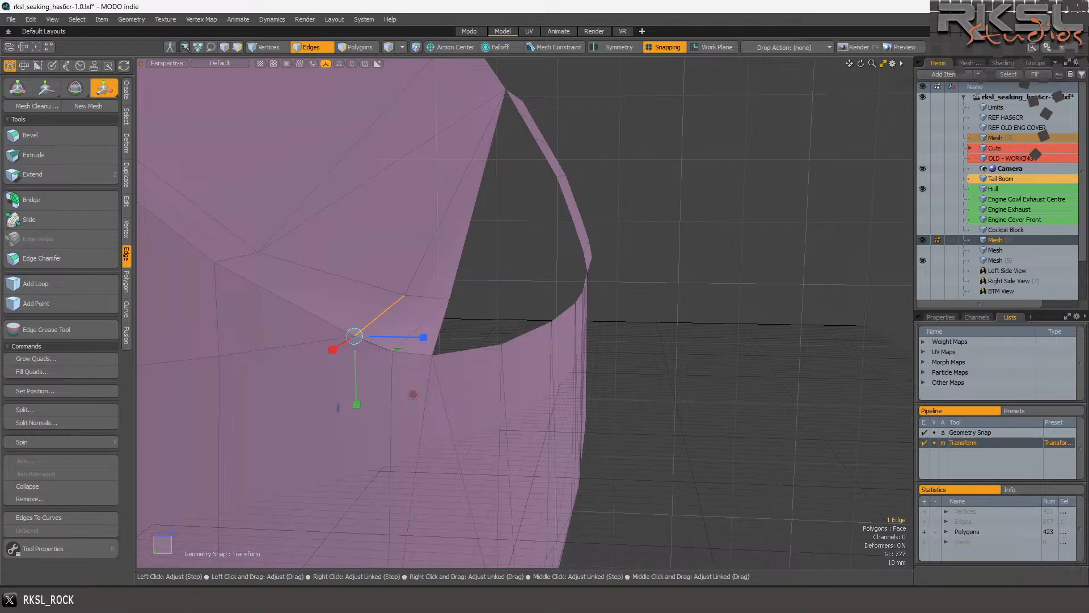
left_click_drag(356, 404, 356, 389)
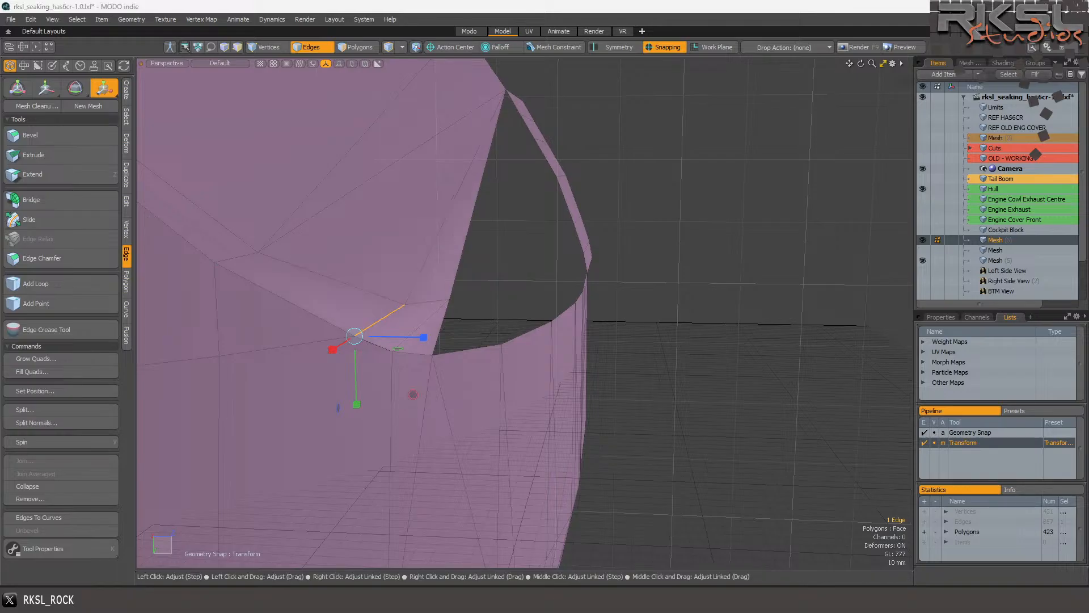
key("q")
left_click(422, 324)
left_click(107, 86)
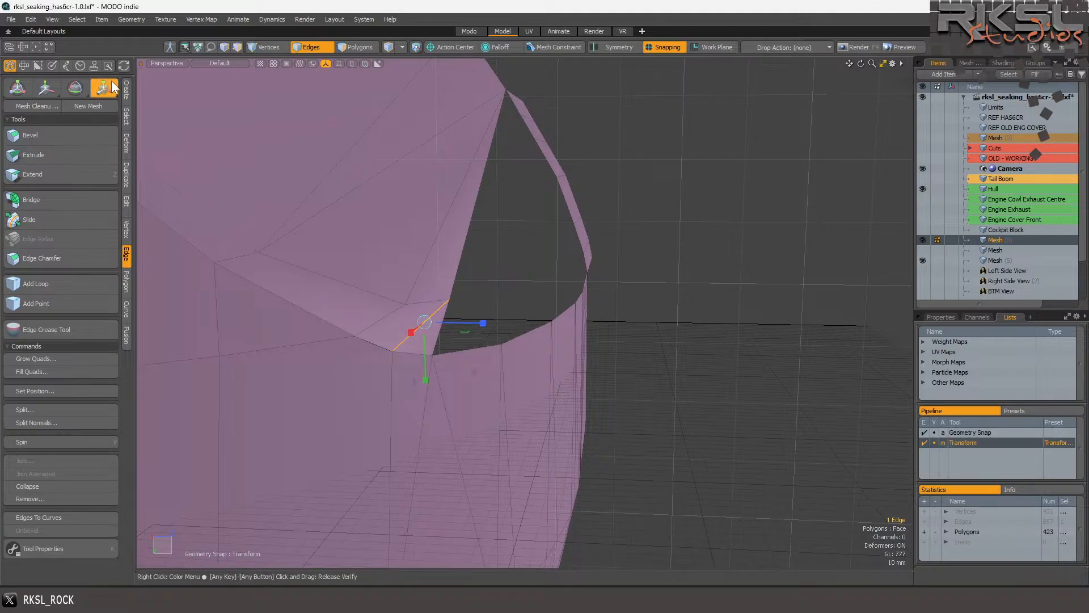
left_click(392, 352)
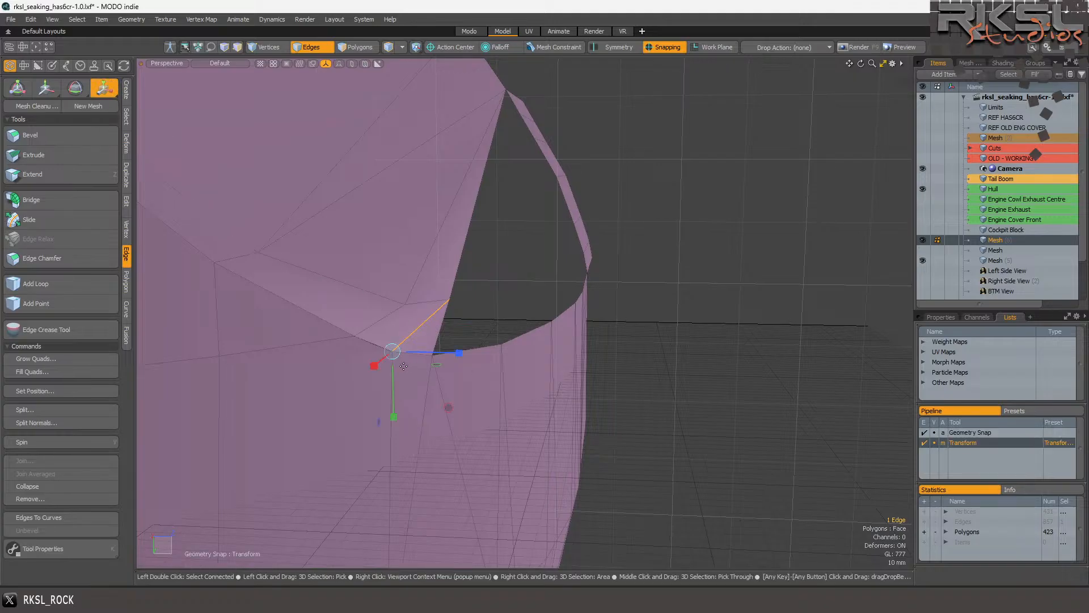
scroll(408, 366, "up", 3)
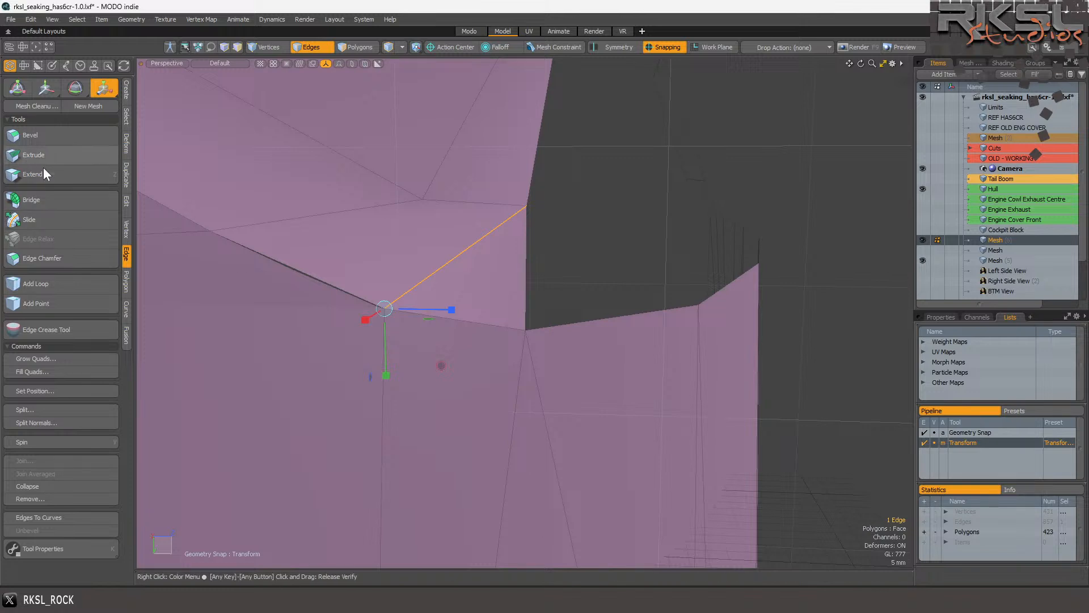
key("space")
Join the two pairs of separated vertices along the recess rim to close the narrow slit beside the gap.
left_click(264, 45)
mouse_move(385, 164)
right_mouse_down()
mouse_move(144, 216)
mouse_move(345, 351)
right_mouse_up()
key("ctrl+j")
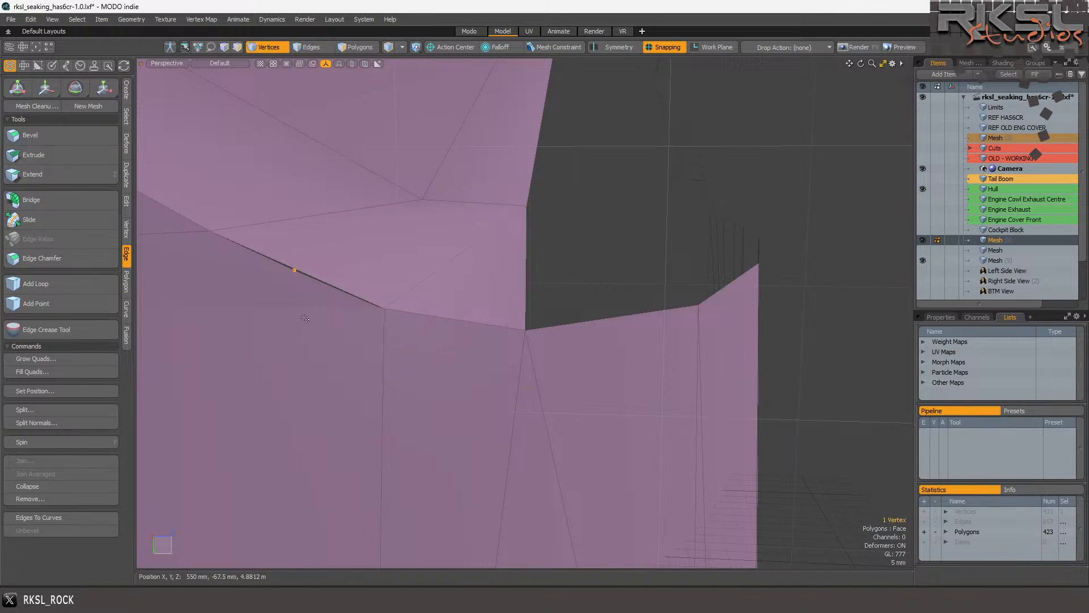
scroll(378, 267, "up", 3)
mouse_move(403, 331)
right_mouse_down()
mouse_move(298, 355)
mouse_move(417, 379)
right_mouse_up()
scroll(417, 379, "up", 3)
right_click_drag(383, 312, 375, 324)
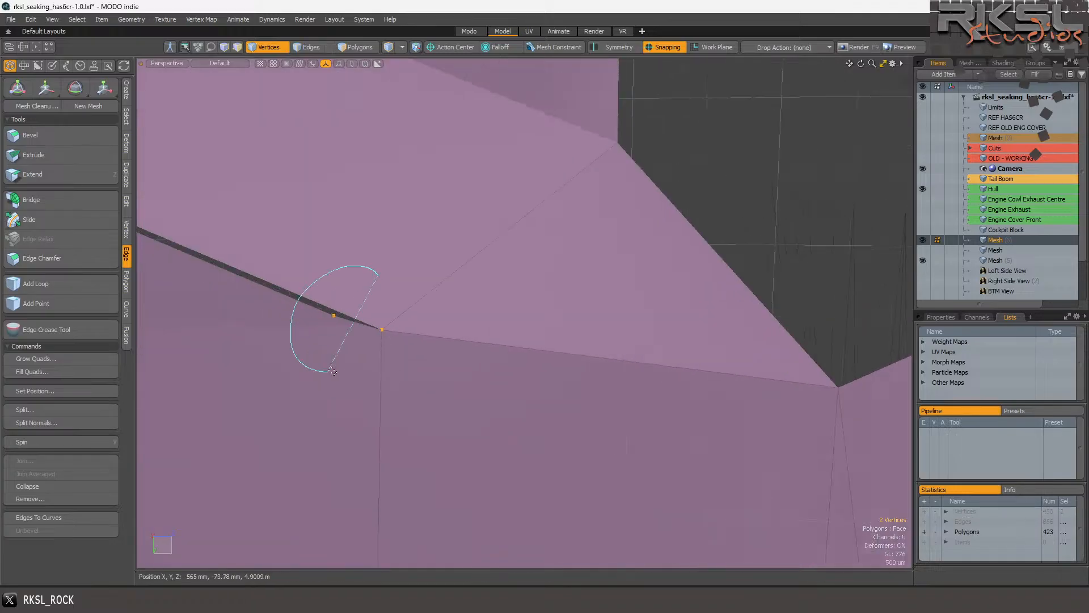
key("ctrl+j")
Scale the diagonal edge beside the gap about its rim vertex, undoing the trial adjustments along the way.
scroll(443, 277, "down", 3)
right_click_drag(557, 225, 494, 321)
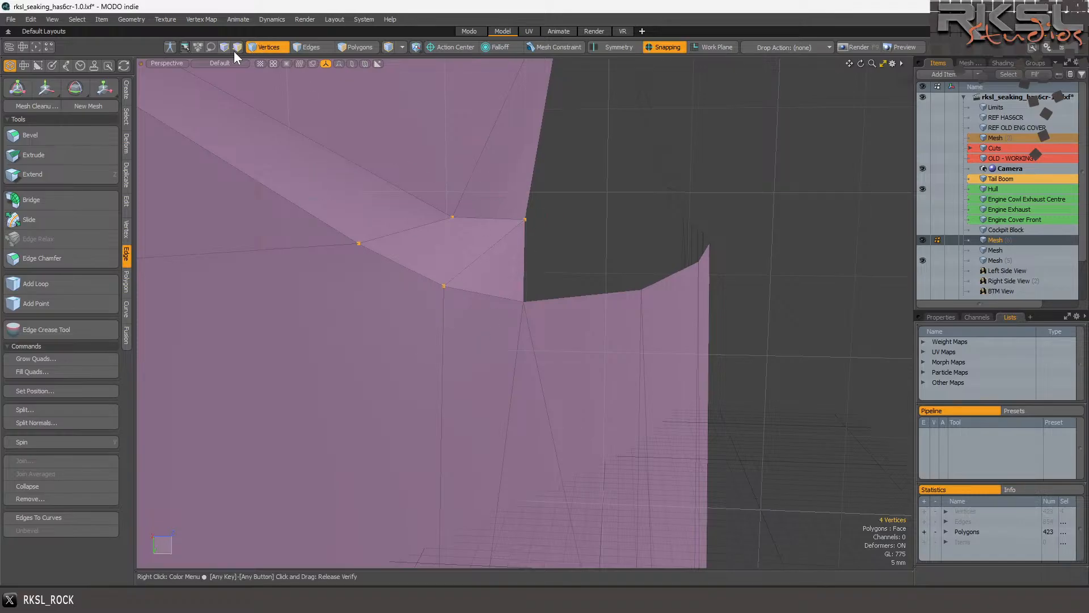
left_click(323, 46)
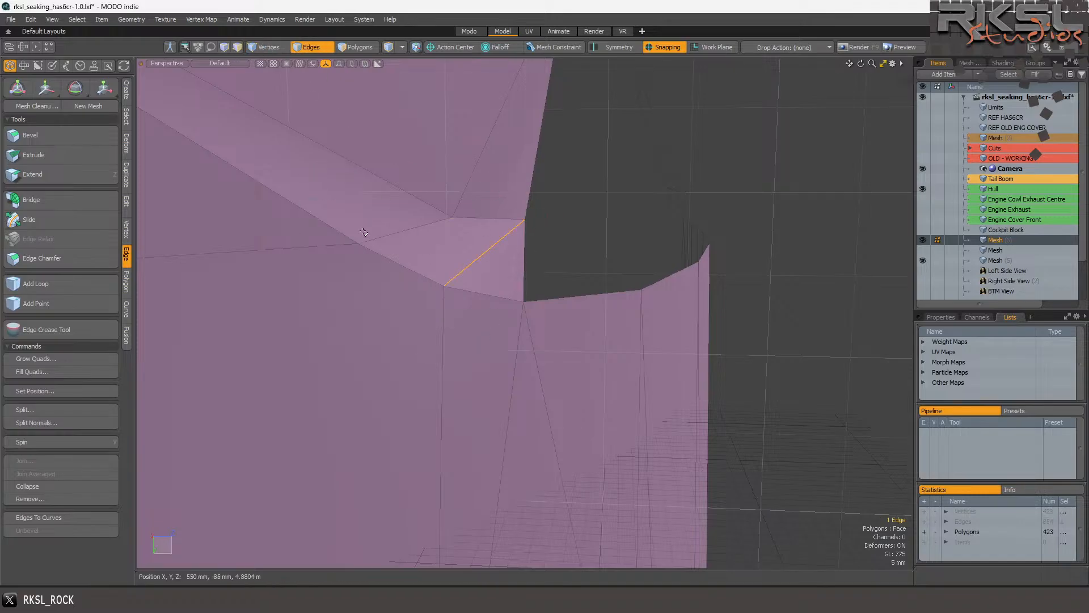
left_click(110, 89)
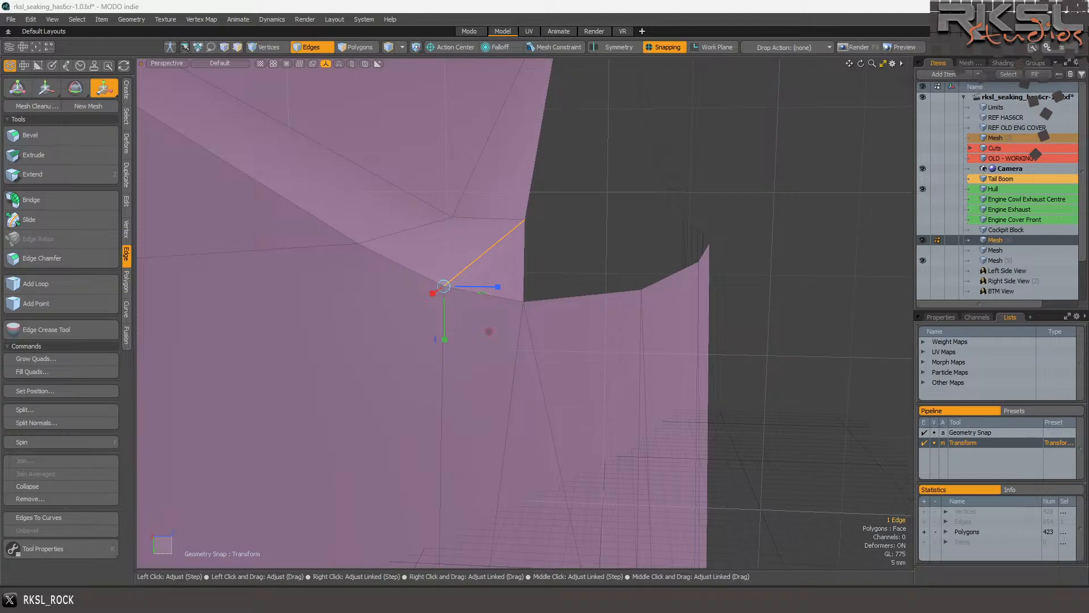
key("ctrl+z")
key("ctrl+z")
key("ctrl+z")
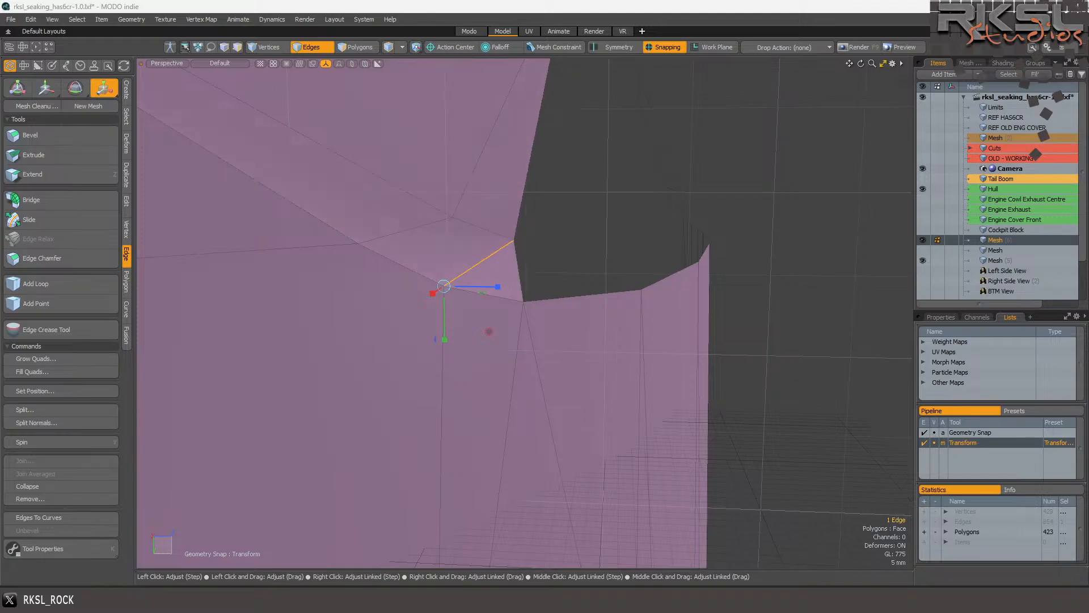
left_click(582, 195)
Examine the open gap between the recess rim and the main face, checking the face's border edges beside it.
mouse_move(861, 63)
left_mouse_down()
mouse_move(812, 71)
mouse_move(834, 77)
mouse_move(811, 85)
mouse_move(862, 137)
mouse_move(746, 139)
left_mouse_up()
scroll(531, 251, "down", 1)
scroll(531, 251, "down", 3)
scroll(672, 246, "up", 3)
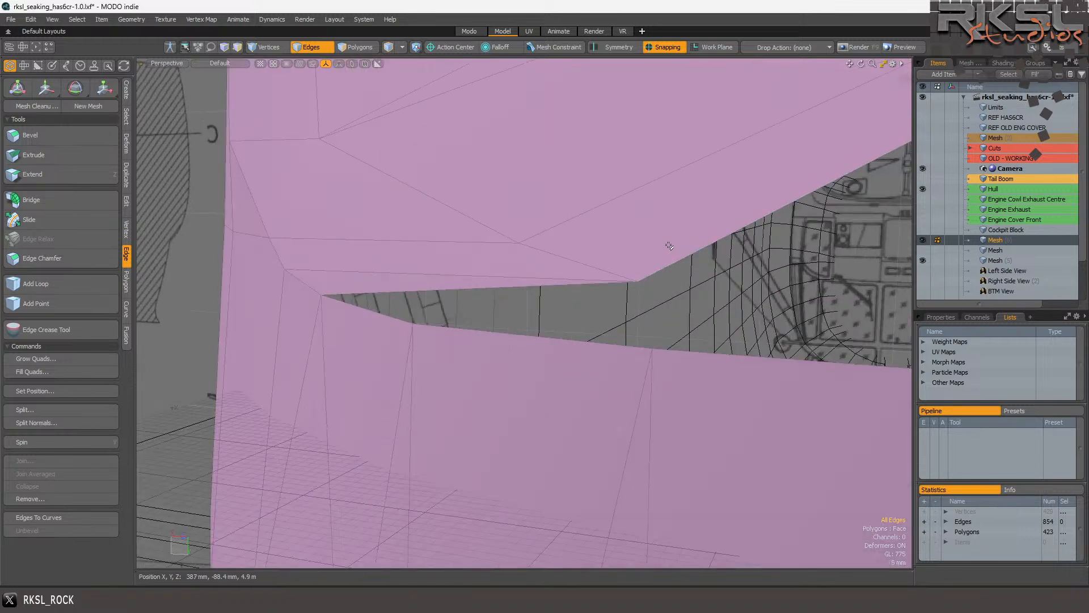
left_click(464, 289)
left_click(474, 308, "shift")
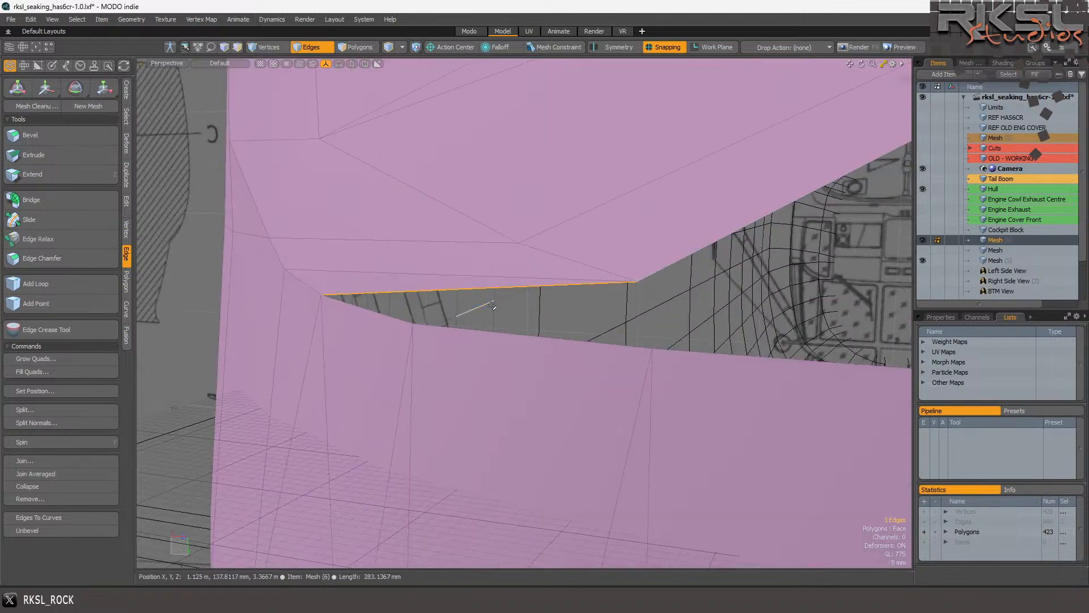
scroll(451, 266, "down", 4)
key("Escape")
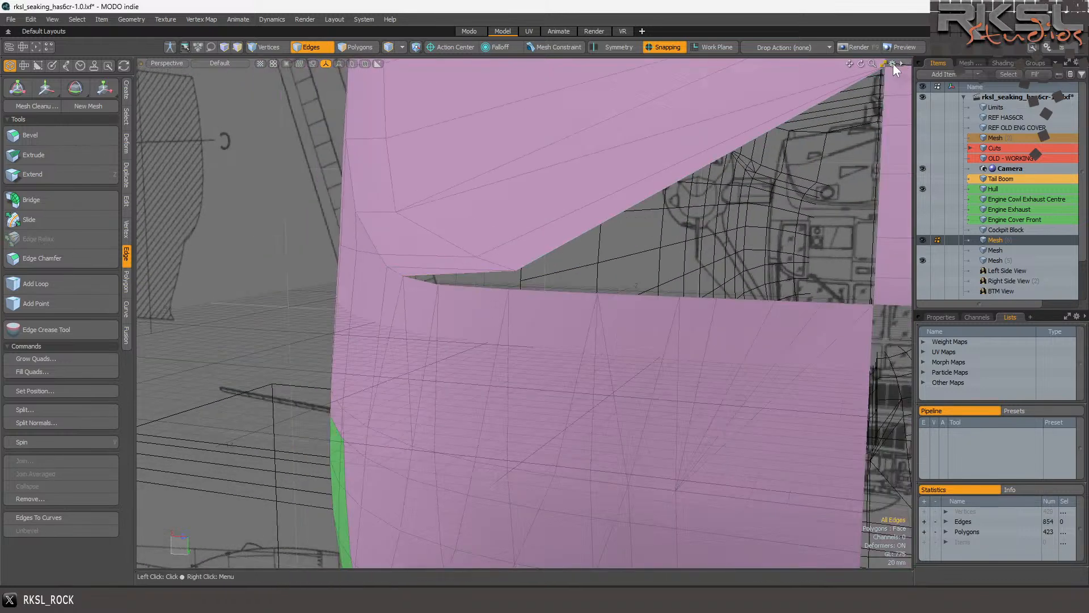
Extend the six rim edges nearest the centreline downwards along Y into a narrow strip.
left_click_drag(862, 63, 712, 193)
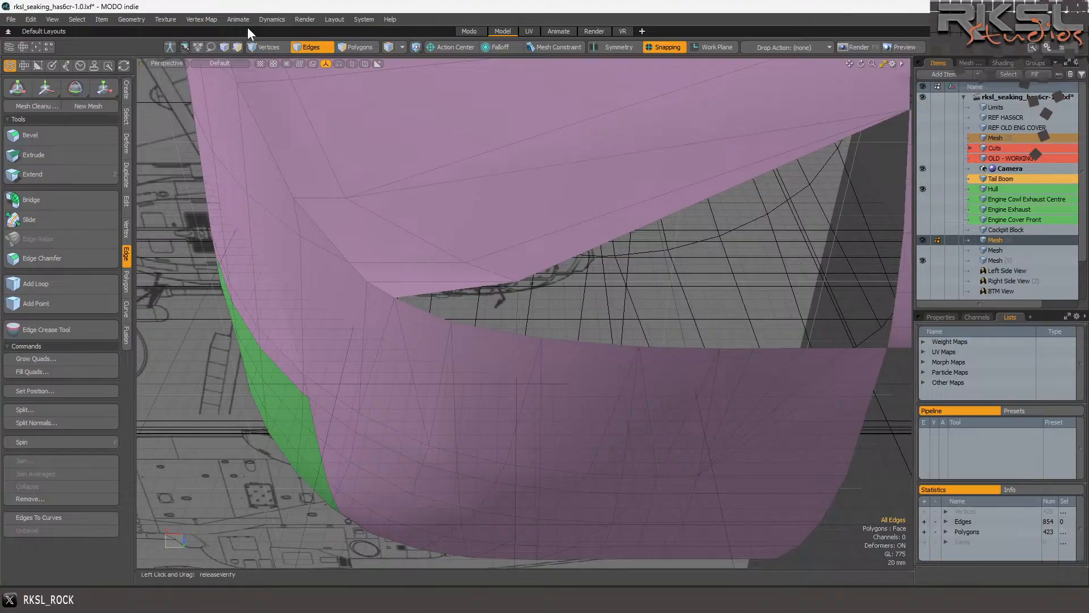
mouse_move(517, 347)
right_mouse_down()
mouse_move(731, 310)
mouse_move(871, 345)
mouse_move(879, 356)
right_mouse_up()
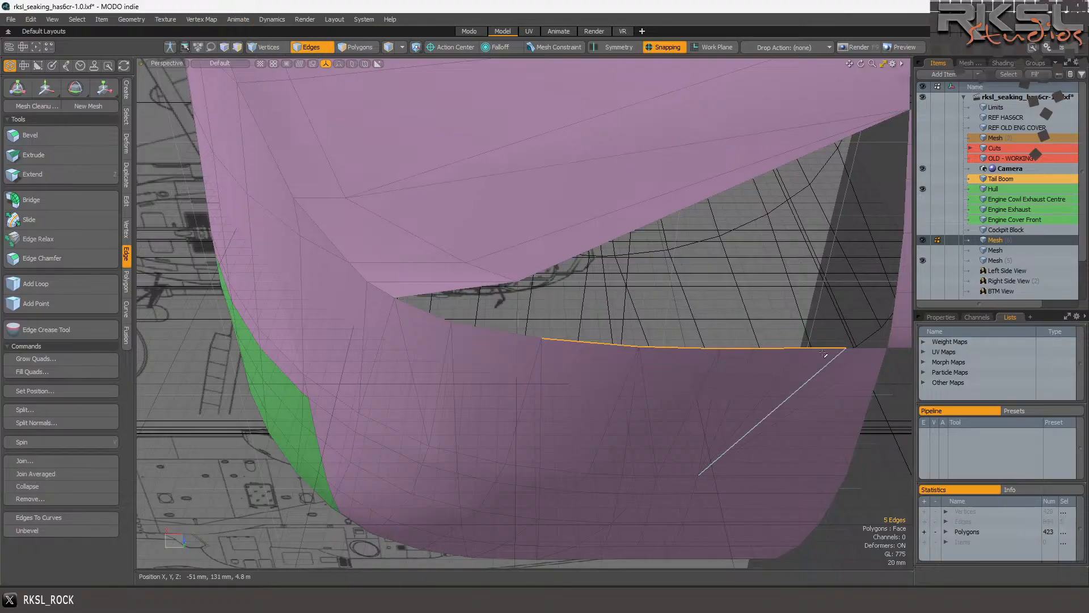
scroll(858, 362, "down", 3)
scroll(831, 360, "up", 3)
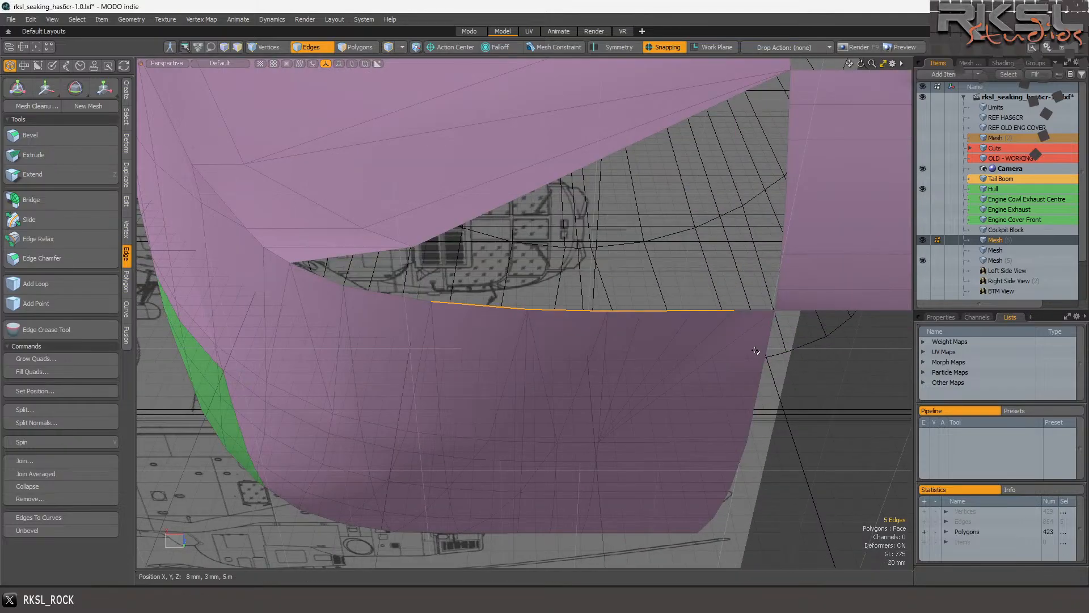
left_click(750, 310, "shift")
left_click(40, 173)
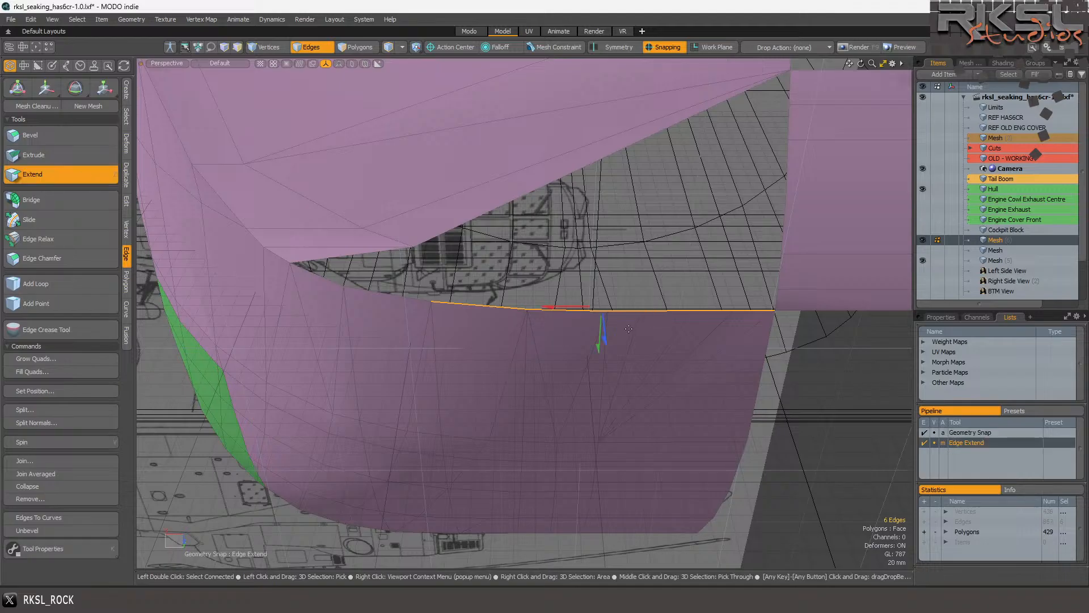
left_click_drag(778, 313, 782, 290)
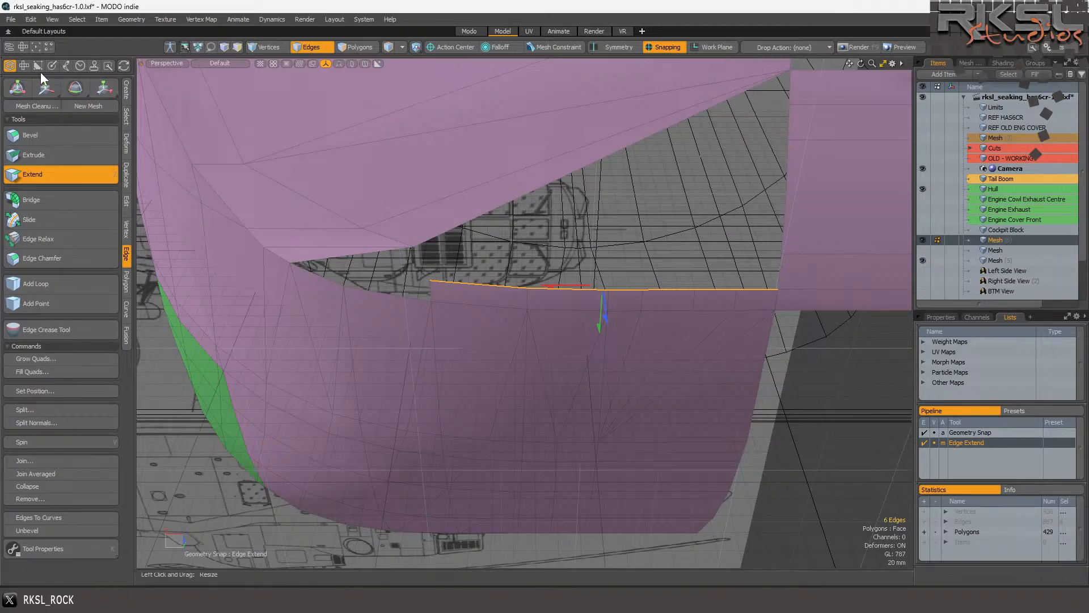
Scale the strip's free edges along Z about their centreline end and compare the front view with the reference photo.
left_click(103, 87)
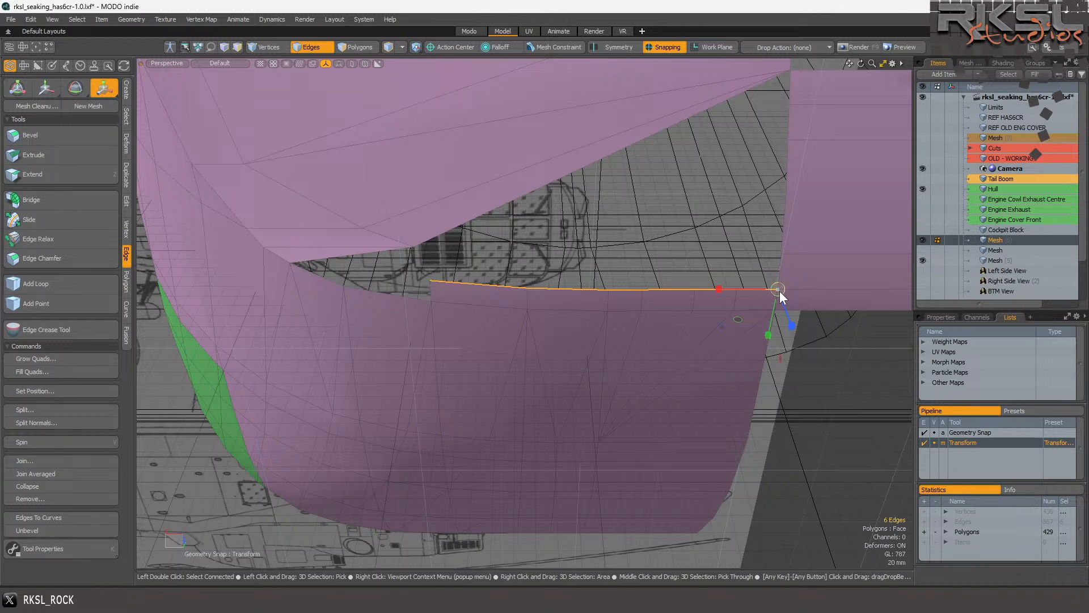
left_click_drag(792, 326, 860, 518)
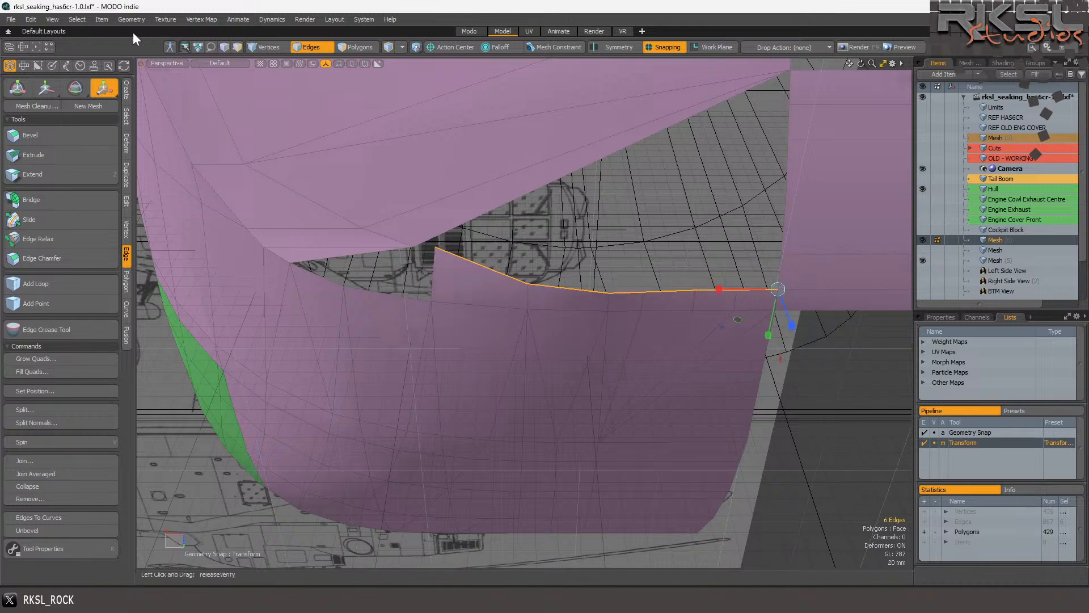
left_click(163, 64)
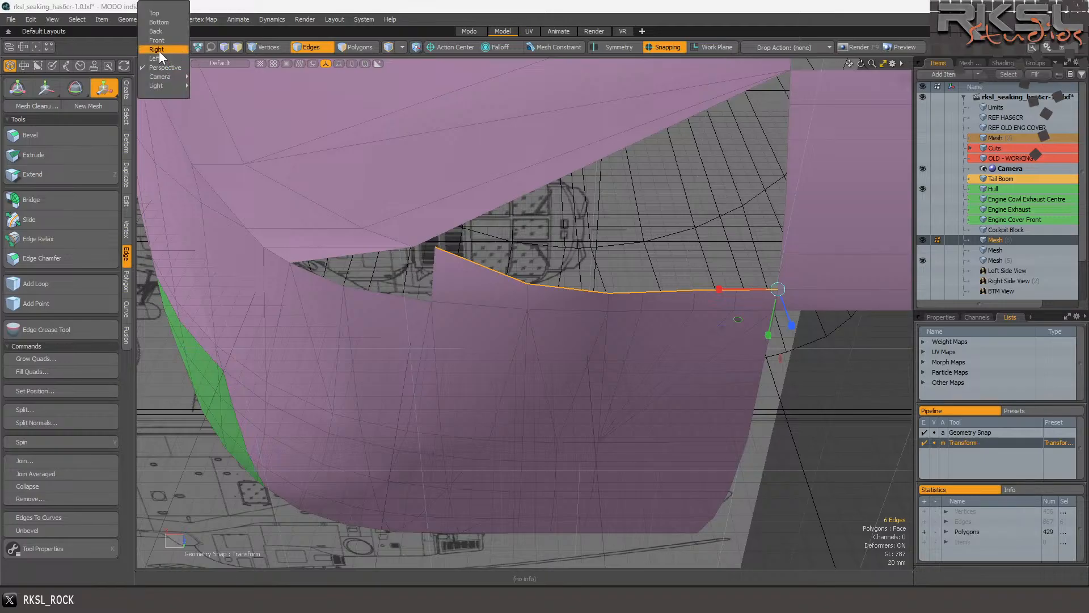
left_click(162, 42)
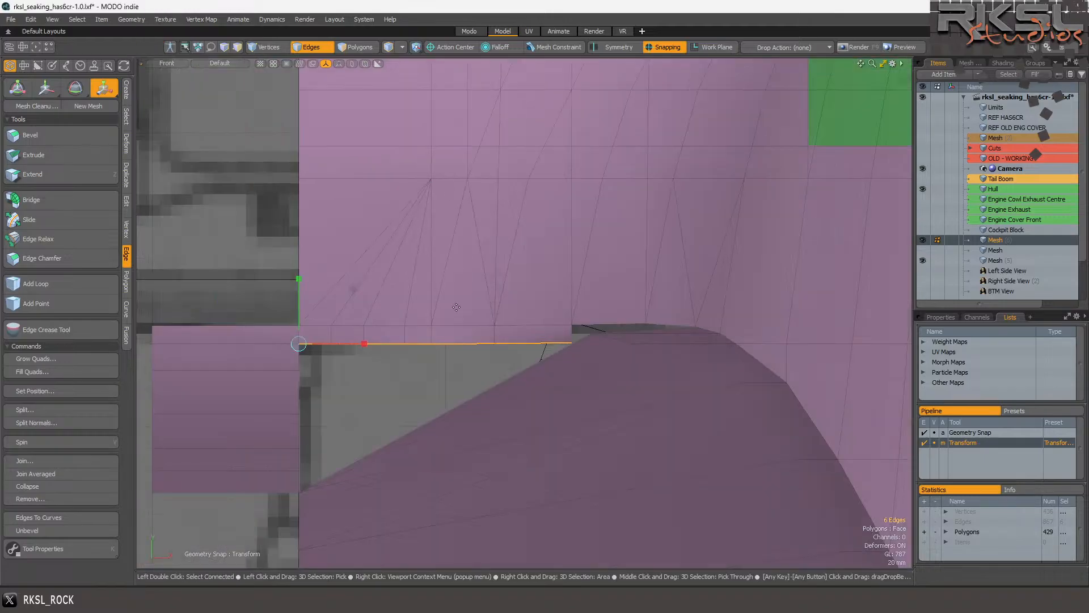
key("alt+Tab")
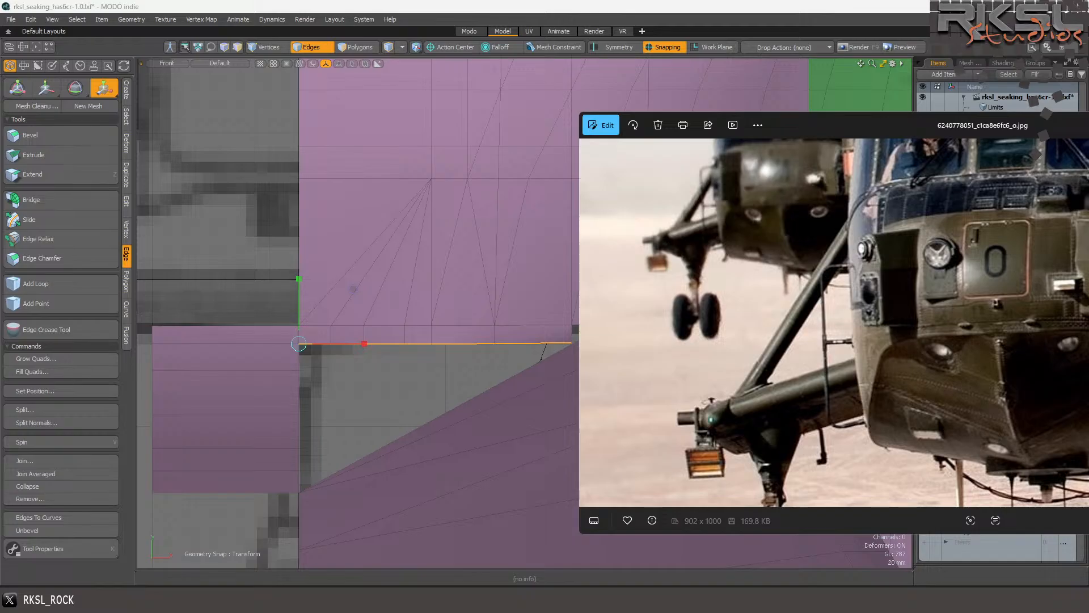
key("alt+Tab")
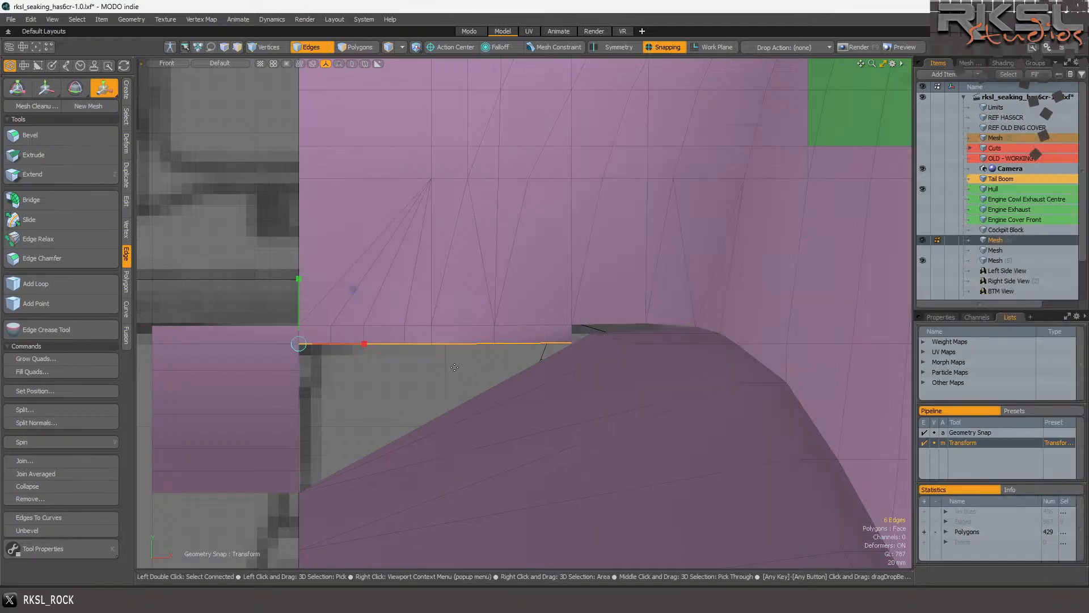
In the bottom view, scale the strip's six free edges along Z about their centreline end.
left_click(155, 62)
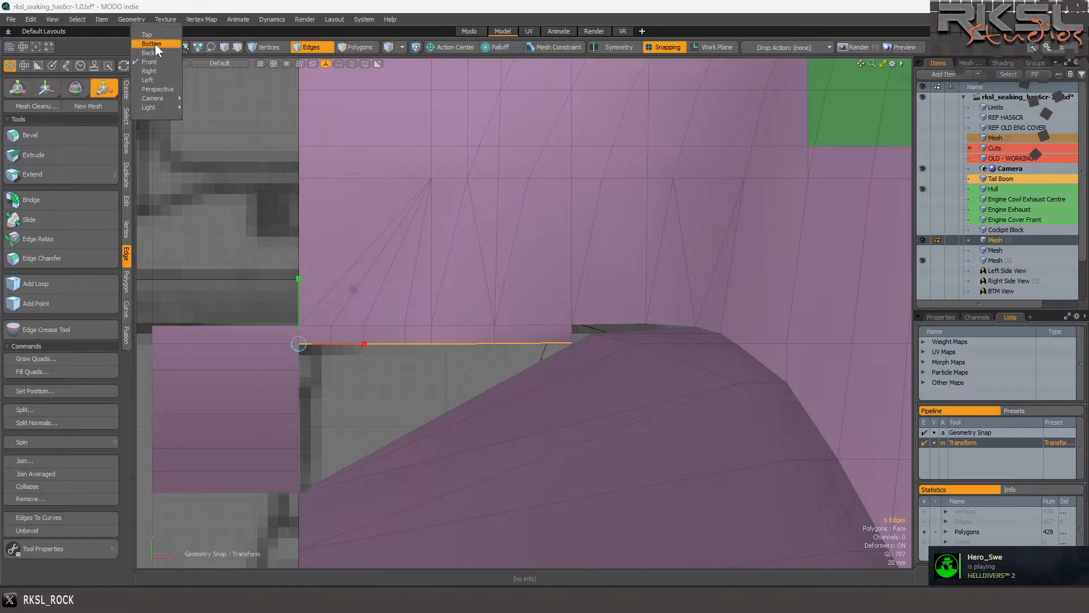
left_click(155, 44)
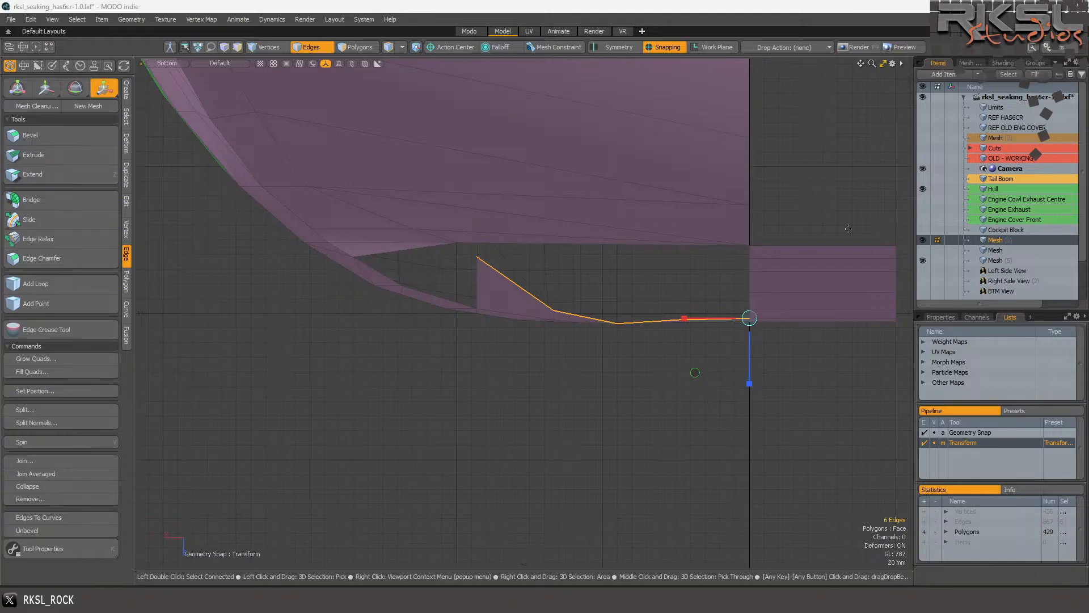
scroll(754, 383, "up", 4)
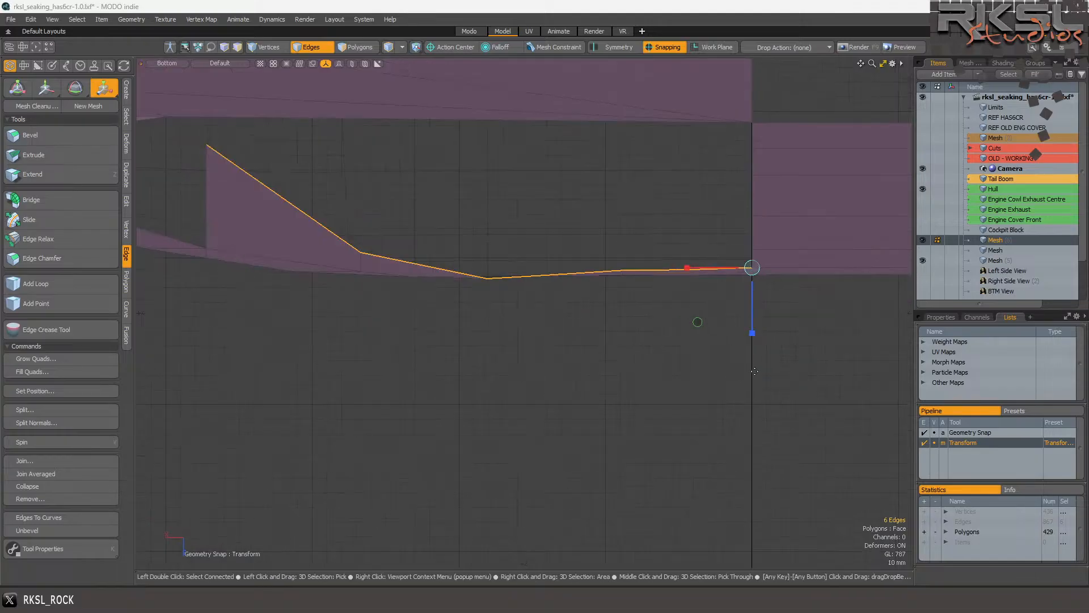
mouse_move(752, 333)
left_mouse_down()
mouse_move(753, 410)
mouse_move(752, 2)
mouse_move(754, 339)
left_mouse_up()
scroll(499, 543, "down", 2)
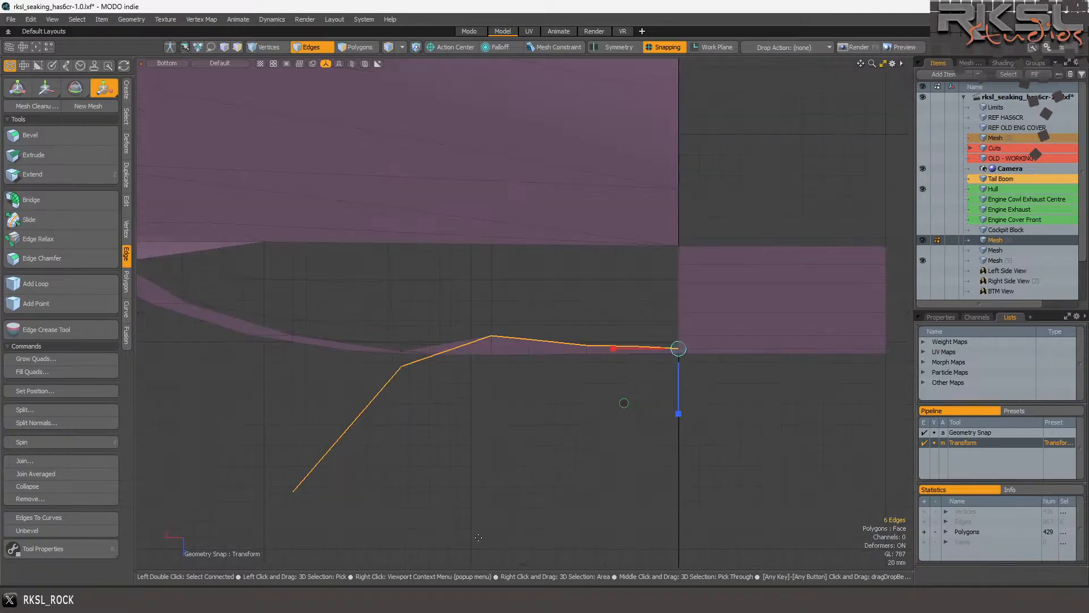
key("space")
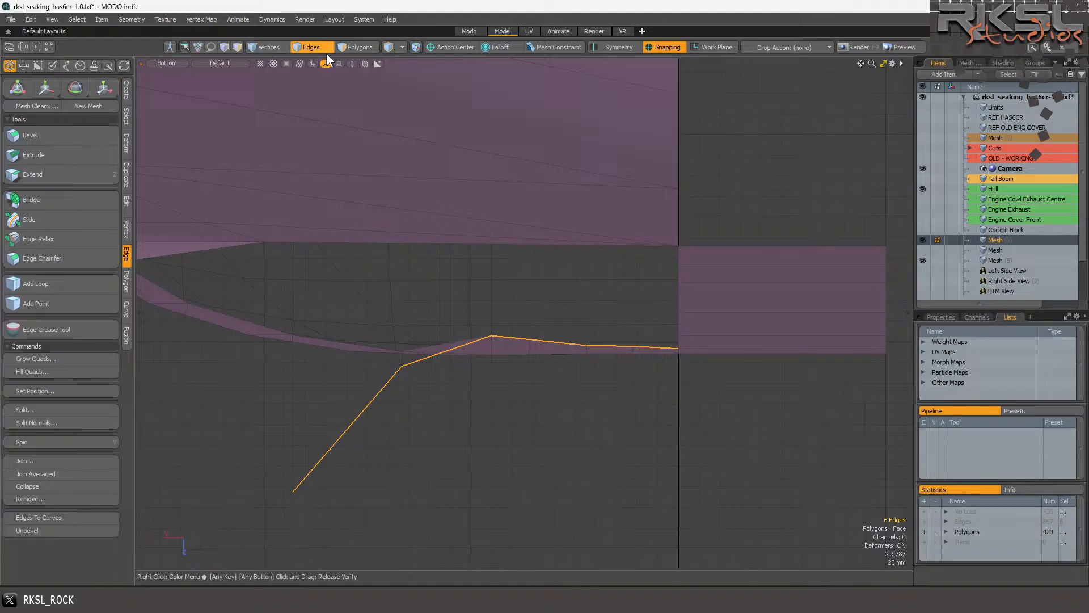
Move the outermost free edge of the strip along Z to bring it back inside the rim.
left_click(349, 420)
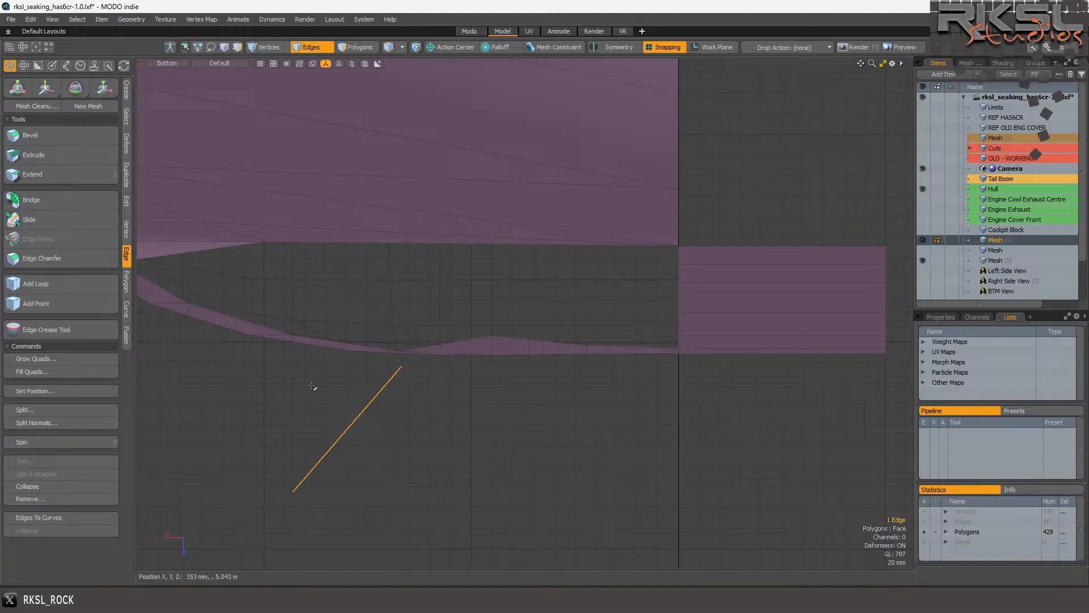
left_click(46, 88)
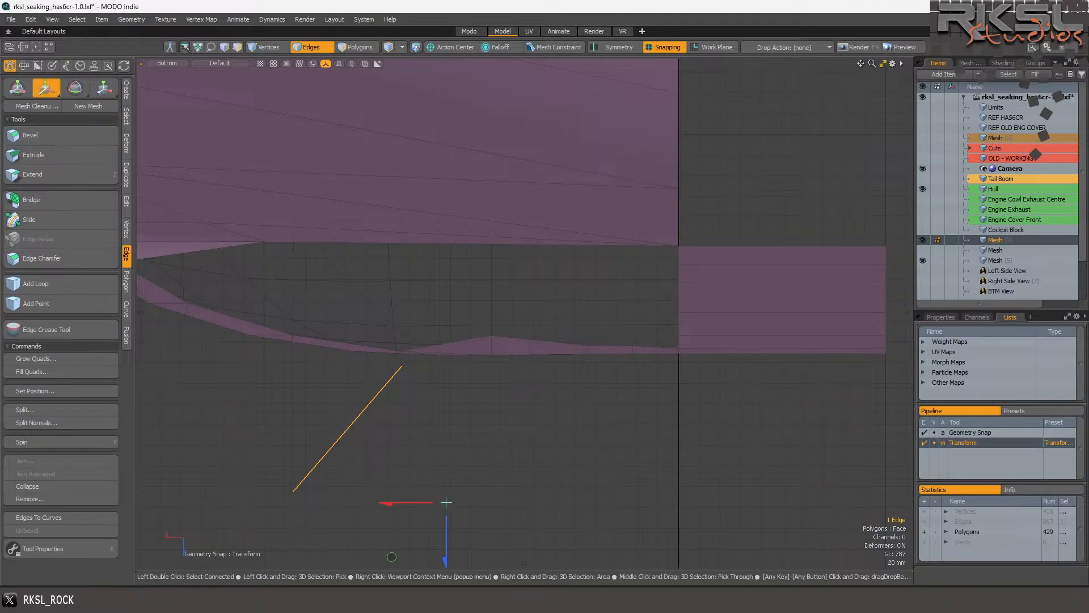
left_click_drag(447, 553, 431, 404)
key("space")
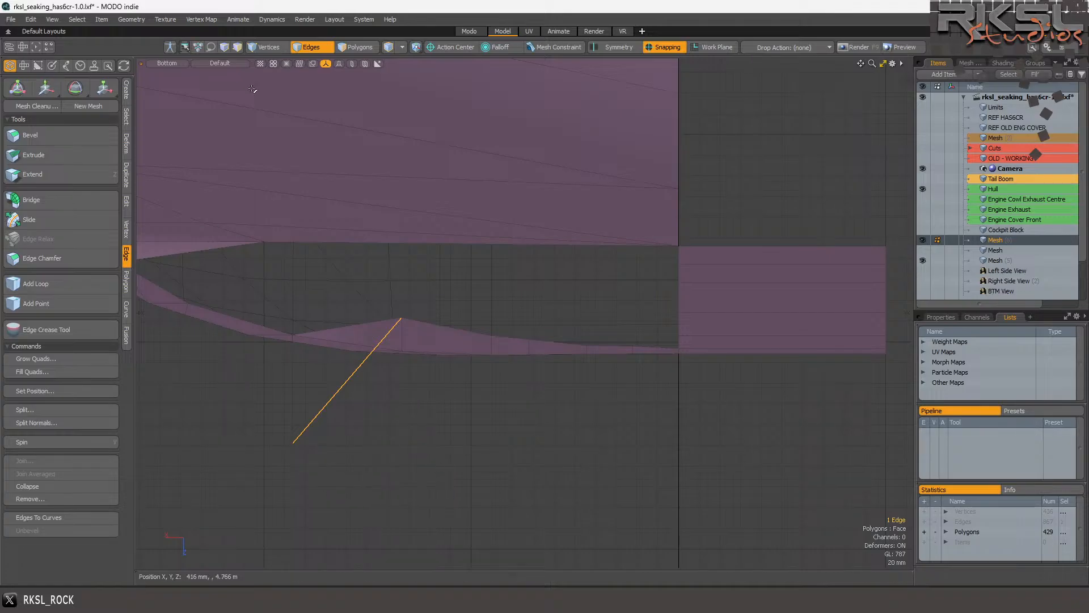
Move the strip's outer end vertex along Z until it lies inside the rim, continuing the inner edge curve.
left_click(265, 49)
right_click_drag(340, 461, 211, 462)
key("y")
left_click(272, 431)
left_click_drag(272, 461, 250, 74)
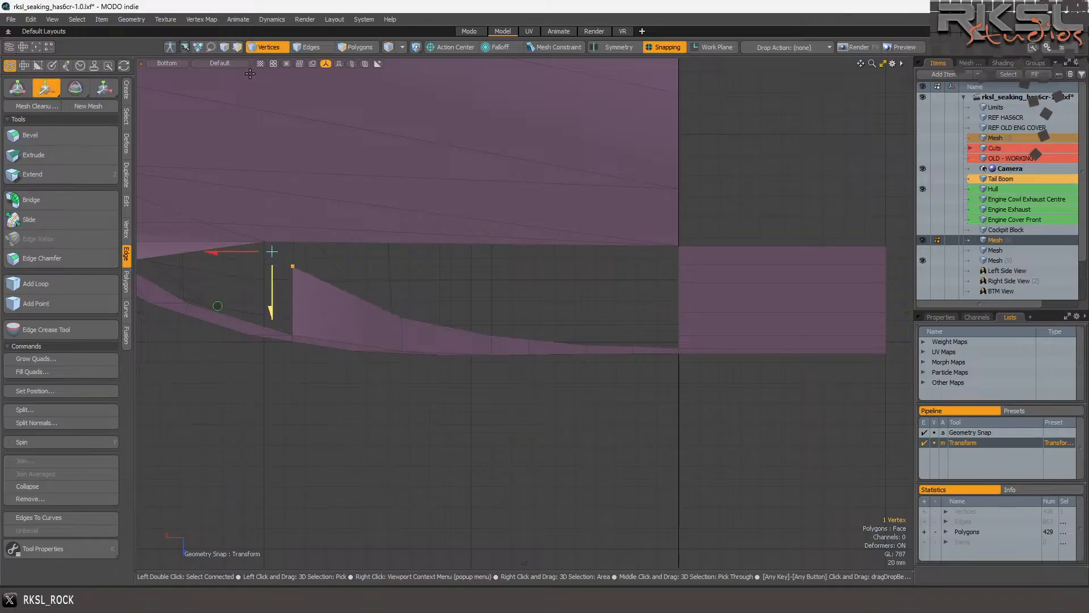
key("space")
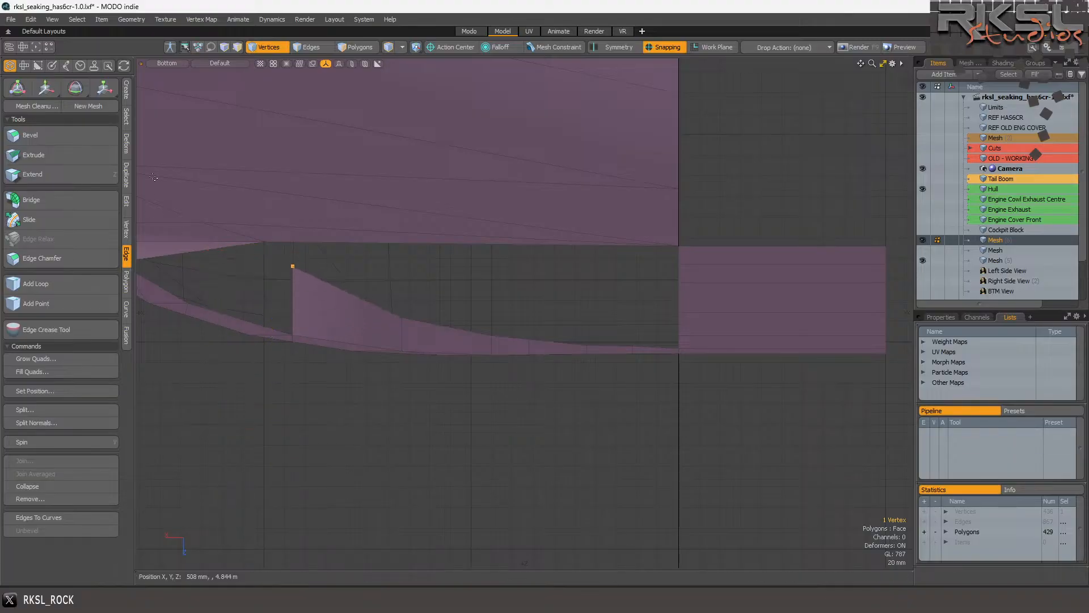
Return to the perspective view and shift the strip's outer end vertex slightly along Z towards the rim.
left_click(179, 63)
left_click(181, 109)
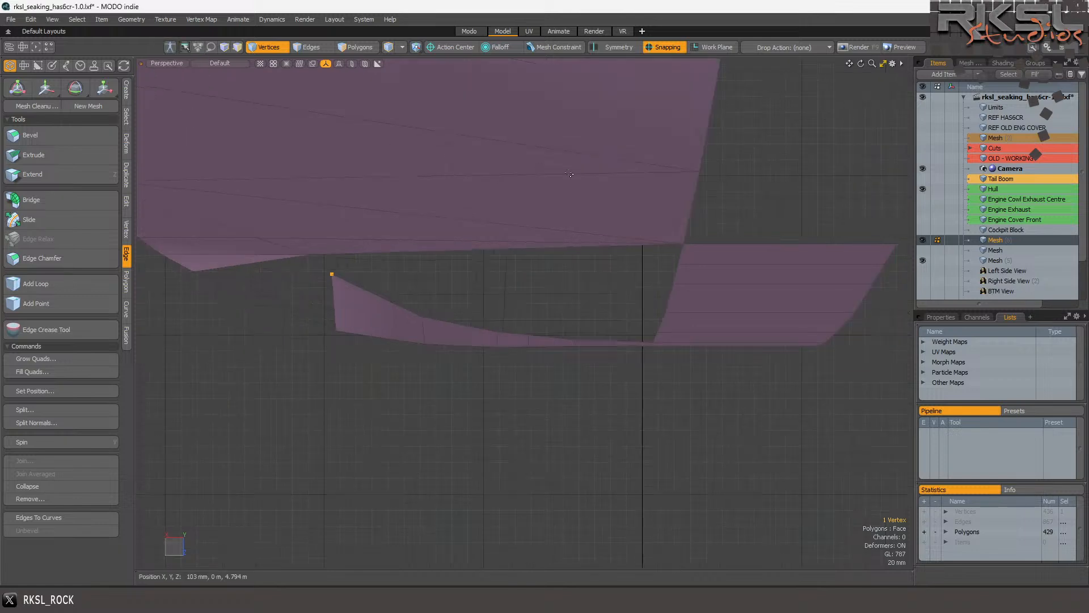
left_click_drag(860, 63, 717, 74)
scroll(491, 222, "up", 3)
scroll(491, 222, "up", 2)
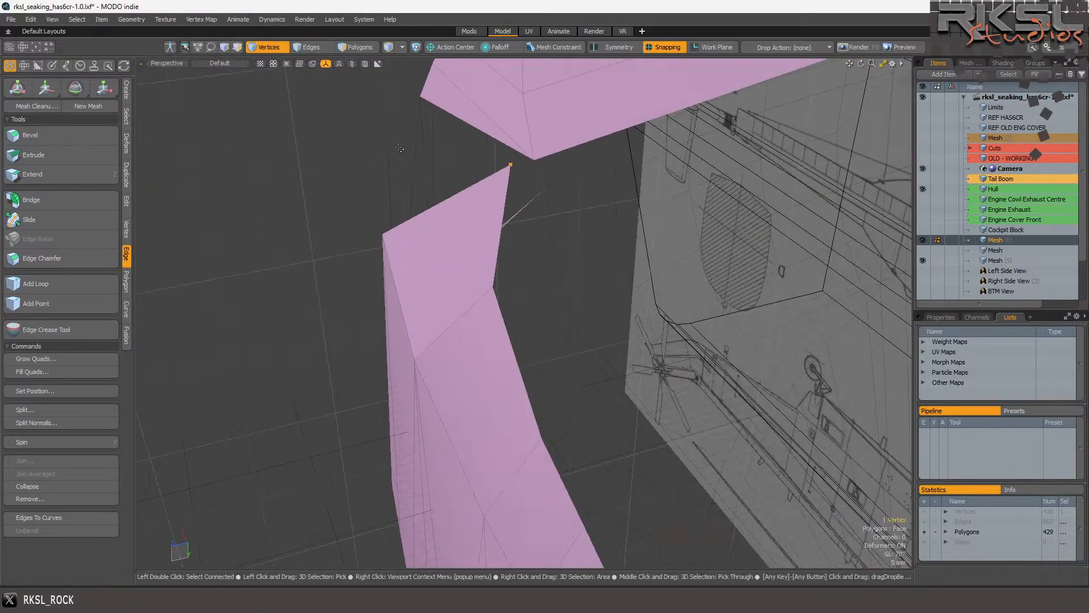
left_click(45, 90)
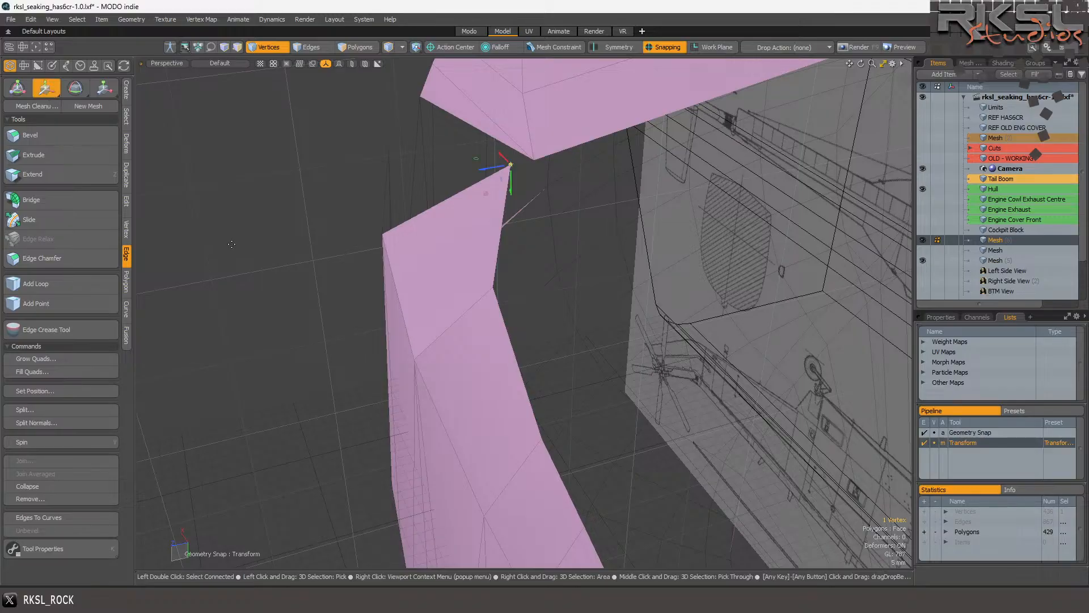
left_click_drag(208, 252, 156, 259)
scroll(222, 270, "down", 4)
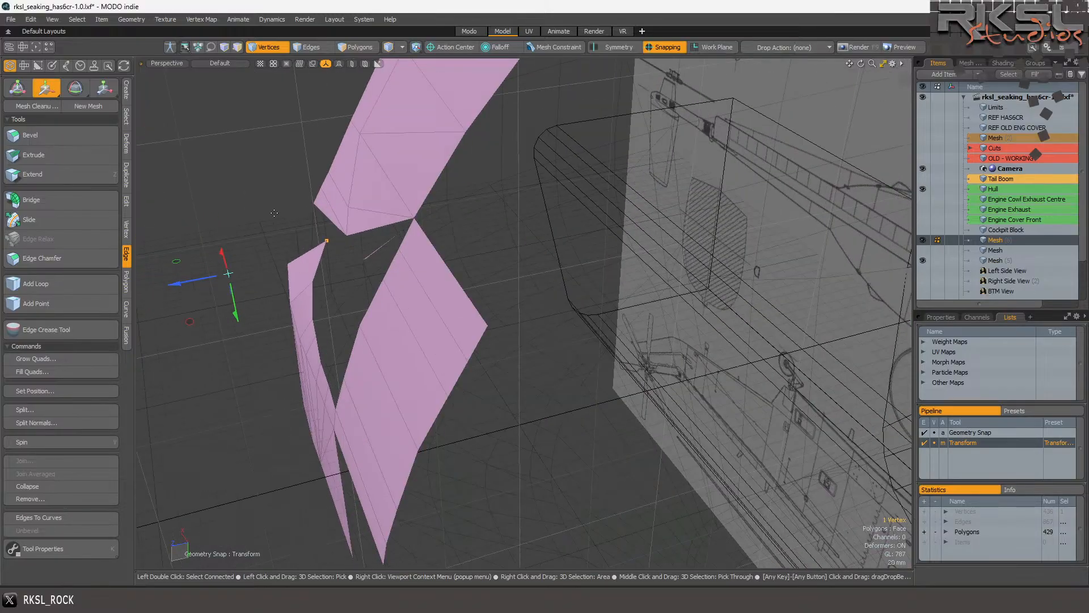
scroll(272, 196, "up", 2)
key("space")
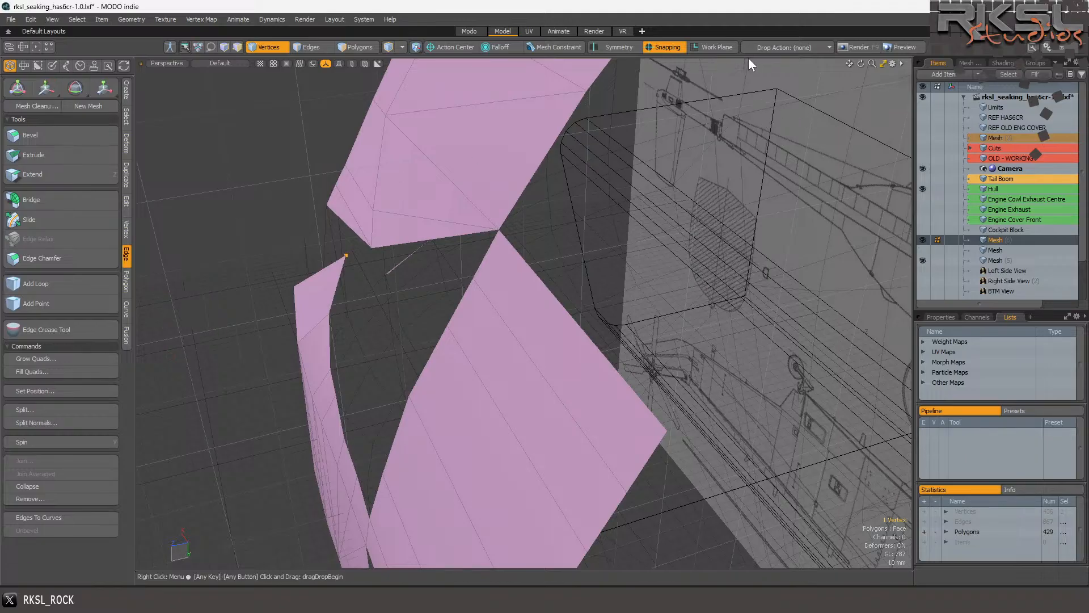
Join the main face's corner vertex at the gap with the neighbouring vertex further into the face.
left_click_drag(859, 62, 590, 89)
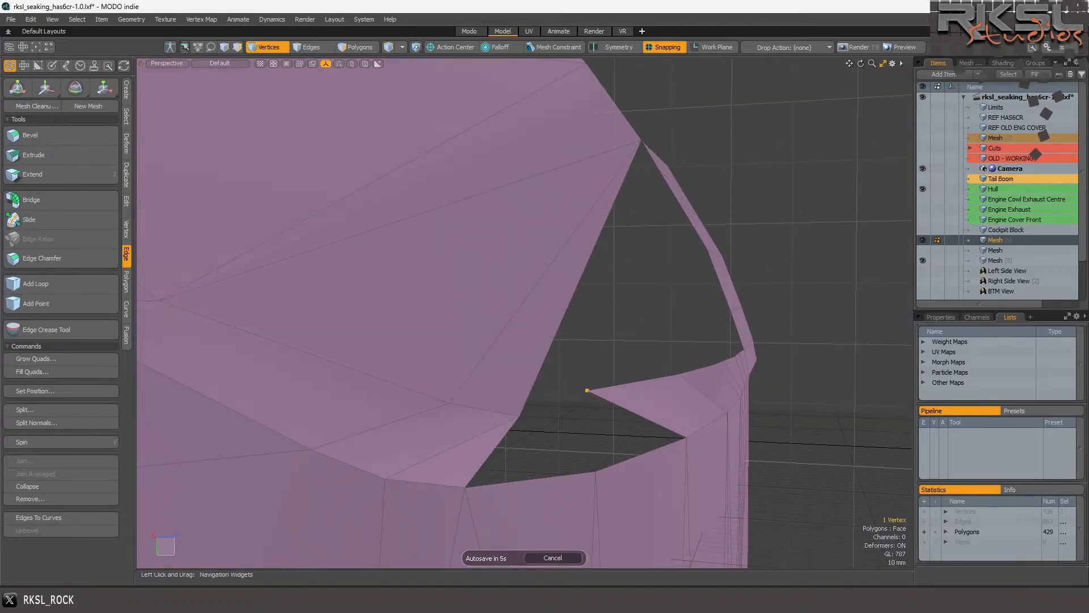
scroll(428, 286, "down", 2)
scroll(524, 394, "up", 2)
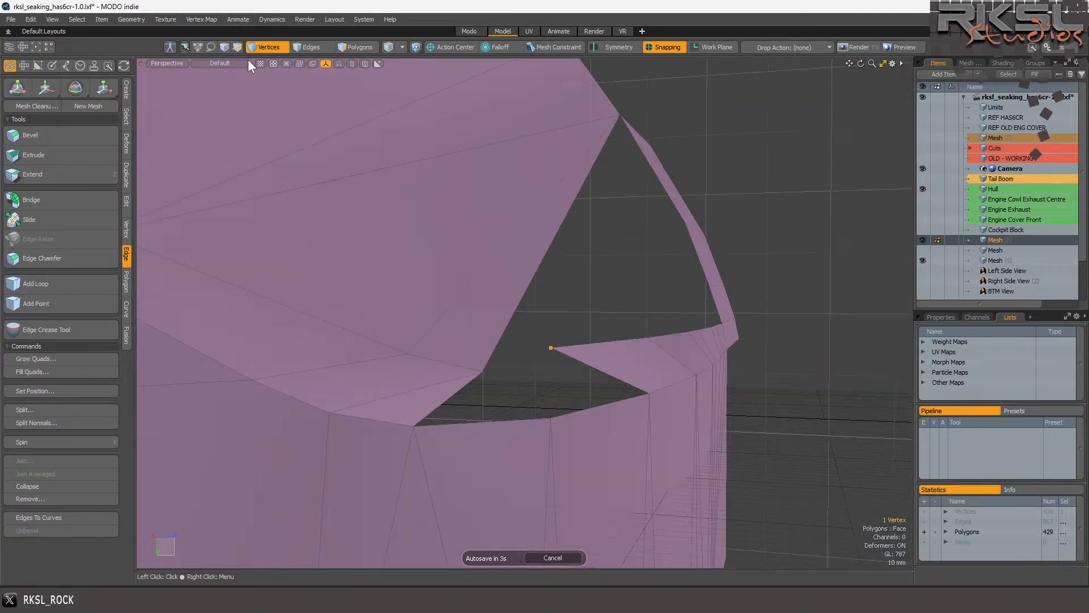
left_click(482, 373)
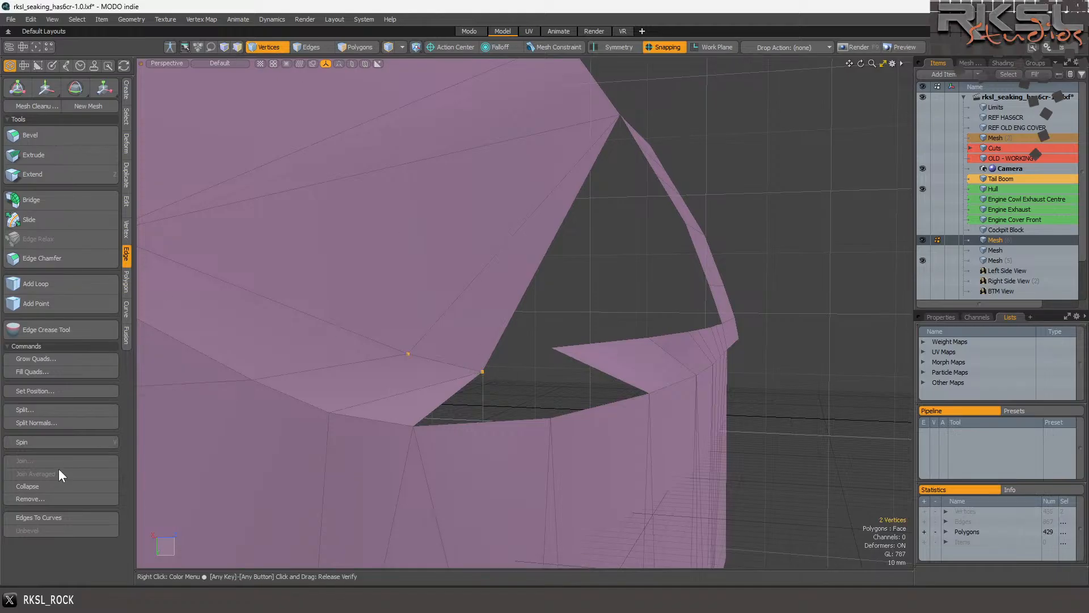
left_click(127, 230)
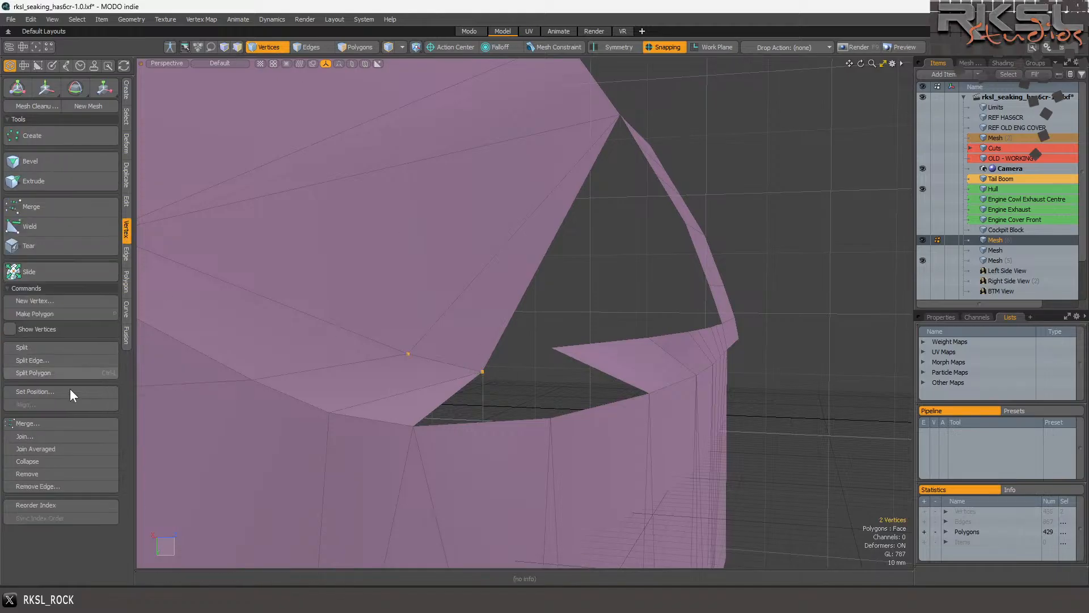
left_click(40, 435)
left_click(638, 280)
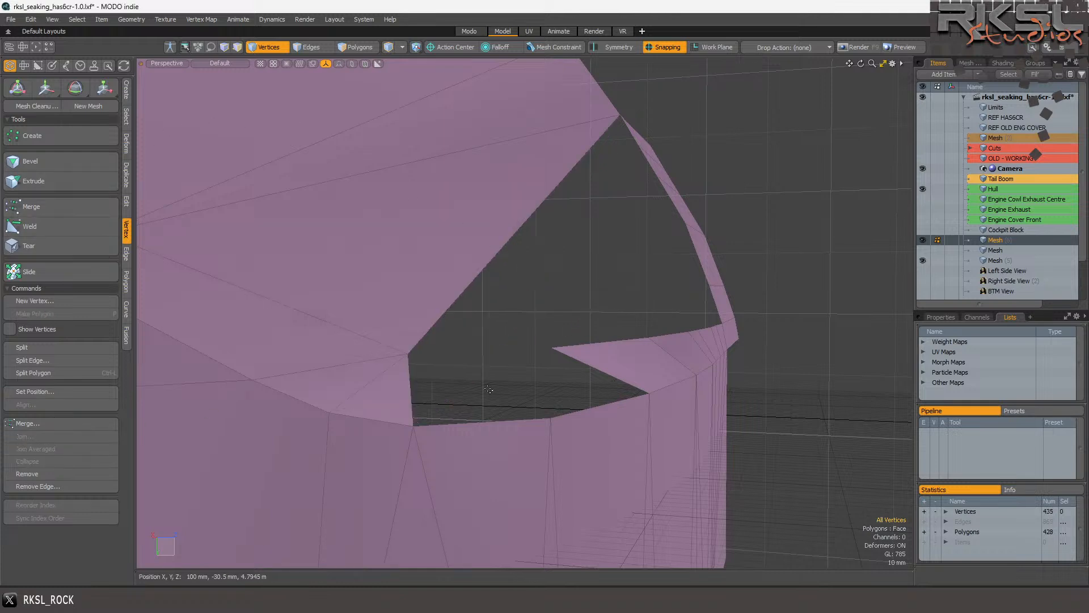
Extend the two remaining open rim edges inwards, snapping them to the end vertex of the existing strip.
left_click(316, 47)
mouse_move(466, 374)
right_mouse_down()
mouse_move(454, 377)
mouse_move(466, 375)
right_mouse_up()
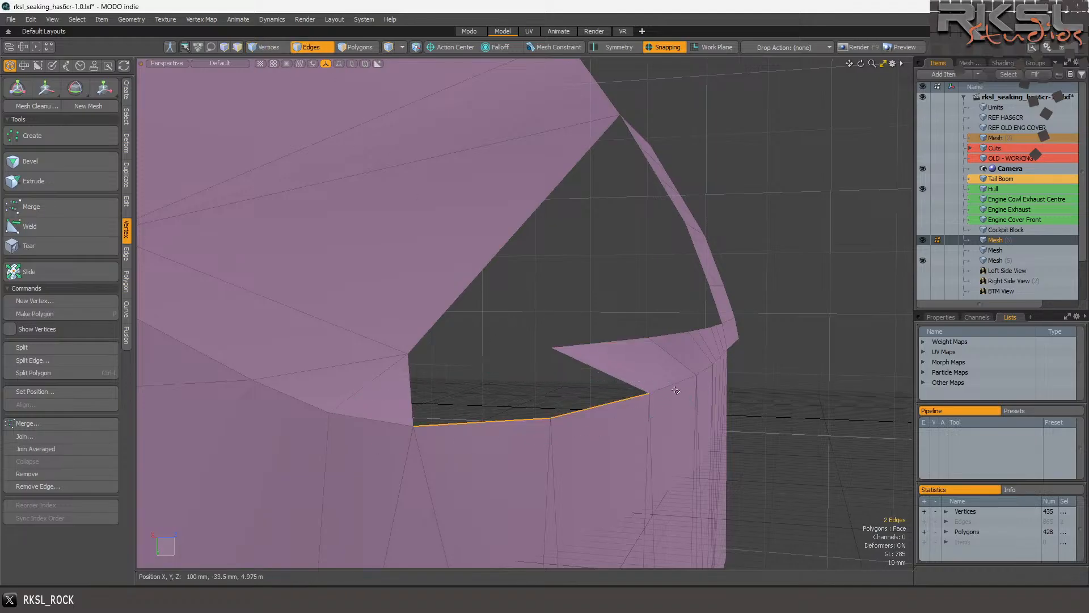
left_click(126, 253)
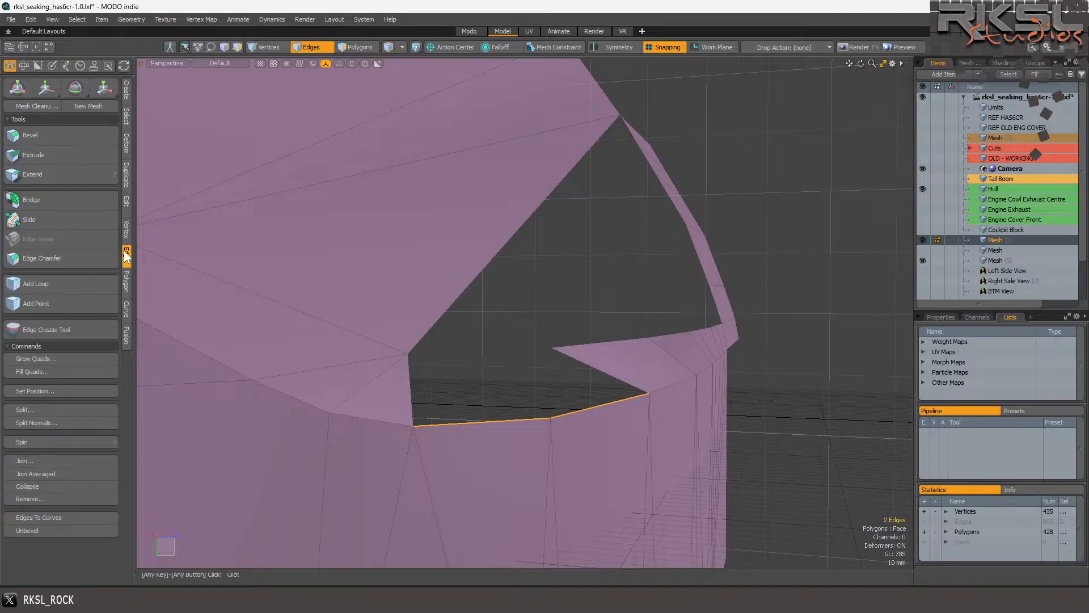
left_click(57, 175)
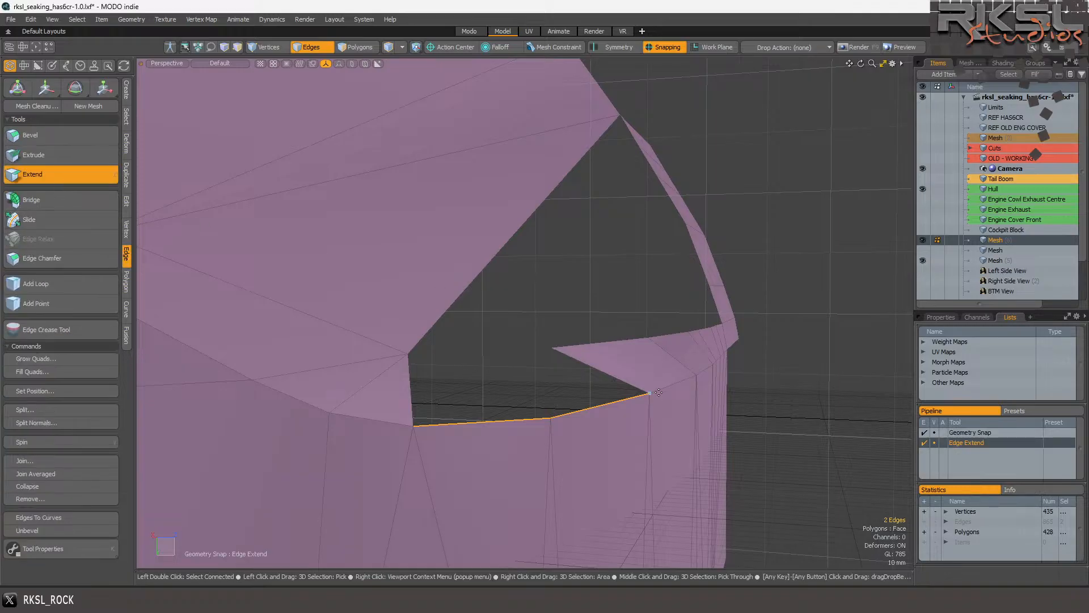
left_click_drag(650, 392, 557, 357)
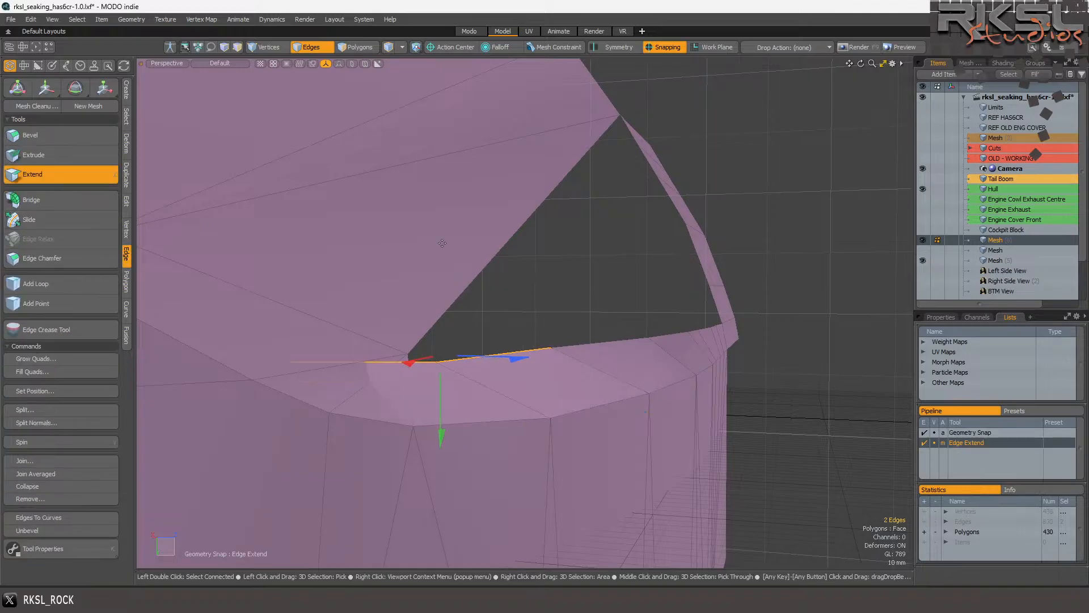
scroll(636, 294, "down", 3)
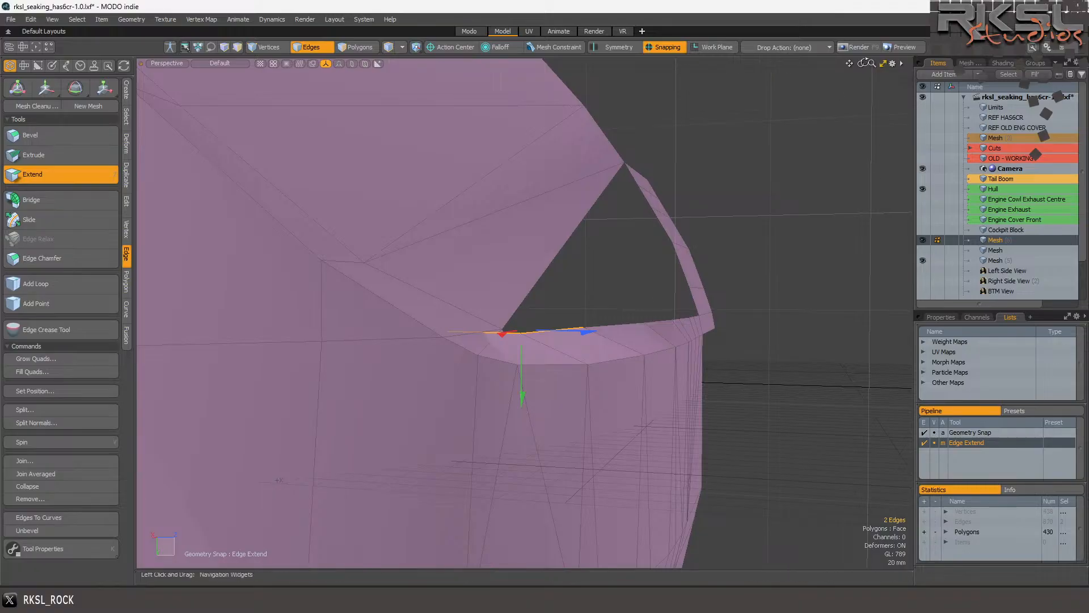
left_click_drag(862, 64, 814, 72)
key("q")
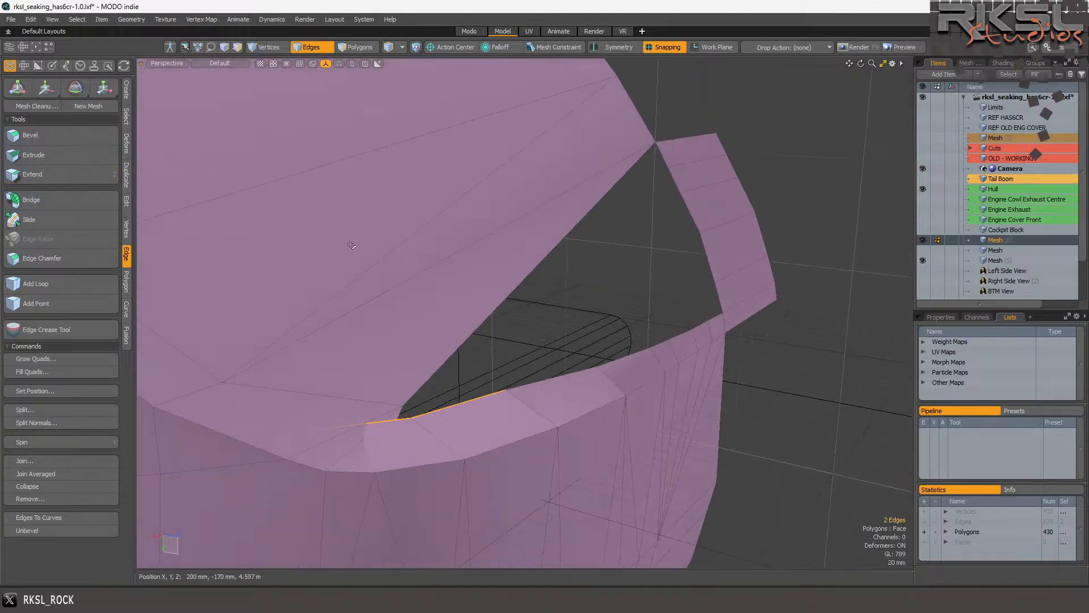
Select all the connected polygons of the hull mesh and merge their coincident vertices.
left_click(362, 48)
double_click(532, 422)
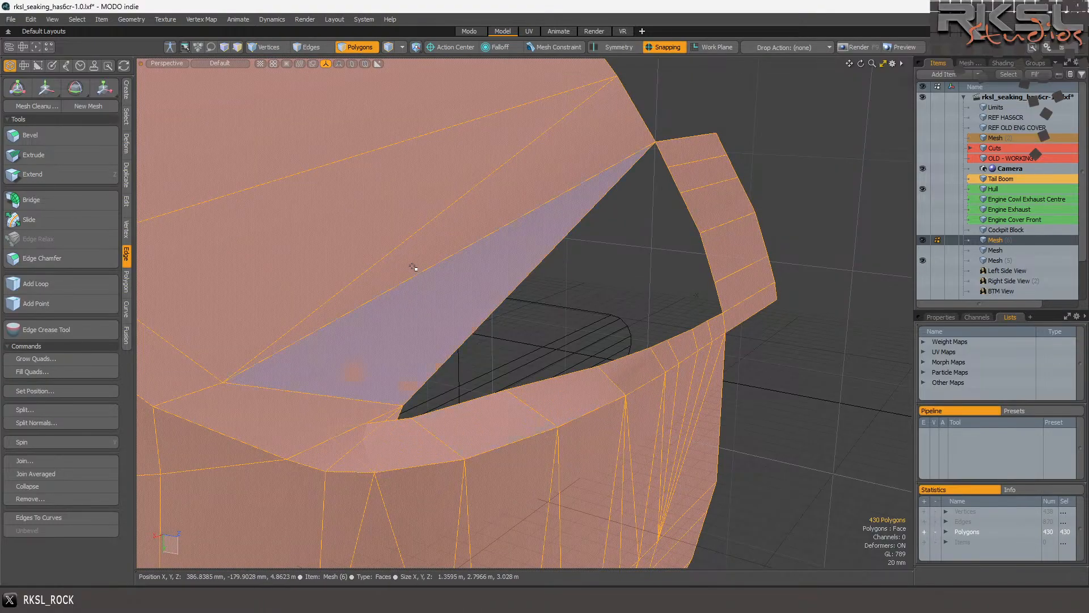
left_click(131, 19)
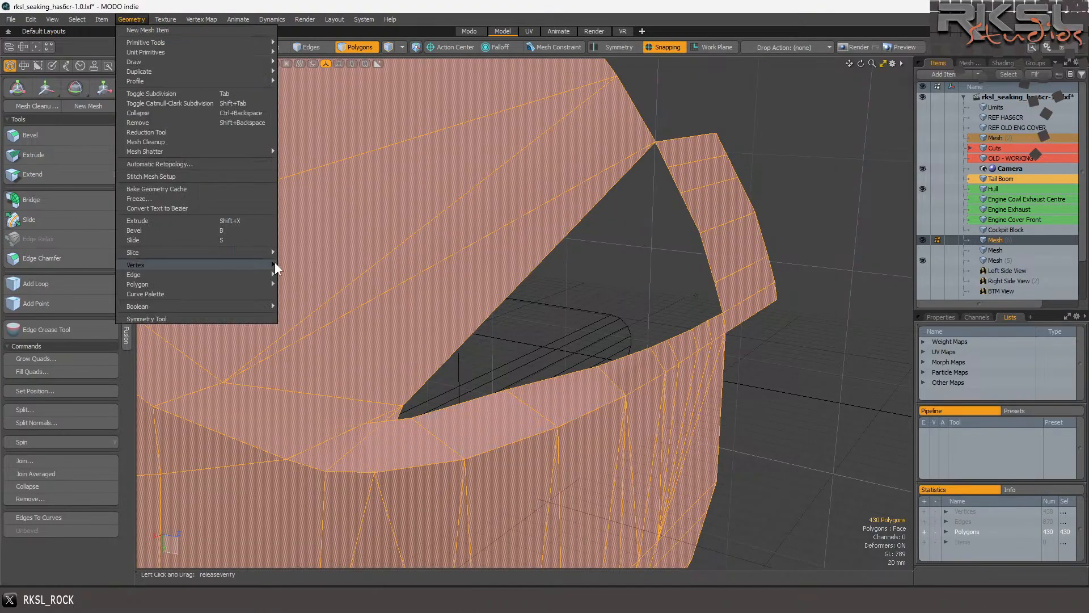
mouse_move(257, 264)
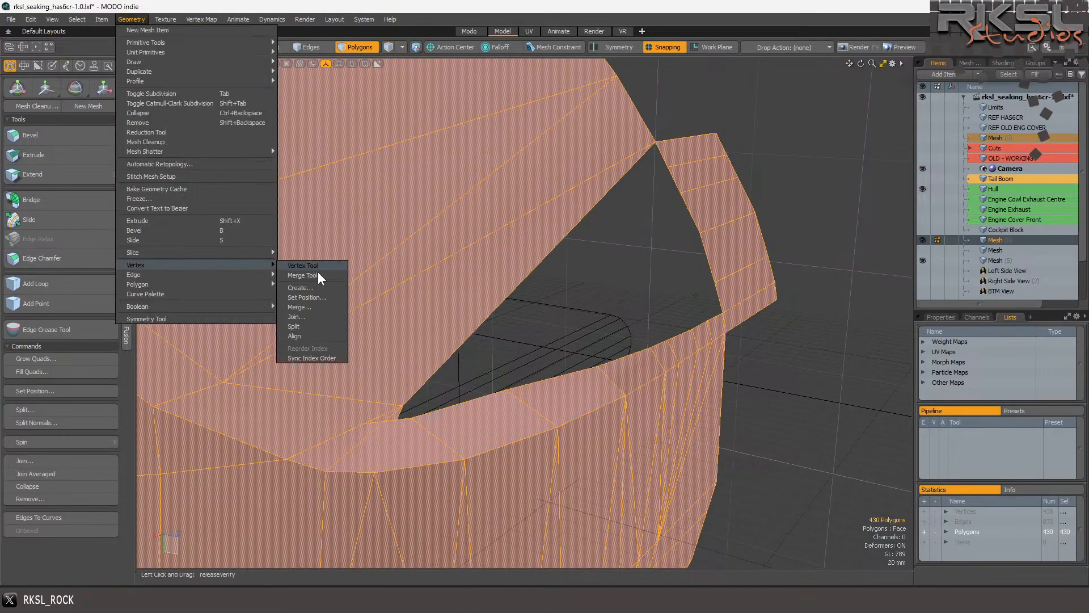
left_click(316, 308)
left_click(630, 270)
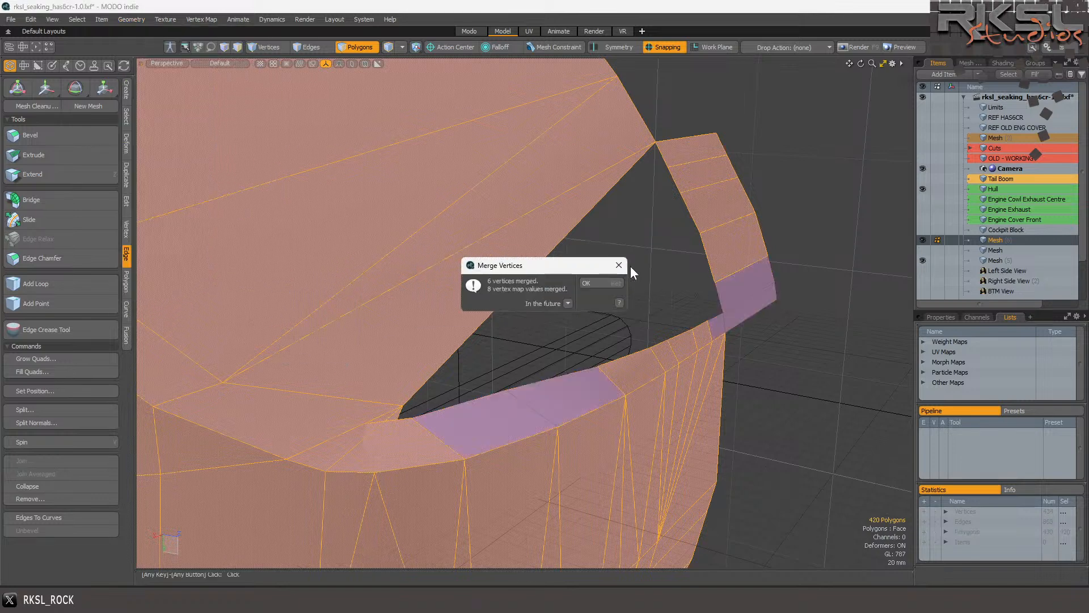
left_click(600, 281)
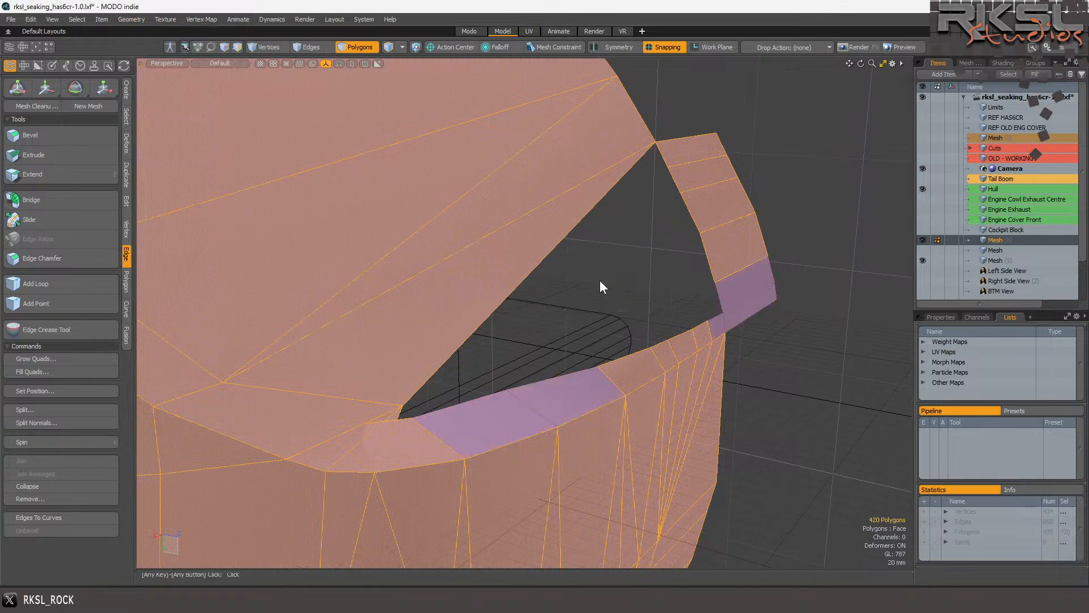
Scale the three outer inner edges of the rim strip along Z about their end nearest the centreline.
left_click(308, 48)
scroll(412, 424, "up", 3)
left_click(478, 396, "shift")
left_click(622, 355, "shift")
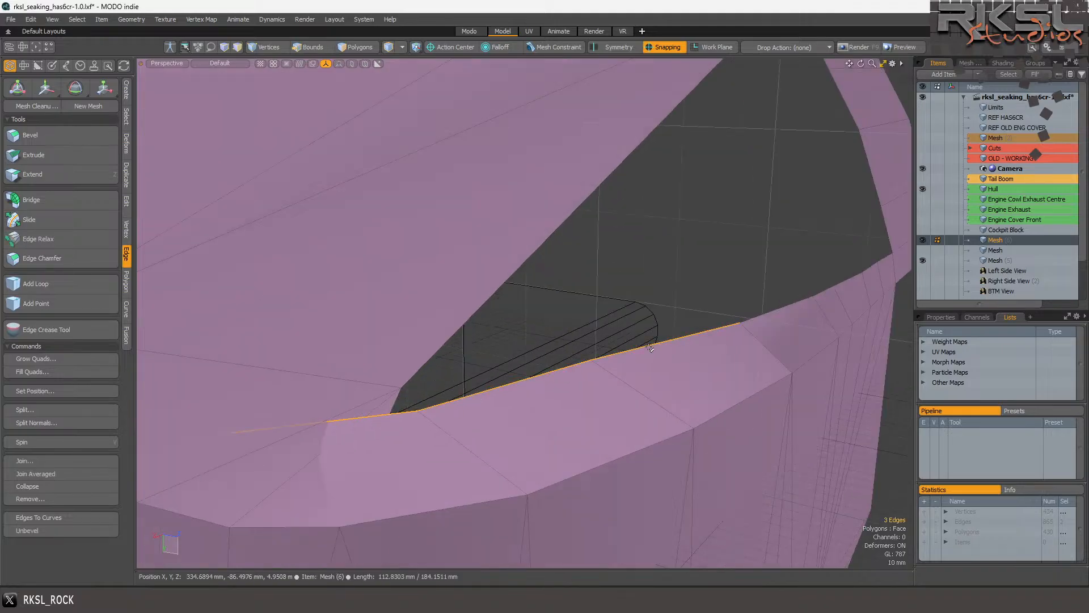
left_click(102, 91)
left_click(738, 325)
mouse_move(795, 331)
left_mouse_down()
mouse_move(773, 327)
mouse_move(781, 329)
left_mouse_up()
scroll(704, 250, "down", 4)
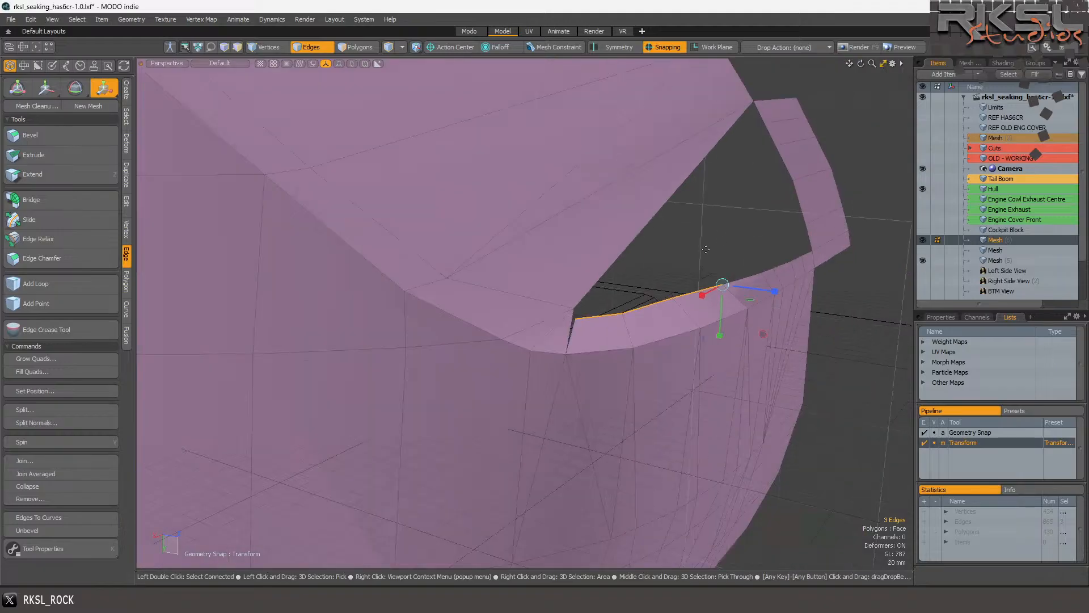
left_click_drag(861, 64, 632, 105)
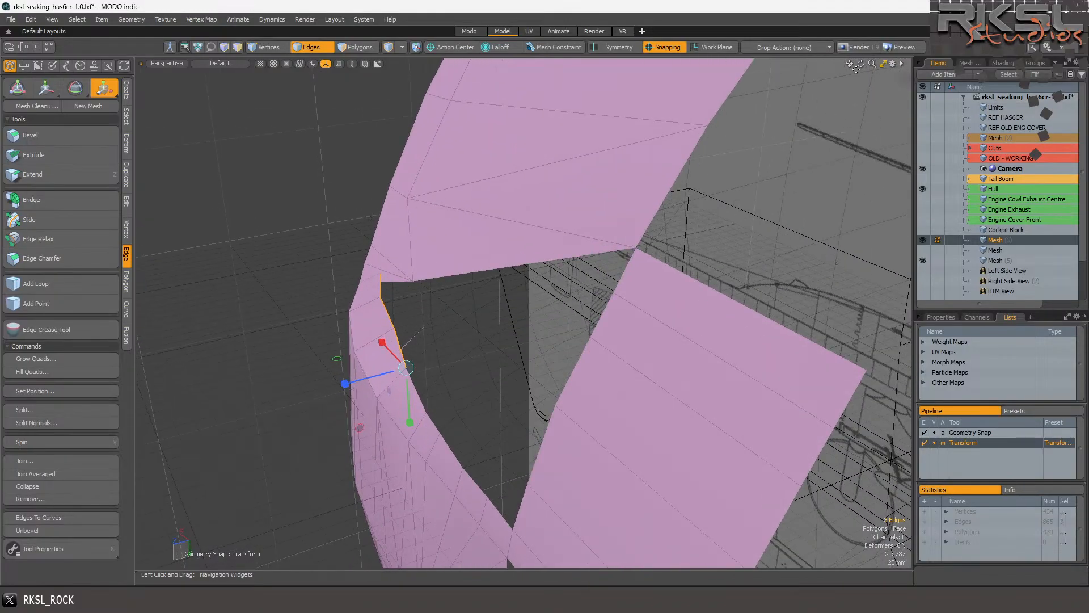
scroll(410, 433, "up", 3)
key("q")
left_click(393, 286, "ctrl")
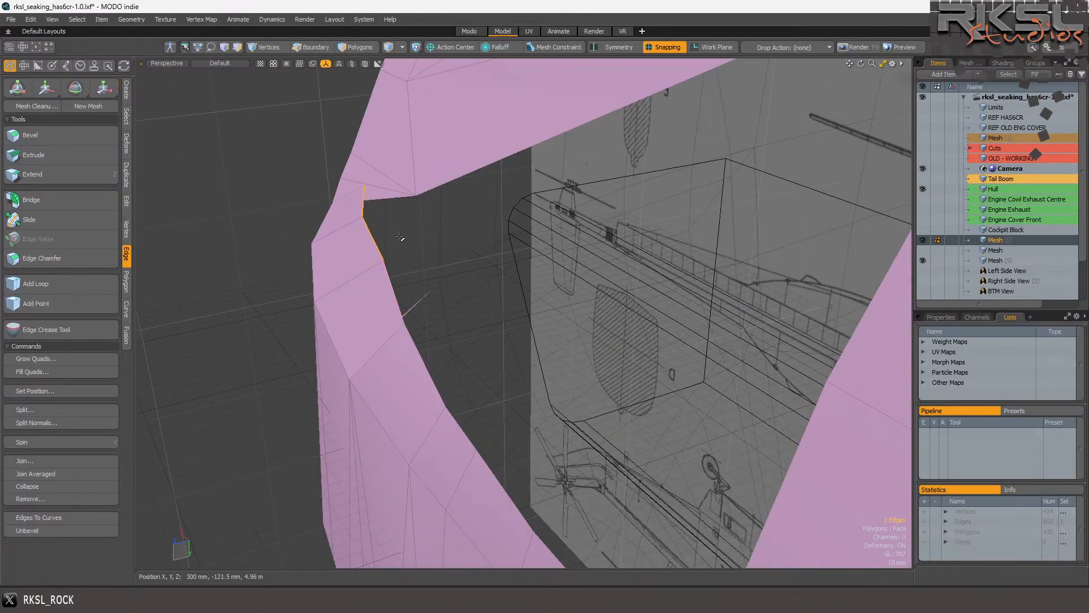
scroll(334, 217, "up", 2)
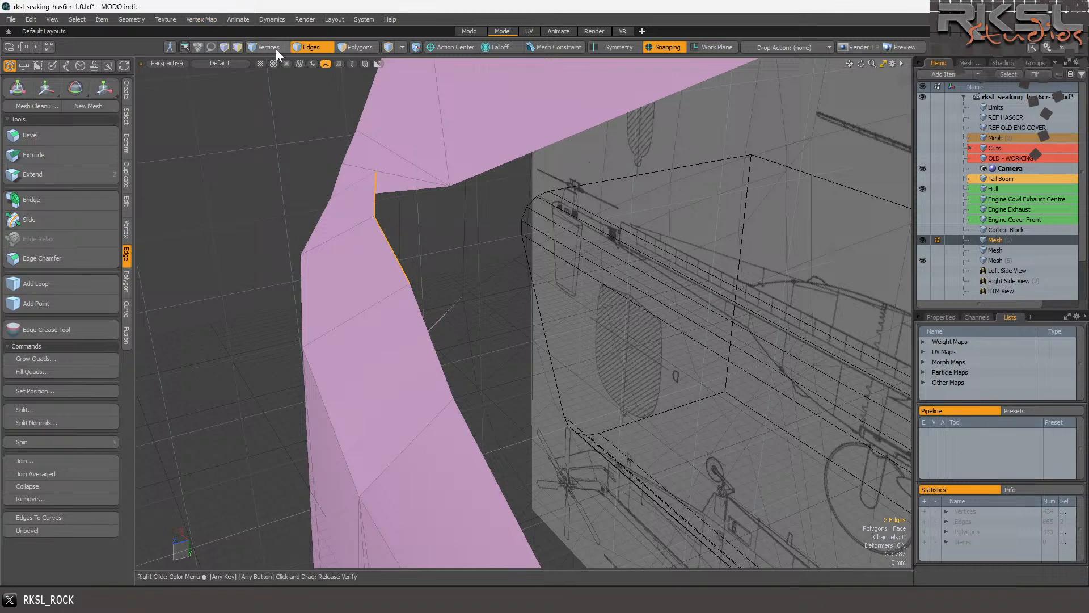
left_click(335, 236)
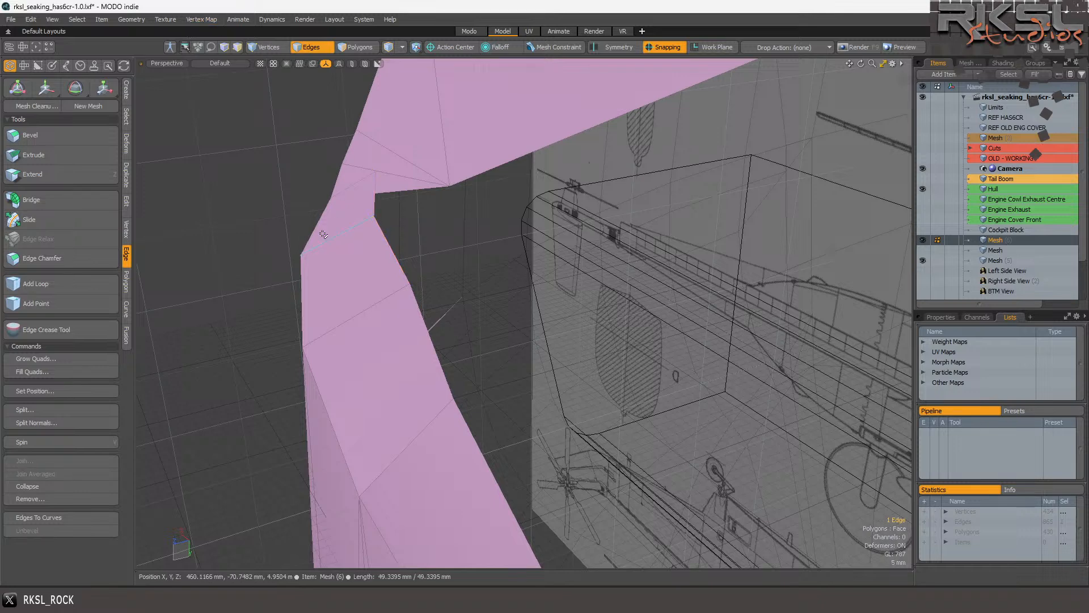
left_click(103, 88)
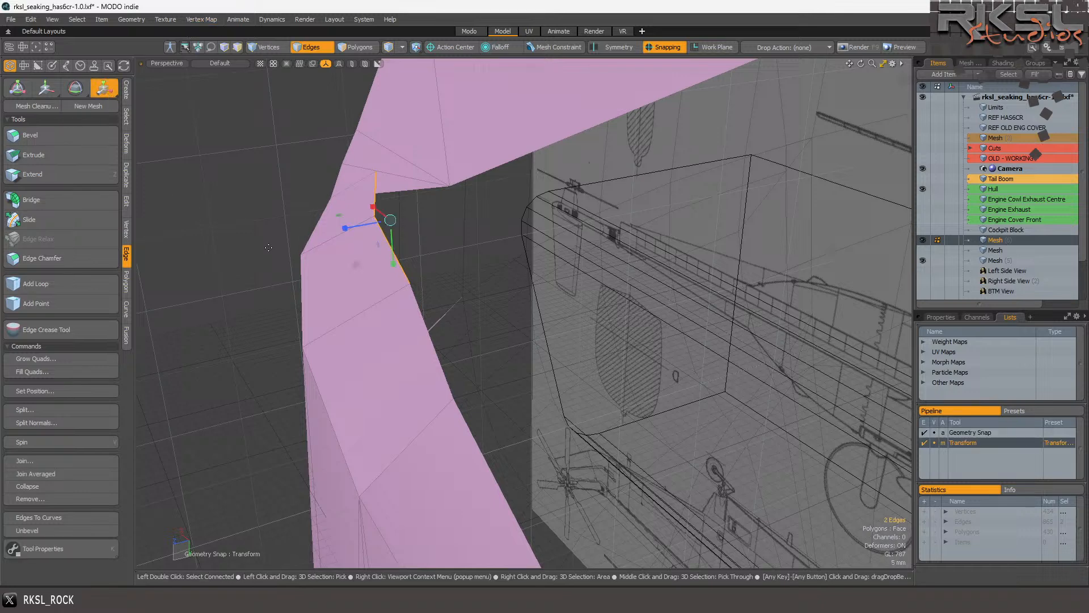
key("q")
Scale the rim strip's cross edge just before the gap corner about its outer end, lengthening it inwards.
left_click(339, 242)
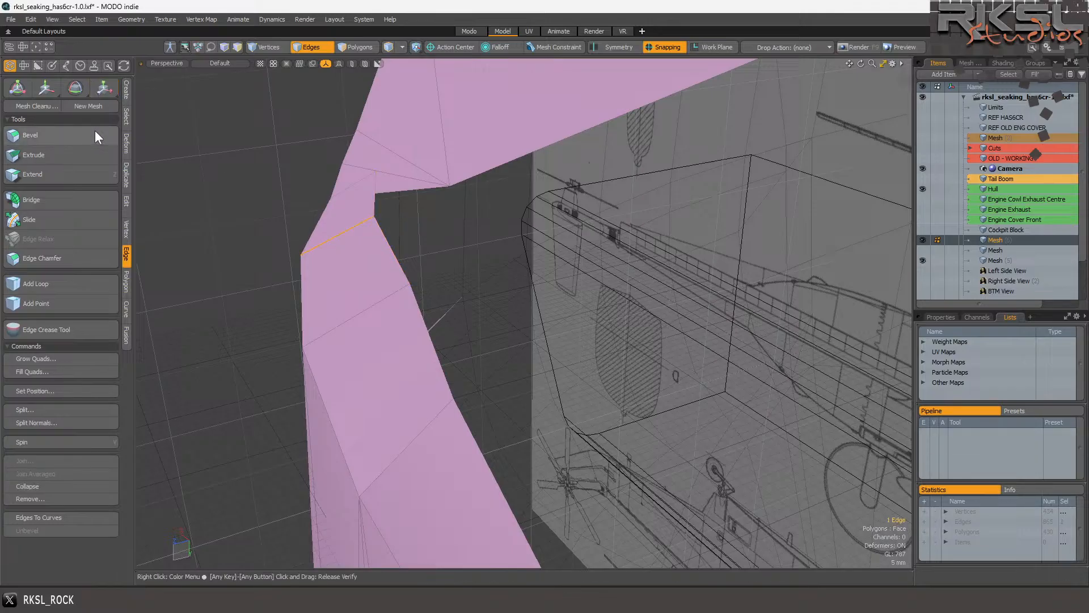
left_click(99, 93)
left_click(301, 256)
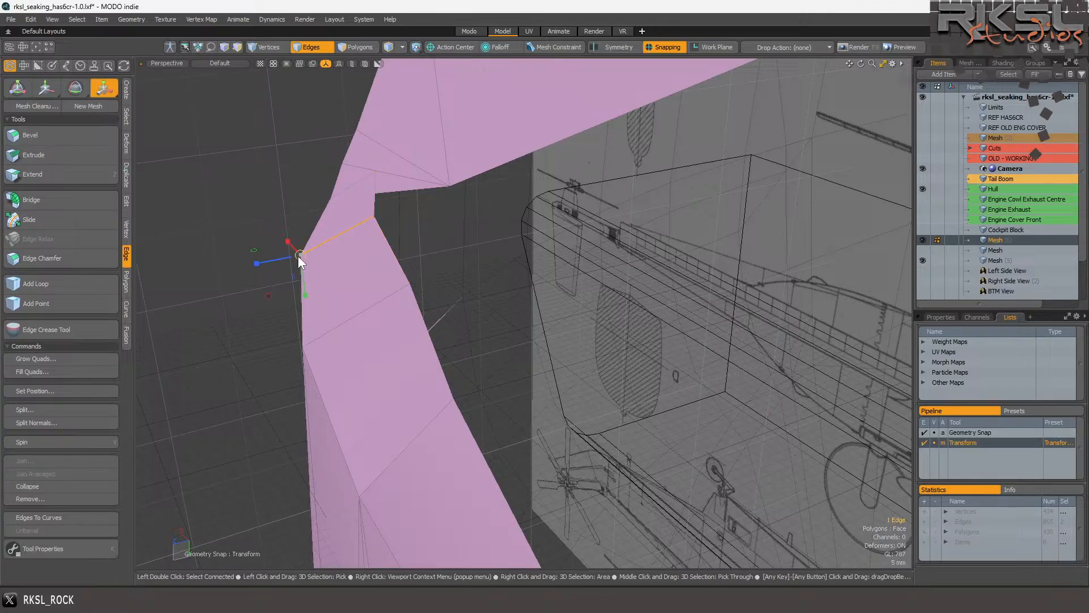
left_click_drag(301, 254, 335, 254)
key("space")
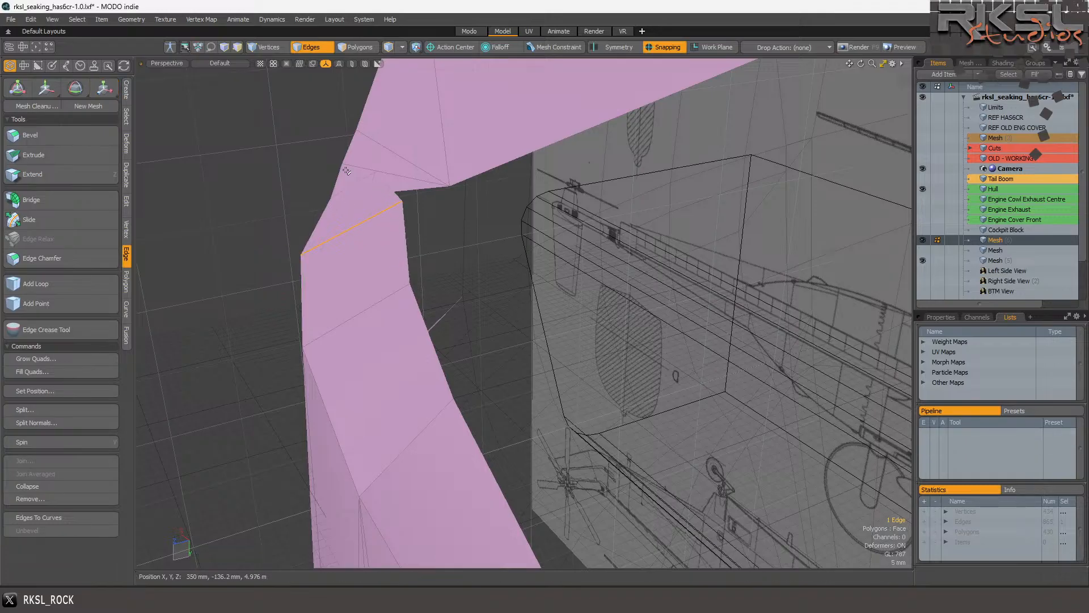
Scale the last cross edge at the strip's corner about its outer end, extending it further into the main face.
scroll(349, 179, "up", 2)
left_click(359, 190)
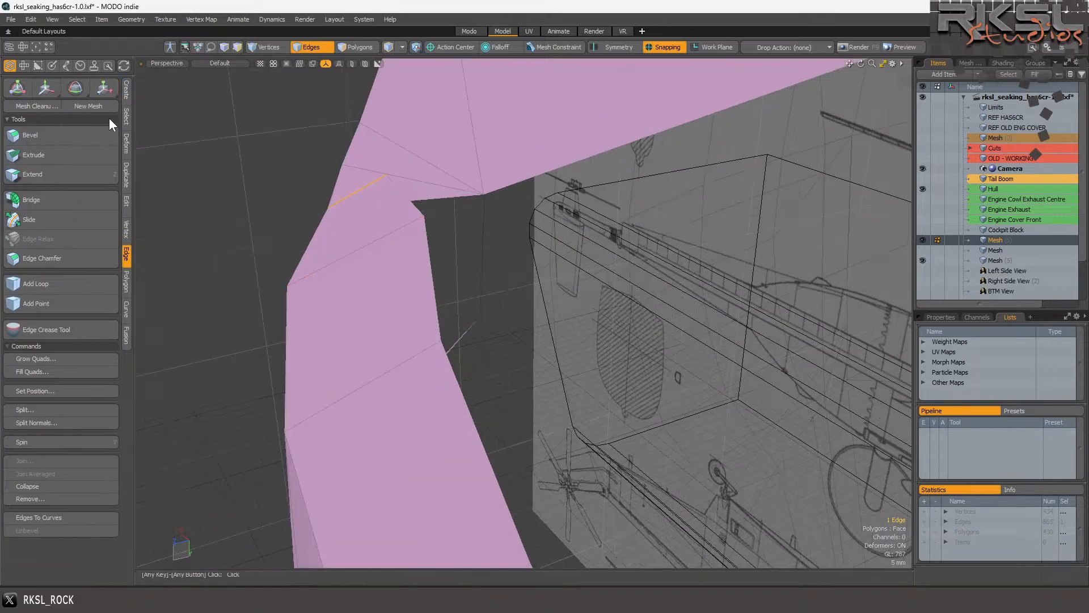
left_click(104, 86)
left_click_drag(333, 207, 323, 205)
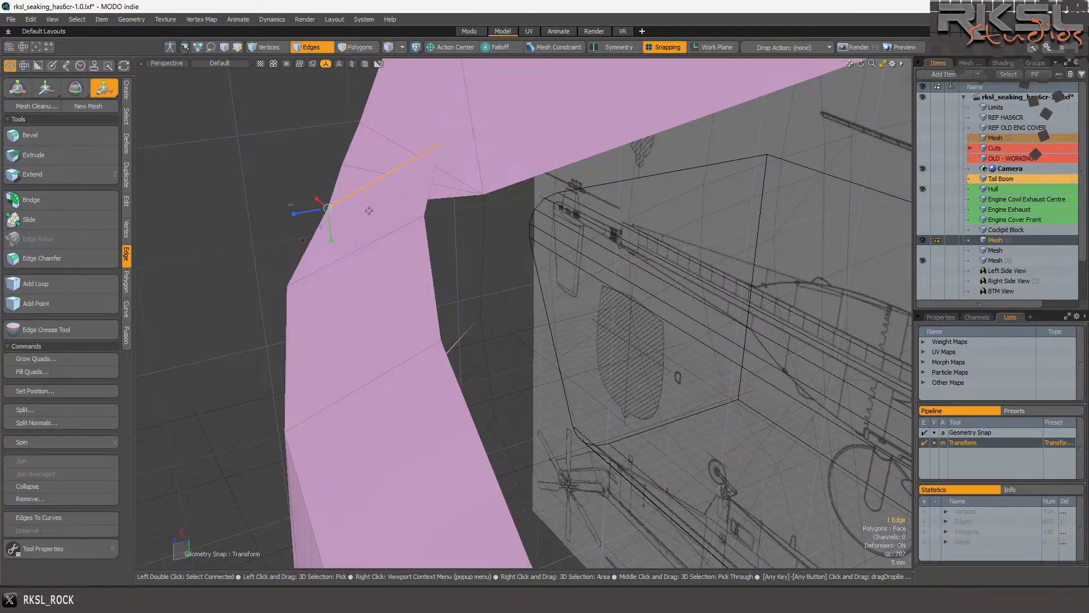
scroll(449, 206, "down", 2)
scroll(441, 191, "up", 3)
key("space")
Select the whole inner edge run of the rim strip and scale it along Z and Y about its centreline end.
left_click(482, 222)
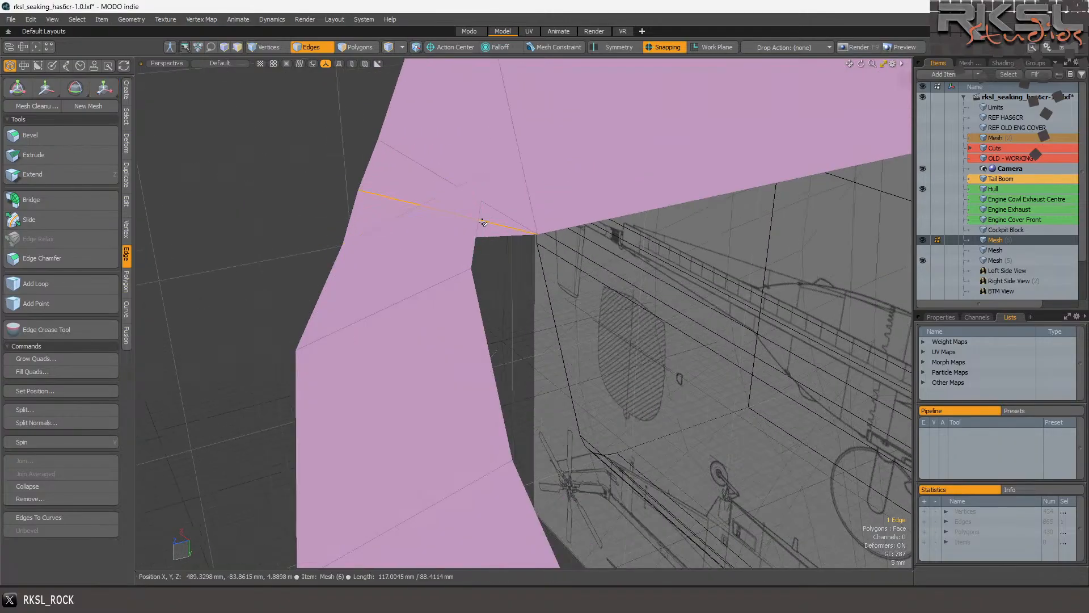
left_click_drag(450, 243, 545, 236, "alt")
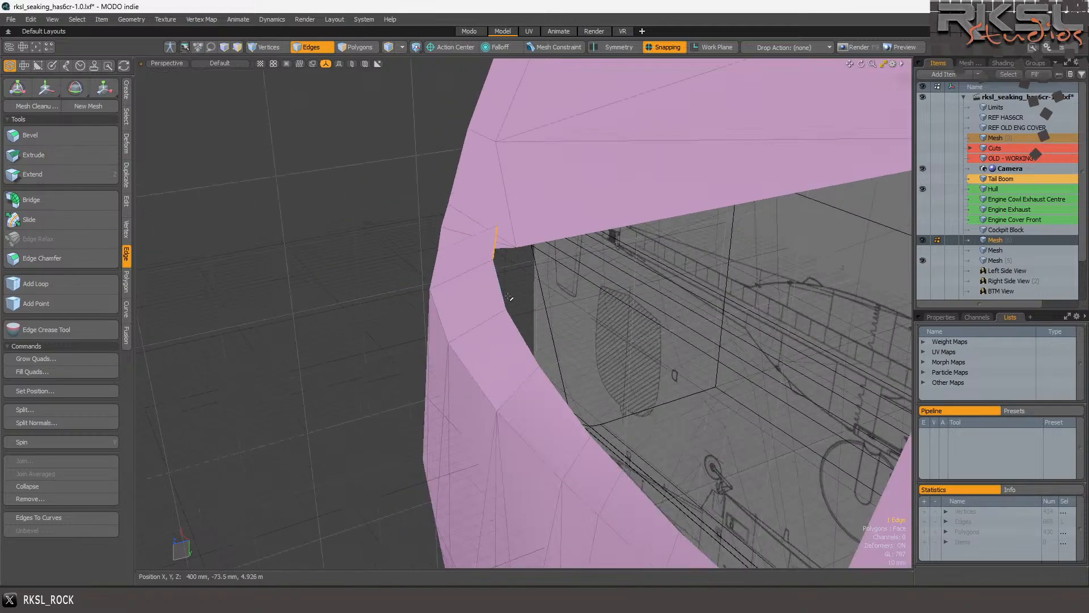
left_click_drag(861, 64, 602, 136)
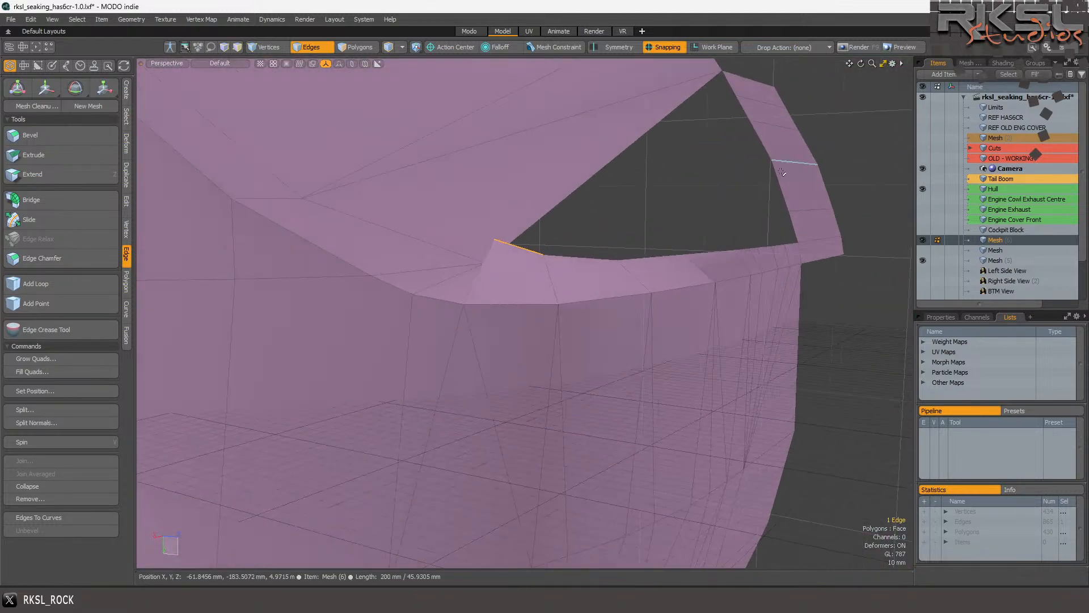
right_click_drag(825, 241, 446, 251)
mouse_move(619, 264)
right_mouse_down()
mouse_move(454, 256)
mouse_move(772, 175)
mouse_move(857, 240)
right_mouse_up()
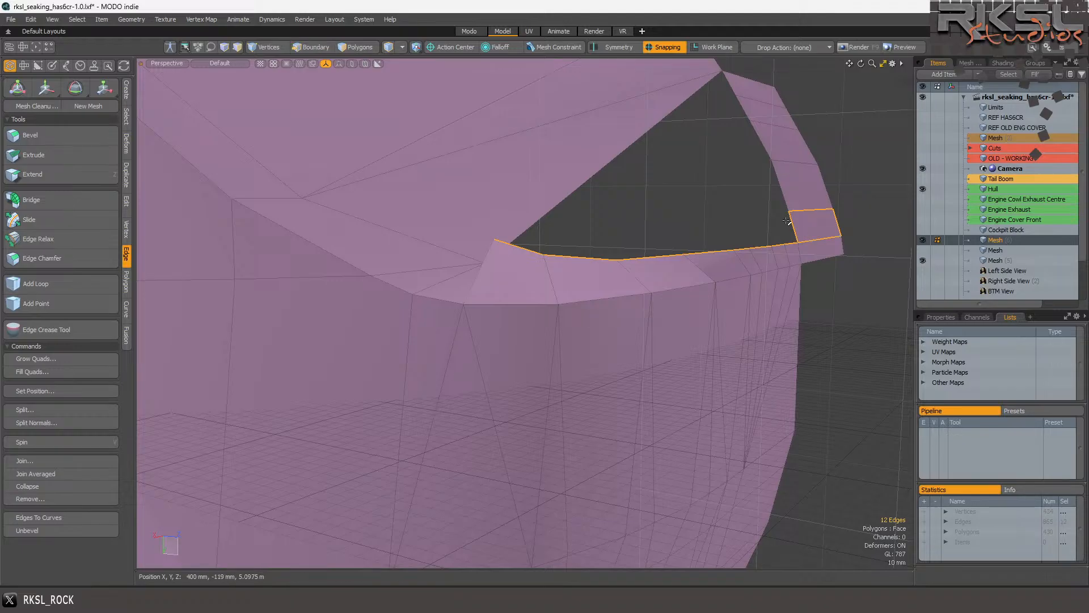
key("2")
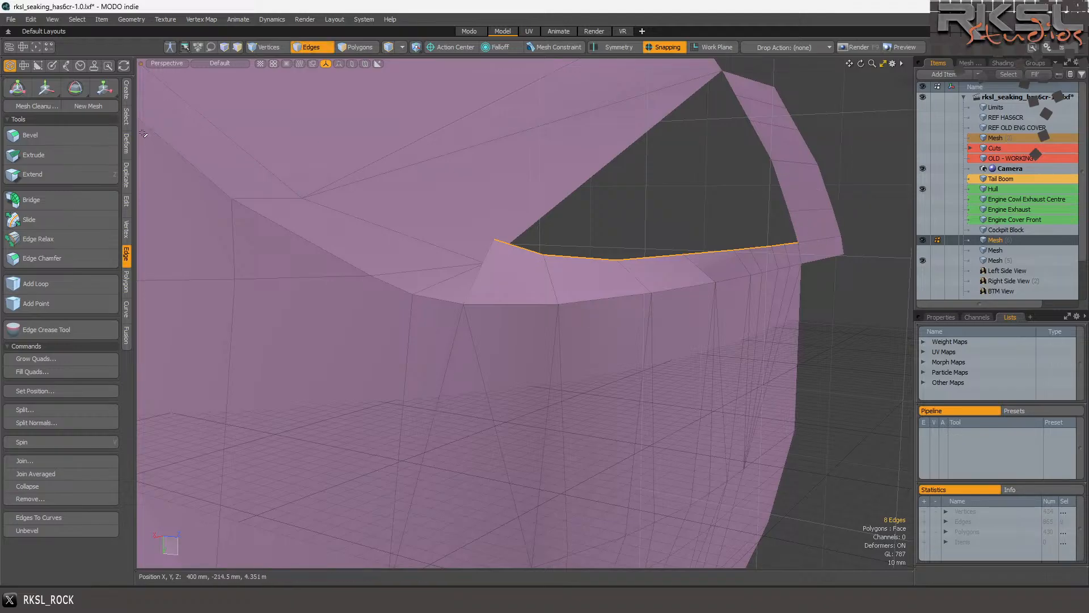
left_click(110, 89)
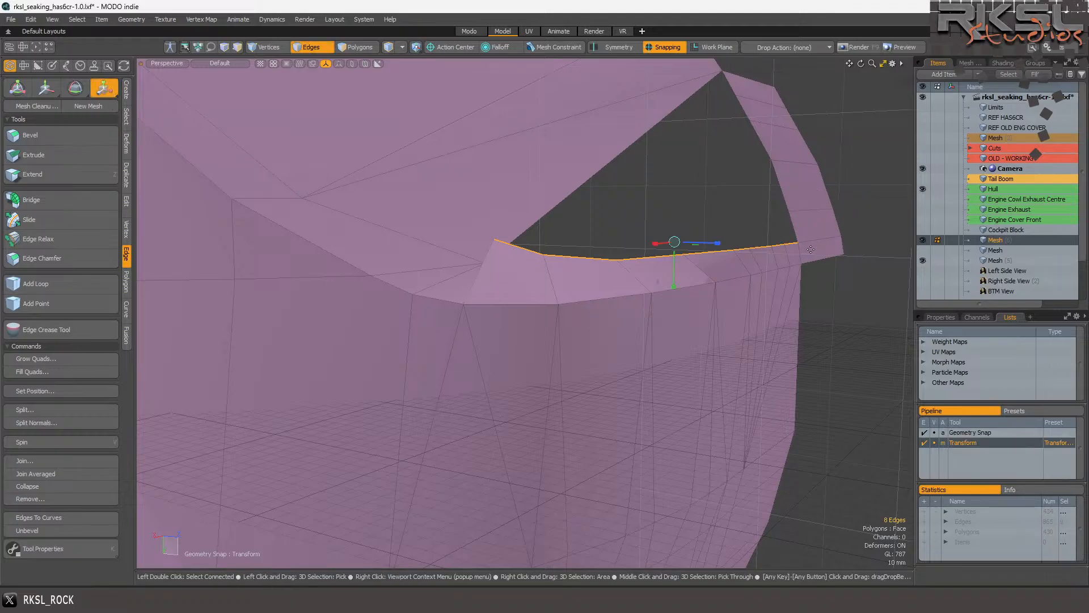
left_click(798, 247)
left_click_drag(837, 243, 850, 244)
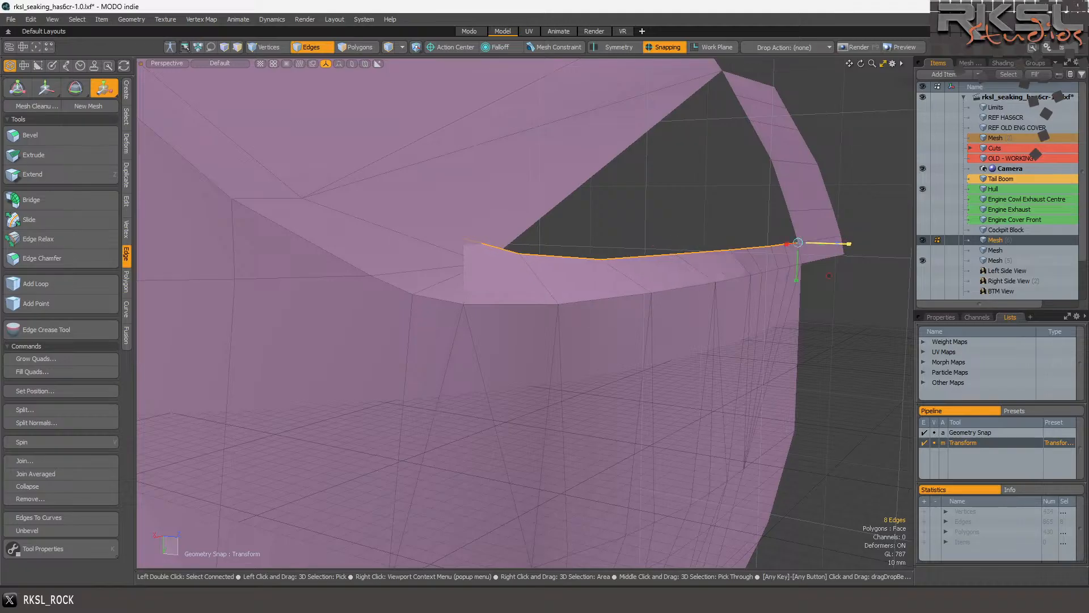
mouse_move(799, 282)
left_mouse_down()
mouse_move(799, 250)
mouse_move(798, 270)
left_mouse_up()
key("q")
Shrink the strip's outermost inner edge about its end nearest the centreline, pulling its outer end back from the main face.
scroll(517, 280, "up", 2)
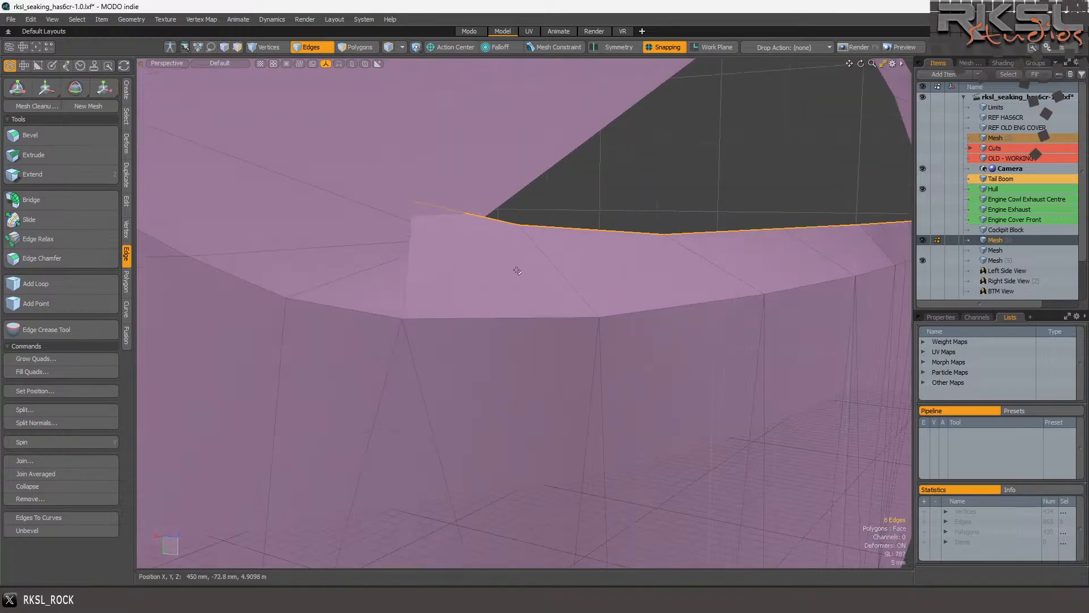
left_click(507, 223)
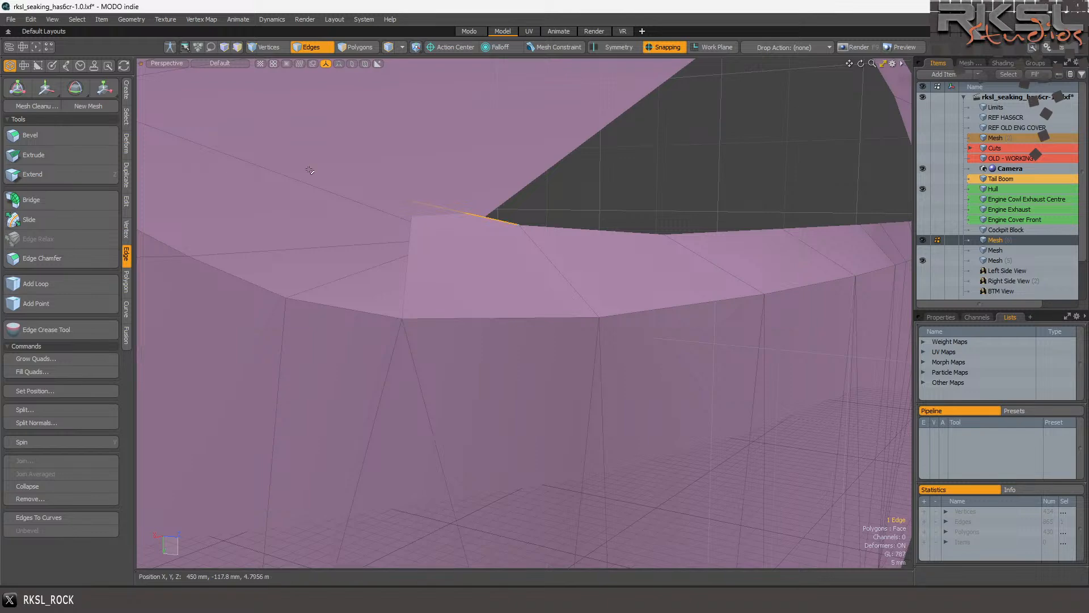
key("w")
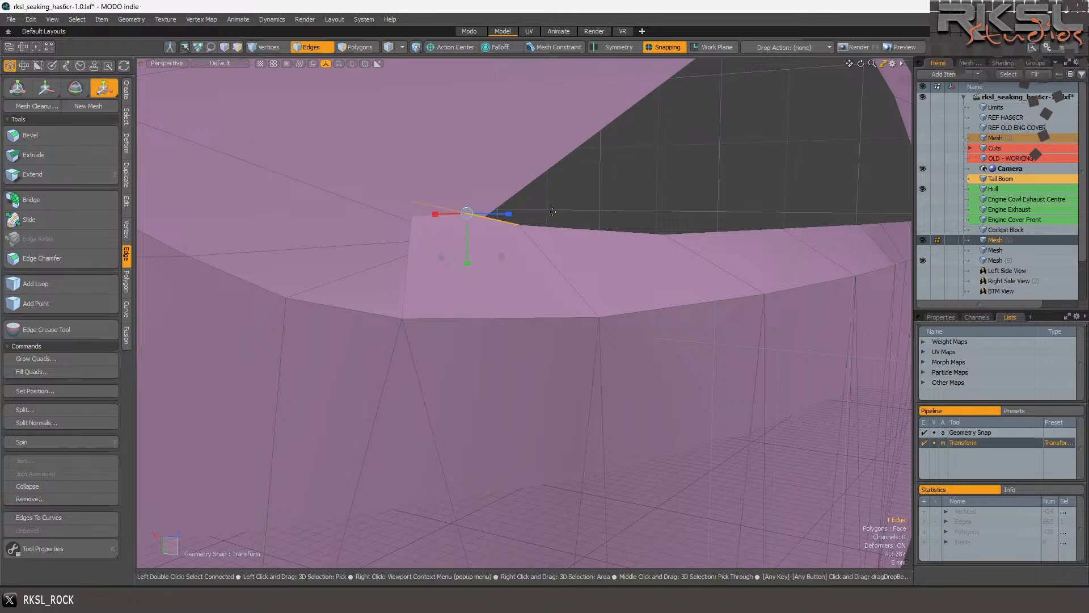
left_click(512, 222)
left_click_drag(519, 223, 476, 224)
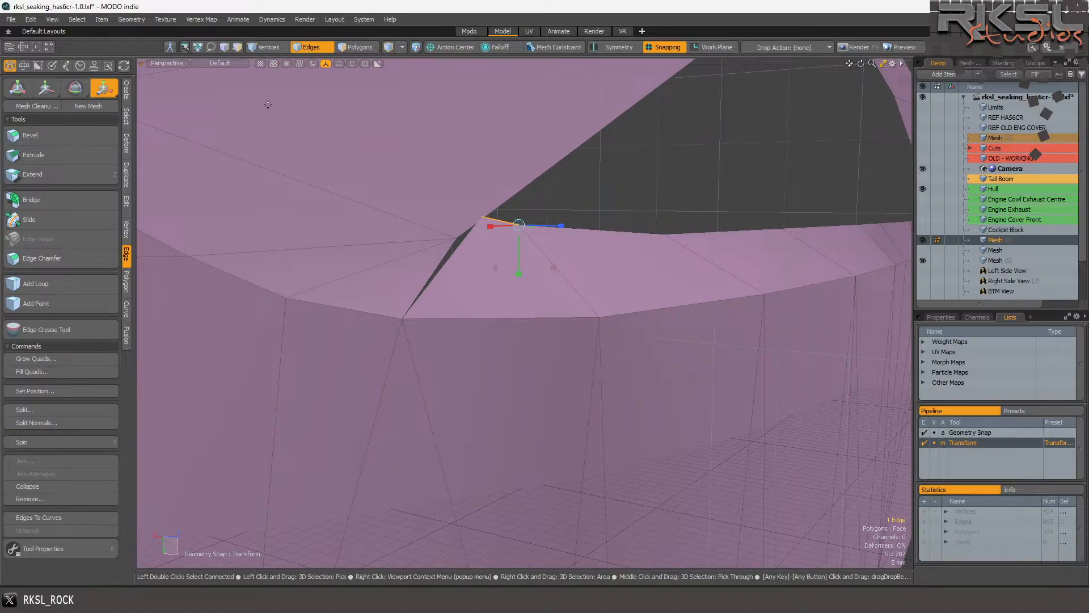
key("space")
Join the strip's outer inner-edge vertex with the neighbouring main face vertex, without averaging, to close the narrow gap.
left_click(265, 47)
left_click(455, 238)
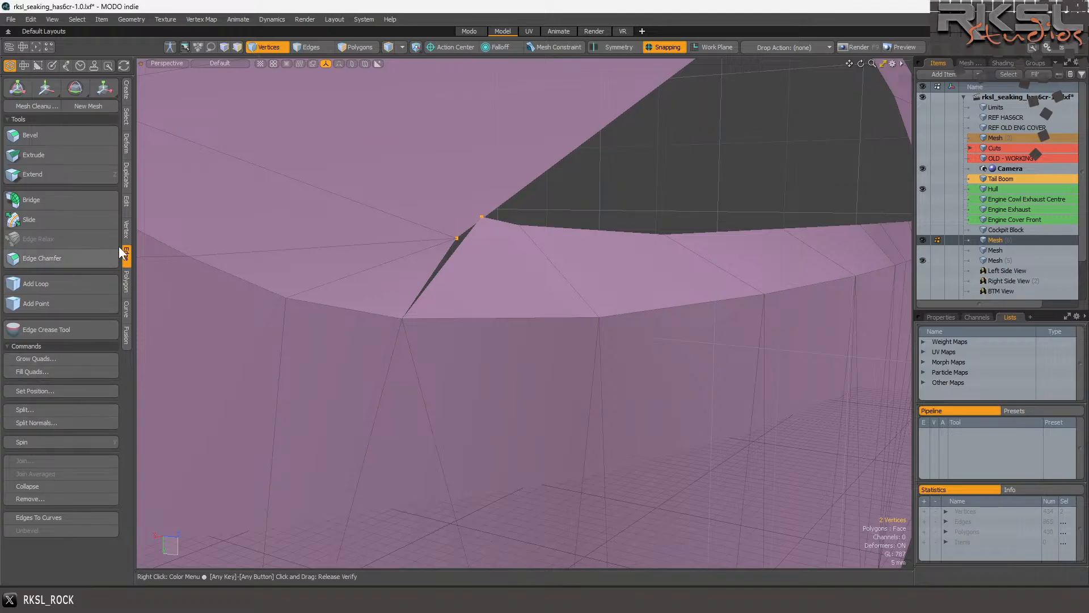
left_click(126, 228)
left_click(46, 438)
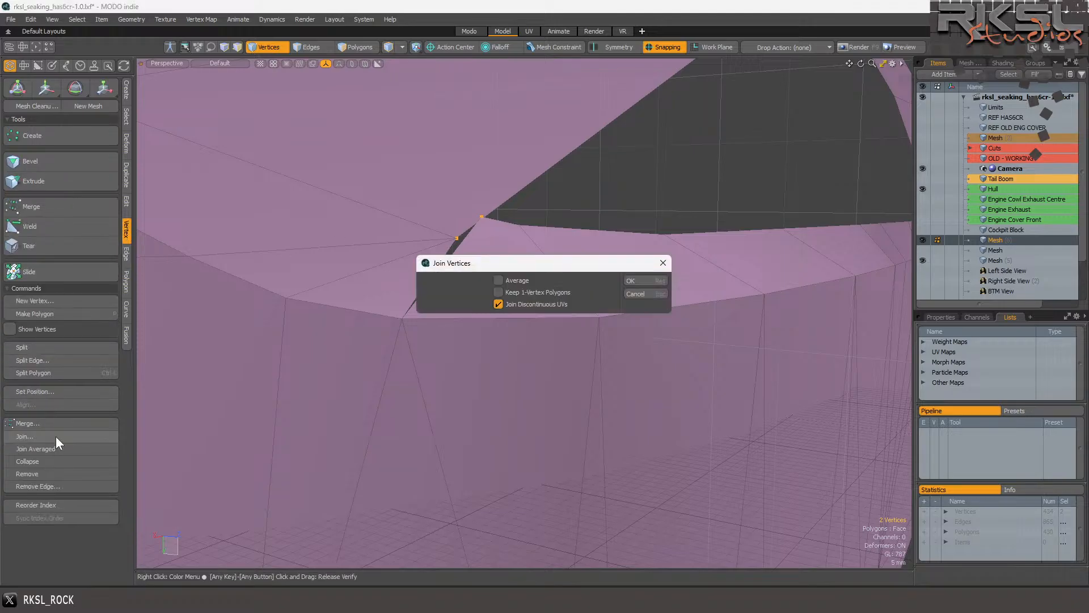
left_click(631, 280)
Draw a triangular polygon with the Pen tool across the inner corner where the rim strip meets the centre strip.
scroll(560, 260, "down", 5)
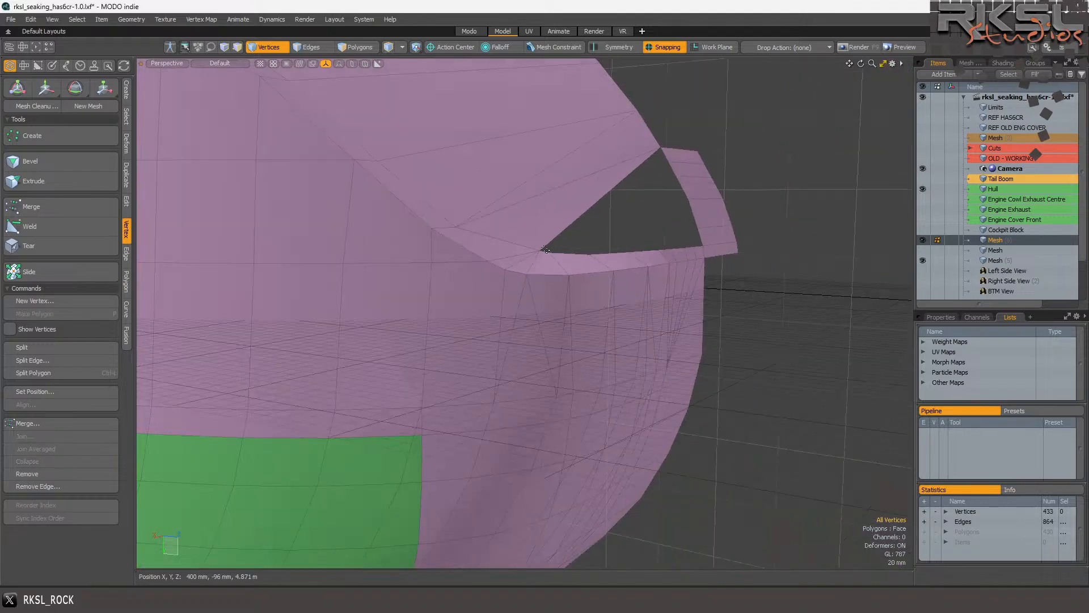
scroll(545, 249, "up", 5)
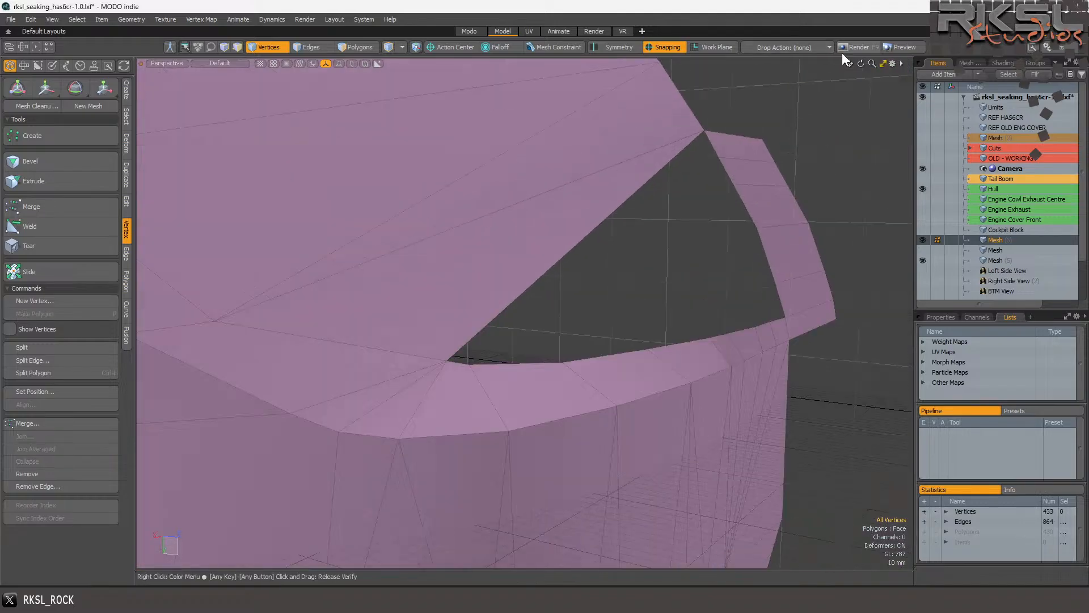
mouse_move(860, 63)
left_mouse_down()
mouse_move(794, 69)
mouse_move(861, 63)
left_mouse_up()
scroll(901, 151, "down", 3)
scroll(901, 150, "up", 5)
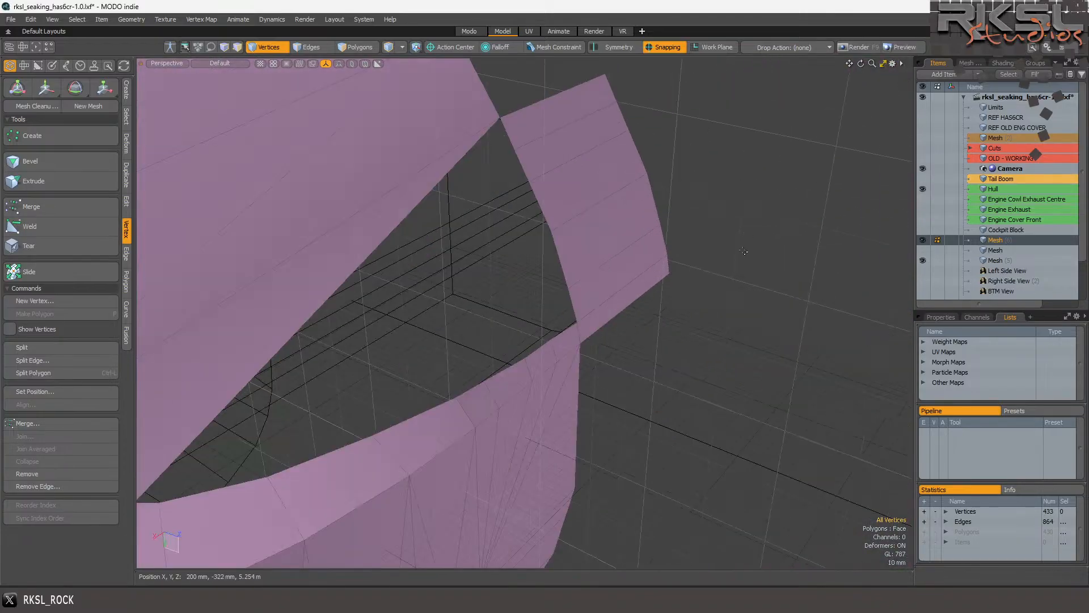
left_click(125, 88)
left_click(105, 191)
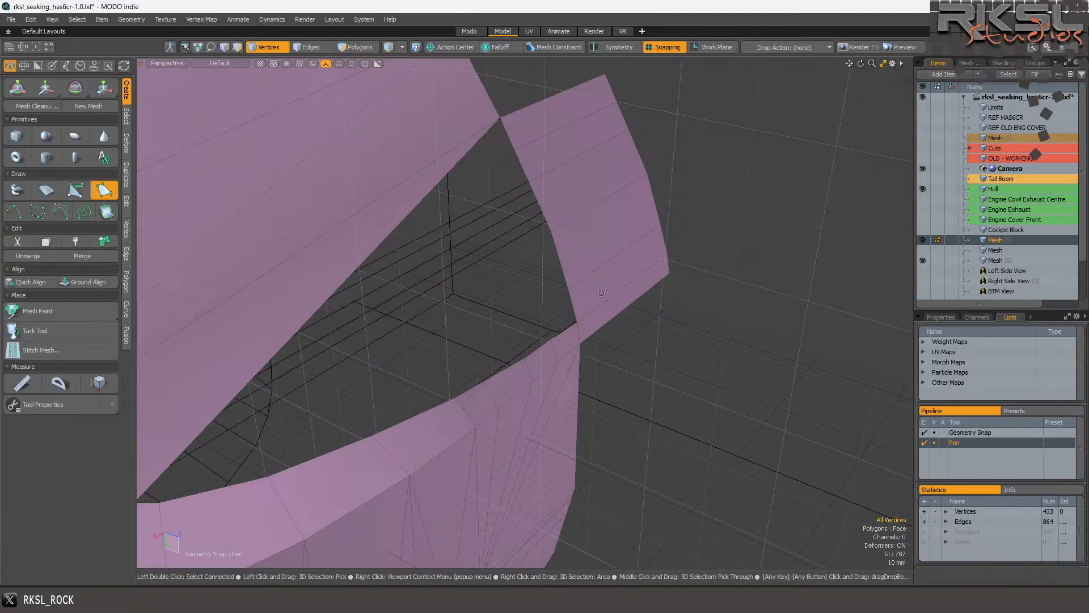
left_click(549, 339)
left_click(577, 323)
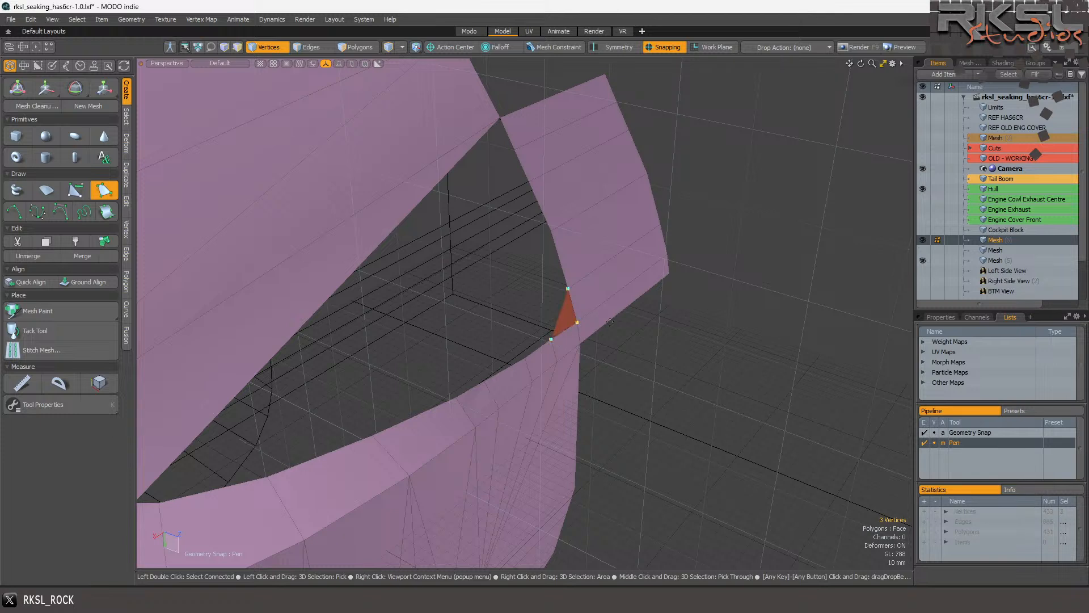
key("space")
key("Escape")
In the bottom view, move the second inner rim vertex from the centreline inwards along Z, widening the strip.
scroll(638, 298, "down", 2)
scroll(556, 292, "up", 1)
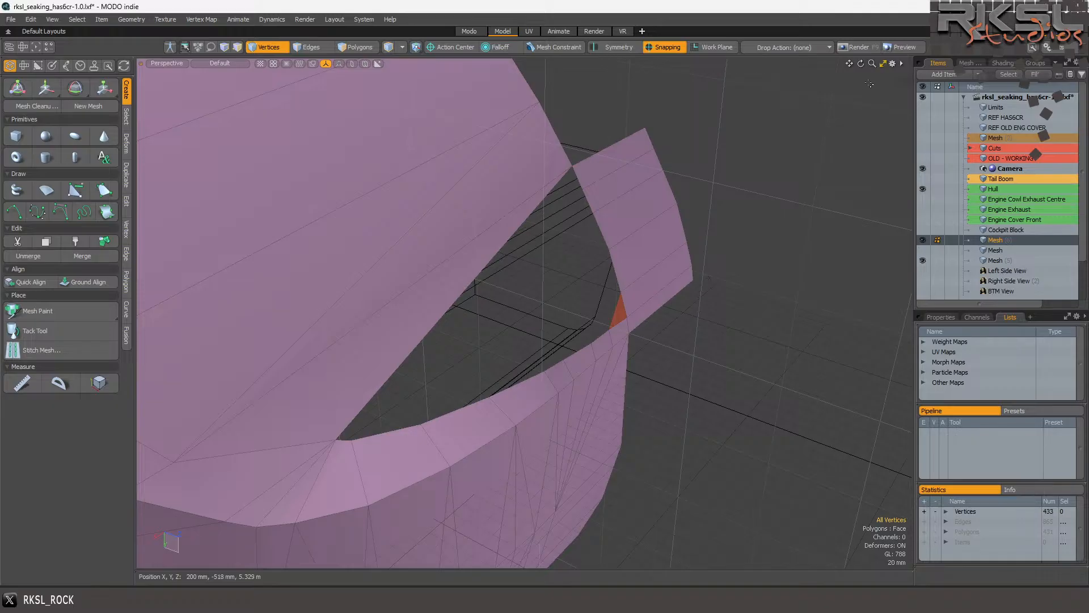
left_click_drag(860, 63, 939, 97)
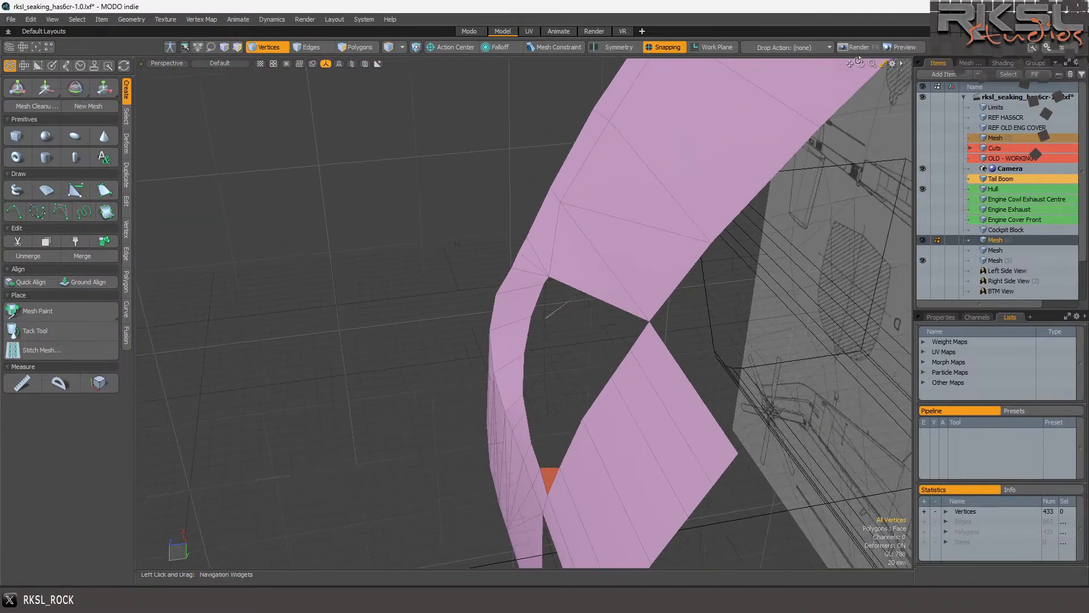
left_click(169, 63)
left_click(170, 22)
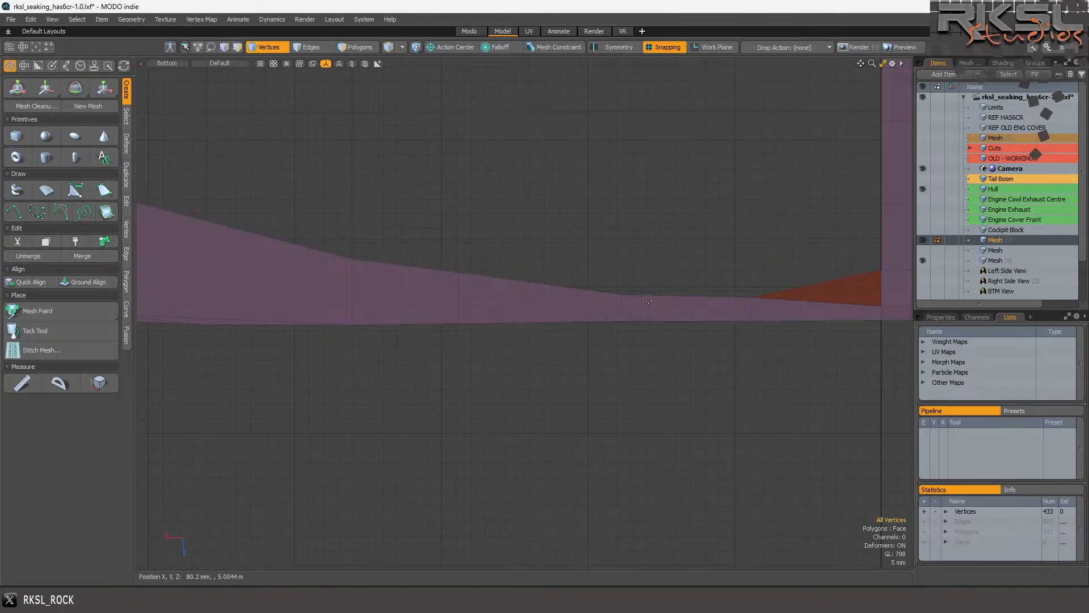
left_click(622, 295)
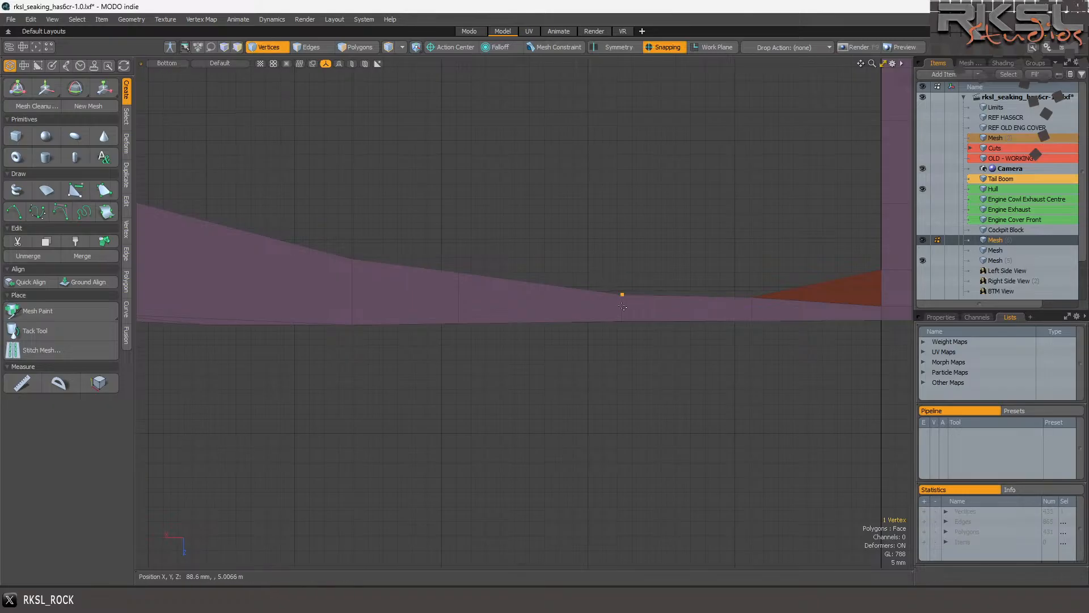
left_click(49, 85)
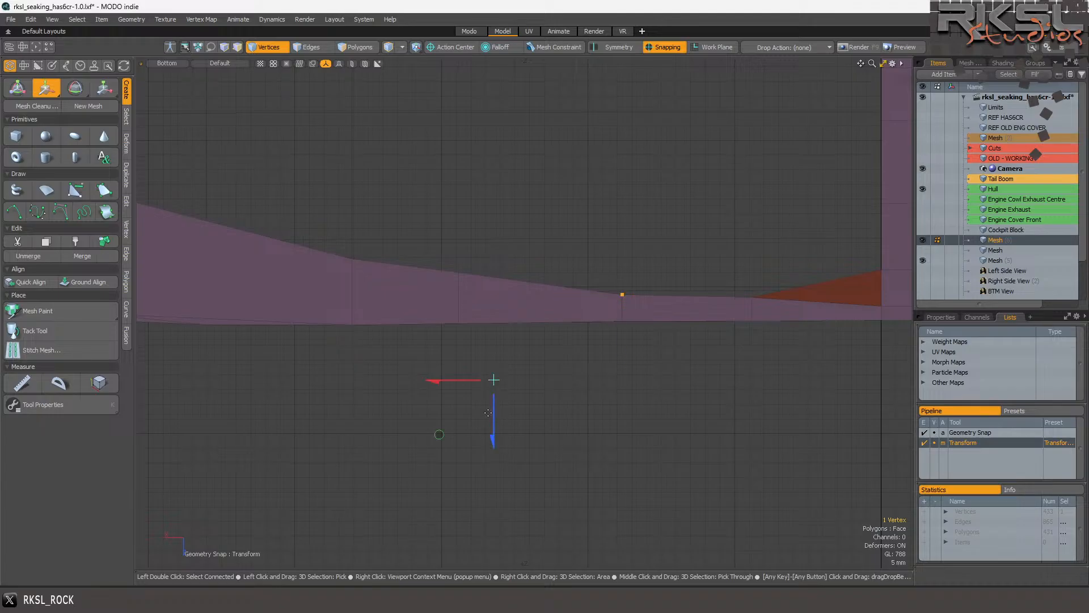
left_click_drag(493, 422, 494, 360)
key("q")
Move the next two inner rim vertices further from the centreline inwards along Z to smooth the strip's taper.
mouse_move(493, 271)
right_mouse_down()
mouse_move(270, 257)
mouse_move(434, 292)
right_mouse_up()
key("w")
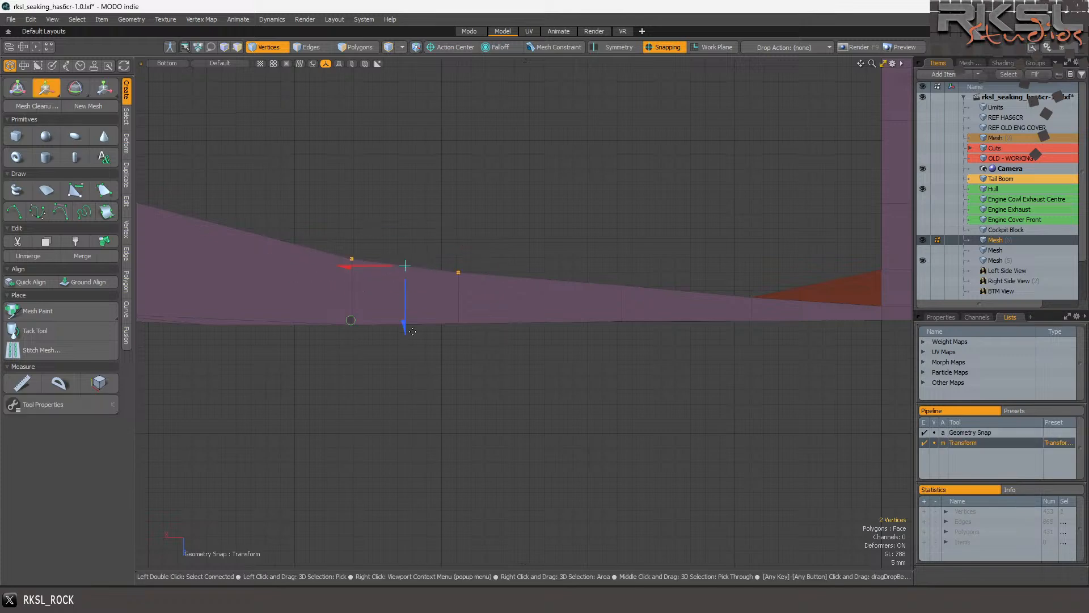
left_click(417, 338)
left_click_drag(416, 383, 415, 315)
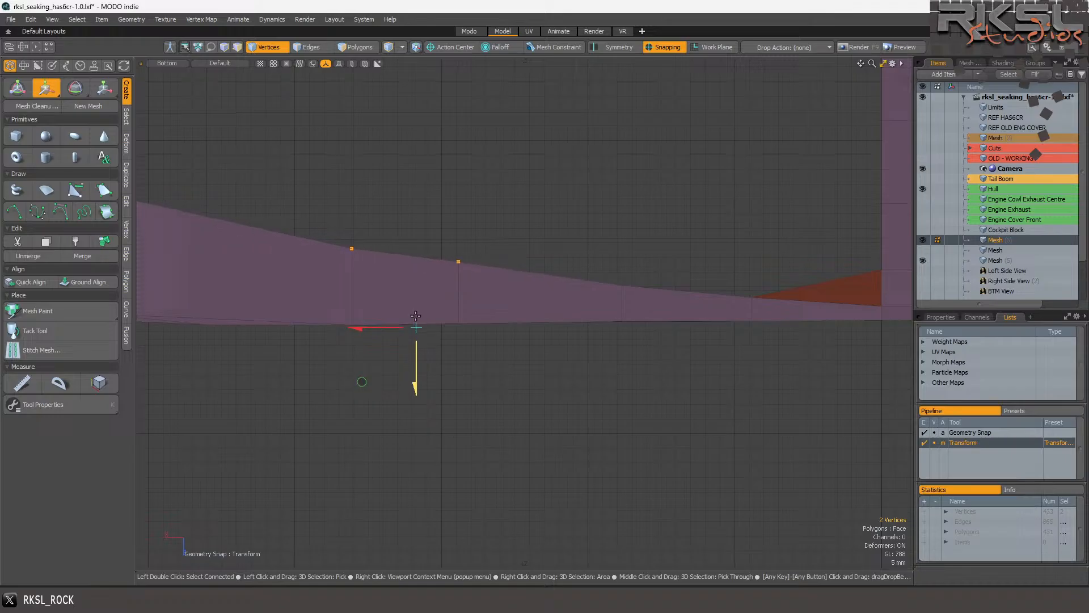
scroll(474, 324, "down", 3)
scroll(313, 278, "up", 2)
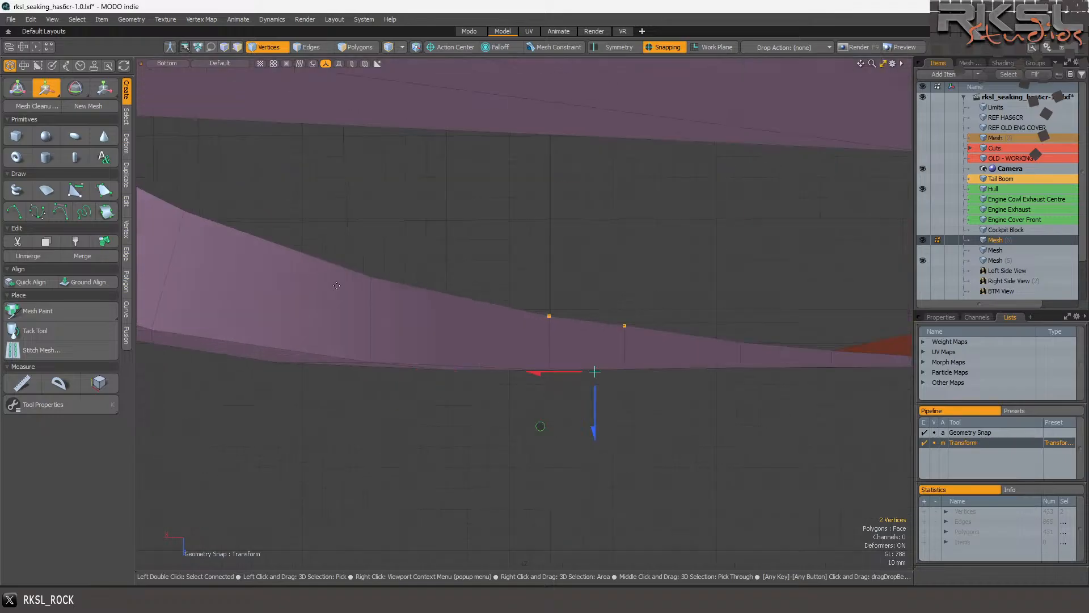
key("space")
right_click_drag(432, 249, 390, 316)
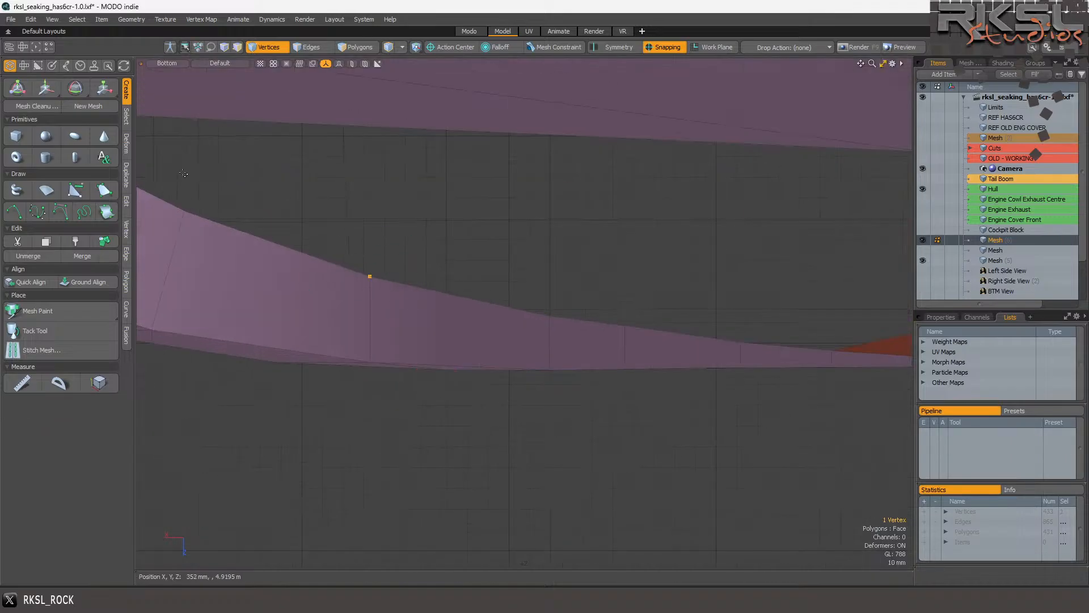
left_click(53, 86)
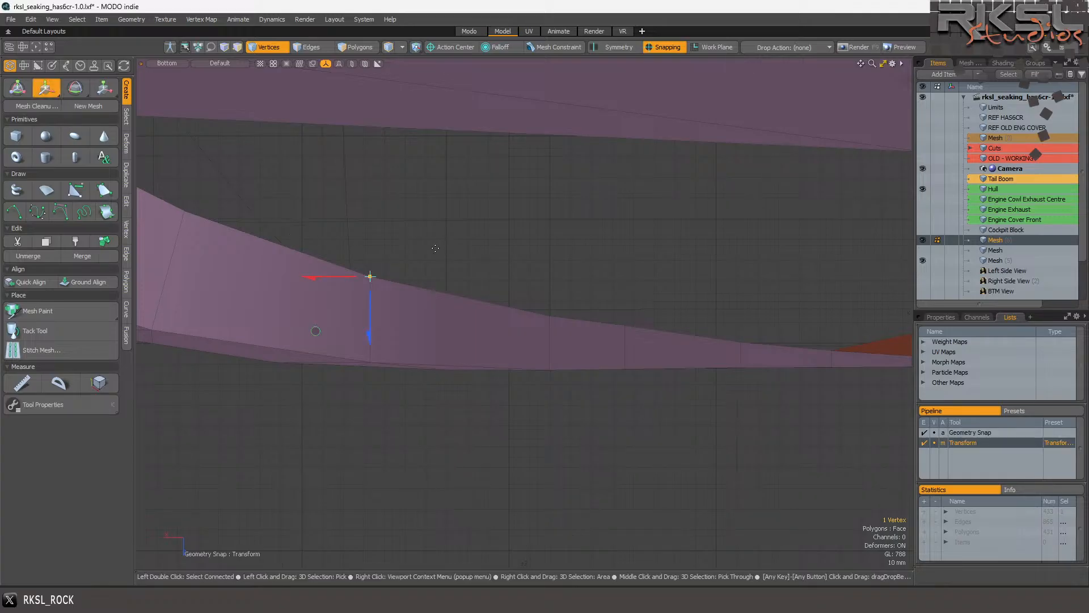
key("space")
key("Escape")
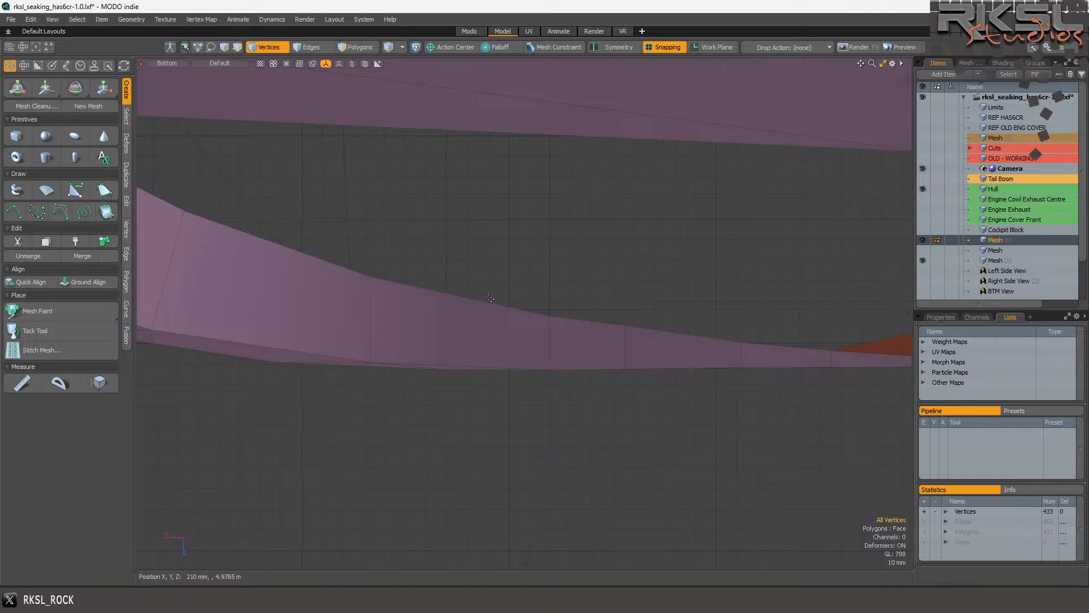
Scale the three inner rim edges running inwards from the opening's outer tip along X, compressing them towards their end nearest the centreline.
scroll(435, 237, "down", 3)
scroll(277, 192, "up", 2)
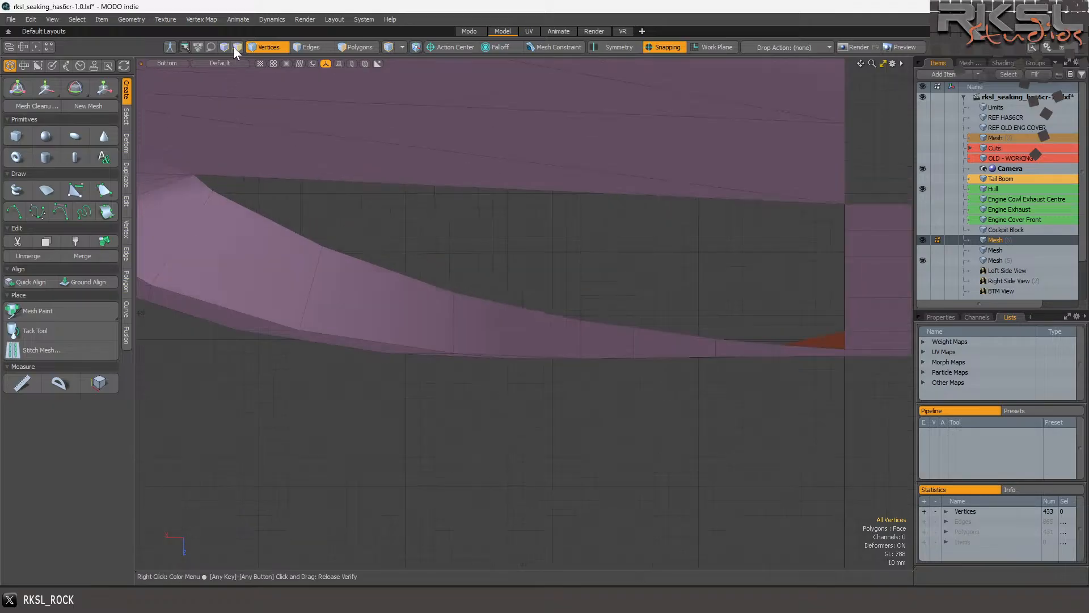
key("2")
left_click(296, 220)
left_click(400, 267, "shift")
left_click(490, 305, "shift")
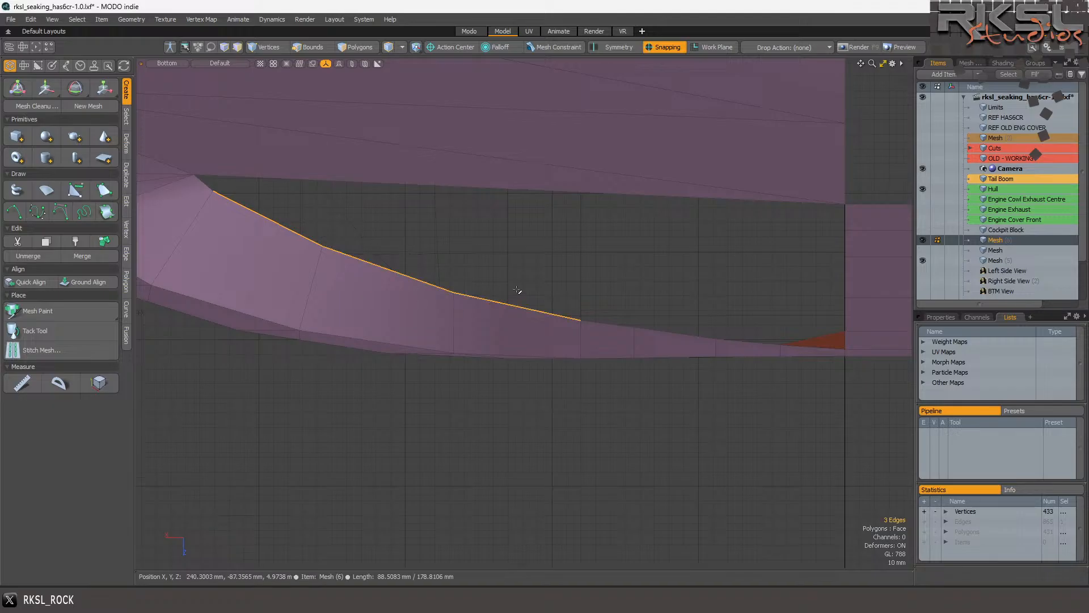
left_click(104, 87)
left_click(580, 320)
left_click_drag(580, 320, 534, 320)
key("Escape")
key("Escape")
Lengthen the short horizontal edge on the main face beside the curved rim by scaling it along X from its outer end vertex.
scroll(542, 226, "down", 3)
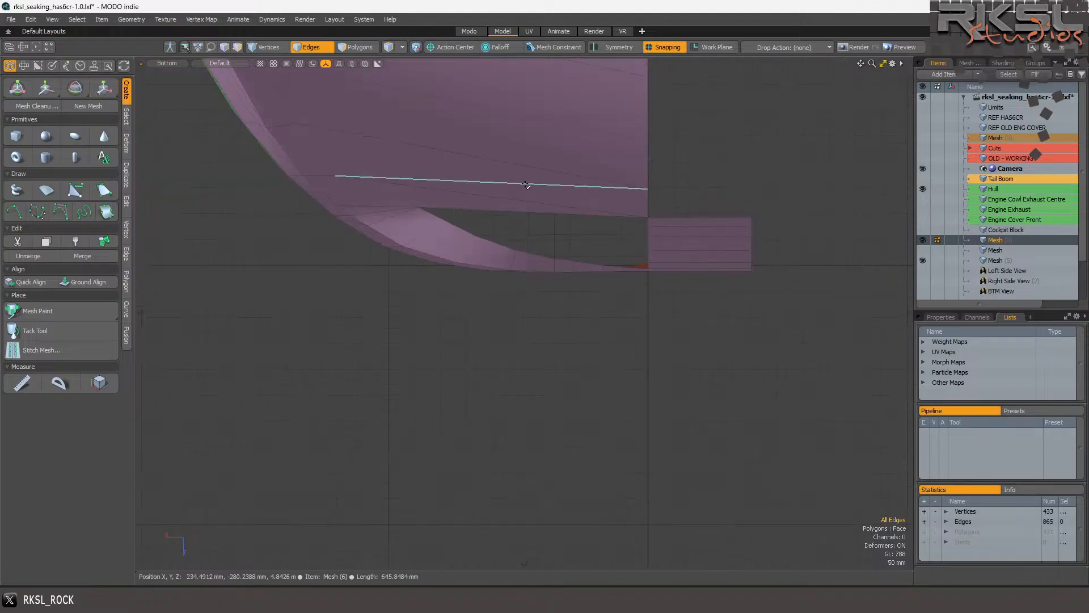
scroll(536, 185, "up", 2)
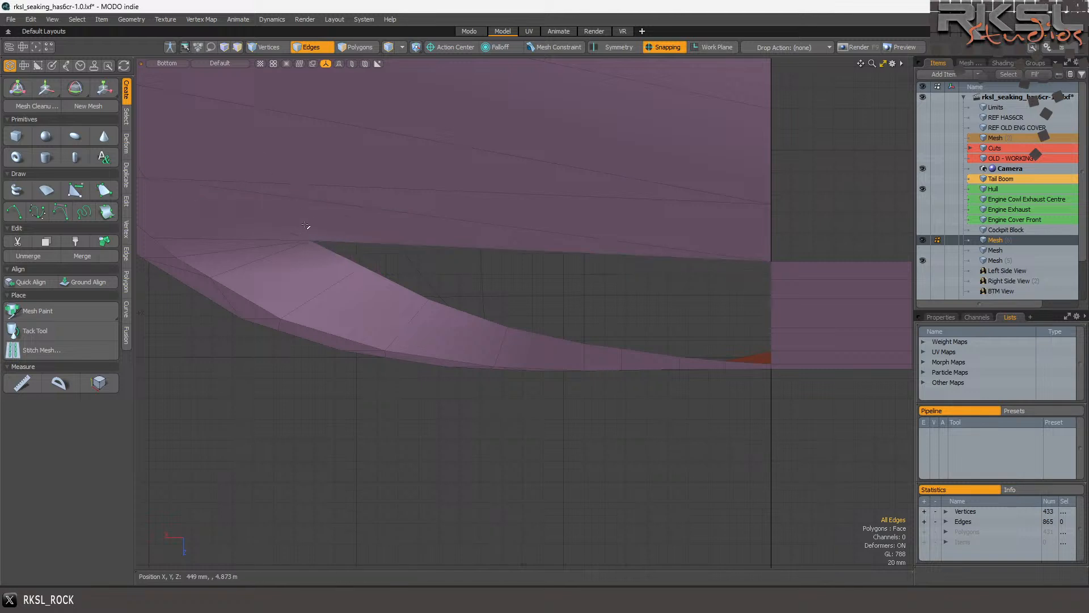
scroll(356, 215, "down", 2)
scroll(261, 195, "up", 3)
left_click(244, 199)
left_click(104, 88)
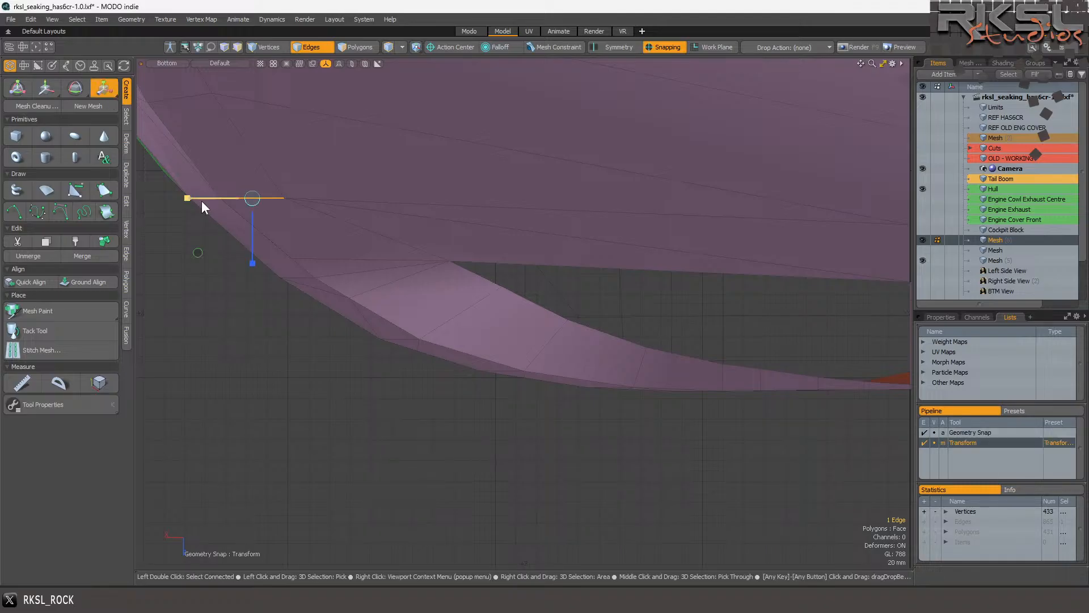
left_click(220, 186)
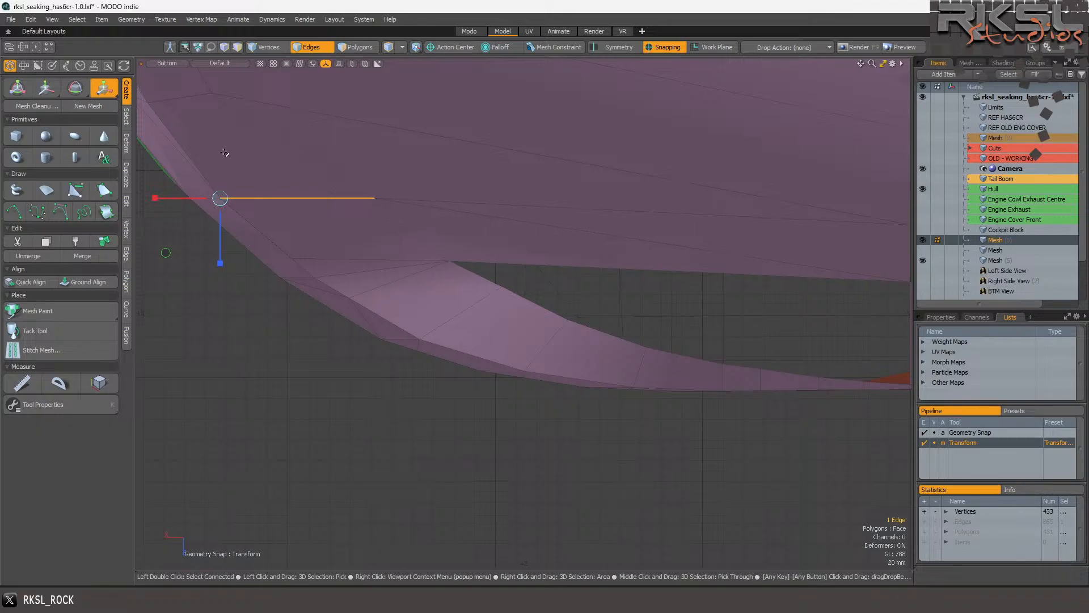
key("space")
Lengthen the next short edge further up the curved rim by scaling it away from its outer end vertex.
left_click(195, 86)
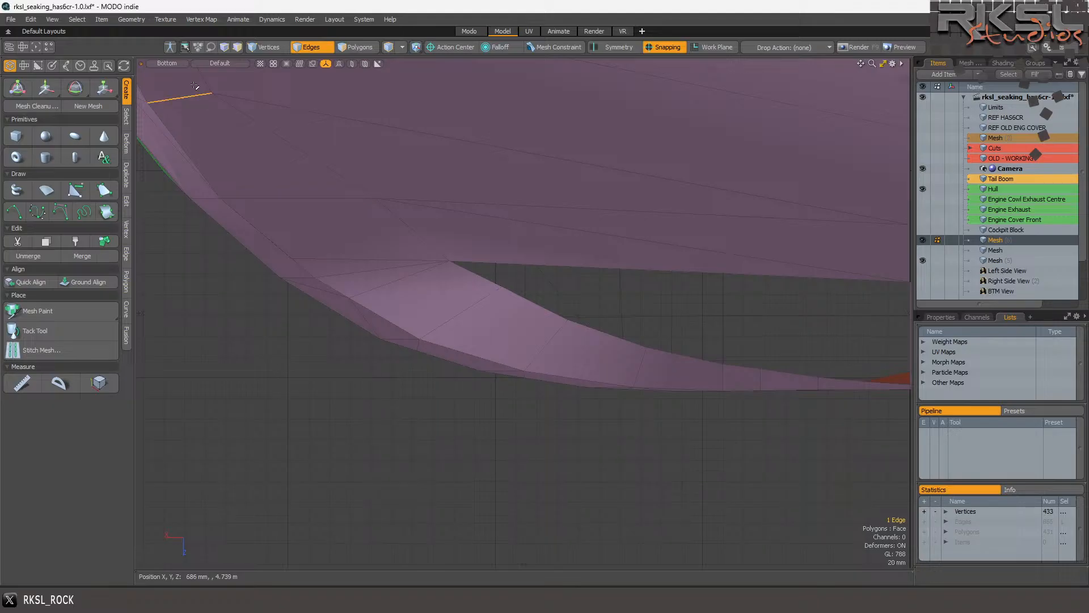
left_click(104, 88)
left_click(149, 106)
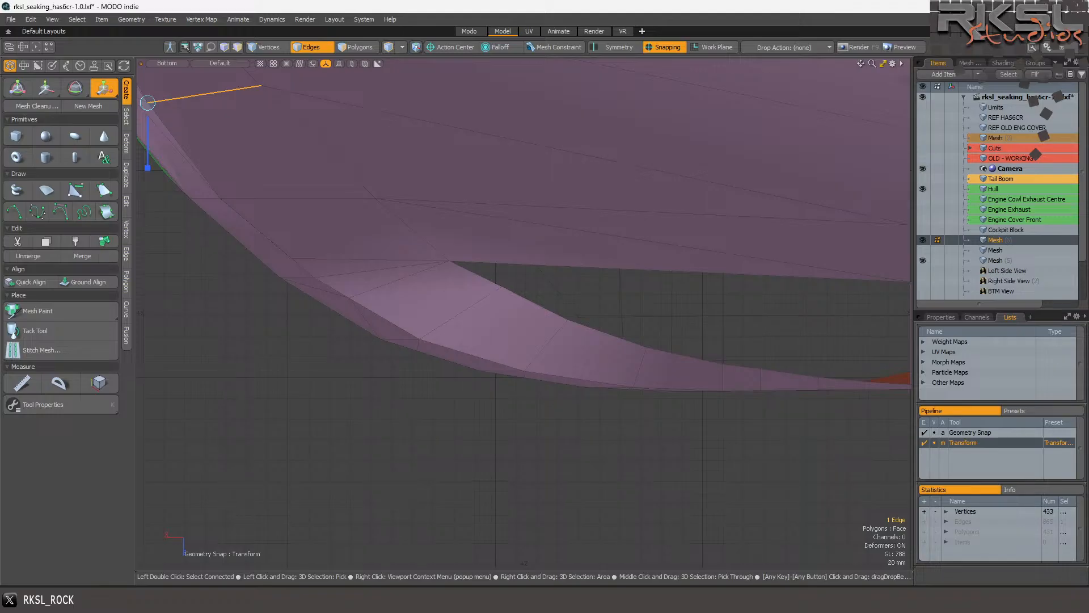
scroll(211, 154, "down", 3)
scroll(384, 171, "up", 2)
key("space")
left_click(295, 226)
Select the two long triangles bordering the opening on the main face and spin their shared diagonal edge.
scroll(221, 234, "up", 2)
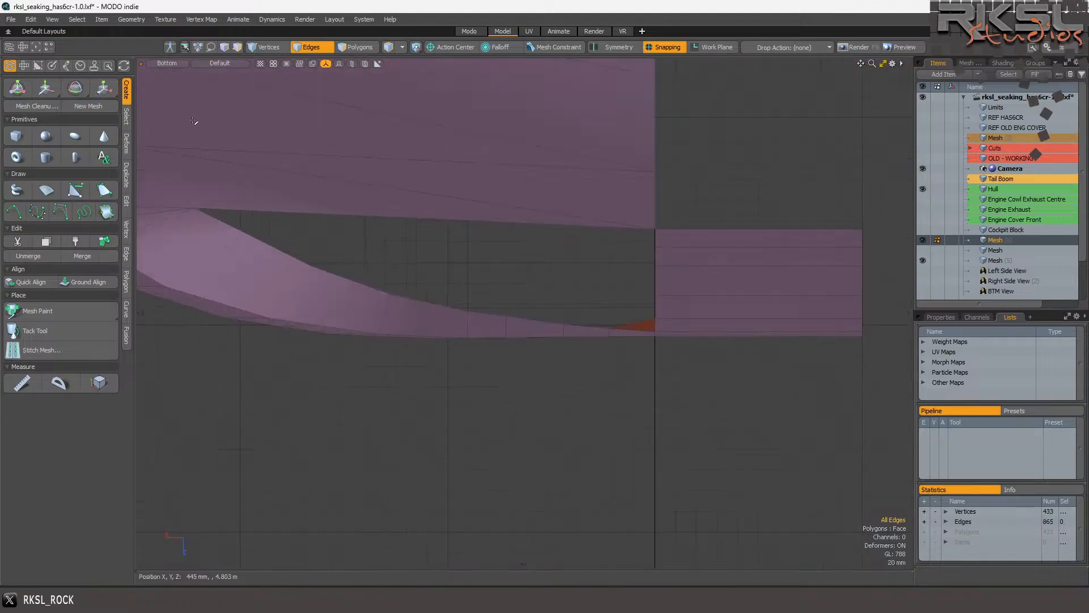
left_click(346, 47)
left_click(375, 163)
left_click(380, 193, "shift")
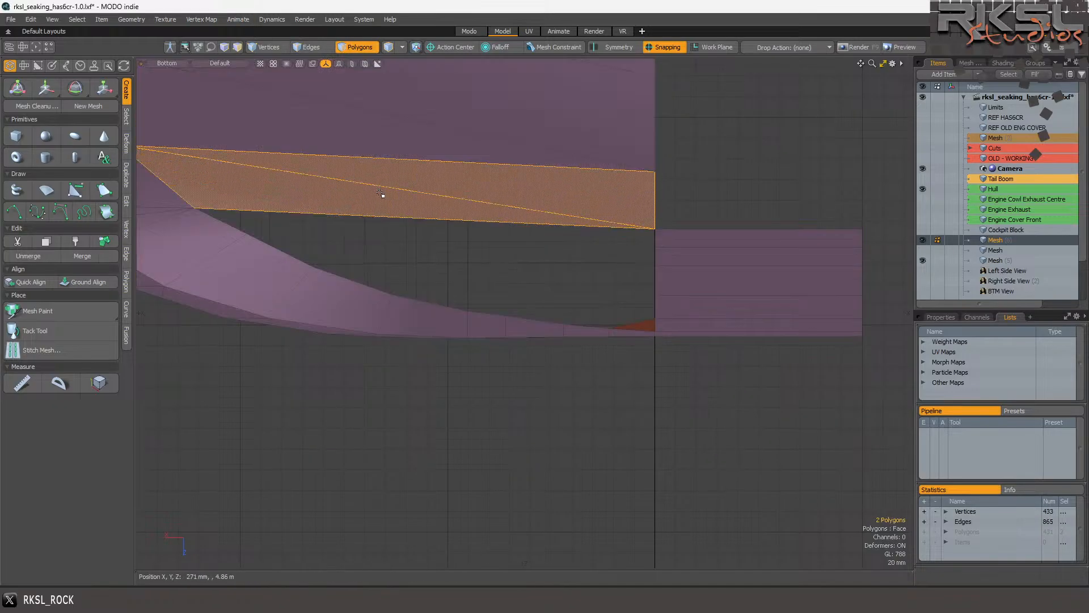
left_click(408, 243)
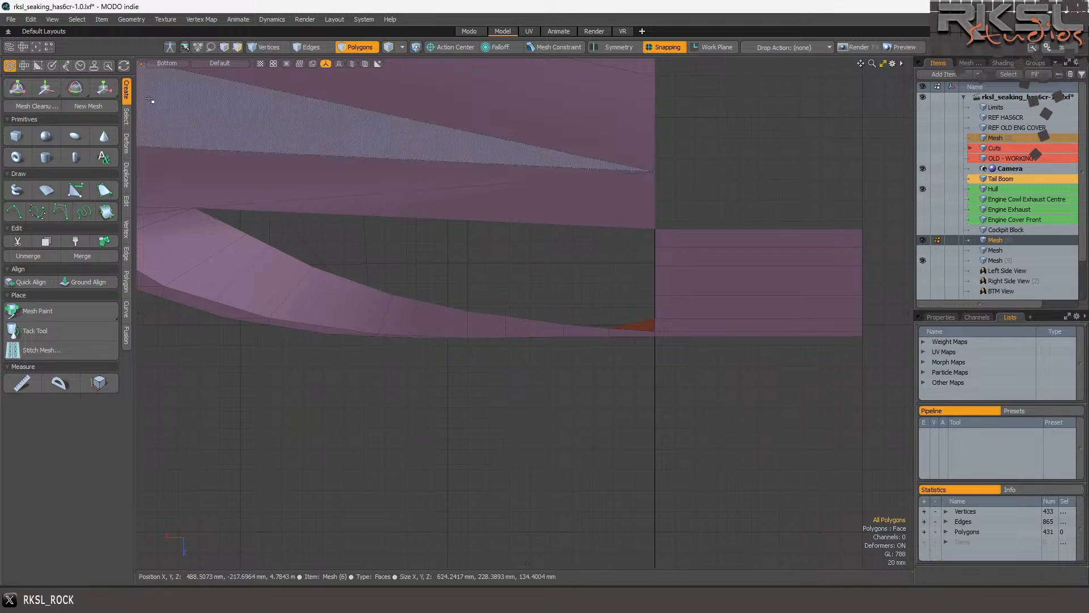
In the perspective view, draw a narrow Pen triangle from the opening's centreline corner to its outer tip and the nearest centre-strip vertex.
left_click(169, 63)
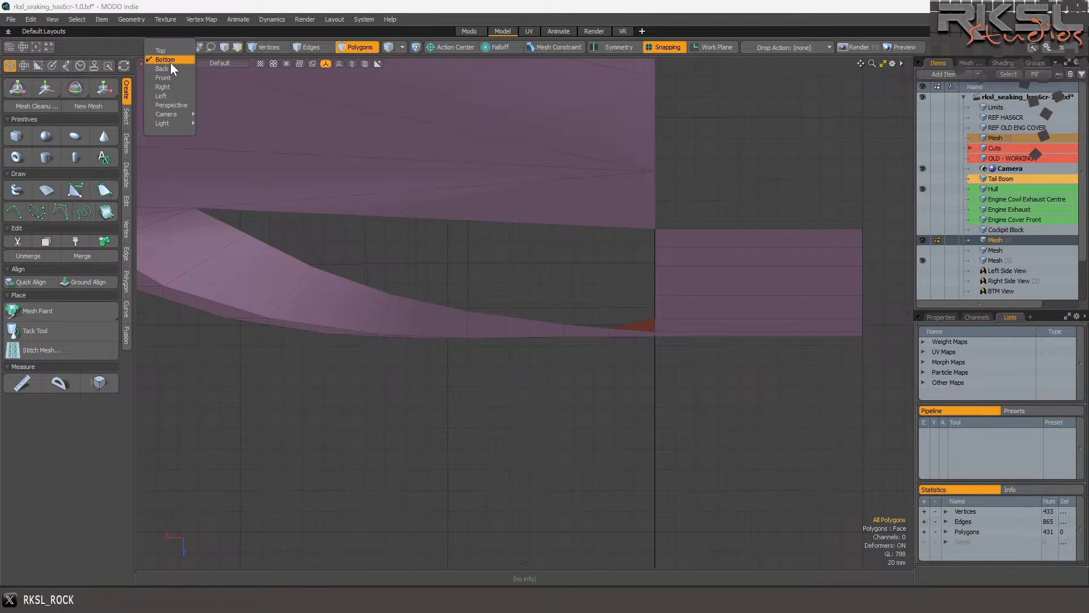
left_click(185, 103)
mouse_move(860, 63)
left_mouse_down()
mouse_move(854, 187)
mouse_move(899, 159)
mouse_move(908, 182)
mouse_move(969, 199)
mouse_move(908, 190)
left_mouse_up()
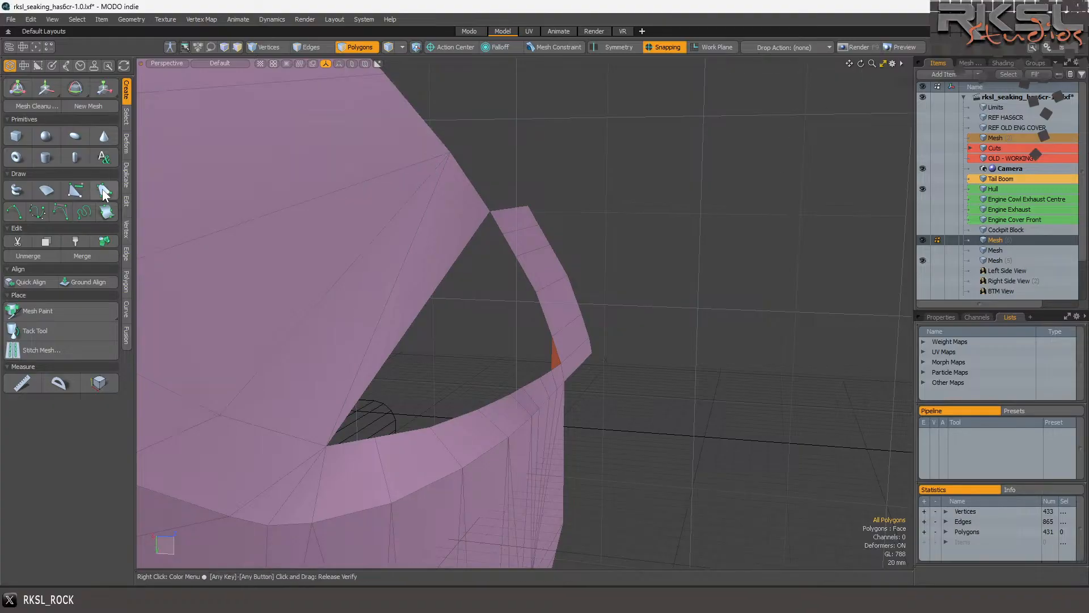
left_click(104, 191)
left_click(491, 212)
left_click(326, 447)
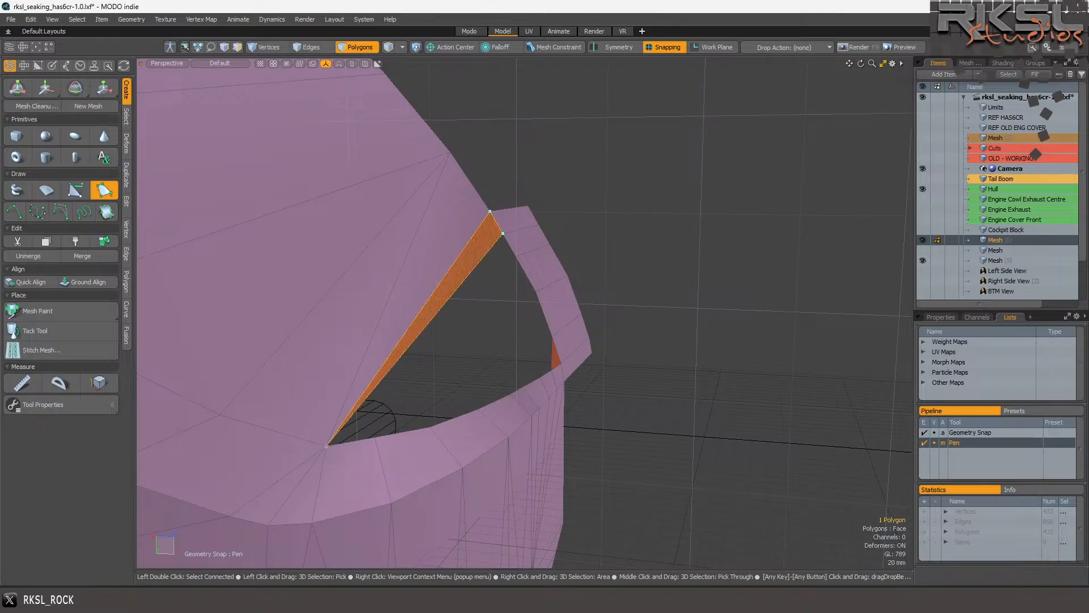
key("space")
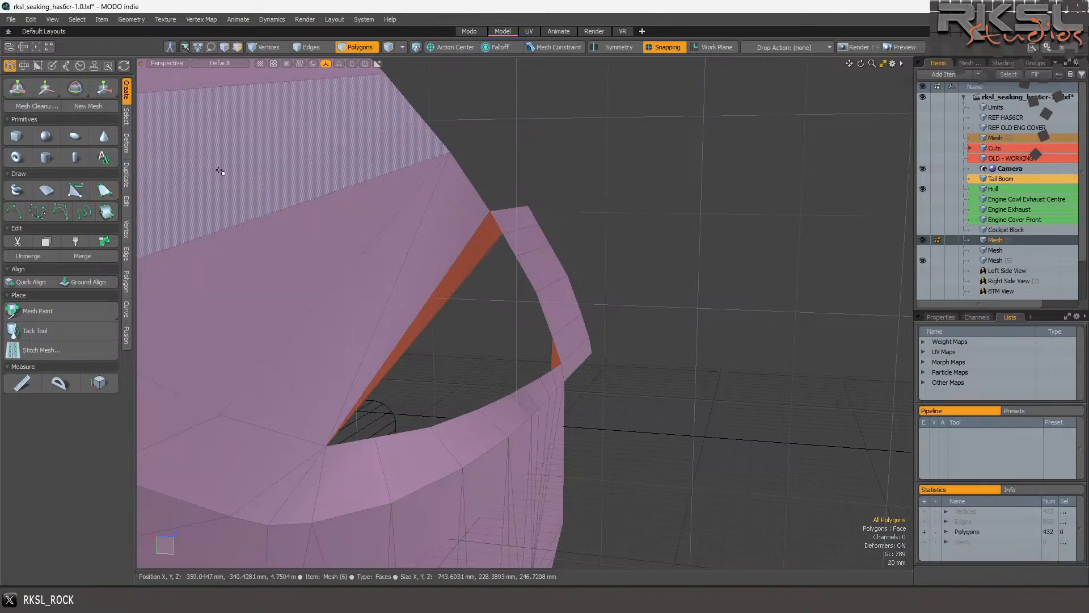
Fill the remaining opening with a Pen polygon following the centre-strip and rim vertices to the outer tip, and triple it.
left_click(104, 191)
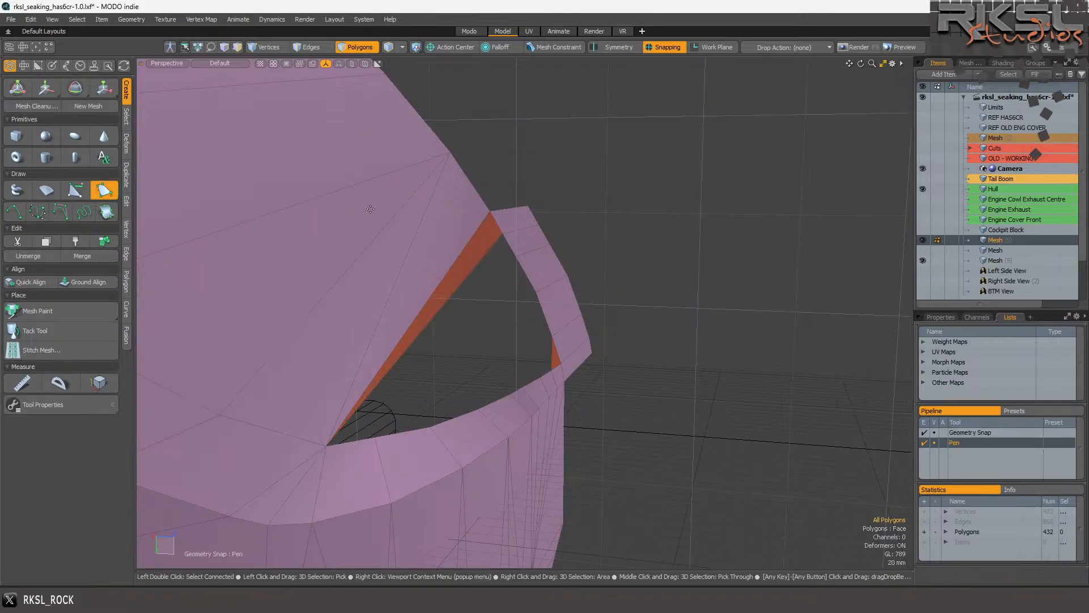
left_click(504, 234)
left_click(542, 296)
left_click(554, 337)
left_click(552, 370)
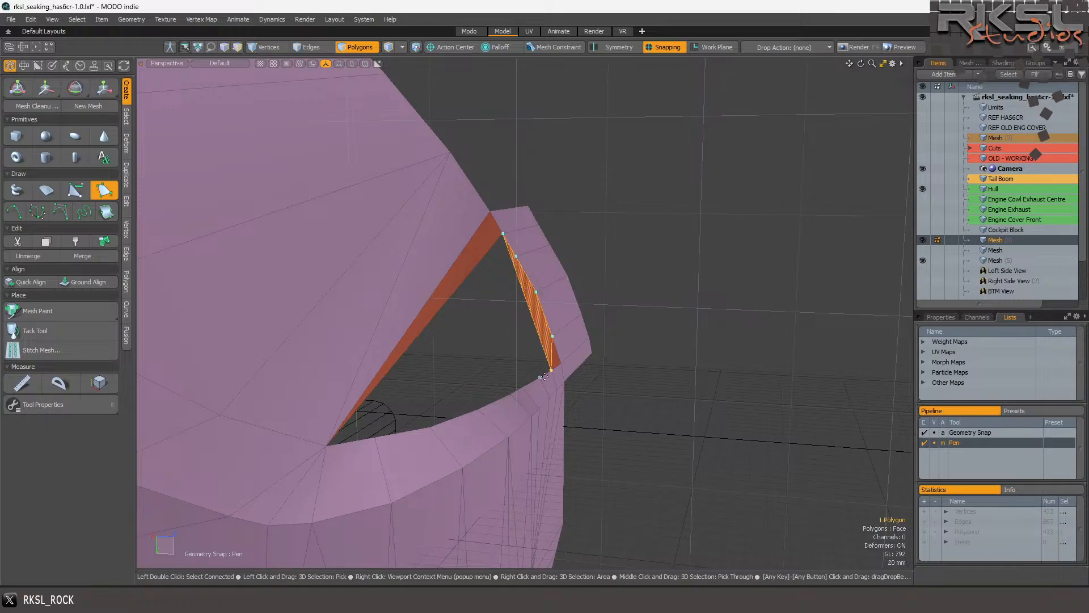
left_click(521, 391)
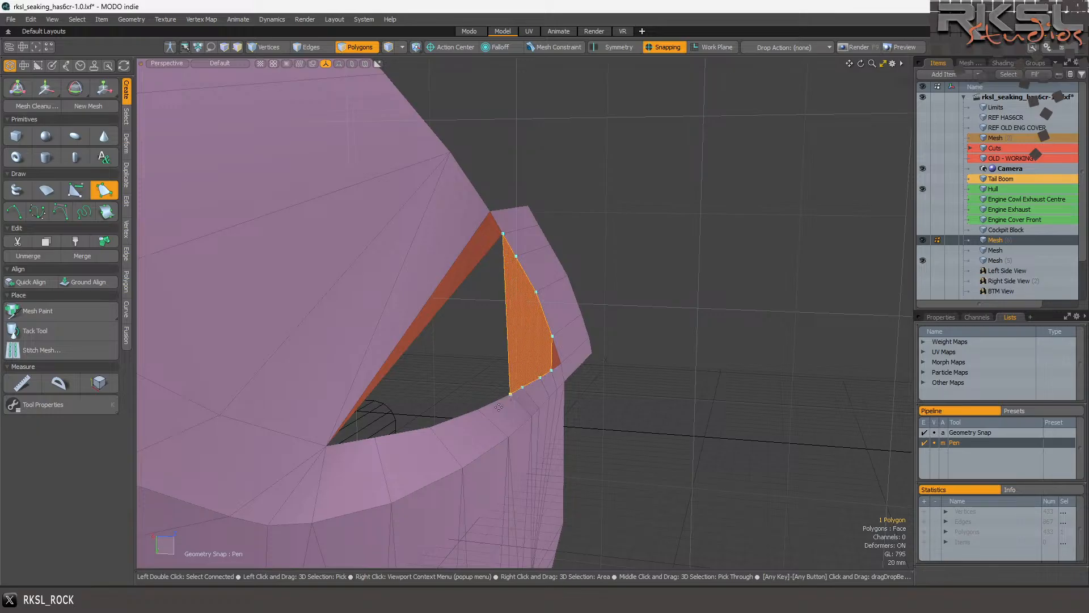
left_click(478, 409)
left_click(430, 433)
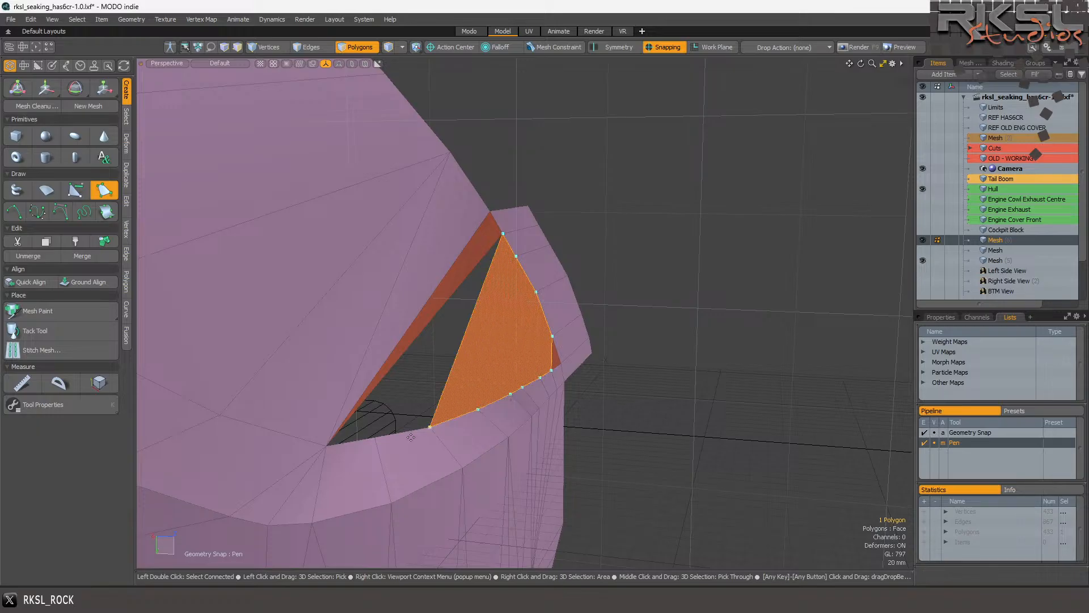
left_click(369, 447)
left_click(324, 455)
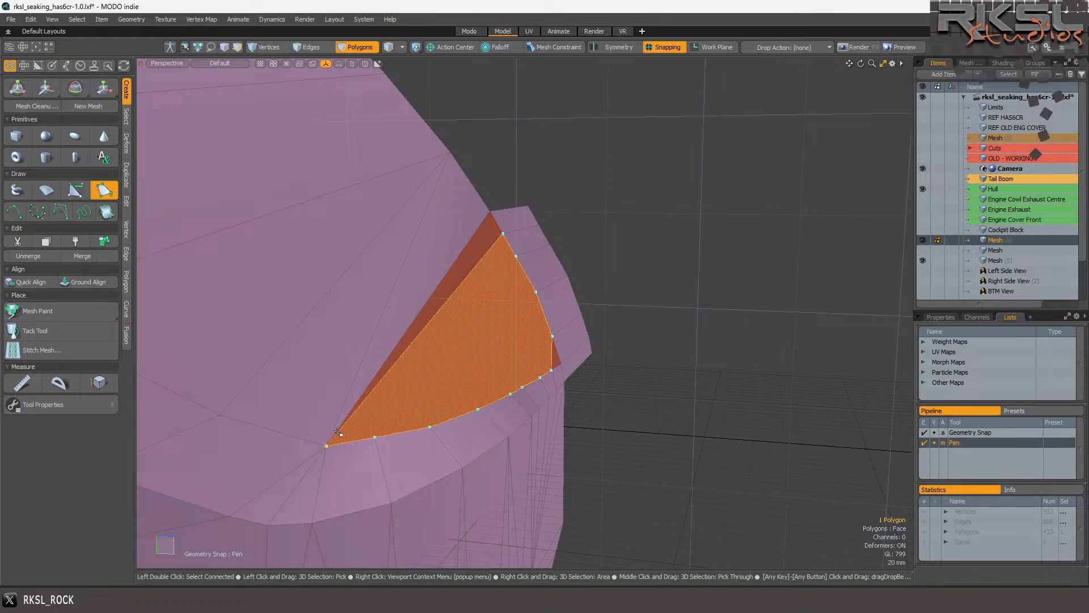
key("space")
key("shift+t")
scroll(477, 334, "up", 2)
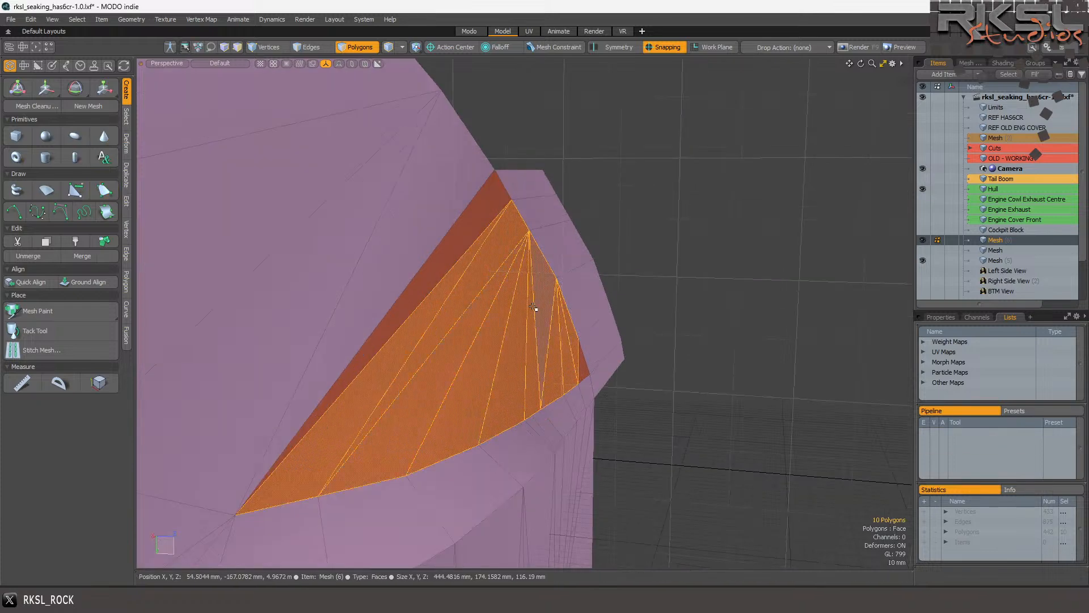
Spin the shared edges between adjacent triangles in the middle of the new fill to distribute them more evenly between both strips.
left_click(507, 306)
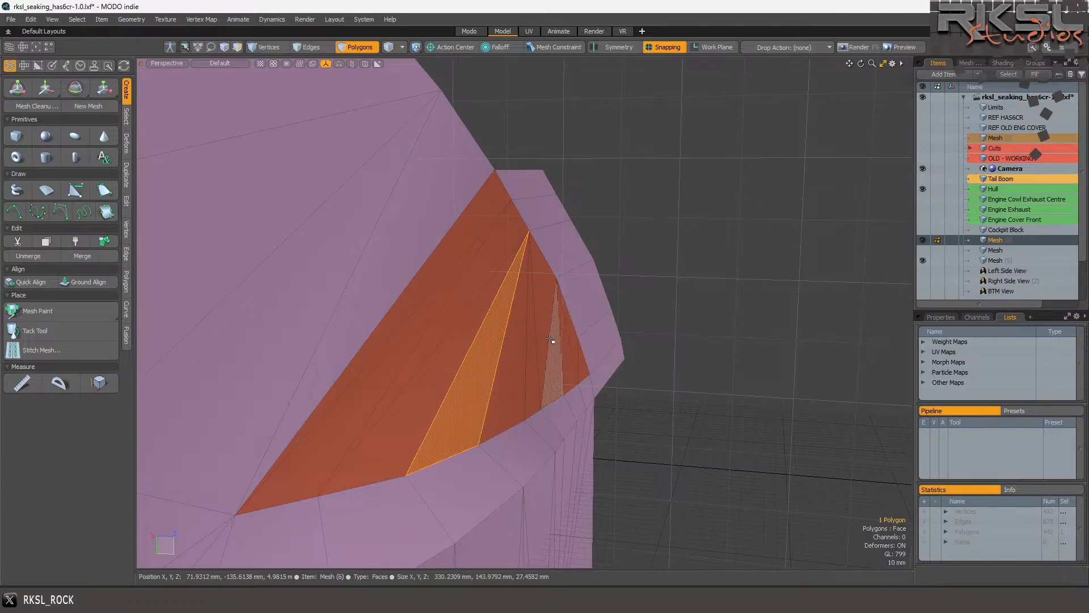
mouse_move(534, 341)
left_mouse_down()
mouse_move(525, 331)
mouse_move(487, 349)
left_mouse_up()
key("v")
key("v")
key("v")
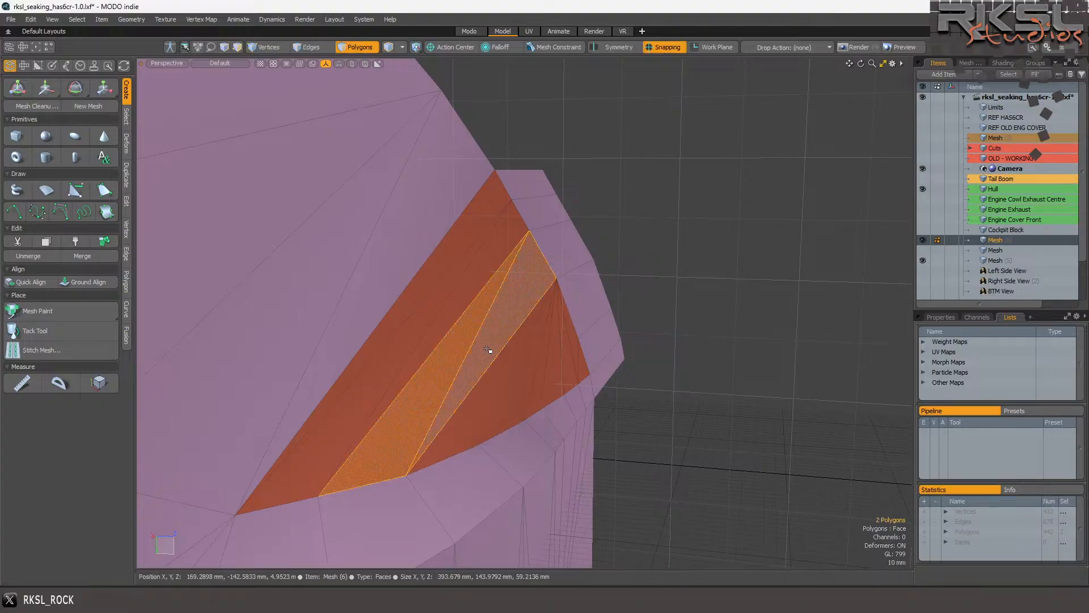
key("v")
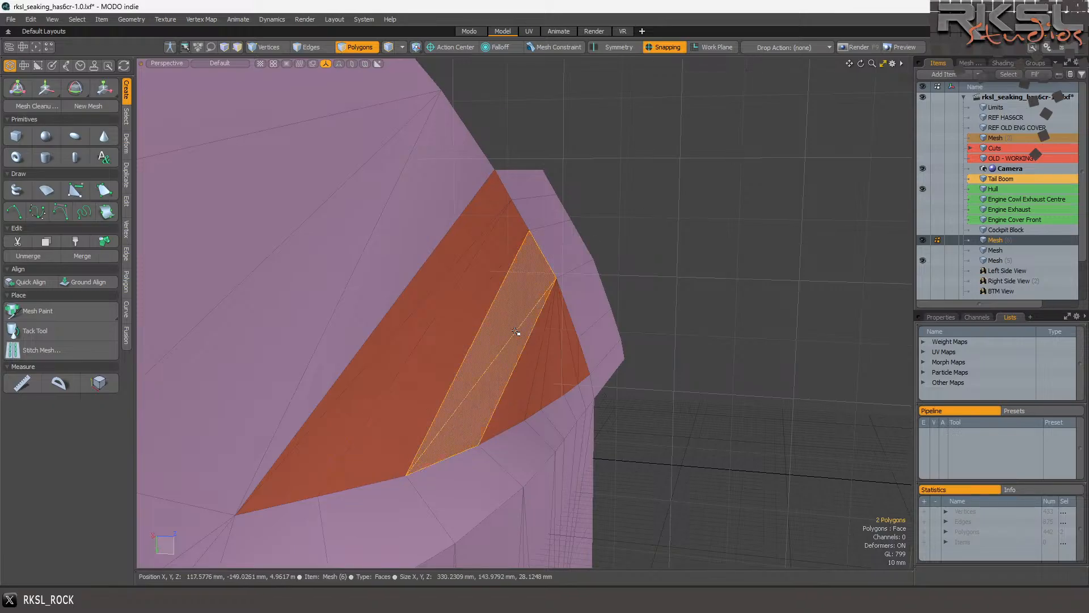
left_click(689, 189)
mouse_move(860, 63)
left_mouse_down()
mouse_move(755, 84)
mouse_move(772, 91)
mouse_move(861, 64)
left_mouse_up()
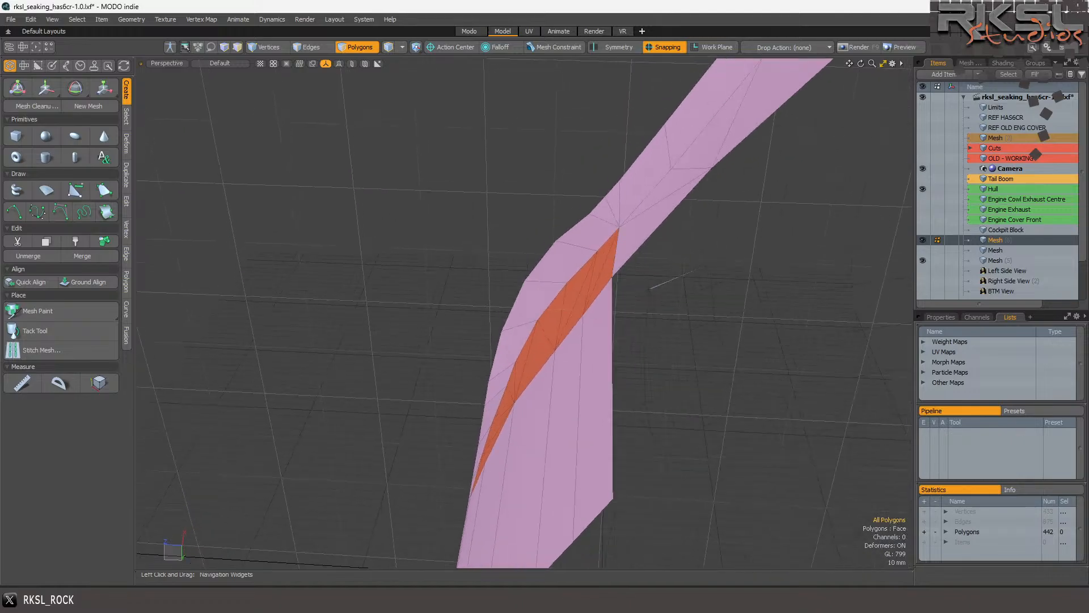
scroll(542, 240, "down", 4)
scroll(529, 238, "up", 4)
scroll(562, 205, "up", 1)
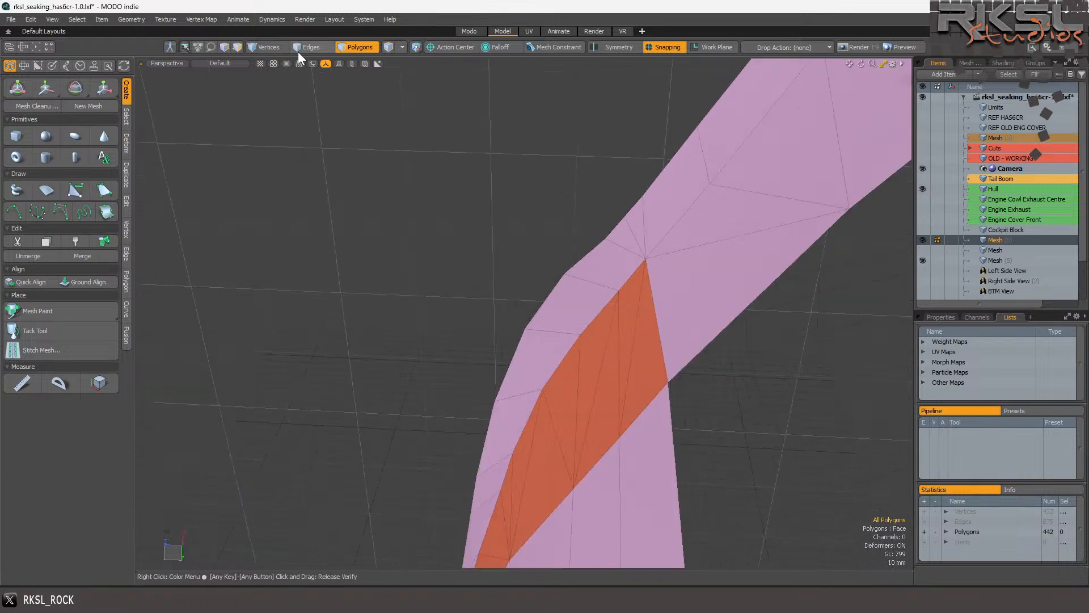
left_click(271, 49)
mouse_move(672, 226)
right_mouse_down()
mouse_move(531, 379)
mouse_move(514, 466)
right_mouse_up()
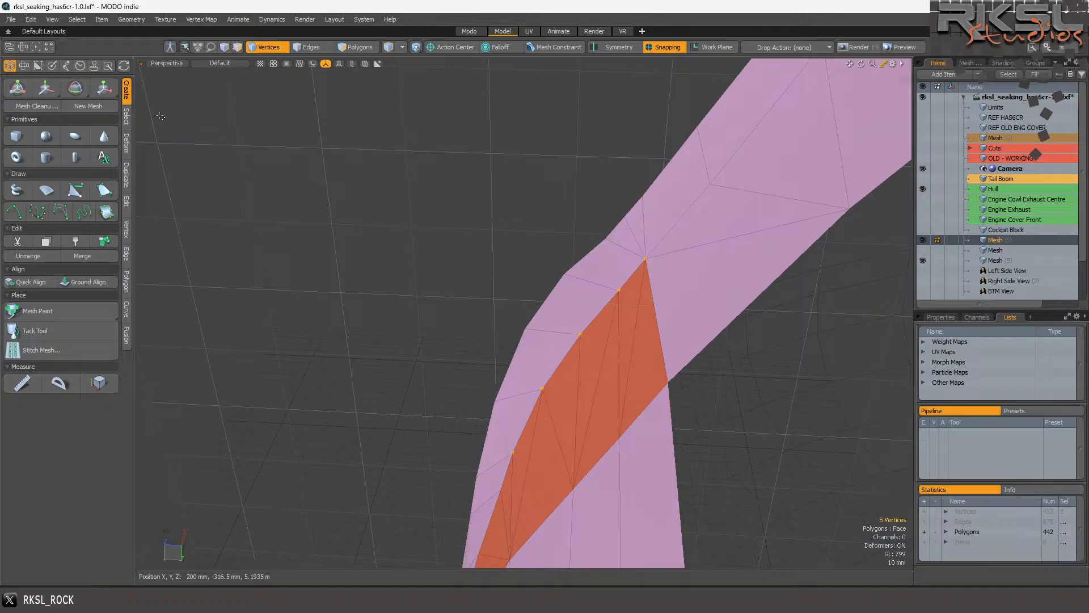
left_click(104, 88)
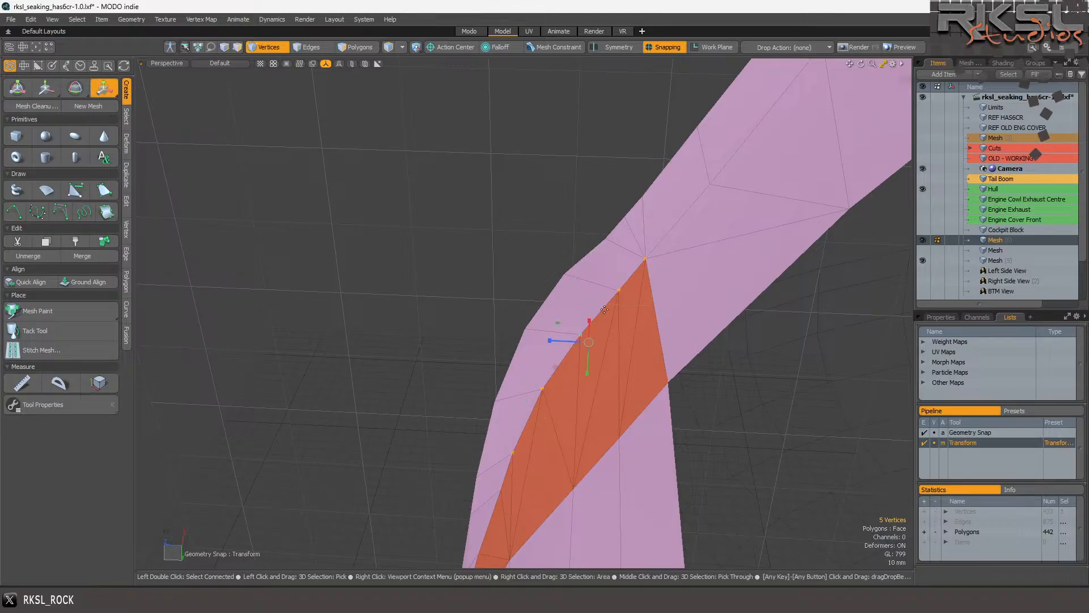
key("q")
scroll(703, 244, "down", 3)
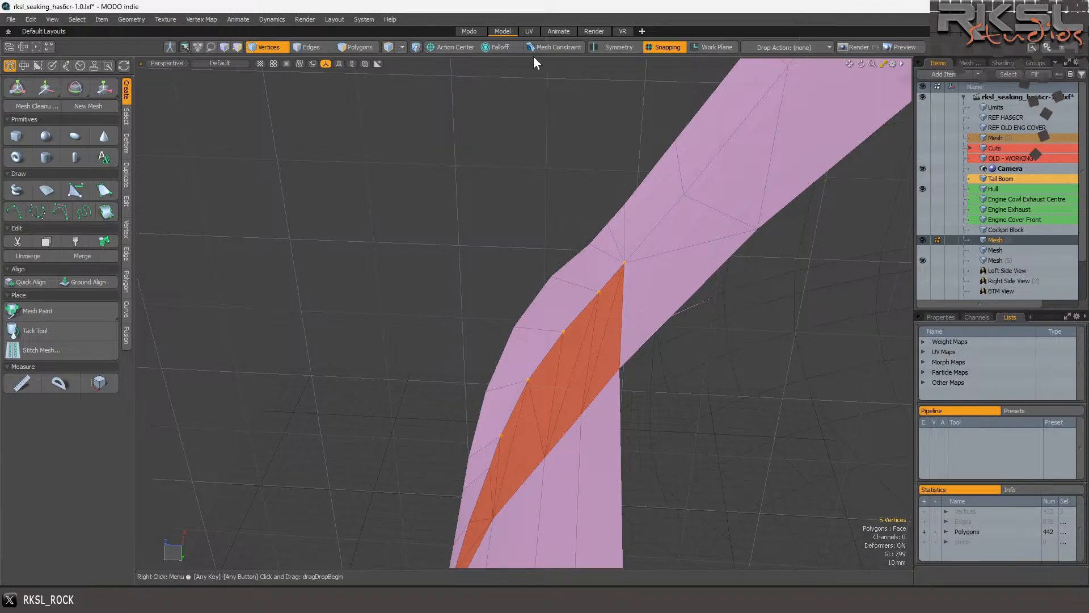
left_click(714, 46)
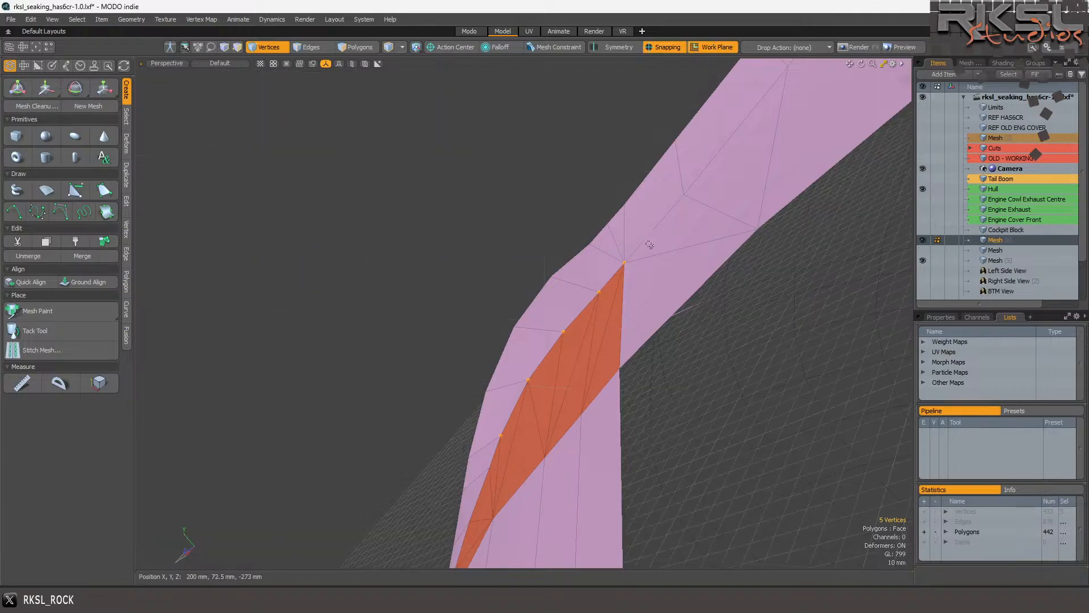
key("2")
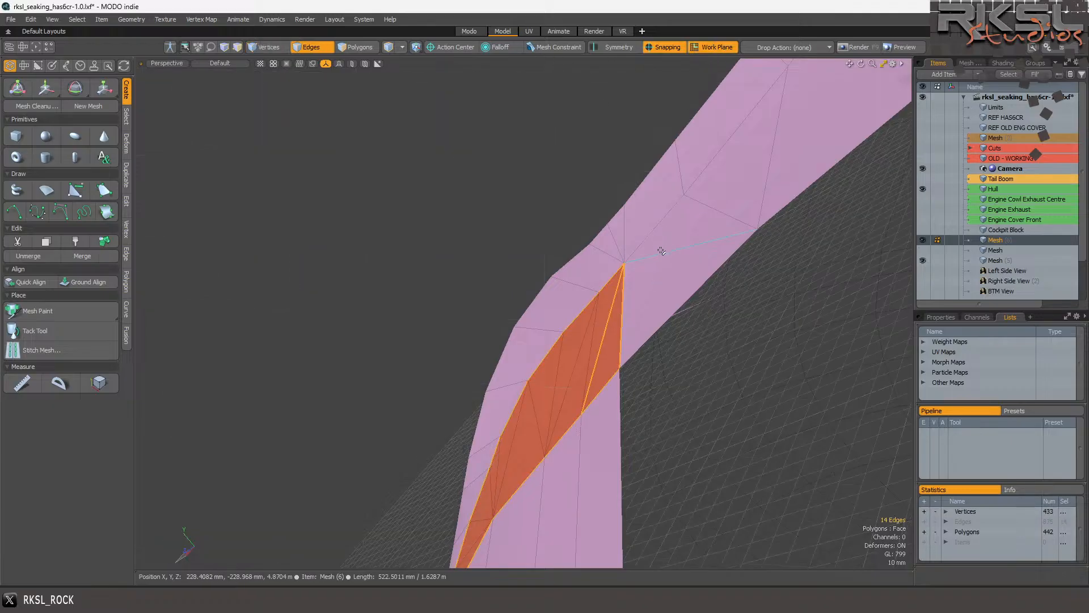
key("3")
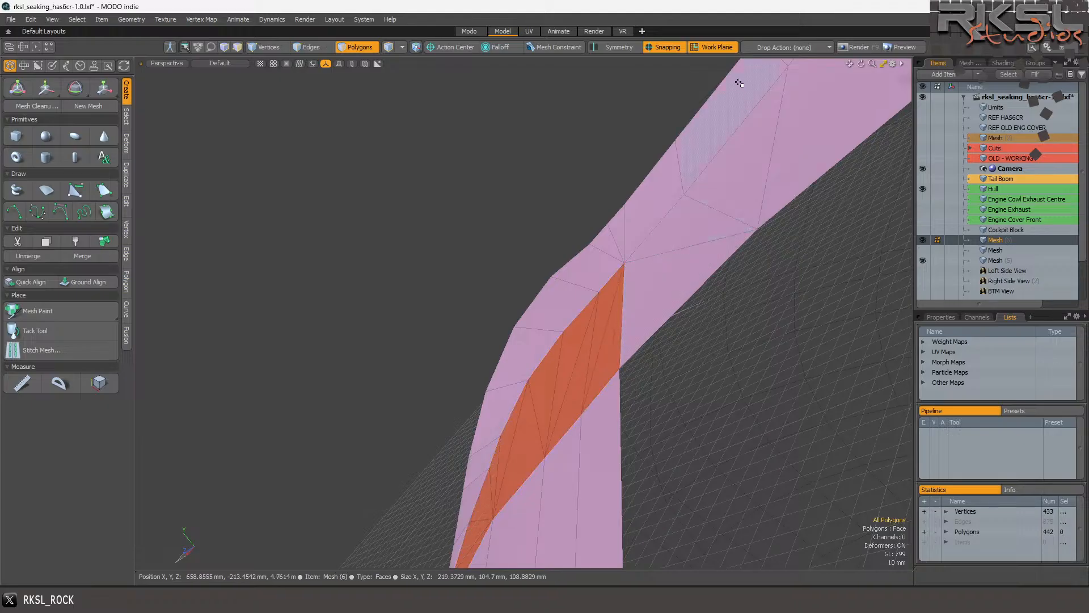
left_click(717, 47)
Select the triangle directly below the recessed face's centreline end and display the front view in wireframe over the blueprint.
left_click(656, 277)
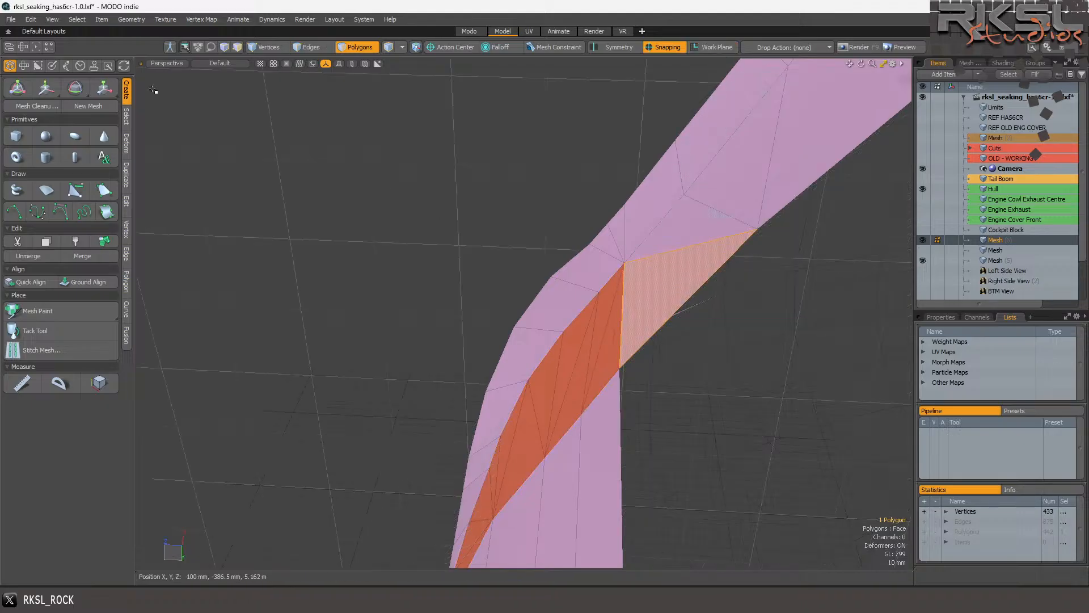
left_click(170, 63)
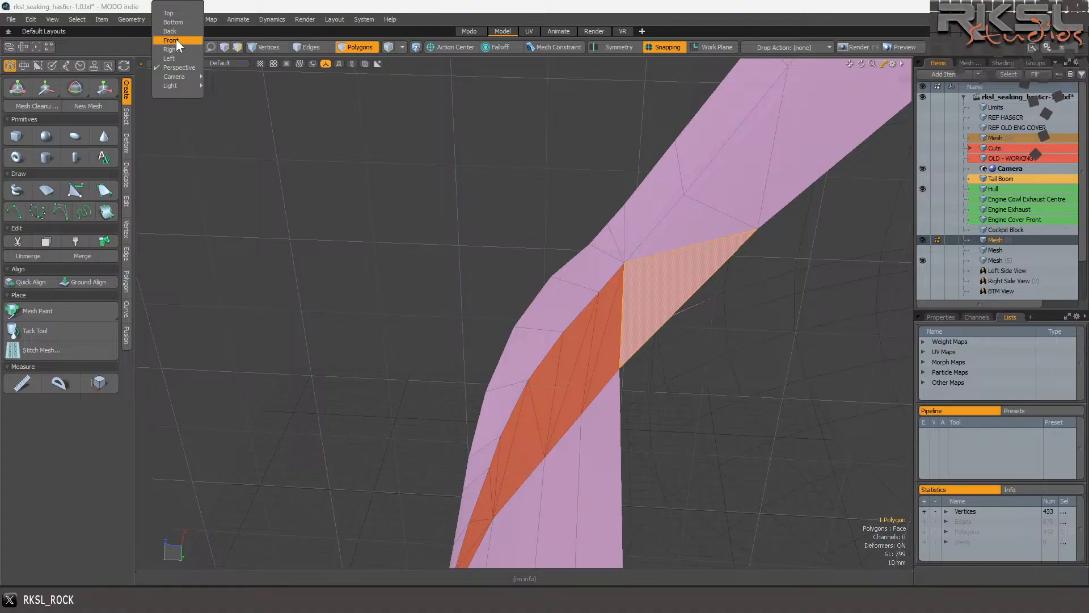
left_click(176, 40)
scroll(411, 148, "down", 2)
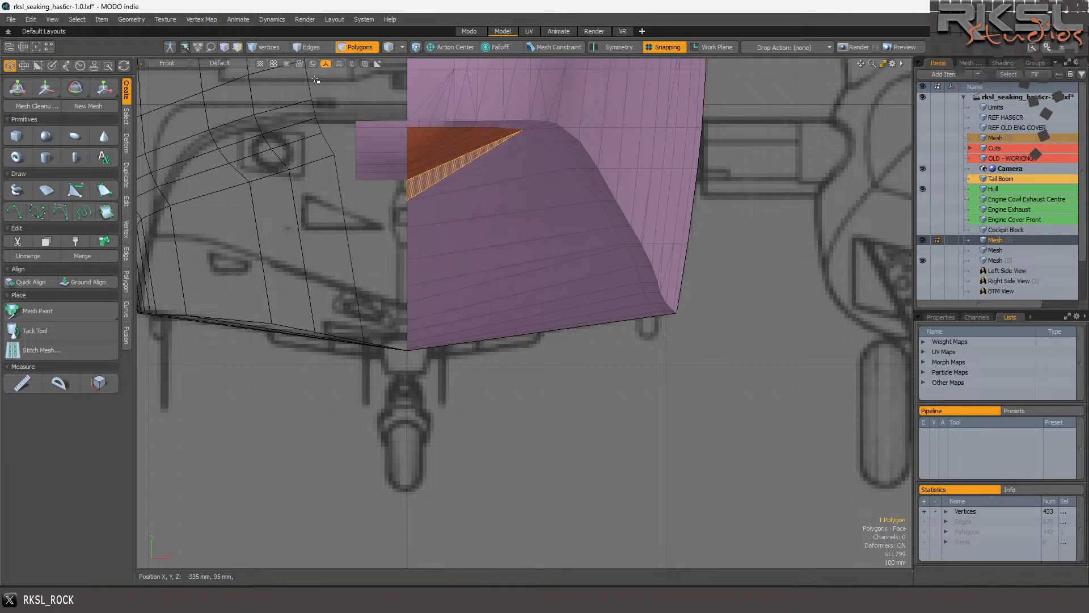
left_click(223, 63)
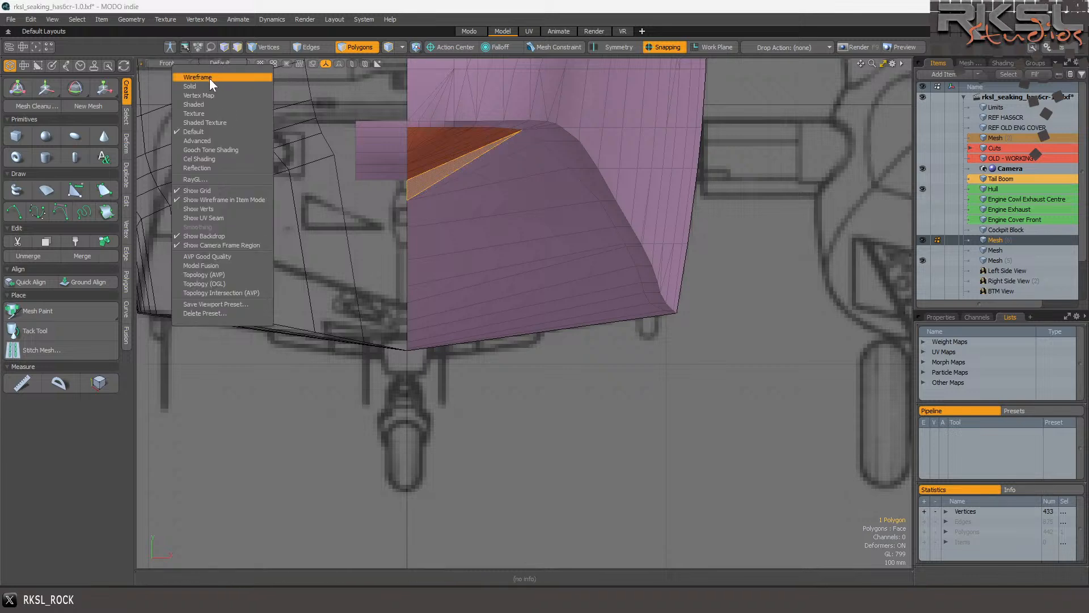
left_click(209, 77)
scroll(475, 134, "up", 2)
scroll(566, 132, "up", 2)
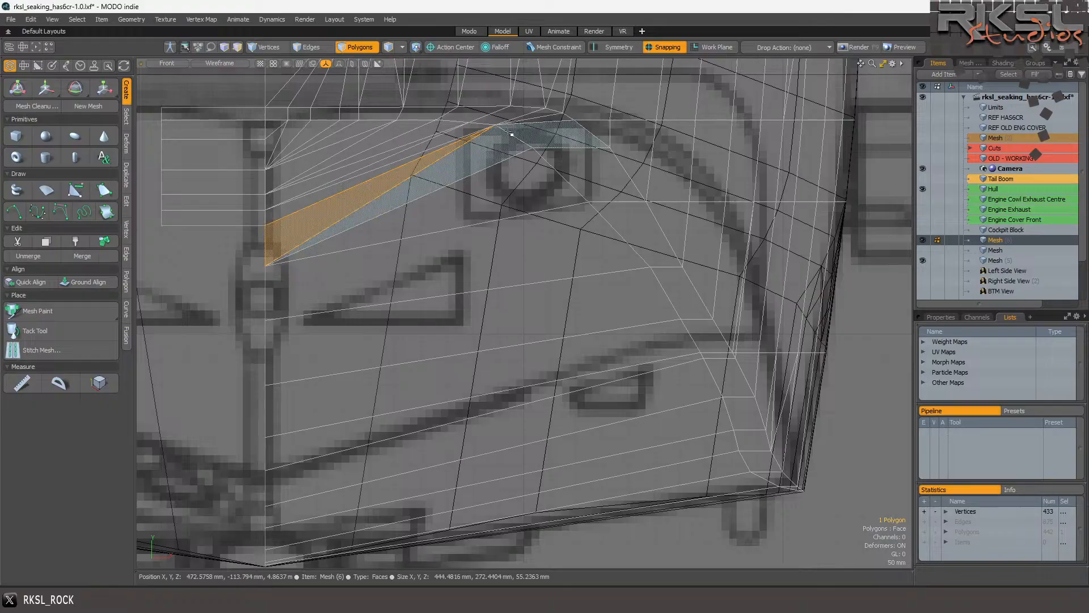
scroll(416, 199, "down", 4)
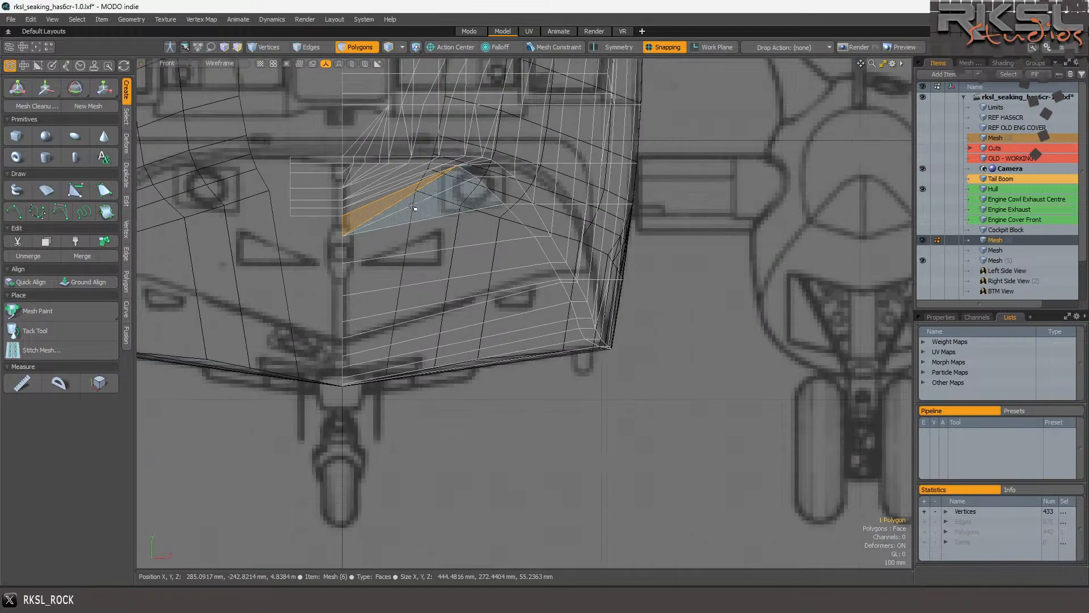
scroll(281, 183, "up", 2)
Draw a cylinder about 120 mm in diameter and 400 mm long beside the blueprint's round light in the front view.
key("1")
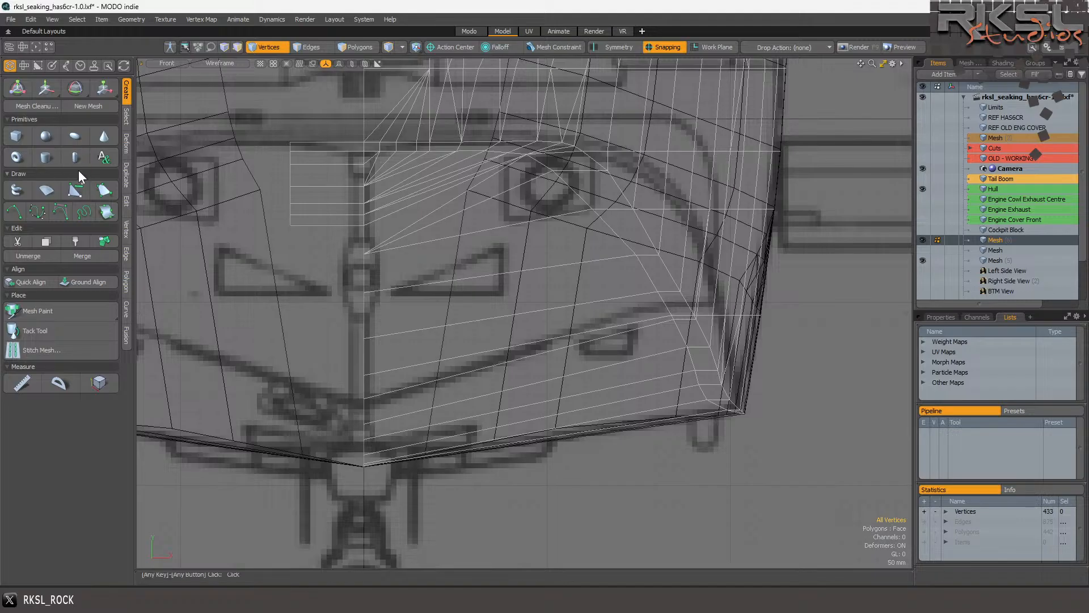
left_click(46, 157)
scroll(501, 178, "up", 2)
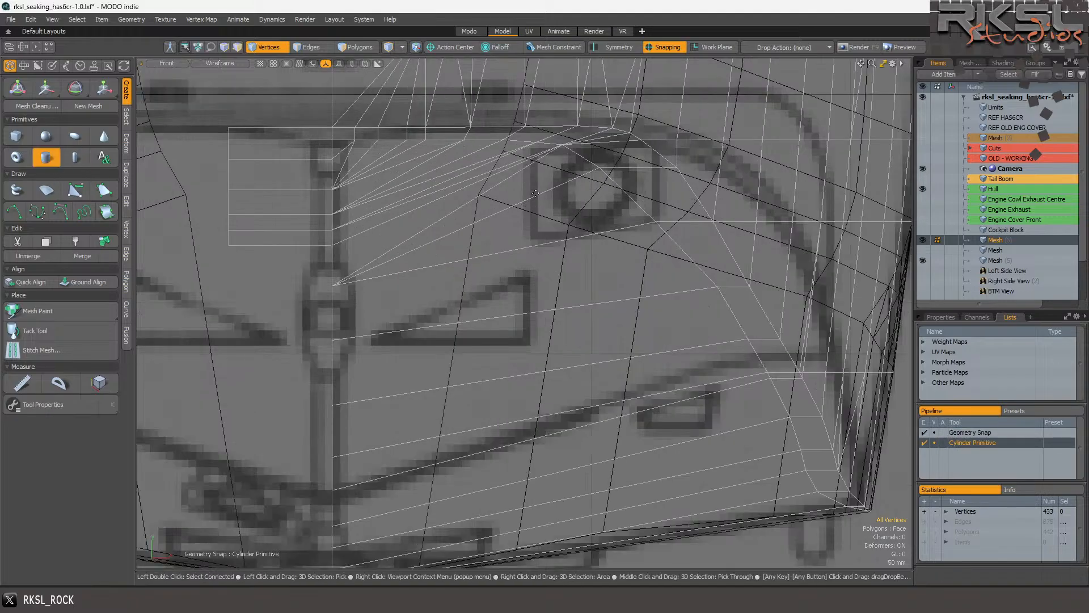
left_click_drag(535, 193, 565, 228)
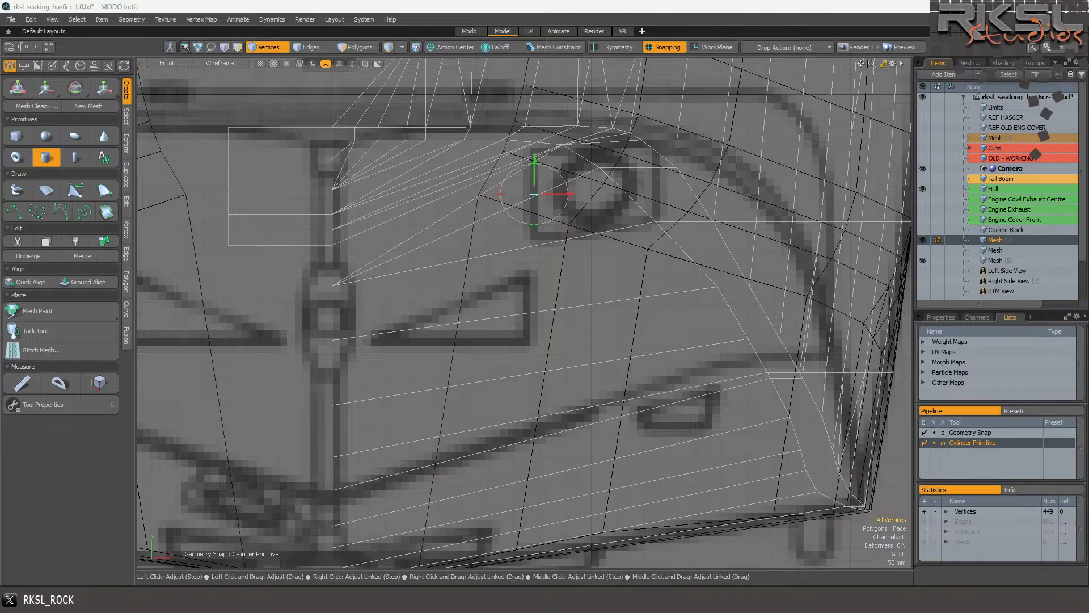
left_click_drag(500, 194, 503, 194)
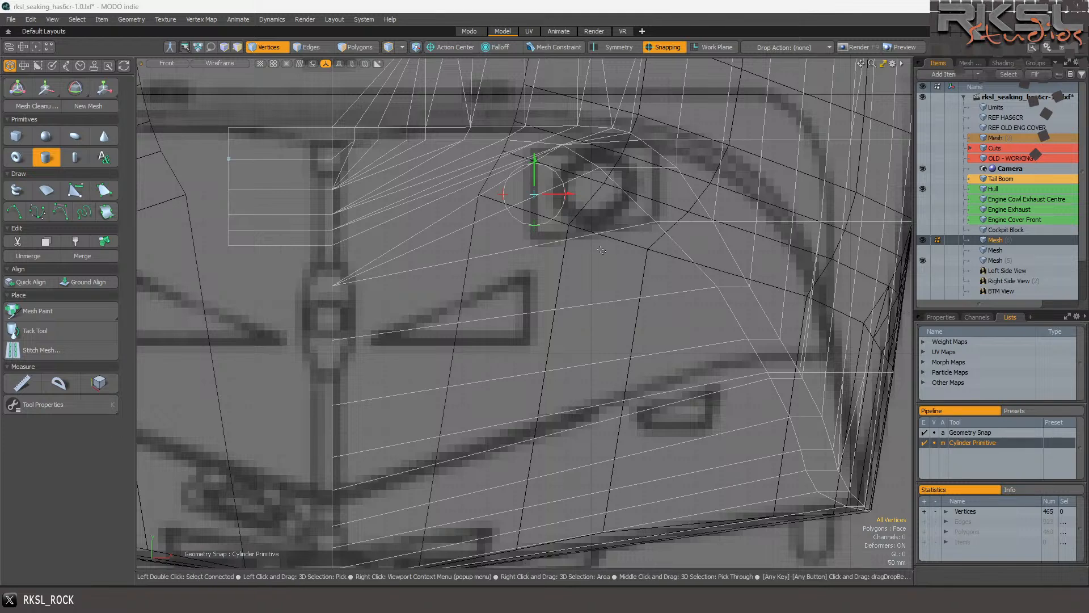
key("space")
scroll(659, 260, "up", 1)
scroll(555, 203, "down", 3)
scroll(556, 208, "up", 2)
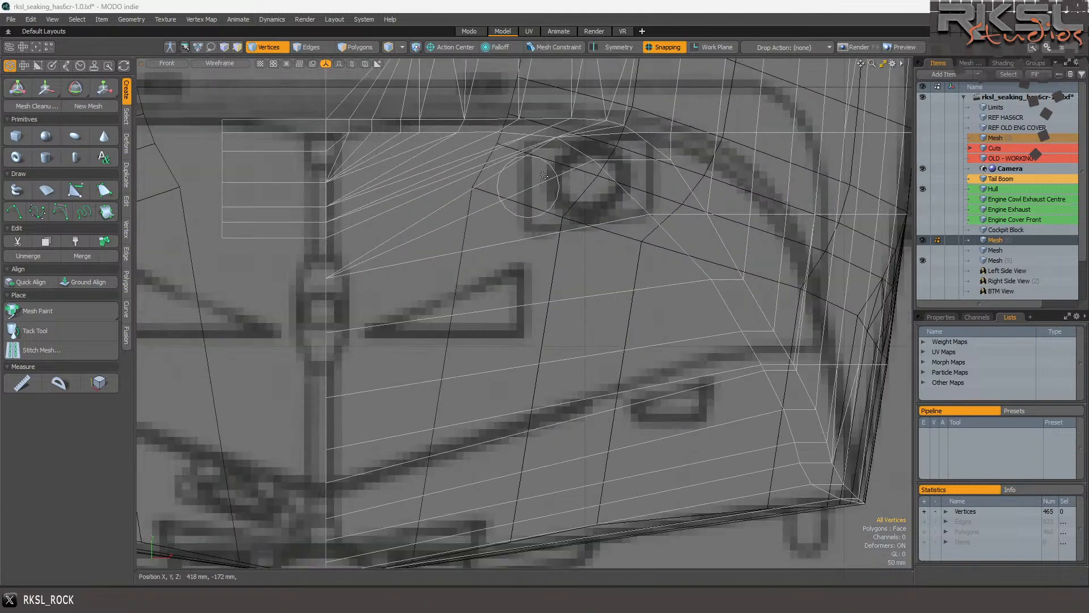
Select the whole cylinder and move it slightly outward and up, closer to the blueprint's round light.
left_click(359, 47)
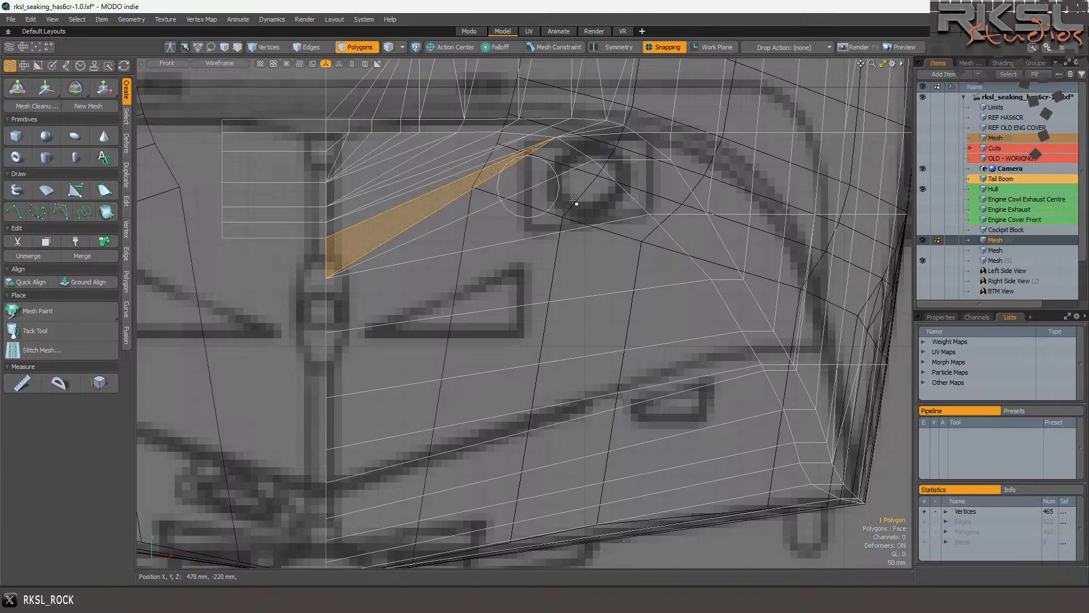
double_click(527, 186)
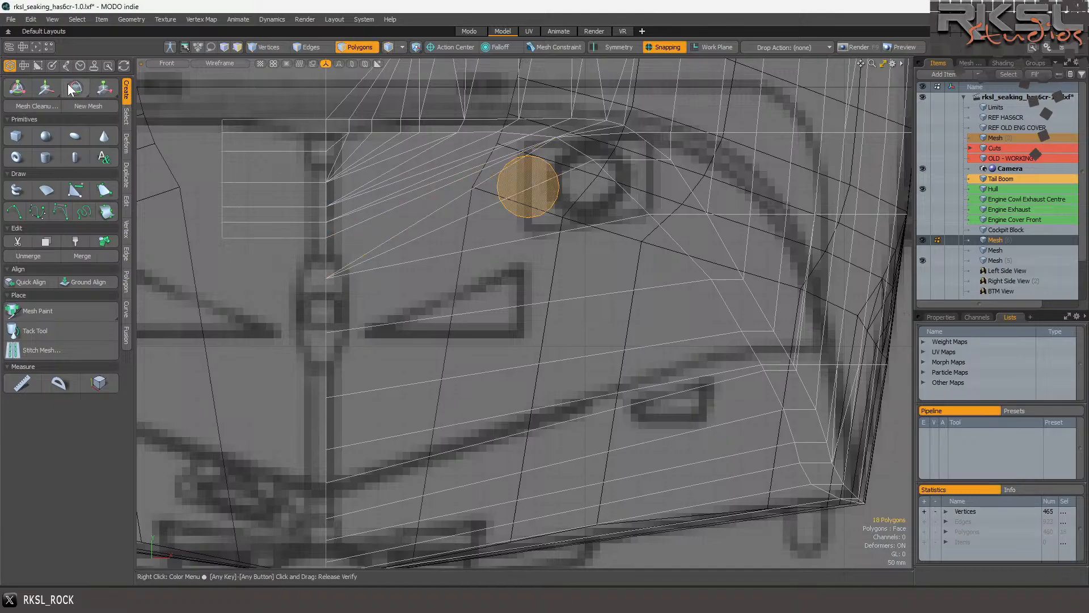
left_click(47, 90)
mouse_move(404, 183)
left_mouse_down()
mouse_move(427, 182)
mouse_move(419, 179)
left_mouse_up()
key("q")
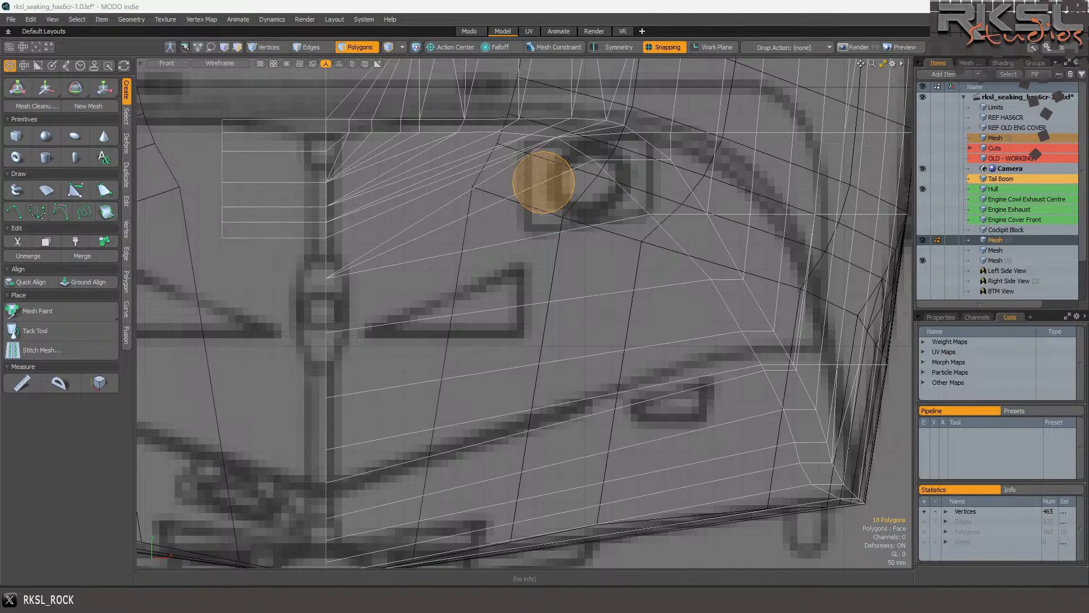
Check the light in the reference photo viewer, and rotate the cylinder about 45.5° in the right view to tilt it downward and forward.
key("alt+Tab")
scroll(937, 399, "up", 3)
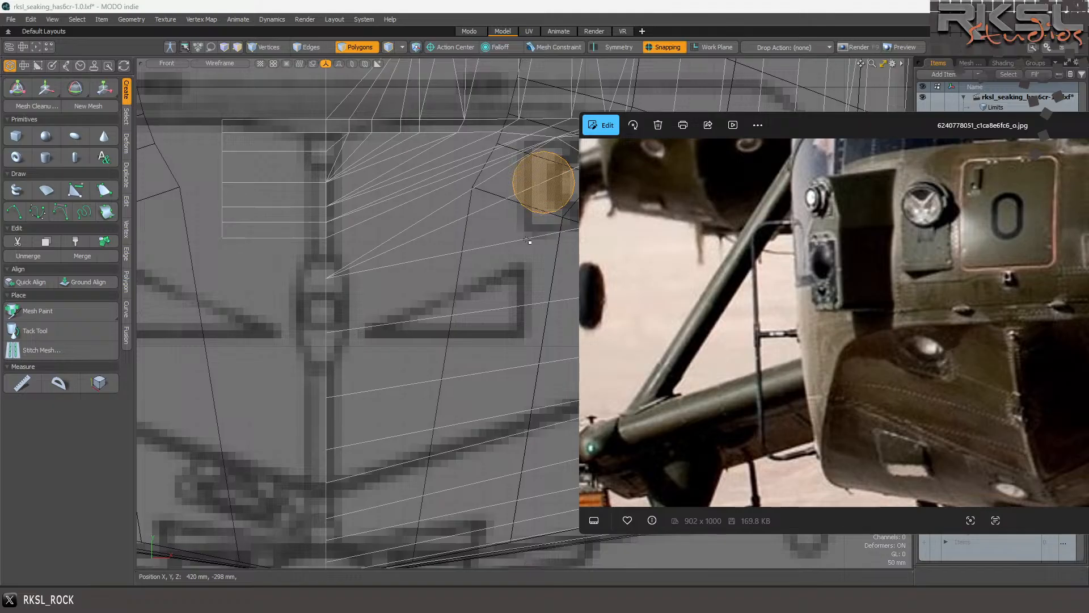
left_click(159, 64)
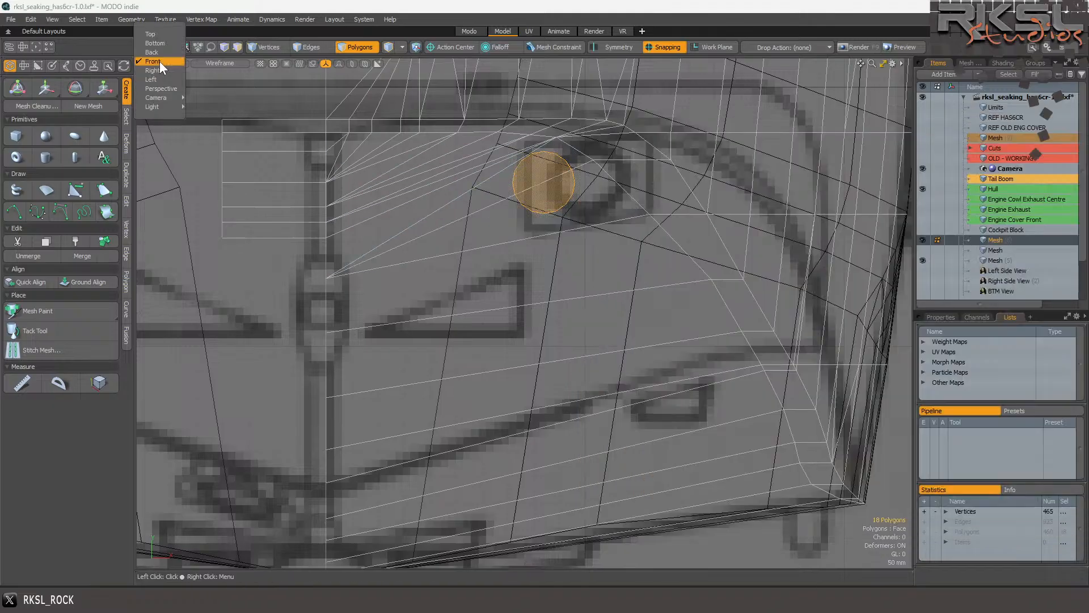
left_click(154, 70)
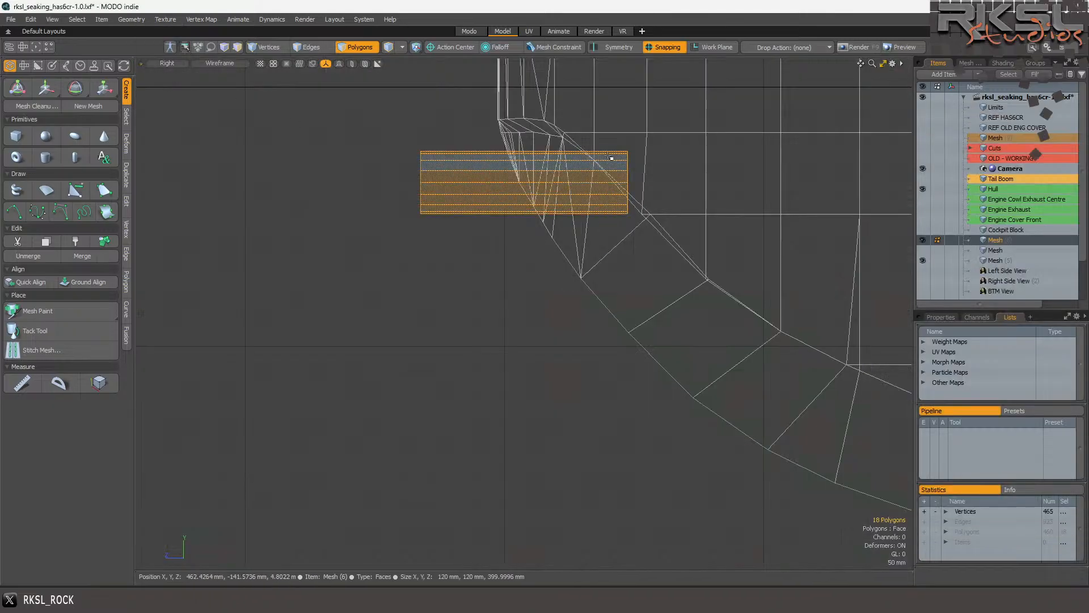
scroll(605, 169, "up", 3)
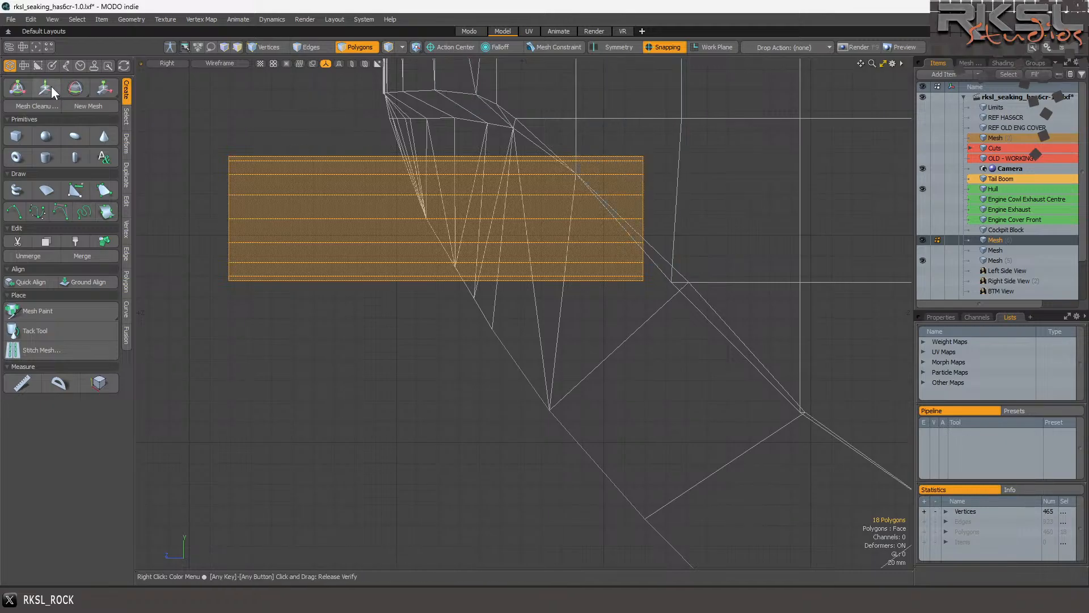
left_click(75, 88)
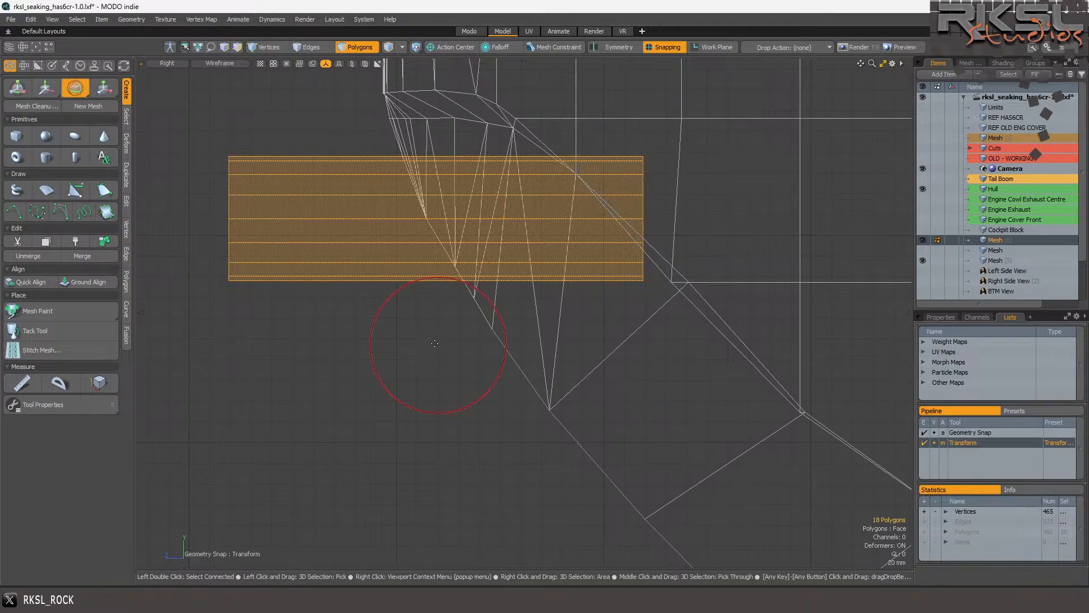
left_click_drag(443, 417, 488, 333)
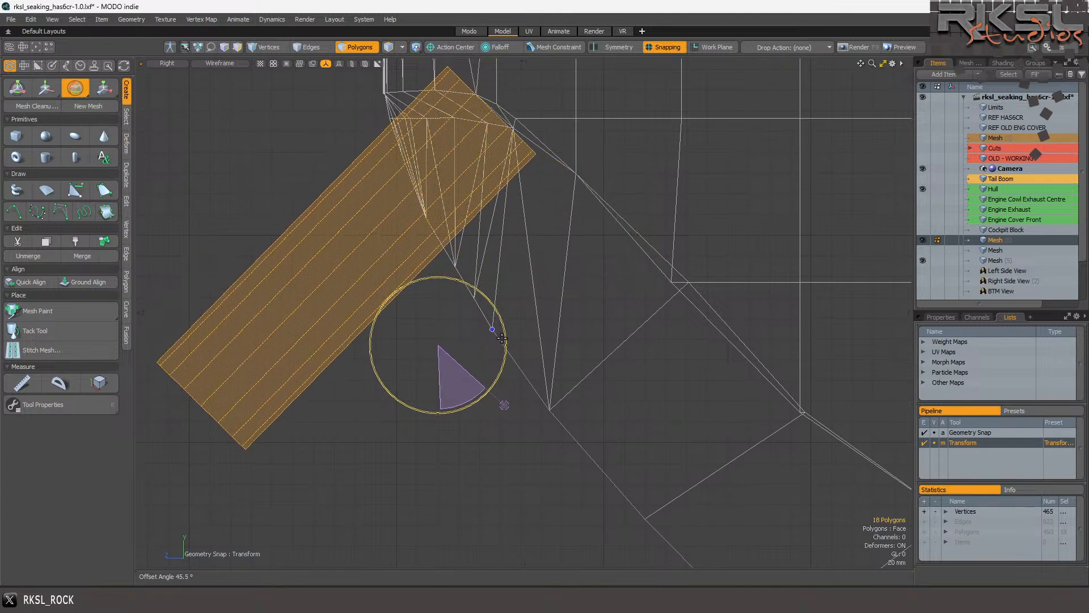
Move the tilted cylinder back and up in the right view until it passes through the recessed face.
left_click(46, 88)
left_click(46, 90)
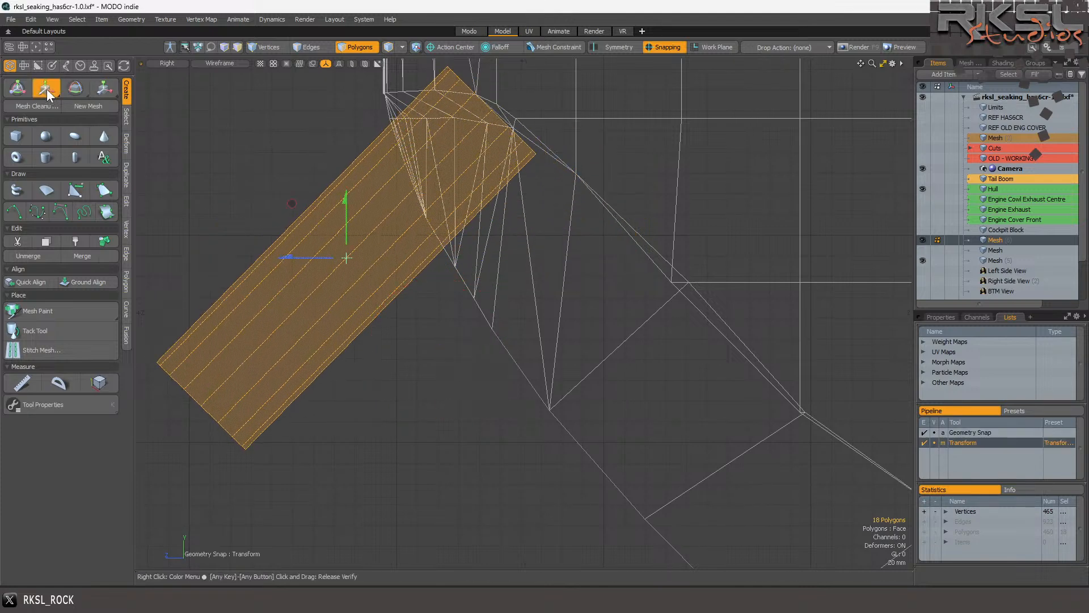
left_click_drag(212, 234, 384, 166)
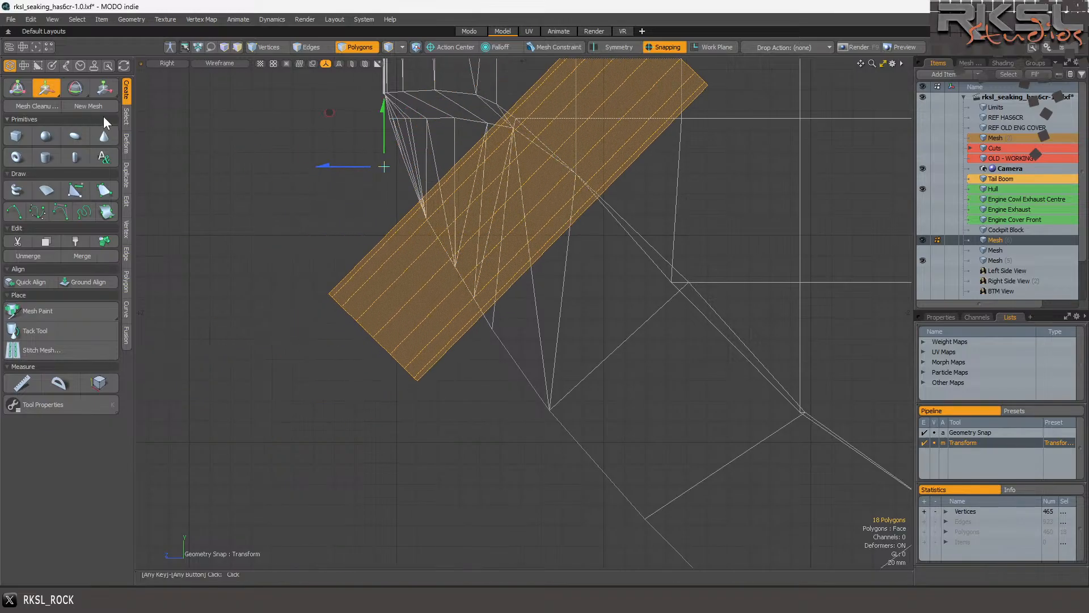
key("q")
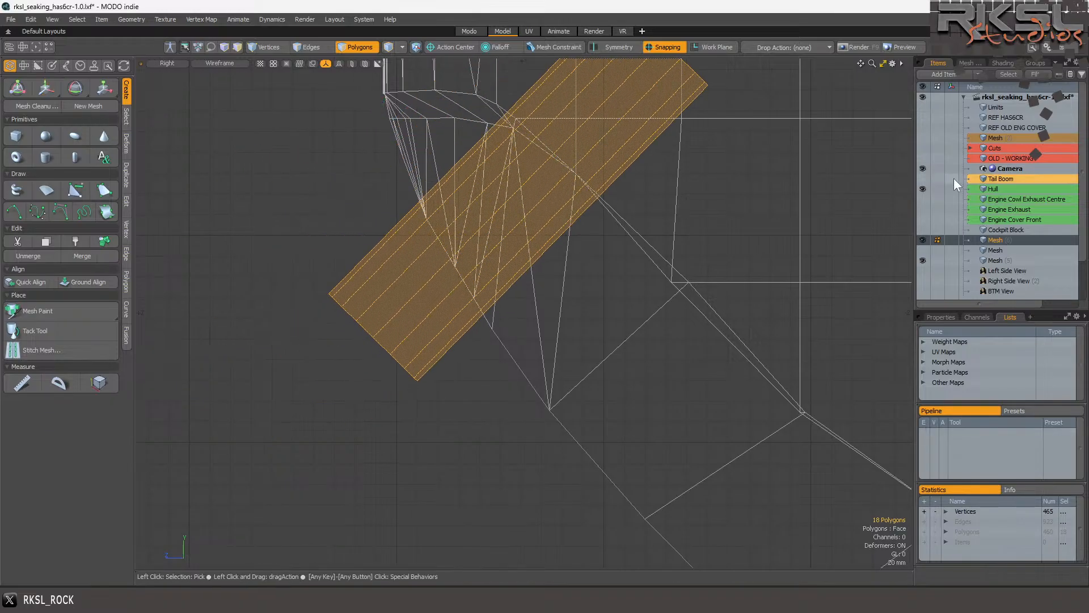
Select the Hull mesh together with the cylinder's mesh, and set the right view to Default shading.
left_click(988, 190, "ctrl")
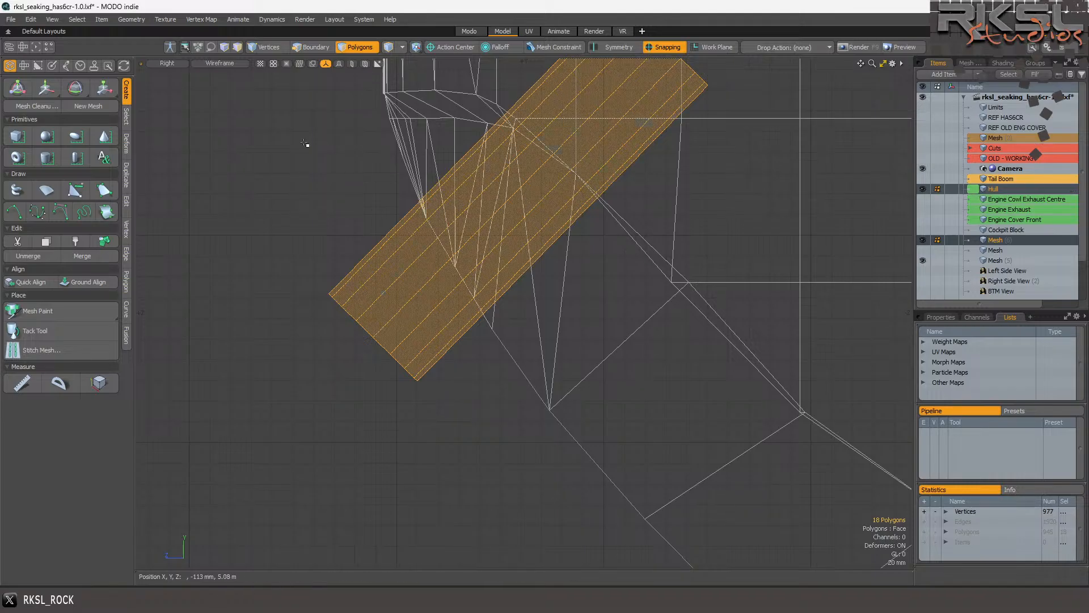
left_click(209, 63)
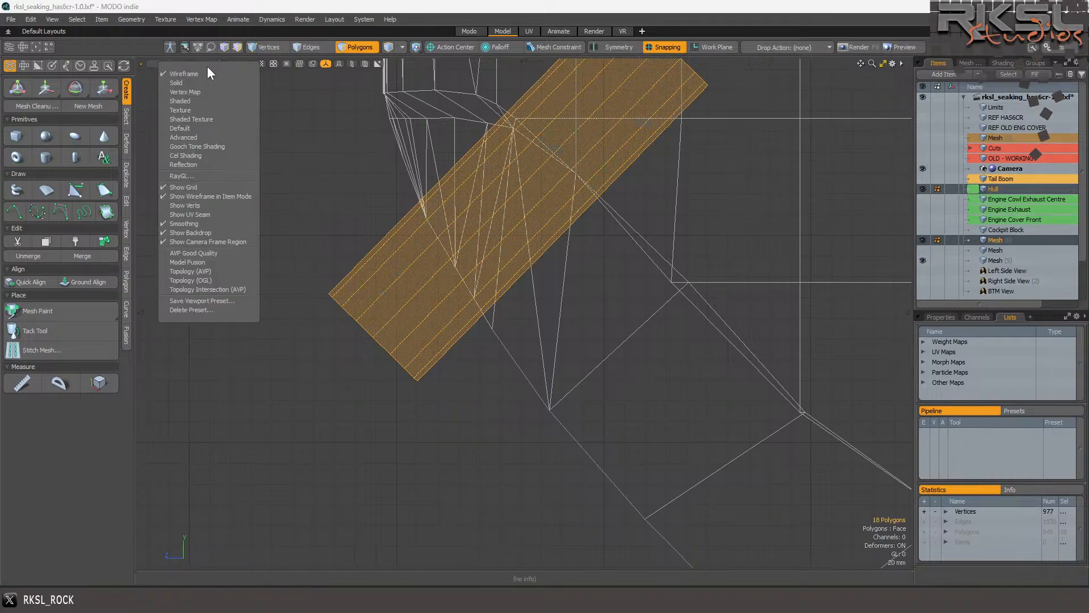
left_click(197, 127)
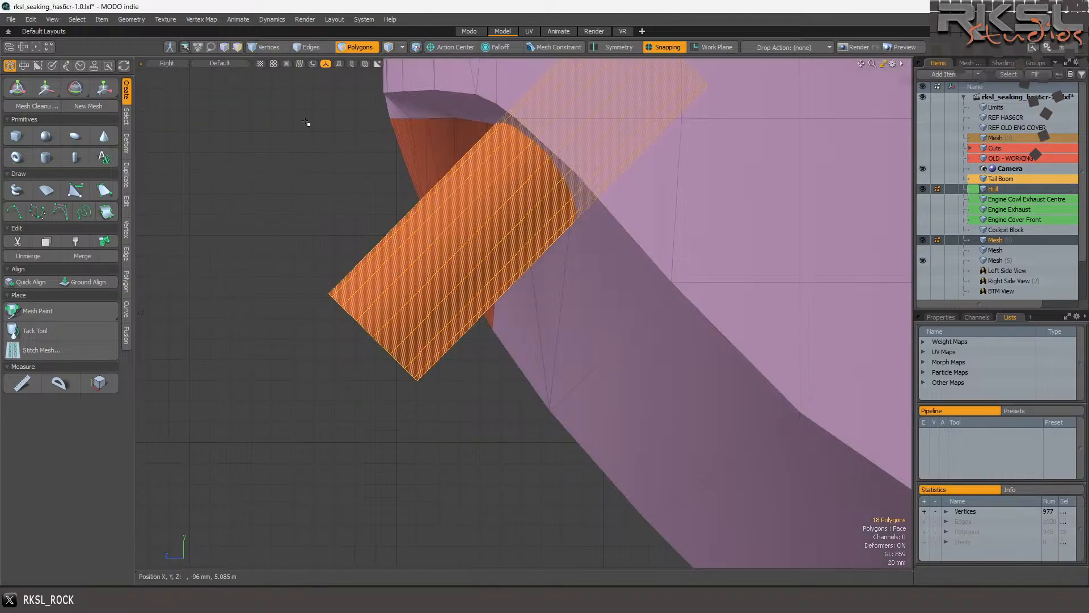
In the shaded front view, move the cylinder slightly inward toward the hull's centreline and a little down on the recessed face.
left_click(159, 65)
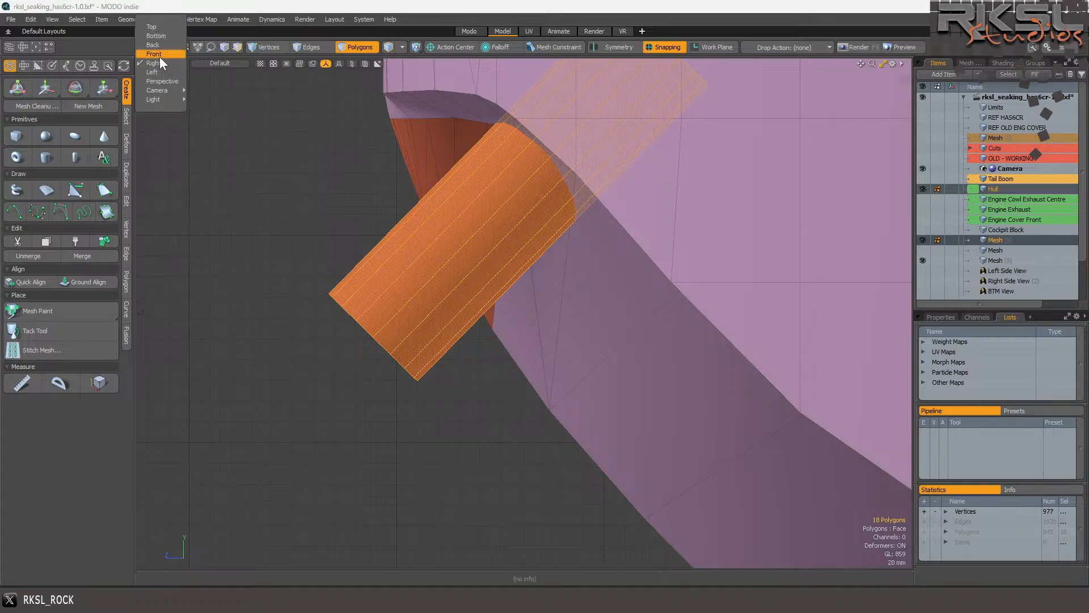
left_click(159, 57)
scroll(477, 153, "down", 3)
scroll(476, 165, "up", 1)
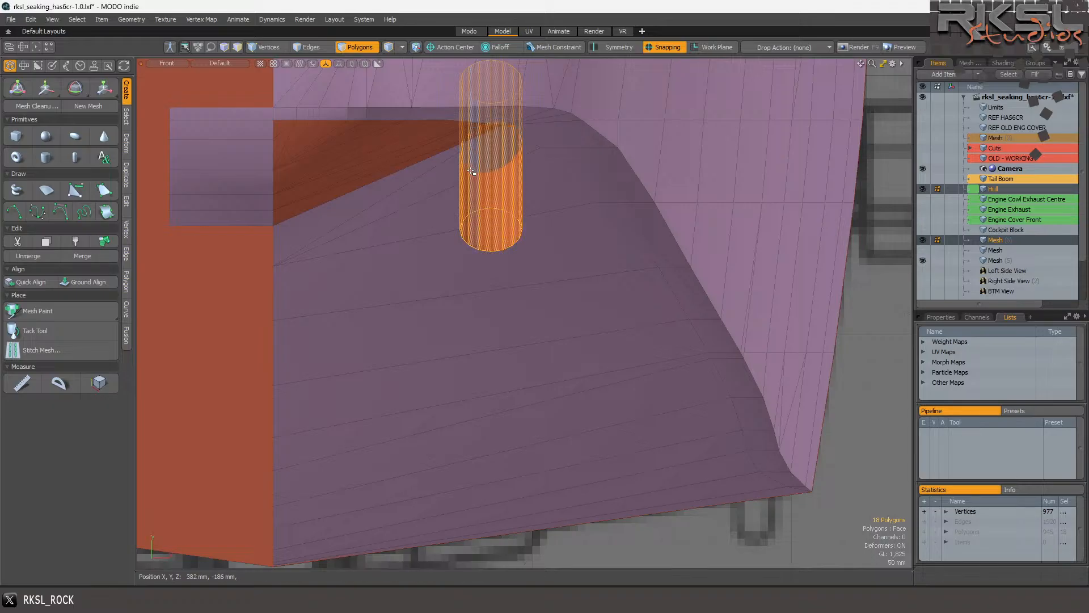
scroll(462, 92, "up", 2)
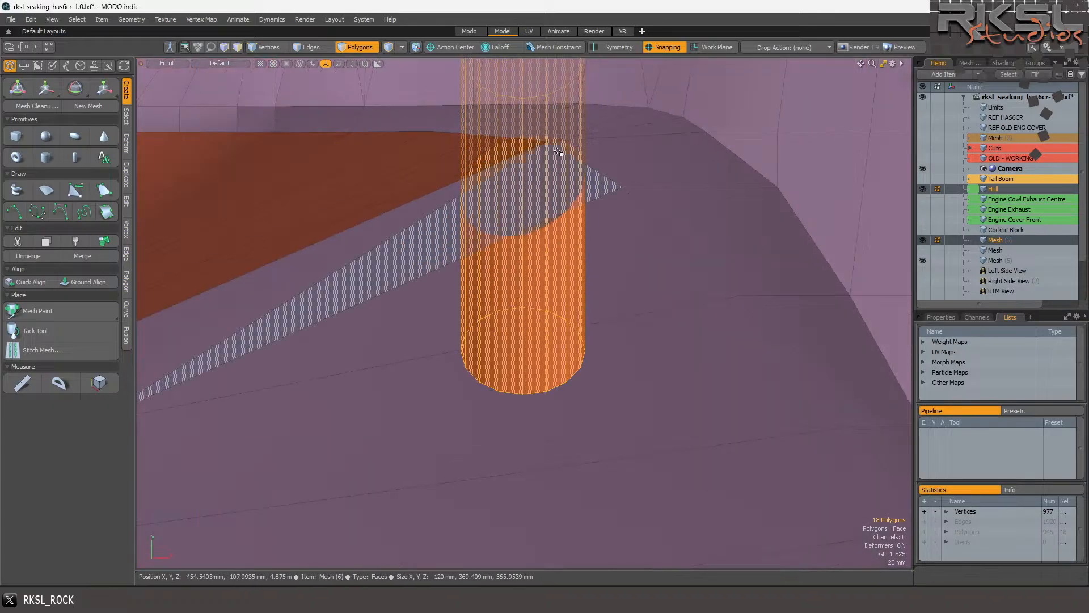
scroll(530, 167, "down", 1)
scroll(488, 187, "down", 2)
scroll(471, 199, "up", 3)
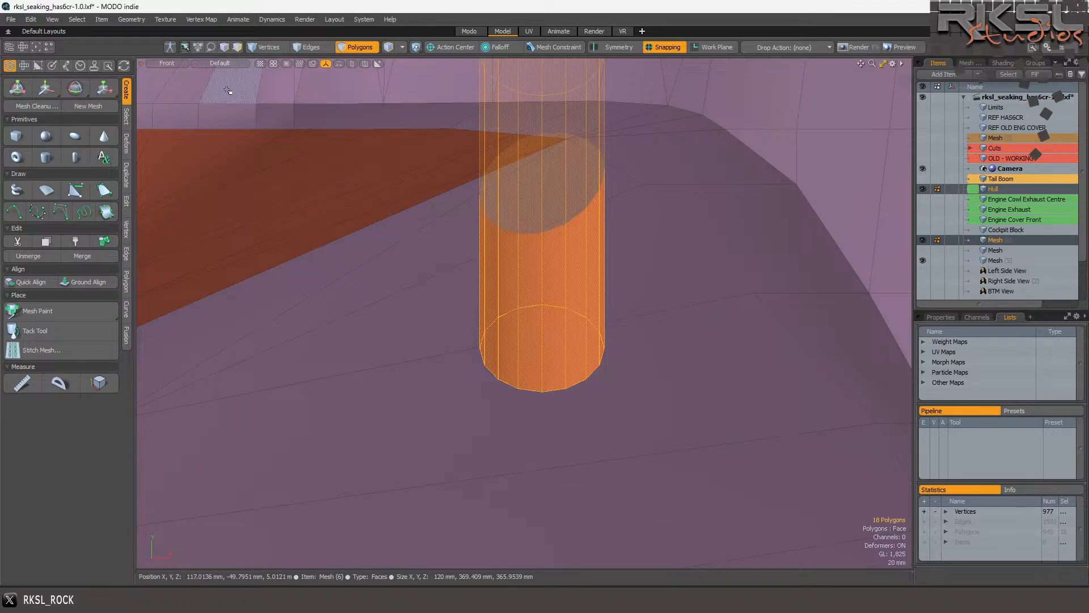
scroll(377, 138, "up", 3)
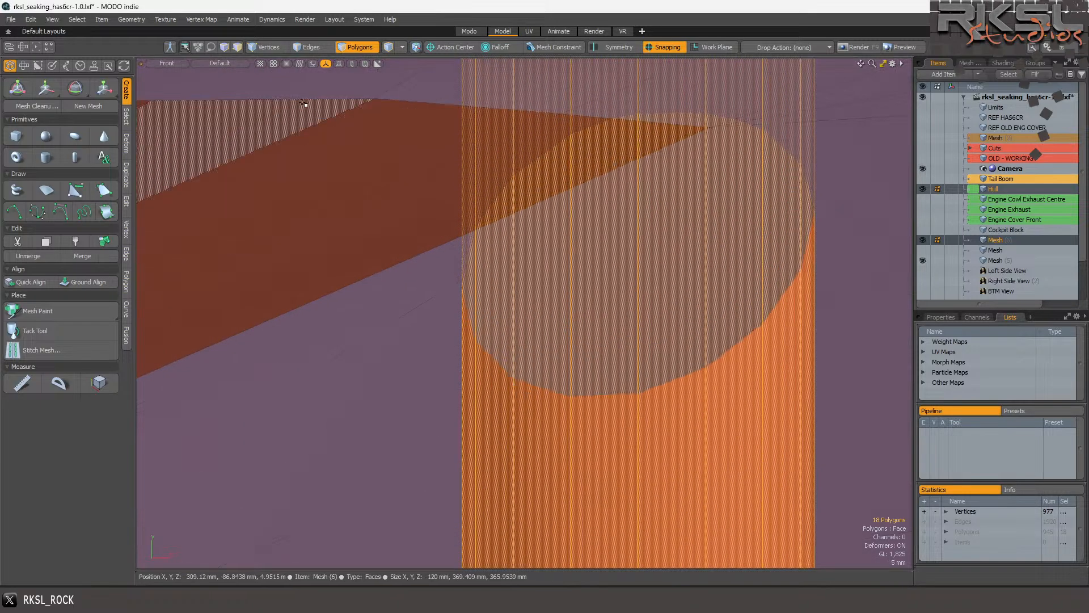
left_click(46, 87)
left_click_drag(596, 218, 541, 234)
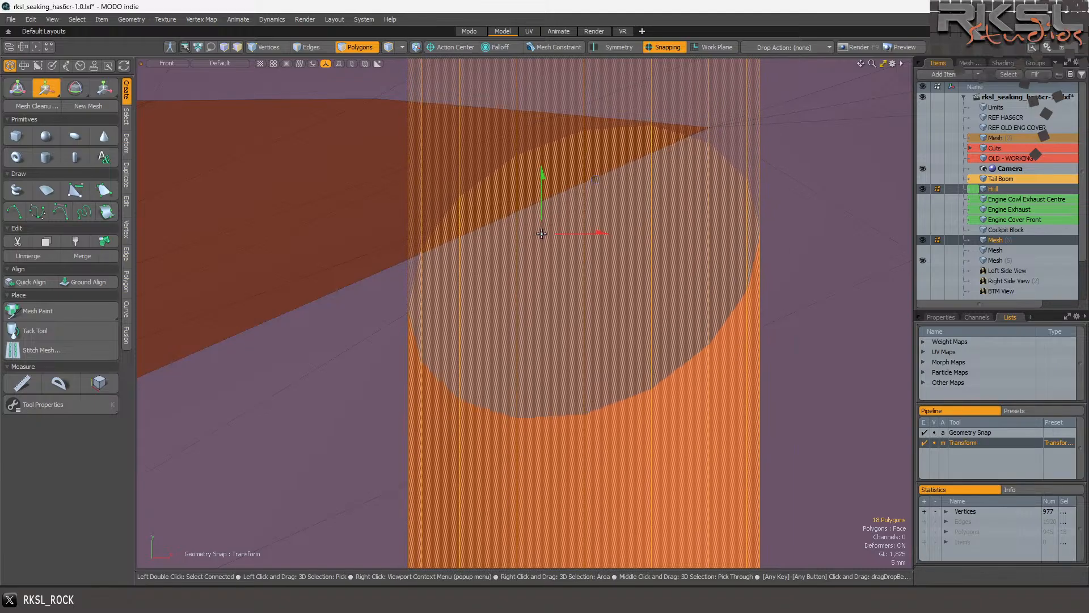
Set the front view to wireframe, check the cylinder against the blueprint's round light, and end the move.
scroll(597, 217, "down", 5)
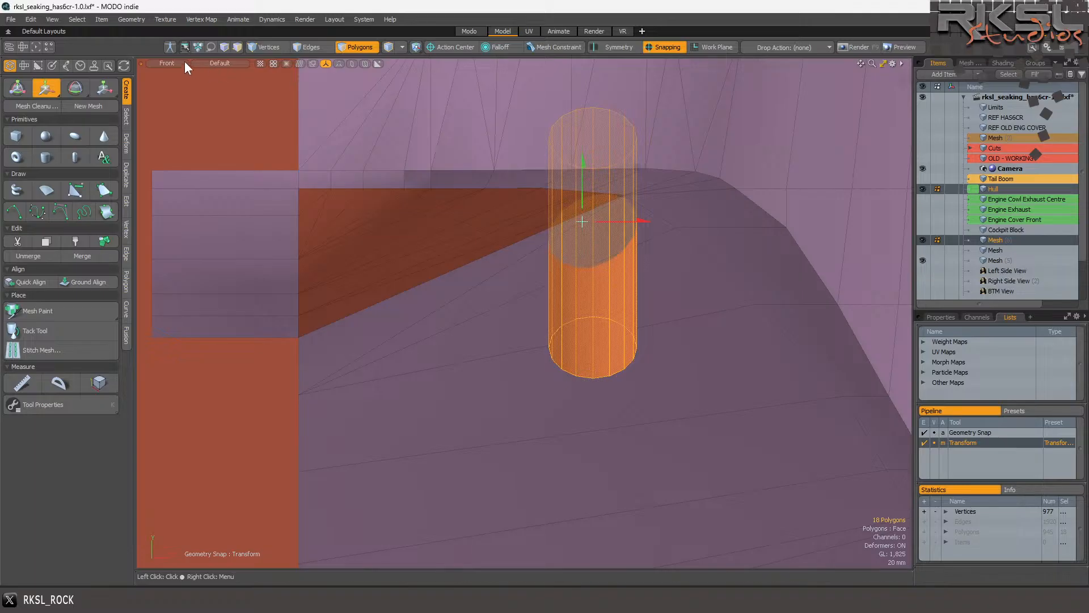
left_click(162, 63)
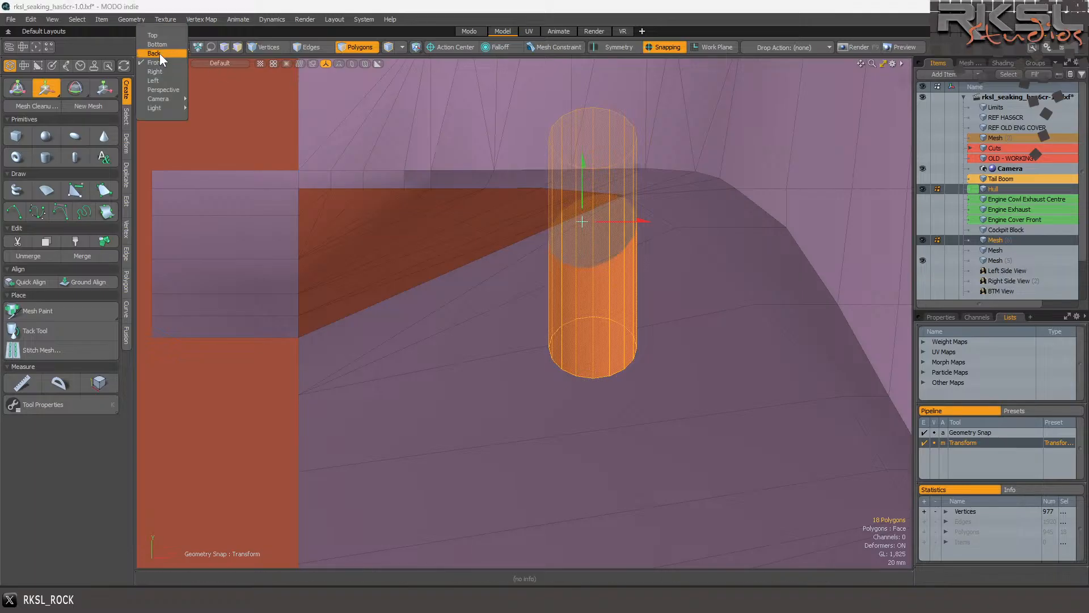
left_click(232, 61)
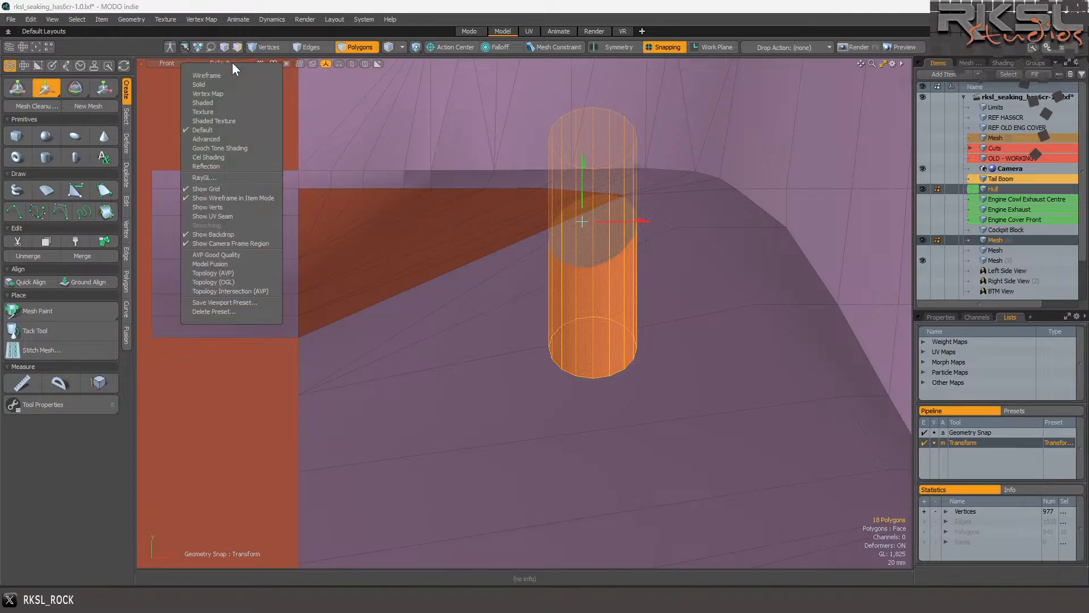
left_click(217, 73)
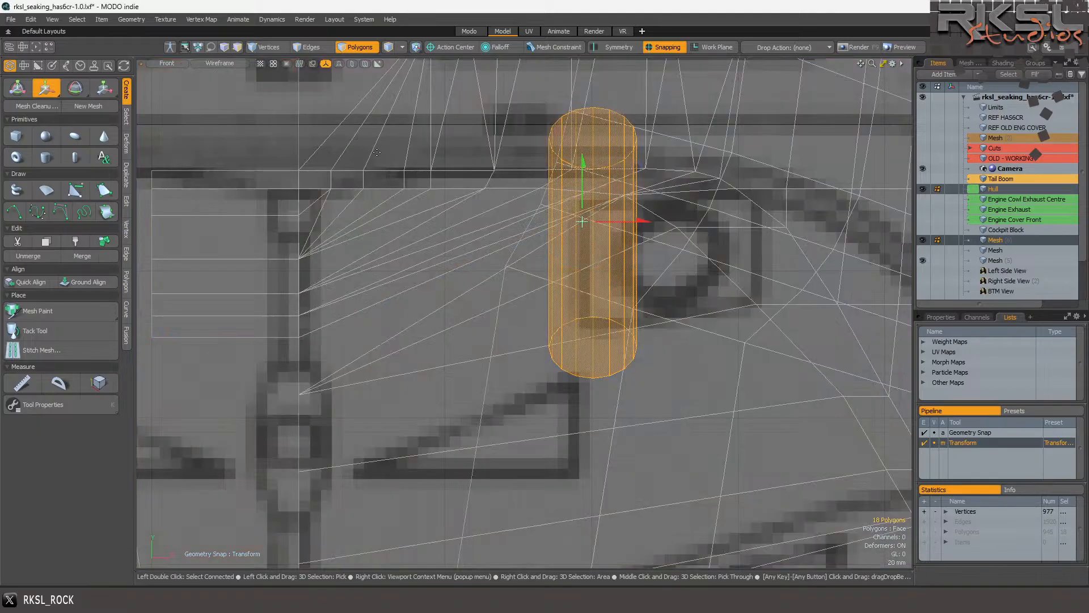
scroll(431, 152, "down", 5)
scroll(408, 165, "up", 5)
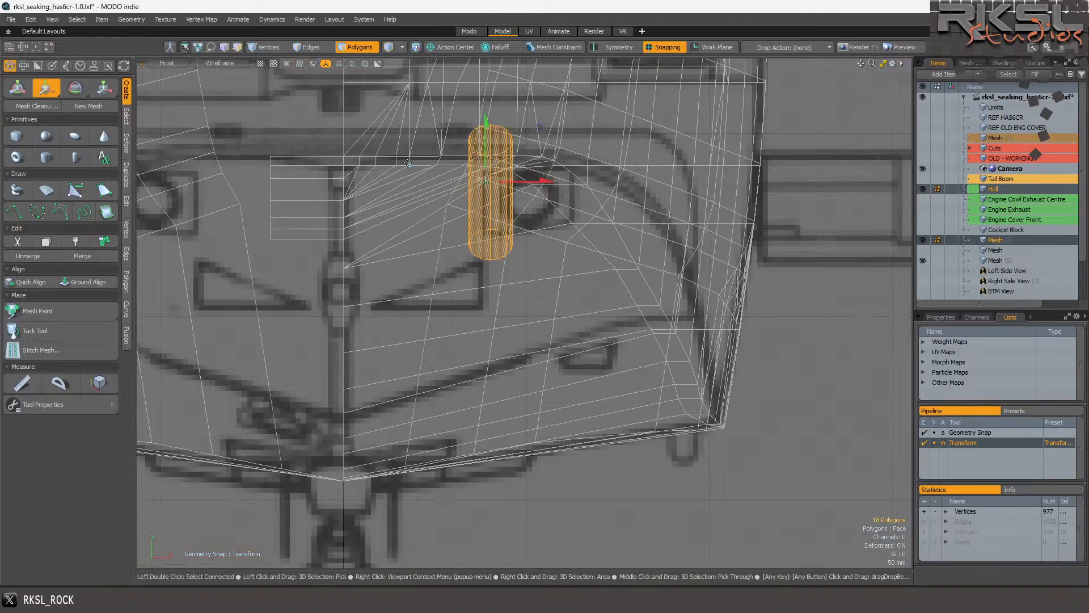
key("q")
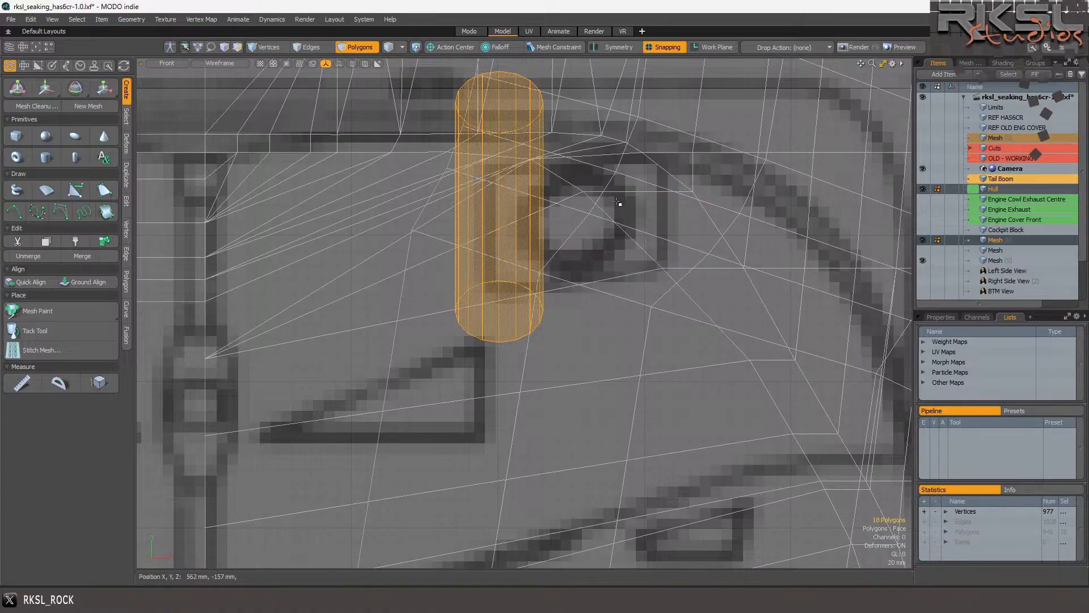
Select the horizontal hull edge crossing the upper outer part of the blueprint's round light and scale it shorter toward its outer end.
left_click(311, 48)
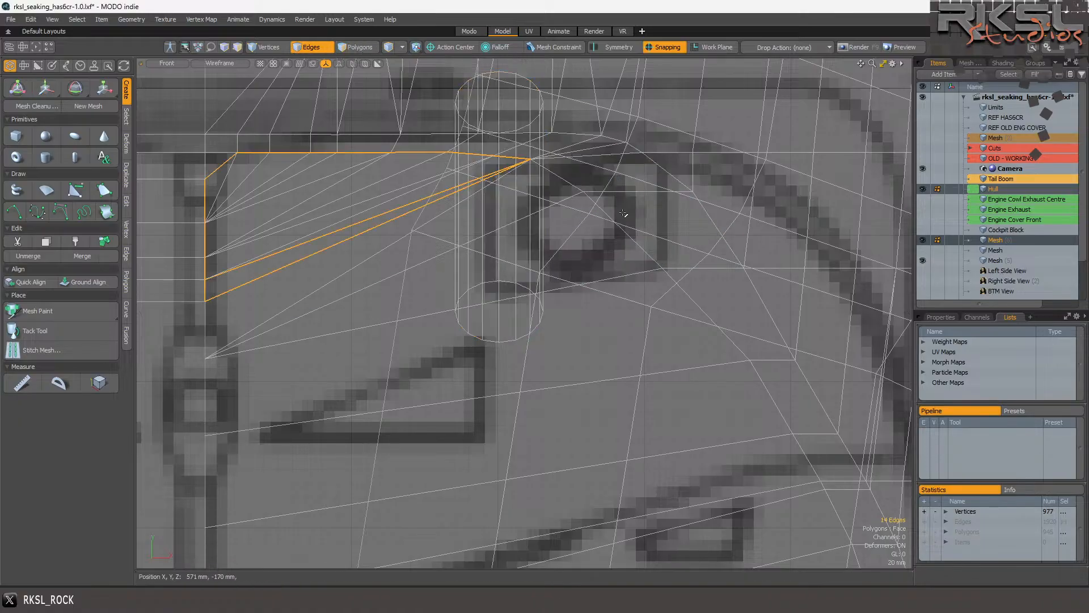
left_click(645, 195)
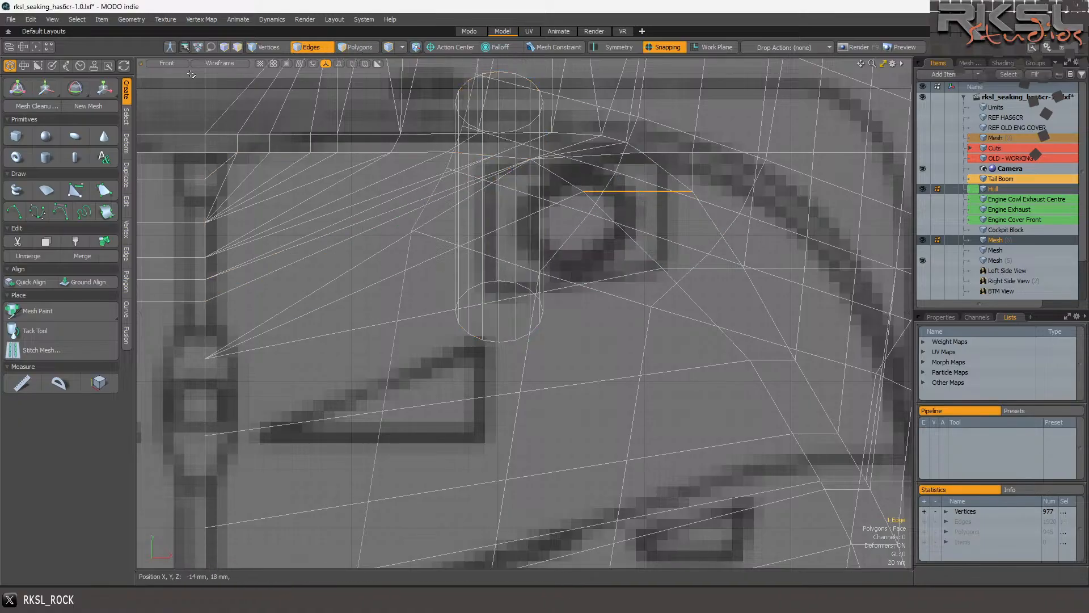
left_click(102, 88)
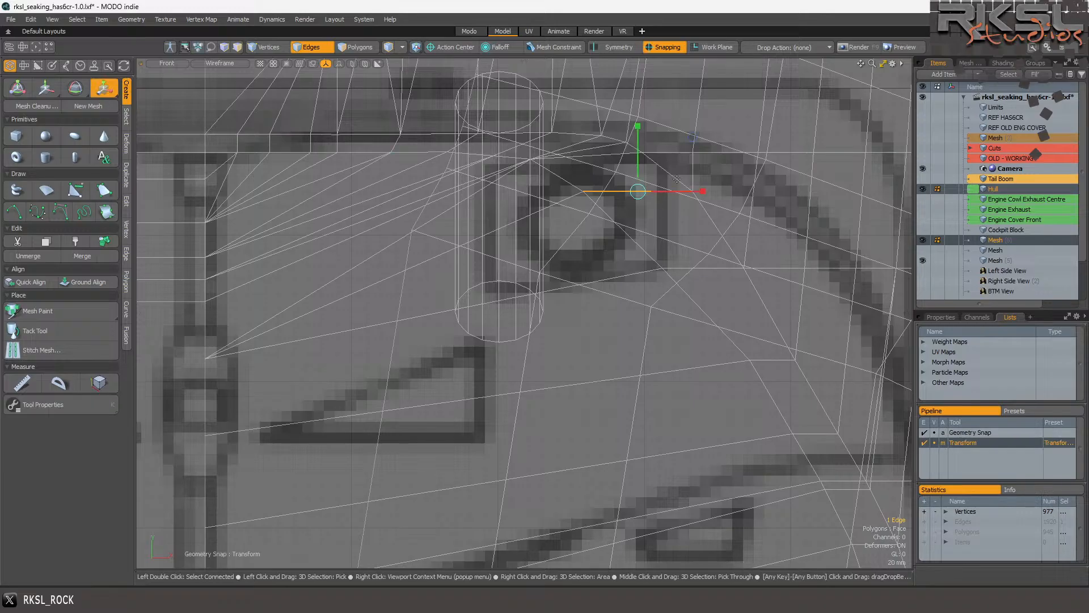
scroll(677, 179, "up", 2)
left_click(707, 191)
left_click_drag(699, 200, 683, 199)
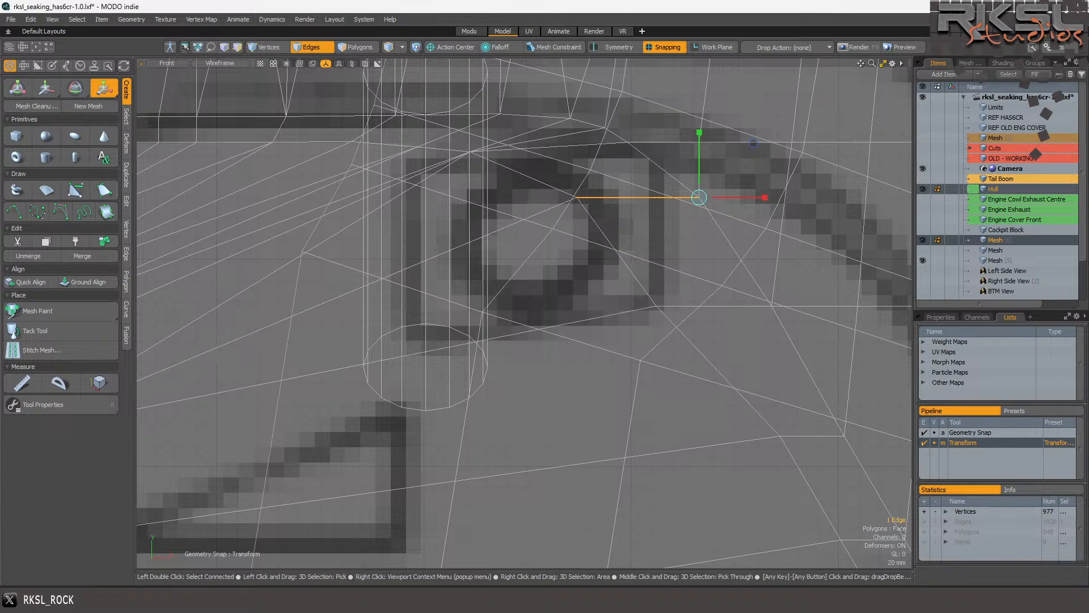
key("q")
Select the horizontal hull edge at the lower outer corner of the light's frame and scale it shorter toward its outer end.
left_click(713, 306)
left_click(103, 89)
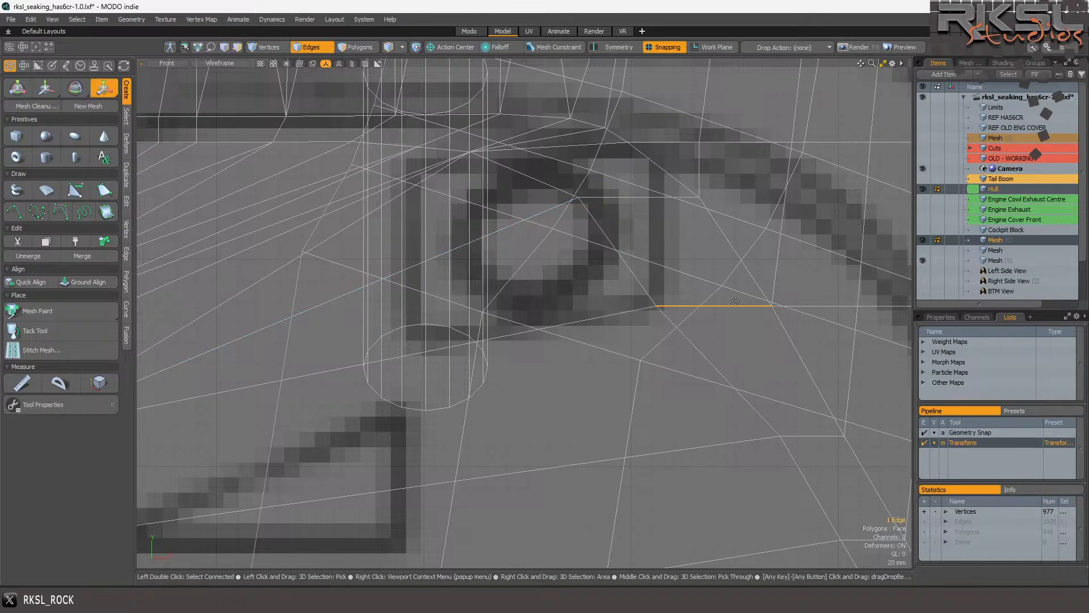
left_click(795, 328)
left_click(771, 305)
left_click_drag(769, 307, 733, 307)
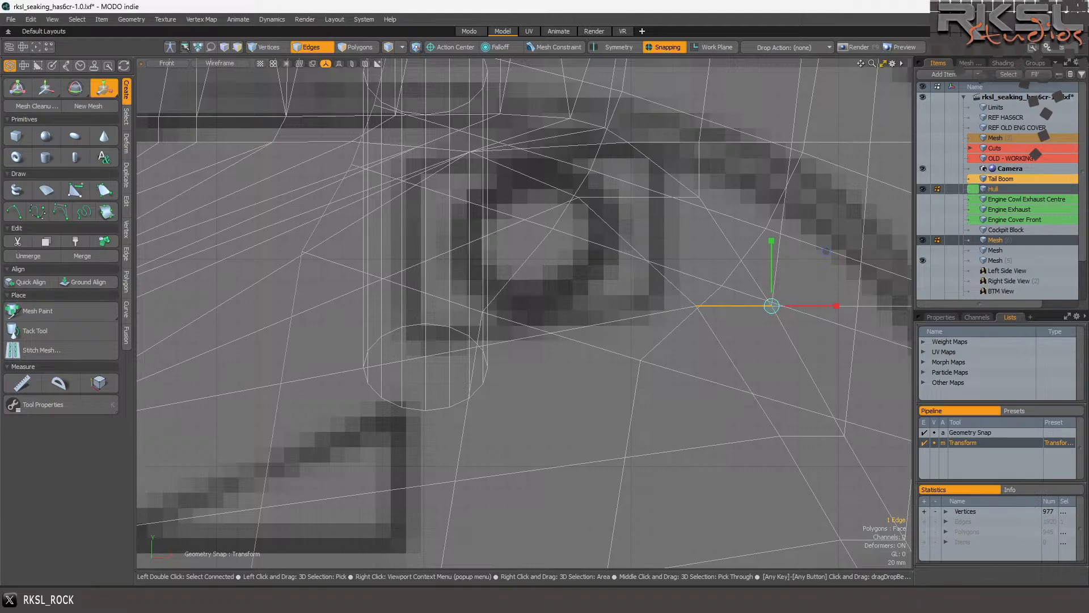
Display the front view in Default shading and inspect the cylinder and the recessed hull faces beside it.
key("space")
left_click(220, 65)
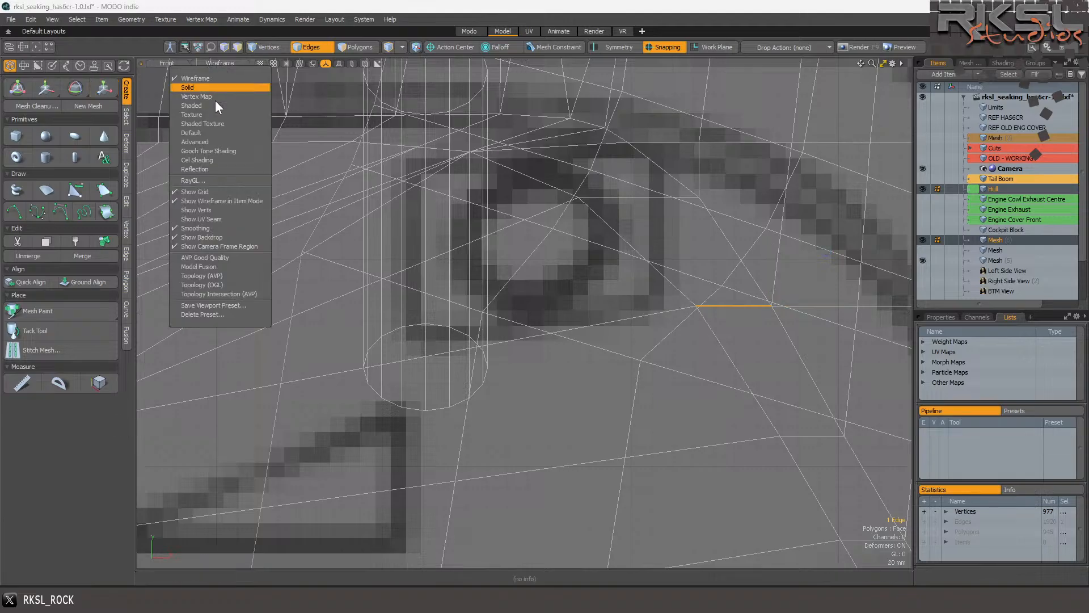
left_click(210, 133)
scroll(547, 176, "down", 5)
scroll(536, 192, "up", 4)
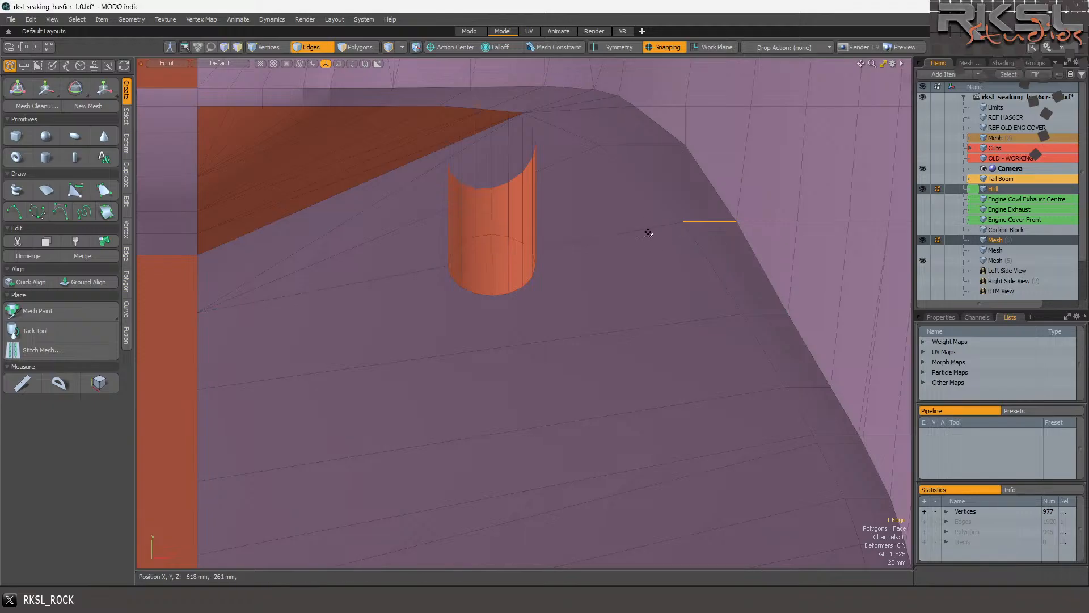
scroll(656, 239, "down", 2)
scroll(578, 170, "up", 2)
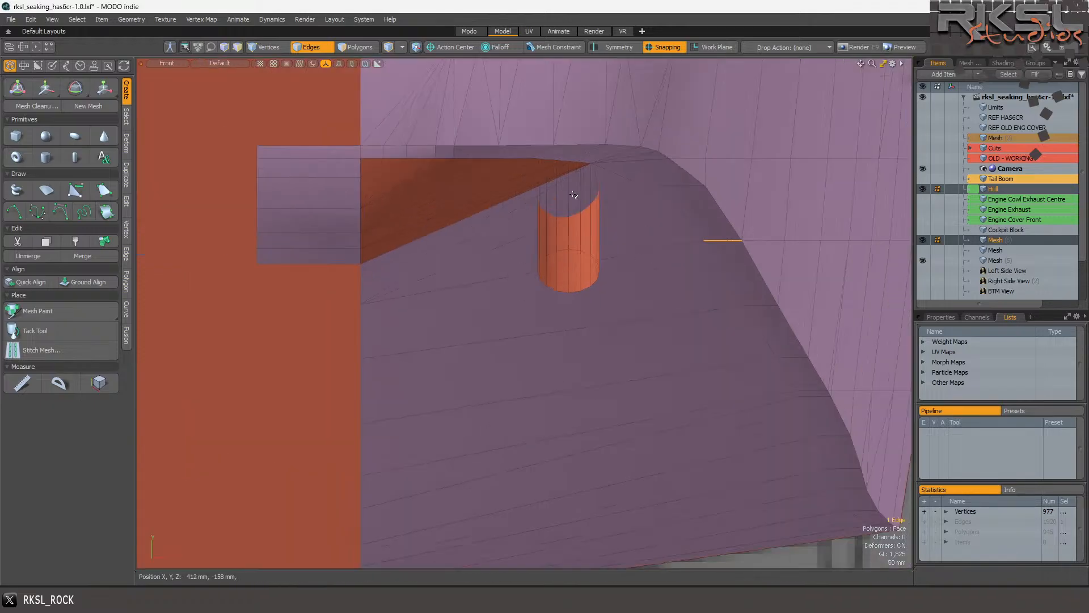
scroll(515, 169, "up", 2)
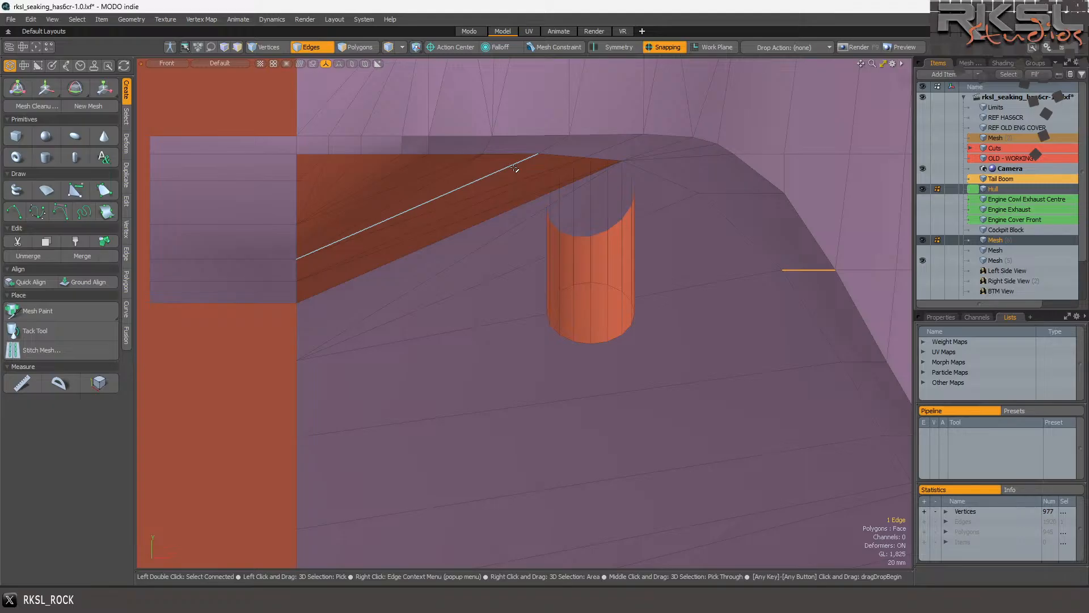
scroll(400, 112, "up", 2)
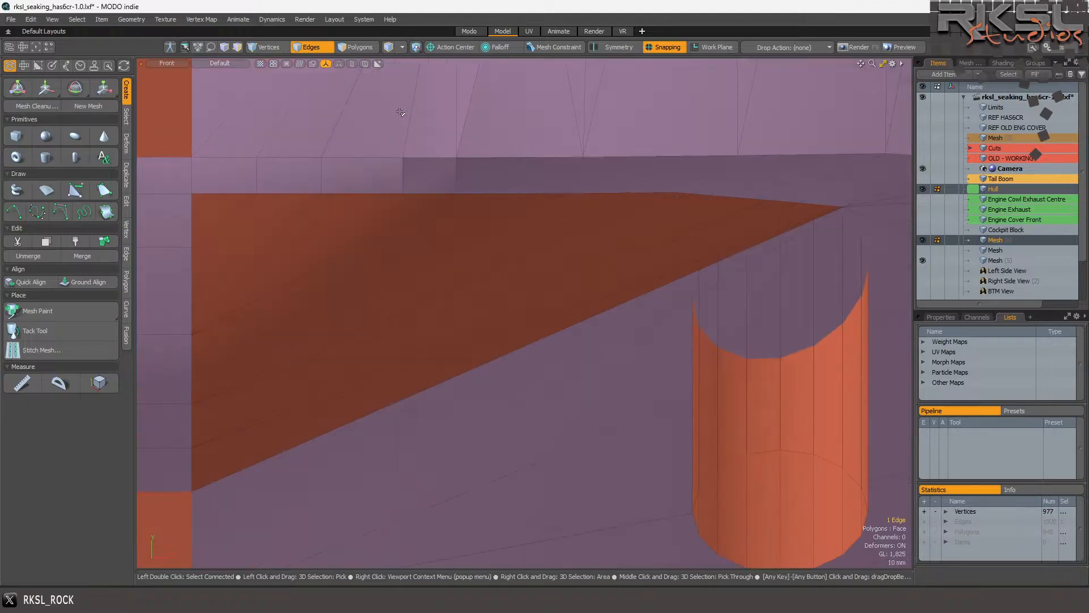
left_click(429, 194)
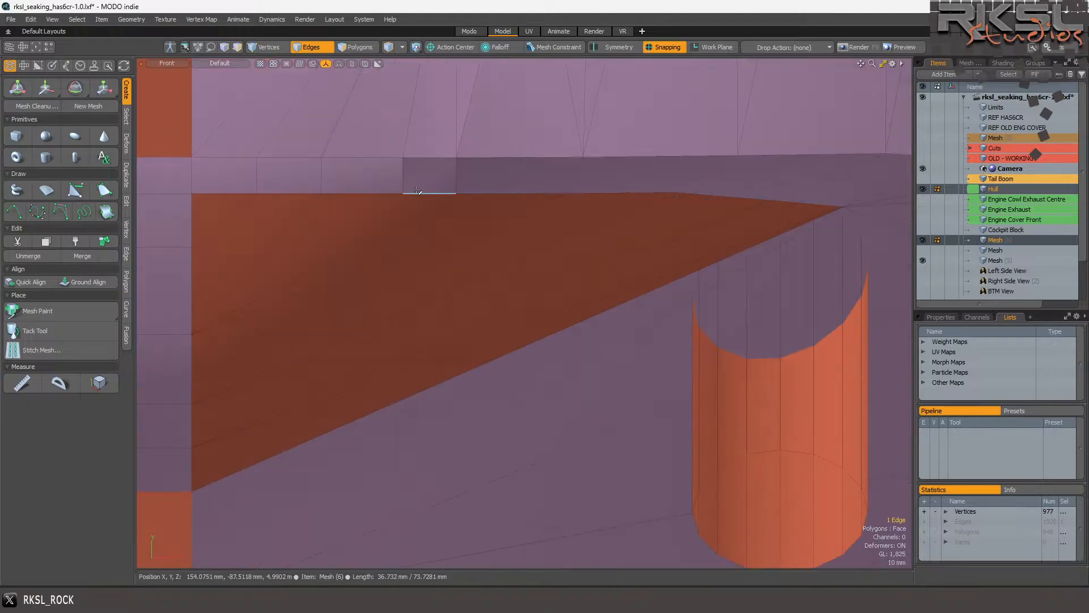
left_click(103, 88)
scroll(382, 192, "up", 2)
left_click(407, 192)
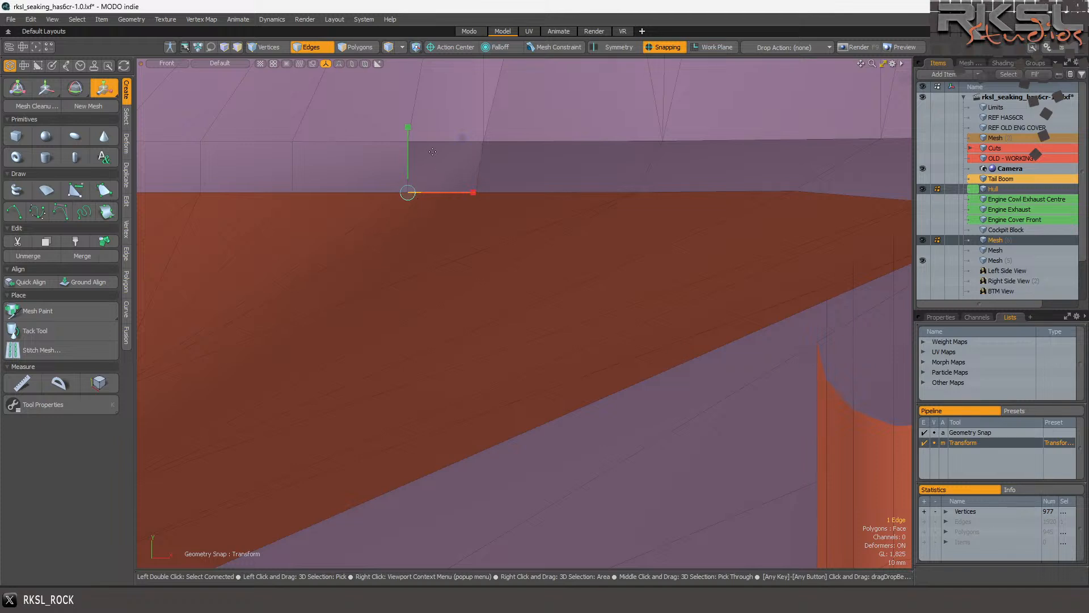
key("Escape")
key("Escape")
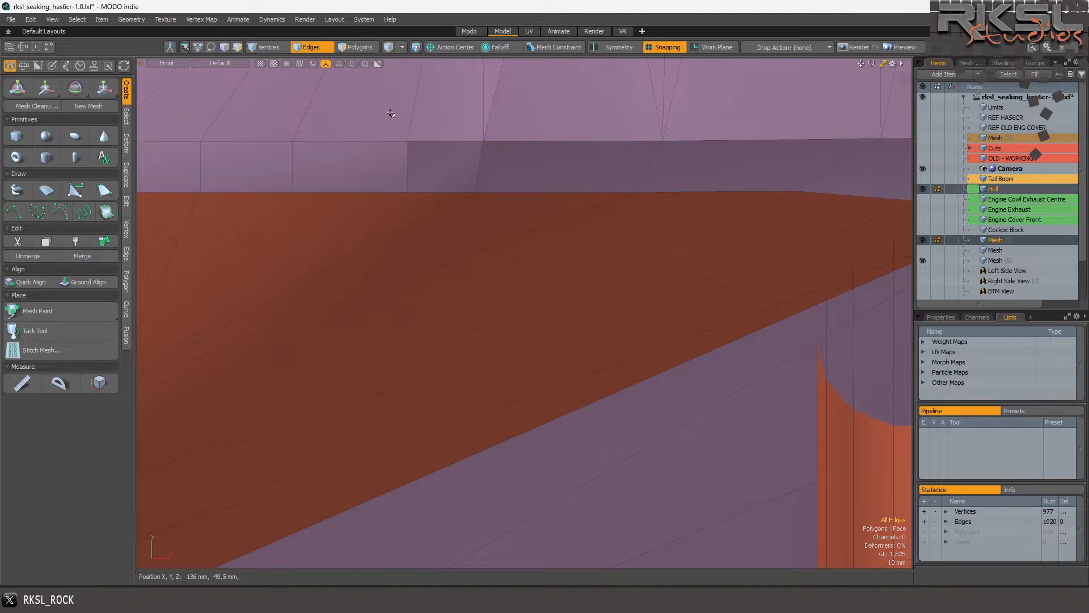
Display the front view as wireframe and select the four corner vertices of the narrow face along the recess's upper rim.
left_click(217, 61)
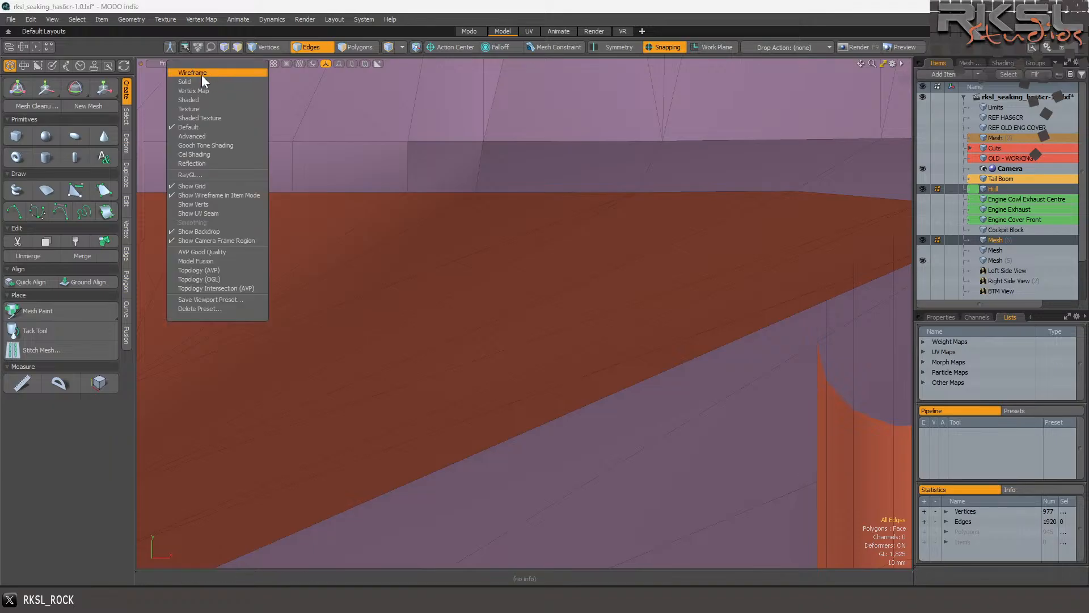
left_click(202, 74)
left_click(269, 47)
mouse_move(545, 165)
right_mouse_down()
mouse_move(335, 136)
mouse_move(459, 229)
right_mouse_up()
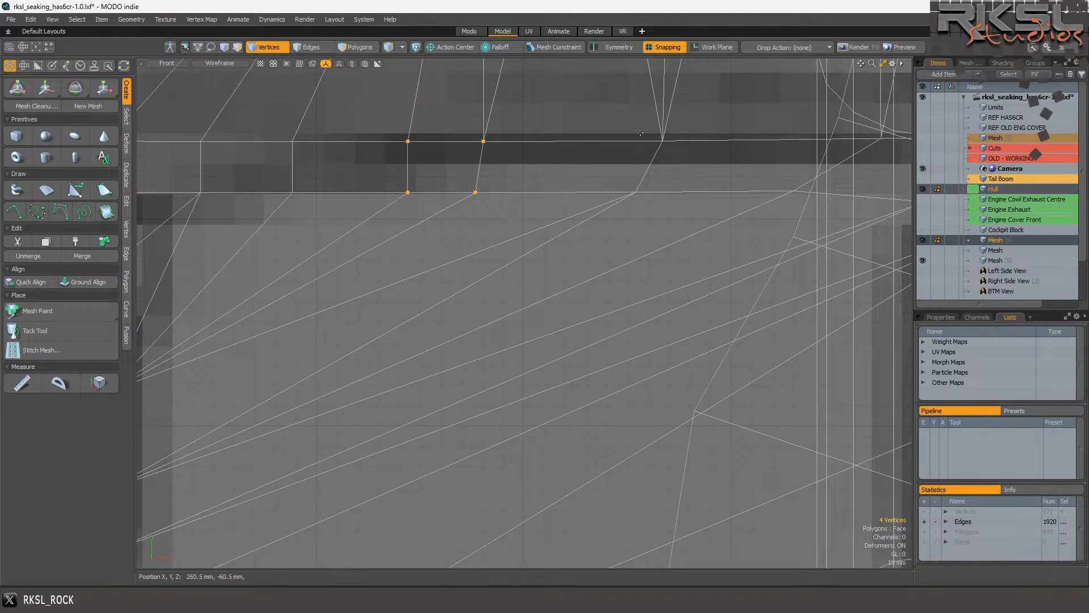
Select all connected hull polygons and merge their vertices with the Automatic range, including discontinuous UV values.
left_click(373, 47)
scroll(481, 159, "down", 5)
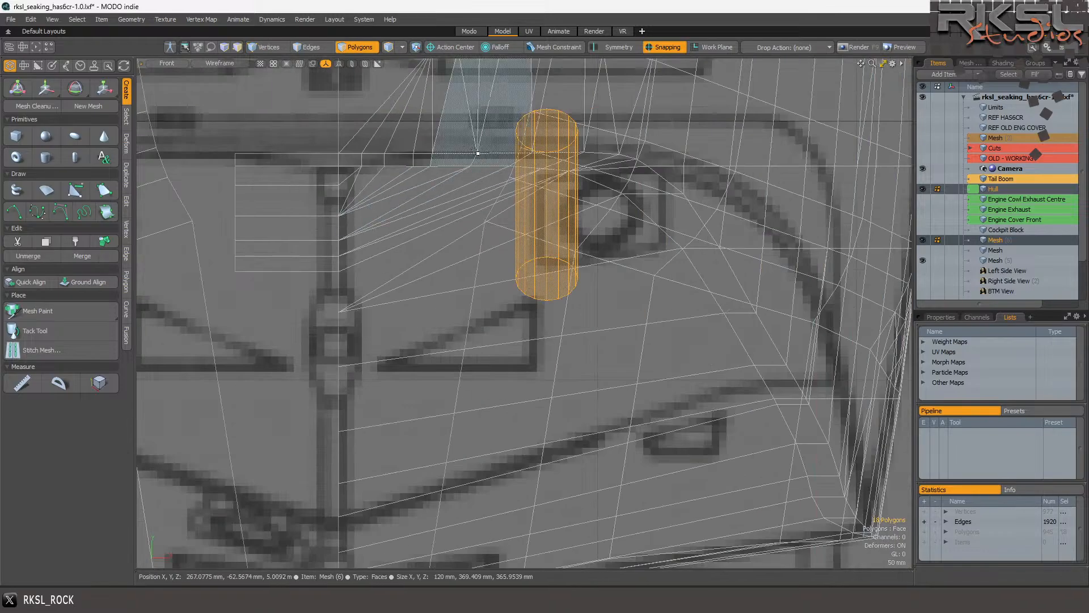
double_click(500, 124)
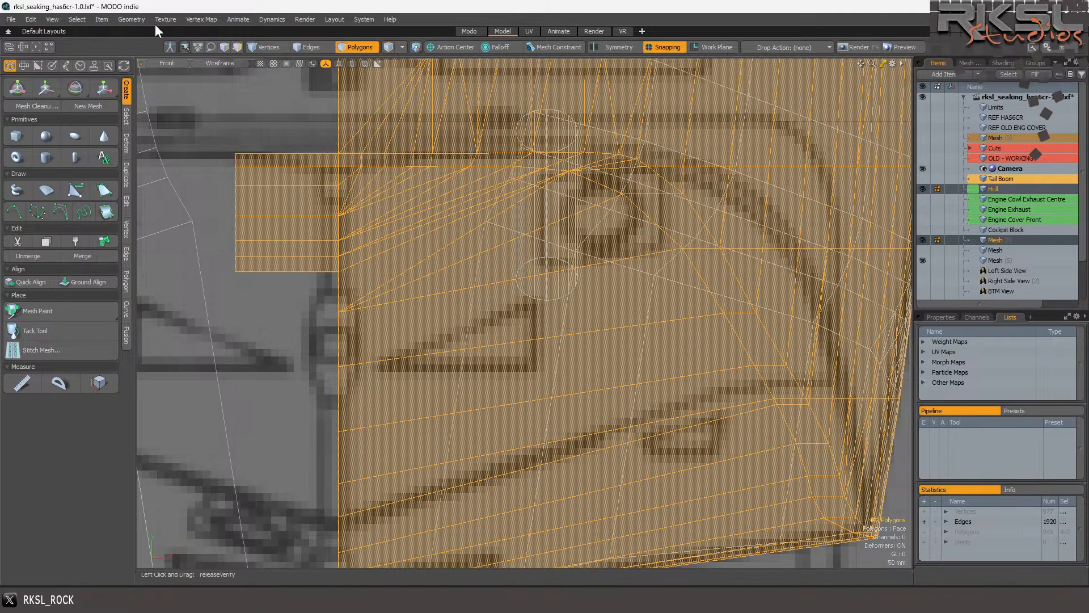
left_click(132, 19)
mouse_move(249, 265)
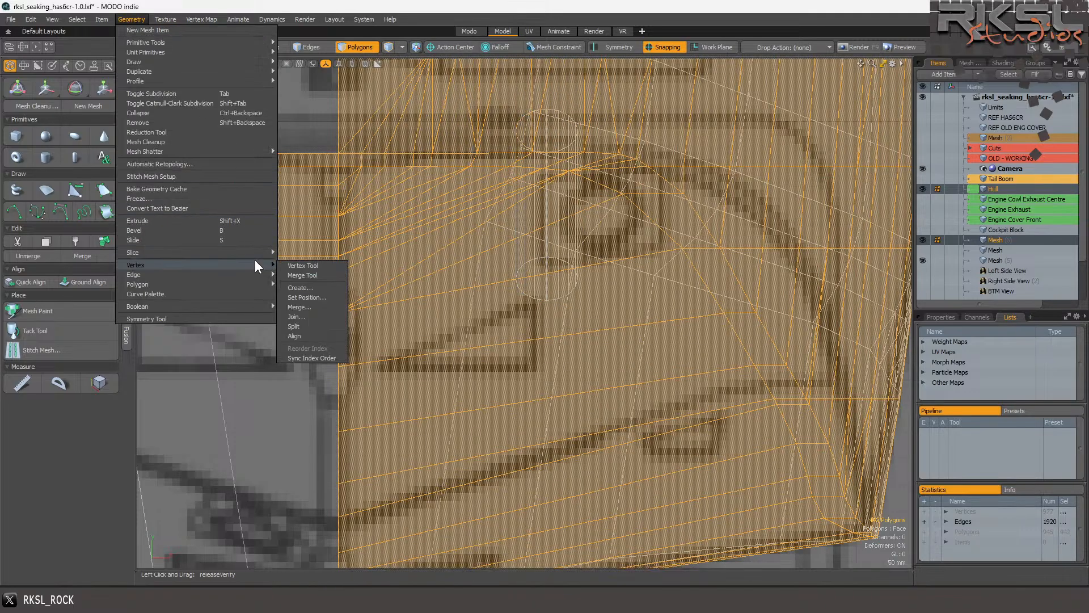
left_click(321, 307)
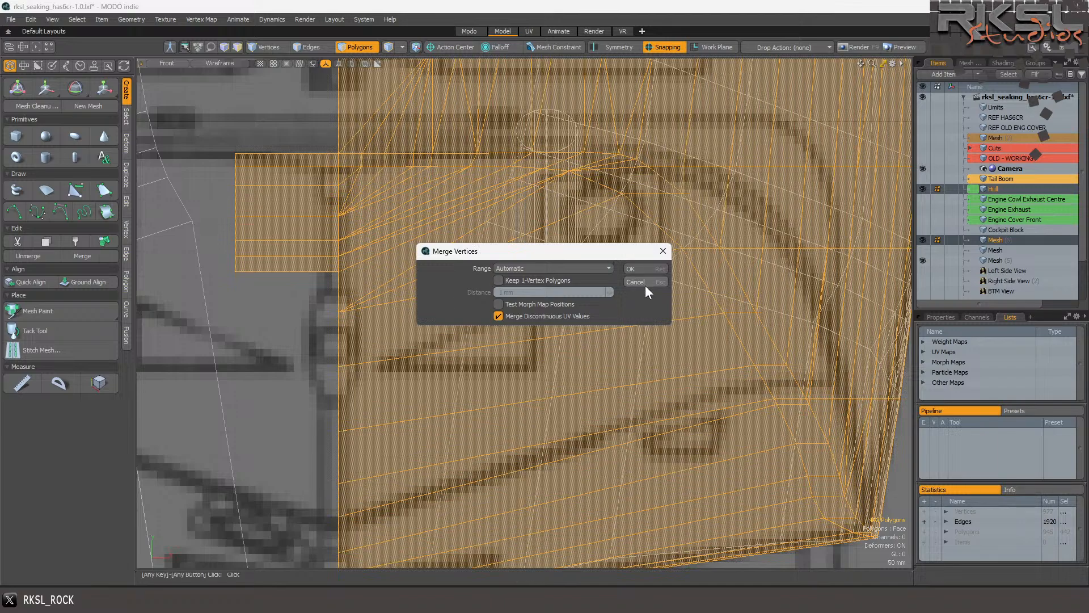
left_click(647, 269)
left_click(607, 285)
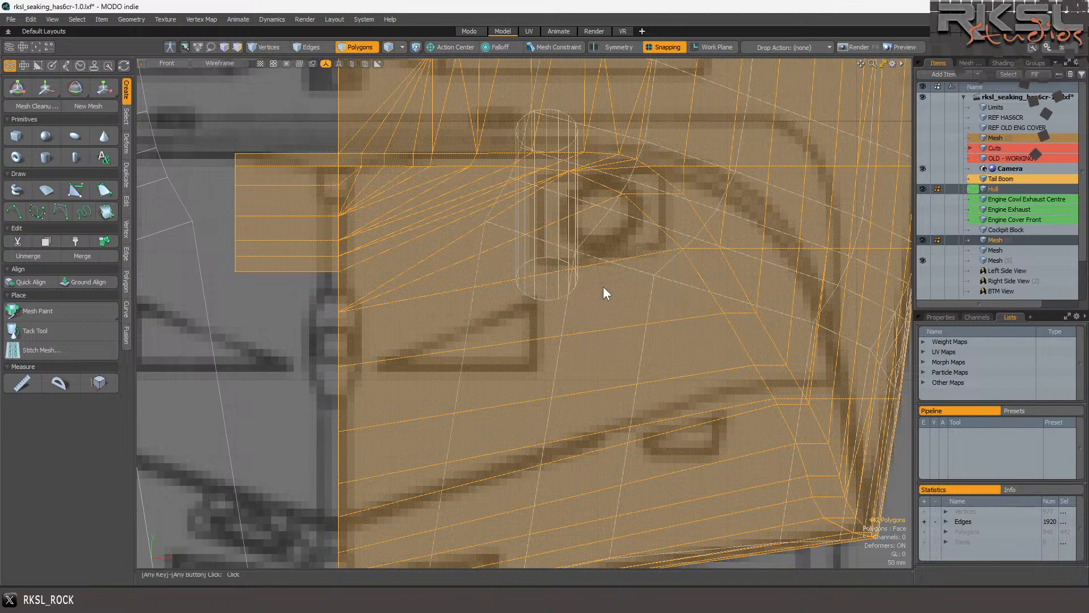
Run Mesh Cleanup on the hull mesh with all cleanup options enabled.
left_click(135, 18)
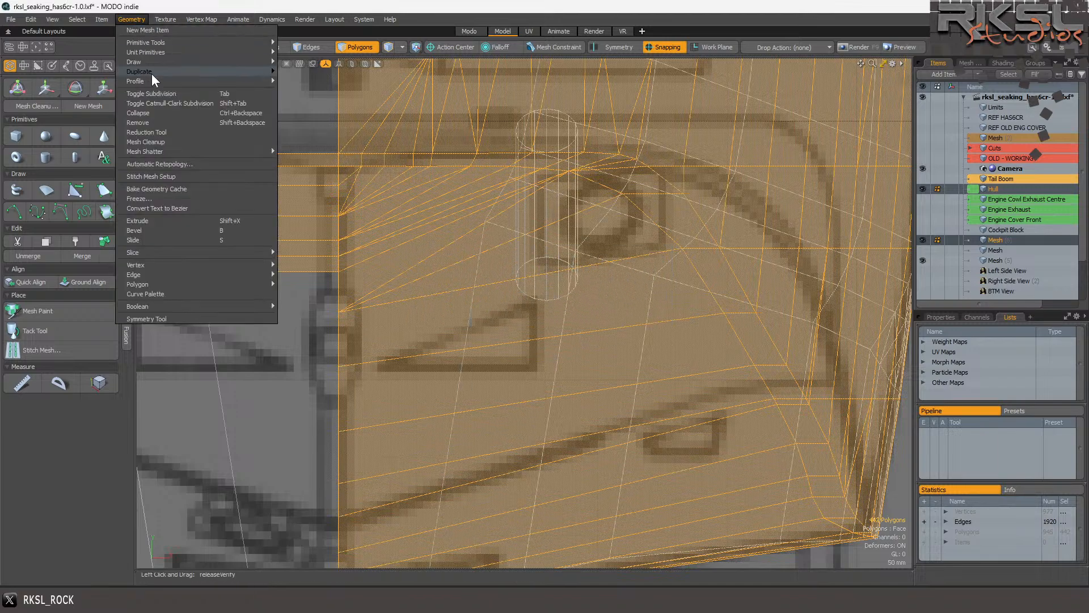
left_click(161, 142)
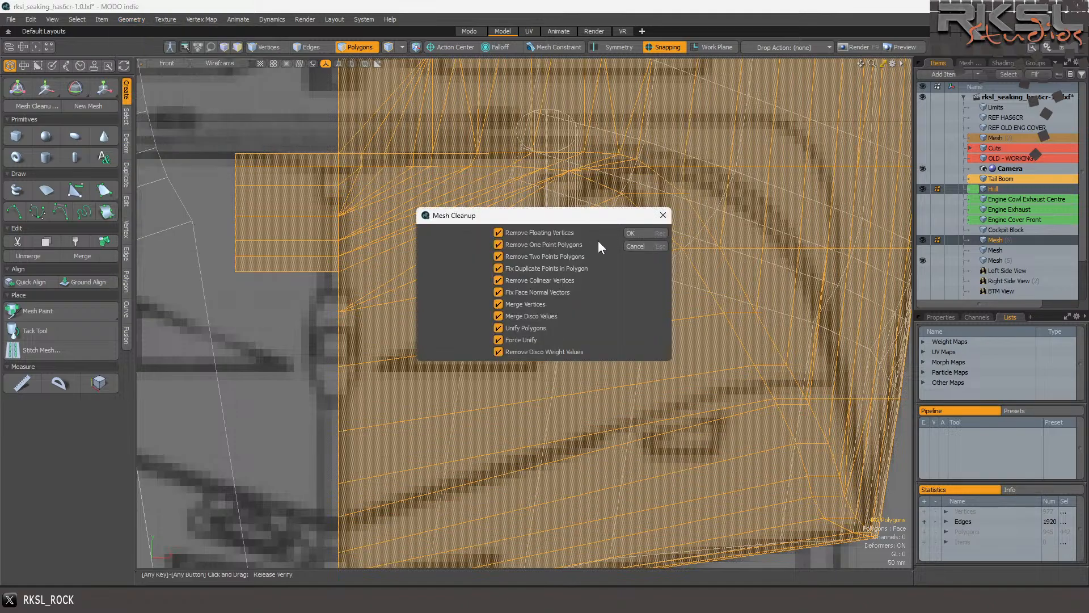
left_click(630, 233)
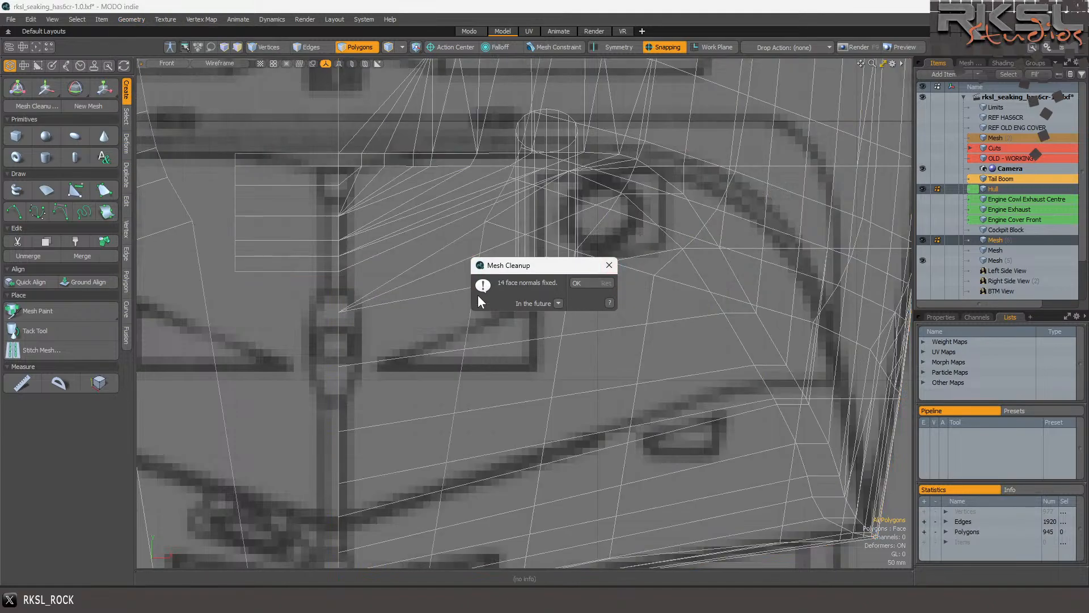
left_click(586, 284)
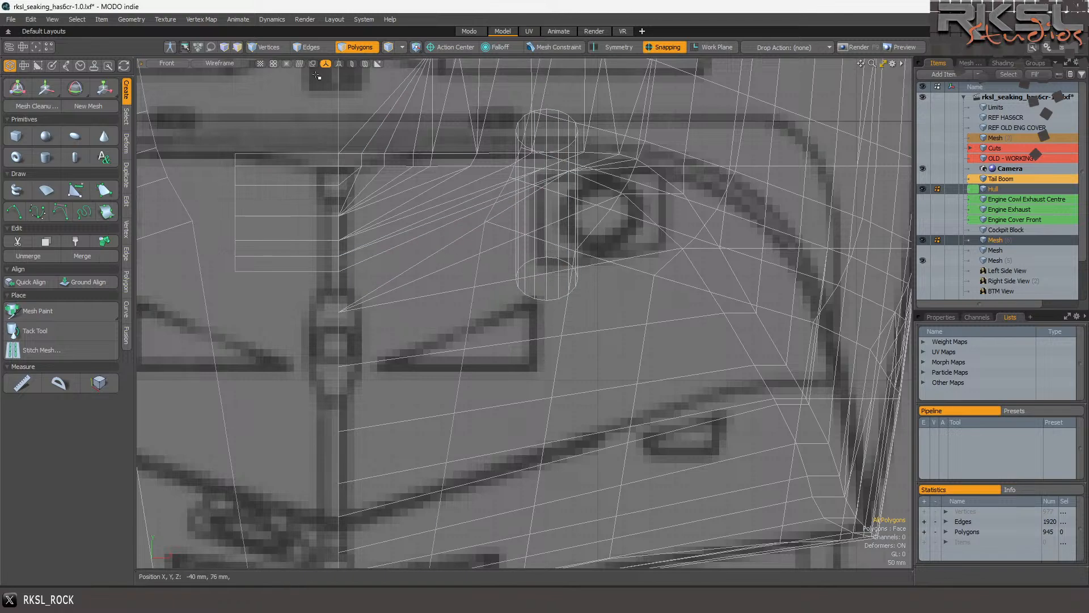
Return the view to Default shading, select the recess faces beside the cylinder, and make their facing direction match the surrounding hull.
left_click(218, 63)
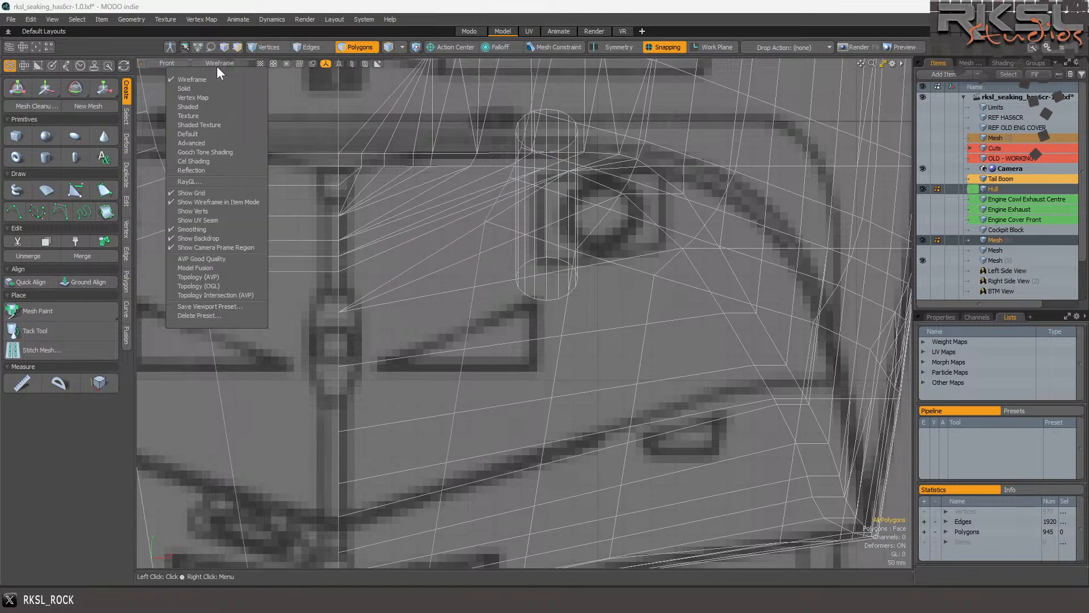
left_click(196, 135)
scroll(574, 222, "up", 4)
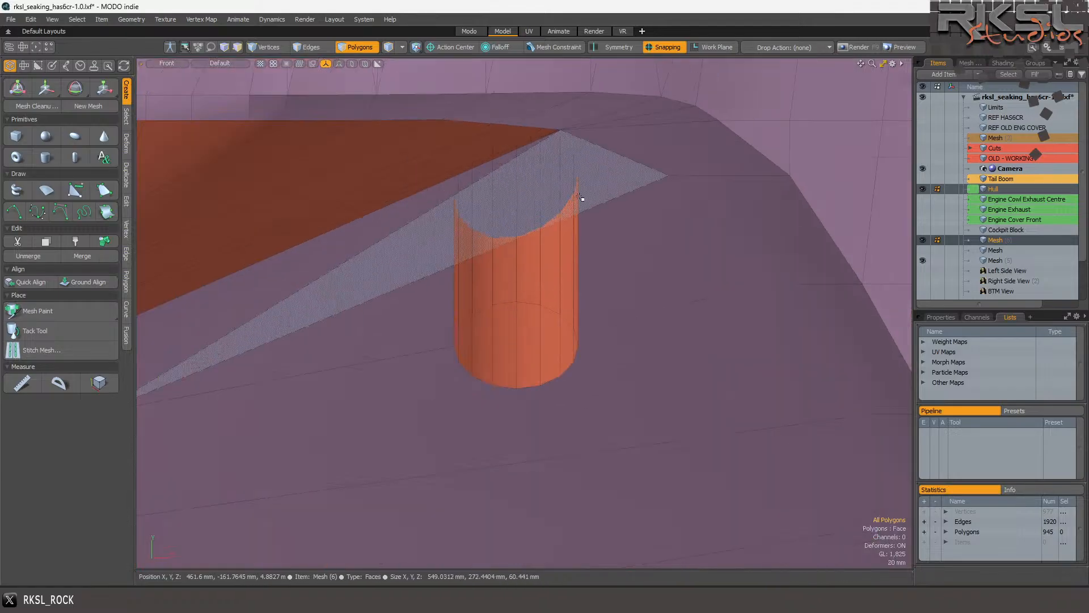
mouse_move(393, 271)
left_mouse_down()
mouse_move(277, 221)
mouse_move(311, 233)
mouse_move(317, 255)
mouse_move(385, 324)
left_mouse_up()
scroll(312, 233, "down", 2)
scroll(302, 247, "up", 1)
left_click_drag(318, 239, 262, 171)
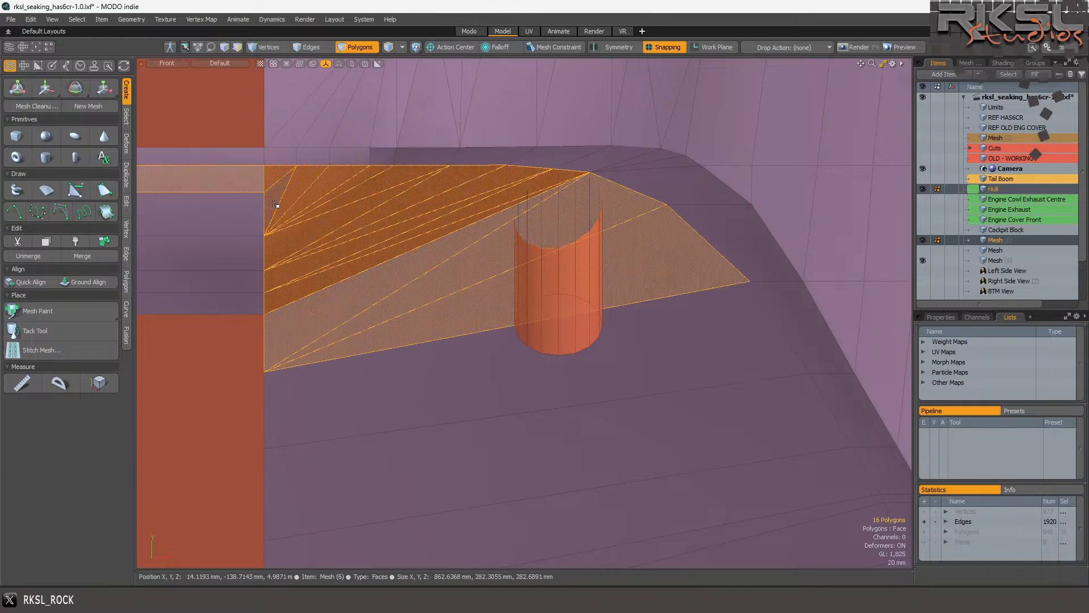
key("shift+d")
left_click(640, 249)
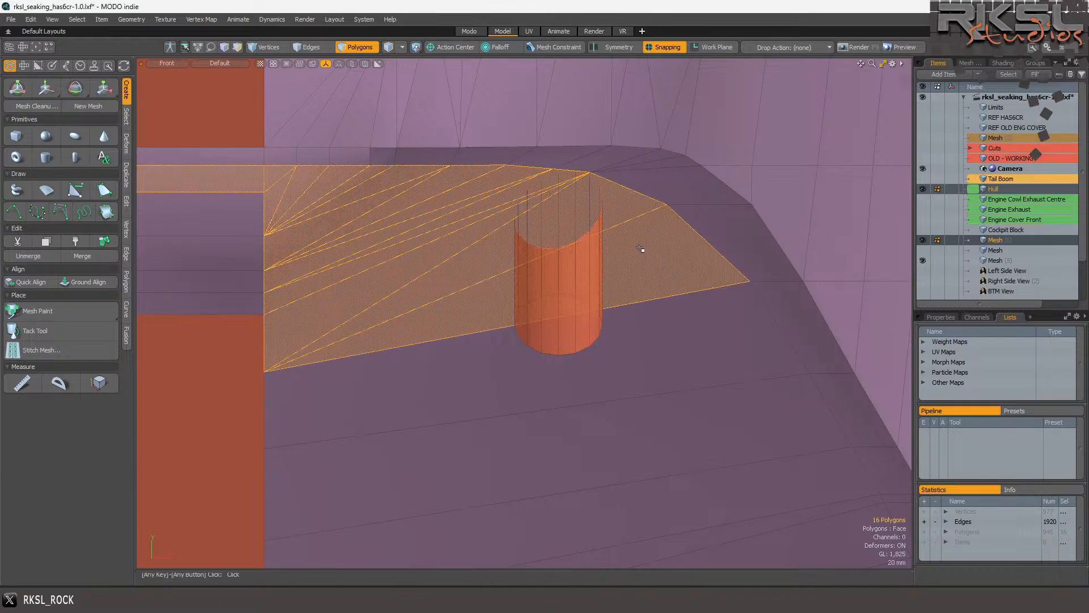
left_click(499, 303)
left_click(688, 335)
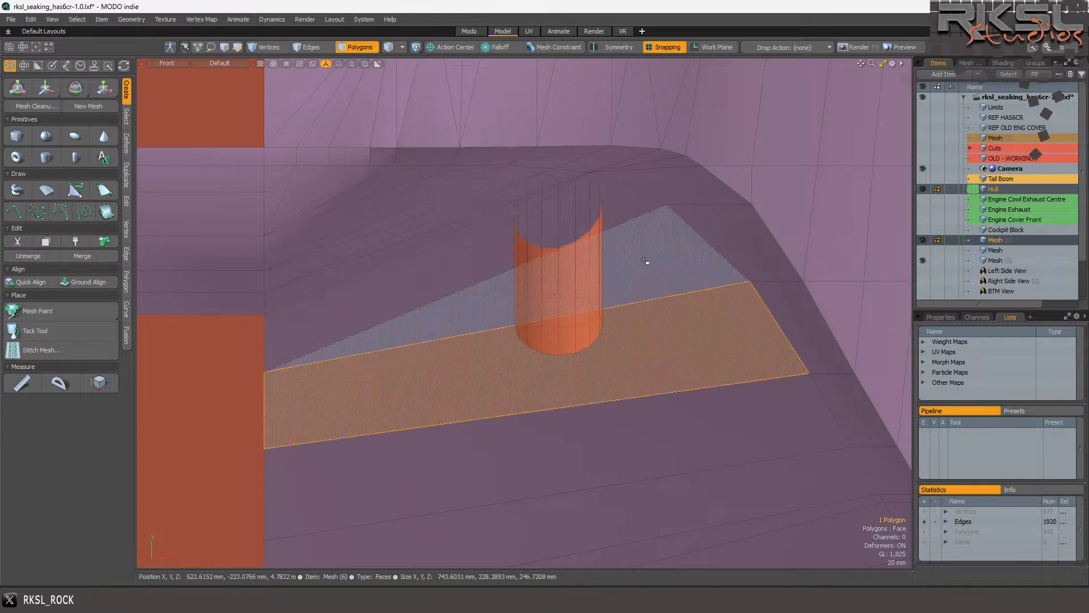
Select the whole cylinder and move it slightly outward and down relative to the hull.
scroll(656, 278, "up", 5)
left_click(567, 340)
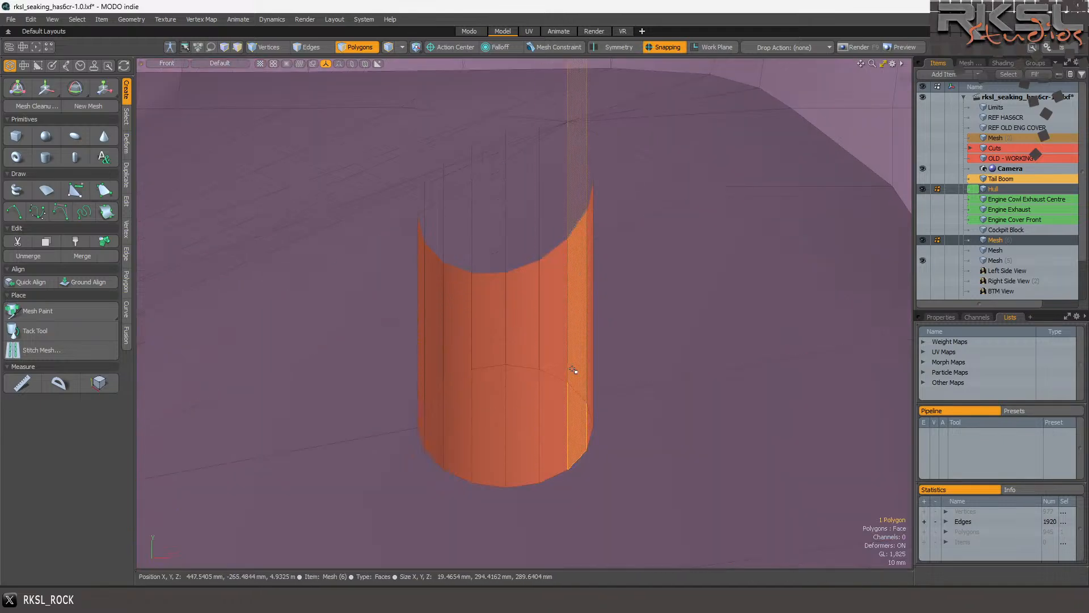
double_click(573, 370)
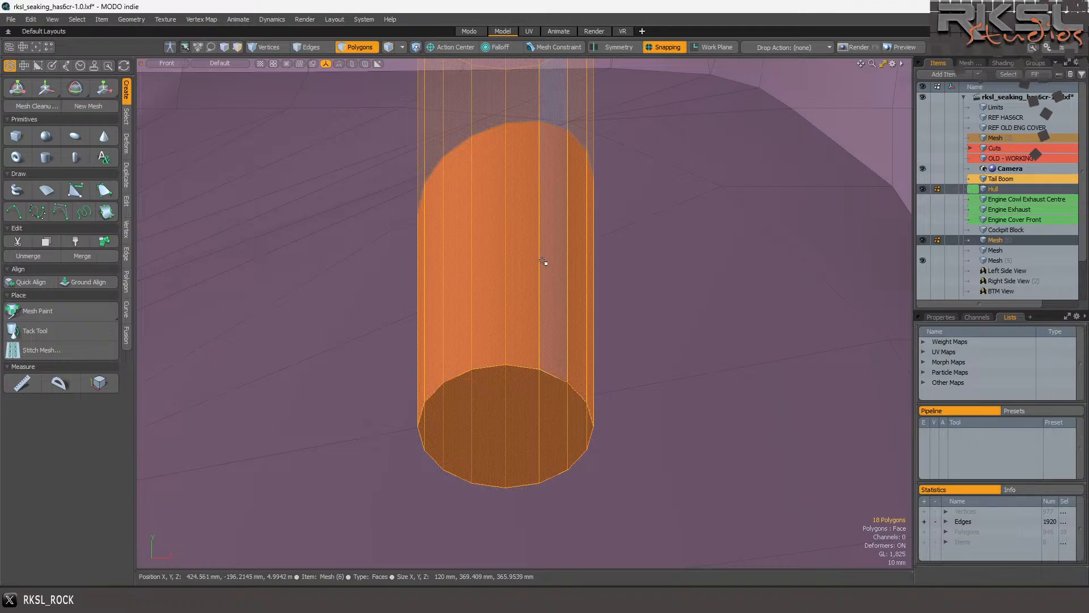
scroll(554, 111, "up", 4)
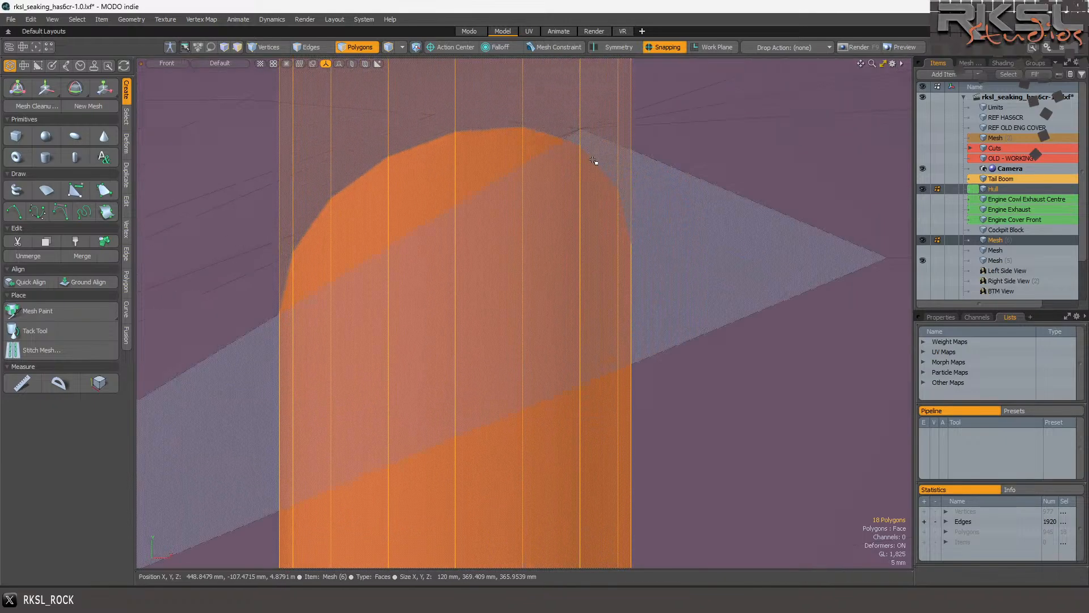
scroll(588, 124, "up", 2)
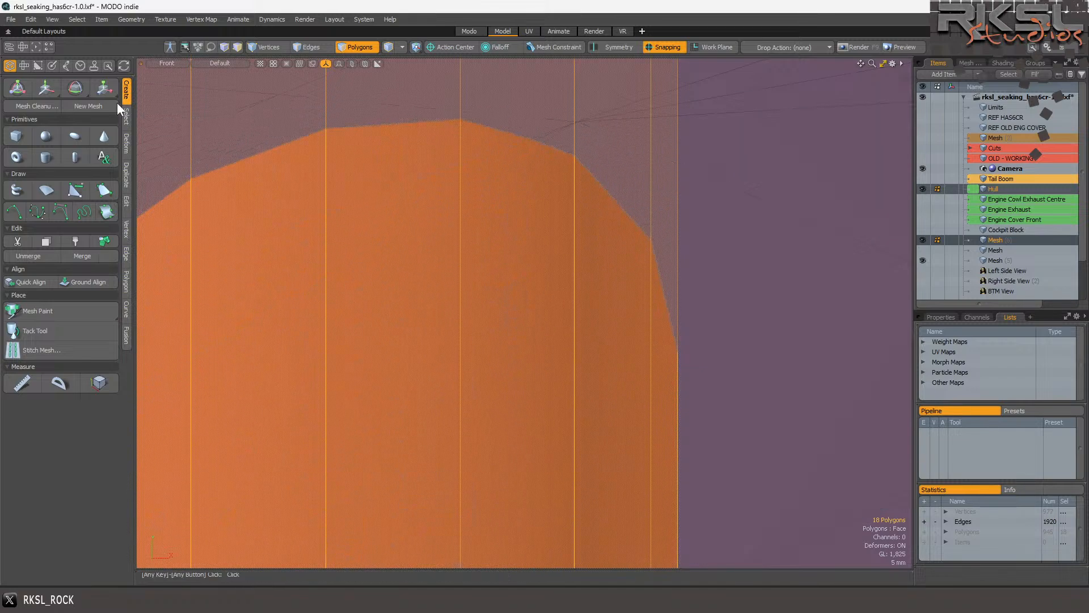
left_click(46, 87)
left_click_drag(460, 237, 578, 294)
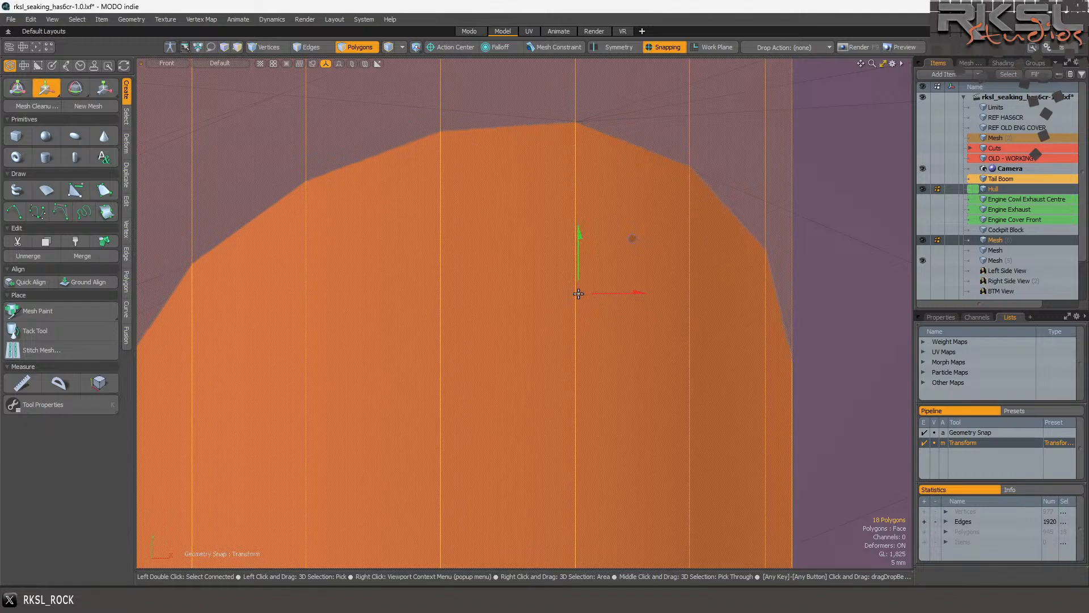
scroll(579, 294, "down", 8)
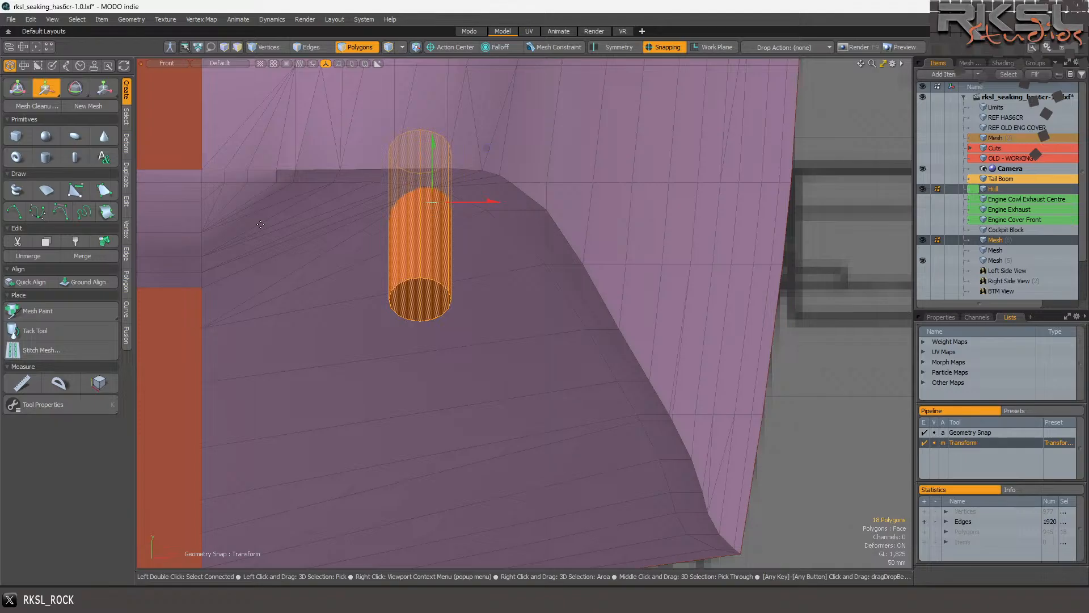
key("space")
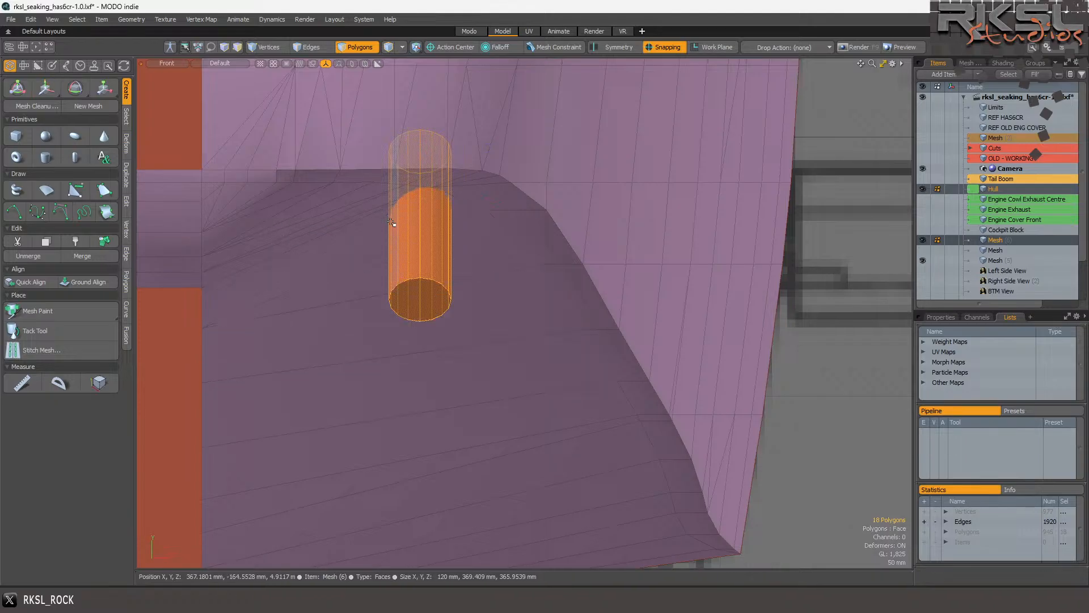
Examine the light housings on the nose in the helicopter reference photo, and return to the cylinder in MODO.
left_click(371, 598)
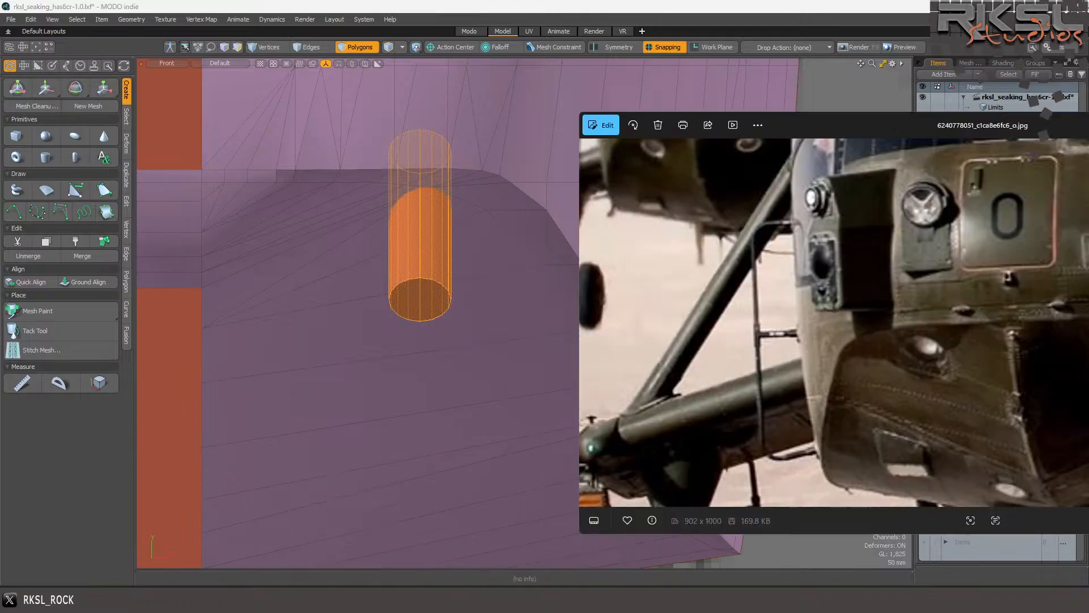
mouse_move(295, 599)
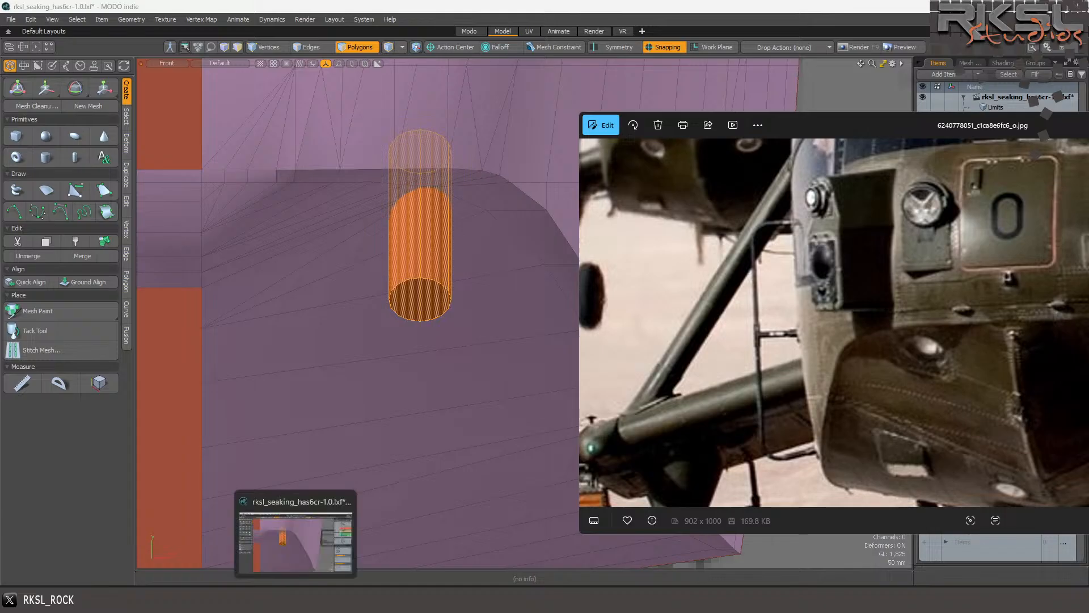
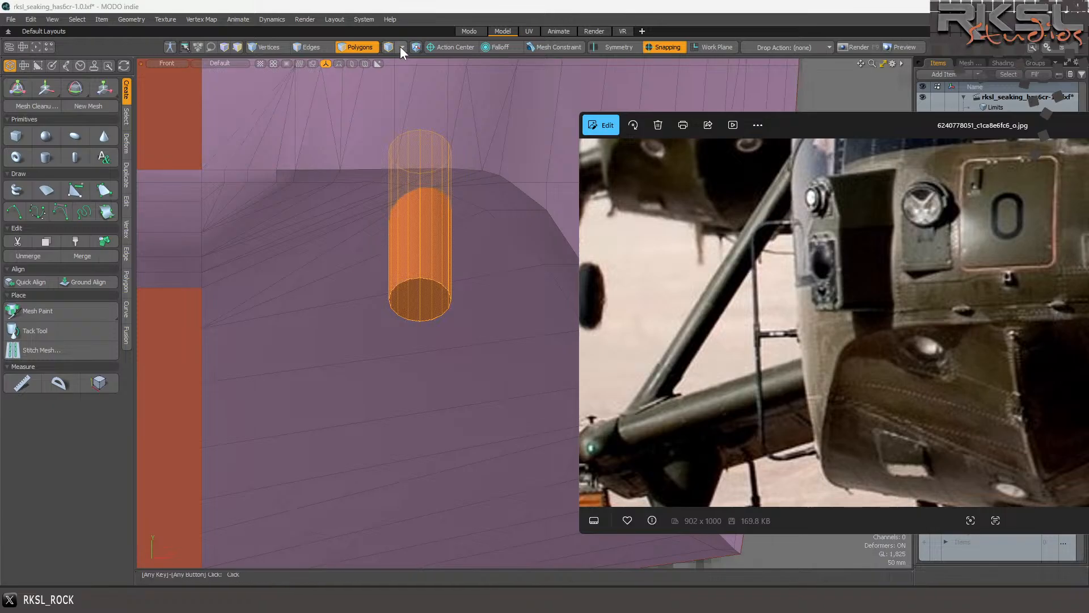
left_click(462, 9)
scroll(401, 182, "up", 3)
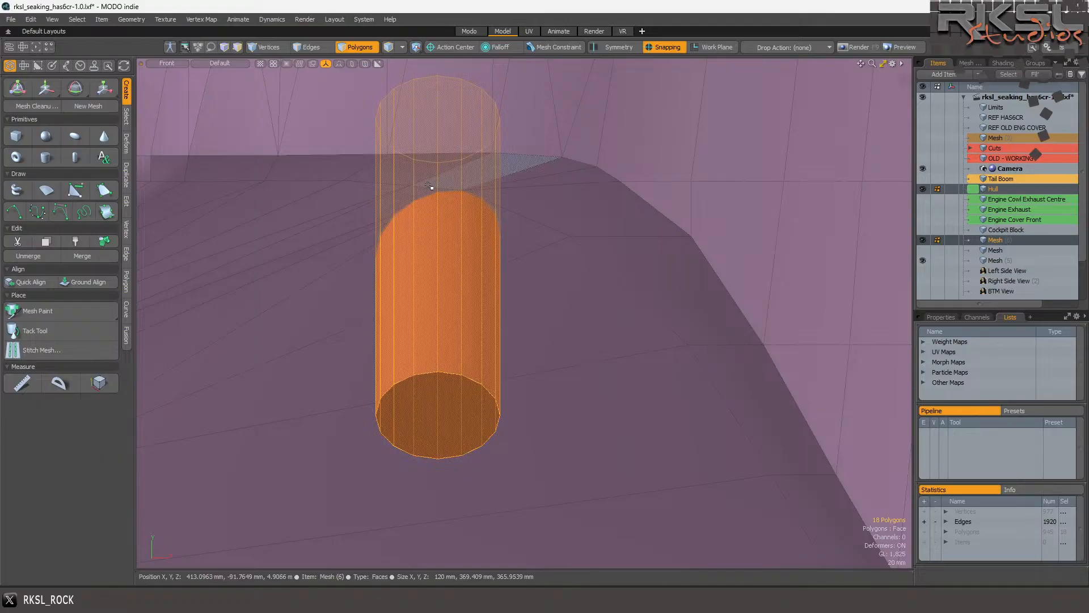
scroll(433, 188, "down", 5)
scroll(448, 204, "up", 5)
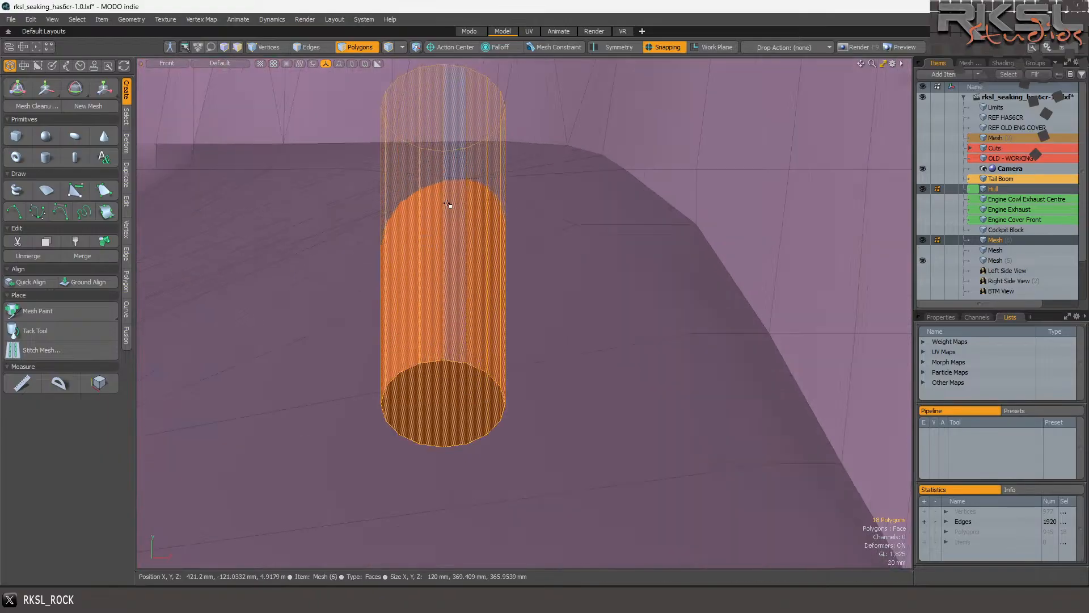
left_click(709, 46)
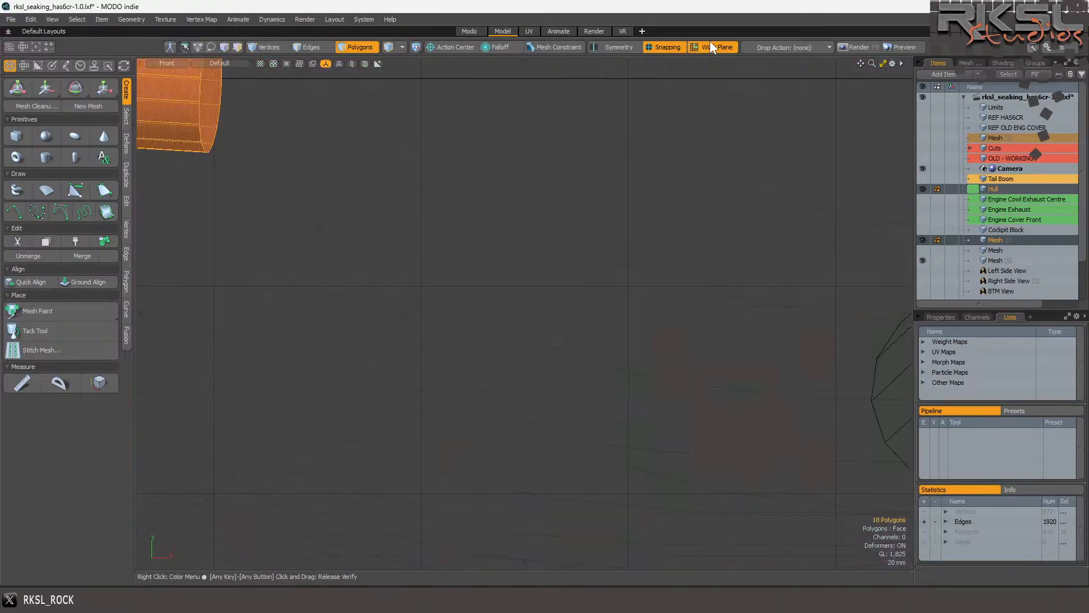
scroll(552, 224, "down", 4)
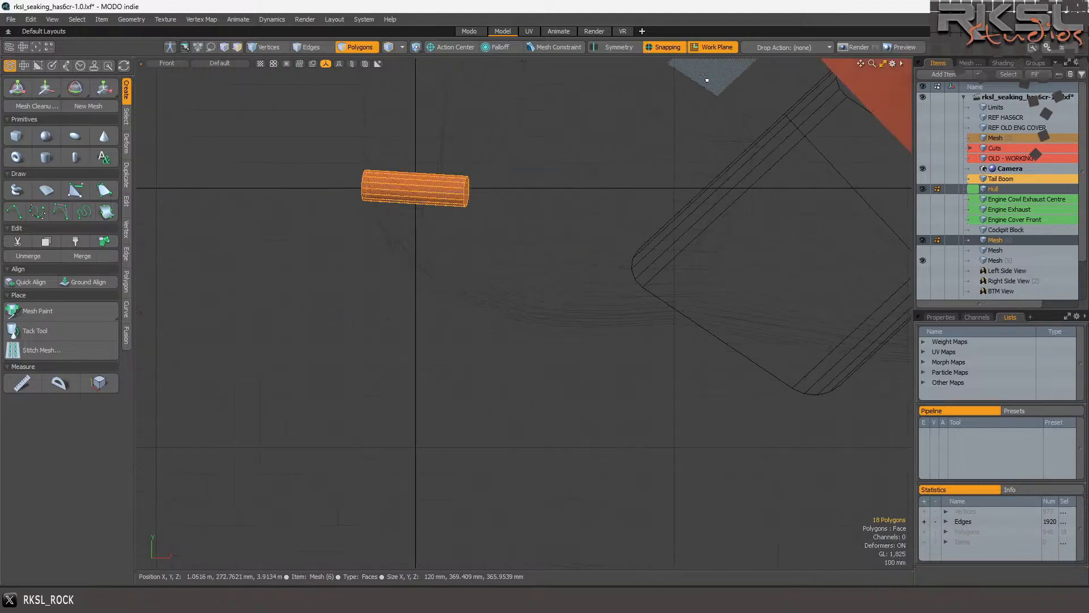
left_click(716, 46)
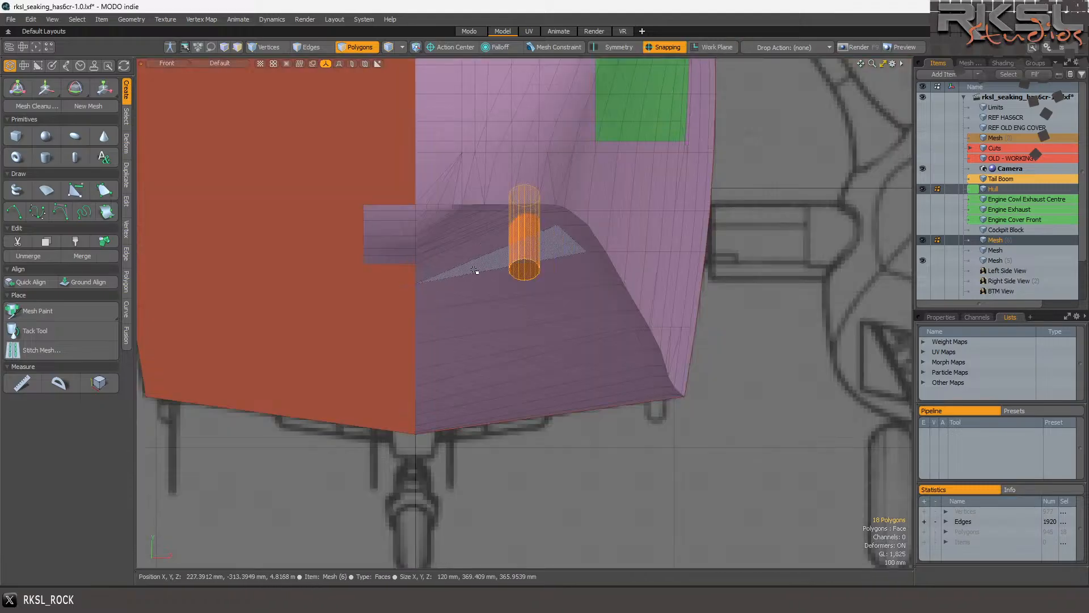
Select the hull polygon directly behind the cylinder on the nose and align the Work Plane to it.
scroll(474, 270, "up", 2)
left_click(517, 218)
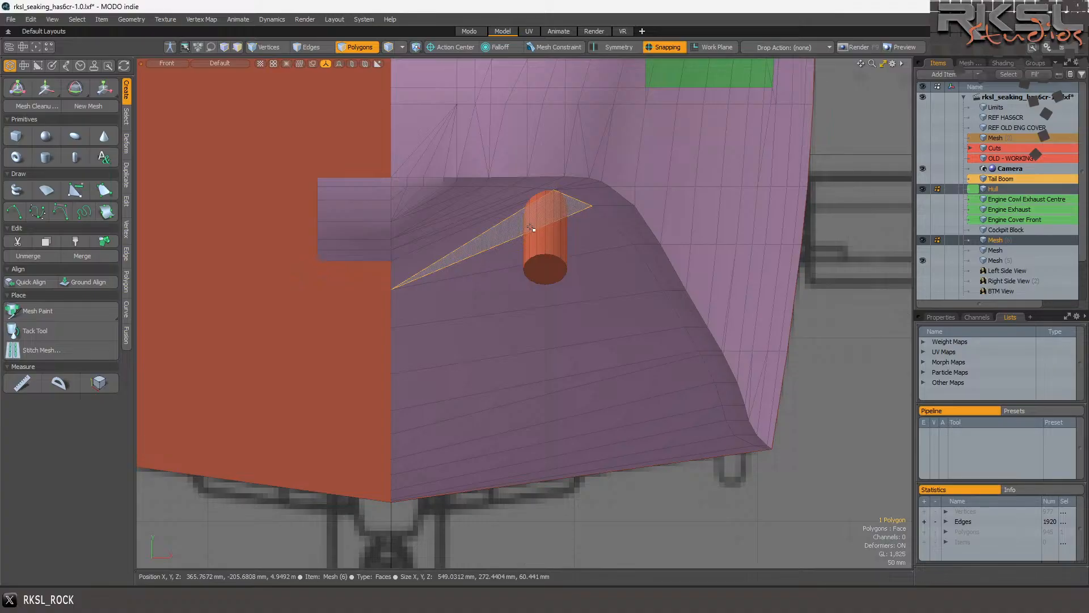
left_click(724, 49)
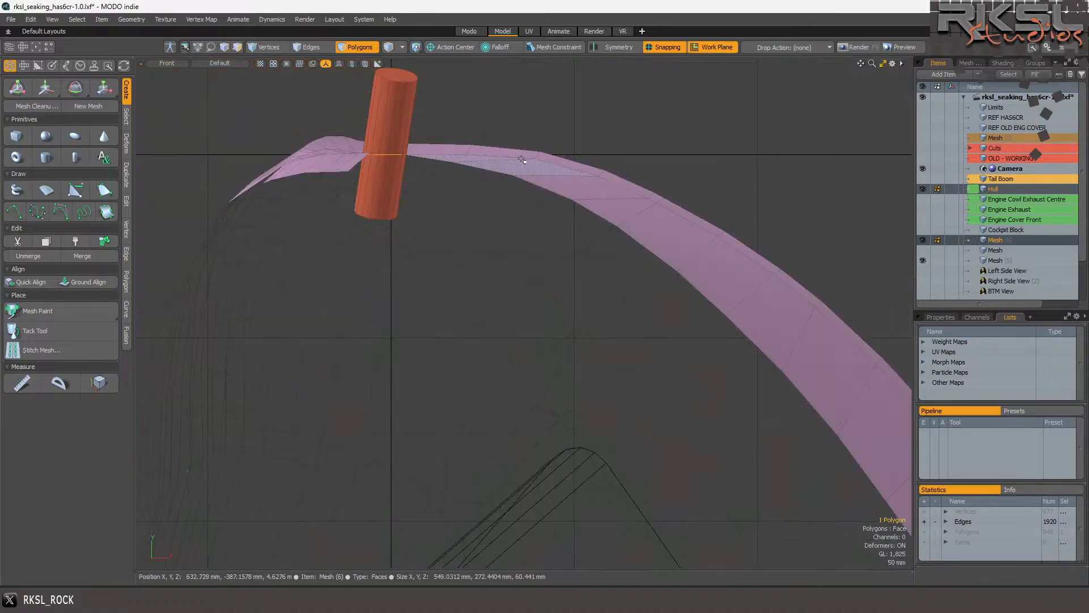
Select the whole cylinder and rotate it upright, square to the Work Plane in the Front view.
scroll(477, 154, "down", 1)
scroll(379, 127, "up", 3)
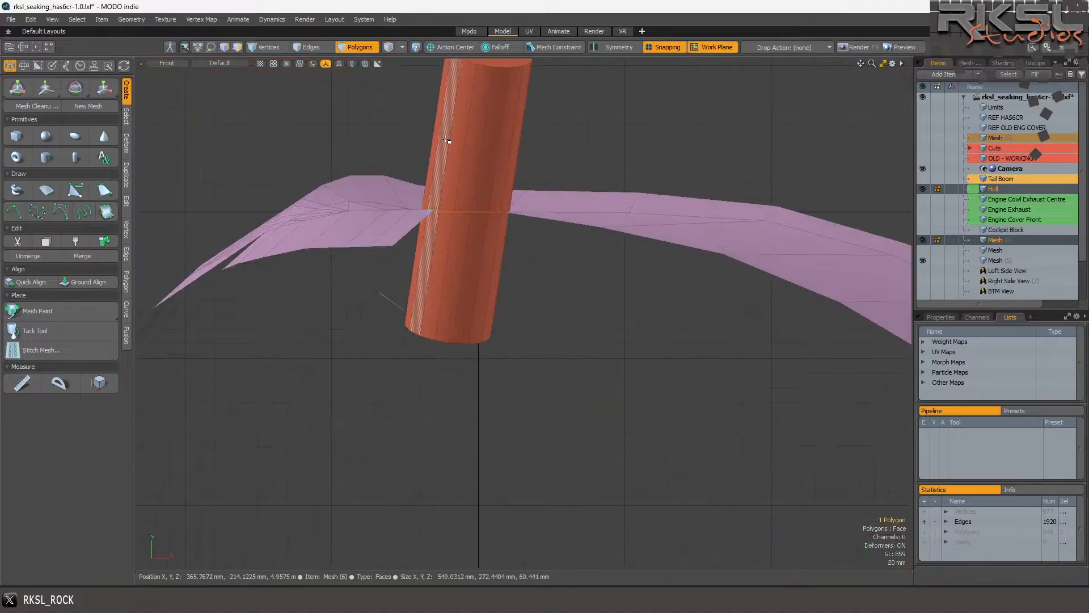
double_click(468, 138)
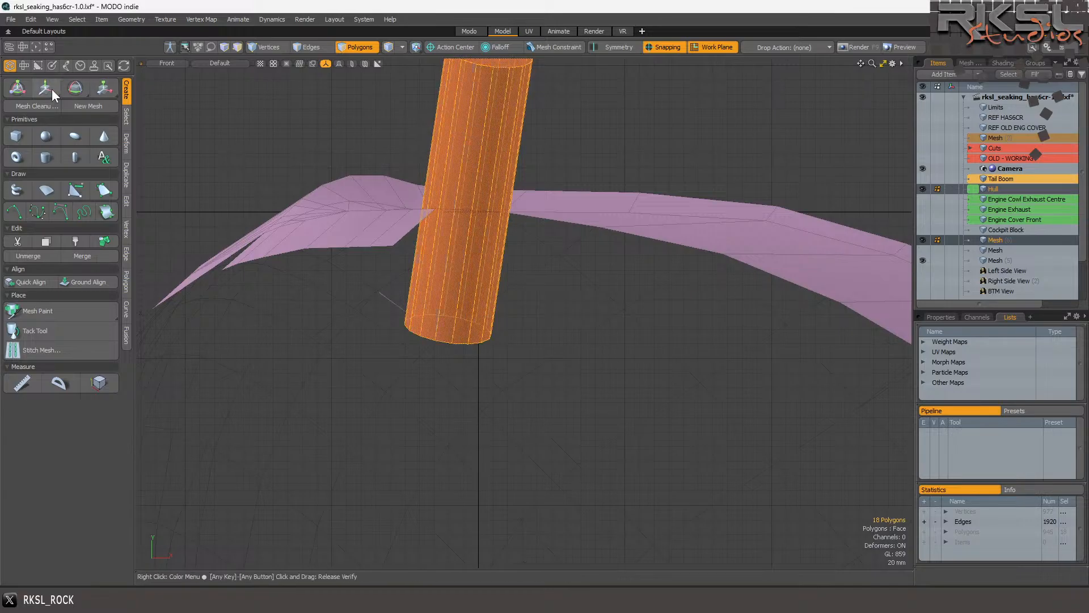
left_click(76, 88)
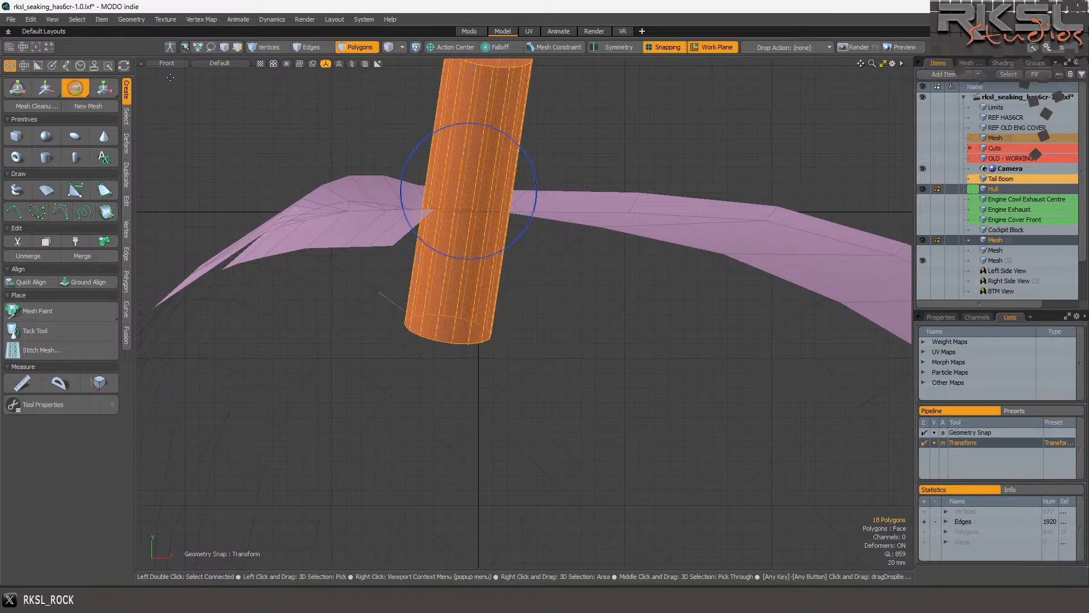
left_click_drag(433, 146, 438, 176)
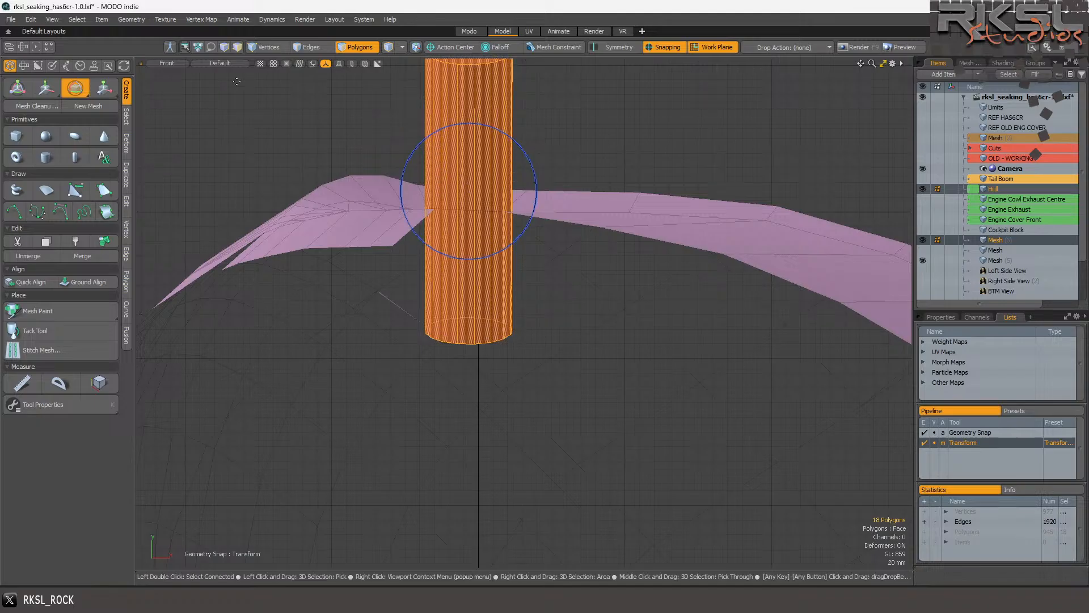
Switch to the Right view and rotate the cylinder about -18.5° so it stands perpendicular to the Work Plane there too.
left_click(165, 64)
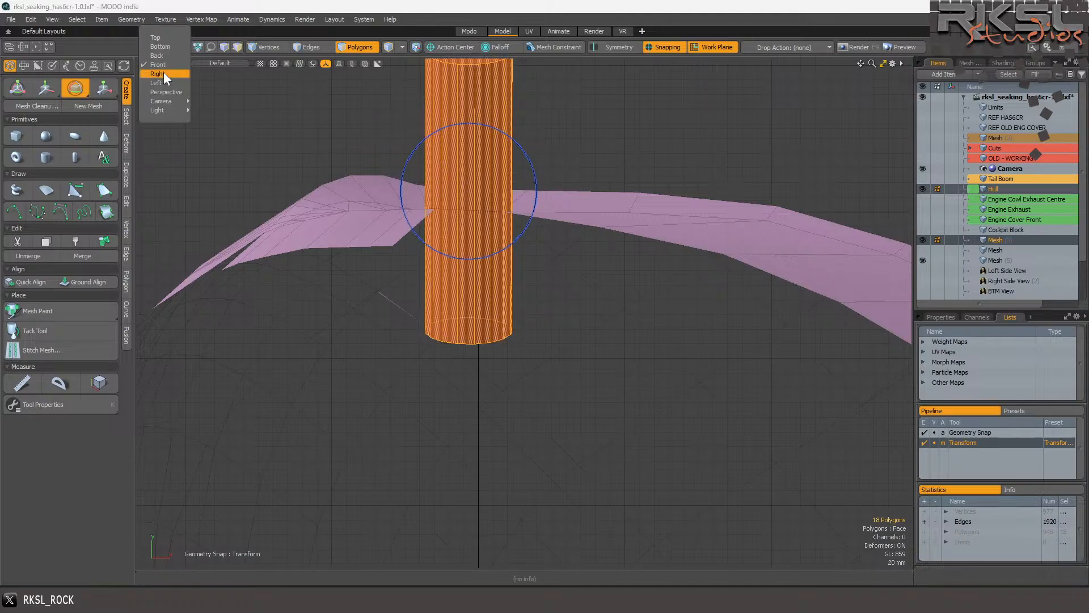
left_click(164, 71)
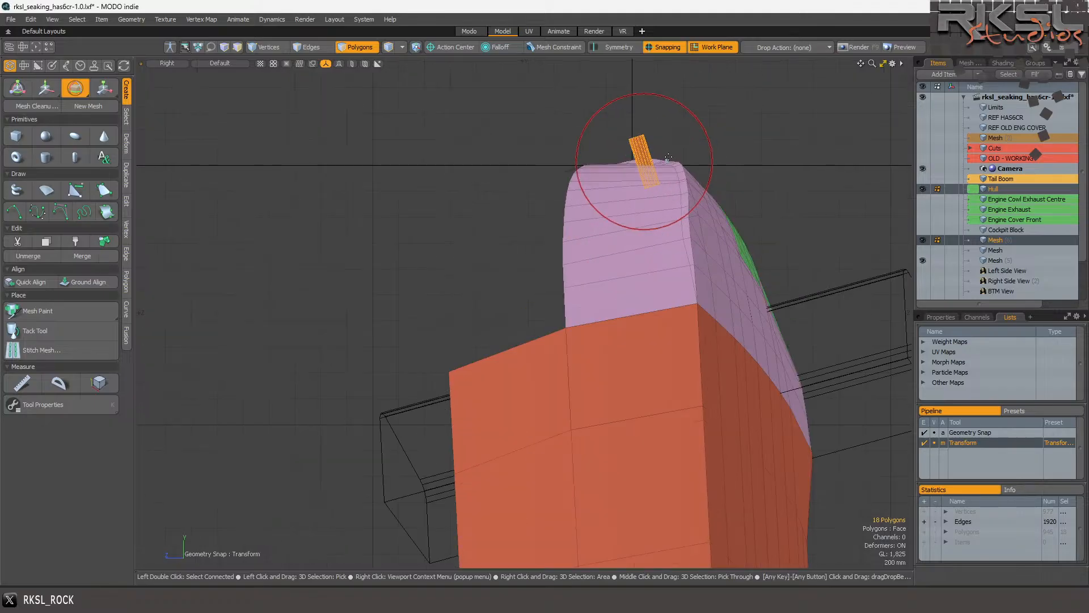
scroll(668, 157, "up", 5)
left_click_drag(650, 188, 657, 259)
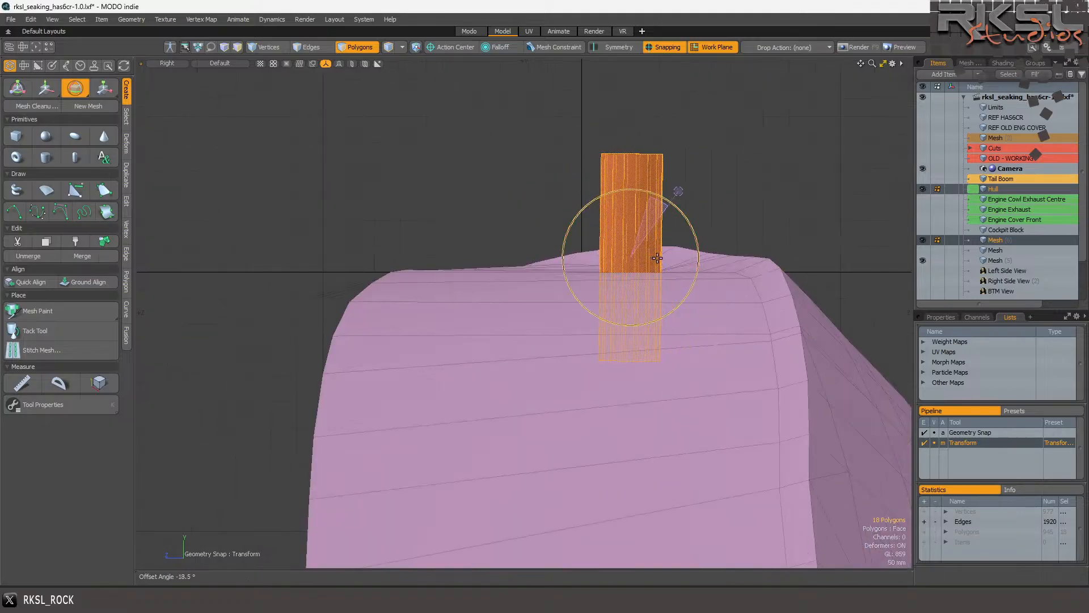
left_click_drag(657, 258, 657, 258)
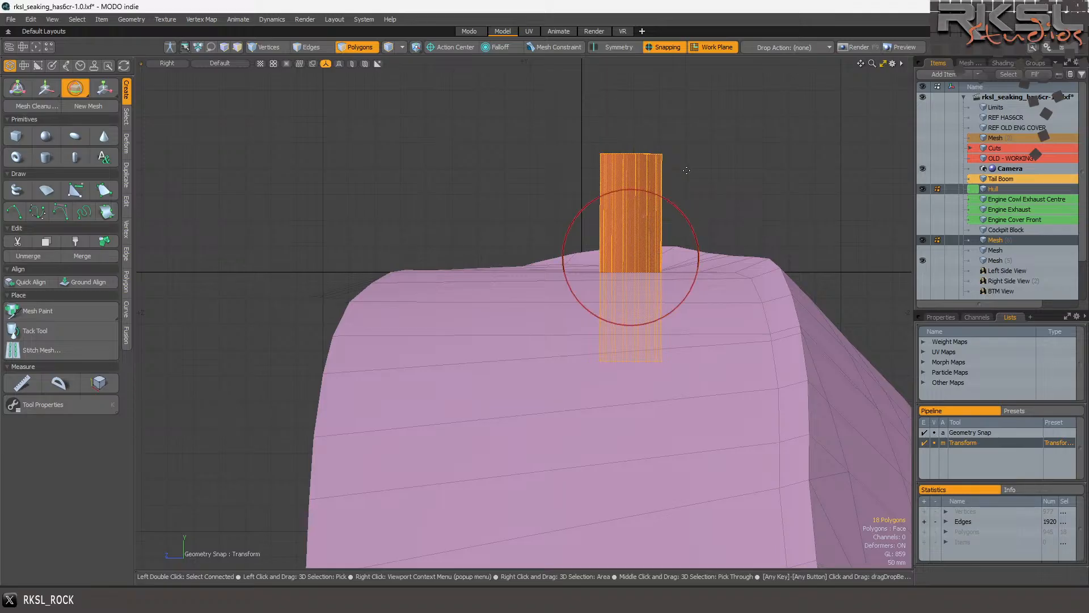
Reset the Work Plane to the world axes and return to the Front view of the cylinder on the nose.
left_click(703, 46)
scroll(494, 208, "down", 5)
scroll(441, 177, "up", 4)
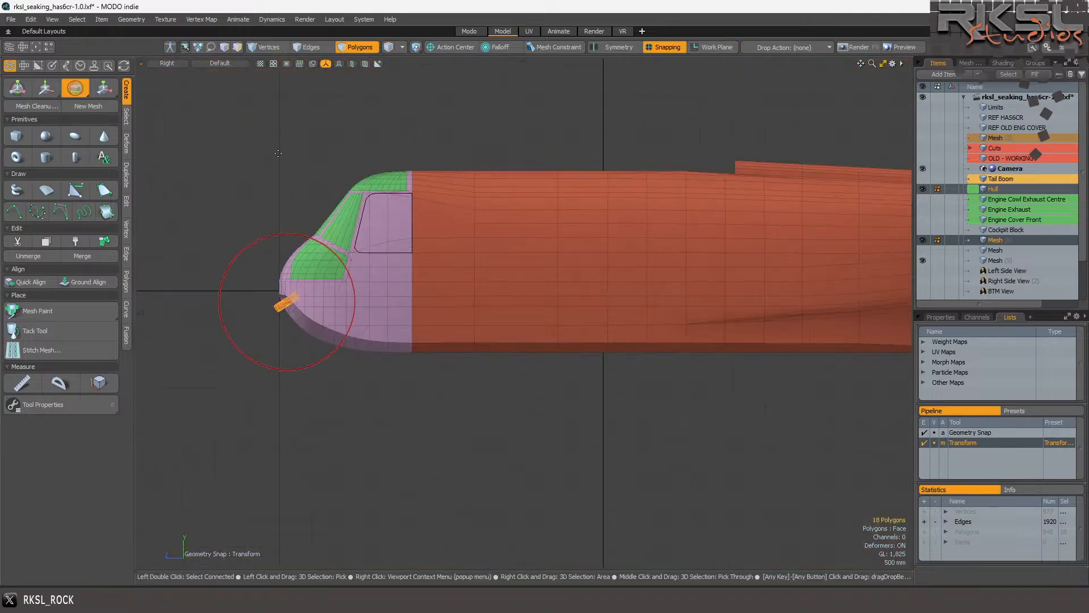
left_click(166, 61)
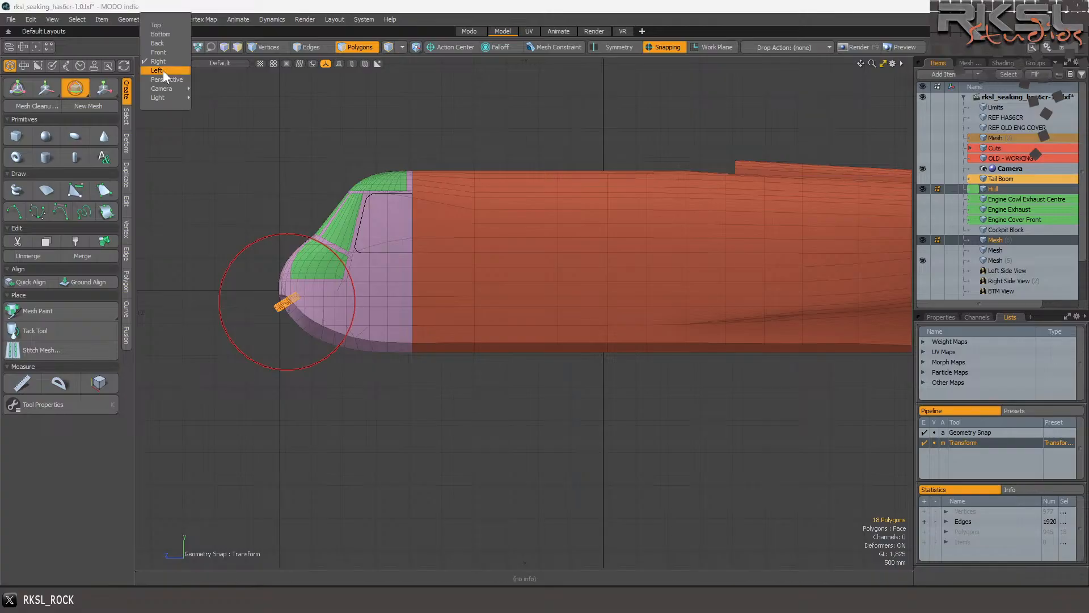
left_click(161, 54)
scroll(540, 367, "up", 8)
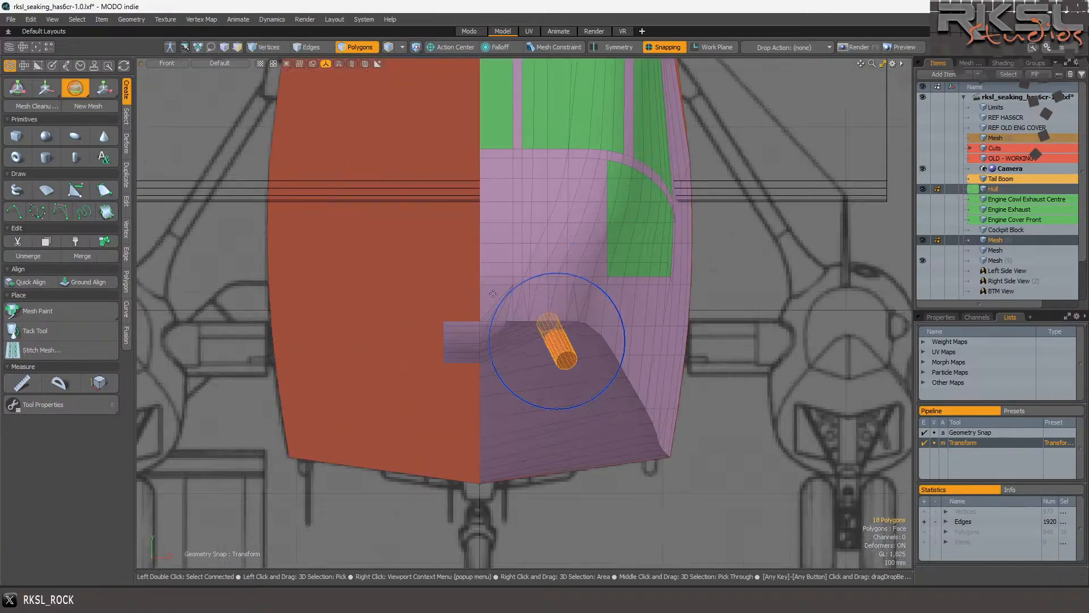
scroll(539, 367, "up", 2)
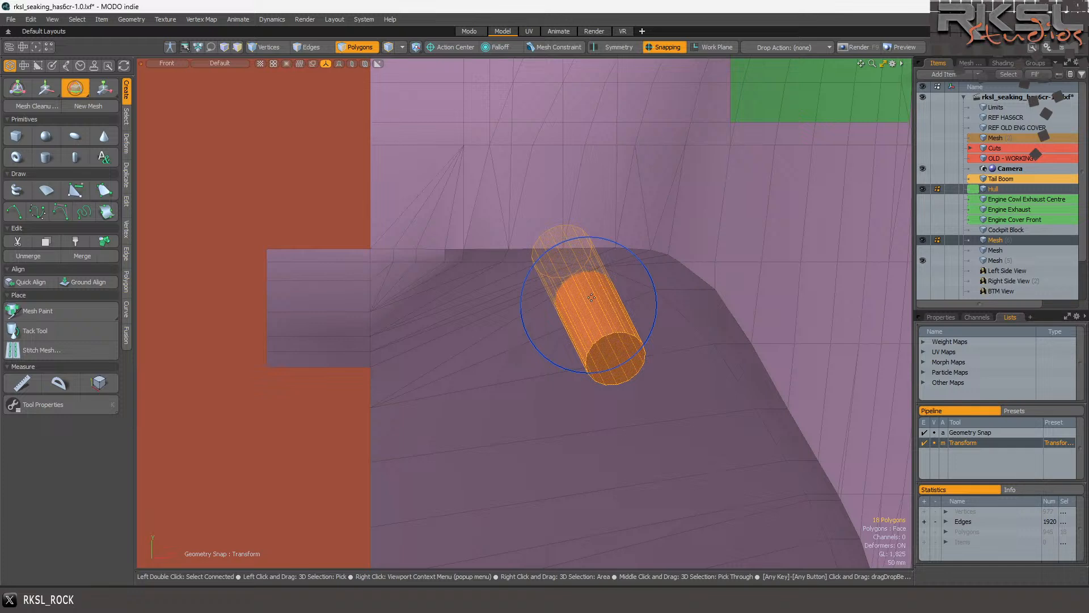
scroll(590, 305, "up", 8)
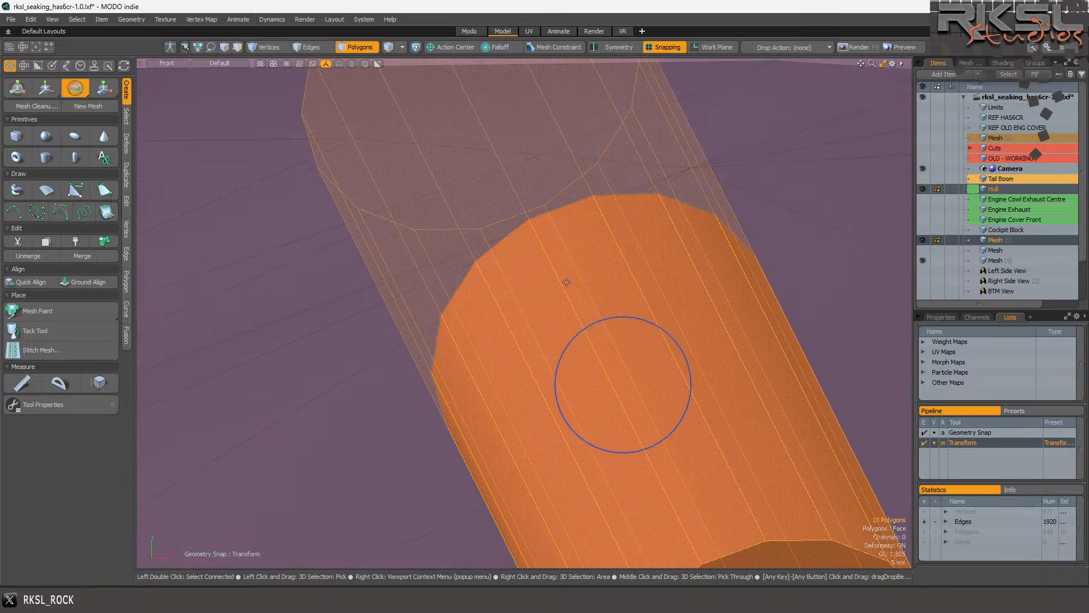
left_click(103, 88)
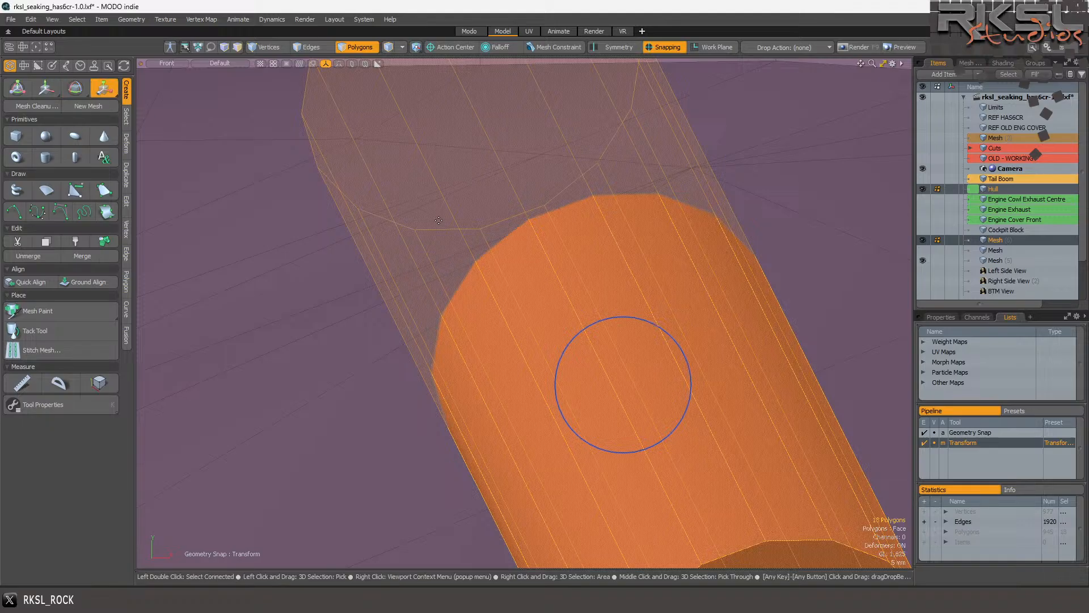
left_click_drag(623, 384, 638, 384)
scroll(770, 223, "up", 3)
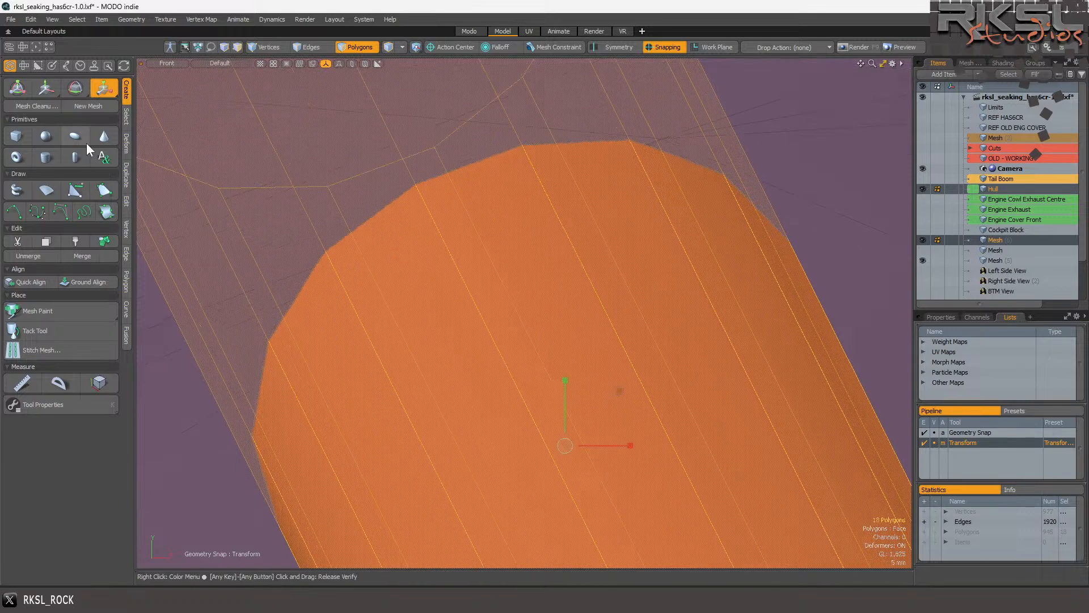
Move the cylinder slightly downward and outward from the hull centreline in the Front view.
left_click(46, 88)
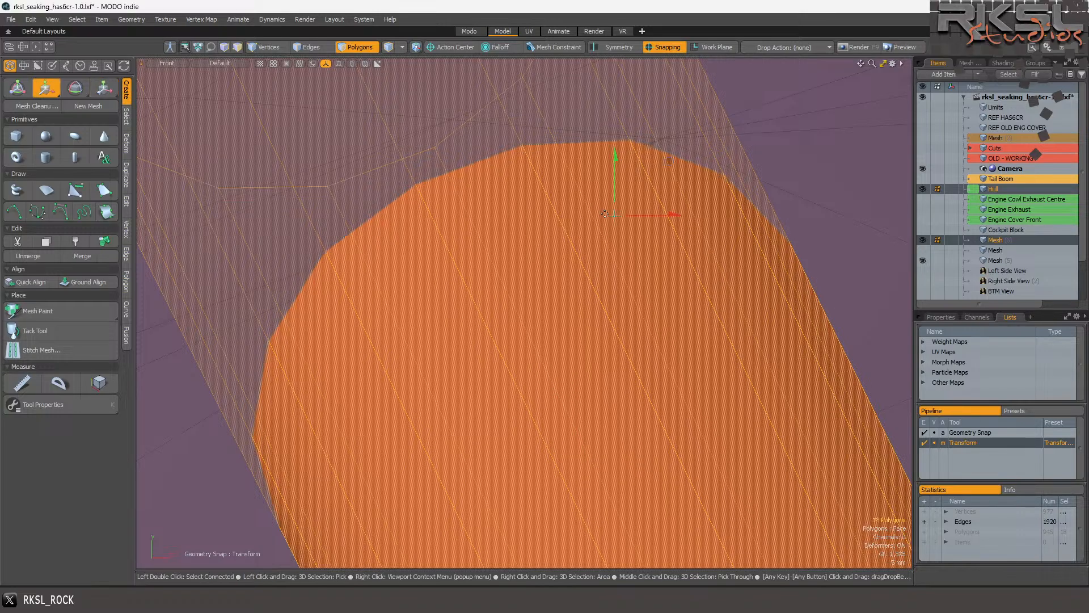
mouse_move(629, 220)
left_mouse_down("alt+shift")
mouse_move(675, 218)
mouse_move(615, 185)
mouse_move(598, 189)
mouse_move(618, 211)
left_mouse_up("alt+shift")
scroll(671, 188, "up", 3)
scroll(617, 211, "down", 3)
scroll(671, 186, "up", 3)
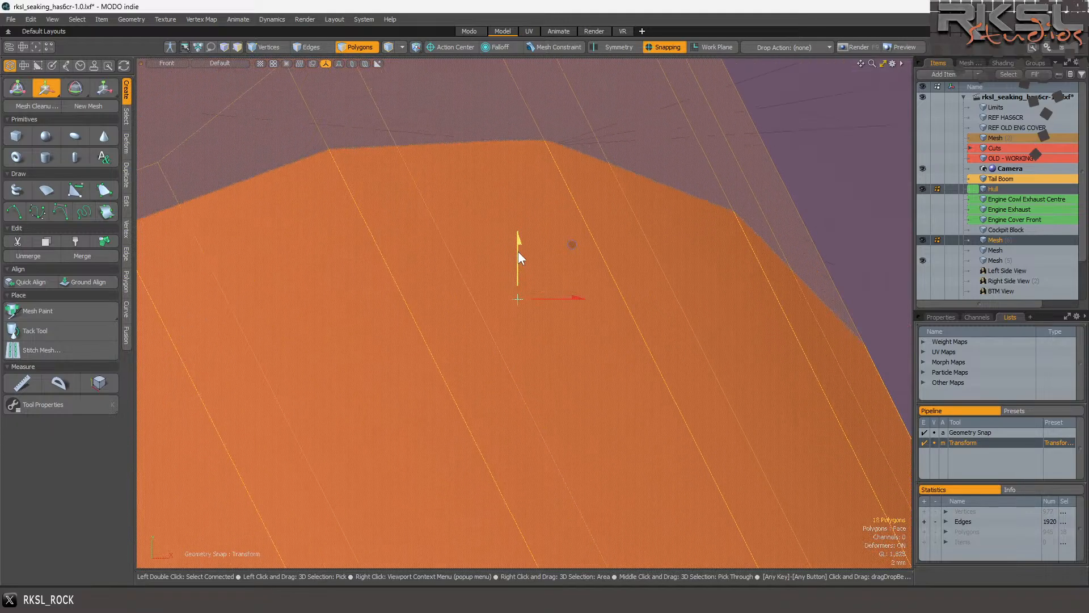
left_click_drag(521, 253, 537, 309)
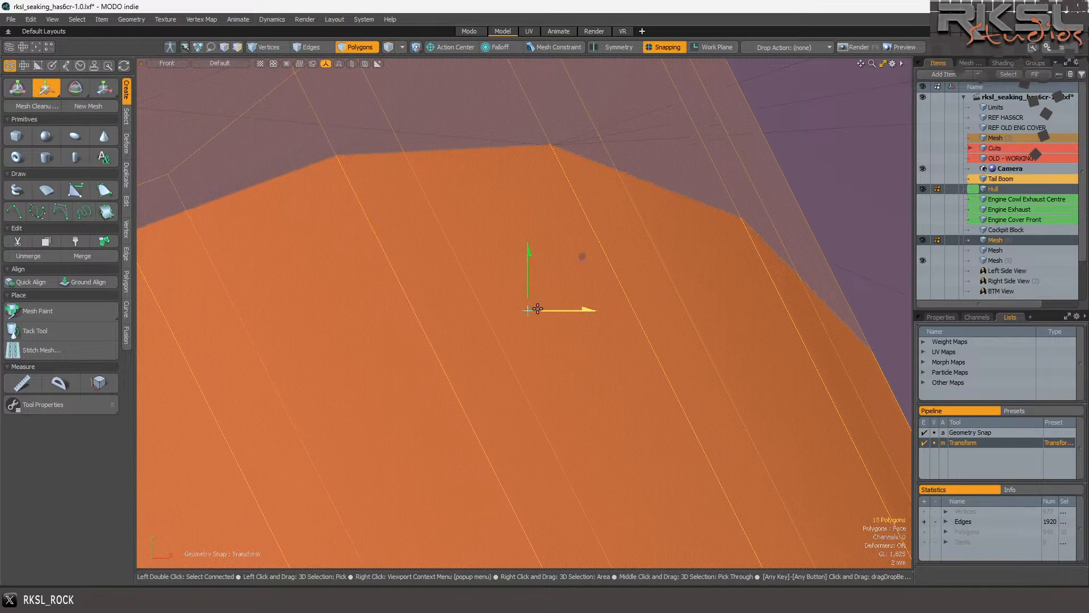
left_click_drag(530, 289, 526, 311)
scroll(492, 242, "down", 10)
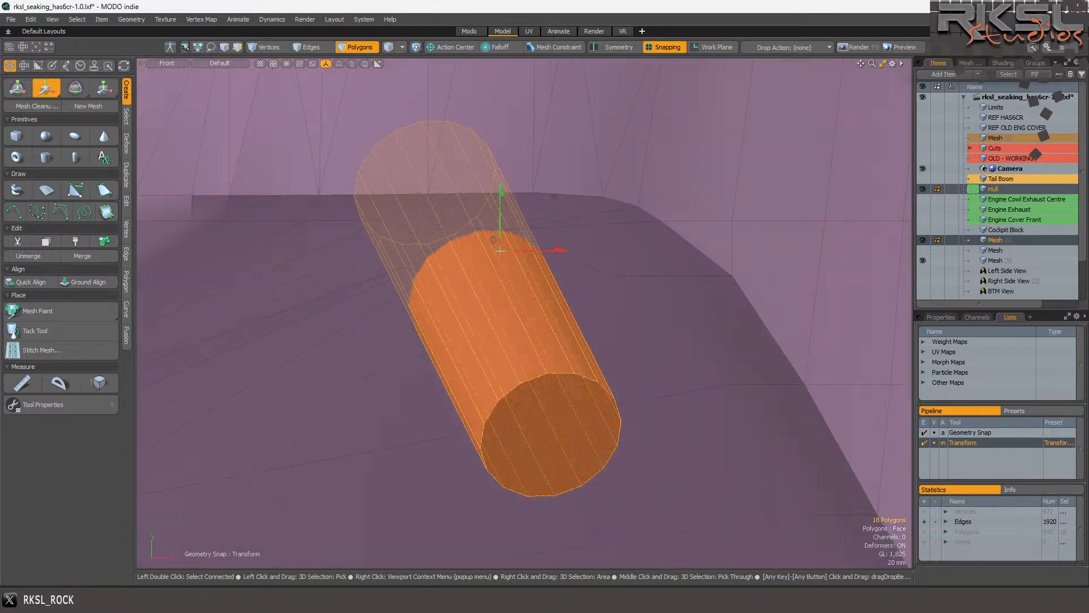
scroll(486, 254, "down", 5)
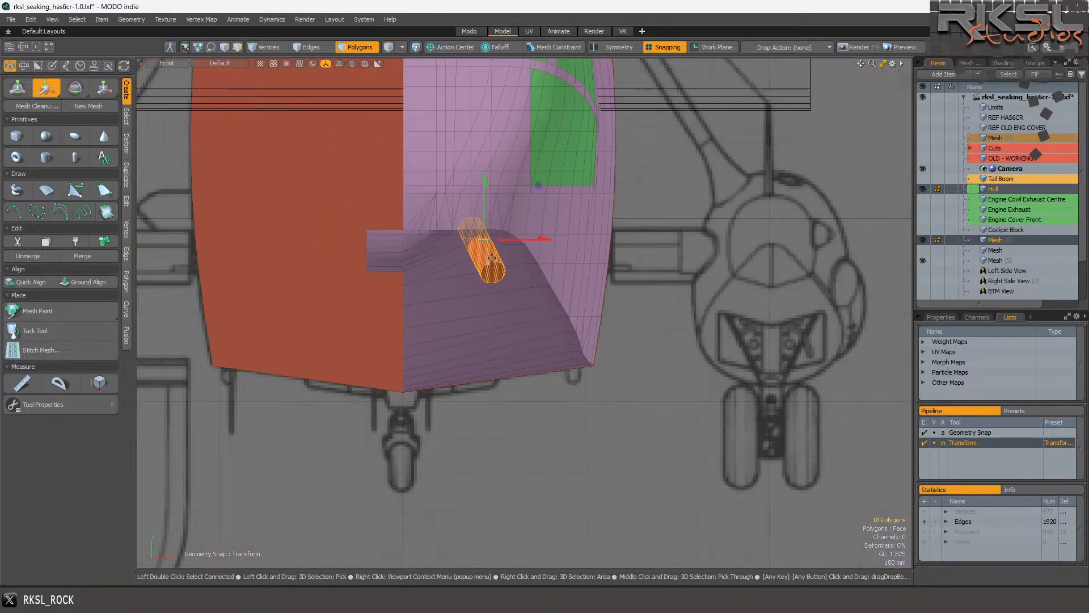
Drop the cylinder selection and delete the nose recess polygons protruding across the hull centreline.
key("q")
left_click(727, 319)
scroll(431, 268, "up", 6)
mouse_move(330, 193)
left_mouse_down()
mouse_move(338, 171)
mouse_move(328, 273)
left_mouse_up()
key("Delete")
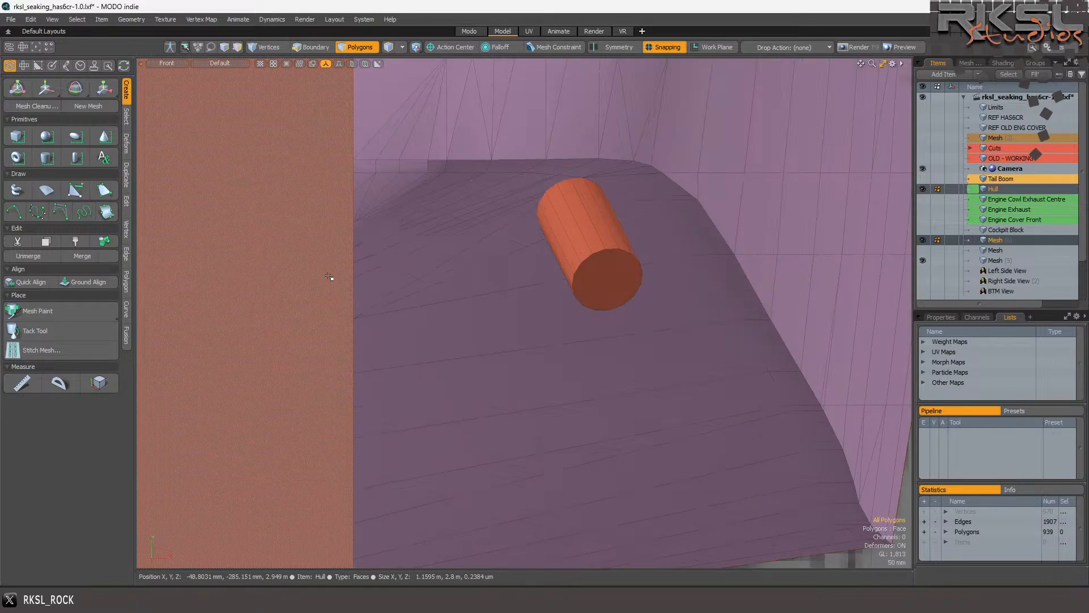
Select the four horizontal edges beside the centreline at the upper edge of the nose recess and scale them slightly narrower towards the centreline.
scroll(391, 171, "up", 4)
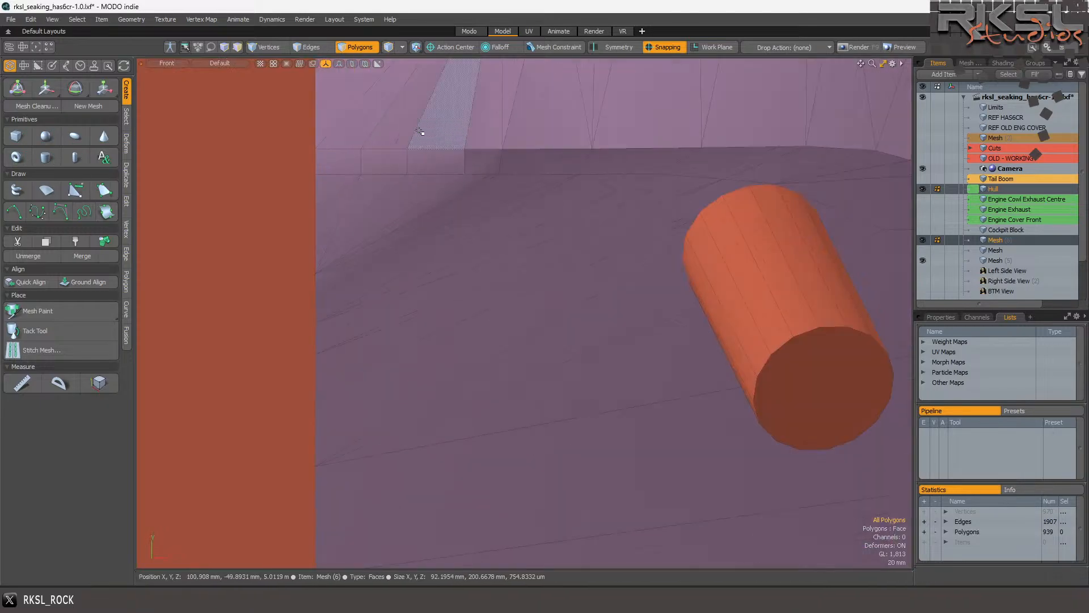
left_click(301, 49)
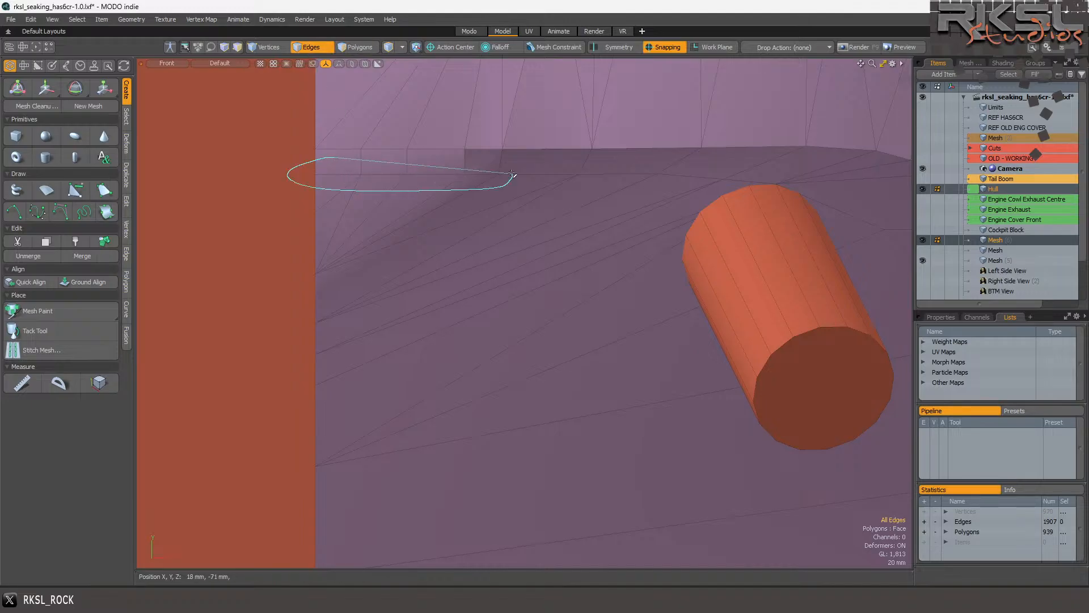
left_click(488, 174)
left_click(111, 85)
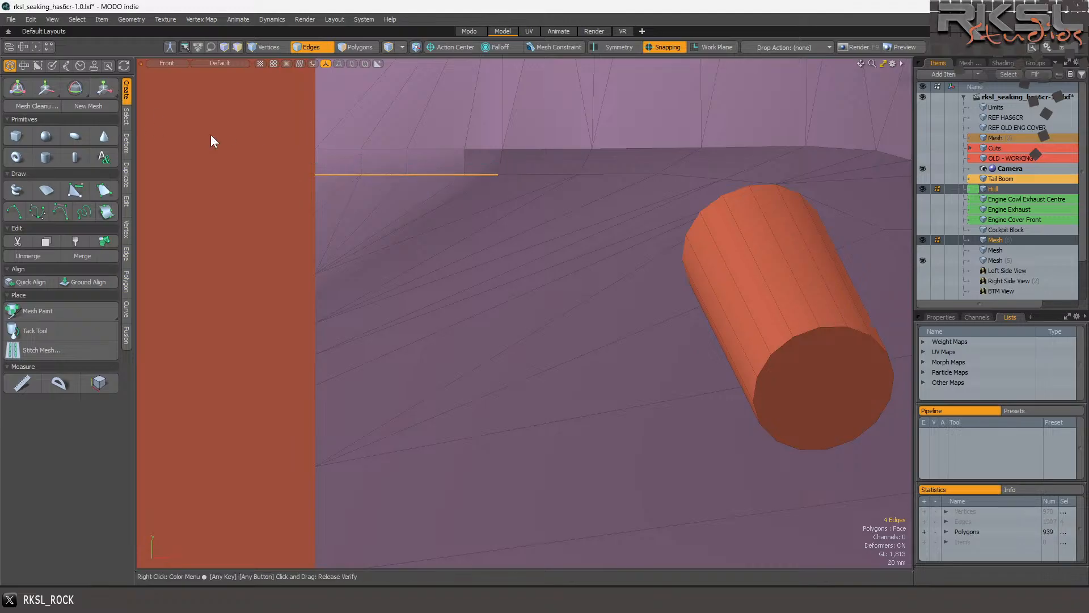
left_click_drag(381, 175, 366, 175)
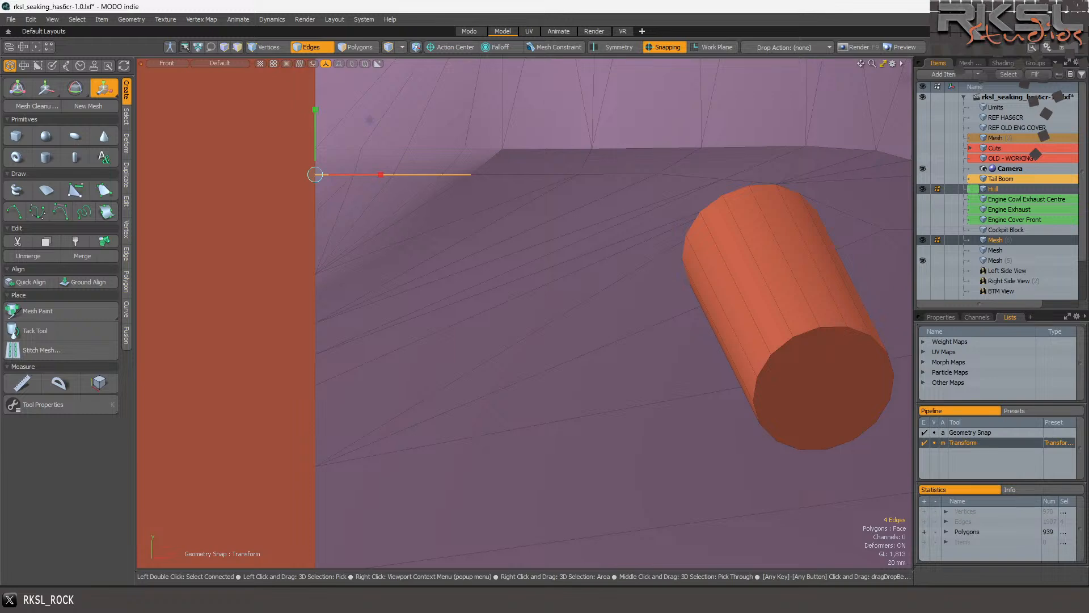
key("space")
Make the Mesh item containing the nose and cylinder, listed directly below Cockpit Block, the only selected item.
left_click(428, 202)
scroll(392, 186, "down", 5)
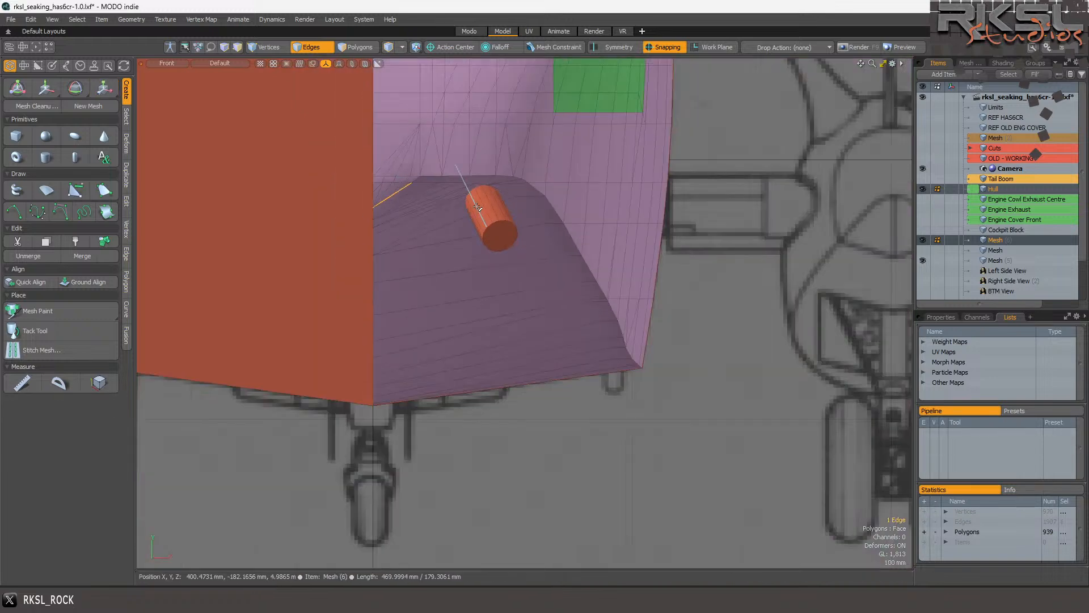
scroll(449, 204, "up", 3)
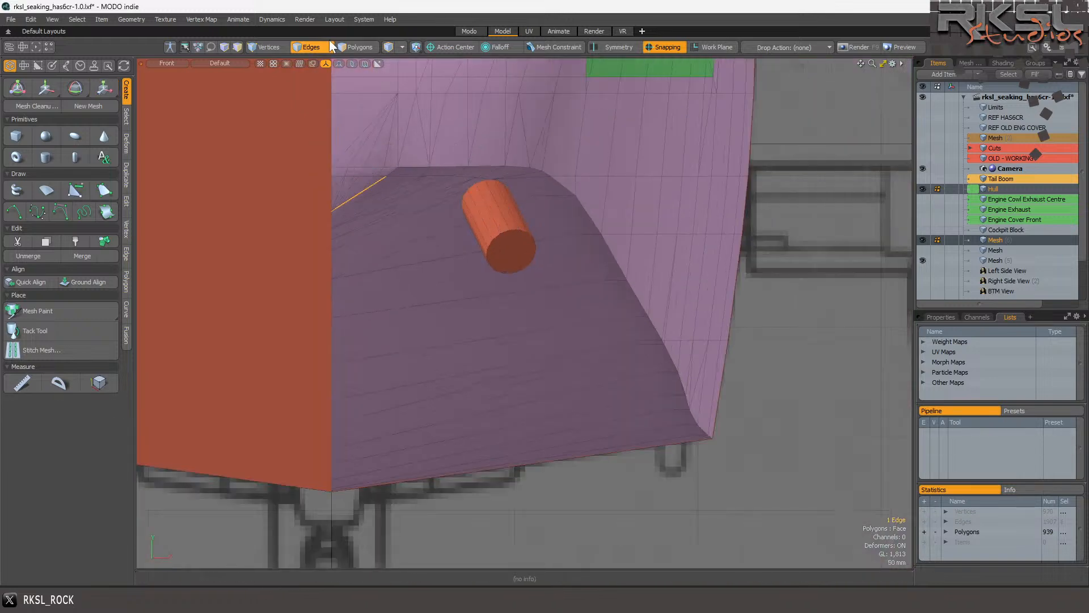
scroll(351, 220, "down", 5)
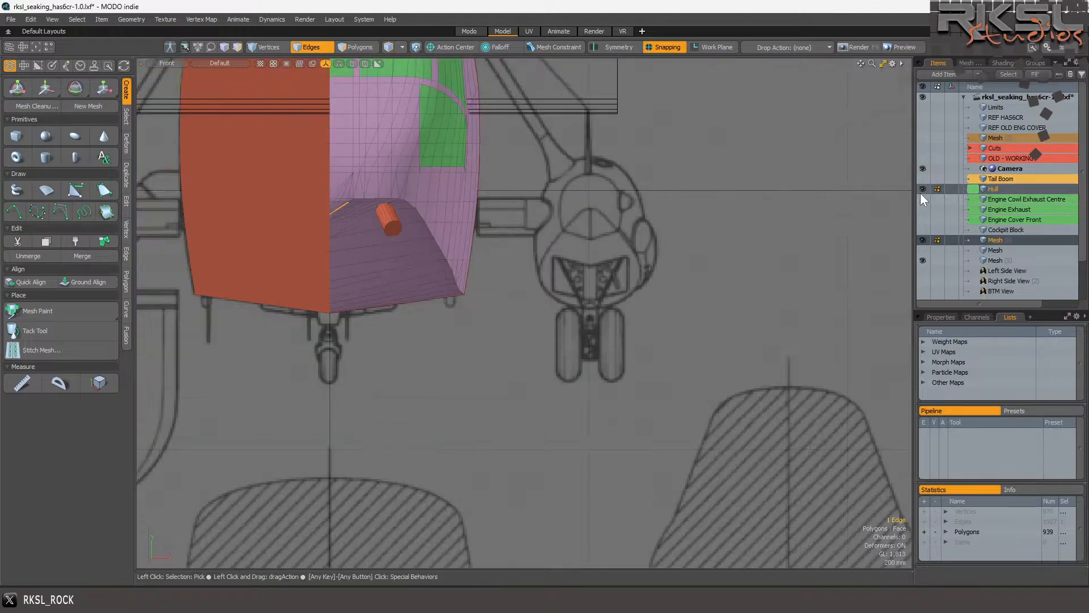
left_click(992, 239)
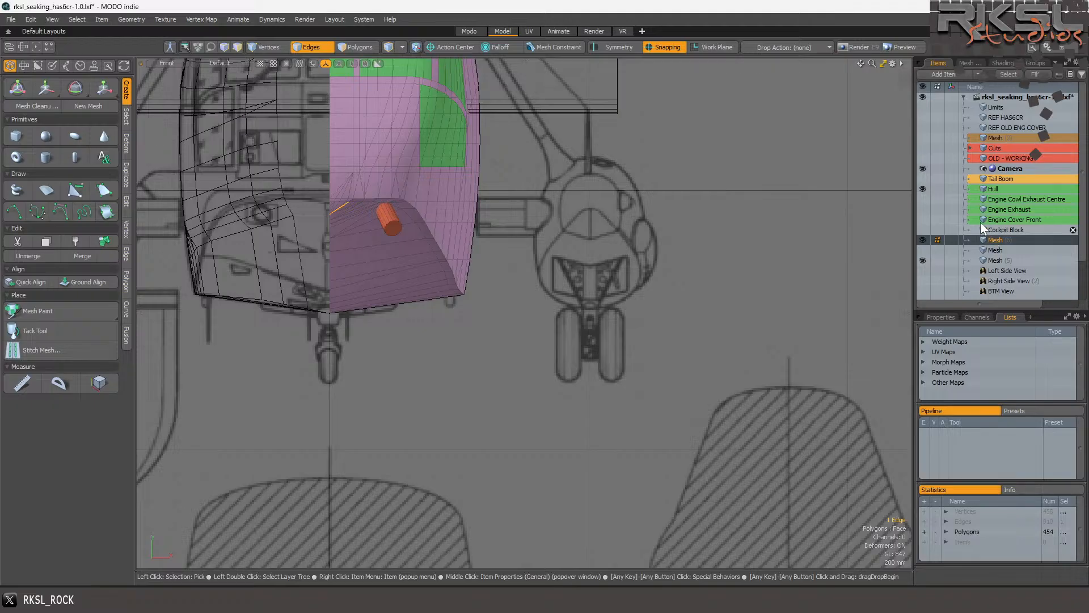
Cut the cylinder from the nose mesh and paste it into the lowest Mesh item, the one holding the long horizontal slab.
scroll(332, 203, "up", 3)
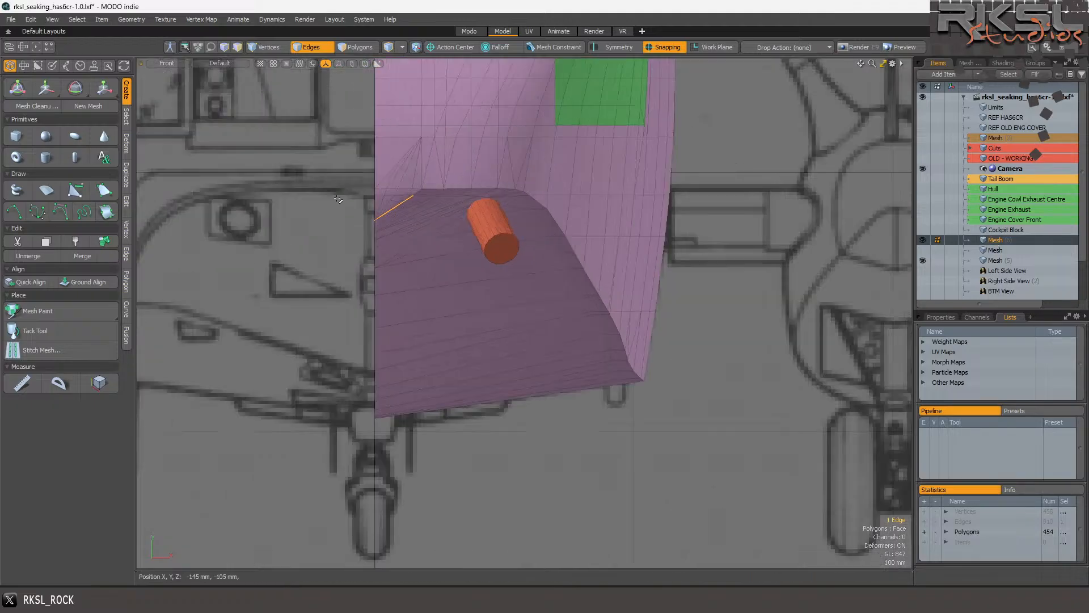
scroll(487, 197, "up", 3)
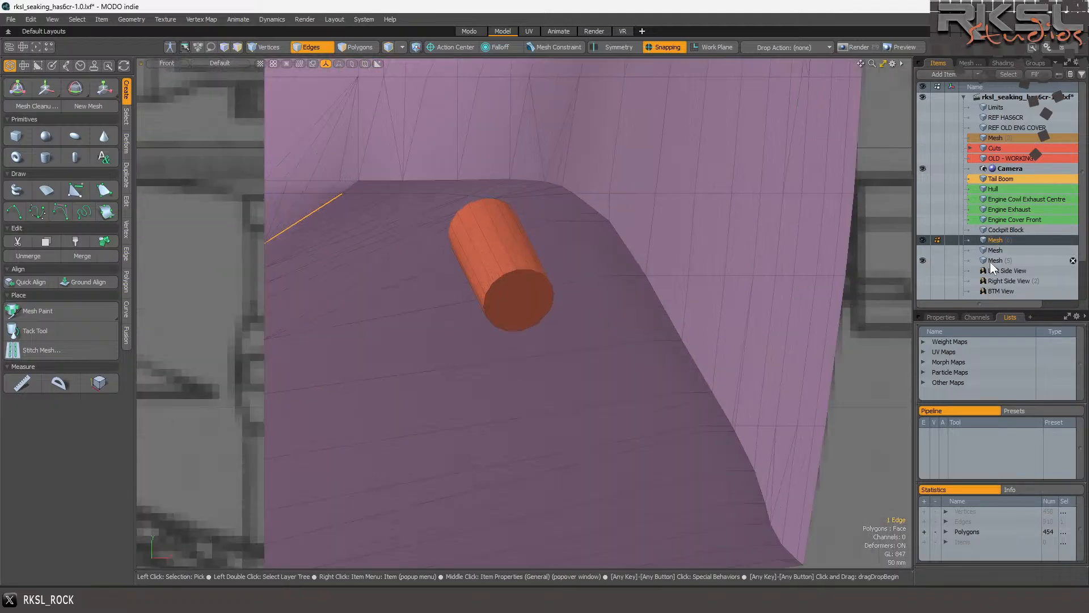
left_click(360, 48)
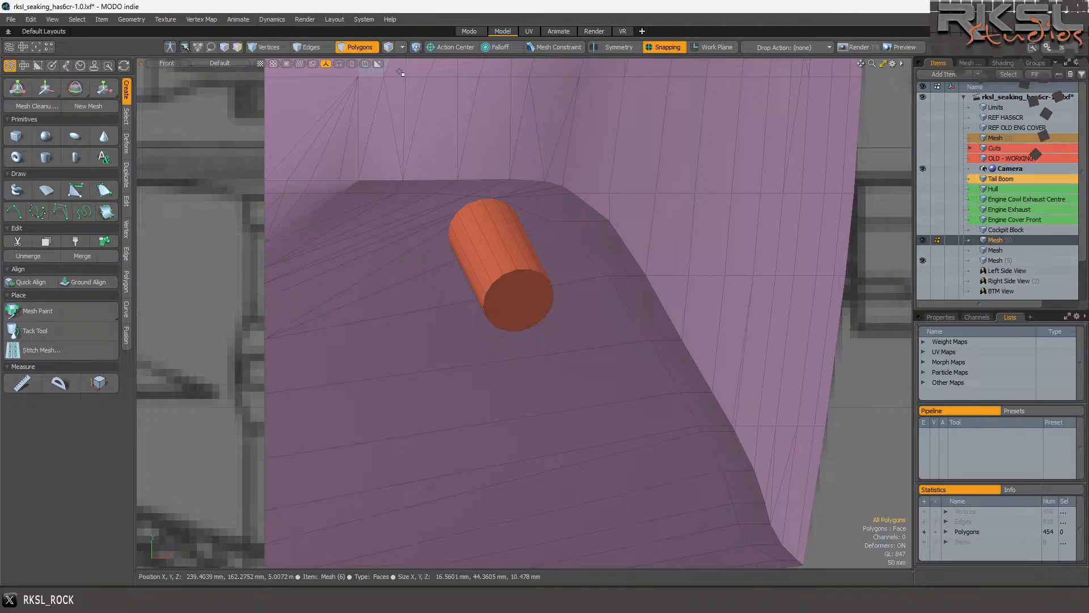
double_click(499, 261)
key("Delete")
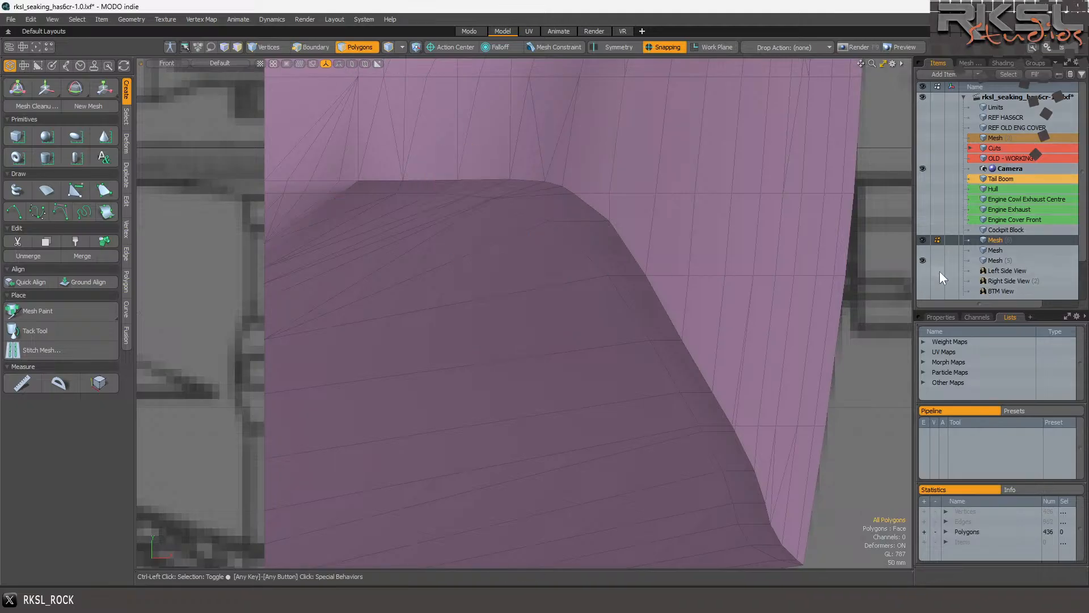
scroll(606, 219, "down", 8)
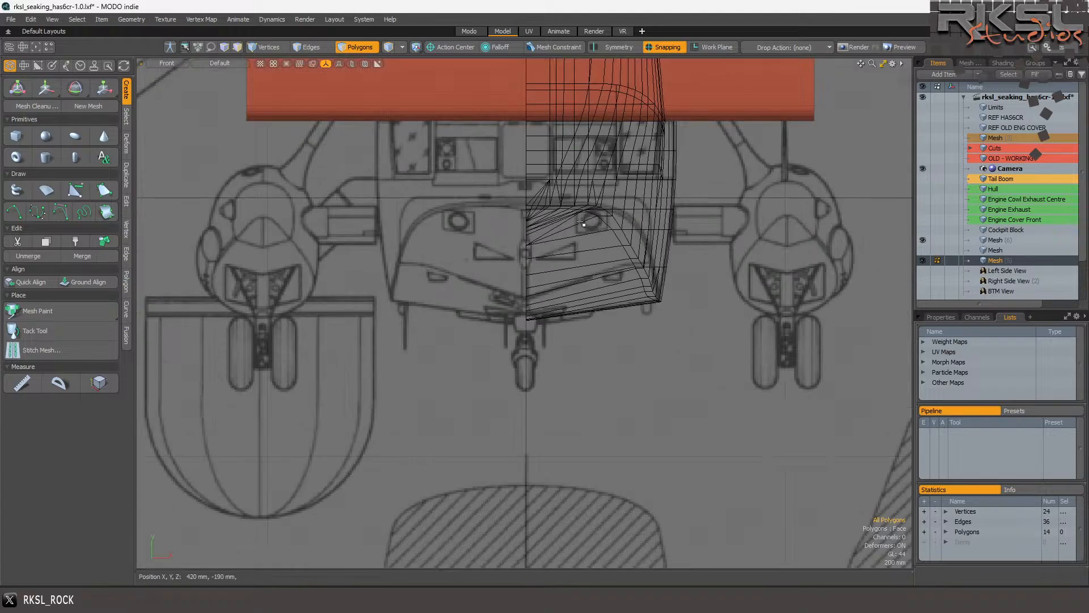
scroll(628, 186, "up", 3)
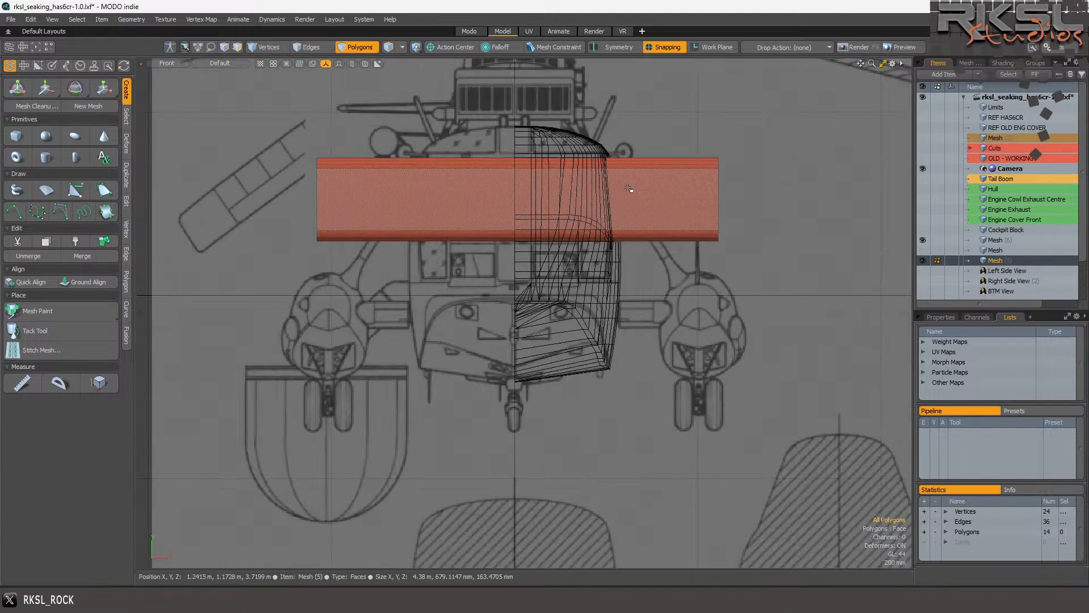
key("ctrl+v")
Select the long horizontal slab's connected polygons, cut them and paste them into the Cuts item.
left_click(665, 179)
double_click(665, 178)
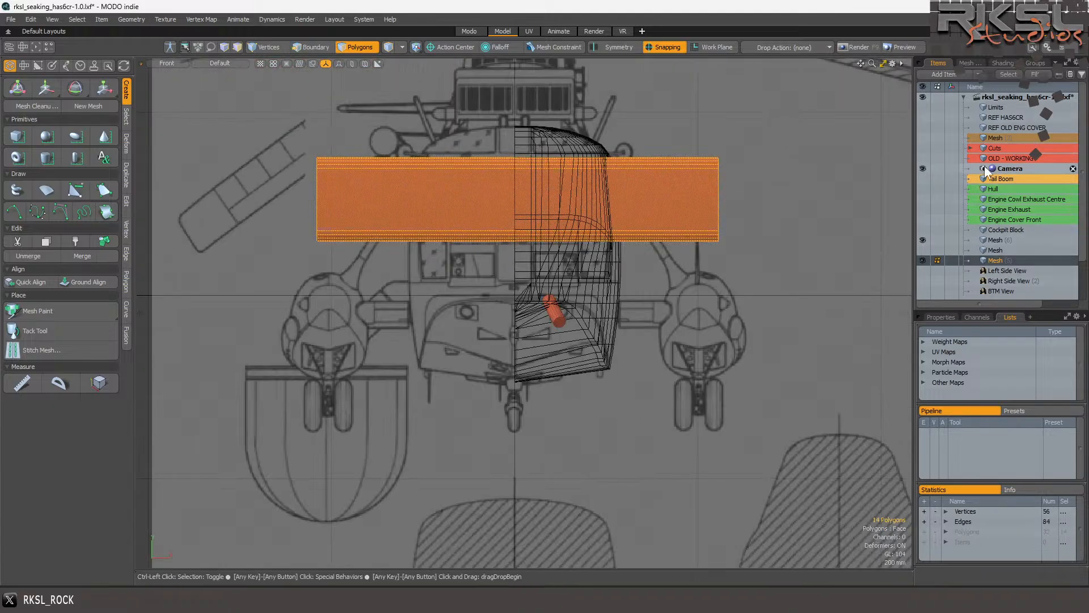
key("ctrl+x")
left_click(993, 148)
key("ctrl+v")
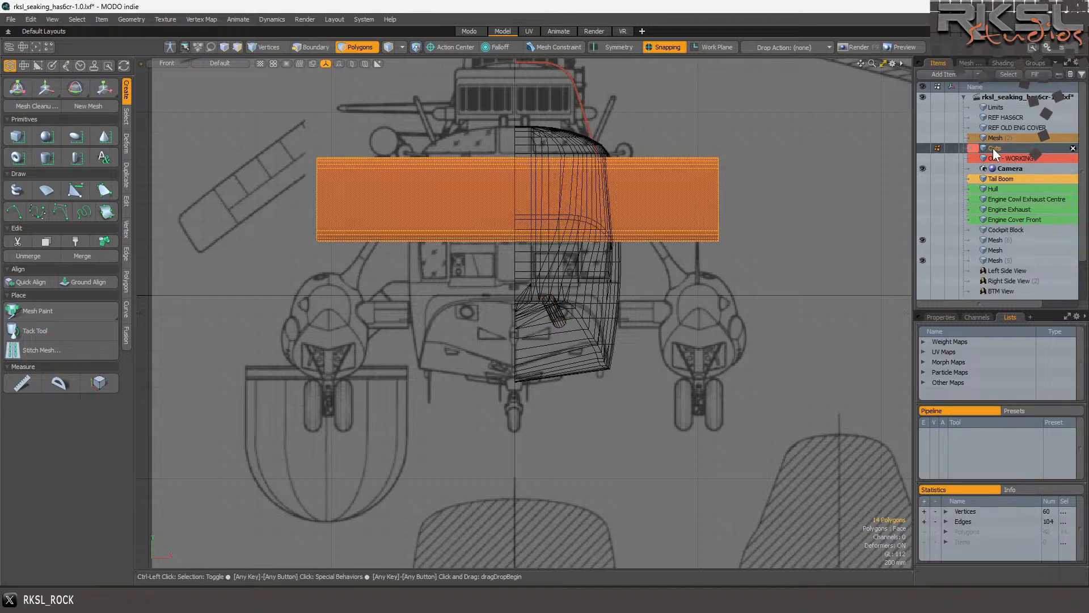
Make the cylinder's Mesh item the selected one and set the Front view's shading to Wireframe.
left_click(994, 260)
scroll(569, 326, "up", 2)
scroll(569, 327, "up", 4)
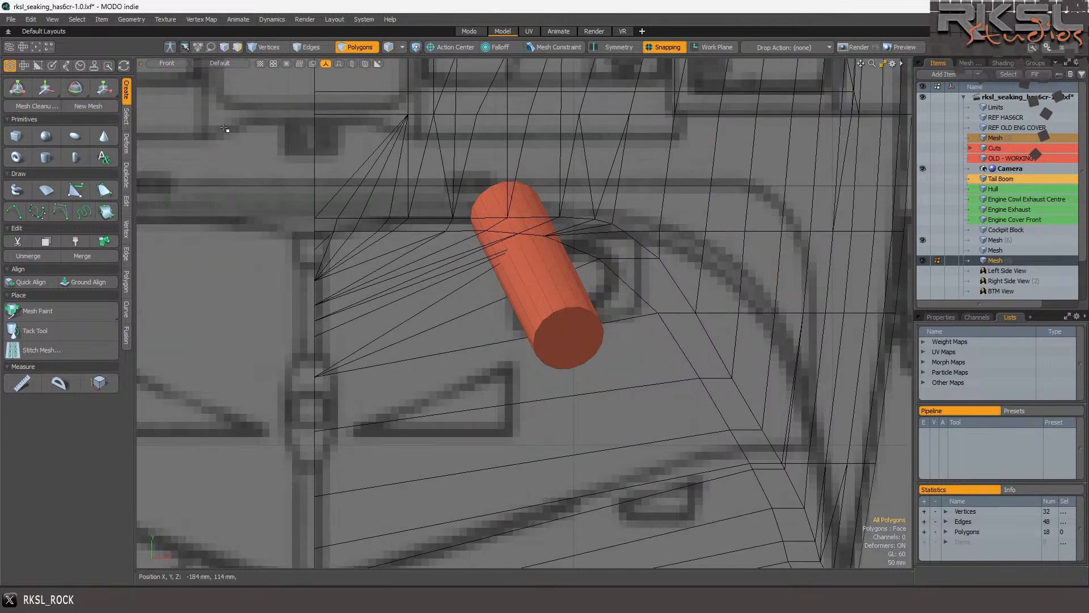
left_click(214, 63)
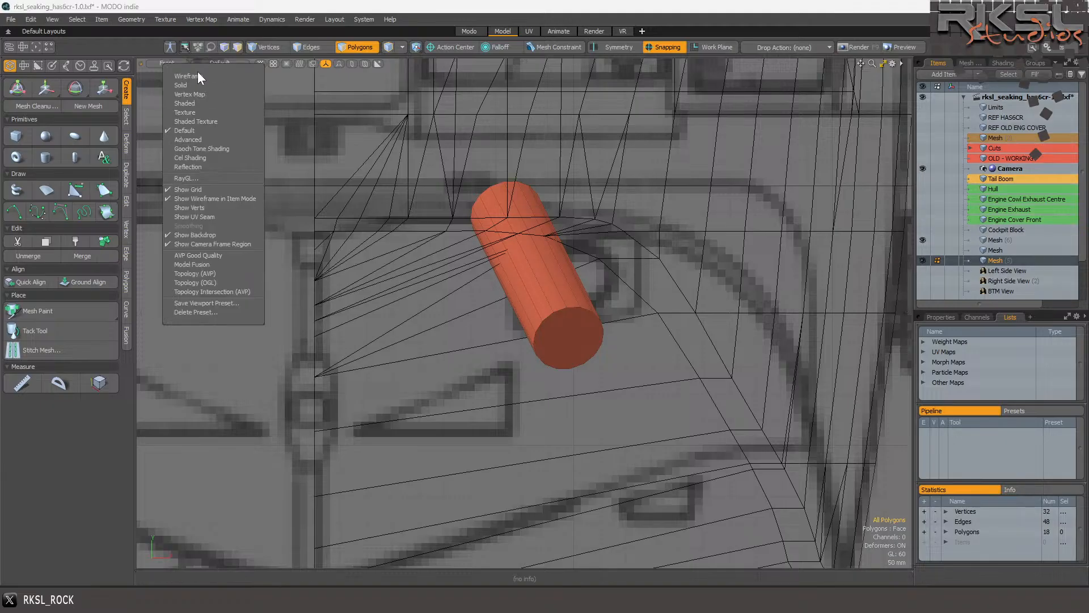
left_click(193, 75)
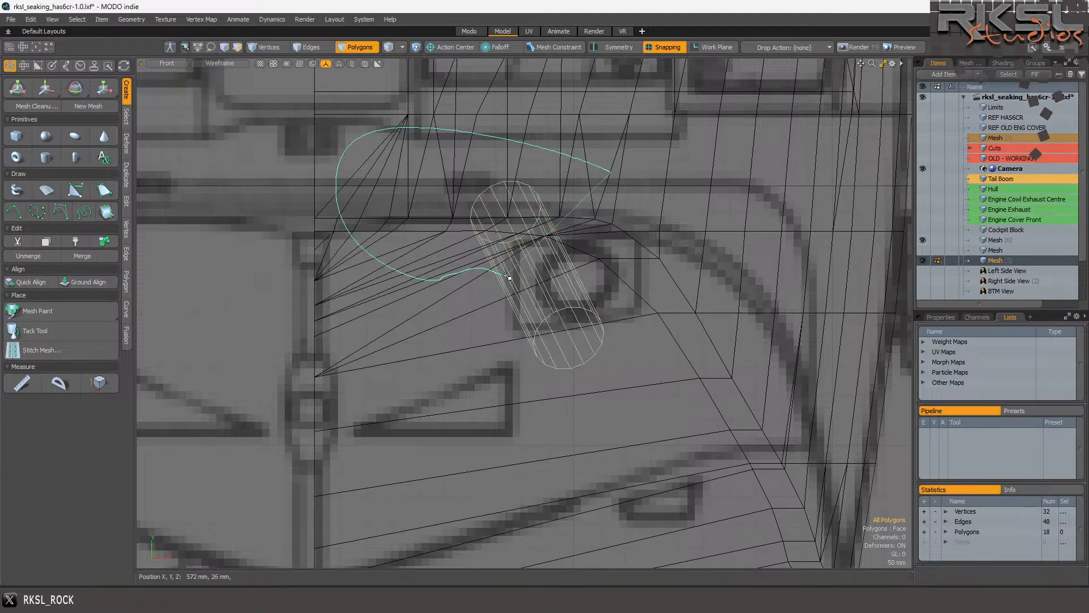
Align the work plane to the cylinder's inner end polygon and move that polygon along the cylinder axis towards the hull skin.
left_click(505, 211)
left_click(716, 48)
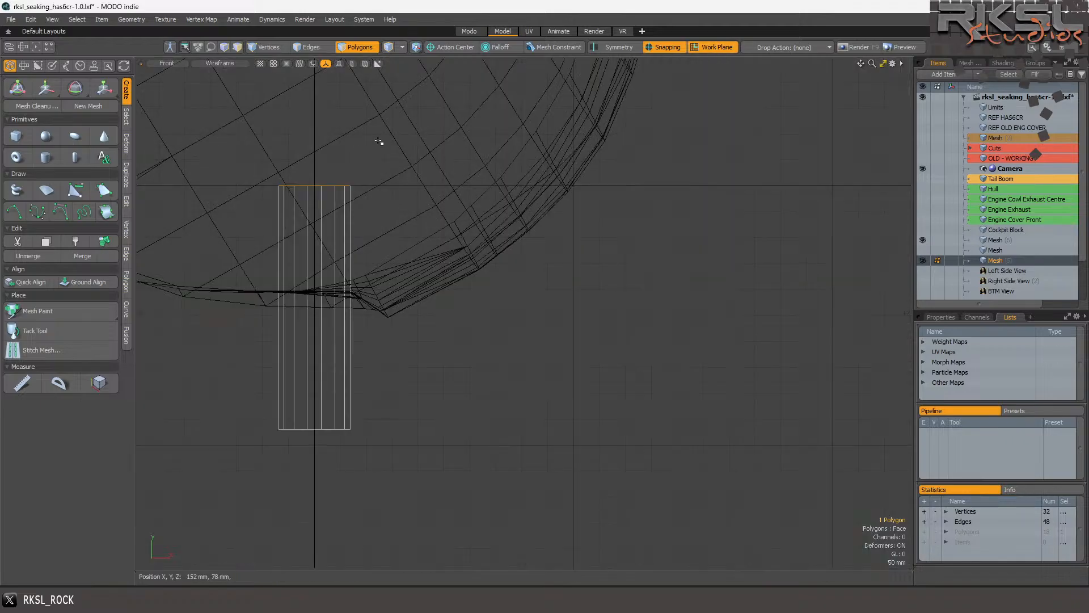
left_click(45, 88)
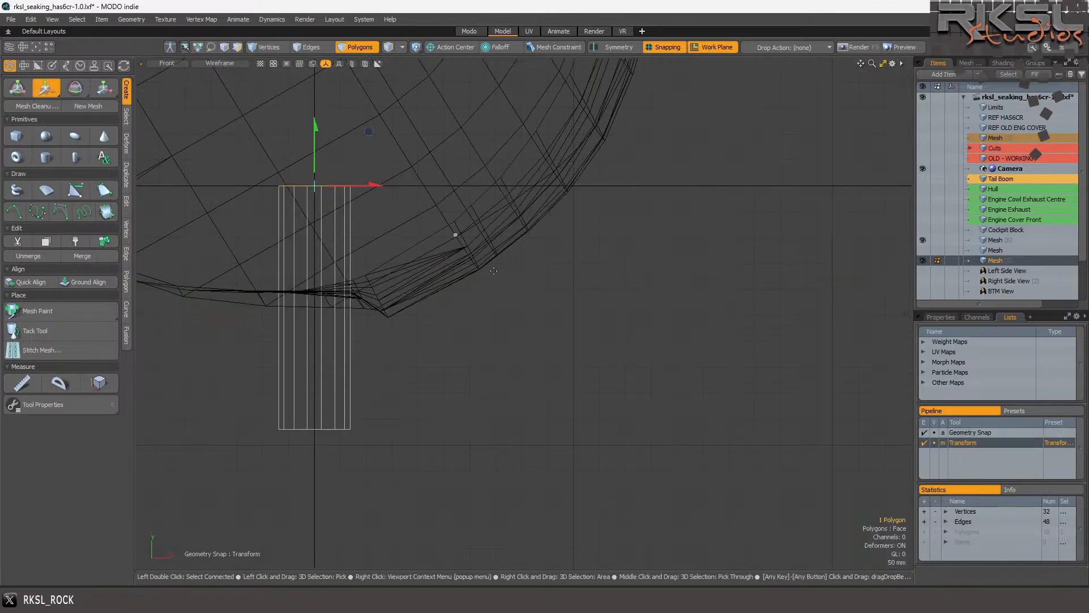
left_click(497, 325)
left_click_drag(500, 302, 499, 402)
left_click_drag(465, 523, 466, 512)
scroll(243, 315, "up", 2)
key("q")
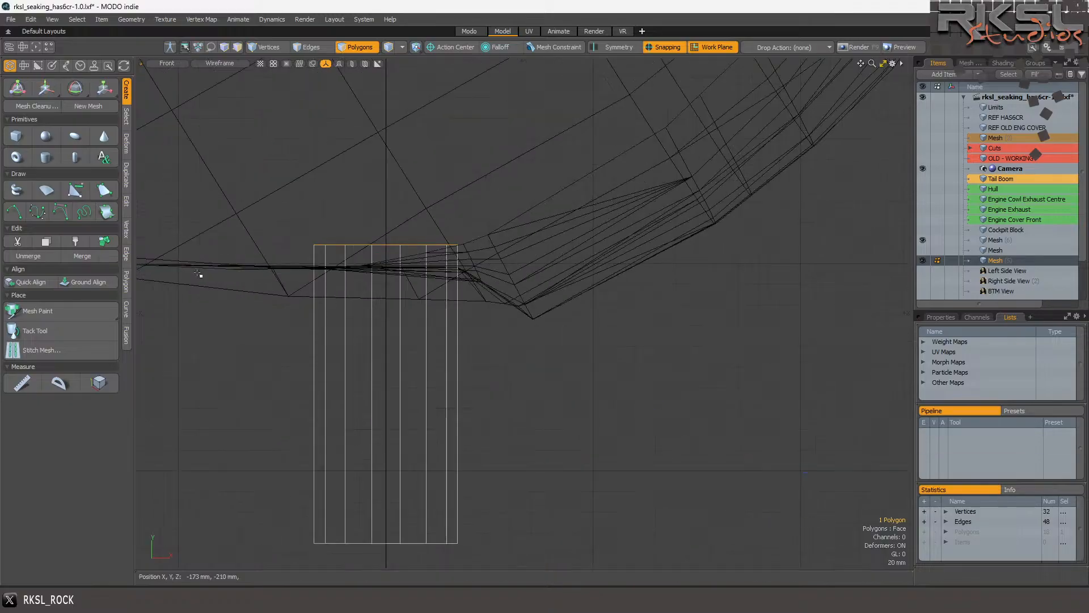
Nudge the cylinder's inner end polygon slightly further along the axis so it sits just inside the hull skin.
left_click(124, 226)
left_click(124, 199)
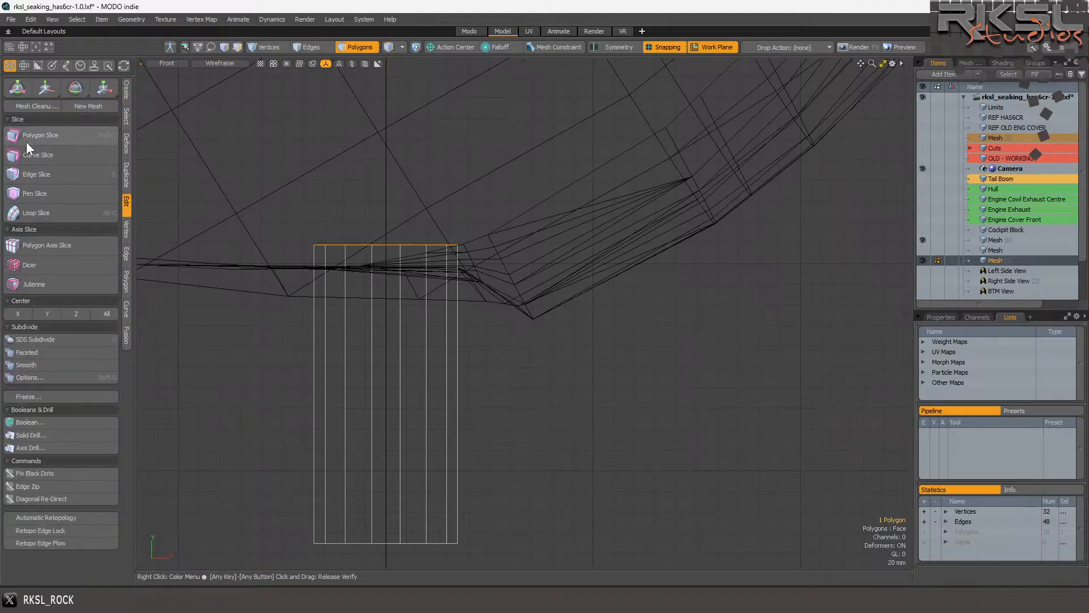
scroll(264, 216, "up", 2)
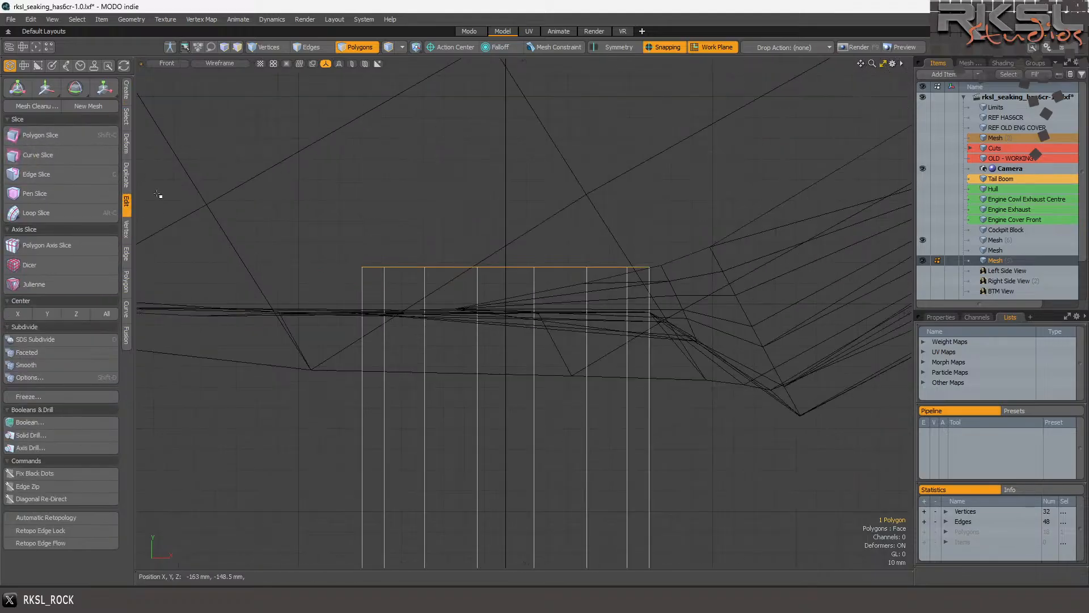
left_click(53, 96)
left_click(281, 366)
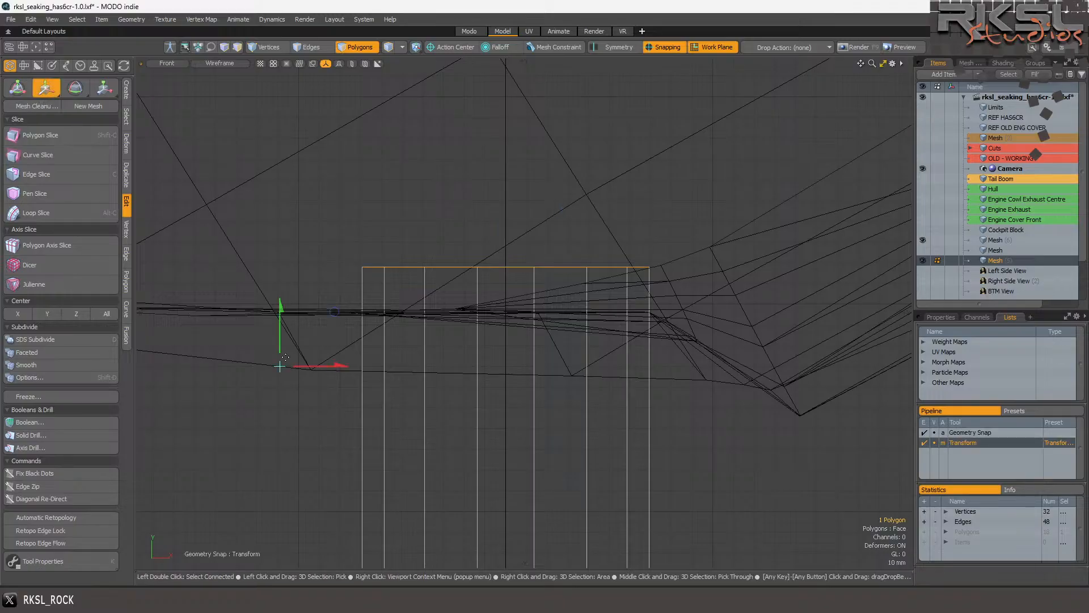
left_click_drag(282, 333, 278, 405)
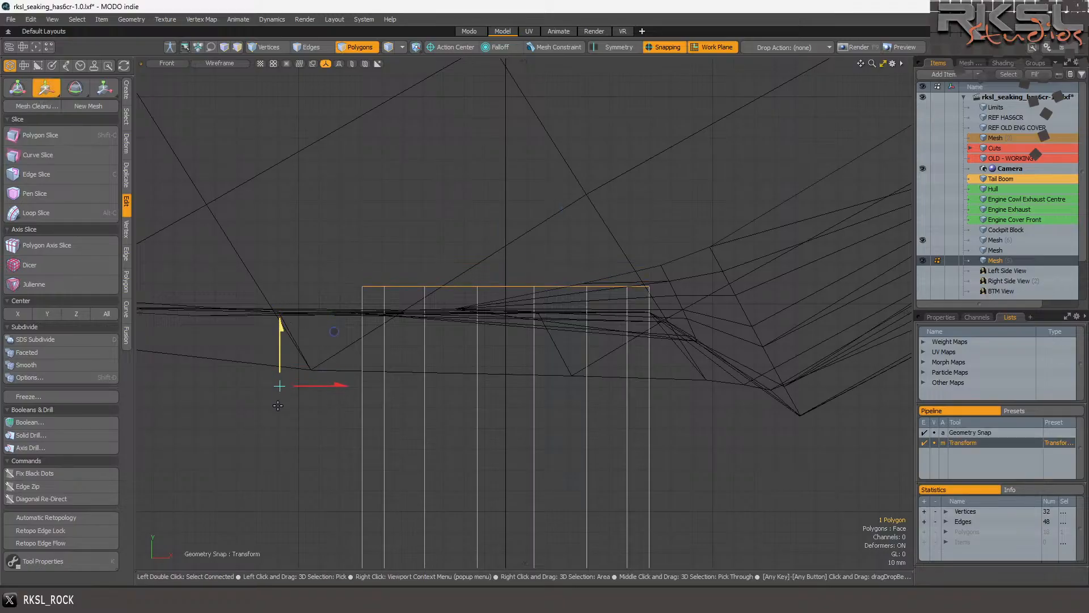
Extrude the cylinder's inner end polygon a short distance inward and scale it down uniformly to form a tapered end.
left_click(68, 135)
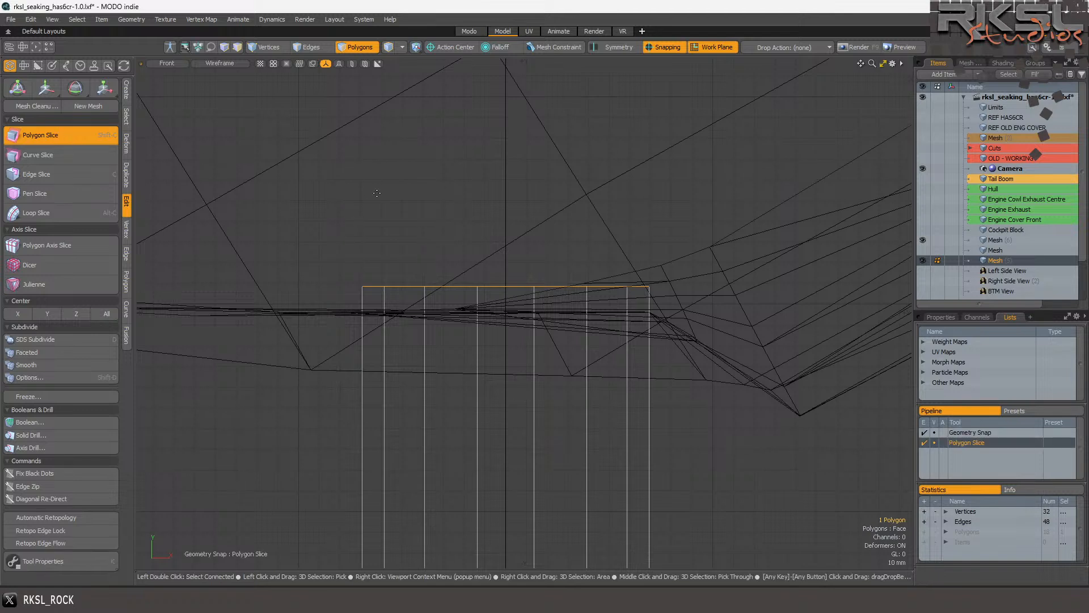
left_click(126, 281)
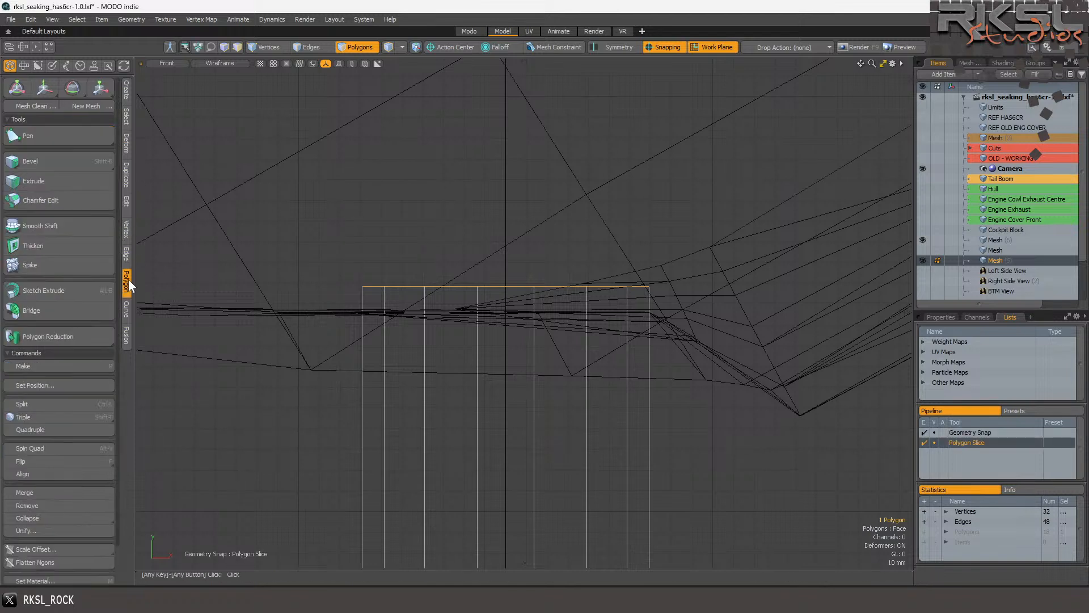
left_click(66, 178)
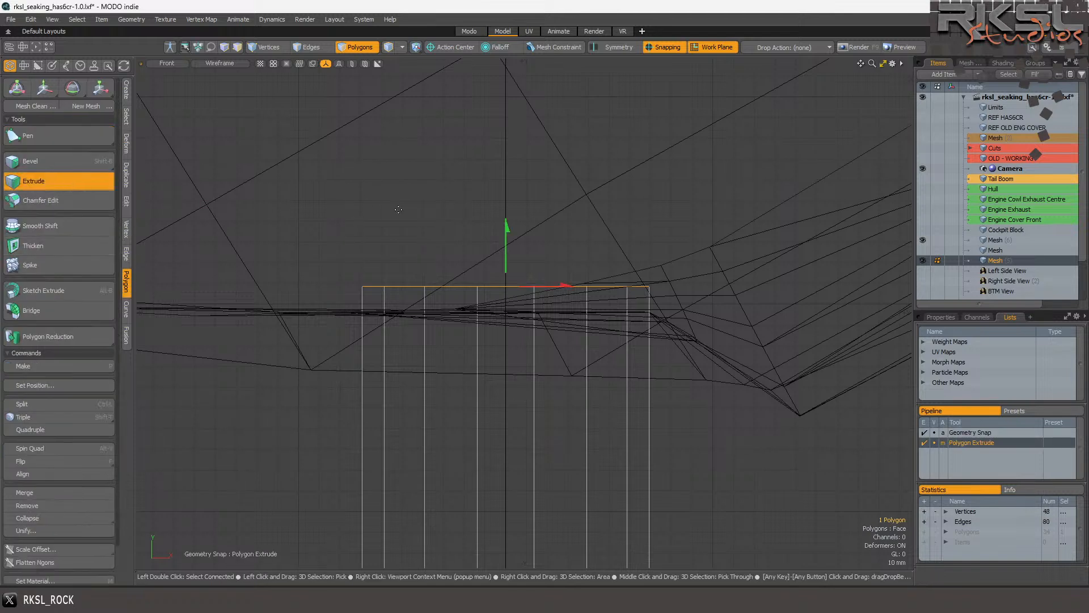
left_click_drag(509, 246, 507, 216)
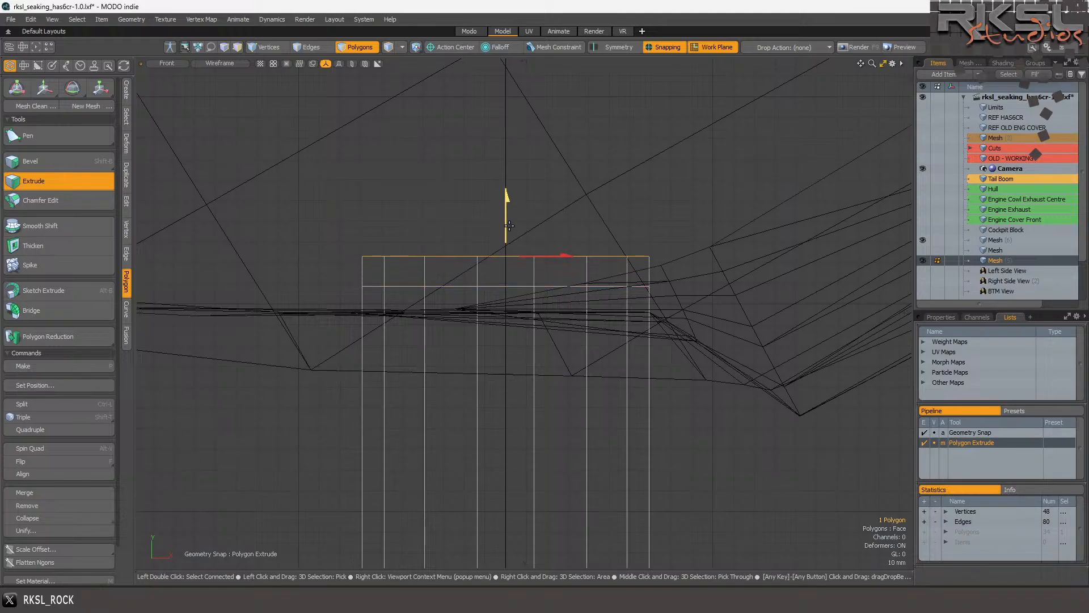
left_click(100, 88)
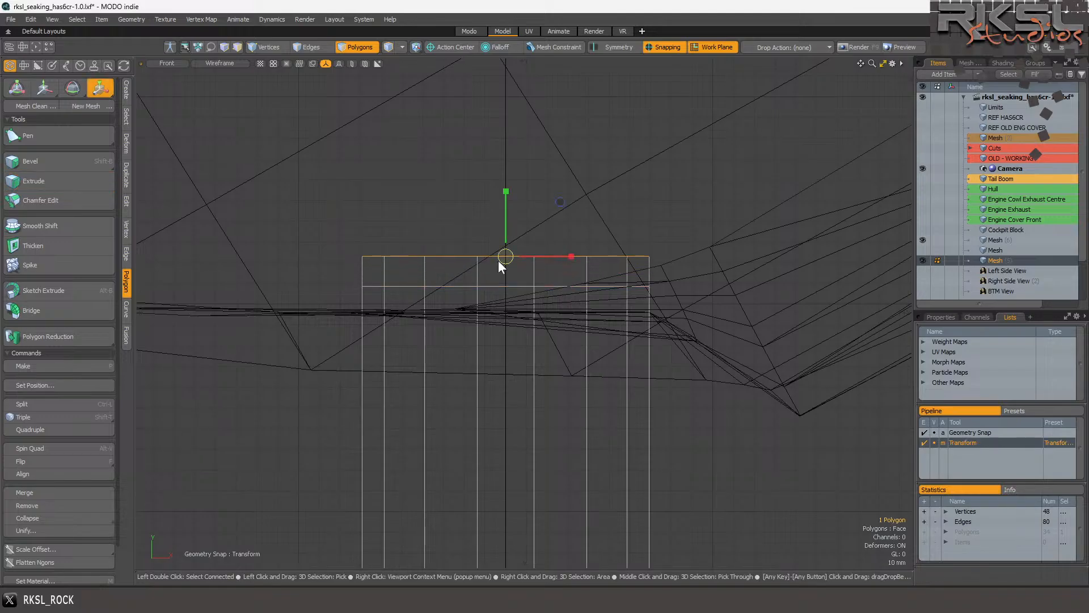
left_click_drag(505, 257, 560, 202)
key("space")
scroll(502, 261, "down", 5)
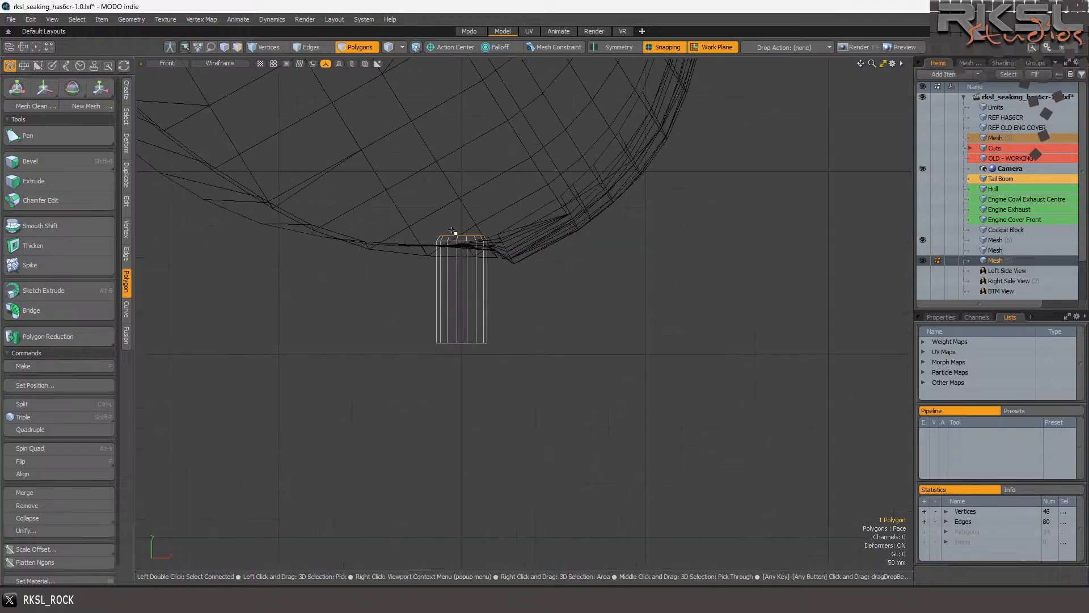
Reset the work plane to its default orientation, leaving the Front view active.
left_click(166, 64)
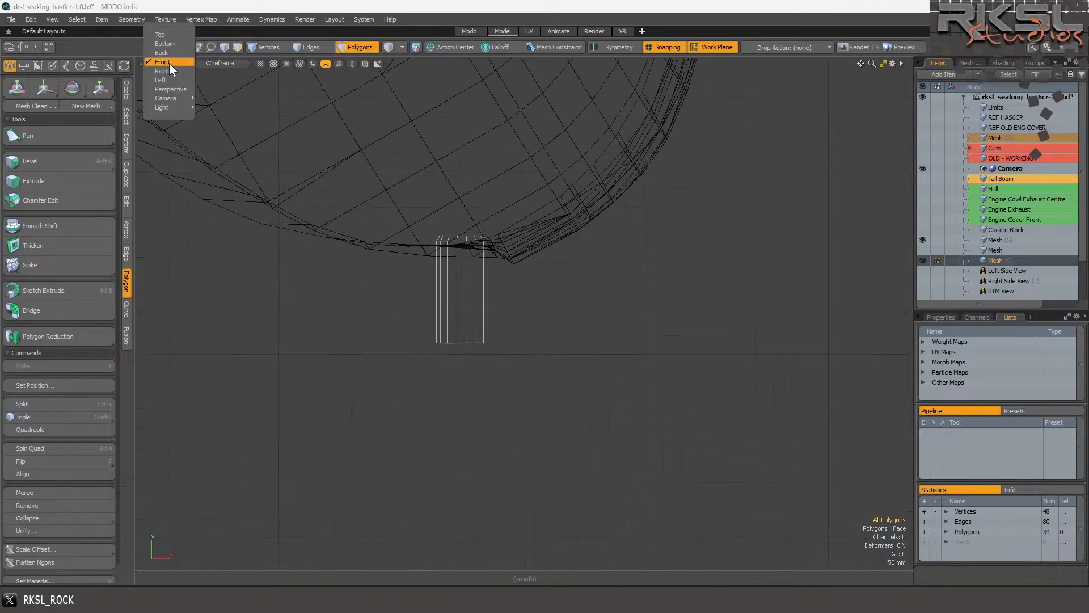
left_click(734, 46)
left_click(721, 50)
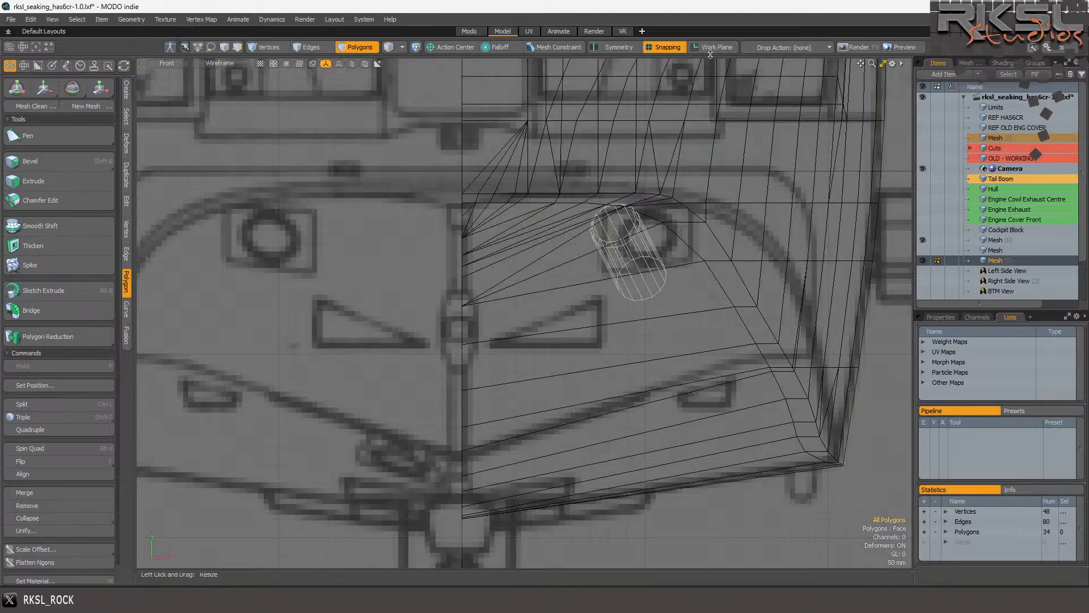
scroll(569, 199, "up", 3)
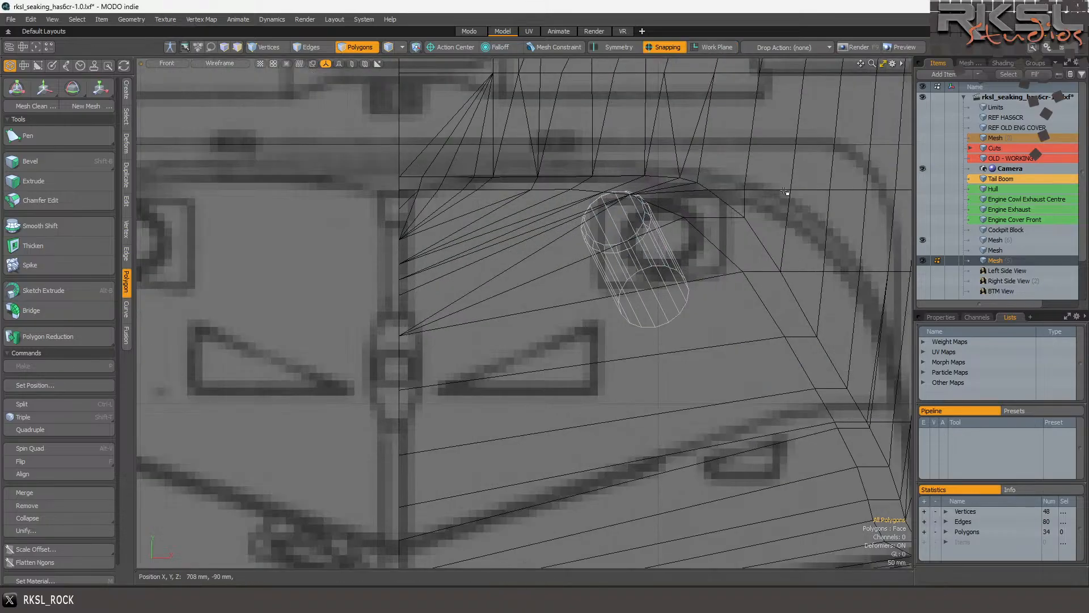
Reorder the cylinder's Mesh item directly below Cockpit Block and make the nose mesh the selected item.
left_click_drag(995, 259, 1009, 236)
left_click(996, 250)
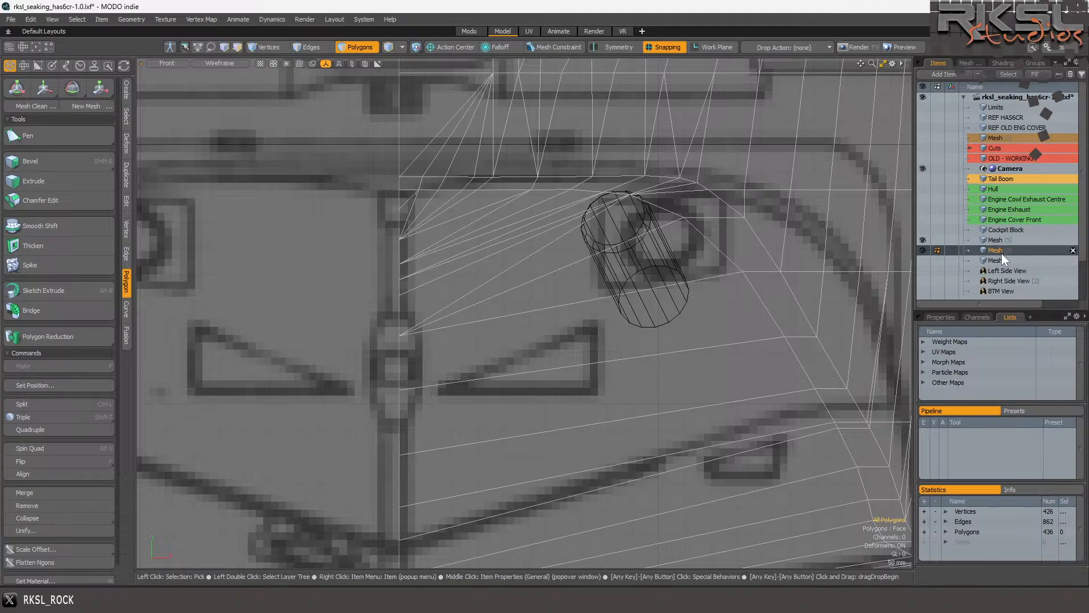
right_click(998, 252)
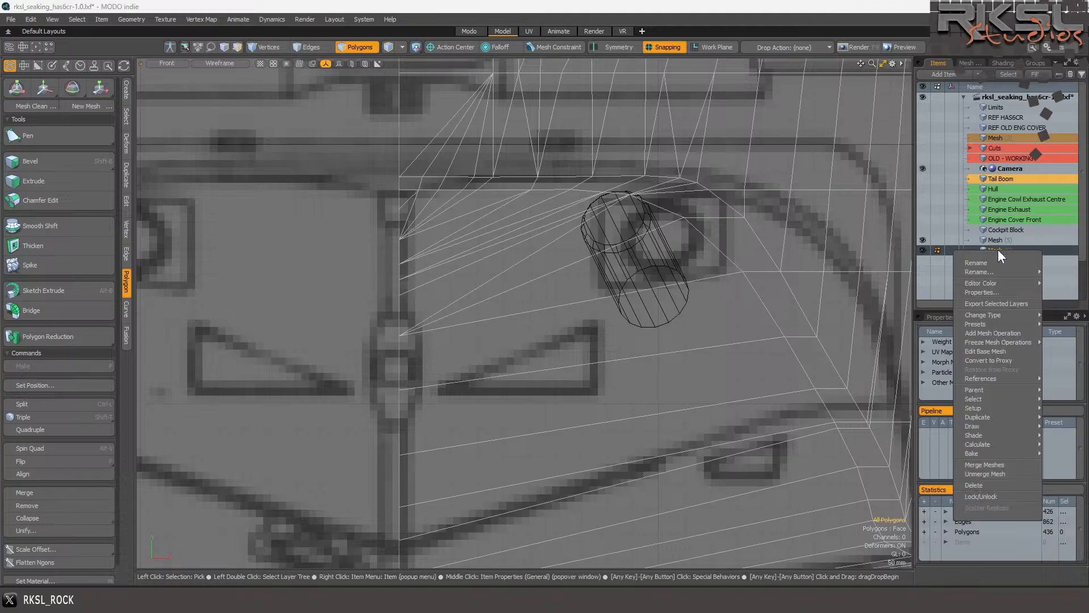
left_click(285, 9)
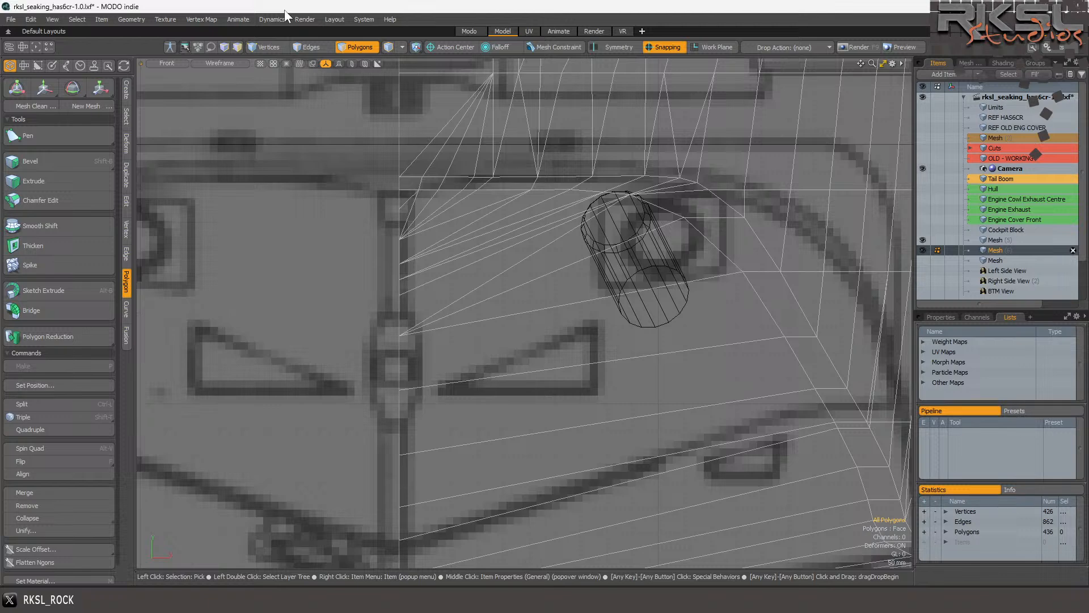
Apply a CSG Boolean to the nose mesh with the operation Subtract and Background as the drive mesh.
left_click(138, 20)
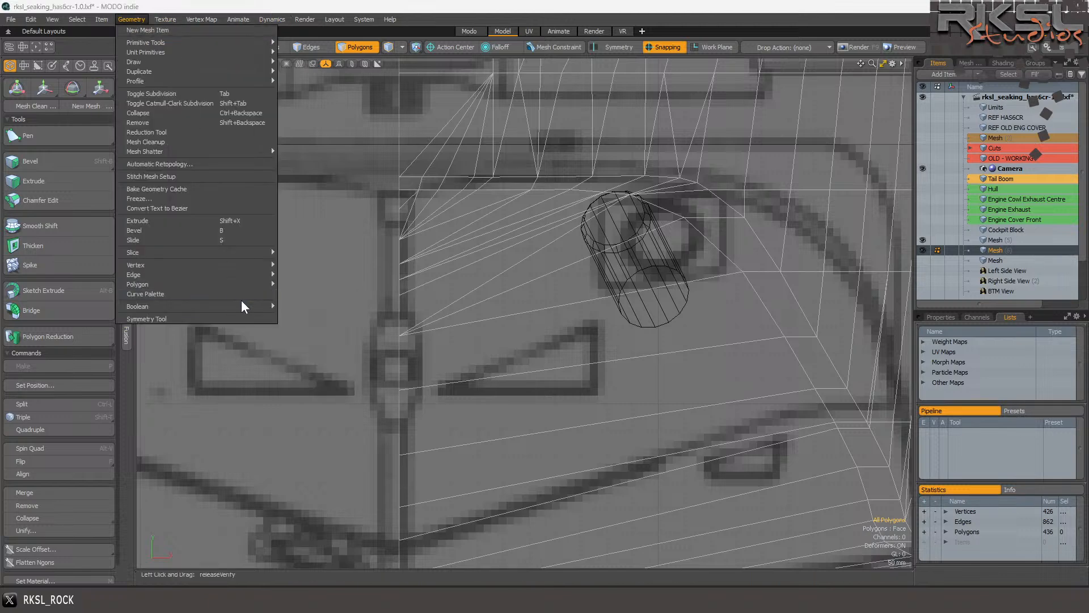
mouse_move(240, 307)
left_click(297, 325)
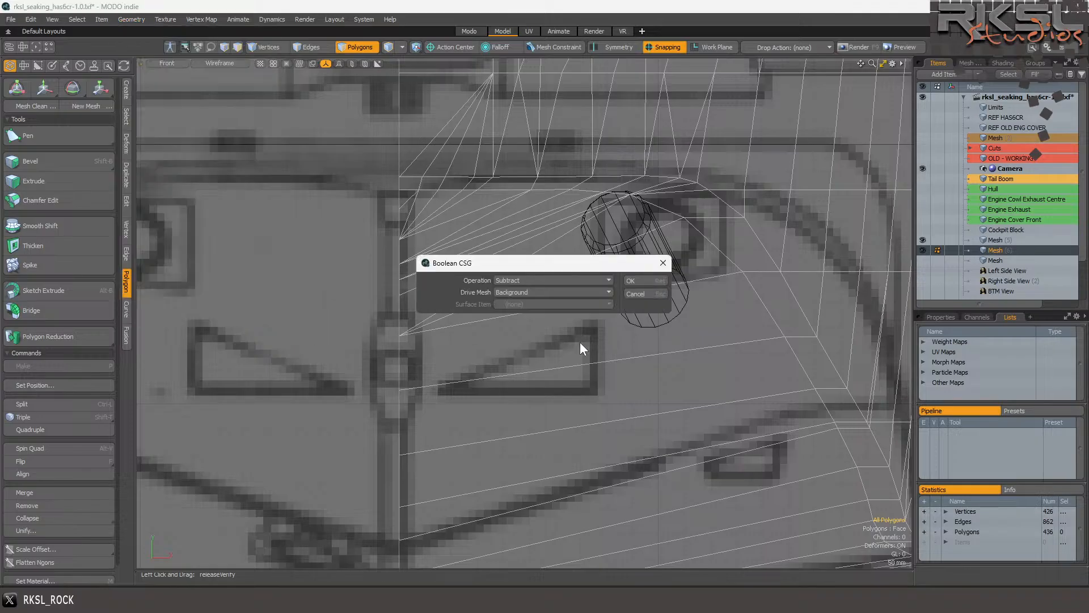
left_click(632, 281)
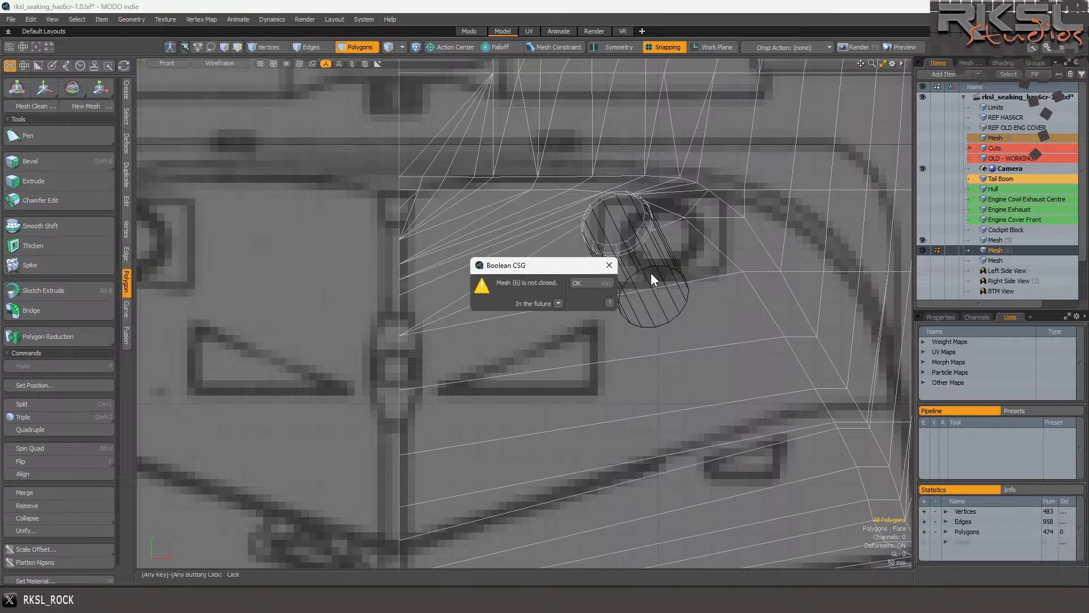
left_click(600, 280)
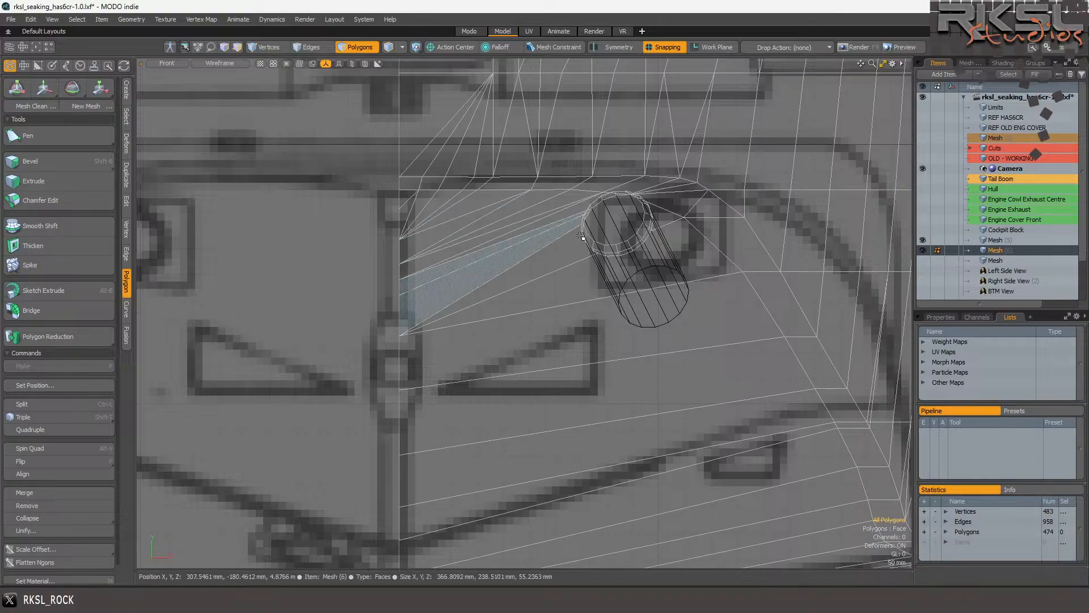
scroll(618, 163, "down", 5)
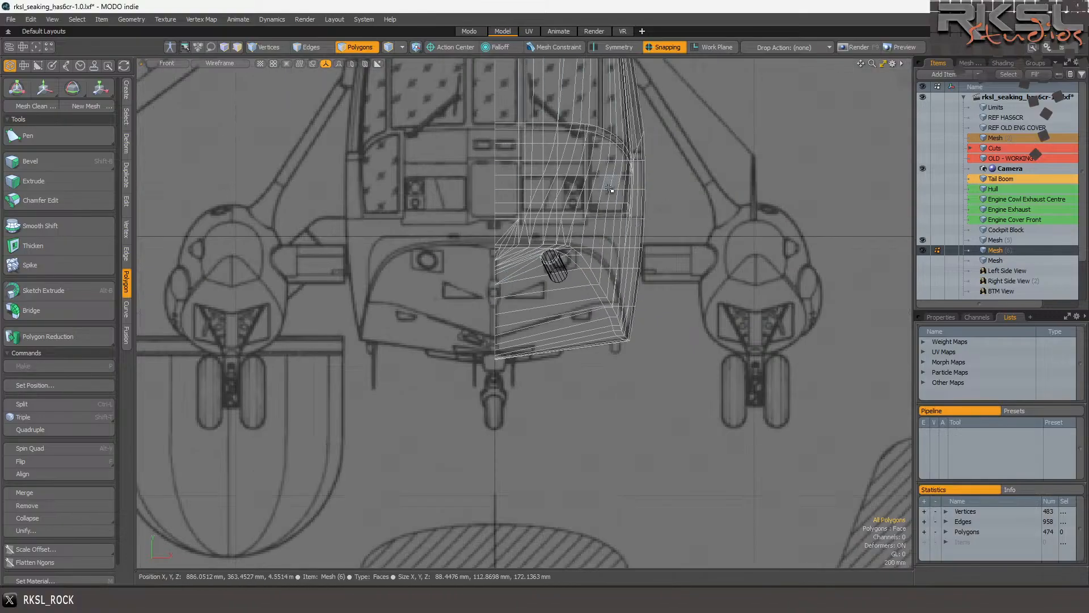
Hide the cylinder's Mesh item that was used as the Boolean cutter.
left_click(993, 241)
left_click(923, 240)
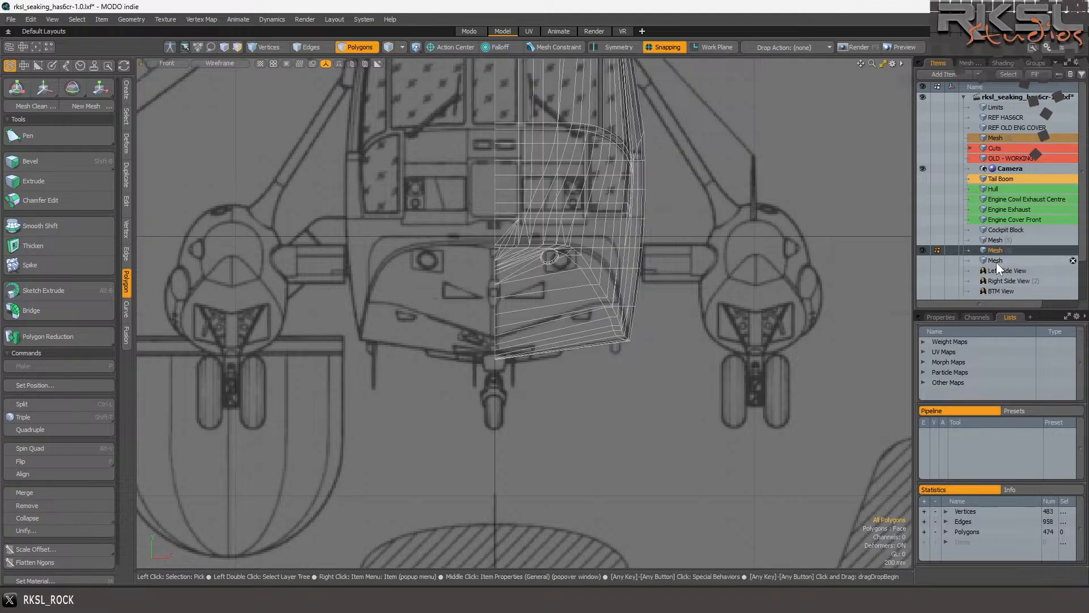
left_click(996, 261)
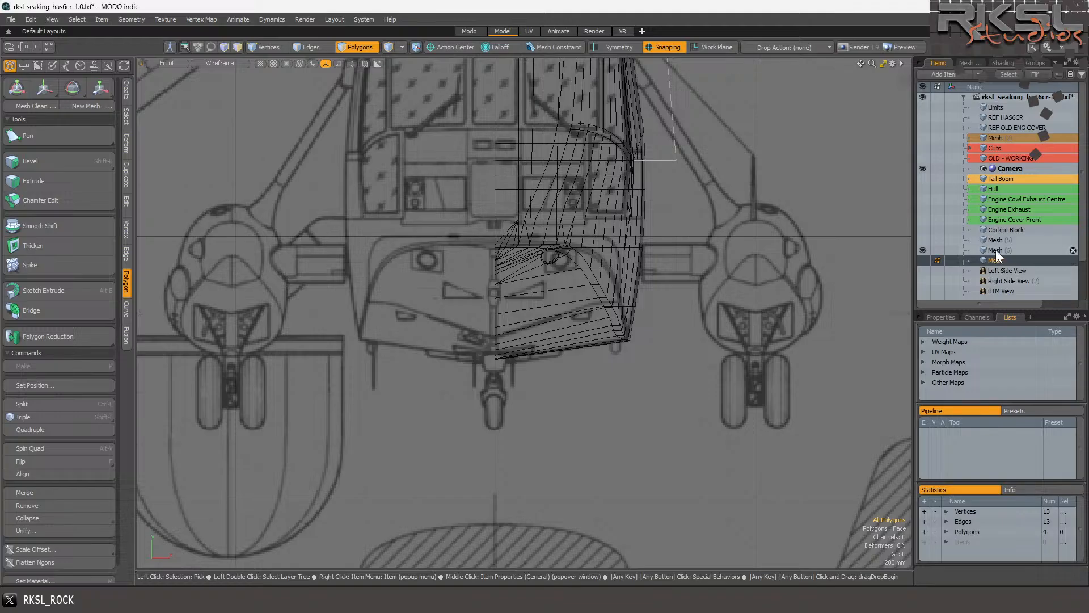
Make Cockpit Block the active item and select all of its polygons.
left_click(1003, 230)
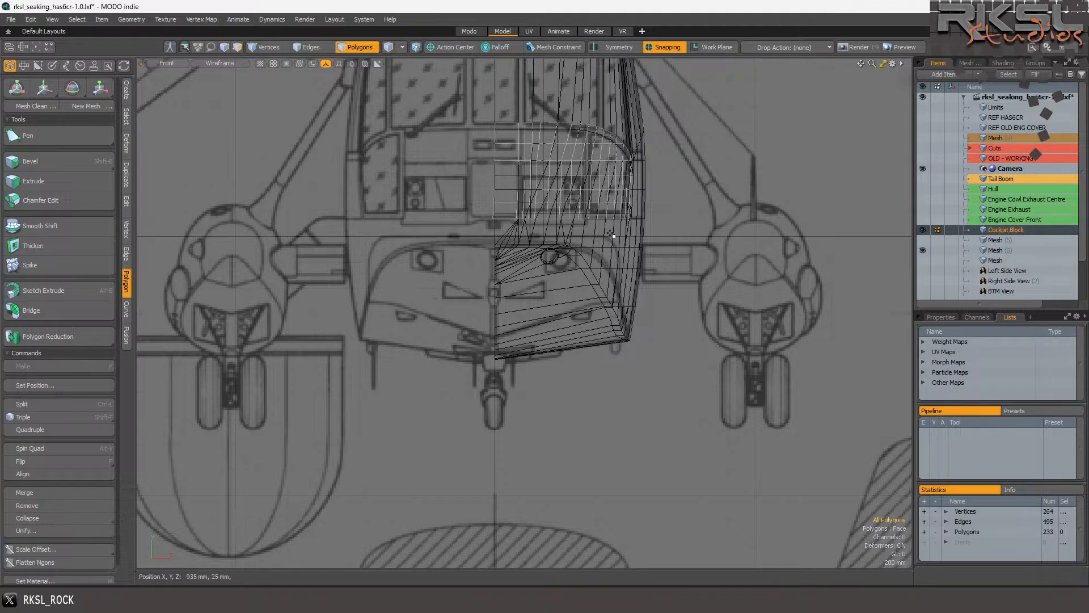
scroll(565, 222, "down", 4)
mouse_move(652, 105)
right_mouse_down()
mouse_move(444, 207)
mouse_move(684, 145)
right_mouse_up()
scroll(603, 126, "up", 4)
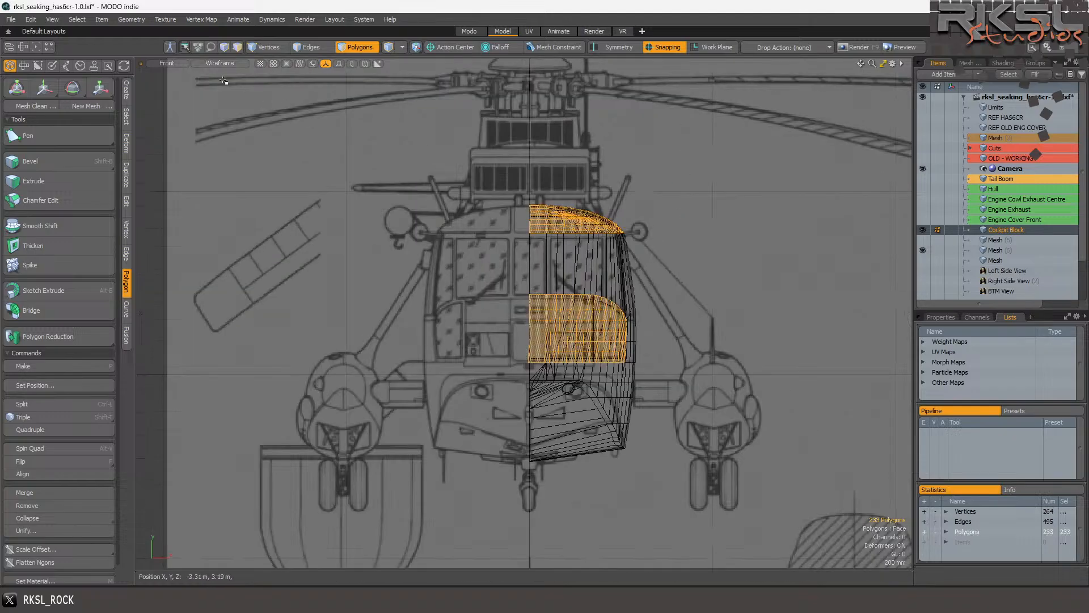
Change the viewport to Perspective and hide the Front View backdrop.
left_click(165, 63)
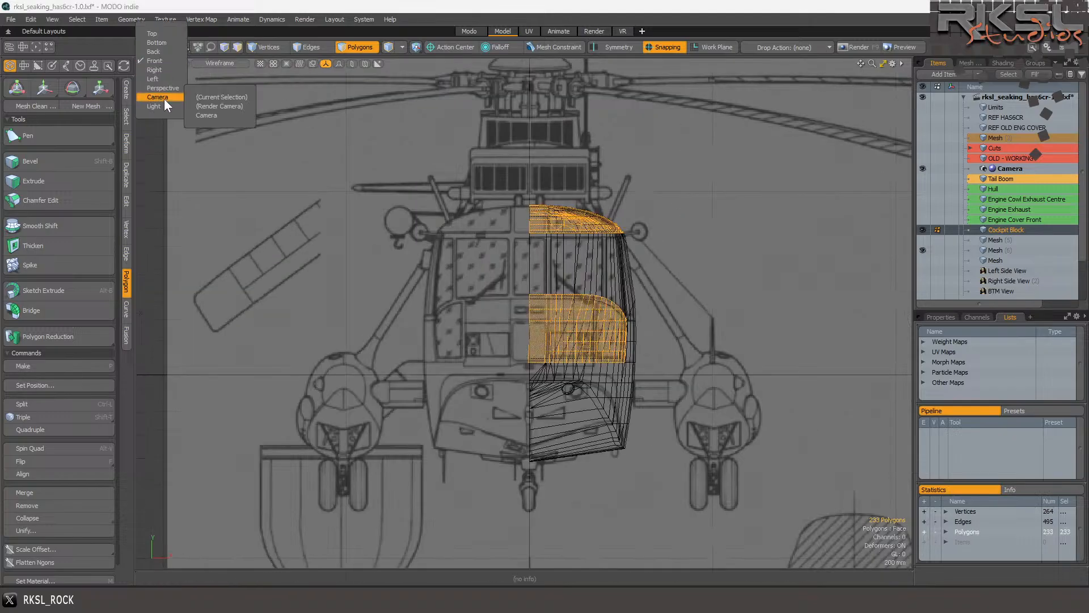
left_click(163, 88)
scroll(826, 196, "up", 5)
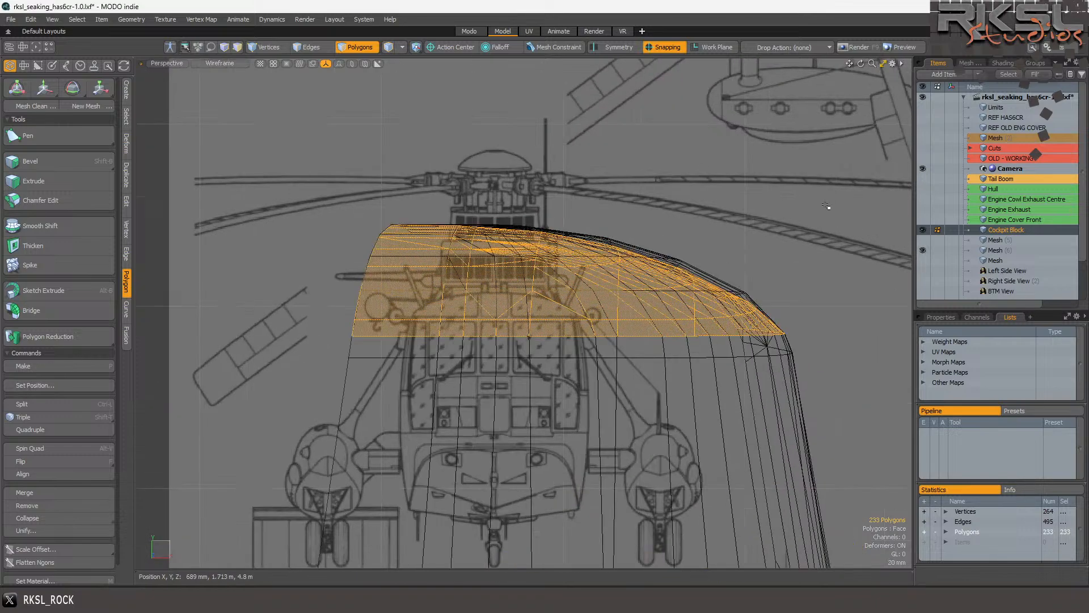
scroll(827, 196, "up", 1)
left_click_drag(860, 61, 741, 188)
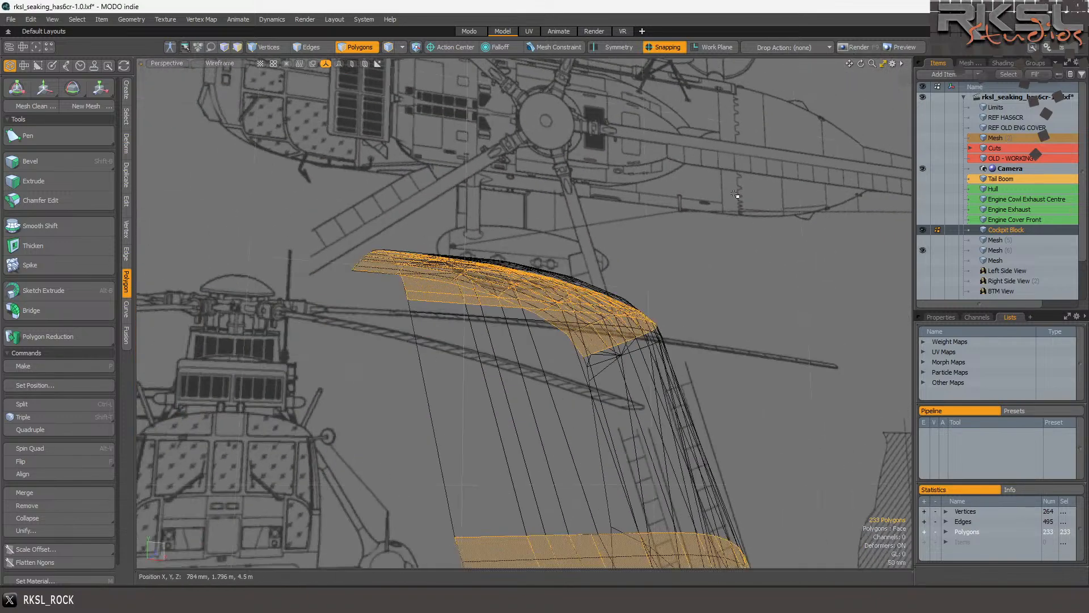
scroll(568, 284, "up", 3)
scroll(1003, 283, "down", 3)
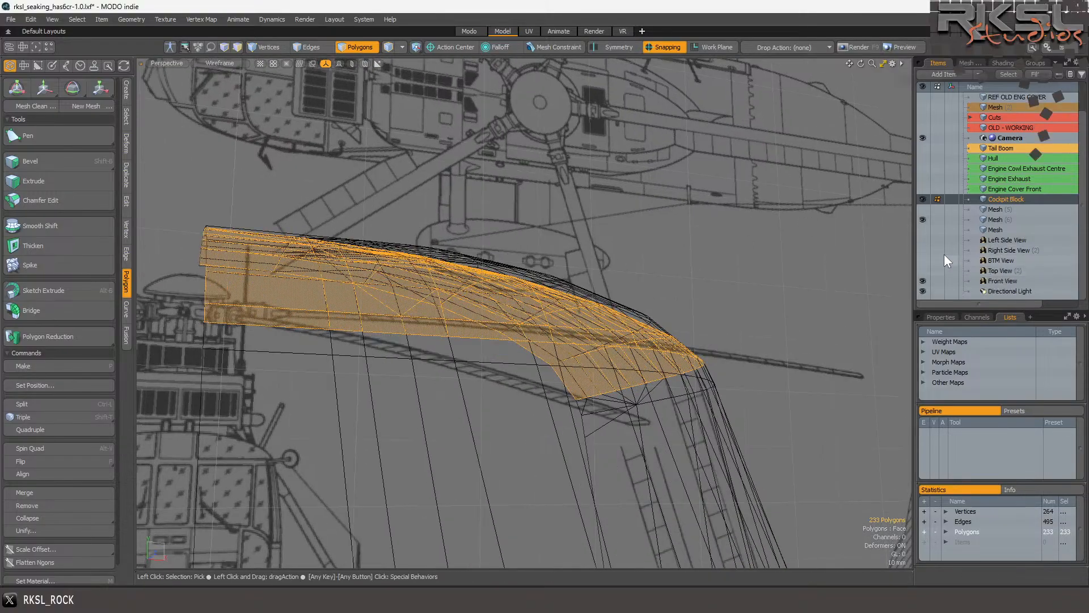
left_click(923, 281)
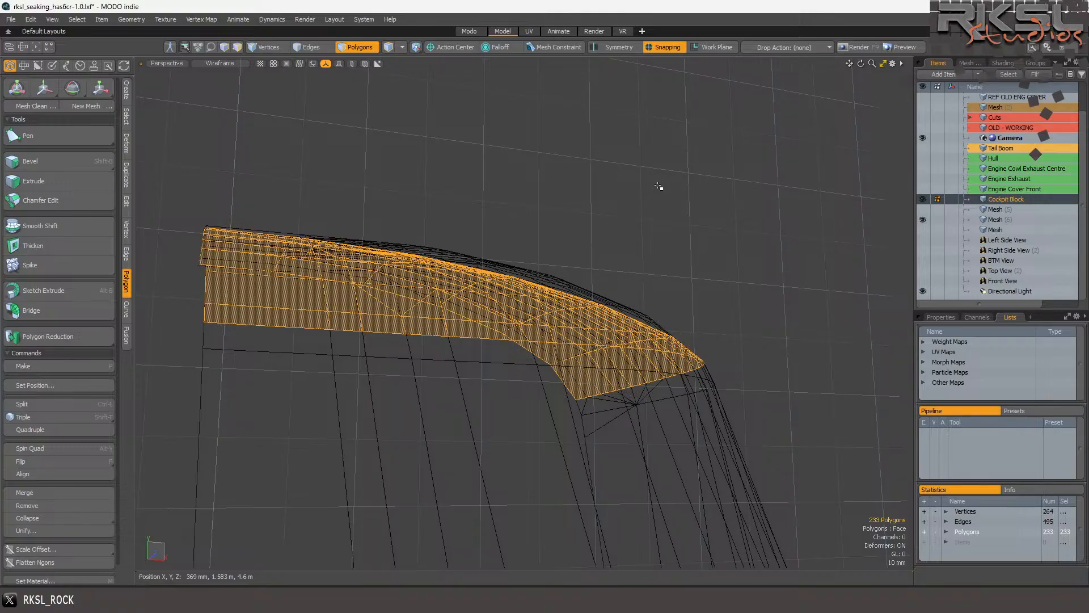
left_click_drag(654, 164, 656, 168, "alt")
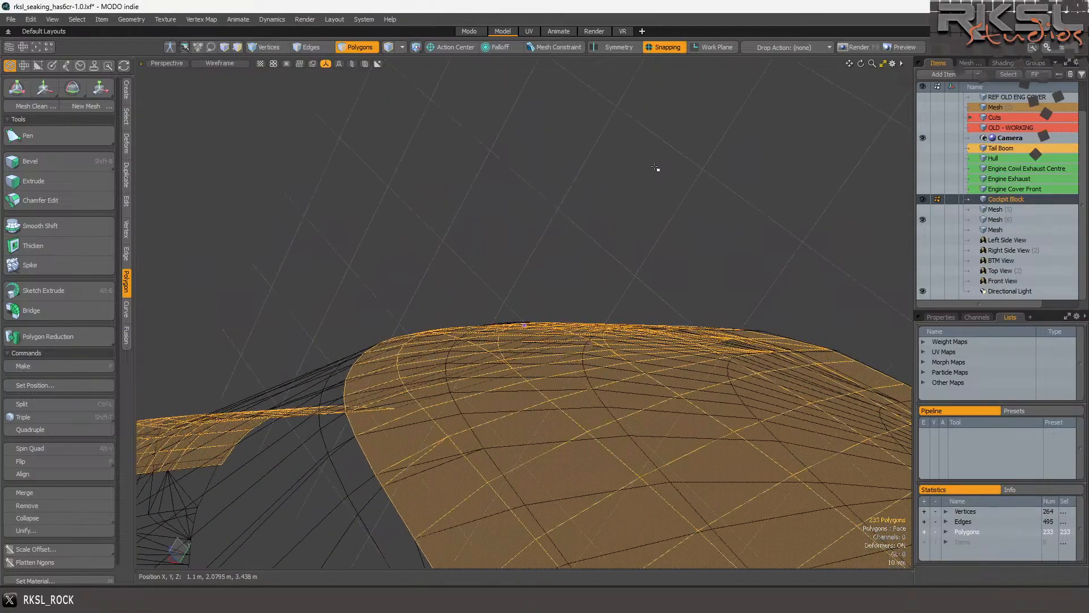
Set the shading to Default and examine the selected Cockpit Block surfaces against the cut nose mesh.
left_click(233, 63)
left_click(234, 128)
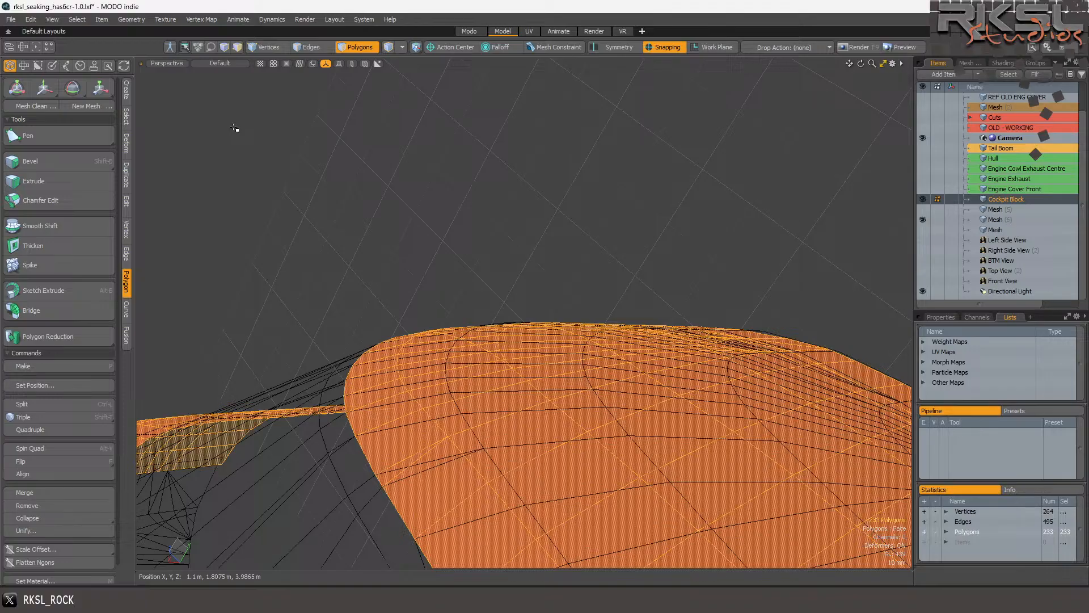
left_click_drag(235, 128, 234, 129, "alt")
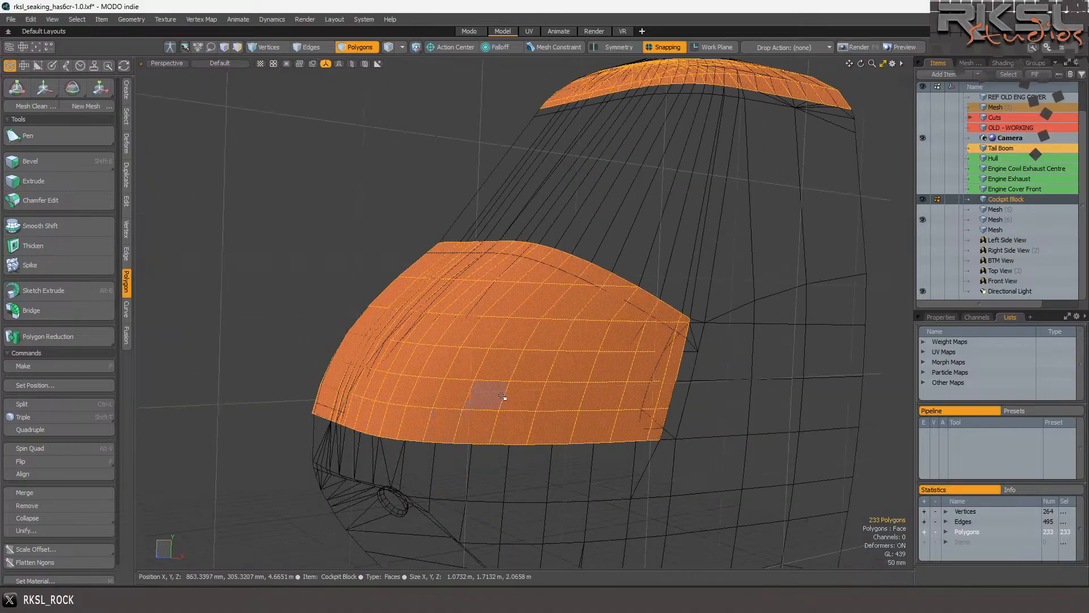
scroll(495, 402, "up", 3)
left_click_drag(509, 371, 510, 375, "alt")
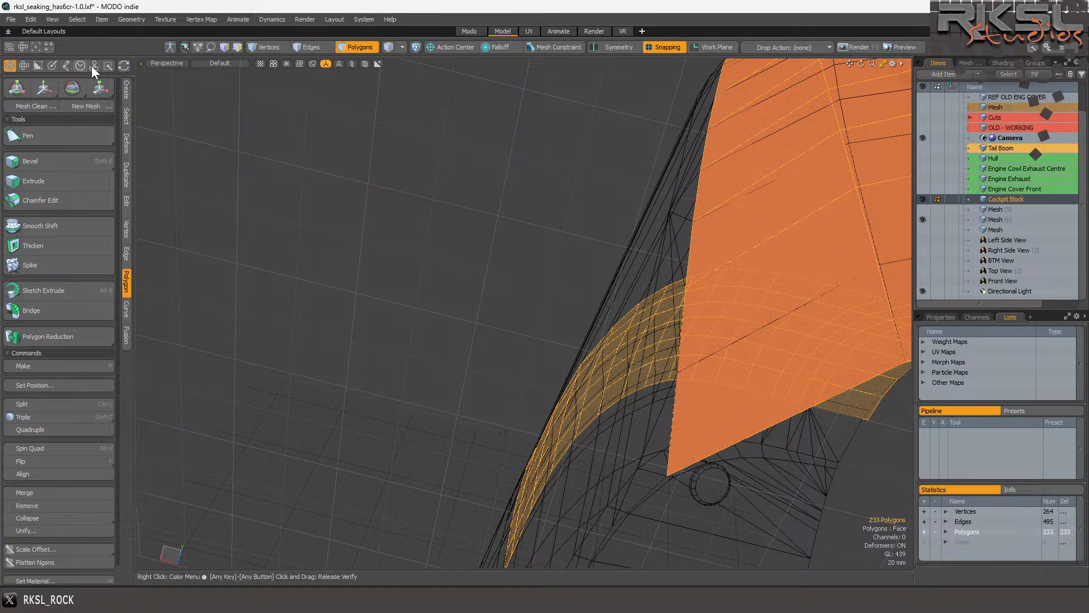
Change the viewport to Top and show the Top View backdrop behind the nose.
left_click(176, 63)
left_click(170, 14)
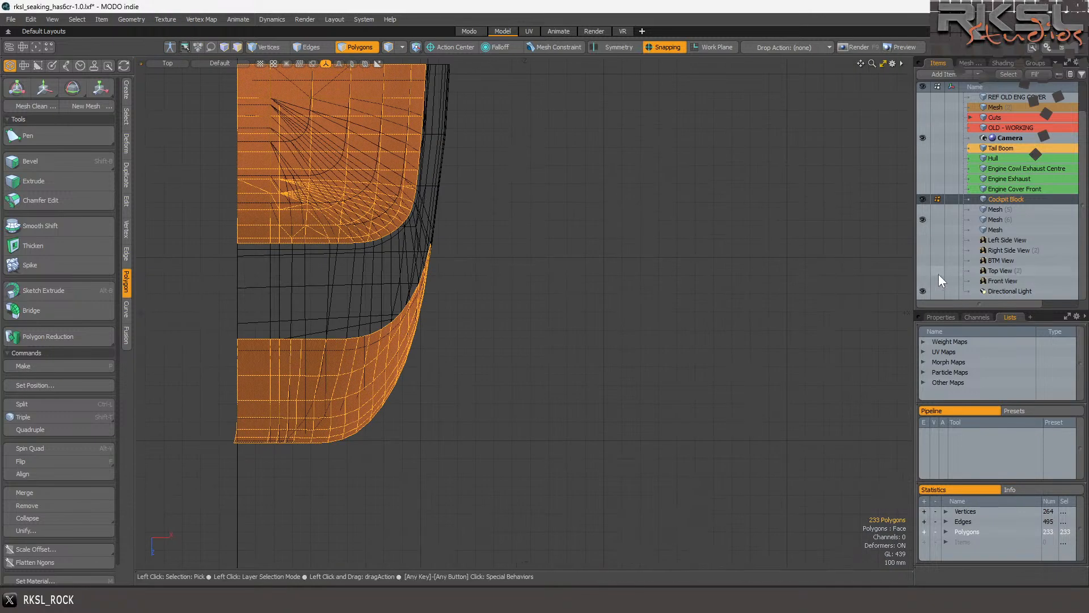
left_click(922, 271)
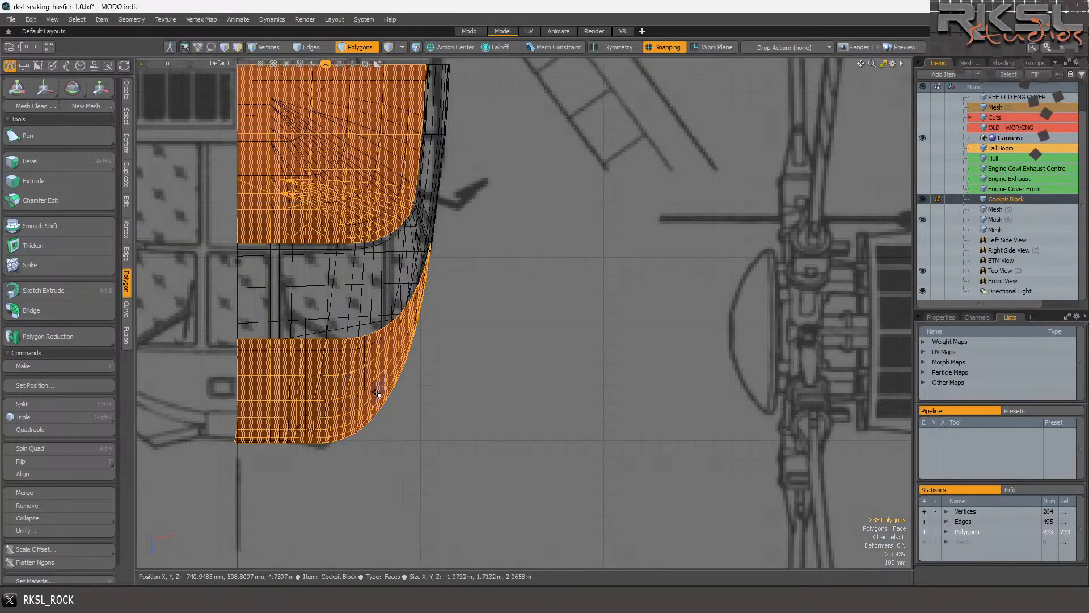
scroll(316, 425, "down", 3)
scroll(250, 450, "up", 4)
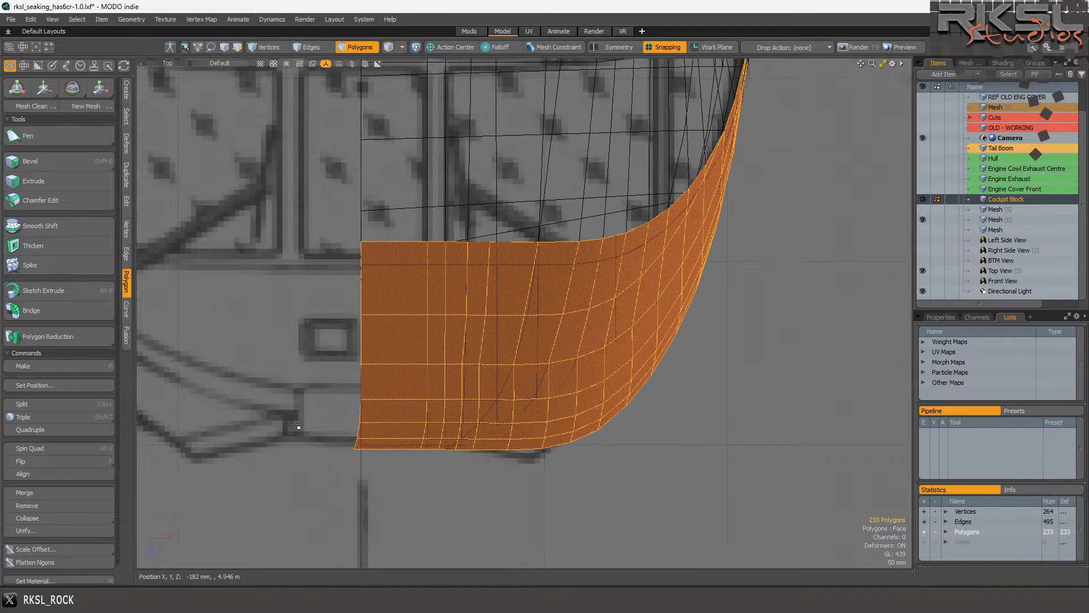
Set the display to Wireframe and delete all the selected polygons from Cockpit Block.
left_click(218, 66)
left_click(193, 80)
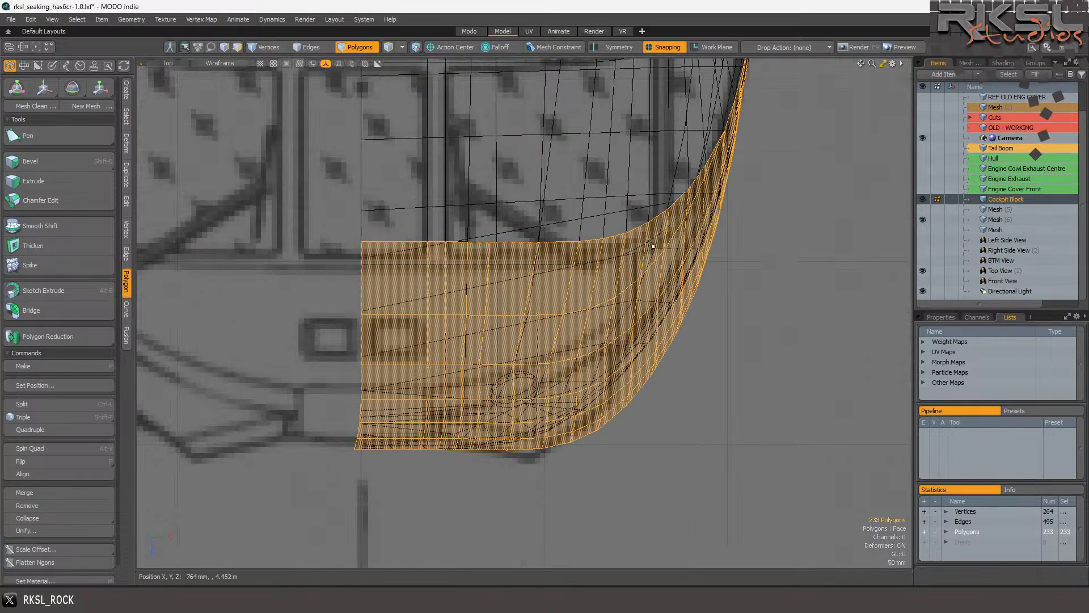
scroll(540, 328, "down", 5)
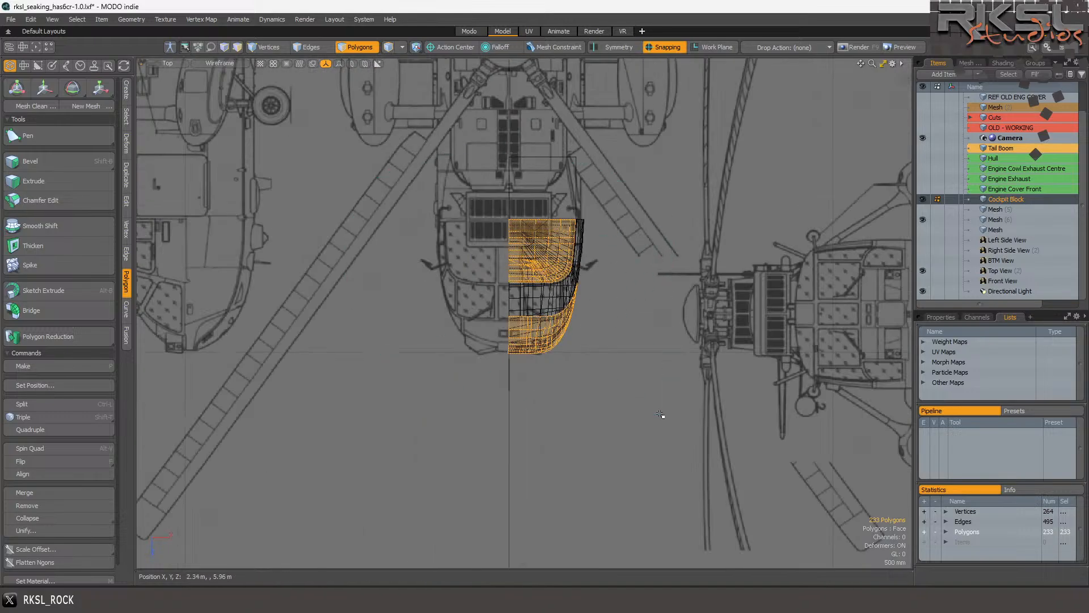
left_click(661, 415)
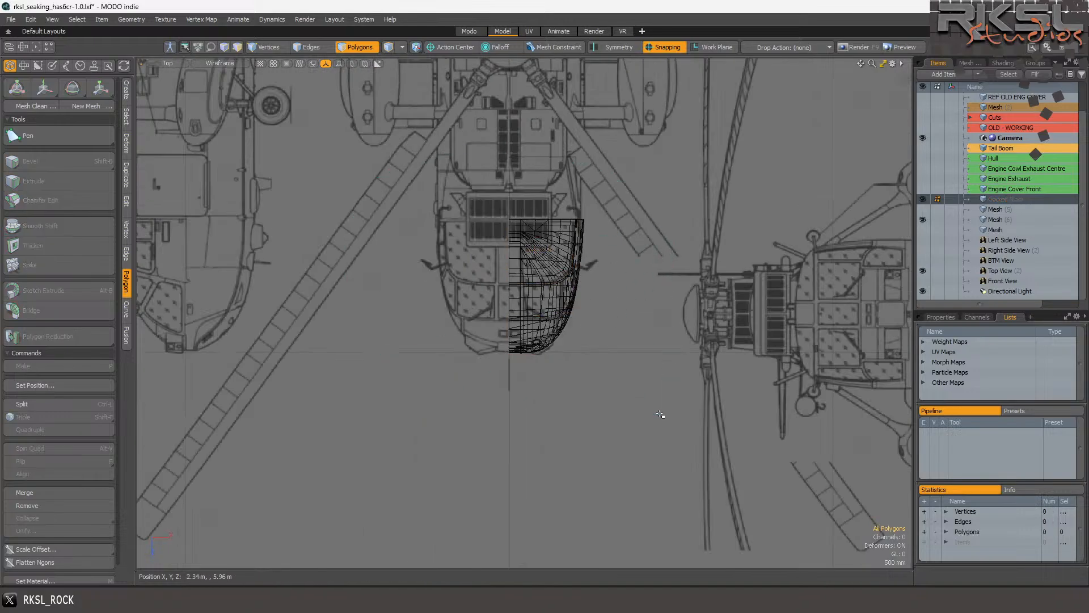
Cut all polygons from the Booleaned nose mesh, paste them into Cockpit Block, and clear the selection.
left_click(994, 219)
mouse_move(640, 227)
right_mouse_down()
mouse_move(397, 162)
mouse_move(629, 414)
mouse_move(631, 404)
right_mouse_up()
mouse_move(731, 183)
right_mouse_down()
mouse_move(539, 58)
mouse_move(653, 534)
mouse_move(683, 382)
right_mouse_up()
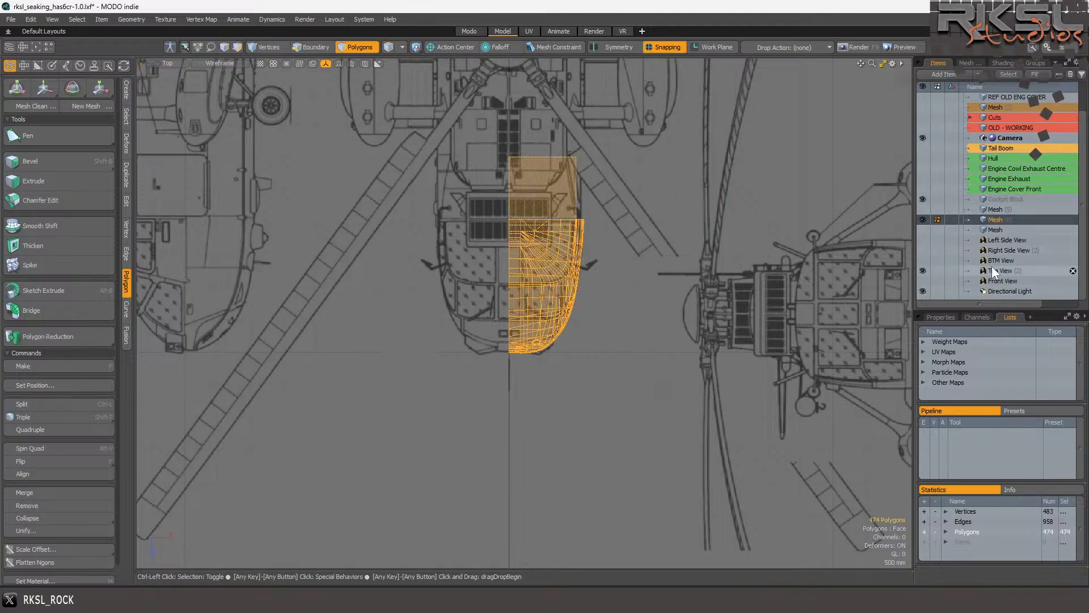
key("Delete")
left_click(1003, 197)
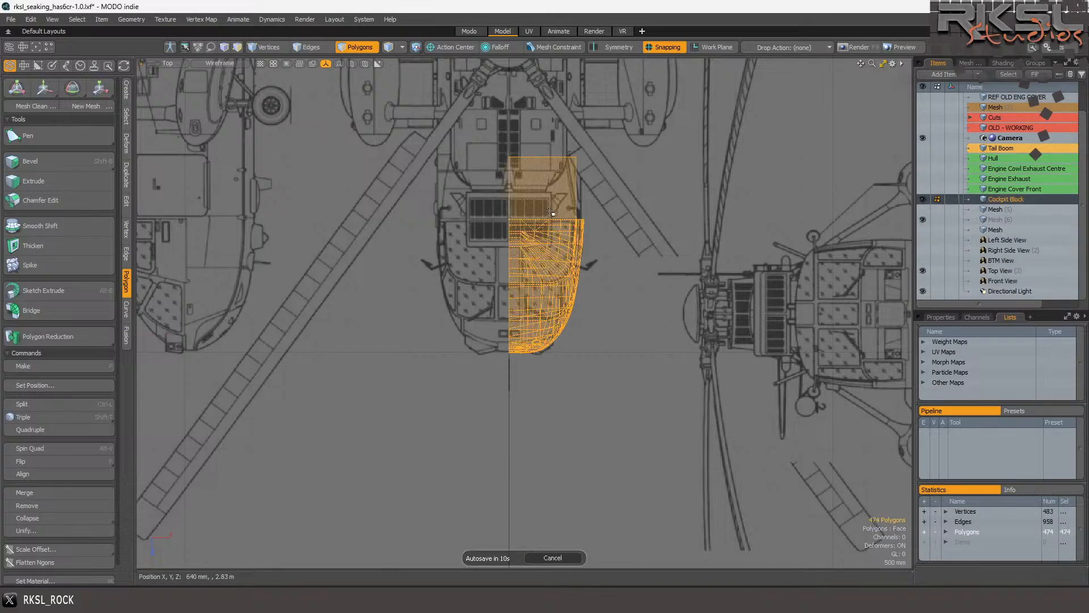
left_click(335, 175)
Display the cockpit in Default shading in the Perspective view.
left_click(220, 63)
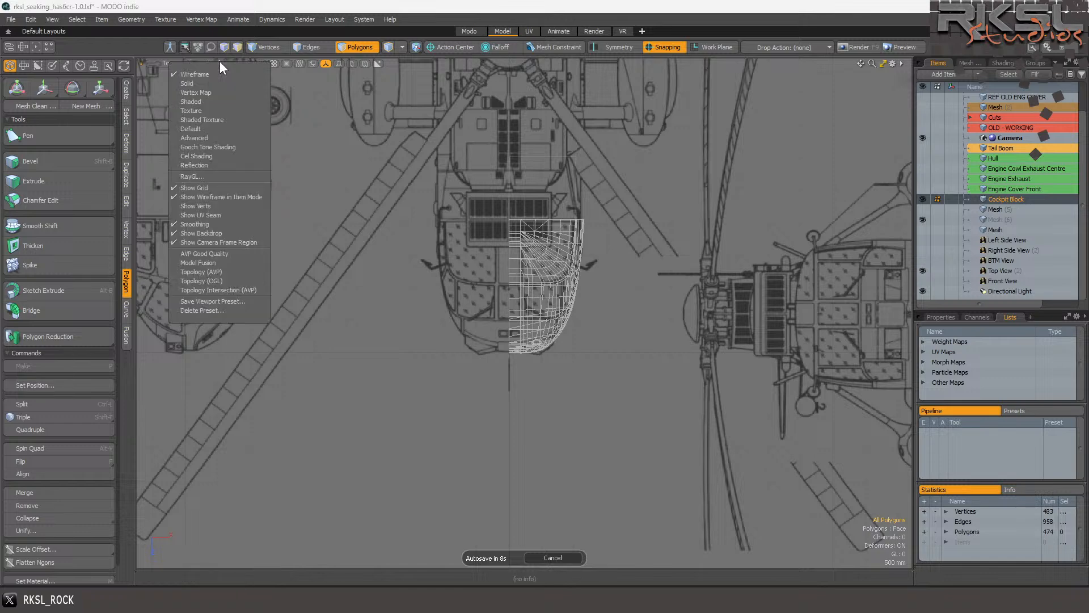
left_click(192, 129)
left_click(171, 68)
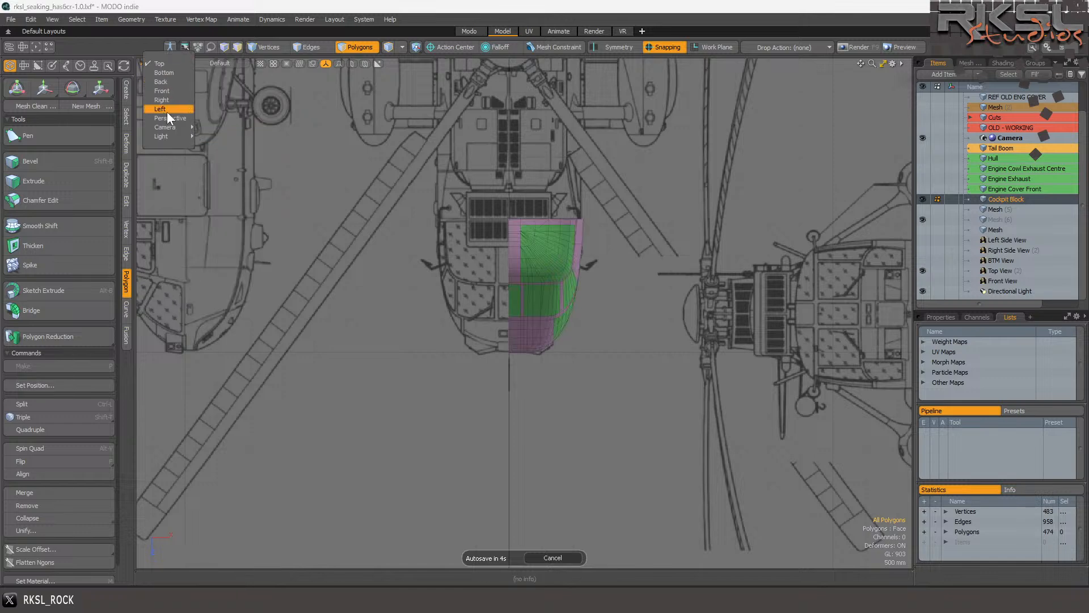
left_click(170, 120)
scroll(548, 308, "up", 3)
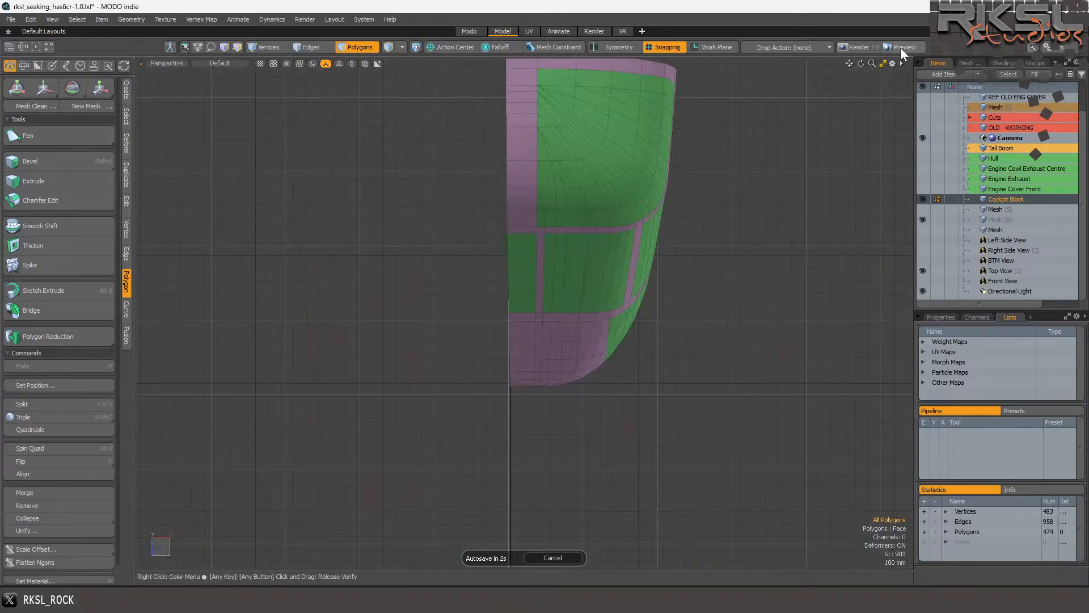
Select the nose light recess's inner end polygon and examine the rim where the recess meets the hull.
mouse_move(862, 64)
left_mouse_down()
mouse_move(862, 125)
mouse_move(863, 74)
left_mouse_up()
scroll(301, 471, "up", 5)
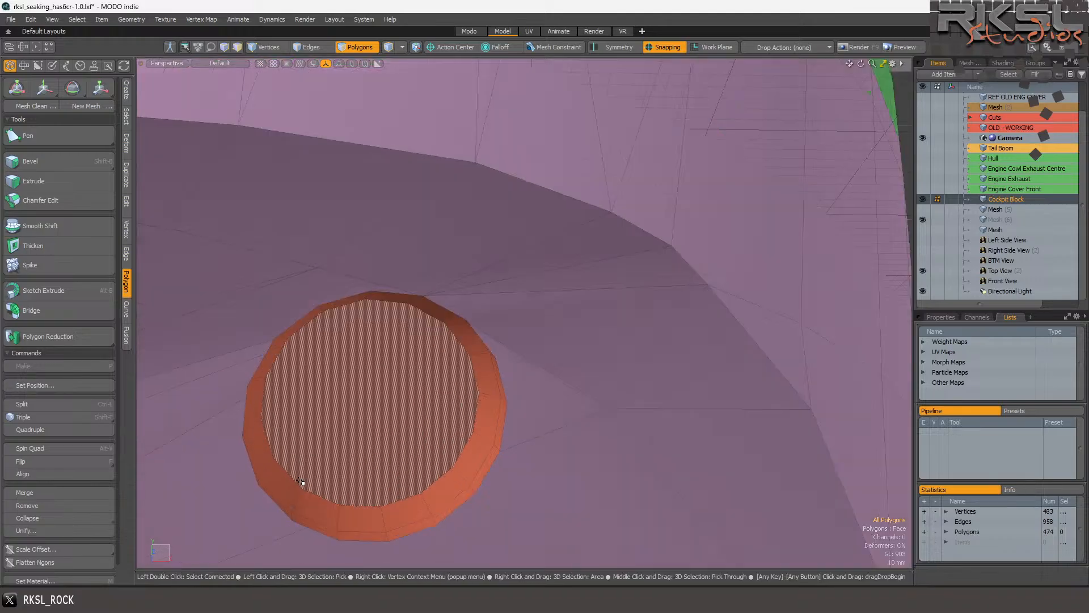
left_click(352, 339)
scroll(492, 372, "down", 6)
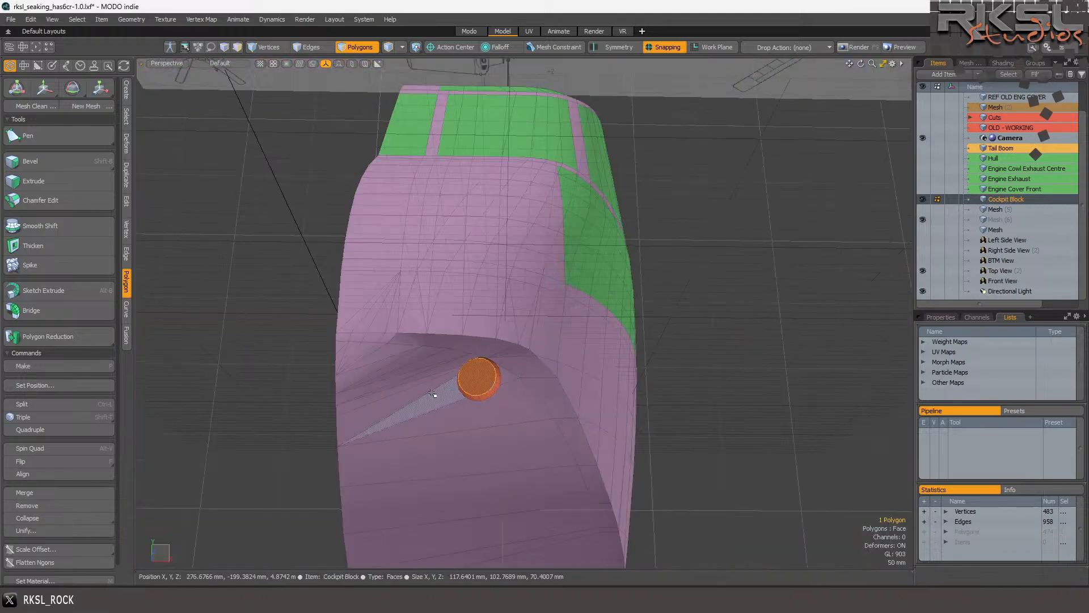
scroll(465, 390, "up", 6)
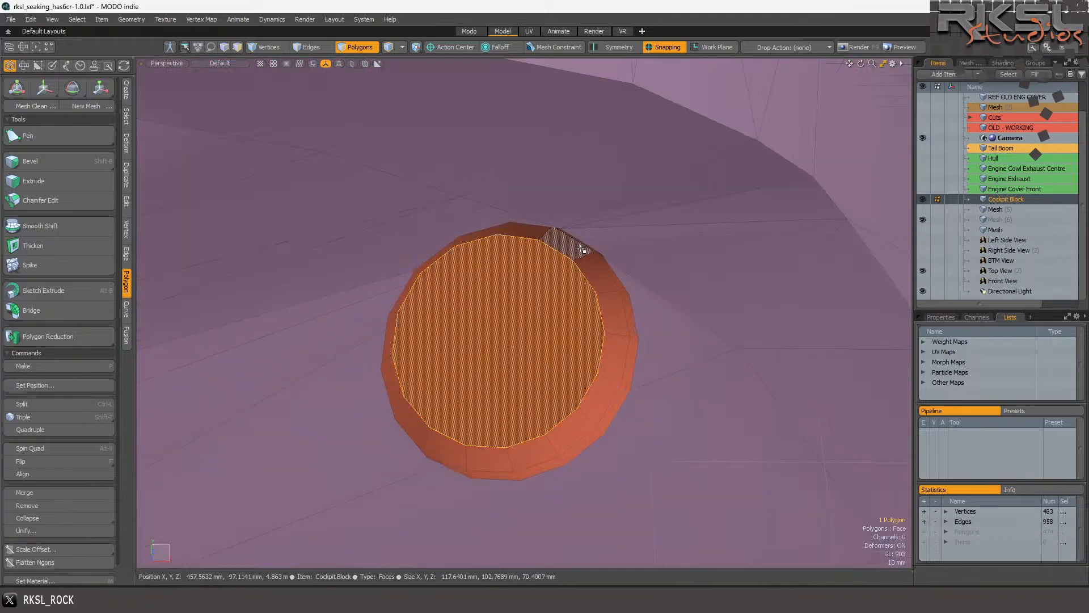
scroll(574, 250, "up", 6)
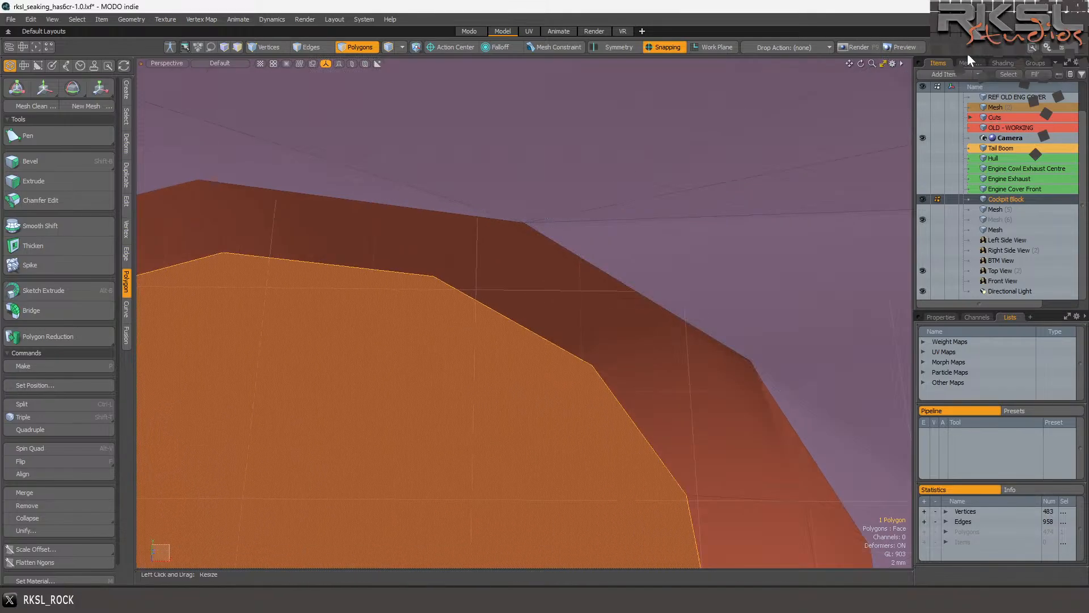
left_click_drag(861, 63, 845, 48)
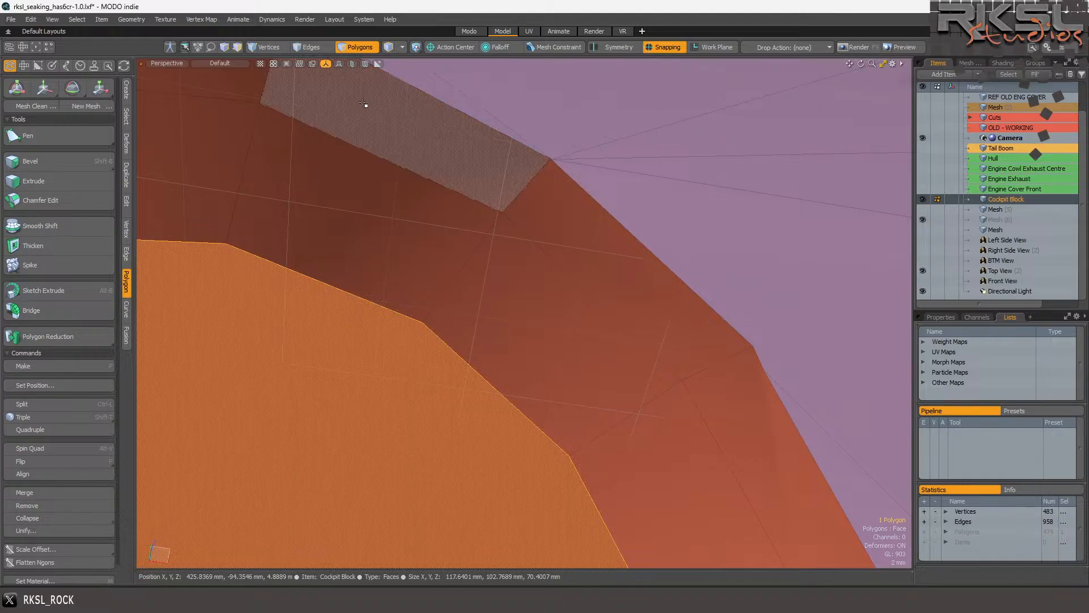
Set the display to Wireframe and join the five clustered vertices at the recess's upper rim without averaging them.
left_click(236, 63)
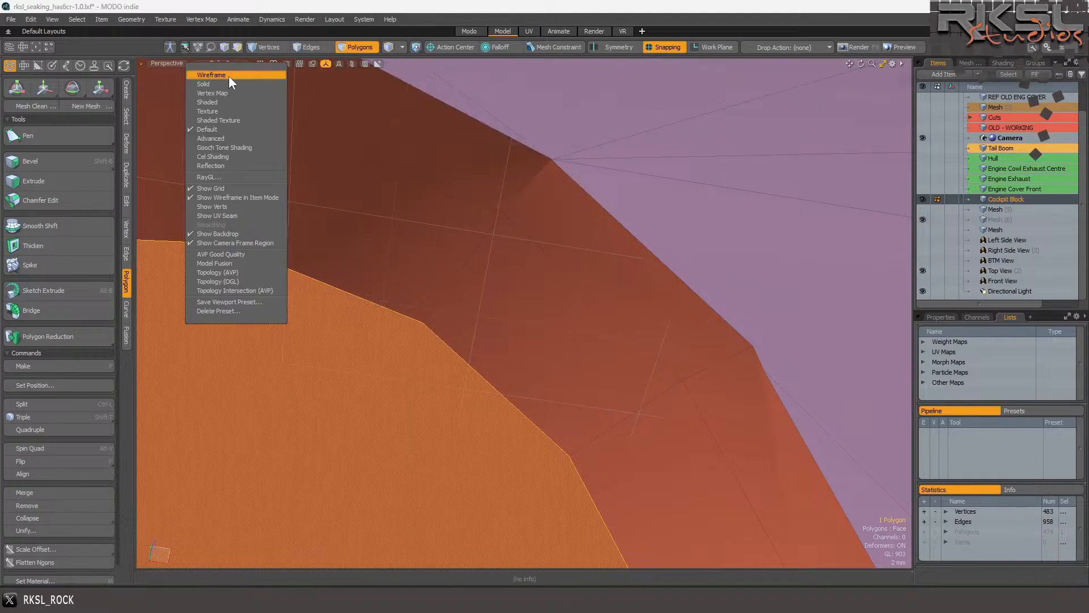
left_click(228, 75)
scroll(561, 201, "up", 2)
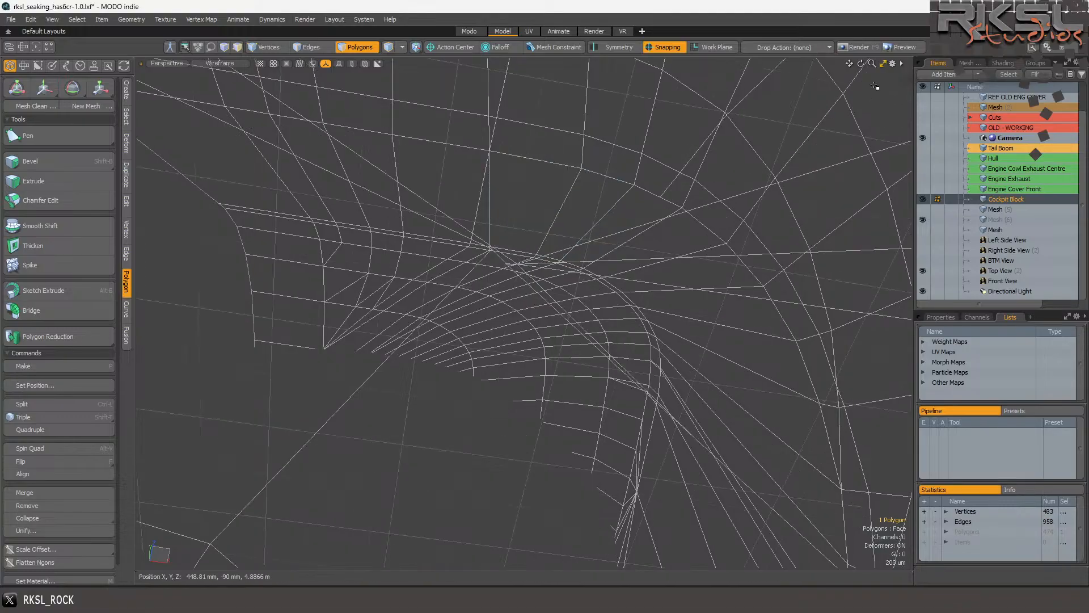
mouse_move(862, 64)
left_mouse_down()
mouse_move(840, 74)
mouse_move(861, 80)
mouse_move(848, 85)
mouse_move(859, 75)
left_mouse_up()
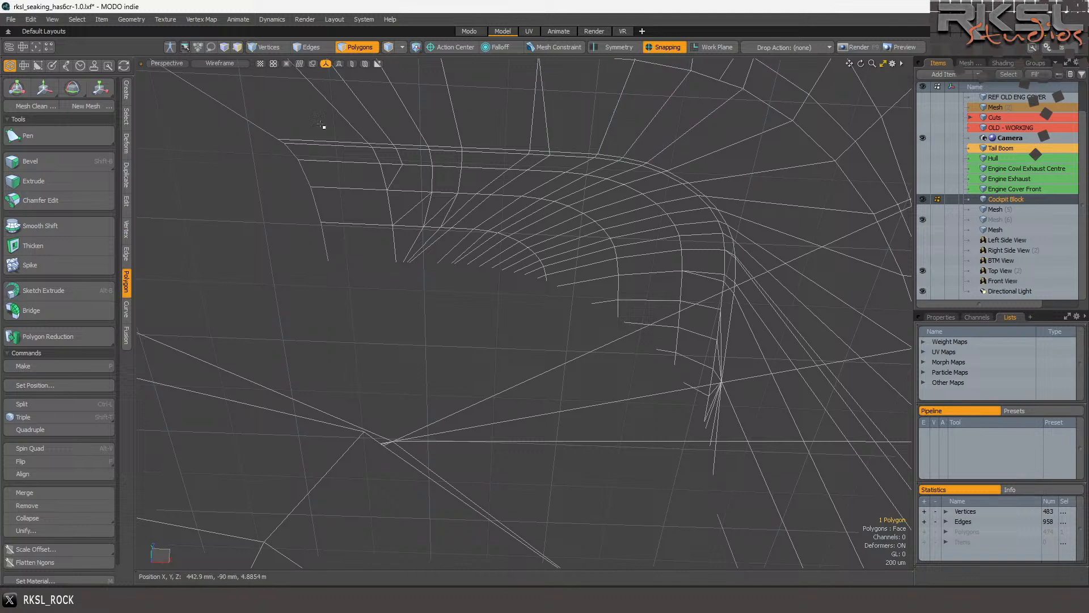
left_click(264, 47)
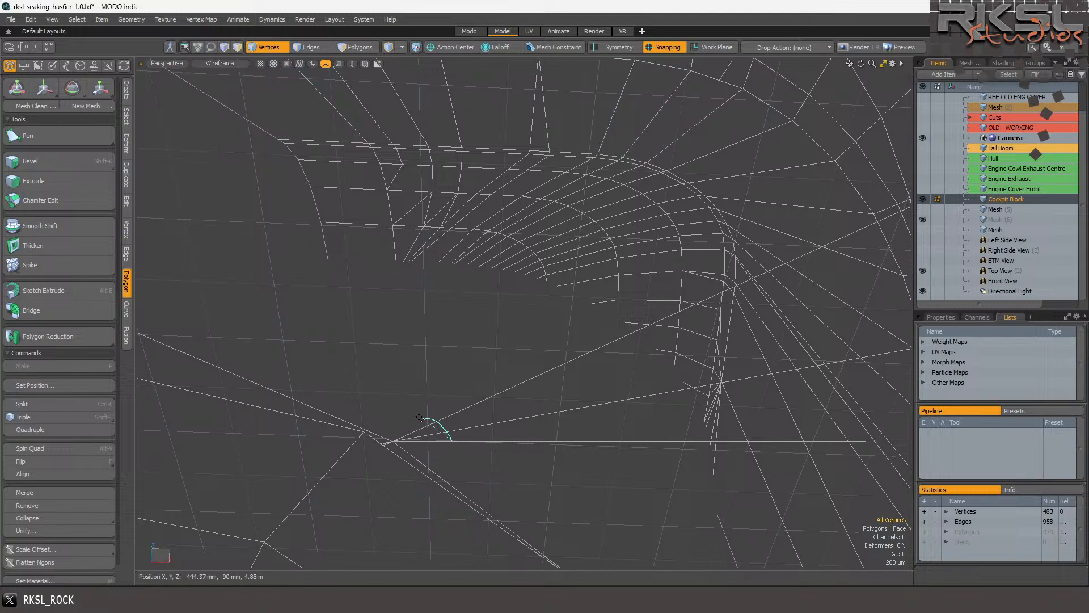
right_click_drag(367, 447, 368, 447)
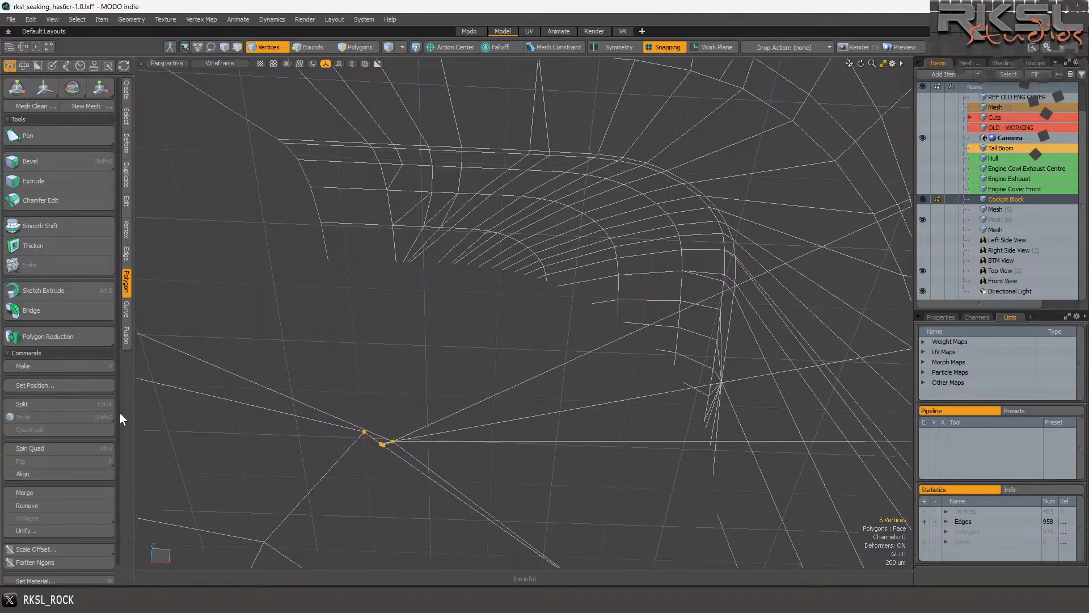
left_click(127, 233)
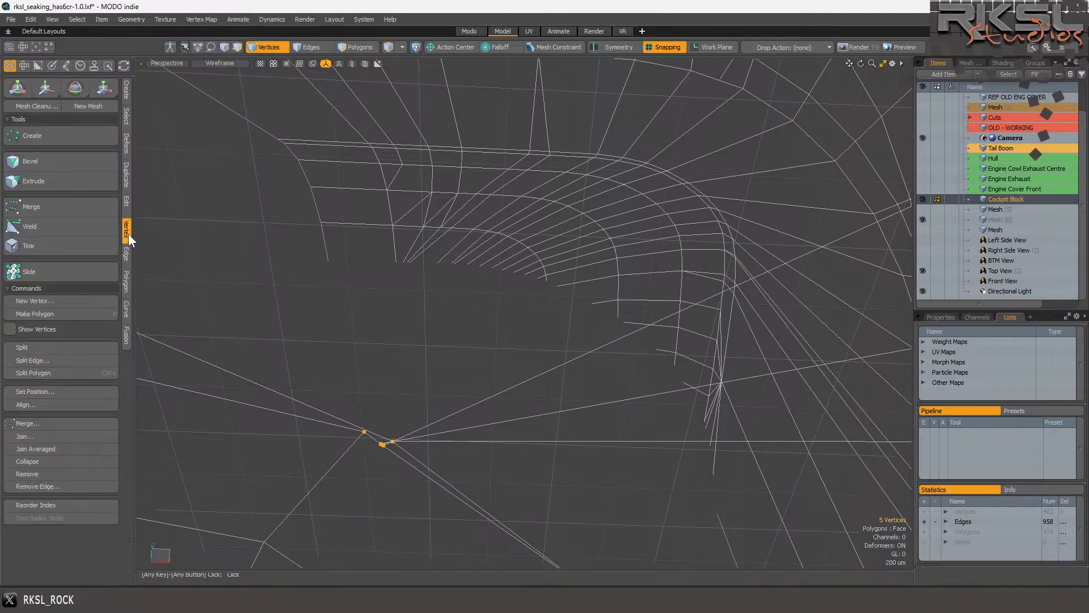
left_click(44, 435)
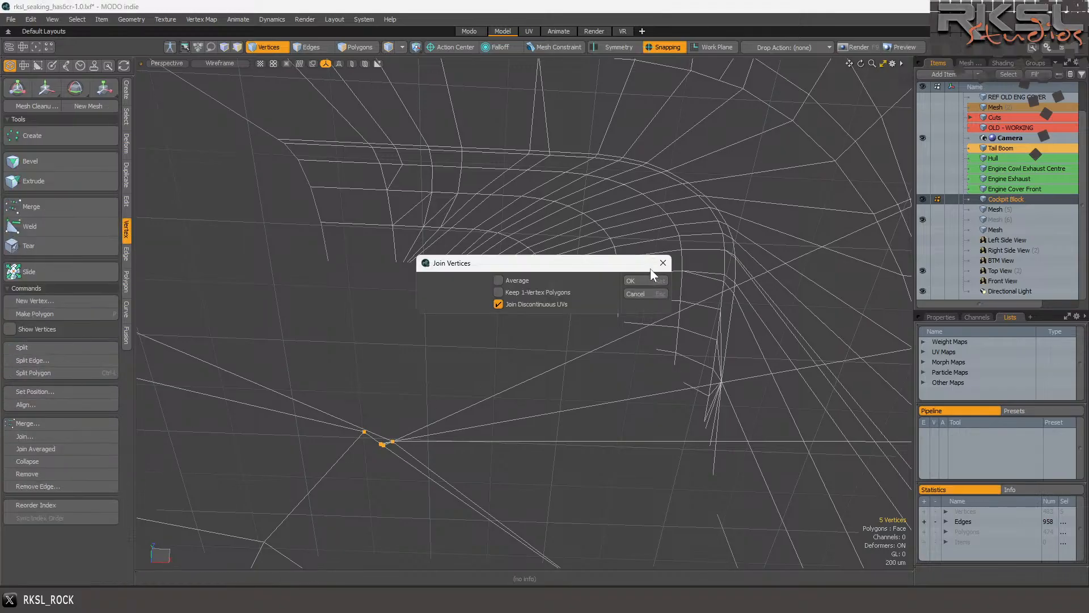
key("Return")
Join the two neighbouring stray vertices on the recess rim beside the corner just cleaned up.
scroll(437, 250, "down", 8)
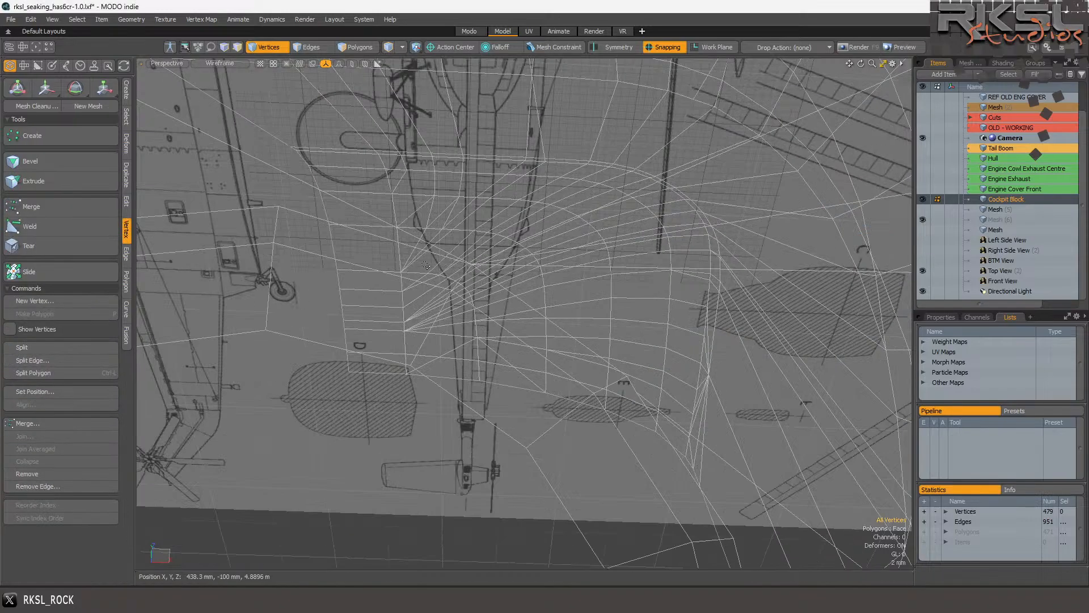
scroll(506, 320, "up", 3)
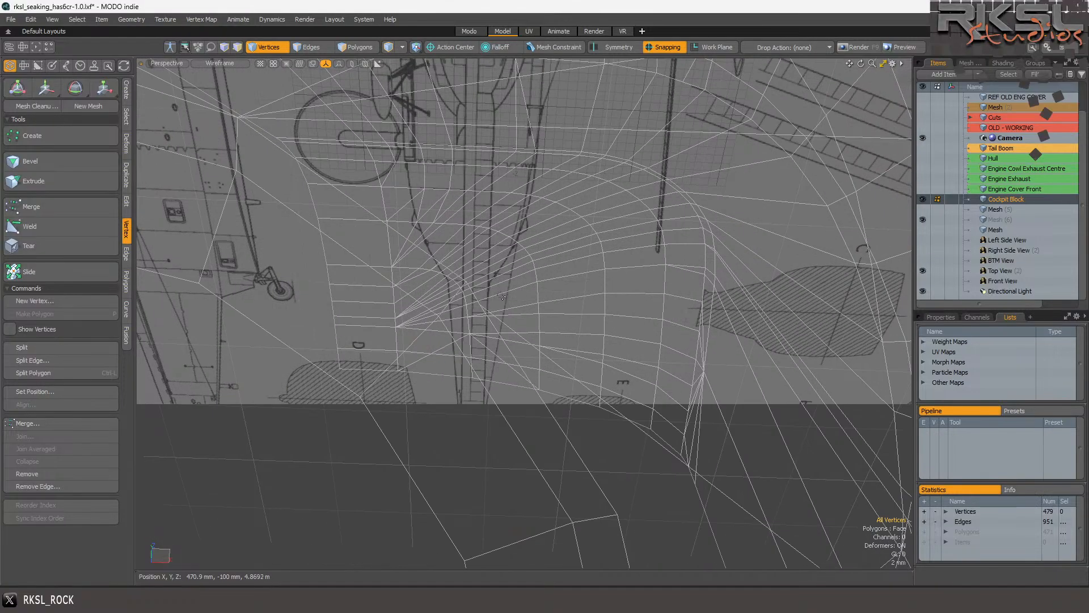
right_click_drag(486, 328, 488, 324)
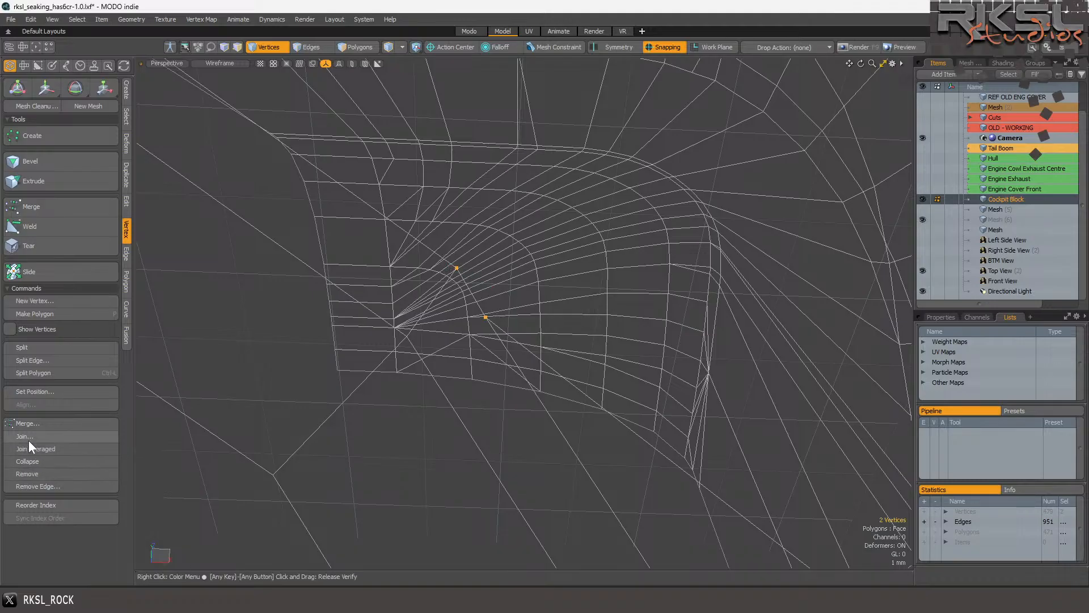
left_click(28, 440)
left_click(646, 281)
Restore Default shading and triple the multi-sided hull polygon beside the upper-right rim of the nose light recess.
scroll(525, 281, "up", 3)
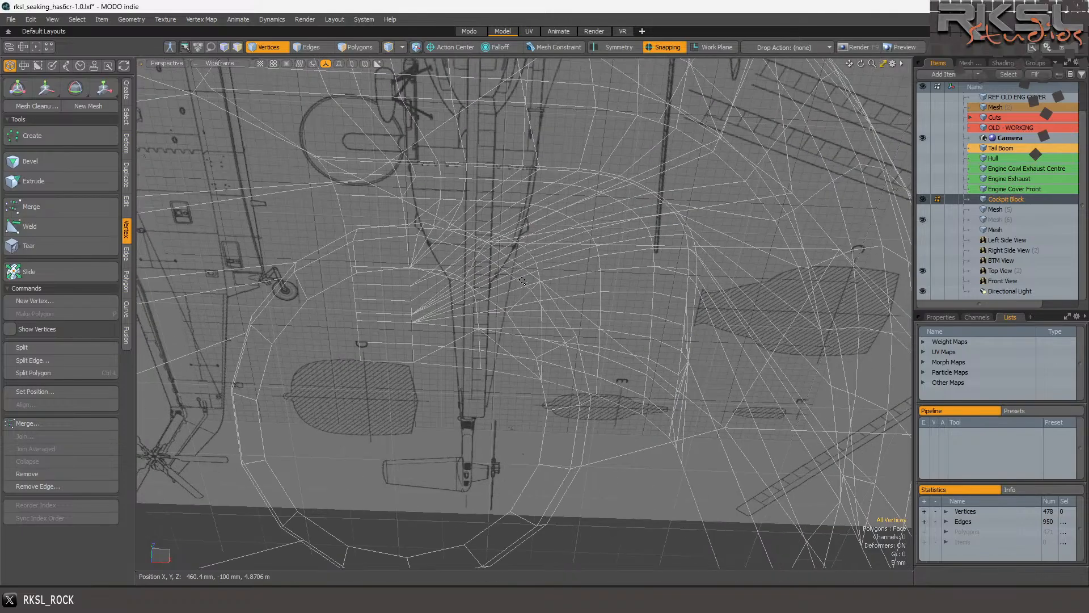
left_click(373, 47)
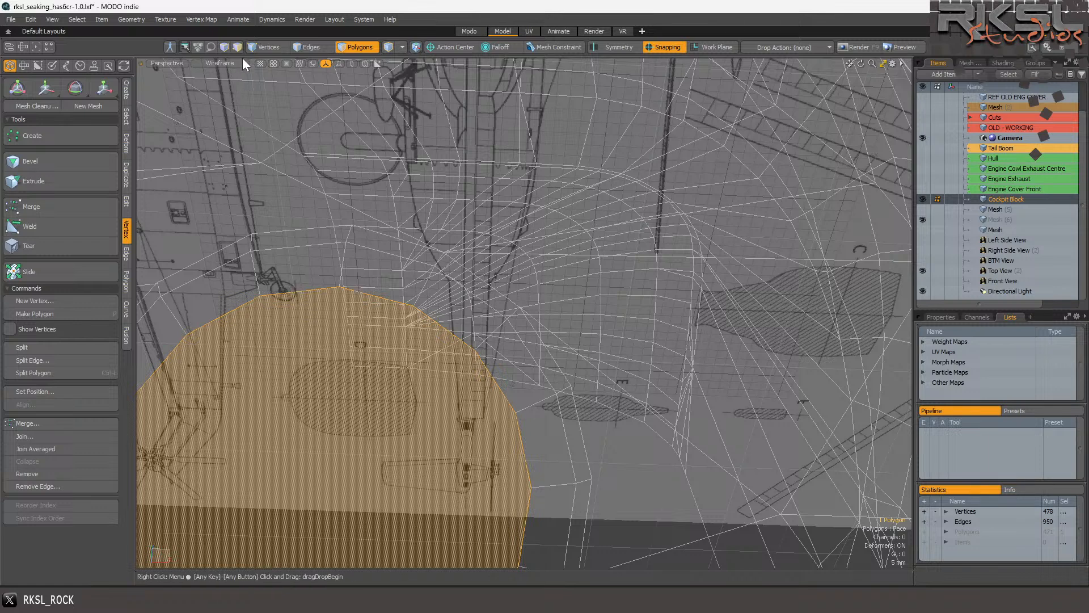
left_click(243, 60)
left_click(211, 128)
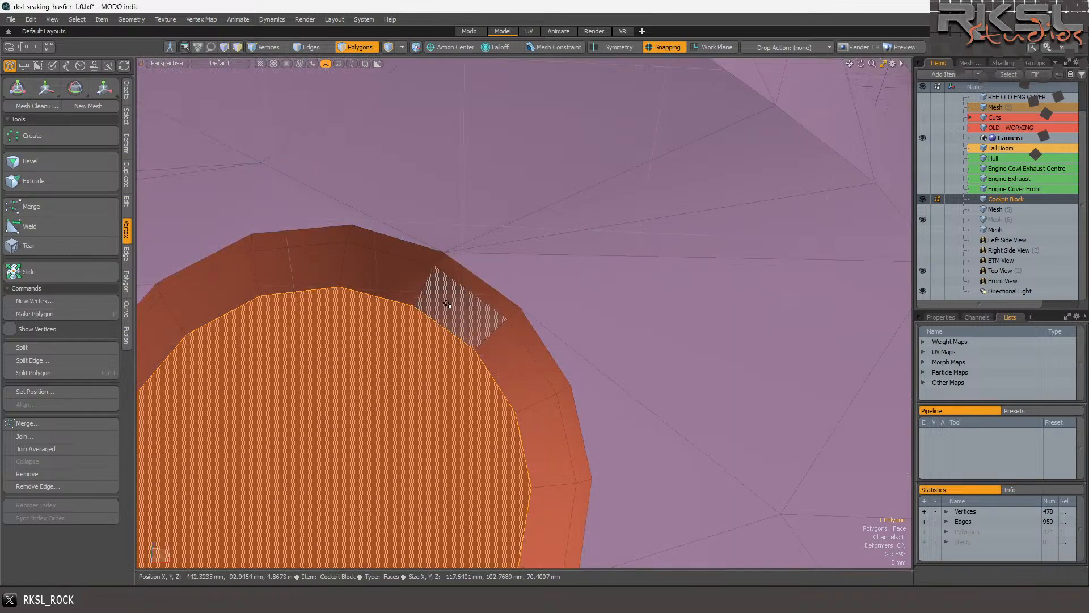
left_click(568, 331)
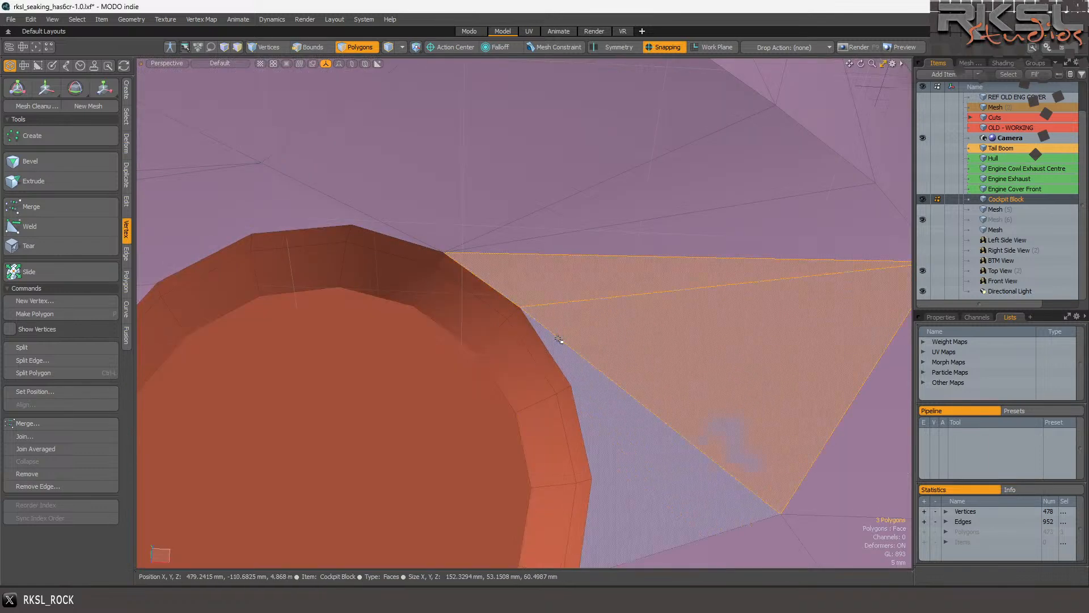
scroll(559, 339, "down", 5)
scroll(388, 258, "up", 6)
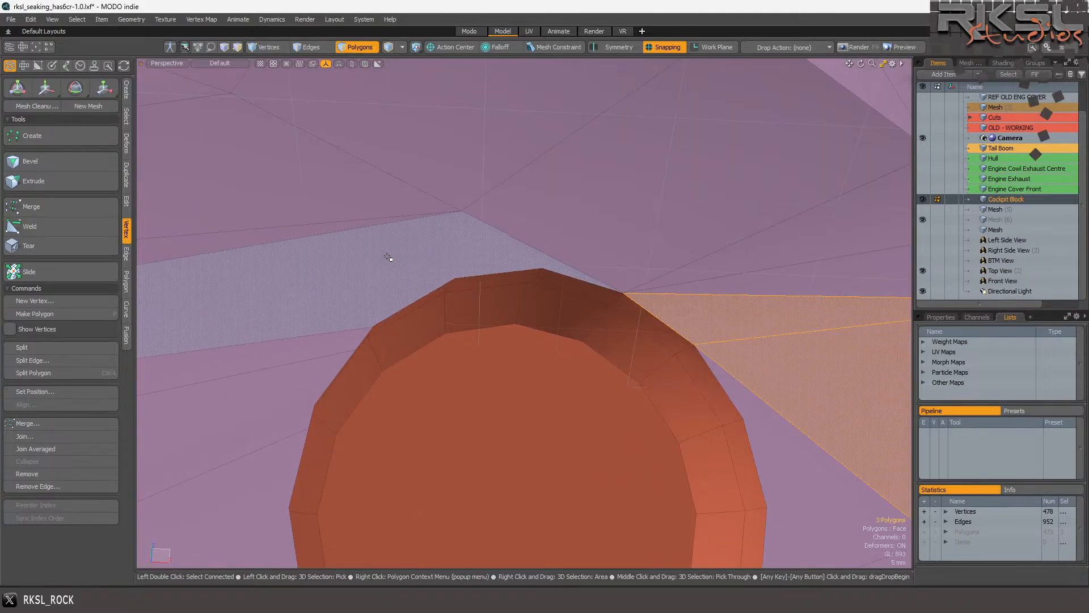
Check the hull polygon above the recess and join the two close vertices at the rim's upper-left corner.
left_click(387, 262)
scroll(375, 275, "up", 10)
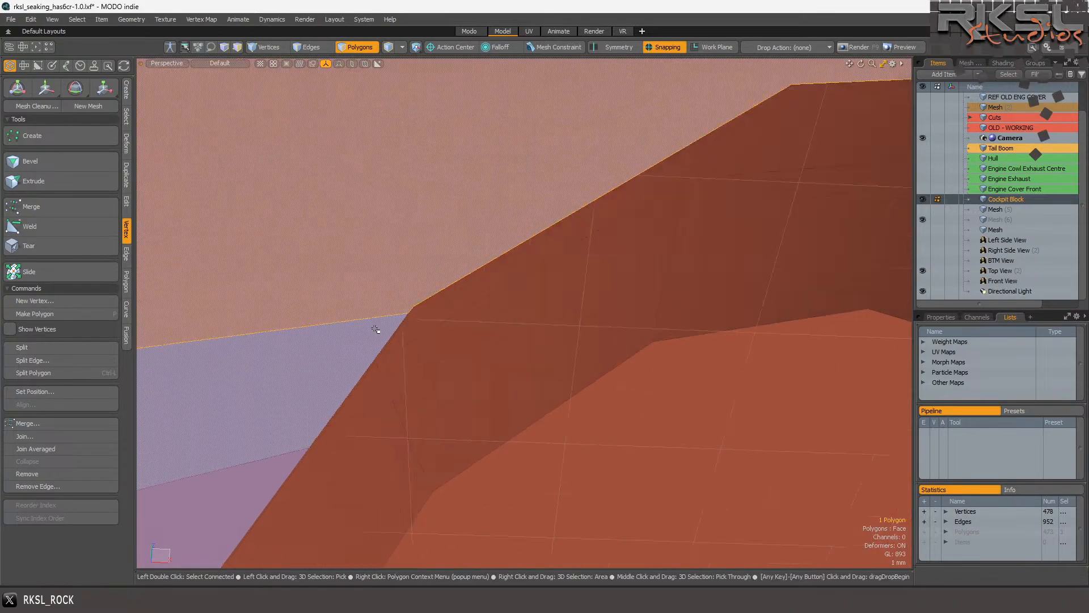
left_click(272, 48)
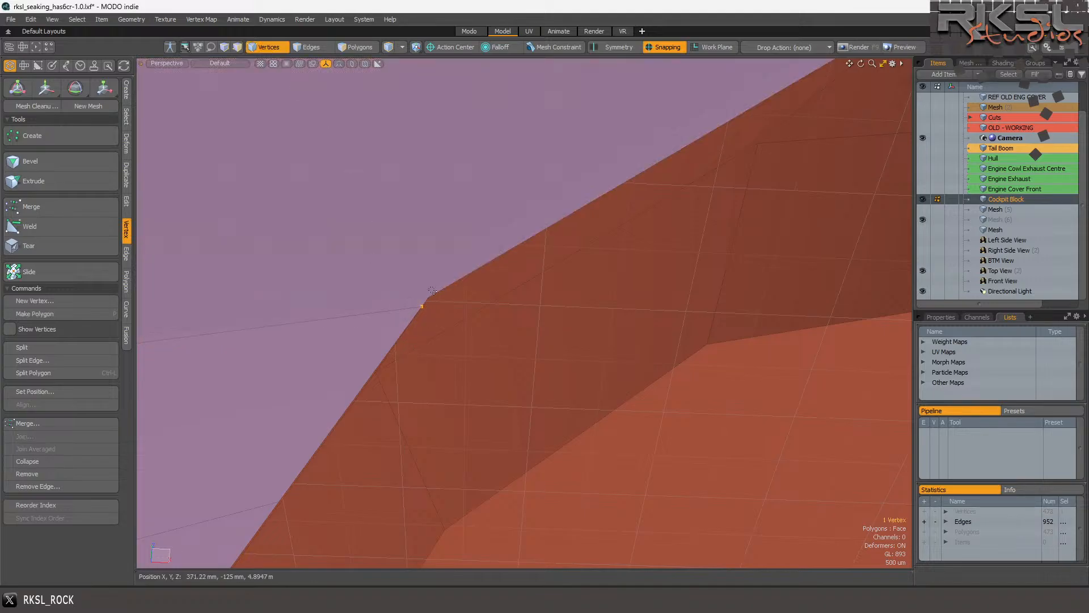
left_click(34, 436)
left_click(635, 280)
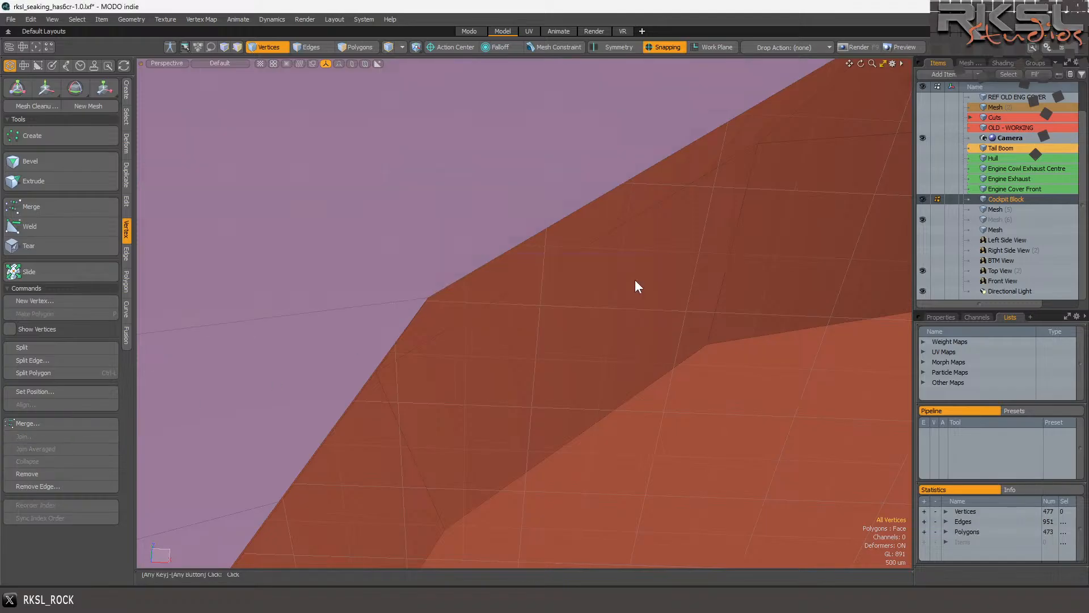
Select the stray vertex and its neighbouring corner vertex on the recess's left rim and join them.
scroll(460, 243, "down", 6)
scroll(432, 243, "up", 3)
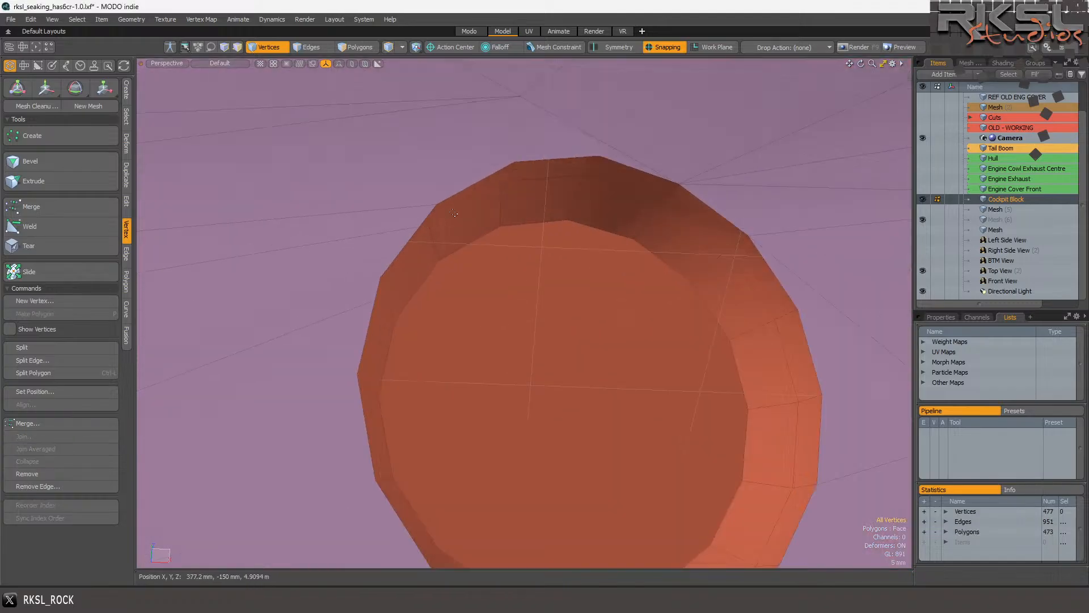
right_click_drag(363, 282, 364, 282)
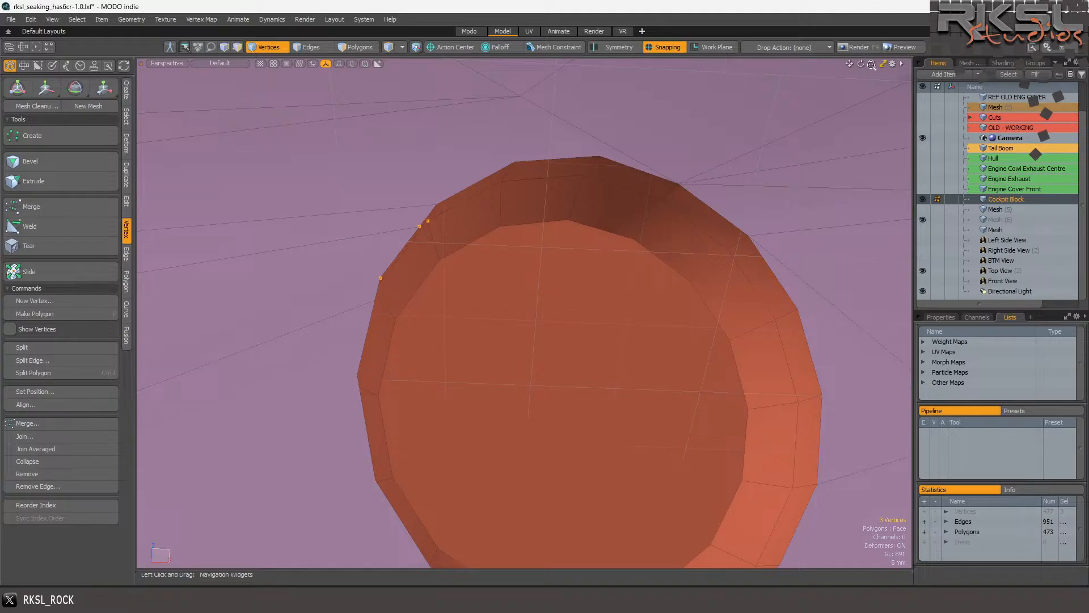
left_click_drag(867, 62, 828, 67)
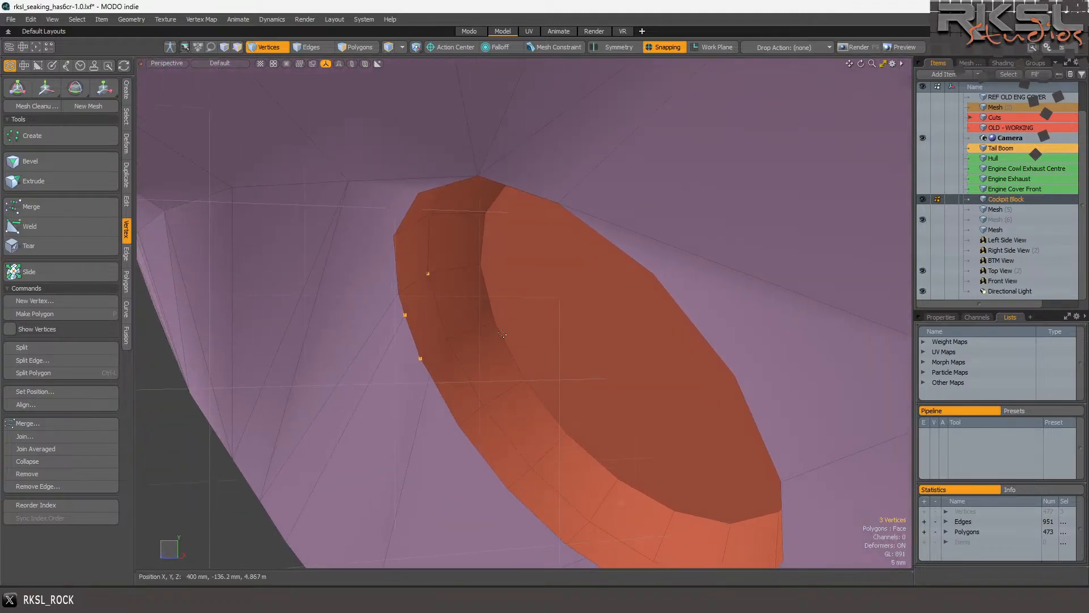
scroll(525, 339, "up", 3)
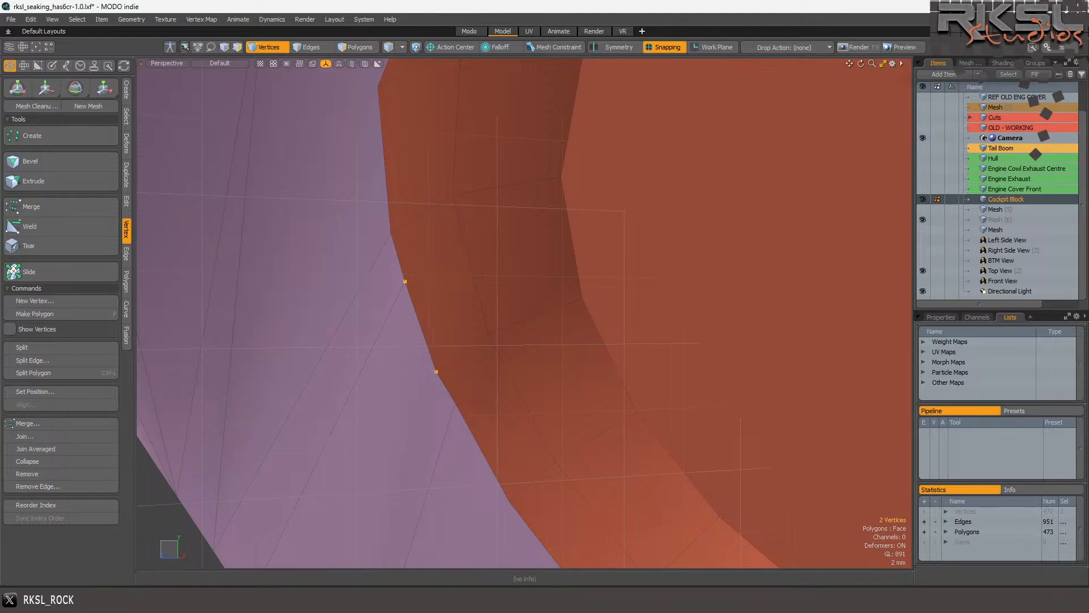
left_click(33, 437)
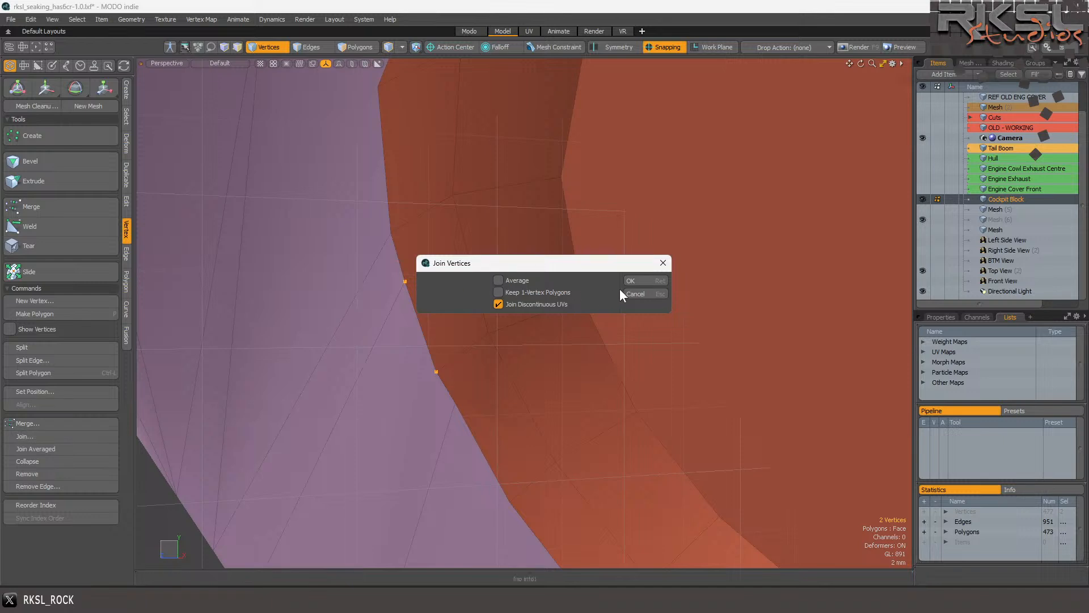
left_click(634, 279)
Join the next pair of vertices farther down the left rim of the light recess.
scroll(583, 345, "down", 3)
scroll(584, 345, "up", 4)
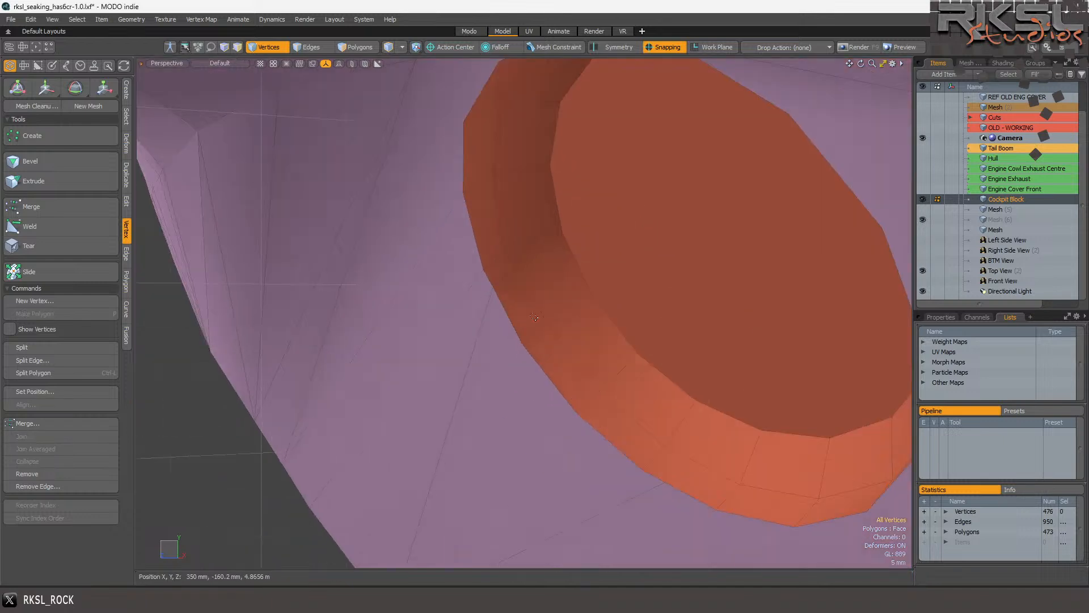
left_click_drag(480, 271, 476, 275)
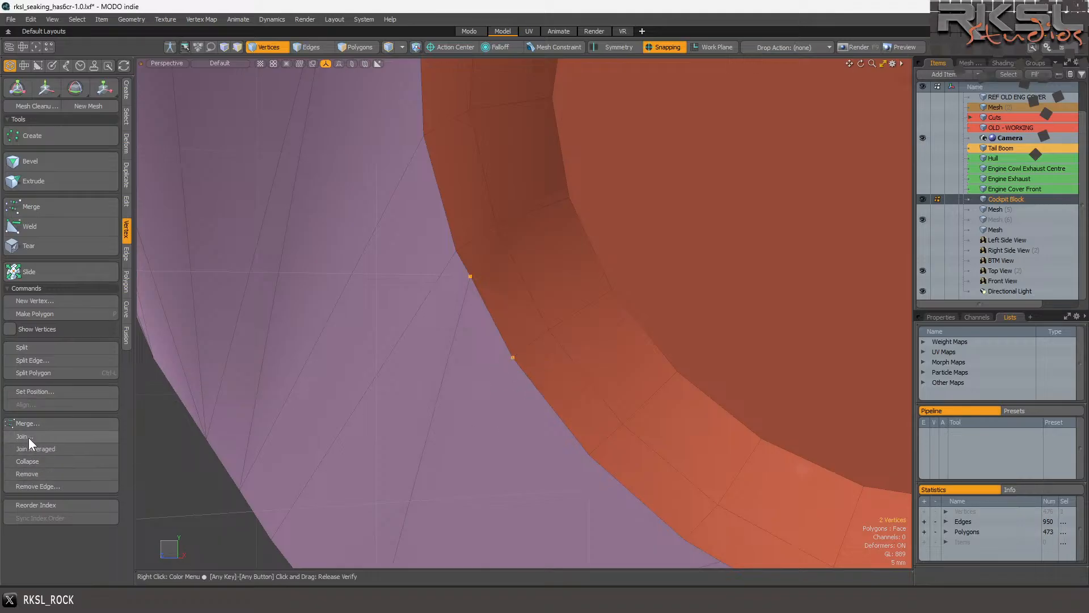
left_click(28, 436)
left_click(641, 279)
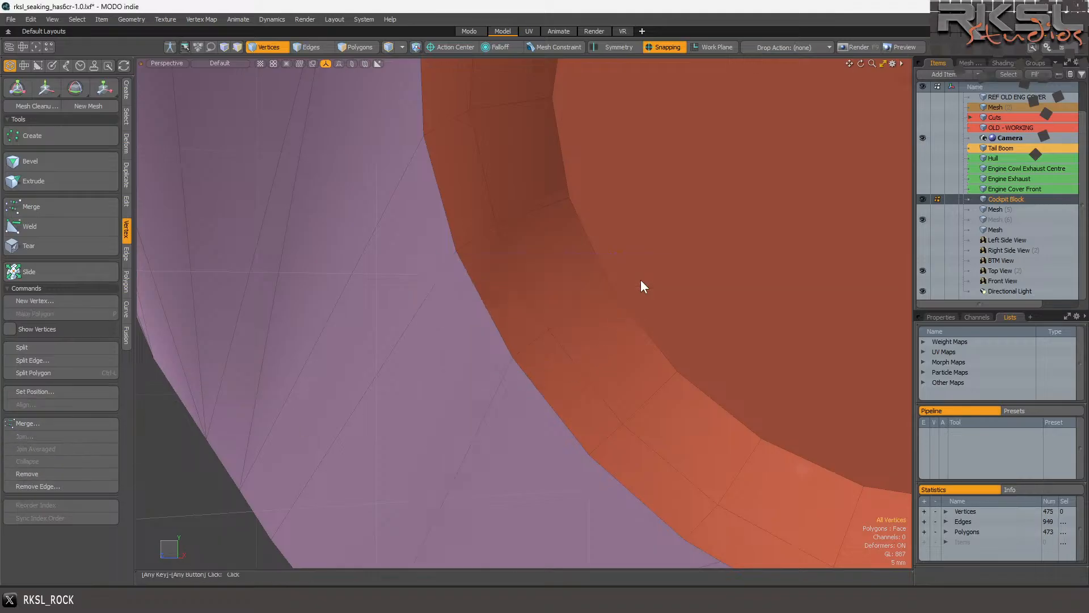
Join the two close vertices on the recess's lower-left rim where the hull edge meets it.
scroll(641, 279, "down", 5)
scroll(681, 349, "up", 2)
right_click_drag(470, 234, 472, 232)
scroll(601, 361, "up", 3)
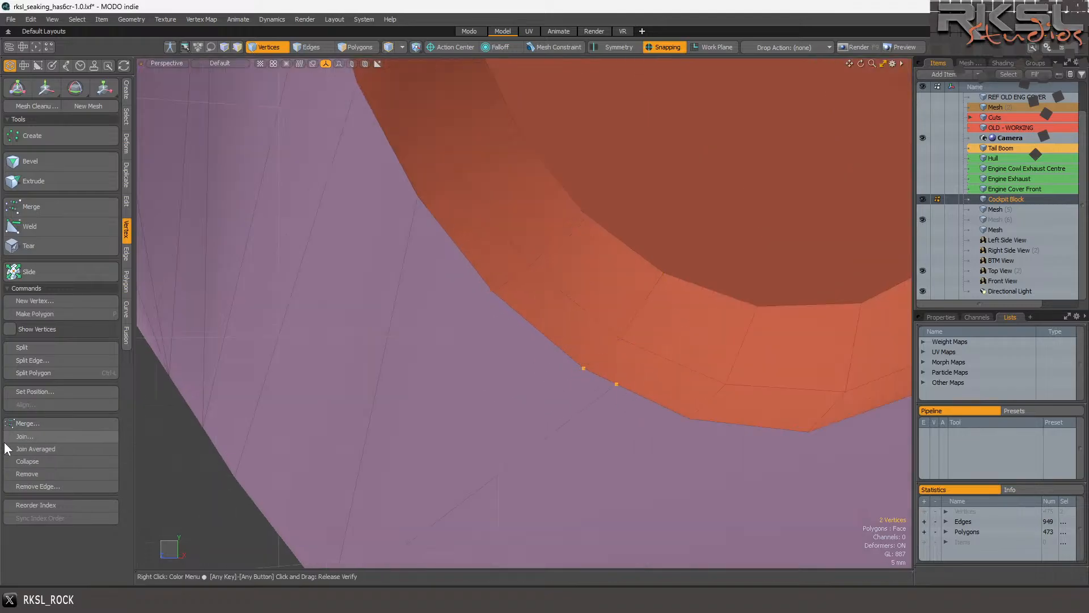
left_click(26, 437)
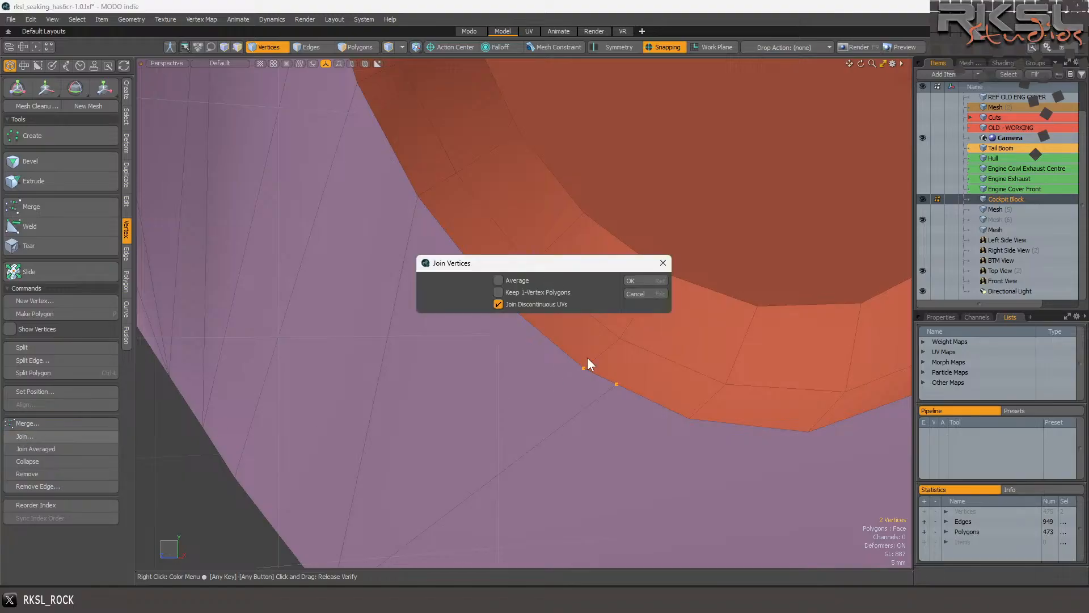
left_click(645, 280)
Select the large hull polygon below the light recess and examine its shape around the rim.
scroll(678, 345, "down", 5)
scroll(679, 345, "up", 3)
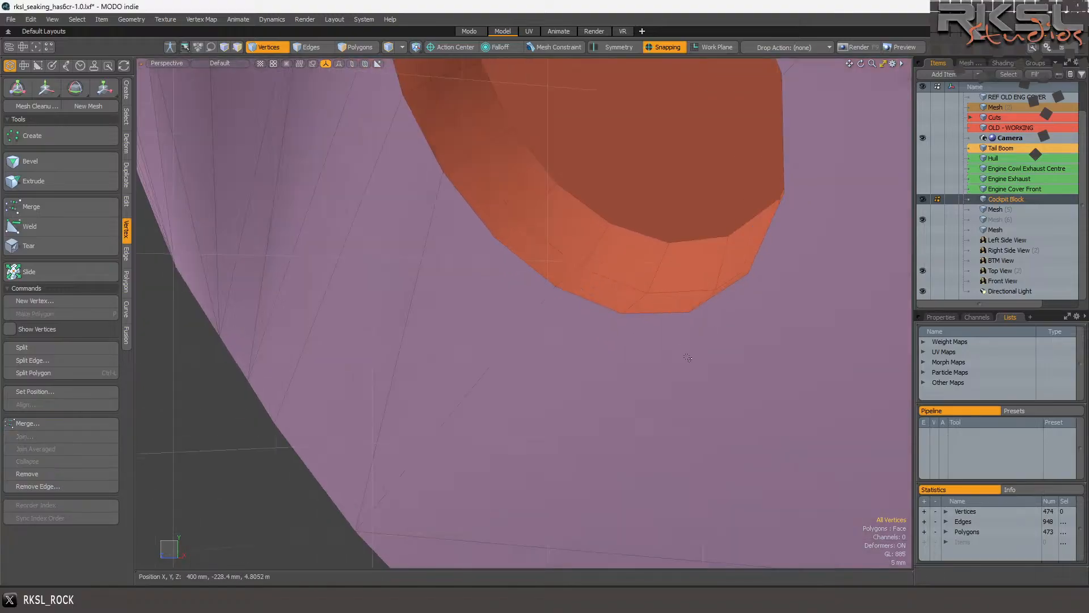
left_click(364, 48)
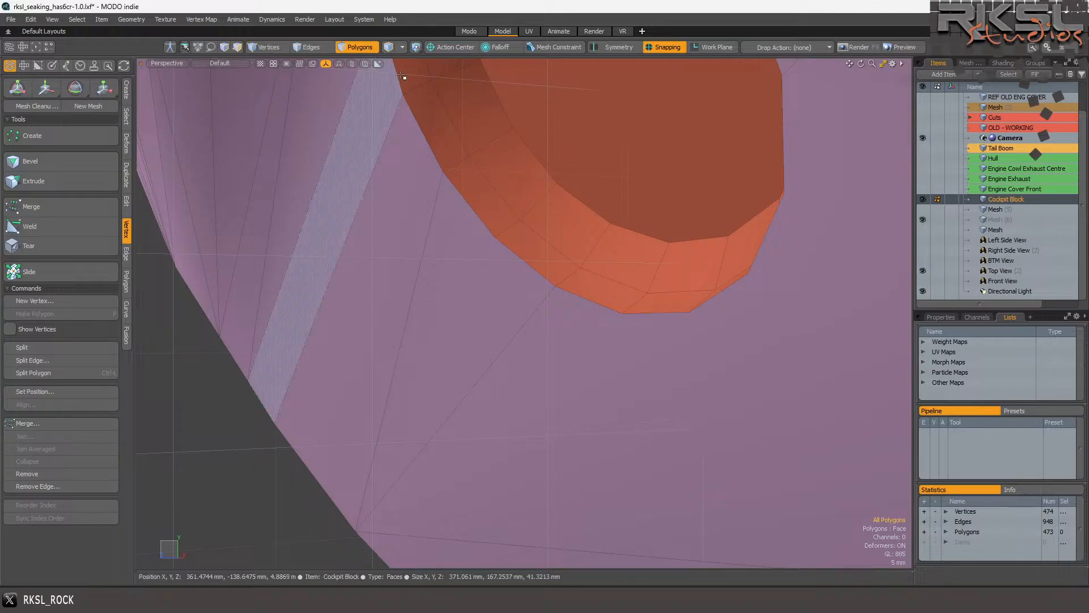
left_click(698, 381)
scroll(770, 239, "down", 3)
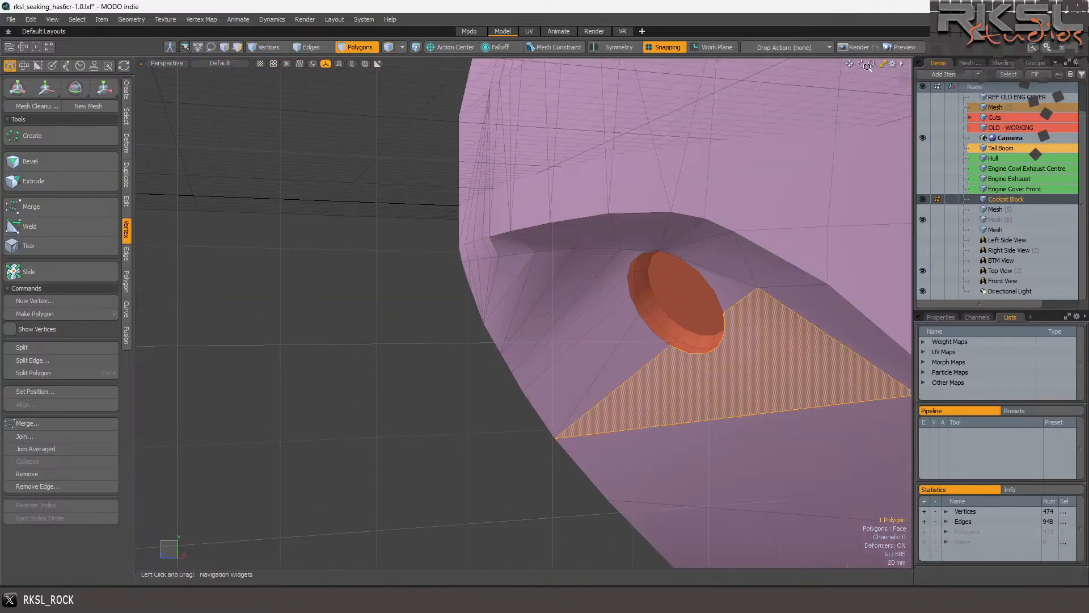
mouse_move(862, 66)
left_mouse_down()
mouse_move(862, 142)
mouse_move(862, 105)
mouse_move(902, 91)
mouse_move(890, 80)
mouse_move(859, 136)
mouse_move(879, 108)
mouse_move(864, 85)
left_mouse_up()
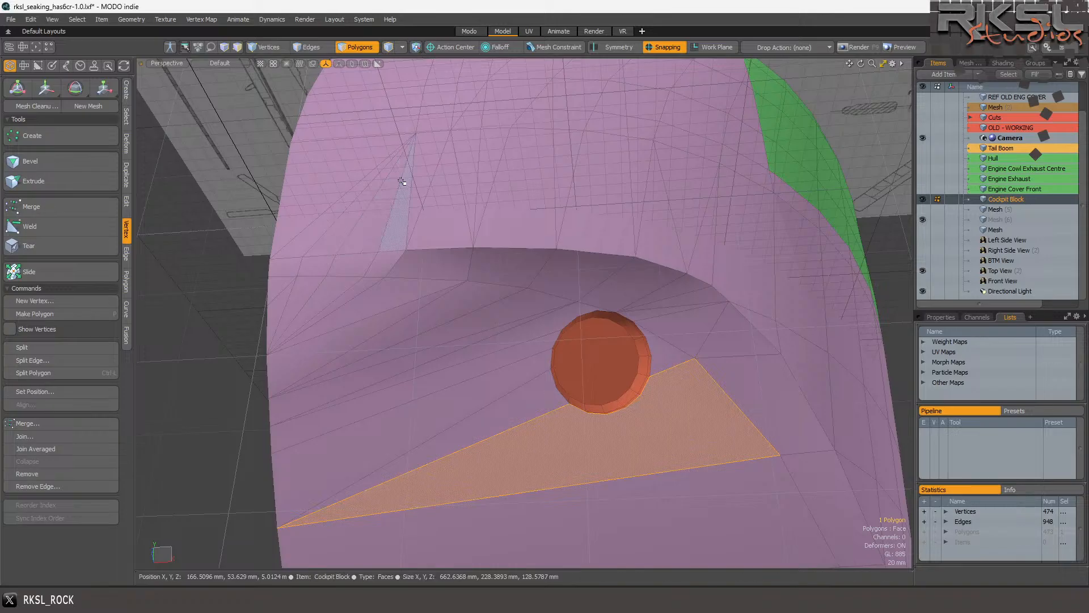
Compare the nose with the helicopter reference photo, then examine the recess's upper wall by selecting one of its polygons.
key("alt+Tab")
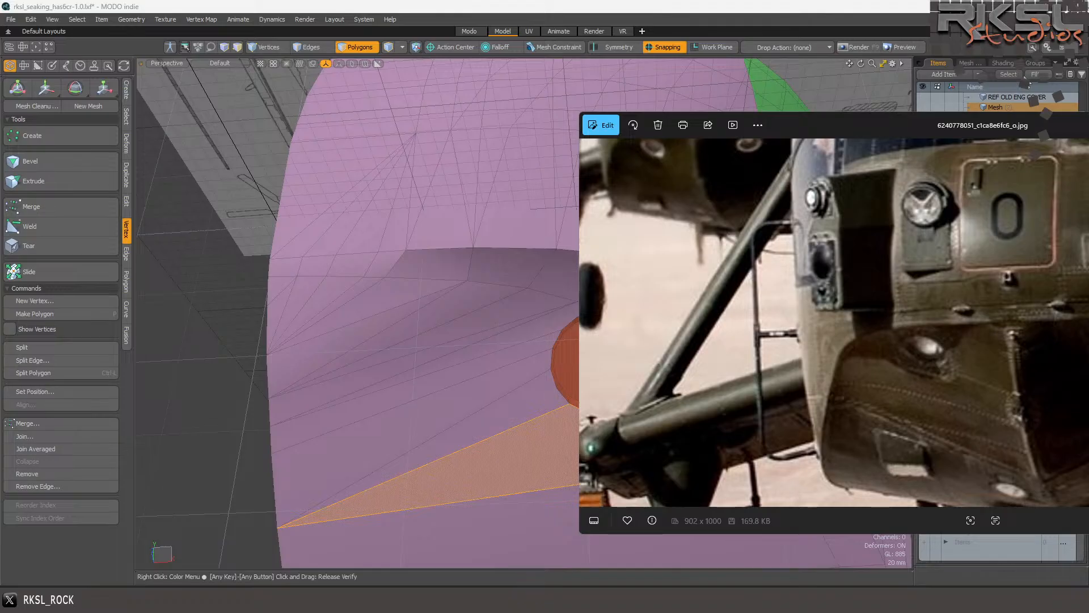
left_click(448, 187)
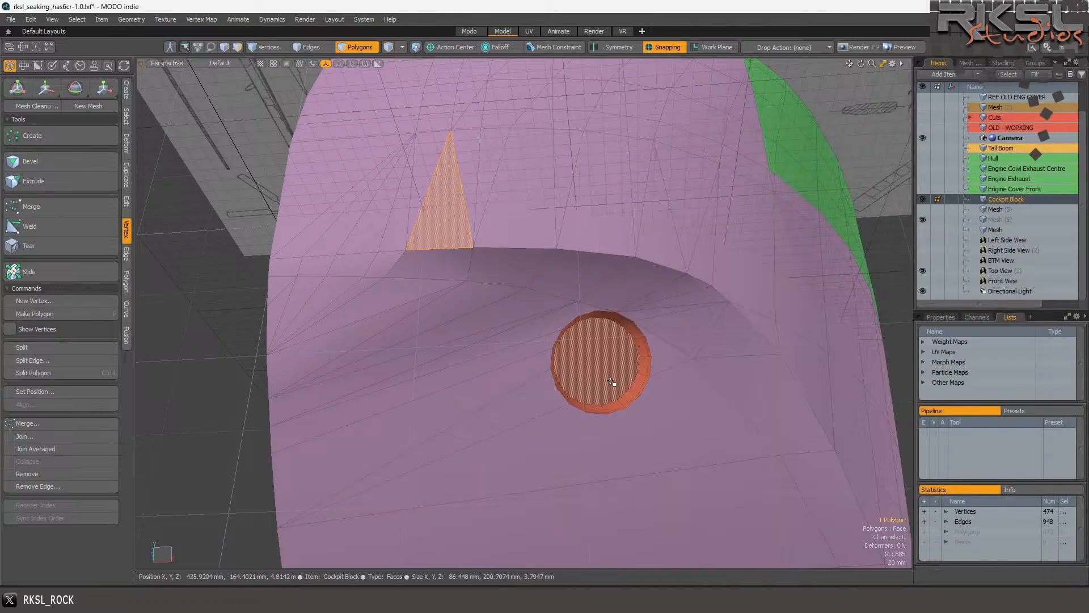
scroll(601, 383, "up", 5)
left_click(686, 164)
scroll(687, 170, "up", 4)
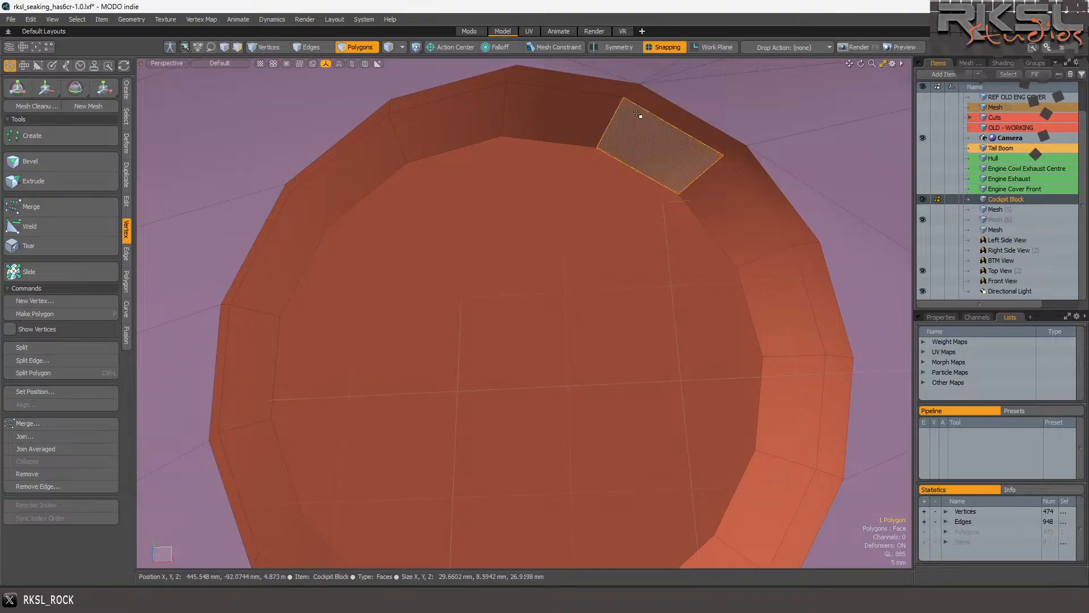
Examine the long hull polygons running from the light recess's left rim to the hull edge by selecting them.
scroll(676, 180, "down", 4)
left_click(391, 233)
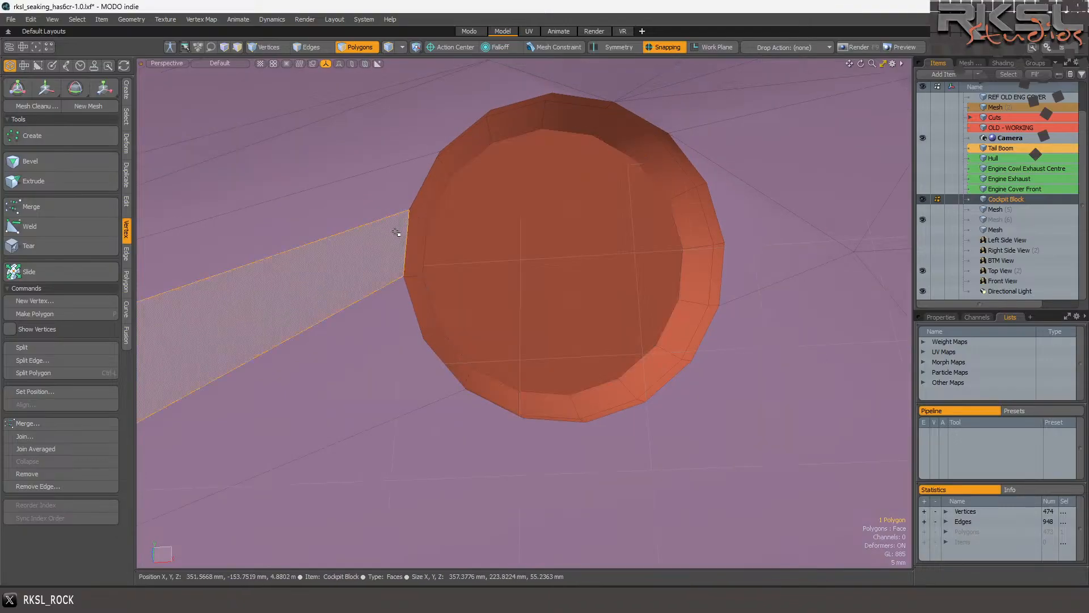
scroll(397, 231, "down", 5)
scroll(352, 280, "down", 1)
scroll(366, 274, "up", 5)
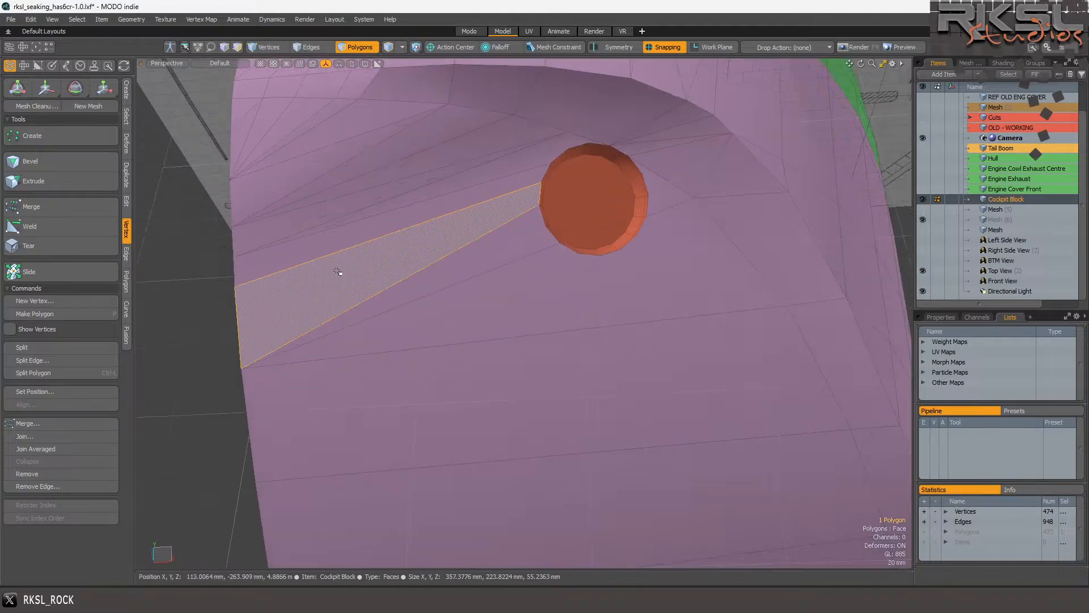
left_click(359, 230, "shift")
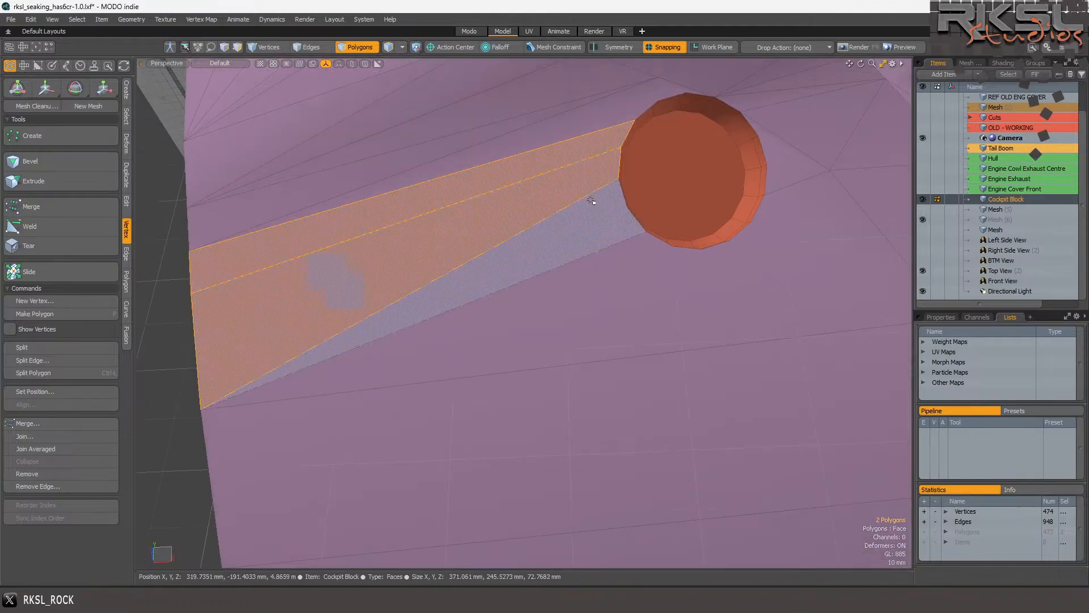
left_click_drag(861, 63, 630, 262)
Align the work plane to the long polygon beside the recess and select the seven hull polygons surrounding its rim.
left_click(418, 283)
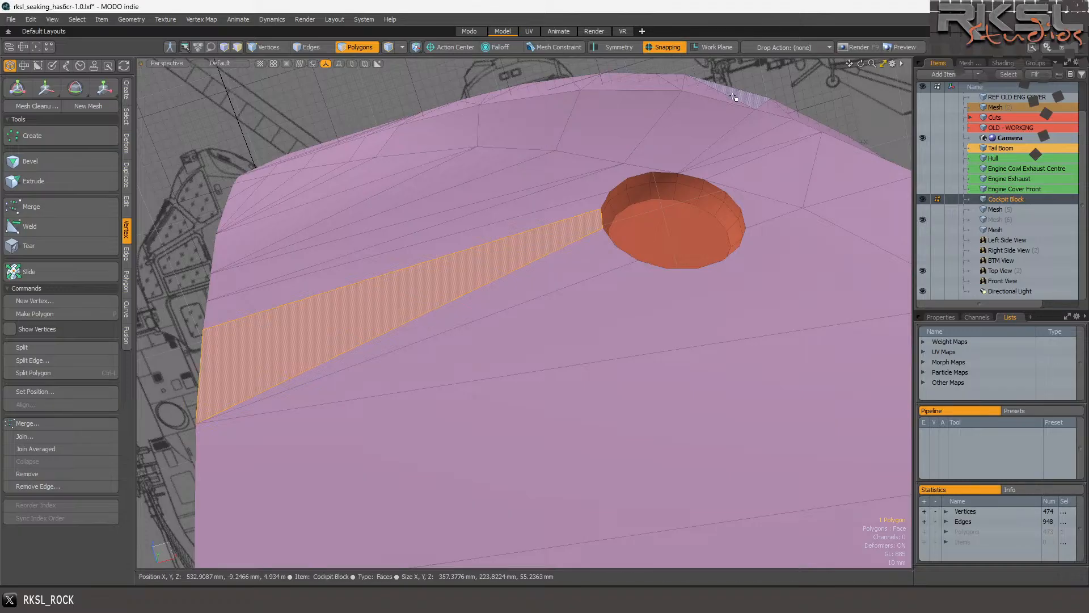
left_click(718, 47)
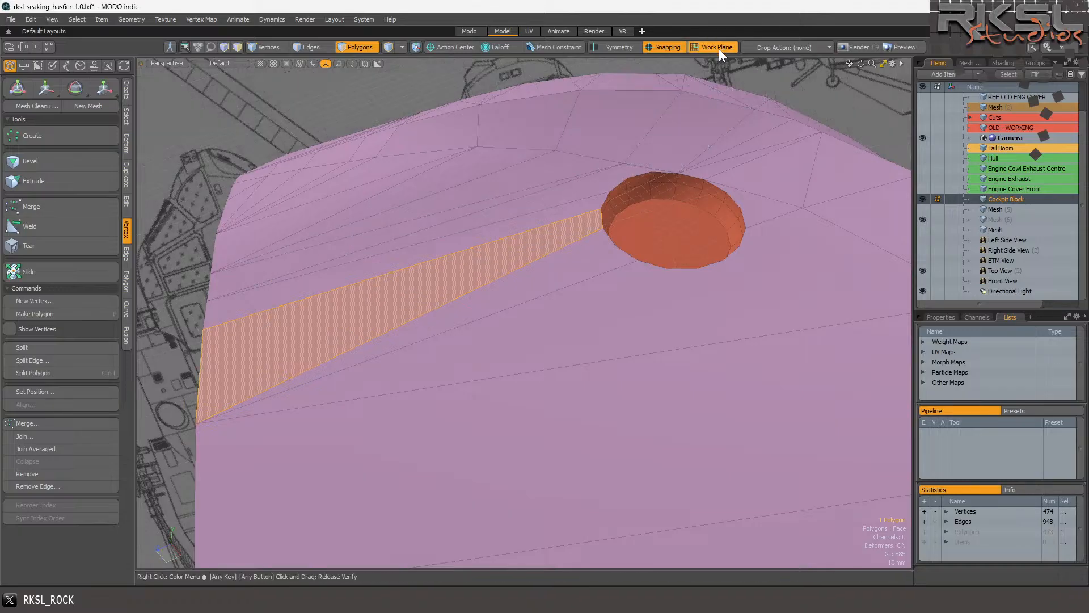
left_click(255, 268)
mouse_move(290, 282)
left_mouse_down()
mouse_move(316, 322)
mouse_move(495, 284)
mouse_move(671, 300)
left_mouse_up()
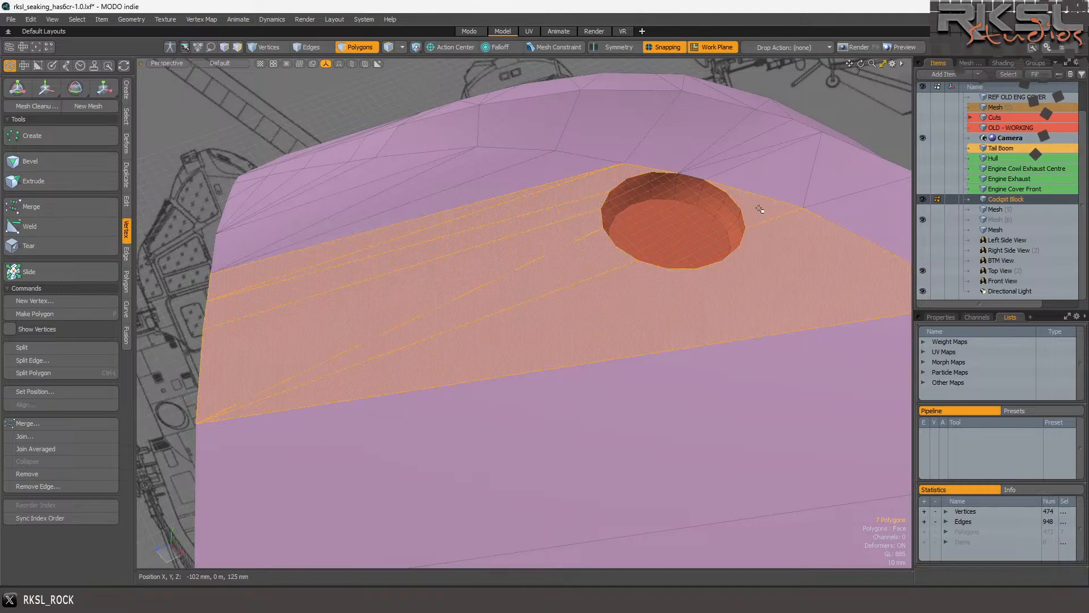
scroll(716, 155, "up", 5)
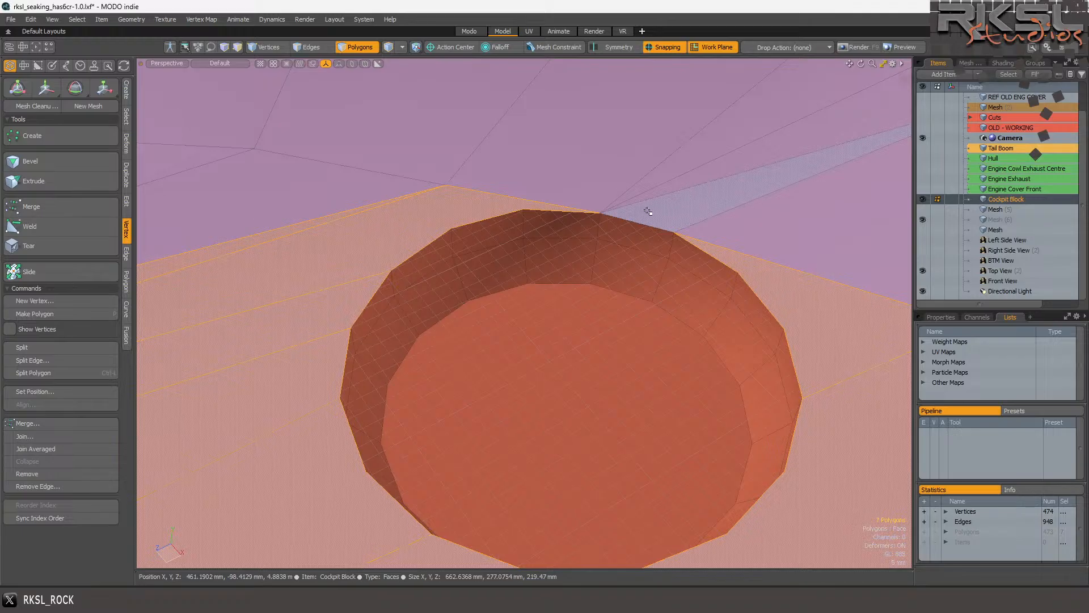
scroll(648, 211, "up", 4)
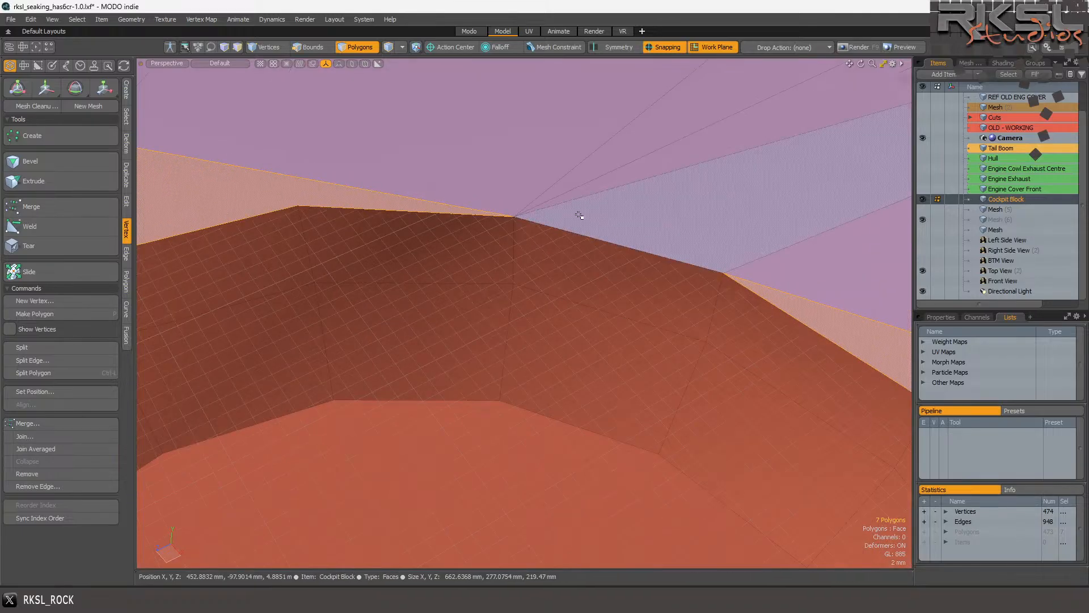
scroll(595, 224, "down", 8)
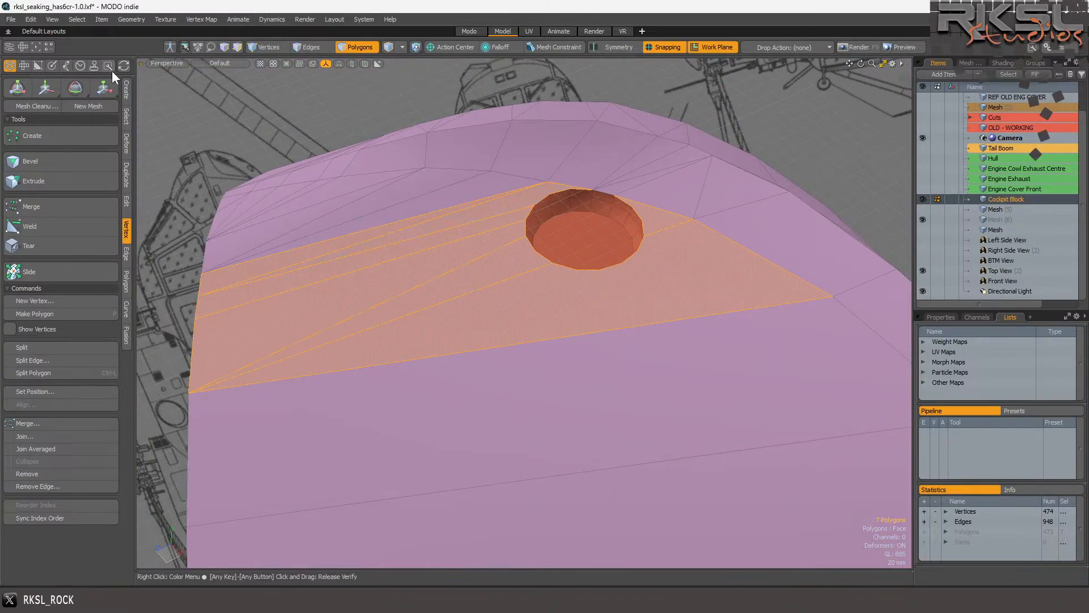
Flatten the seven selected hull polygons onto the work plane with Transform, working in the Right view.
left_click(158, 64)
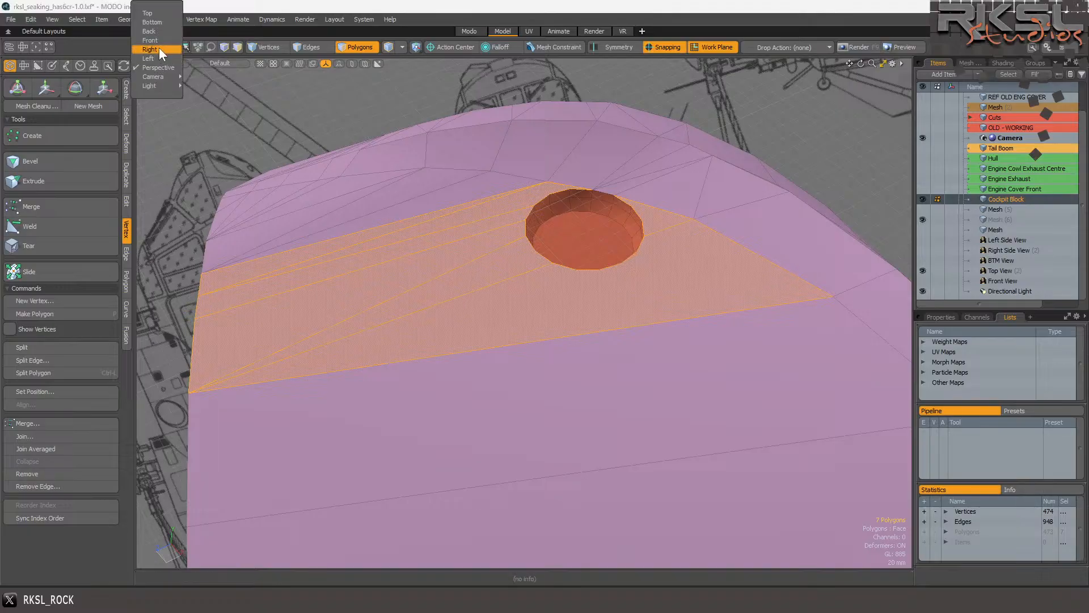
left_click(150, 49)
scroll(488, 264, "up", 3)
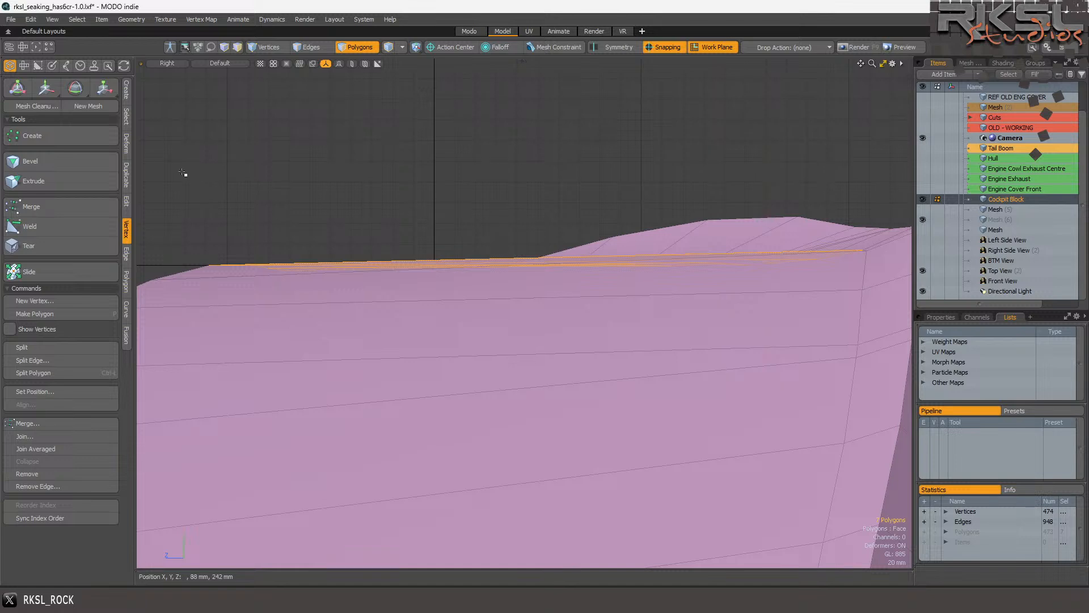
left_click(102, 88)
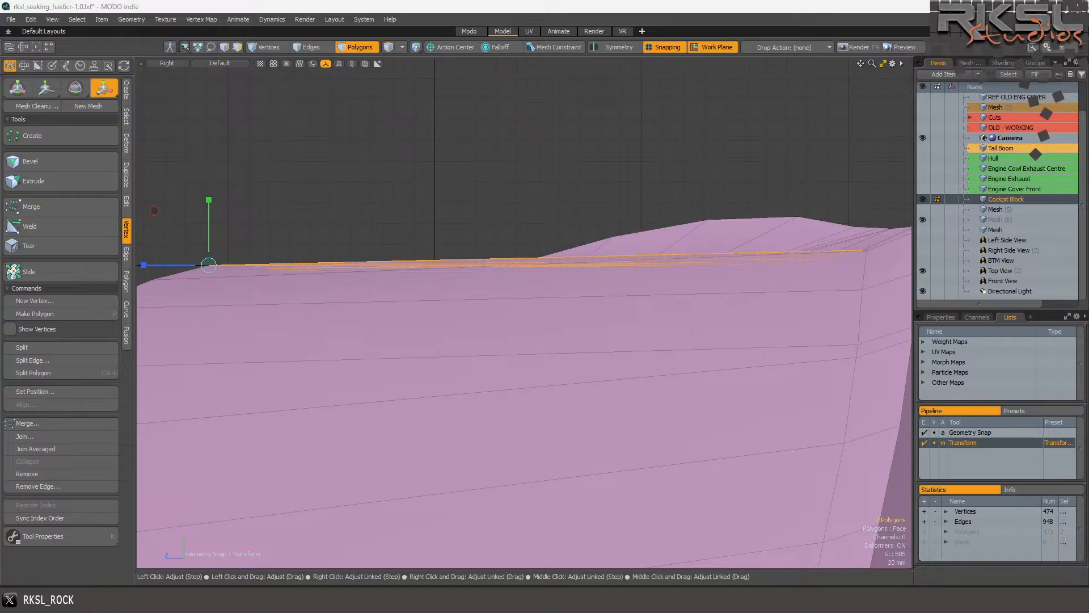
key("Return")
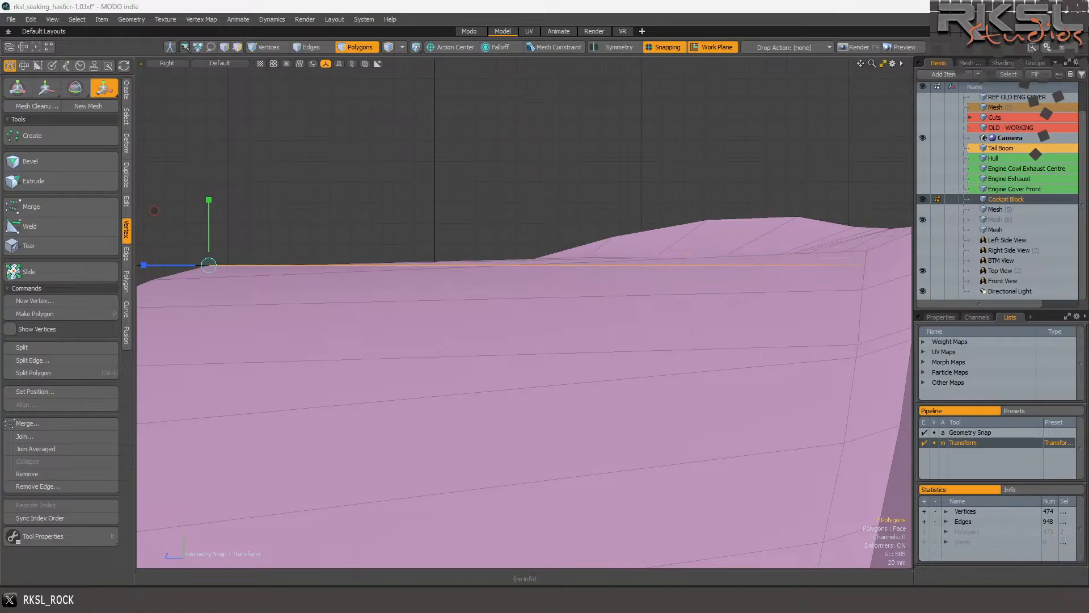
key("space")
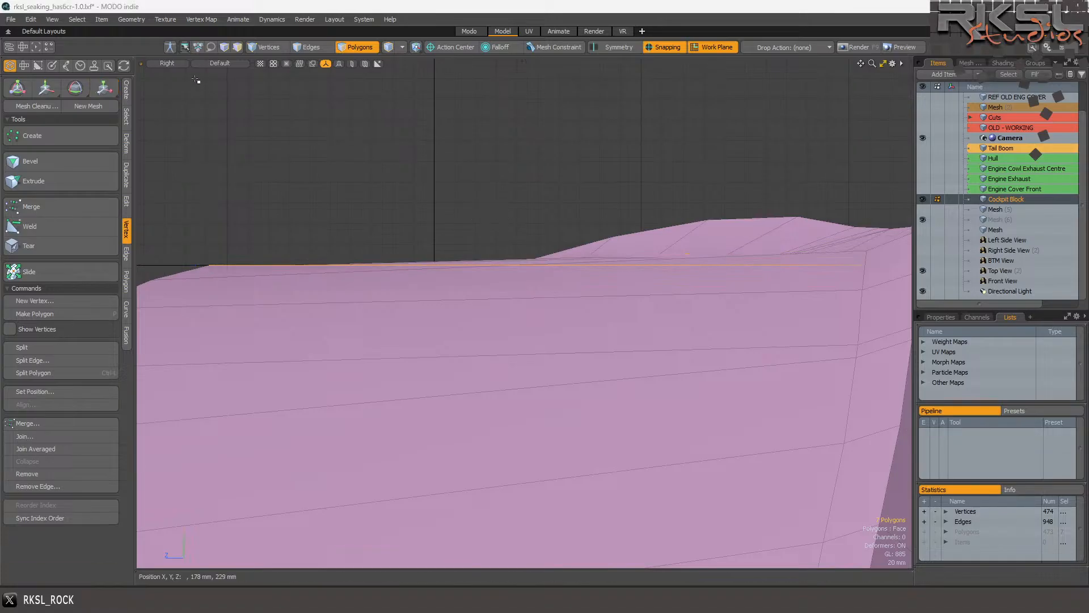
Return to the perspective view, examine the polygons around the recess by selecting them, reset the work plane and clear the selection.
left_click(167, 64)
left_click(187, 83)
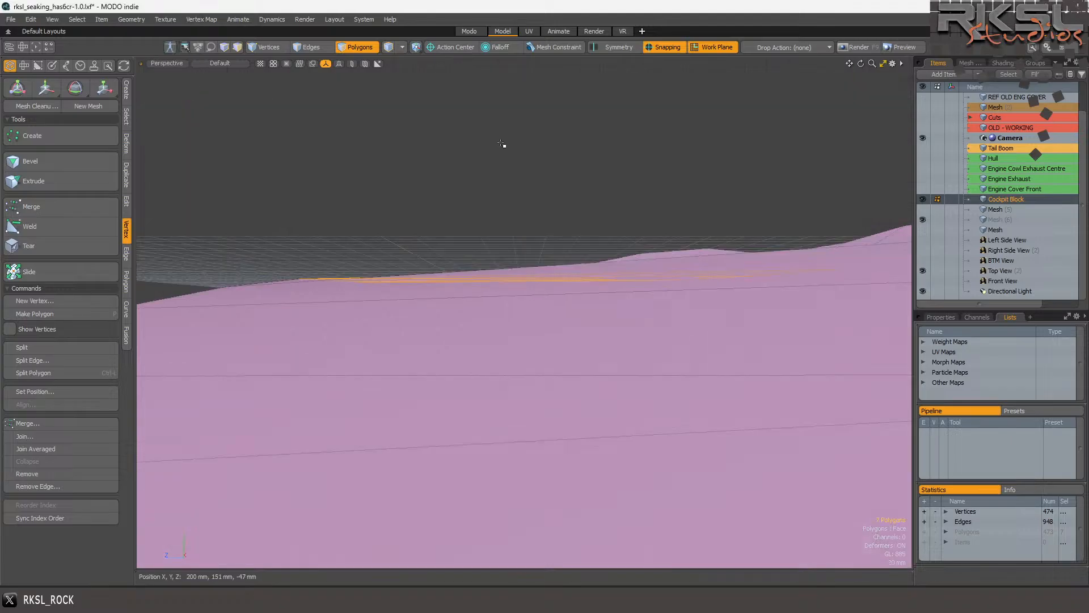
left_click_drag(524, 312, 494, 173, "alt")
scroll(488, 173, "down", 5)
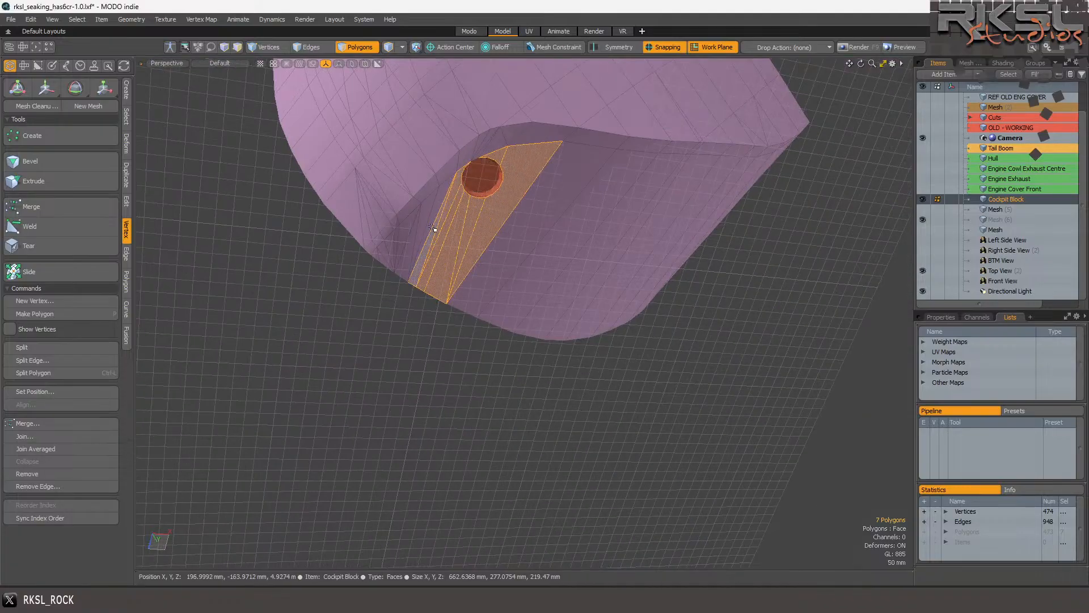
scroll(433, 231, "up", 5)
left_click(250, 350)
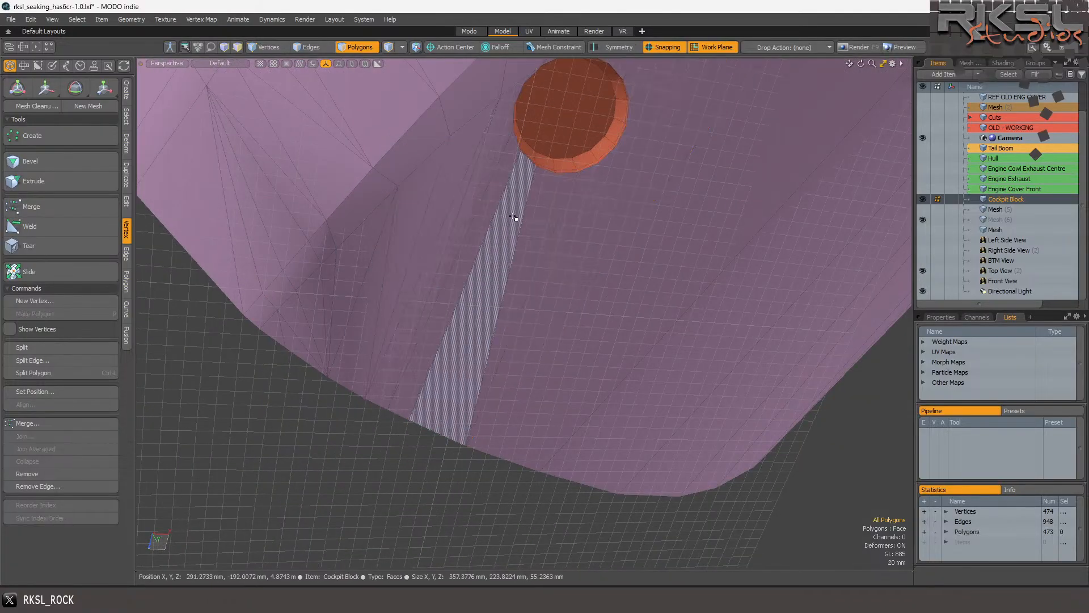
left_click_drag(503, 224, 376, 235)
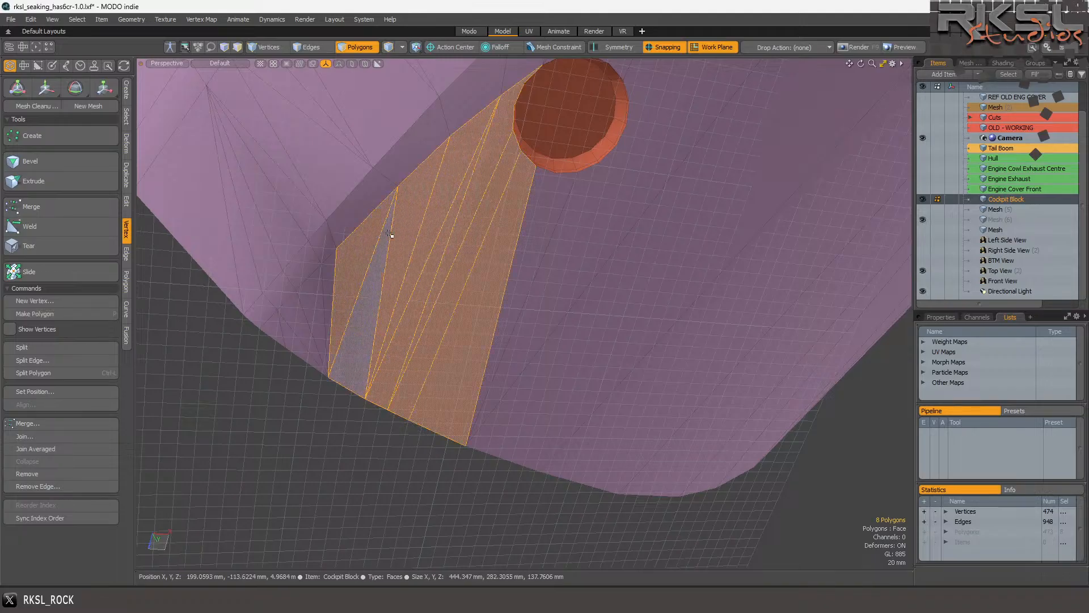
left_click(596, 211)
left_click(724, 46)
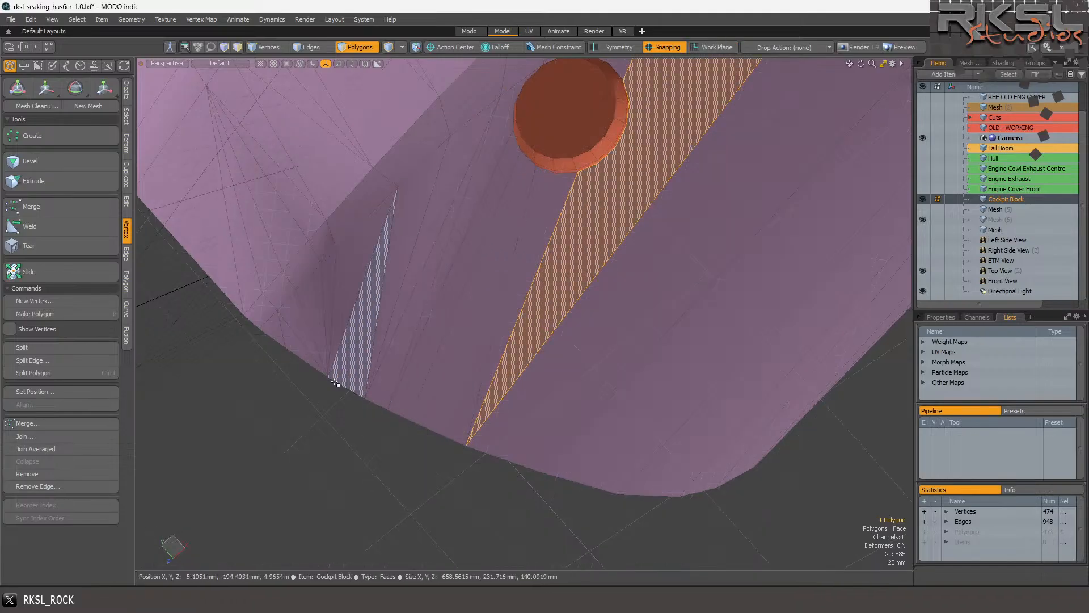
left_click(299, 410)
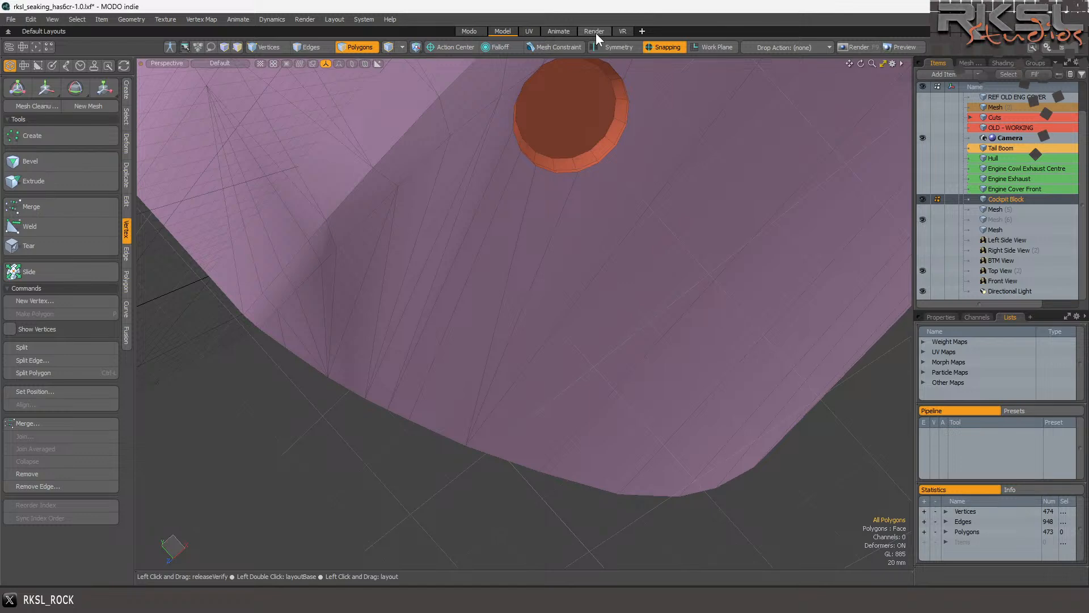
Examine the nose shading around the light recess in the render preview under different lighting directions.
left_click(594, 31)
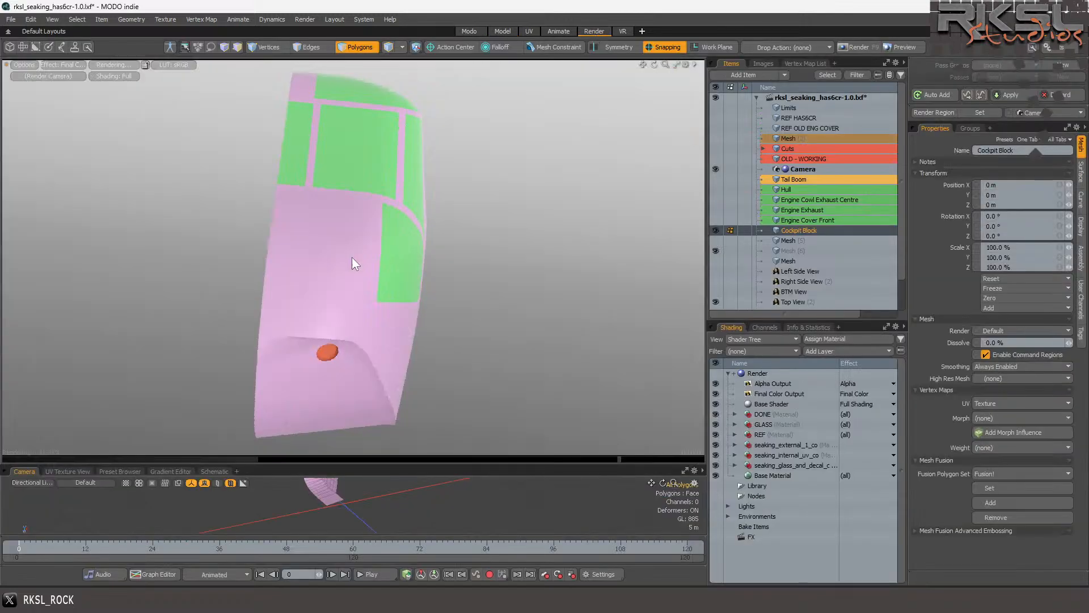
left_click_drag(352, 258, 352, 258, "alt")
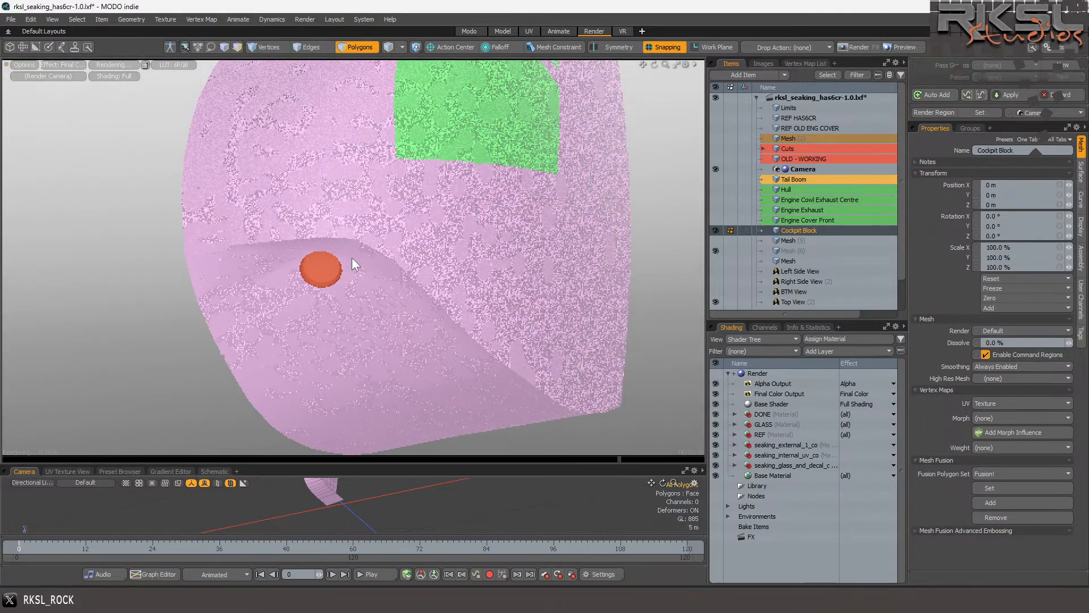
scroll(400, 498, "down", 3)
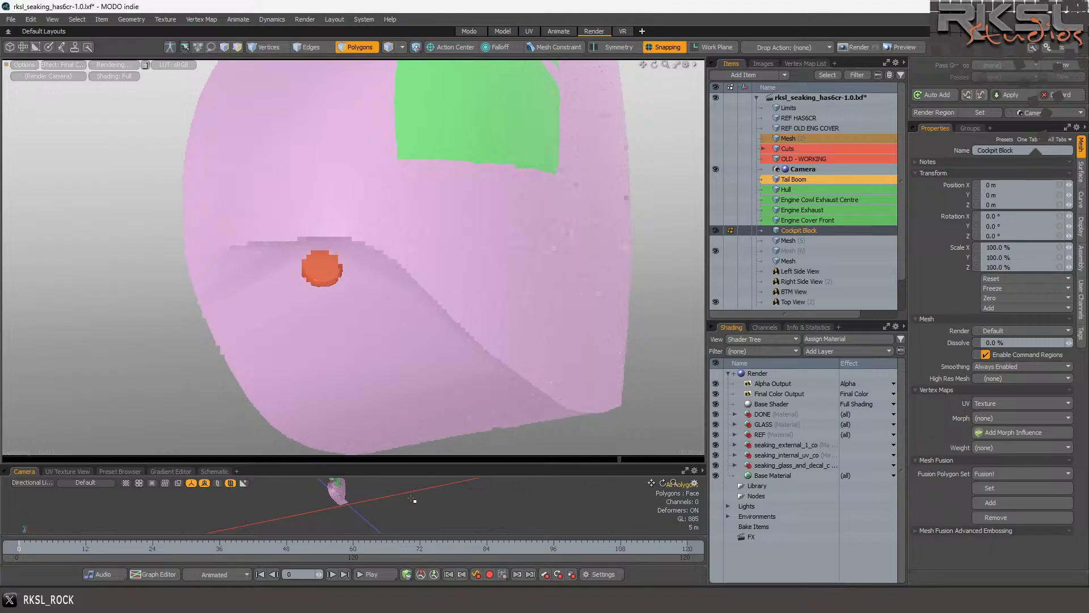
left_click_drag(663, 483, 663, 483)
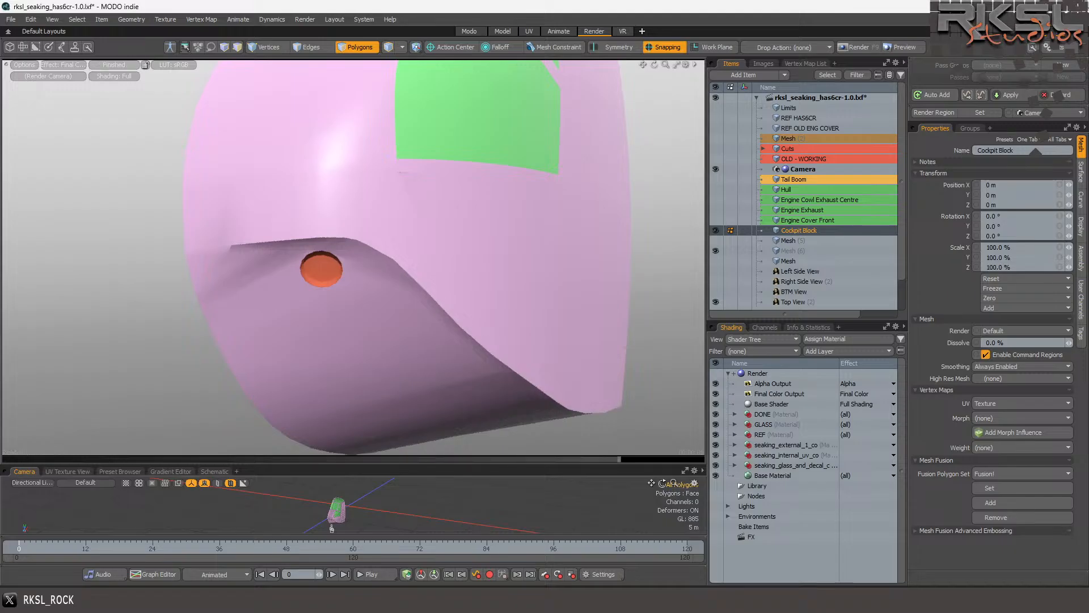
left_click_drag(663, 483, 661, 482)
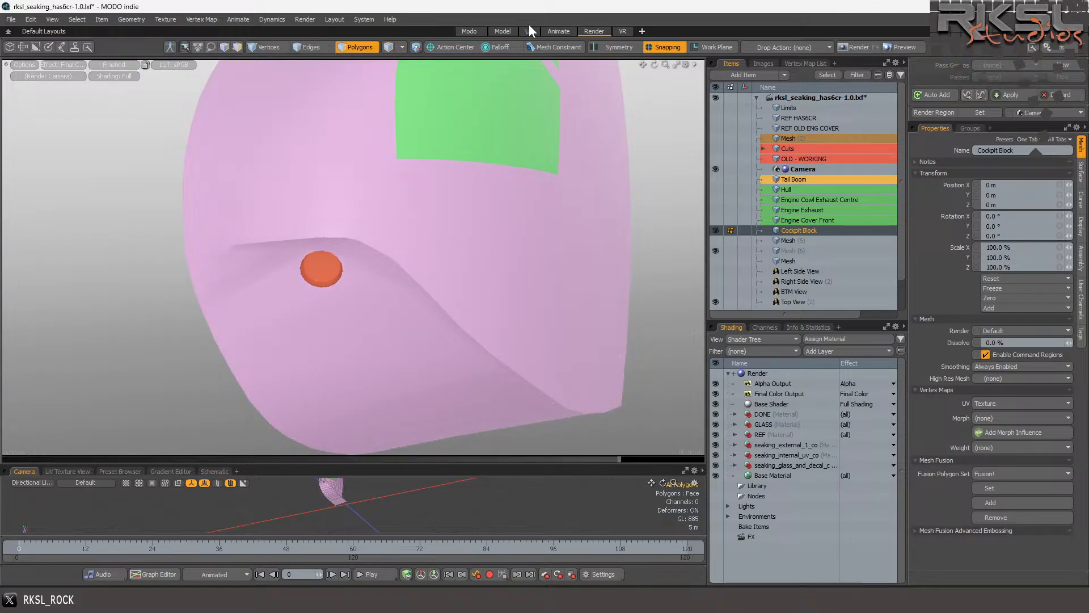
Return to the Model layout, undo back to the seven-polygon selection around the recess and activate Transform on it.
left_click(508, 30)
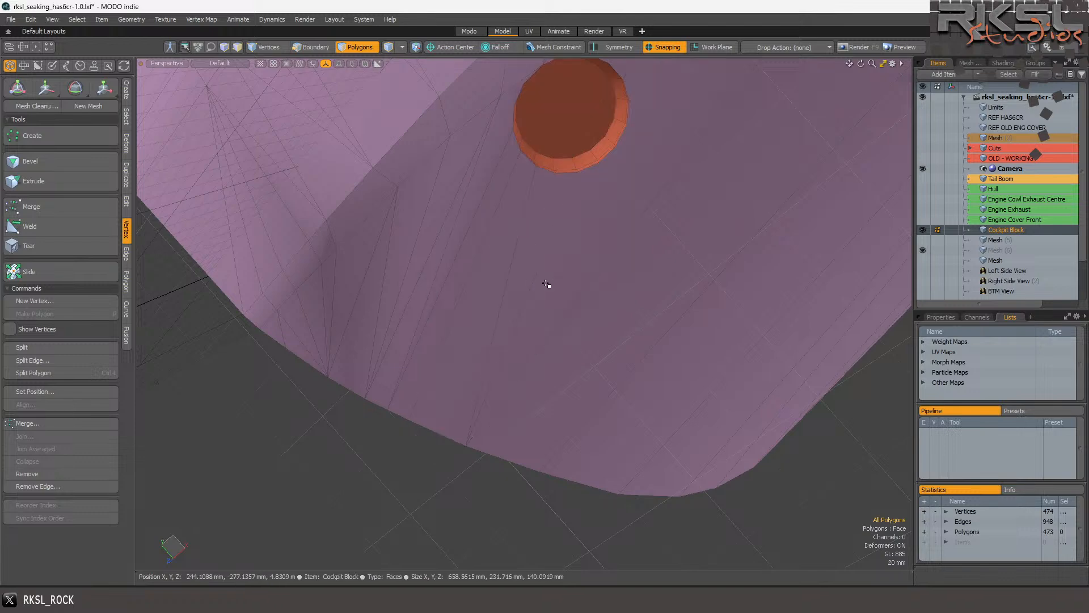
left_click(545, 286)
key("Home")
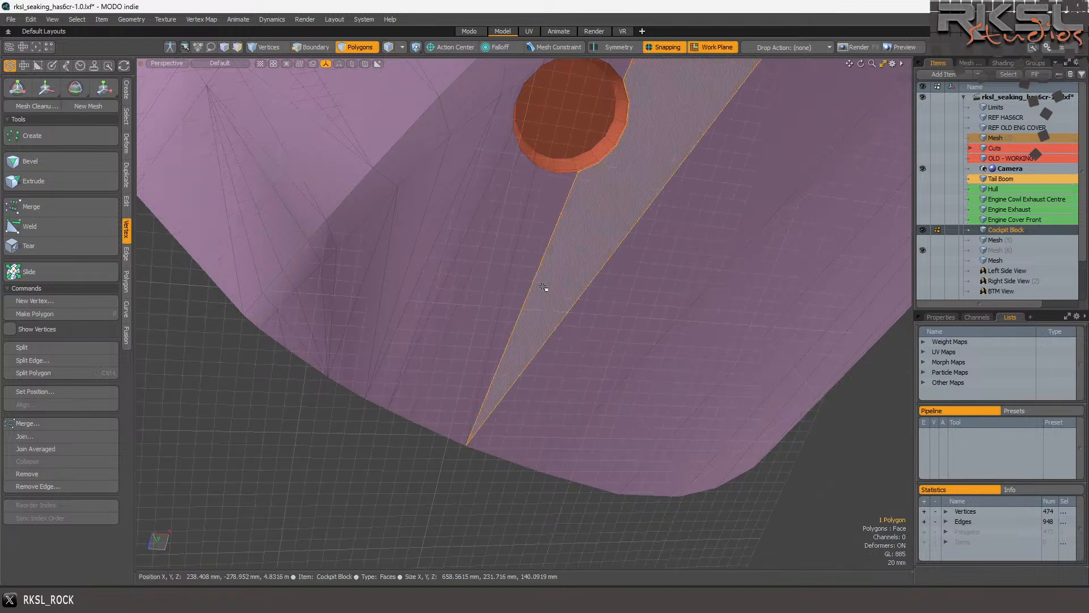
key("ctrl+z")
key("ctrl+z")
key("ctrl+z")
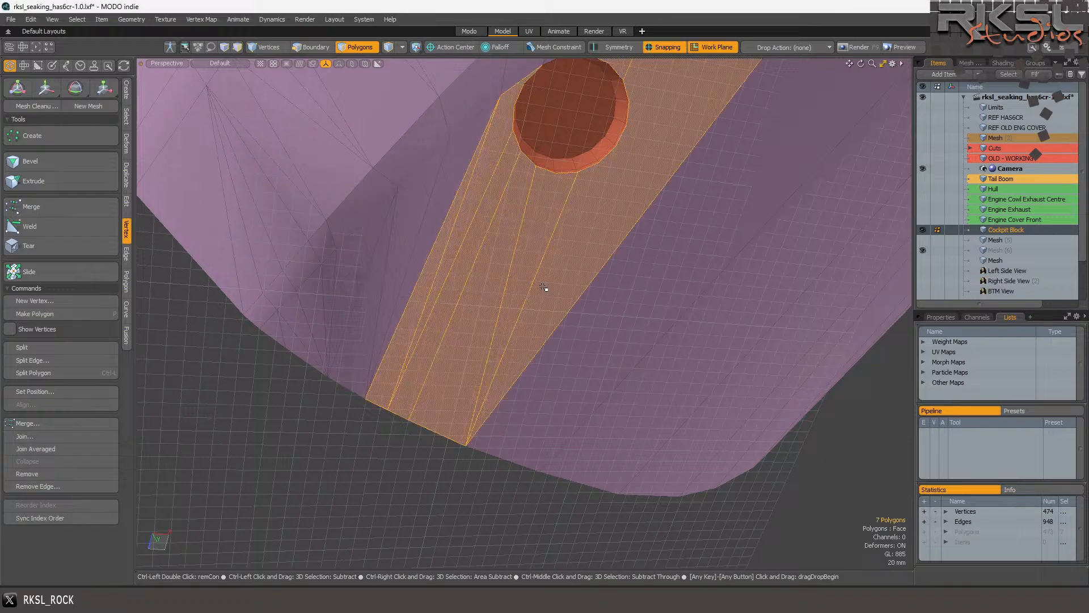
key("y")
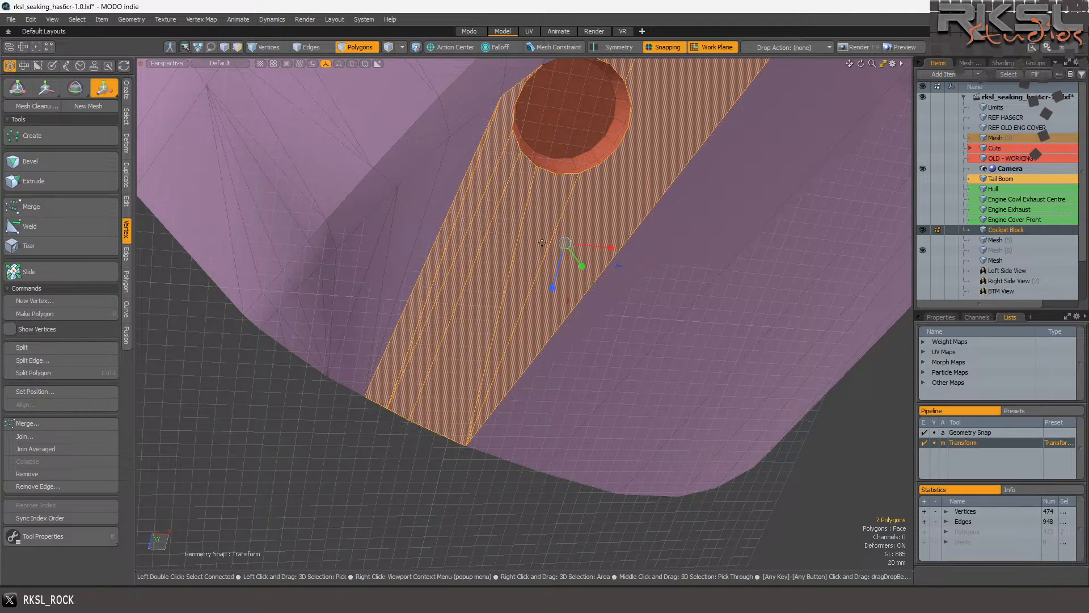
Render the nose preview again and examine the shading around the light recess up close.
left_click(591, 31)
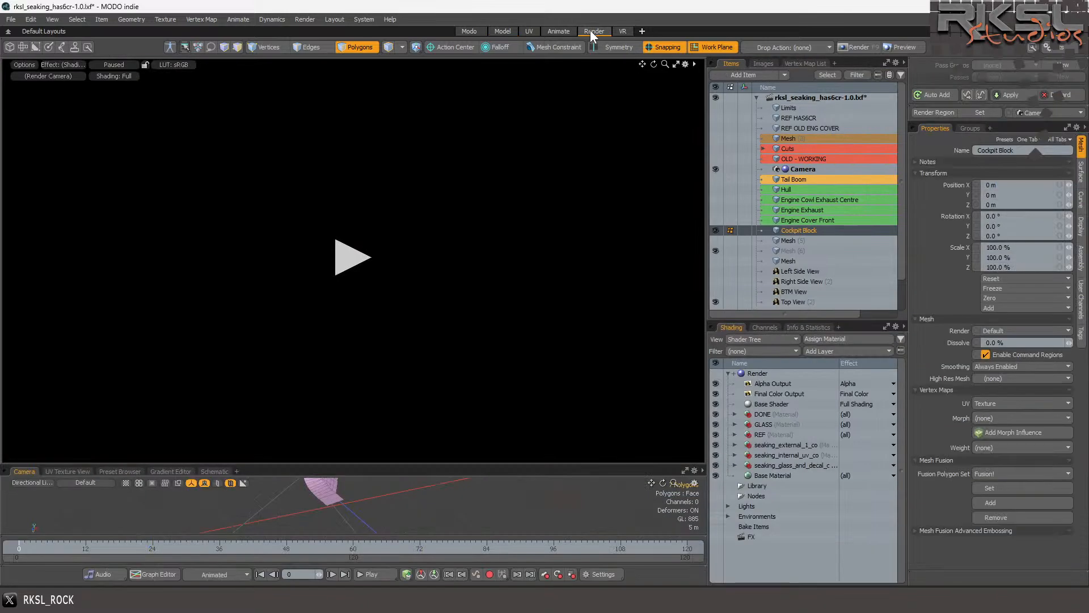
left_click(352, 264)
left_click(184, 284)
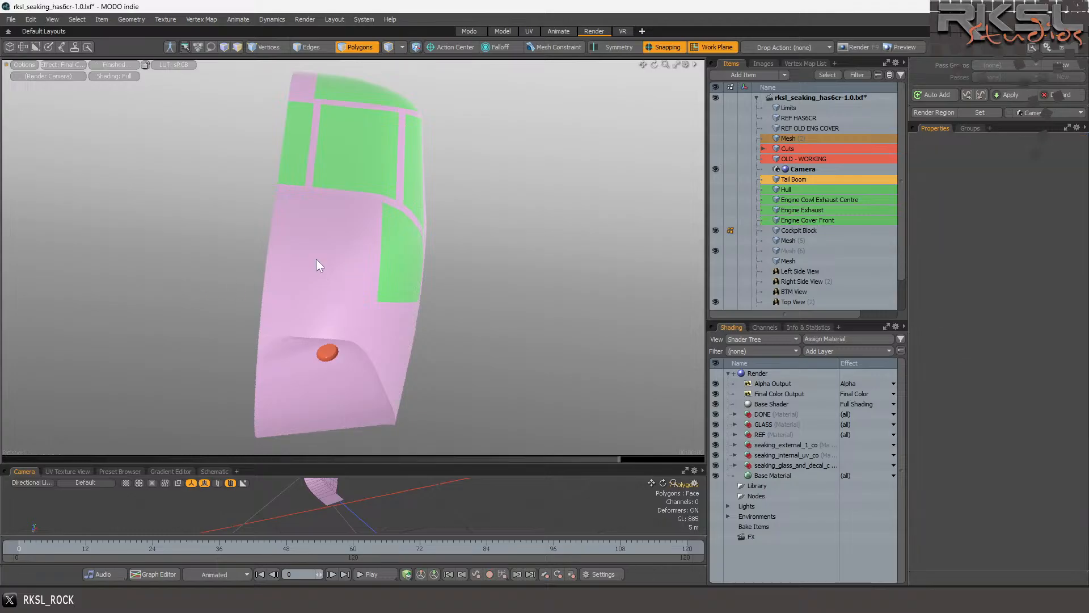
scroll(316, 259, "up", 3)
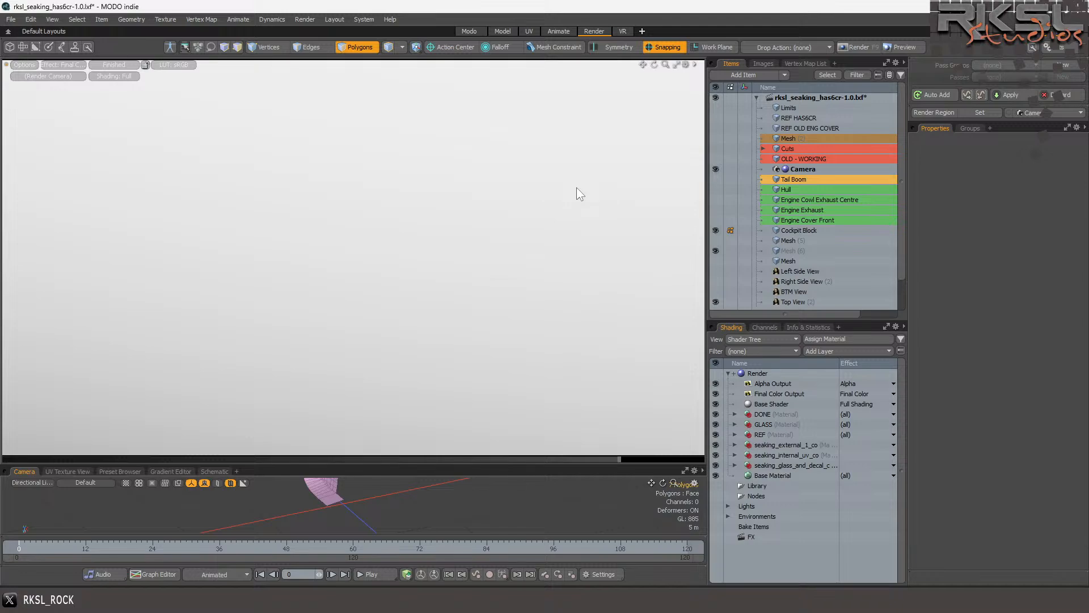
scroll(577, 187, "up", 5)
left_click_drag(576, 187, 580, 70, "alt+shift")
scroll(577, 187, "up", 1)
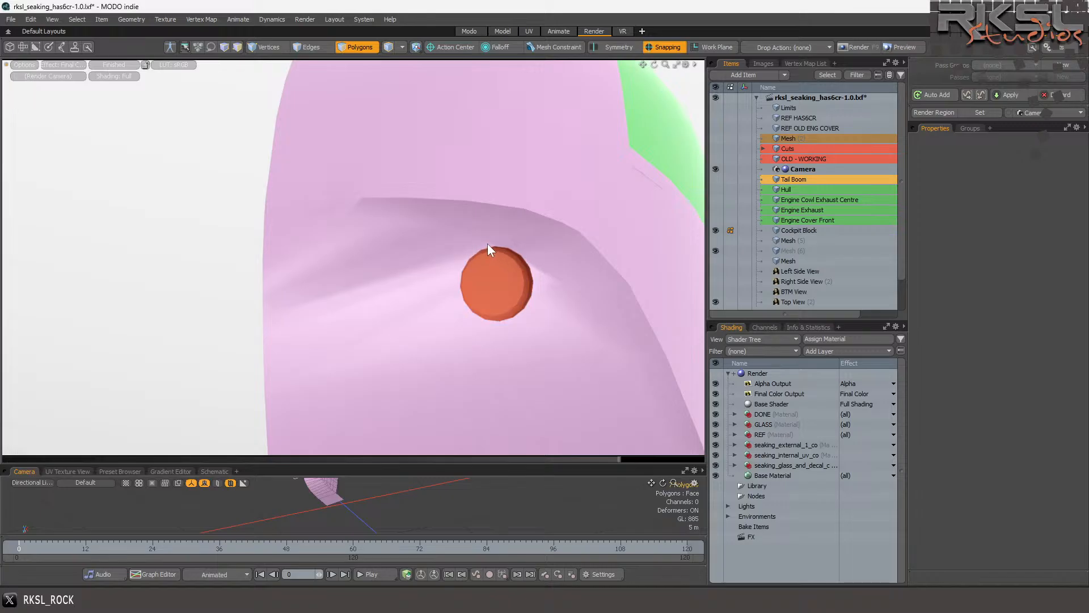
Return to the Model layout and select the four-edge line running from the light recess rim across the nose.
left_click(502, 33)
left_click_drag(499, 273, 493, 195, "alt+shift")
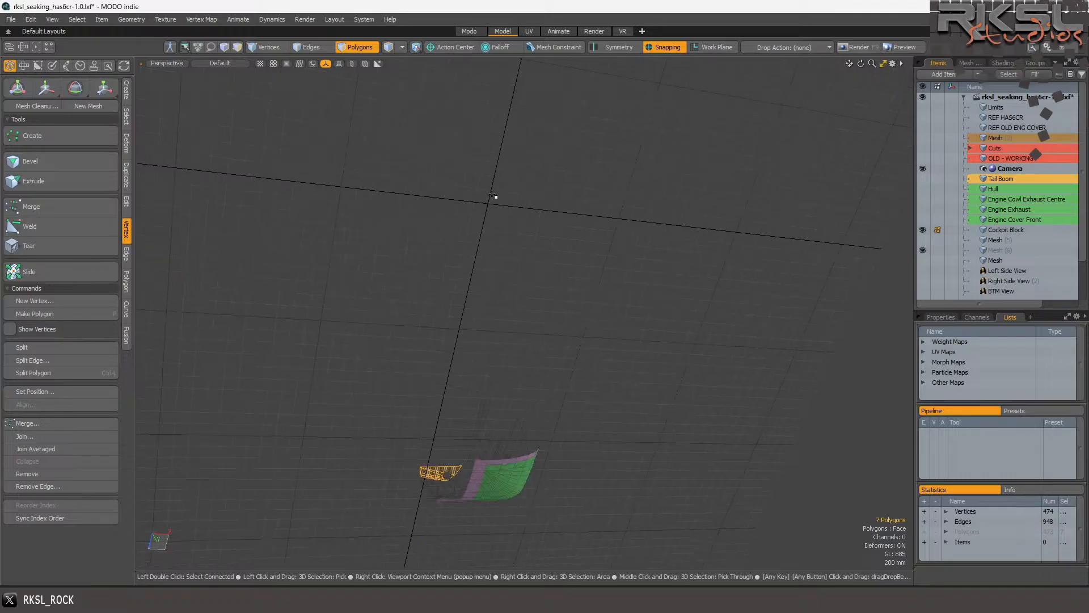
scroll(492, 194, "down", 6)
scroll(480, 255, "up", 8)
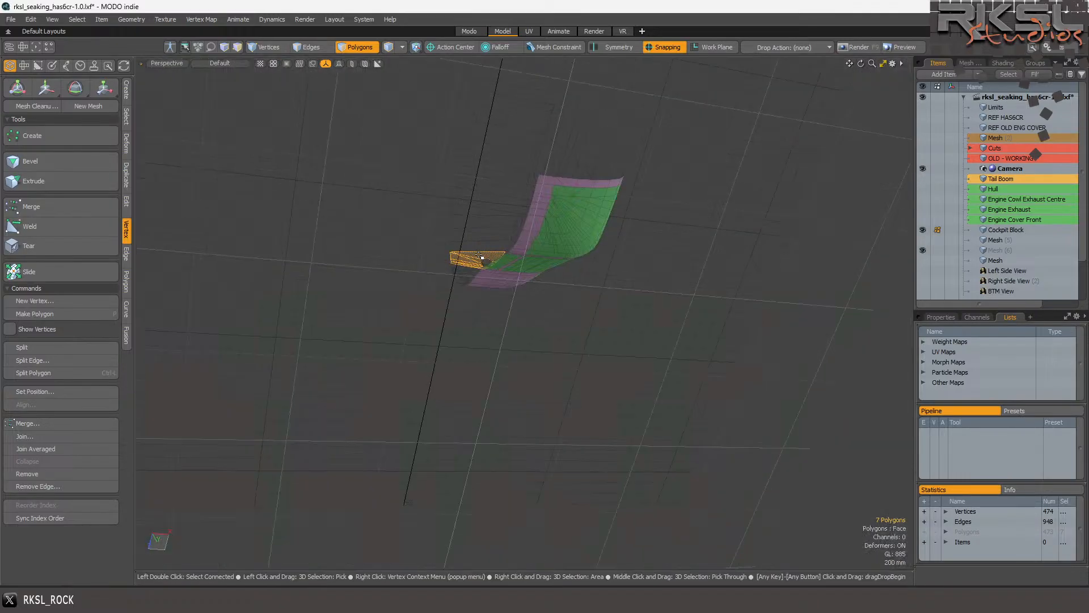
left_click_drag(479, 255, 479, 254, "alt")
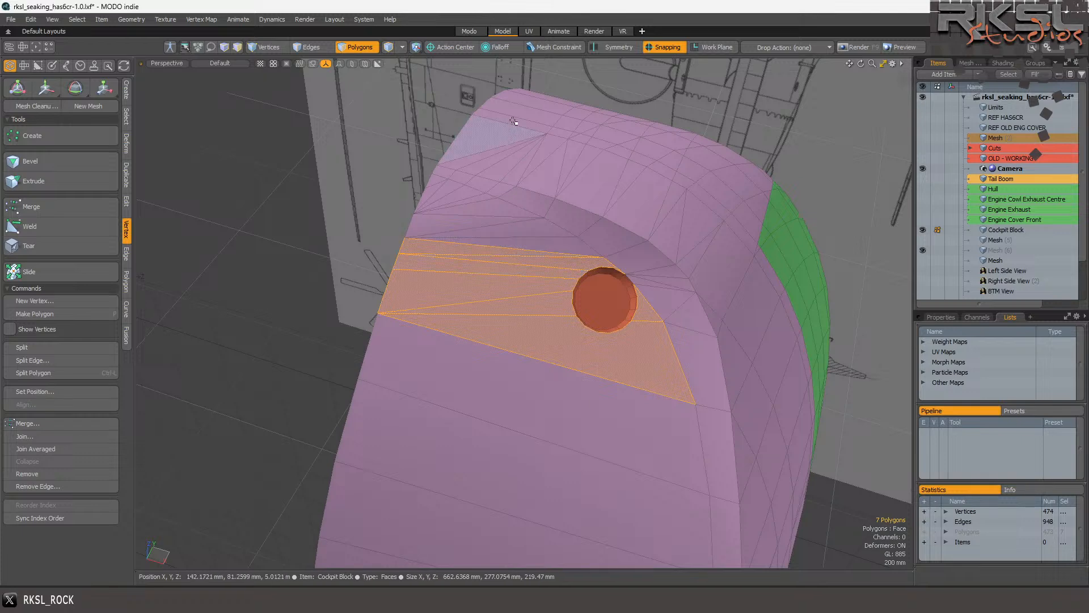
left_click(325, 48)
scroll(610, 279, "up", 5)
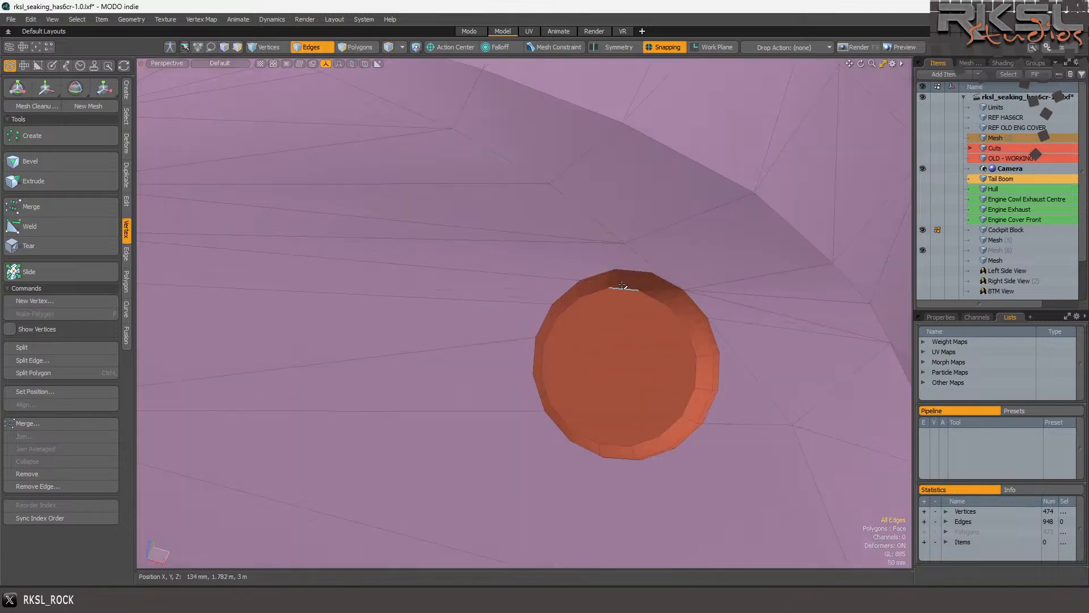
mouse_move(639, 253)
left_mouse_down()
mouse_move(499, 163)
mouse_move(488, 141)
mouse_move(394, 105)
left_mouse_up()
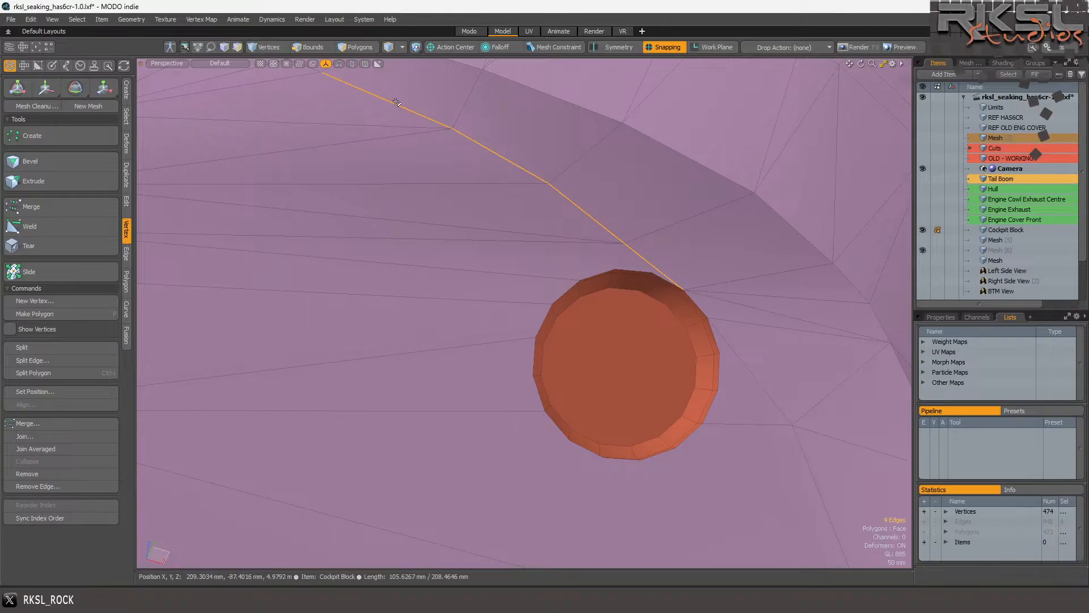
scroll(352, 125, "down", 5)
scroll(351, 125, "up", 5)
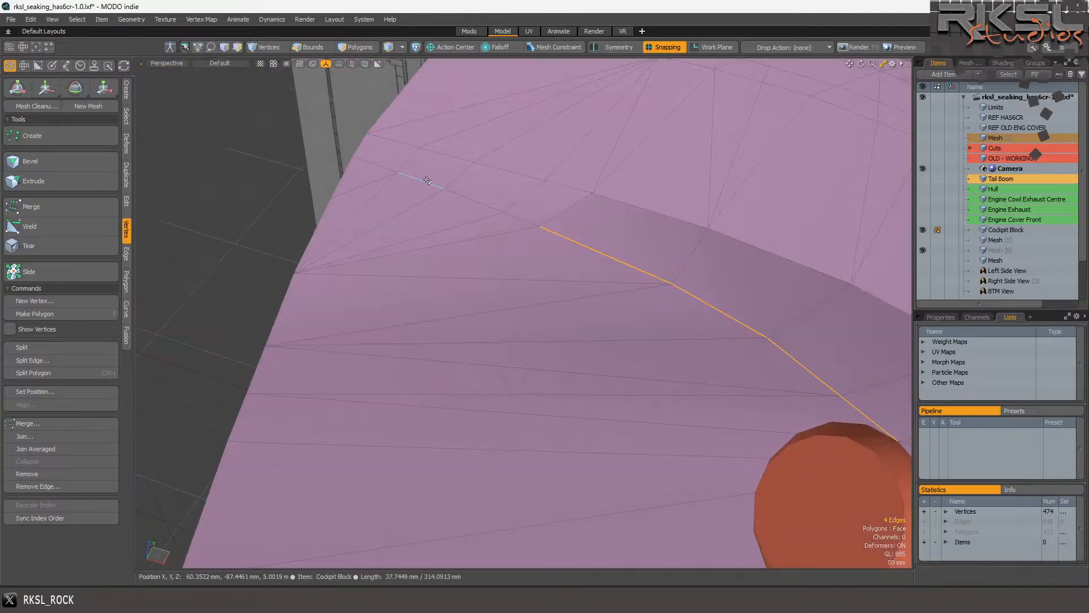
Switch to the Front view and deselect the edge farthest from the recess.
left_click(174, 63)
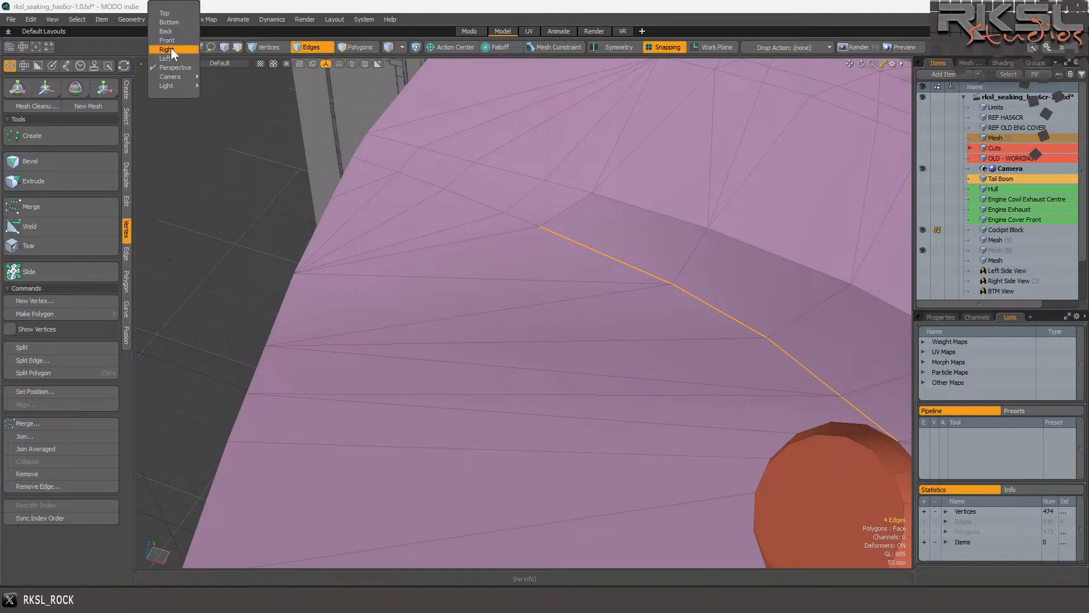
left_click(168, 40)
scroll(474, 202, "down", 3)
scroll(551, 519, "up", 5)
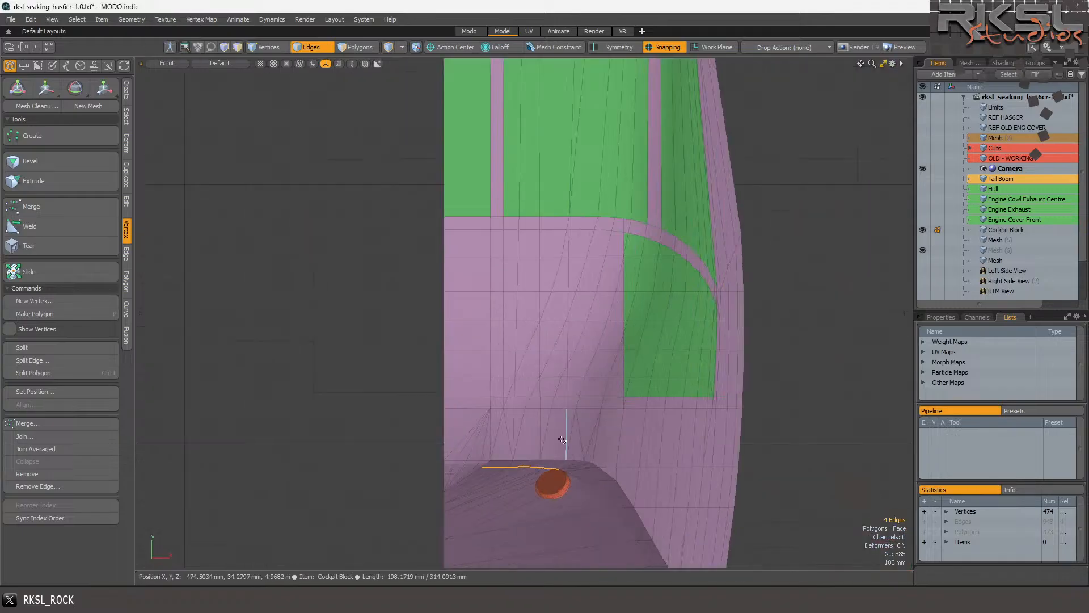
scroll(550, 512, "up", 4)
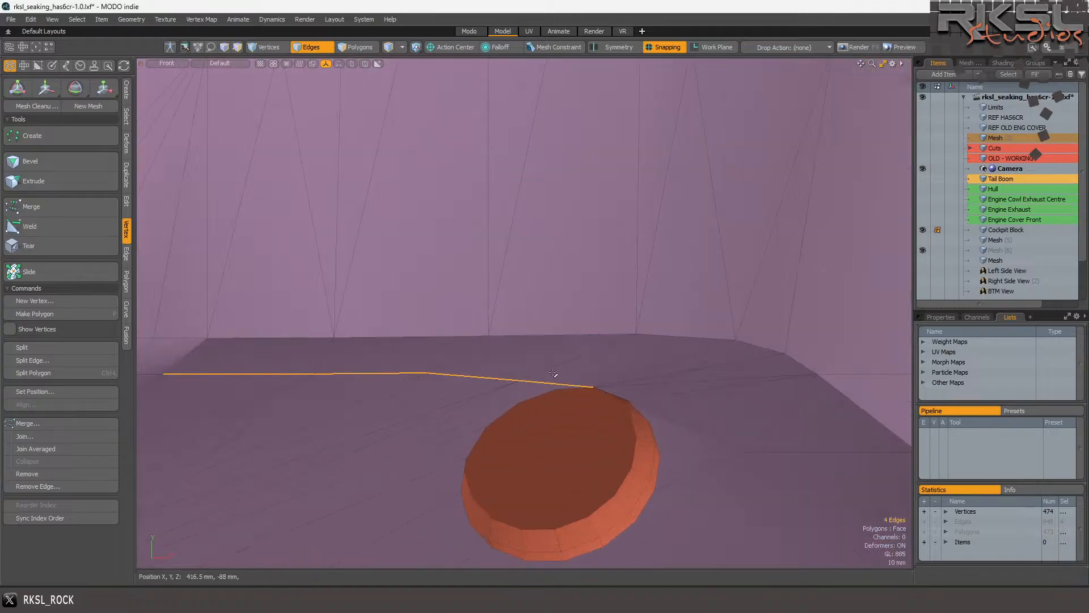
scroll(551, 369, "down", 2)
scroll(505, 379, "up", 2)
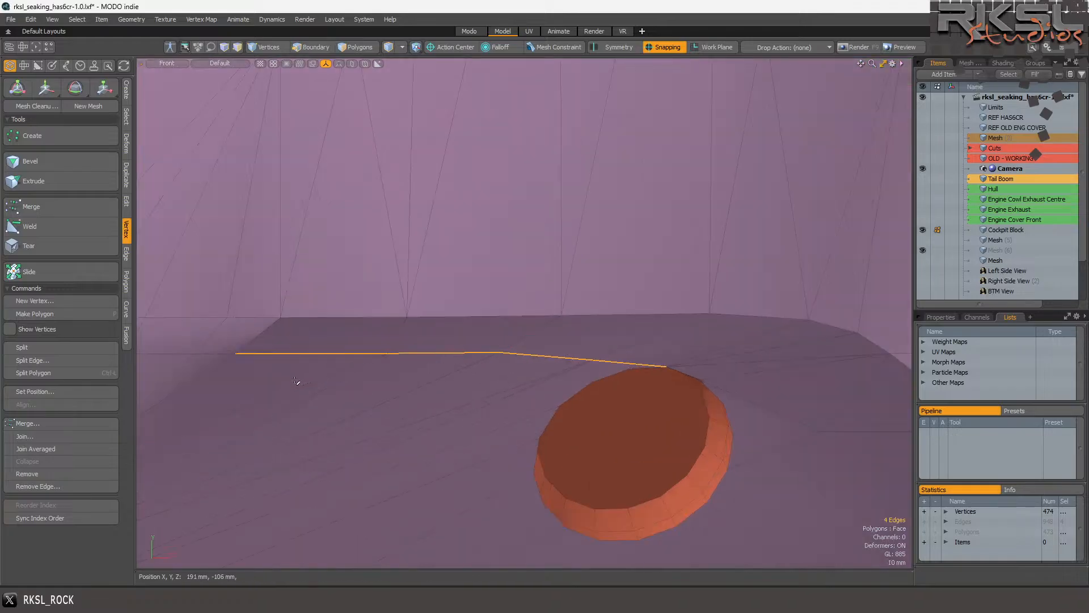
left_click(289, 354, "ctrl")
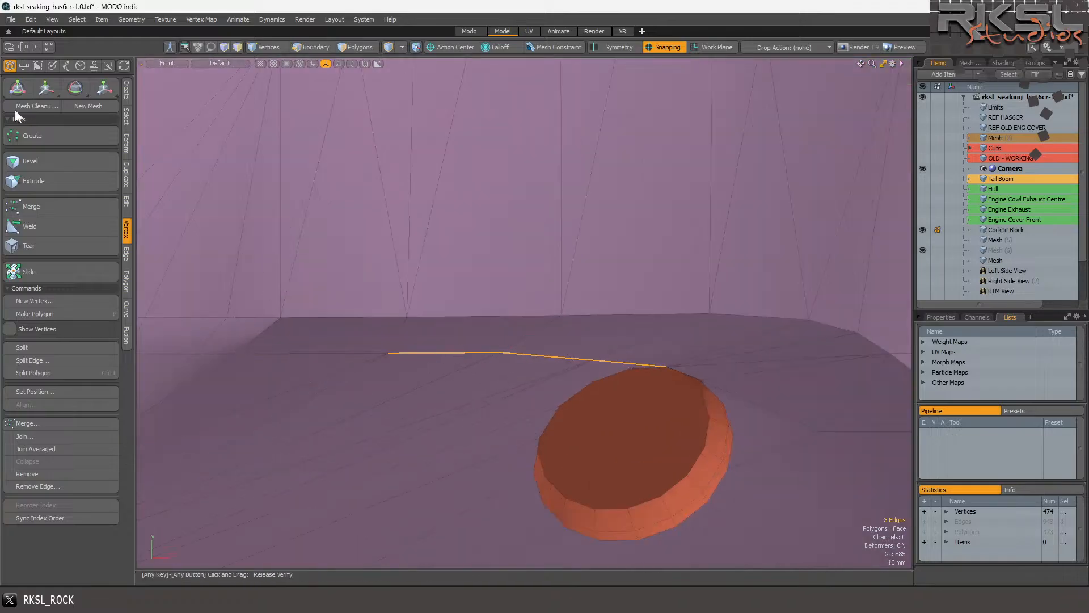
left_click(103, 88)
left_click(665, 366)
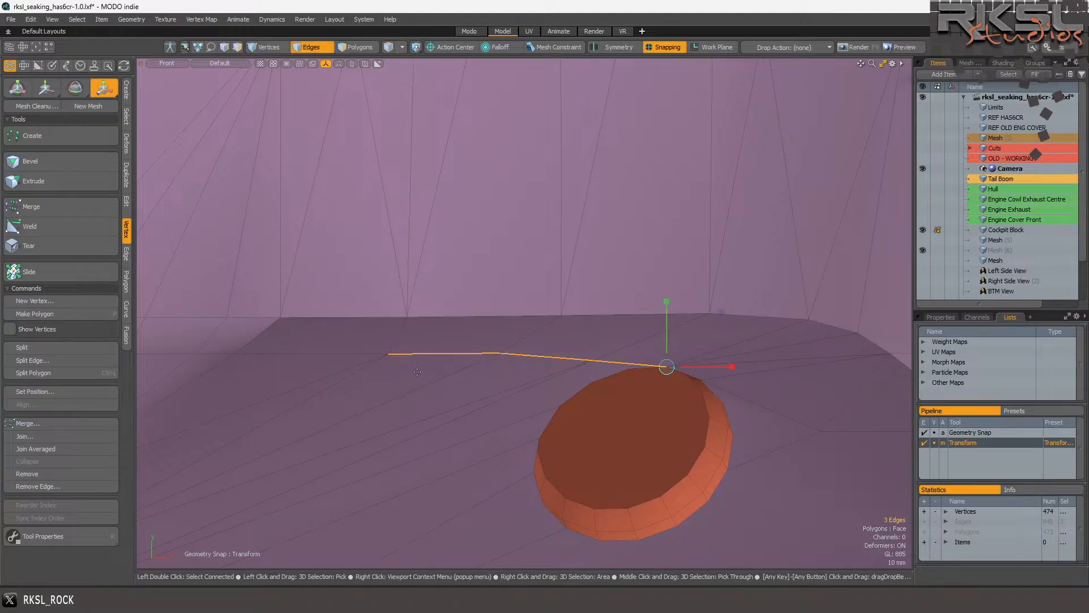
left_click_drag(418, 369, 417, 364, "ctrl")
key("ctrl+z")
key("space")
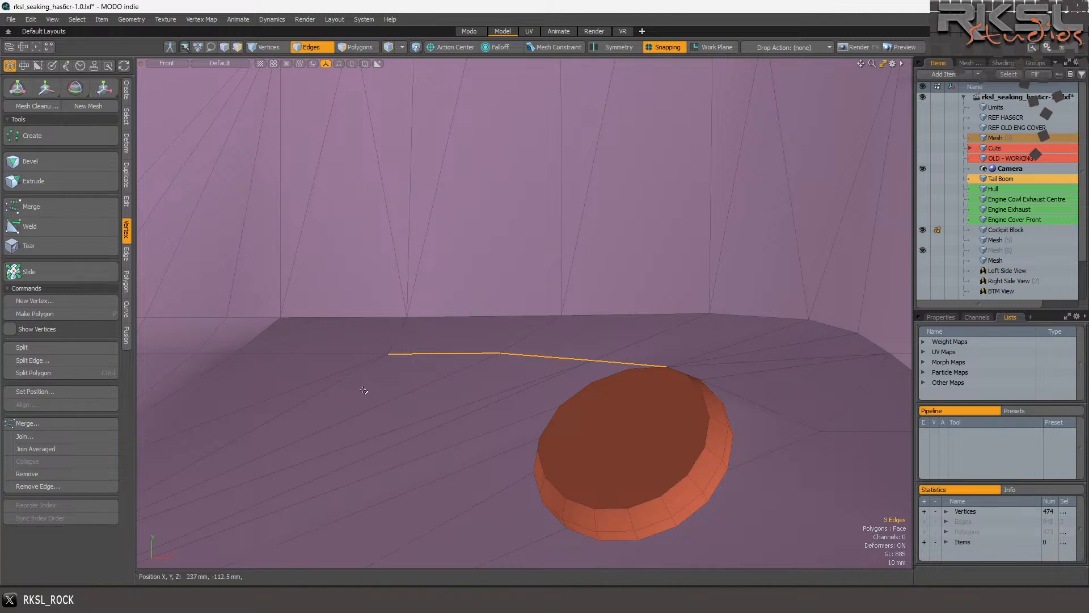
Deselect the next outer edge and flatten the two edges nearest the recess slightly by scaling them vertically about the rim vertex.
left_click(419, 354, "ctrl")
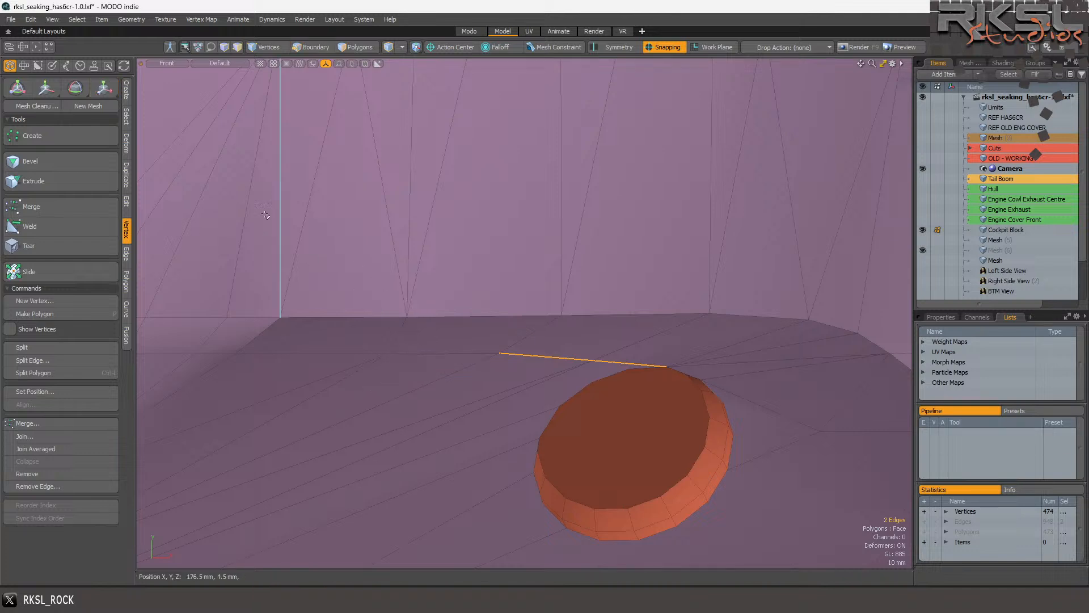
left_click(102, 87)
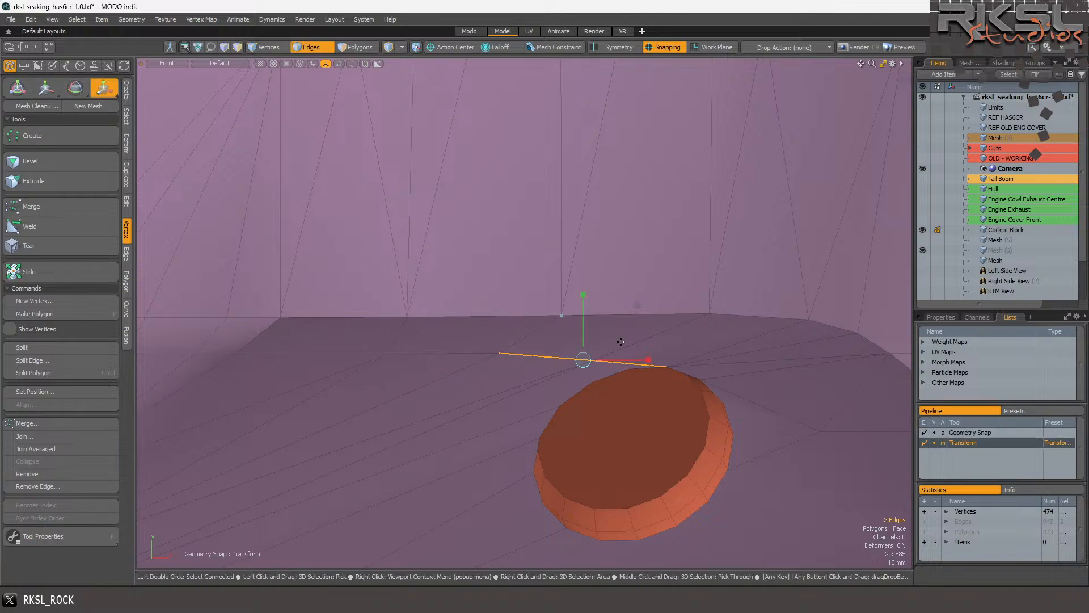
left_click(665, 366)
left_click_drag(666, 302, 667, 322)
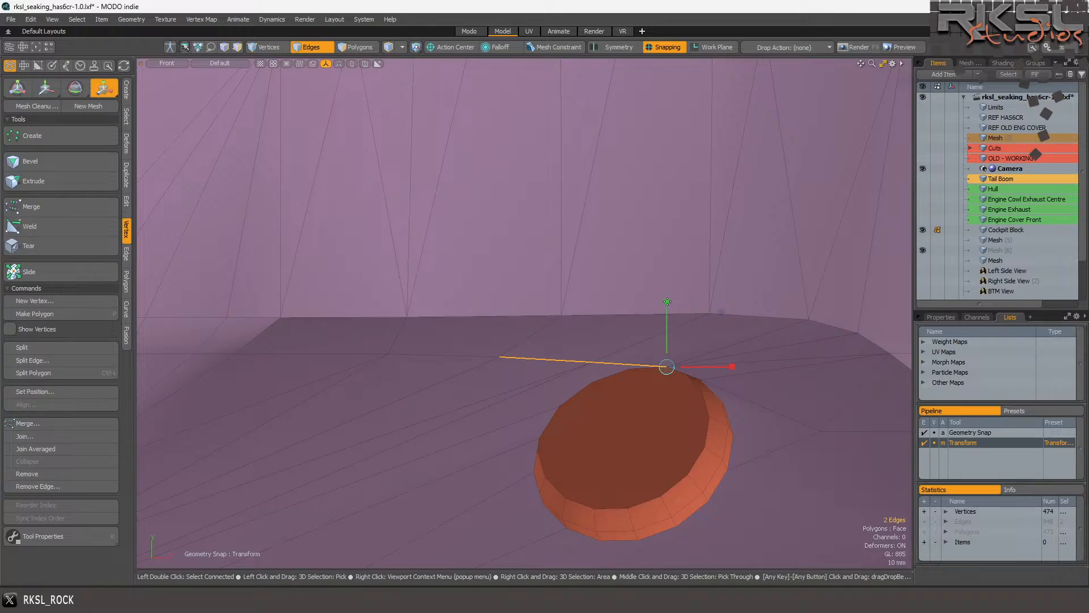
key("space")
Triangulate the long thin polygon between the adjusted edges and the recess rim, then clear the selection.
left_click(551, 360)
scroll(543, 325, "down", 3)
scroll(519, 386, "up", 3)
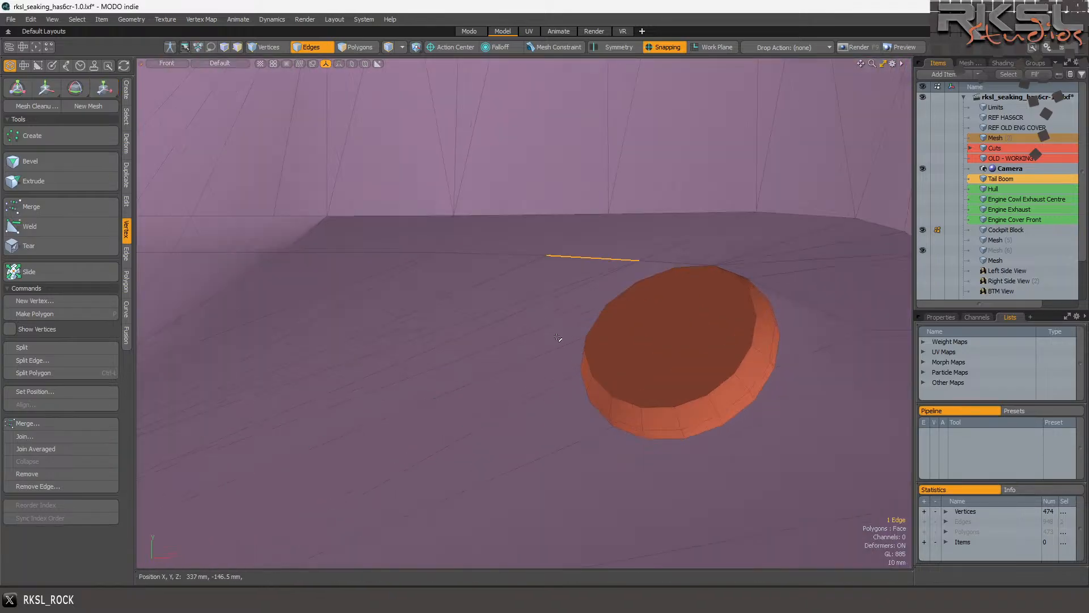
left_click(528, 308)
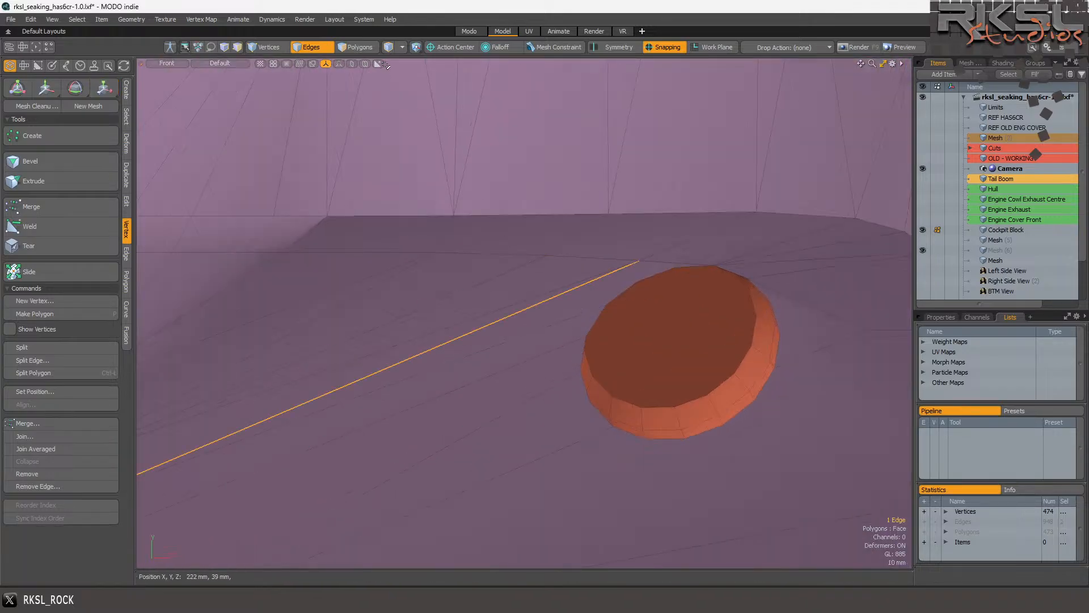
left_click(363, 49)
left_click(545, 315)
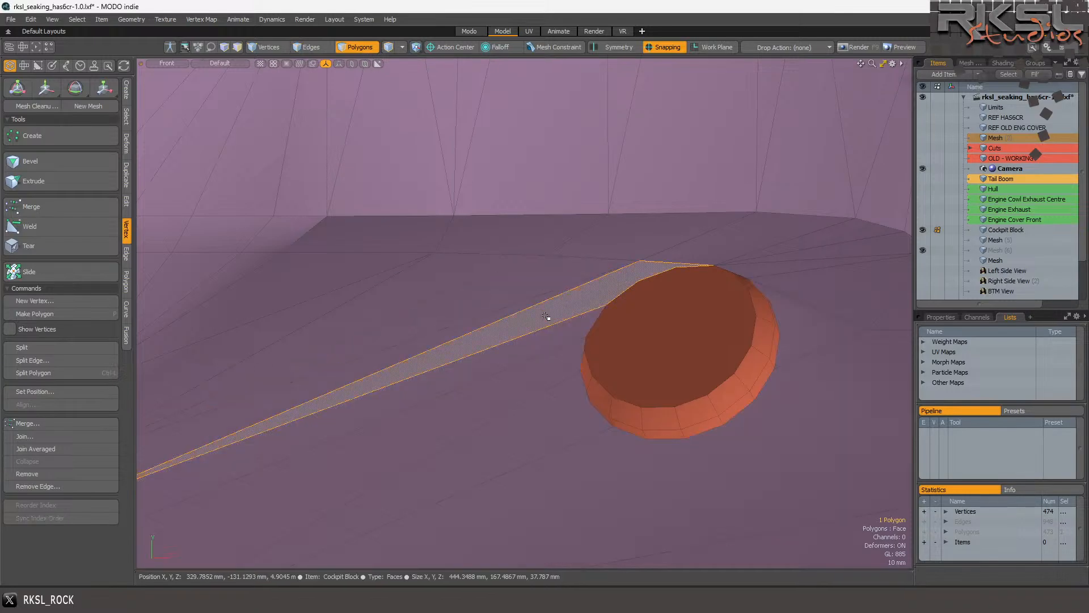
key("shift+t")
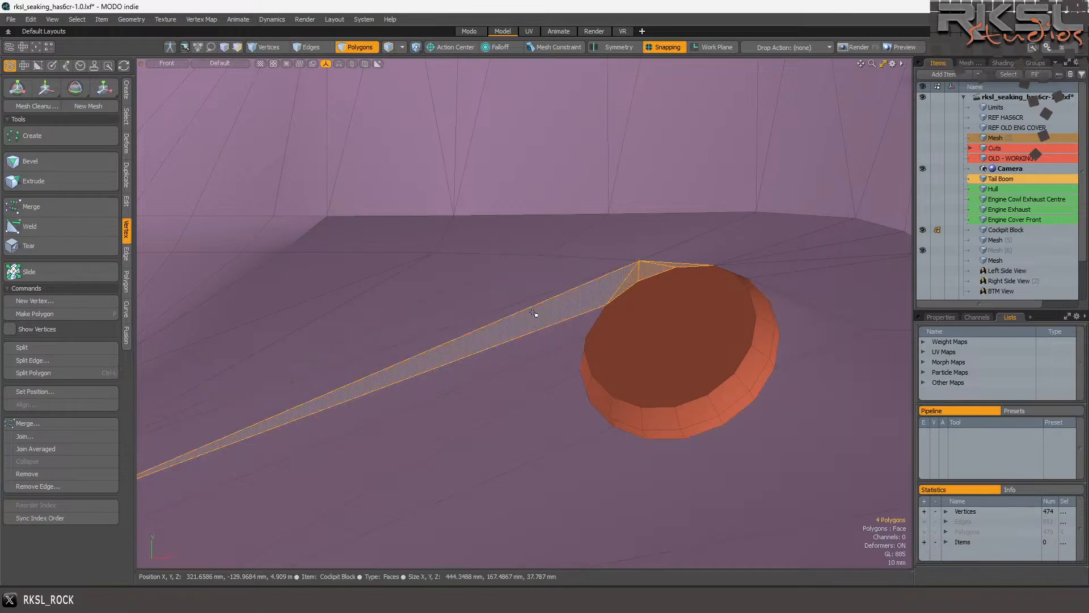
scroll(534, 309, "down", 5)
left_click(252, 295)
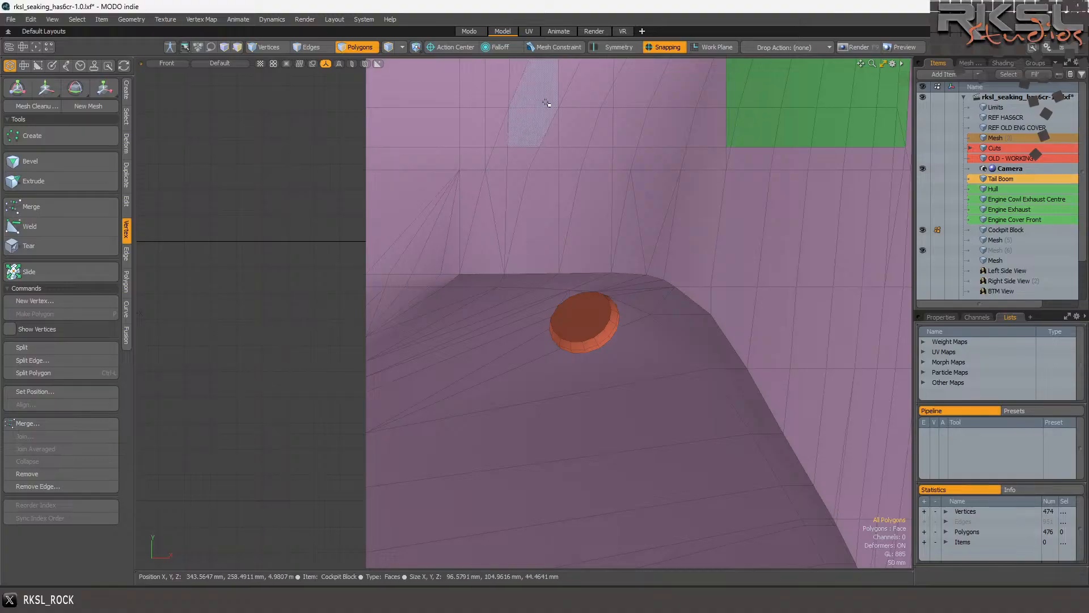
Run the render preview and examine the nose shading around the recess from another angle.
left_click(600, 36)
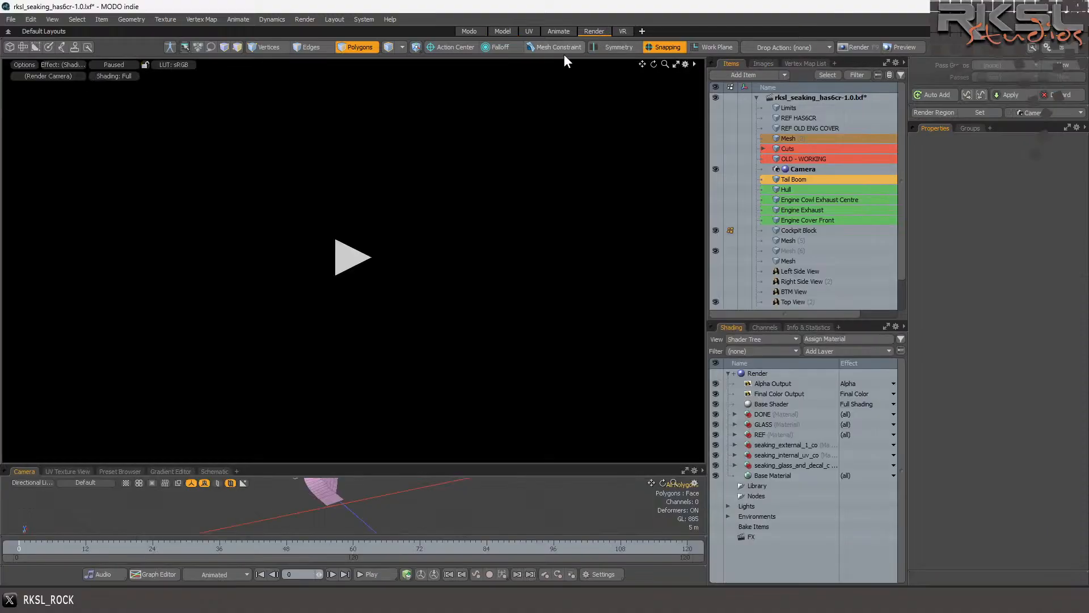
left_click(354, 261)
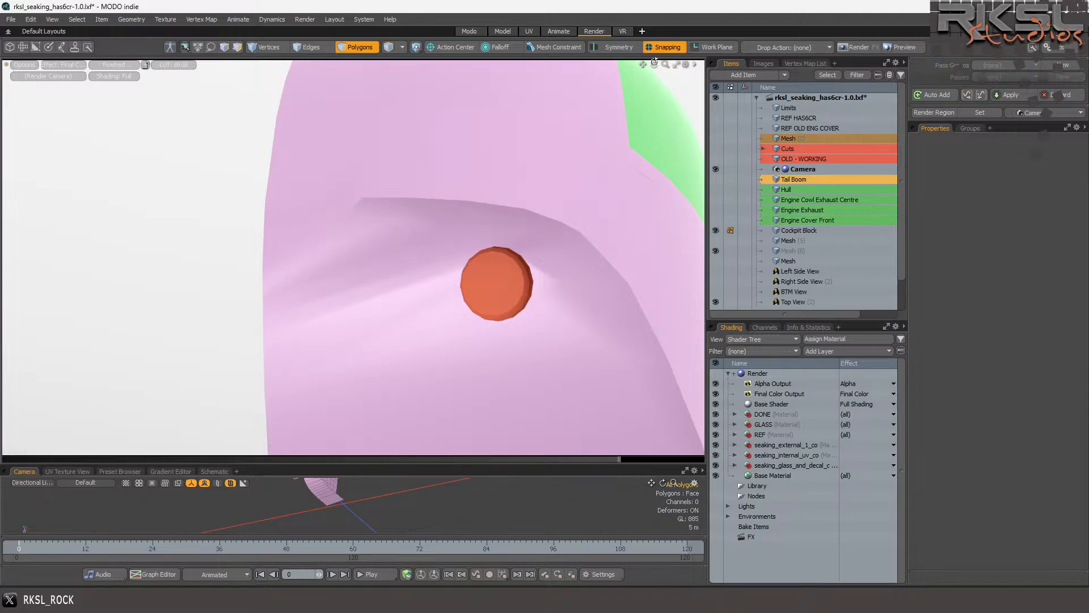
left_click_drag(652, 67, 346, 6)
left_click_drag(652, 67, 690, 119)
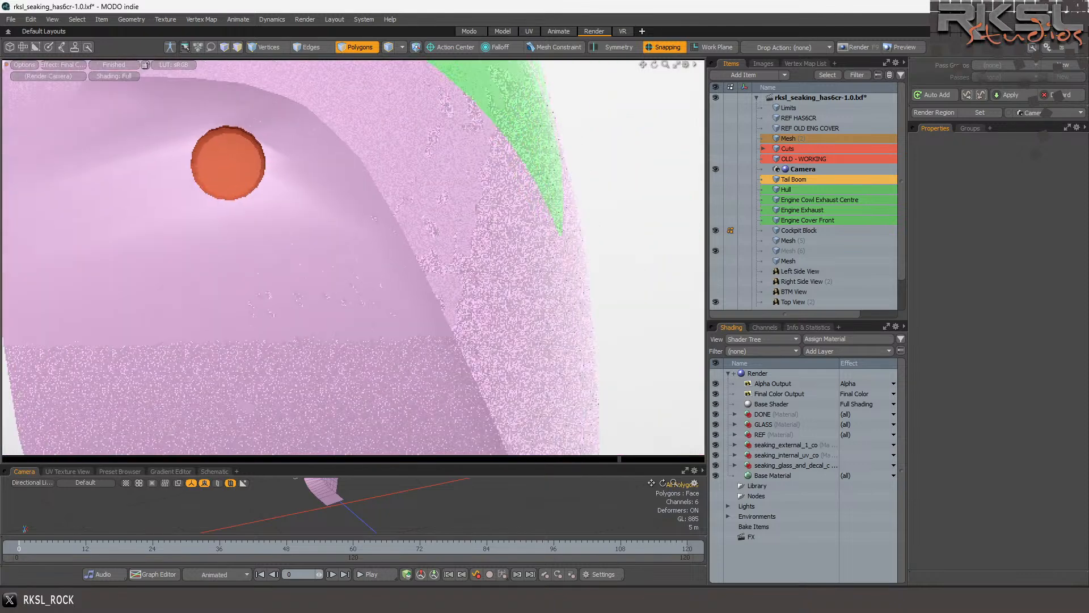
Return to the Model layout and select the 16 open centreline edges of the nose underside.
left_click(503, 30)
scroll(384, 256, "up", 3)
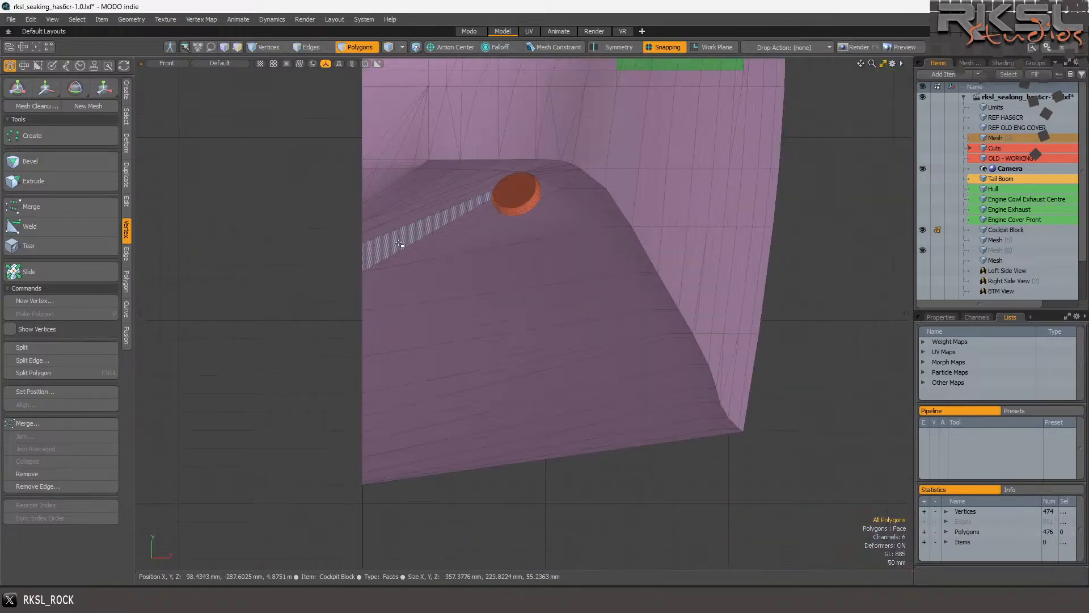
mouse_move(368, 165)
right_mouse_down()
mouse_move(294, 204)
mouse_move(396, 530)
mouse_move(386, 532)
right_mouse_up()
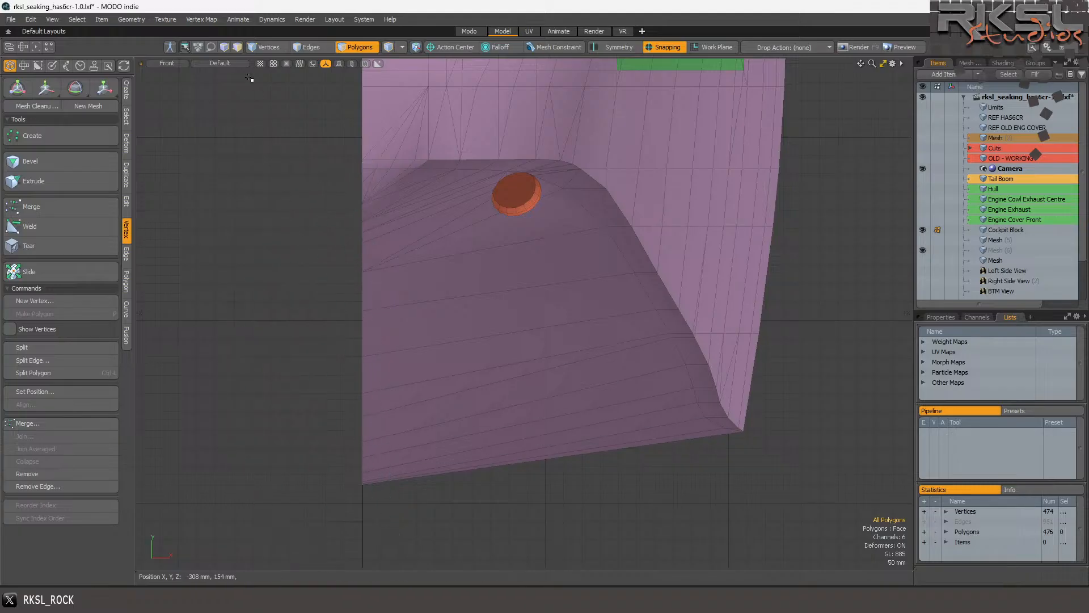
left_click(314, 49)
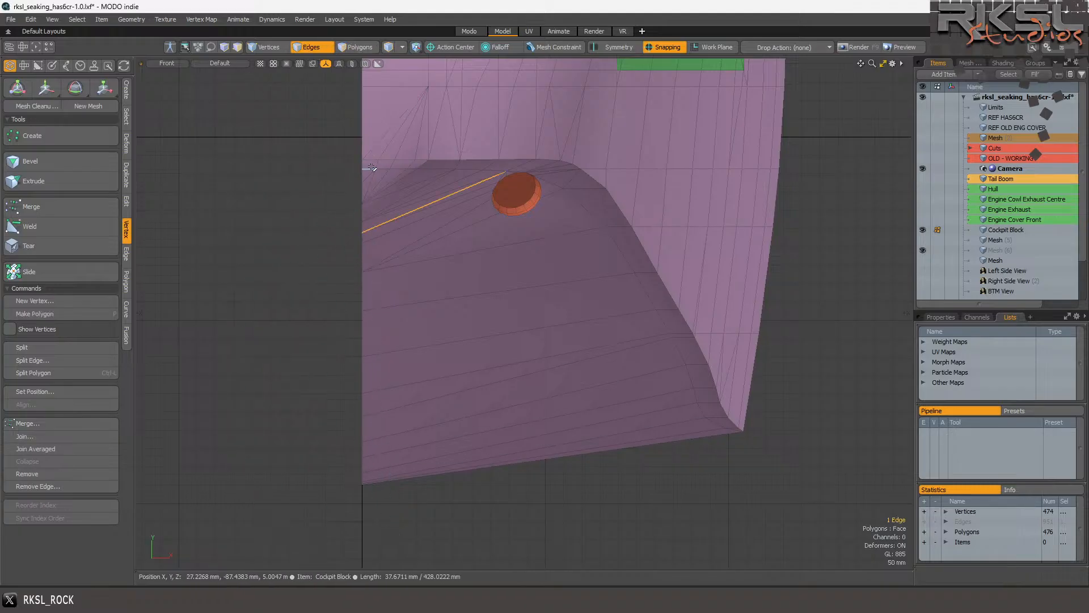
mouse_move(372, 168)
right_mouse_down()
mouse_move(280, 390)
mouse_move(365, 547)
mouse_move(379, 535)
right_mouse_up()
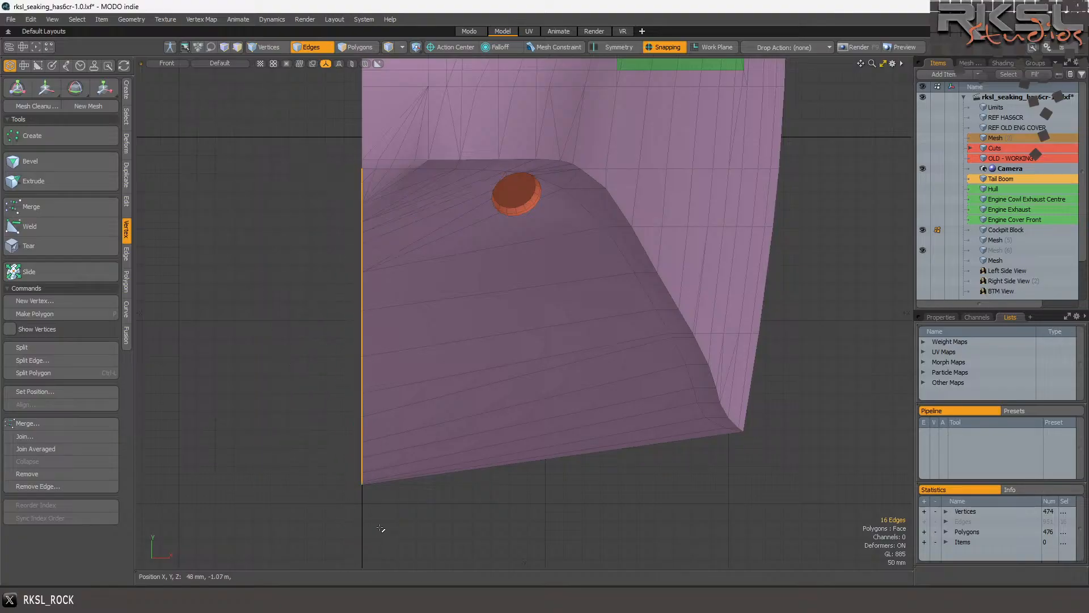
Add the rearmost underside centreline edge to the selection in the Perspective view, then return to the Front view.
left_click(175, 63)
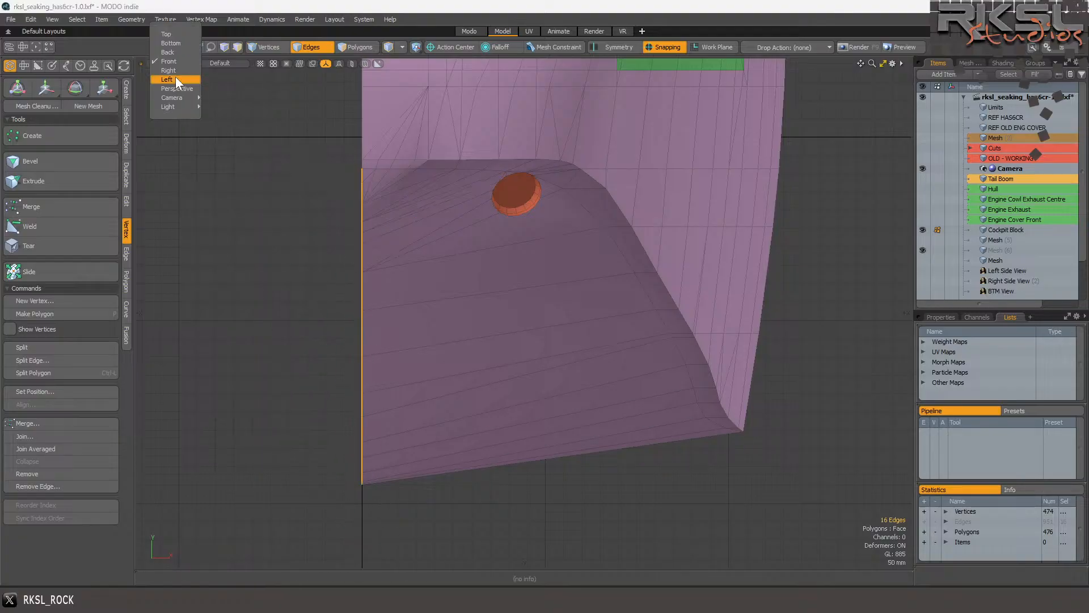
left_click(178, 88)
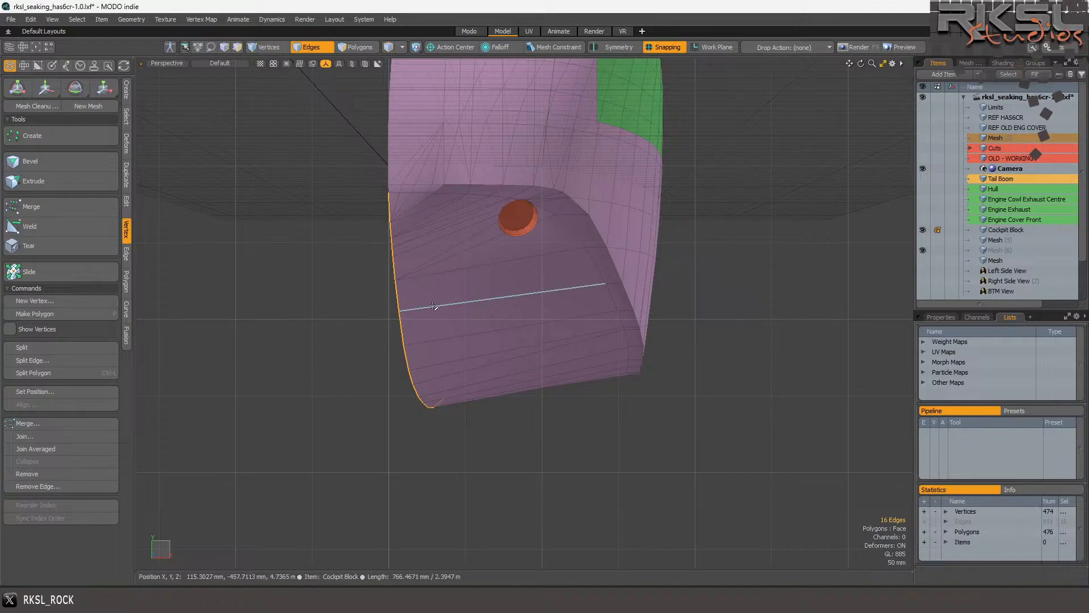
mouse_move(860, 63)
left_mouse_down()
mouse_move(823, 34)
mouse_move(864, 63)
left_mouse_up()
scroll(623, 205, "down", 4)
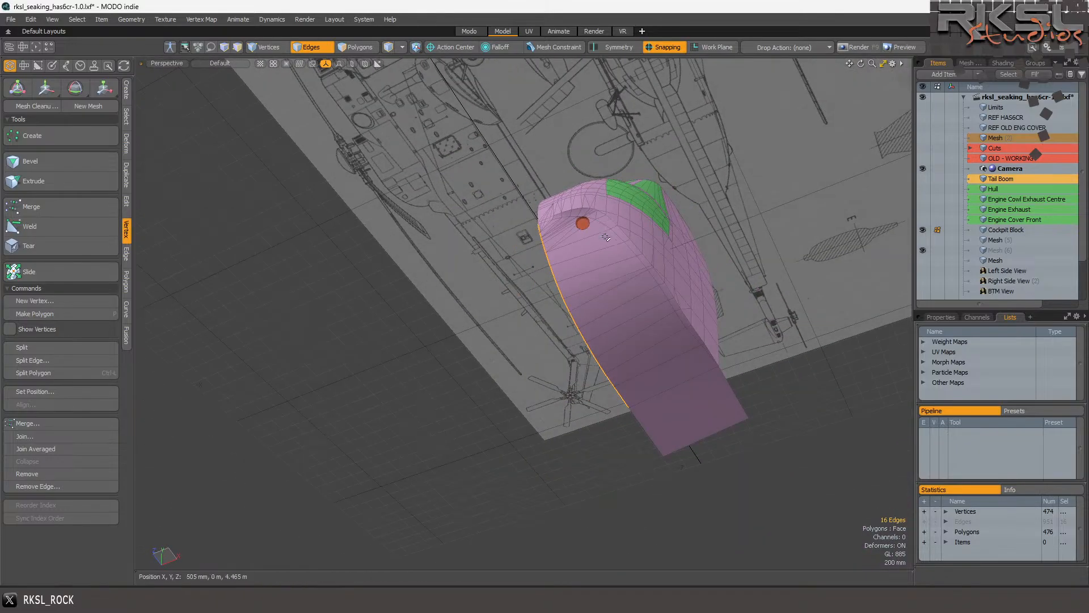
scroll(640, 486, "up", 3)
left_click(664, 405, "shift")
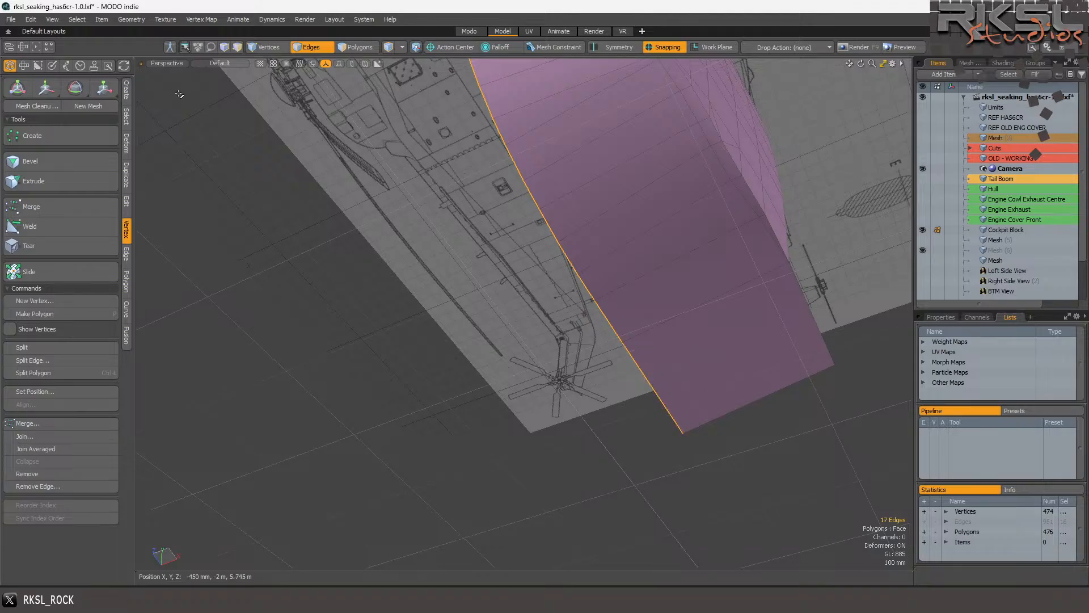
left_click(159, 65)
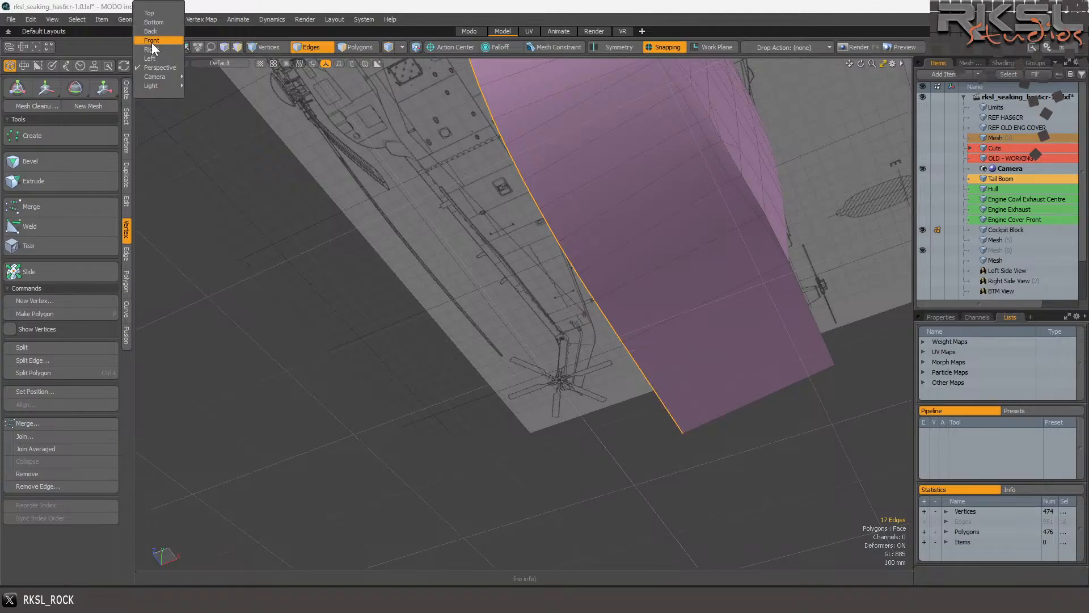
left_click(152, 41)
scroll(384, 225, "down", 3)
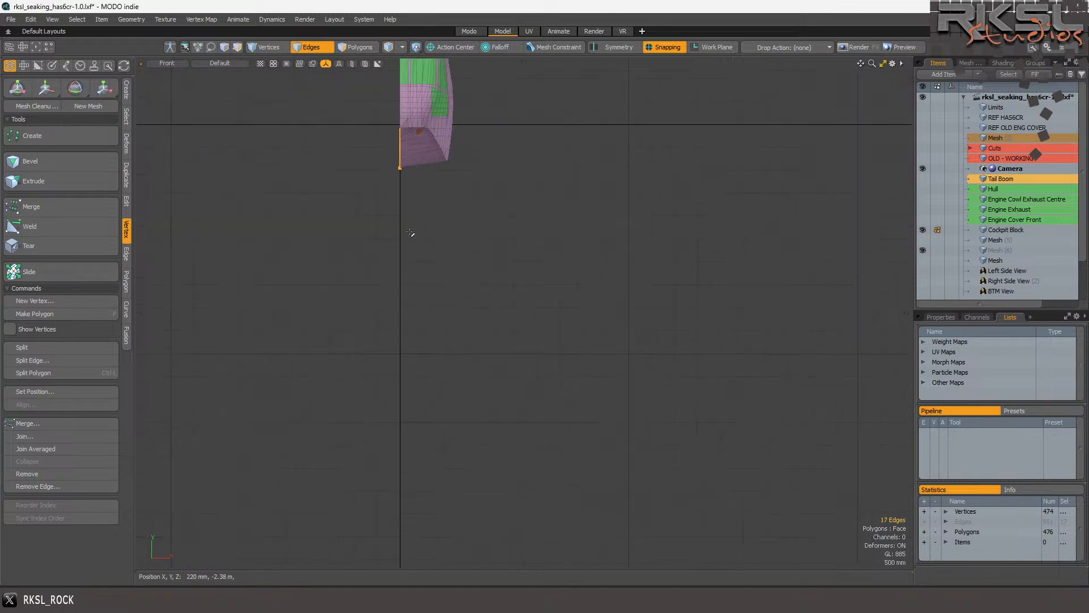
scroll(402, 71, "up", 10)
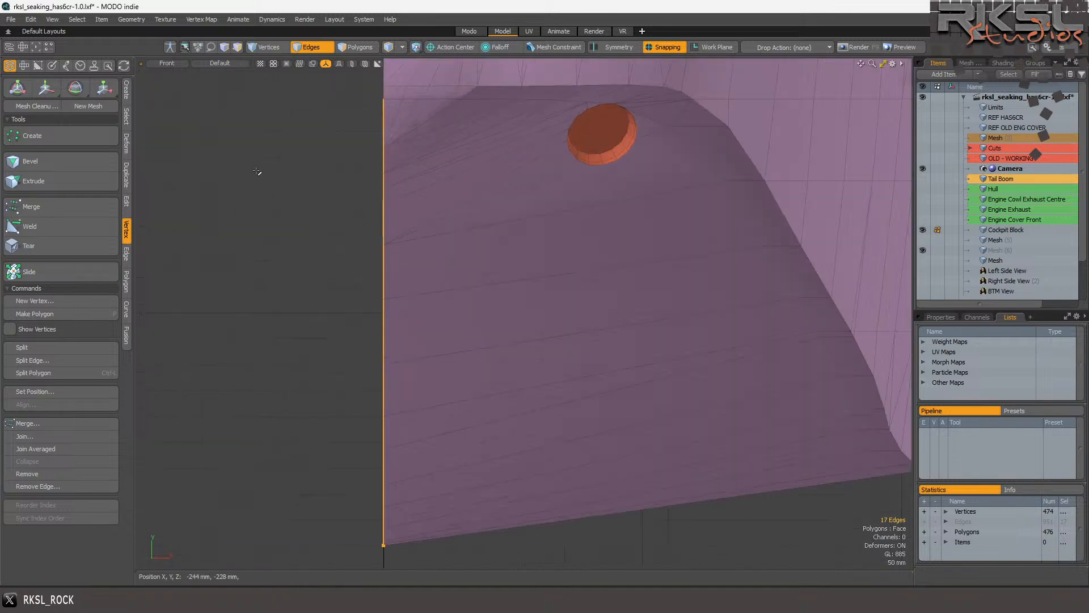
Move the 17 selected centreline edges a few millimetres outboard along X, off the centreline.
left_click(47, 88)
left_click(291, 186)
left_click_drag(291, 186, 296, 186)
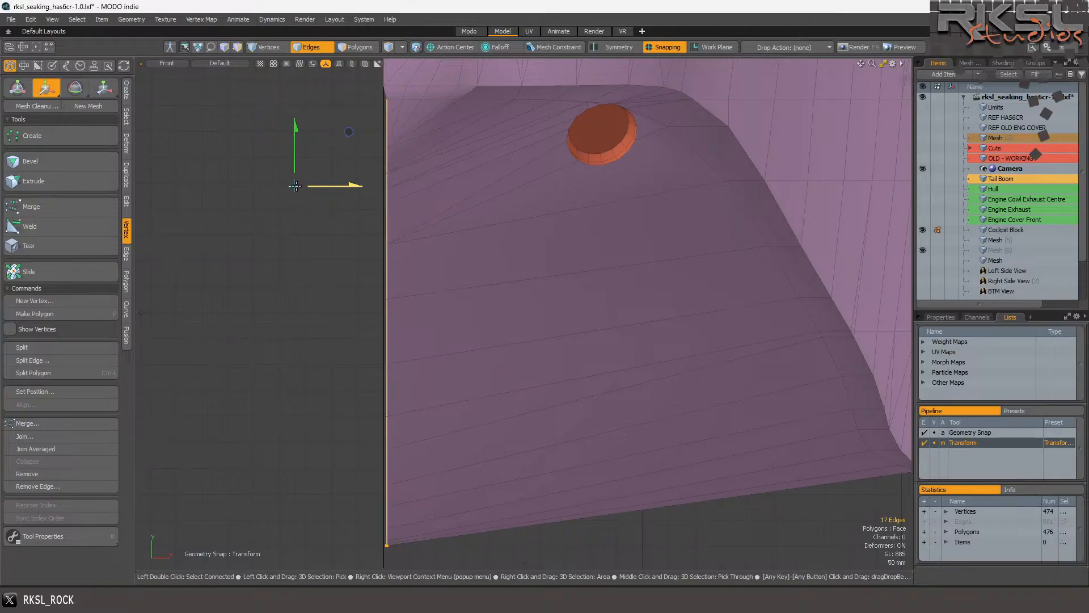
key("space")
Extend the 17 offset edges back towards the centreline to form a narrow strip, using Set Position on the new edges.
left_click(126, 253)
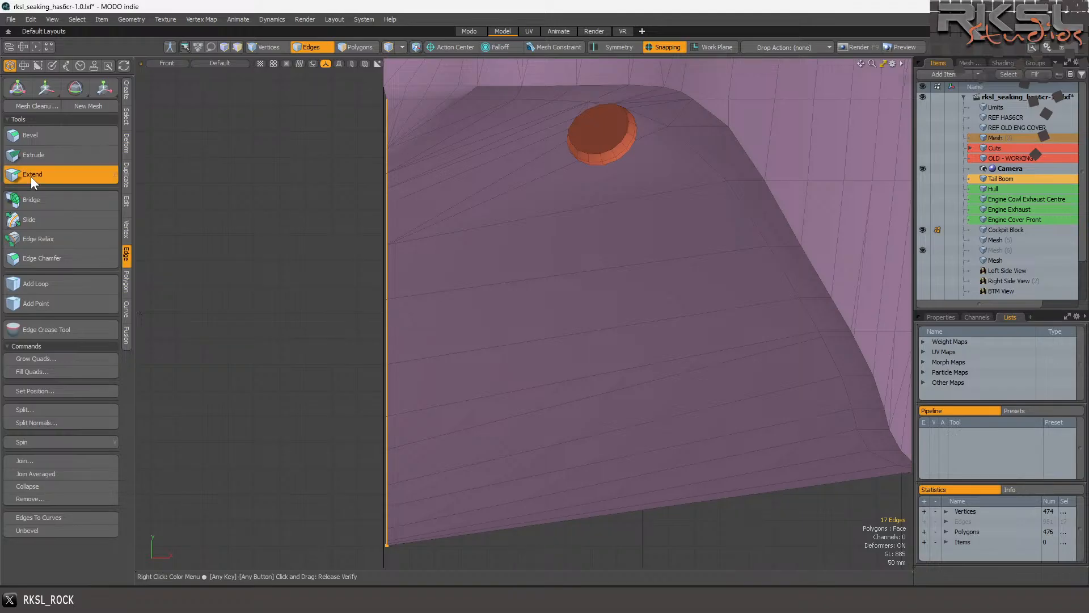
left_click(30, 175)
scroll(374, 250, "up", 3)
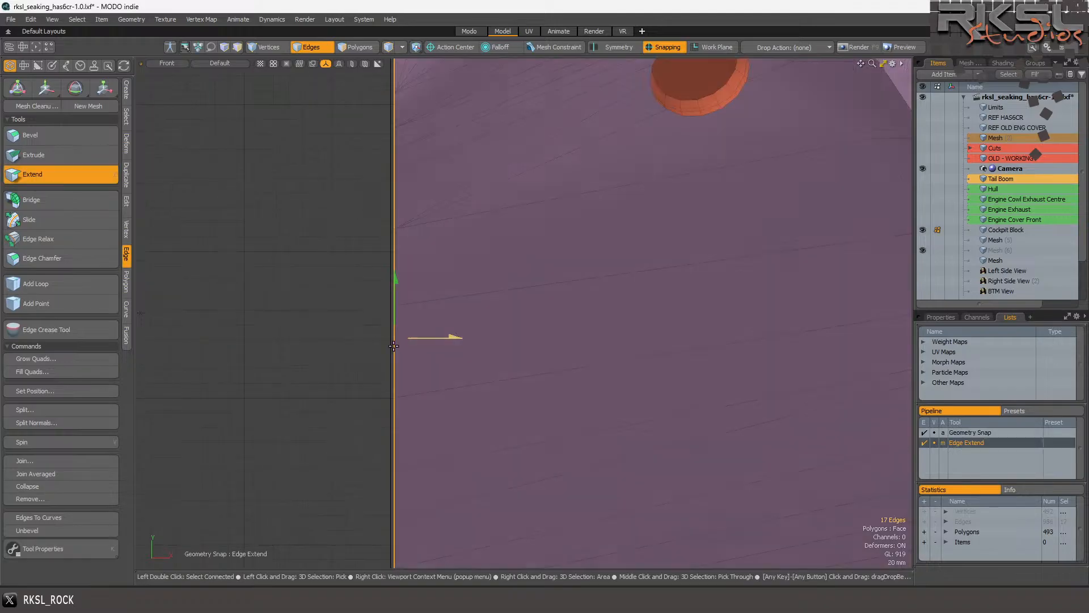
mouse_move(394, 345)
left_mouse_down()
mouse_move(375, 352)
mouse_move(386, 352)
left_mouse_up()
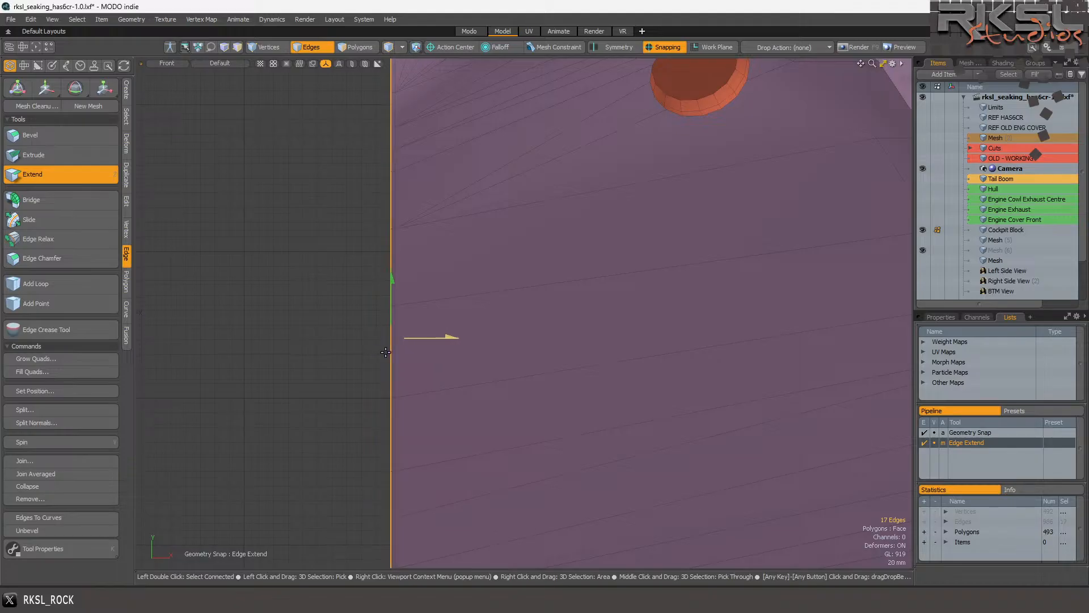
left_click(125, 234)
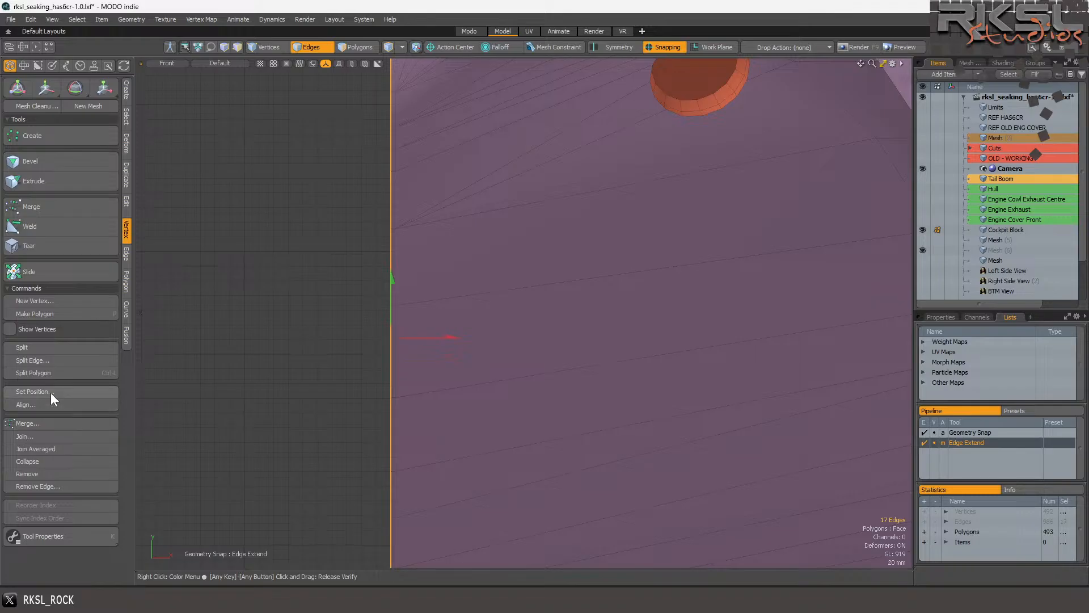
left_click(35, 392)
key("Return")
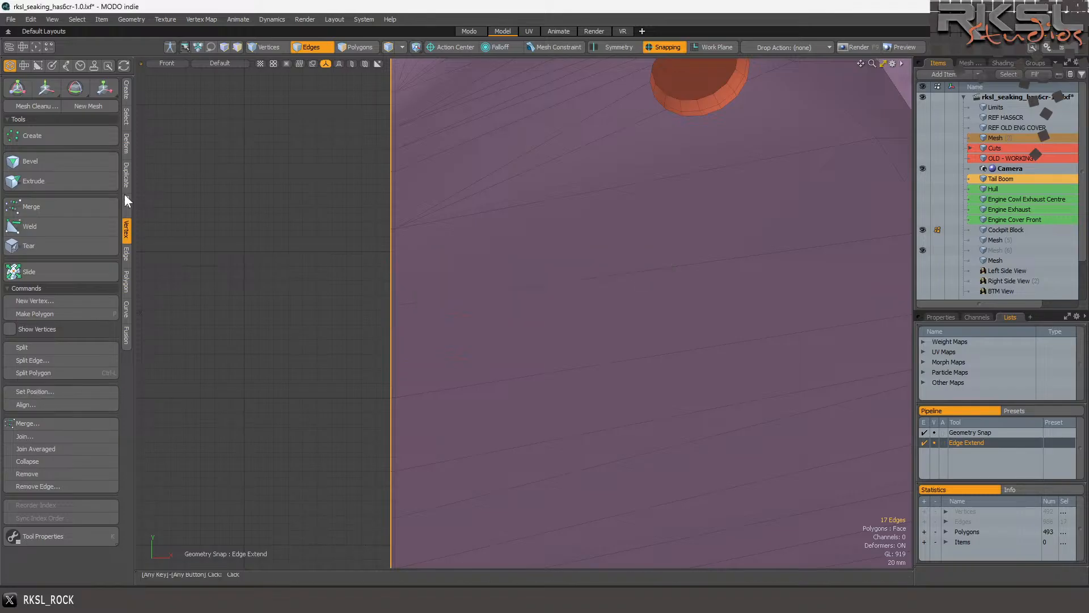
Line the extended edges up on the centreline with the Move tool and drop the tool.
left_click(49, 91)
scroll(287, 160, "down", 4)
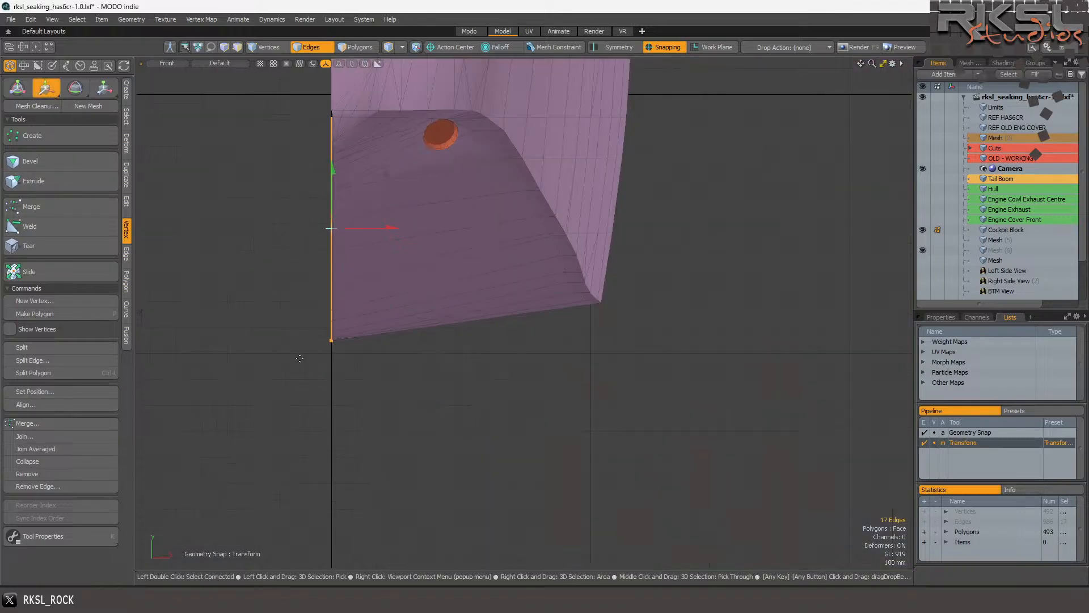
scroll(326, 343, "up", 10)
left_click_drag(436, 377, 387, 335, "alt")
scroll(331, 403, "down", 10)
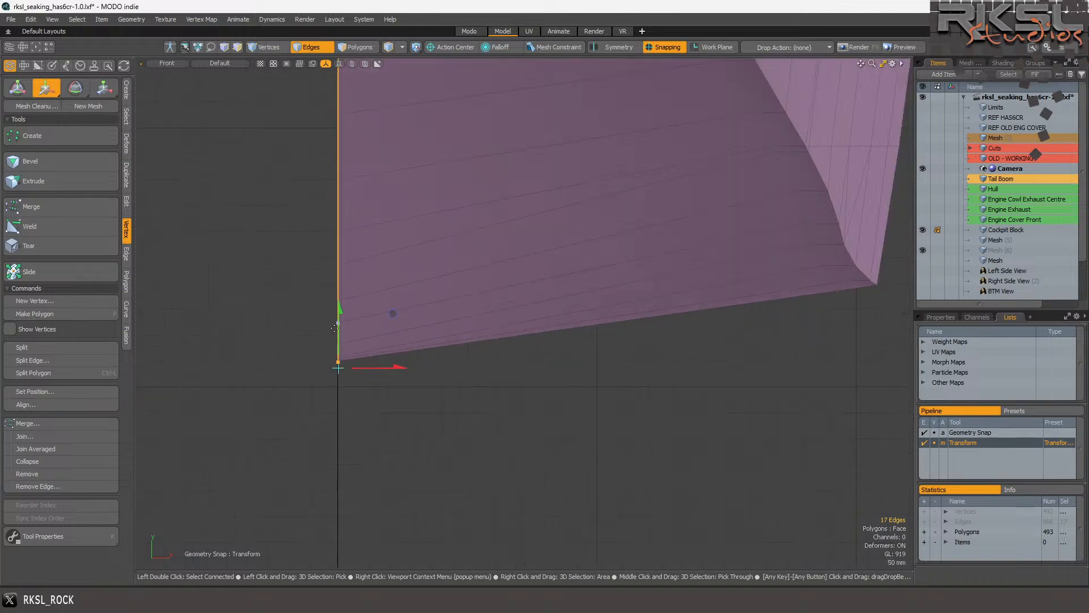
scroll(347, 177, "up", 2)
scroll(337, 166, "up", 6)
key("q")
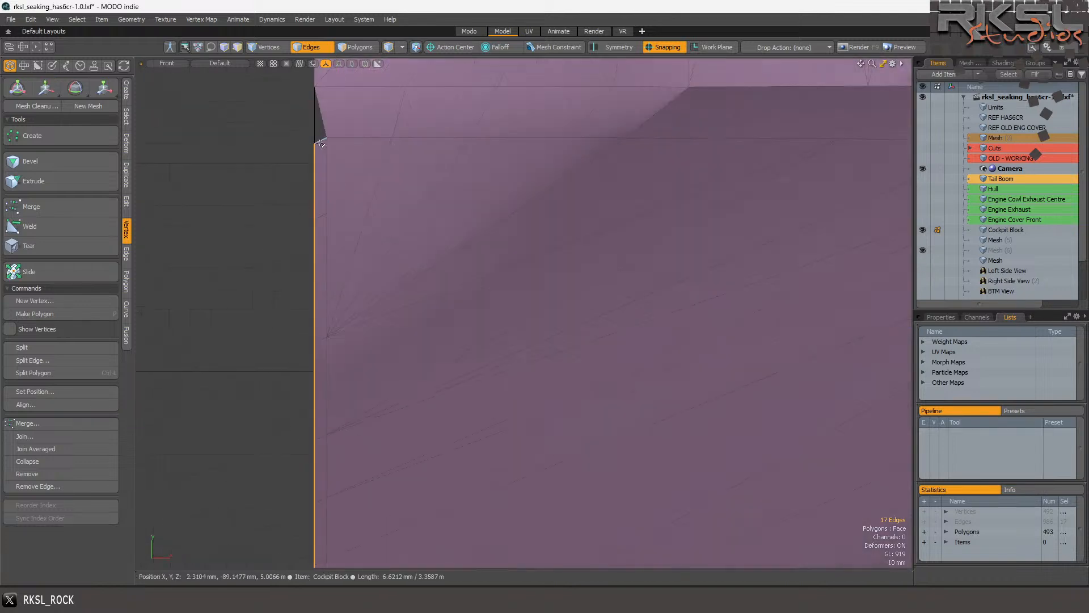
key("Escape")
Select the two vertices at the strip's upper end and flatten them vertically so they sit level with the horizontal seam.
scroll(284, 85, "up", 1)
left_click(266, 47)
right_click_drag(394, 125, 324, 200)
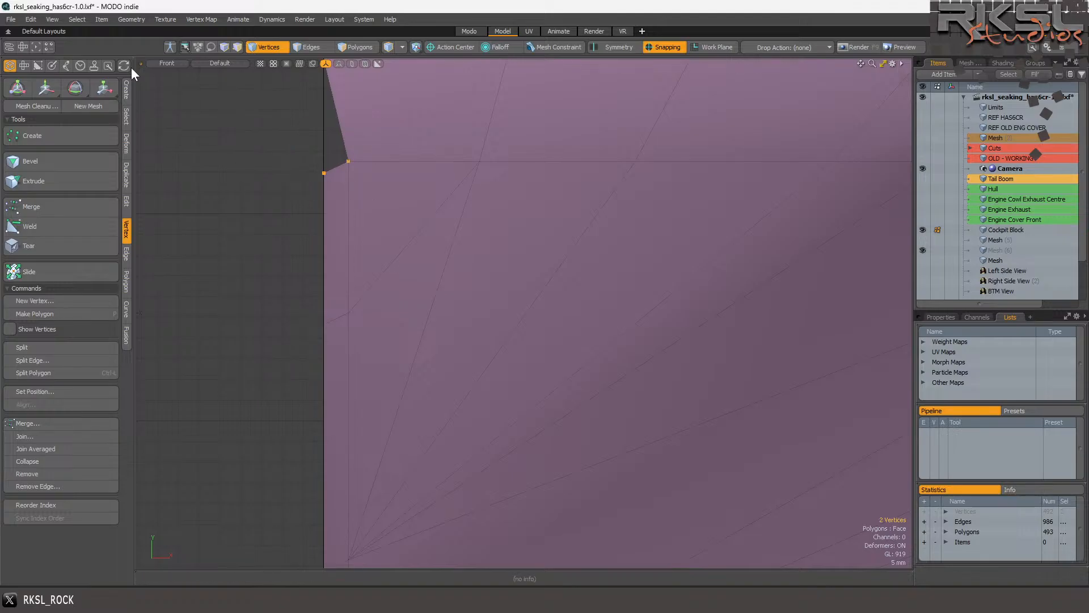
left_click(104, 88)
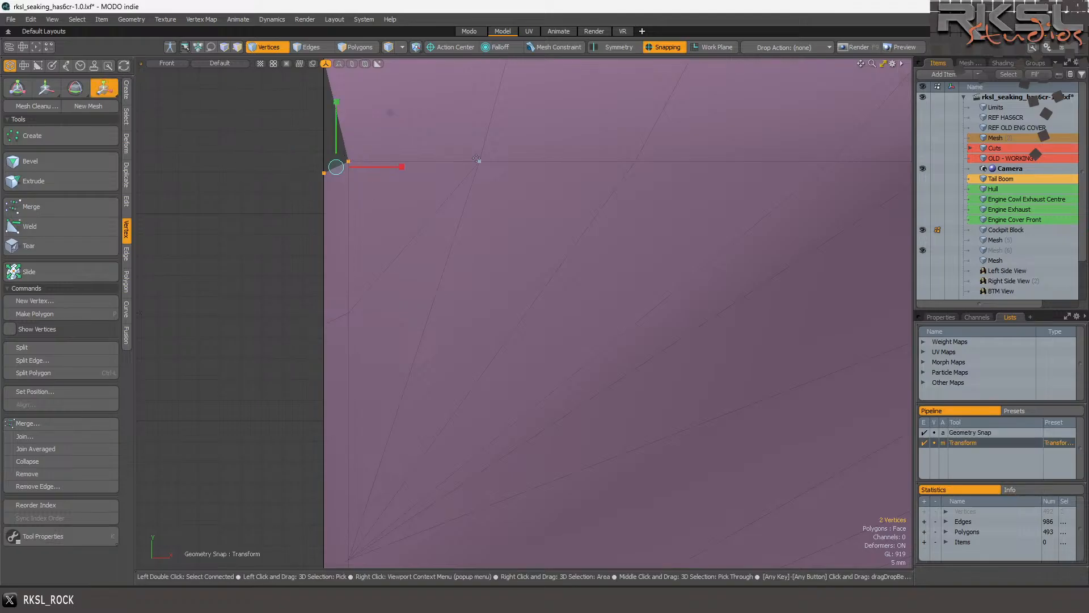
left_click(484, 159)
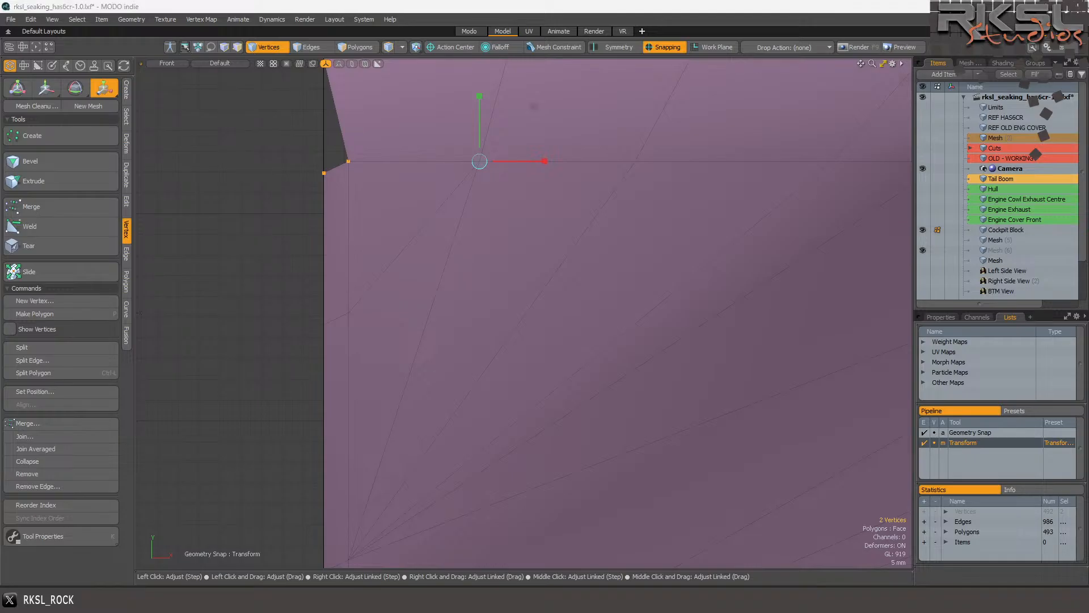
key("Return")
key("space")
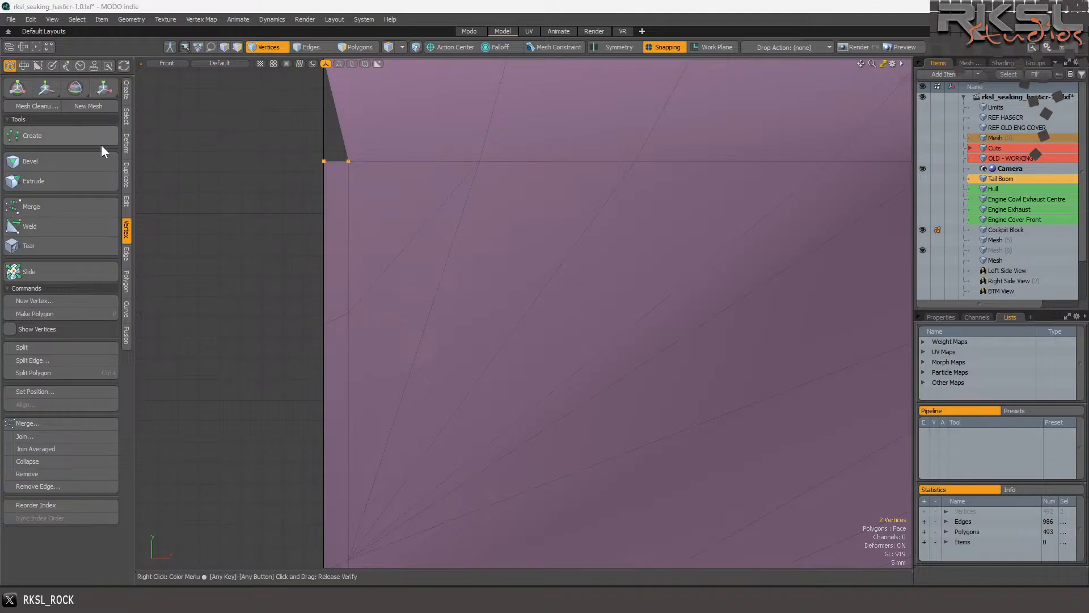
Fill the triangular gap above the strip with a three-point Pen polygon snapped to its corner vertices.
scroll(172, 175, "down", 4)
scroll(211, 154, "up", 4)
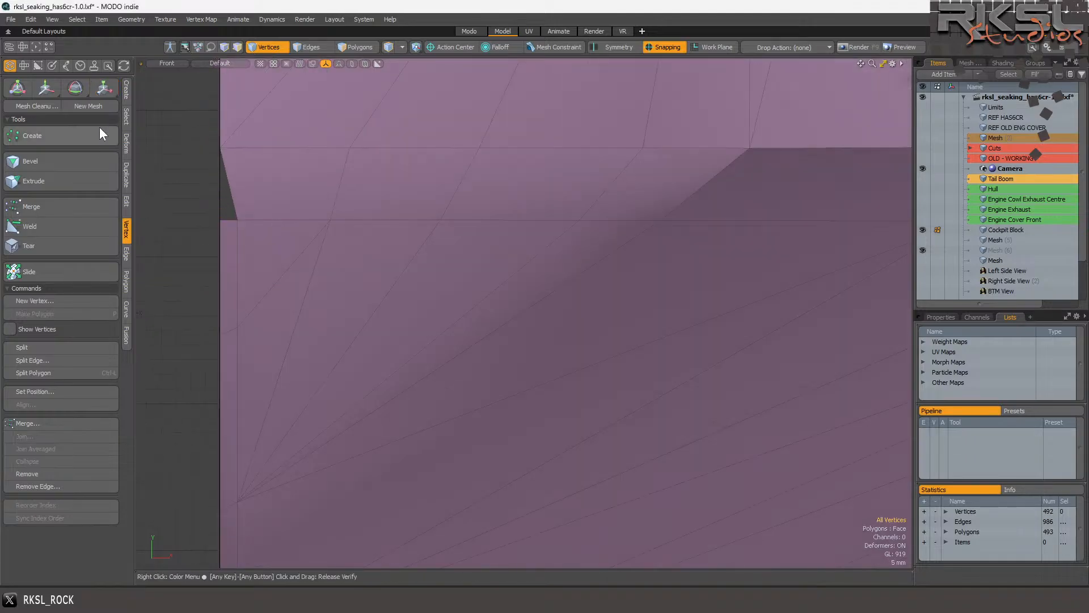
left_click(126, 92)
left_click(105, 191)
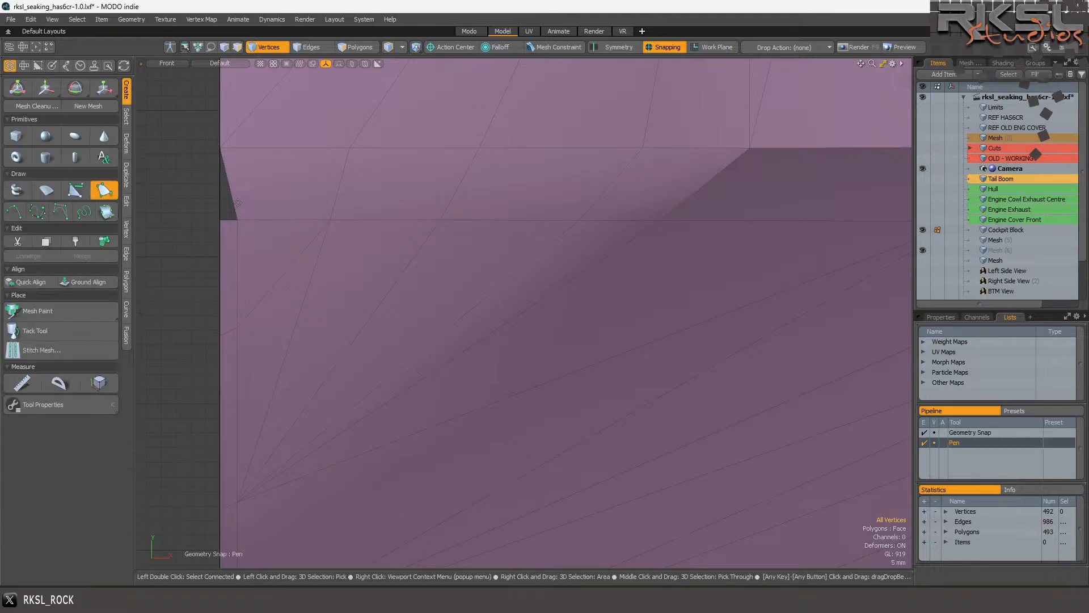
left_click(222, 219)
left_click(220, 148)
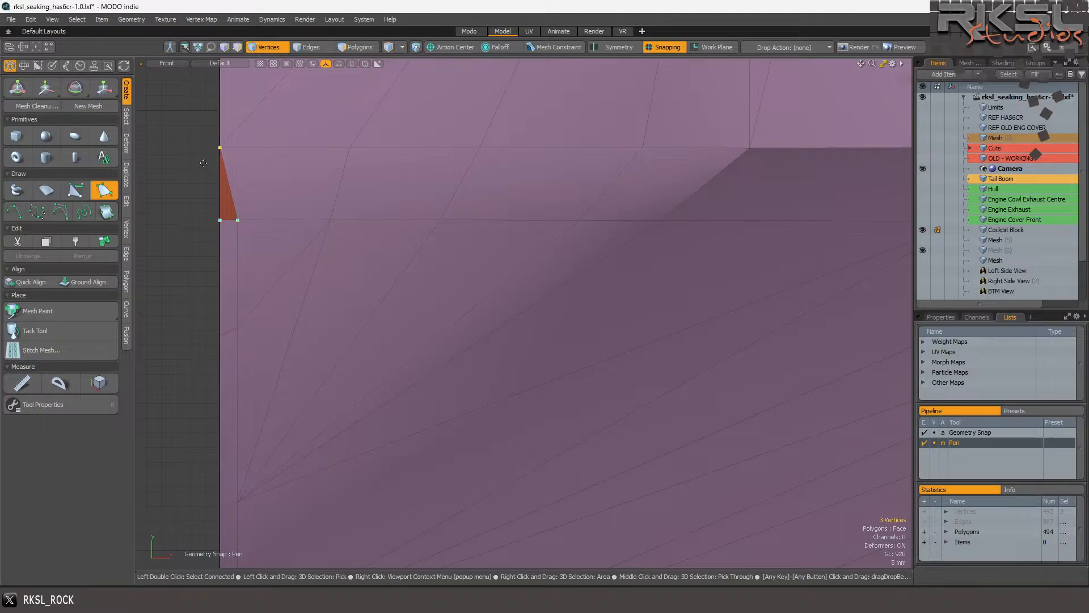
key("space")
Select the four seam vertices beside the new triangle and scale them horizontally towards the centreline.
scroll(241, 136, "down", 5)
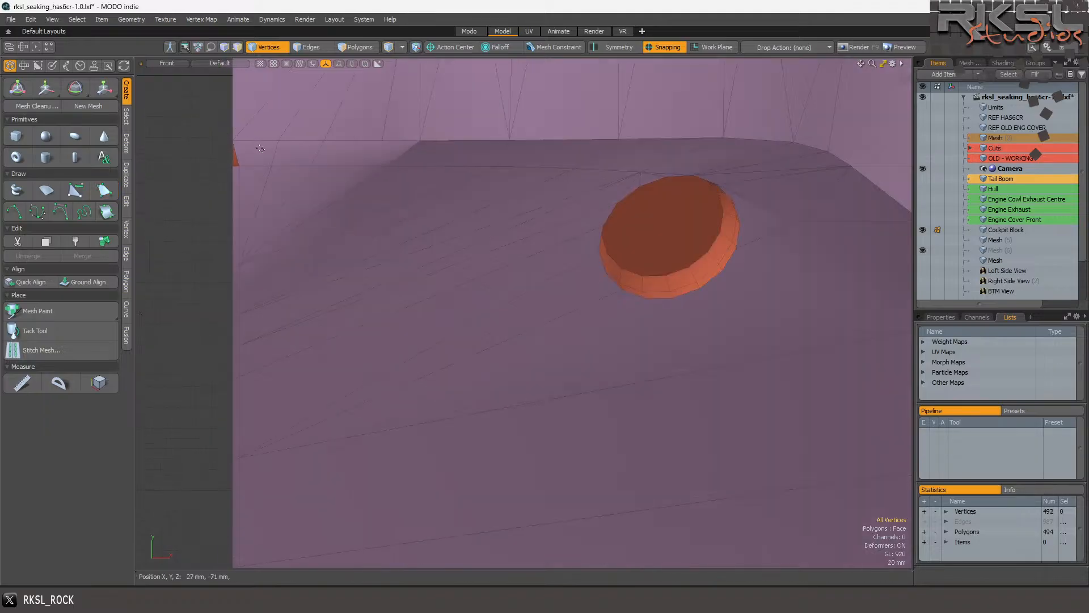
scroll(375, 158, "up", 2)
right_click_drag(421, 170, 159, 173)
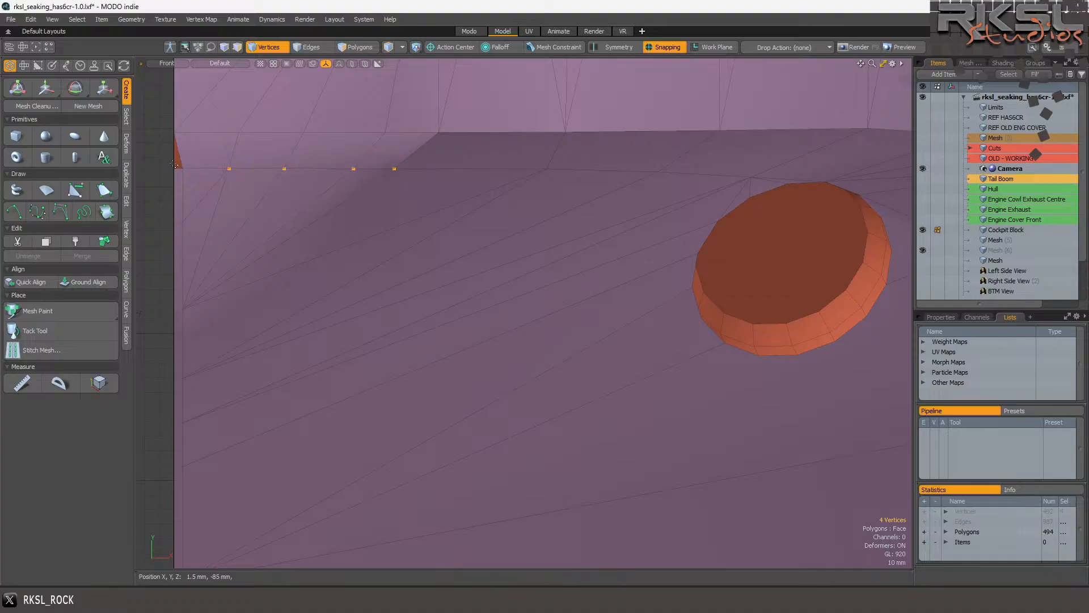
left_click(104, 91)
left_click(175, 169)
left_click_drag(236, 168, 233, 168)
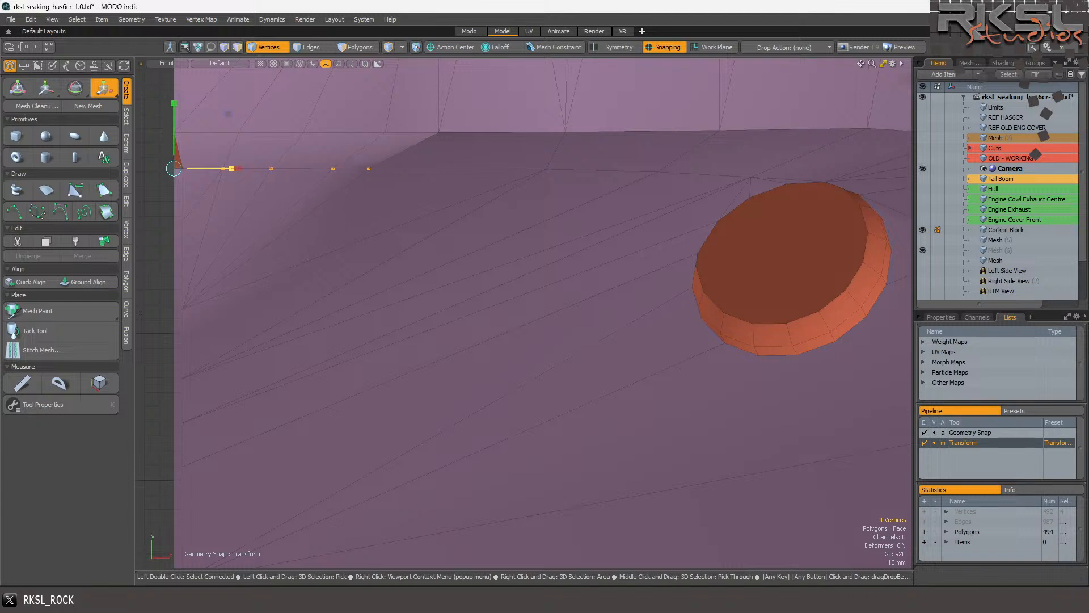
left_click_drag(231, 169, 226, 169)
key("space")
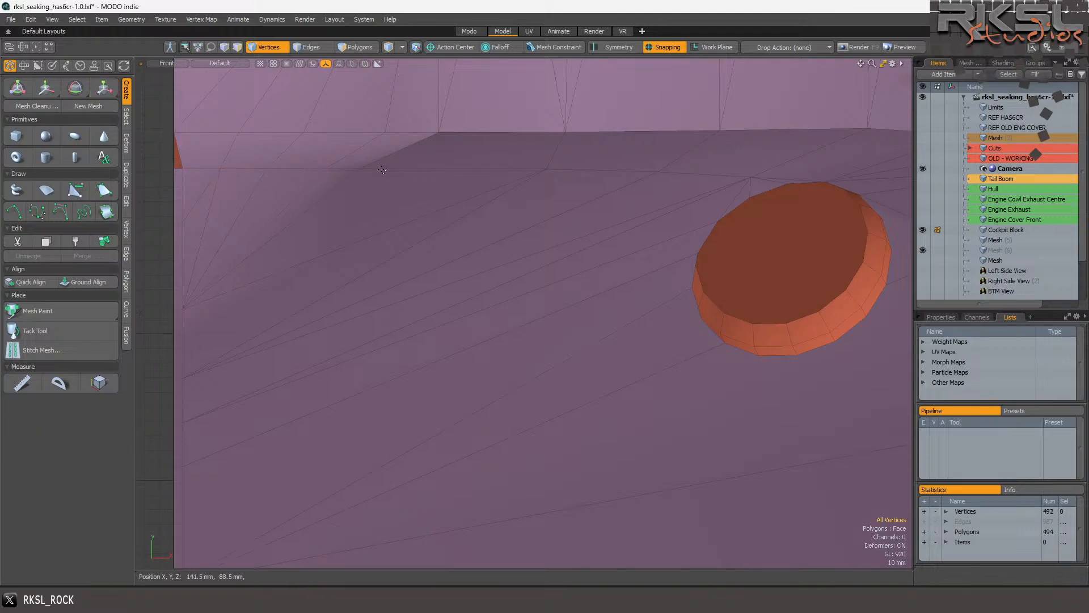
Try to bevel the seven horizontal seam edges running from the centreline towards the light recess, then undo the bevel.
left_click(302, 47)
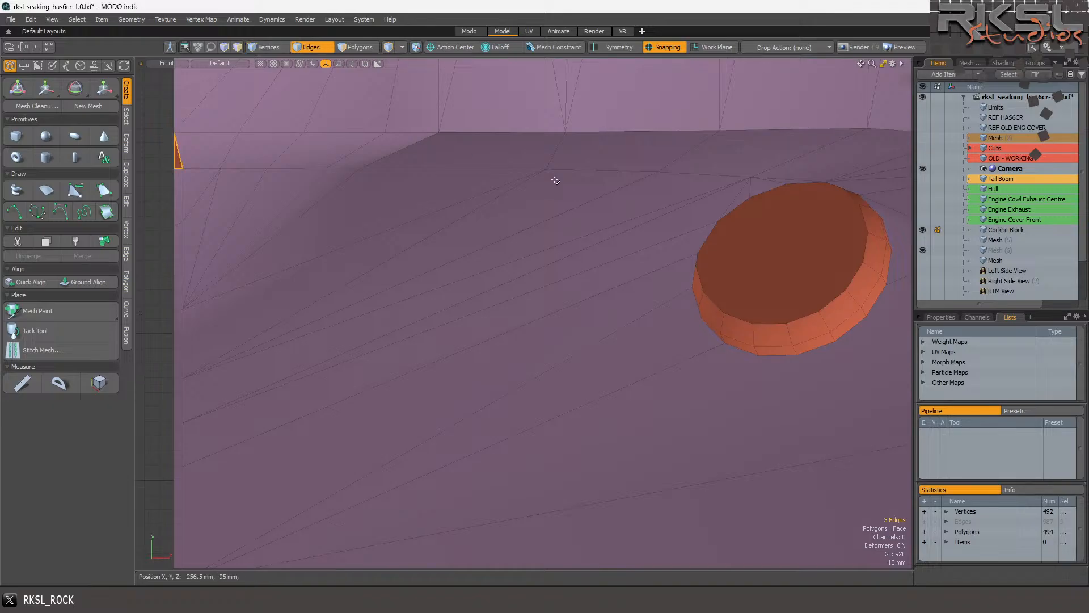
mouse_move(710, 168)
right_mouse_down()
mouse_move(585, 151)
mouse_move(175, 165)
mouse_move(231, 221)
right_mouse_up()
left_click(181, 198, "ctrl")
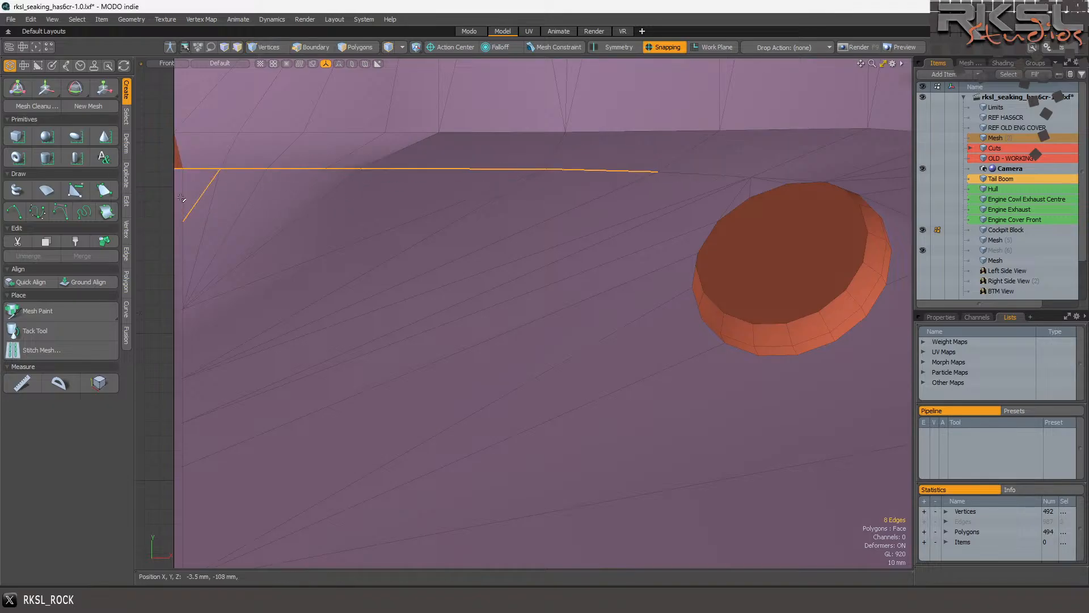
left_click(128, 249)
left_click(56, 135)
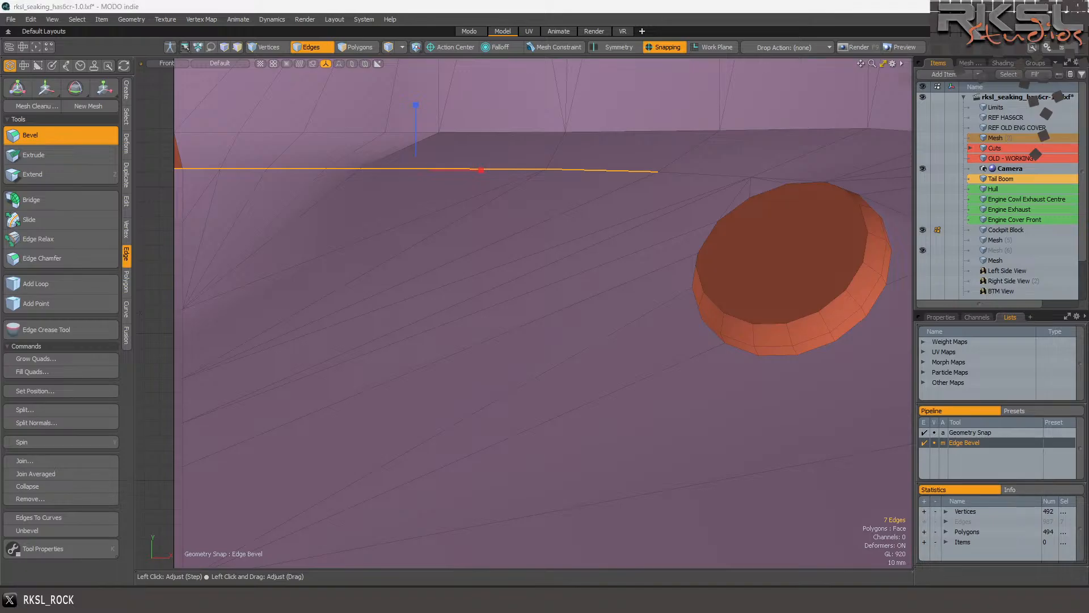
left_click_drag(418, 107, 430, 63)
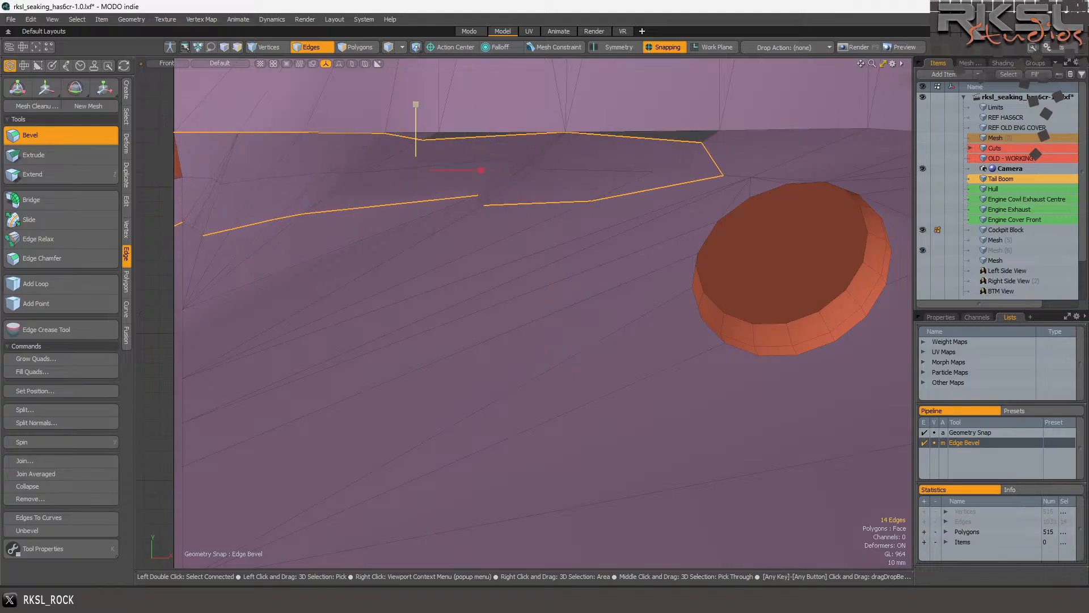
key("ctrl+z")
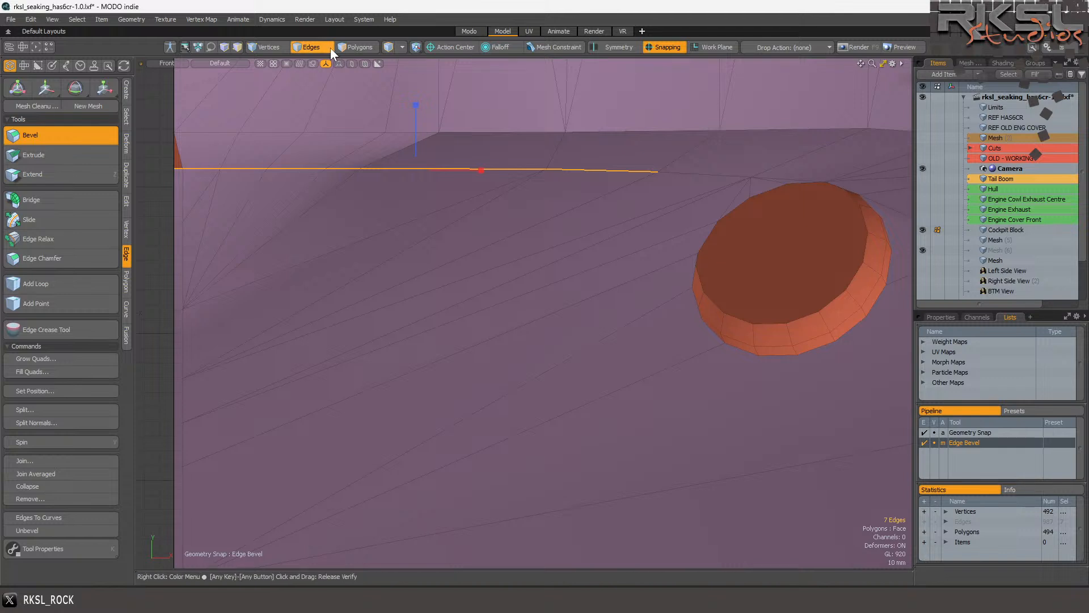
key("space")
Remove the diagonal edge and its short continuation across the centreline strip, without keeping their vertices.
scroll(178, 227, "up", 3)
right_click_drag(221, 195, 203, 227)
left_click(211, 171, "shift")
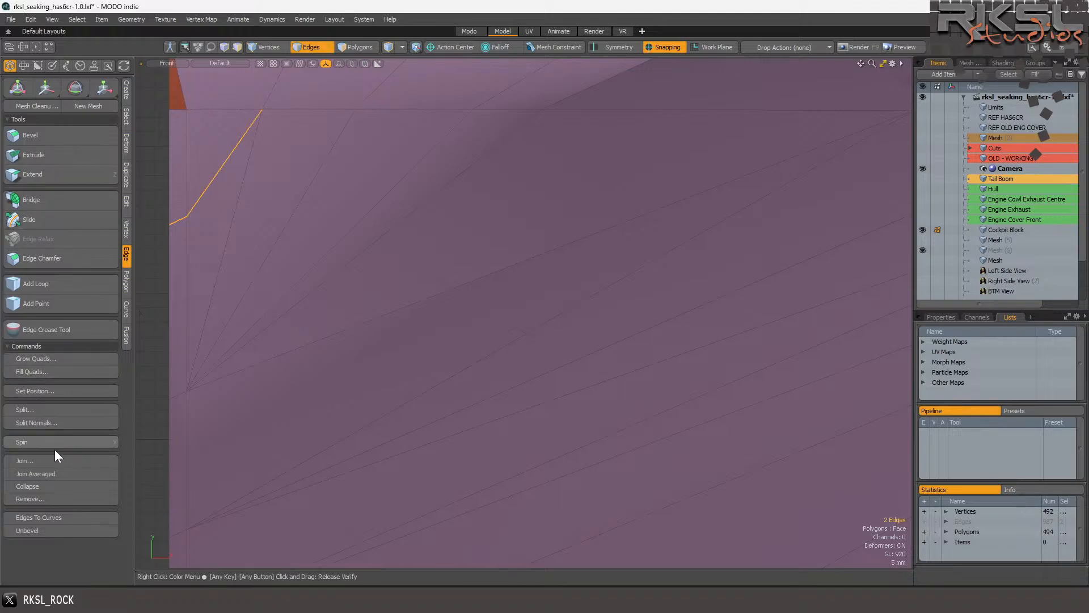
left_click(39, 498)
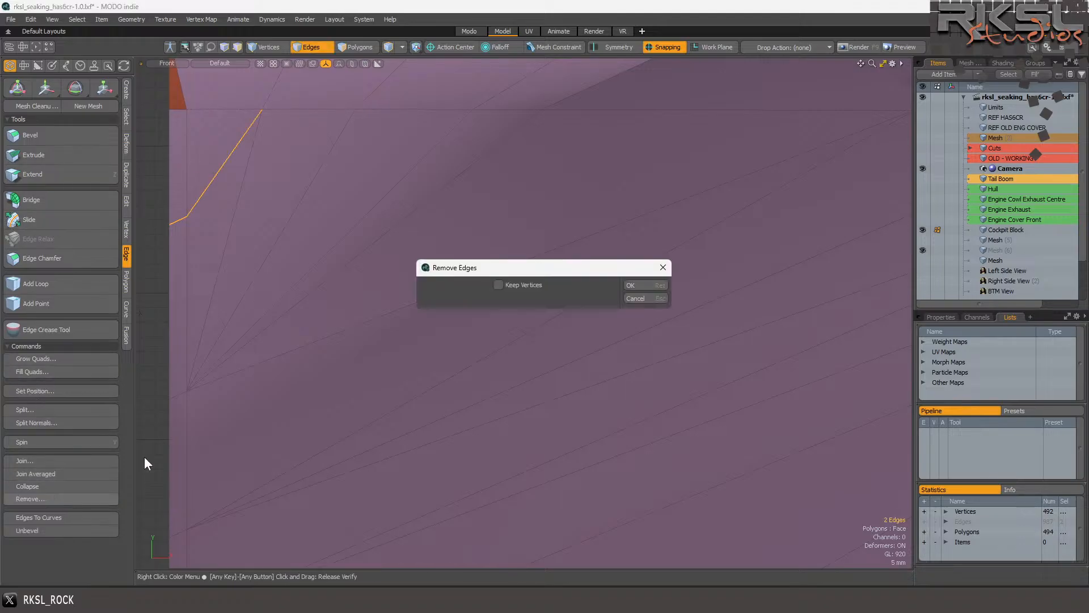
left_click(630, 285)
scroll(589, 200, "up", 2)
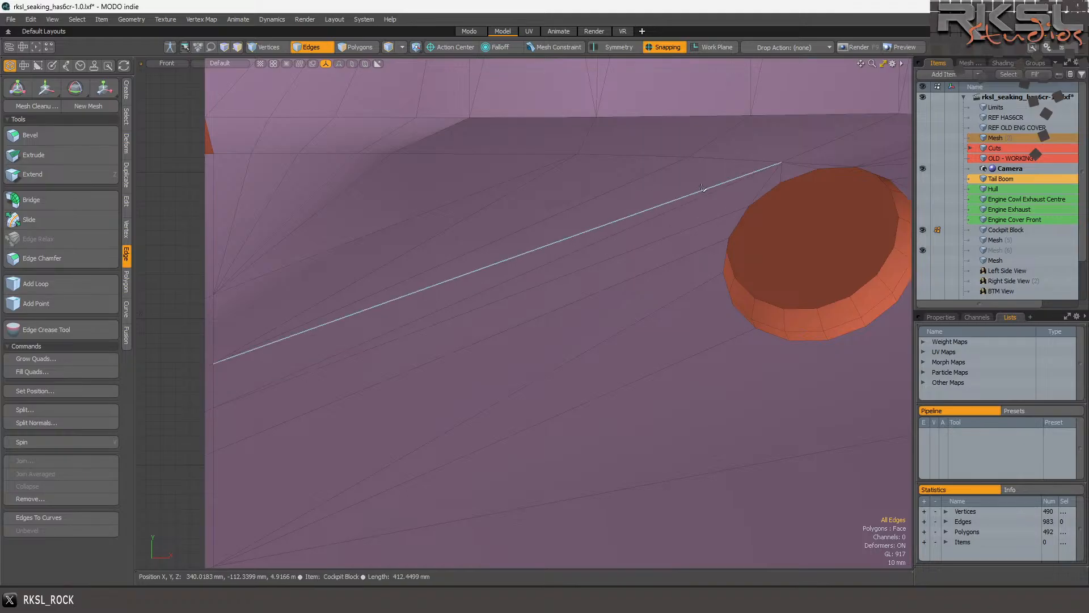
Reselect the seven seam edges, try a fresh bevel on the cleaned-up mesh, and undo it.
scroll(704, 180, "down", 1)
mouse_move(754, 167)
right_mouse_down()
mouse_move(643, 145)
mouse_move(509, 146)
mouse_move(270, 172)
mouse_move(313, 191)
right_mouse_up()
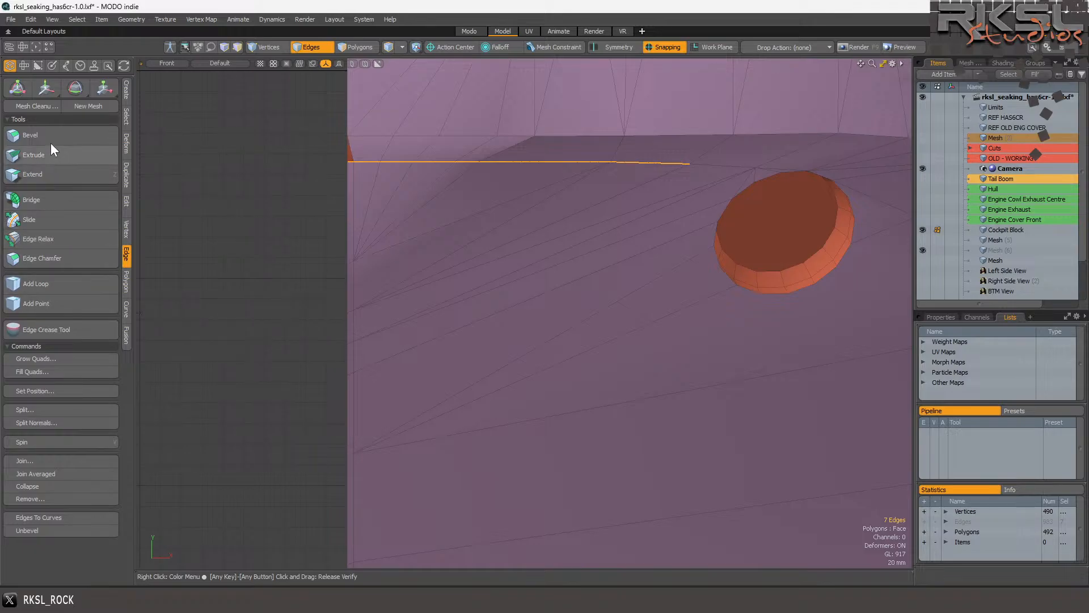
left_click(34, 135)
left_click_drag(518, 97, 524, 156)
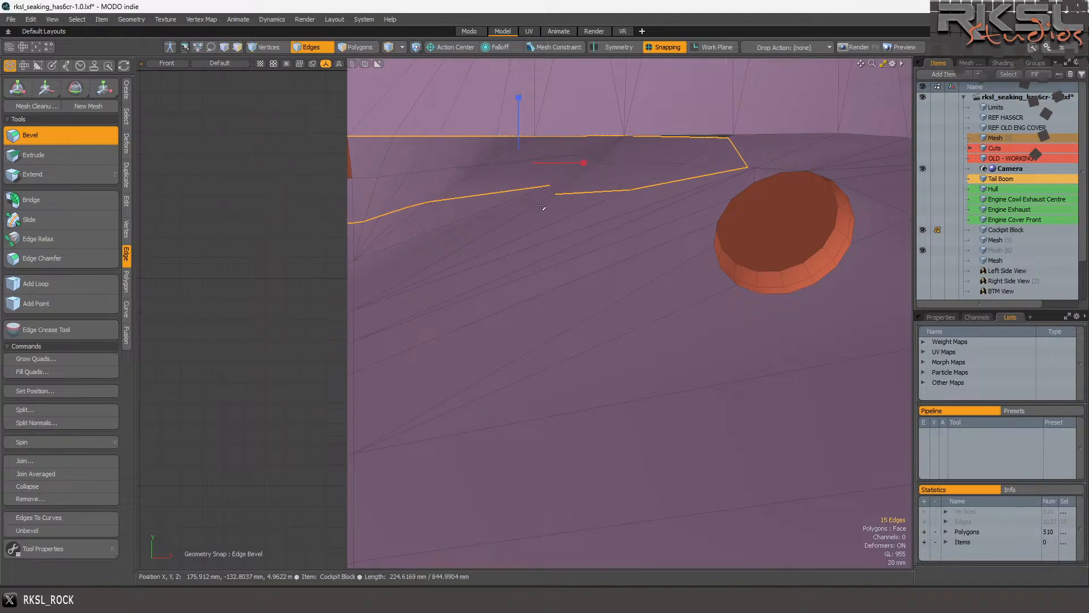
key("space")
scroll(578, 185, "up", 3)
key("ctrl+z")
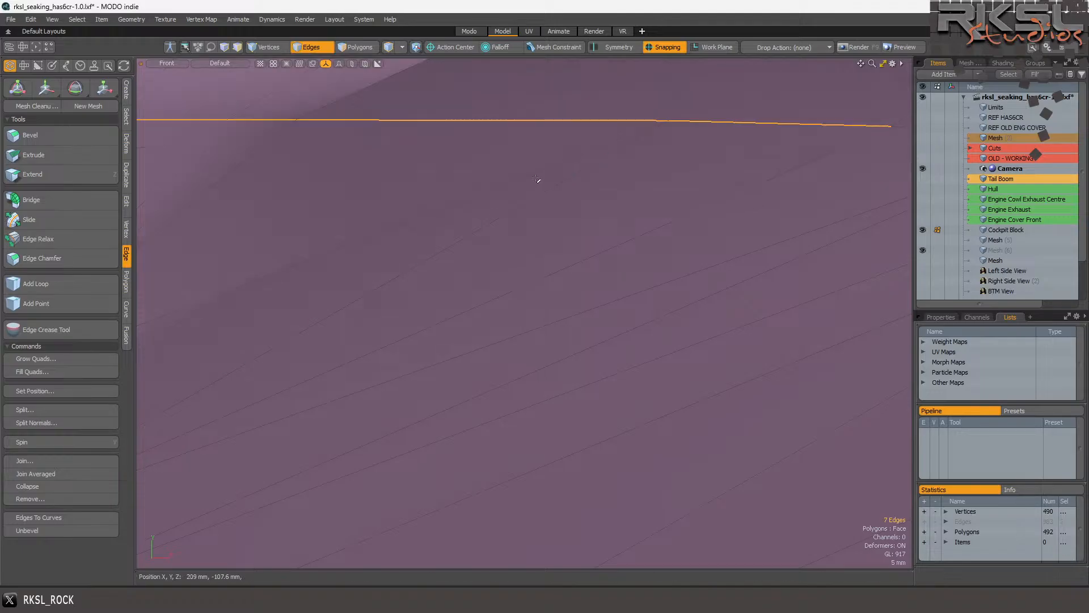
Select the long seam edge between the centreline and the recess and scale it shorter horizontally from its inboard end.
left_click(264, 47)
mouse_move(738, 149)
right_mouse_down()
mouse_move(714, 123)
mouse_move(669, 117)
right_mouse_up()
scroll(576, 129, "down", 3)
scroll(574, 115, "up", 1)
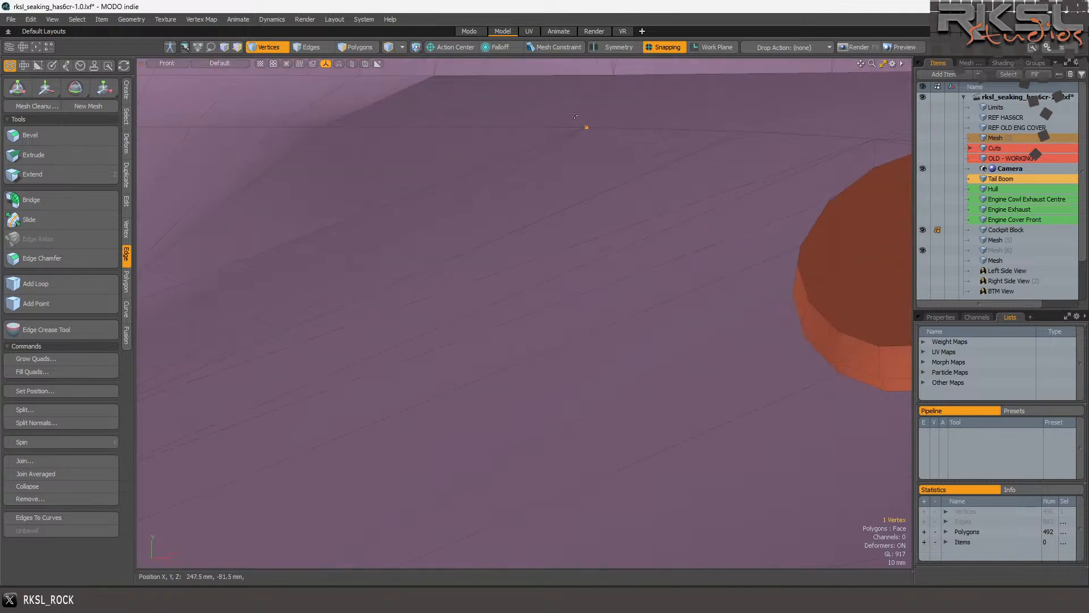
left_click(311, 47)
left_click(482, 126)
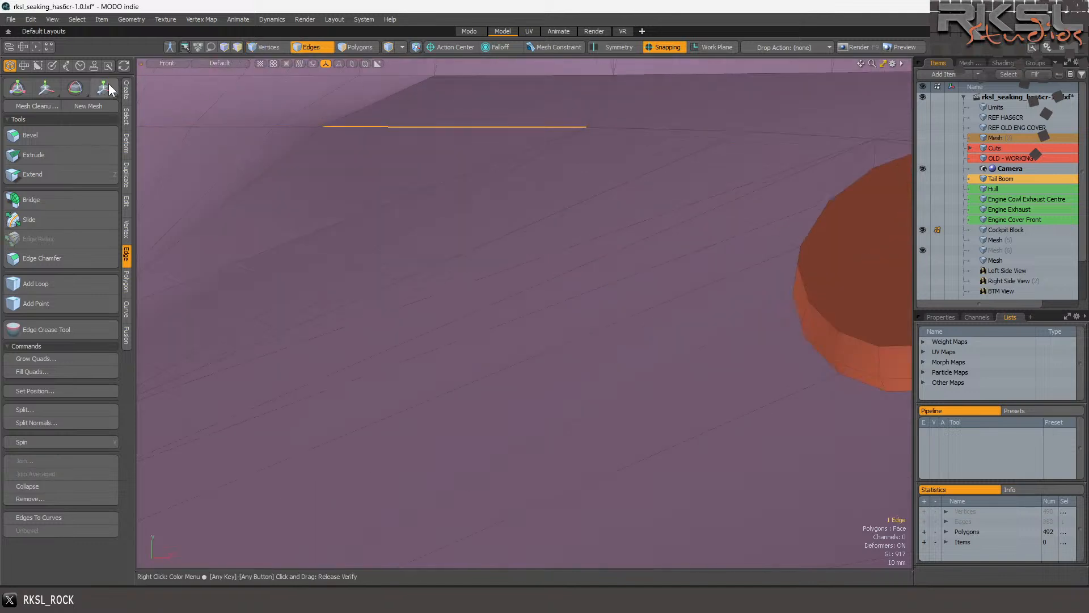
left_click(105, 87)
left_click(324, 127)
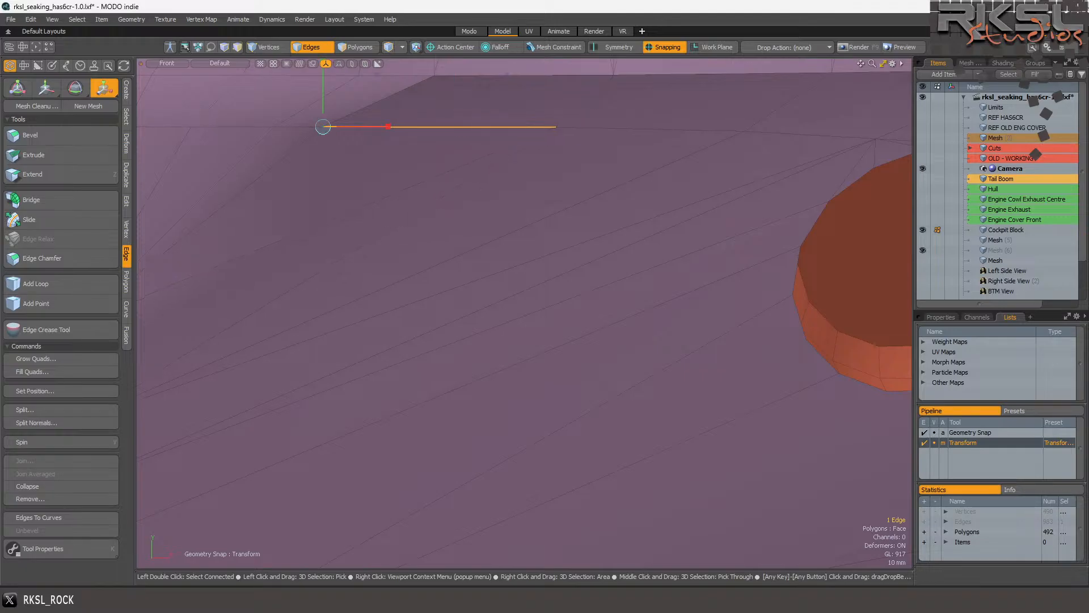
scroll(435, 144, "down", 2)
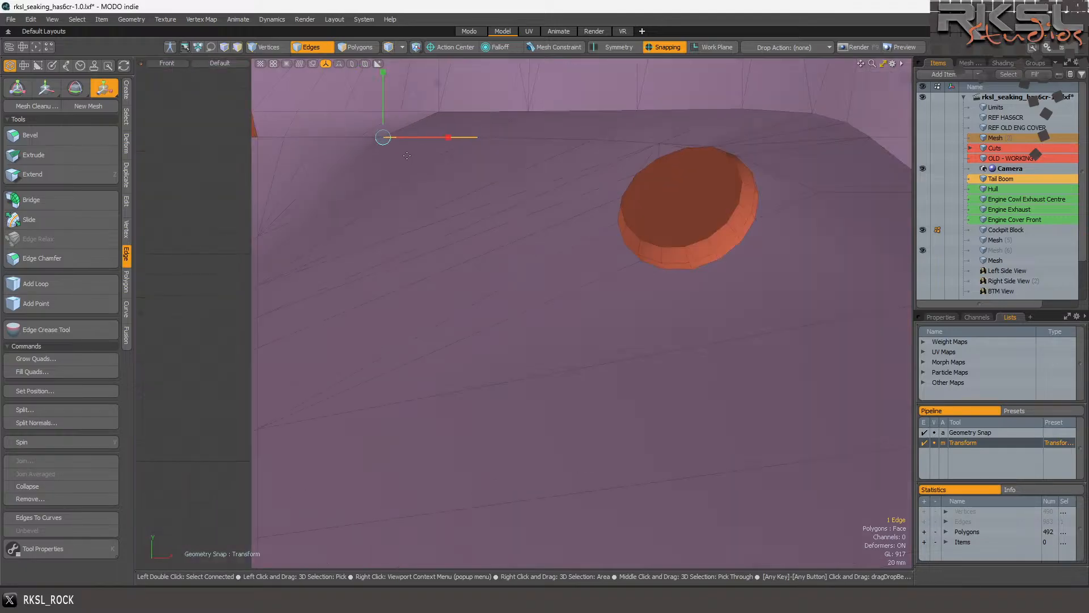
Select the seven seam edges running from the centreline towards the light recess and bevel them with a wide bevel.
scroll(402, 141, "up", 1)
key("q")
left_click(417, 175)
mouse_move(324, 119)
right_mouse_down()
mouse_move(170, 143)
mouse_move(607, 145)
mouse_move(740, 128)
right_mouse_up()
left_click(722, 139, "shift")
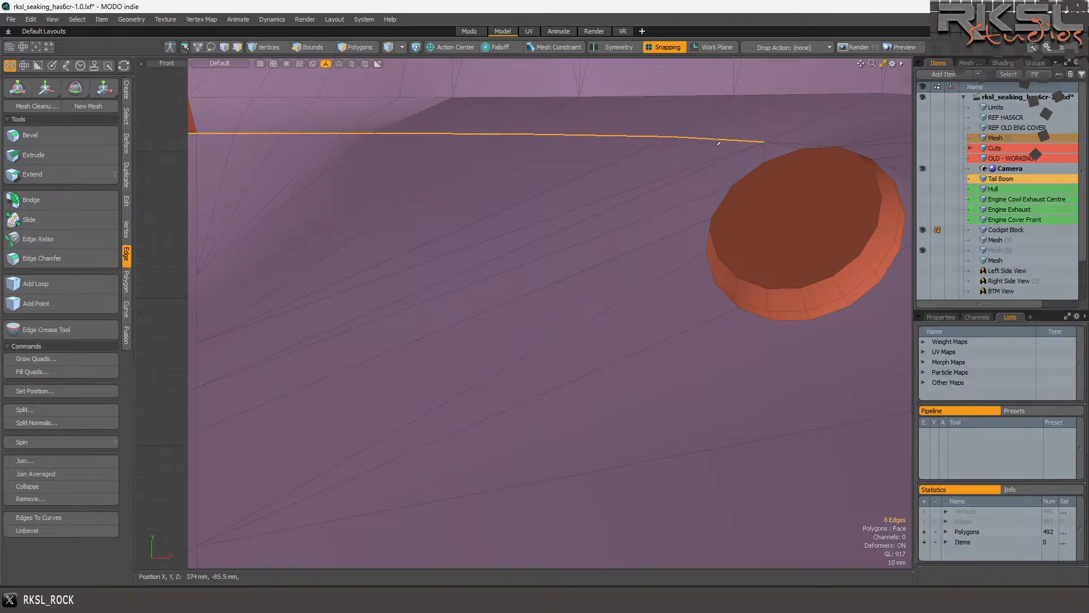
left_click(709, 144, "ctrl")
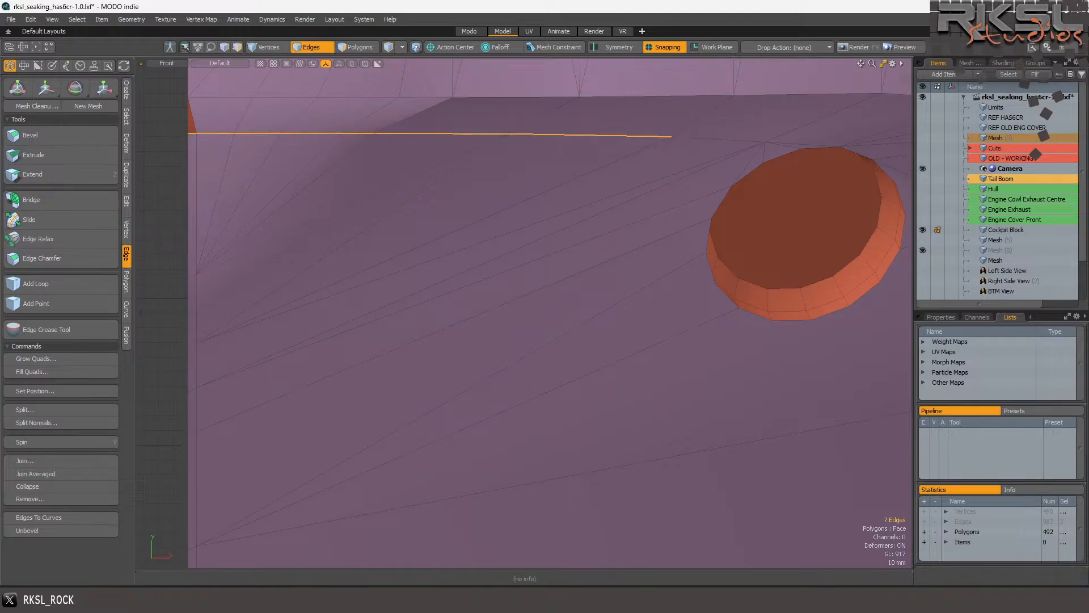
left_click(49, 134)
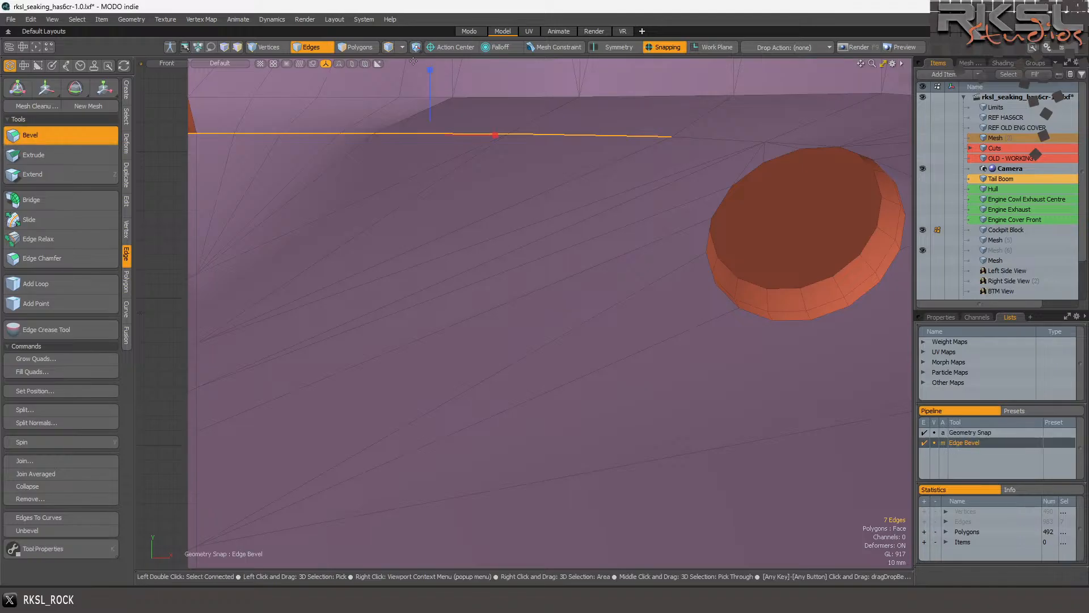
left_click_drag(430, 70, 429, 16)
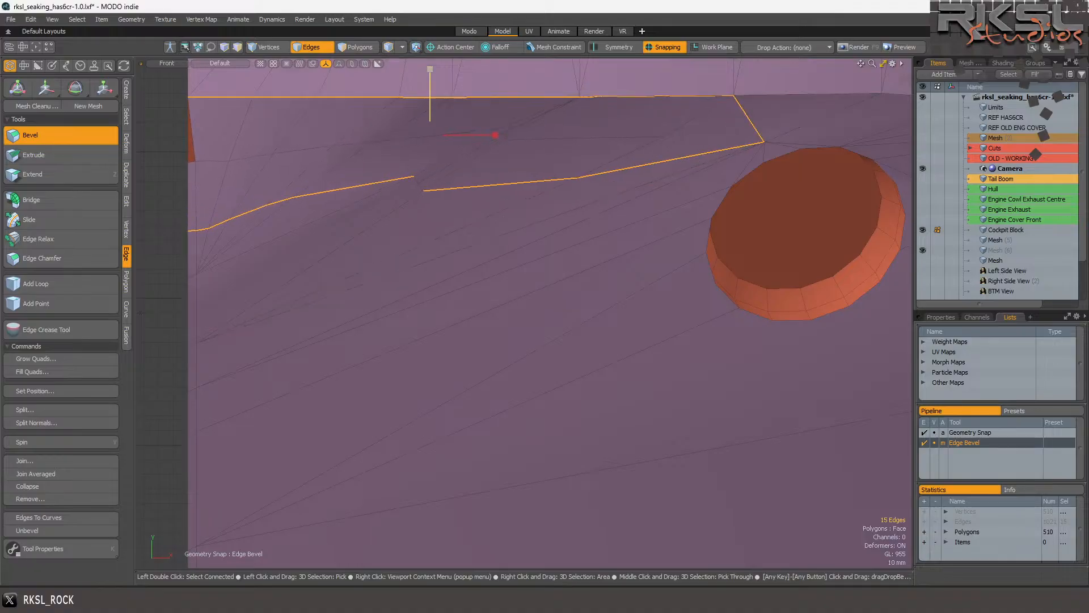
key("space")
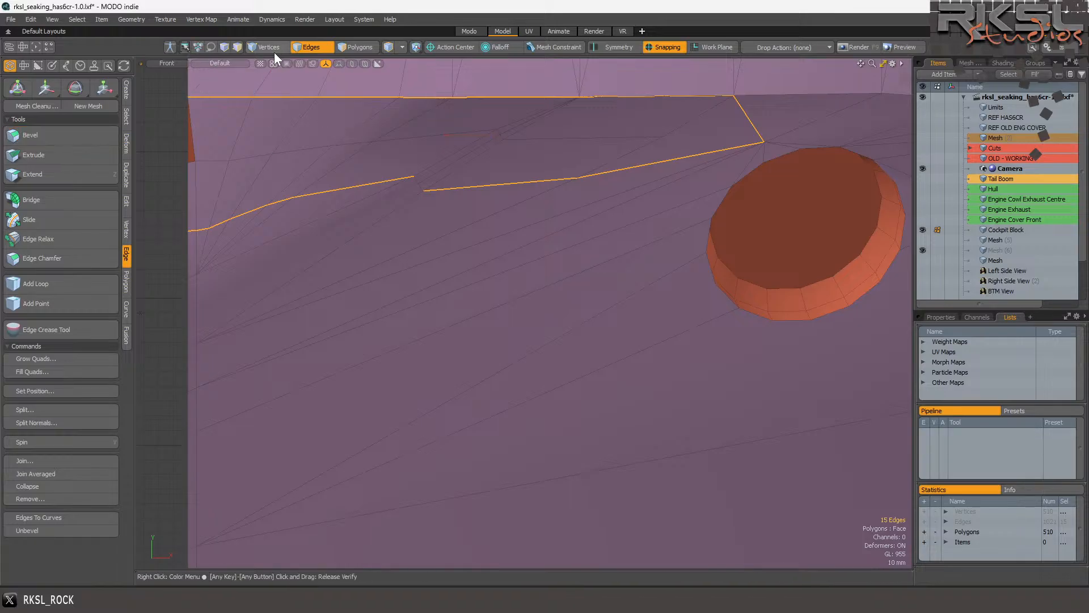
Select the three vertices at the break in the lower bevel line, between the centreline and the recess.
left_click(253, 49)
scroll(397, 160, "up", 3)
mouse_move(431, 187)
right_mouse_down()
mouse_move(456, 191)
mouse_move(378, 206)
mouse_move(397, 209)
right_mouse_up()
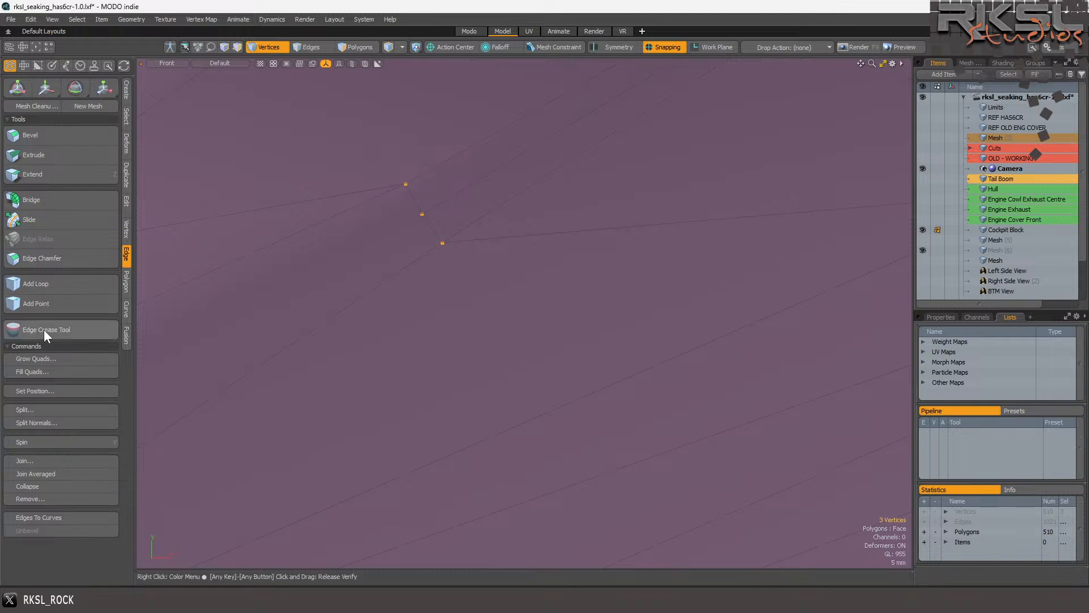
Try Join Edges without averaging on the lower bevel line, then undo the join.
left_click(31, 460)
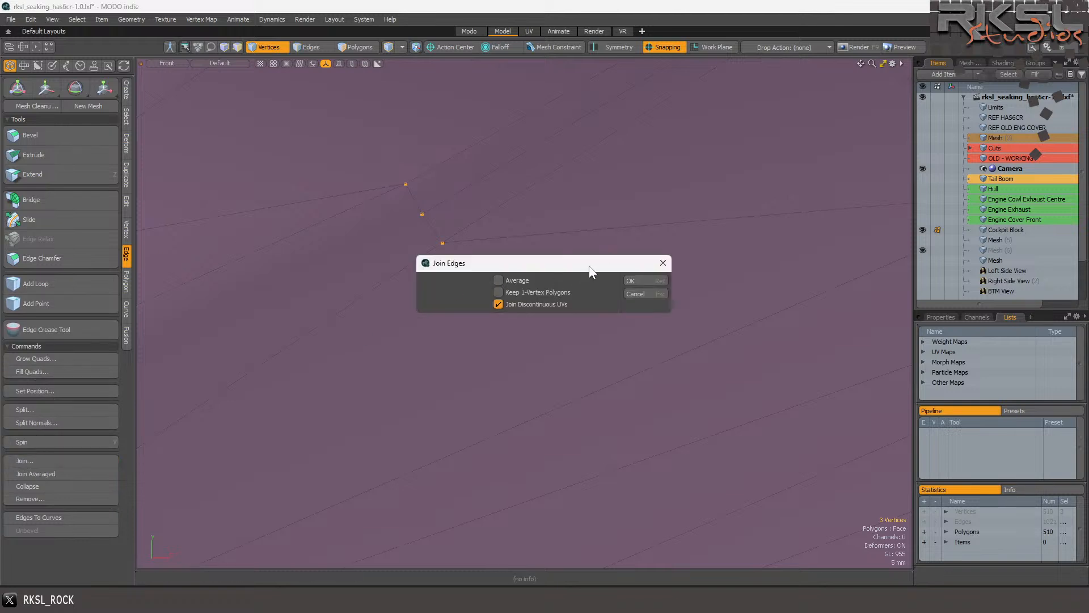
left_click(655, 281)
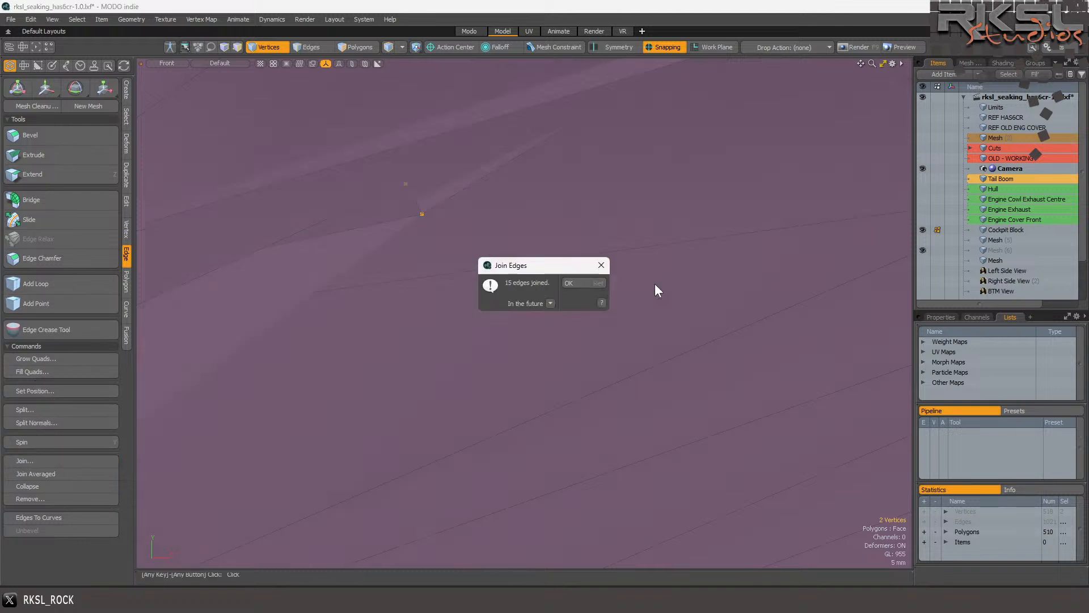
left_click(584, 283)
key("ctrl+z")
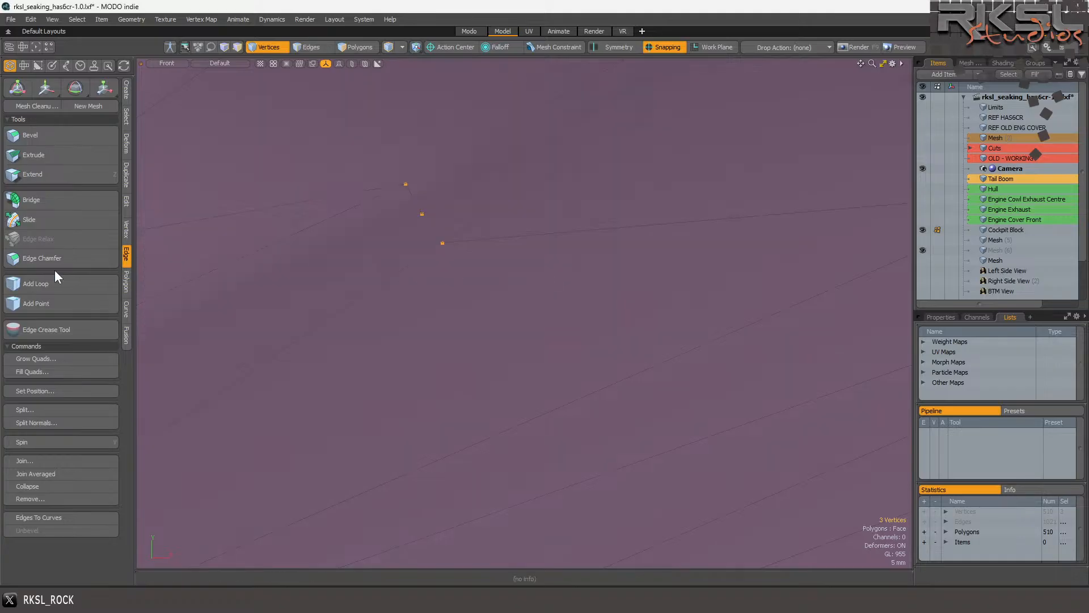
Join the three selected vertices on the lower bevel line into one using Join Vertices without averaging.
left_click(125, 229)
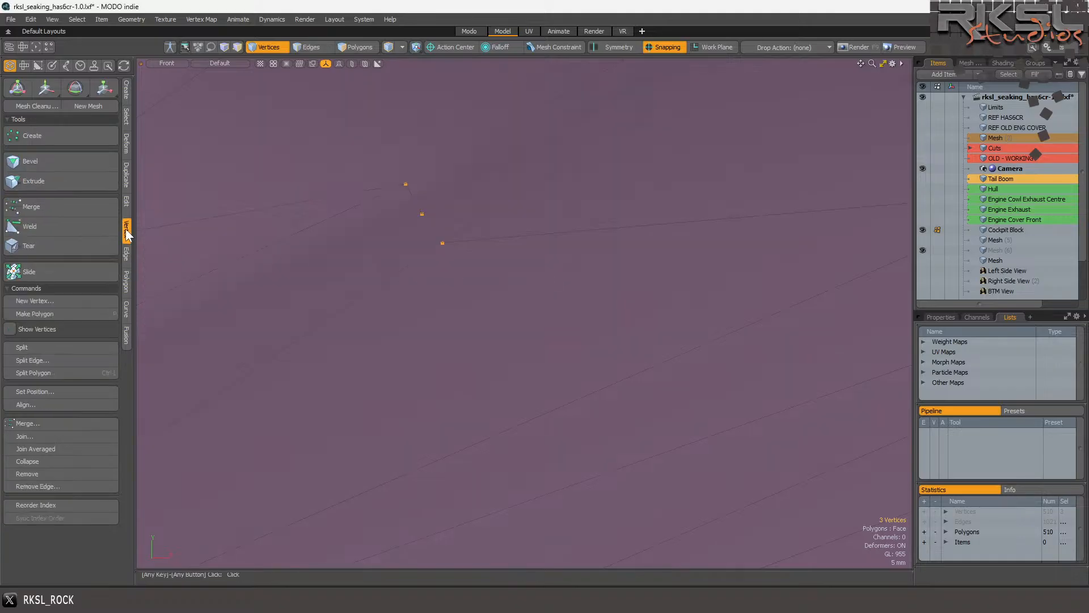
left_click(35, 436)
left_click(630, 281)
scroll(380, 208, "down", 2)
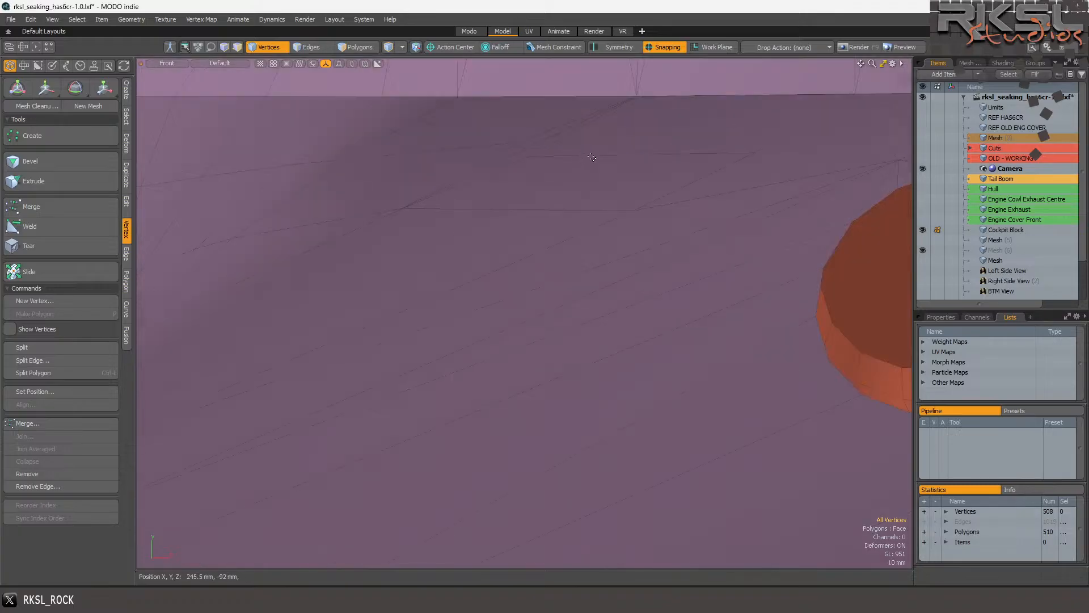
Select the three closely spaced vertices at the break in the middle seam line and join them without averaging.
scroll(536, 153, "up", 2)
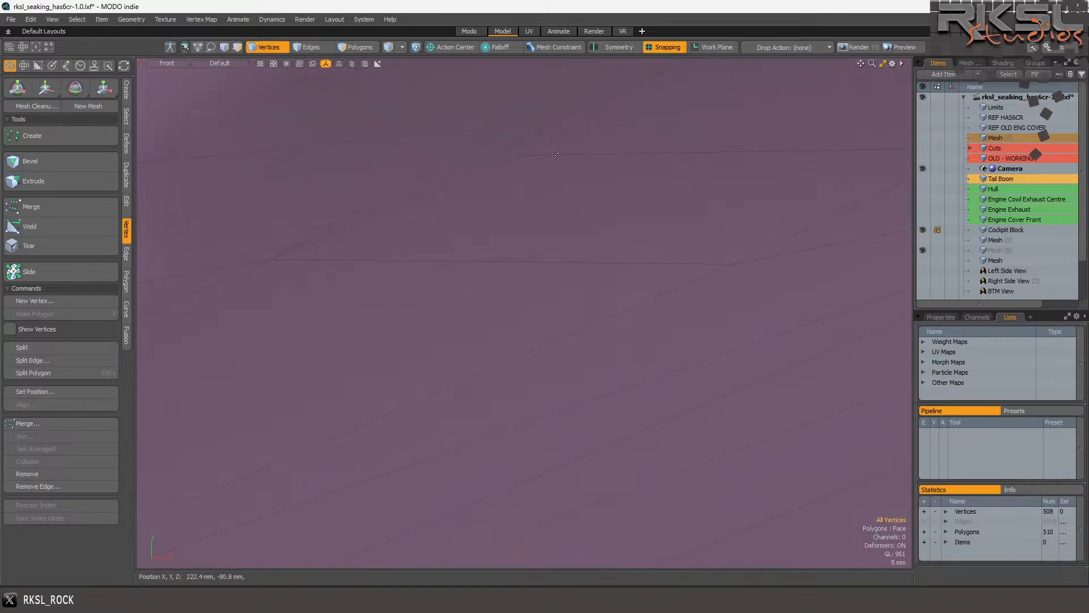
right_click_drag(505, 129, 569, 189)
right_click_drag(562, 127, 467, 173, "shift")
scroll(454, 167, "down", 2)
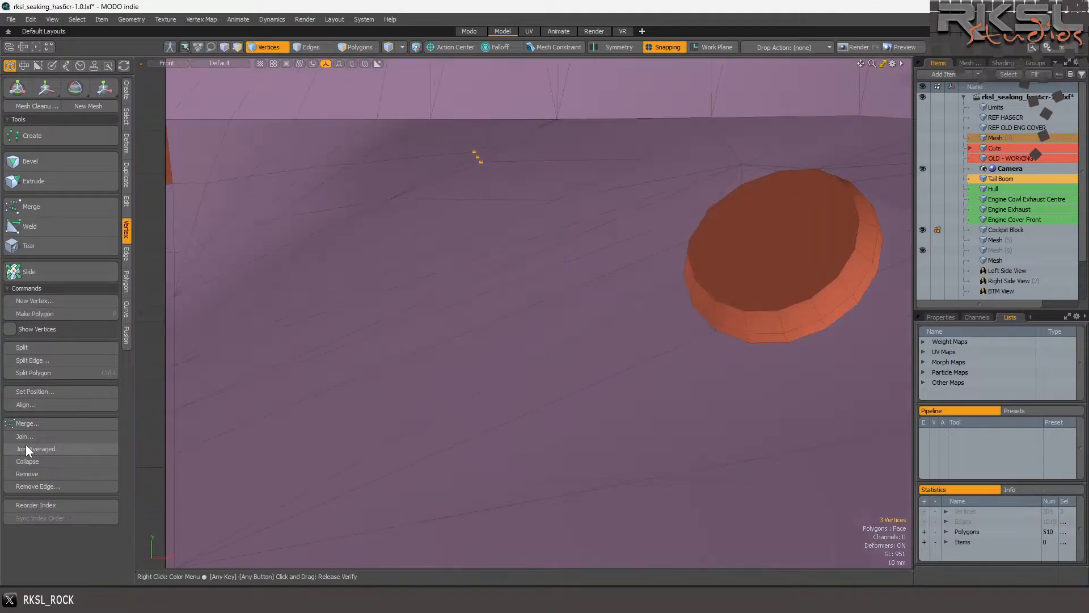
scroll(435, 192, "up", 2)
mouse_move(574, 119)
right_mouse_down()
mouse_move(533, 93)
mouse_move(553, 129)
right_mouse_up()
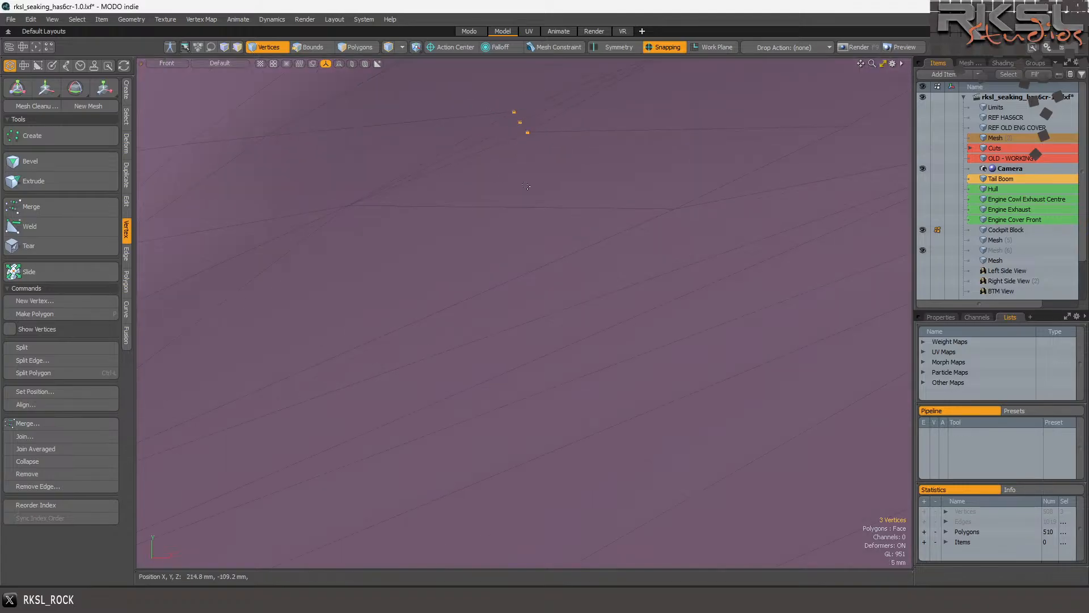
right_click_drag(523, 170, 524, 170, "shift")
left_click(32, 434)
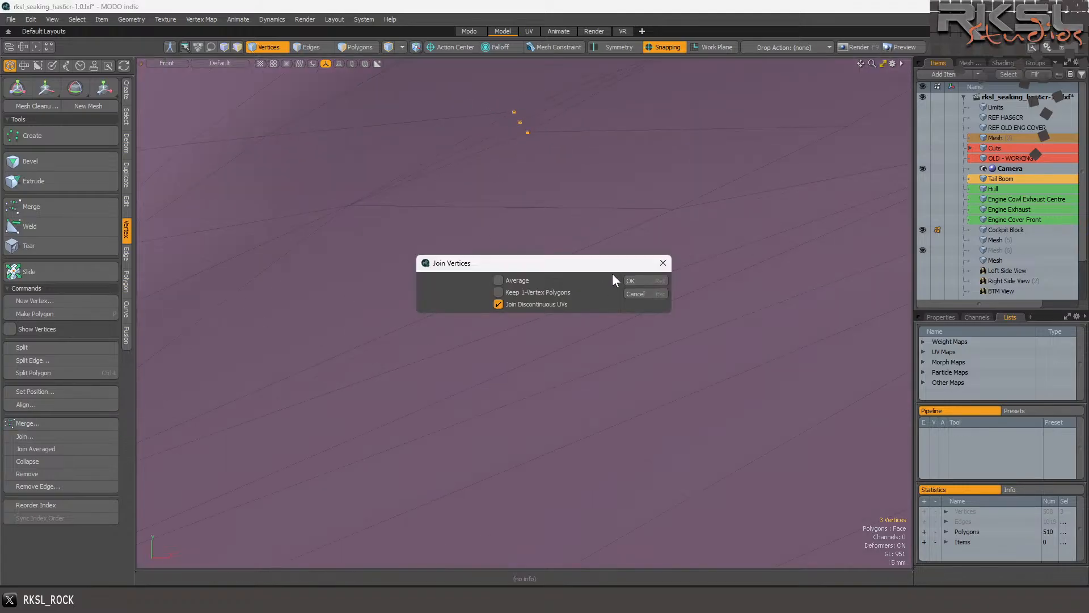
left_click(631, 274)
Select the inboard joined vertex on the lower bevel line and move it slightly down.
scroll(431, 209, "down", 3)
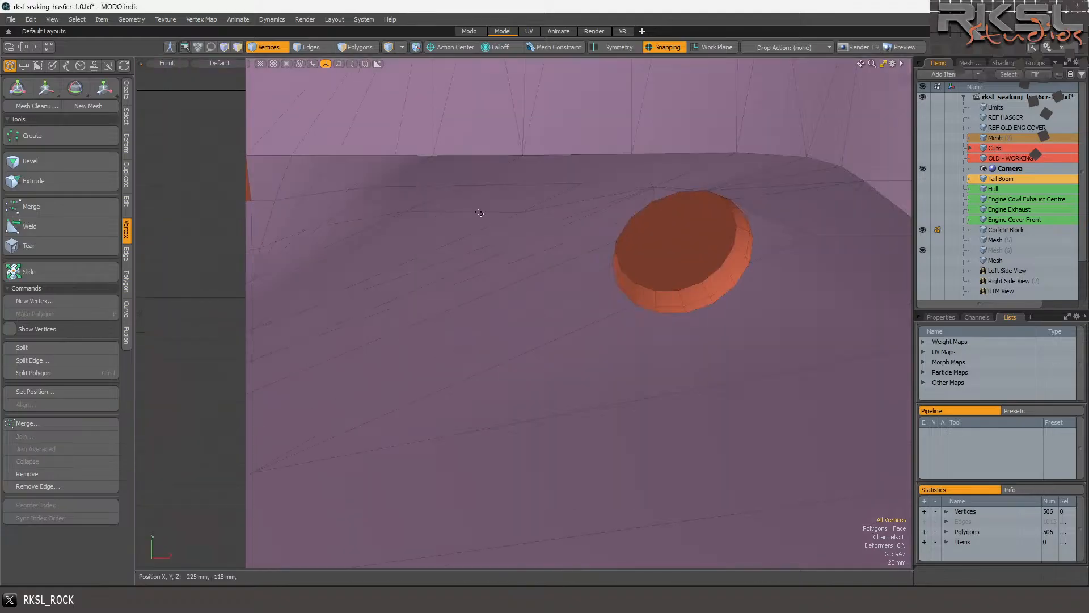
scroll(480, 213, "up", 2)
mouse_move(400, 211)
right_mouse_down()
mouse_move(390, 273)
mouse_move(397, 211)
right_mouse_up()
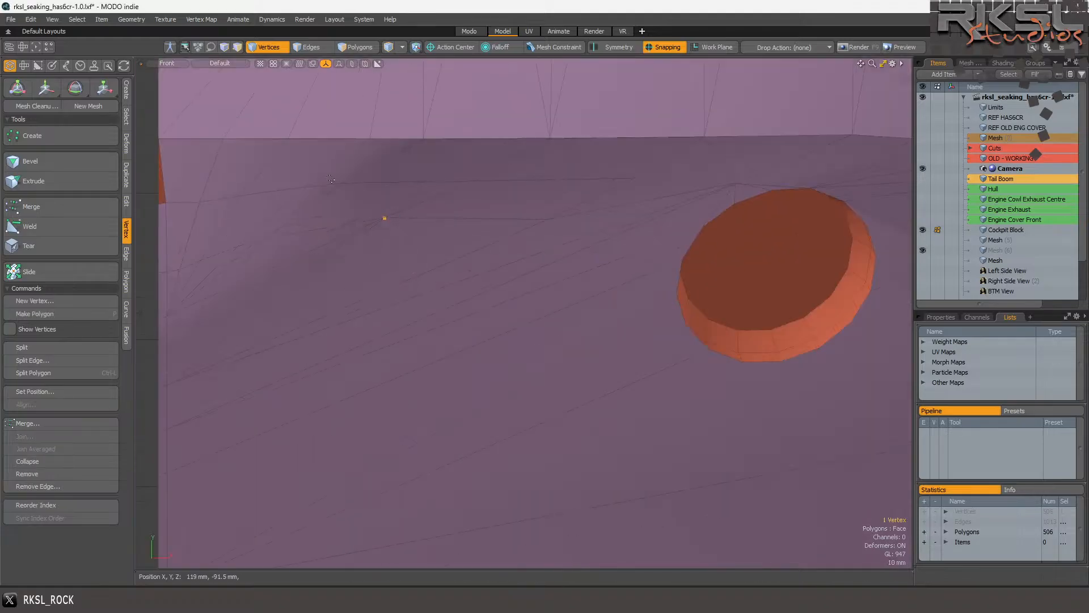
left_click(57, 89)
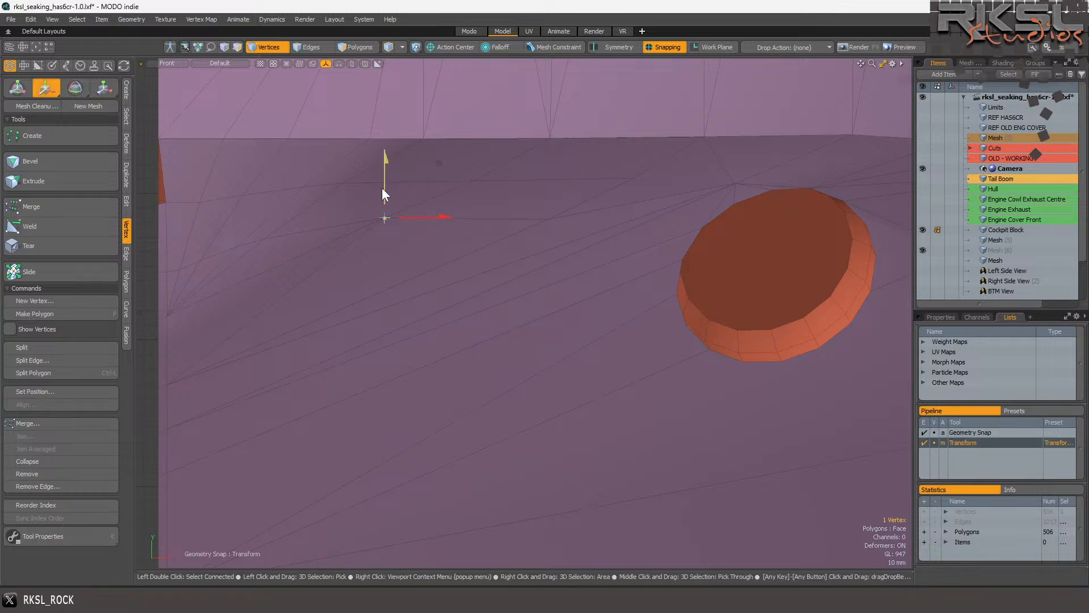
left_click_drag(384, 218, 377, 260)
key("space")
Select the six lower bevel vertices nearest the centreline and flatten their curve by scaling vertically from the centreline vertex.
mouse_move(306, 222)
right_mouse_down()
mouse_move(192, 243)
mouse_move(159, 312)
right_mouse_up()
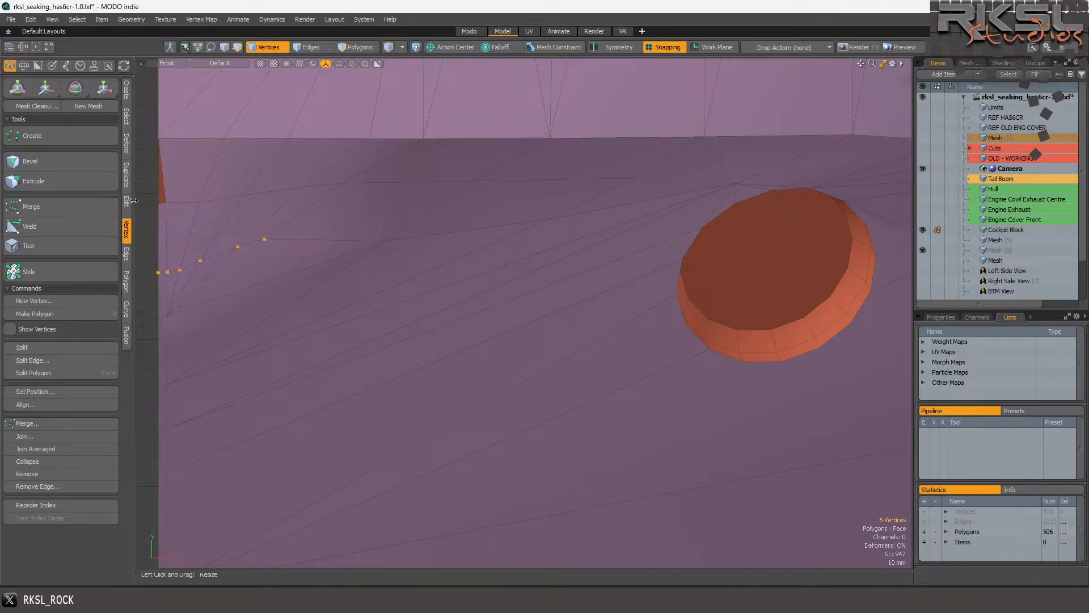
left_click(103, 88)
left_click(158, 271)
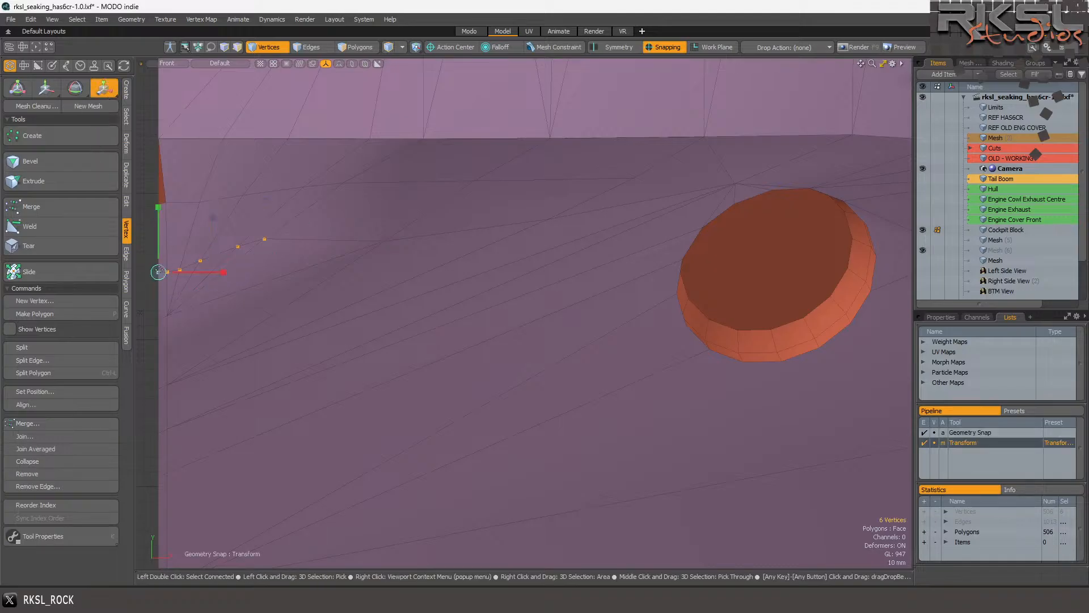
left_click_drag(158, 208, 159, 245)
key("space")
Move the inboard joined vertex on the lower bevel line slightly up and outboard.
left_click(385, 241)
left_click(45, 92)
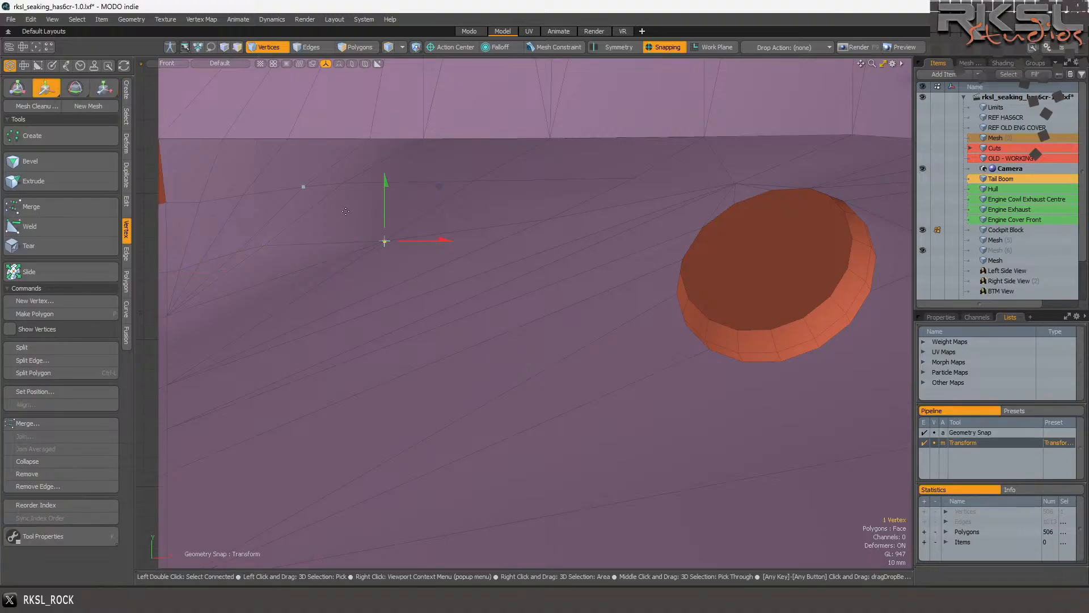
left_click_drag(397, 211, 411, 202)
key("space")
key("space")
key("space")
double_click(273, 265)
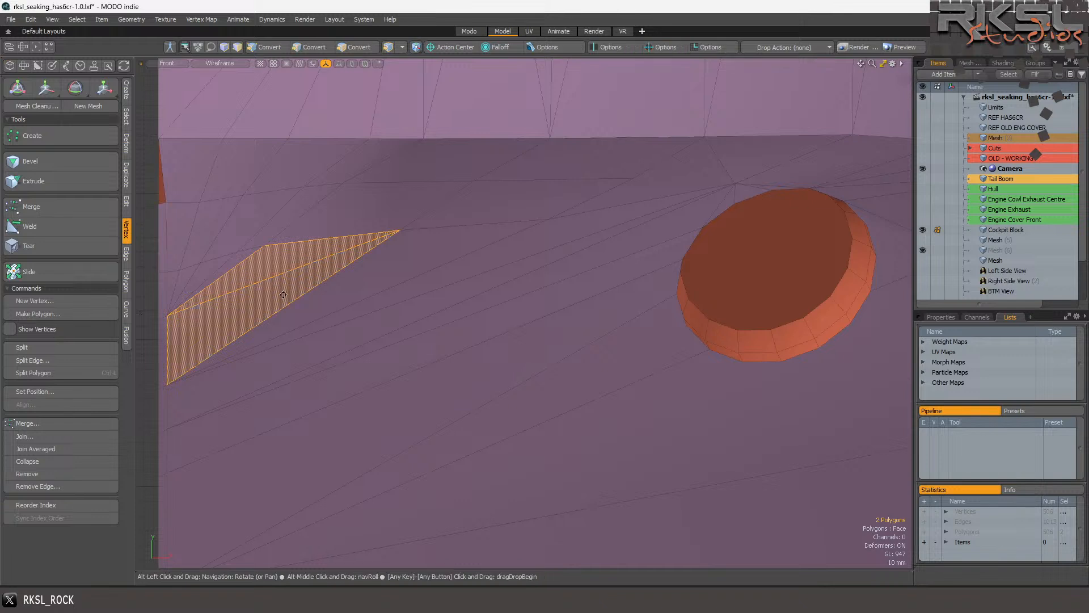
left_click(289, 289)
scroll(309, 280, "down", 3)
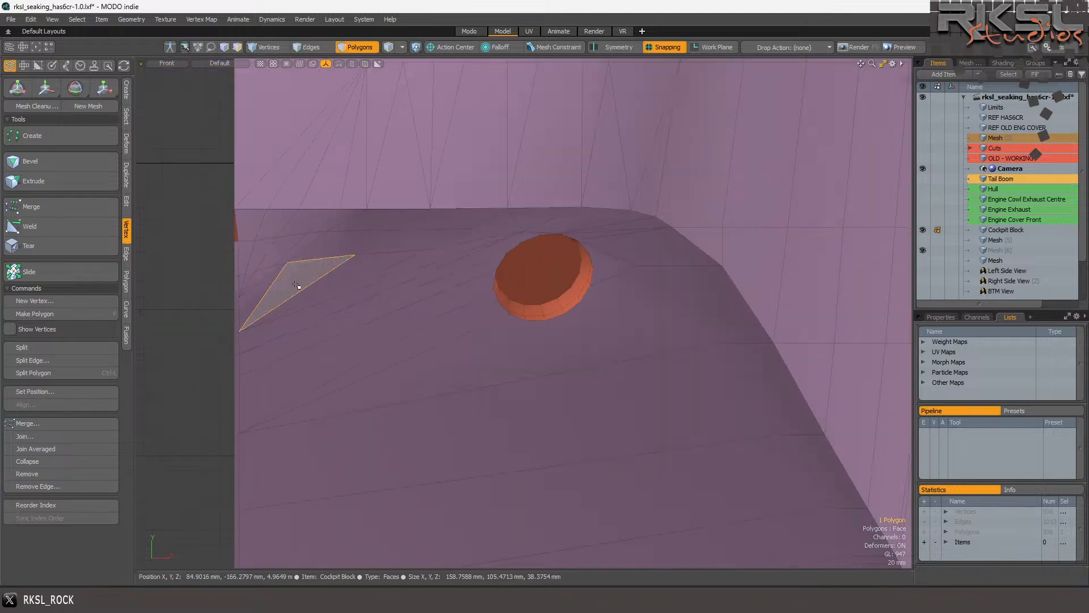
left_click(226, 333)
left_click(526, 144)
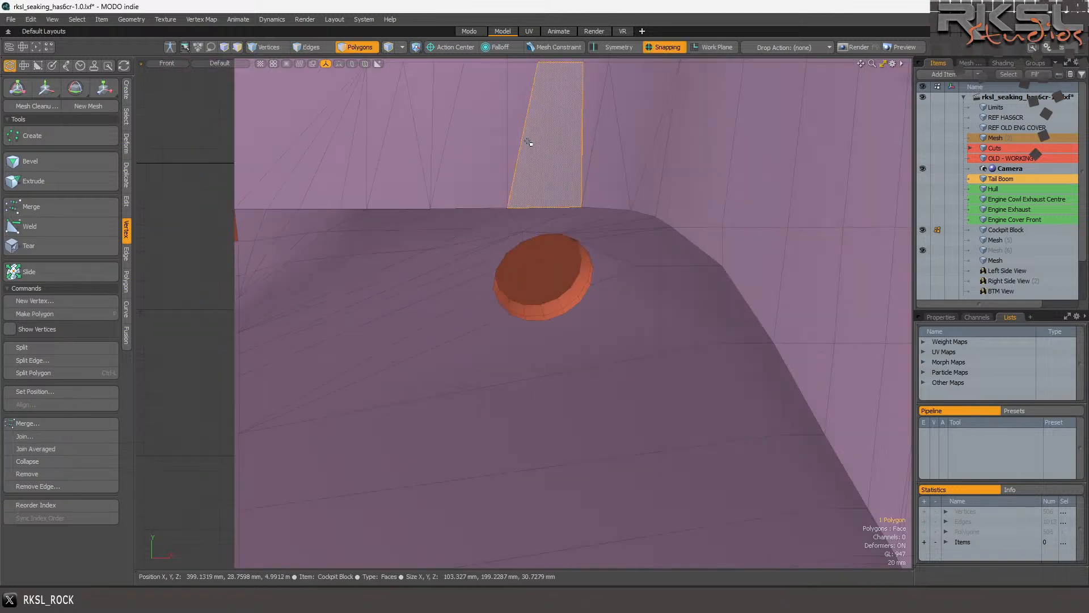
left_click(223, 153)
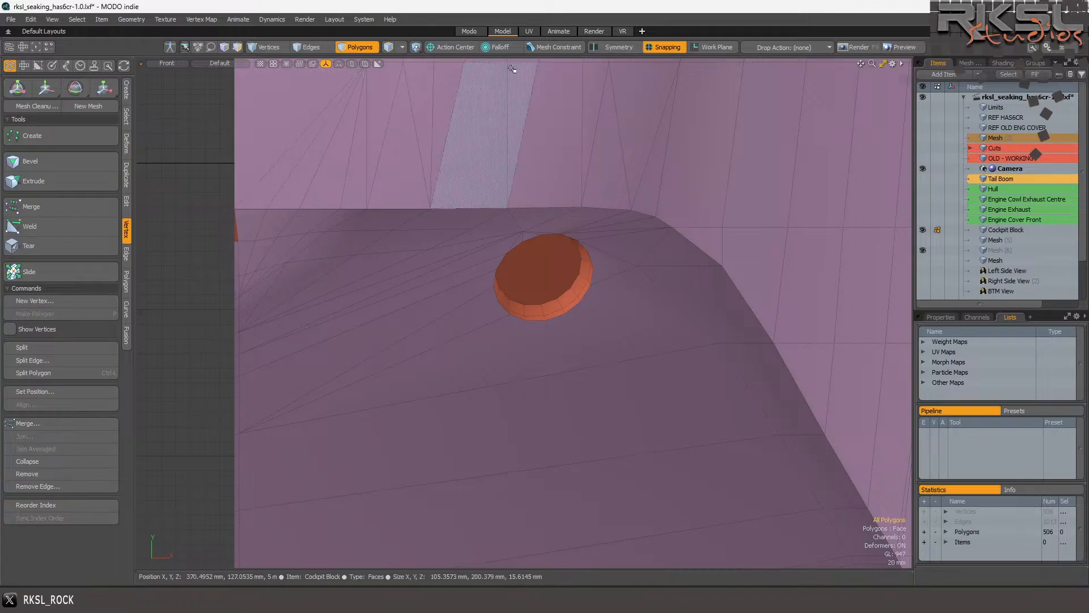
Render a preview of the nose and rotate the directional light to examine the shading around the light recess.
left_click(596, 31)
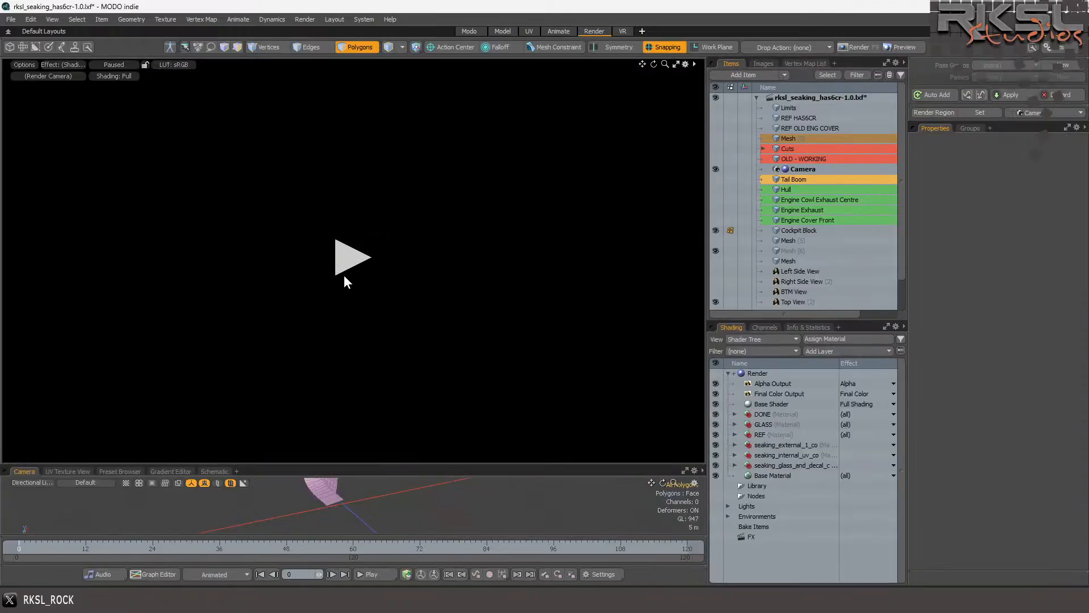
scroll(308, 224, "down", 5)
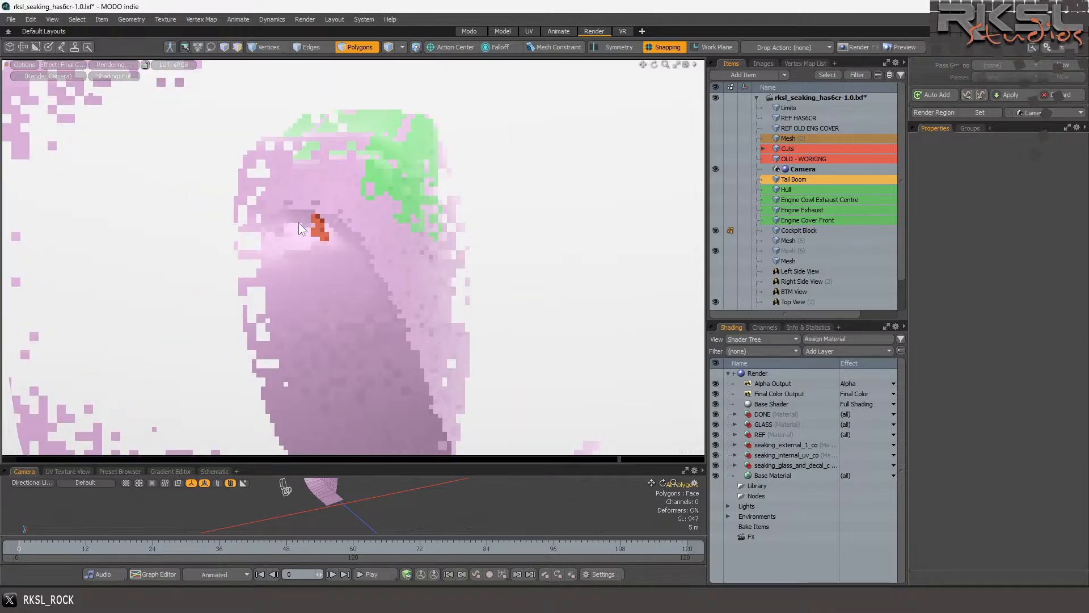
scroll(217, 220, "up", 4)
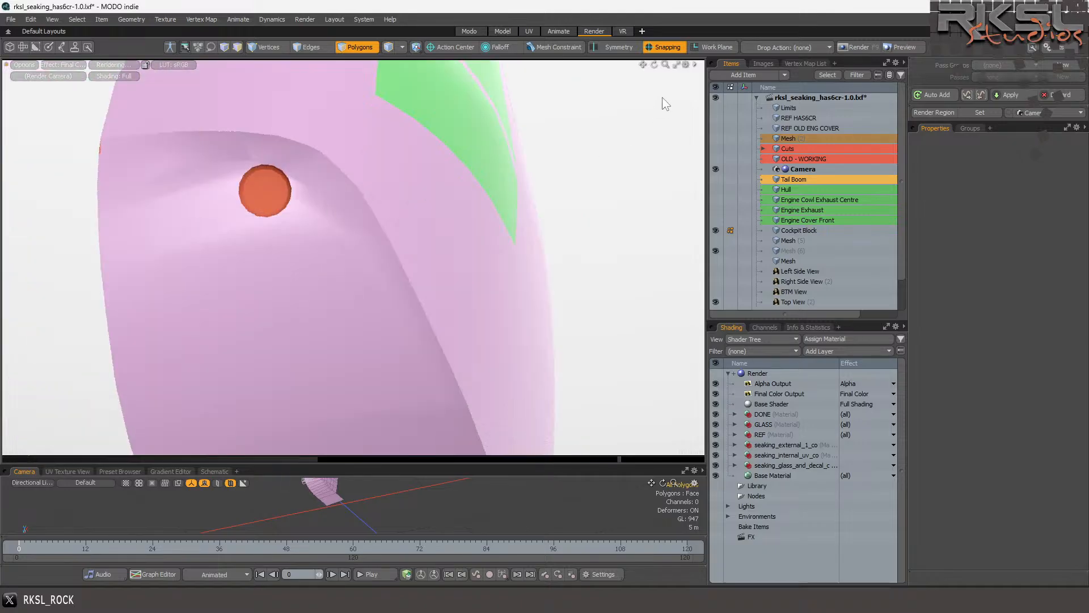
left_click_drag(642, 64, 530, 183)
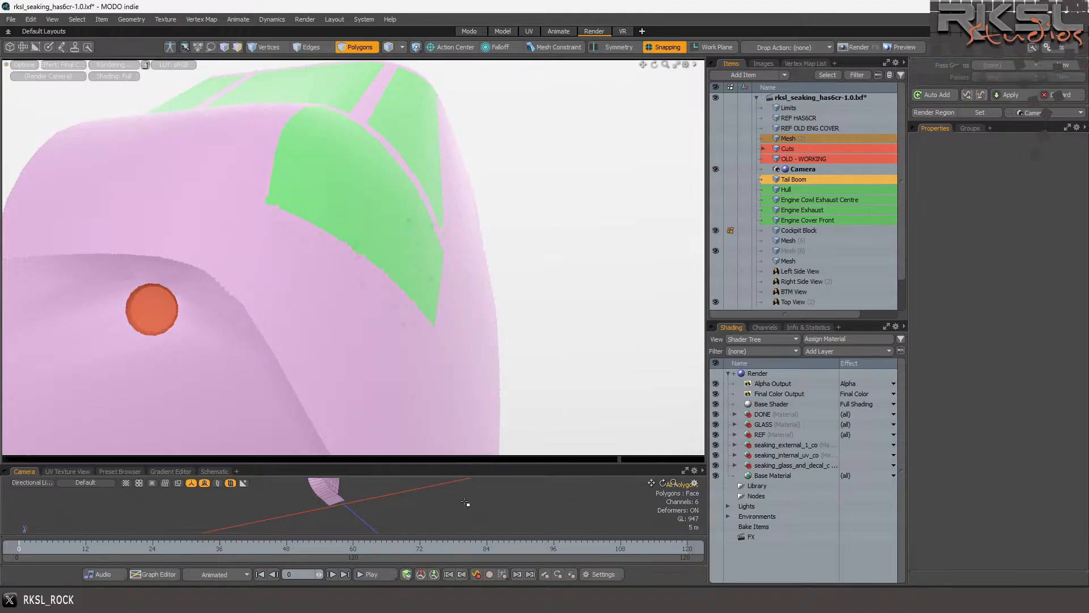
left_click_drag(668, 481, 630, 485)
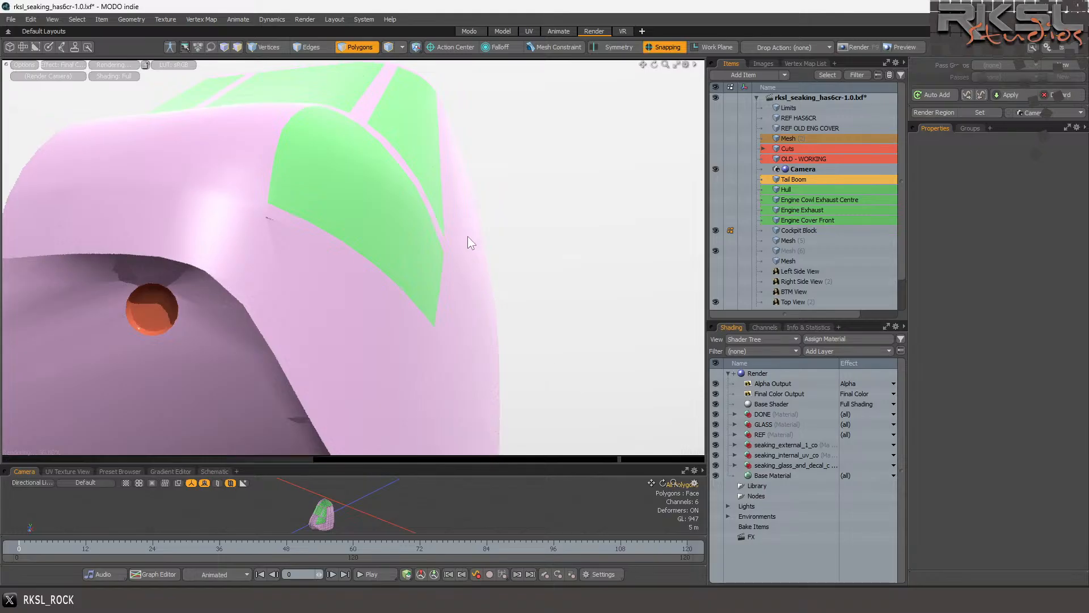
scroll(404, 248, "down", 5)
scroll(279, 279, "up", 6)
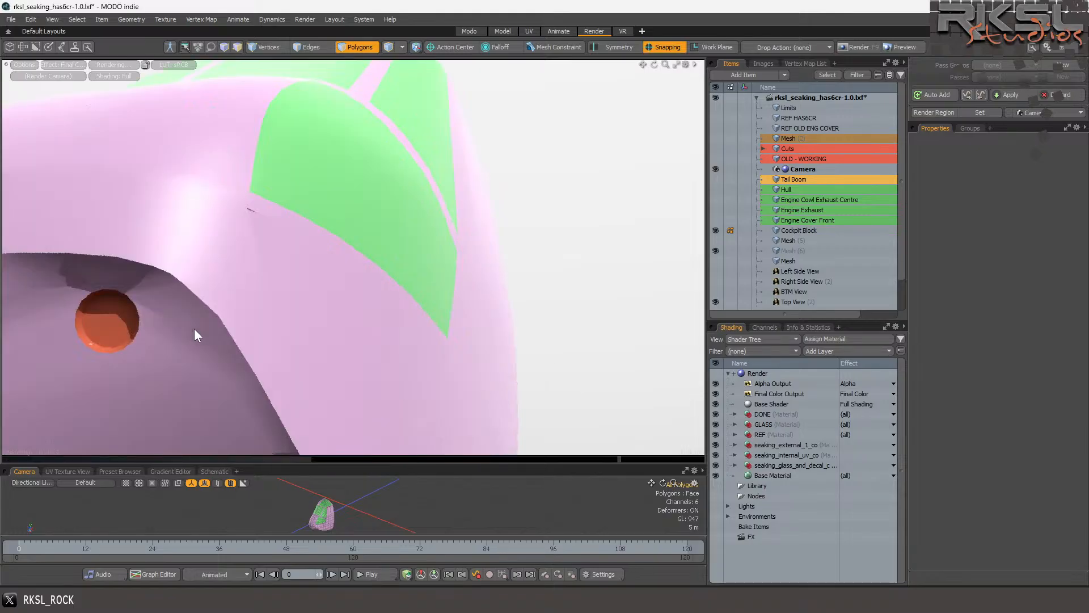
scroll(194, 328, "down", 2)
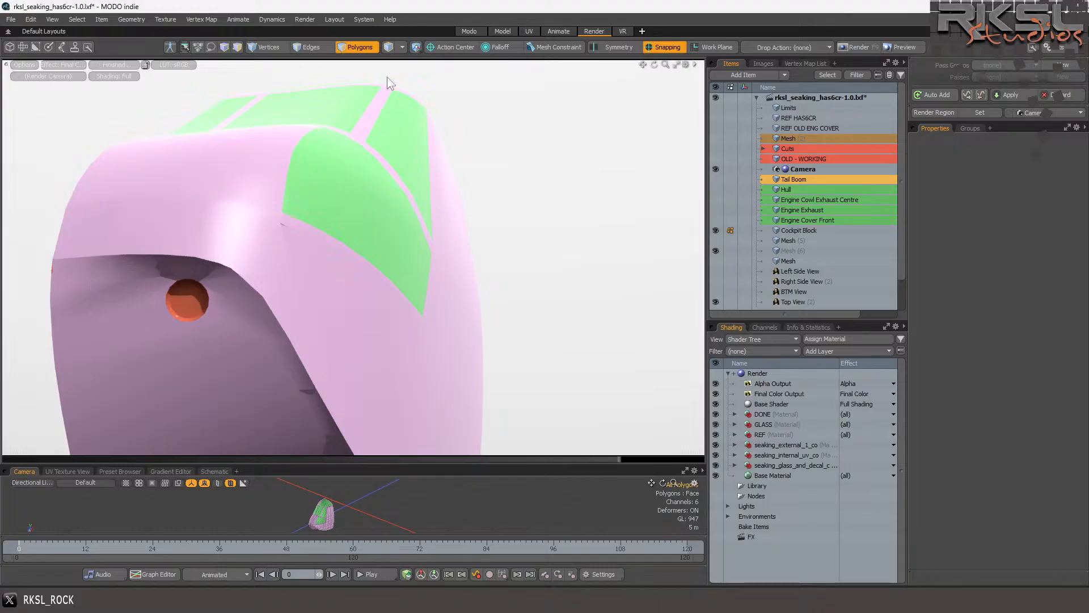
Select the 13 recess polygons beside the centreline strip, leaving out the strip itself, and scale them horizontally towards the centreline.
left_click(504, 32)
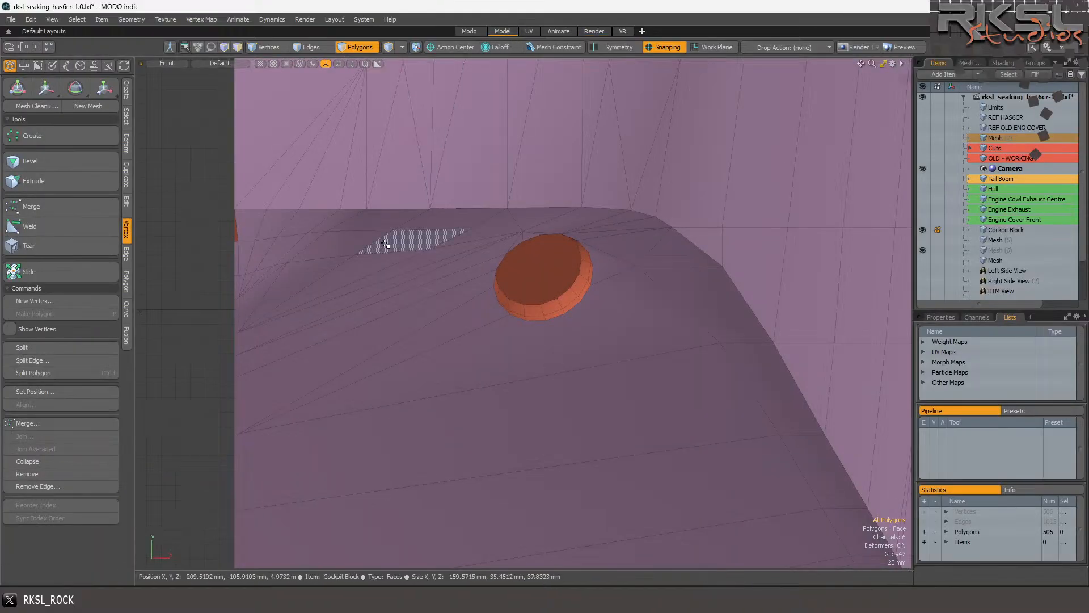
mouse_move(483, 253)
right_mouse_down()
mouse_move(480, 217)
mouse_move(295, 219)
mouse_move(162, 258)
mouse_move(183, 364)
right_mouse_up()
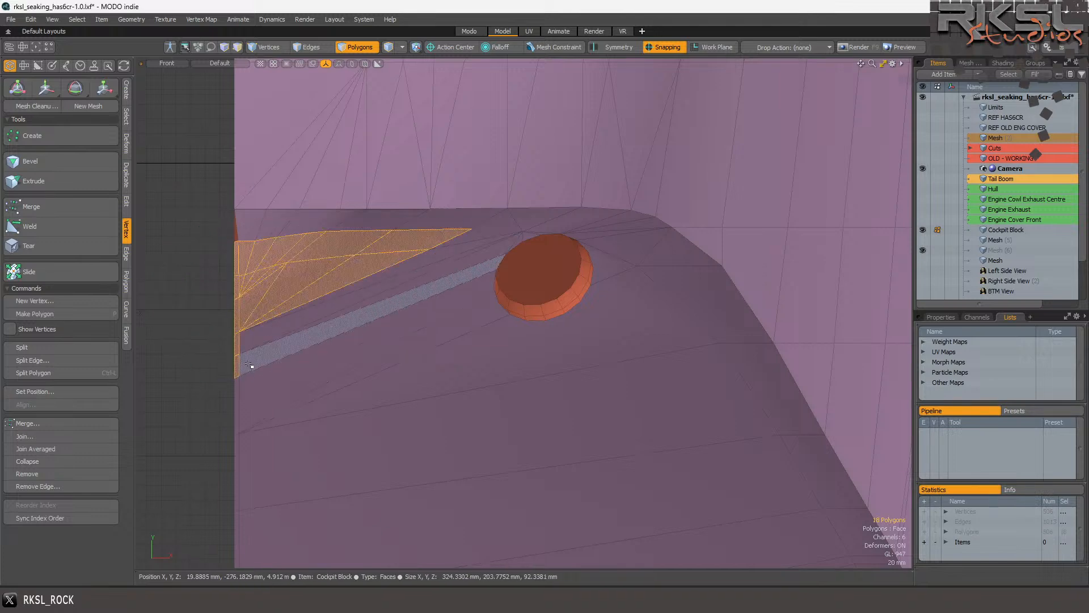
scroll(207, 334, "up", 3)
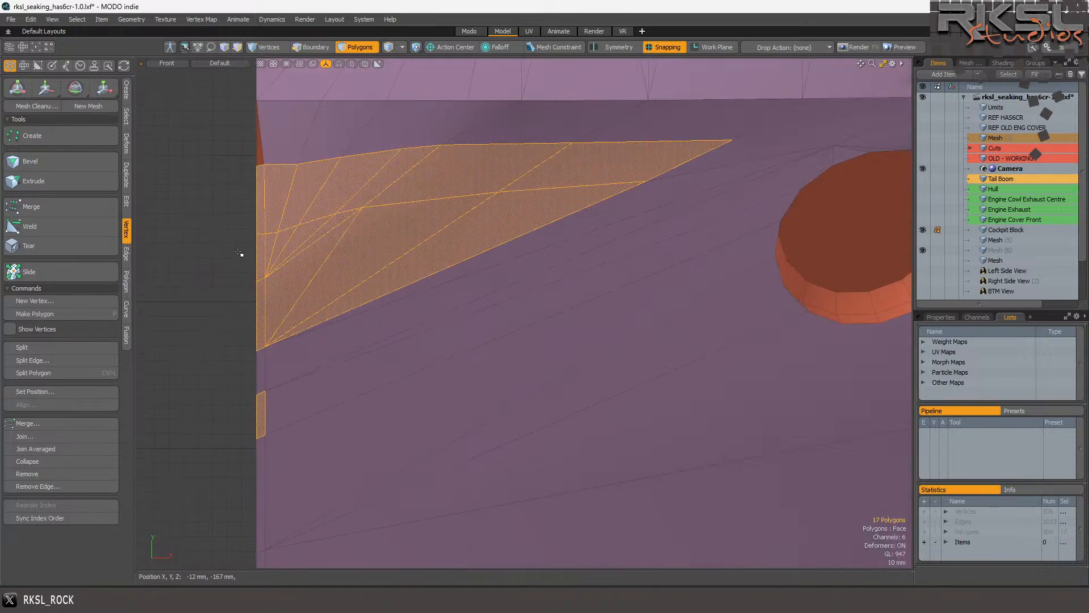
left_click(257, 283, "ctrl")
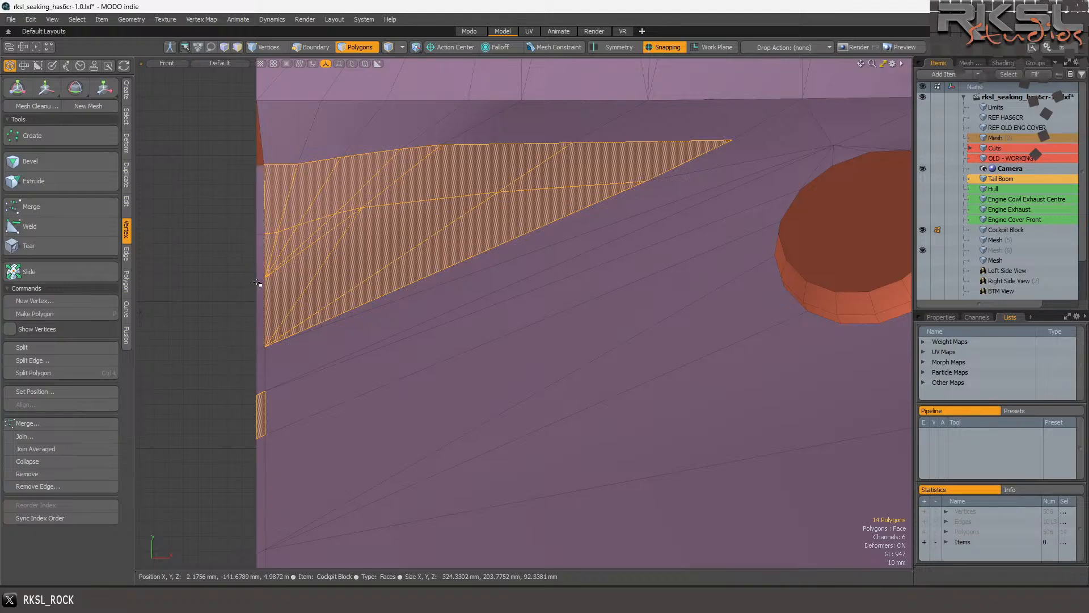
left_click(260, 415, "ctrl")
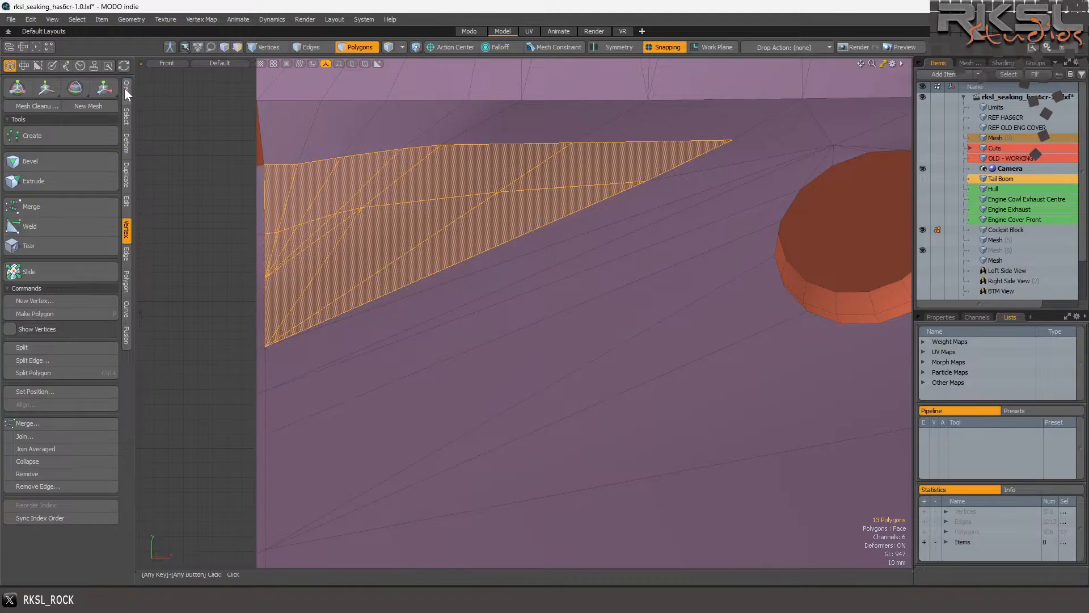
left_click(104, 88)
left_click(269, 170)
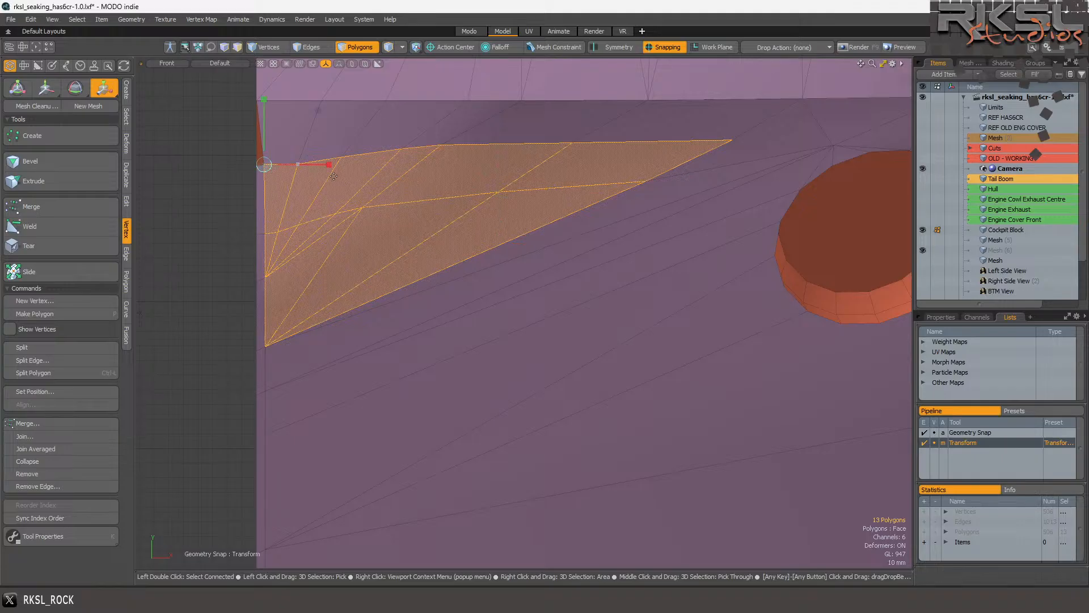
left_click_drag(331, 165, 312, 164)
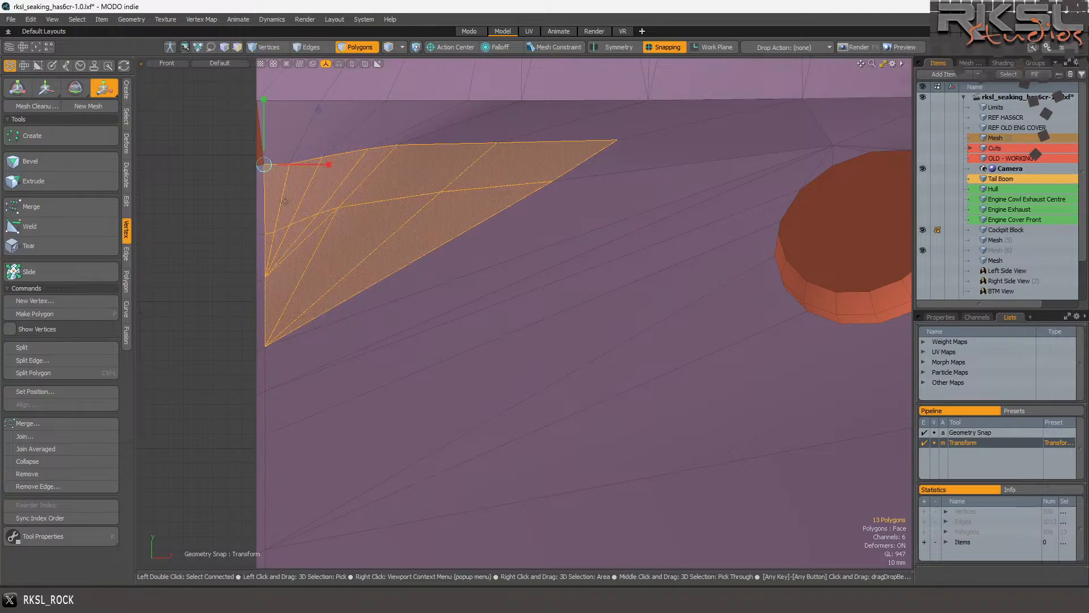
key("q")
left_click(241, 256)
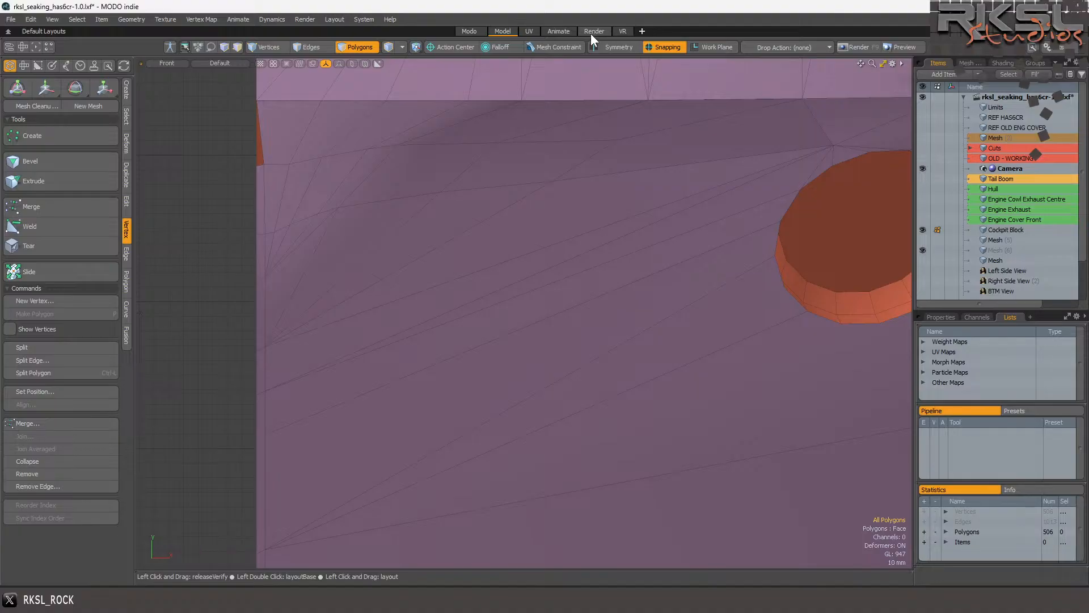
Check the nose render, run Mesh Cleanup with all options enabled, and return to the modelling layout.
left_click(593, 32)
left_click(343, 267)
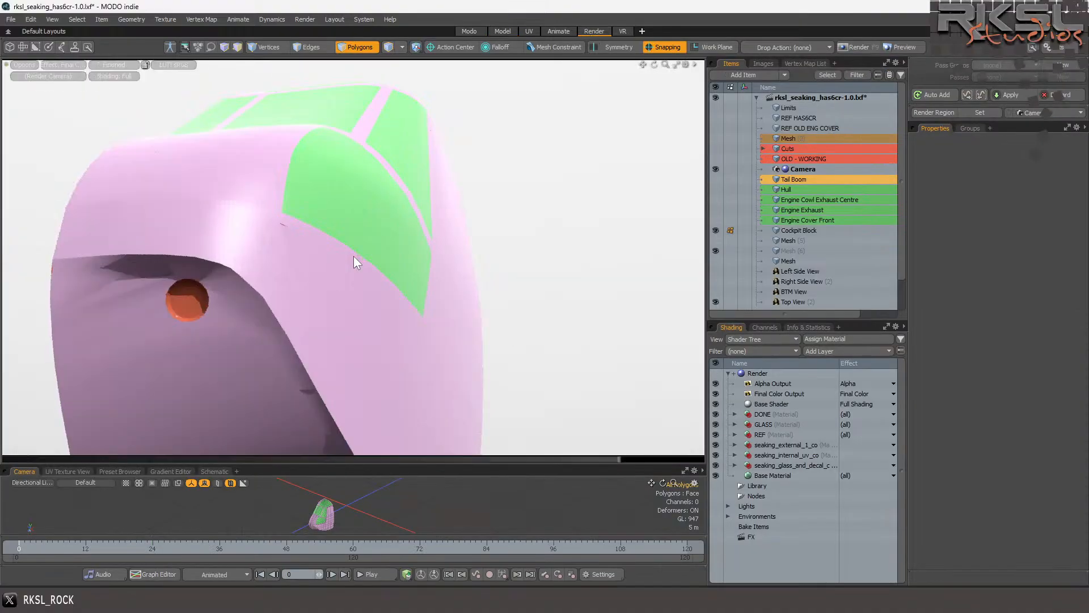
left_click(165, 19)
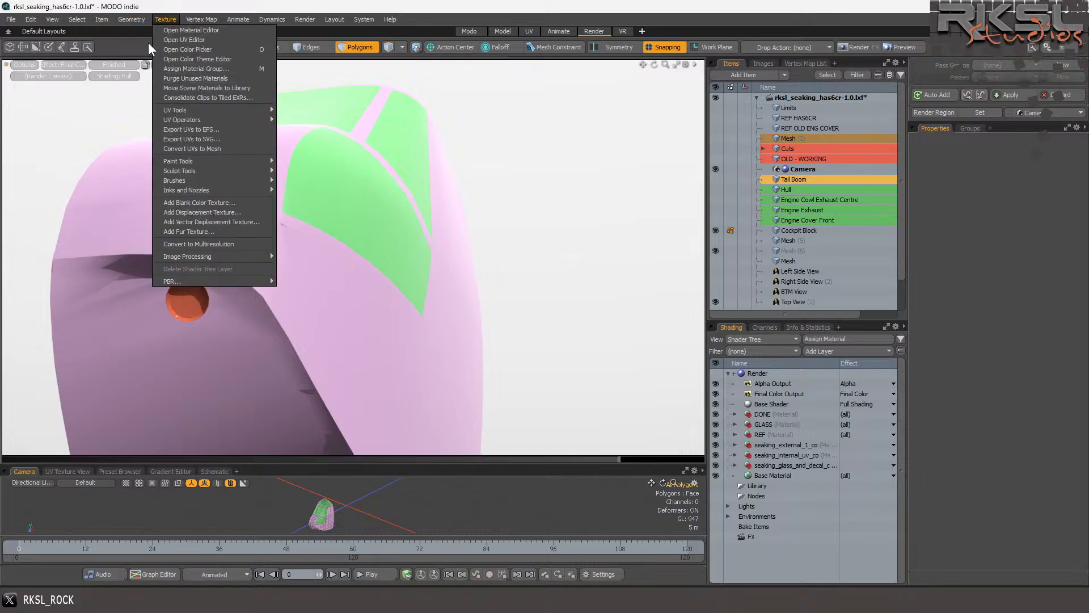
mouse_move(131, 19)
left_click(145, 142)
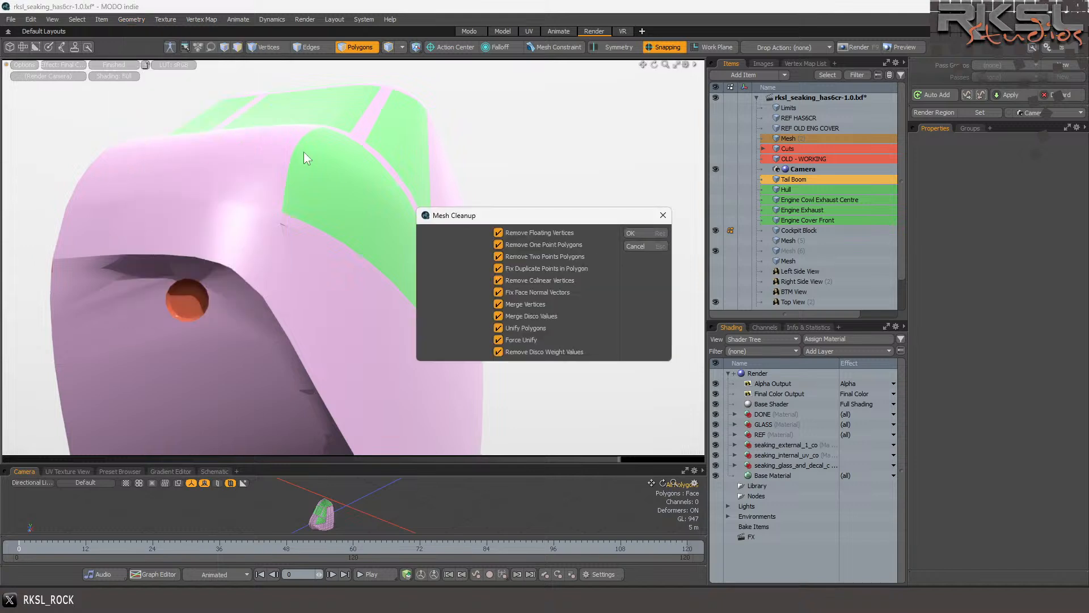
left_click(653, 233)
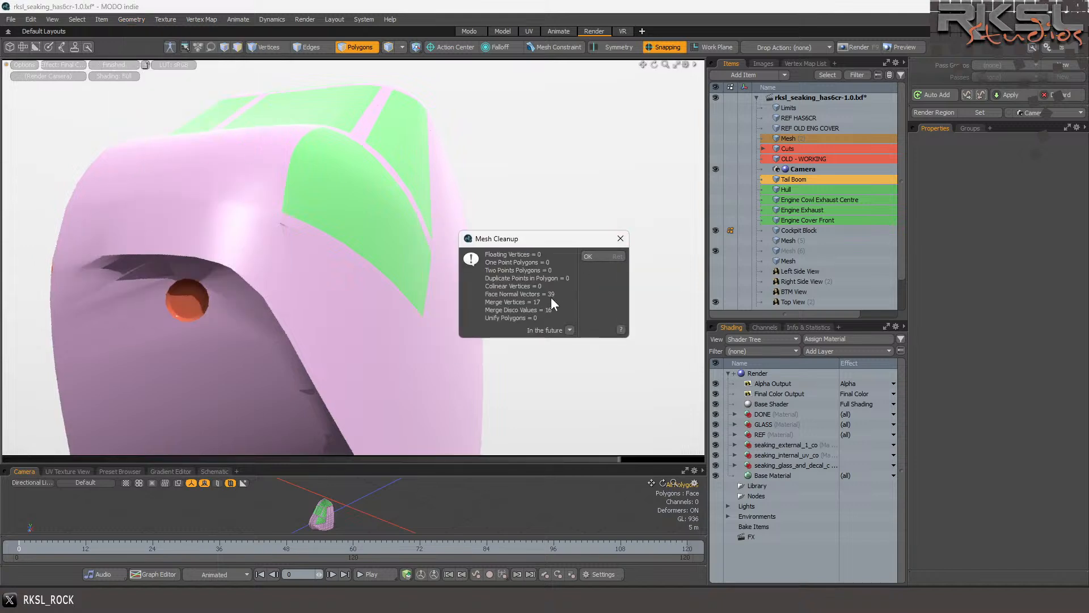
left_click(600, 258)
left_click(397, 236)
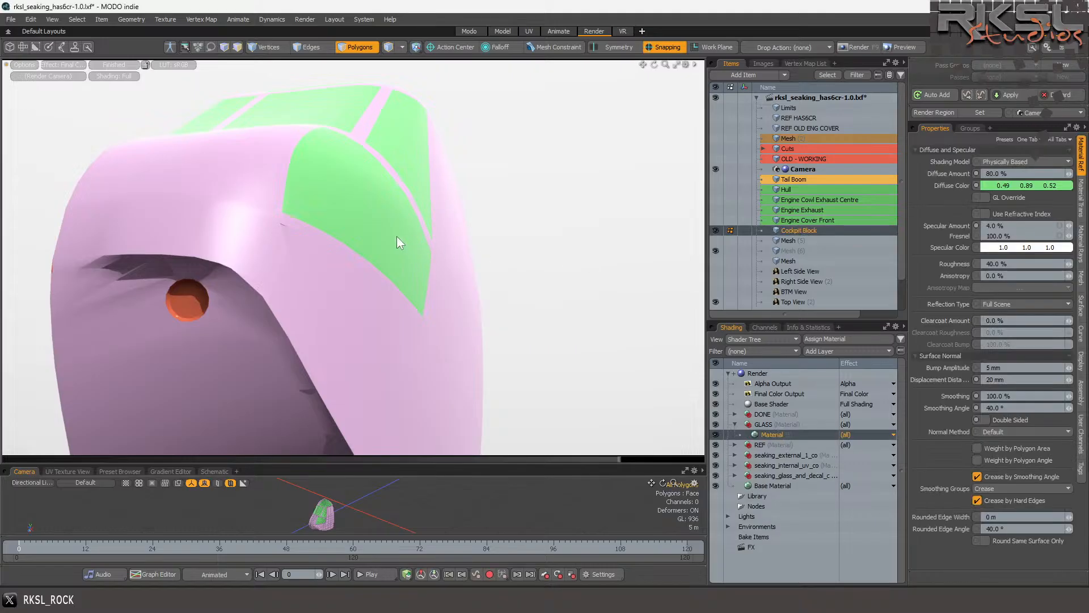
left_click(498, 31)
scroll(552, 162, "up", 2)
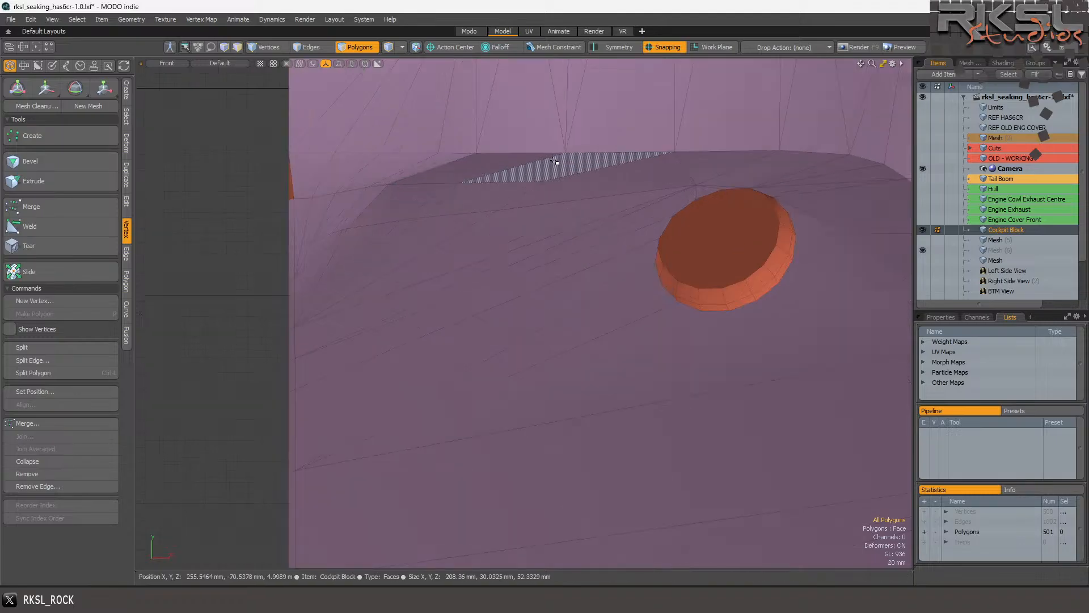
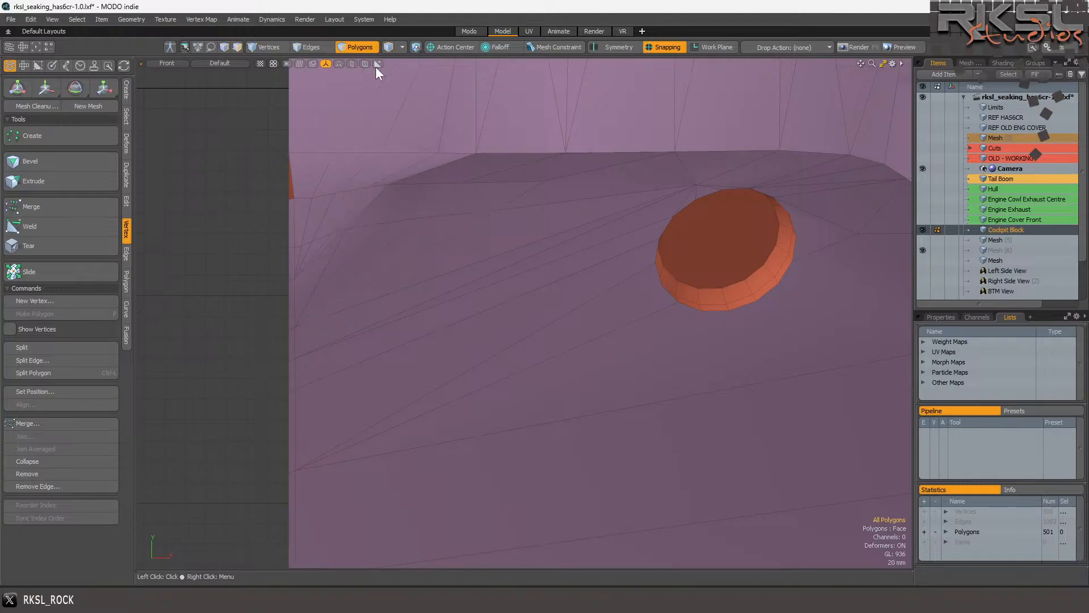
Try to scale the short diagonal edge below the inboard seam corner from its lower vertex.
left_click(313, 45)
left_click(367, 207)
left_click(103, 88)
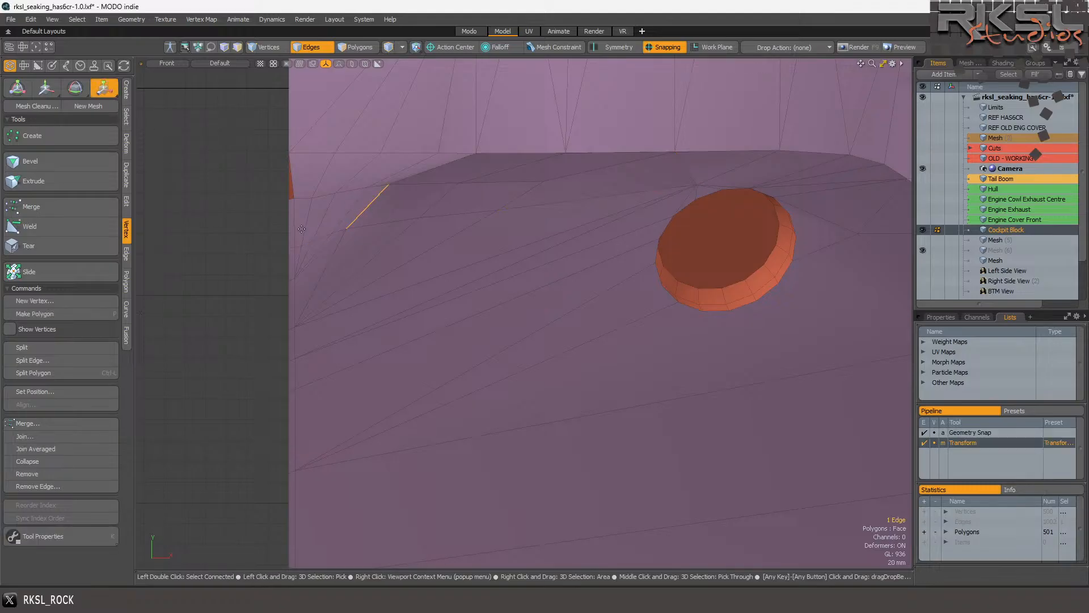
left_click(349, 231)
left_click_drag(346, 229, 329, 228)
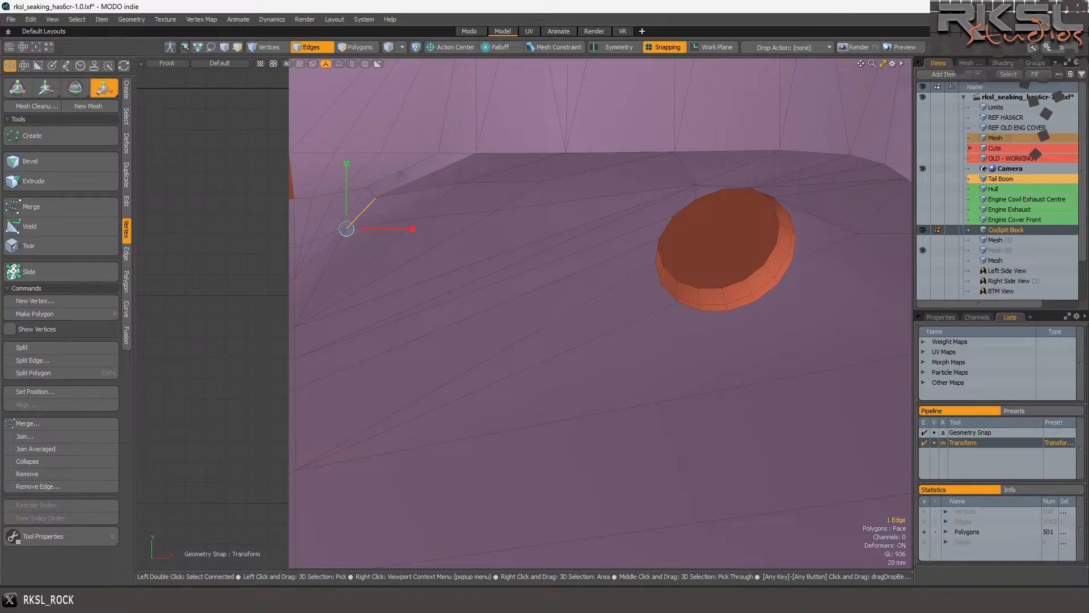
left_click_drag(346, 229, 349, 230)
key("q")
Select the four seam edges nearest the centreline and stretch them horizontally outboard from the centreline vertex.
mouse_move(457, 183)
right_mouse_down()
mouse_move(403, 170)
mouse_move(219, 214)
mouse_move(245, 221)
right_mouse_up()
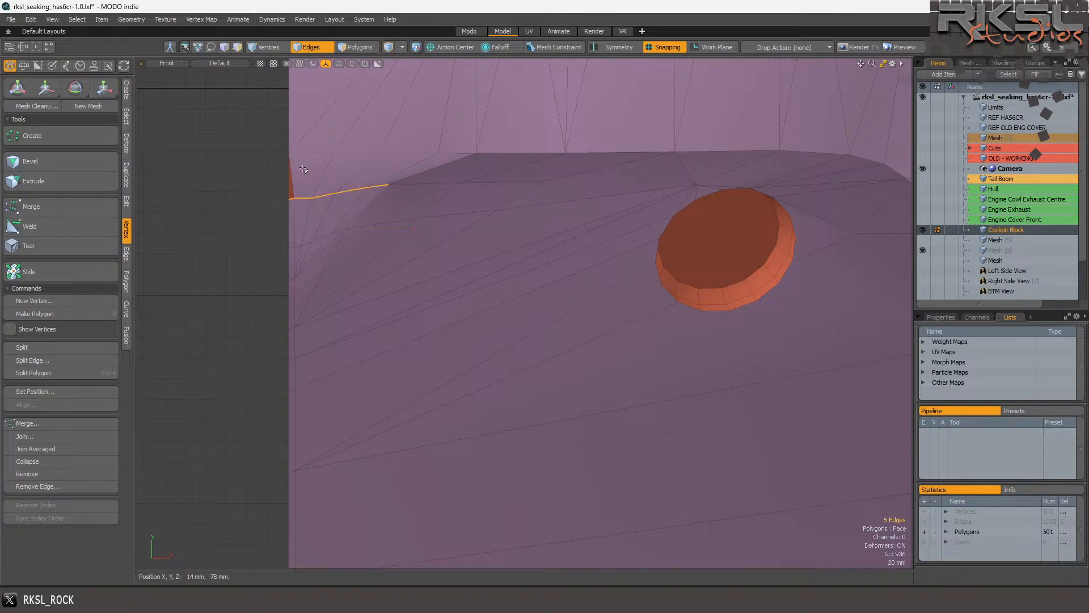
scroll(305, 172, "up", 2)
left_click(287, 212, "ctrl")
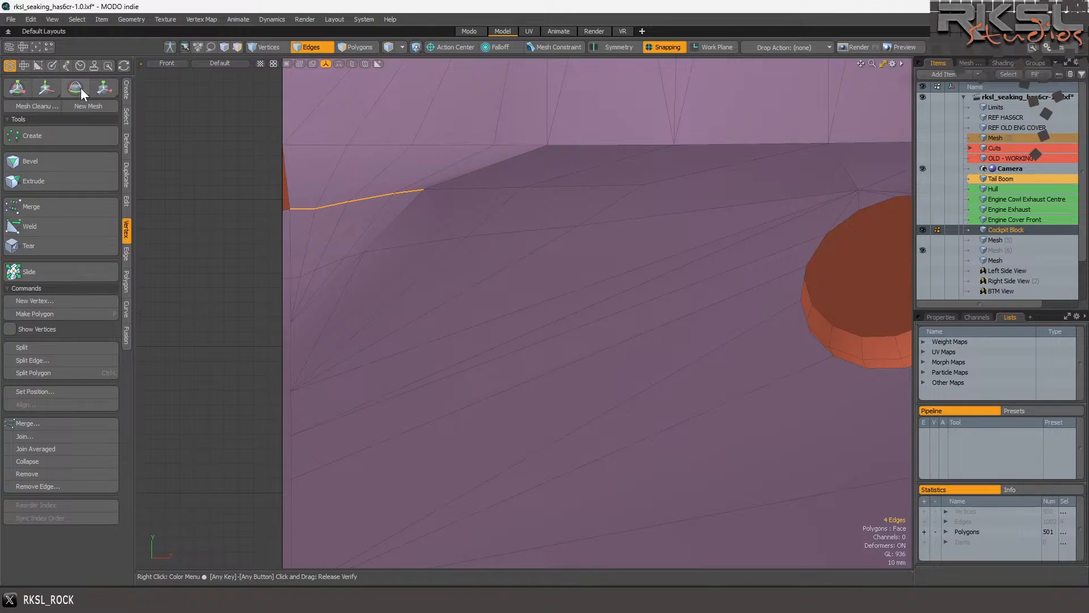
key("w")
left_click(291, 211)
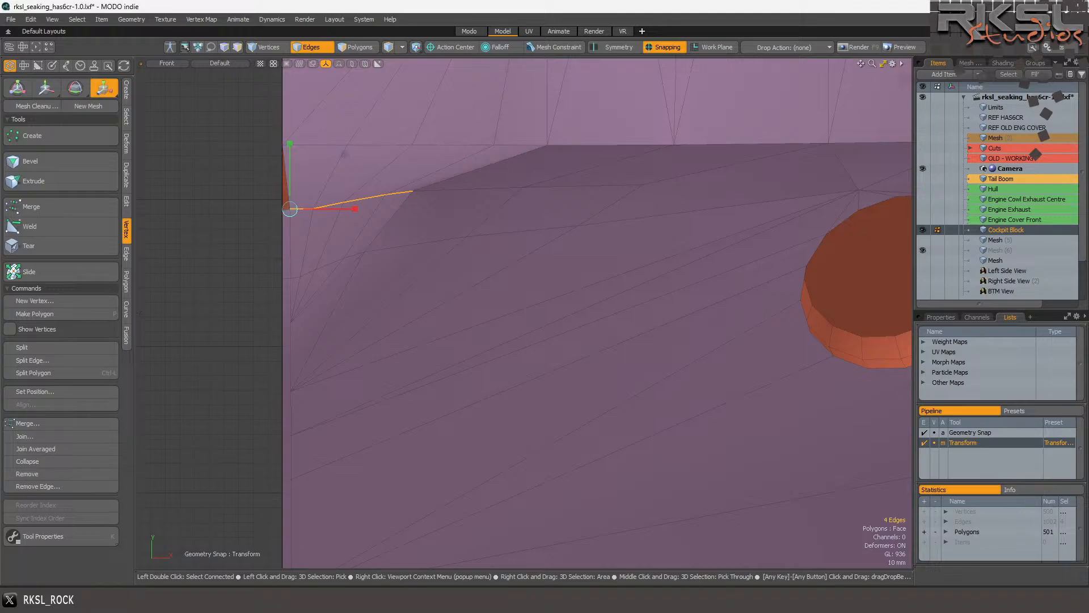
left_click_drag(290, 208, 354, 209)
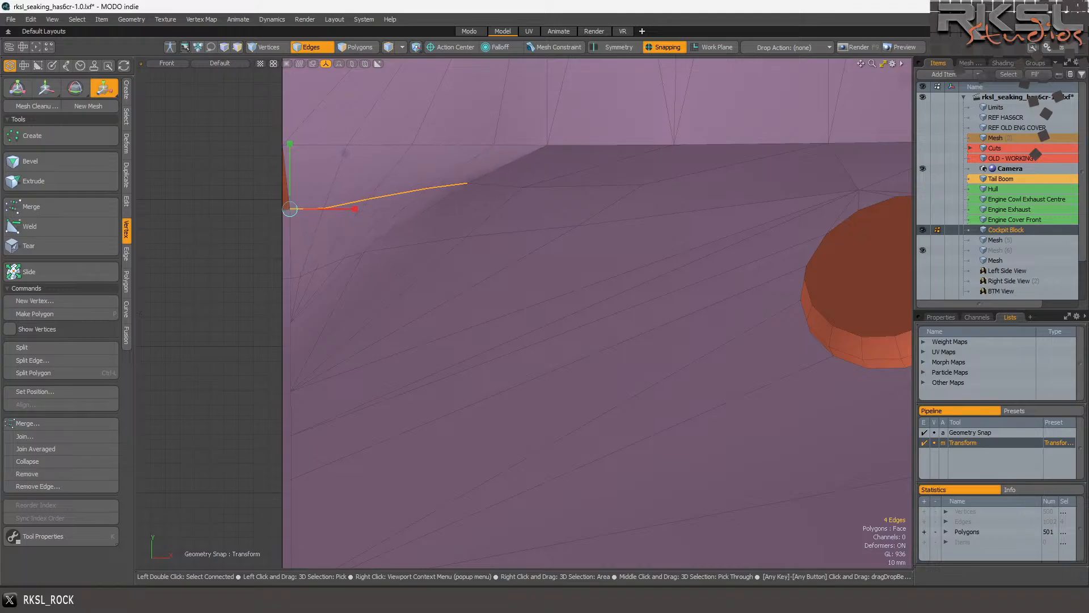
key("q")
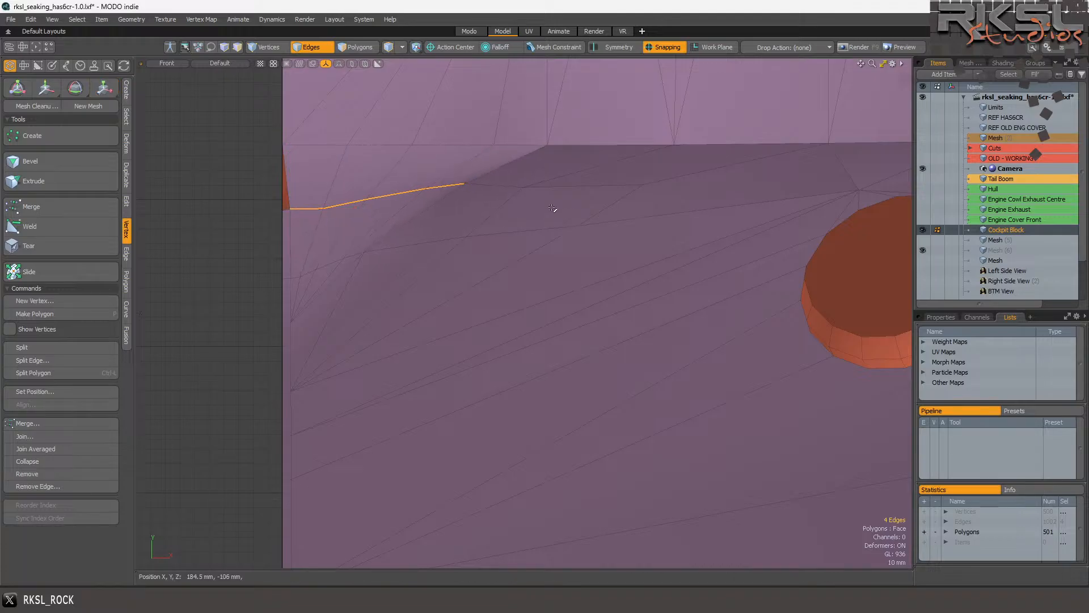
Move the bevel vertex just outboard of the stretched seam edges slightly up and further outboard.
scroll(565, 214, "down", 3)
scroll(684, 219, "up", 3)
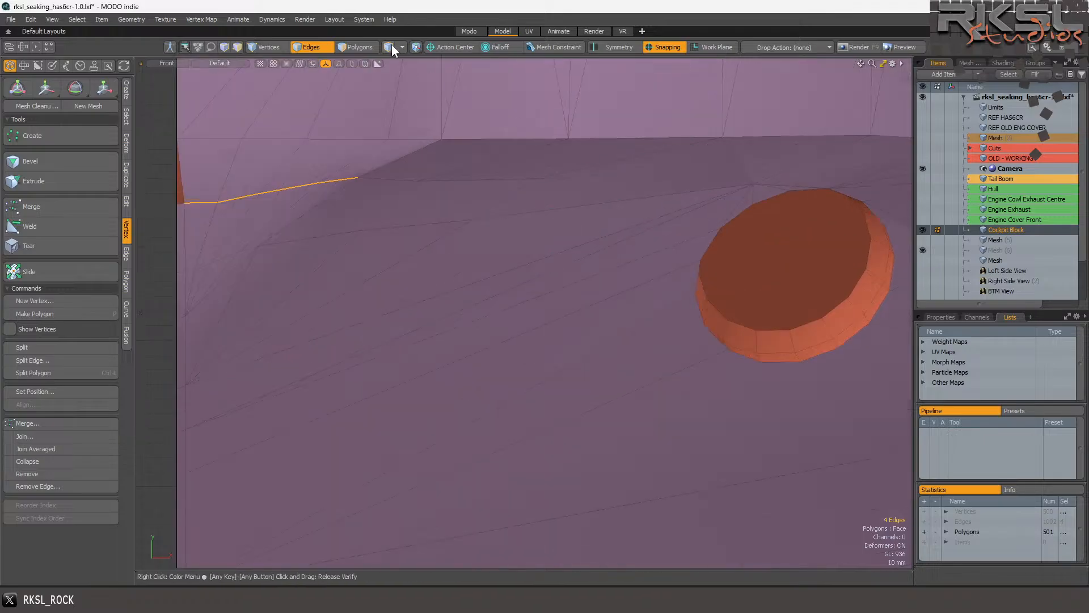
left_click(362, 49)
left_click(589, 187)
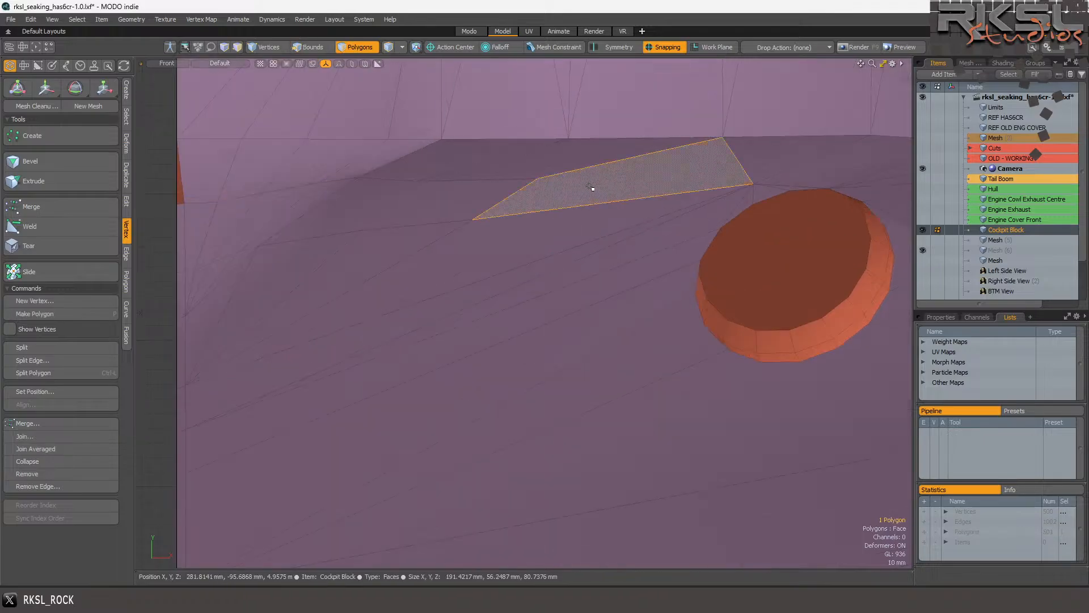
left_click(460, 220)
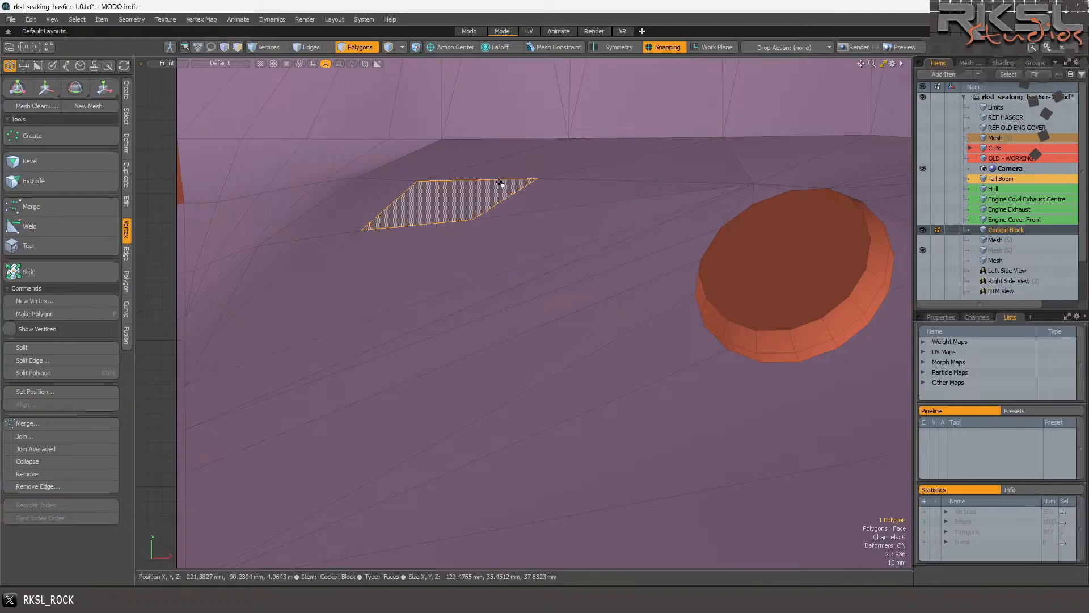
scroll(383, 188, "up", 2)
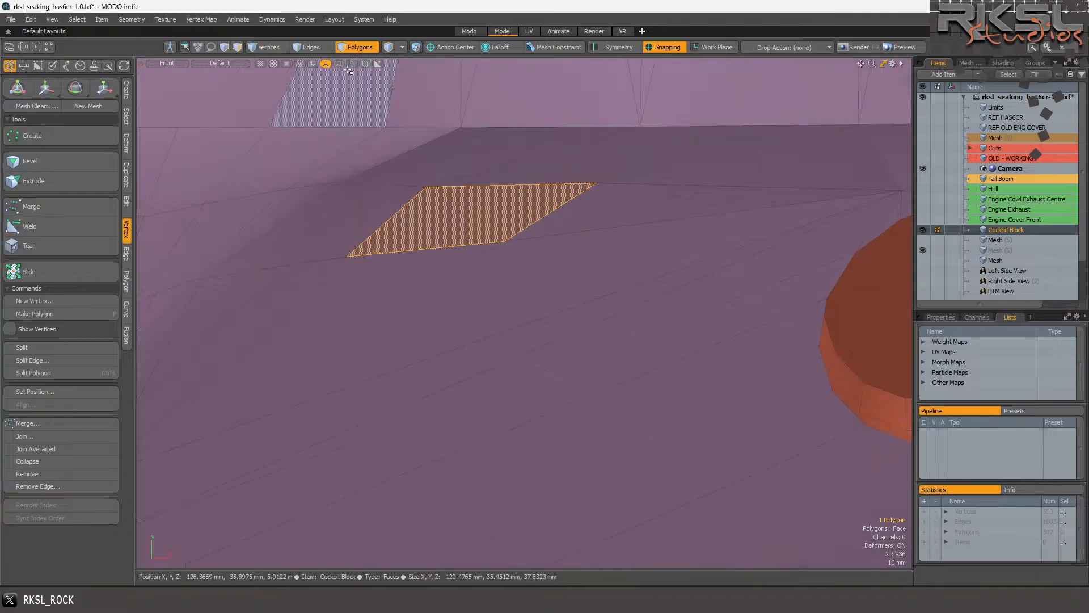
left_click(310, 47)
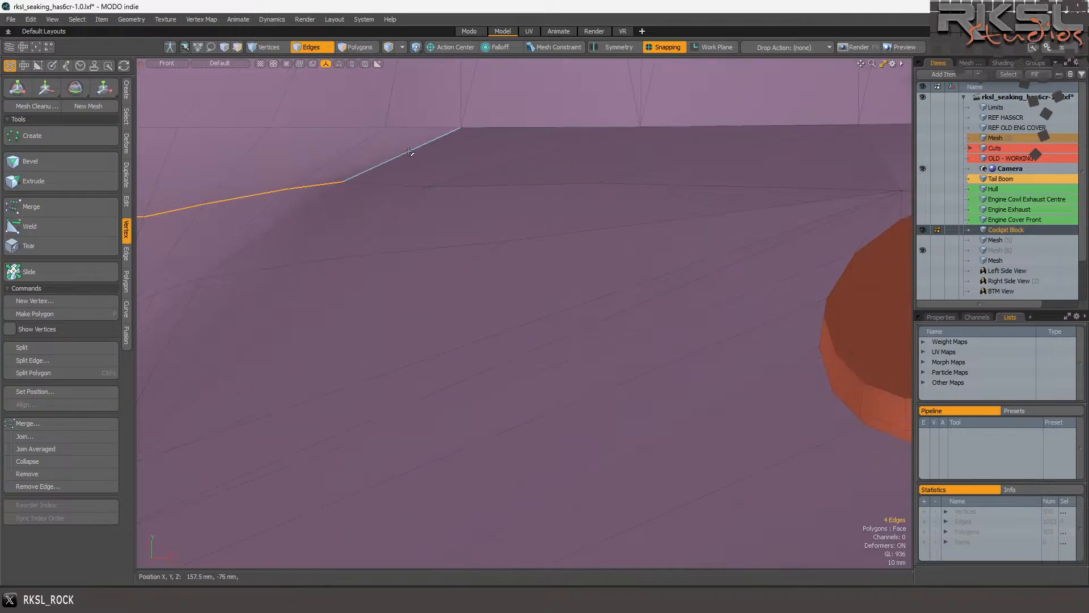
left_click(267, 46)
left_click(425, 187)
left_click(47, 88)
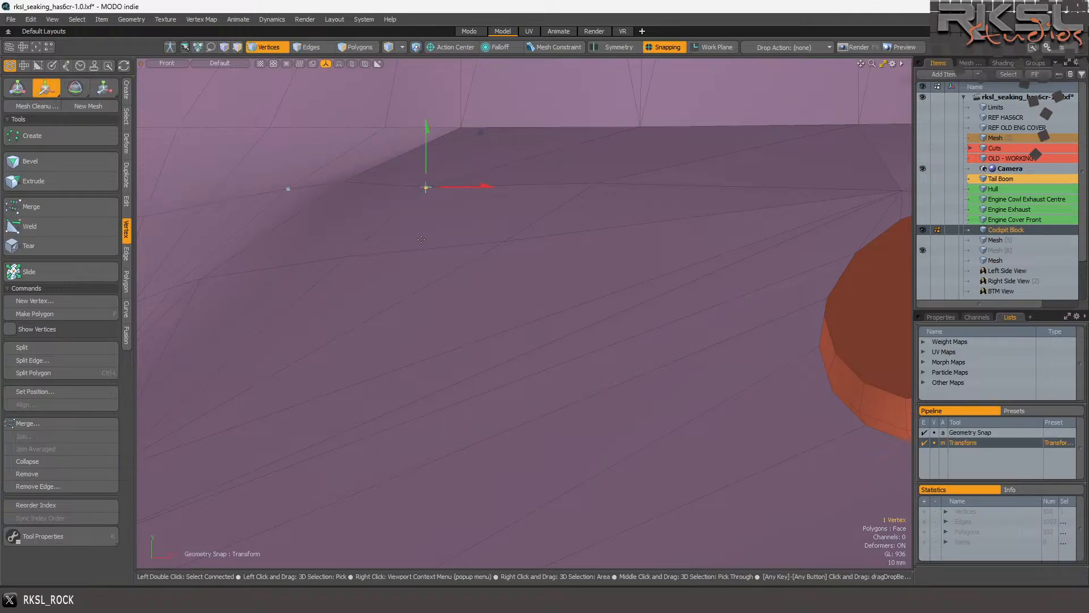
left_click_drag(425, 187, 467, 206)
key("space")
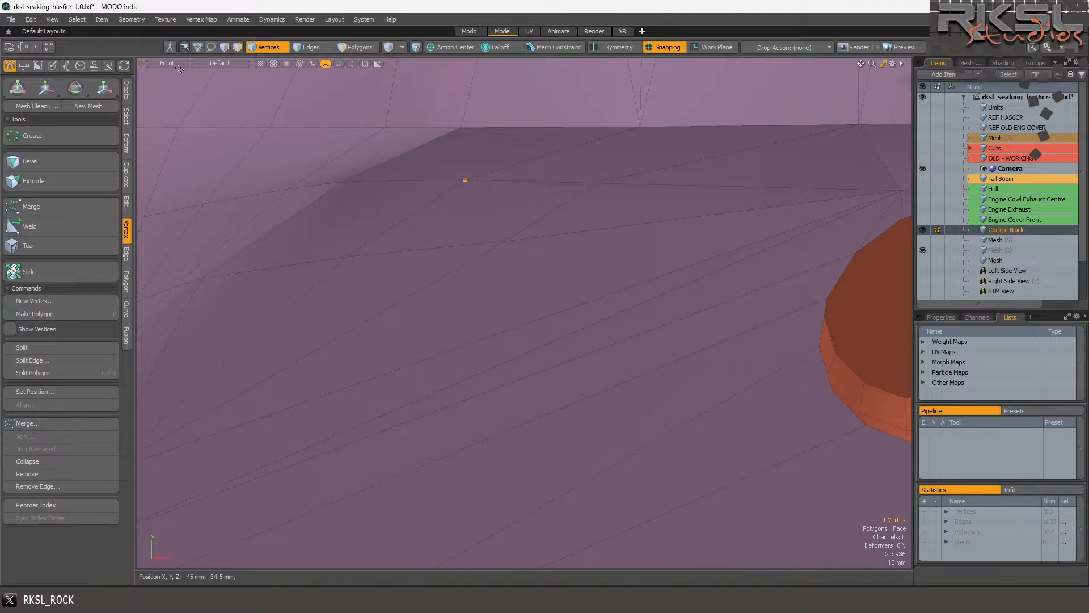
Show the model in the Right view and clear the seam edge selection.
left_click(166, 63)
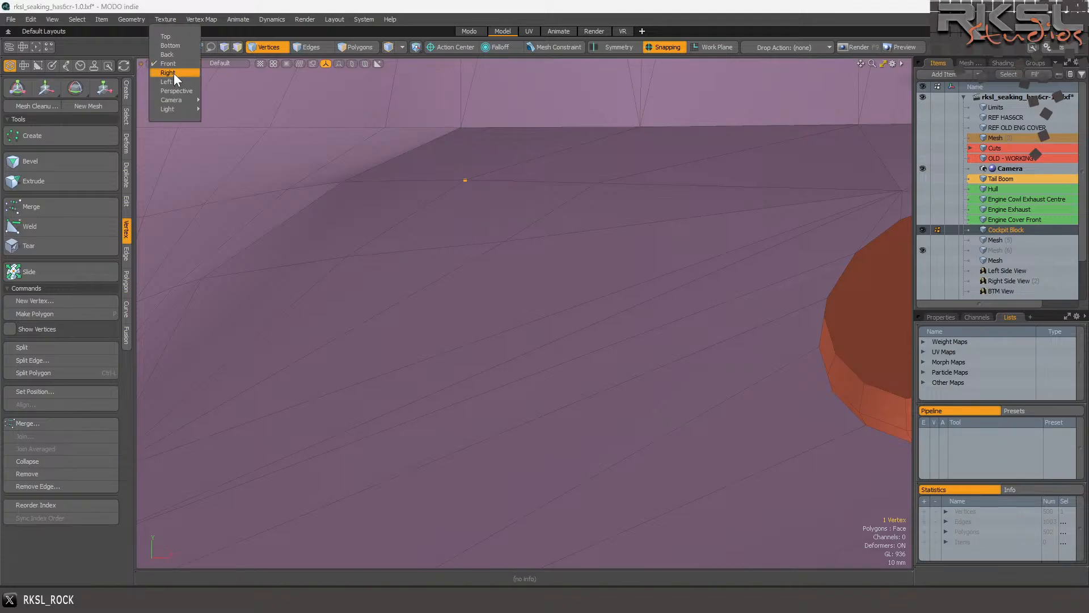
left_click(174, 74)
scroll(545, 196, "up", 3)
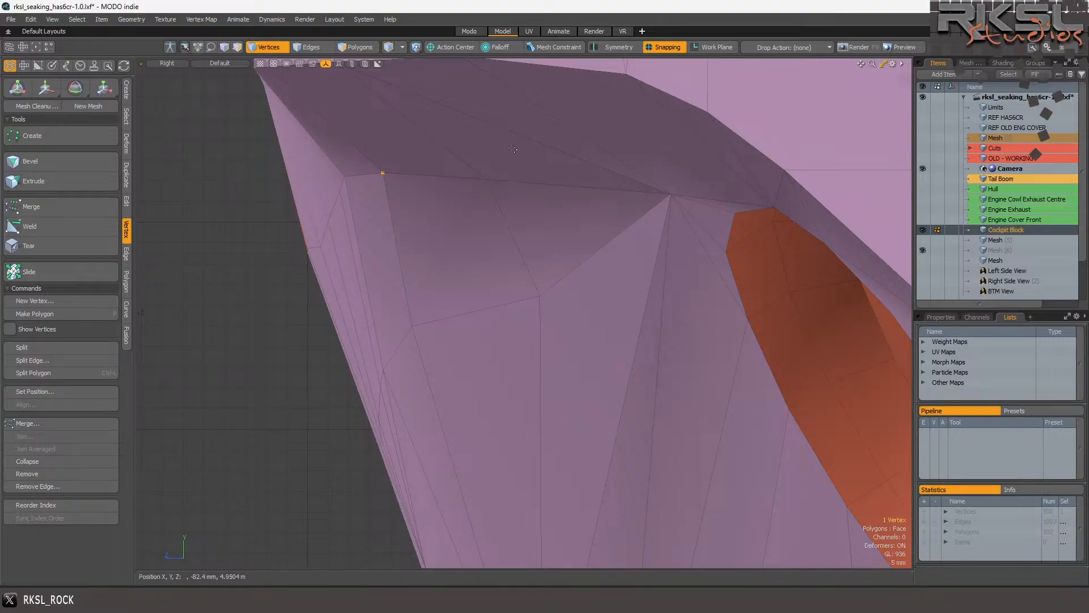
scroll(453, 205, "down", 4)
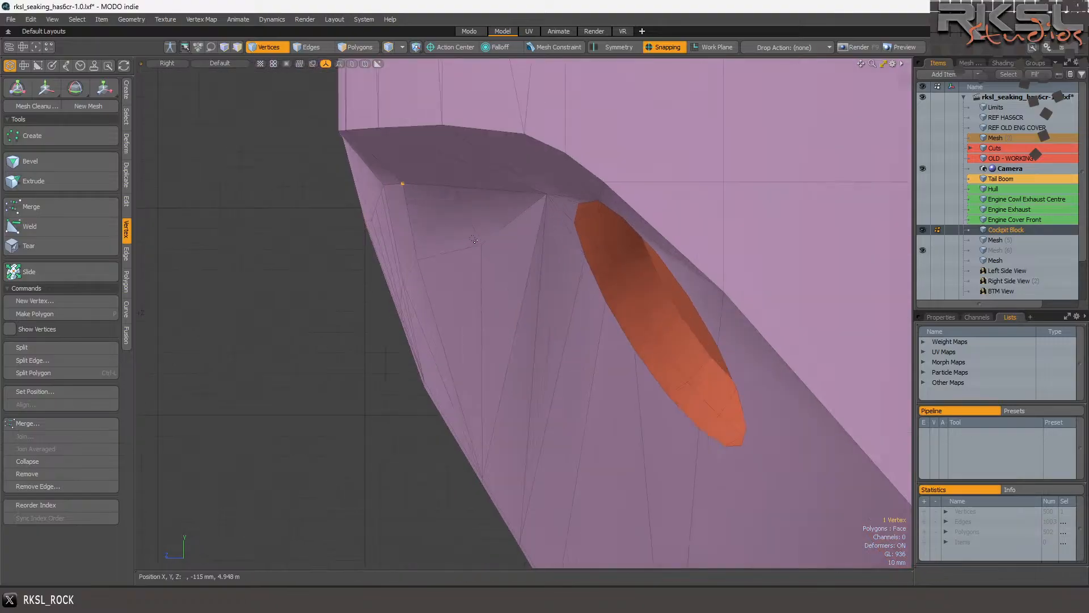
scroll(469, 239, "up", 2)
key("2")
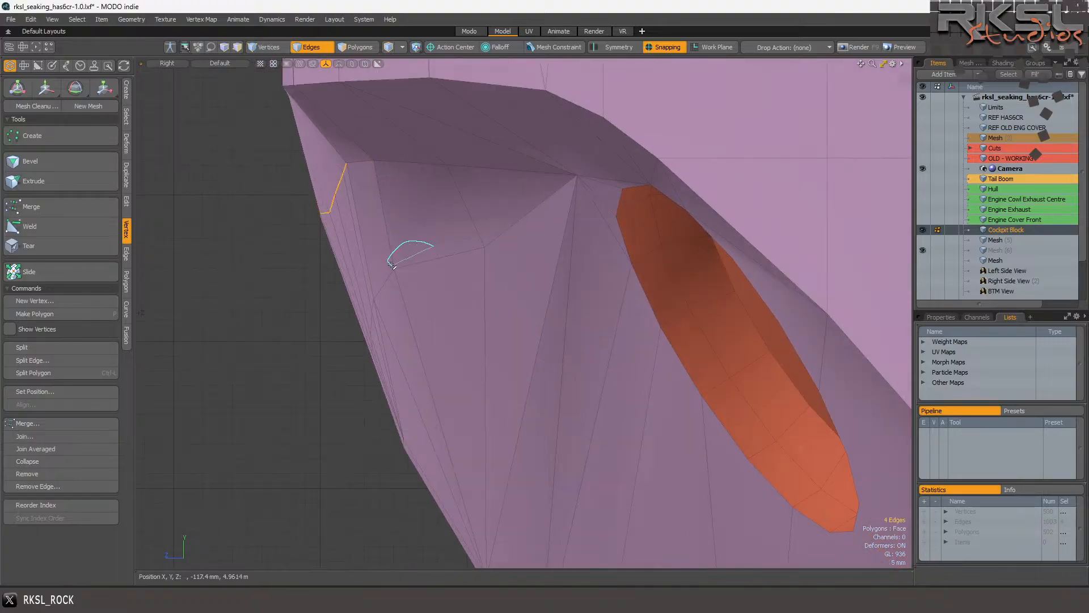
scroll(411, 213, "up", 2)
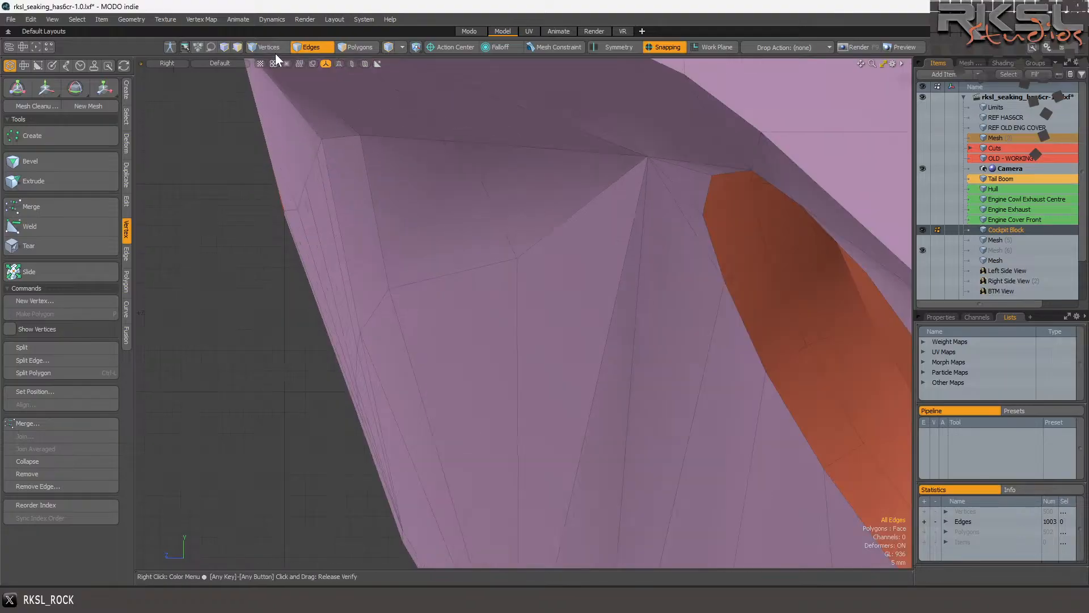
right_click_drag(394, 225, 419, 310)
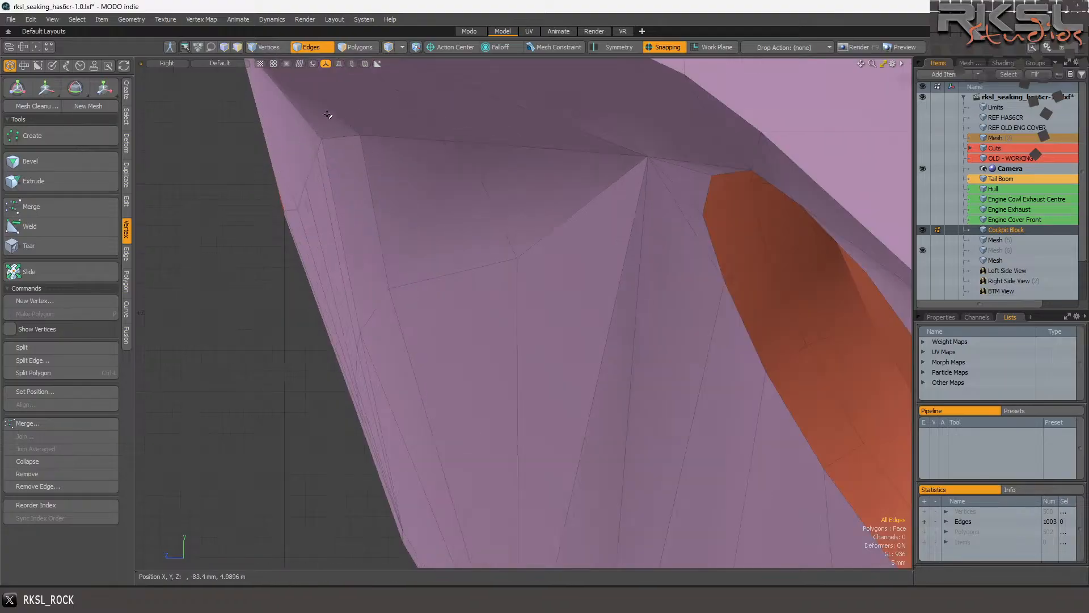
left_click(310, 49)
key("1")
Move the front vertex of the lower bevel line horizontally rearward, toward the light recess.
mouse_move(423, 230)
right_mouse_down()
mouse_move(380, 287)
mouse_move(370, 212)
right_mouse_up()
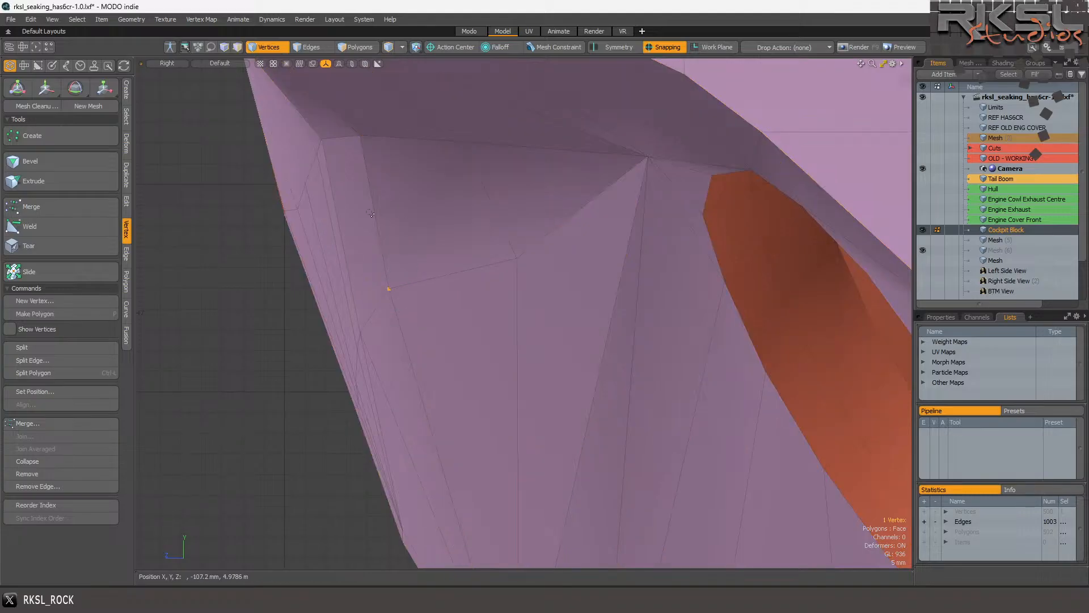
left_click(46, 88)
left_click(421, 267)
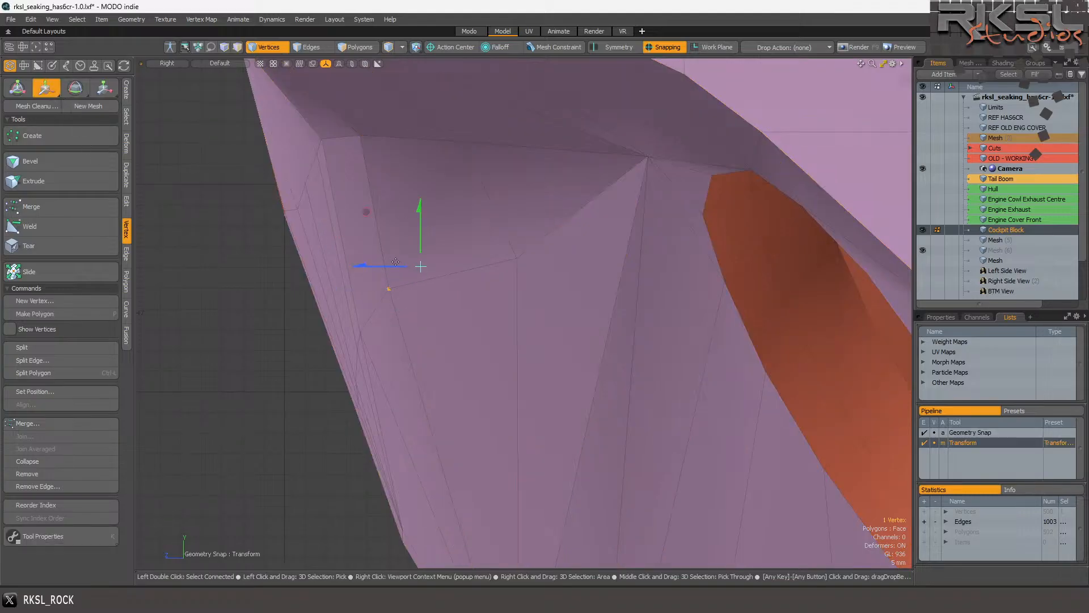
left_click_drag(394, 265, 478, 255)
scroll(455, 232, "down", 3)
scroll(478, 255, "up", 3)
key("space")
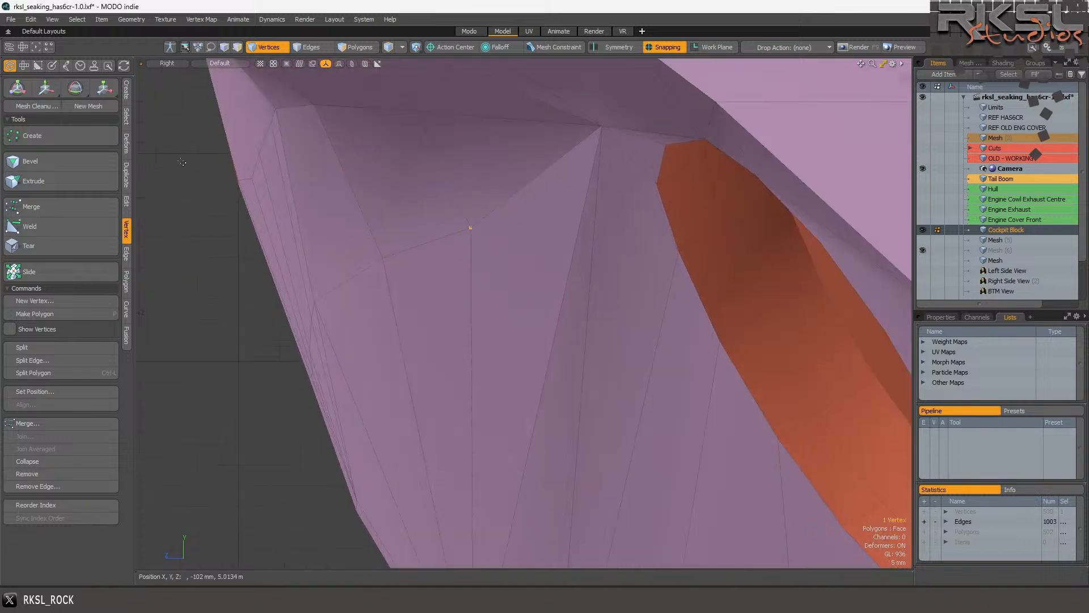
Move the next vertex back along the lower bevel line horizontally forward, toward the nose tip.
left_click(46, 93)
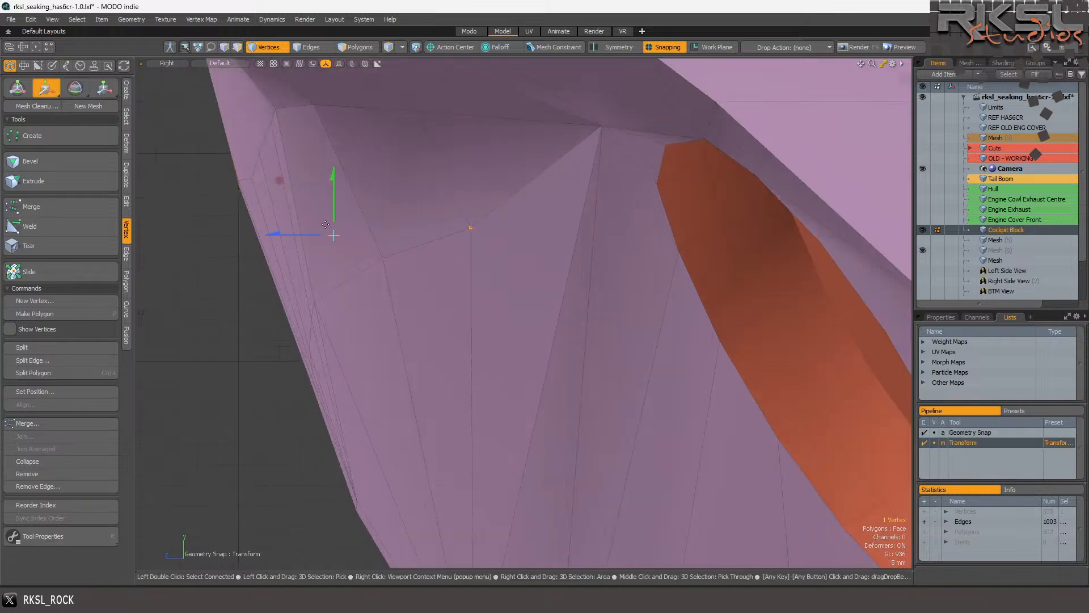
left_click_drag(299, 234, 244, 233)
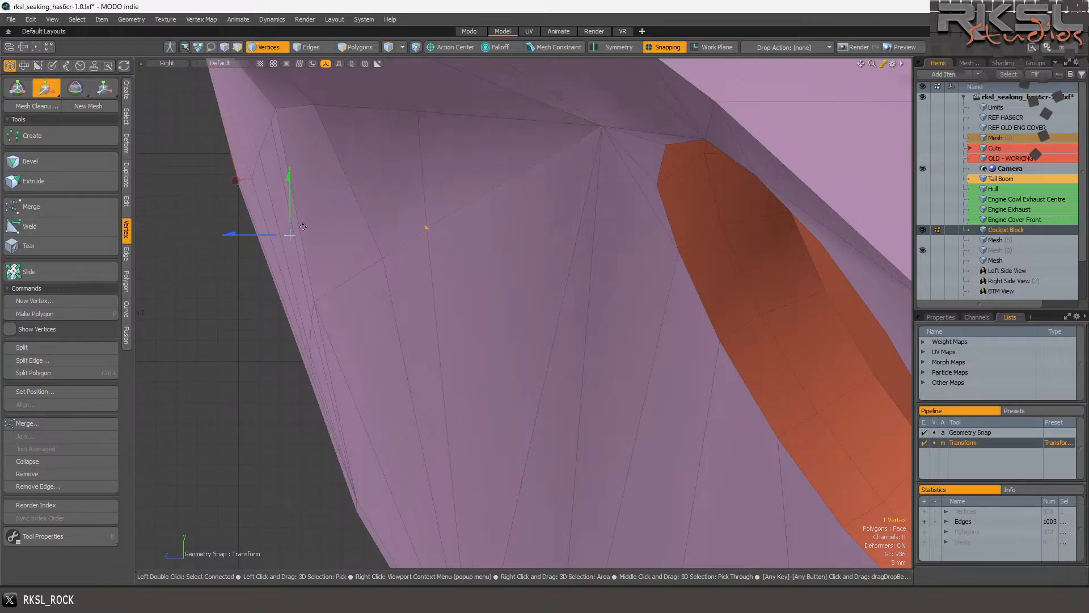
scroll(346, 221, "down", 3)
scroll(344, 178, "up", 3)
key("space")
Turn snapping off and move the seam vertex directly above horizontally forward, closer to the bevel corner.
mouse_move(437, 185)
right_mouse_down()
mouse_move(380, 180)
mouse_move(397, 196)
right_mouse_up()
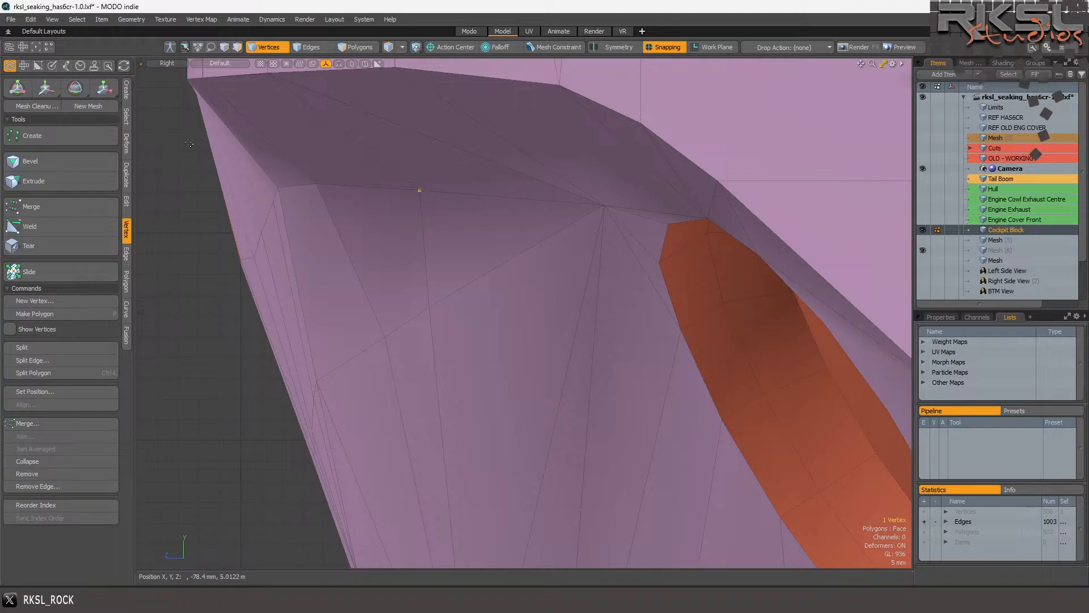
left_click(45, 88)
left_click(324, 207)
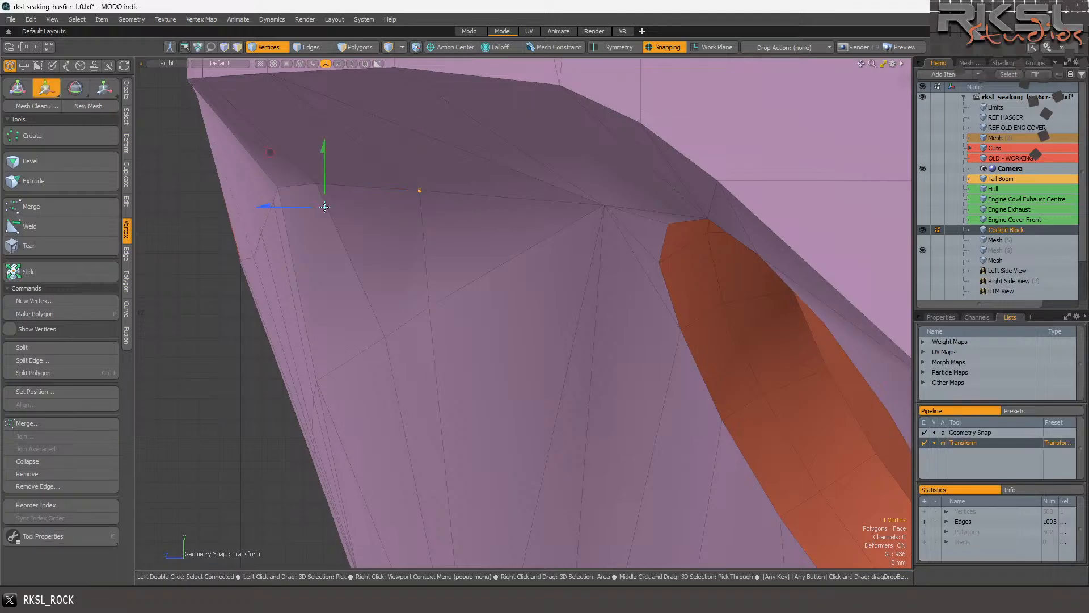
mouse_move(307, 209)
left_mouse_down()
mouse_move(239, 203)
mouse_move(292, 212)
left_mouse_up()
left_click(668, 47)
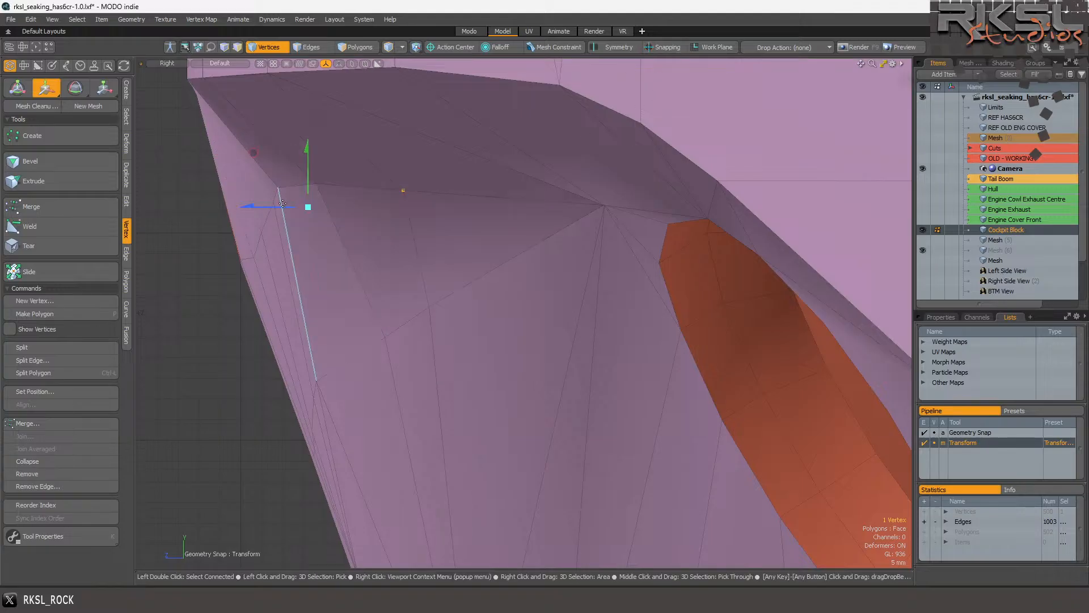
left_click_drag(284, 209, 255, 210)
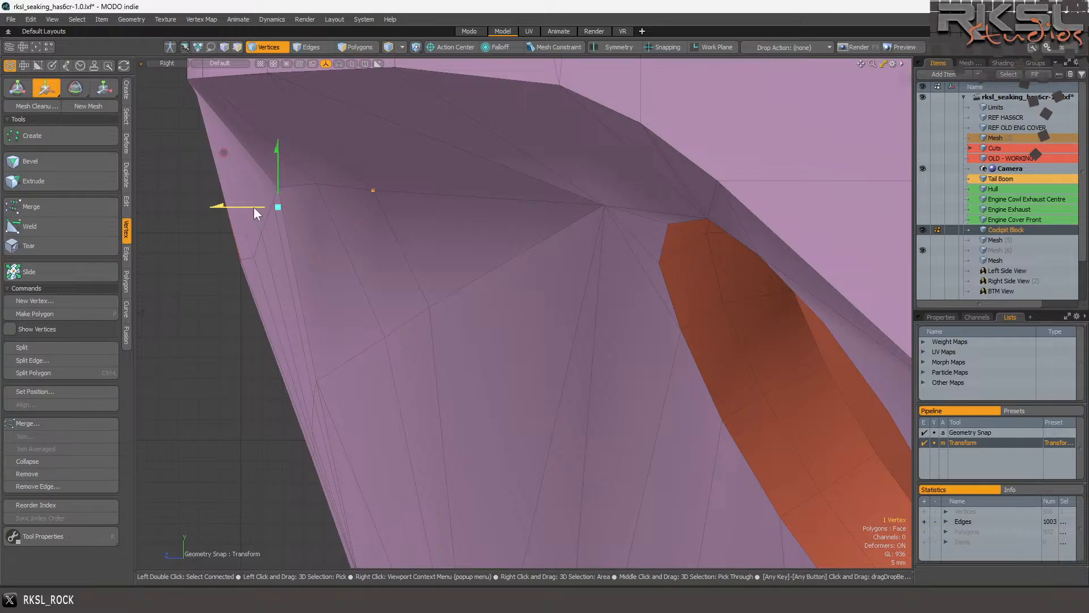
key("q")
left_click(349, 241)
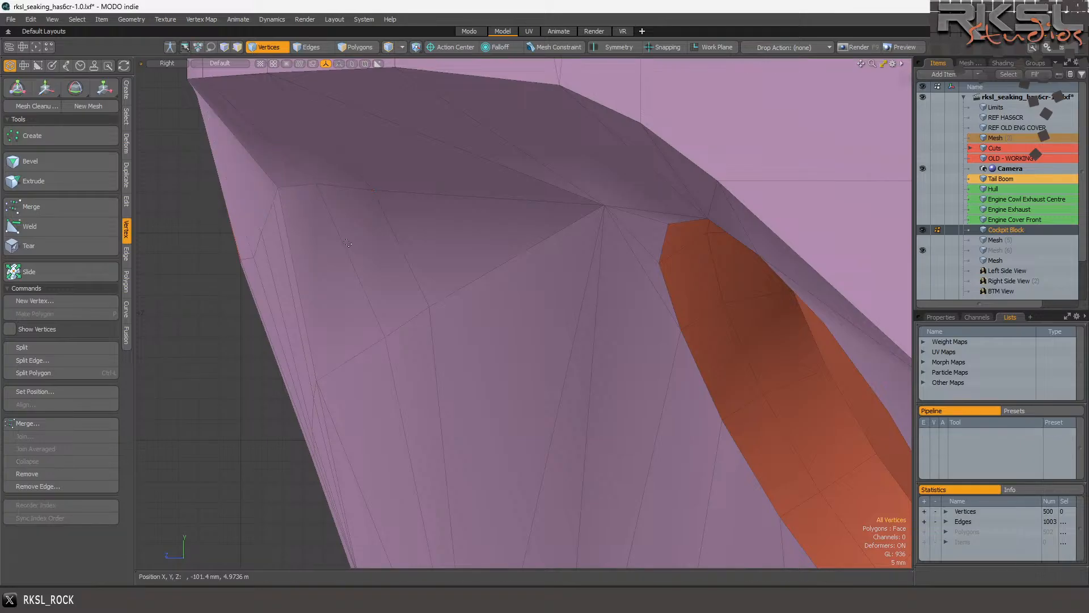
Turn snapping back on and try to scale the short diagonal edge between the seam and the lower bevel line.
key("2")
left_click(345, 247)
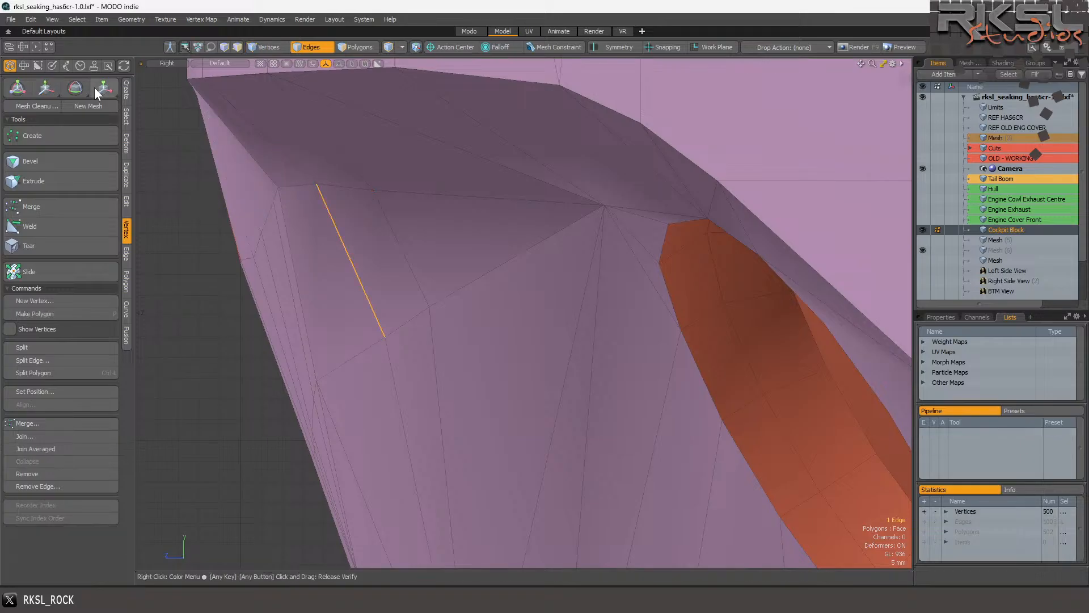
key("y")
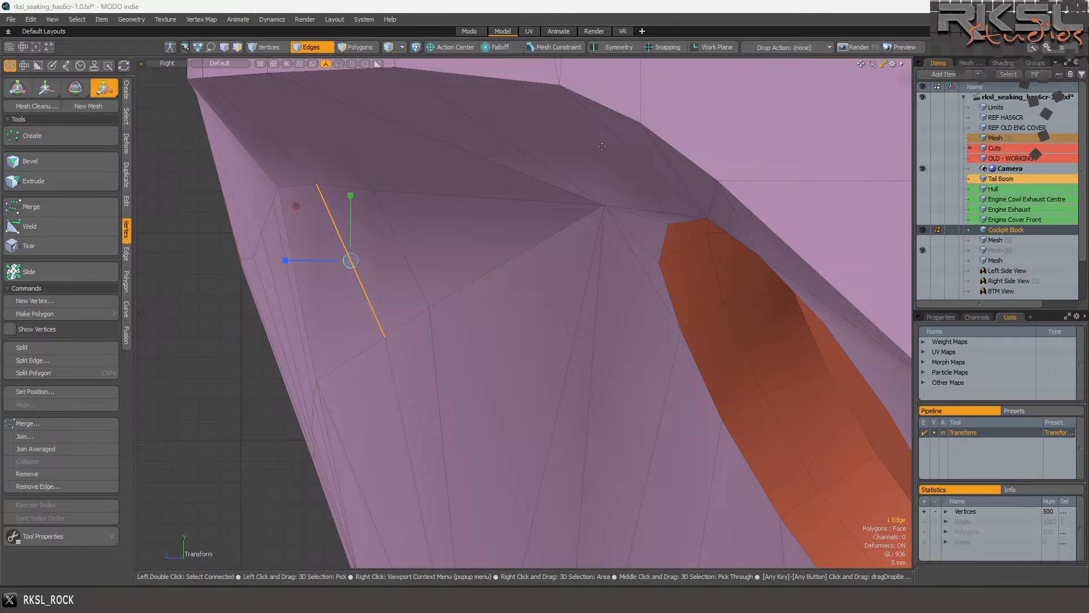
left_click(665, 48)
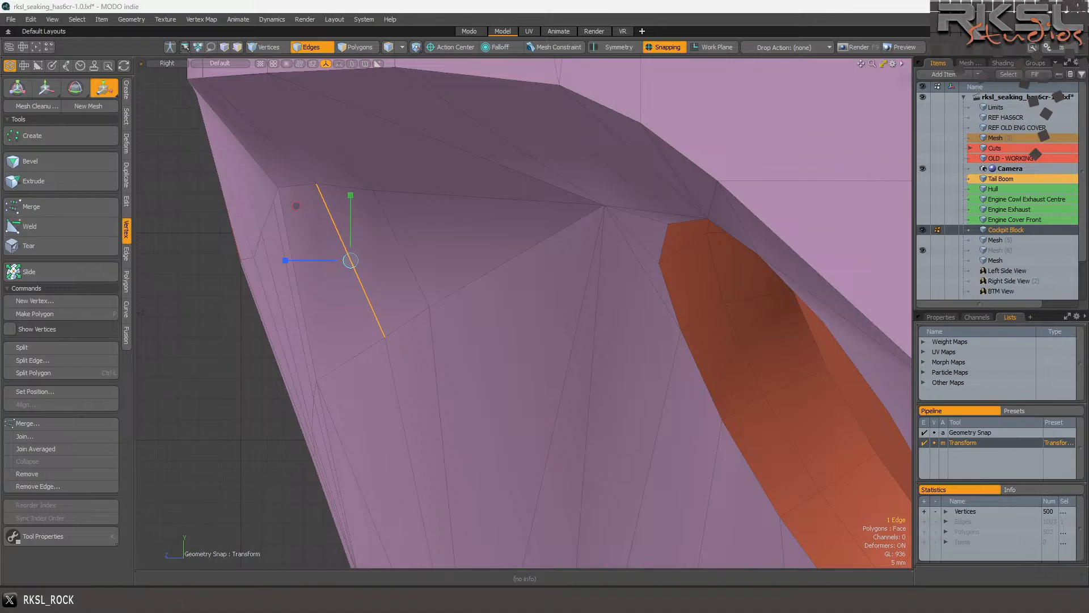
mouse_move(221, 599)
scroll(459, 426, "down", 4)
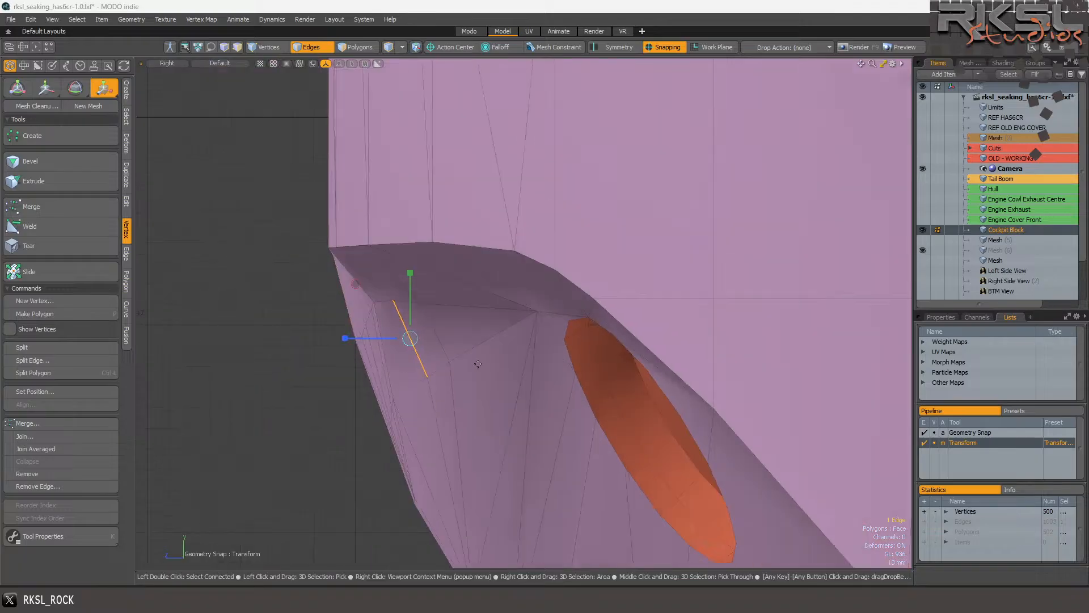
scroll(444, 415, "up", 6)
left_click(401, 377)
key("ctrl+z")
key("space")
Scale the long edge running down from the front bevel vertex upward about its lower end vertex.
left_click(400, 386)
scroll(396, 243, "down", 6)
scroll(410, 299, "down", 2)
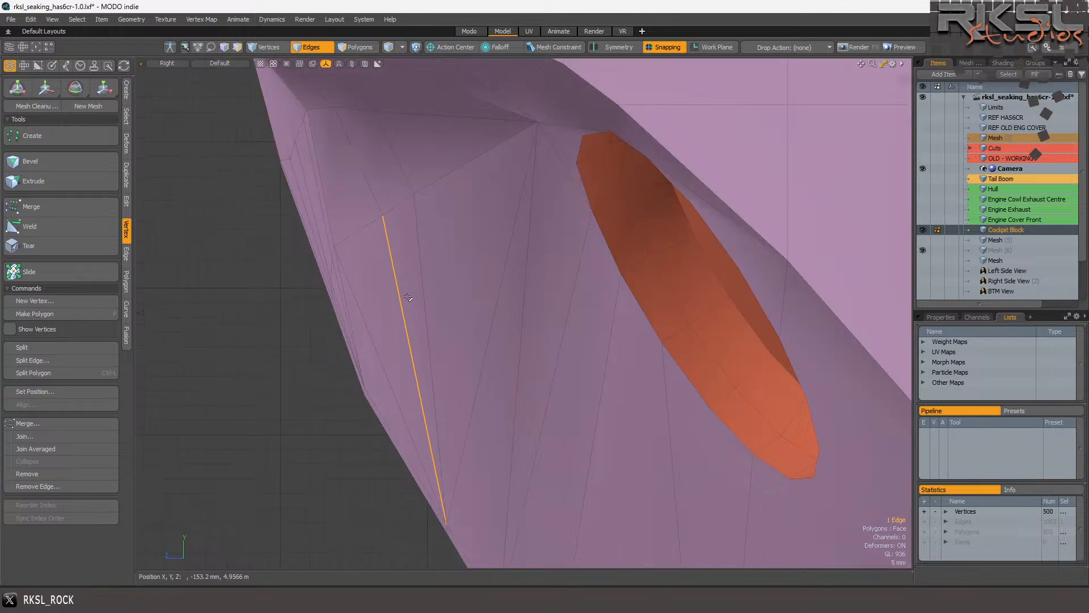
left_click(104, 88)
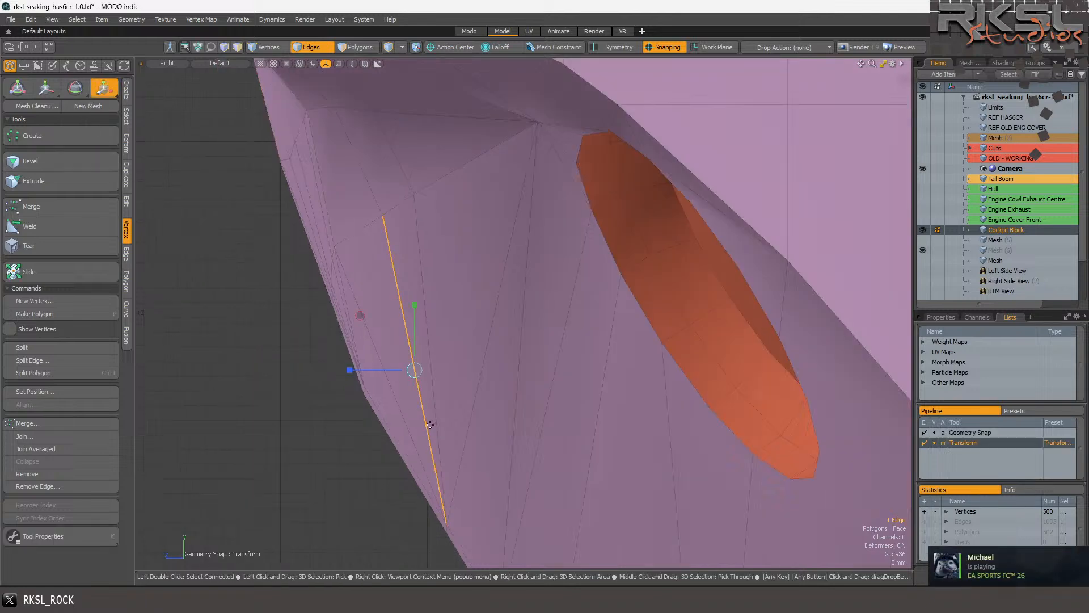
left_click(446, 525)
left_click_drag(446, 525, 459, 524)
Stretch the neighbouring long edge on the recess side upward about its lower end vertex.
key("q")
left_click(427, 322)
key("y")
left_click(454, 526)
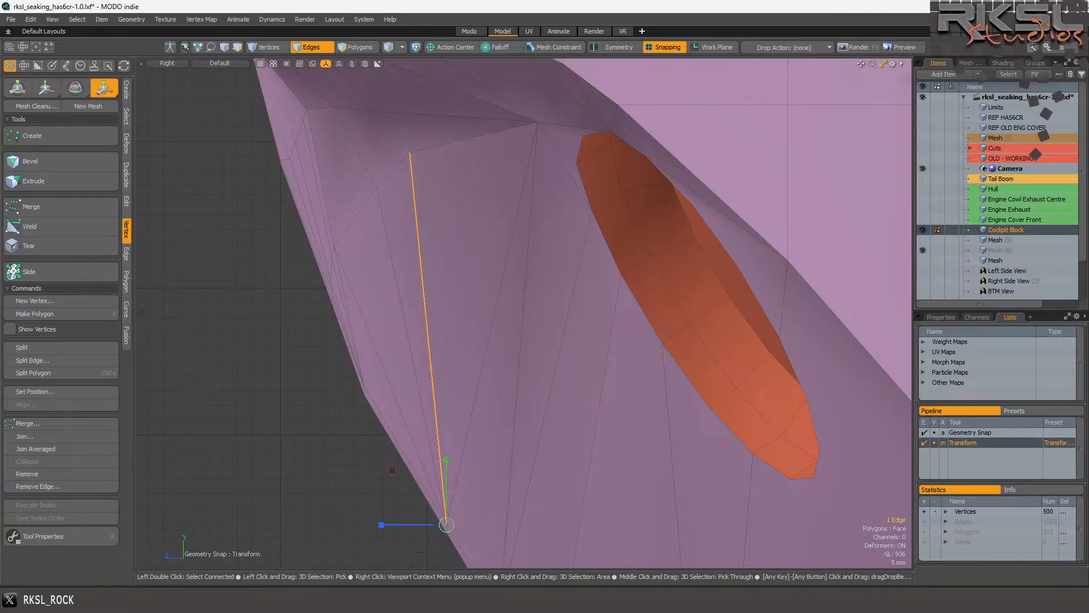
mouse_move(446, 524)
left_mouse_down()
mouse_move(468, 525)
mouse_move(443, 525)
left_mouse_up()
scroll(507, 447, "down", 2)
scroll(415, 347, "up", 2)
scroll(392, 241, "up", 1)
key("q")
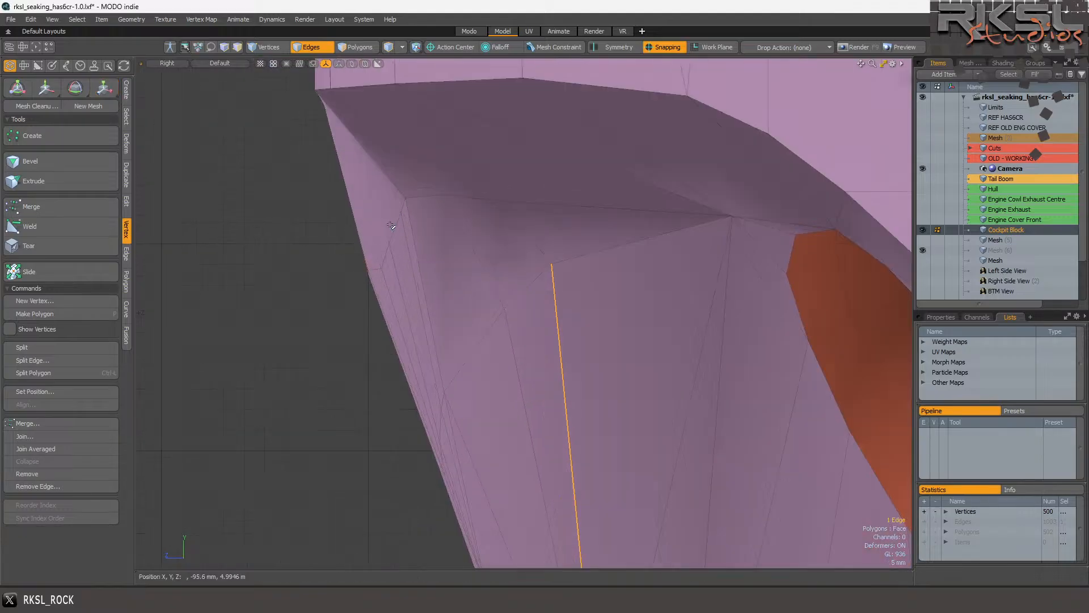
Select the five seam edges at the nose tip, flatten them vertically and stretch them forward about their upper vertex.
mouse_move(362, 200)
right_mouse_down()
mouse_move(431, 202)
mouse_move(423, 192)
right_mouse_up()
scroll(360, 202, "up", 2)
left_click(104, 89)
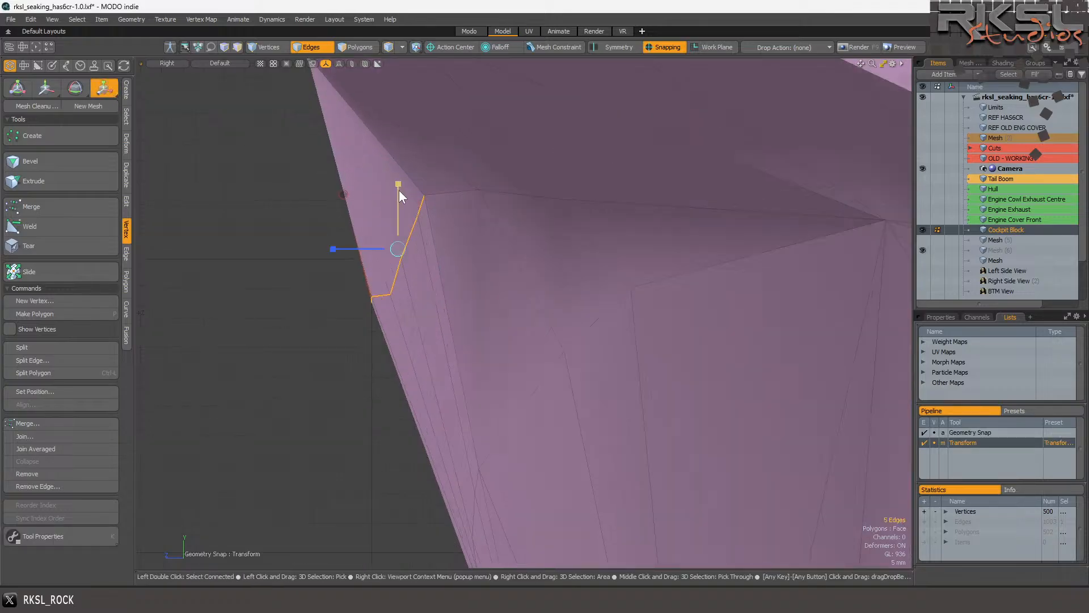
left_click(424, 191)
left_click_drag(424, 130, 424, 187)
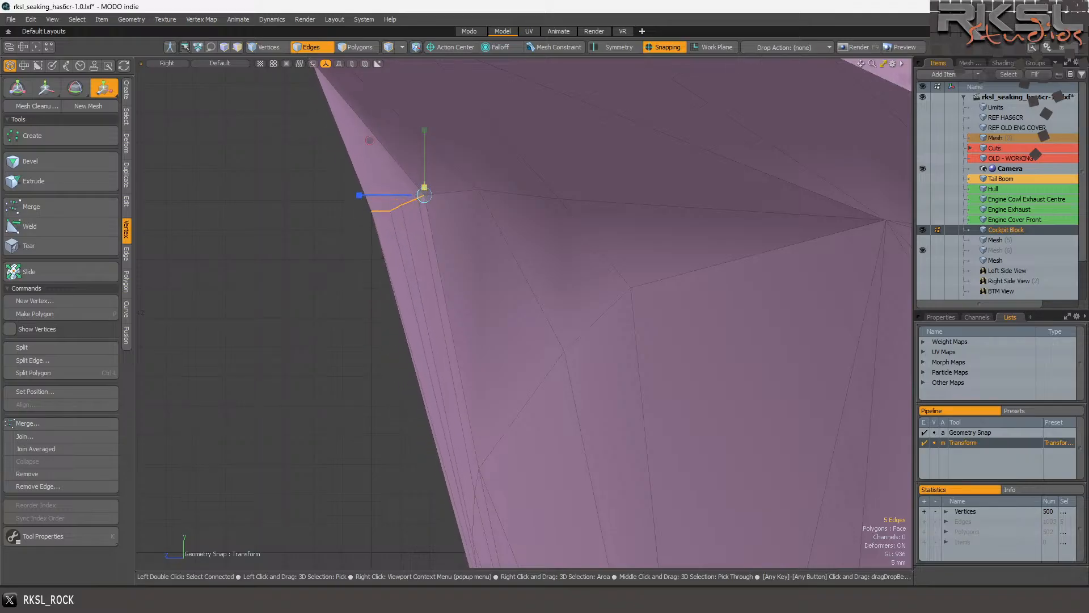
left_click_drag(359, 197, 326, 195)
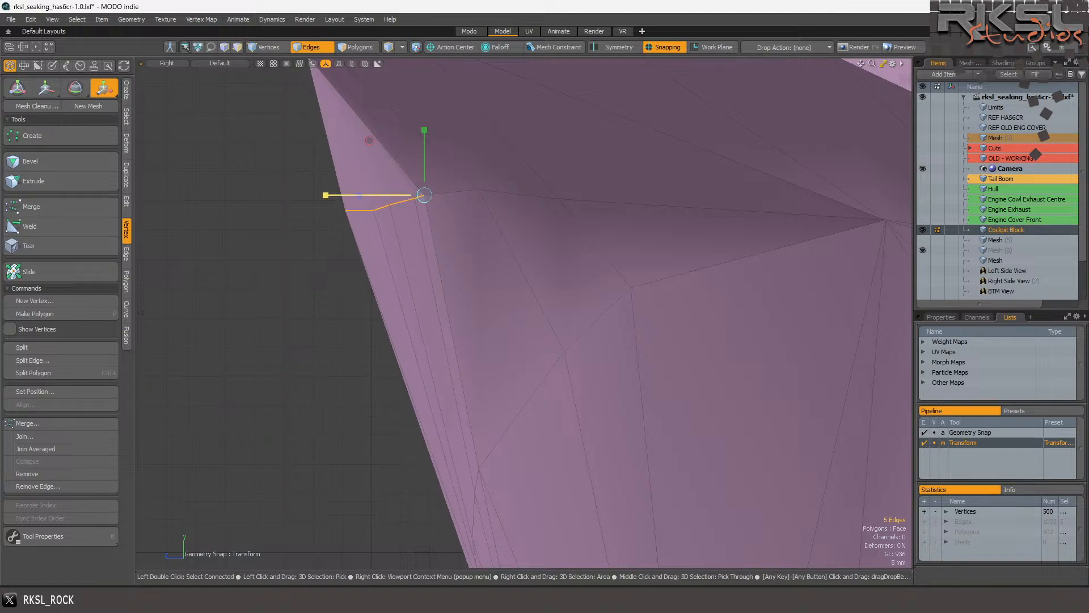
key("q")
scroll(364, 189, "down", 3)
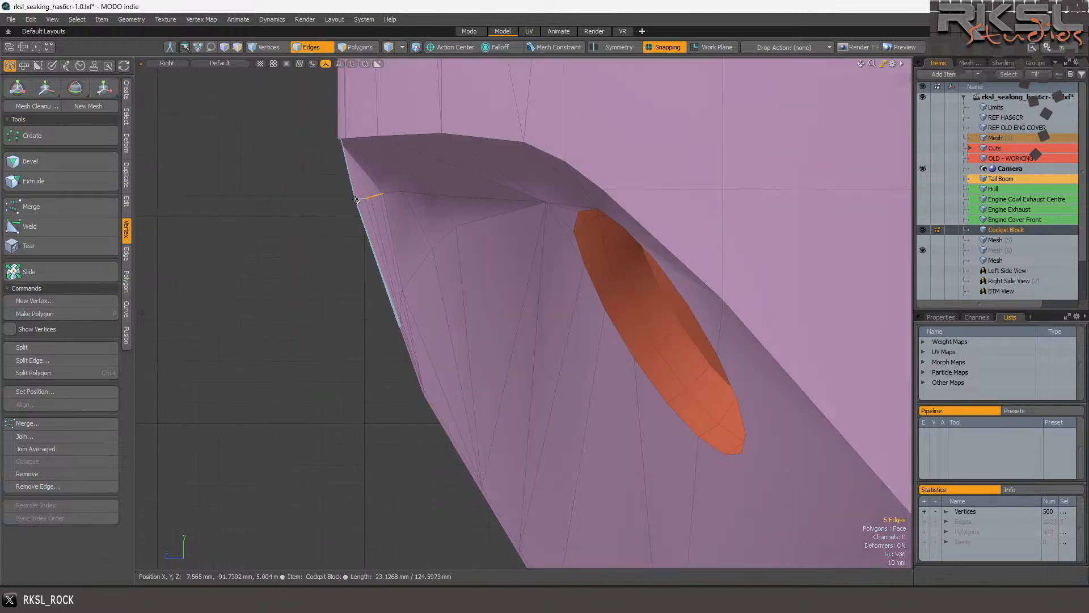
scroll(363, 191, "up", 1)
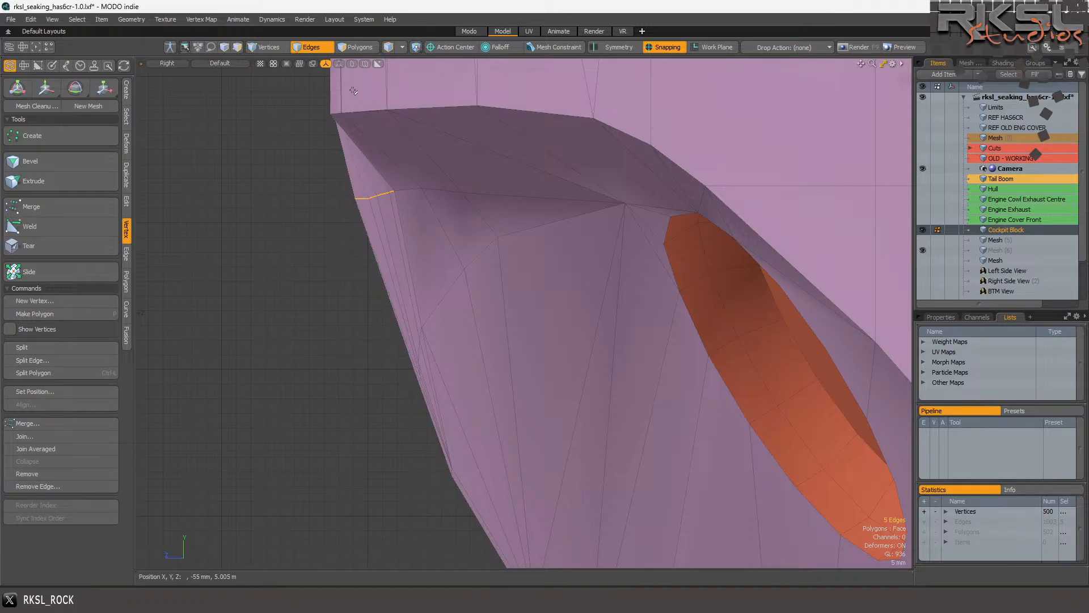
Select the seven seam vertices at the nose tip and examine the seam line in perspective, returning to the edge selection.
left_click(259, 49)
mouse_move(446, 182)
right_mouse_down()
mouse_move(363, 160)
mouse_move(375, 211)
right_mouse_up()
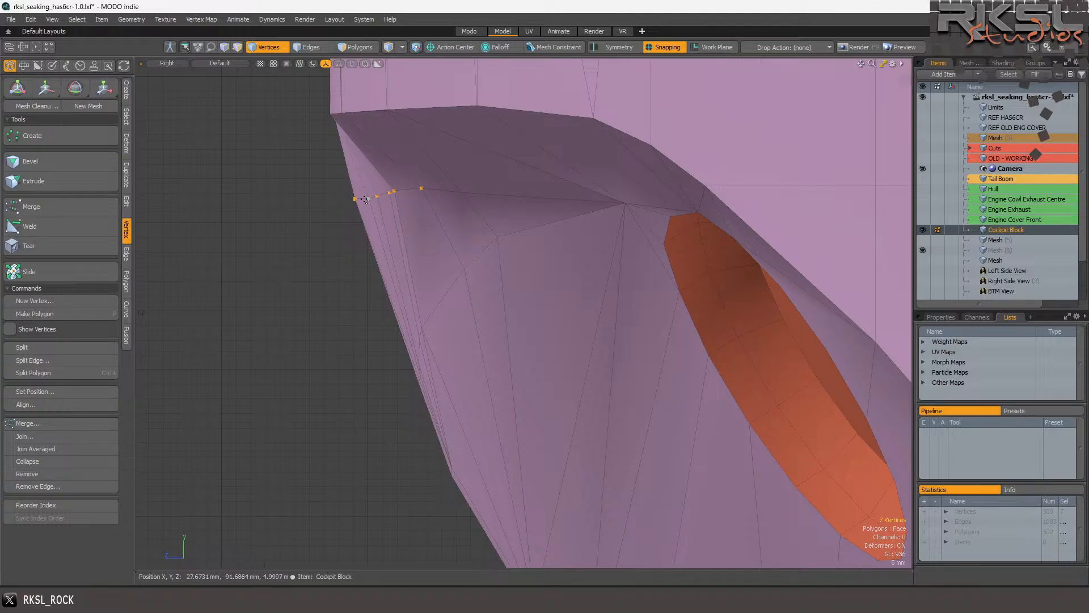
left_click(161, 62)
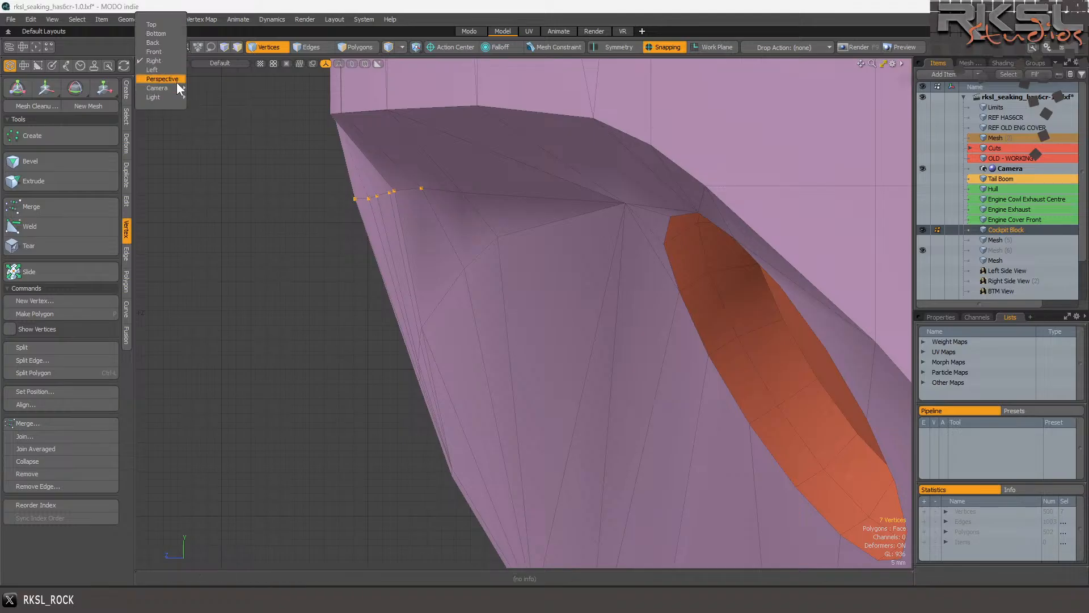
left_click(175, 78)
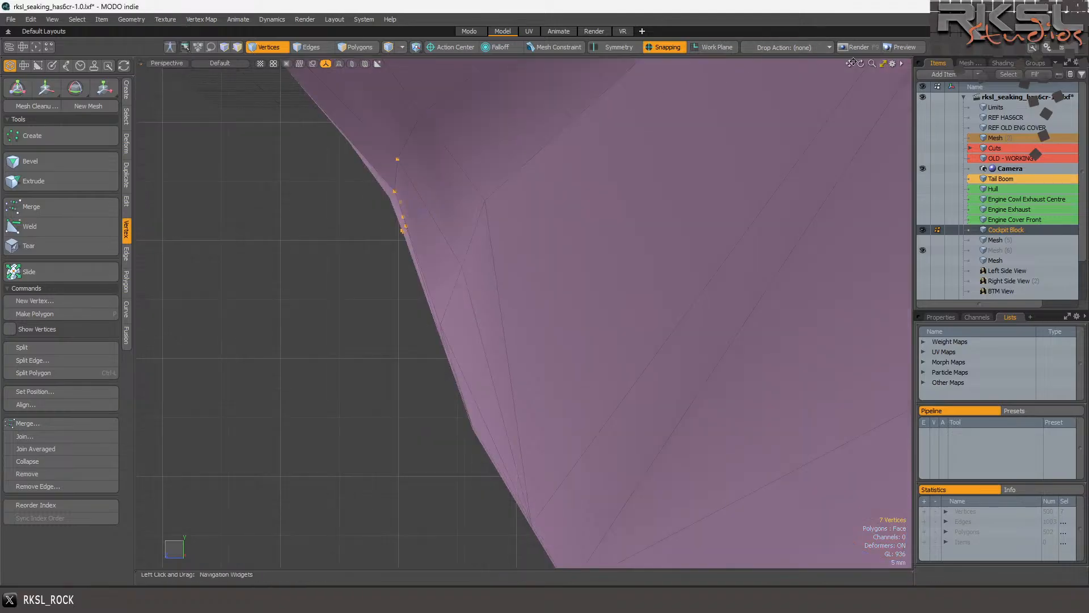
left_click_drag(524, 312, 556, 173, "alt")
left_click_drag(861, 63, 866, 68)
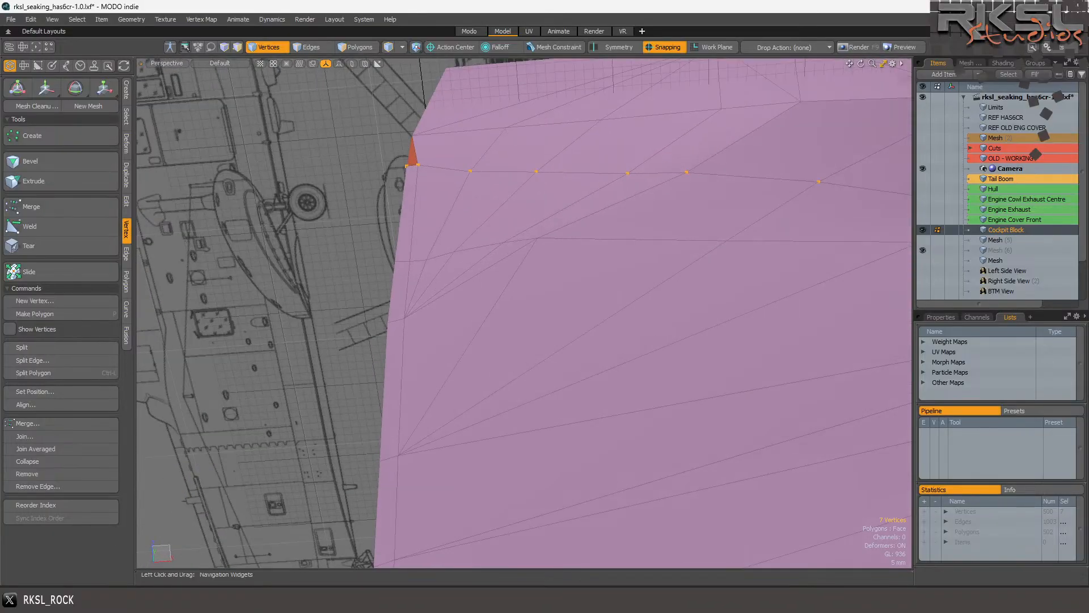
scroll(600, 214, "down", 3)
scroll(601, 214, "up", 3)
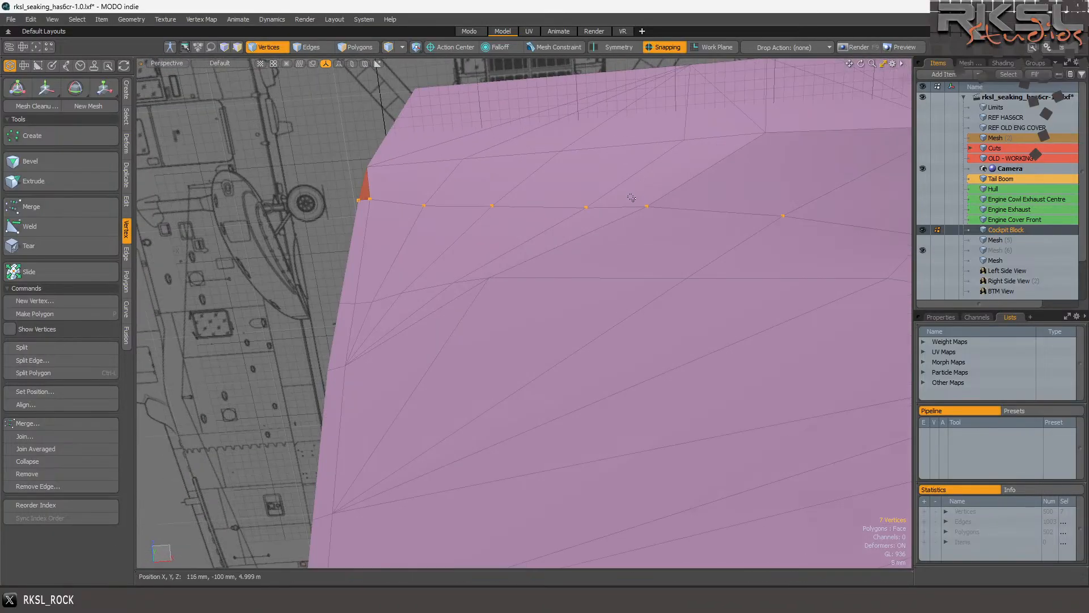
key("2")
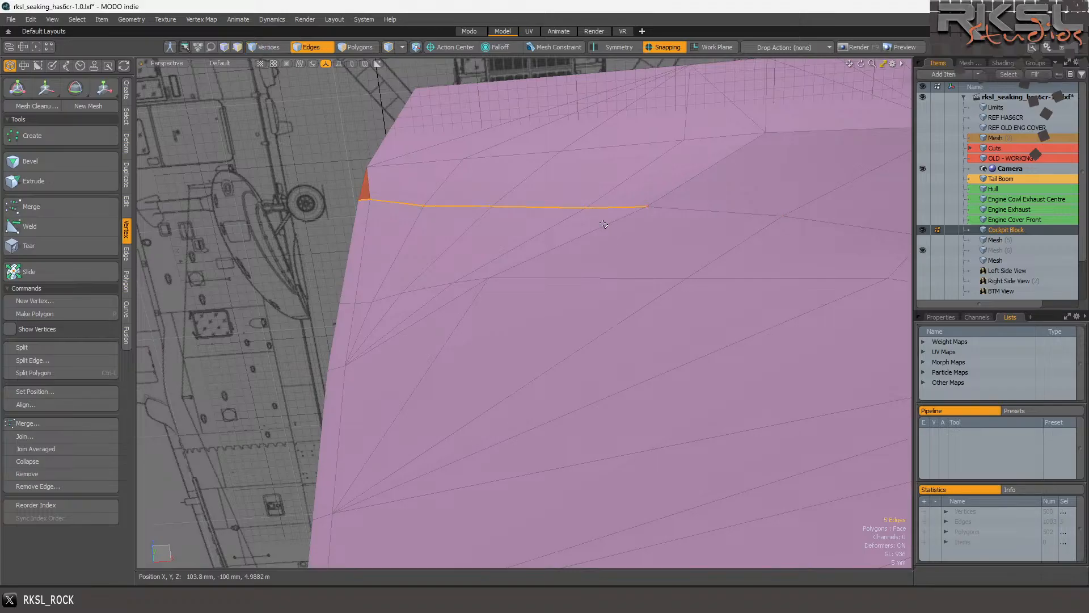
scroll(601, 221, "down", 3)
scroll(594, 206, "up", 2)
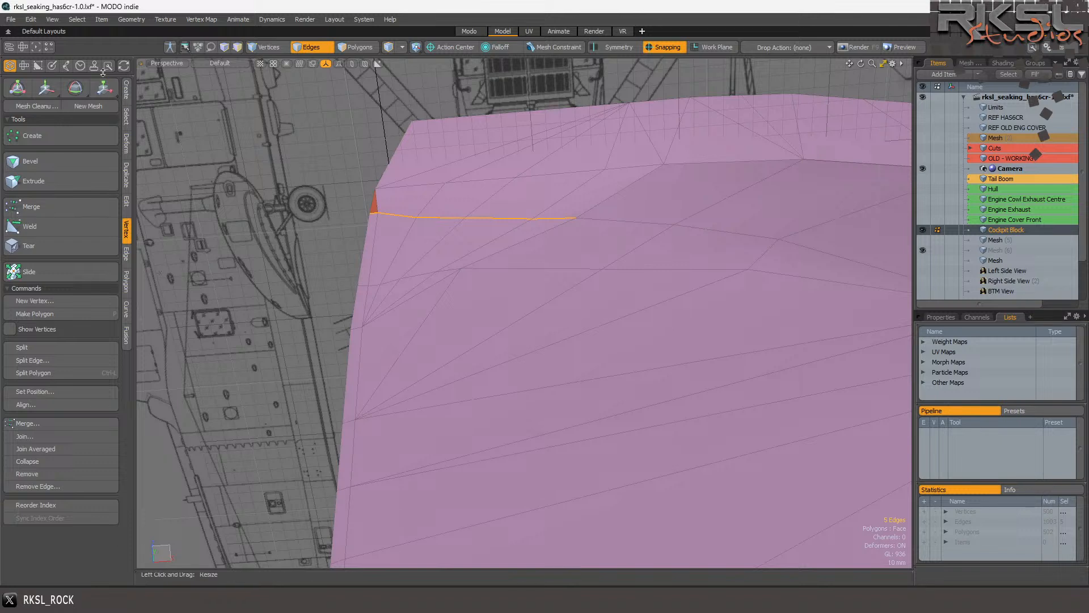
In the bottom view, select the three outer seam edges leading toward the nose centreline and start scaling them.
left_click(168, 65)
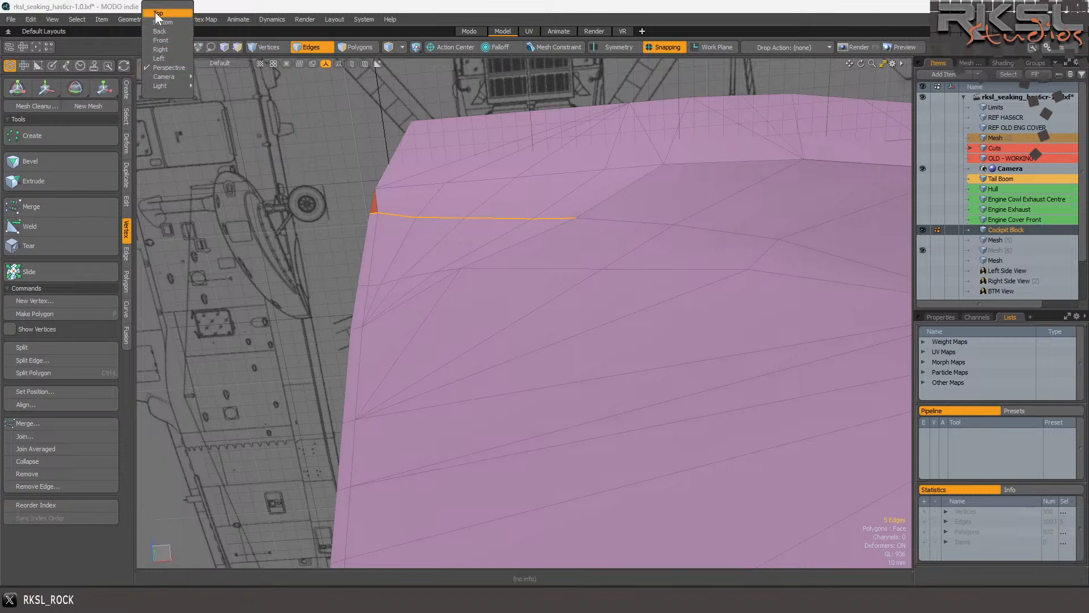
left_click(160, 22)
scroll(430, 208, "down", 3)
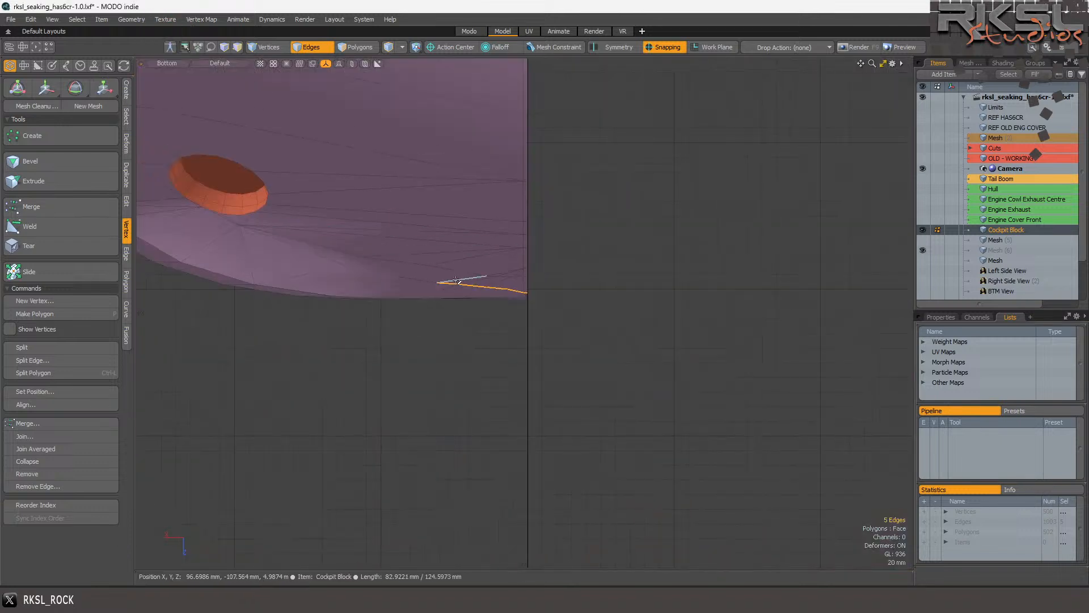
scroll(498, 308, "up", 3)
scroll(492, 264, "up", 2)
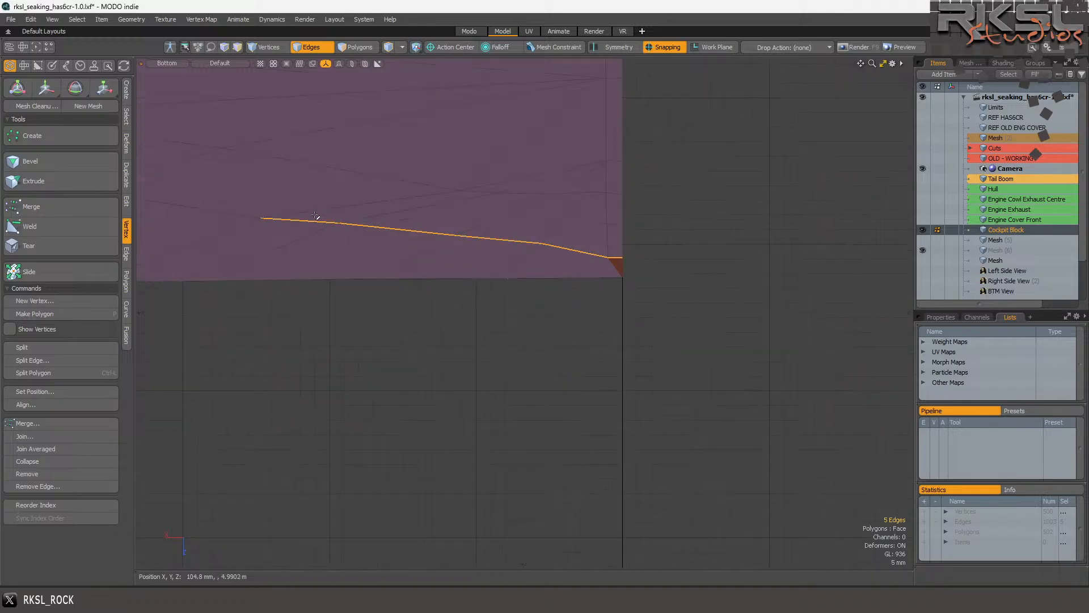
left_click(315, 221)
left_click(395, 227, "shift")
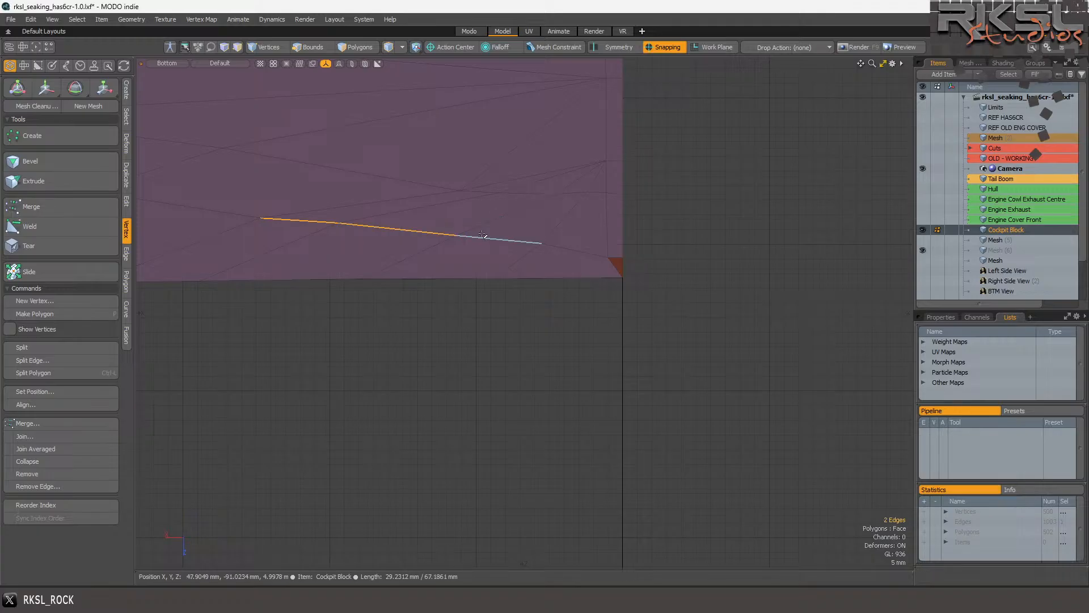
key("2")
left_click(104, 88)
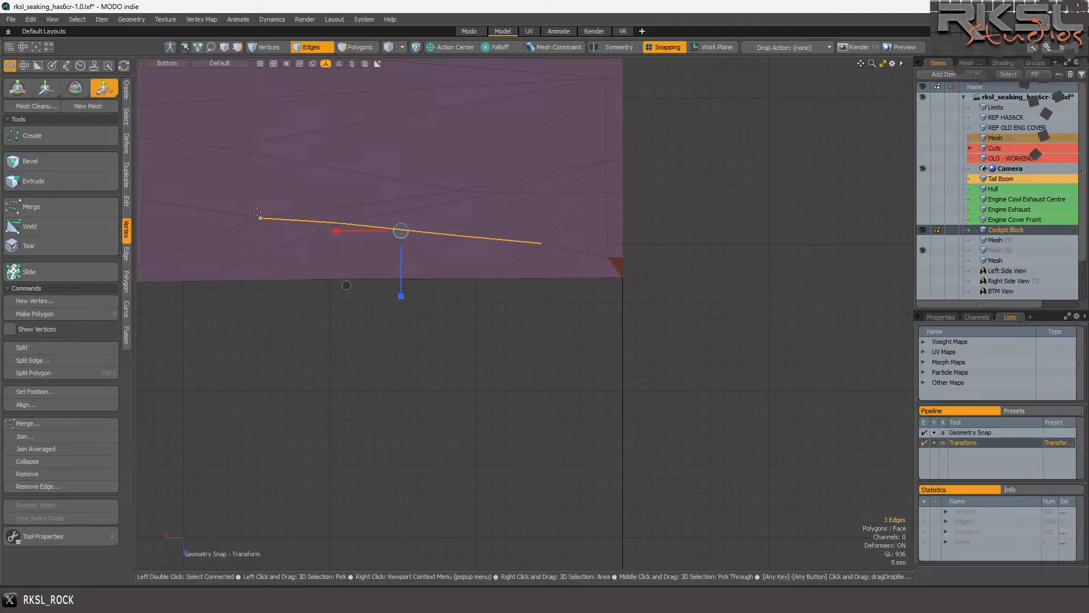
Scale the three selected edges on the underside along Z about their left-end vertex to steepen their slope.
left_click(264, 217)
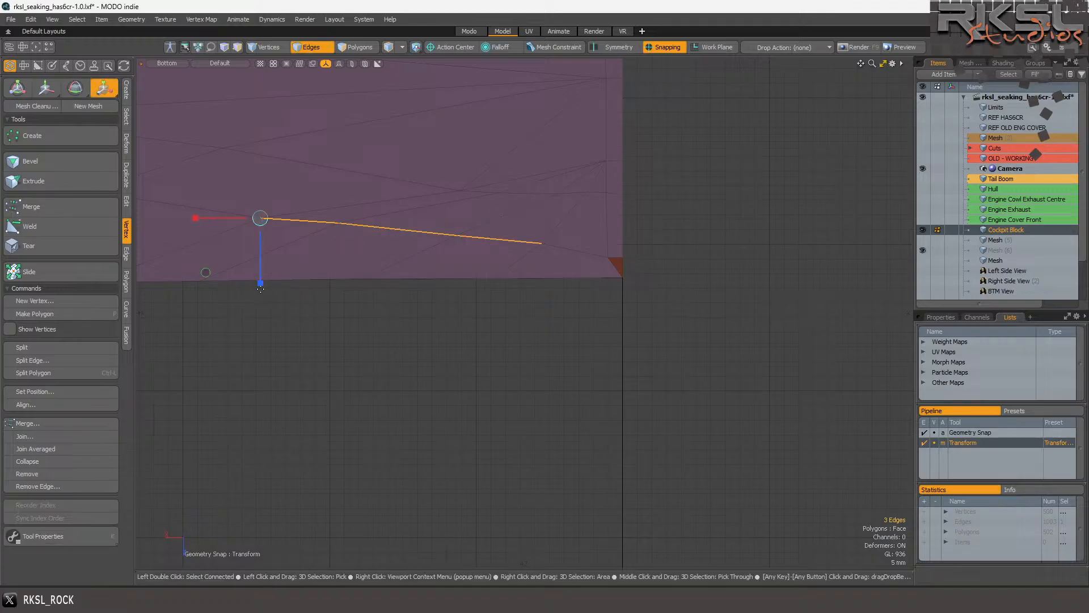
left_click_drag(260, 287, 261, 388)
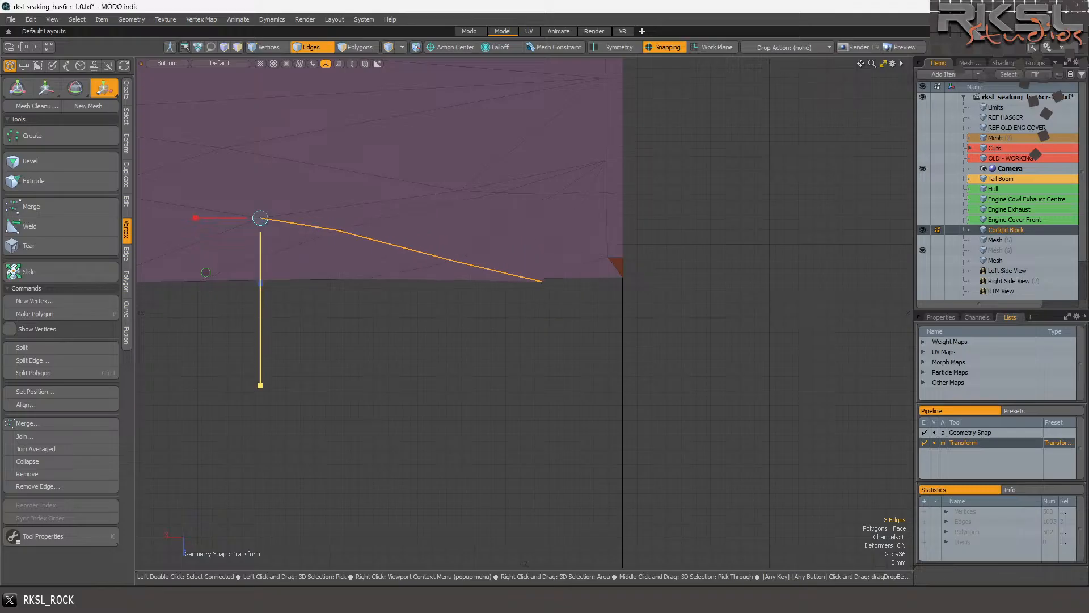
key("q")
Deselect the leftmost edge and scale the remaining two edges along Z about their shared left-end vertex to flatten them.
left_click(298, 225, "ctrl")
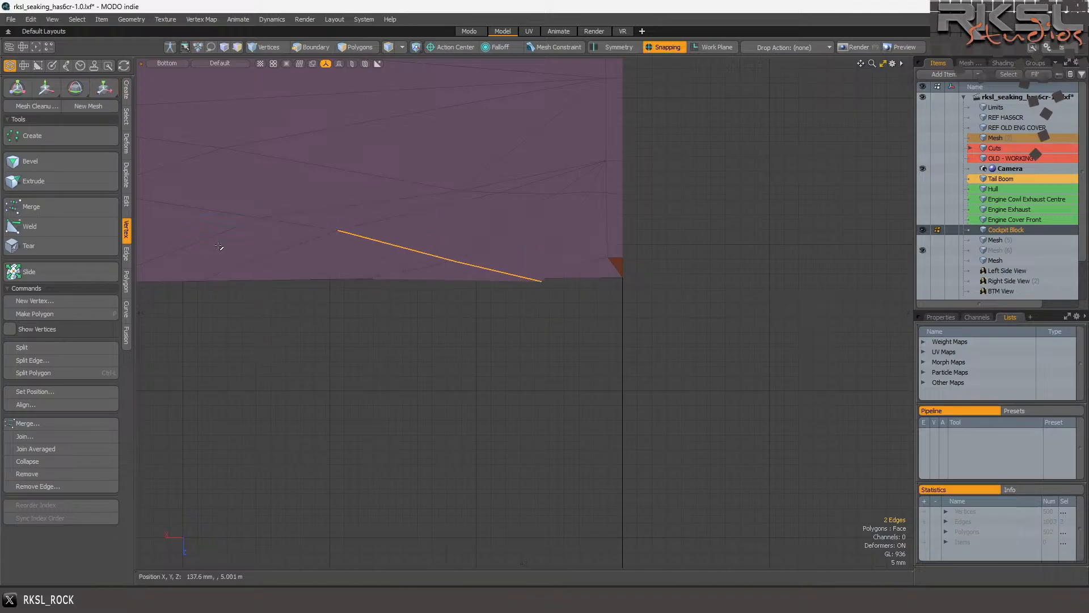
key("y")
left_click(338, 229)
left_click_drag(338, 301, 338, 254)
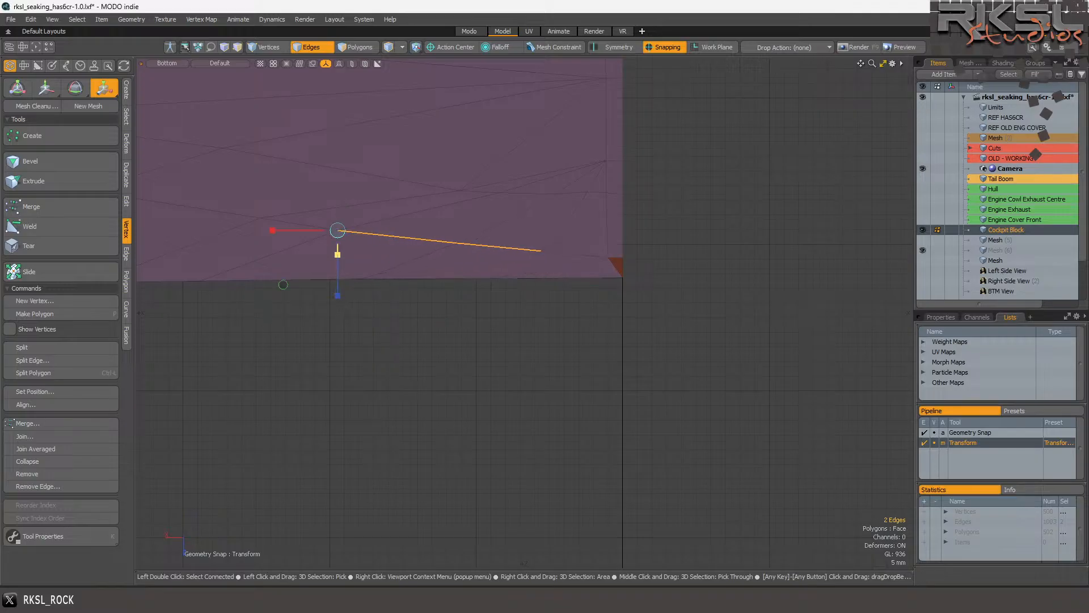
key("Escape")
key("Escape")
Move the single vertex where the edges converge below the round opening along X, toward the opening's side of the underside.
scroll(627, 356, "down", 5)
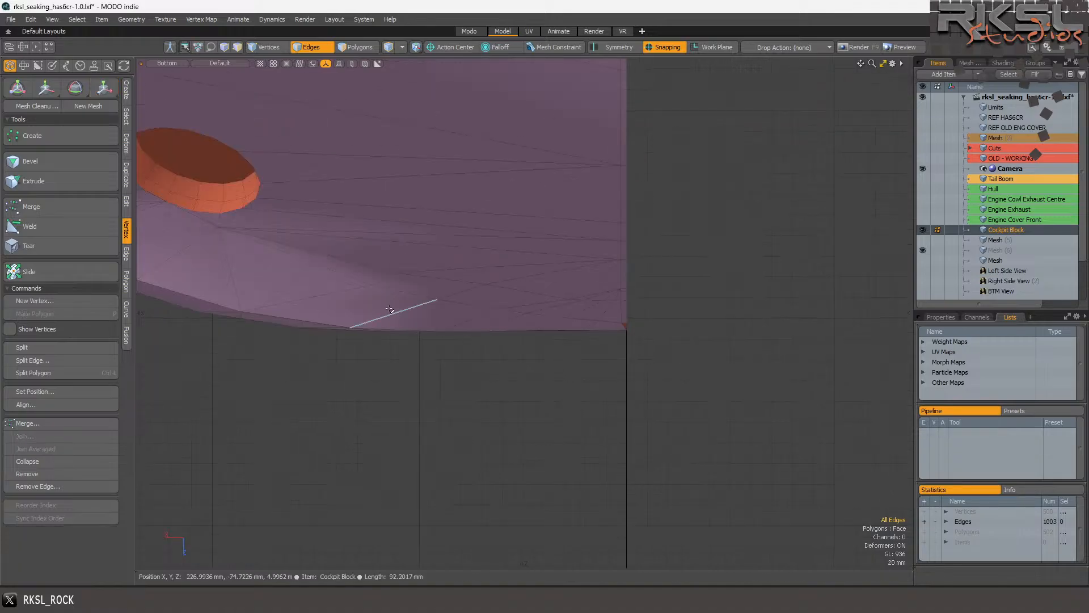
scroll(355, 281, "up", 1)
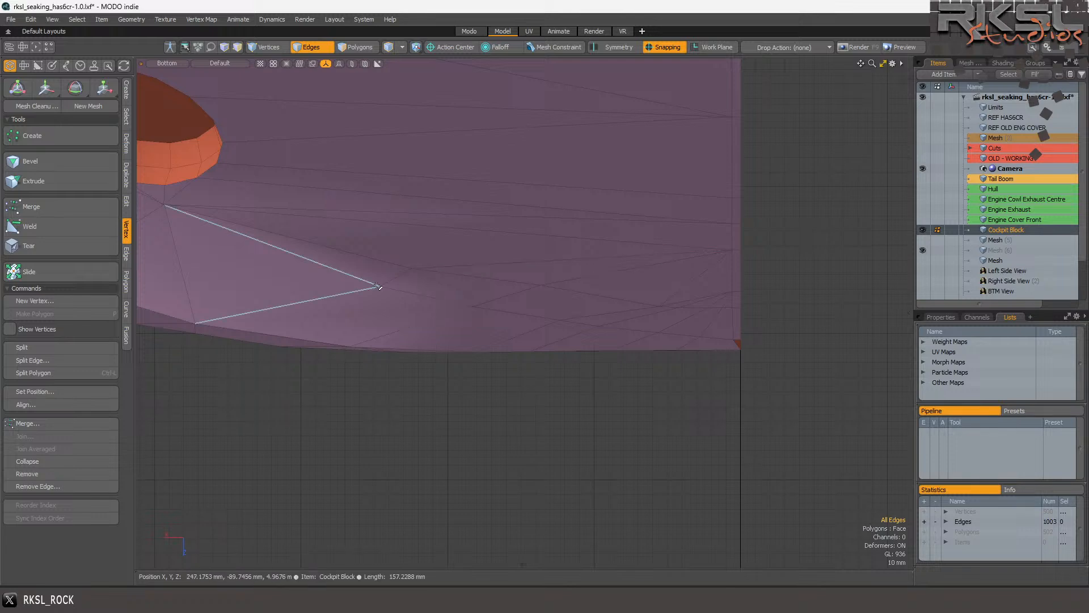
left_click(350, 288)
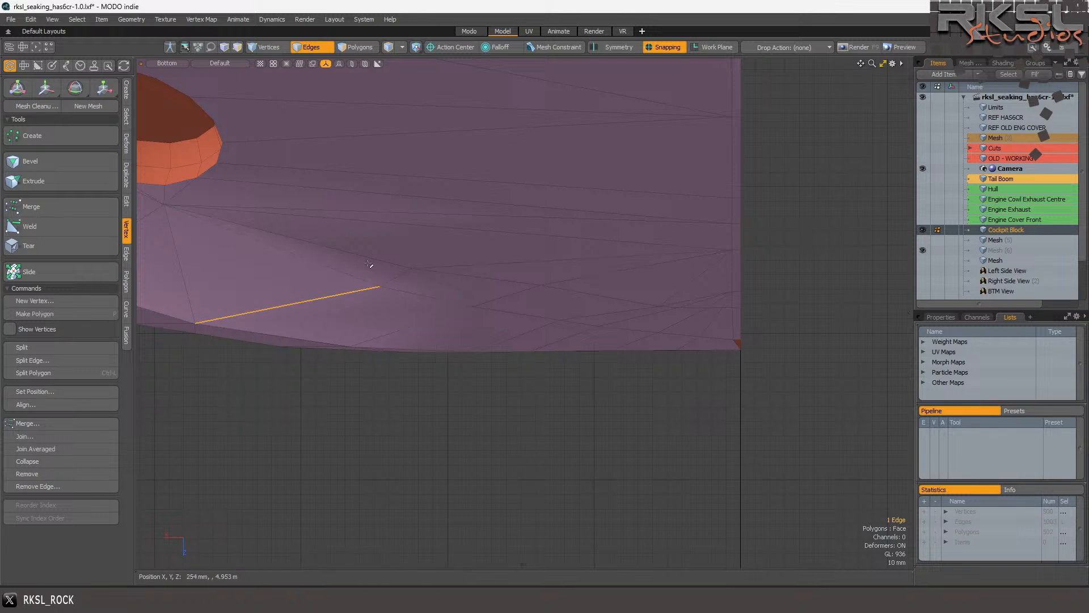
left_click(262, 47)
right_click_drag(419, 286, 417, 285)
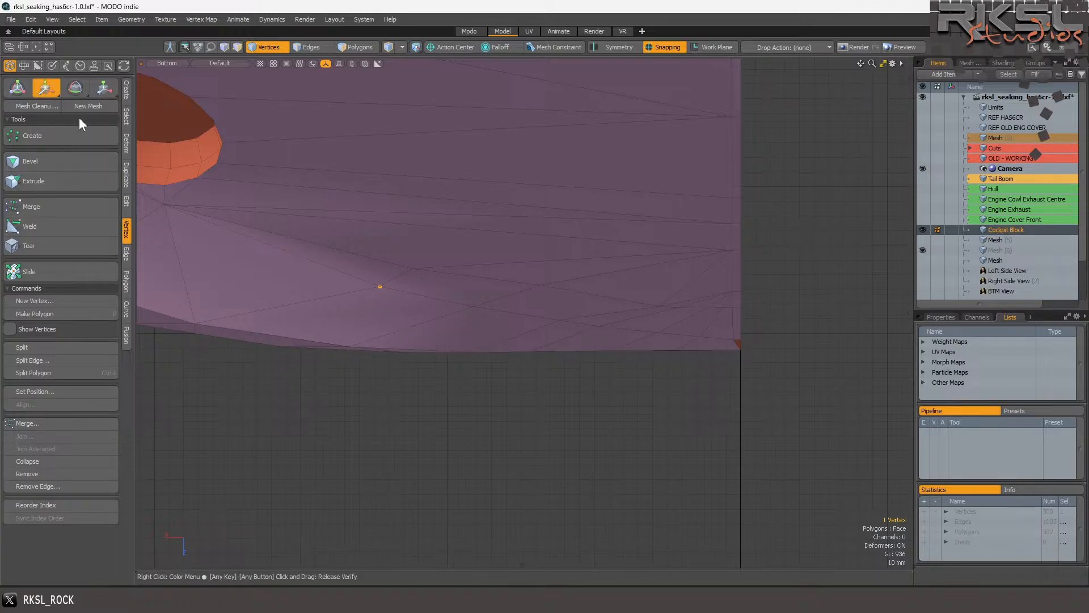
left_click(47, 88)
left_click(297, 284)
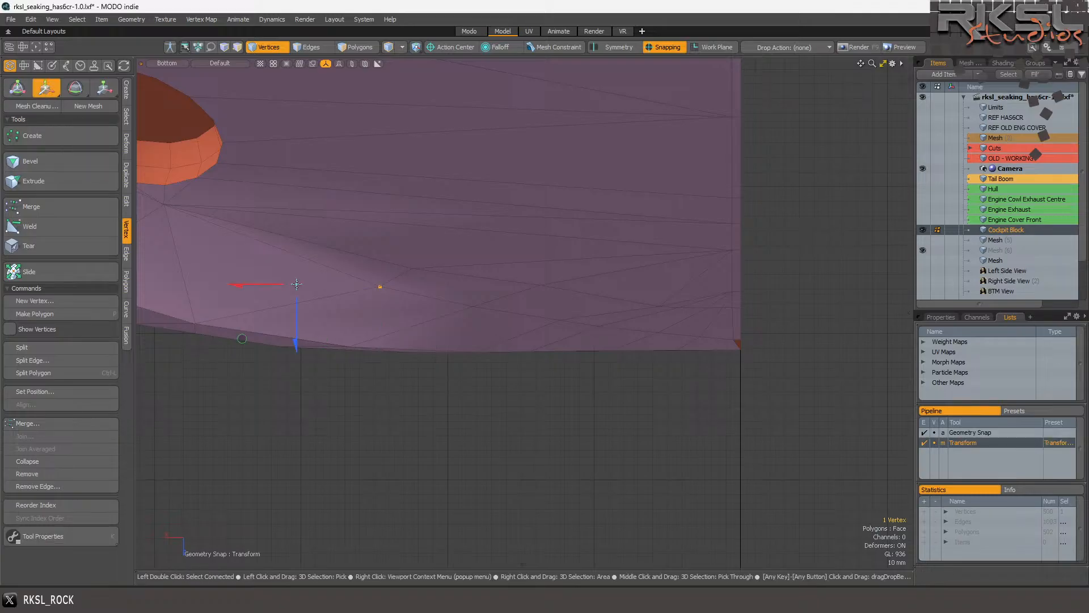
left_click_drag(274, 287, 183, 271)
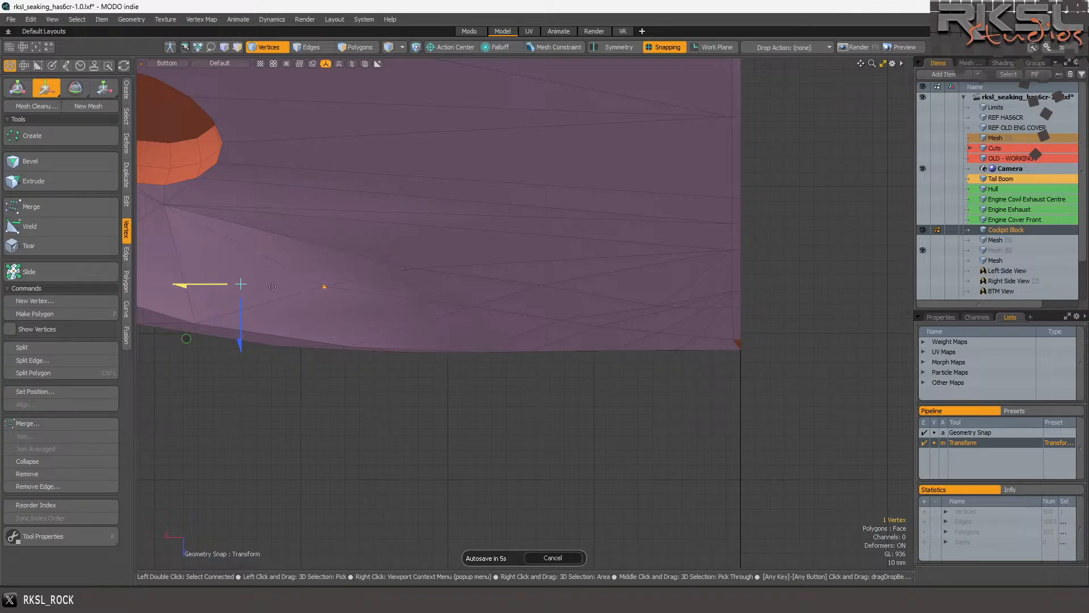
scroll(392, 252, "down", 3)
scroll(410, 256, "up", 3)
key("q")
Scale the single edge to the right of the moved vertex along X about its right-end vertex to shorten it.
left_click(459, 268)
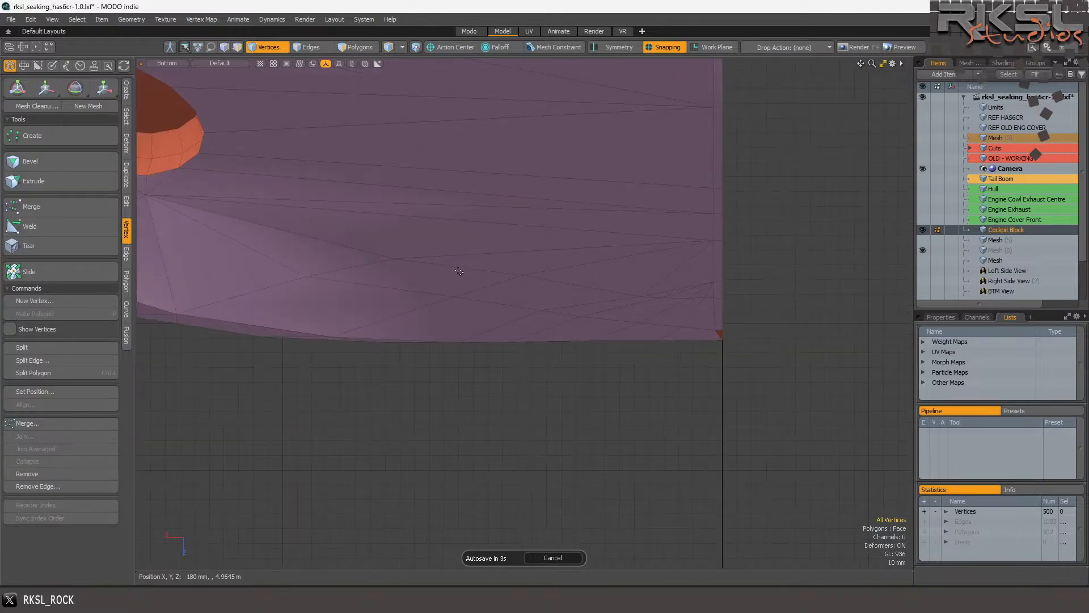
key("2")
left_click(460, 268)
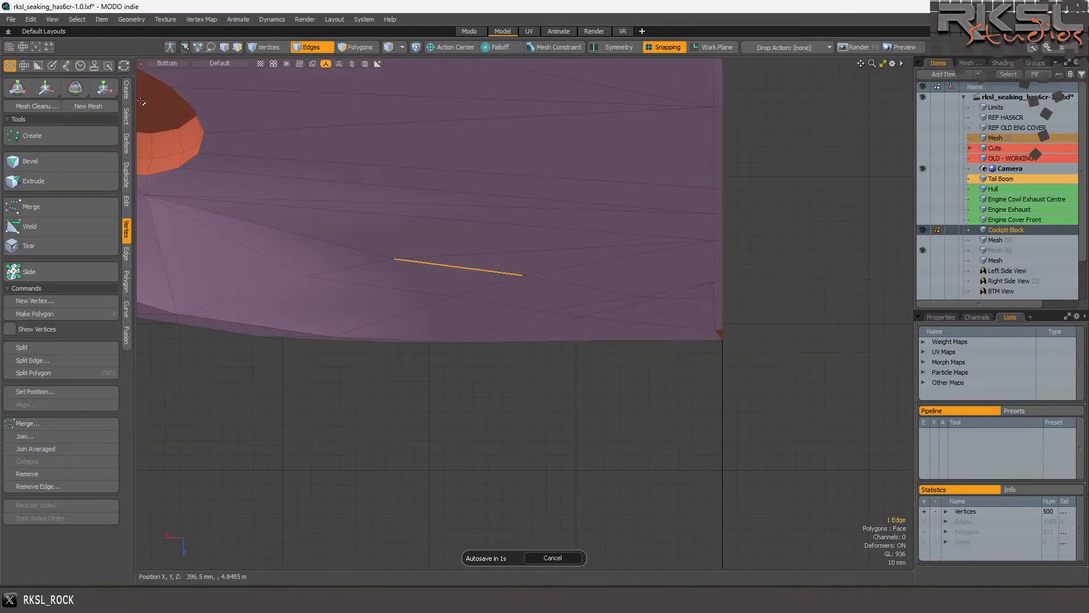
left_click(105, 93)
left_click(525, 278)
left_click_drag(526, 278, 493, 278)
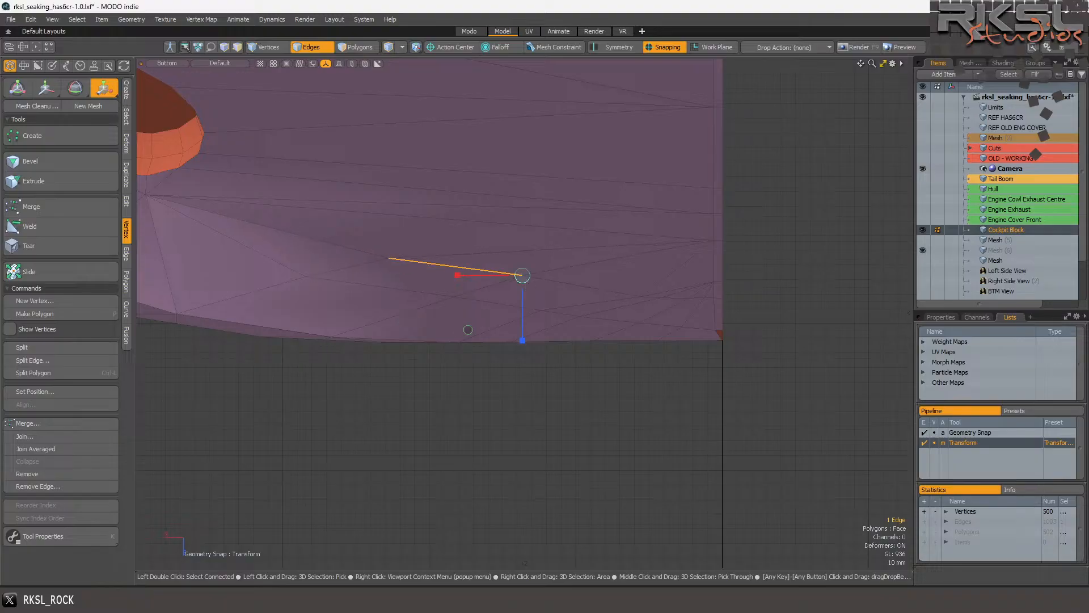
left_click_drag(493, 278, 470, 278)
key("Escape")
key("Escape")
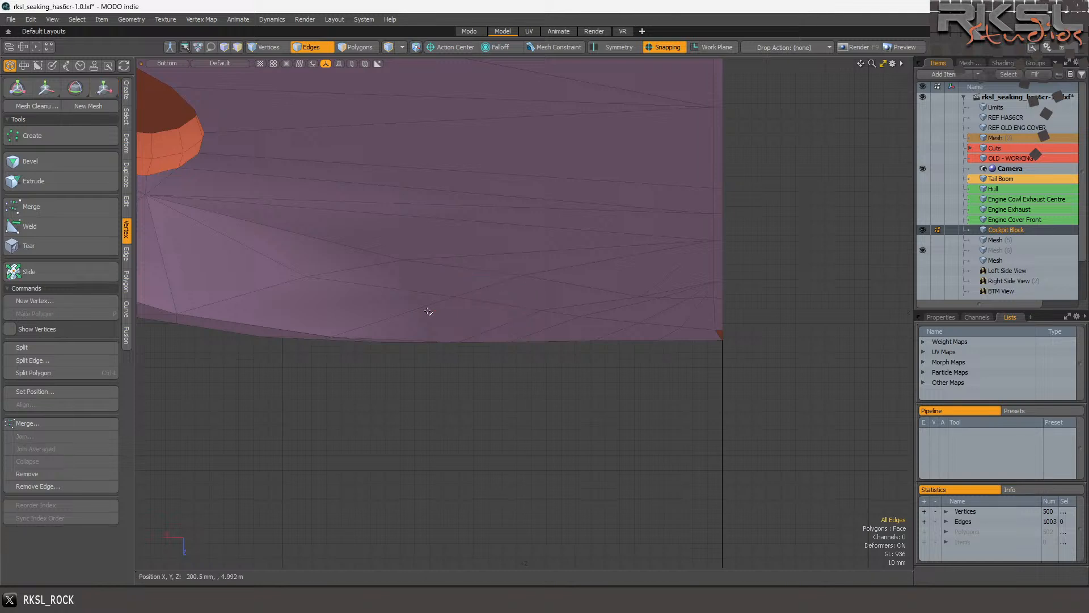
Switch to the front view and split the narrow polygon that runs to the lower-left rim of the round opening.
scroll(394, 265, "down", 3)
scroll(378, 282, "up", 4)
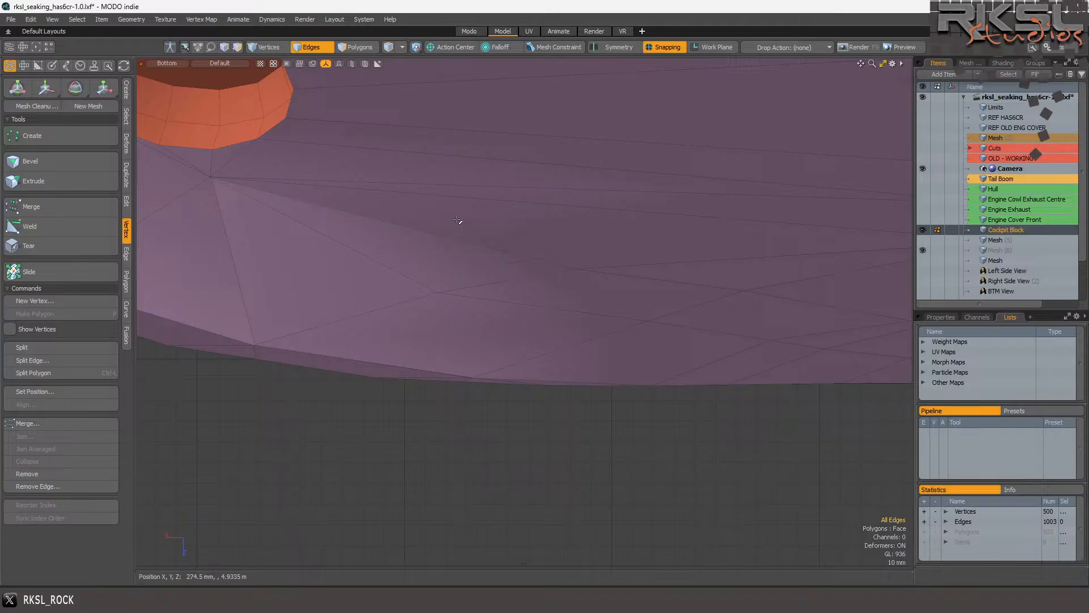
left_click(357, 47)
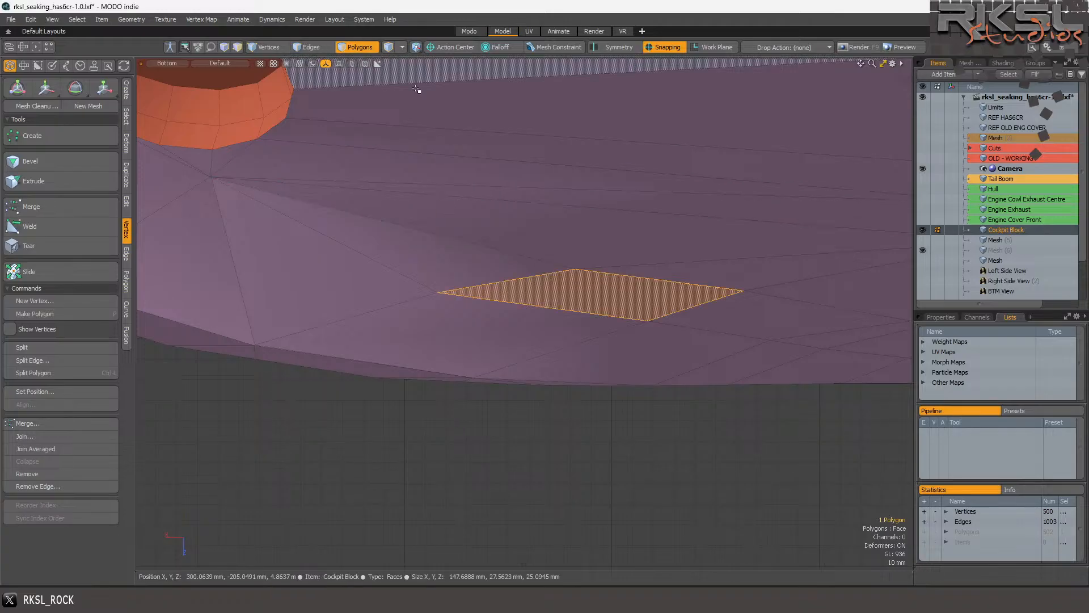
scroll(503, 212, "down", 2)
left_click(478, 208)
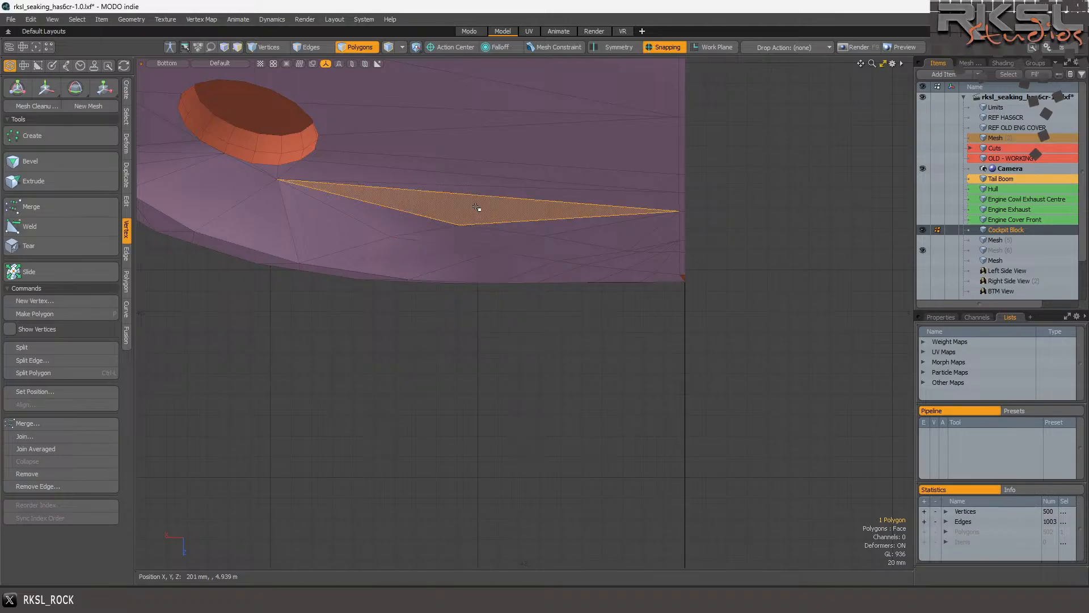
left_click(155, 63)
left_click(149, 81)
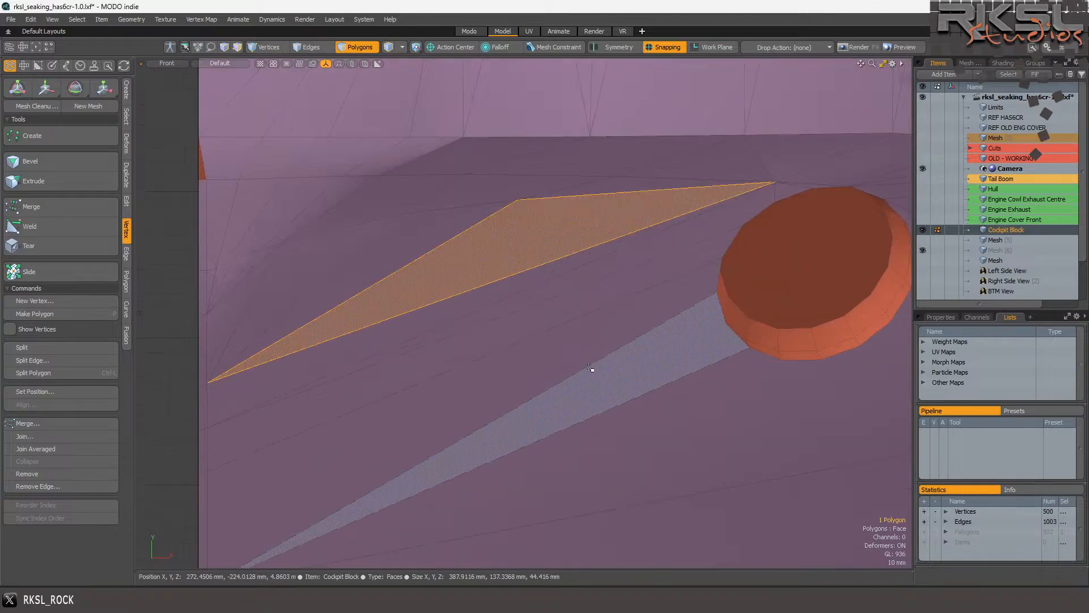
left_click(651, 351)
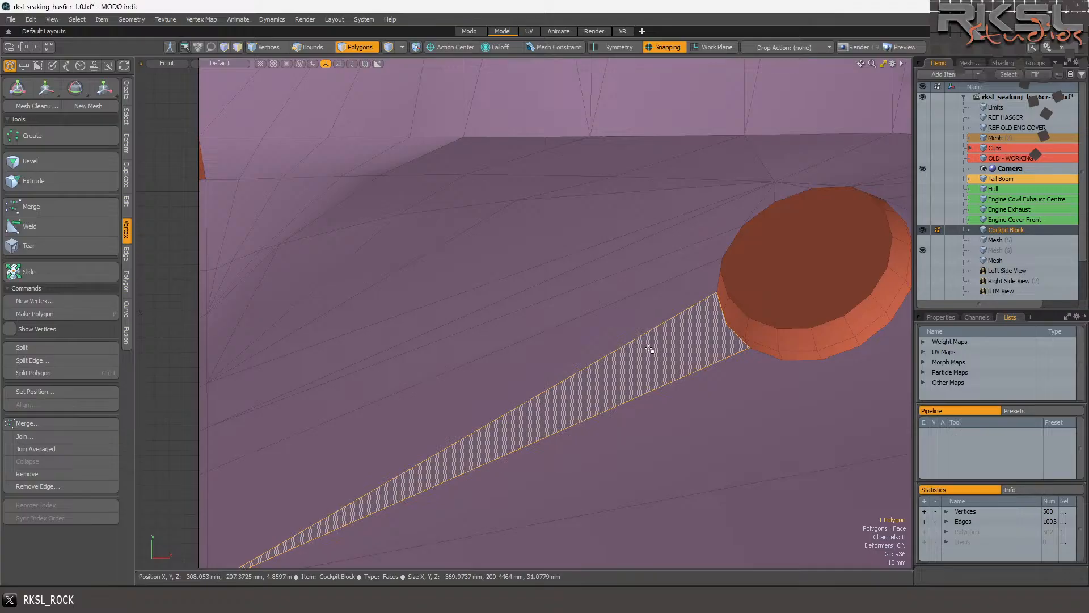
key("ctrl+l")
scroll(616, 334, "down", 4)
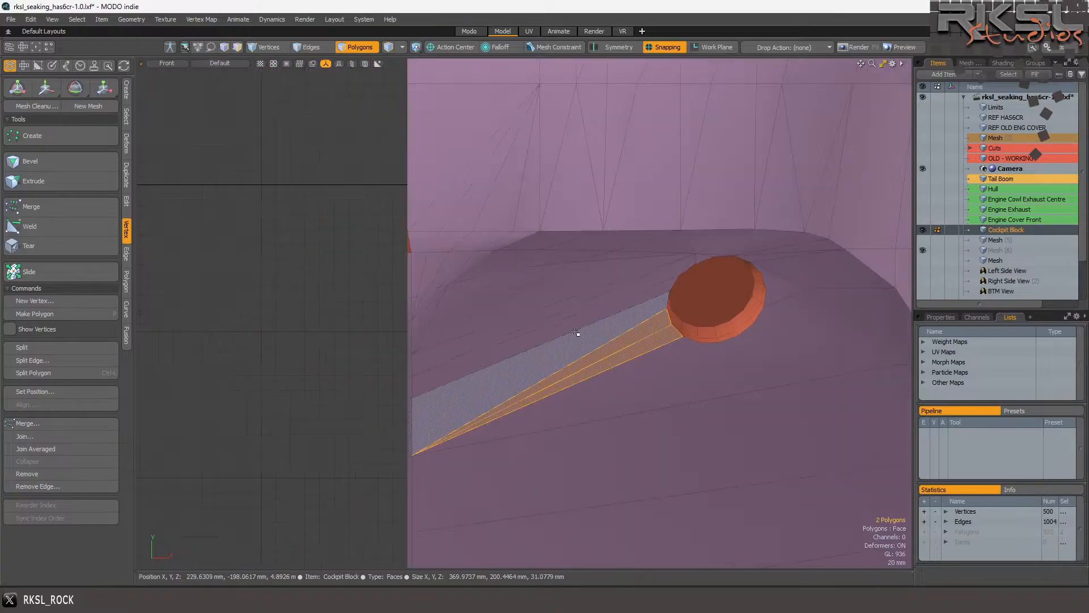
scroll(576, 332, "up", 2)
left_click(270, 254)
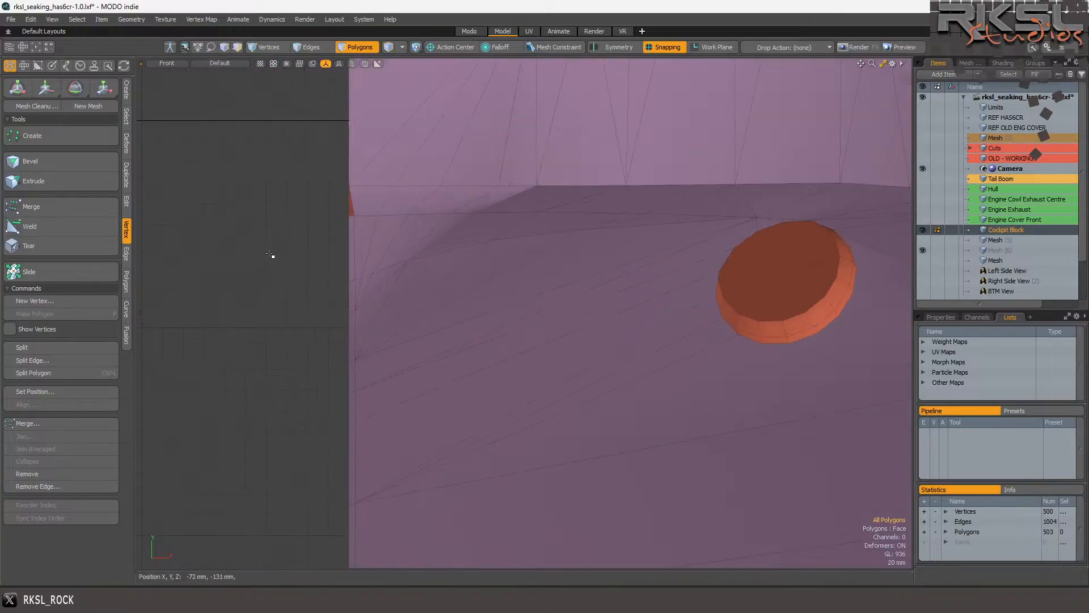
Slice the mesh horizontally with Polygon Slice from the leftmost rim vertex of the round opening past the centre edge.
left_click(127, 203)
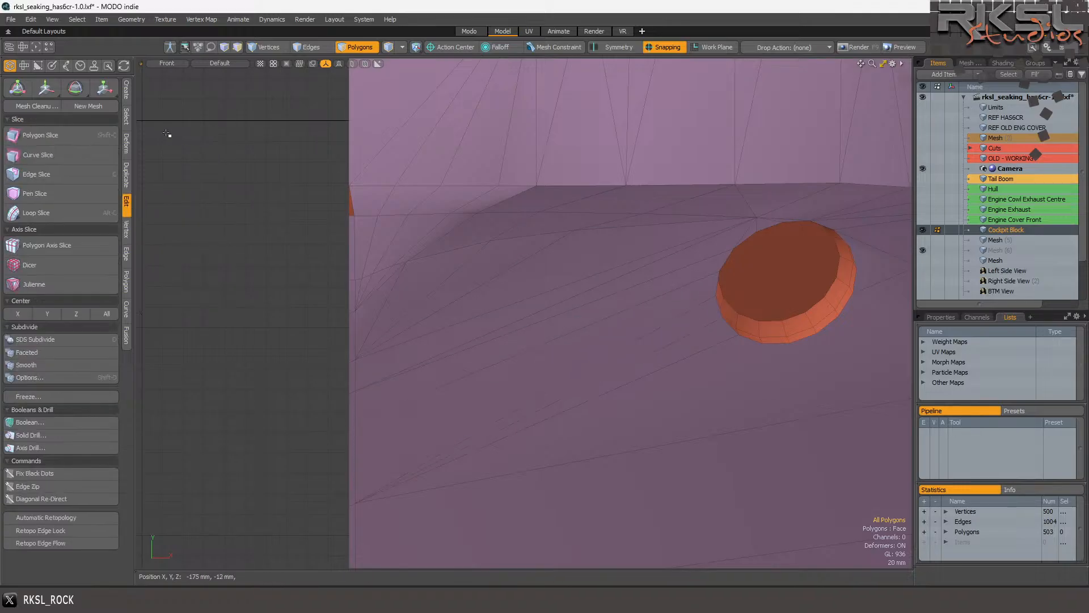
left_click(47, 132)
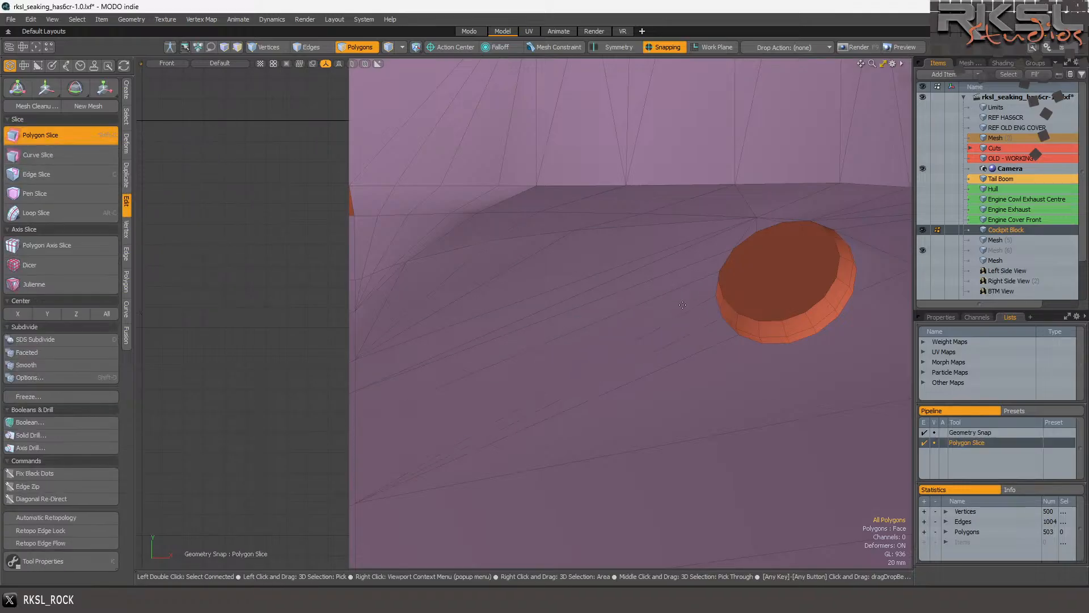
left_click_drag(707, 293, 265, 303)
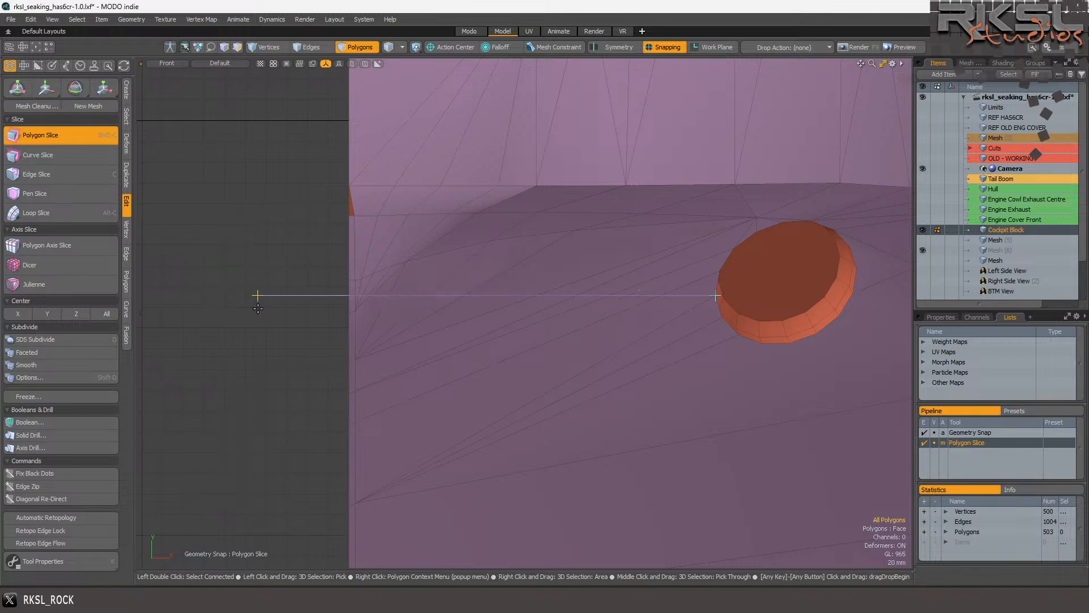
key("space")
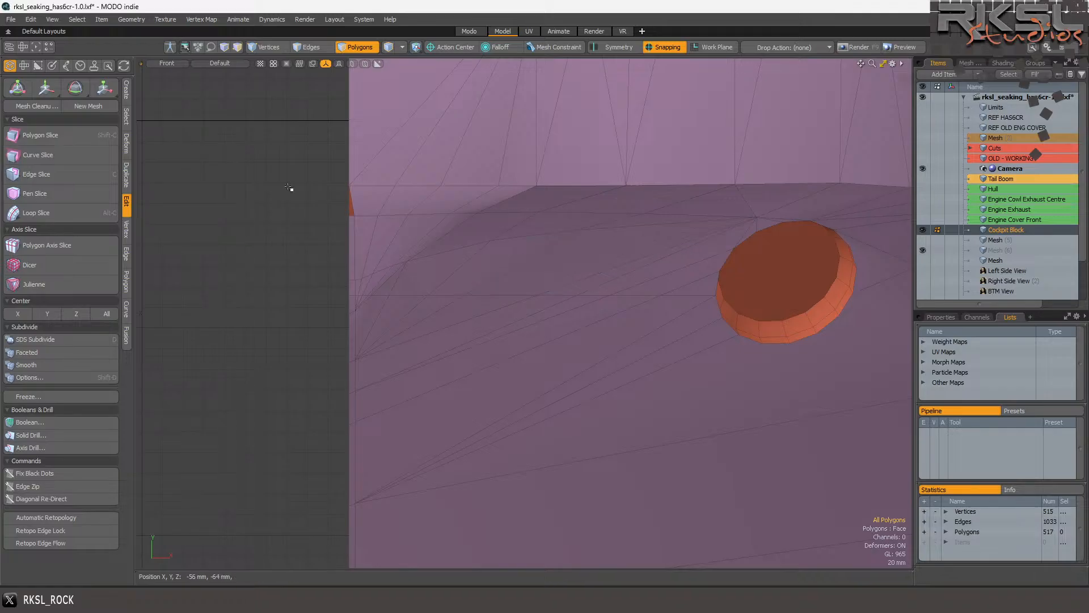
Make a second horizontal Polygon Slice from the upper-left rim vertex of the round opening past the centre edge.
left_click(56, 134)
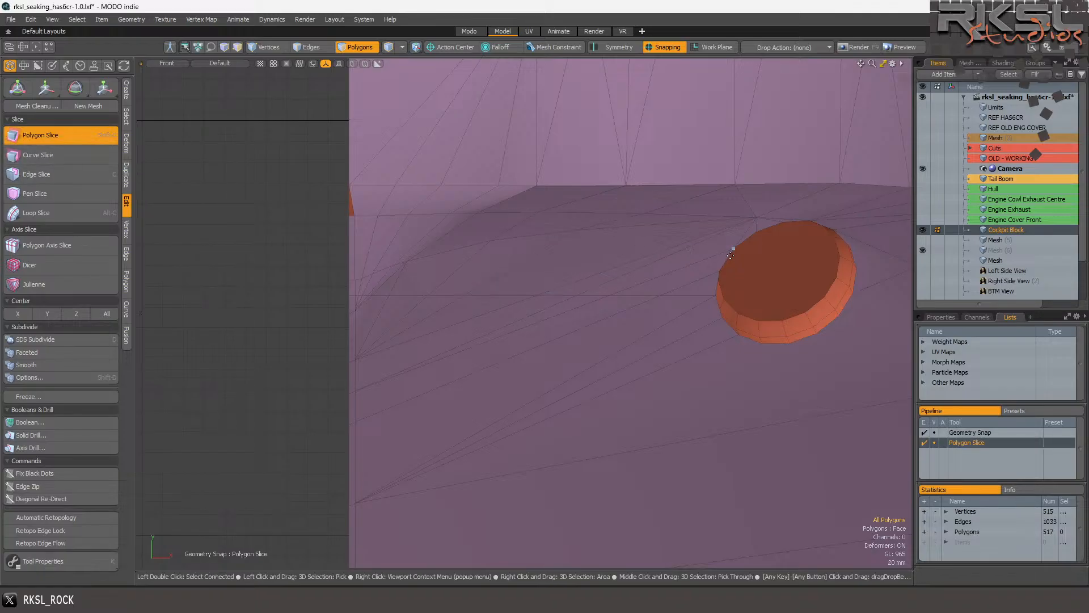
left_click_drag(742, 255, 468, 254)
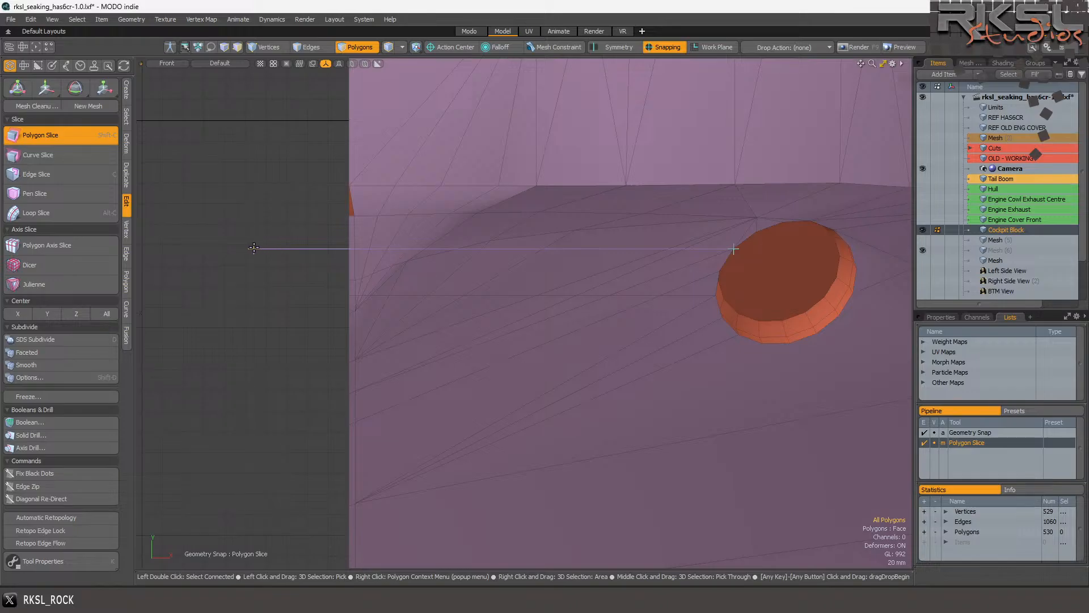
key("space")
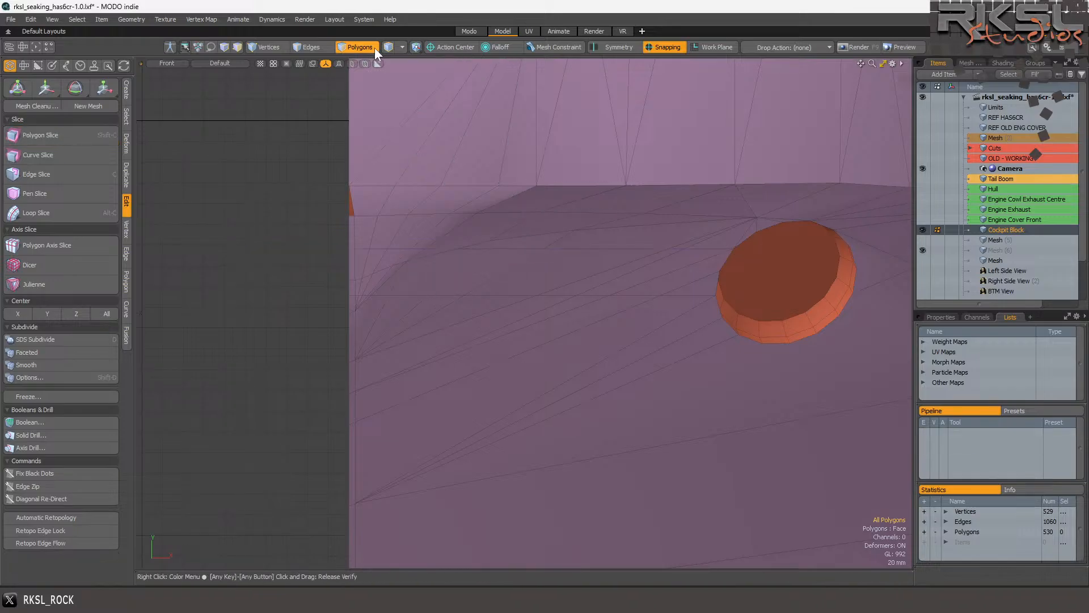
Remove the sloping row of nine edges running from above the round opening to the centre edge, without keeping vertices.
scroll(380, 310, "up", 2)
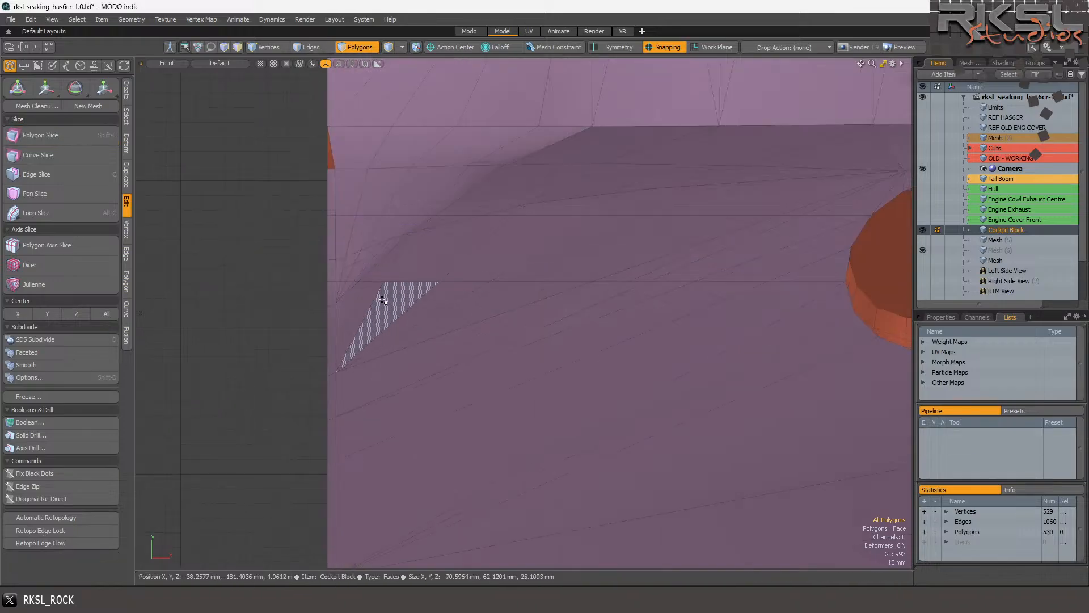
left_click(374, 300)
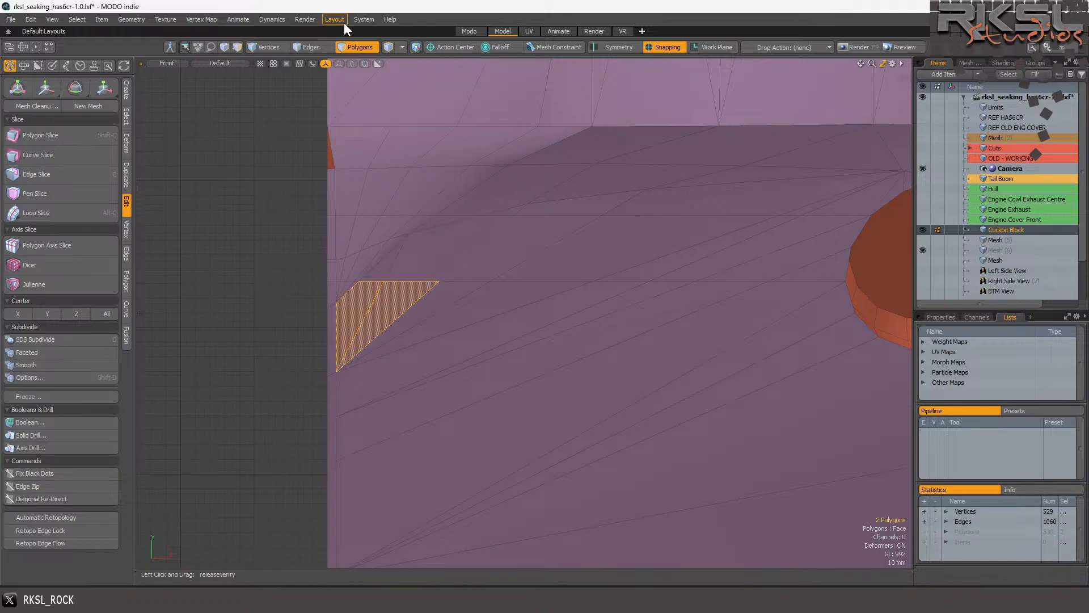
left_click(309, 48)
left_click(583, 195)
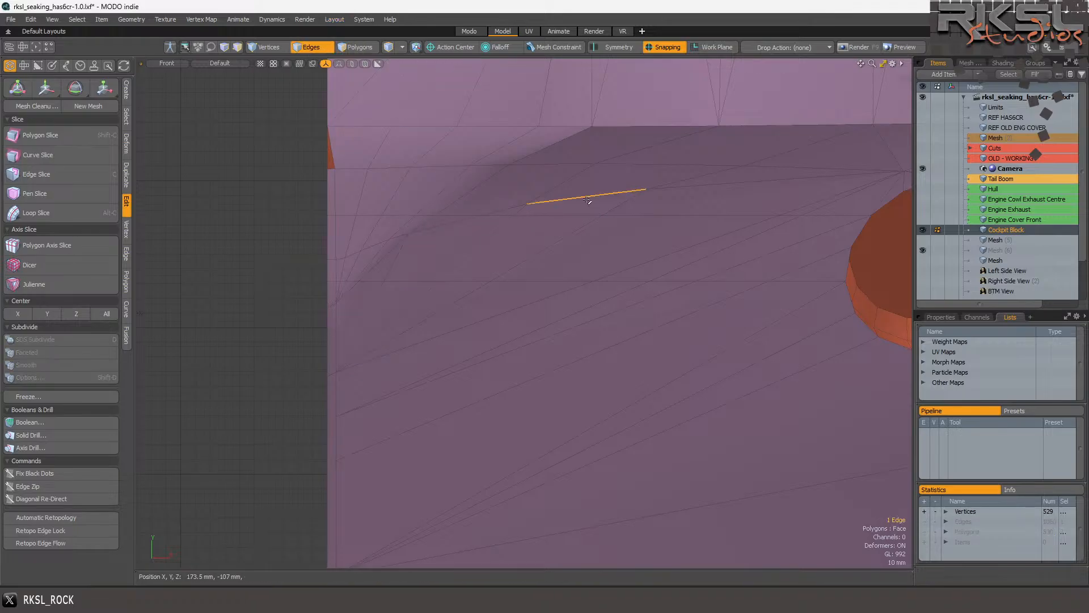
double_click(588, 200)
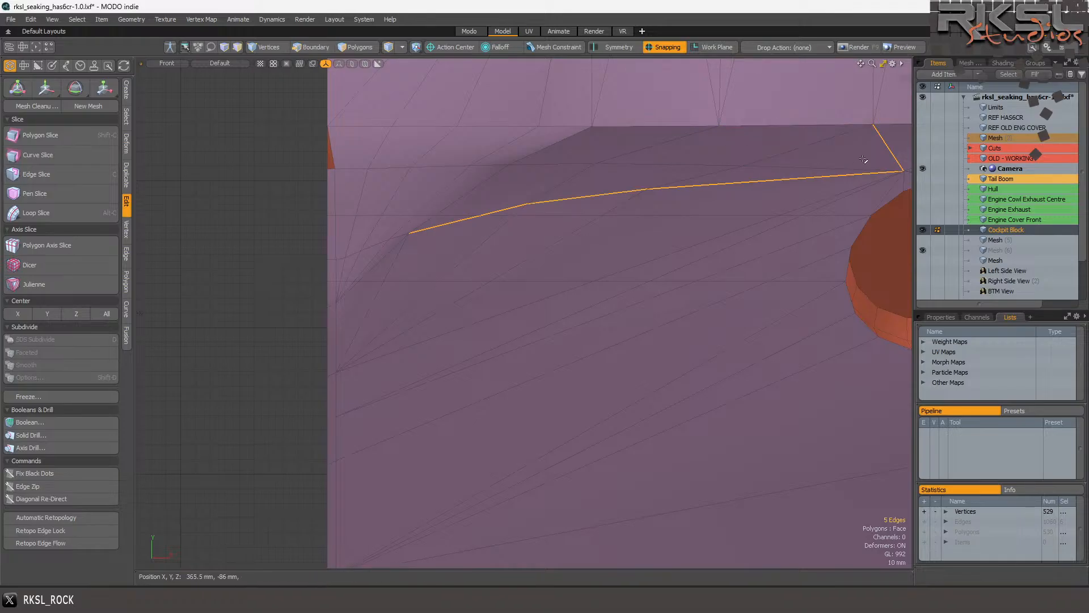
scroll(398, 241, "up", 2)
mouse_move(457, 231)
right_mouse_down("shift")
mouse_move(211, 267)
mouse_move(258, 308)
right_mouse_up("shift")
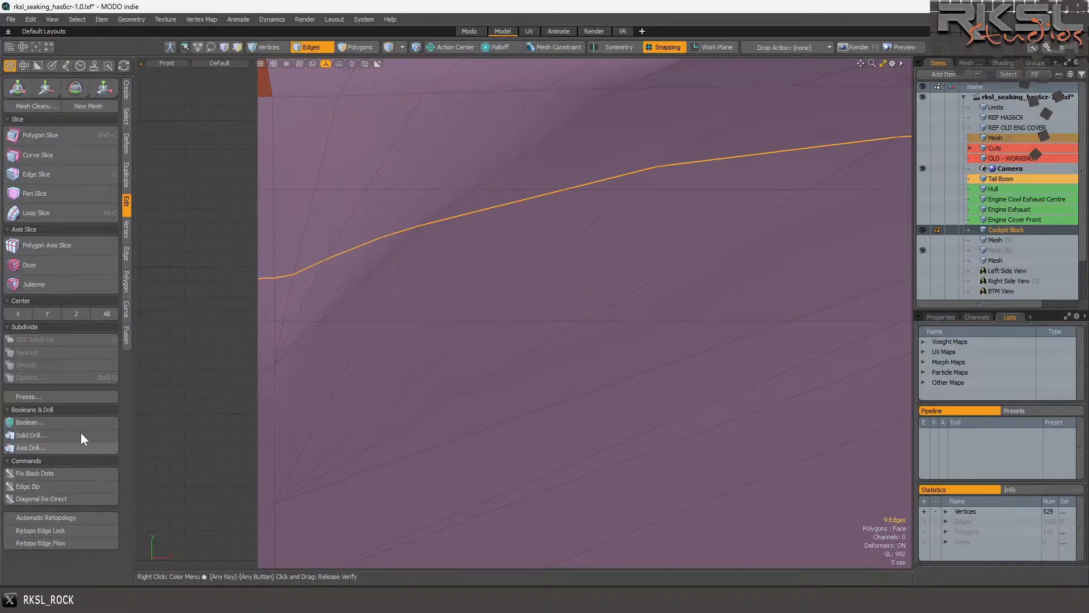
left_click(127, 255)
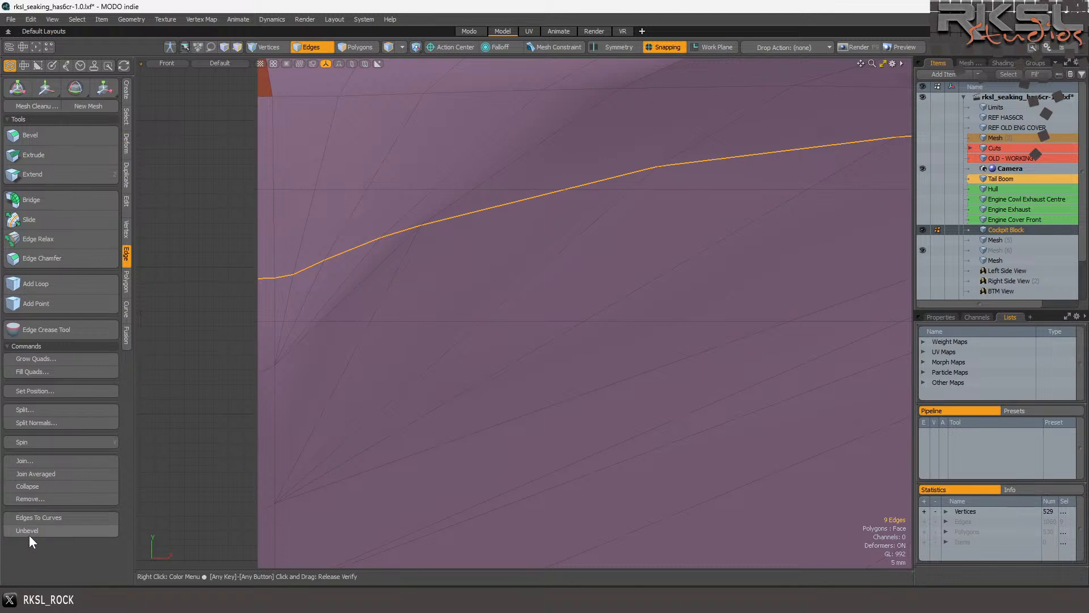
left_click(26, 498)
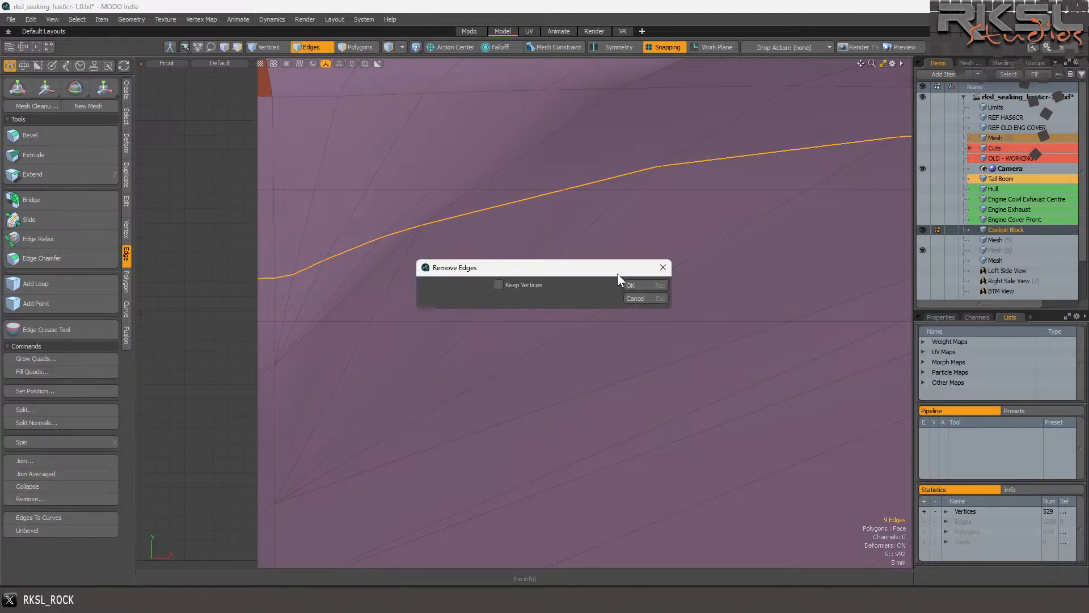
left_click(657, 285)
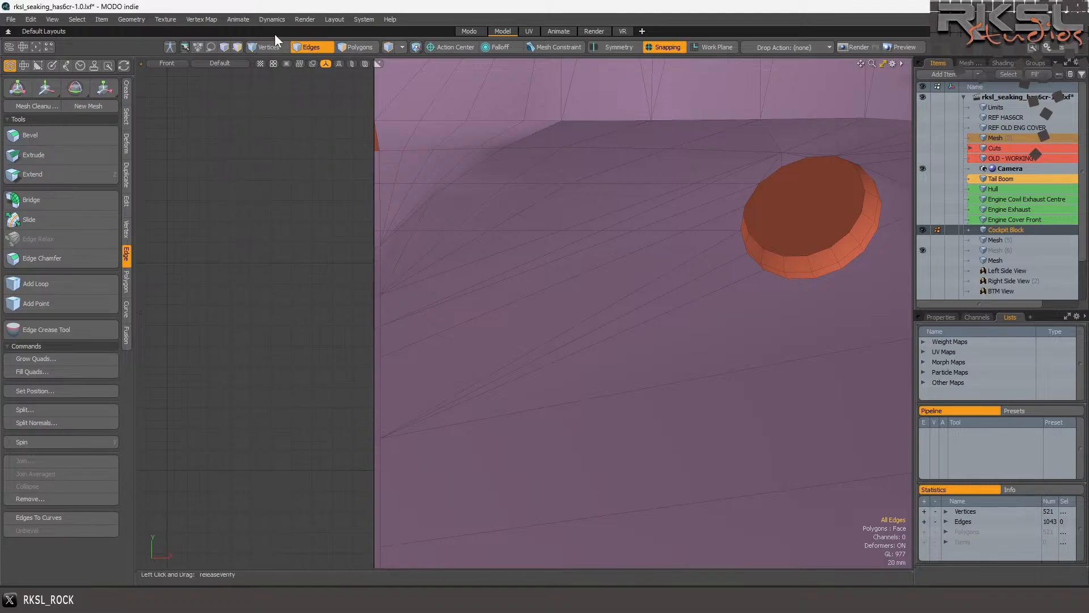
left_click(270, 48)
left_click(548, 135)
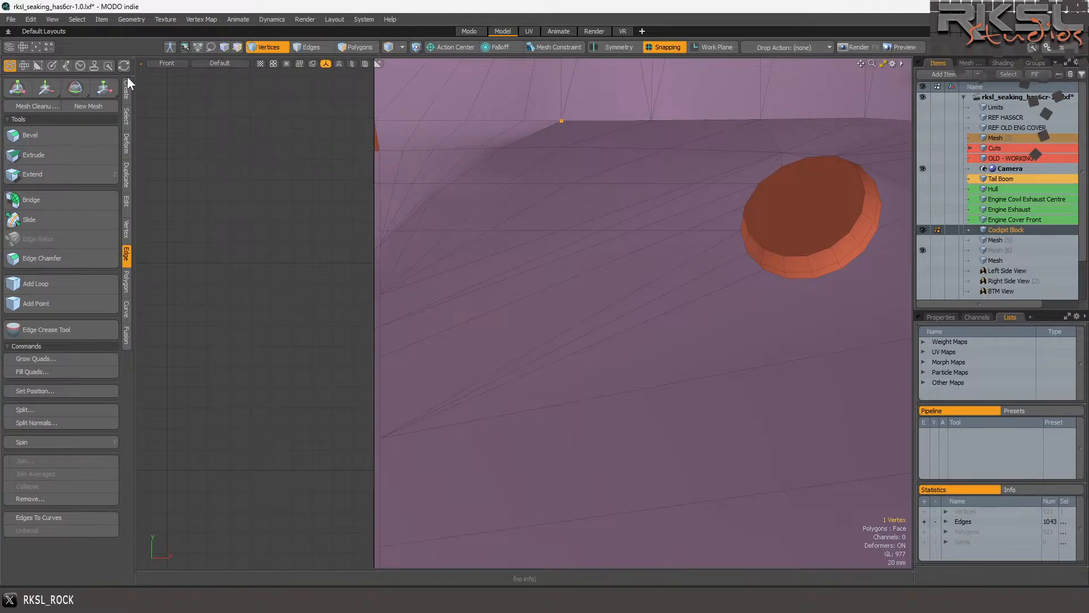
scroll(479, 134, "up", 3)
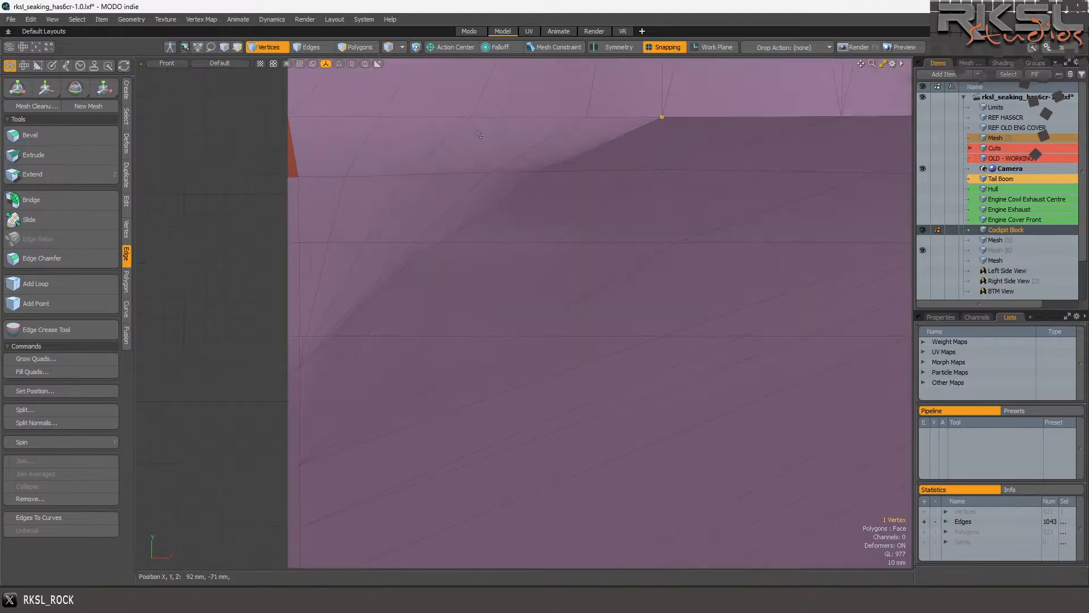
right_click_drag(424, 142, 313, 157)
mouse_move(563, 199)
right_mouse_down()
mouse_move(610, 190)
mouse_move(343, 128)
right_mouse_up()
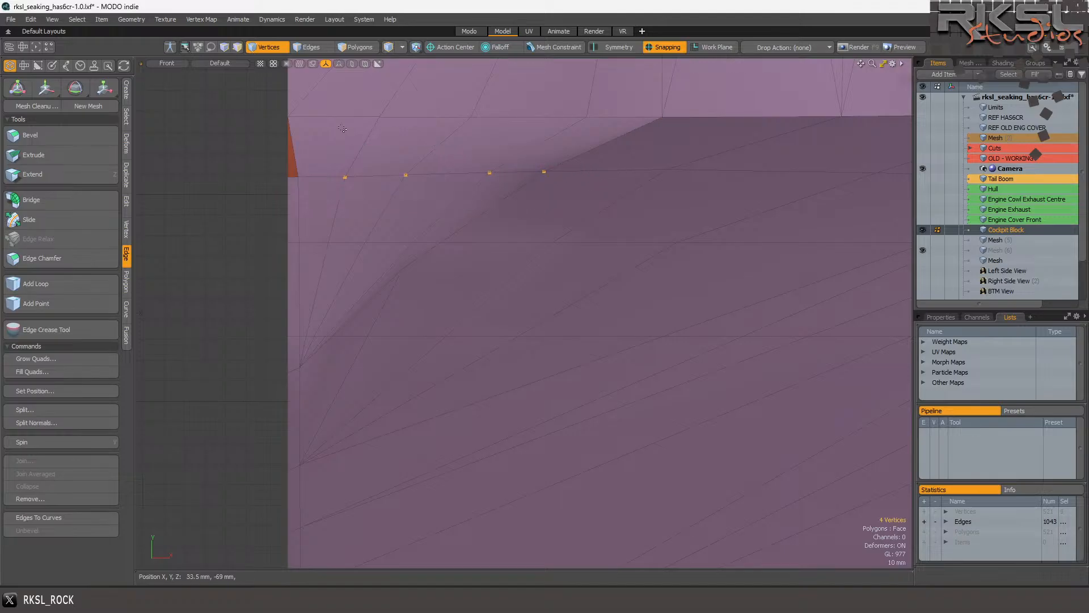
mouse_move(593, 128)
right_mouse_down()
mouse_move(255, 105)
mouse_move(306, 126)
right_mouse_up()
left_click(104, 89)
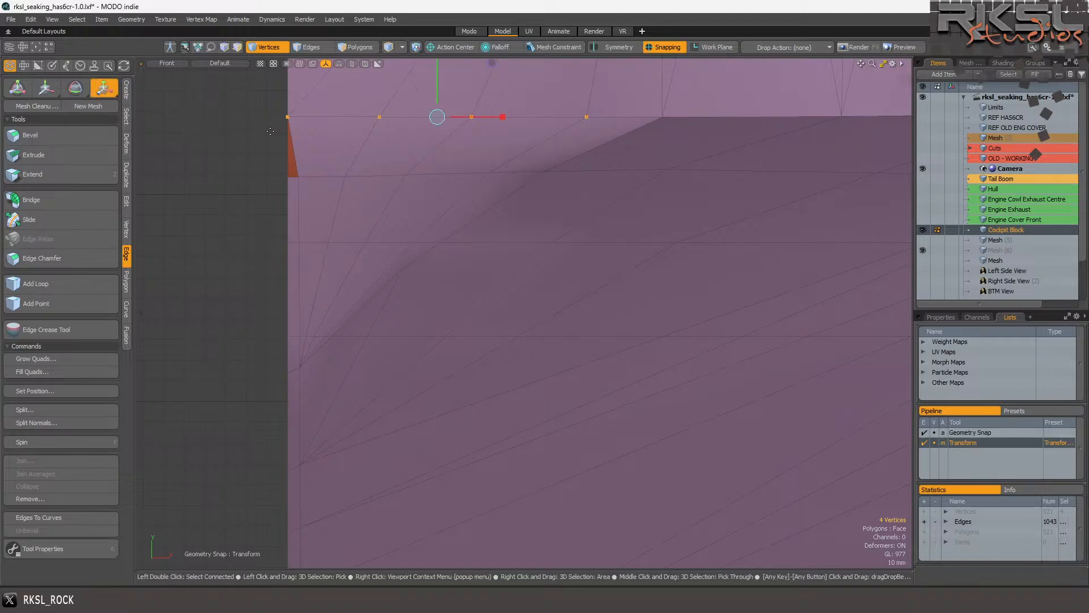
left_click(283, 119)
scroll(400, 185, "down", 3)
key("Escape")
key("Escape")
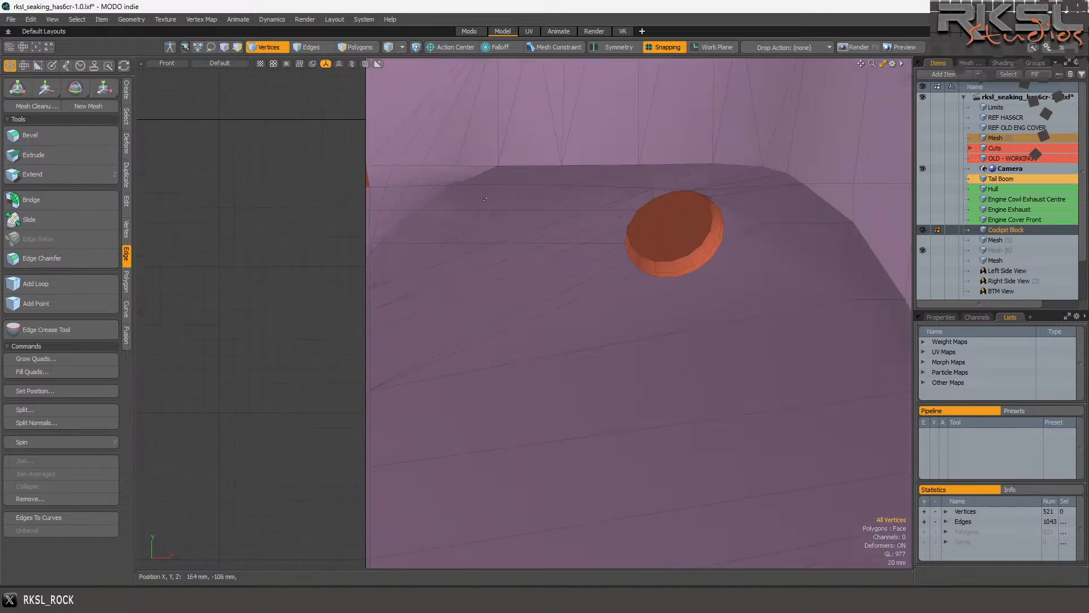
Triangulate the polygon between the right rim of the round opening and the single vertex beside it.
scroll(482, 196, "down", 3)
scroll(505, 194, "up", 2)
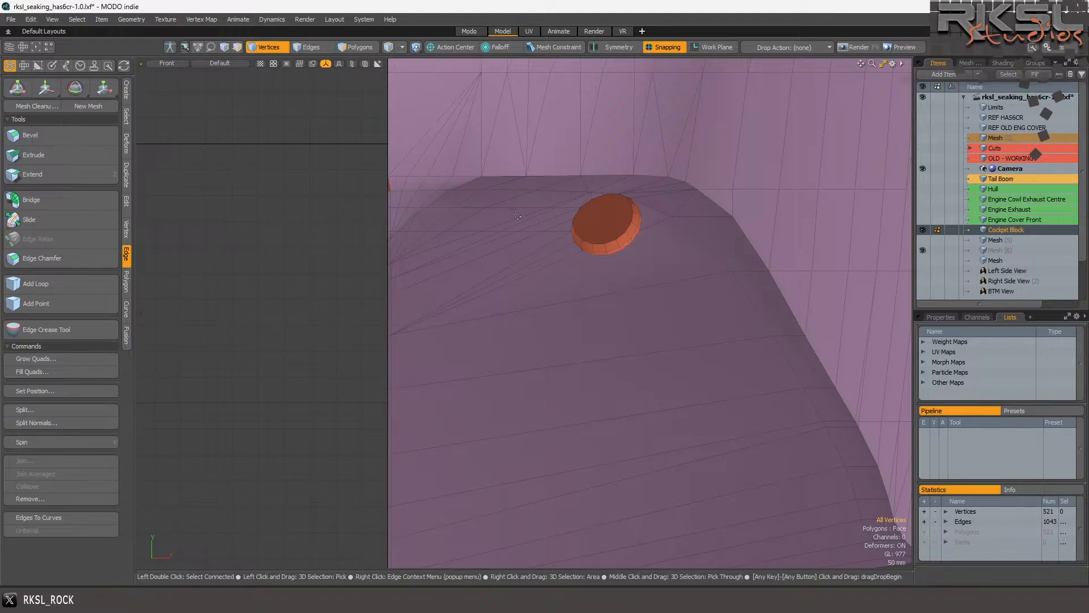
scroll(673, 230, "up", 3)
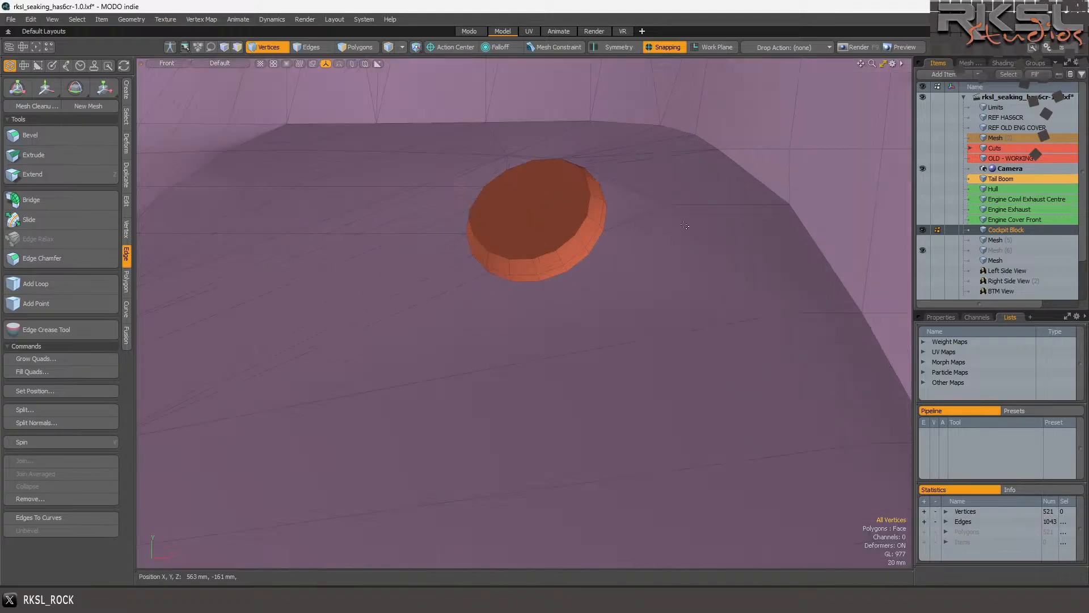
scroll(661, 201, "up", 1)
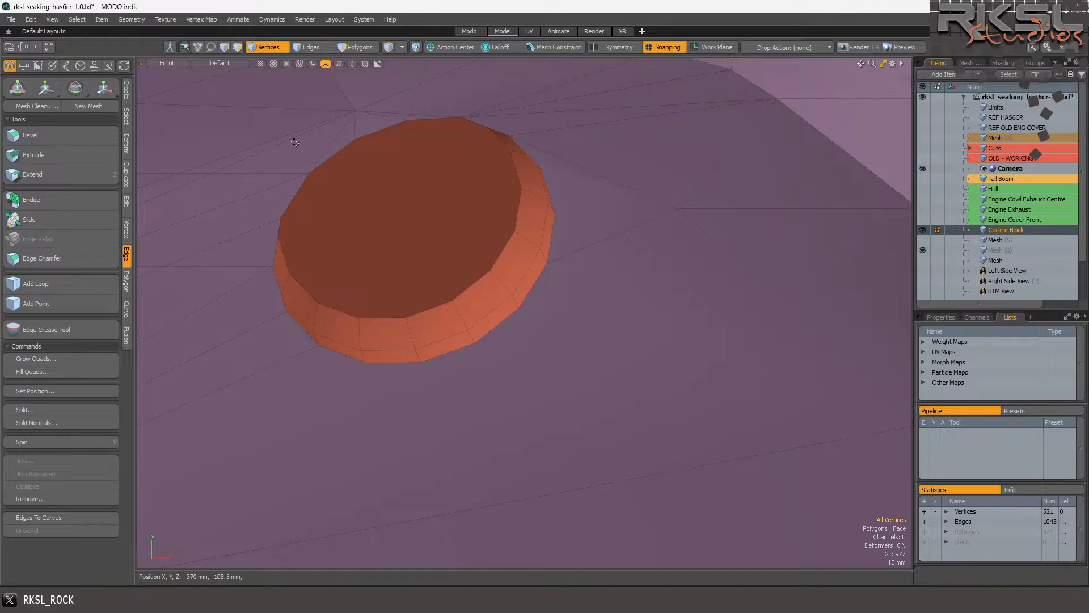
key("2")
key("3")
left_click(612, 204)
key("shift+t")
scroll(648, 190, "down", 2)
scroll(477, 183, "up", 1)
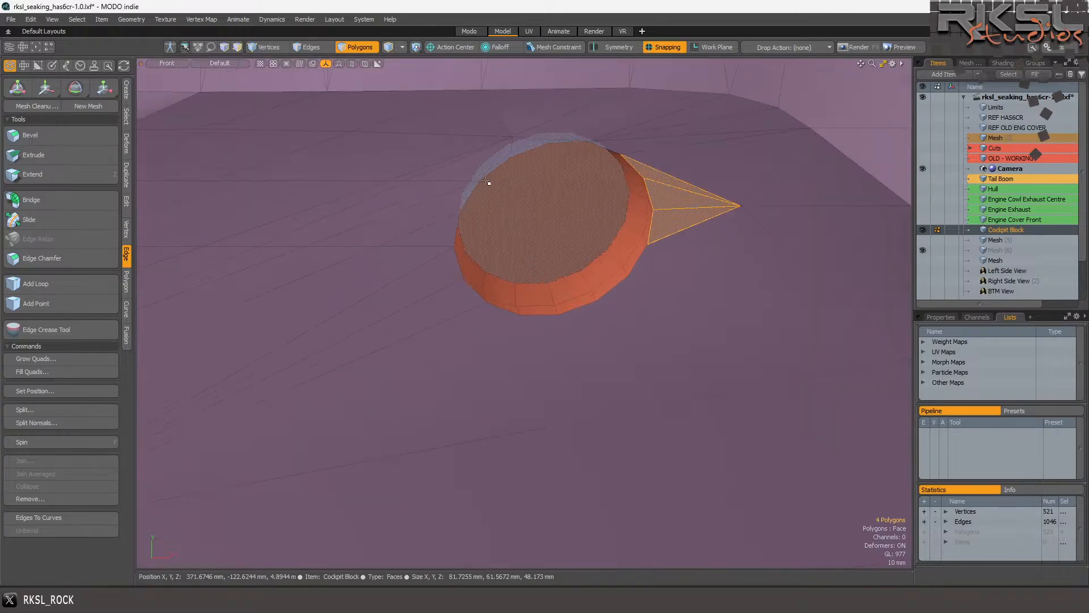
Examine the fan of polygons above the round opening and switch to the perspective view.
mouse_move(674, 161)
left_mouse_down()
mouse_move(608, 101)
mouse_move(498, 122)
left_mouse_up()
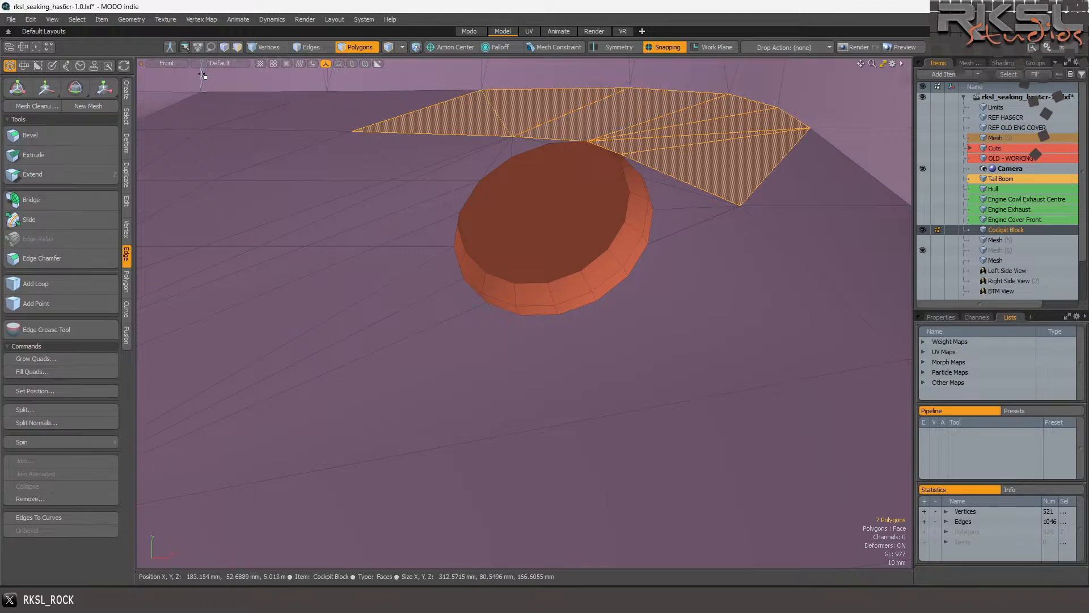
left_click(171, 63)
left_click(175, 88)
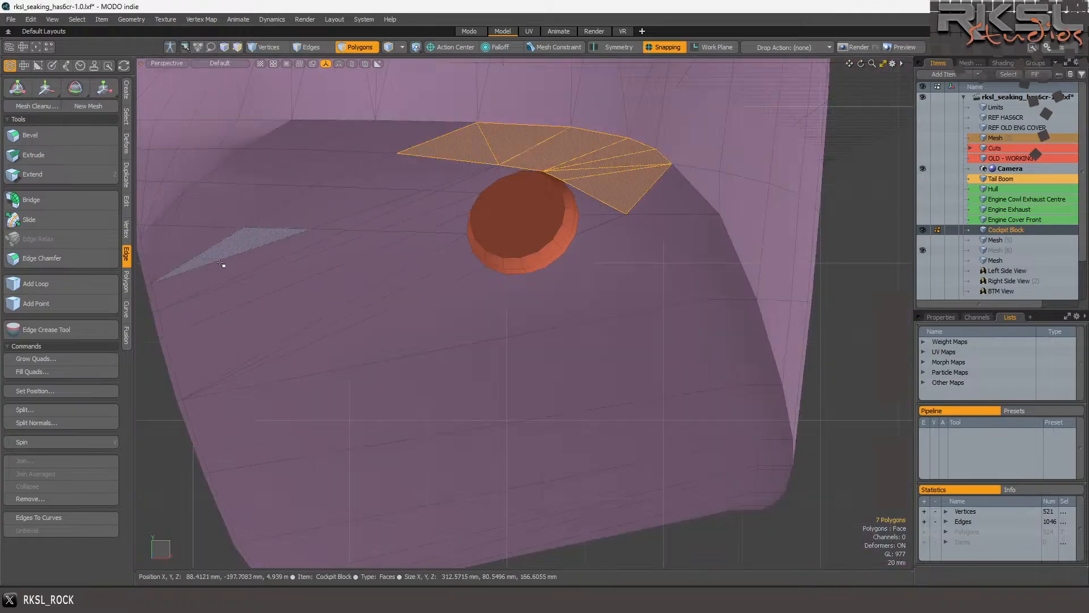
left_click(151, 394)
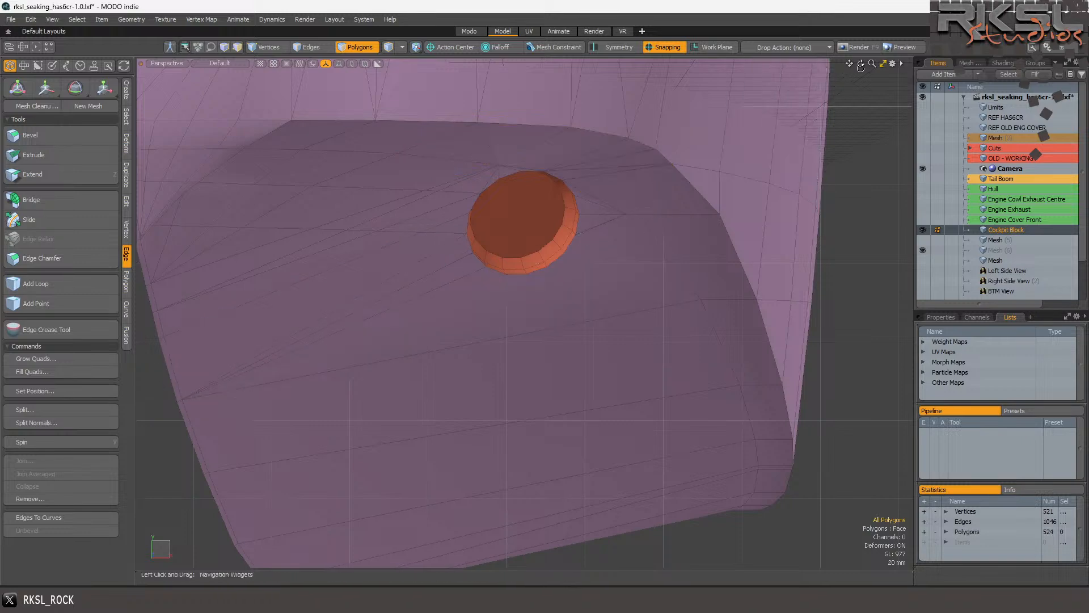
left_click_drag(864, 61, 678, 128)
scroll(515, 255, "down", 5)
scroll(544, 306, "up", 6)
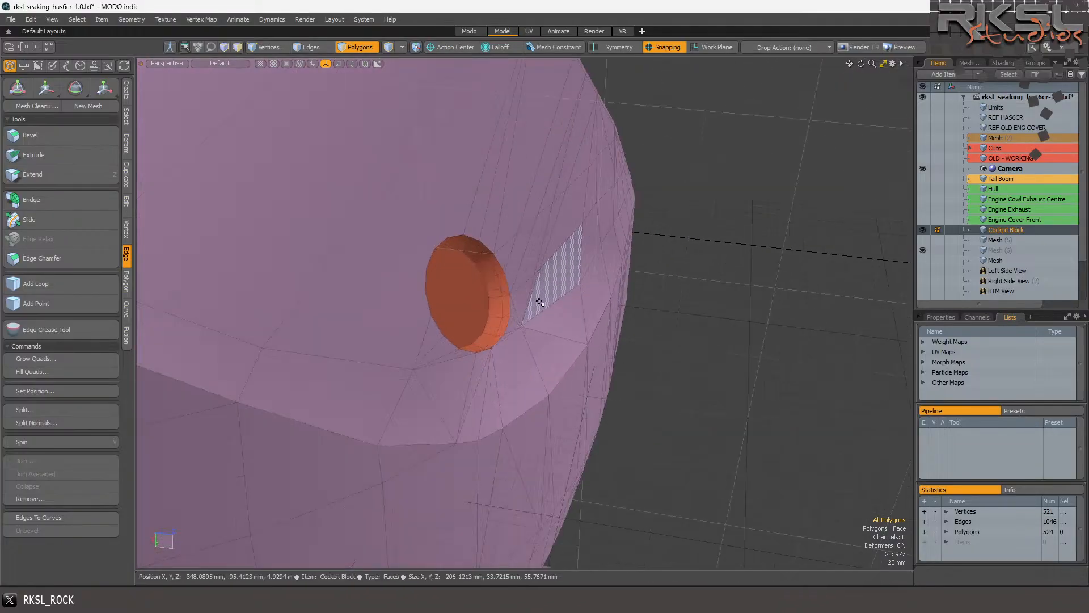
Examine which polygons border the rim of the round opening, including the large polygon along its side.
mouse_move(436, 196)
left_mouse_down()
mouse_move(539, 207)
mouse_move(502, 197)
left_mouse_up()
scroll(502, 197, "down", 3)
scroll(502, 196, "up", 4)
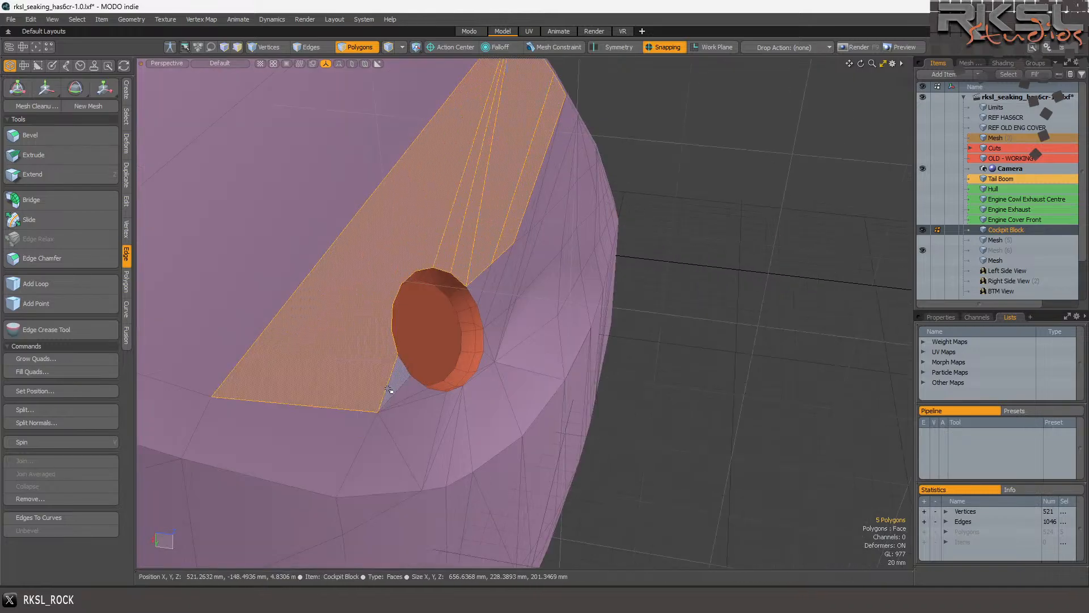
left_click_drag(380, 389, 427, 401, "shift")
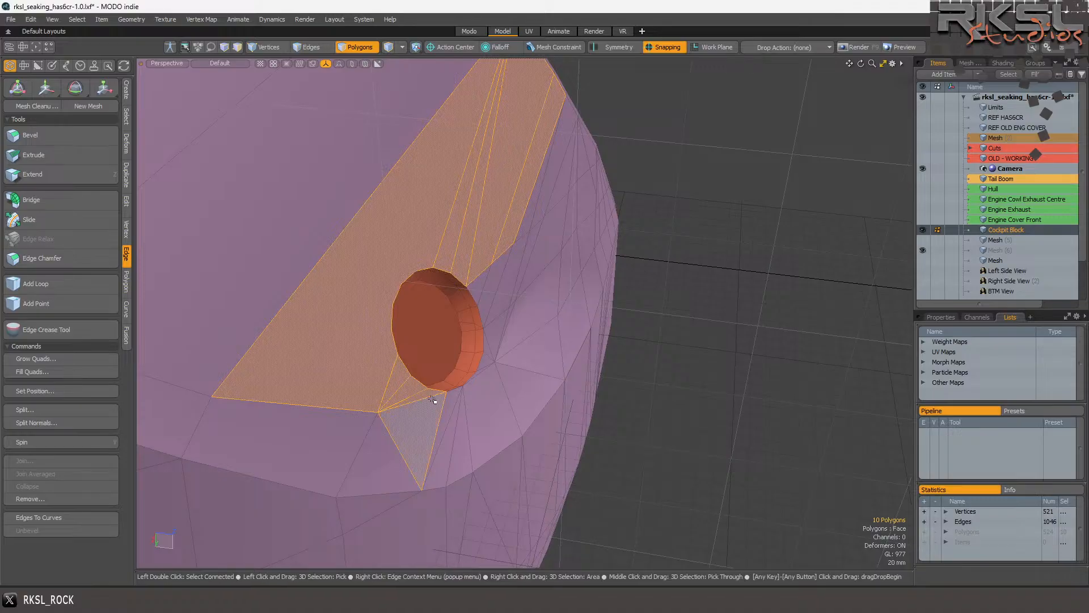
left_click(392, 244)
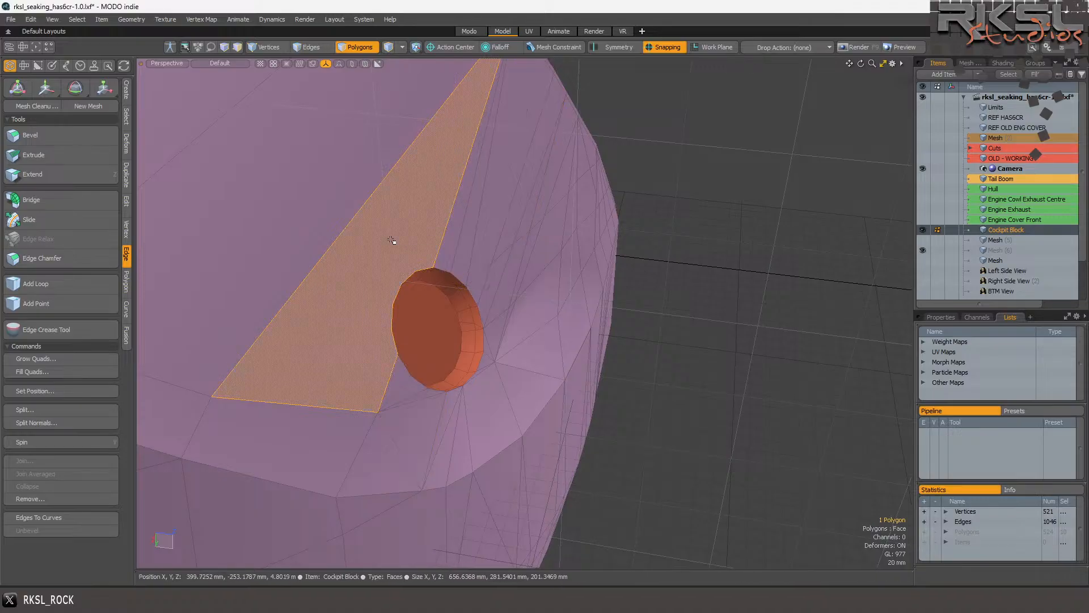
scroll(384, 231, "down", 2)
scroll(383, 231, "down", 2)
scroll(417, 206, "up", 2)
left_click(708, 102)
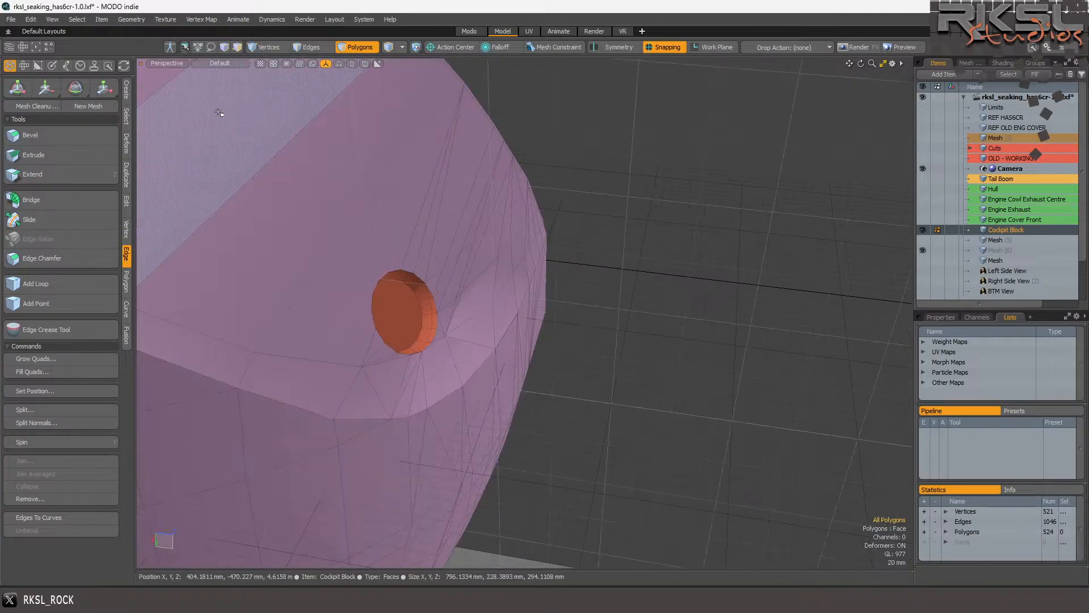
Extend the long edge beside the round opening into a new polygon across it, snapping to the next centre-edge vertex.
left_click(306, 47)
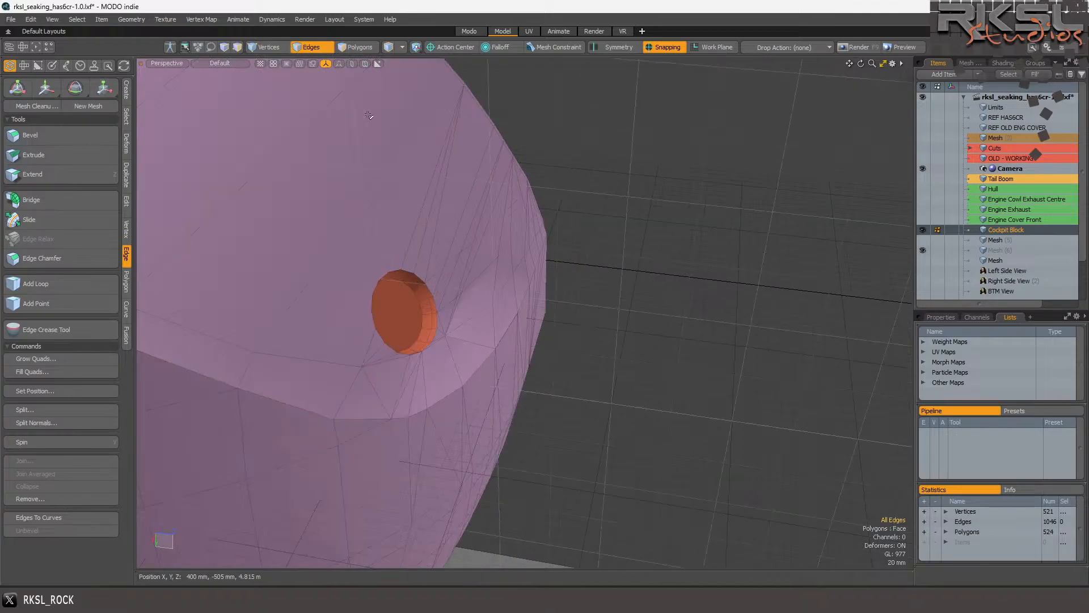
left_click(412, 164)
scroll(506, 95, "up", 3)
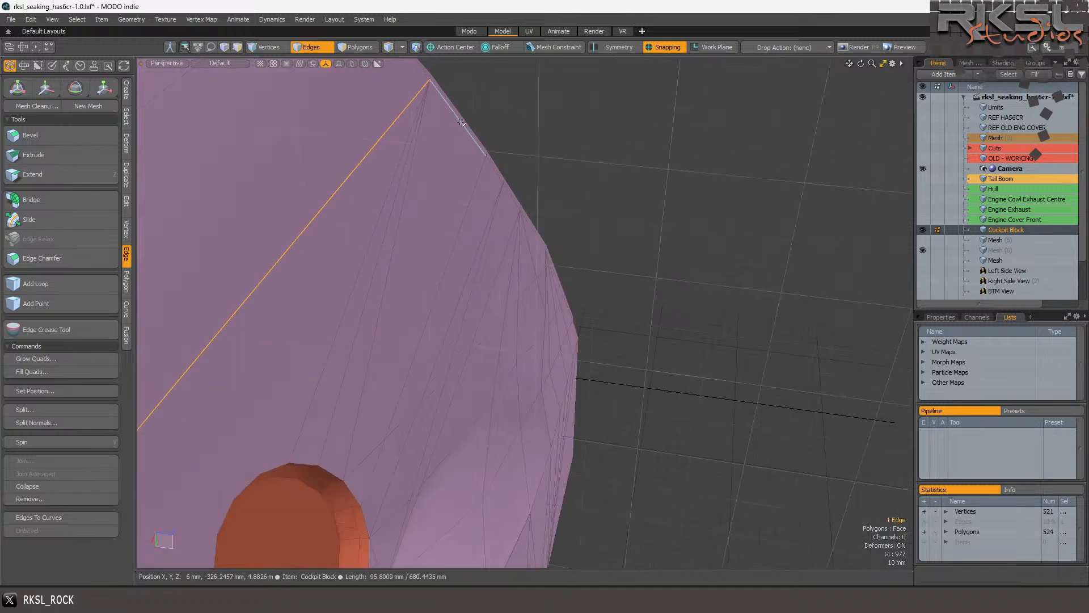
scroll(461, 122, "down", 3)
scroll(461, 126, "up", 2)
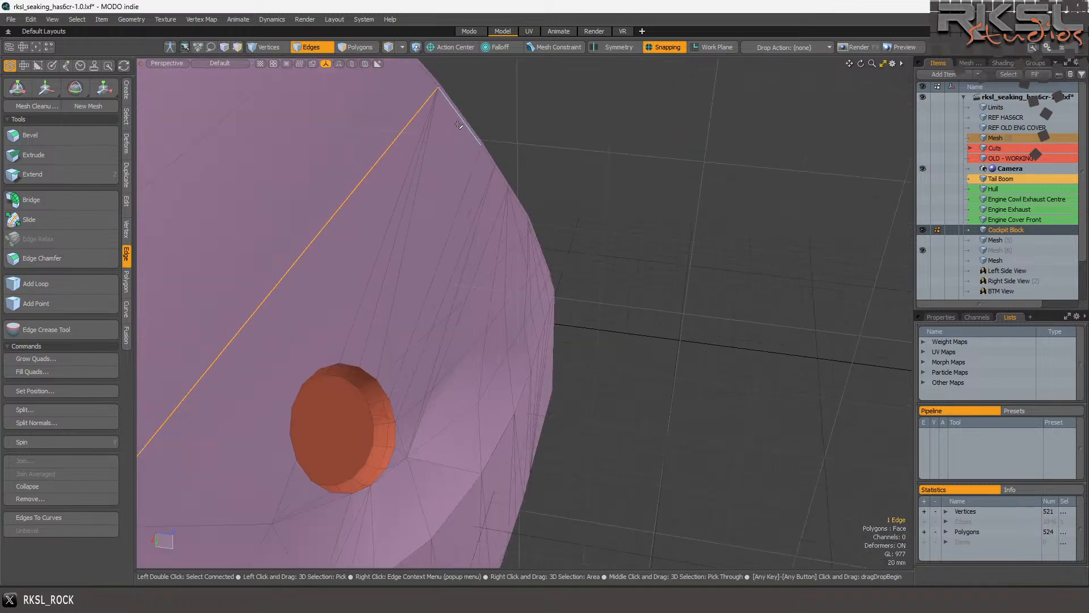
left_click(53, 172)
left_click_drag(426, 85, 484, 171)
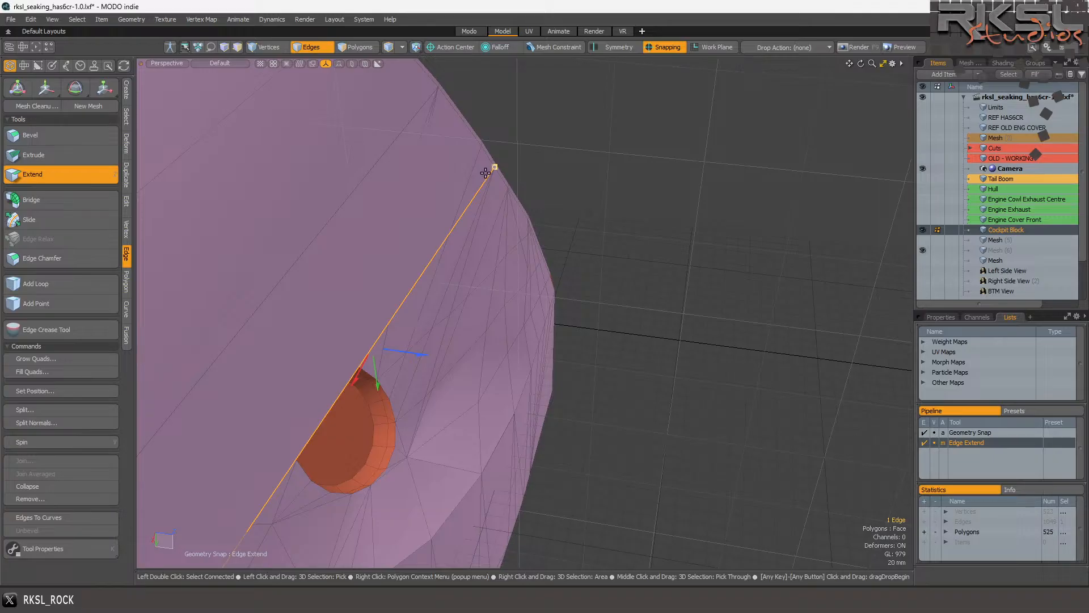
scroll(426, 89, "down", 5)
scroll(403, 83, "up", 5)
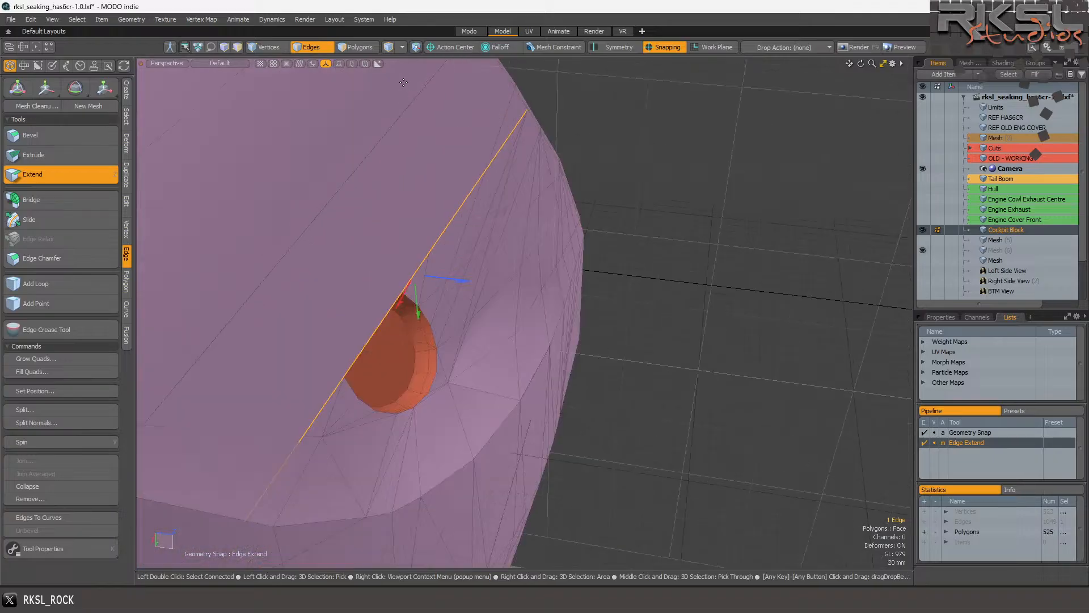
scroll(403, 83, "down", 3)
mouse_move(860, 64)
left_mouse_down()
mouse_move(860, 46)
mouse_move(894, 45)
mouse_move(862, 42)
mouse_move(854, 26)
mouse_move(857, 45)
mouse_move(851, 31)
mouse_move(817, 28)
mouse_move(861, 66)
left_mouse_up()
key("space")
Cut the extended polygon from the Cockpit Block and paste it into the Mesh (6) item.
left_click(369, 52)
left_click(609, 168)
key("ctrl+x")
left_click(986, 250)
key("ctrl+v")
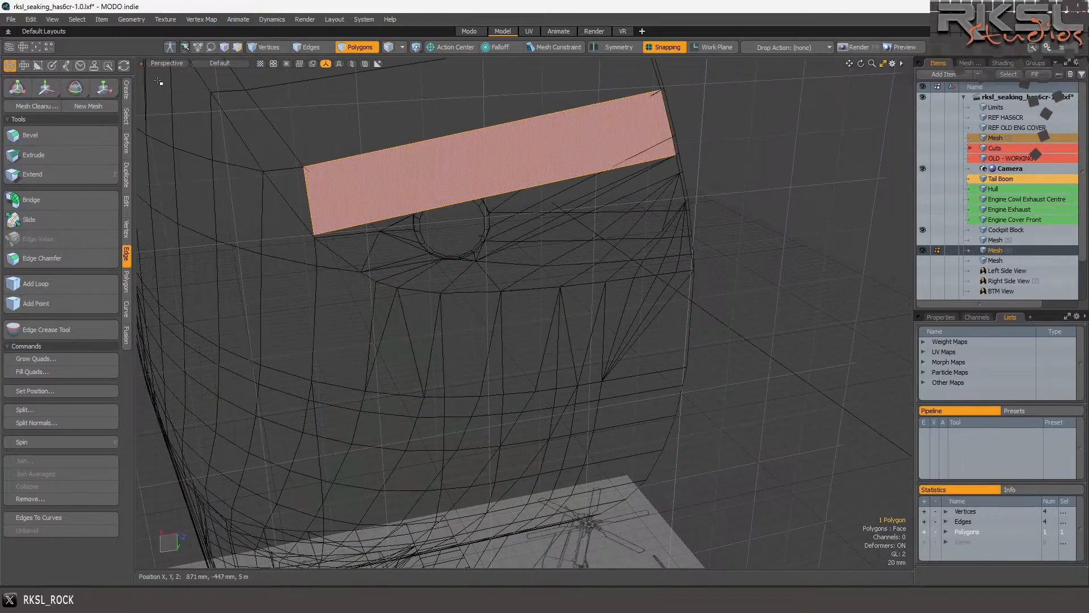
Scale the pasted polygon's left-end edge about its upper vertex to stretch it far past the round opening.
left_click(306, 47)
left_click(316, 199)
left_click(102, 88)
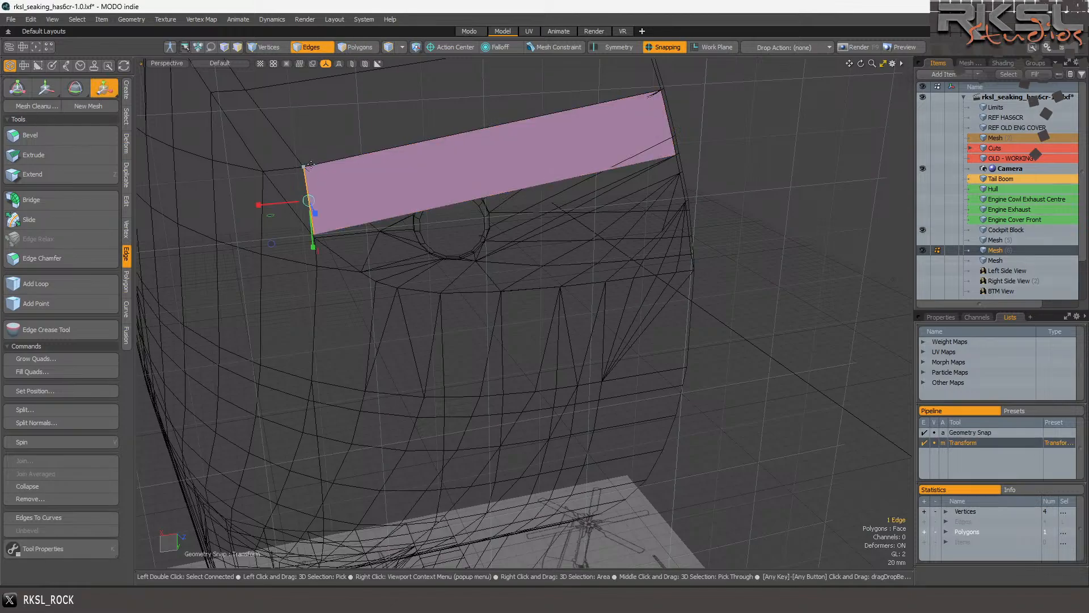
left_click(303, 167)
left_click_drag(303, 166, 599, 167)
key("space")
left_click(674, 127)
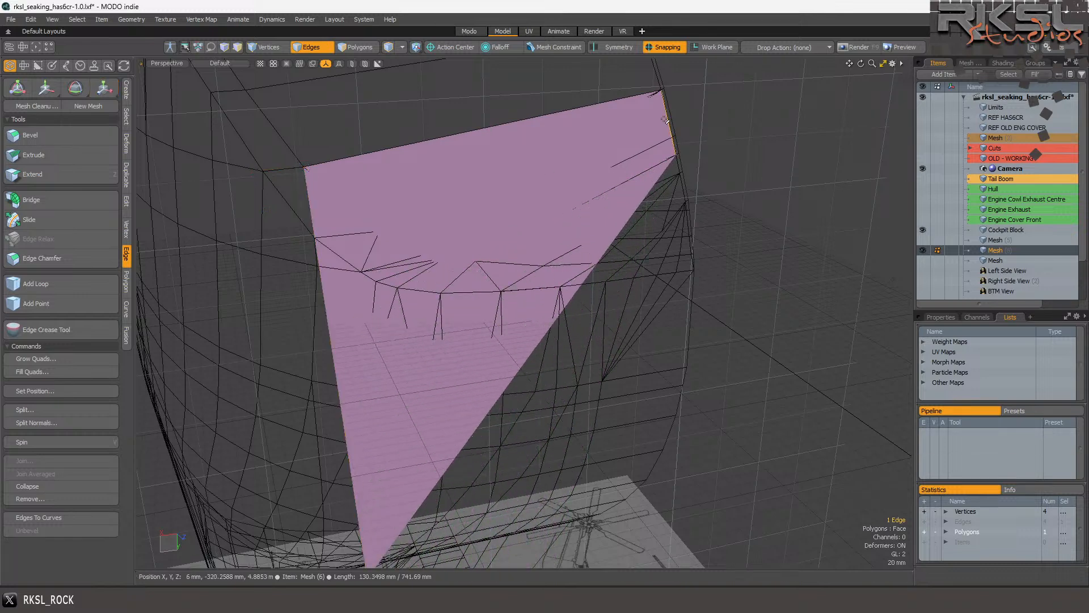
left_click(103, 88)
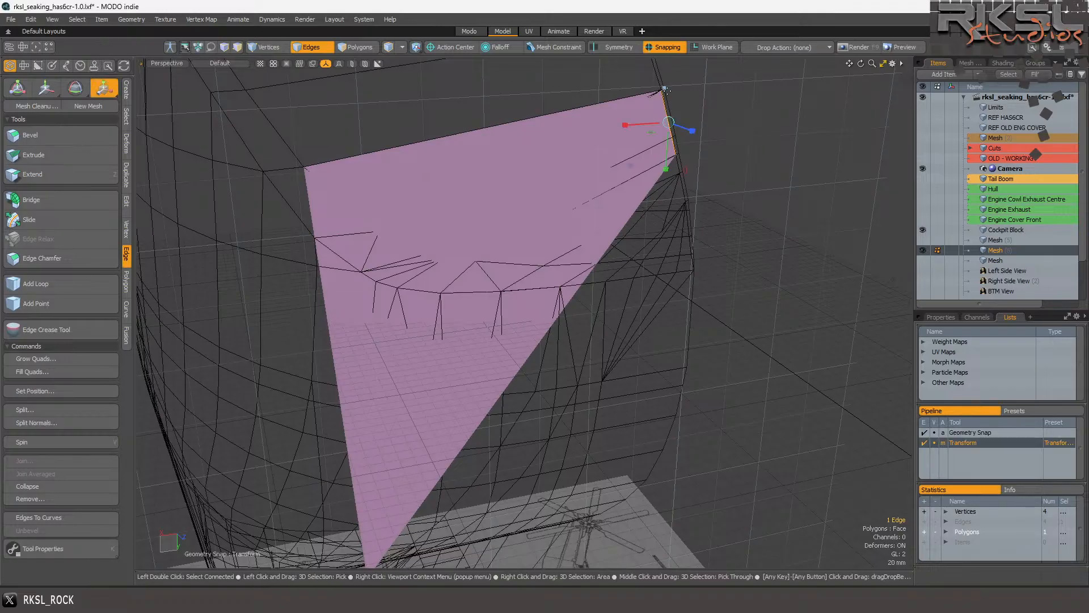
key("space")
left_click(742, 139)
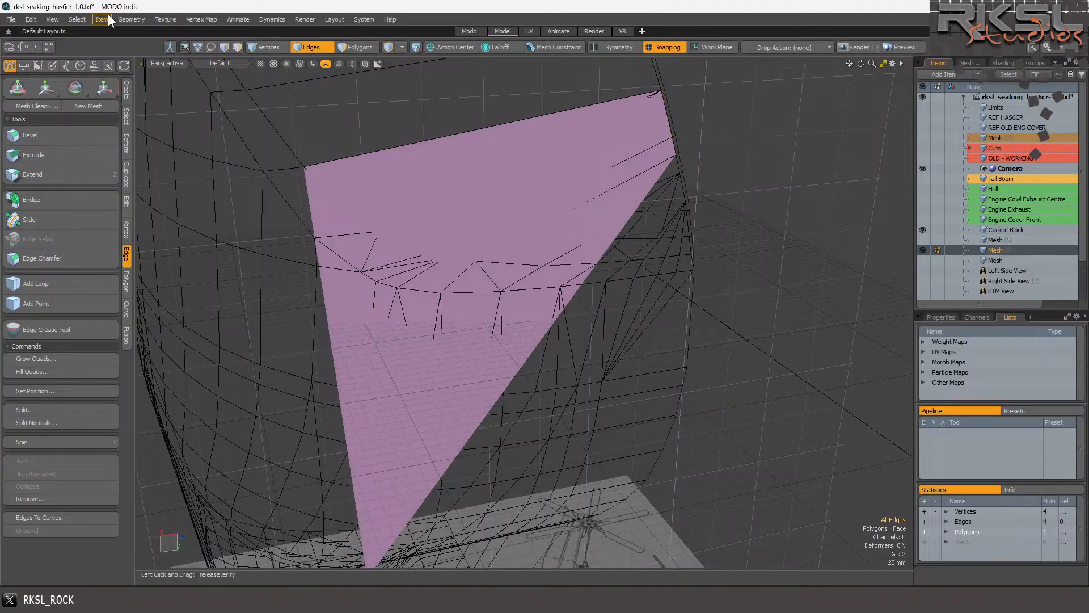
Solid Drill the stretched polygon in Mesh (6) using the Slice operation with the background Cockpit Block as drive mesh.
left_click(126, 18)
mouse_move(243, 284)
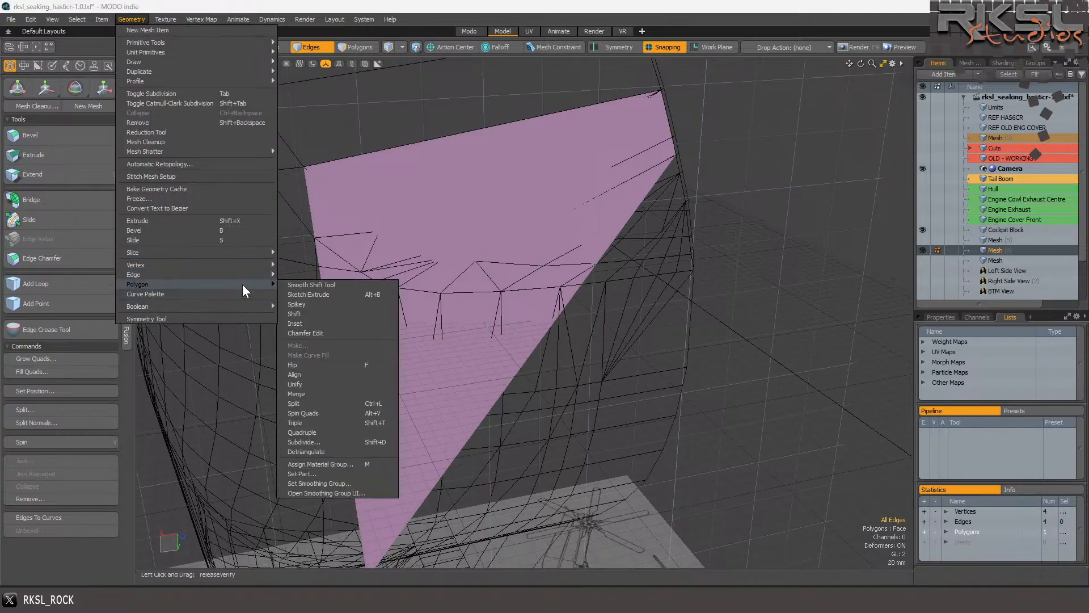
mouse_move(236, 305)
left_click(324, 314)
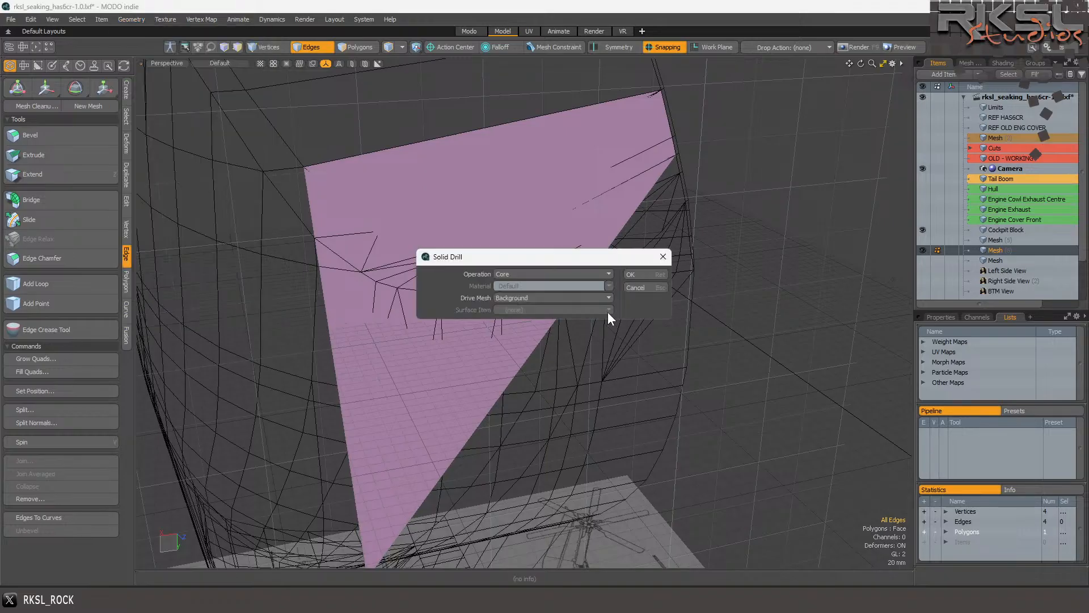
left_click(570, 278)
left_click(569, 305)
left_click(647, 274)
scroll(540, 240, "up", 2)
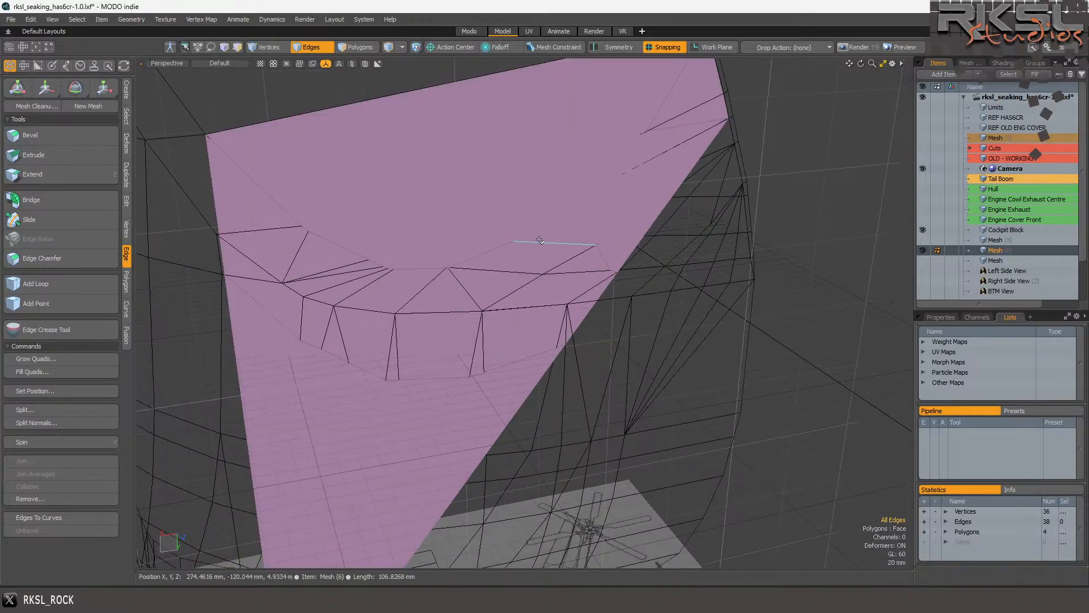
scroll(249, 227, "up", 2)
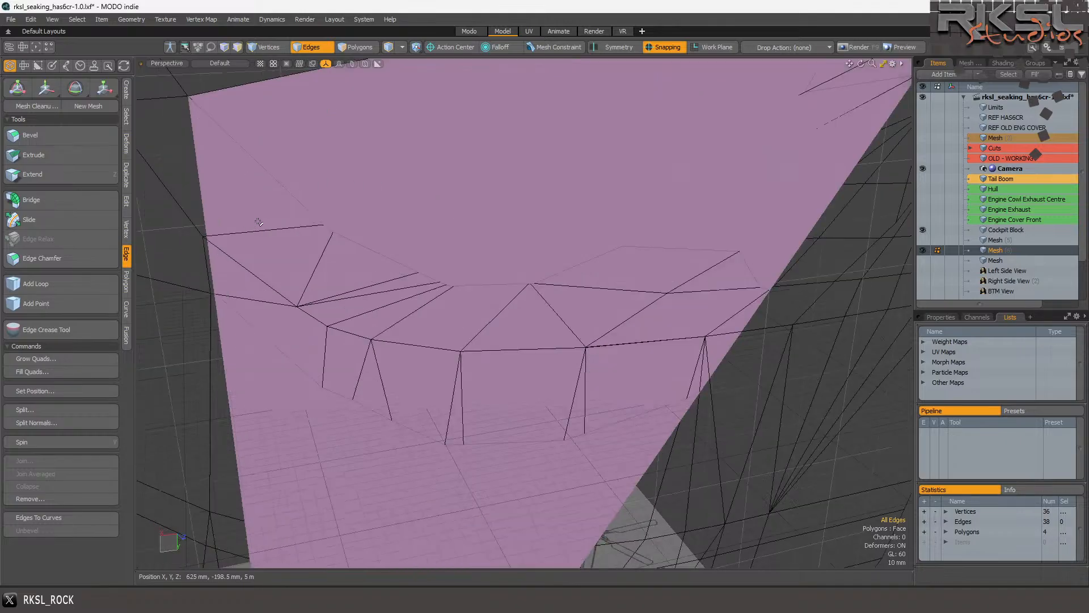
scroll(267, 215, "down", 2)
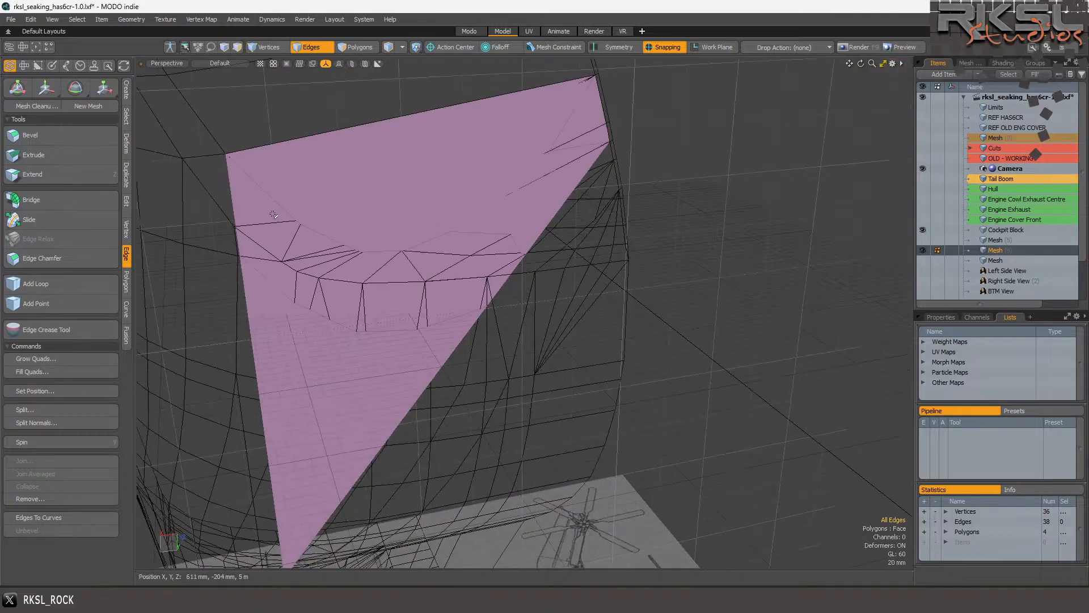
Show the Mesh (5) cylinder, hide the Cockpit Block, and Solid Drill the Mesh (6) polygon with Slice and Background drive mesh.
left_click(923, 240)
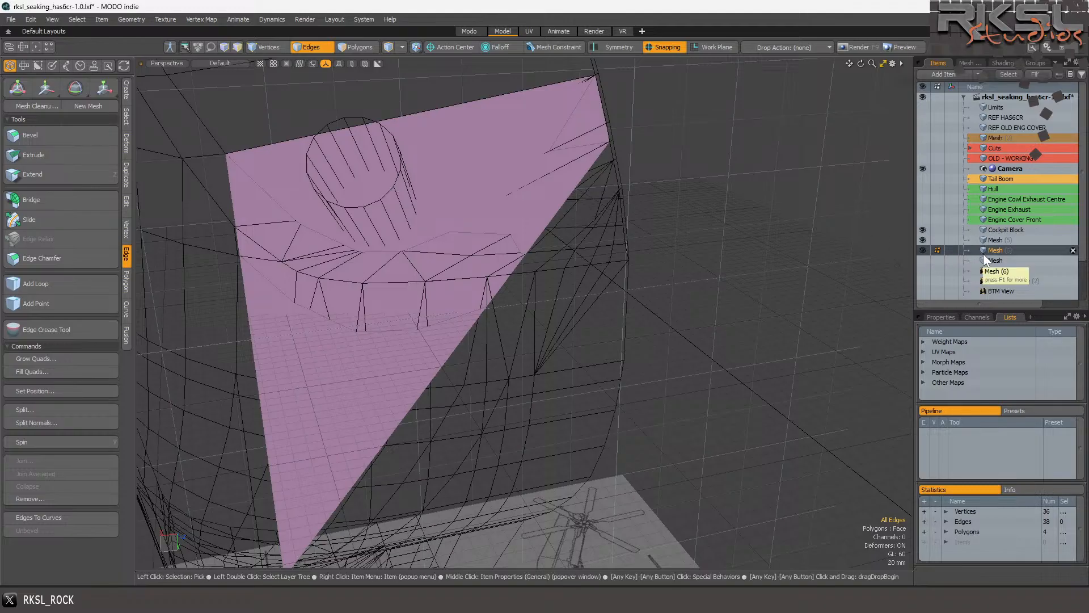
left_click(923, 230)
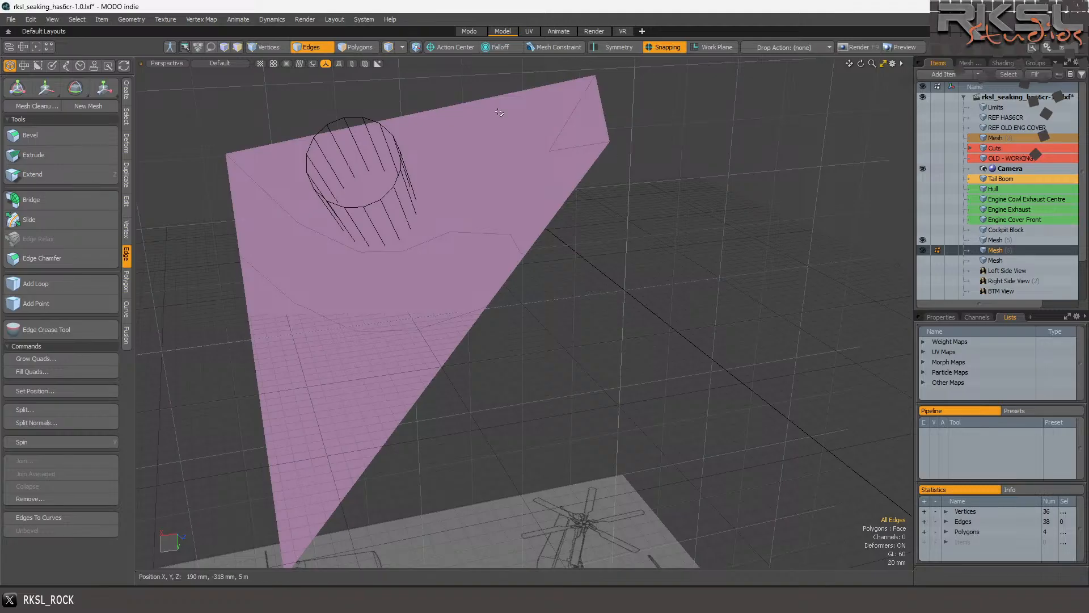
left_click(133, 18)
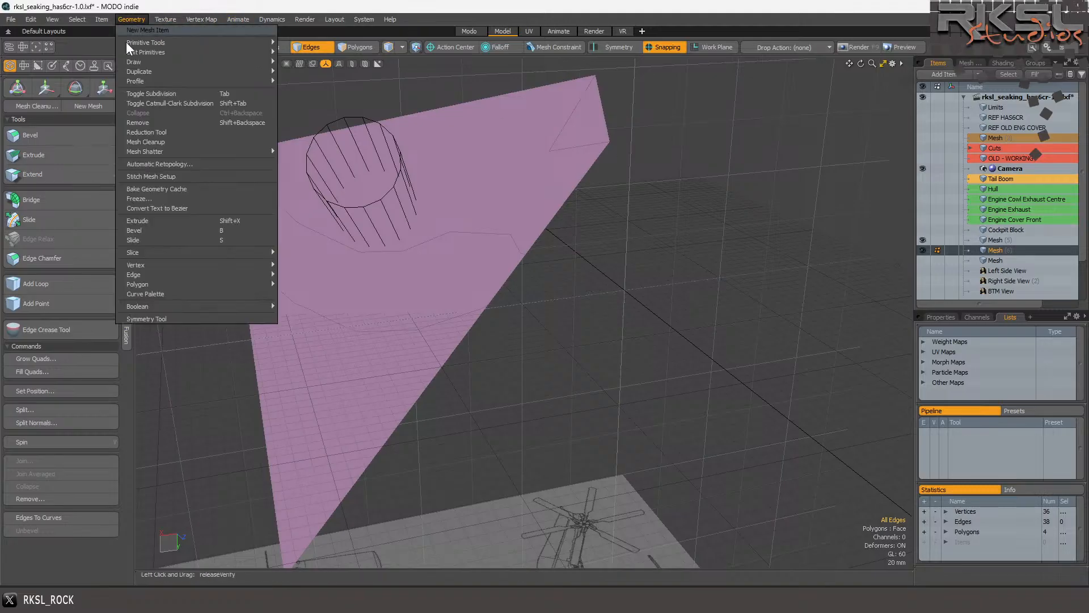
mouse_move(254, 307)
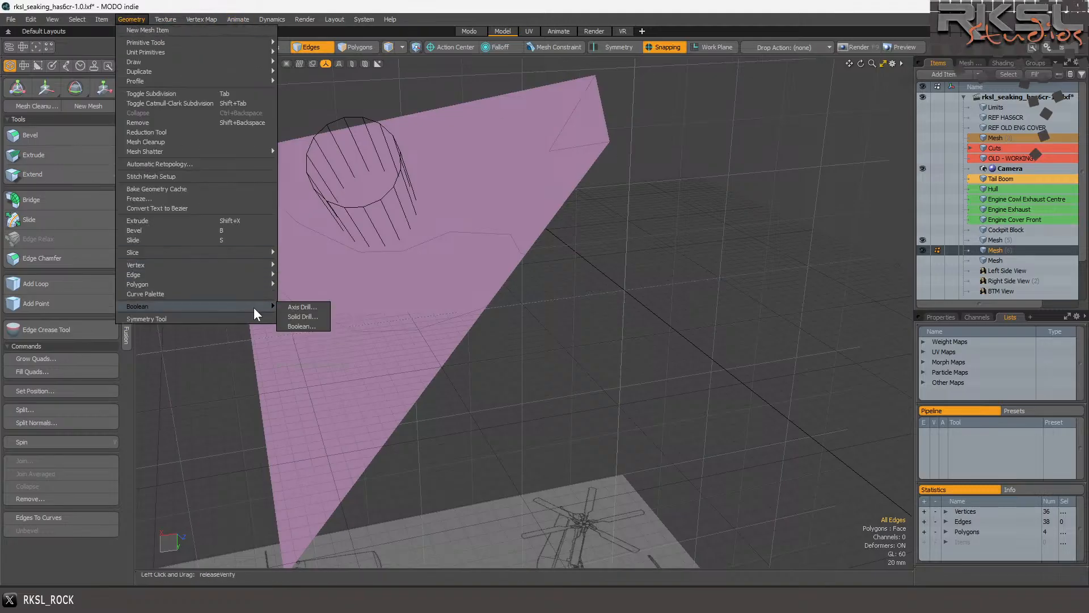
left_click(322, 317)
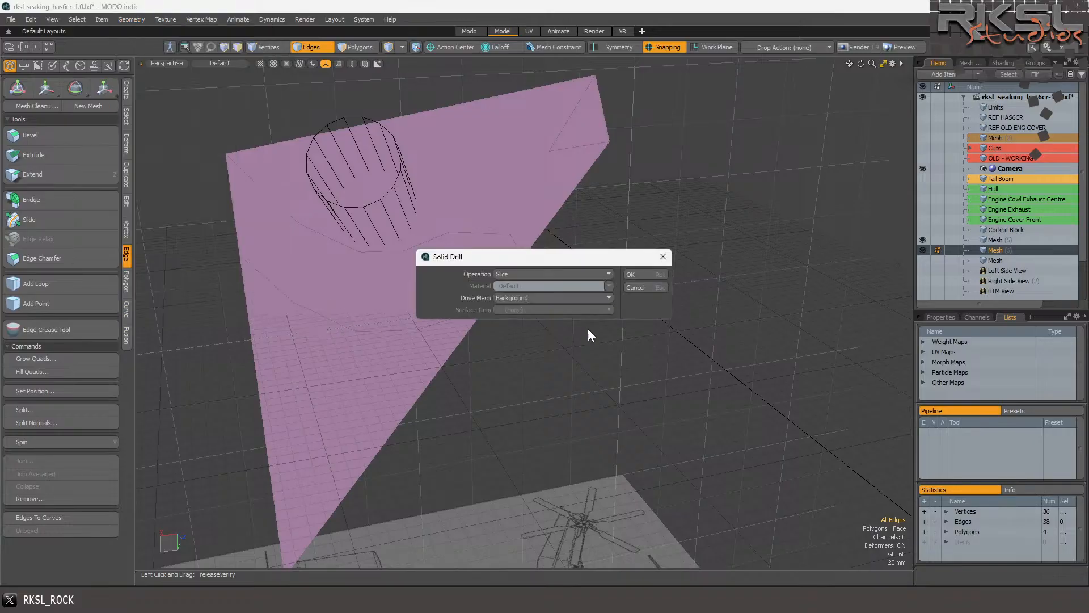
left_click(649, 273)
Delete the circular polygon inside the cylinder outline and the two polygons below the curved cut from Mesh (6).
left_click(360, 36)
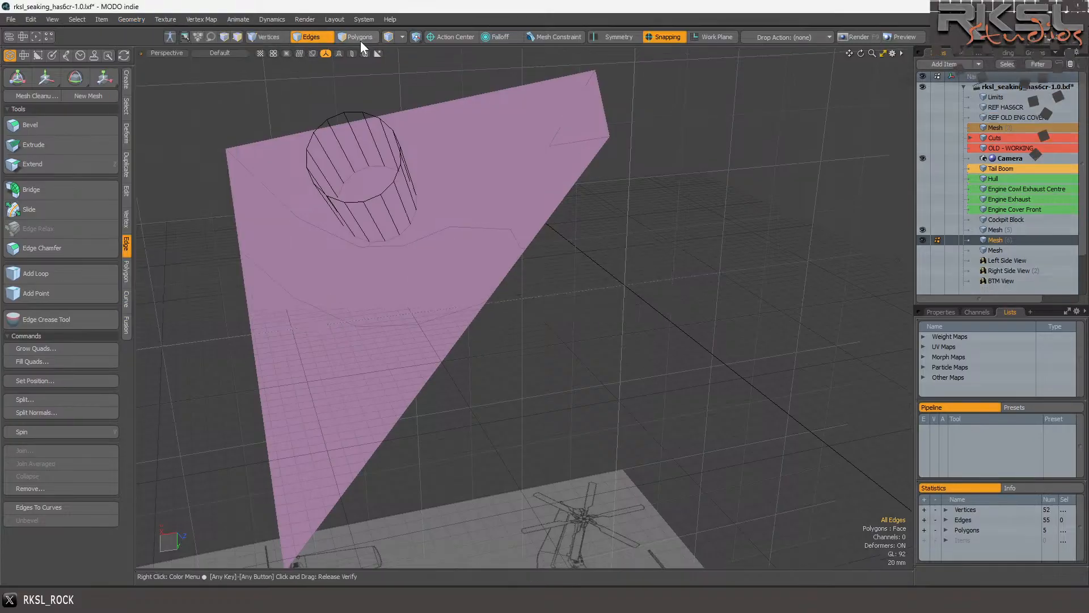
left_click(368, 197)
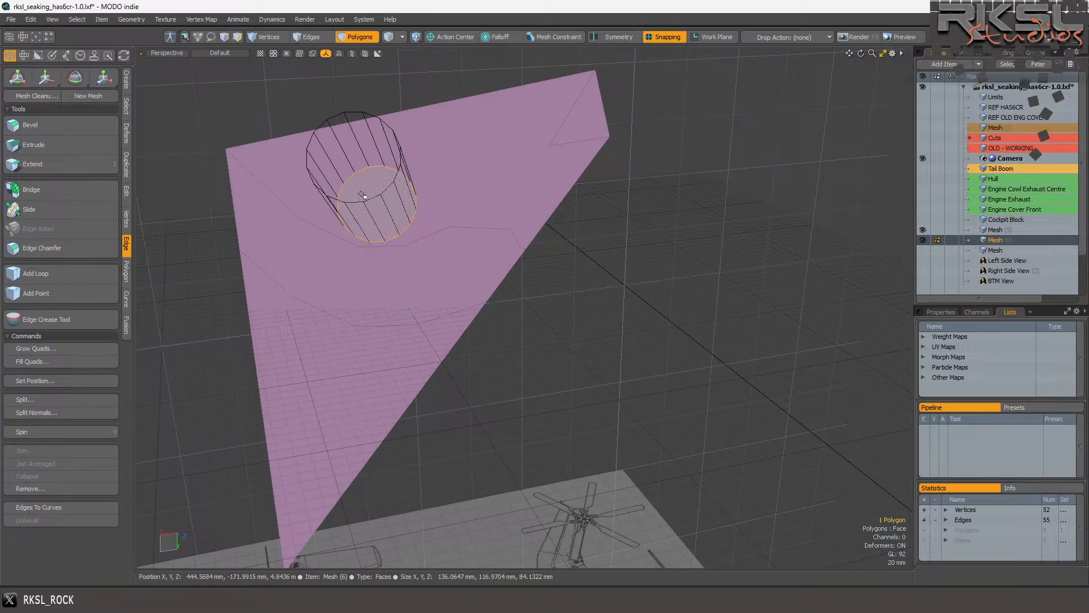
key("Delete")
left_click(360, 293)
left_click(401, 333, "shift")
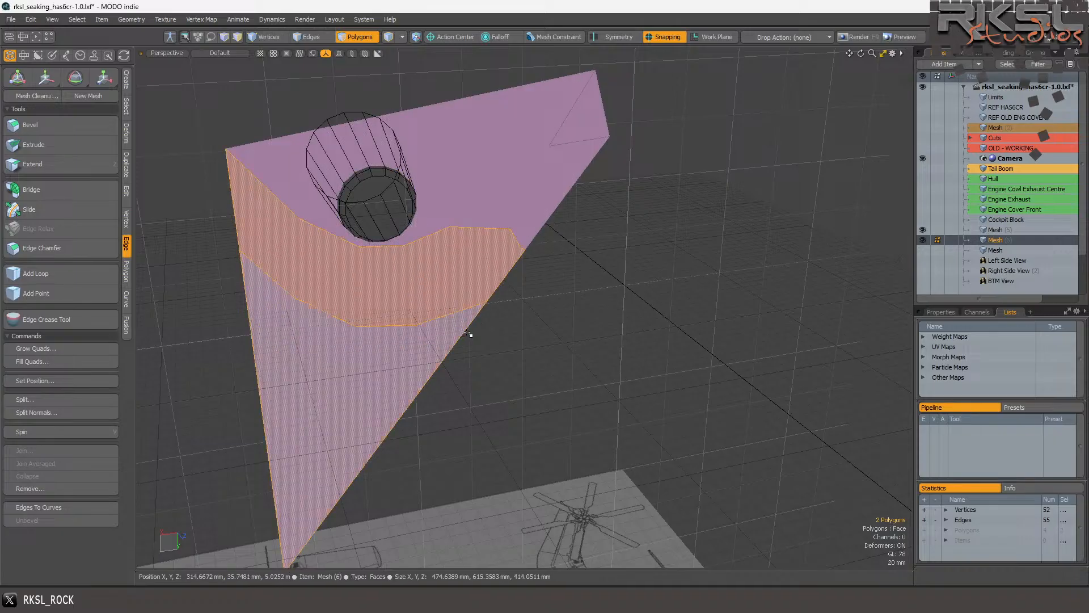
key("Delete")
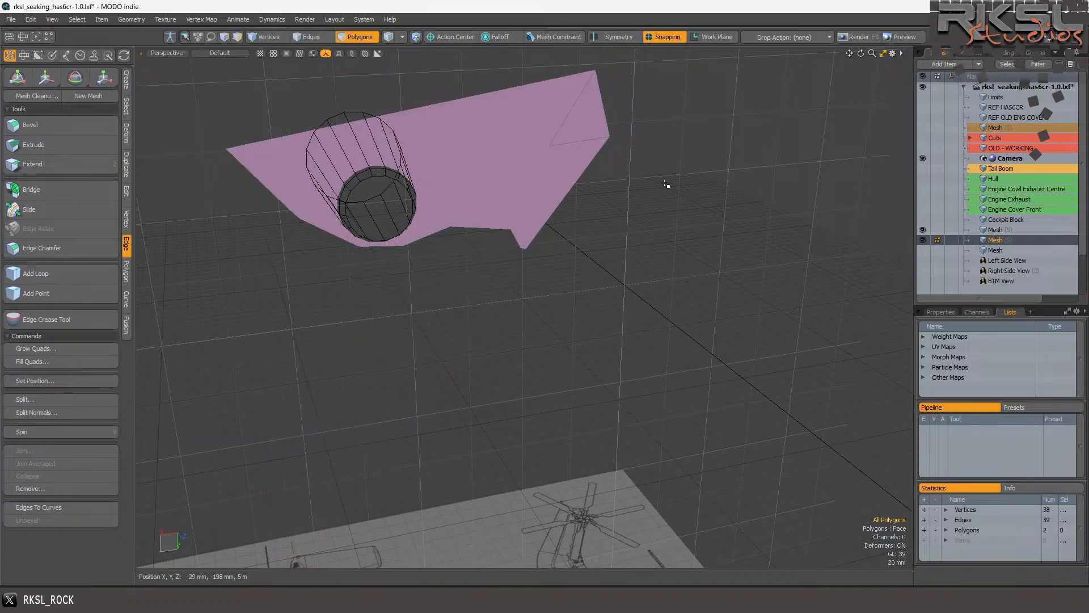
Hide Mesh (5), show the Cockpit Block again, and delete its large polygon and the adjoining slivers beside the round opening.
left_click(994, 230)
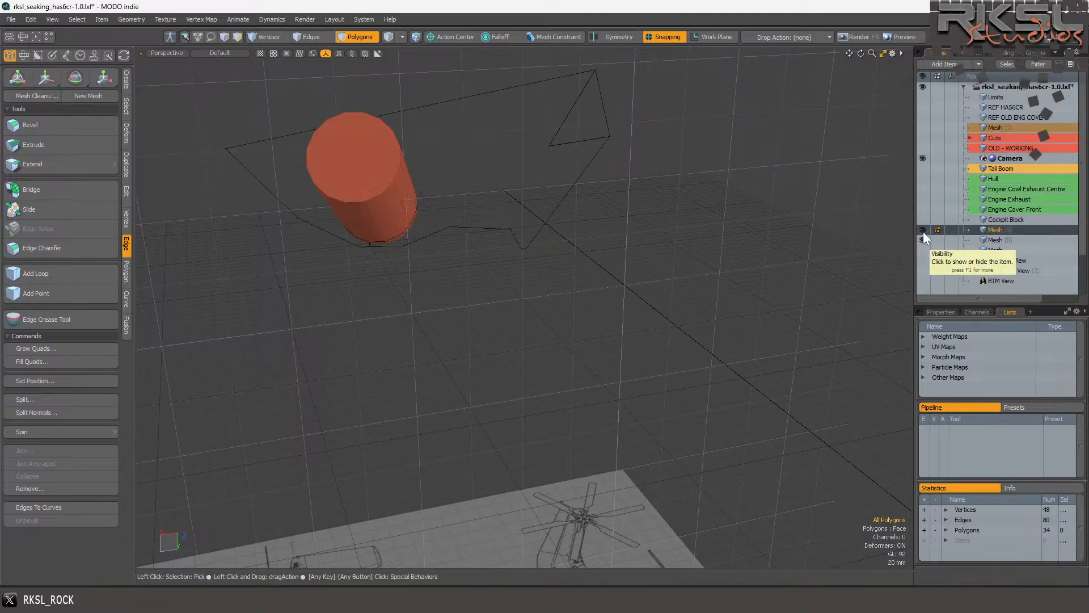
left_click(994, 220)
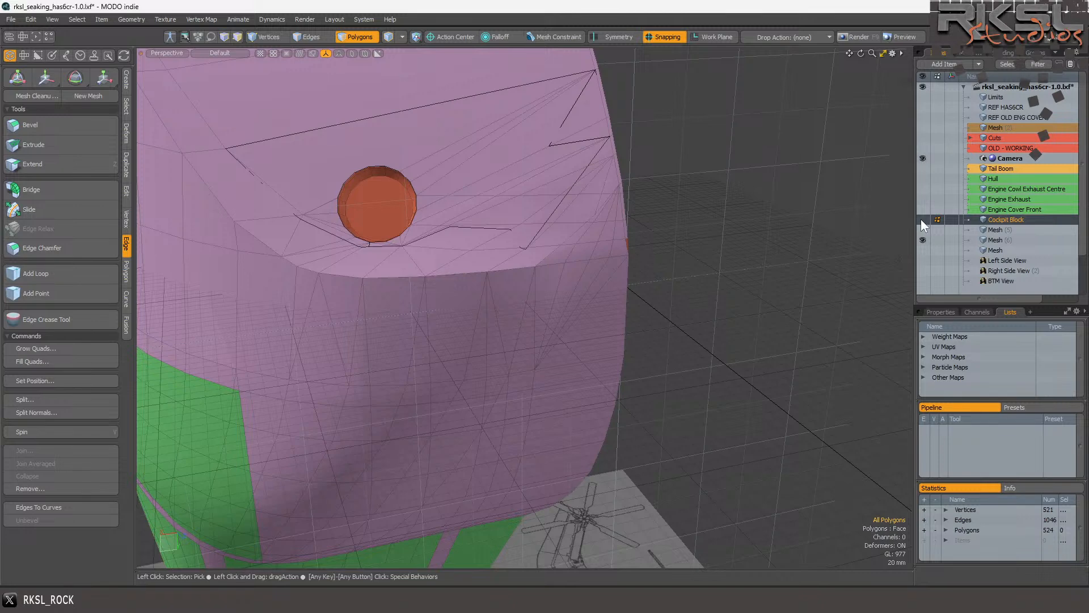
scroll(278, 150, "up", 2)
left_click(290, 180)
mouse_move(345, 207)
left_mouse_down()
mouse_move(340, 254)
mouse_move(328, 212)
mouse_move(353, 243)
left_mouse_up()
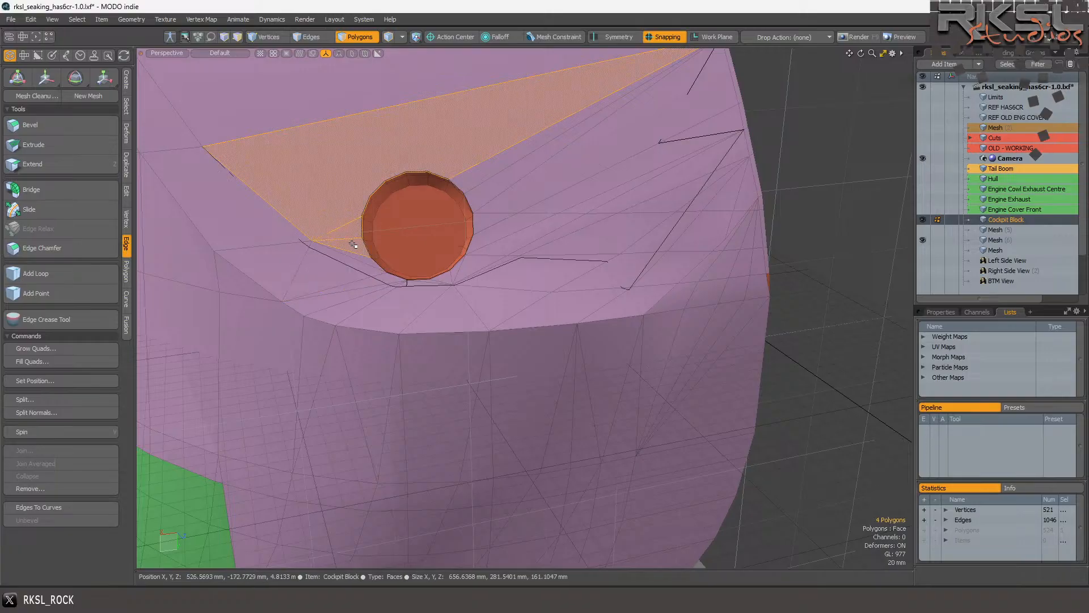
scroll(546, 151, "down", 3)
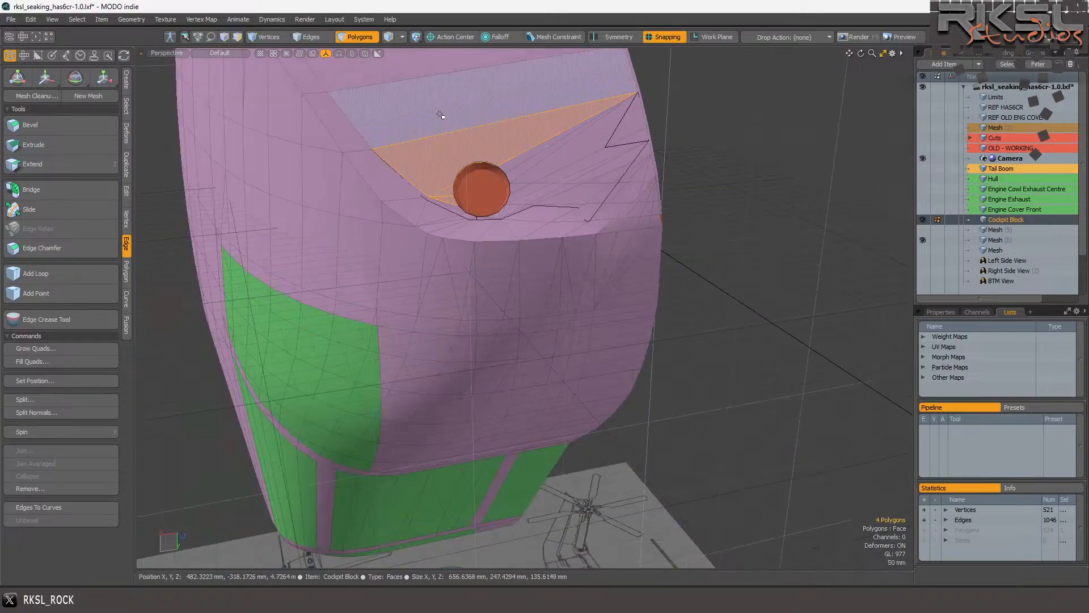
scroll(445, 116, "up", 3)
key("Delete")
scroll(318, 211, "up", 3)
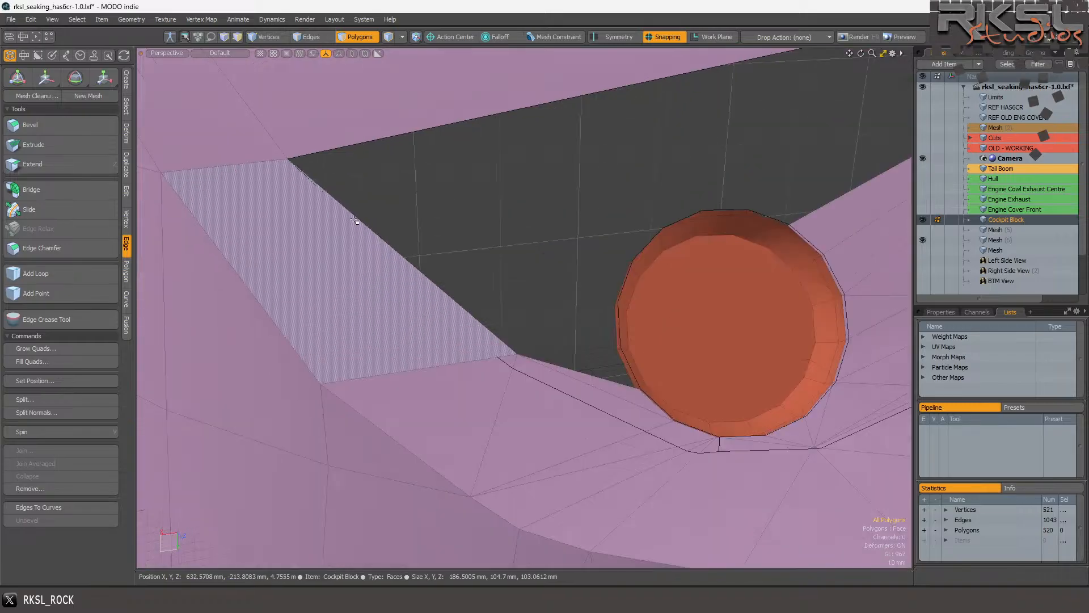
Cut the round opening's end cap and inner wall ring from the Cockpit Block and paste them into Mesh (6).
left_click(702, 266)
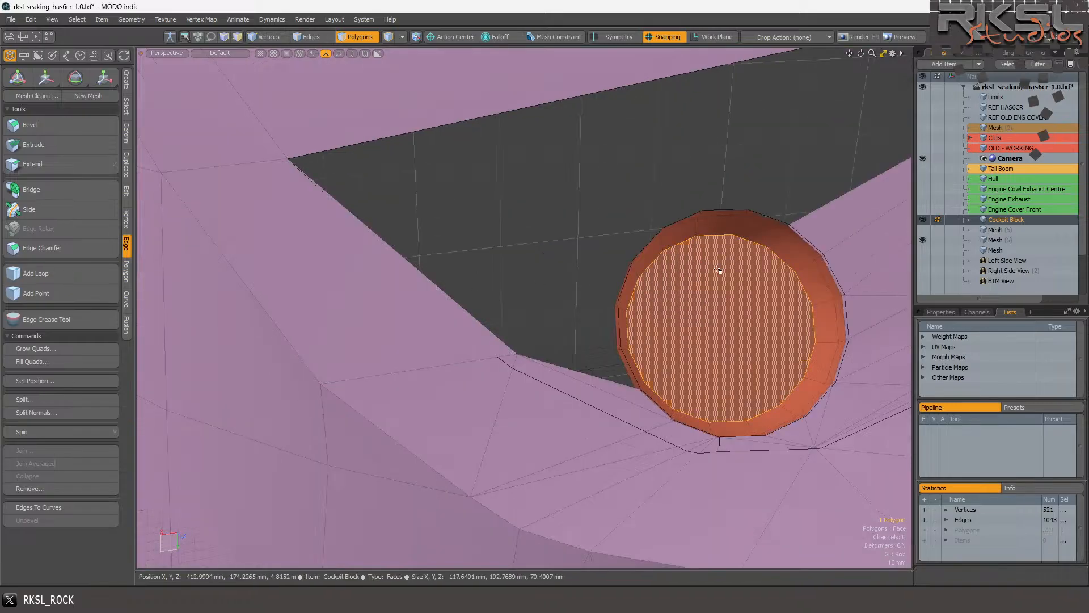
mouse_move(789, 272)
left_mouse_down()
mouse_move(806, 255)
mouse_move(724, 242)
mouse_move(631, 299)
left_mouse_up()
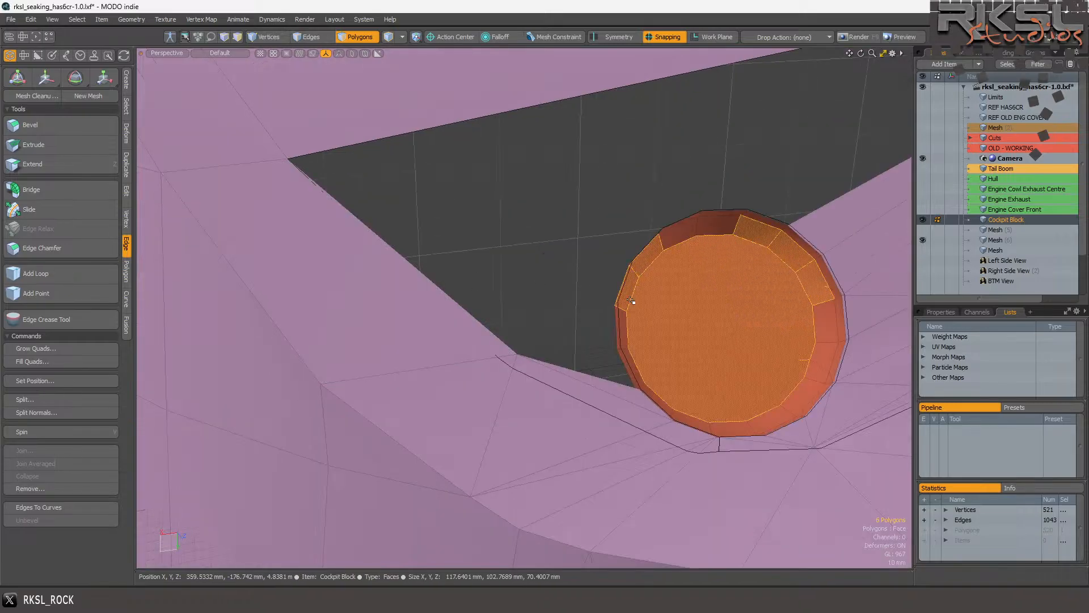
scroll(754, 284, "up", 3)
left_click(717, 263)
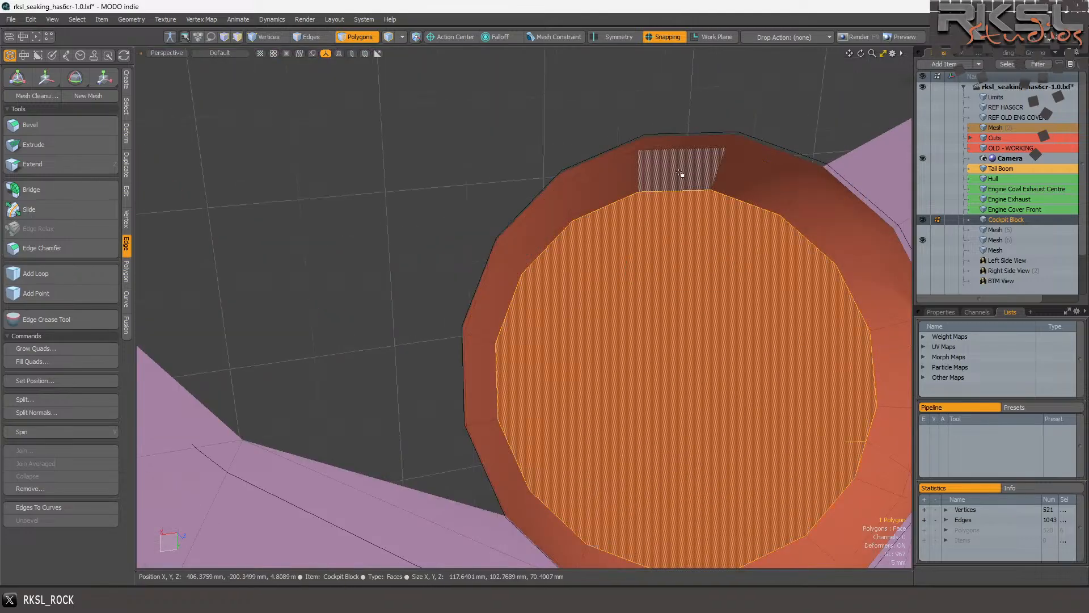
left_click_drag(685, 172, 604, 178)
key("l")
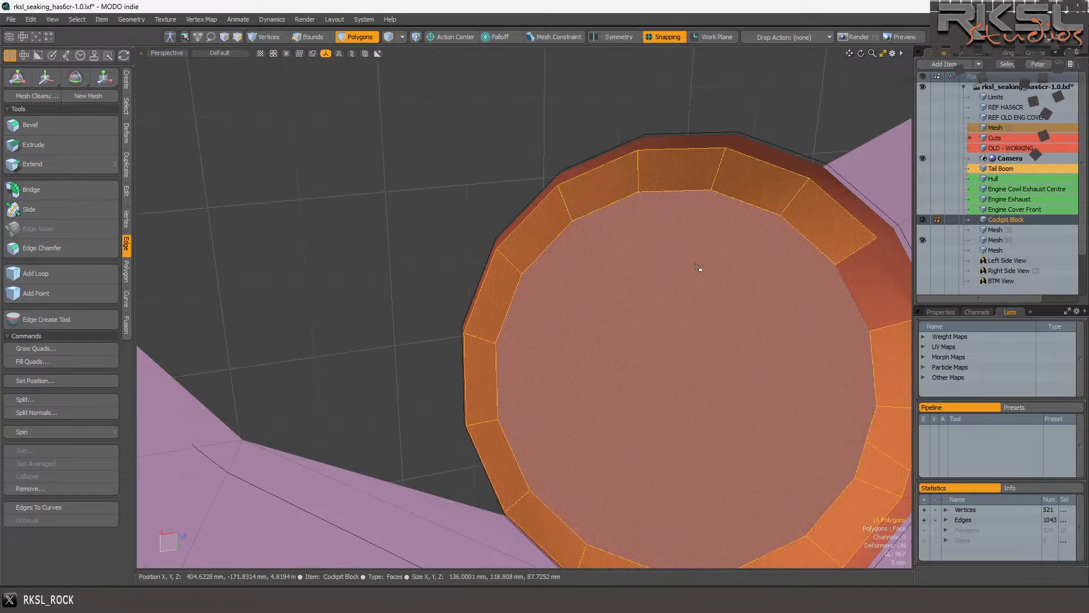
left_click(855, 294, "shift")
scroll(590, 232, "down", 5)
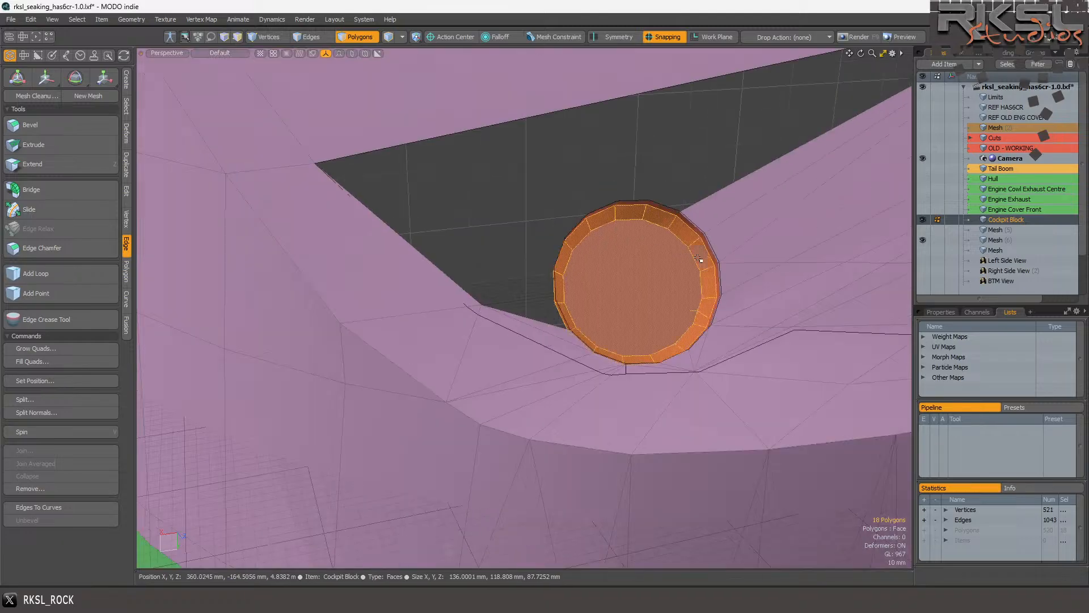
key("ctrl+x")
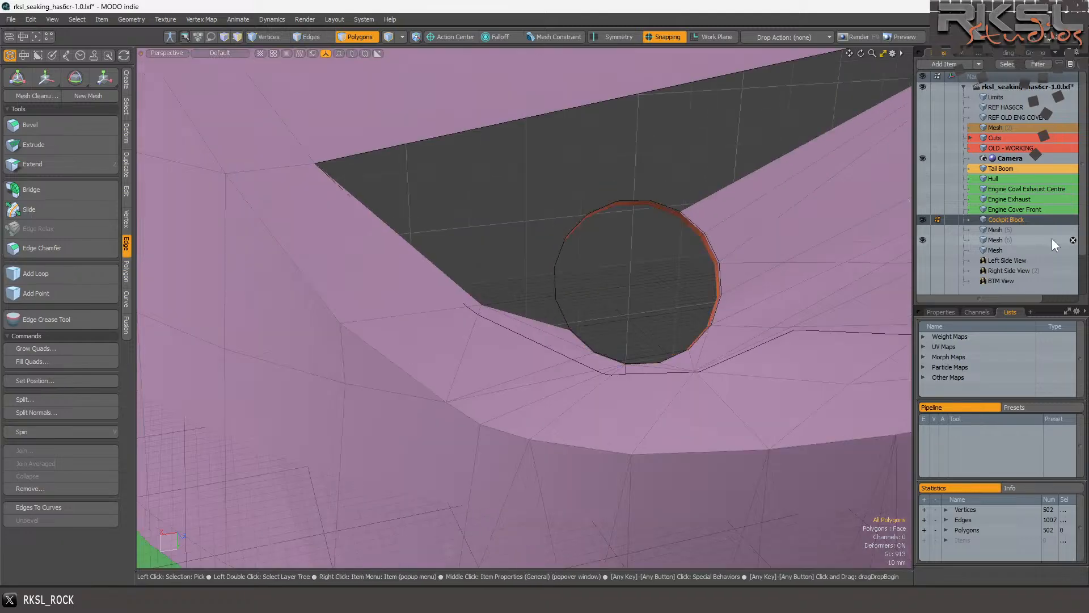
left_click(988, 240)
key("ctrl+v")
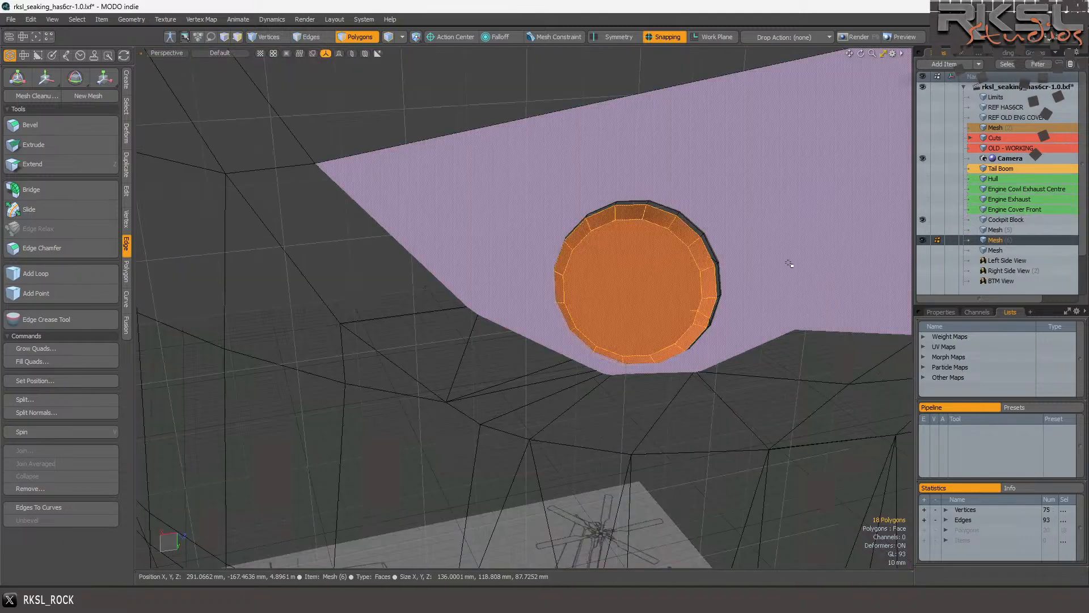
scroll(676, 216, "up", 4)
scroll(675, 216, "up", 5)
scroll(598, 220, "down", 5)
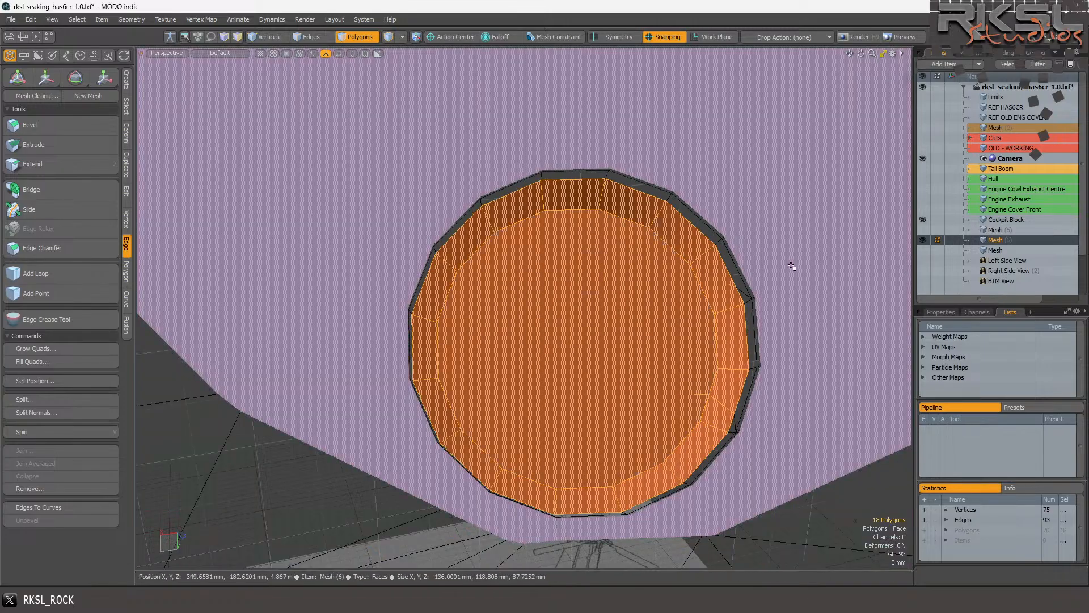
Select the narrow rim polygons along the upper arc of the round opening in the Cockpit Block.
left_click(989, 229)
scroll(638, 212, "down", 5)
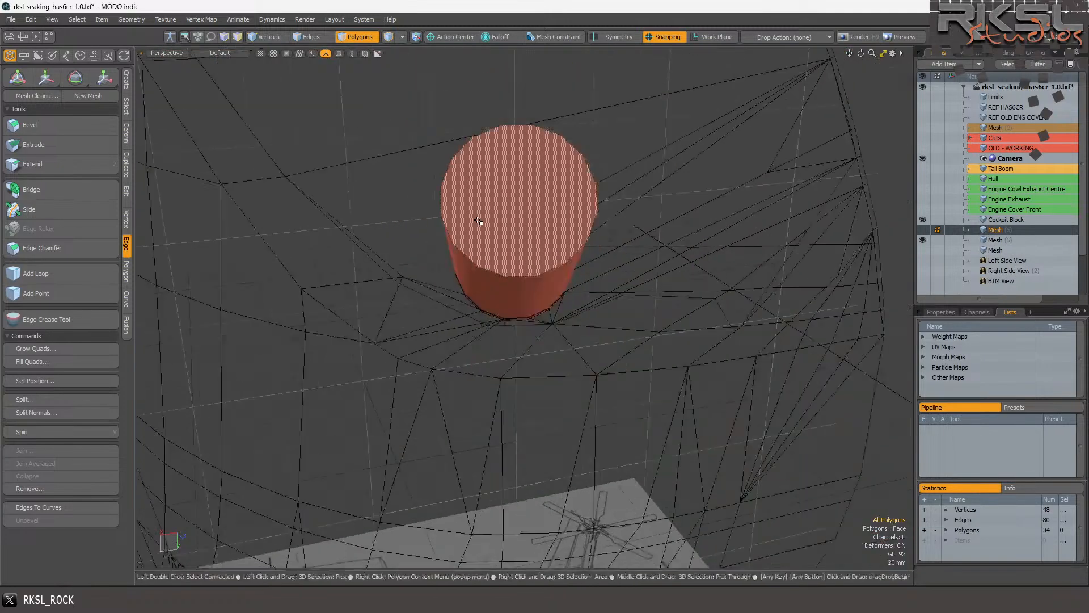
left_click(997, 220)
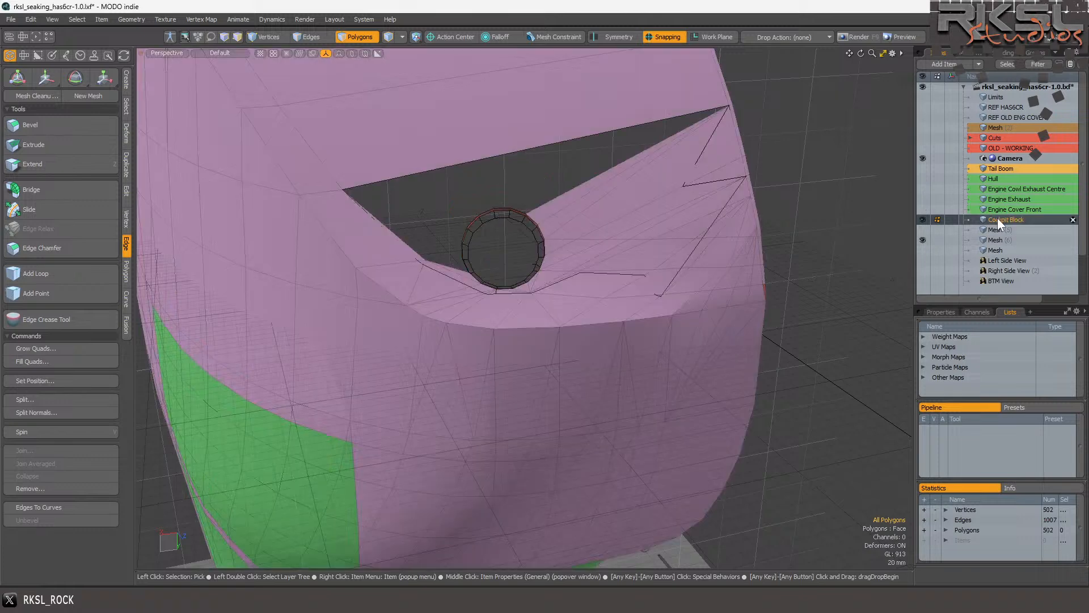
scroll(552, 207, "up", 5)
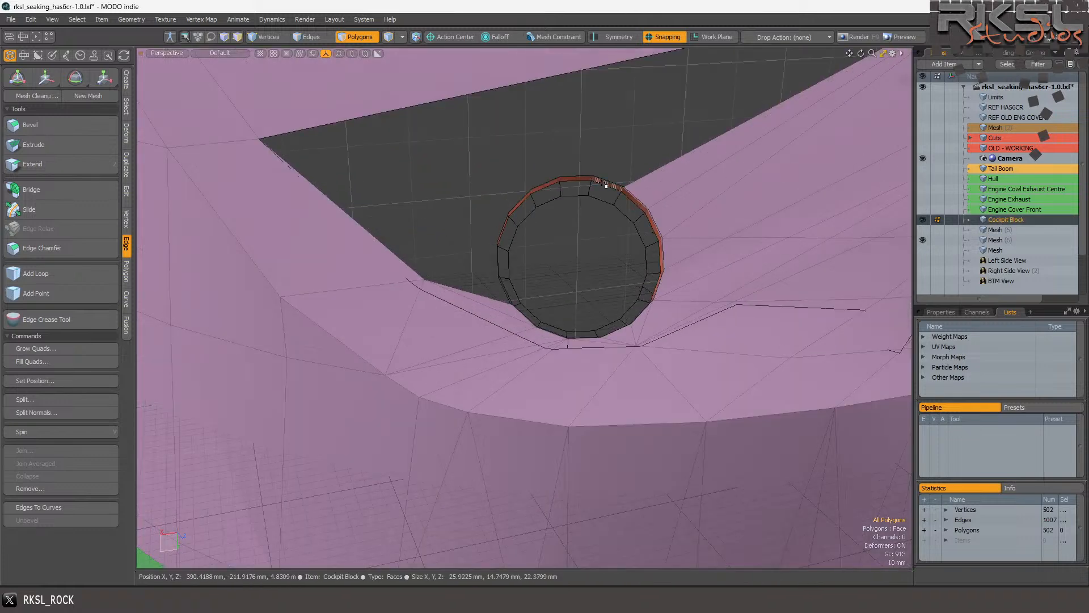
double_click(606, 185)
left_click_drag(606, 184, 574, 180)
key("Up")
key("Up")
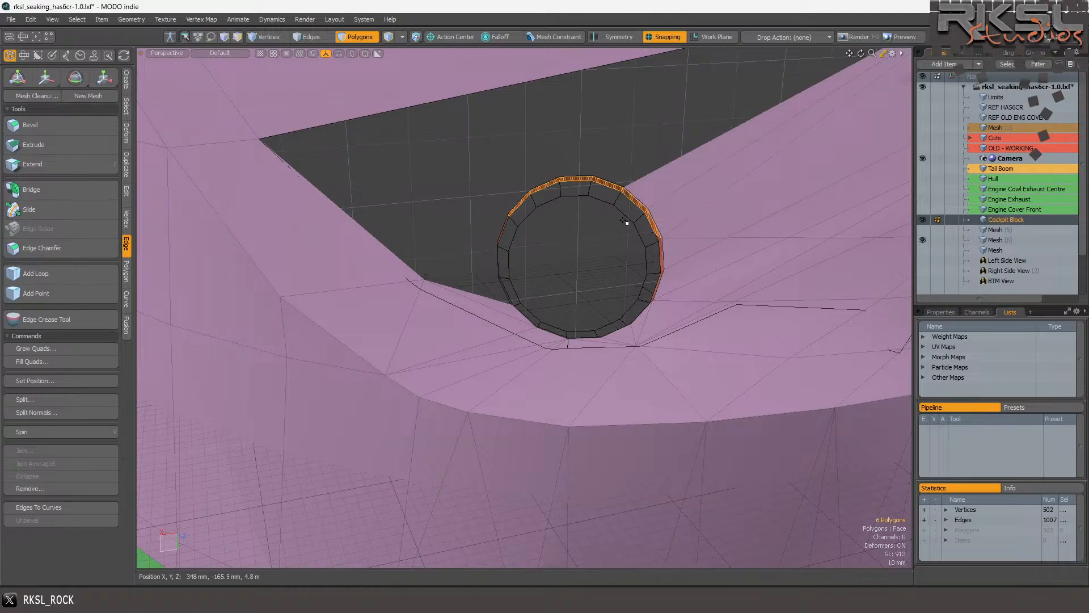
scroll(710, 245, "up", 2)
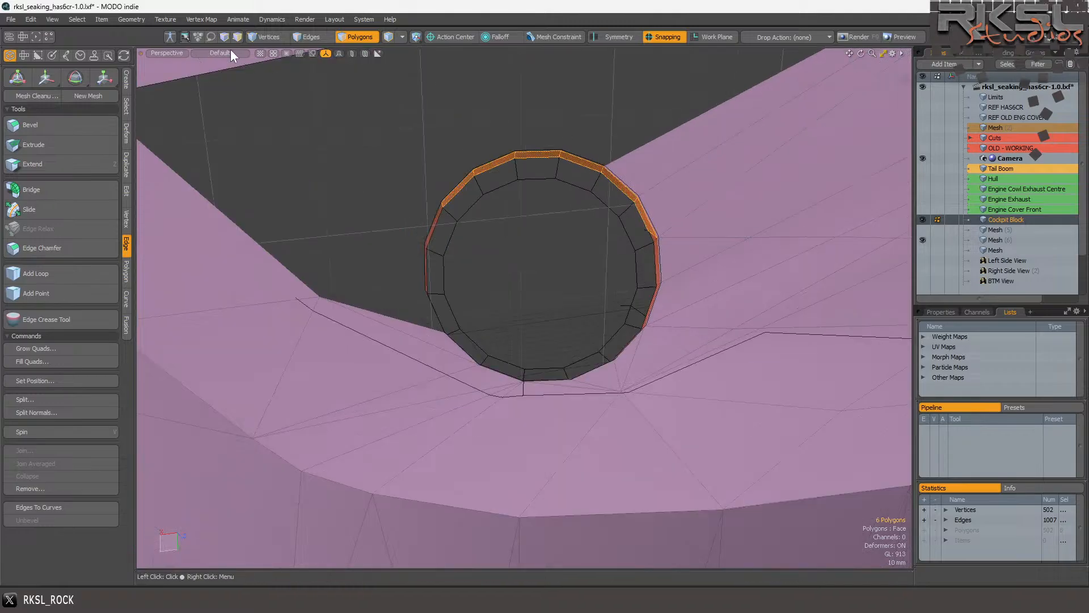
Cut the rim polygons of the round opening and the small triangles at its lower edge from the Cockpit Block, using wireframe display.
left_click(222, 53)
left_click(199, 67)
mouse_move(721, 180)
right_mouse_down()
mouse_move(644, 136)
mouse_move(409, 318)
mouse_move(696, 408)
mouse_move(703, 400)
right_mouse_up()
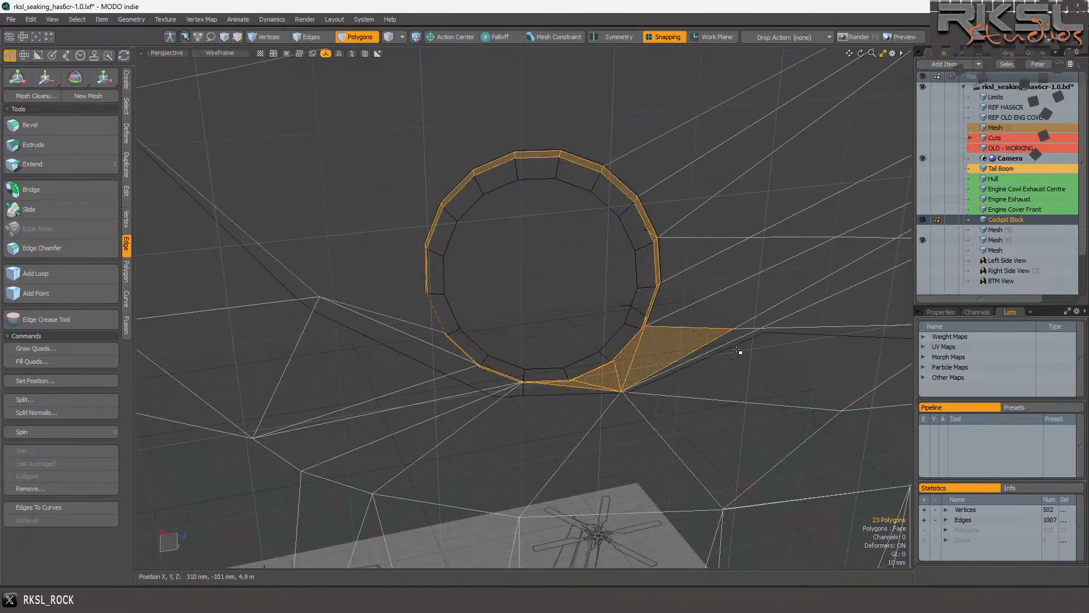
scroll(614, 290, "down", 5)
scroll(610, 288, "up", 2)
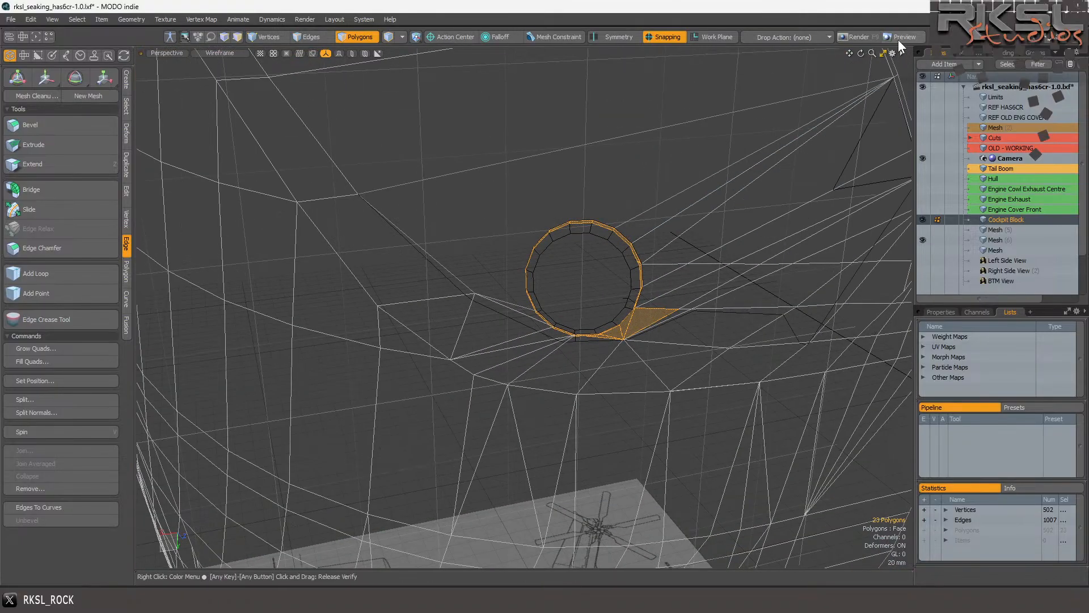
left_click_drag(862, 53, 848, 63)
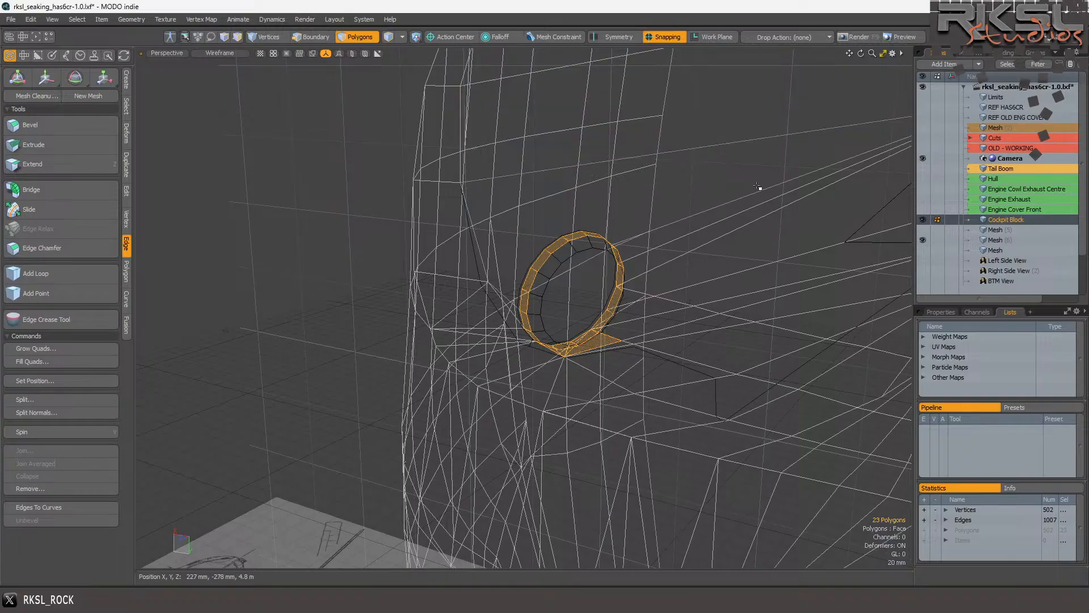
scroll(759, 182, "down", 3)
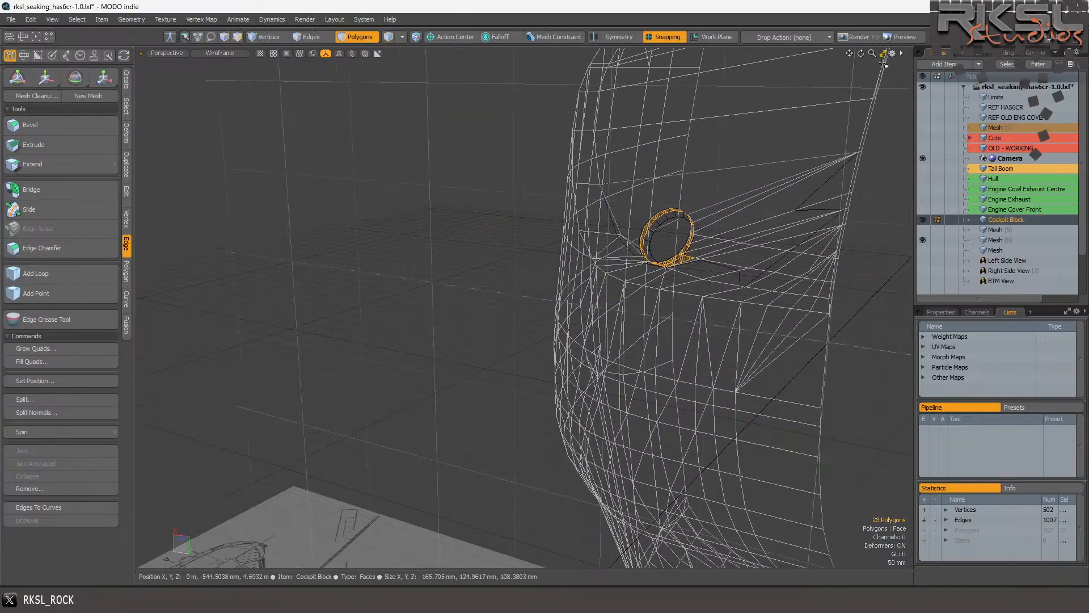
left_click_drag(862, 54, 702, 177)
key("ctrl+x")
scroll(590, 224, "up", 5)
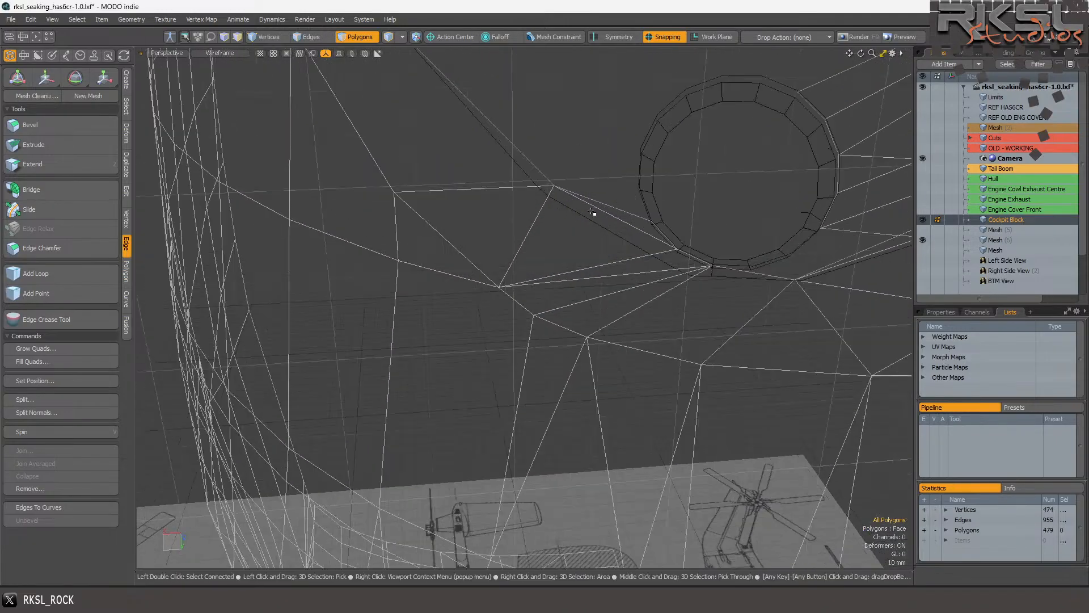
Move the Cockpit Block vertex beside the round opening onto the adjacent end of the curved outline.
left_click(260, 37)
left_click(566, 190)
scroll(566, 191, "up", 2)
key("w")
left_click_drag(529, 173, 454, 140)
scroll(474, 170, "down", 2)
key("space")
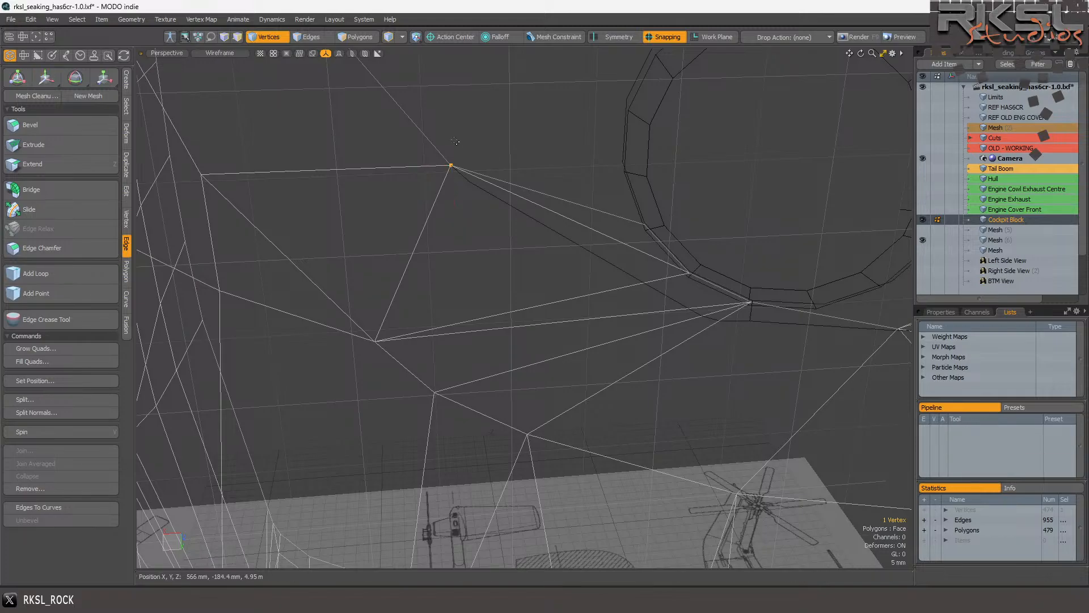
Delete the two triangular polygons between the repositioned vertex and the lower rim of the round opening.
left_click(358, 37)
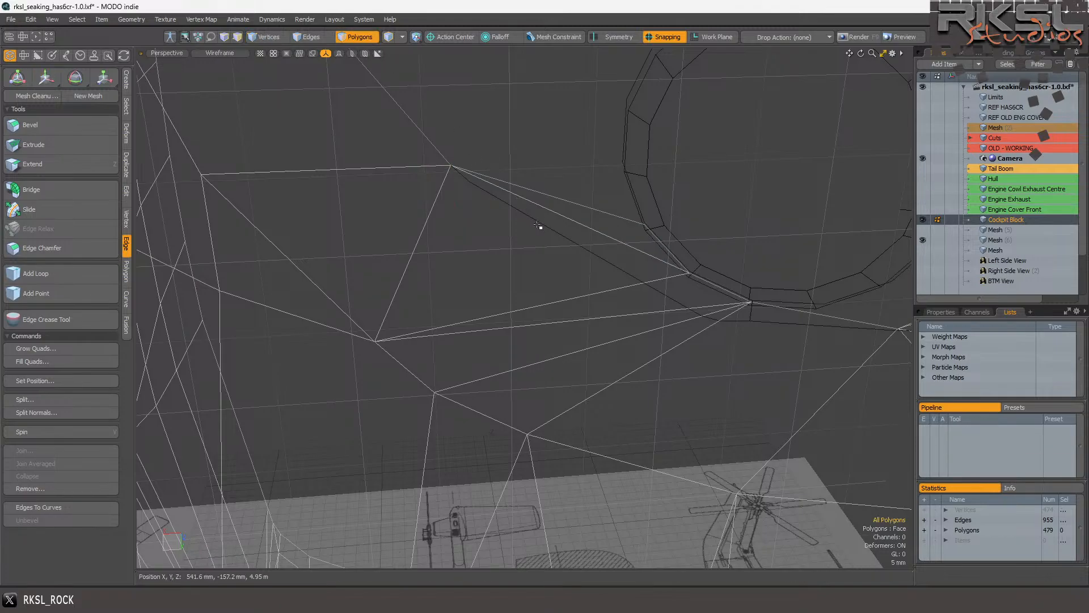
left_click_drag(540, 227, 567, 182)
scroll(484, 194, "down", 3)
scroll(484, 195, "down", 2)
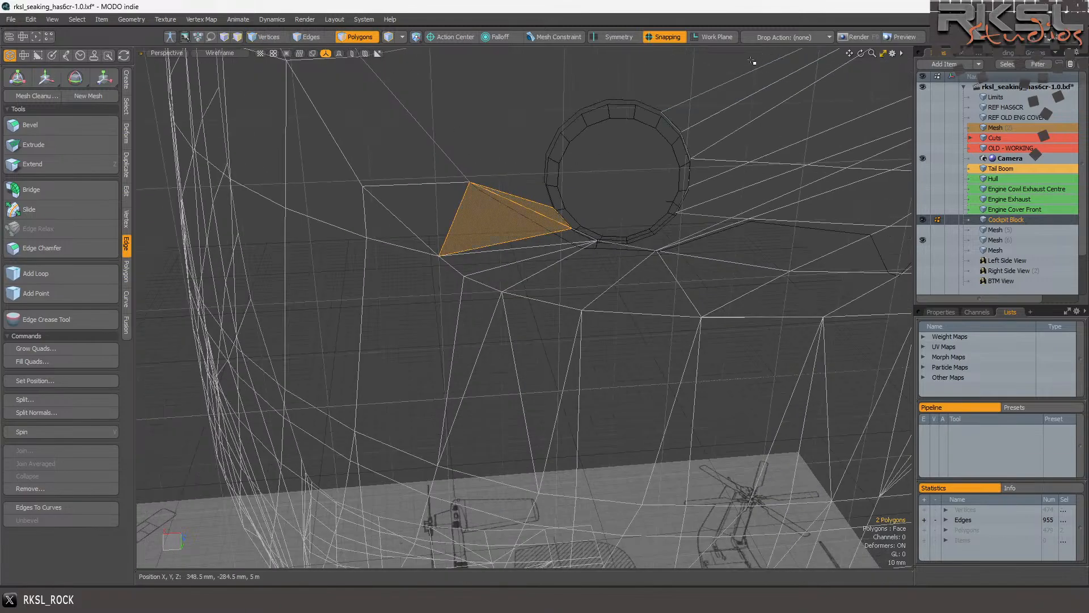
key("Delete")
left_click_drag(591, 232, 569, 230)
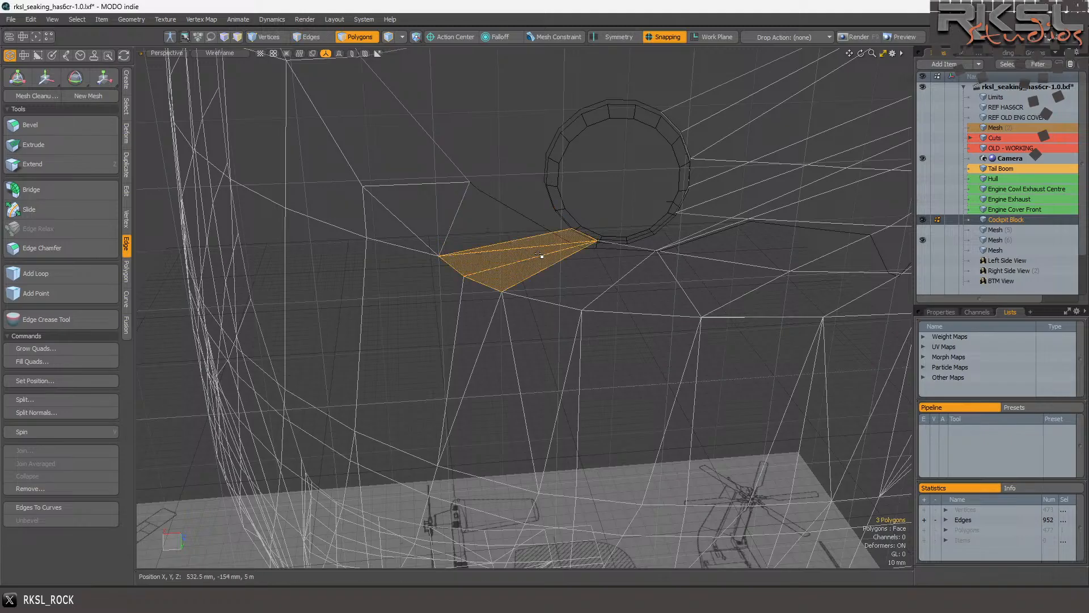
scroll(566, 228, "up", 2)
scroll(467, 195, "up", 2)
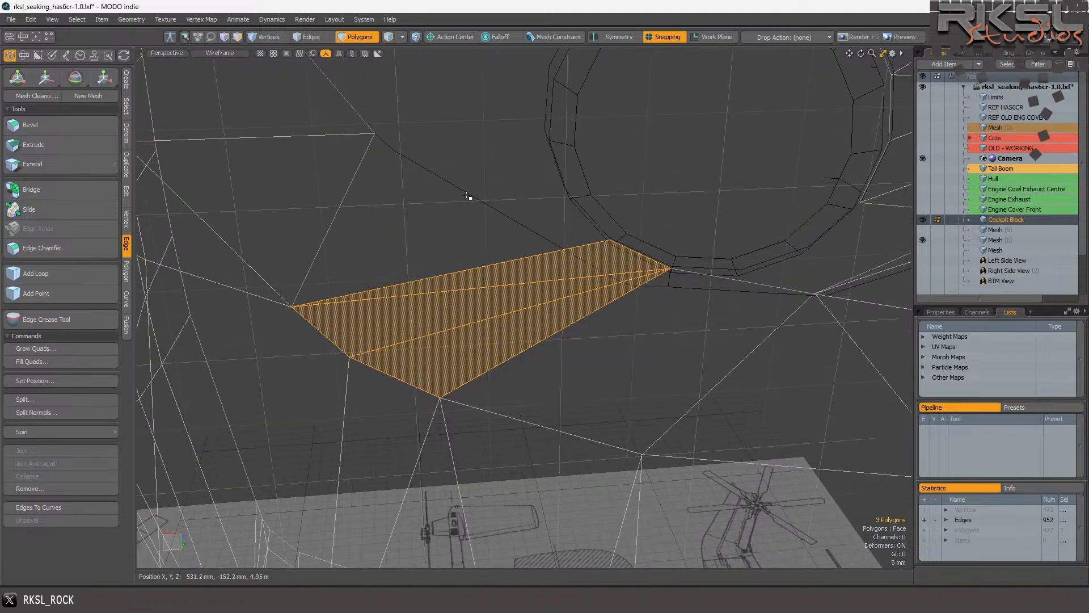
left_click(467, 196)
key("ctrl+z")
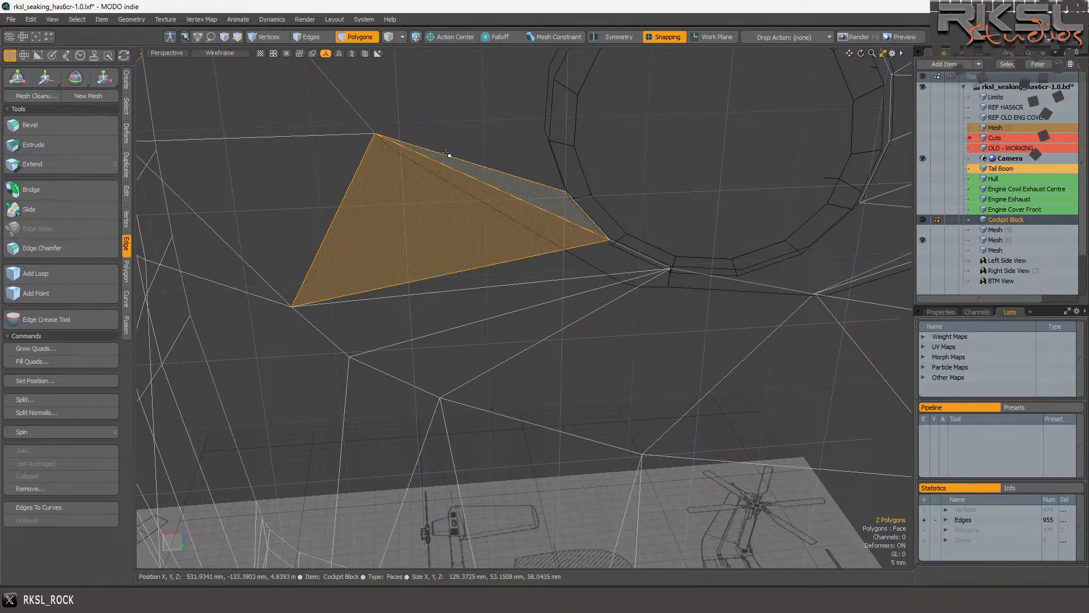
key("Delete")
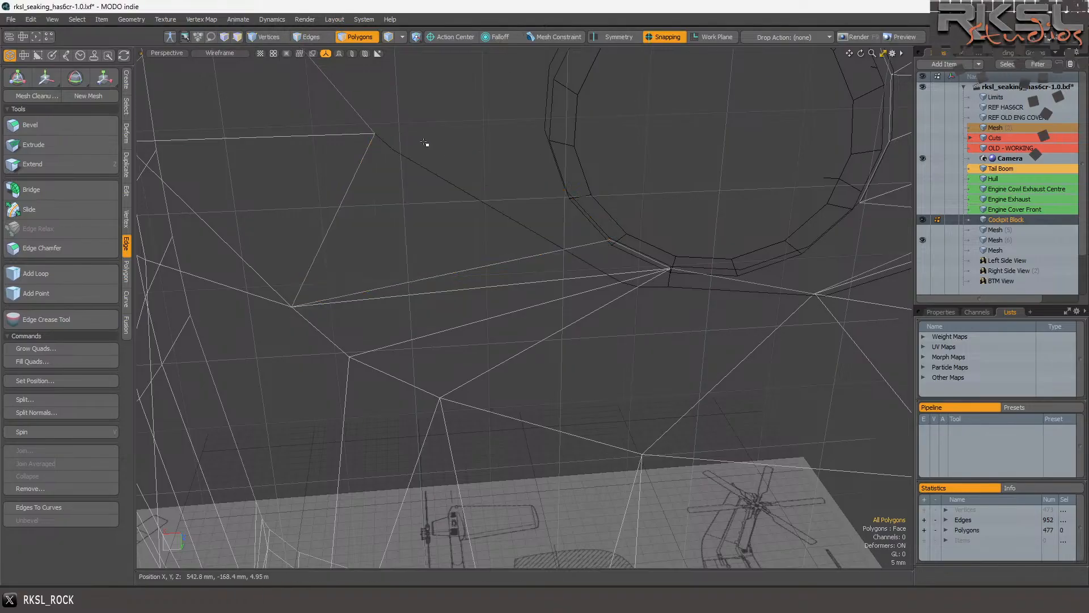
left_click(126, 79)
left_click(104, 179)
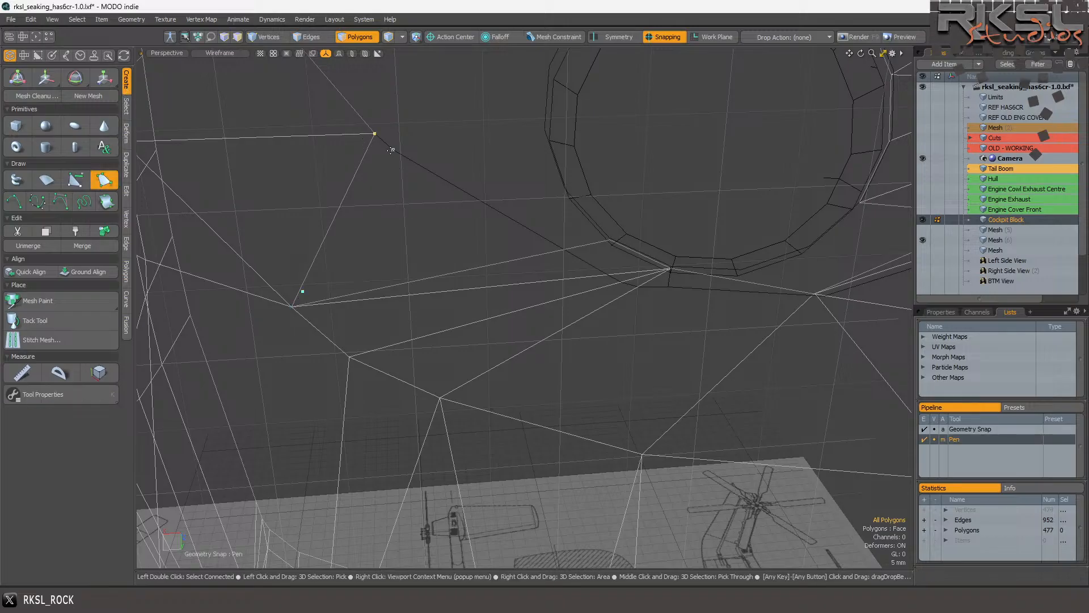
left_click(392, 150)
key("ctrl+z")
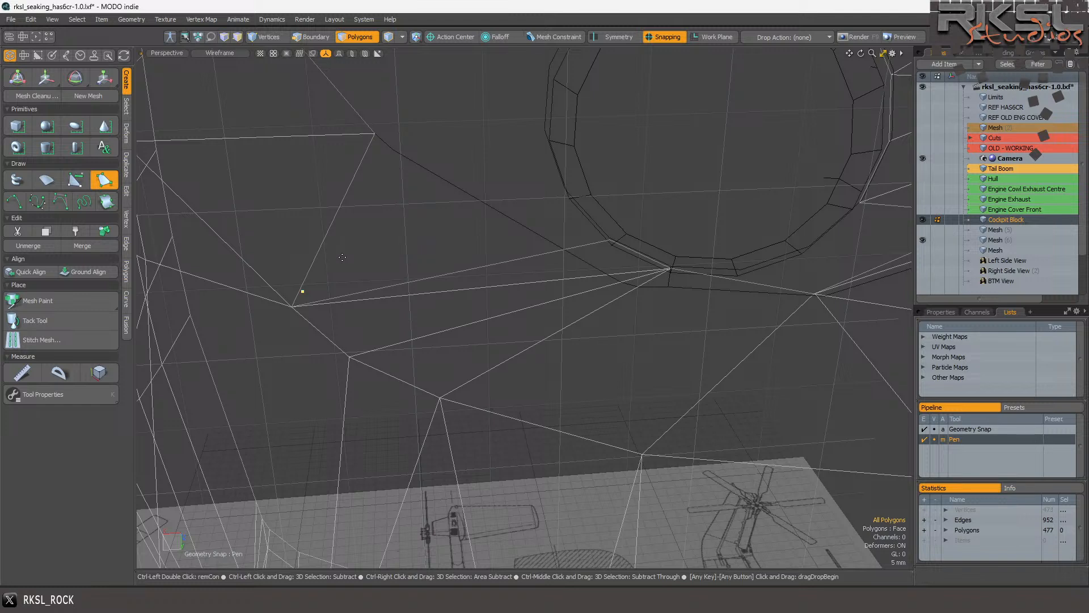
key("ctrl+z")
key("1")
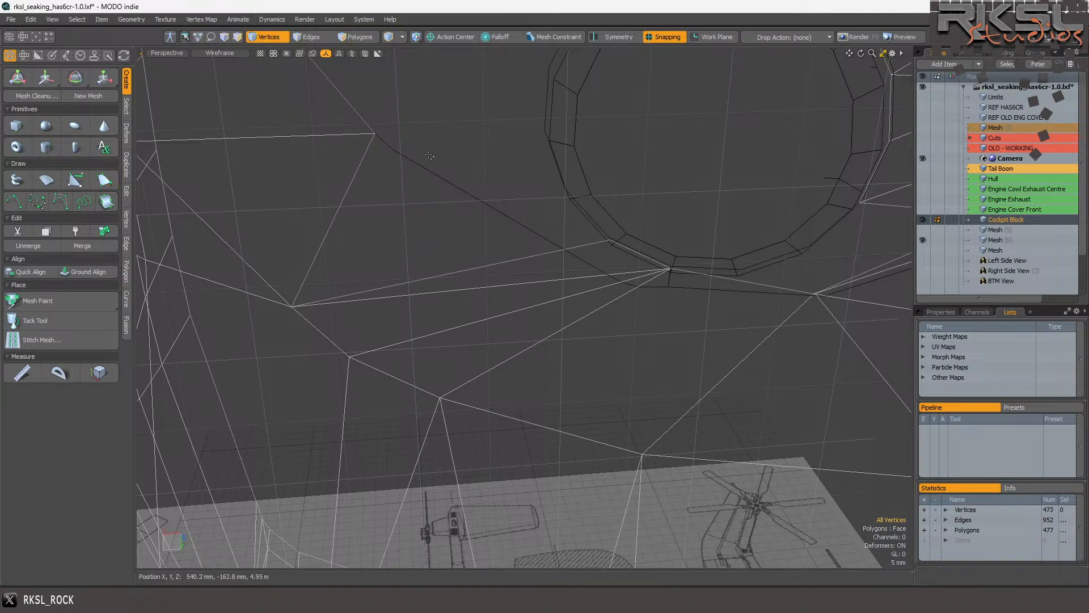
Draw a narrow triangle with the Pen tool between the two existing corner vertices and the adjacent point on the curved outline.
left_click(103, 180)
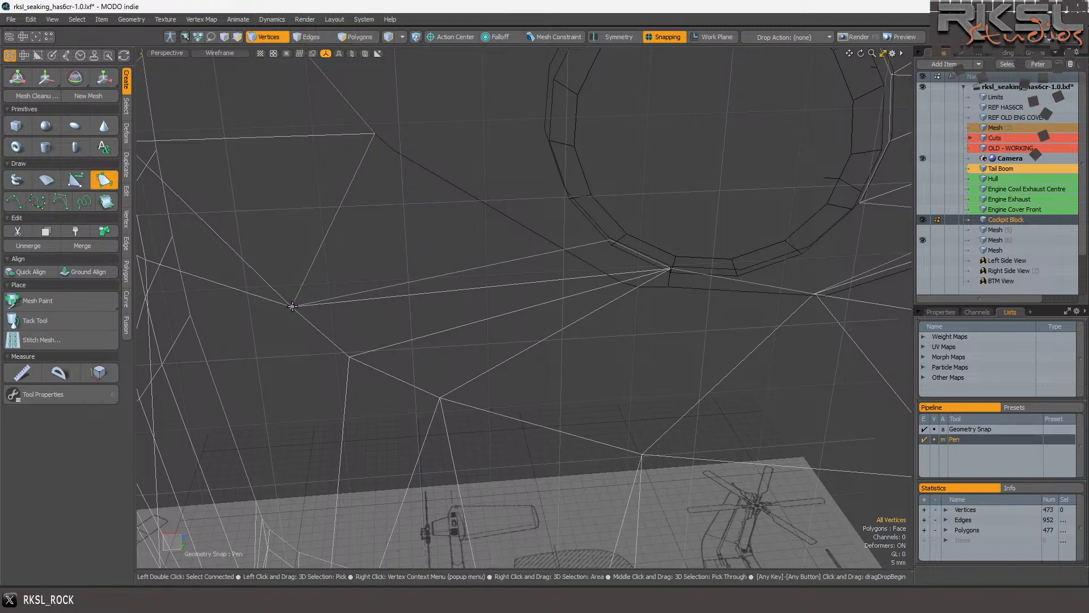
left_click(375, 131)
key("space")
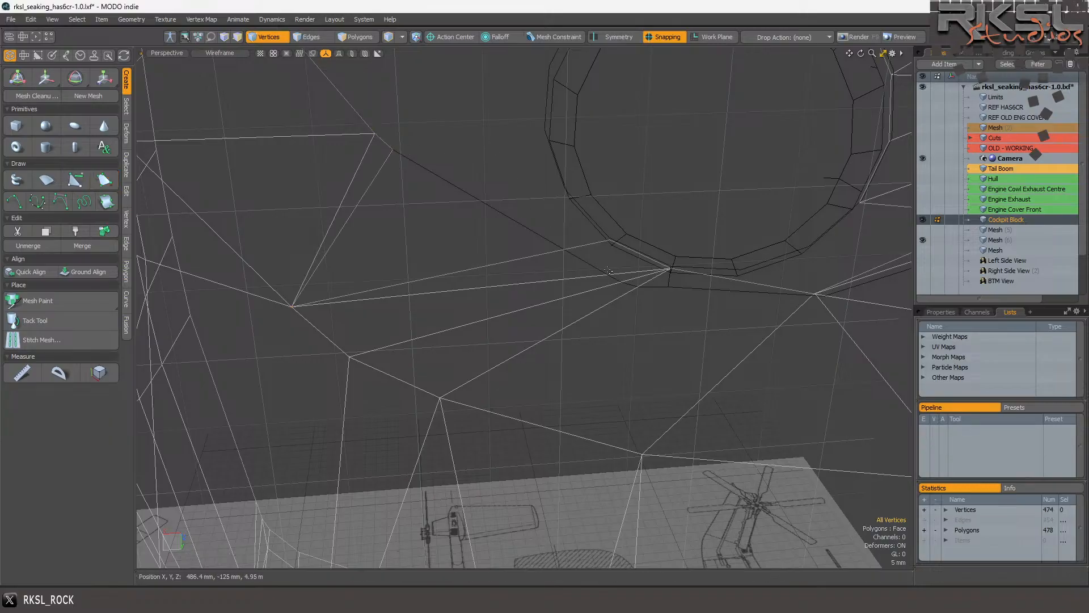
Move the leftover vertex on the opening's lower rim onto the new triangle's corner on the curved outline.
scroll(458, 196, "down", 3)
scroll(535, 206, "up", 3)
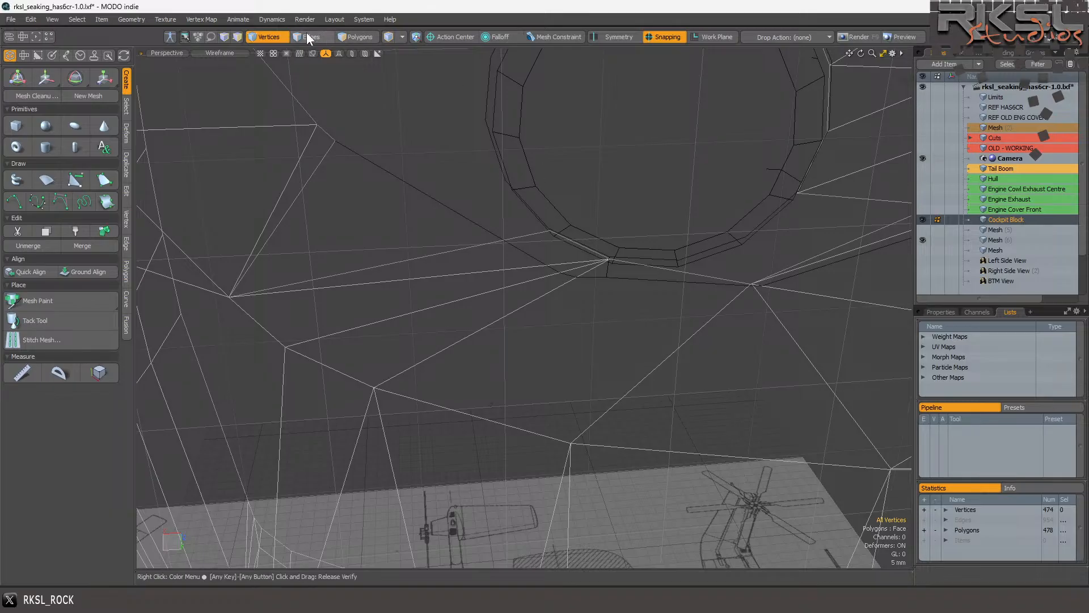
mouse_move(662, 198)
right_mouse_down()
mouse_move(492, 177)
mouse_move(611, 285)
mouse_move(590, 226)
mouse_move(498, 231)
right_mouse_up()
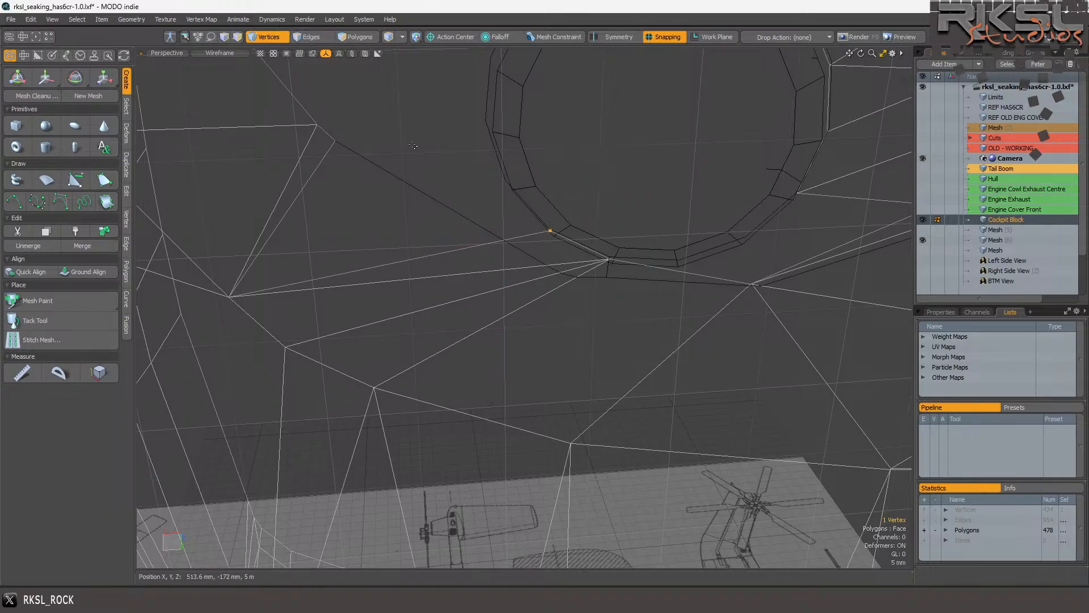
left_click(46, 78)
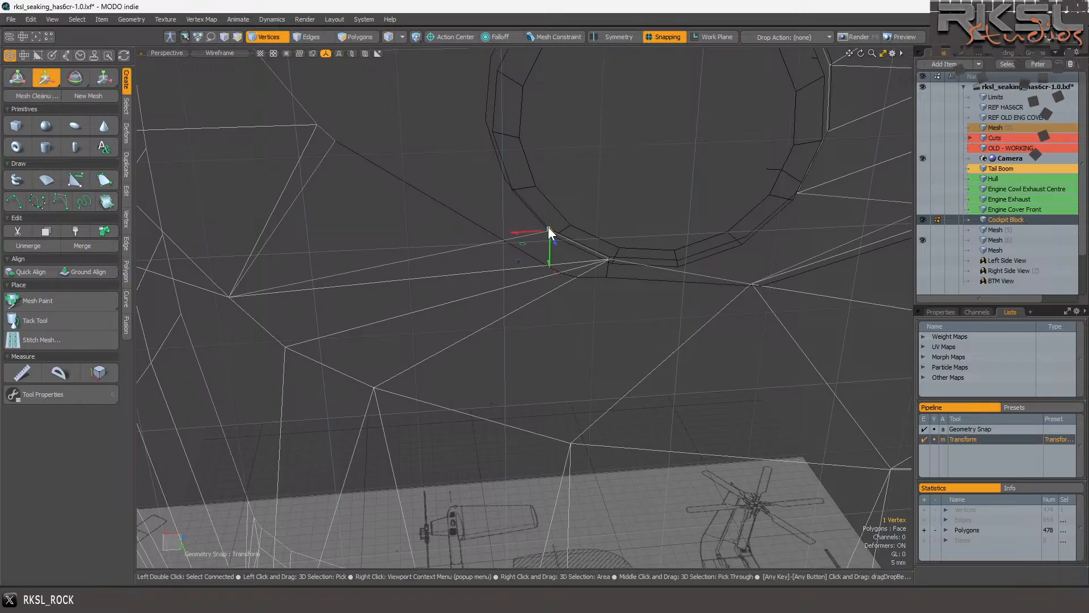
left_click_drag(549, 233, 333, 140)
key("space")
Move the vertex where the long triangles meet under the opening onto the start of the bend in the curved outline.
right_click_drag(659, 202, 606, 315)
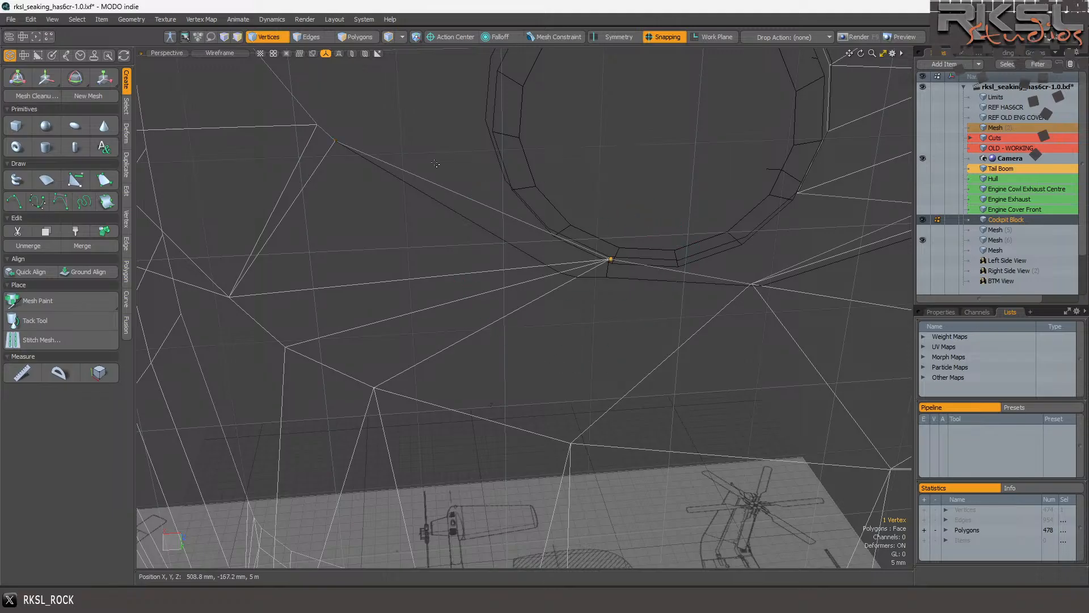
left_click(47, 78)
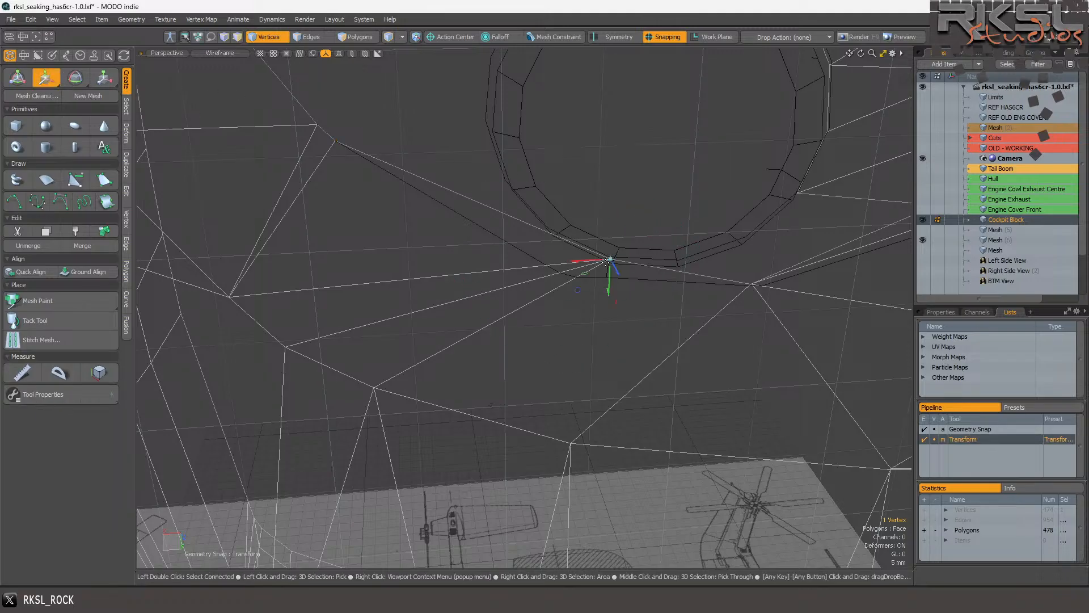
left_click_drag(608, 260, 545, 266)
scroll(428, 260, "down", 3)
scroll(548, 281, "up", 3)
key("q")
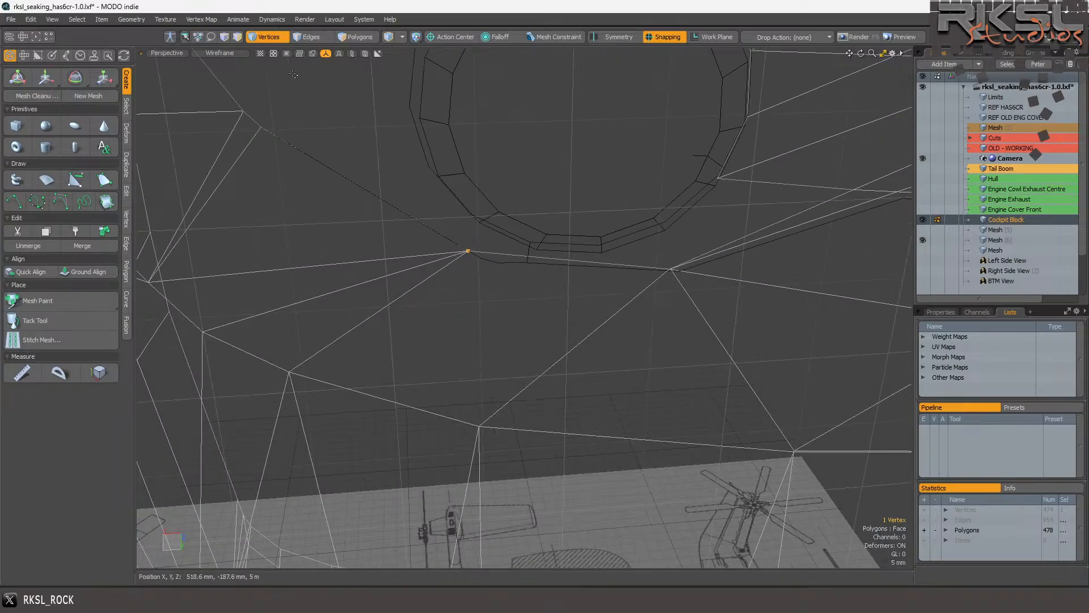
Delete the four-sided polygon directly below the round opening in the Cockpit Block.
left_click(355, 36)
left_click(507, 270)
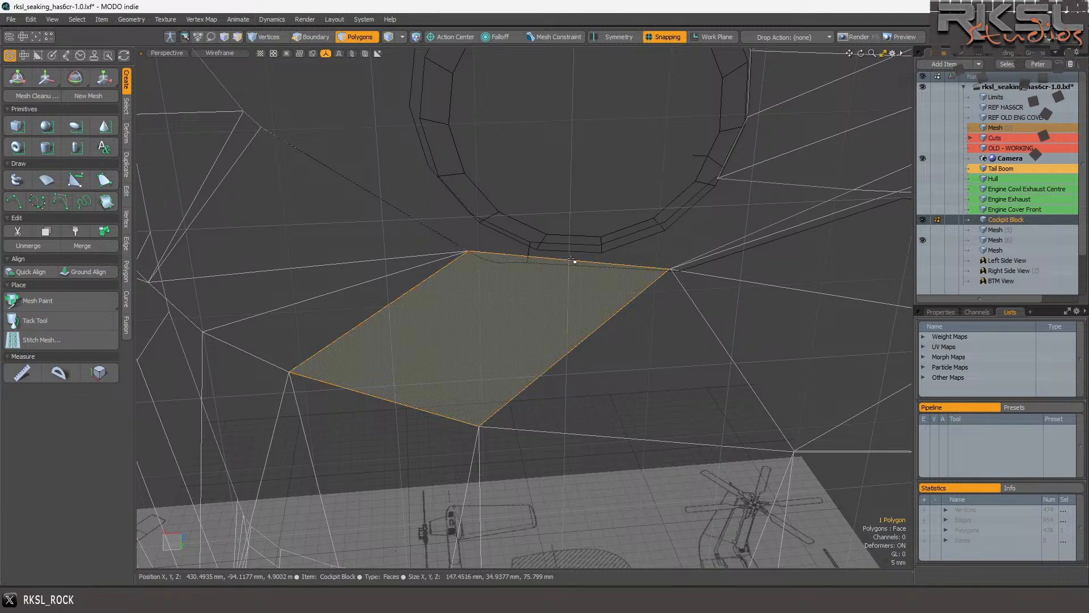
key("Delete")
Select the two nearly coincident vertices at the end of the straight edge below the opening and join them with Join Averaged.
right_click_drag(749, 267, 695, 313)
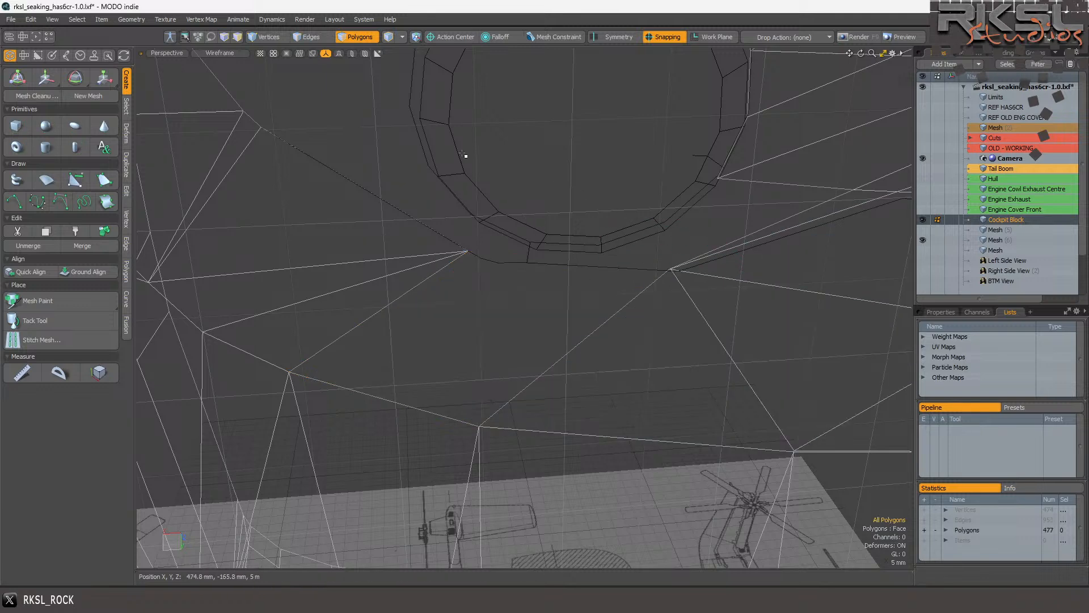
left_click(287, 26)
left_click(278, 46)
right_click_drag(737, 238, 691, 313)
scroll(662, 257, "up", 3)
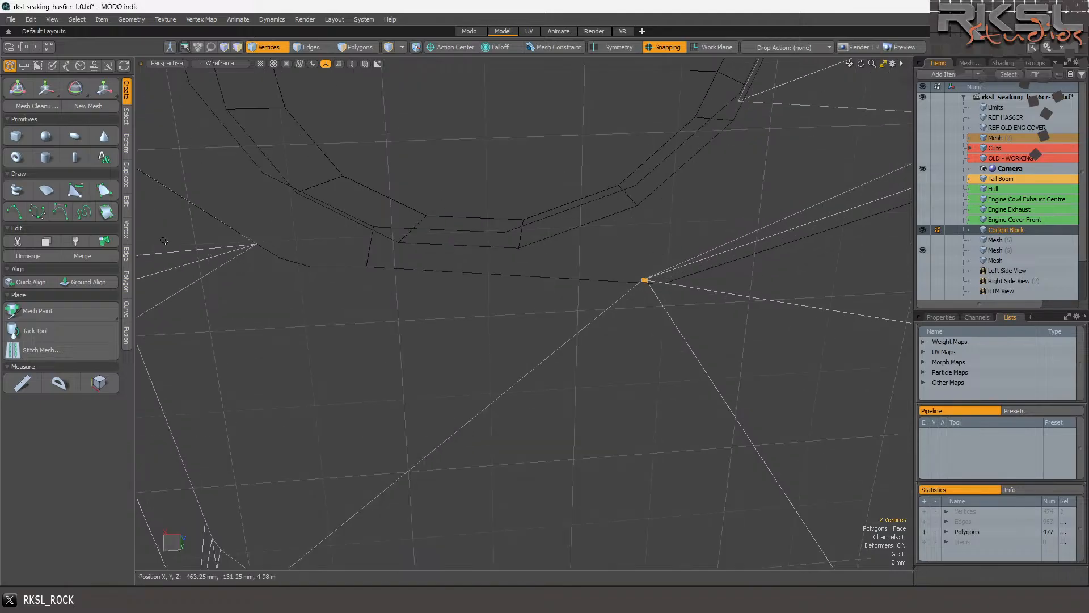
left_click(123, 228)
left_click(47, 448)
Move the joined vertex onto the adjacent corner of the curved outline below the opening.
left_click(645, 280)
left_click(46, 88)
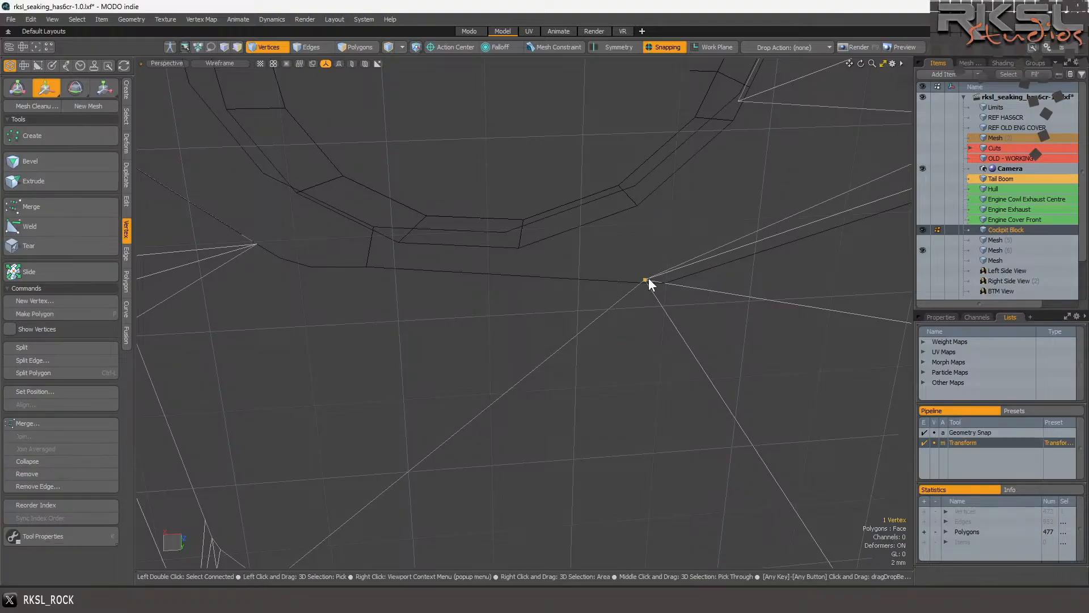
left_click_drag(646, 280, 661, 289)
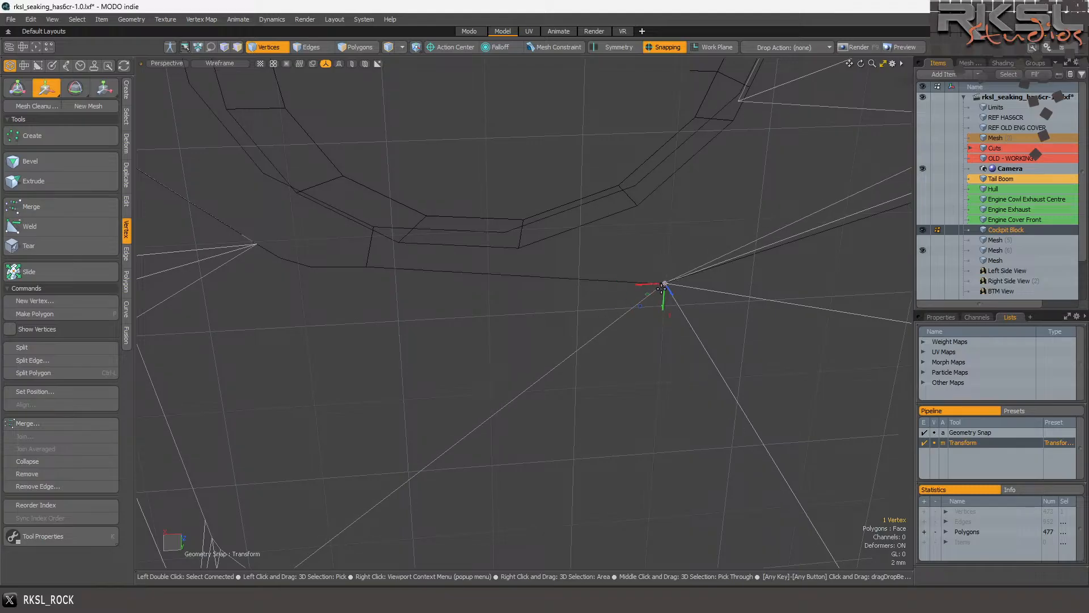
scroll(632, 238, "down", 2)
scroll(547, 260, "up", 1)
key("Escape")
key("Escape")
scroll(552, 258, "down", 1)
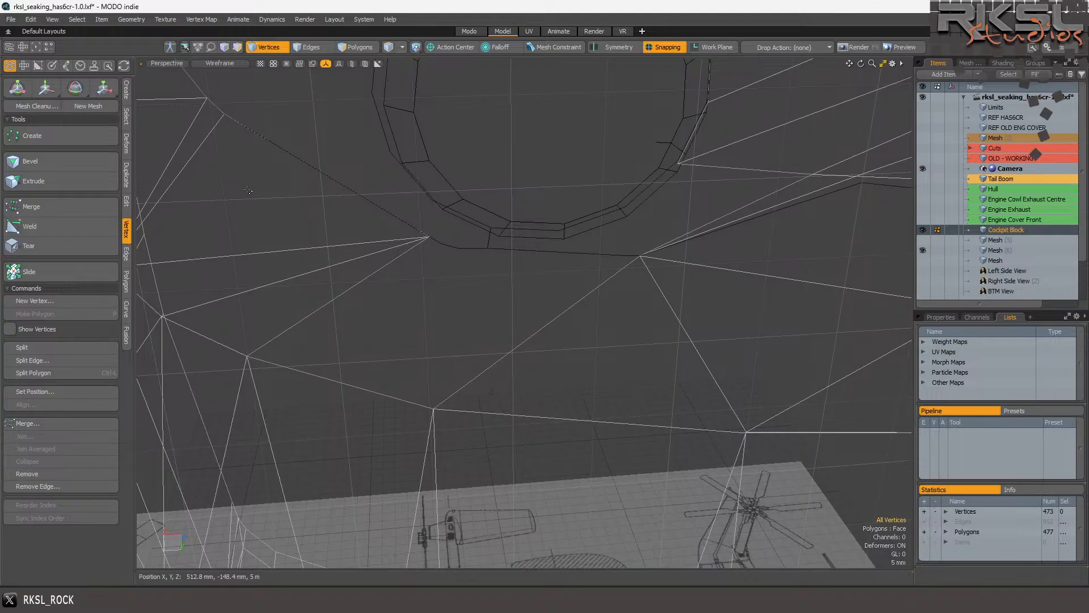
Draw an eight-vertex Pen polygon filling the gap below the opening, following the curved outline along its upper edge, and select it.
left_click(127, 86)
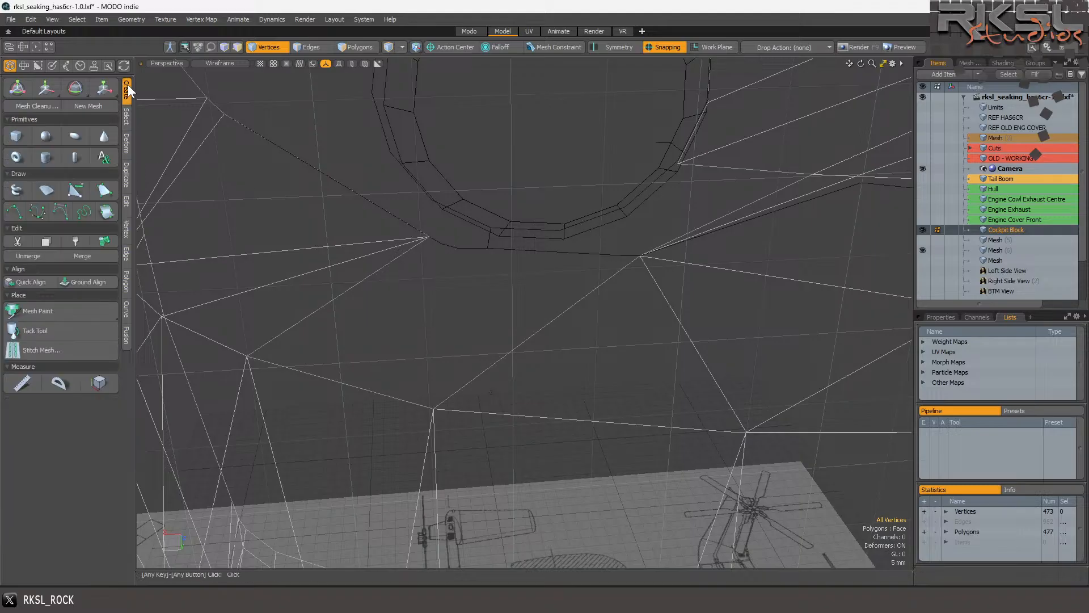
left_click(104, 190)
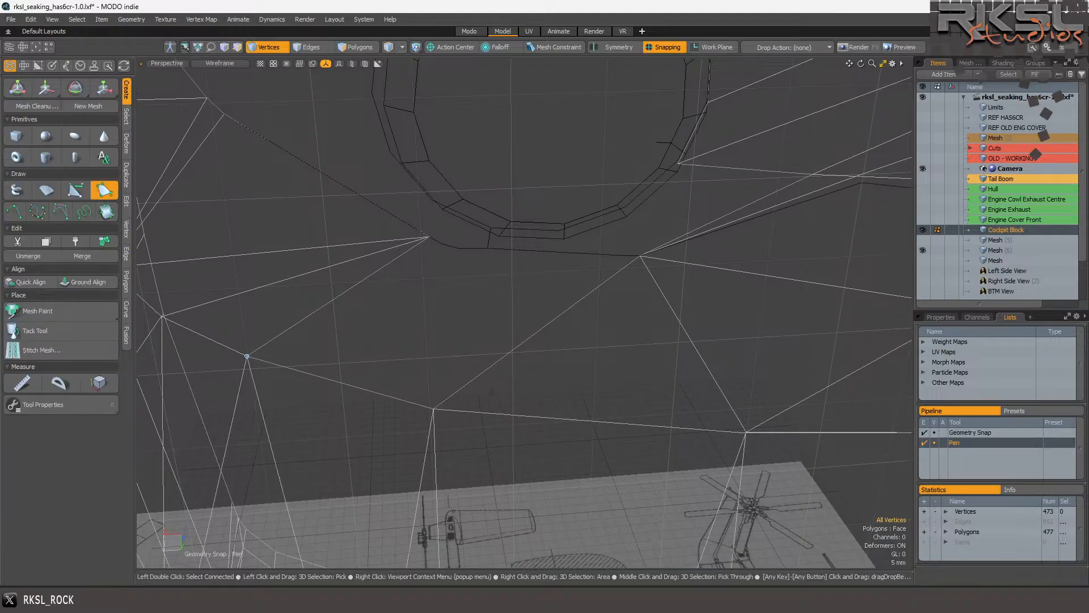
scroll(441, 244, "up", 2)
left_click(443, 246)
left_click(475, 254)
left_click(533, 254)
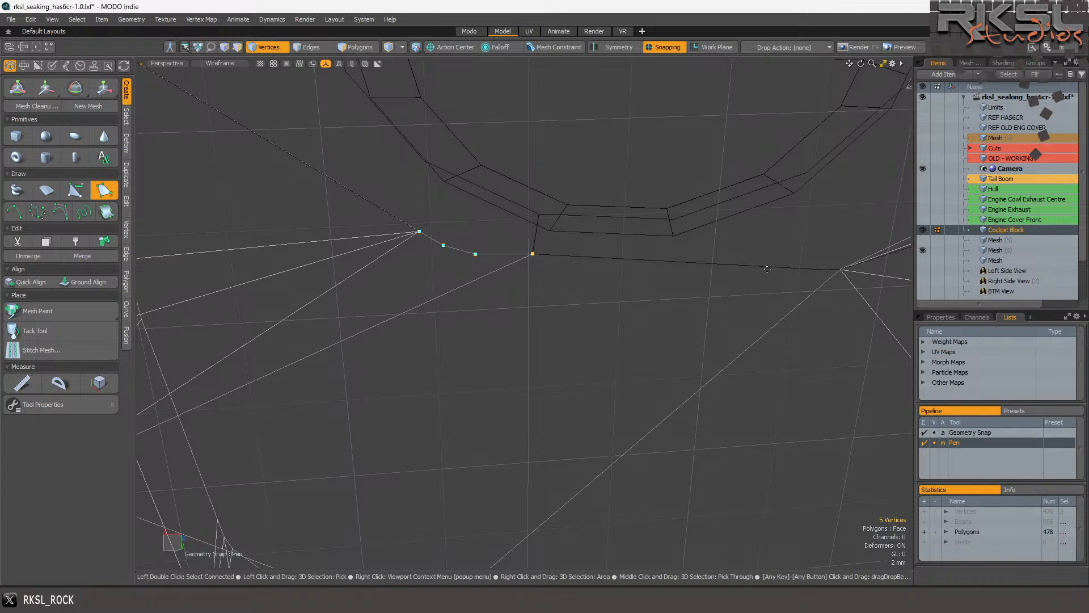
left_click(816, 270)
left_click(841, 270)
scroll(688, 364, "down", 3)
left_click(621, 448)
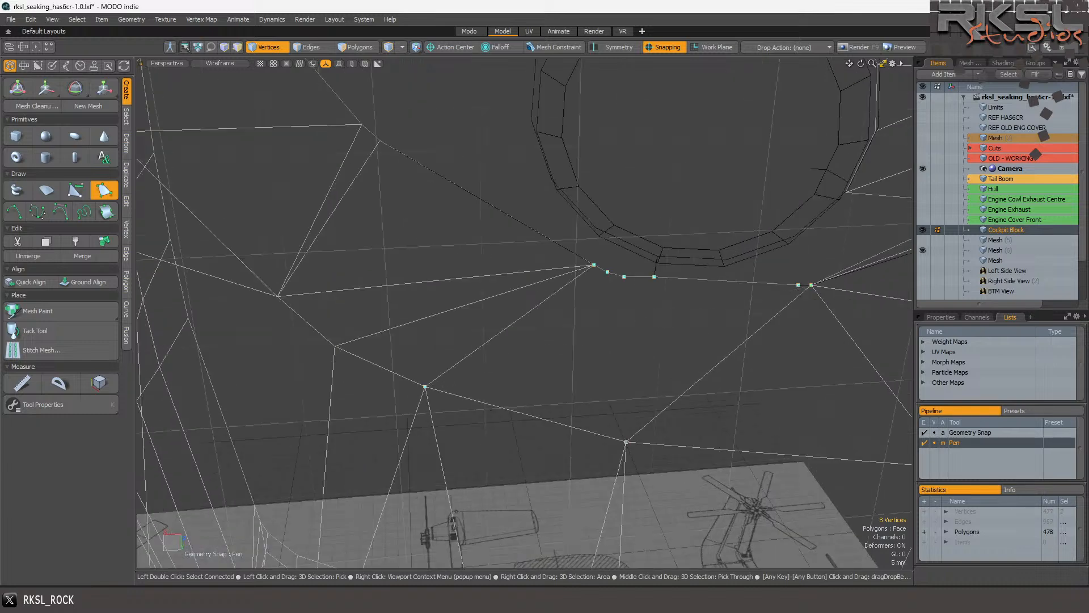
key("space")
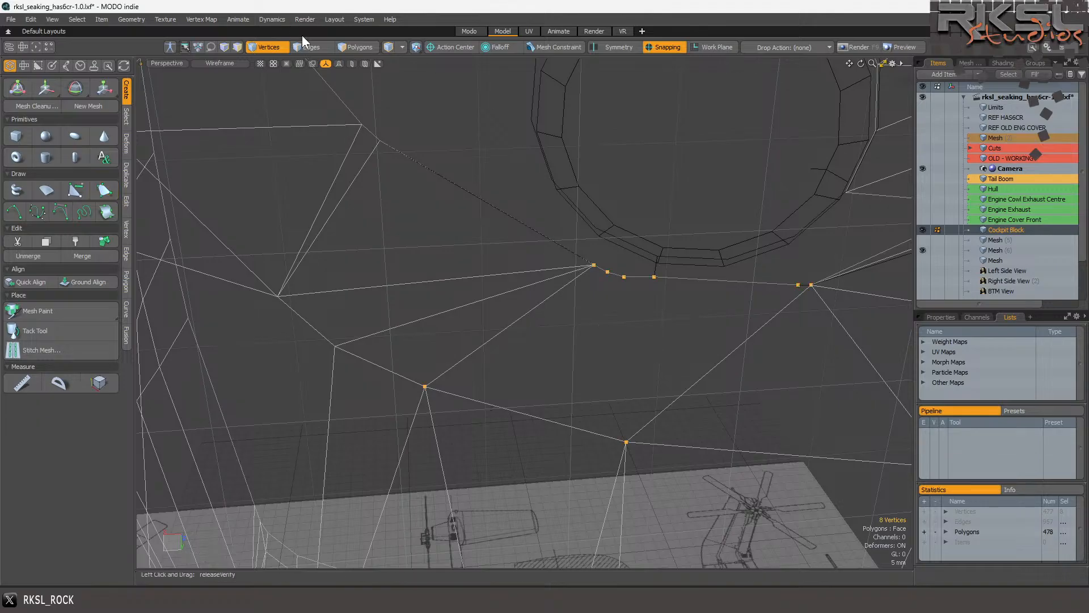
left_click(370, 50)
left_click(605, 276)
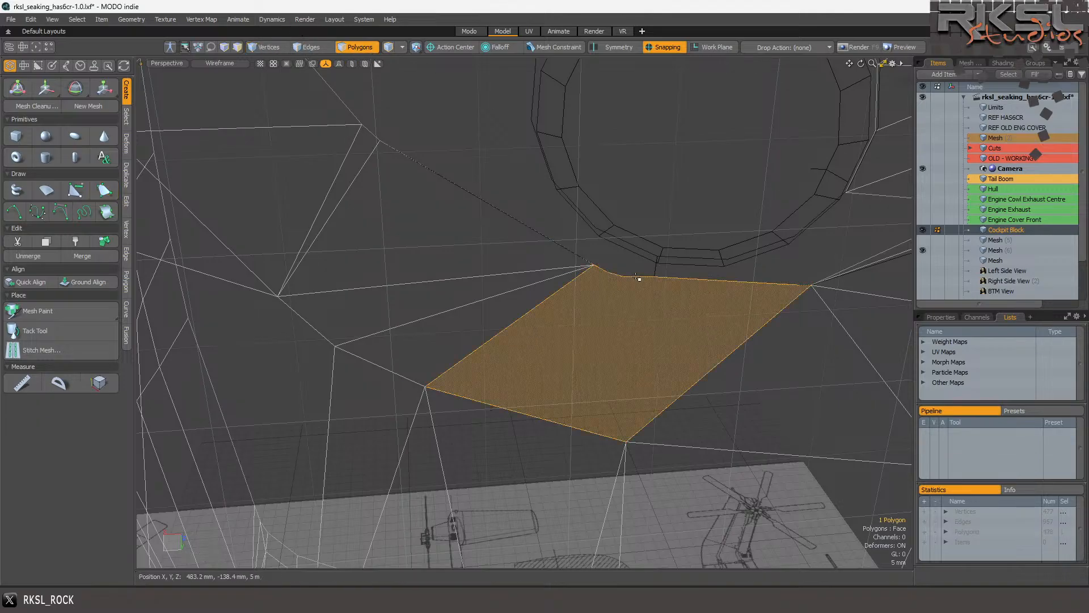
Triple the new polygon below the opening and spin the edge shared by the two triangles at its outer end.
key("shift+t")
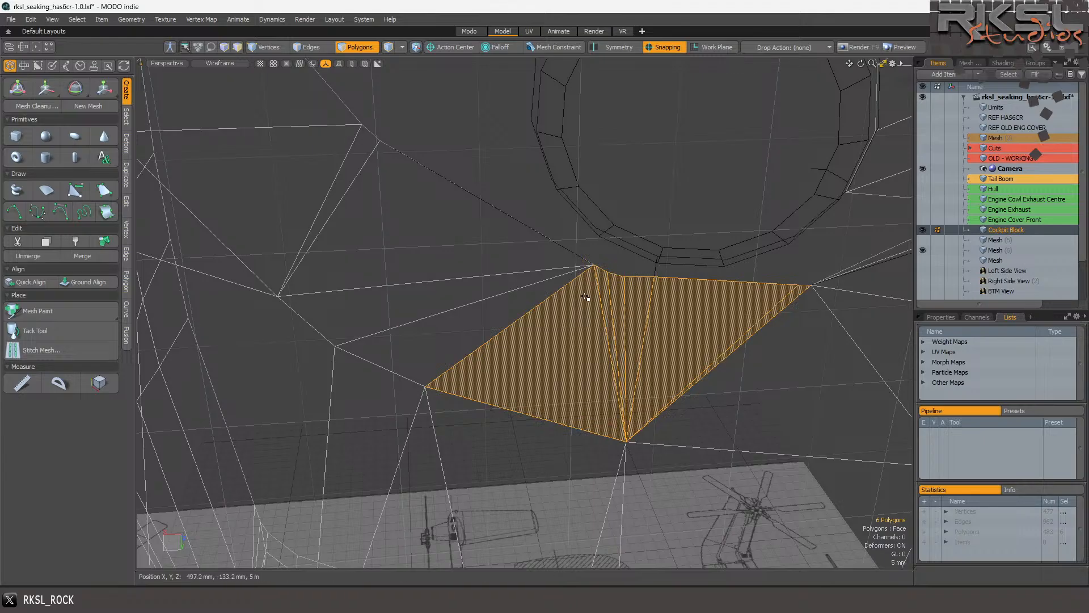
left_click_drag(589, 298, 598, 297)
key("v")
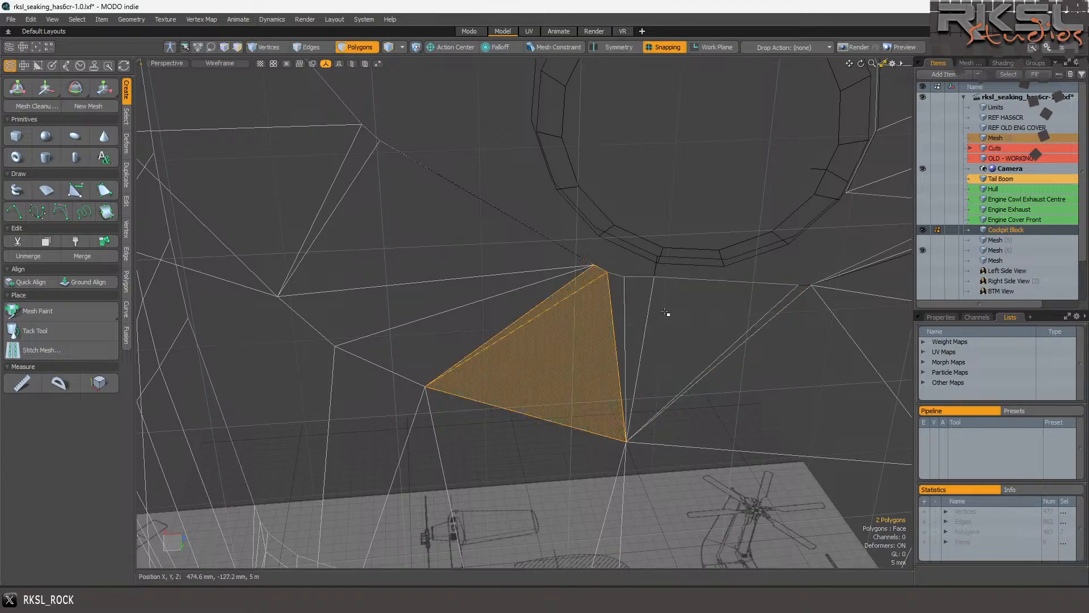
key("Escape")
Examine the triangulated polygons below the round opening and how they meet the surrounding Cockpit Block surface.
scroll(752, 308, "up", 3)
left_click_drag(695, 305, 783, 321)
mouse_move(624, 332)
left_mouse_down()
mouse_move(518, 343)
mouse_move(434, 311)
mouse_move(475, 301)
left_mouse_up()
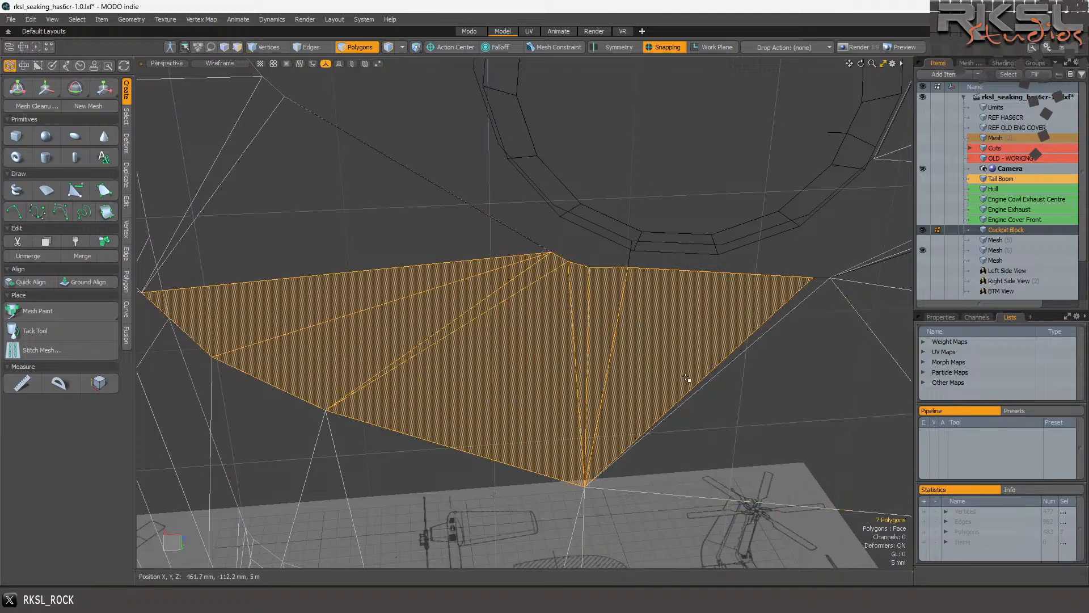
scroll(445, 312, "down", 3)
scroll(669, 334, "up", 4)
left_click(694, 335)
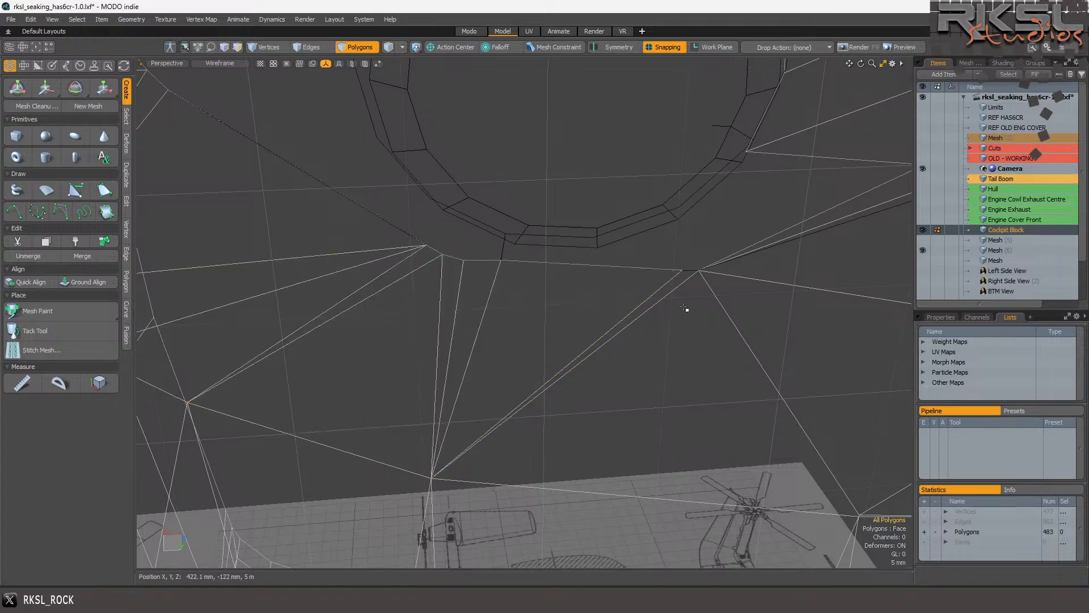
left_click(681, 287)
scroll(576, 276, "down", 3)
scroll(576, 276, "down", 2)
left_click(638, 251)
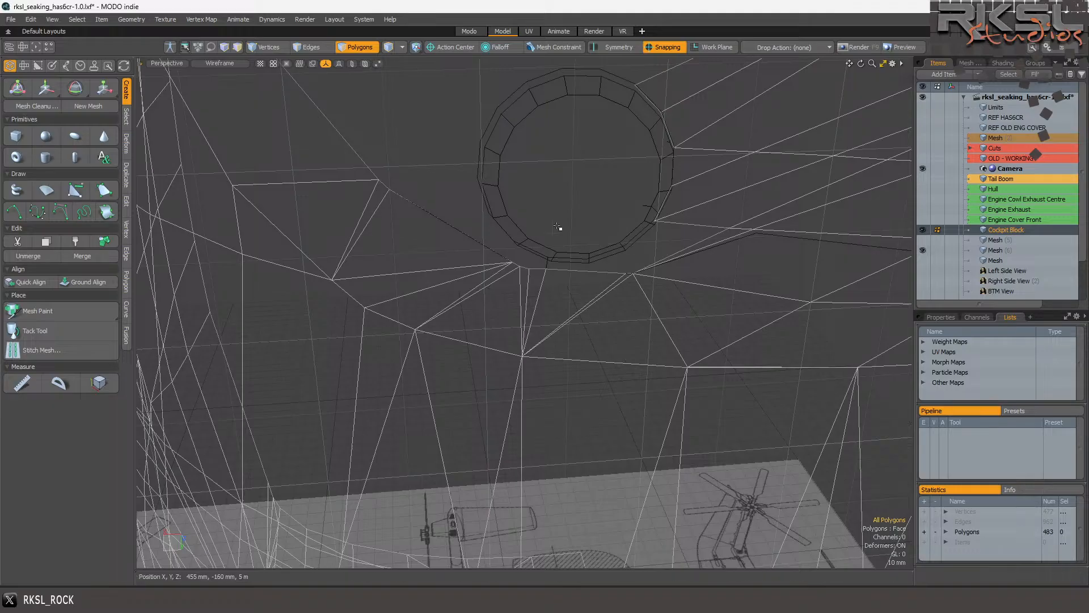
scroll(519, 278, "down", 4)
scroll(588, 222, "up", 3)
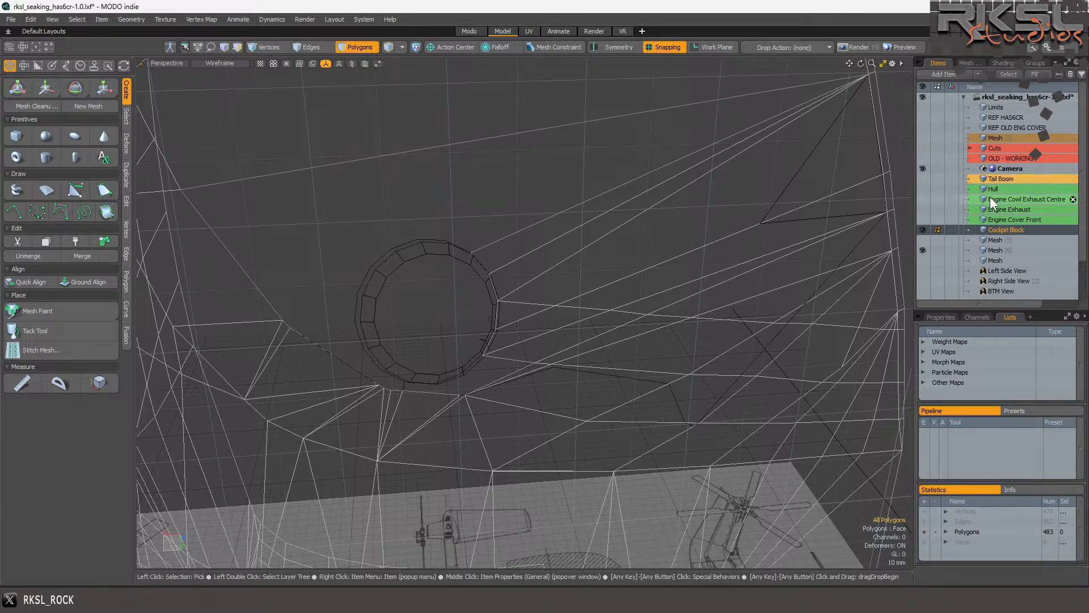
Activate the Mesh item that holds the ring around the opening and delete the stray vertices on its inner band.
left_click(993, 249)
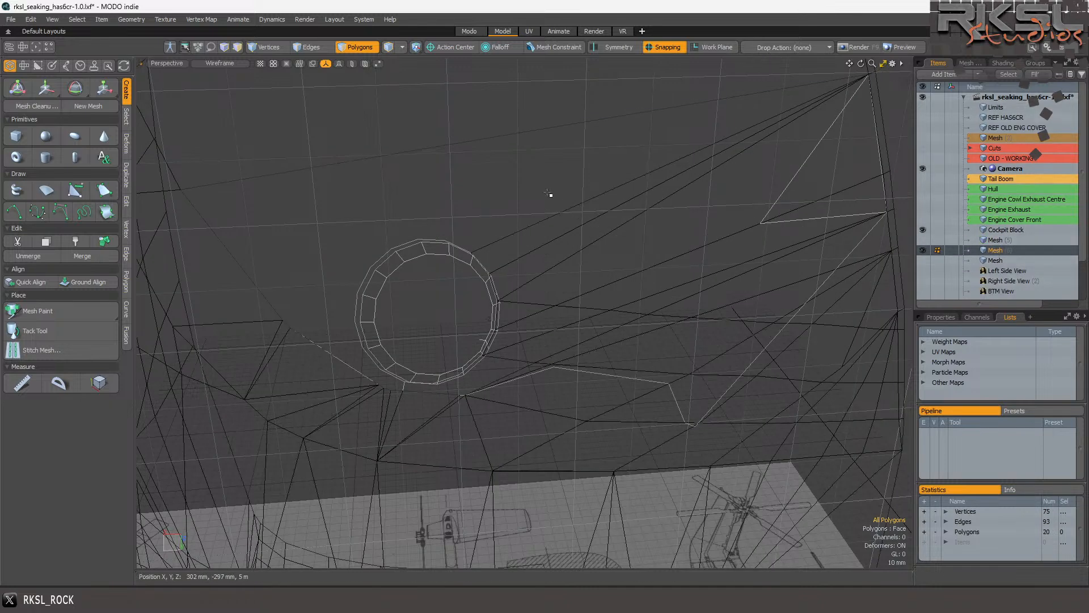
left_click(594, 369)
scroll(396, 403, "up", 5)
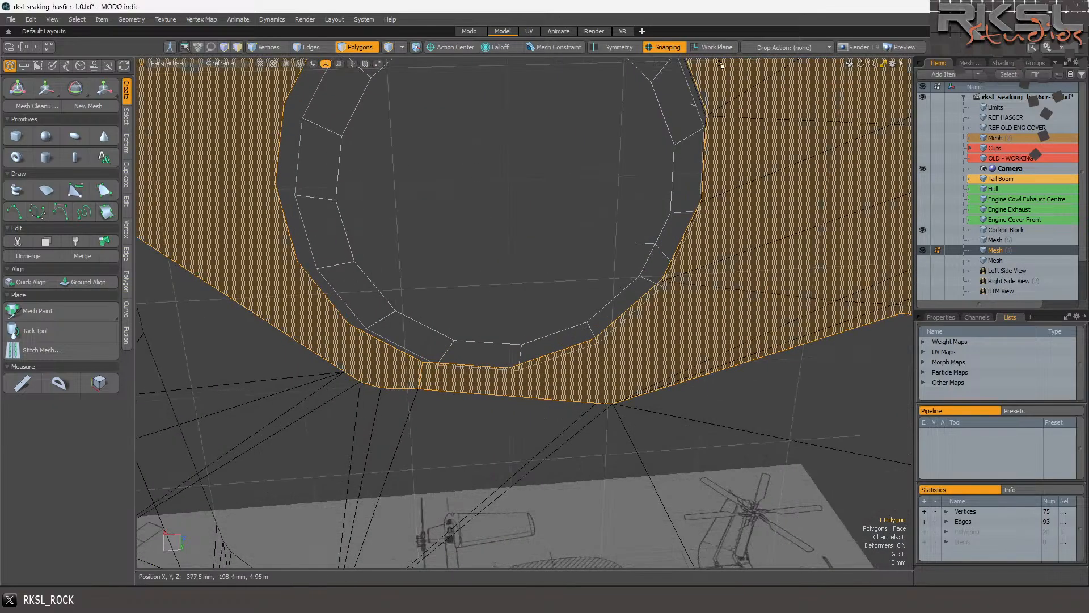
left_click_drag(861, 64, 744, 232)
scroll(656, 312, "down", 5)
scroll(601, 236, "up", 6)
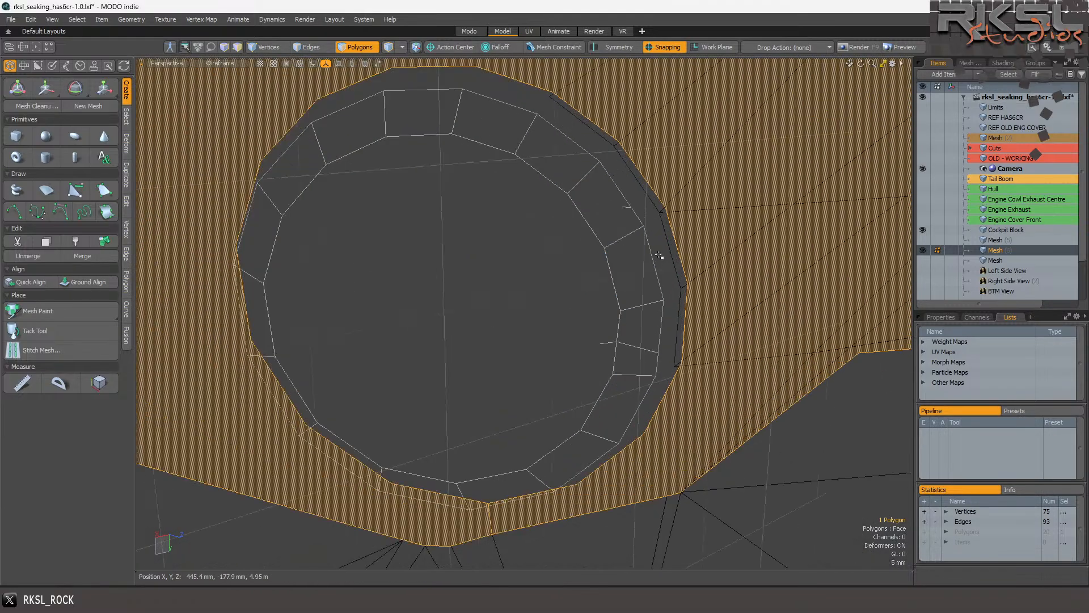
left_click(278, 48)
right_click_drag(646, 224, 646, 223)
key("Delete")
Remove the two stray edges crossing the lower part of the ring band, with Keep Vertices off.
left_click(305, 48)
left_click(635, 346)
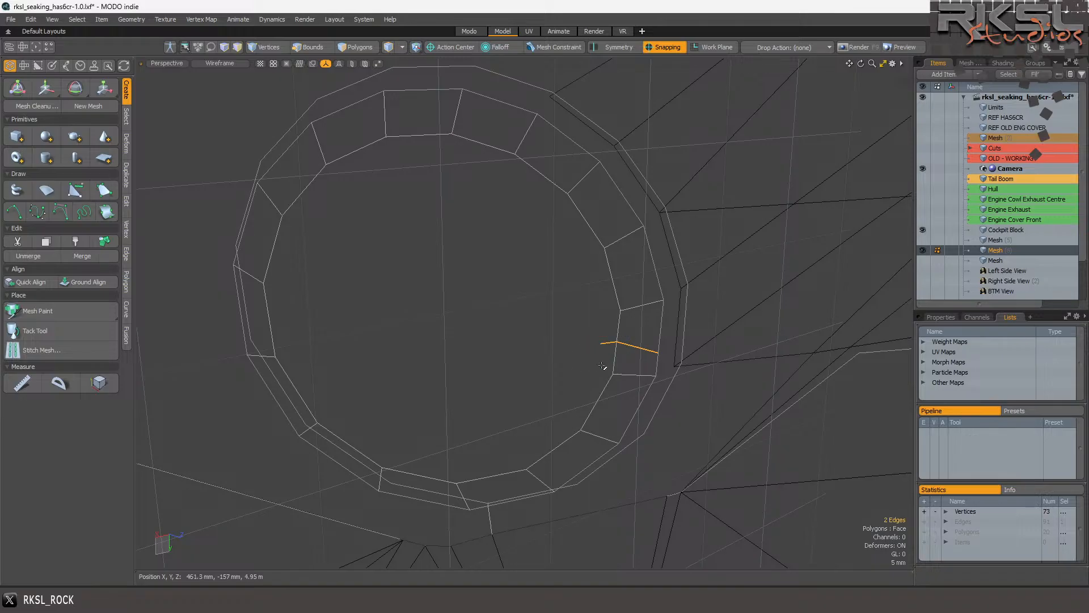
left_click(126, 254)
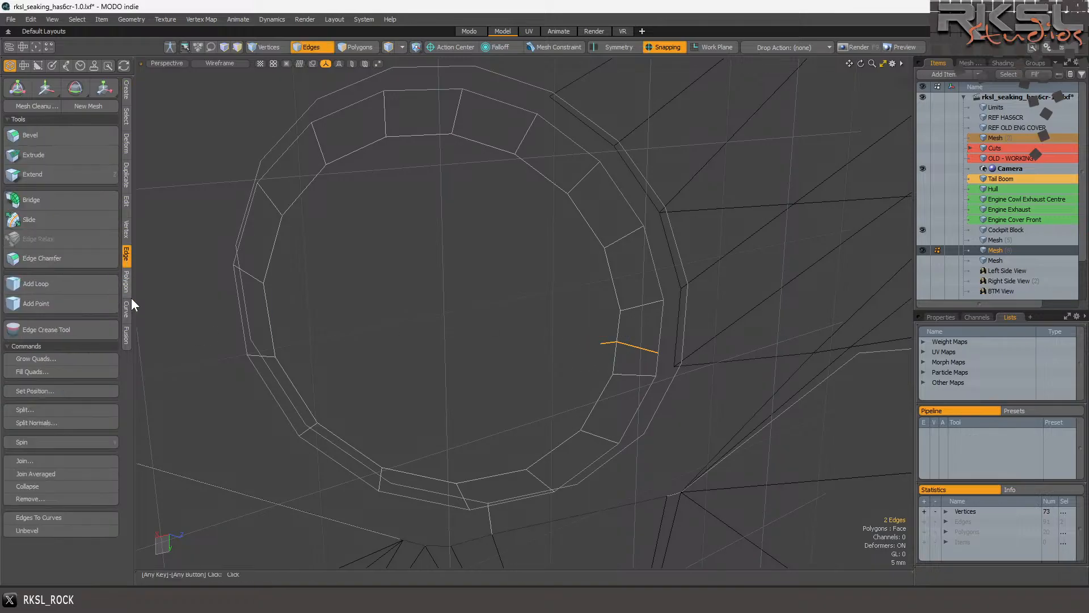
left_click(53, 498)
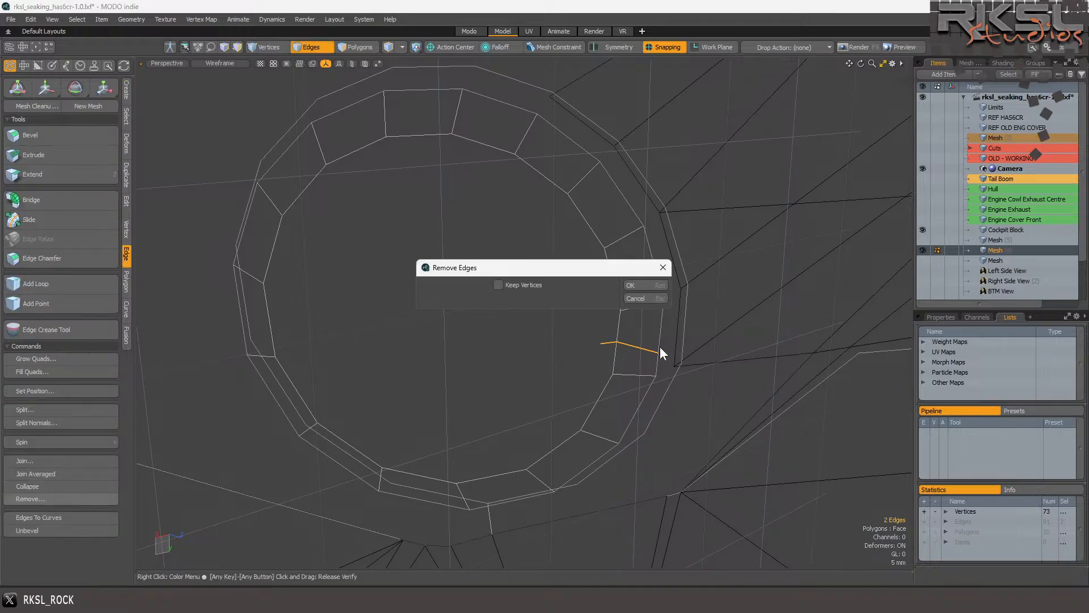
left_click(652, 285)
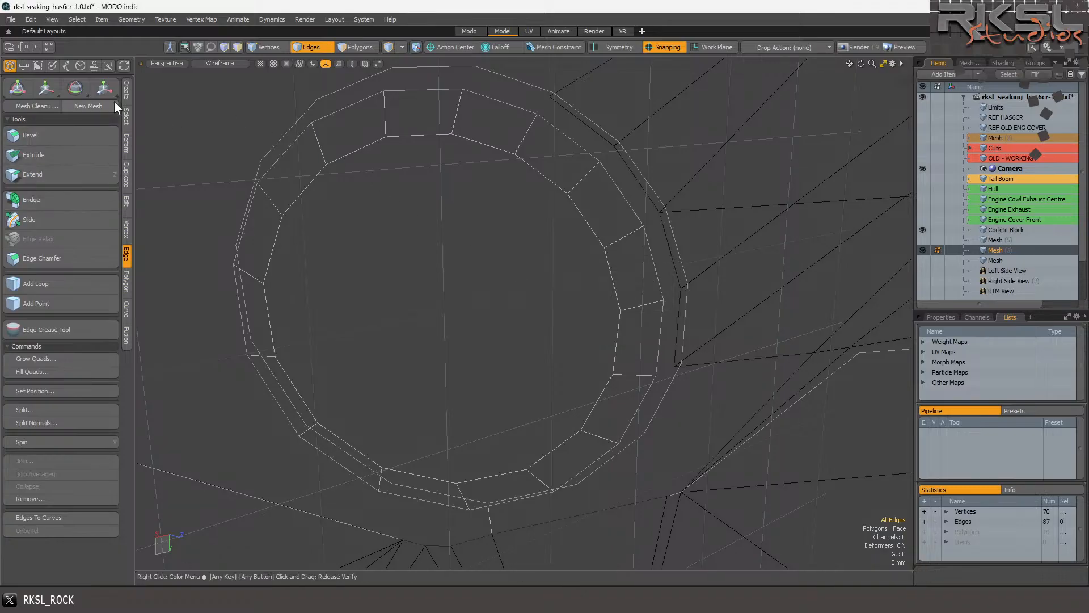
Draw a four-sided Pen polygon at the top of the ring, joining the band's outer edge to the opening outline.
left_click(125, 88)
left_click(104, 190)
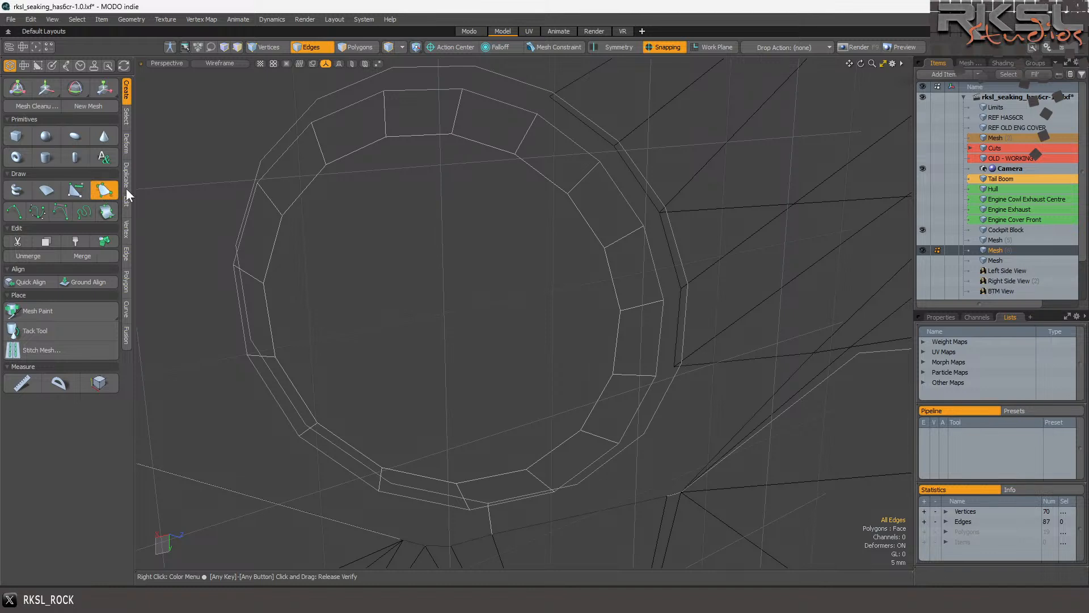
left_click(540, 114)
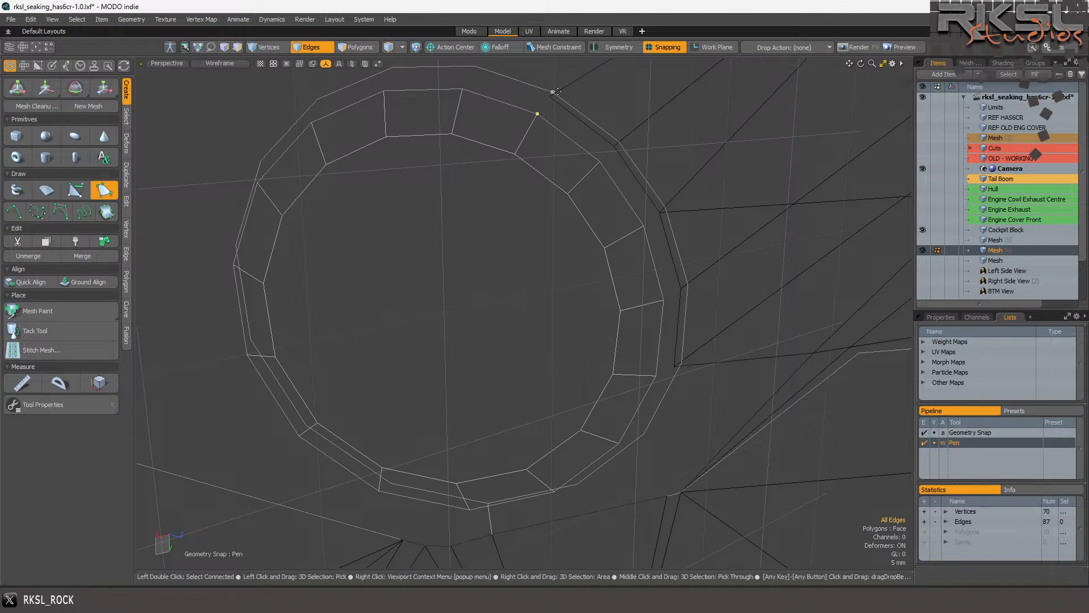
left_click(466, 66)
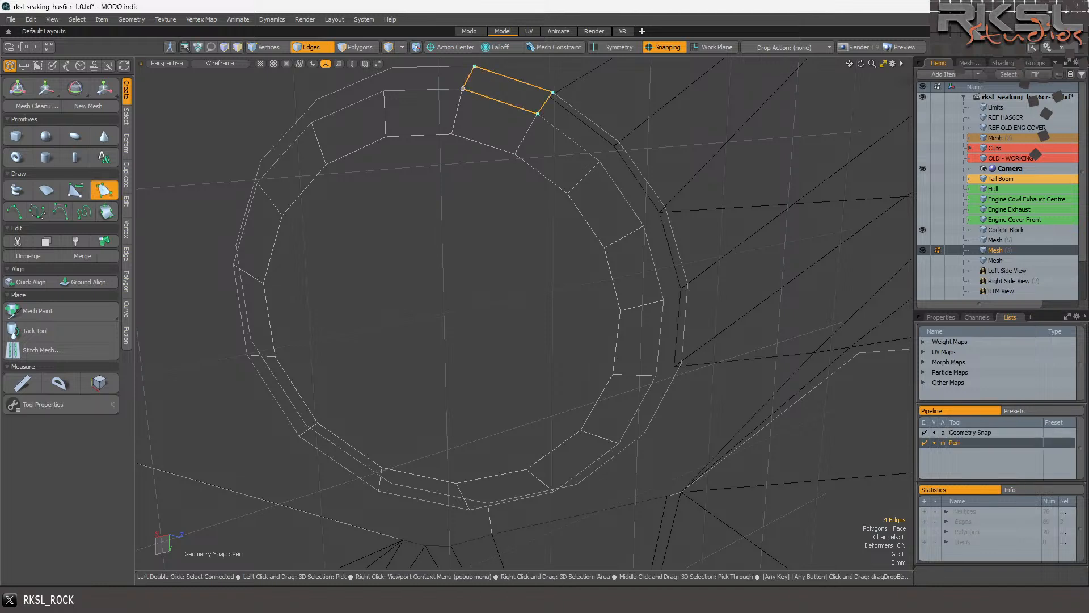
key("space")
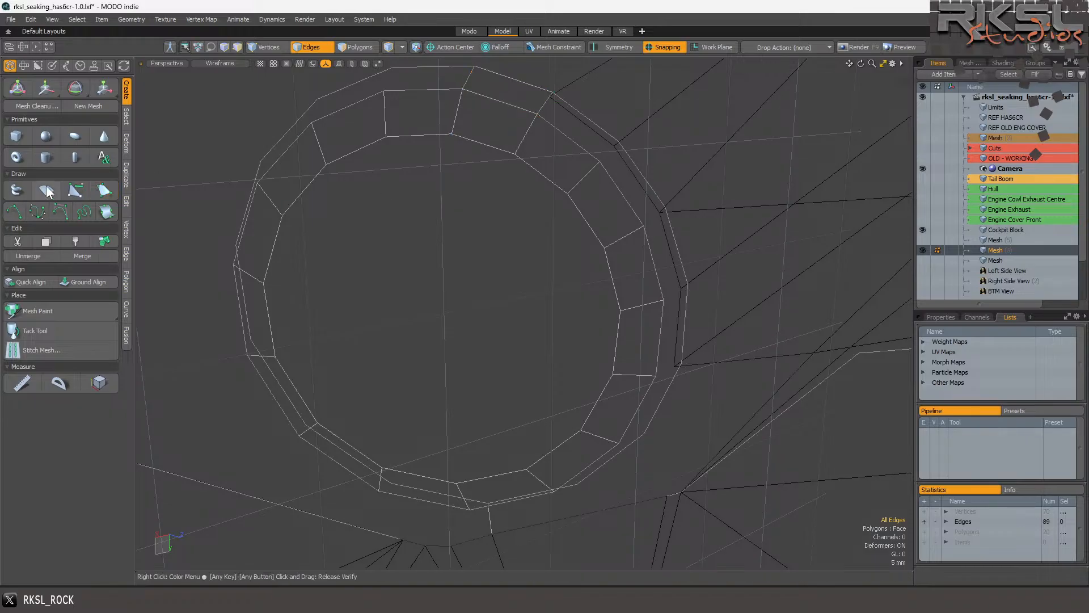
Draw two more adjoining Pen quads counter-clockwise along the top of the ring, between its band and the opening outline.
left_click(104, 190)
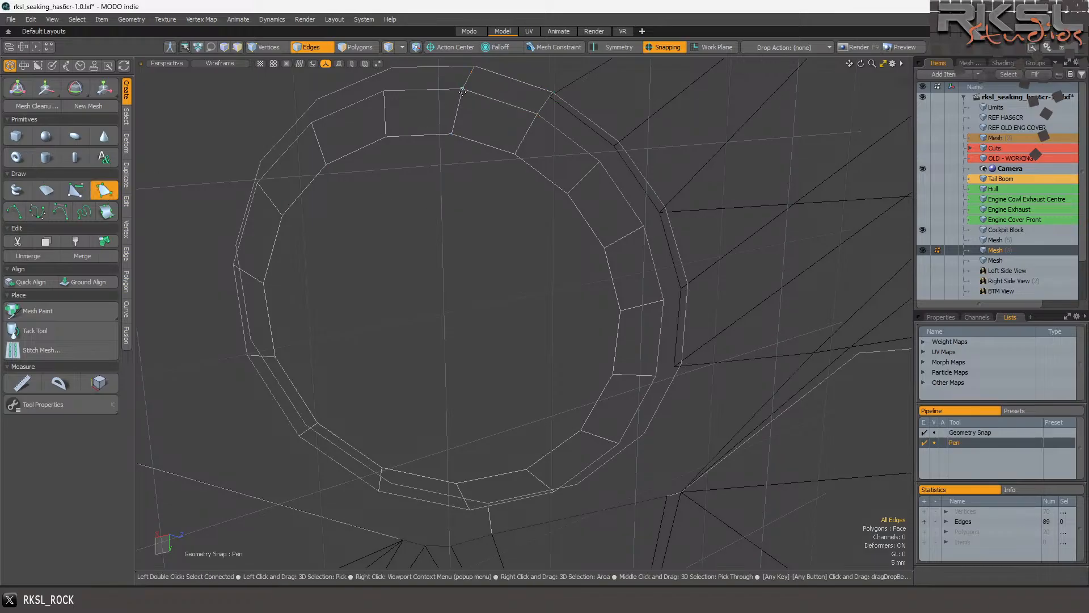
left_click(385, 91)
key("space")
left_click(104, 190)
left_click(317, 99)
left_click(311, 122)
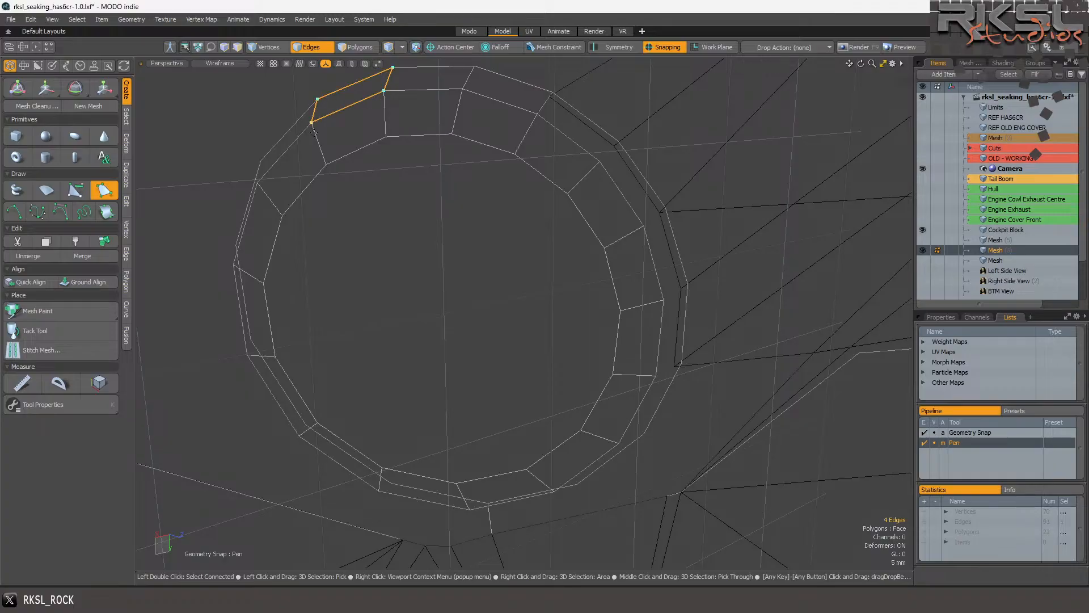
key("space")
Continue the strip down the upper curve of the ring with two more Pen quads between the band and the outline.
mouse_move(861, 64)
left_mouse_down()
mouse_move(817, 85)
mouse_move(861, 85)
mouse_move(880, 99)
mouse_move(868, 82)
left_mouse_up()
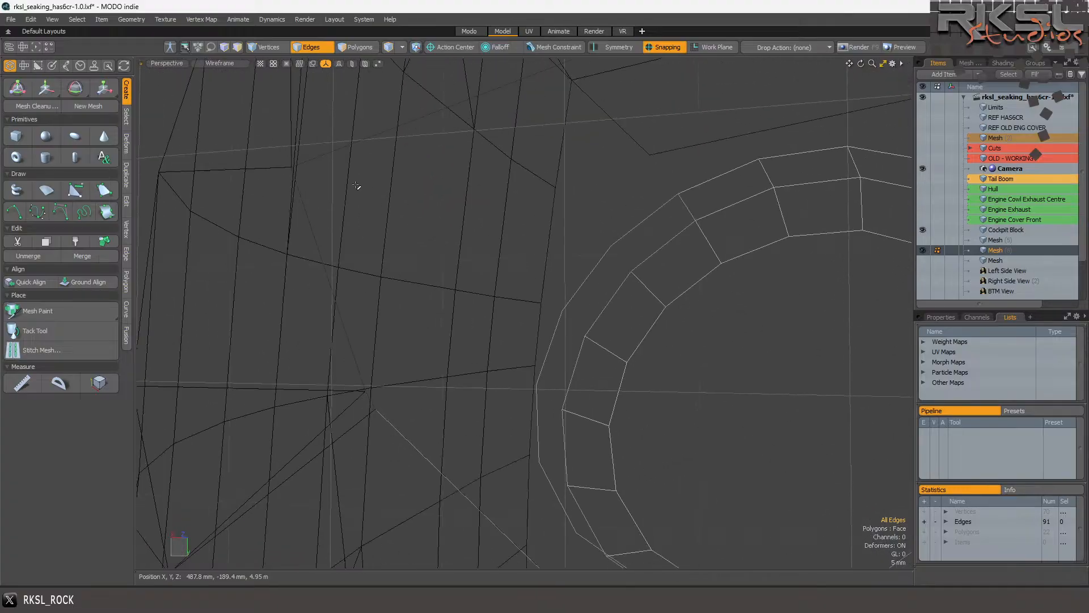
left_click(104, 190)
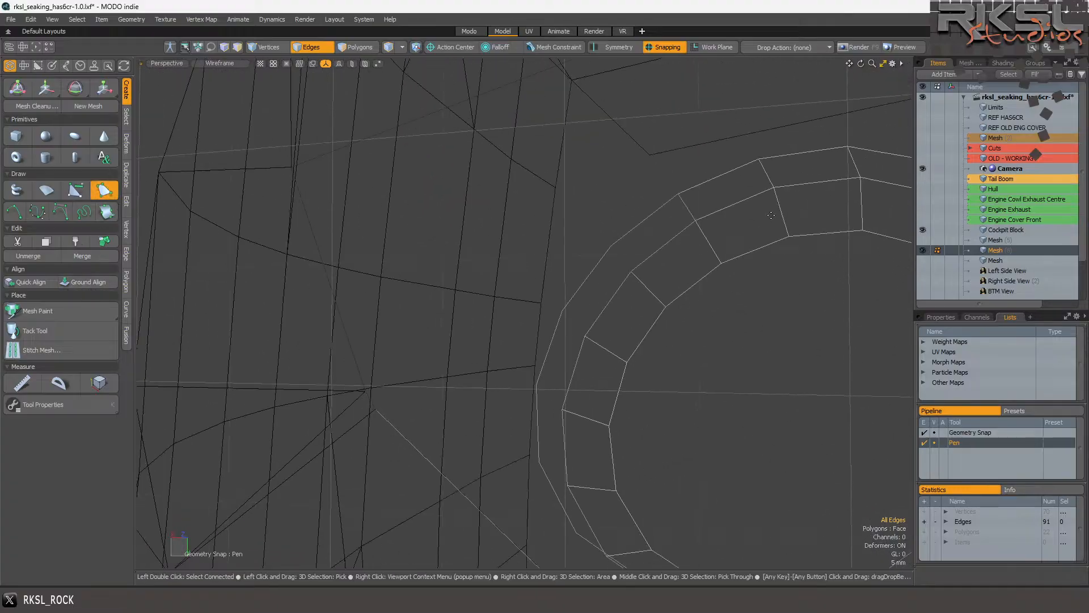
left_click(631, 271)
left_click(611, 244)
left_click(682, 194)
key("Escape")
key("Escape")
left_click(614, 244)
left_click(631, 271)
key("space")
left_click(687, 360)
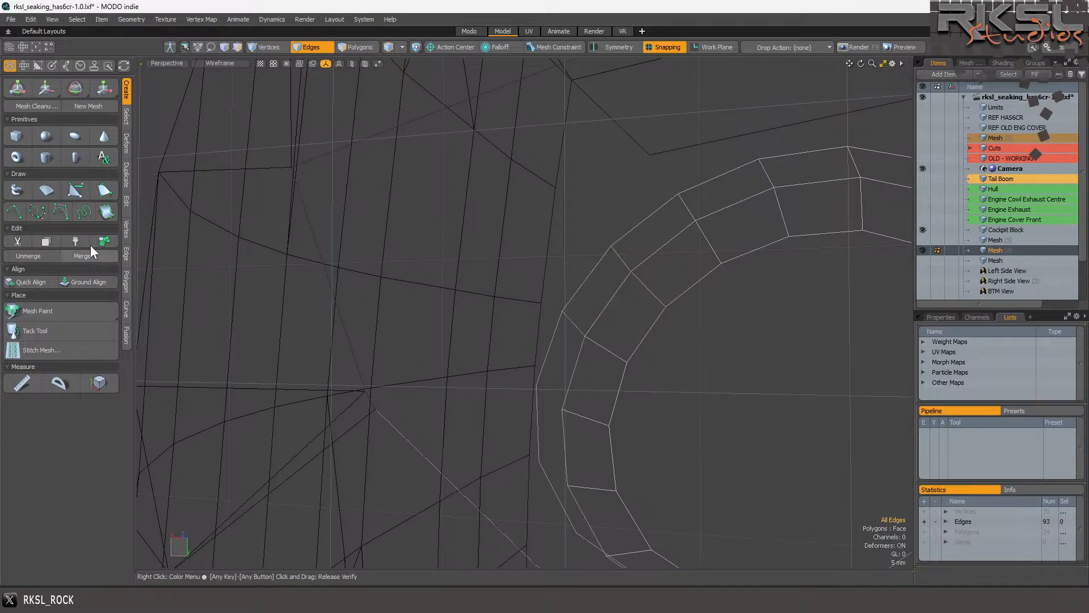
Draw the adjoining Pen quad where the strip turns down the side of the ring.
left_click(104, 190)
left_click(592, 347)
left_click(562, 410)
left_click(536, 389)
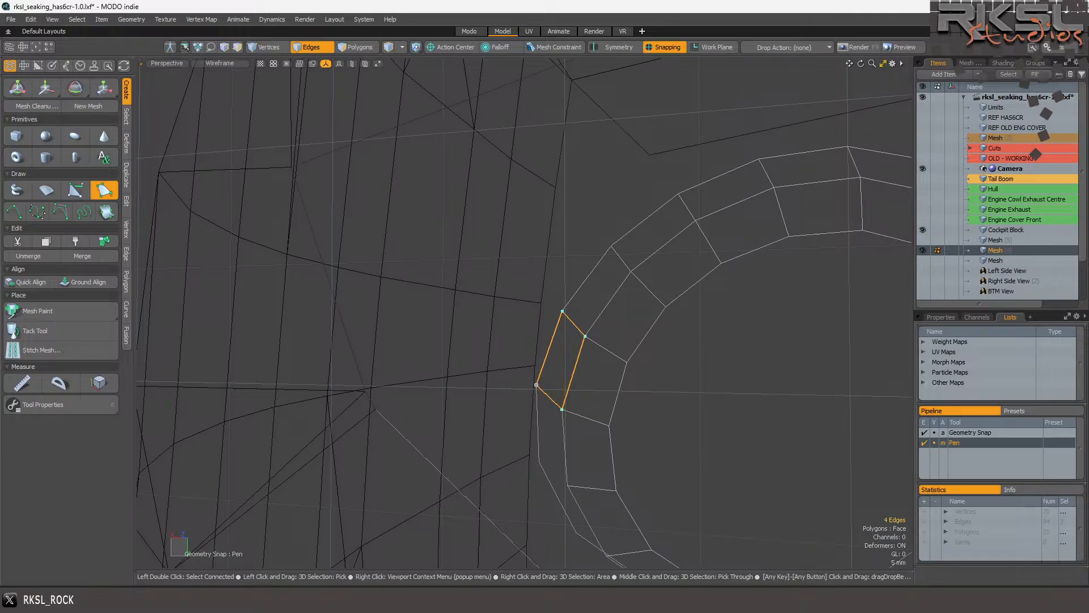
key("space")
Add the following Pen quad along the side of the ring, snapped to the band and outline vertices.
scroll(629, 417, "down", 3)
left_click(628, 417)
scroll(628, 417, "up", 4)
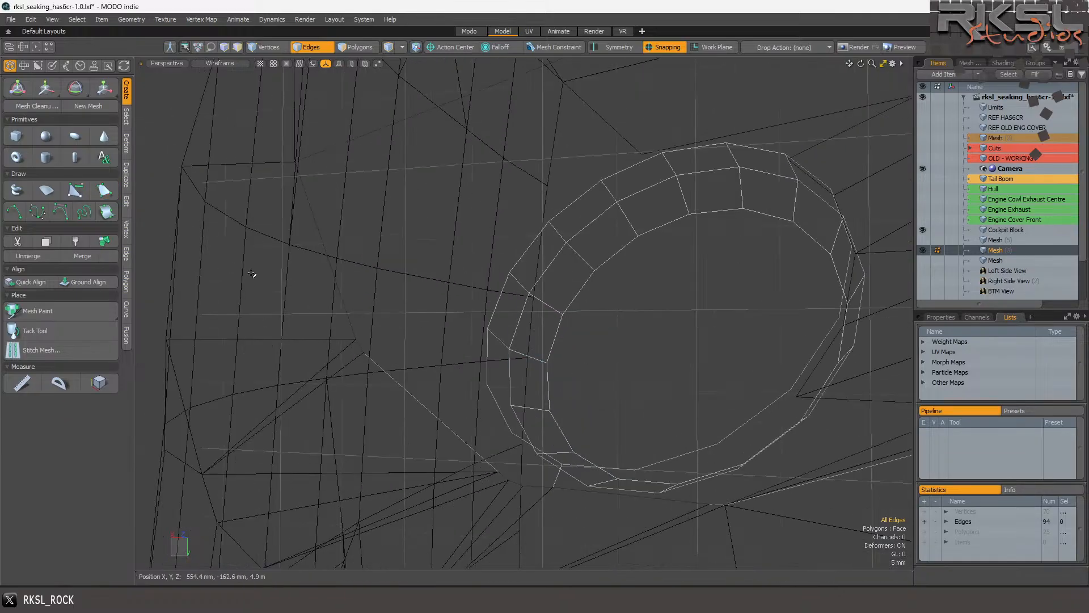
left_click(104, 193)
scroll(531, 367, "up", 2)
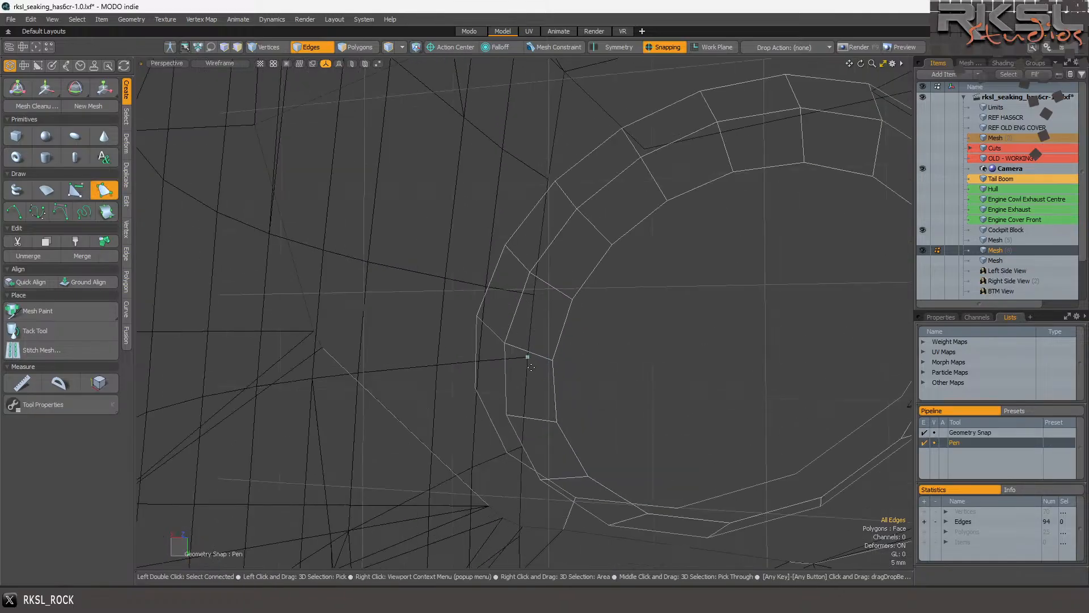
left_click(477, 316)
left_click(505, 342)
left_click(506, 415)
left_click(477, 390)
key("space")
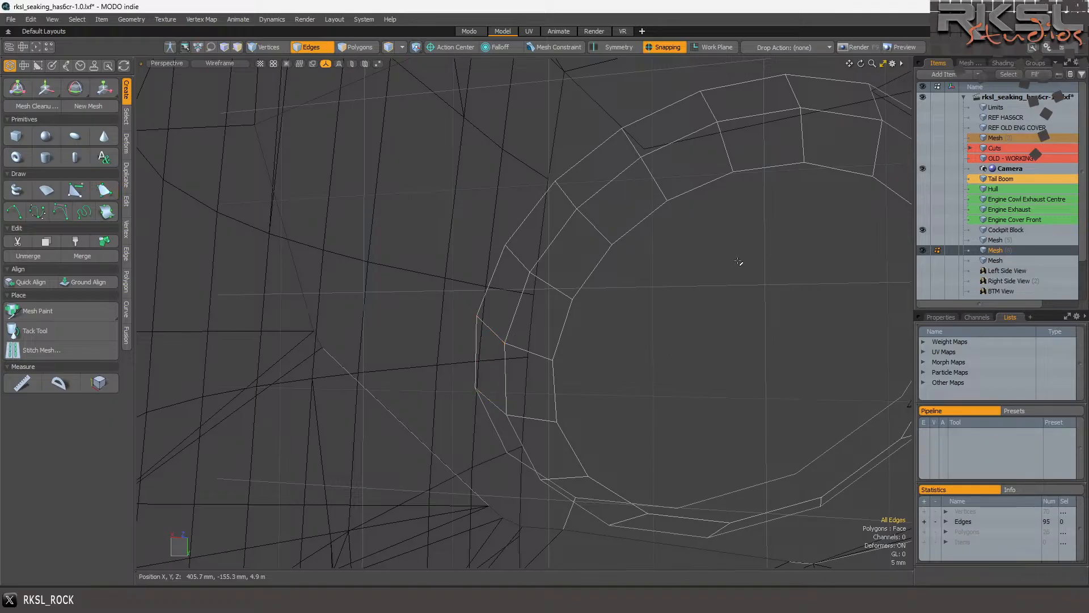
View the ring from another angle and hide the Top View reference image behind it.
left_click_drag(738, 260, 738, 260, "alt")
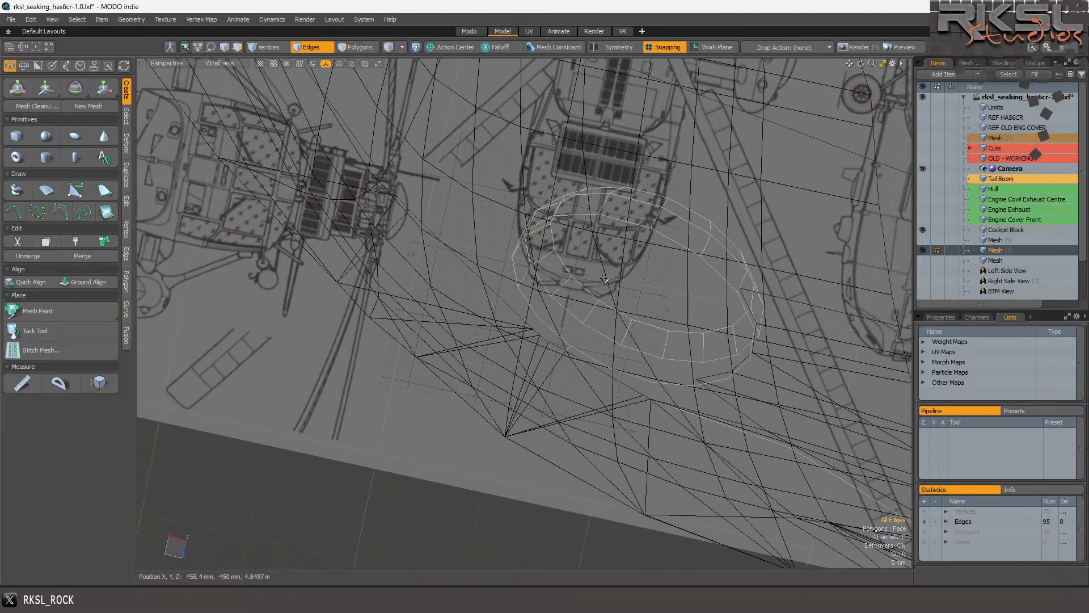
scroll(983, 247, "down", 1)
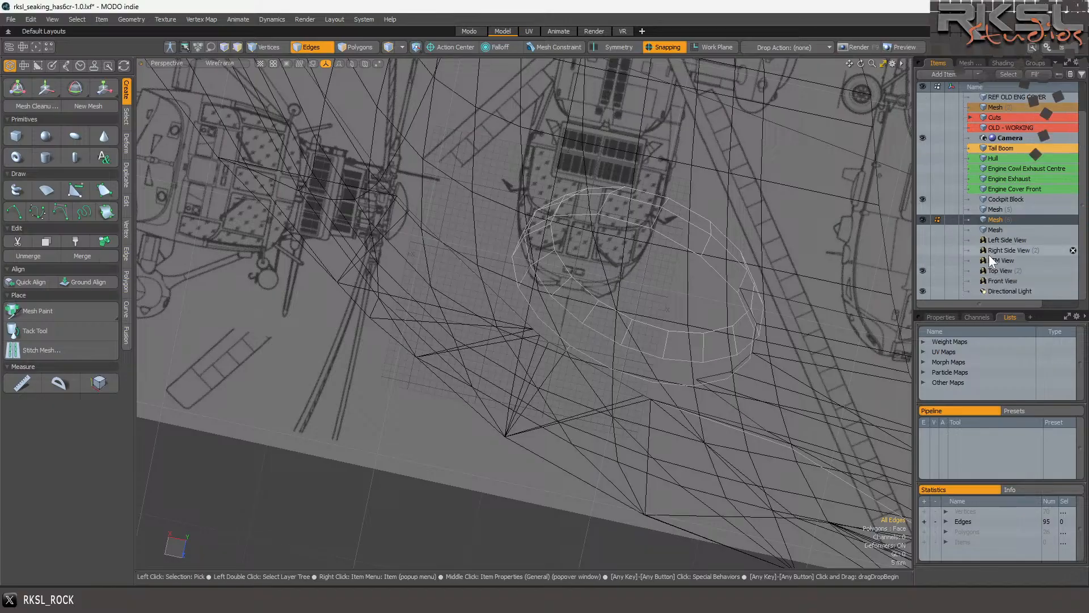
left_click(922, 272)
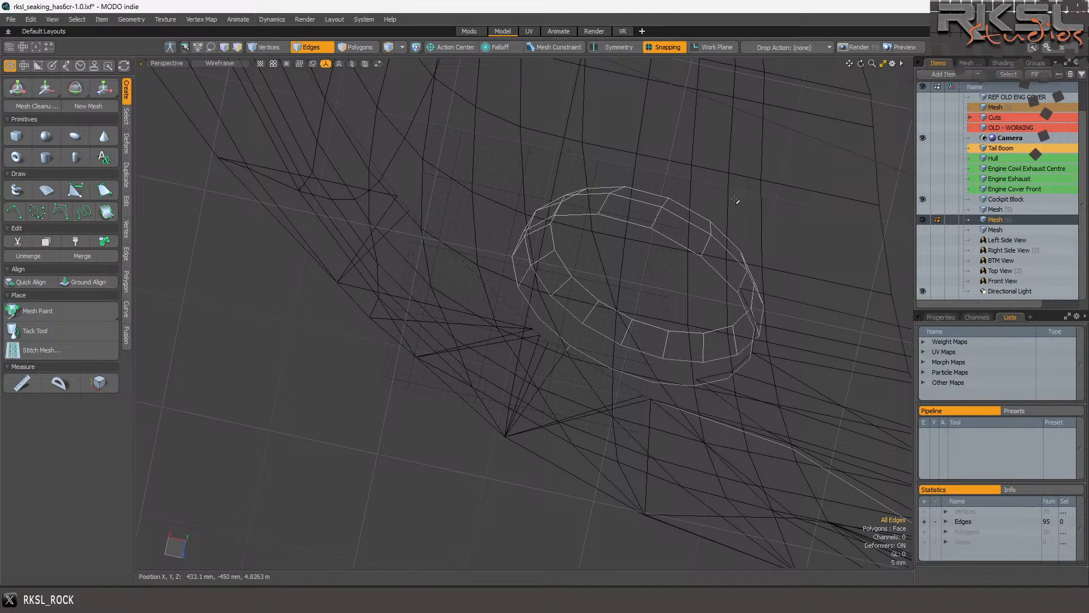
Draw a Pen quad on the lower side of the ring, extending the strip between the band and the outline.
scroll(518, 284, "up", 1)
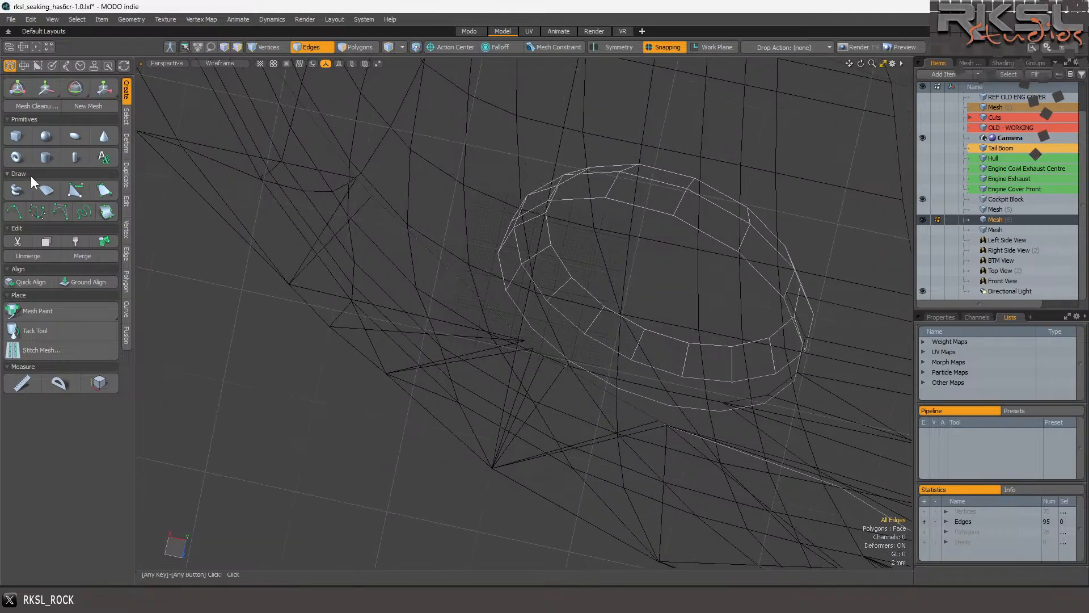
left_click(105, 191)
scroll(540, 315, "up", 2)
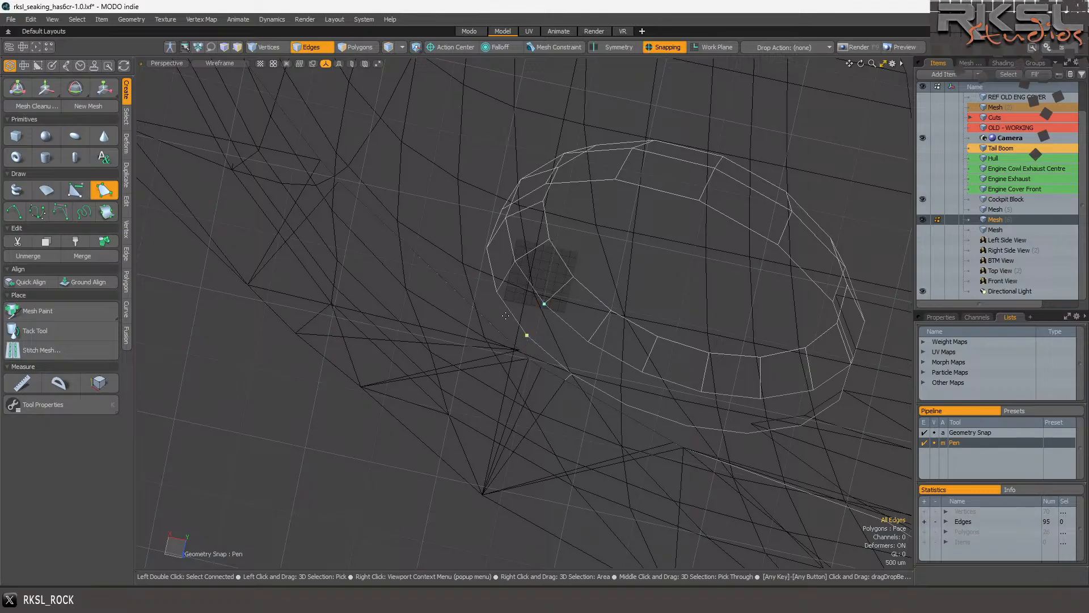
left_click(497, 293)
left_click(514, 266)
key("space")
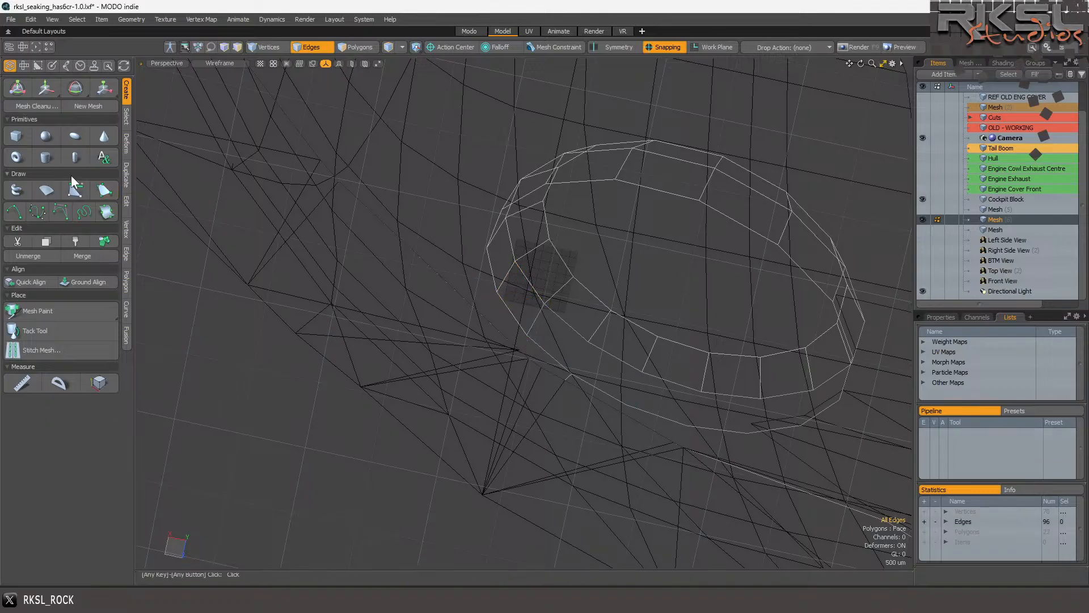
Draw another Pen quad below it, carrying the strip to the outline corner at the bottom of the ring.
left_click(103, 191)
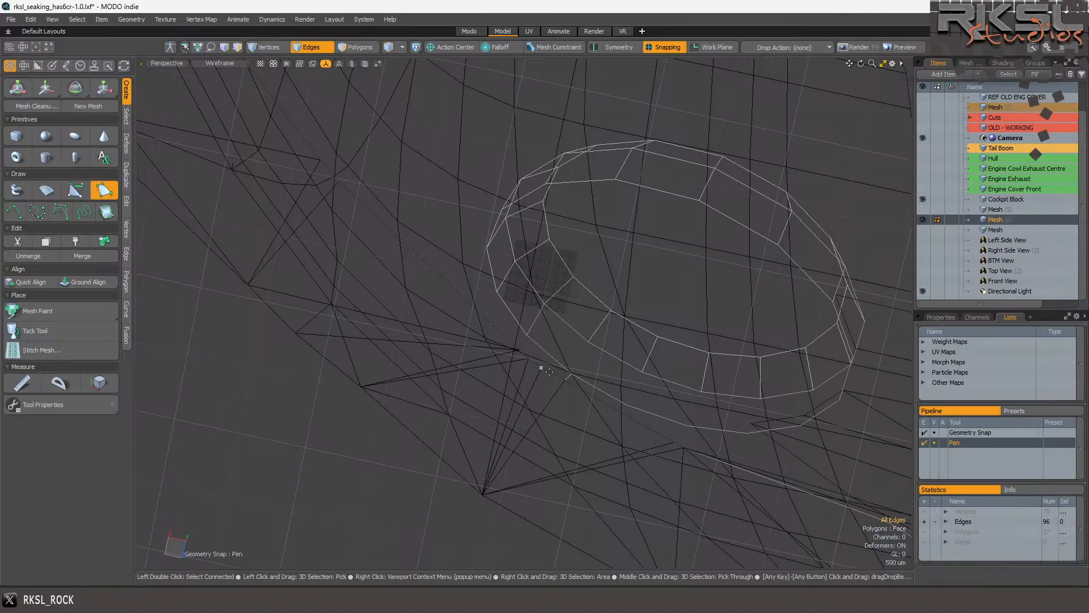
scroll(574, 379, "up", 2)
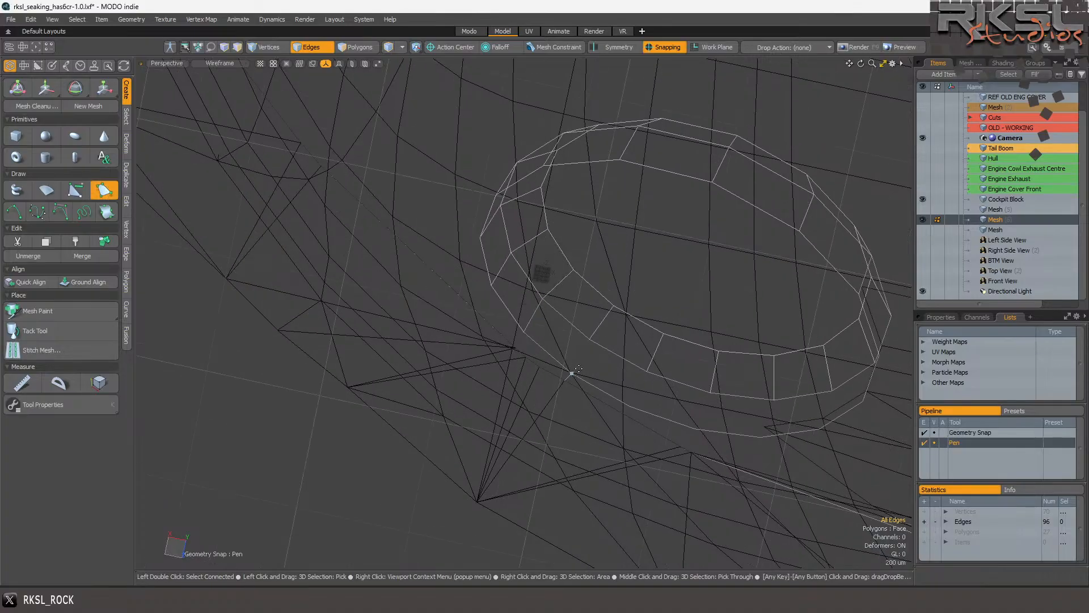
left_click(543, 301)
left_click(524, 332)
key("space")
left_click(621, 384)
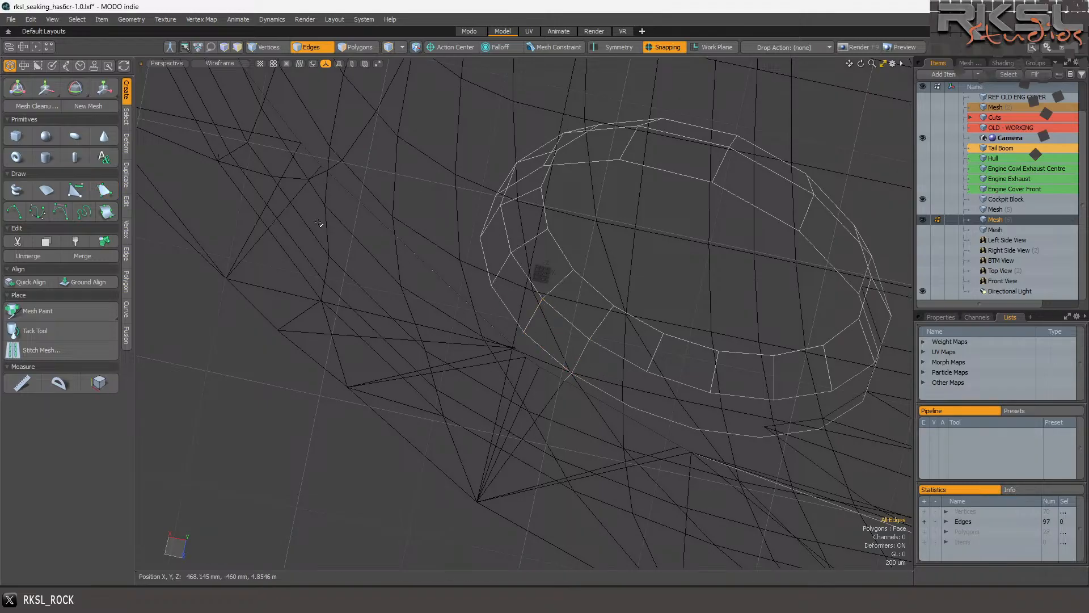
Draw a Pen quad along the lower edge of the ring, bridging the inner band and the outer outline vertices.
left_click(103, 190)
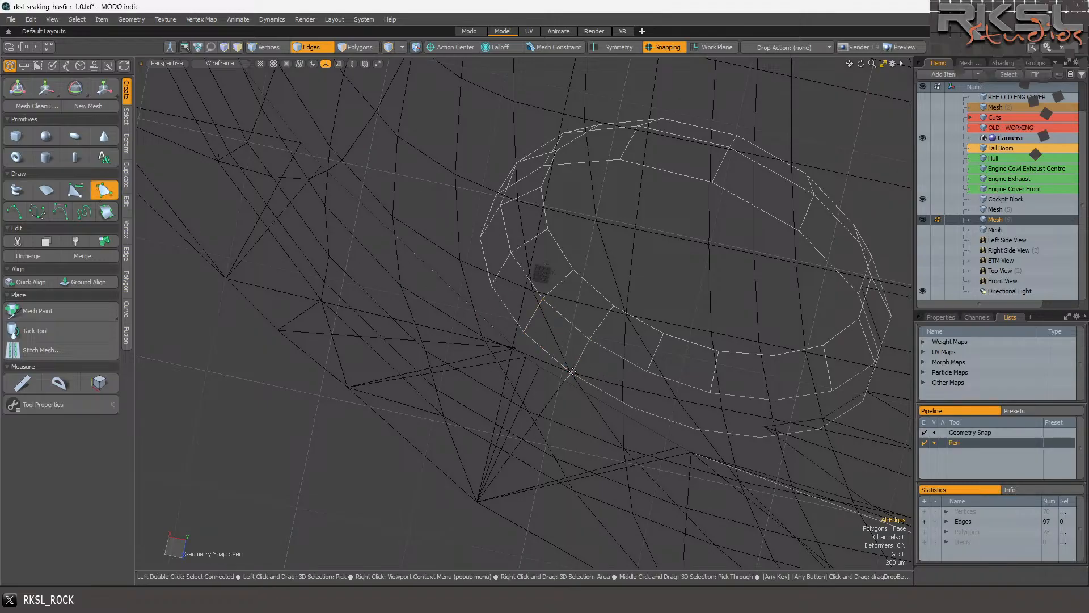
left_click(628, 407)
left_click(647, 372)
key("space")
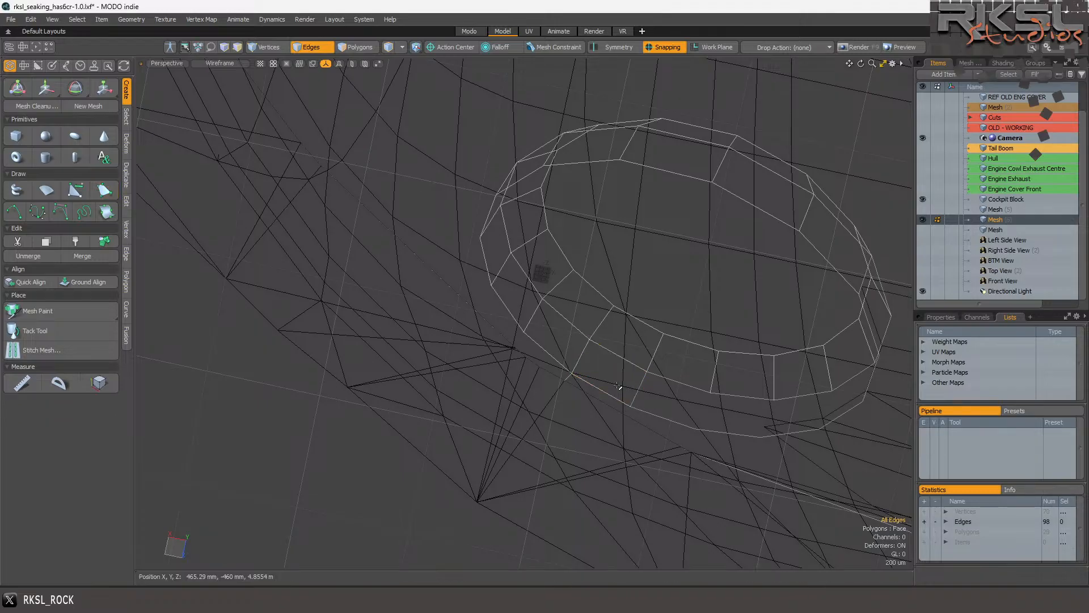
Add the adjoining Pen quad further along the ring's lower edge, snapped to the band and outline vertices.
left_click(105, 191)
left_click(695, 428)
left_click(710, 392)
left_click(652, 373)
scroll(654, 335, "down", 5)
scroll(701, 299, "up", 3)
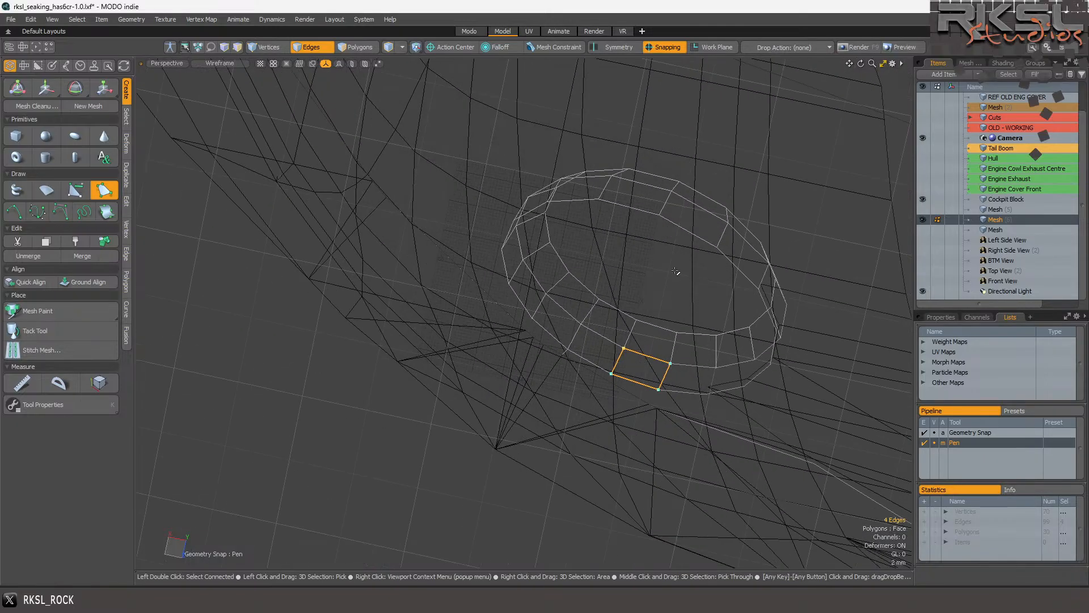
key("space")
View the ring from another angle and set the viewport shading to Default.
left_click_drag(860, 64, 751, 178)
scroll(707, 193, "down", 6)
scroll(707, 260, "up", 8)
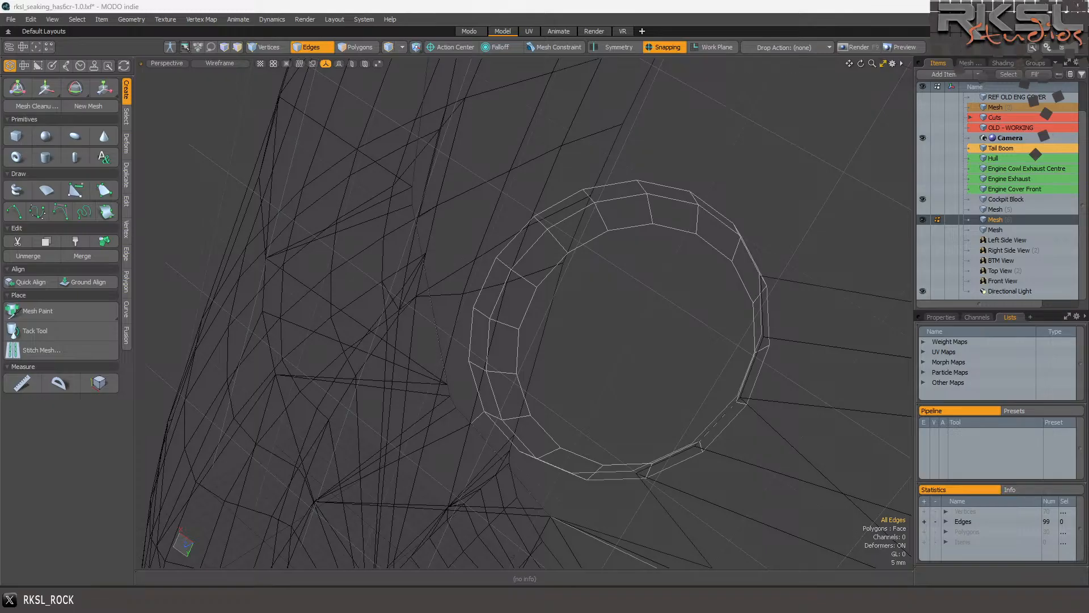
left_click(218, 63)
left_click(177, 130)
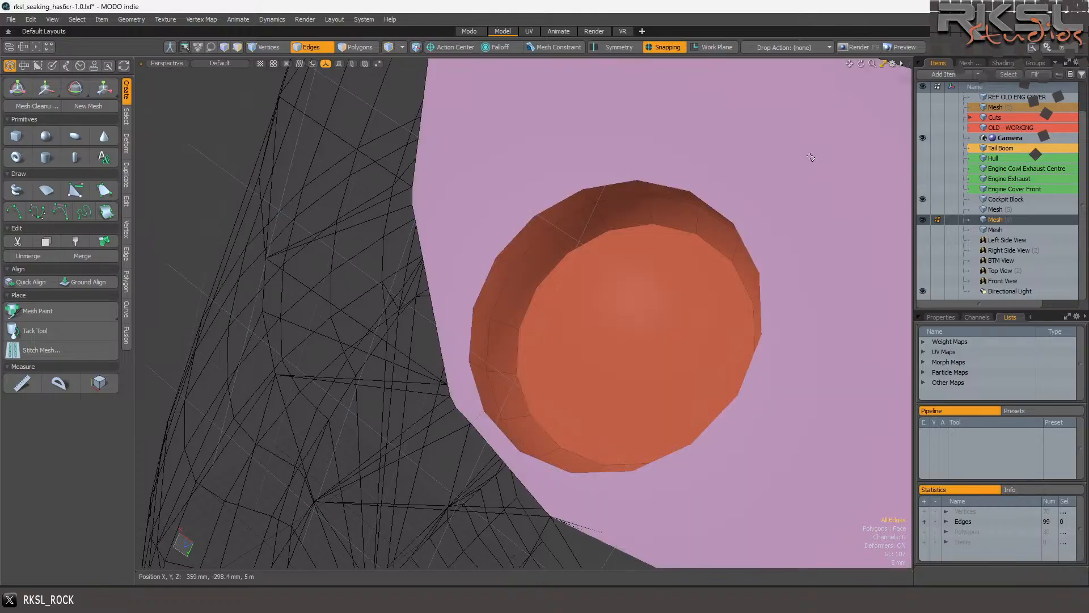
Fill the first open segment at the end of the gap in the ring wall with a snapped Pen quad.
left_click_drag(862, 64, 722, 210)
scroll(660, 386, "down", 3)
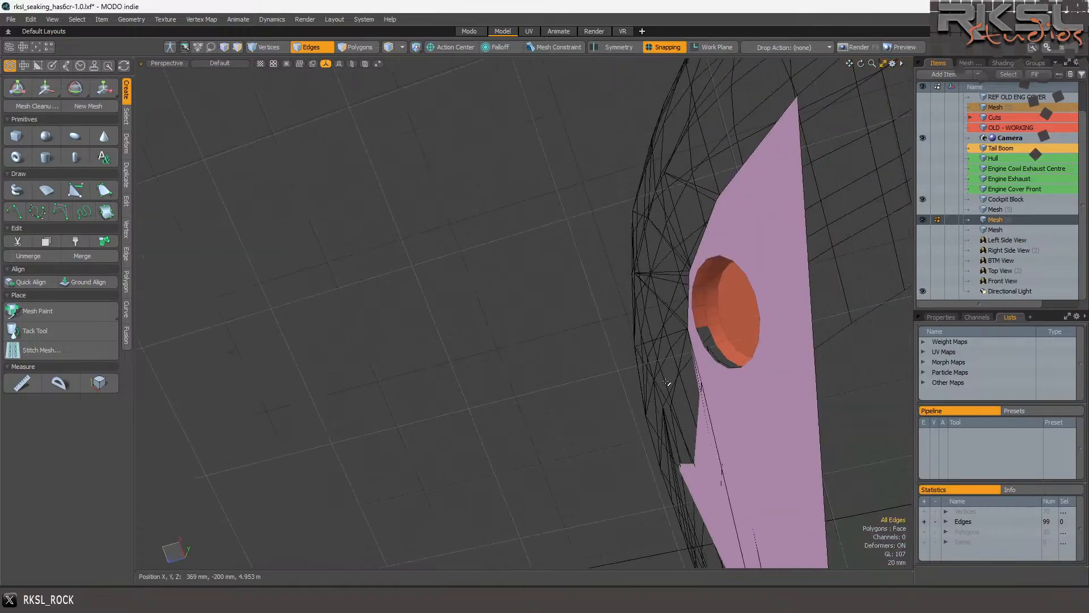
scroll(660, 386, "up", 5)
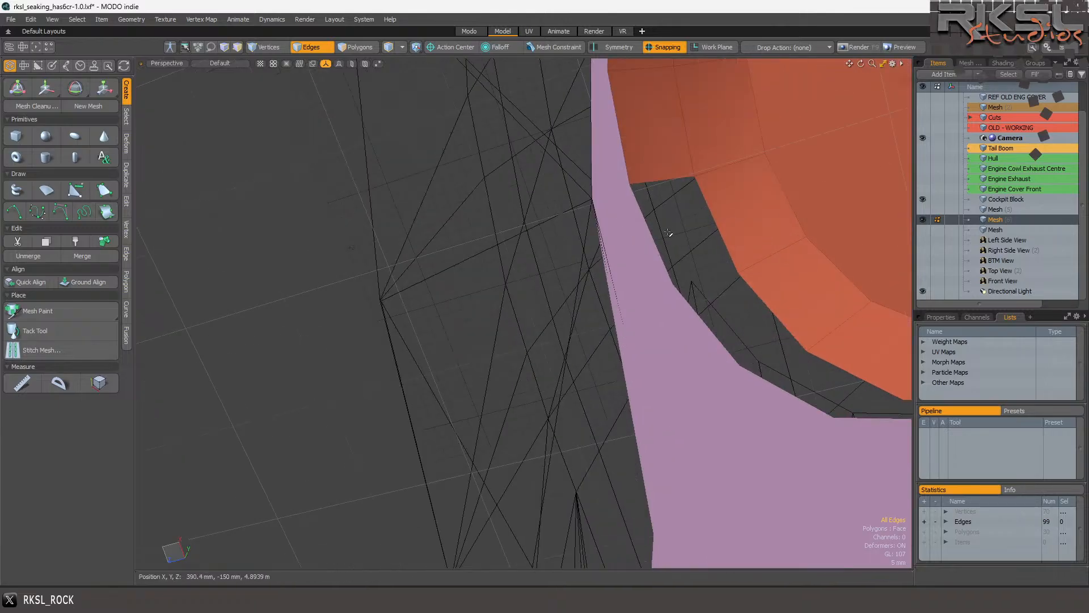
left_click(103, 191)
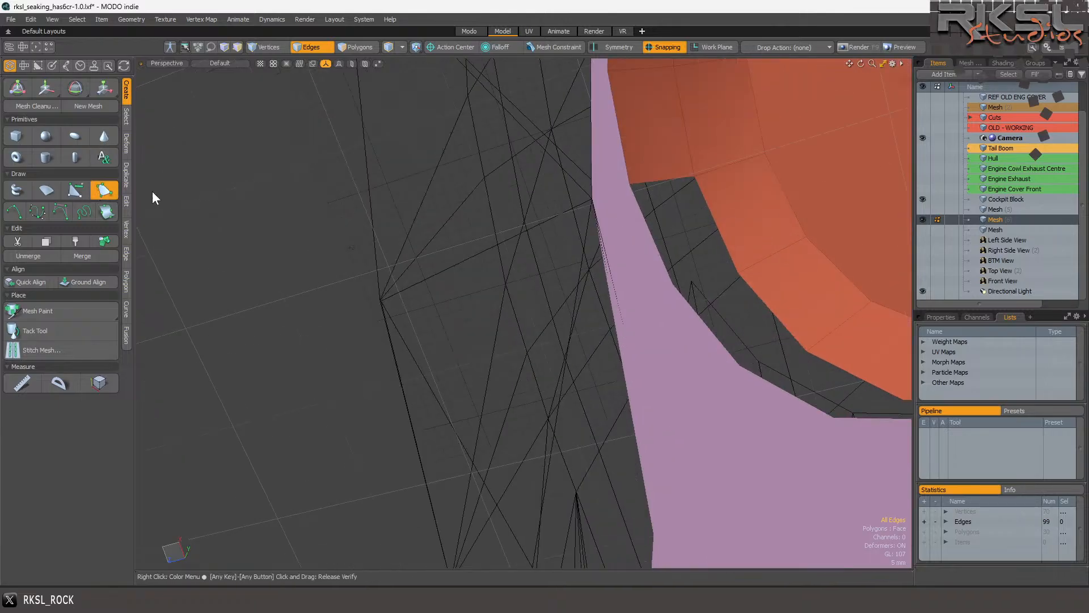
left_click(672, 283)
left_click(630, 185)
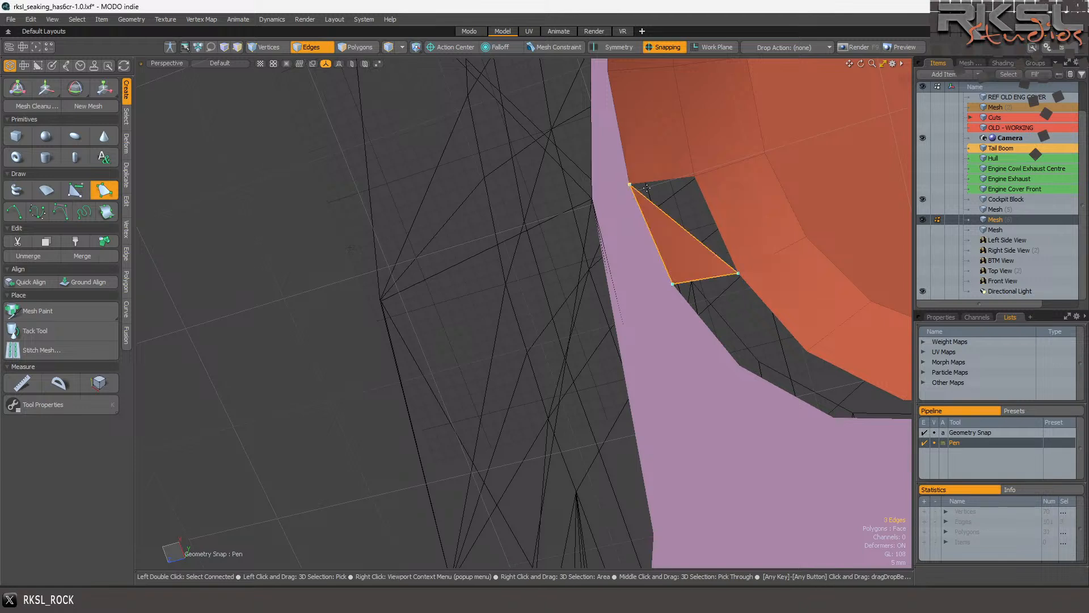
left_click(695, 182)
key("space")
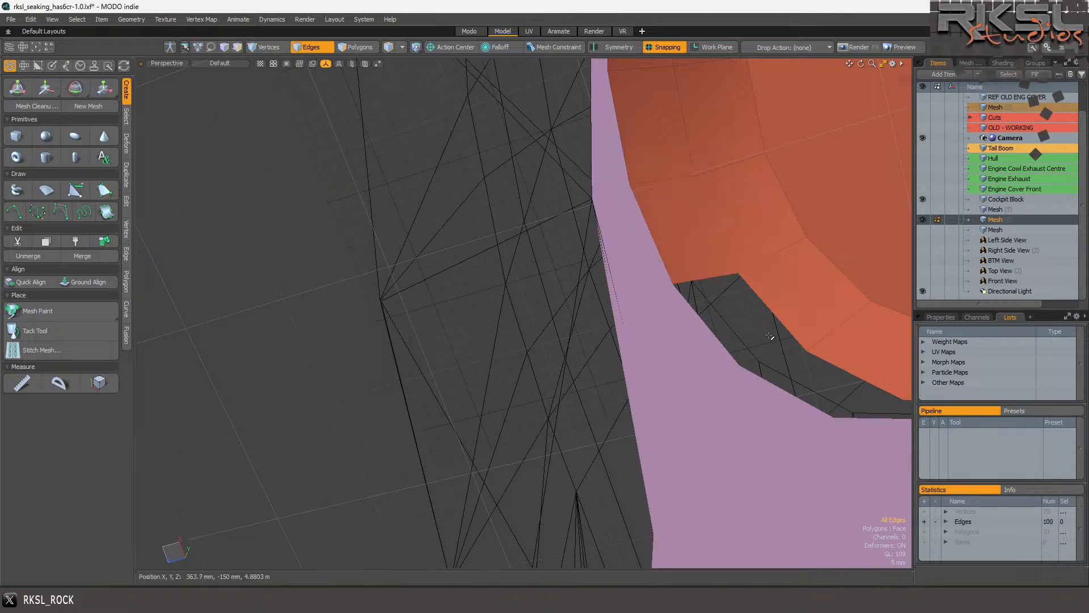
Fill the following open segment of the ring wall with another Pen quad between the outer rim and inner band.
left_click(101, 190)
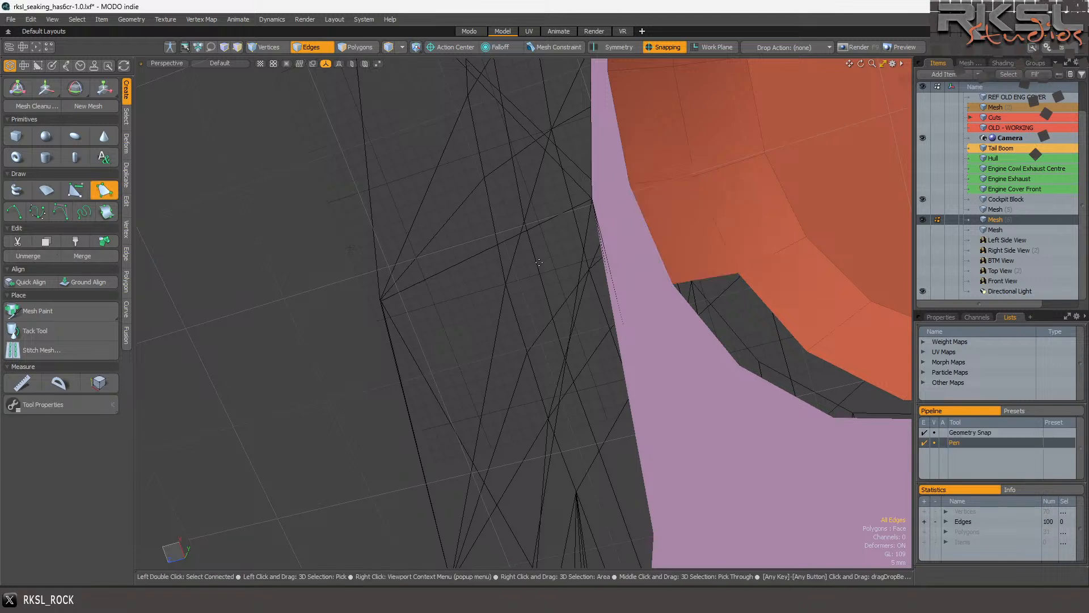
left_click(741, 273)
left_click(806, 352)
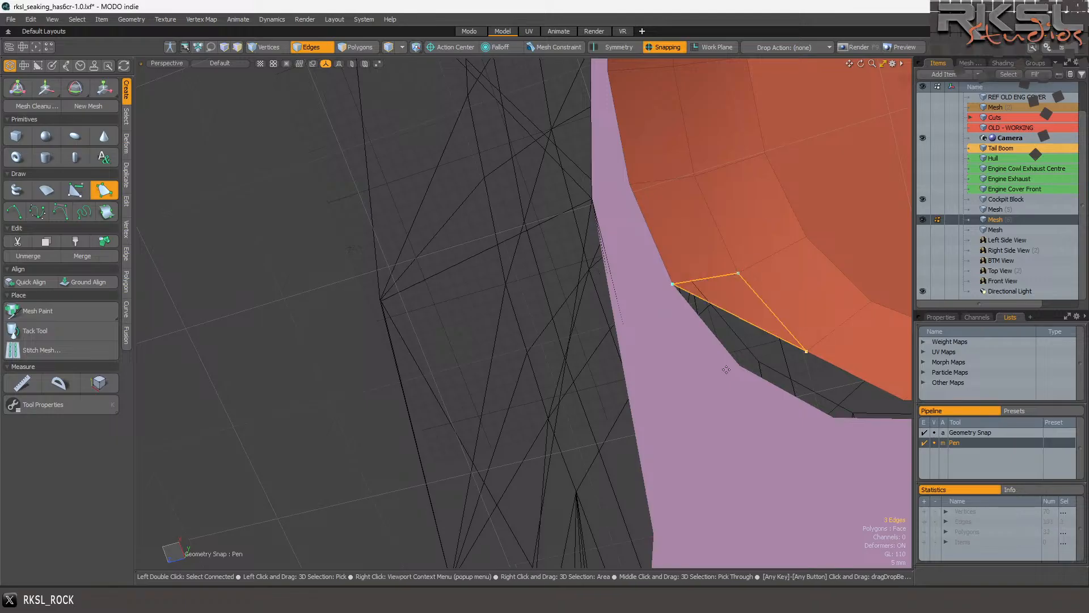
left_click(737, 364)
scroll(736, 364, "down", 3)
scroll(766, 386, "up", 3)
key("space")
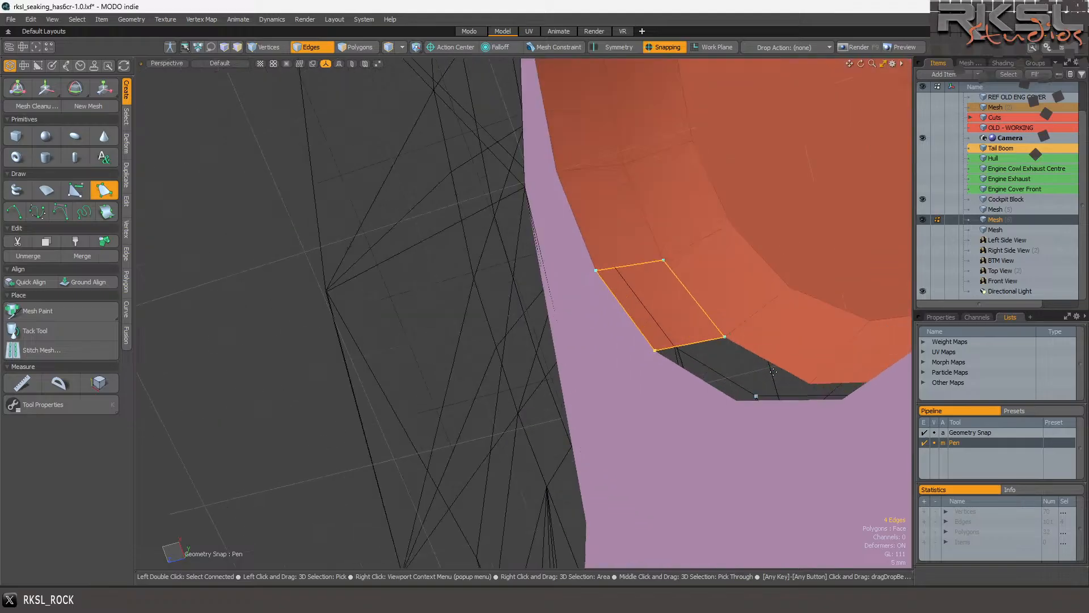
left_click(770, 375)
Draw a third Pen quad over the neighbouring open segment at the bottom of the ring wall.
left_click(103, 190)
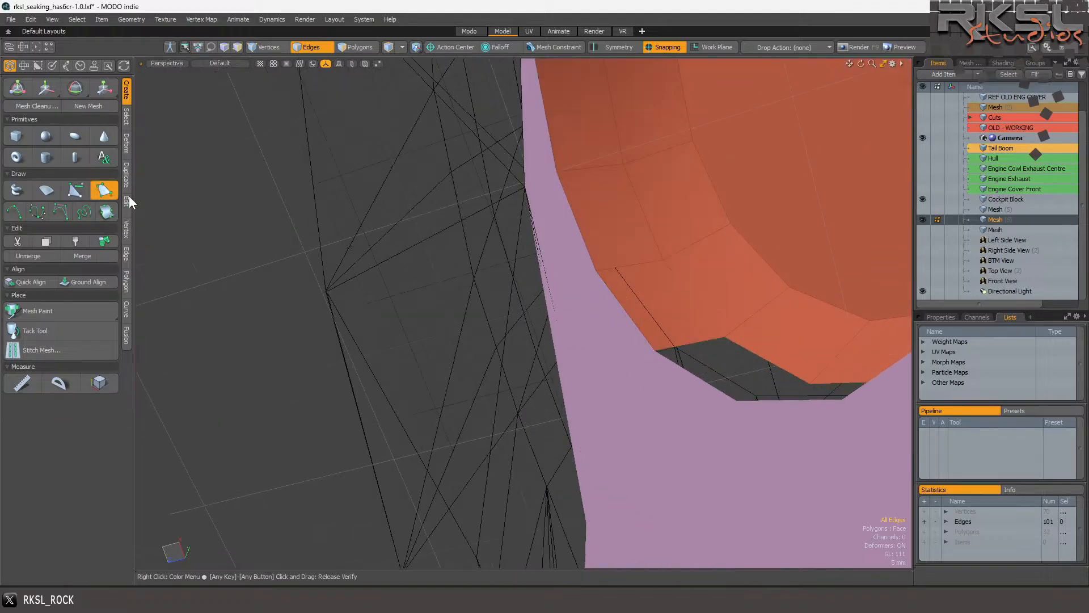
left_click(653, 353)
left_click(739, 402)
left_click(809, 384)
left_click(724, 337)
scroll(658, 351, "down", 5)
key("space")
left_click(518, 248)
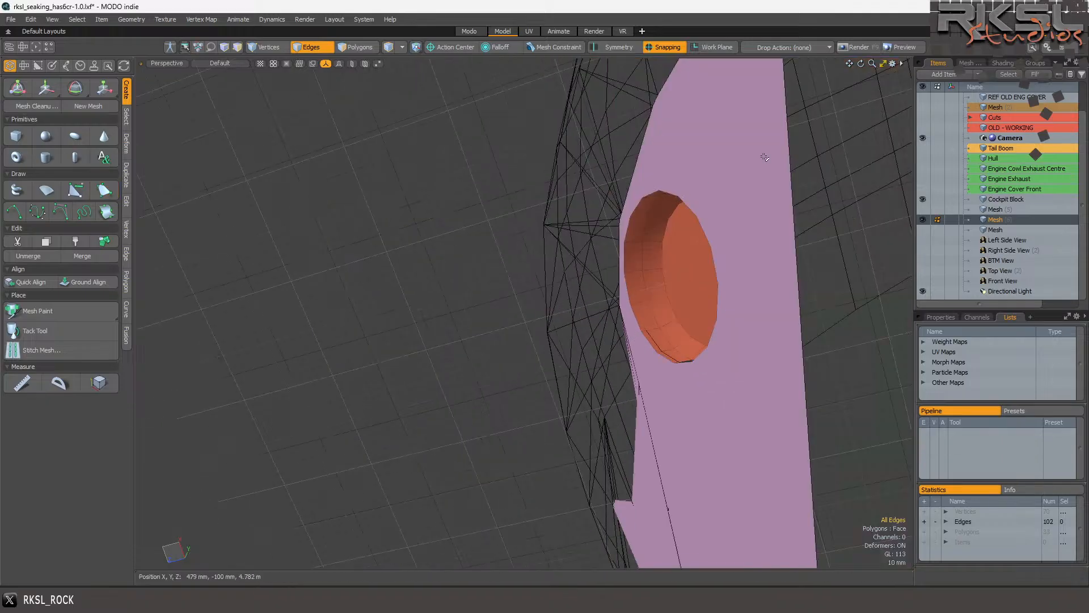
Fill the upper half of the remaining two-segment gap in the ring wall with a Pen quad.
left_click_drag(861, 63, 840, 154)
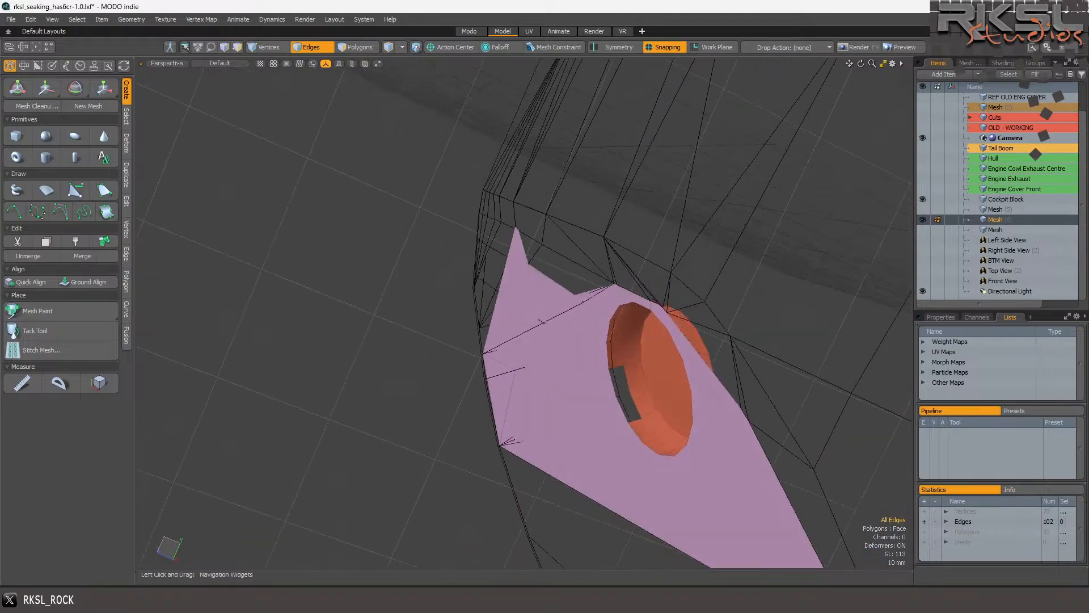
scroll(630, 393, "up", 6)
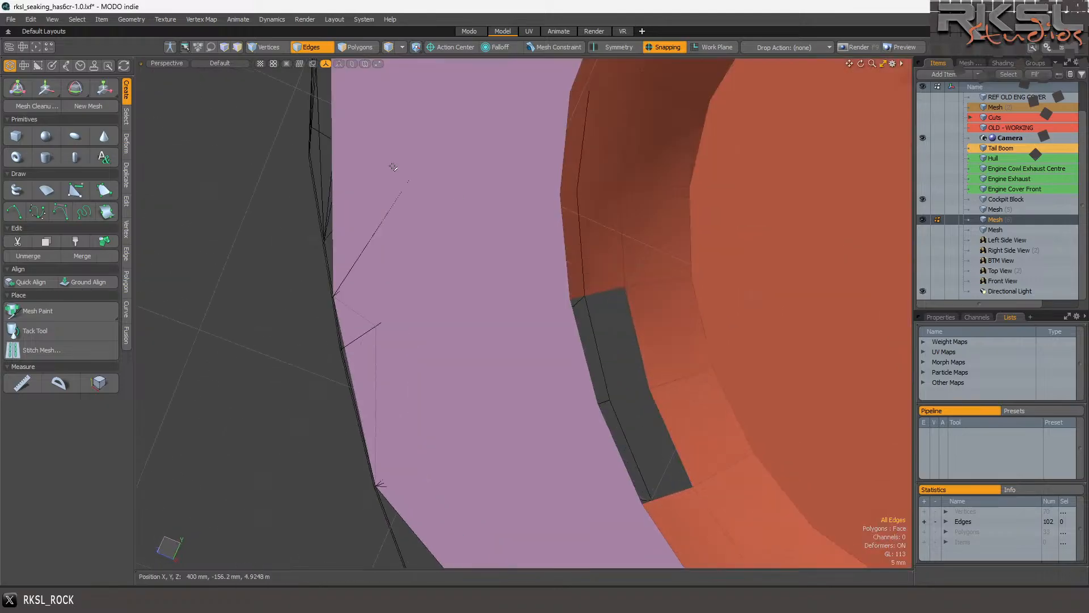
left_click(104, 190)
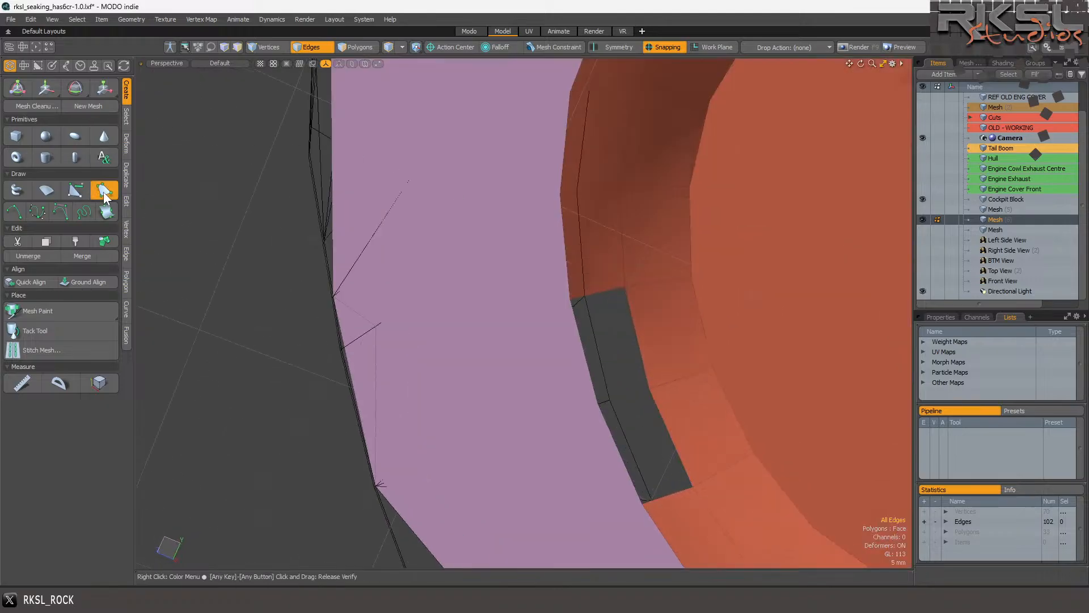
left_click(624, 286)
left_click(570, 299)
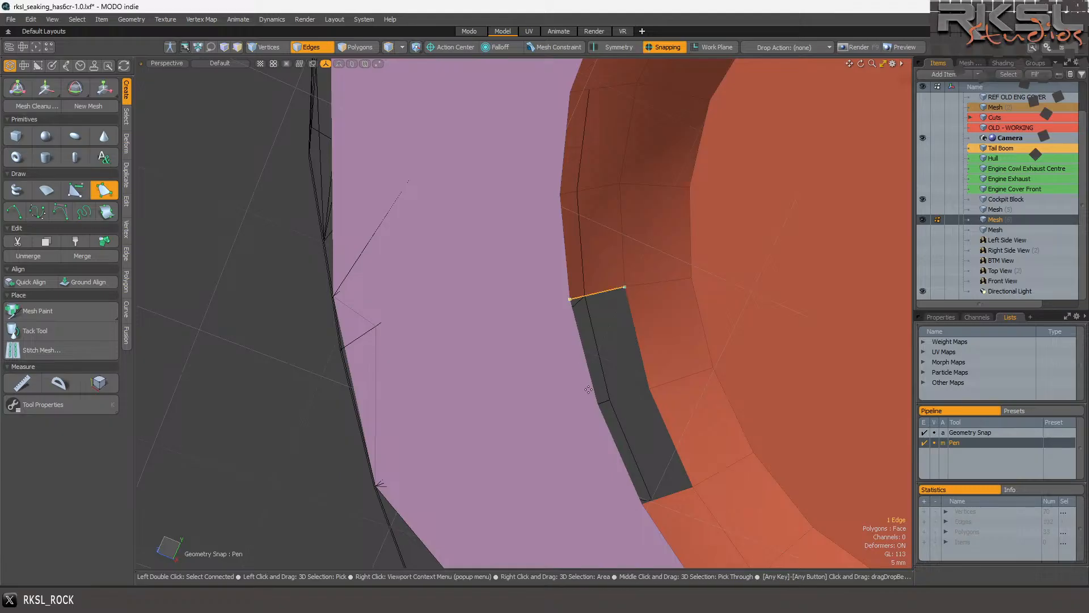
left_click(598, 404)
left_click(651, 390)
key("space")
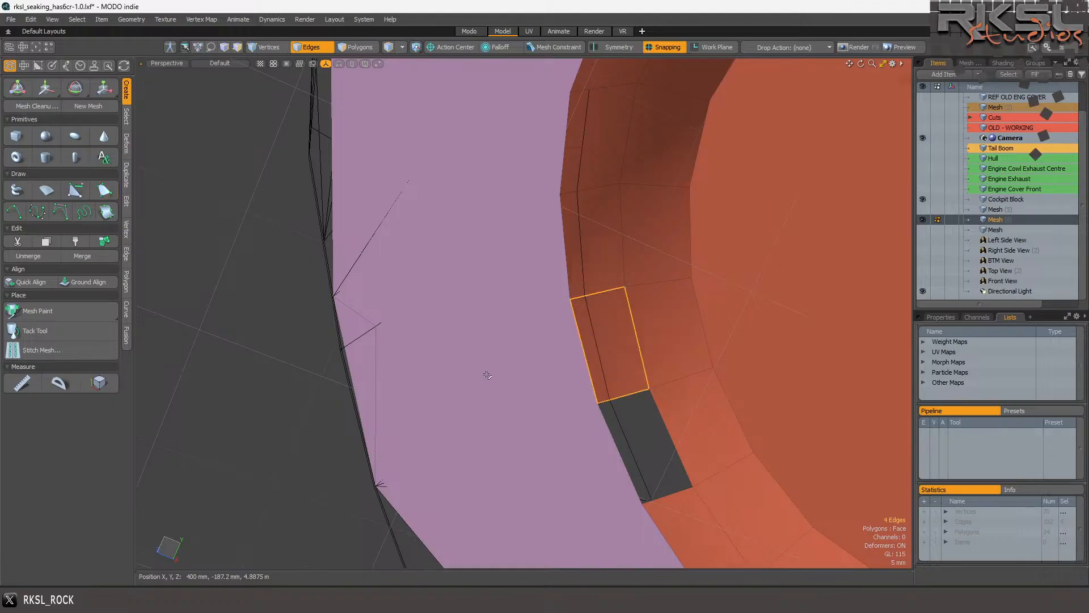
left_click(160, 233)
Close the last hole in the ring wall with a Pen quad, undoing the misplaced corner and snapping it to the rim vertex.
left_click(104, 190)
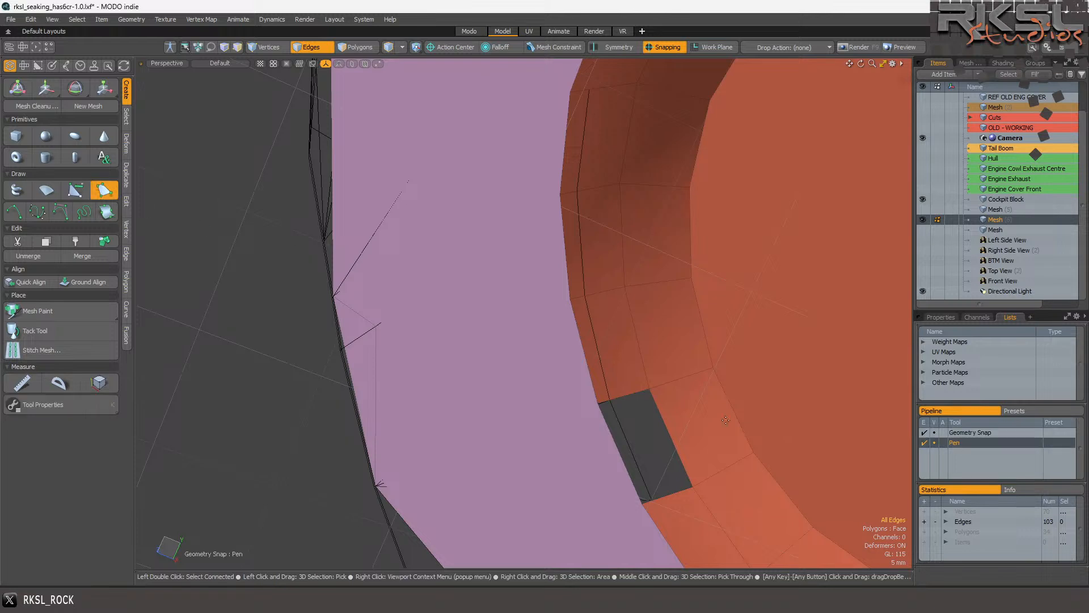
left_click(694, 488)
left_click(597, 403)
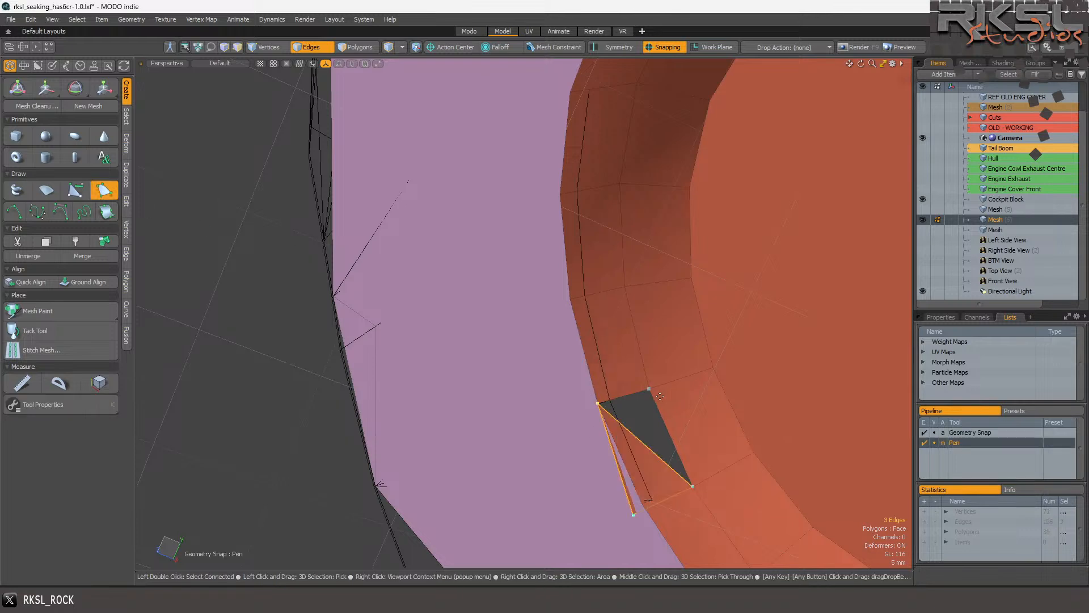
key("ctrl+z")
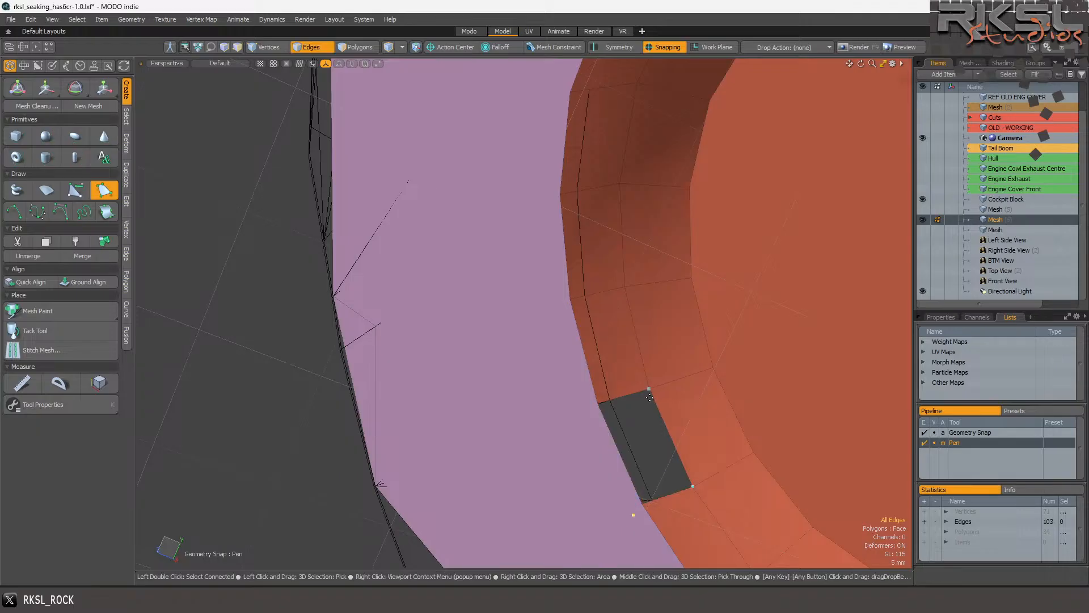
left_click(649, 393)
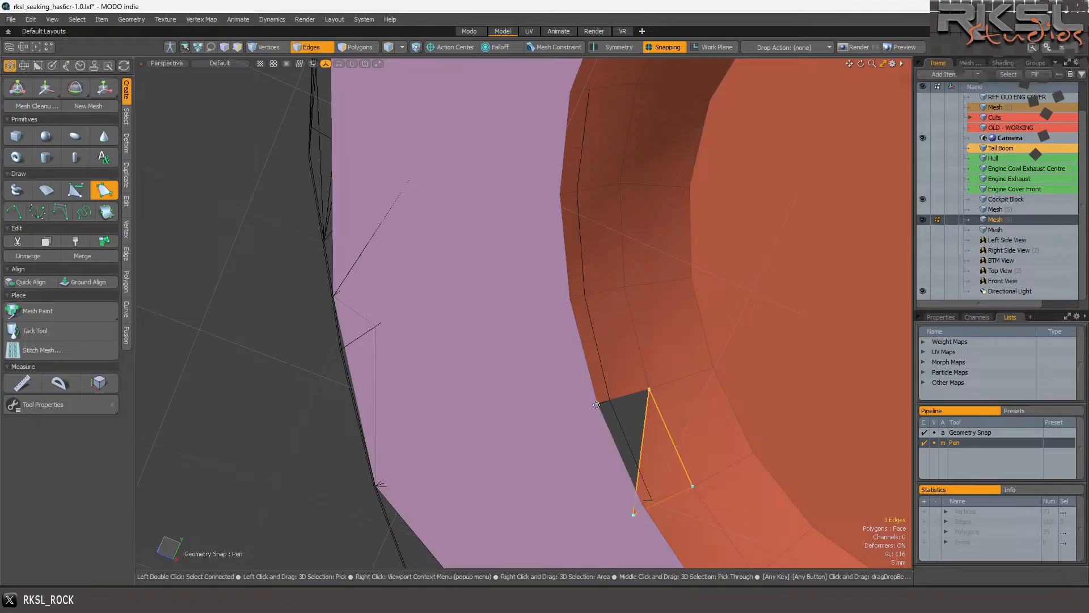
key("ctrl+z")
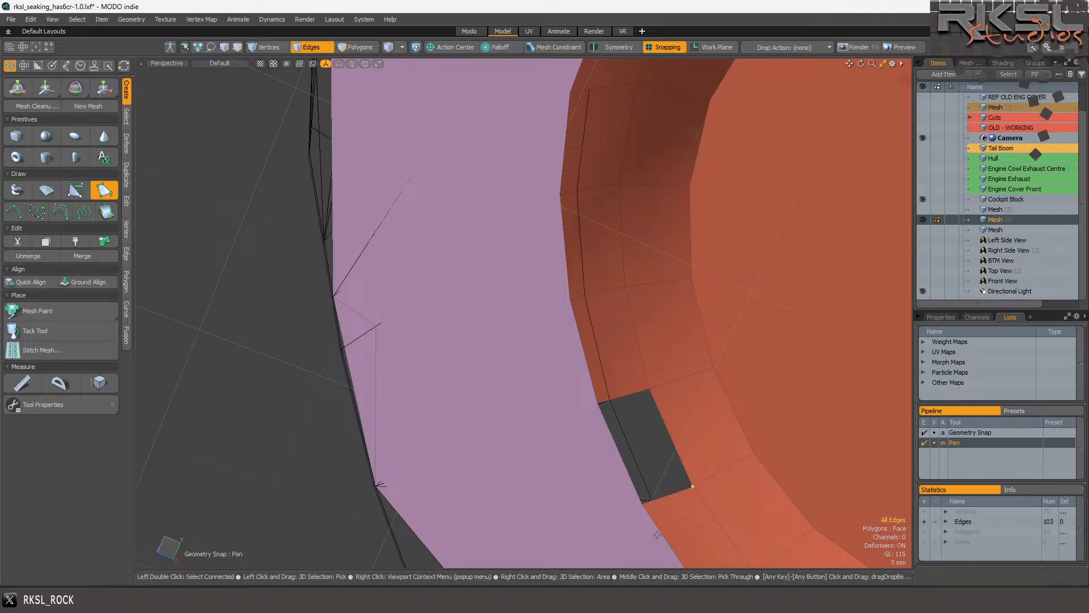
left_click(642, 504)
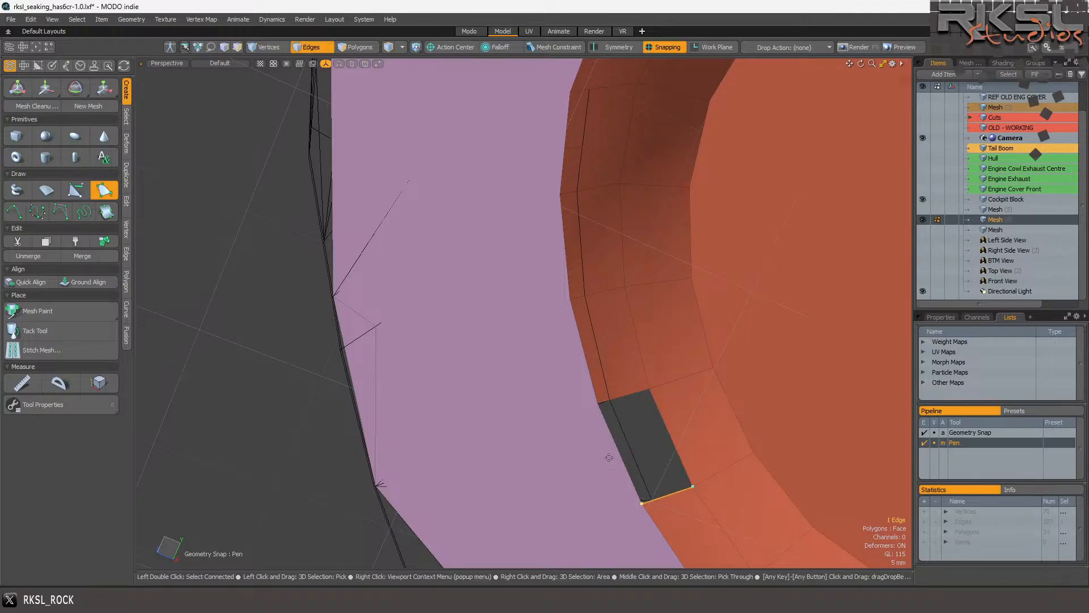
left_click(598, 404)
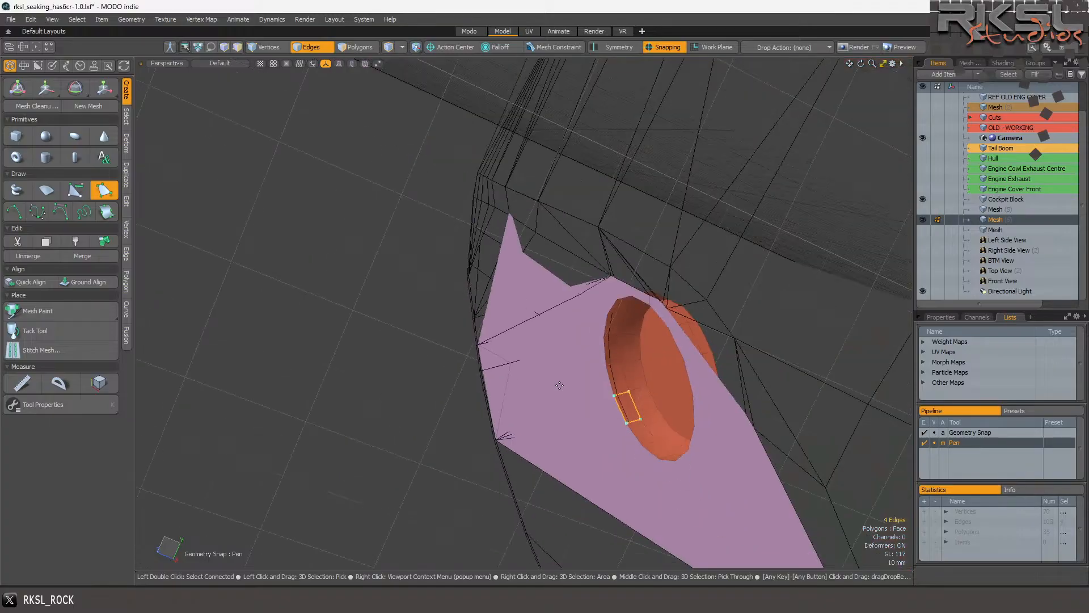
key("space")
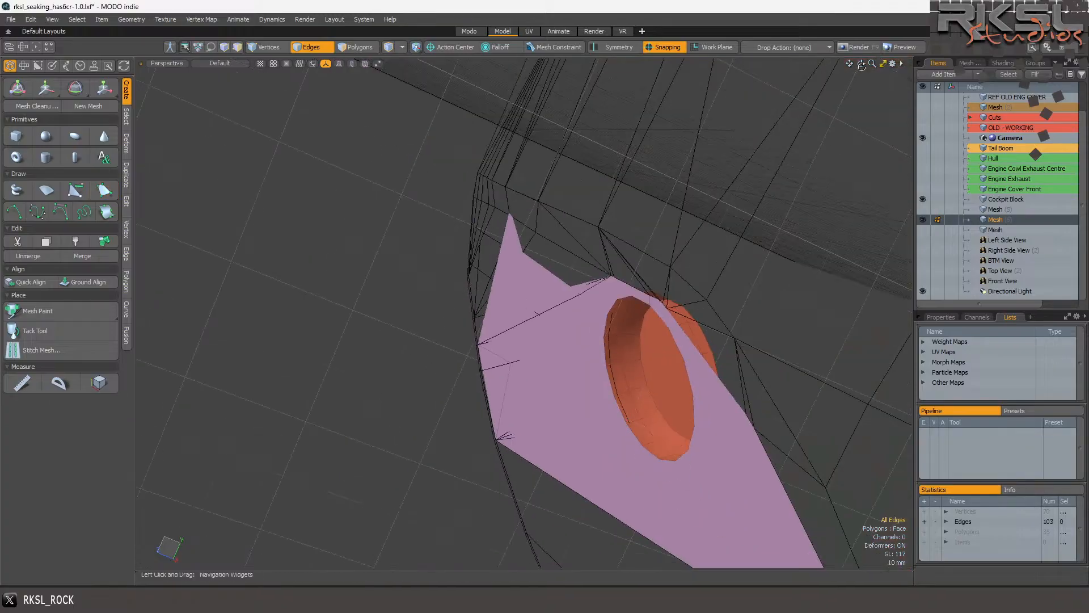
Inspect the completed ring from other angles, switch the viewport to the Front view and clear the edge selection.
left_click_drag(860, 64, 809, 91)
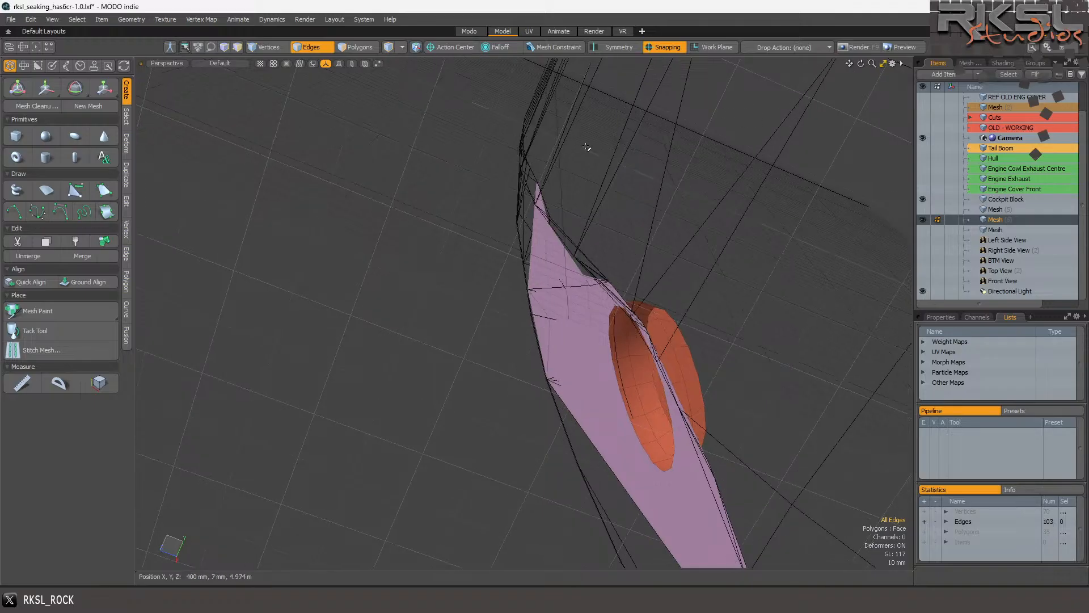
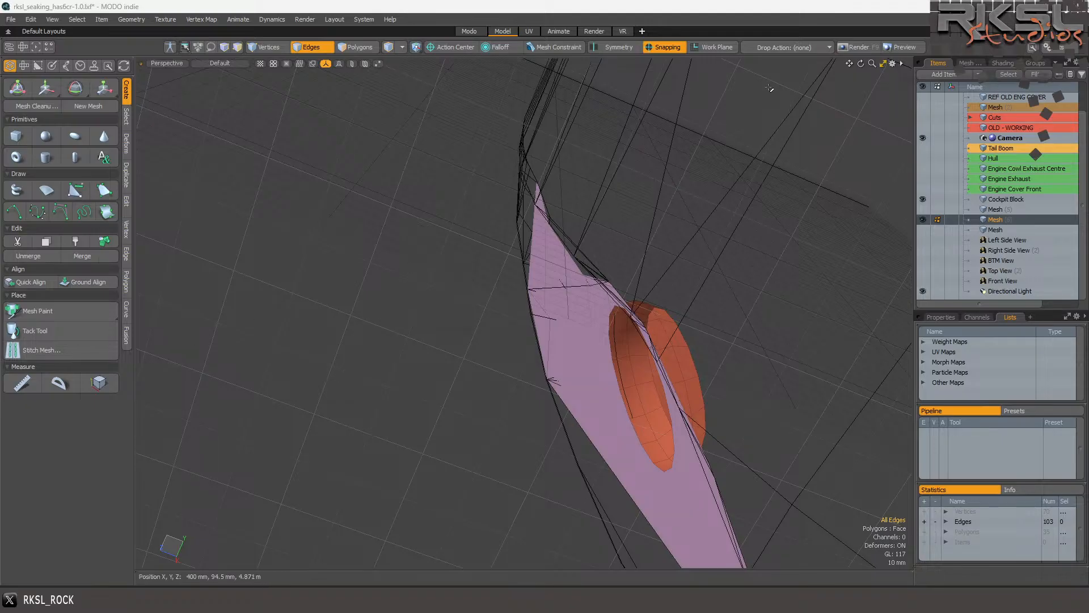
mouse_move(860, 64)
left_mouse_down()
mouse_move(936, 66)
mouse_move(874, 63)
left_mouse_up()
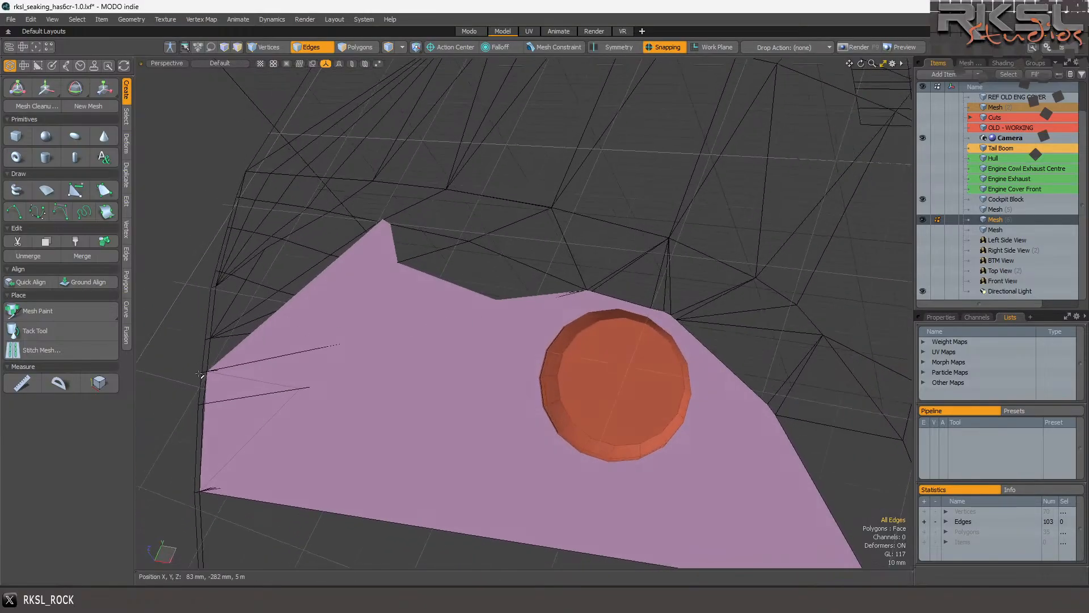
left_click(286, 400)
left_click(183, 64)
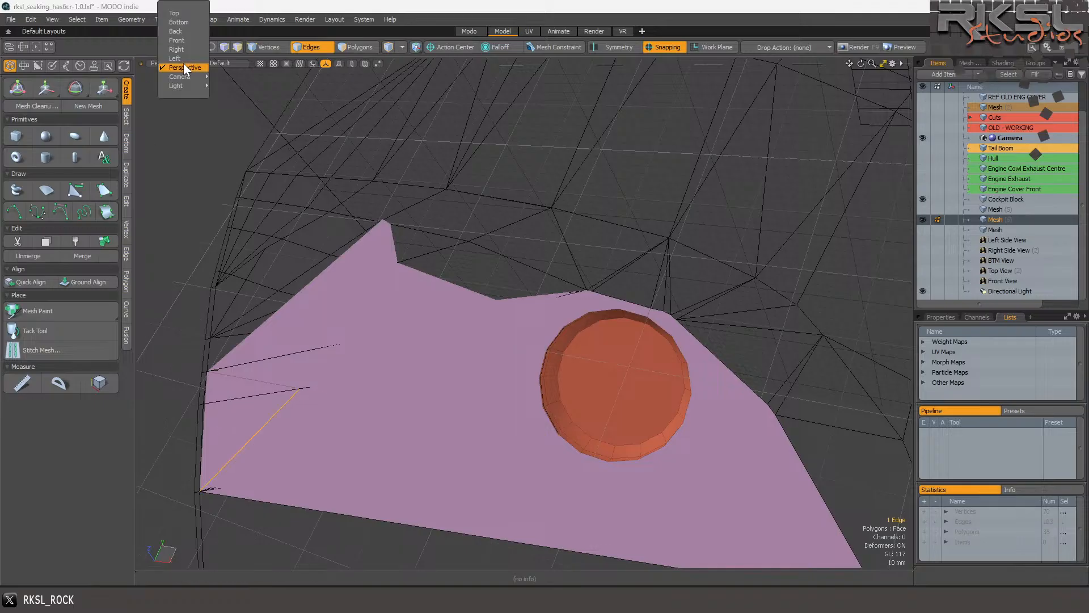
left_click(182, 42)
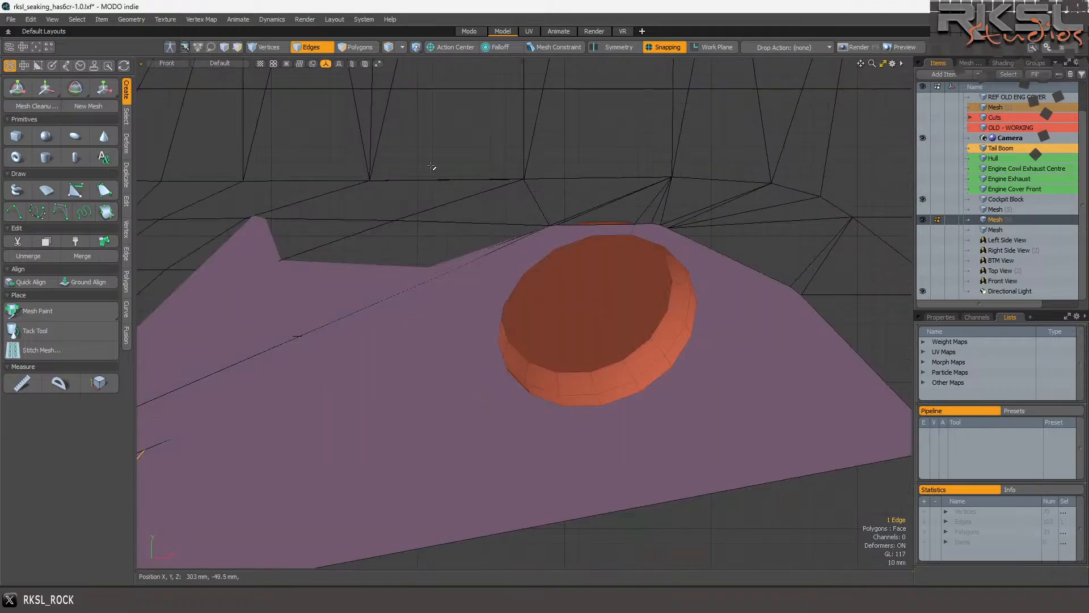
scroll(326, 288, "down", 2)
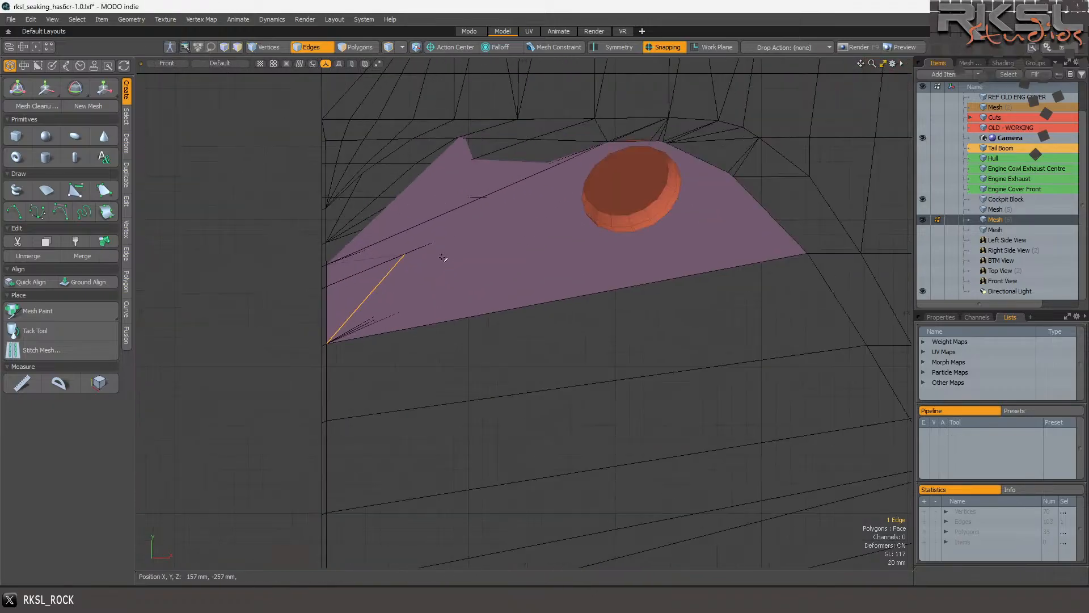
scroll(561, 180, "up", 2)
left_click(509, 103)
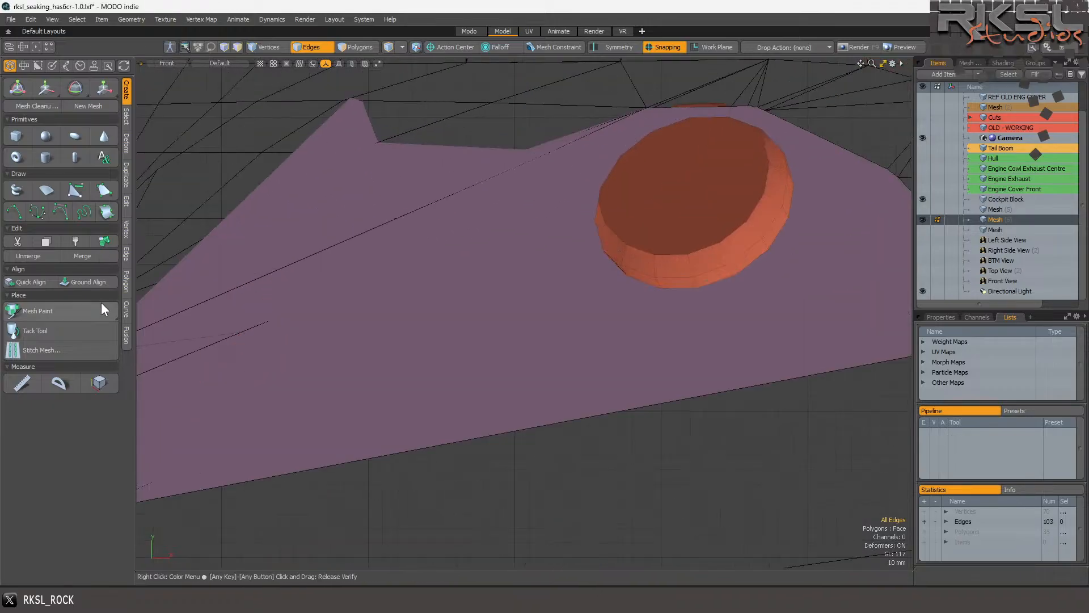
left_click(127, 231)
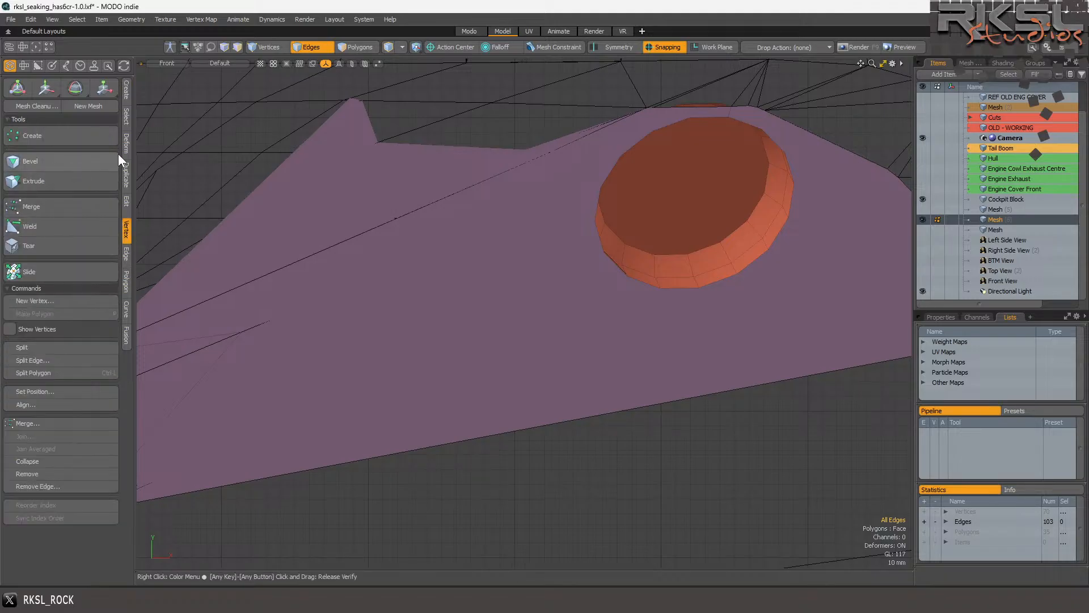
left_click(127, 89)
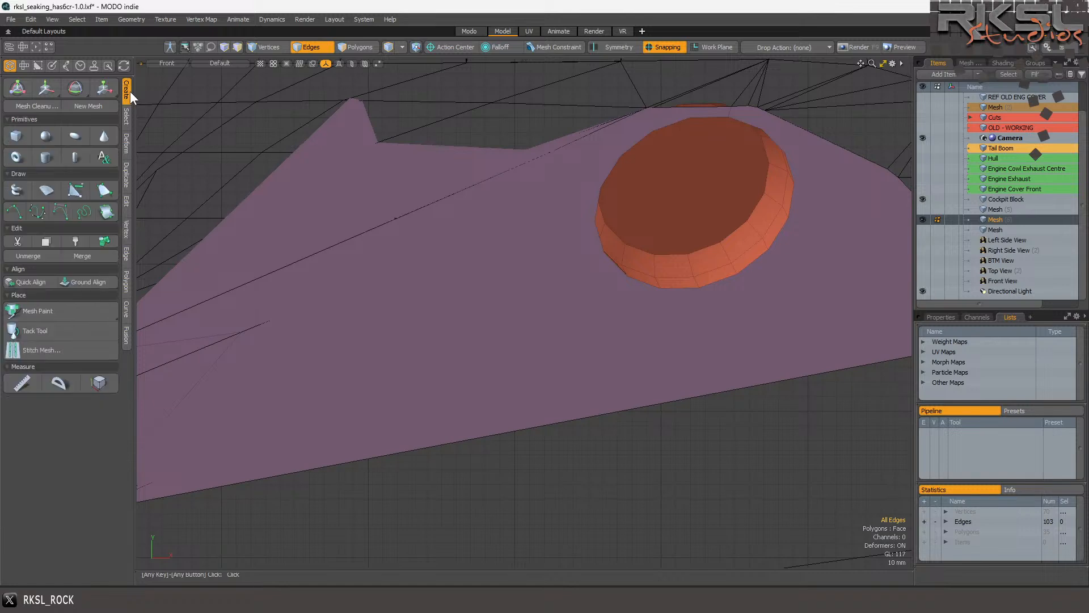
scroll(446, 226, "down", 2)
scroll(463, 193, "up", 2)
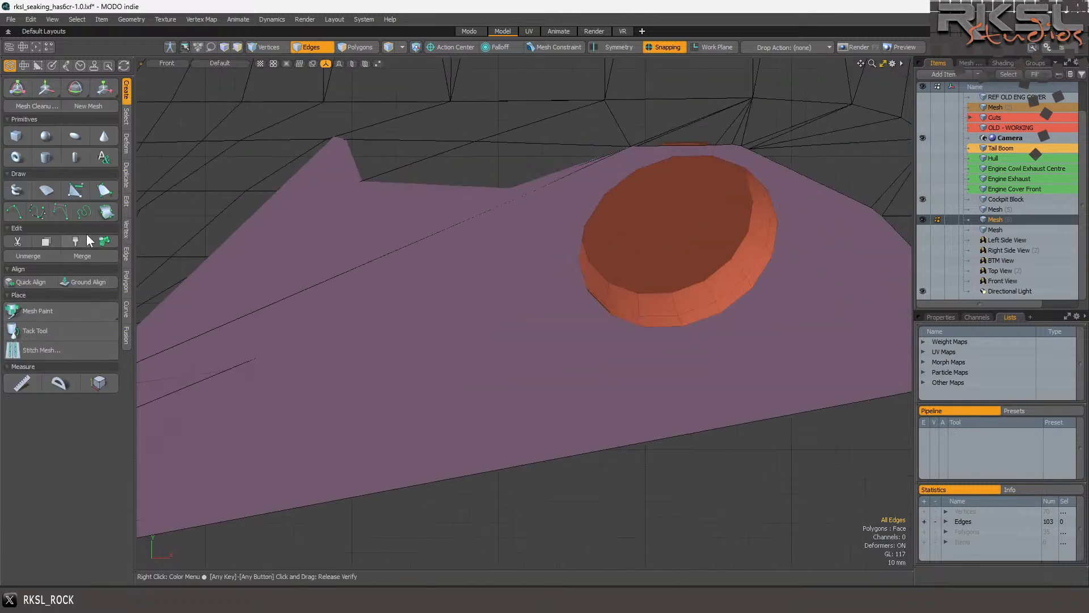
Try a Polygon Slice across the panel from its lower notch to the vertex on its upper edge, then undo it.
left_click(126, 201)
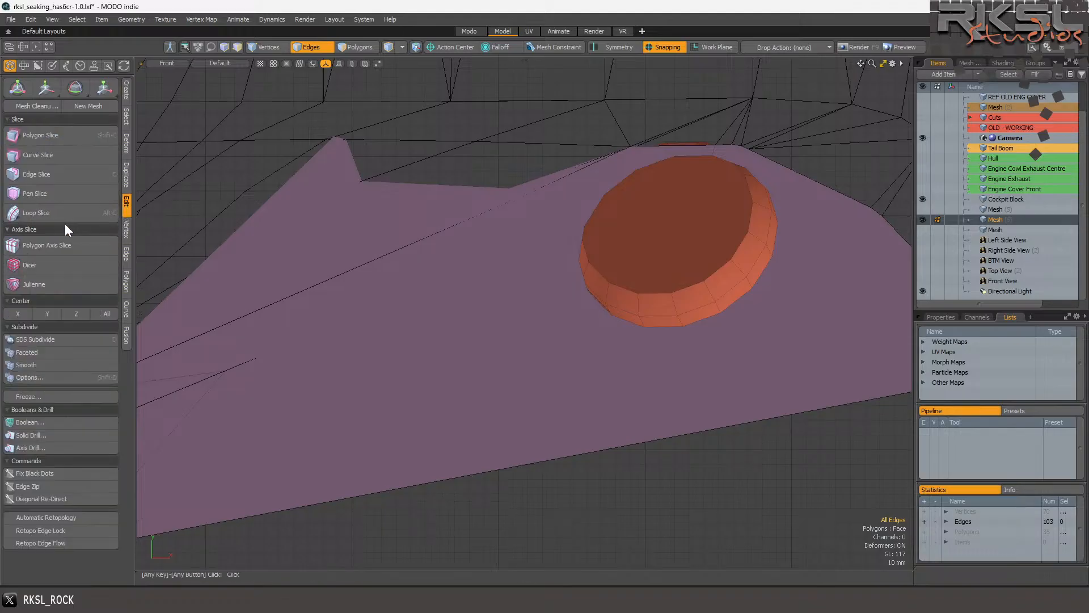
left_click(47, 134)
left_click_drag(226, 371, 509, 219)
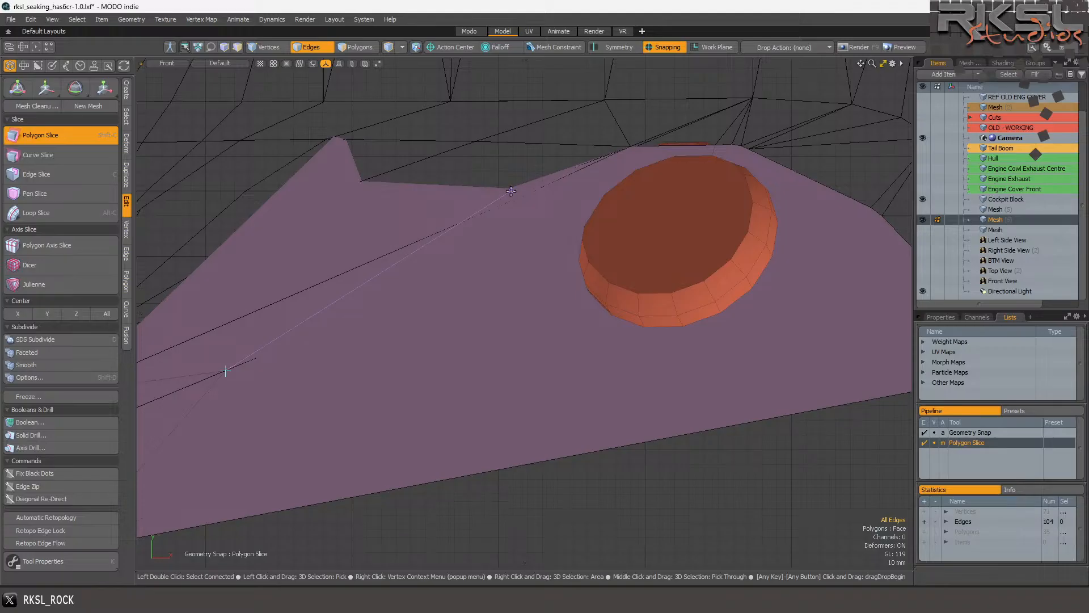
key("space")
scroll(536, 202, "up", 2)
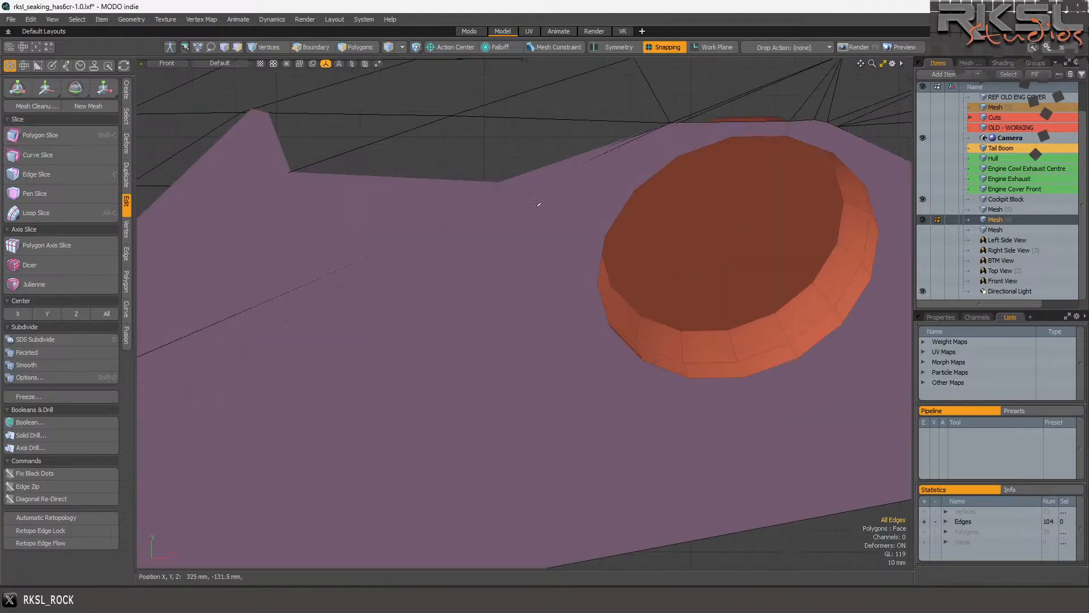
key("ctrl+z")
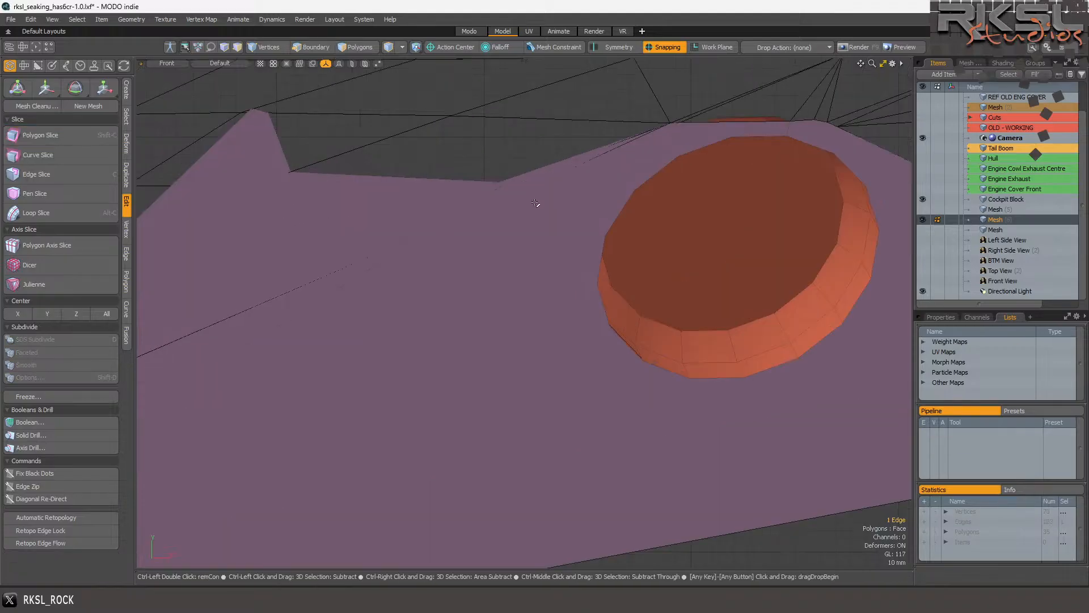
Switch the viewport to Wireframe and slice the panel with Polygon Slice from the notch vertex to the upper edge vertex beside the ring.
left_click(218, 67)
left_click(196, 80)
scroll(480, 182, "down", 2)
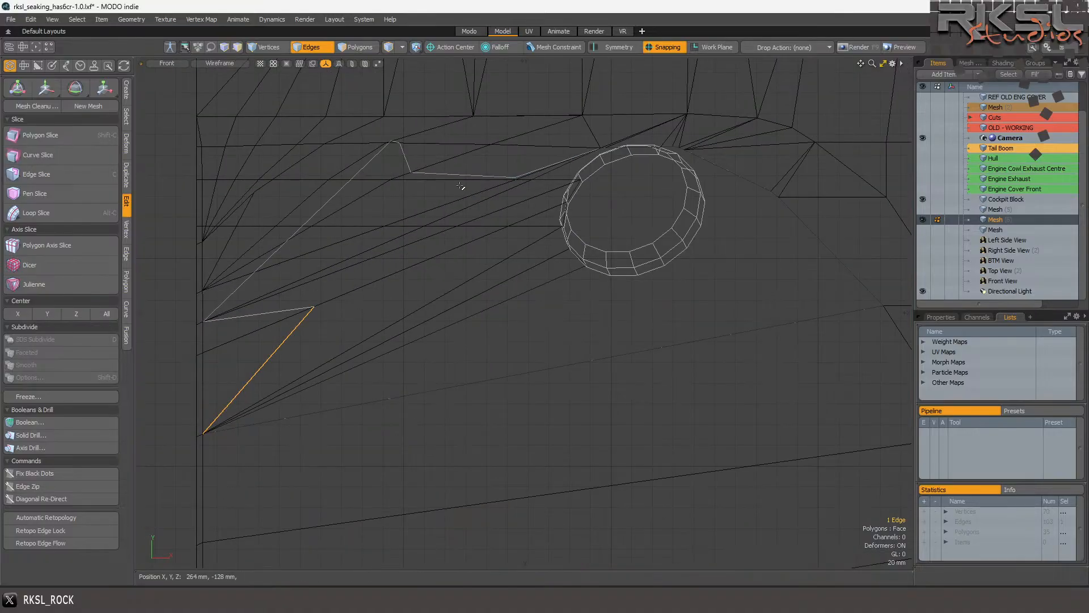
scroll(370, 225, "up", 2)
left_click(257, 275)
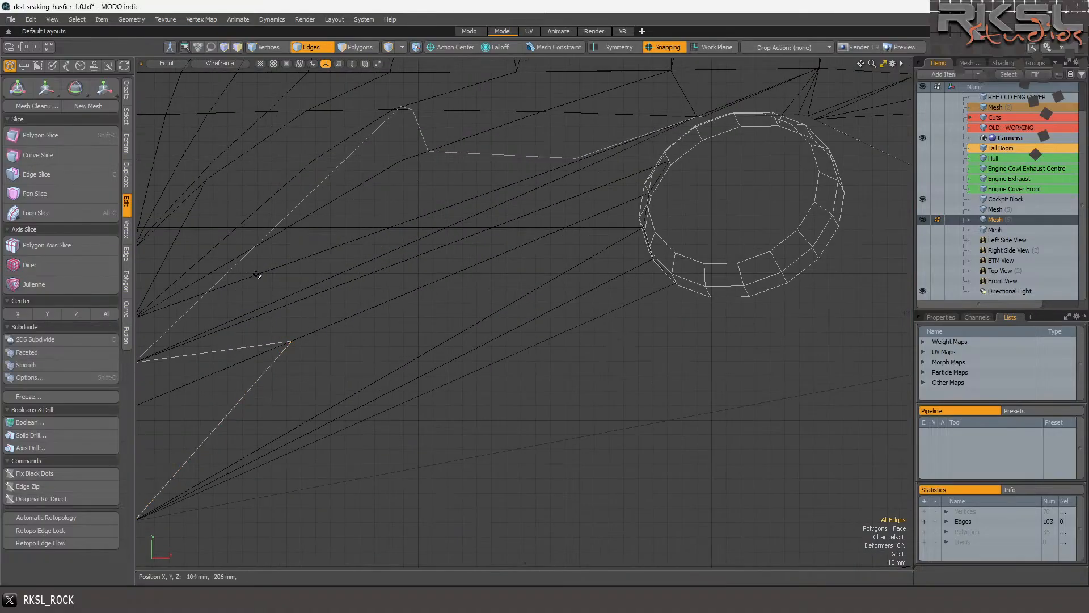
left_click(70, 134)
left_click_drag(289, 339, 577, 157)
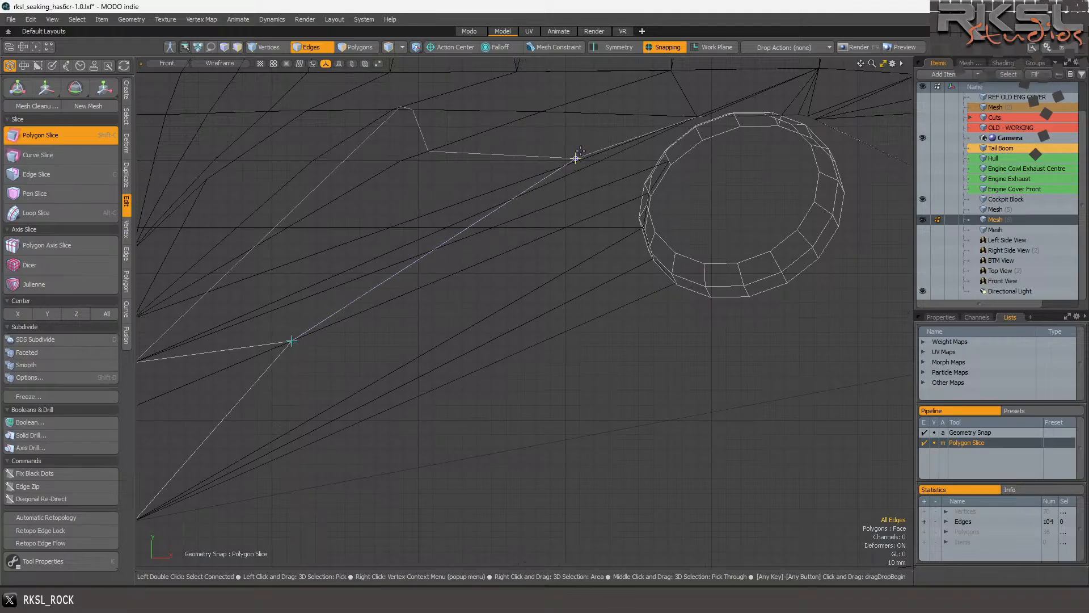
key("q")
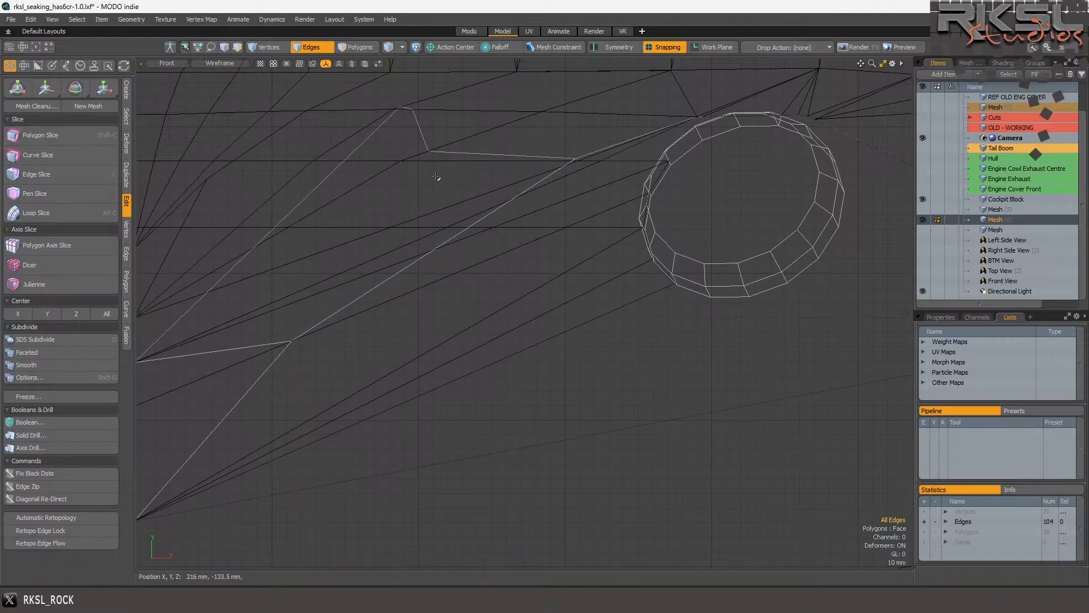
Select the ring polygons together with the panel face around them and cut them out of the separate mesh.
scroll(403, 188, "down", 2)
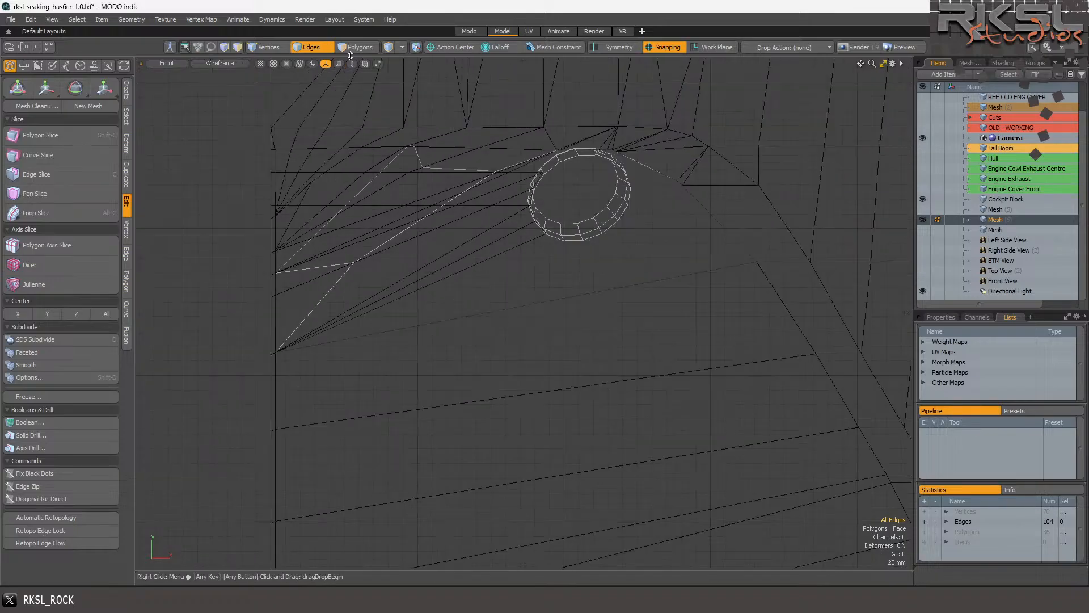
left_click(362, 46)
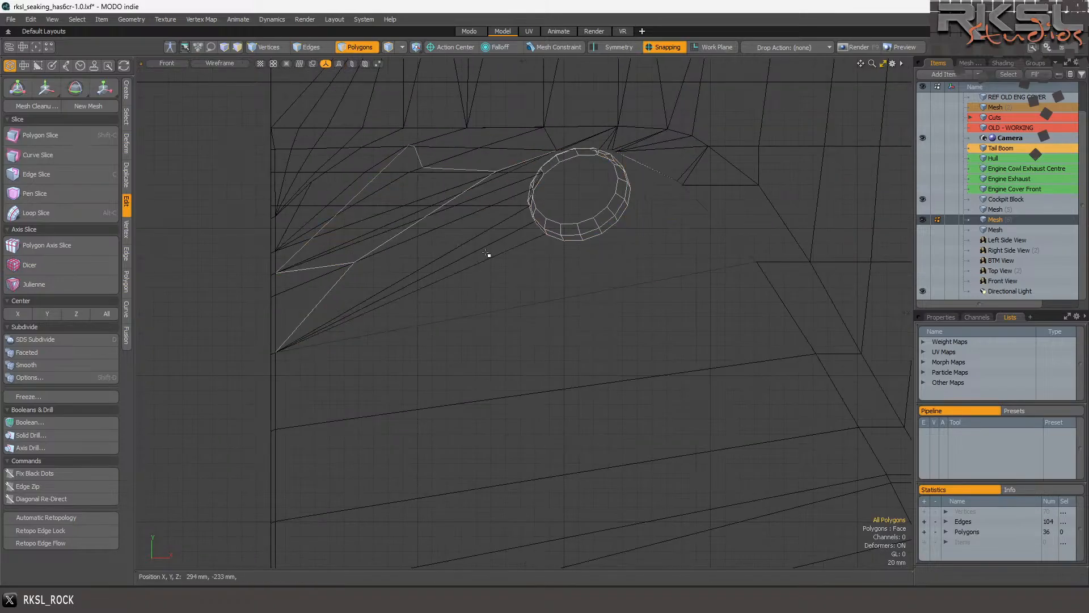
left_click_drag(526, 229, 596, 143)
mouse_move(670, 128)
right_mouse_down()
mouse_move(522, 152)
mouse_move(632, 360)
mouse_move(658, 165)
right_mouse_up()
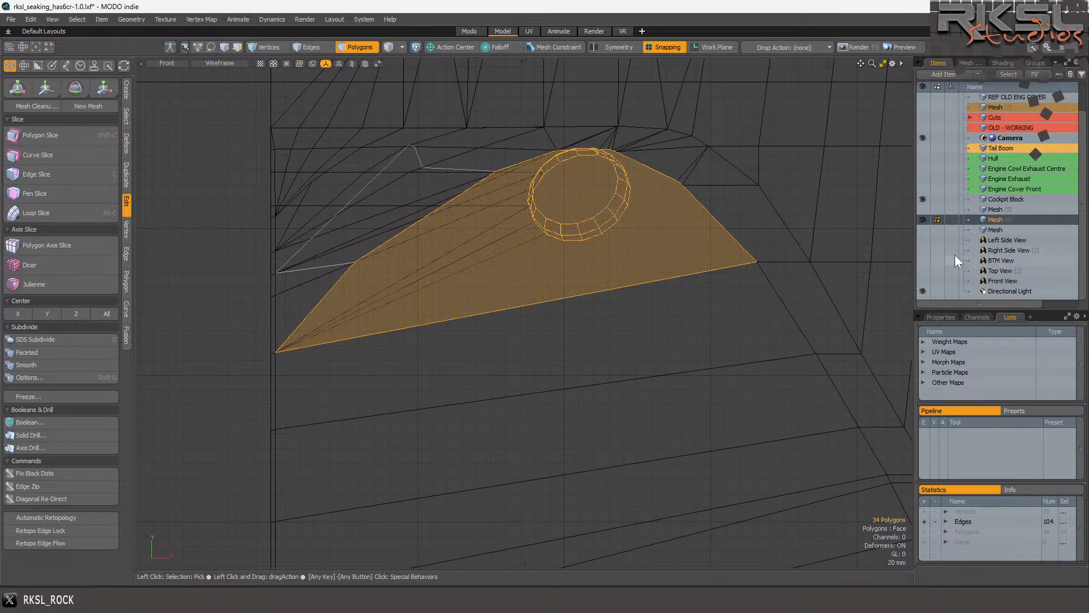
key("Delete")
Delete the fan of nine polygons beside the opening in Cockpit Block and paste the cut panel and ring in their place.
left_click(997, 199)
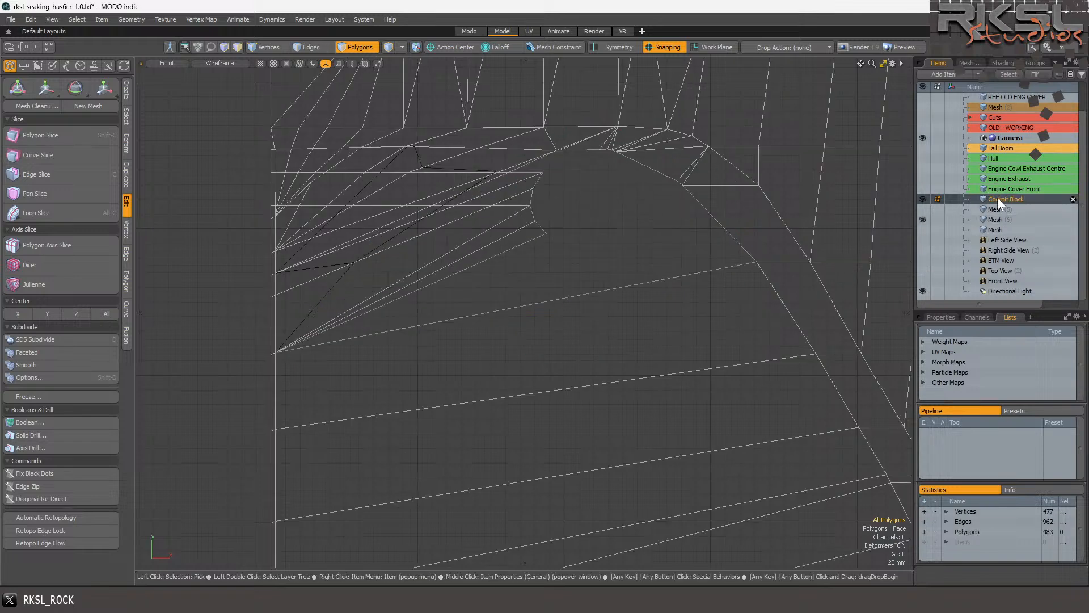
double_click(535, 187)
mouse_move(533, 185)
left_mouse_down()
mouse_move(535, 176)
mouse_move(469, 215)
mouse_move(423, 219)
left_mouse_up()
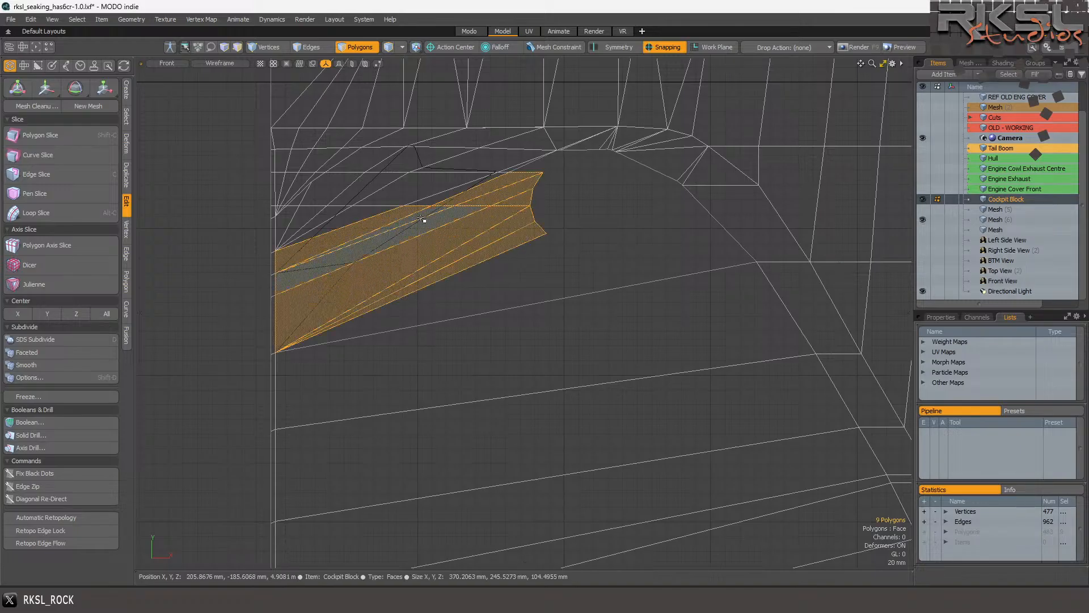
key("Delete")
key("ctrl+v")
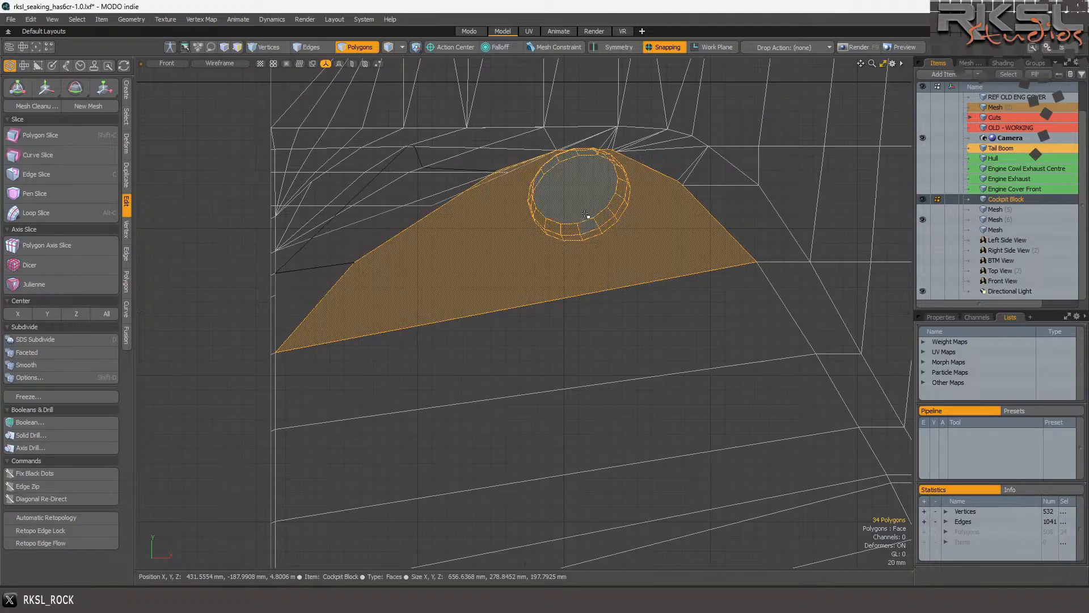
In Perspective view, draw a Pen triangle joining the panel's lower outer corner, the neighbouring rim vertex and the notch vertex.
scroll(657, 170, "up", 2)
scroll(556, 196, "down", 1)
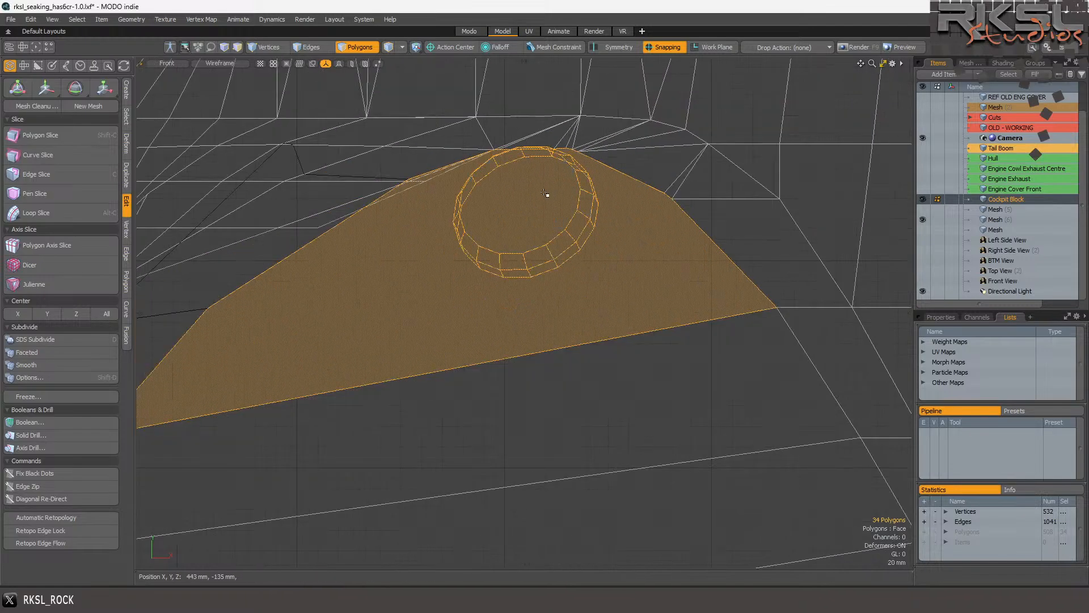
left_click(166, 63)
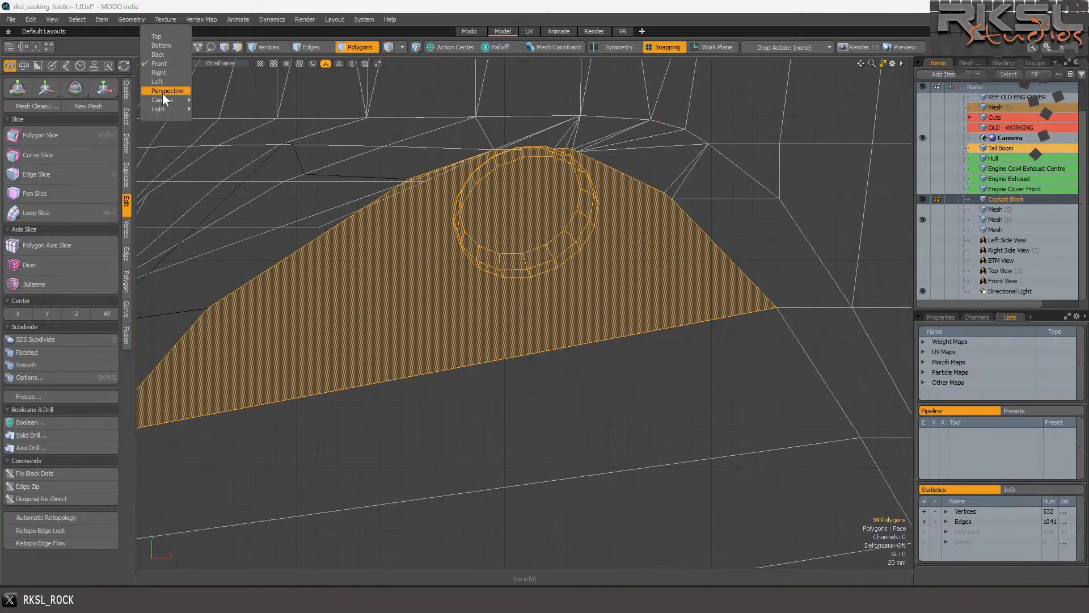
left_click(162, 94)
mouse_move(862, 64)
left_mouse_down()
mouse_move(829, 90)
mouse_move(817, 122)
mouse_move(840, 74)
mouse_move(861, 64)
left_mouse_up()
scroll(441, 294, "up", 2)
scroll(323, 389, "down", 2)
scroll(287, 433, "up", 4)
key("1")
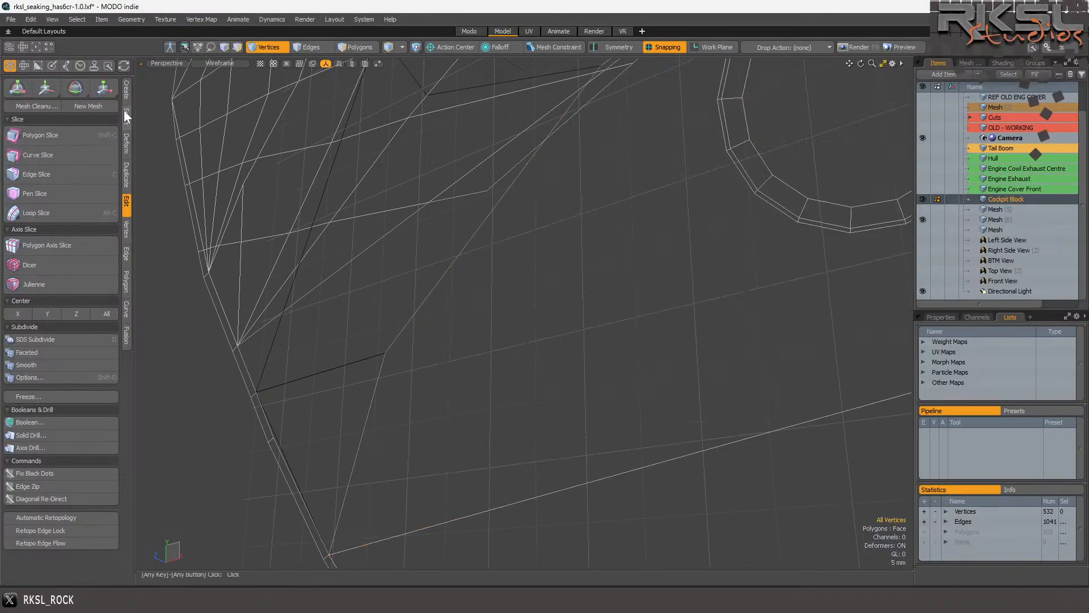
left_click(126, 90)
left_click(104, 191)
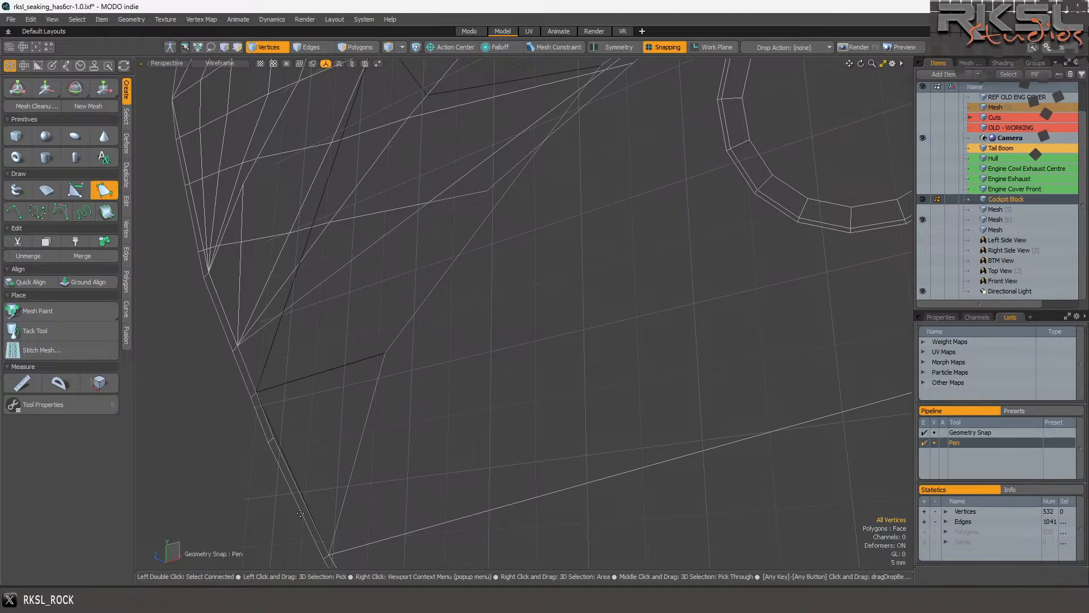
left_click(338, 554)
left_click(274, 437)
key("space")
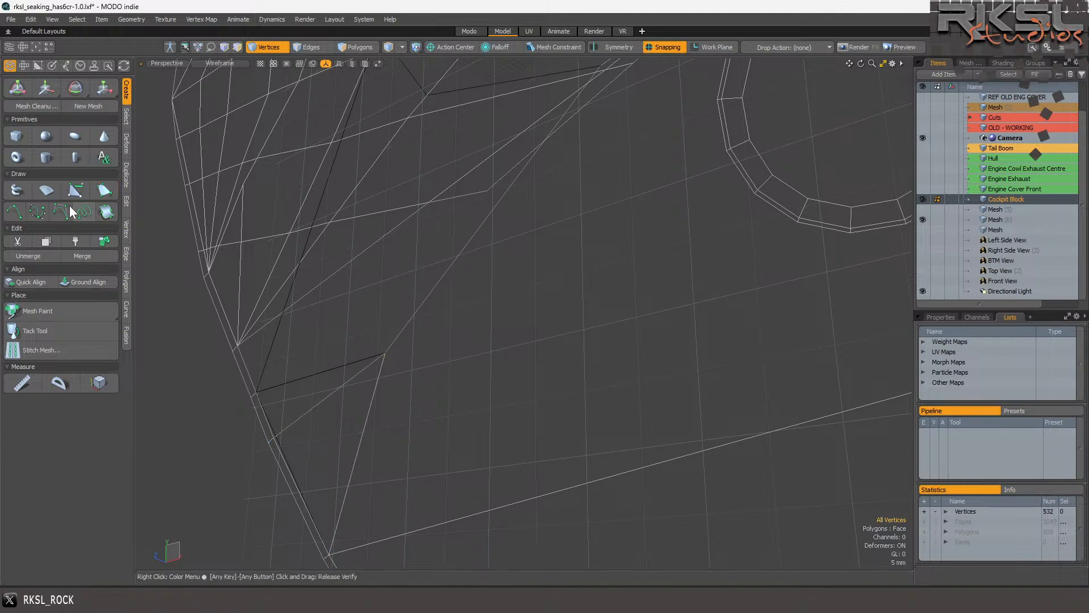
Draw a second Pen triangle from the same rim vertex and the notch vertex to the next rim vertex above.
left_click(103, 190)
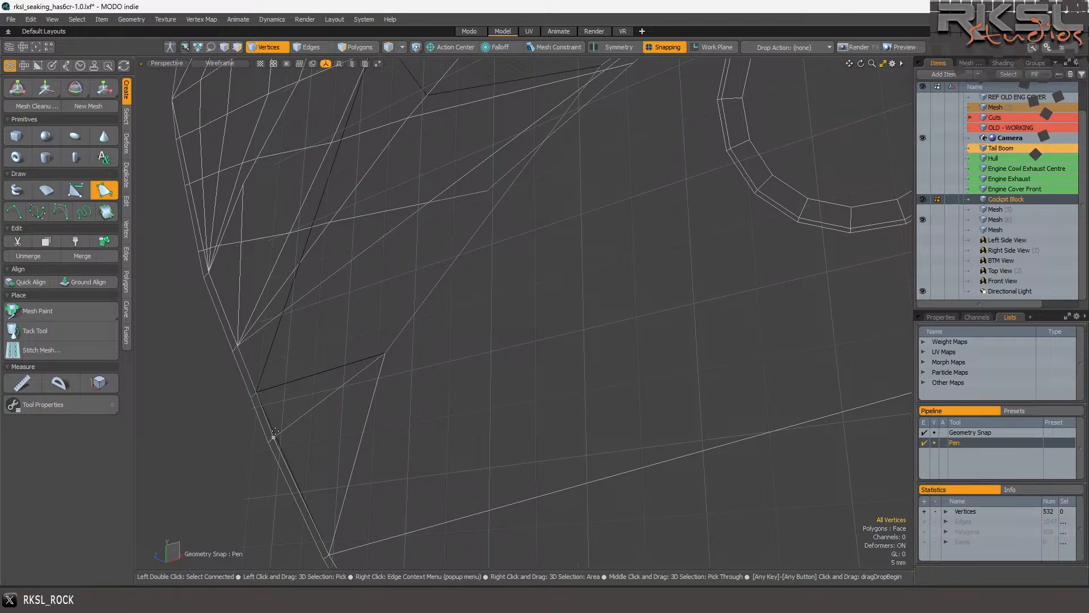
scroll(398, 341, "down", 3)
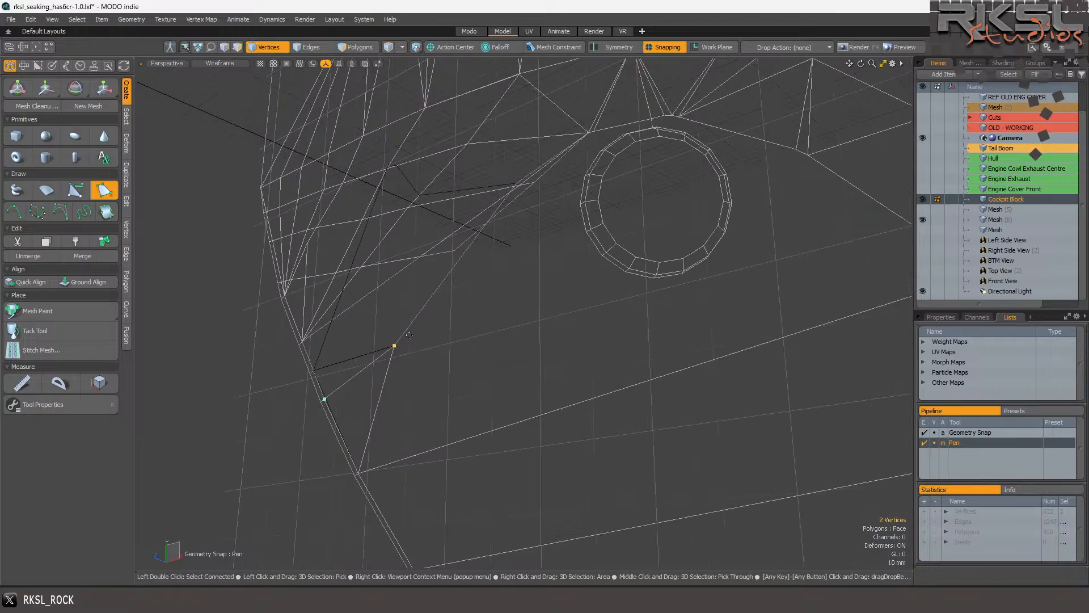
scroll(340, 361, "up", 6)
scroll(372, 351, "up", 3)
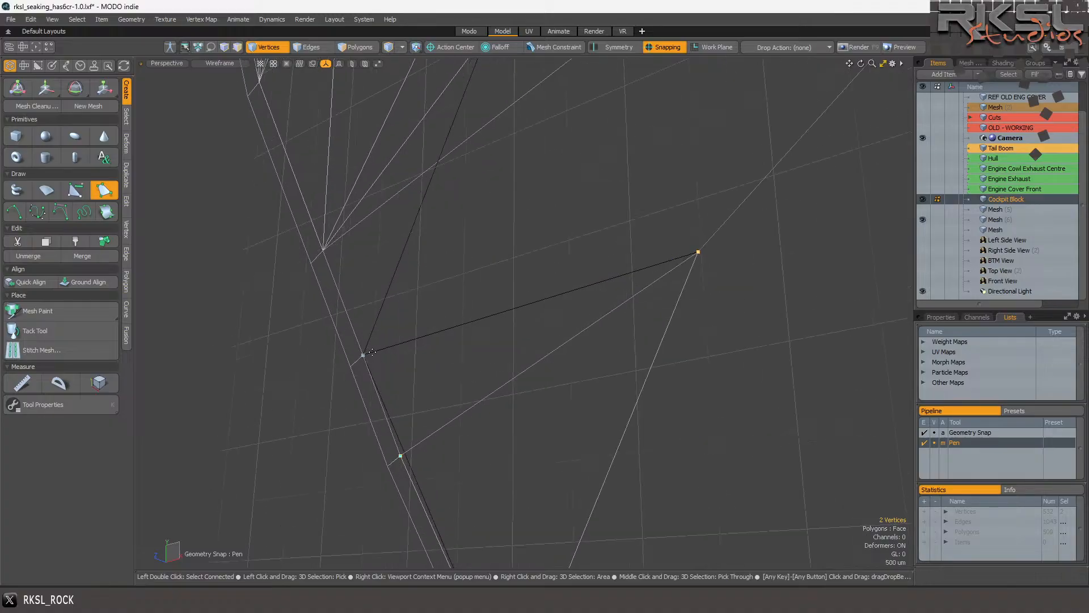
left_click(369, 352)
scroll(369, 352, "down", 2)
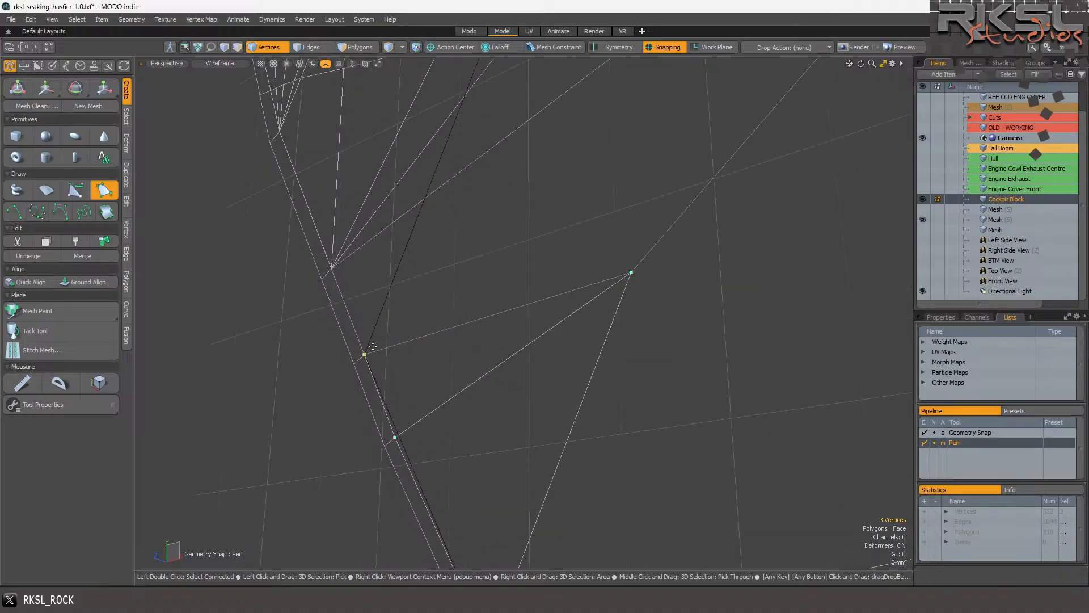
key("Escape")
scroll(373, 346, "down", 5)
scroll(510, 190, "up", 2)
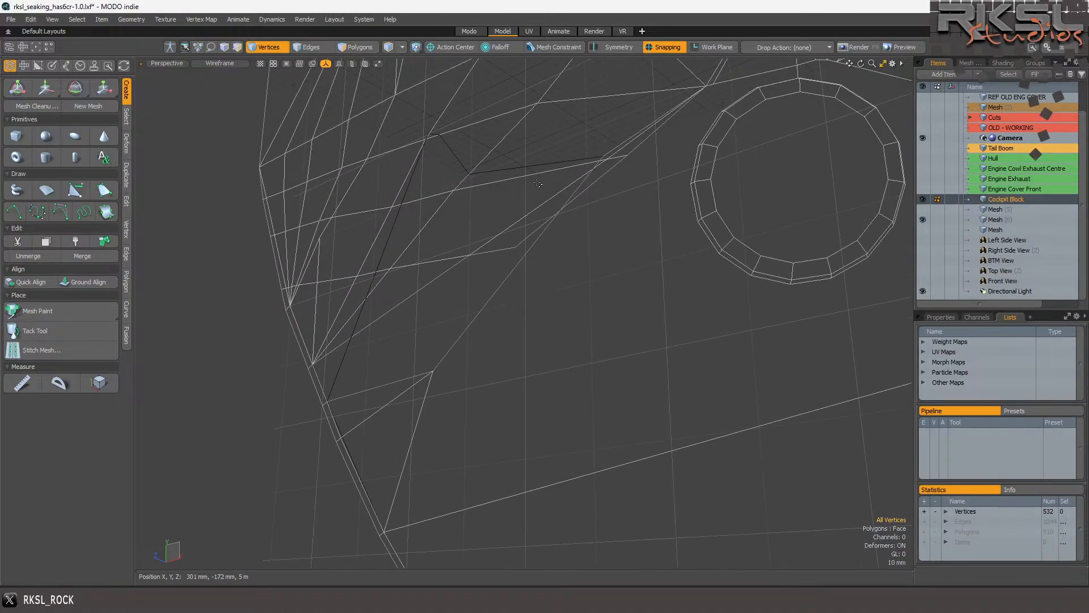
Return the viewport to Default shading and check the polygons above the remaining gap in polygon mode, leaving nothing selected.
left_click(209, 64)
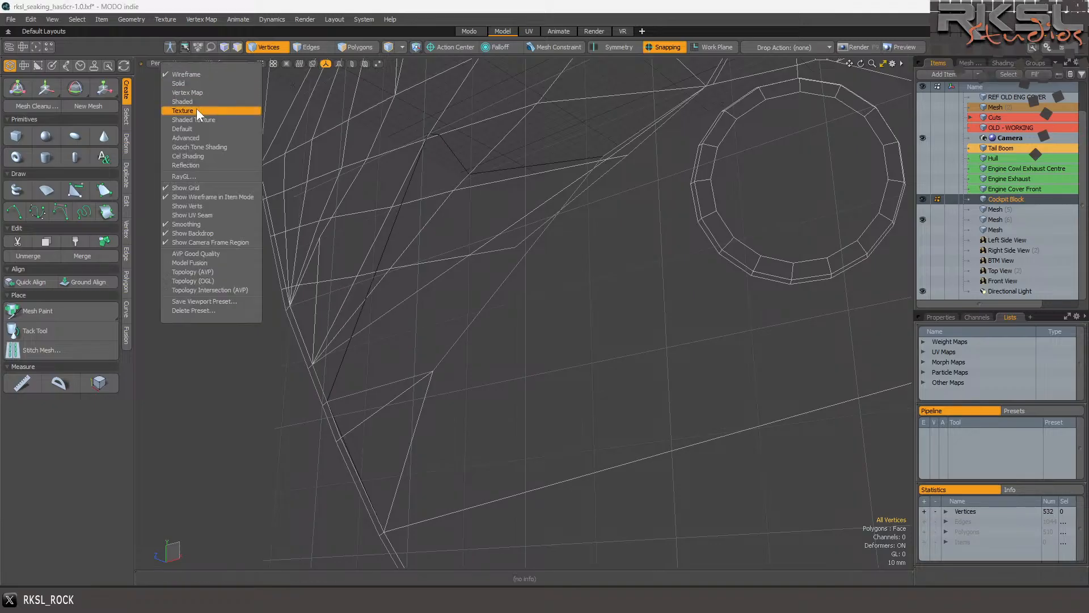
left_click(195, 129)
scroll(514, 227, "down", 5)
scroll(595, 191, "up", 4)
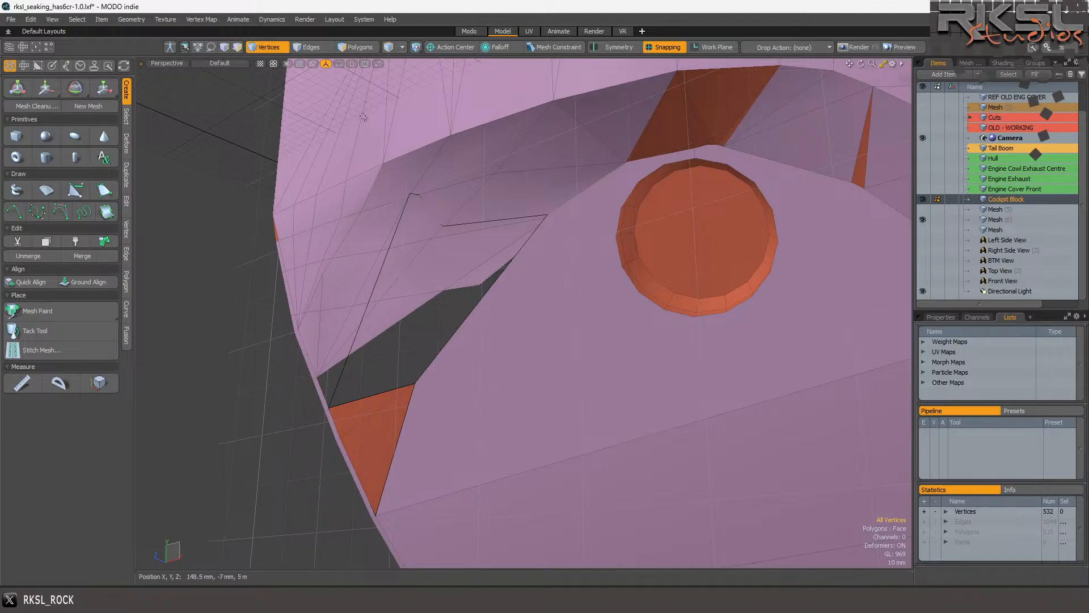
left_click(369, 47)
left_click(496, 259)
left_click_drag(498, 262, 513, 205)
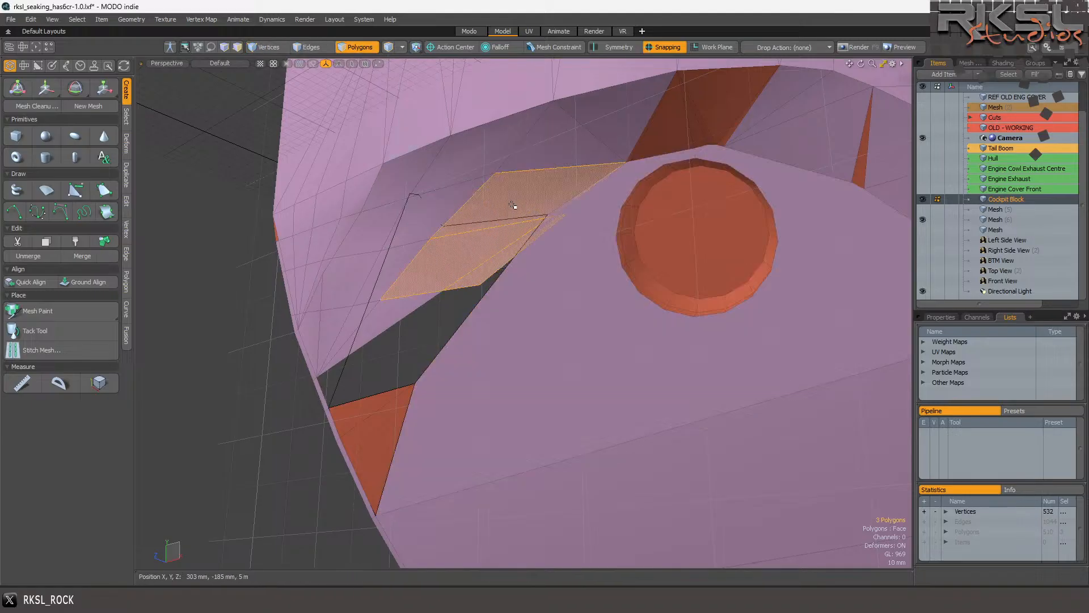
key("Escape")
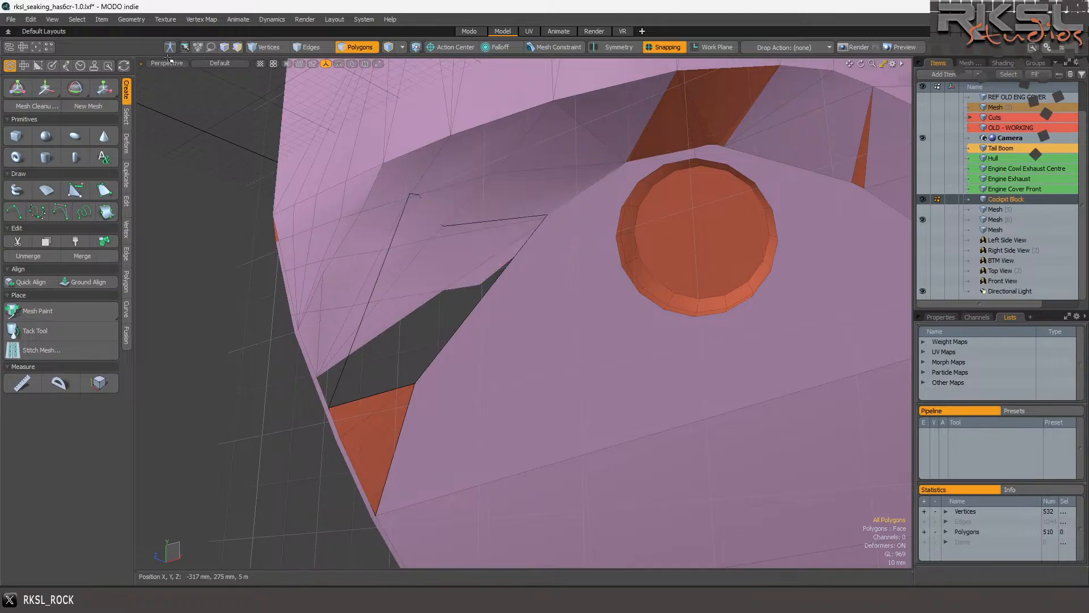
In Front view, select the two polygons overlapping the panel's upper edge beside the ring and cut them away.
left_click(169, 62)
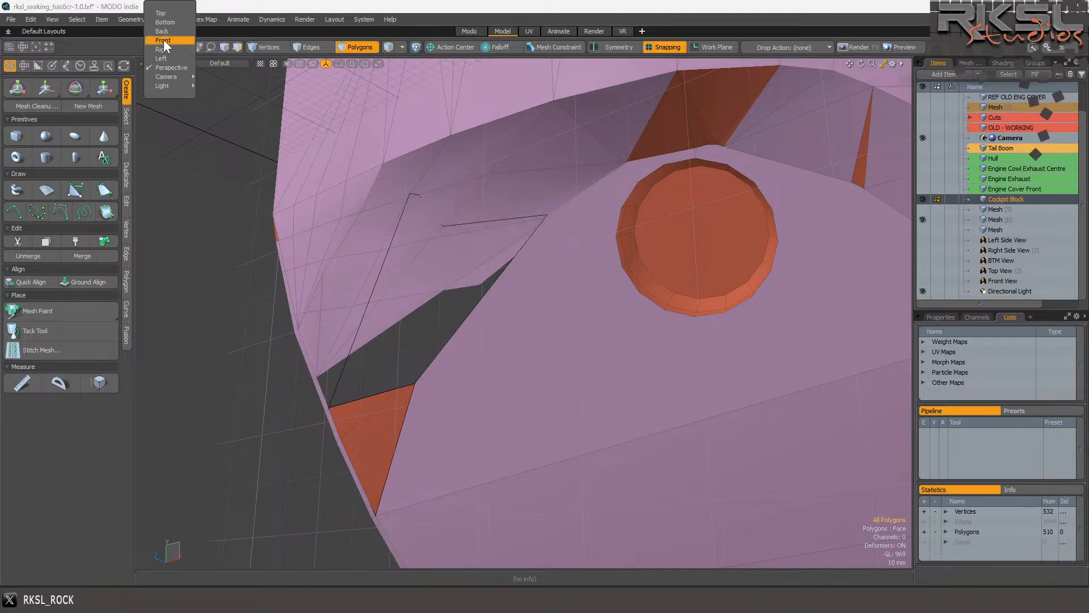
left_click(164, 41)
mouse_move(420, 199)
left_mouse_down()
mouse_move(431, 168)
mouse_move(413, 218)
mouse_move(496, 142)
left_mouse_up()
left_click(558, 142, "ctrl")
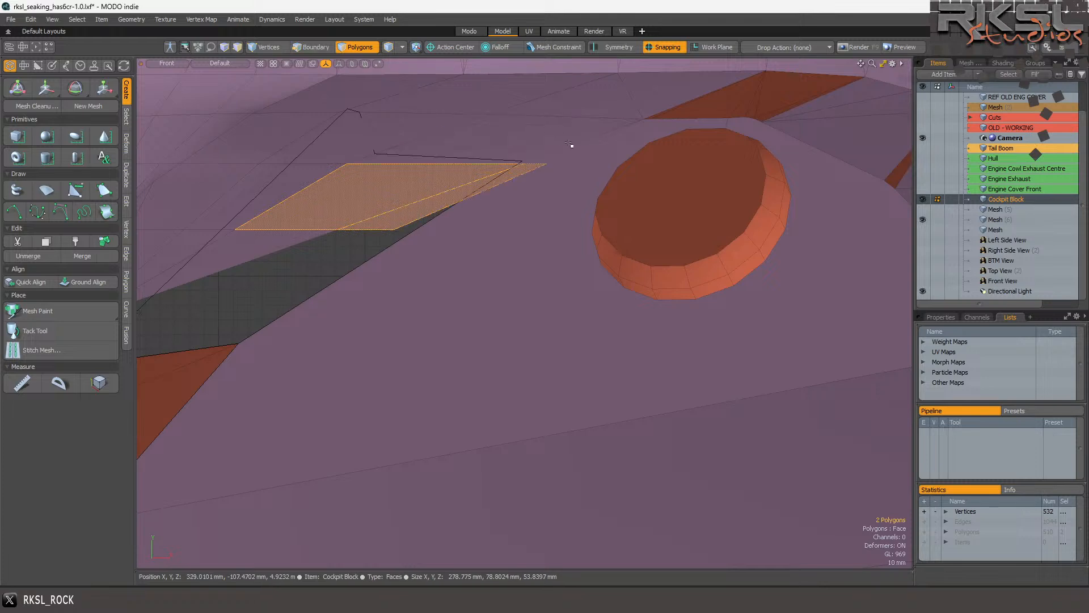
key("ctrl+x")
In Wireframe shading and vertex mode, select the three overlapping vertices at the gap's corner nearest the ring and join them without averaging.
scroll(569, 160, "up", 3)
left_click(493, 187)
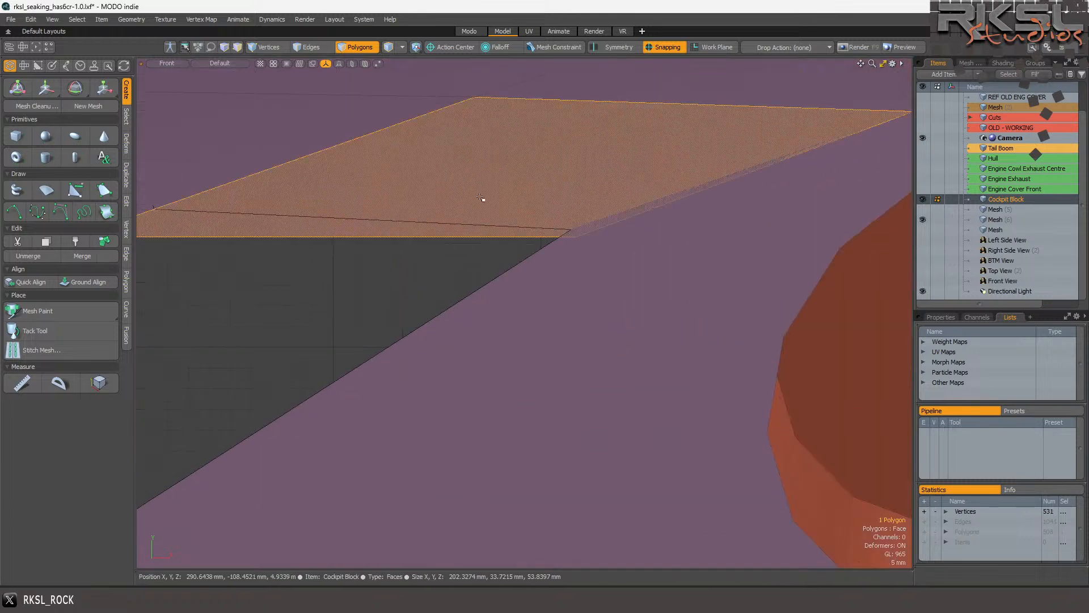
scroll(474, 218, "up", 2)
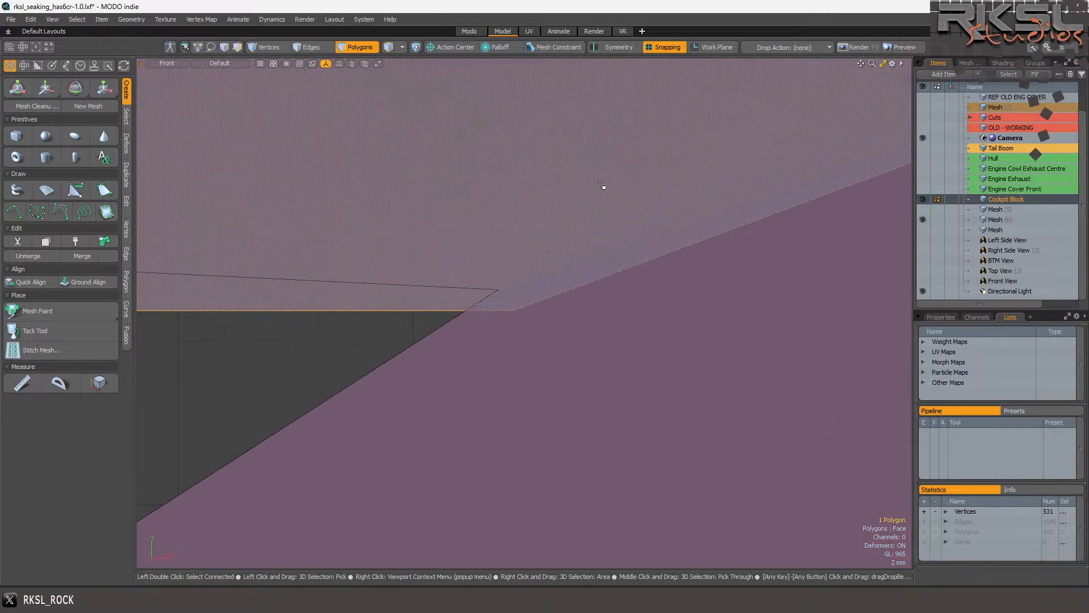
left_click(216, 63)
left_click(188, 78)
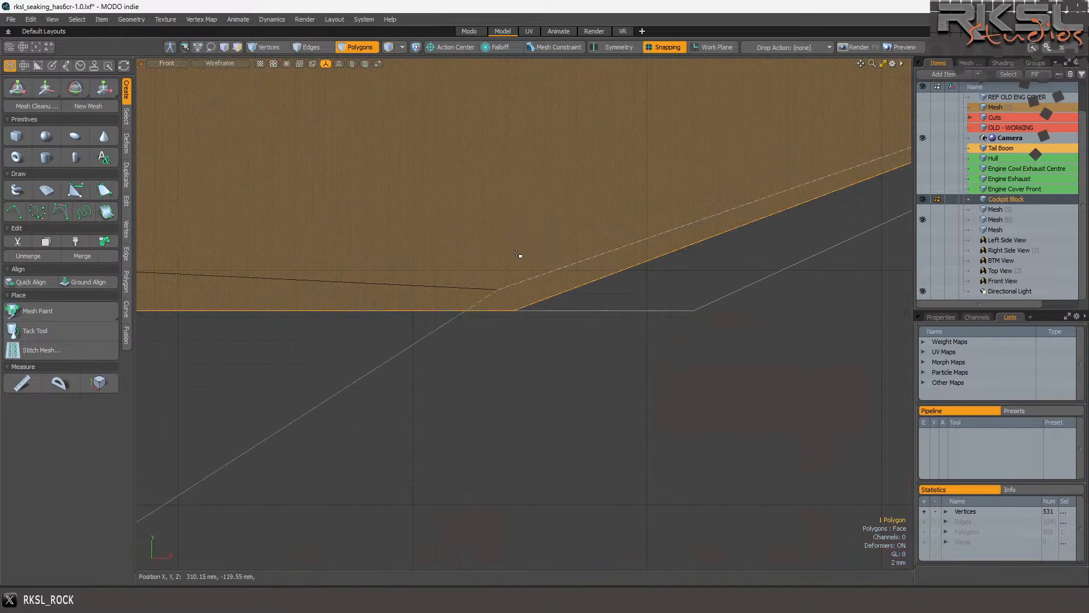
key("1")
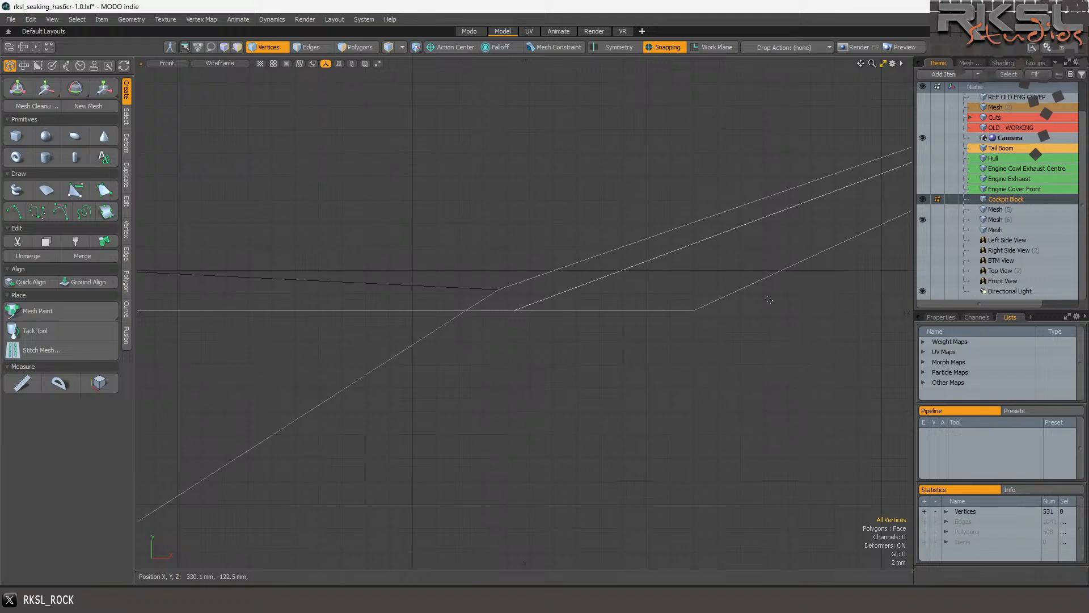
left_click(528, 301)
scroll(428, 274, "down", 2)
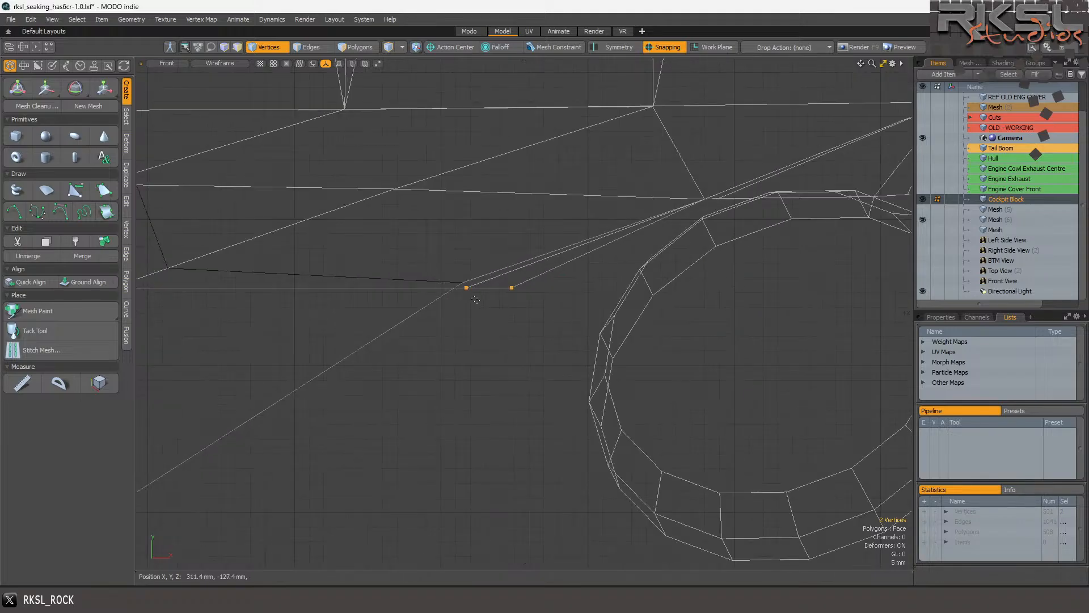
scroll(483, 296, "up", 2)
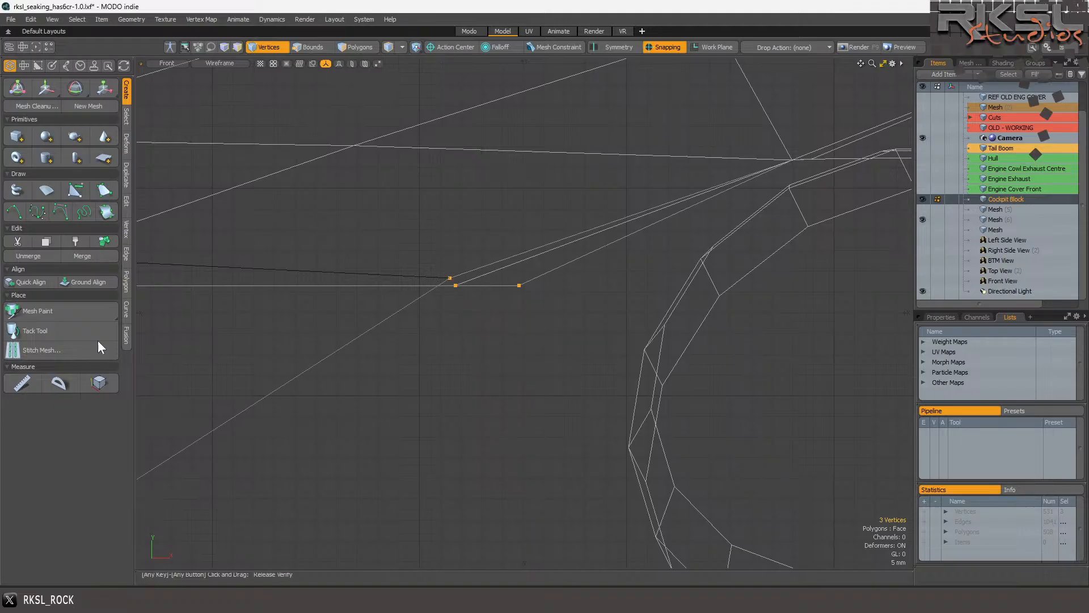
left_click(126, 230)
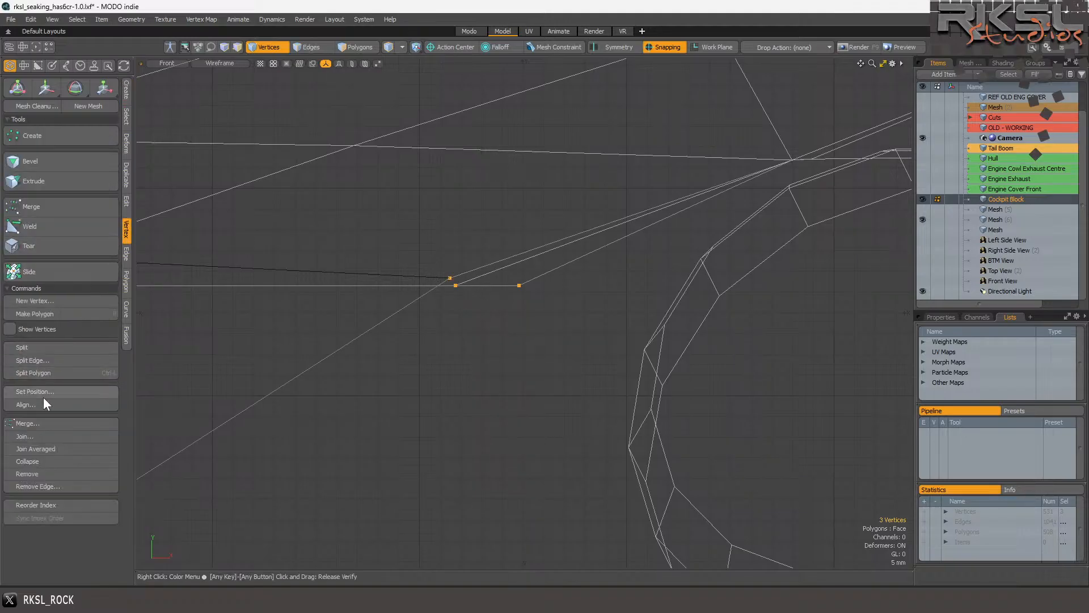
left_click(36, 433)
left_click(638, 279)
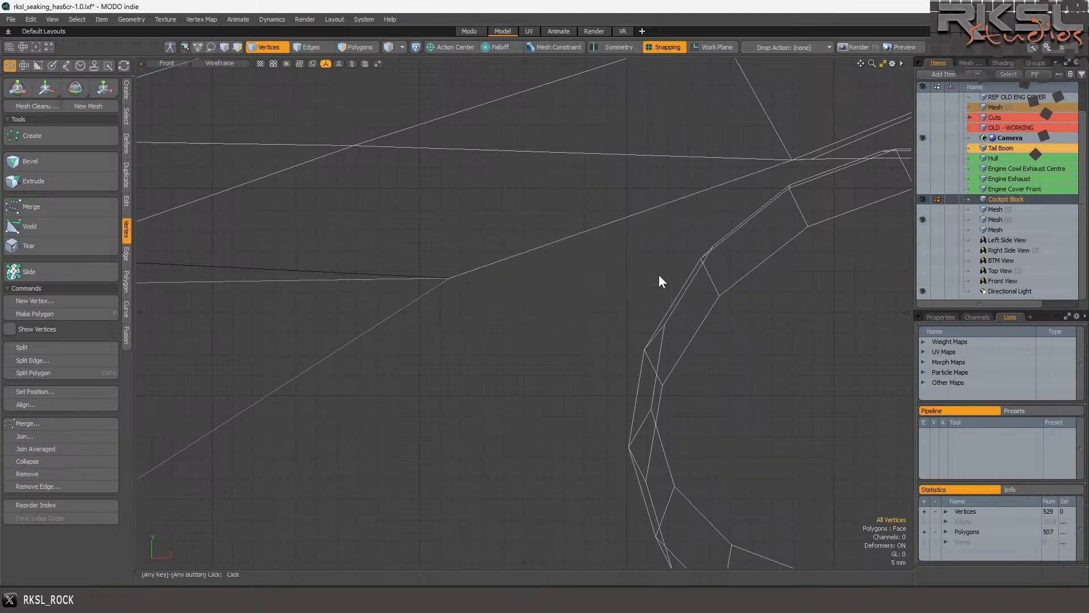
scroll(471, 256, "down", 5)
scroll(576, 216, "up", 7)
scroll(482, 274, "up", 3)
right_click_drag(536, 250, 489, 293)
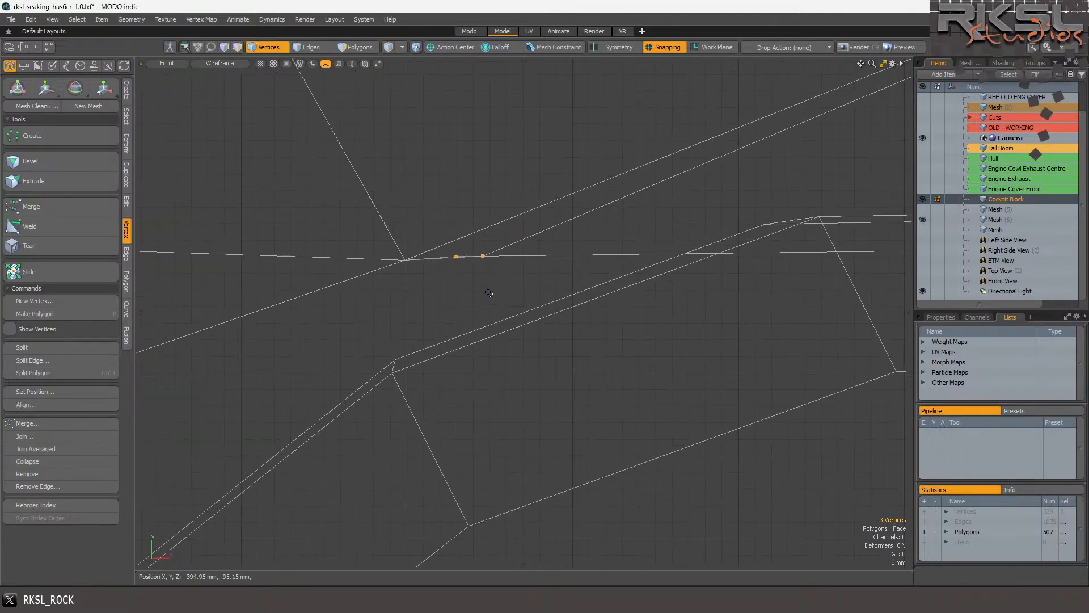
left_click(211, 64)
left_click(170, 130)
key("Delete")
key("ctrl+z")
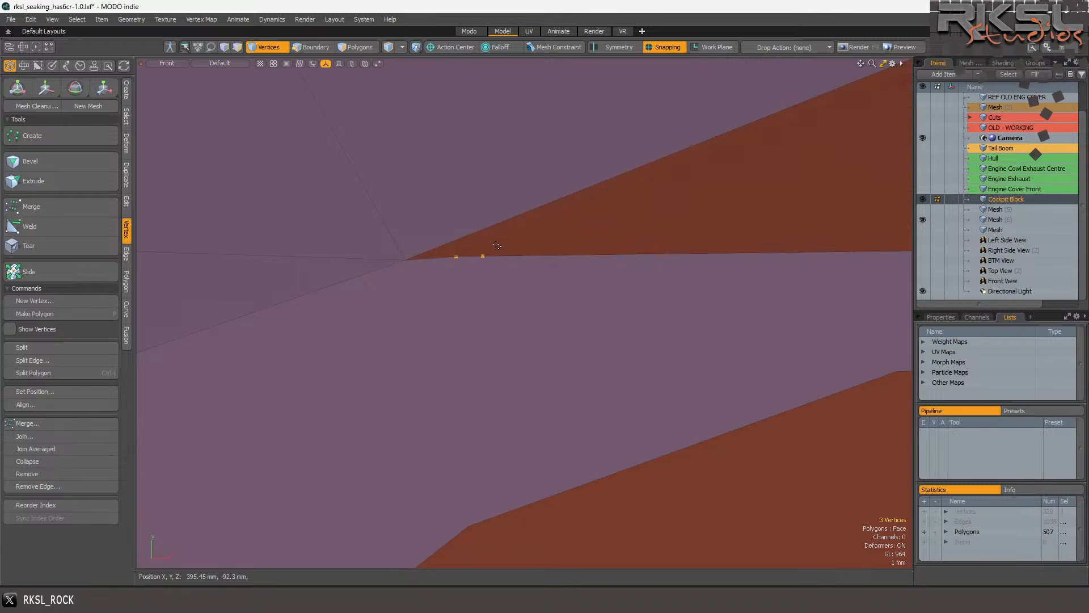
right_click_drag(503, 200, 499, 196)
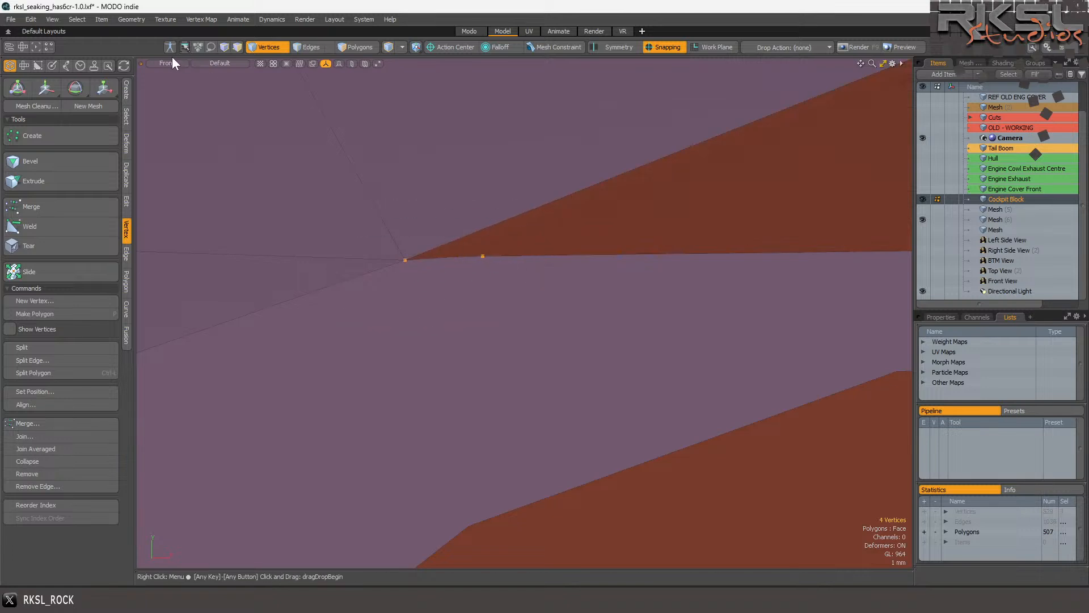
left_click(218, 63)
left_click(185, 80)
left_click(387, 250)
Select the five clustered vertices at the edge junction just above the ring's upper-left rim and join them without averaging.
scroll(482, 276, "up", 2)
right_click_drag(570, 211, 561, 232)
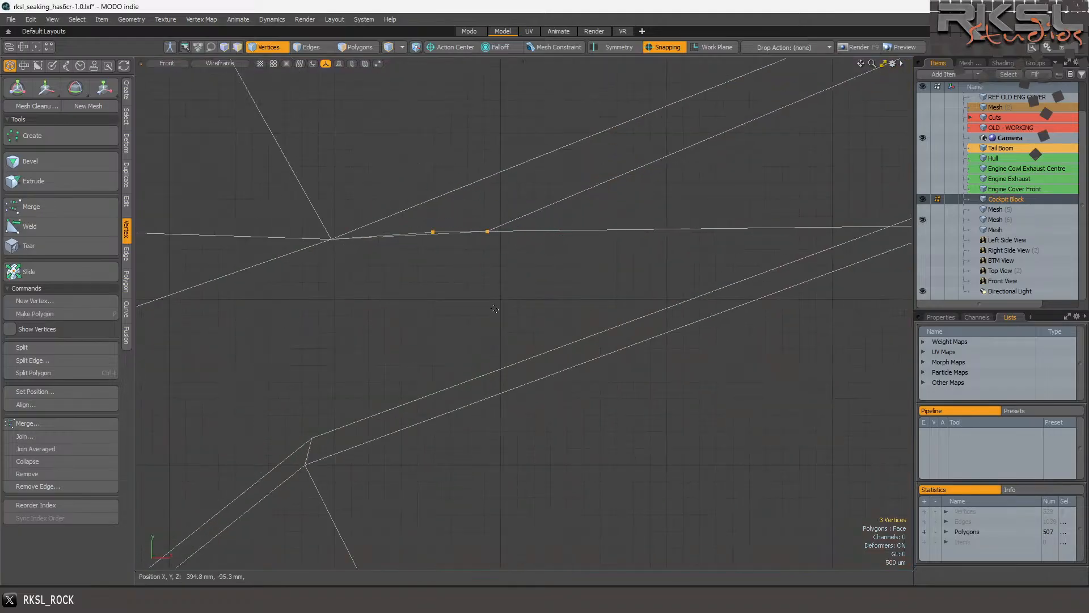
right_click_drag(353, 233, 334, 215)
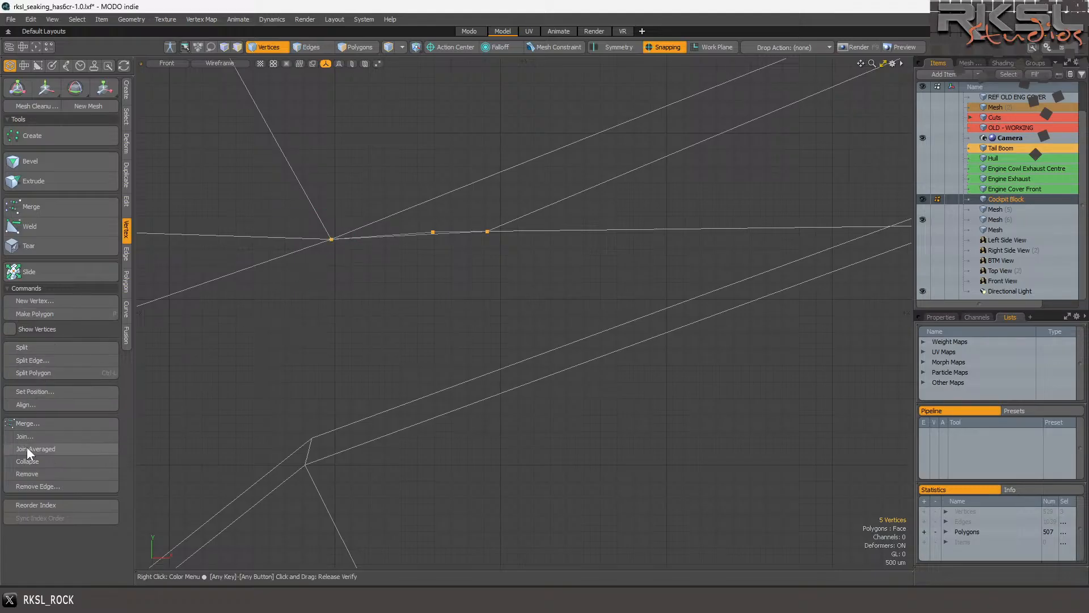
left_click(42, 436)
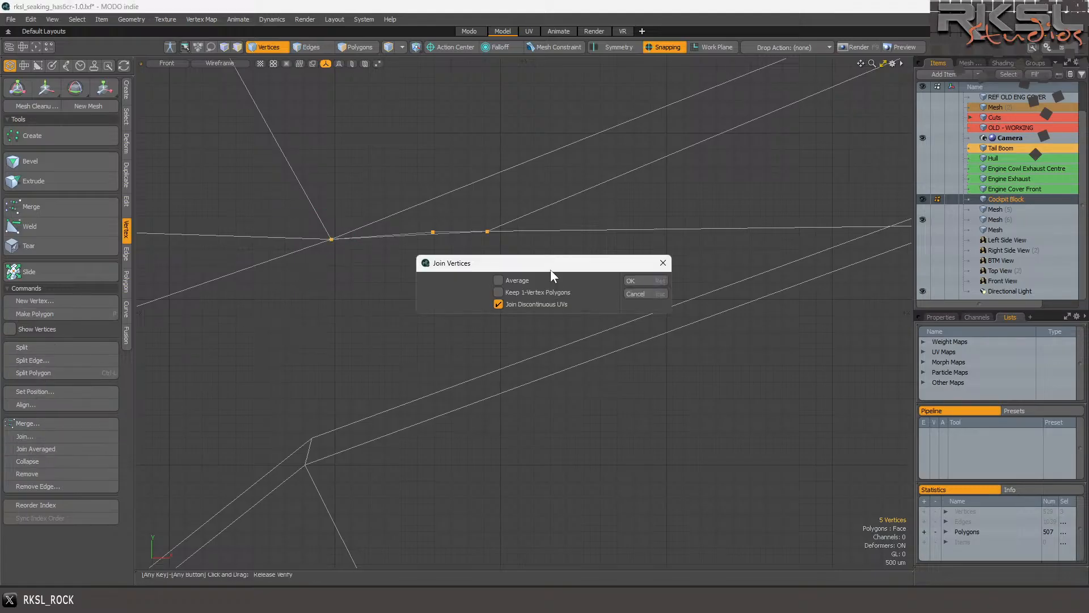
left_click(621, 284)
scroll(369, 211, "down", 4)
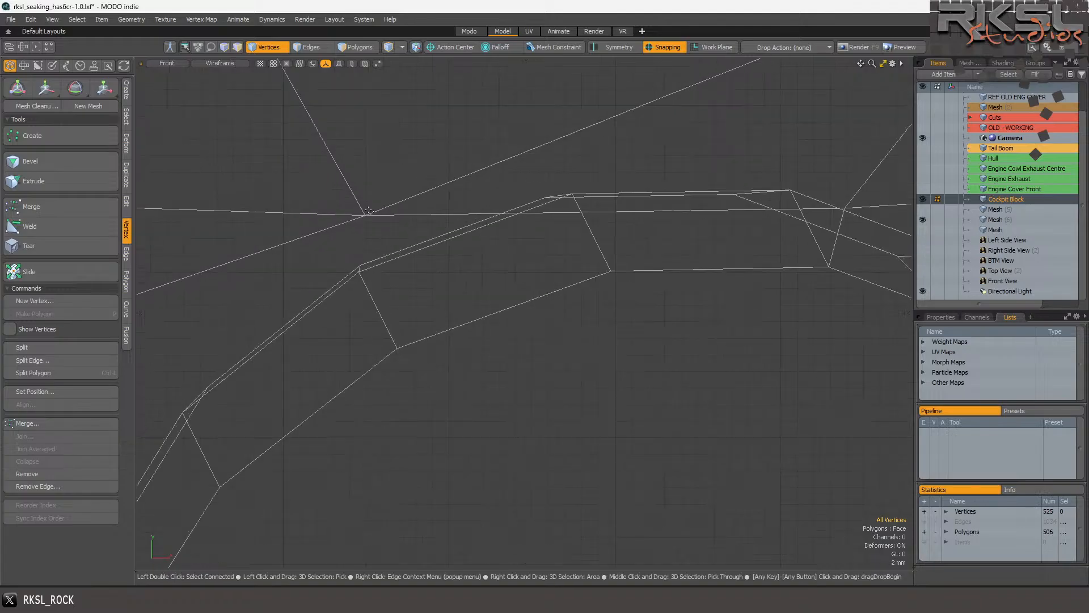
Select the six clustered vertices where the edges fan out beside the ring's upper-right rim and join them without averaging.
scroll(369, 211, "down", 4)
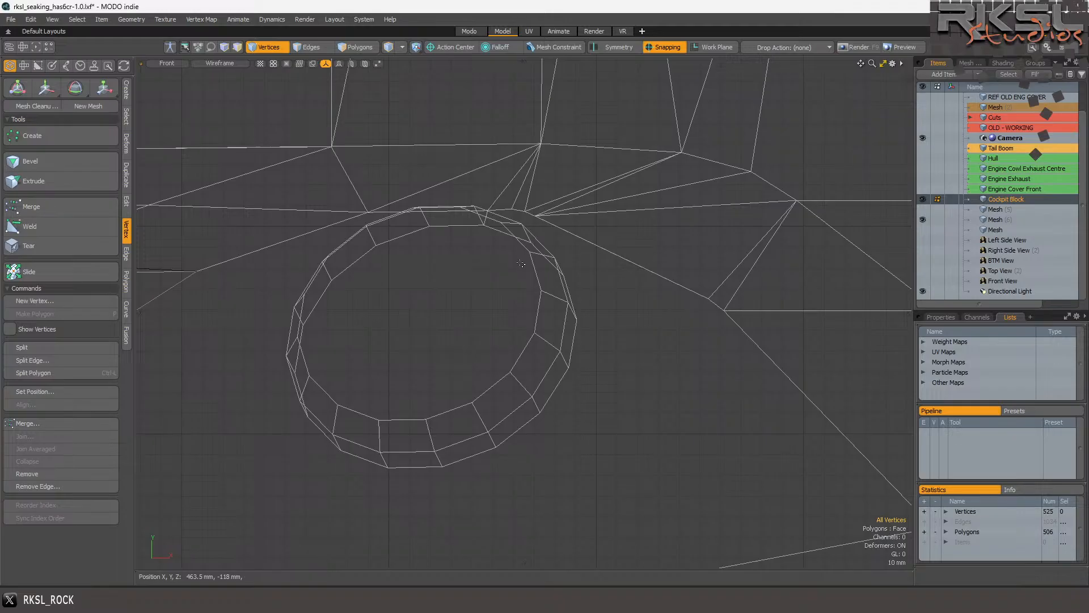
scroll(530, 222, "up", 4)
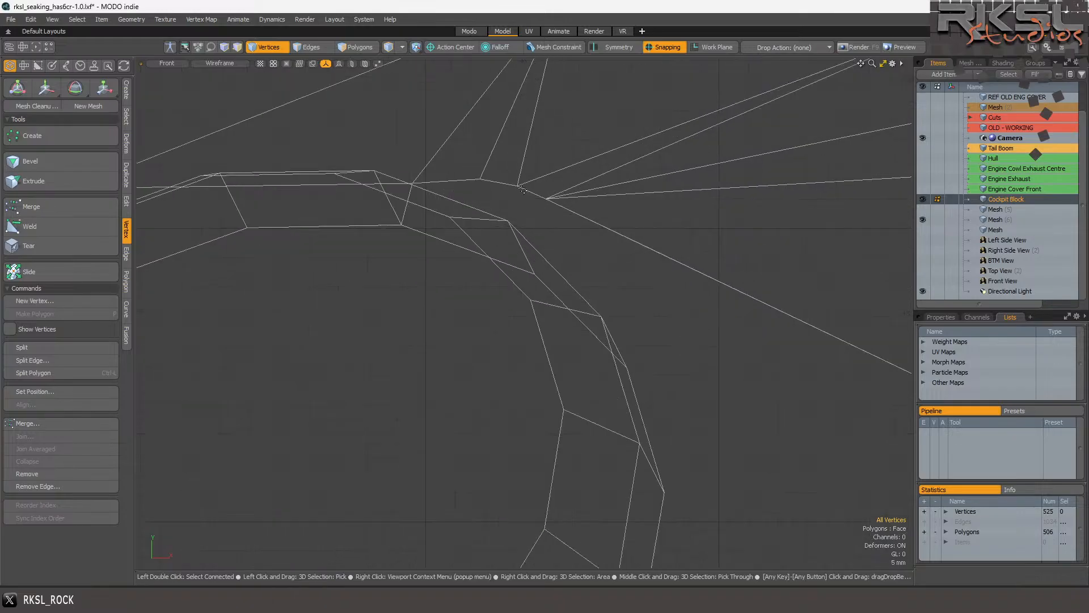
right_click_drag(636, 202, 498, 197)
scroll(541, 234, "down", 4)
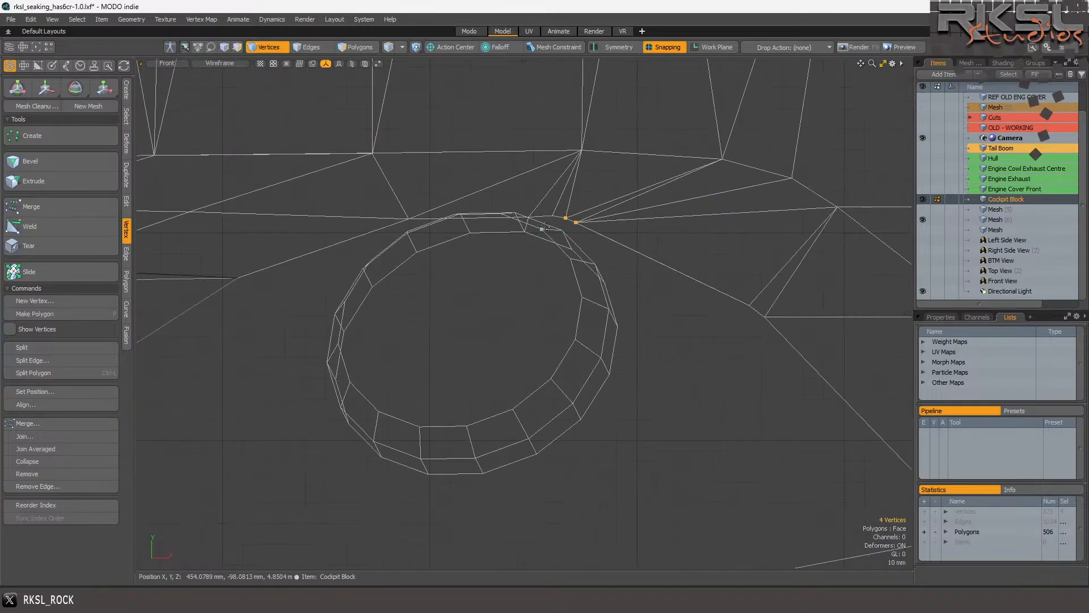
scroll(541, 234, "up", 3)
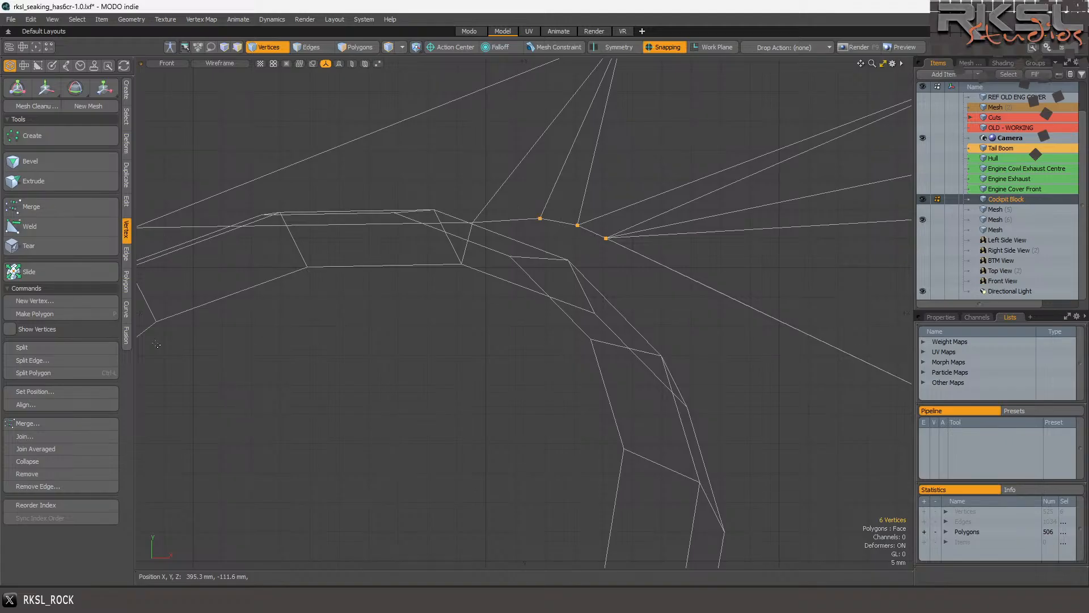
left_click(47, 435)
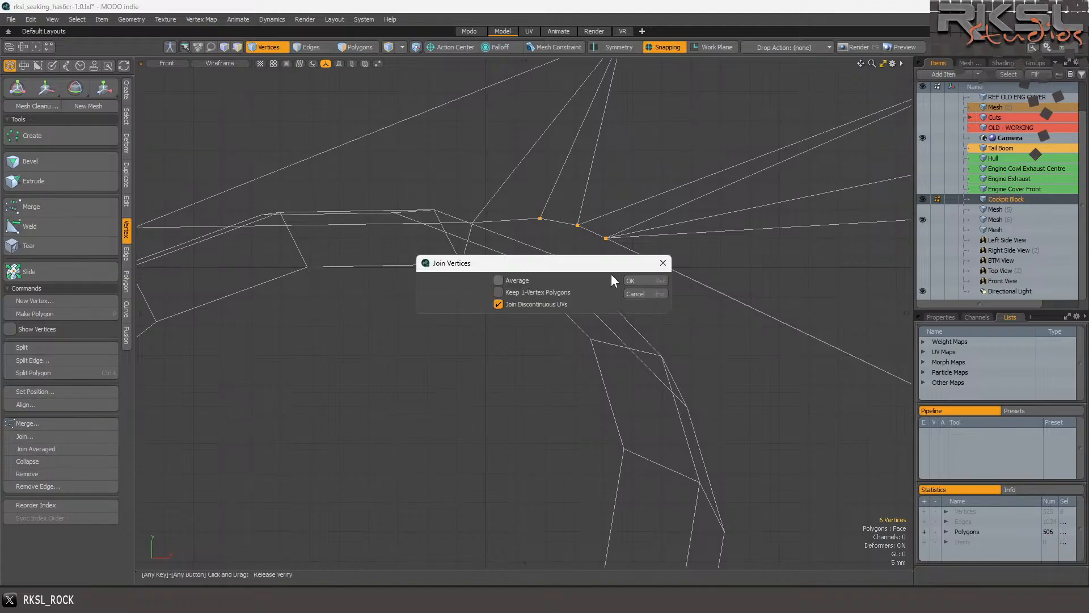
left_click(655, 280)
Delete the stray vertex on the doubled edge running from the joined fan vertex down to the outer corner.
scroll(664, 227, "down", 2)
scroll(667, 229, "up", 4)
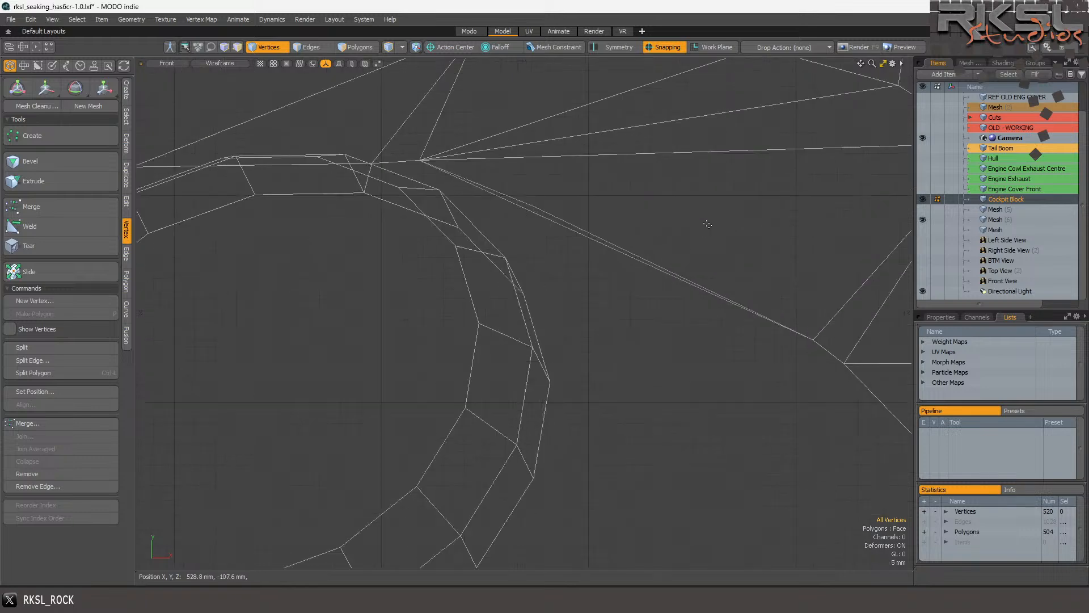
left_click(534, 206)
key("Delete")
Select the five vertices in the two-point cluster at the edge's outer corner and join them without averaging.
scroll(616, 260, "down", 3)
scroll(686, 253, "up", 2)
left_click(641, 242)
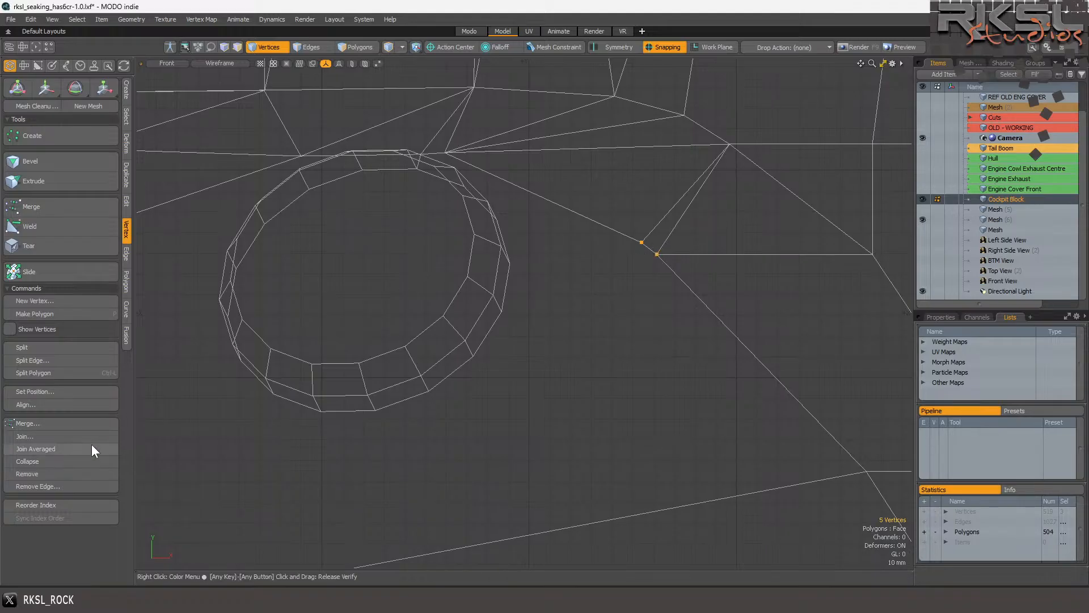
left_click(74, 436)
left_click(643, 279)
left_click(642, 282)
Pick the vertices at the bottom corner of the open gap on the centreline and return the viewport to Default shading.
scroll(638, 284, "down", 3)
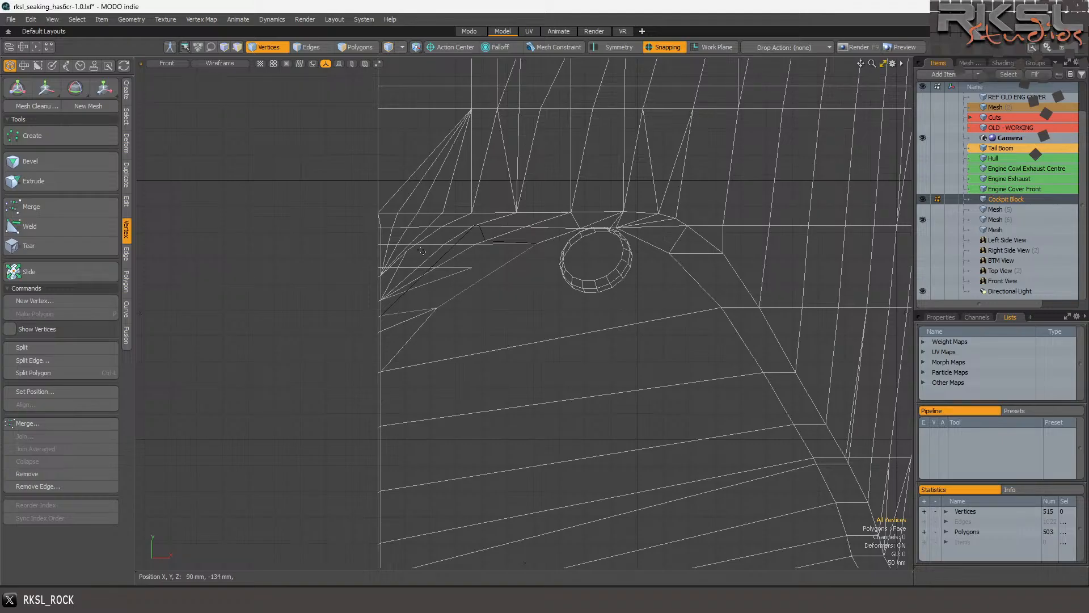
scroll(362, 351, "up", 6)
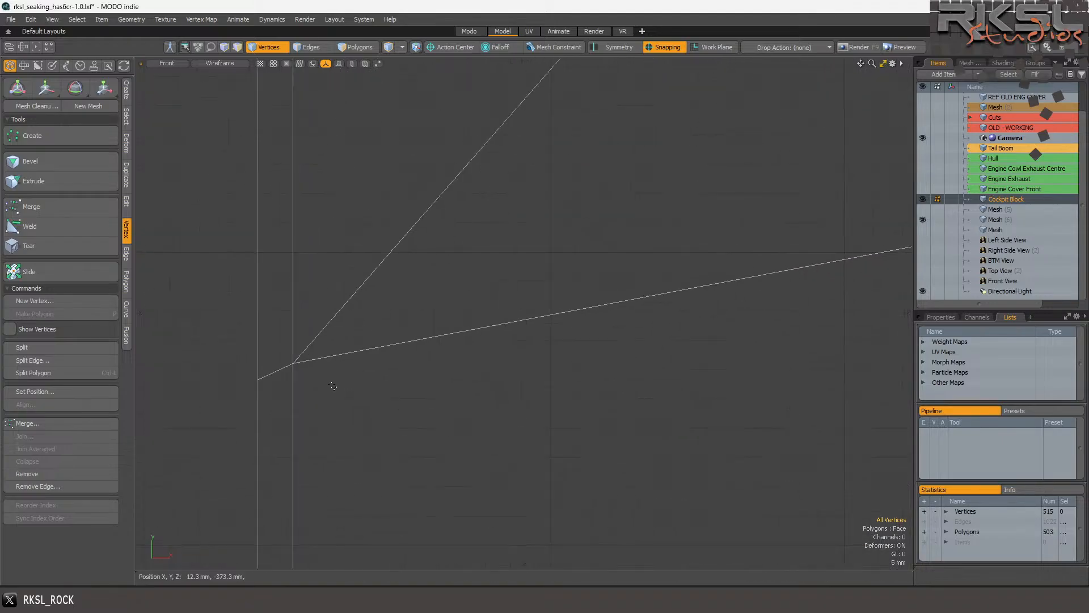
left_click(263, 366)
scroll(386, 314, "down", 4)
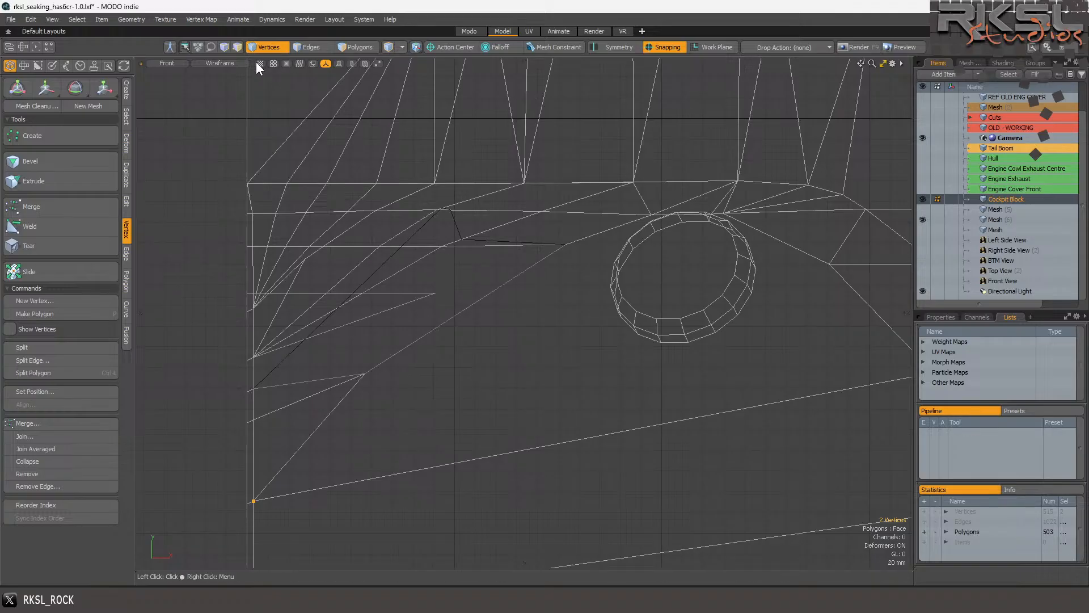
left_click(210, 63)
left_click(179, 132)
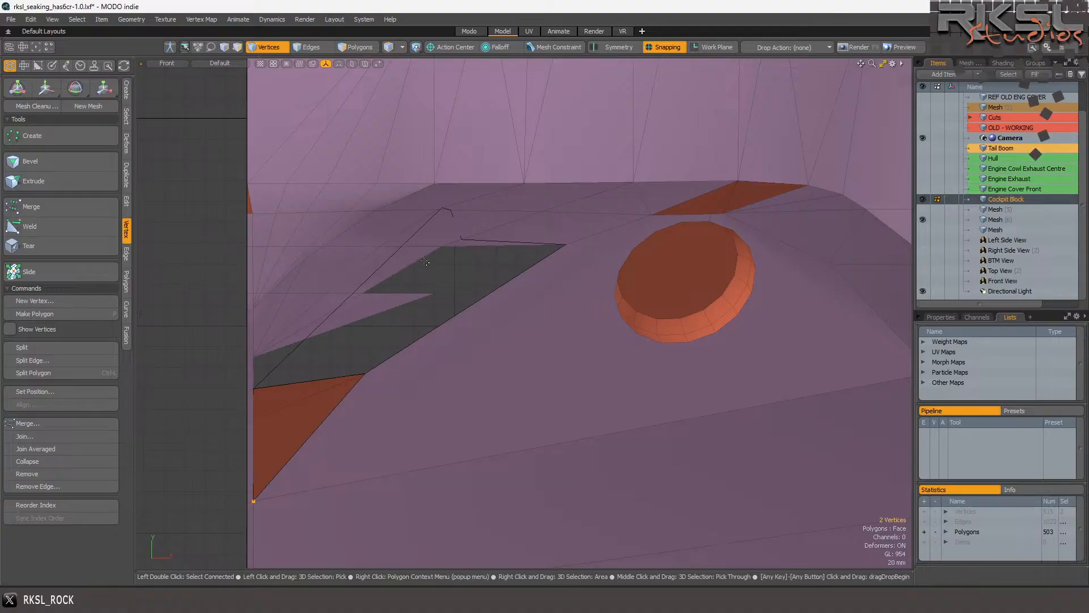
Delete both patch polygons in the separate visible Mesh item covering the gap, and make Cockpit Block the active item.
left_click(993, 220)
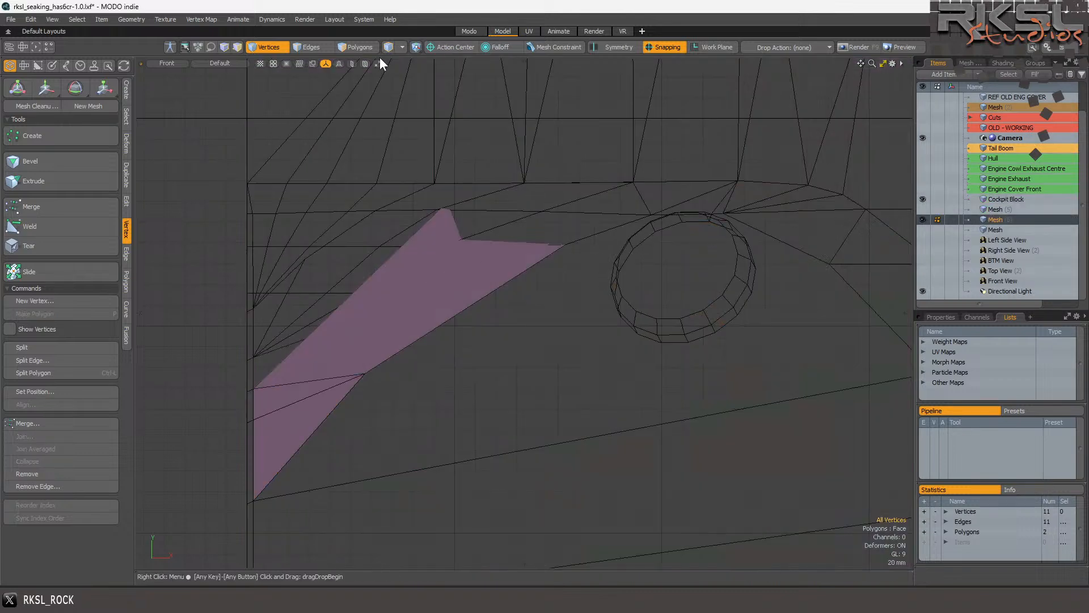
left_click(365, 49)
left_click(457, 275)
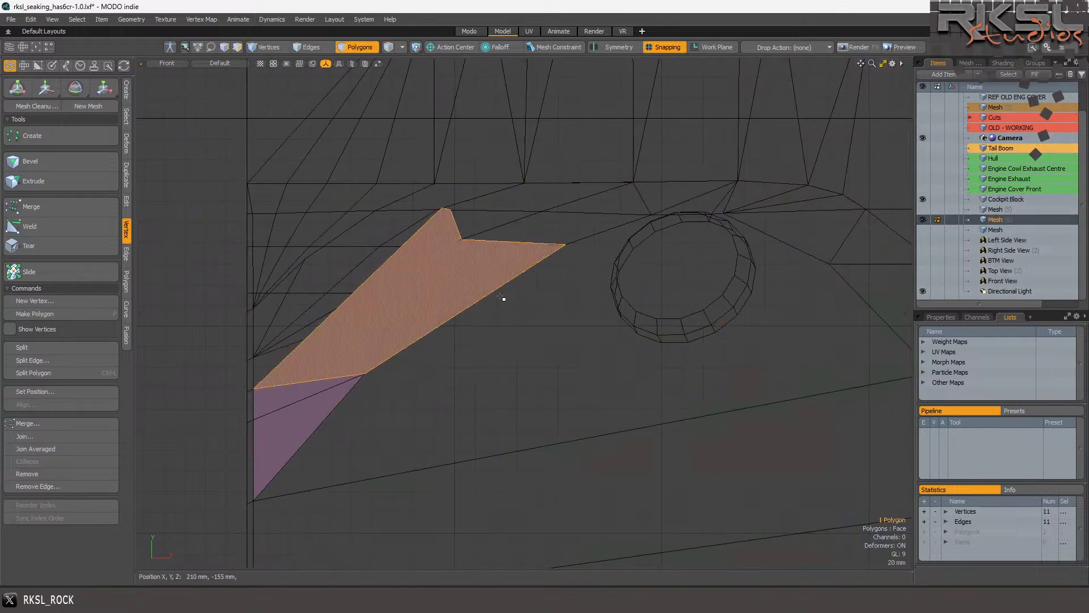
left_click(300, 455, "shift")
key("Delete")
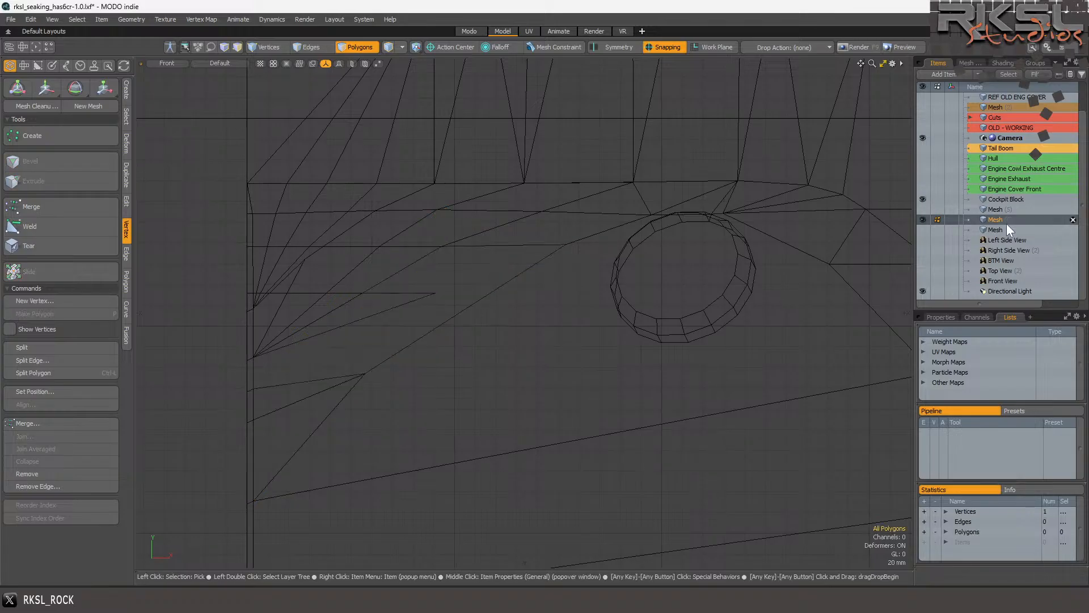
left_click(997, 201)
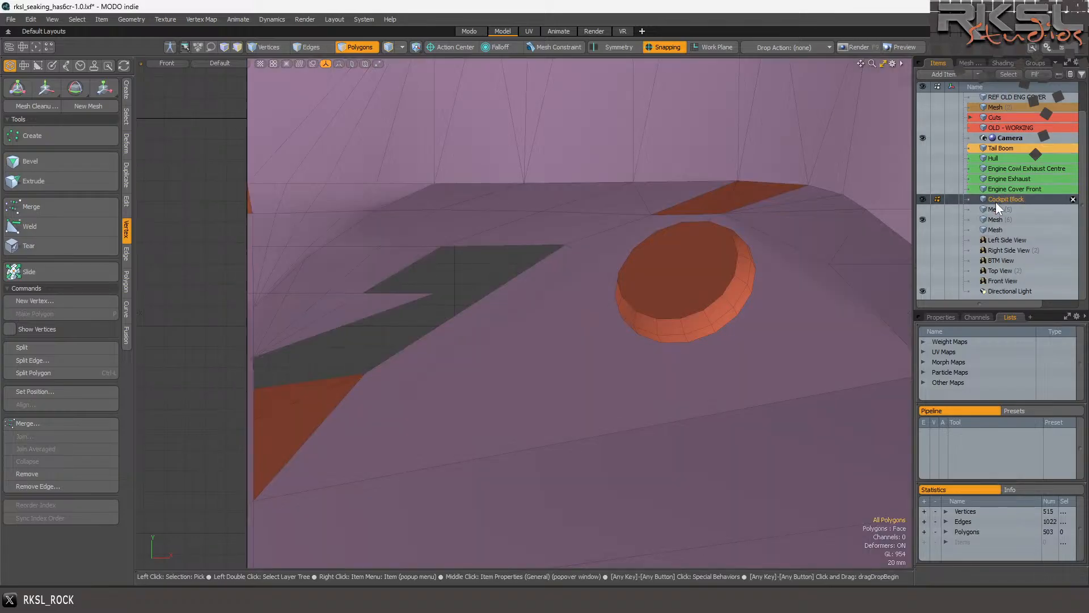
left_click_drag(519, 240, 400, 264)
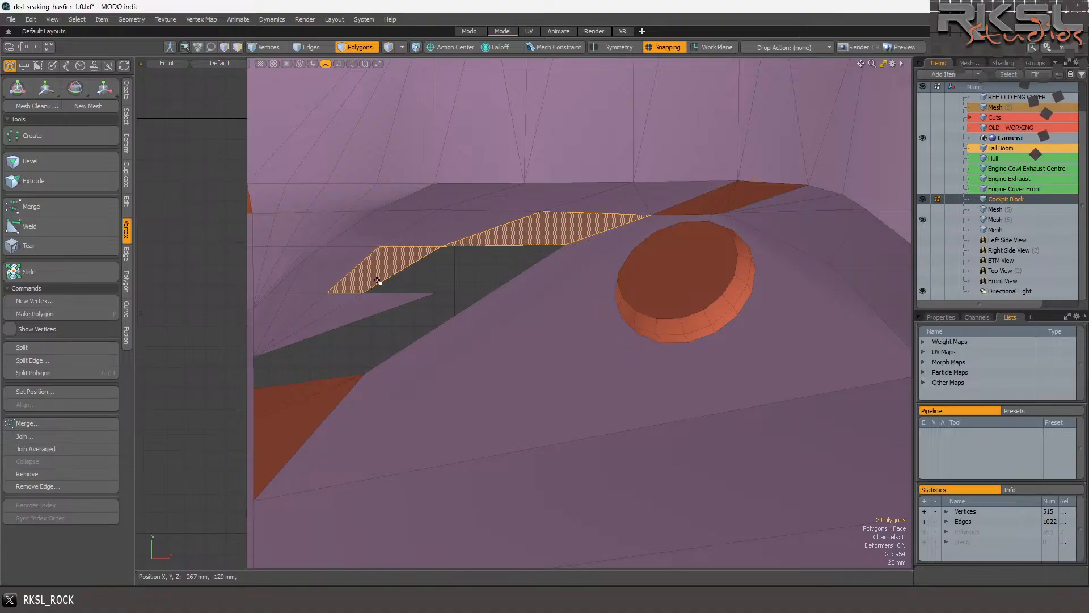
scroll(504, 258, "down", 1)
scroll(376, 336, "up", 2)
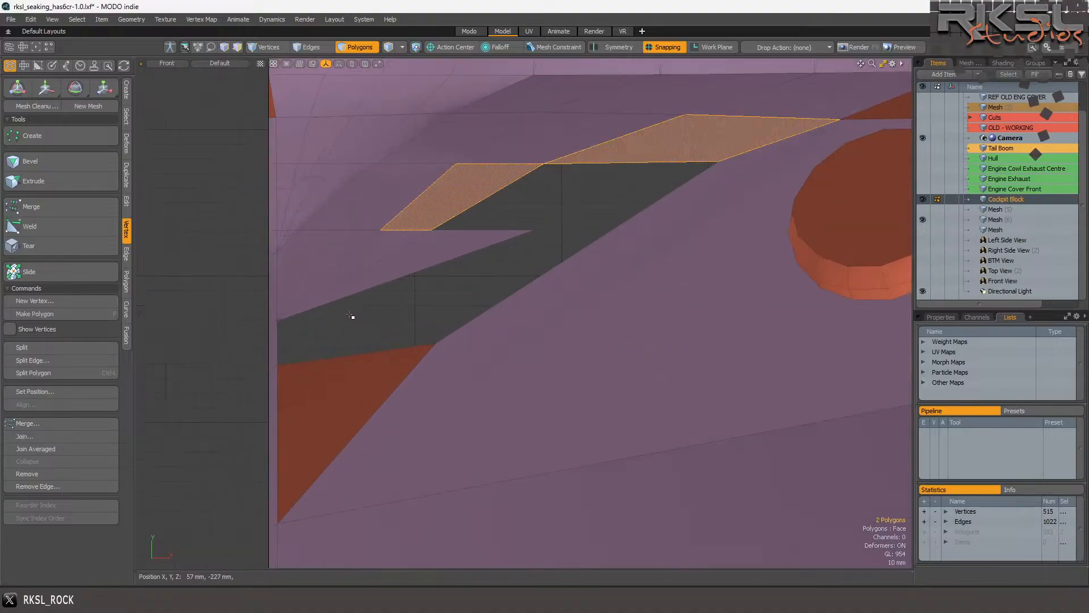
left_click(346, 293)
key("Delete")
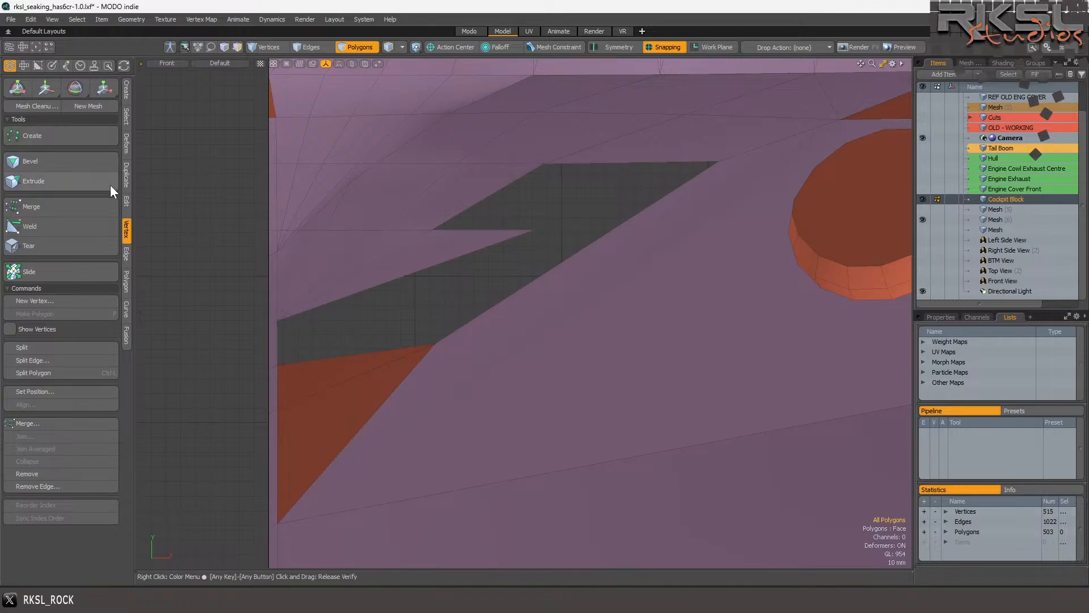
Use Polygon Slice to cut the large panel from the ring's left rim vertex towards the gap's upper centreline corner.
left_click(126, 202)
left_click(32, 135)
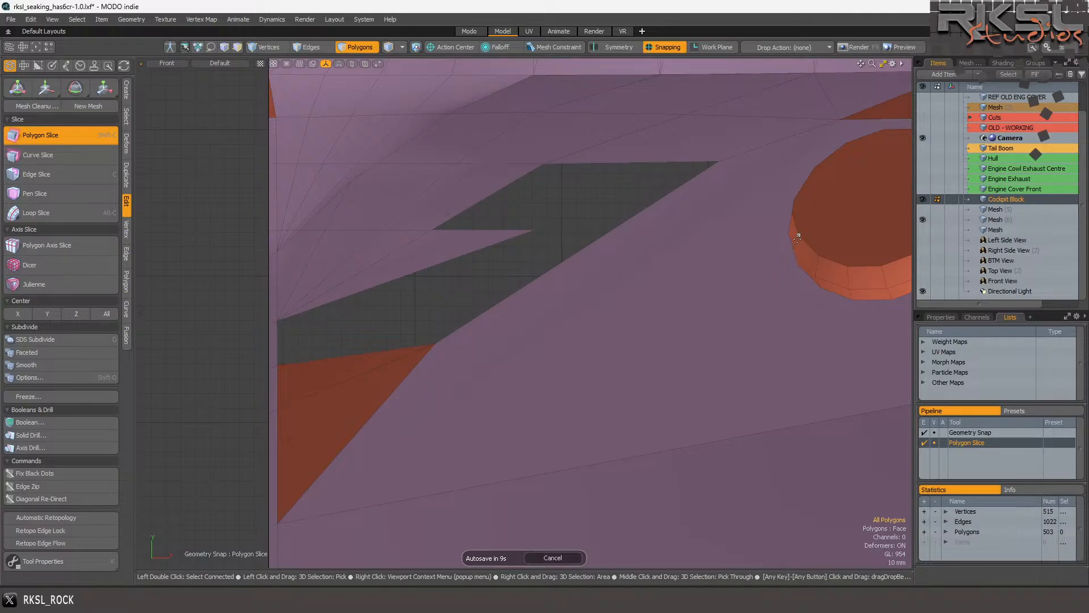
left_click_drag(789, 233, 276, 321)
key("space")
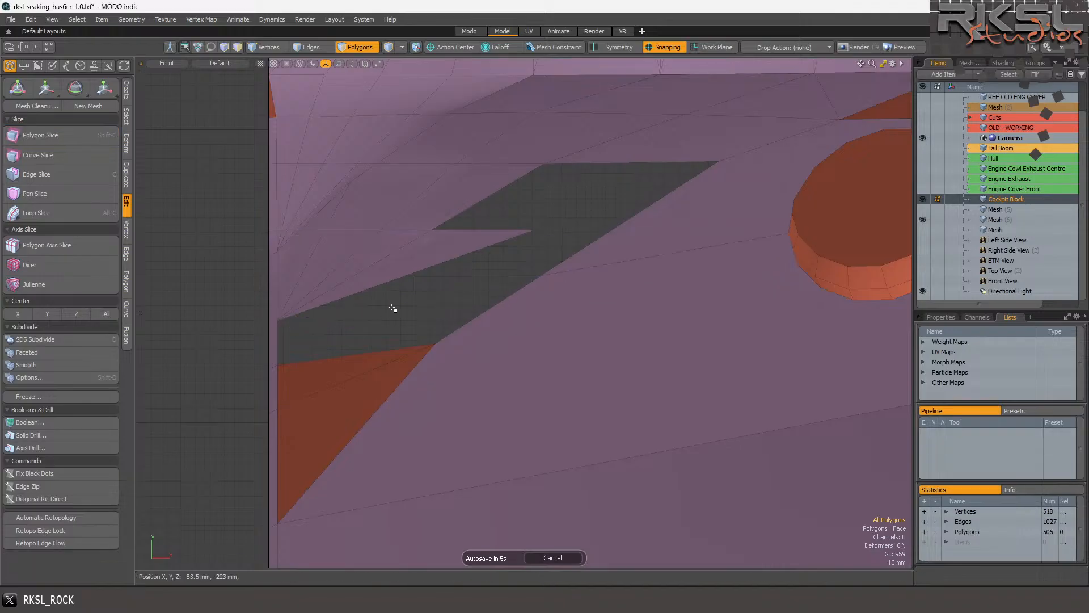
Draw a four-point polygon with the Pen tool across the lower part of the gap, between the panel edge and the centreline.
left_click(126, 88)
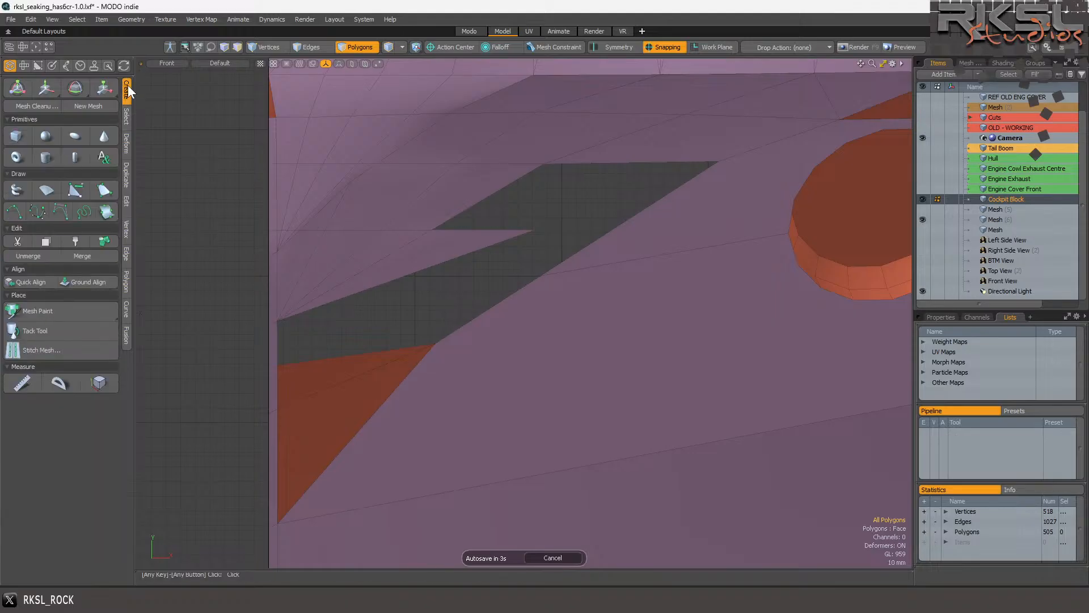
left_click(104, 190)
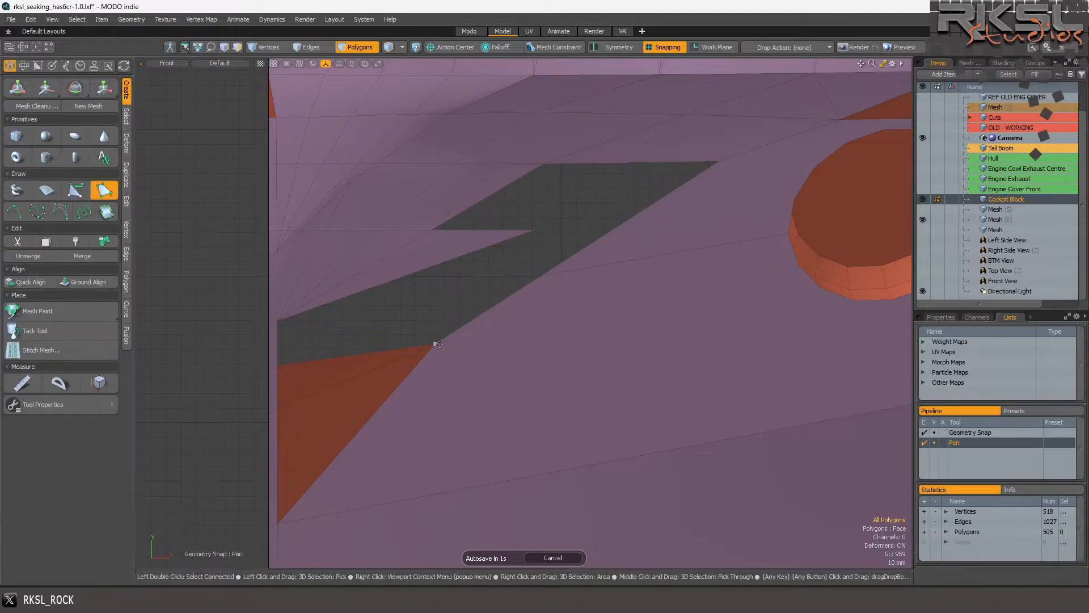
left_click(541, 276)
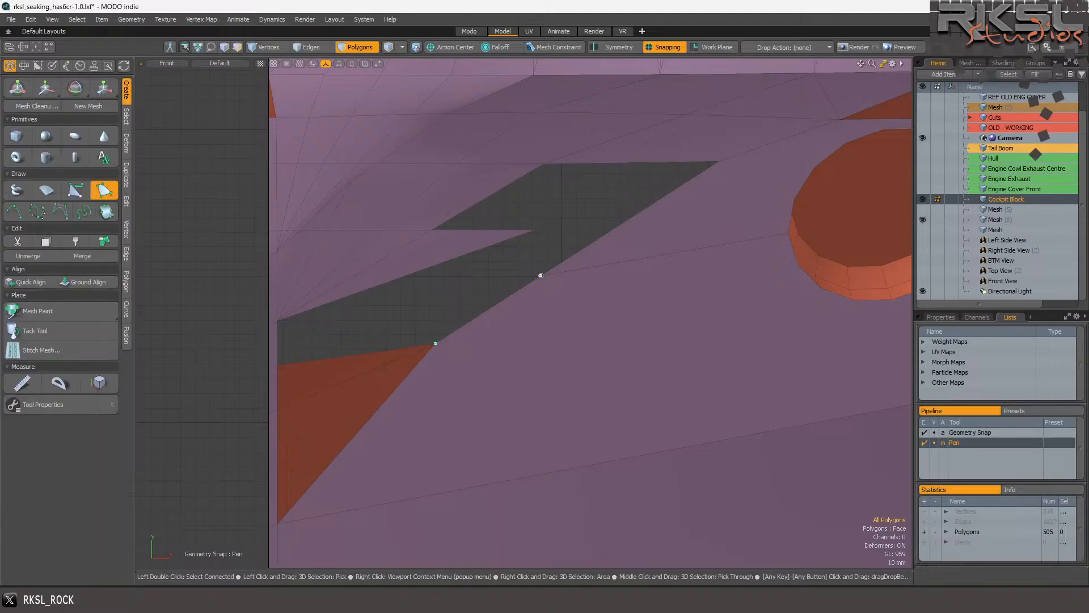
left_click(280, 324)
left_click(283, 371)
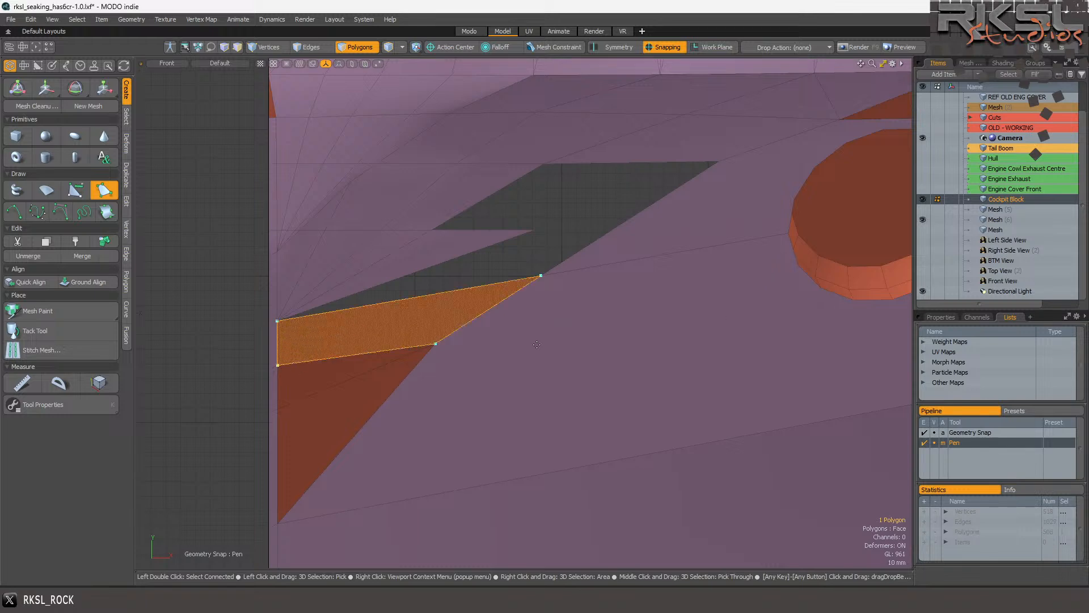
key("space")
Delete the seven sliver polygons fanning out from the gap's upper centreline corner.
left_click(587, 347)
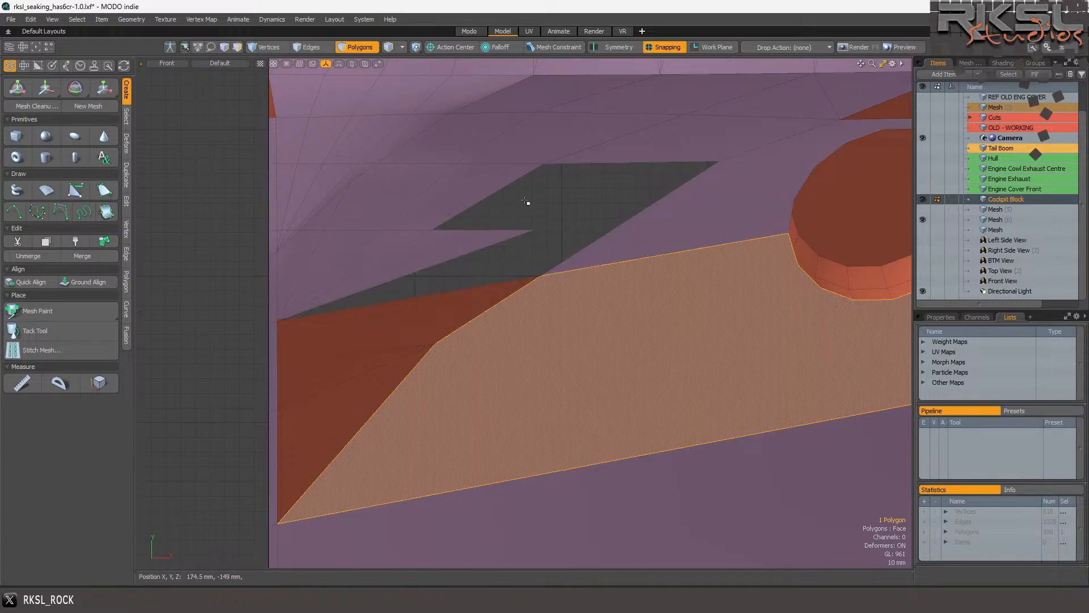
scroll(525, 204, "up", 2)
scroll(448, 222, "down", 3)
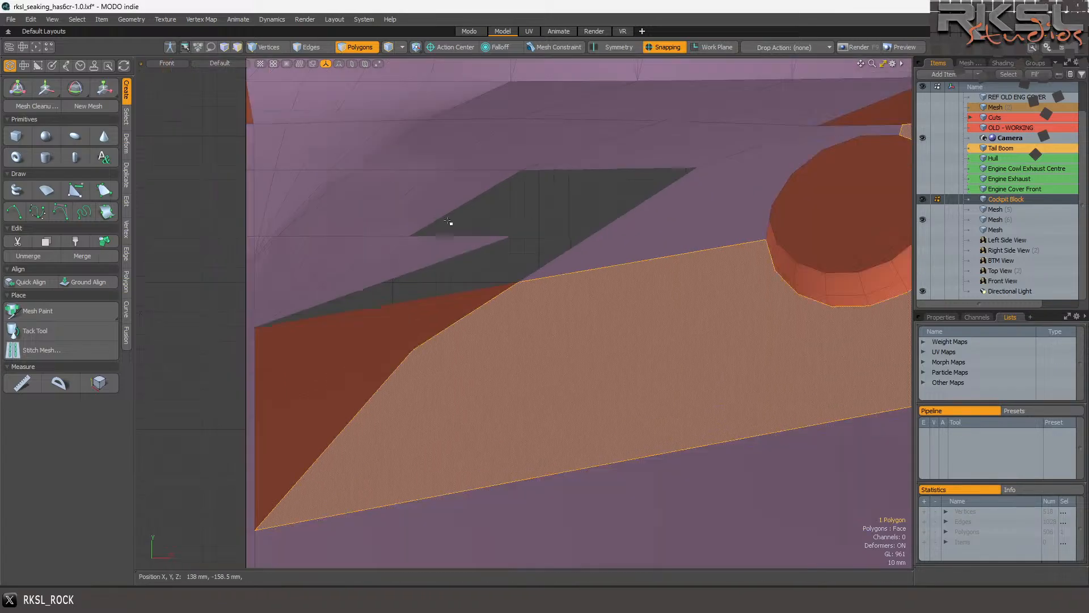
scroll(471, 224, "up", 2)
left_click(477, 224)
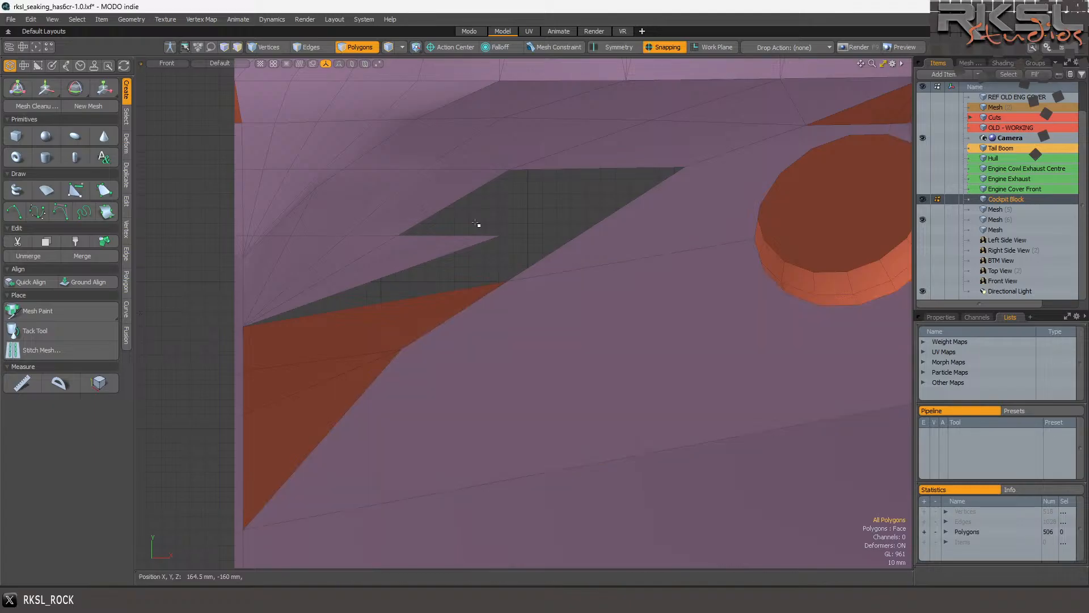
left_click_drag(250, 180, 250, 253)
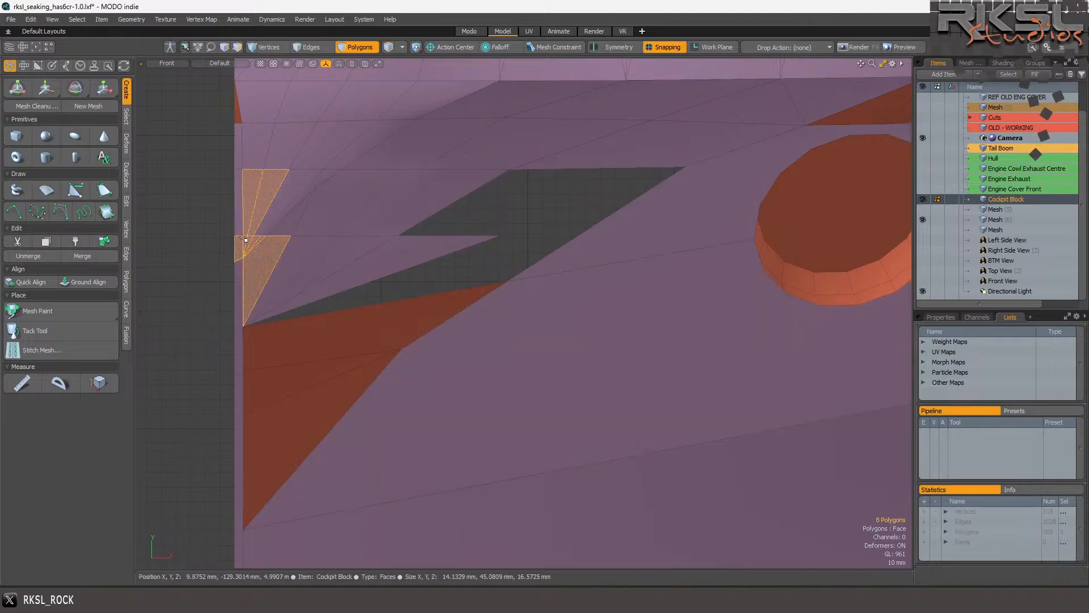
left_click(248, 278, "ctrl")
mouse_move(300, 198)
left_mouse_down("shift")
mouse_move(382, 223)
mouse_move(380, 258)
mouse_move(265, 240)
mouse_move(417, 210)
mouse_move(337, 261)
left_mouse_up("shift")
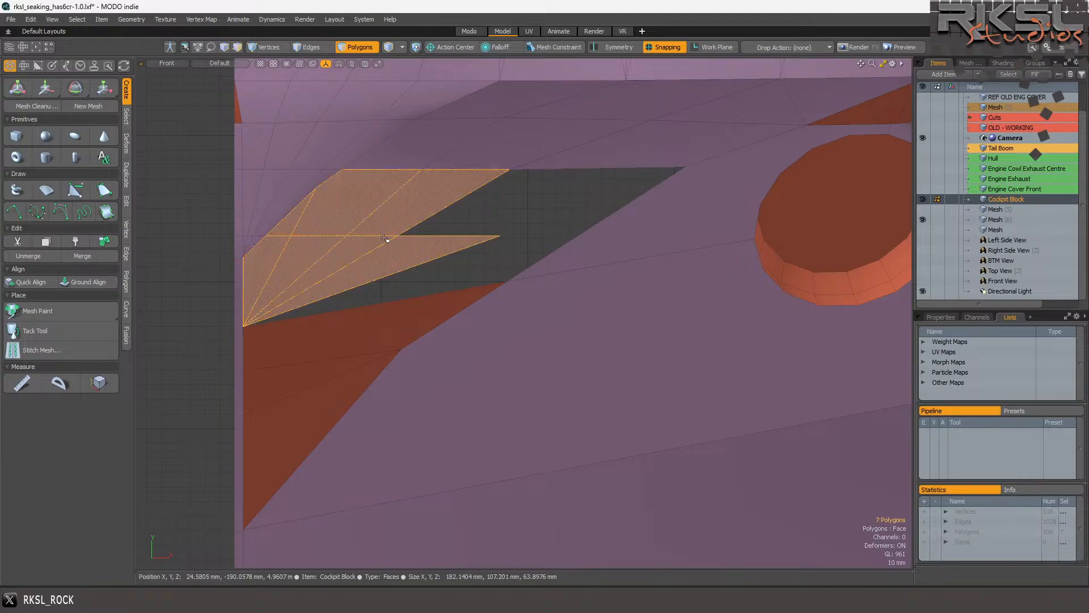
key("Delete")
Switch to the Perspective view and delete the three reversed orange polygons at the gap's lower centreline corner.
scroll(356, 238, "down", 3)
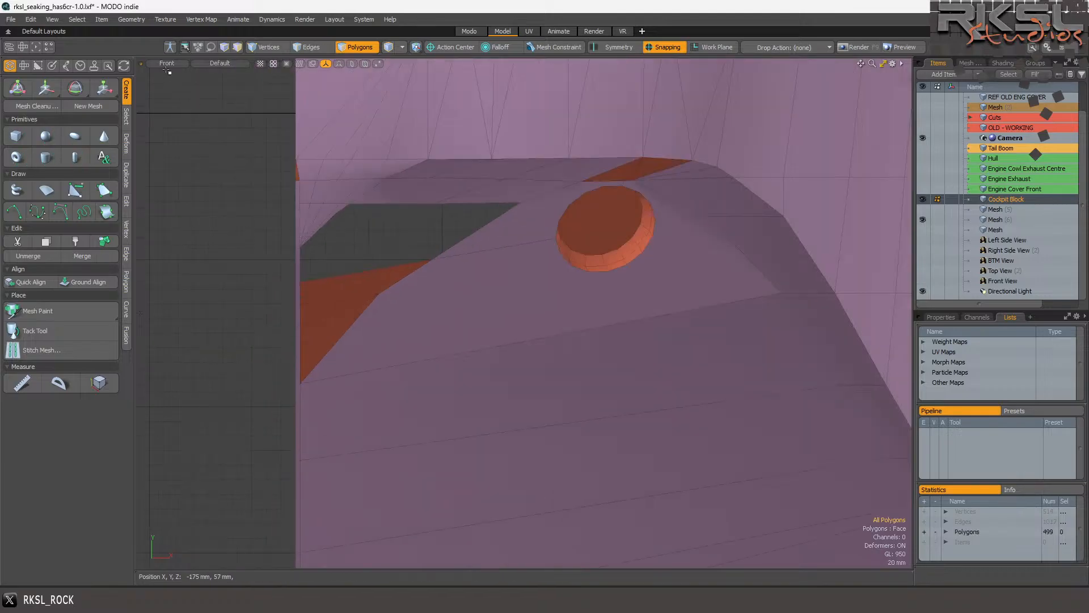
left_click(165, 64)
left_click(168, 89)
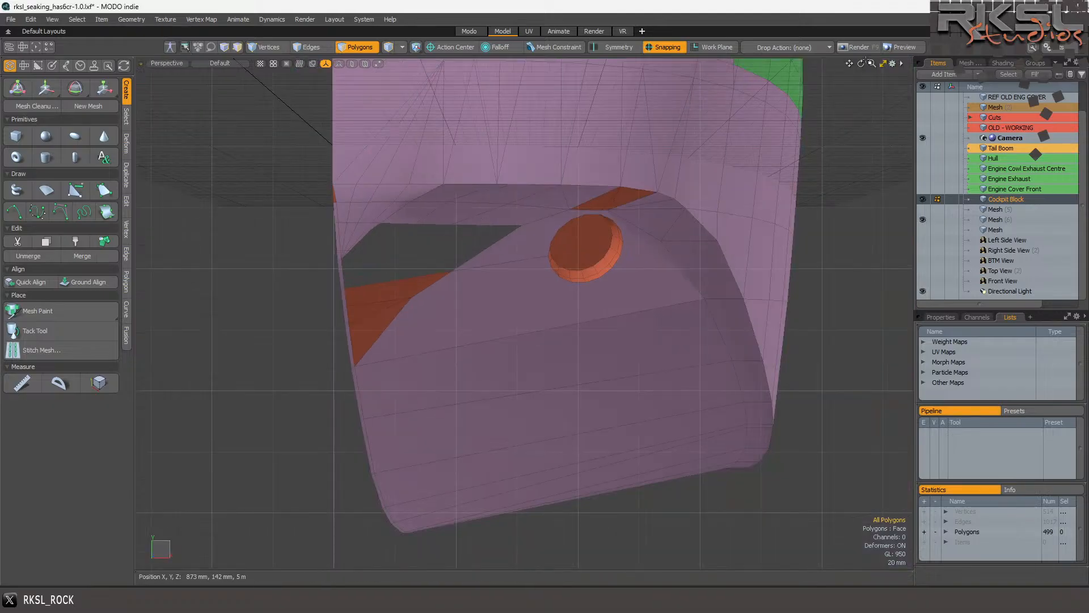
left_click_drag(861, 62, 808, 96)
scroll(352, 304, "up", 3)
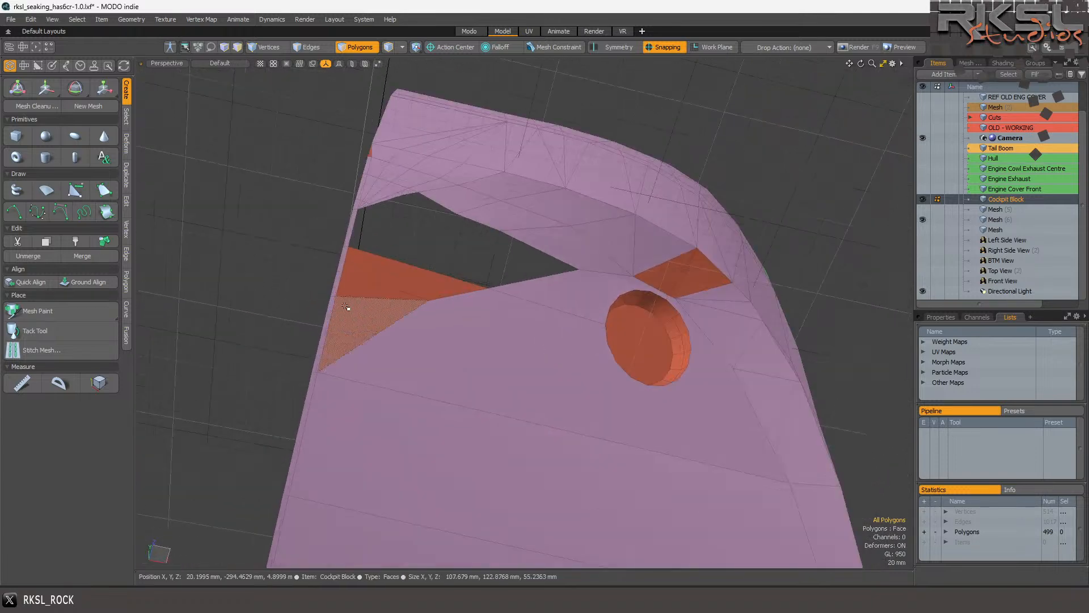
left_click_drag(403, 307, 462, 248)
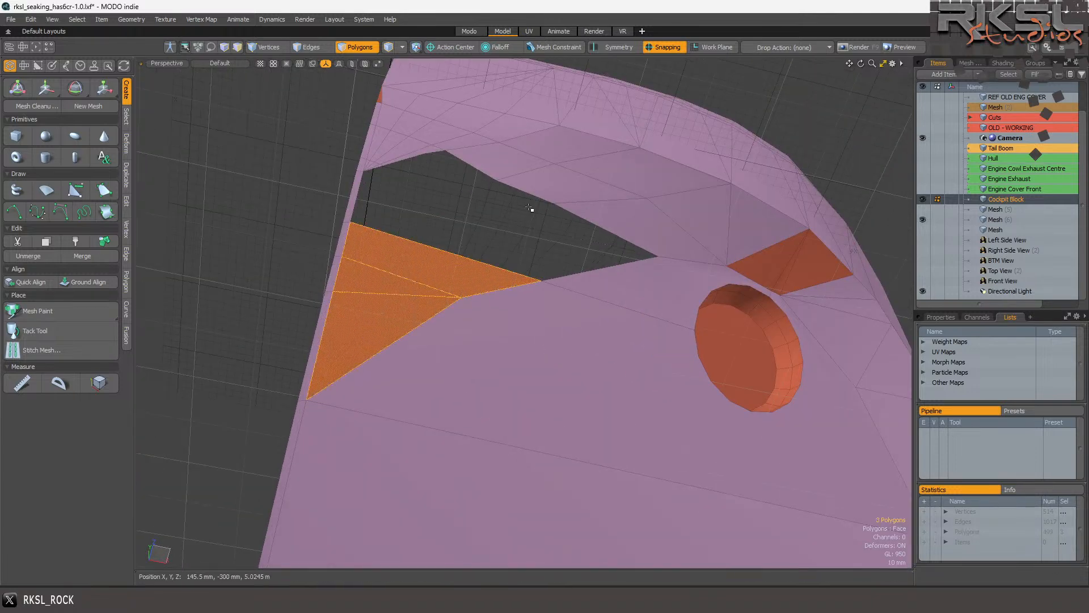
key("Delete")
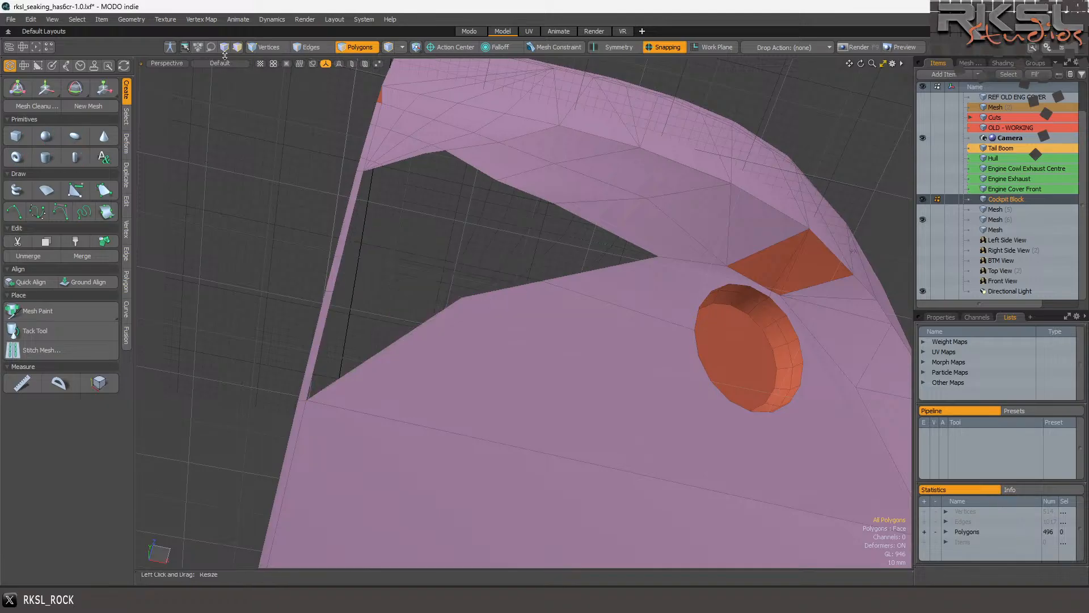
Select the three panel edges along the gap's lower side and extend them part way up the centreline.
left_click(311, 48)
left_click(609, 262)
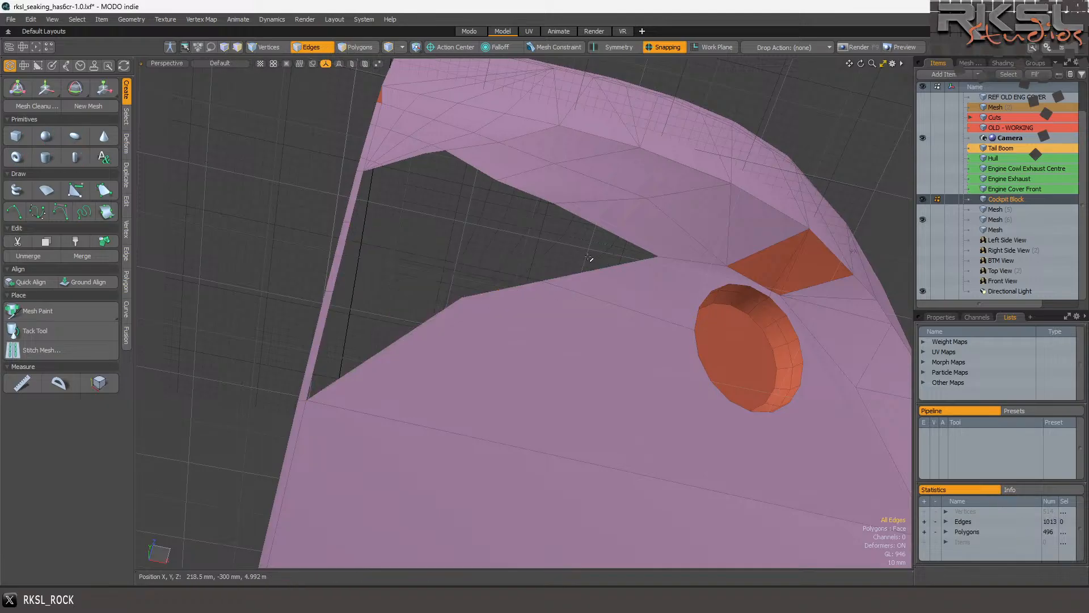
left_click(602, 269)
left_click(511, 290, "shift")
left_click(462, 339, "shift")
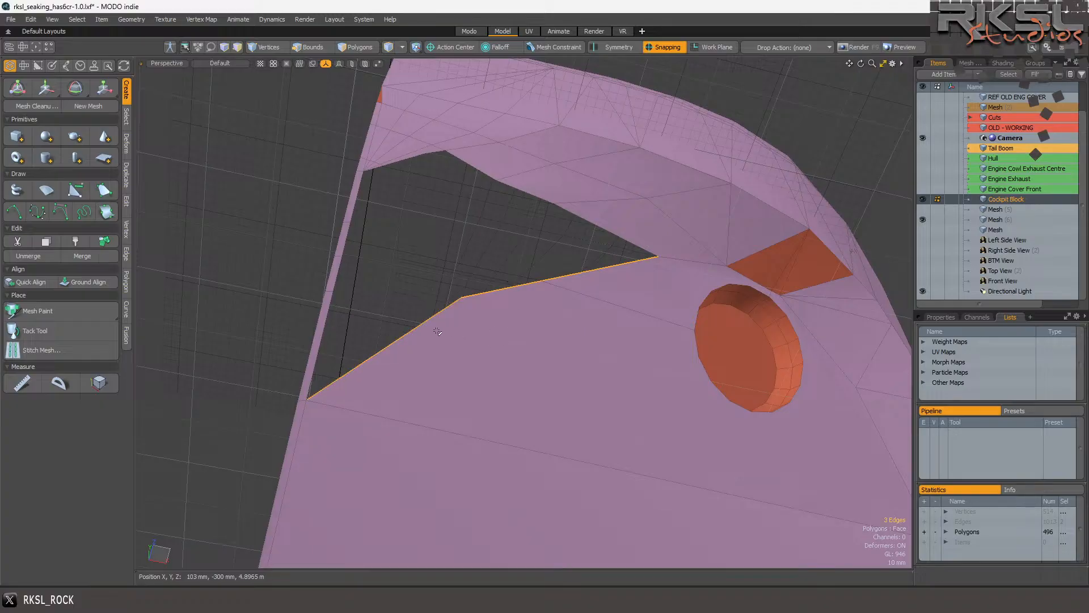
left_click(126, 252)
left_click(32, 174)
left_click_drag(315, 402, 343, 297)
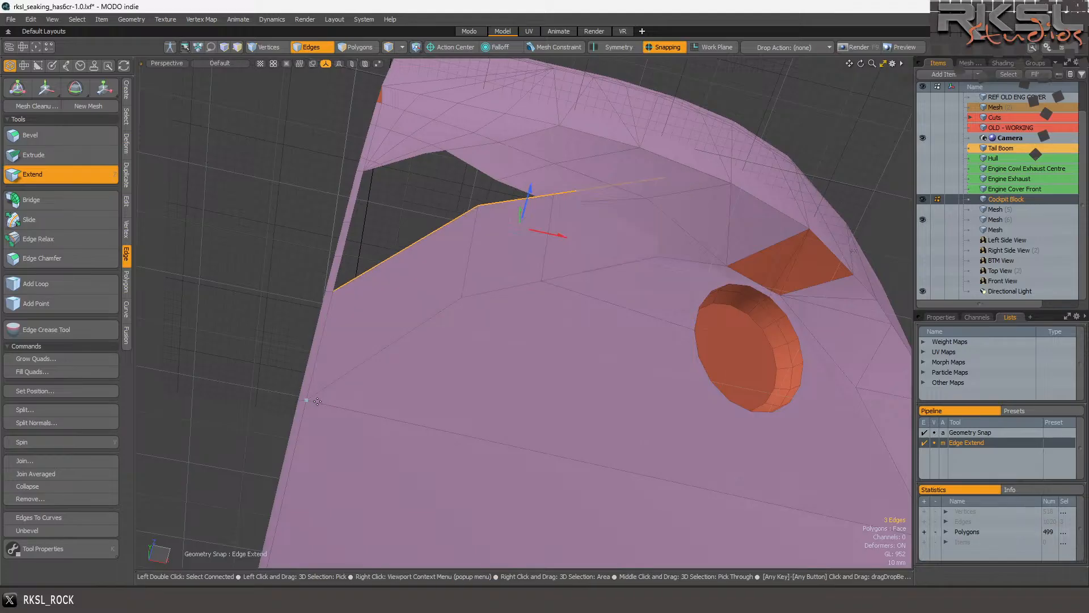
Extend the three edges a second time, snapping their centreline end to the gap's upper corner vertex.
mouse_move(861, 63)
left_mouse_down()
mouse_move(953, 23)
mouse_move(840, 108)
mouse_move(823, 147)
mouse_move(777, 68)
mouse_move(860, 56)
mouse_move(851, 54)
left_mouse_up()
scroll(510, 340, "down", 3)
scroll(488, 414, "up", 3)
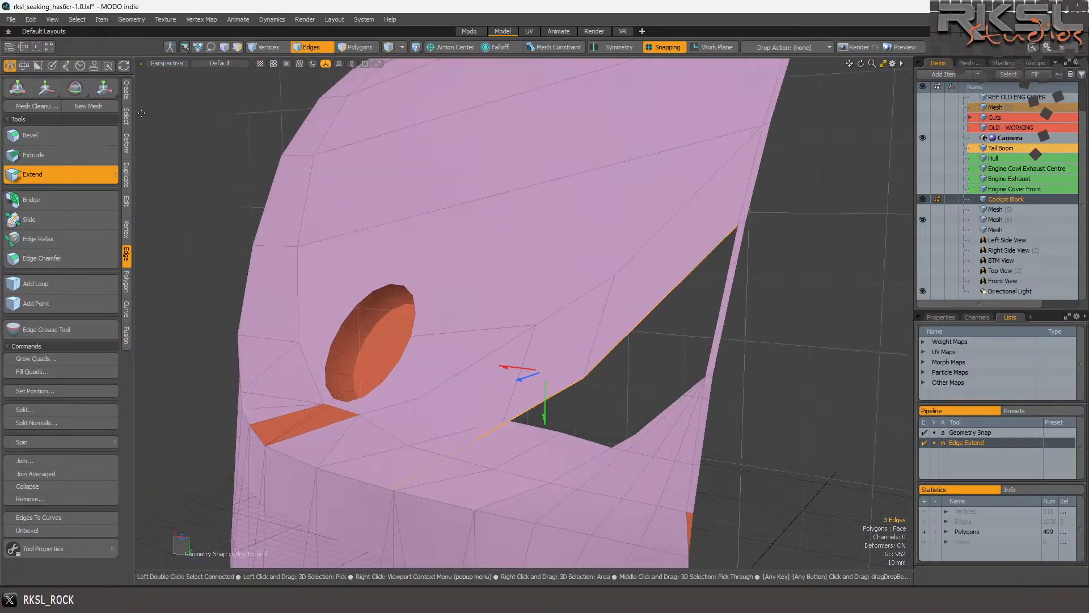
left_click(110, 90)
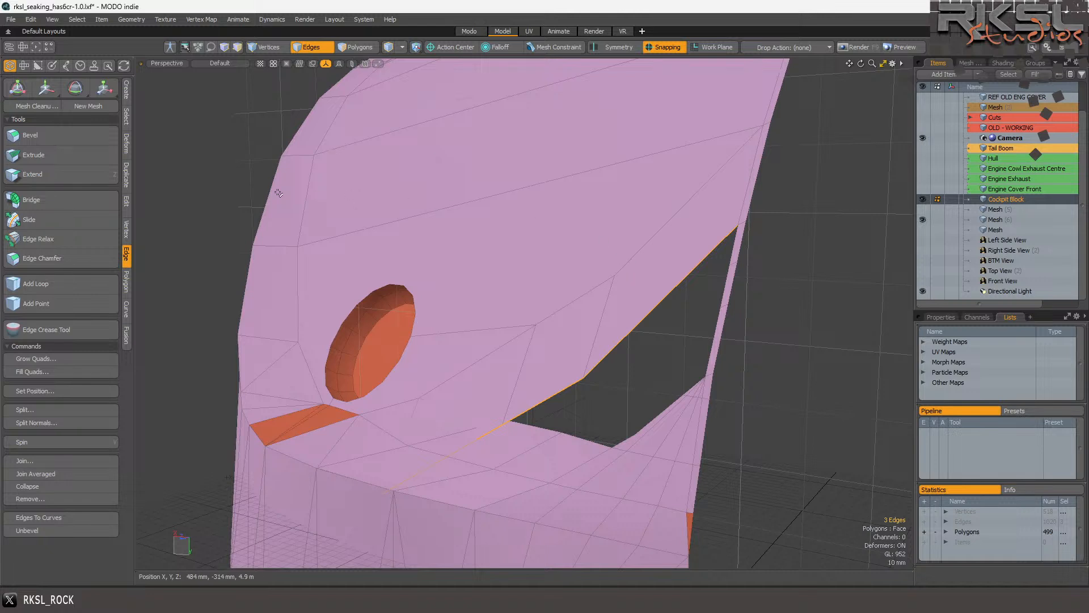
left_click(71, 176)
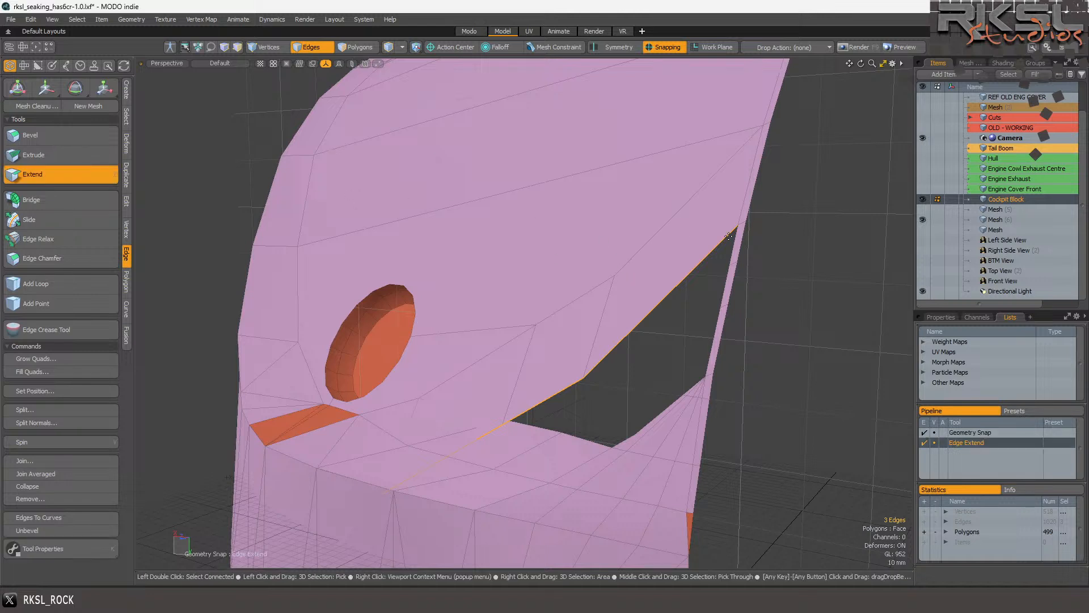
left_click_drag(738, 226, 704, 377)
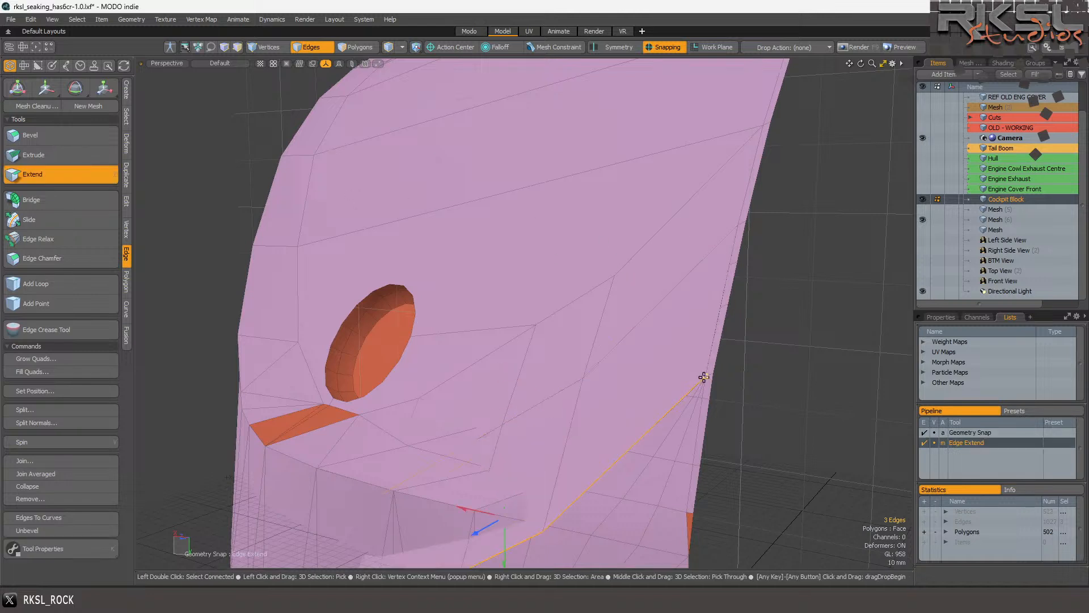
scroll(671, 151, "down", 3)
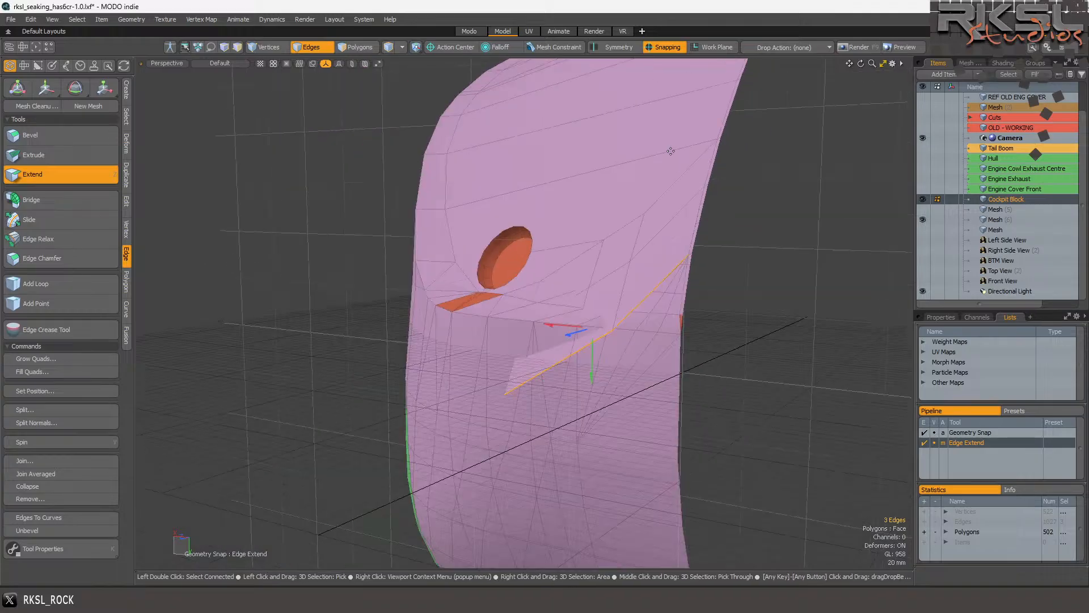
left_click_drag(860, 63, 460, 130)
key("q")
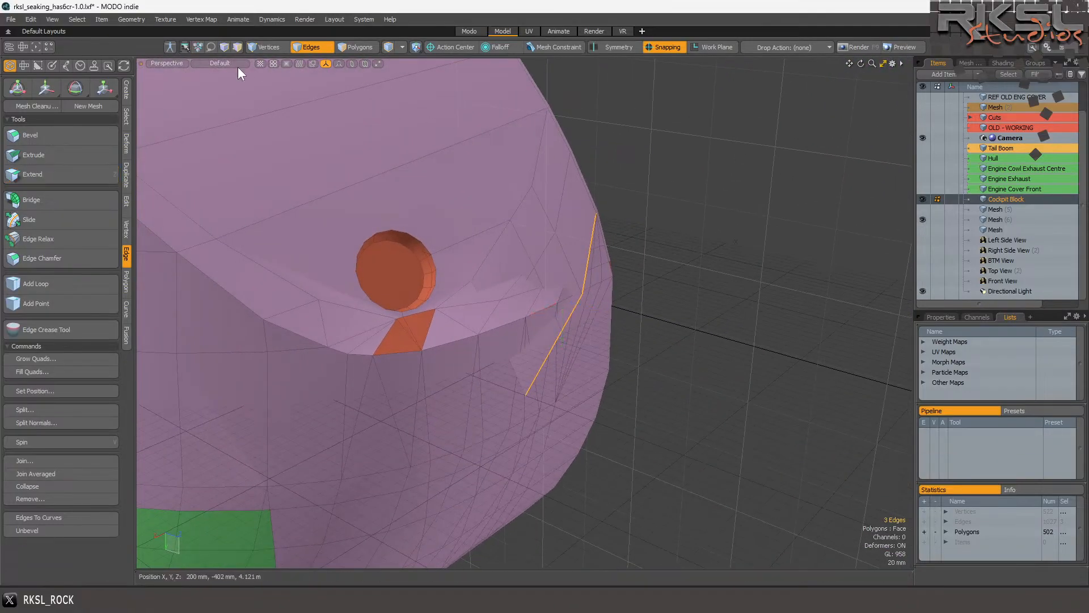
Select the six polygons of the two extended strips and inspect where they overlap the surrounding surface.
left_click(357, 48)
scroll(484, 247, "up", 3)
mouse_move(519, 244)
left_mouse_down()
mouse_move(576, 195)
mouse_move(570, 259)
mouse_move(551, 277)
mouse_move(602, 229)
left_mouse_up()
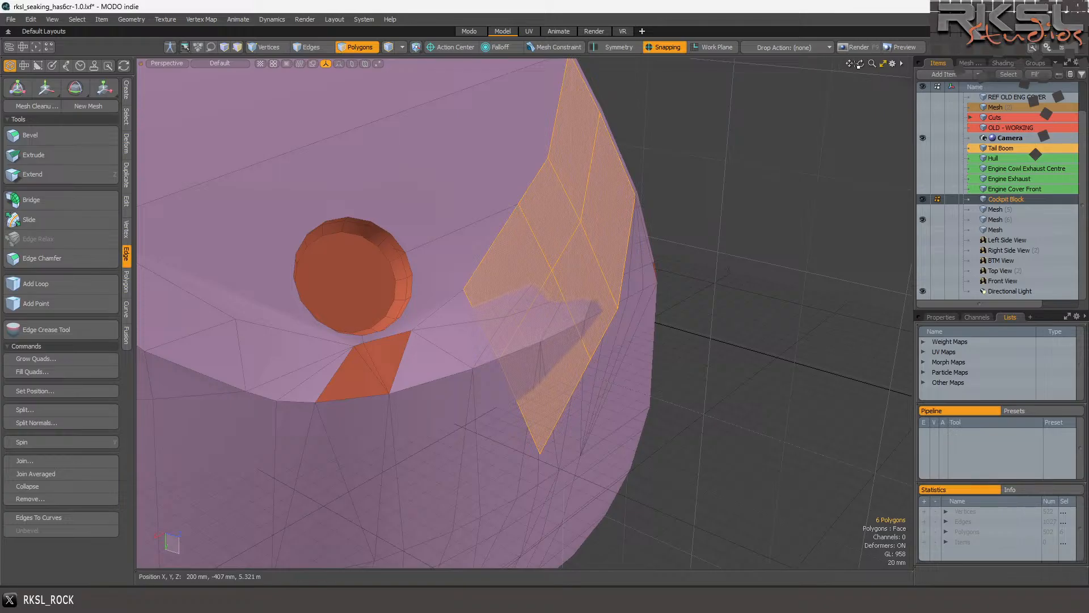
mouse_move(863, 64)
left_mouse_down()
mouse_move(914, 43)
mouse_move(862, 51)
left_mouse_up()
scroll(662, 347, "up", 5)
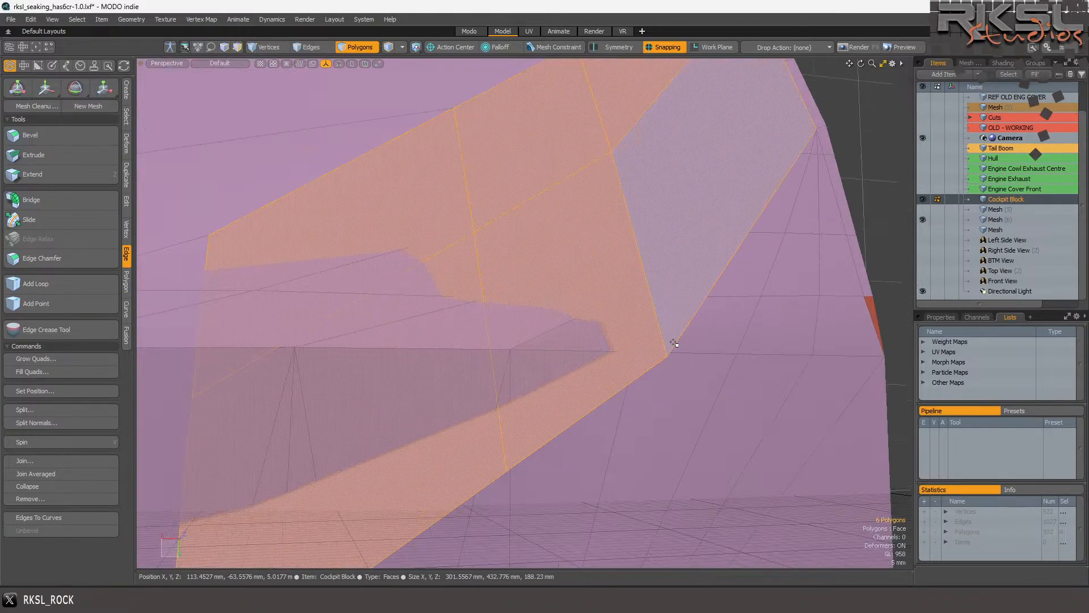
Select the three outer edges of the extended strip and scale them down about their centreline end vertex with the Transform tool.
key("2")
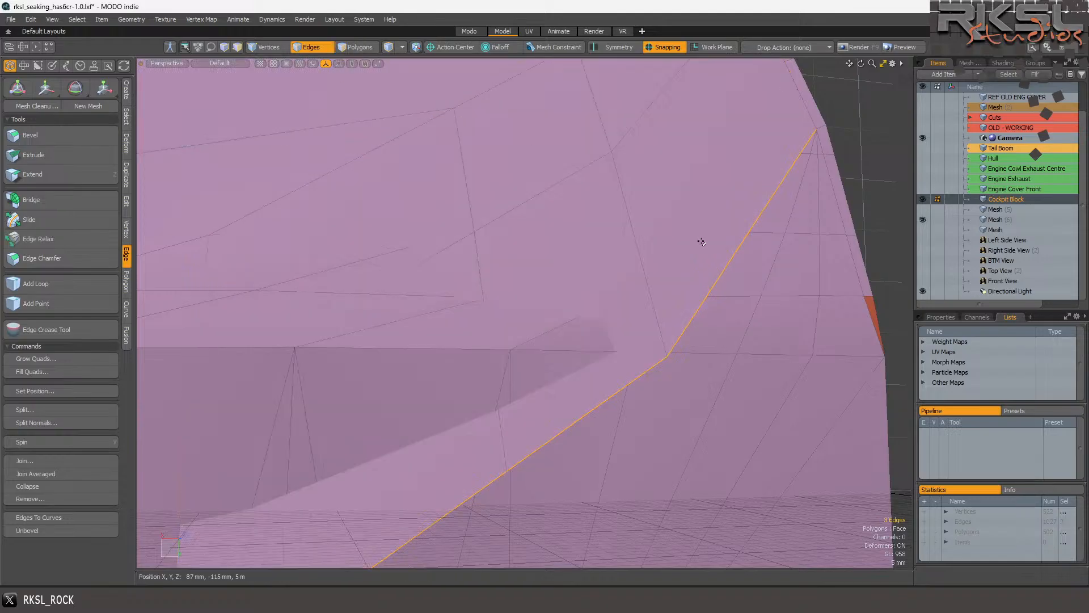
left_click(731, 258)
left_click(589, 414, "shift")
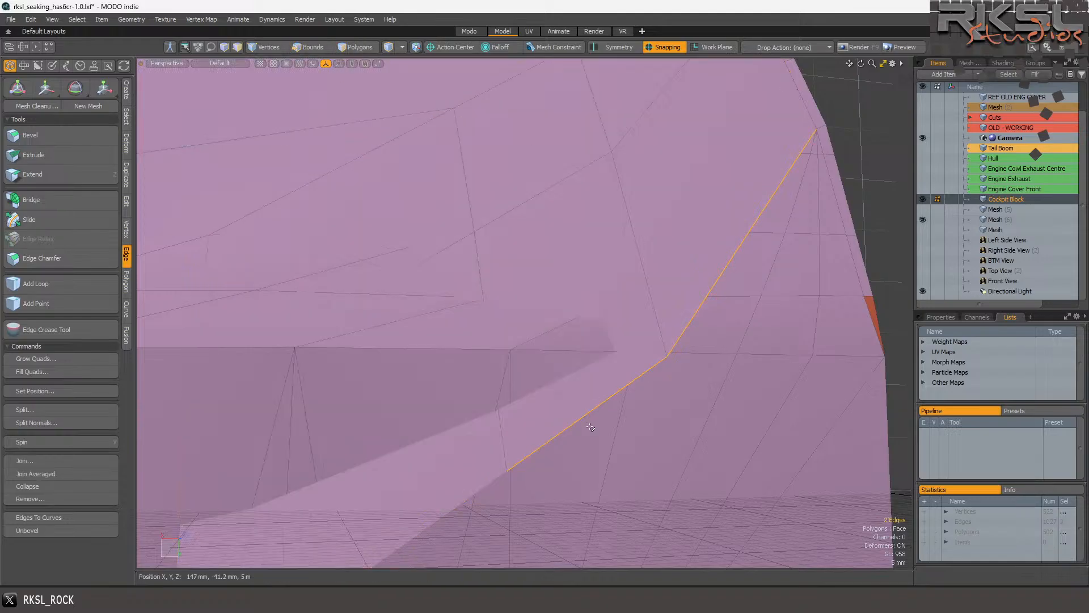
scroll(553, 392, "down", 3)
left_click(483, 462, "shift")
scroll(659, 278, "up", 2)
key("y")
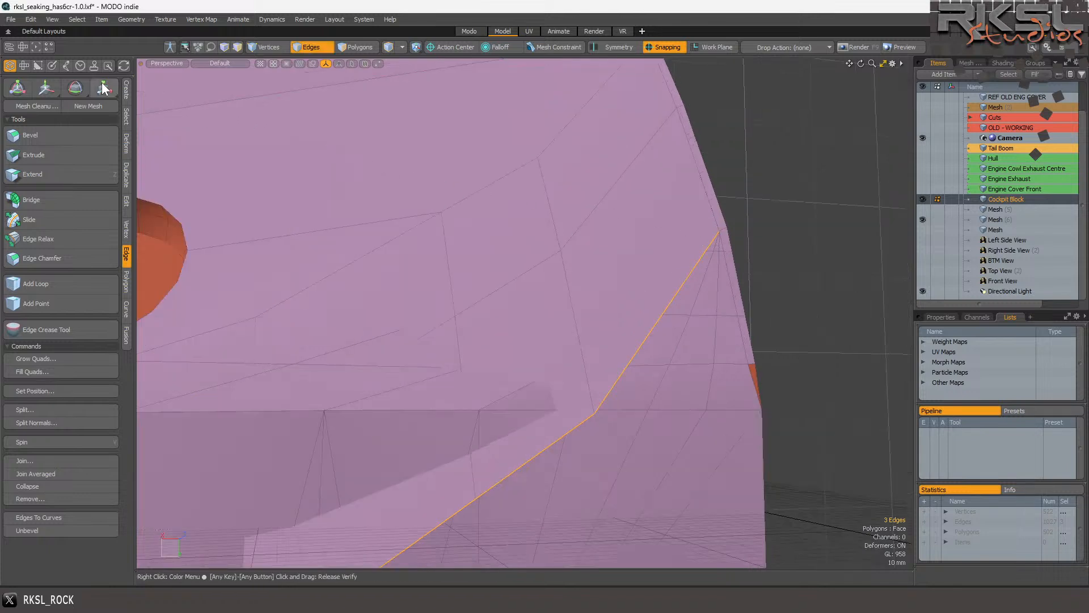
left_click(719, 233)
left_click_drag(719, 230, 676, 231)
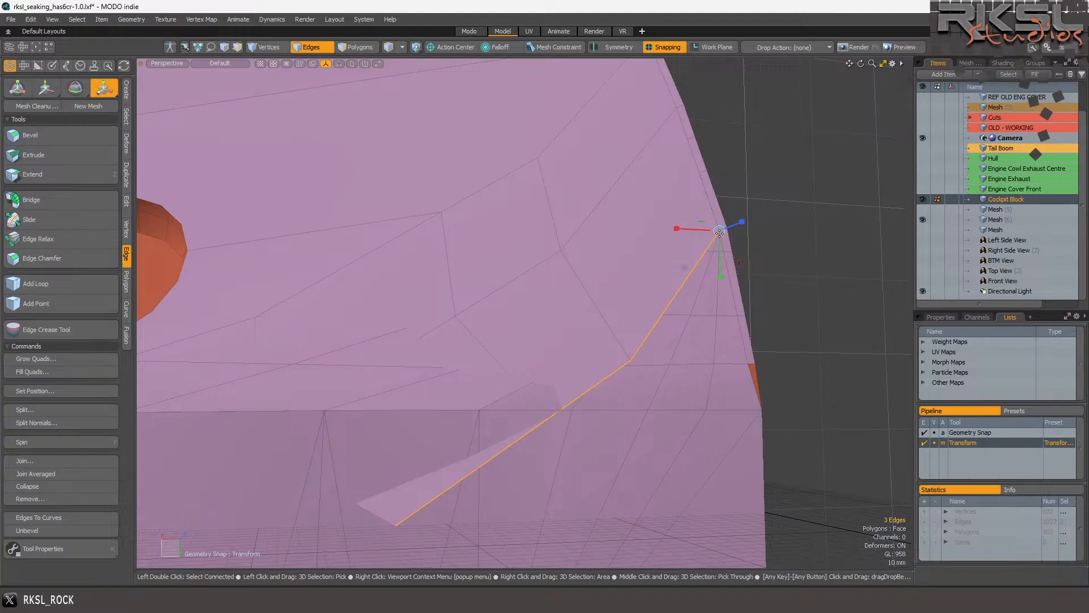
scroll(614, 255, "down", 2)
scroll(618, 340, "up", 6)
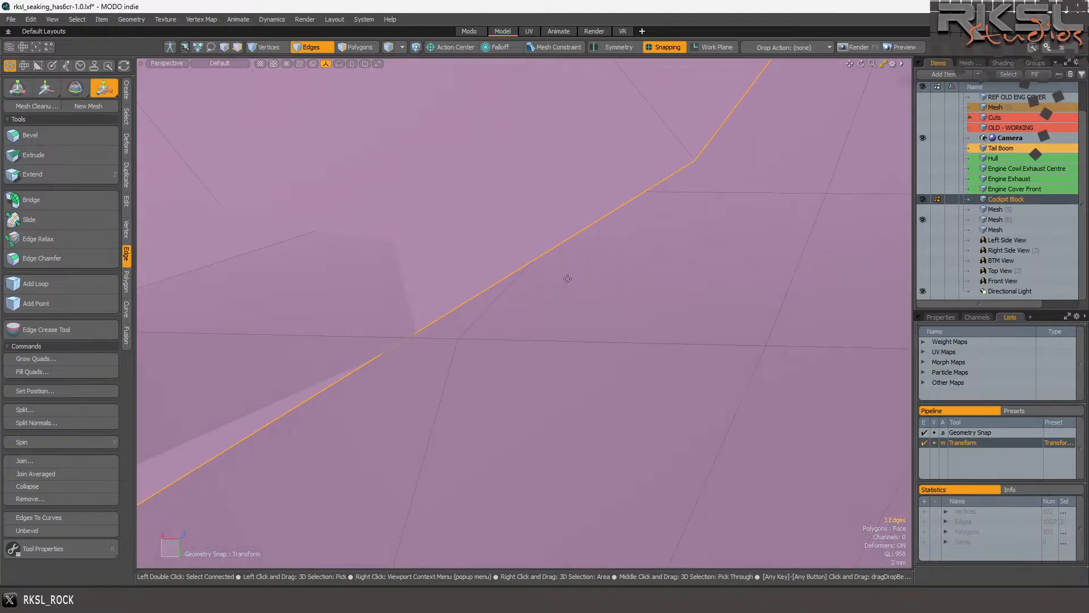
scroll(568, 279, "down", 3)
key("space")
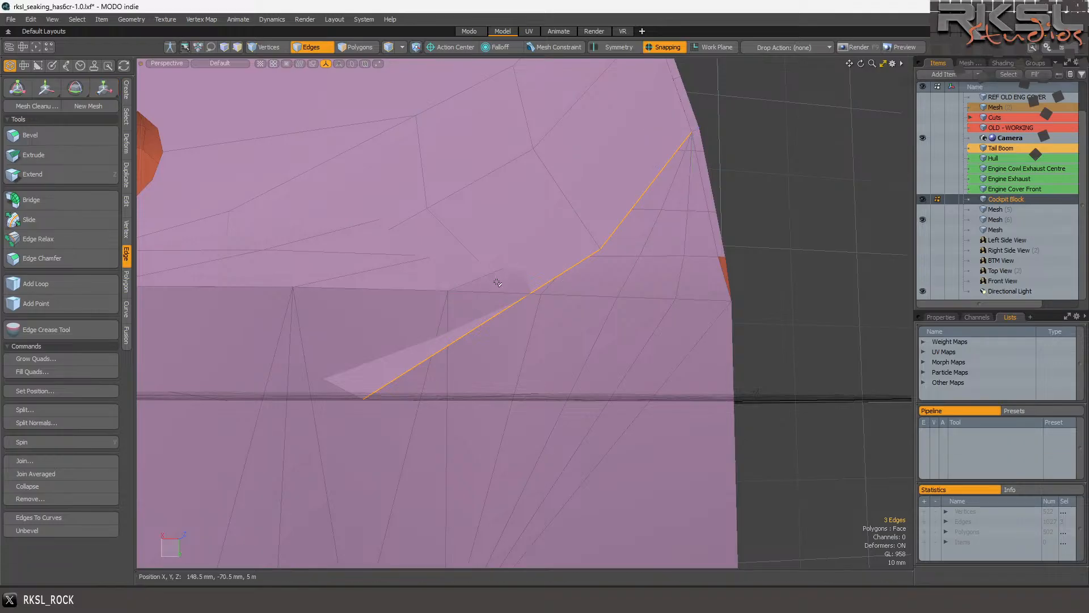
Delete the two old ledge polygons beneath the extended strip, beside the gap's upper edge.
left_click(360, 47)
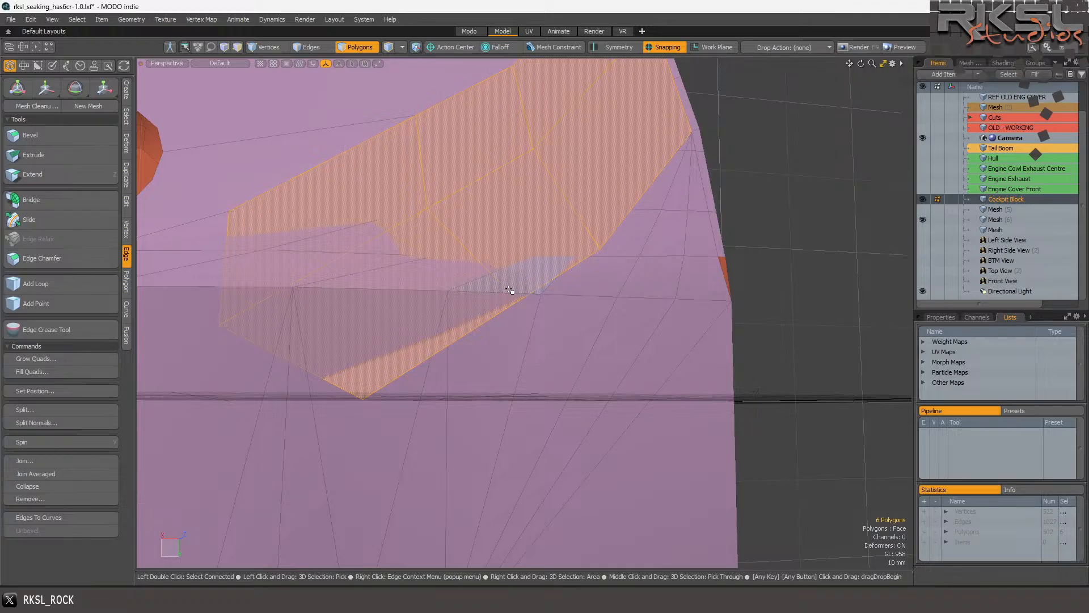
left_click_drag(509, 291, 428, 270)
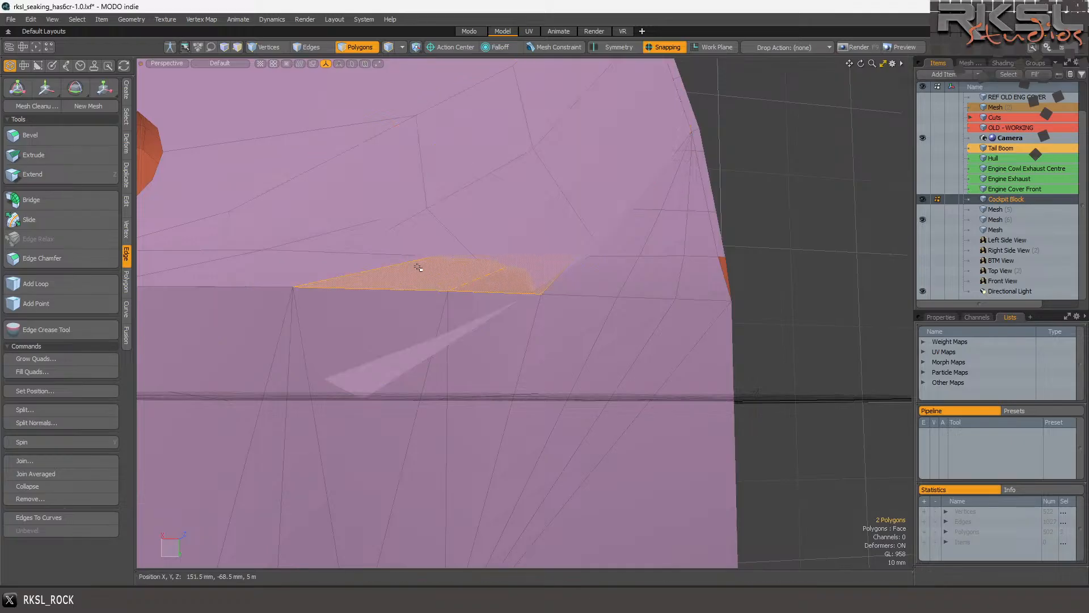
key("Delete")
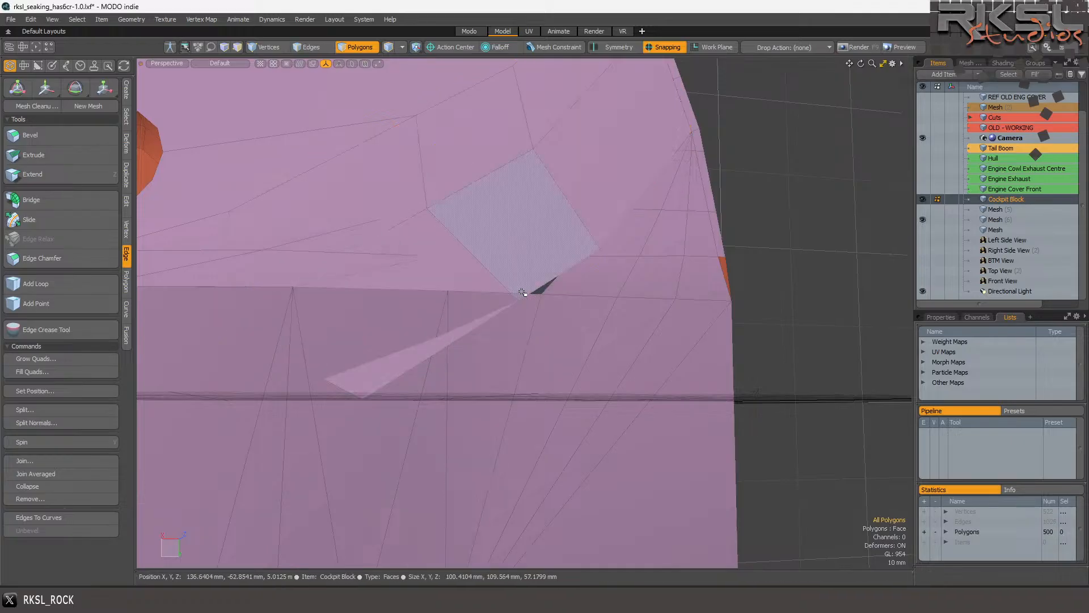
scroll(522, 293, "up", 3)
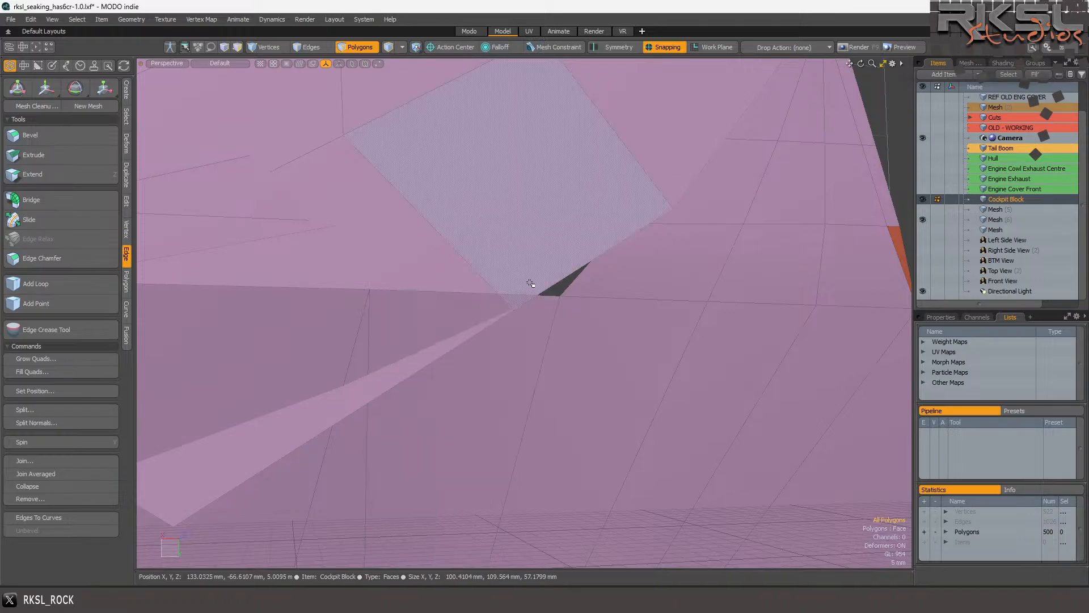
Scale the edge along the narrow gap's upper side about its upper end vertex, bringing its lower end onto the corner beside the ledge line.
left_click_drag(530, 283, 525, 295)
scroll(533, 289, "up", 4)
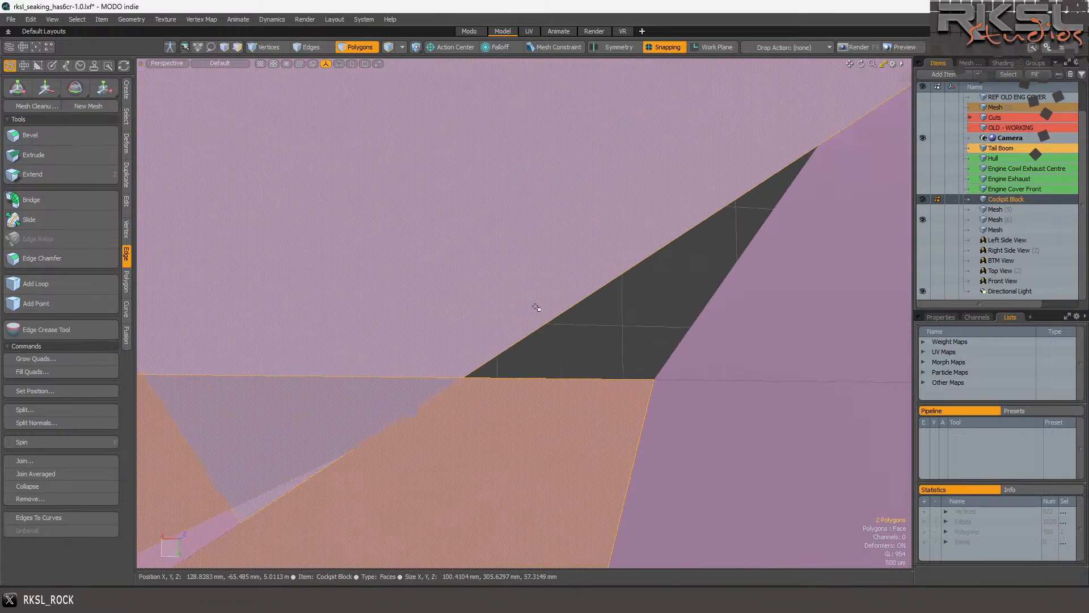
scroll(536, 308, "down", 6)
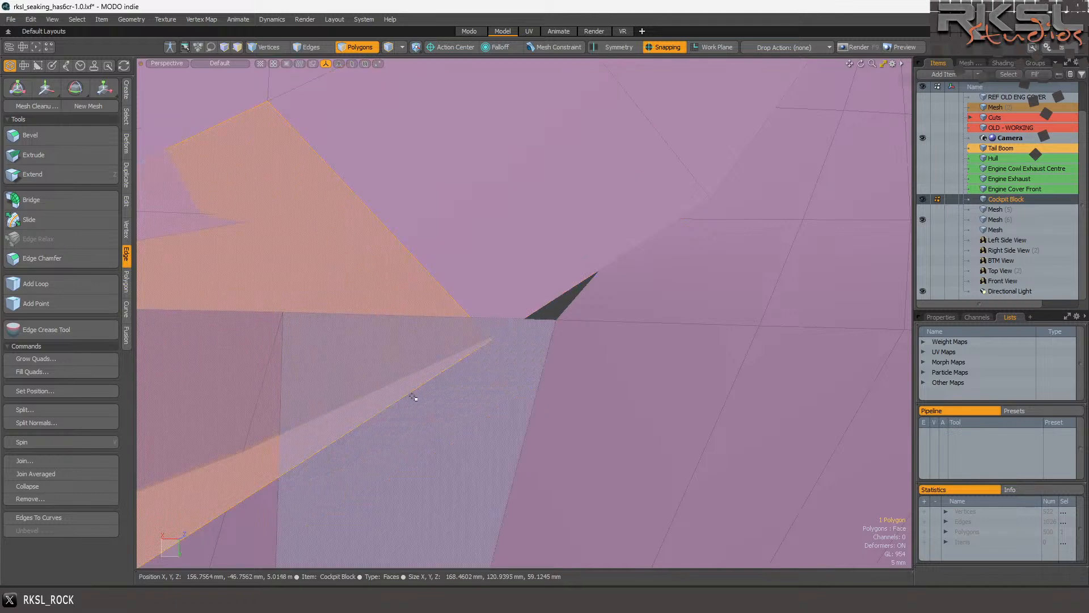
scroll(454, 362, "up", 3)
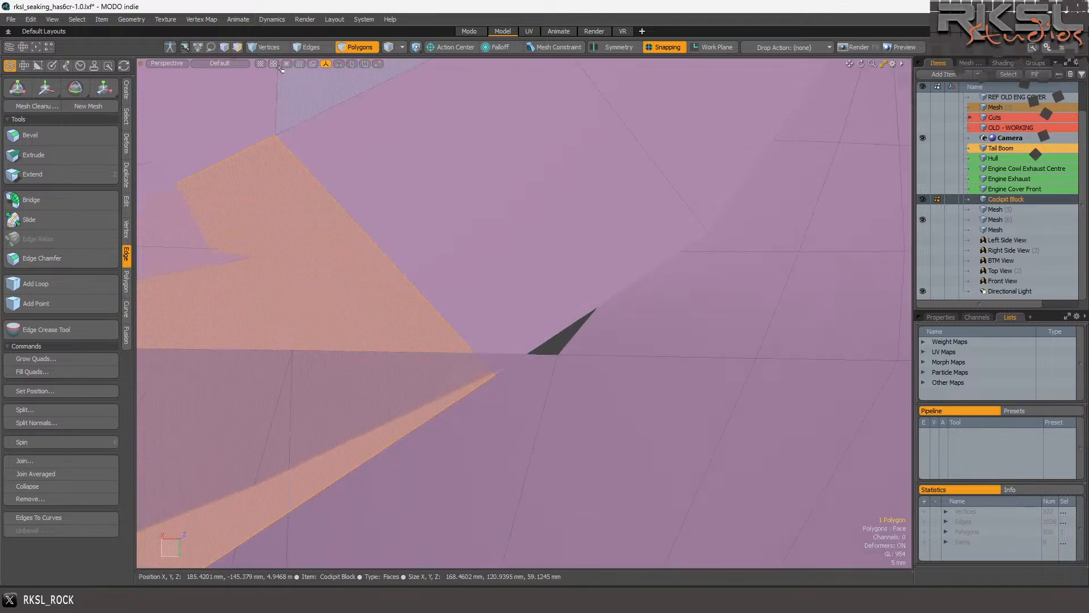
left_click(323, 50)
left_click(551, 320)
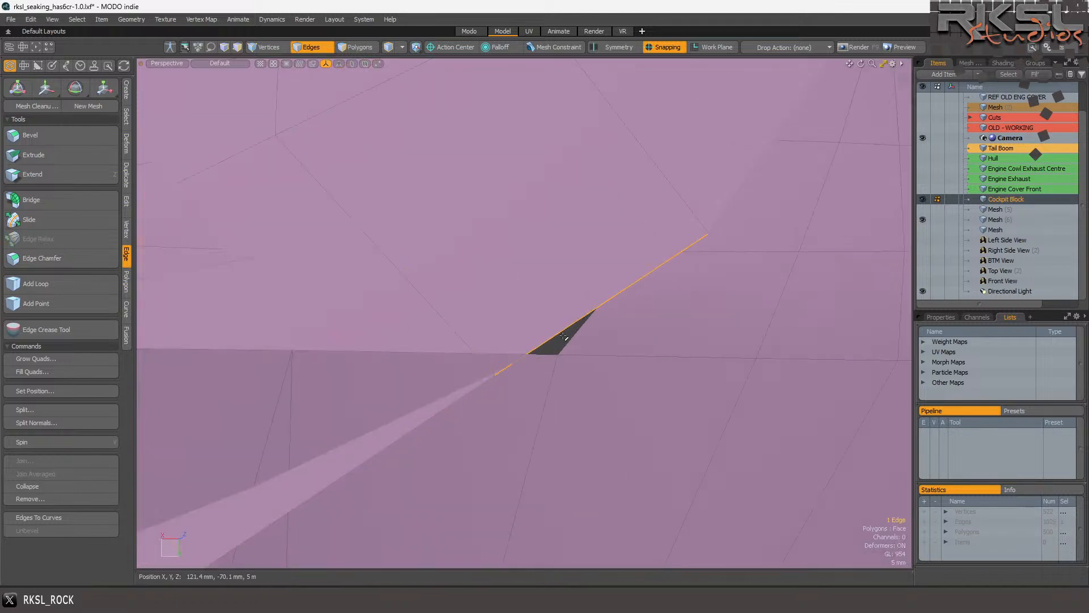
left_click(108, 88)
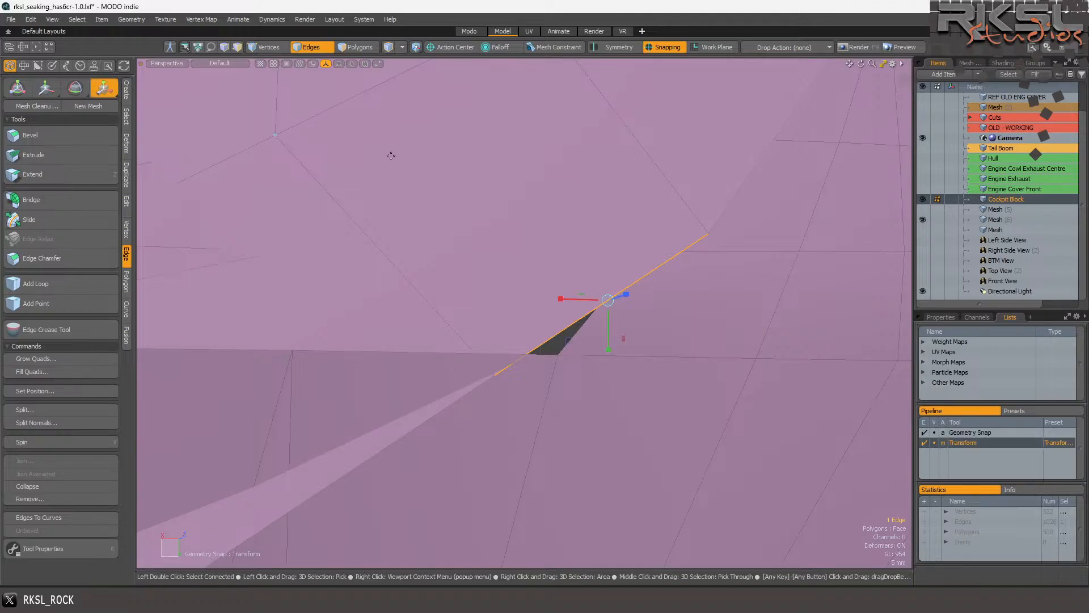
left_click(703, 232)
key("space")
Scale the horizontal ledge edge about its far end vertex to pull its near end back to the gap's corner.
left_click(268, 47)
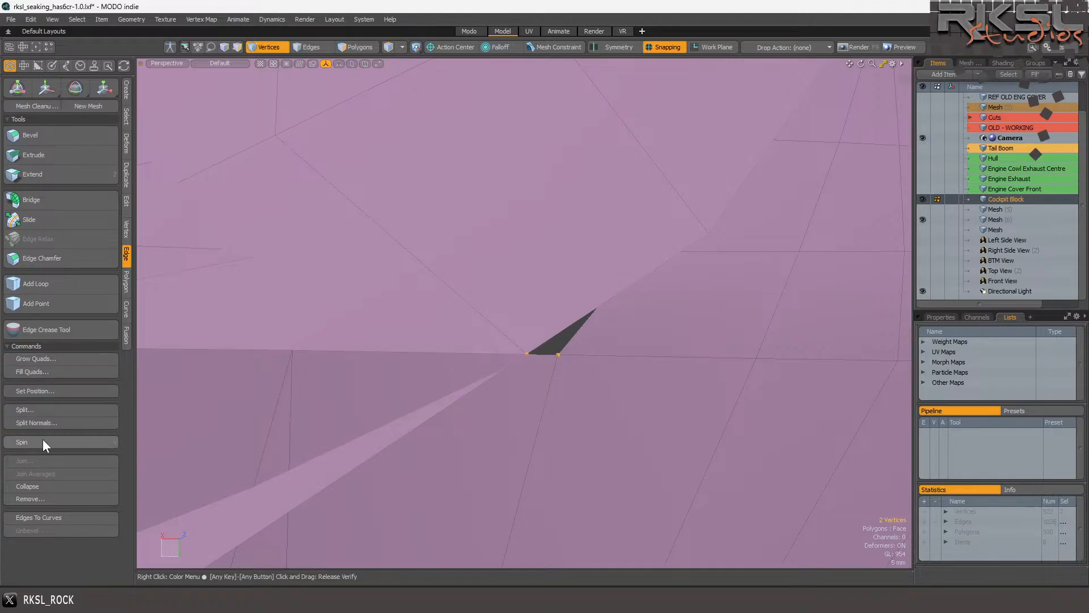
key("2")
left_click(385, 352)
left_click(105, 90)
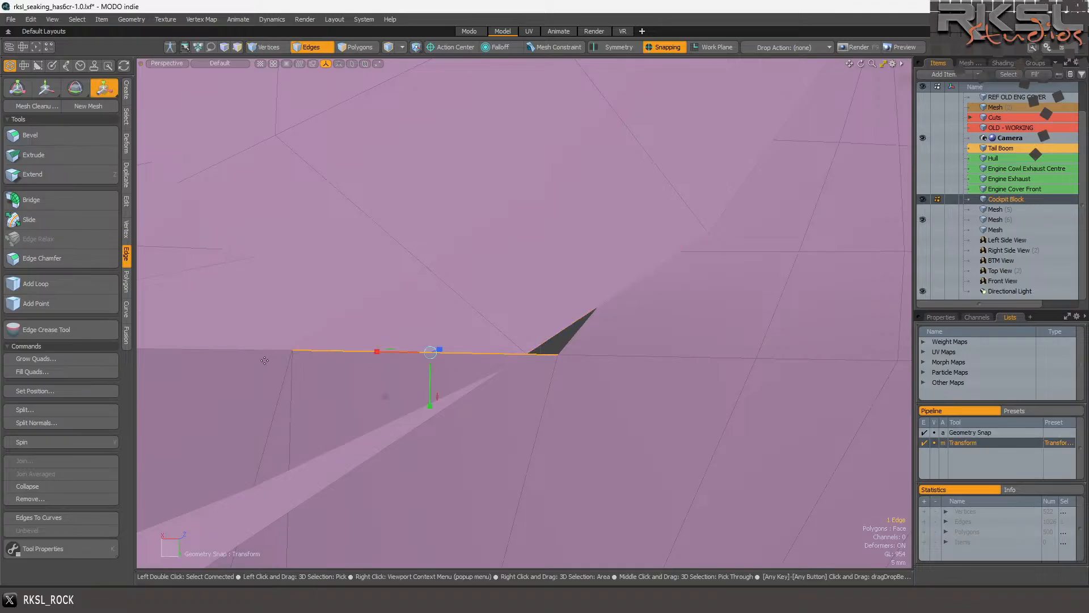
left_click(290, 349)
left_click_drag(291, 351, 266, 351)
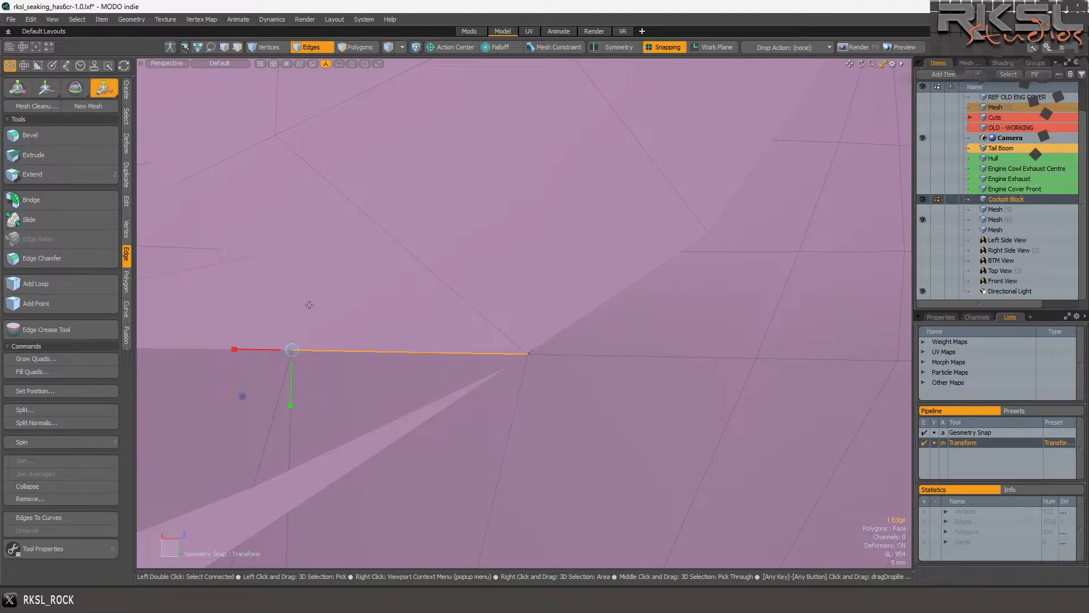
key("space")
Select the two nearly coincident corner vertices and fit the view to them to inspect the remaining gap.
left_click(264, 45)
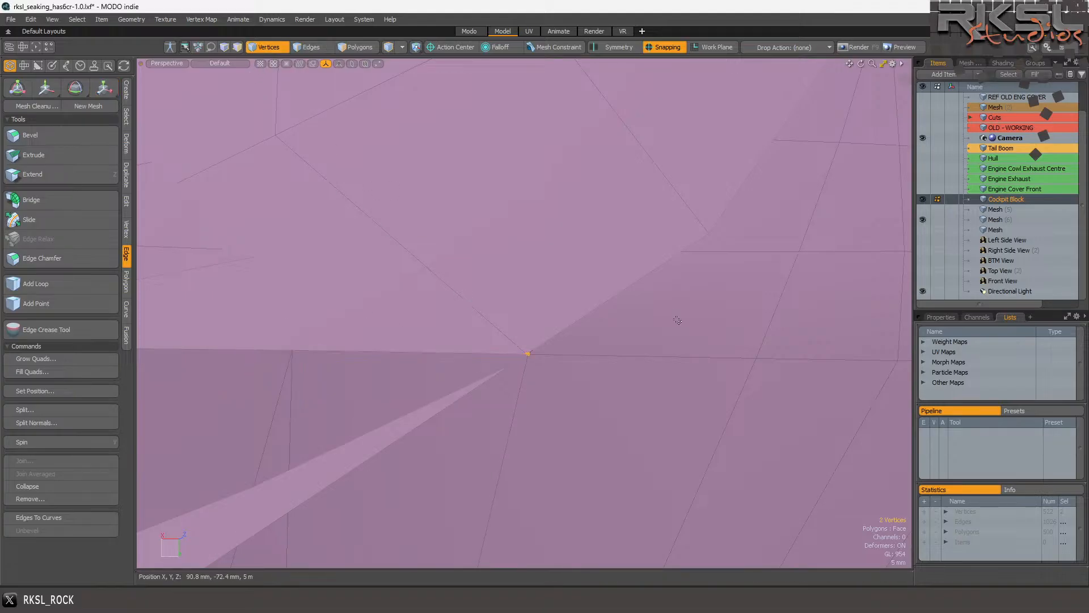
left_click(52, 19)
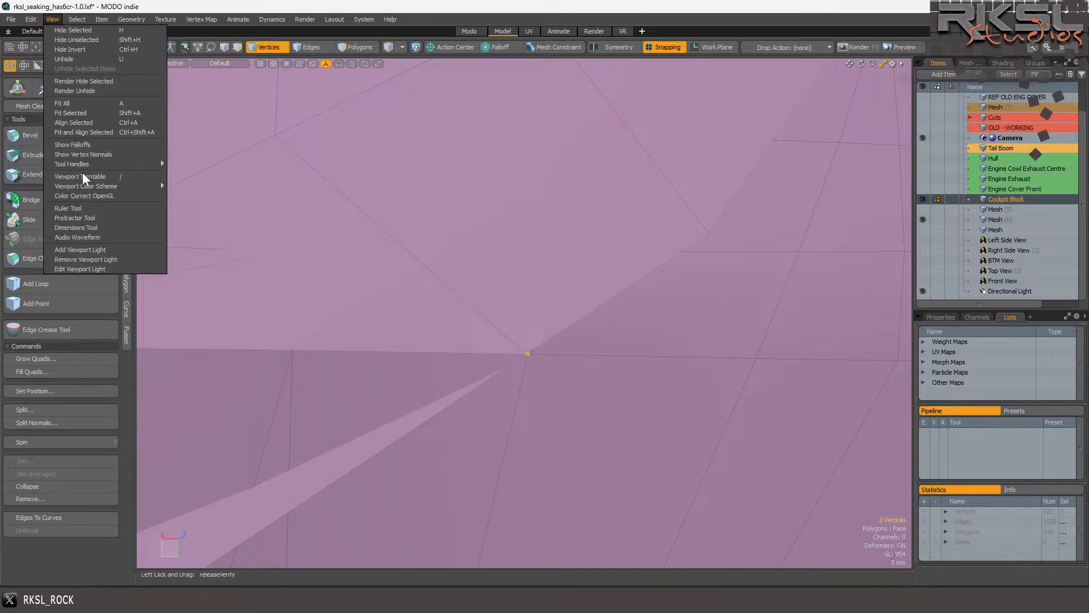
left_click(73, 113)
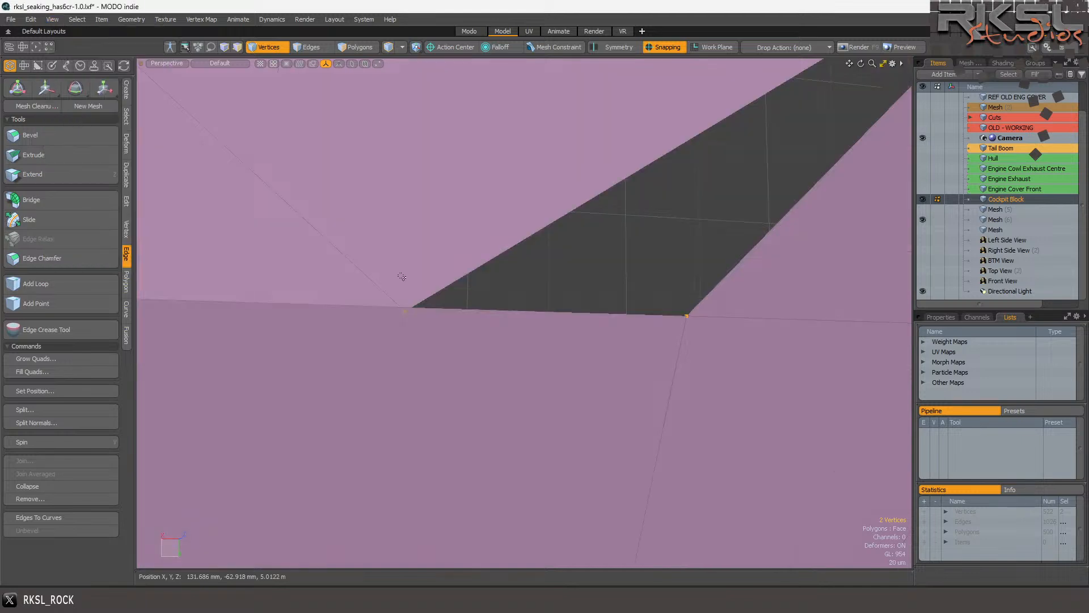
scroll(600, 319, "down", 3)
right_click_drag(560, 280, 493, 361)
left_click(577, 321)
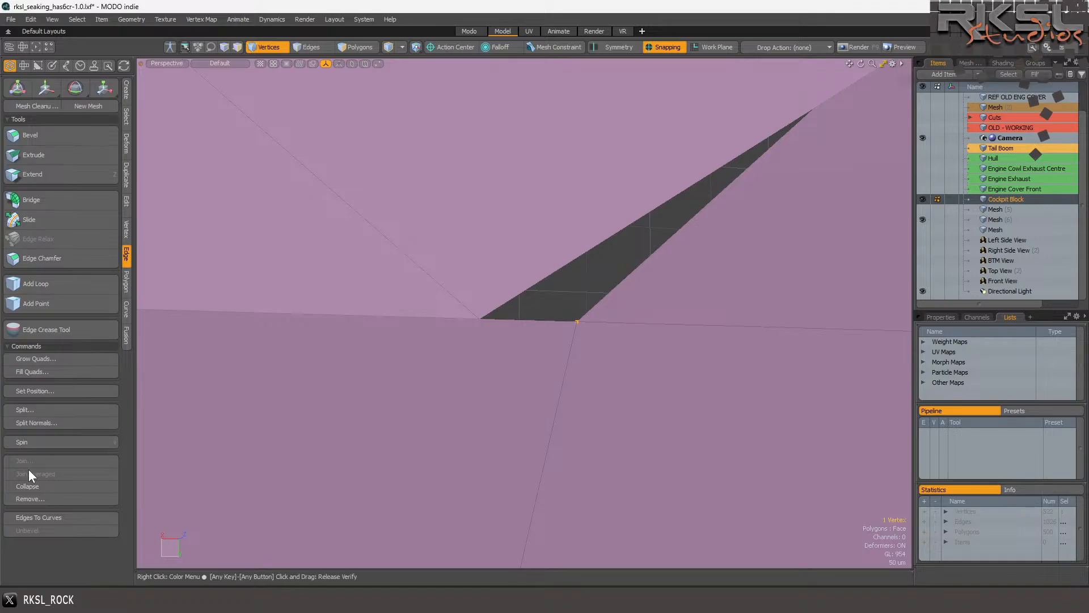
Join the two separate corner vertices with Join Discontinuous UVs enabled and Average off.
left_click(125, 225)
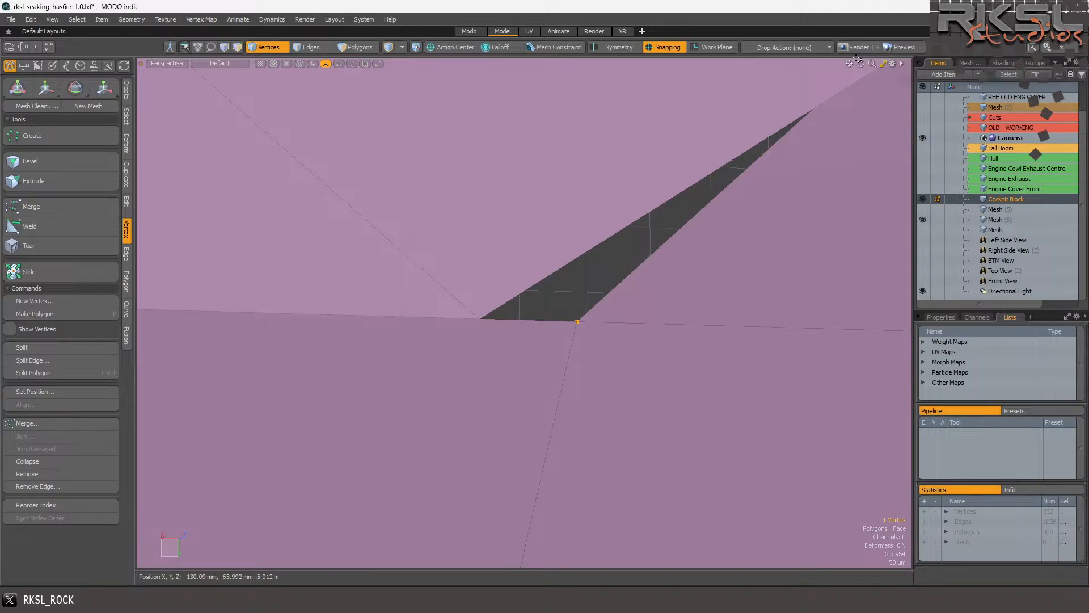
mouse_move(861, 64)
left_mouse_down()
mouse_move(709, 205)
mouse_move(698, 193)
mouse_move(585, 276)
left_mouse_up()
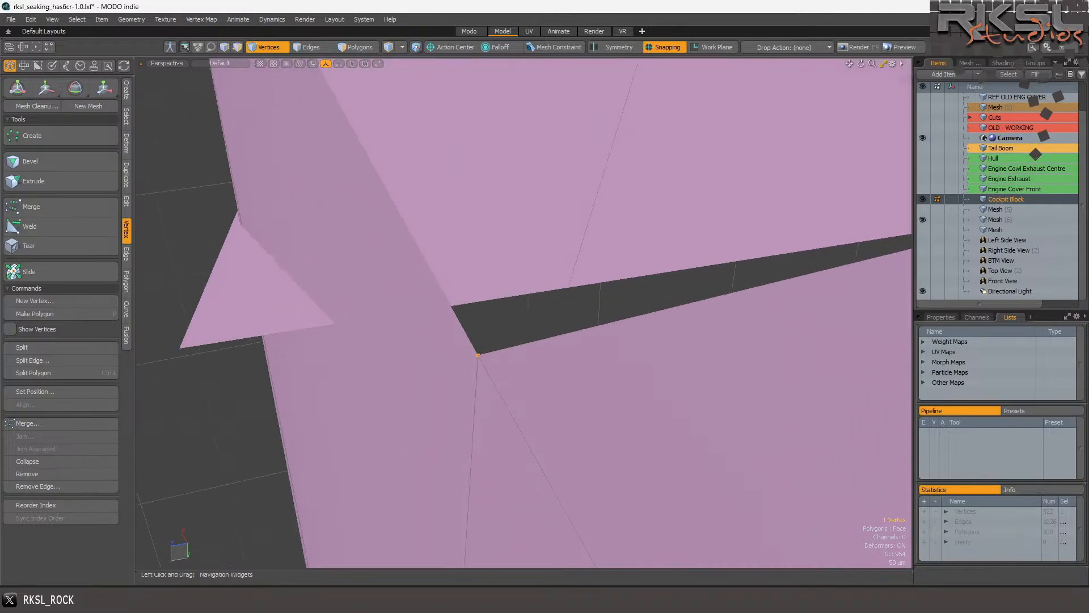
scroll(574, 212, "down", 4)
scroll(422, 243, "down", 6)
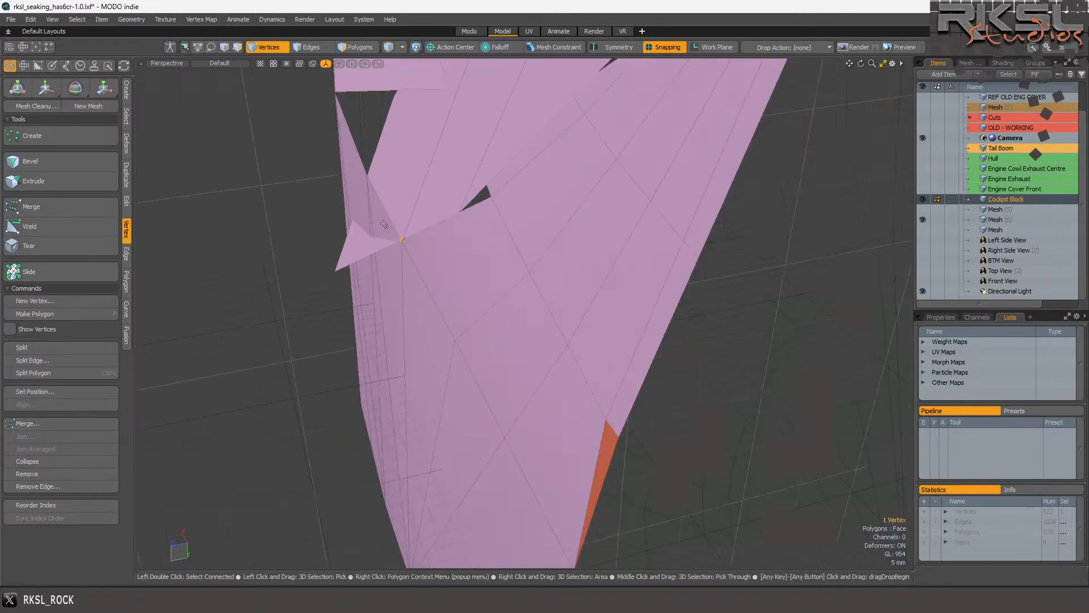
scroll(411, 175, "up", 4)
key("2")
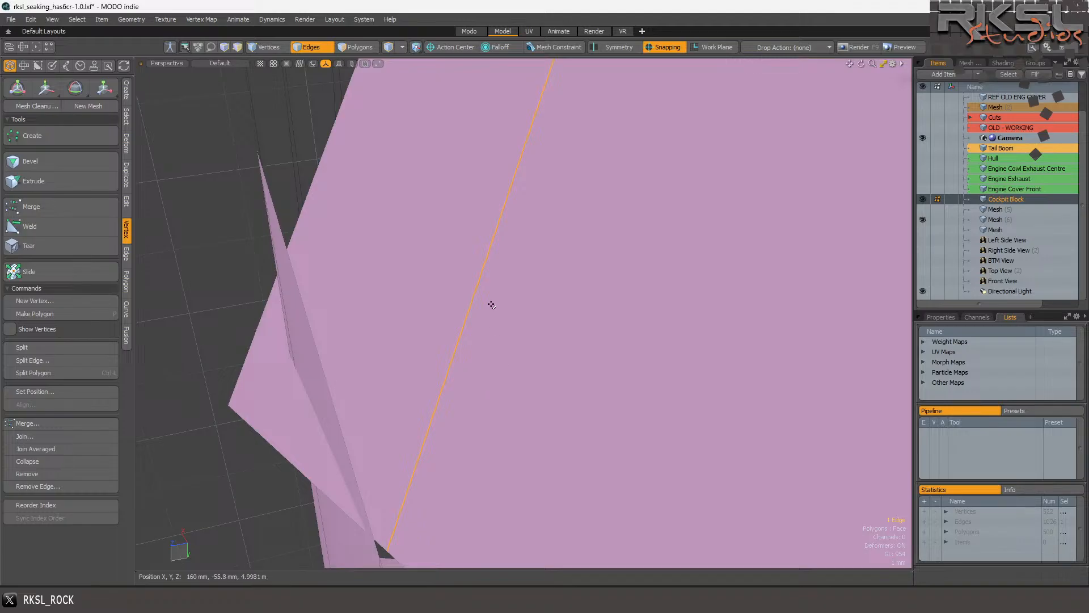
scroll(445, 372, "up", 5)
scroll(455, 370, "up", 3)
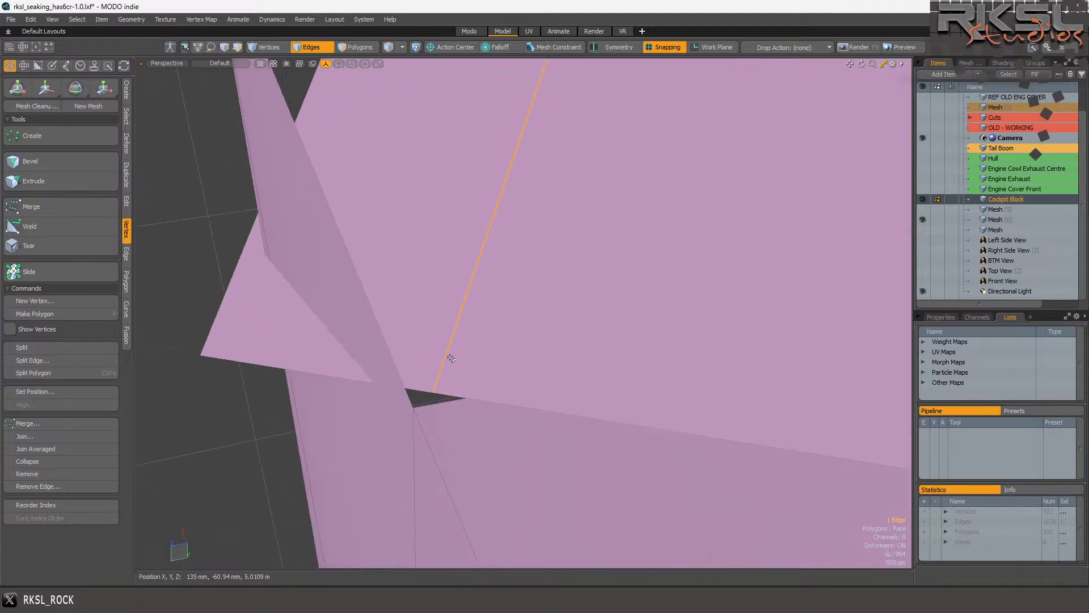
left_click(278, 46)
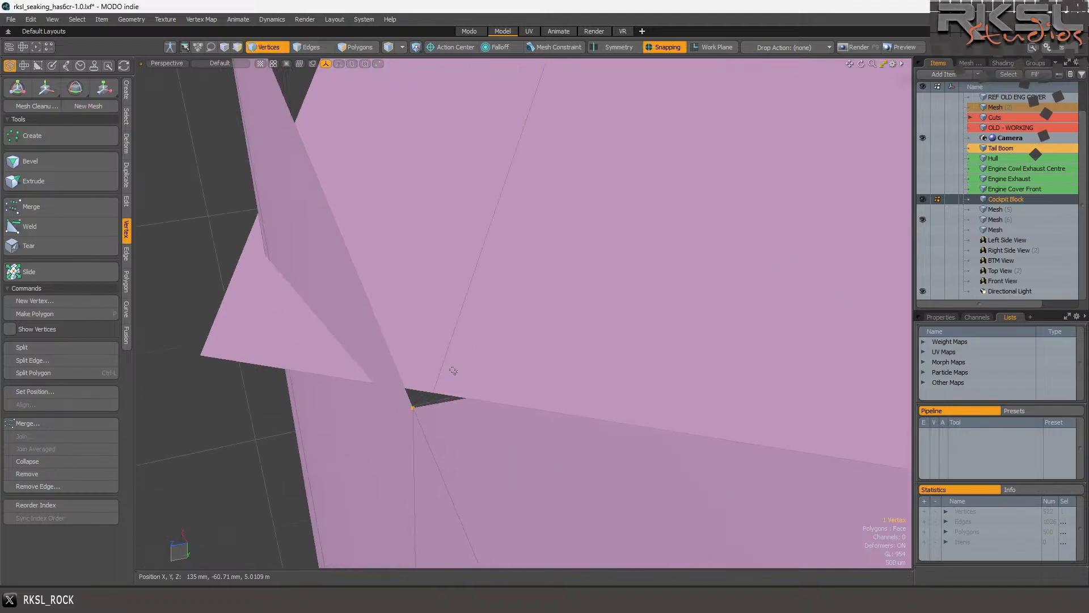
left_click(430, 393)
left_click(414, 409, "shift")
left_click(24, 436)
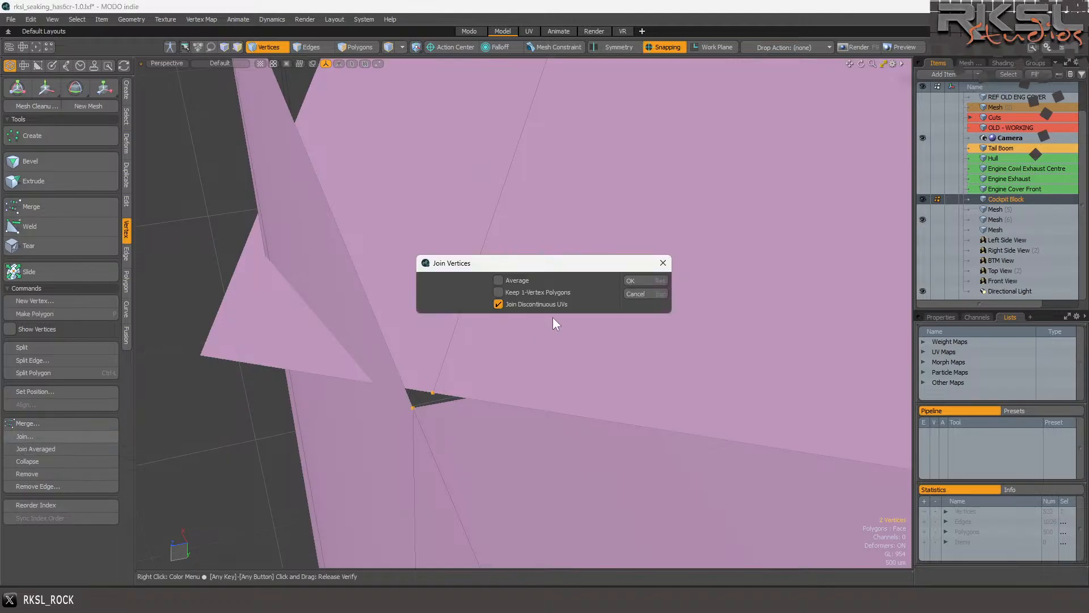
left_click(658, 268)
Examine the surface between the joined corner and the round opening from several angles in Default shading.
scroll(639, 291, "down", 3)
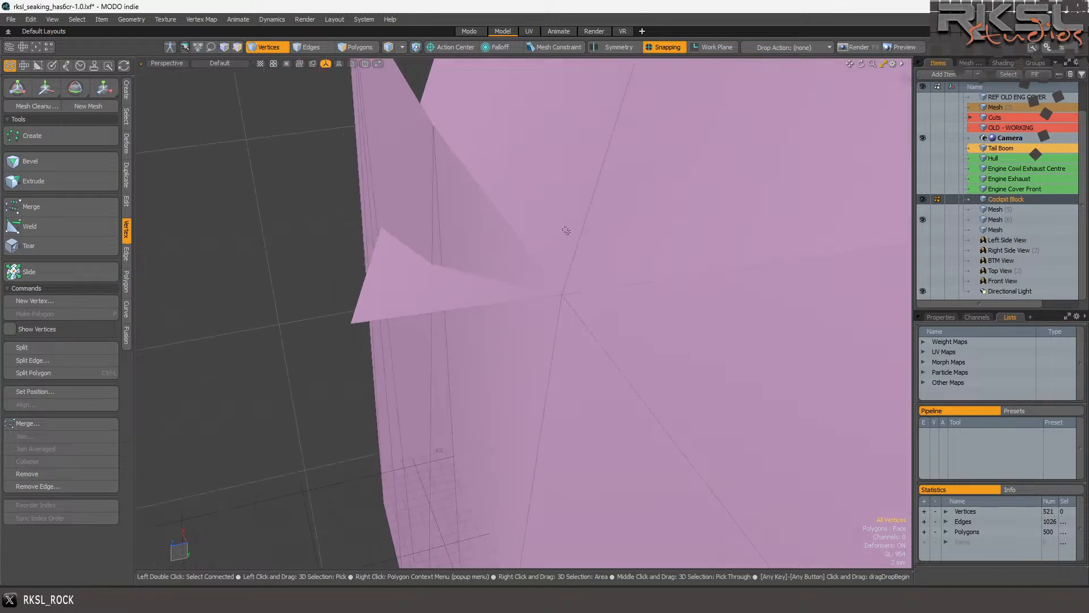
mouse_move(861, 65)
left_mouse_down()
mouse_move(811, 64)
mouse_move(891, 64)
mouse_move(860, 65)
left_mouse_up()
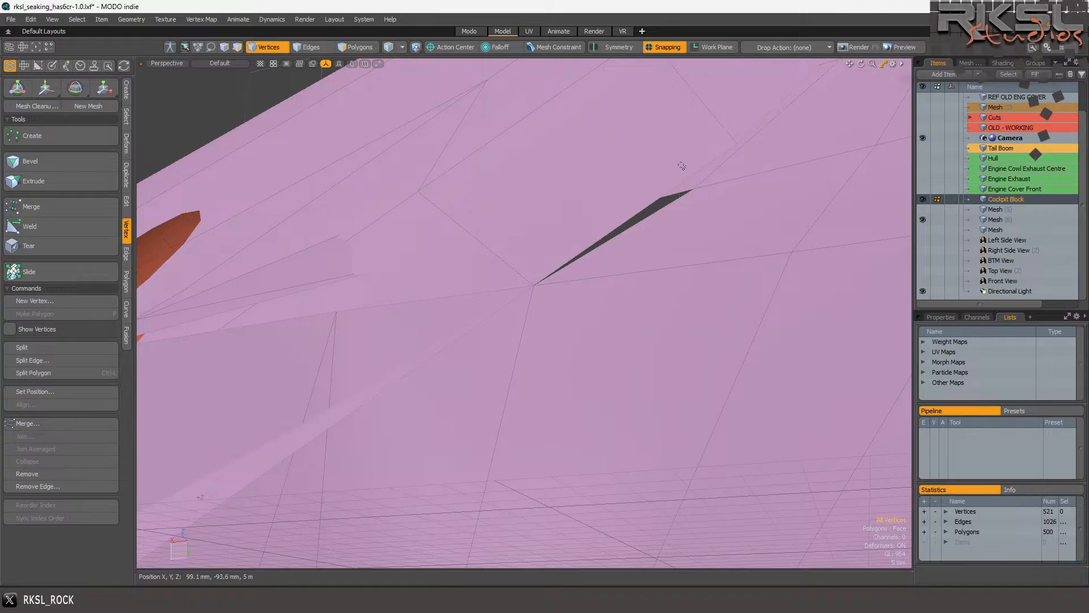
scroll(681, 167, "down", 5)
scroll(616, 149, "up", 3)
scroll(616, 144, "up", 2)
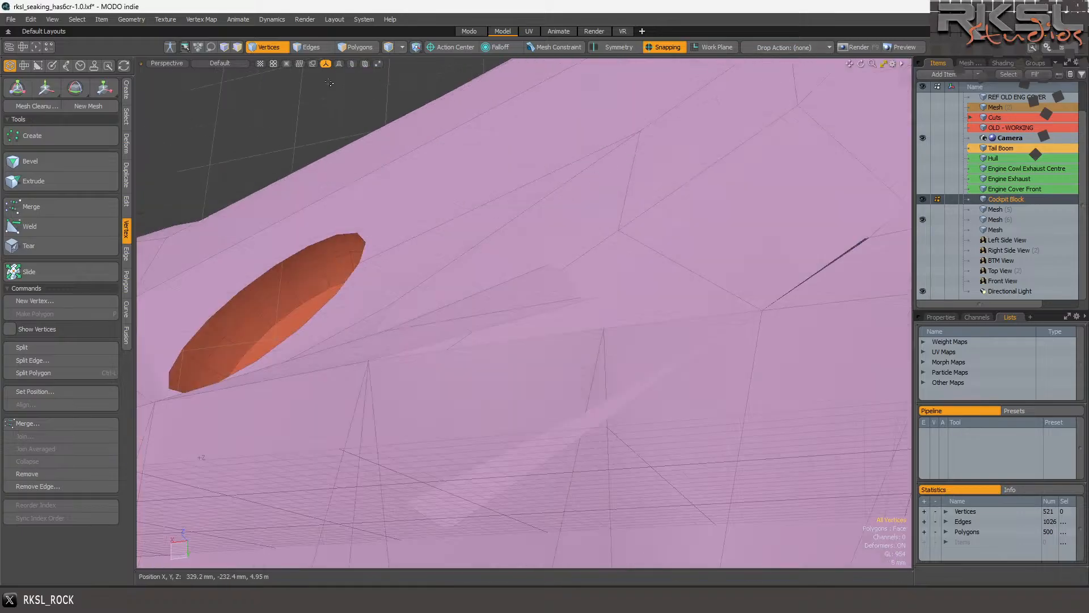
left_click(223, 63)
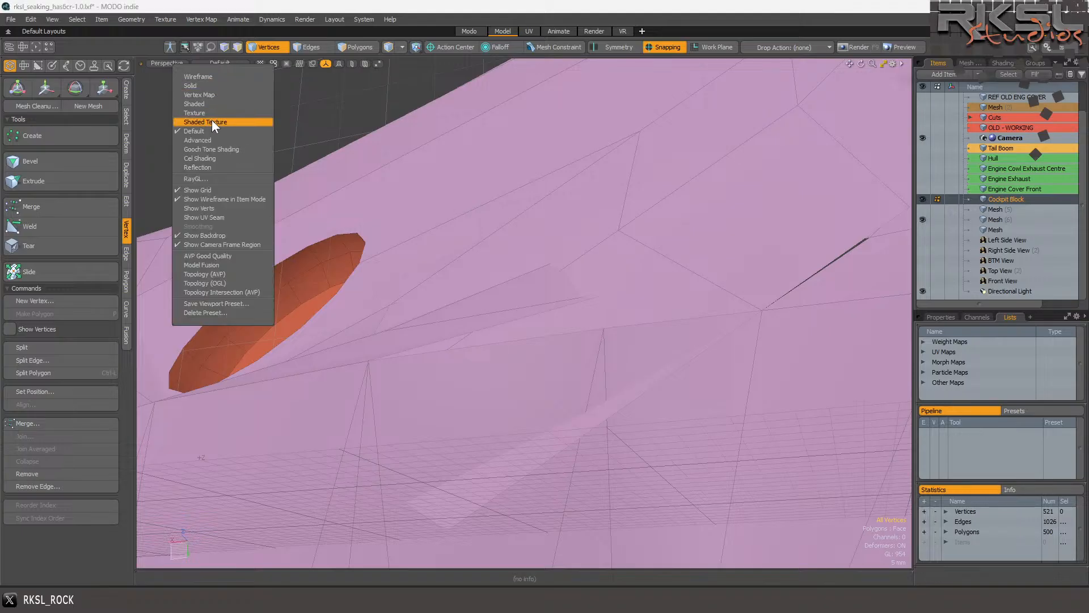
left_click(210, 130)
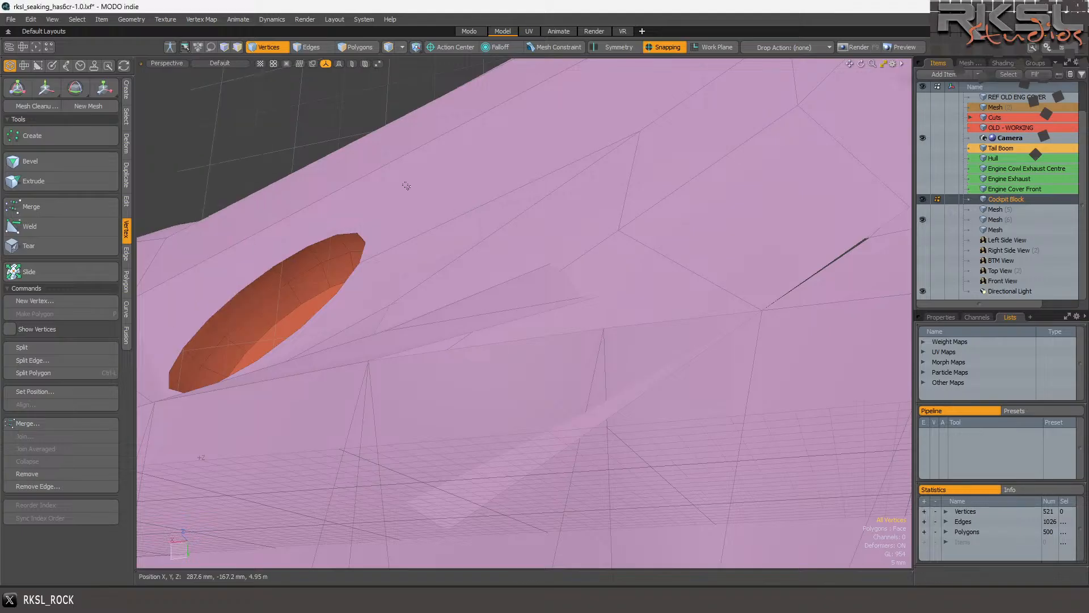
scroll(472, 201, "down", 2)
mouse_move(863, 64)
left_mouse_down()
mouse_move(812, 97)
mouse_move(890, 64)
mouse_move(853, 77)
left_mouse_up()
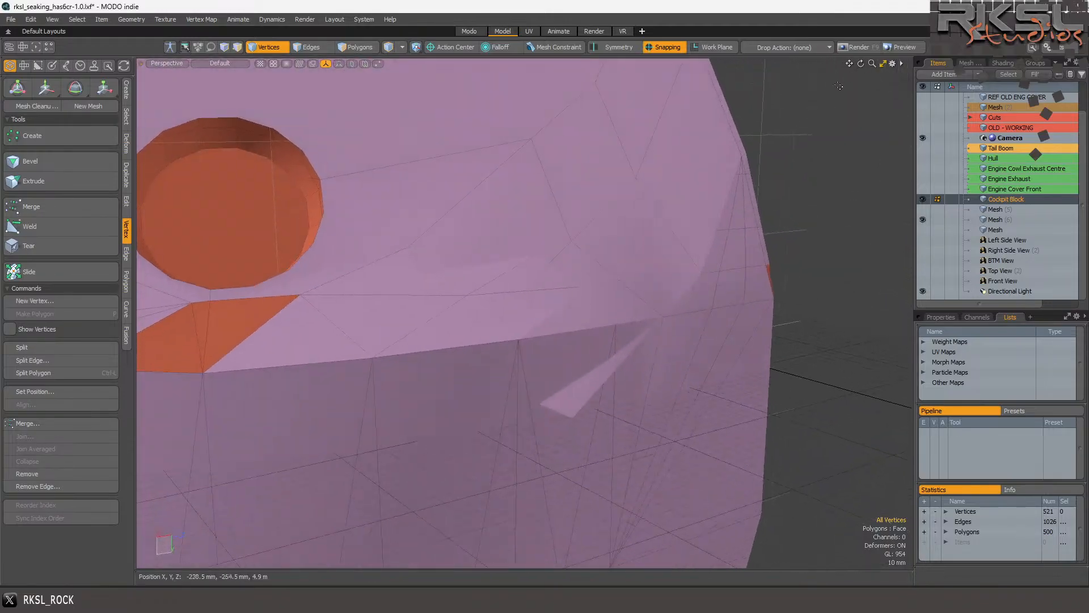
Delete the four overlapping polygons of the strip beneath the round opening, above the ledge edge.
left_click(363, 45)
mouse_move(557, 306)
left_mouse_down()
mouse_move(576, 306)
mouse_move(545, 283)
mouse_move(465, 304)
mouse_move(428, 290)
left_mouse_up()
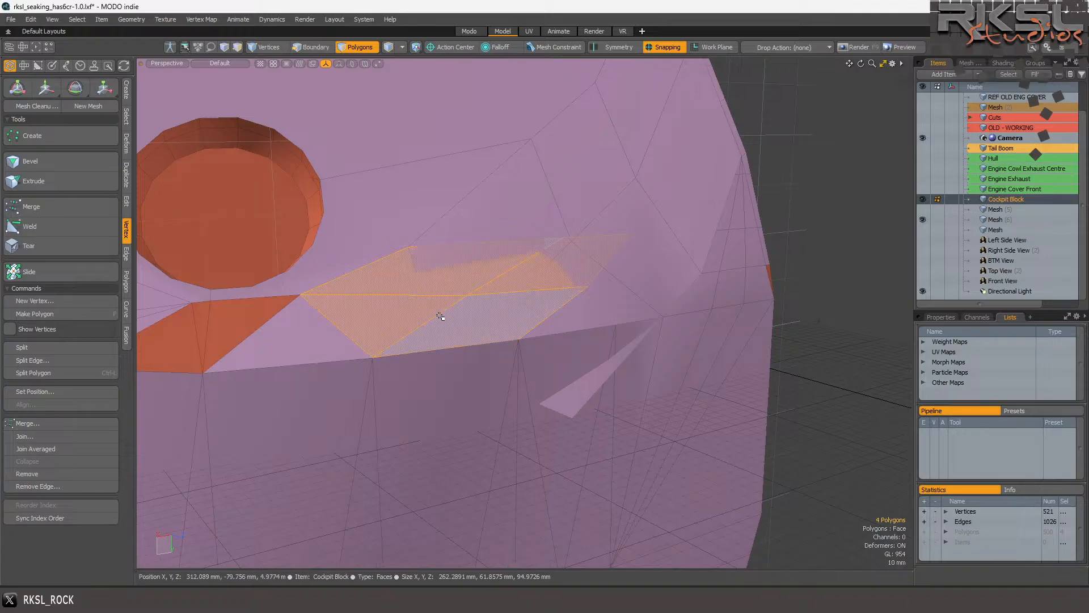
key("Delete")
left_click(311, 311)
left_click(387, 310)
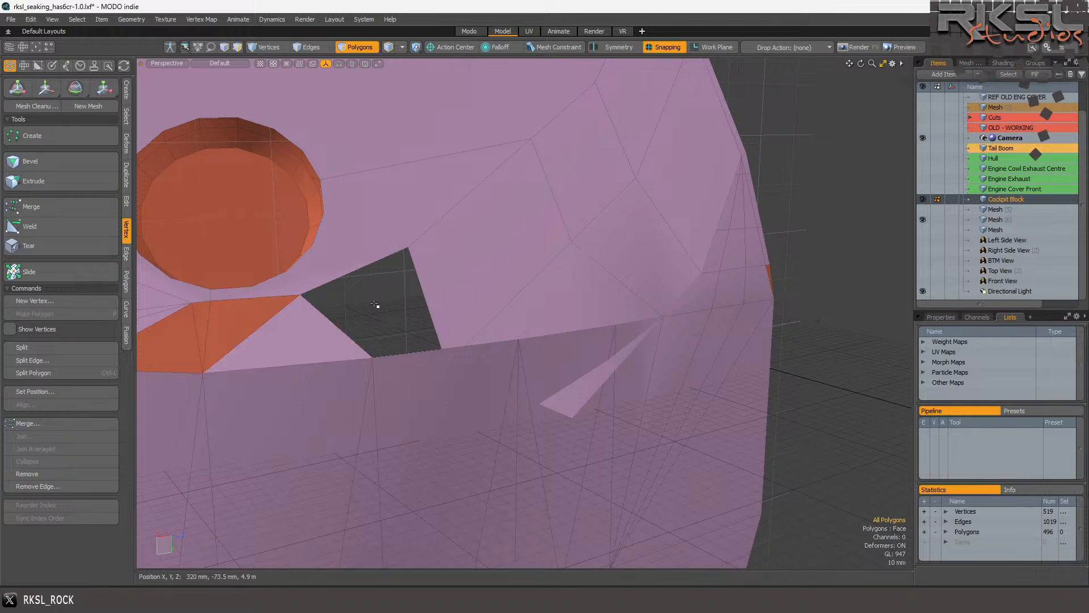
Draw a triangular polygon with the Pen tool across the near side of the new hole, snapping to three surrounding vertices.
left_click(128, 88)
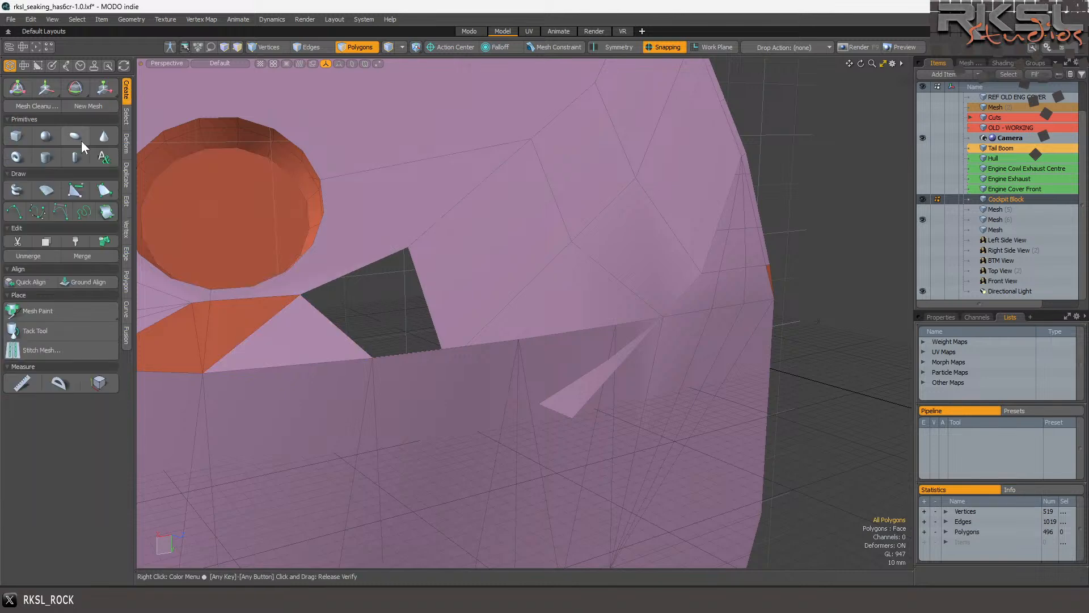
left_click(104, 189)
left_click(302, 285)
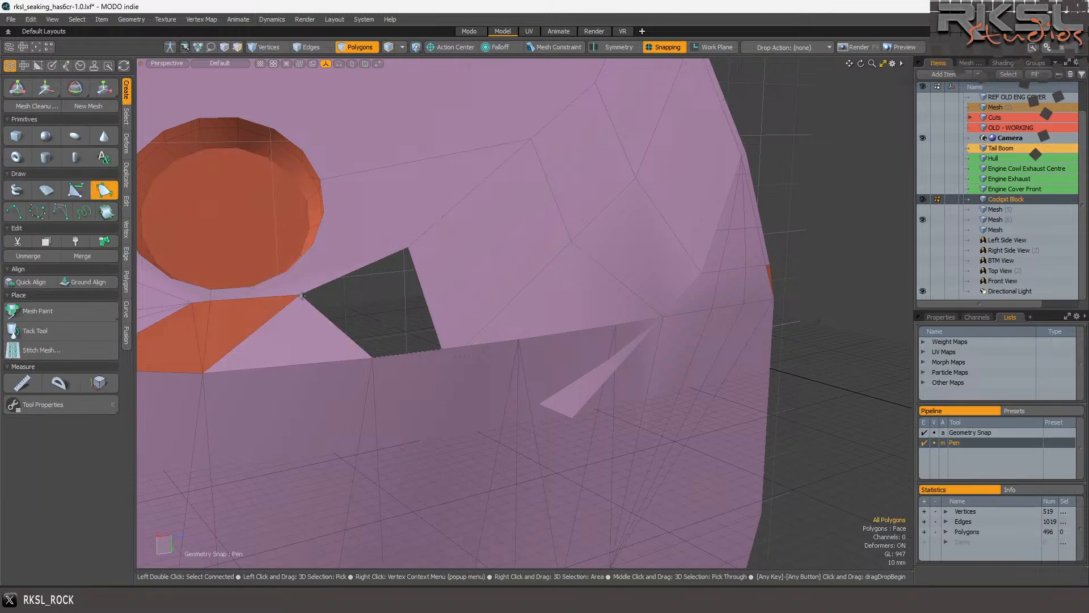
left_click(373, 359)
key("space")
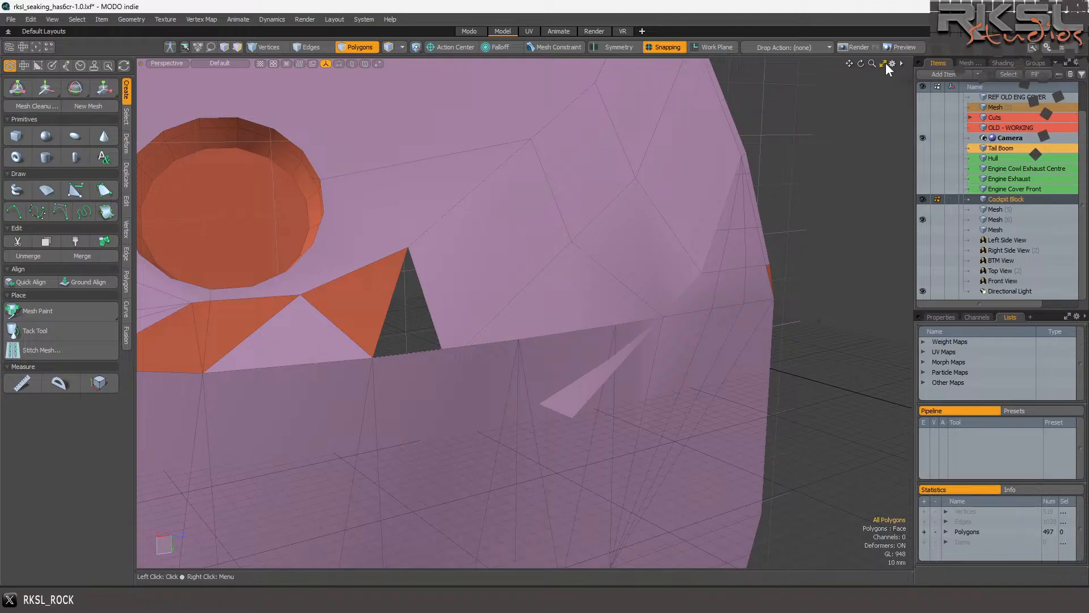
Delete the sliver polygon that projects through the side wall near the joined corner.
mouse_move(857, 63)
left_mouse_down()
mouse_move(777, 79)
mouse_move(863, 56)
left_mouse_up()
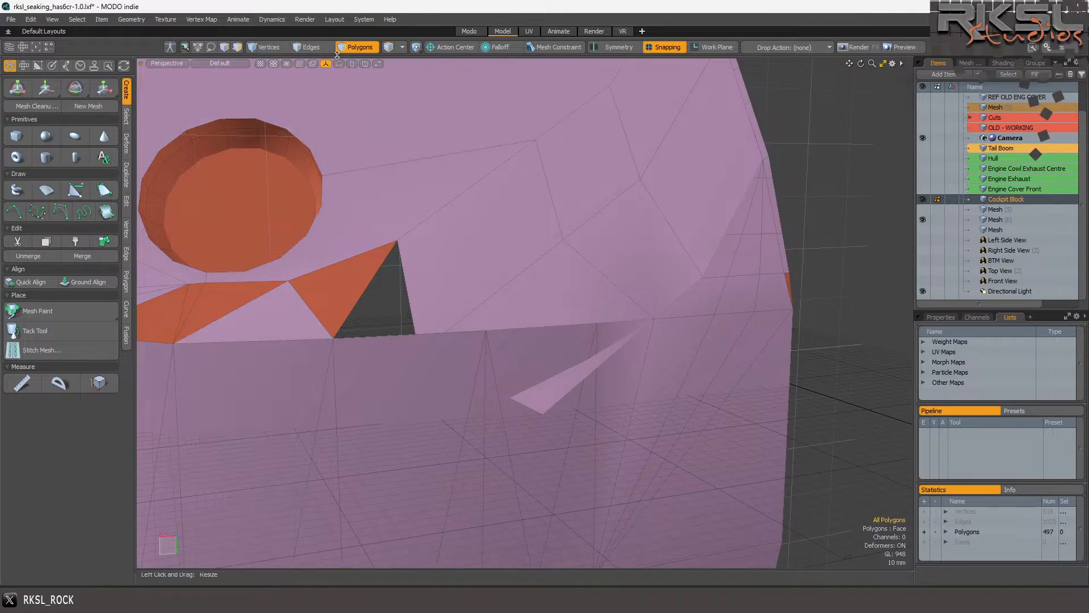
key("1")
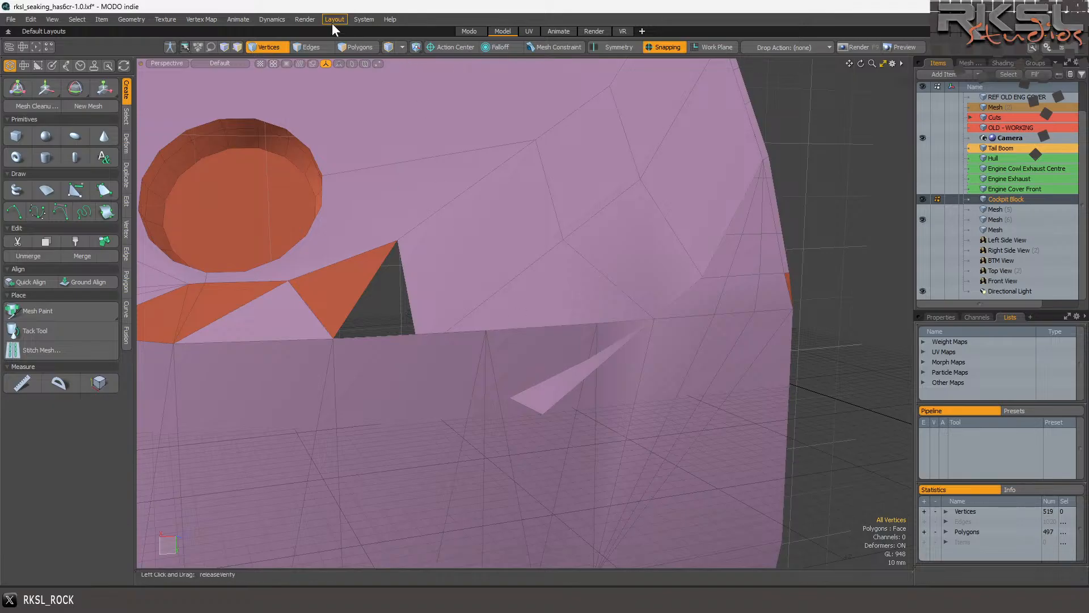
left_click(355, 47)
left_click(545, 404)
key("Delete")
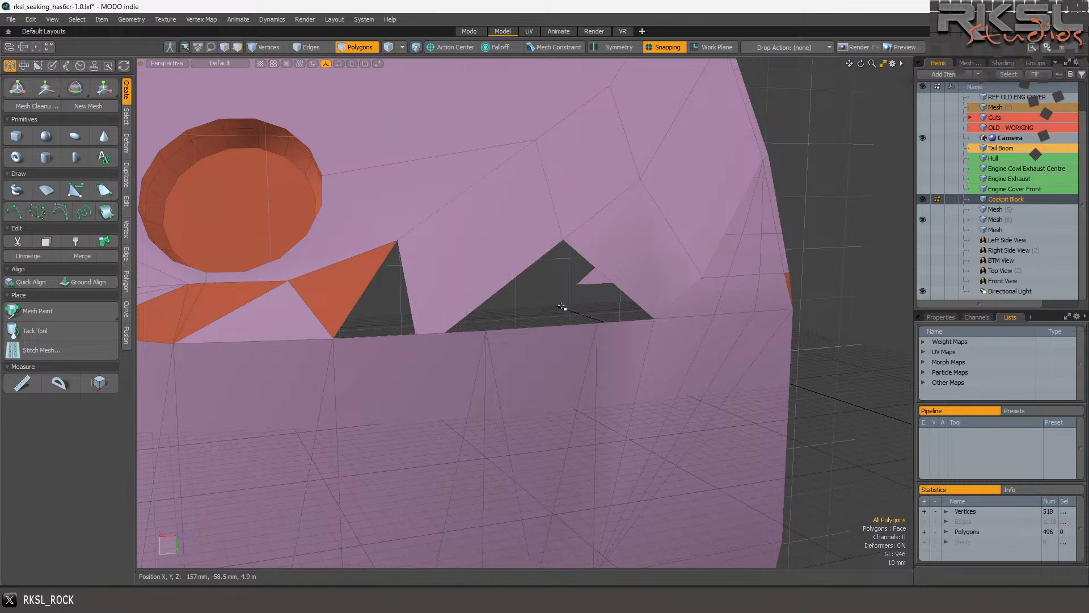
Draw a triangular polygon with the Pen tool from the second hole's upper vertex to the wall edge vertex and joined corner.
left_click(104, 191)
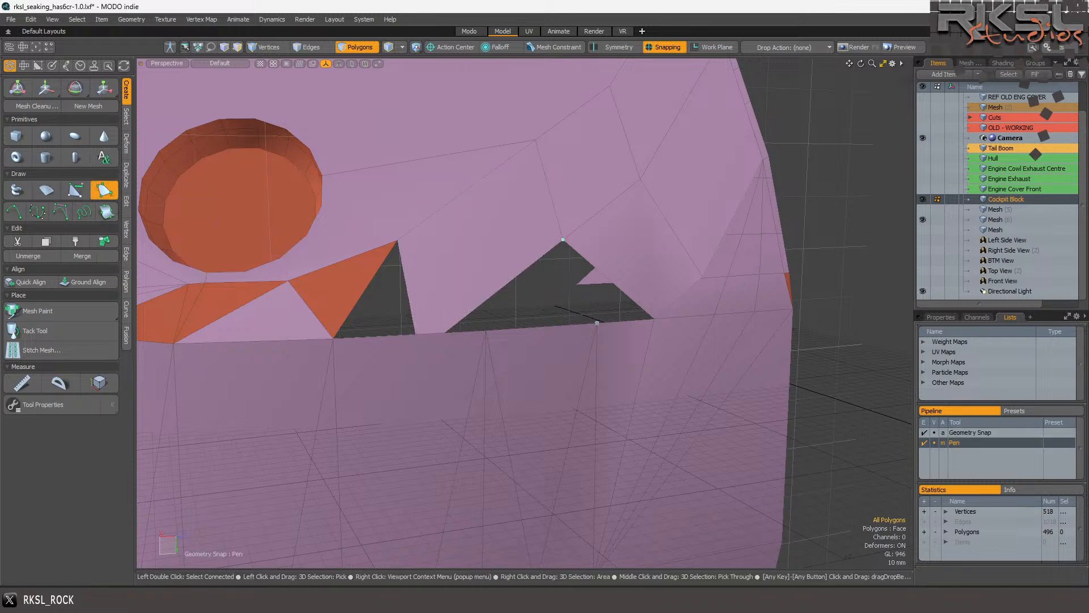
left_click(652, 321)
key("space")
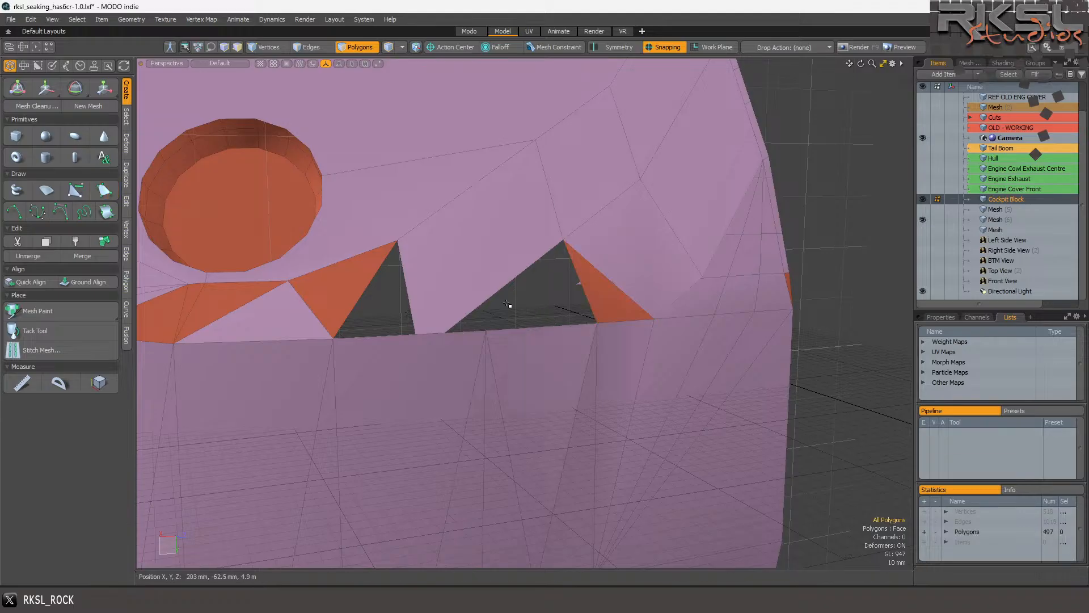
Draw a triangular polygon with the Pen tool between the second hole's upper vertex and two neighbouring ledge-edge vertices.
left_click(106, 191)
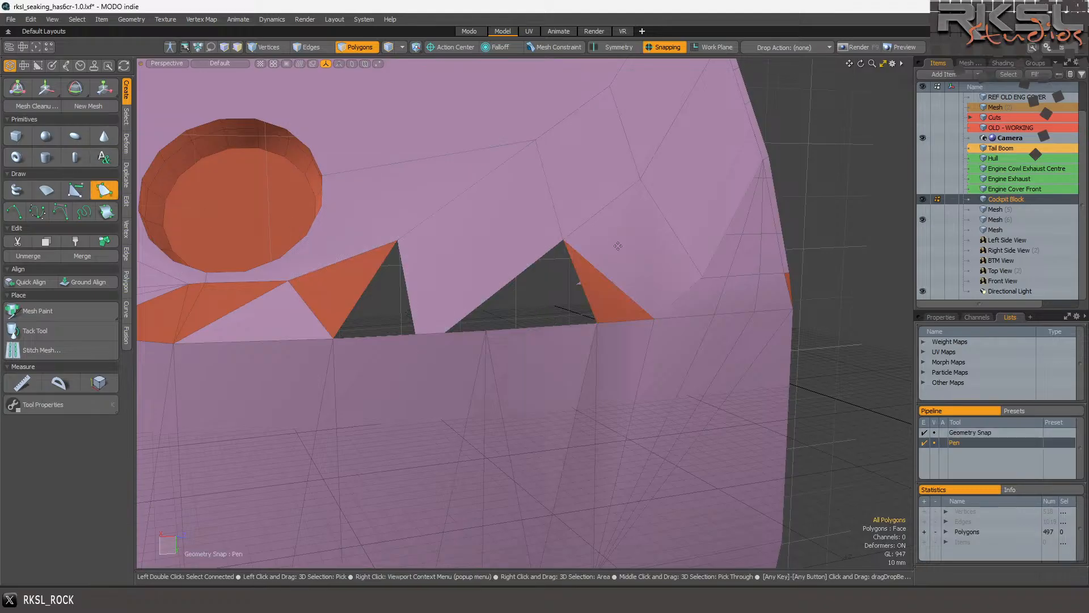
left_click(488, 335)
key("space")
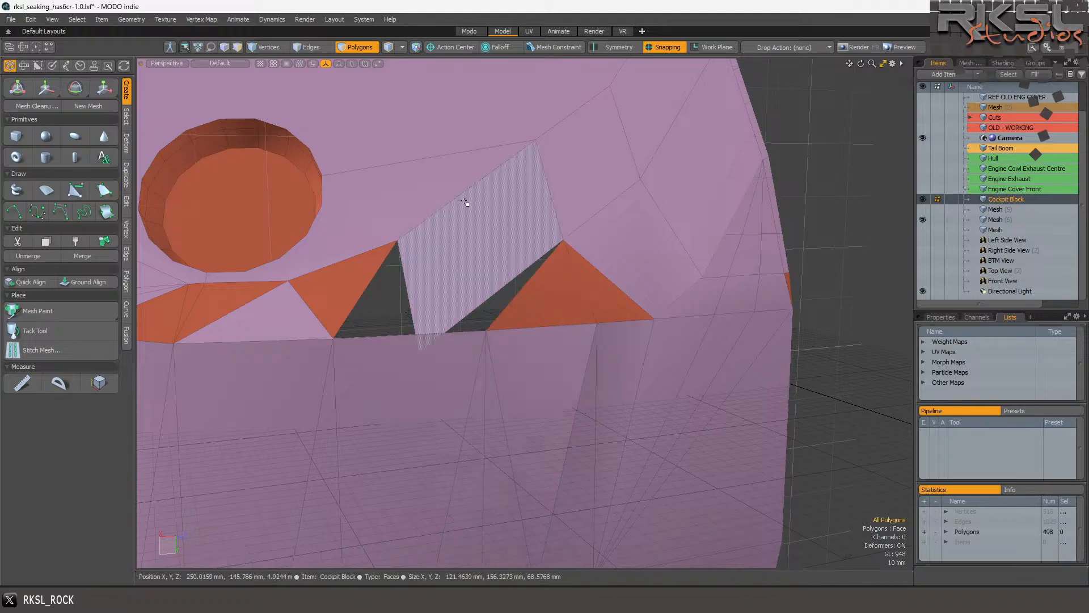
Triangulate the large polygon between the two holes and delete its lower triangle projecting toward the ledge edge.
left_click(485, 259)
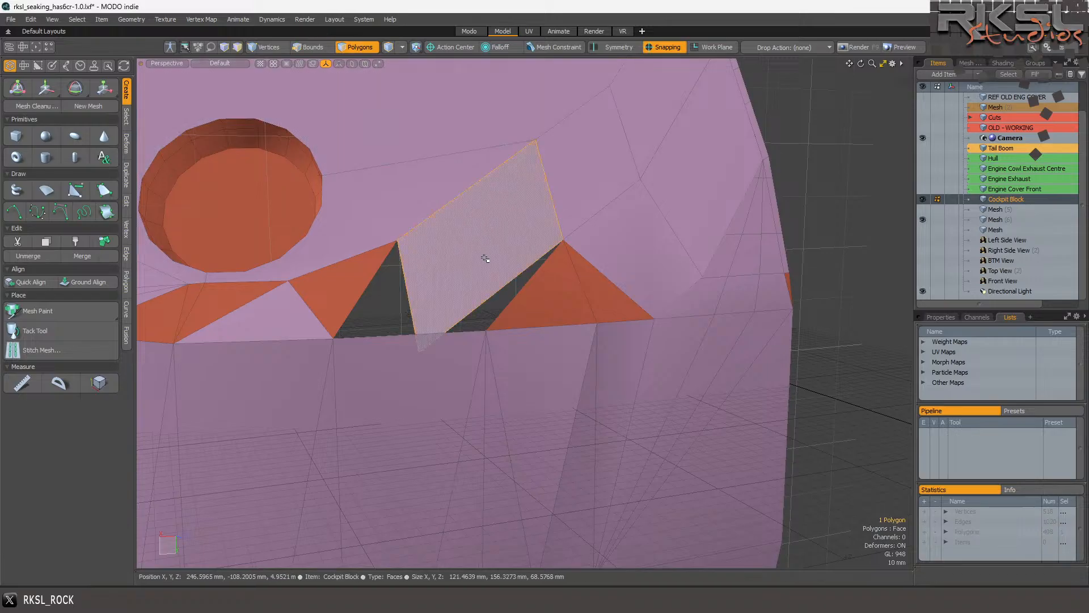
key("shift+t")
left_click(471, 291)
key("ctrl+x")
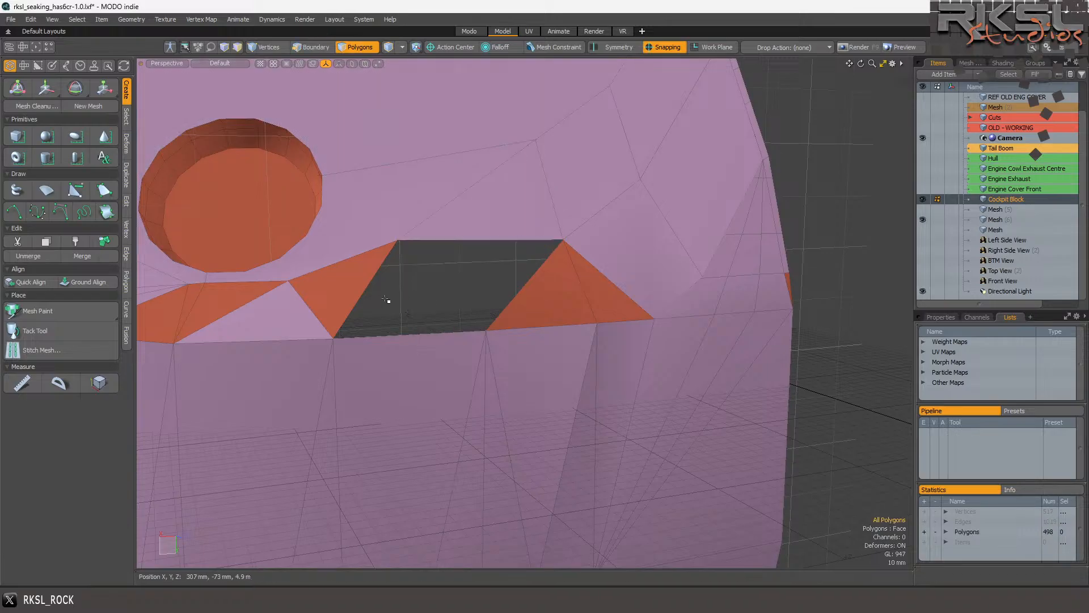
Draw a four-sided polygon with the Pen tool across the combined hole, snapping to its four corner vertices.
left_click(104, 190)
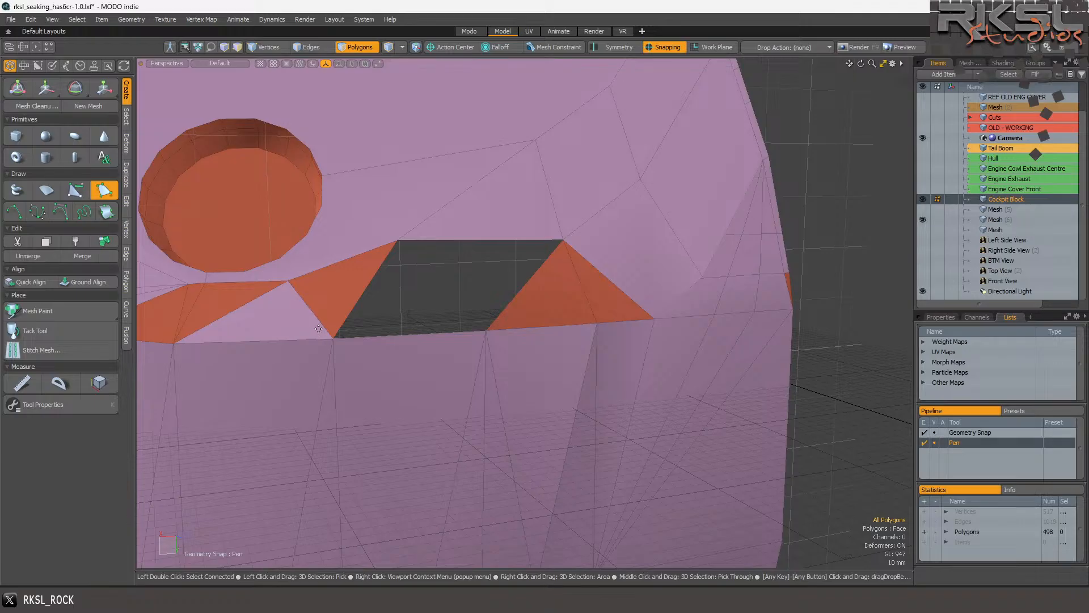
left_click(333, 338)
left_click(564, 232)
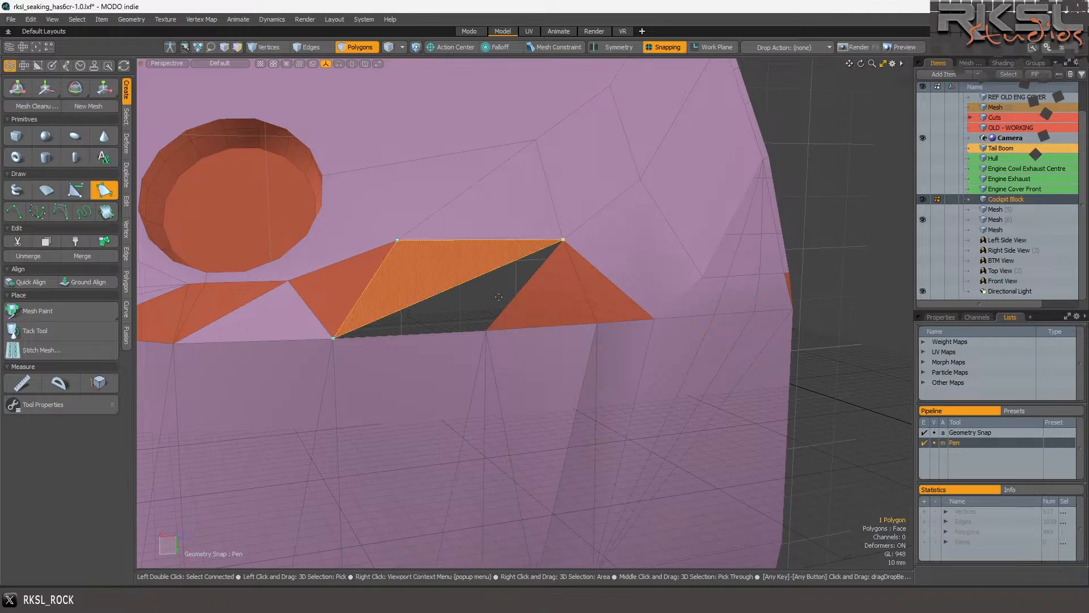
left_click(487, 330)
scroll(511, 334, "down", 3)
key("Escape")
key("Escape")
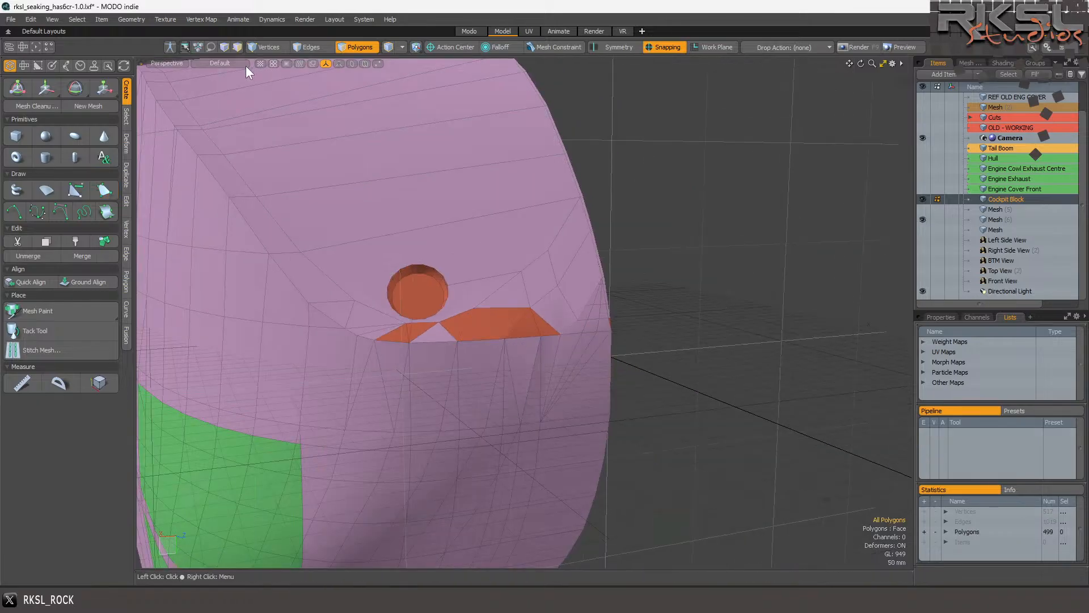
Assign the DONE material to the polygons around the round opening, including the newly drawn ones.
mouse_move(732, 219)
right_mouse_down()
mouse_move(170, 243)
mouse_move(789, 373)
mouse_move(732, 344)
right_mouse_up()
key("m")
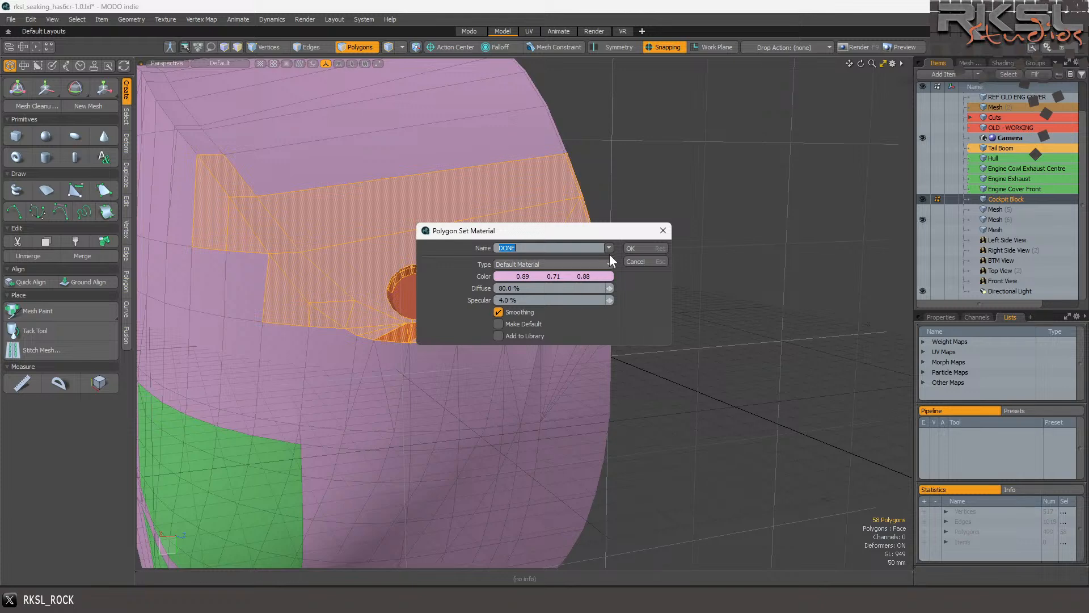
left_click(640, 249)
left_click(671, 238)
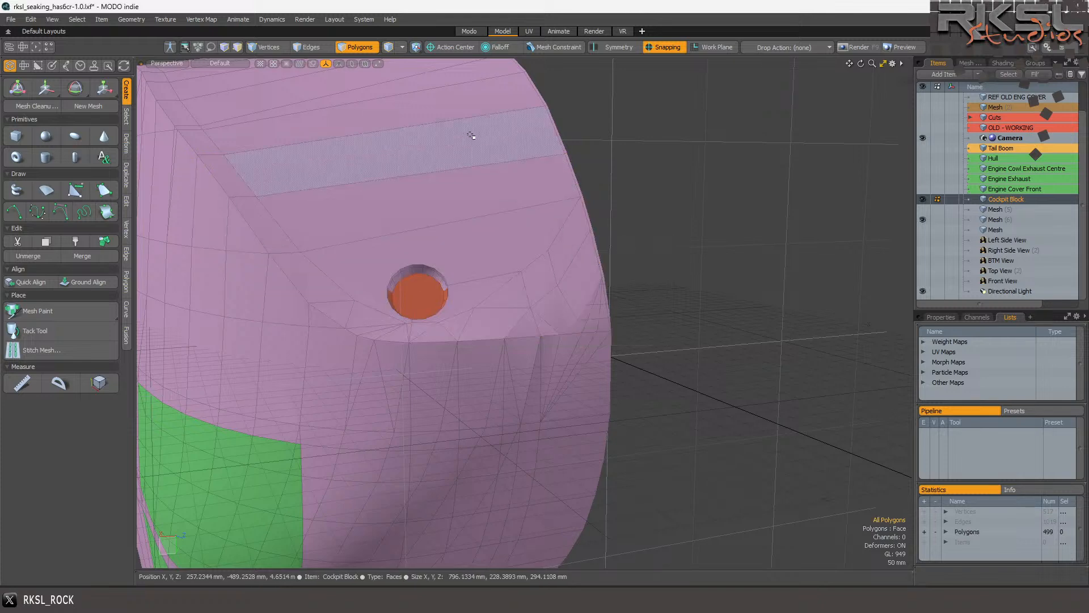
Run the render preview and examine the shading of the Cockpit Block around the round opening and the ledge from several angles.
left_click(590, 31)
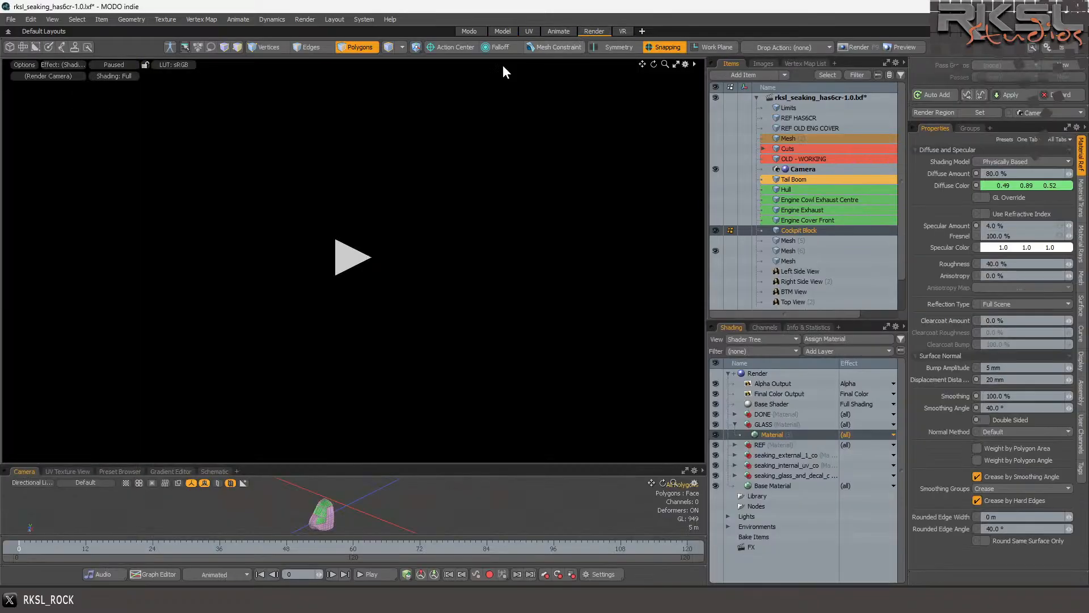
left_click(340, 253)
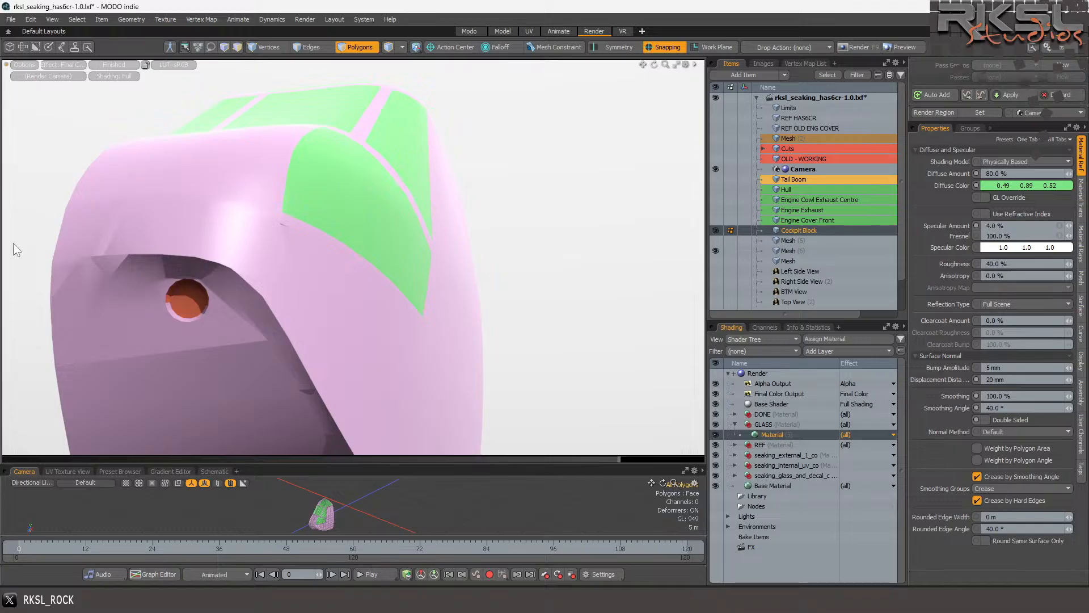
scroll(94, 270, "up", 3)
scroll(214, 256, "down", 1)
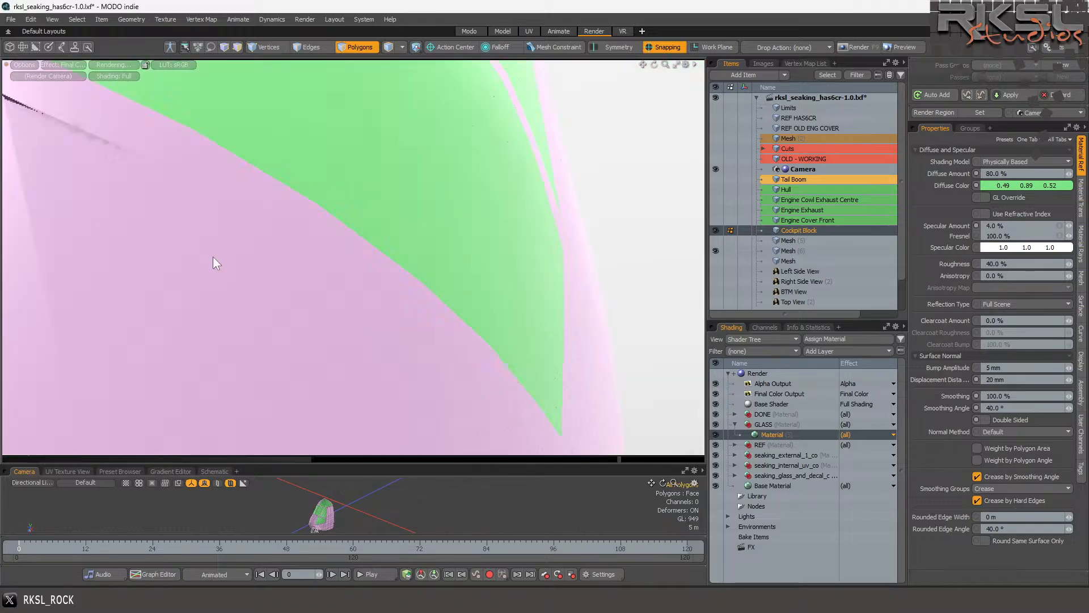
left_click(213, 257)
scroll(213, 256, "down", 3)
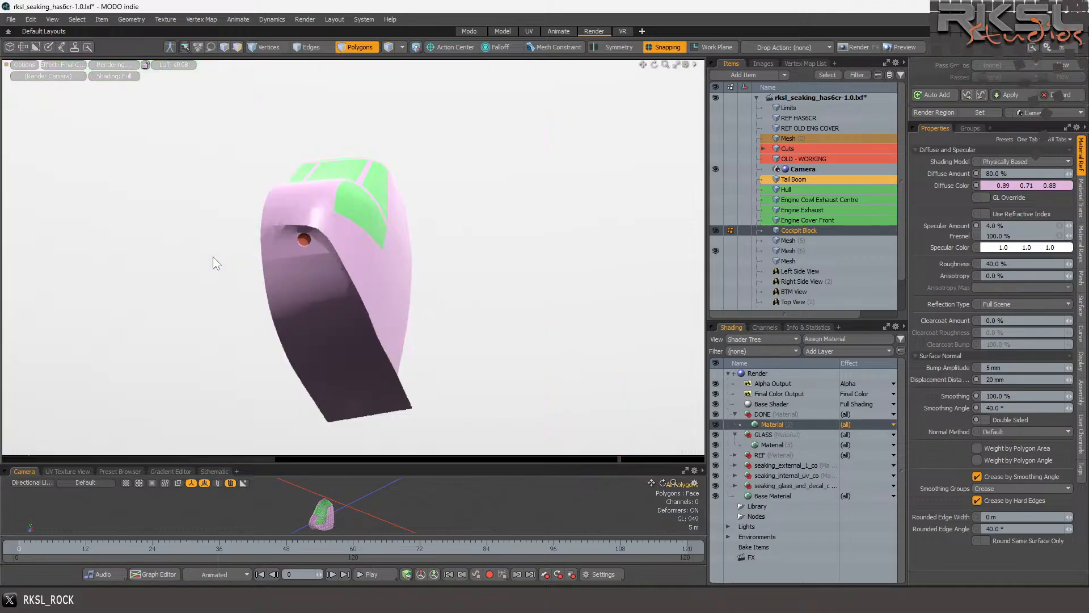
scroll(213, 257, "up", 4)
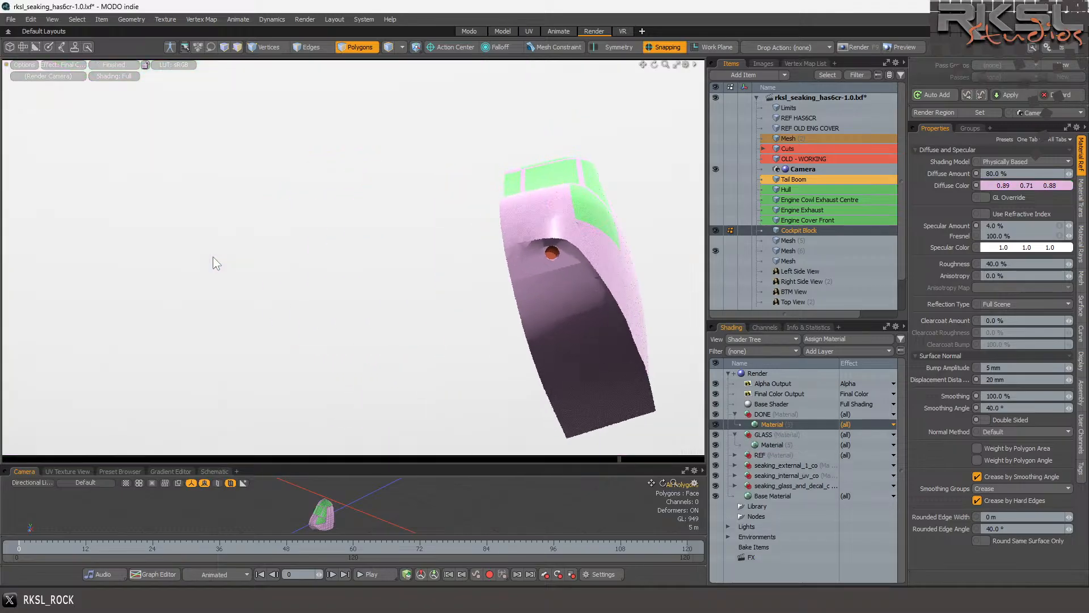
left_click_drag(213, 256, 212, 256, "alt")
scroll(212, 257, "up", 3)
scroll(213, 257, "down", 4)
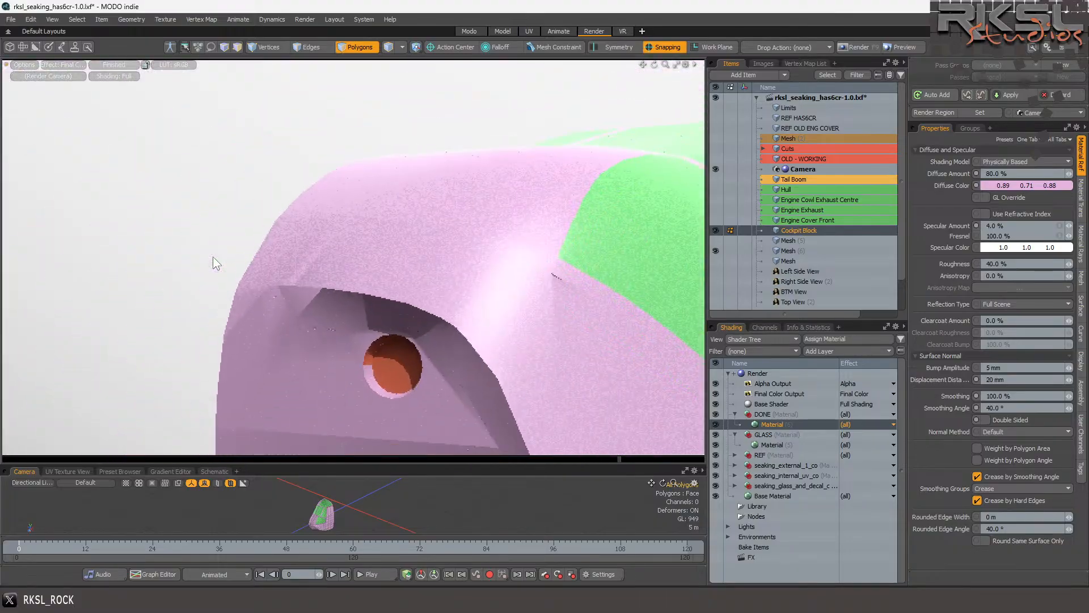
left_click_drag(213, 256, 213, 256, "alt+shift")
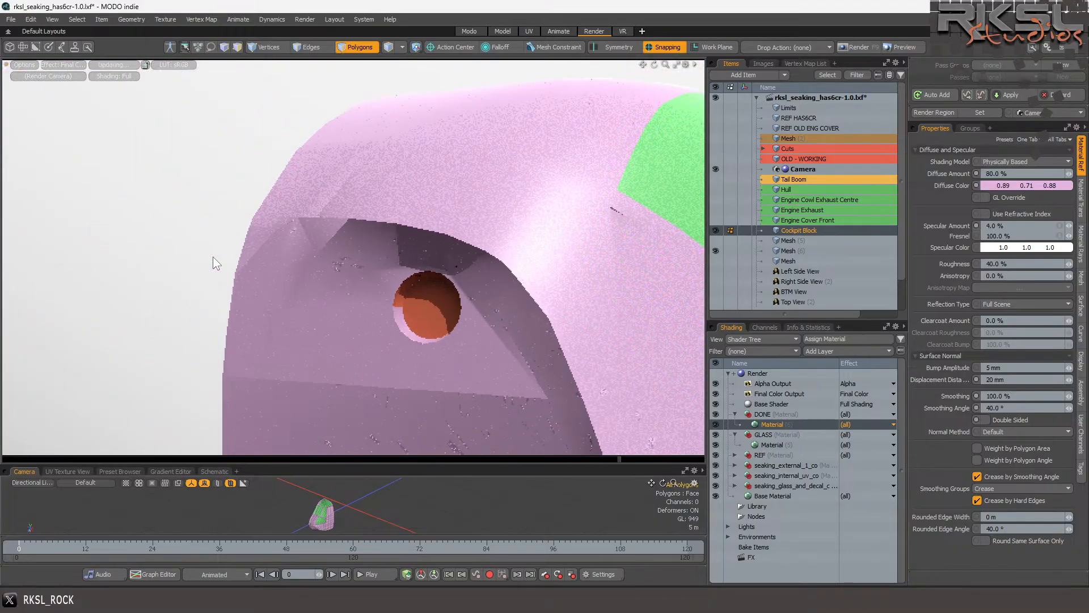
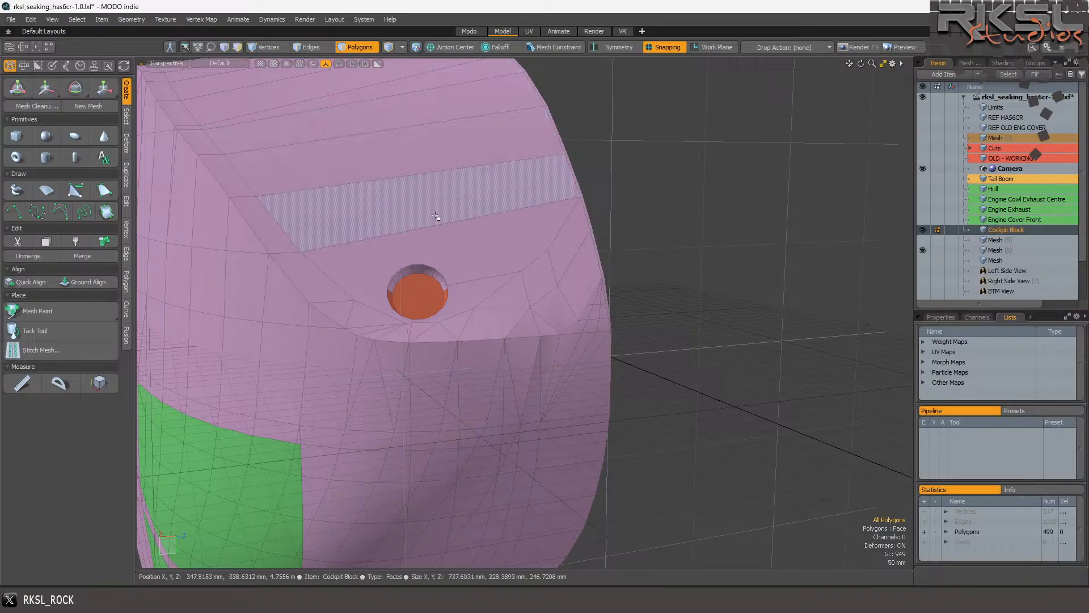
Triangulate the two adjoining polygons between the round opening and the side wall, and spin the edge they shared.
scroll(509, 326, "up", 3)
left_click(586, 332)
left_click(593, 311, "shift")
mouse_move(860, 64)
left_mouse_down()
mouse_move(749, 79)
mouse_move(845, 67)
left_mouse_up()
scroll(723, 292, "up", 5)
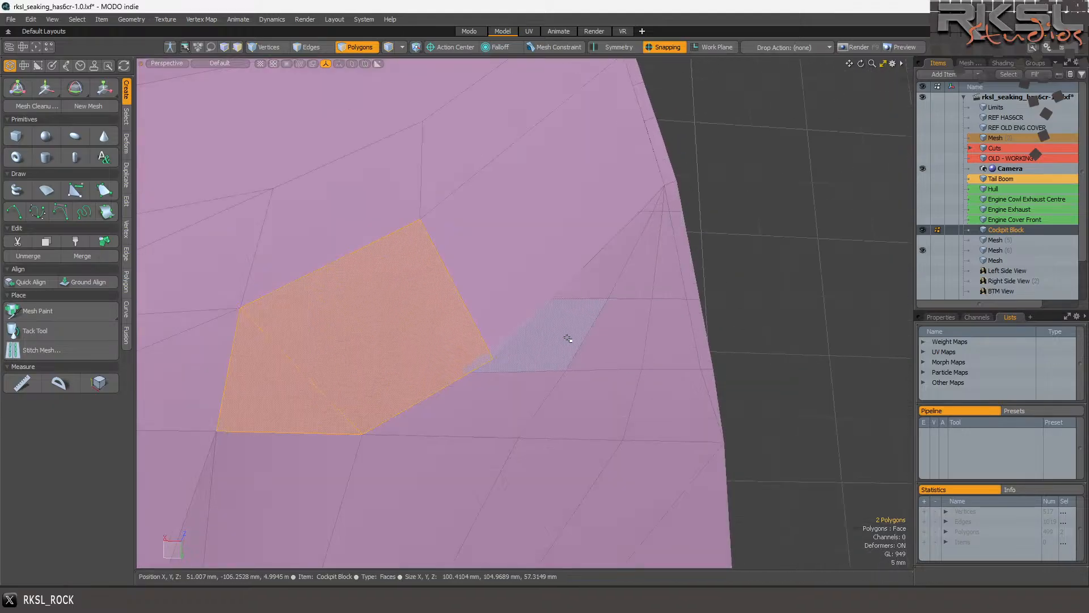
key("alt")
key("shift+t")
left_click_drag(282, 389, 409, 335)
left_click(764, 170)
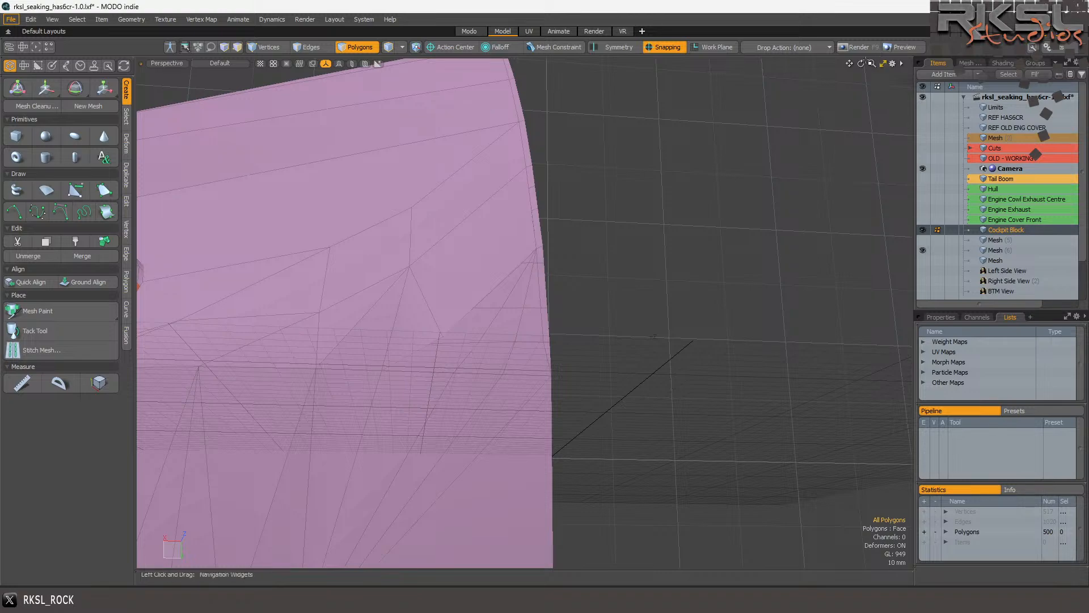
left_click_drag(861, 63, 536, 108)
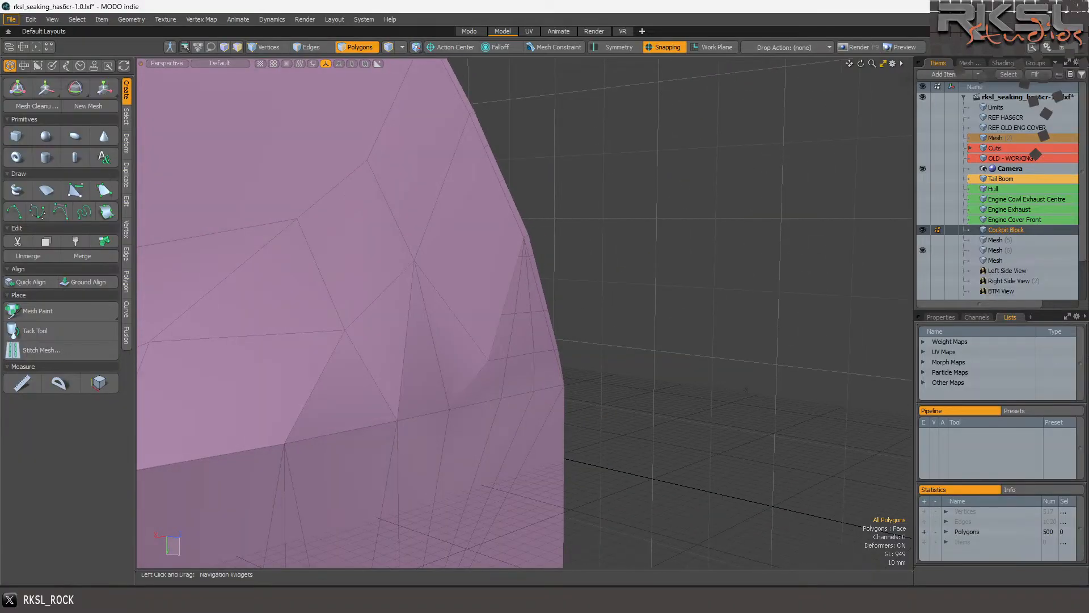
Spin the edge between the two narrow triangles above the ledge so it ends at the ledge vertex nearer the side wall.
left_click_drag(350, 376, 374, 358)
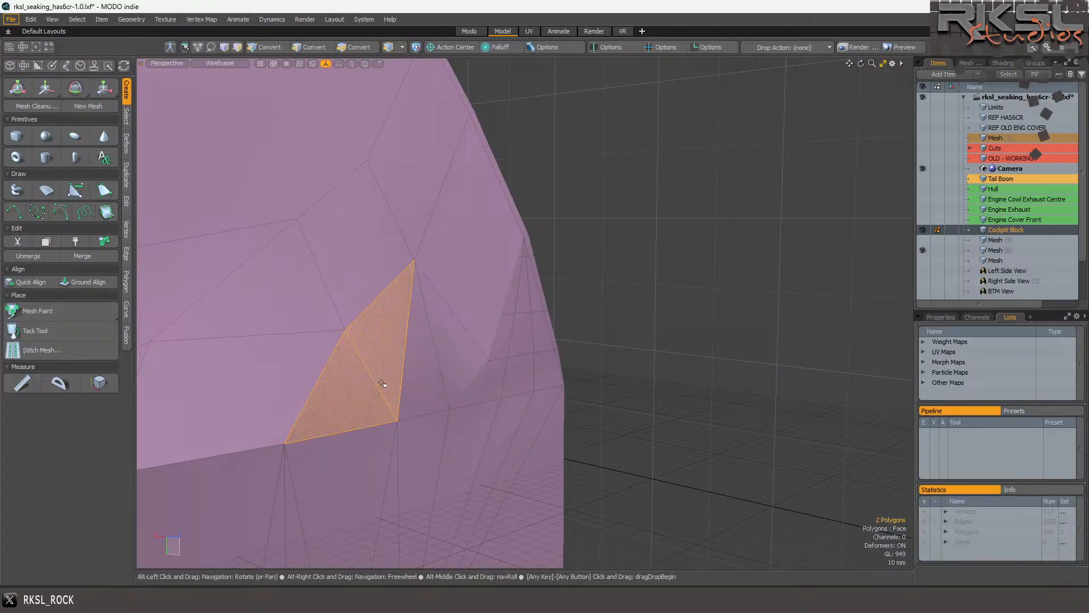
scroll(556, 274, "down", 5)
scroll(491, 301, "up", 4)
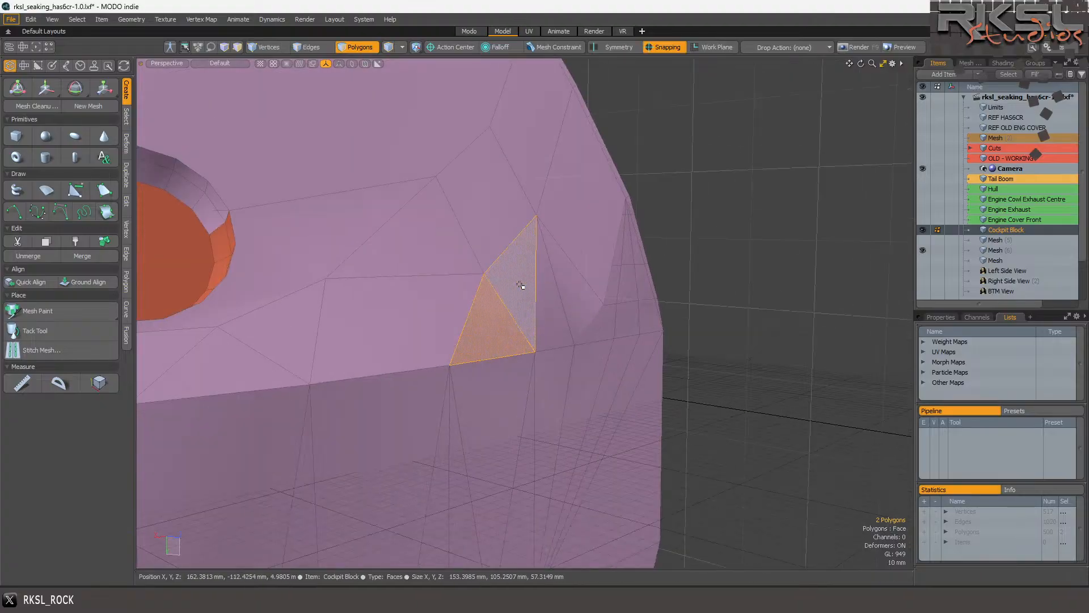
left_click_drag(519, 284, 543, 289)
key("v")
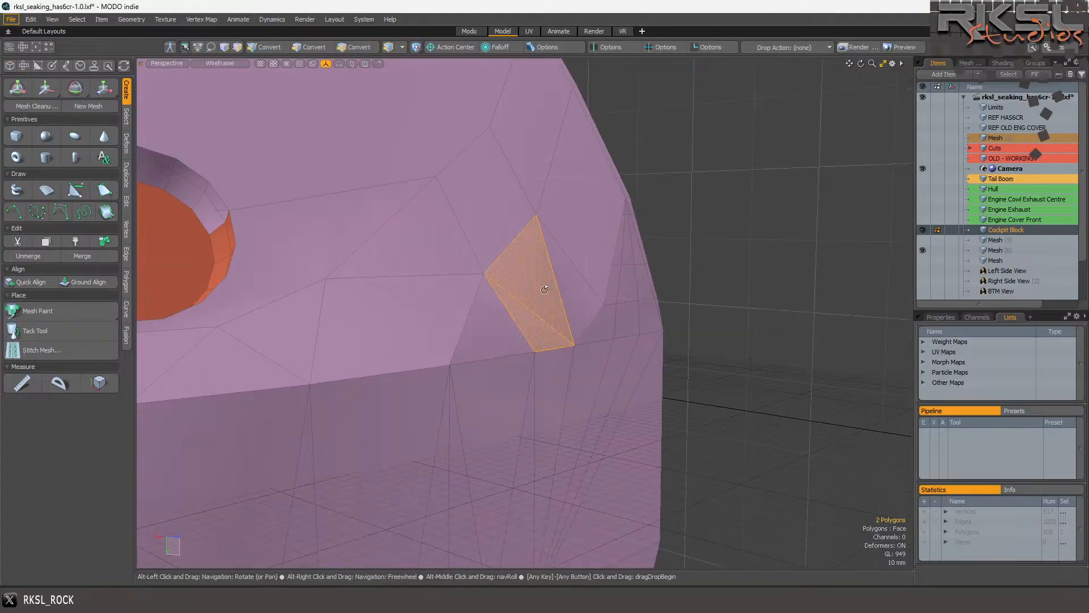
left_click(706, 279)
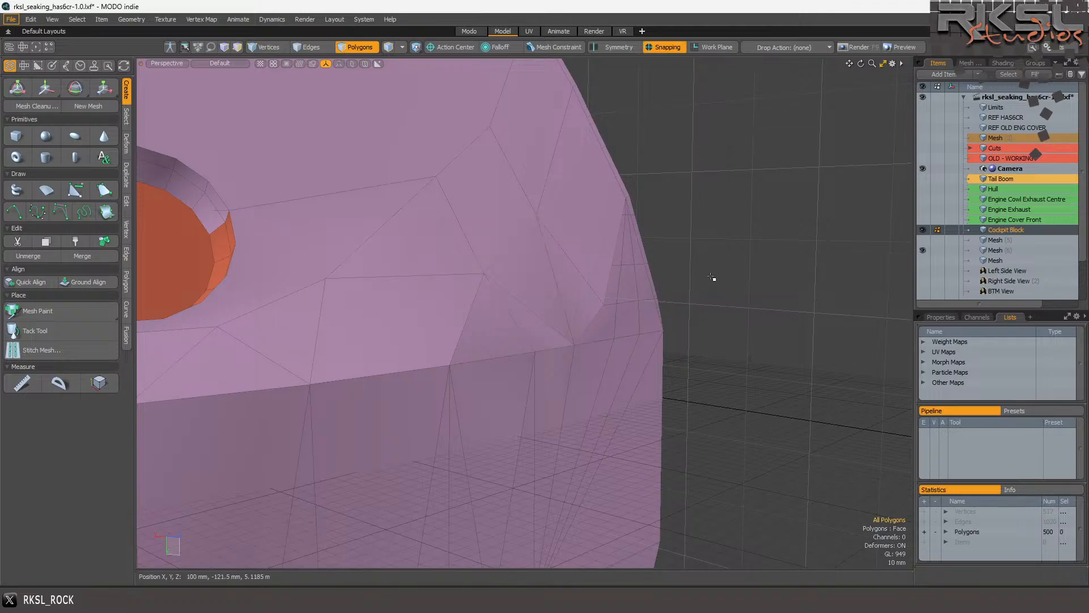
Spin the next two triangle edges above the ledge so both end at the recess corner vertex beside the side wall.
left_click_drag(554, 307, 574, 304)
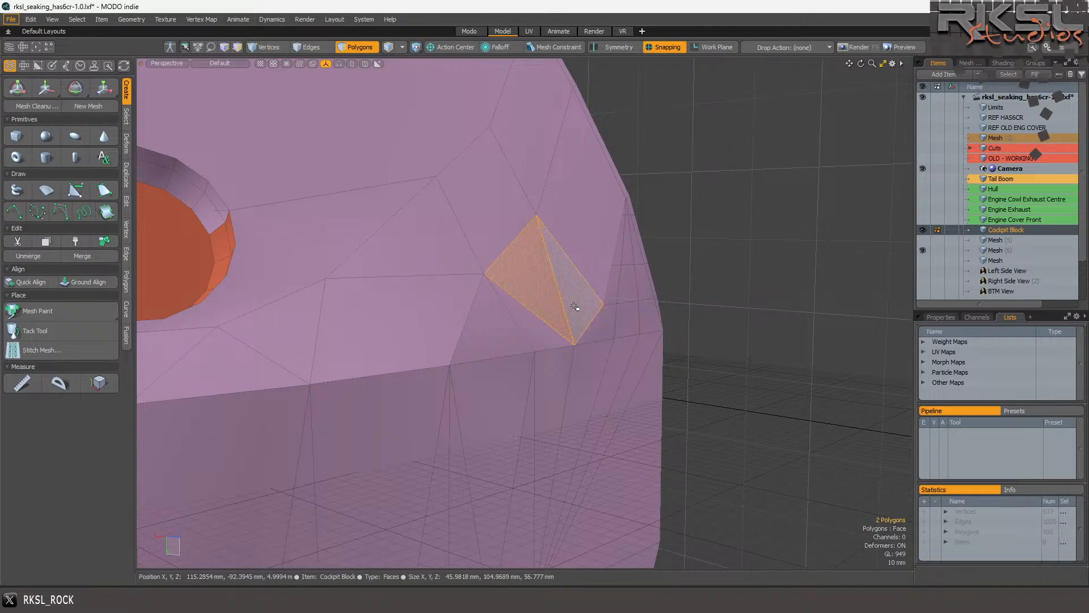
key("alt")
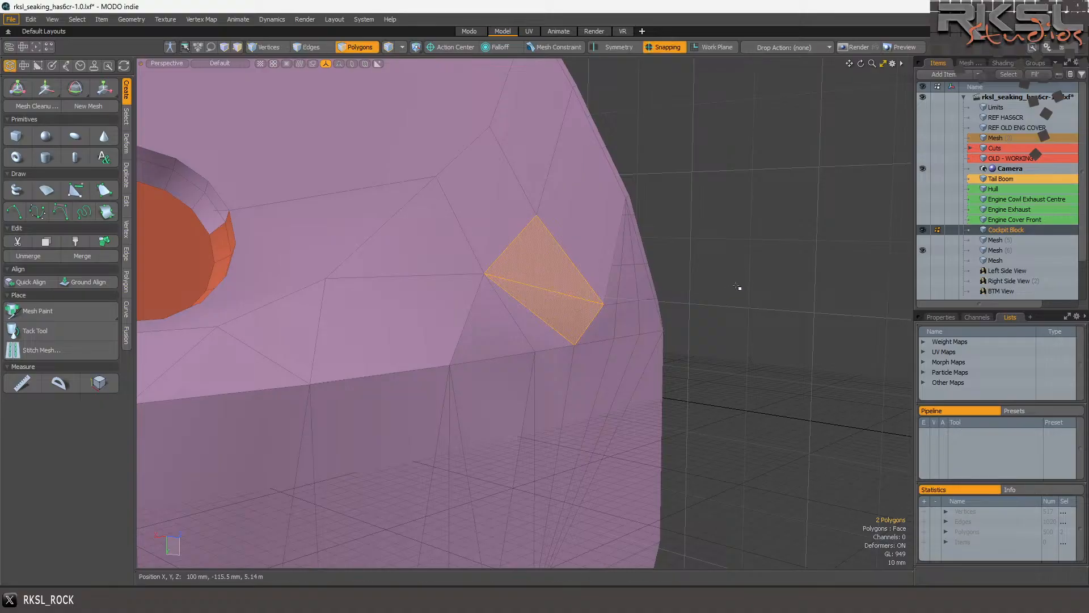
left_click(688, 295)
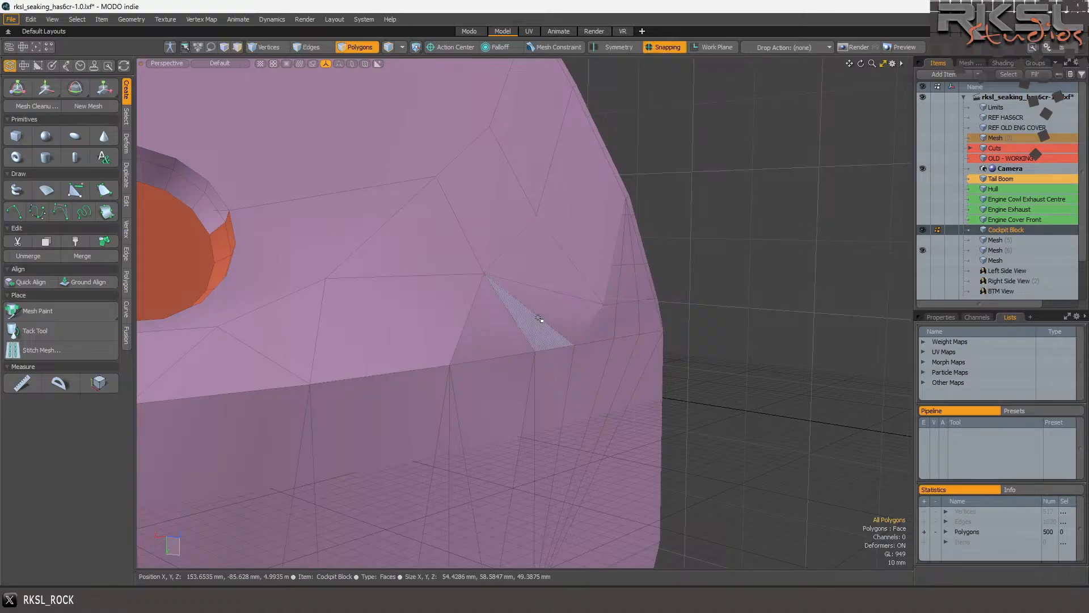
left_click_drag(505, 310, 540, 318)
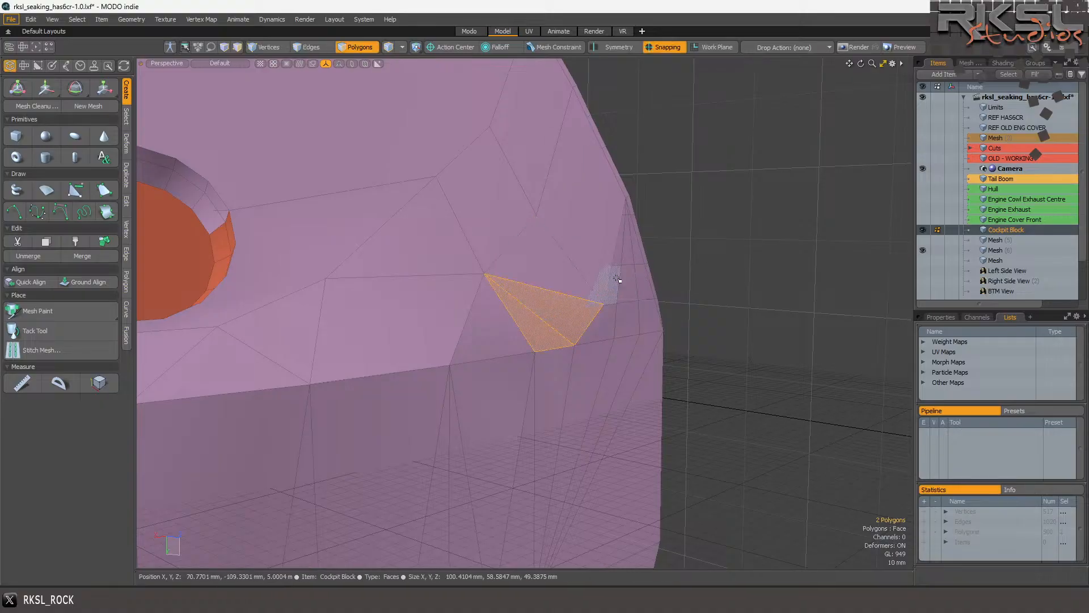
key("alt")
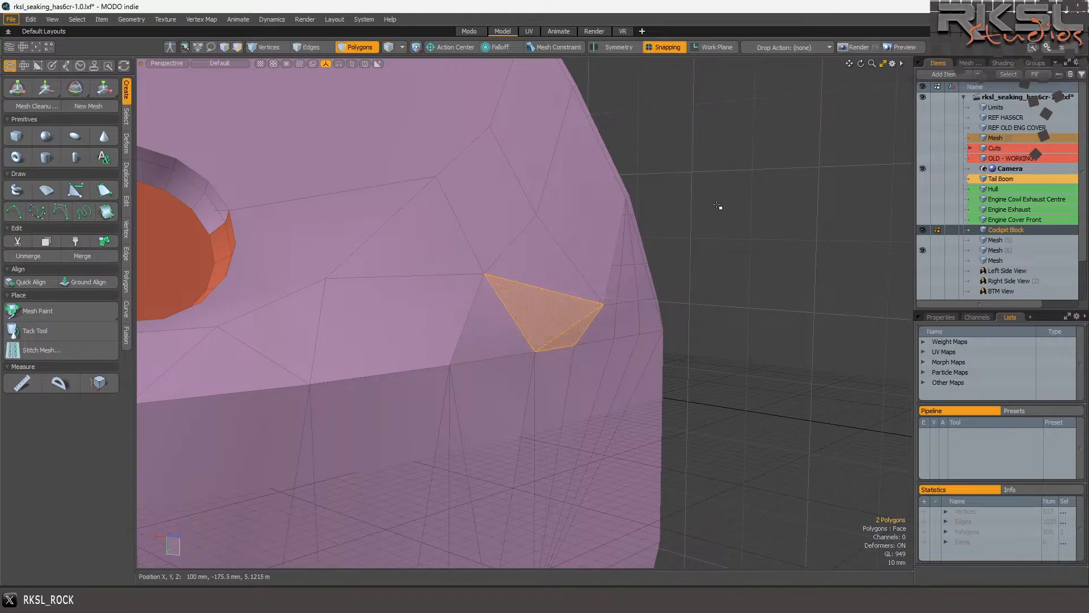
left_click(722, 209)
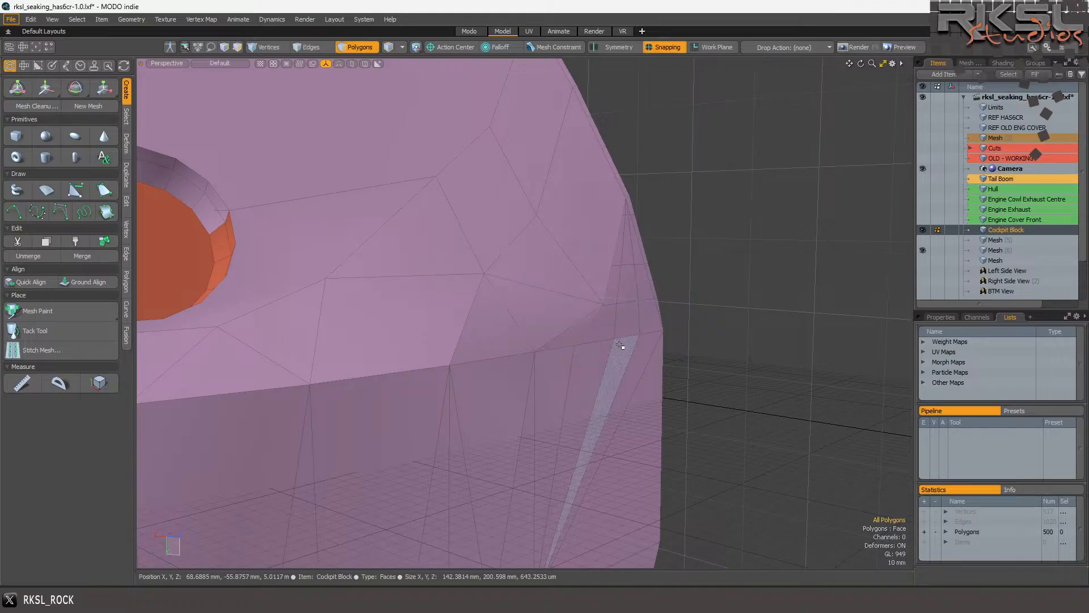
scroll(622, 348, "up", 2)
scroll(569, 287, "down", 2)
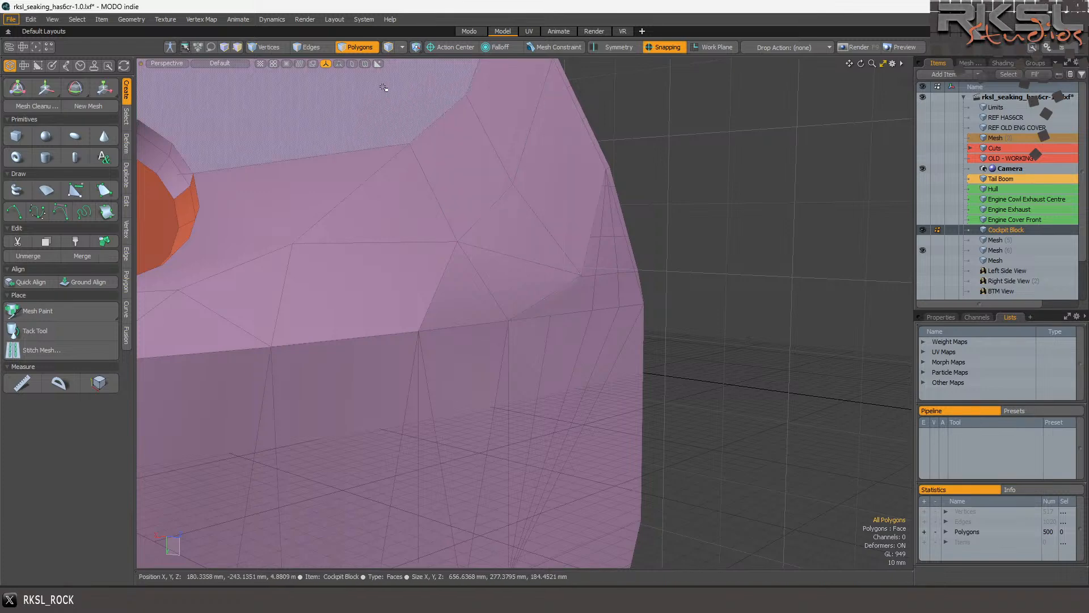
left_click(304, 46)
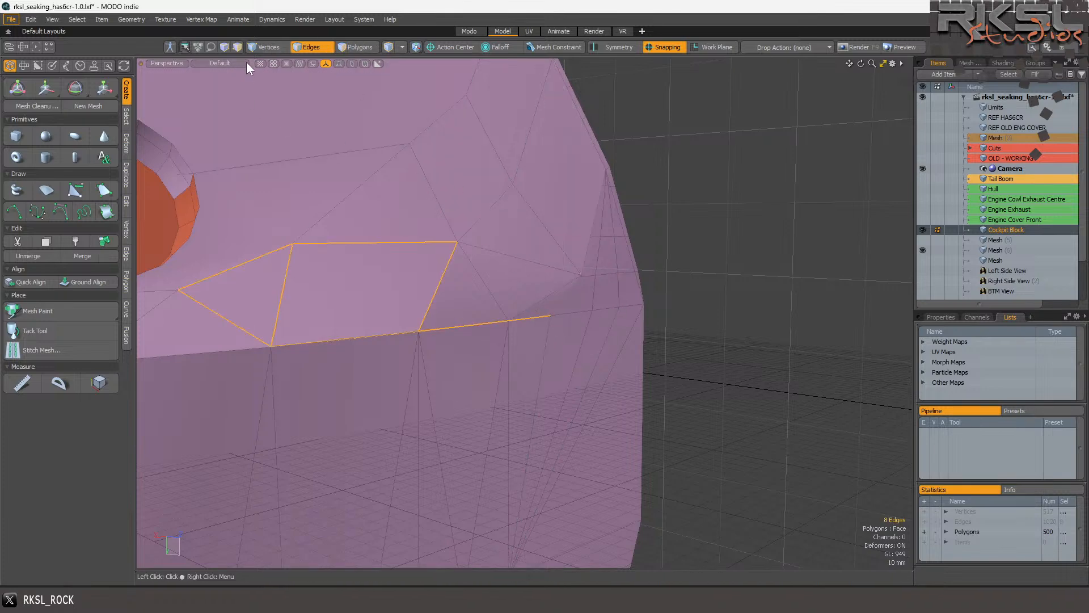
left_click(277, 45)
scroll(567, 310, "up", 2)
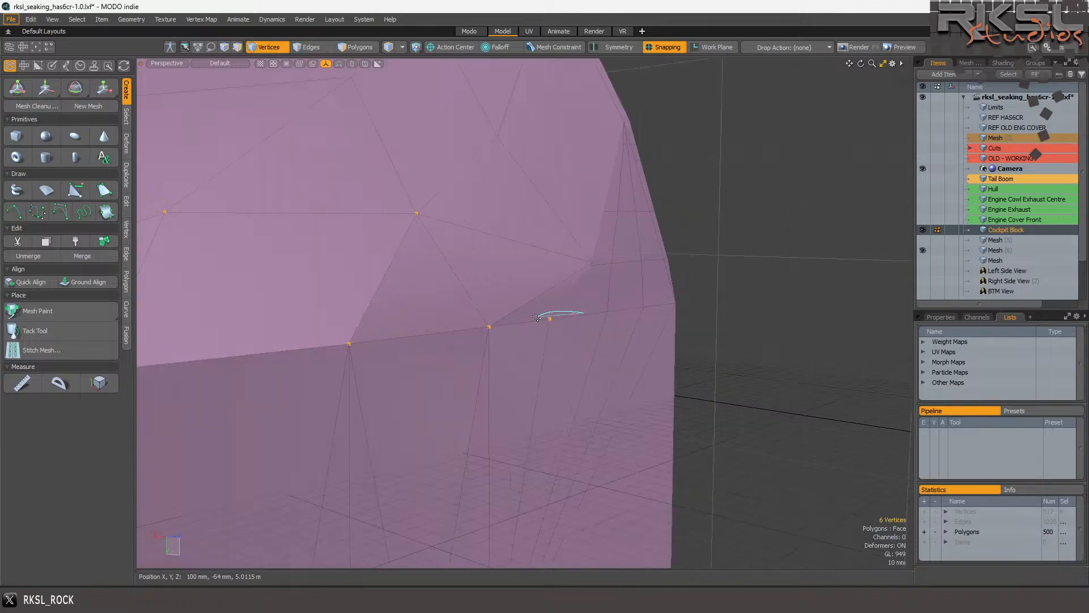
scroll(716, 180, "up", 2)
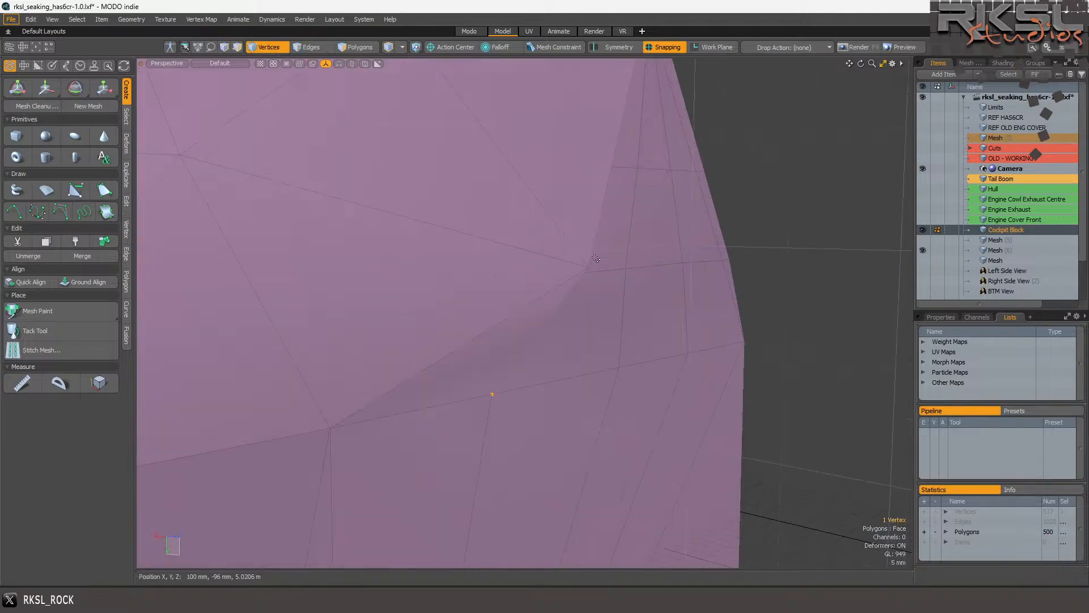
Select the diagonal edge ending at the recess corner beside the side wall and move it toward the round opening with Transform.
left_click_drag(861, 63, 679, 185)
key("2")
left_click(481, 204)
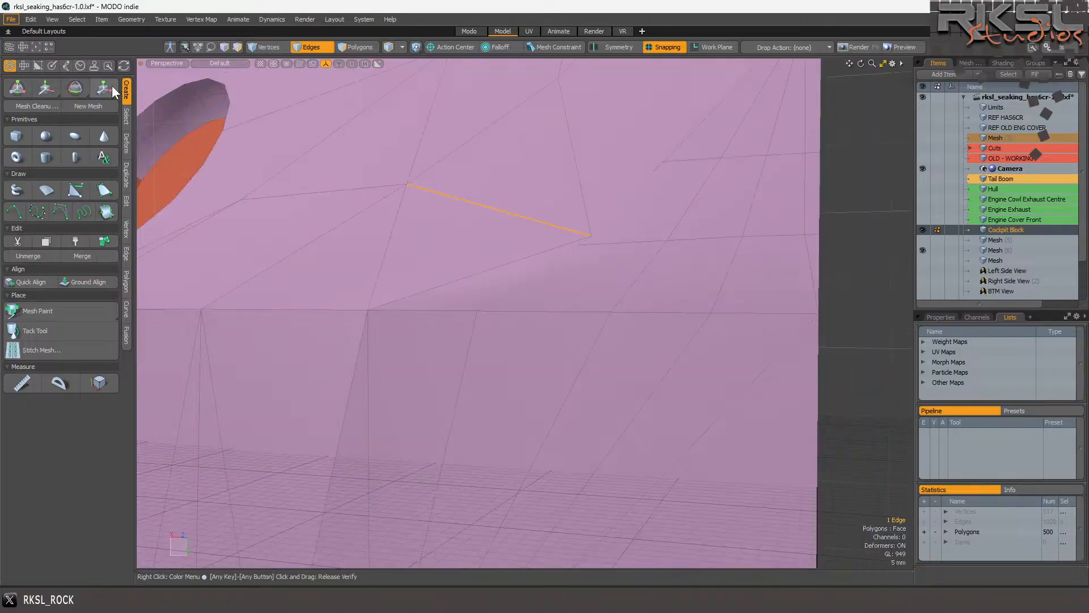
key("w")
left_click_drag(411, 182, 359, 182)
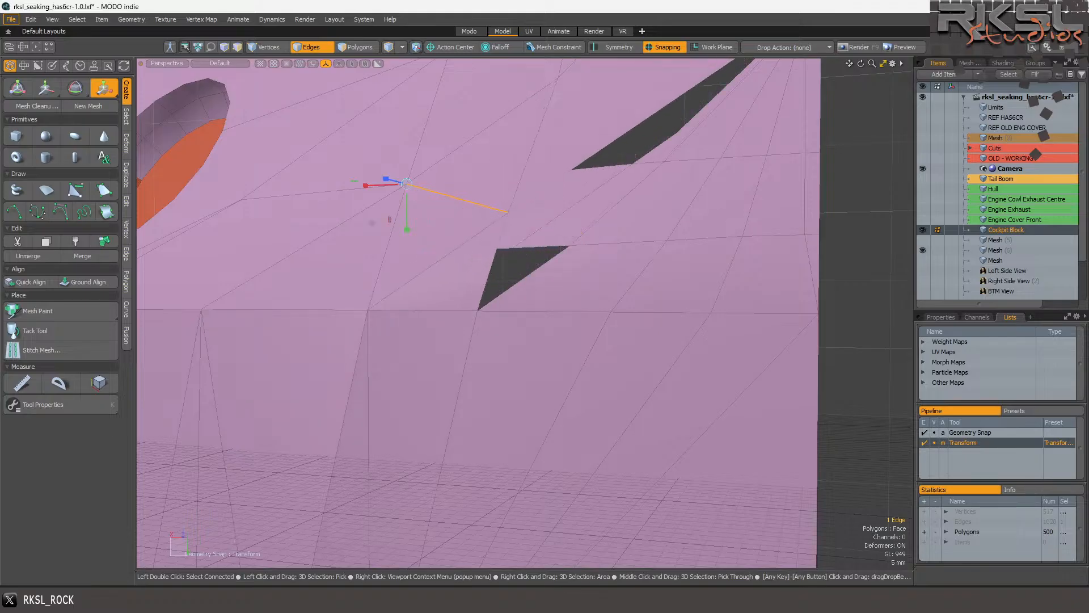
Delete the Cockpit Block polygons surrounding the small lower gap and beside the large gap, plus the leftover thin polygon at the open end.
scroll(454, 226, "down", 3)
scroll(464, 177, "up", 2)
key("space")
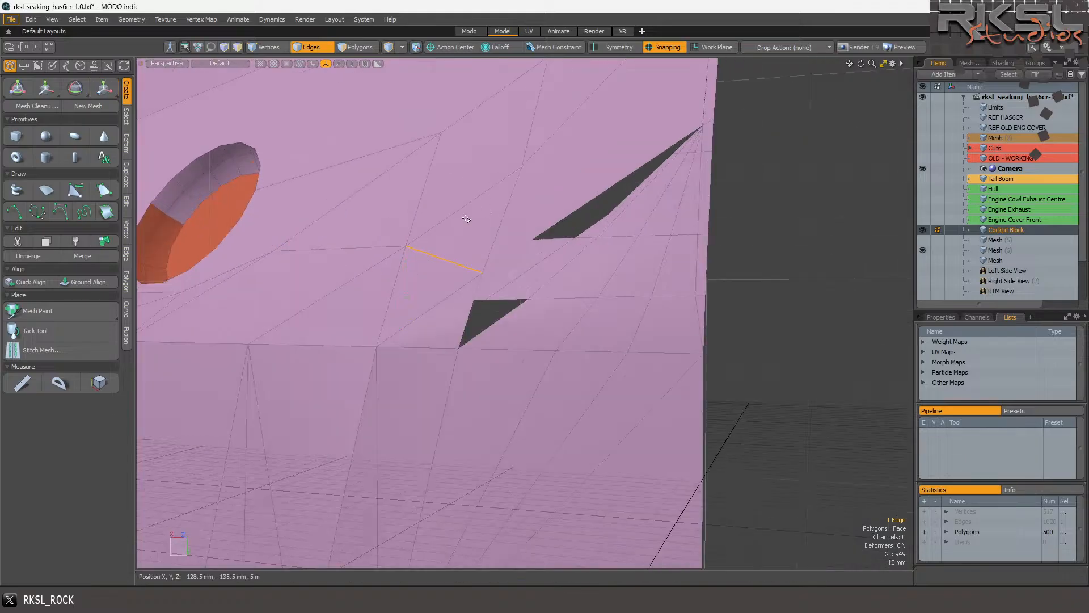
left_click(471, 251)
key("3")
mouse_move(469, 250)
left_mouse_down()
mouse_move(476, 309)
mouse_move(676, 316)
mouse_move(484, 251)
left_mouse_up()
left_click_drag(693, 253, 614, 199)
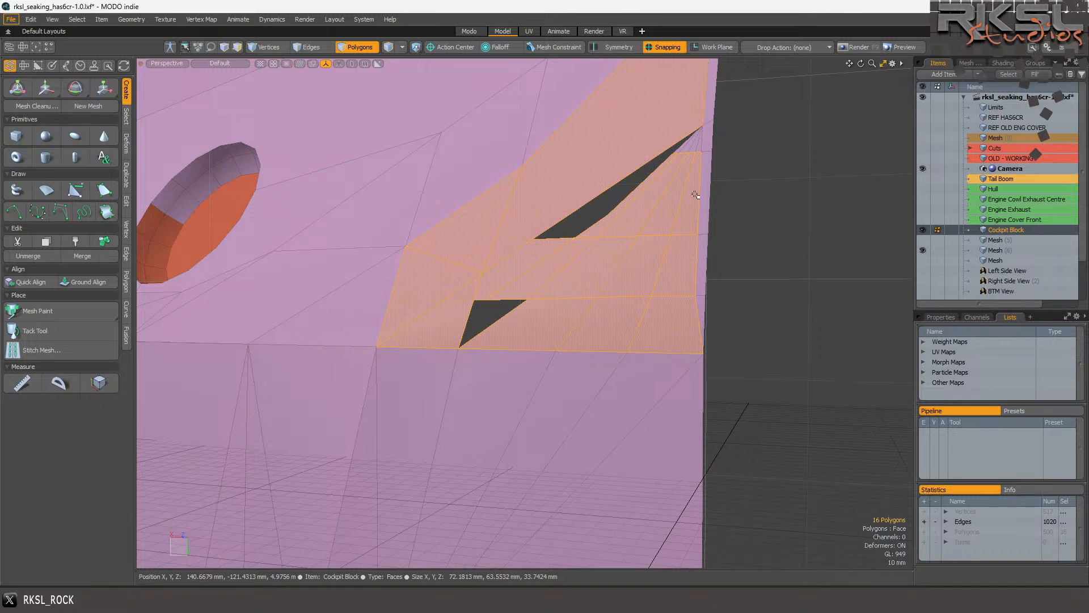
left_click_drag(710, 194, 547, 178, "ctrl")
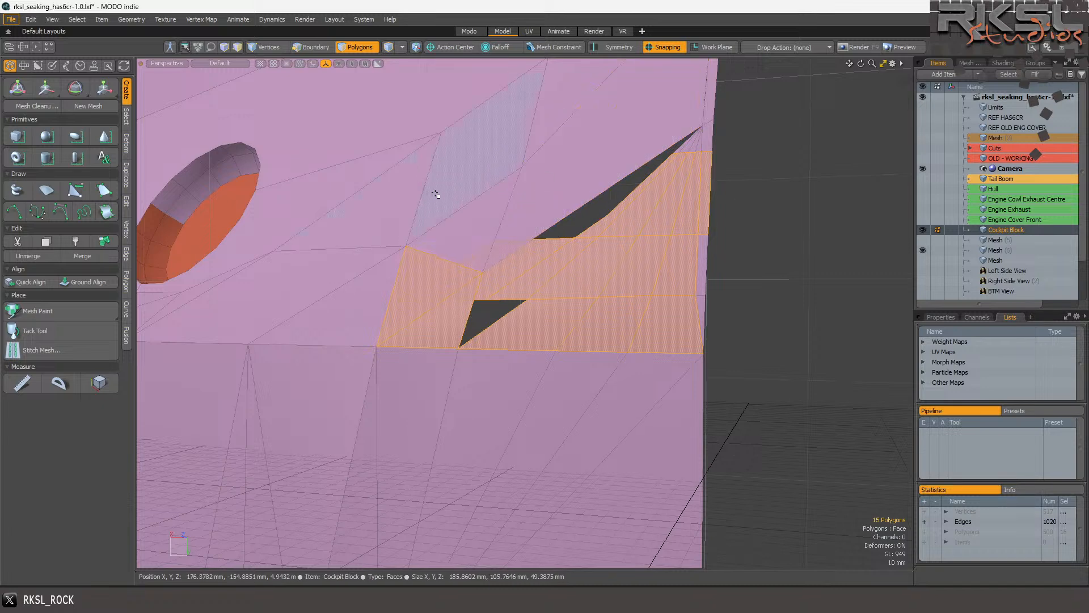
key("Delete")
left_click(586, 262)
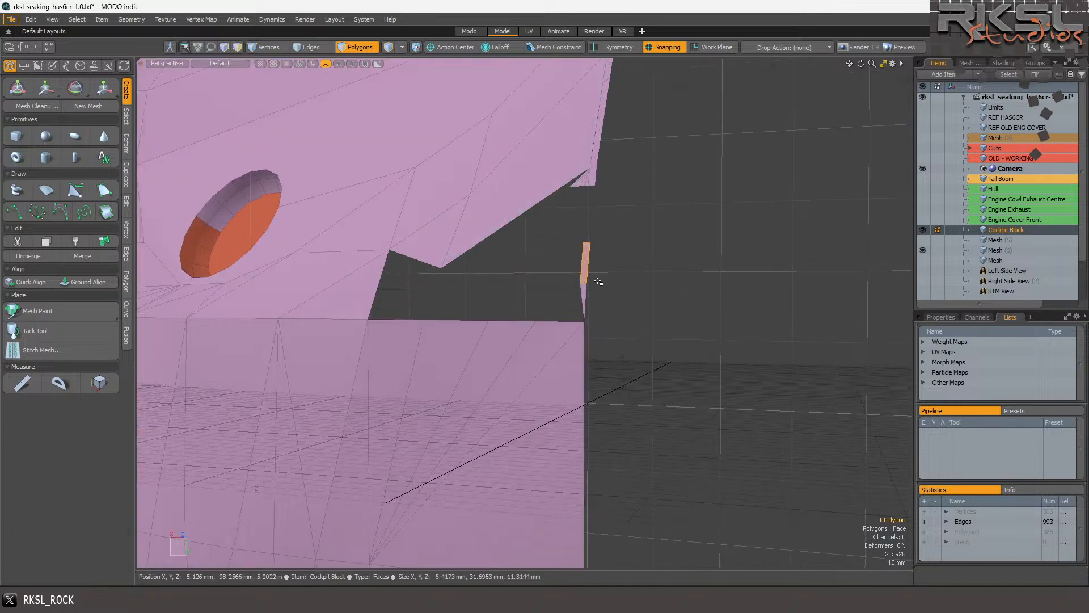
key("Delete")
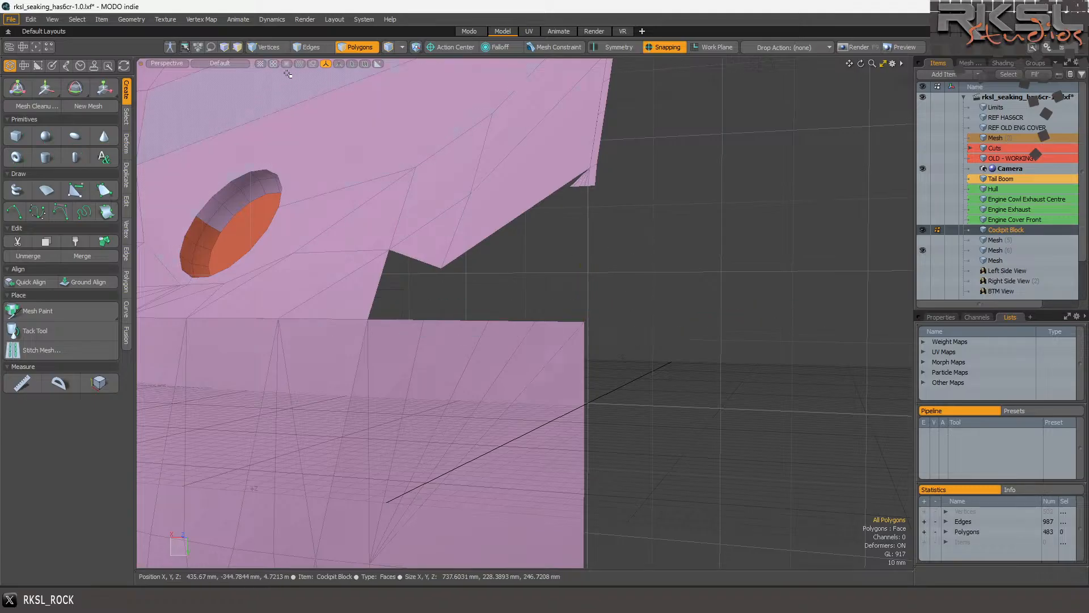
Extend the four open edges along the gap's lower side with Edge Extend, snapping them up to the neighbouring panel's corner vertex.
left_click(315, 50)
mouse_move(462, 287)
right_mouse_down()
mouse_move(556, 351)
mouse_move(789, 278)
right_mouse_up()
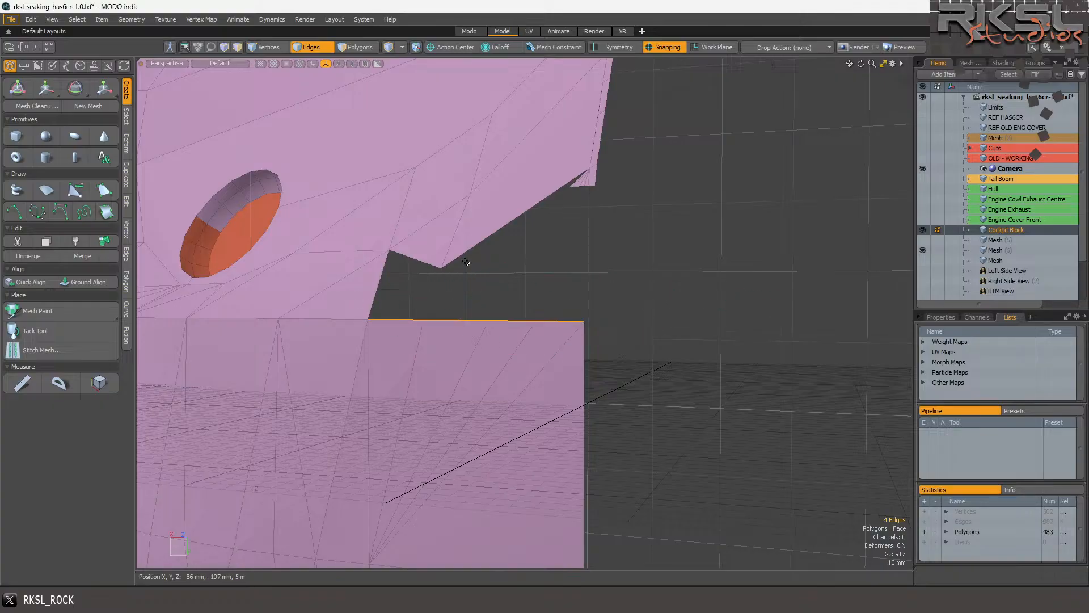
left_click(126, 256)
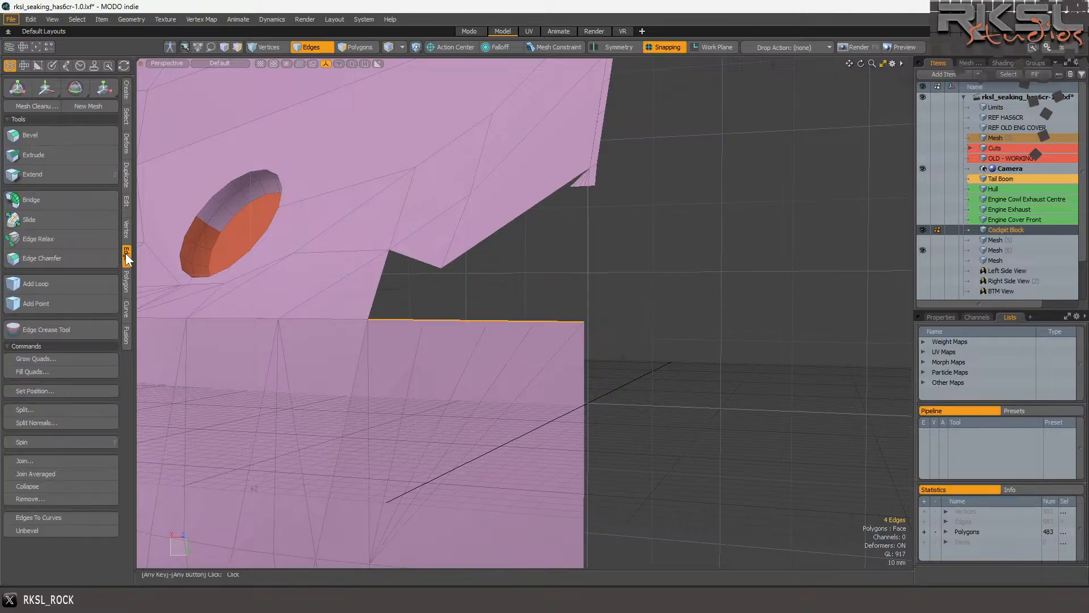
left_click(29, 175)
left_click_drag(364, 319, 390, 253)
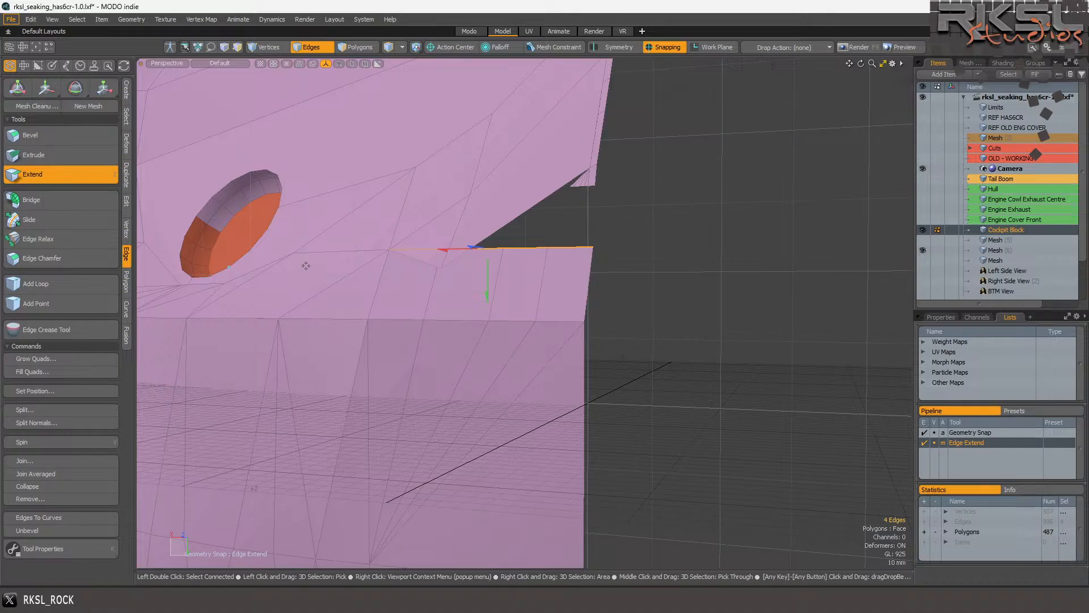
scroll(433, 226, "down", 3)
key("q")
Delete the two polygons above the extended strip that overlap it and reach toward the thin outer strip.
scroll(456, 211, "up", 3)
left_click(458, 279)
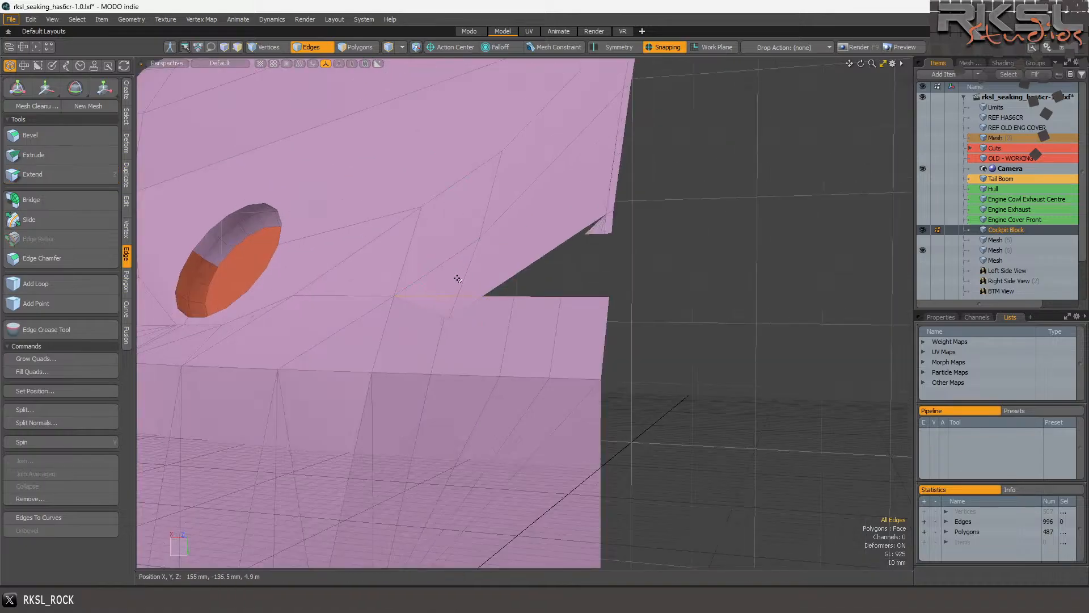
left_click(366, 49)
left_click_drag(451, 277, 590, 216)
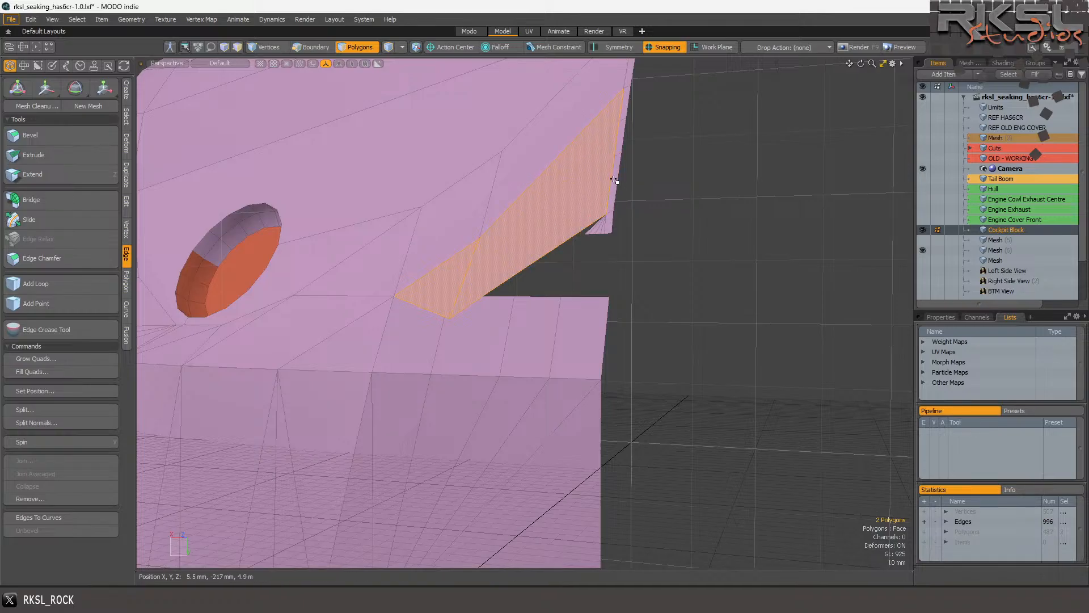
key("Delete")
scroll(444, 287, "up", 2)
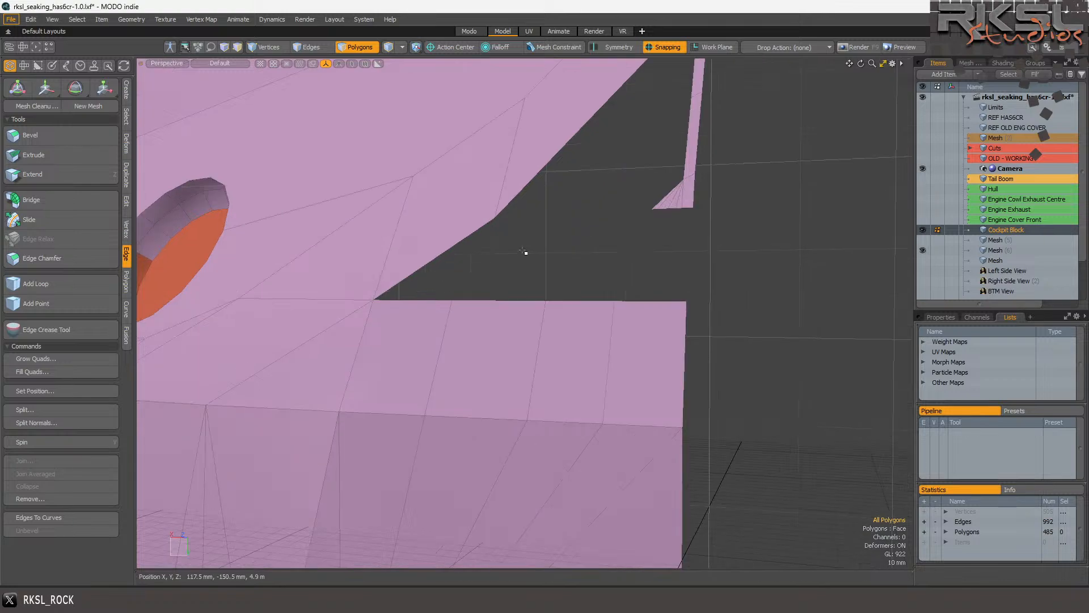
Switch to a Right wireframe view and move the vertices at the recess's lower outer corner outward along Z.
scroll(521, 253, "down", 4)
left_click_drag(860, 63, 832, 80)
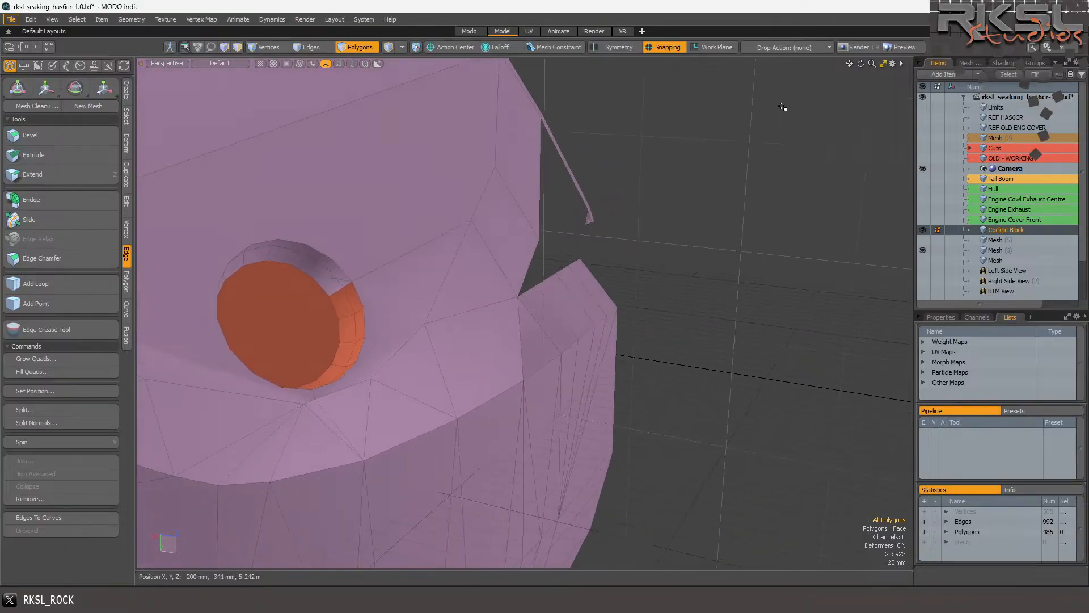
scroll(486, 280, "up", 2)
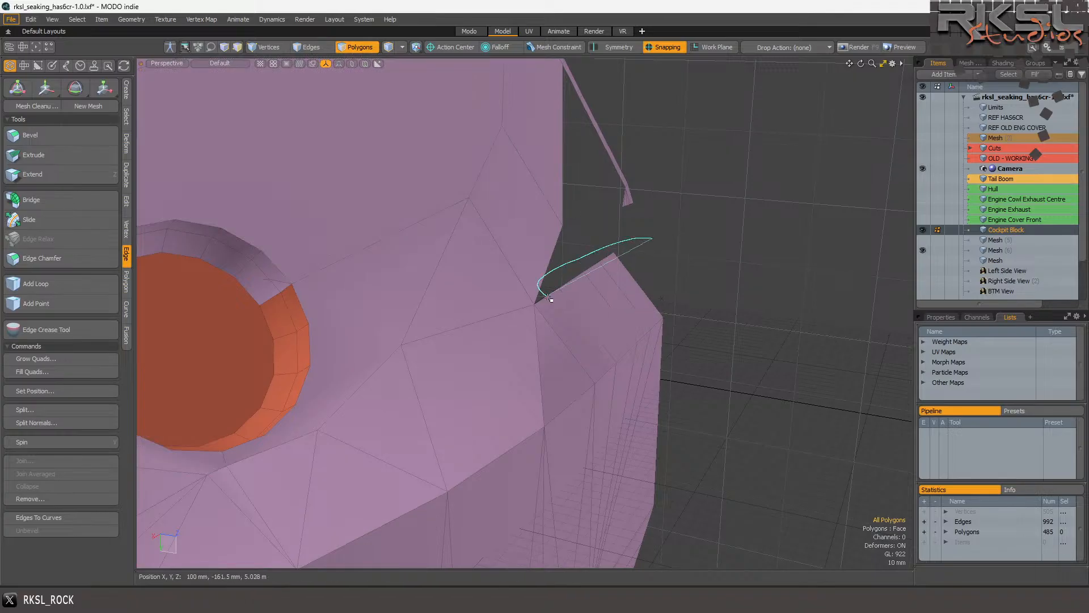
left_click(167, 62)
left_click(165, 50)
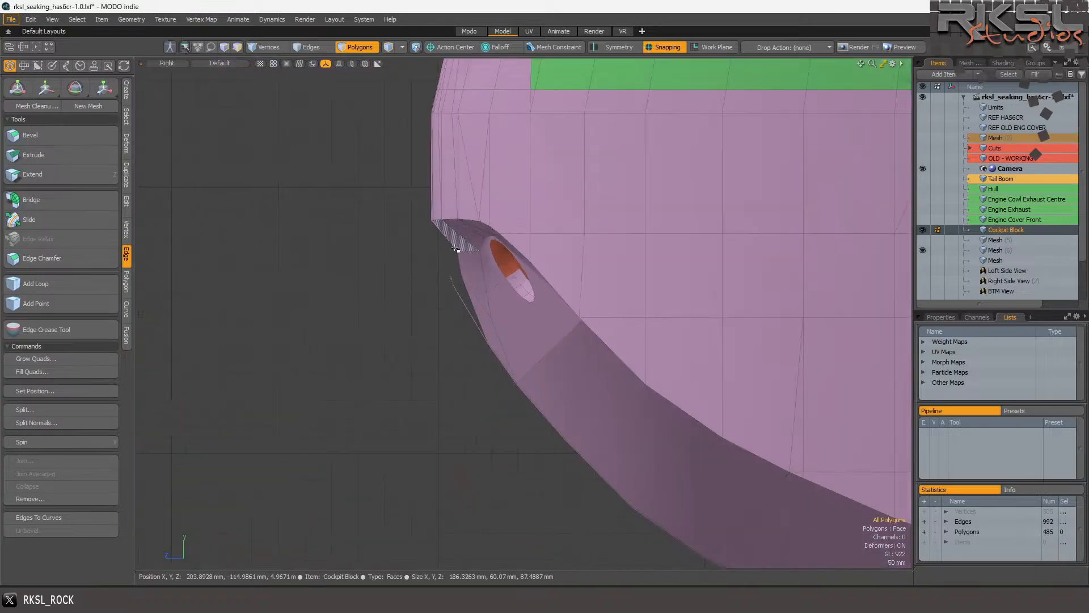
left_click(218, 62)
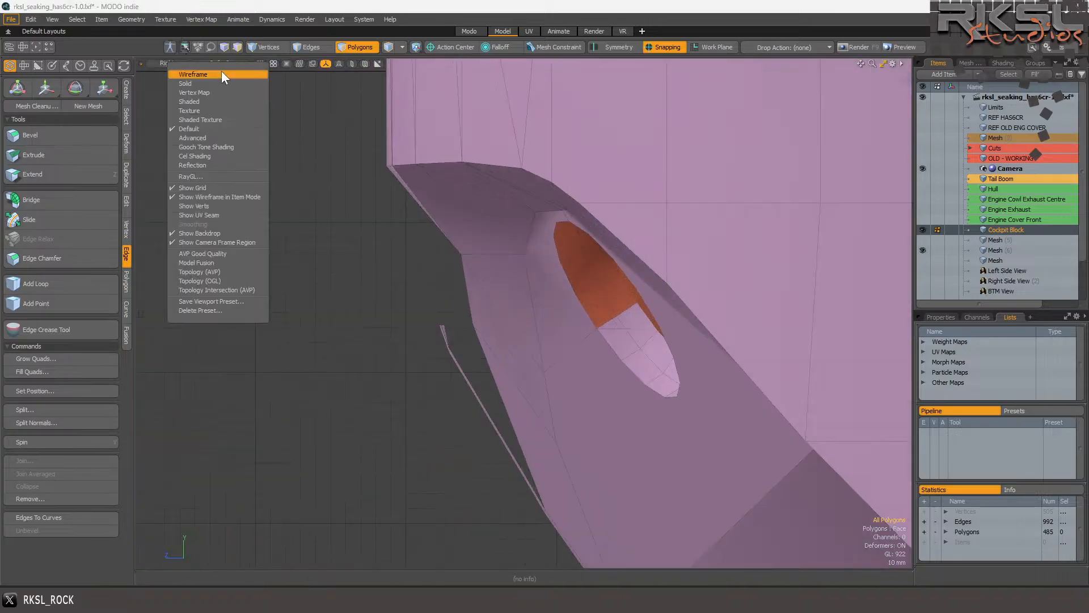
left_click(216, 75)
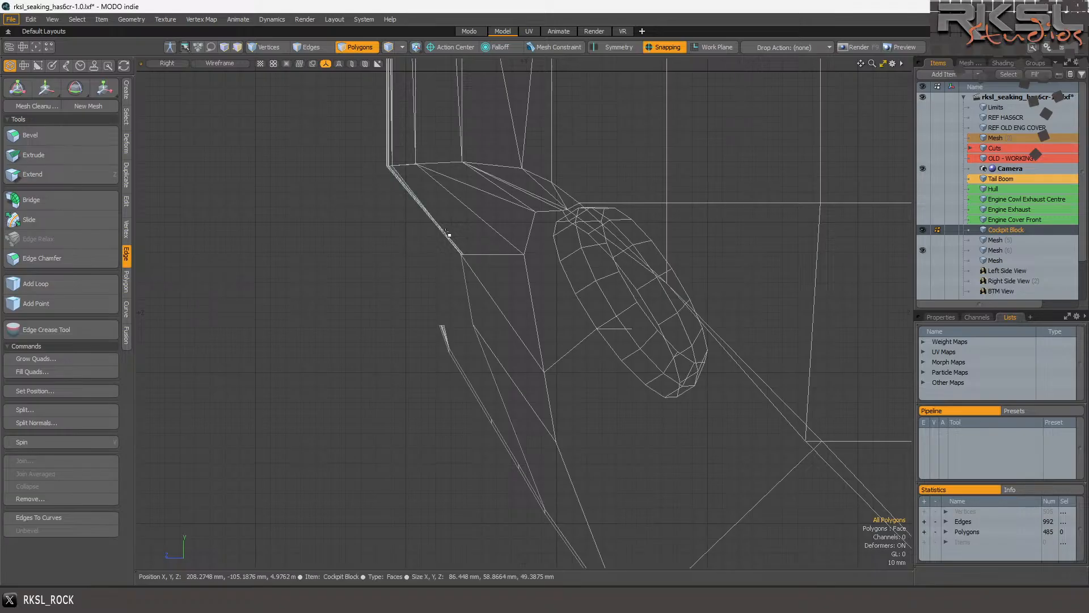
left_click(275, 47)
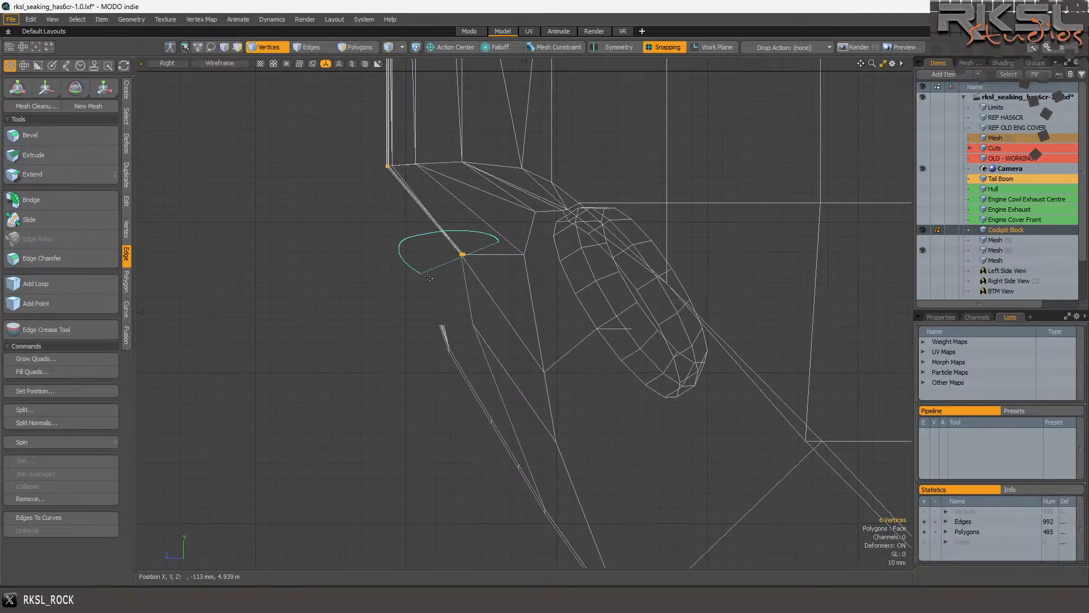
left_click(46, 88)
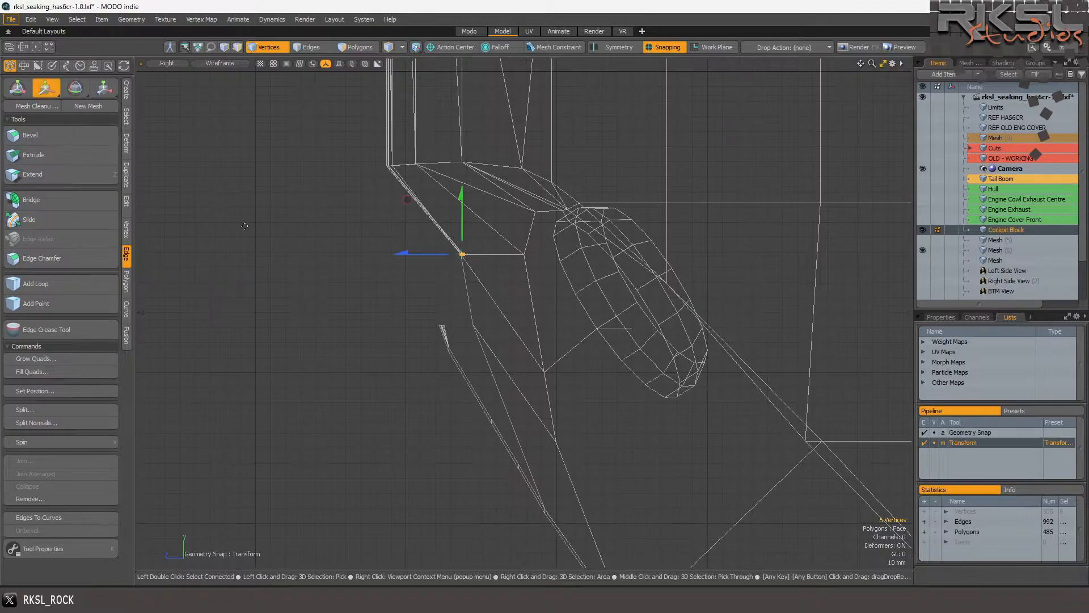
left_click_drag(216, 226, 144, 231)
key("space")
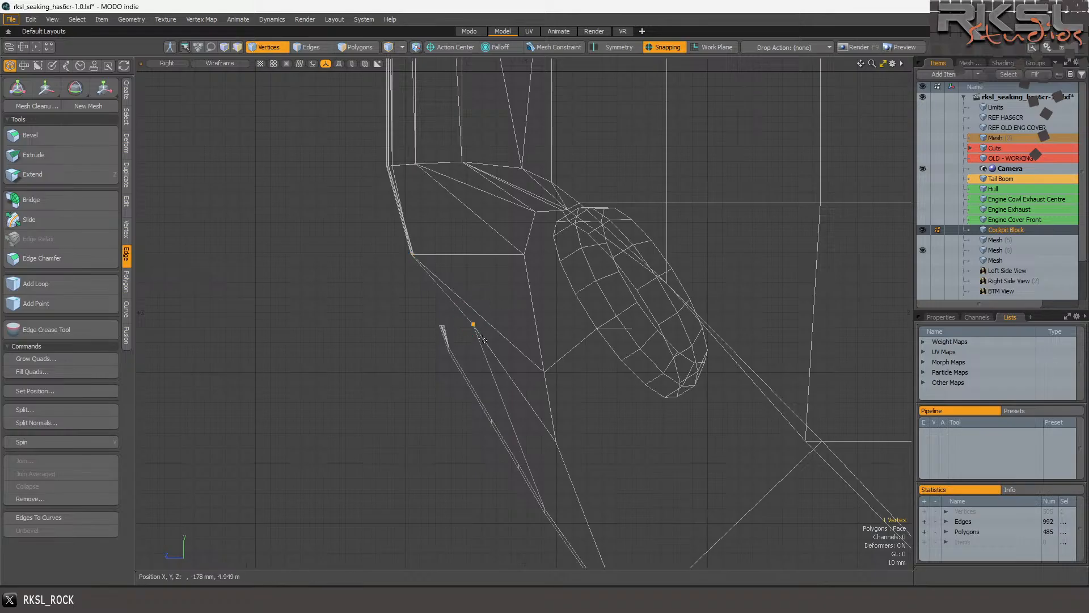
Move the single vertex below that corner down onto the line of the detached thin strip in the side view.
right_click_drag(483, 341, 482, 340)
scroll(479, 335, "up", 2)
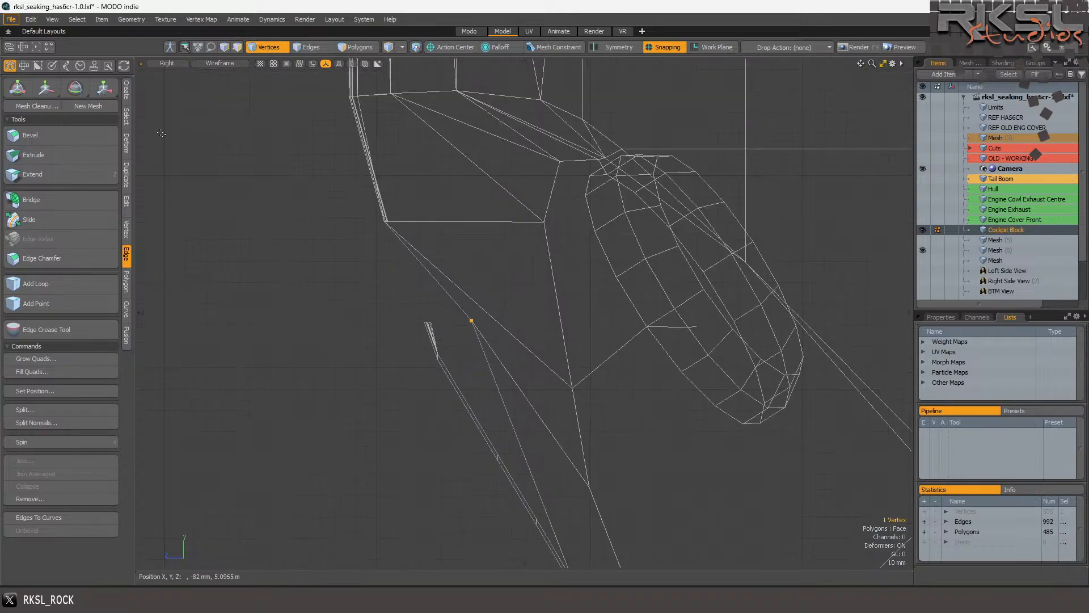
left_click(45, 87)
left_click_drag(242, 255, 292, 428)
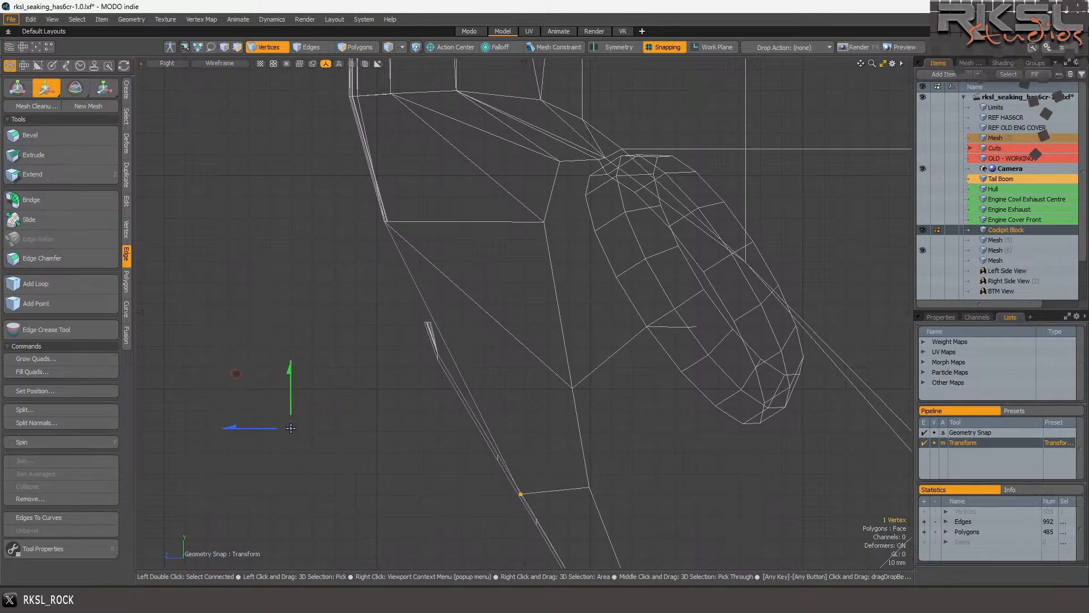
left_click_drag(290, 427, 292, 425)
Snap the same vertex onto the nearest inner corner of the thin strip in the Perspective view.
scroll(267, 221, "down", 4)
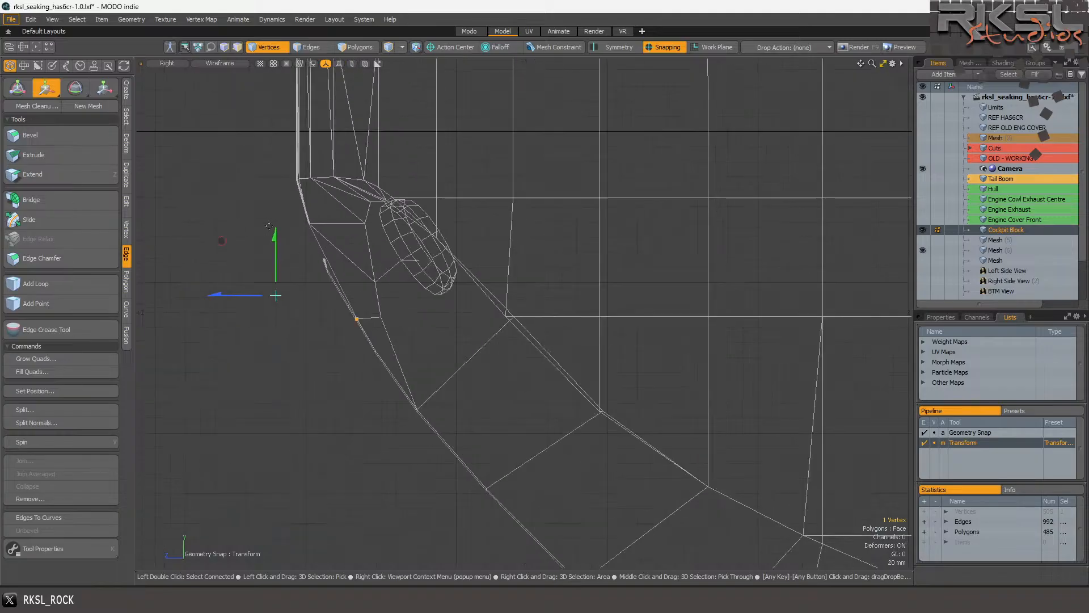
scroll(346, 332, "up", 8)
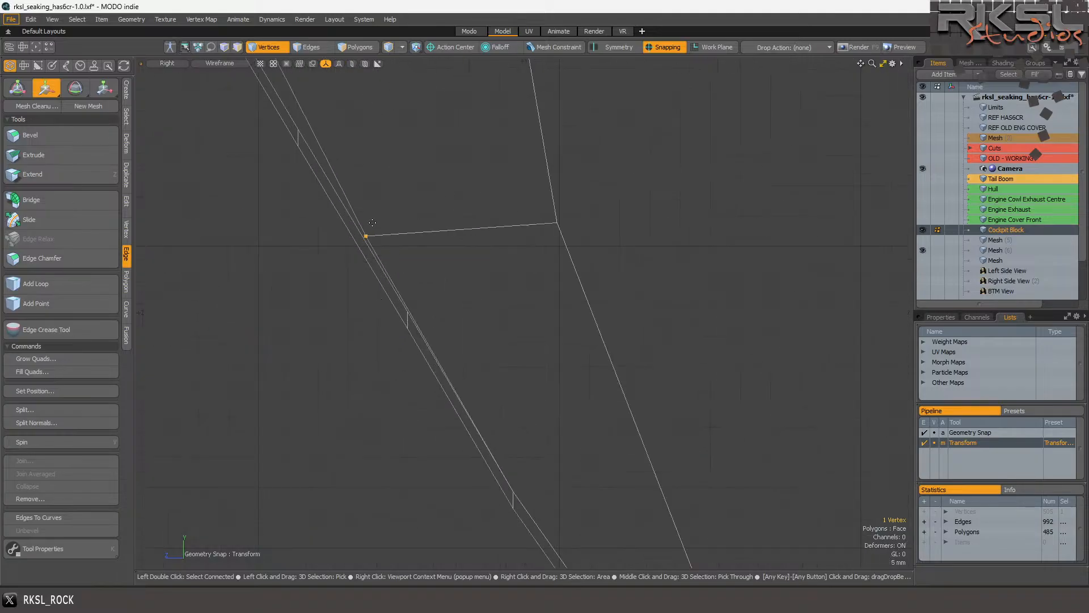
left_click(169, 66)
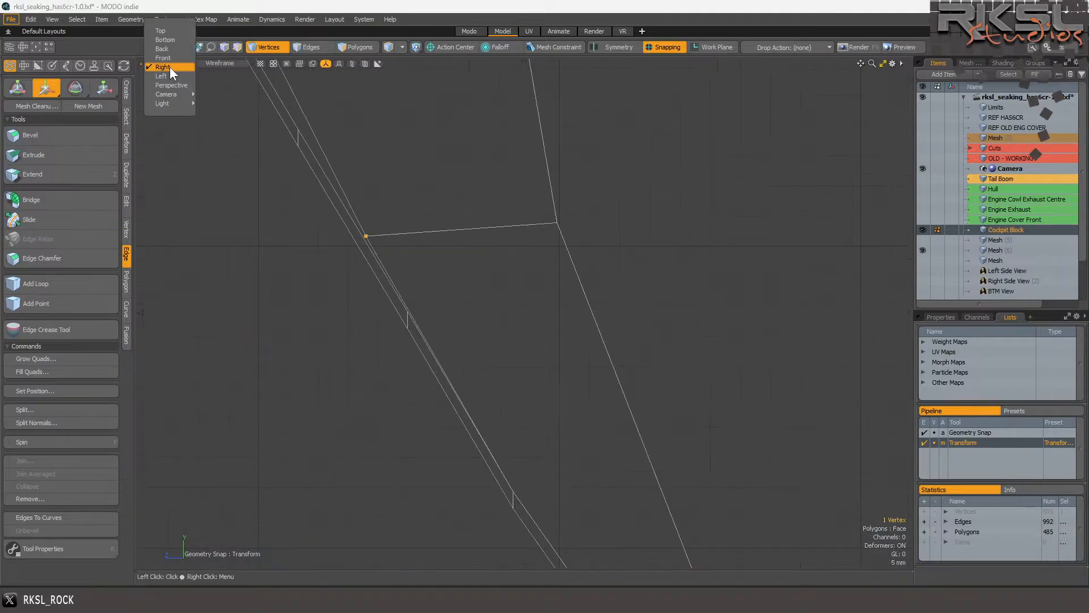
left_click(172, 85)
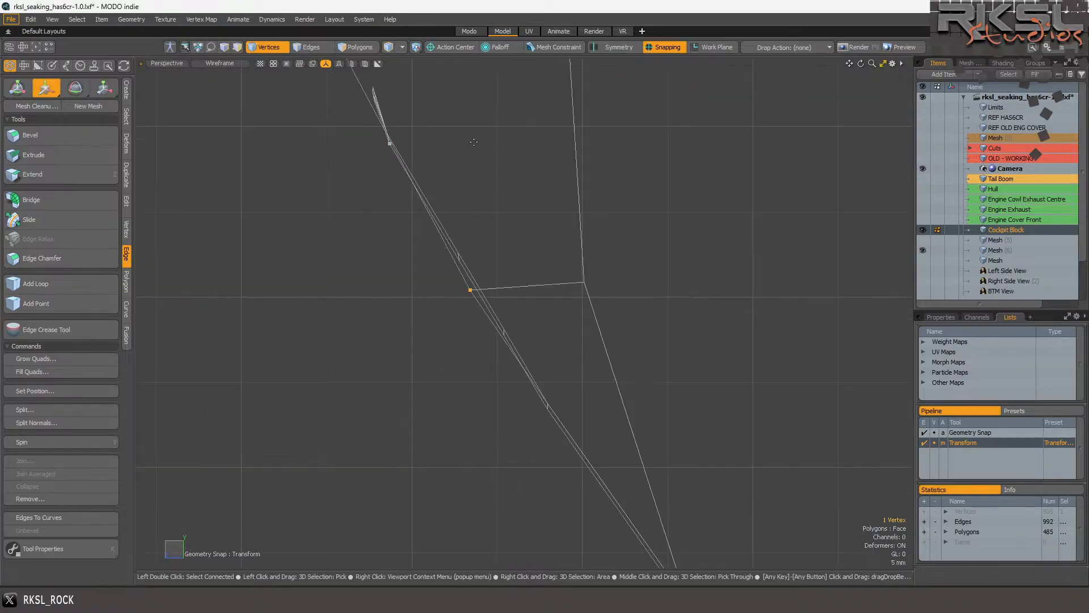
left_click_drag(860, 64, 908, 64)
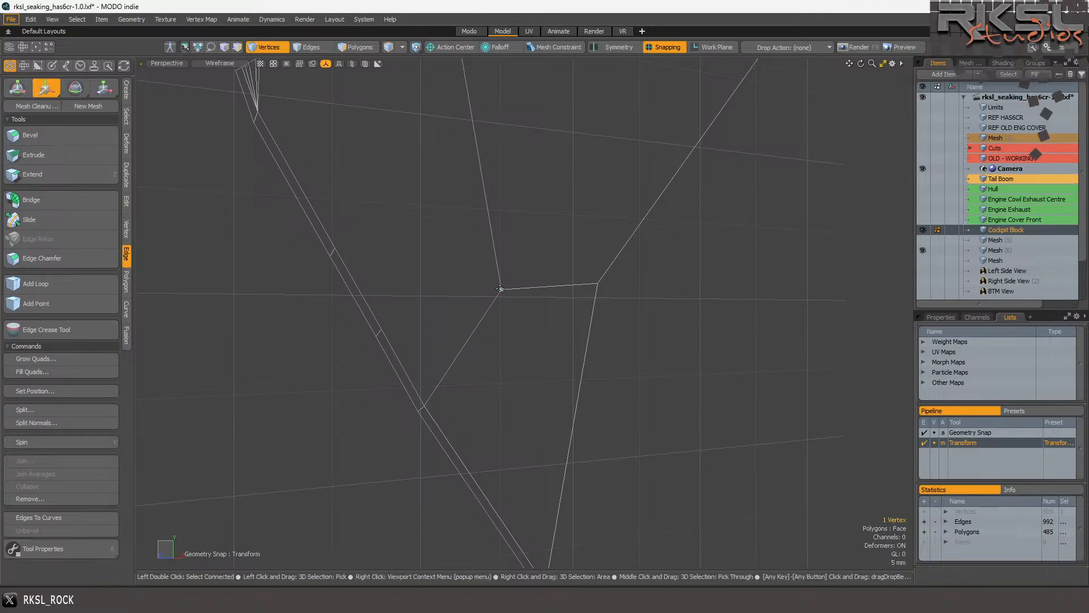
left_click_drag(502, 290, 388, 332)
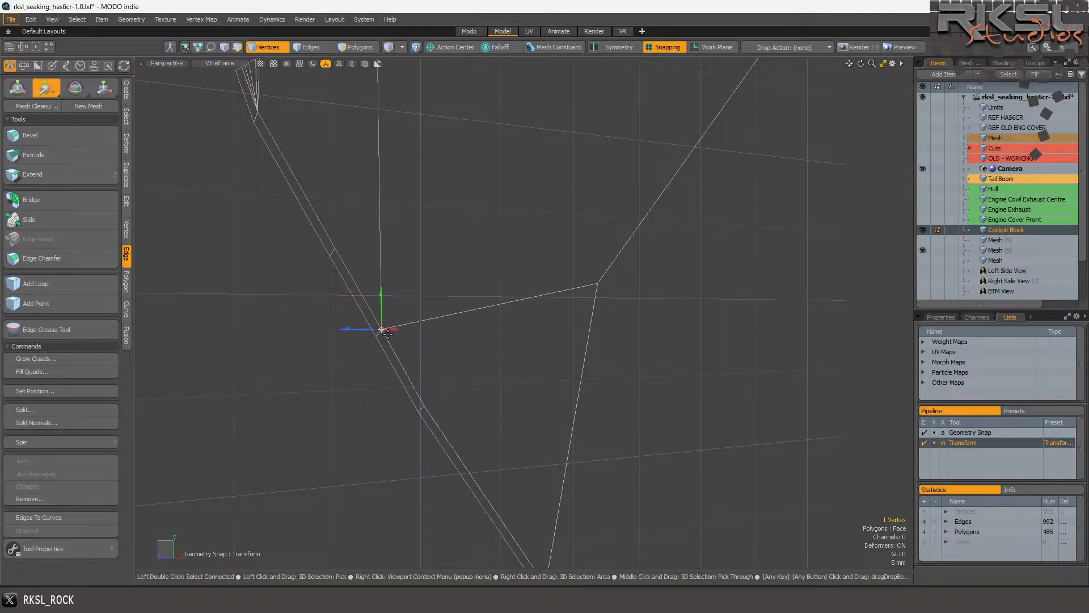
key("space")
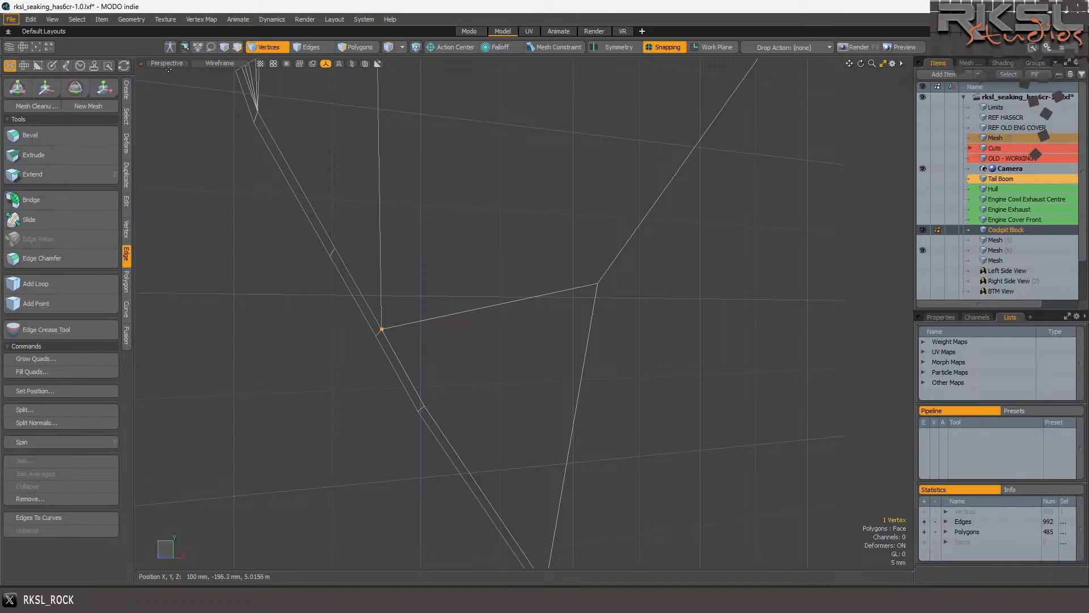
In the Right view, slice the panel with Polygon Slice from the thin strip's next corner to the inner edge vertex.
left_click(167, 64)
left_click(162, 49)
scroll(475, 165, "up", 2)
scroll(424, 240, "up", 1)
key("2")
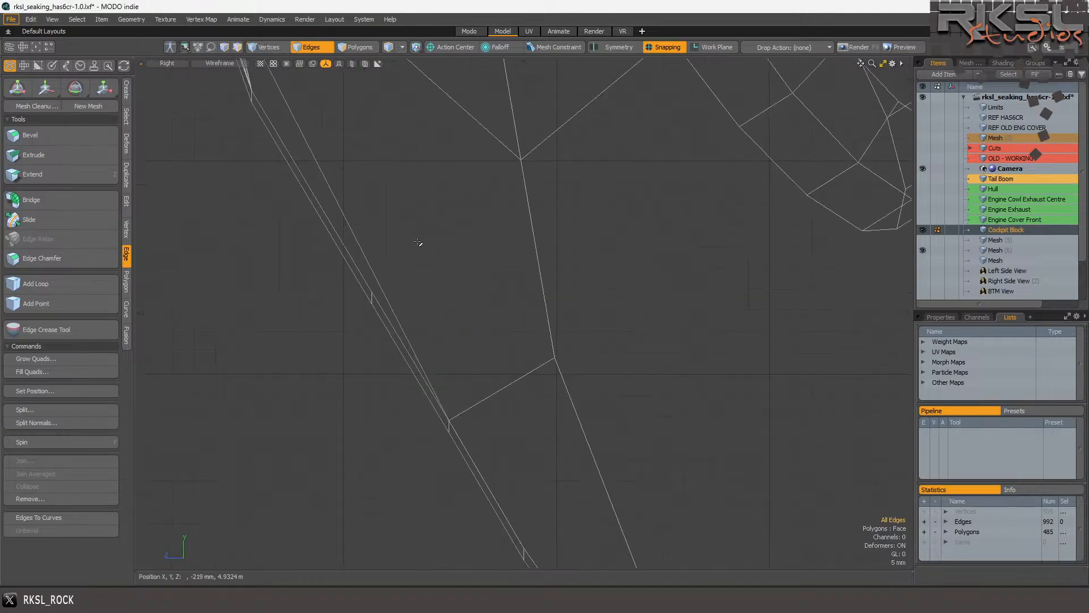
left_click(125, 200)
left_click(25, 135)
left_click_drag(372, 292, 530, 159)
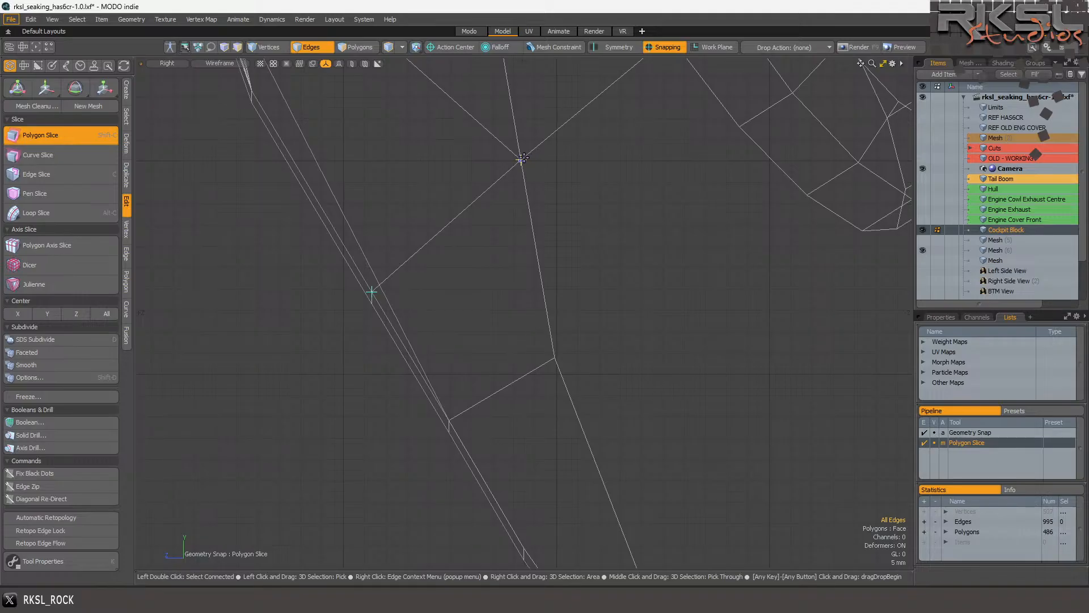
key("space")
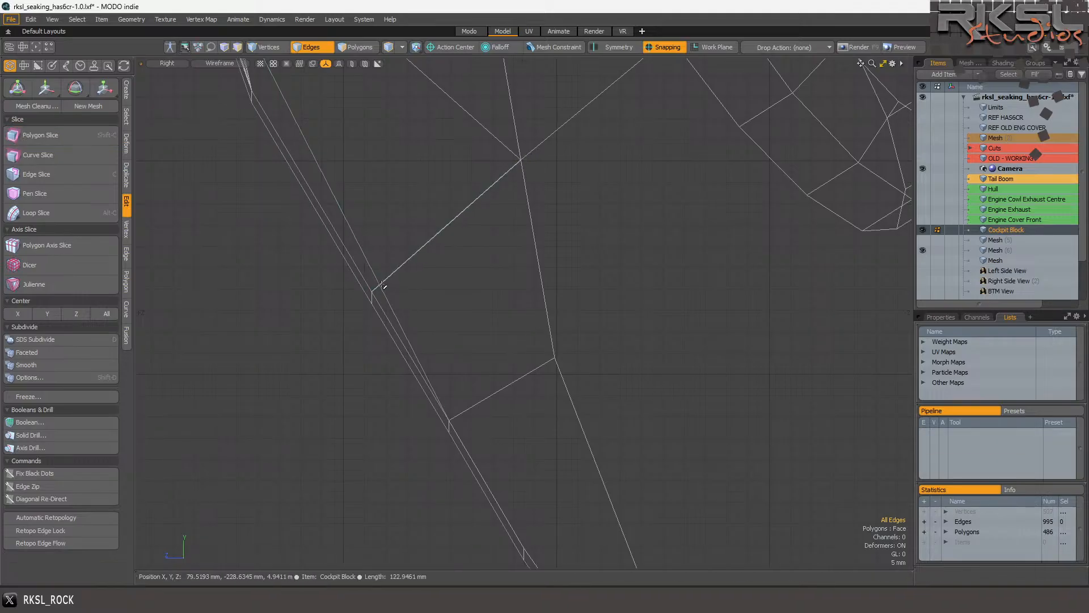
Try to delete the two polygons on either side of the new slice.
key("3")
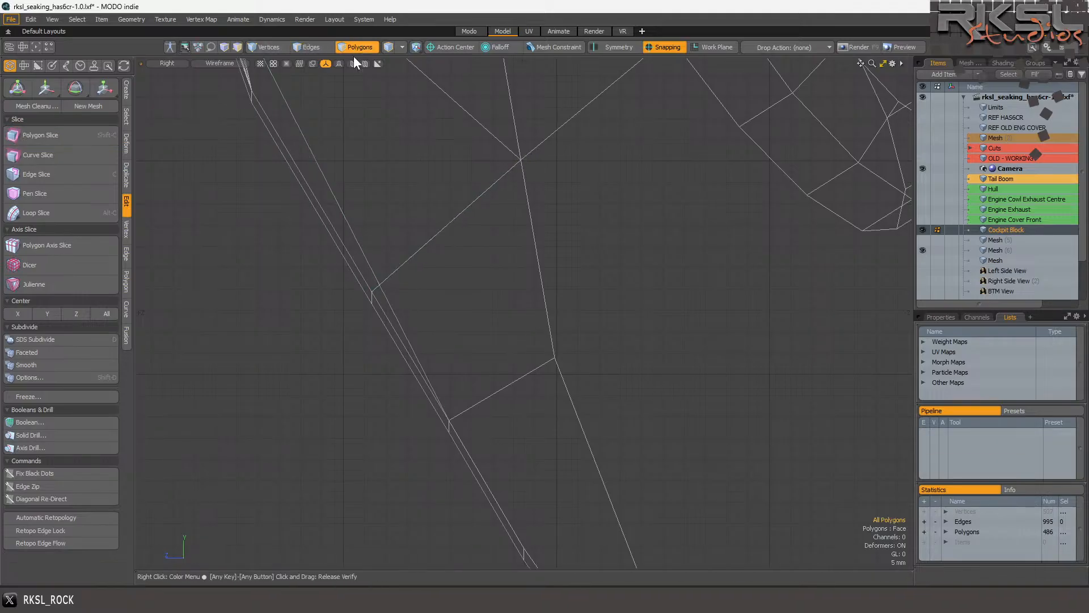
left_click(377, 288)
key("Delete")
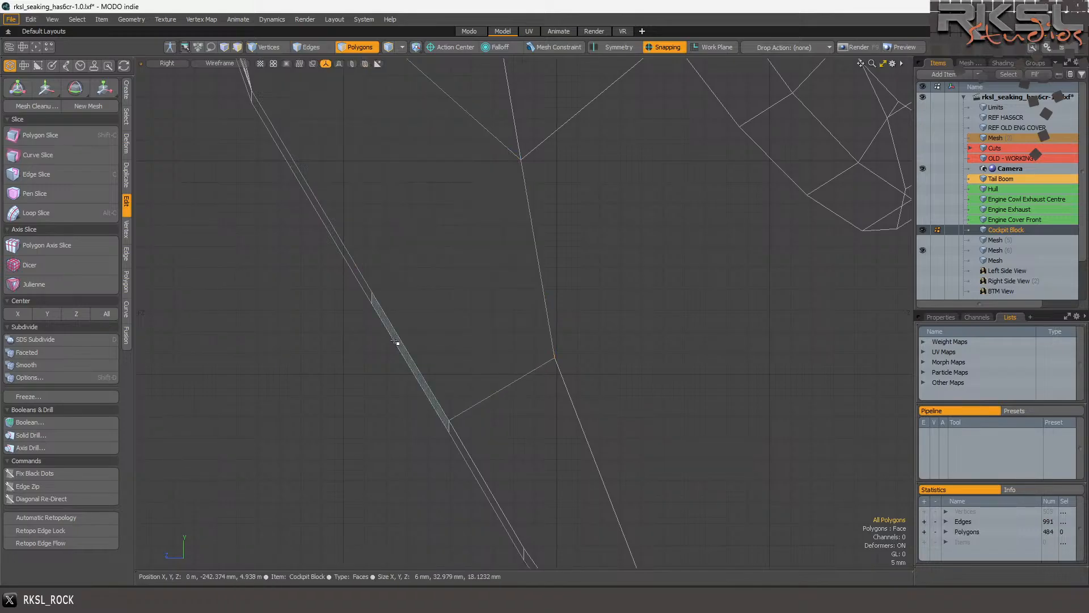
key("ctrl+z")
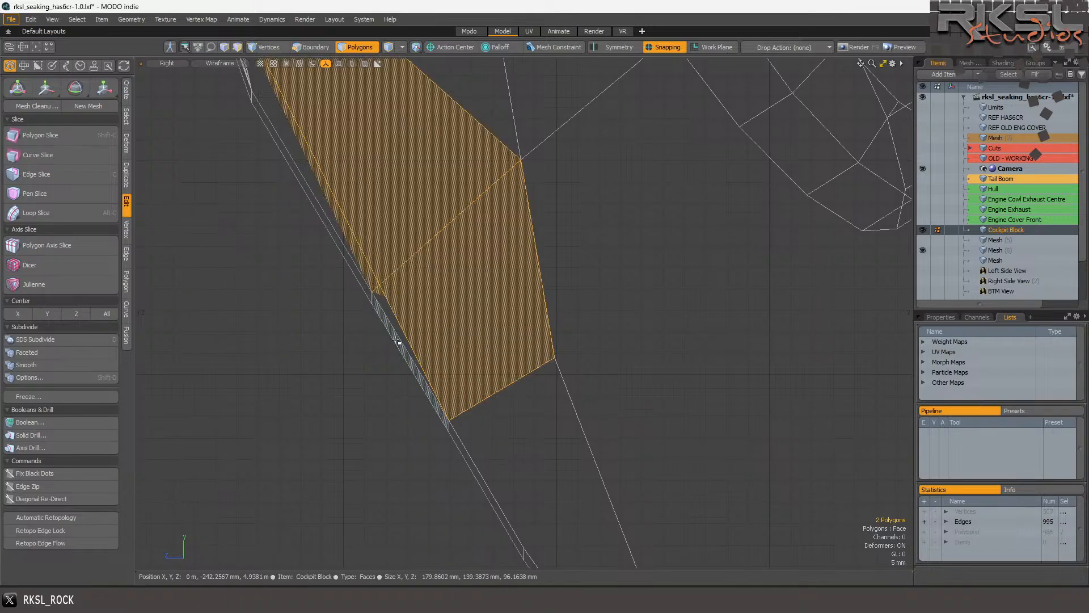
Delete only the lower of the two polygons beside the new slice, keeping the upper one.
left_click(265, 335)
left_click(384, 288)
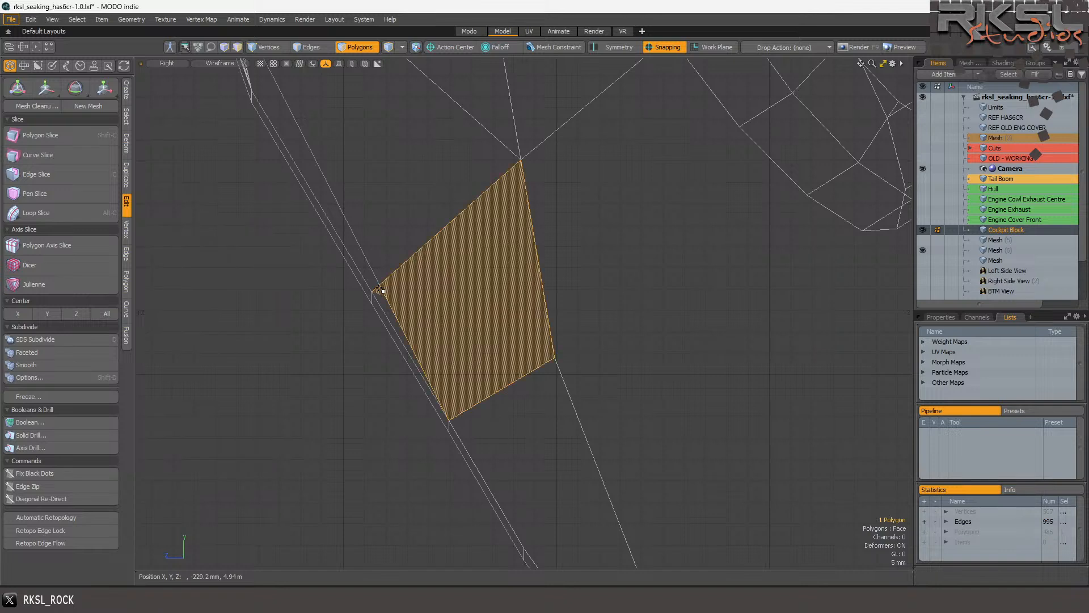
key("Delete")
Try to fill the opening in the Right view with a four-point Pen polygon between the thin strip and the two inner edge vertices.
left_click(74, 136)
left_click(125, 85)
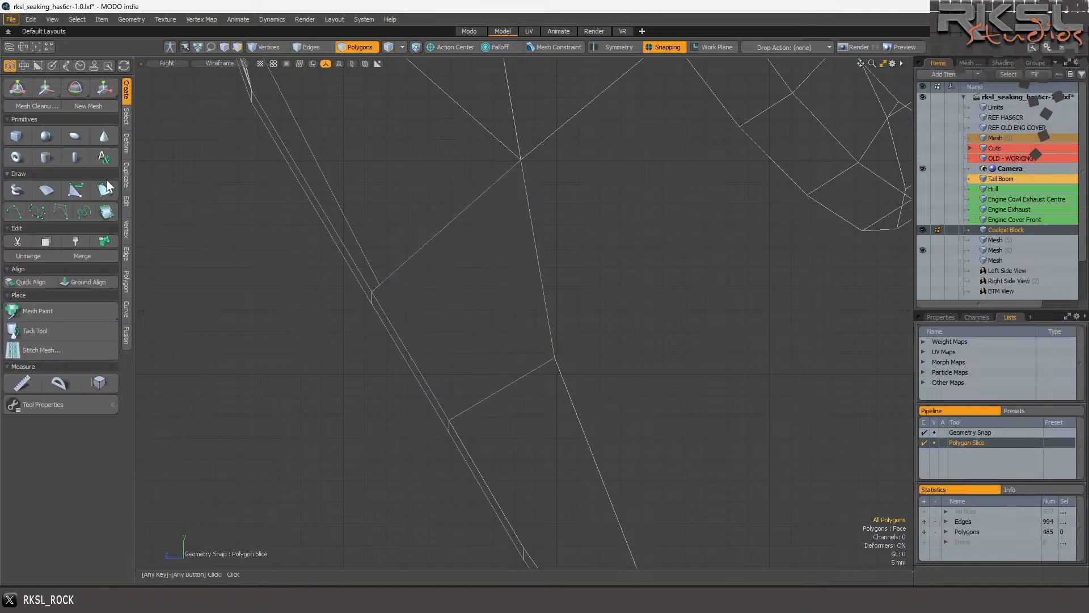
left_click(106, 191)
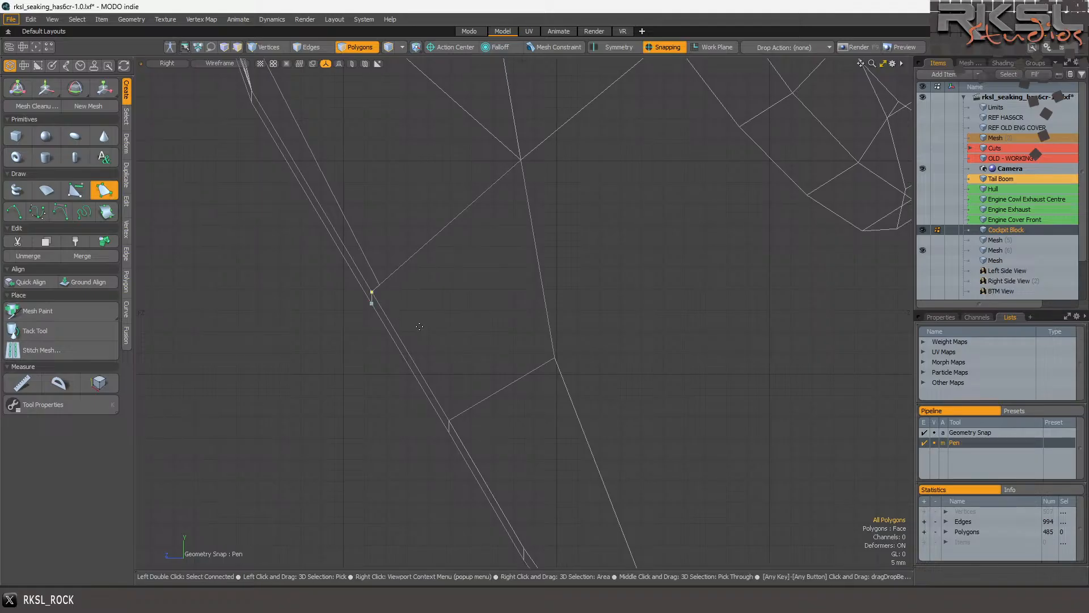
left_click(459, 419)
left_click(556, 362)
left_click(524, 163)
key("space")
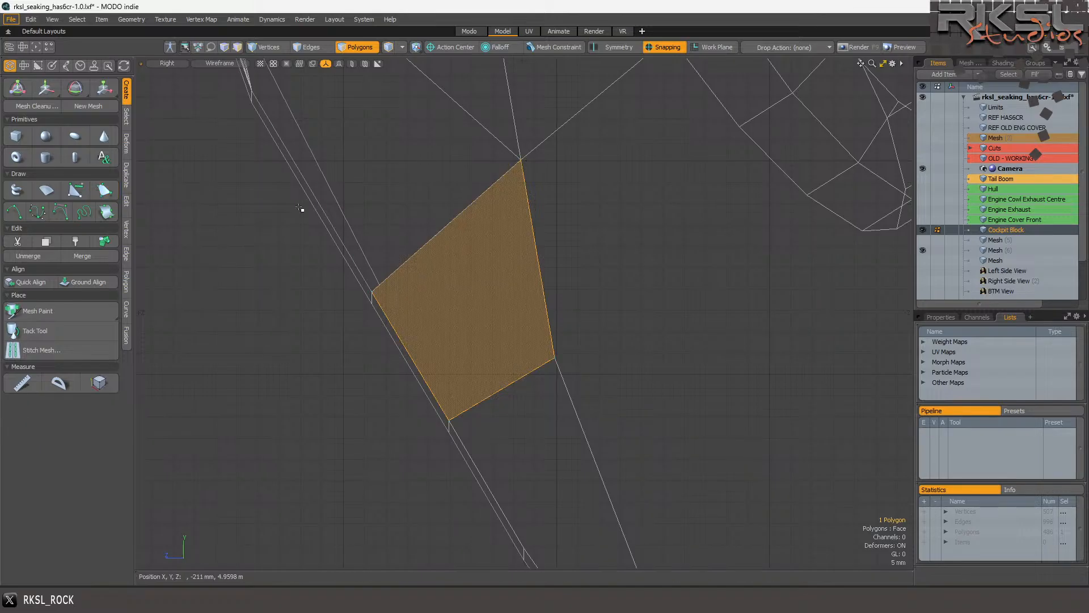
In the Perspective view, delete the newly drawn Pen polygon that sits away from the thin strip.
left_click(257, 235)
left_click(167, 63)
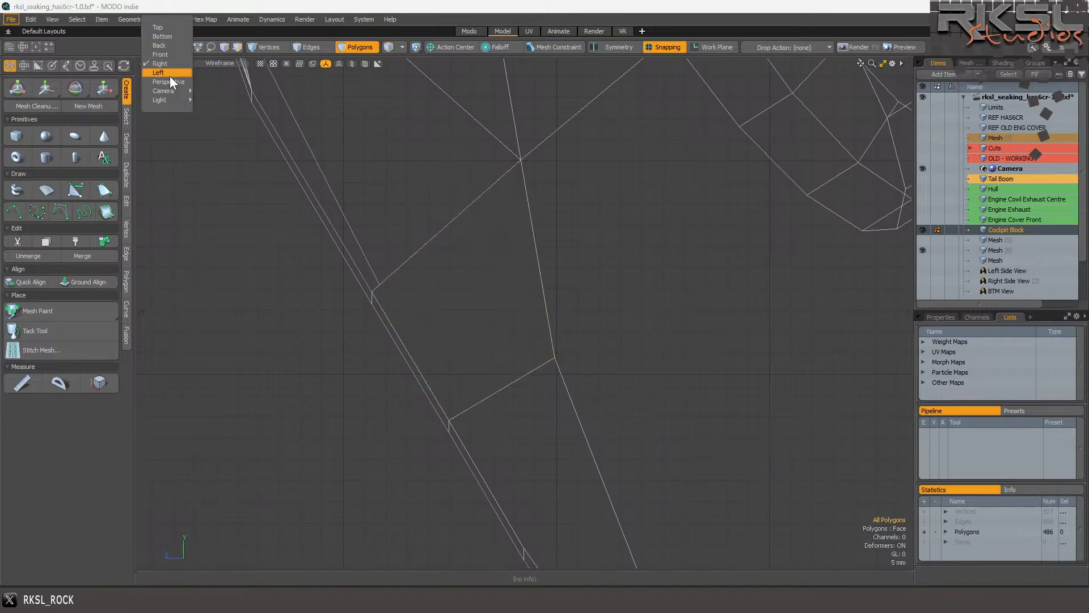
left_click(171, 79)
scroll(561, 245, "down", 1)
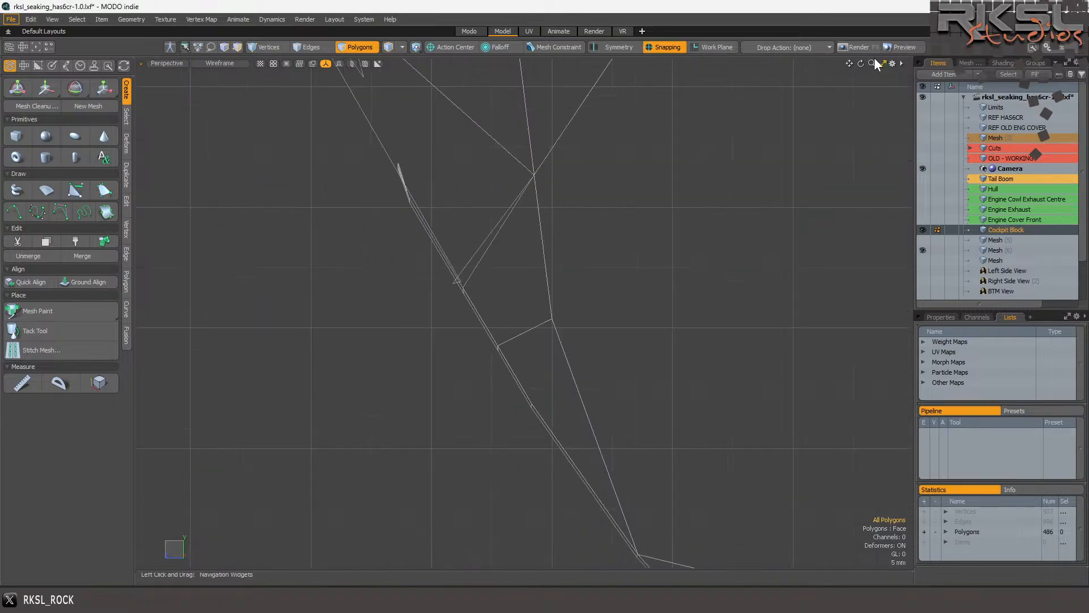
left_click_drag(860, 65, 852, 86)
scroll(575, 288, "down", 5)
scroll(603, 272, "up", 3)
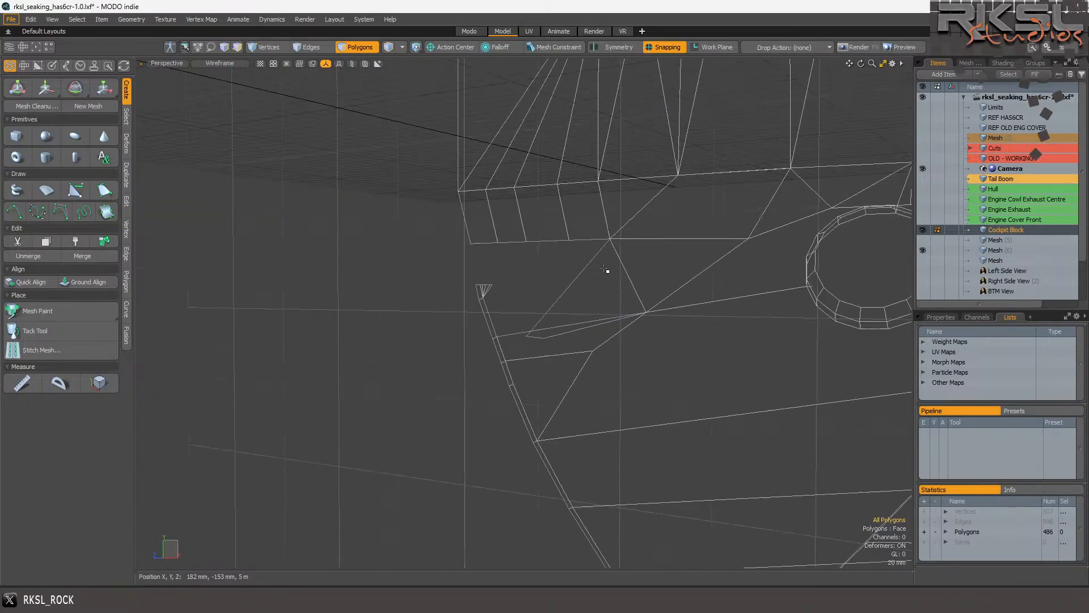
scroll(552, 282, "up", 1)
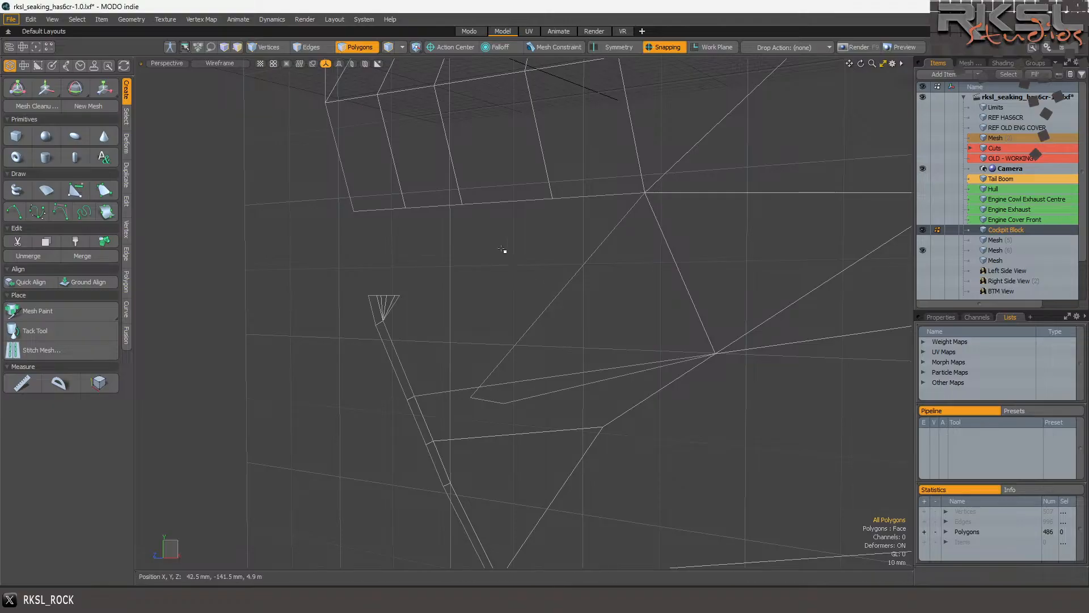
left_click(532, 321)
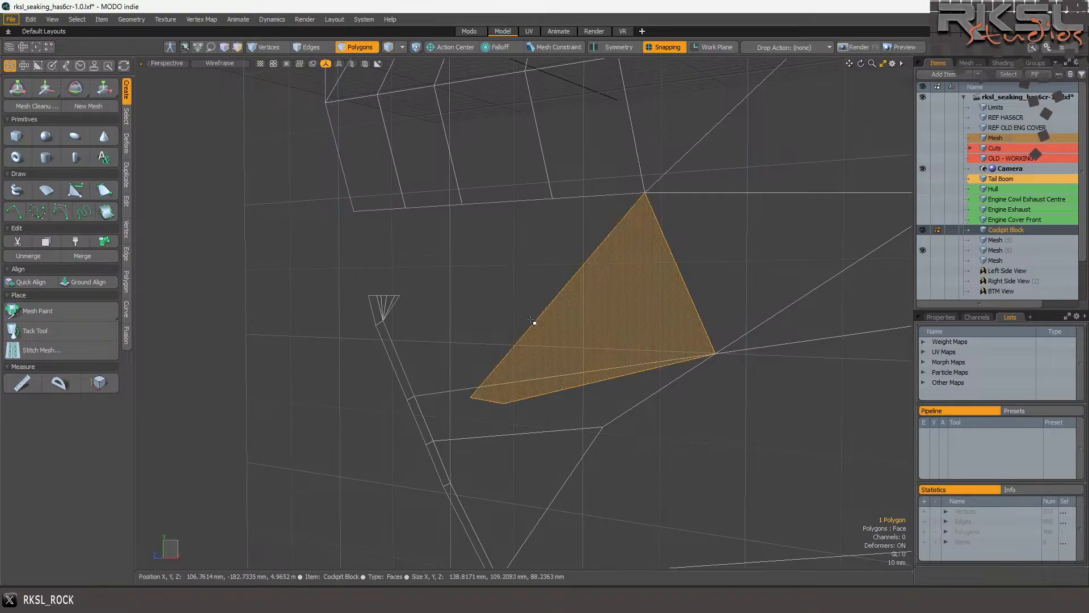
key("Delete")
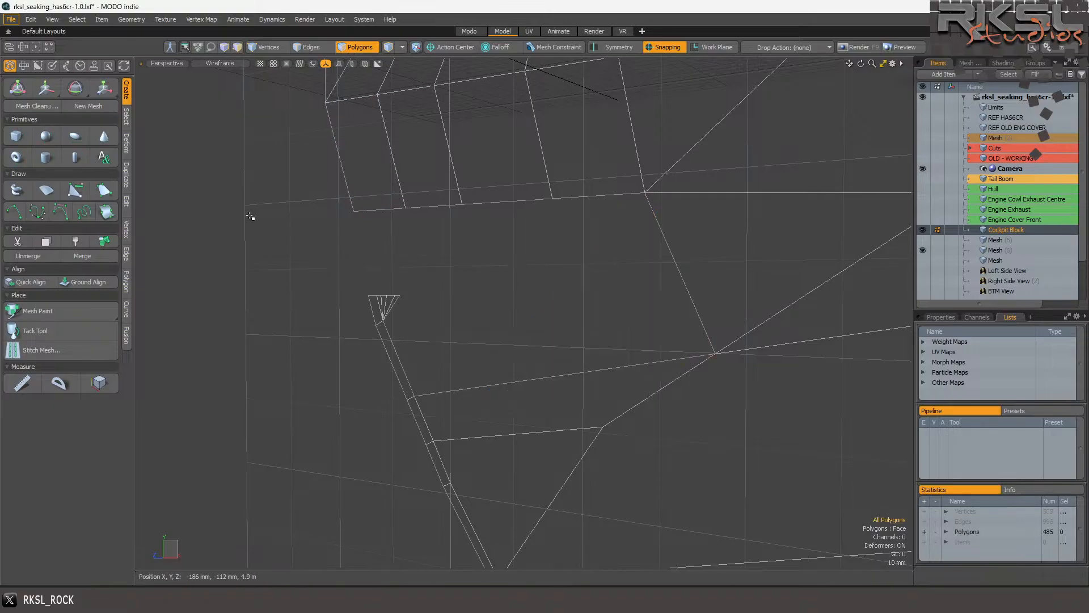
Draw a triangular polygon with the Pen tool between the thin strip's two upper inner corners and the shared inner vertex.
left_click(104, 191)
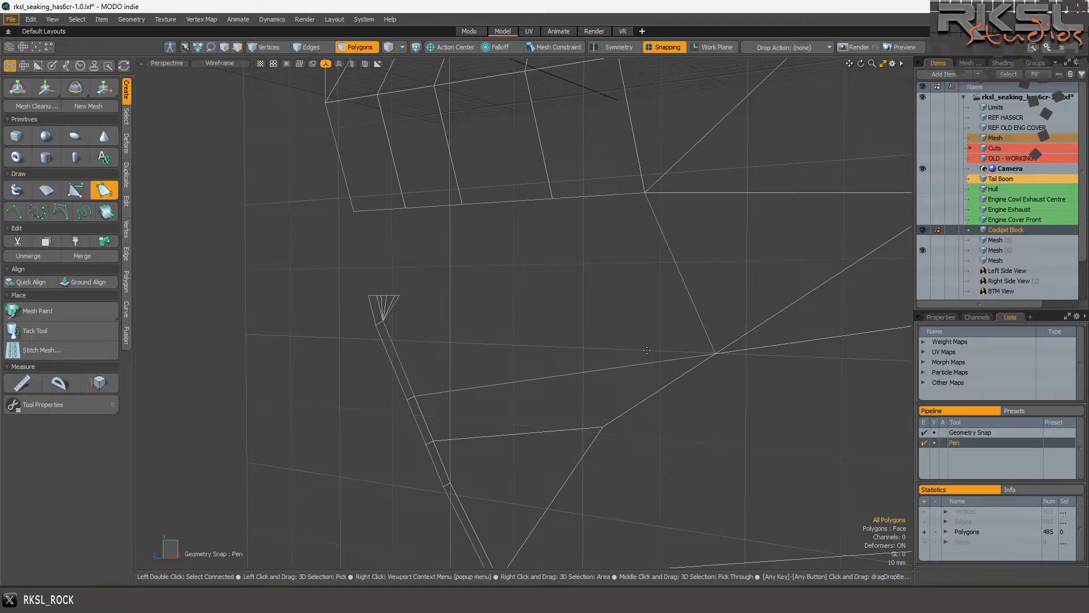
left_click(709, 352)
left_click(383, 321)
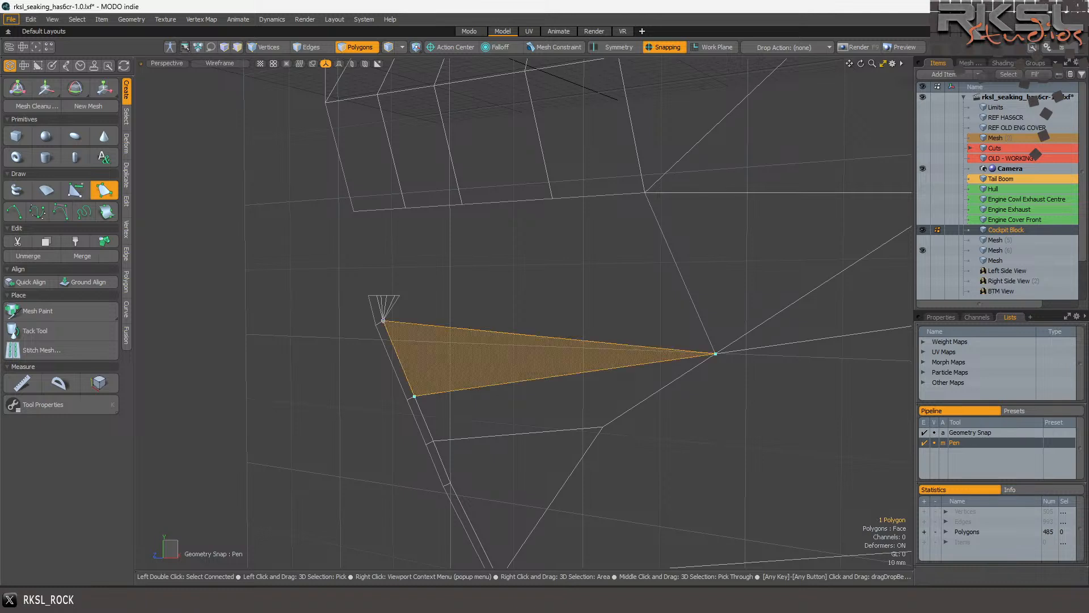
left_click(645, 194)
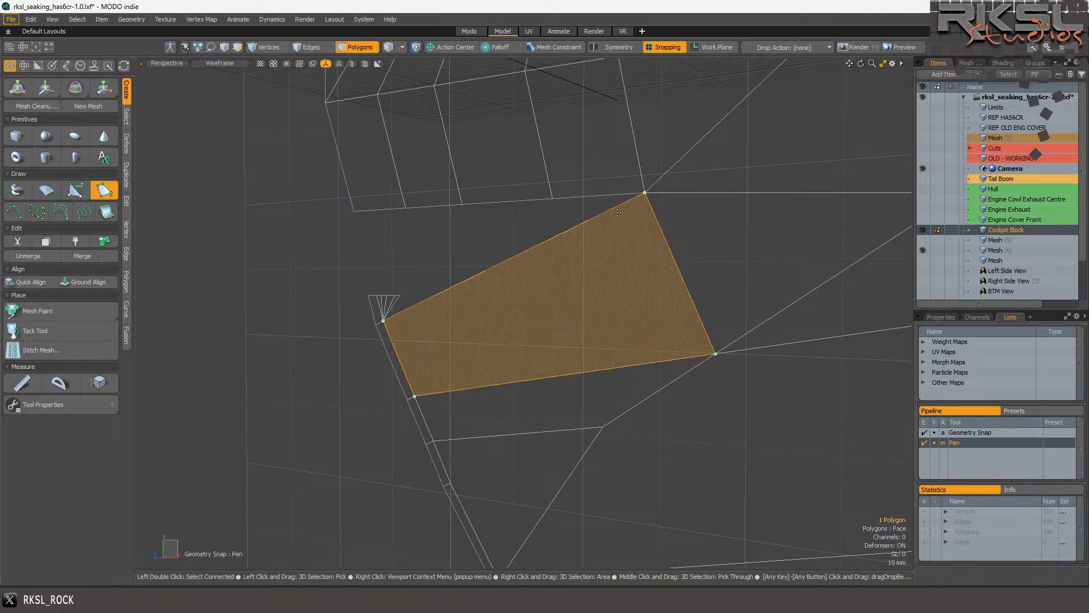
key("ctrl+z")
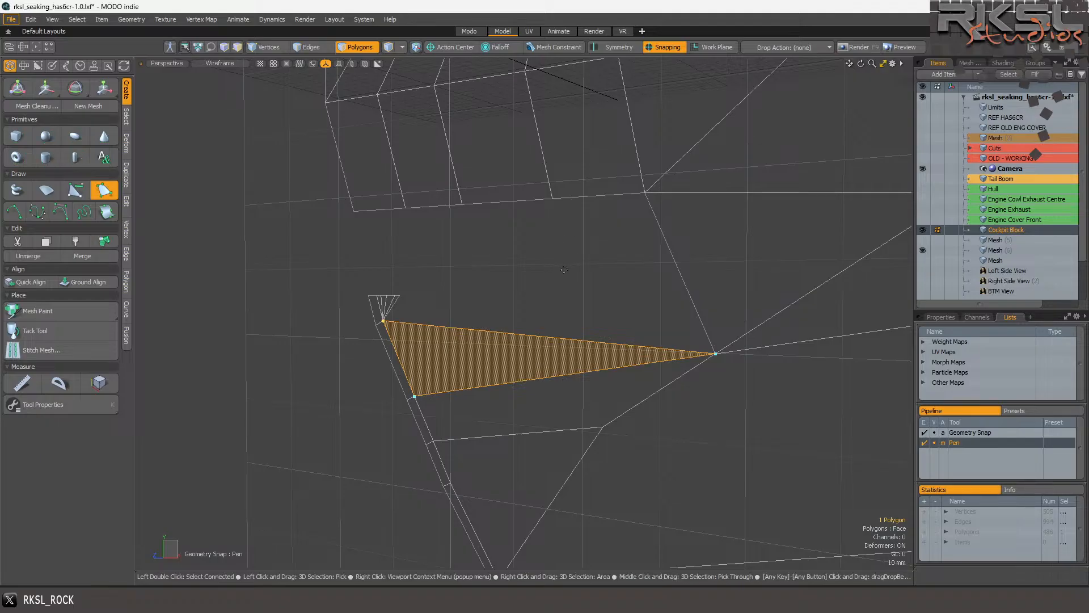
key("space")
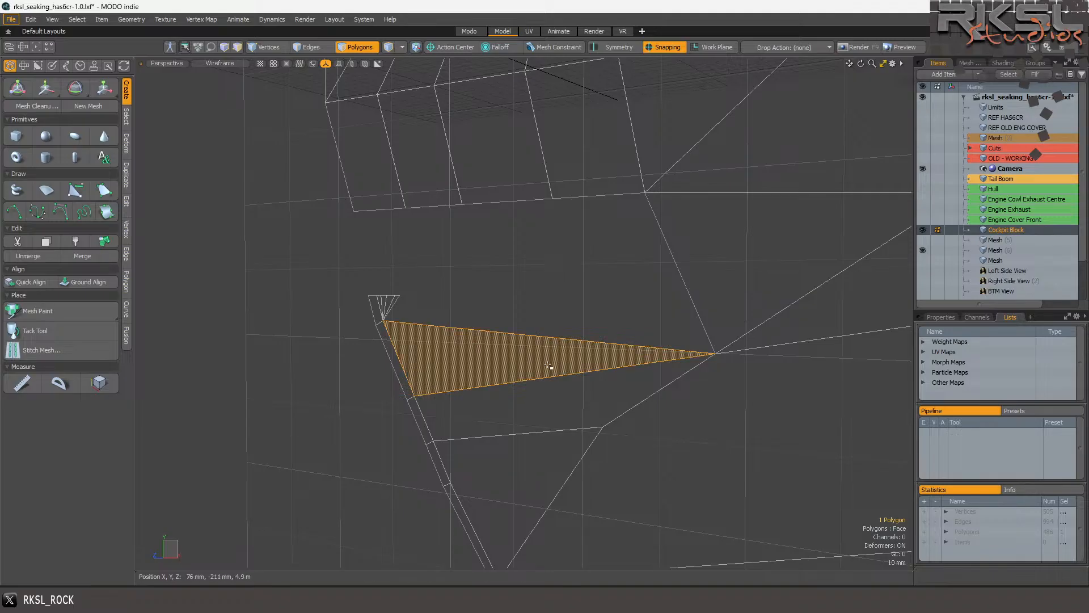
In the Right view, show the Right Side View reference and move the four lower-edge vertices of the narrow front panels slightly forward.
left_click(539, 381, "shift")
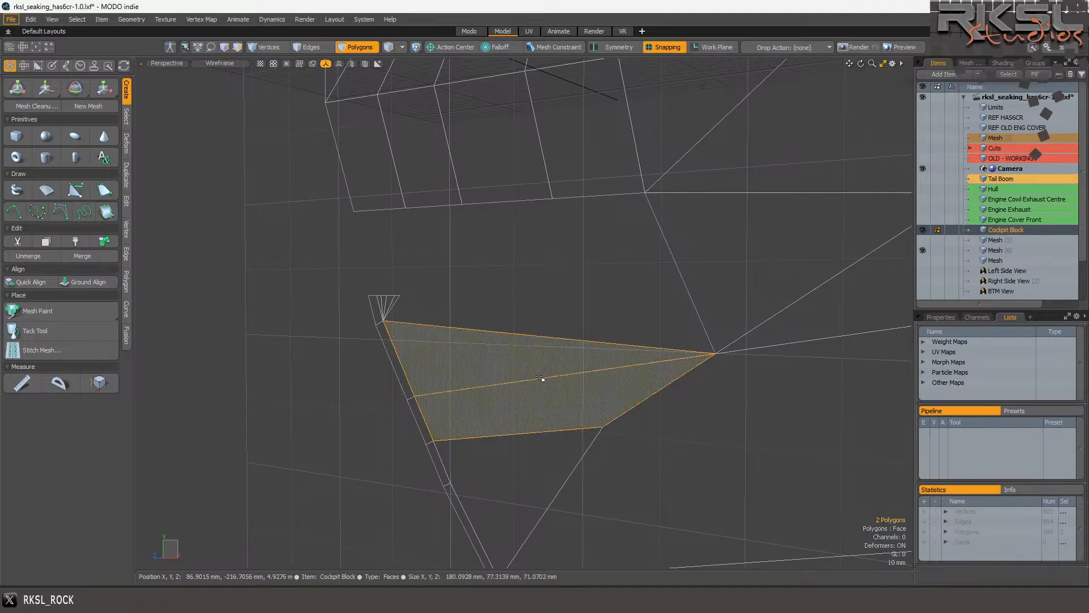
scroll(519, 268, "down", 5)
scroll(488, 229, "up", 5)
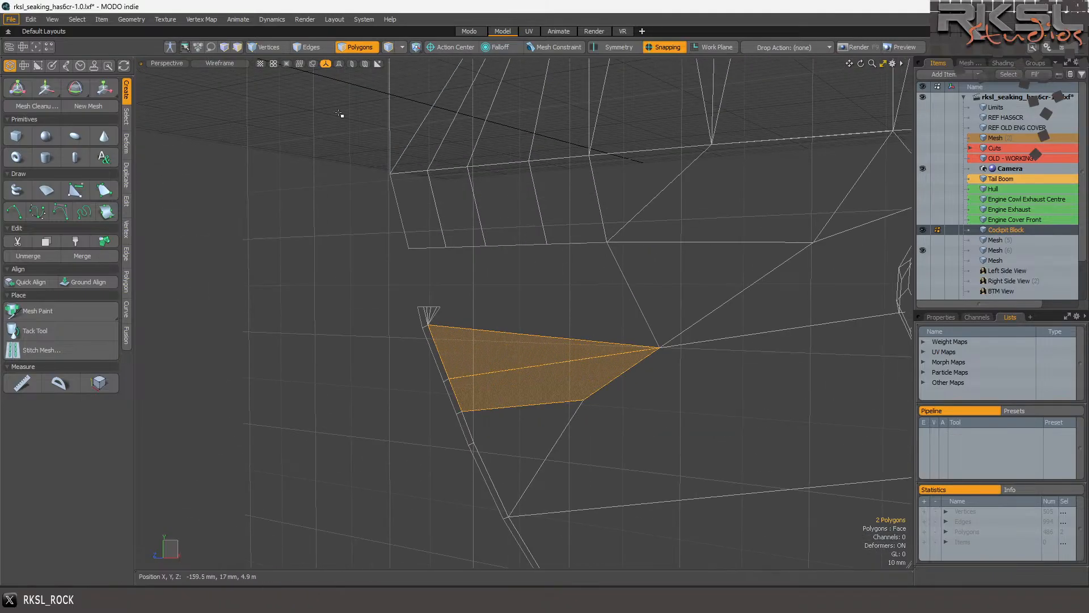
left_click(283, 50)
mouse_move(567, 256)
right_mouse_down()
mouse_move(500, 249)
mouse_move(448, 218)
right_mouse_up()
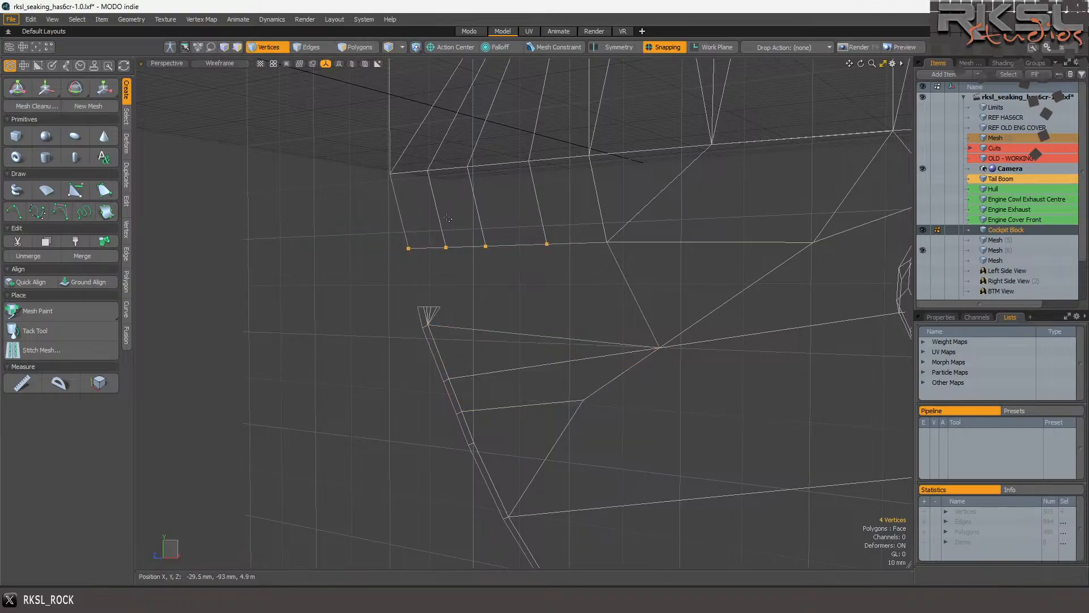
left_click(164, 63)
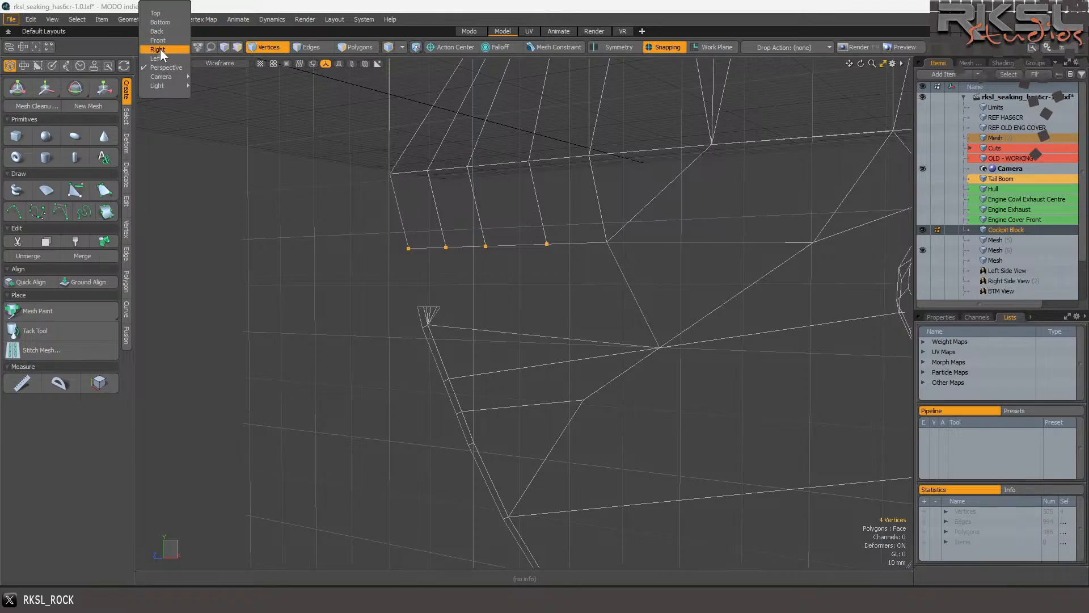
left_click(160, 49)
scroll(322, 196, "up", 3)
key("y")
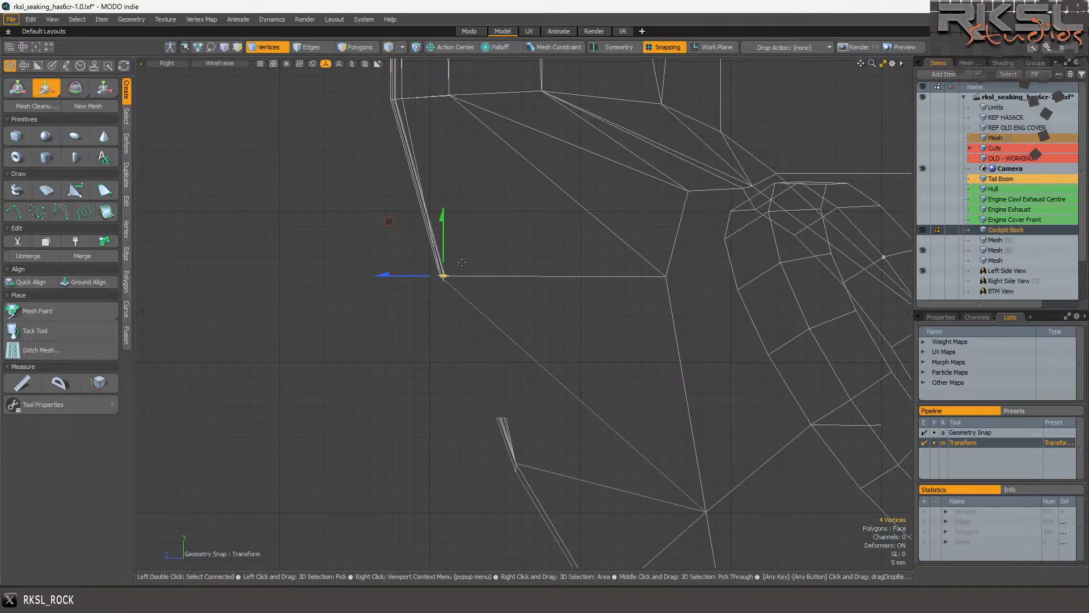
left_click(923, 281)
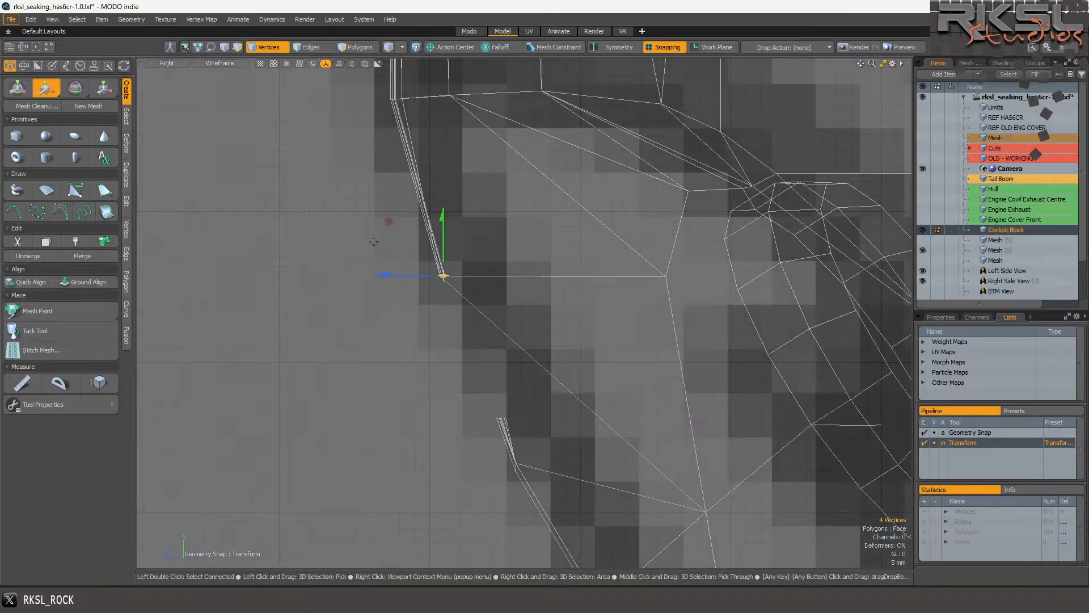
left_click_drag(425, 276, 408, 276)
key("space")
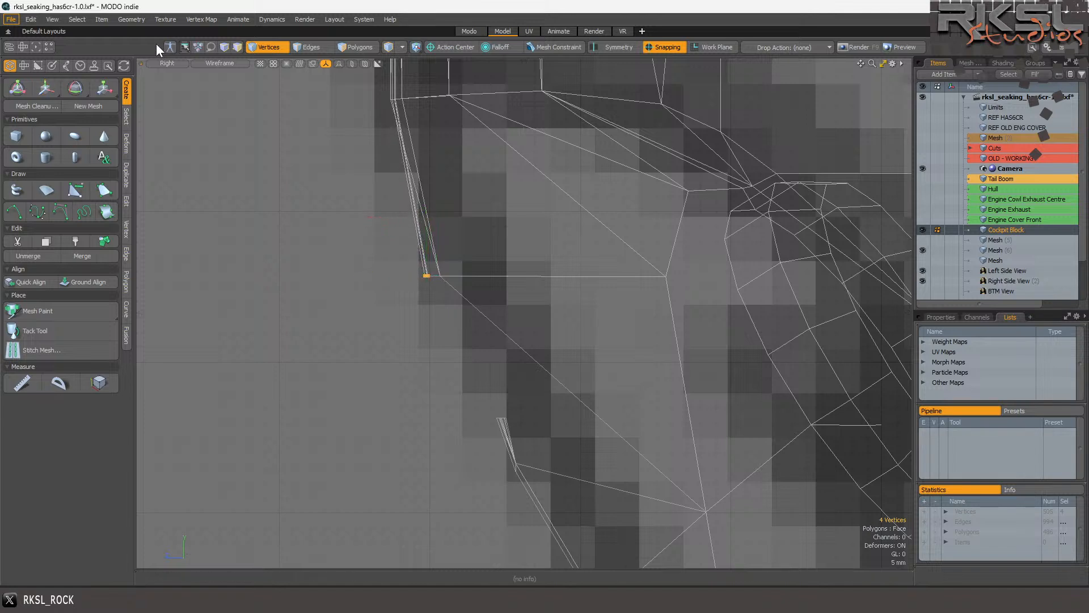
In the Front view, scale the four lower edges of the narrow panels horizontally inward around their end vertex nearest the centreline.
left_click(163, 66)
left_click(172, 83)
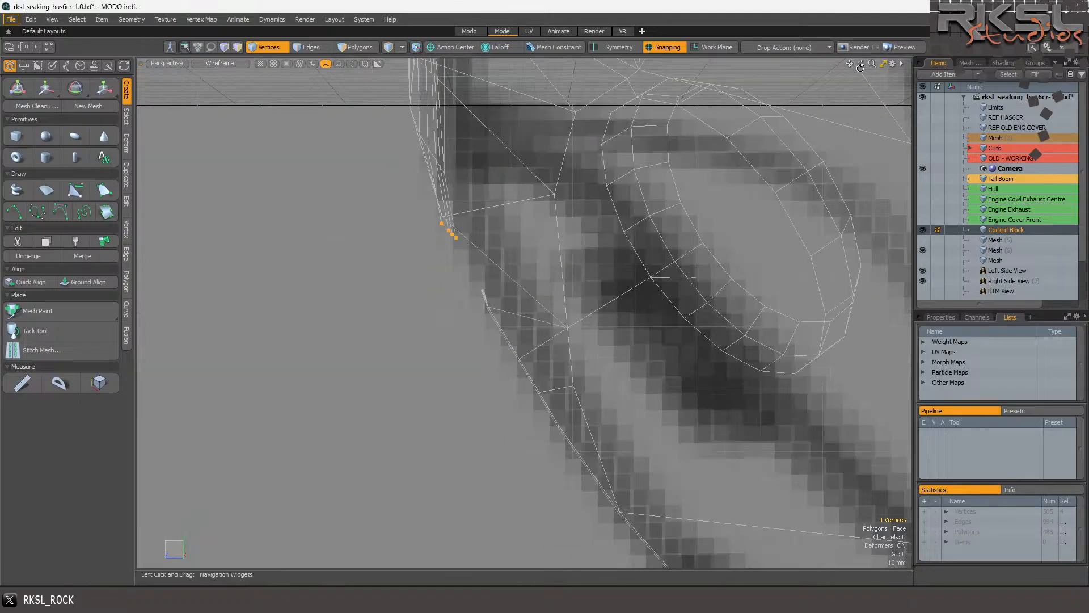
mouse_move(859, 63)
left_mouse_down()
mouse_move(919, 67)
mouse_move(913, 77)
mouse_move(942, 102)
mouse_move(834, 65)
mouse_move(858, 66)
left_mouse_up()
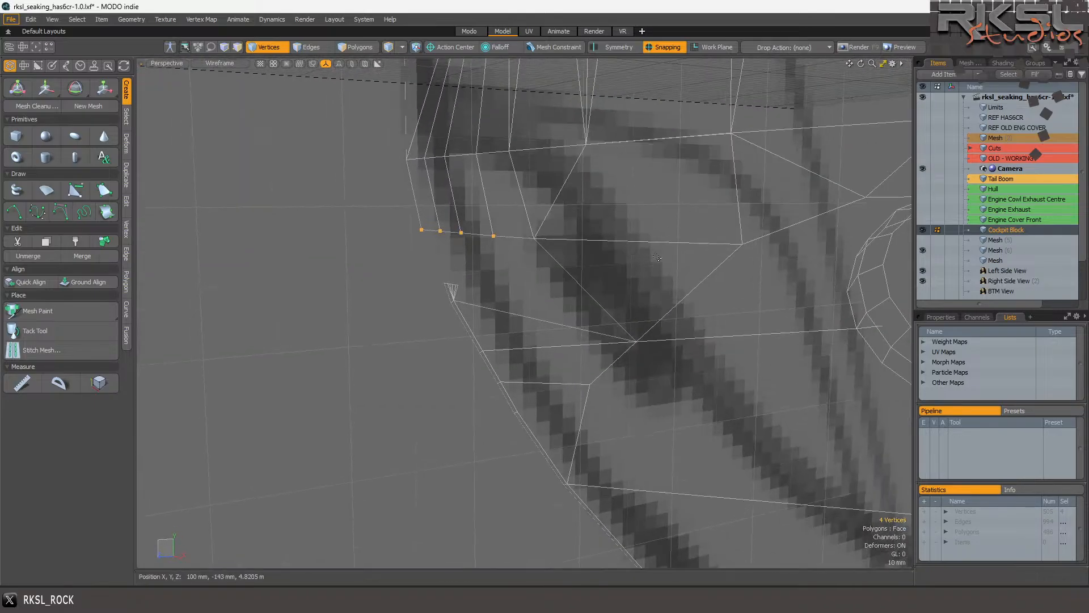
key("2")
mouse_move(450, 220)
right_mouse_down()
mouse_move(280, 230)
mouse_move(333, 206)
right_mouse_up()
left_click(179, 63)
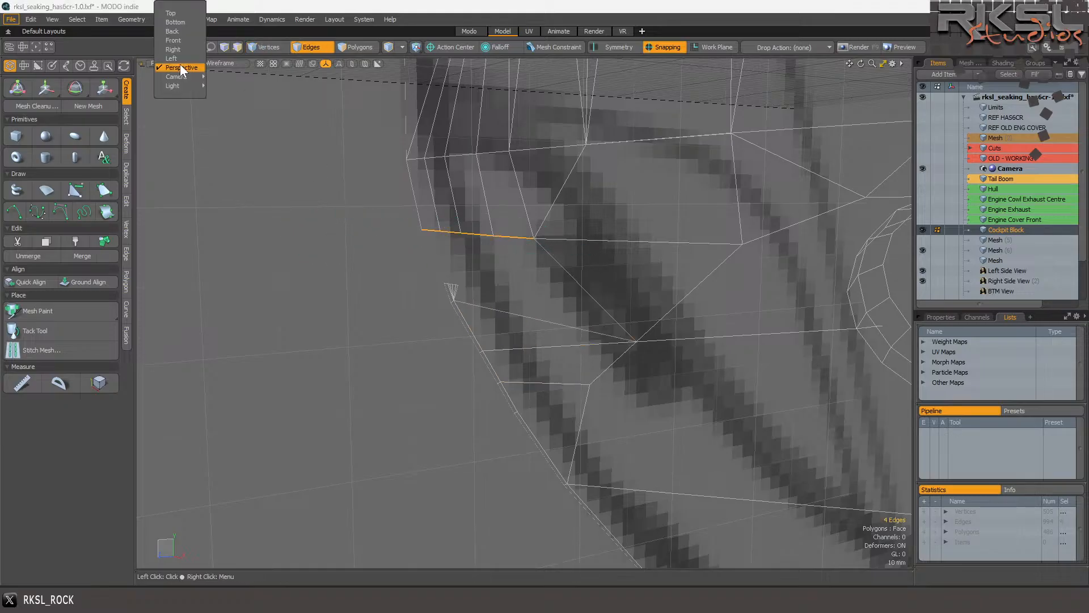
left_click(178, 42)
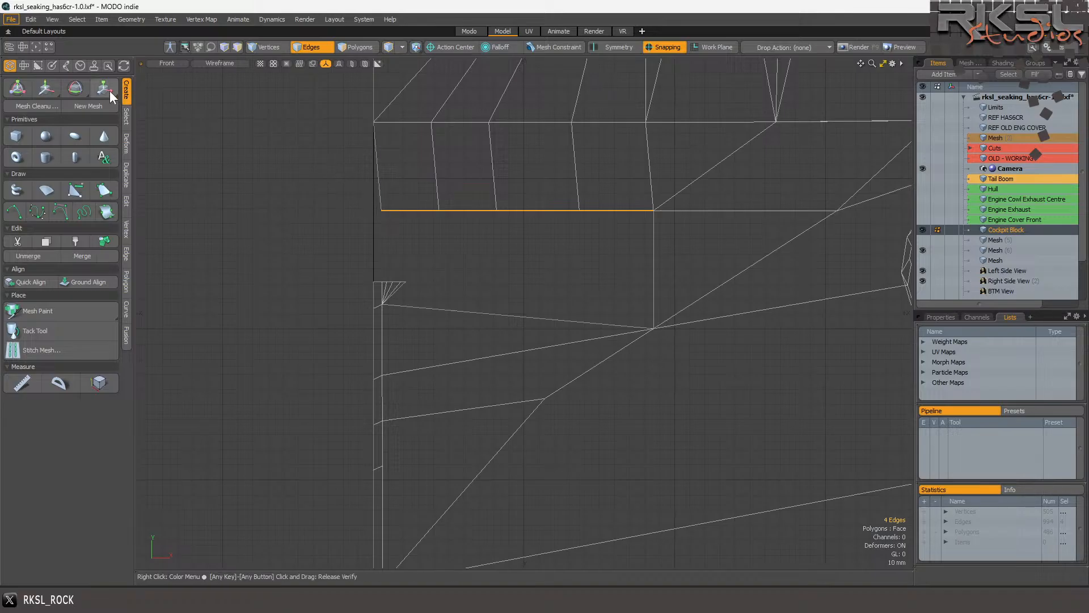
key("y")
left_click(385, 210)
left_click_drag(453, 215, 387, 212)
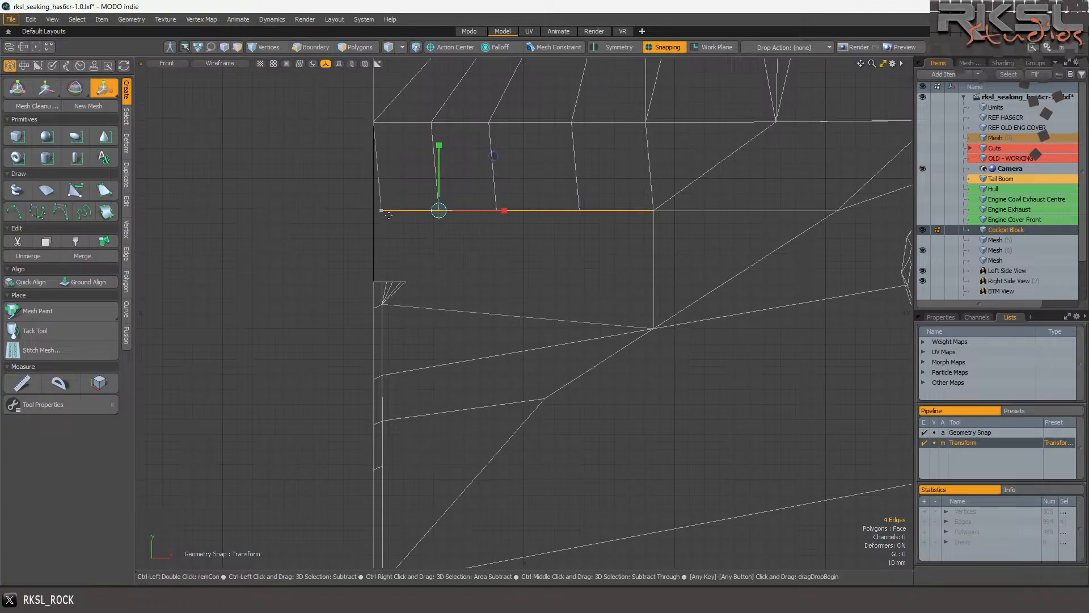
left_click(383, 210)
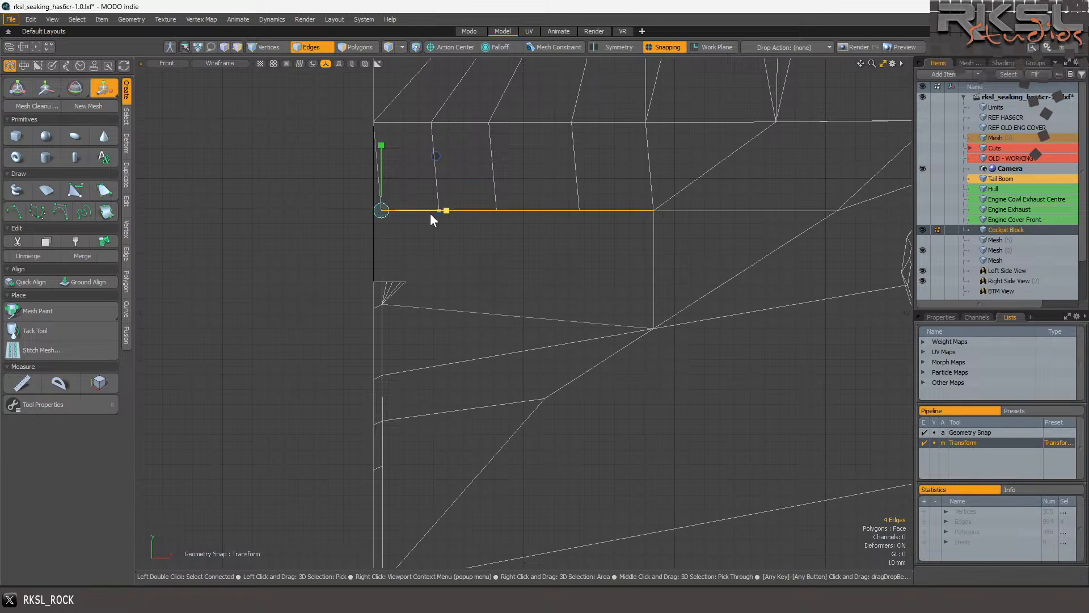
left_click_drag(447, 210, 436, 210)
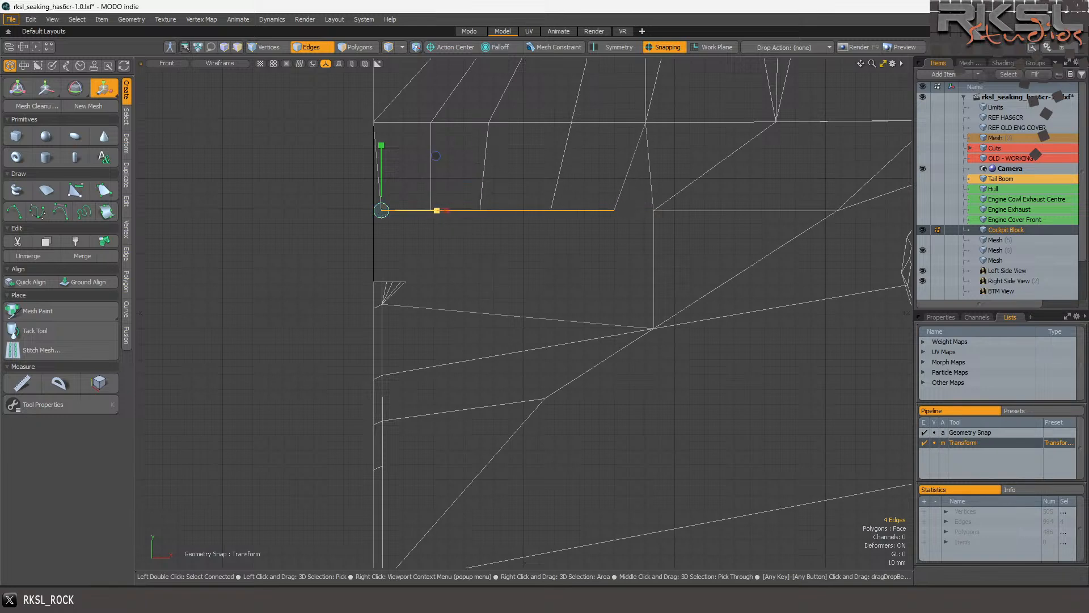
Join the separated outer end vertex of the scaled edge row with the neighbouring panel's corner vertex.
left_click(311, 47)
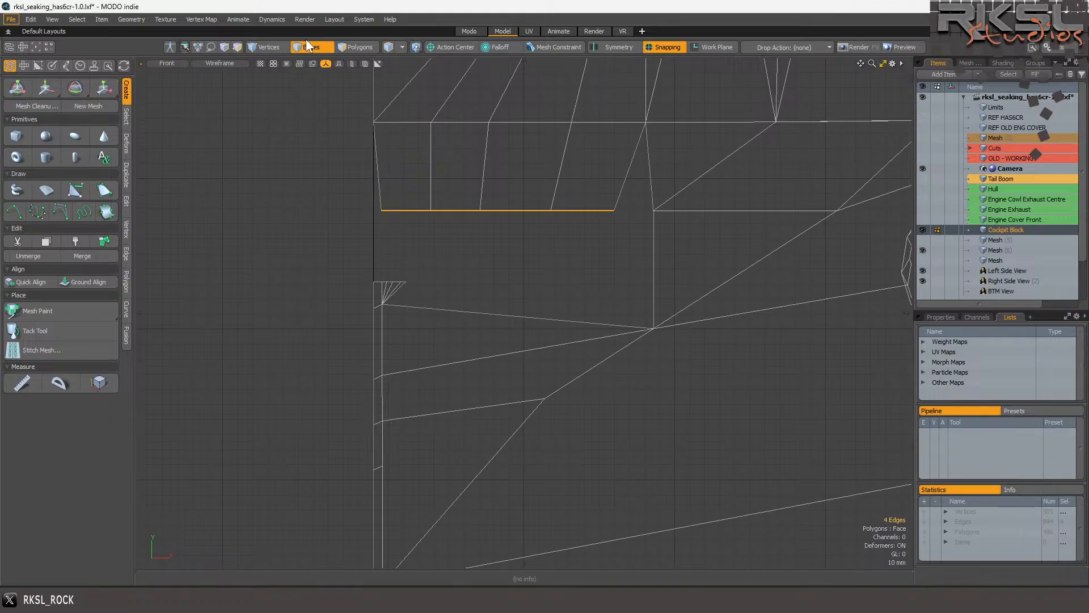
left_click(266, 47)
left_click_drag(677, 208, 604, 212)
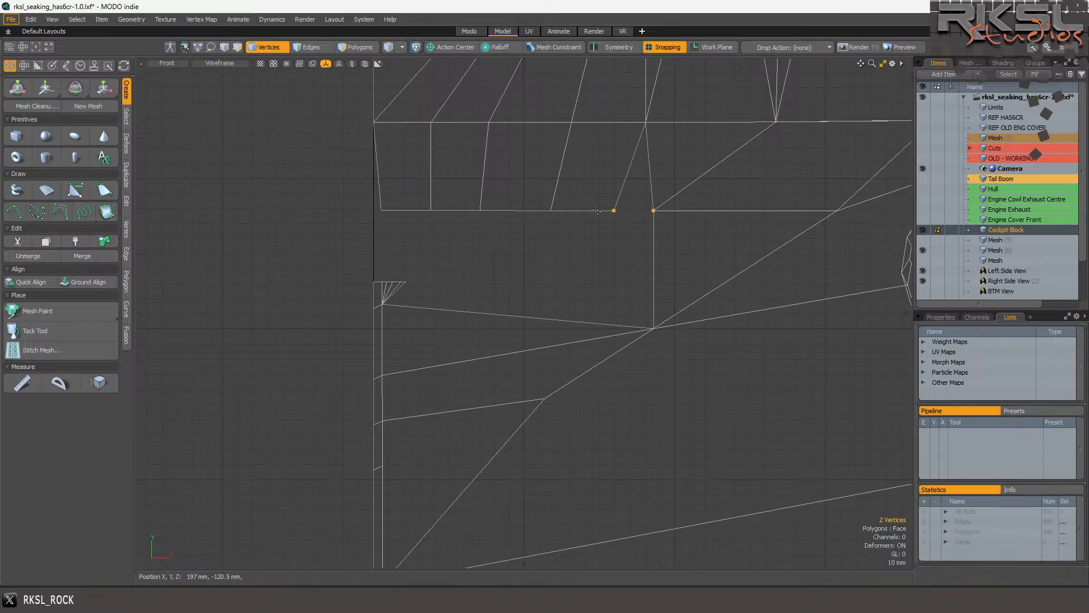
left_click(125, 258)
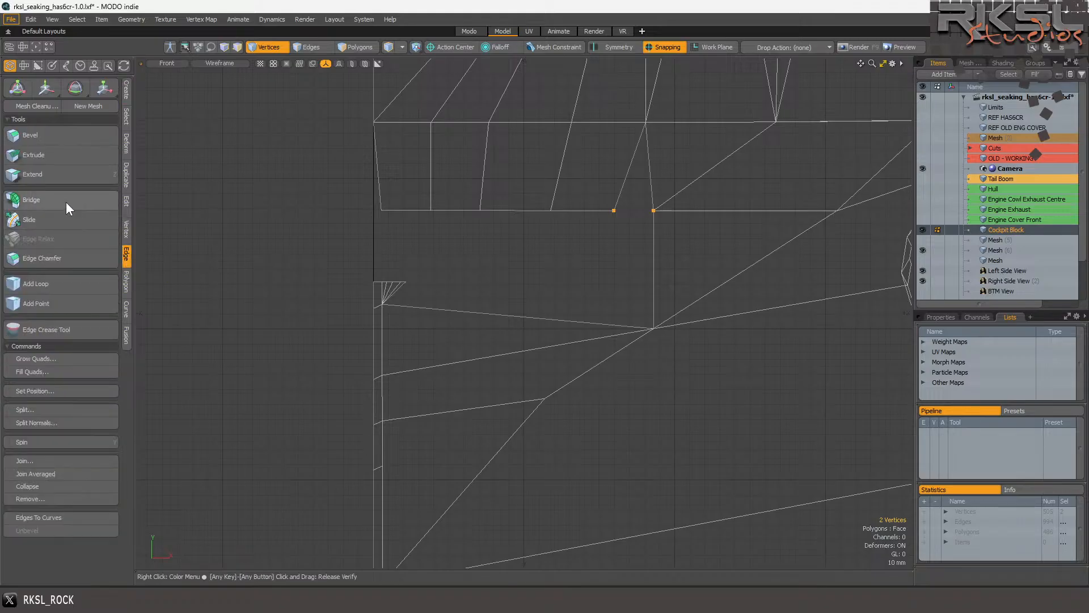
left_click(126, 230)
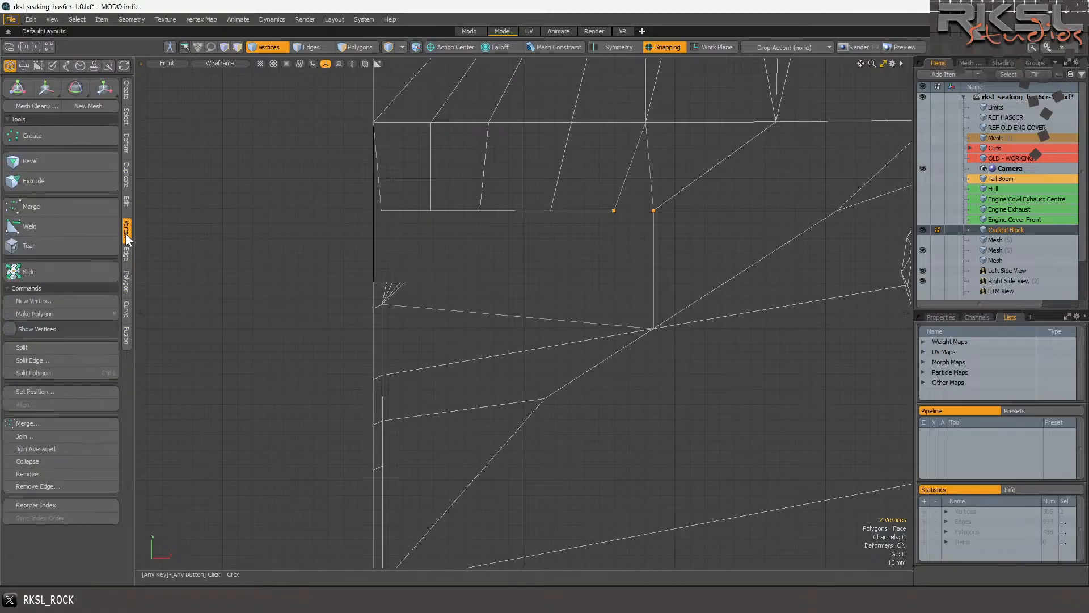
left_click(37, 438)
left_click(649, 283)
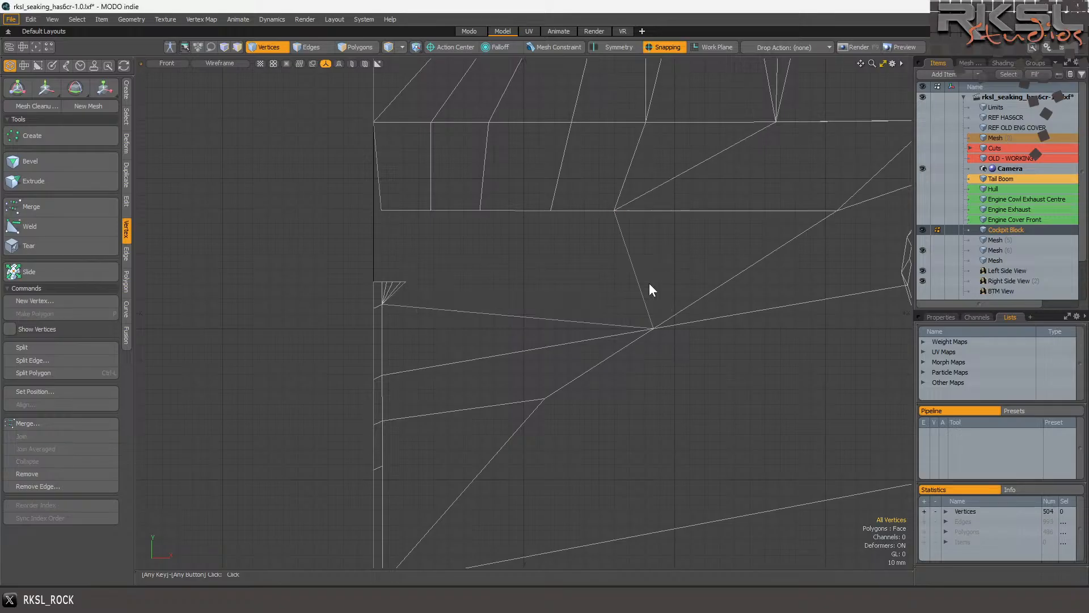
Scale the five lower vertices of the narrow panels horizontally outward around the end vertex nearest the centreline.
scroll(632, 271, "down", 3)
scroll(635, 284, "up", 2)
mouse_move(632, 213)
right_mouse_down()
mouse_move(431, 227)
mouse_move(451, 235)
right_mouse_up()
left_click(105, 86)
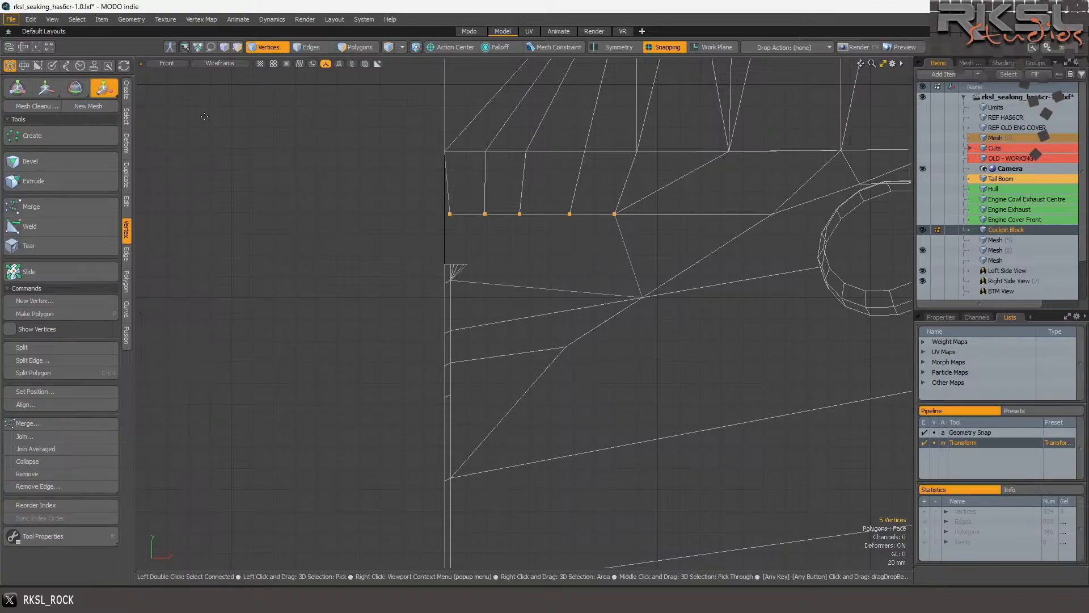
left_click(450, 214)
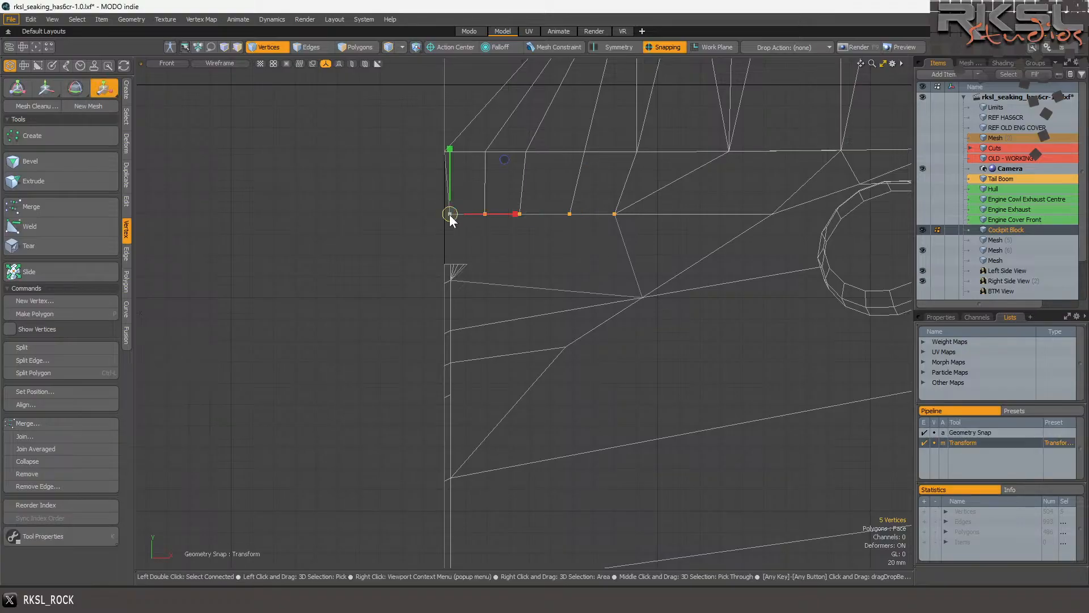
left_click_drag(518, 219, 527, 218)
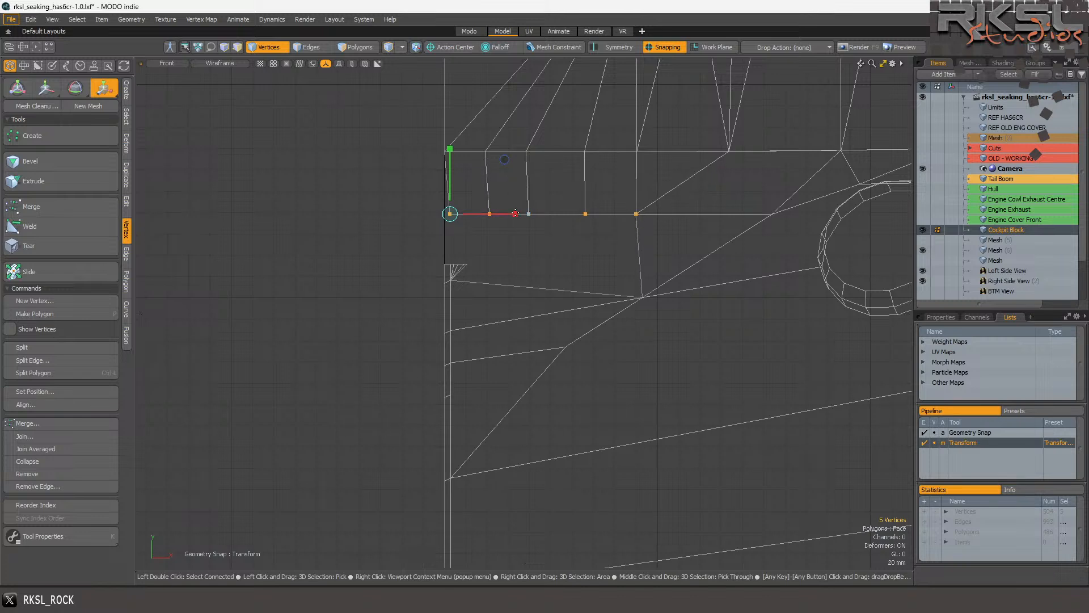
key("space")
left_click(563, 265)
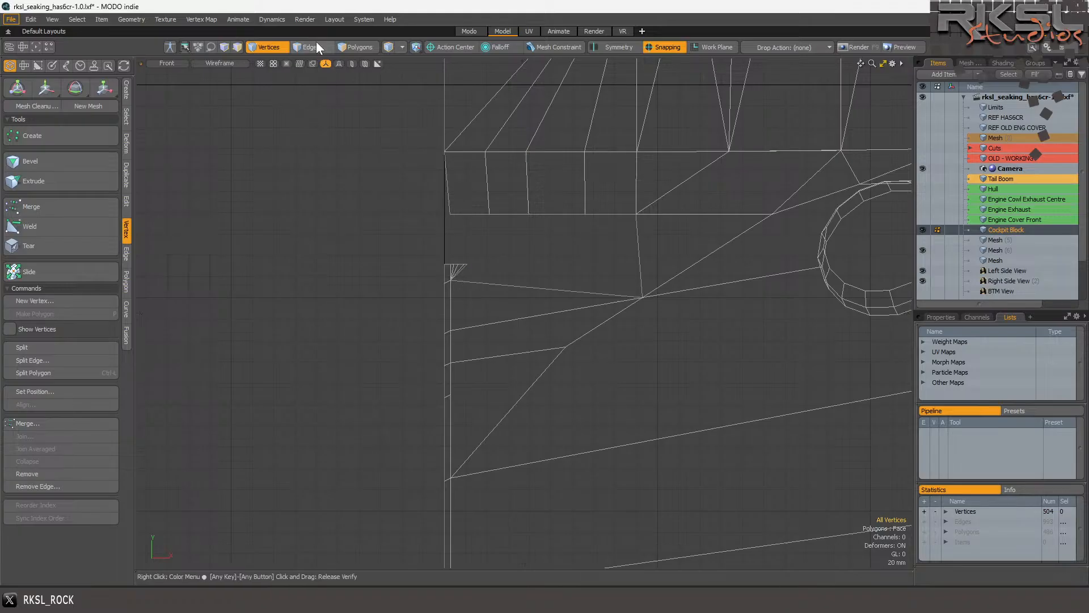
Delete the small fan of triangles at the upper end of the thin centreline strip.
left_click(357, 46)
mouse_move(515, 287)
right_mouse_down()
mouse_move(367, 311)
mouse_move(426, 316)
right_mouse_up()
key("Delete")
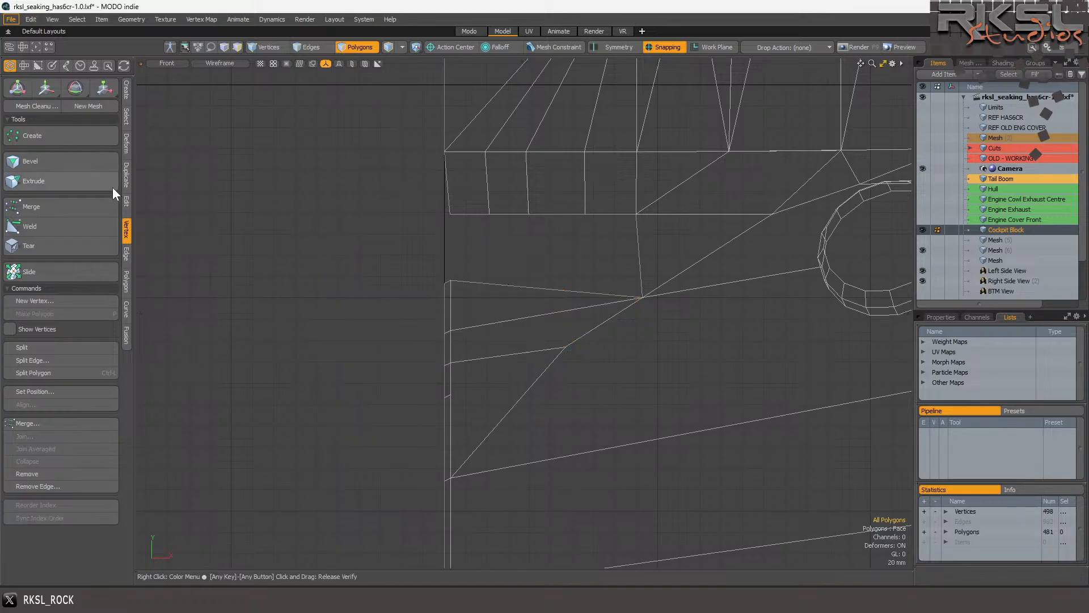
Fill the gap between the narrow panels' lower edge, the strip's upper inner corner and the shared inner vertex with a Pen polygon, and triangulate it.
left_click(125, 202)
scroll(526, 259, "up", 2)
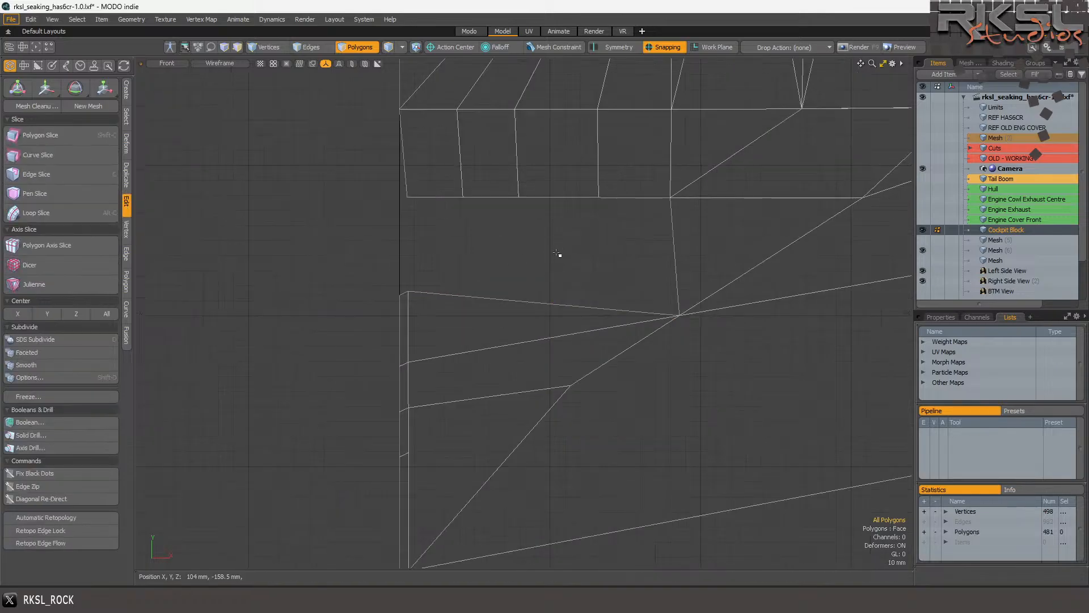
left_click(126, 89)
left_click(104, 190)
left_click(406, 198)
left_click(409, 292)
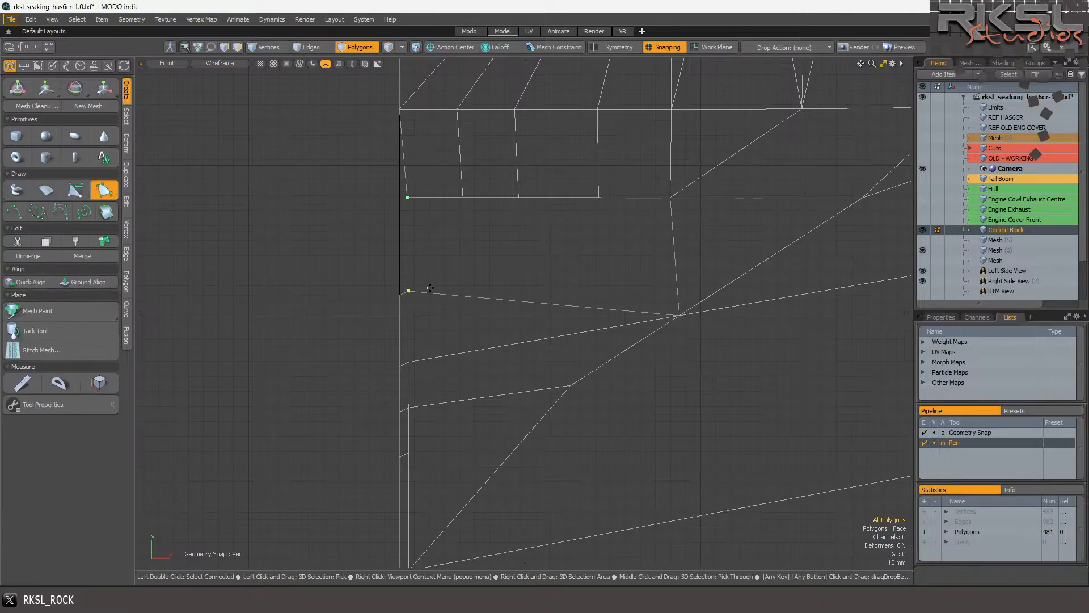
left_click(686, 322)
left_click(672, 197)
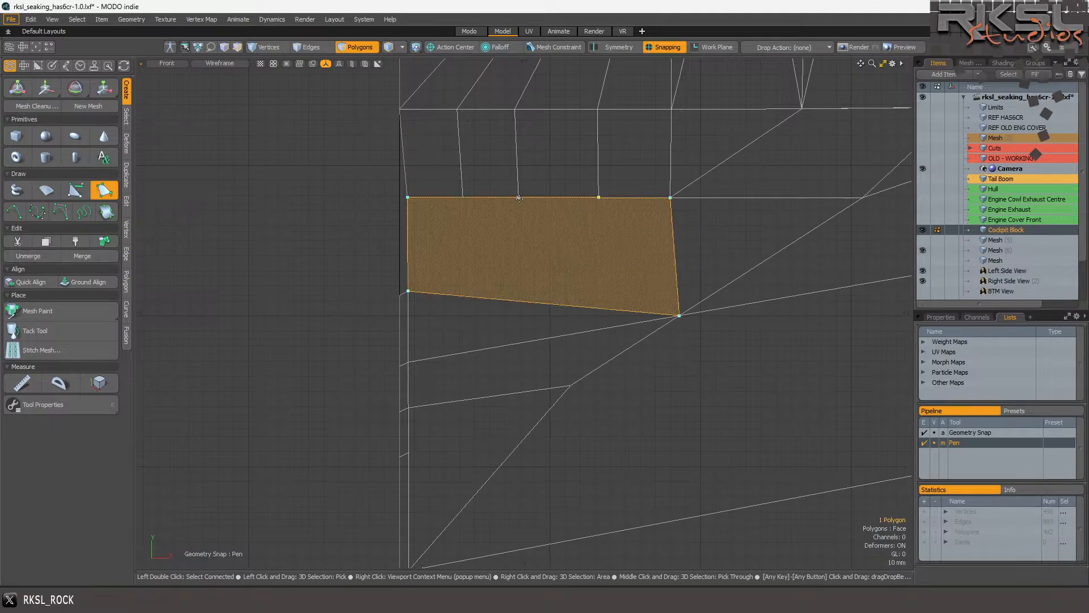
key("space")
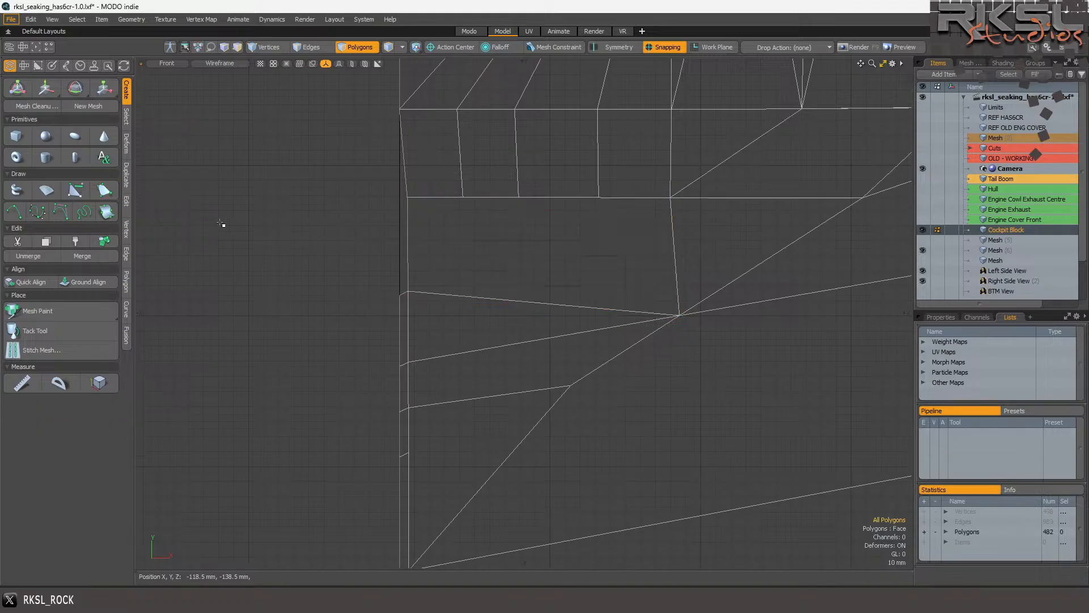
left_click(430, 244)
key("shift+t")
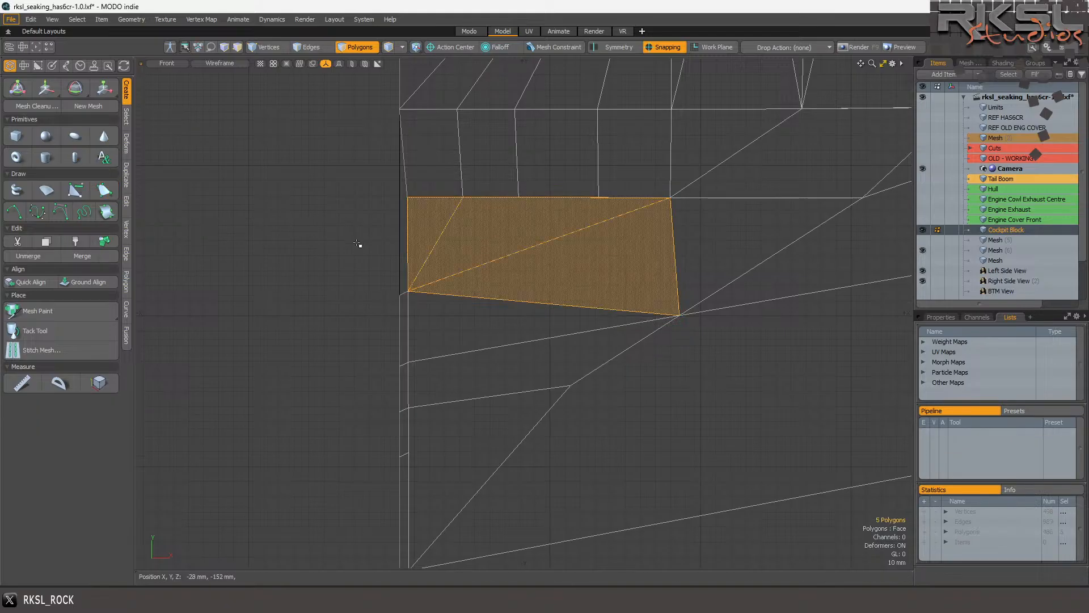
Spin the edges between the upper triangles of the filled gap so they radiate from the strip's upper inner corner.
left_click(433, 238, "ctrl")
left_click(529, 277, "ctrl")
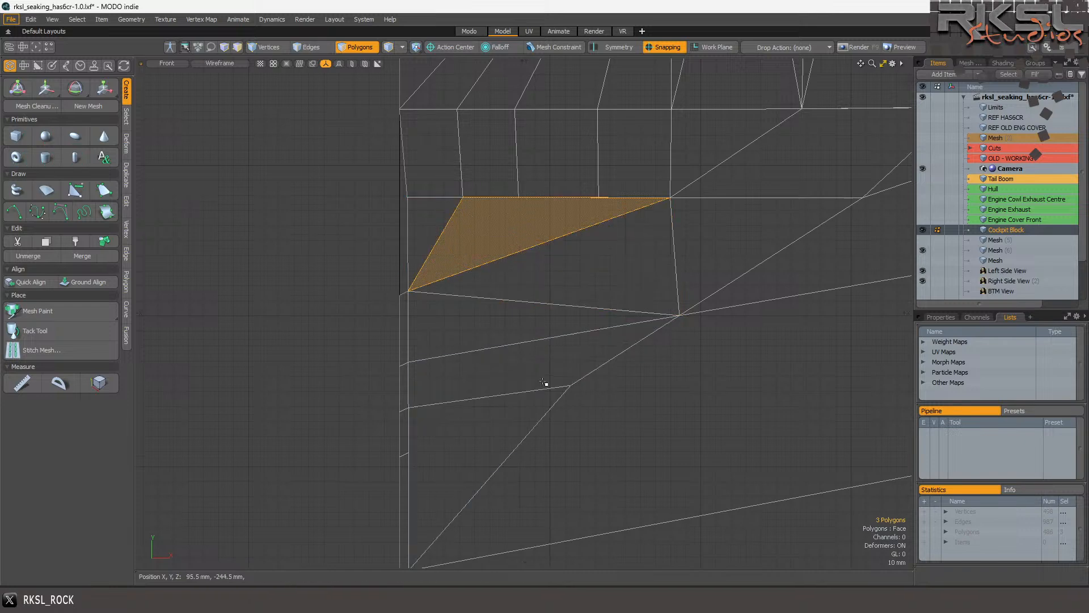
left_click(476, 210, "ctrl")
key("v")
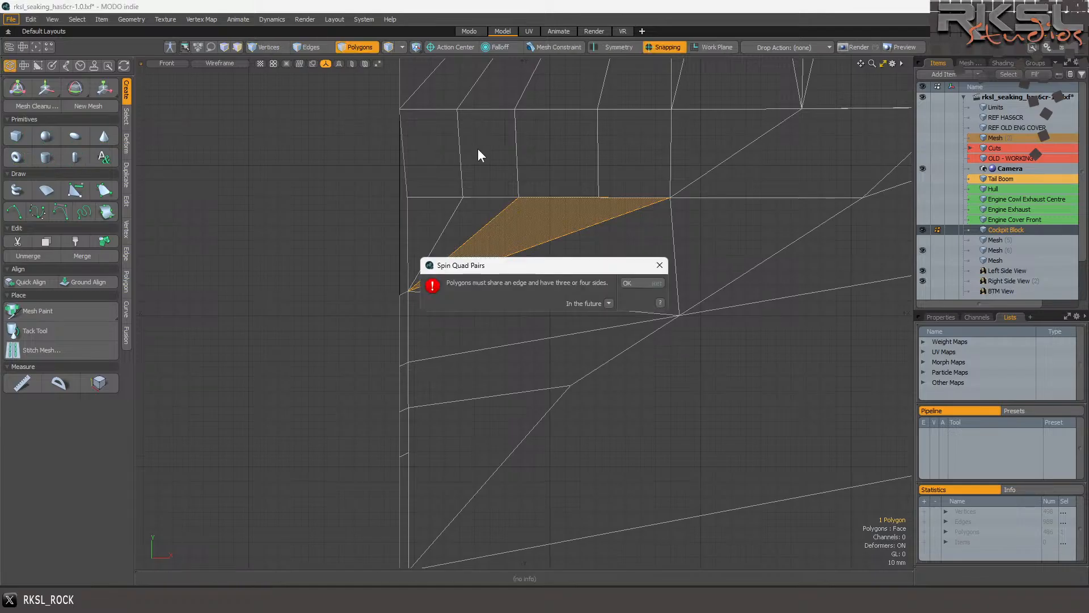
left_click(658, 283)
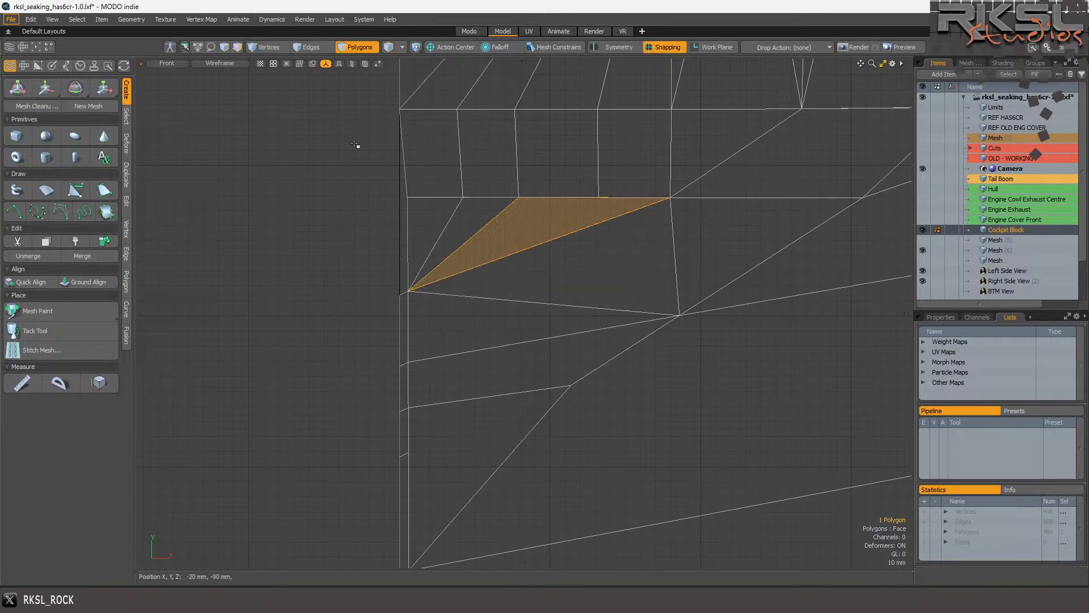
Examine the filled gap's upper polygons in the Perspective view from several angles.
left_click(176, 62)
left_click(179, 89)
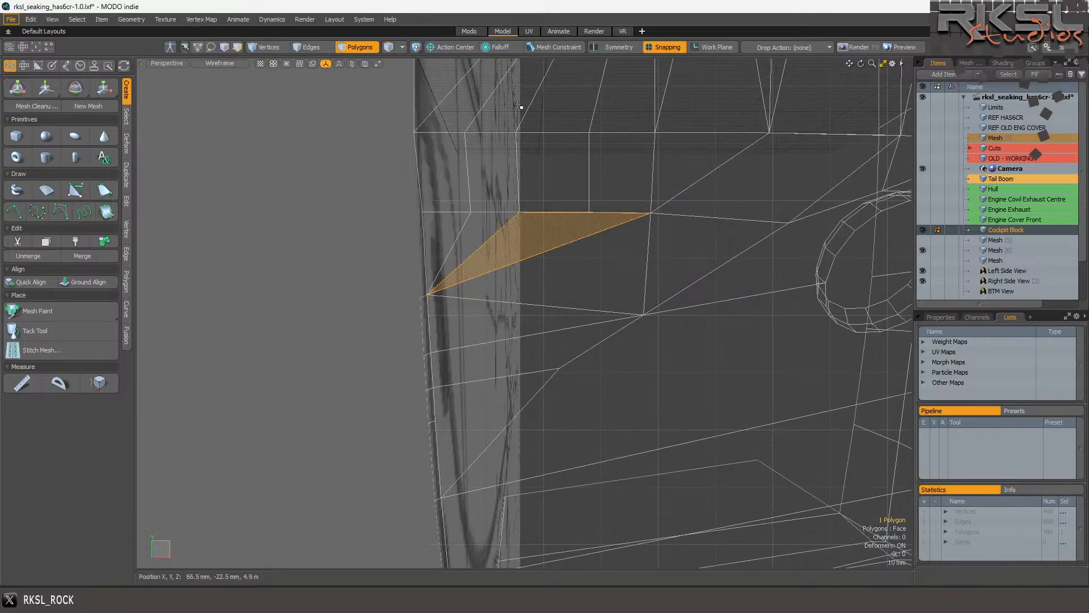
left_click_drag(861, 64, 820, 70)
scroll(567, 186, "up", 5)
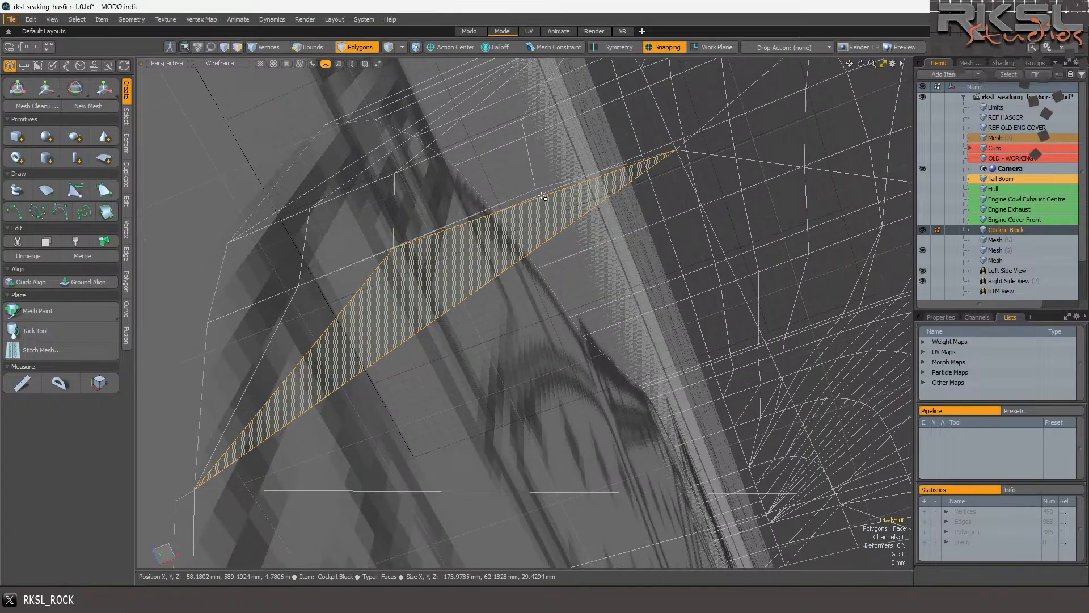
left_click_drag(542, 195, 540, 194)
left_click(540, 194, "ctrl")
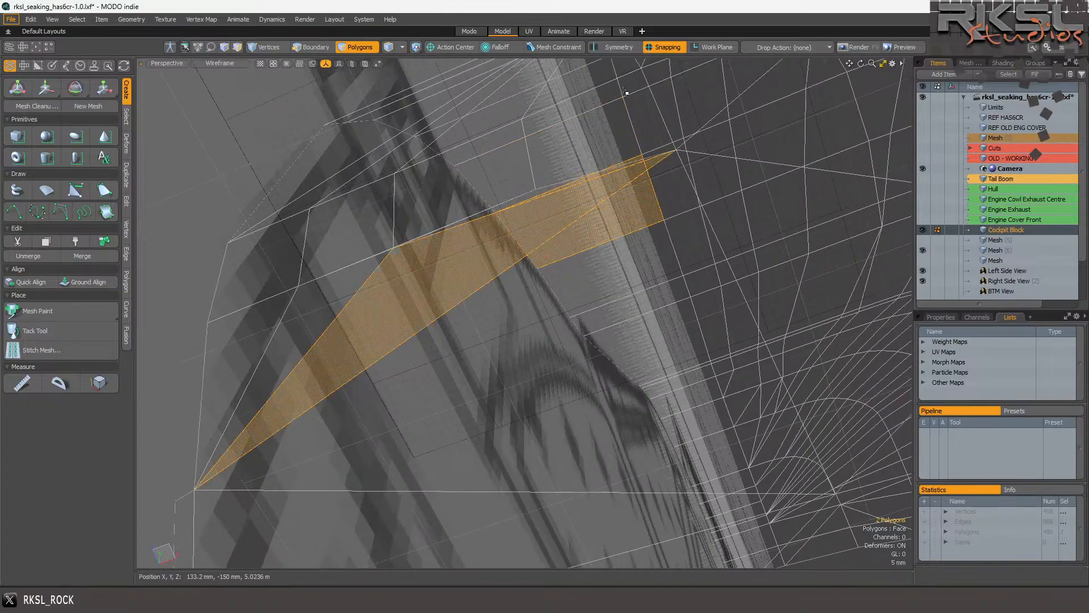
left_click(644, 212, "ctrl")
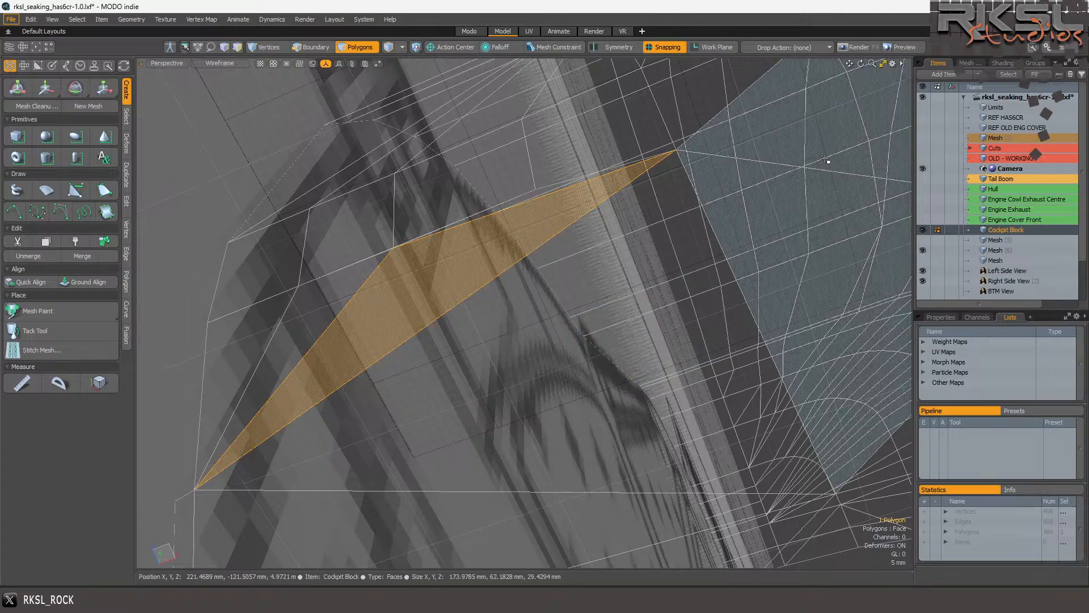
left_click_drag(860, 63, 649, 139)
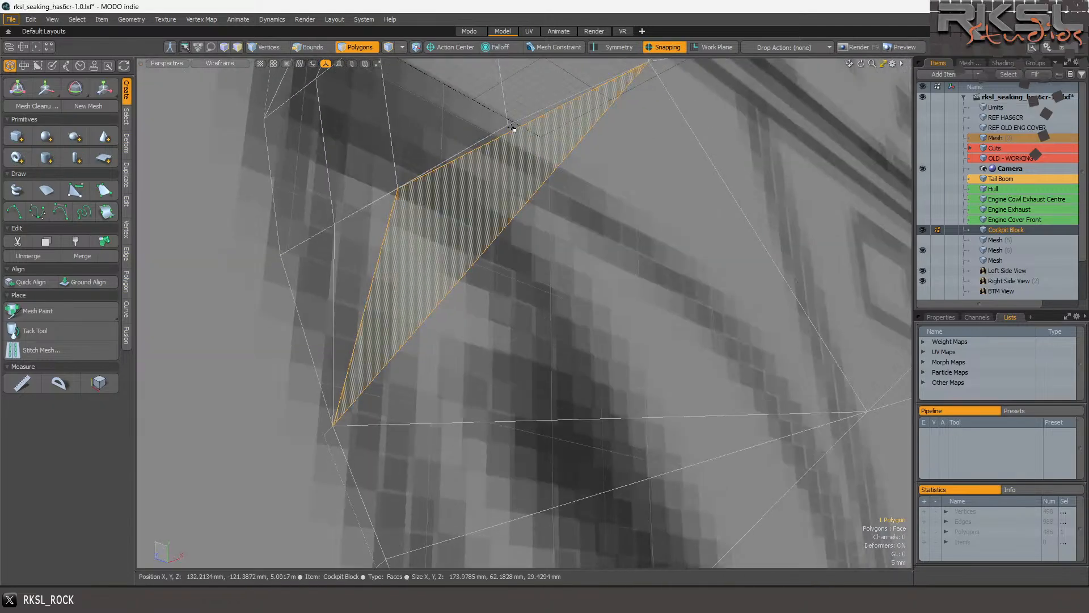
scroll(517, 142, "down", 3)
mouse_move(601, 196)
right_mouse_down()
mouse_move(417, 272)
mouse_move(372, 425)
mouse_move(397, 441)
right_mouse_up()
scroll(480, 272, "up", 2)
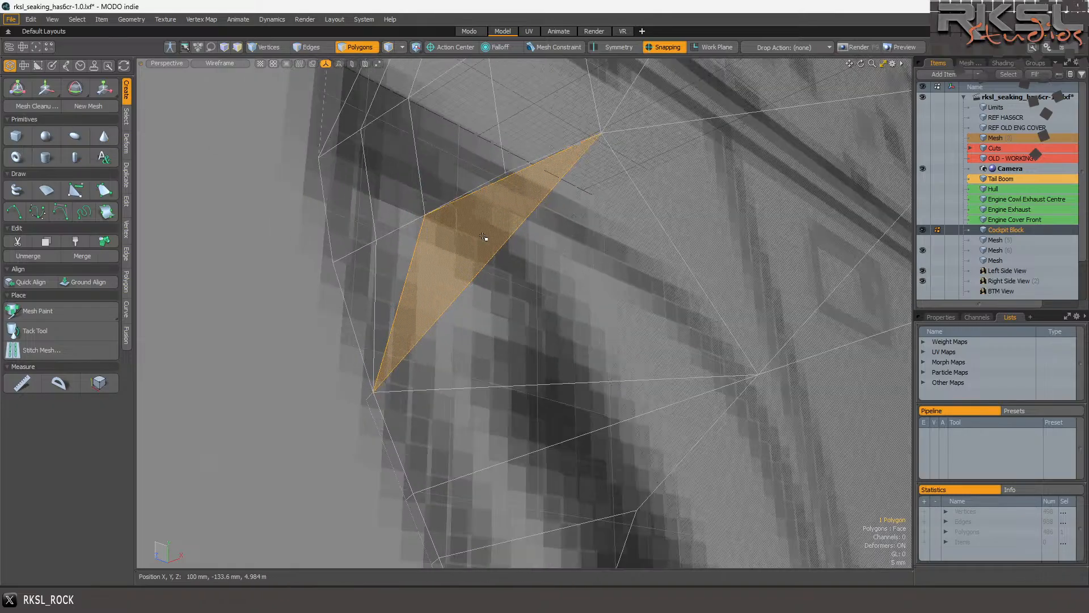
Draw a triangle with the Pen tool over the sliver along the fill's upper edge and spin the edge it shares with the larger triangle.
key("Escape")
left_click(98, 193)
left_click(421, 214)
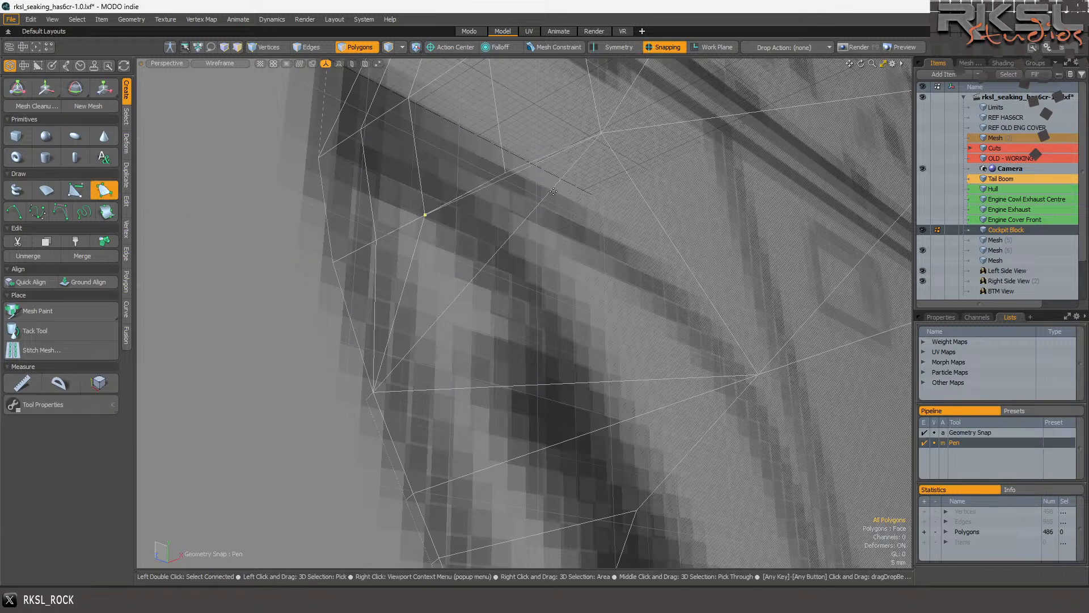
left_click(602, 136)
key("space")
left_click_drag(523, 178, 510, 173)
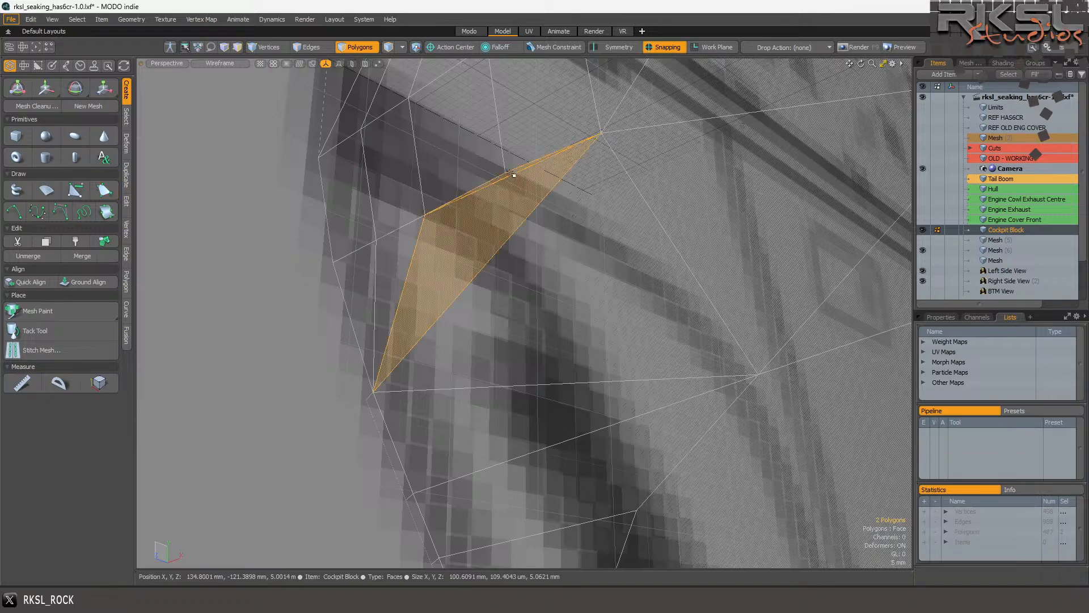
left_click(274, 275)
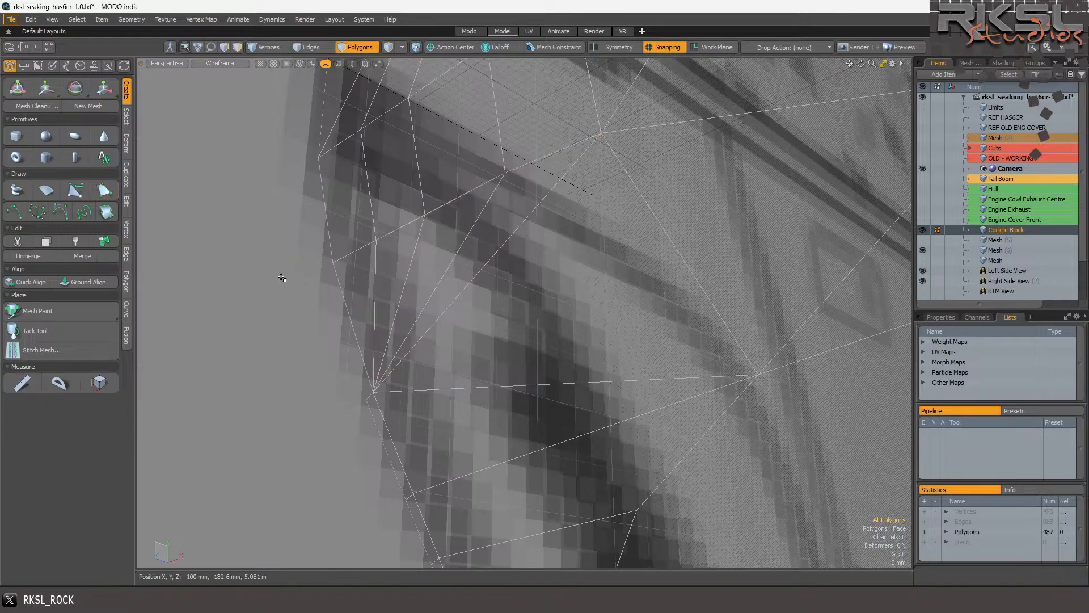
Spin the edge shared by the fill's outer triangle and the neighbouring triangle at the shared inner vertex.
scroll(376, 265, "down", 3)
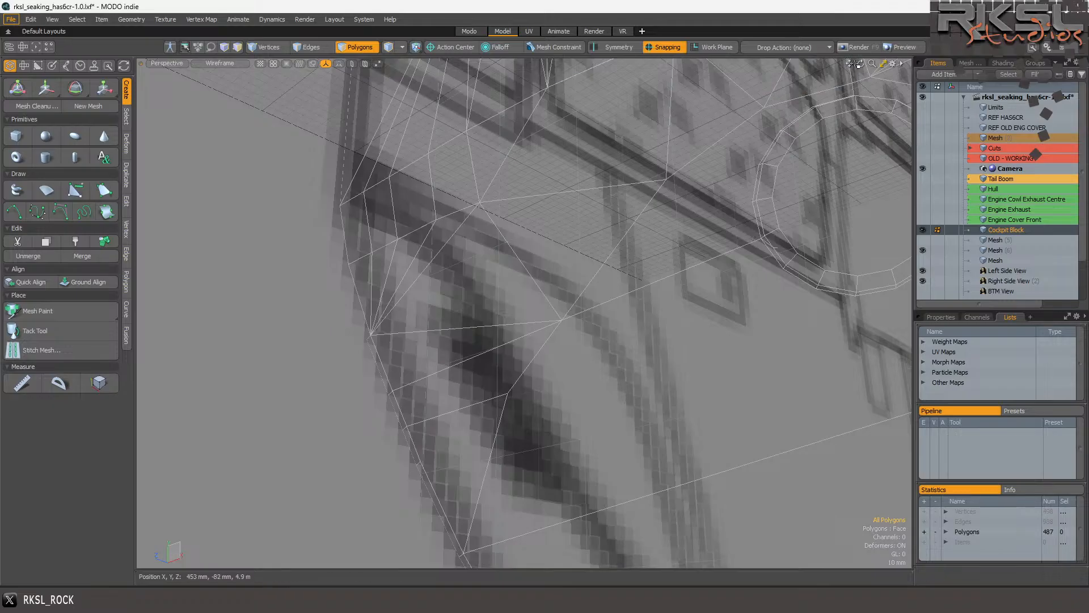
left_click_drag(375, 265, 295, 267, "alt")
left_click_drag(861, 64, 891, 74)
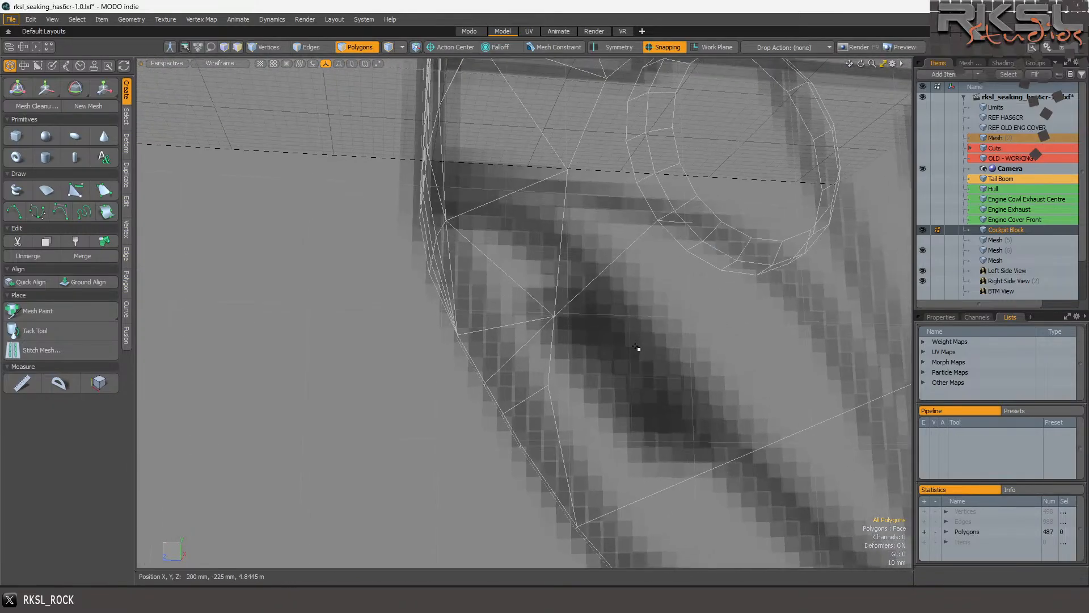
left_click_drag(482, 287, 509, 265)
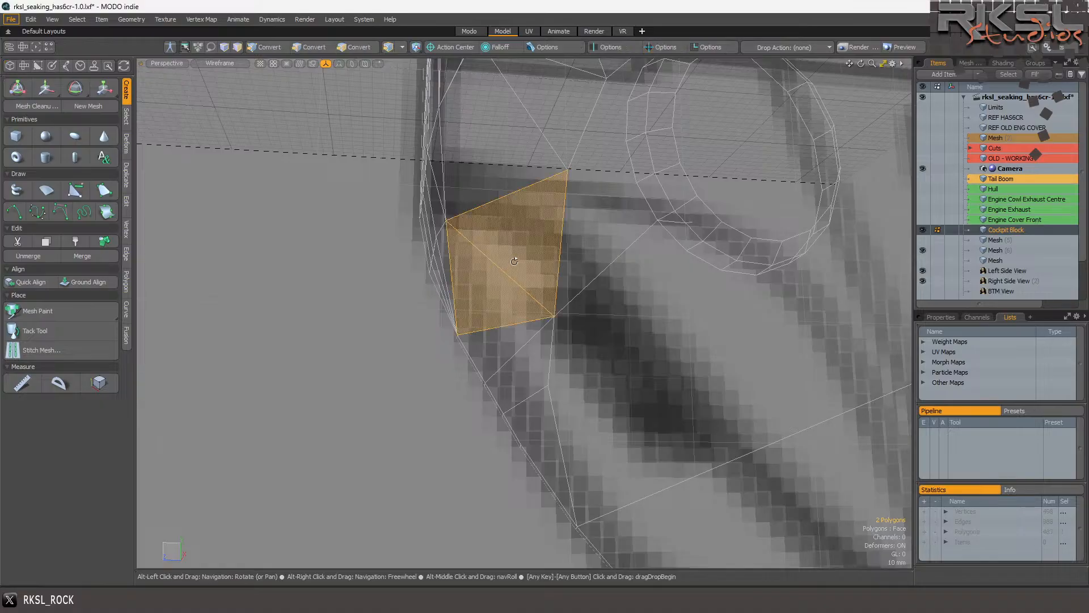
left_click(373, 283)
Delete the five fan triangles that radiate from the strip's upper inner corner below the narrow panels.
scroll(372, 283, "down", 3)
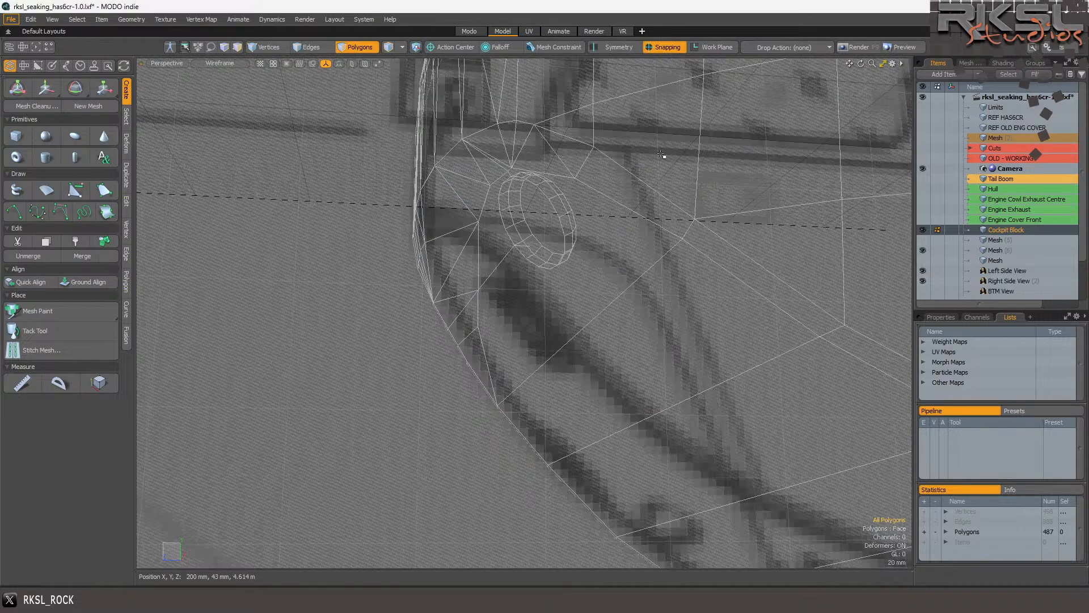
left_click_drag(860, 63, 834, 88)
scroll(410, 269, "up", 4)
left_click_drag(434, 224, 516, 213)
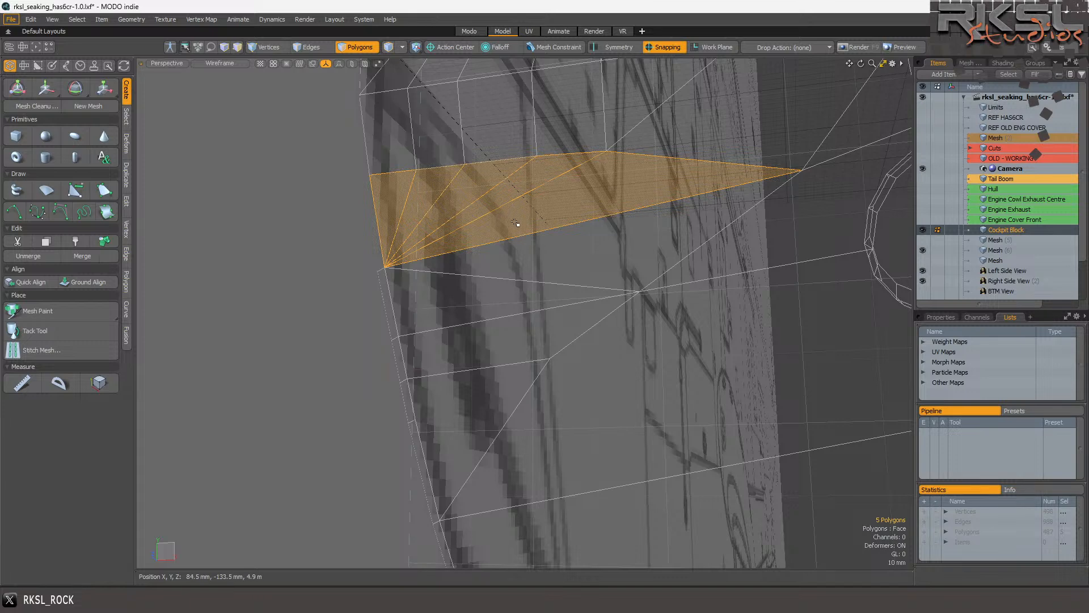
key("Delete")
Extend the row of lower edges of the narrow panels downward, snapping its inner end to the strip's upper inner corner.
left_click(308, 49)
mouse_move(397, 130)
right_mouse_down()
mouse_move(386, 130)
mouse_move(522, 186)
mouse_move(735, 121)
right_mouse_up()
left_click(122, 245)
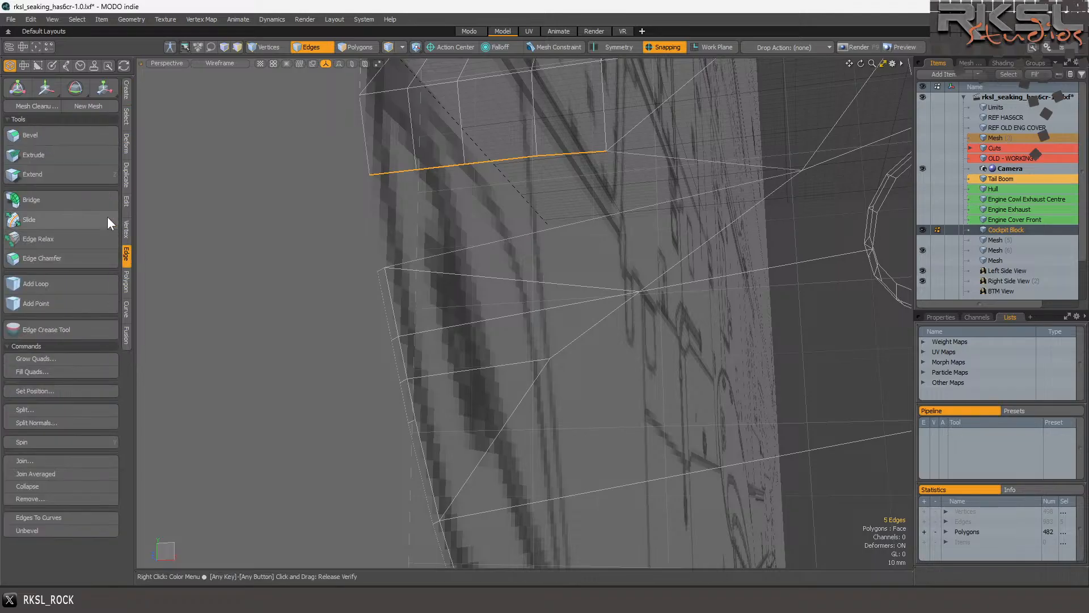
left_click(29, 171)
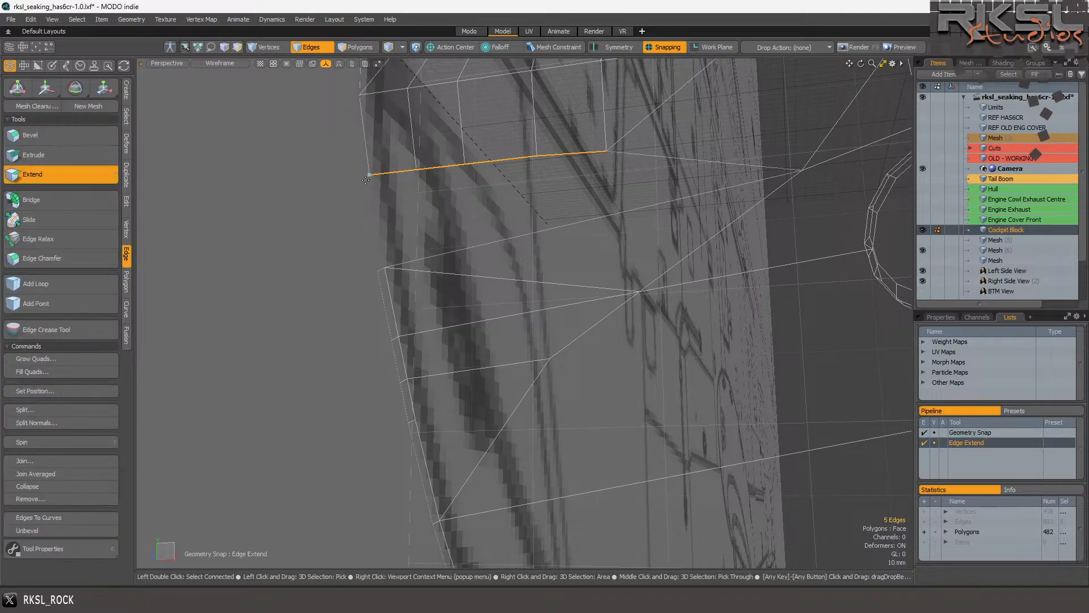
left_click_drag(359, 180, 384, 267)
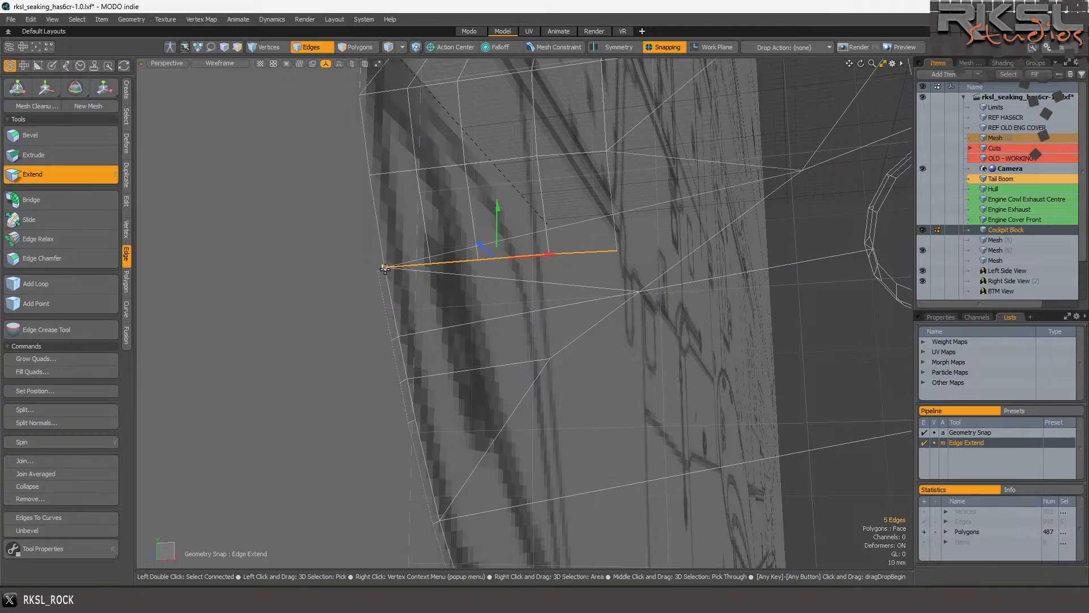
key("space")
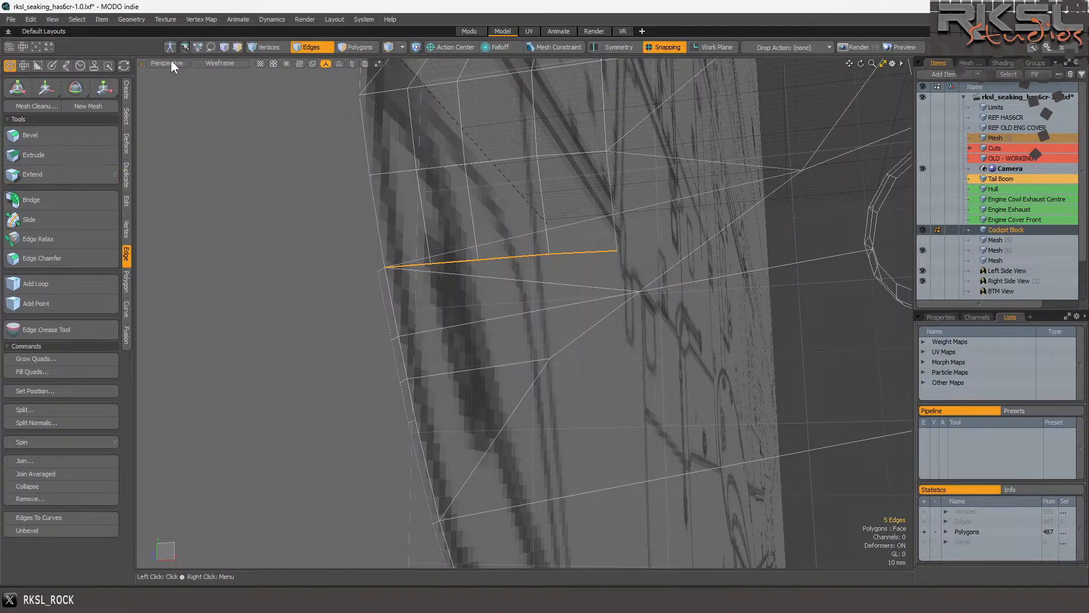
In the Front view, extend the new lower edge row down again to the strip's next inner vertex.
left_click(169, 64)
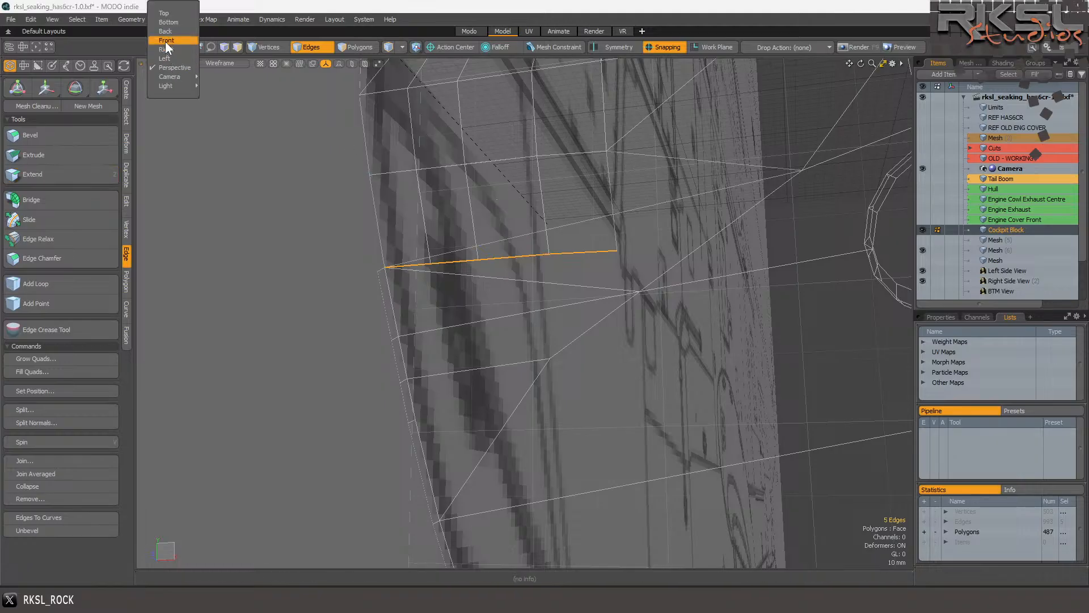
left_click(166, 41)
scroll(358, 154, "up", 5)
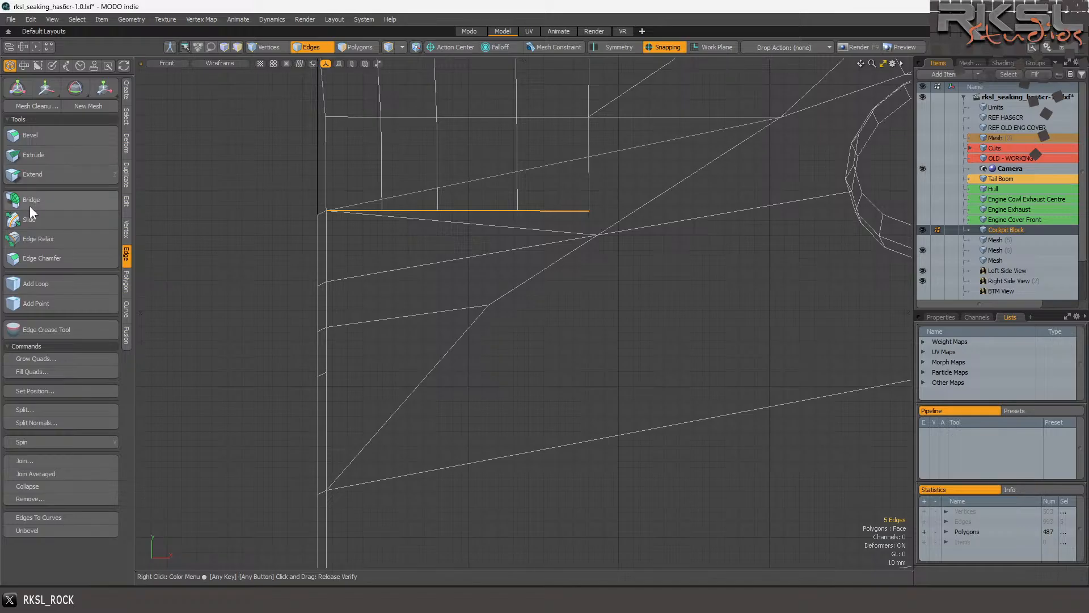
left_click(29, 176)
left_click_drag(327, 214, 334, 275)
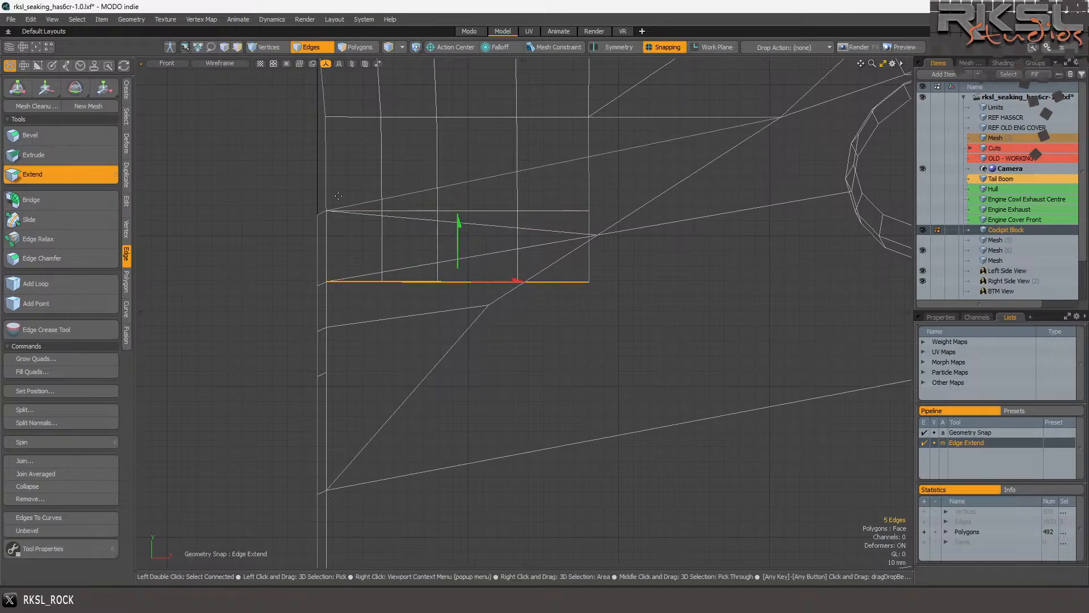
key("space")
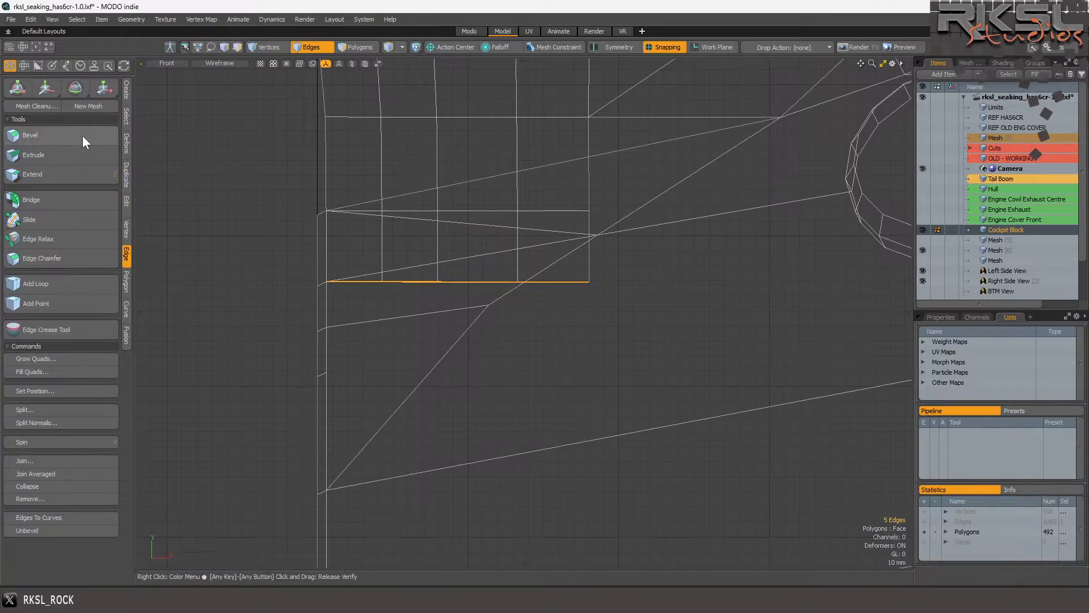
Extend the lowest edge row of the narrow panels downward, snapping its inner end to the strip's next inner vertex.
left_click(33, 168)
left_click_drag(327, 280, 334, 335)
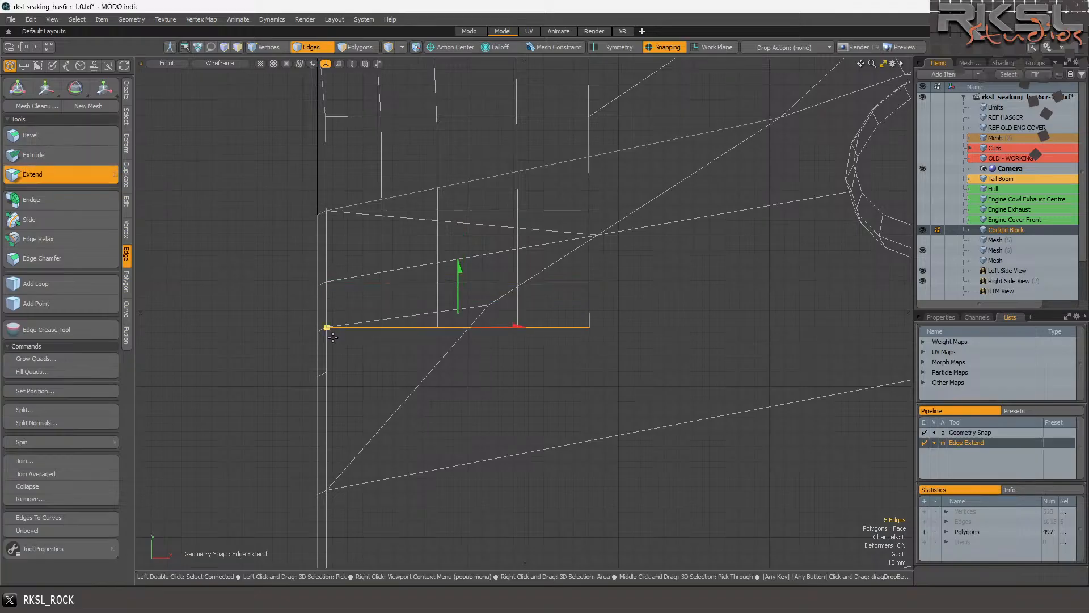
key("space")
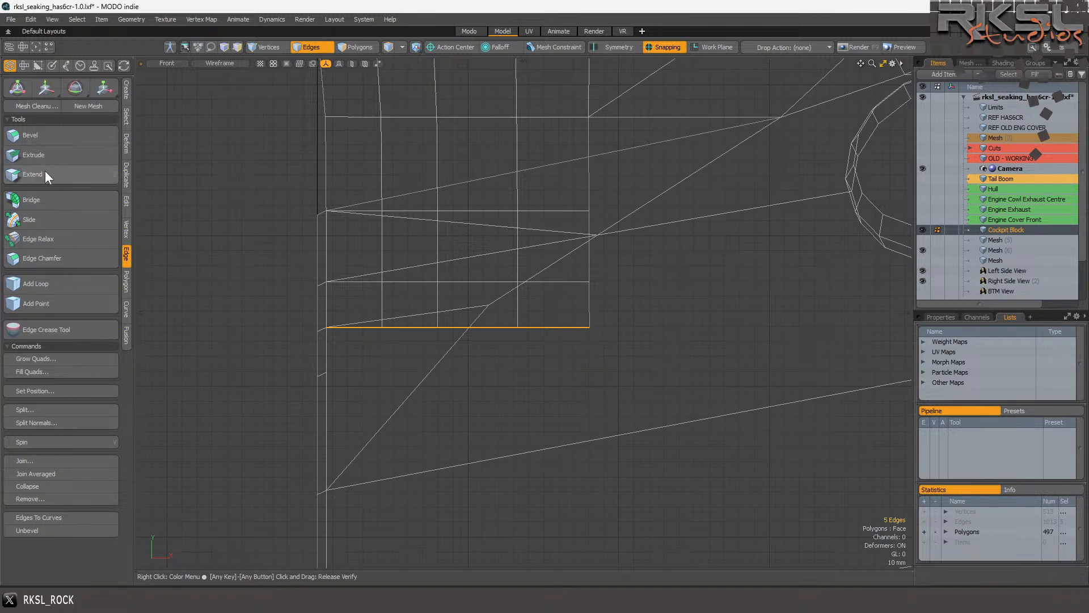
Extend the edge row down one more level to the strip's following inner vertex, directly above the large fill triangle's lower tip.
left_click(45, 171)
left_click_drag(331, 329, 331, 373)
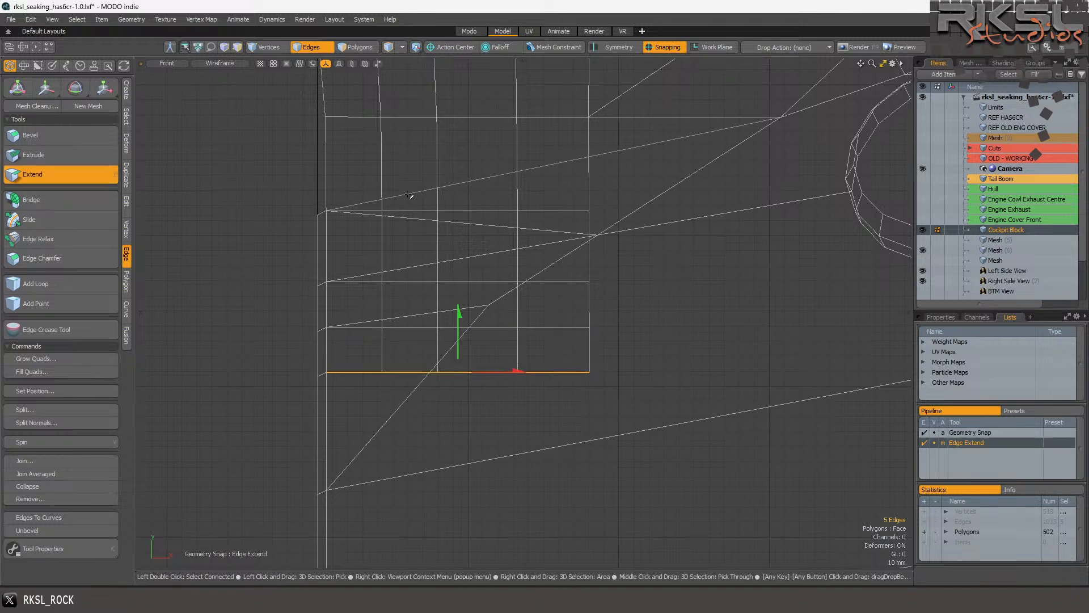
key("space")
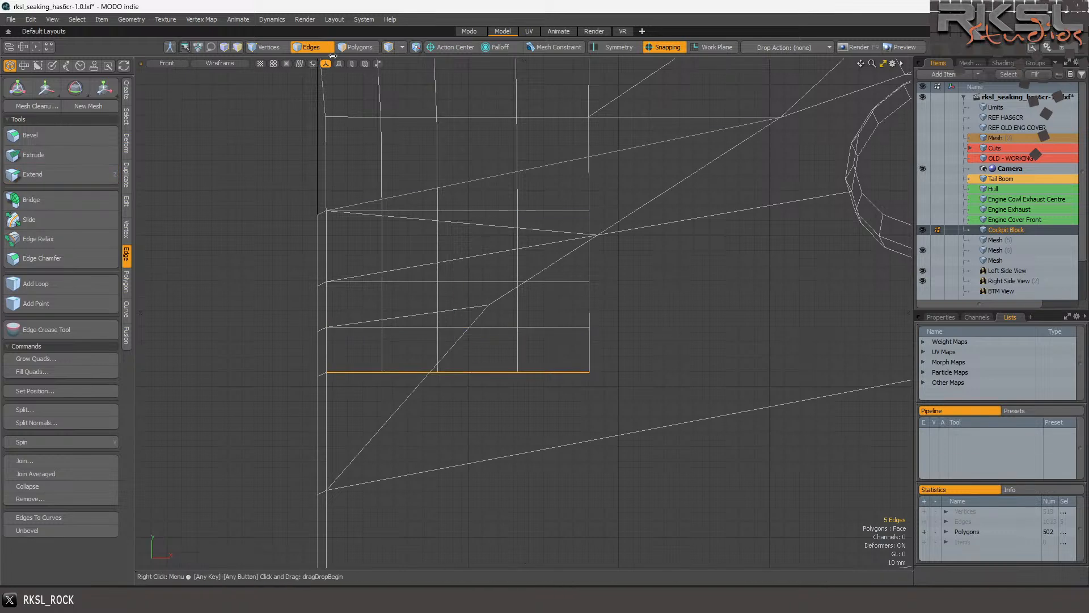
In the Right view, move the lowest edge row in depth until its end lines up with the strip's vertex.
left_click(166, 63)
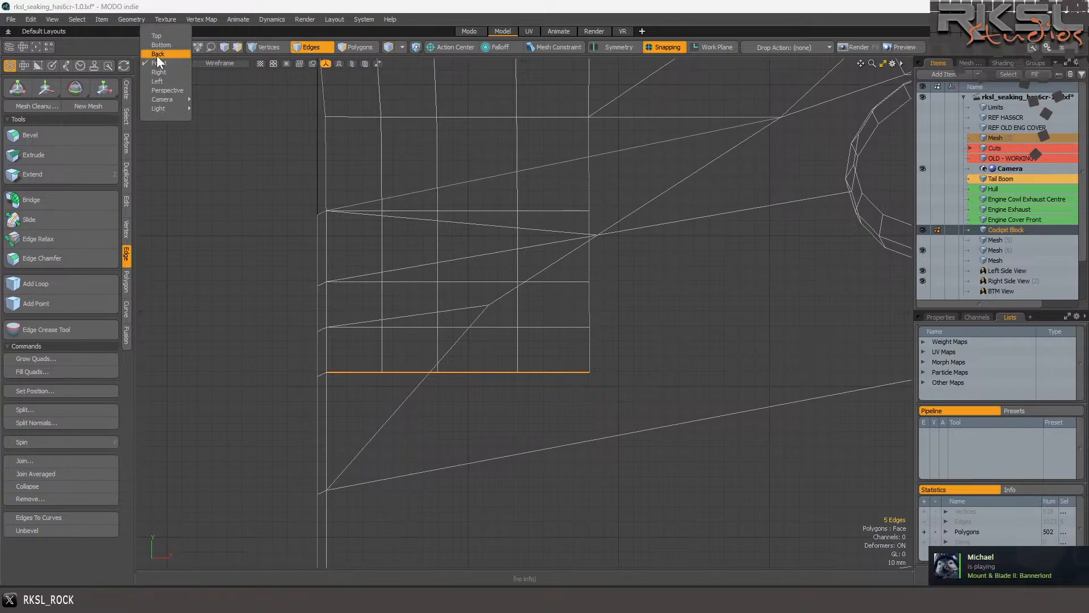
left_click(159, 73)
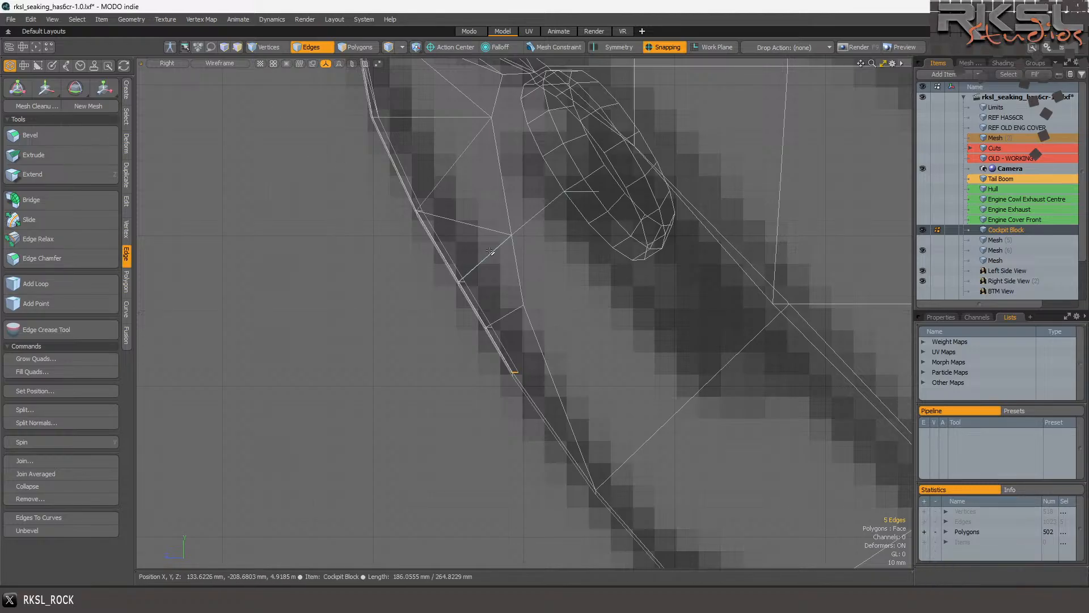
scroll(511, 366, "up", 6)
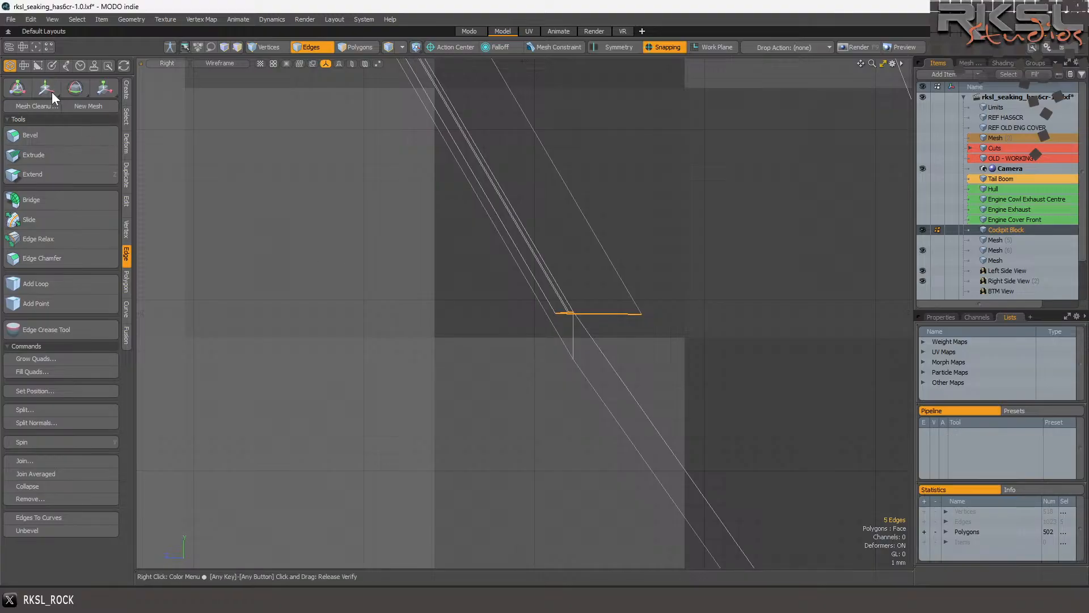
left_click(46, 89)
left_click(560, 279)
left_click_drag(543, 280, 597, 279)
key("space")
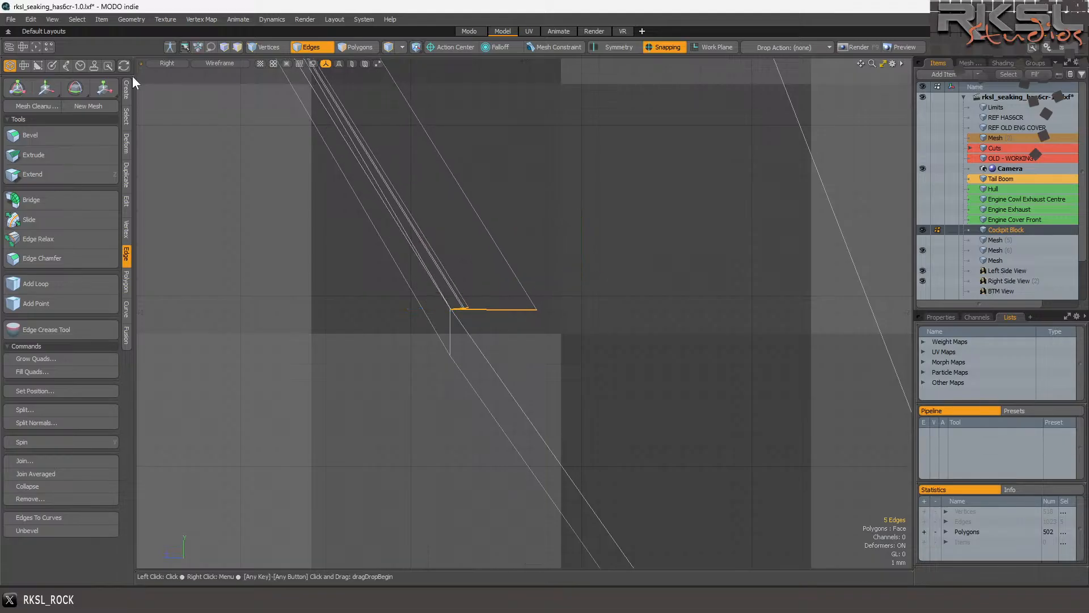
In the Perspective view, move the lowest edge row so its inner end snaps onto the strip's inner vertex.
left_click(167, 63)
left_click(171, 81)
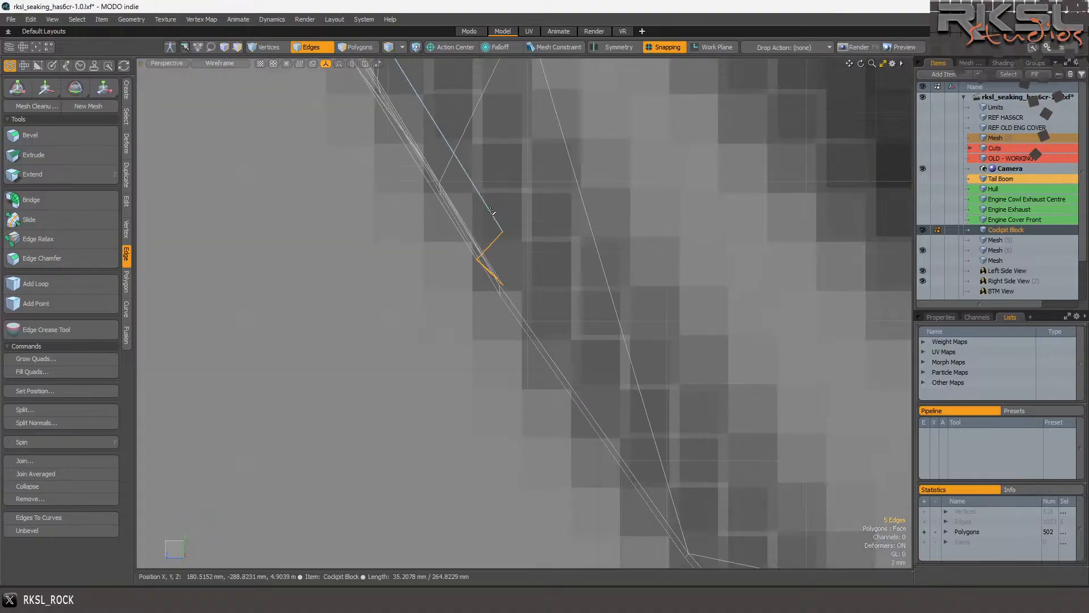
left_click_drag(860, 64, 753, 115)
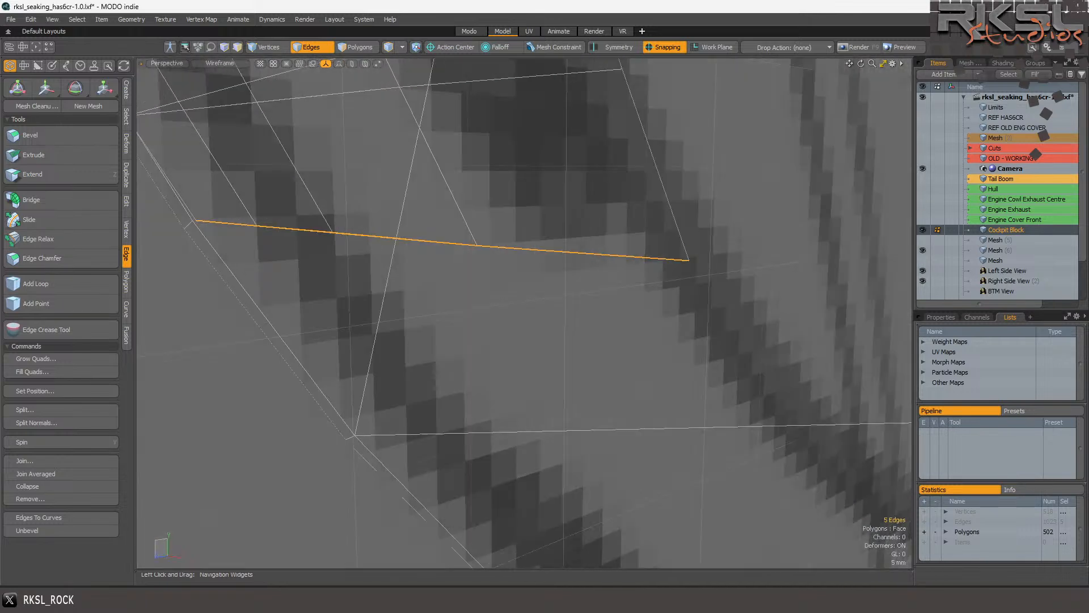
left_click(41, 88)
left_click(195, 221)
left_click_drag(195, 220, 192, 222)
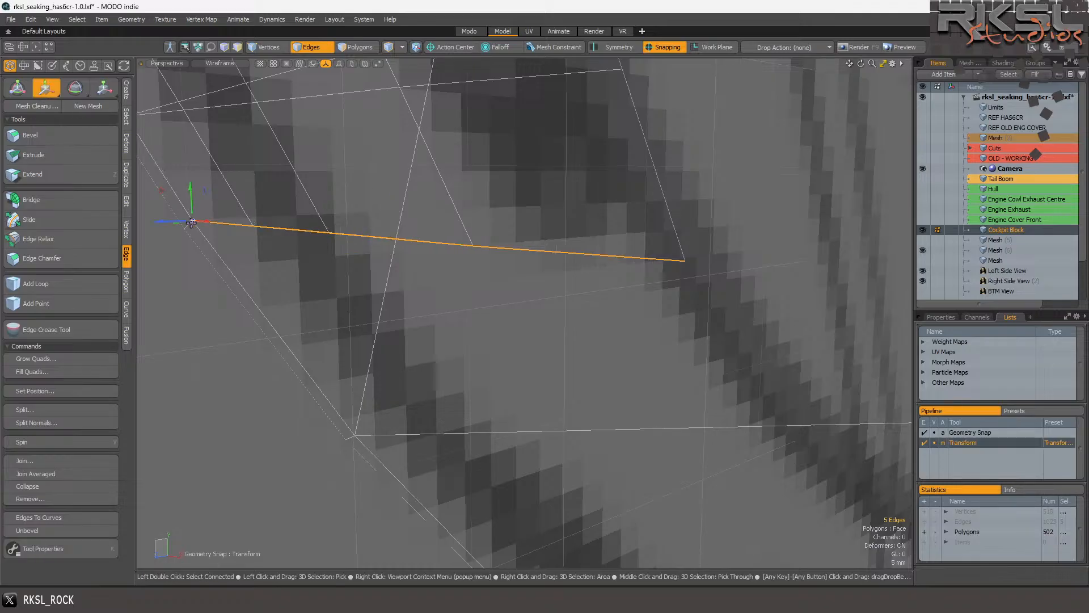
scroll(442, 240, "down", 5)
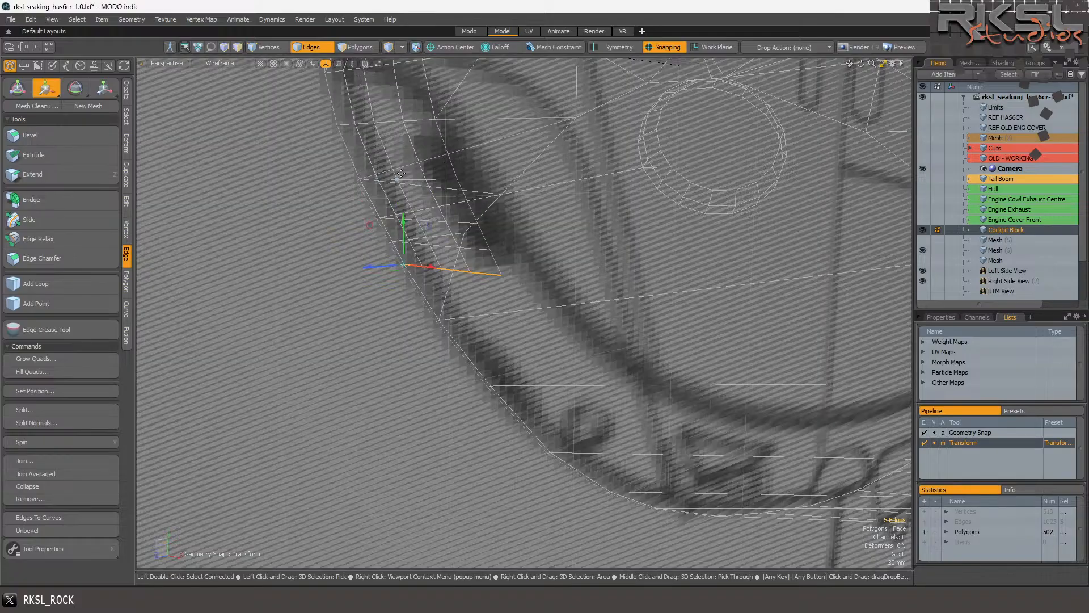
key("q")
Scale the lowest edge row in depth about its inner end, seen from the side in the Perspective view.
mouse_move(860, 62)
left_mouse_down()
mouse_move(908, 64)
mouse_move(817, 63)
mouse_move(834, 71)
mouse_move(852, 57)
left_mouse_up()
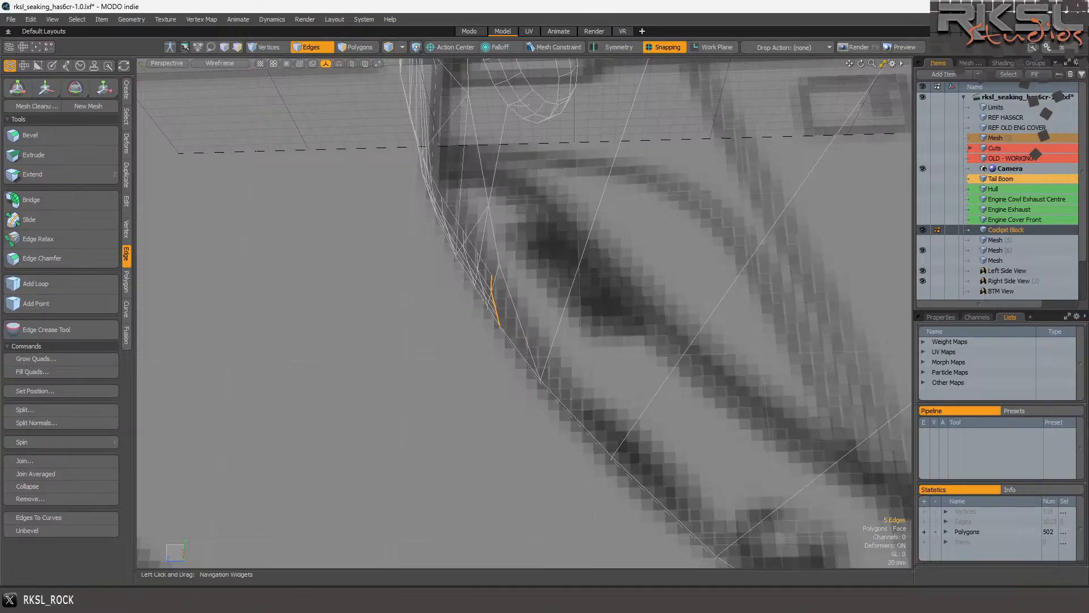
scroll(481, 312, "up", 5)
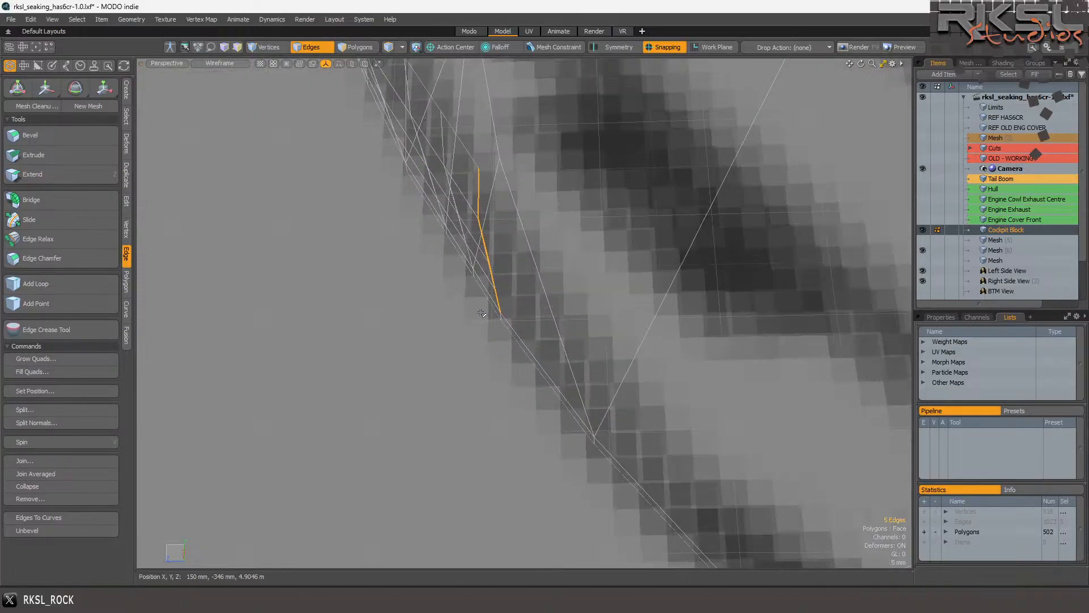
left_click(98, 92)
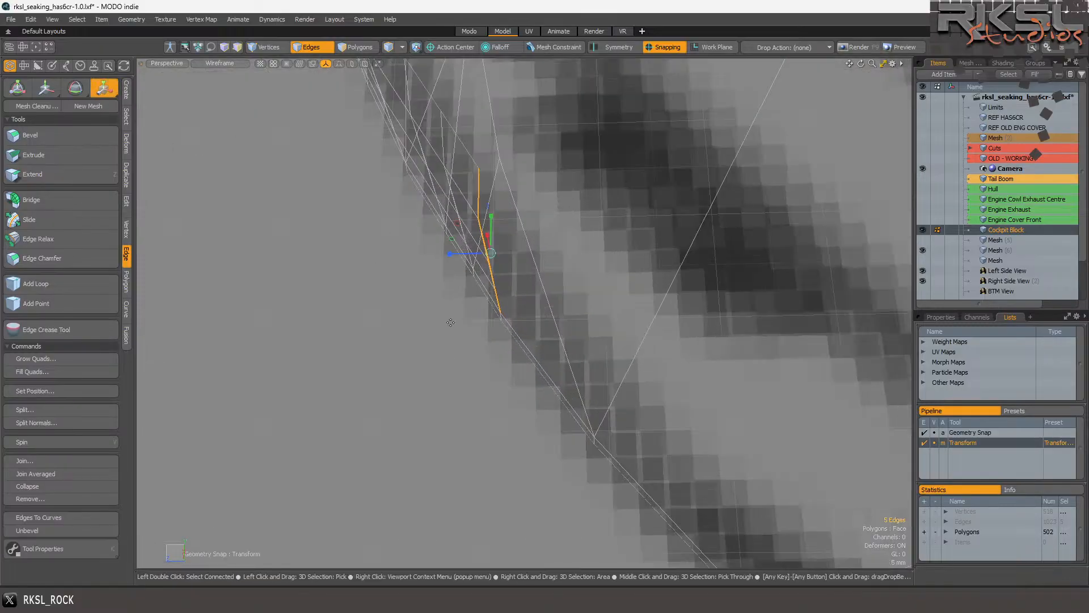
left_click(496, 313)
mouse_move(463, 313)
left_mouse_down()
mouse_move(372, 314)
mouse_move(959, 305)
mouse_move(474, 317)
left_mouse_up()
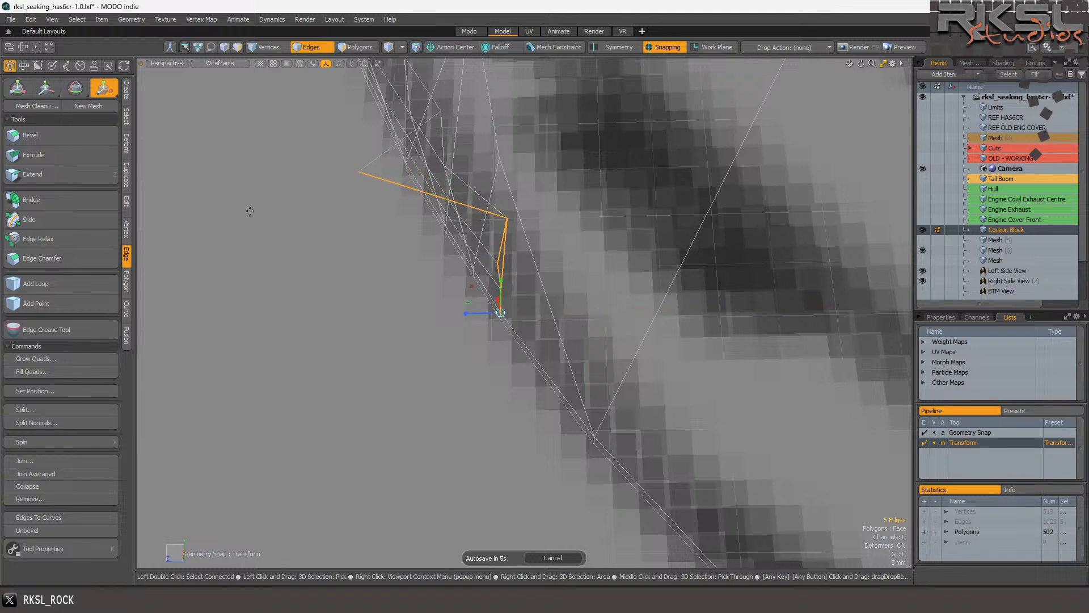
key("space")
Delete the stray overlapping polygon that spans two columns of the narrow panels' lowest row.
left_click(372, 46)
left_click(497, 281)
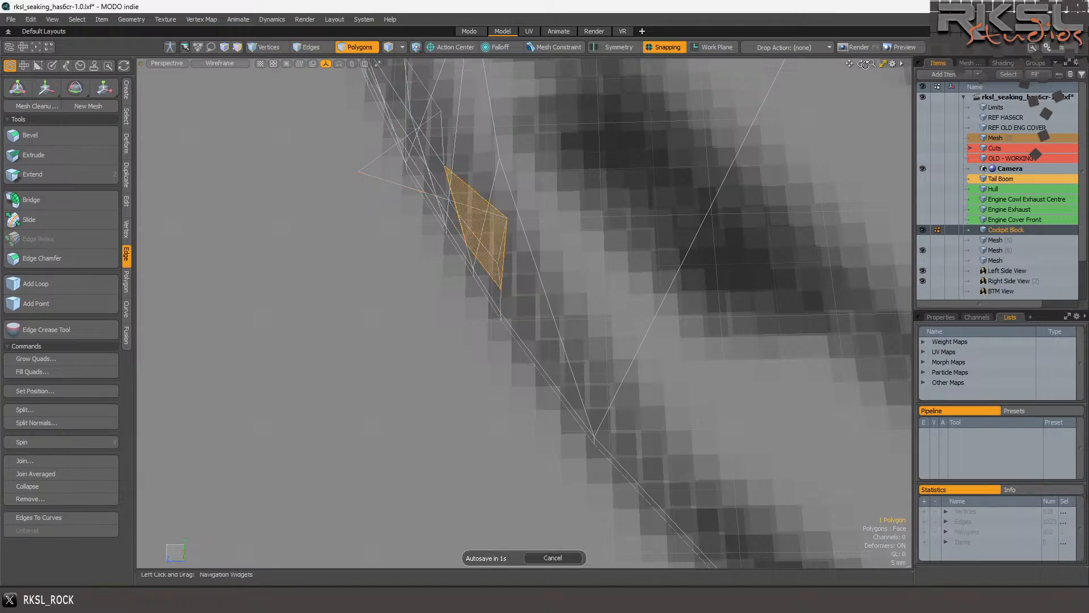
left_click_drag(862, 61, 948, 74)
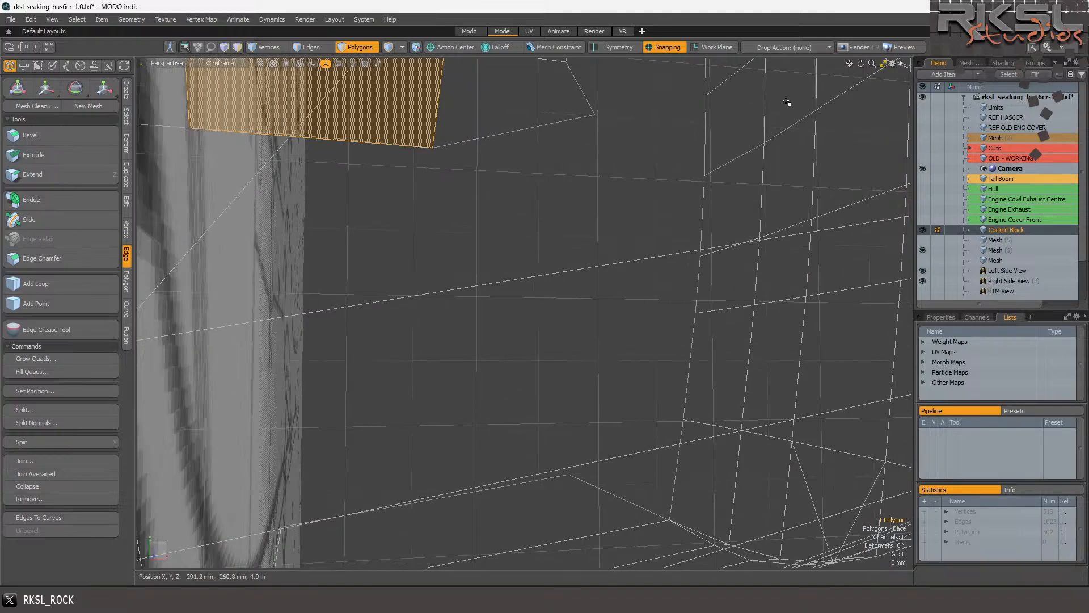
scroll(306, 252, "down", 4)
key("shift+a")
scroll(309, 227, "down", 2)
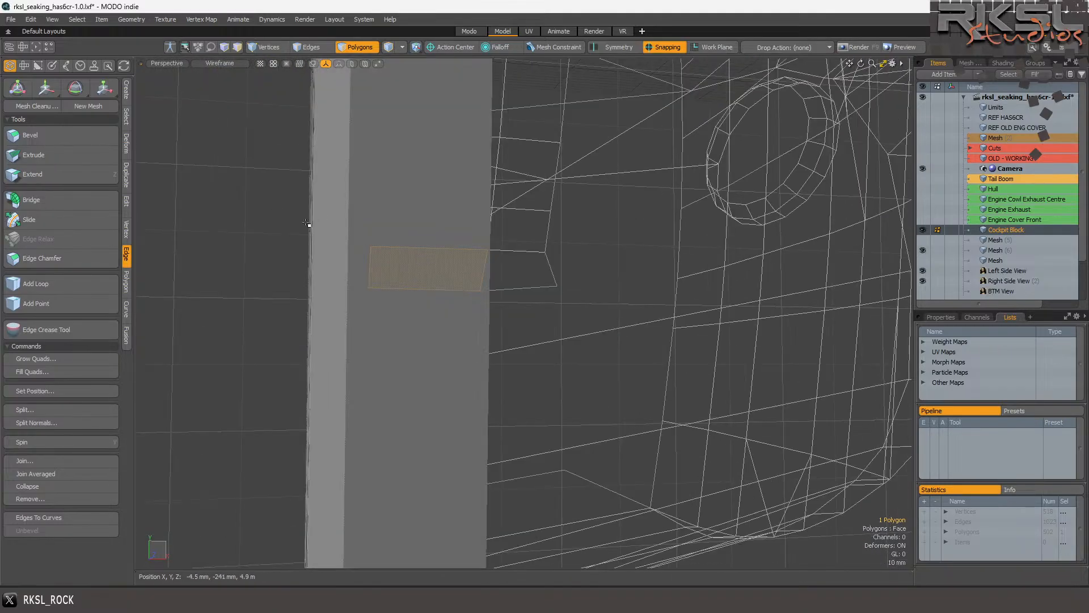
scroll(392, 220, "up", 5)
left_click(441, 229)
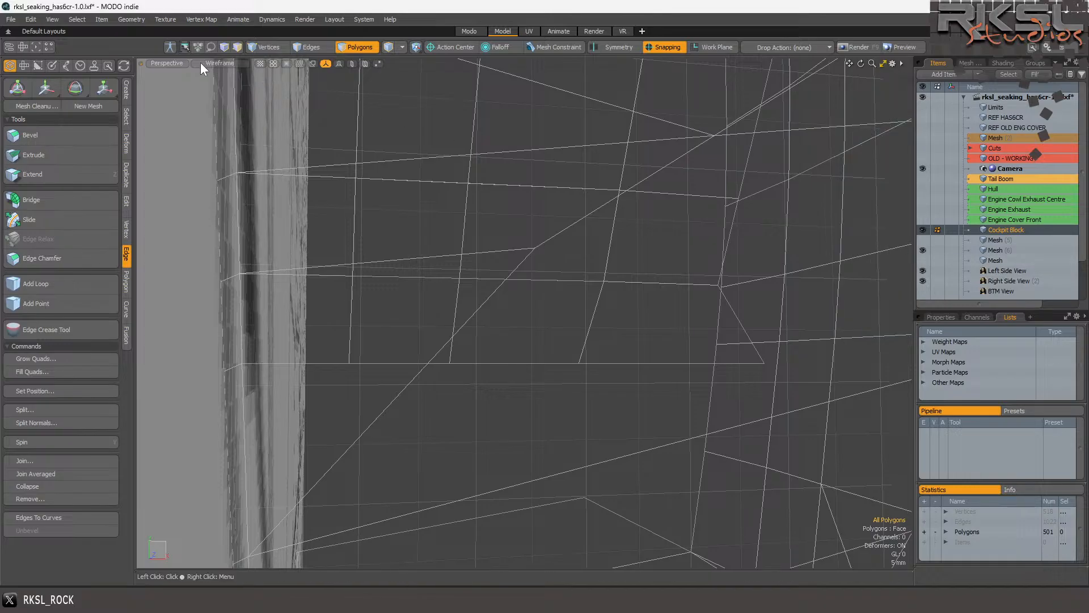
In the Front view, slice all polygons horizontally from the large panel's outer upper vertex across the narrow panels and past the strip.
left_click(166, 64)
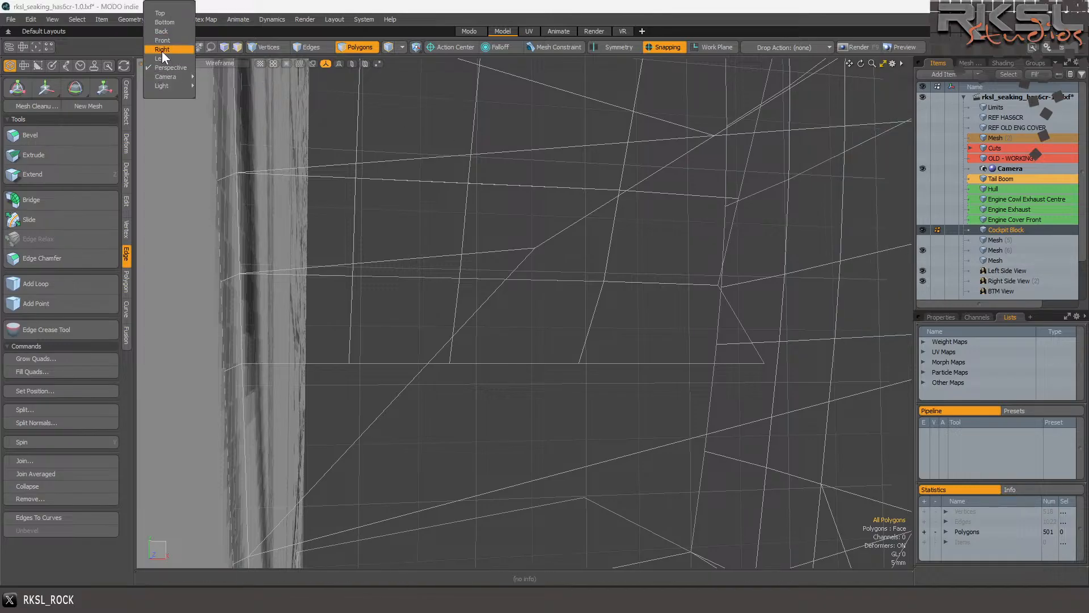
left_click(159, 40)
scroll(354, 197, "down", 3)
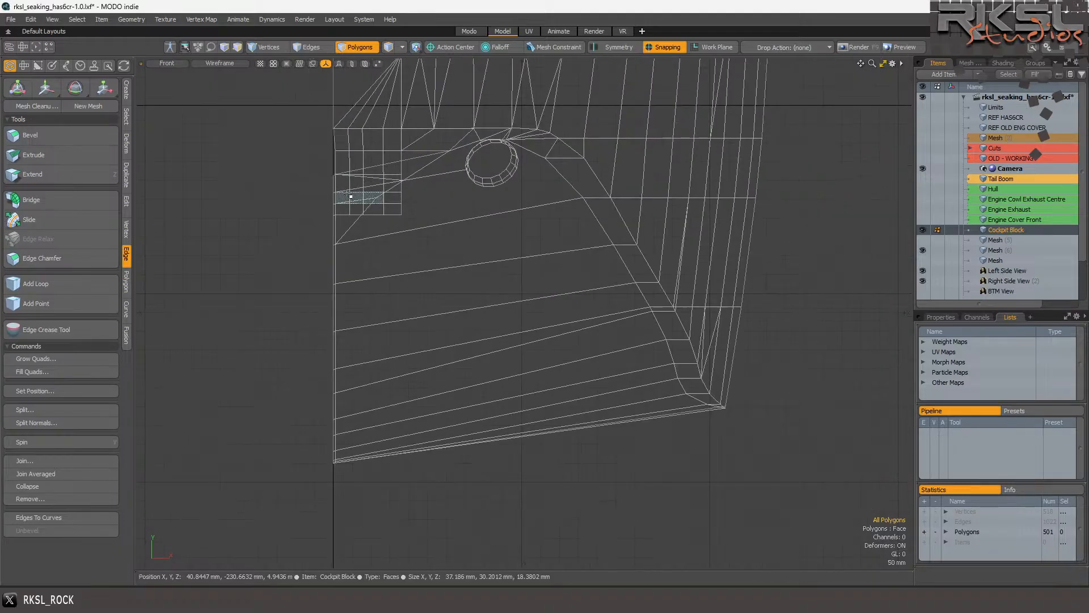
scroll(391, 181, "up", 3)
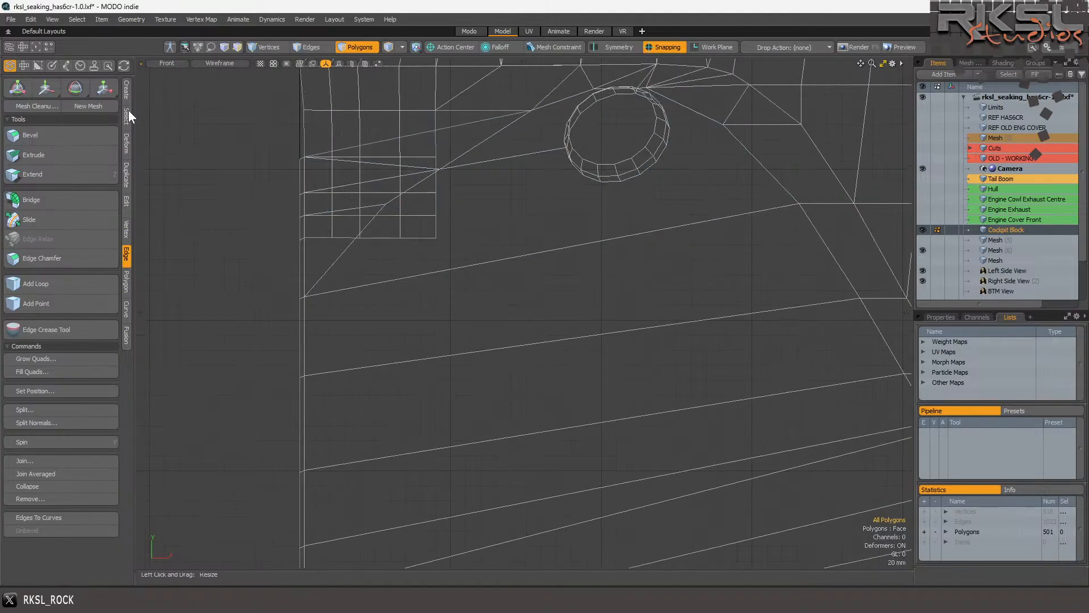
left_click(127, 200)
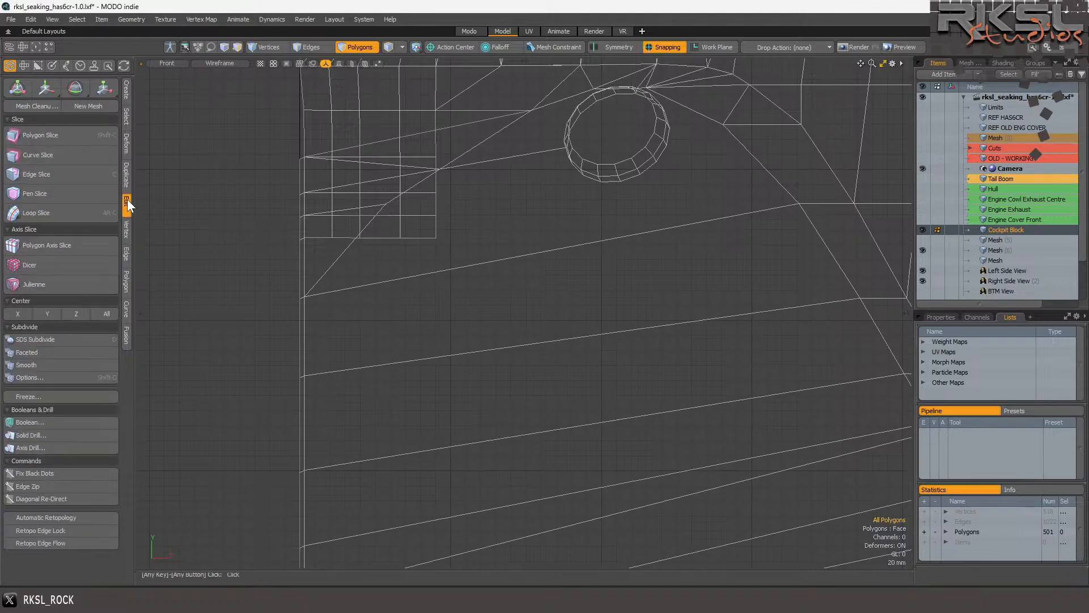
left_click(22, 135)
left_click_drag(739, 202, 259, 217)
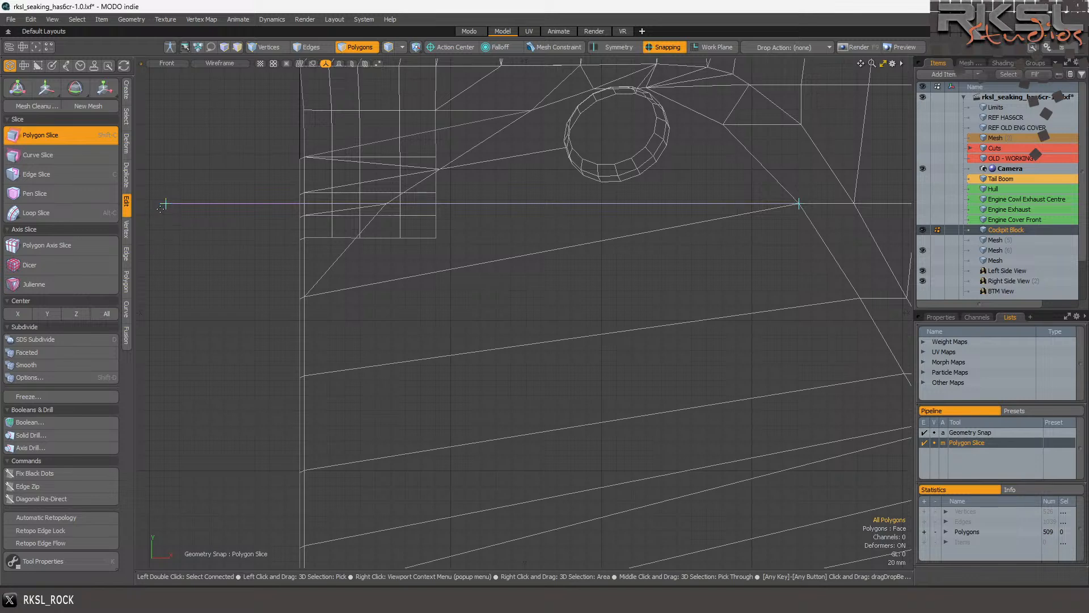
key("space")
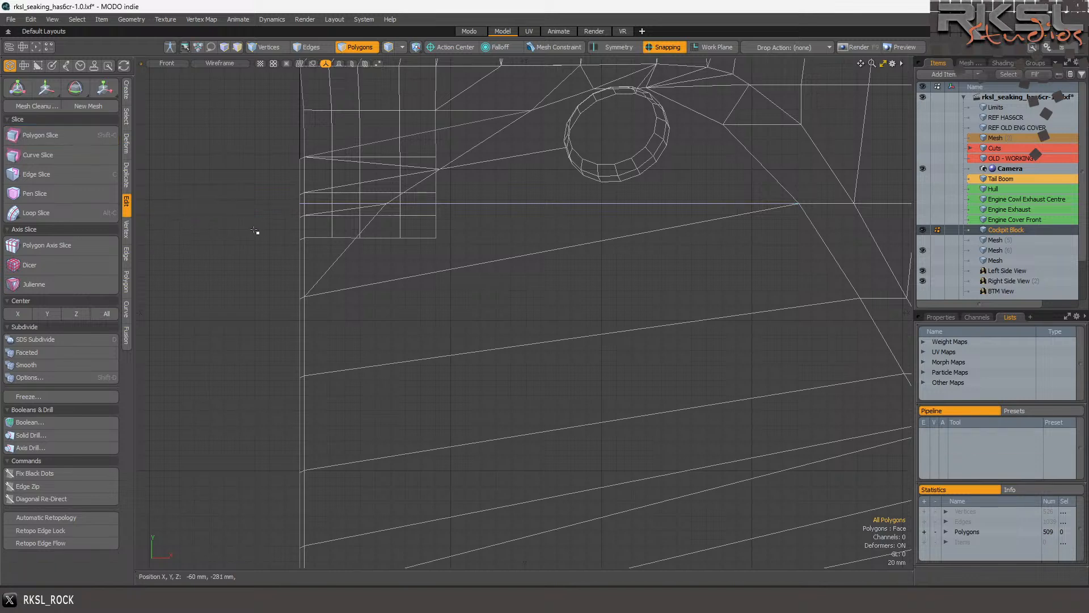
Delete the narrow panels' polygons below the new horizontal slice, together with the fill triangles beside the strip.
scroll(318, 204, "up", 3)
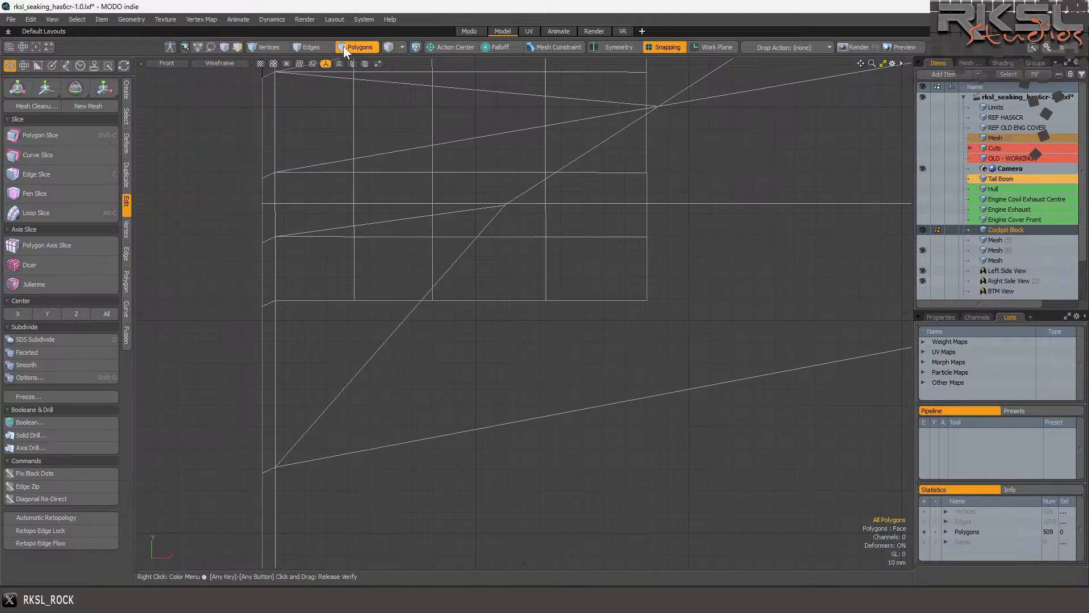
left_click_drag(309, 217, 370, 236)
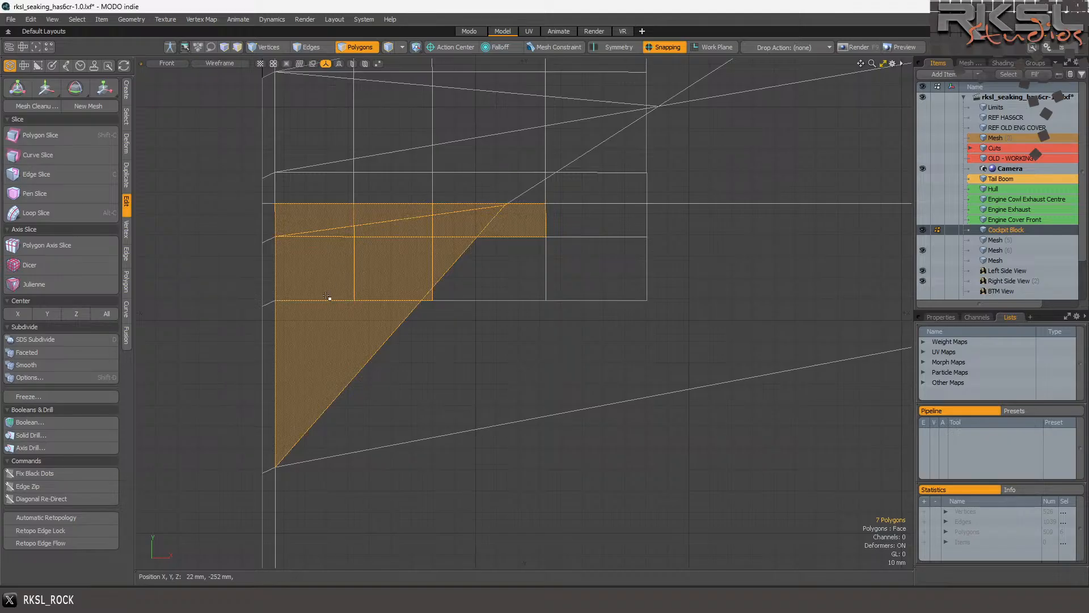
key("Delete")
left_click_drag(562, 232, 530, 239)
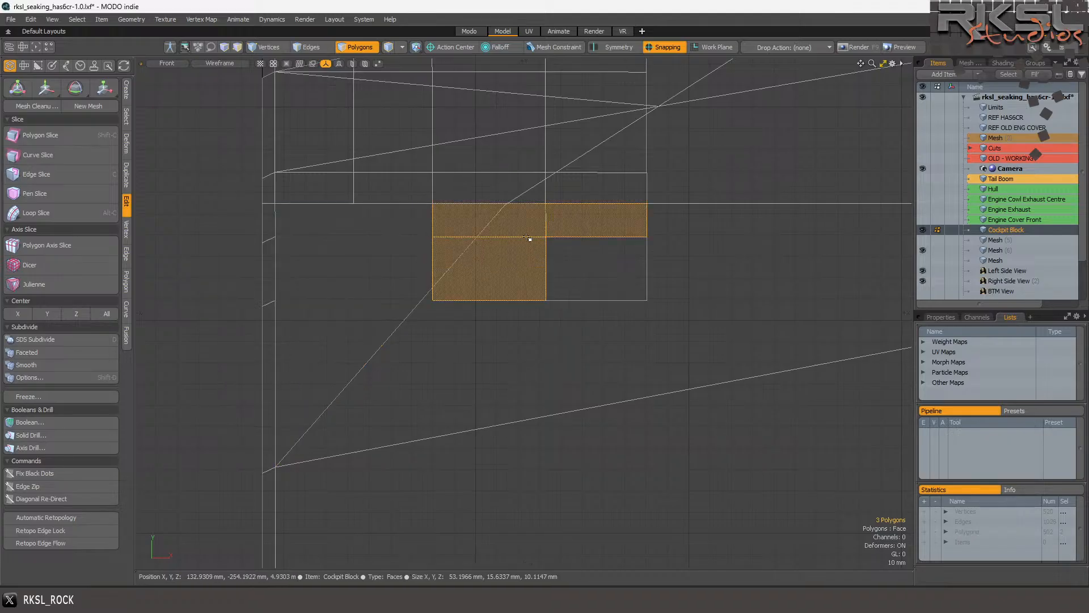
left_click(582, 240, "shift")
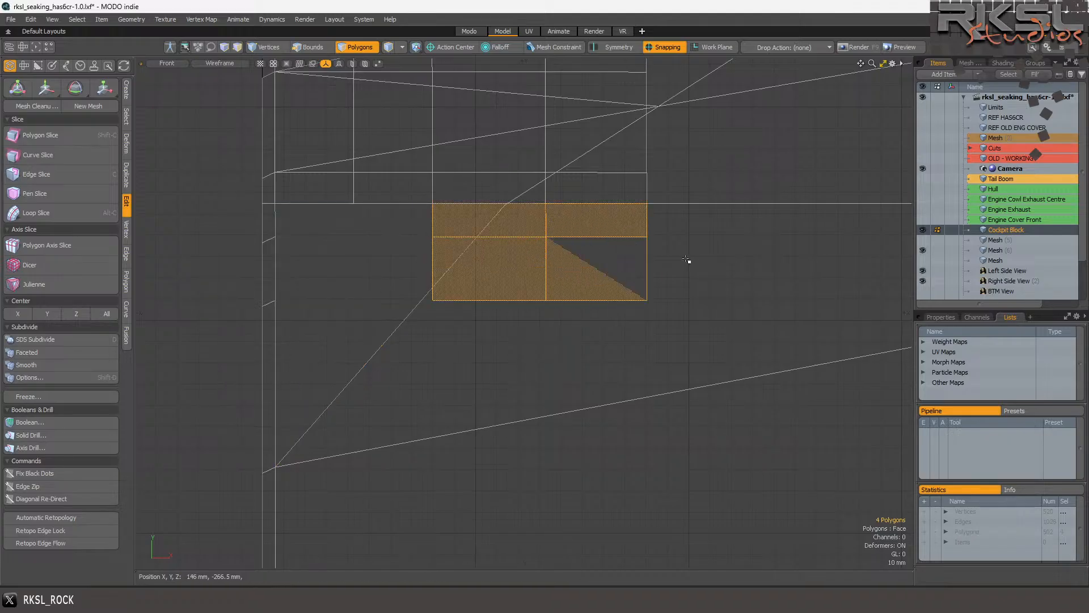
key("Delete")
Try to scale the horizontal edge below the round opening in length about its outer end.
scroll(404, 282, "down", 4)
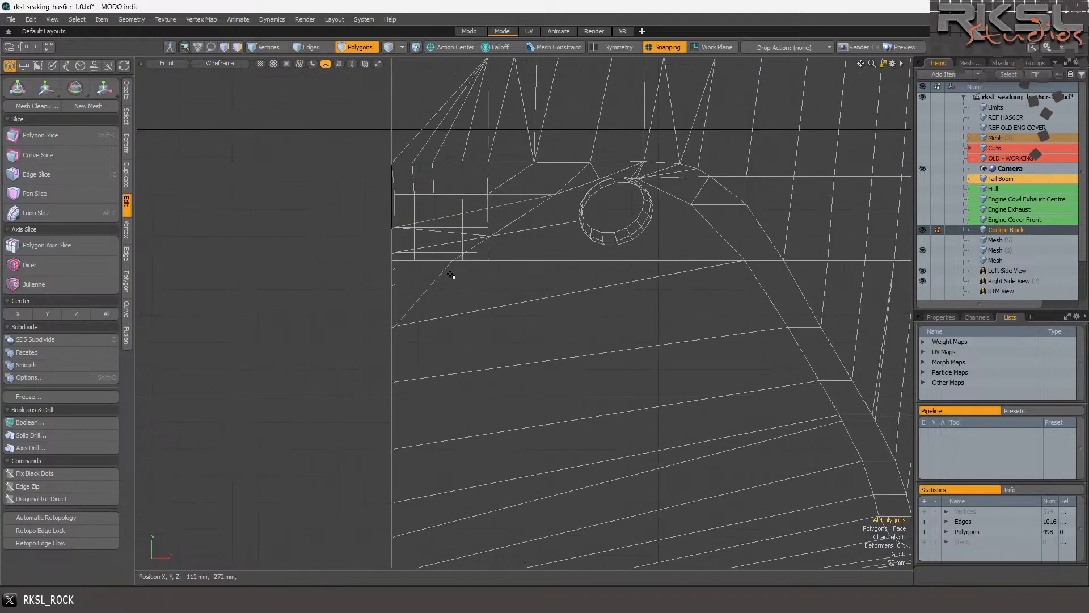
scroll(454, 276, "up", 4)
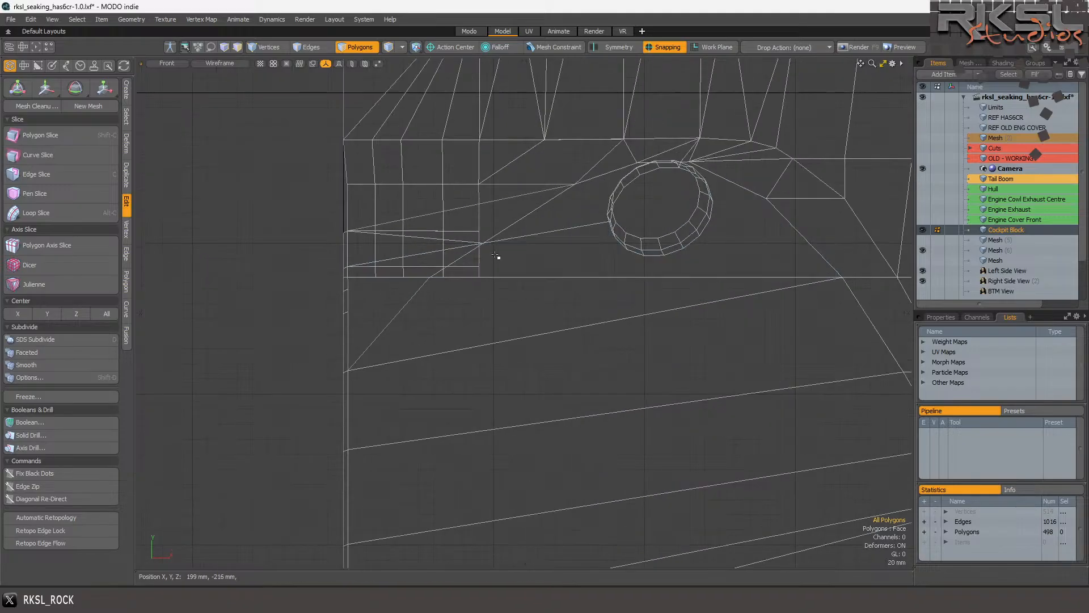
scroll(487, 255, "up", 2)
left_click_drag(540, 280, 547, 291)
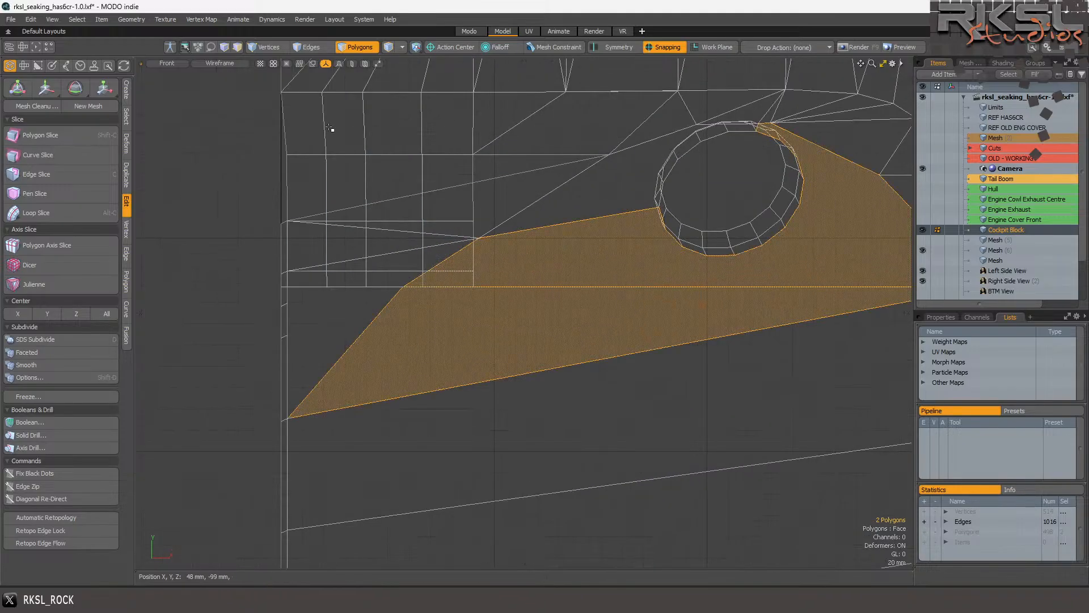
left_click(310, 48)
left_click(562, 287)
scroll(467, 262, "down", 4)
scroll(529, 275, "up", 2)
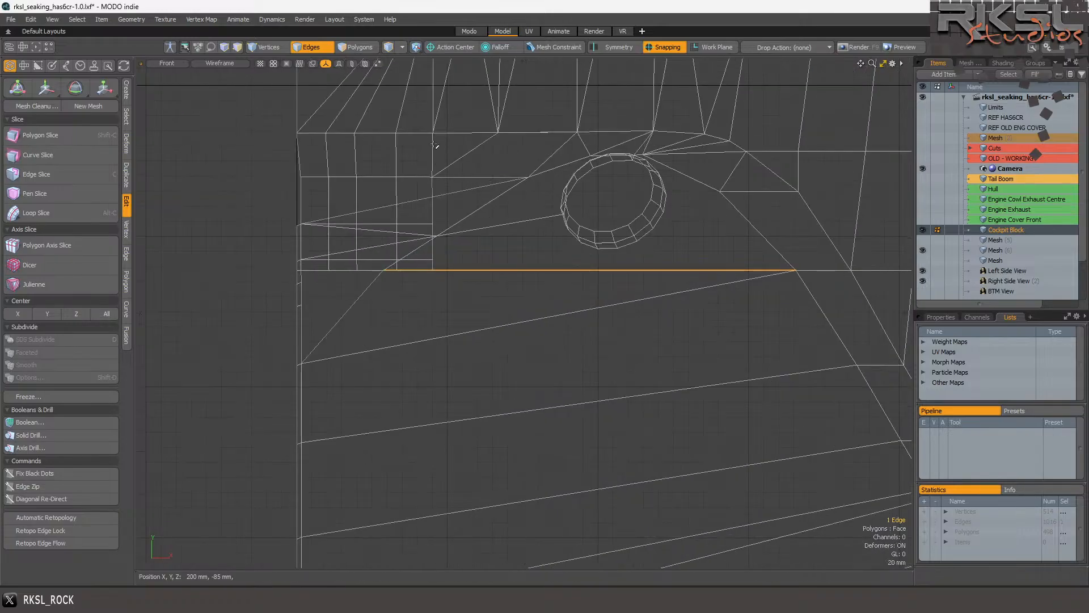
left_click(102, 87)
left_click(794, 270)
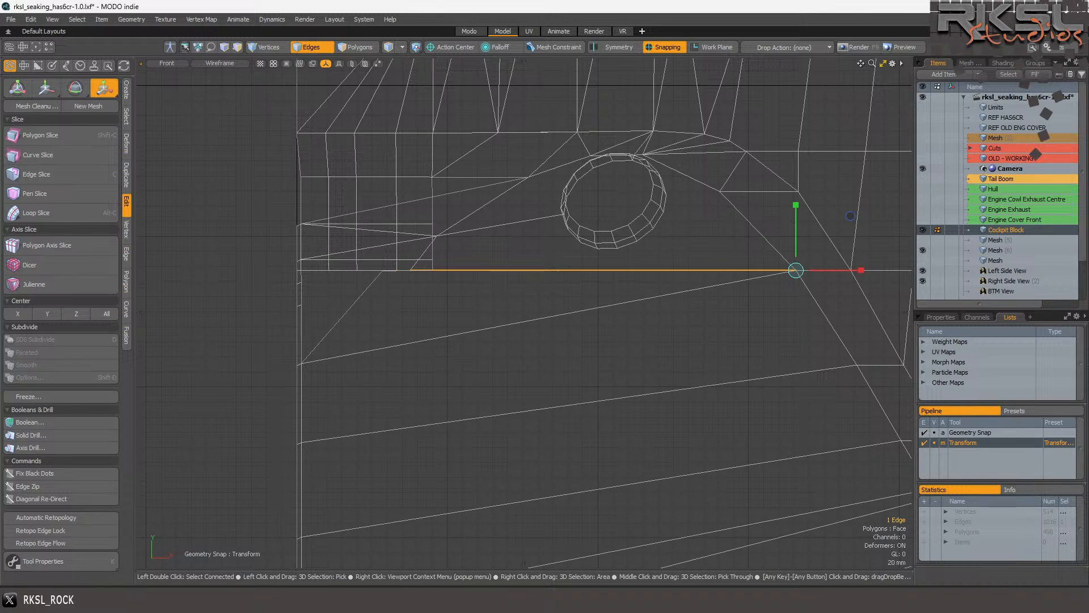
key("ctrl+z")
key("space")
left_click(177, 317)
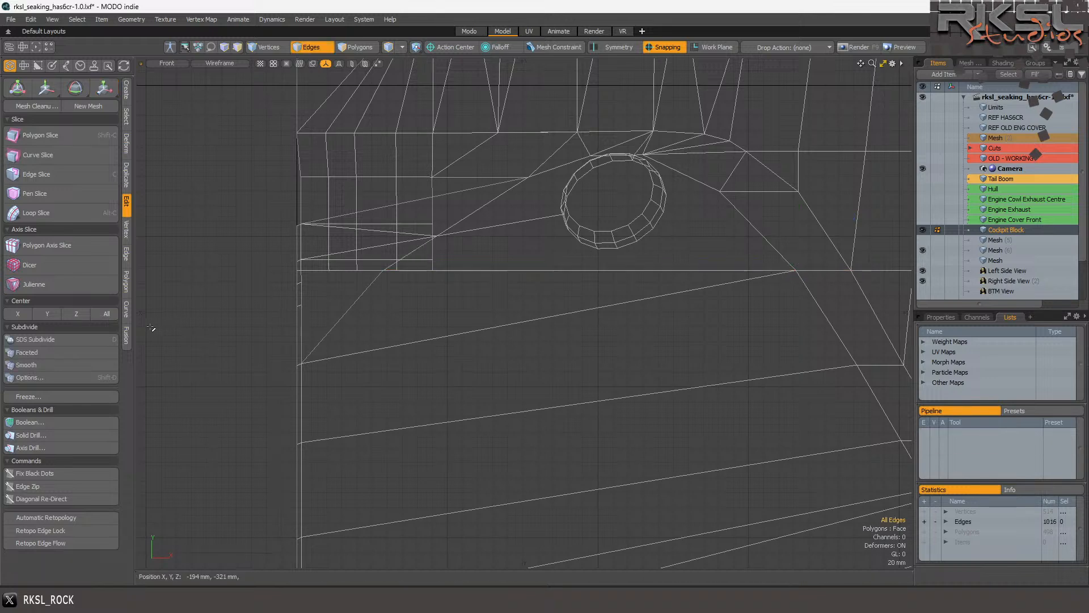
Slice all polygons diagonally from the large panel's lower vertex beside the strip to the panel vertex between the narrow panels and round opening.
left_click(54, 135)
mouse_move(301, 361)
left_mouse_down()
mouse_move(374, 332)
mouse_move(491, 170)
mouse_move(530, 178)
left_mouse_up()
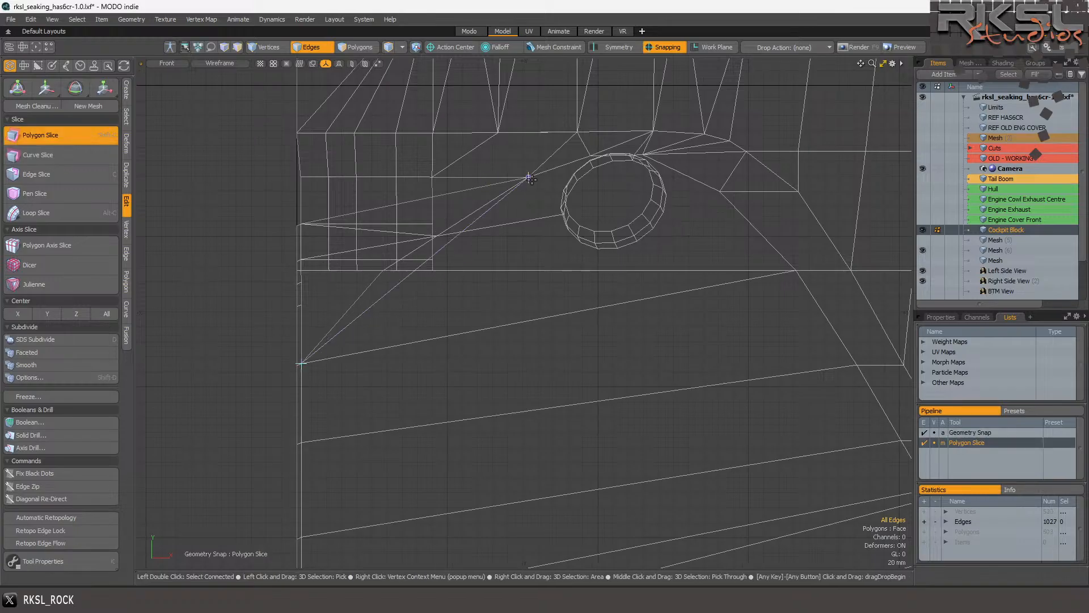
key("space")
Delete the narrow panels' lowest rows with their fill triangles, and the sliver cut off the large panel by the diagonal slice.
scroll(340, 221, "up", 2)
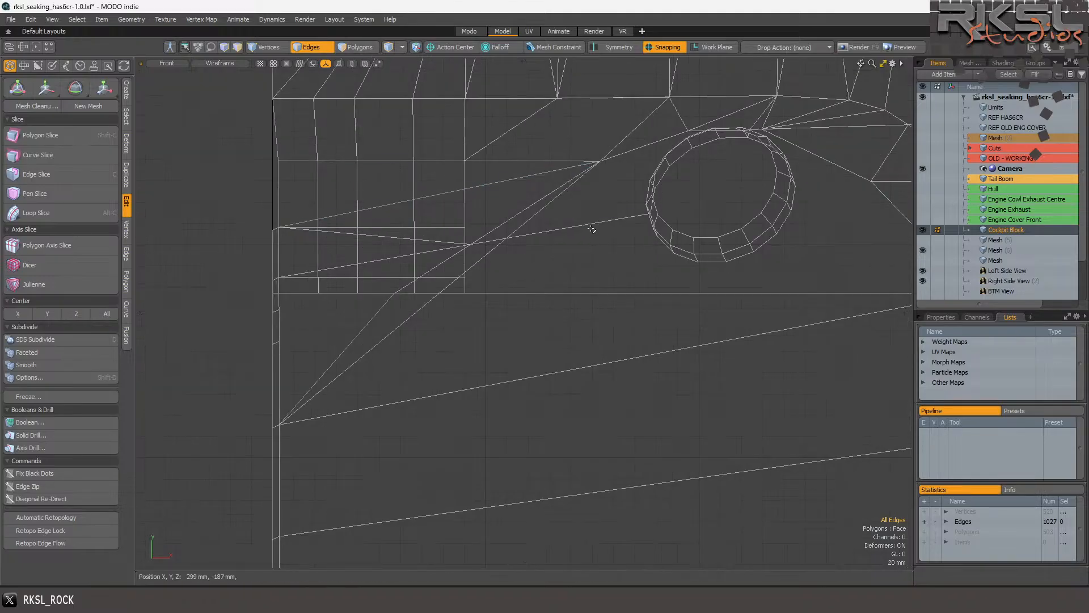
mouse_move(561, 197)
right_mouse_down()
mouse_move(279, 199)
mouse_move(233, 253)
mouse_move(243, 284)
mouse_move(278, 299)
mouse_move(541, 307)
right_mouse_up()
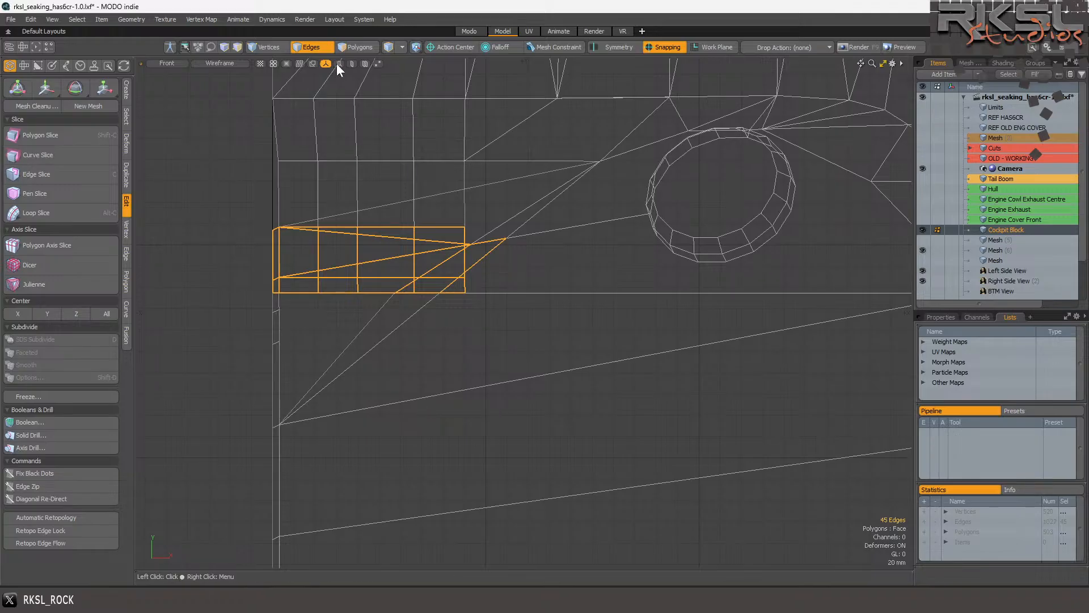
left_click(367, 49)
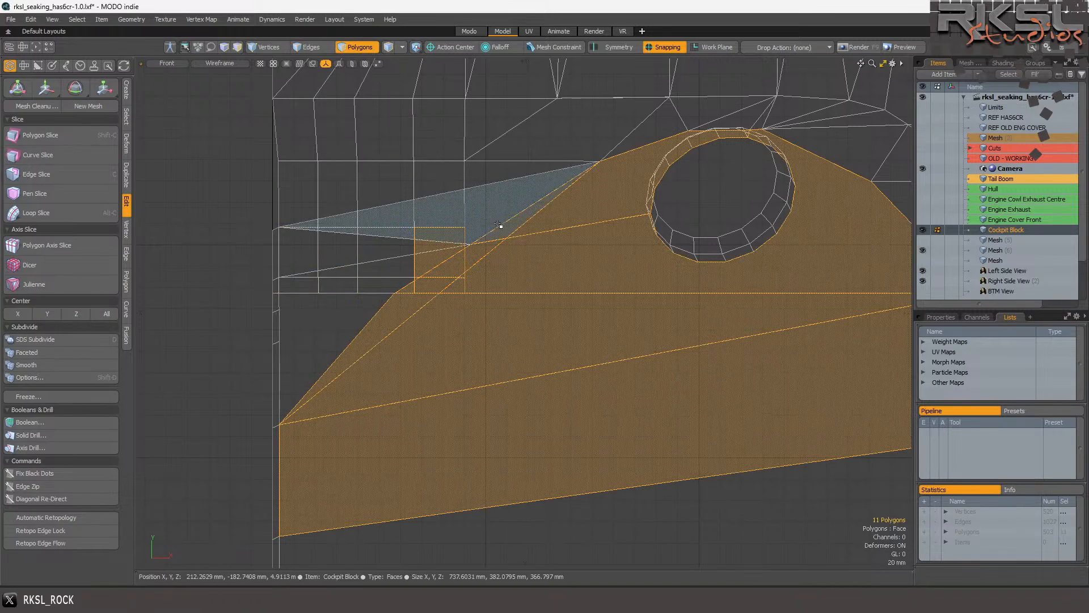
mouse_move(548, 239)
right_mouse_down()
mouse_move(437, 209)
mouse_move(181, 241)
mouse_move(251, 312)
mouse_move(486, 302)
right_mouse_up()
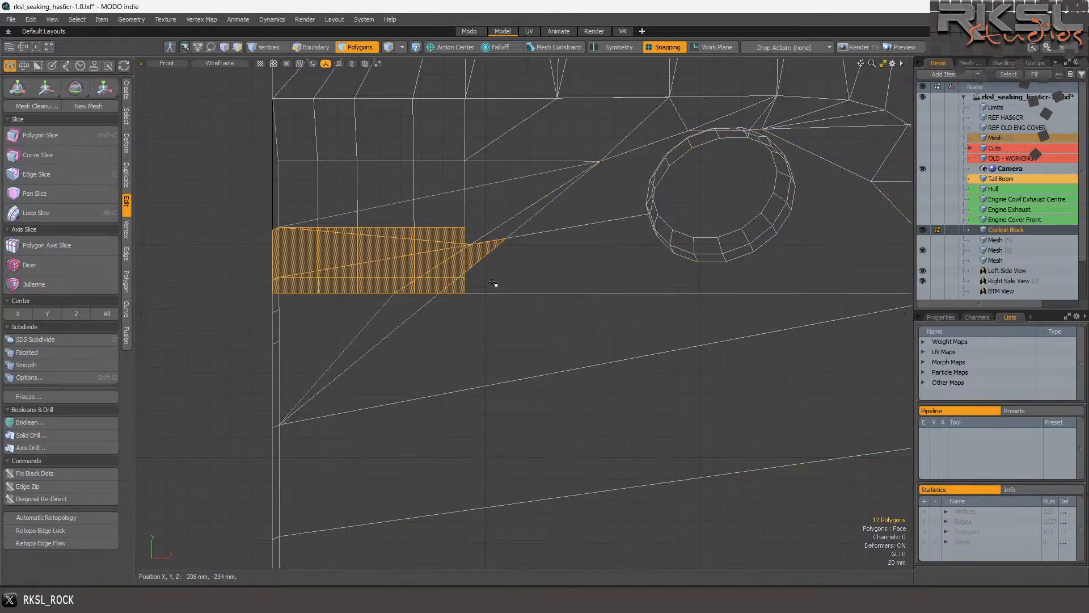
left_click(463, 287, "ctrl")
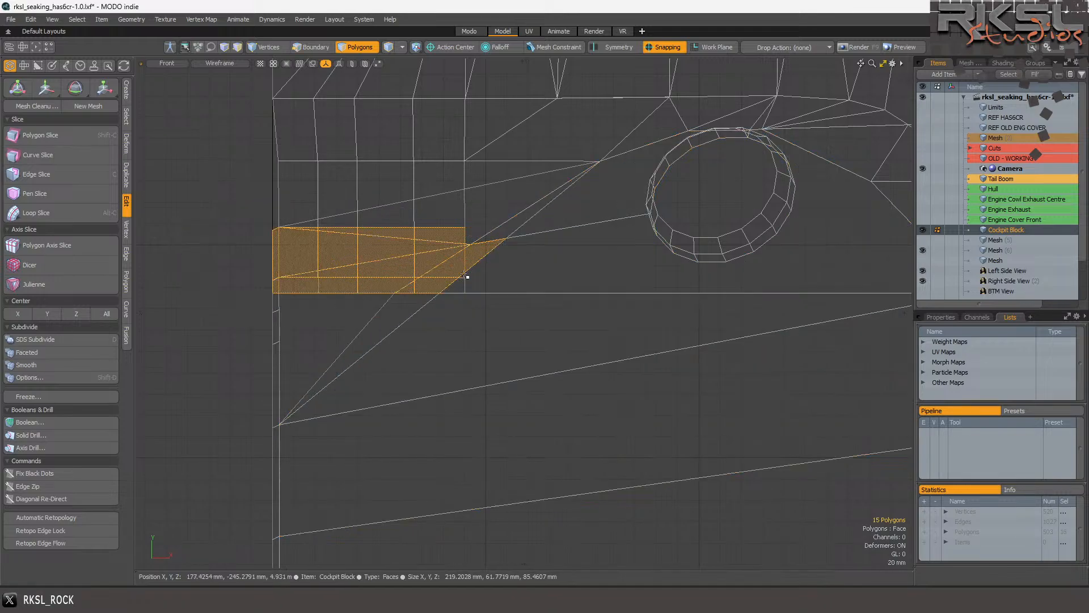
key("Delete")
left_click_drag(505, 230, 485, 233)
key("Delete")
left_click(409, 307)
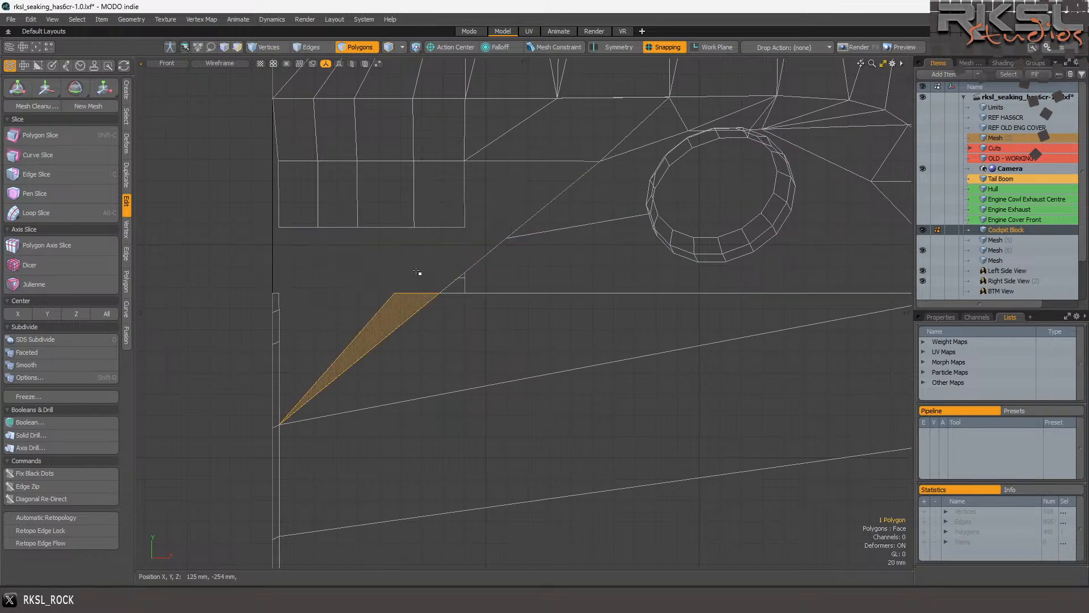
key("Delete")
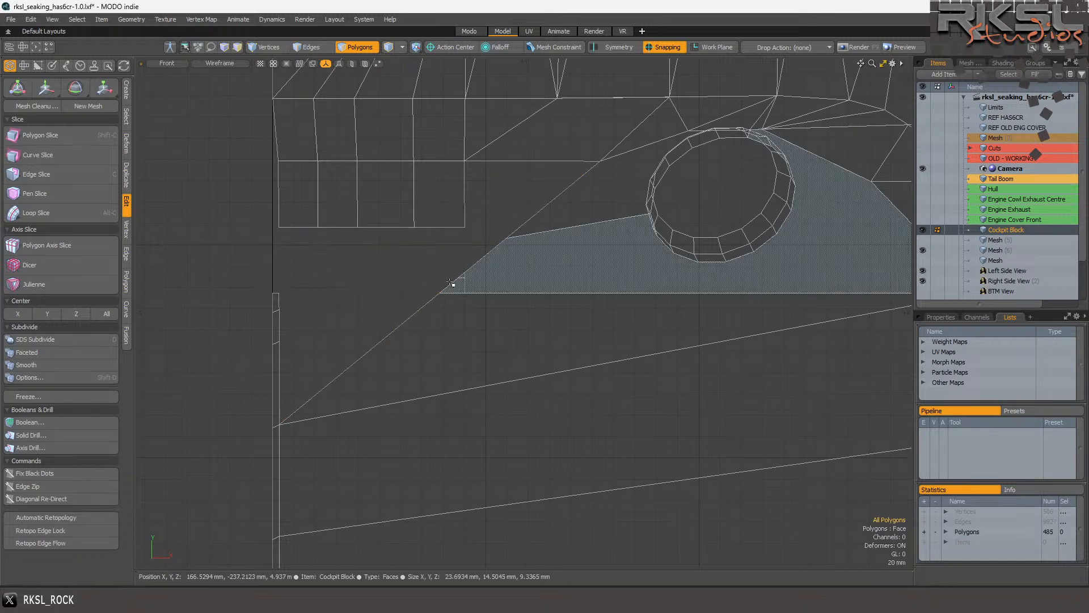
Delete the leftover small polygons beside the diagonal edge by removing their four vertices.
scroll(454, 282, "up", 2)
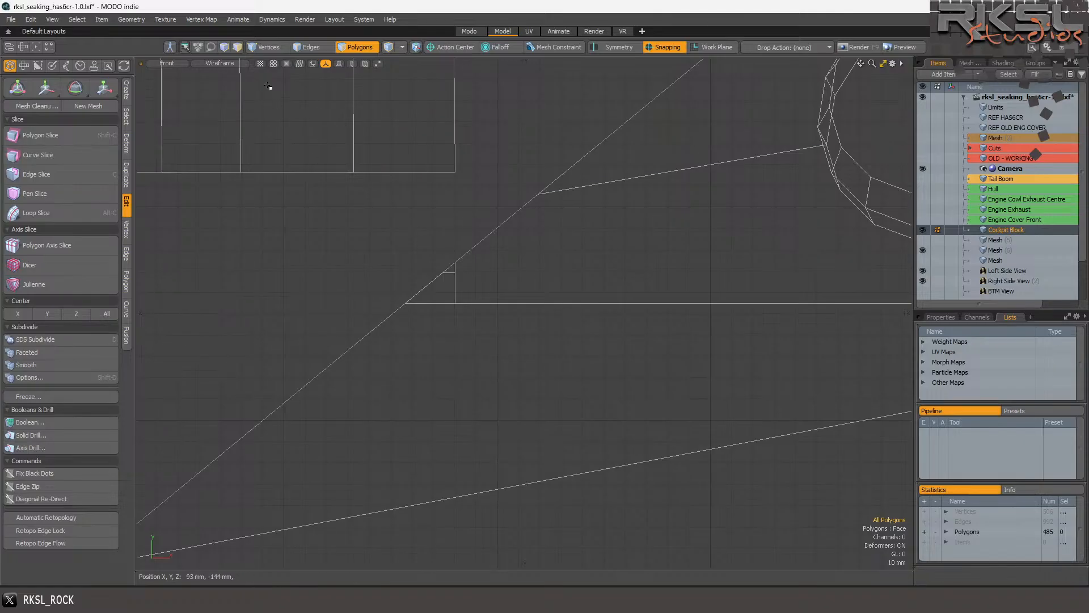
left_click(265, 47)
mouse_move(519, 226)
right_mouse_down()
mouse_move(434, 212)
mouse_move(460, 355)
right_mouse_up()
left_click(165, 63)
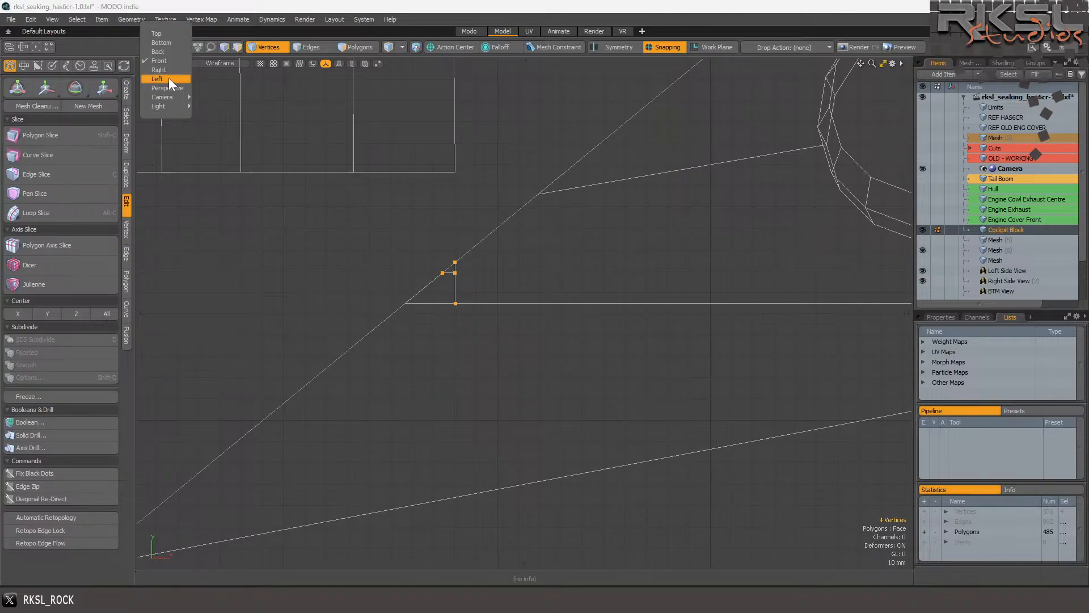
left_click(174, 89)
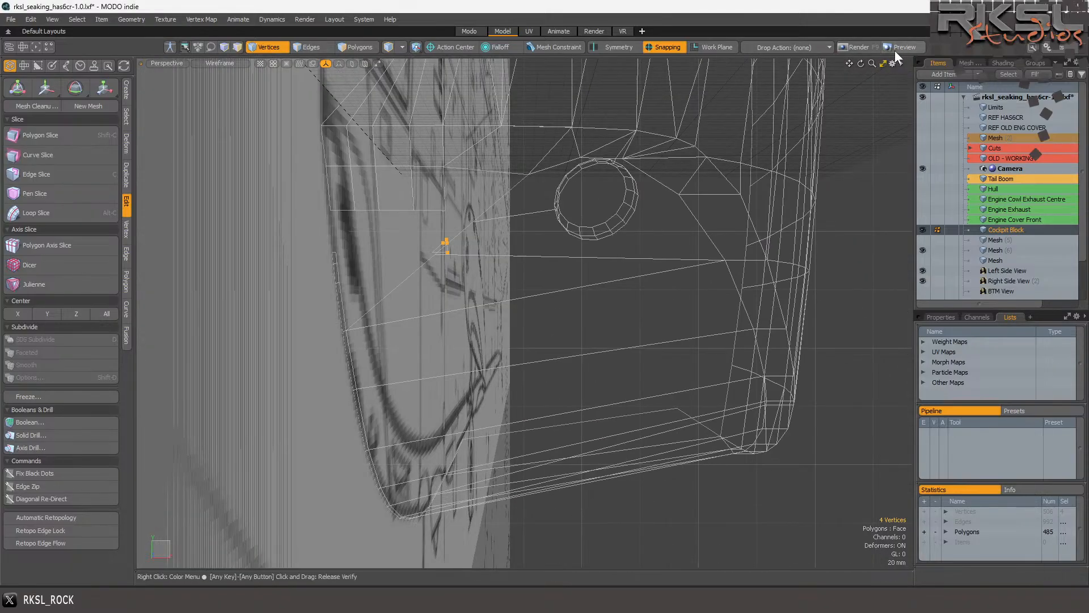
scroll(448, 253, "up", 6)
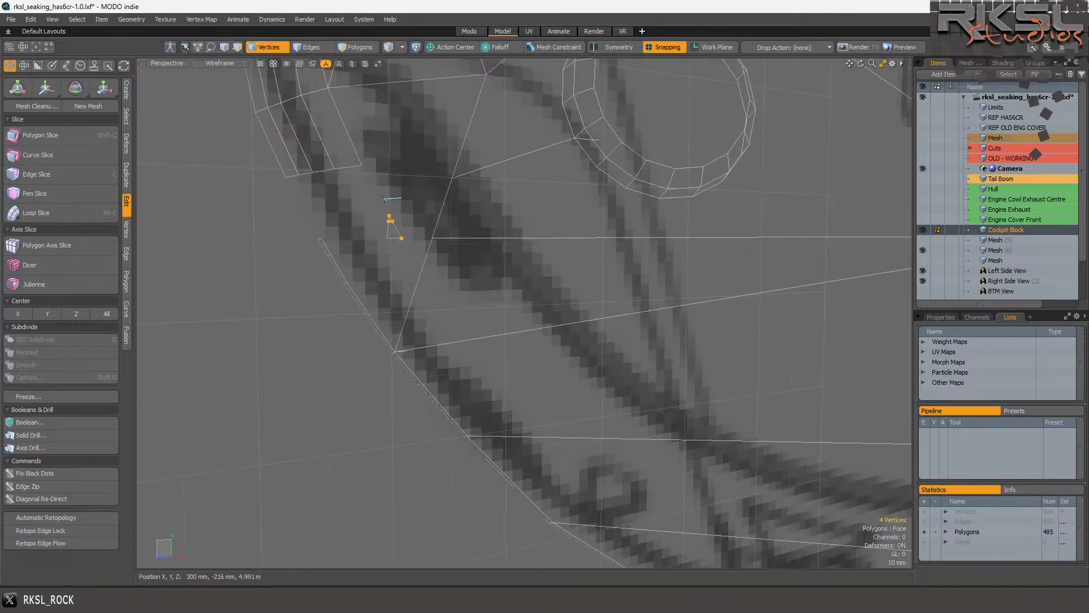
key("Delete")
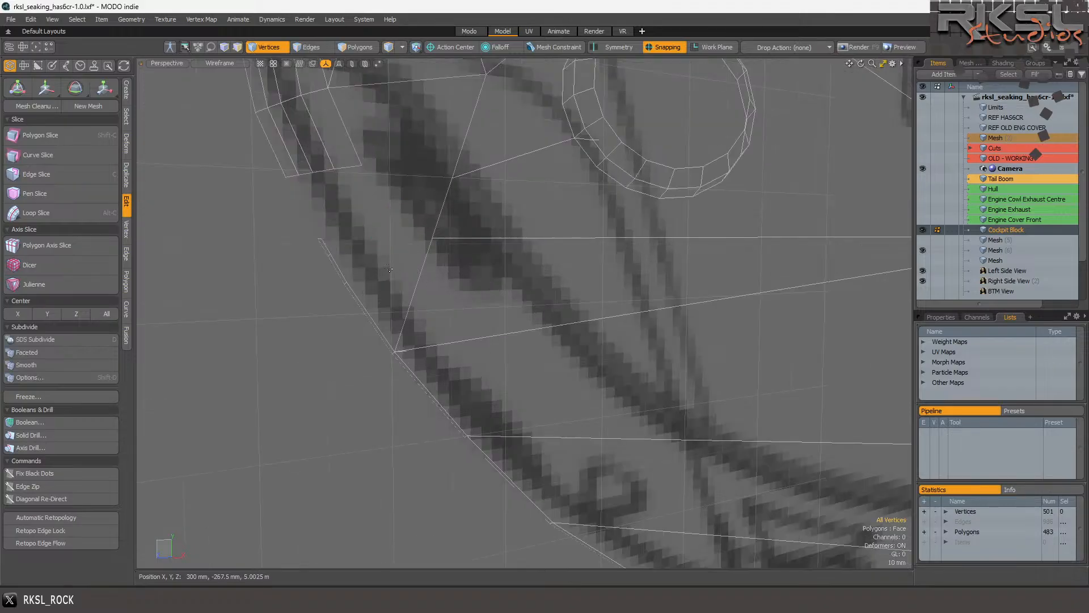
Draw two fill polygons with the Pen tool between the strip's upper end and the large panel's diagonal edge.
scroll(338, 290, "up", 1)
scroll(371, 273, "down", 1)
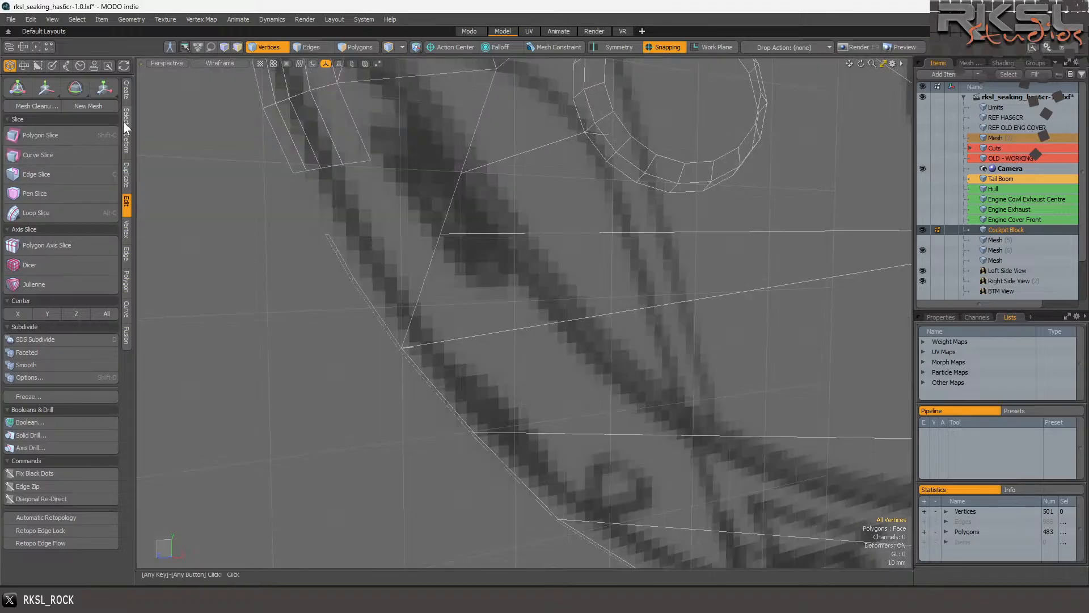
left_click(125, 90)
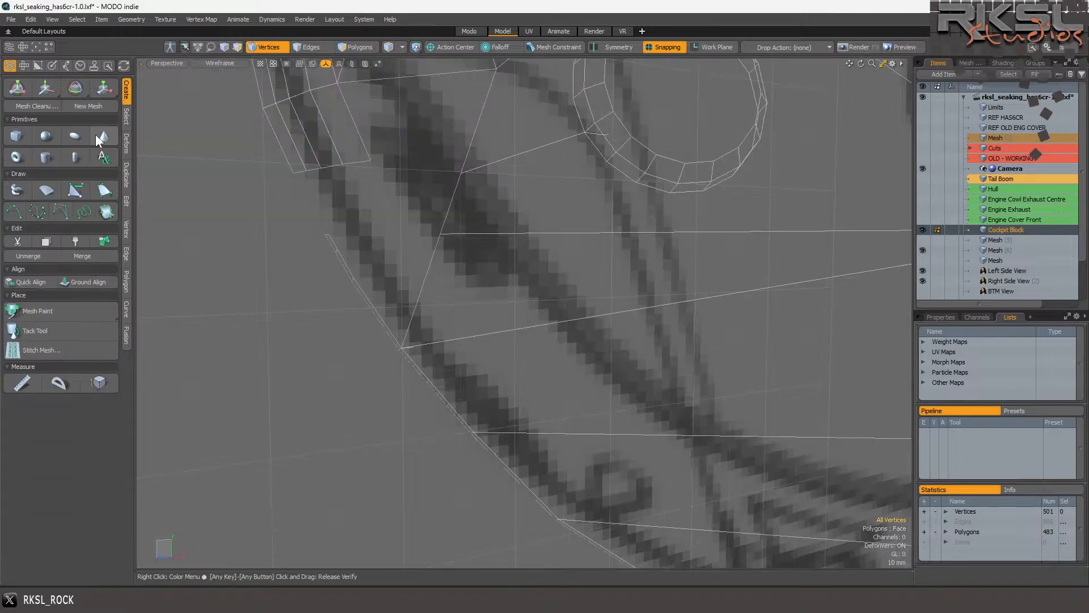
left_click(104, 190)
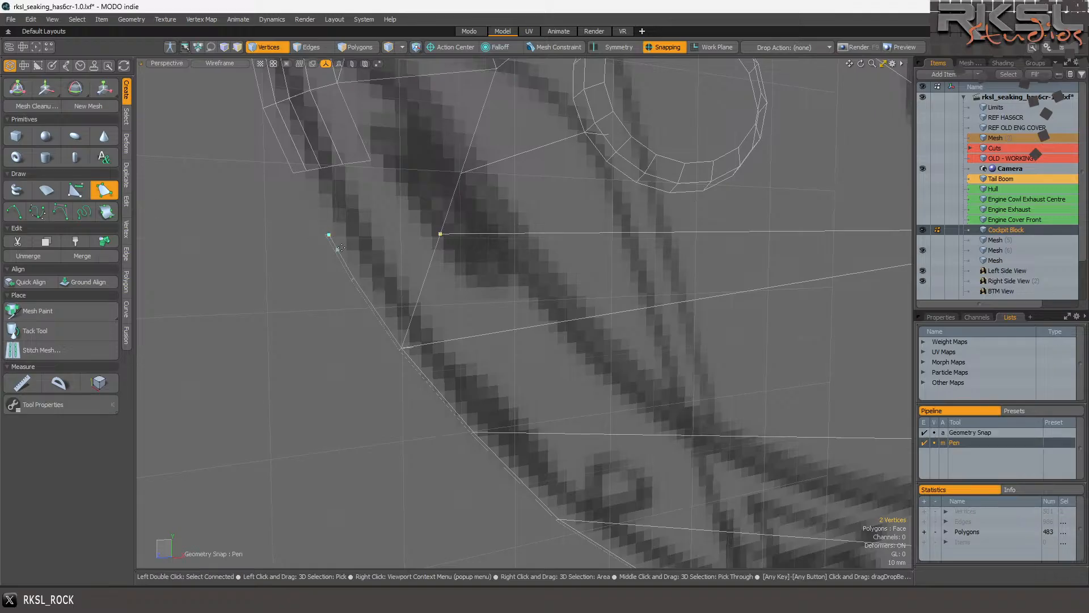
key("space")
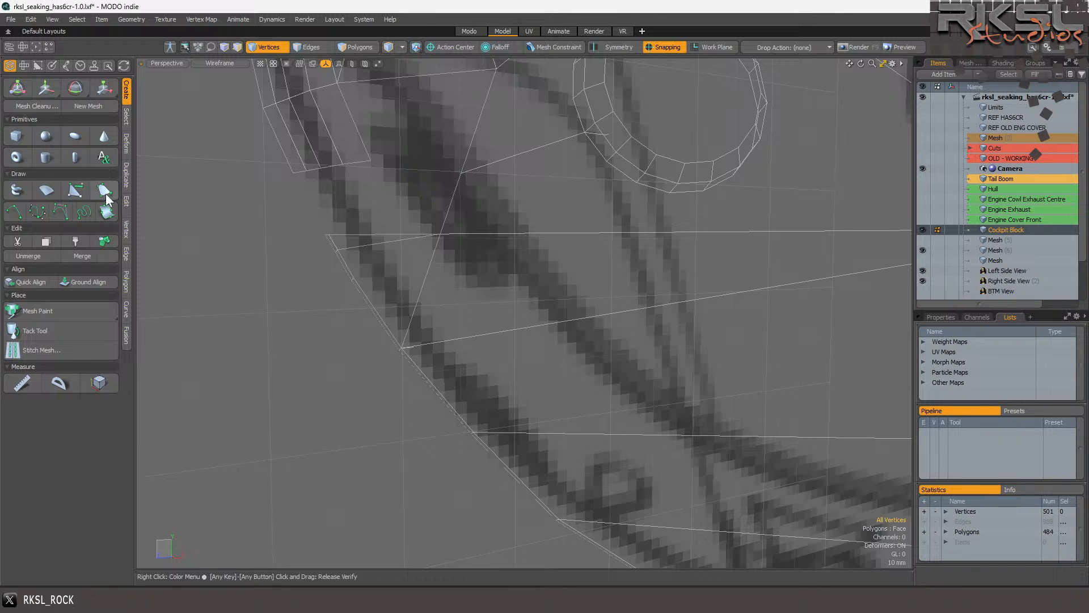
left_click(104, 192)
left_click(337, 251)
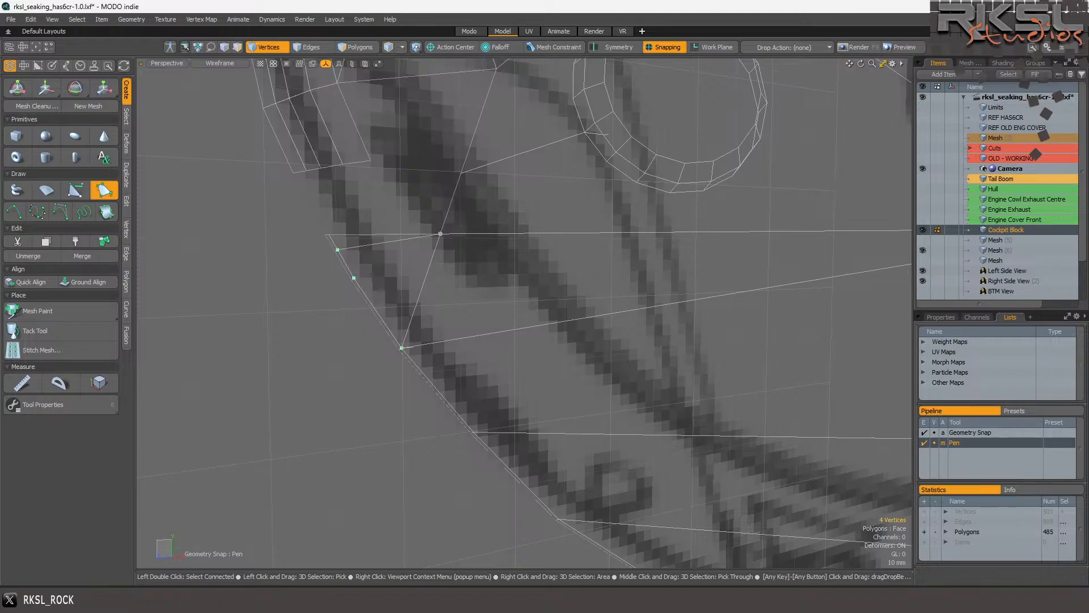
key("space")
Triangulate the lower of the two new fill polygons.
left_click(357, 47)
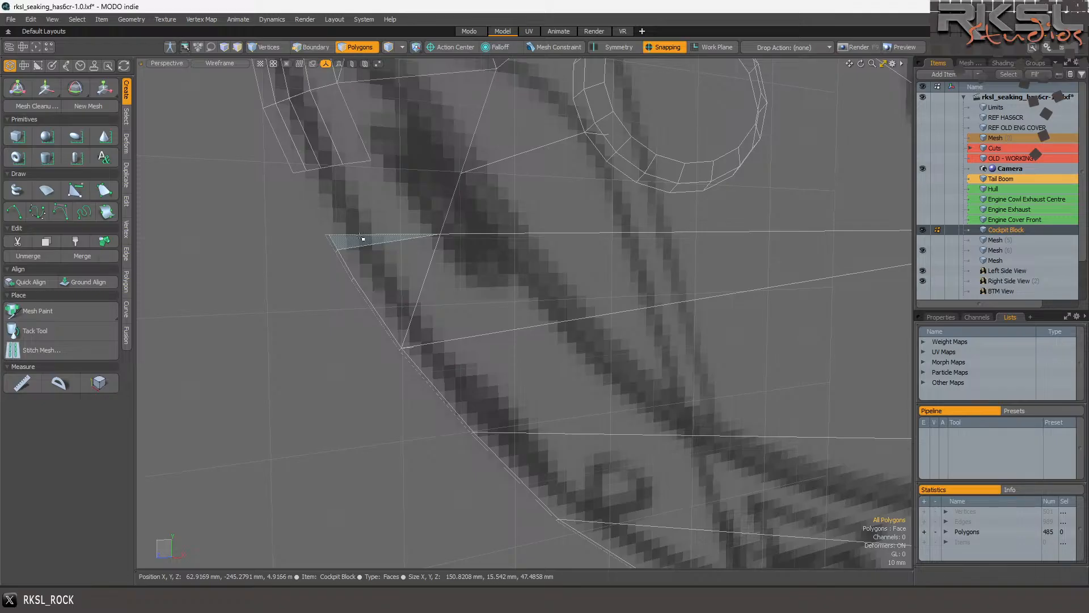
left_click(377, 255)
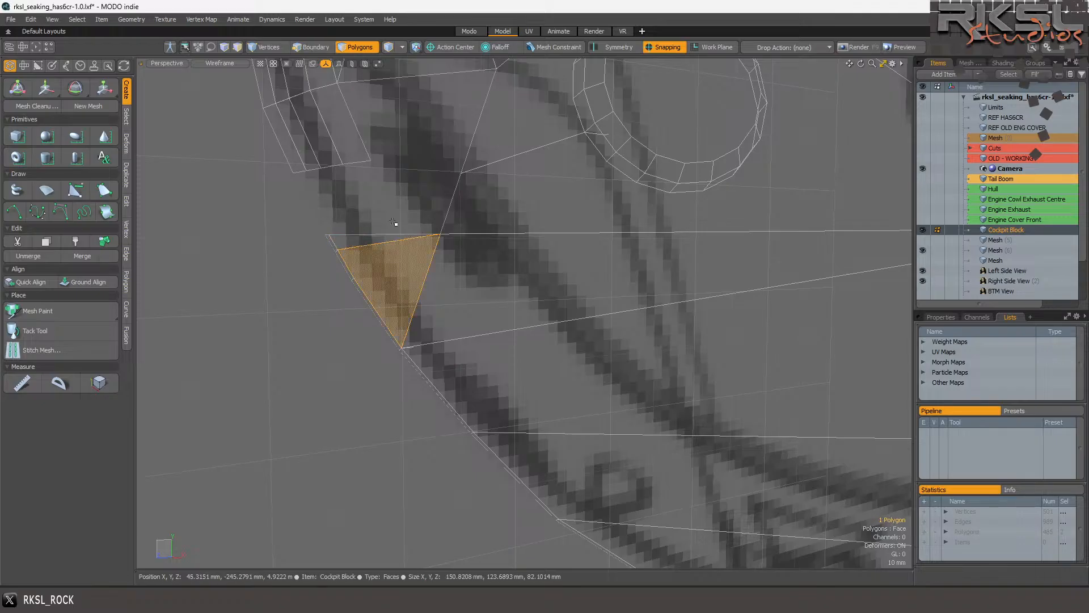
key("shift+t")
scroll(333, 290, "up", 5)
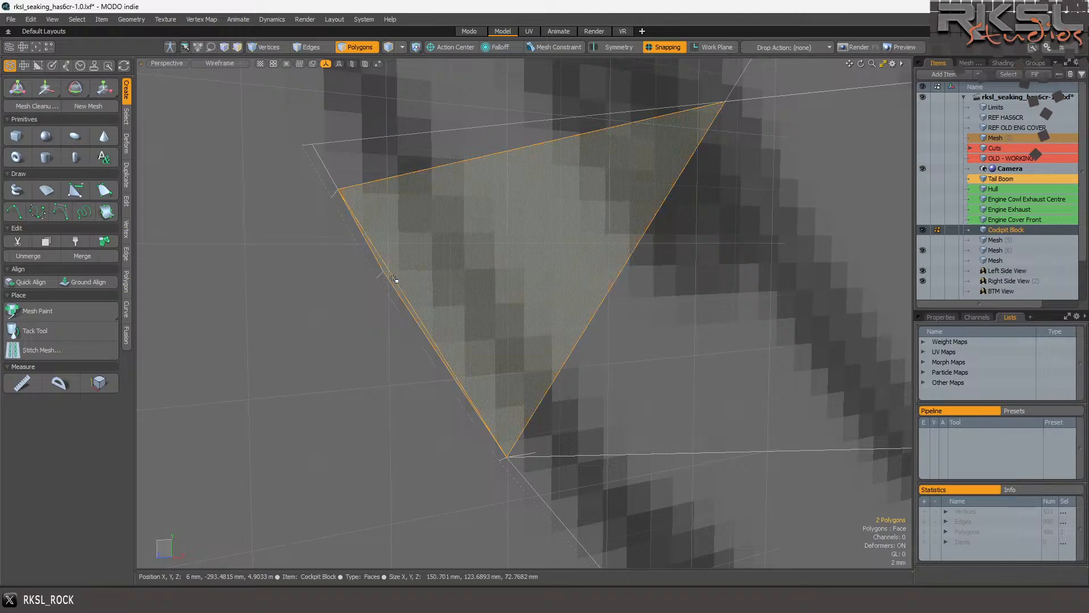
left_click(430, 336)
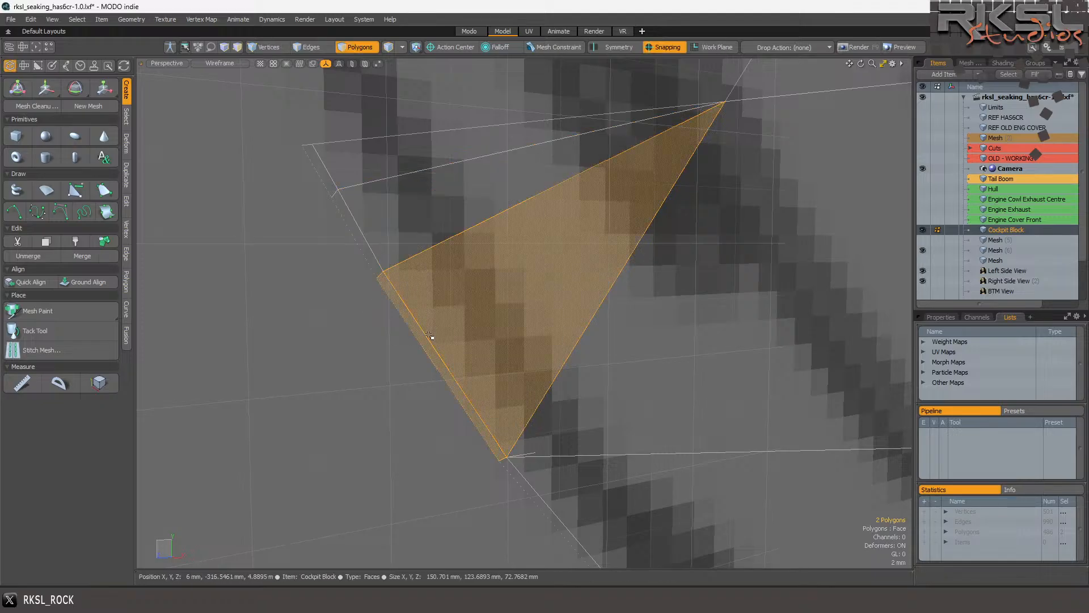
scroll(473, 271, "down", 2)
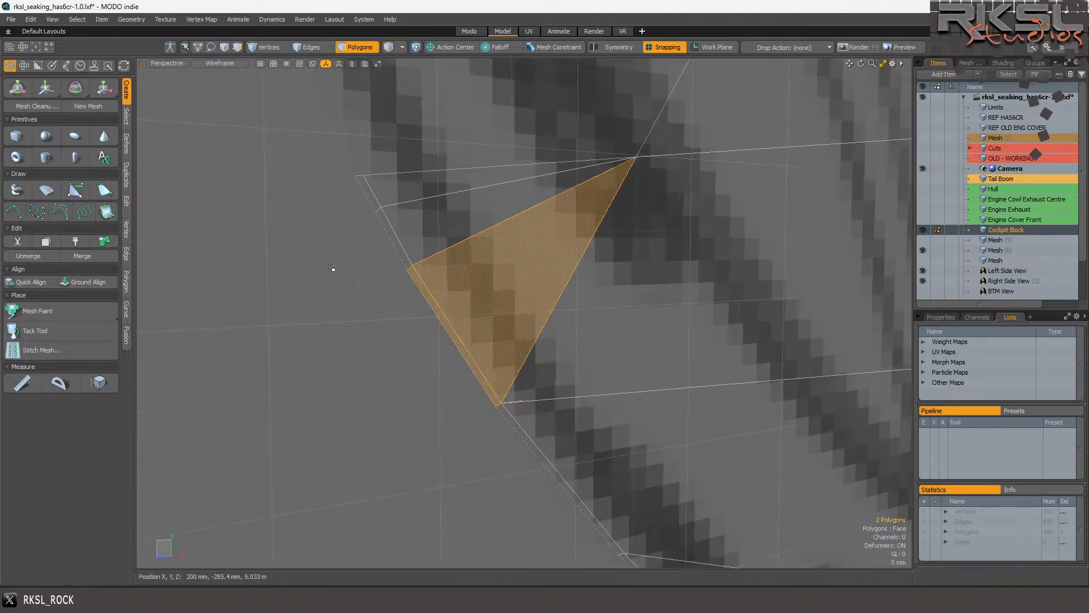
left_click(331, 267)
Remove the upper dividing edge across the new fill and the adjoining short strip edge, without keeping their vertices.
left_click_drag(863, 63, 903, 71)
scroll(451, 337, "down", 3)
scroll(453, 337, "up", 4)
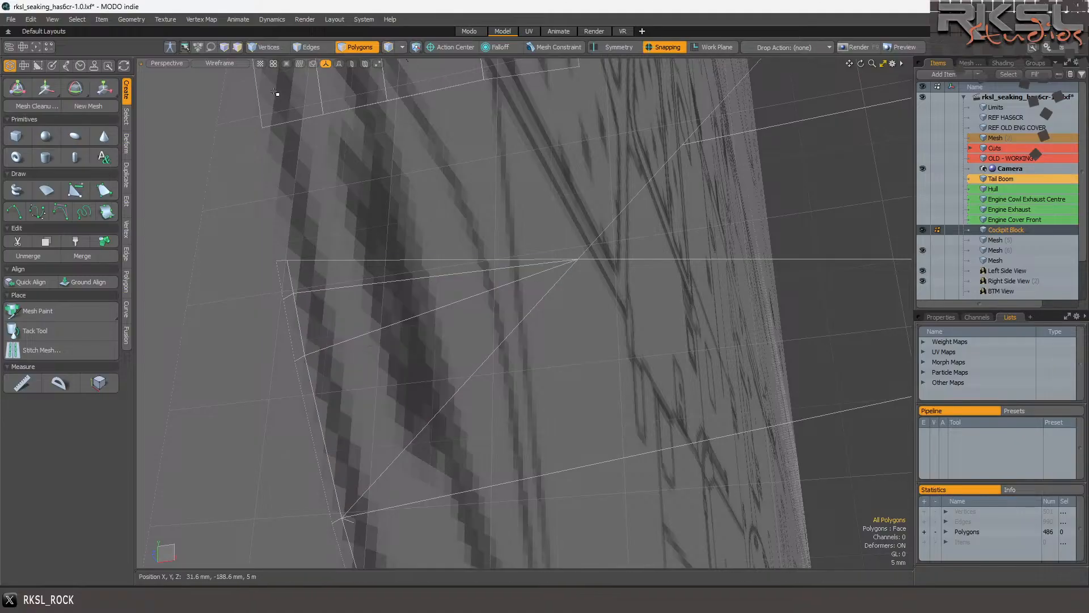
left_click(307, 46)
left_click(336, 290)
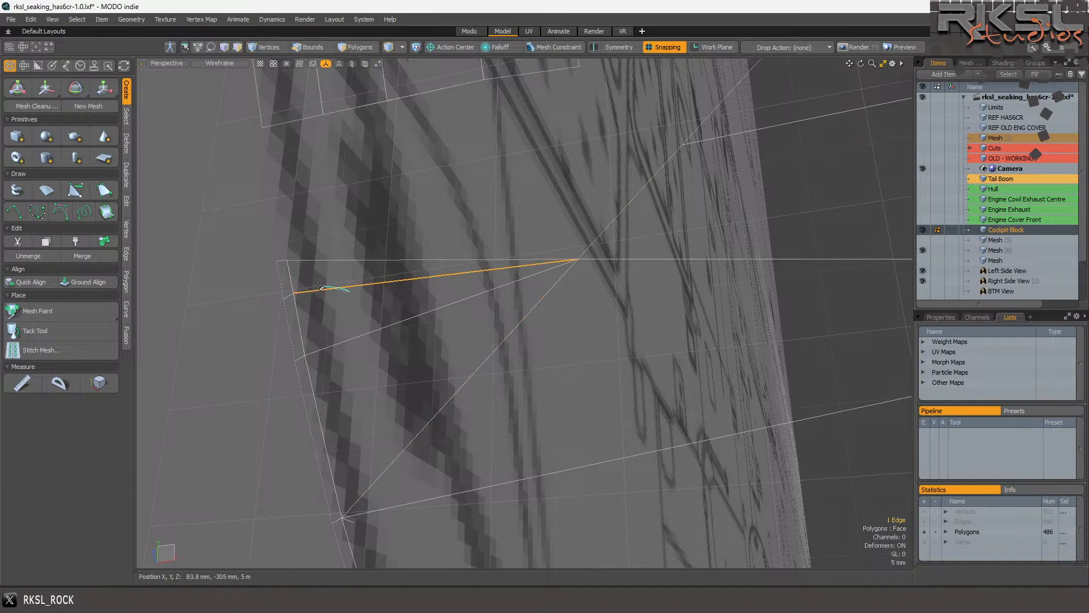
left_click(126, 252)
left_click(32, 500)
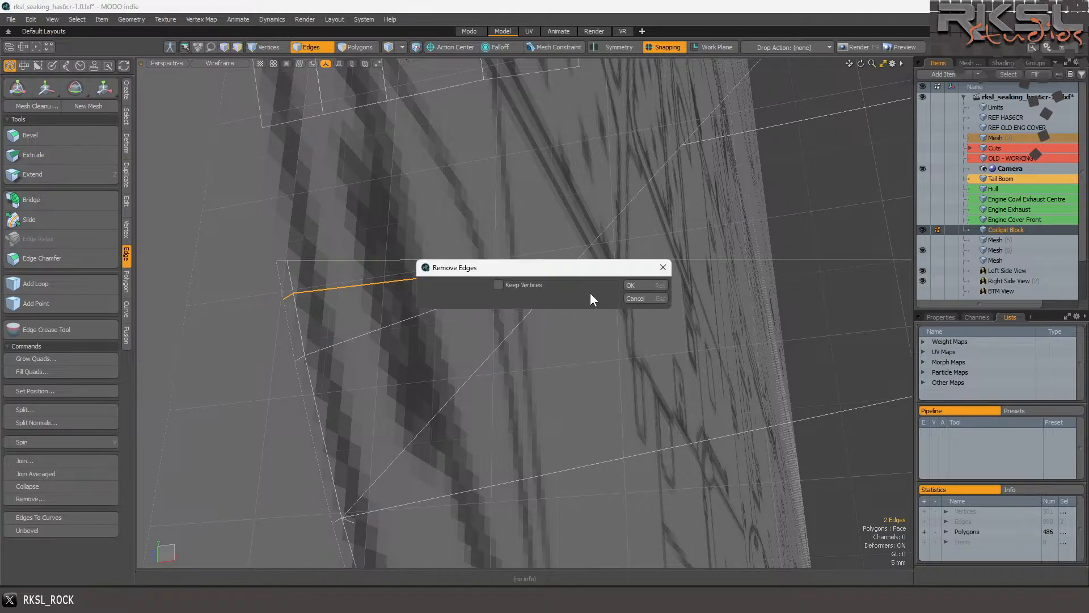
left_click(640, 280)
scroll(538, 258, "down", 3)
scroll(464, 220, "up", 1)
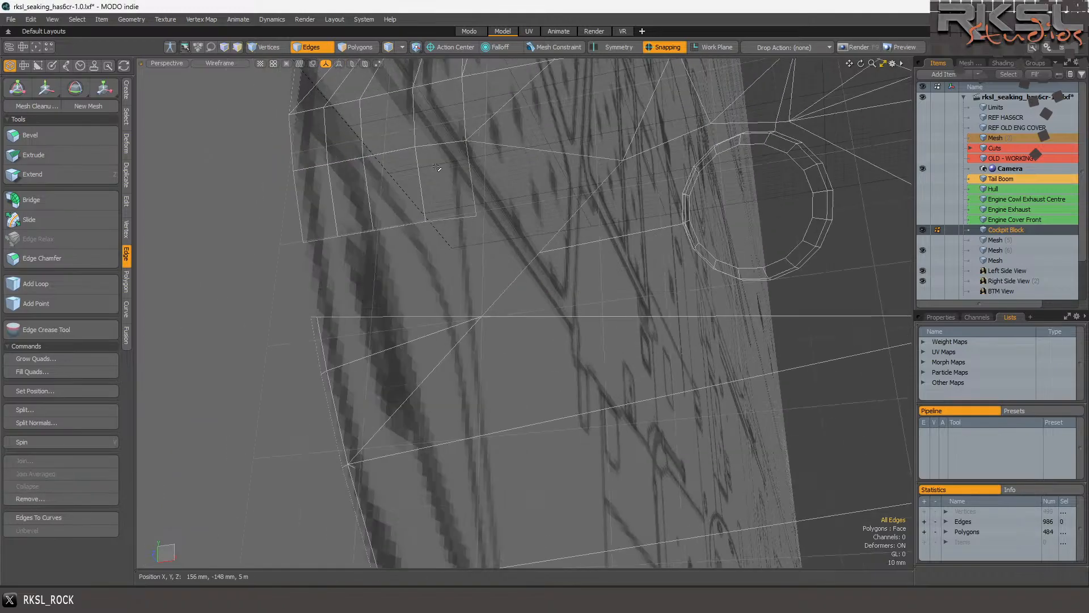
Extend the strip's short upper end edge straight up toward the narrow panels in the front view.
left_click(166, 63)
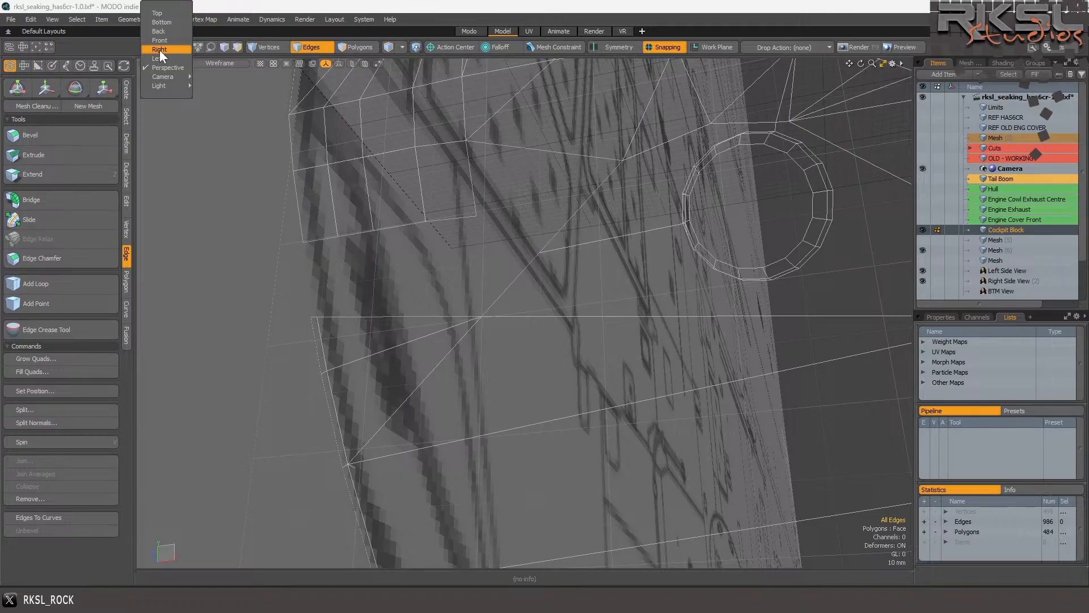
left_click(159, 50)
scroll(490, 188, "down", 4)
scroll(490, 188, "up", 4)
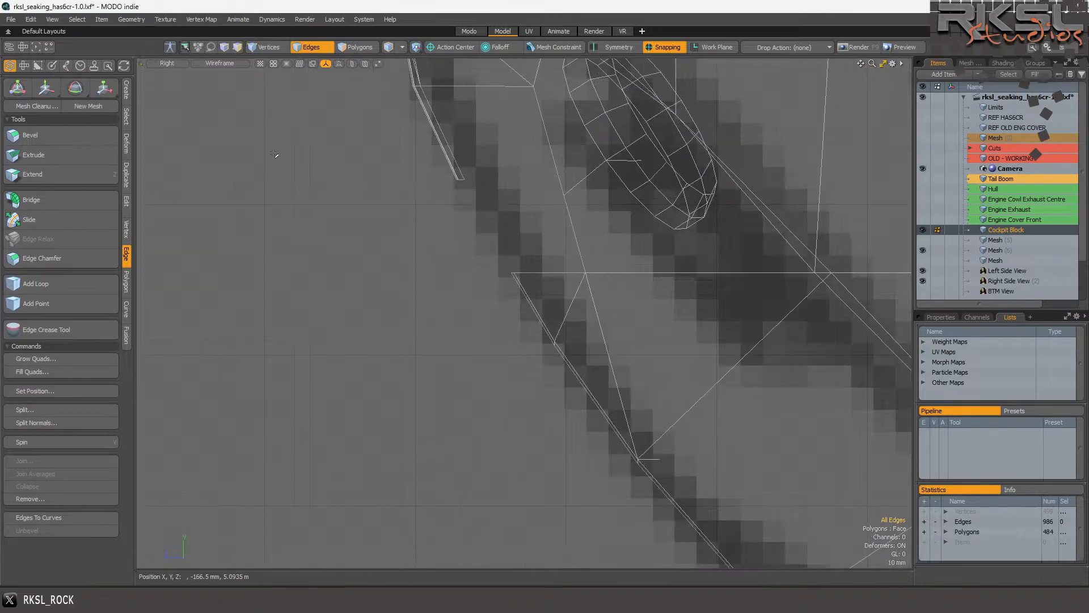
left_click(159, 62)
left_click(152, 56)
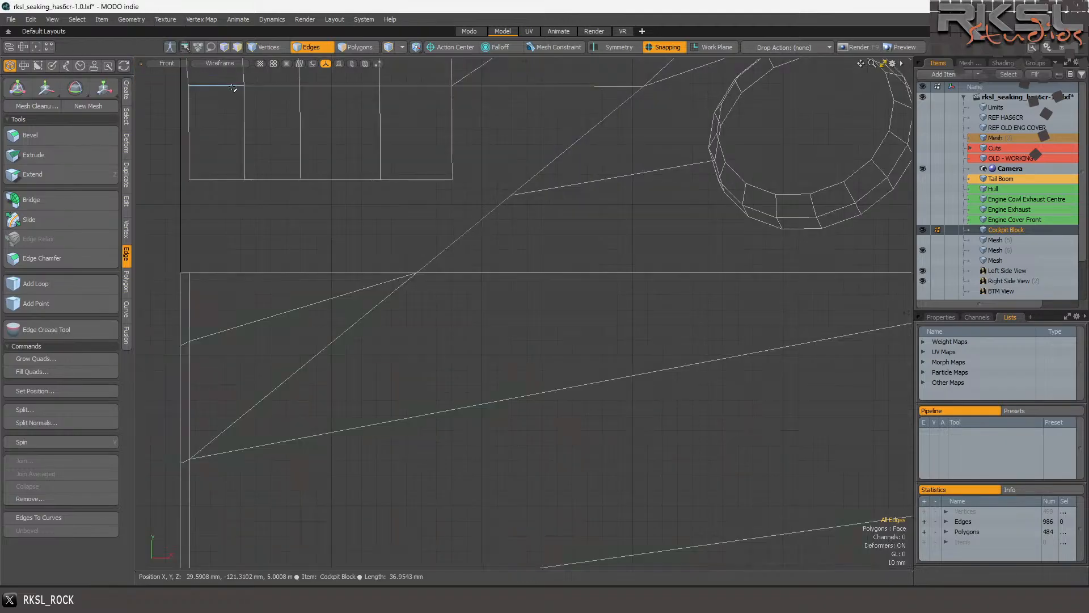
scroll(397, 214, "down", 2)
scroll(230, 218, "up", 4)
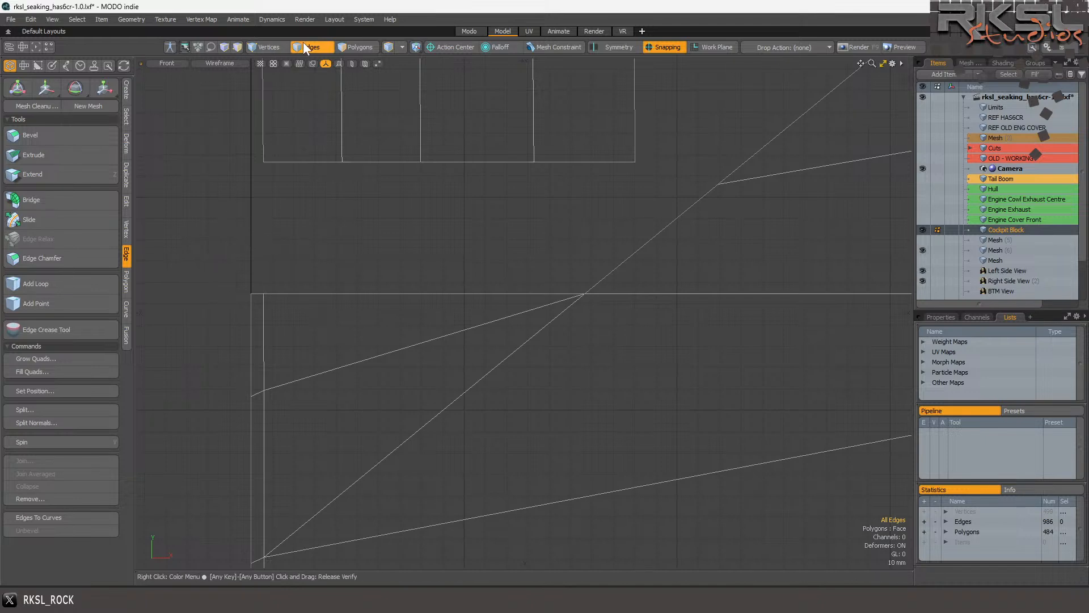
mouse_move(331, 272)
right_mouse_down()
mouse_move(316, 338)
mouse_move(291, 333)
right_mouse_up()
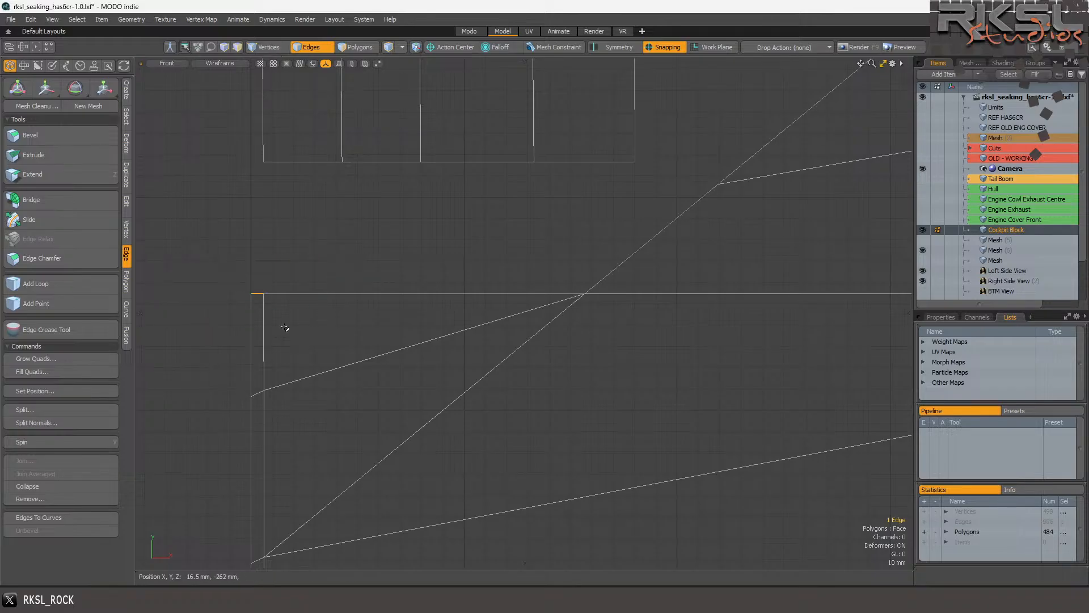
left_click(62, 175)
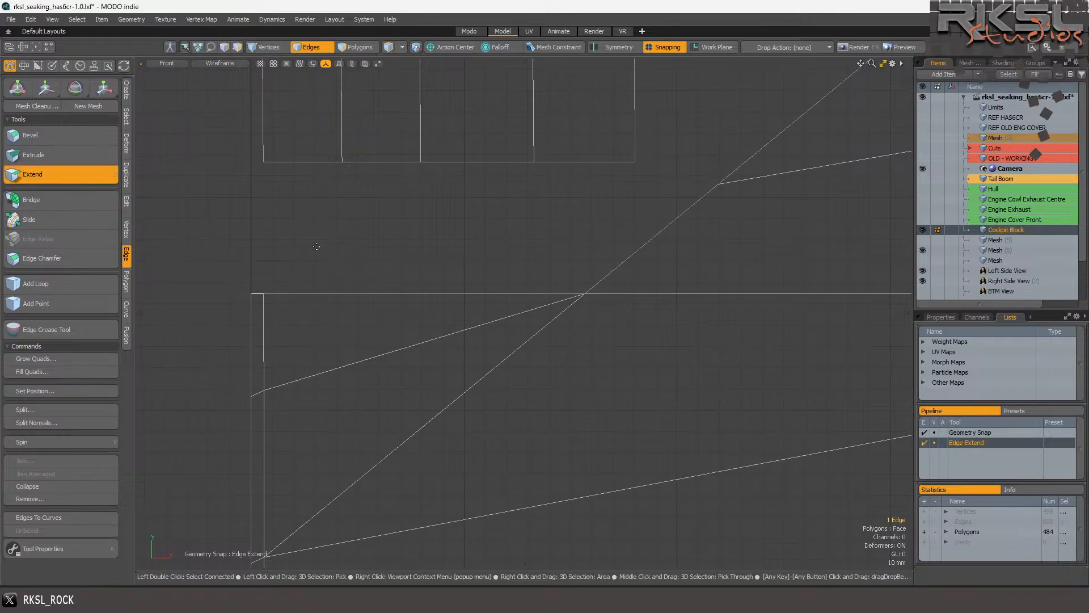
left_click_drag(262, 258, 253, 89)
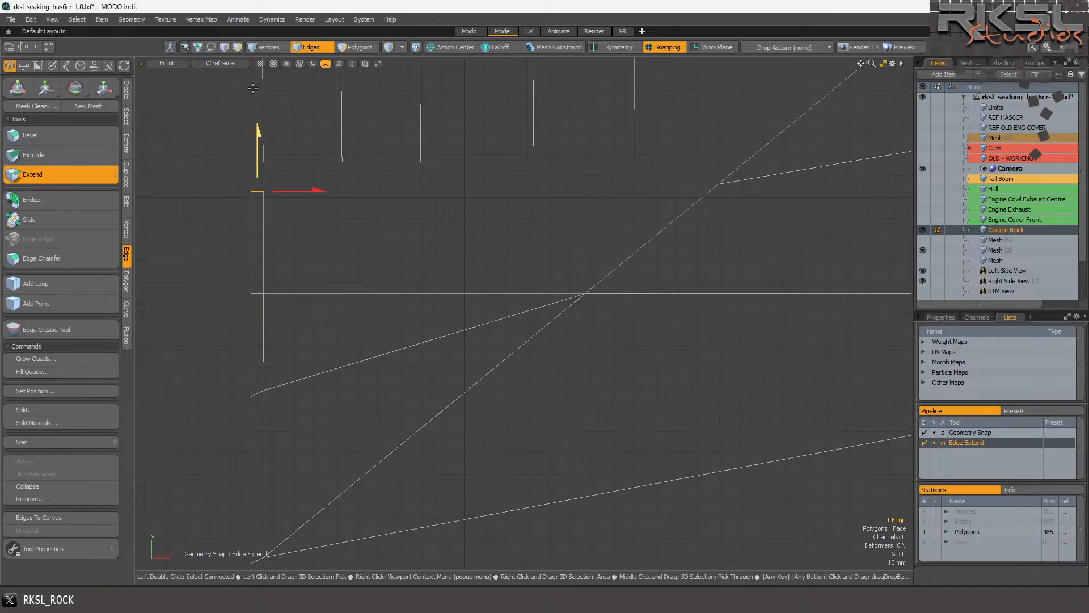
key("space")
left_click(388, 219)
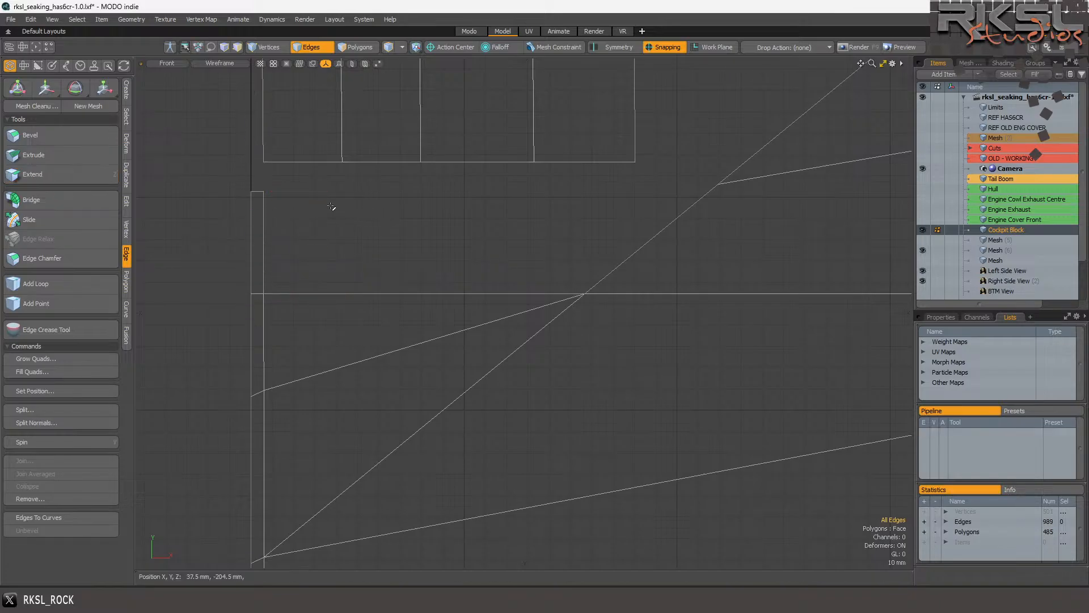
Scale the strip's new end edge vertically to flatten it at the height of the next vertex on the large panel's diagonal edge.
left_click(257, 192)
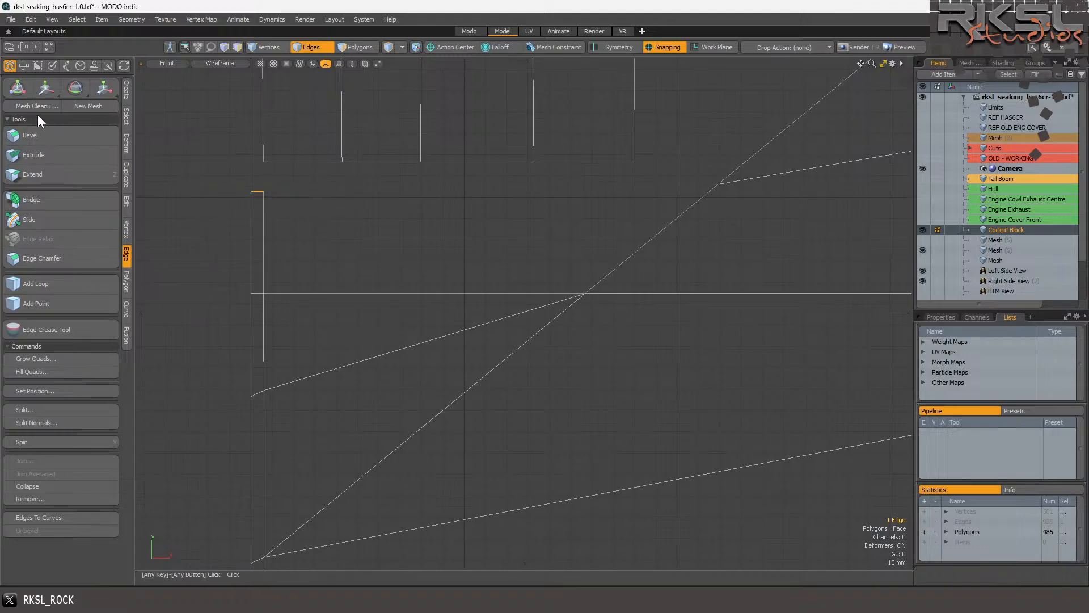
left_click(43, 88)
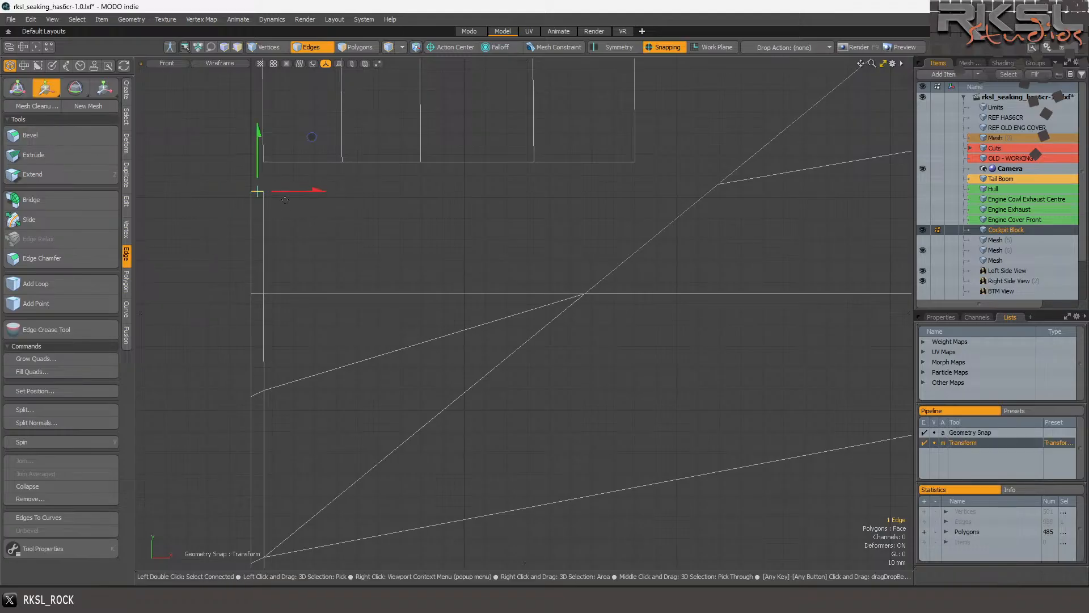
left_click(108, 85)
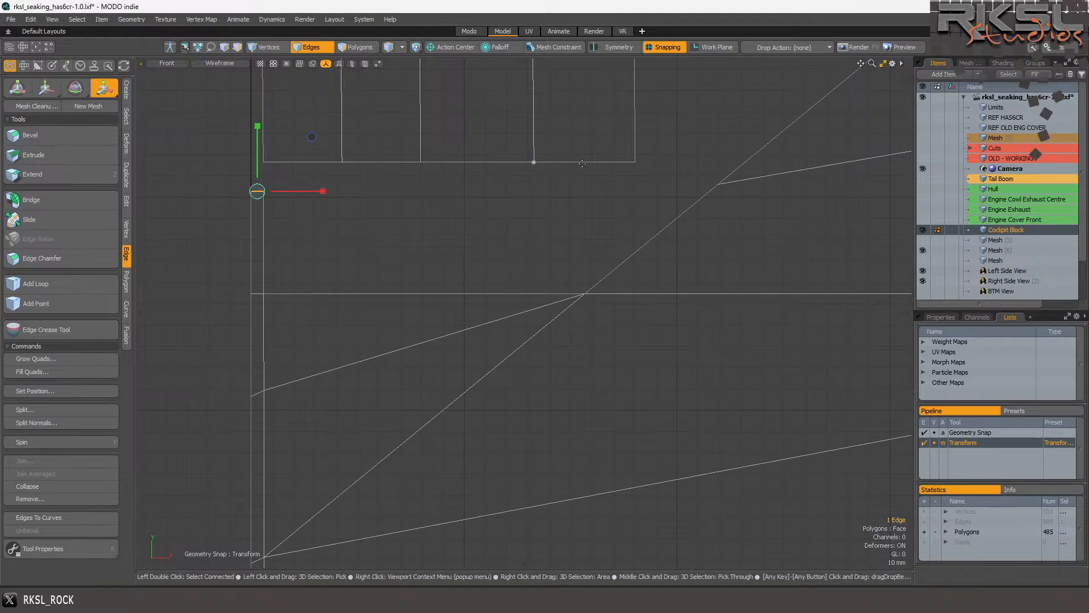
left_click(719, 184)
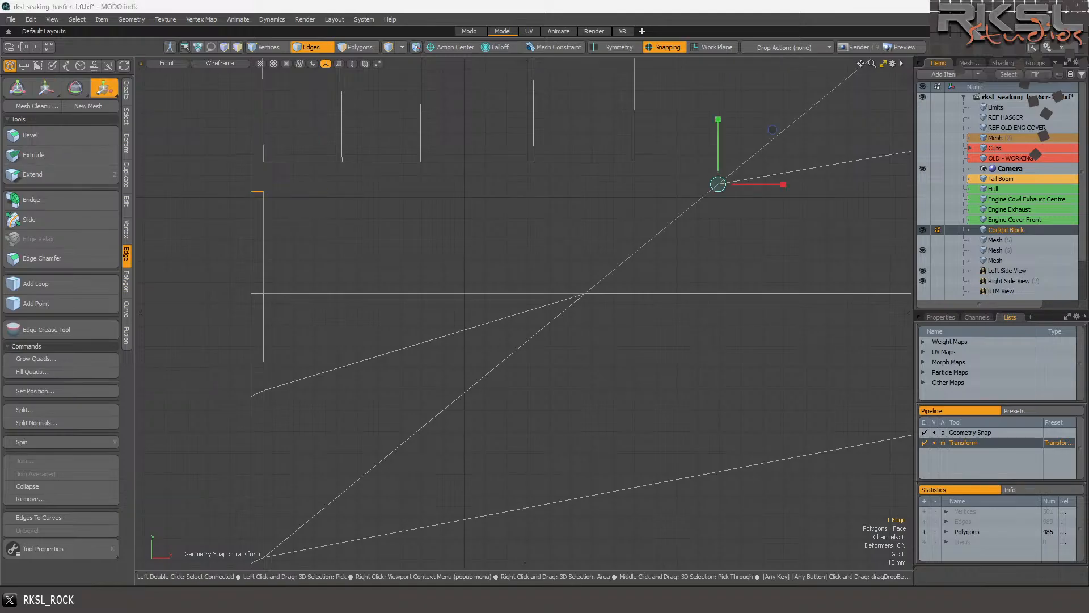
left_click(100, 90)
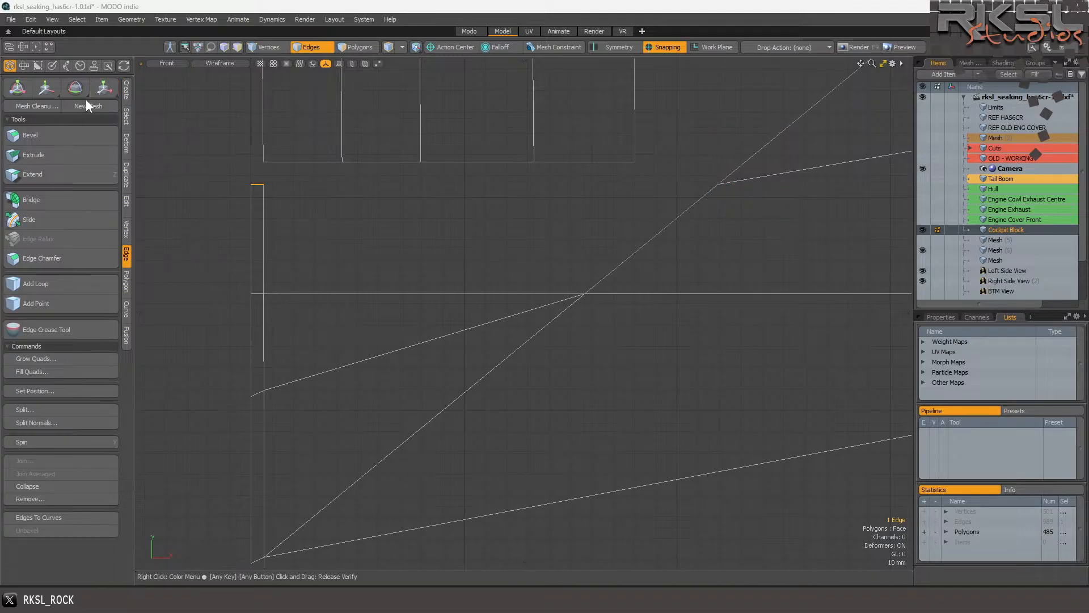
Move the strip's end edge horizontally in the side view so the extension continues the slope of the strip below.
left_click(156, 62)
left_click(157, 68)
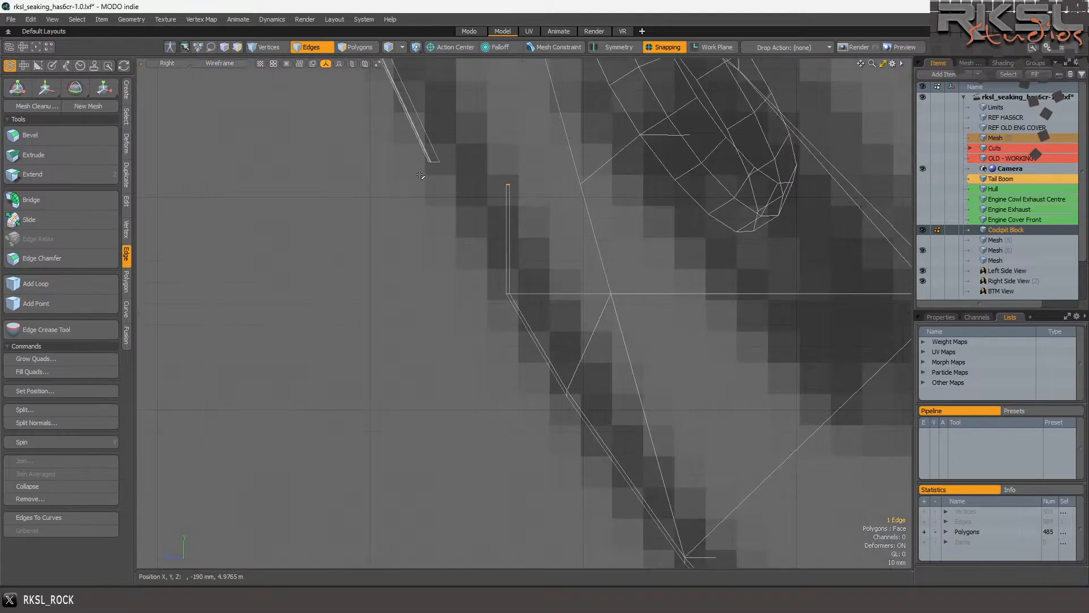
left_click(46, 88)
left_click(275, 143)
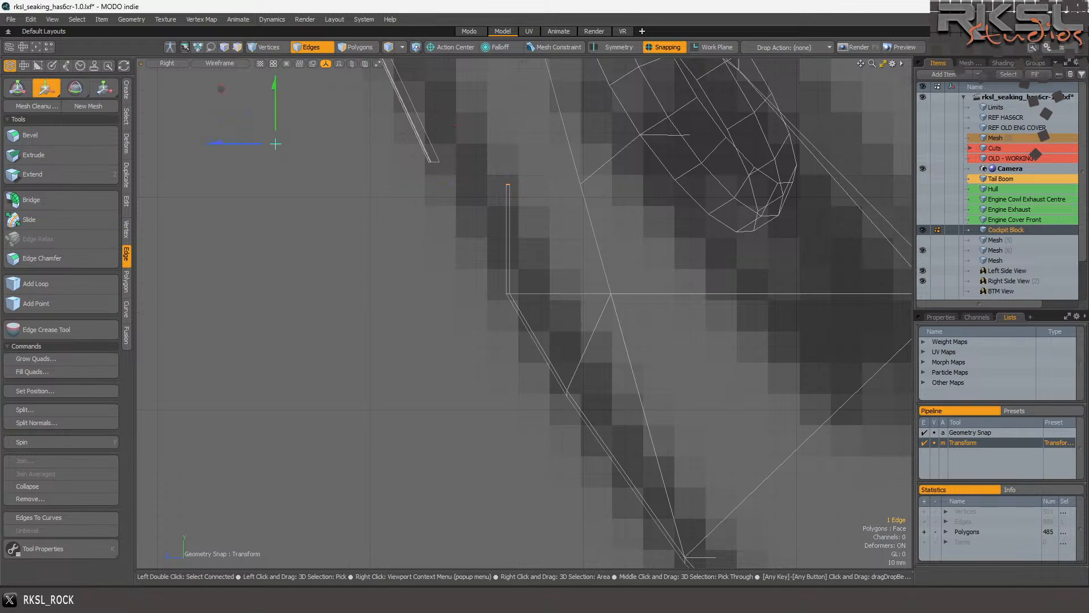
left_click_drag(240, 144, 149, 159)
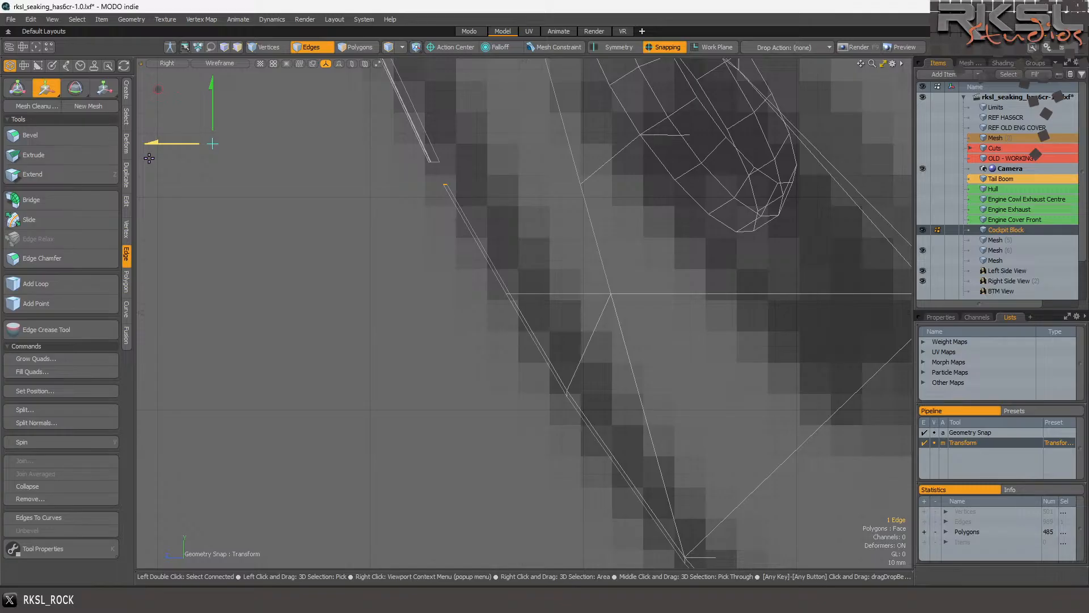
key("space")
Draw a four-sided fill polygon with the Pen tool between the strip's extension and the large panel's diagonal edge.
left_click(165, 63)
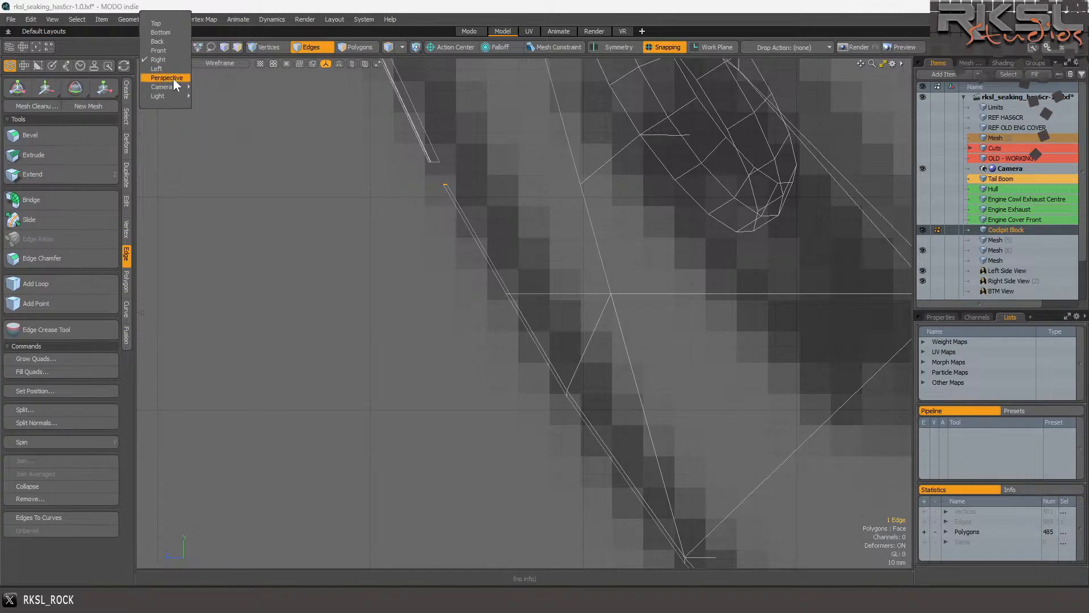
left_click(174, 79)
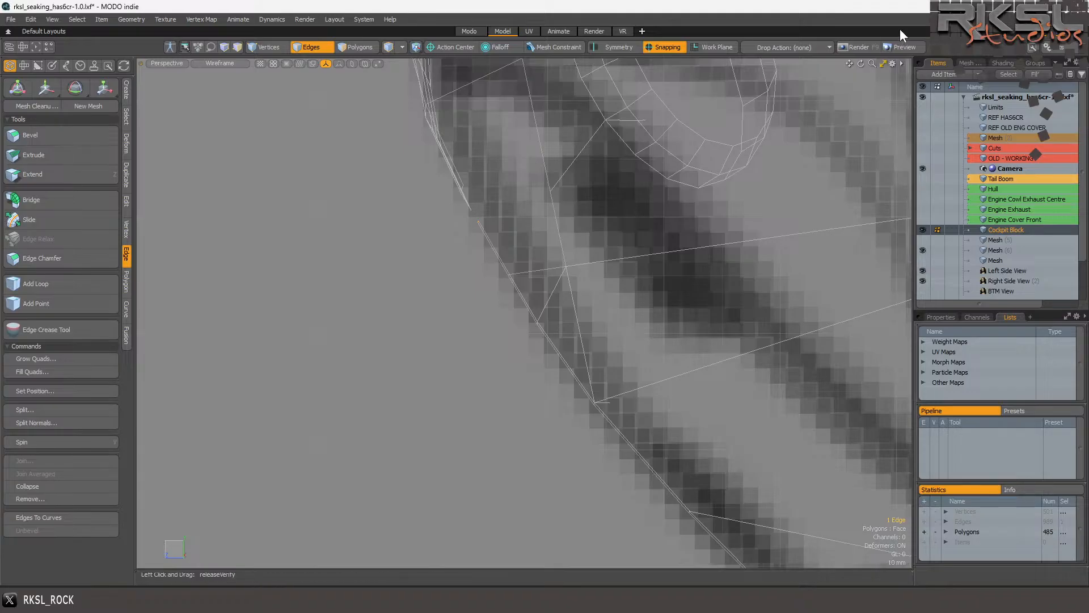
left_click_drag(860, 64, 896, 74)
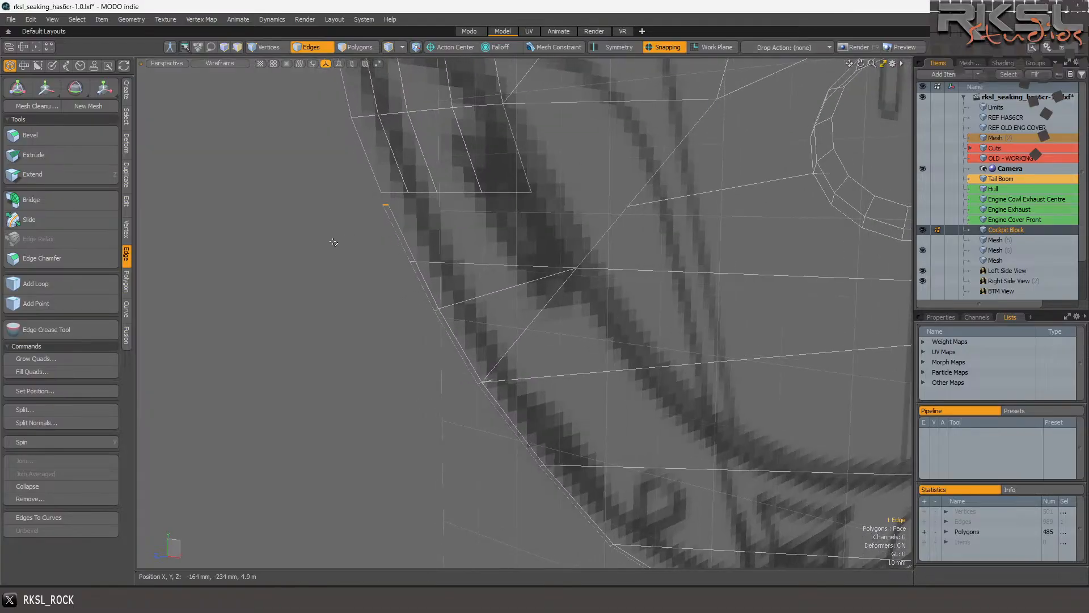
left_click(265, 249)
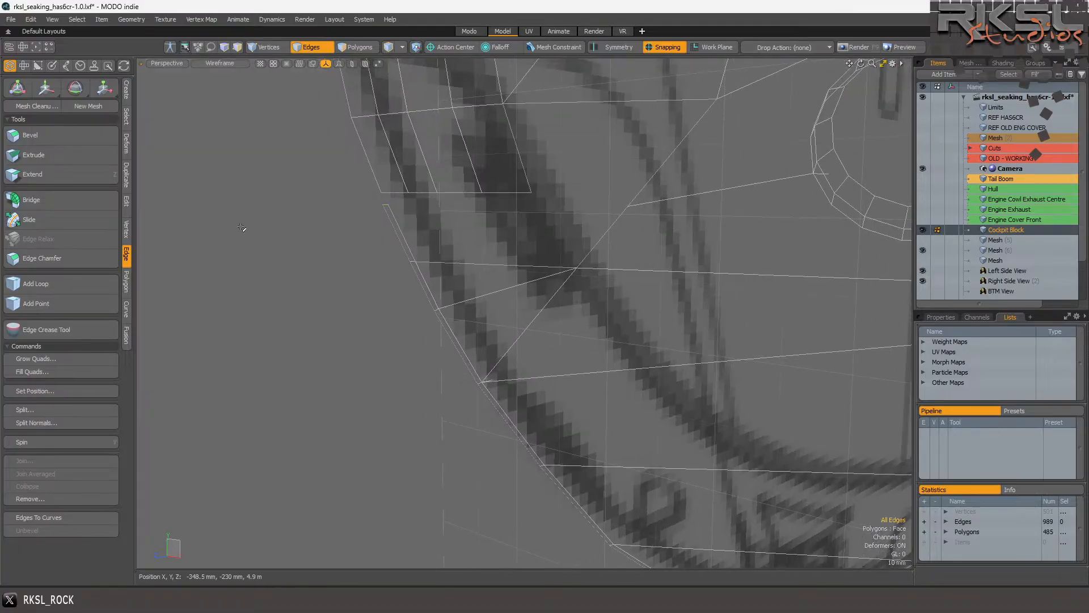
left_click(126, 91)
left_click(104, 190)
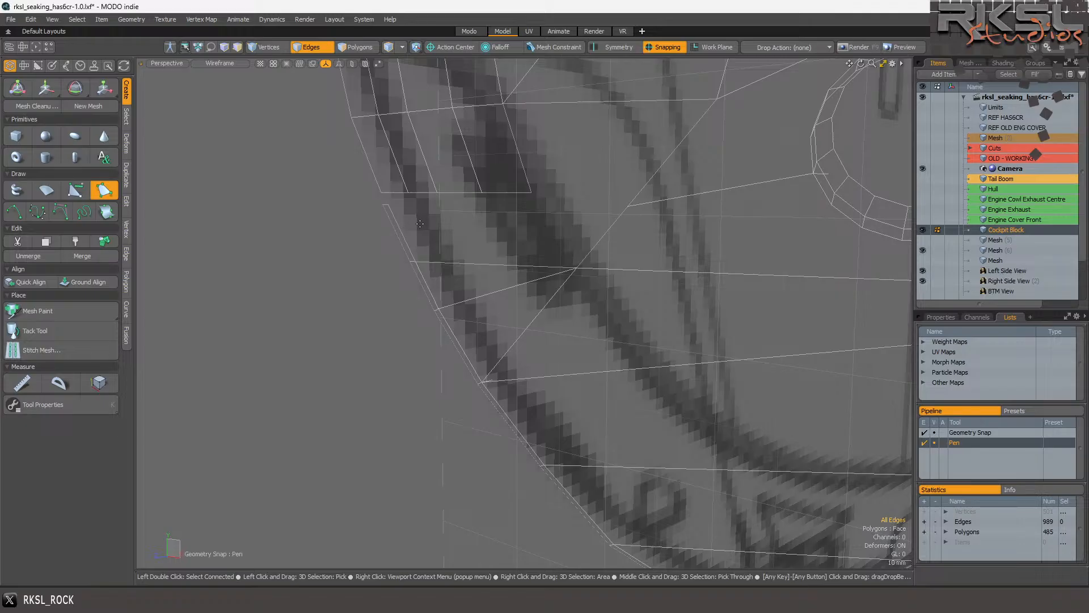
left_click(418, 260)
left_click(578, 266)
left_click(628, 208)
key("space")
Triangulate the new fill polygon and switch the viewport from Wireframe to Default shading.
left_click(362, 47)
left_click(565, 215)
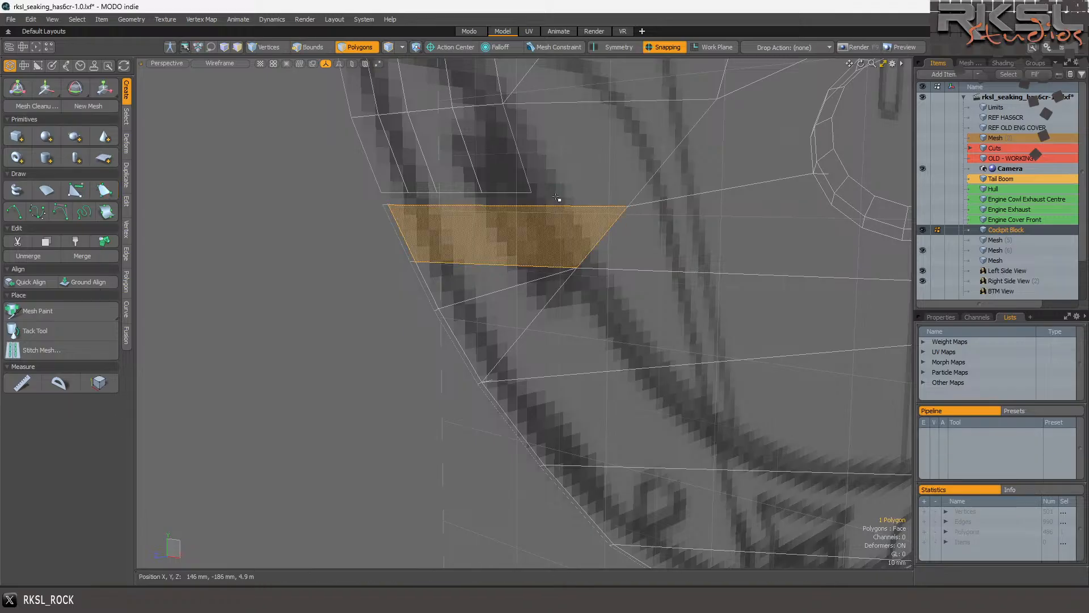
key("shift+t")
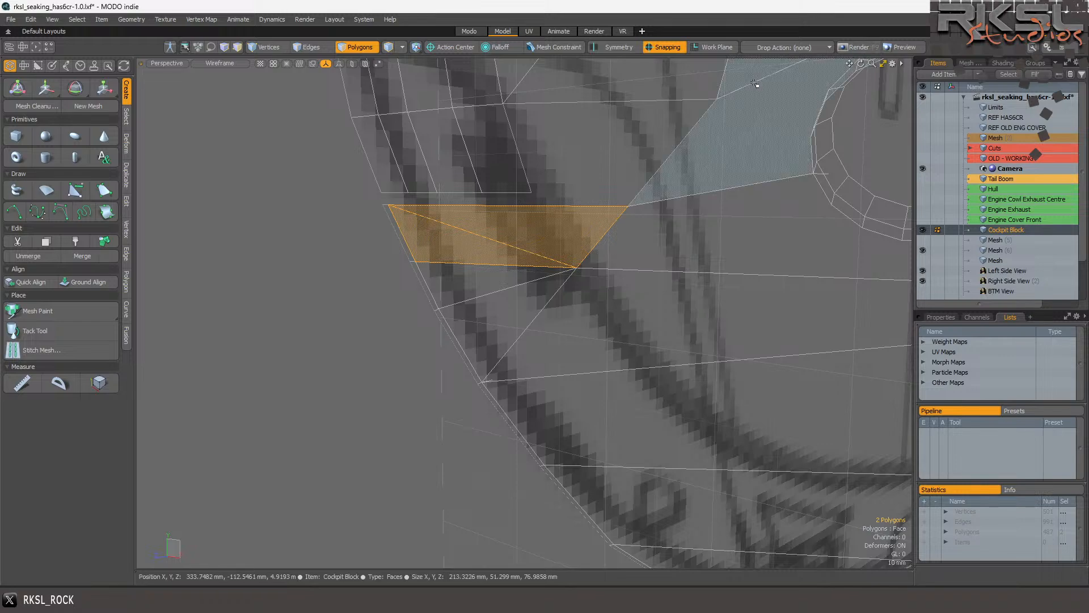
scroll(636, 145, "down", 5)
scroll(655, 139, "up", 6)
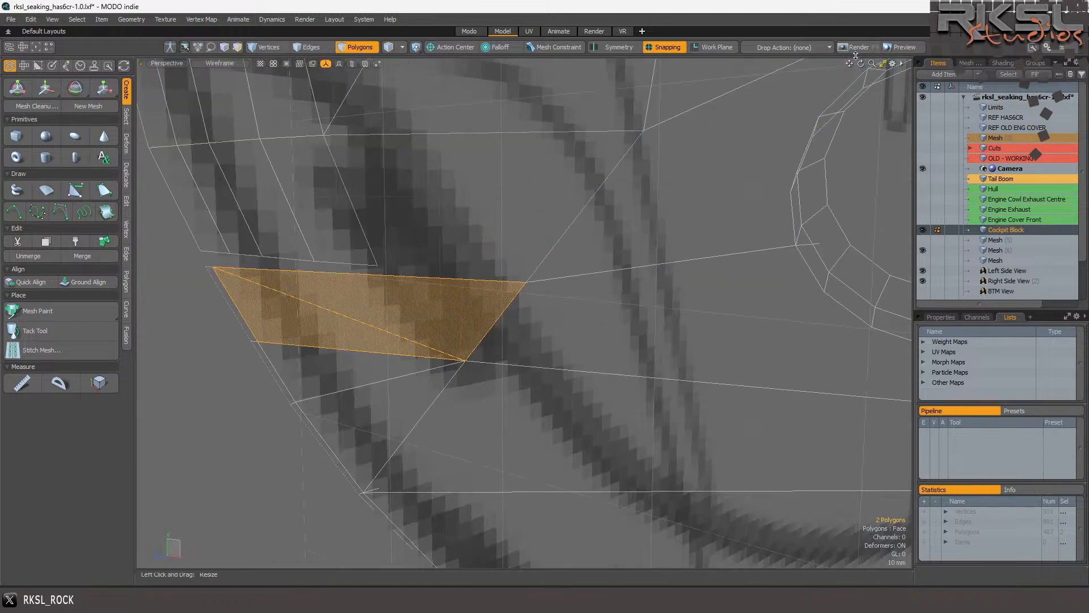
left_click_drag(861, 64, 487, 74)
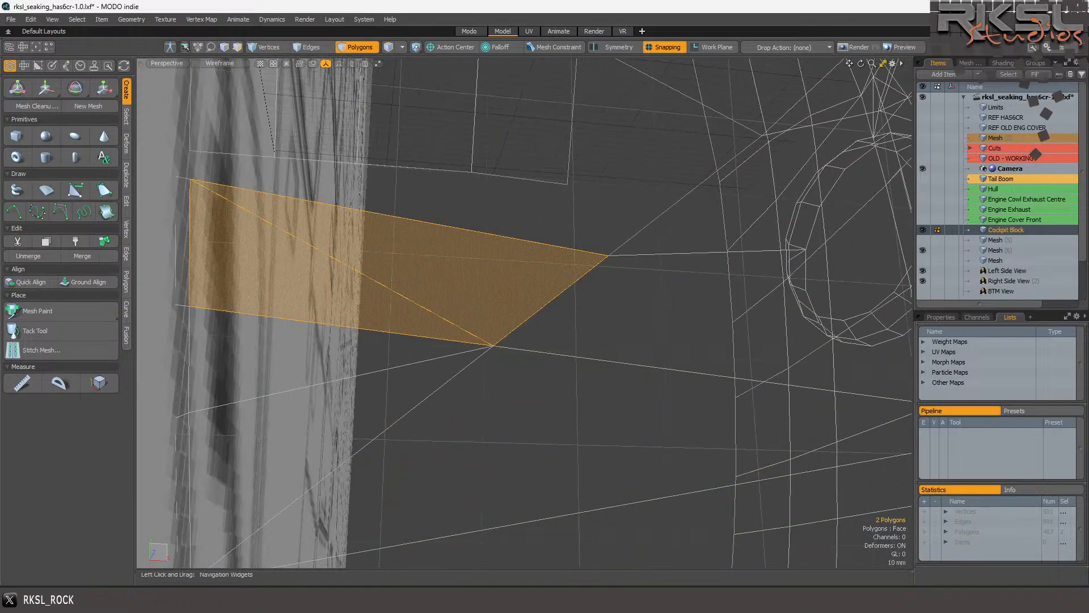
left_click(220, 65)
left_click(193, 132)
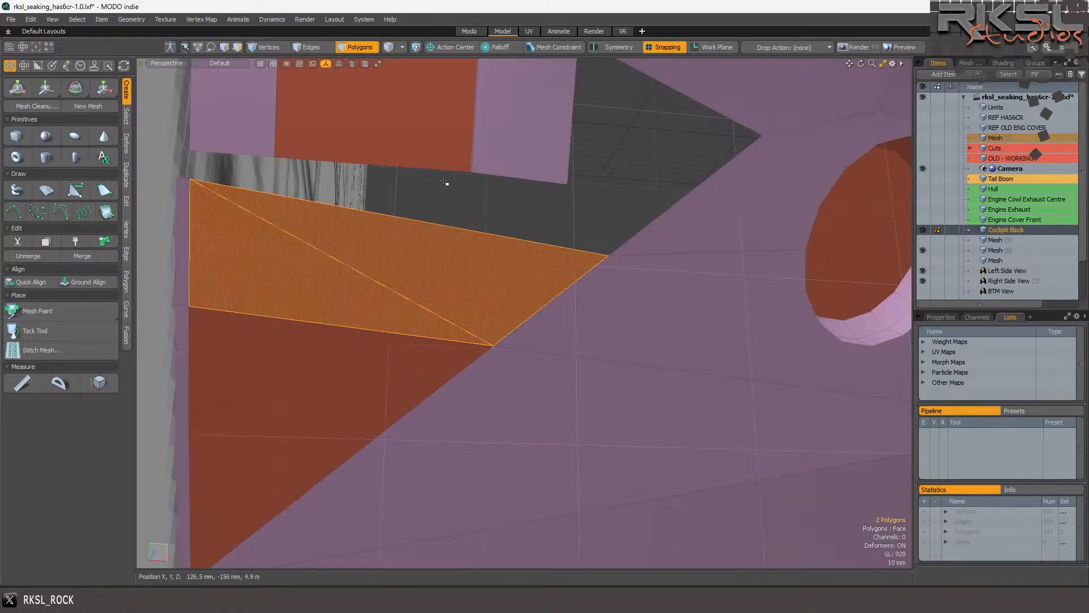
scroll(460, 191, "down", 2)
scroll(528, 194, "up", 1)
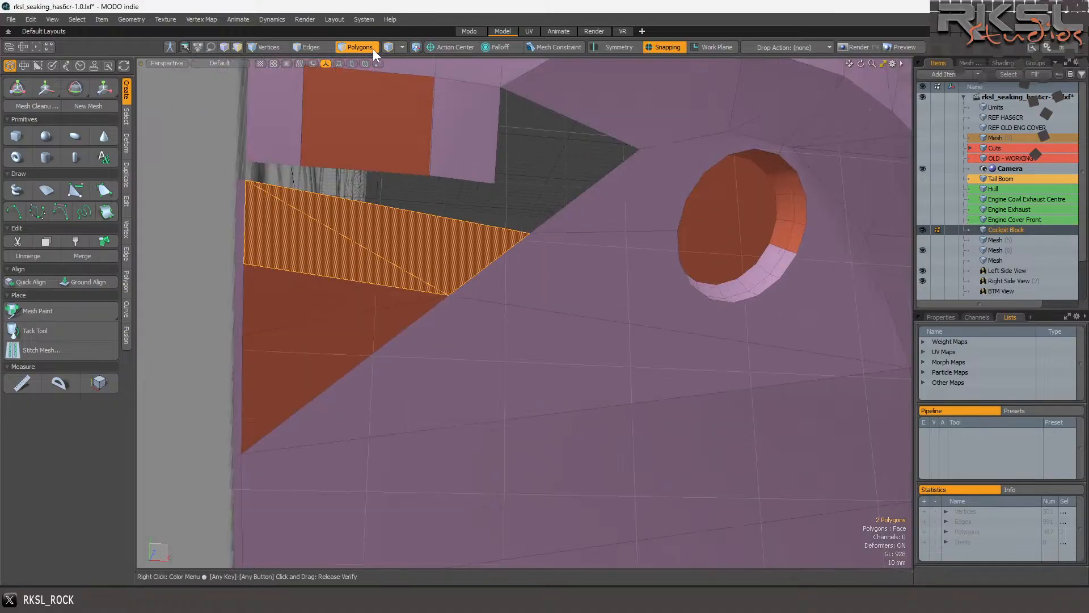
Shorten the diagonal edge segment above the fill by scaling it toward its upper vertex.
left_click(311, 47)
left_click(565, 203)
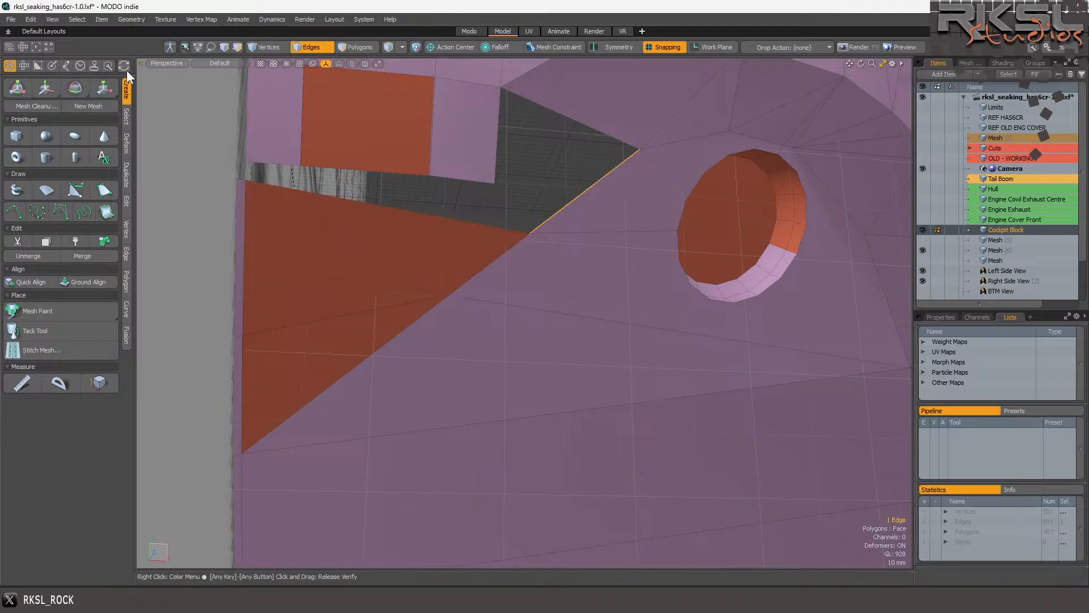
left_click(104, 87)
left_click(637, 149)
left_click_drag(643, 147, 616, 149)
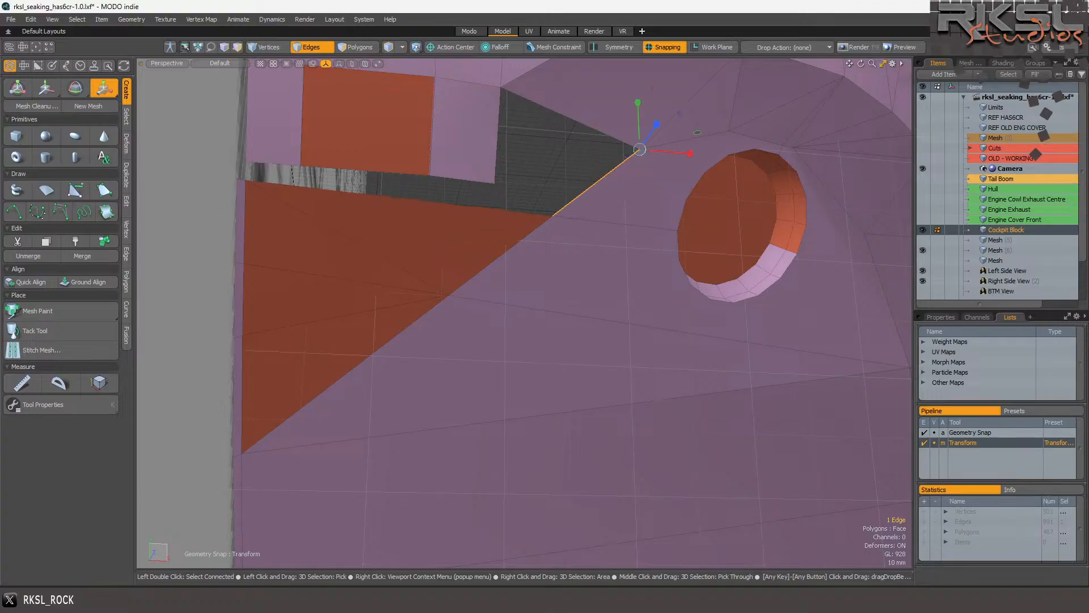
left_click_drag(616, 148, 611, 149)
key("q")
left_click(544, 184)
Move the narrow panels' lower edges down together until their outer corner meets the fill's upper corner beside the strip.
scroll(426, 170, "down", 2)
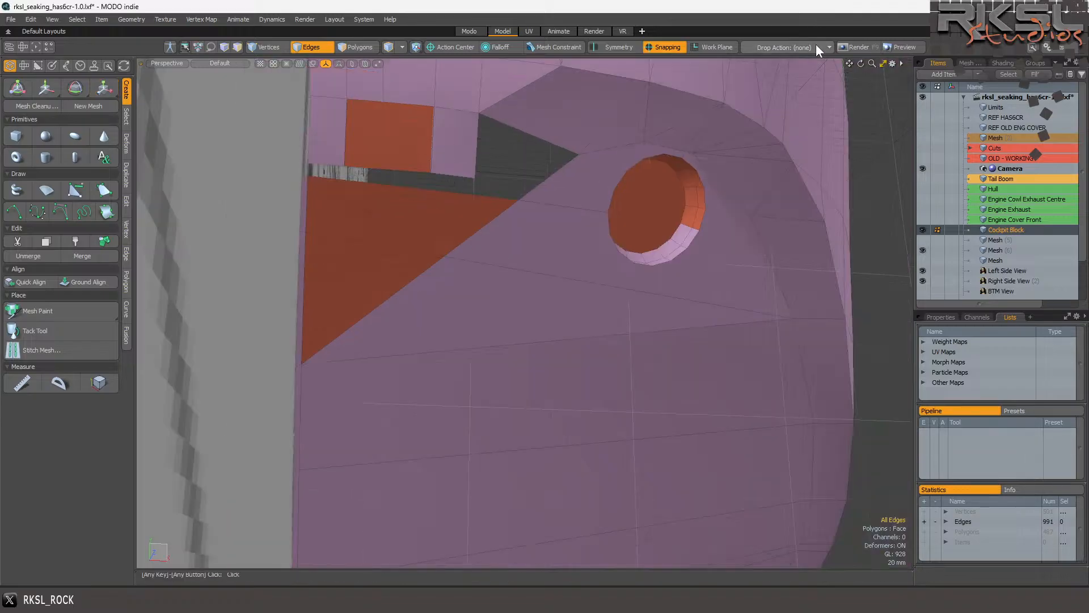
left_click_drag(861, 63, 832, 59)
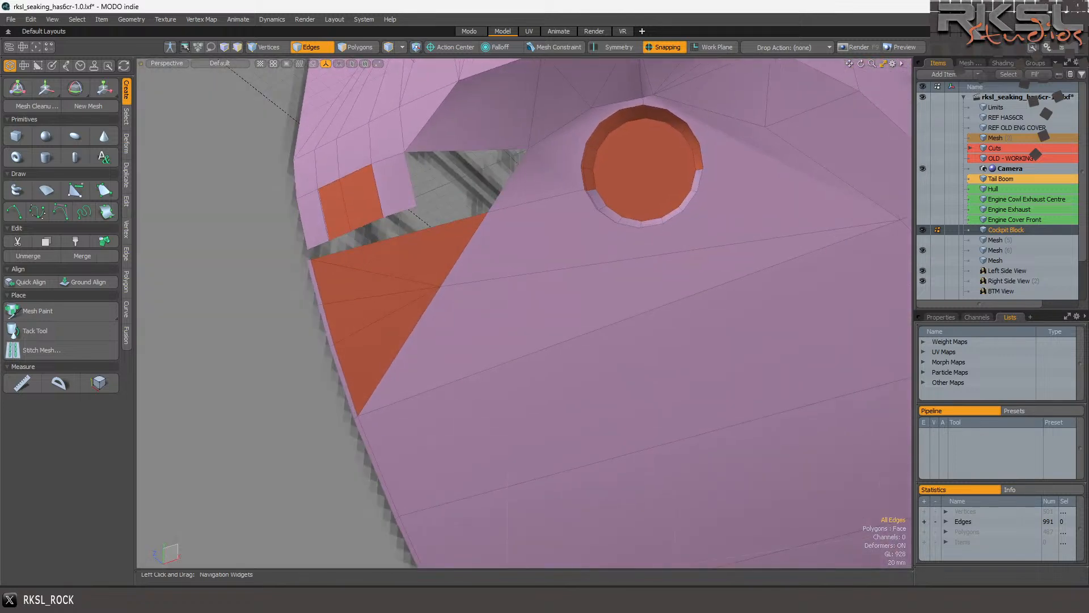
scroll(298, 176, "up", 3)
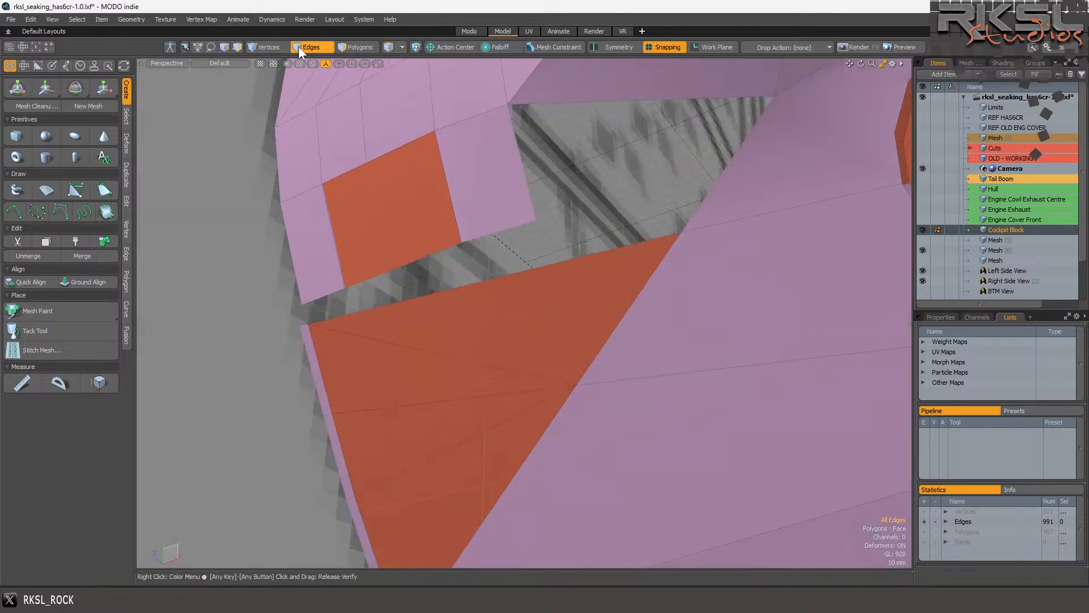
mouse_move(318, 233)
right_mouse_down()
mouse_move(270, 297)
mouse_move(436, 280)
right_mouse_up()
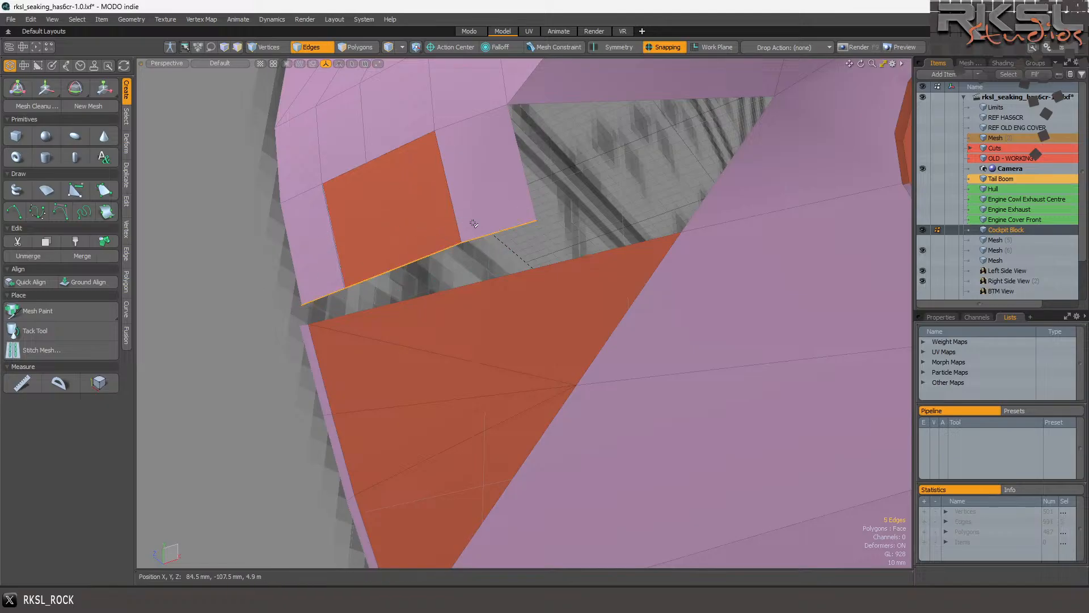
mouse_move(578, 206)
right_mouse_down()
mouse_move(305, 249)
mouse_move(279, 322)
mouse_move(353, 294)
right_mouse_up()
left_click(47, 89)
left_click_drag(297, 305, 311, 325)
key("space")
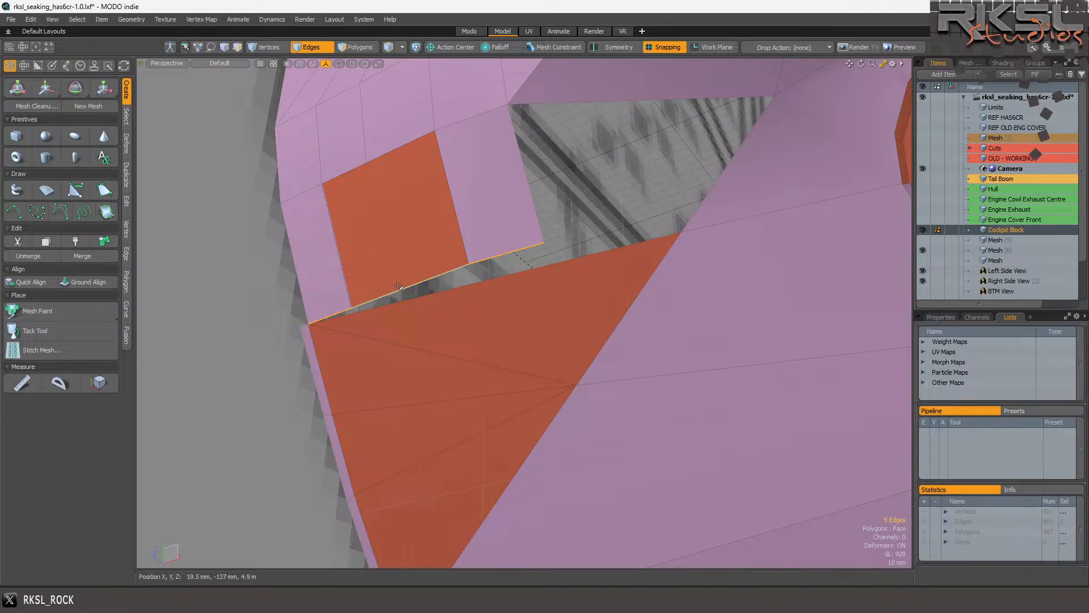
scroll(425, 275, "up", 2)
left_click_drag(860, 63, 874, 82)
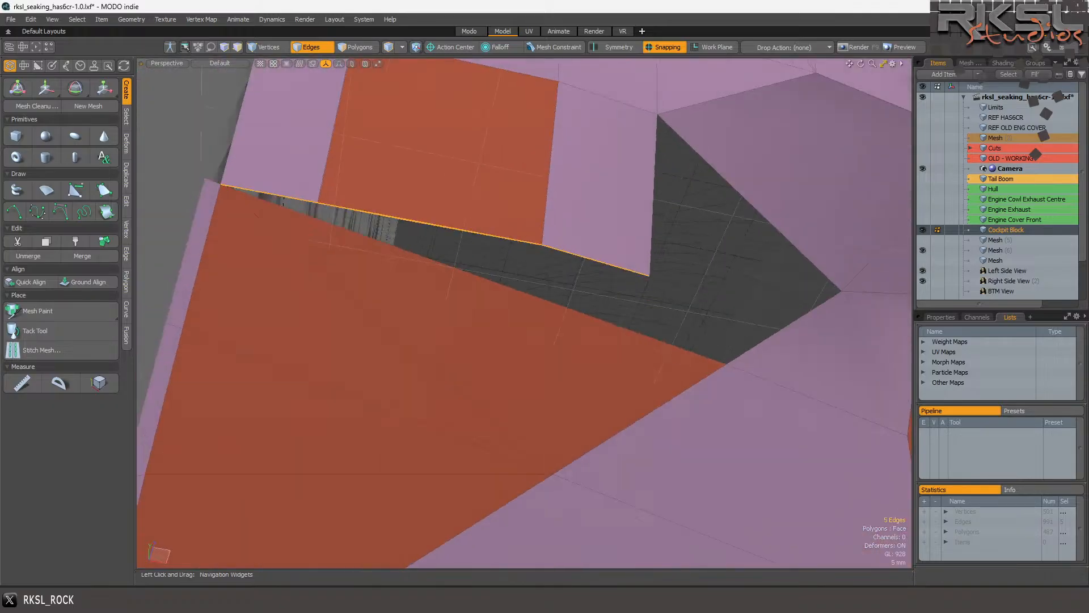
Scale the narrow panels' lower edges along one axis about the corner vertex they share with the fill beside the strip.
left_click(104, 88)
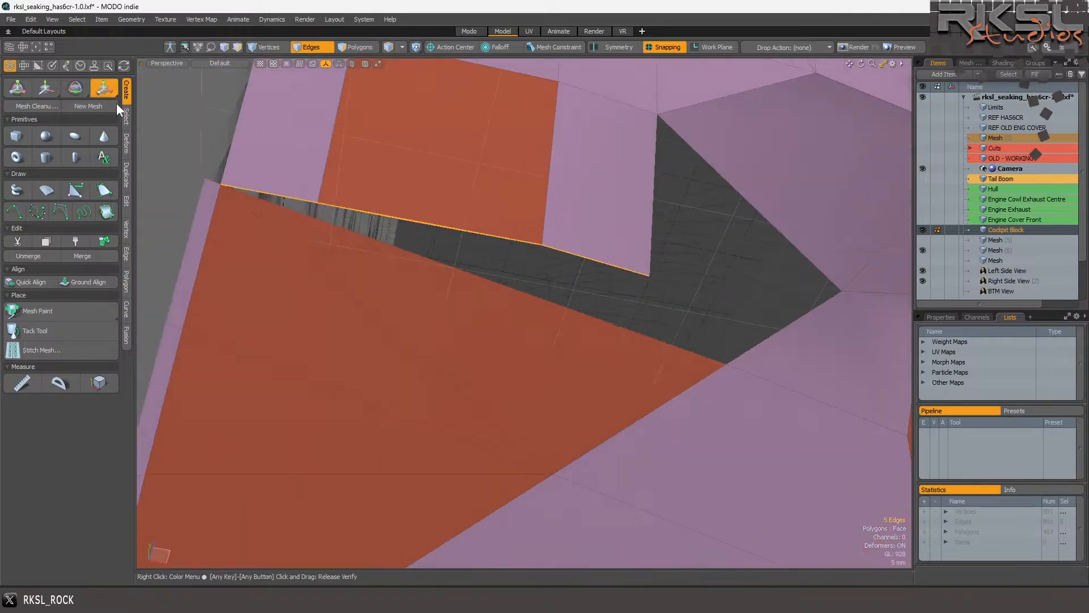
left_click(220, 185)
left_click_drag(222, 145, 223, 69)
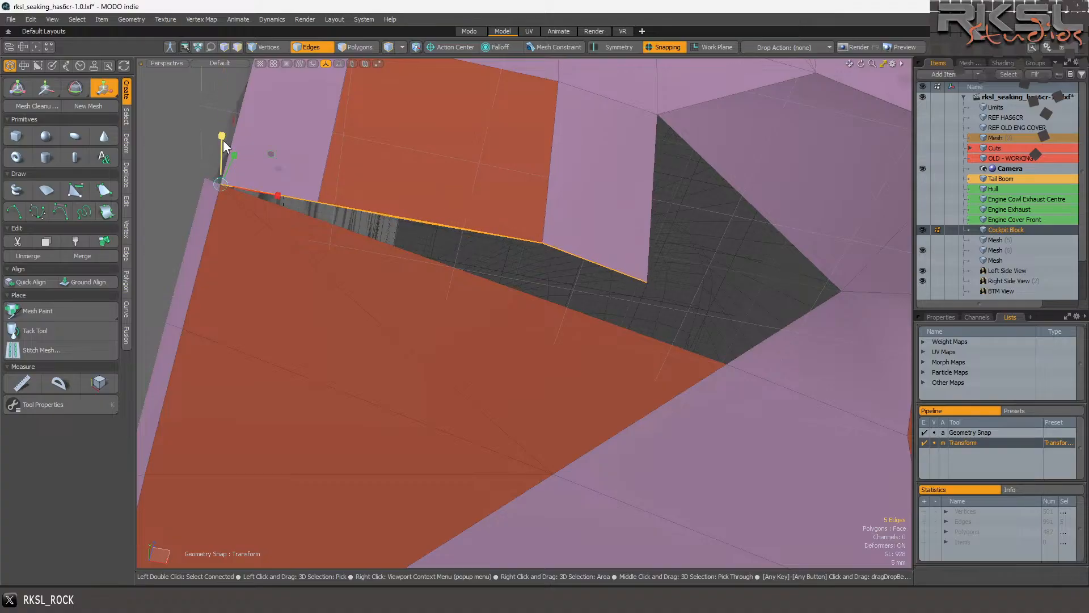
key("space")
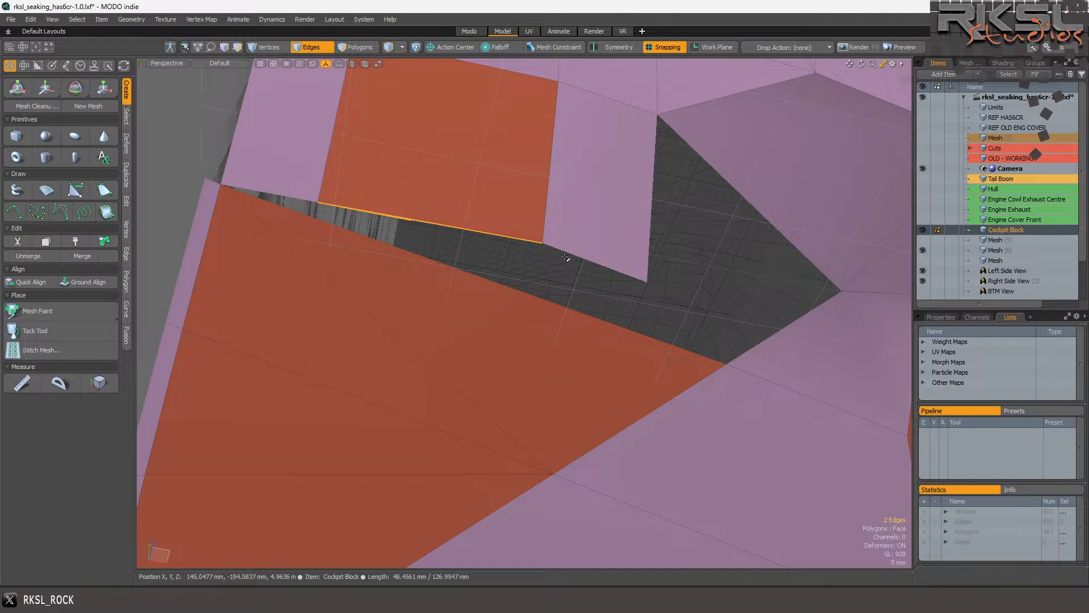
Reselect the narrow panels' three lower edges, including the end panel's edge, and show the model in the Bottom view.
left_click(589, 258, "shift")
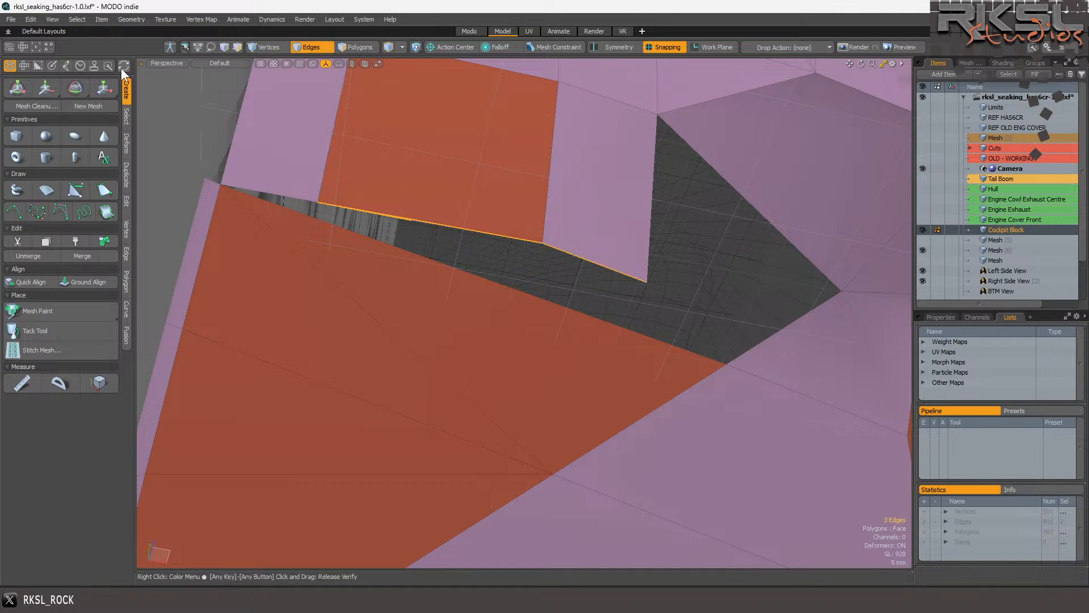
left_click(159, 63)
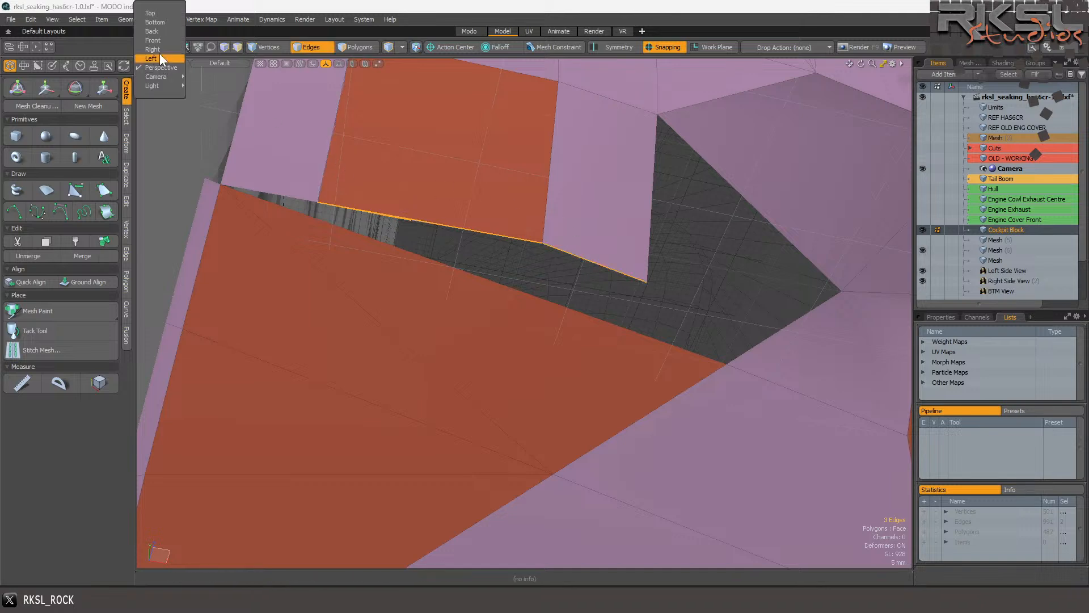
left_click(158, 21)
scroll(368, 216, "down", 3)
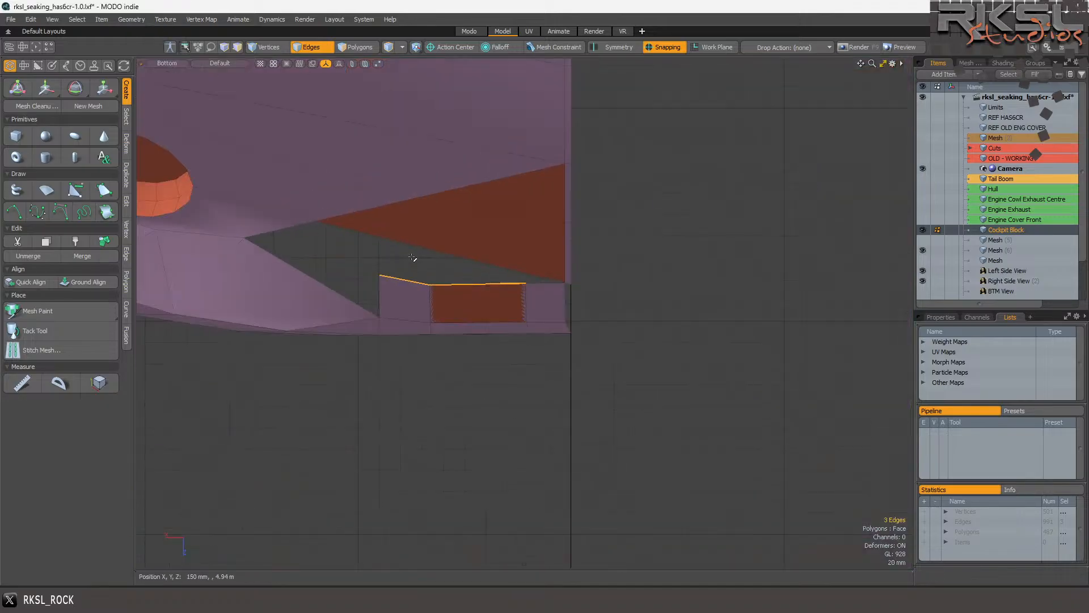
scroll(527, 282, "up", 2)
scroll(528, 282, "up", 2)
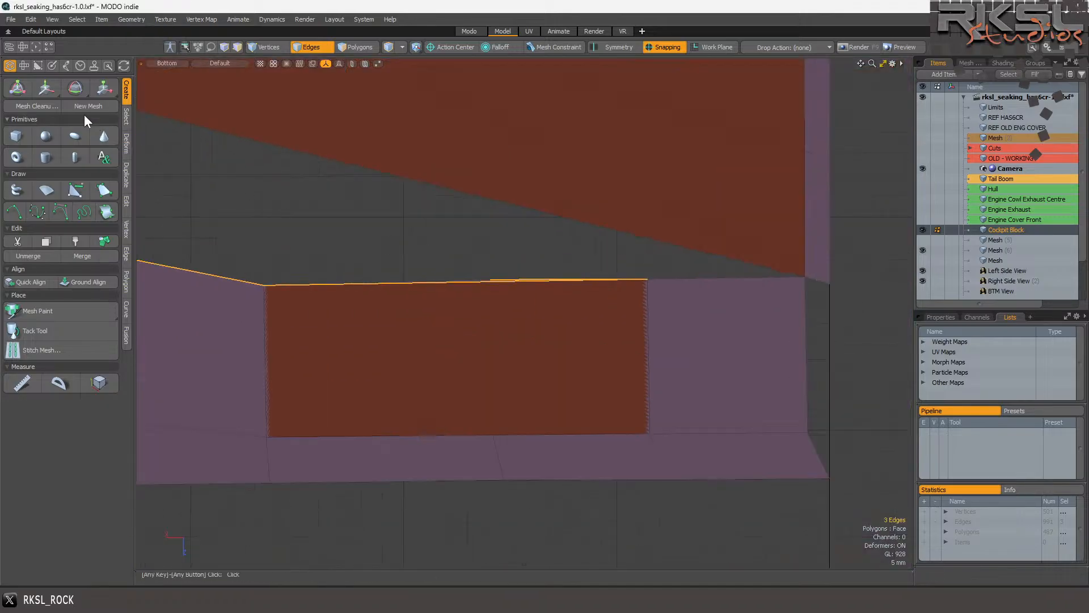
left_click(48, 85)
scroll(604, 224, "up", 2)
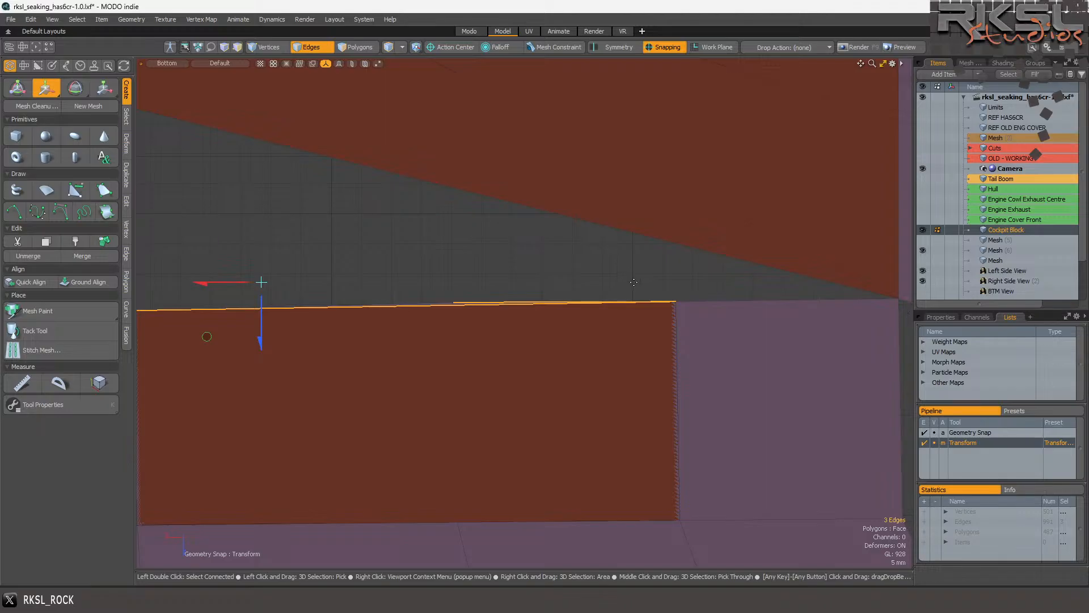
left_click(622, 279)
key("space")
Delete the red duplicate polygon covering the narrow panel and select the panel underneath to check it.
scroll(460, 315, "up", 12)
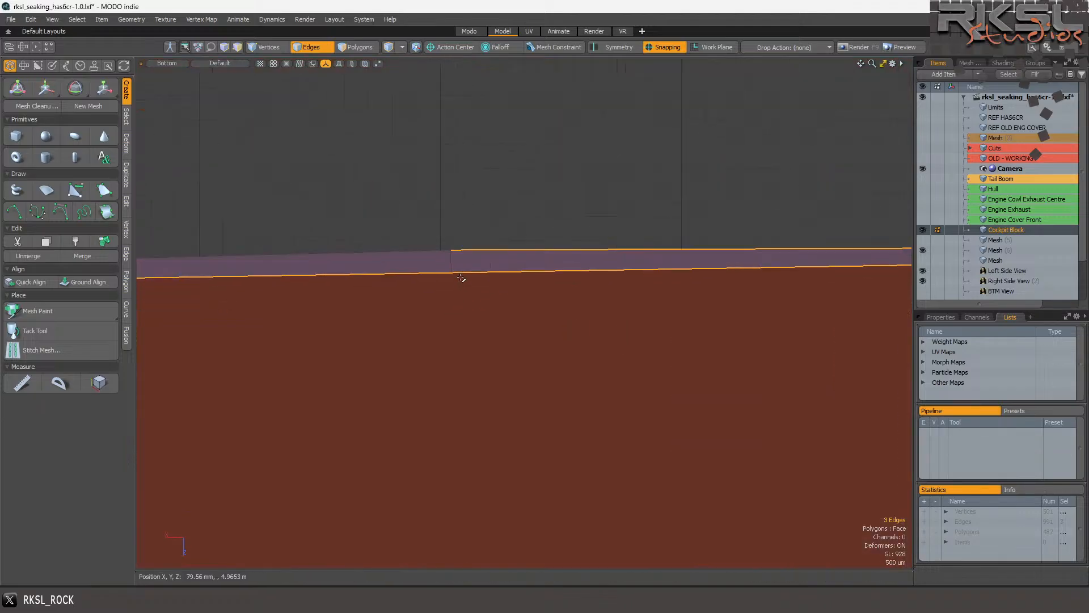
left_click(356, 47)
left_click(457, 302)
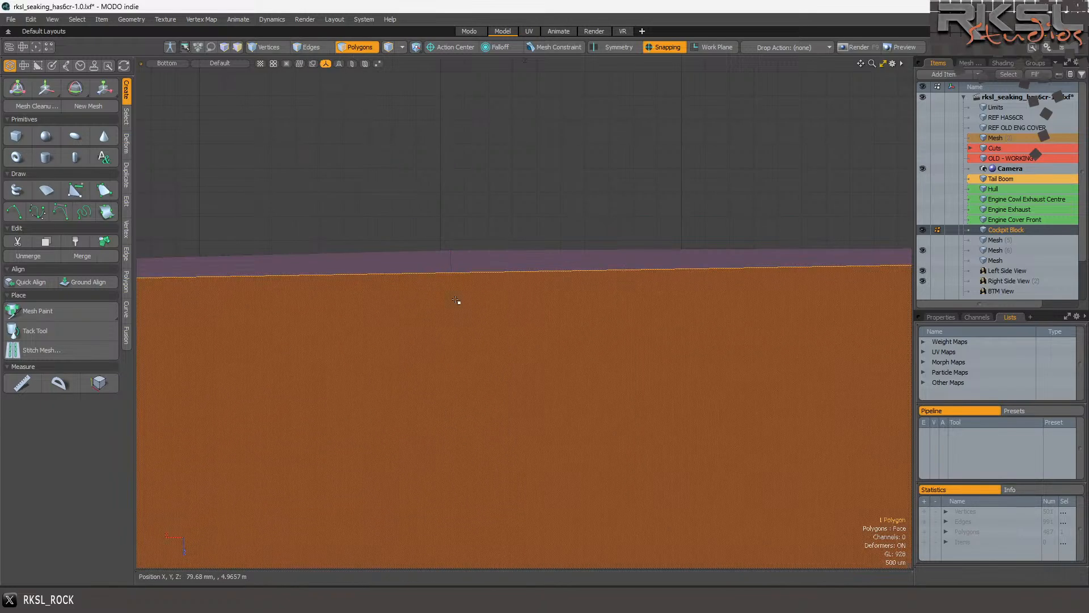
scroll(515, 275, "down", 7)
scroll(493, 223, "down", 8)
key("Delete")
scroll(475, 238, "up", 5)
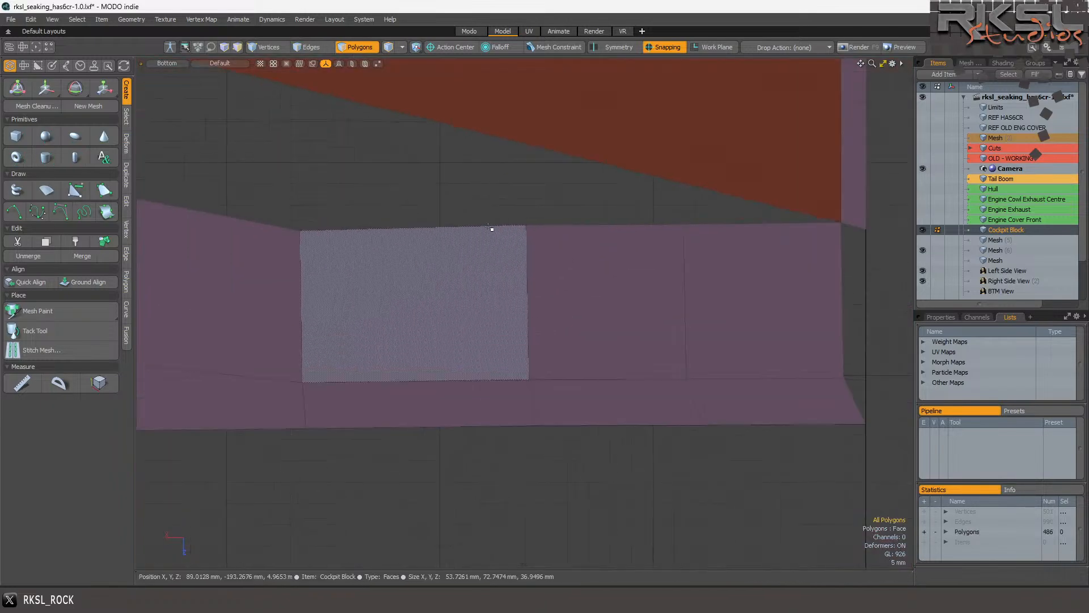
left_click(509, 246)
scroll(497, 241, "down", 4)
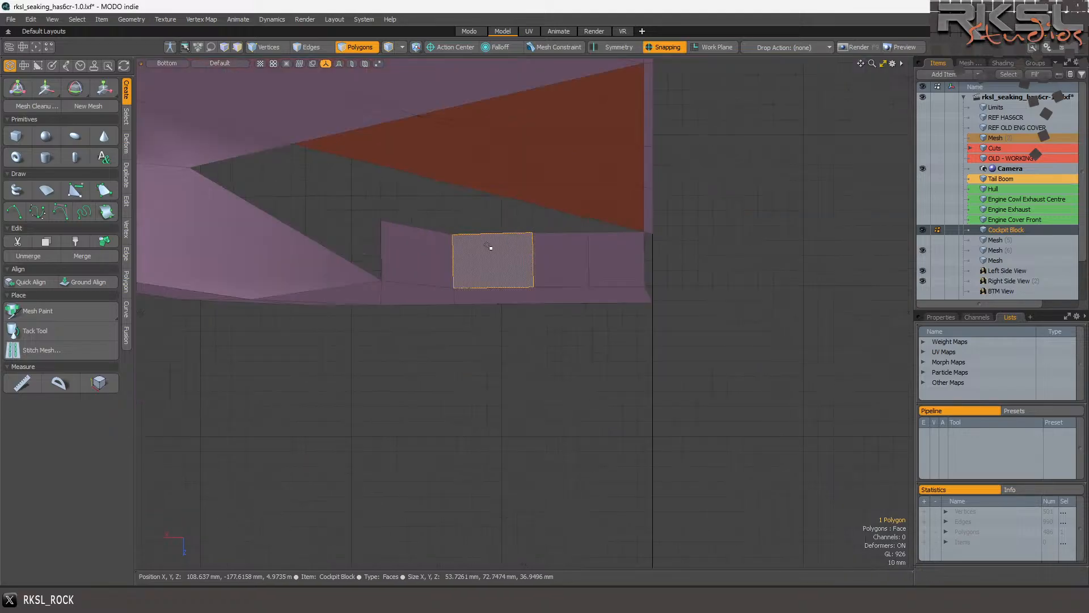
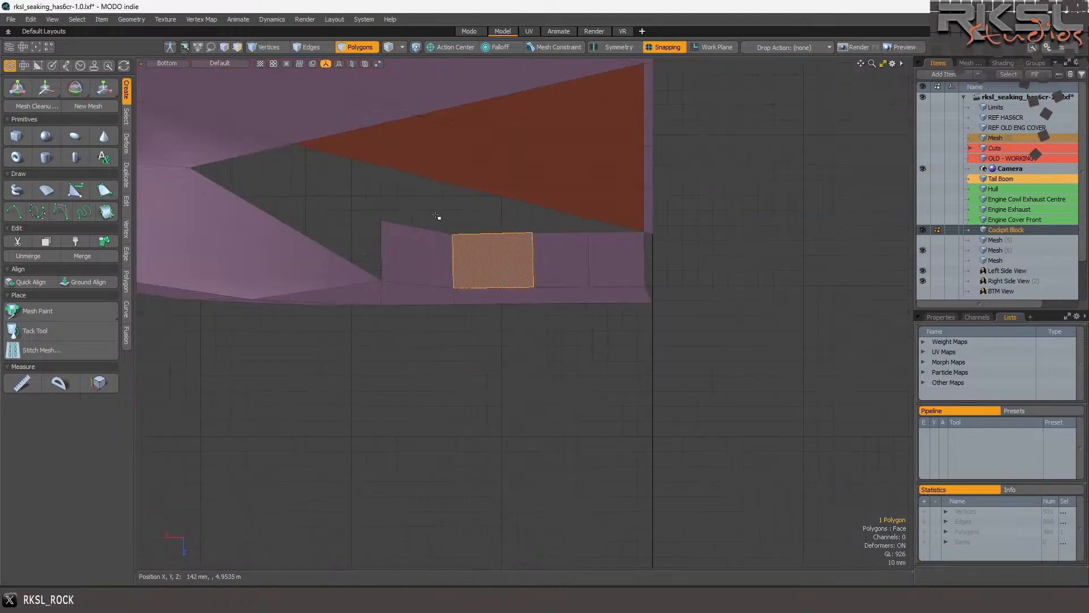
Flatten the narrow panels' three free edges along Z by scaling them about the corner where the panels meet the diagonal edge.
left_click(304, 45)
mouse_move(457, 210)
right_mouse_down()
mouse_move(483, 258)
mouse_move(618, 238)
mouse_move(567, 226)
right_mouse_up()
scroll(567, 226, "up", 4)
scroll(602, 205, "up", 3)
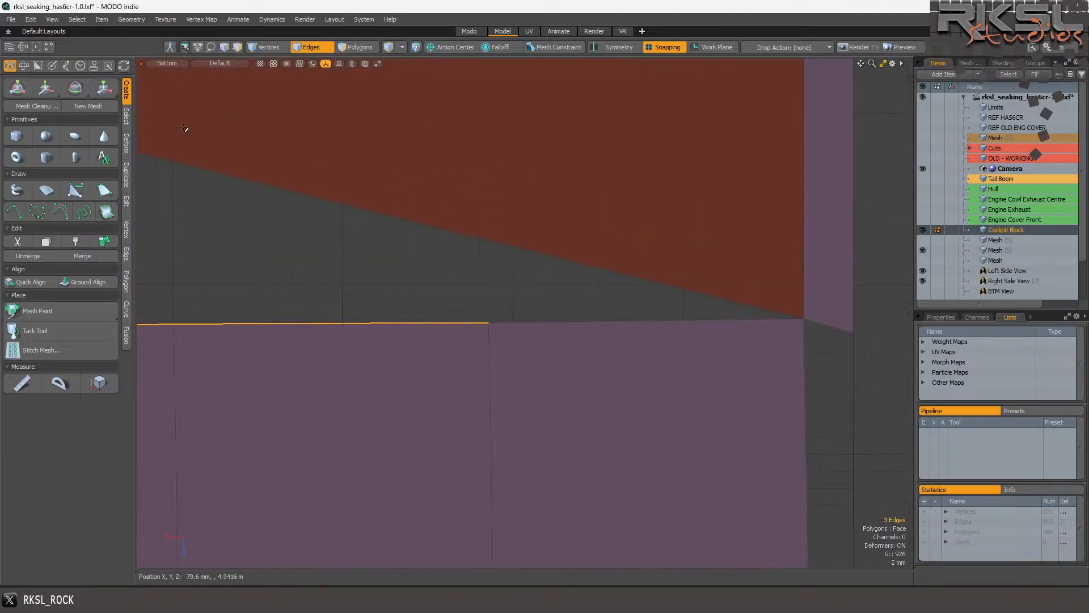
left_click(109, 86)
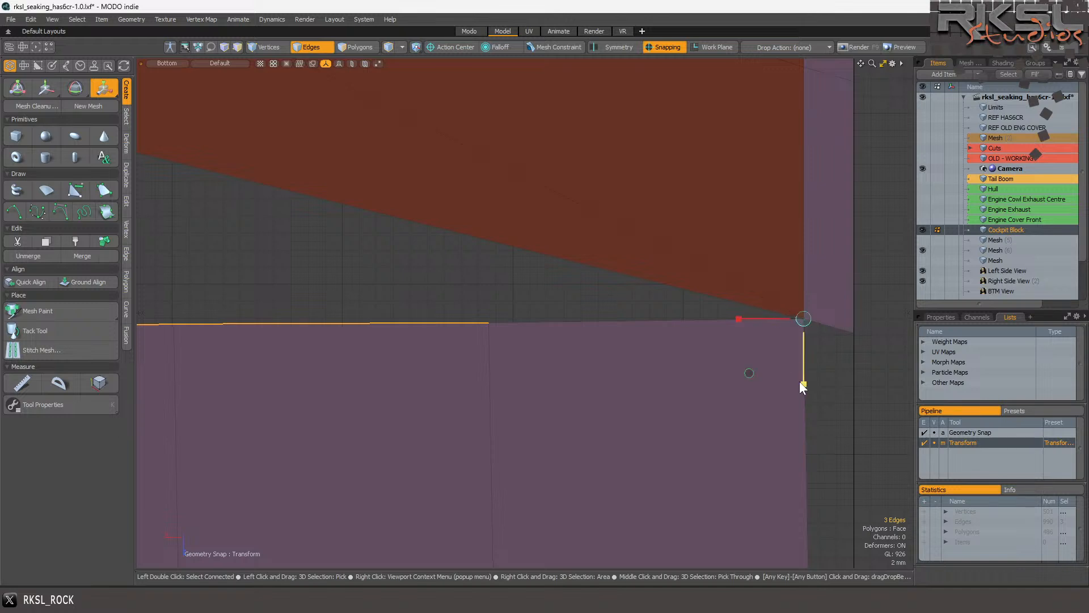
left_click_drag(804, 383, 803, 349)
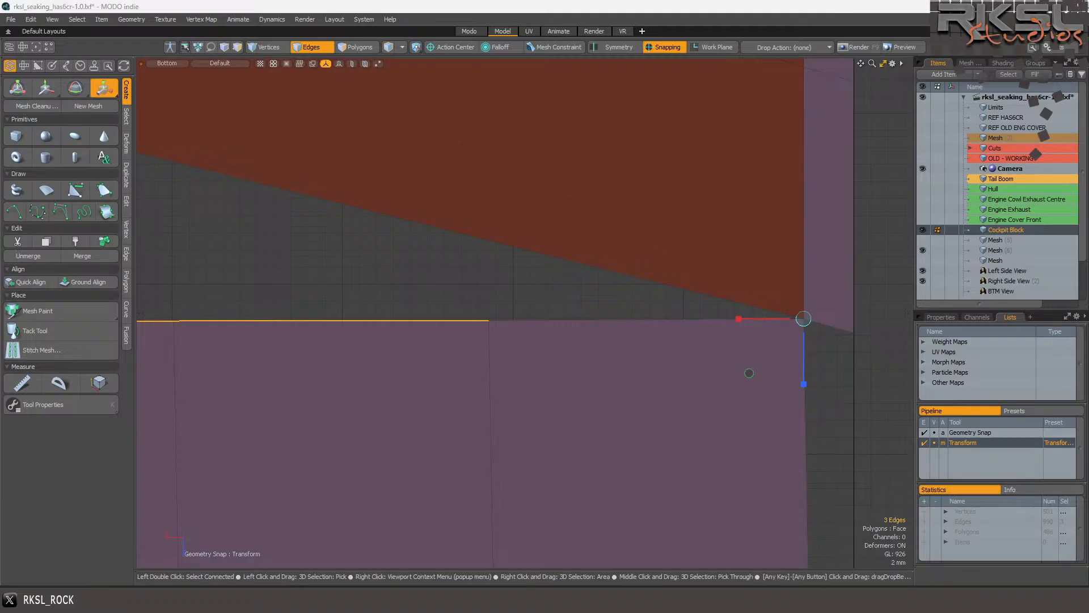
key("q")
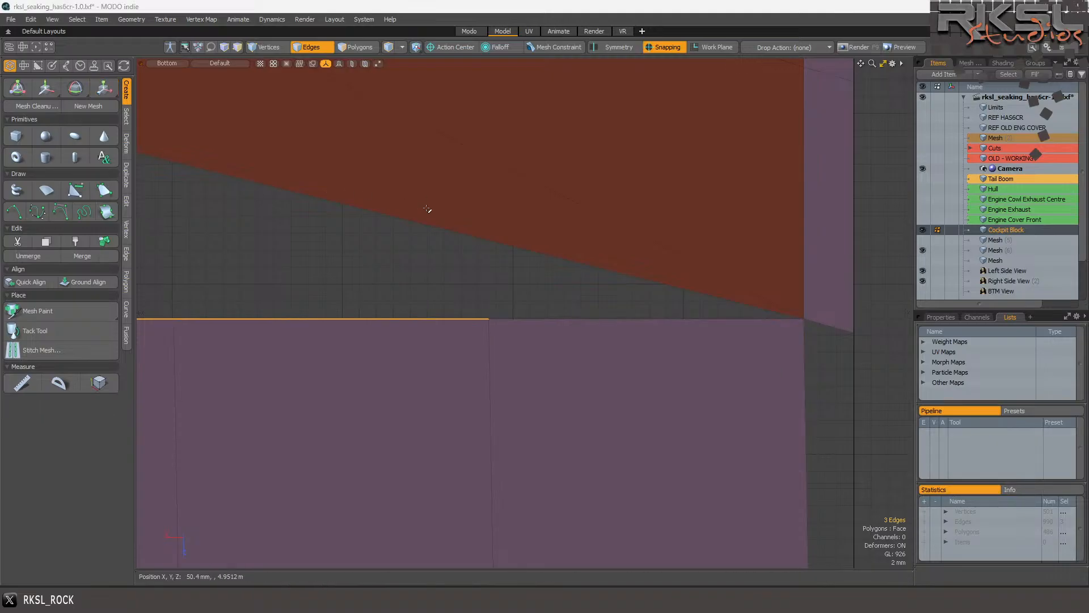
Move the three flattened edges along Z until the vertex nearest the strip lies on the large panel's diagonal edge.
scroll(593, 243, "down", 4)
scroll(509, 230, "up", 2)
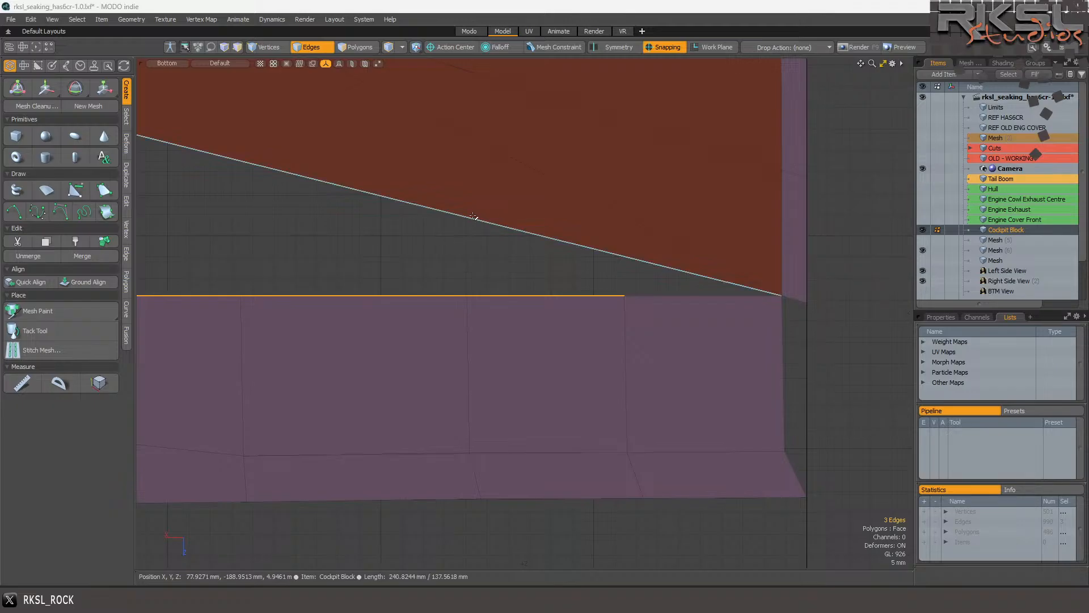
left_click(45, 89)
scroll(573, 282, "up", 2)
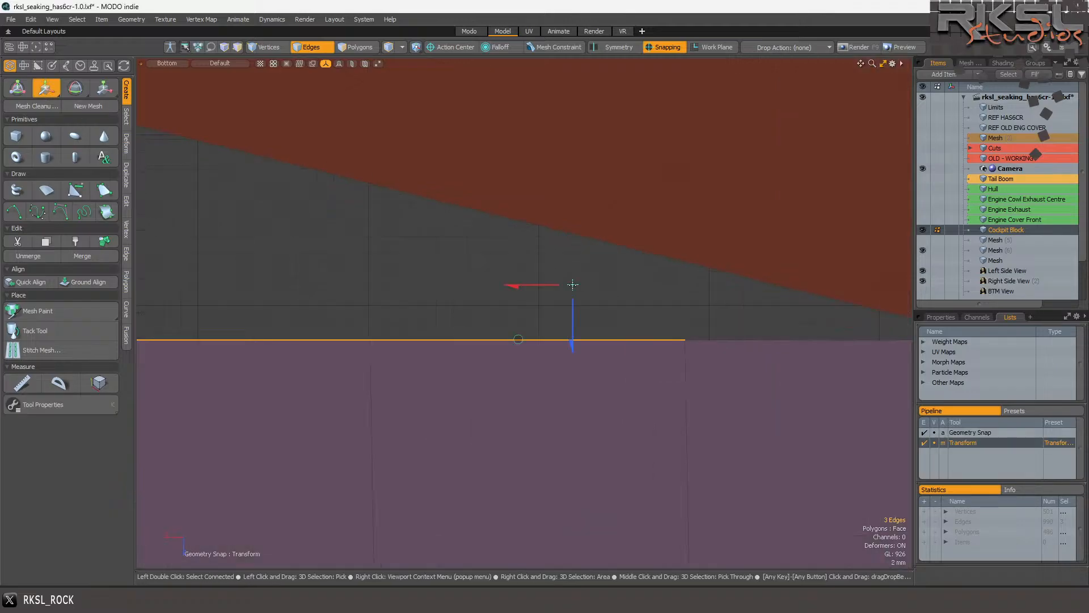
left_click_drag(572, 318, 574, 127)
scroll(519, 247, "up", 5)
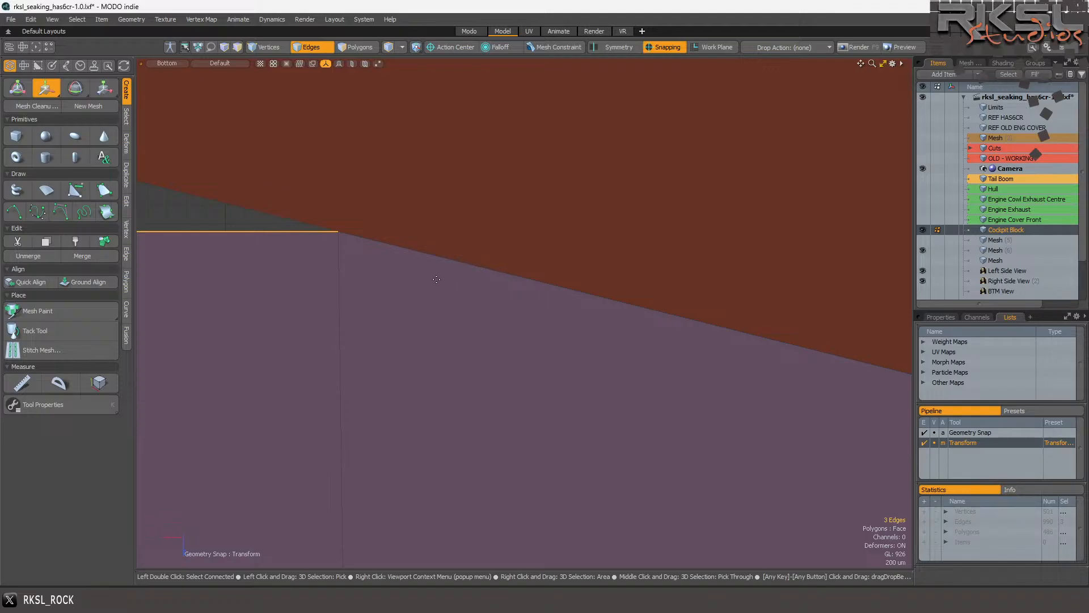
left_click_drag(427, 308, 429, 279)
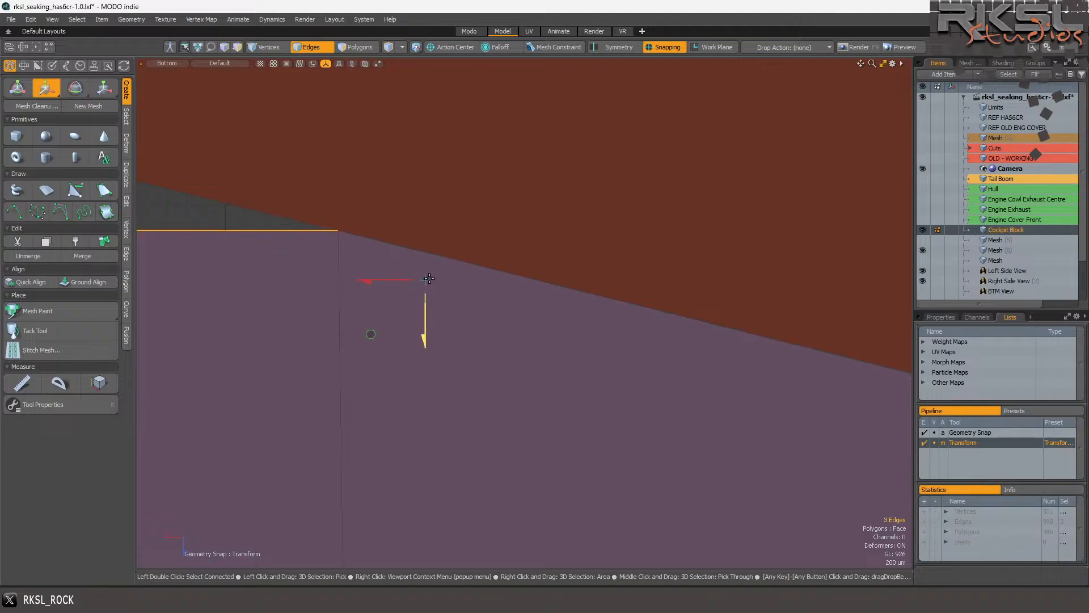
scroll(435, 301, "down", 4)
key("space")
Deselect the edge nearest the strip and move the remaining two along Z until their nearest vertex meets the diagonal edge.
left_click(340, 283, "ctrl")
scroll(544, 322, "down", 3)
scroll(342, 305, "up", 3)
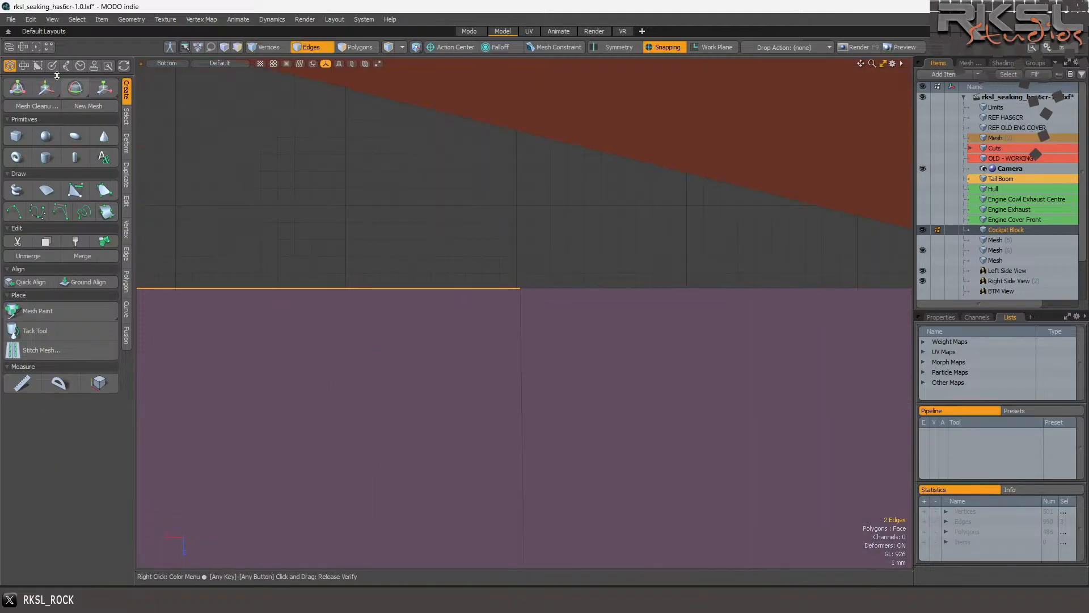
left_click(45, 89)
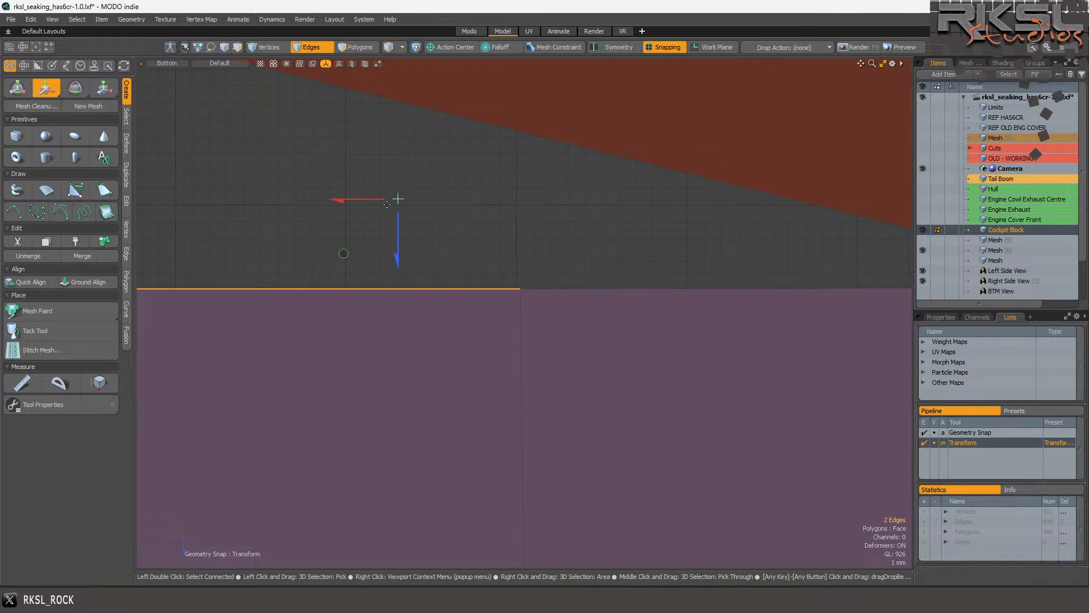
left_click_drag(397, 235, 397, 77)
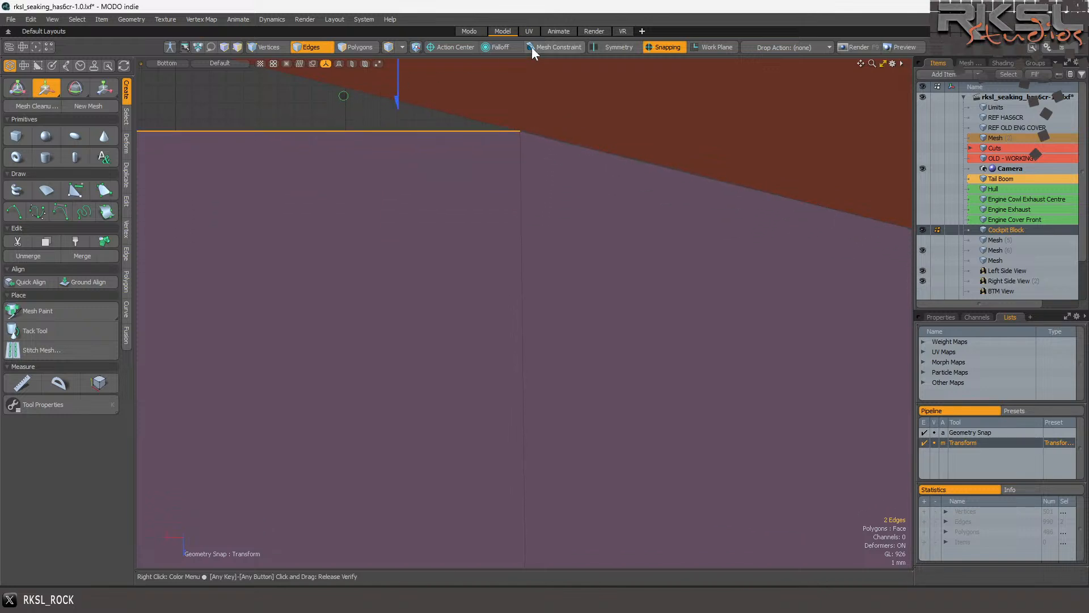
scroll(561, 119, "up", 5)
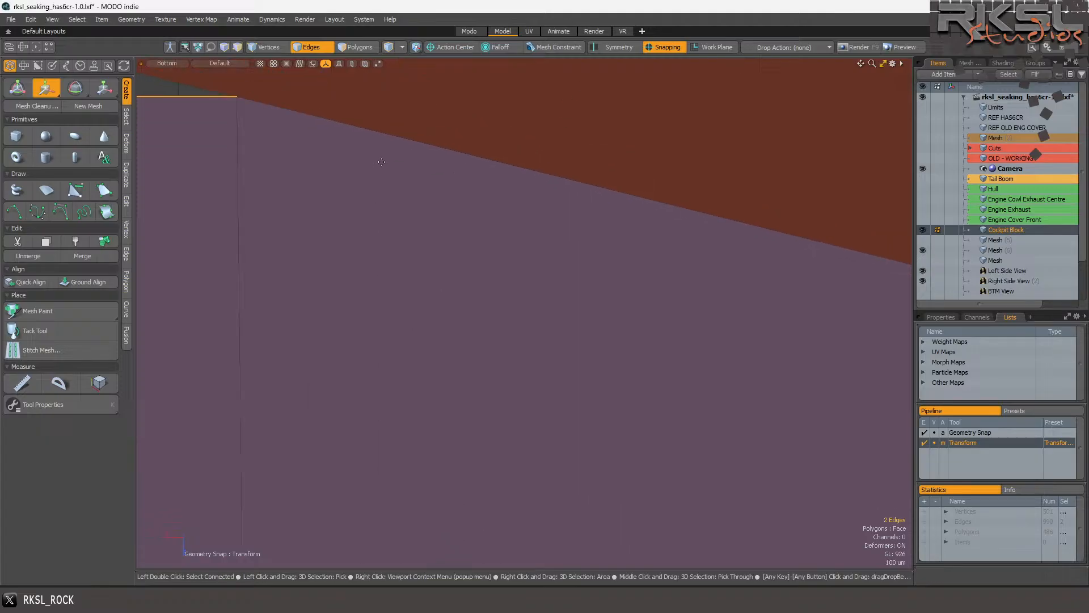
scroll(378, 164, "down", 8)
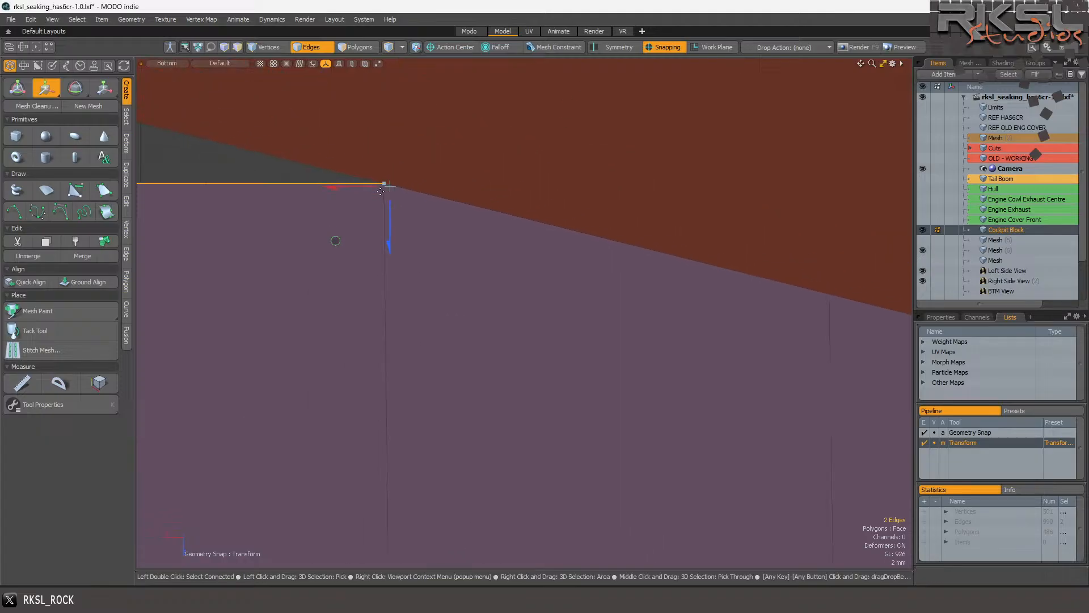
scroll(328, 201, "up", 3)
key("space")
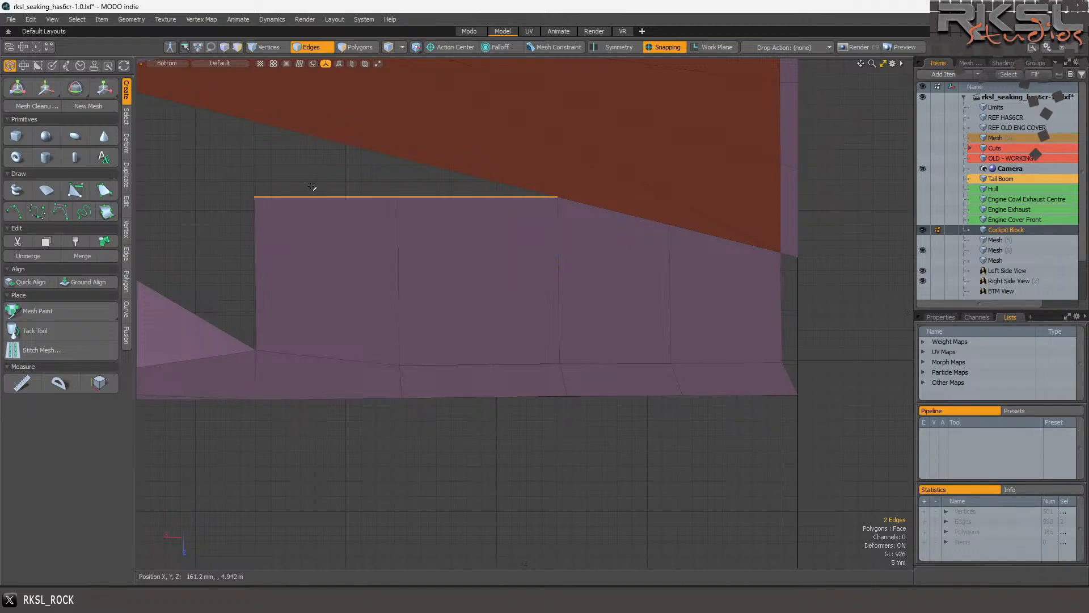
Move only the outermost narrow panel's free edge along Z until its inner vertex meets the diagonal edge.
scroll(369, 139, "up", 2)
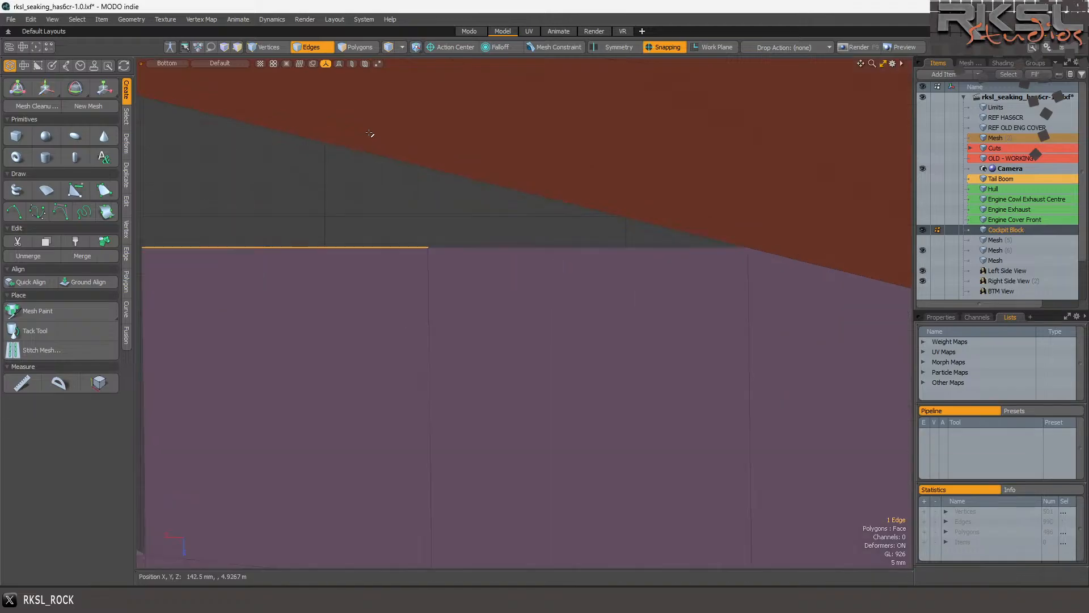
left_click(45, 88)
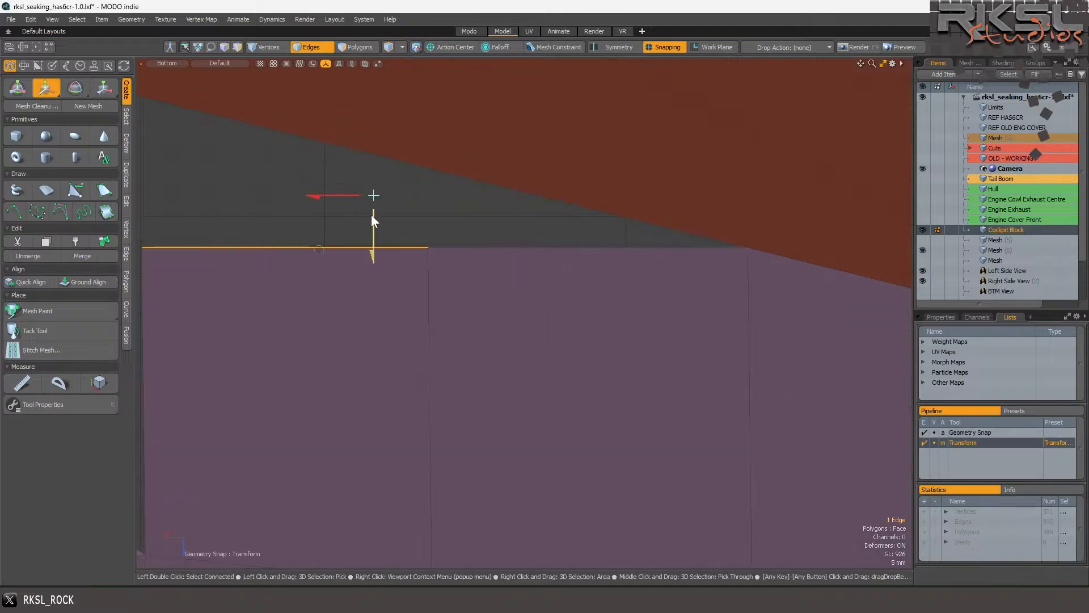
left_click_drag(373, 195, 373, 114)
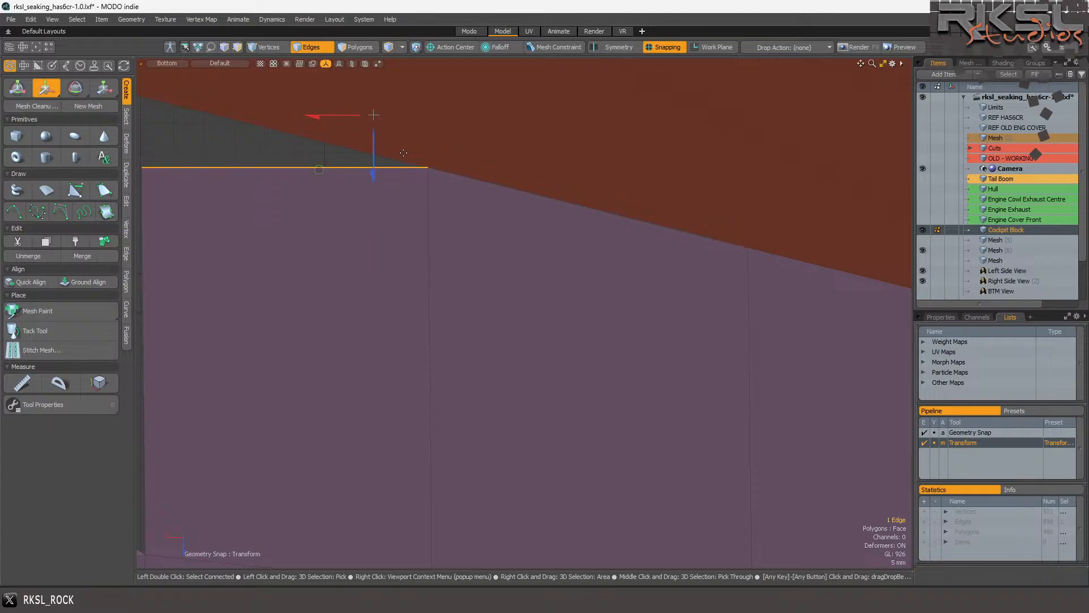
scroll(440, 169, "down", 8)
scroll(431, 227, "up", 4)
key("space")
Examine the fitted narrow panels and the remaining gap from below and in a perspective view.
scroll(304, 233, "up", 2)
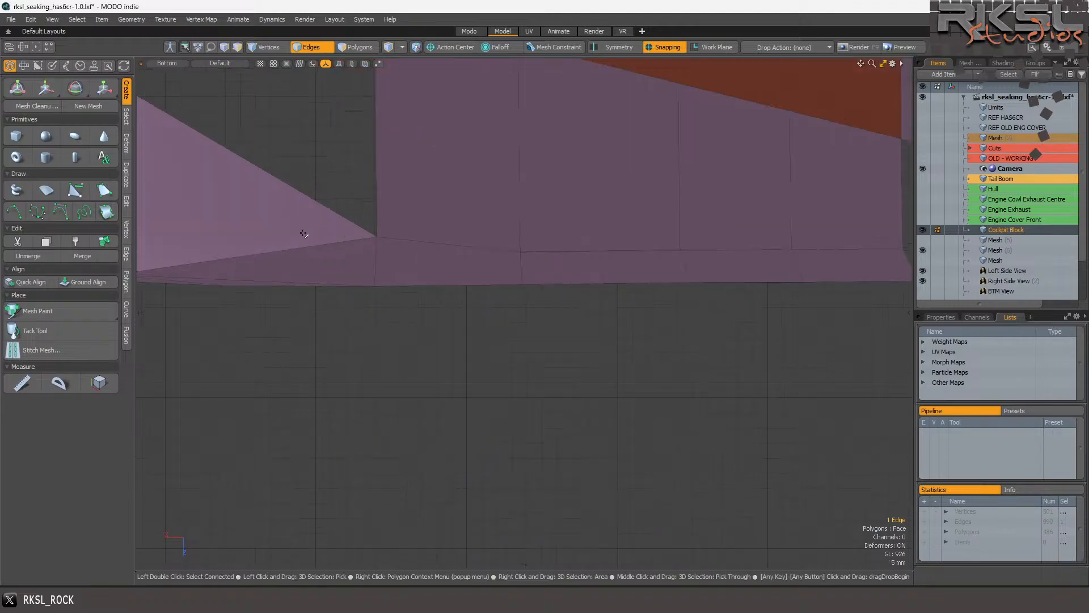
scroll(304, 233, "up", 1)
left_click(266, 47)
scroll(503, 217, "down", 3)
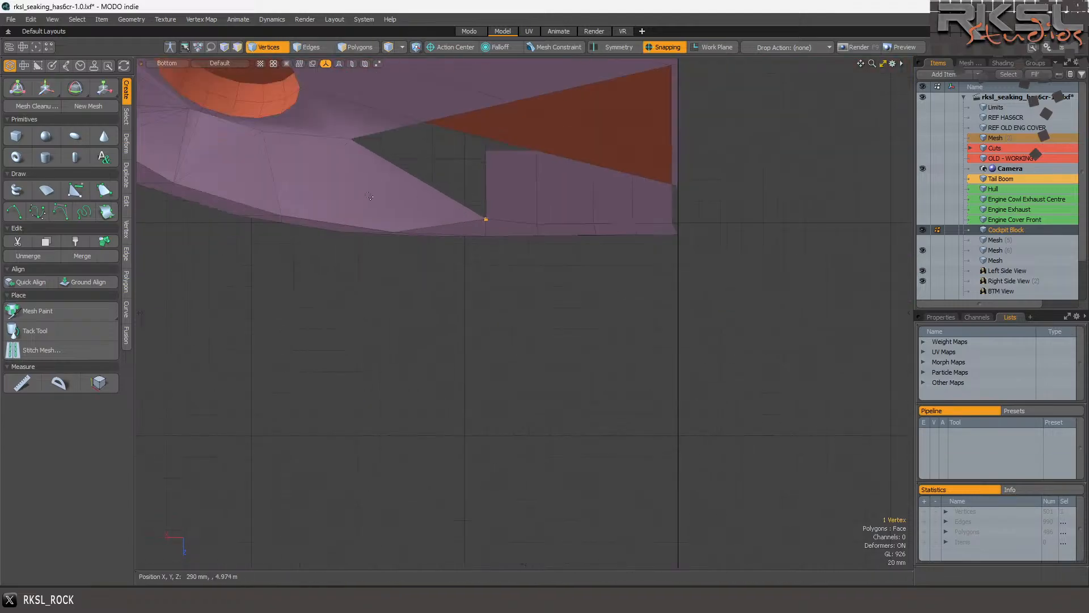
scroll(450, 207, "down", 2)
scroll(516, 226, "up", 5)
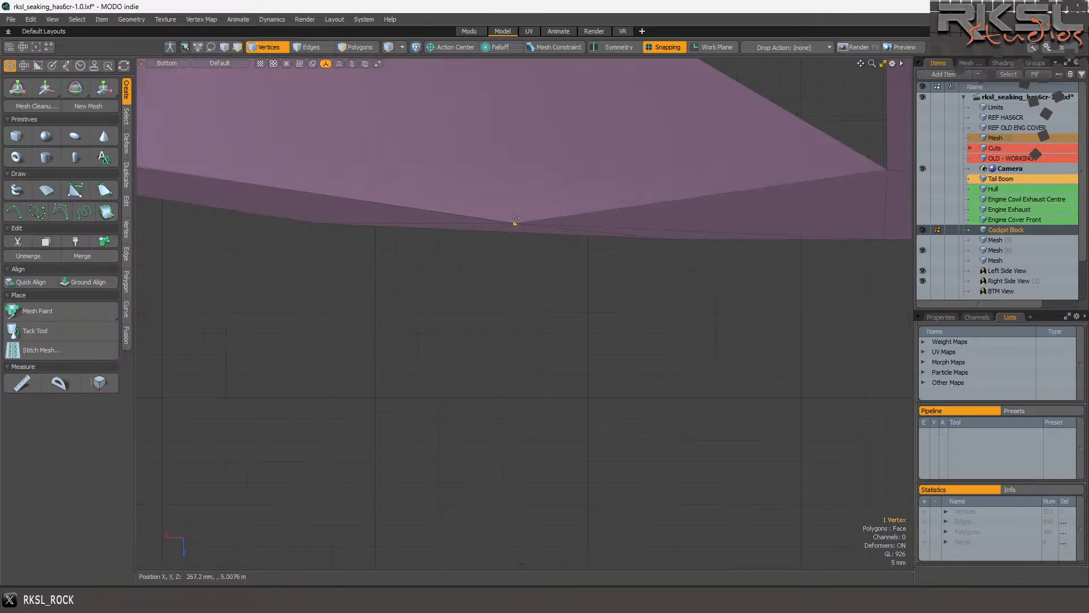
scroll(404, 176, "down", 1)
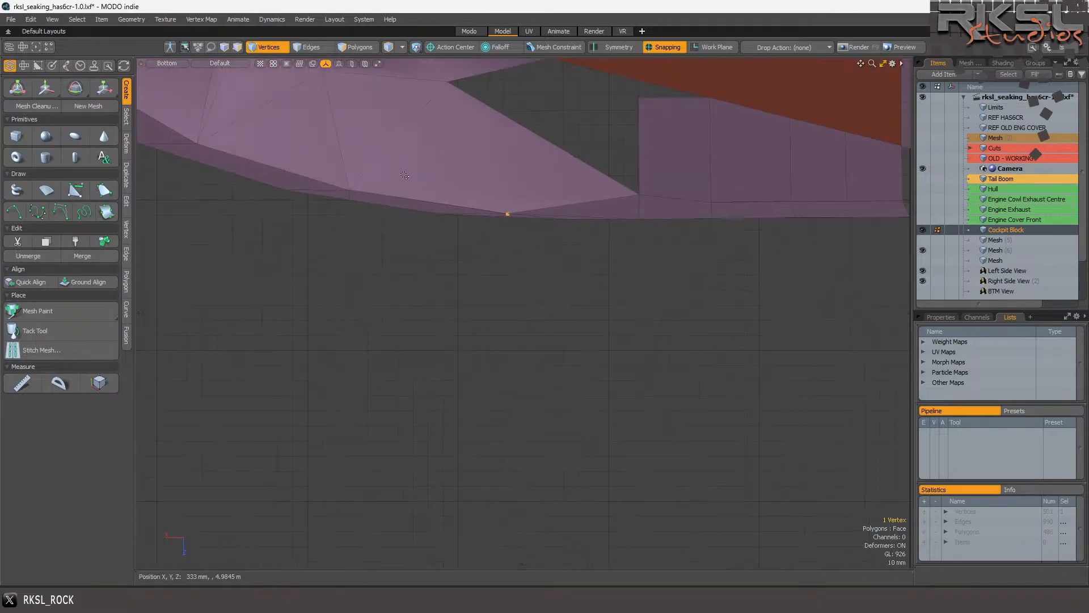
left_click(179, 61)
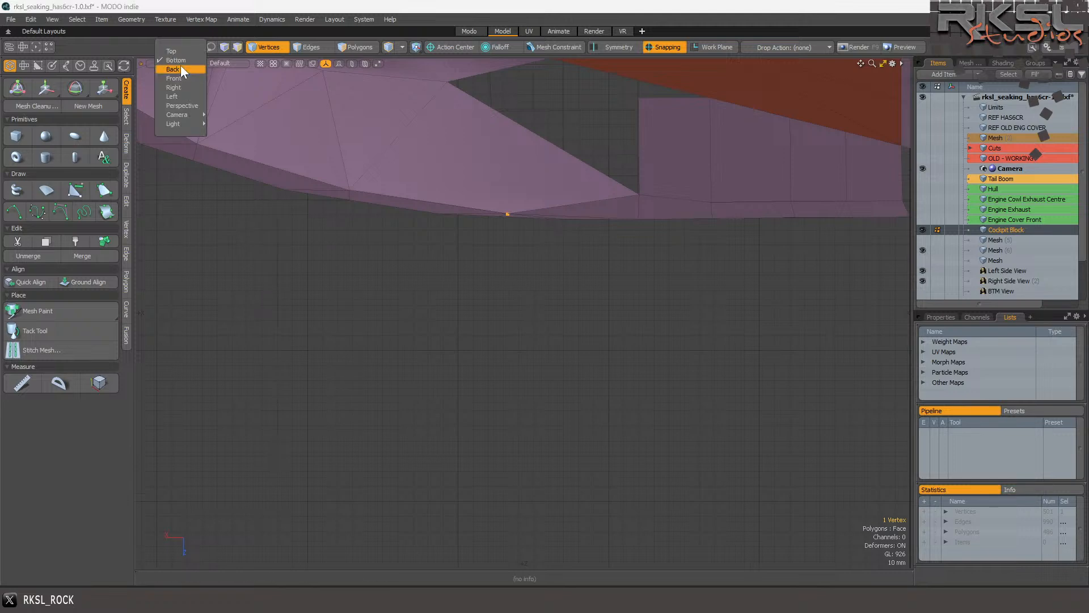
left_click(182, 105)
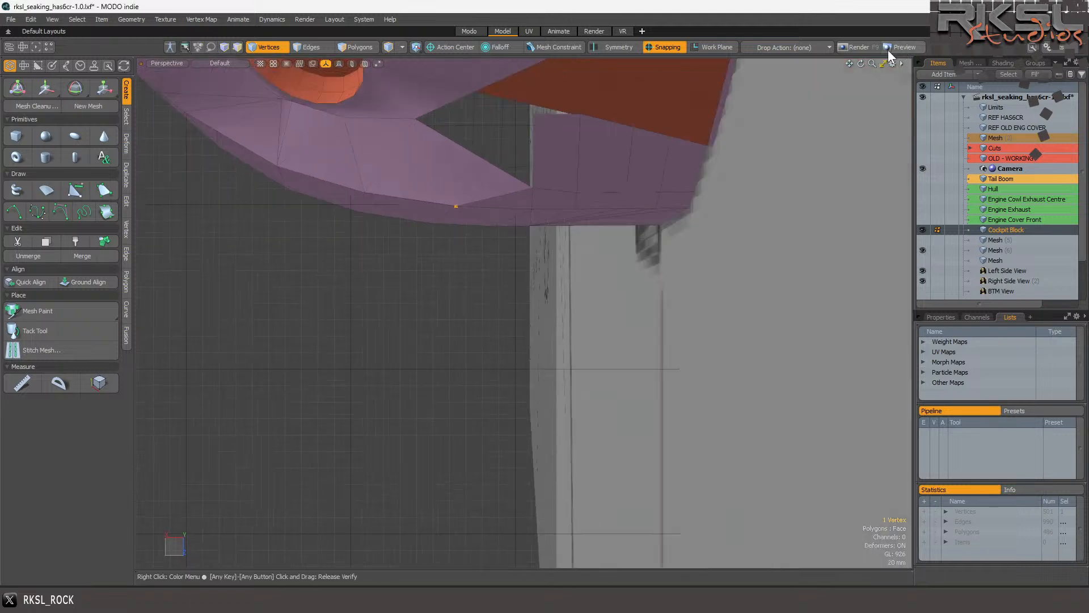
mouse_move(865, 64)
left_mouse_down()
mouse_move(855, 67)
mouse_move(867, 71)
left_mouse_up()
scroll(379, 186, "up", 3)
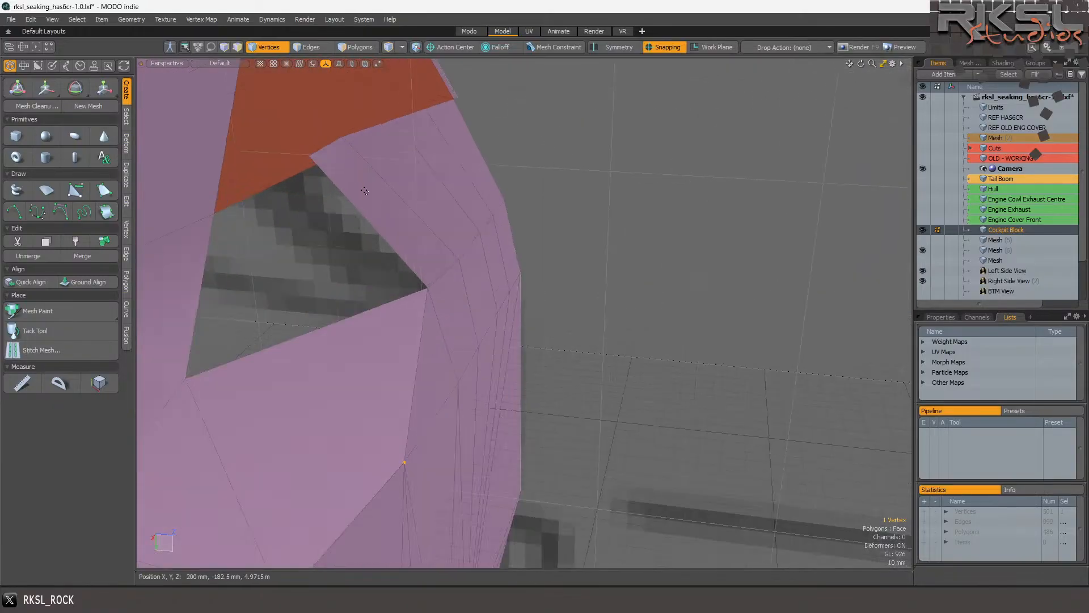
Draw a triangle with the Pen tool across the lower part of the gap, snapped to its three corner vertices.
key("2")
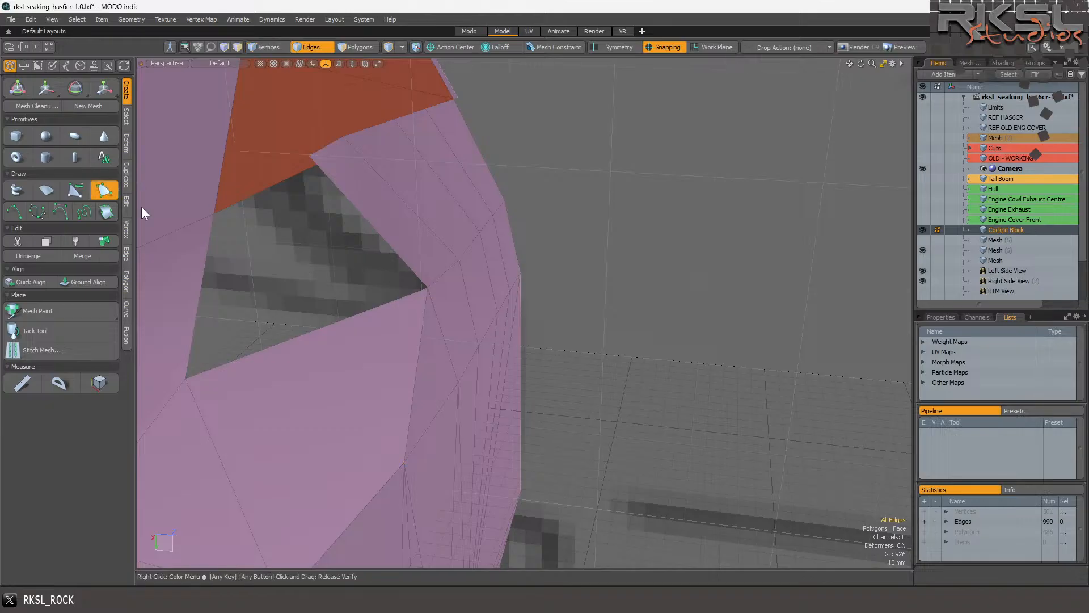
left_click(187, 380)
left_click(419, 292)
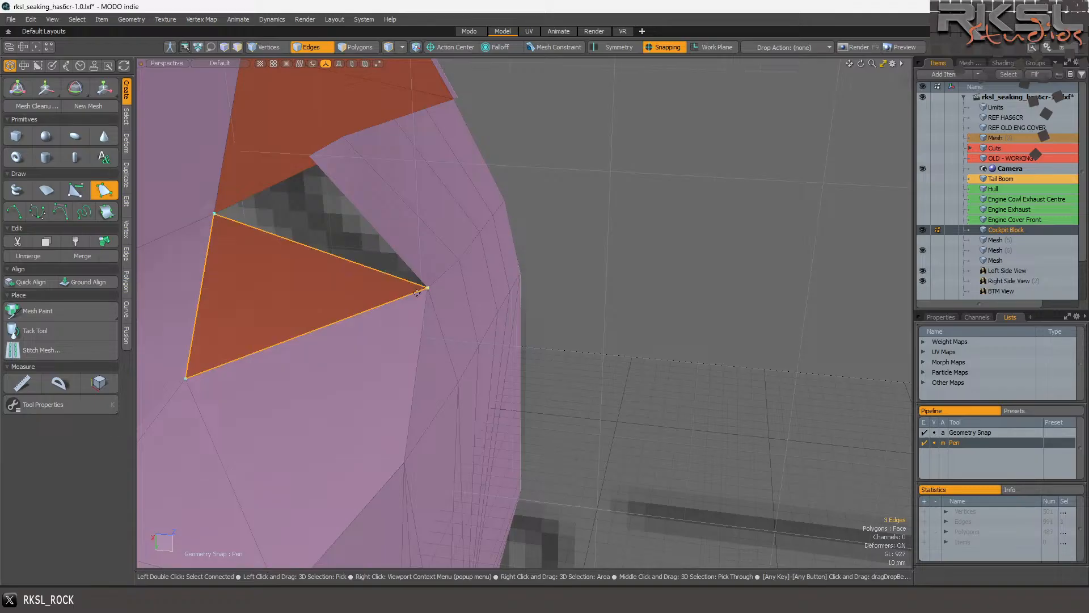
key("space")
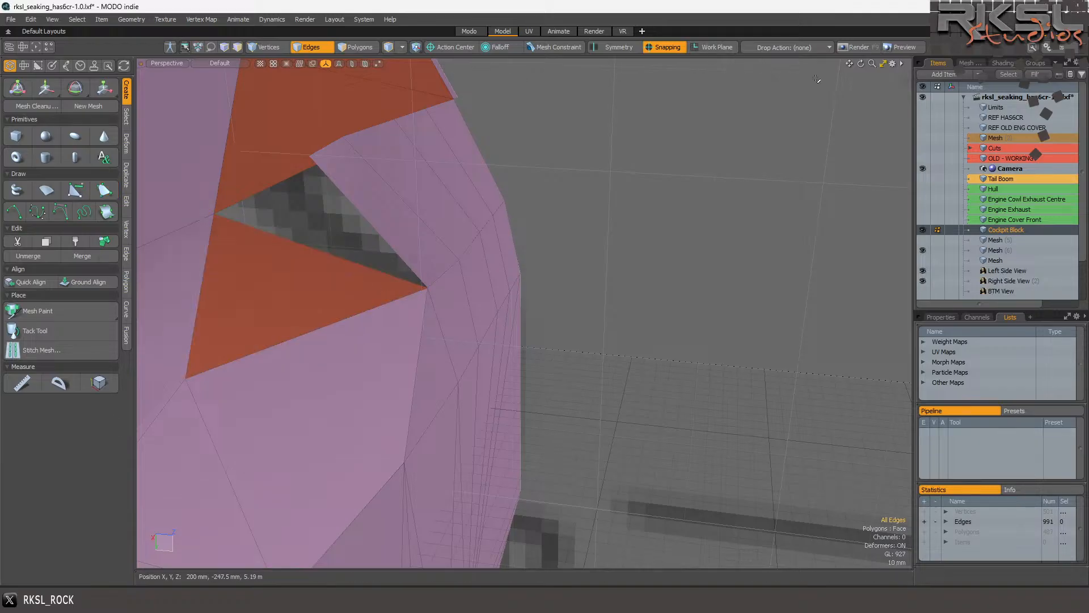
Join the free-edge vertices of the narrow panels at the outer corner vertex of the orange fill.
mouse_move(862, 62)
left_mouse_down()
mouse_move(908, 97)
mouse_move(896, 71)
mouse_move(861, 66)
left_mouse_up()
scroll(426, 306, "down", 5)
scroll(413, 211, "up", 5)
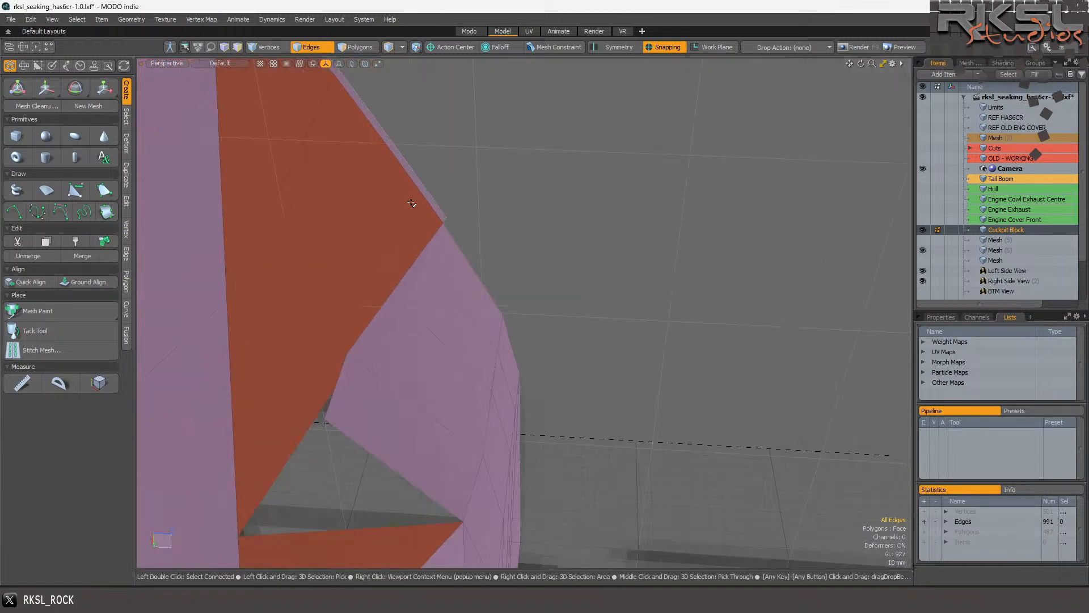
scroll(421, 252, "up", 2)
scroll(436, 210, "down", 2)
left_click(264, 47)
mouse_move(429, 229)
right_mouse_down()
mouse_move(287, 341)
mouse_move(377, 415)
right_mouse_up()
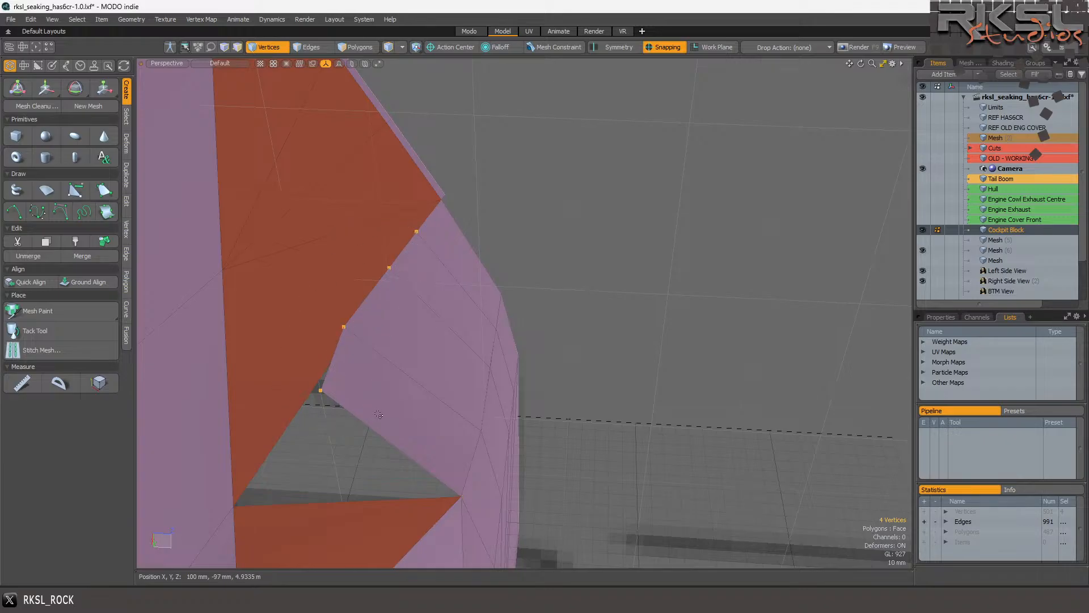
left_click(446, 194, "ctrl")
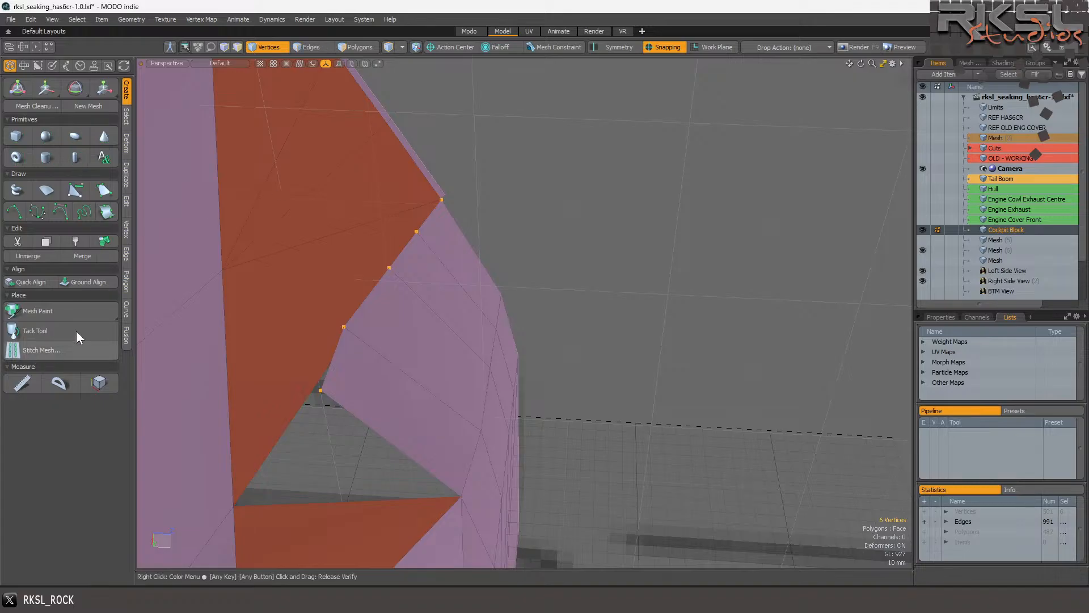
left_click(126, 227)
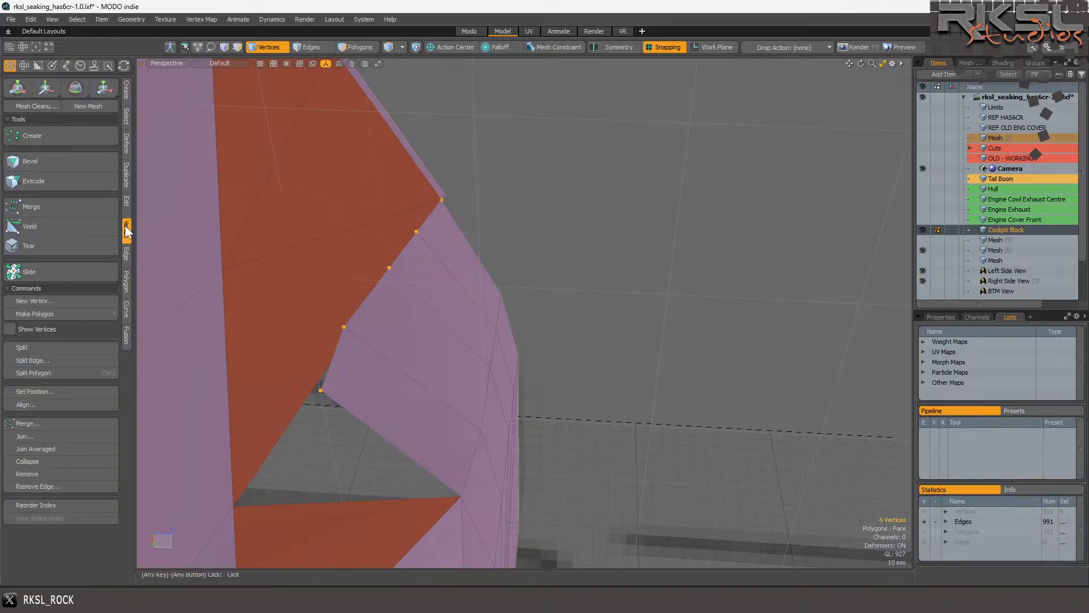
left_click(36, 436)
left_click(635, 281)
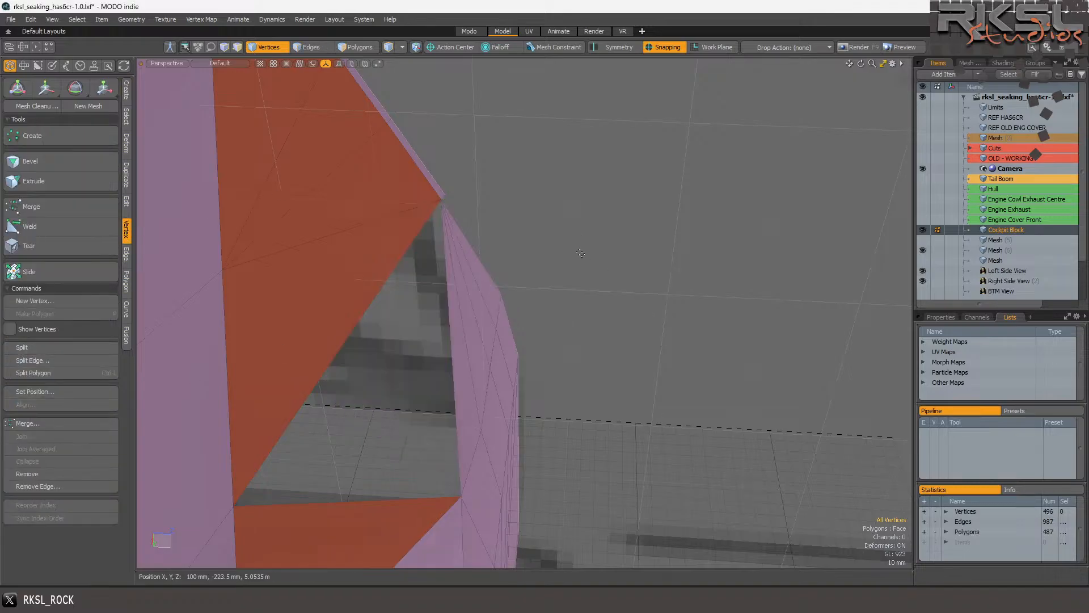
Close the remaining gap between the fill and the lower triangle with a Pen polygon snapped to the surrounding vertices.
left_click(125, 91)
left_click(104, 190)
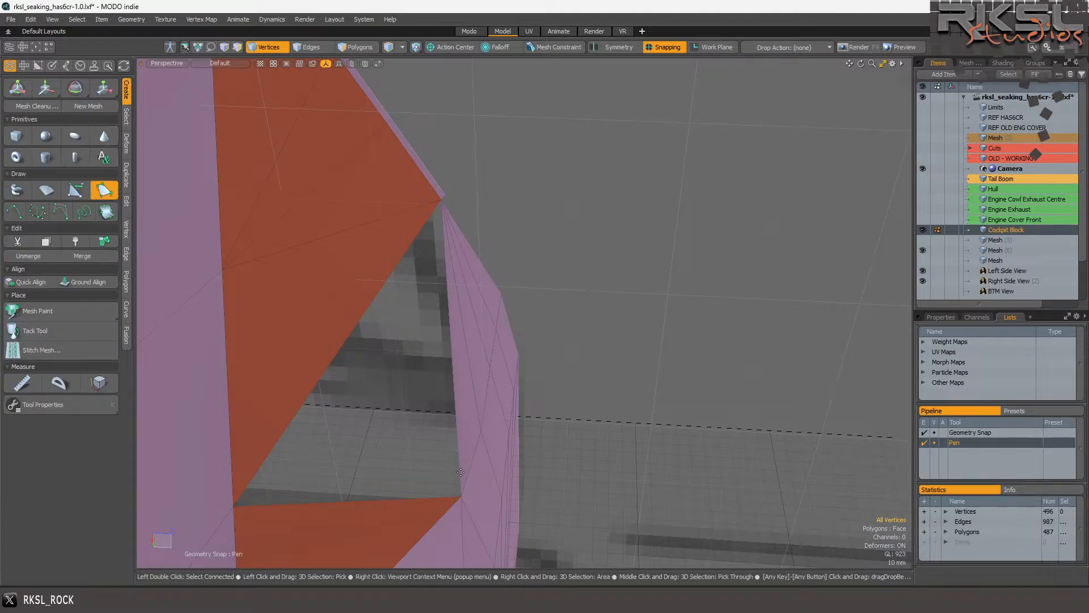
left_click(460, 497)
left_click(442, 200)
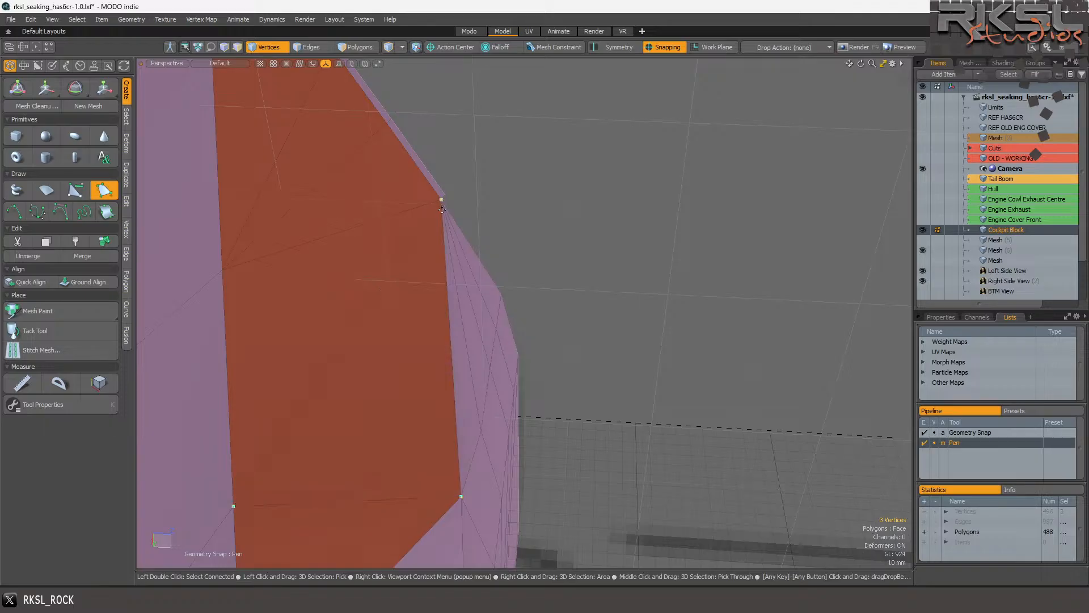
key("space")
scroll(577, 191, "down", 3)
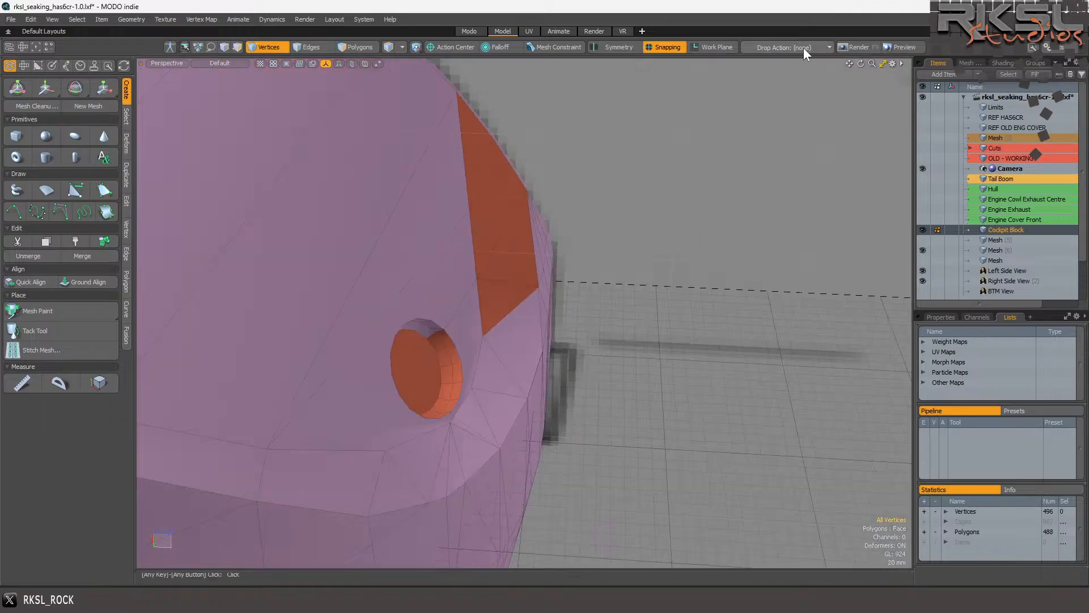
Scale the row of five vertices below the joined corner about the row's outermost vertex.
left_click_drag(861, 63, 713, 122)
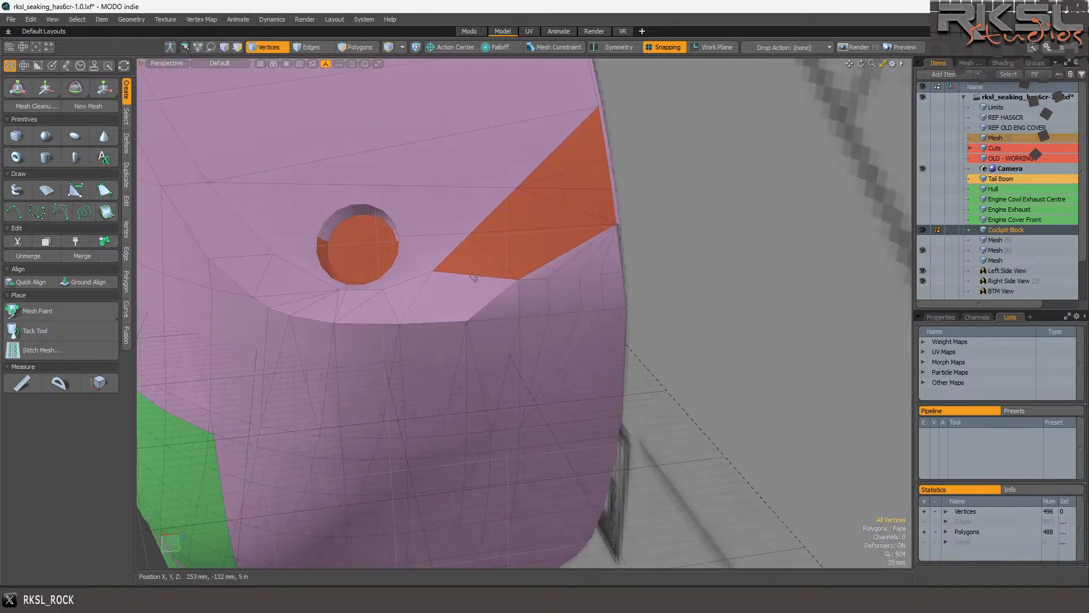
scroll(380, 350, "up", 2)
scroll(675, 196, "up", 3)
mouse_move(643, 200)
right_mouse_down()
mouse_move(846, 268)
mouse_move(868, 244)
right_mouse_up()
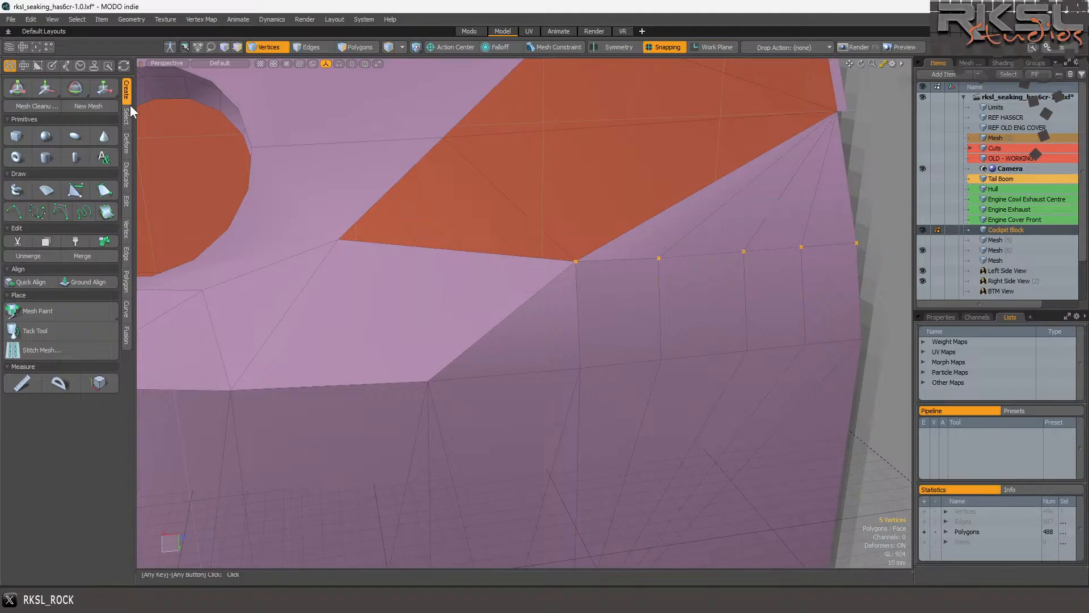
left_click(104, 88)
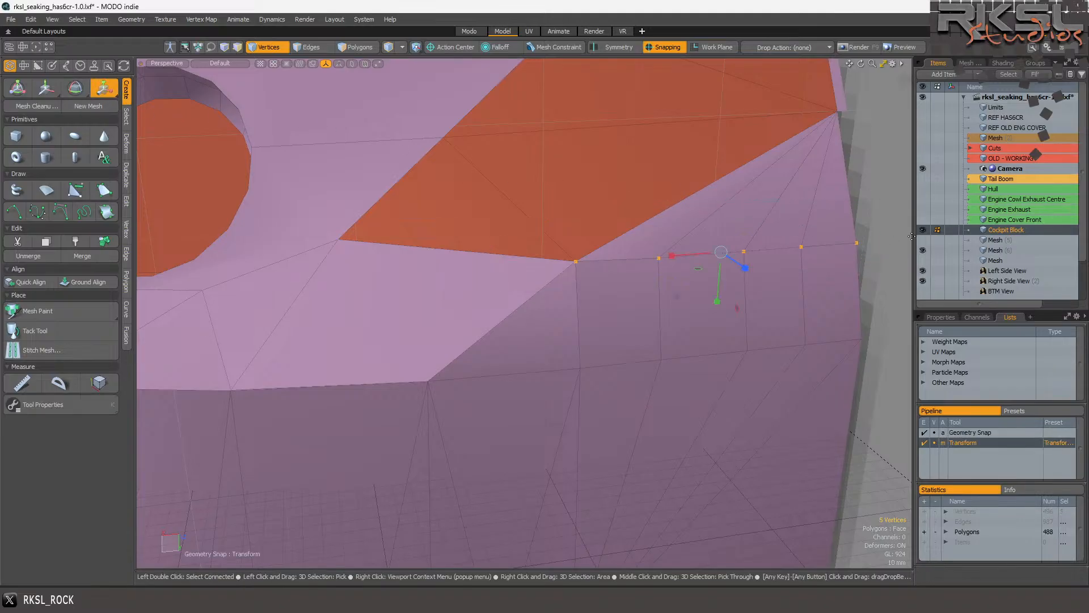
left_click(856, 239)
left_click_drag(855, 244, 839, 244)
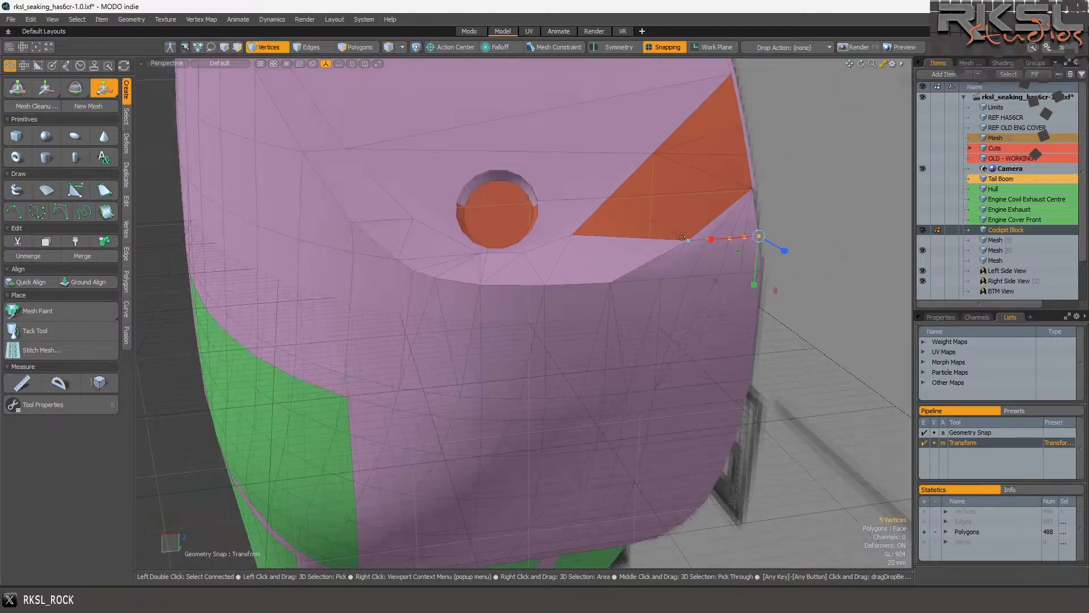
key("space")
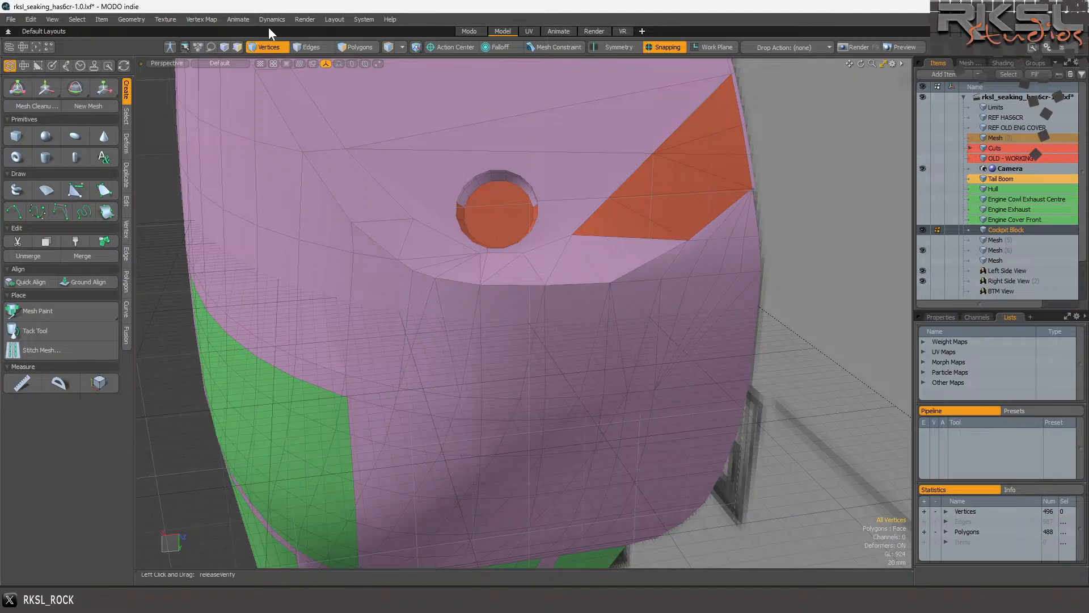
Assign the DONE material to the orange fill polygons and the round recess with its rim faces.
left_click(360, 48)
mouse_move(735, 114)
left_mouse_down()
mouse_move(722, 172)
mouse_move(703, 153)
mouse_move(576, 251)
mouse_move(486, 234)
left_mouse_up()
mouse_move(631, 188)
right_mouse_down("shift")
mouse_move(620, 170)
mouse_move(486, 286)
mouse_move(620, 235)
right_mouse_up("shift")
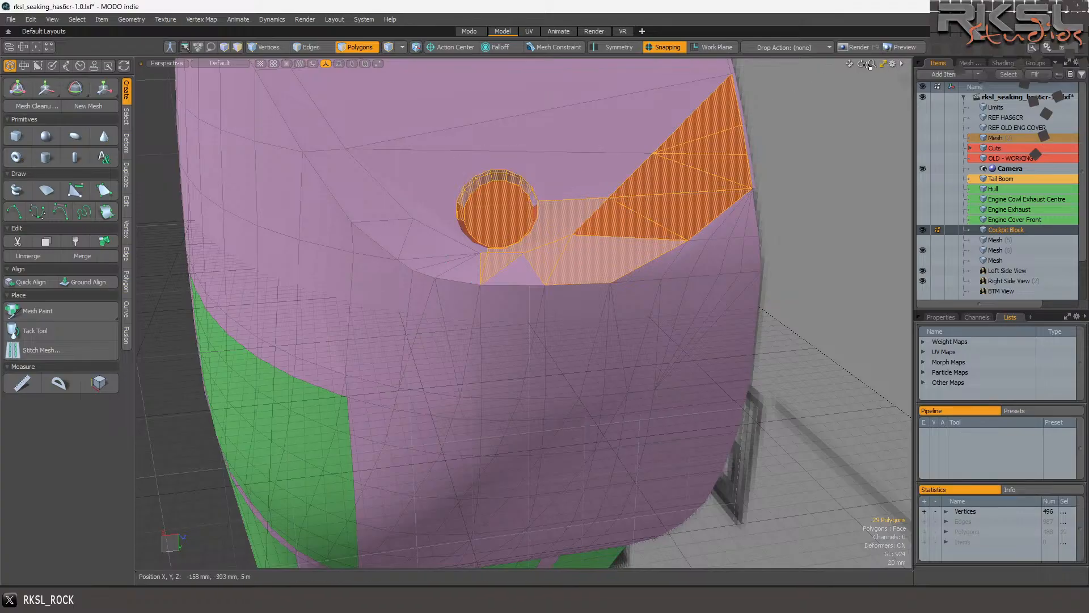
left_click_drag(861, 64, 785, 104)
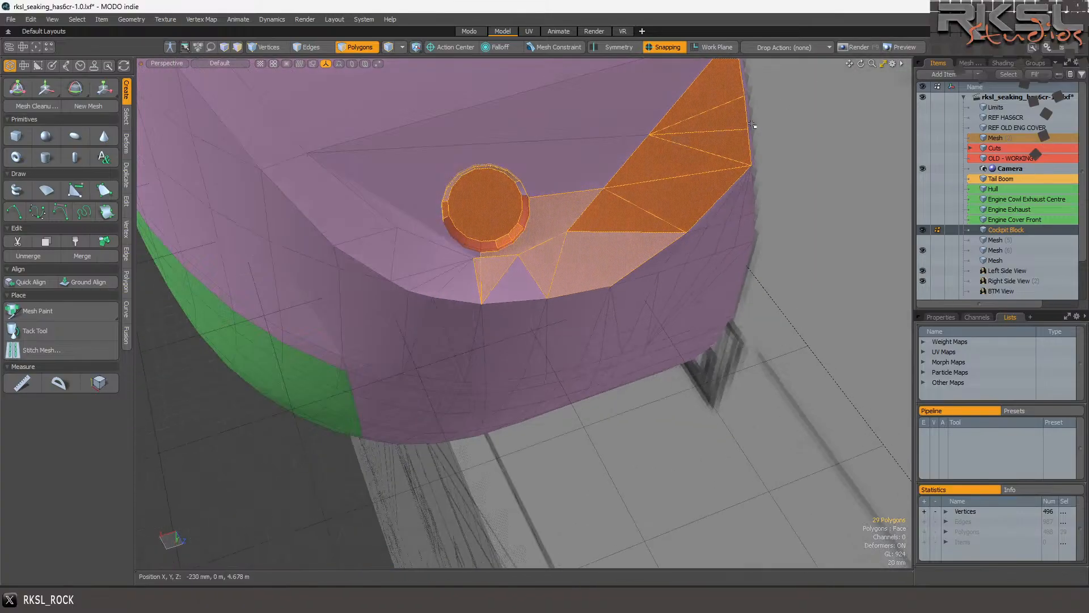
mouse_move(596, 168)
right_mouse_down("shift")
mouse_move(462, 280)
mouse_move(567, 253)
right_mouse_up("shift")
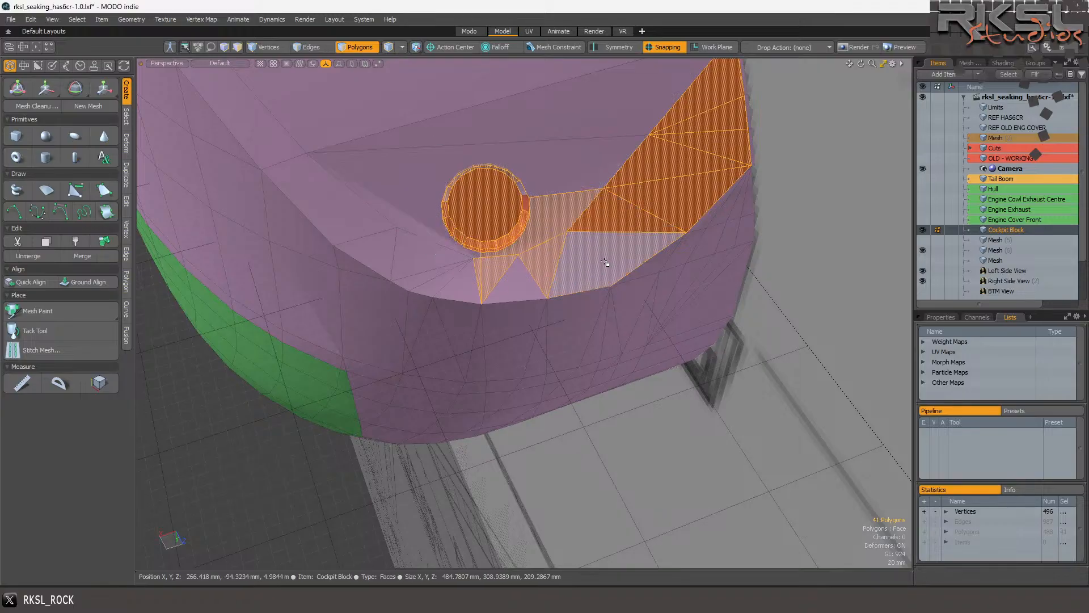
key("m")
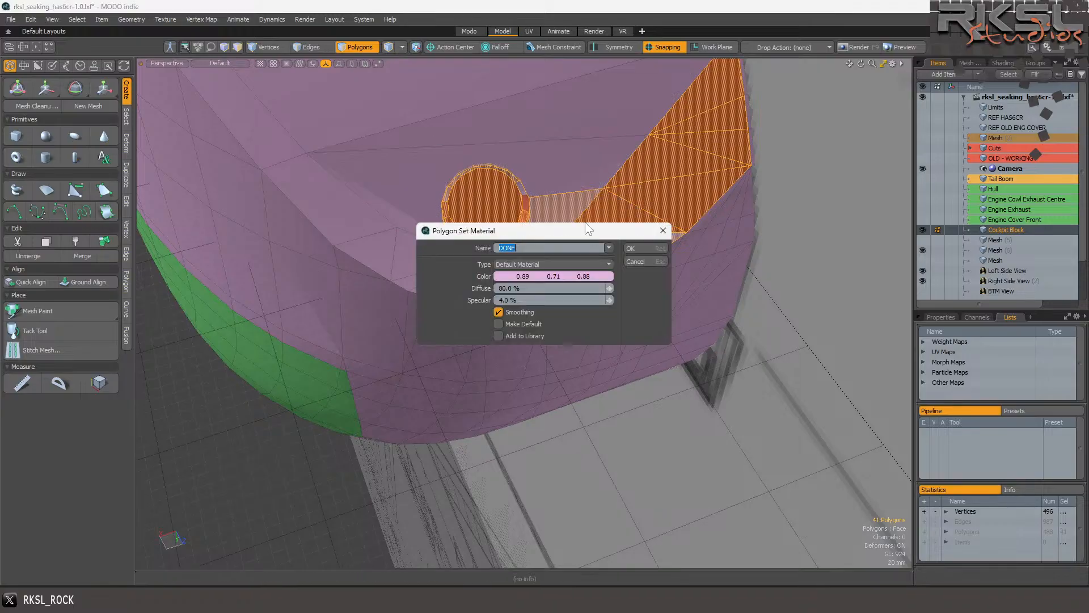
left_click(629, 245)
left_click(786, 173)
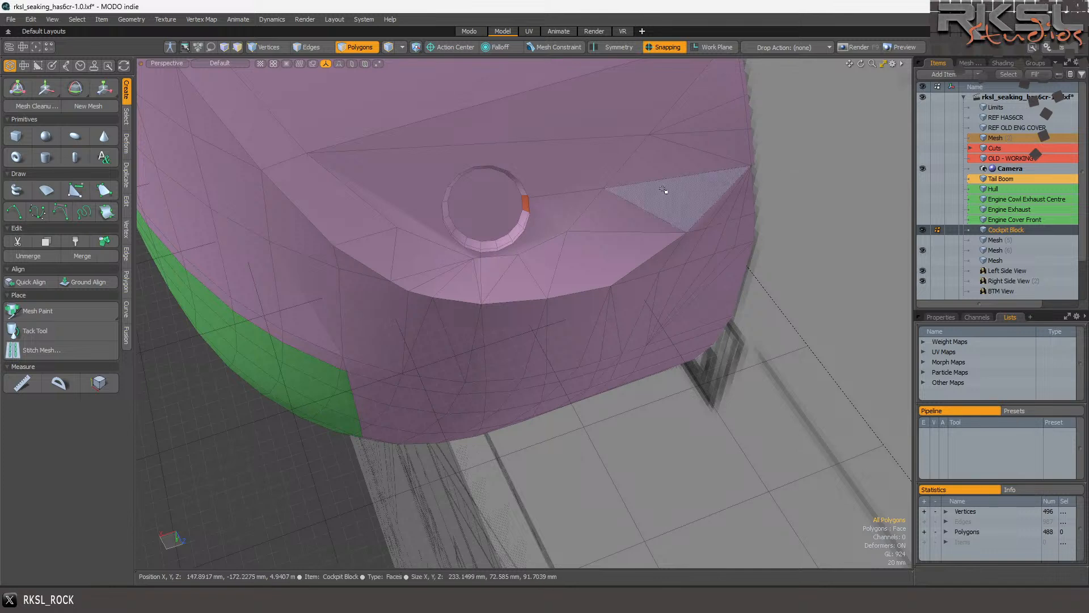
Assign the DONE material to the one orange face left on the round recess's rim.
left_click_drag(516, 204, 531, 202)
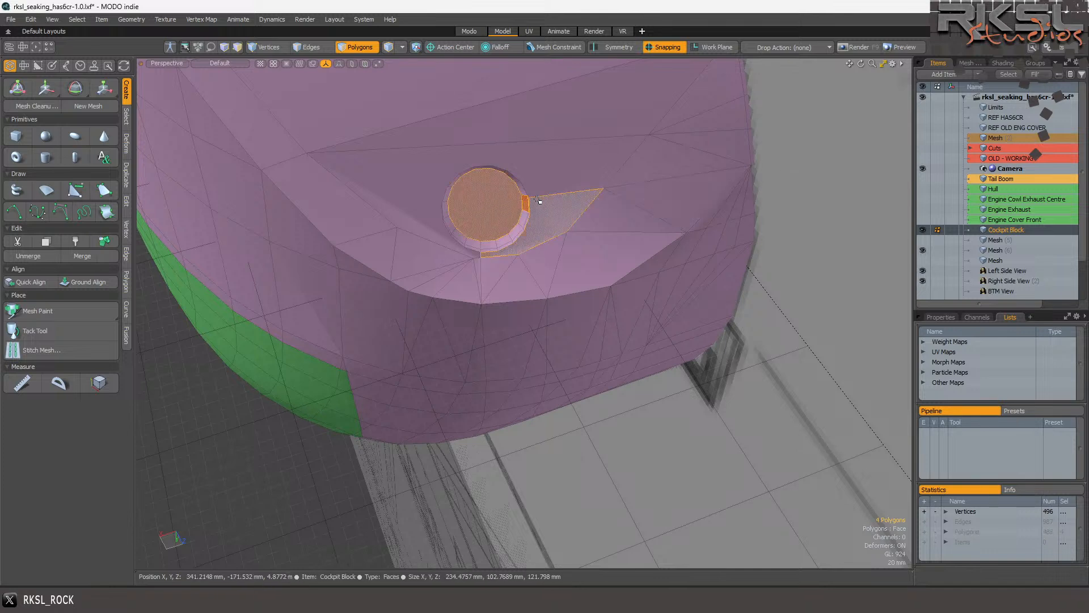
key("m")
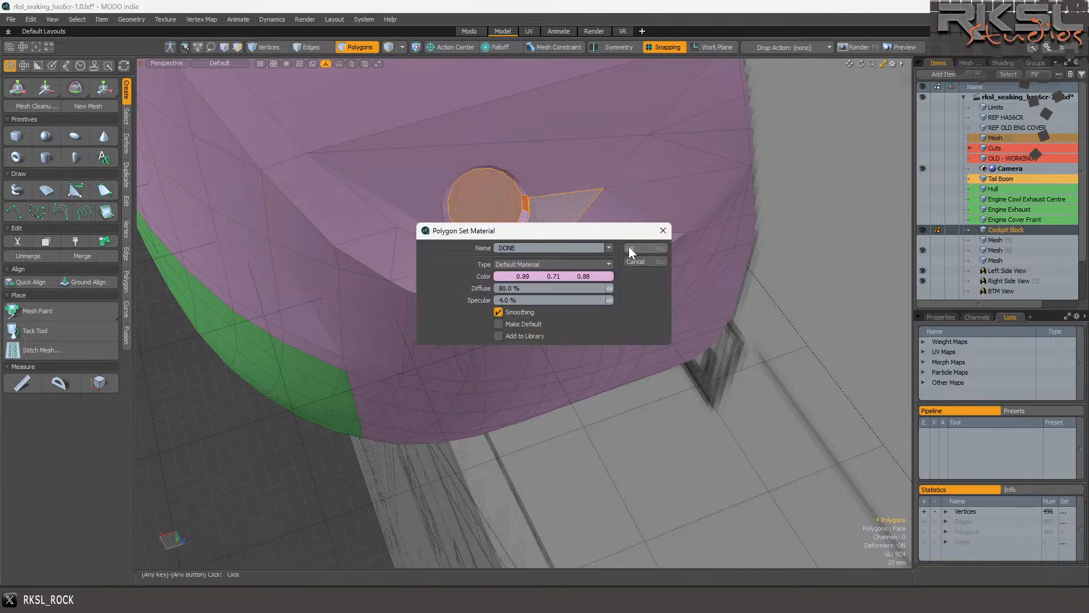
left_click(629, 248)
Triangulate the large polygon between the round recess and the new fill, and inspect the resulting triangles.
left_click(554, 221)
key("shift+t")
scroll(529, 239, "up", 6)
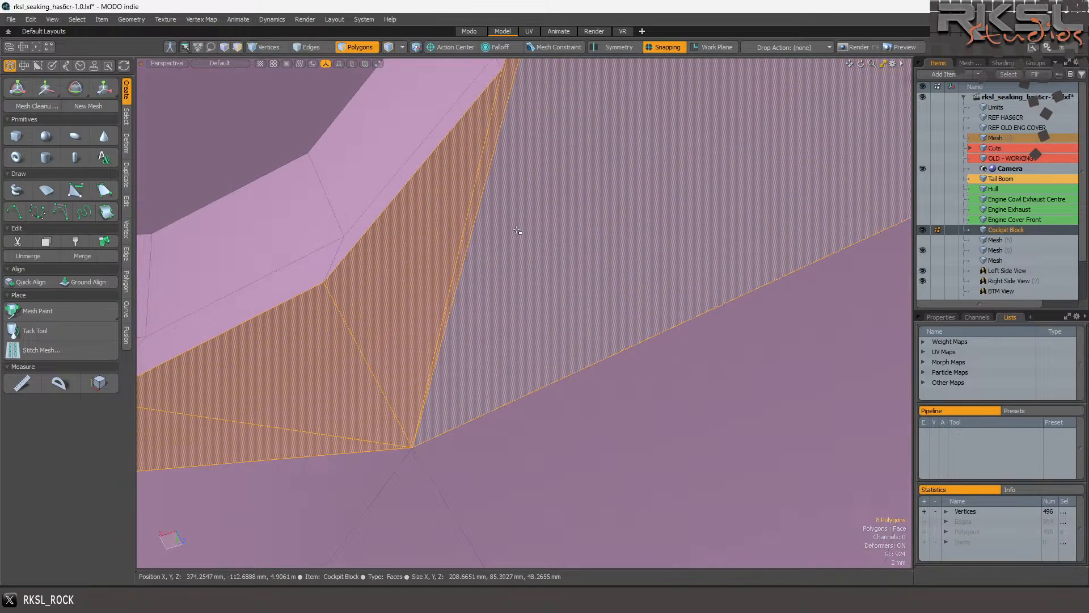
scroll(536, 230, "down", 3)
scroll(556, 178, "up", 1)
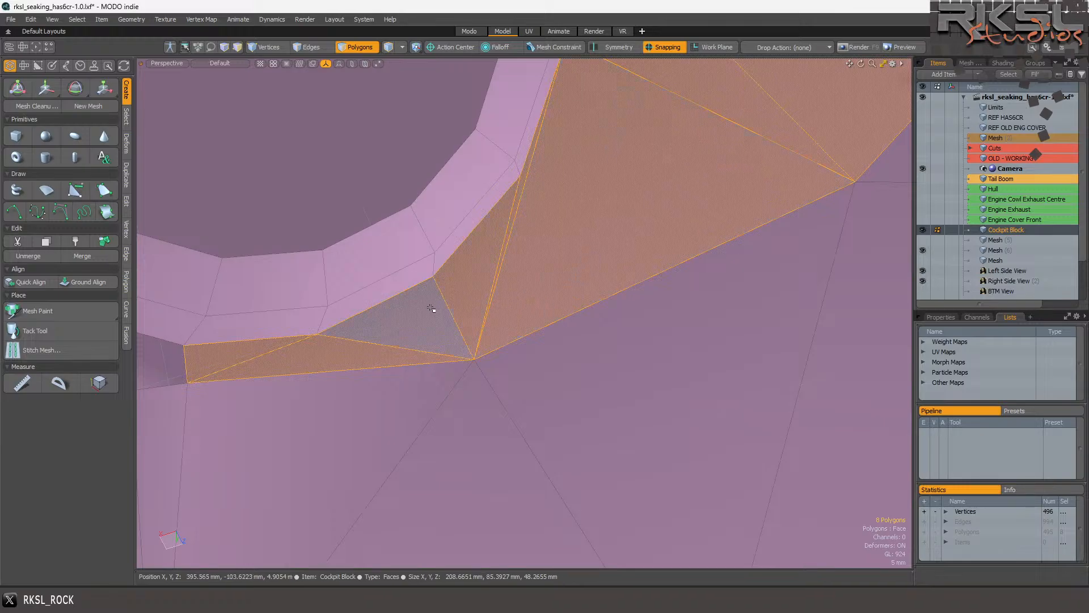
left_click_drag(544, 314, 649, 282, "alt")
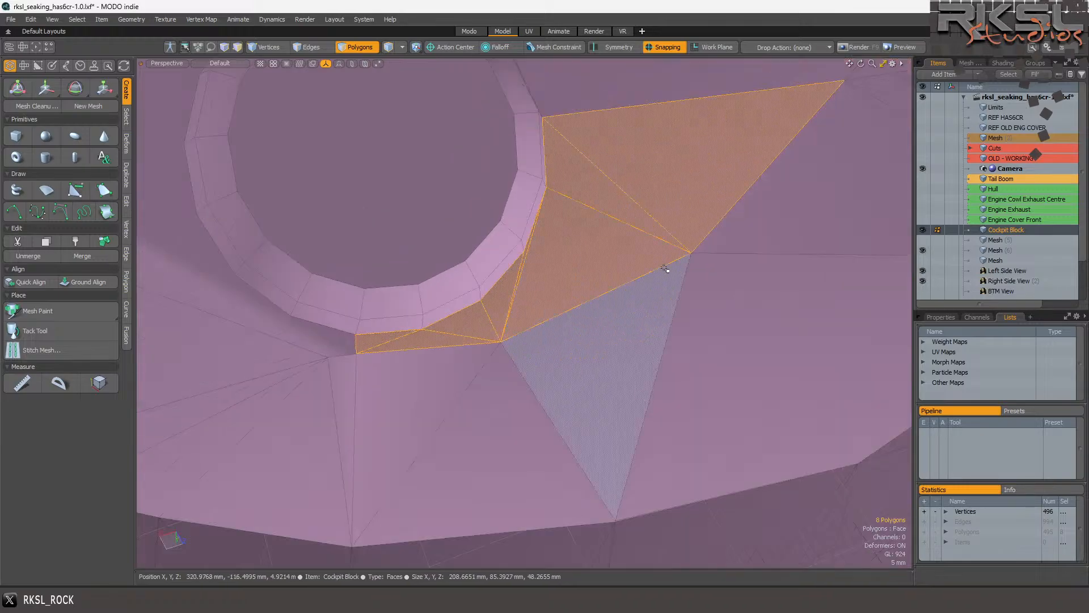
Spin the edge between the thin sliver triangle on the round recess's rim and the large triangle next to it.
scroll(688, 256, "up", 4)
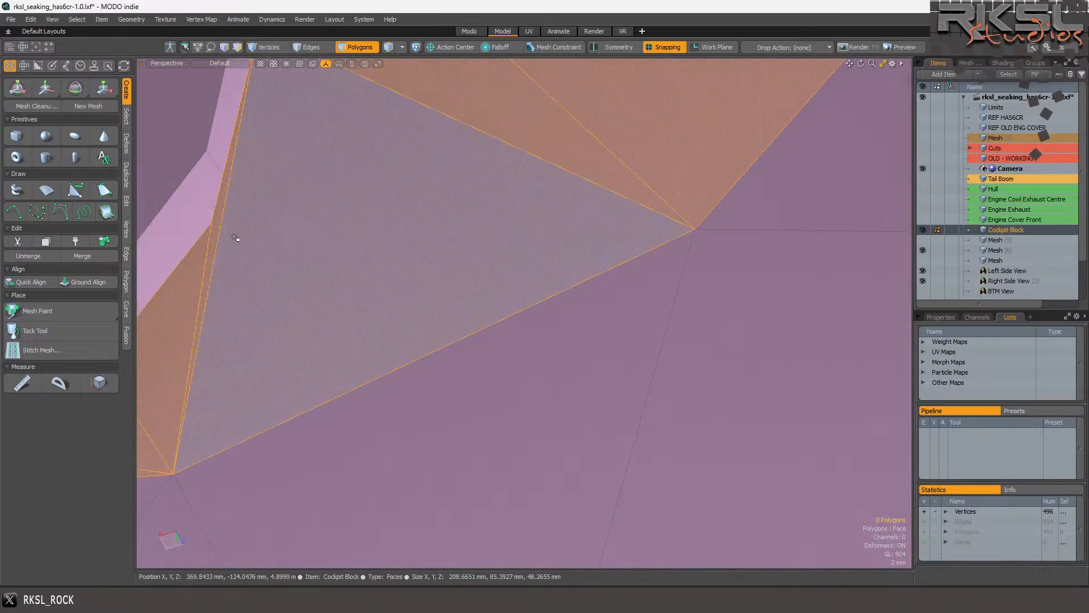
left_click(214, 242)
scroll(451, 292, "down", 3)
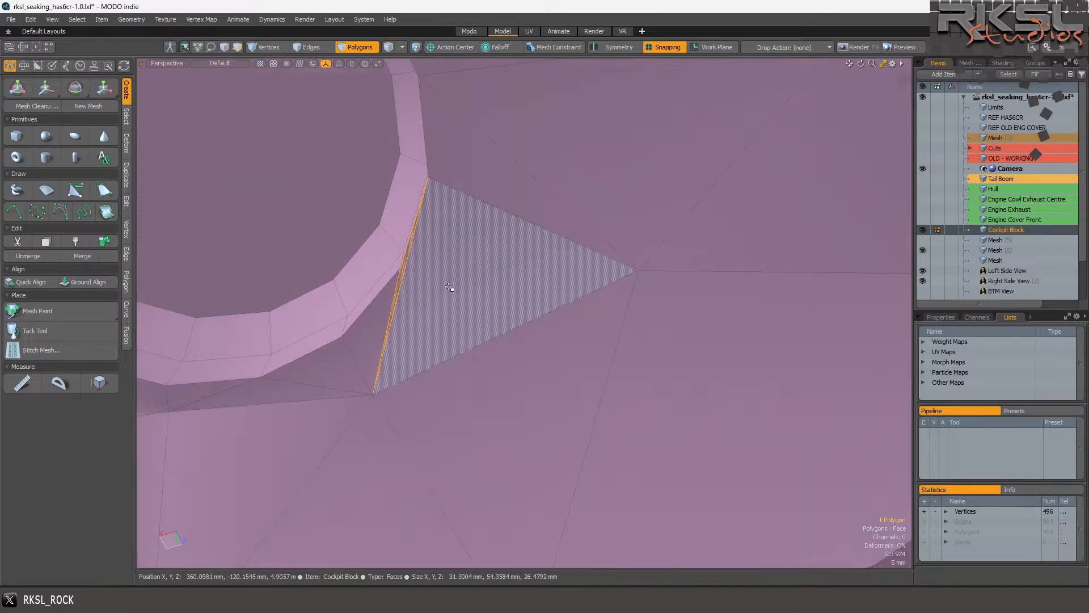
left_click_drag(401, 250, 433, 236, "alt")
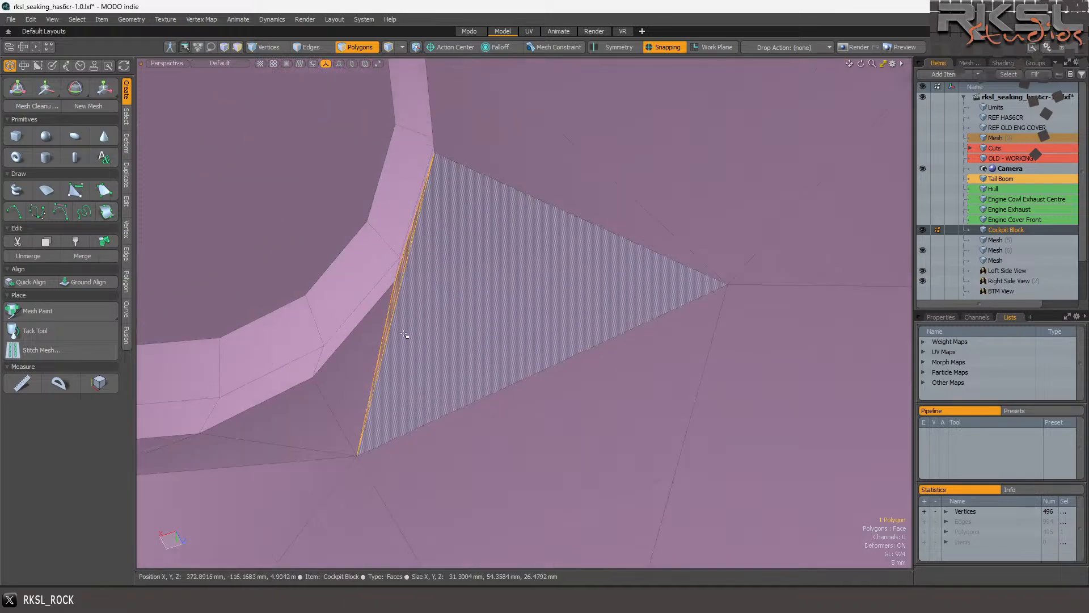
scroll(414, 334, "up", 3)
left_click(393, 248)
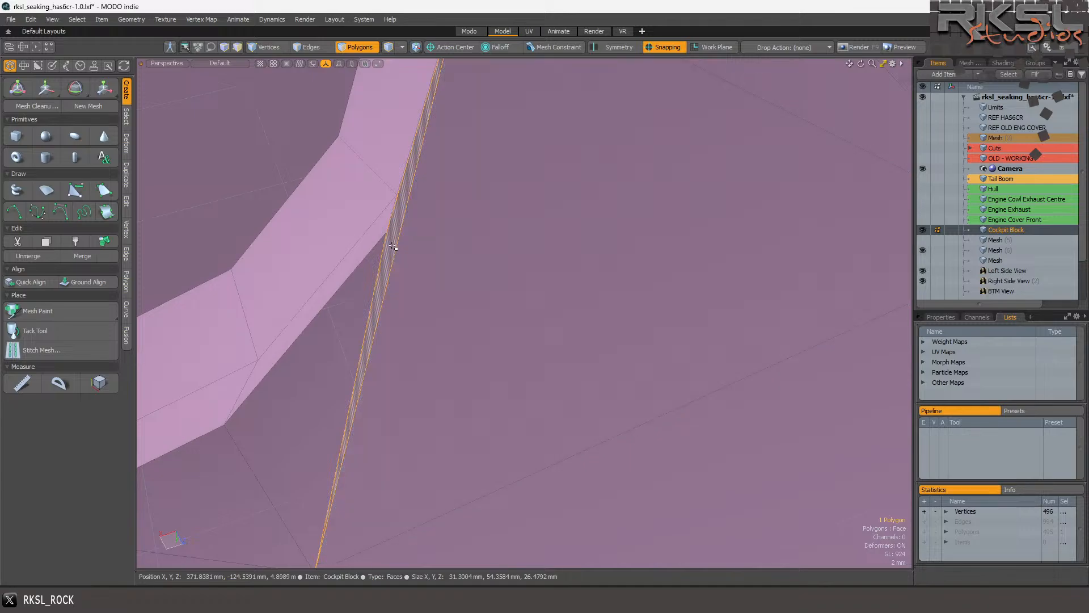
scroll(395, 198, "up", 6)
left_click_drag(386, 248, 403, 288)
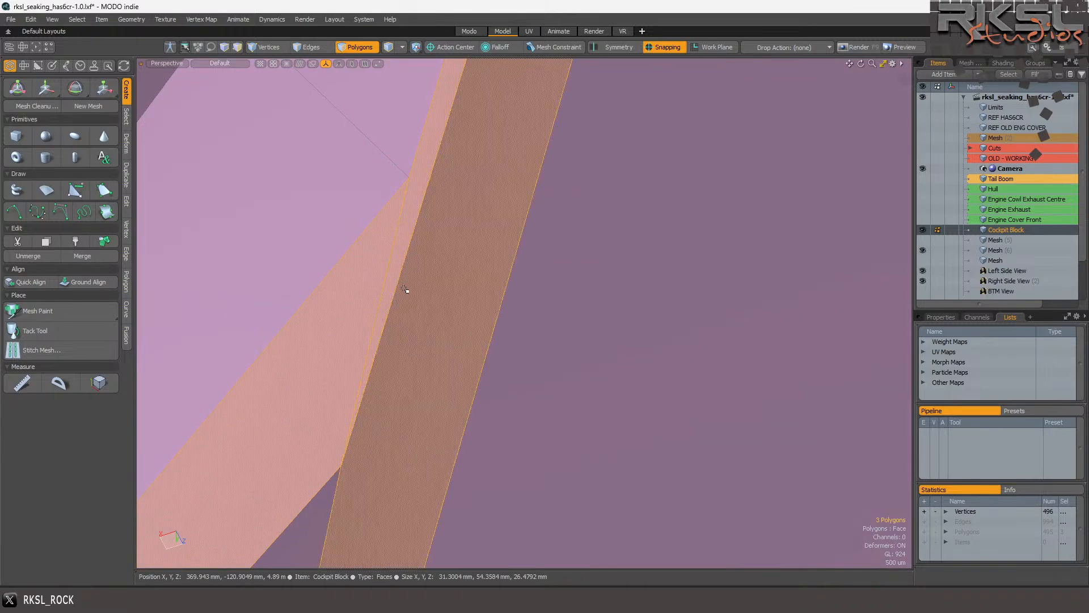
scroll(400, 276, "down", 3)
left_click(426, 260)
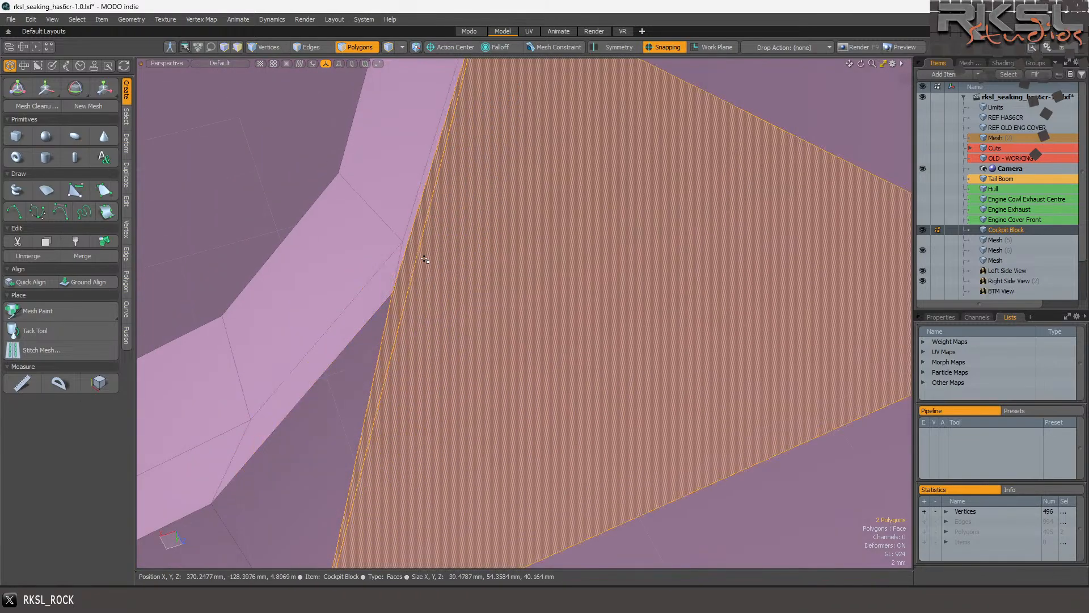
key("v")
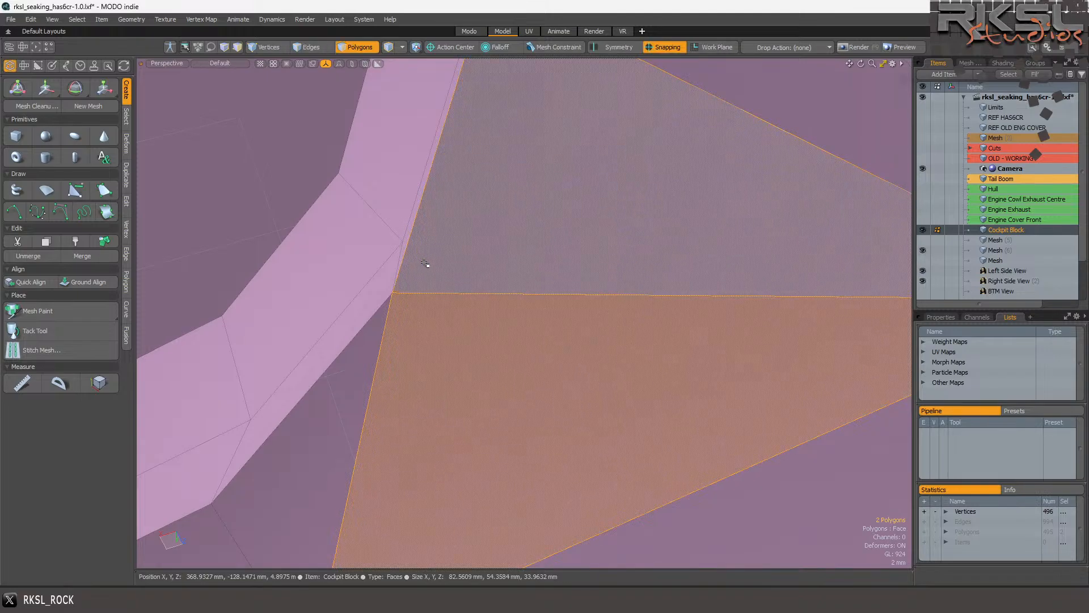
left_click(440, 280)
scroll(462, 275, "down", 2)
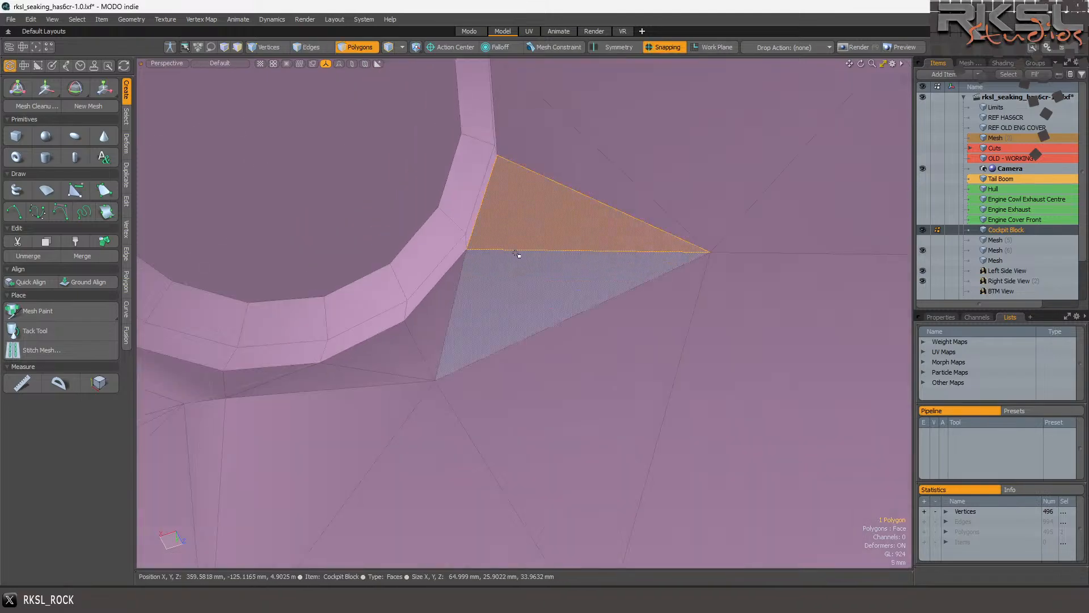
left_click(533, 297)
scroll(554, 304, "down", 3)
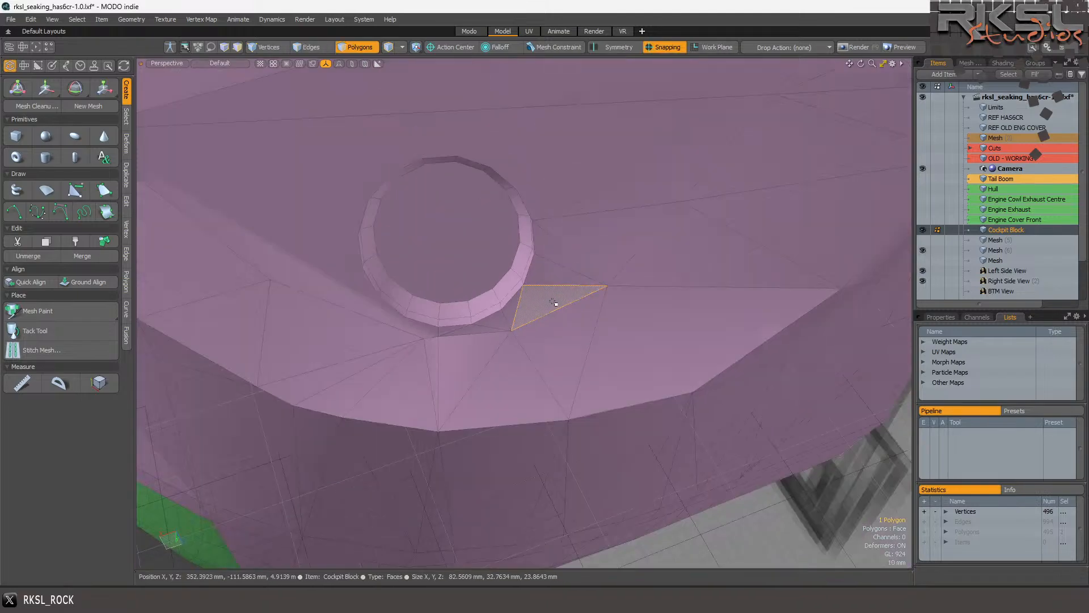
Triangulate the large polygon wrapping around the round recess.
left_click(533, 489)
left_click(555, 177)
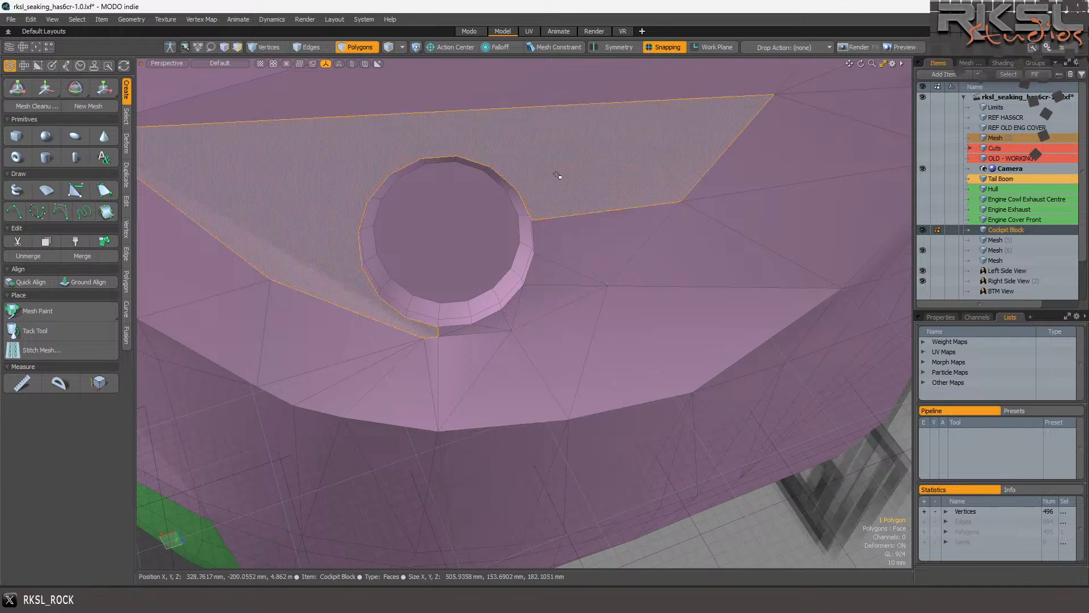
key("shift+Up")
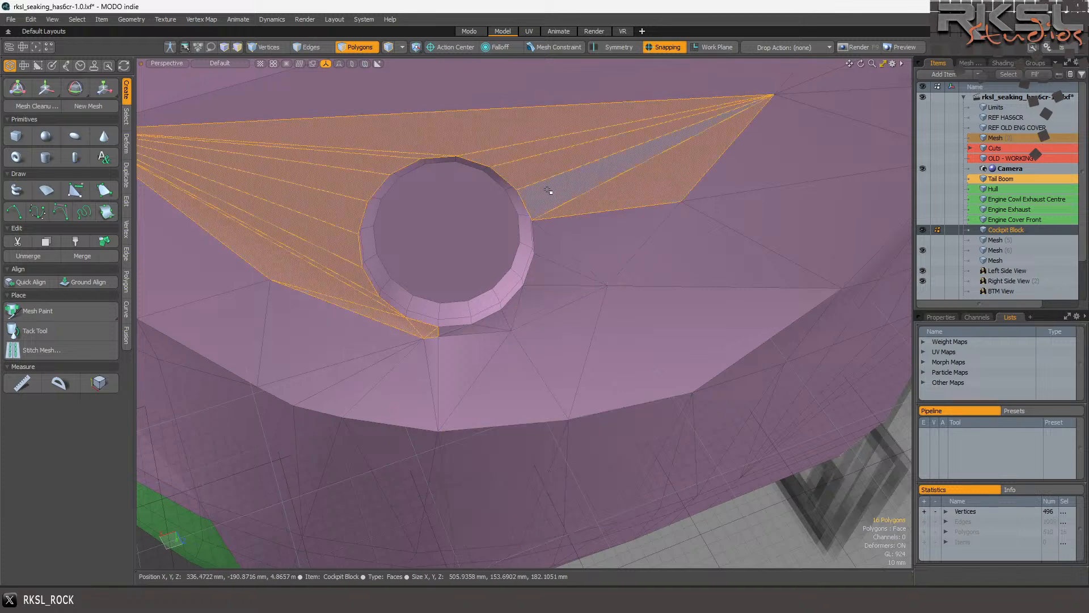
Spin the shared edges of the long triangle pairs on both sides of the round recess and clear the selection.
scroll(365, 292, "up", 3)
key("shift+Down")
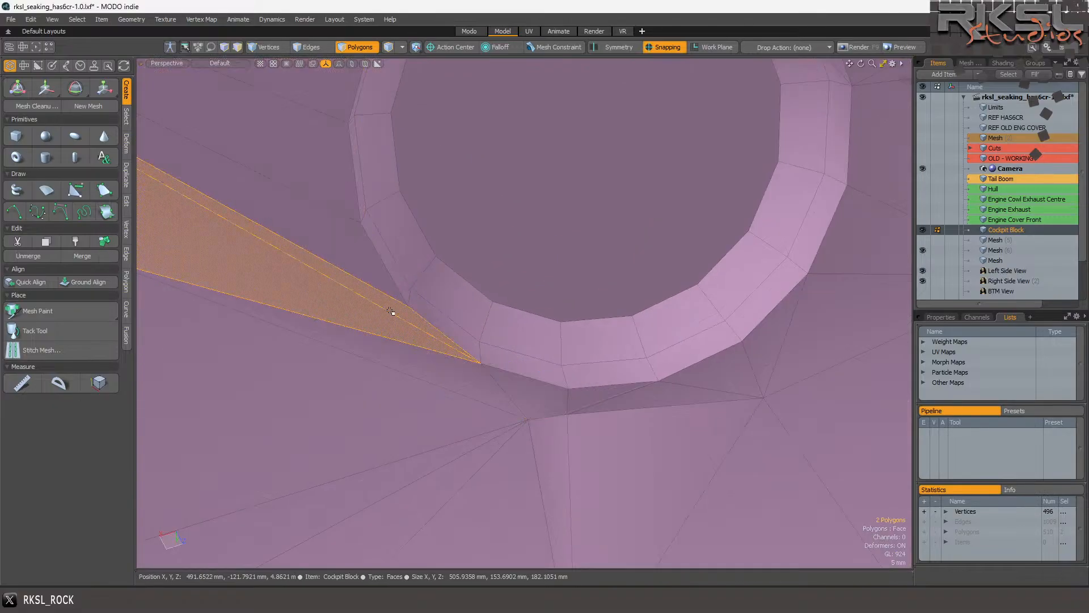
left_click(569, 406)
scroll(567, 420, "down", 4)
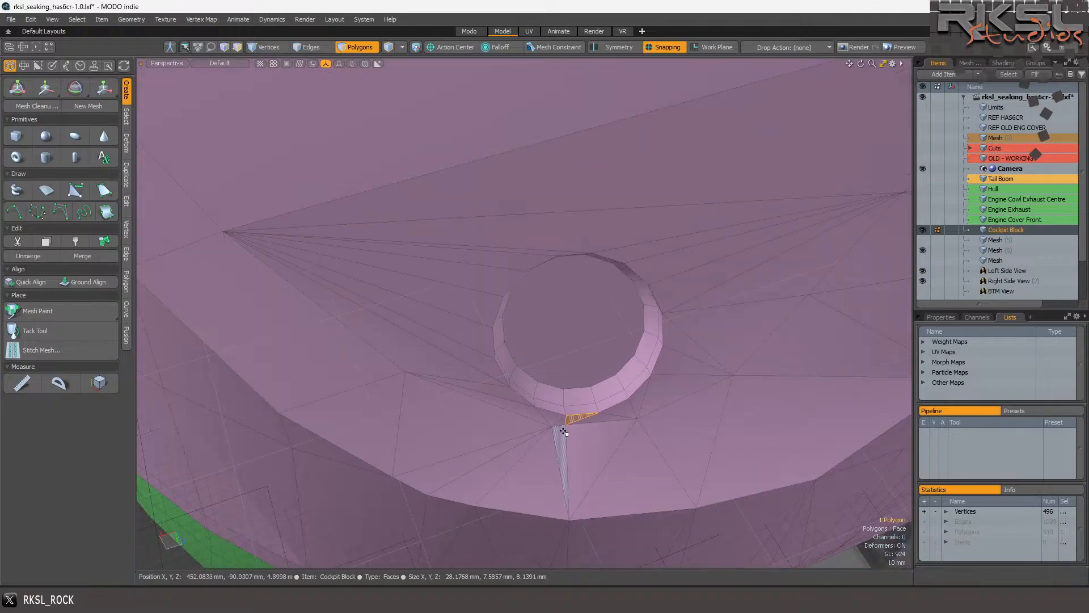
scroll(713, 284, "up", 2)
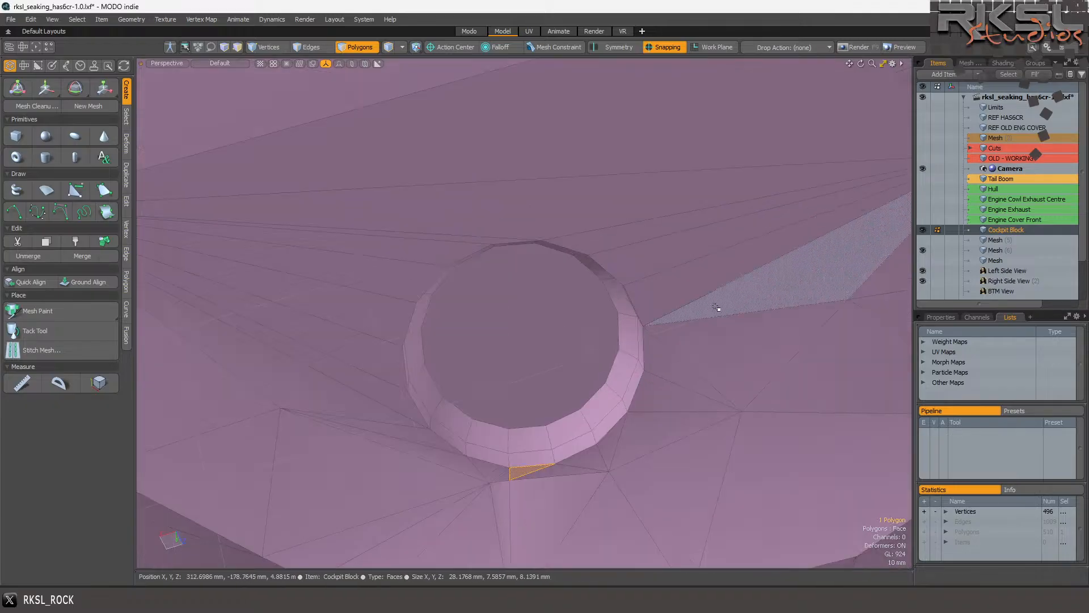
left_click(732, 308)
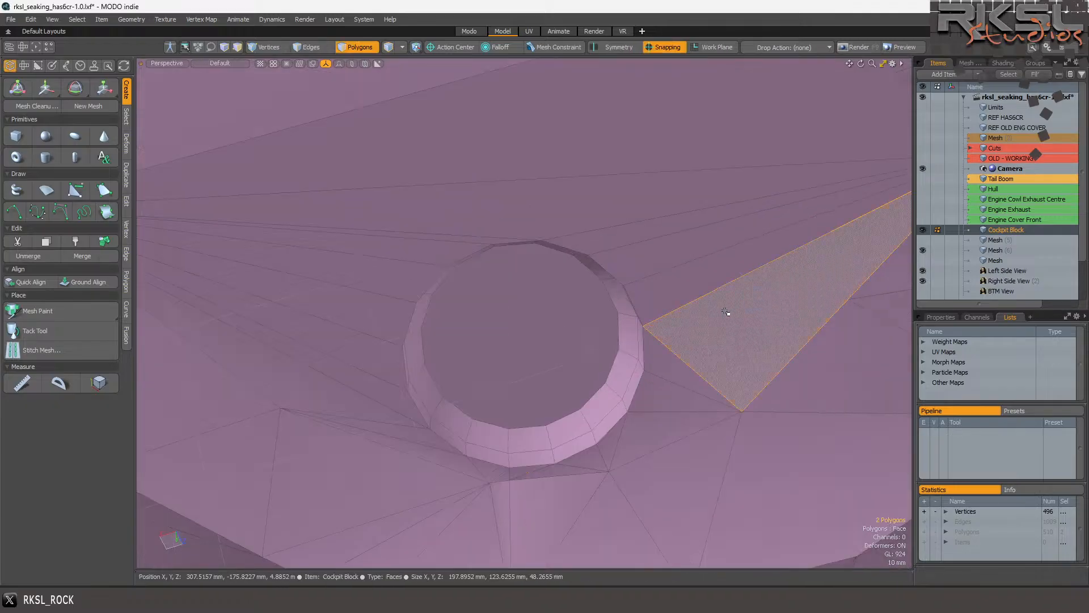
scroll(664, 274, "down", 5)
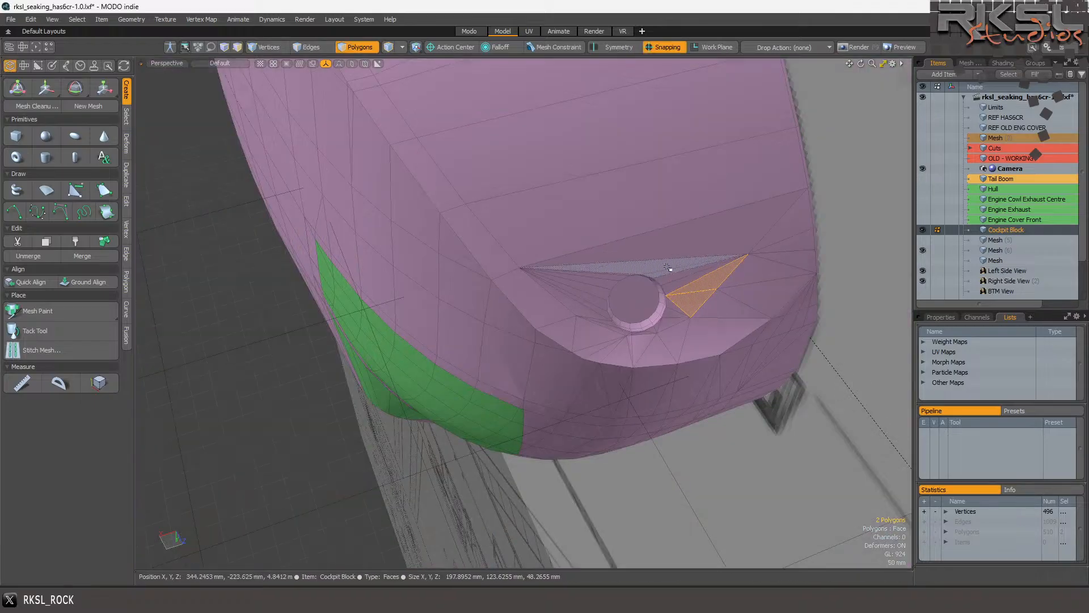
left_click(837, 183)
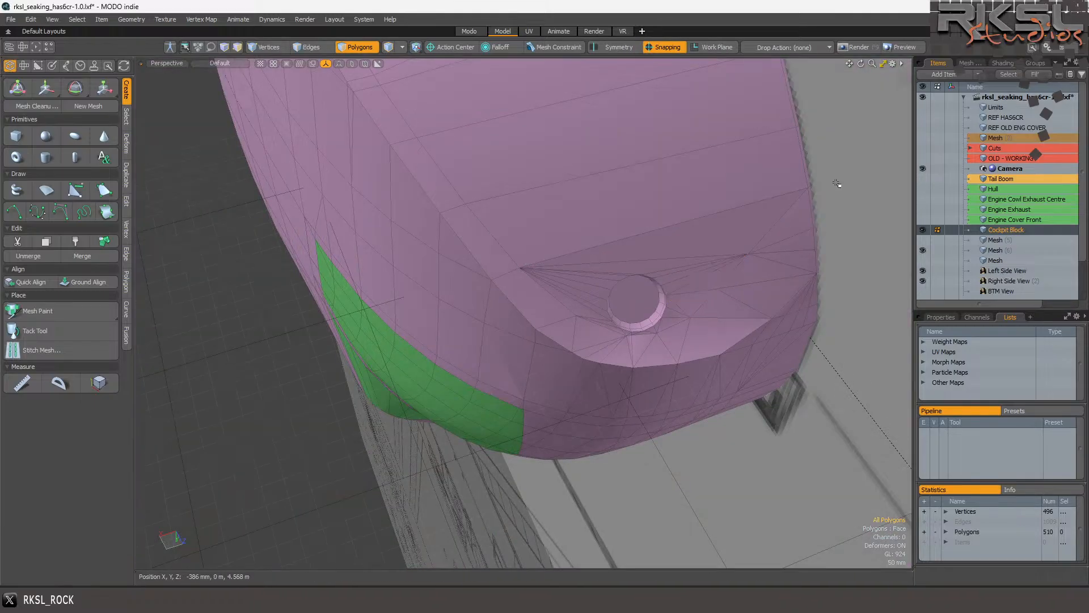
Render the cockpit block and inspect the shading around the round recess and the dark sliver beside it.
left_click(595, 32)
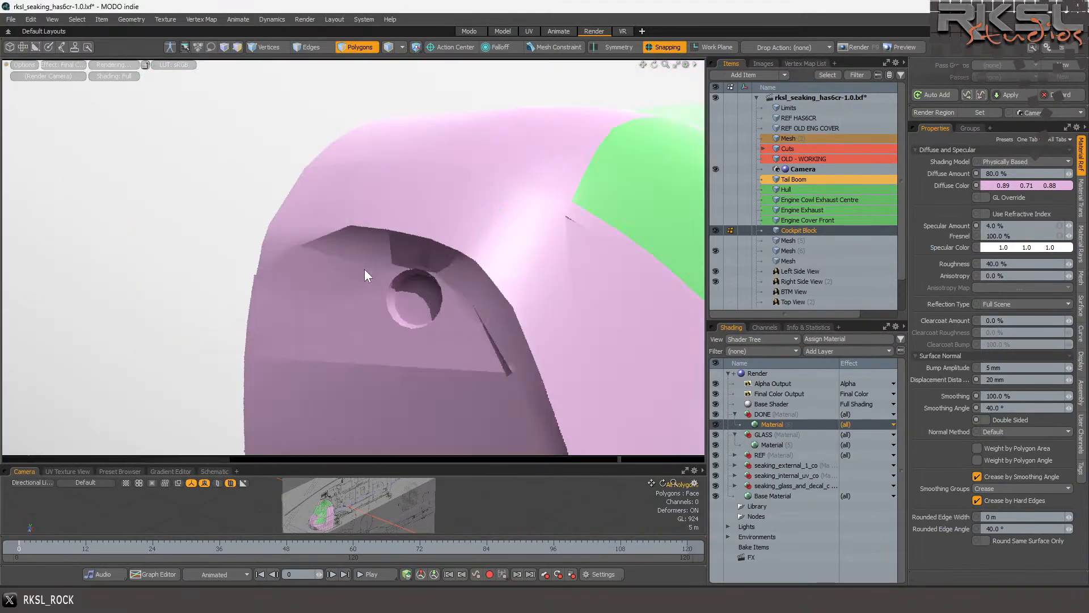
left_click_drag(441, 352, 434, 380, "alt")
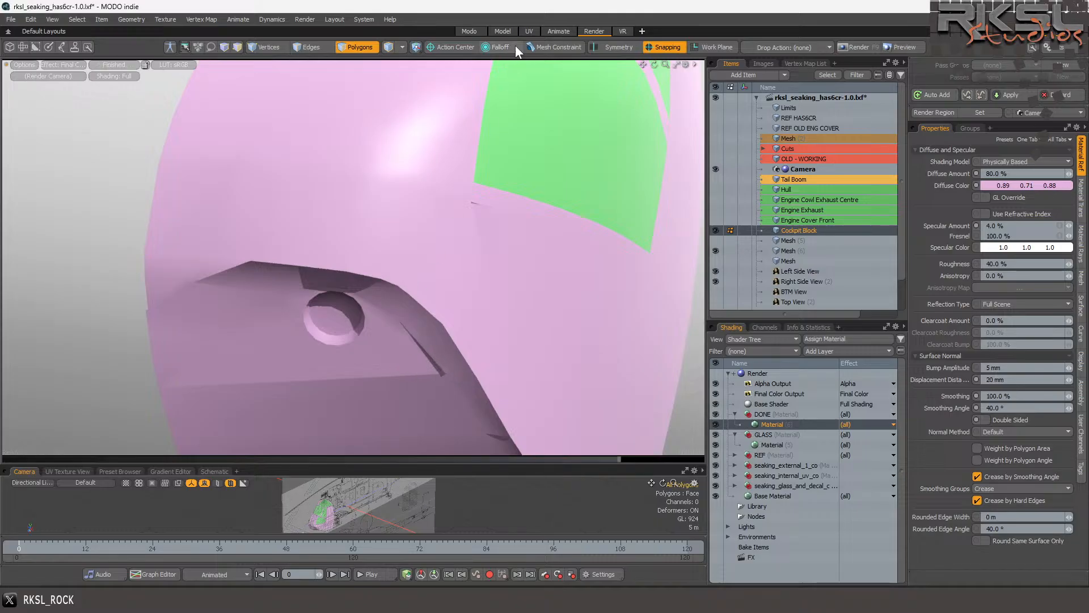
left_click(503, 31)
Hide the Left Side View and Right Side View reference images.
left_click_drag(603, 253, 538, 253, "alt")
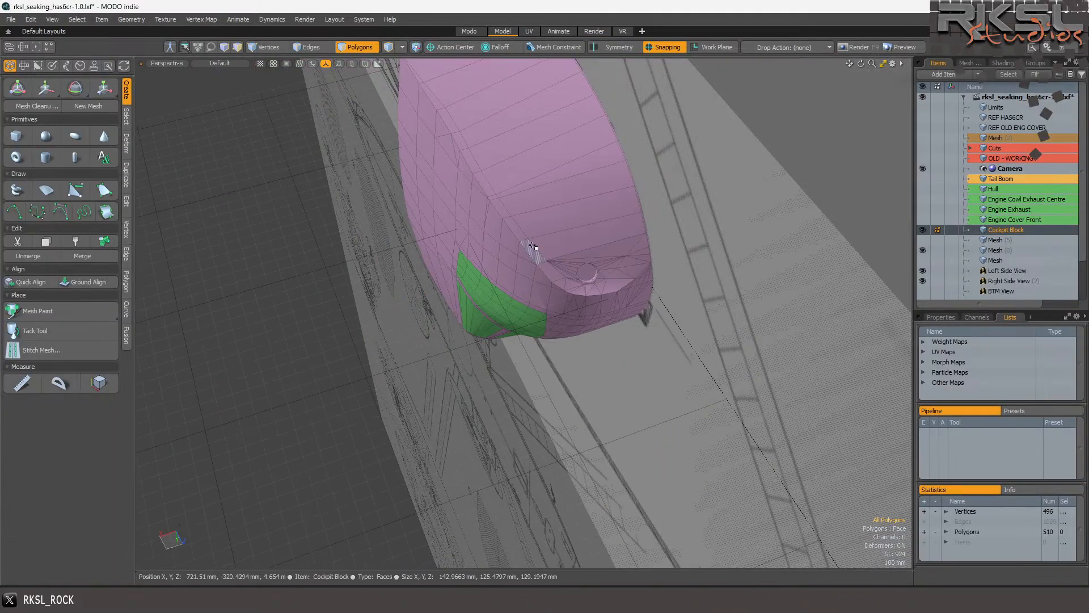
scroll(498, 136, "up", 5)
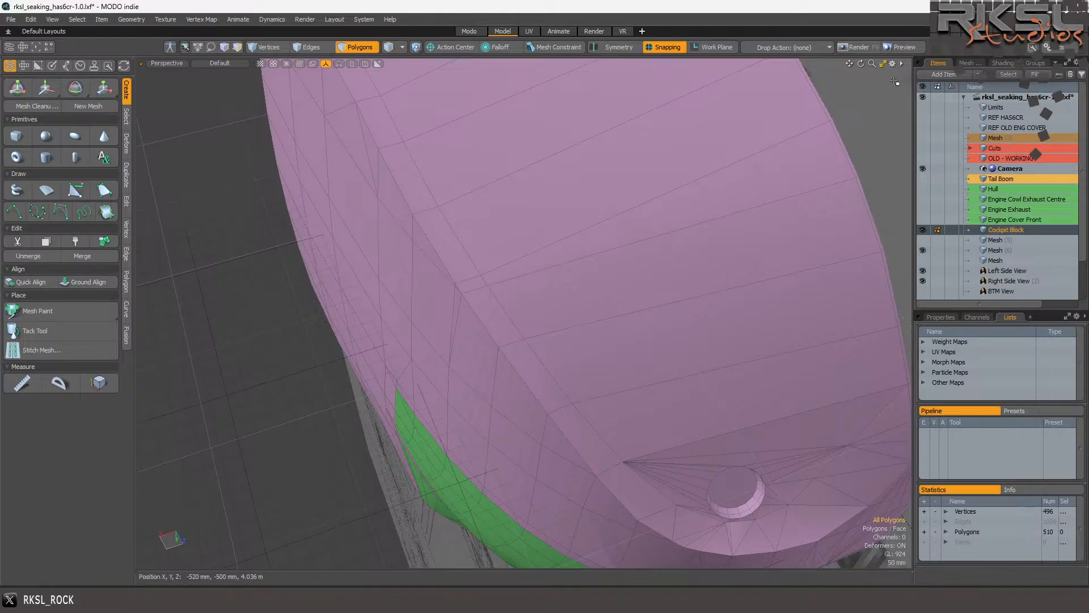
mouse_move(862, 65)
left_mouse_down()
mouse_move(737, 147)
mouse_move(681, 159)
mouse_move(642, 147)
mouse_move(647, 165)
mouse_move(675, 170)
mouse_move(709, 171)
mouse_move(681, 164)
mouse_move(714, 159)
mouse_move(670, 153)
mouse_move(681, 153)
left_mouse_up()
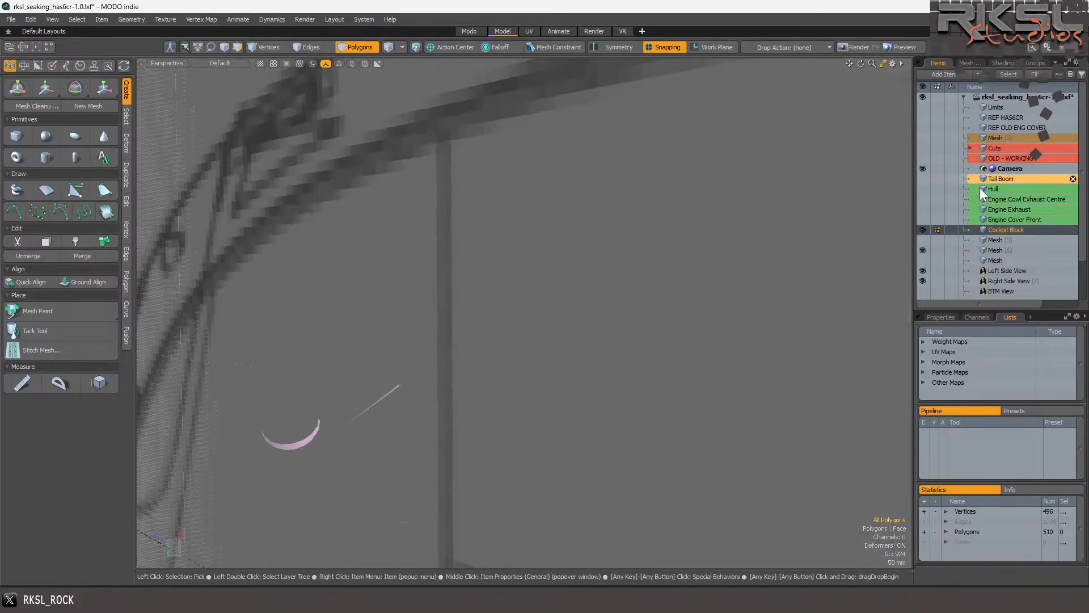
left_click(923, 271)
left_click(923, 281)
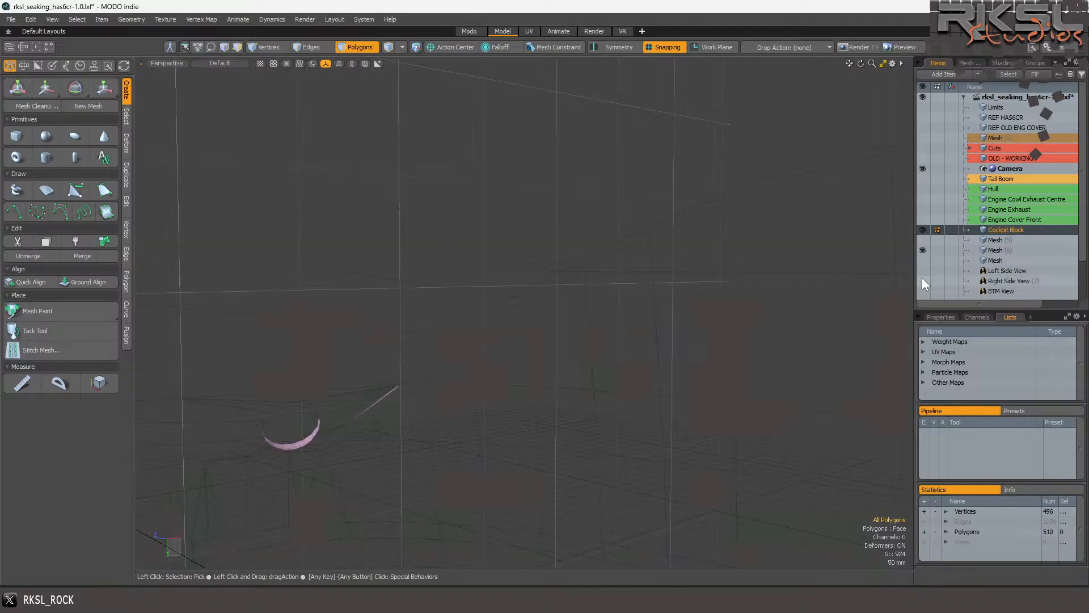
Triangulate the long strip polygon that borders the sliver near the round recess.
scroll(531, 282, "down", 3)
scroll(395, 394, "up", 7)
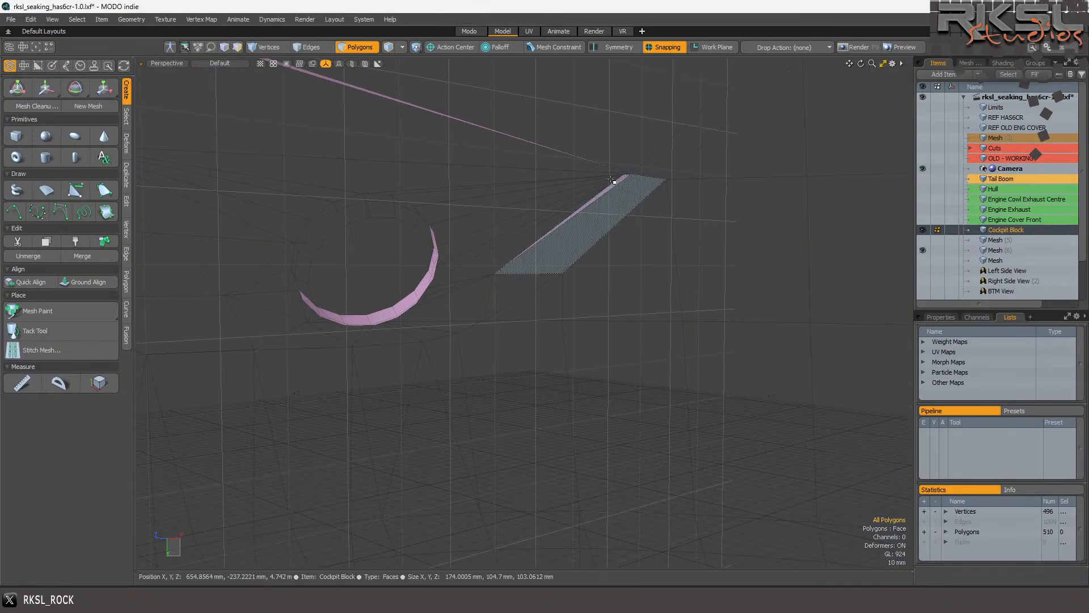
left_click(603, 196)
scroll(606, 197, "up", 6)
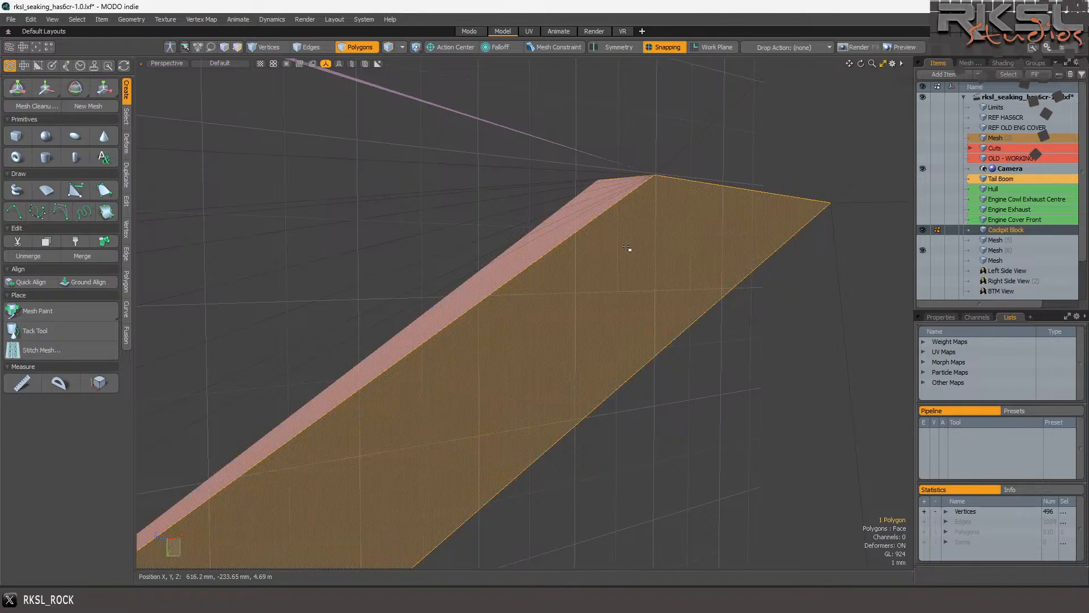
scroll(624, 244, "down", 2)
left_click_drag(857, 64, 942, 53)
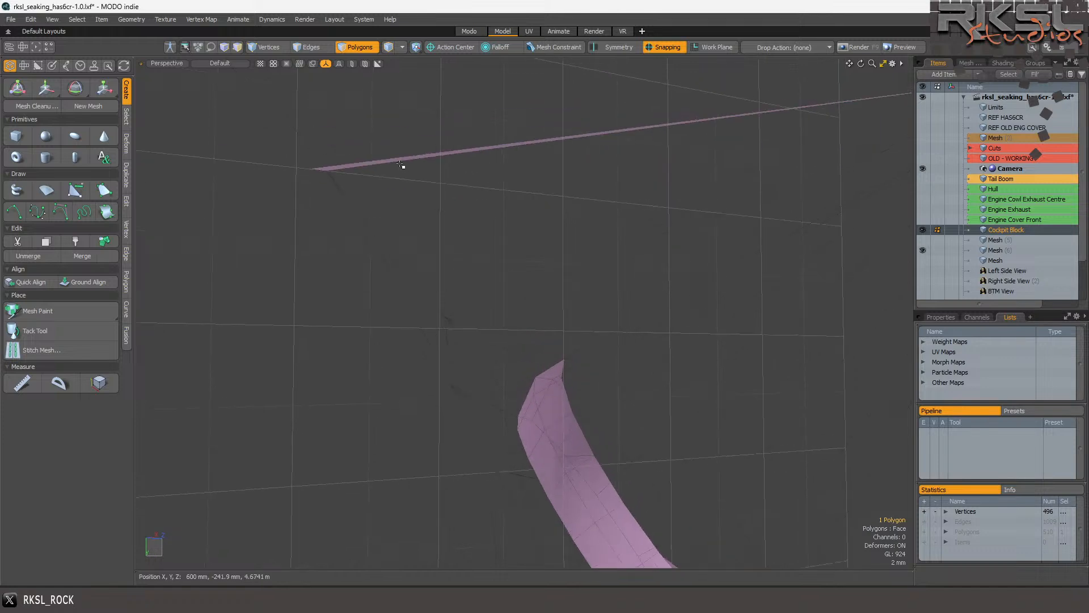
left_click(323, 167)
left_click(318, 173)
left_click(315, 167)
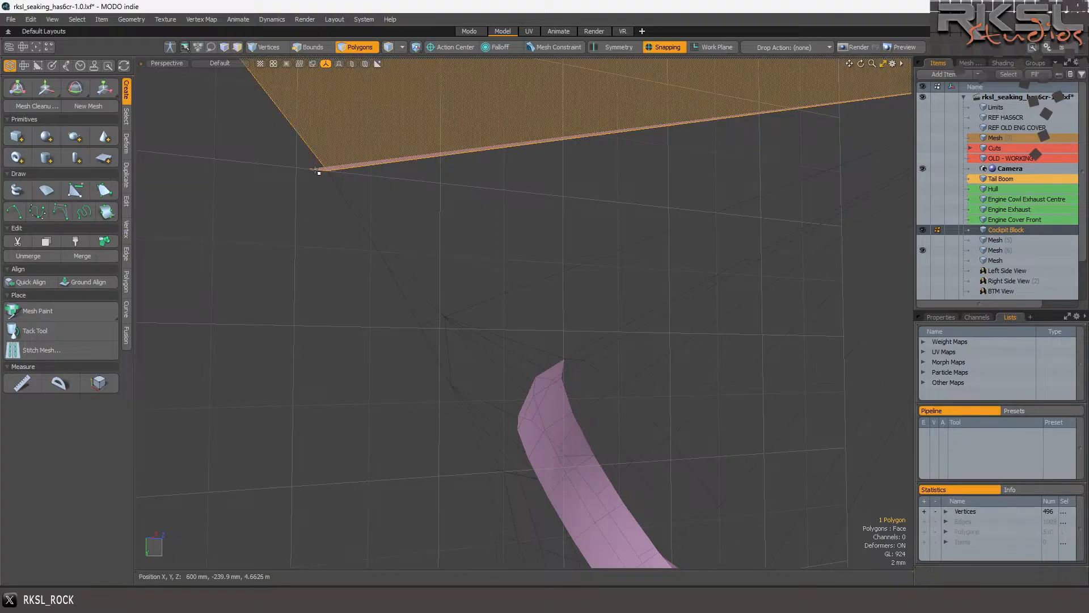
key("shift+t")
scroll(355, 163, "down", 4)
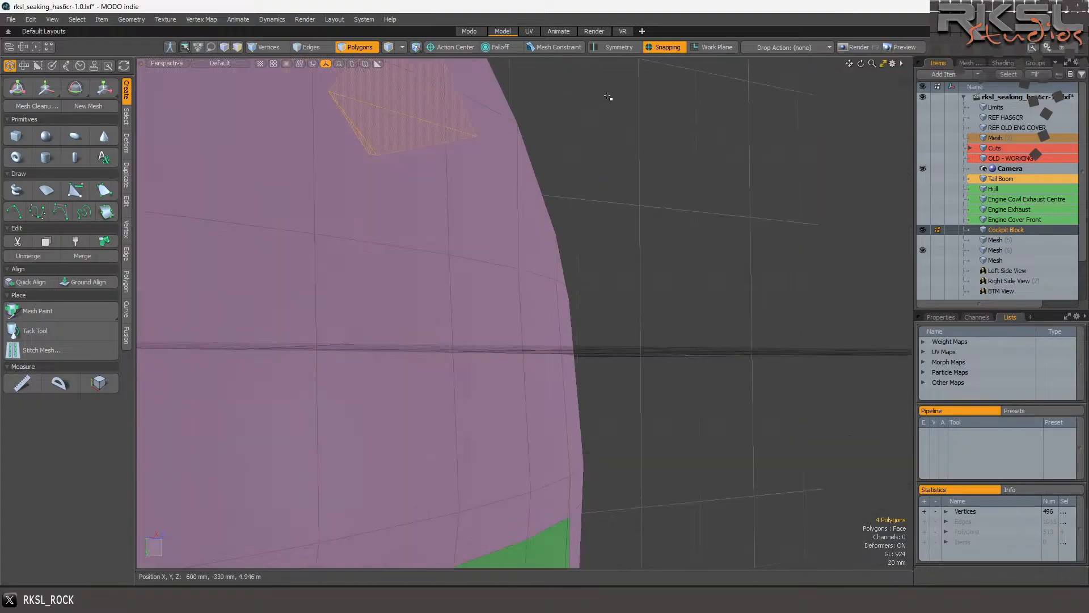
Join the near-duplicate vertices at the triangulated strip's corner, where the recess's triangle fan meets, and clear the selection.
left_click_drag(860, 63, 839, 87)
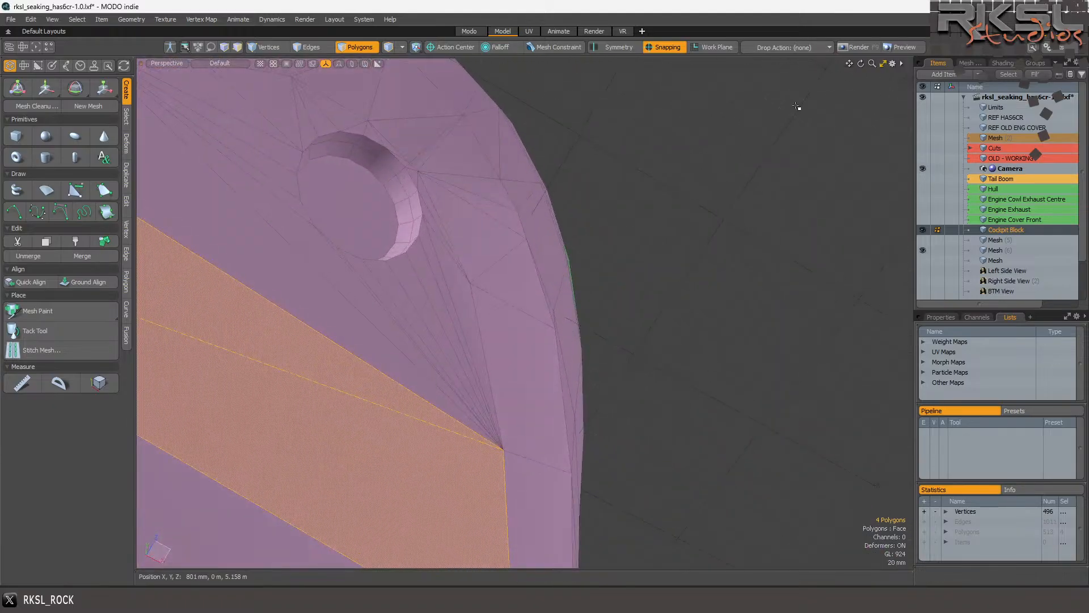
scroll(511, 279, "down", 3)
left_click(392, 314, "ctrl")
left_click(382, 292, "ctrl")
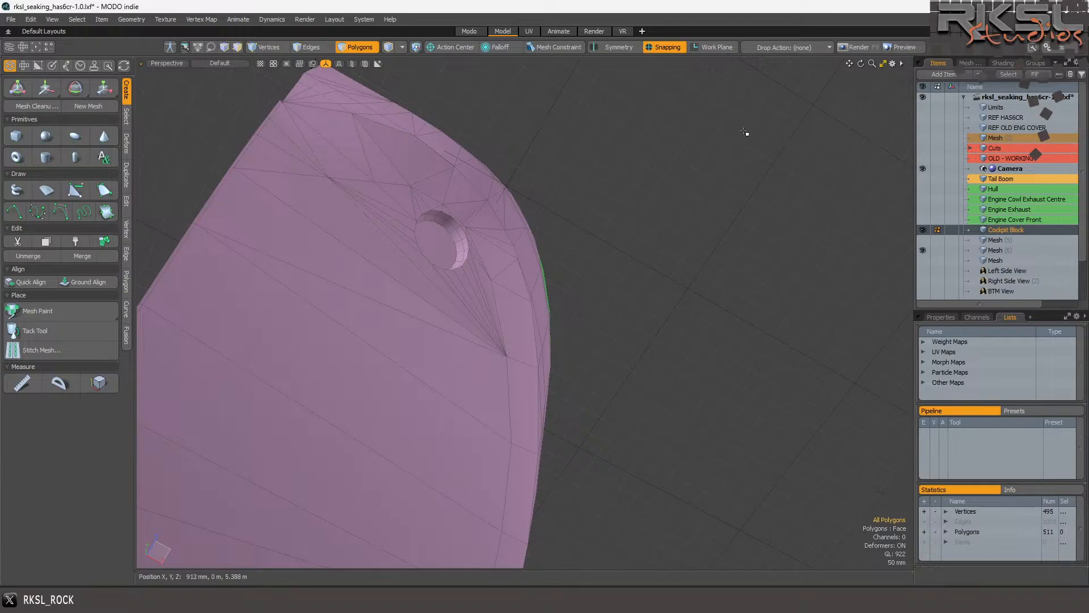
Render the cockpit block again and check the shading of the recess area and the underside.
left_click(600, 32)
left_click(352, 262)
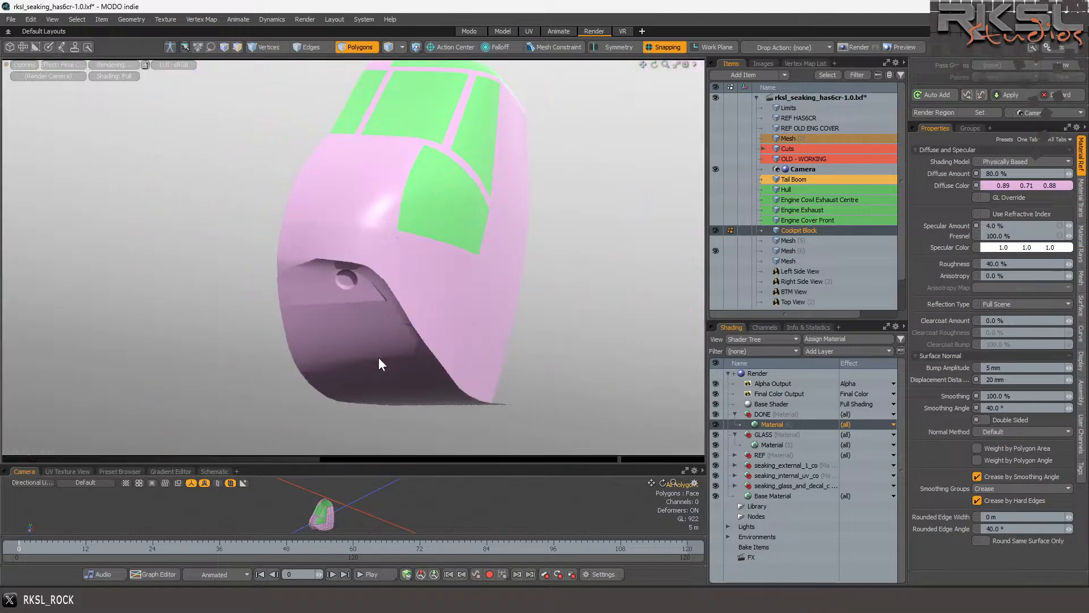
scroll(378, 357, "up", 5)
scroll(471, 288, "down", 4)
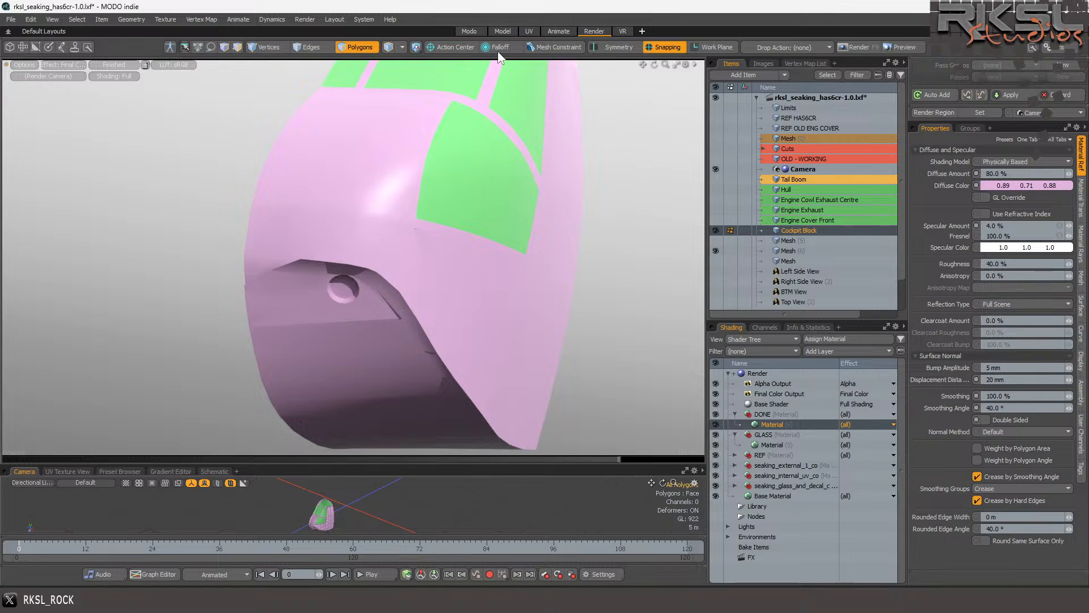
left_click(503, 31)
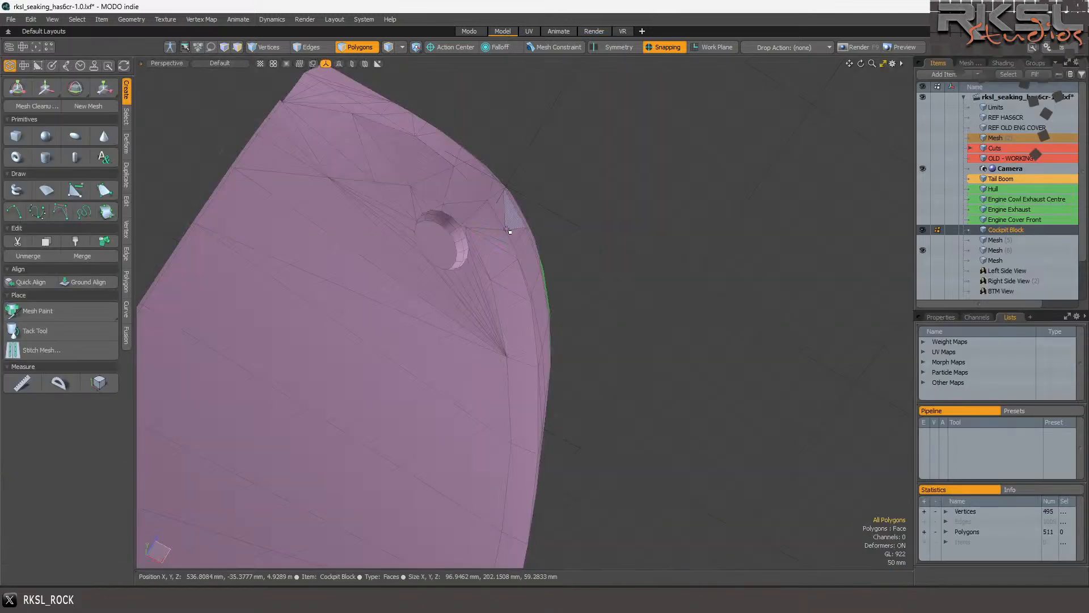
Delete the narrow four-sided polygon beside the round recess, at the point where the recess's triangle fan converges.
left_click(503, 392)
left_click(513, 396, "shift")
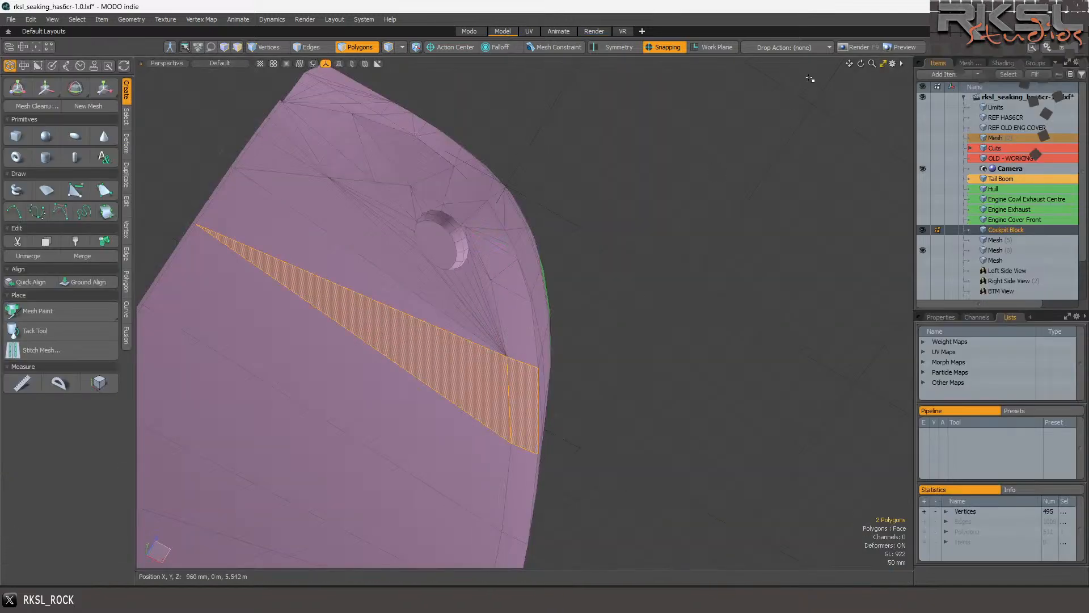
left_click_drag(860, 64, 891, 52)
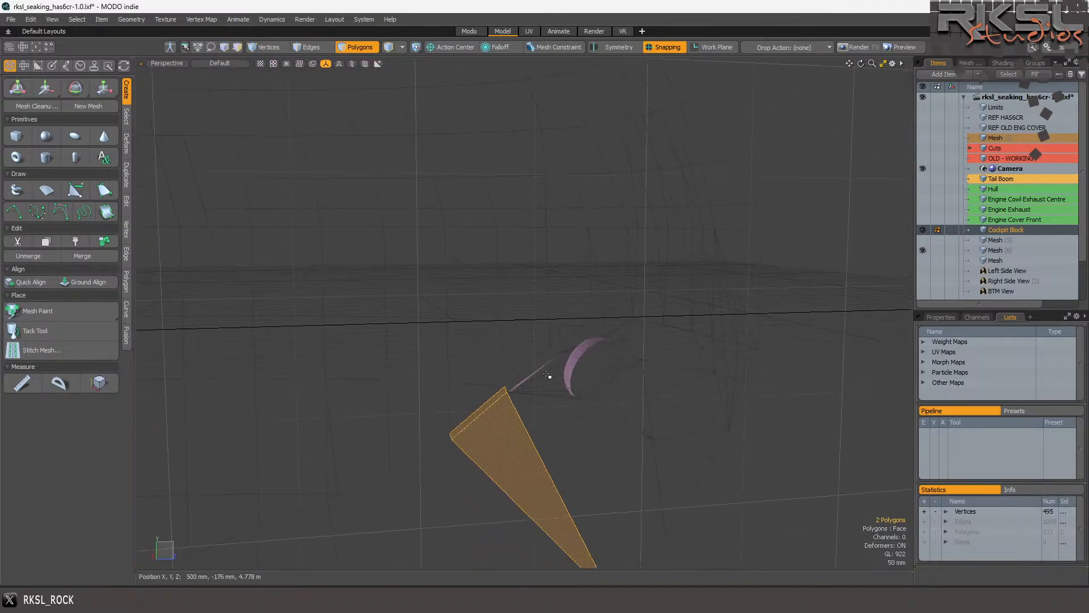
scroll(538, 392, "up", 2)
scroll(500, 391, "up", 5)
left_click(495, 387)
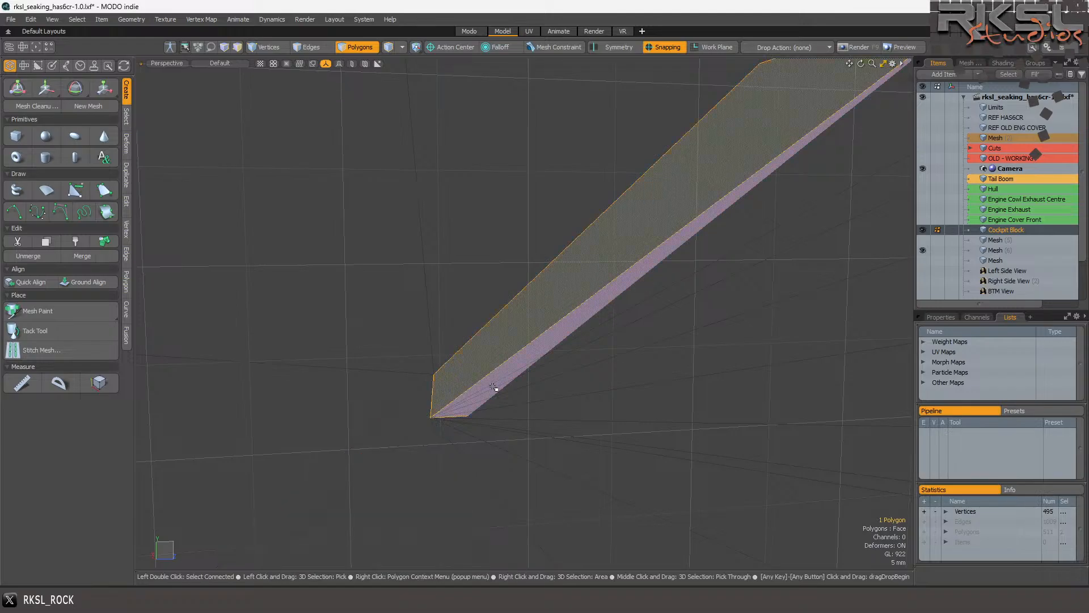
key("Delete")
scroll(471, 327, "down", 4)
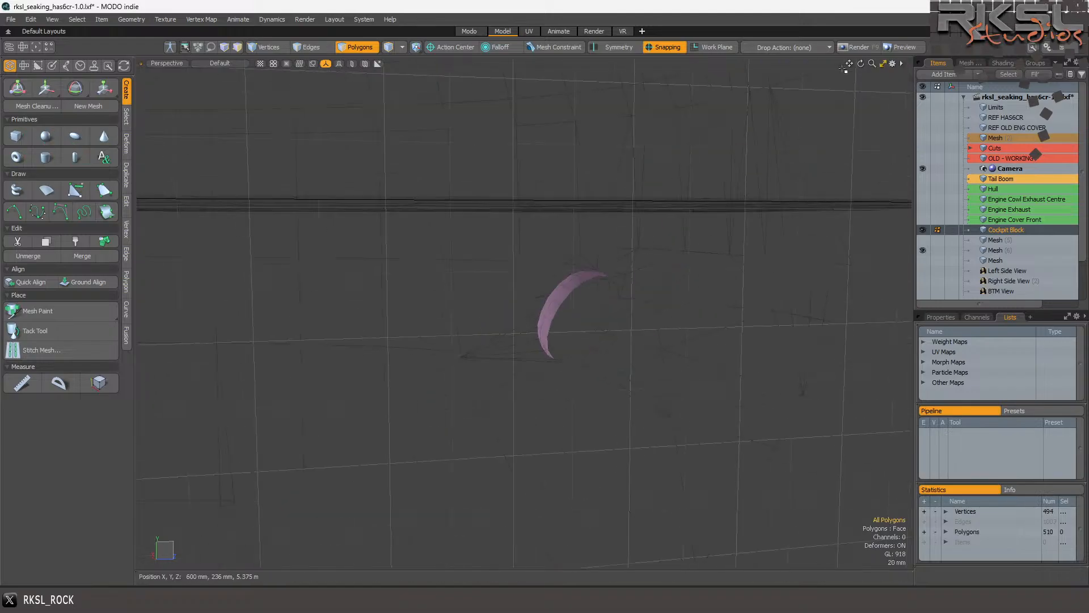
Fill the four-sided hole beside the round recess with a new polygon, using the Pen tool snapped to its corner vertices.
left_click_drag(860, 62, 769, 34)
scroll(472, 341, "up", 2)
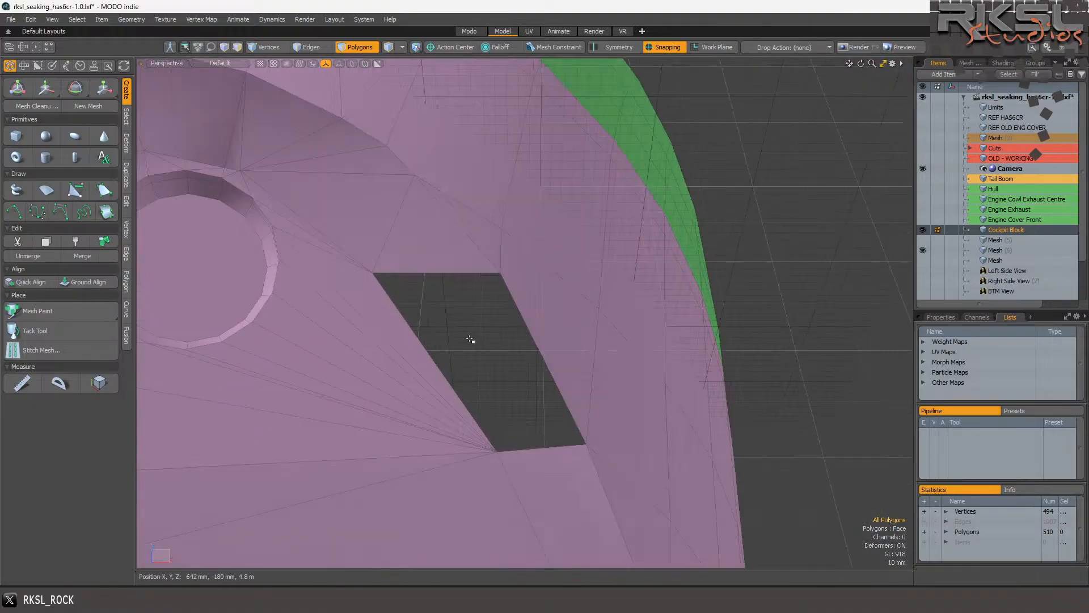
left_click(104, 190)
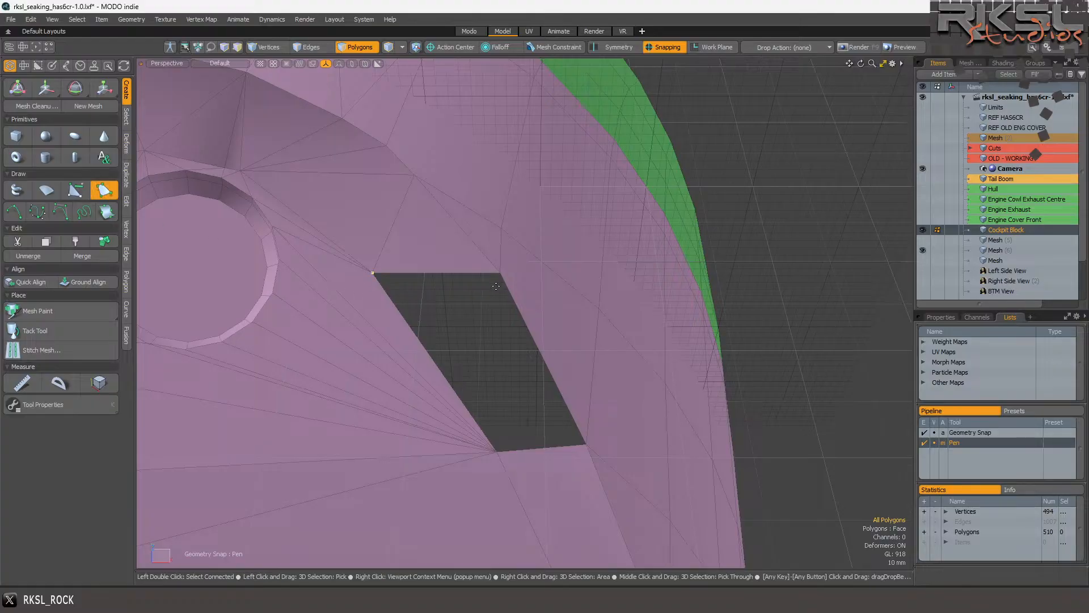
left_click(585, 445)
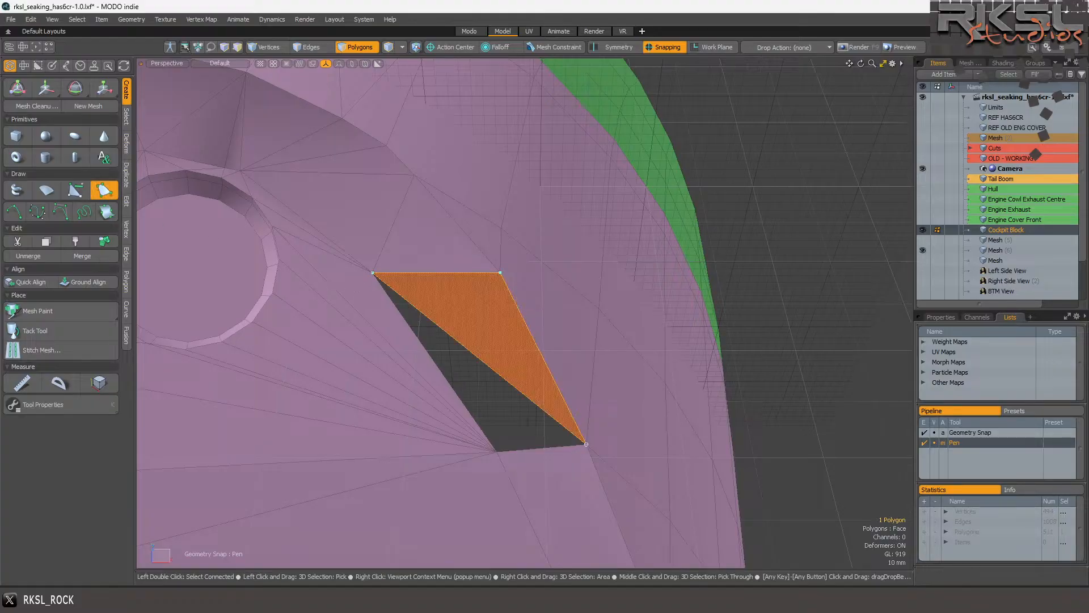
left_click(496, 454)
key("q")
left_click(808, 273)
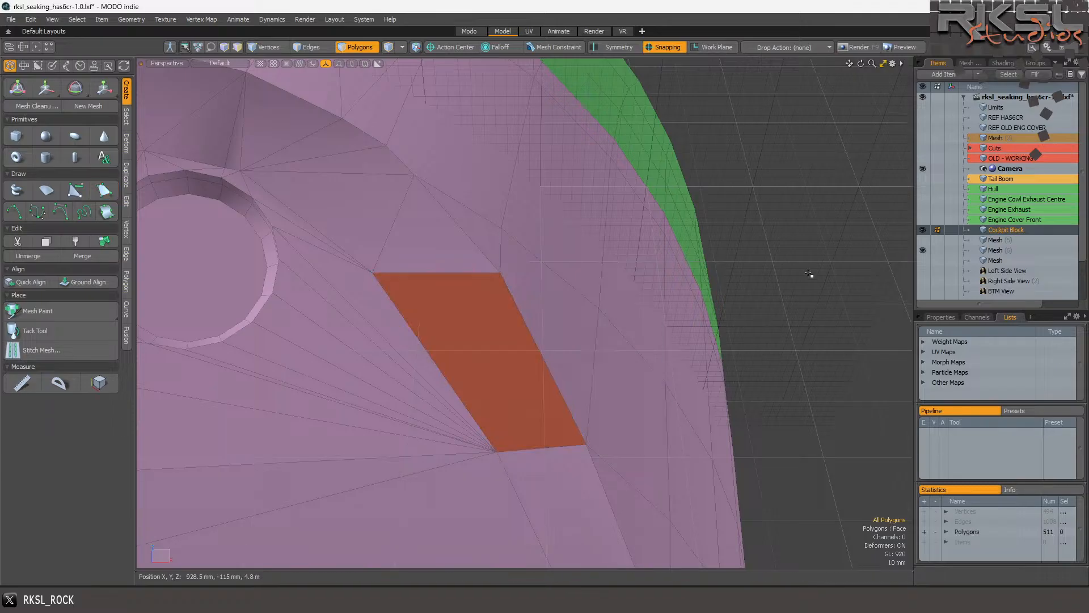
Join the close-set vertices just above the round recess's rim and return to edge selection.
scroll(817, 210, "down", 4)
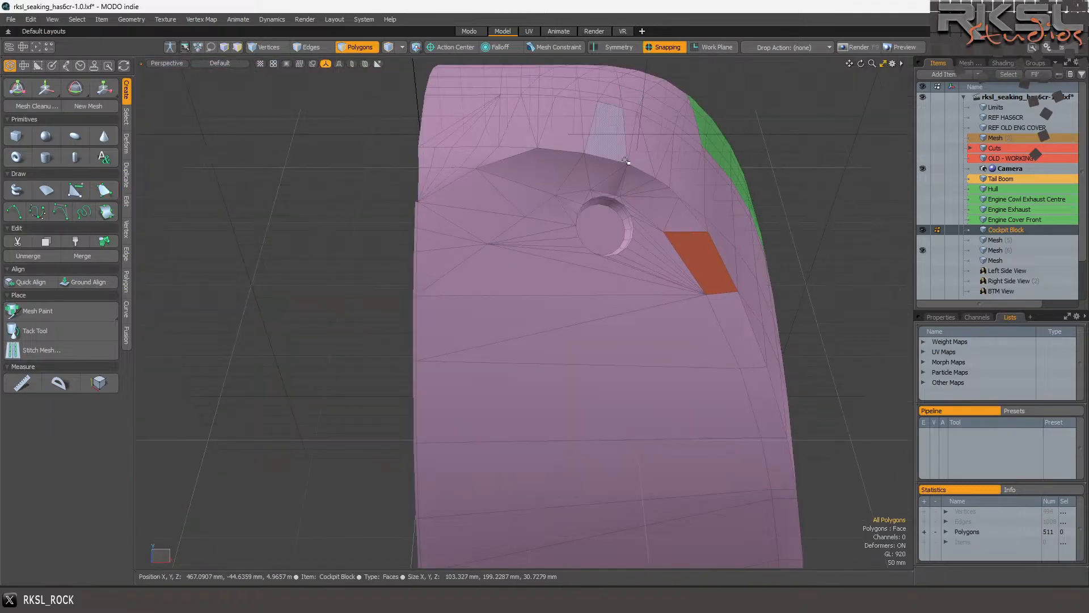
scroll(634, 162, "up", 8)
scroll(633, 161, "up", 4)
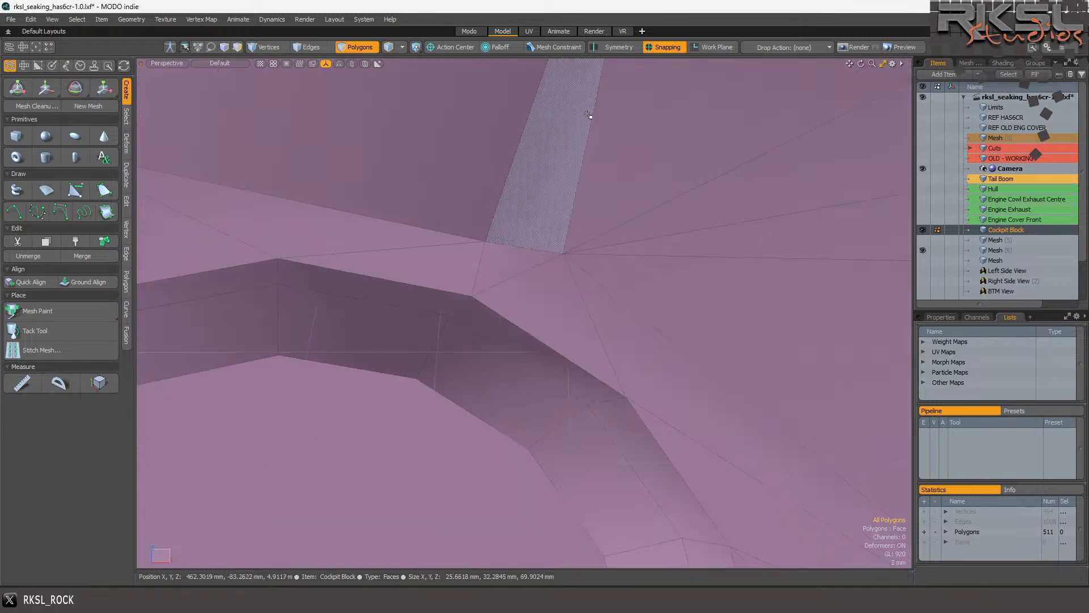
left_click(264, 46)
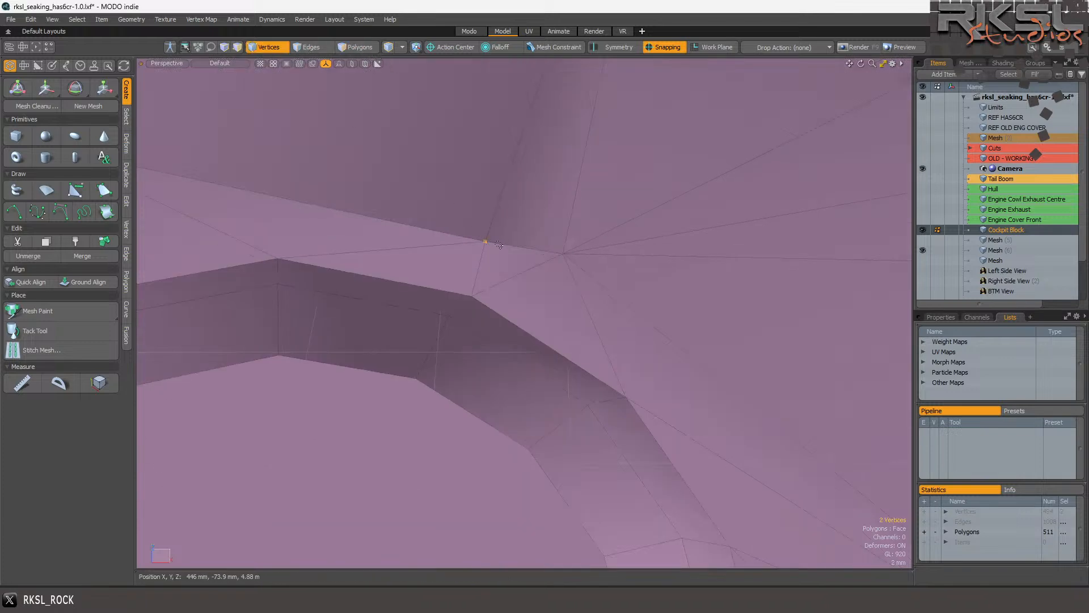
left_click(127, 232)
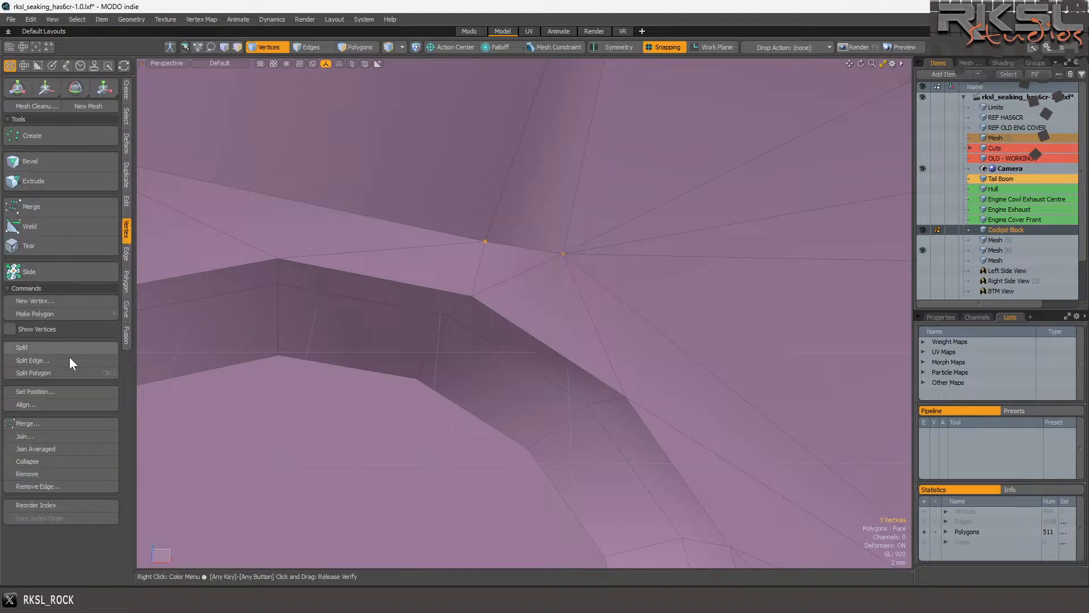
left_click(34, 436)
left_click(645, 280)
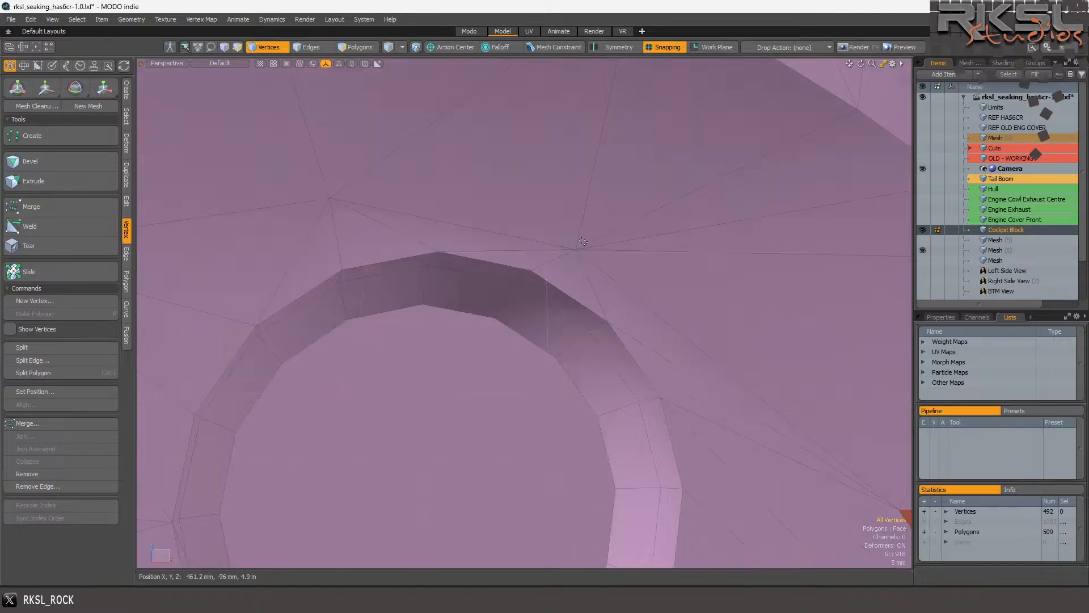
scroll(707, 212, "down", 5)
key("2")
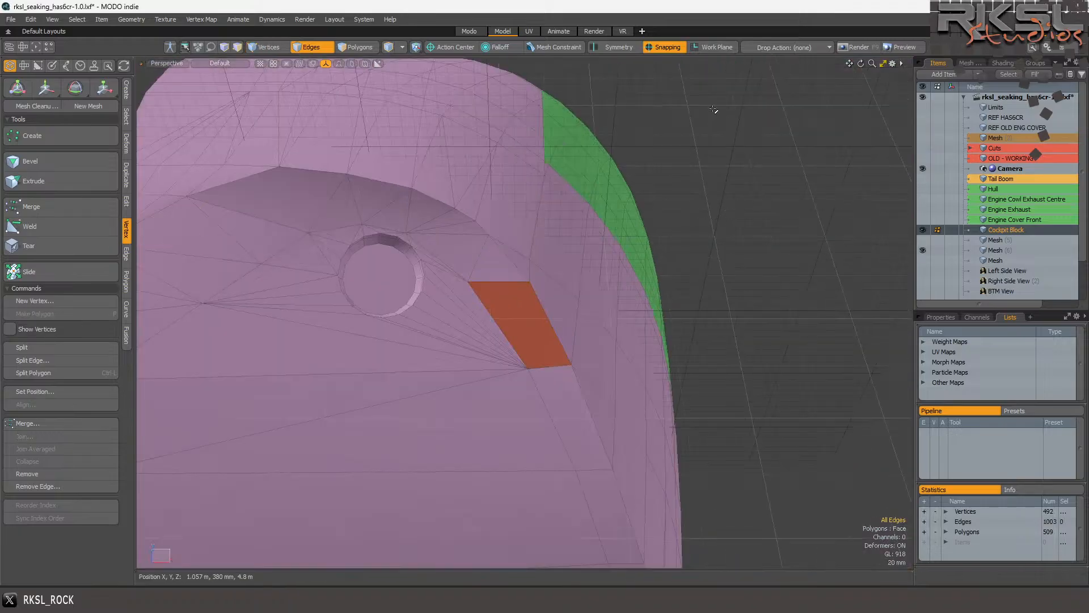
Render the cockpit block and examine the shading around the round recess and below the side window's lower corner.
left_click(596, 32)
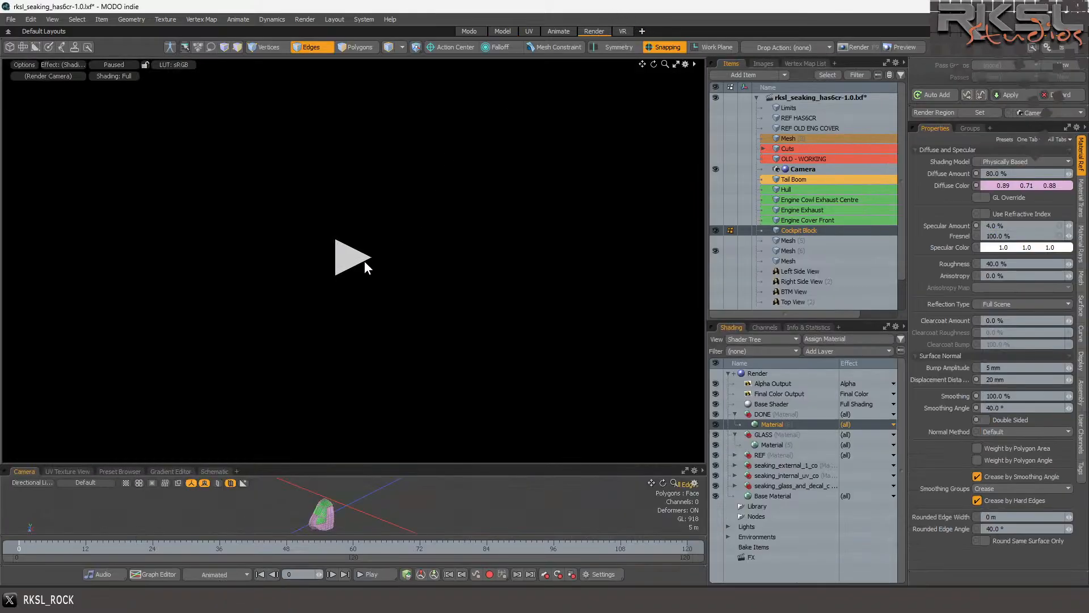
left_click(347, 258)
scroll(342, 340, "up", 5)
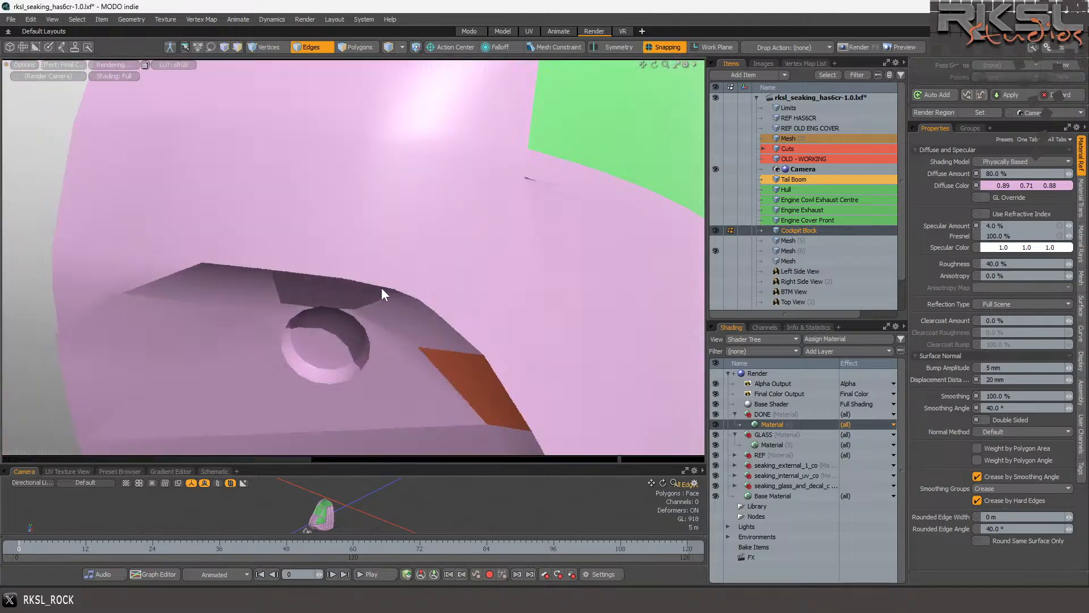
scroll(381, 287, "down", 3)
scroll(386, 324, "up", 1)
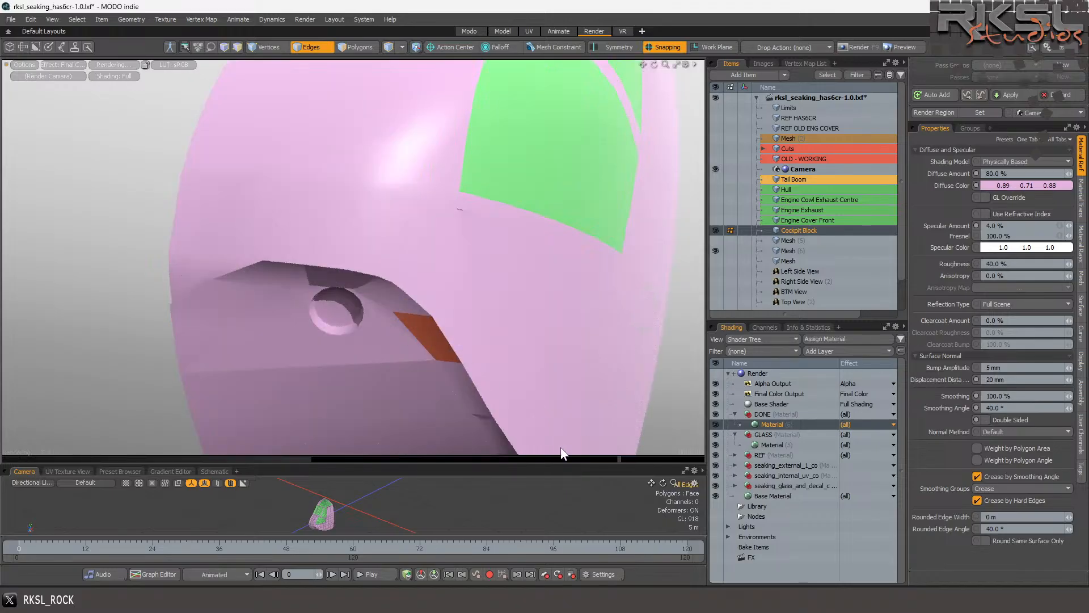
mouse_move(663, 483)
left_mouse_down()
mouse_move(717, 481)
mouse_move(664, 487)
mouse_move(695, 499)
mouse_move(663, 485)
left_mouse_up()
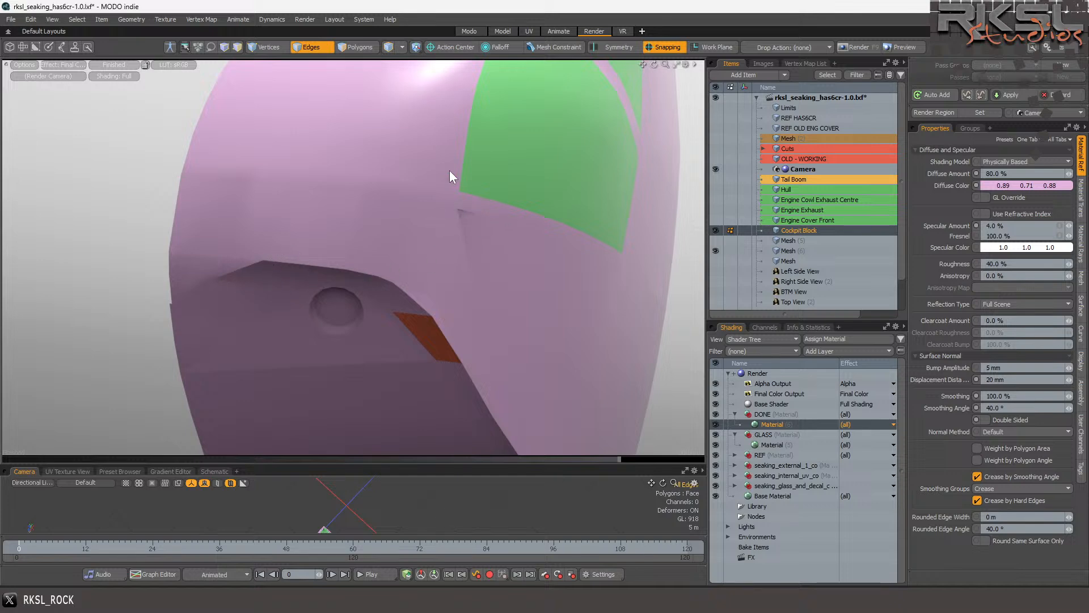
Return to modelling, hide the Mesh (6) item, and make Cockpit Block the active item again.
left_click(504, 31)
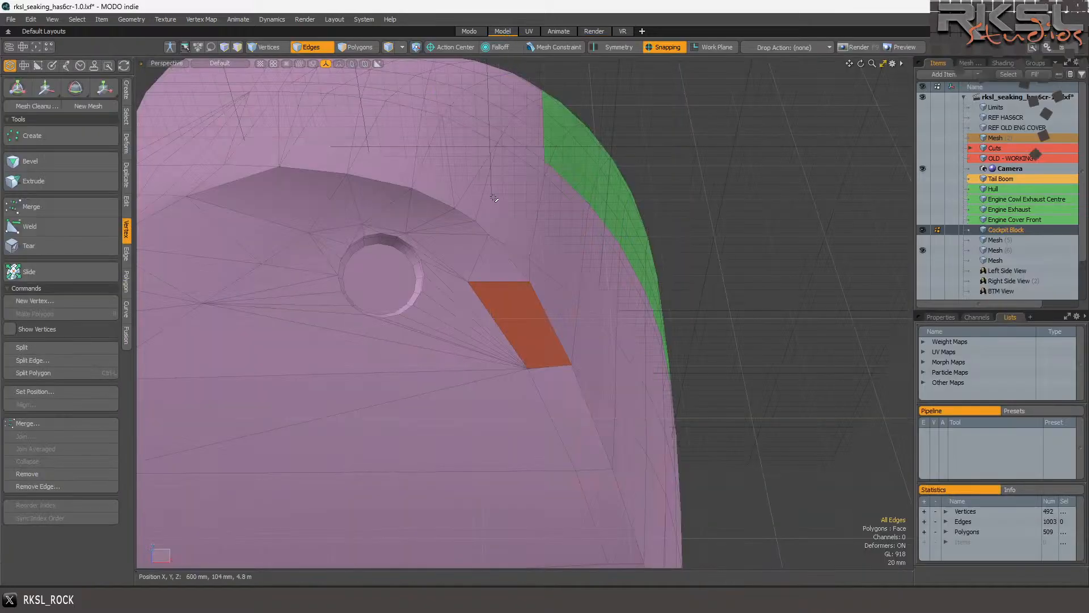
left_click_drag(861, 63, 860, 153)
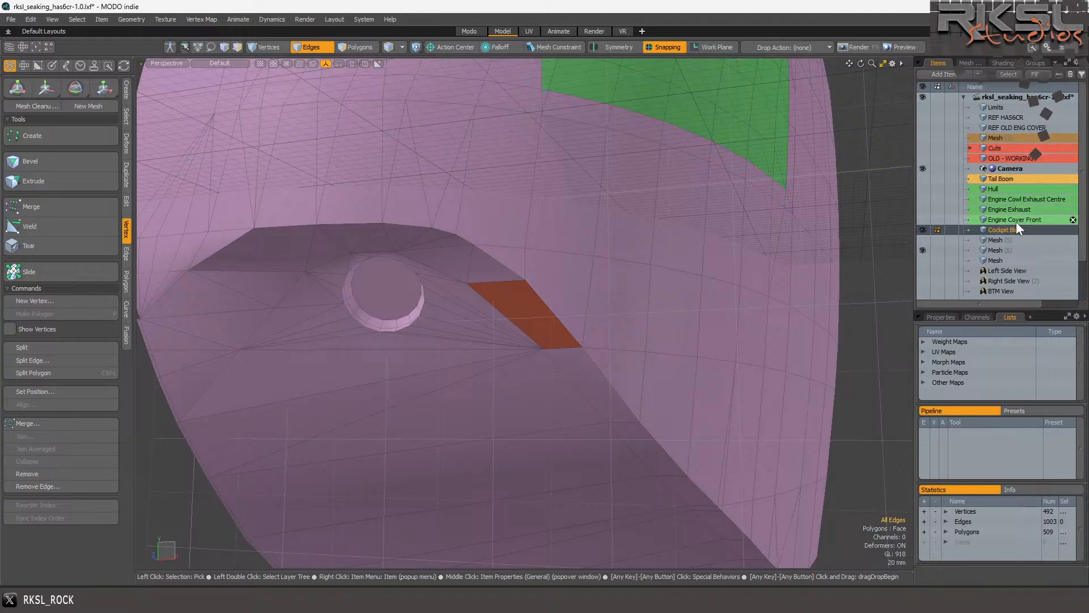
left_click(994, 250)
key("a")
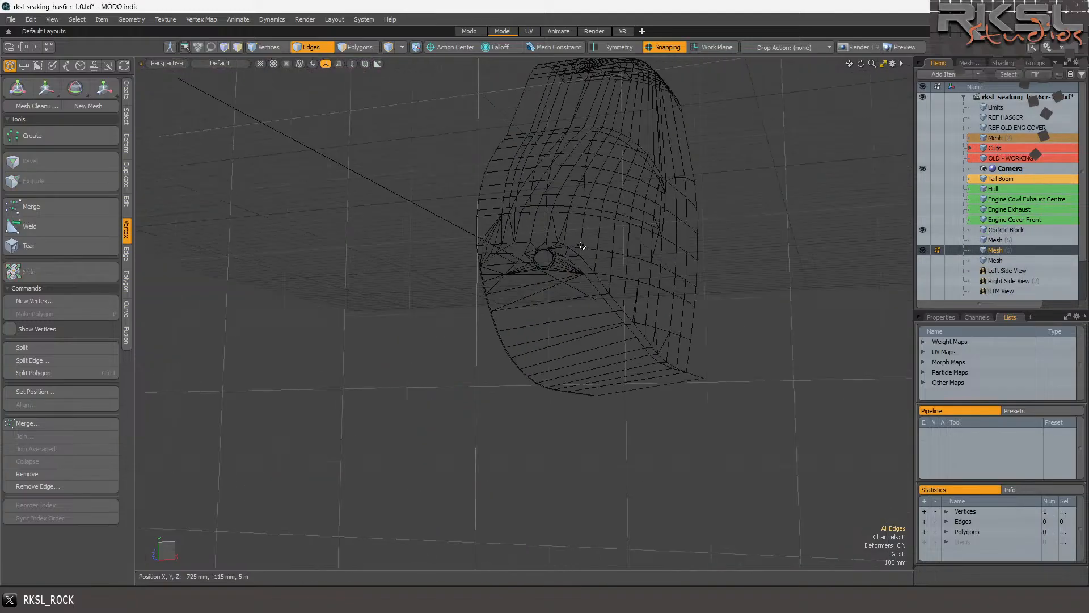
left_click(923, 250)
left_click(989, 230)
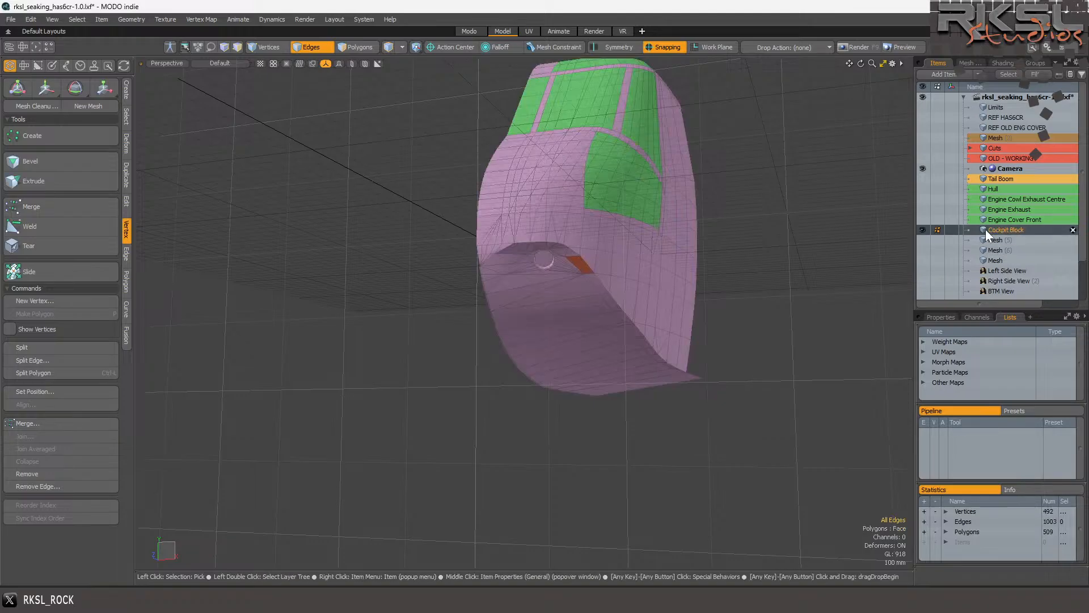
Try deleting the four-sided polygon below the side window's lower corner, and undo the deletion.
scroll(552, 229, "up", 5)
scroll(548, 223, "up", 2)
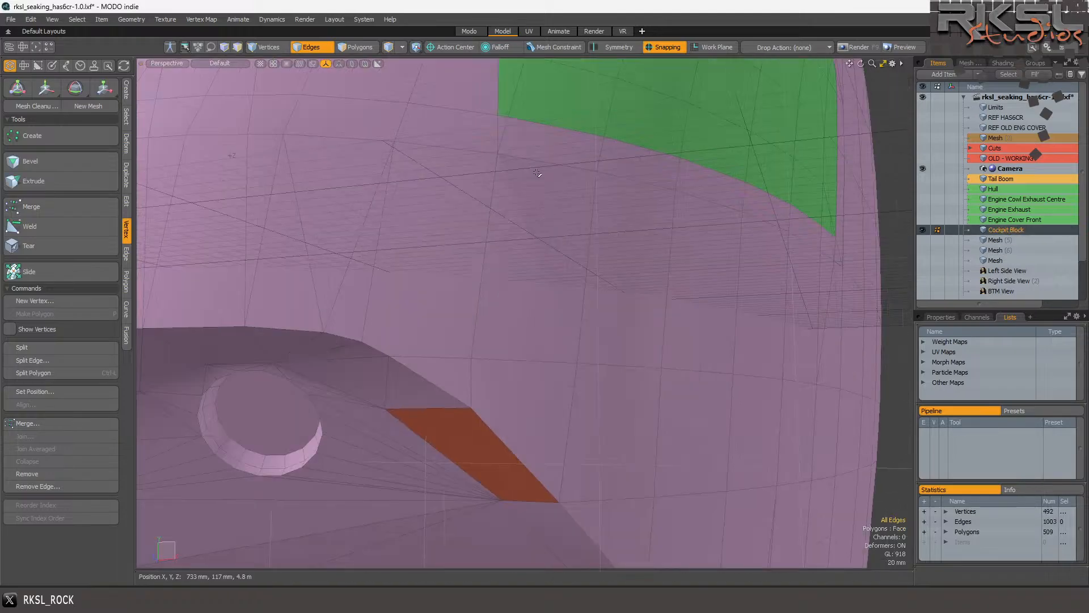
left_click(359, 48)
left_click(529, 206)
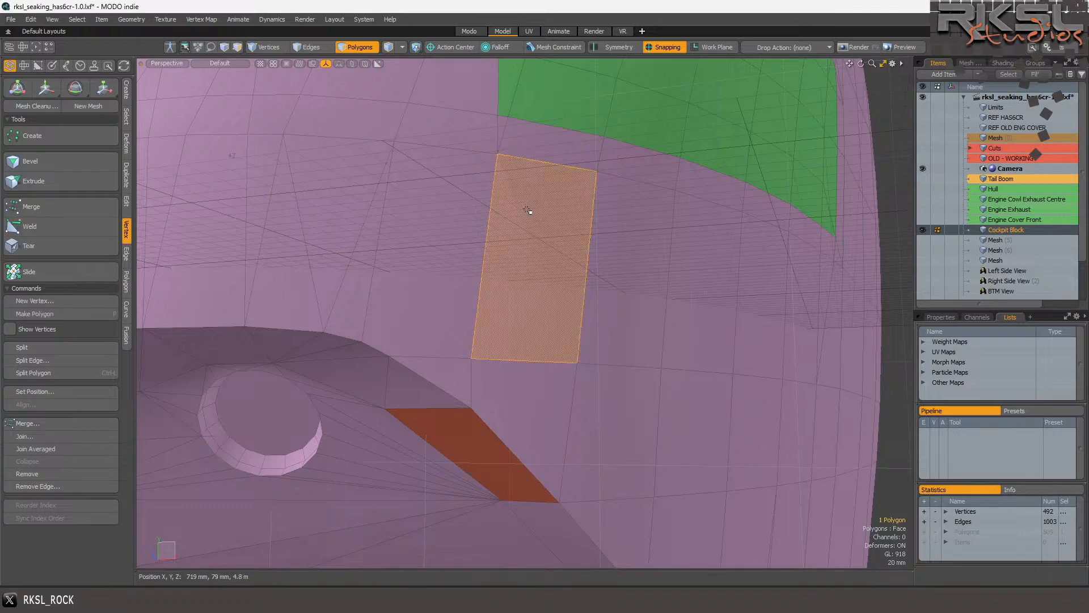
key("Delete")
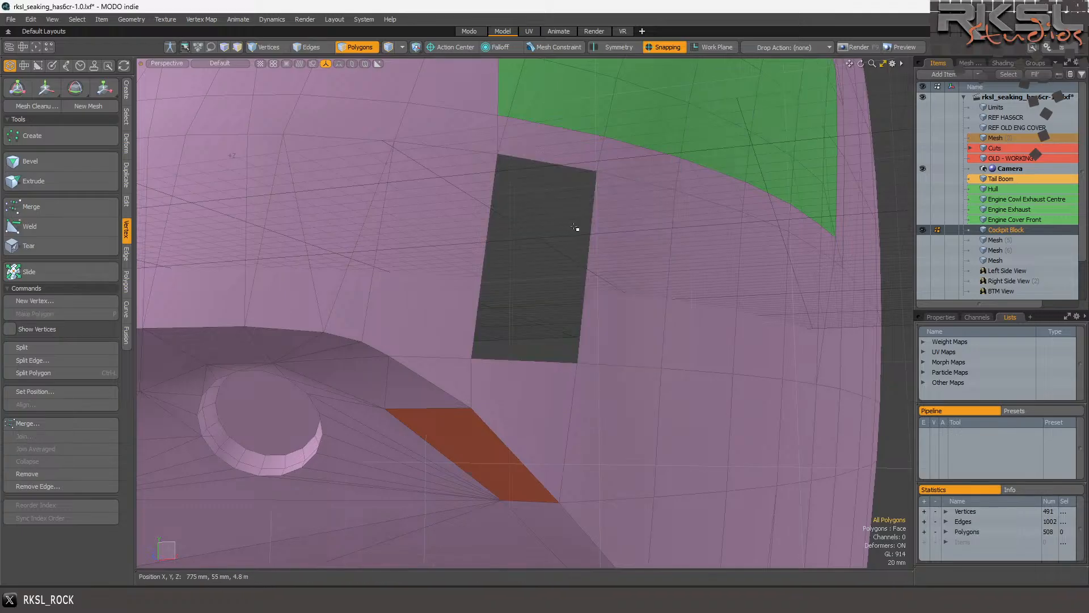
key("ctrl+z")
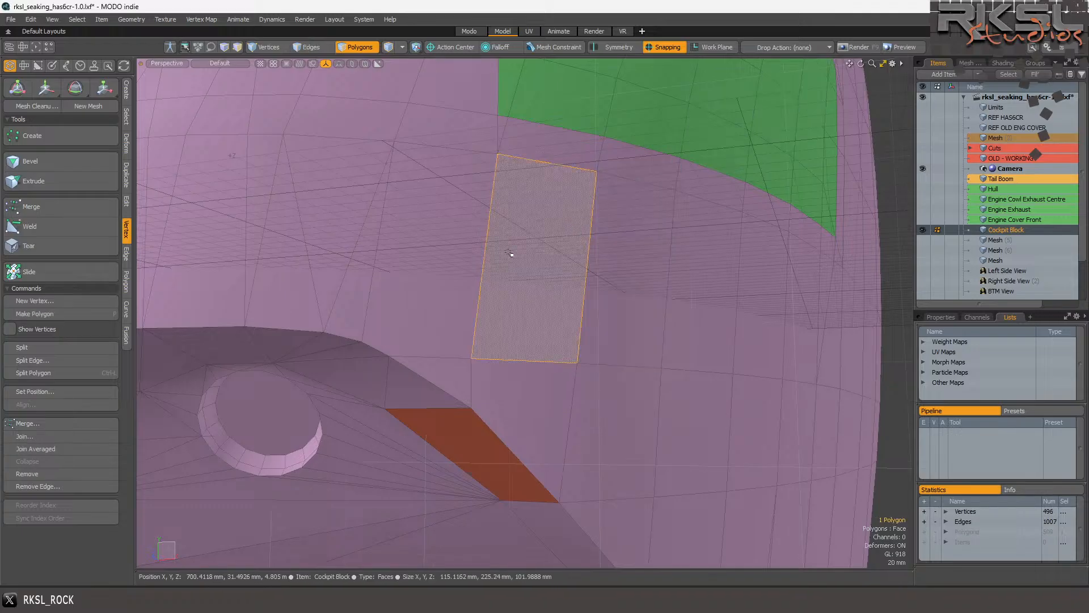
Select all connected polygons of the Cockpit Block and merge their coincident vertices.
left_click(651, 243)
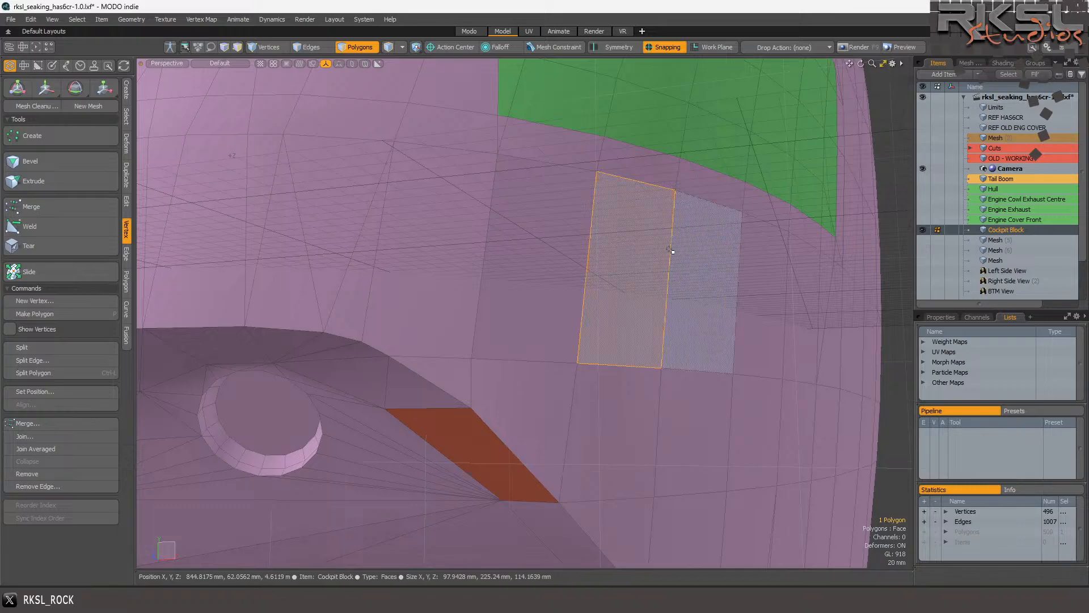
double_click(490, 248)
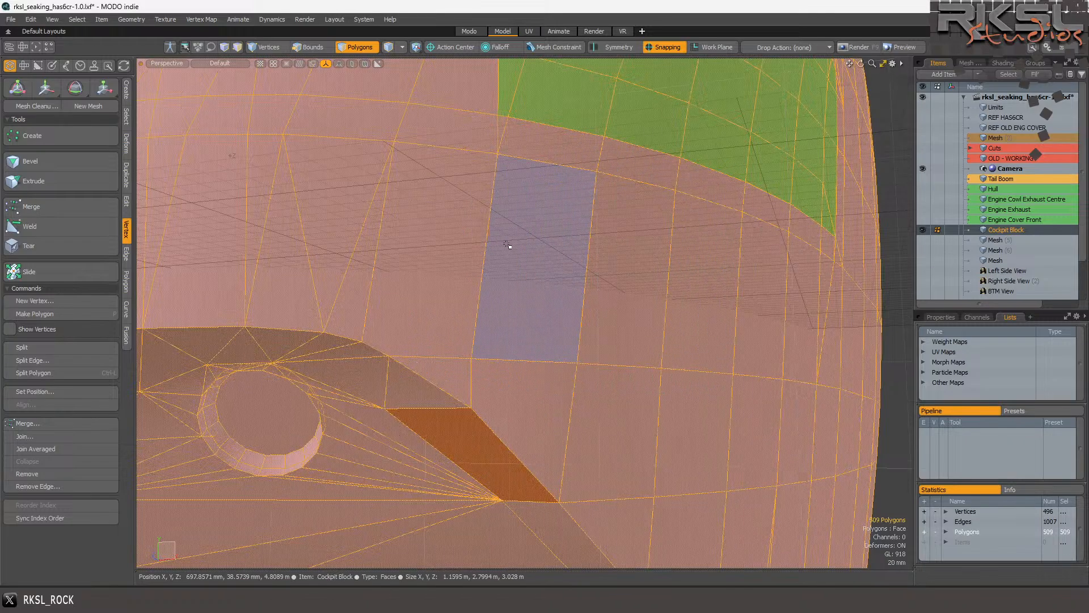
left_click(131, 19)
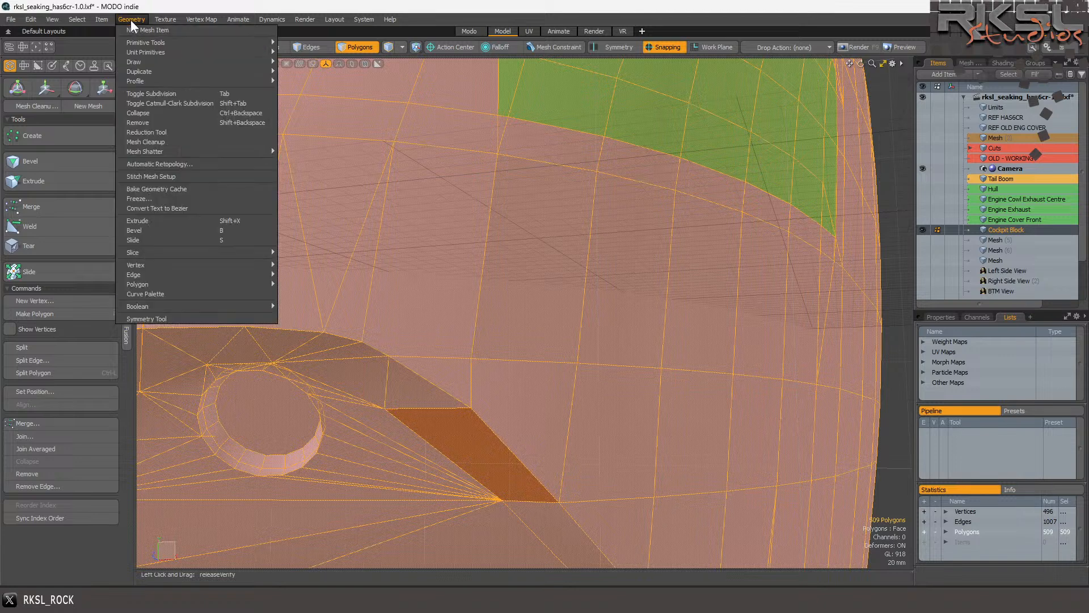
mouse_move(230, 265)
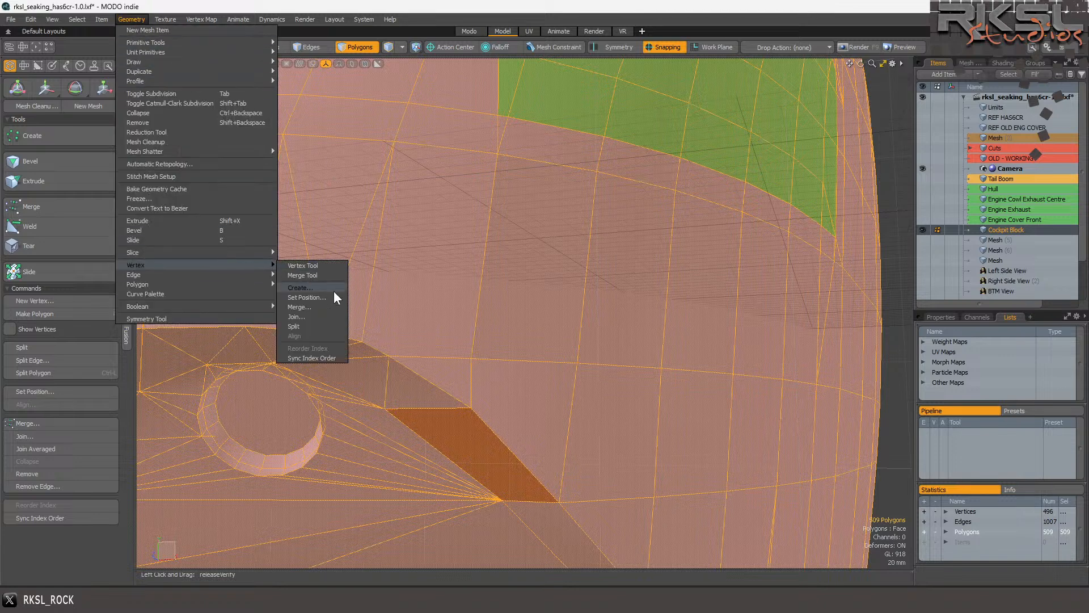
left_click(316, 307)
left_click(652, 268)
left_click(610, 283)
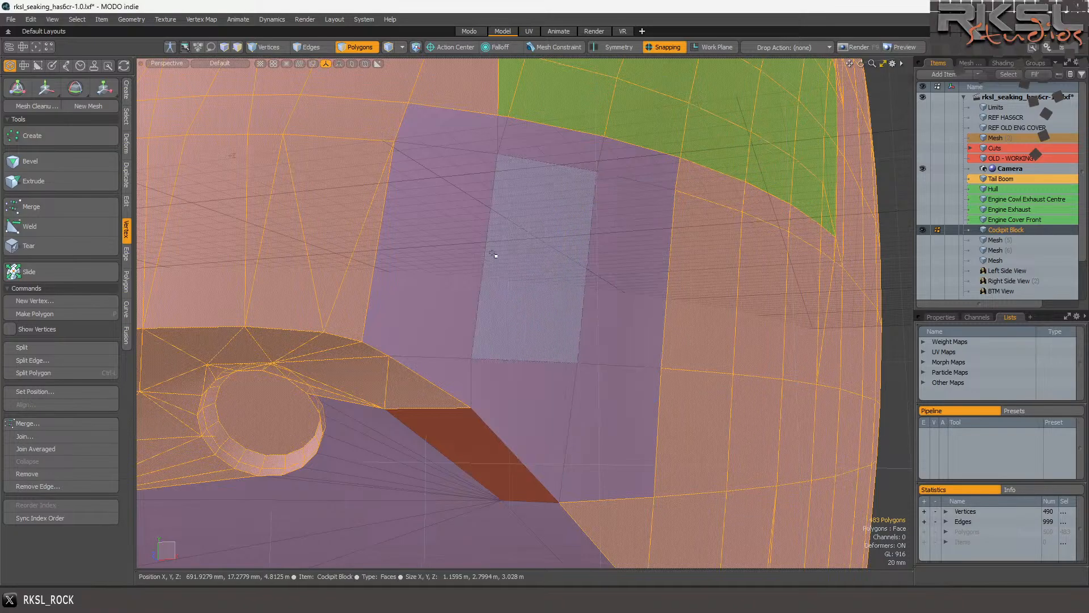
left_click(311, 47)
left_click(559, 368)
left_click(111, 89)
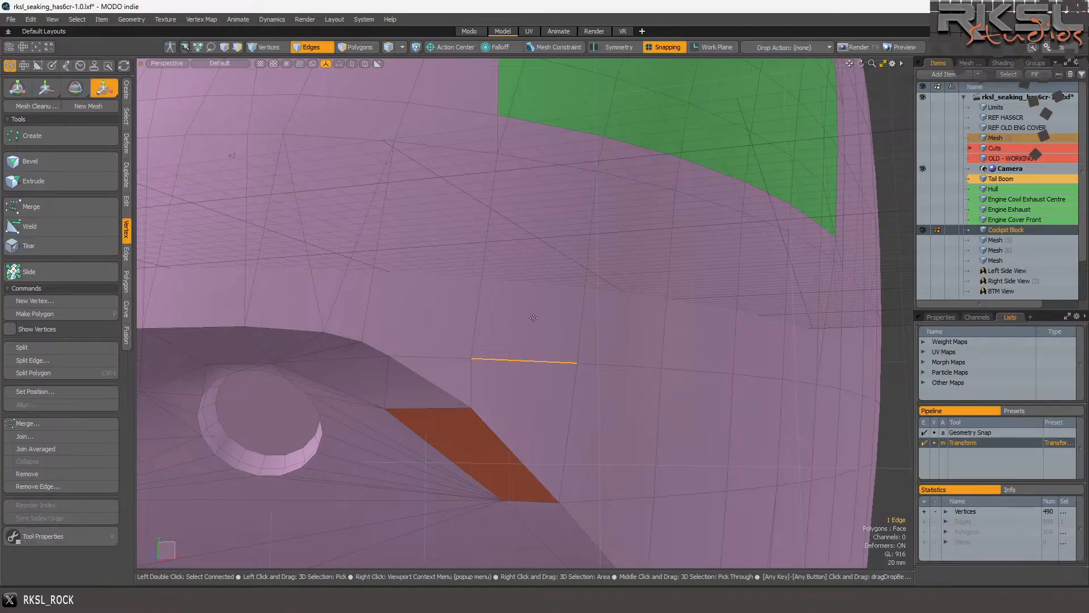
left_click(582, 372)
scroll(565, 320, "down", 3)
key("space")
left_click(202, 375)
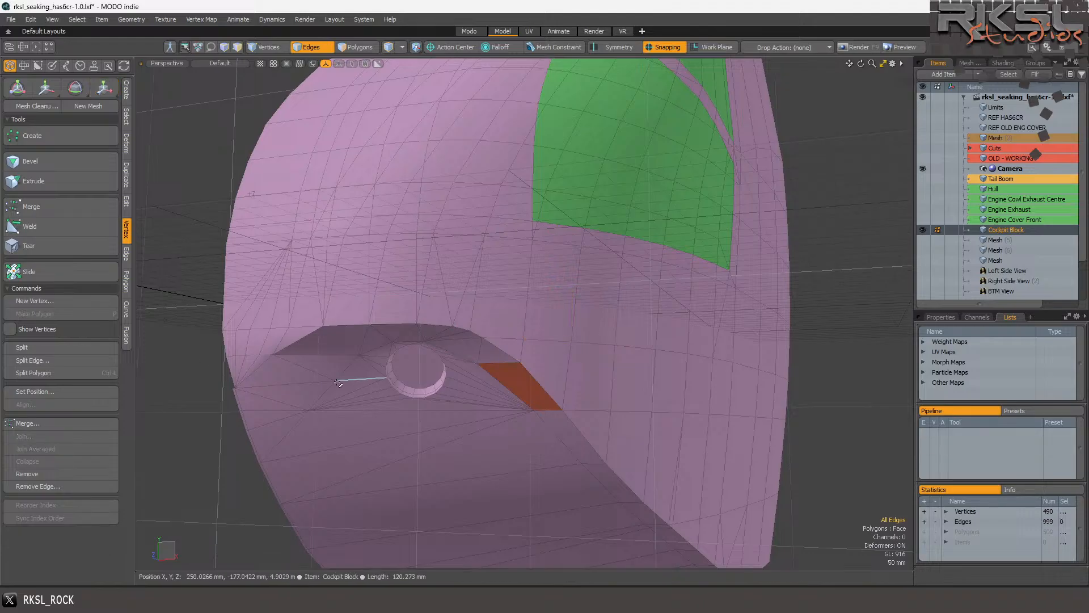
Try to bevel the short row of edges running out to the left of the round recess, and undo the bevel.
scroll(212, 405, "up", 5)
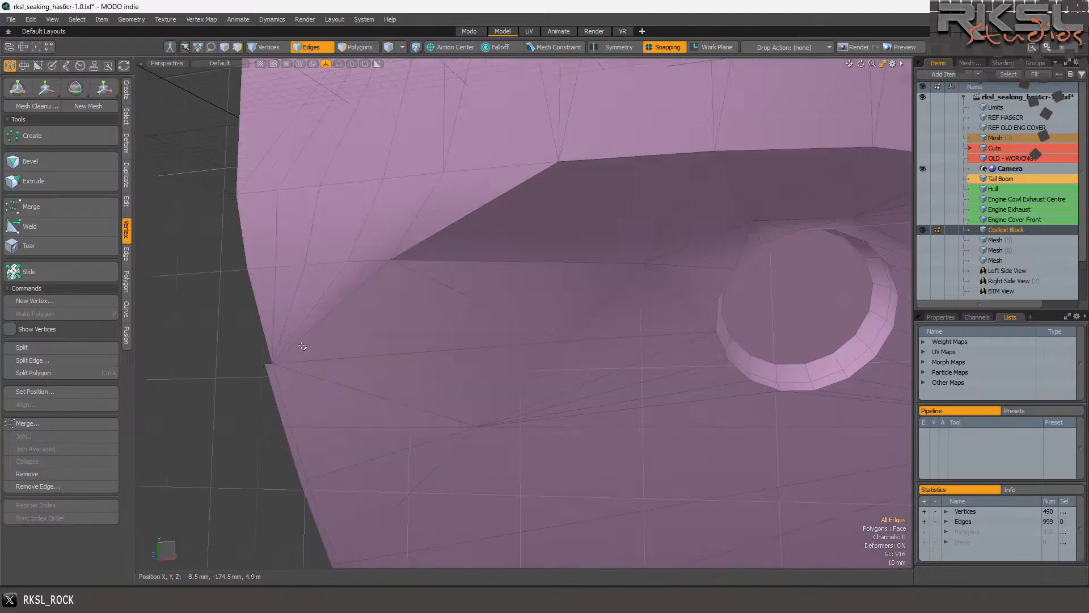
mouse_move(644, 262)
right_mouse_down()
mouse_move(361, 250)
mouse_move(195, 312)
mouse_move(373, 308)
right_mouse_up()
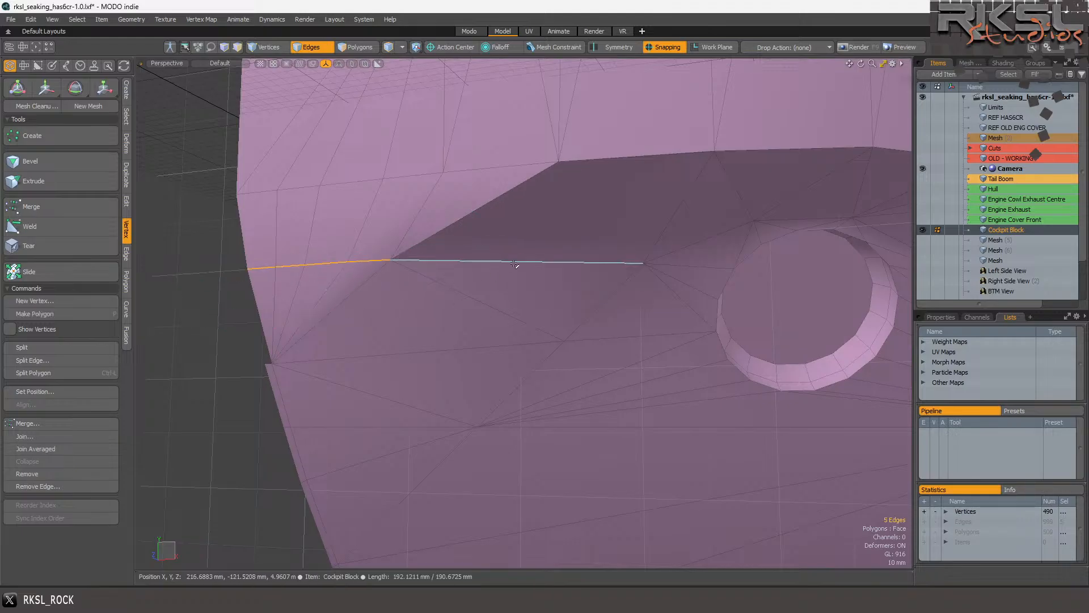
left_click(125, 254)
left_click(39, 135)
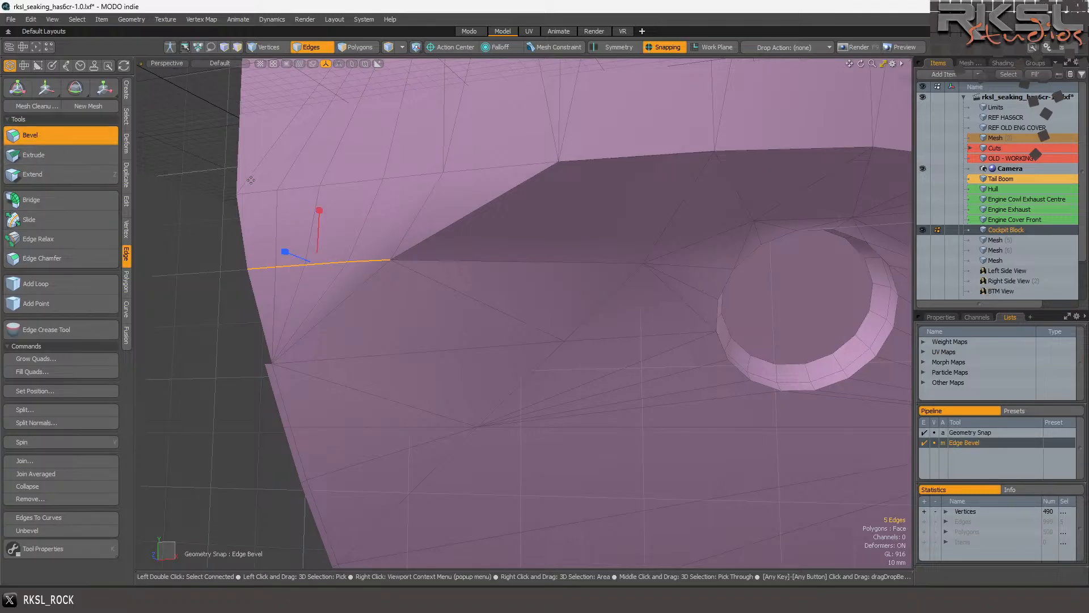
left_click_drag(286, 251, 294, 265)
key("ctrl+z")
key("space")
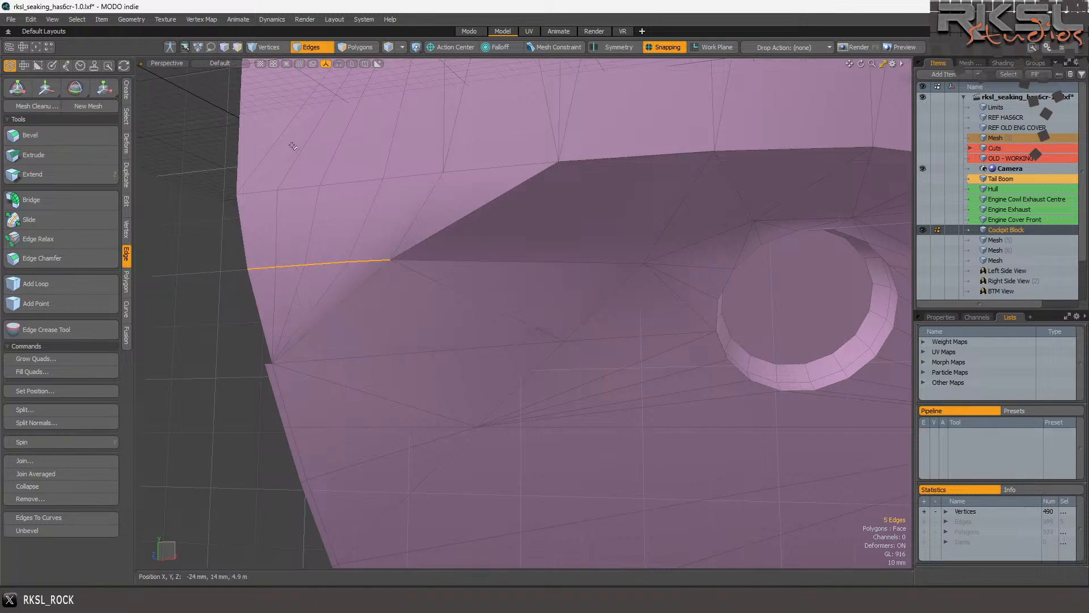
Show the Cockpit Block in wireframe and join the two nearly coincident vertices on the overhang edge above and left of the round recess.
left_click(209, 61)
left_click(192, 72)
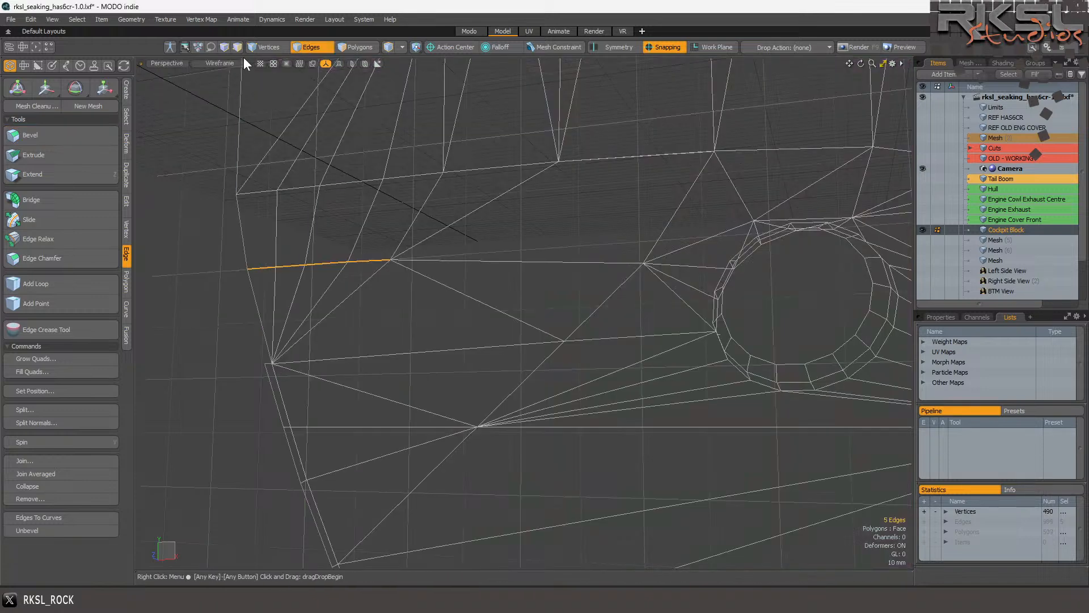
left_click(256, 46)
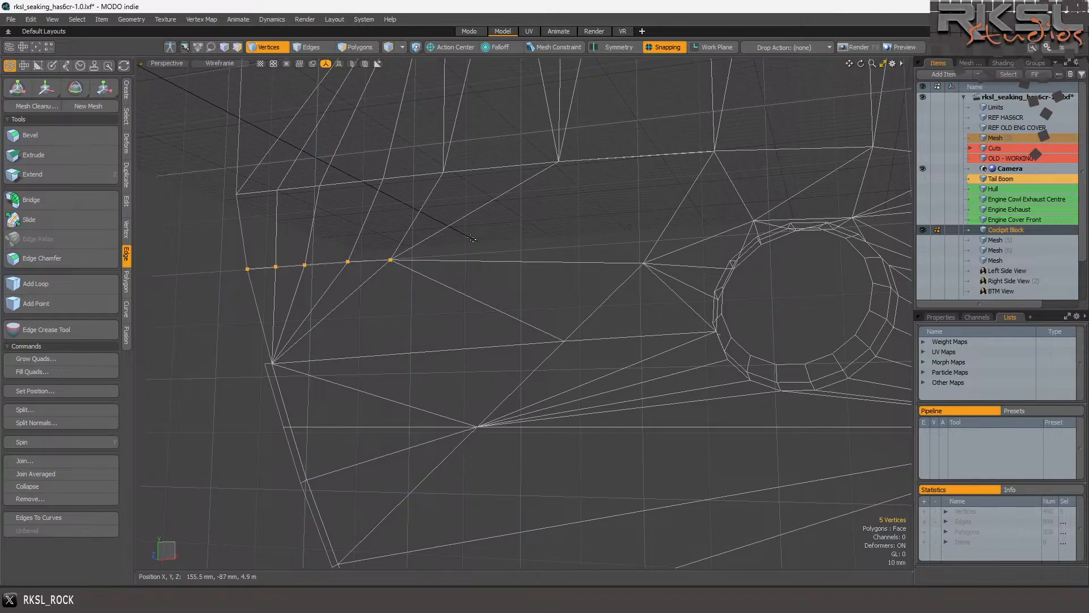
right_click_drag(755, 136, 606, 194)
scroll(730, 122, "up", 6)
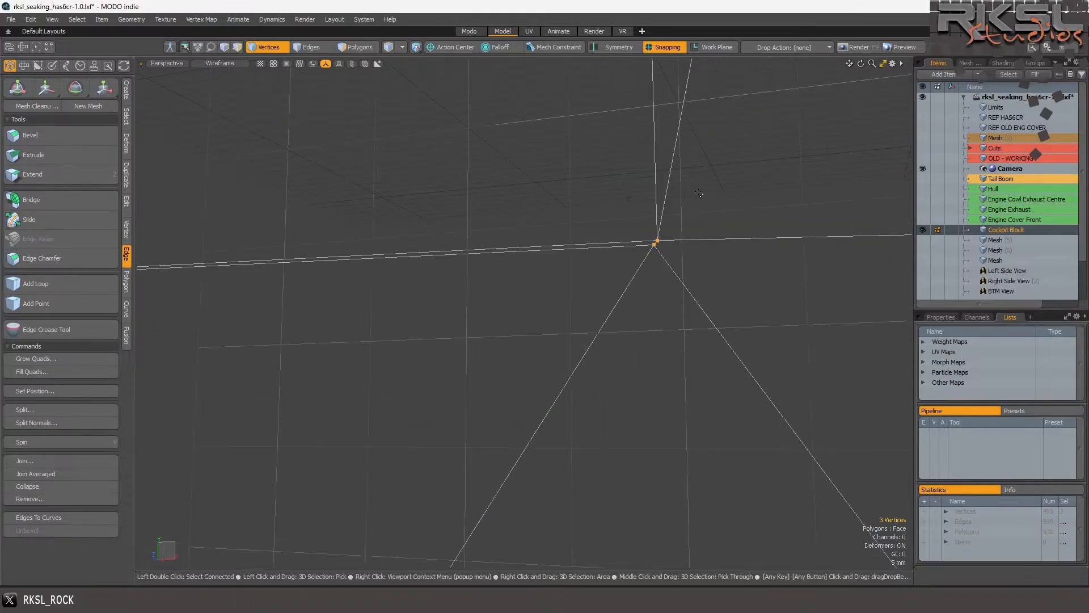
left_click_drag(653, 249, 664, 239)
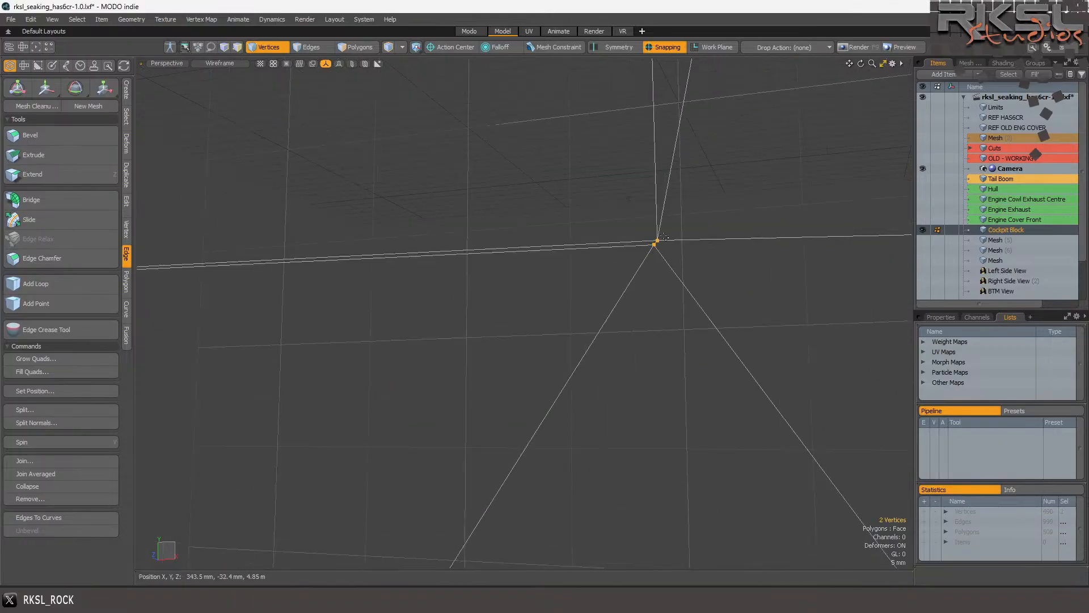
left_click(53, 461)
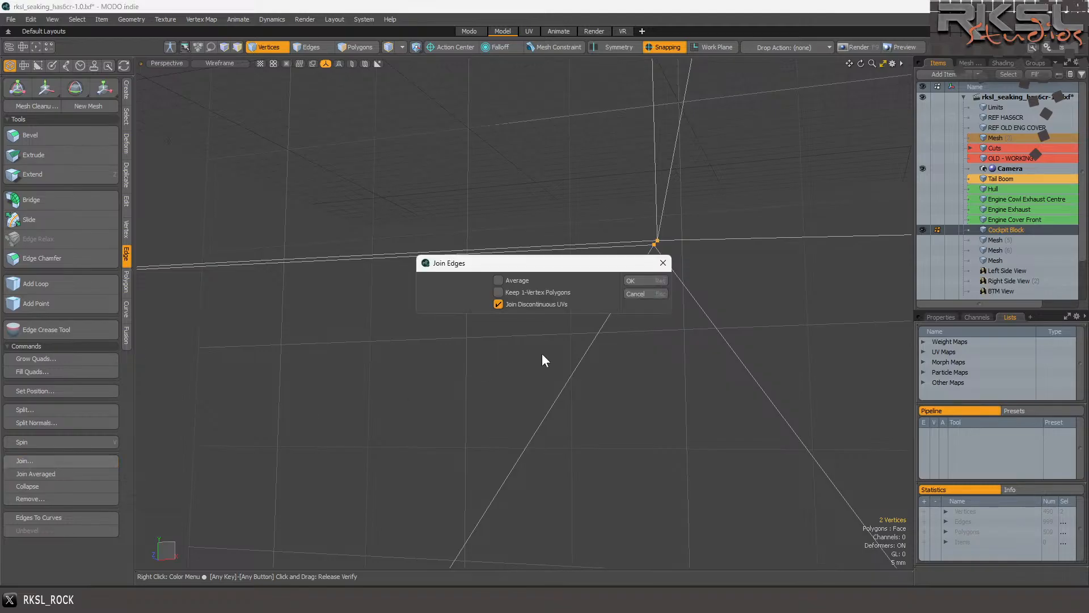
left_click(655, 280)
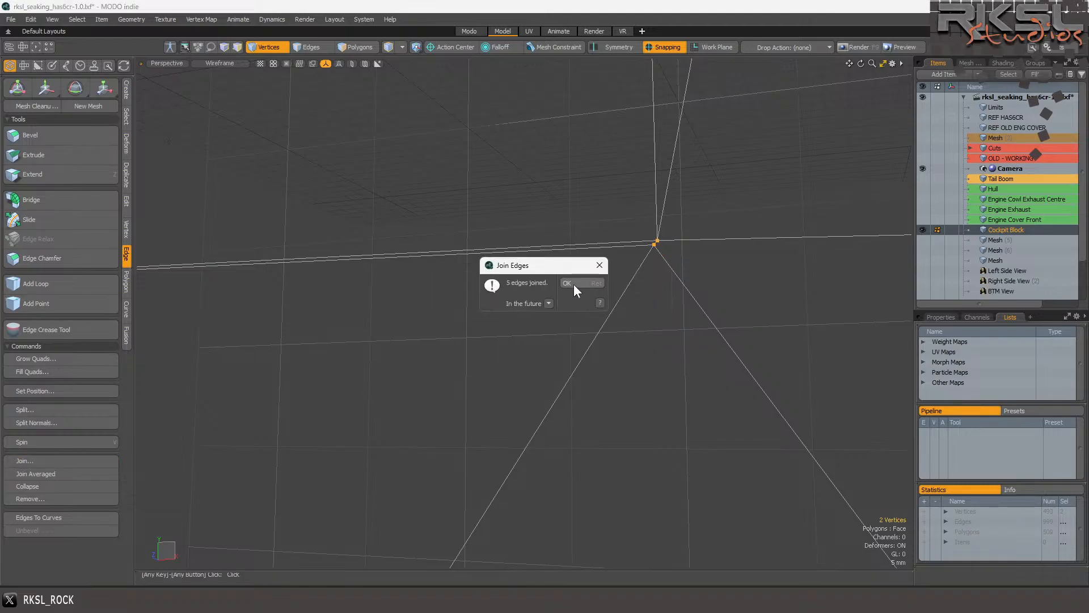
left_click(574, 288)
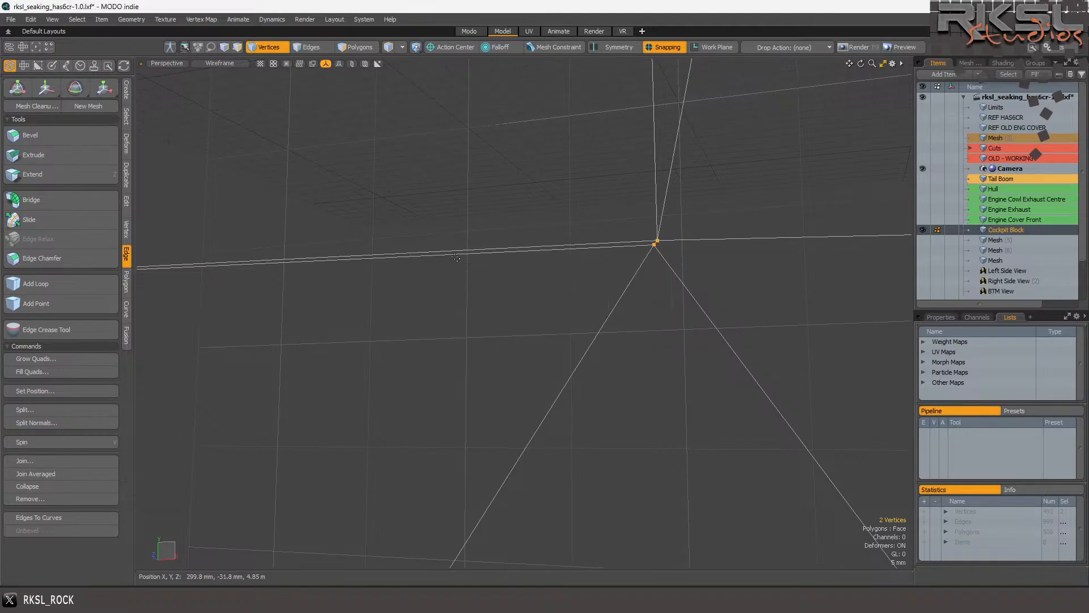
left_click(127, 227)
left_click(26, 435)
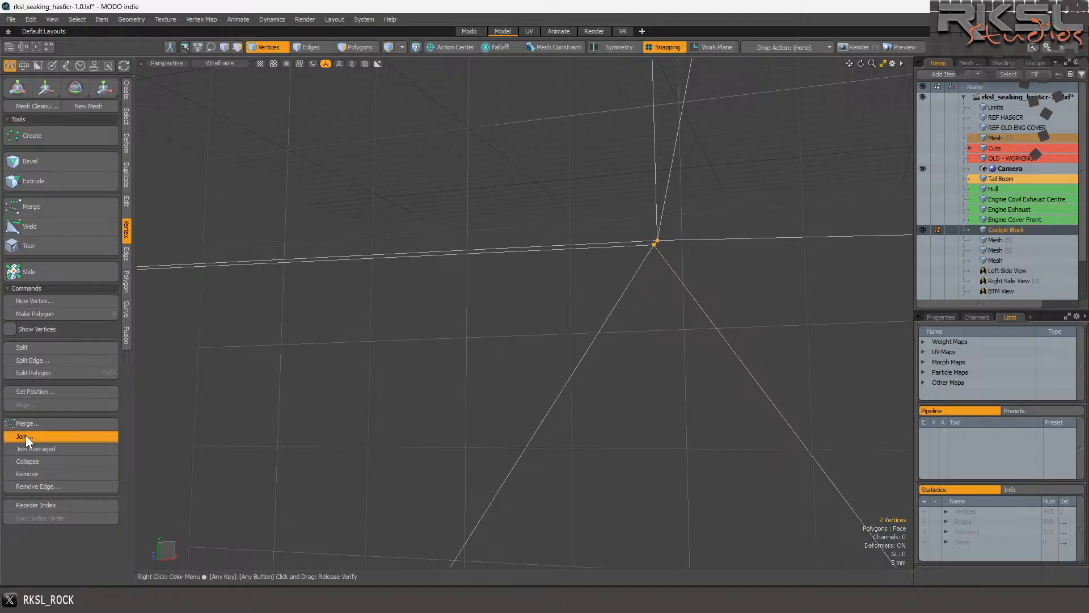
left_click(638, 280)
Select the vertices along the overhang edge to check for further doubled points, and clear the selection.
scroll(402, 313, "down", 3)
scroll(545, 268, "up", 3)
mouse_move(646, 221)
right_mouse_down()
mouse_move(596, 216)
mouse_move(605, 234)
mouse_move(400, 227)
mouse_move(475, 285)
right_mouse_up()
scroll(575, 256, "down", 3)
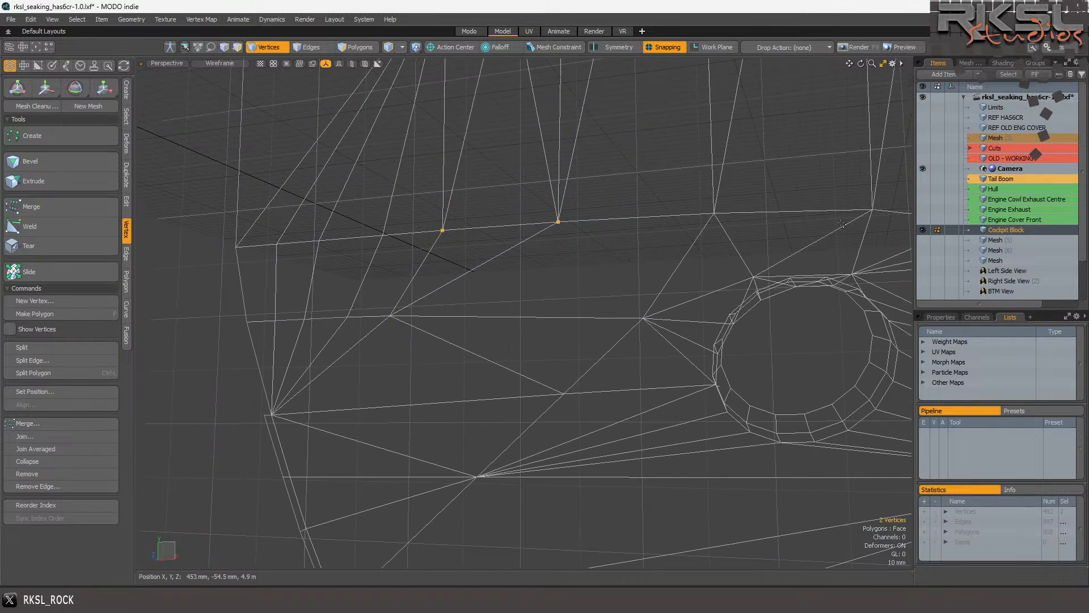
mouse_move(891, 226)
right_mouse_down()
mouse_move(366, 214)
mouse_move(227, 253)
mouse_move(228, 266)
right_mouse_up()
left_click(404, 305)
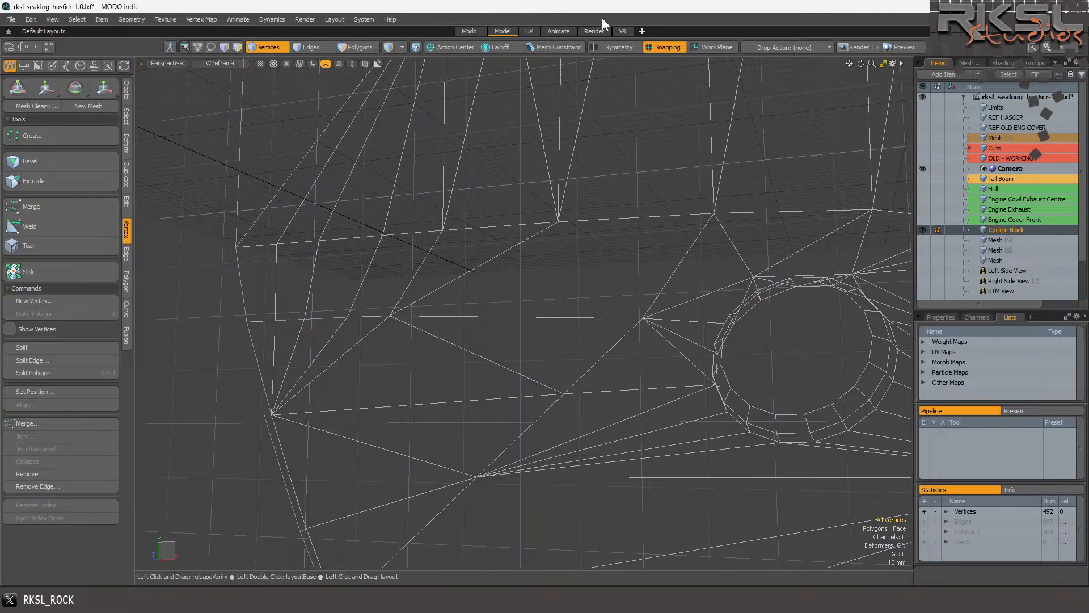
Render the cockpit block to examine the shading around the round recess, and return to modelling.
left_click(594, 32)
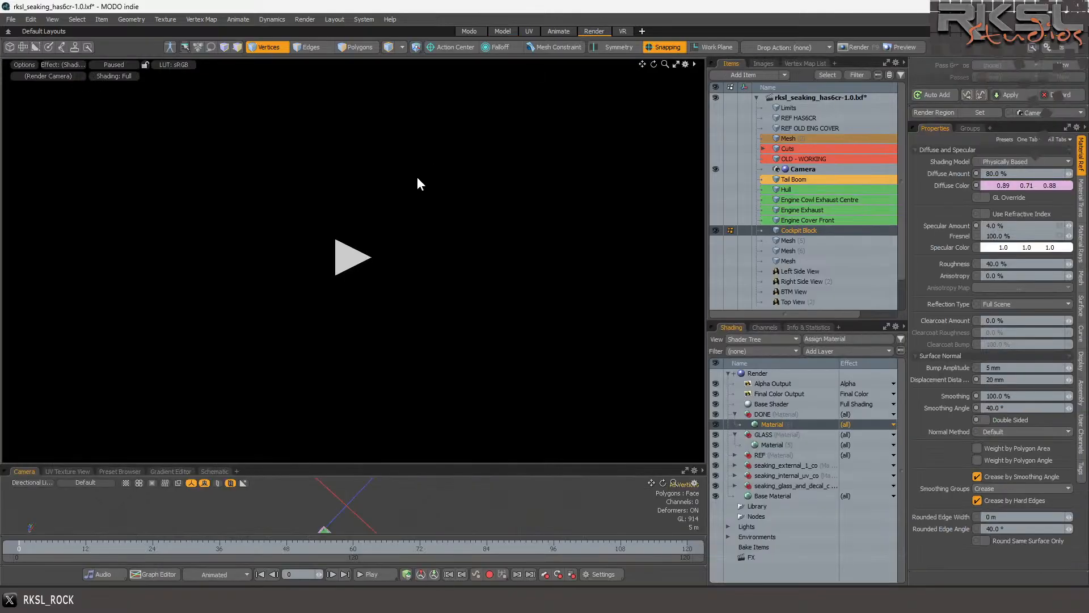
left_click(355, 256)
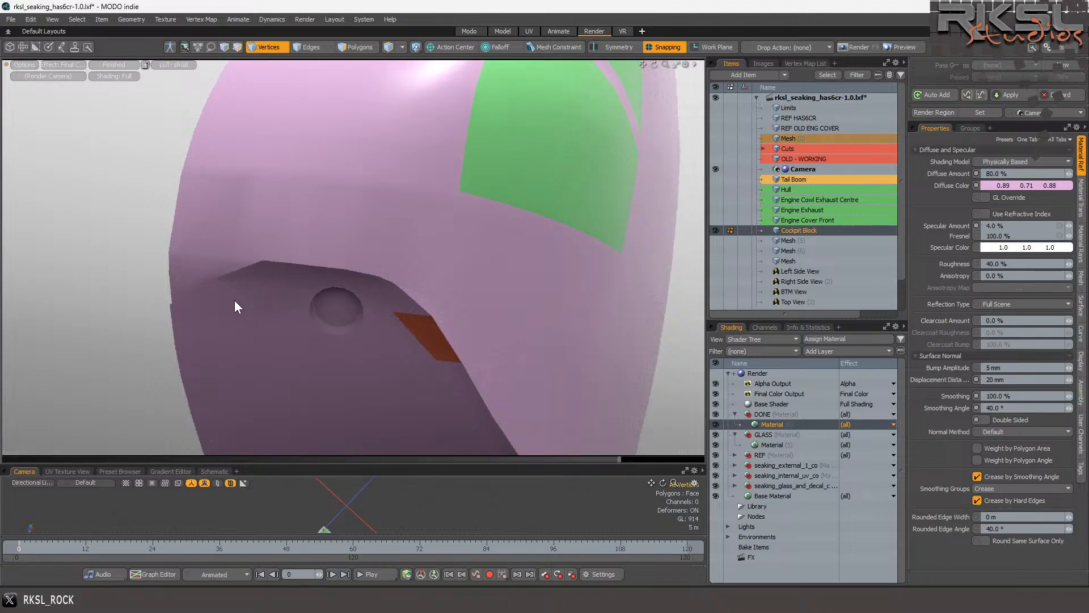
left_click(502, 31)
Inspect the vertices and doubled edges in the row left of the round recess from several angles in wireframe.
mouse_move(616, 255)
right_mouse_down()
mouse_move(298, 295)
mouse_move(591, 363)
right_mouse_up()
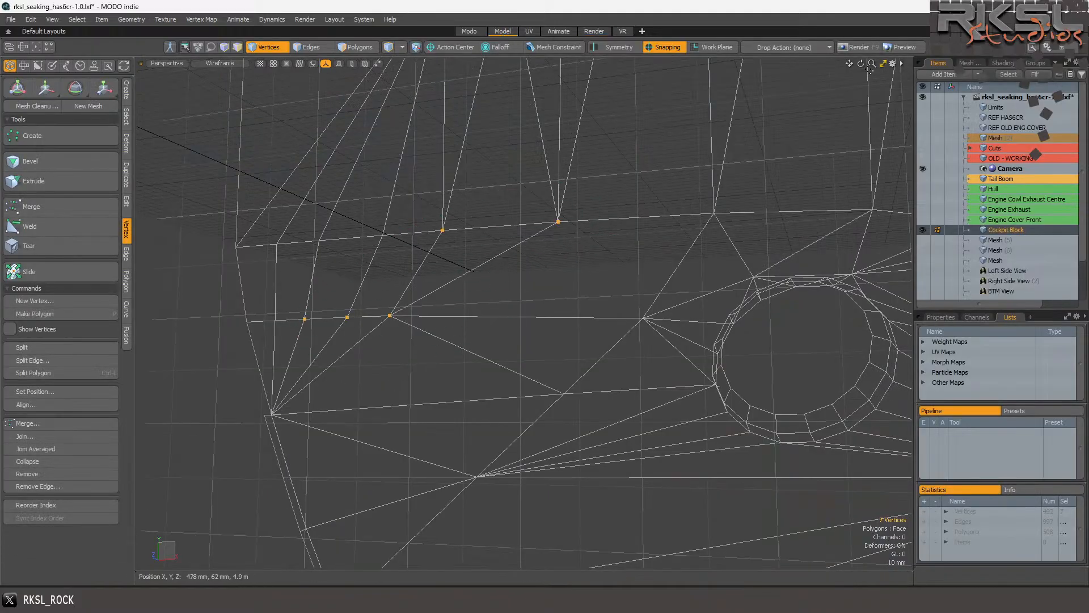
mouse_move(862, 64)
left_mouse_down()
mouse_move(860, 17)
mouse_move(860, 45)
left_mouse_up()
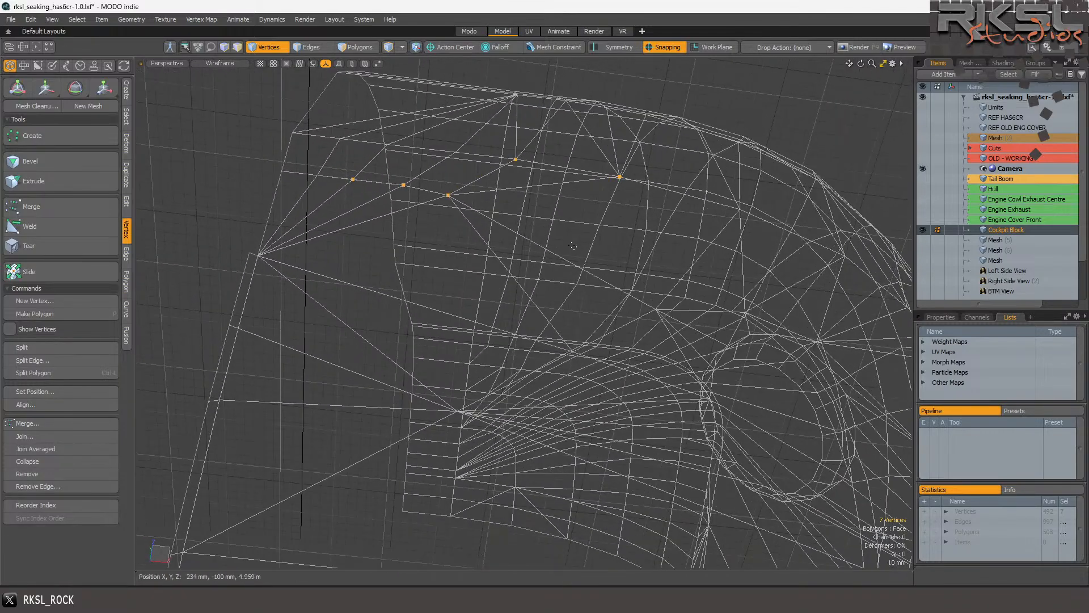
scroll(344, 172, "up", 2)
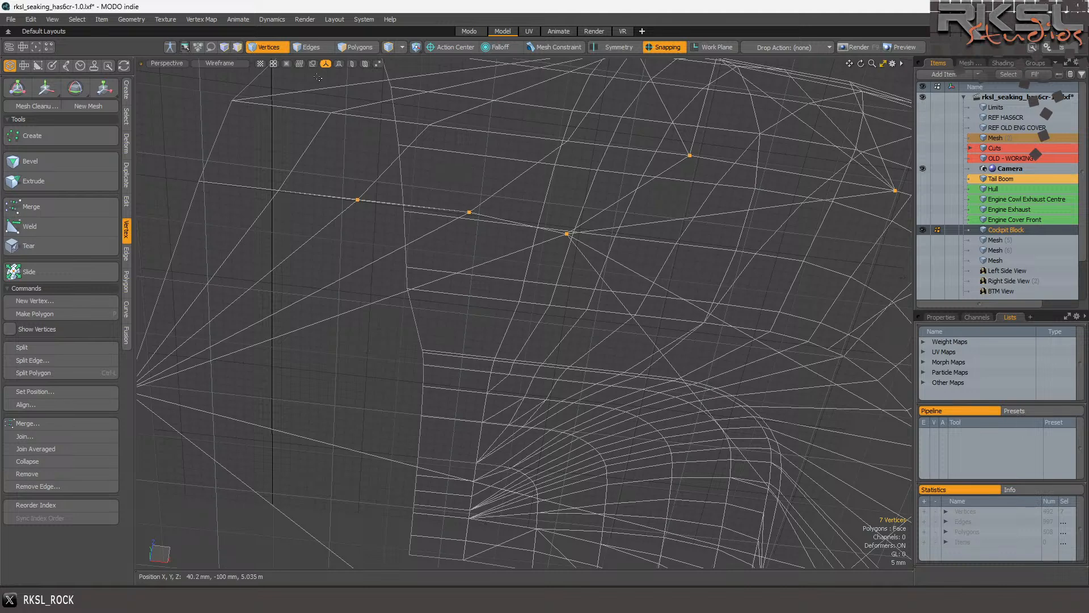
scroll(373, 206, "up", 1)
scroll(373, 206, "up", 1)
left_click(395, 187)
scroll(380, 199, "up", 1)
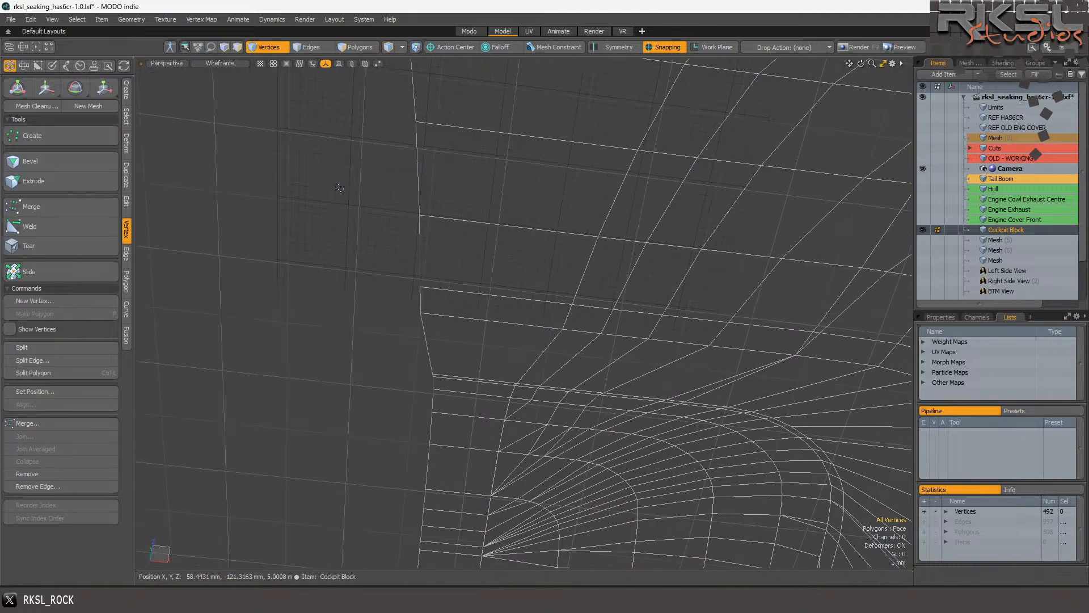
scroll(339, 188, "down", 2)
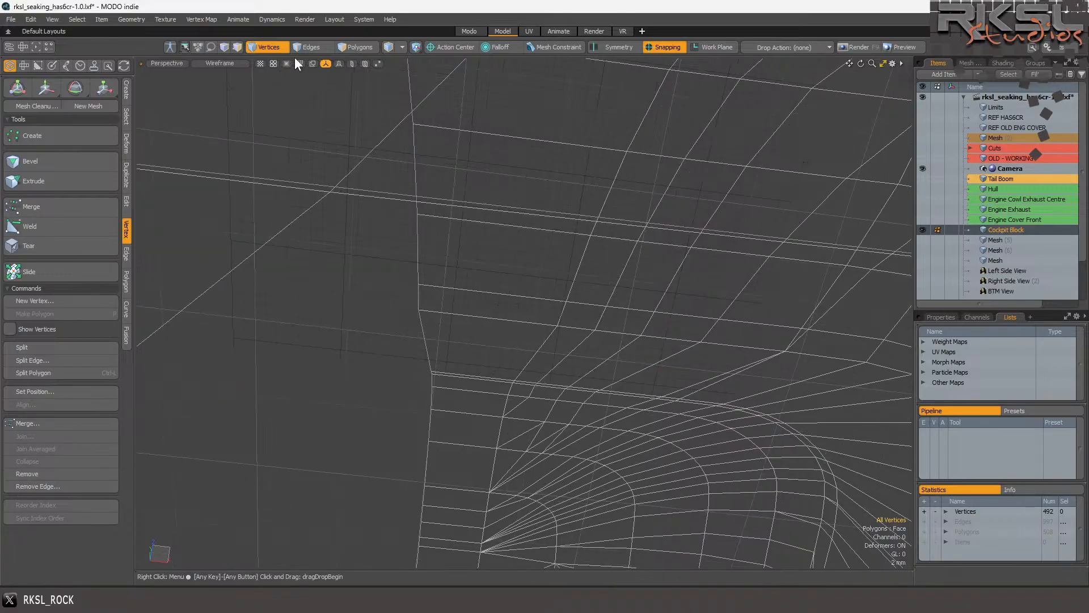
Delete the thin sliver polygon lying along the row of edges left of the round recess.
left_click(356, 48)
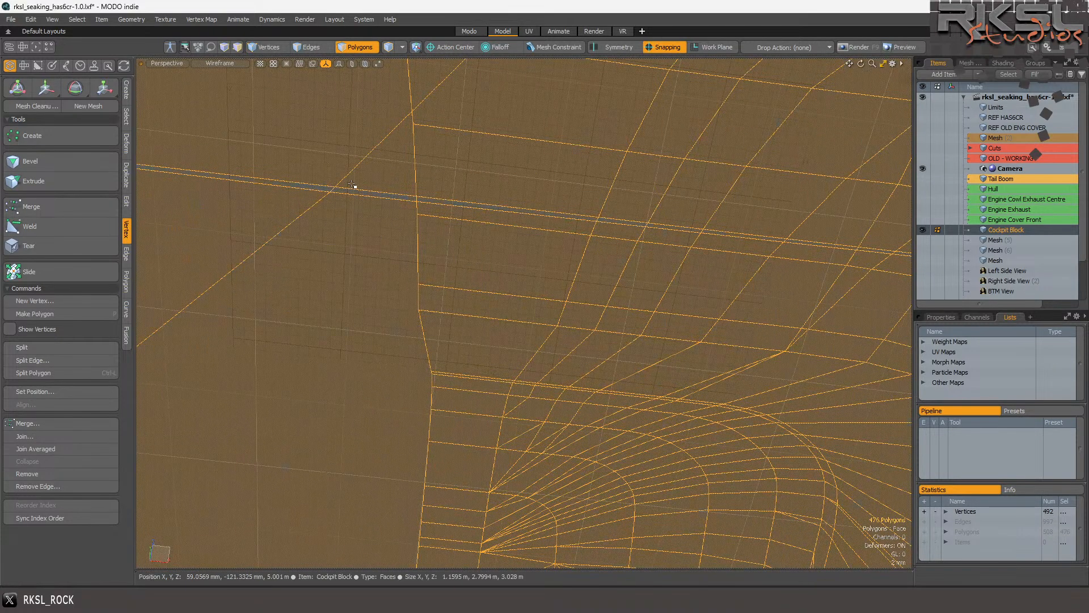
left_click(354, 187)
scroll(327, 179, "down", 2)
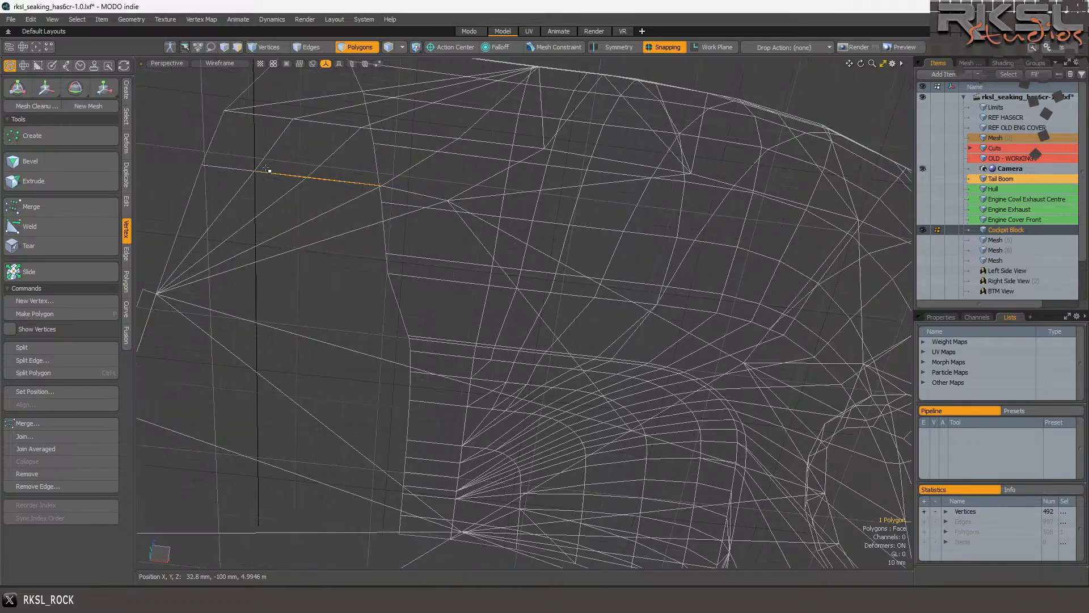
scroll(275, 153, "up", 2)
left_click(308, 146)
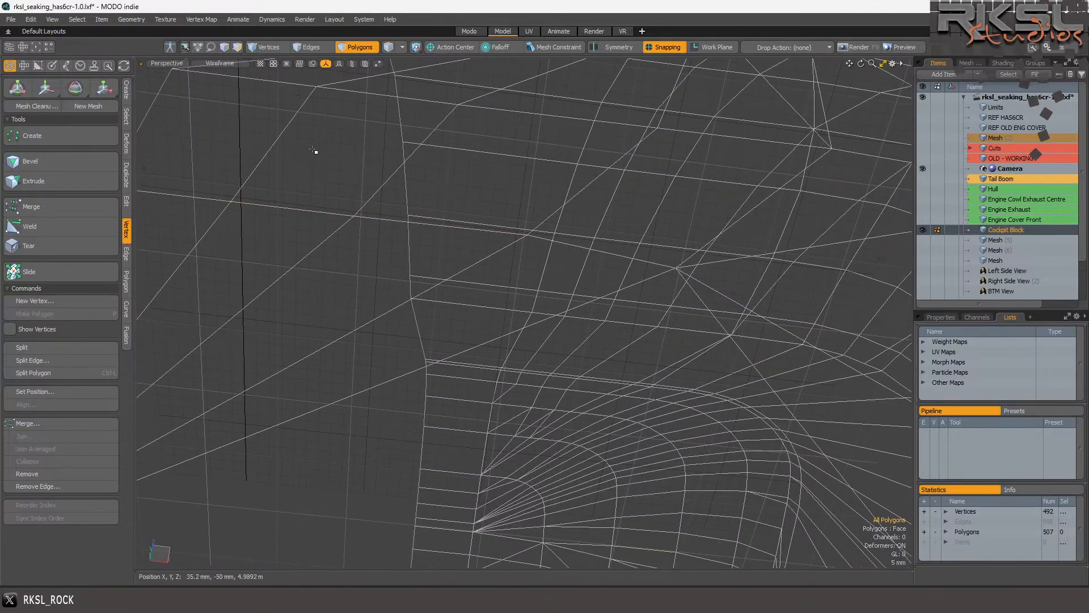
Join the two overlapping vertices exposed along the former sliver polygon at their averaged position.
left_click(264, 47)
mouse_move(355, 158)
right_mouse_down()
mouse_move(340, 252)
mouse_move(357, 249)
right_mouse_up()
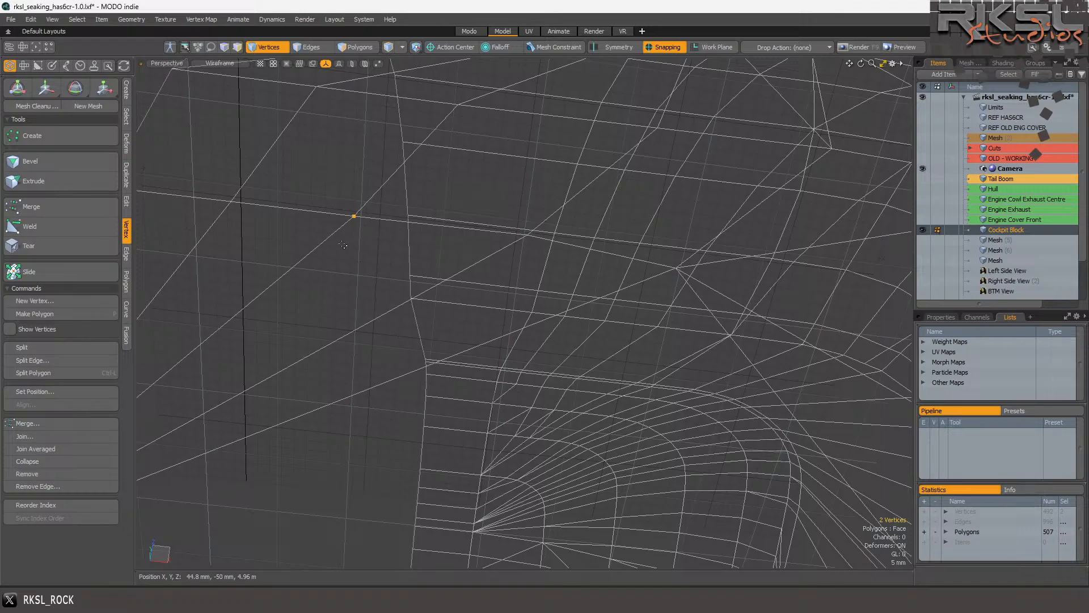
left_click(46, 449)
Select the vertices of the two rows left of the round recess and merge the coincident ones.
right_click_drag(329, 165, 335, 241)
scroll(230, 241, "down", 2)
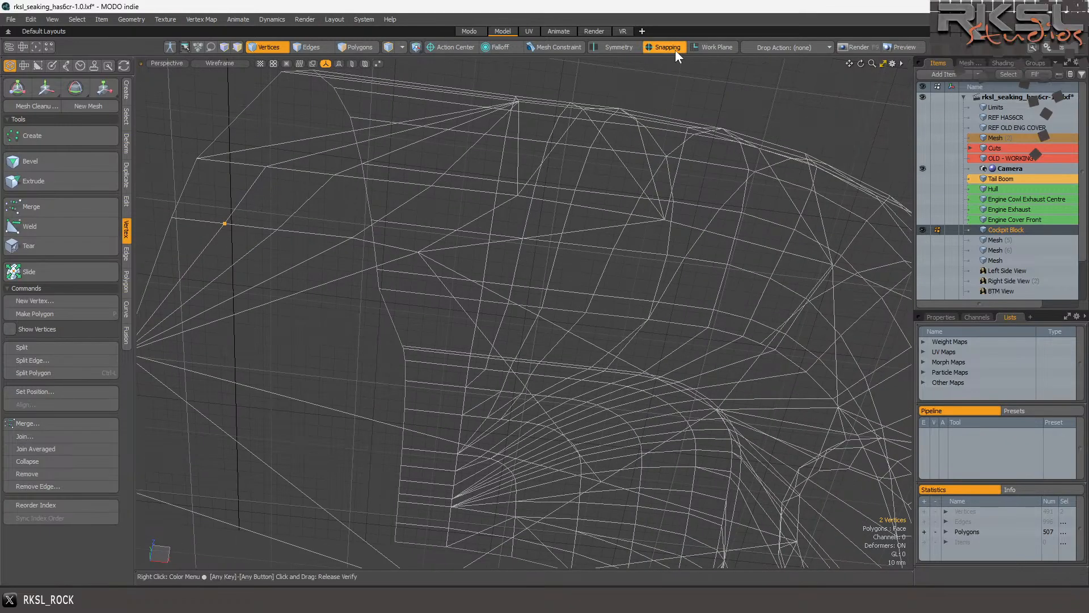
left_click_drag(862, 64, 650, 224)
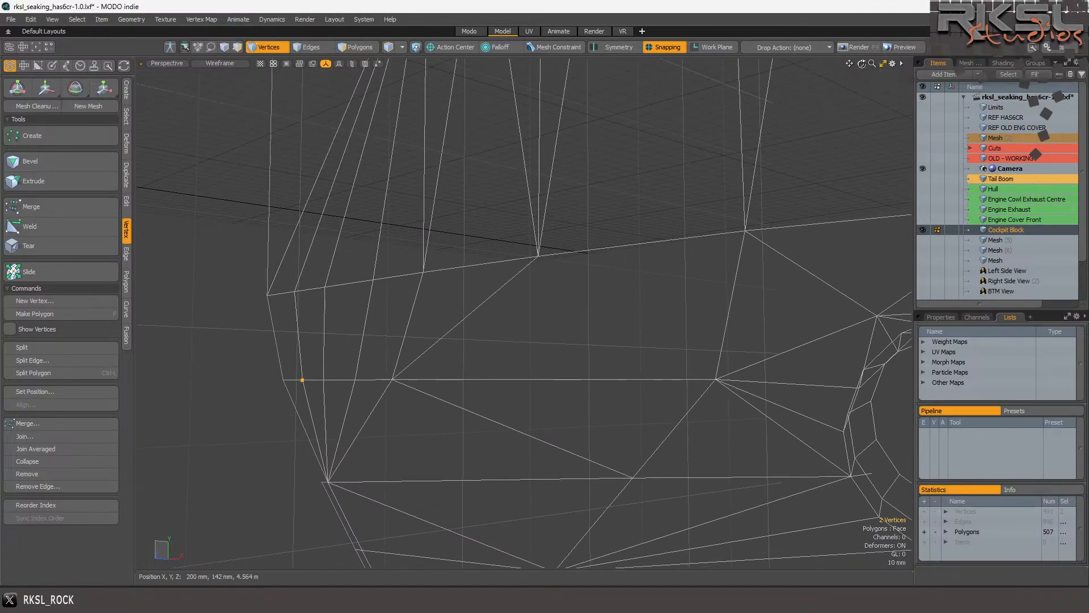
mouse_move(556, 273)
right_mouse_down()
mouse_move(535, 236)
mouse_move(158, 316)
mouse_move(408, 397)
right_mouse_up()
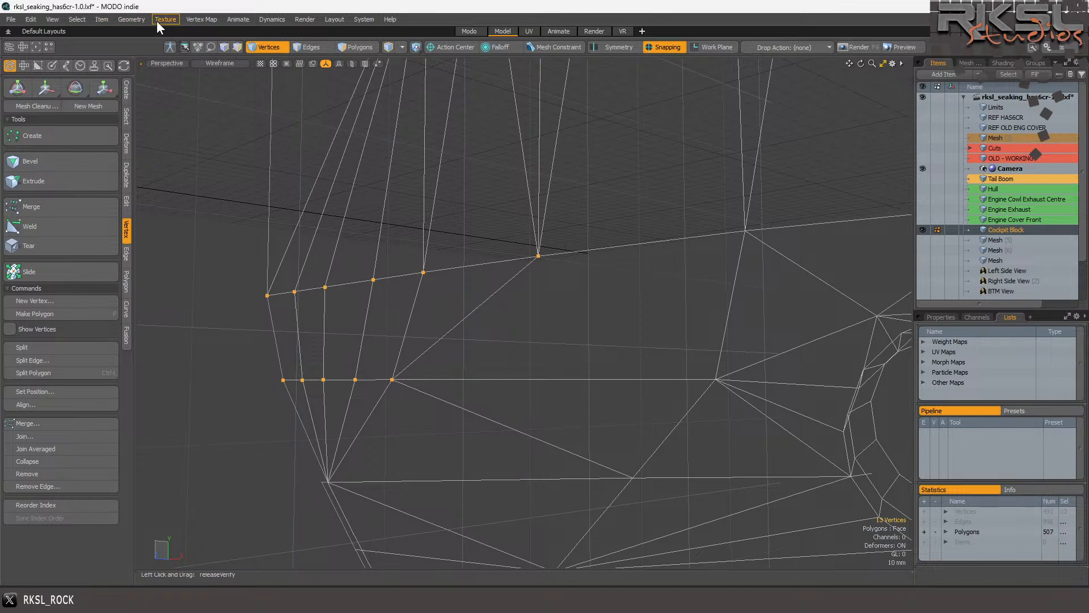
left_click(134, 18)
mouse_move(224, 264)
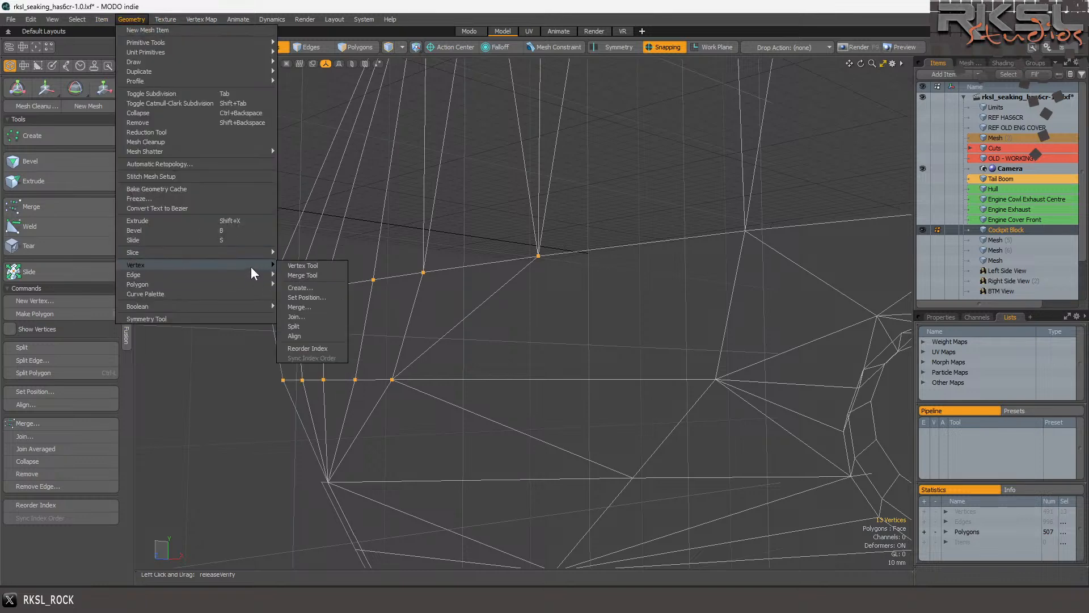
left_click(320, 308)
left_click(634, 265)
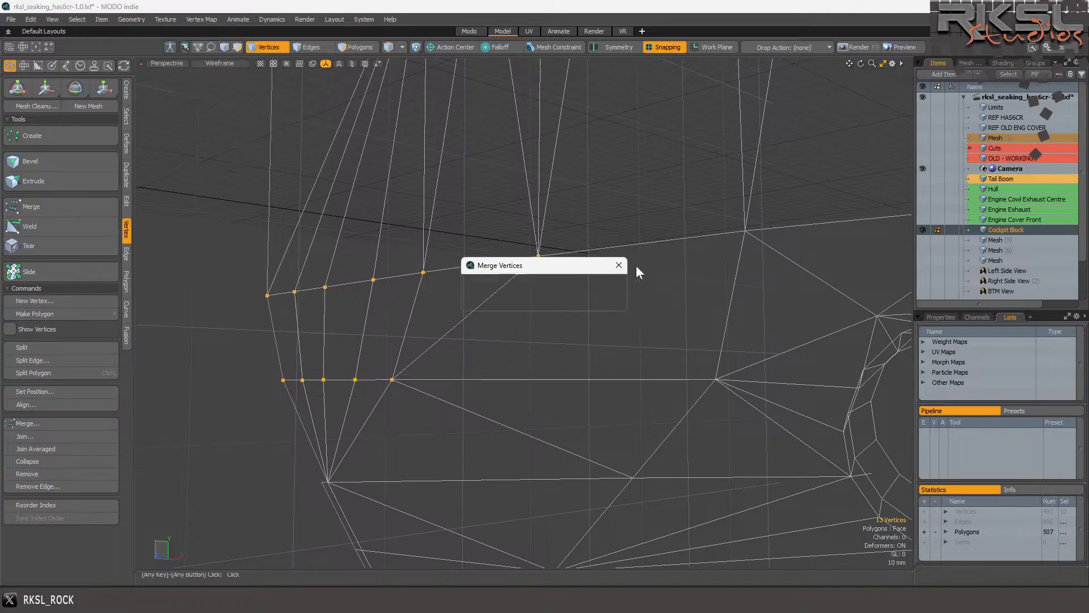
left_click(603, 285)
left_click(567, 293)
Run Mesh Cleanup on the Cockpit Block with every cleanup option enabled.
left_click(129, 19)
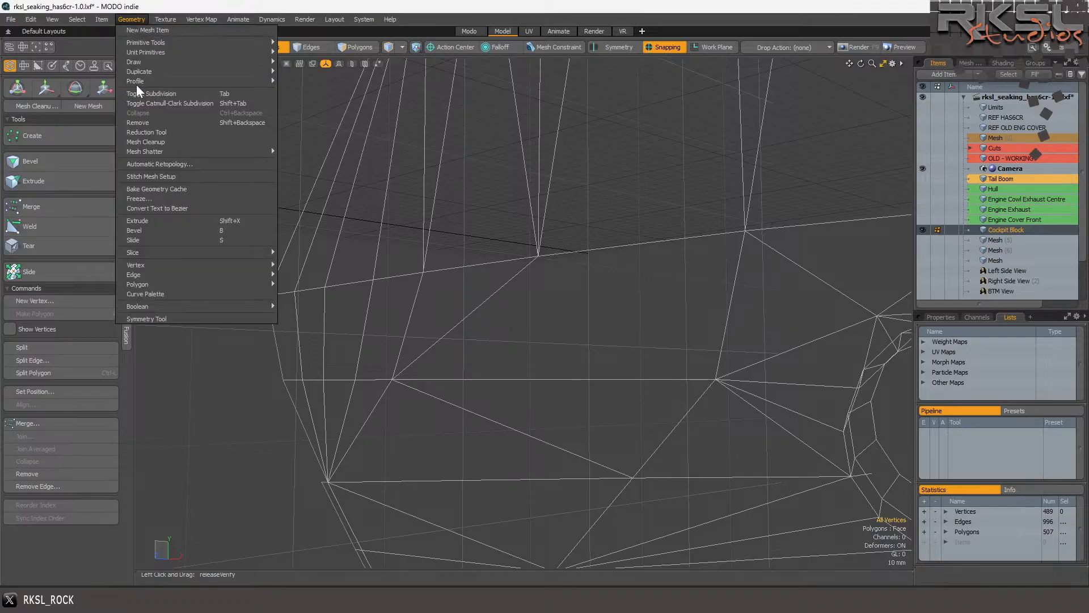
left_click(144, 143)
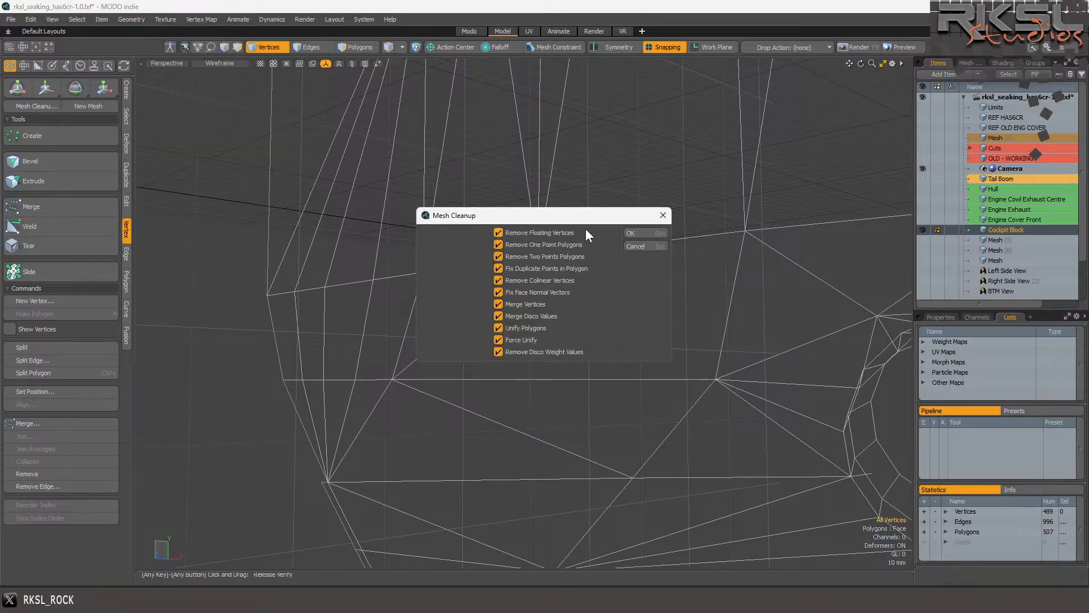
left_click(632, 229)
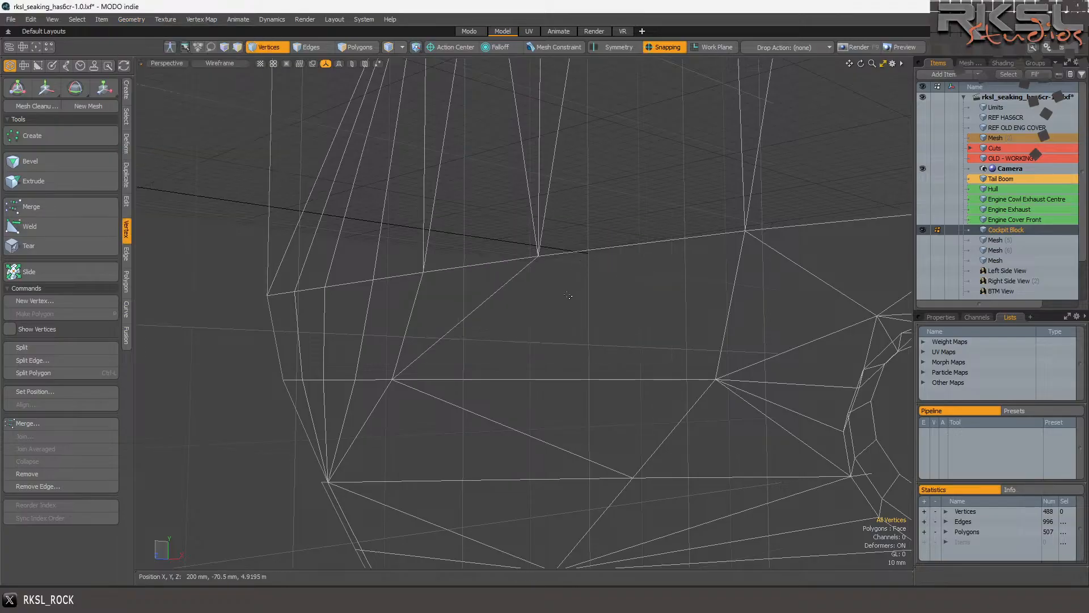
Render the cleaned-up cockpit block to check the shading around the overhang and round recess.
left_click(595, 32)
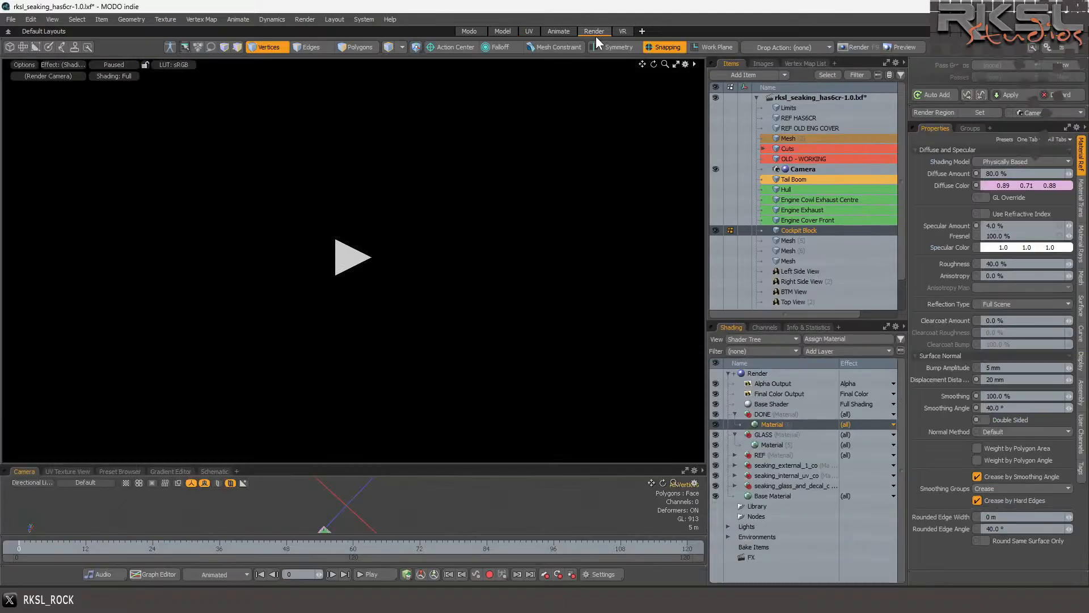
left_click(337, 259)
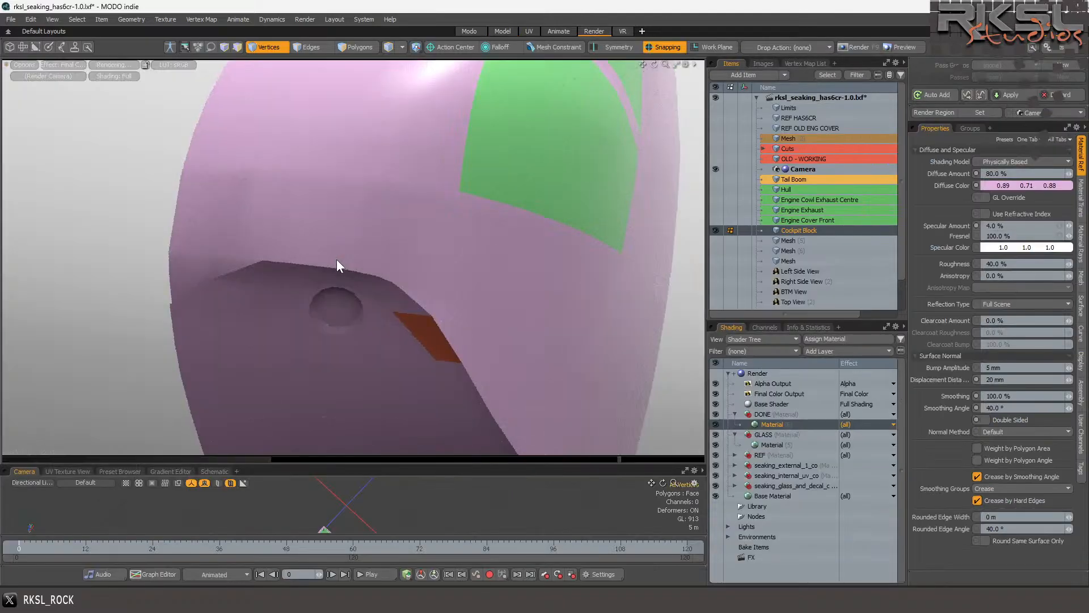
Enable Weight by Polygon Area, Sum Coplanar Polygon Areas and Weight by Polygon Angle for the pink DONE material.
scroll(335, 229, "down", 5)
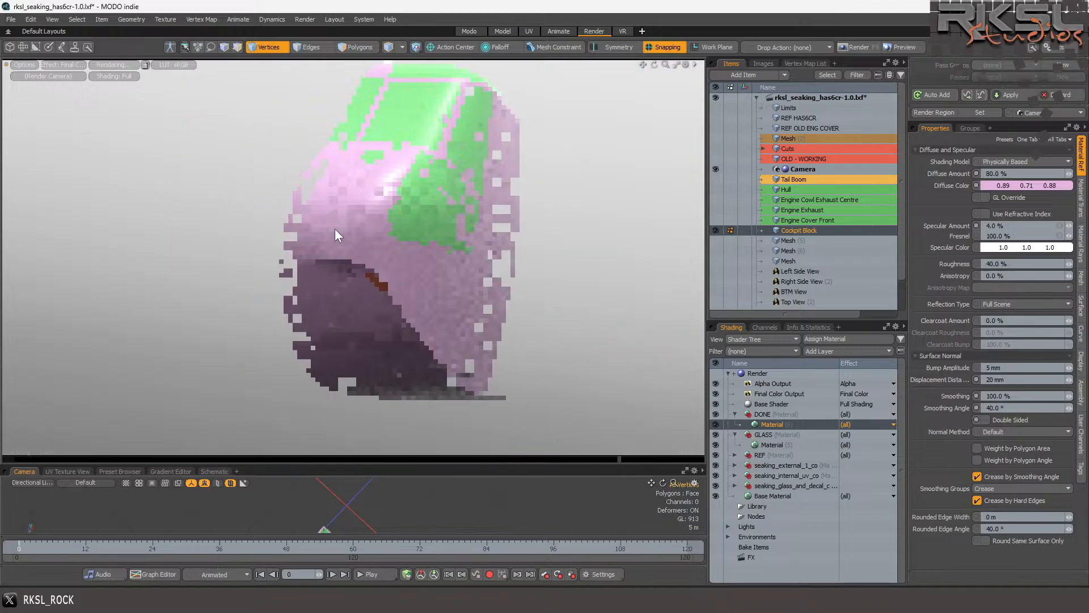
scroll(327, 276, "up", 8)
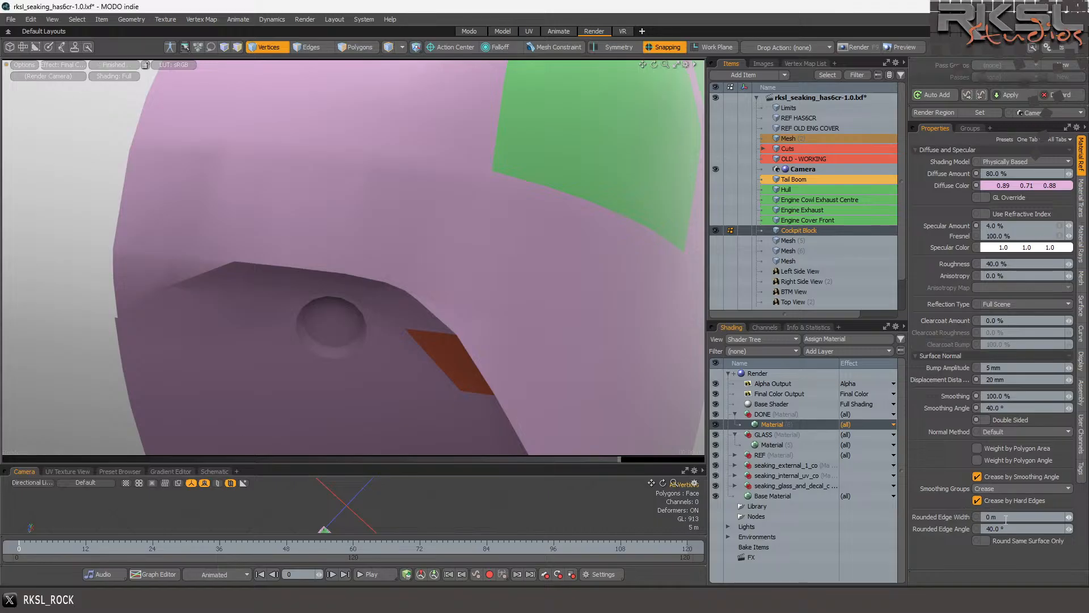
left_click(990, 448)
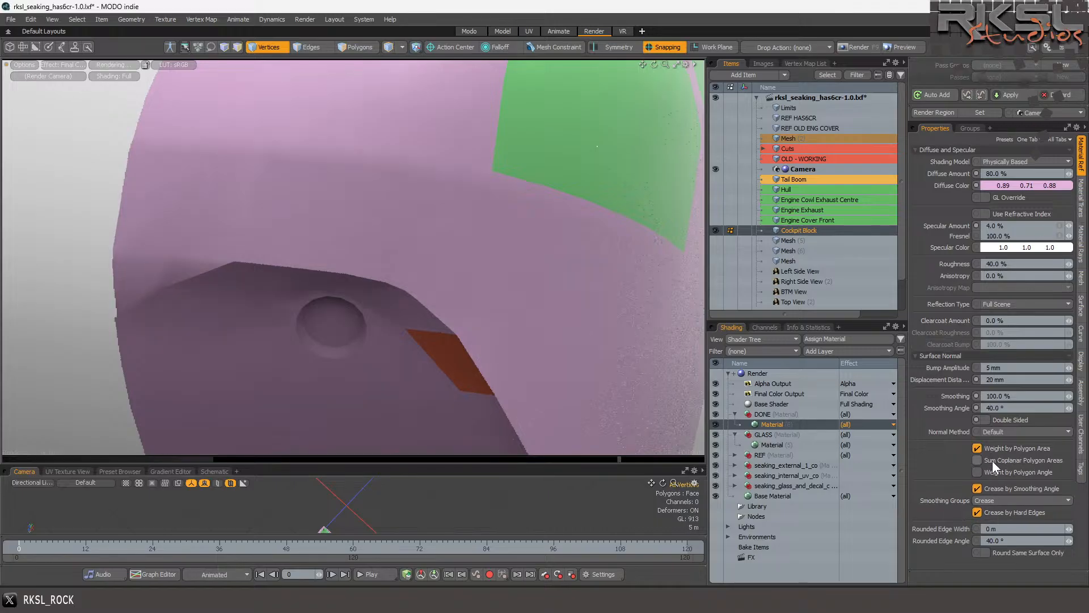
left_click(991, 455)
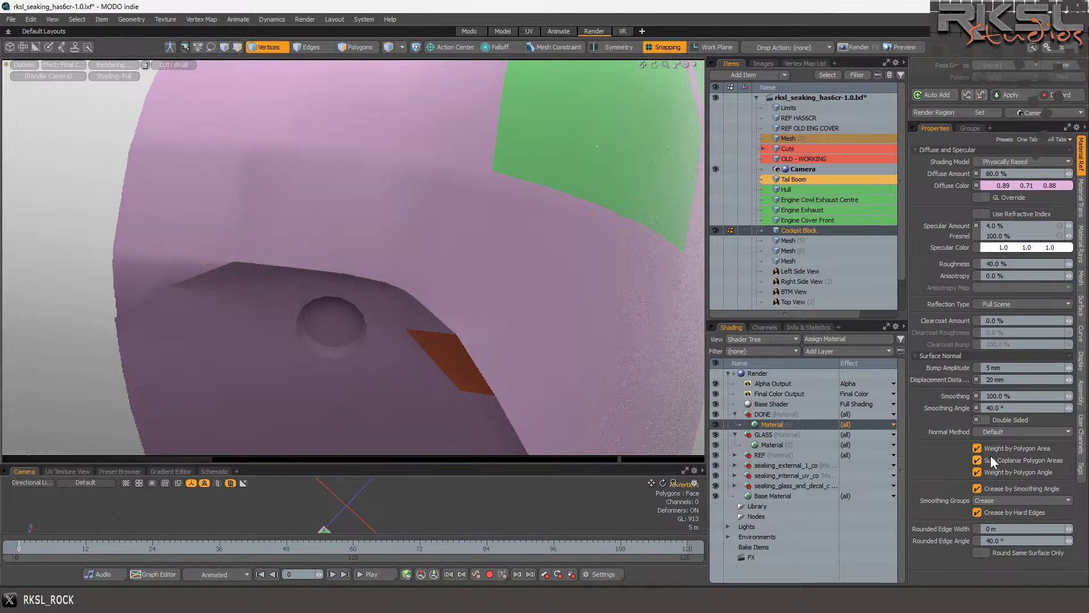
Set the DONE material's rounded edge width to 2.5 mm and disable Sum Coplanar Polygon Areas.
left_click_drag(423, 246, 278, 220, "ctrl+alt")
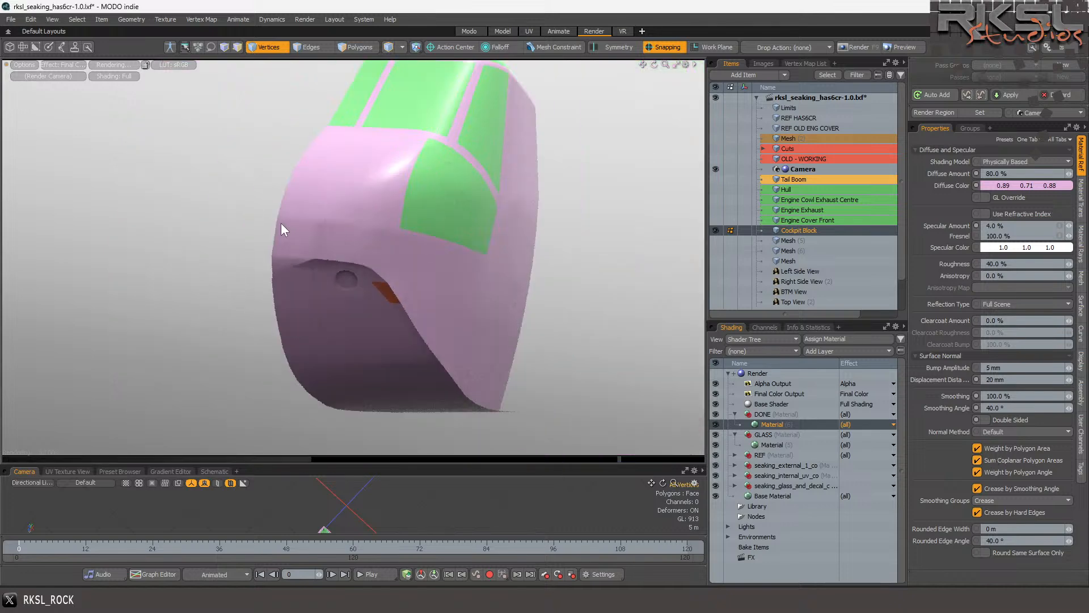
left_click_drag(345, 252, 404, 255, "ctrl+alt")
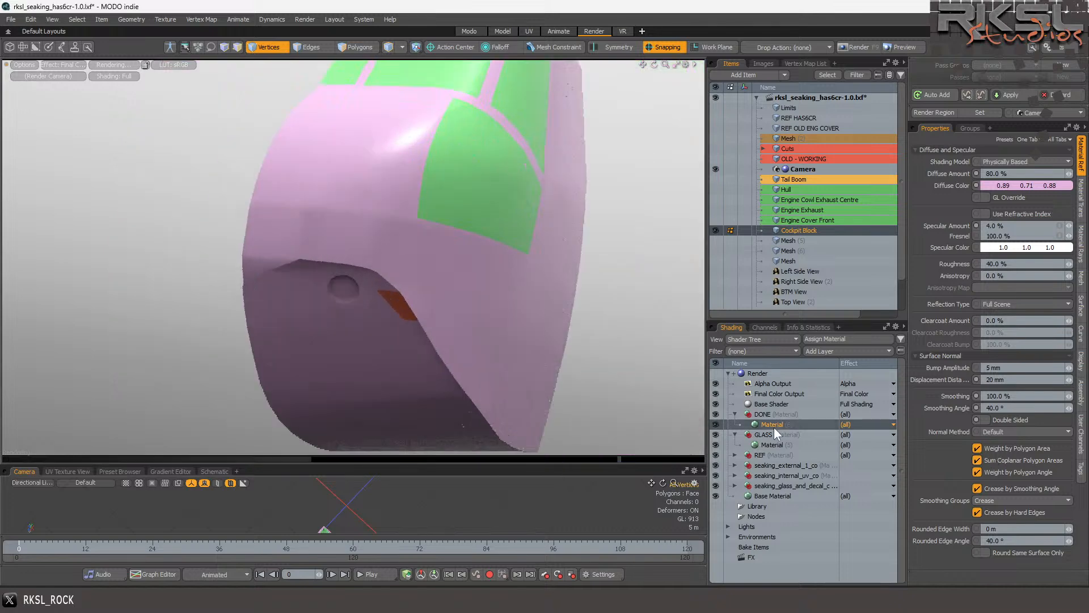
left_click(1000, 529)
type("2.5mm")
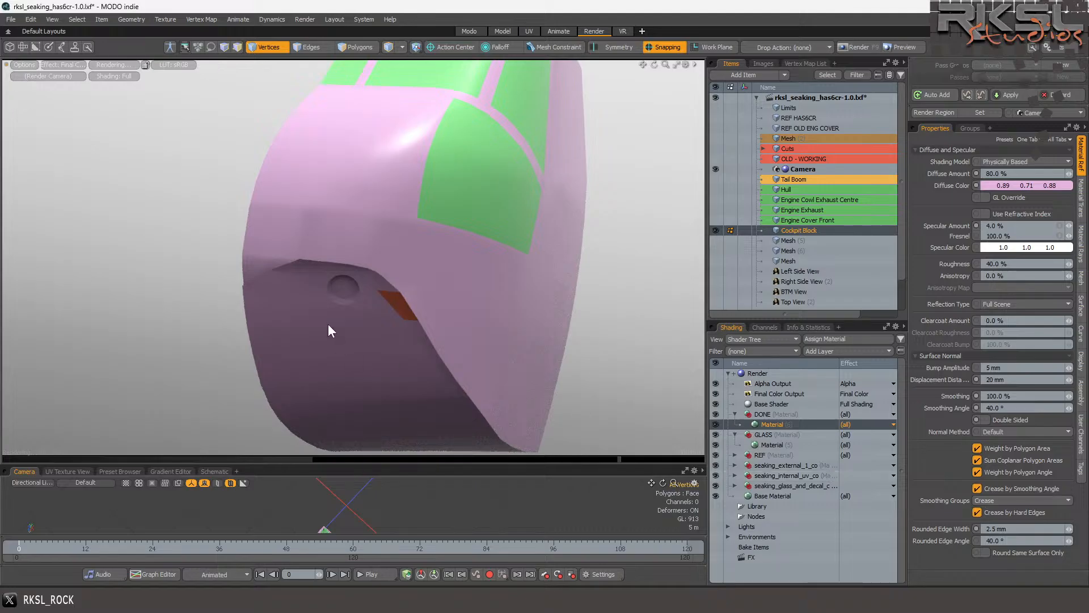
key("Return")
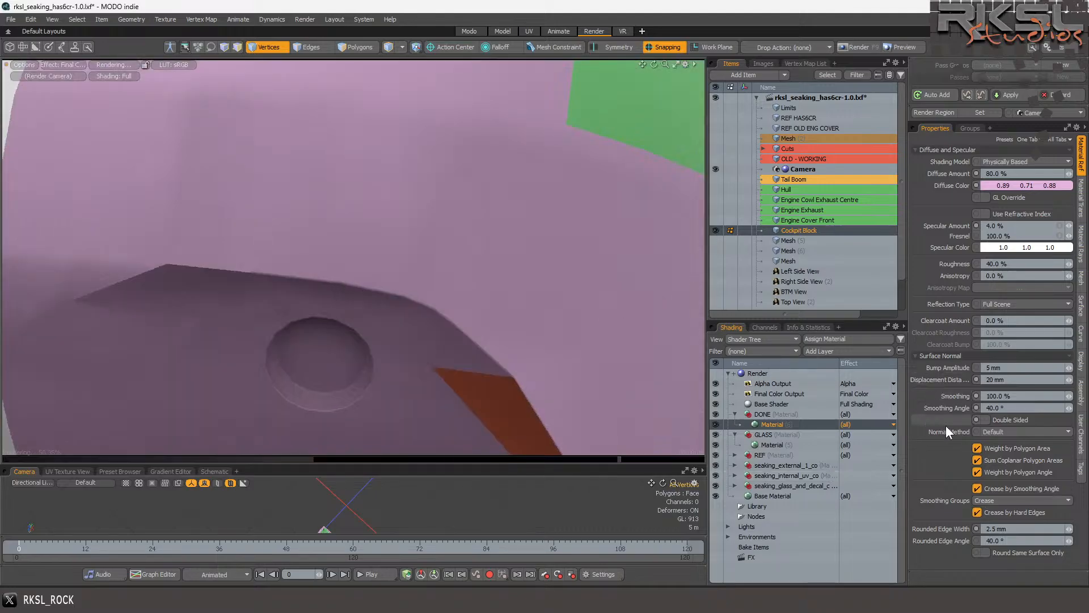
left_click(977, 461)
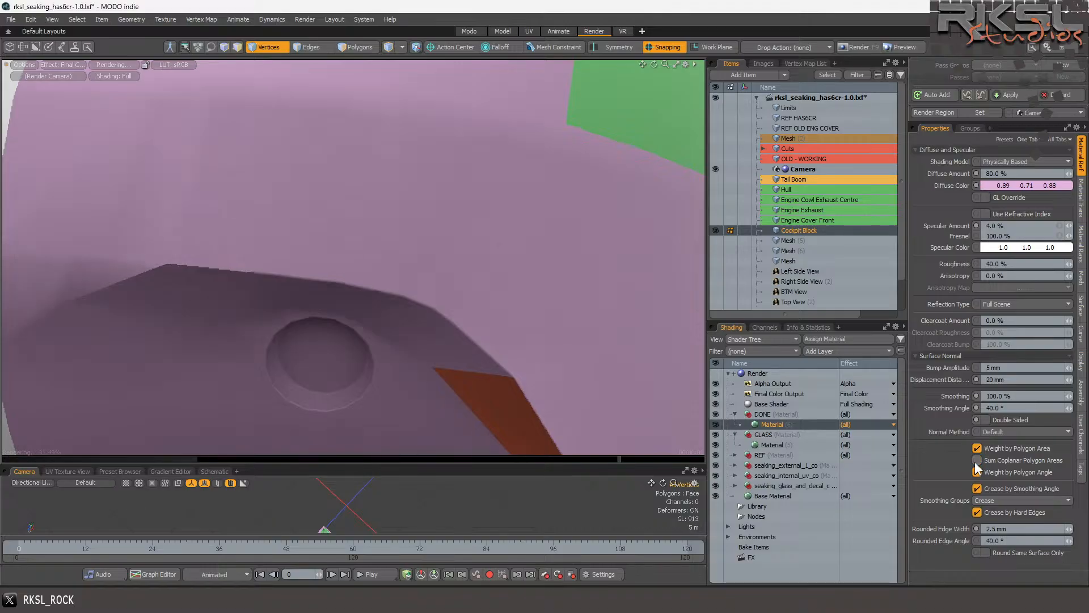
Disable weighting normals by polygon area on the DONE group's material and check the nose shading around the light recess.
left_click(977, 448)
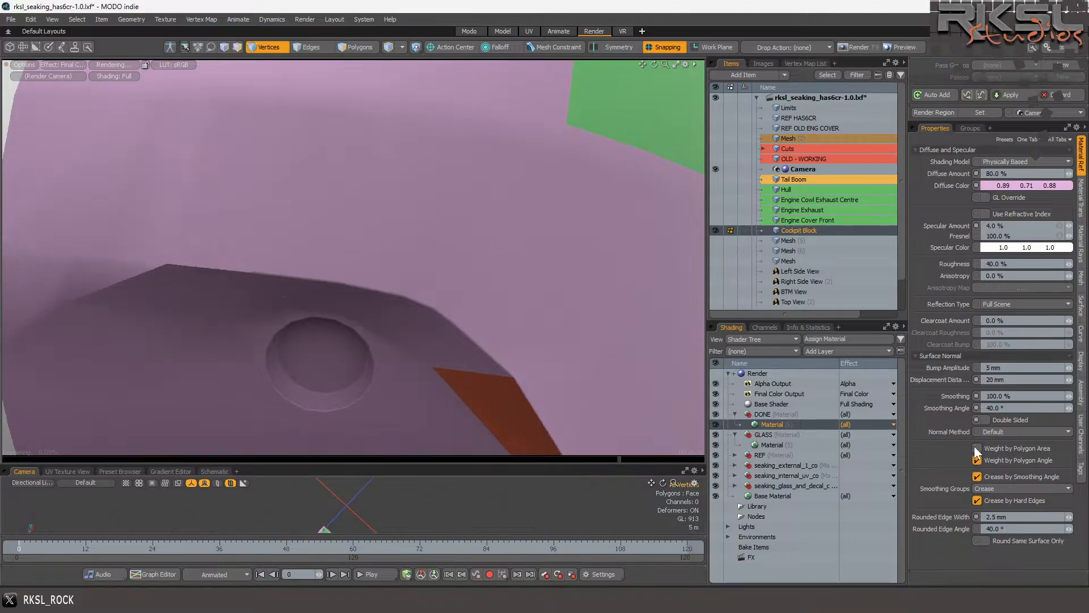
scroll(498, 274, "down", 3)
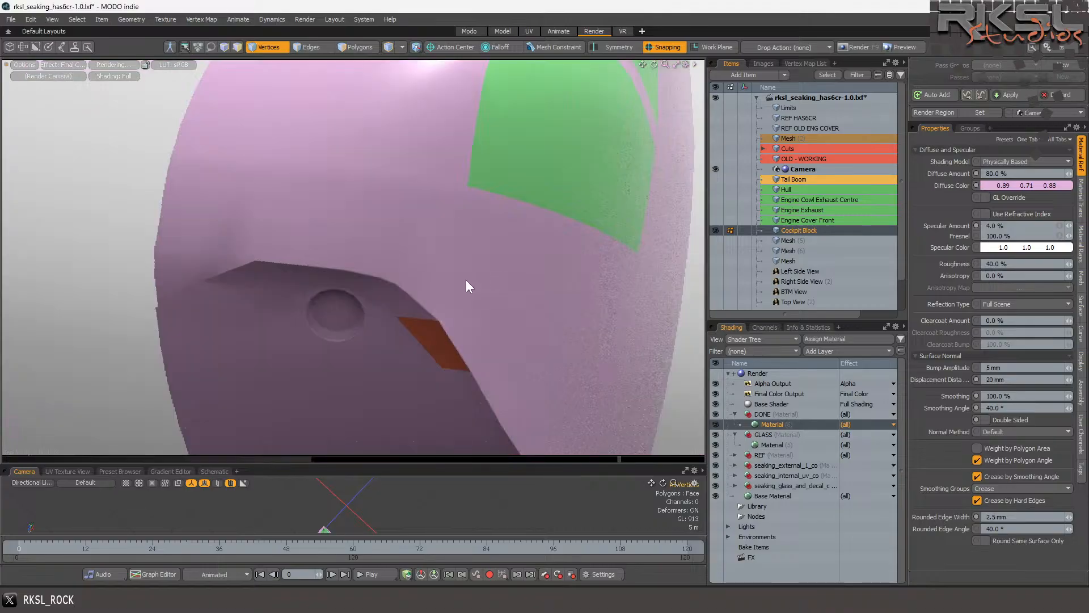
scroll(207, 260, "up", 3)
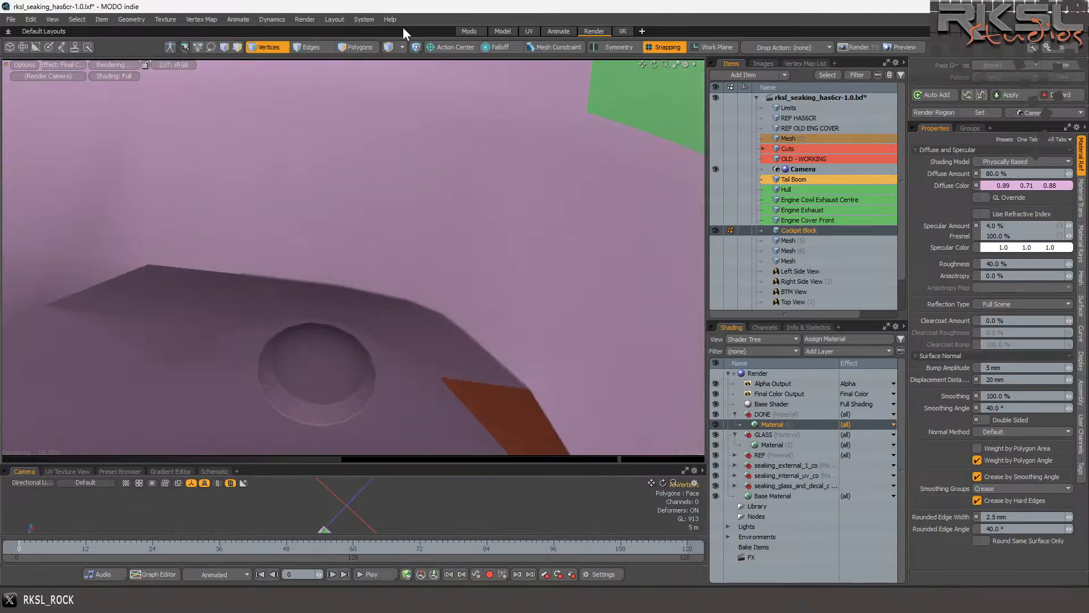
Display the Cockpit Block in the Model layout, then switch to the reference photo and examine the helicopter's lower nose.
left_click(496, 32)
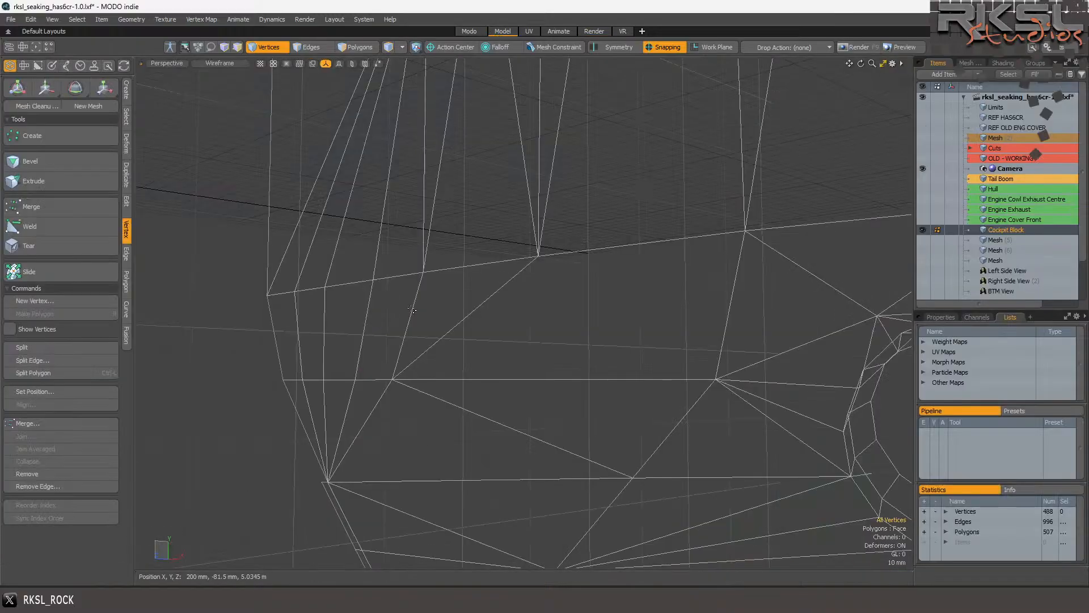
key("alt+Tab")
left_click_drag(920, 383, 697, 299)
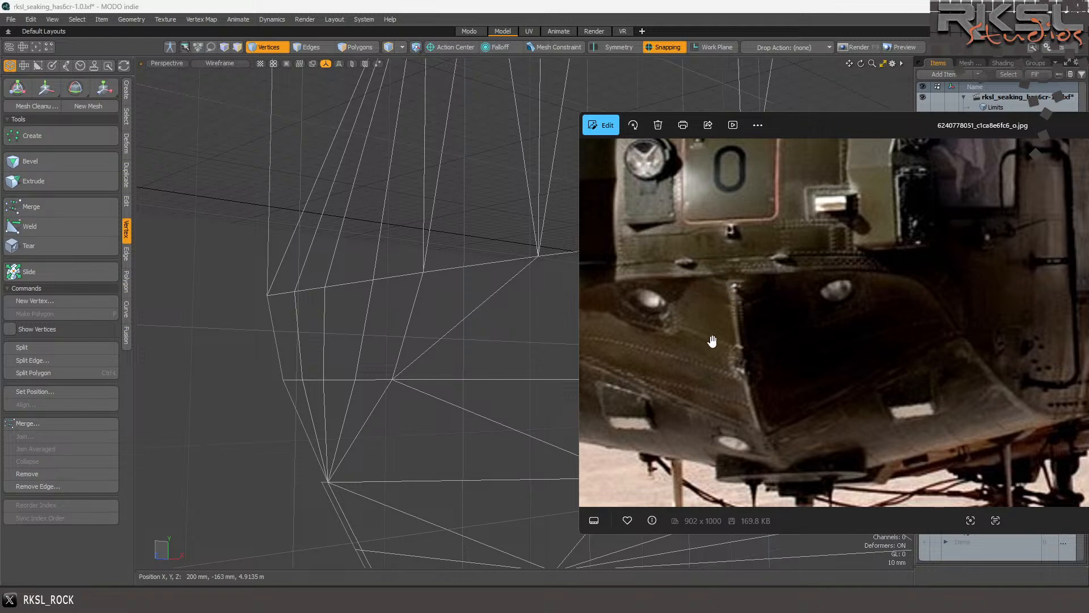
mouse_move(295, 600)
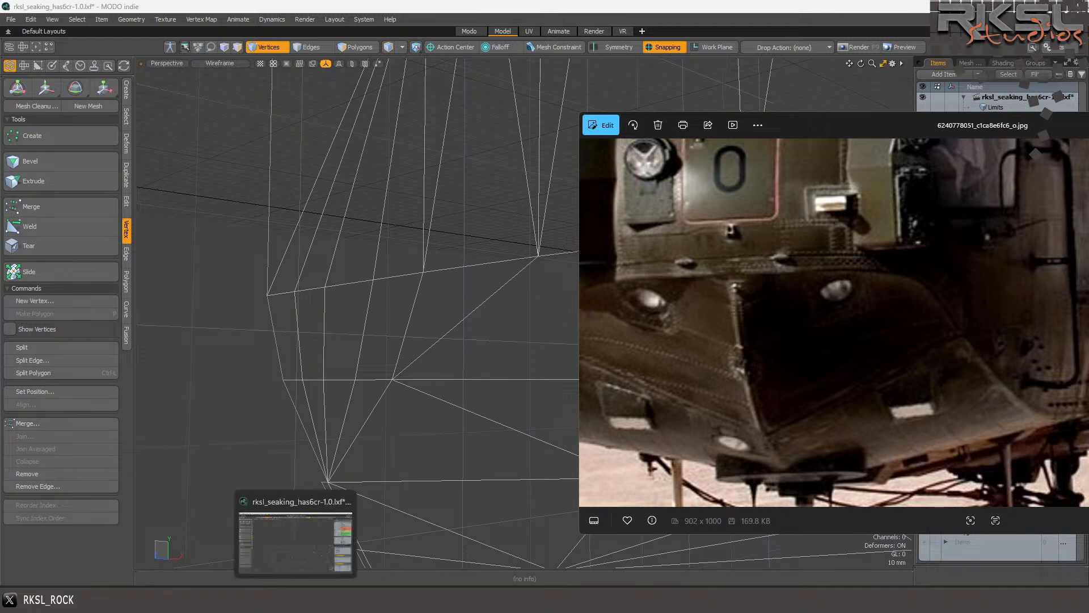
left_click(296, 539)
Examine the Cockpit Block wireframe between the lower nose's centre seam and the round light recess.
scroll(428, 276, "down", 5)
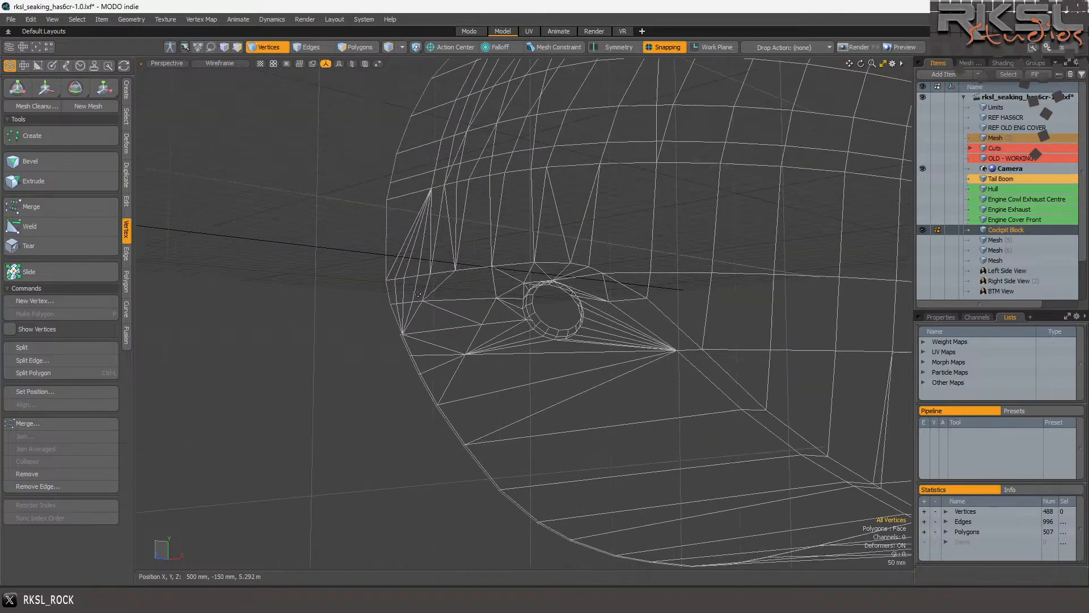
scroll(420, 294, "up", 5)
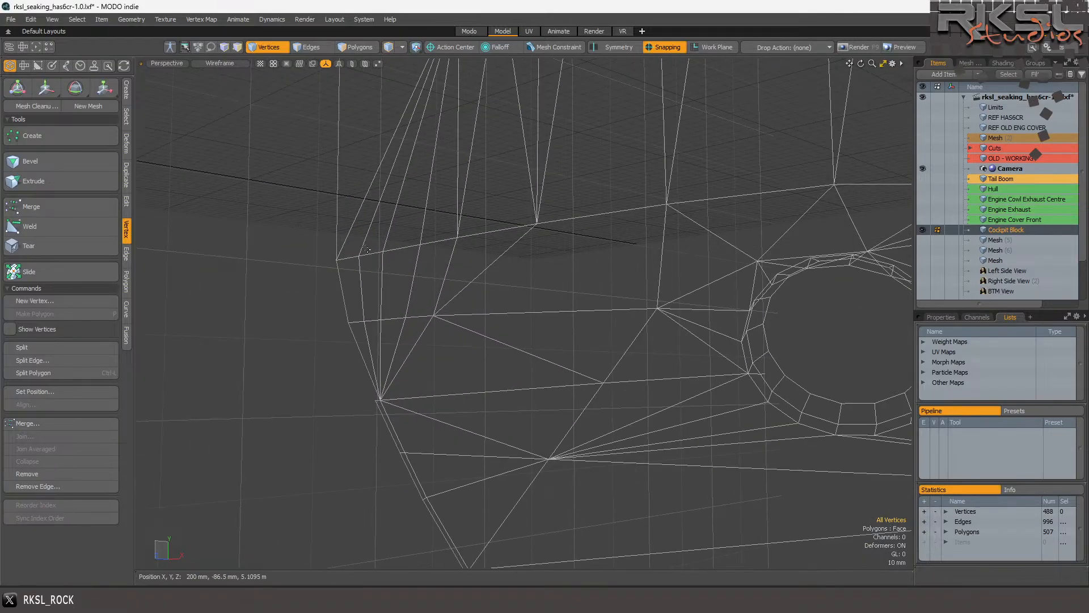
left_click(366, 48)
scroll(396, 301, "down", 4)
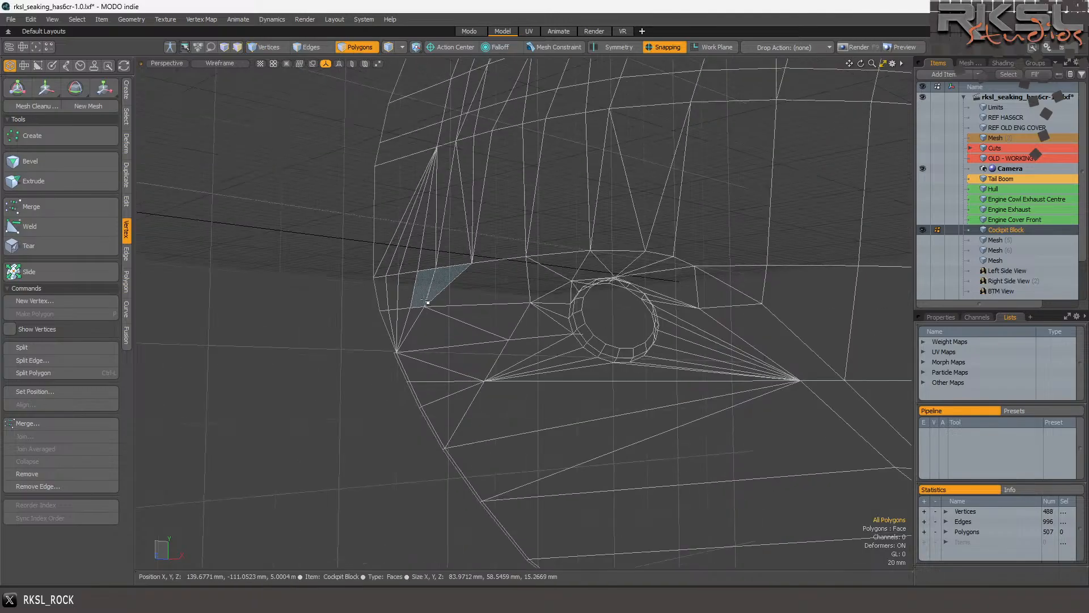
scroll(378, 292, "up", 3)
right_click_drag(440, 259, 377, 288)
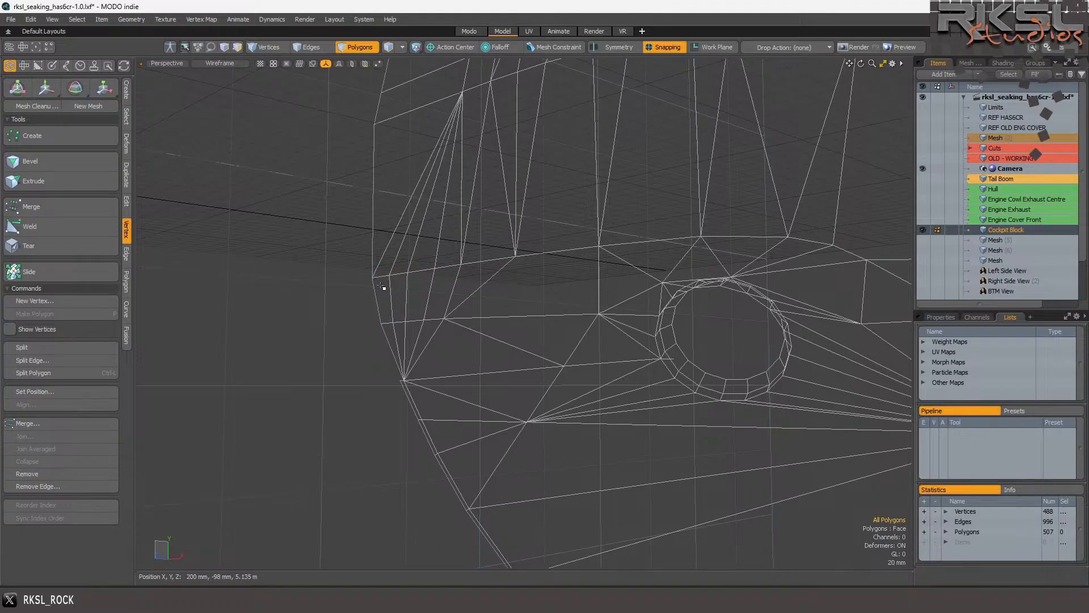
left_click(267, 49)
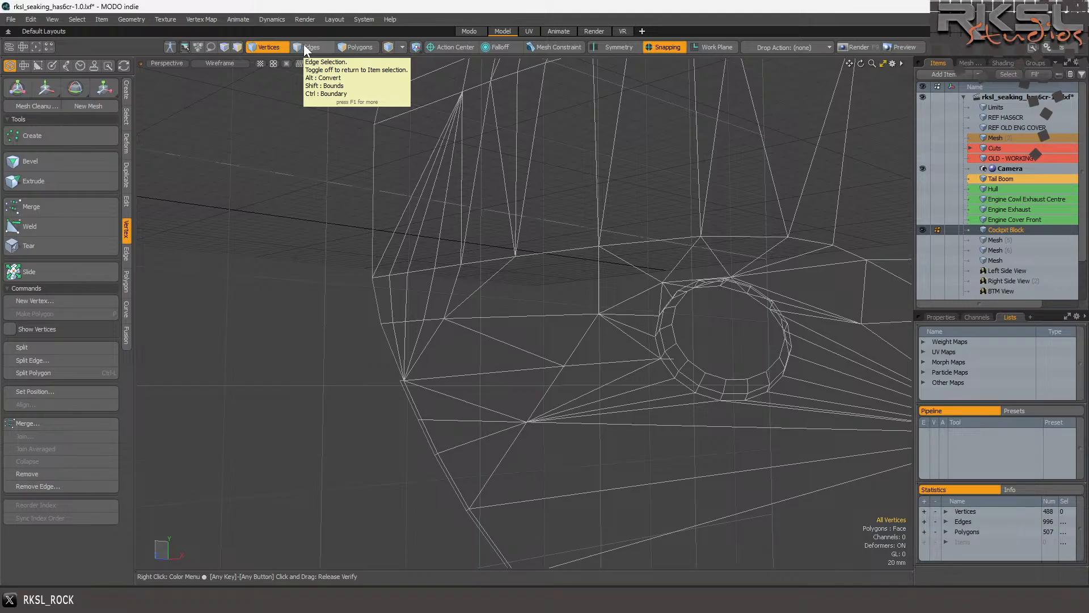
scroll(428, 376, "up", 2)
scroll(424, 357, "up", 1)
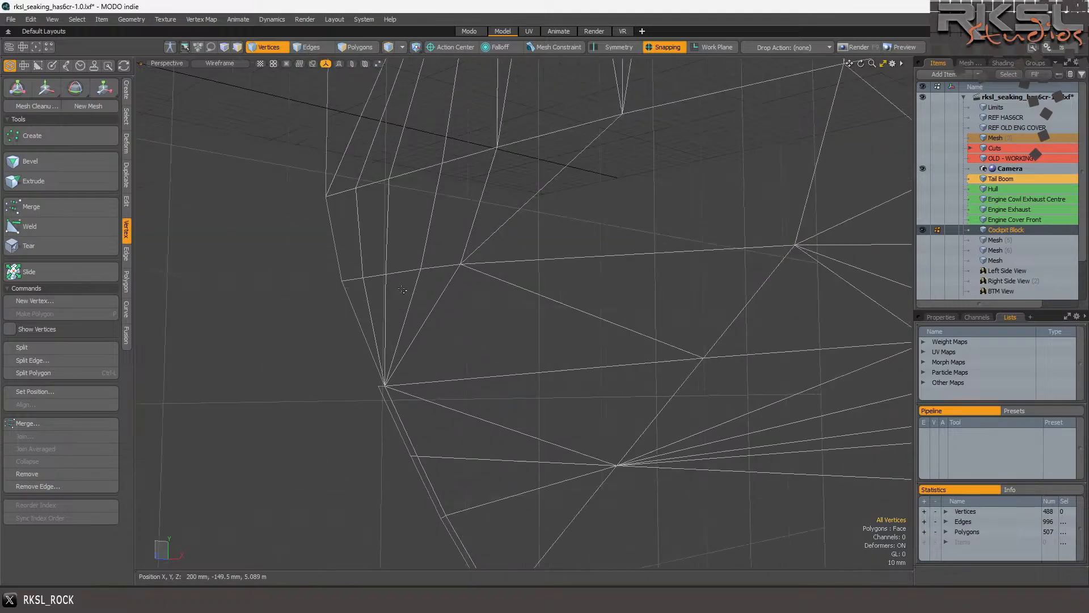
Extend the short edge ending the narrow centre seam strip up to the next outline vertex with Edge Extend.
left_click(294, 48)
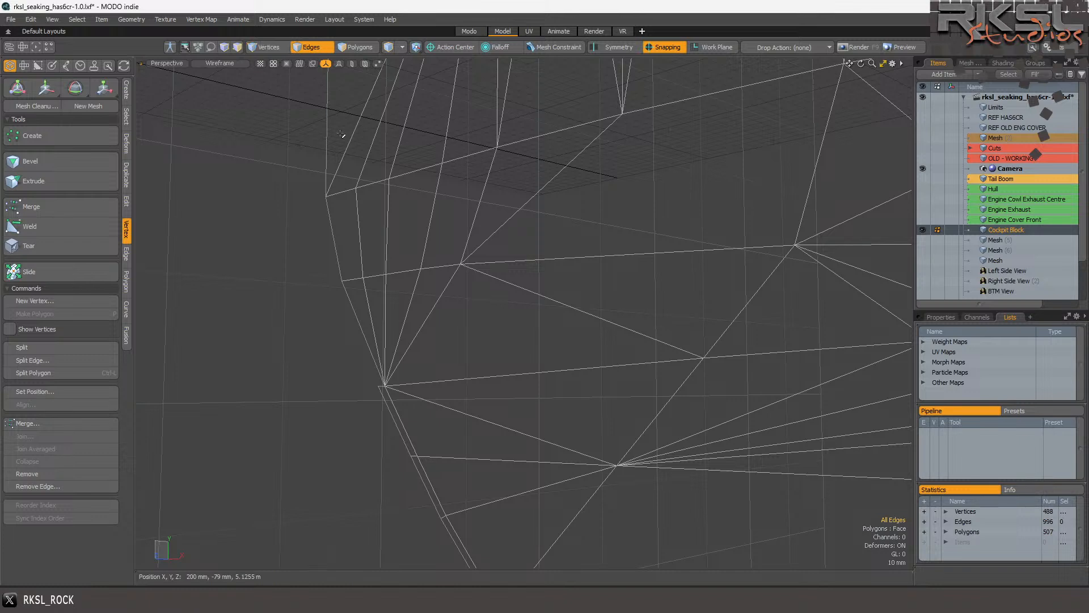
left_click(386, 387)
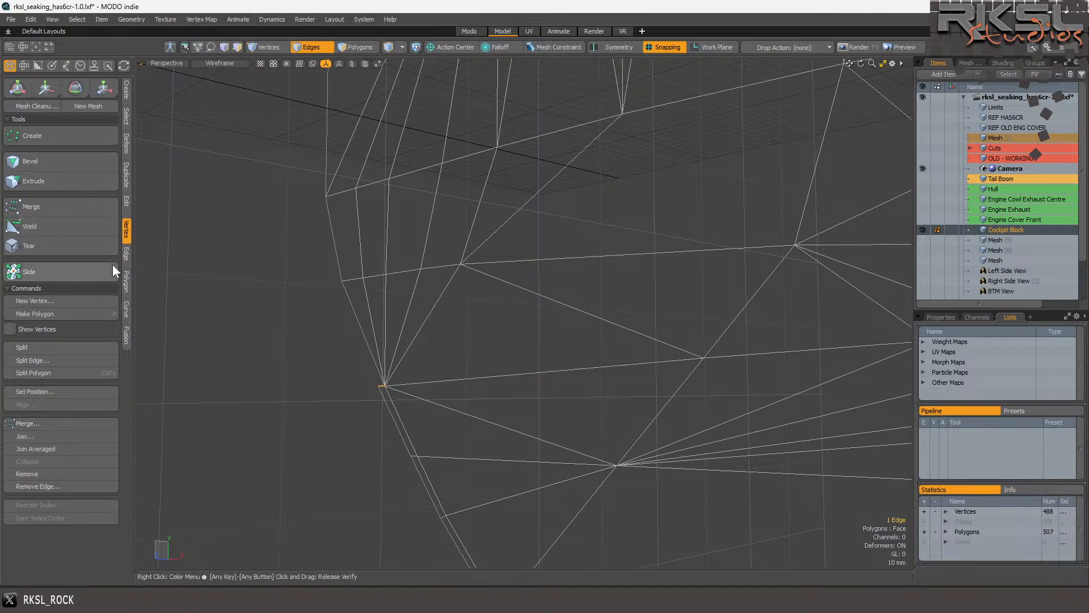
left_click(126, 253)
left_click(55, 174)
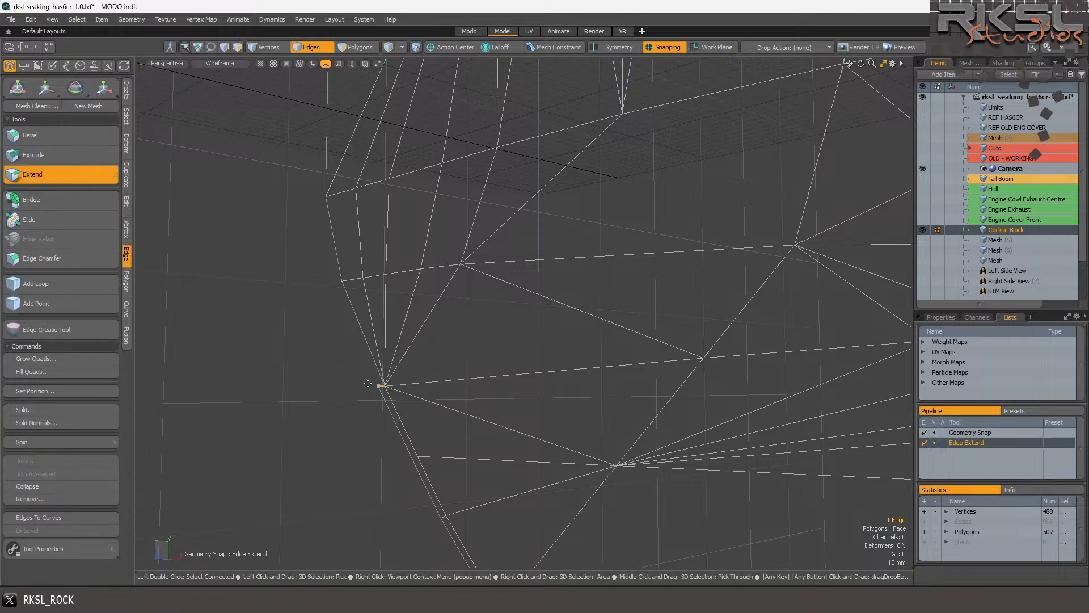
left_click_drag(385, 386, 339, 279)
key("space")
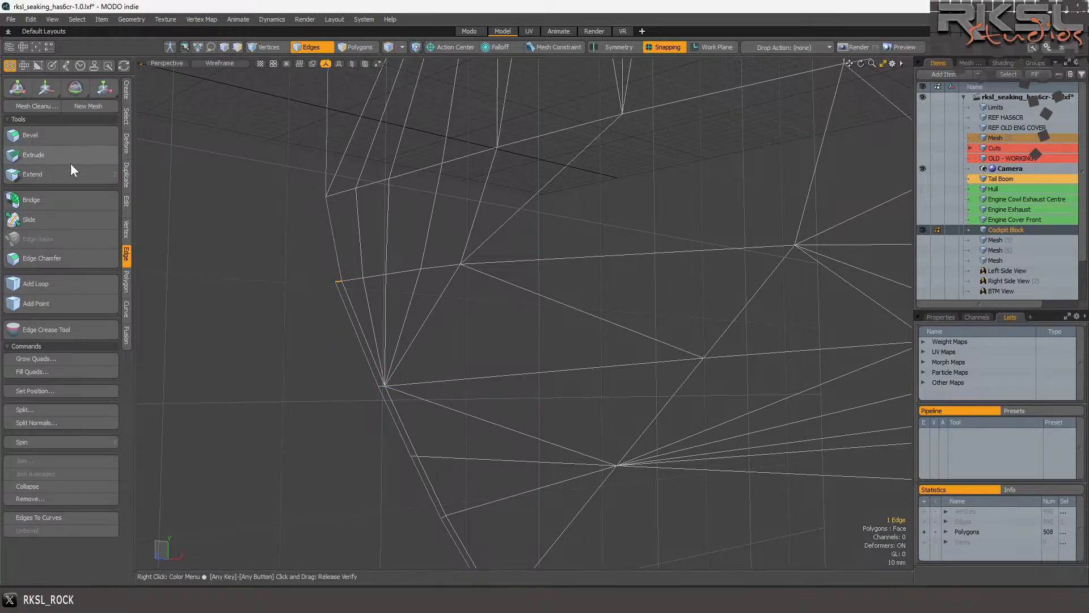
Extend the seam strip's new end edge again, up to the outline's upper corner vertex.
left_click(36, 175)
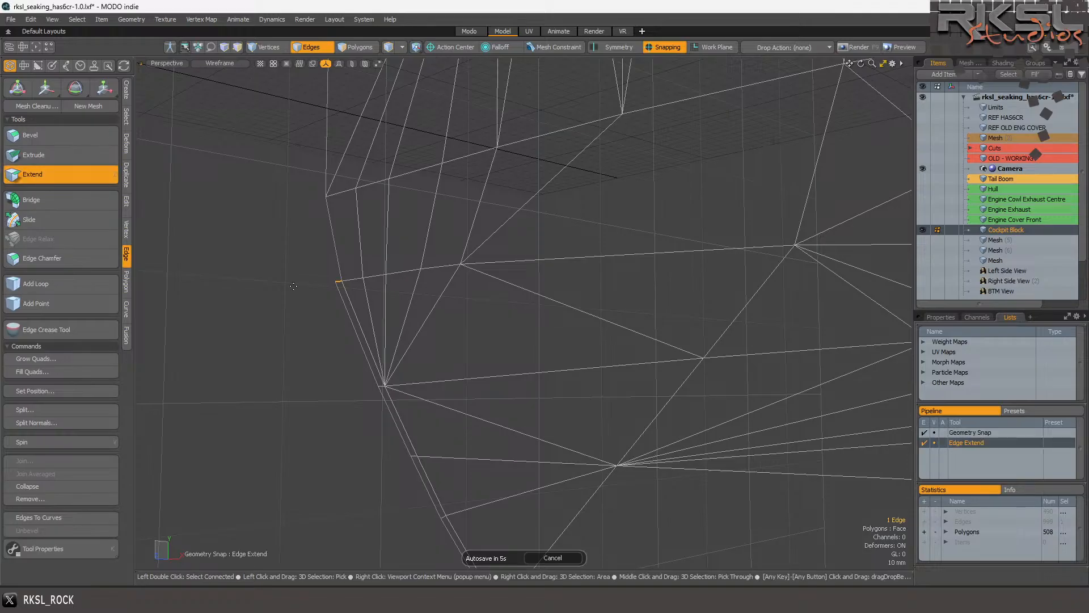
left_click_drag(338, 285, 329, 209)
key("space")
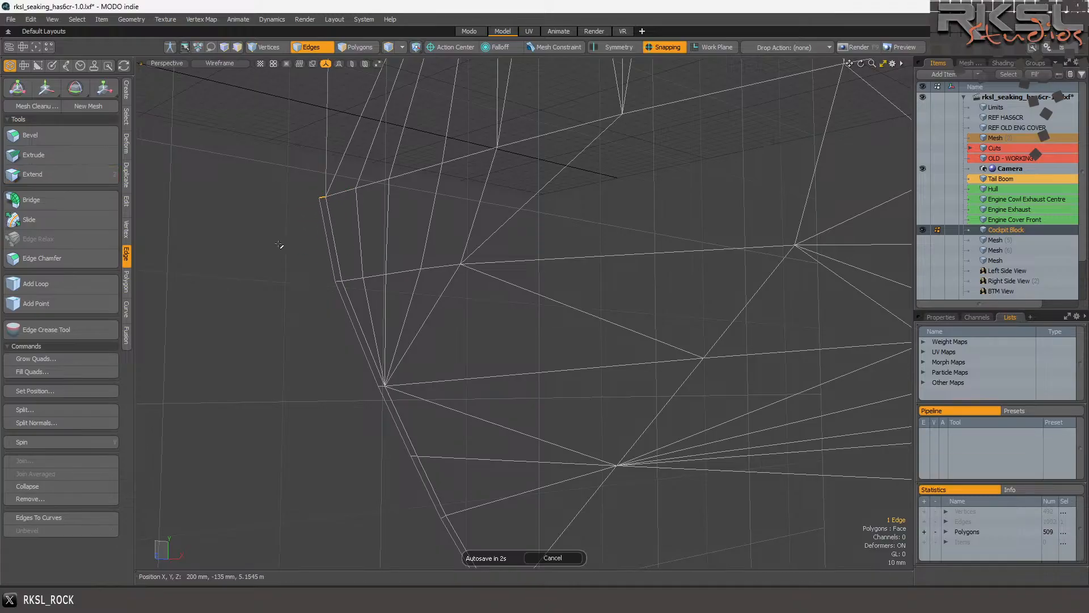
Triangulate the uppermost seam strip polygon and delete its outer triangle so the strip tapers to the corner vertex.
left_click(366, 46)
left_click(314, 214)
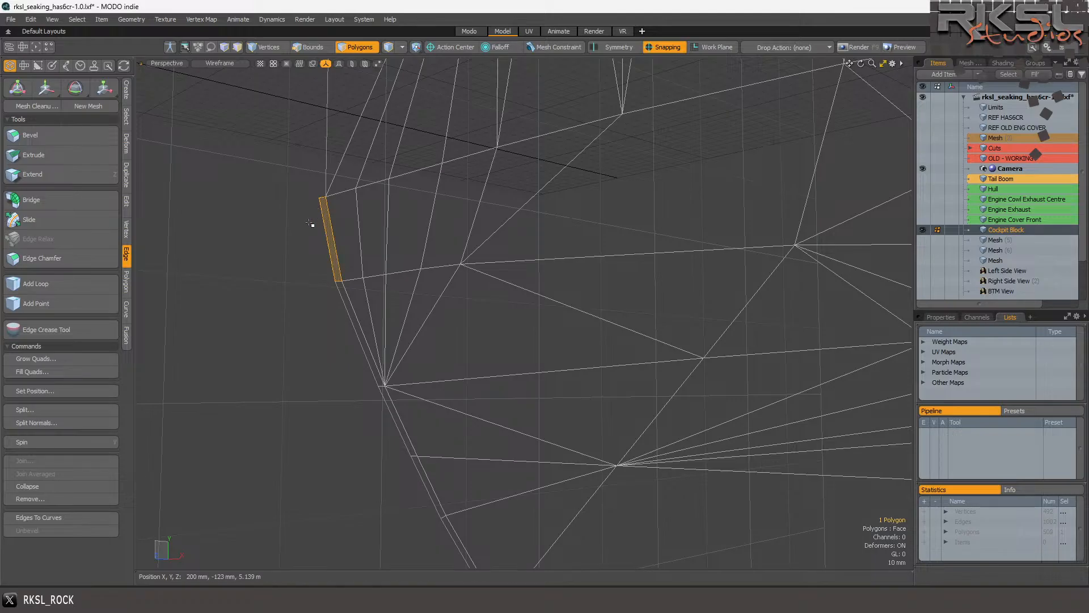
key("shift+t")
left_click(320, 205)
key("Delete")
In the Front view, delete the narrow polygons beside the centre seam in both the fan-shaped row and the row above it.
left_click(160, 63)
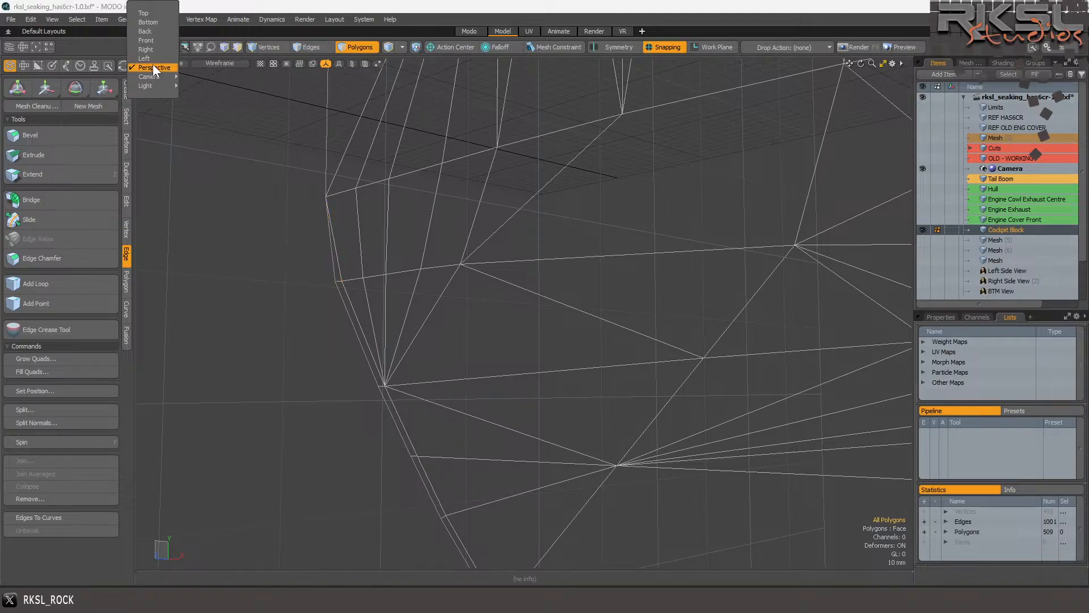
left_click(148, 40)
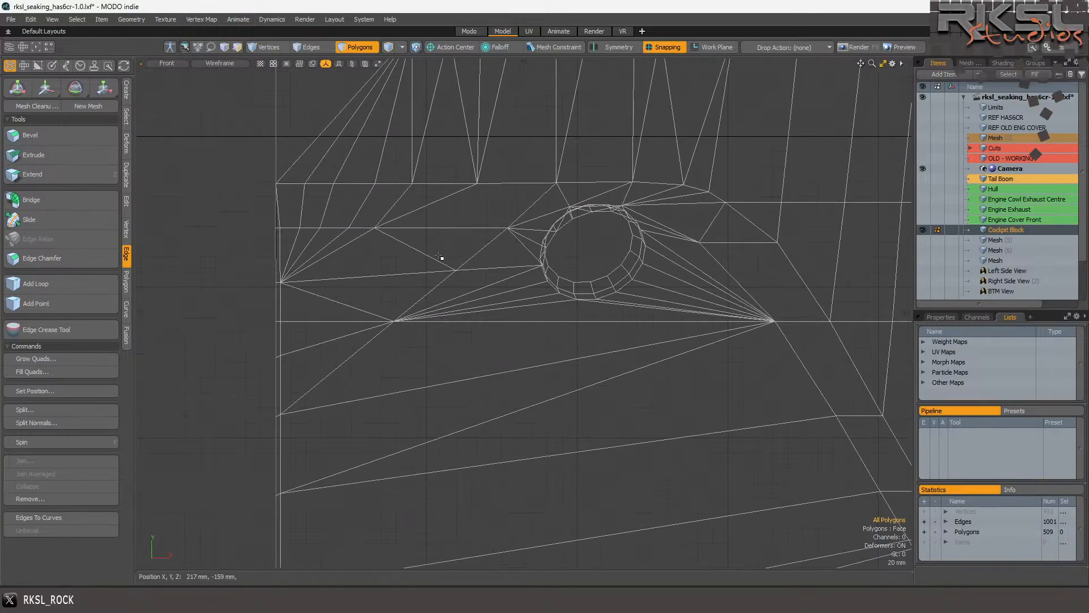
scroll(253, 231, "up", 3)
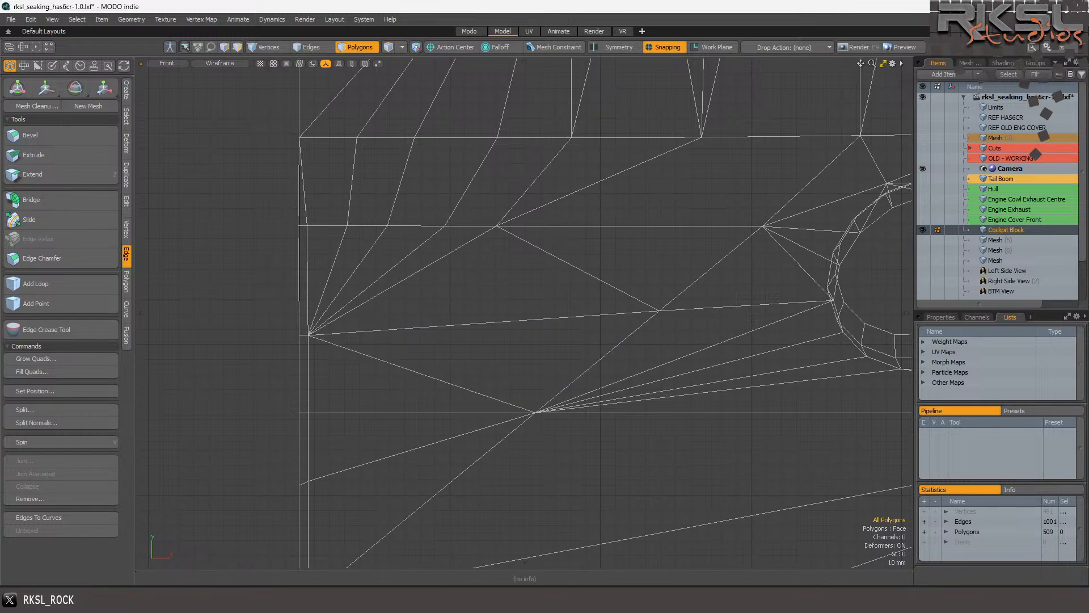
mouse_move(370, 601)
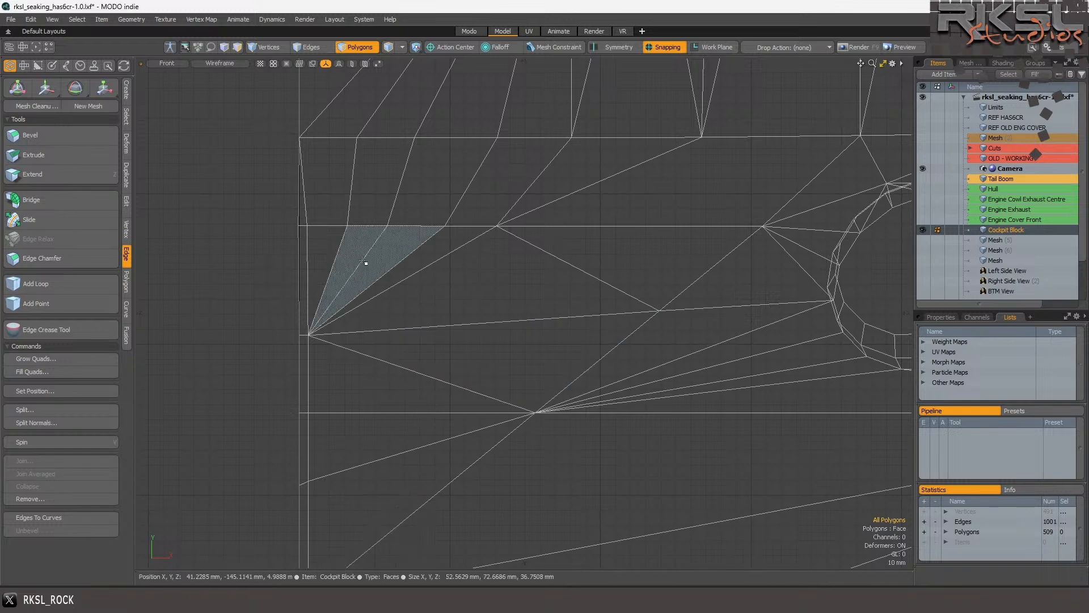
left_click_drag(340, 241, 457, 246)
key("Delete")
left_click_drag(561, 181, 338, 180)
key("Delete")
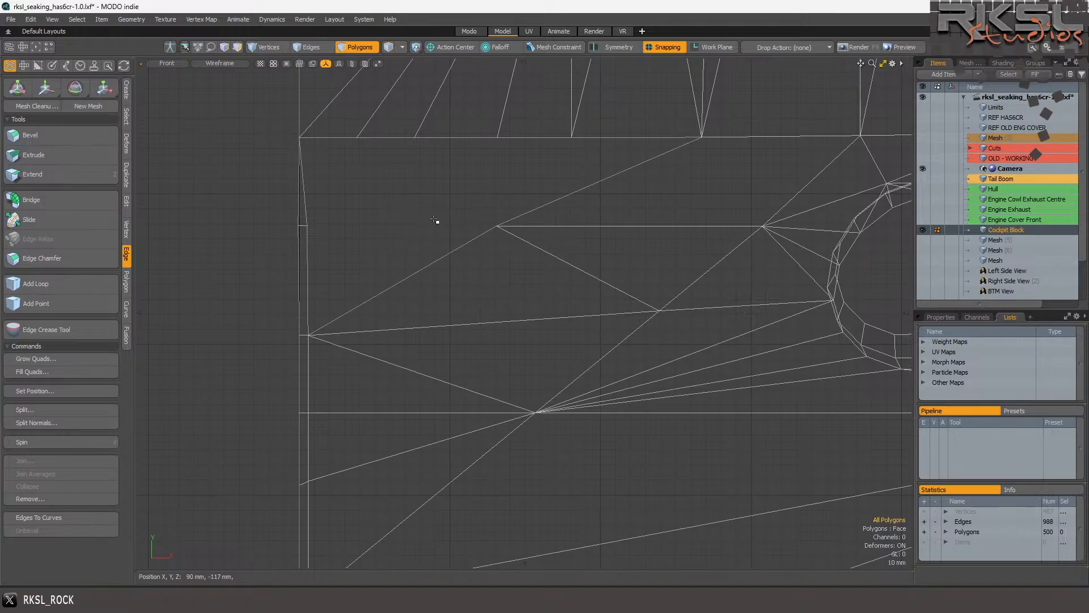
Join the inner vertex beside the deleted polygons to the seam strip vertex at the same height, without averaging.
left_click(252, 46)
left_click(535, 264)
mouse_move(363, 220)
right_mouse_down()
mouse_move(301, 220)
mouse_move(297, 234)
right_mouse_up()
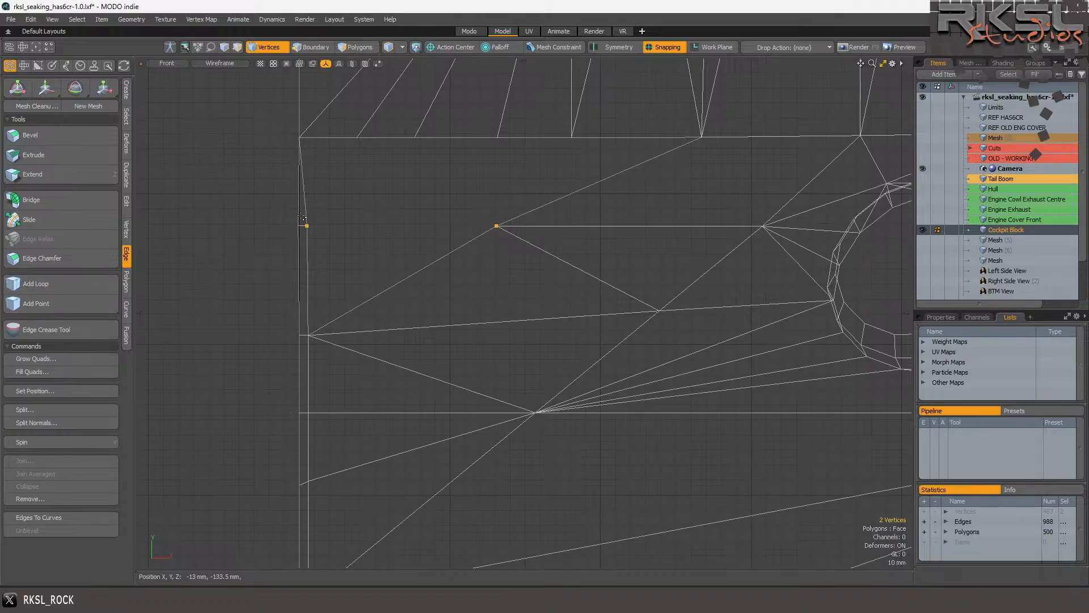
left_click(126, 234)
left_click(26, 436)
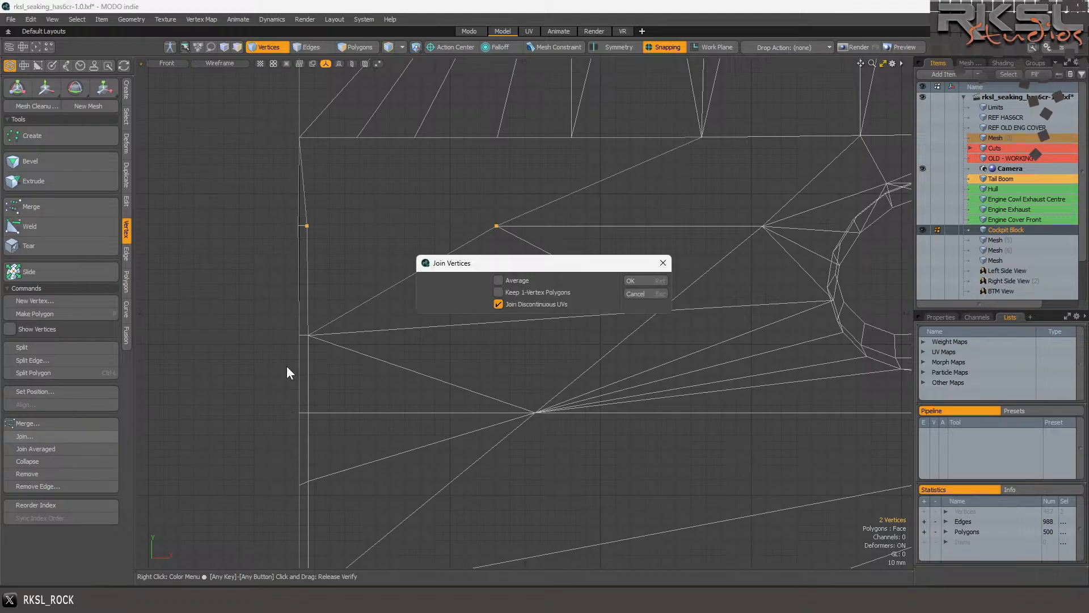
left_click(632, 281)
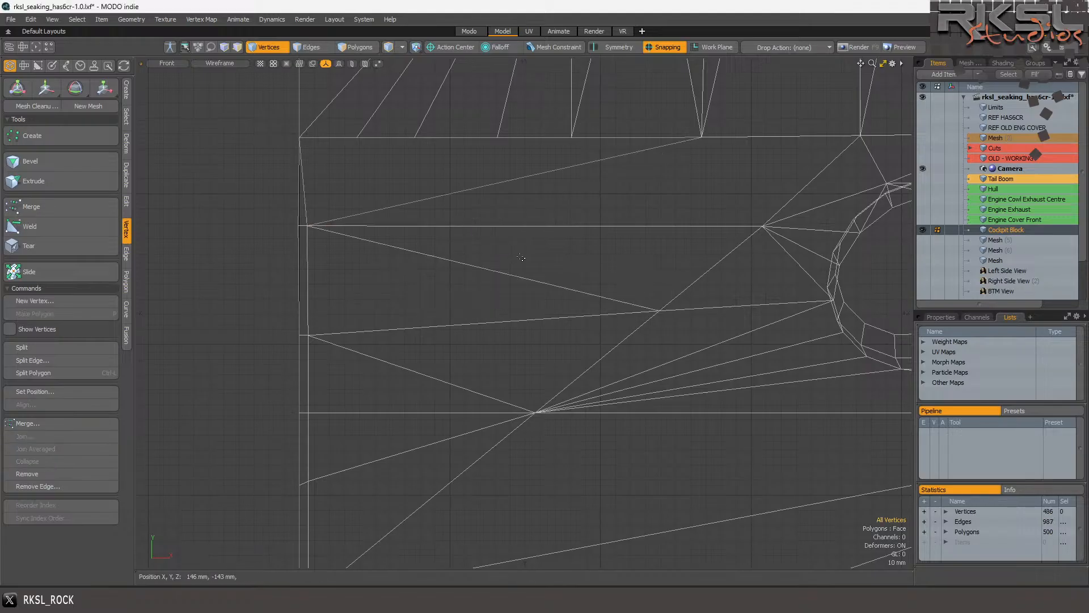
In the Perspective view, triangulate the large polygon above the joined seam vertex and delete only its seam-side triangle.
left_click(165, 63)
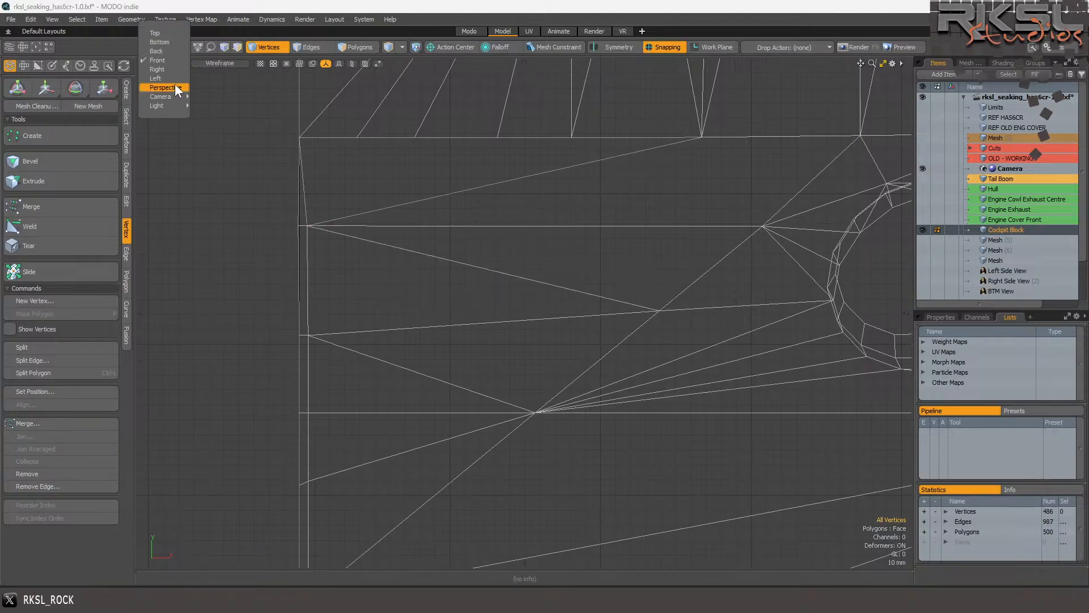
left_click(170, 87)
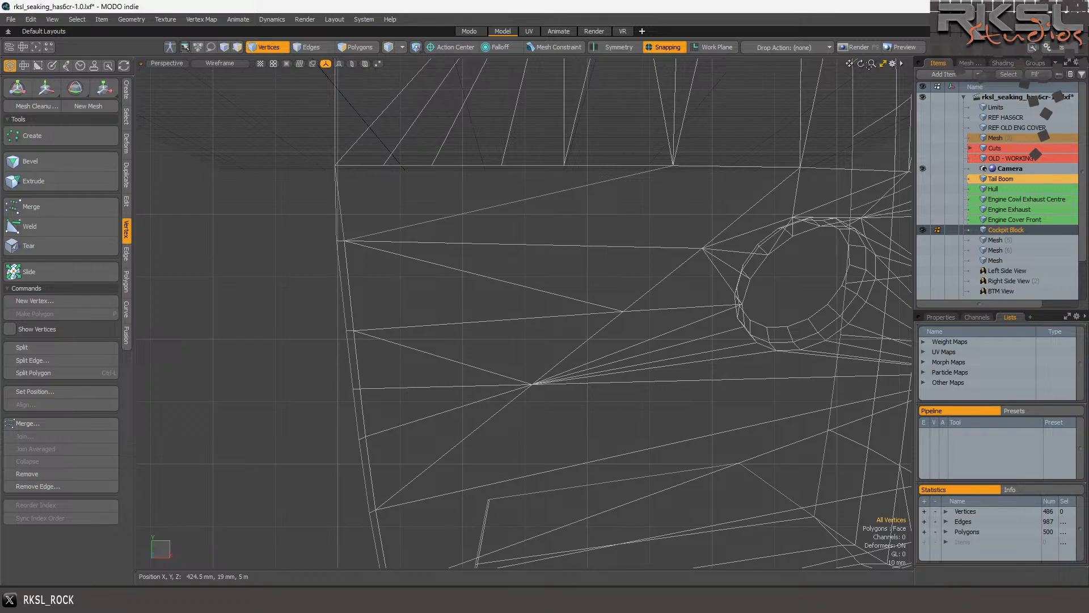
left_click_drag(860, 64, 485, 228)
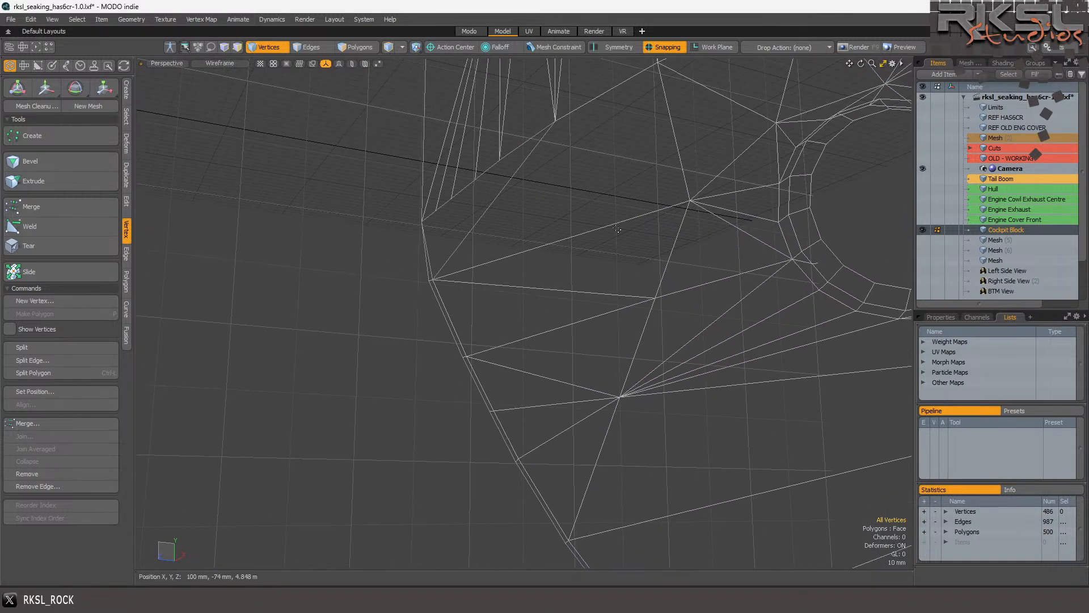
key("2")
left_click(356, 52)
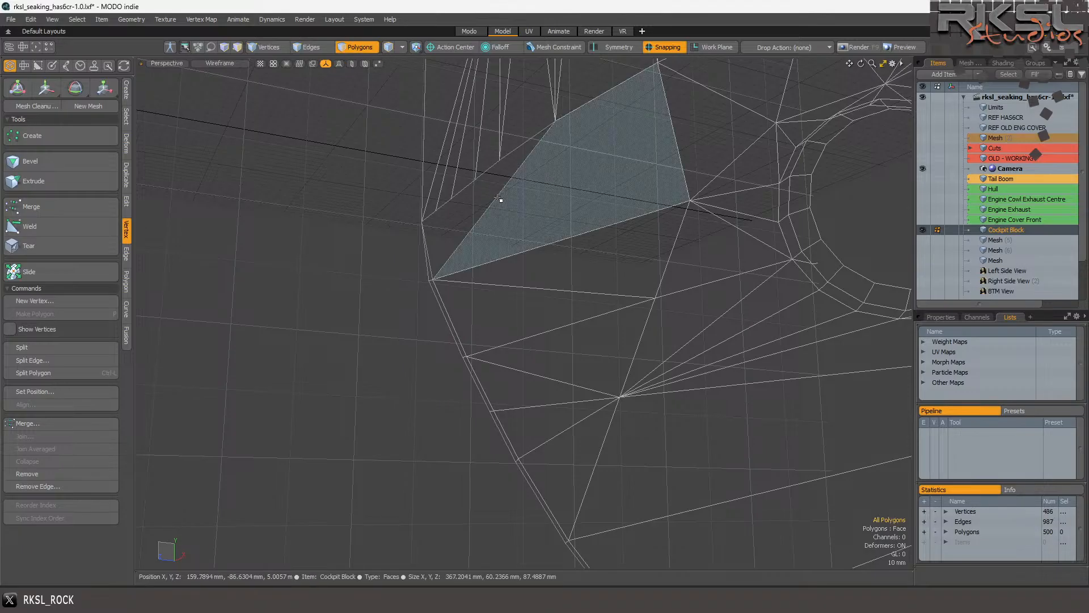
left_click(481, 182)
key("Delete")
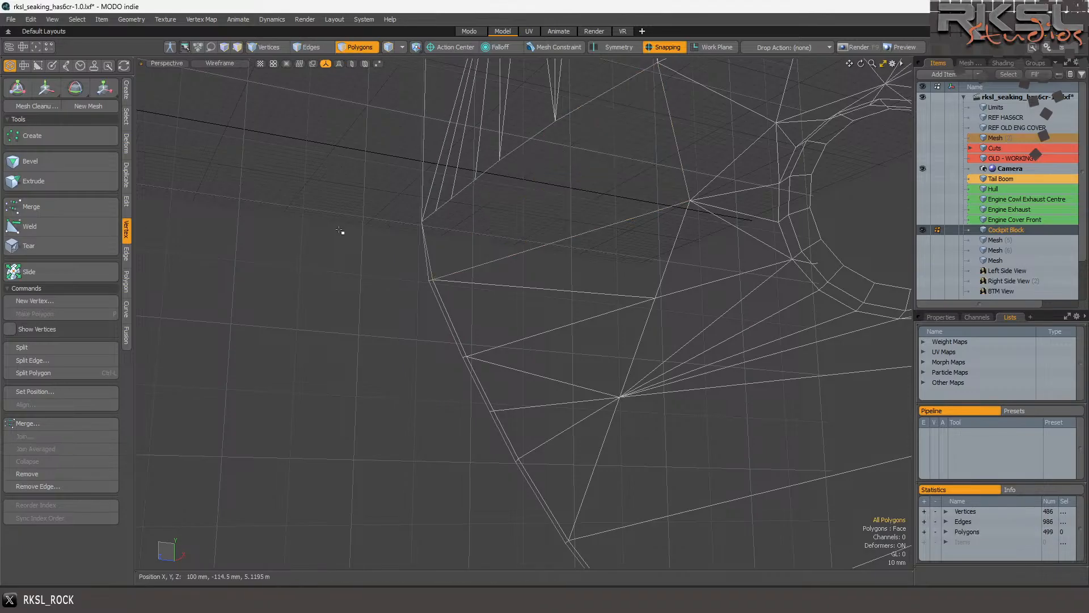
key("ctrl+z")
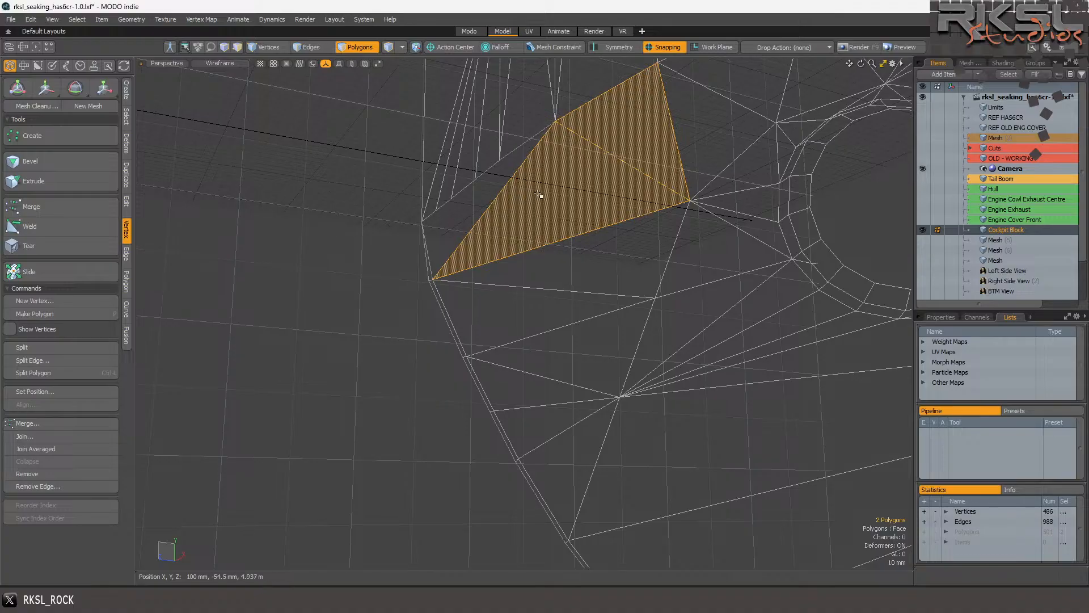
key("ctrl+z")
key("ctrl+z")
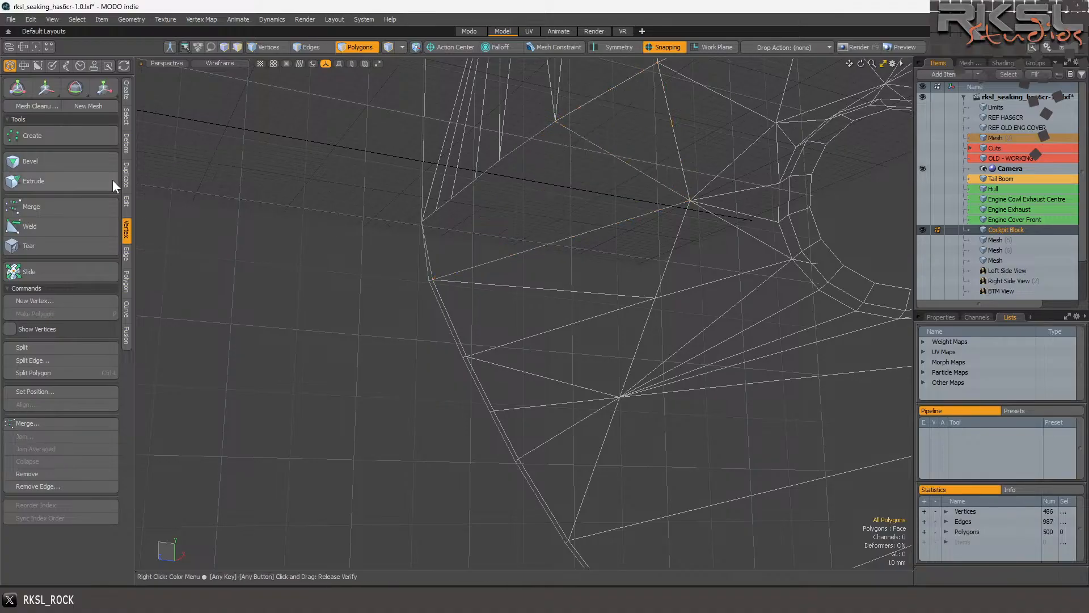
Fill the open gap beside the seam with one Pen polygon spanning the fan vertex, the upper row's lower vertices and the seam strip vertex.
left_click(126, 97)
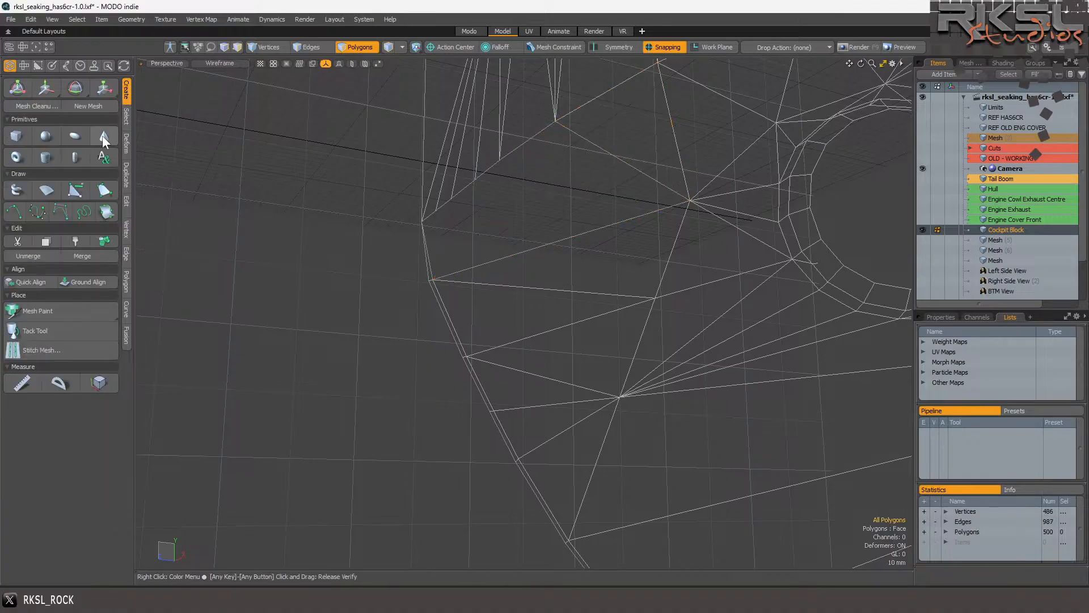
left_click(105, 191)
left_click(696, 209)
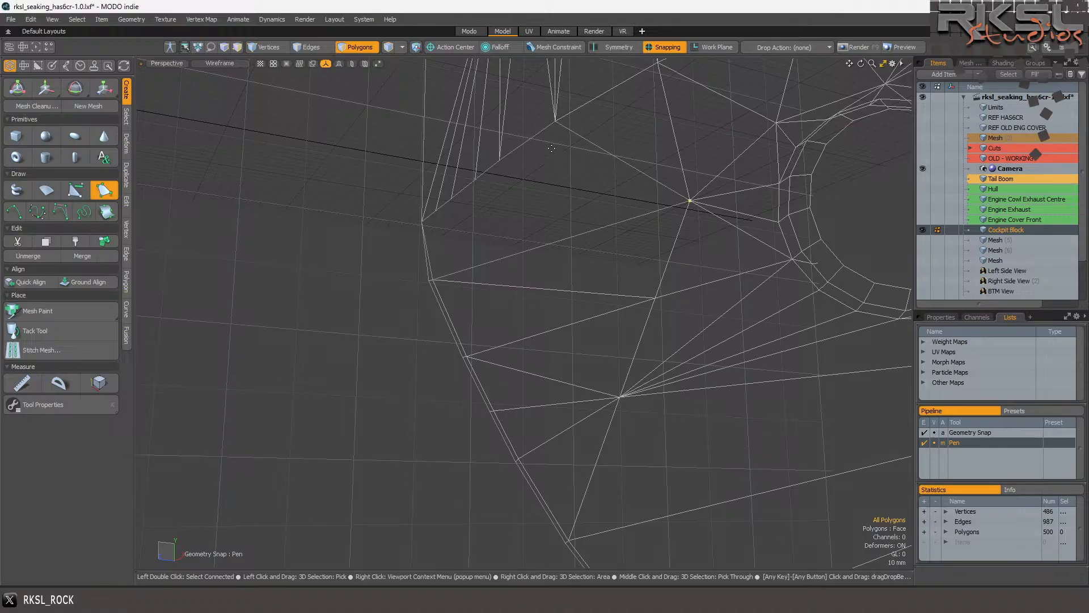
left_click(561, 130)
left_click(500, 160)
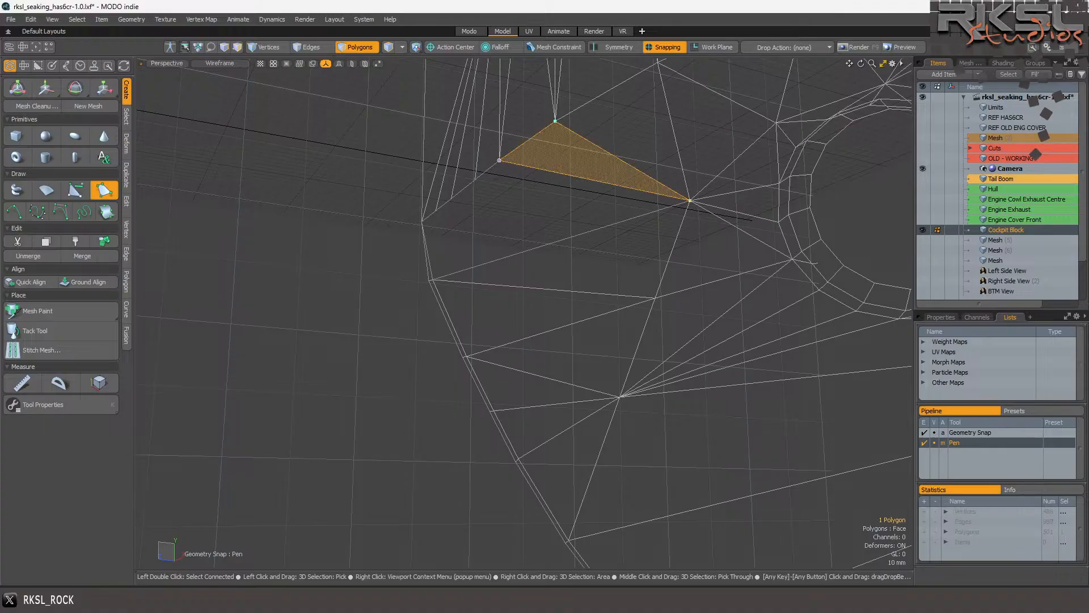
left_click(481, 192)
left_click(454, 205)
left_click(438, 215)
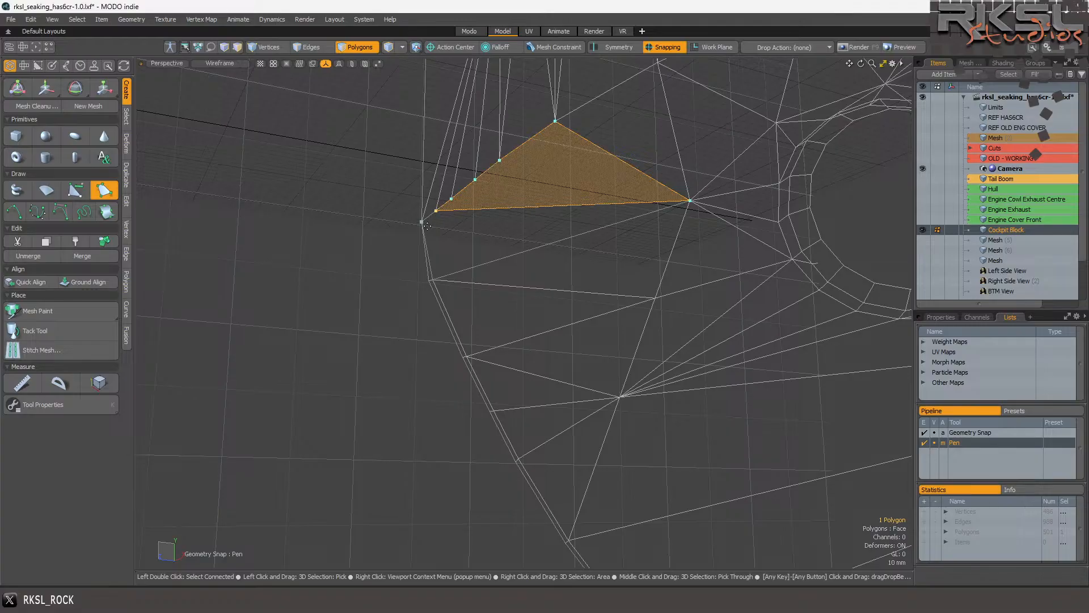
left_click(423, 224)
left_click(435, 274)
key("space")
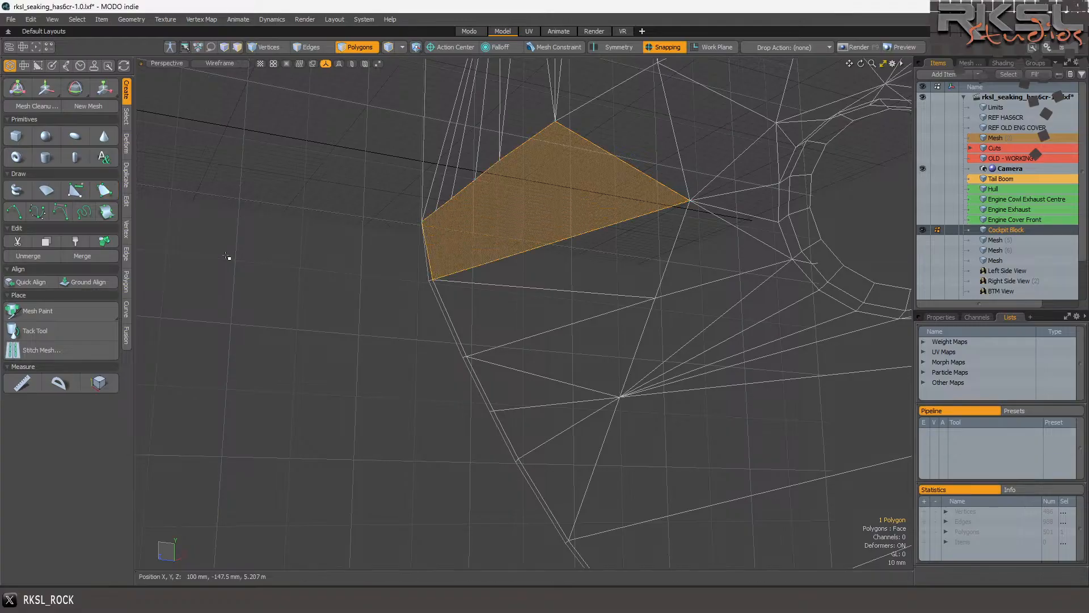
Triangulate the new gap polygon and spin the edge shared by its two triangles nearest the seam strip.
key("shift+t")
scroll(487, 184, "up", 3)
mouse_move(485, 179)
left_mouse_down()
mouse_move(440, 207)
mouse_move(459, 217)
mouse_move(424, 236)
mouse_move(435, 240)
left_mouse_up()
key("alt+v")
key("alt+v")
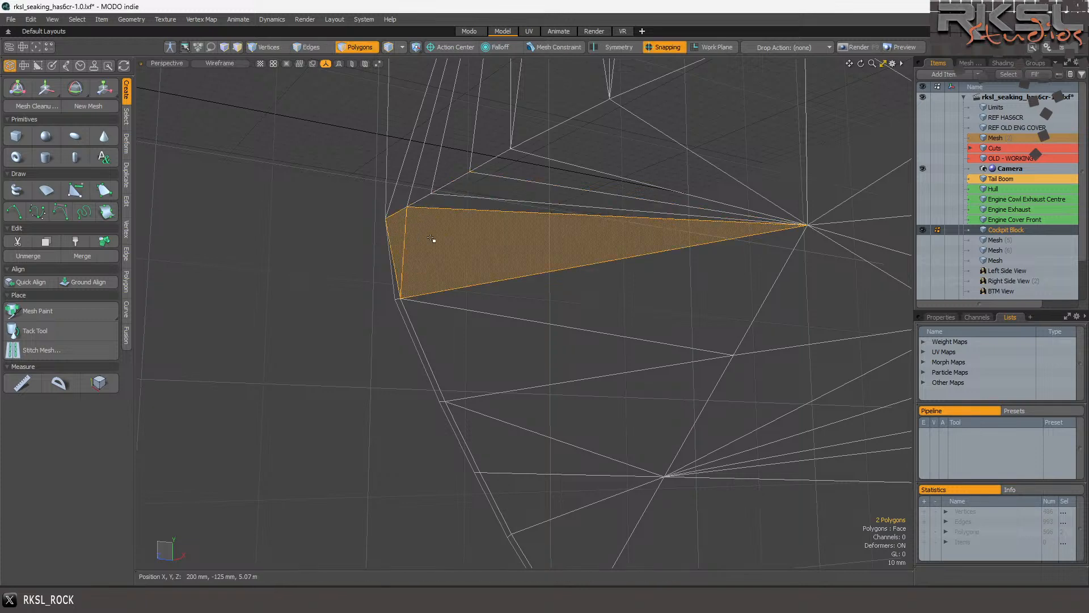
left_click(314, 251)
Switch the Perspective view of the nose seam from wireframe to Default shading.
scroll(316, 248, "down", 3)
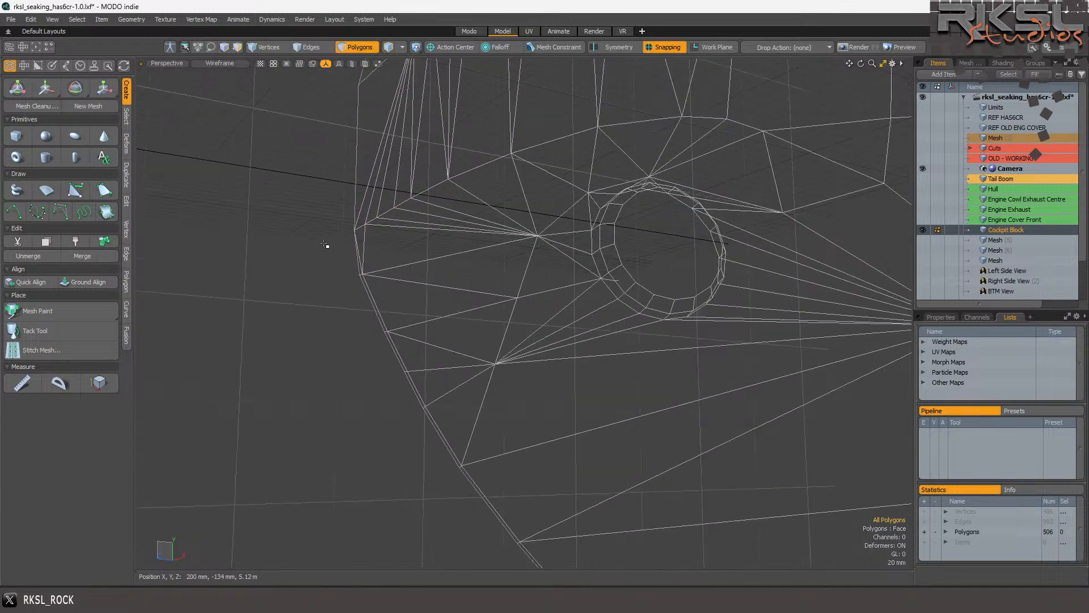
left_click_drag(861, 64, 786, 107)
scroll(278, 246, "up", 3)
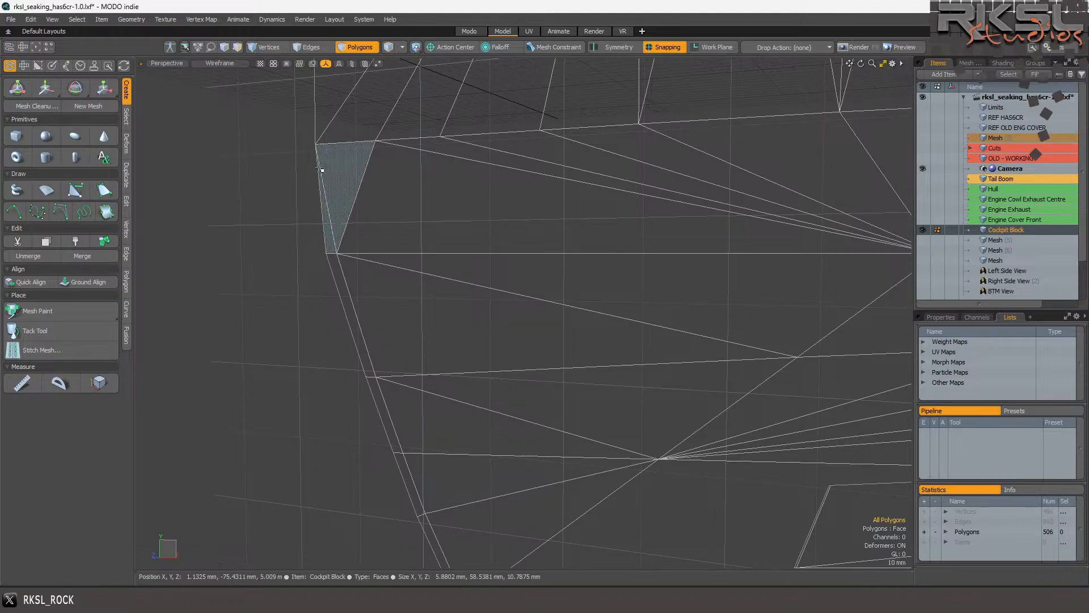
left_click(228, 64)
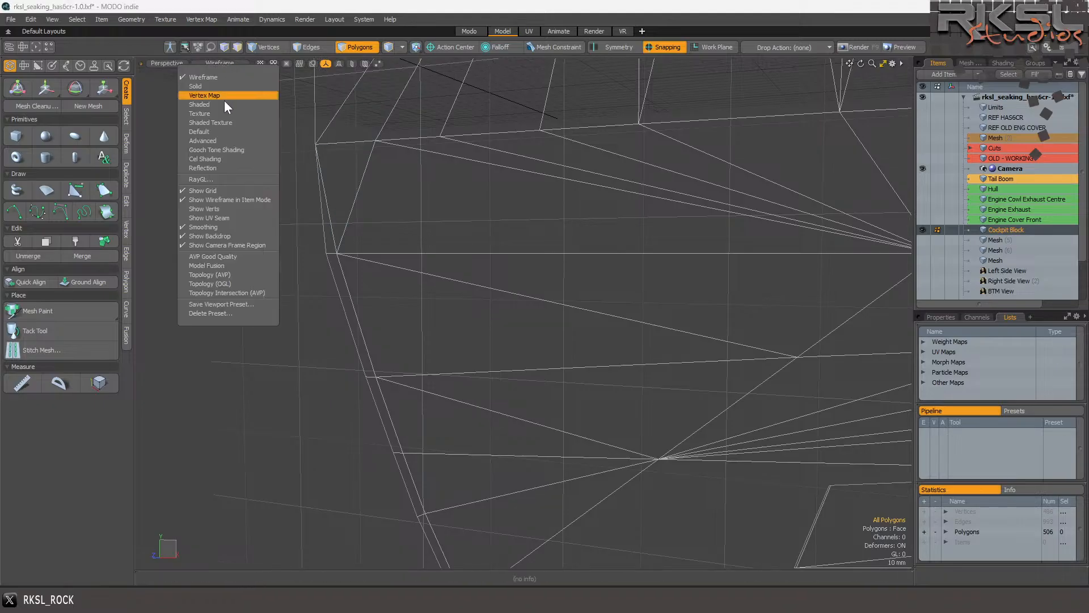
left_click(213, 131)
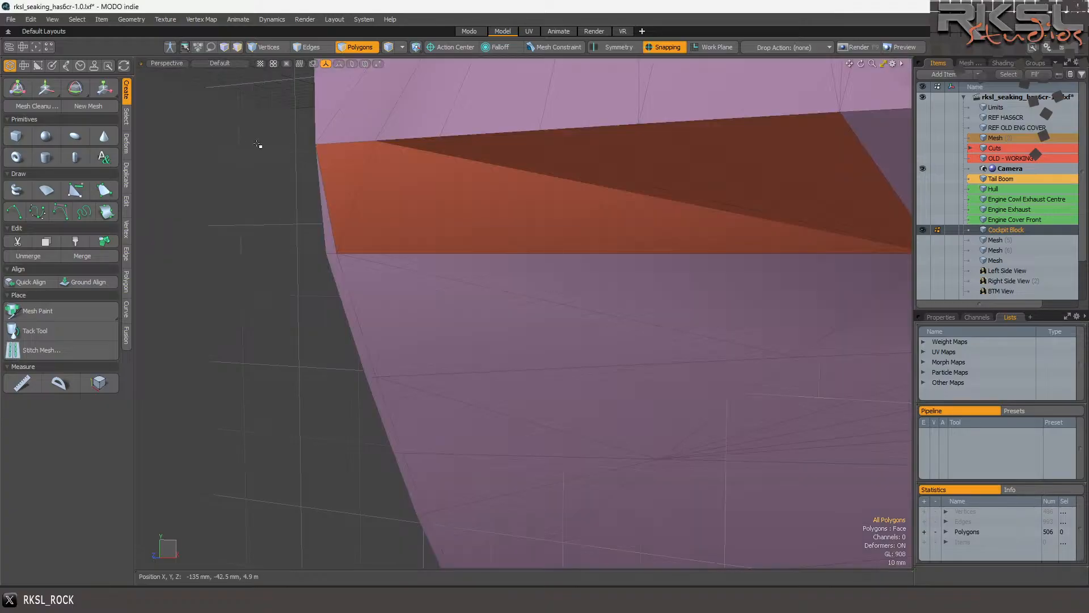
Examine the triangles between the fan vertex and the light recess rim from several angles, selecting them individually.
scroll(349, 219, "down", 3)
scroll(499, 221, "up", 3)
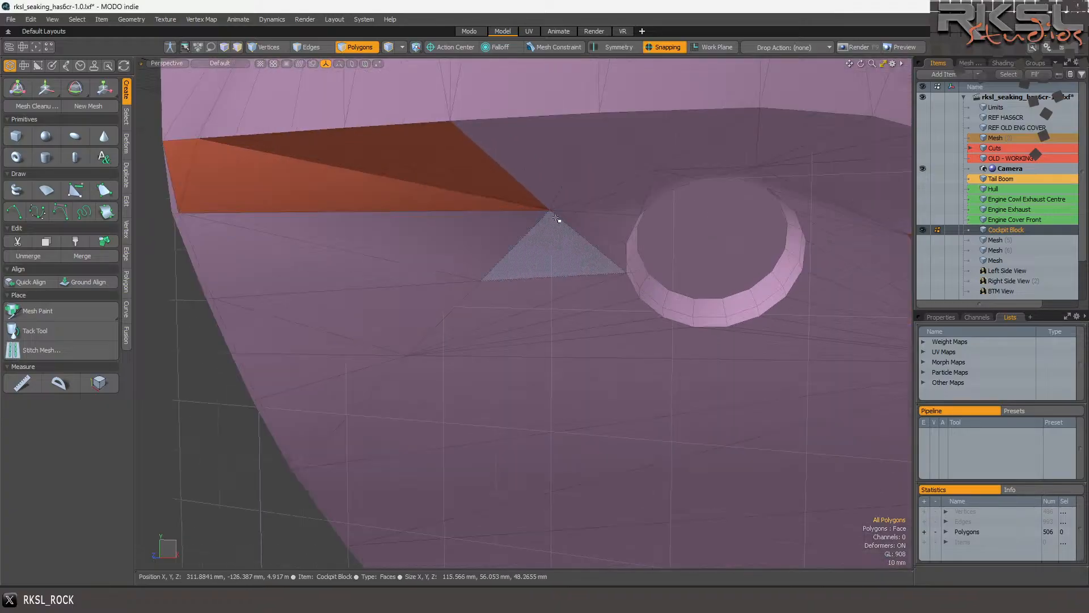
left_click(566, 218)
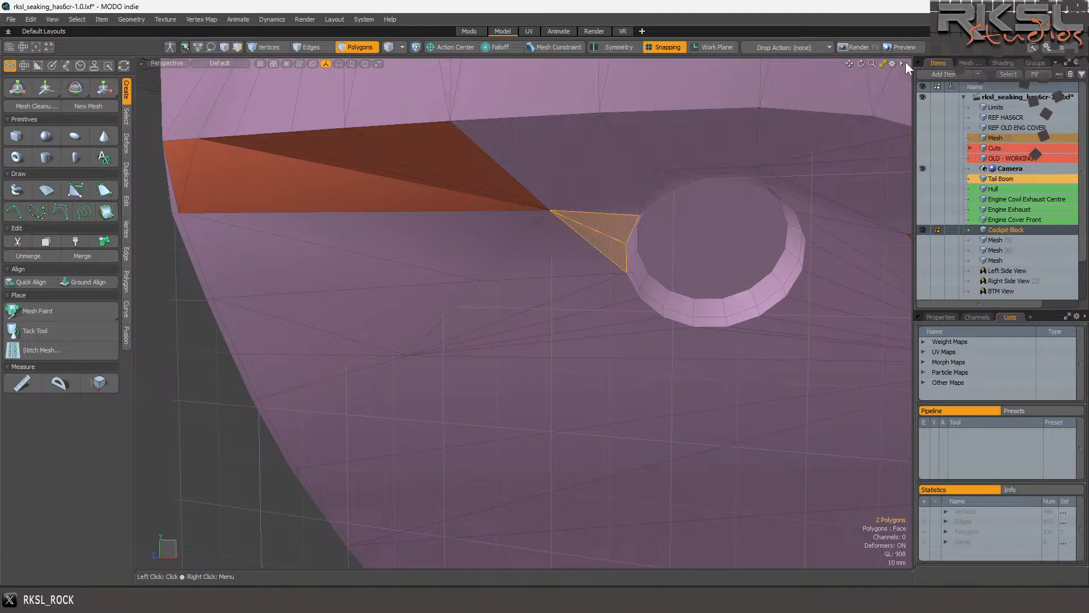
left_click_drag(862, 63, 793, 90)
scroll(486, 180, "up", 2)
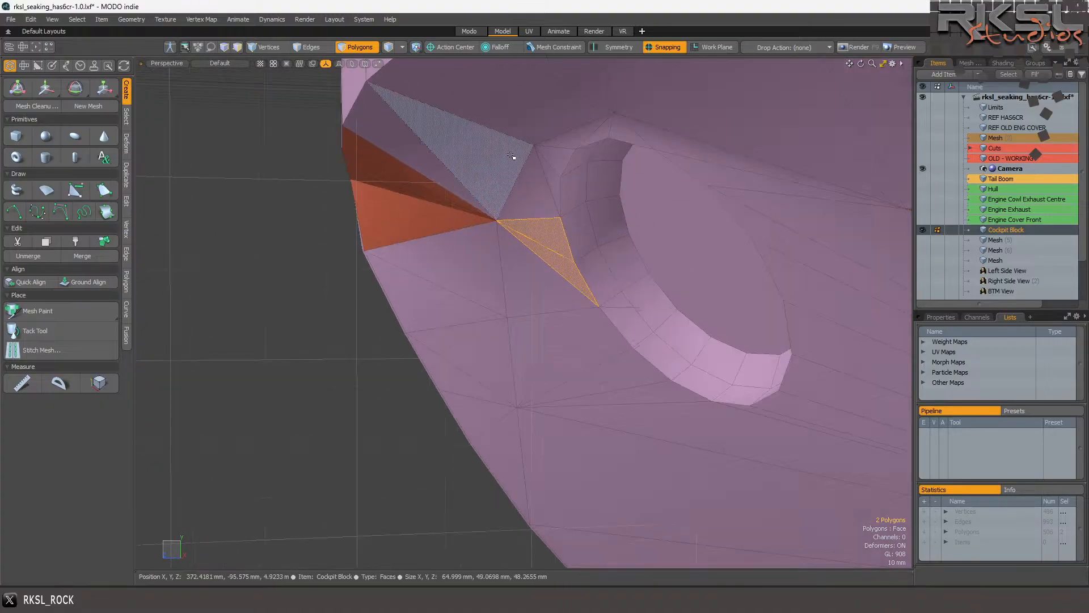
left_click(537, 177)
left_click_drag(557, 161, 535, 200)
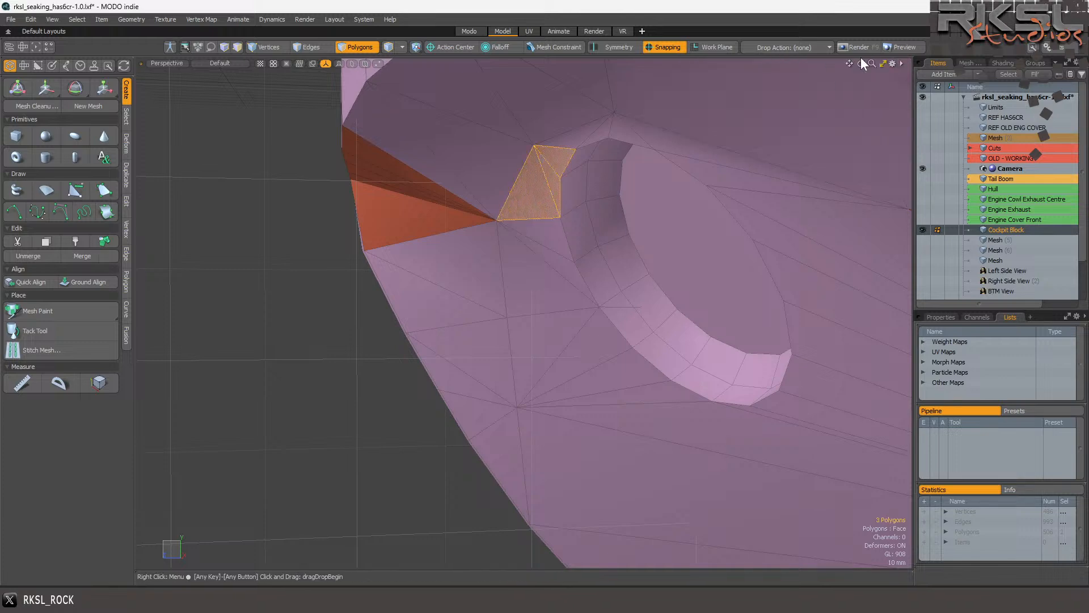
mouse_move(861, 64)
left_mouse_down()
mouse_move(861, 24)
mouse_move(859, 66)
left_mouse_up()
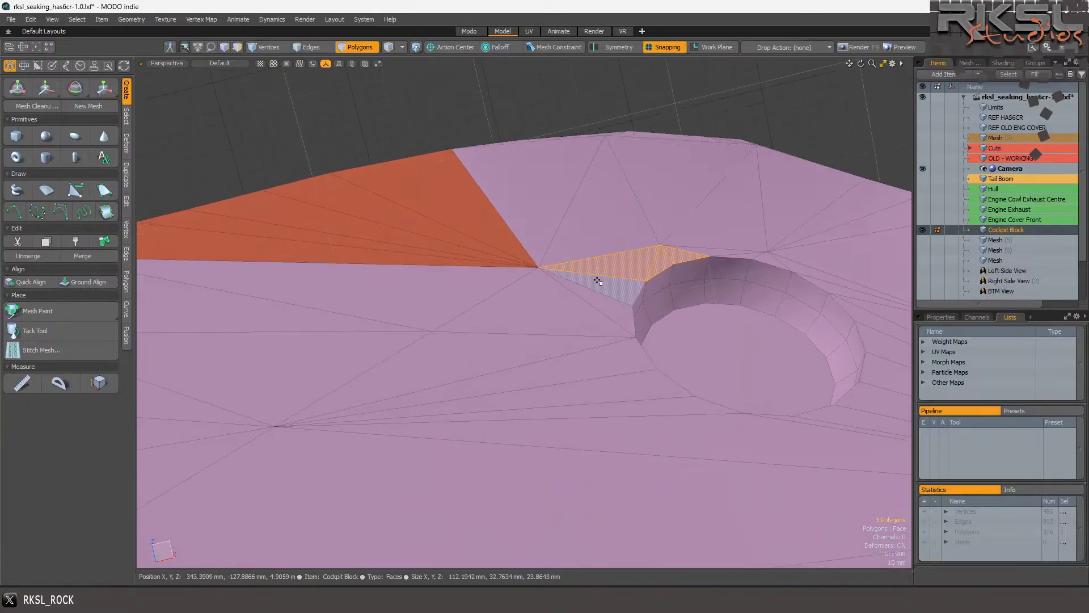
left_click(611, 271)
scroll(620, 267, "down", 1)
scroll(621, 265, "up", 2)
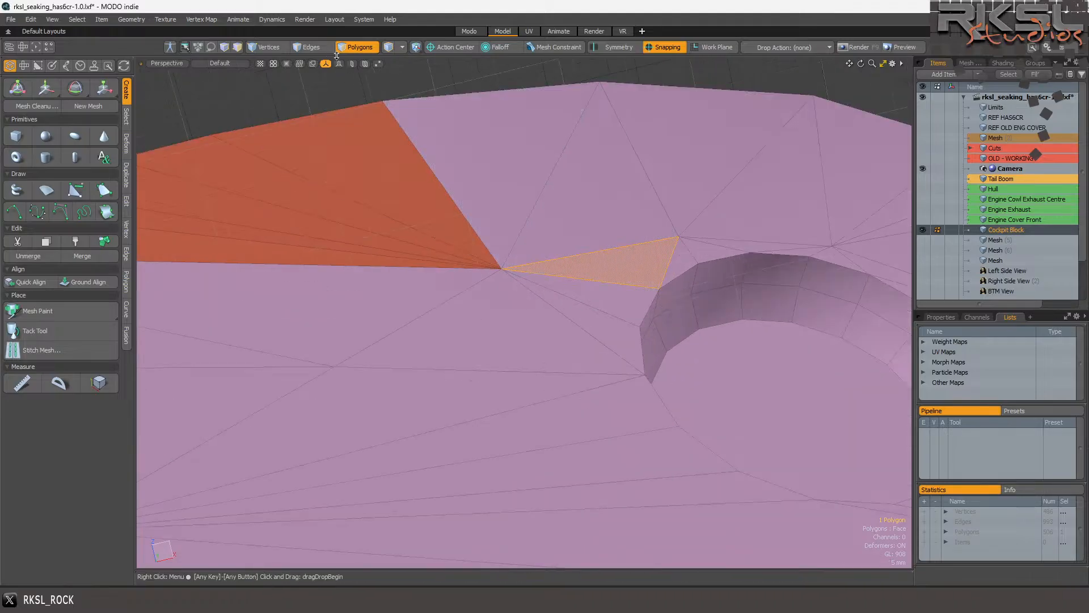
In the Right view, scale the edge joining the fan vertex to the recess rim outward about its rim vertex, checking it in Front view.
left_click(315, 46)
left_click(610, 280)
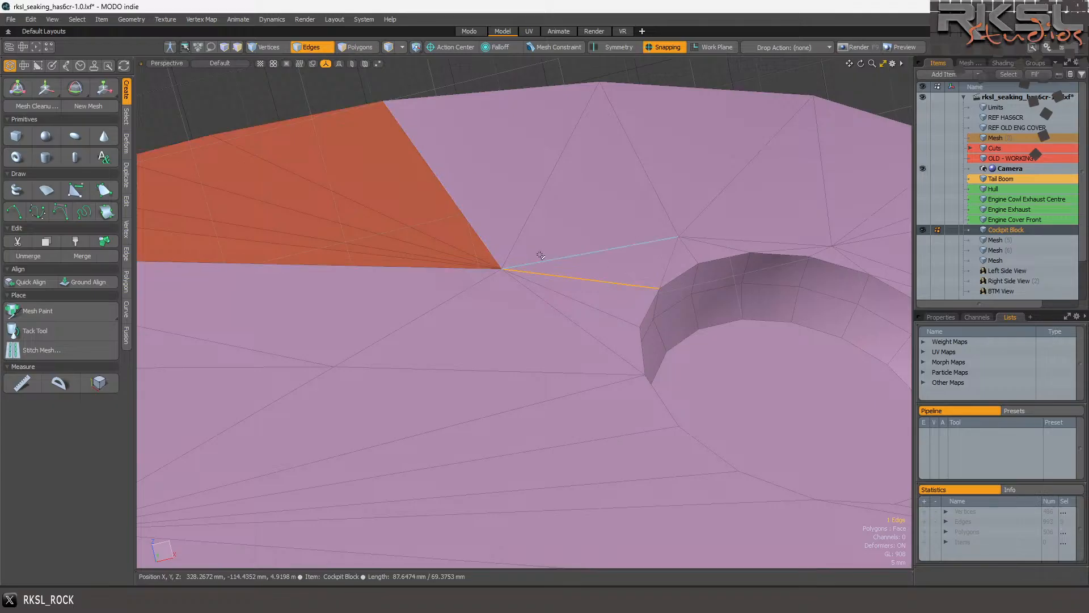
left_click(165, 63)
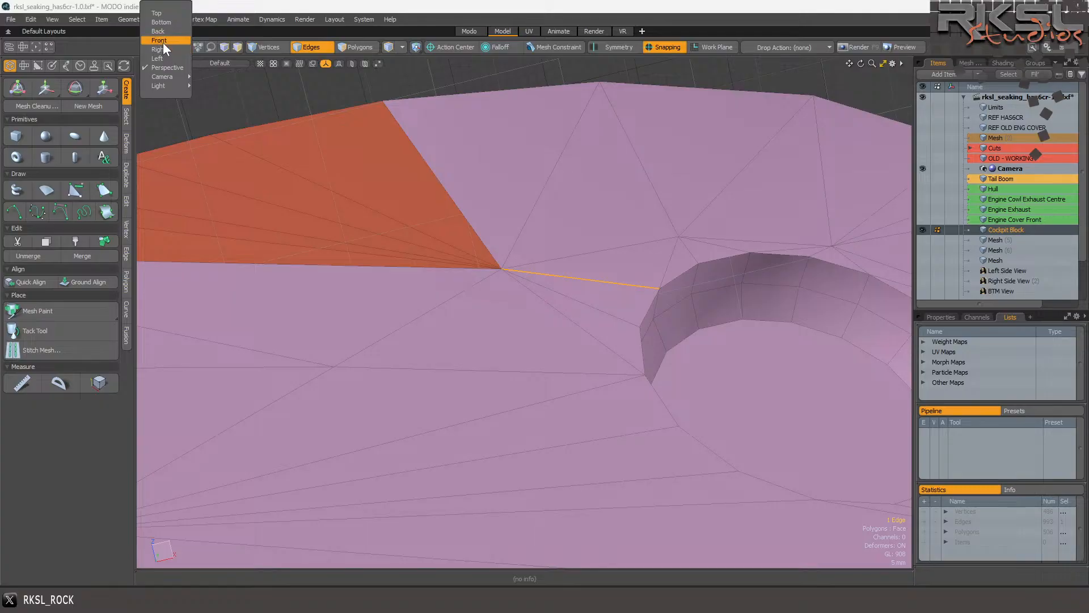
left_click(164, 50)
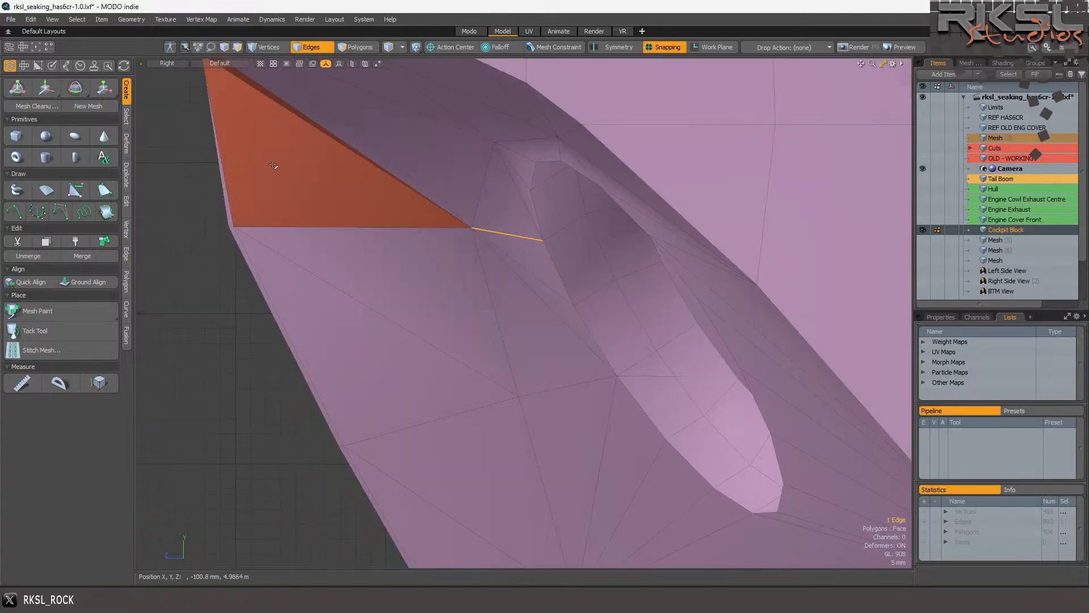
left_click(106, 89)
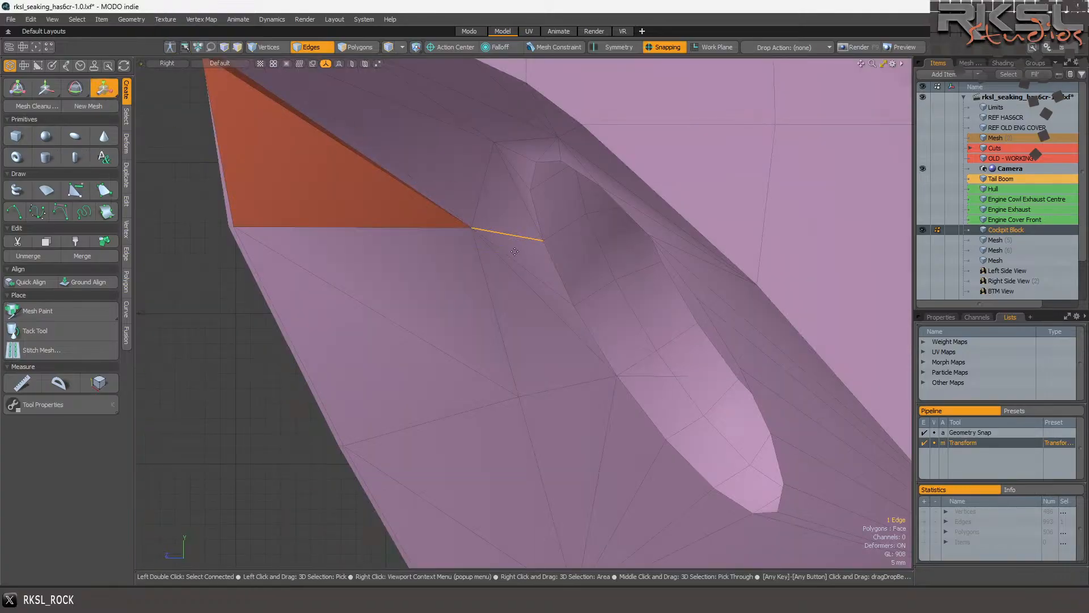
left_click(536, 244)
left_click_drag(543, 241, 690, 241)
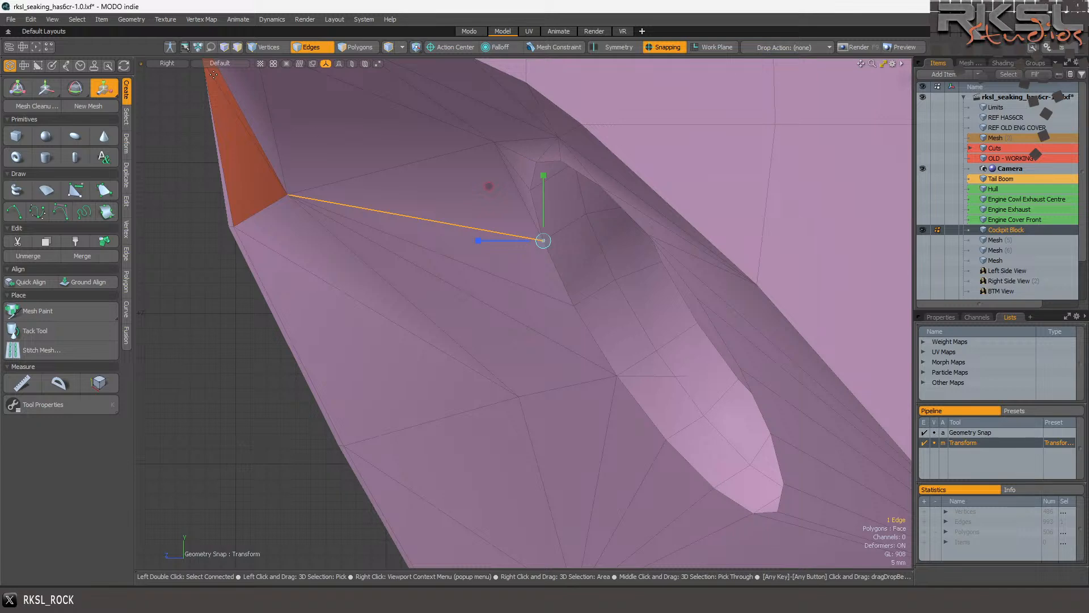
left_click(179, 64)
left_click(179, 53)
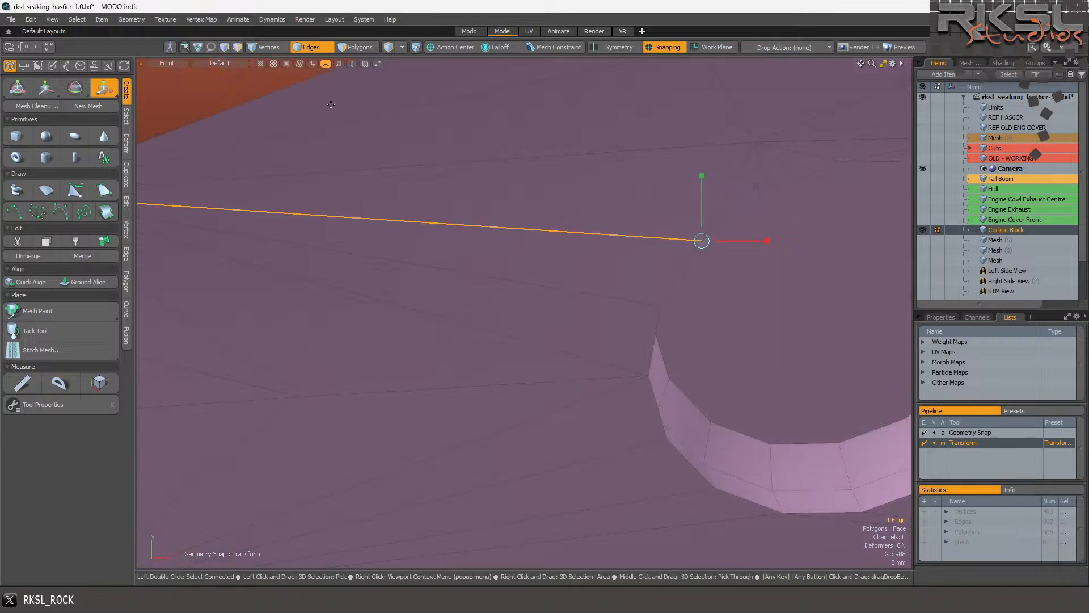
scroll(501, 165, "down", 5)
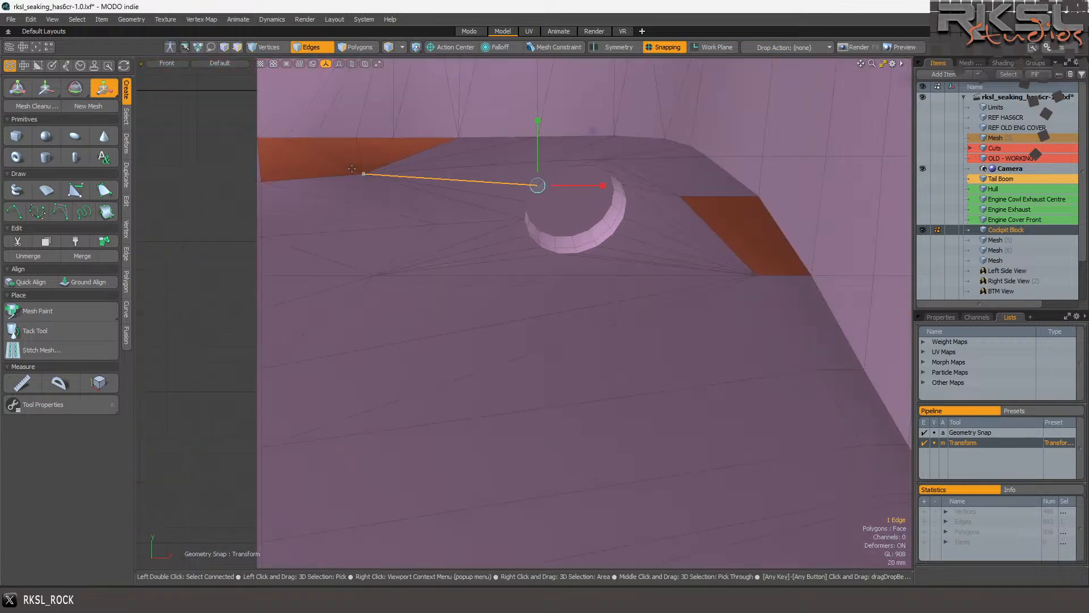
key("space")
Scale the next lower edge running to the recess outward about its rim vertex, moving its far end towards the centre seam.
left_click(459, 223)
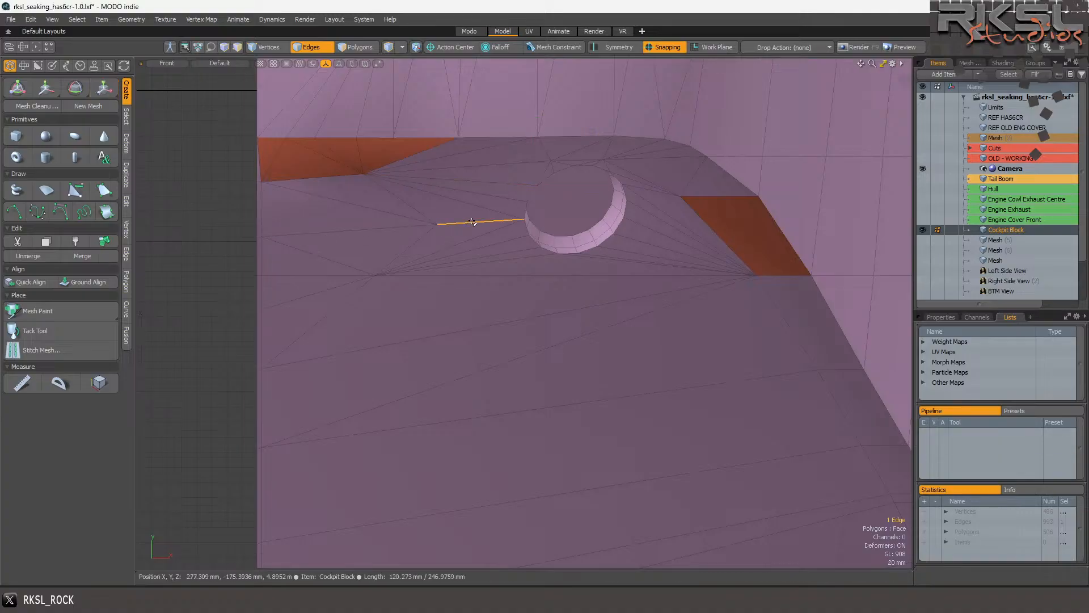
left_click(104, 87)
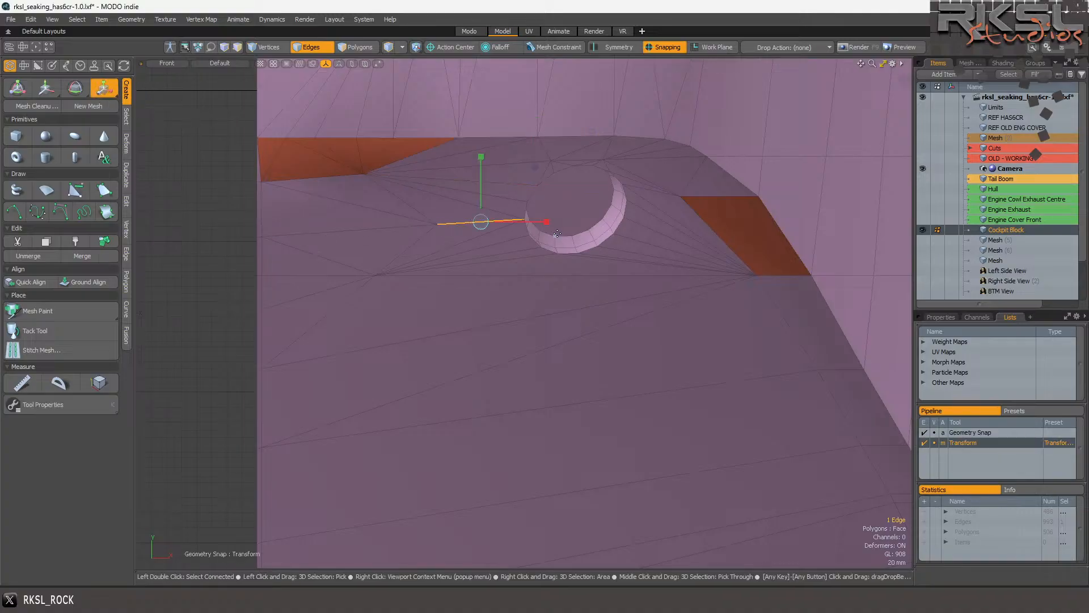
scroll(527, 224, "up", 2)
left_click(529, 227)
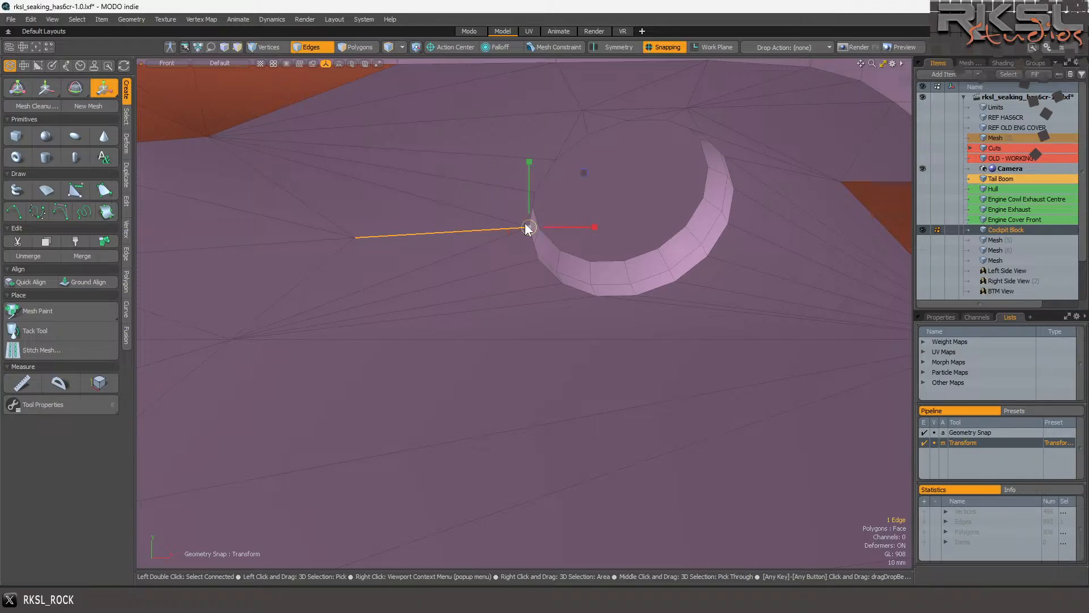
left_click_drag(528, 226, 561, 226)
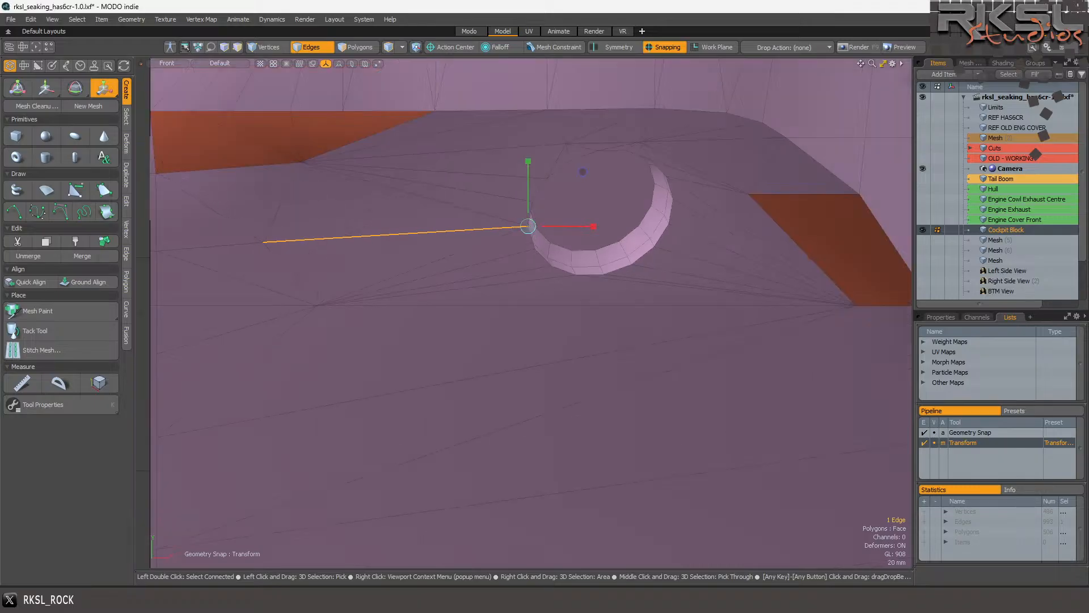
scroll(451, 219, "down", 3)
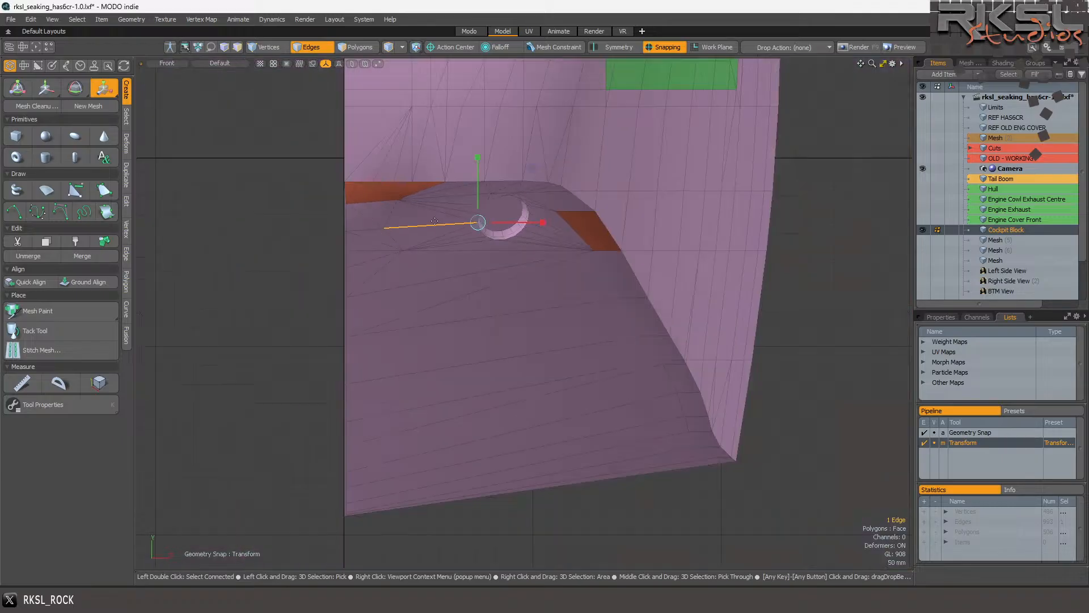
scroll(397, 217, "up", 2)
key("space")
Lengthen the sloping edge below it towards the centre seam by scaling it about its recess rim vertex.
left_click(528, 253)
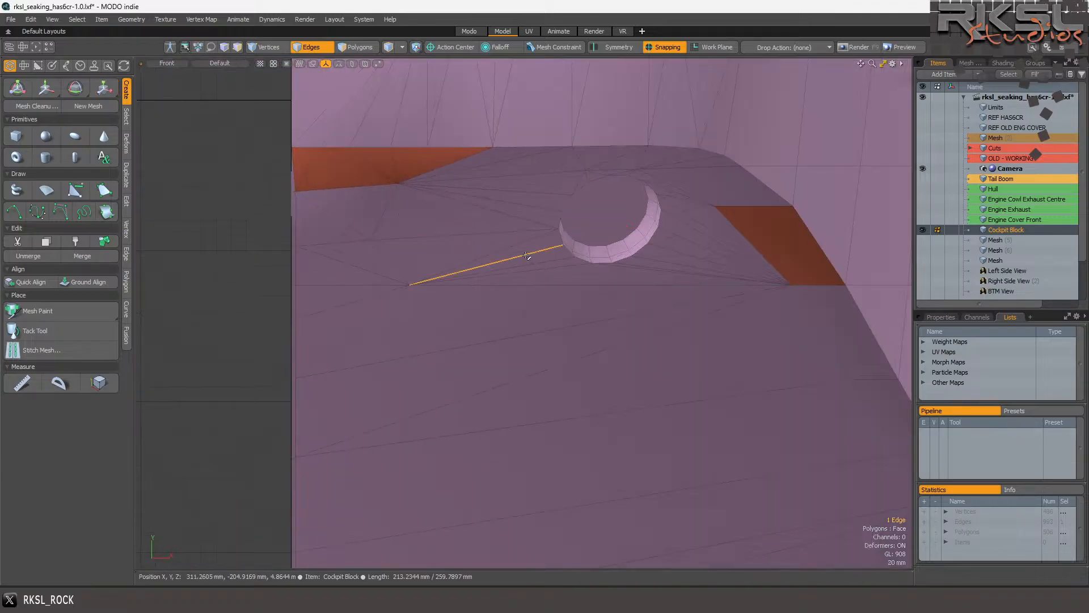
left_click(103, 87)
left_click(561, 245)
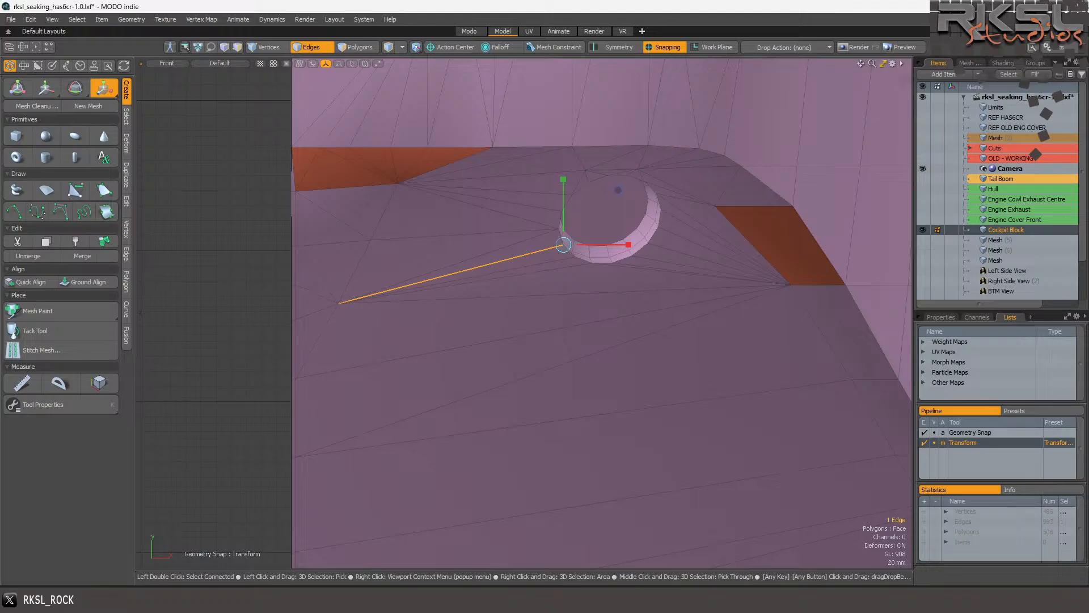
key("space")
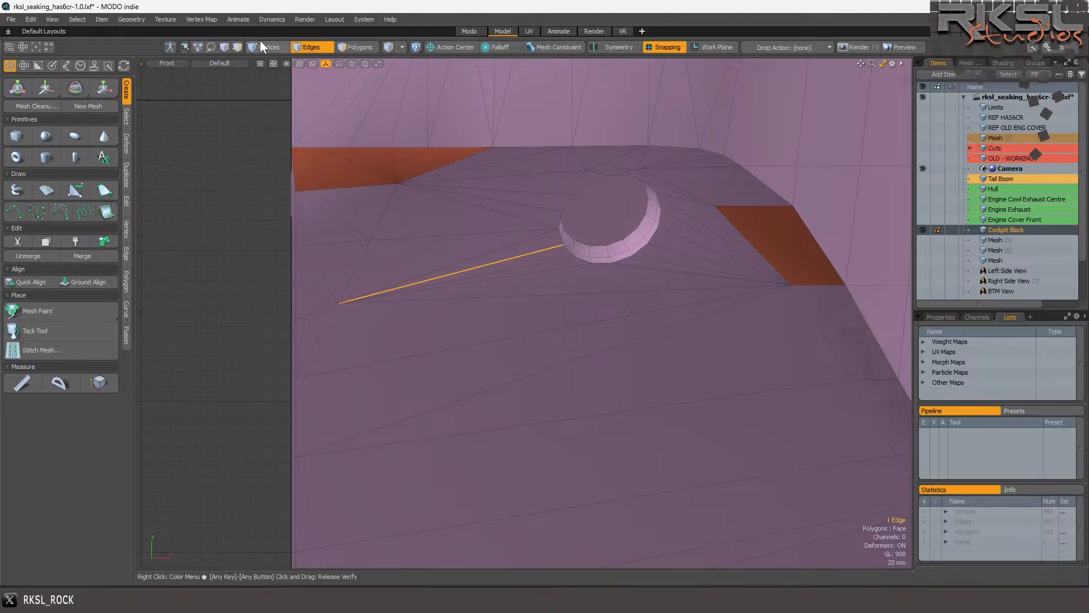
Try a Vertex Bevel on the fan vertex at the lower corner of the red polygons, and undo it.
left_click(262, 46)
left_click(399, 184)
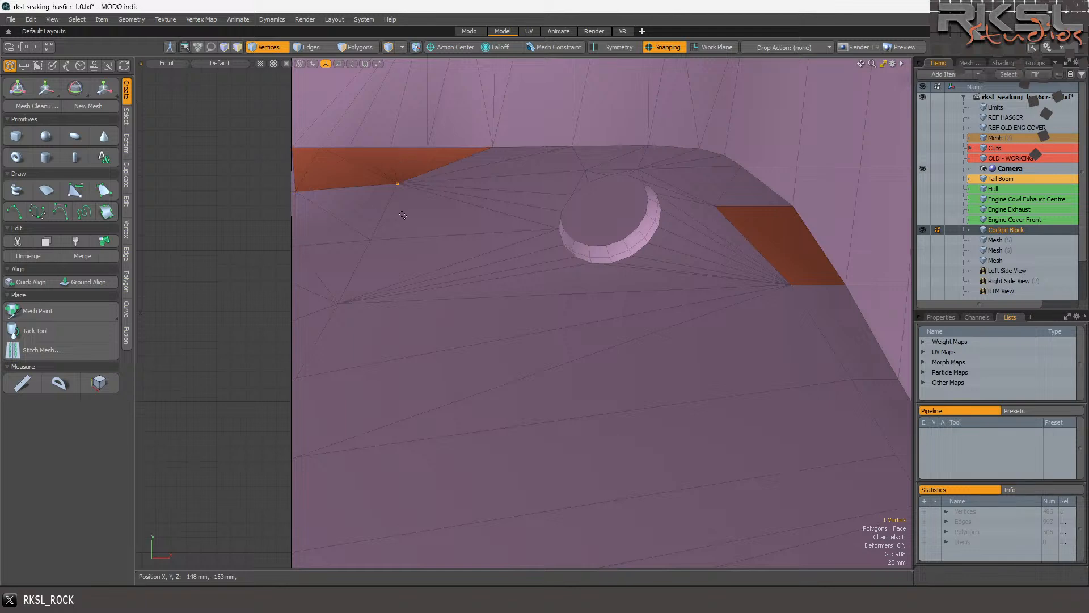
right_click_drag(409, 240, 366, 223, "shift")
left_click(128, 234)
left_click(35, 161)
left_click_drag(407, 222, 384, 210)
scroll(384, 210, "up", 5)
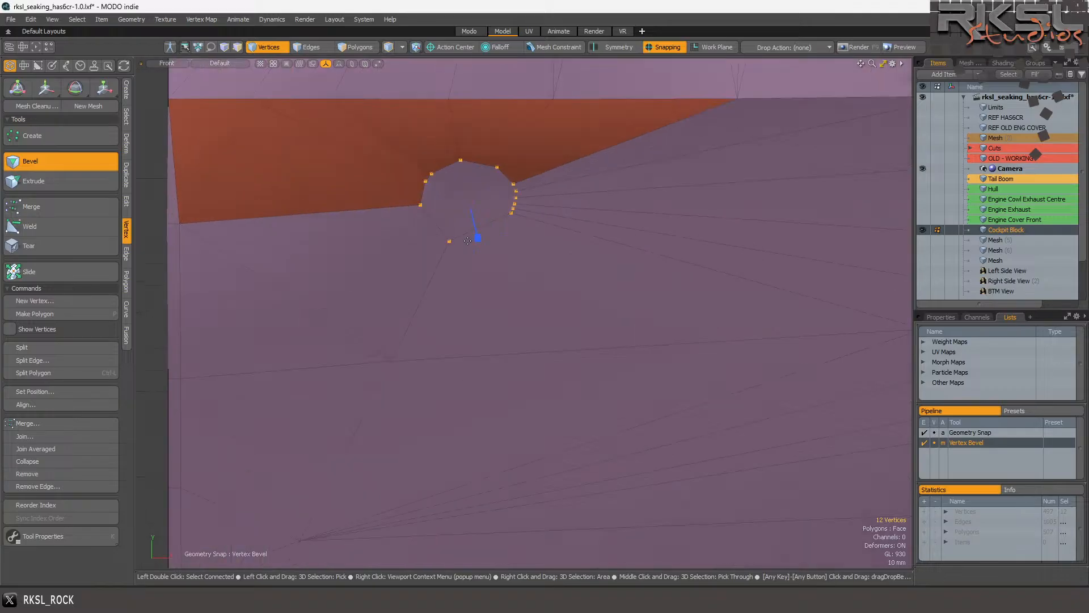
key("ctrl+z")
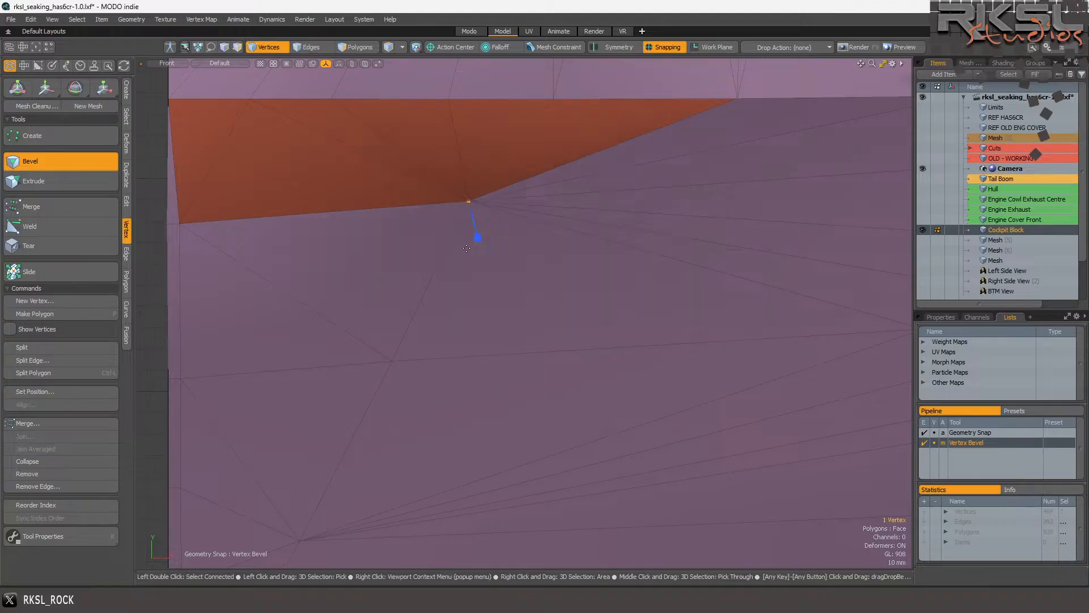
key("Escape")
key("Escape")
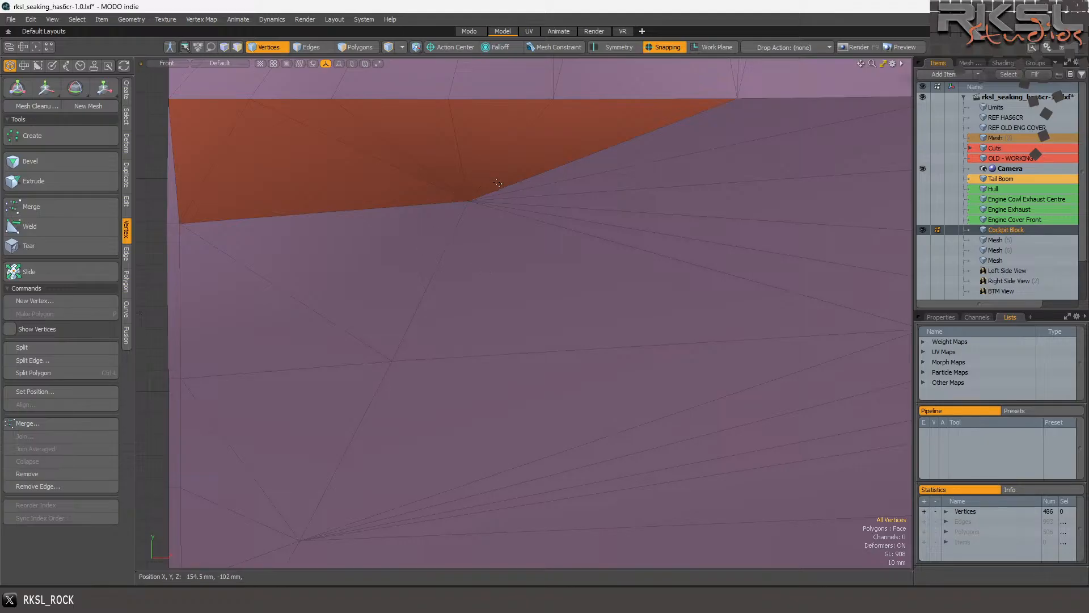
Bevel the edge running down from the fan vertex below the red polygons into a wide multi-sided area.
left_click(264, 47)
scroll(429, 213, "down", 2)
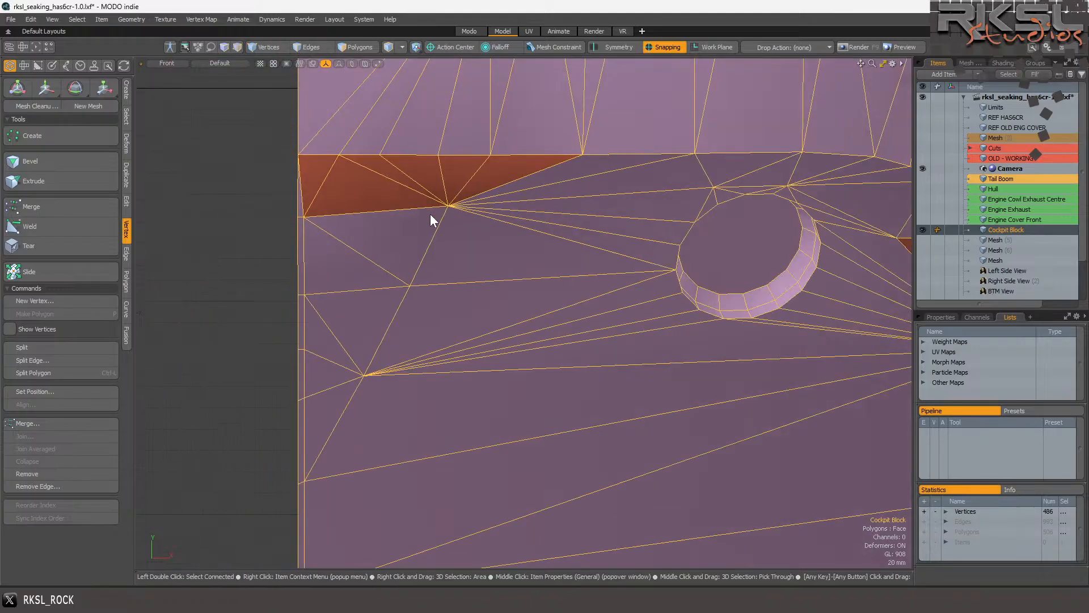
scroll(434, 216, "up", 2)
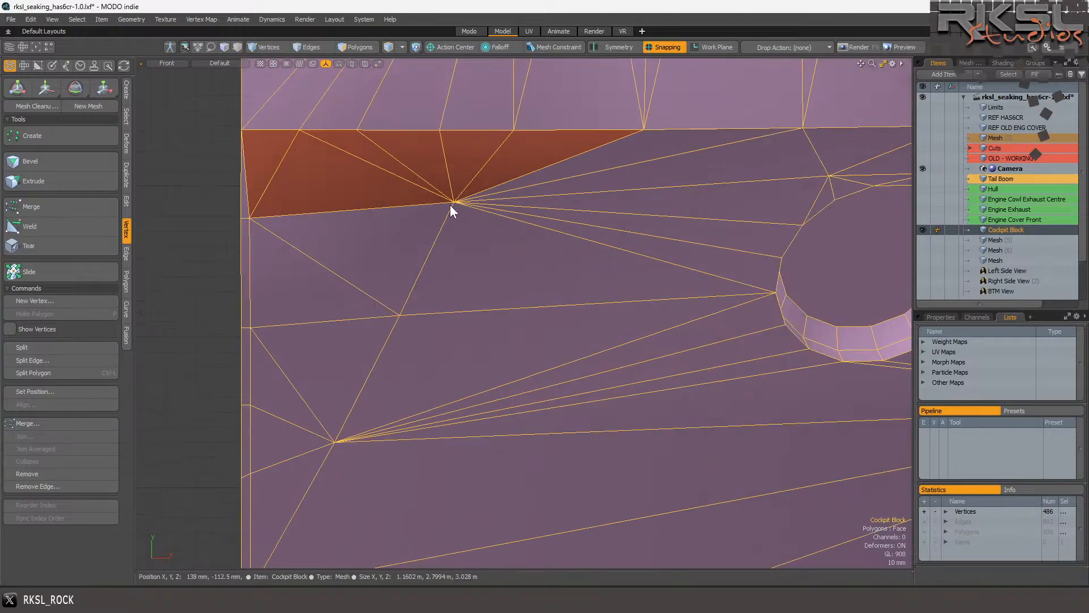
left_click(306, 47)
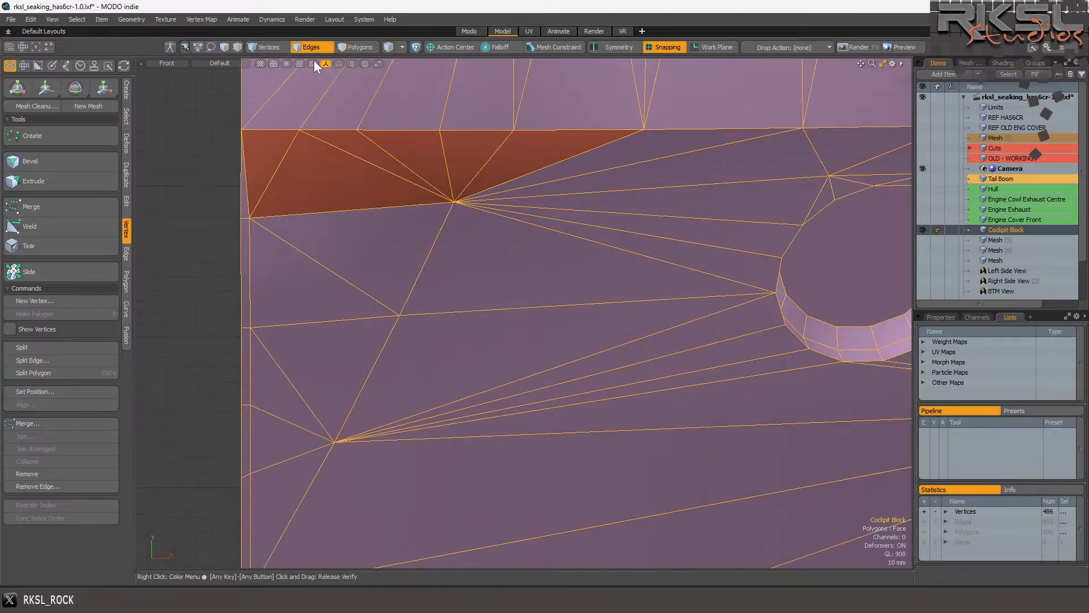
left_click(434, 244)
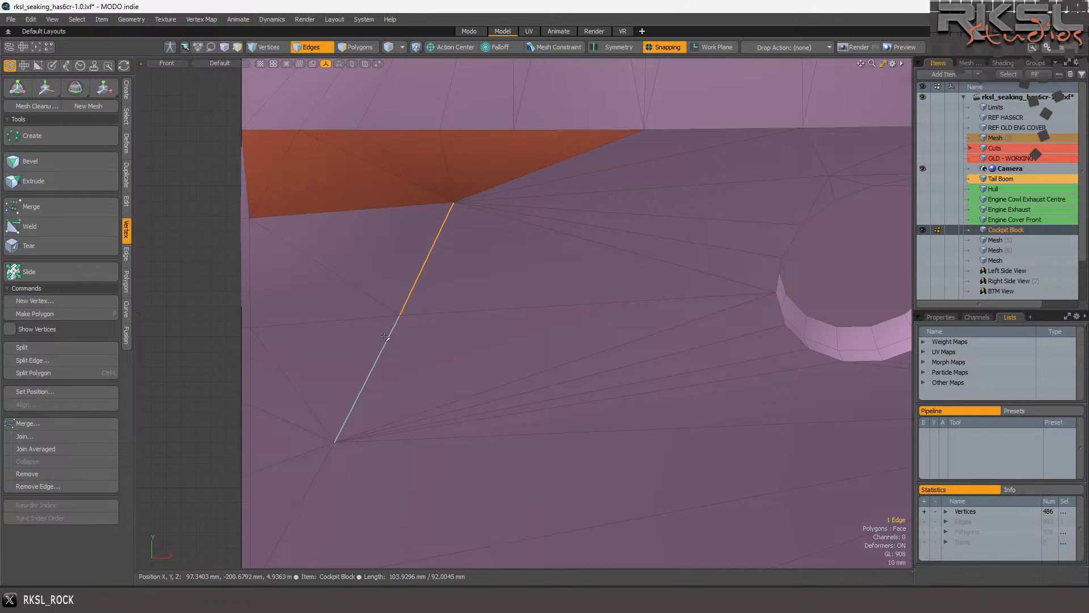
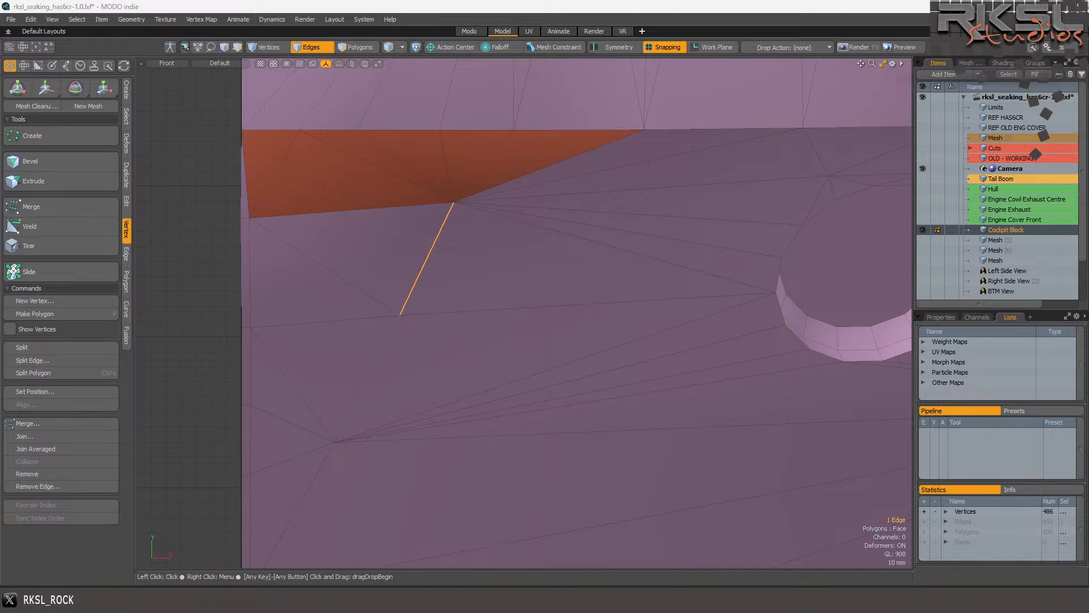
left_click(125, 254)
left_click(34, 135)
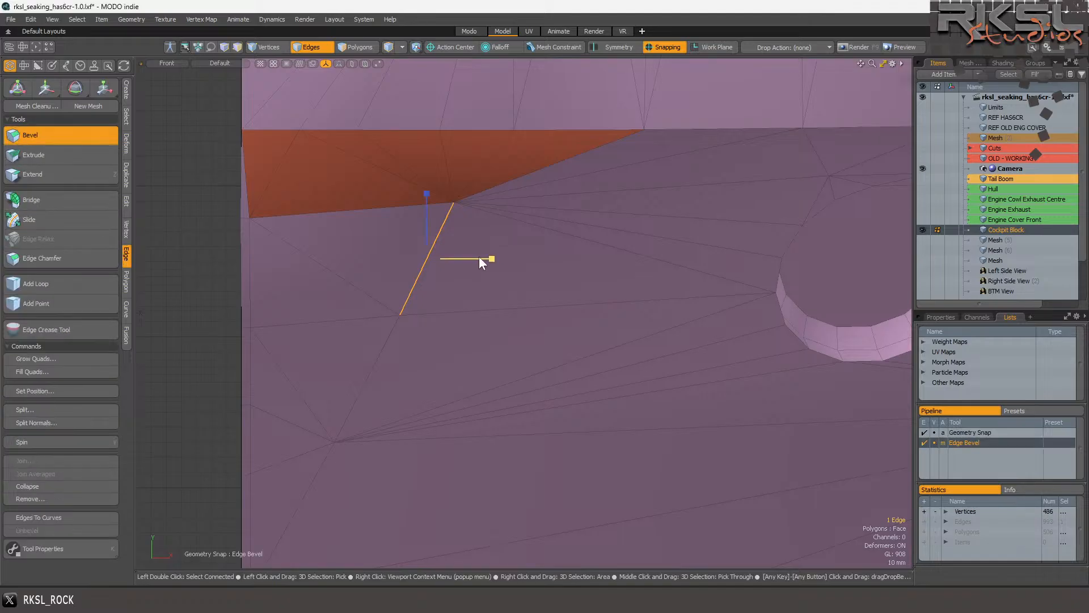
left_click_drag(427, 198, 517, 210)
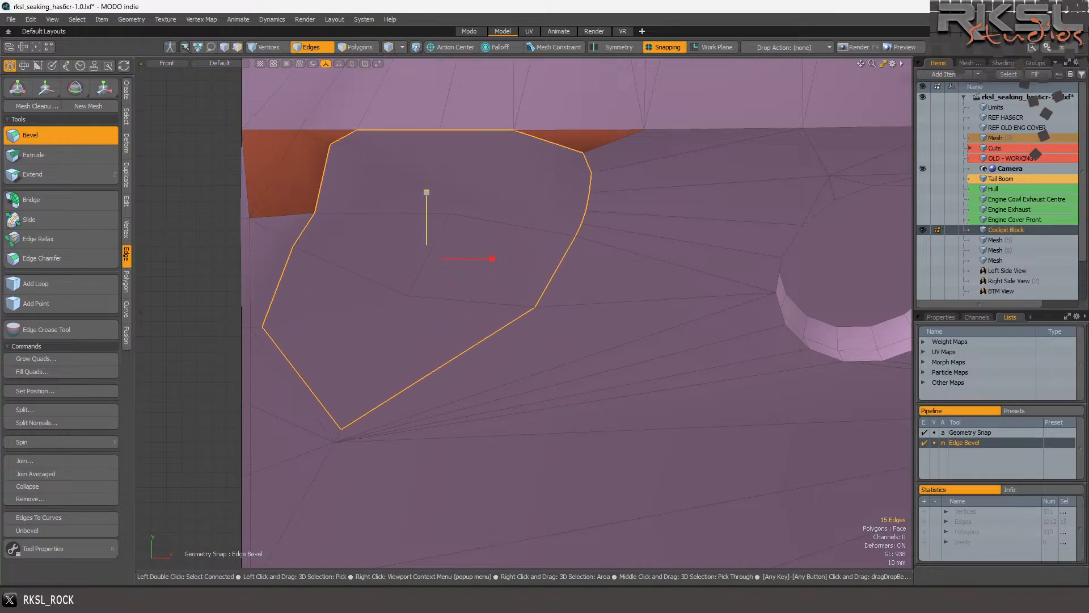
key("space")
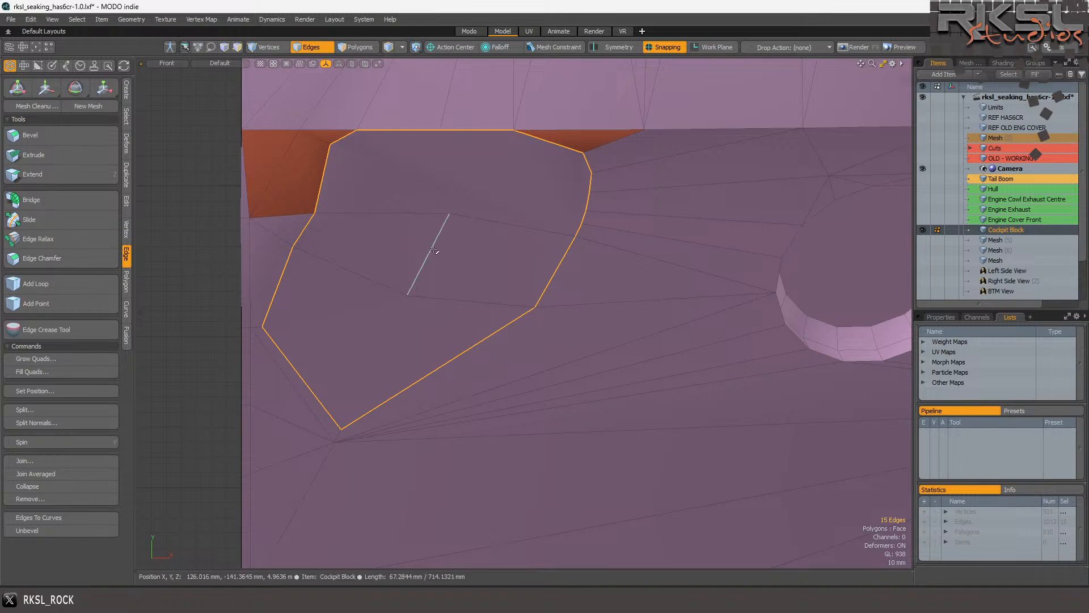
Triple the large multi-sided polygon above the bevelled area, between the remaining red polygons.
key("3")
left_click(479, 260)
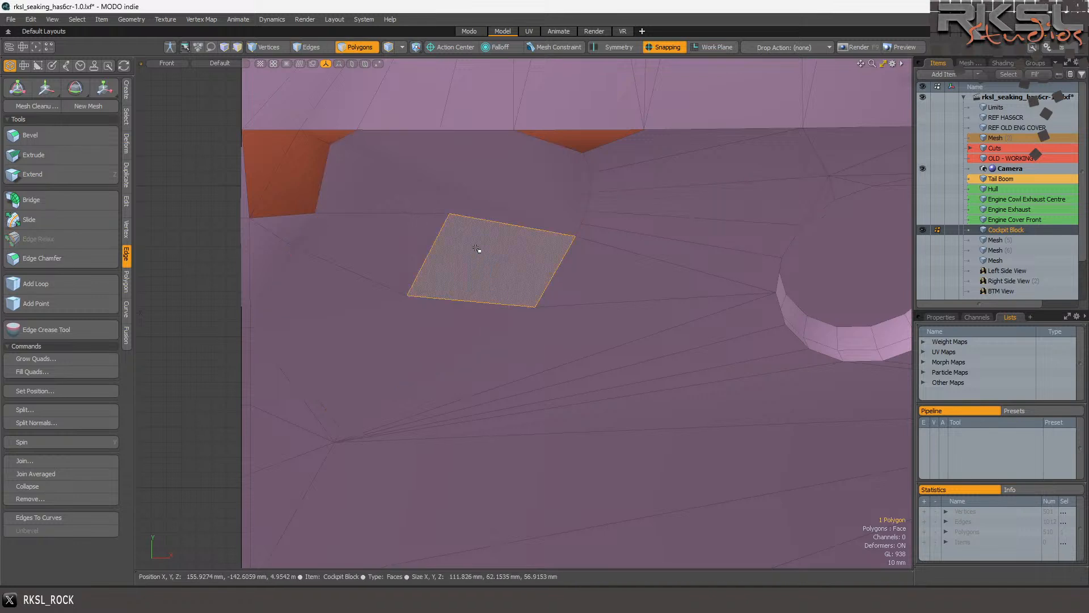
left_click(506, 196)
key("shift+t")
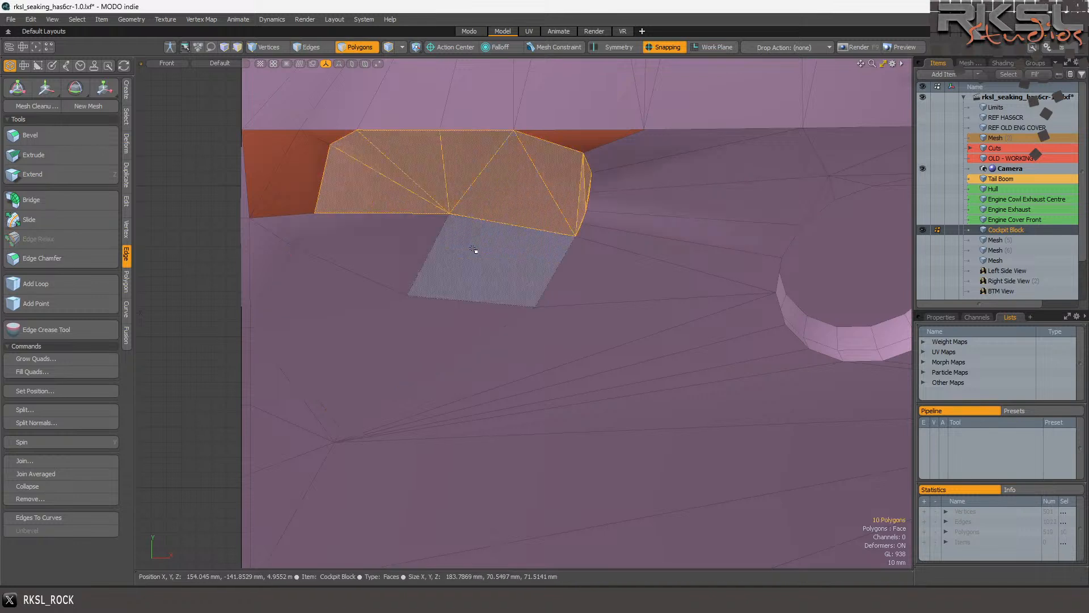
Spin the diagonals of the adjoining triangle pairs nearest the light recess so their edges radiate from the fan vertex.
left_click(518, 207)
left_click(563, 169, "shift")
key("alt")
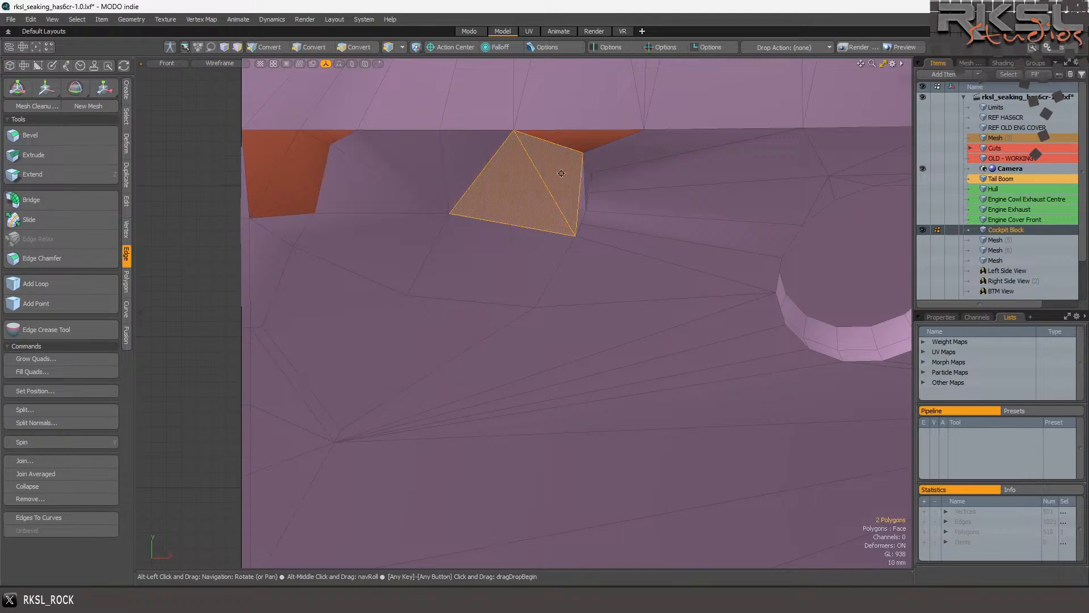
scroll(592, 170, "up", 5)
left_click(552, 219)
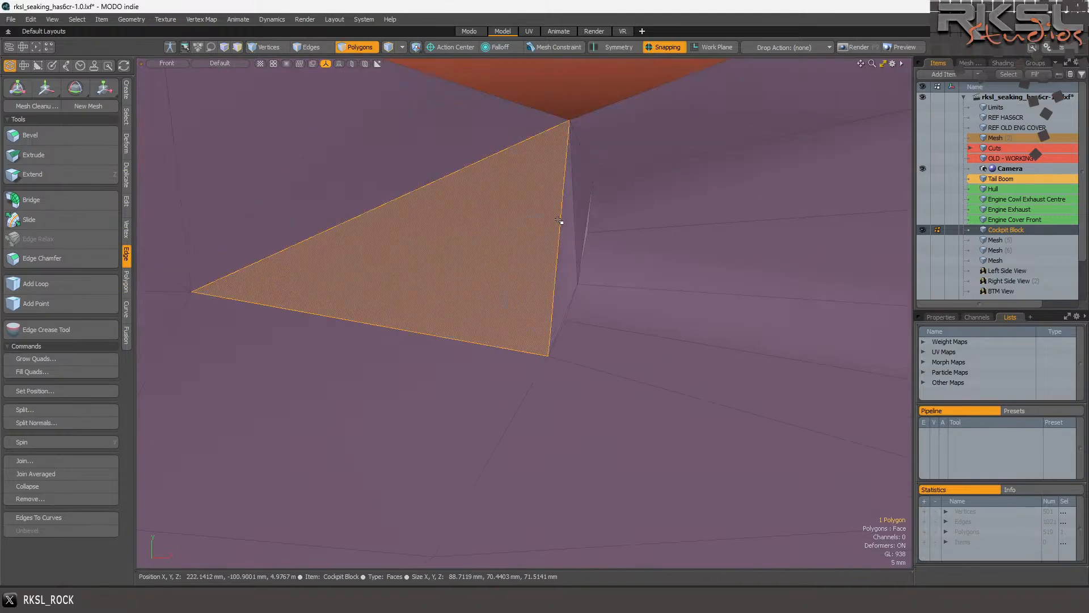
left_click(563, 224, "shift")
key("v")
left_click(566, 209)
left_click(584, 197, "shift")
key("v")
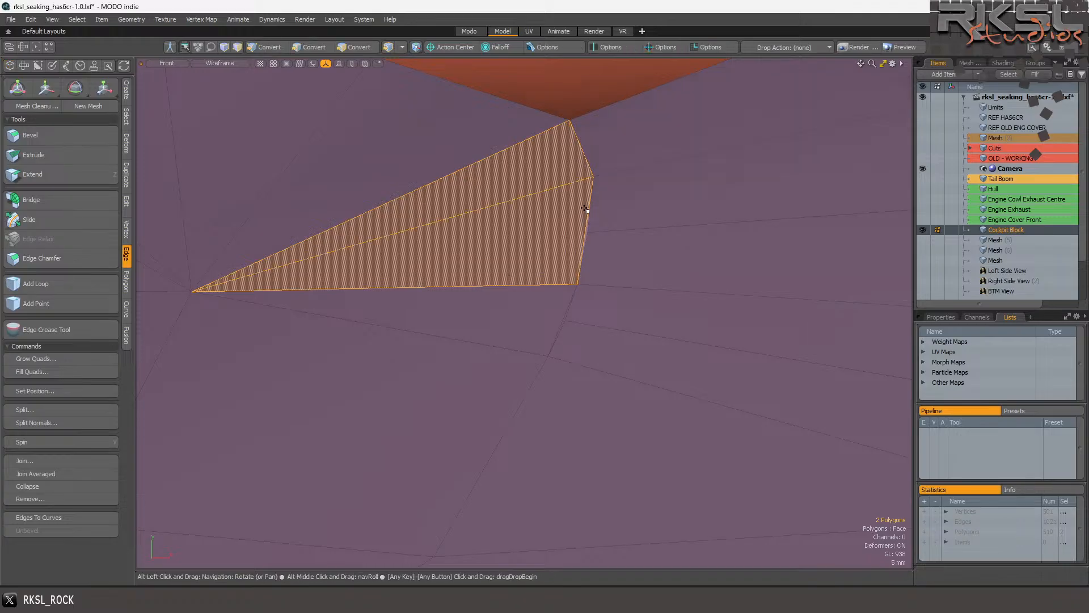
scroll(587, 219, "up", 4)
left_click(577, 258)
key("v")
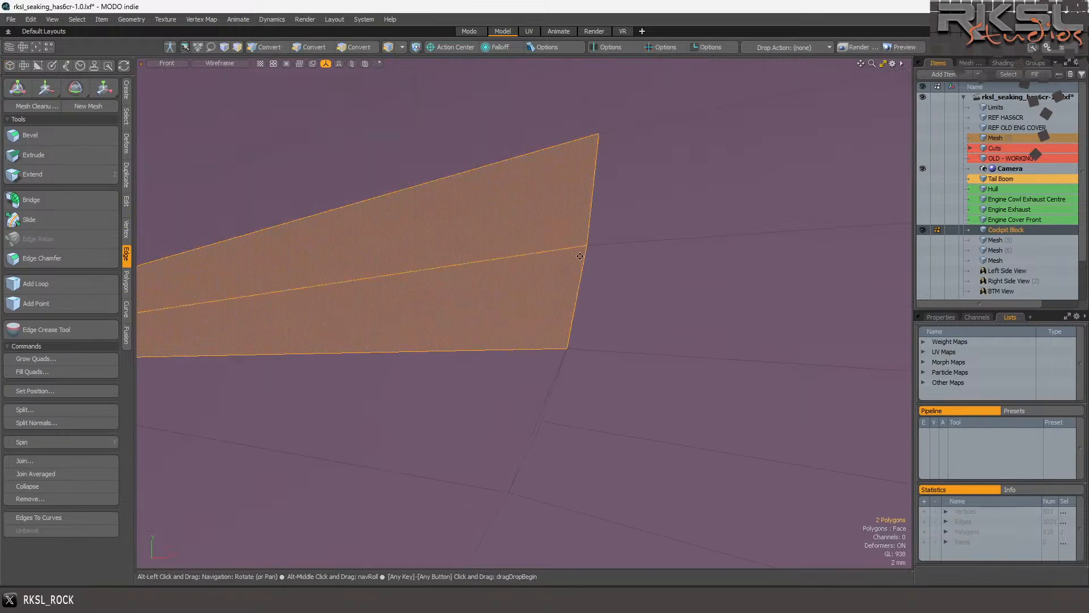
scroll(566, 266, "down", 8)
Spin the last narrow triangle pair on the recess side and triple the bevelled quad beneath it.
left_click(496, 333)
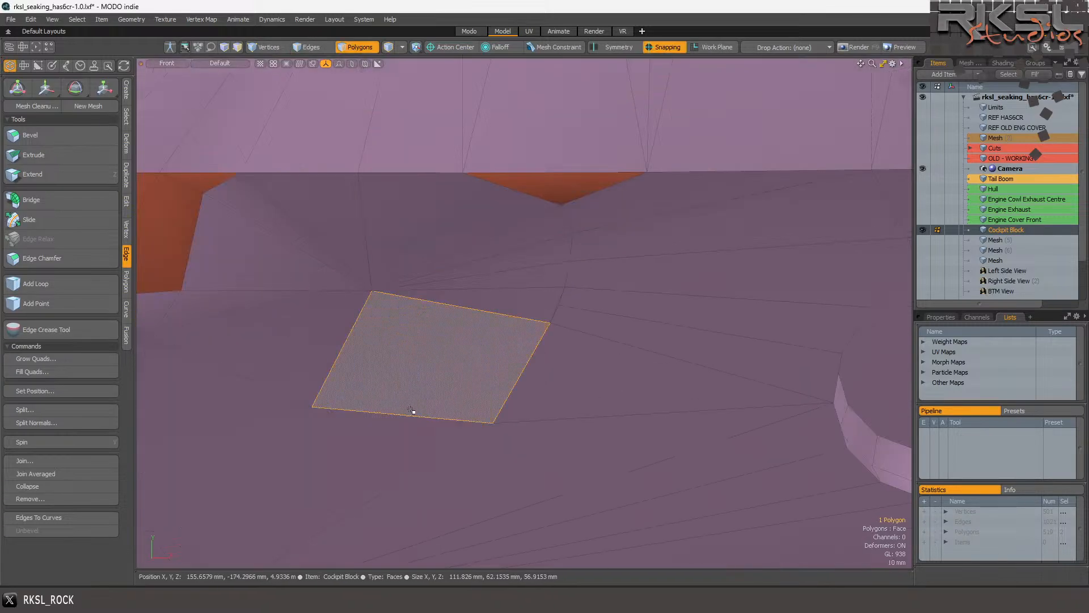
scroll(539, 307, "up", 8)
left_click(593, 308)
left_click(594, 308, "shift")
key("v")
scroll(571, 312, "down", 9)
scroll(530, 301, "down", 2)
scroll(418, 366, "up", 2)
left_click(472, 360)
Shorten the red polygon's lower edge and the sloping edge beneath it by scaling each about their shared centre seam vertex.
mouse_move(350, 314)
left_mouse_down()
mouse_move(381, 243)
mouse_move(414, 213)
left_mouse_up()
scroll(400, 248, "down", 2)
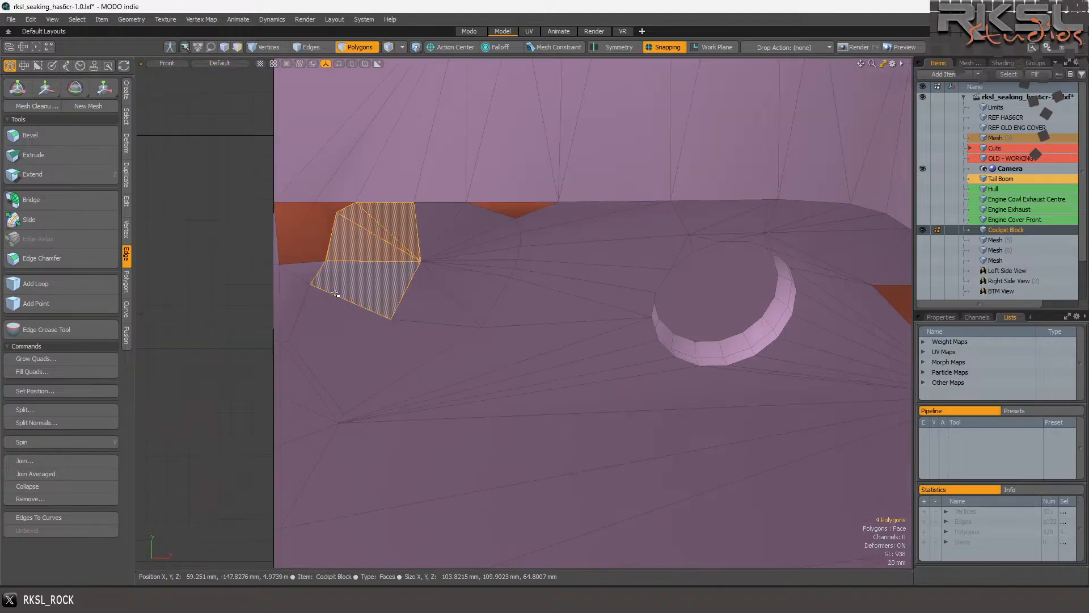
scroll(347, 287, "up", 2)
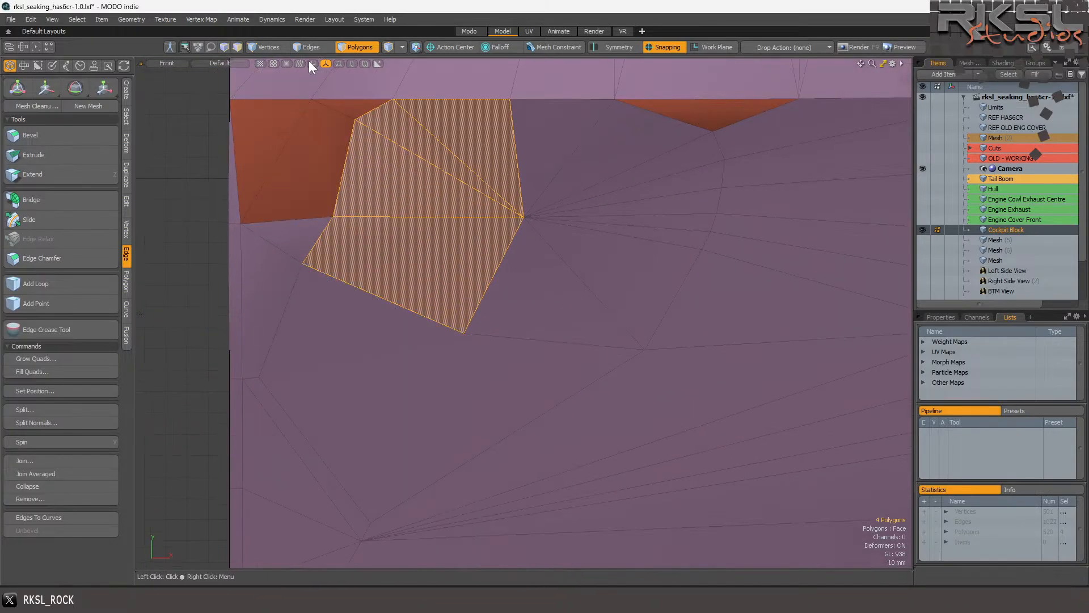
left_click(312, 45)
left_click(287, 208)
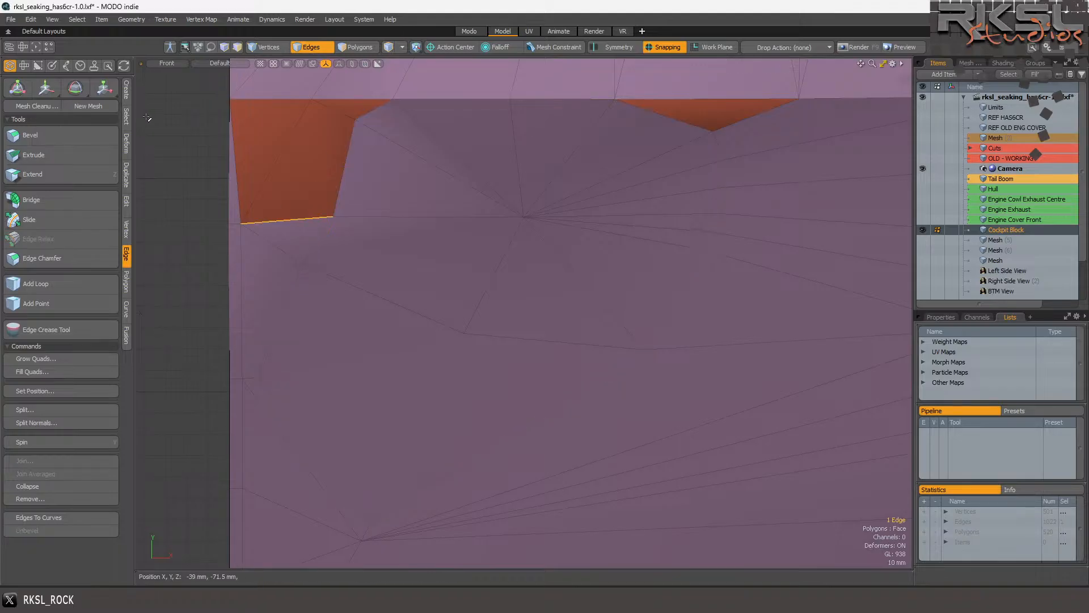
key("y")
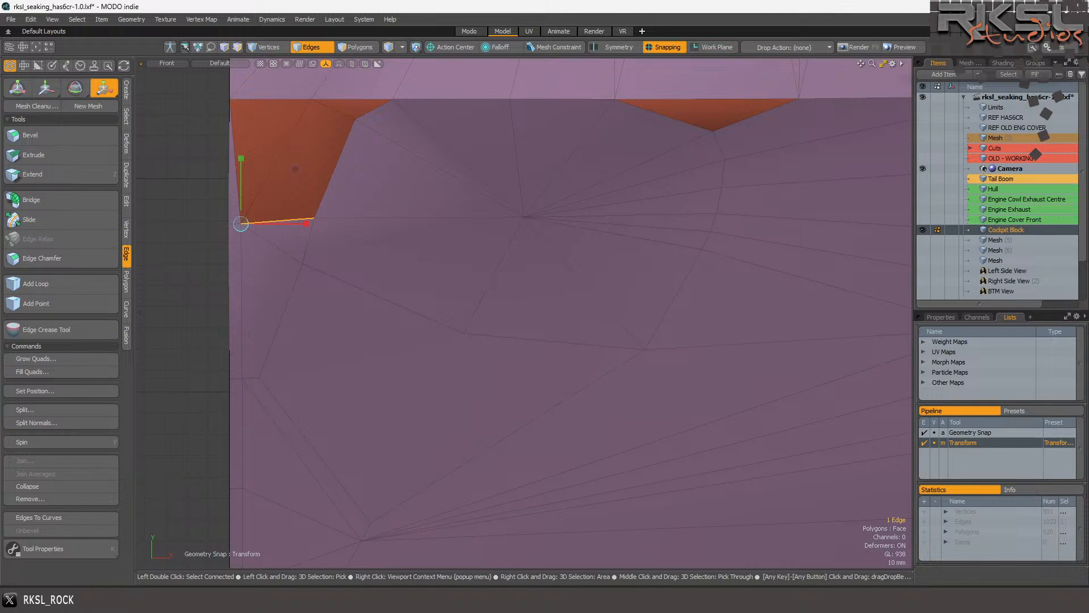
key("space")
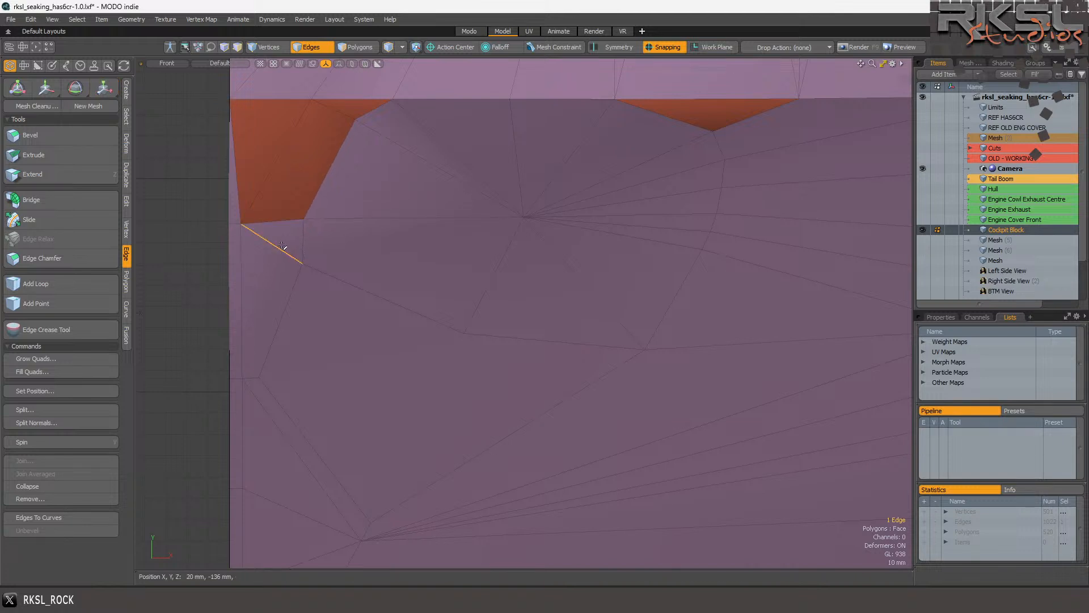
key("y")
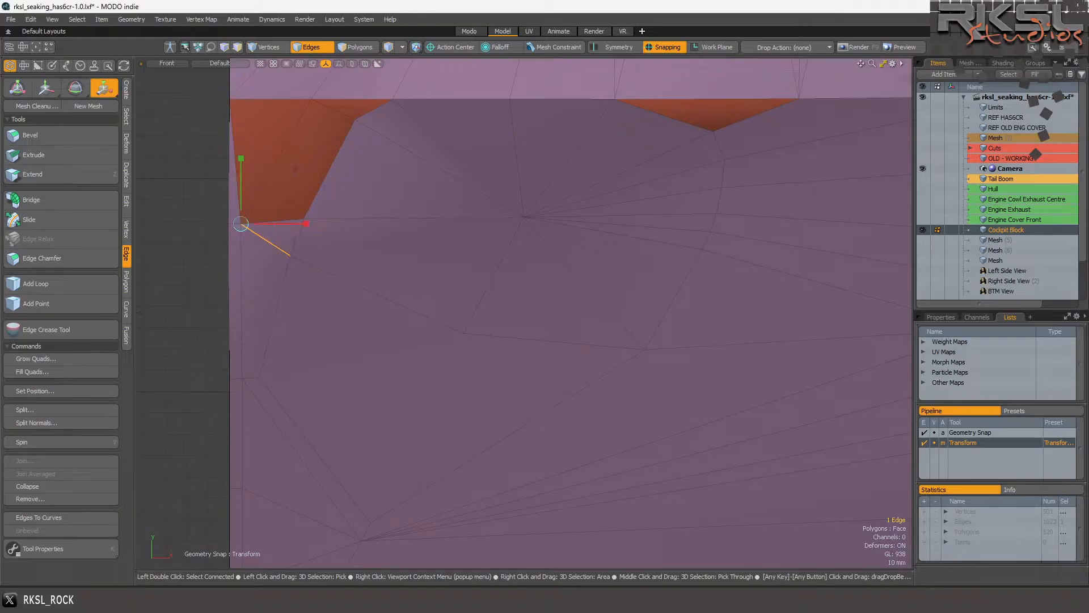
key("space")
Triple the concave polygon below the bevelled area, between the centre seam and the lower fan vertex.
left_click(397, 303)
scroll(447, 302, "down", 2)
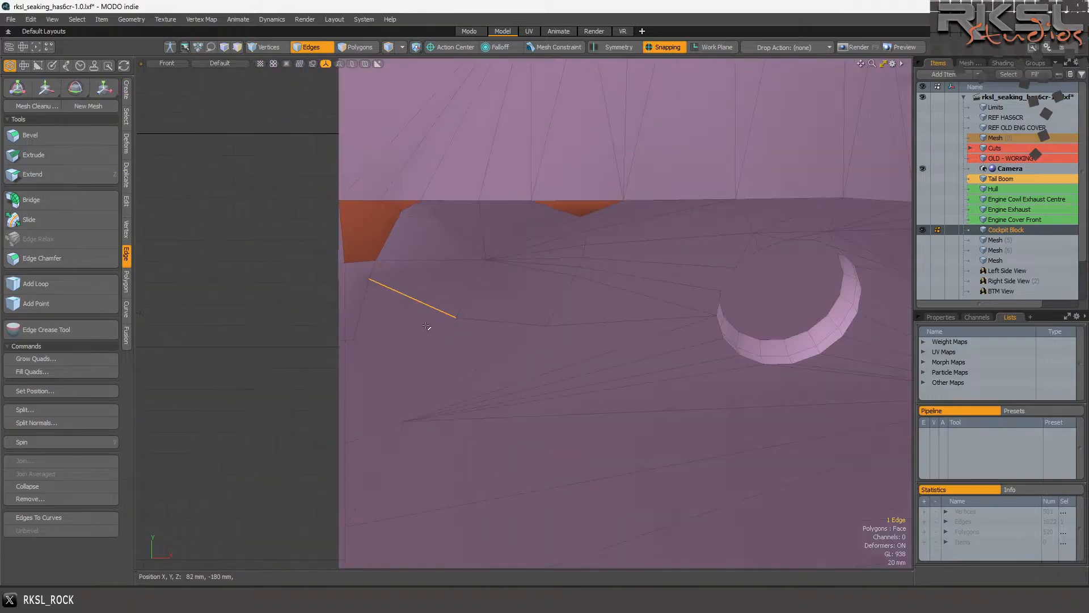
scroll(440, 340, "up", 2)
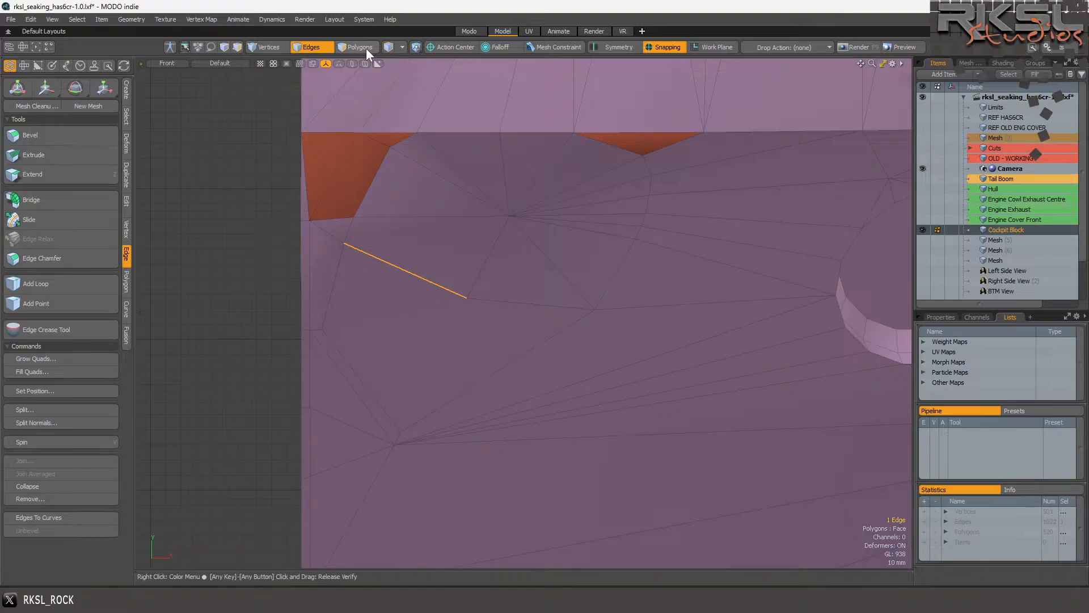
left_click(366, 48)
left_click(429, 309)
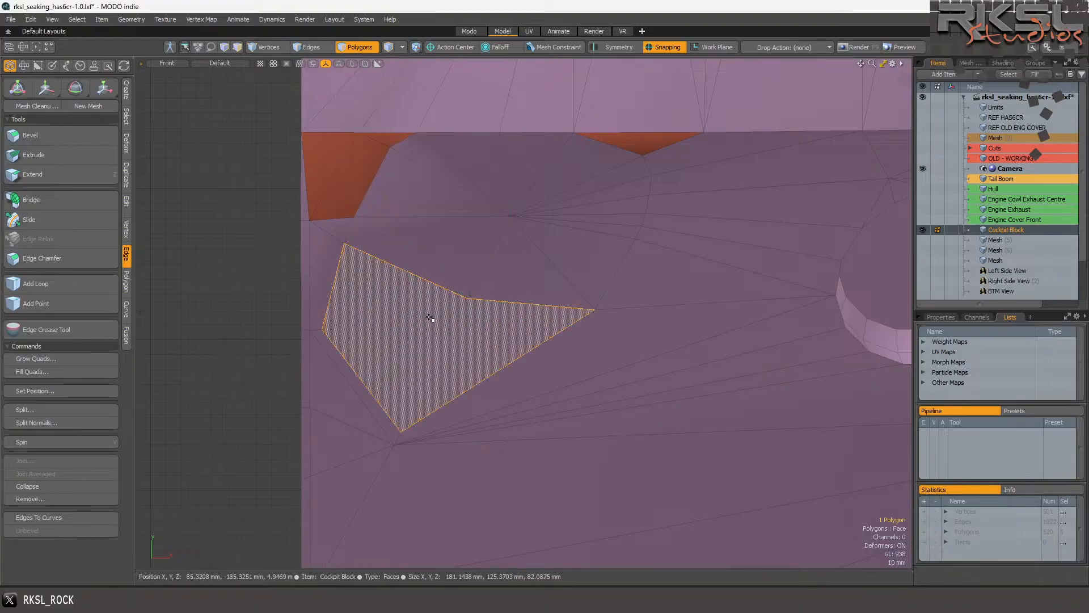
scroll(435, 332, "down", 3)
scroll(430, 378, "up", 4)
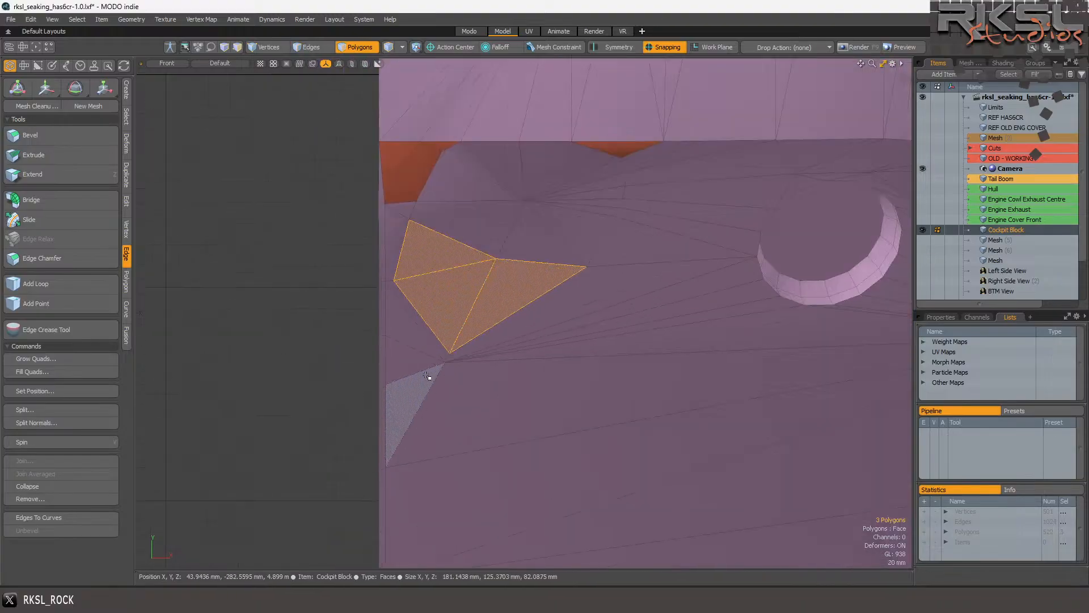
Join the two closely spaced vertices at the lower fan point, with Average off and Join Discontinuous UVs on.
left_click(314, 48)
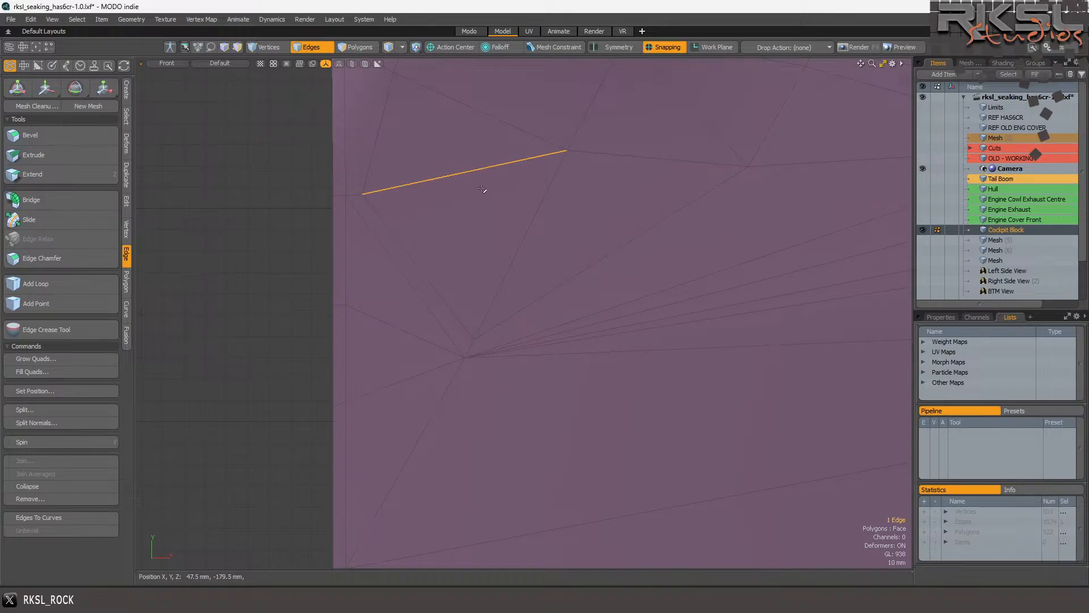
key("3")
left_click_drag(430, 318, 435, 302)
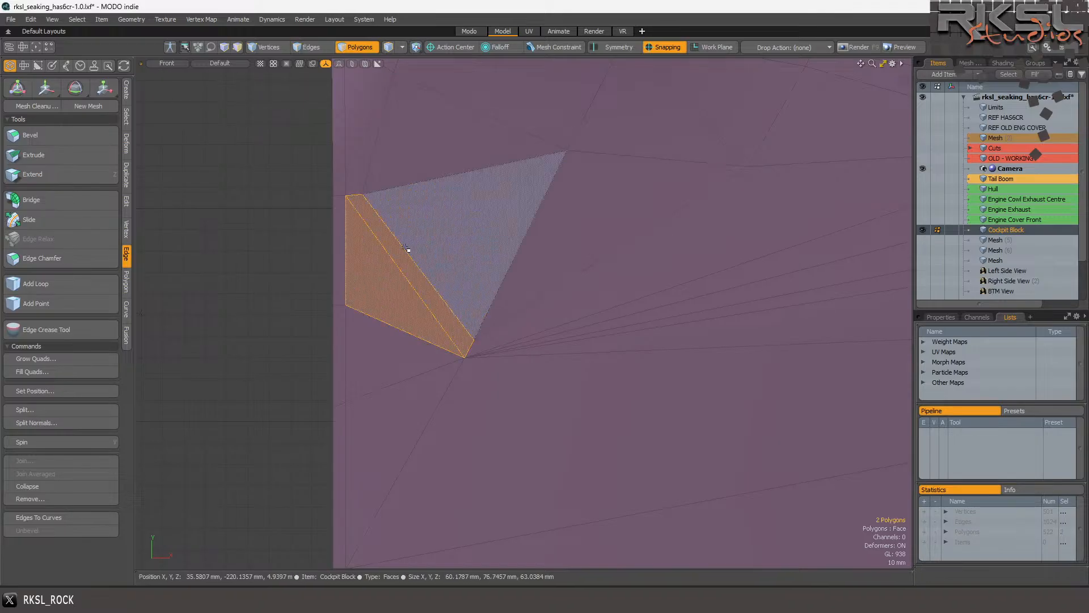
left_click(263, 49)
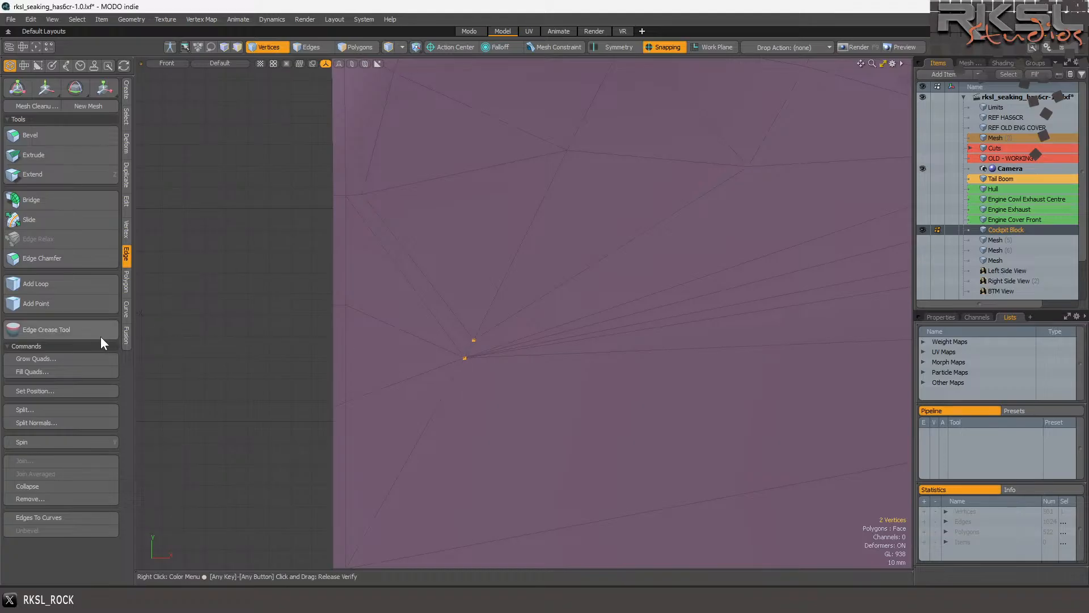
left_click(126, 229)
left_click(54, 438)
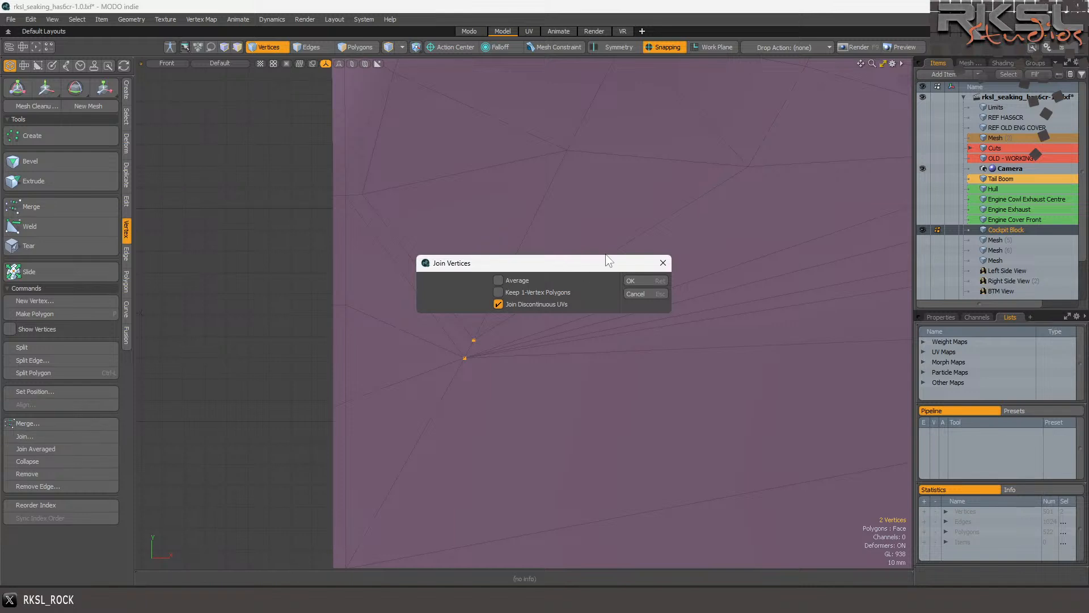
left_click(642, 283)
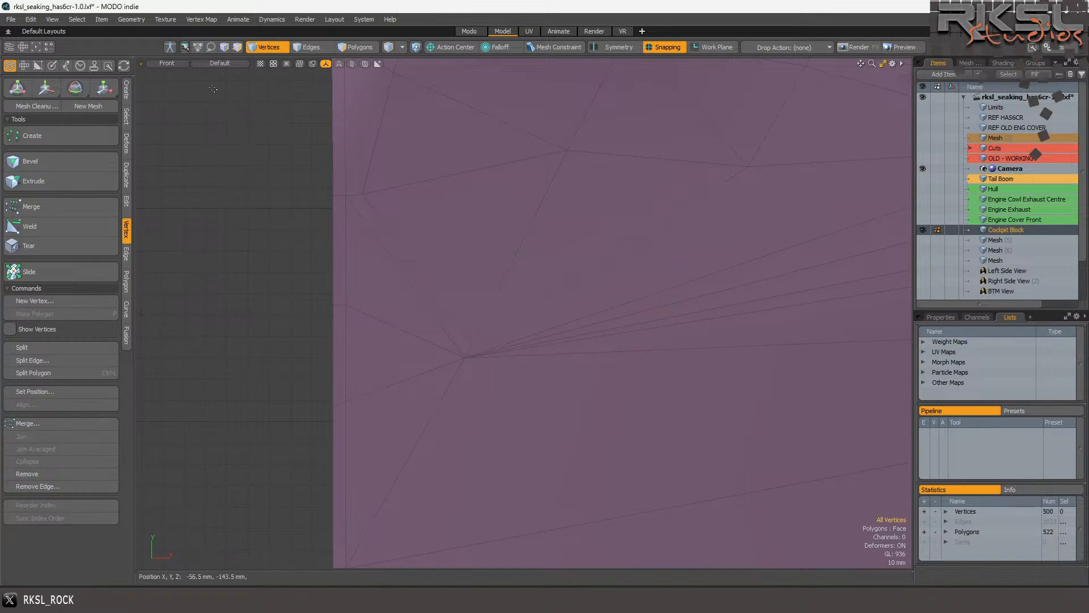
Examine the reworked lower nose mesh from an angled side direction in Perspective view.
left_click(220, 63)
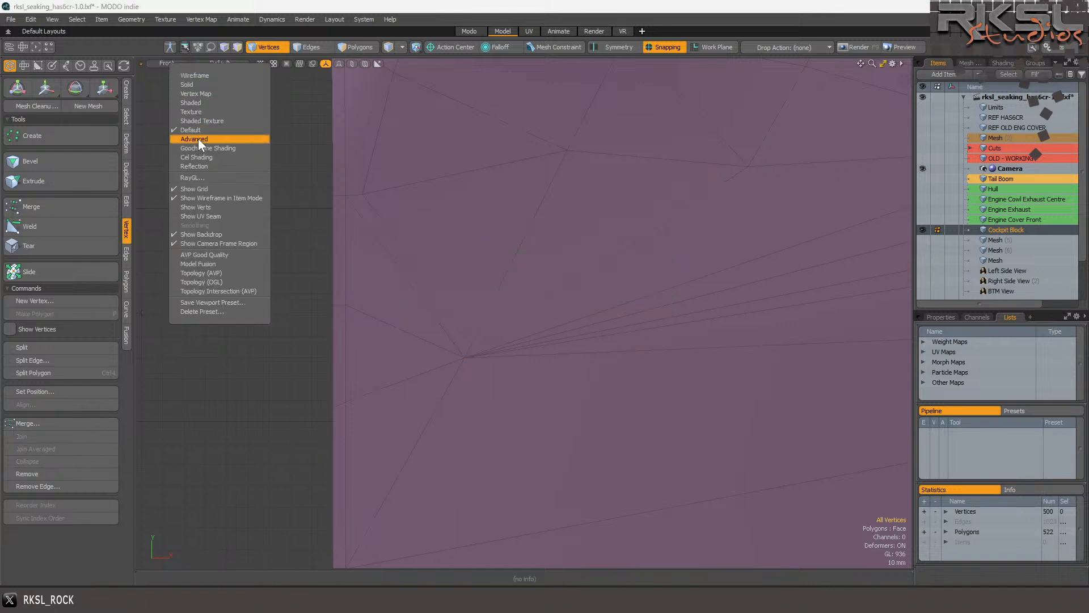
left_click(161, 65)
left_click(161, 64)
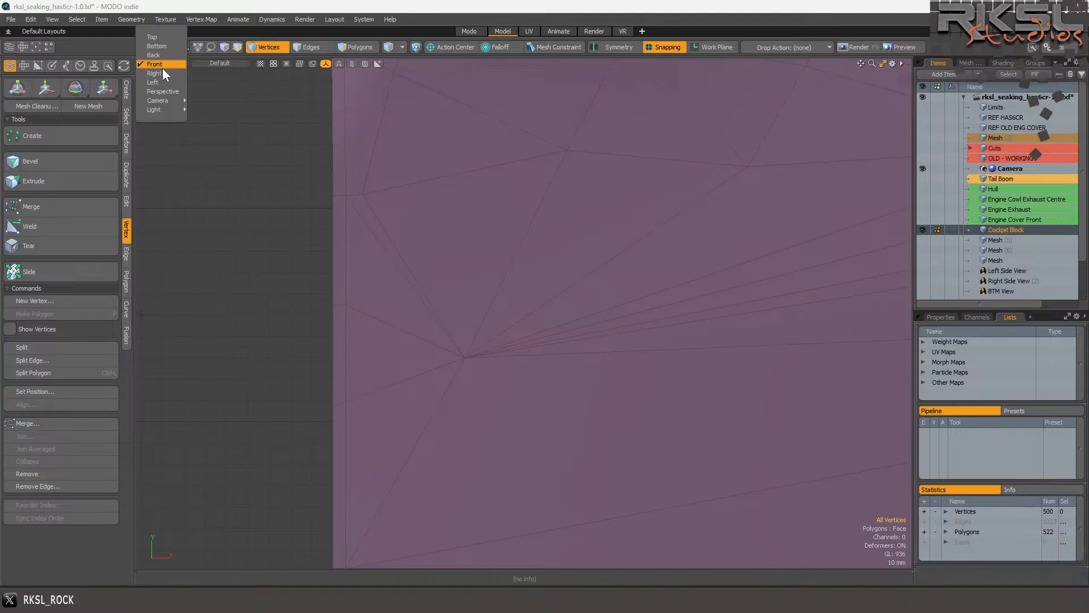
left_click(163, 92)
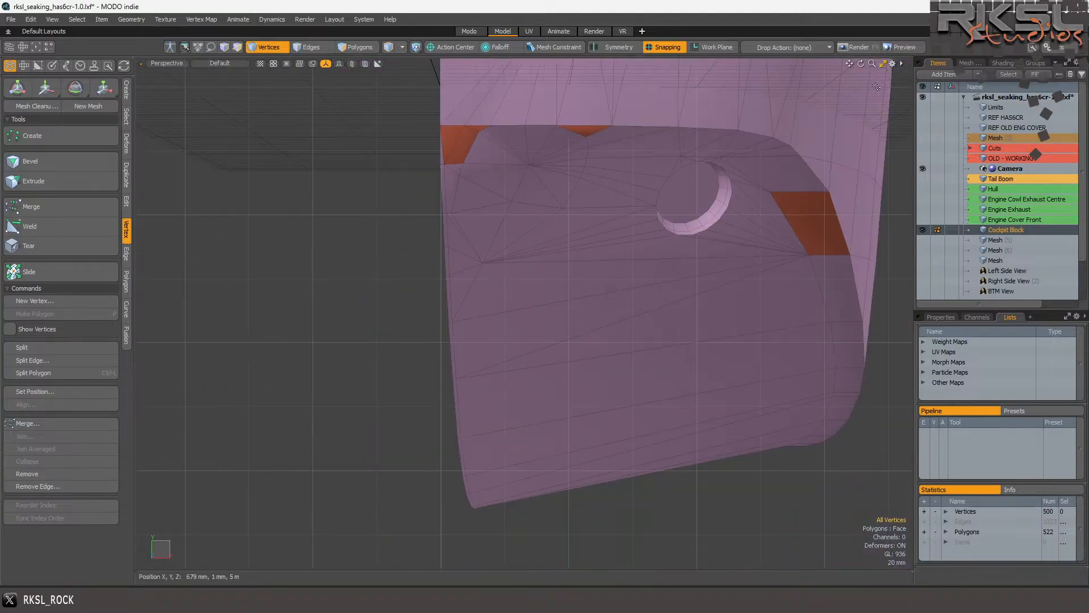
left_click_drag(861, 66, 806, 67)
Undo the vertex join and the tripling of the concave polygon beside the centre seam.
key("ctrl+z")
key("ctrl+z")
key("ctrl+z")
key("ctrl+z")
key("ctrl+z")
key("ctrl+z")
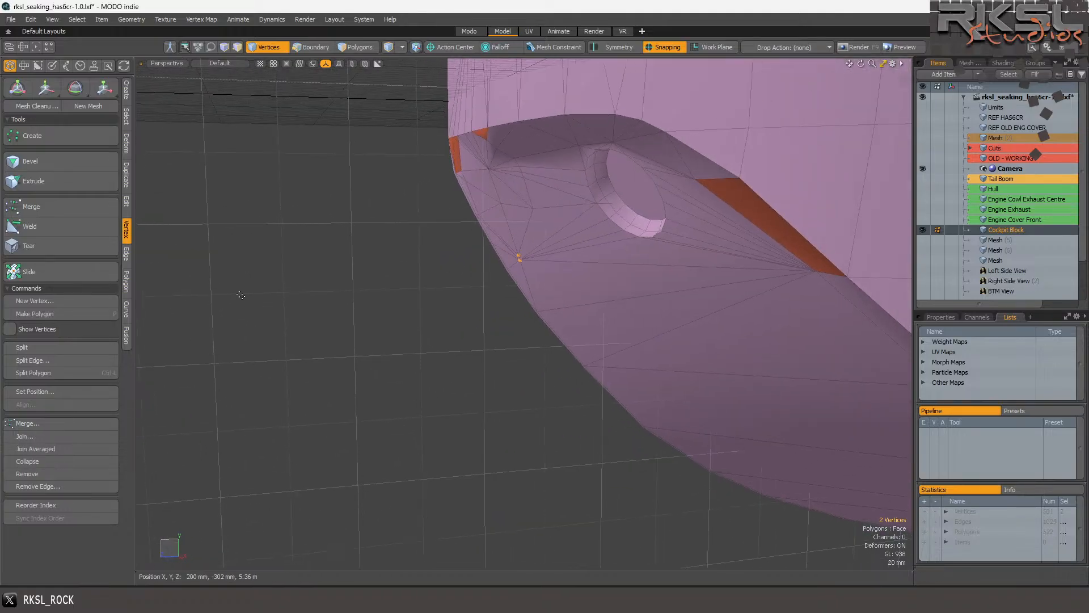
key("ctrl+z")
key("ctrl+z")
key("ctrl+z")
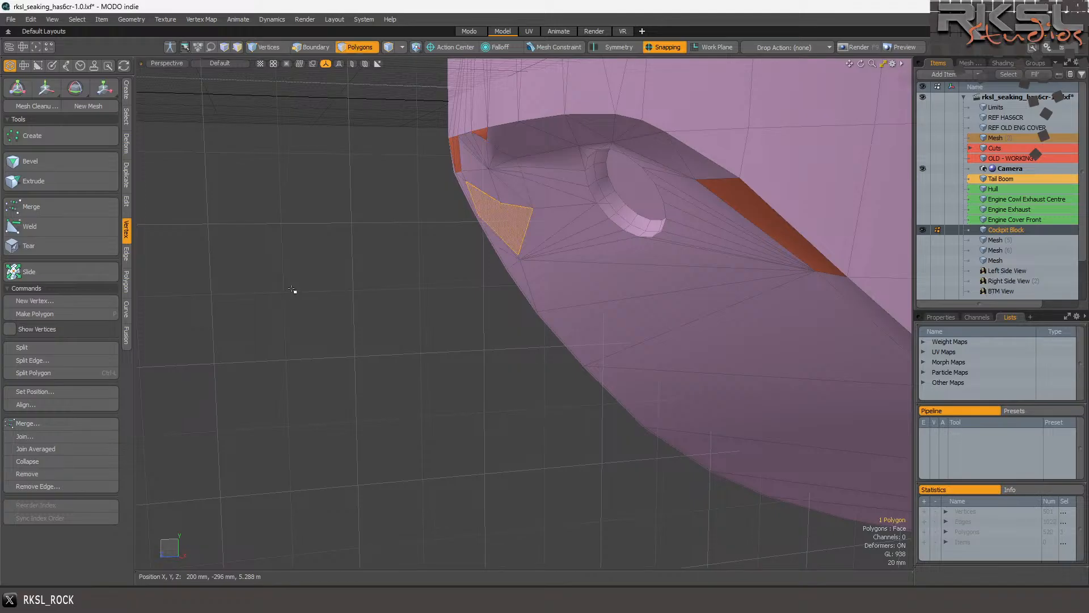
Undo the successive transform, triangulation and polygon edits on the lower nose corner, back to the single unbevelled edge beside the centre seam.
key("ctrl+z")
key("ctrl+z")
key("ctrl+z")
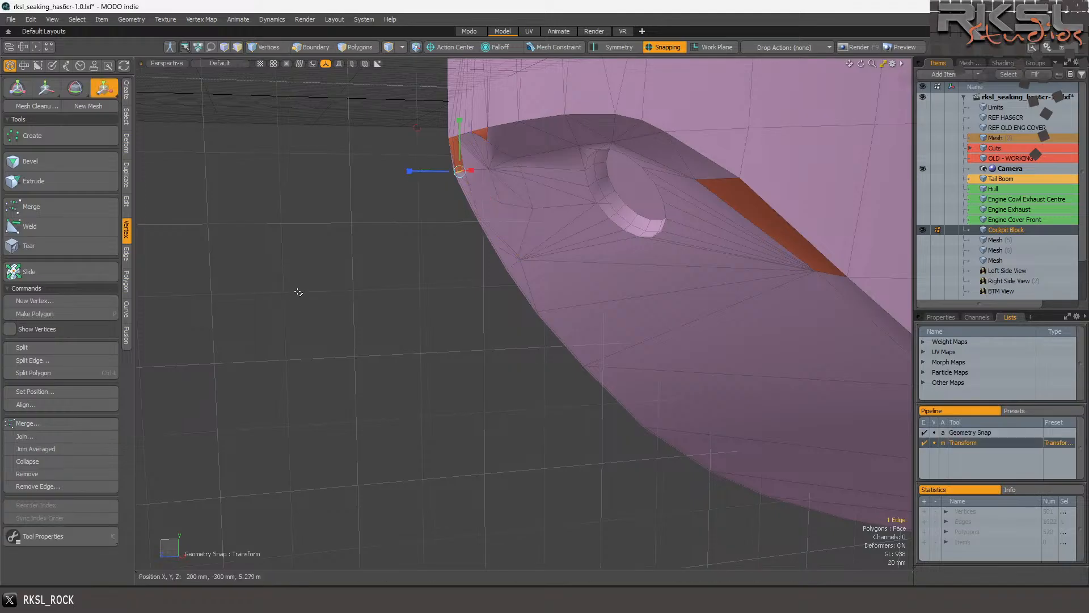
key("ctrl+z")
key("ctrl+z")
key("ctrl+z")
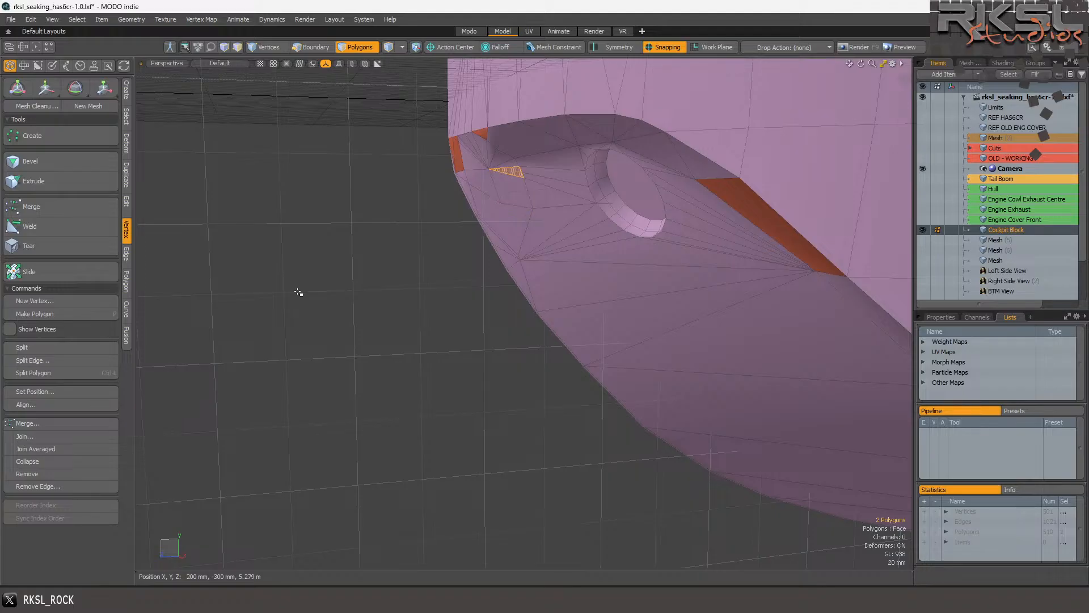
key("ctrl+z")
key("ctrl+z")
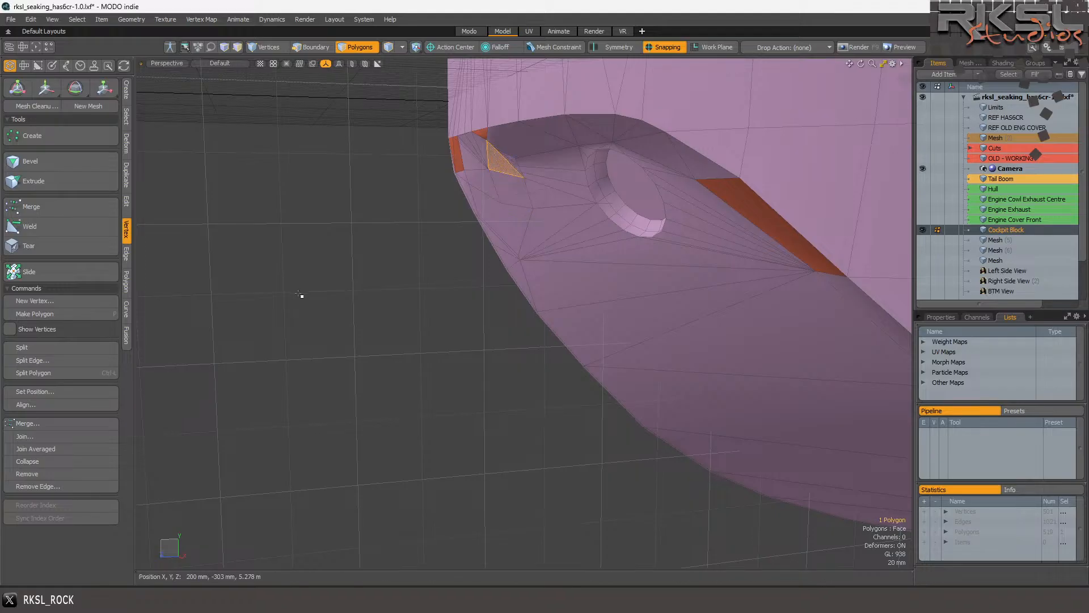
key("ctrl+z")
key("ctrl+z")
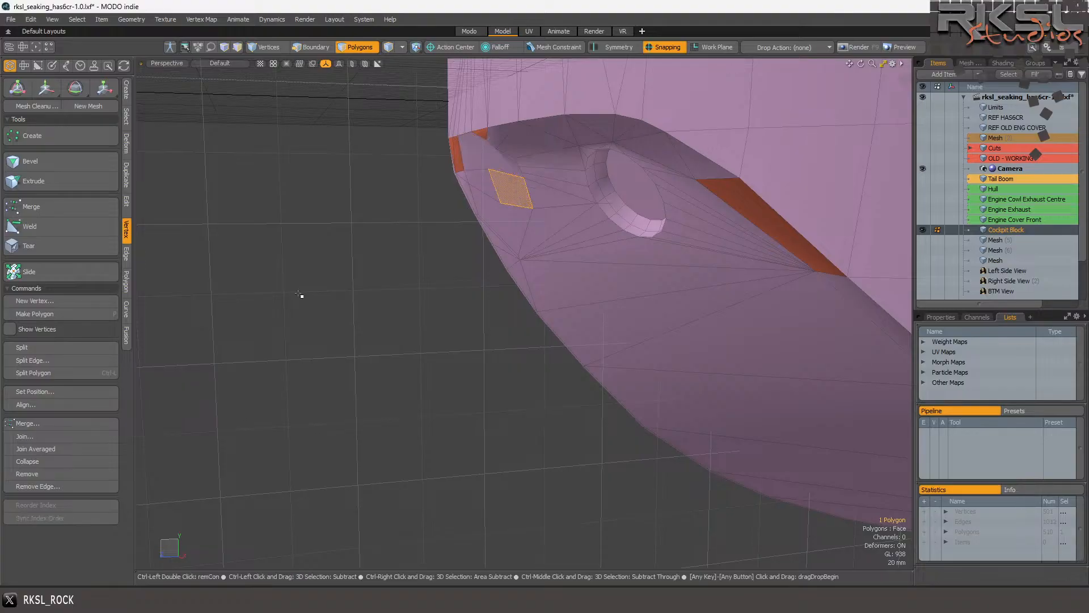
key("ctrl+z")
key("ctrl+z")
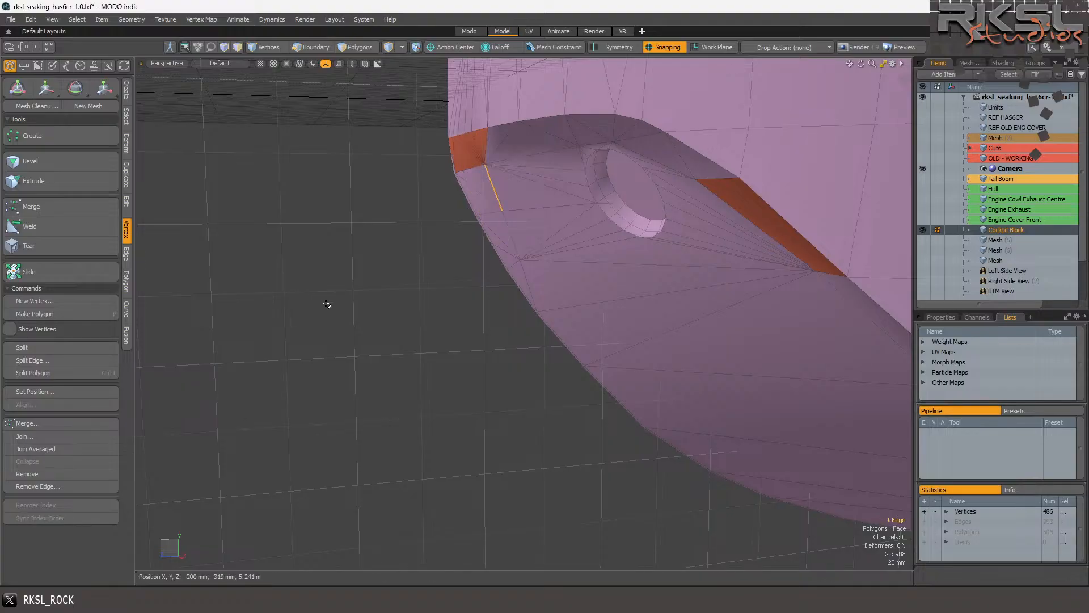
Spin the shared edges of the orange corner triangles nearest the centre seam.
scroll(461, 180, "up", 3)
scroll(447, 213, "down", 2)
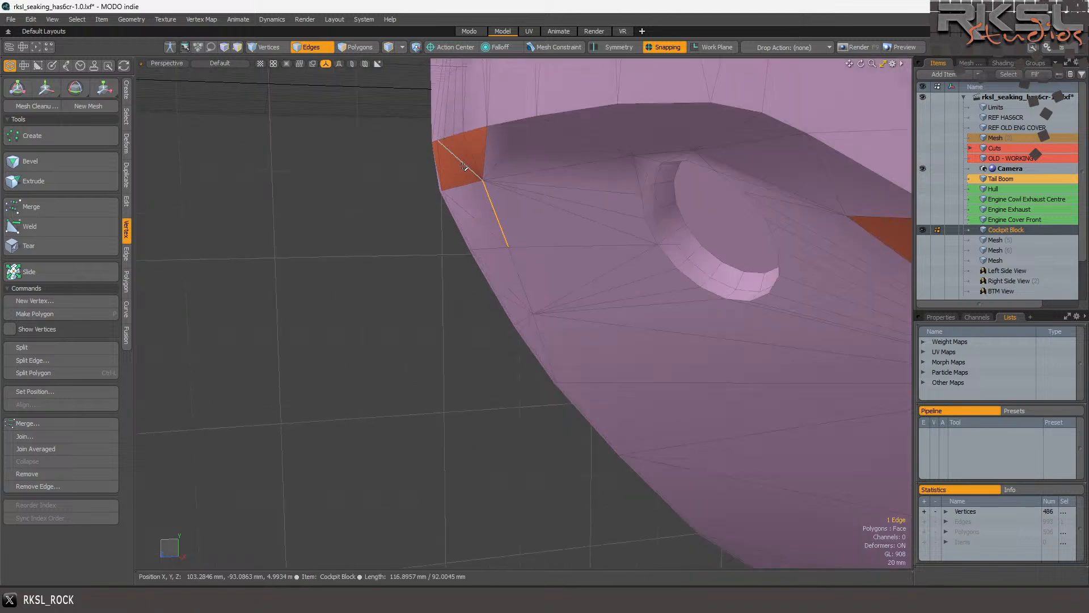
scroll(465, 150, "up", 2)
key("3")
left_click(432, 156)
key("alt")
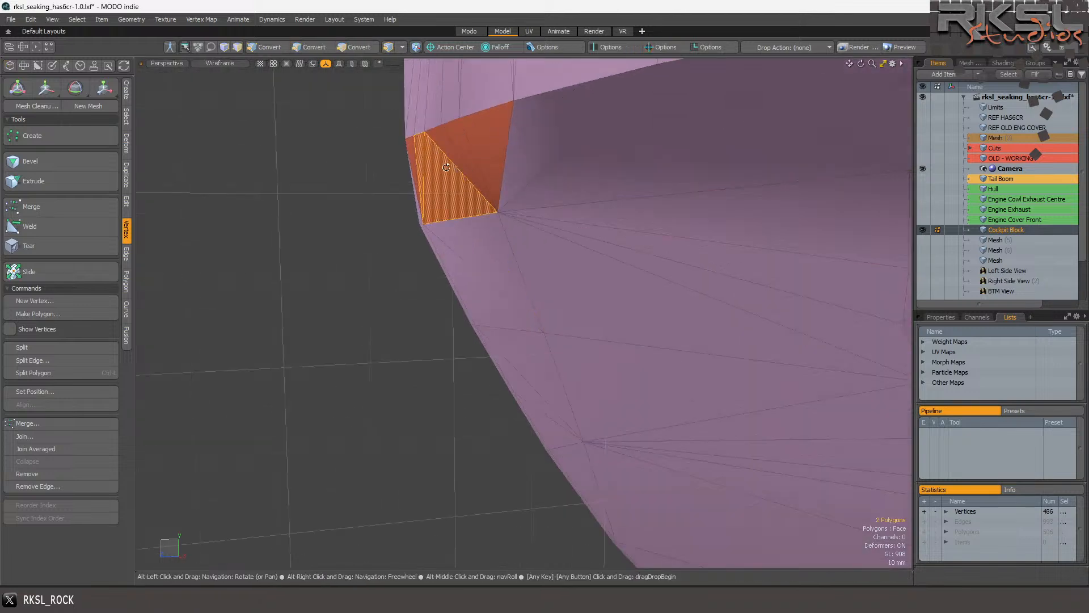
left_click(451, 167)
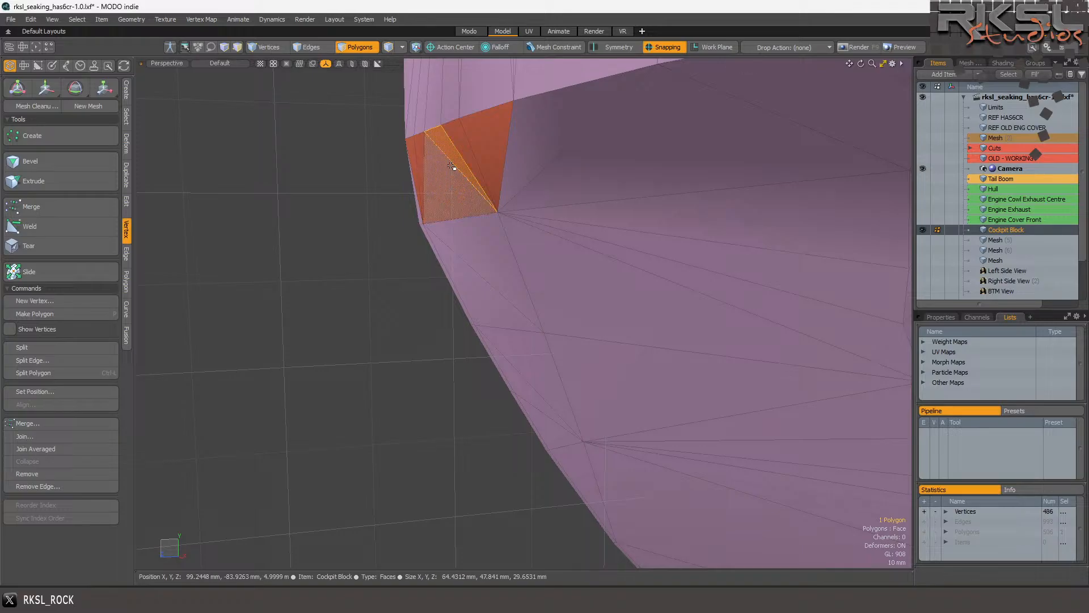
key("v")
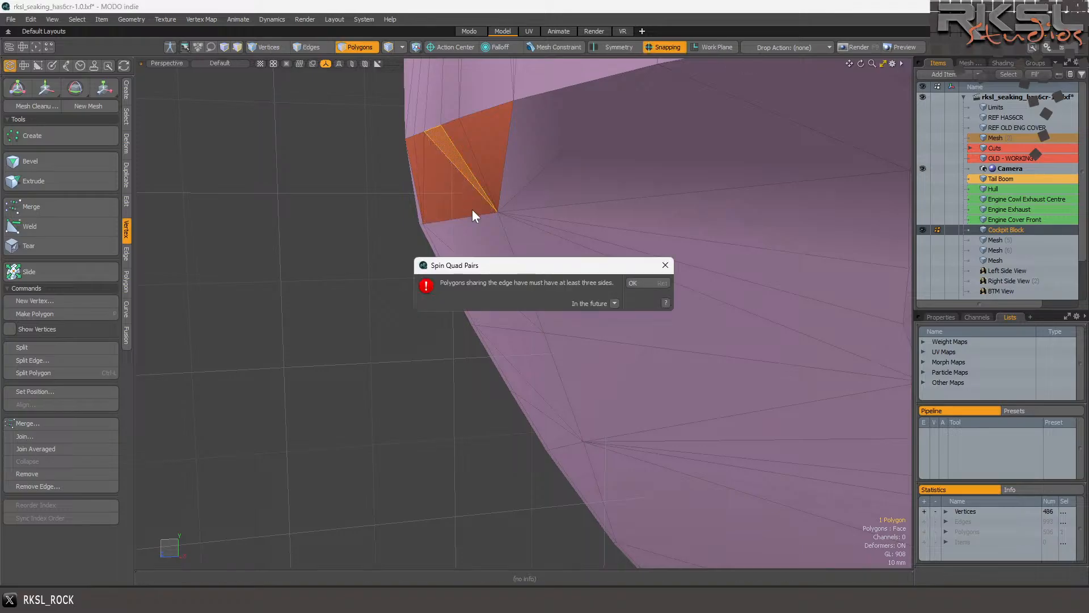
left_click(637, 283)
left_click(401, 307)
scroll(418, 287, "down", 3)
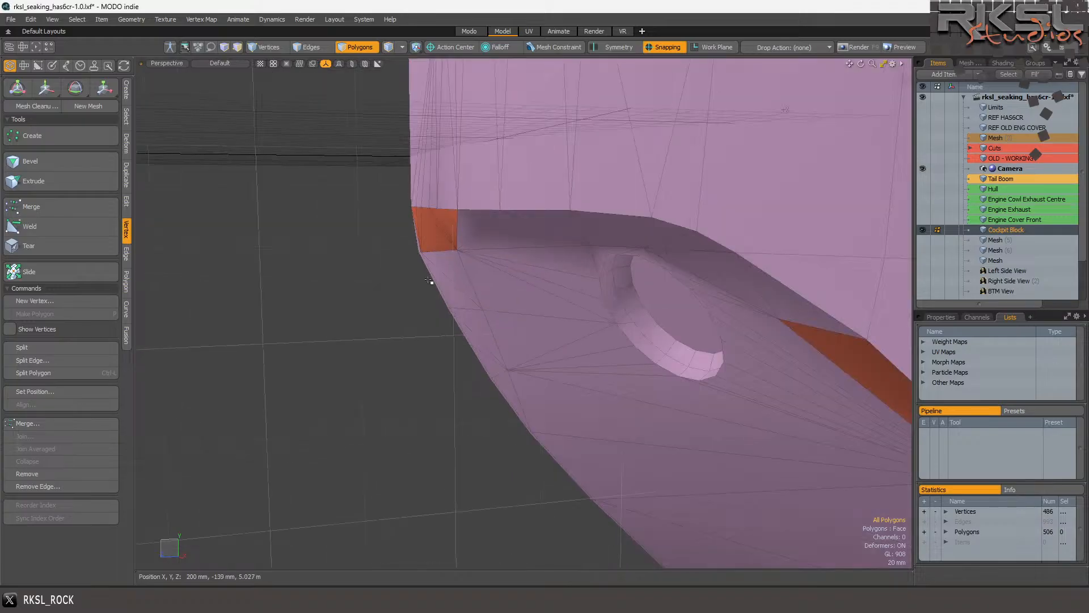
Spin the remaining shared edges in the orange patch so its triangles fan from the lower seam vertex to the rim.
left_click_drag(861, 64, 783, 144)
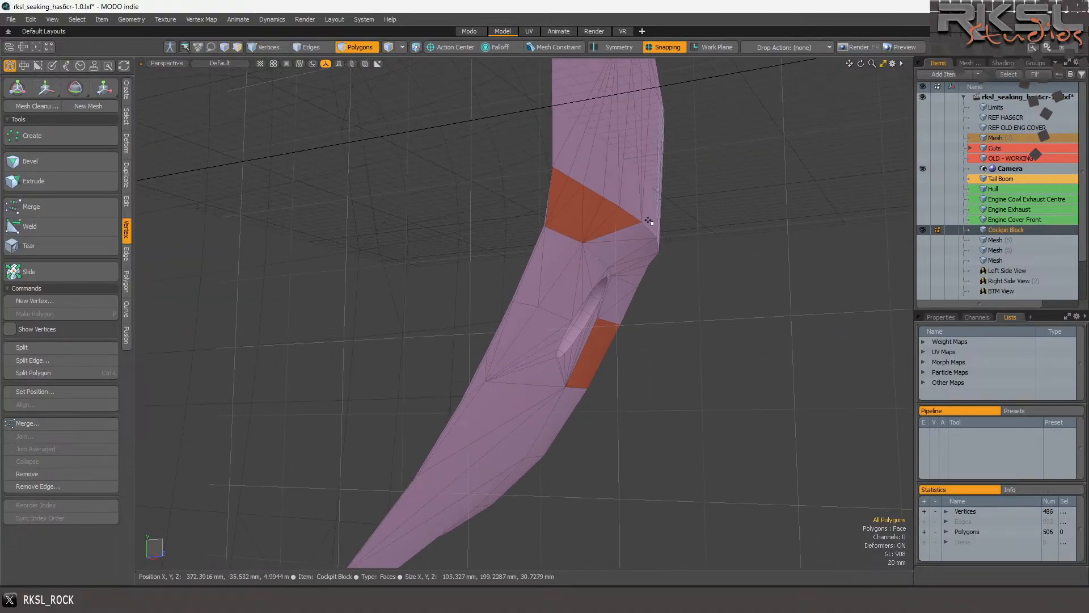
scroll(662, 219, "up", 3)
left_click(518, 199)
left_click(595, 201, "shift")
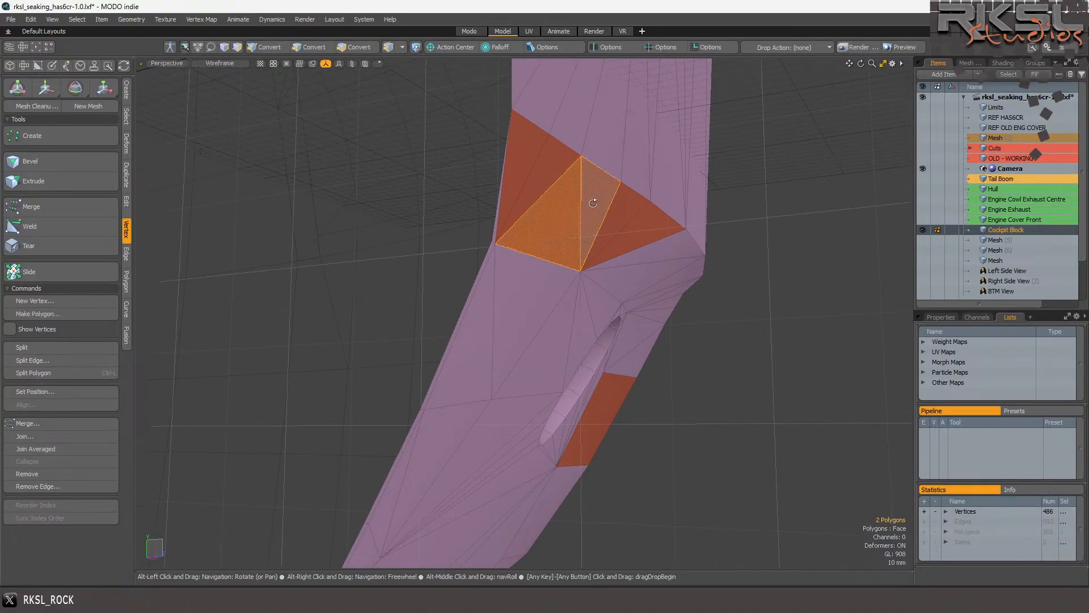
key("v")
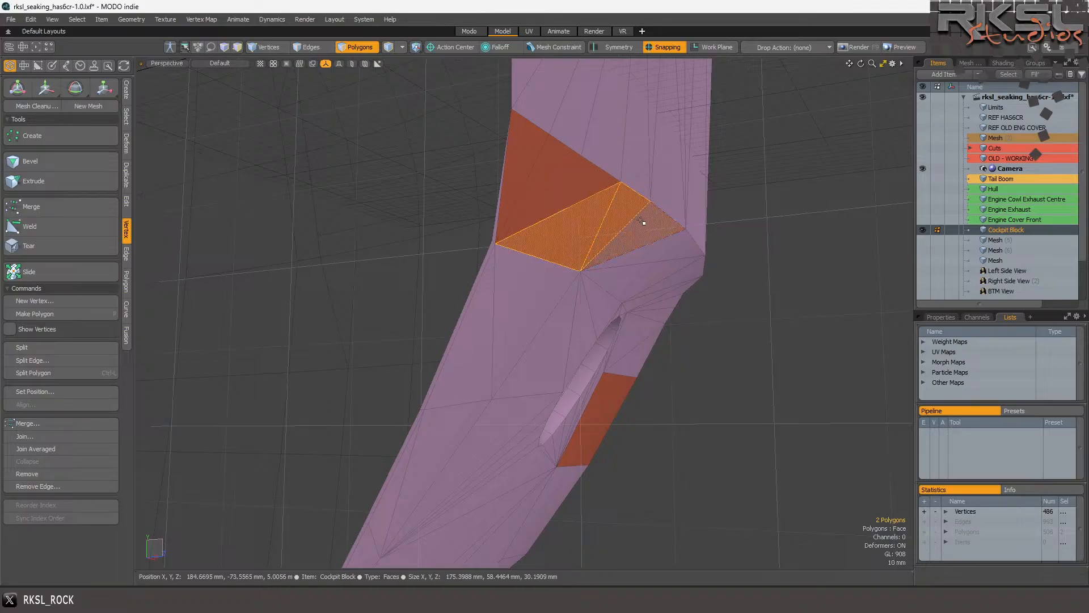
left_click(632, 223)
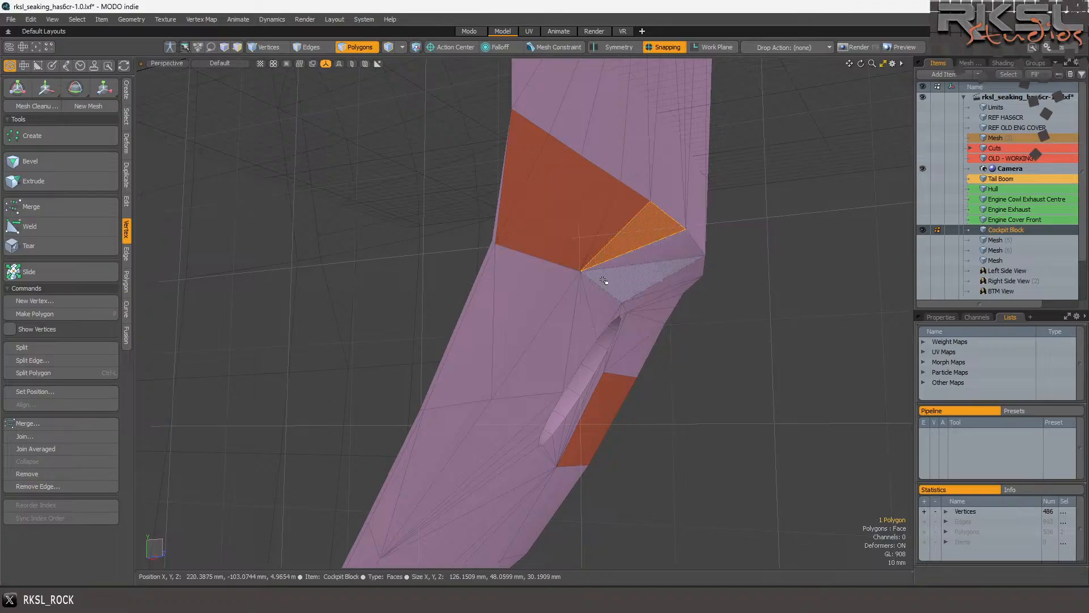
left_click(365, 258)
Undo the last edge spins in the orange patch and spin only the diagonal nearer the centre seam.
left_click_drag(861, 63, 723, 69)
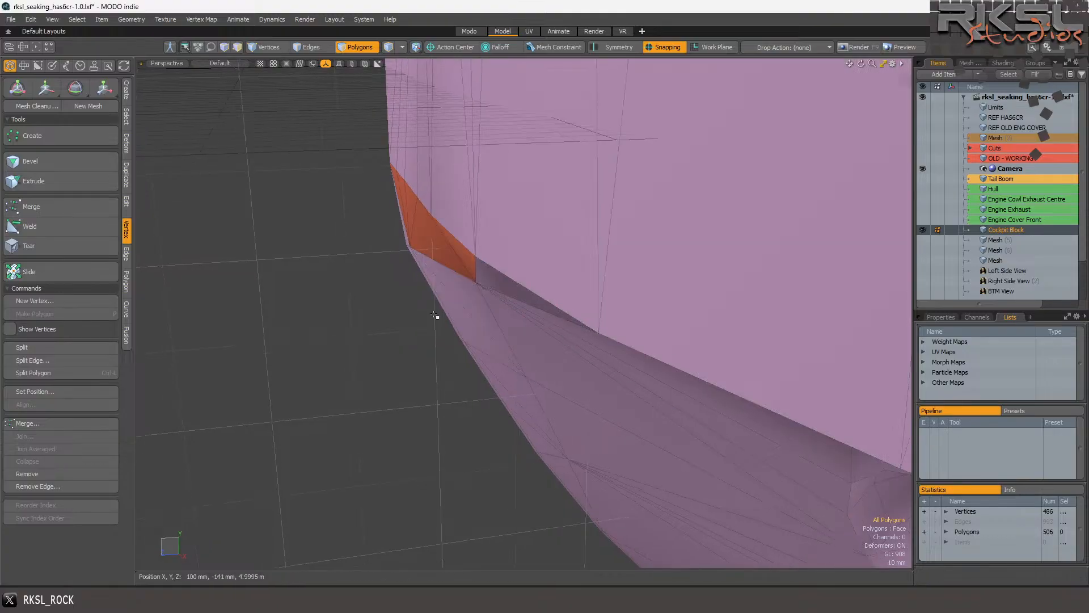
left_click(457, 256)
key("ctrl+z")
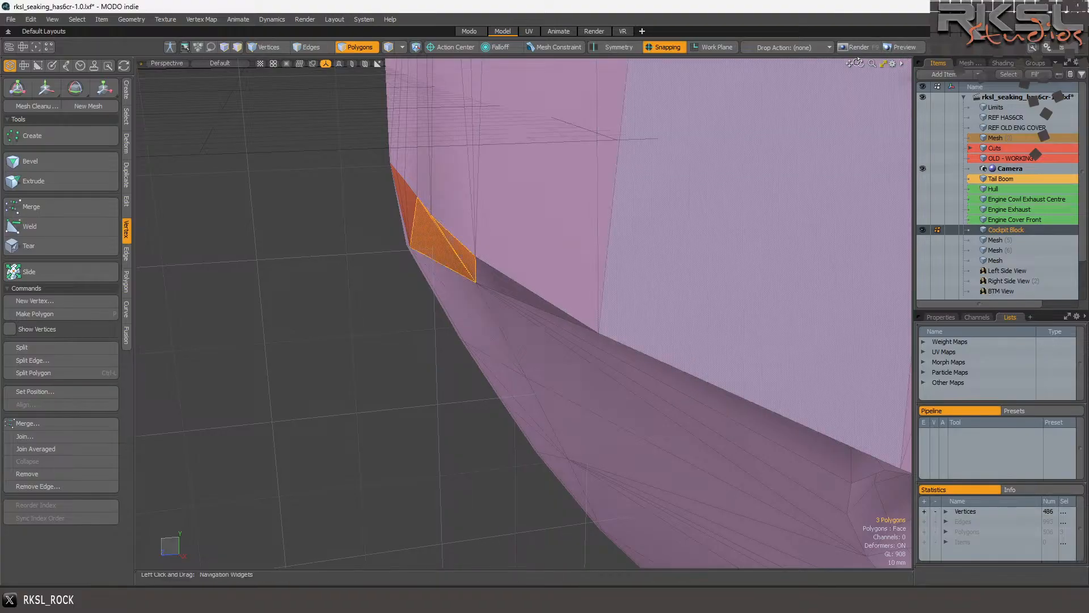
left_click_drag(860, 63, 805, 74)
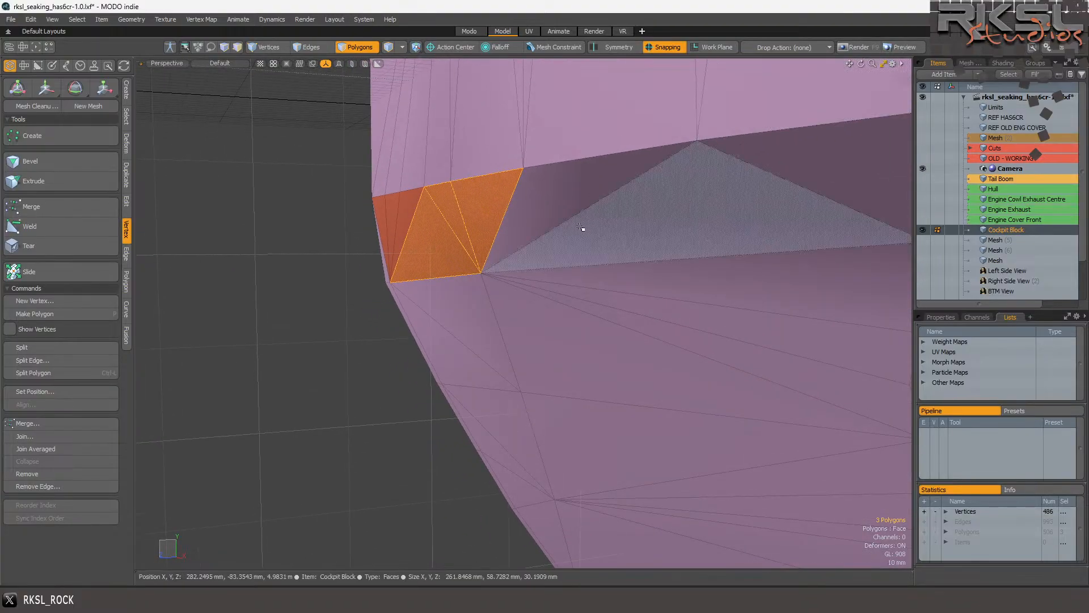
left_click(488, 210, "ctrl")
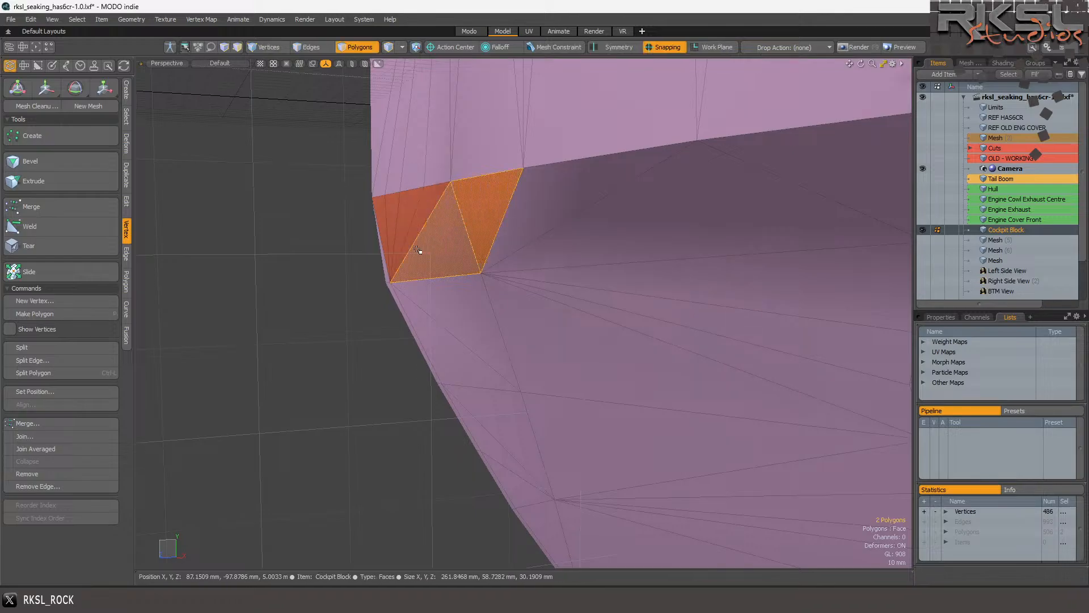
left_click(313, 286)
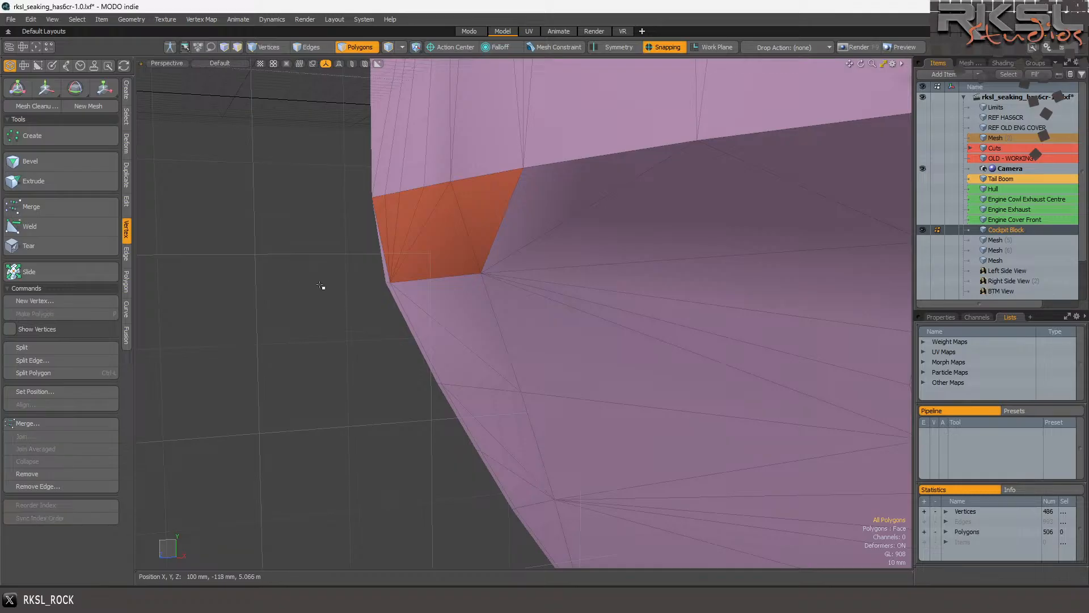
Assign the pink nose material to the orange corner triangles and the adjoining triangle beneath the rim.
left_click_drag(546, 237, 361, 250)
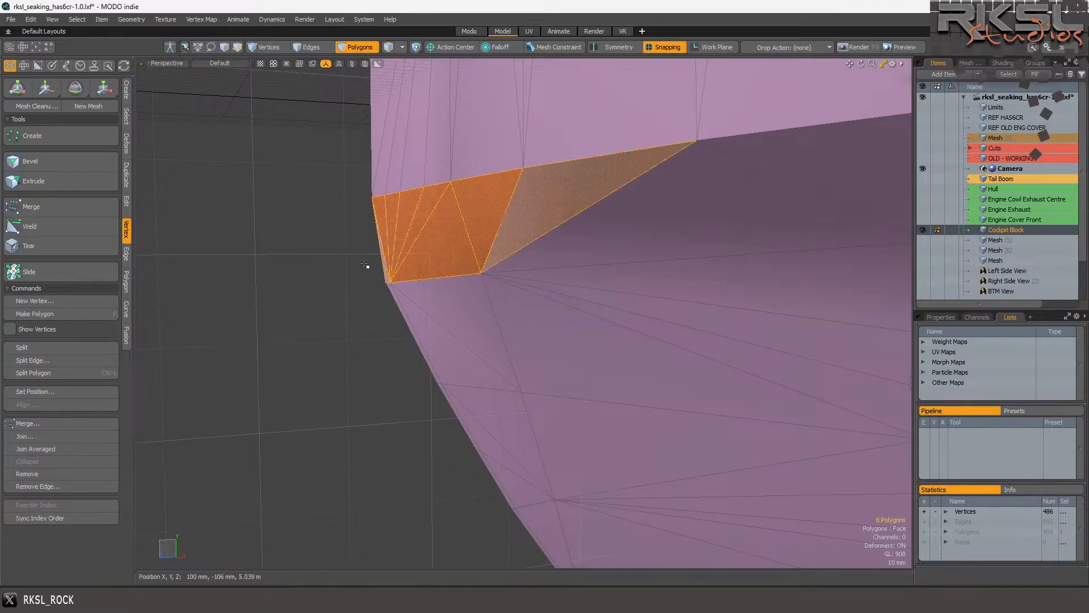
key("m")
left_click(635, 248)
left_click(321, 304)
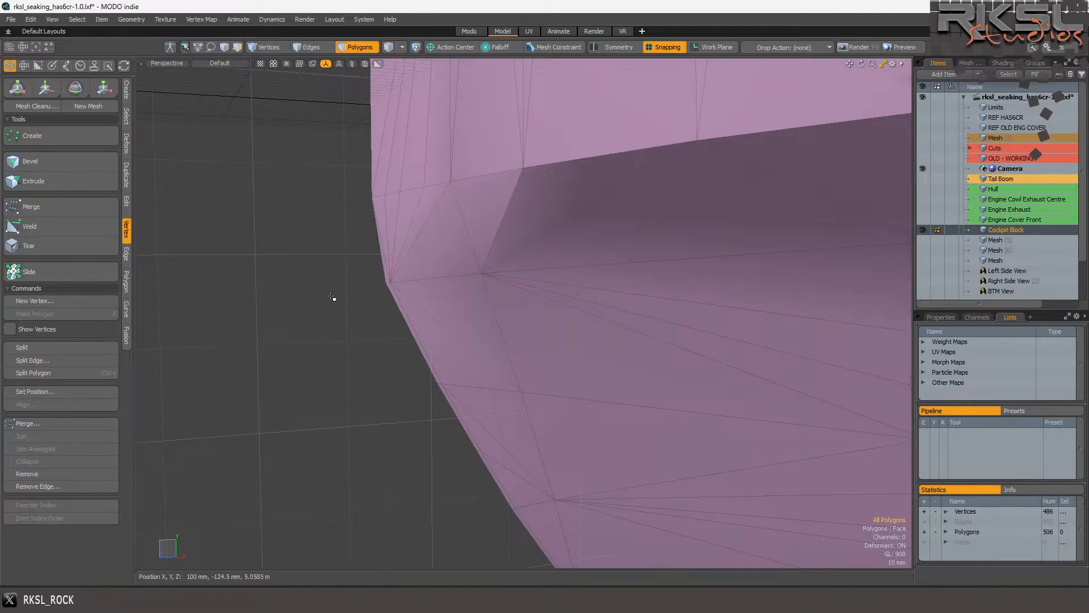
scroll(352, 294, "down", 4)
scroll(397, 284, "up", 5)
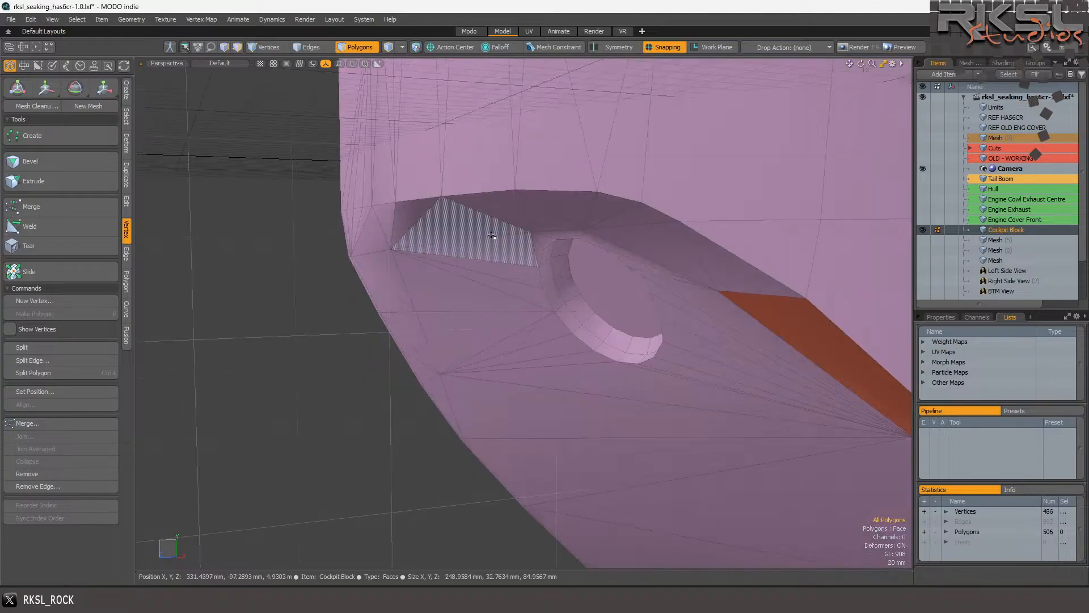
Shorten the edge running from the light recess toward the centre seam by scaling it about its recess-side vertex.
left_click_drag(861, 63, 817, 80)
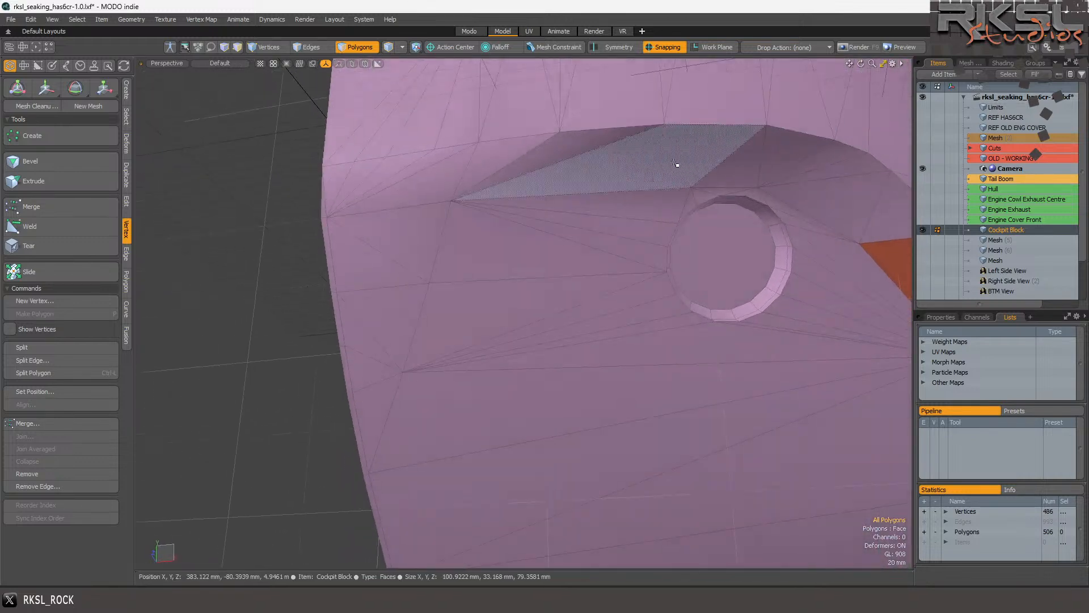
left_click(310, 48)
left_click(579, 185)
key("y")
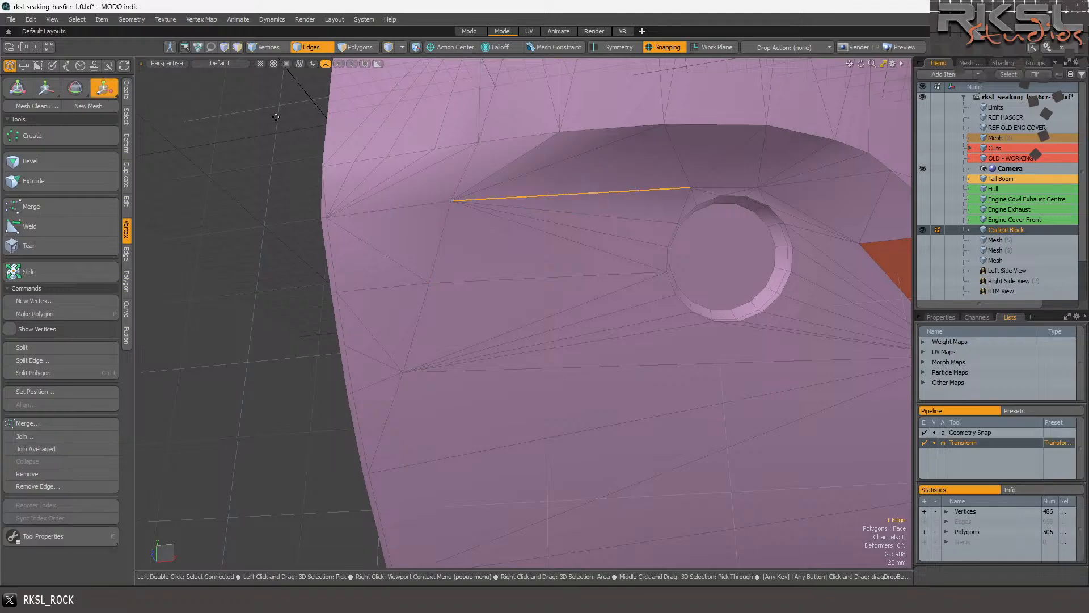
left_click_drag(689, 185, 673, 185)
left_click_drag(691, 187, 733, 188)
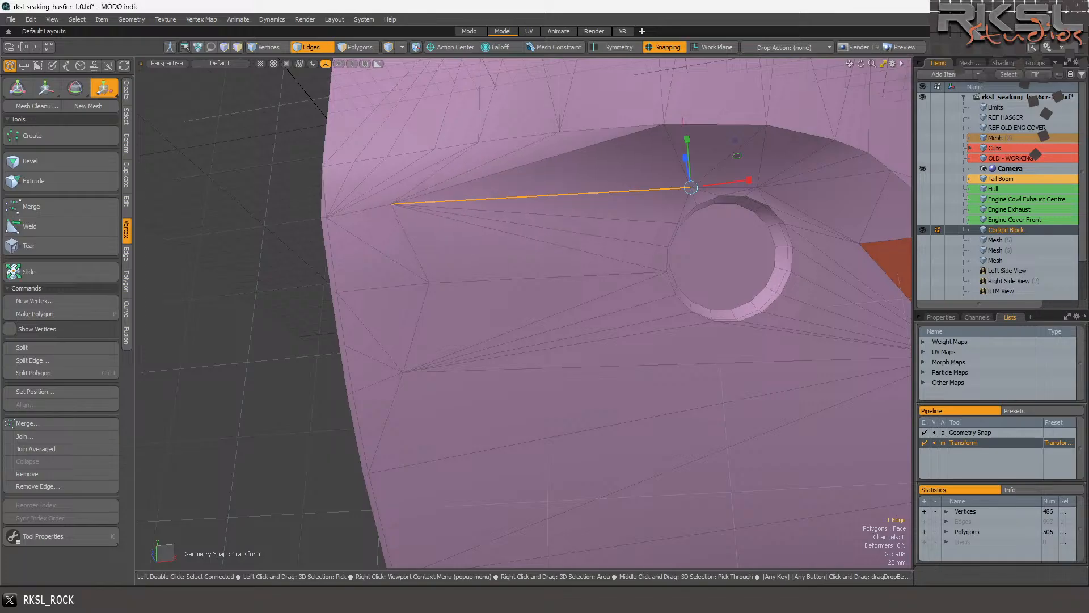
left_click_drag(691, 188, 649, 187)
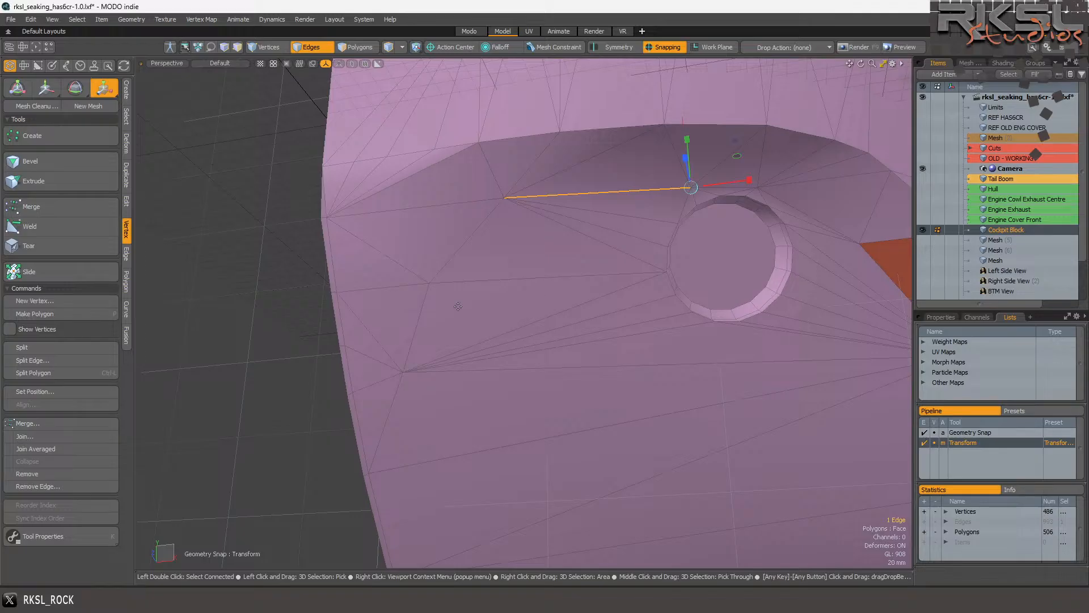
key("q")
left_click(212, 319)
scroll(409, 240, "down", 6)
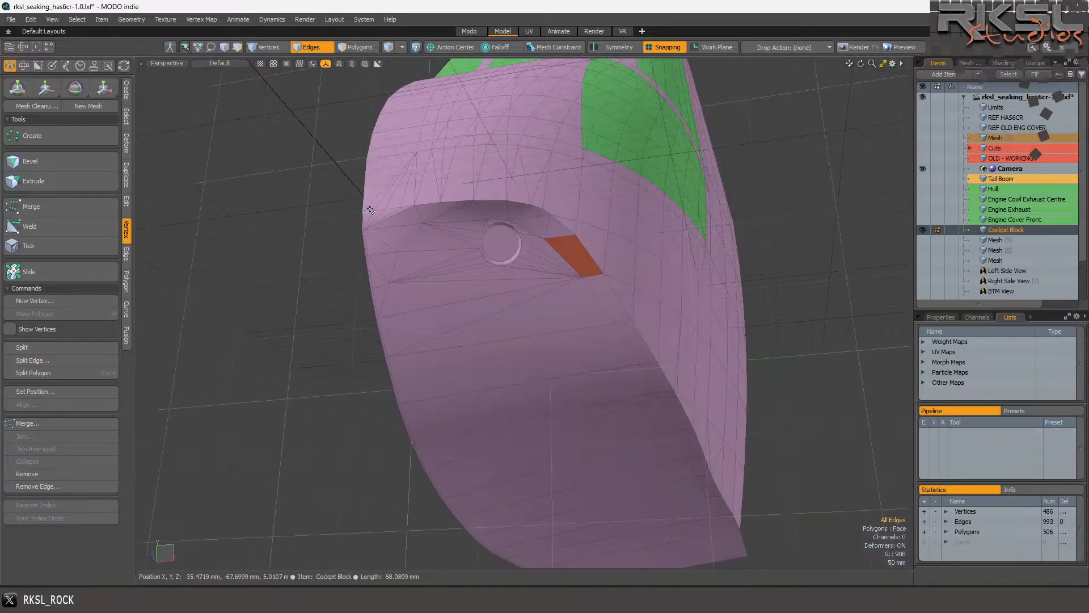
Scale the three rim edges beside the centre seam about the seam vertex so they shorten toward the seam.
scroll(395, 212, "up", 8)
left_click(415, 211)
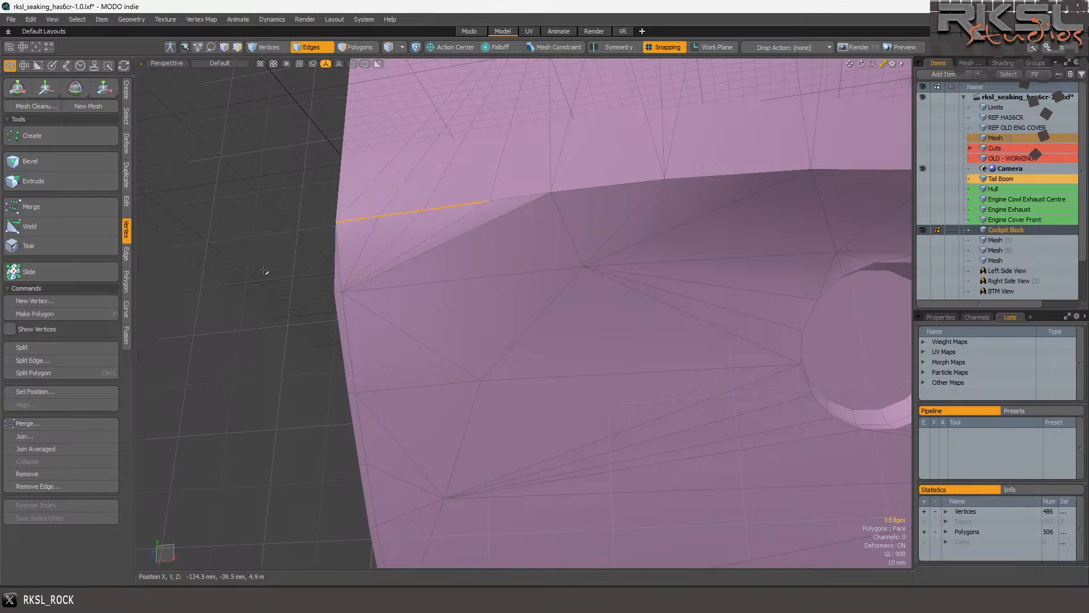
left_click(103, 87)
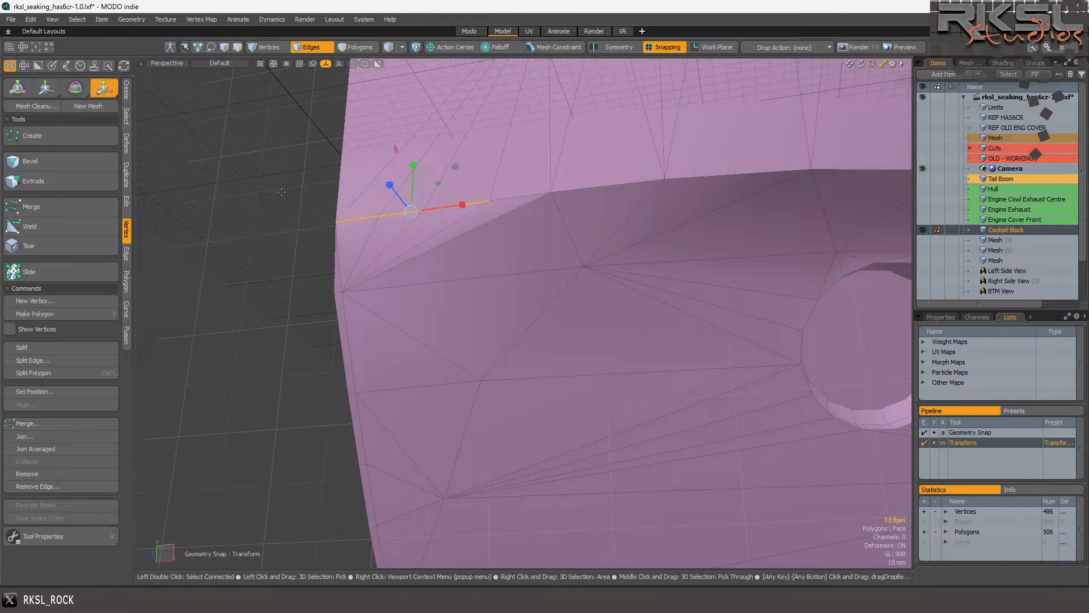
left_click(335, 221)
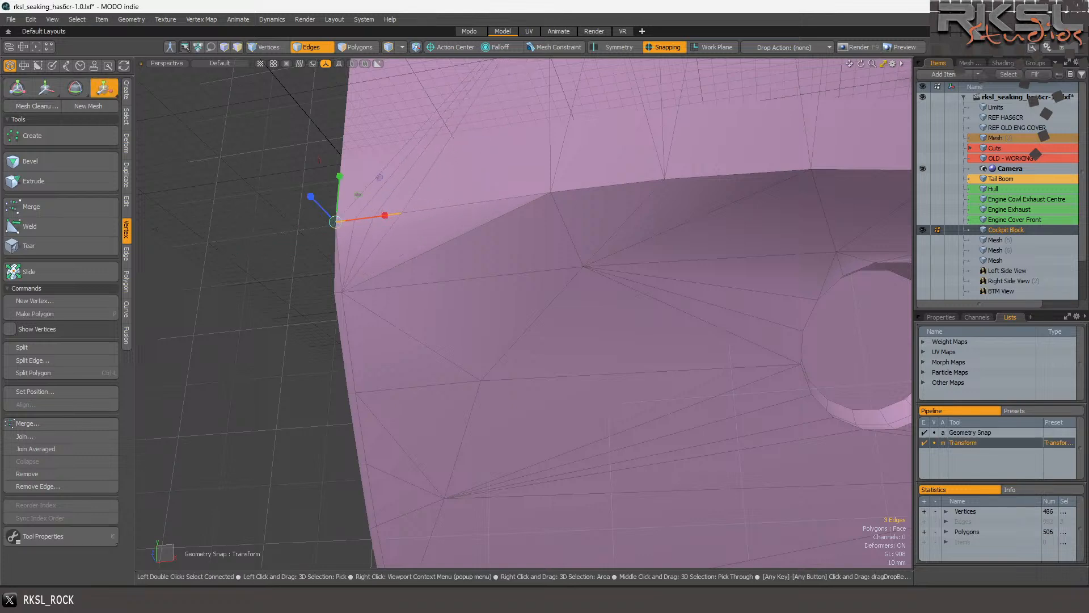
key("space")
Spin the diagonal between the two triangles below the rim so it joins the near-seam rim vertex to the recess-side vertex.
left_click(451, 239)
left_click(356, 47)
left_click(454, 258)
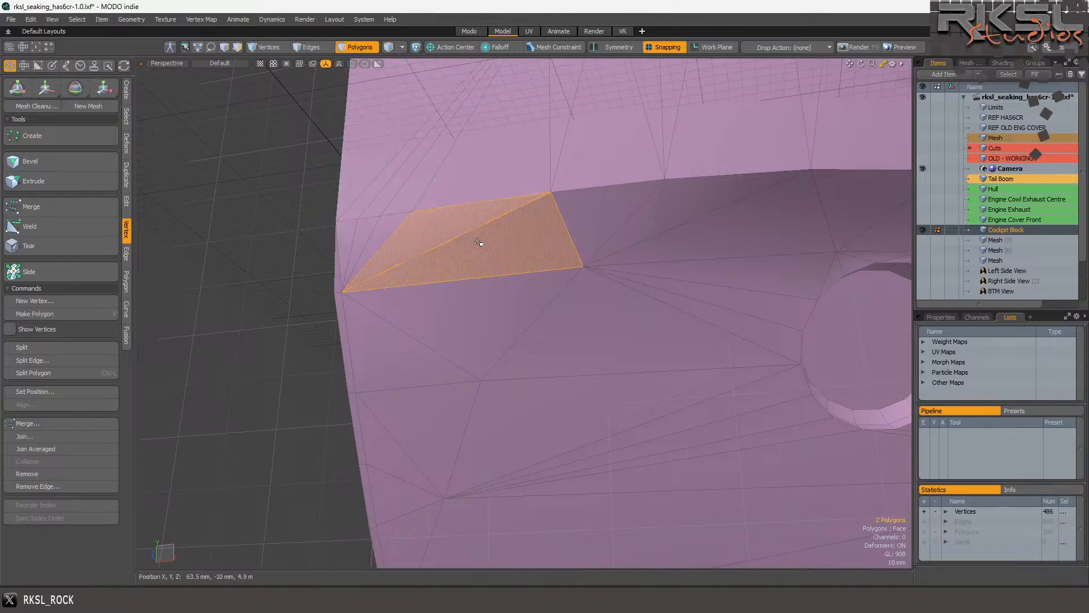
left_click(500, 221, "shift")
left_click(223, 273)
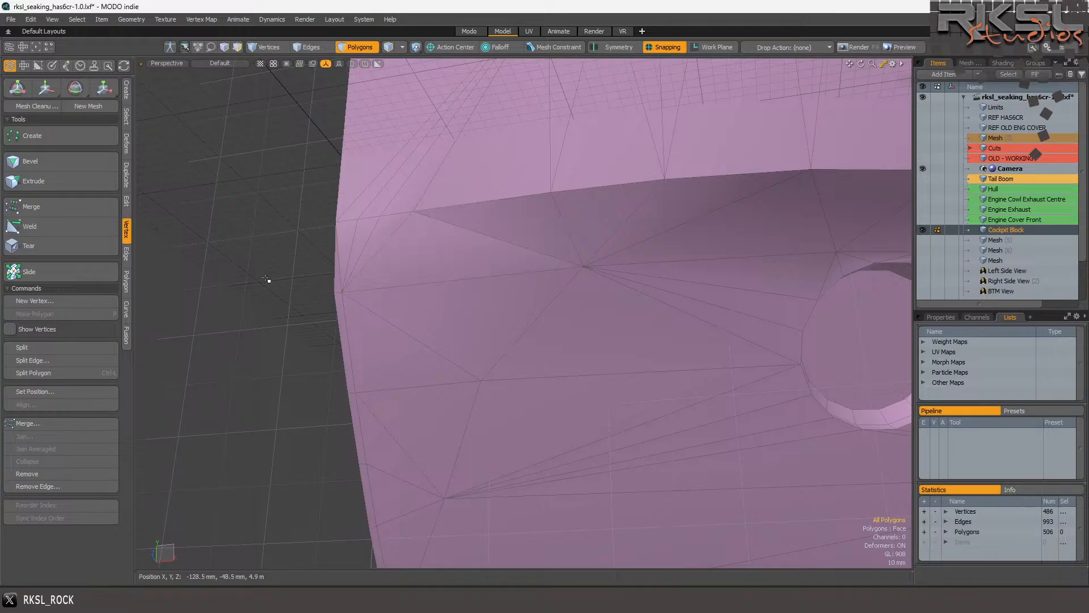
Spin the edge shared by the two triangles below the rim, between the centre seam and the light recess.
scroll(267, 280, "down", 2)
scroll(341, 265, "up", 1)
left_click_drag(347, 265, 363, 298)
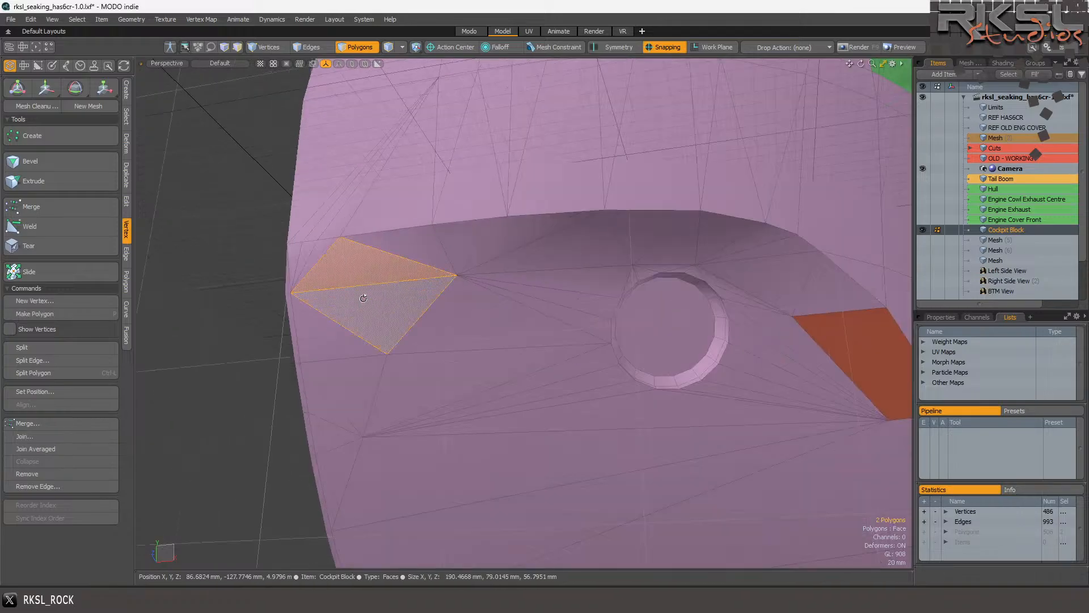
left_click(175, 321)
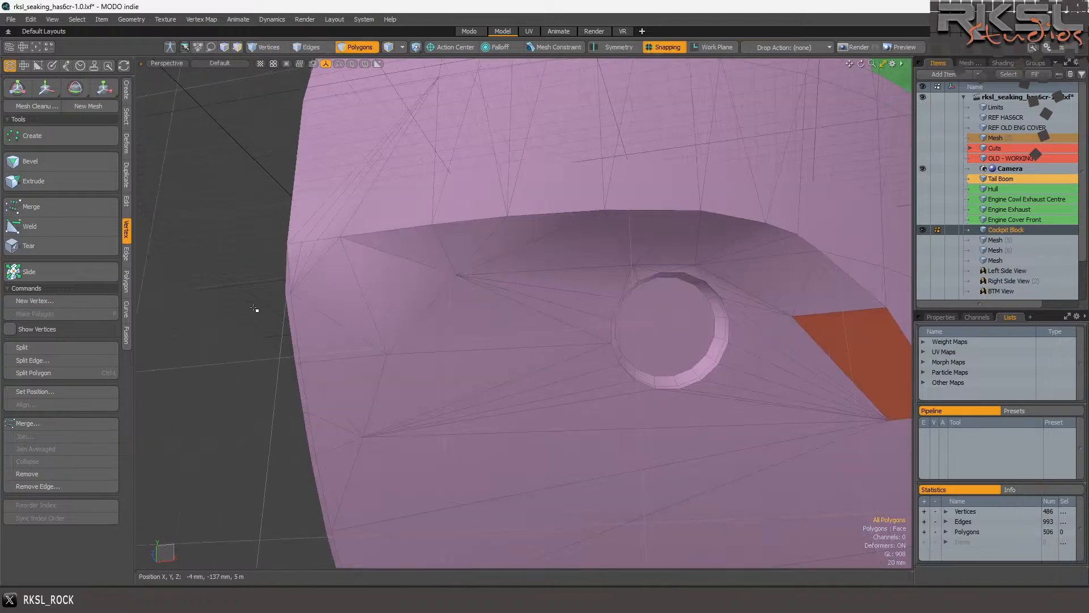
Switch to the Render layout to check the shading of the nose around the light recess.
left_click(593, 32)
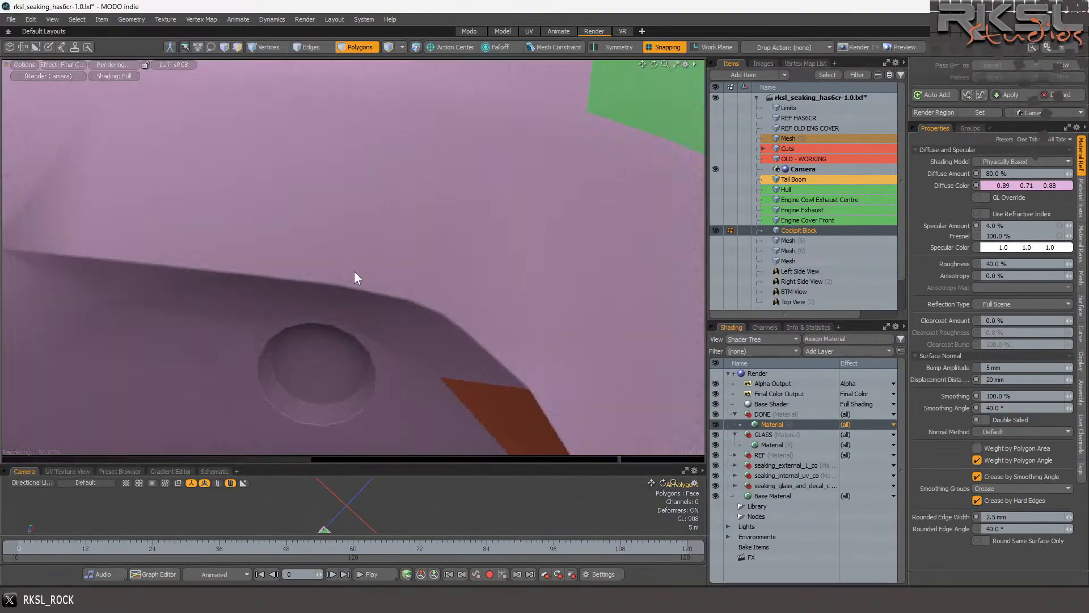
Examine the rendered nose shading around the rim and light recess, and return to the Model layout.
scroll(445, 241, "down", 5)
scroll(322, 288, "up", 1)
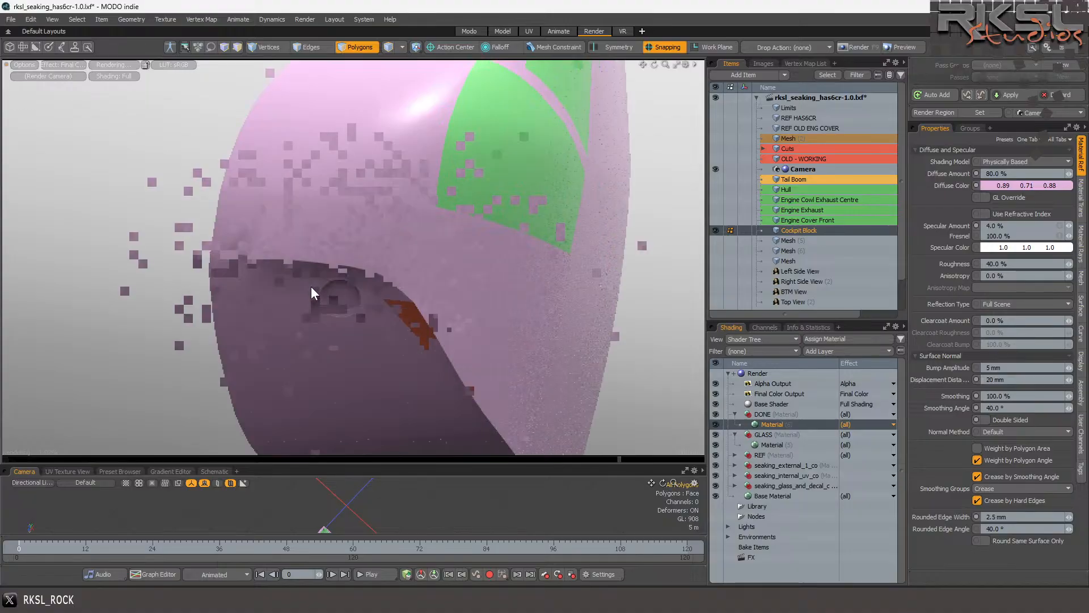
scroll(311, 284, "up", 2)
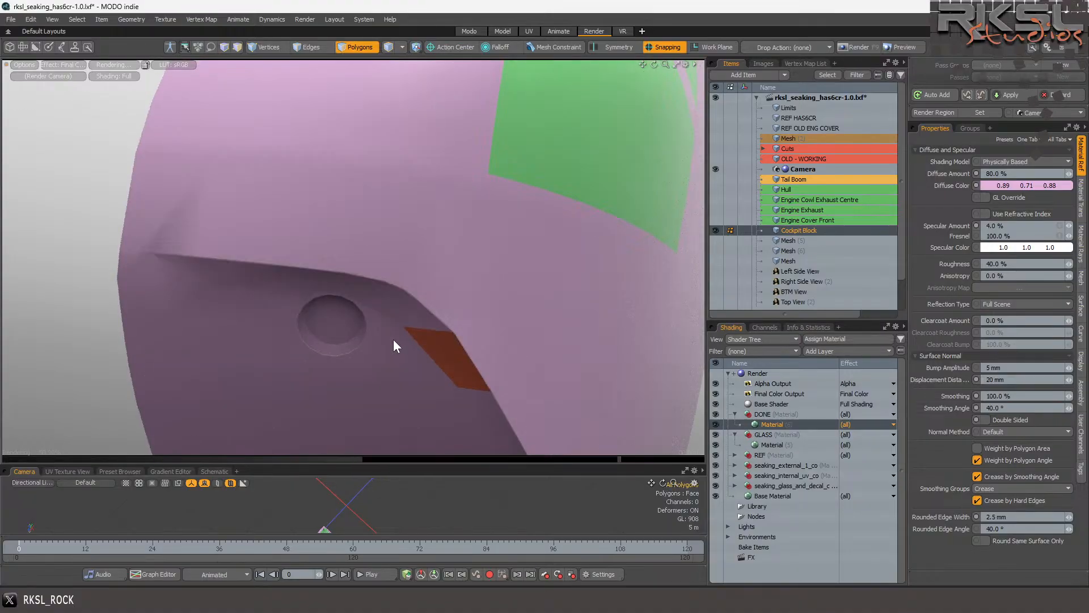
left_click(503, 32)
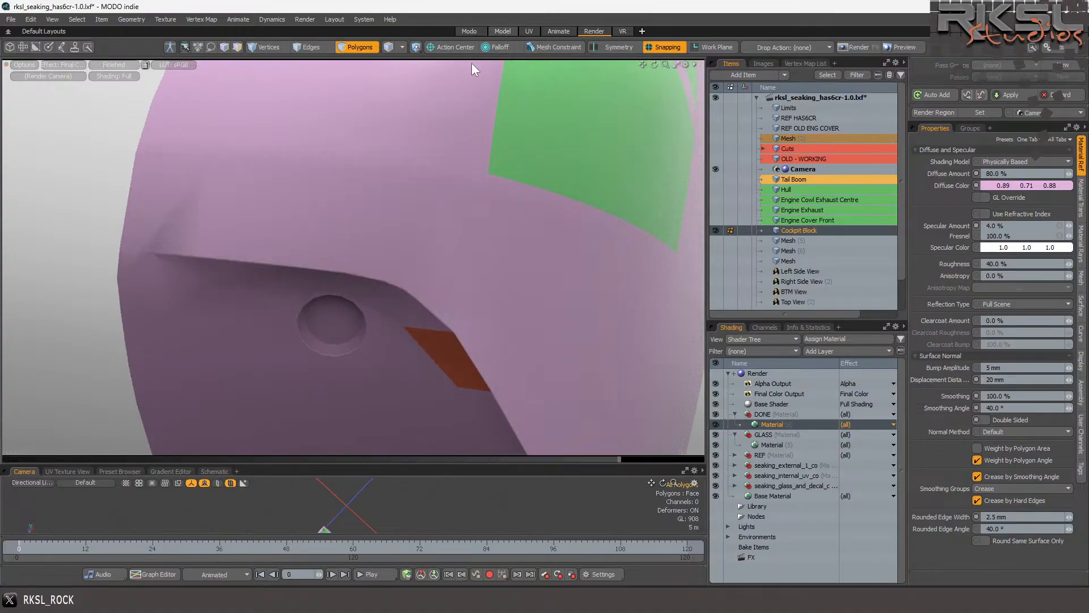
Select the rim vertices from the centre seam out to the first rim corner beside it.
scroll(311, 256, "up", 3)
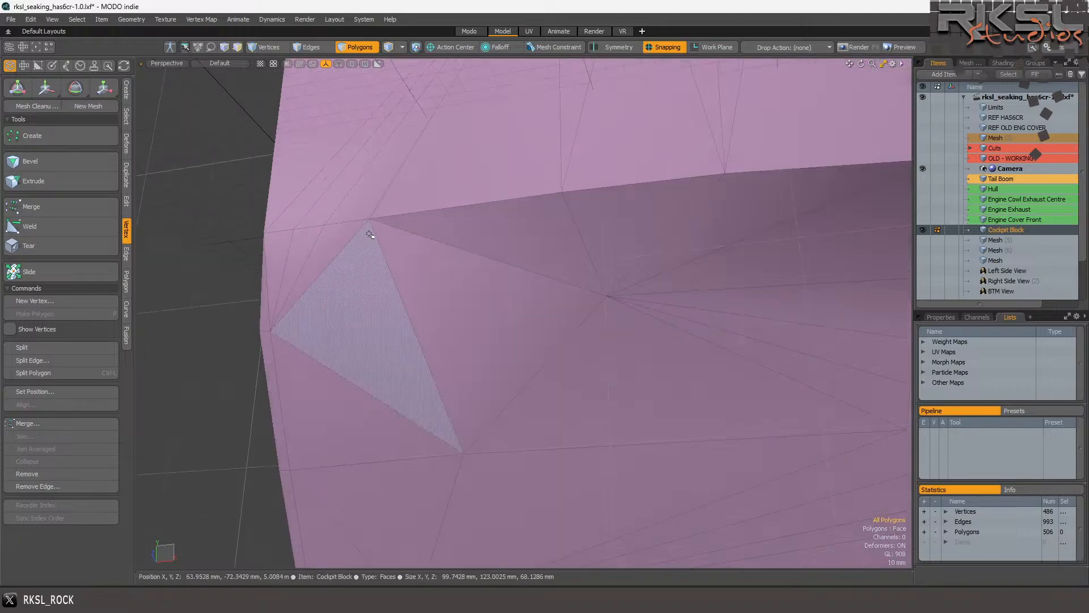
left_click(267, 47)
mouse_move(454, 198)
right_mouse_down()
mouse_move(257, 224)
mouse_move(269, 240)
right_mouse_up()
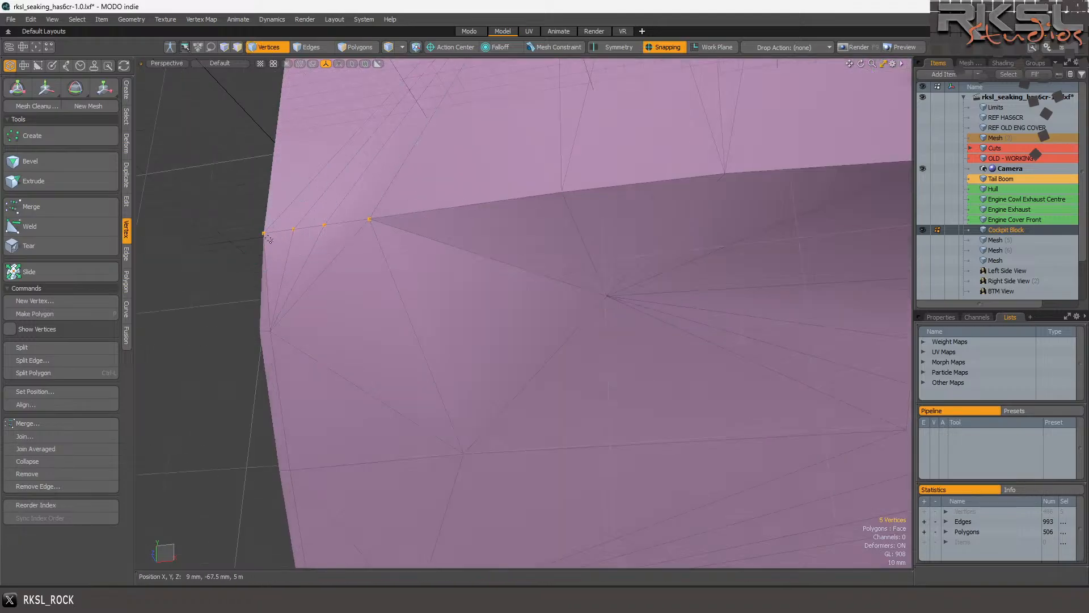
left_click(45, 87)
left_click(264, 233)
left_click_drag(263, 233, 210, 273)
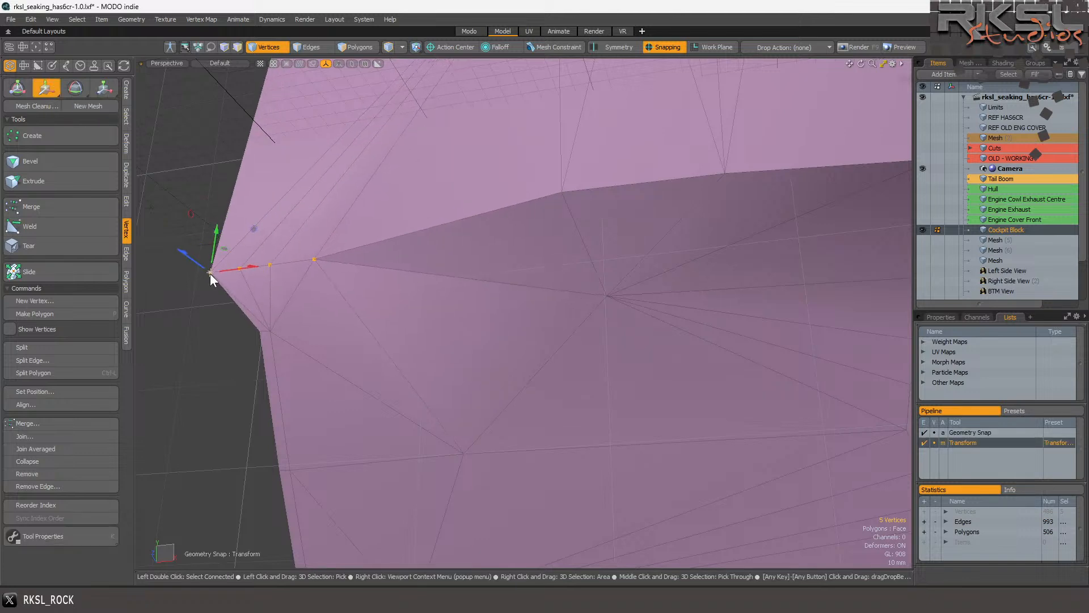
key("ctrl+z")
Scale the selected rim vertices about the centre-seam vertex so they gather close to the seam.
left_click(110, 89)
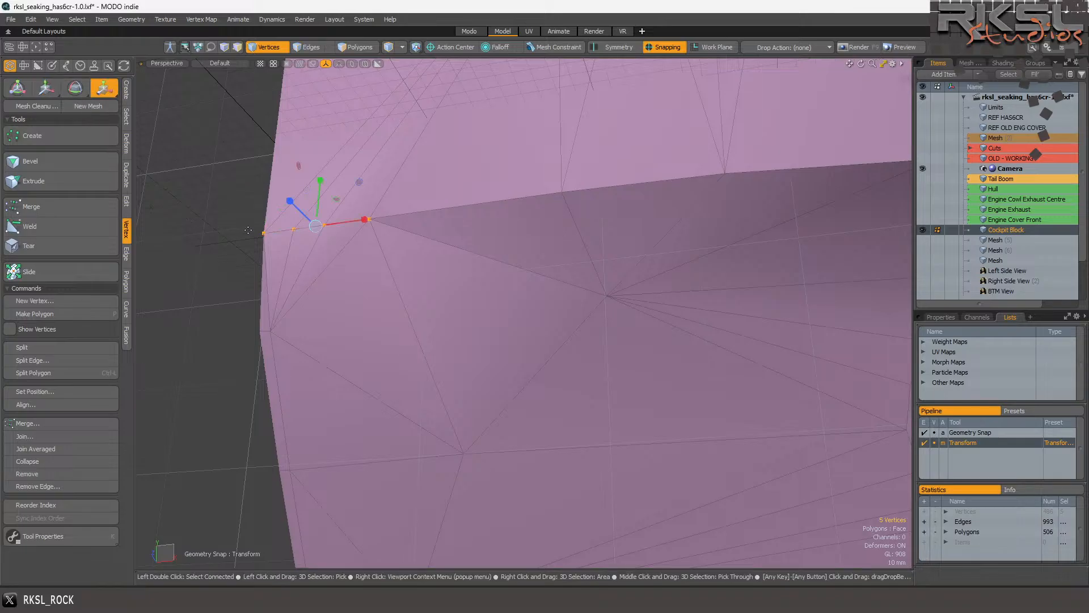
left_click(270, 234)
left_click_drag(265, 232, 213, 232)
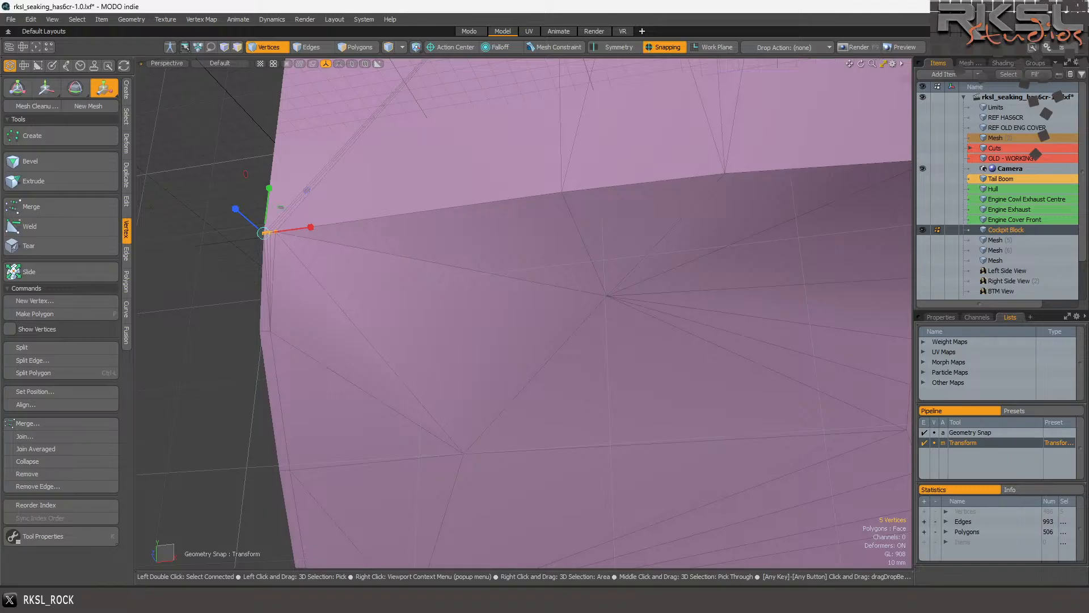
key("Escape")
key("Escape")
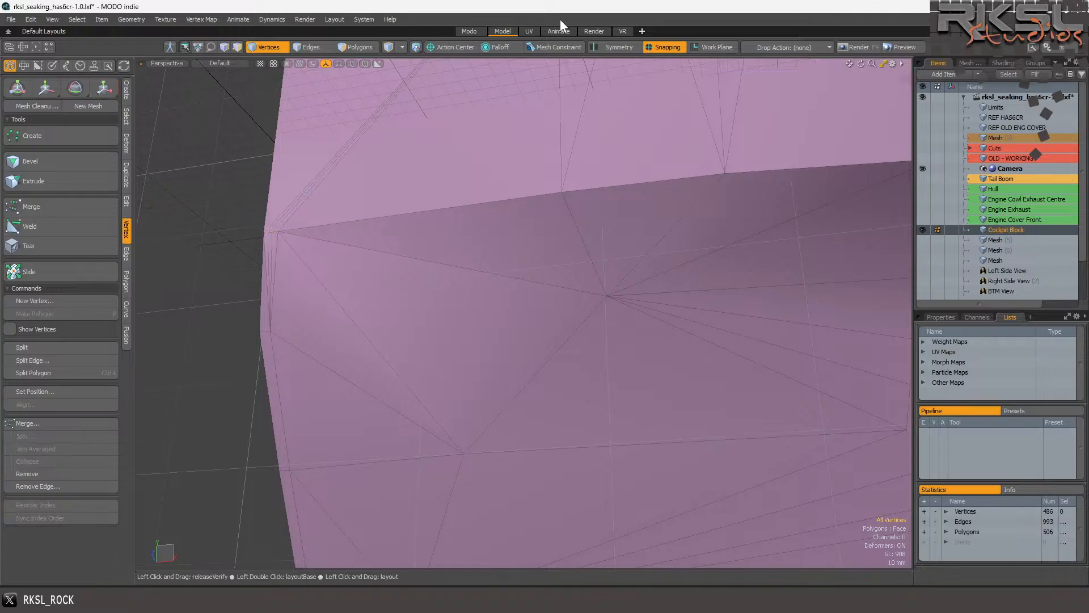
Render the nose in the Render layout and check its shading from further out and from below.
left_click(593, 33)
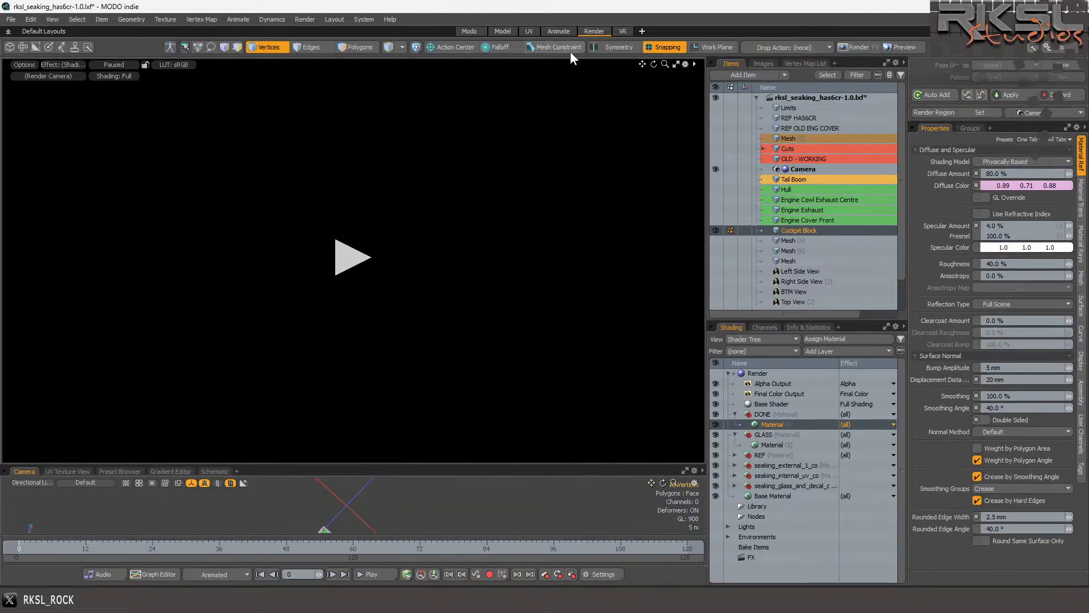
left_click(353, 257)
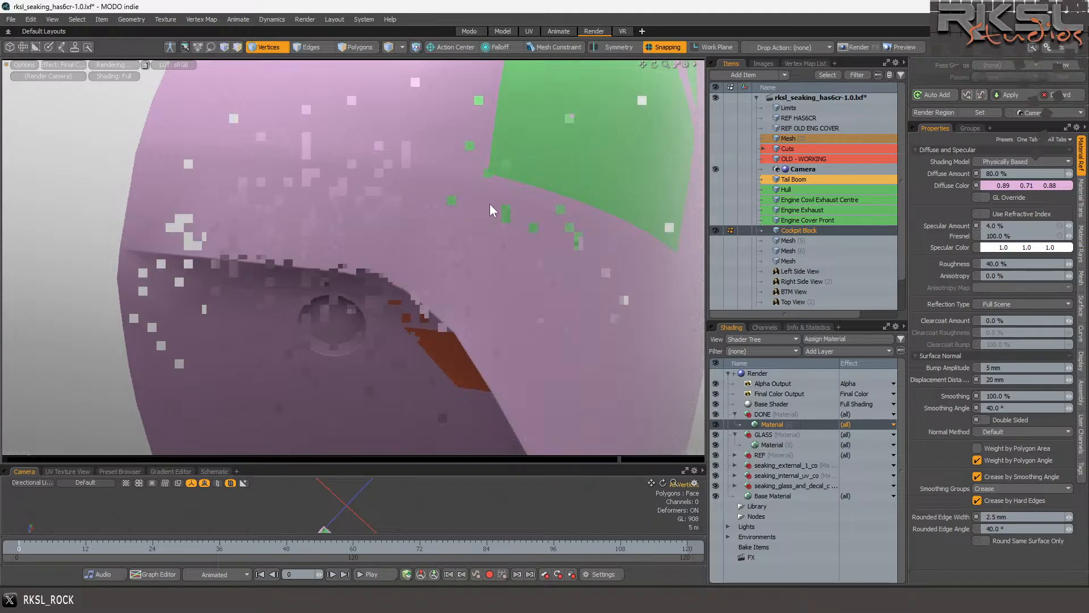
scroll(486, 205, "down", 3)
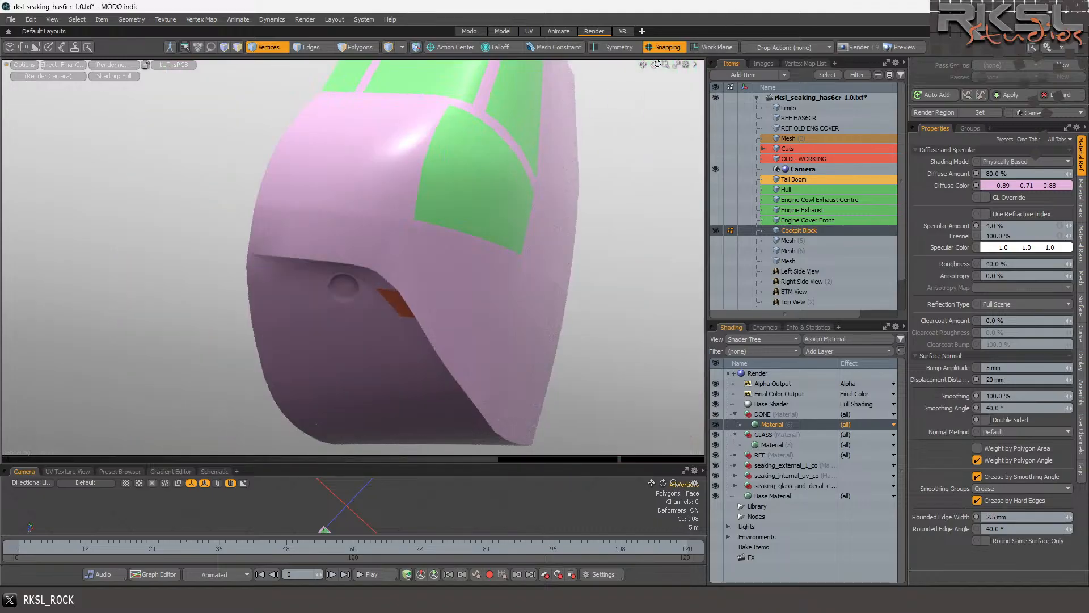
mouse_move(653, 64)
left_mouse_down()
mouse_move(704, 62)
mouse_move(652, 66)
left_mouse_up()
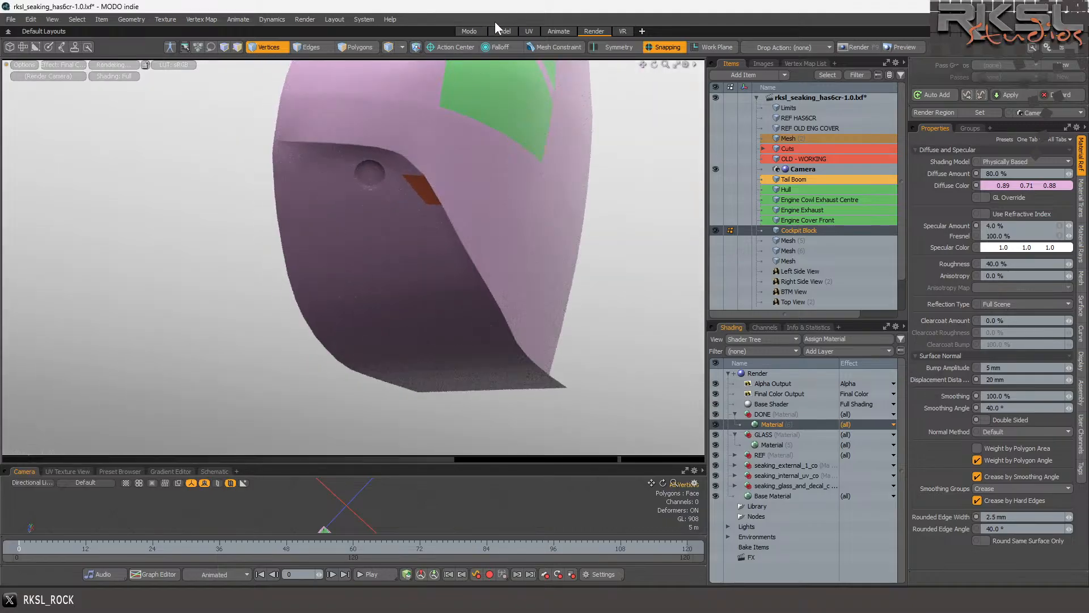
Join the three rim vertices just beside the centre-seam vertex into one, with averaging off.
left_click(532, 32)
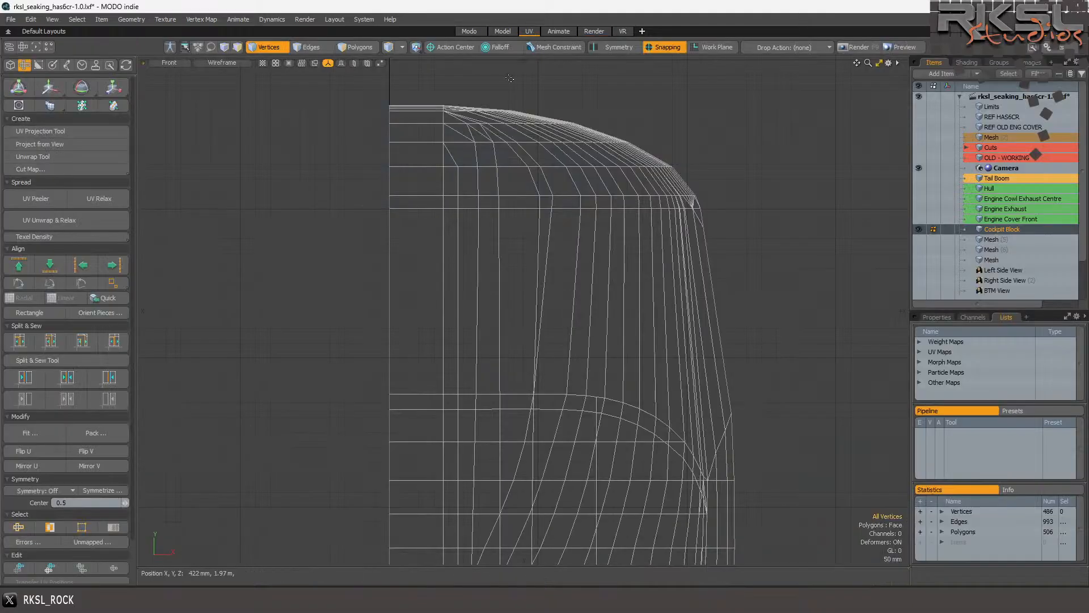
scroll(393, 224, "down", 2)
scroll(392, 360, "up", 3)
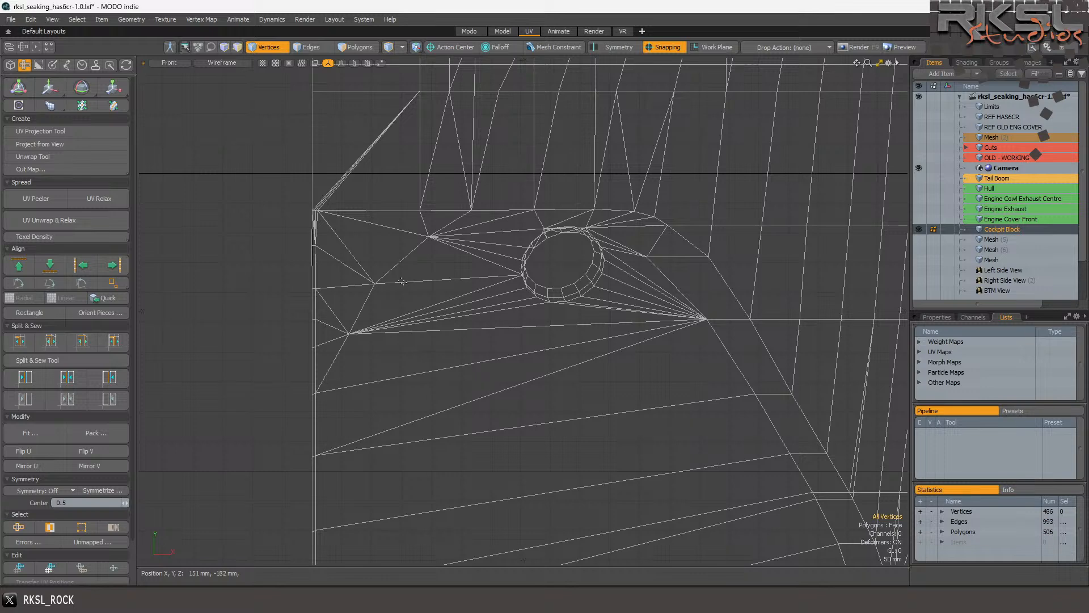
scroll(302, 216, "up", 8)
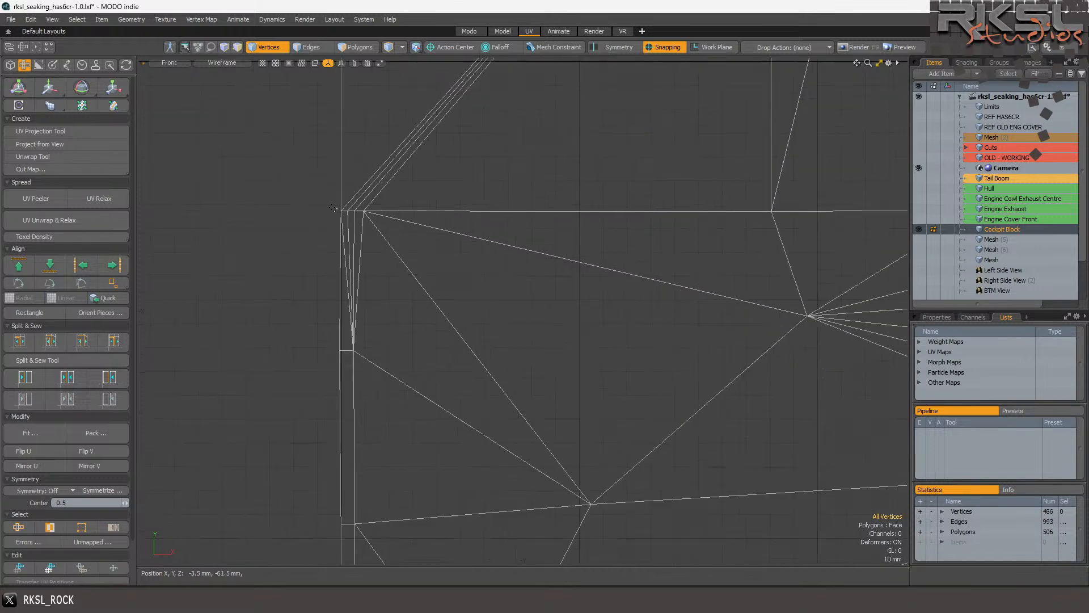
left_click(385, 220)
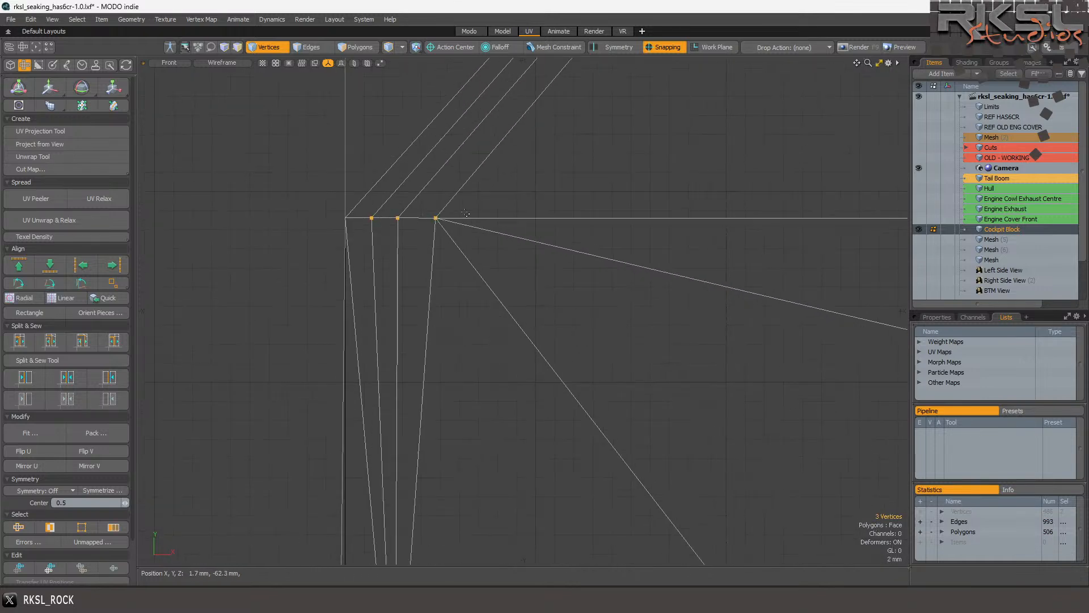
left_click(504, 30)
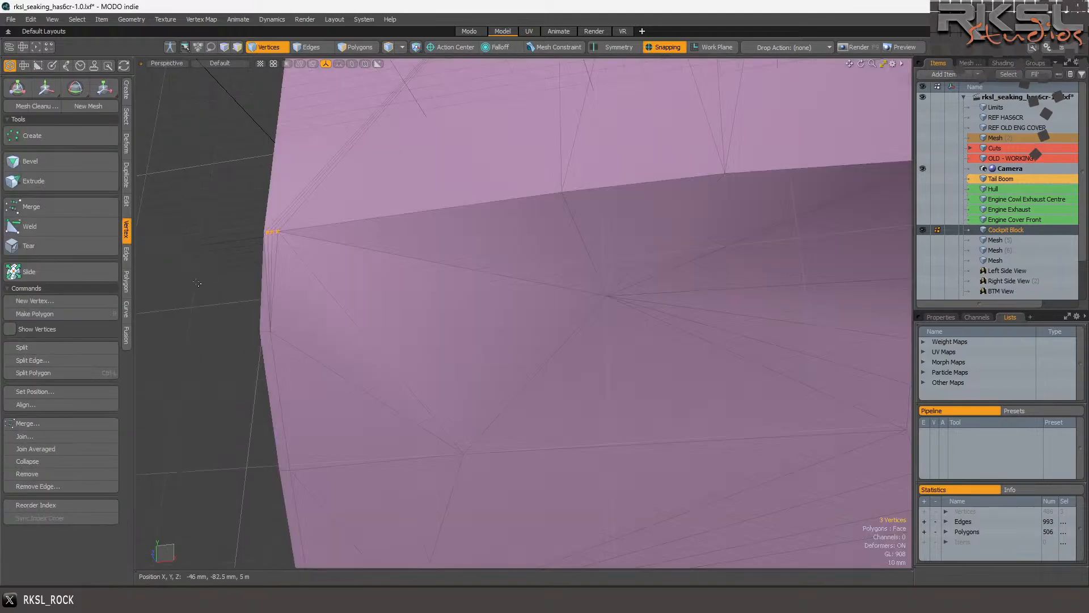
left_click(40, 436)
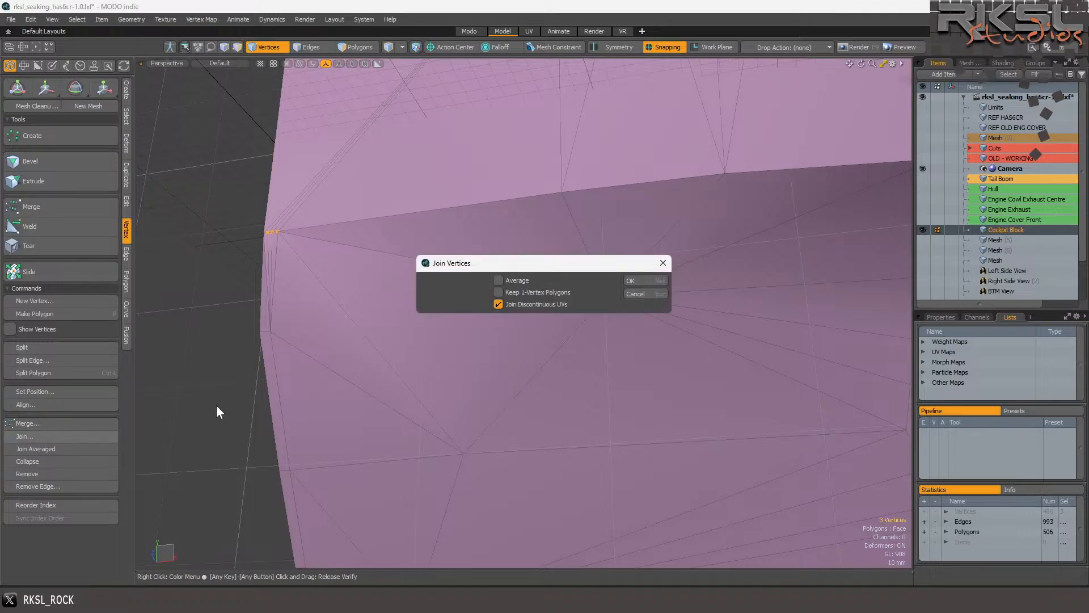
left_click(644, 280)
Move the two vertices at the centre seam just below the rim back into the nose, working in the Right view.
scroll(455, 229, "down", 3)
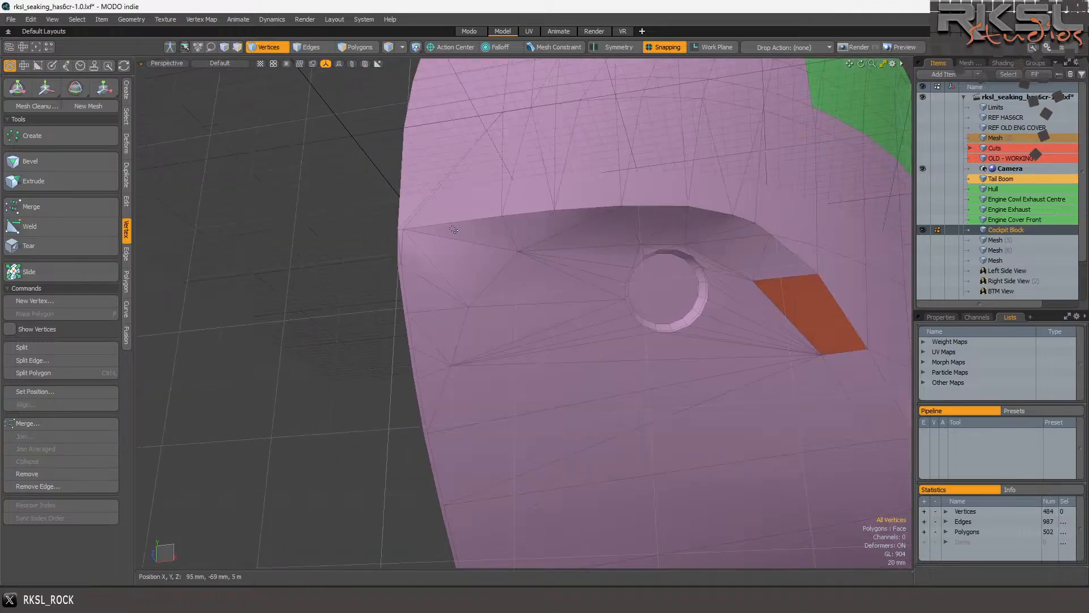
scroll(455, 229, "down", 2)
scroll(610, 236, "up", 2)
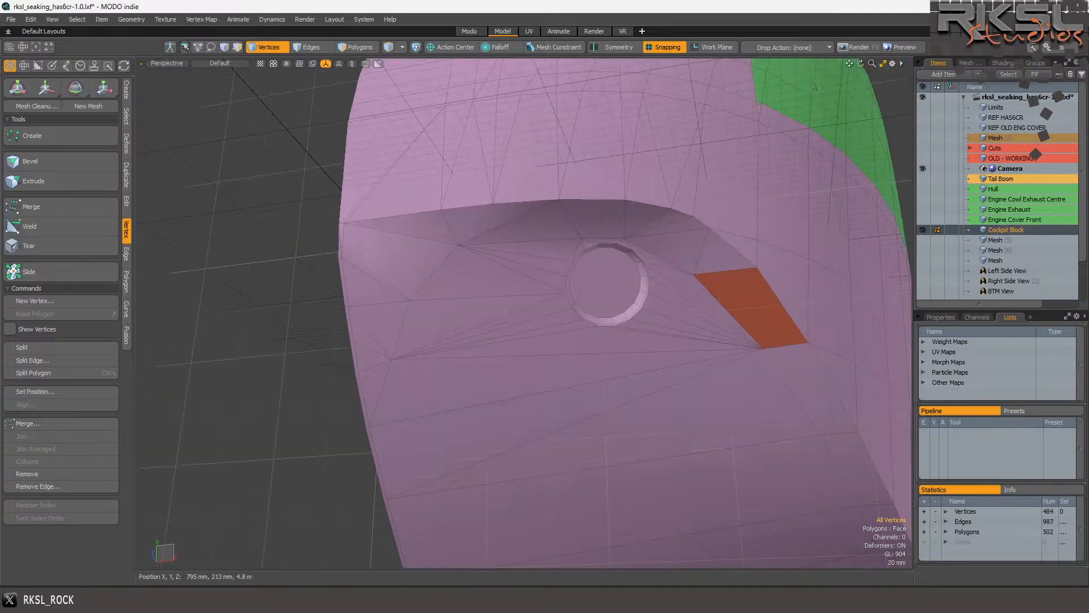
left_click_drag(860, 64, 851, 132)
scroll(349, 370, "up", 4)
mouse_move(471, 135)
right_mouse_down()
mouse_move(366, 170)
mouse_move(427, 207)
right_mouse_up()
left_click(159, 62)
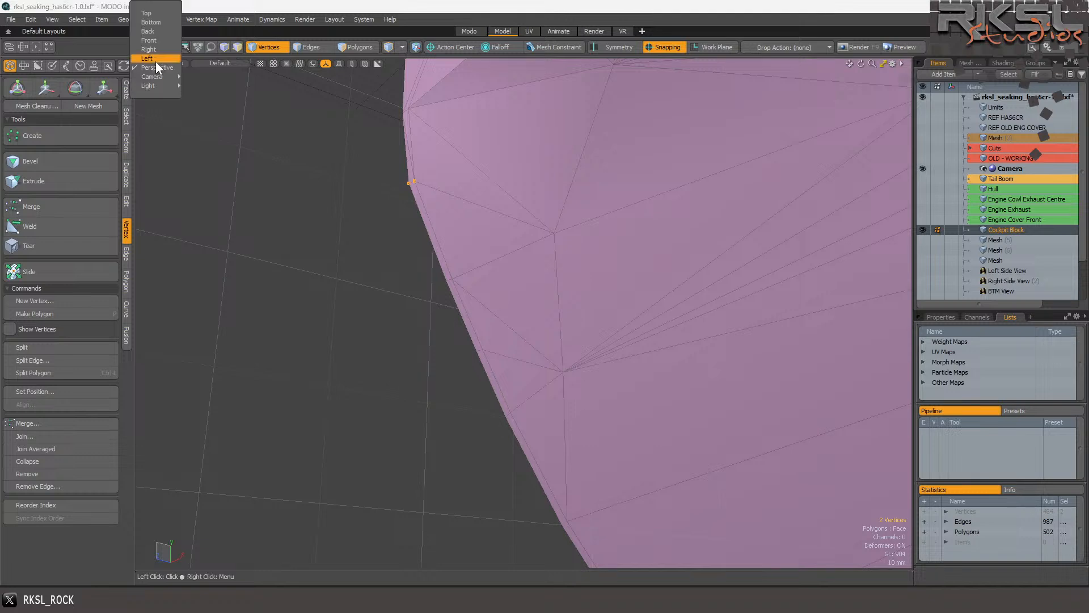
left_click(158, 51)
scroll(458, 227, "down", 5)
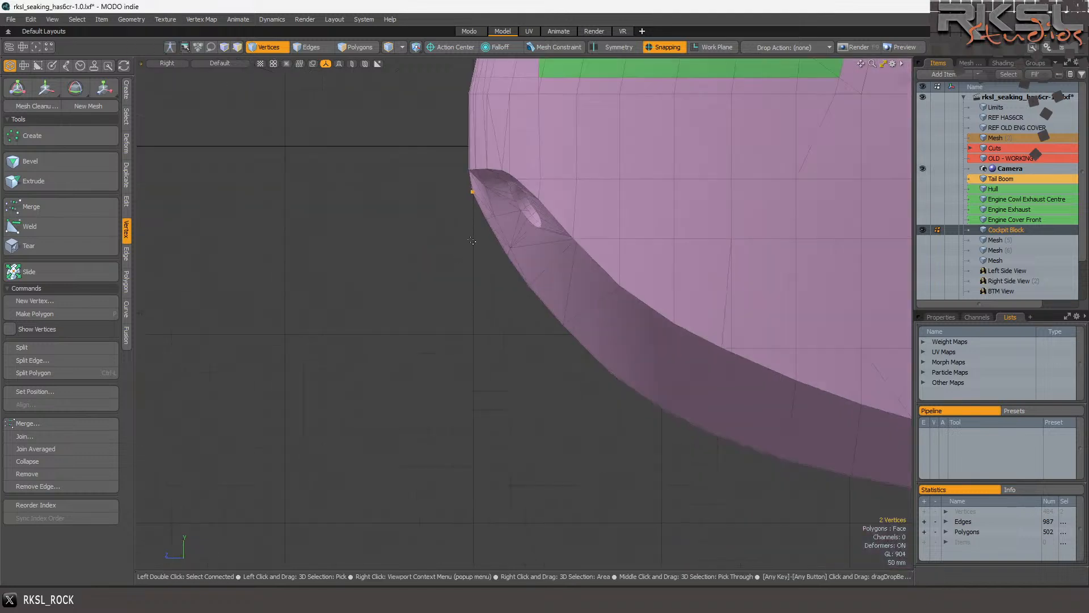
scroll(472, 190, "up", 6)
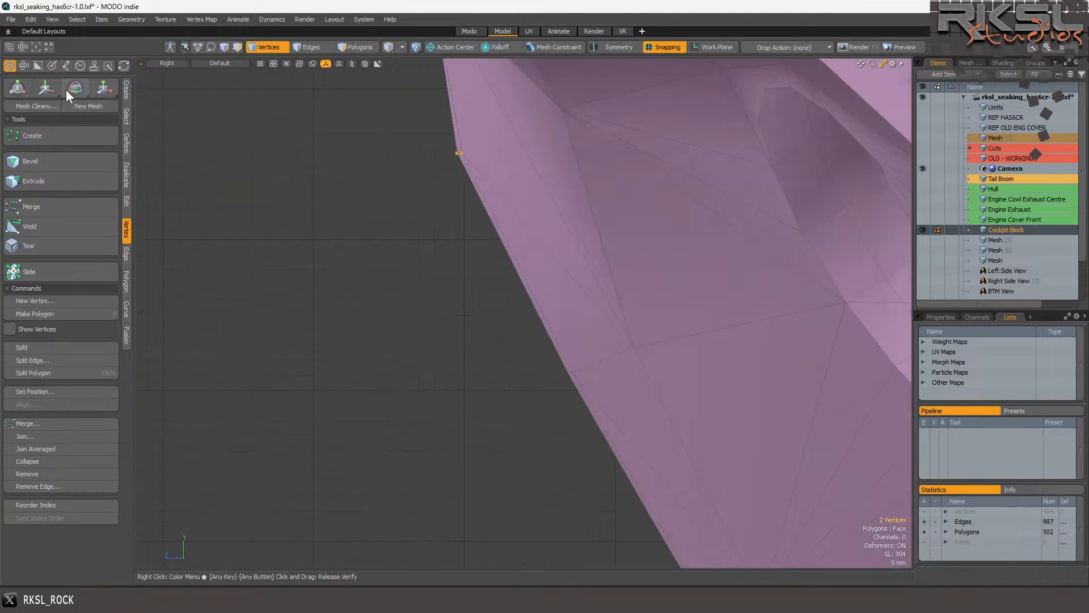
left_click(47, 88)
left_click_drag(306, 199, 394, 201)
Show the Left Side View and Right Side View references and nudge the two seam vertices to match the nose outline.
left_click(923, 270)
left_click(922, 281)
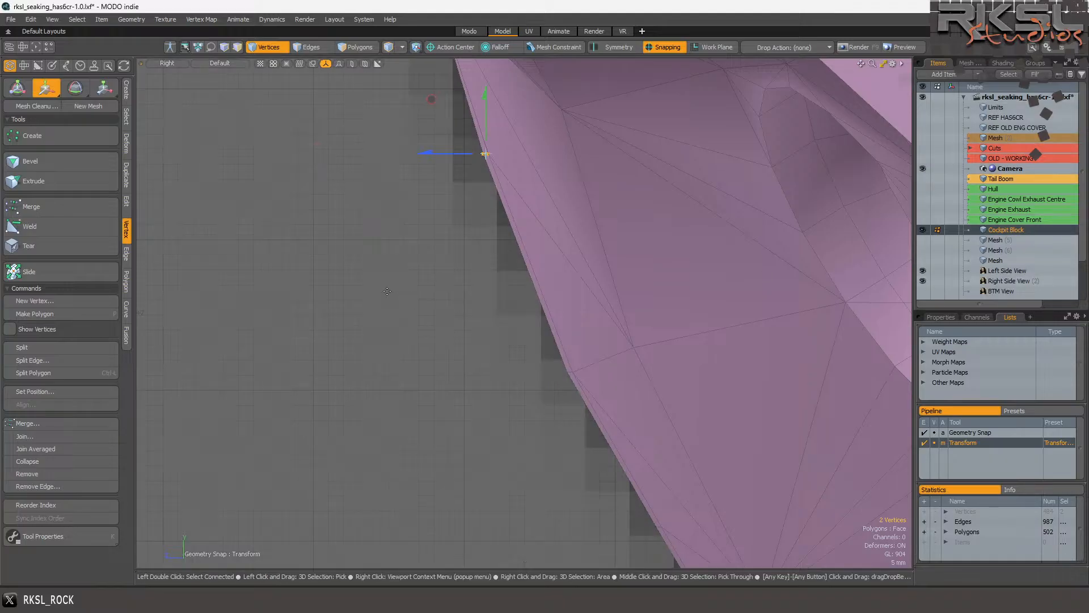
scroll(386, 290, "down", 5)
scroll(410, 226, "up", 4)
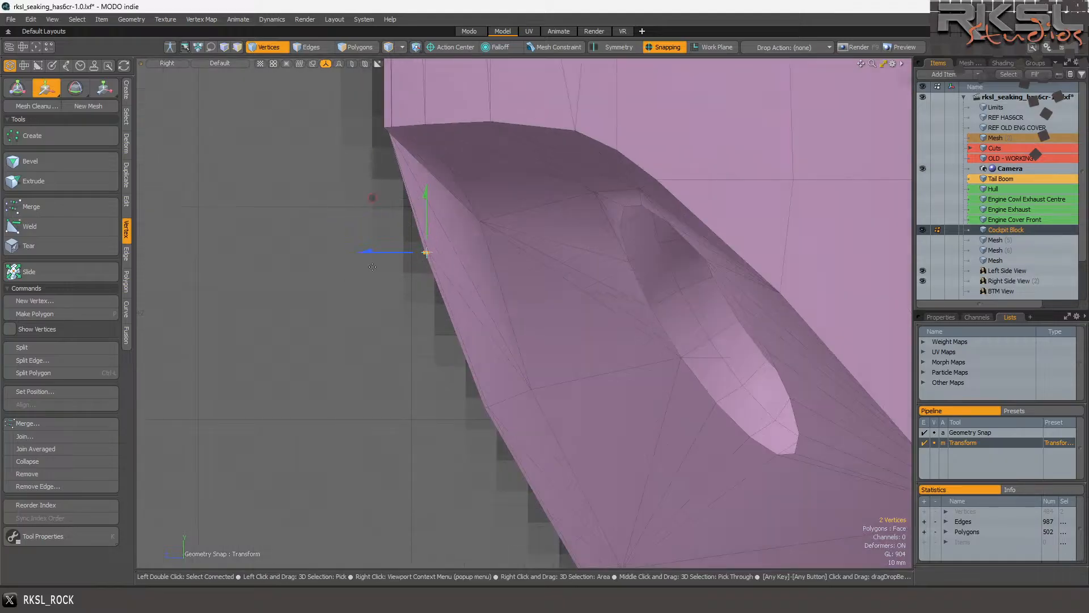
left_click_drag(427, 252, 425, 252)
key("q")
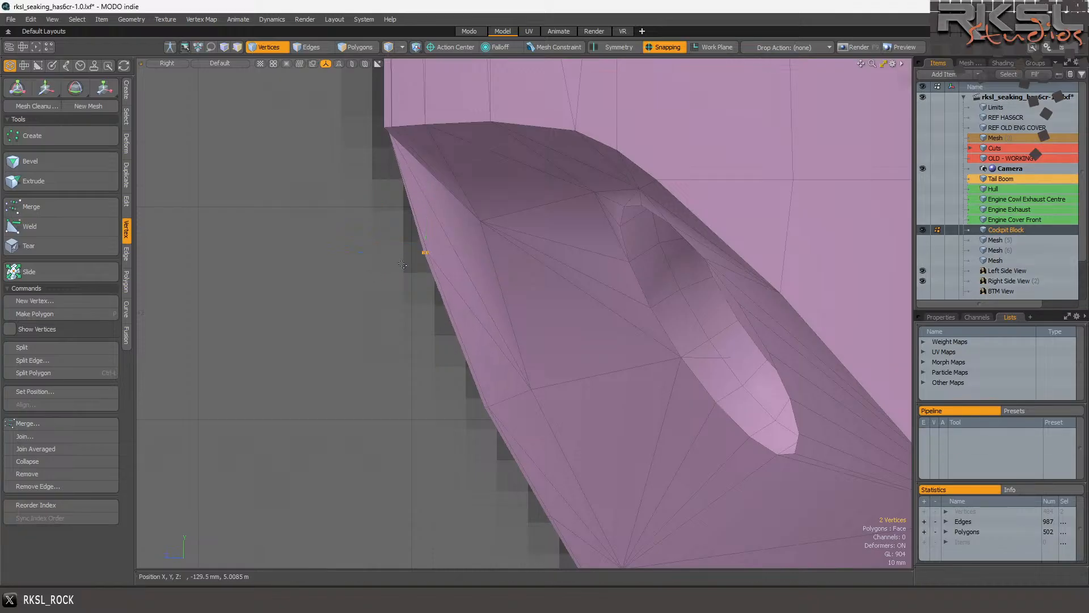
scroll(441, 244, "up", 3)
key("Escape")
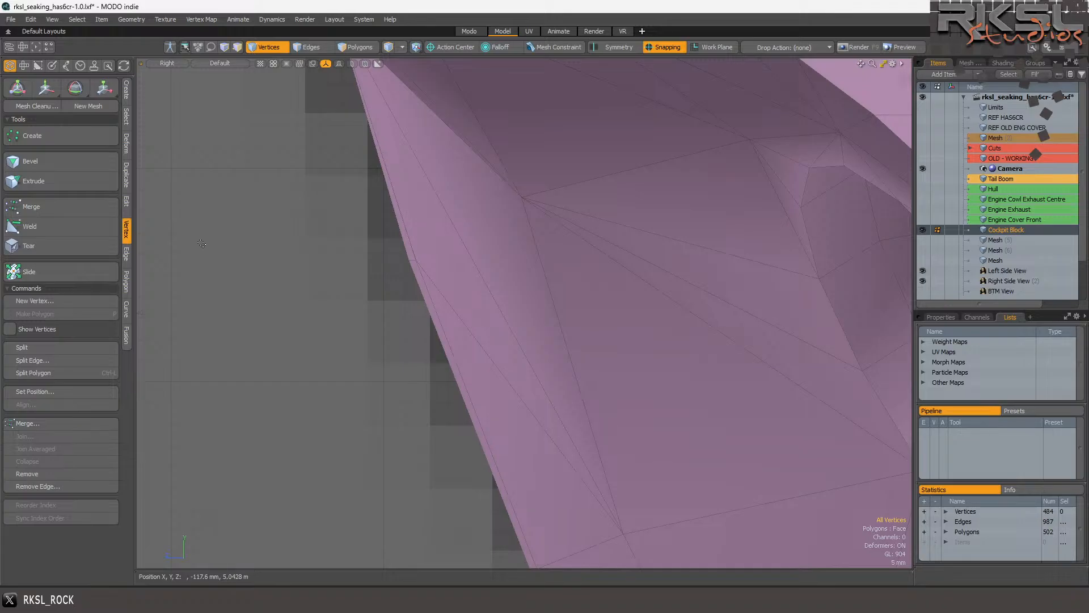
Switch to Wireframe and spin the diagonal of the two triangles below the rim to join the seam-side and recess-side vertices.
left_click(234, 65)
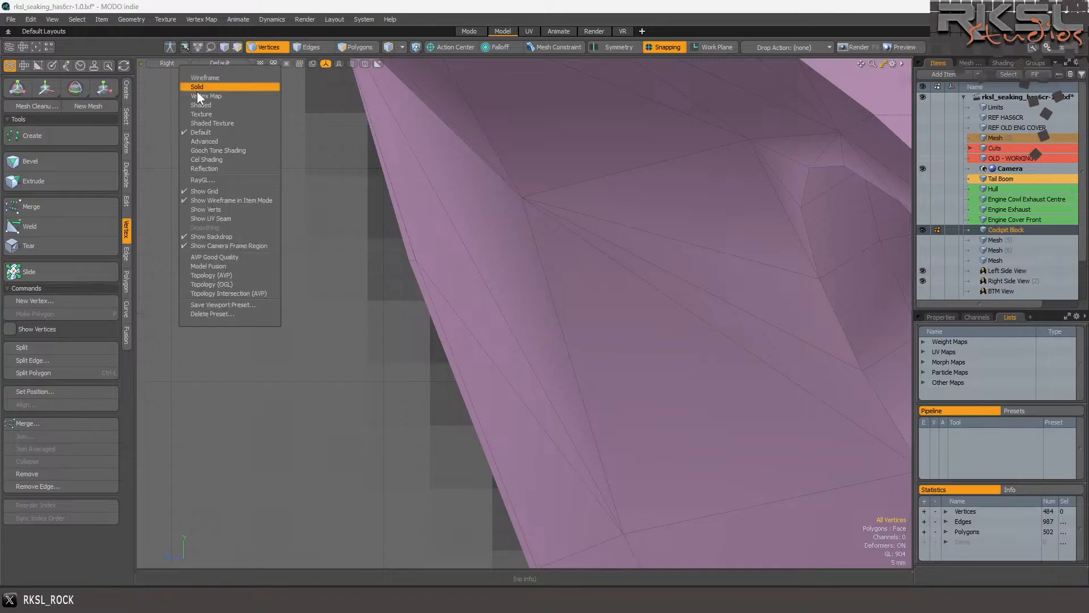
left_click(226, 79)
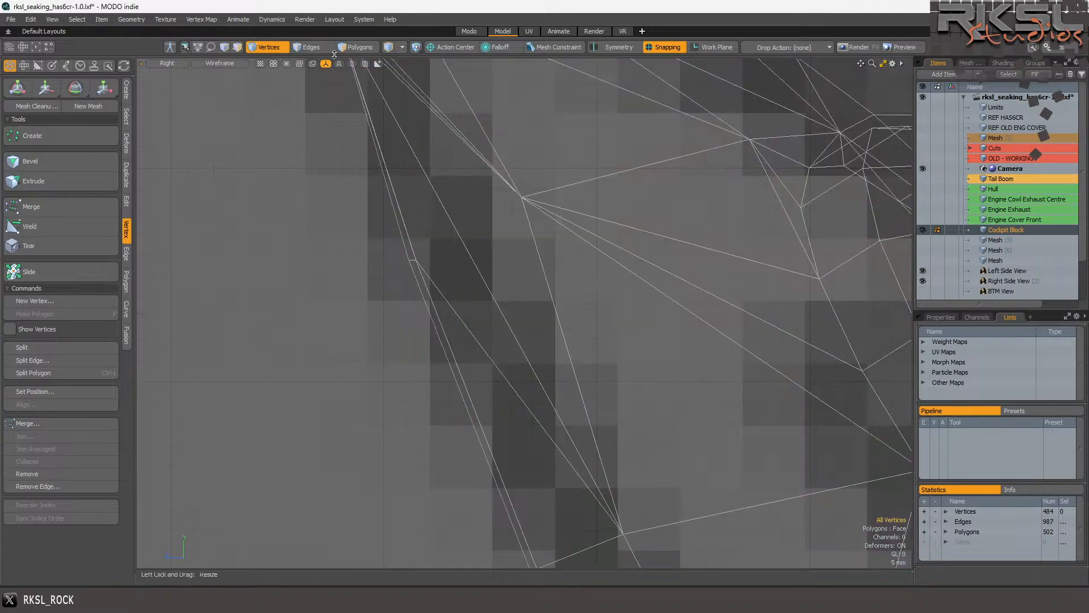
key("3")
left_click_drag(467, 229, 453, 239)
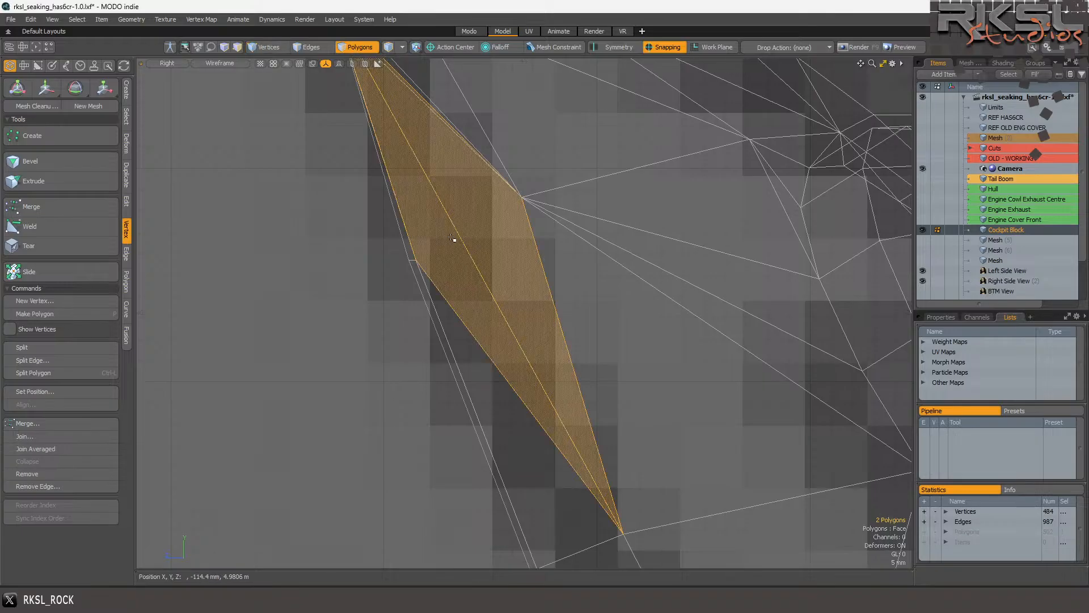
key("v")
left_click(323, 278)
scroll(323, 278, "down", 3)
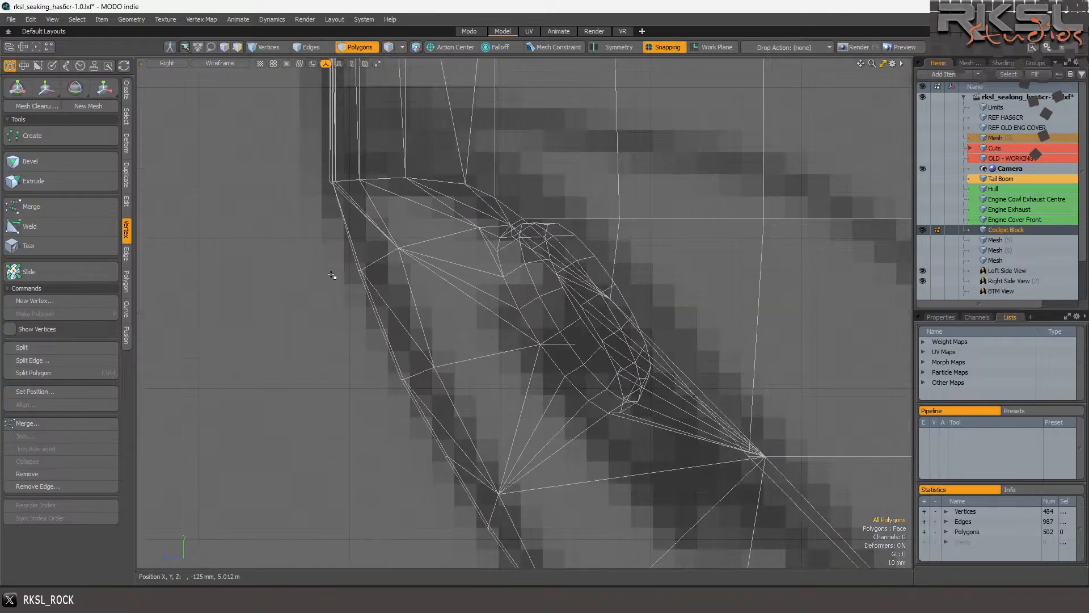
In the Right view, shorten the edge running down beside the seam about its lower end with the Transform tool.
scroll(368, 277, "up", 2)
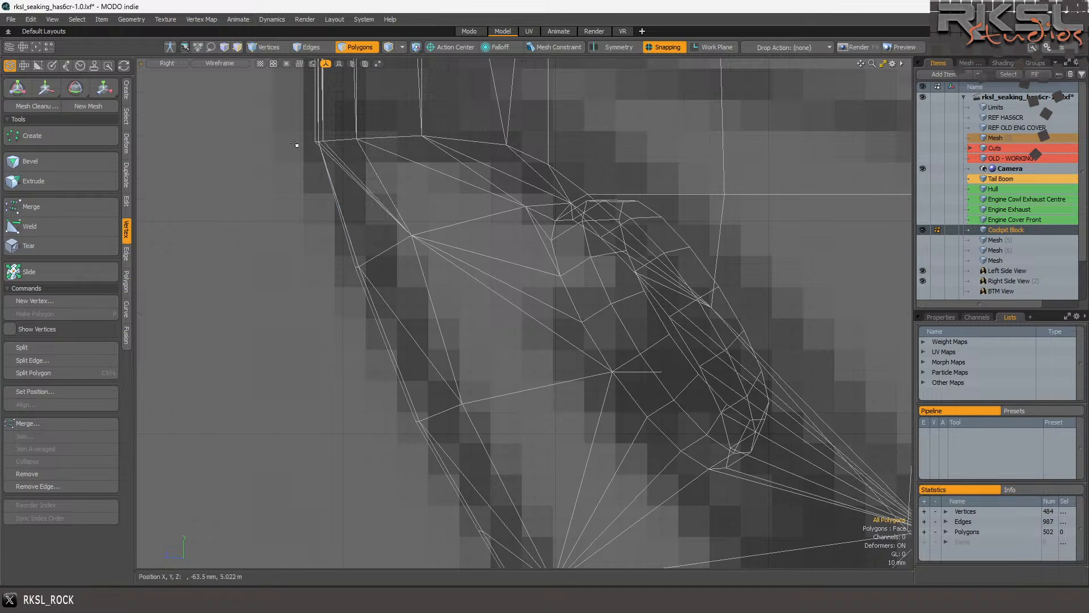
left_click(307, 49)
left_click(416, 278)
key("y")
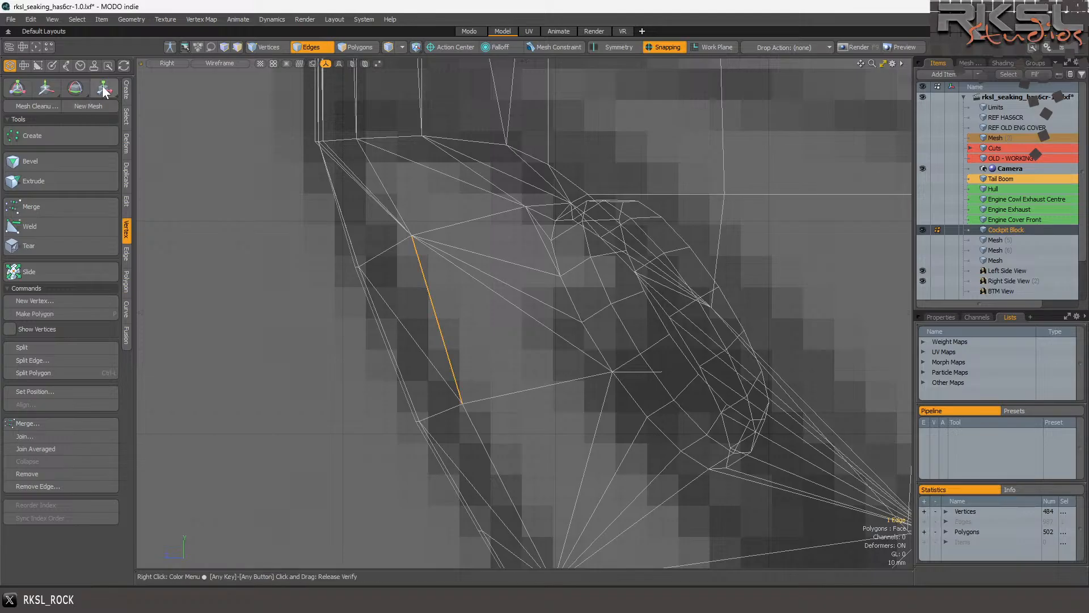
left_click(462, 400)
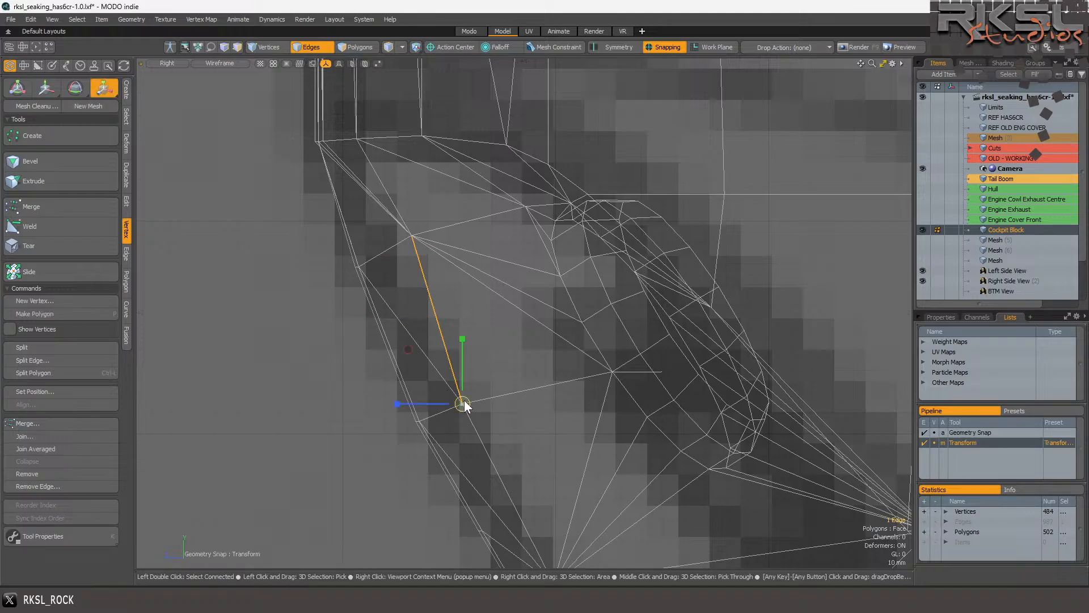
left_click_drag(462, 404, 463, 403)
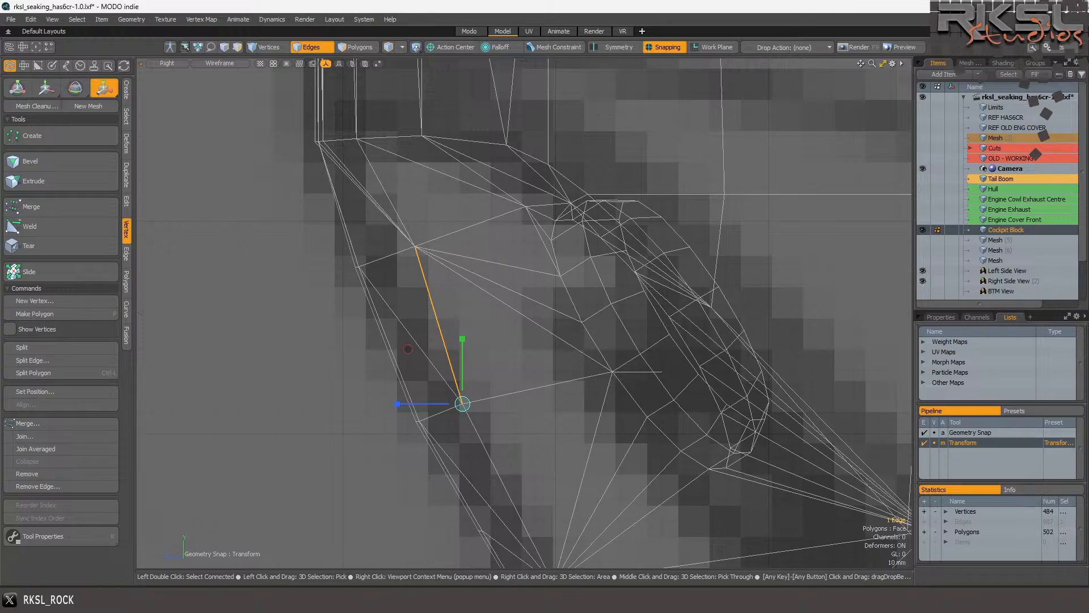
key("q")
Shorten the cross edge below the rim about its seam end, drawing its recess-side vertex closer to the seam.
left_click(388, 257)
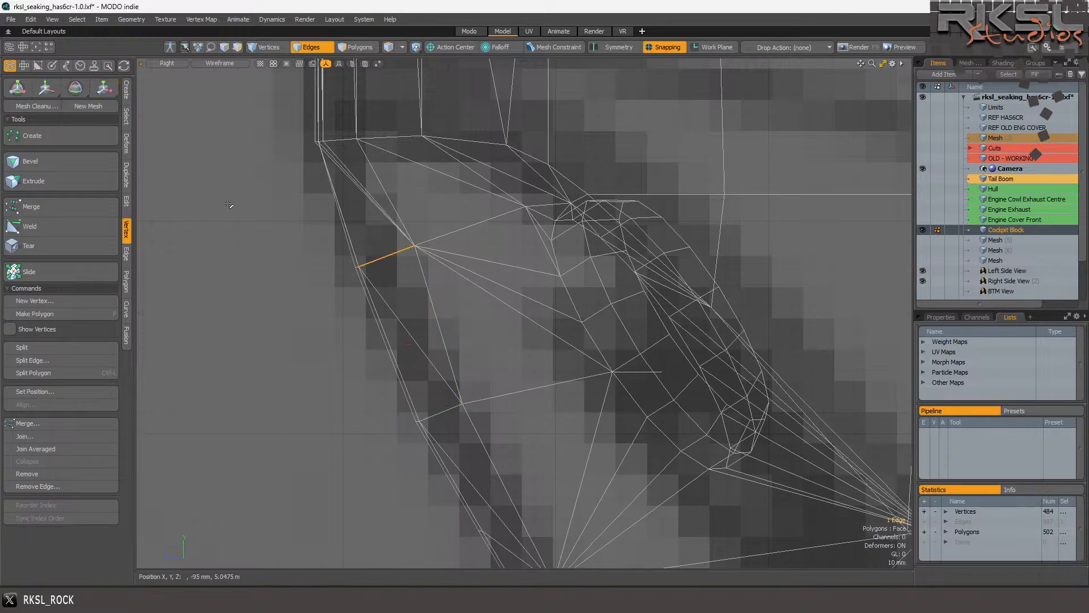
key("w")
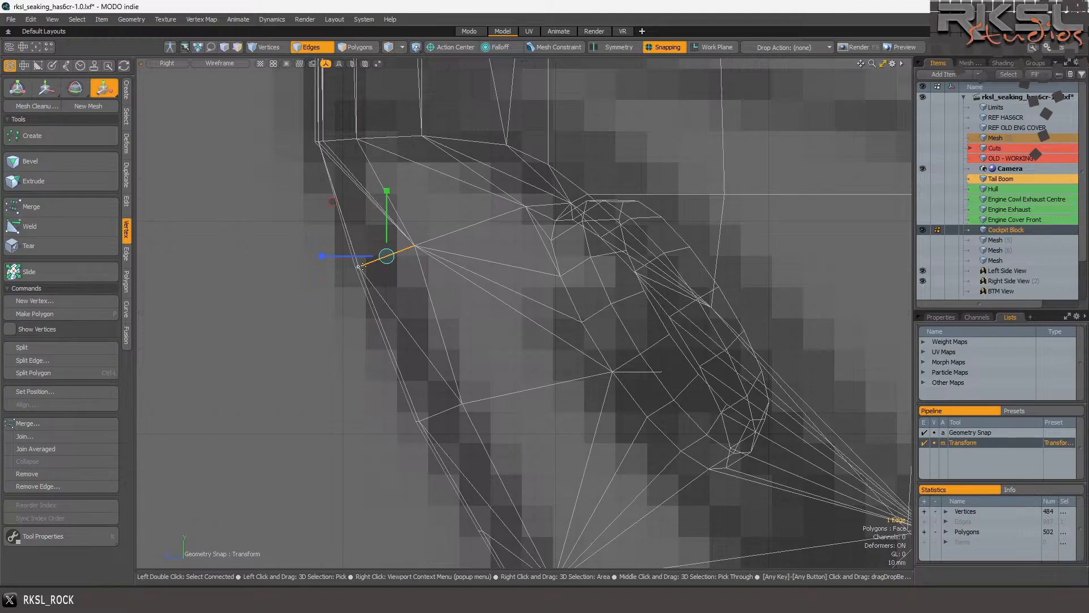
left_click_drag(362, 266, 359, 267)
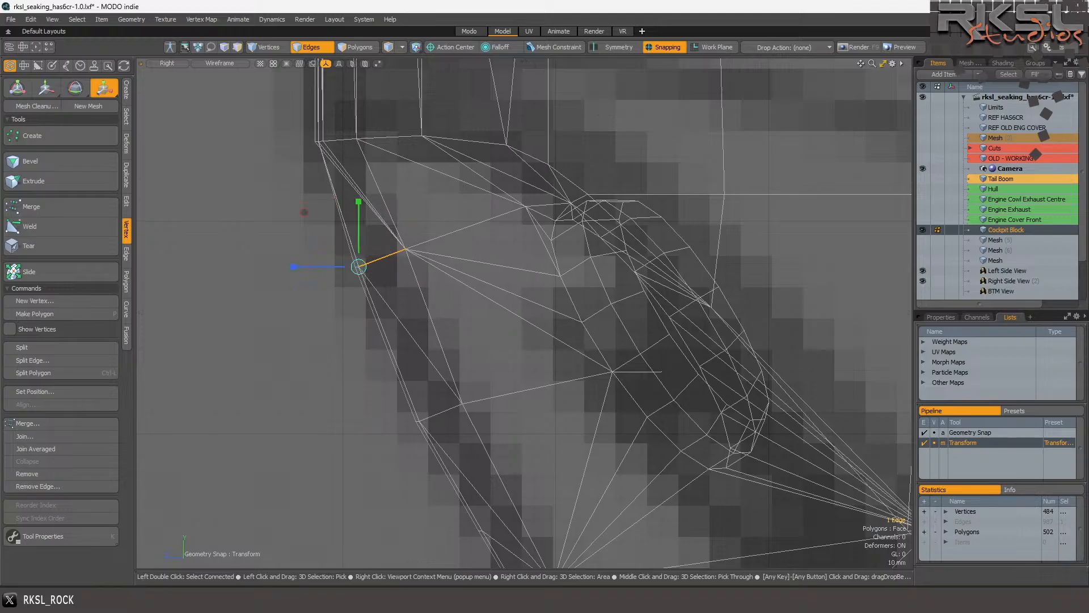
key("q")
left_click(253, 312)
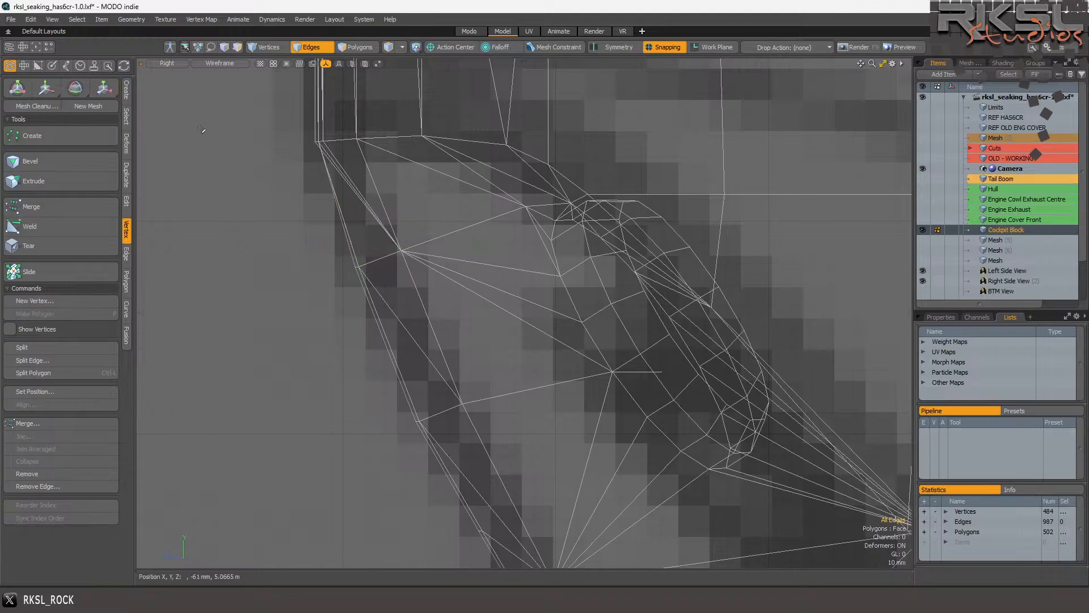
Switch to the Perspective view and spin the diagonal of the triangle pair at the centre seam just below the rim.
left_click(170, 65)
left_click(169, 82)
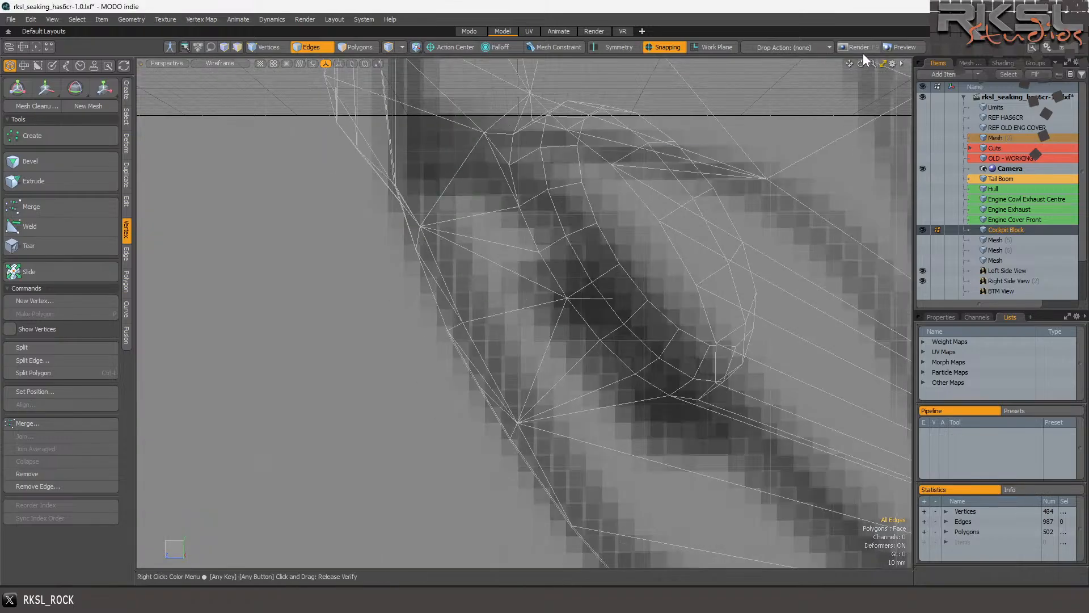
mouse_move(861, 62)
left_mouse_down()
mouse_move(834, 96)
mouse_move(843, 75)
mouse_move(865, 76)
mouse_move(876, 94)
mouse_move(879, 76)
mouse_move(861, 62)
left_mouse_up()
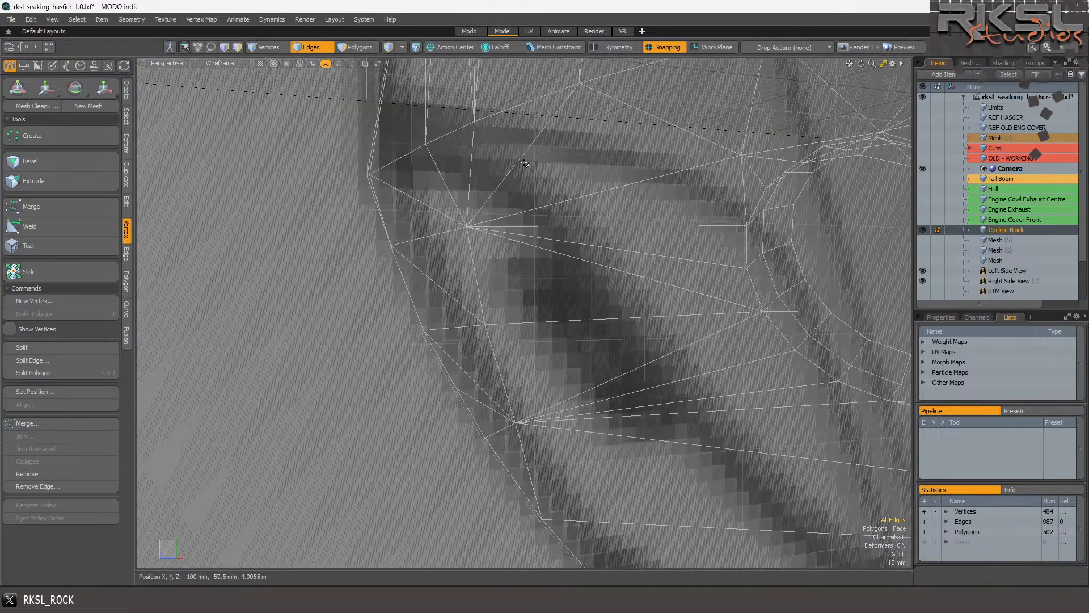
key("3")
left_click_drag(386, 194, 418, 195)
key("v")
left_click(237, 233)
scroll(253, 232, "down", 4)
scroll(325, 210, "up", 3)
scroll(340, 195, "down", 2)
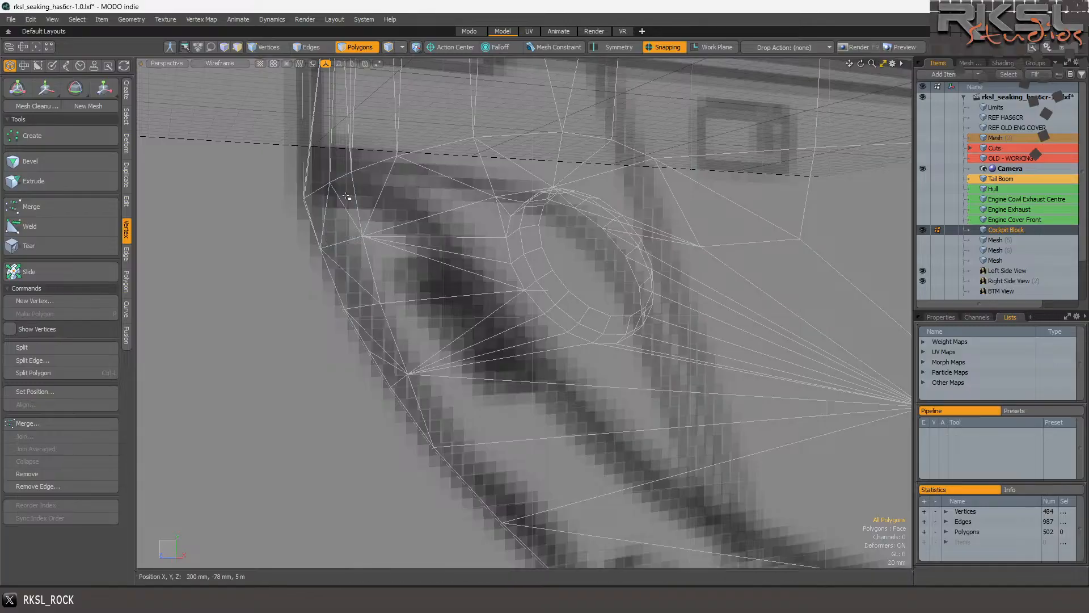
Spin the diagonals of the next two triangle pairs along the rim so they fan out from the seam vertex.
mouse_move(346, 197)
left_mouse_down()
mouse_move(324, 222)
mouse_move(346, 207)
left_mouse_up()
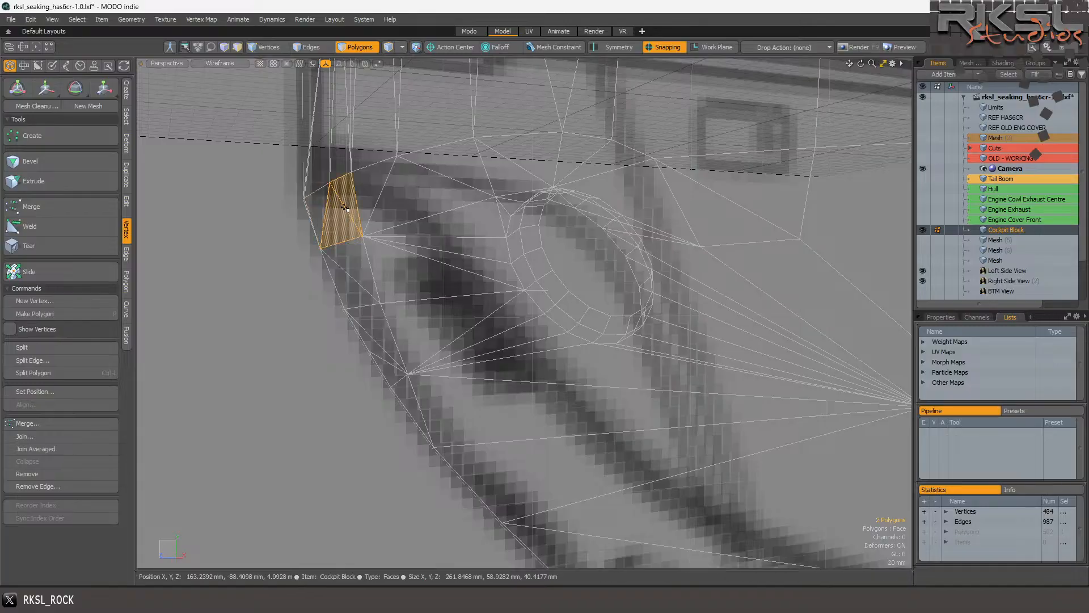
key("v")
left_click(233, 245)
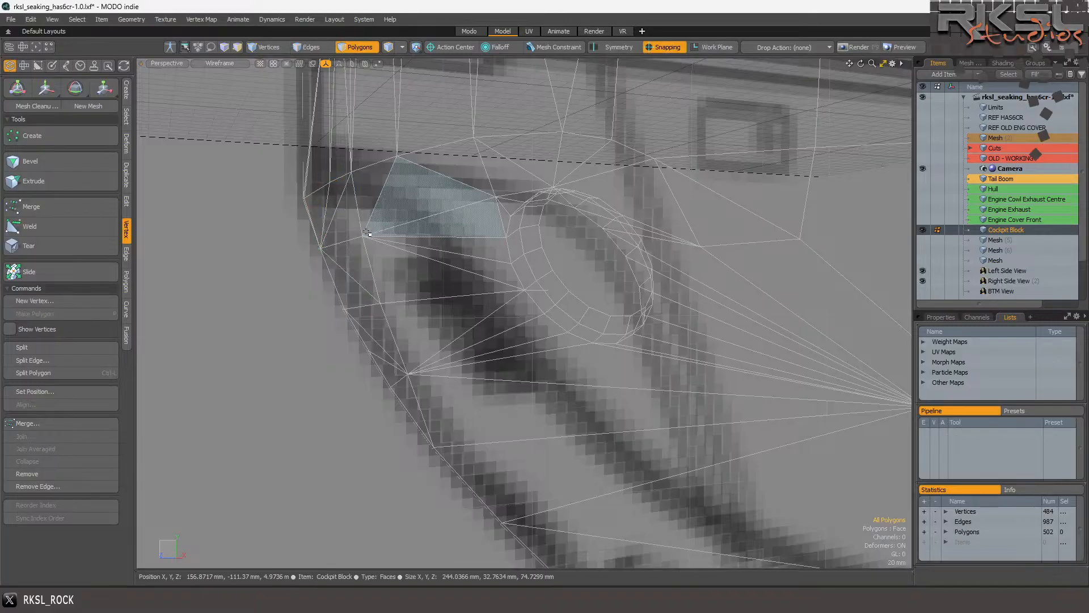
left_click(348, 213)
key("alt+c")
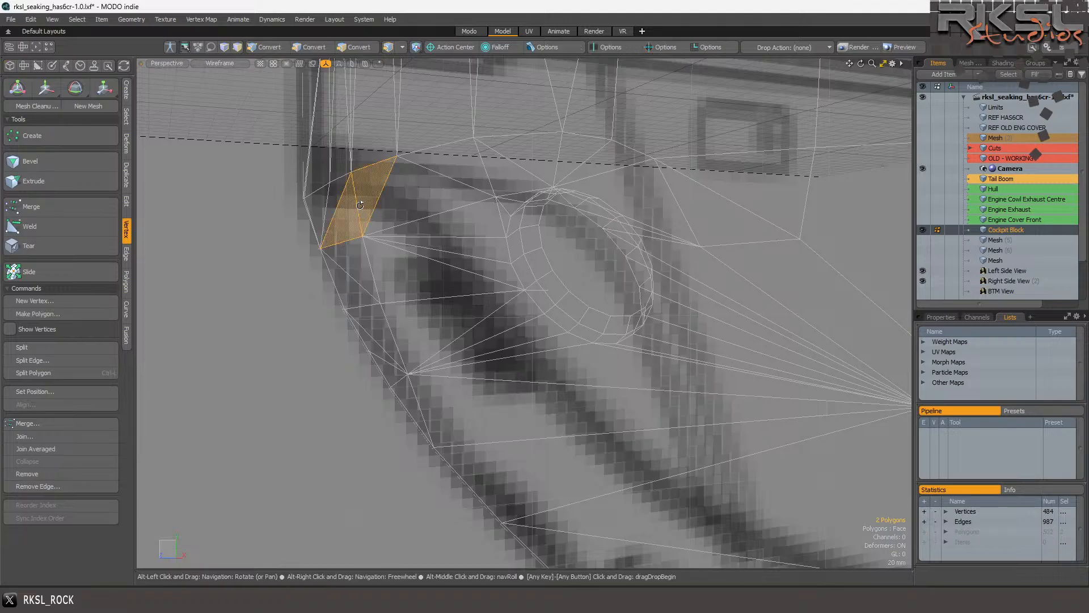
key("space")
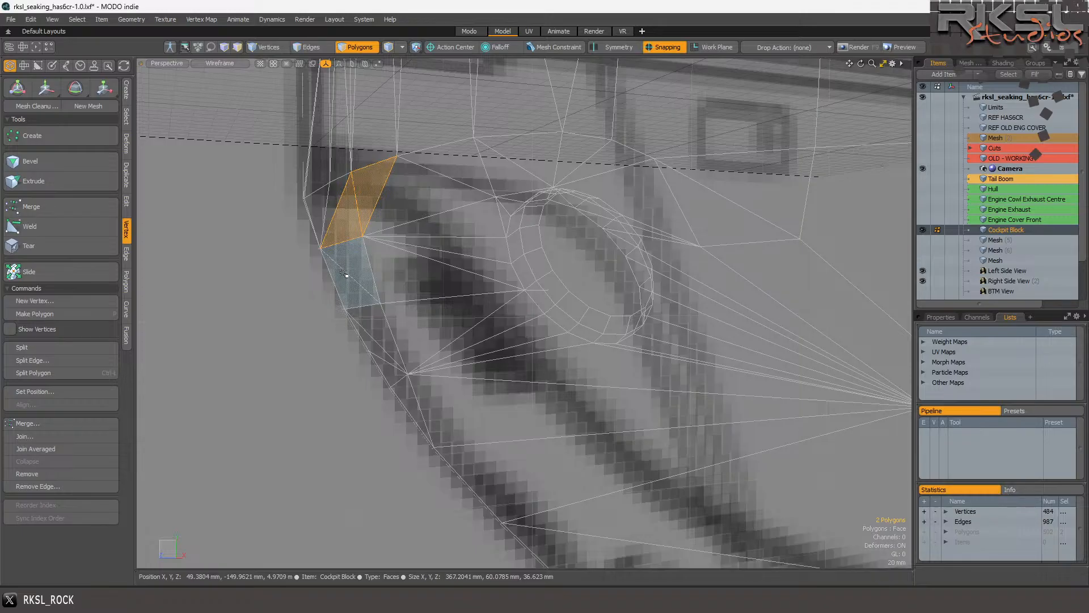
Examine the nose topology in the UV layout's Front view, highlighting the two edges running down between the seam and the light recess.
key("1")
scroll(289, 290, "down", 3)
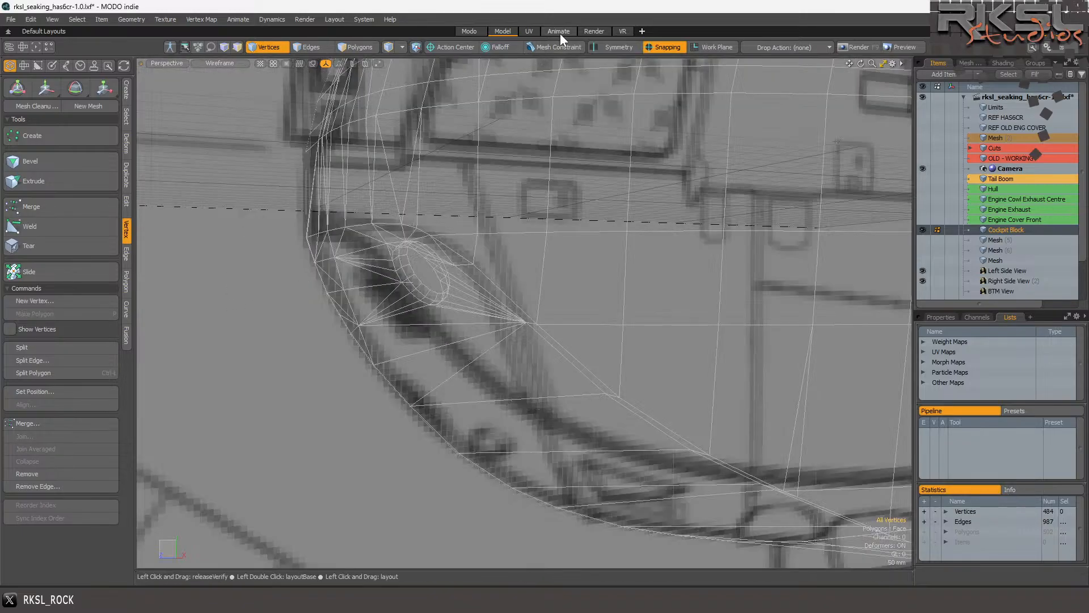
left_click(530, 32)
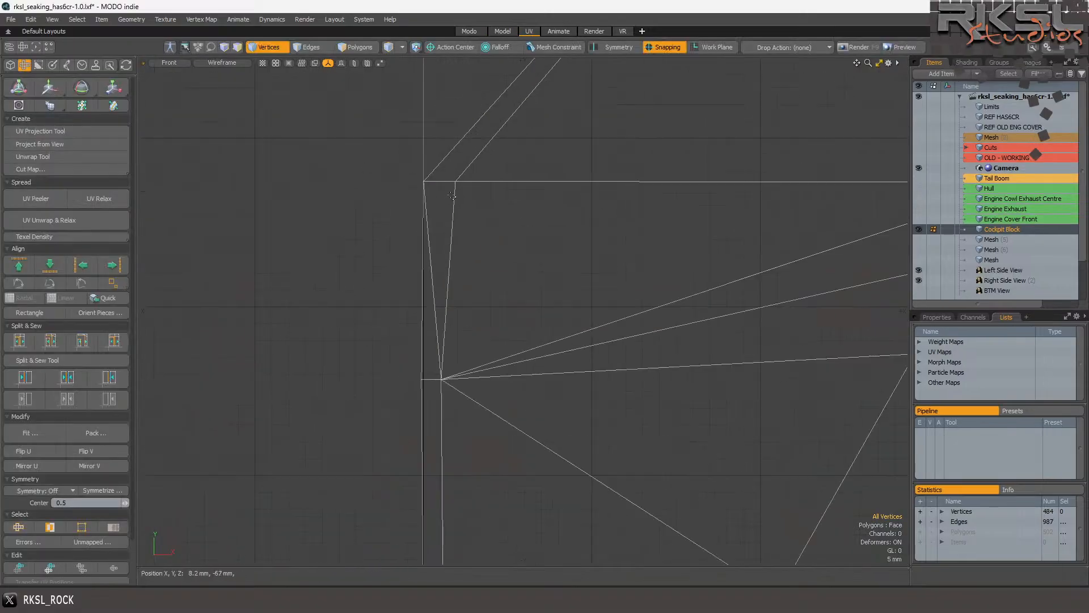
scroll(497, 225, "down", 3)
scroll(598, 241, "up", 3)
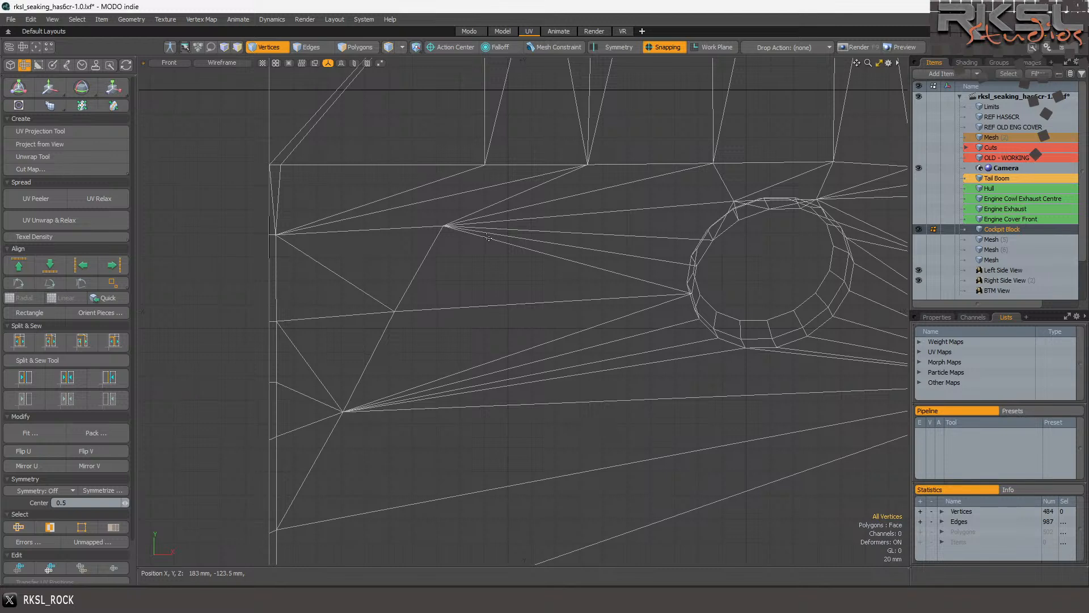
left_click(309, 47)
left_click(423, 263)
left_click(368, 347, "shift")
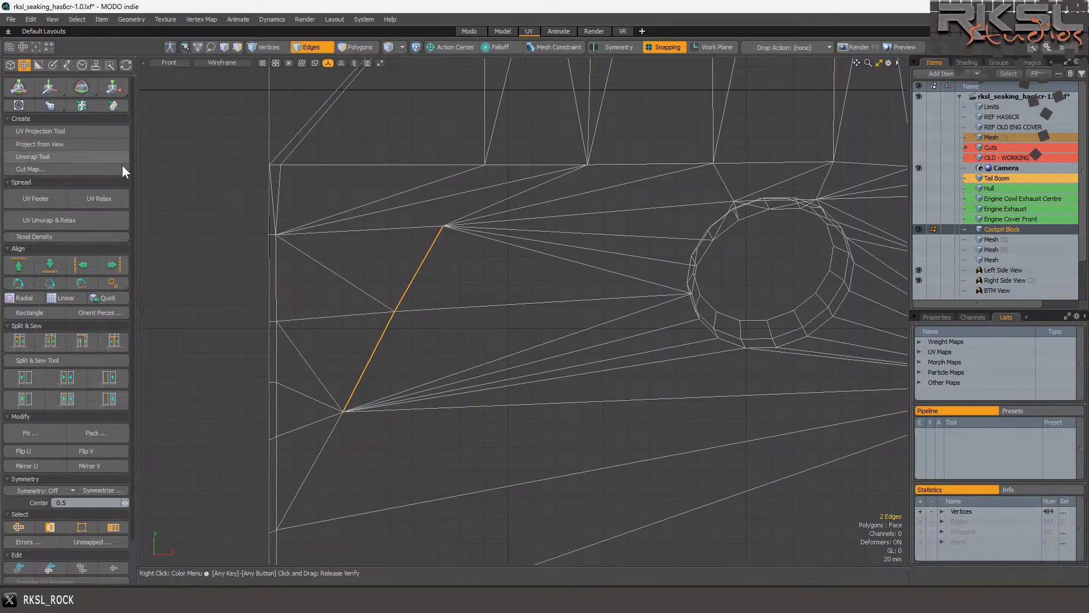
left_click(497, 32)
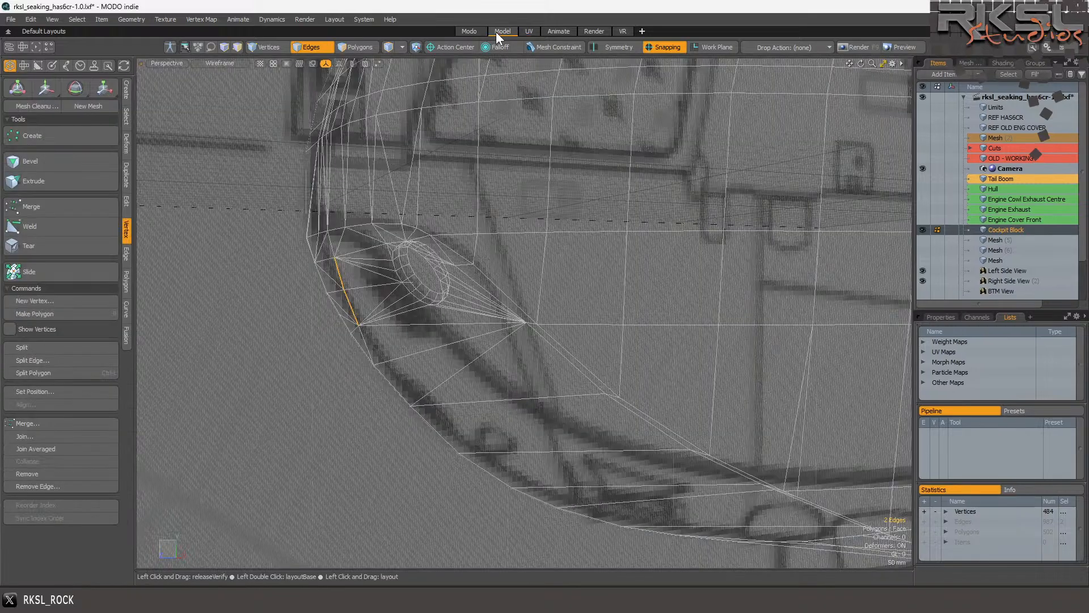
Switch the viewport to Default shading and align the Work Plane to a polygon on the face beside the light recess.
left_click(230, 63)
left_click(203, 133)
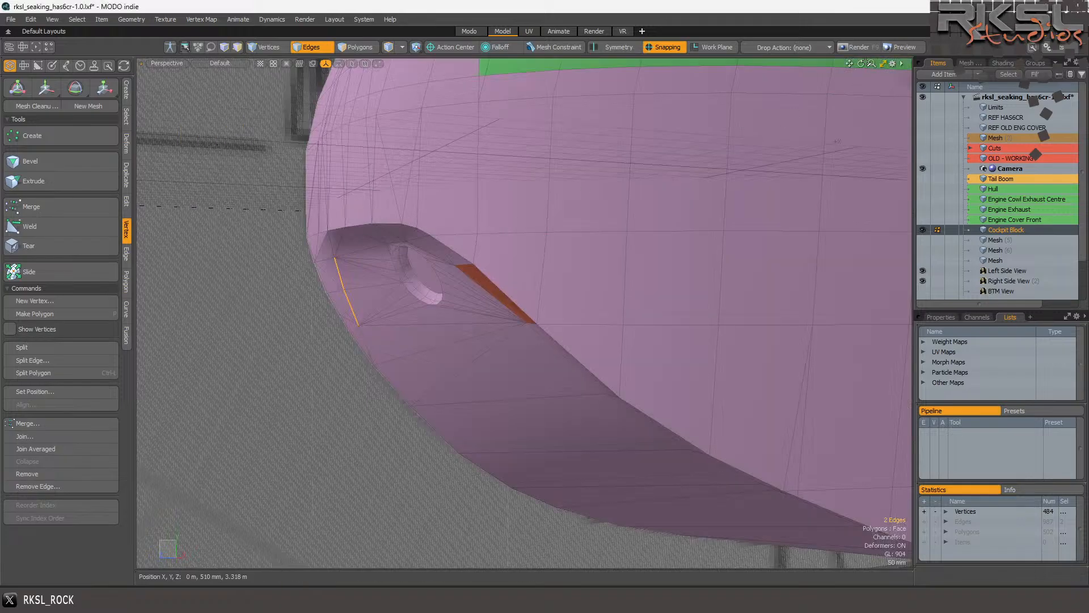
left_click_drag(862, 63, 840, 71)
scroll(467, 274, "up", 2)
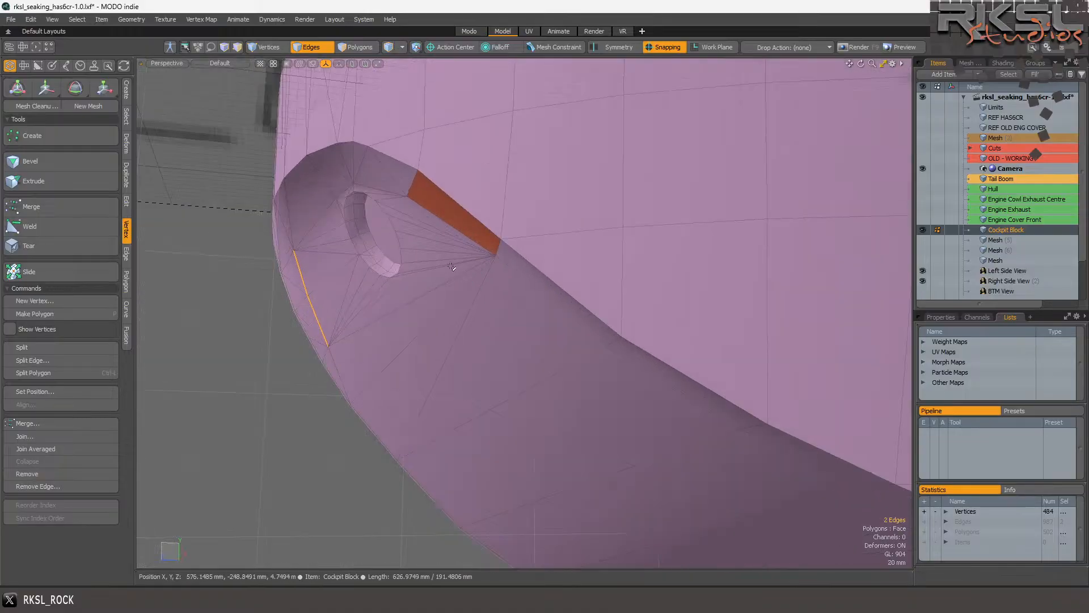
scroll(353, 212, "up", 2)
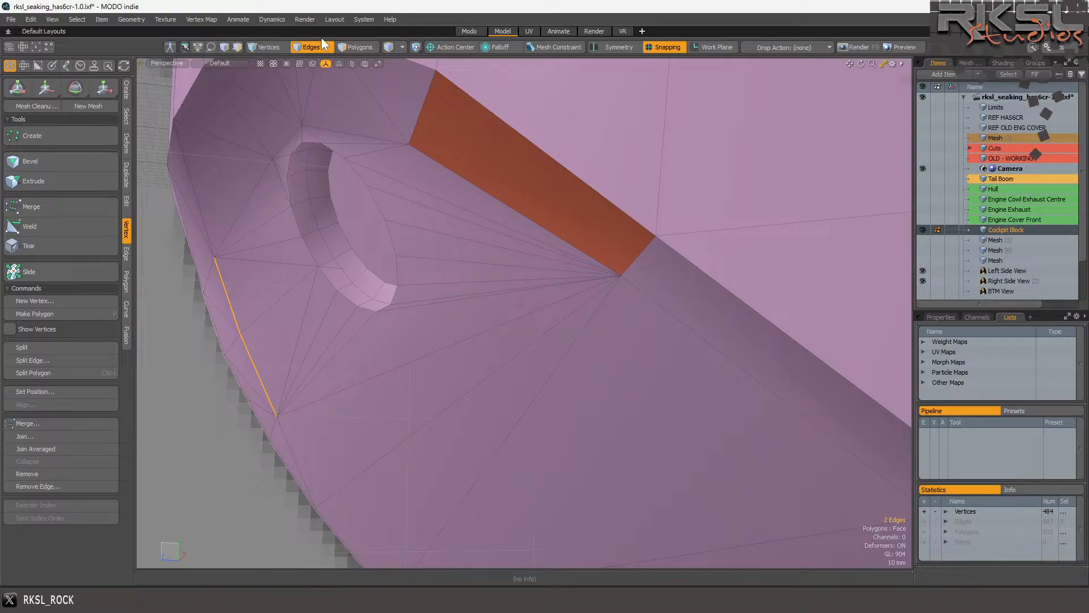
left_click(357, 47)
left_click(418, 209)
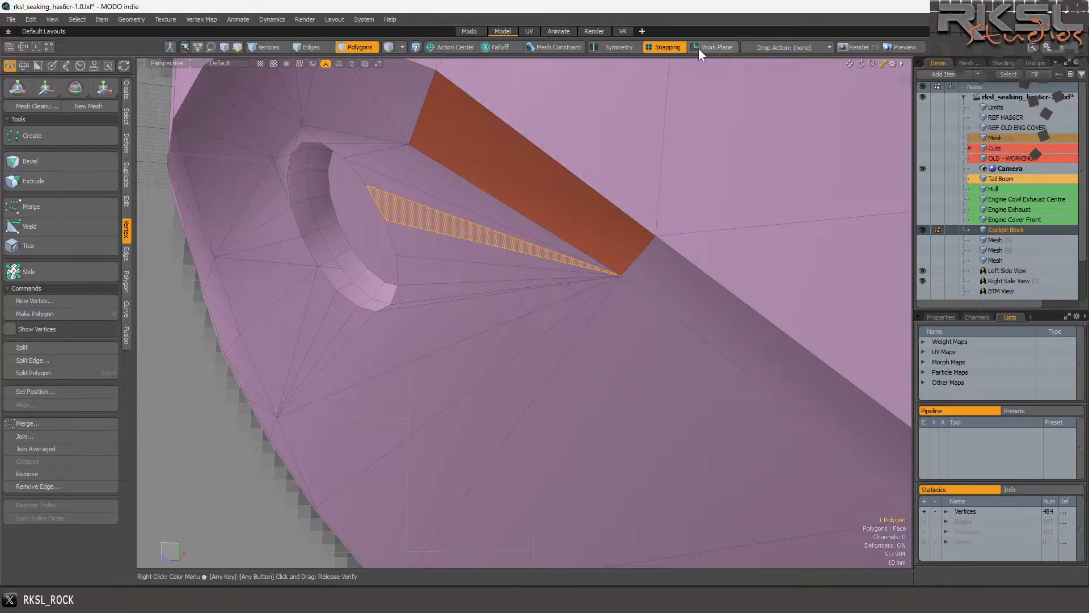
Select the whole ring of polygons surrounding the light recess, including the thin ones along its upper edge.
mouse_move(437, 180)
left_mouse_down()
mouse_move(465, 263)
mouse_move(466, 345)
left_mouse_up()
mouse_move(358, 332)
left_mouse_down()
mouse_move(272, 267)
mouse_move(263, 219)
left_mouse_up()
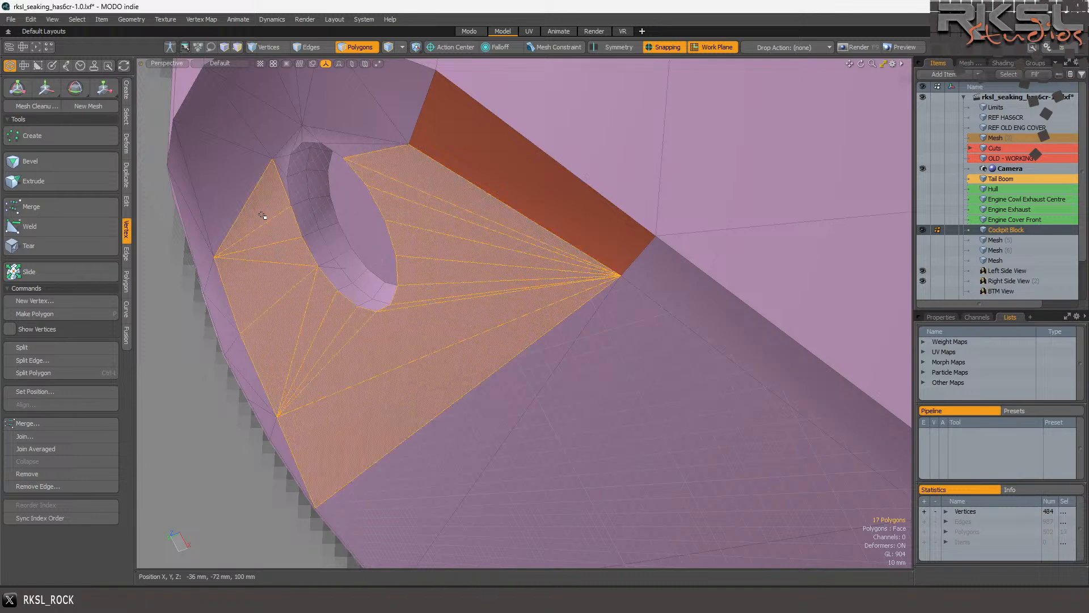
scroll(280, 129, "up", 2)
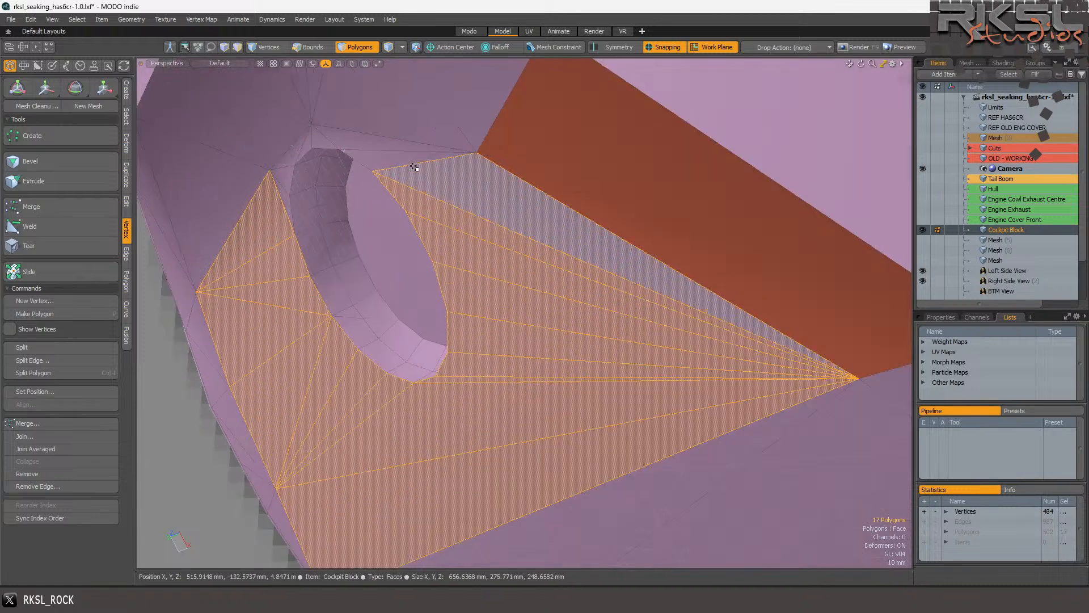
left_click(391, 156, "shift")
left_click(341, 142, "shift")
mouse_move(321, 134)
left_mouse_down("shift")
mouse_move(292, 156)
mouse_move(283, 196)
left_mouse_up("shift")
left_click_drag(255, 156, 286, 131, "ctrl")
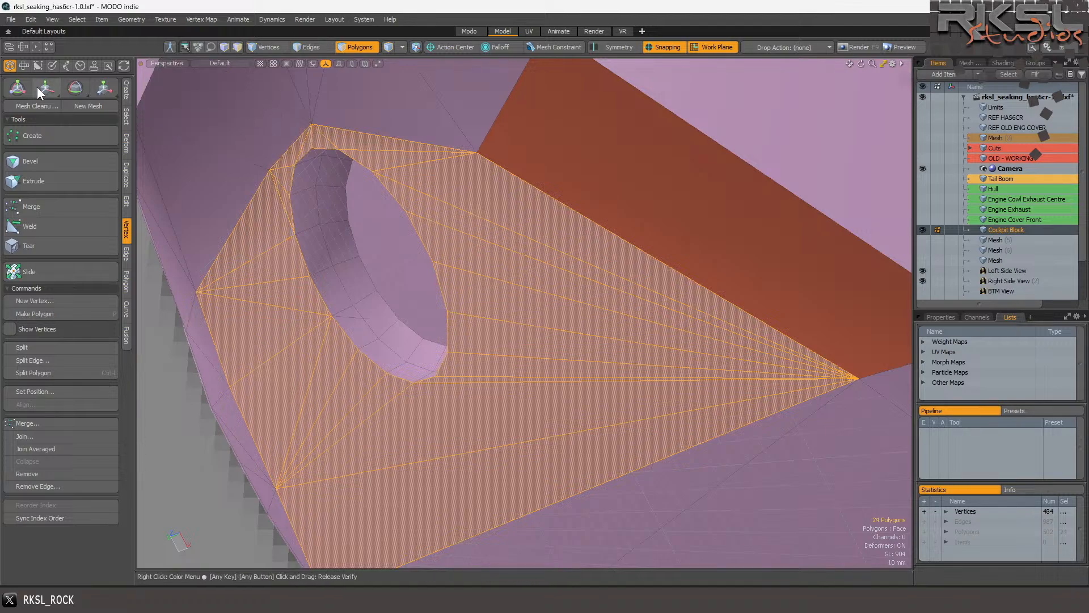
Flatten the selected recess surround by scaling it along the Work Plane's normal with Transform, save the scene, and clear the selection.
left_click(103, 88)
left_click(433, 262)
scroll(381, 287, "down", 4)
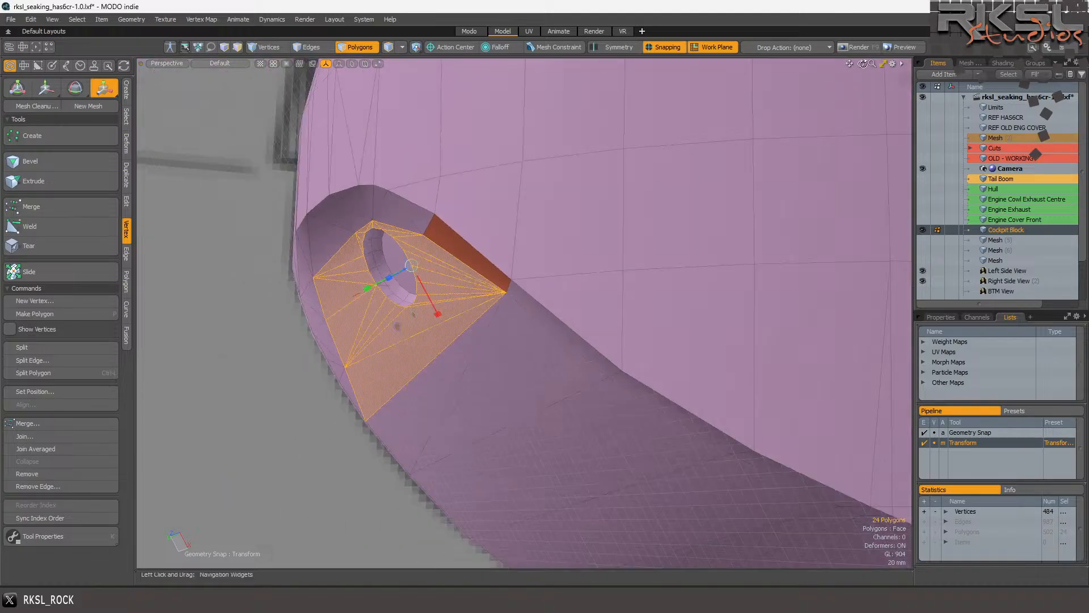
left_click_drag(860, 63, 823, 79)
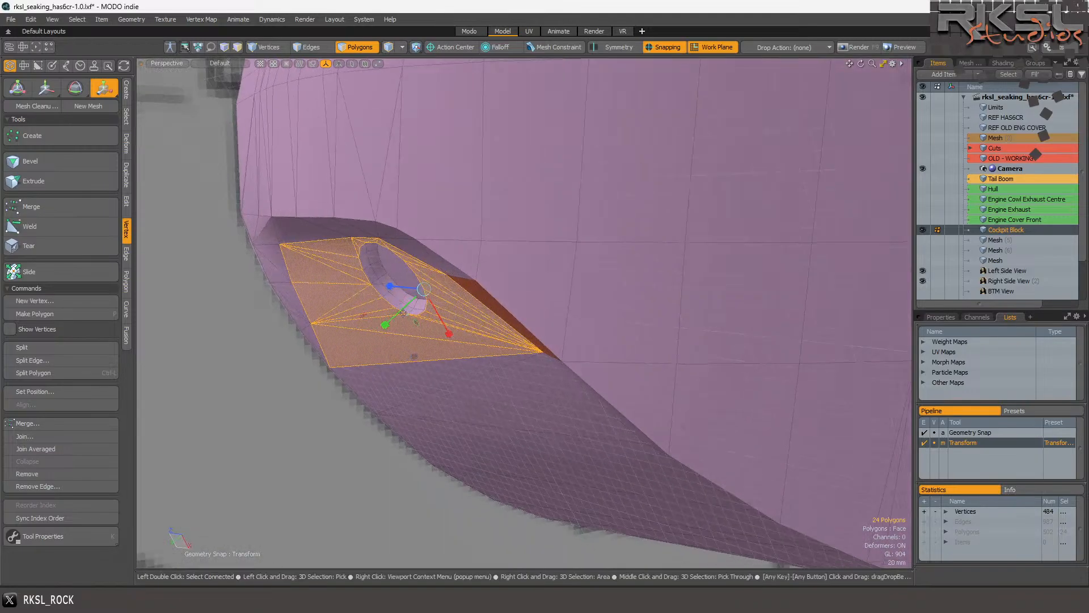
left_click_drag(386, 328, 403, 308)
key("ctrl+s")
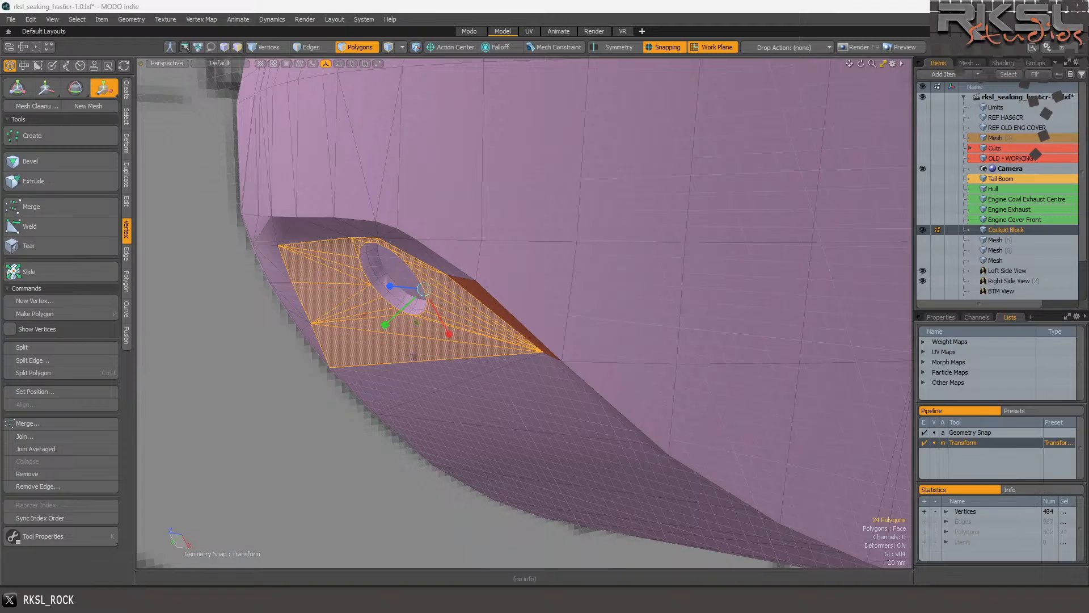
key("space")
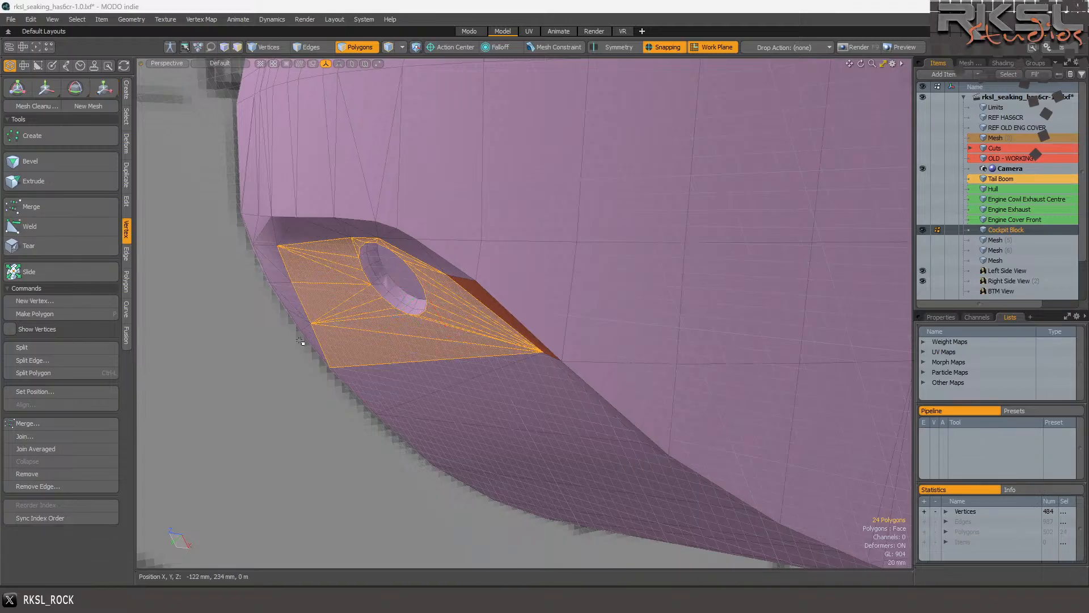
left_click(204, 352)
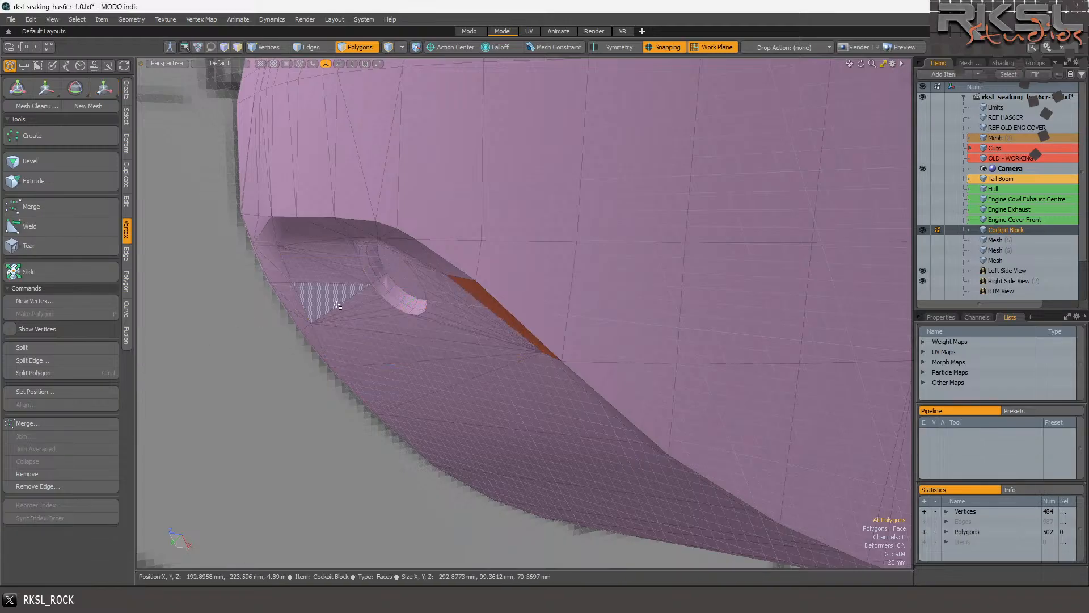
Check the thin polygons above the light recess, switch the viewport to the Front view and turn off the Work Plane.
left_click_drag(863, 64, 312, 28)
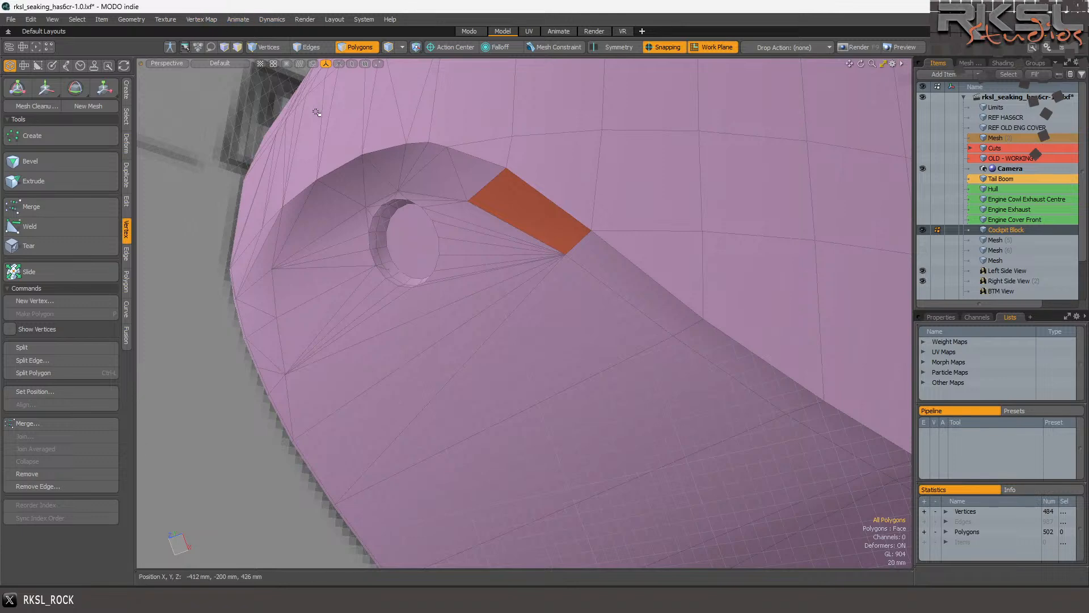
scroll(469, 168, "up", 5)
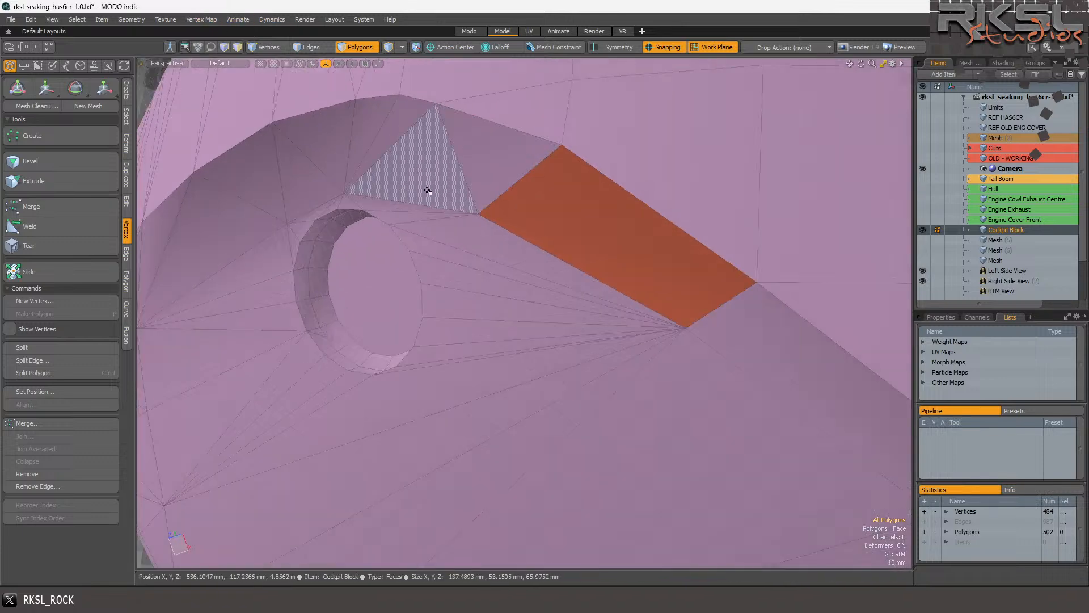
left_click(395, 202)
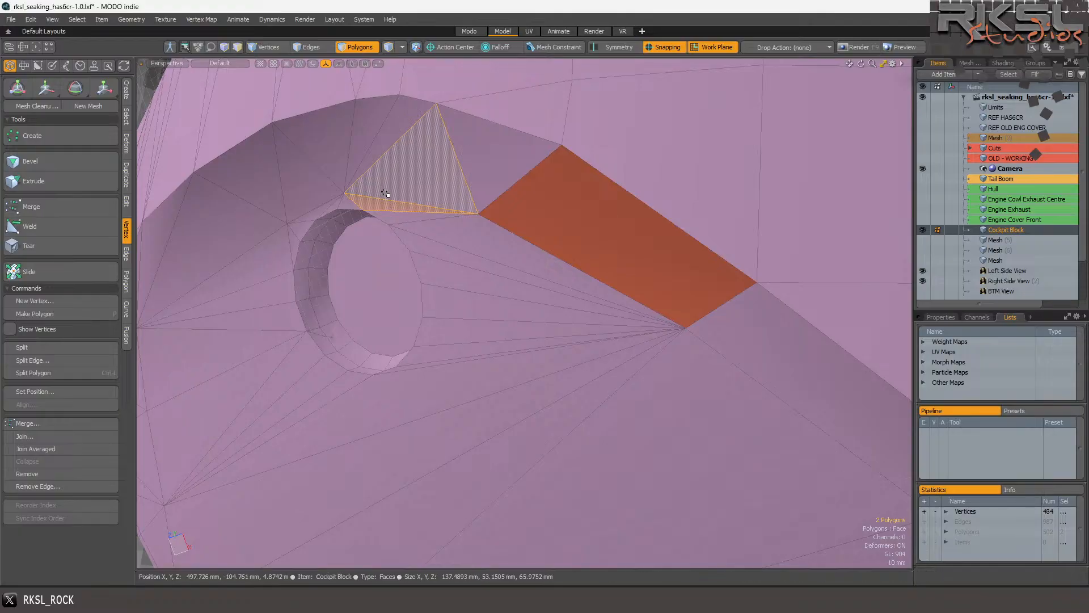
left_click(395, 213)
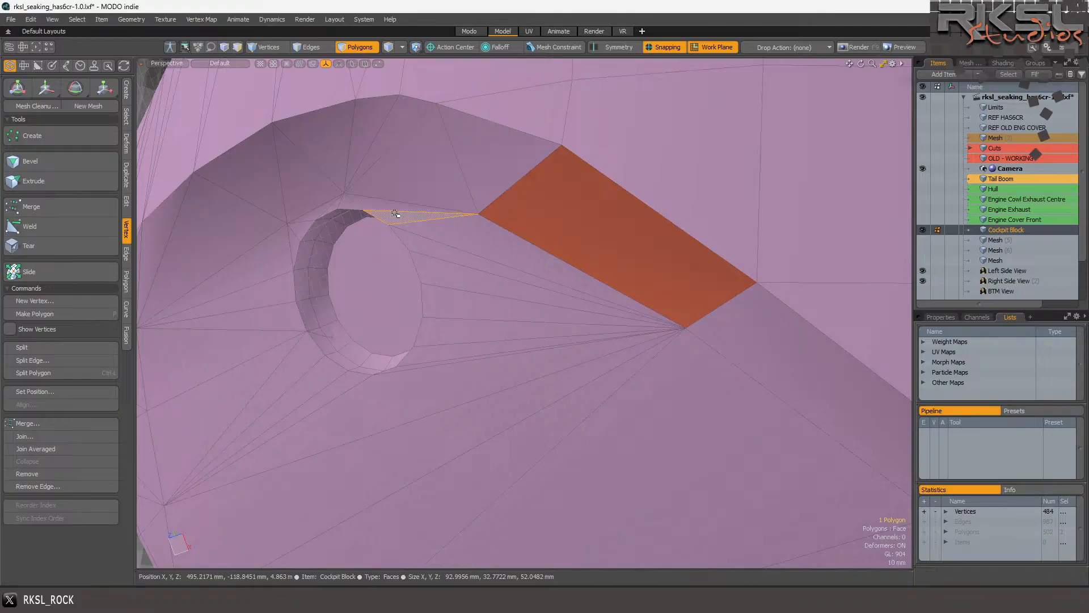
left_click(168, 63)
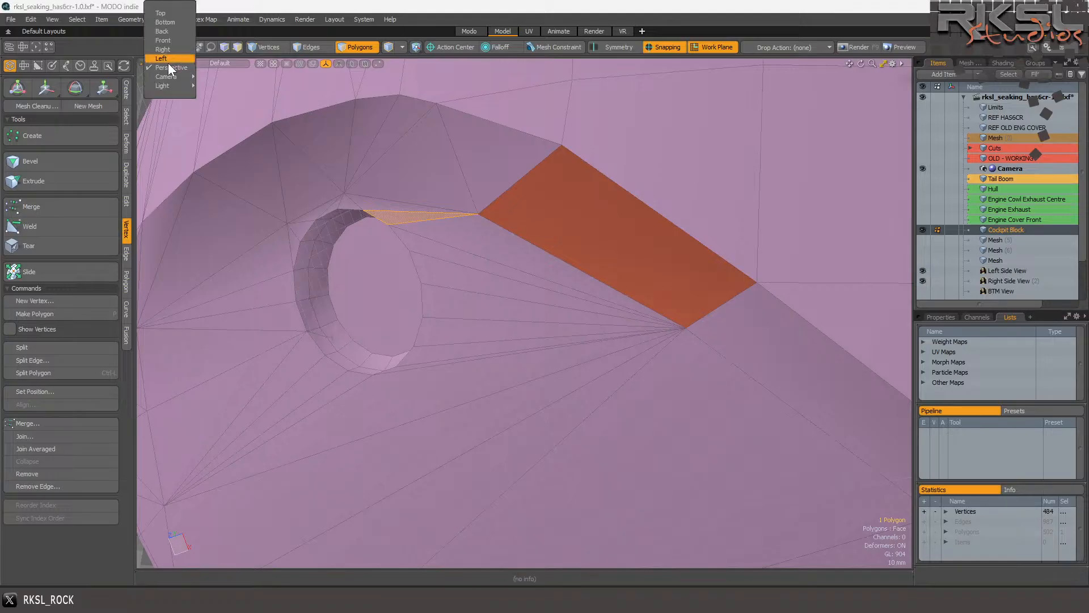
left_click(169, 41)
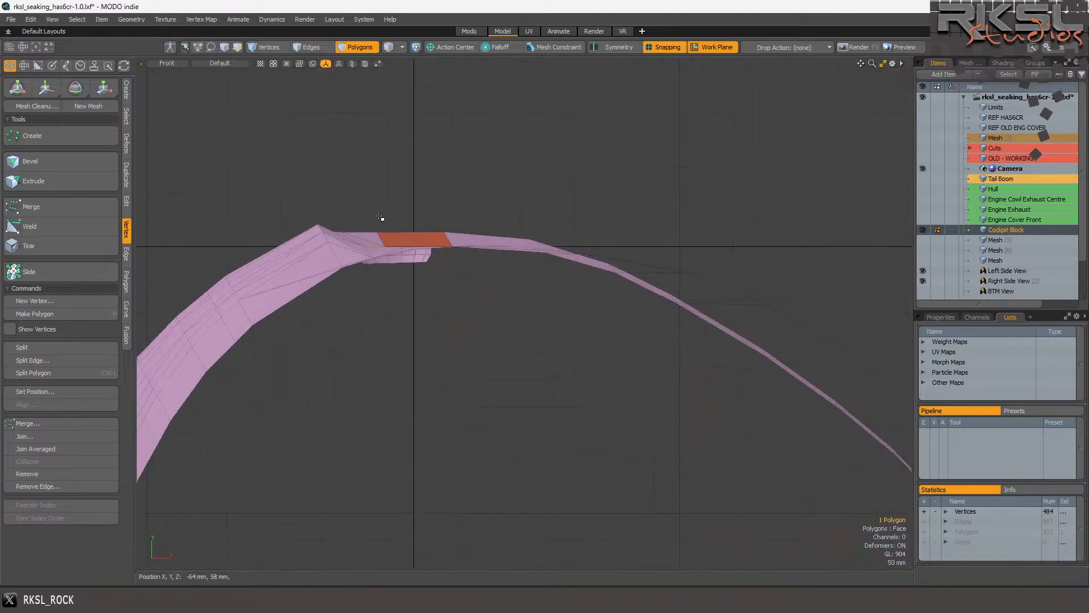
left_click(711, 50)
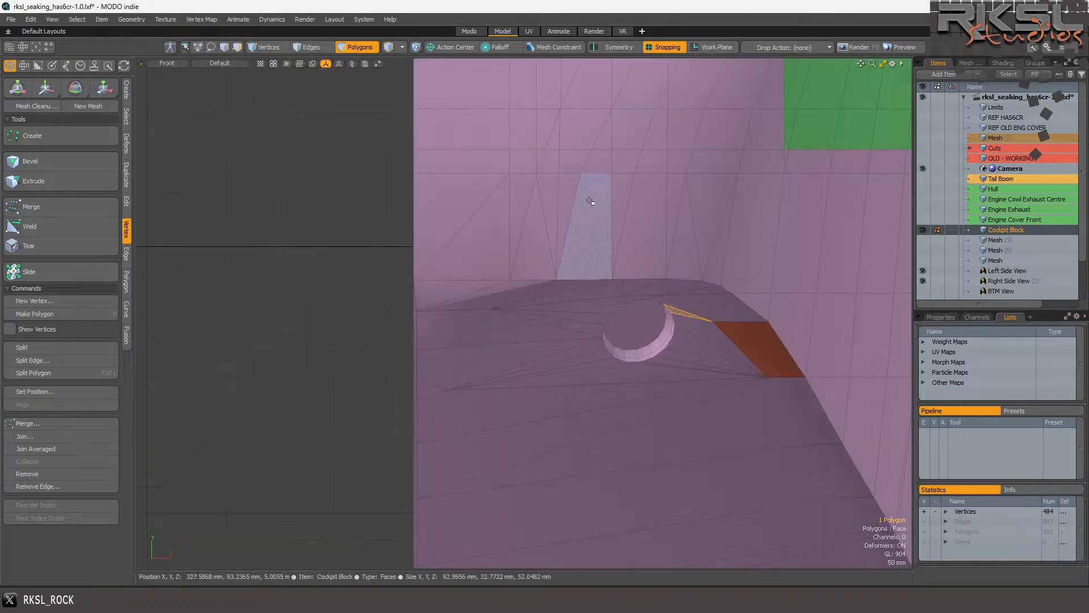
scroll(644, 291, "up", 3)
scroll(678, 229, "up", 1)
left_click(603, 264)
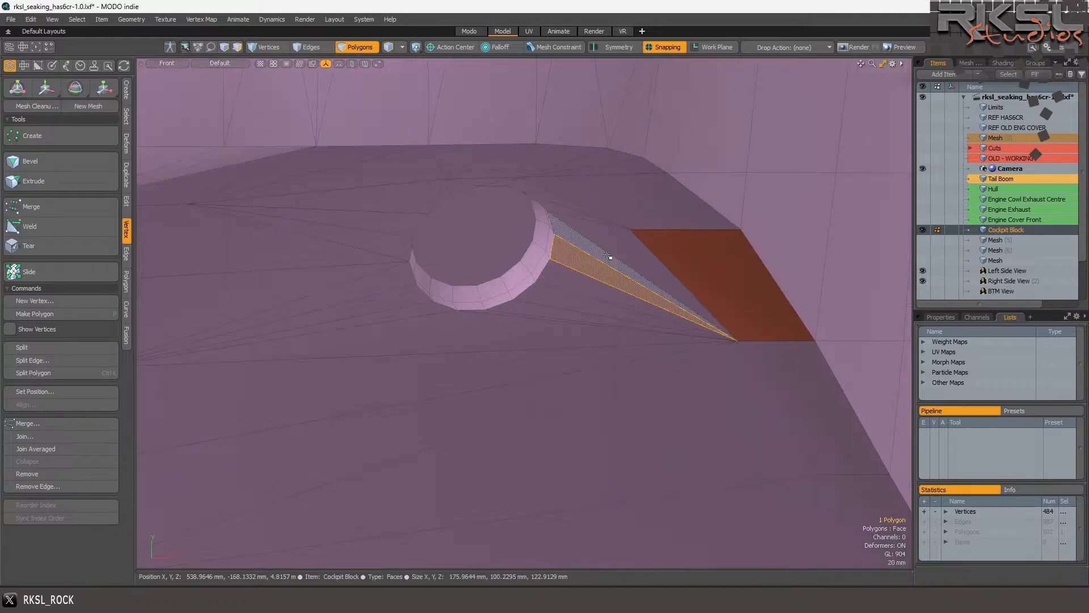
scroll(621, 235, "up", 1)
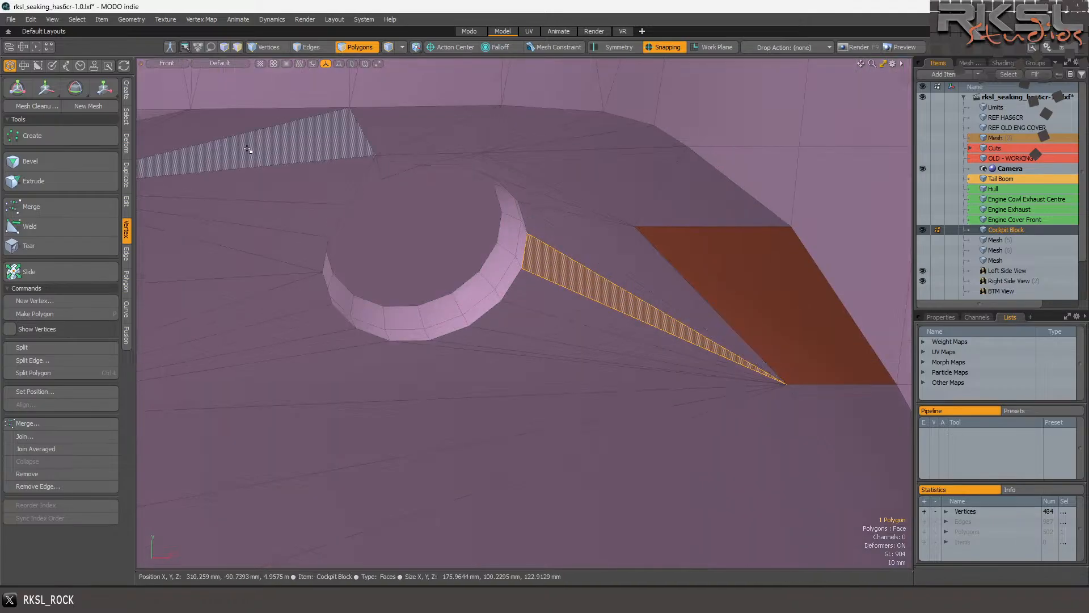
left_click(126, 201)
left_click(78, 140)
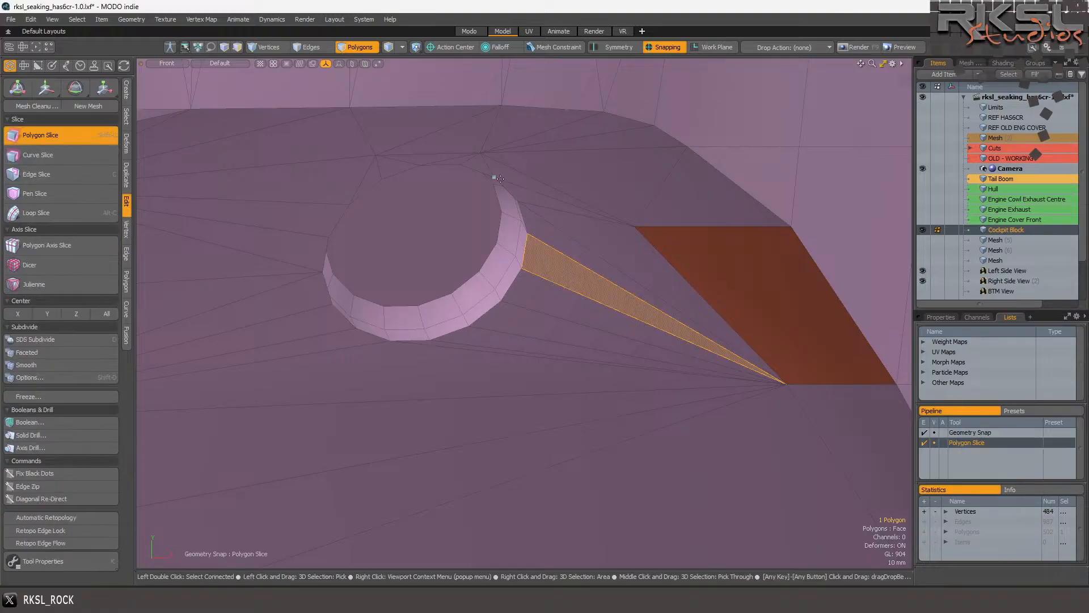
left_click_drag(502, 177, 676, 177)
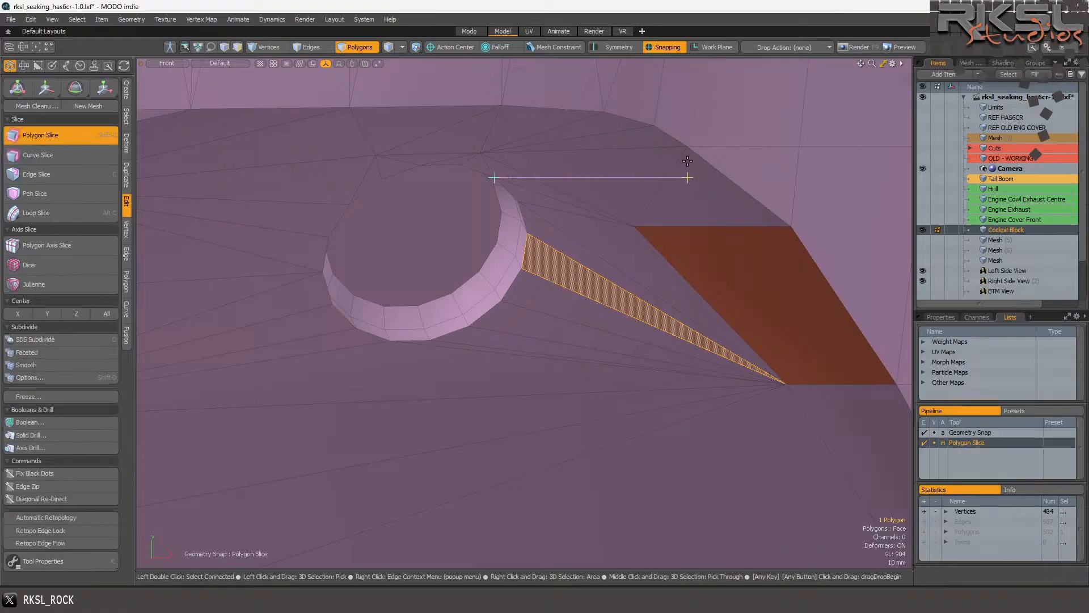
left_click_drag(620, 189, 592, 193)
key("space")
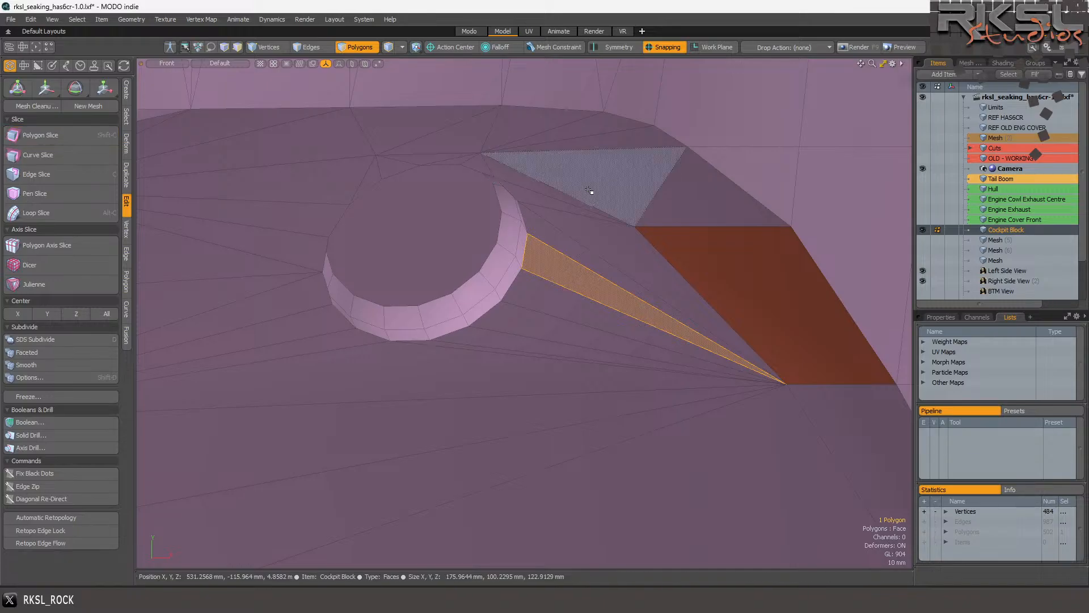
Select the two triangles beside the recess's upper rim and cut them horizontally from the rim vertex with Polygon Slice.
left_click(595, 189)
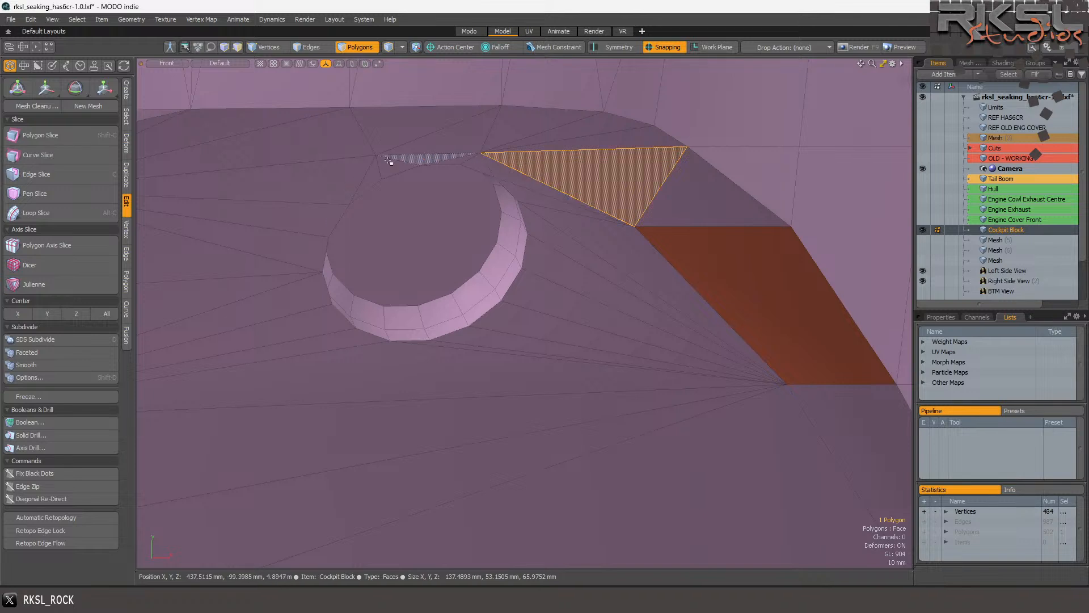
left_click(530, 177, "shift")
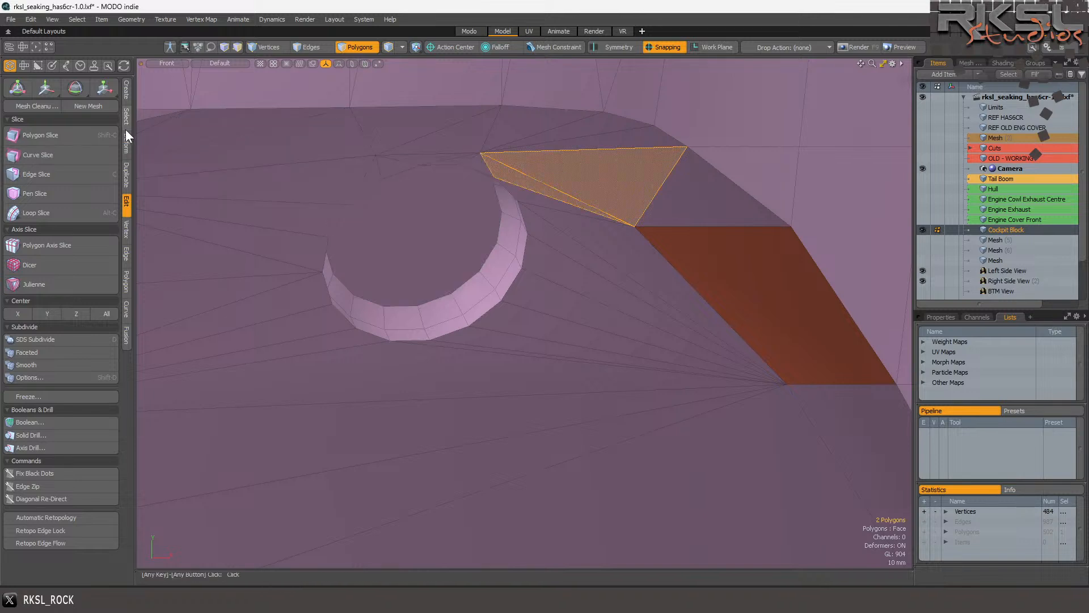
left_click(44, 135)
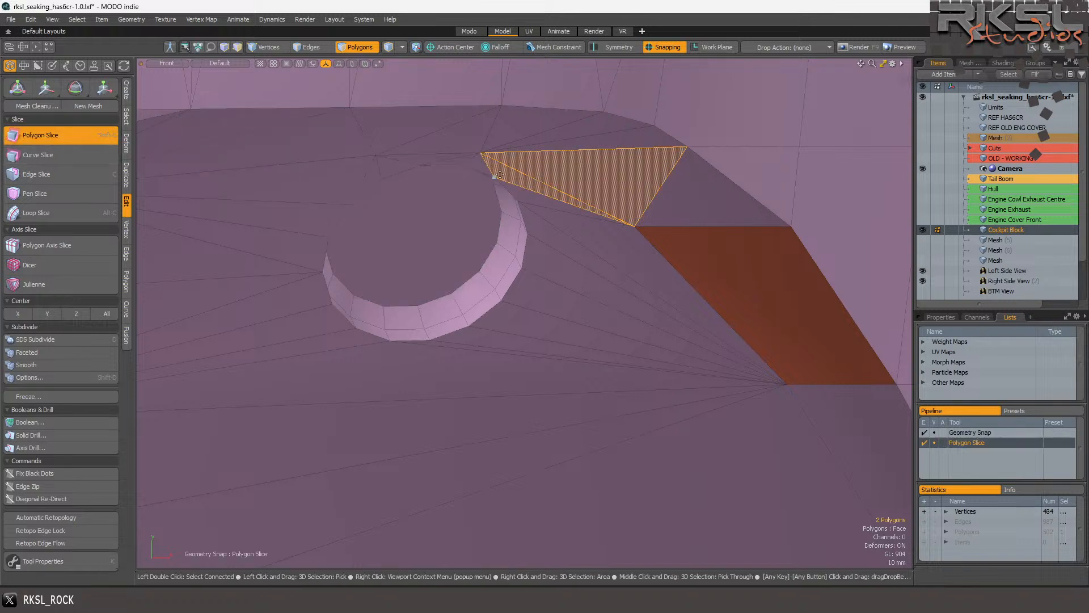
left_click_drag(498, 176, 568, 177)
key("space")
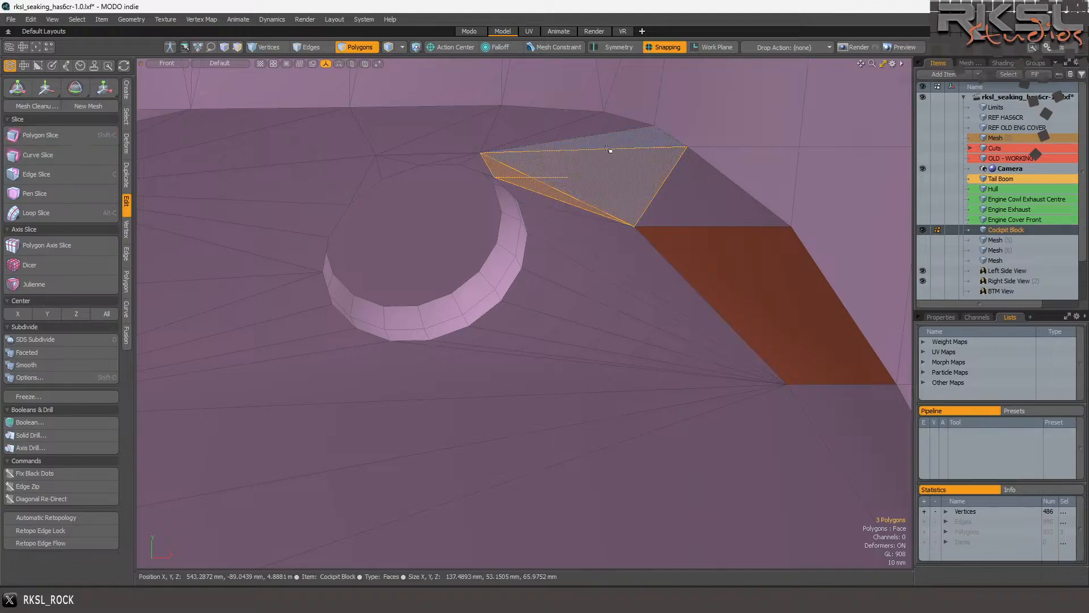
Remove the surplus vertex left by the slice in the triangle beside the light recess.
scroll(607, 152, "up", 3)
left_click(264, 47)
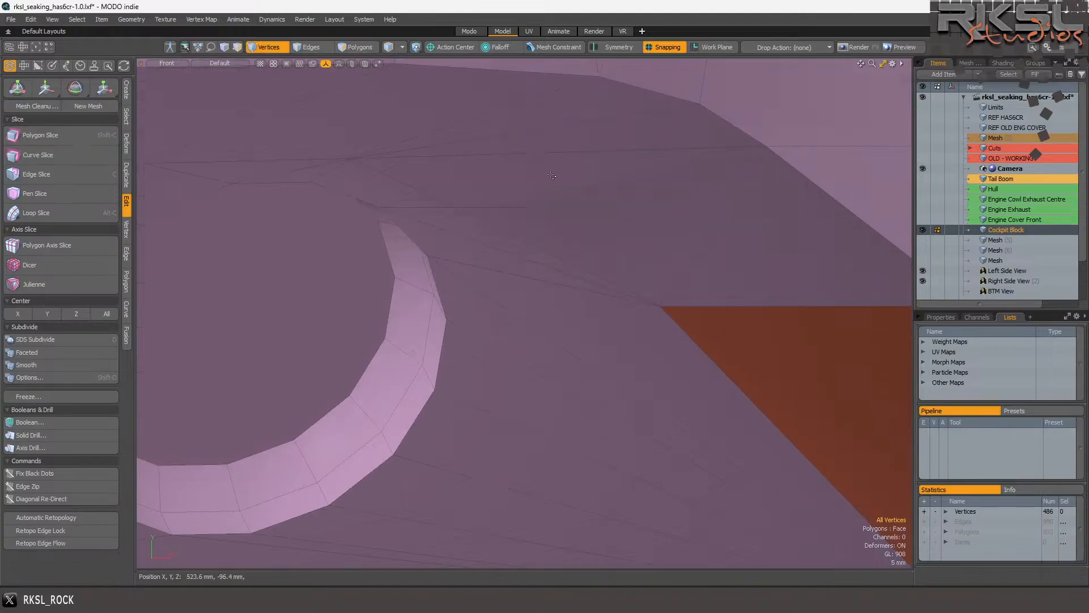
right_click_drag(551, 179, 528, 207)
key("BackSpace")
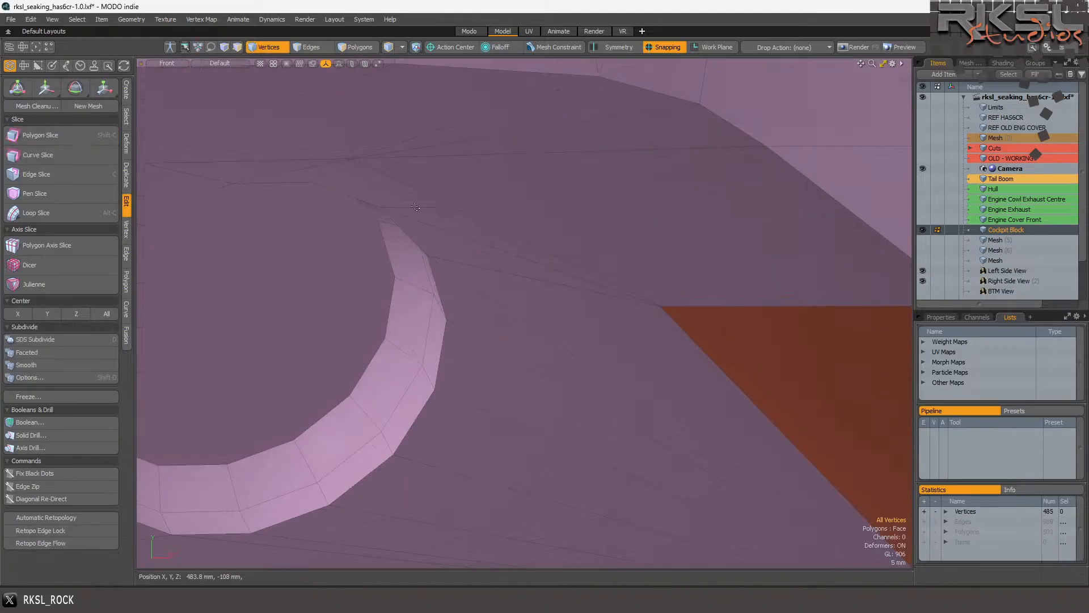
Stretch the slice's remaining short edge horizontally away from the recess rim by scaling it with Transform.
left_click(311, 47)
left_click(416, 207)
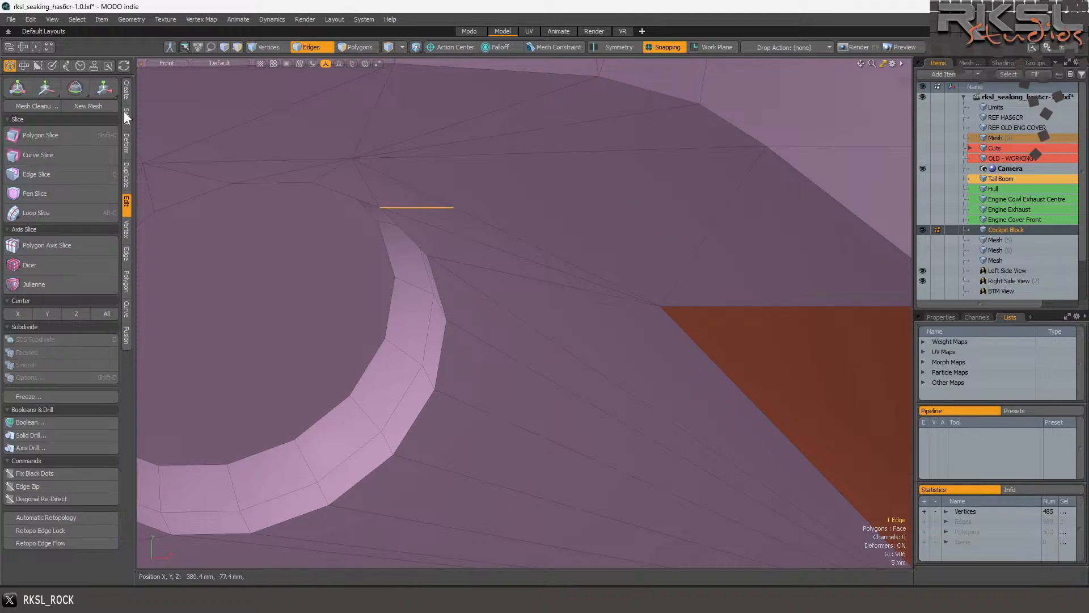
left_click(104, 89)
left_click_drag(380, 207, 401, 212)
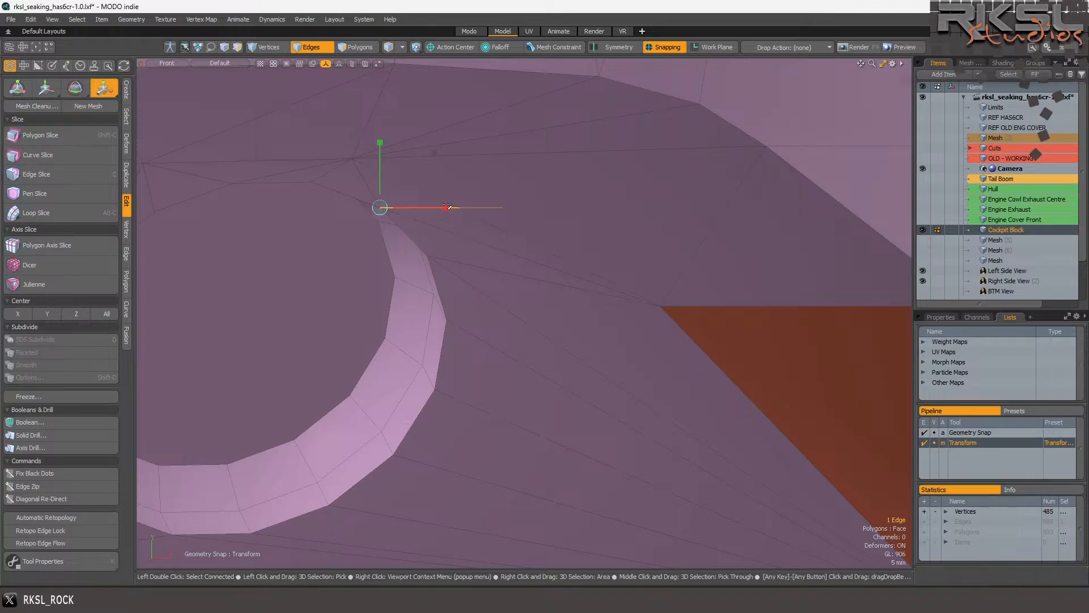
key("space")
Set the viewport to Wireframe, triangulate the four-sided polygon beyond the new edge, and clear the selection.
left_click(209, 61)
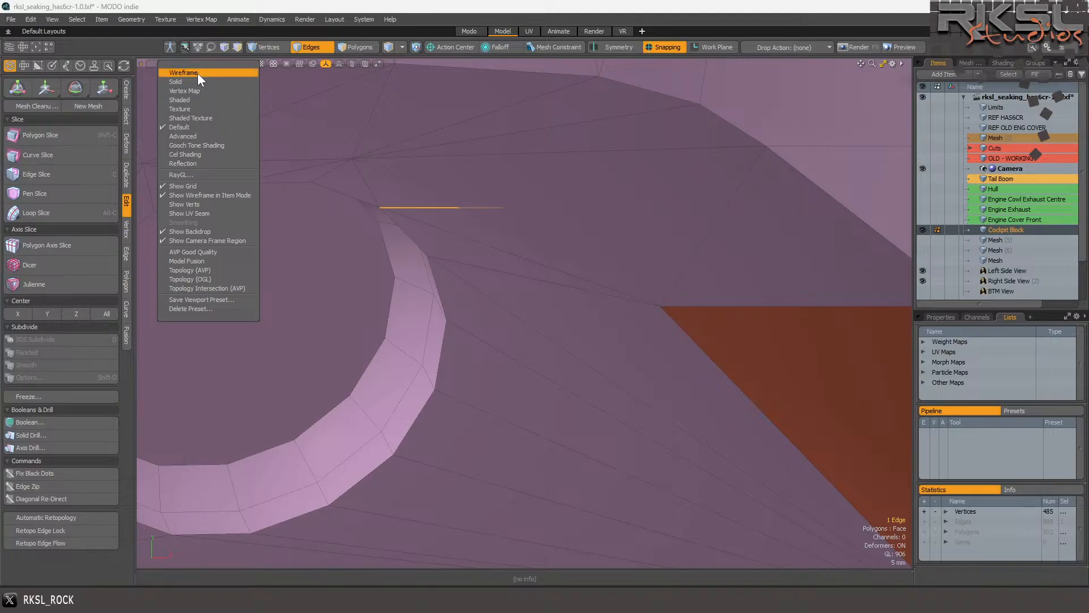
left_click(197, 72)
left_click(361, 48)
left_click(507, 176)
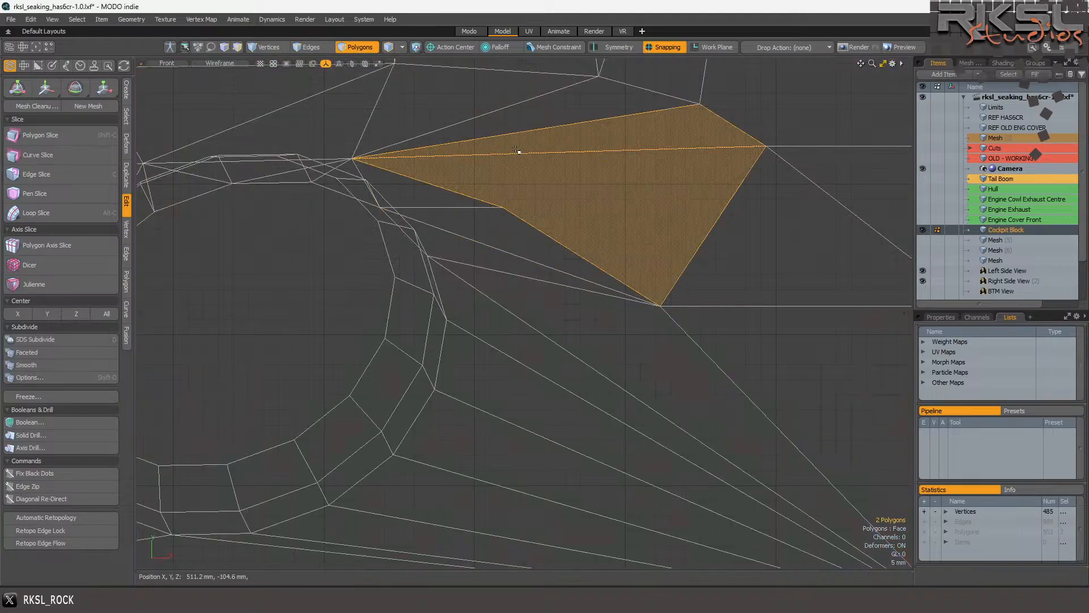
key("shift+t")
scroll(498, 210, "down", 4)
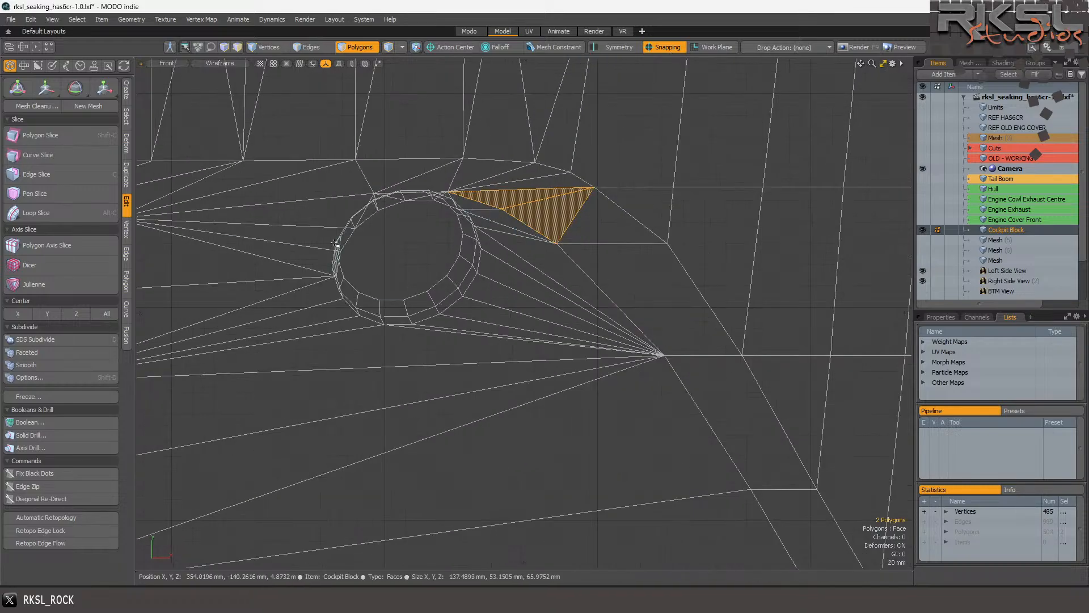
left_click(410, 243)
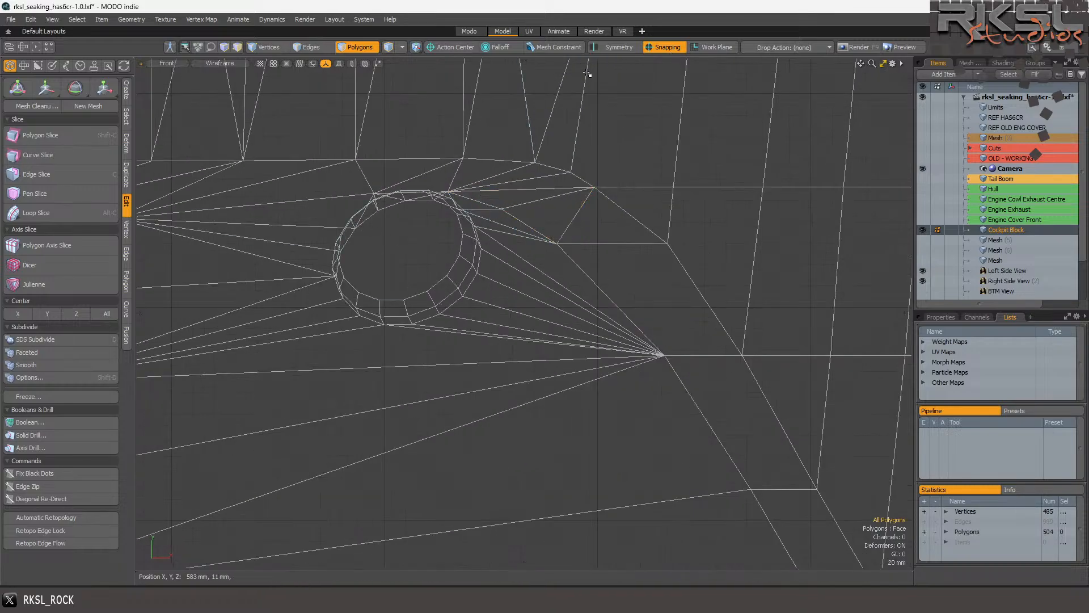
Run the preview in the Render layout and inspect the shading around the light recess.
left_click(596, 31)
left_click(362, 257)
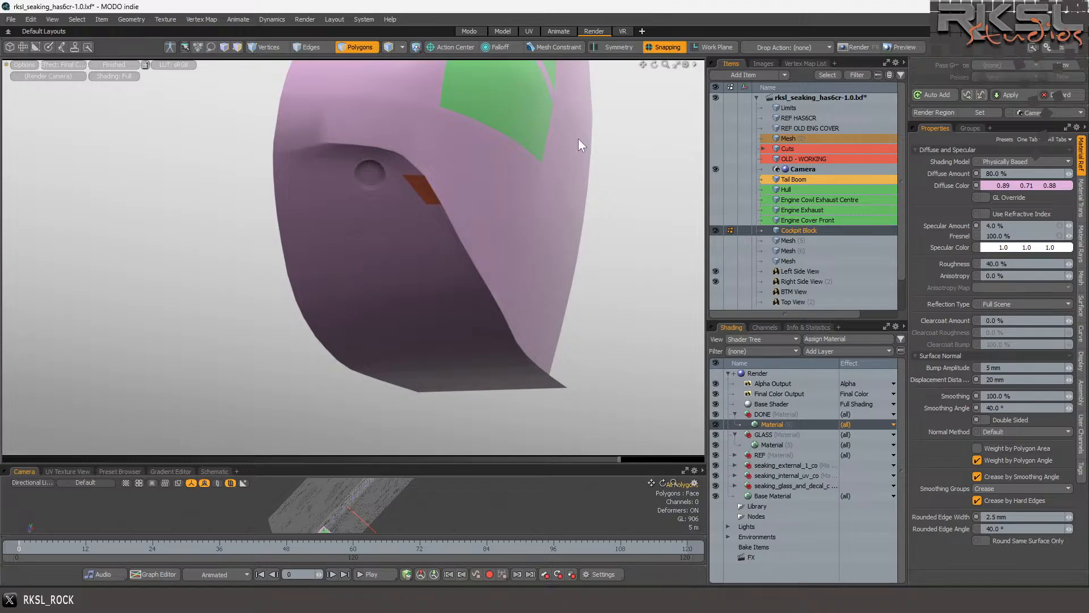
left_click_drag(657, 63, 672, 112)
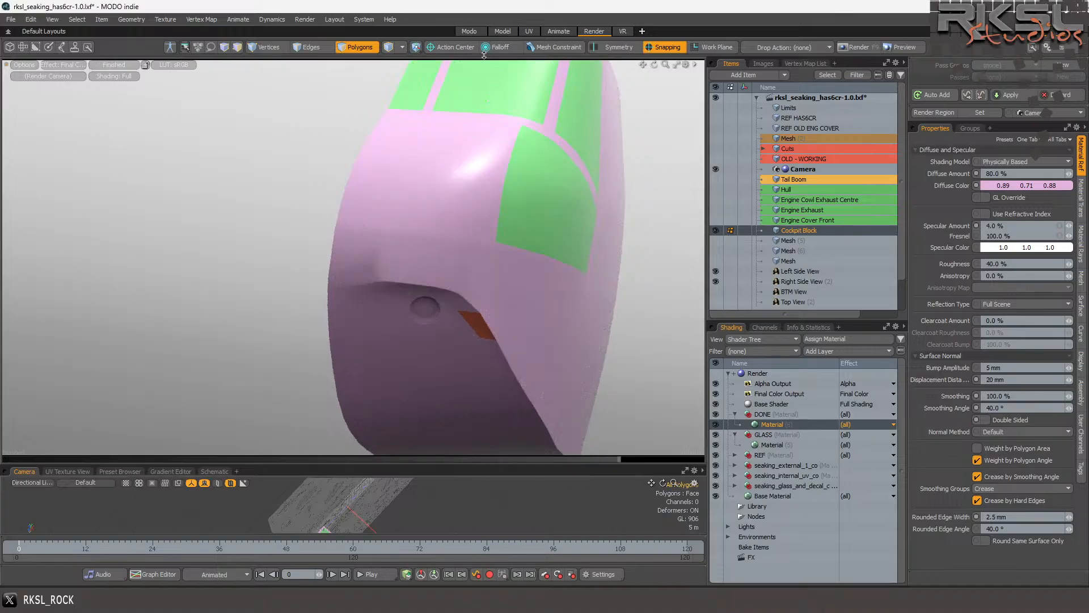
In the Model layout, select the lower nose polygons without the three beyond the crease, cut and paste them to detach the section, and deselect.
left_click(499, 31)
scroll(317, 168, "down", 2)
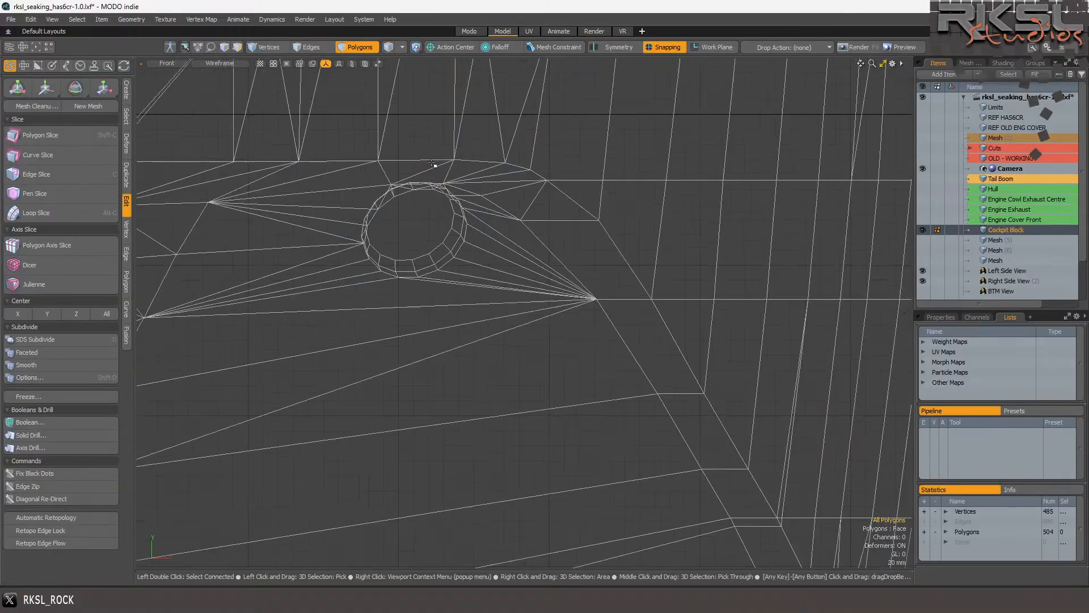
scroll(369, 142, "up", 2)
scroll(363, 125, "down", 2)
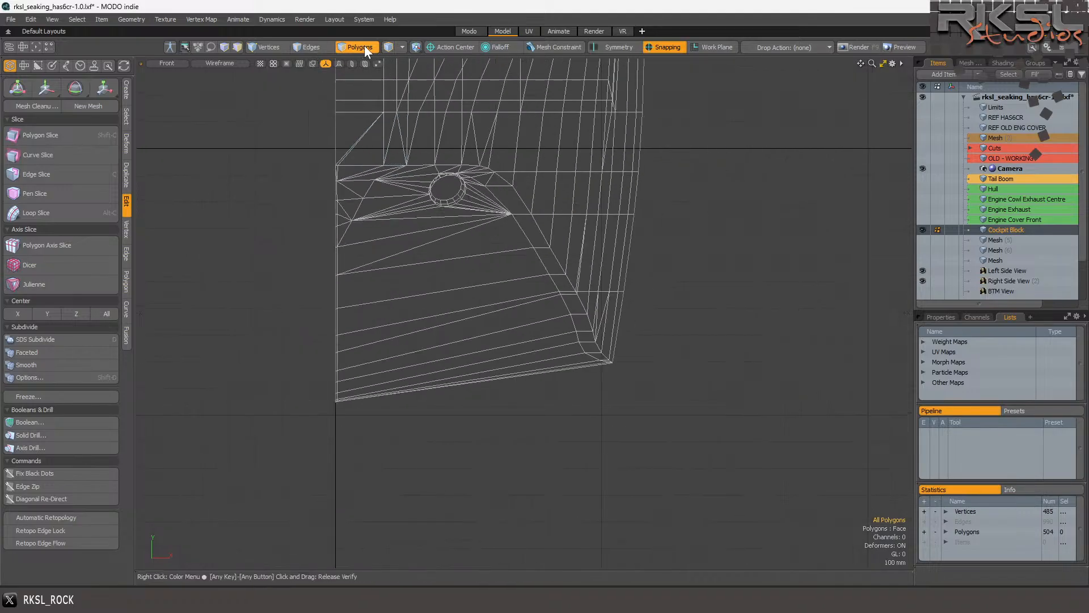
mouse_move(533, 153)
right_mouse_down()
mouse_move(248, 370)
mouse_move(596, 389)
mouse_move(623, 374)
mouse_move(588, 283)
right_mouse_up()
scroll(494, 165, "up", 2)
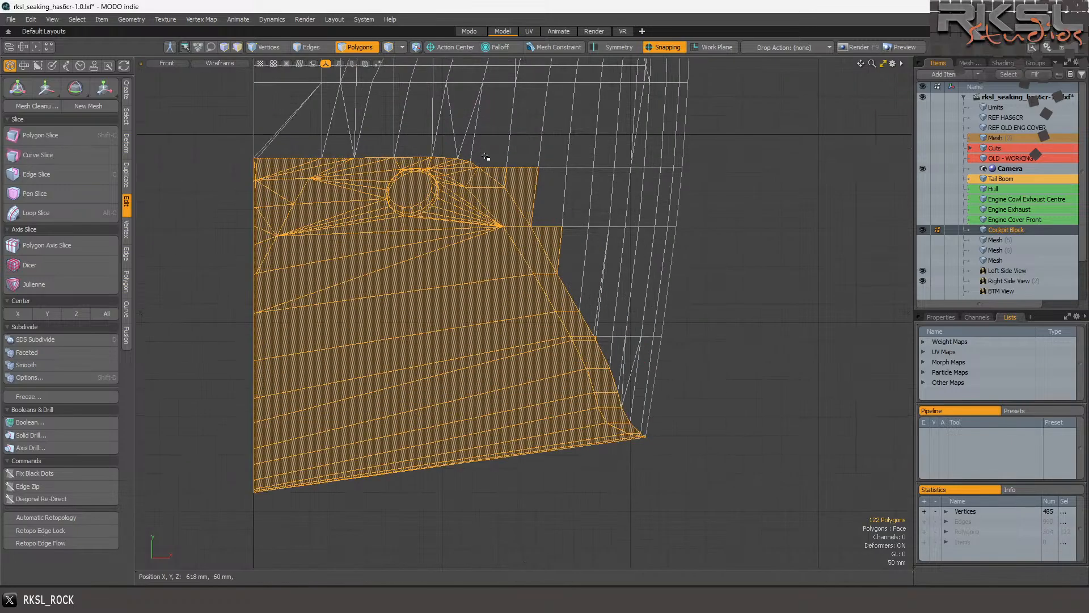
left_click(522, 187, "ctrl")
left_click(503, 174, "ctrl")
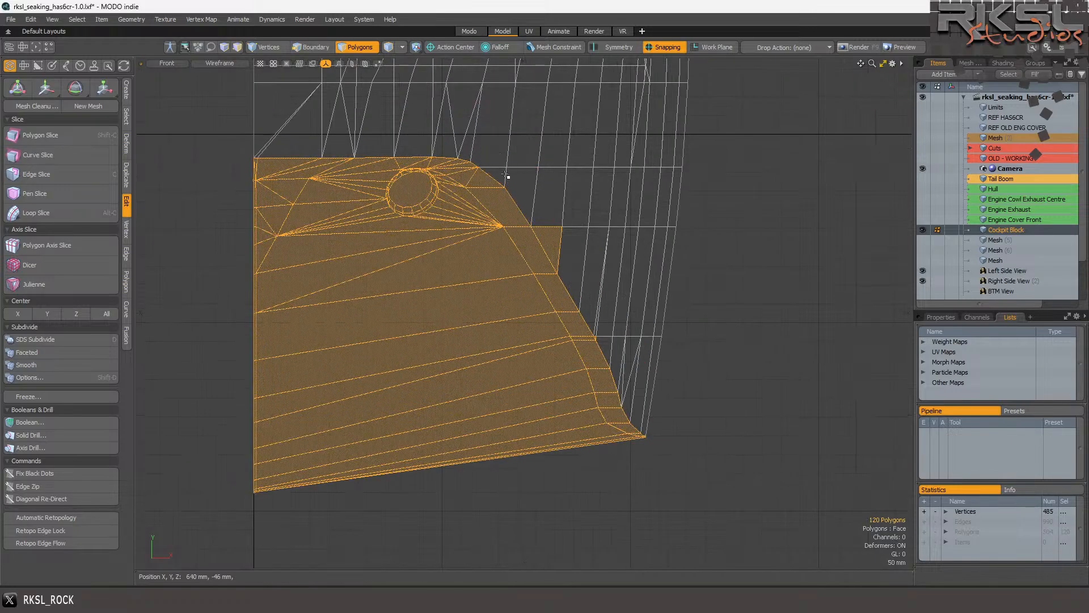
left_click(553, 241, "ctrl")
key("ctrl+x")
key("ctrl+v")
left_click(769, 259)
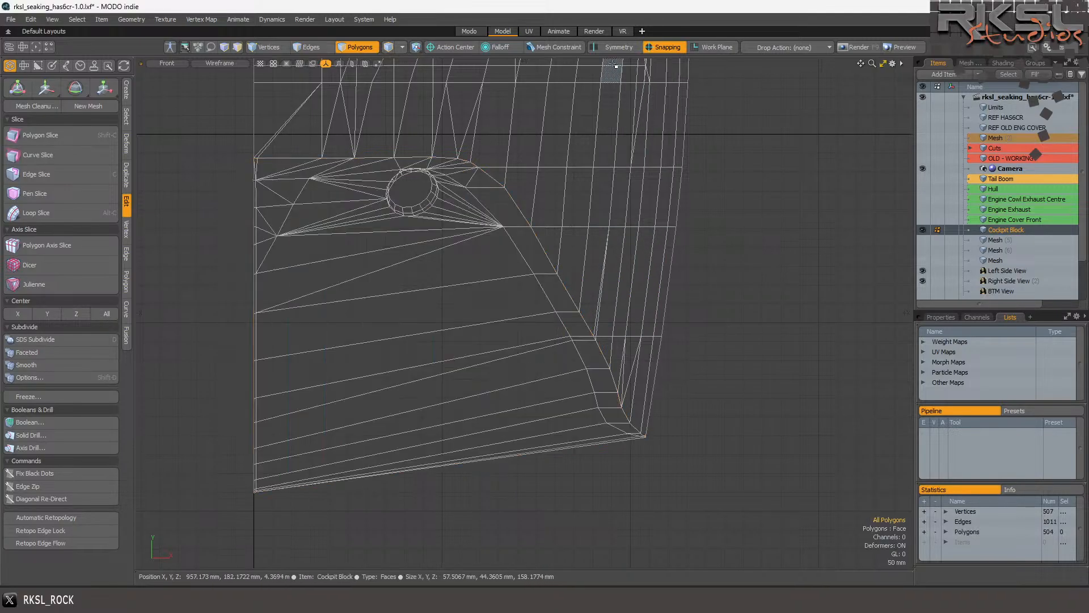
Render the preview again to examine the crease between the detached lower nose section and the upper hull.
left_click(596, 31)
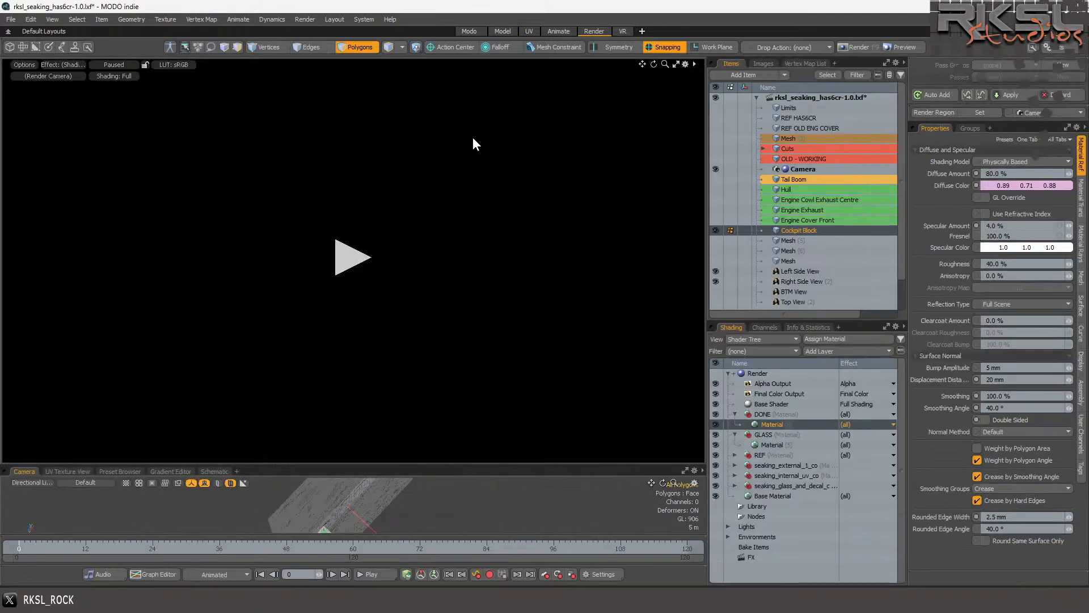
left_click(349, 259)
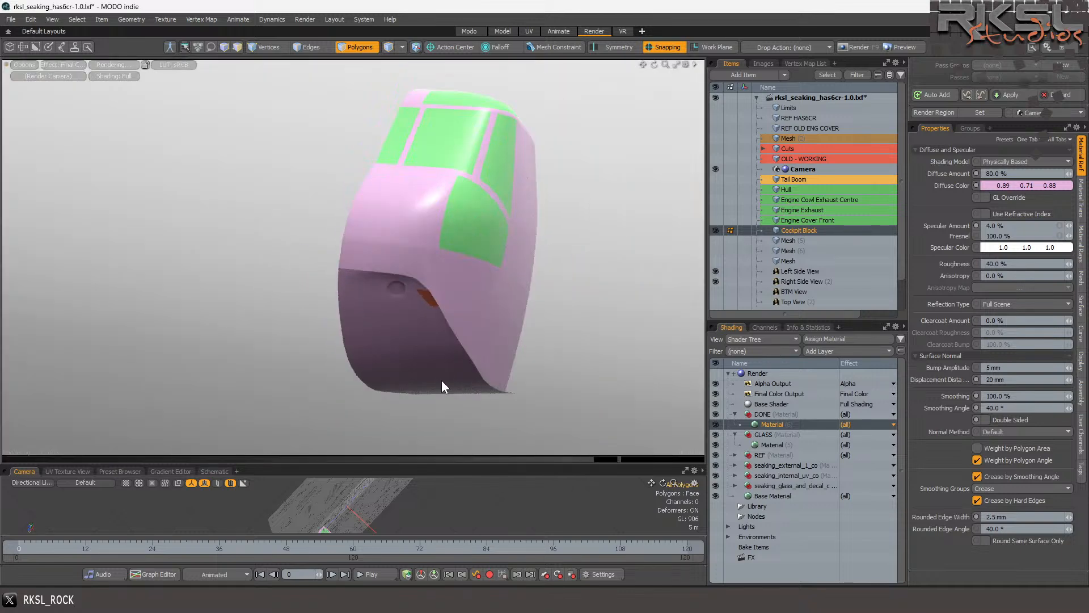
scroll(431, 352, "up", 4)
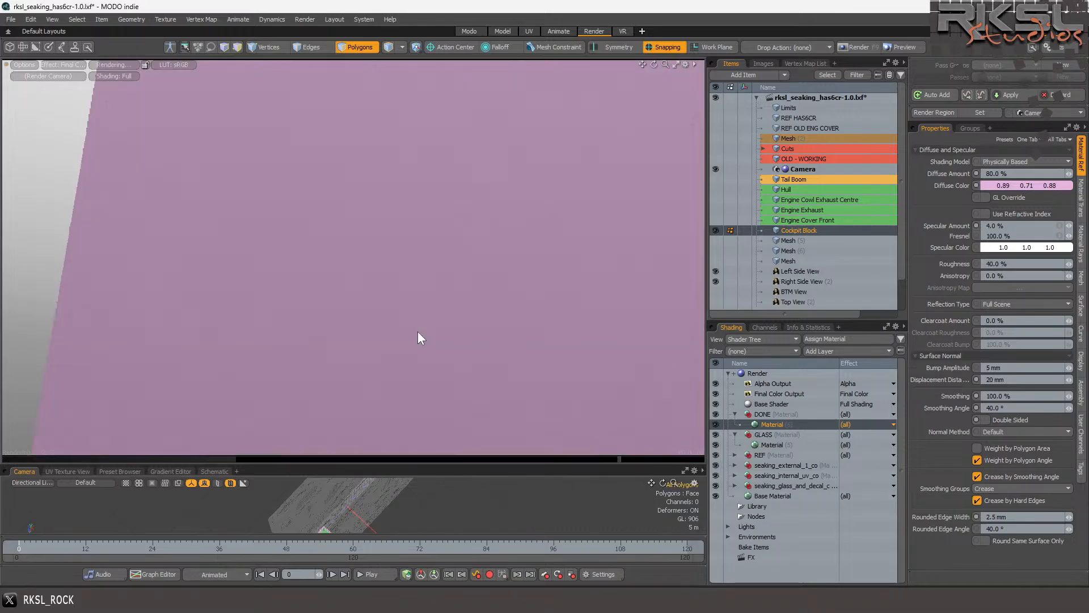
scroll(400, 318, "down", 3)
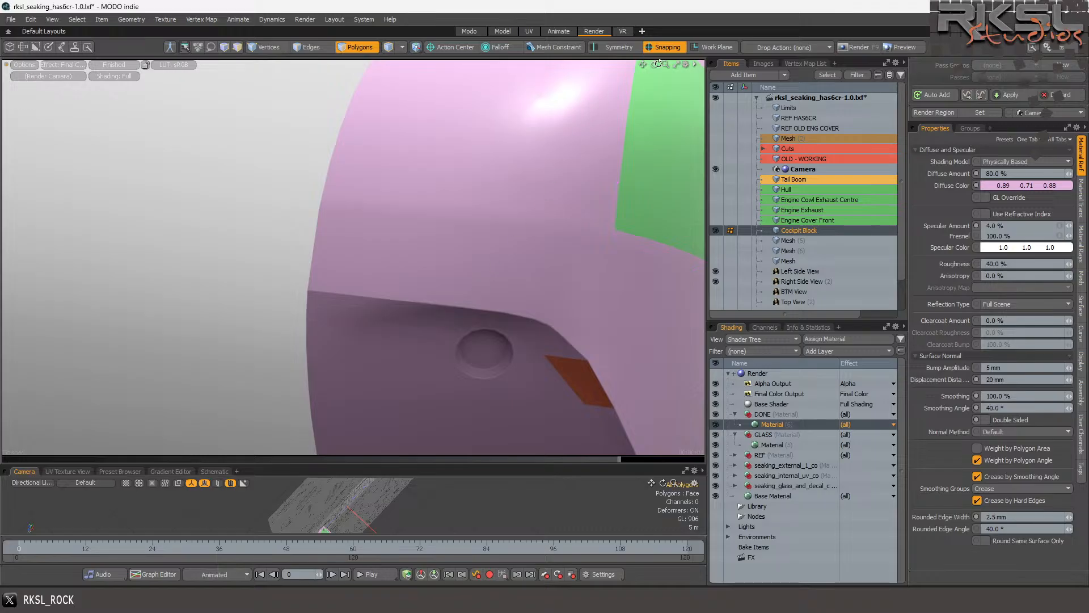
Inspect the rendered lower nose from further out and compare its crease with the reference photo of the real nose.
left_click_drag(654, 66, 653, 66)
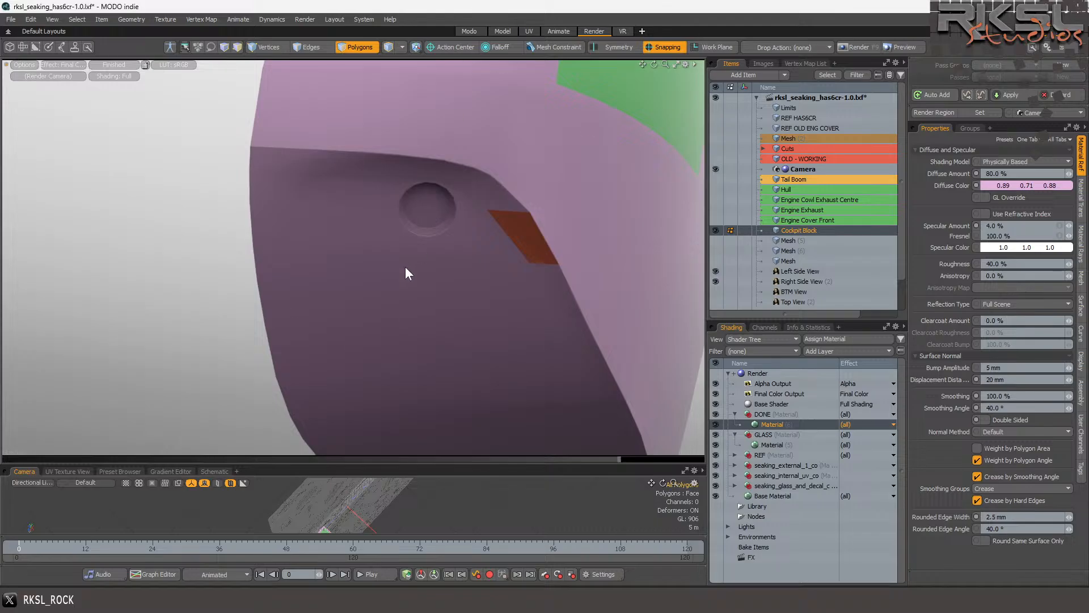
scroll(399, 233, "down", 3)
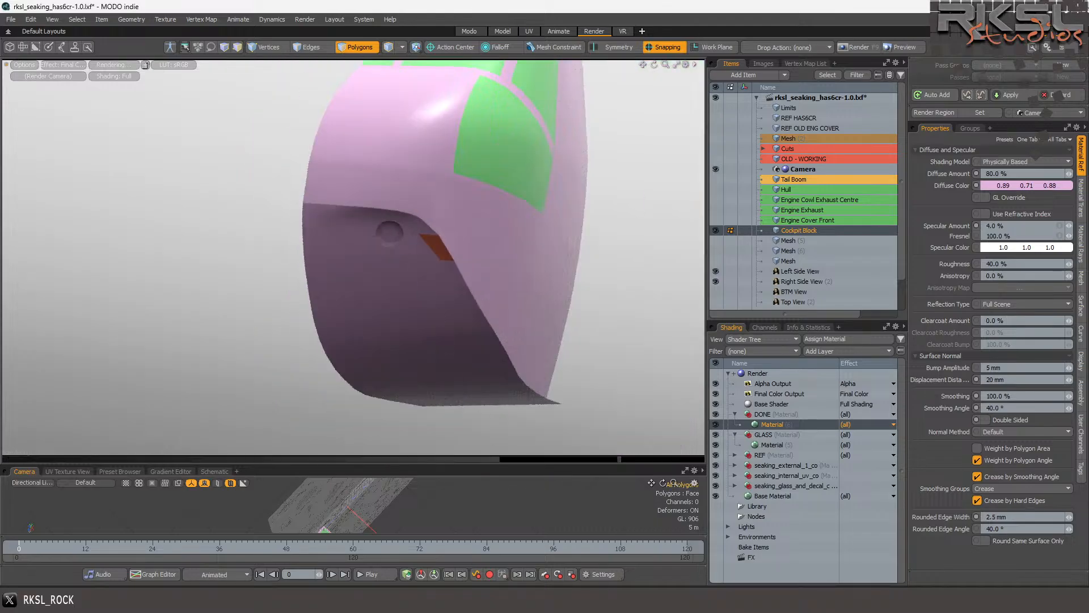
key("alt+Tab")
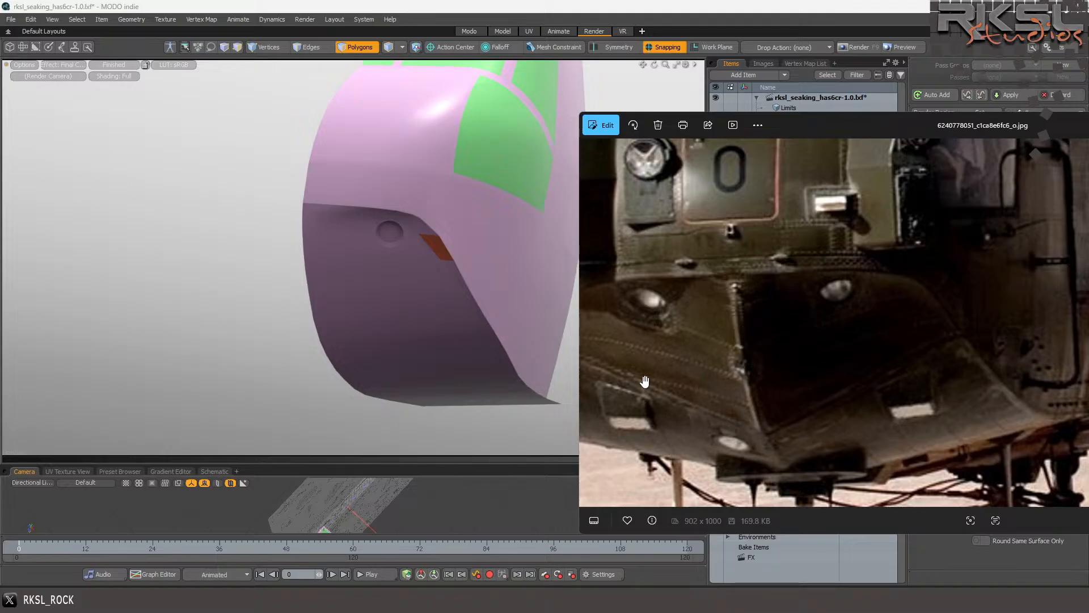
scroll(686, 369, "down", 1)
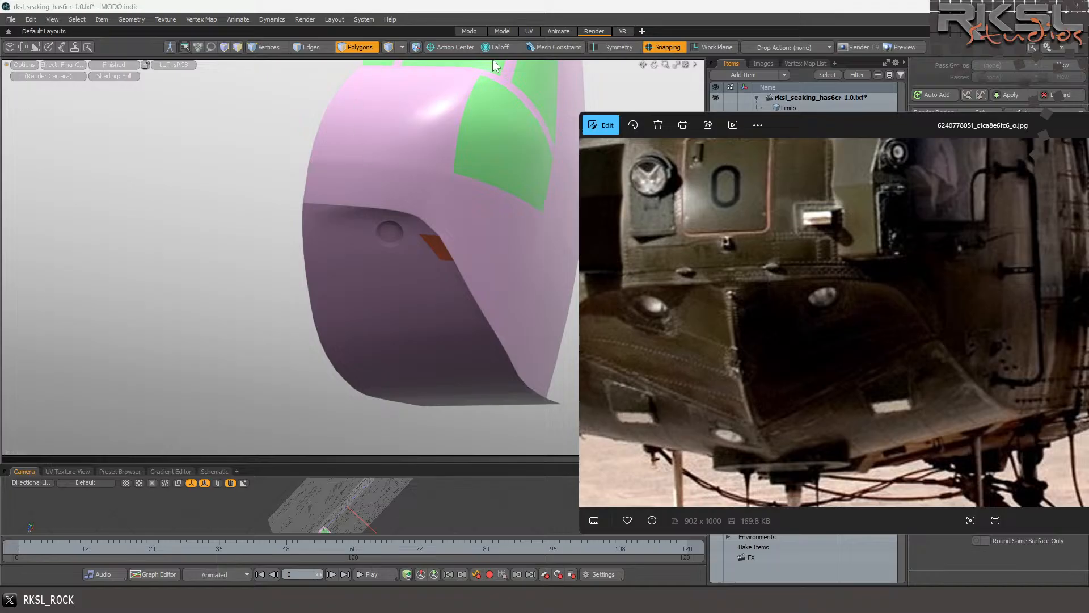
In the Model layout, lengthen the first short horizontal edge below the seam corner inward by scaling it along X about its outer end.
left_click(500, 30)
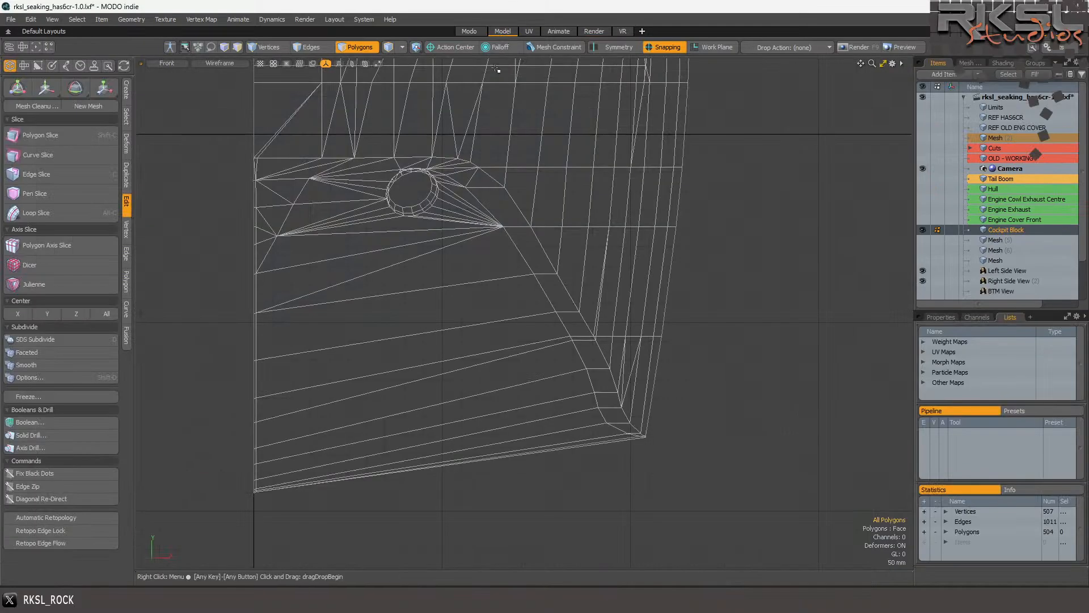
scroll(487, 273, "up", 2)
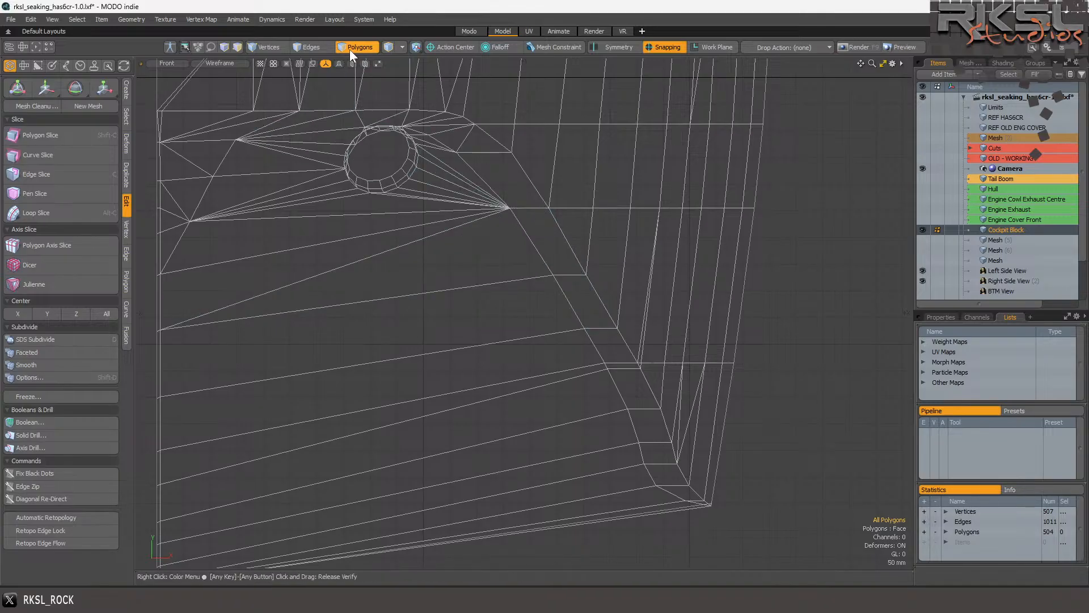
left_click(316, 47)
left_click(570, 276)
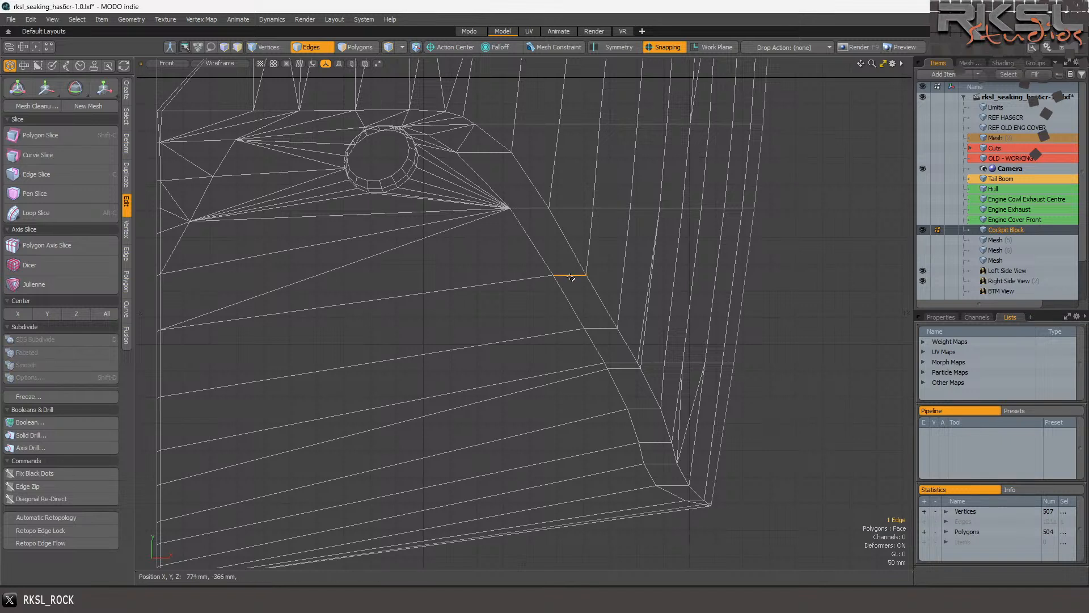
left_click(103, 87)
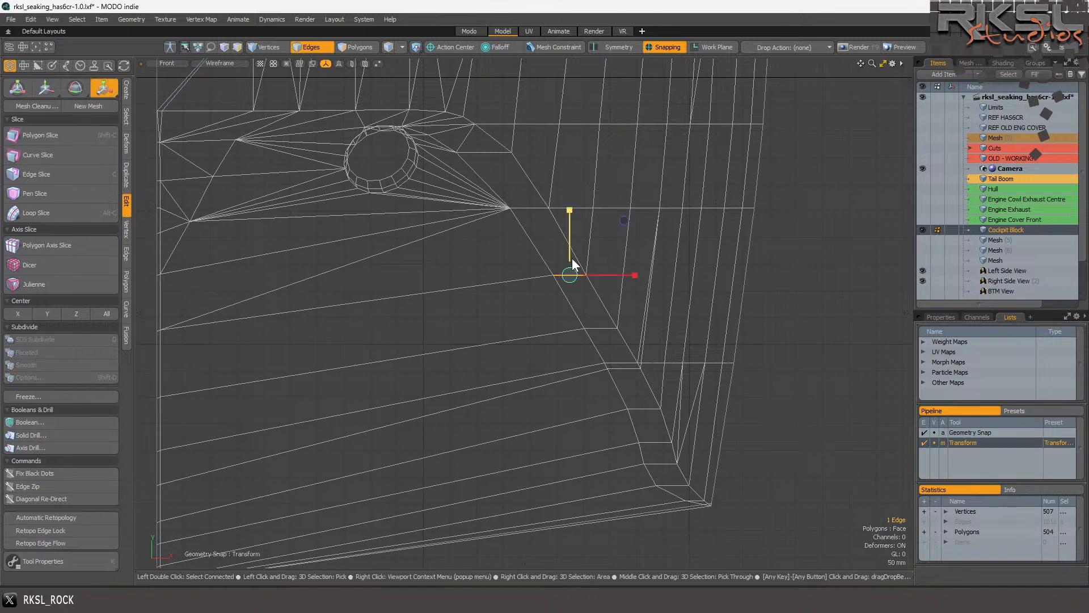
left_click(587, 266)
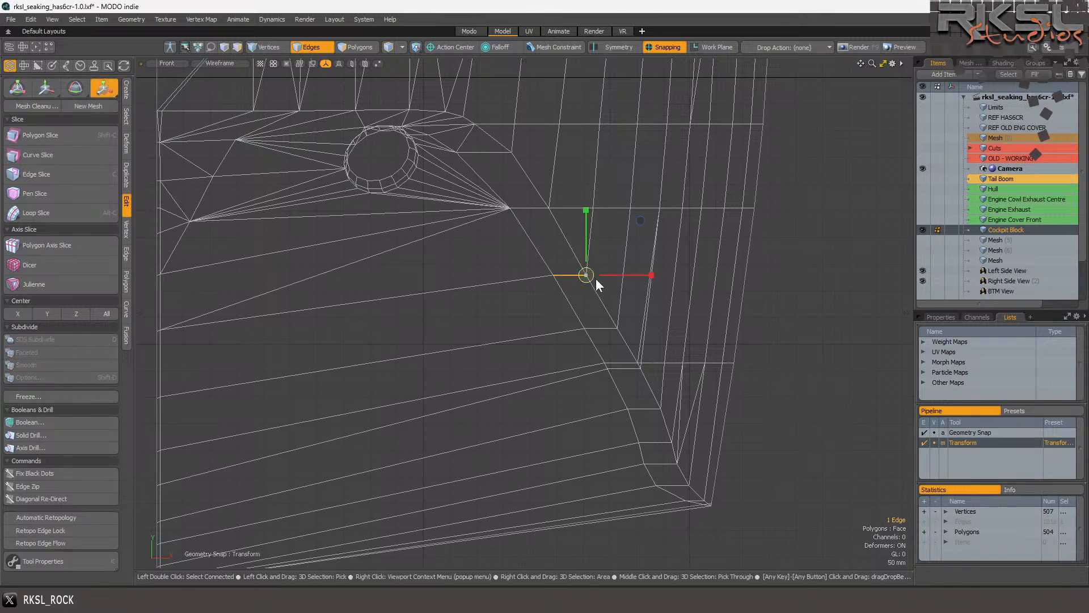
left_click_drag(589, 277, 624, 276)
key("Escape")
key("Escape")
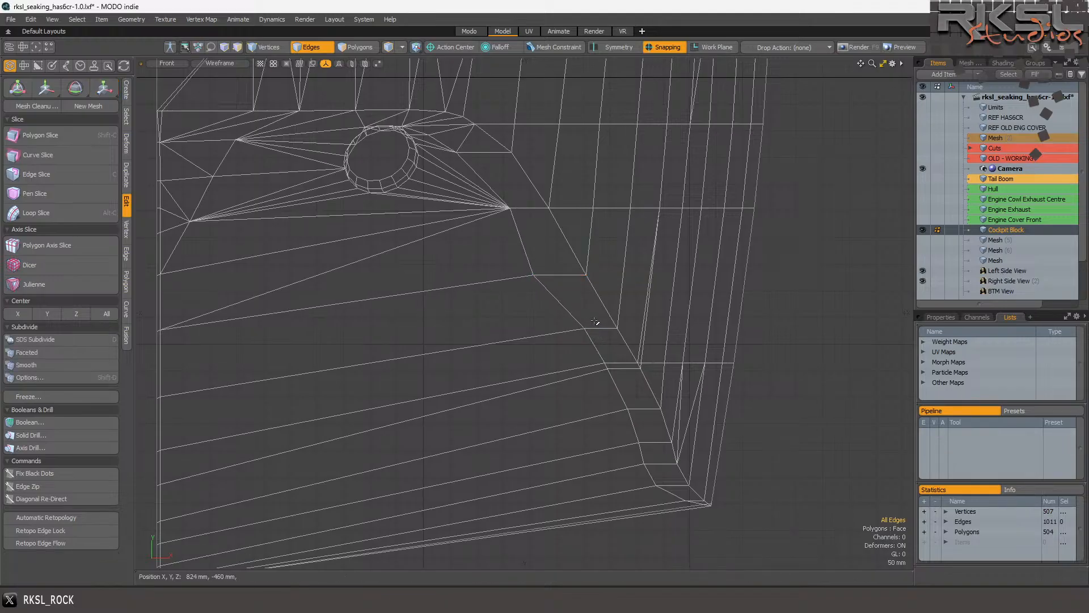
Scale the second short horizontal edge down the seam along X about its outer end, extending it inward.
left_click(599, 327)
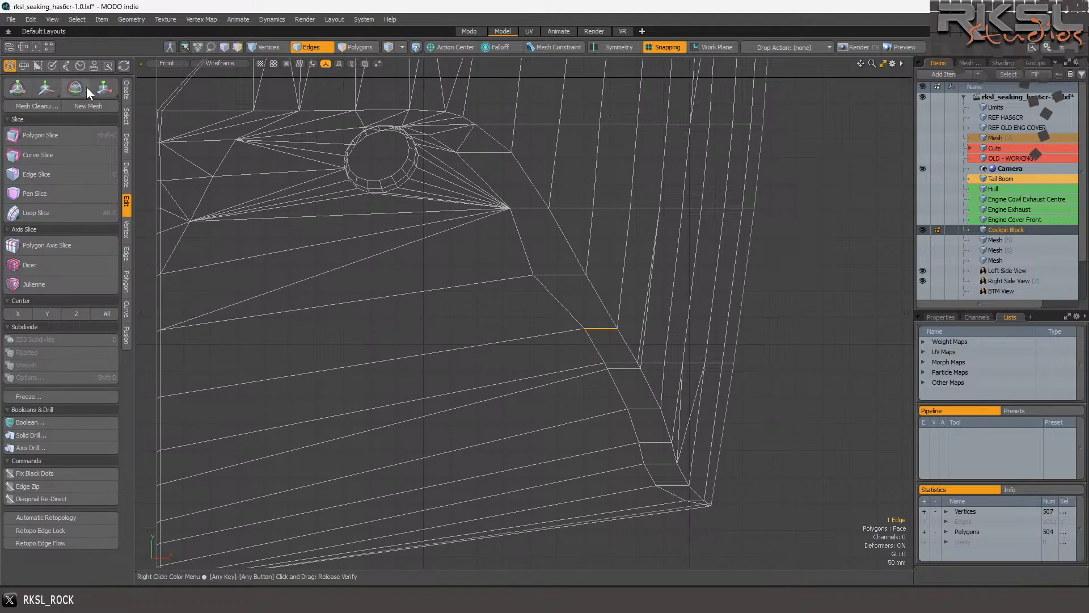
left_click(103, 87)
left_click(617, 322)
left_click_drag(618, 327, 670, 327)
scroll(639, 278, "down", 3)
scroll(642, 338, "up", 2)
scroll(642, 338, "up", 2)
key("space")
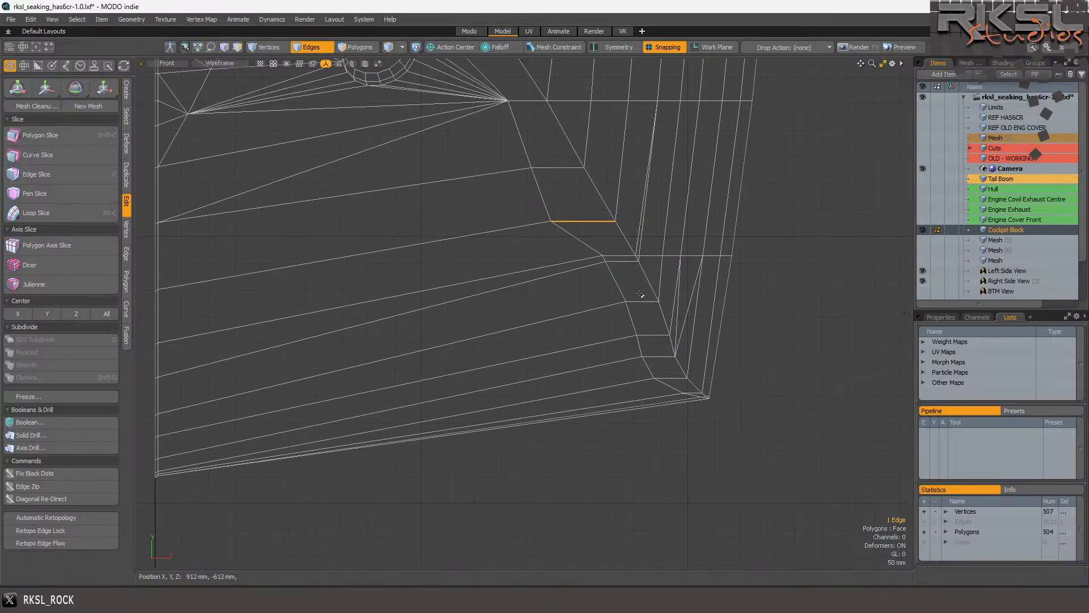
Stretch the upper edge of the closely spaced pair down the seam inward along X, scaling from its outer end.
left_click(624, 255)
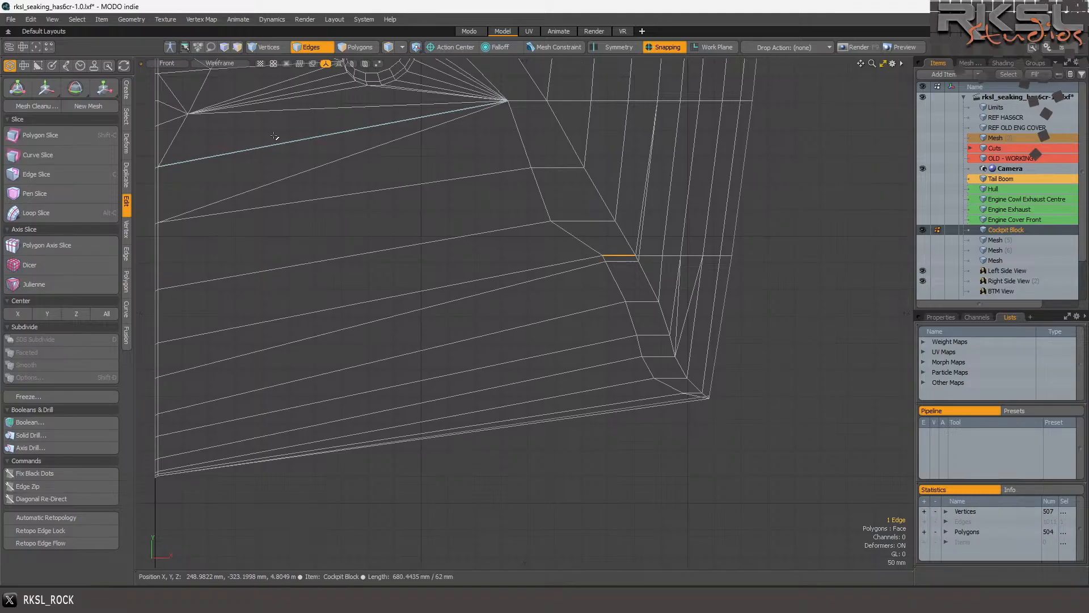
left_click(98, 87)
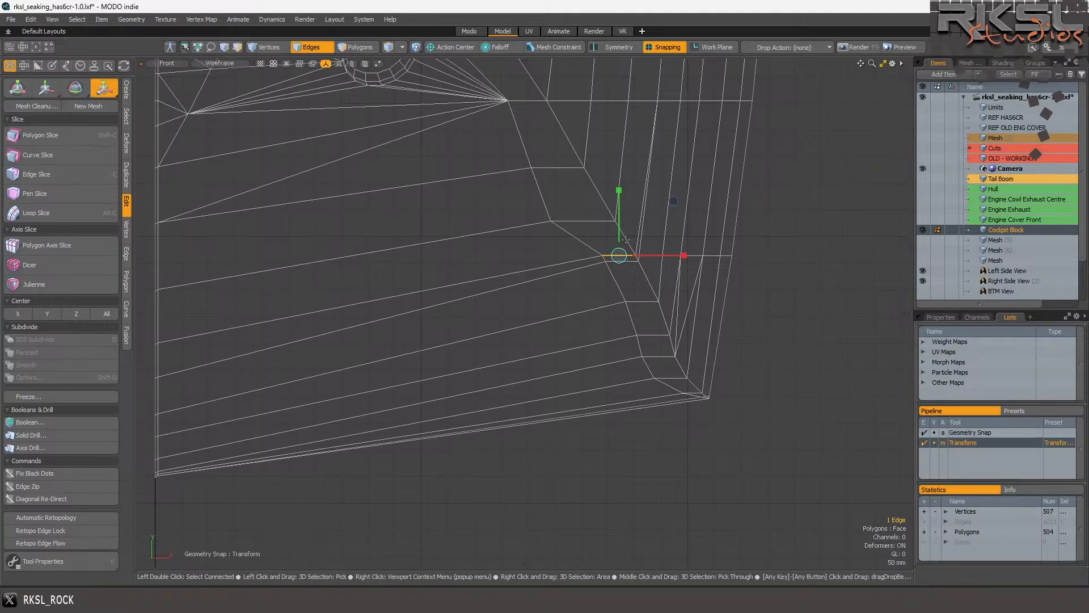
left_click(636, 256)
left_click_drag(636, 255, 688, 255)
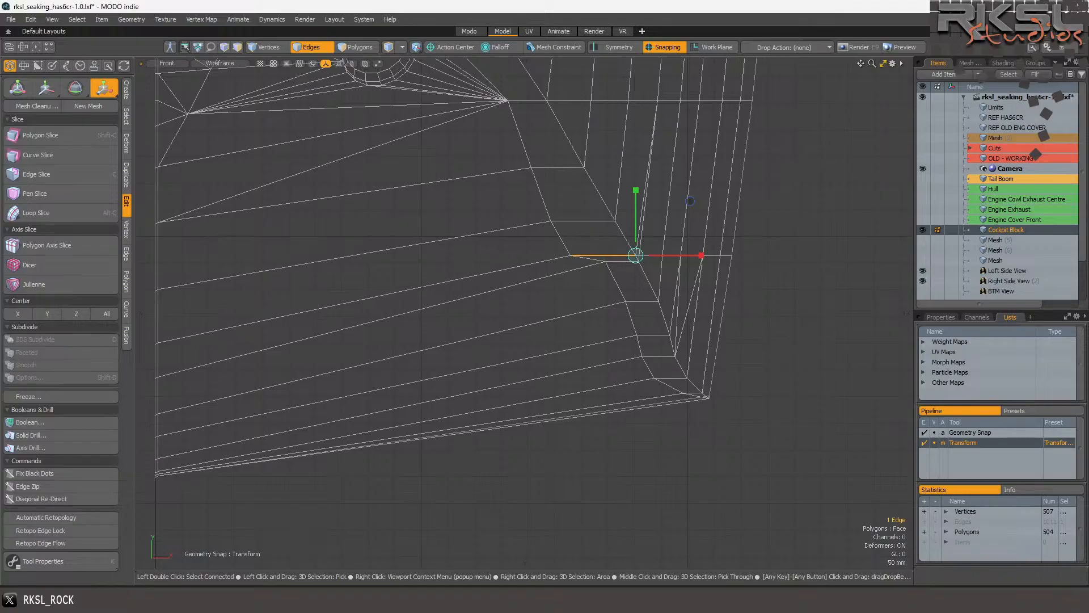
key("q")
Stretch the lower edge of the closely spaced pair inward along X from its outer end, matching the edge above.
left_click_drag(628, 281, 629, 256)
left_click(626, 262)
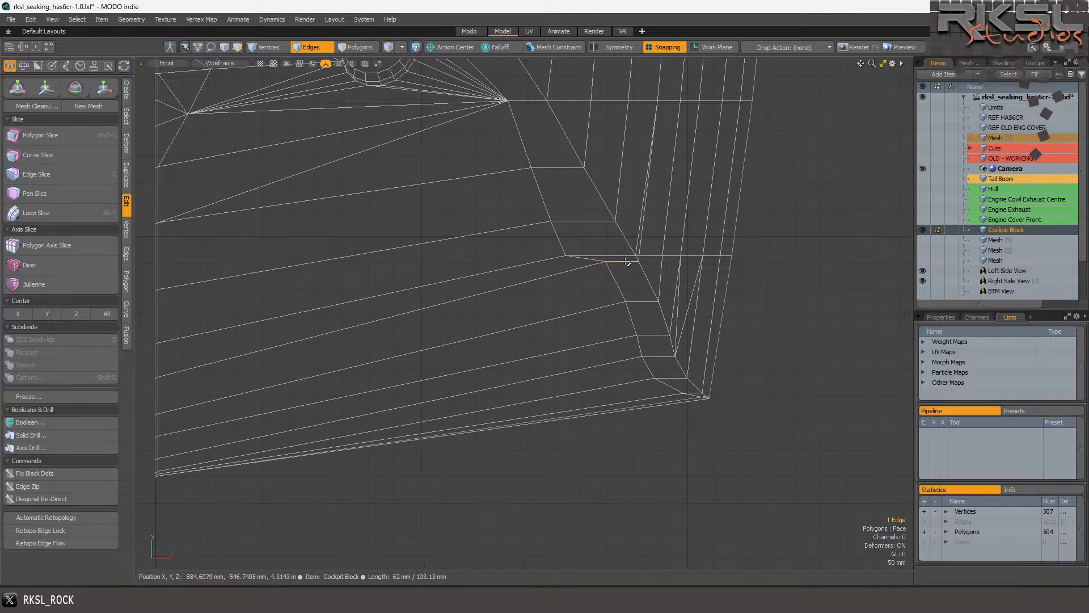
key("y")
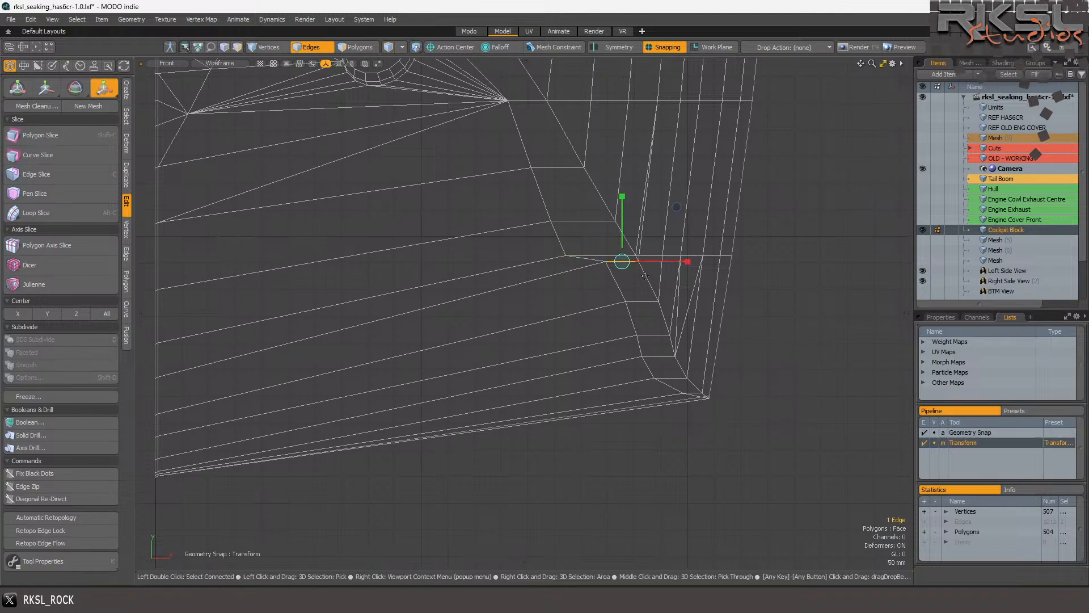
left_click(658, 301)
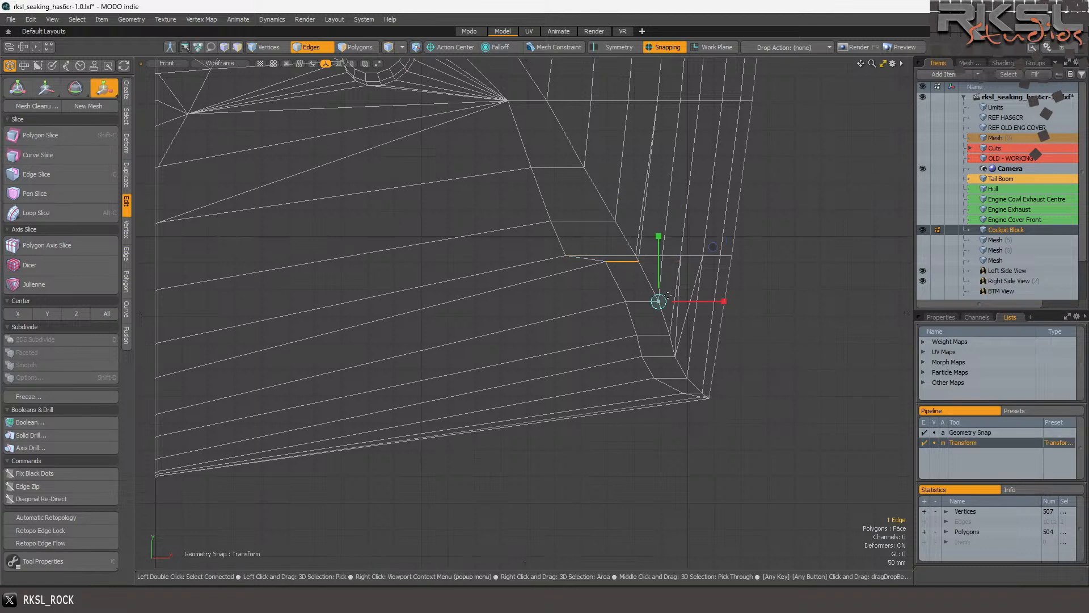
left_click(642, 263)
left_click_drag(641, 263, 677, 263)
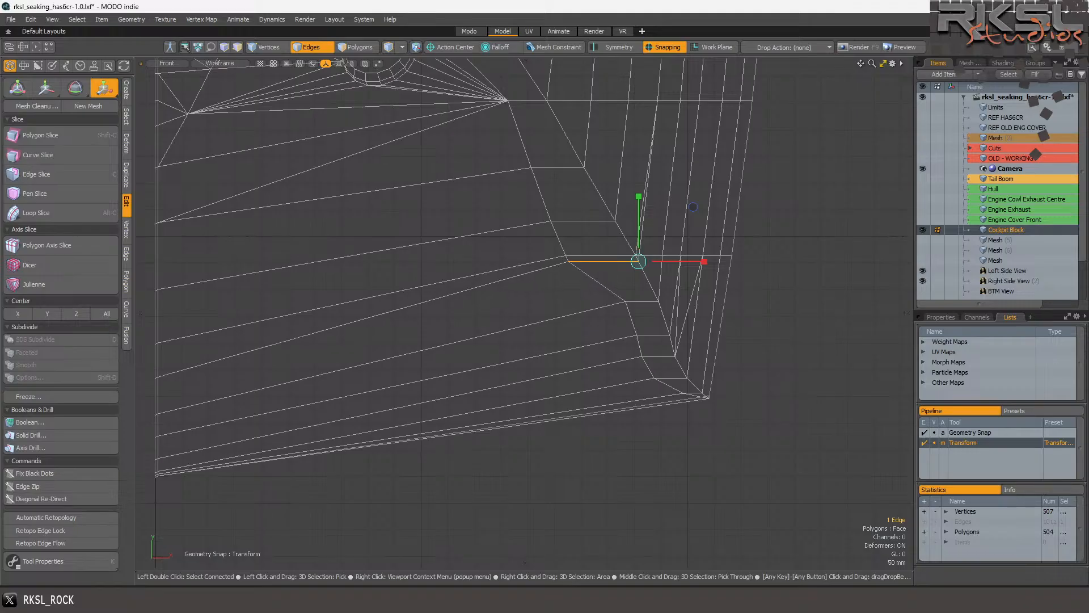
key("space")
Scale the next horizontal seam edge below the close pair along X about its outer end, extending it inward.
left_click(641, 301)
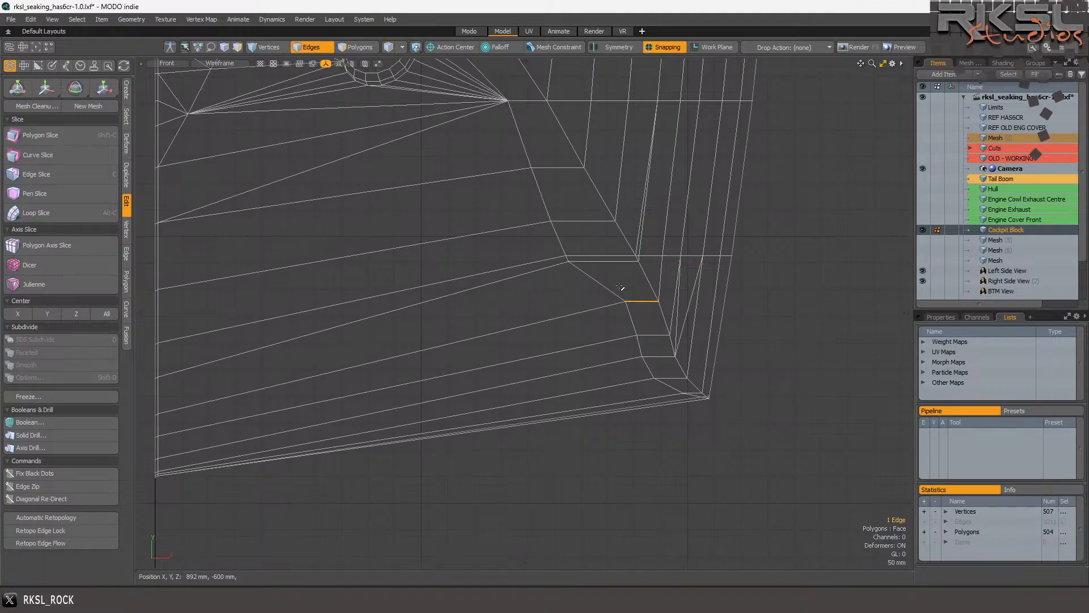
left_click(104, 88)
scroll(716, 393, "up", 3)
left_click(609, 205)
left_click_drag(600, 213, 672, 213)
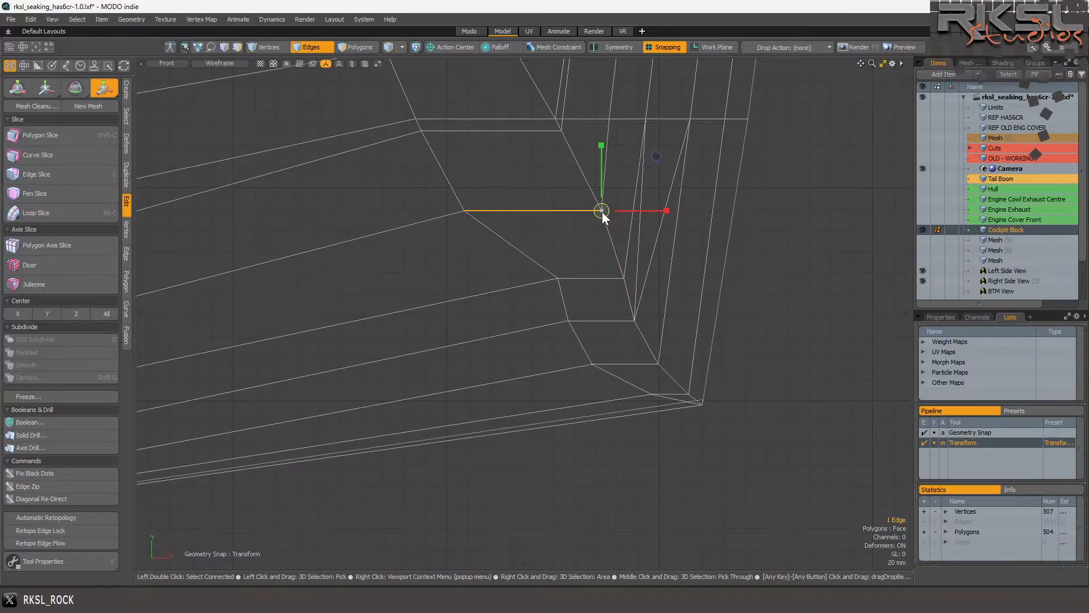
key("space")
Move the light recess cutter cylinder out of its own mesh into the Cuts mesh by cutting and pasting its polygons.
left_click(992, 239)
scroll(642, 300, "down", 4)
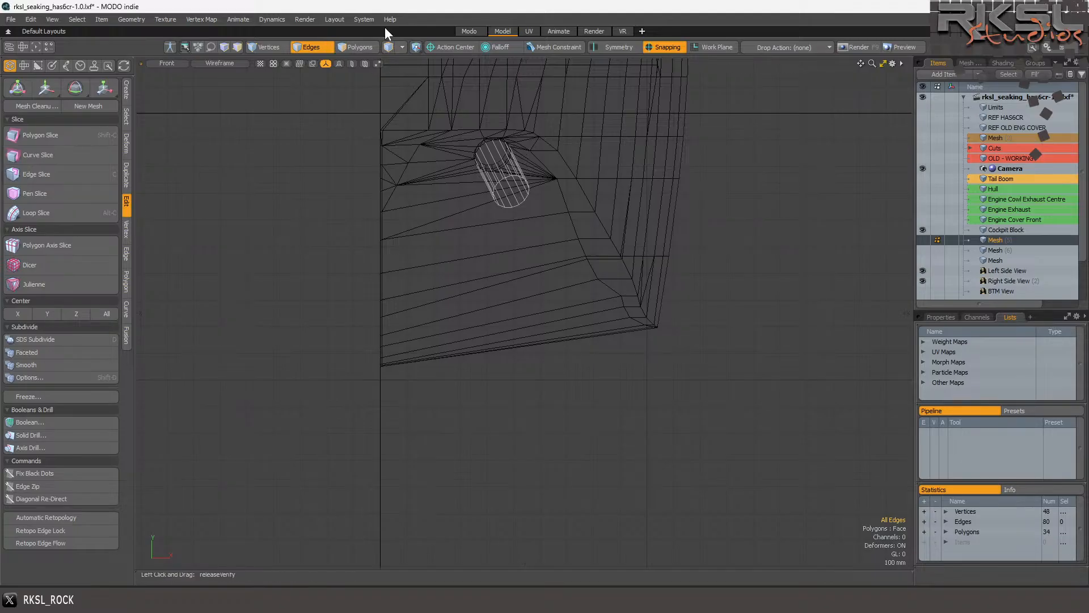
left_click(347, 47)
mouse_move(664, 164)
right_mouse_down()
mouse_move(387, 202)
mouse_move(511, 233)
right_mouse_up()
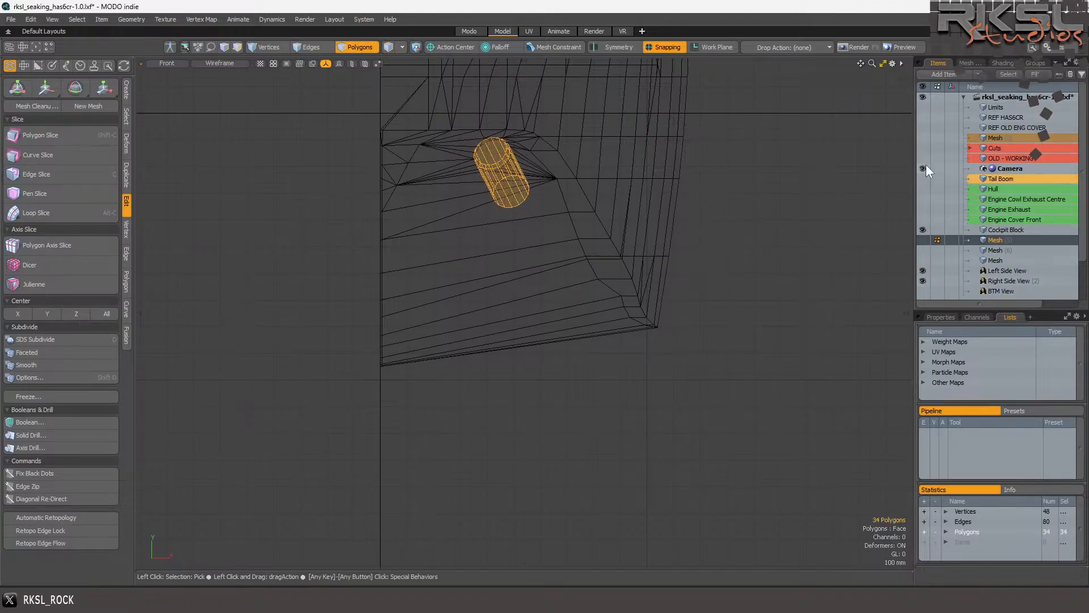
key("ctrl+x")
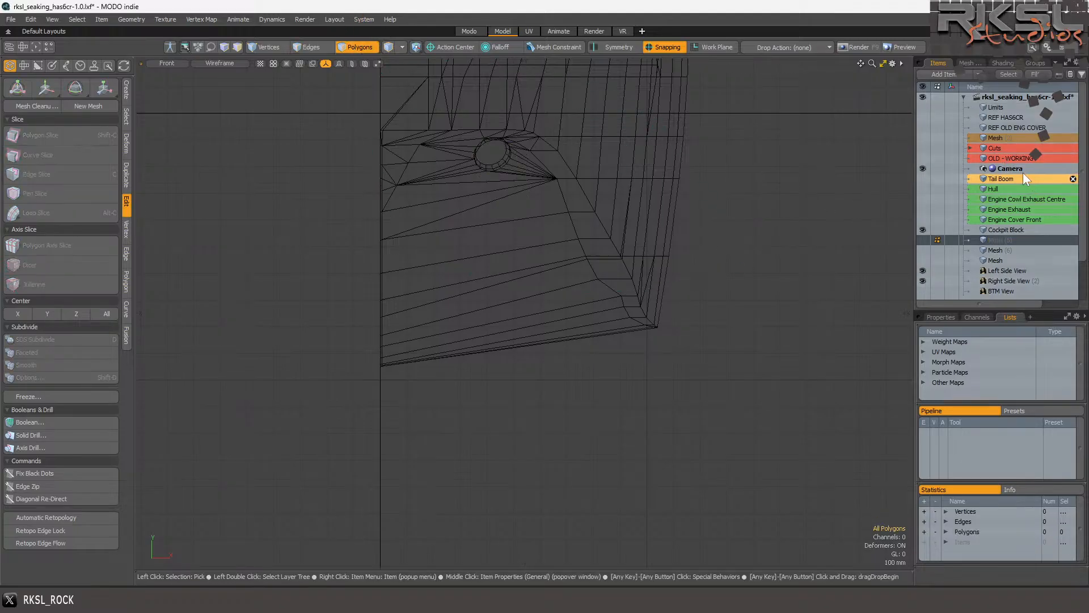
left_click(989, 147)
key("ctrl+v")
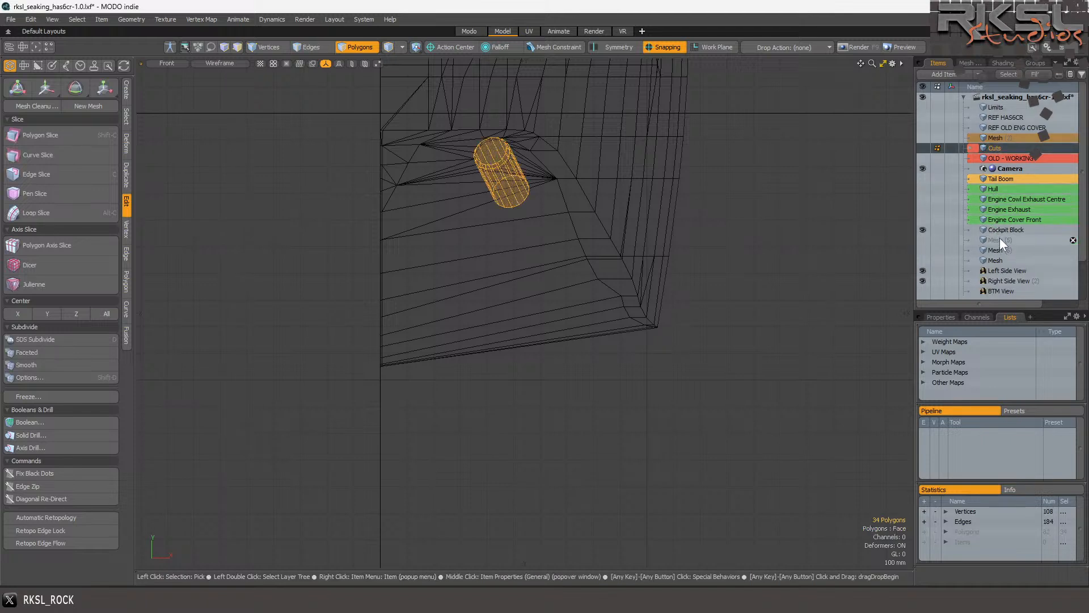
In the emptied mesh item, draw a flat rectangle in the front view that encloses the lower nose section.
left_click(1000, 237)
scroll(591, 178, "up", 2)
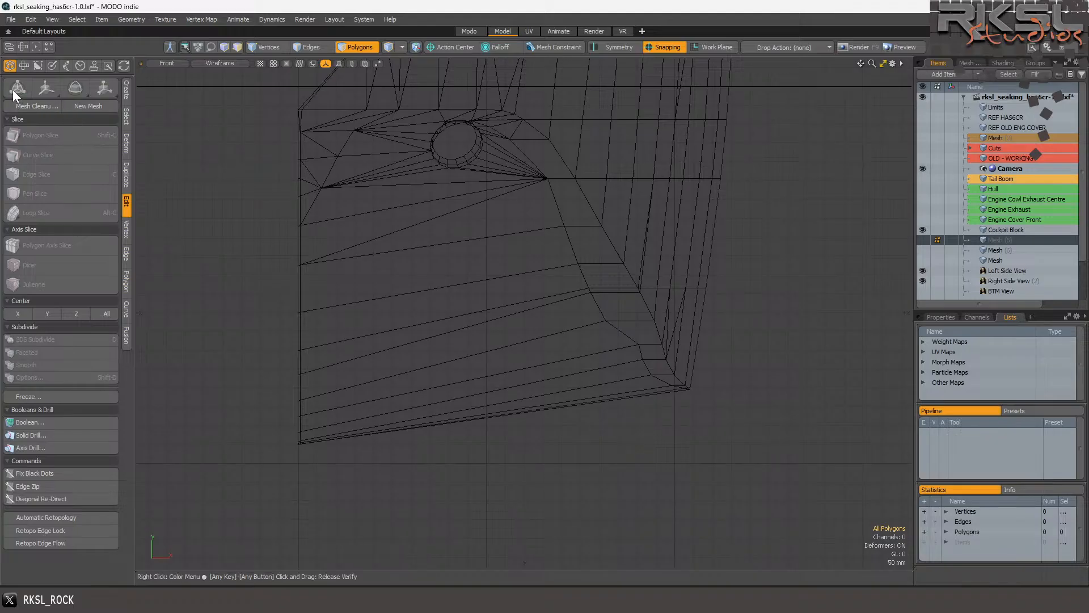
left_click(124, 83)
left_click(13, 139)
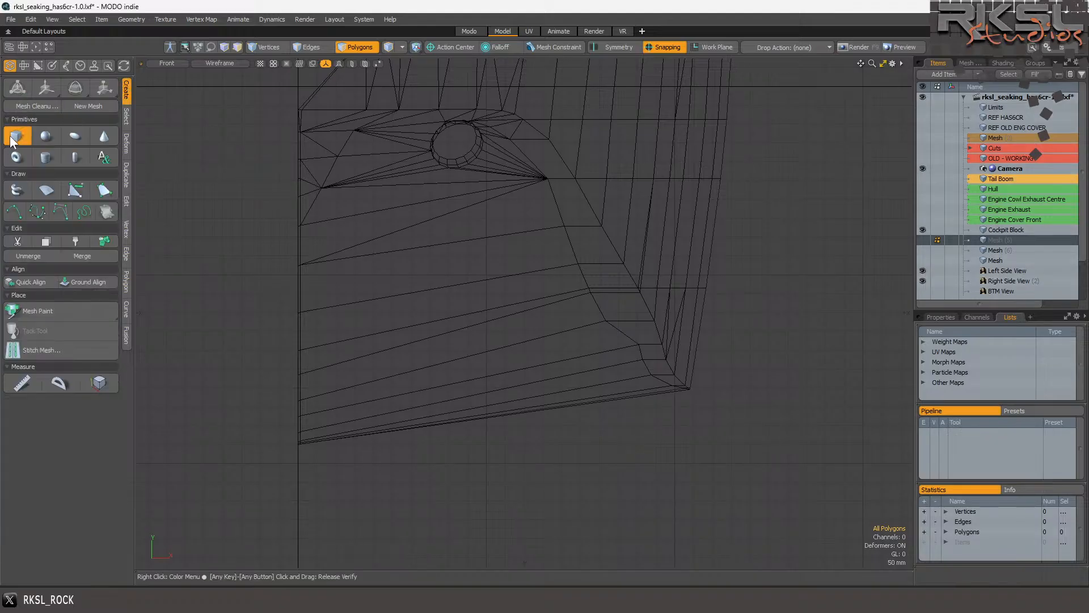
left_click_drag(248, 81, 770, 457)
key("space")
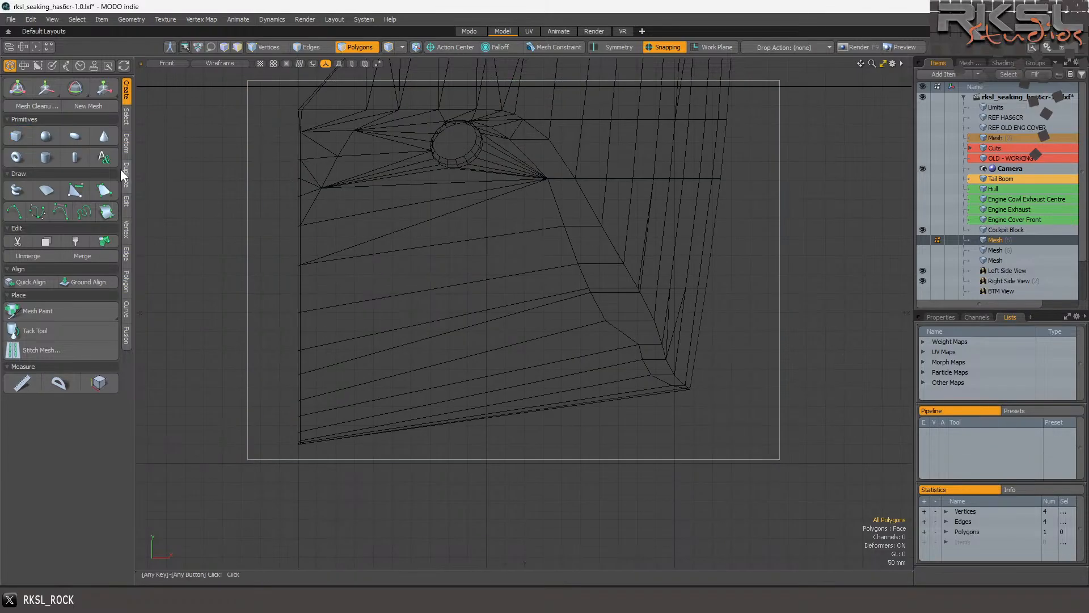
Curve Slice the rectangle with a smooth path from the lower outer nose corner through the seam points and over the light recess to the centreline.
left_click(124, 200)
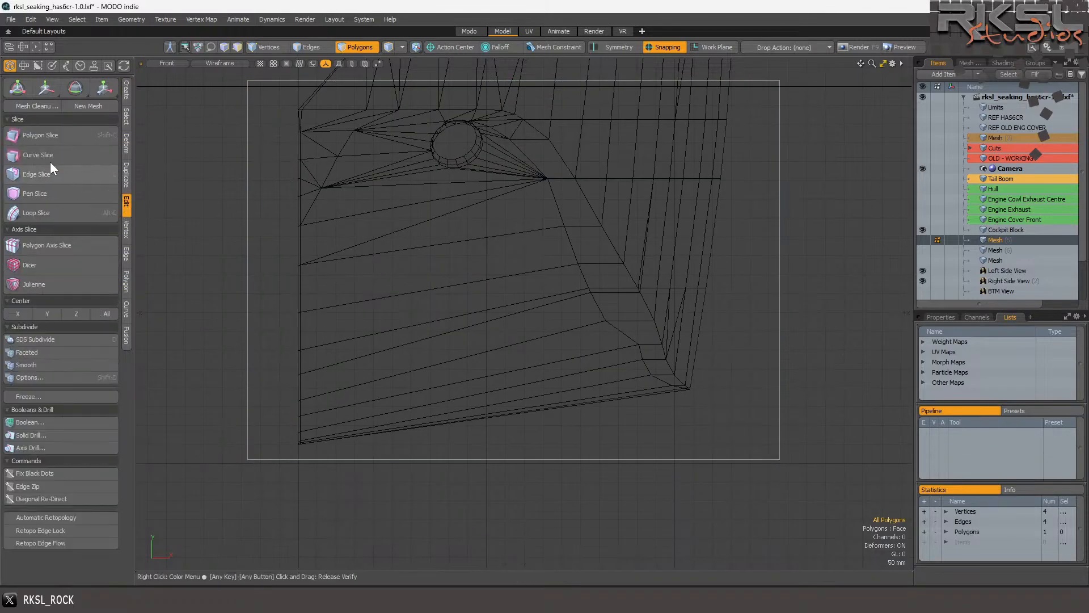
left_click(40, 154)
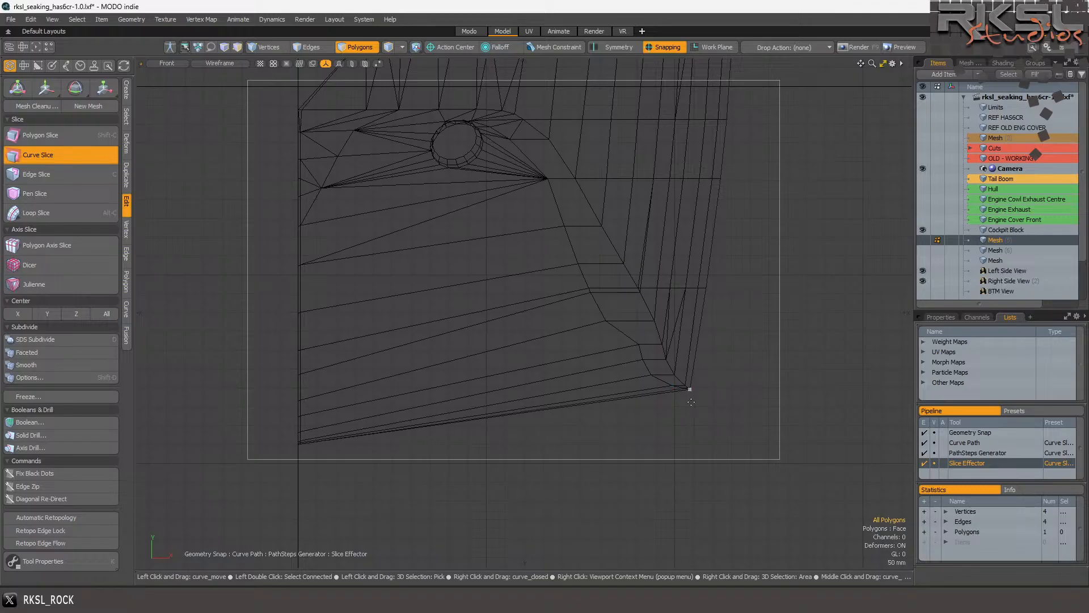
scroll(684, 404, "up", 2)
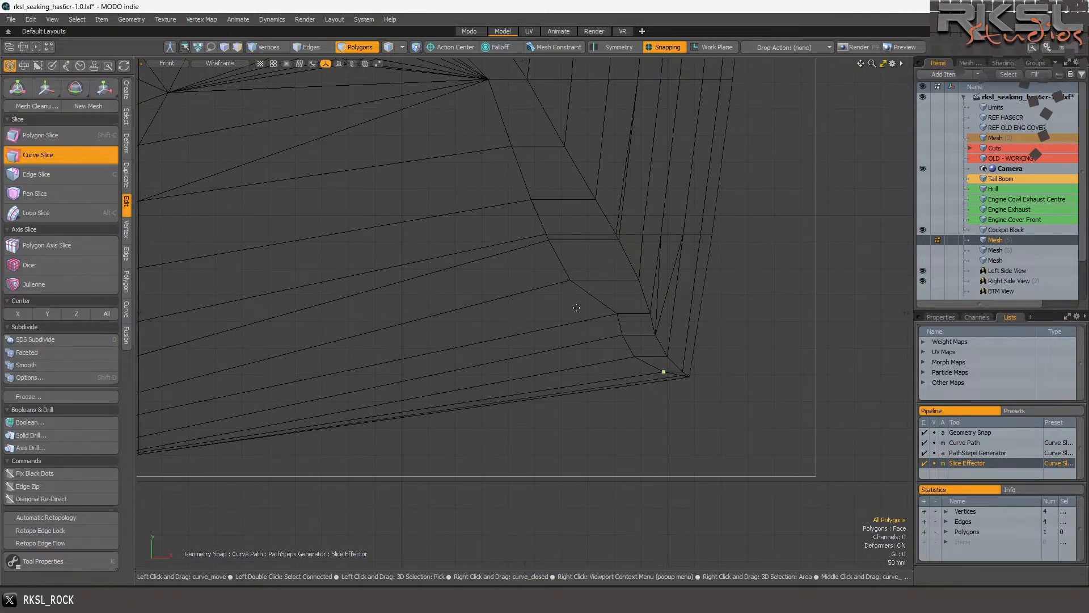
scroll(551, 271, "down", 2)
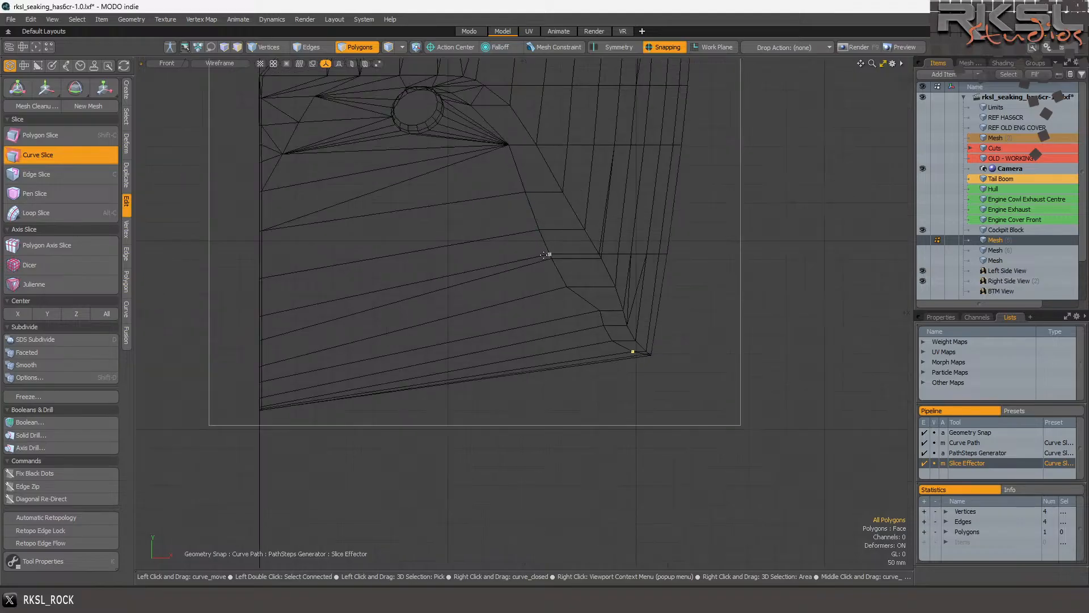
left_click(550, 256)
left_click(516, 144)
left_click(431, 83)
scroll(424, 90, "down", 2)
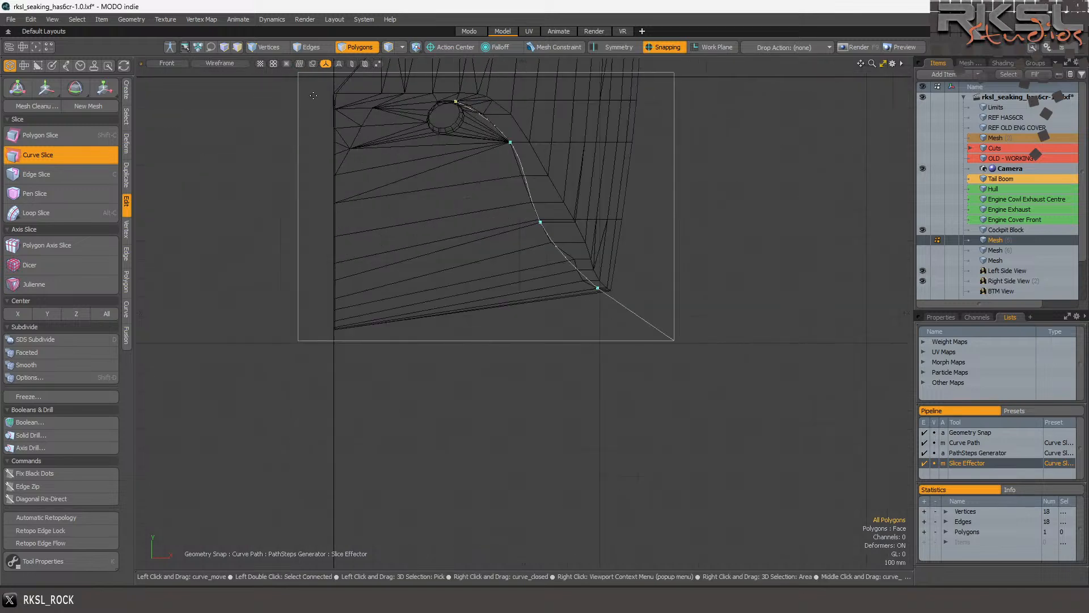
left_click(288, 104)
left_click_drag(288, 104, 332, 97)
scroll(469, 120, "up", 2)
key("space")
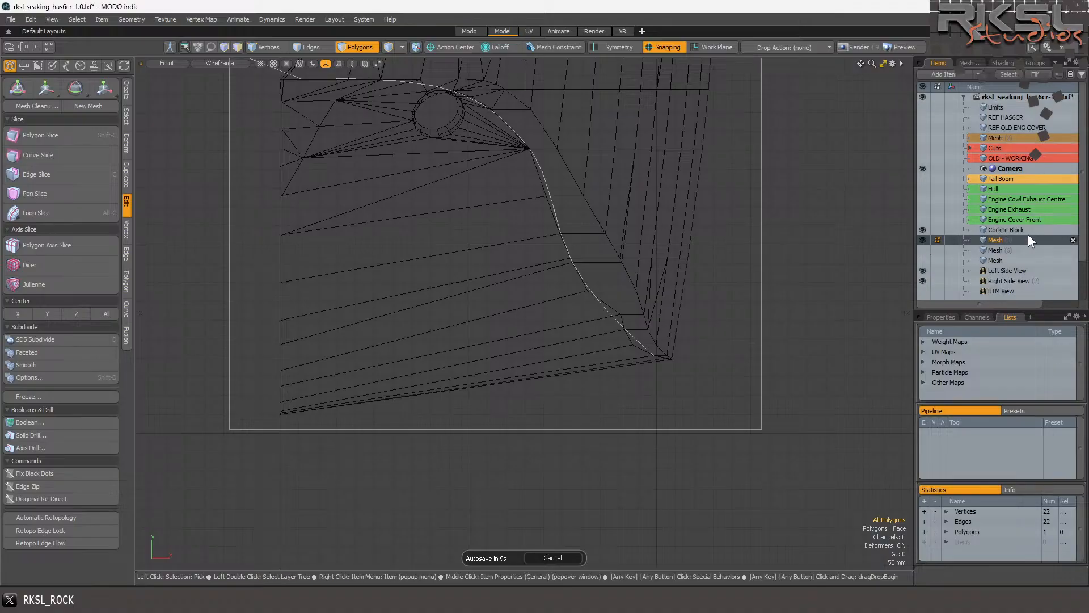
In the Cockpit Block, scale the first horizontal seam edge below the recess-side corner along X about its outer end until it meets the guide curve.
left_click(1014, 227)
scroll(520, 105, "up", 10)
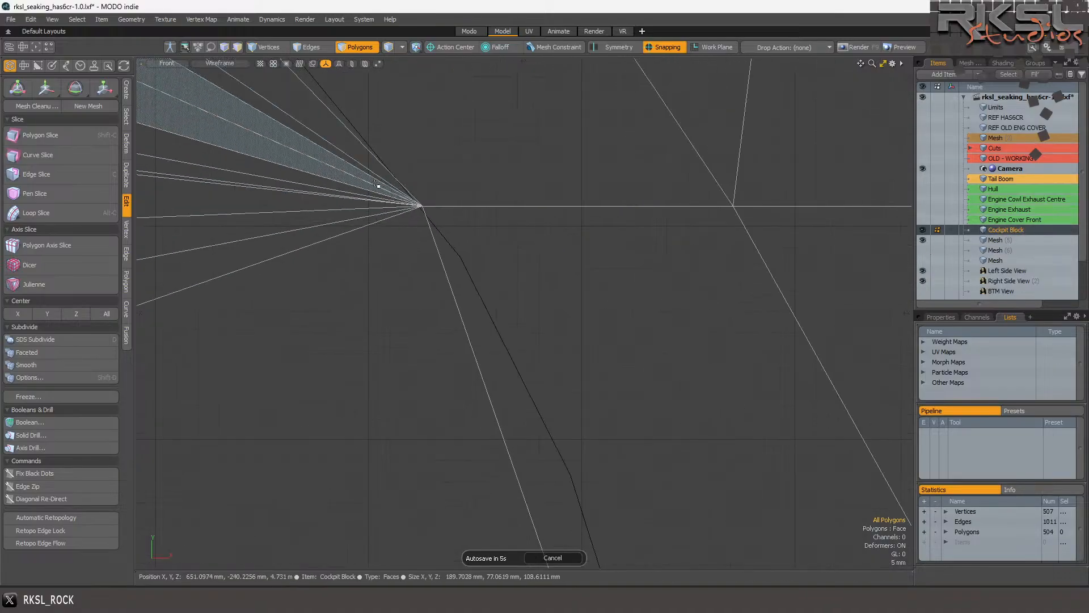
scroll(543, 178, "down", 2)
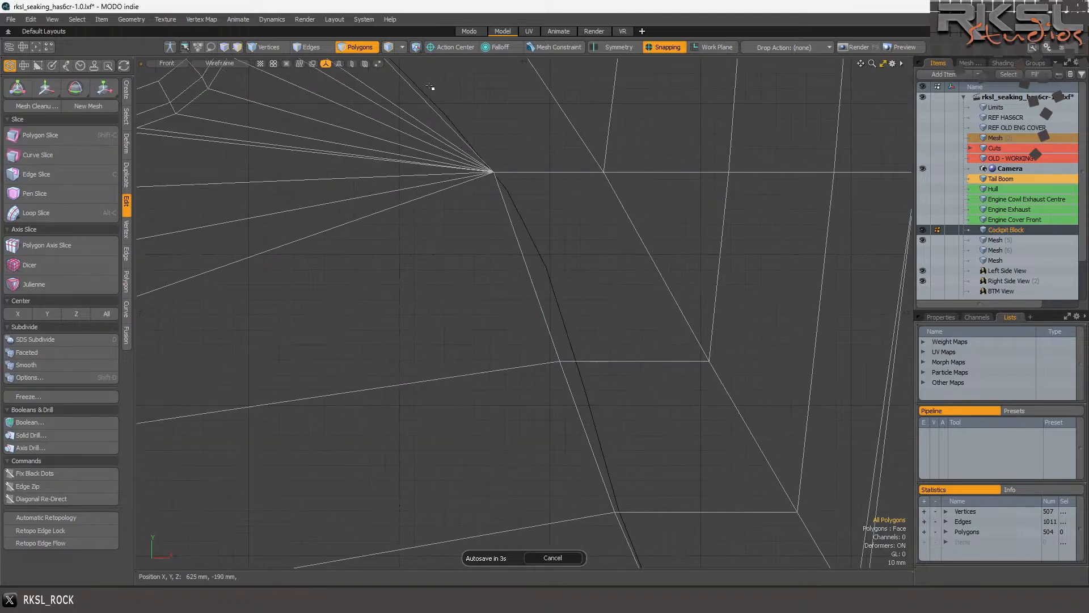
key("2")
left_click(642, 361)
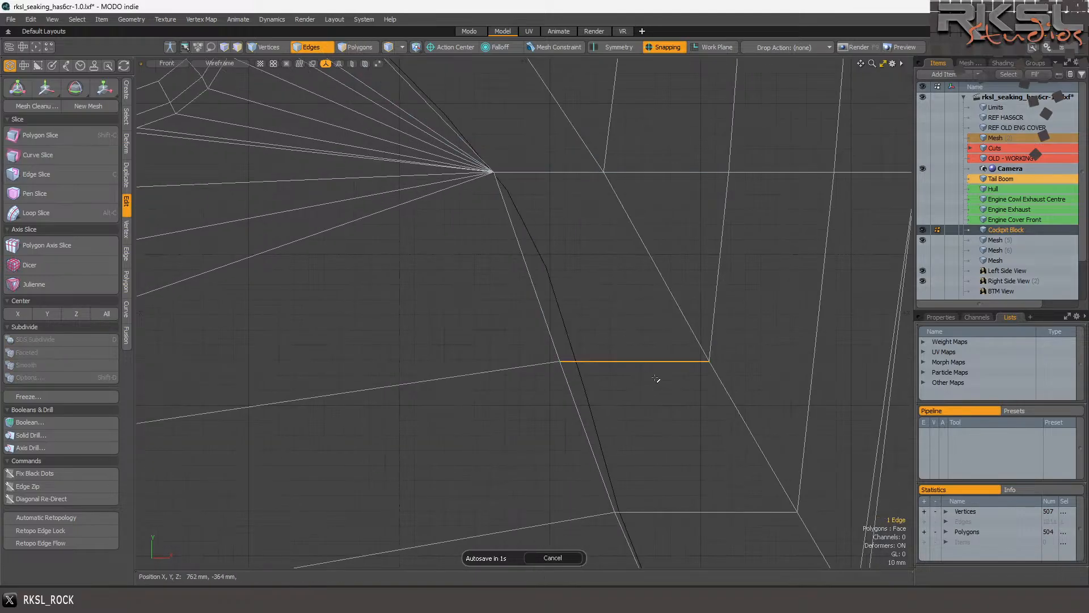
left_click(104, 95)
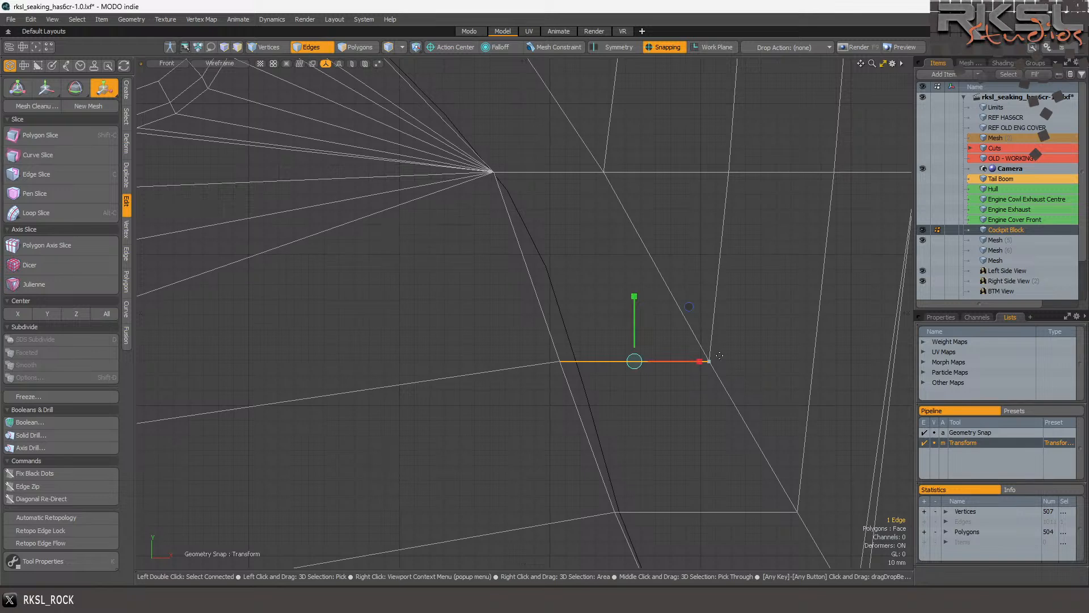
left_click(710, 361)
left_click_drag(710, 363, 694, 363)
key("space")
Scale the second horizontal seam edge below that corner along X about its outer end, shortening it slightly onto the guide curve.
left_click(699, 512)
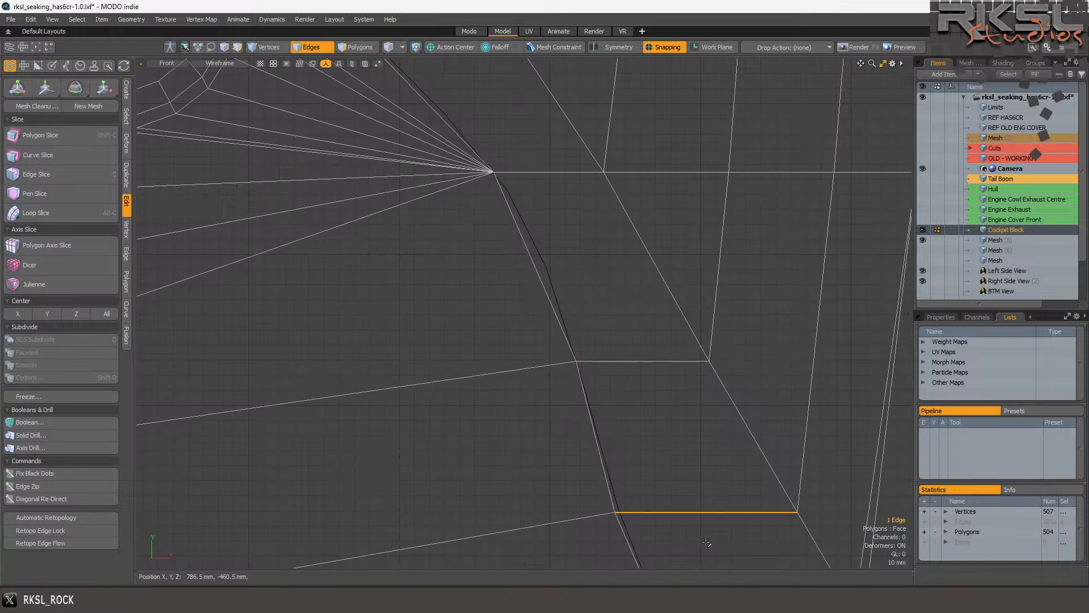
left_click(105, 82)
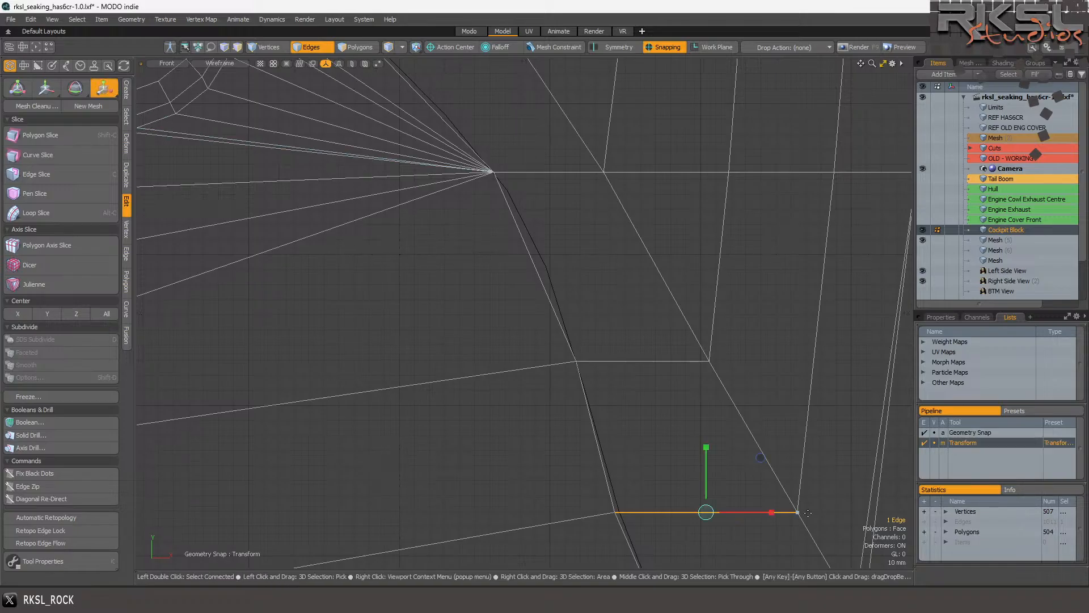
left_click(798, 513)
left_click_drag(799, 515, 794, 516)
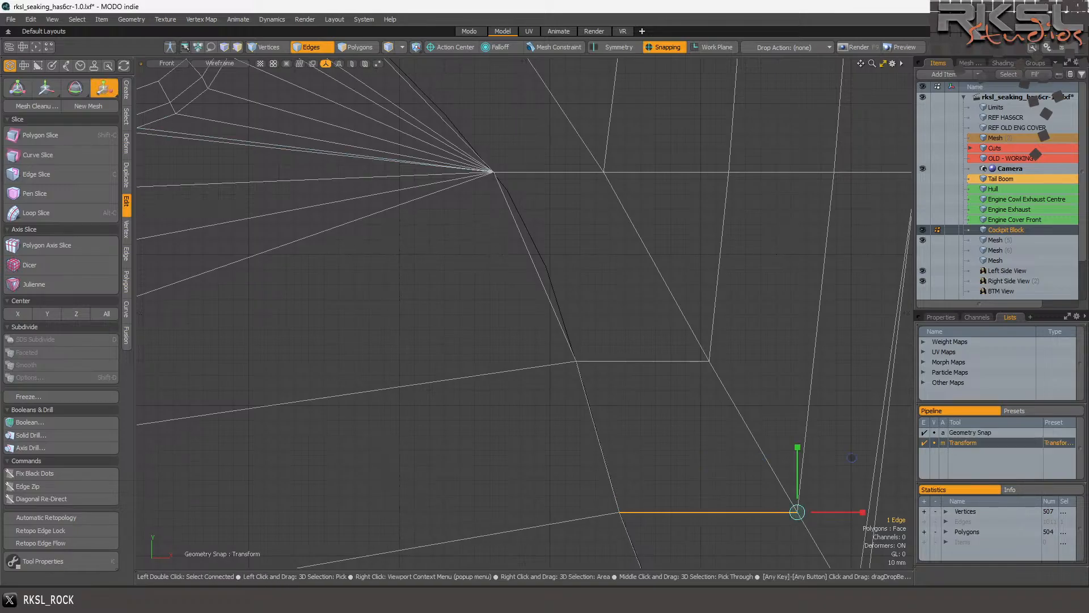
scroll(602, 257, "down", 6)
scroll(641, 392, "up", 6)
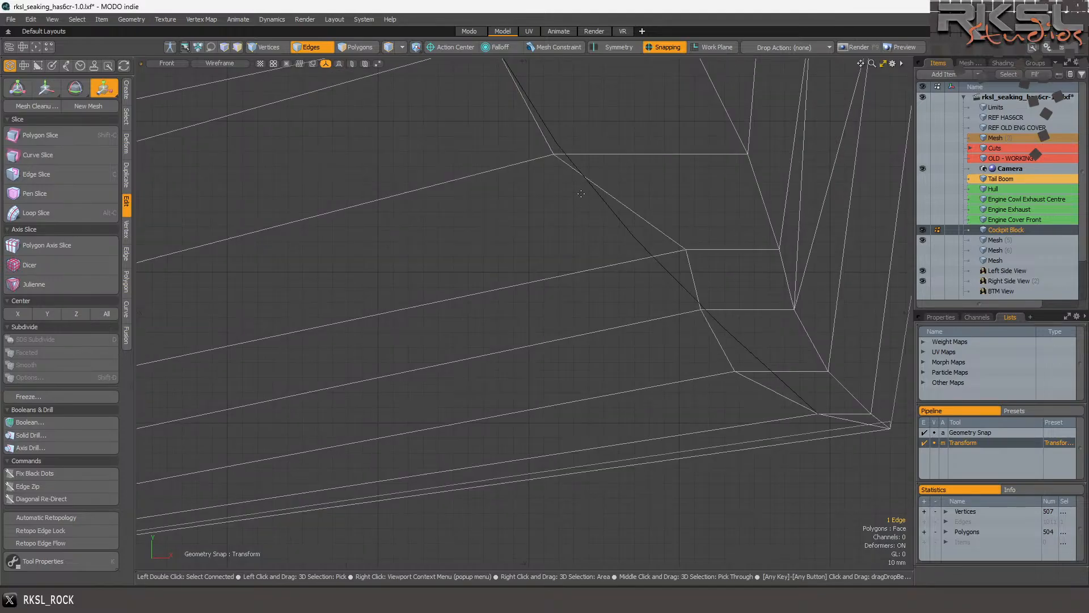
key("space")
Shorten the horizontal seam edge just below the close pair along X about its outer end so it lands on the guide curve.
scroll(635, 291, "down", 4)
scroll(630, 190, "up", 4)
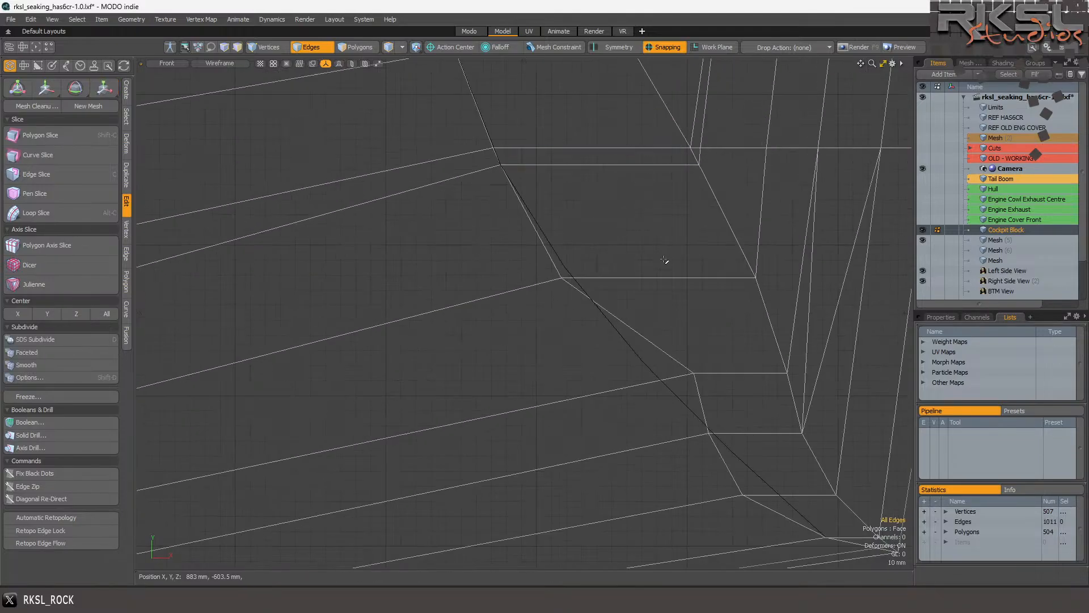
key("y")
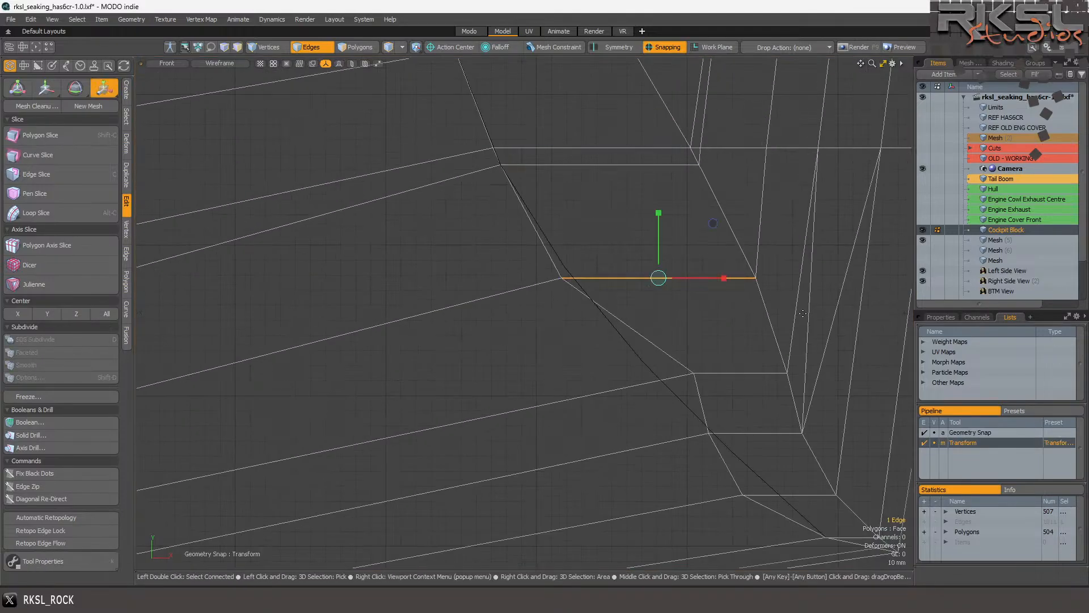
left_click(756, 277)
left_click_drag(756, 278, 744, 278)
key("q")
Lengthen the second horizontal seam edge below the close pair along X about its outer end until its inner point reaches the guide curve.
left_click(735, 373)
left_click(103, 88)
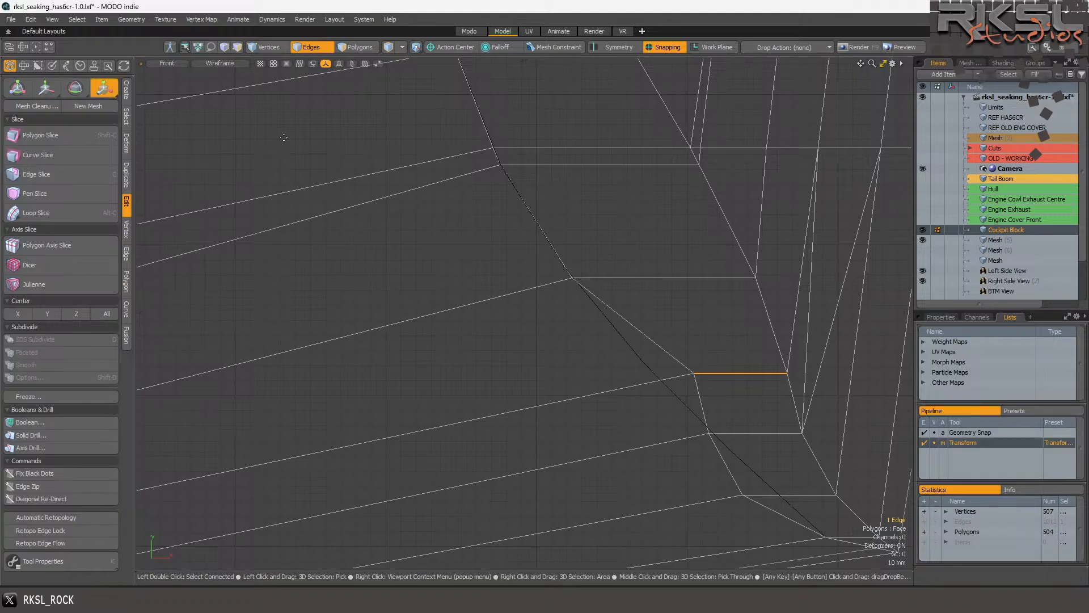
left_click(788, 373)
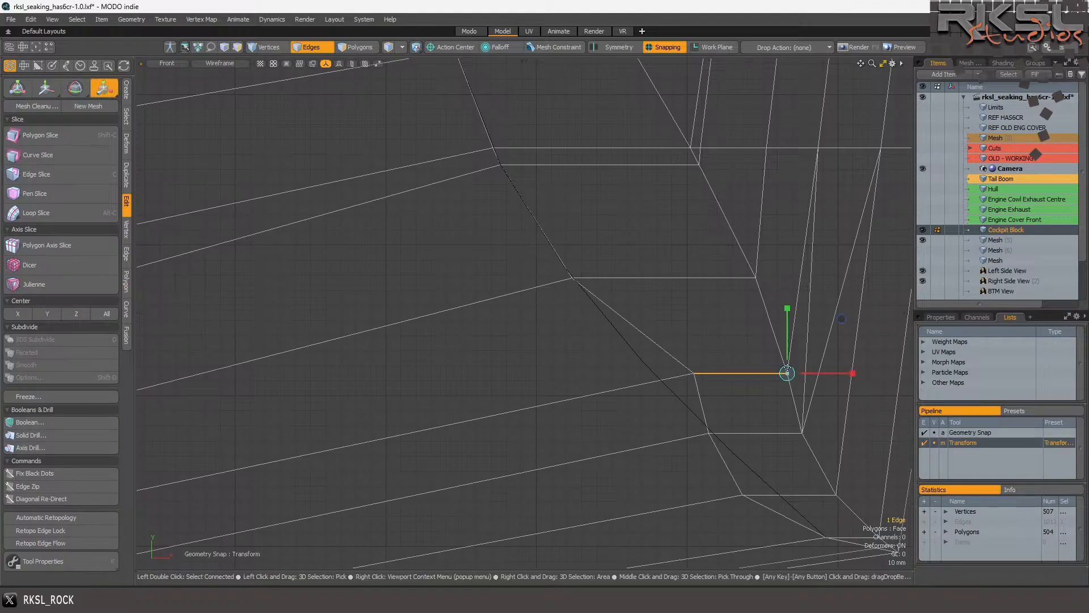
left_click_drag(788, 375, 826, 375)
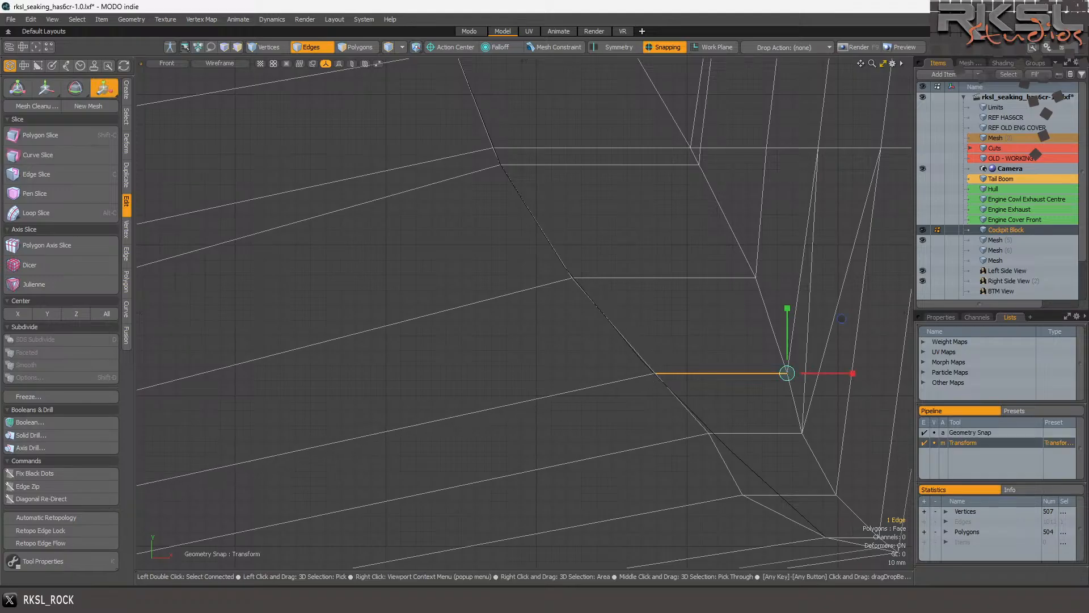
scroll(614, 297, "down", 2)
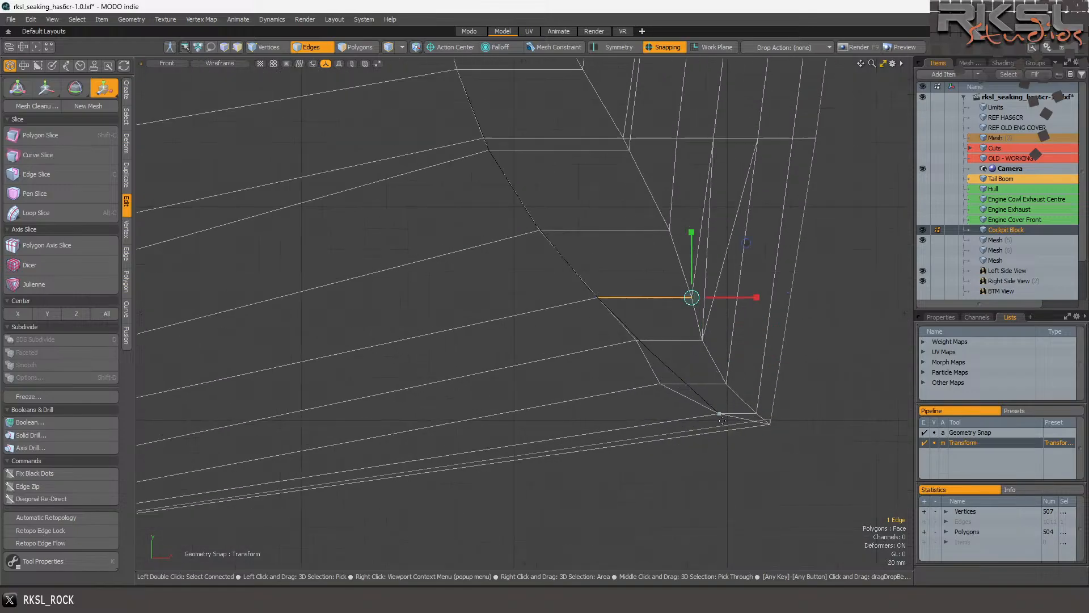
scroll(720, 421, "up", 3)
key("q")
Shorten the third horizontal seam edge below the close pair along X about its outer end to meet the guide curve.
left_click(615, 265)
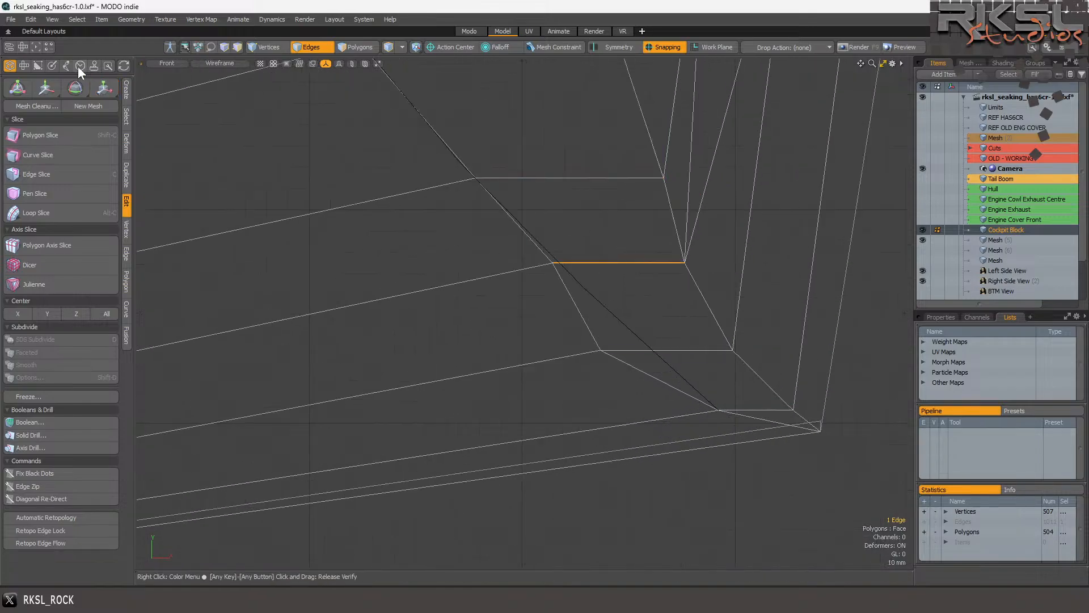
left_click(105, 88)
left_click(685, 263)
left_click_drag(683, 265, 676, 265)
key("space")
Shorten the fourth horizontal seam edge below the close pair, near the lower outer corner, along X about its outer end onto the guide curve.
left_click(676, 349)
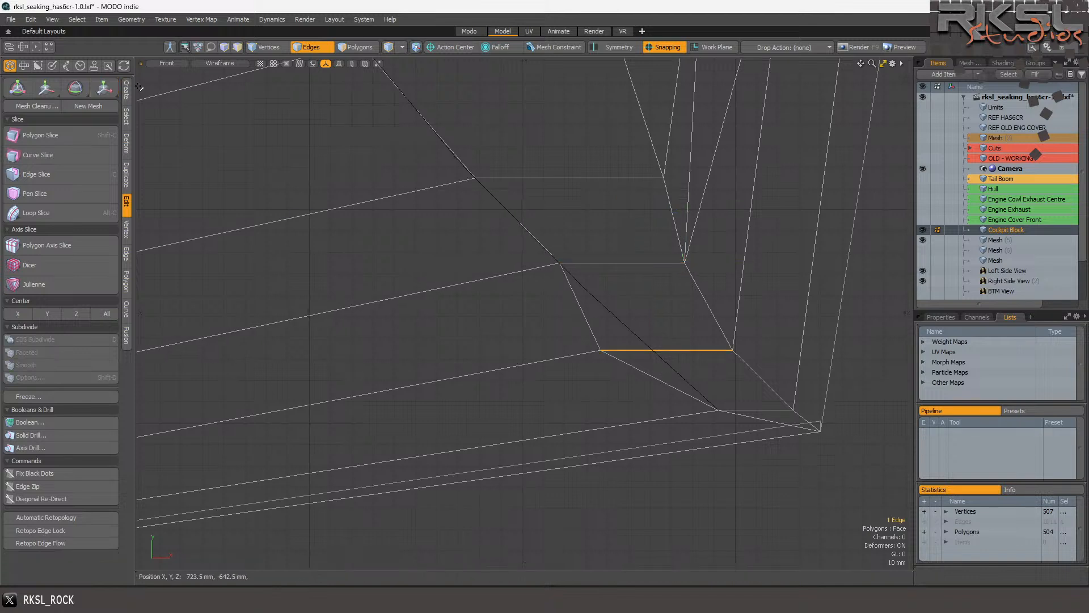
left_click(101, 87)
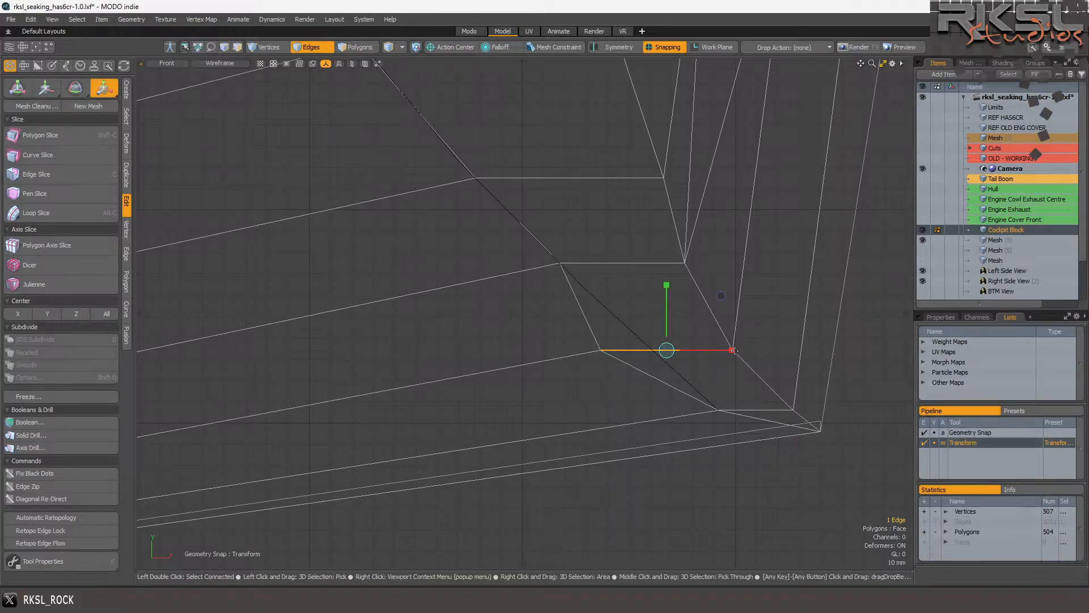
left_click(732, 350)
left_click_drag(733, 350, 679, 350)
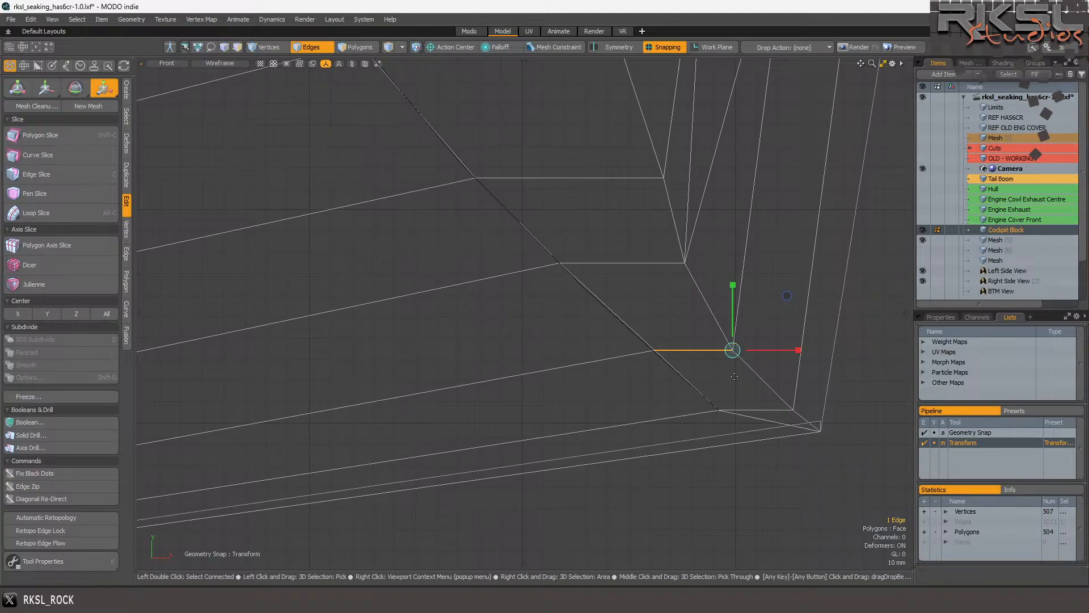
key("space")
scroll(594, 285, "down", 8)
scroll(595, 285, "up", 2)
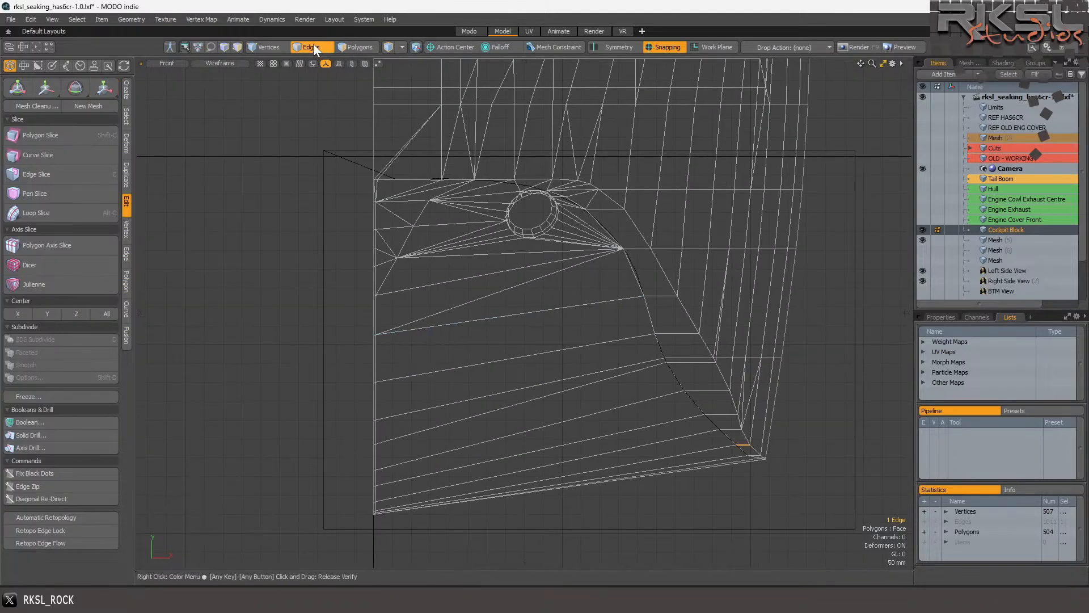
Detach the lower nose polygons, with the light recess and the faces up to the upper seam, by cutting and pasting them within the Cockpit Block.
left_click(374, 48)
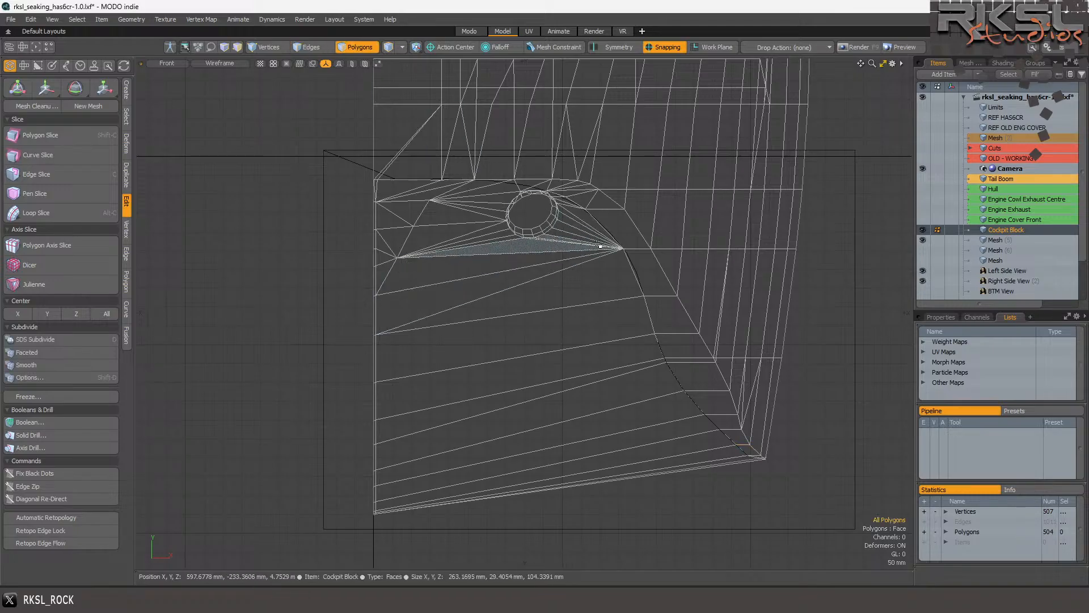
mouse_move(590, 219)
left_mouse_down()
mouse_move(650, 414)
mouse_move(729, 502)
left_mouse_up()
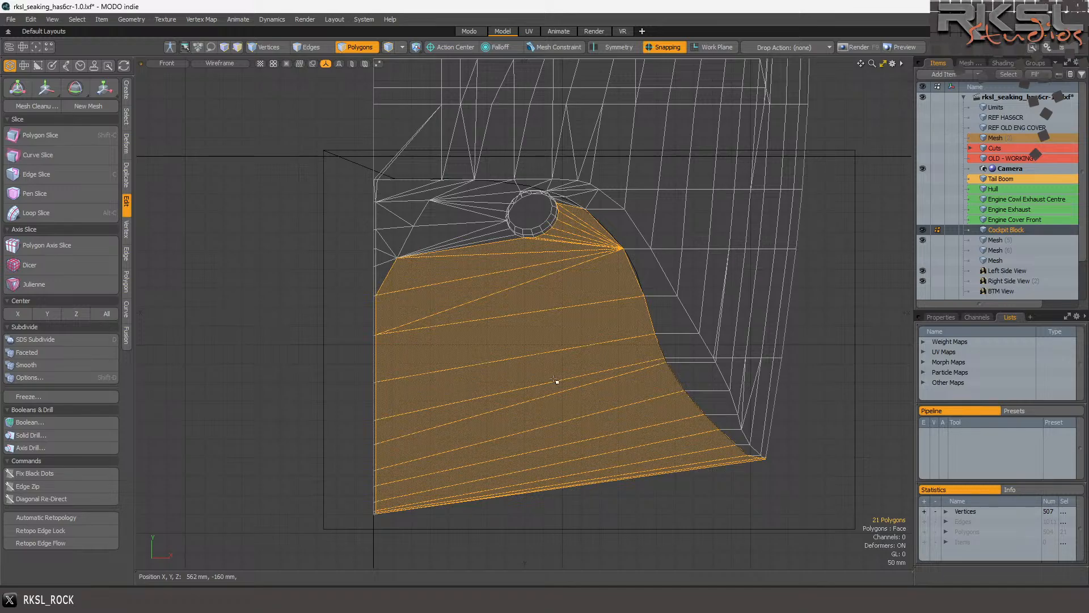
scroll(460, 196, "up", 3)
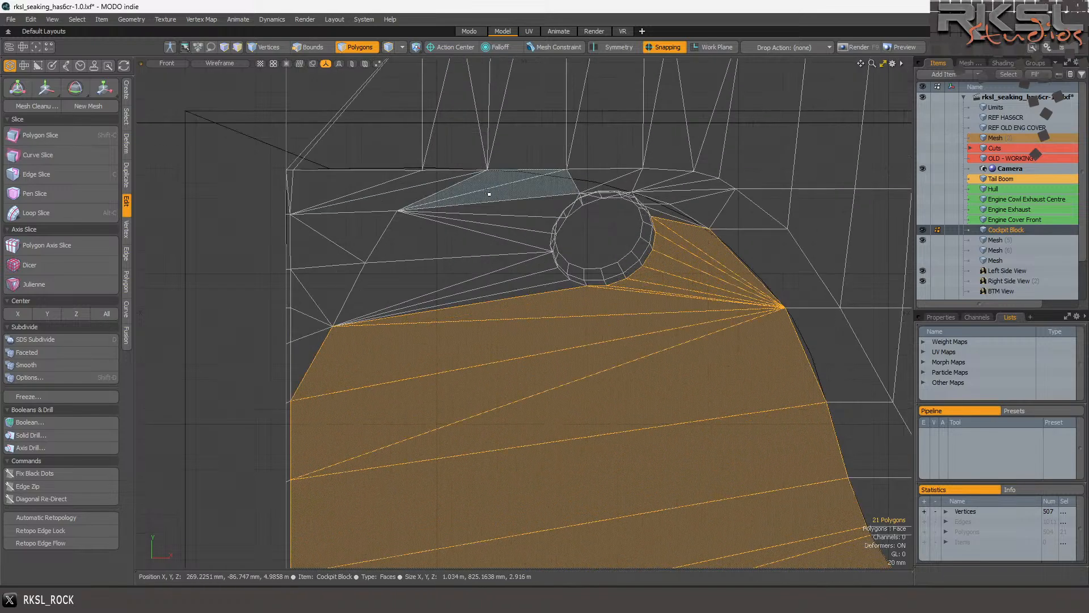
mouse_move(470, 203)
left_mouse_down()
mouse_move(481, 340)
mouse_move(352, 238)
mouse_move(347, 187)
mouse_move(273, 197)
mouse_move(306, 217)
mouse_move(266, 241)
mouse_move(312, 301)
mouse_move(391, 277)
left_mouse_up()
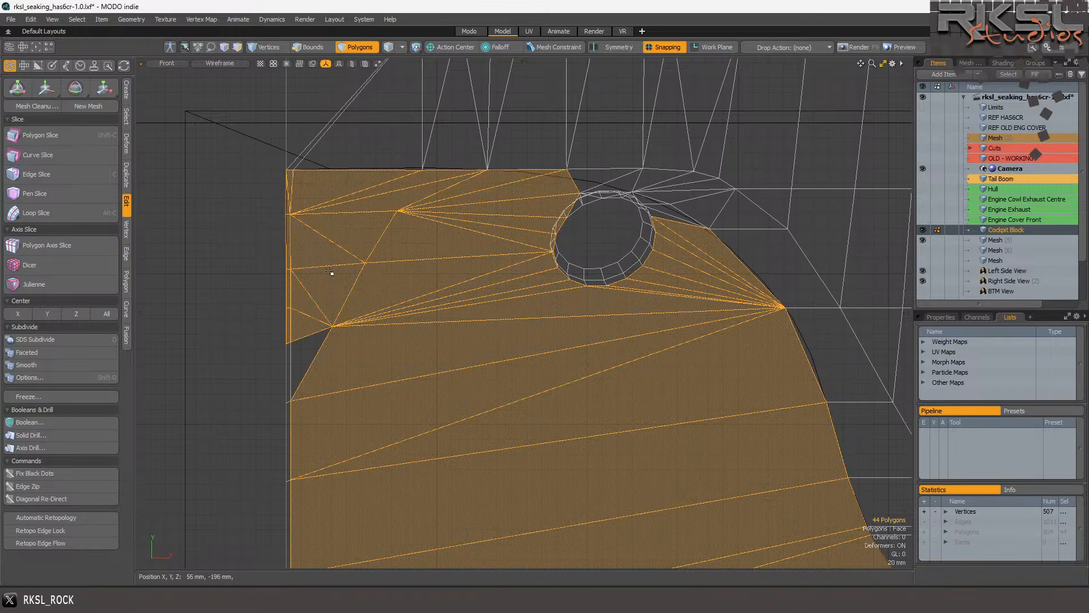
mouse_move(276, 316)
left_mouse_down("ctrl")
mouse_move(287, 309)
mouse_move(280, 267)
mouse_move(292, 175)
left_mouse_up("ctrl")
scroll(751, 236, "up", 3)
left_click_drag(592, 256, 543, 204, "shift")
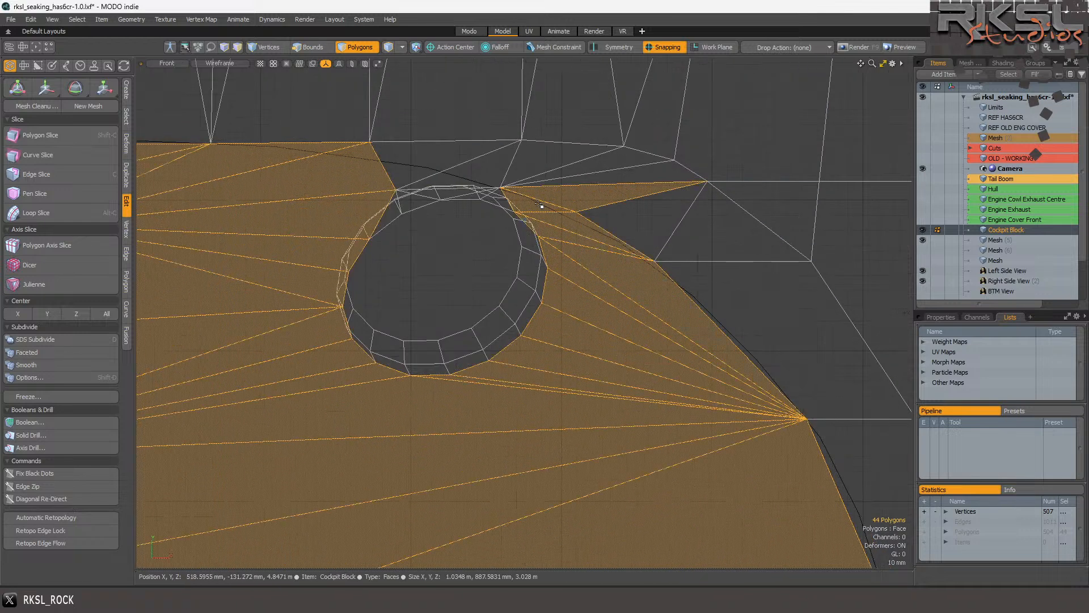
left_click(622, 197, "ctrl")
mouse_move(637, 208)
right_mouse_down()
mouse_move(306, 177)
mouse_move(702, 425)
right_mouse_up()
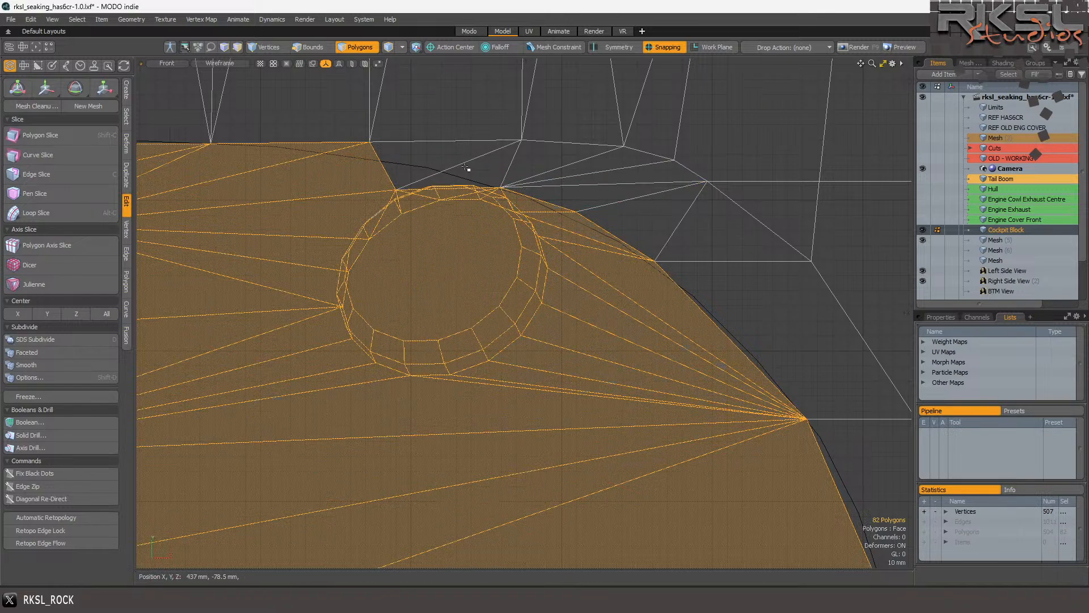
left_click_drag(444, 163, 603, 193, "shift")
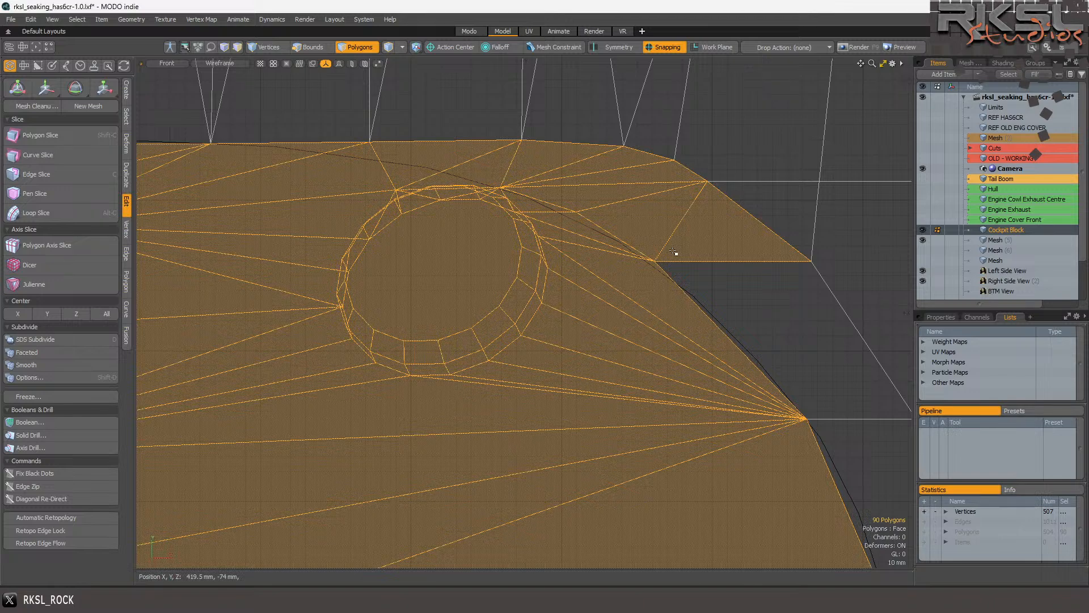
scroll(650, 239, "down", 5)
key("ctrl+x")
key("ctrl+v")
left_click(306, 294)
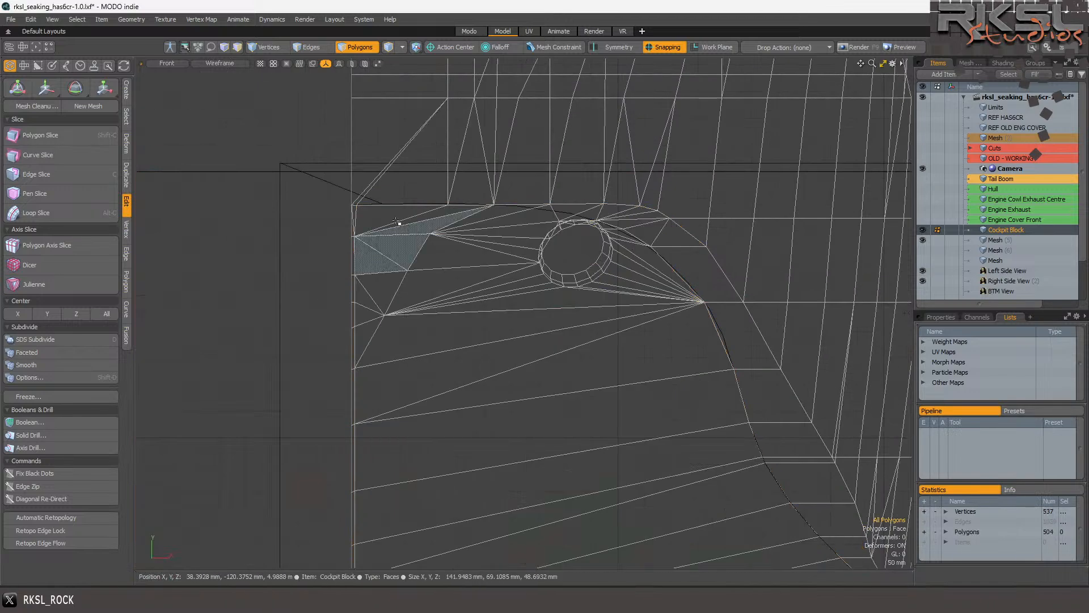
Run the render preview of the nose and hide the guide rectangle mesh so only the cockpit block is rendered.
left_click(595, 31)
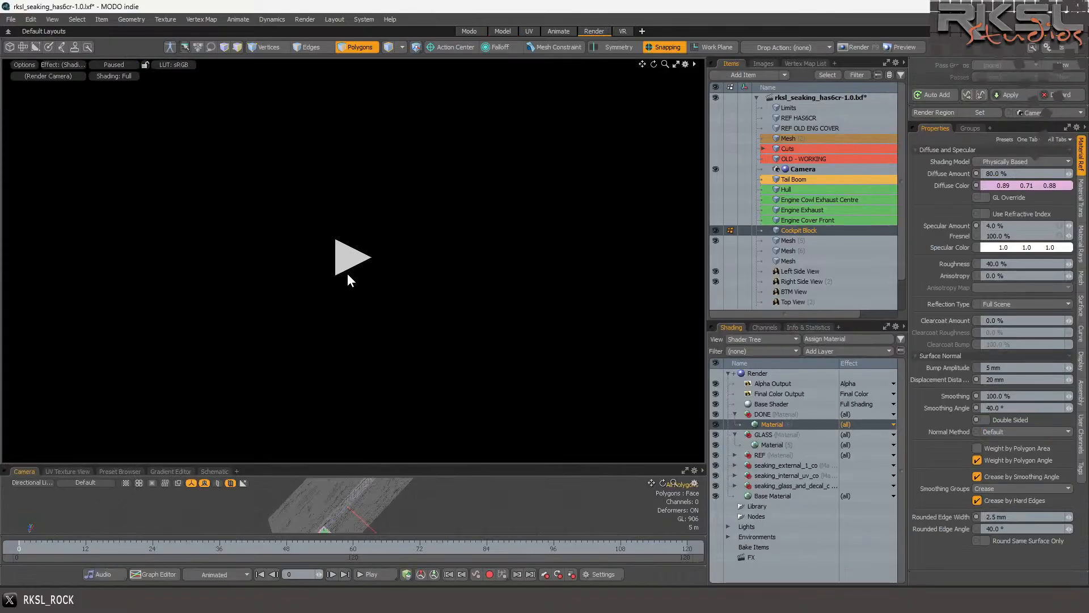
left_click(352, 257)
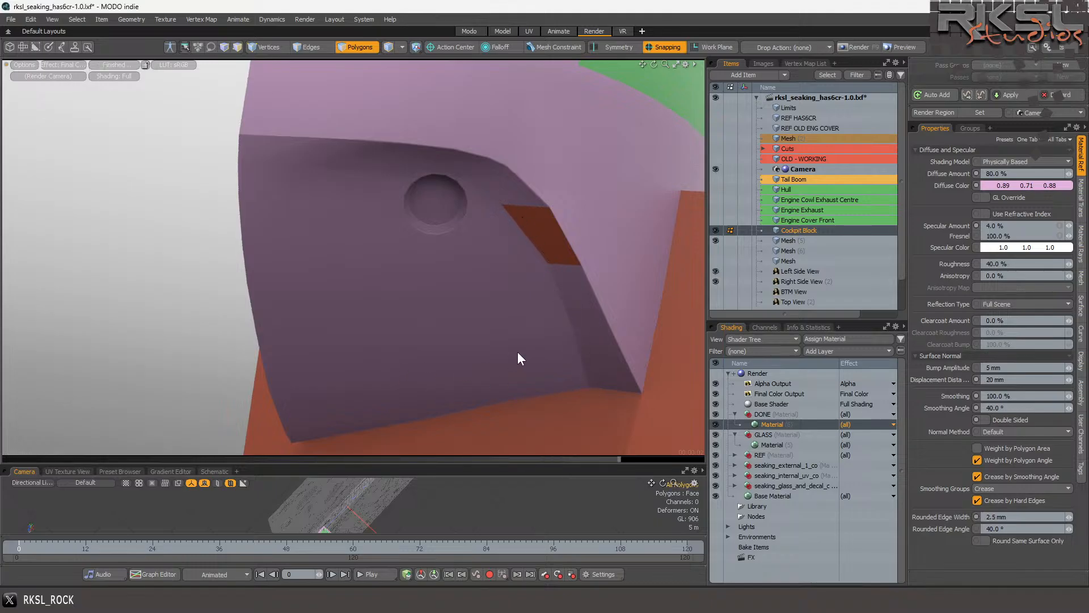
scroll(373, 281, "down", 3)
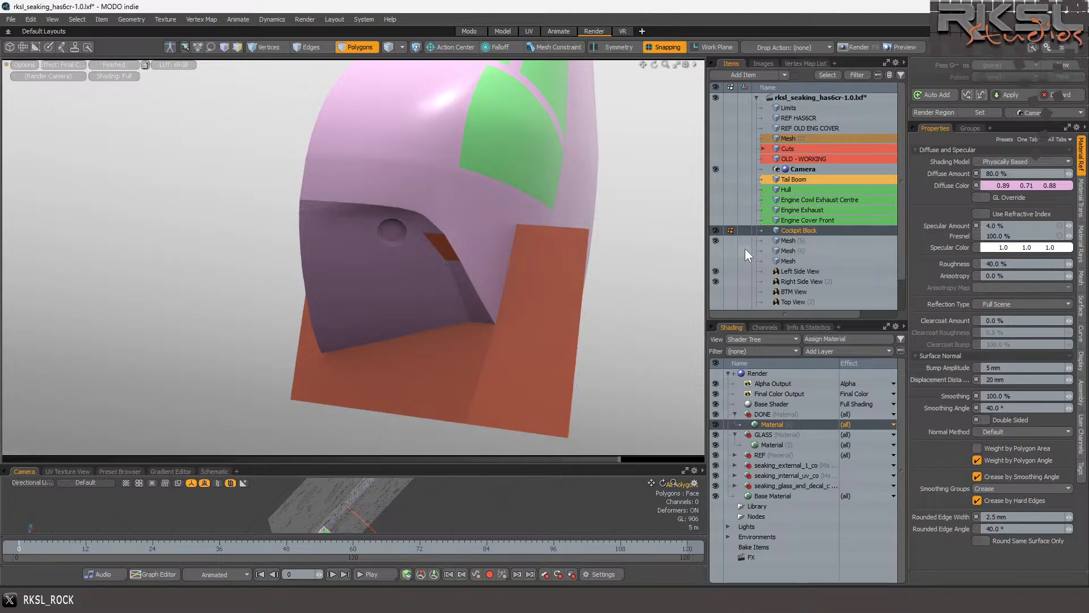
left_click(715, 240)
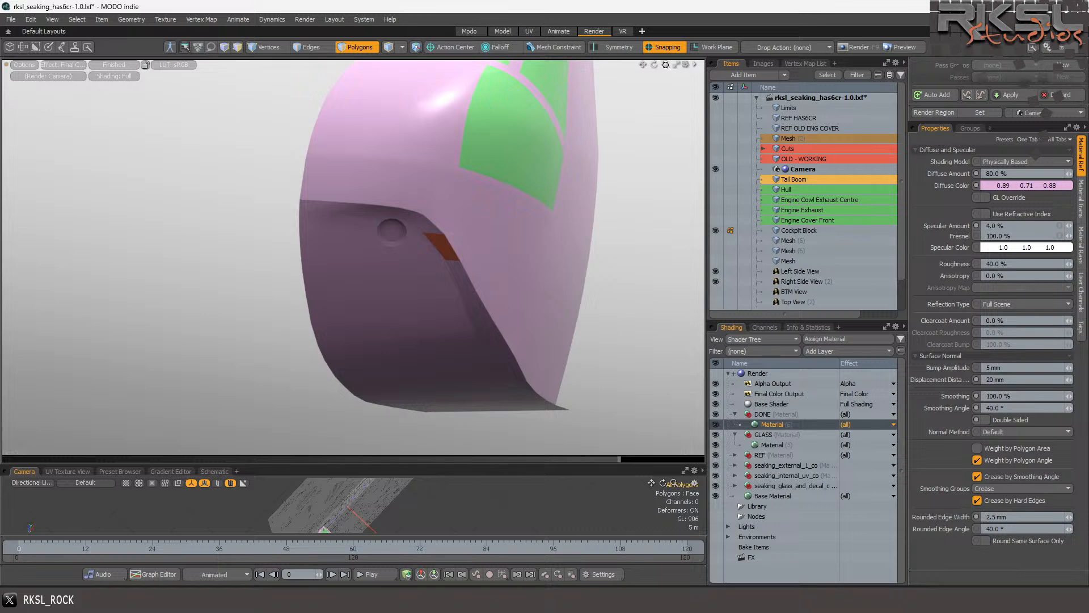
mouse_move(654, 63)
left_mouse_down()
mouse_move(684, 54)
mouse_move(653, 80)
left_mouse_up()
Compare the rendered lower nose seam with the helicopter reference photo, and examine the nose shading from the side.
left_click(424, 600)
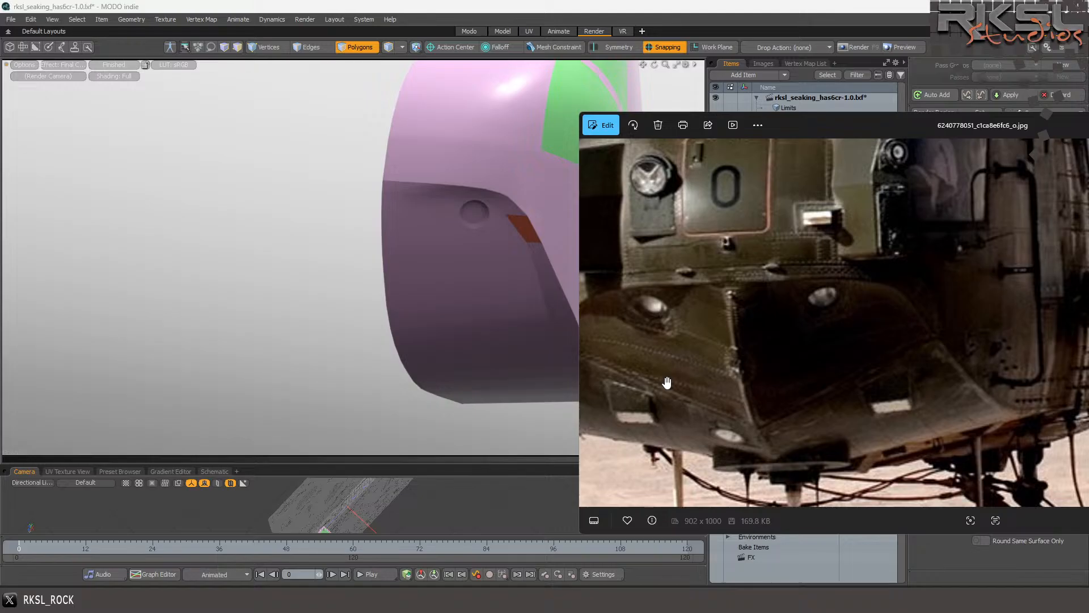
scroll(249, 196, "down", 4)
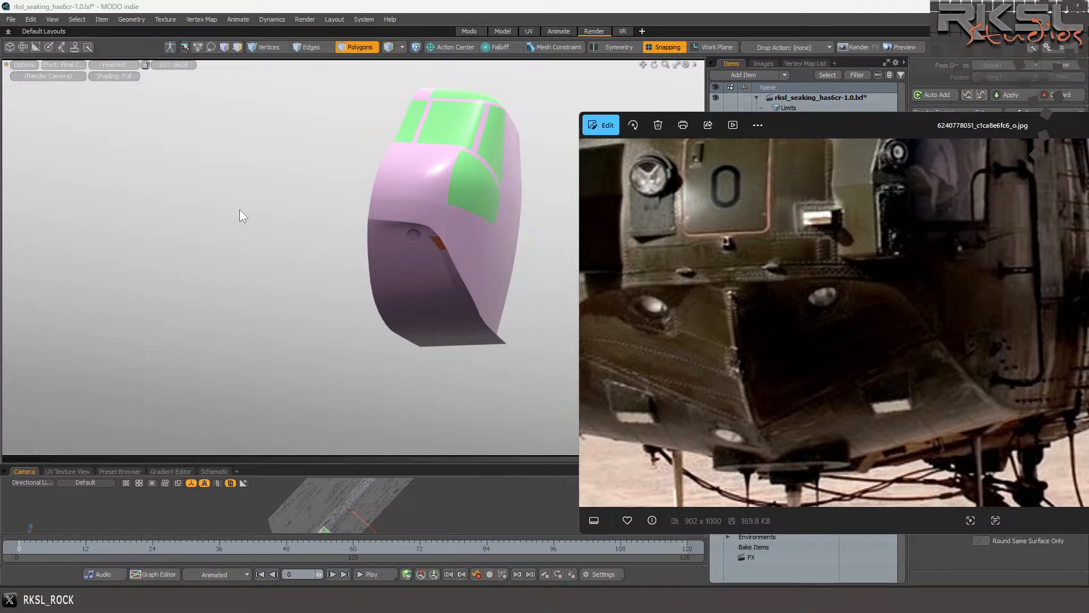
left_click(251, 253)
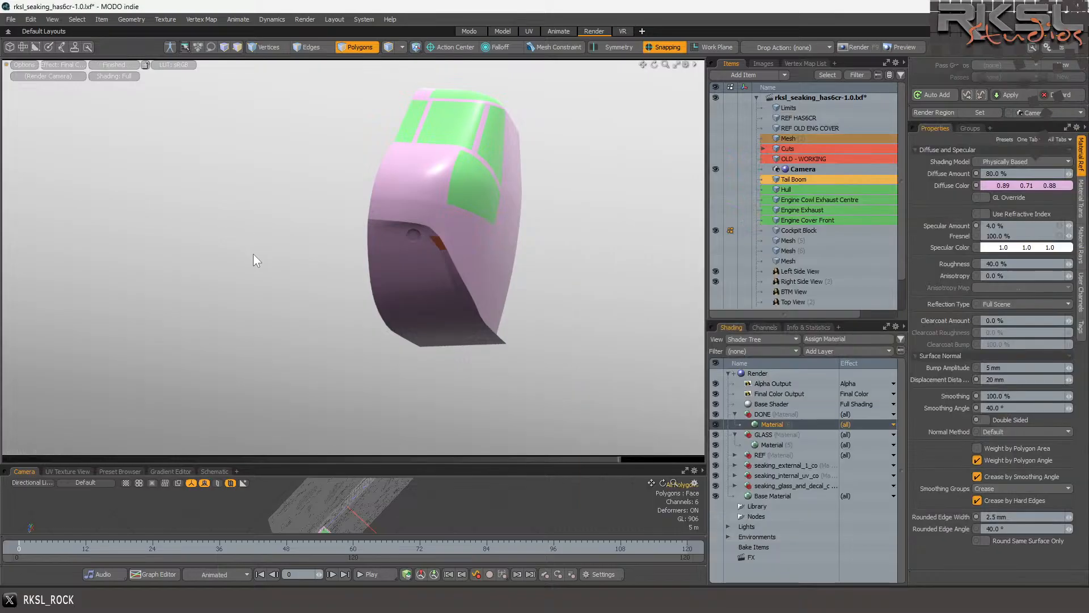
left_click_drag(258, 260, 257, 260, "alt")
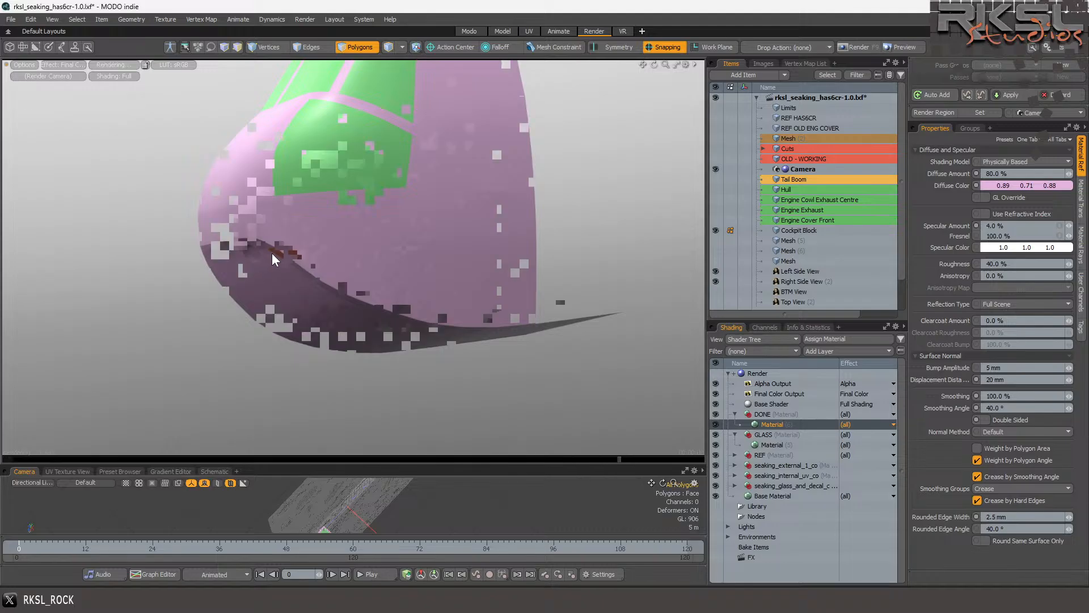
Show the Tail Boom, Hull, Engine Exhaust, Engine Cover Front and Engine Cowl Exhaust Centre together with the Cockpit Block in the render.
scroll(271, 250, "down", 5)
left_click(716, 180)
left_click(715, 190)
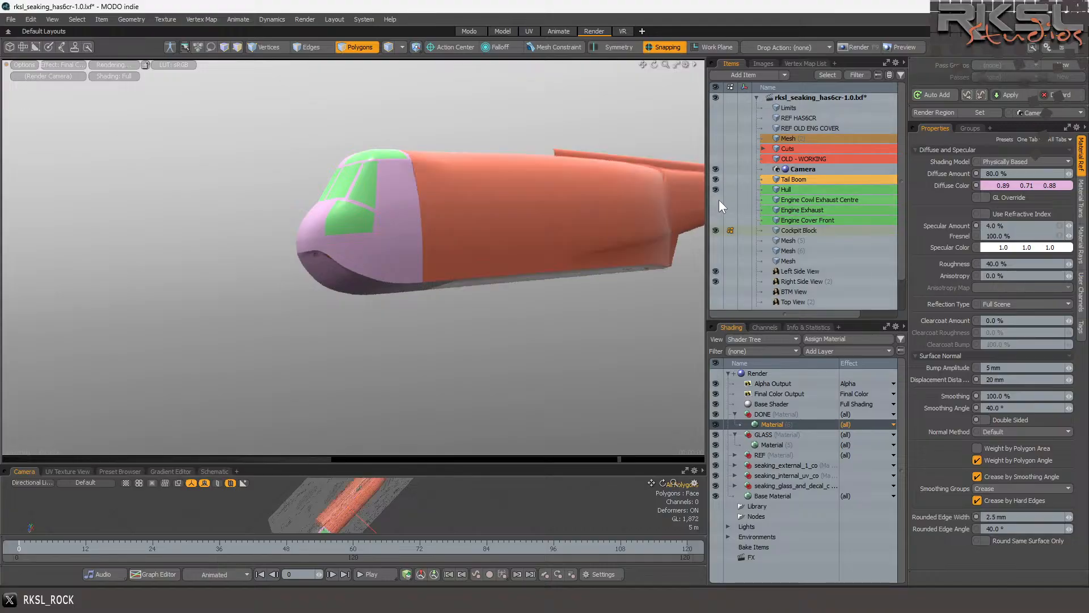
left_click(715, 210)
left_click(716, 221)
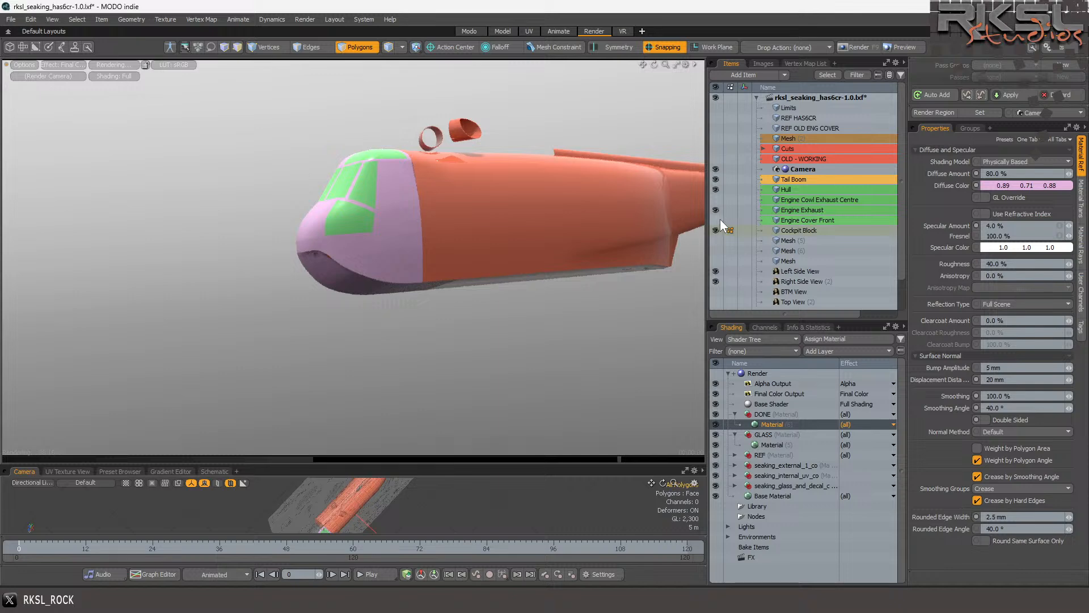
left_click(716, 199)
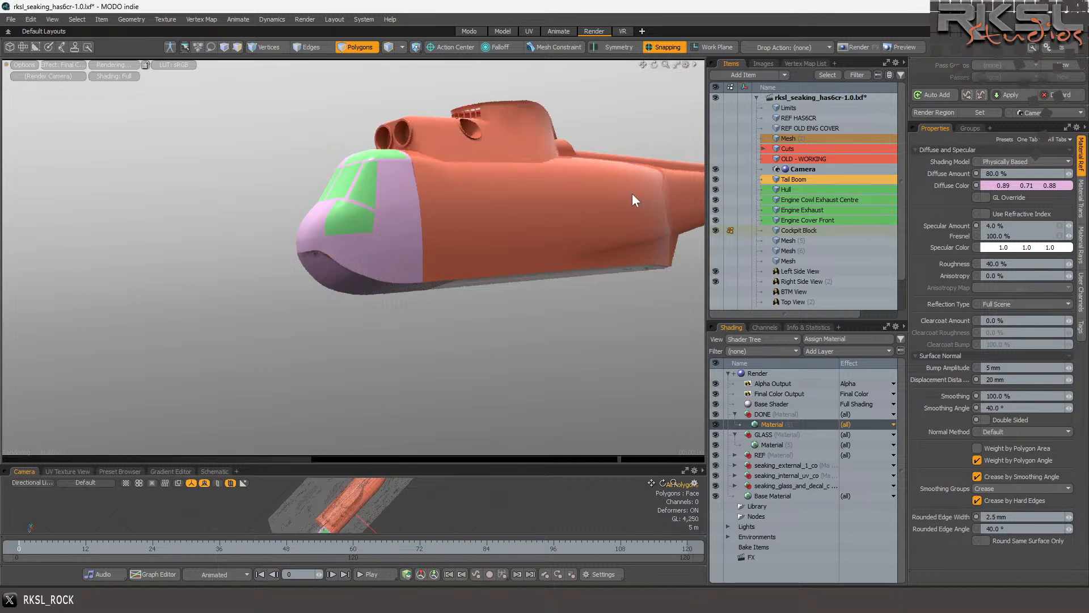
Check the rendered nose against the assembled Sea King fuselage from several angles, and save the scene.
scroll(631, 193, "down", 3)
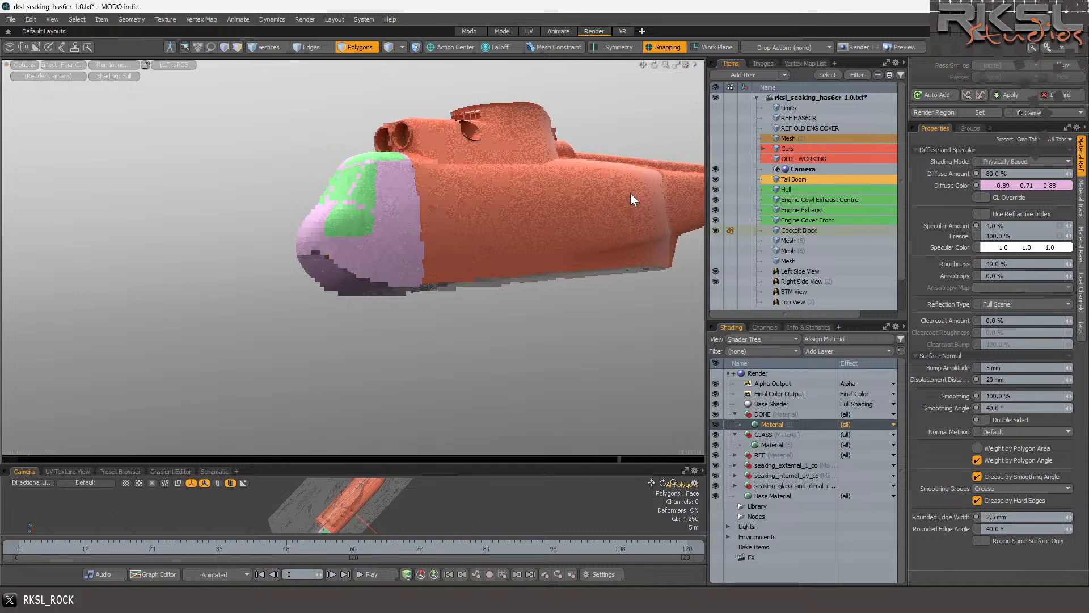
scroll(631, 192, "up", 5)
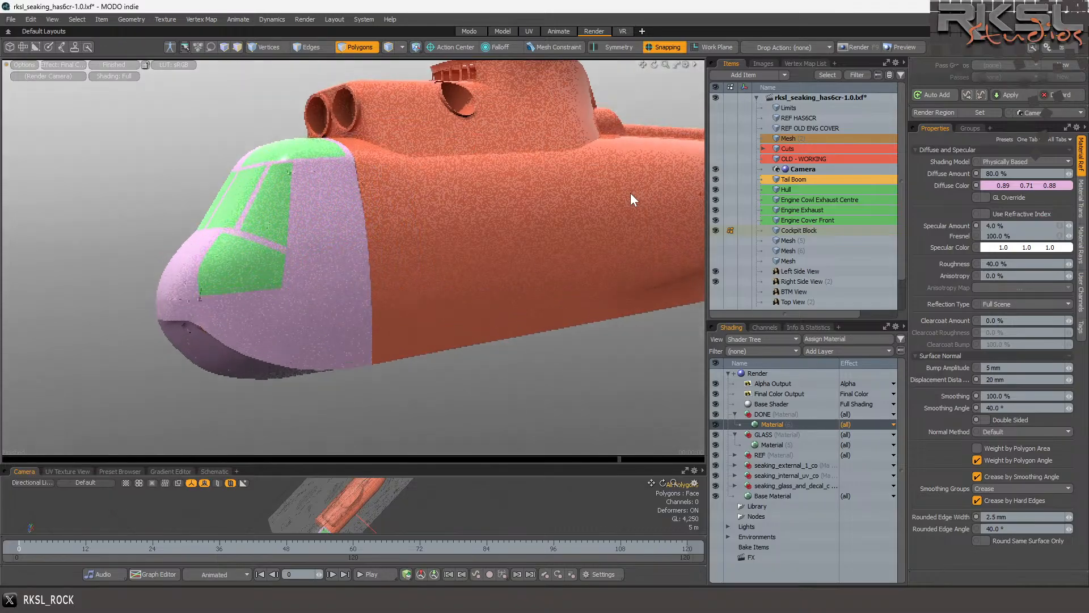
scroll(631, 192, "down", 2)
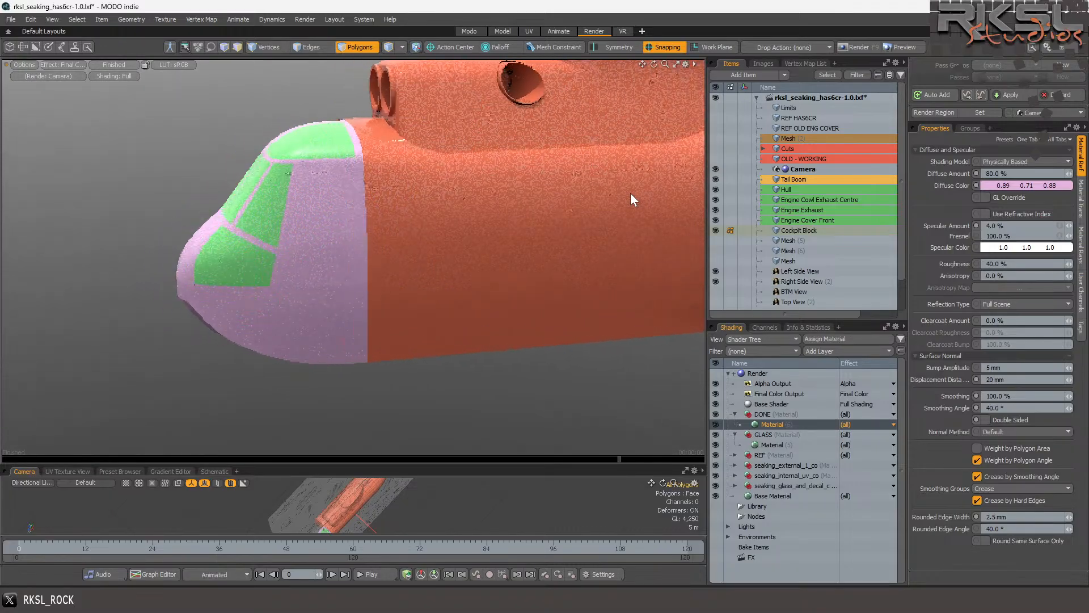
left_click_drag(631, 193, 631, 193, "alt")
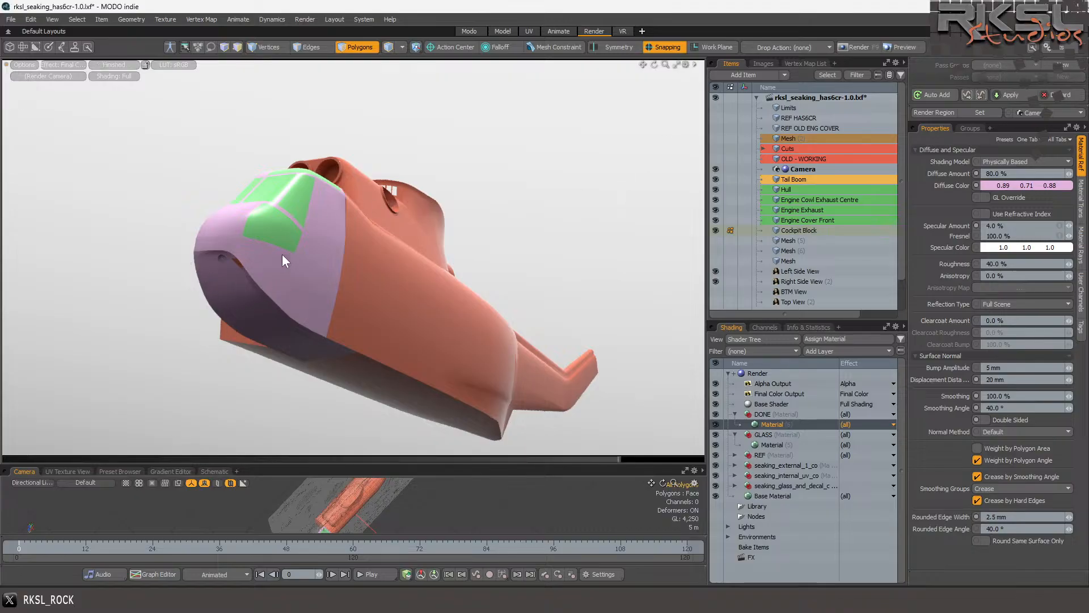
left_click(11, 20)
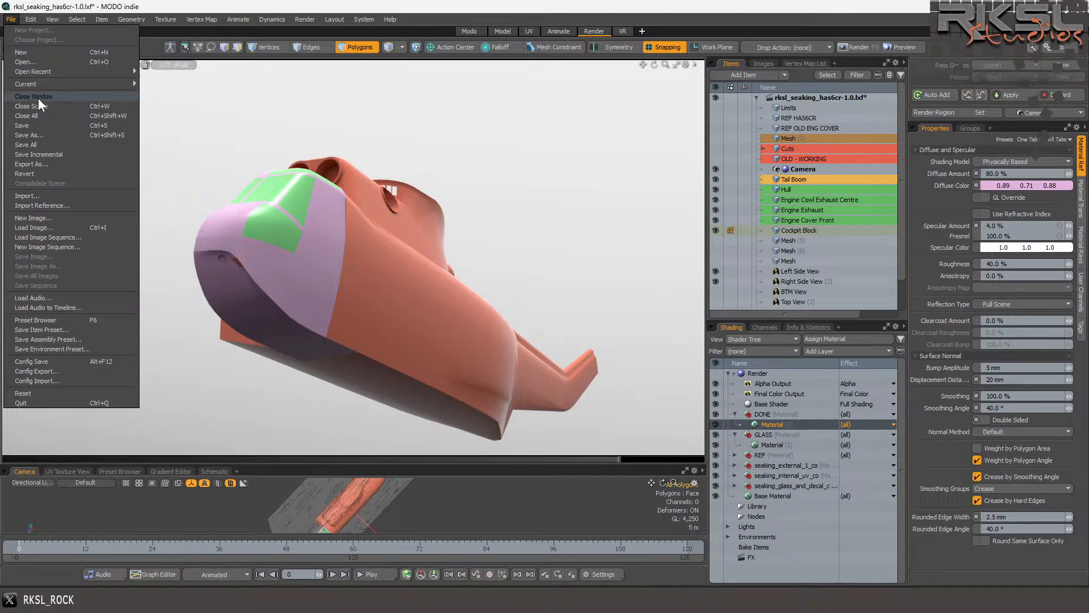
left_click(38, 126)
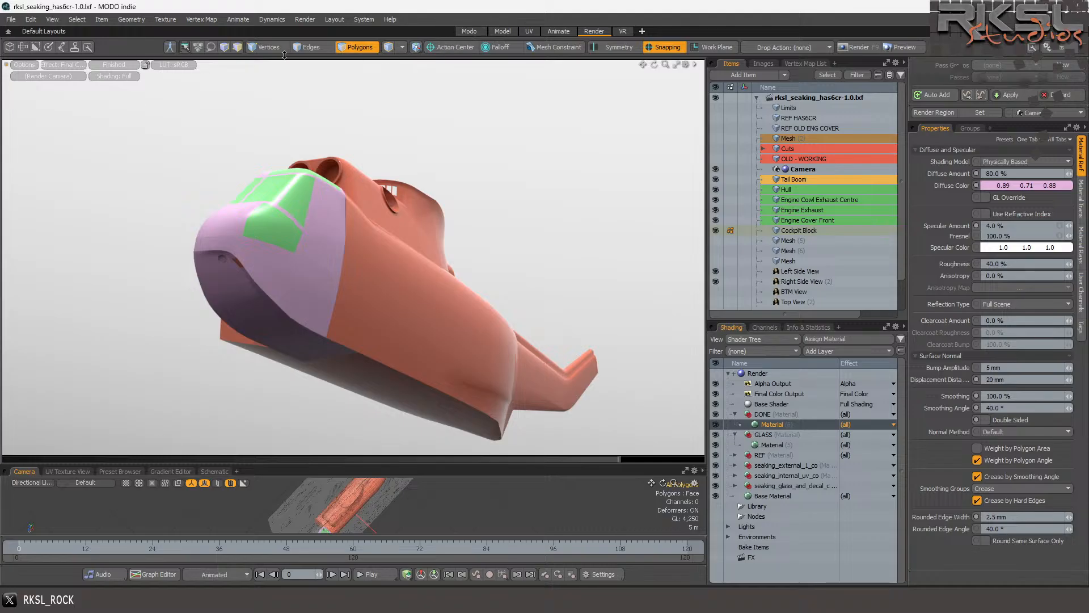
Open the recent scene A4 Lynx AH7.lxf and fit the Lynx model in the modelling view.
left_click(502, 32)
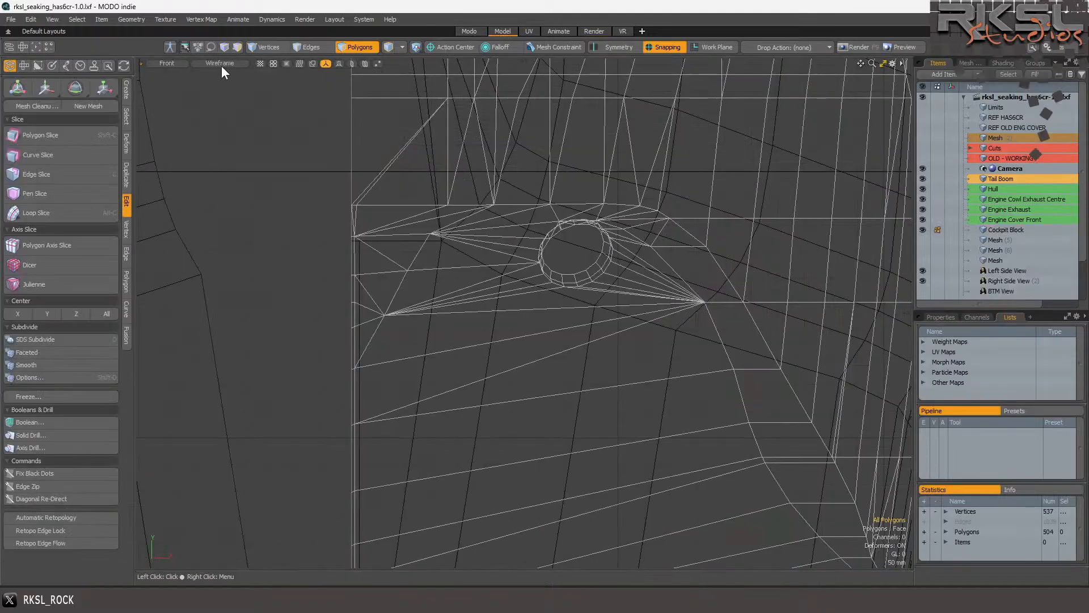
left_click(7, 19)
mouse_move(84, 83)
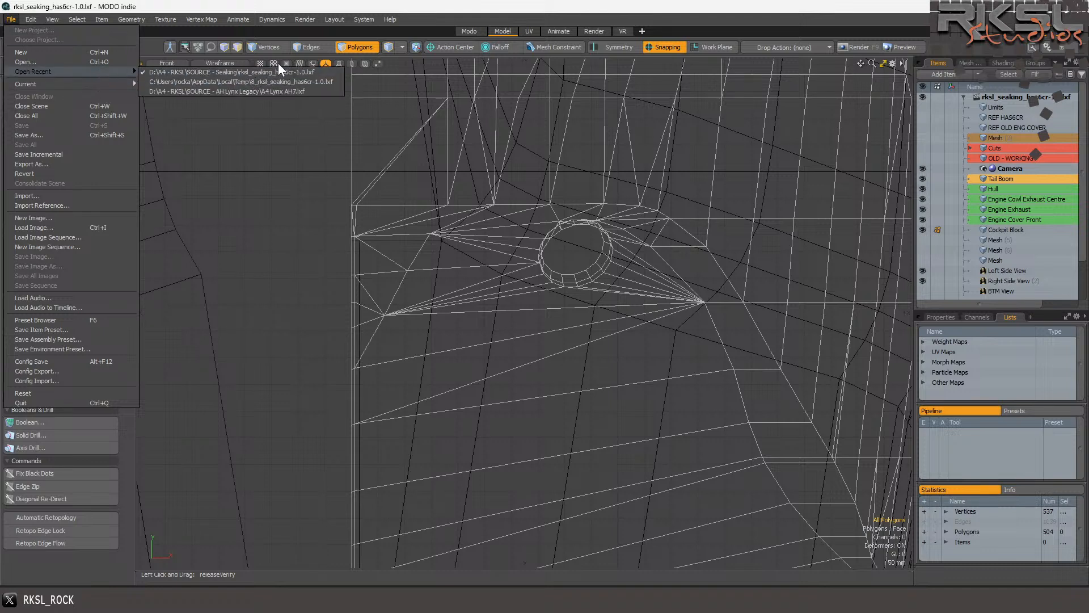
left_click(322, 89)
key("a")
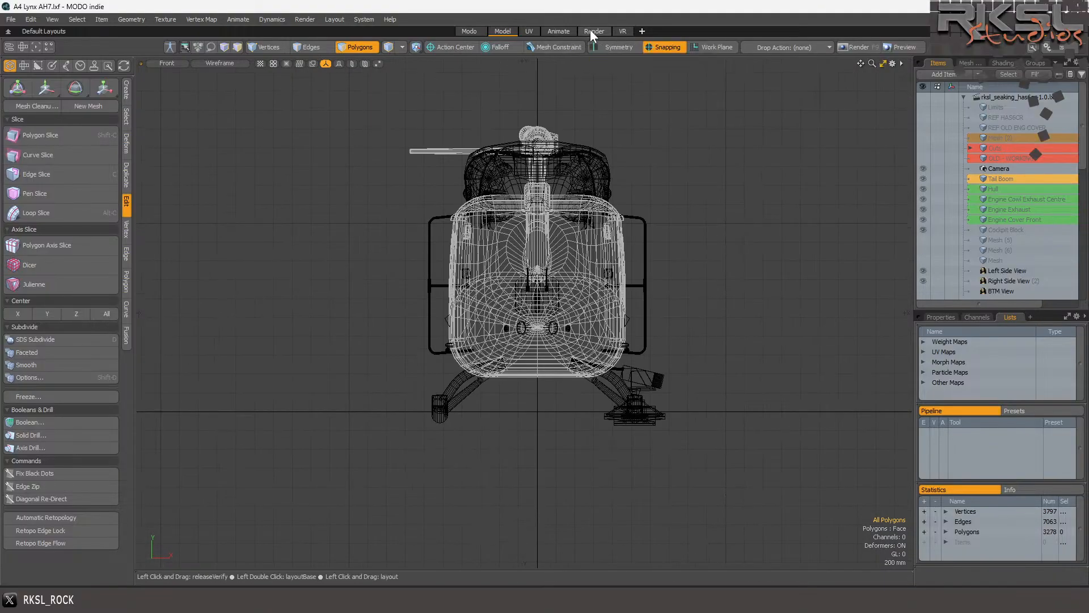
Render the Lynx in the preview with the work plane turned off and the Air Frame deselected, and look through its item list.
left_click(590, 33)
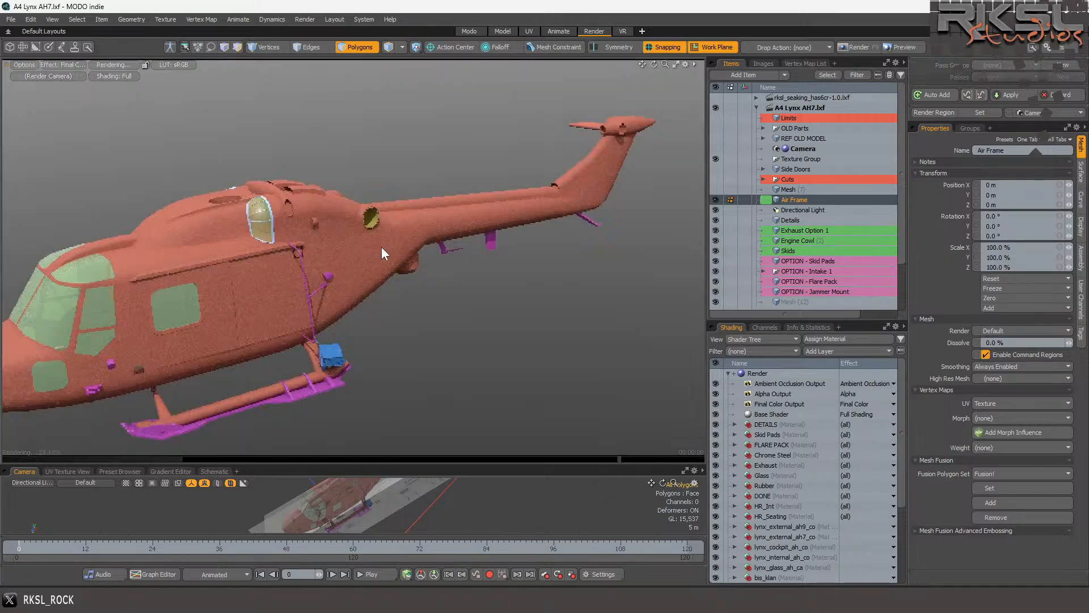
scroll(419, 227, "down", 2)
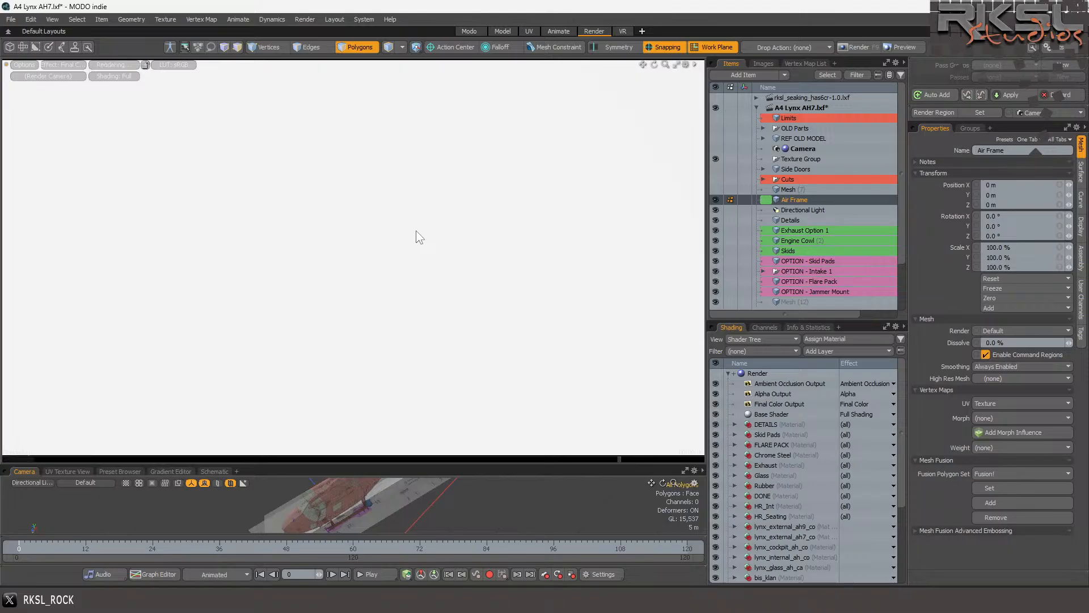
left_click(718, 43)
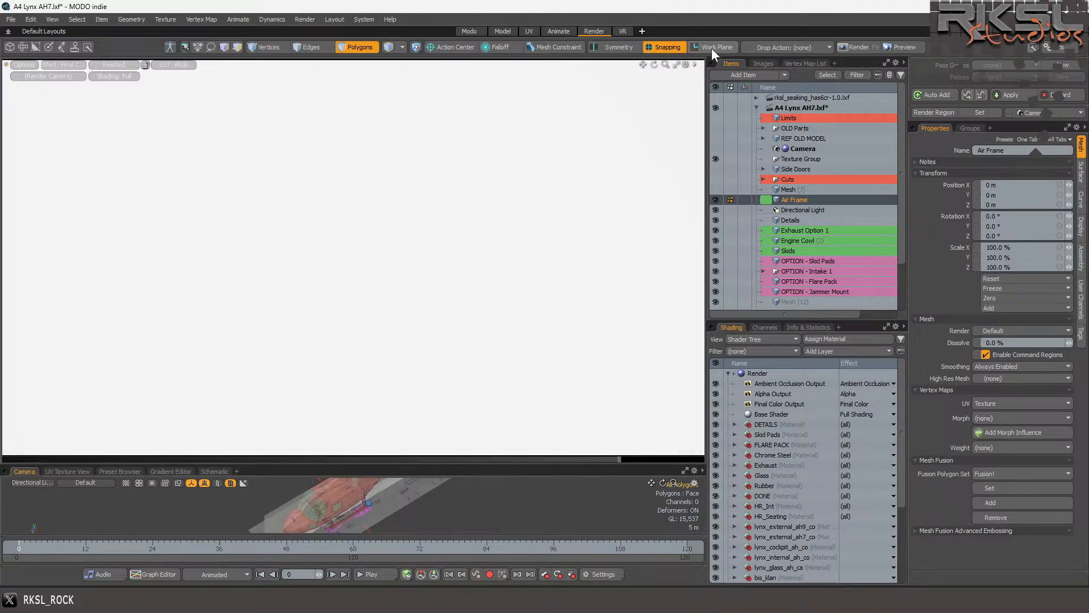
left_click(558, 207)
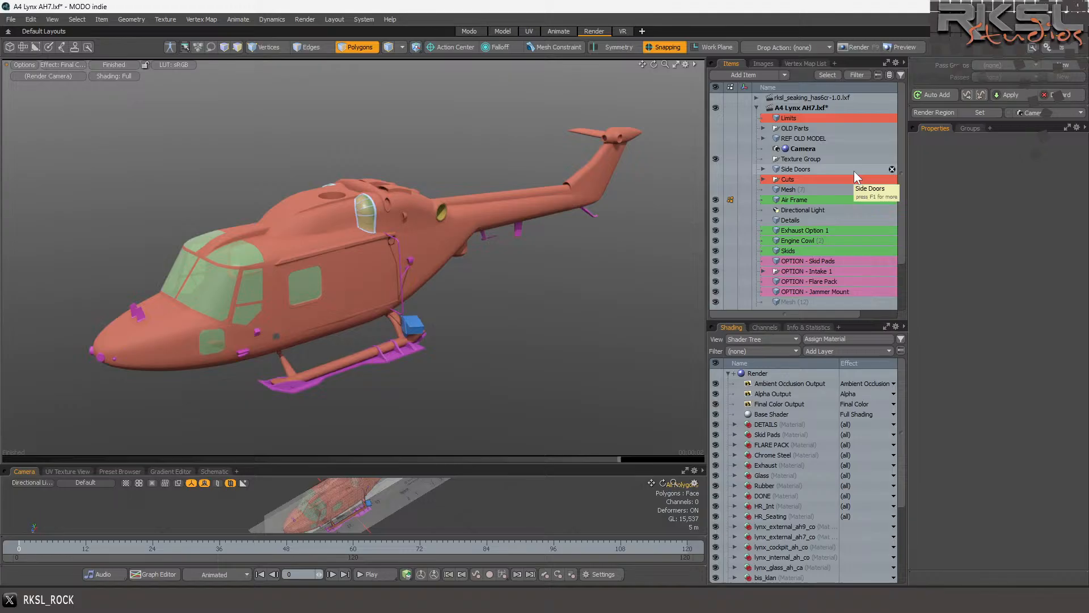
scroll(831, 189, "down", 2)
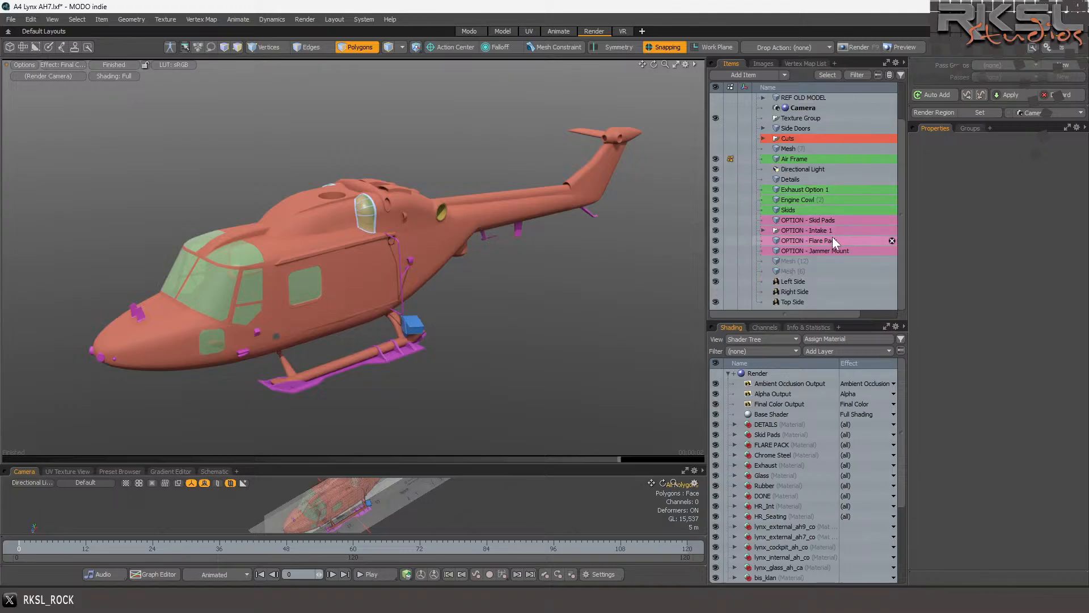
scroll(822, 206, "up", 2)
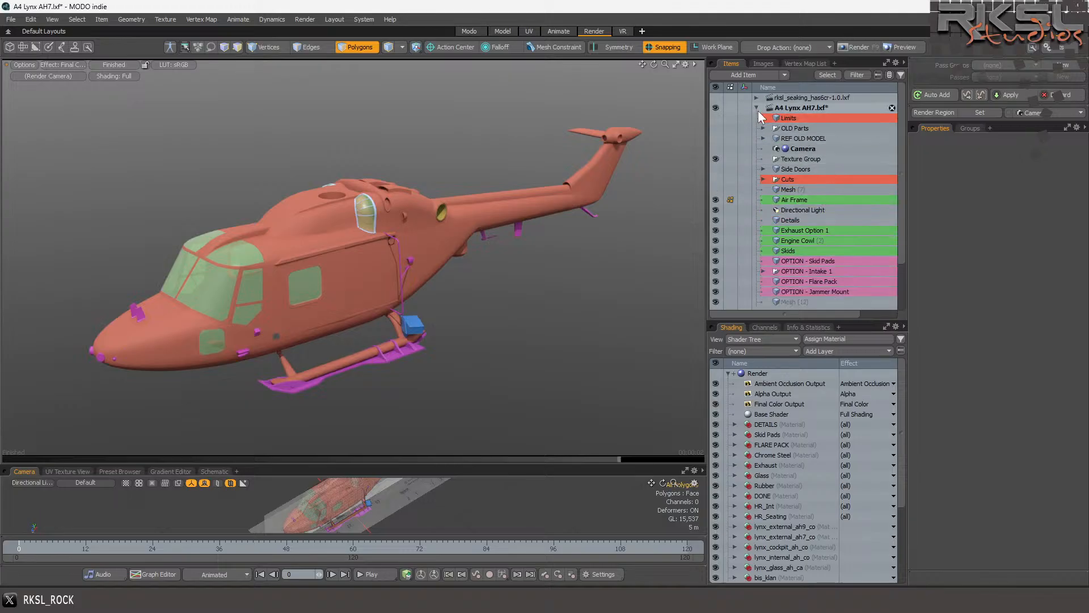
Compare the new Lynx render with the old version by toggling the visibility of REF OLD MODEL and OLD Parts, viewed from the side.
left_click(715, 138)
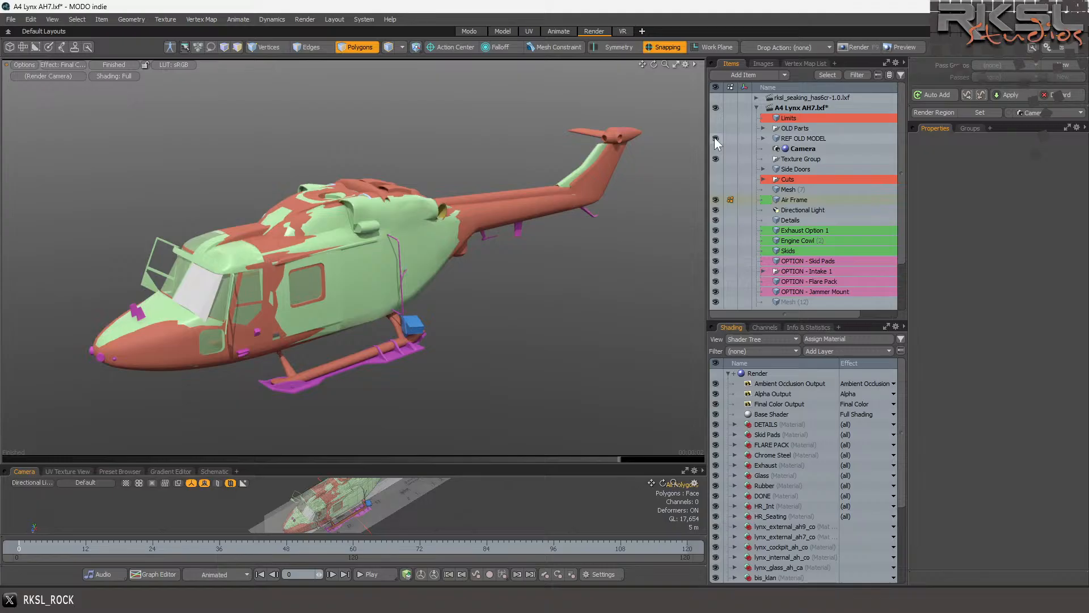
left_click(715, 137)
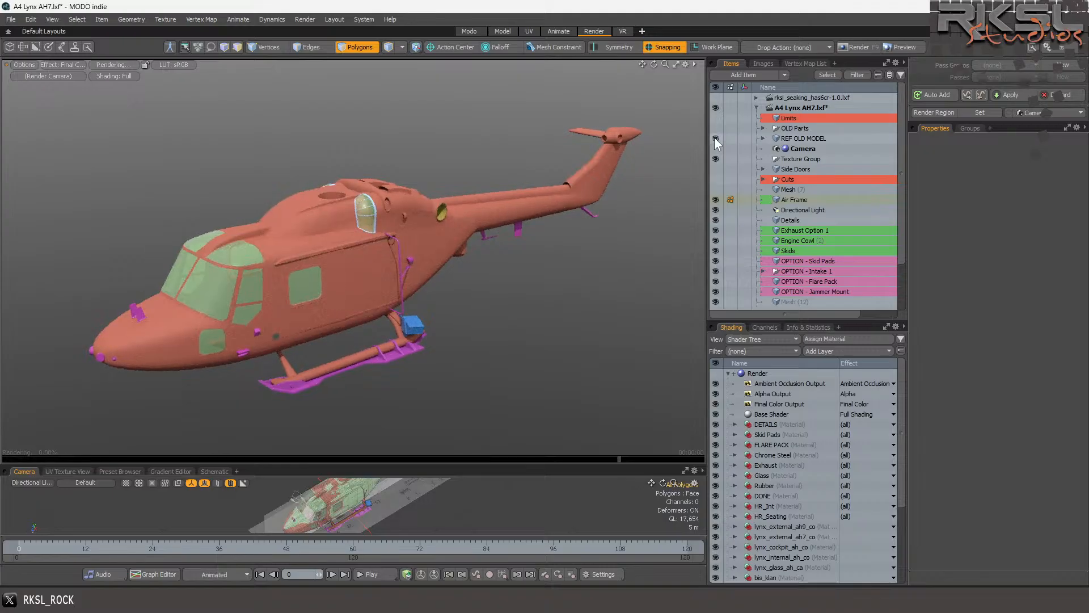
left_click(715, 138)
left_click_drag(653, 62, 662, 71)
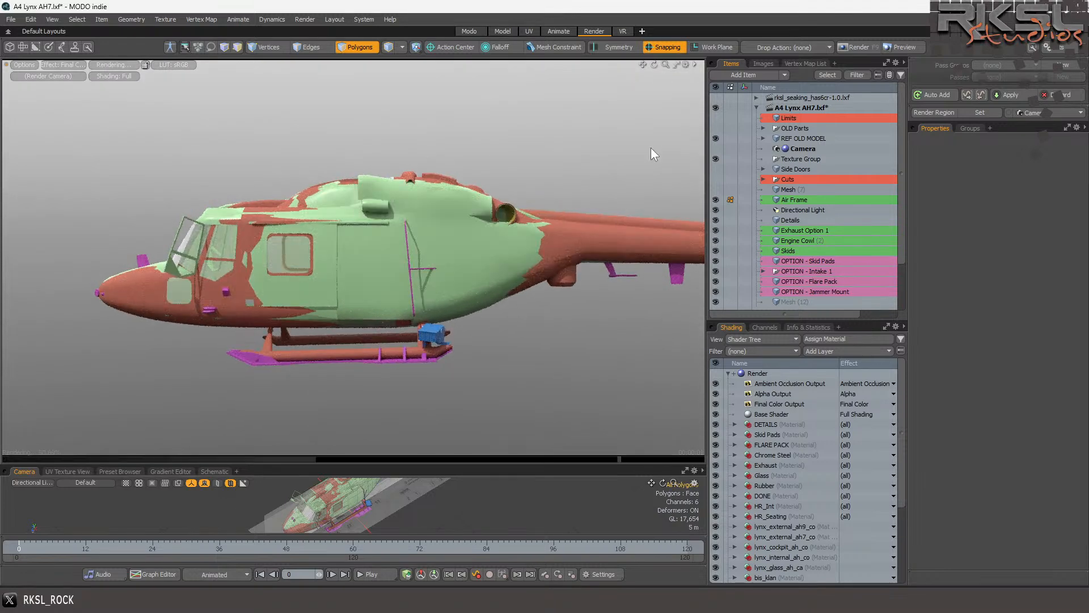
left_click(716, 128)
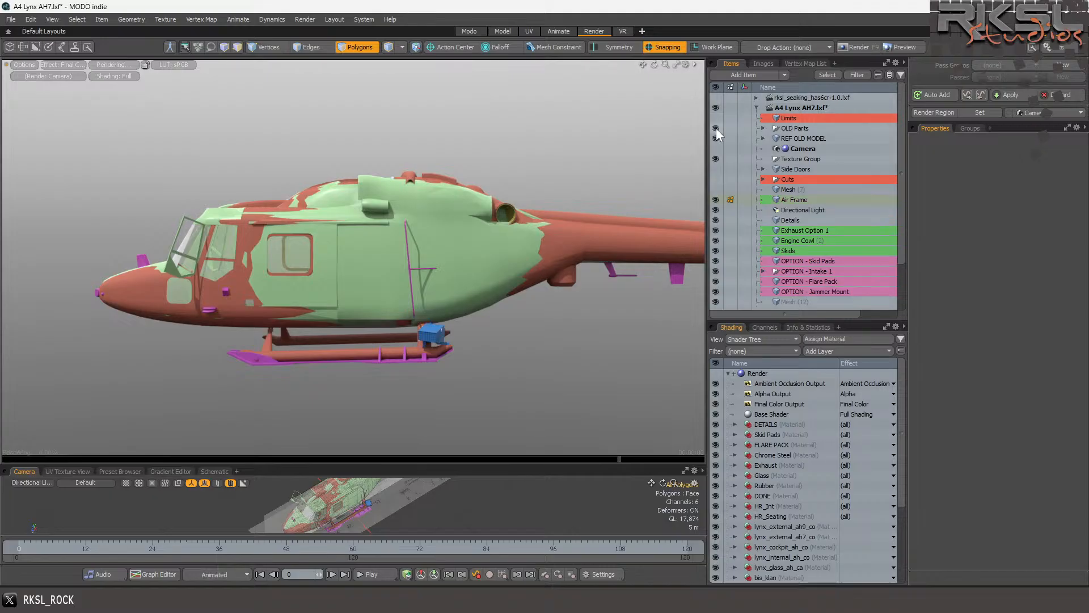
left_click(716, 129)
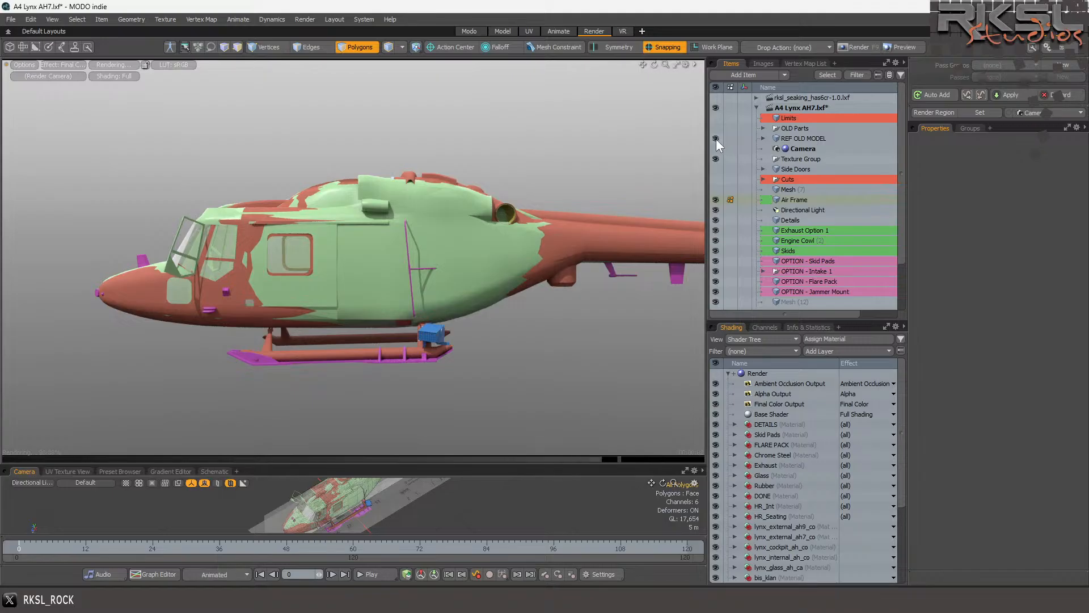
left_click(716, 138)
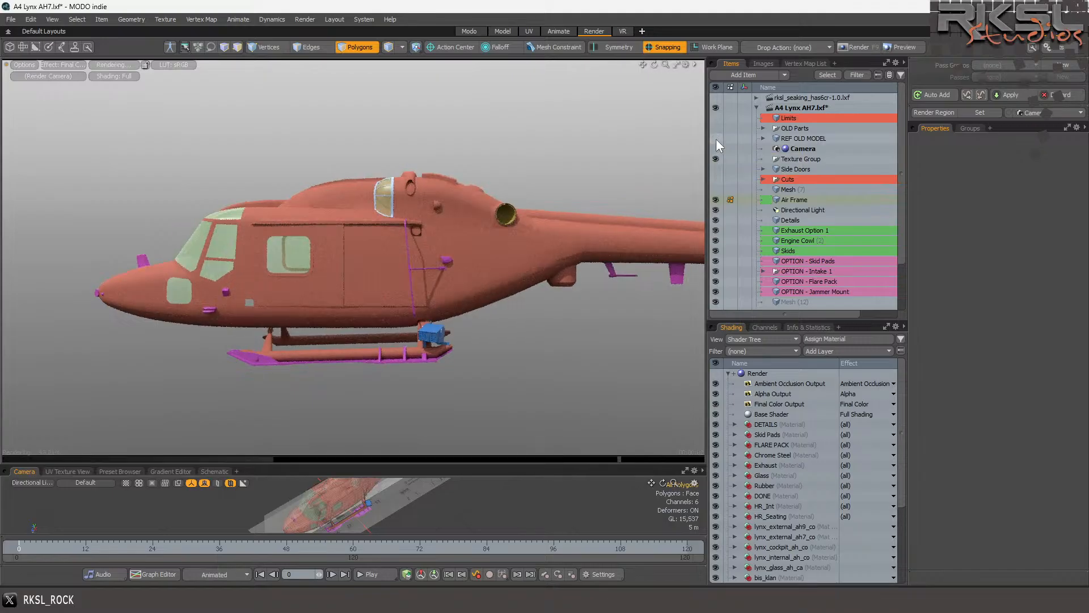
Set up a Right wireframe view of the Lynx for modelling, with OLD Parts and REF OLD MODEL shown over the new mesh.
left_click(502, 31)
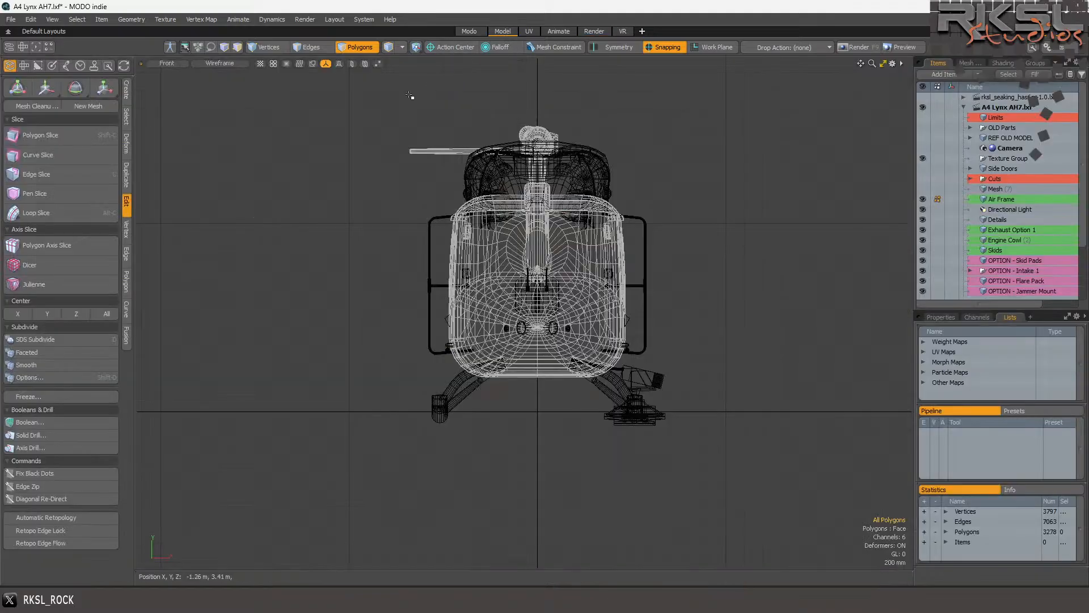
left_click(170, 65)
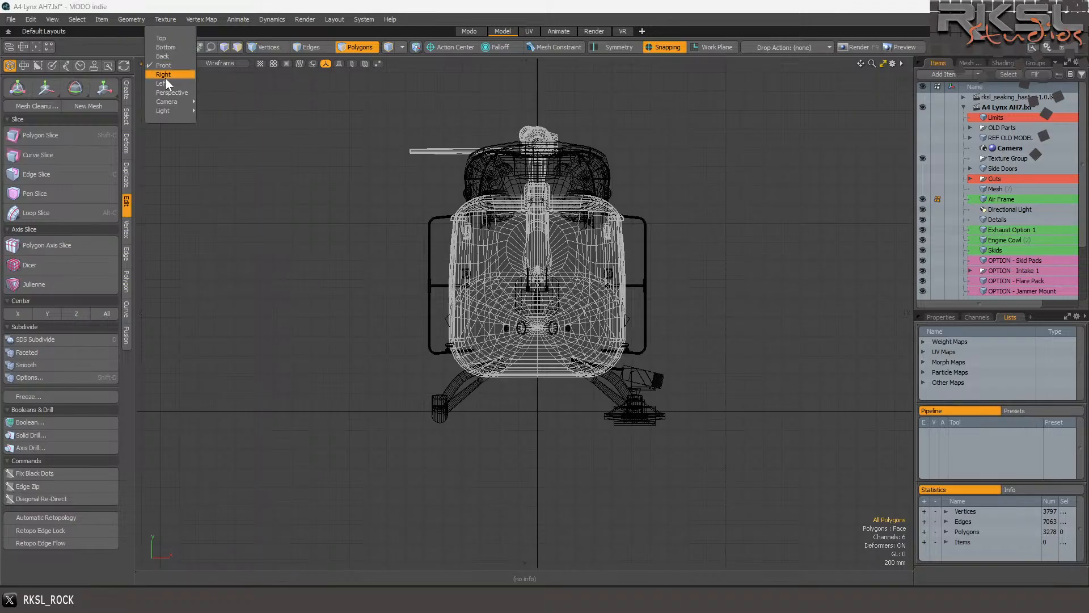
left_click(165, 77)
scroll(442, 199, "down", 5)
scroll(445, 211, "up", 5)
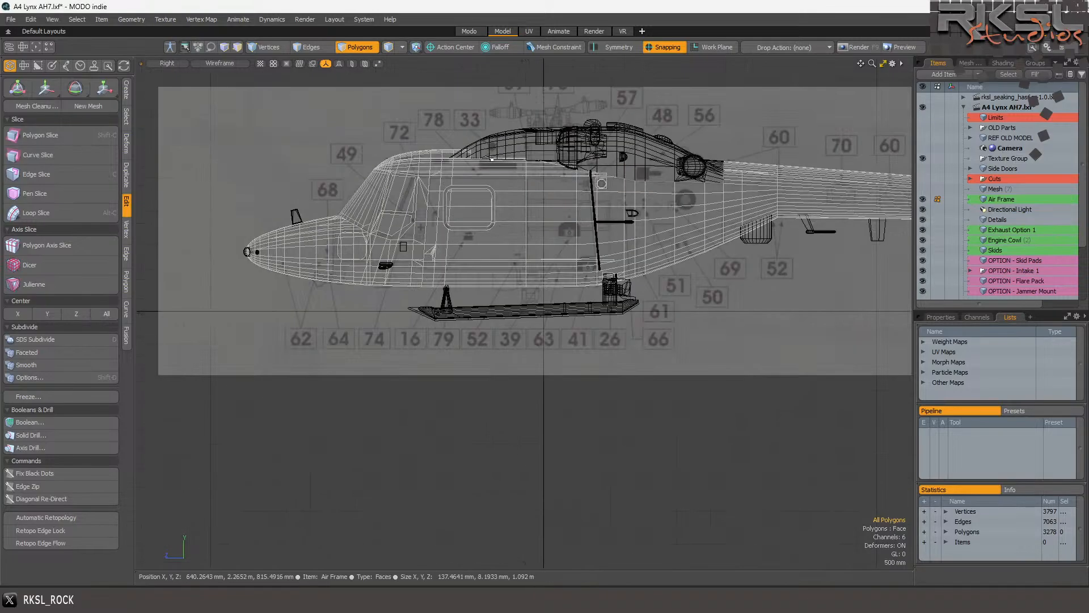
scroll(488, 238, "up", 2)
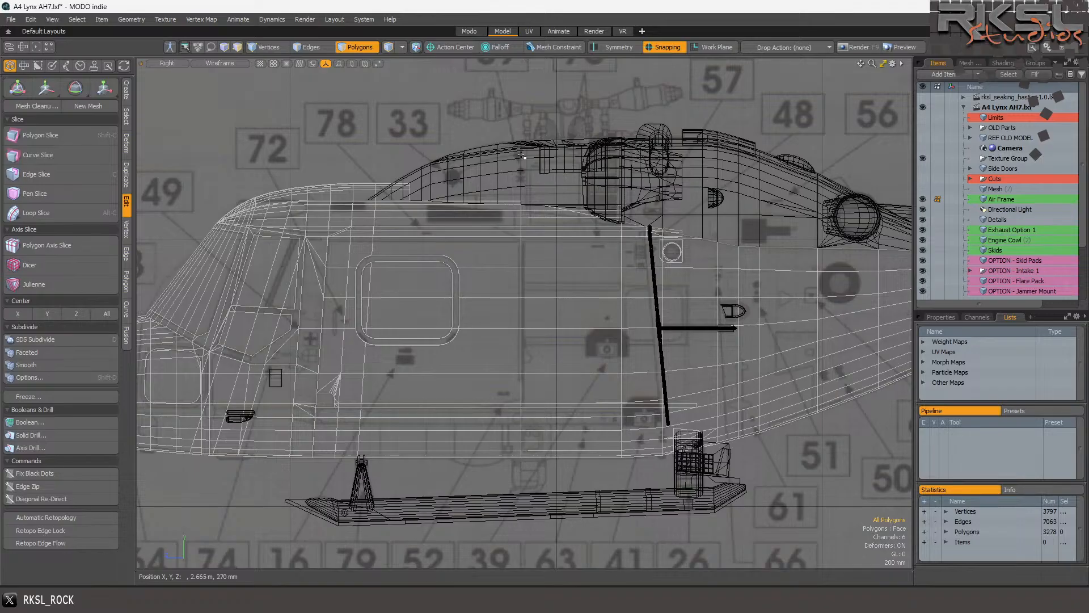
left_click(923, 127)
left_click(923, 138)
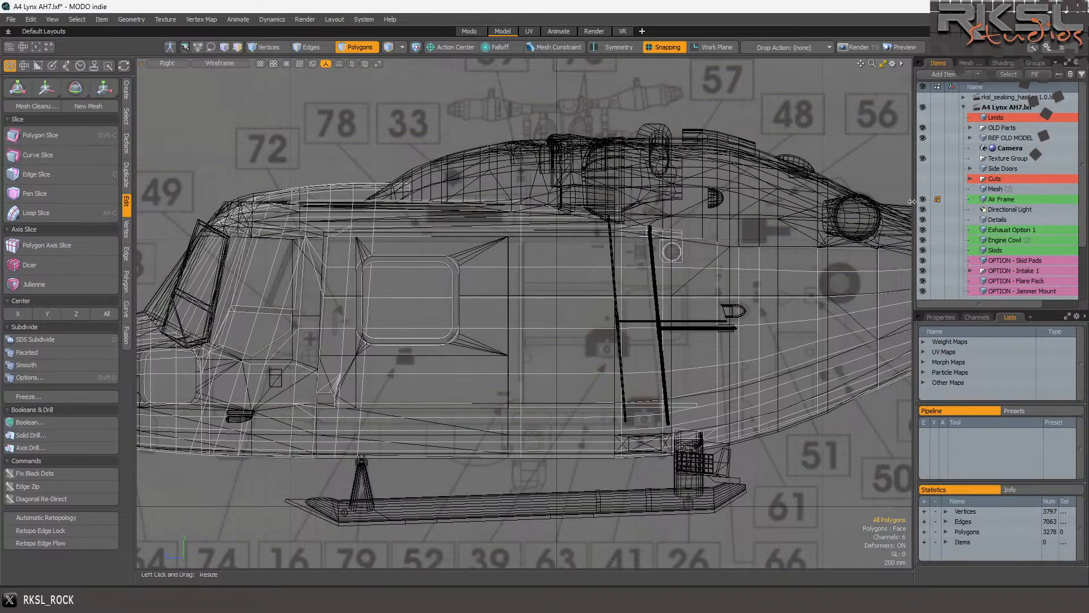
Hide the Air Frame, Details, Exhaust Option 1, Engine Cowl, Skids and all OPTION items, leaving the Directional Light on.
left_click(922, 199)
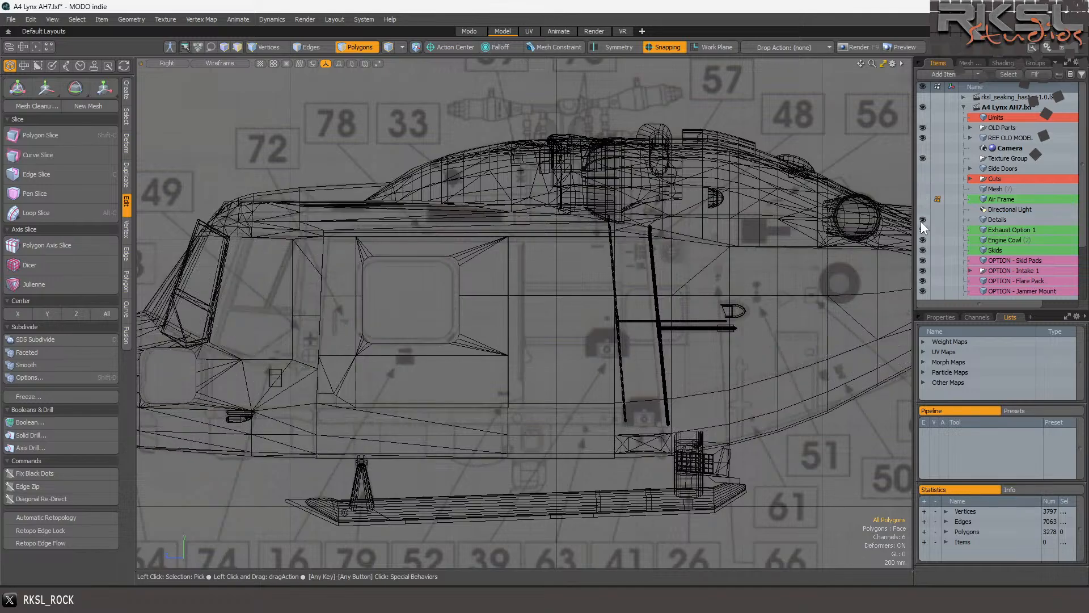
left_click(923, 220)
left_click(923, 230)
left_click(922, 209)
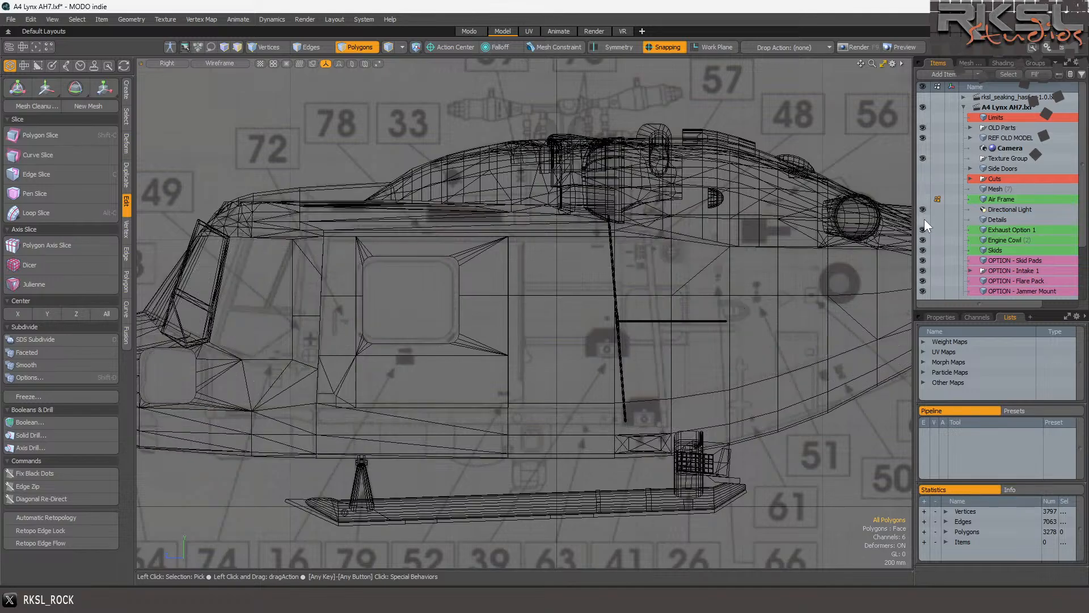
left_click(922, 230)
left_click(923, 240)
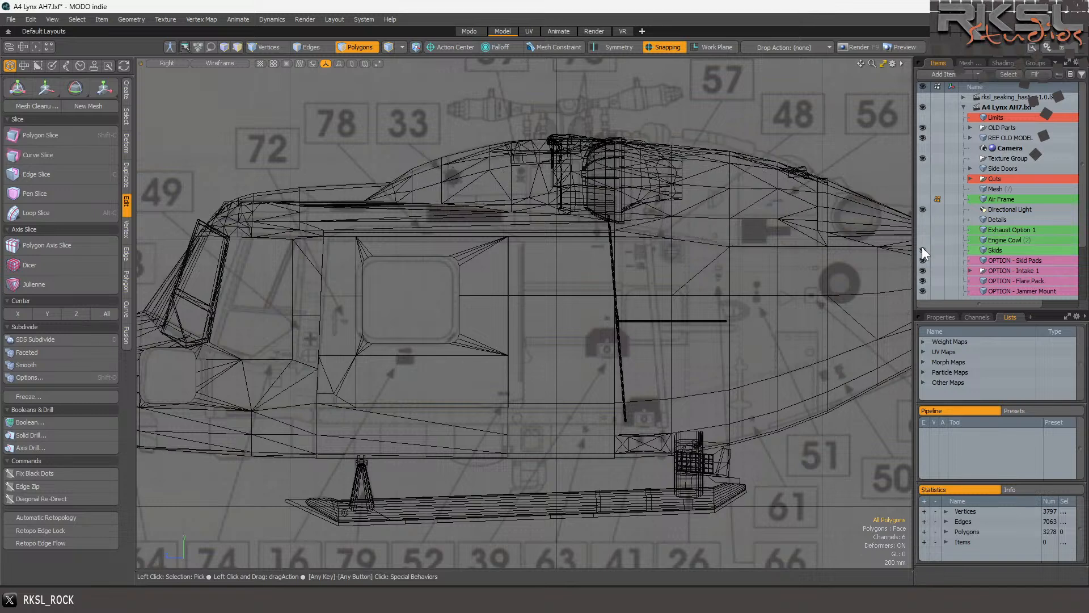
left_click(923, 250)
left_click(923, 260)
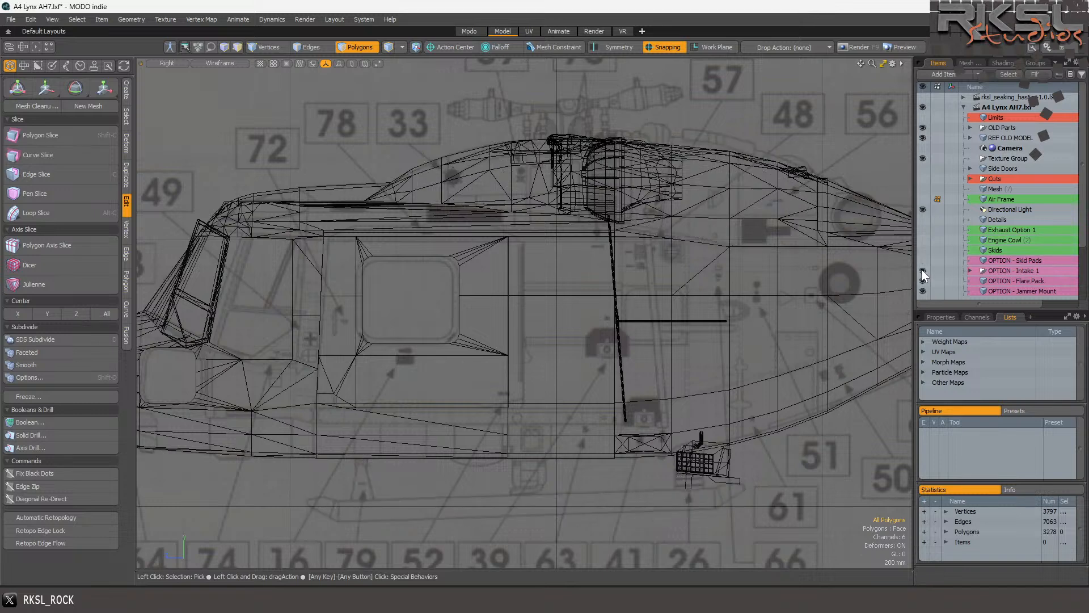
left_click(923, 270)
left_click(922, 281)
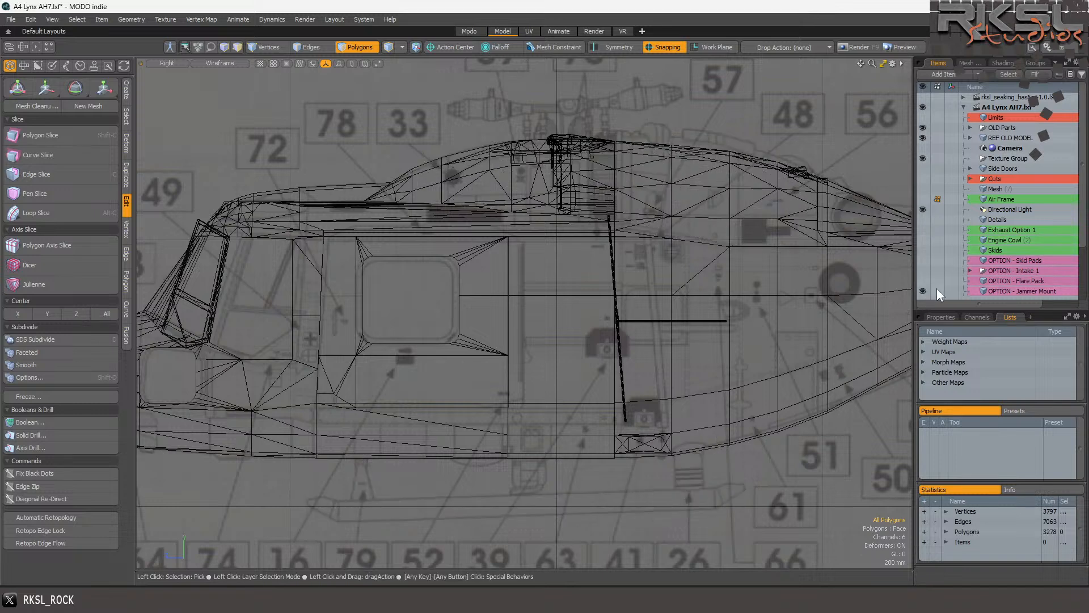
scroll(1040, 251, "down", 3)
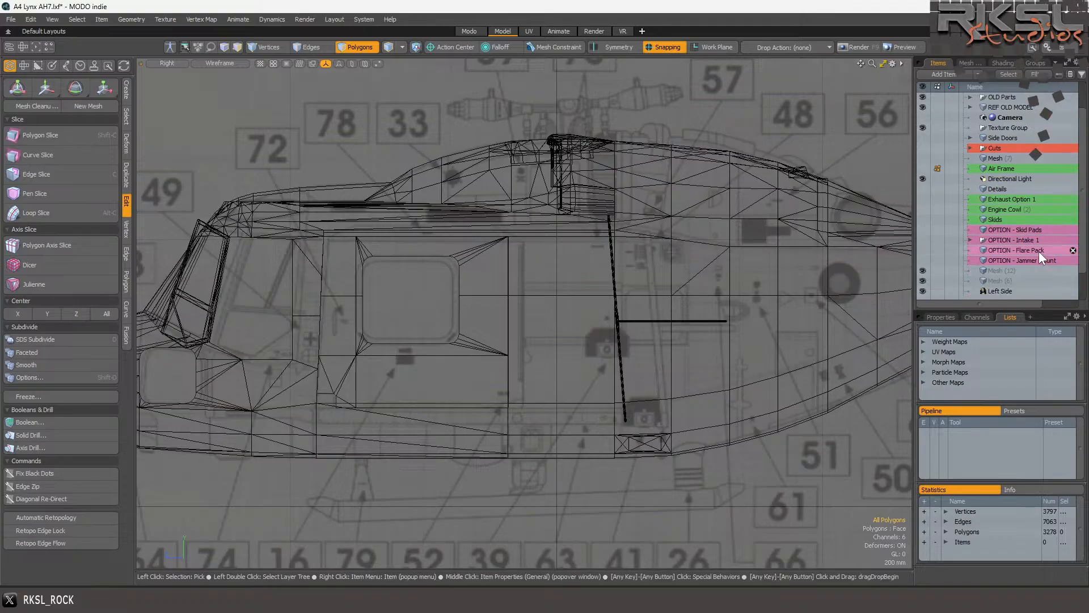
Expand OLD Parts and make its External, AH-9 Parts, DONE, Cockpit, Mesh, Glass, Internal, Controls and HR Seating items visible.
scroll(601, 241, "down", 3)
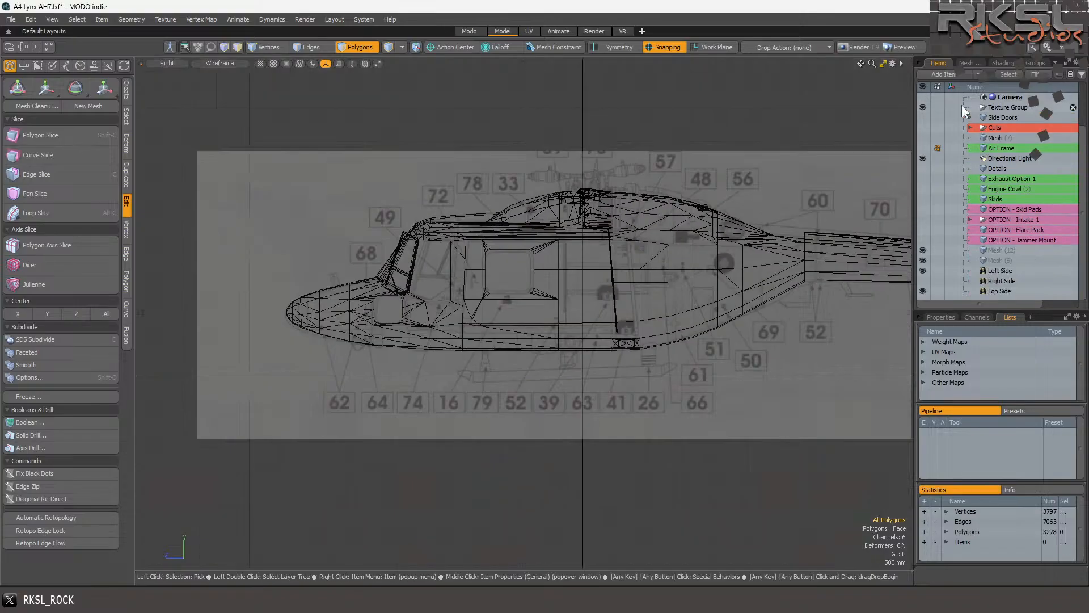
scroll(965, 137, "up", 3)
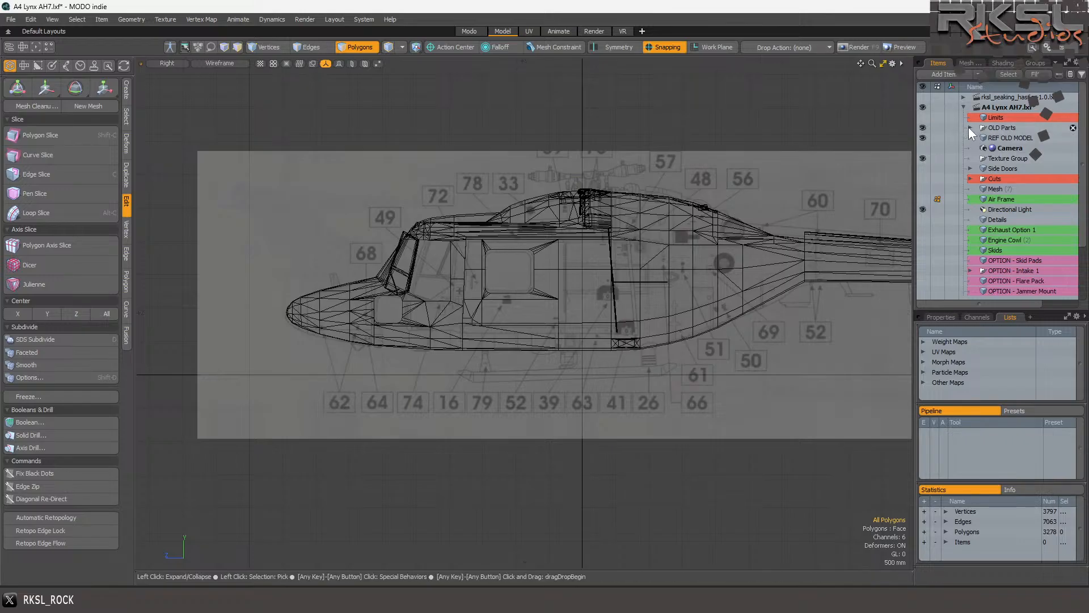
left_click(970, 128)
left_click(923, 138)
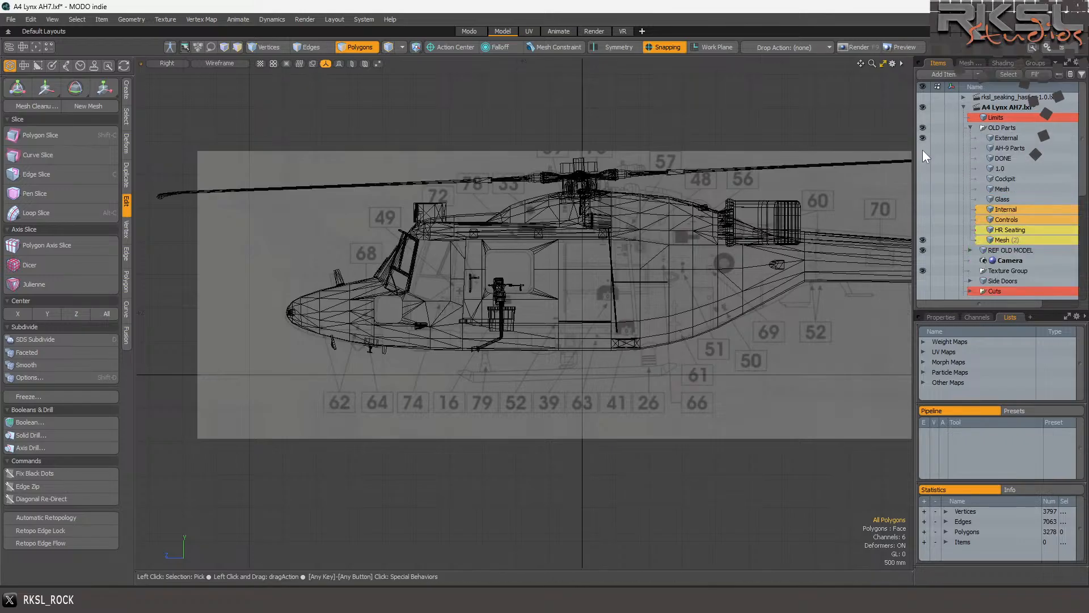
left_click(922, 148)
left_click(922, 158)
left_click(923, 178)
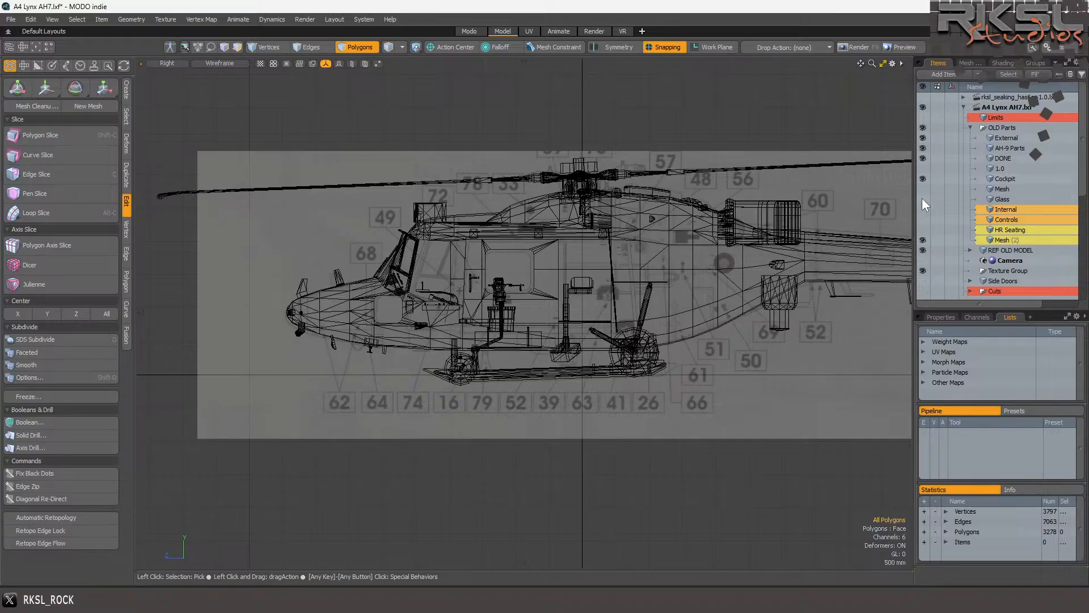
left_click(922, 199)
left_click(921, 188)
left_click(923, 210)
left_click(923, 220)
left_click(924, 230)
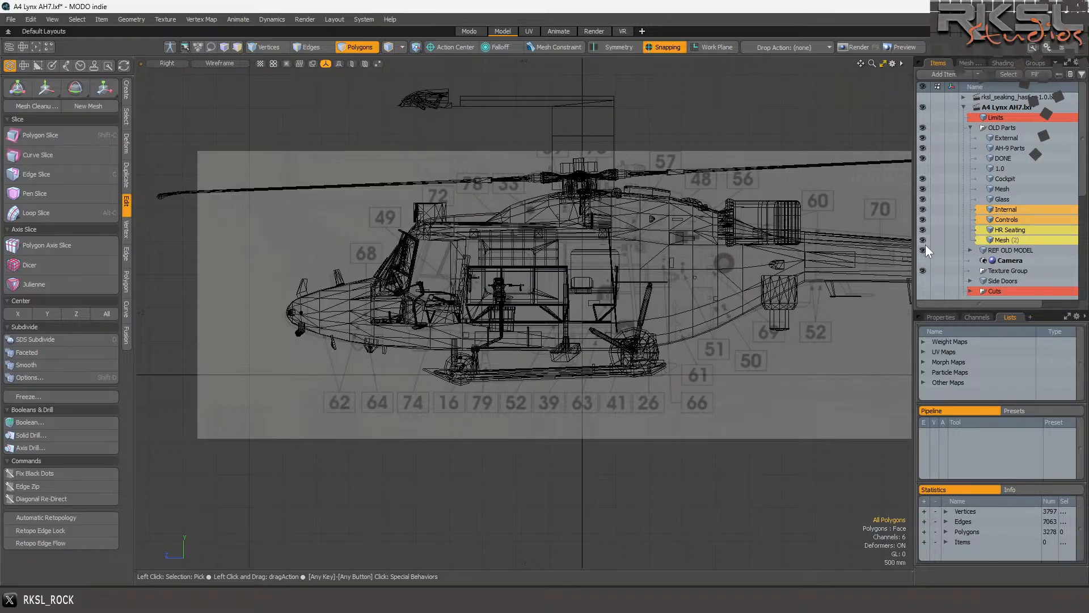
Examine the old Lynx wireframe against the side-view drawing, from the nose and cabin to the engine area and tail fin.
scroll(463, 248, "down", 3)
scroll(544, 282, "up", 3)
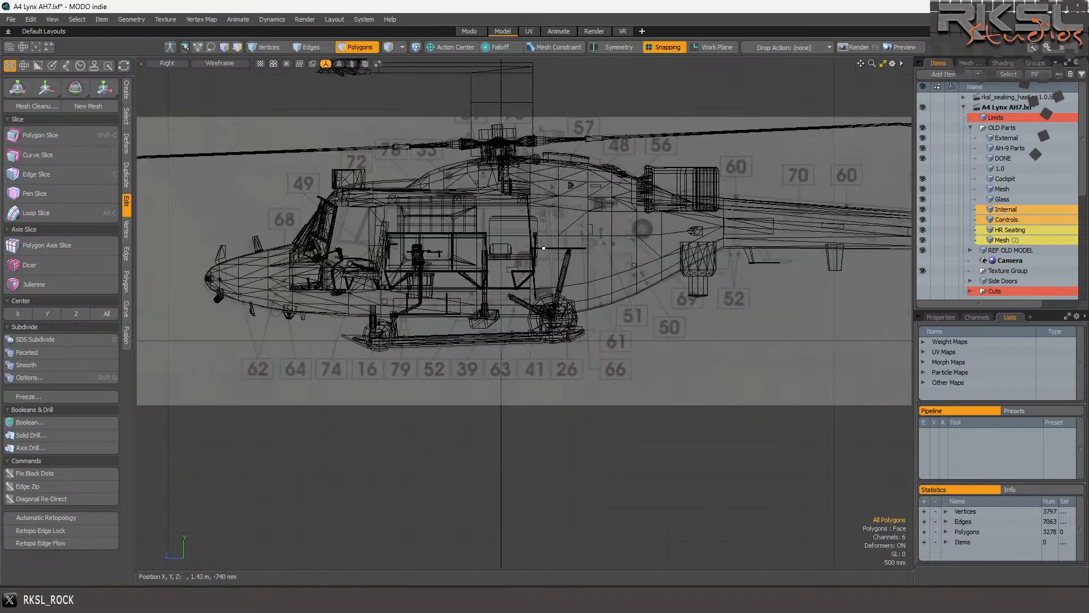
scroll(296, 255, "up", 4)
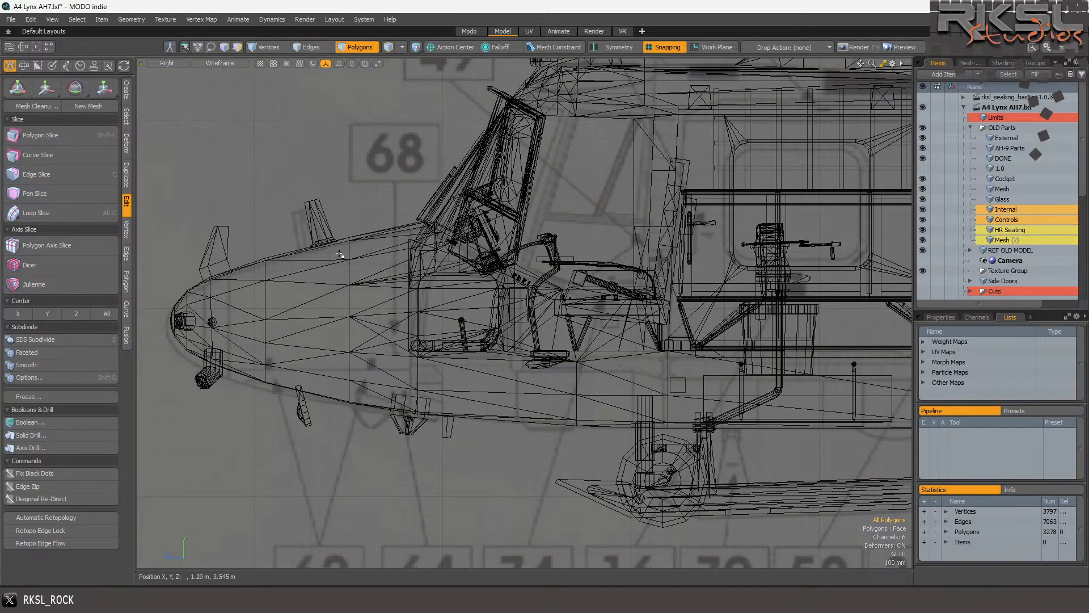
scroll(470, 238, "down", 5)
scroll(638, 143, "up", 4)
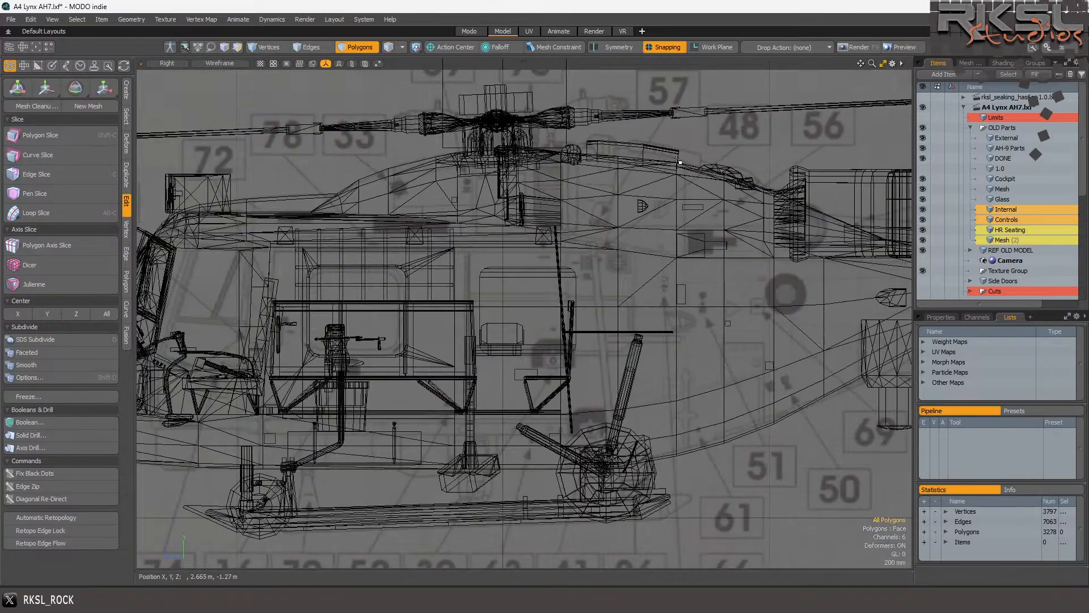
scroll(668, 166, "up", 2)
scroll(713, 144, "down", 3)
scroll(837, 216, "up", 4)
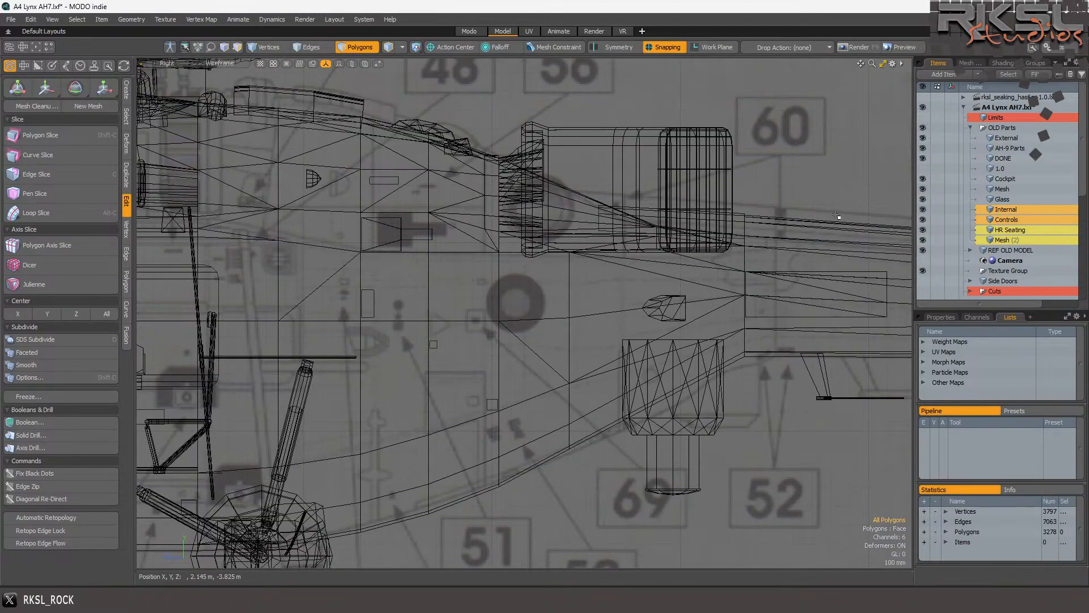
scroll(491, 207, "down", 1)
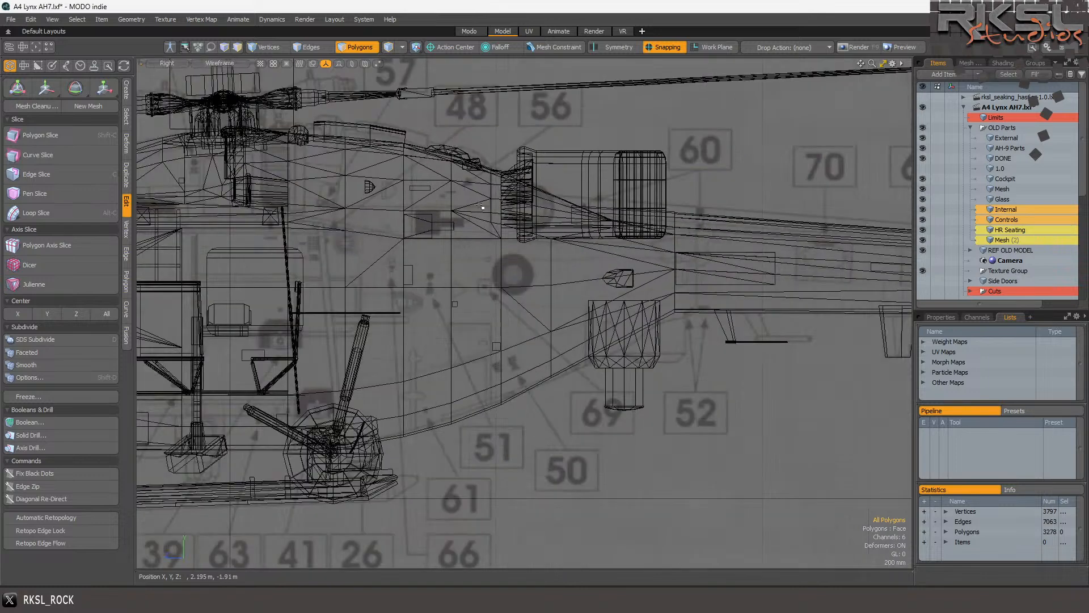
scroll(491, 208, "down", 3)
scroll(795, 190, "up", 4)
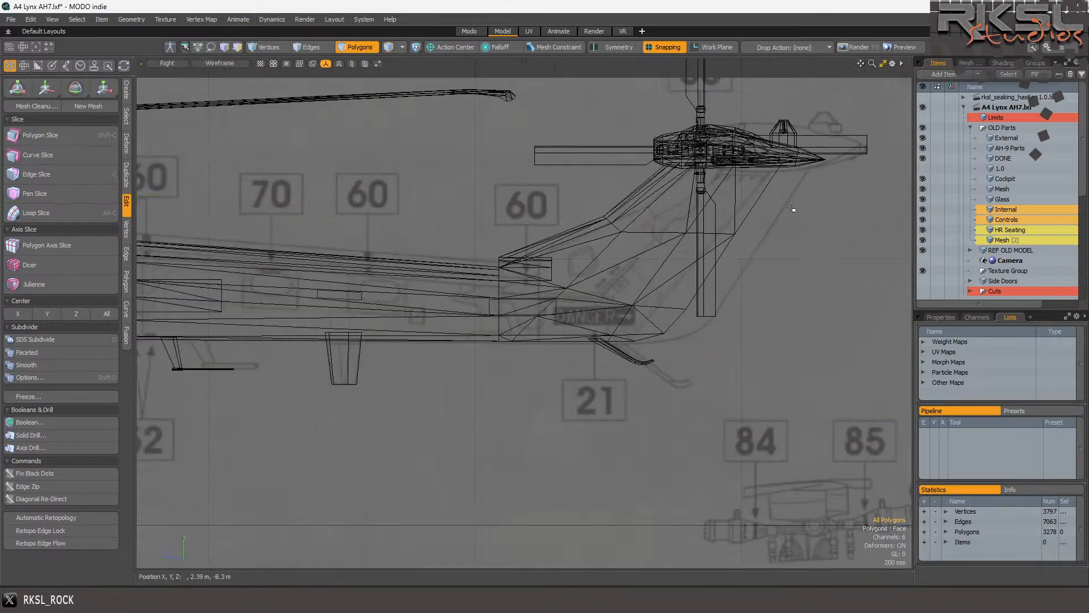
scroll(766, 206, "down", 3)
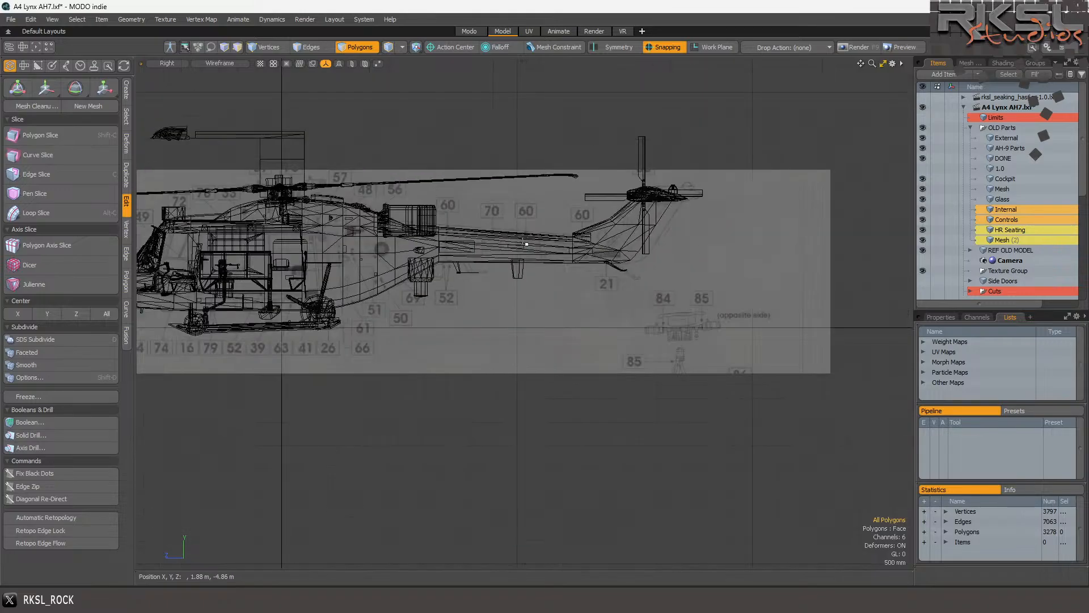
scroll(341, 227, "up", 3)
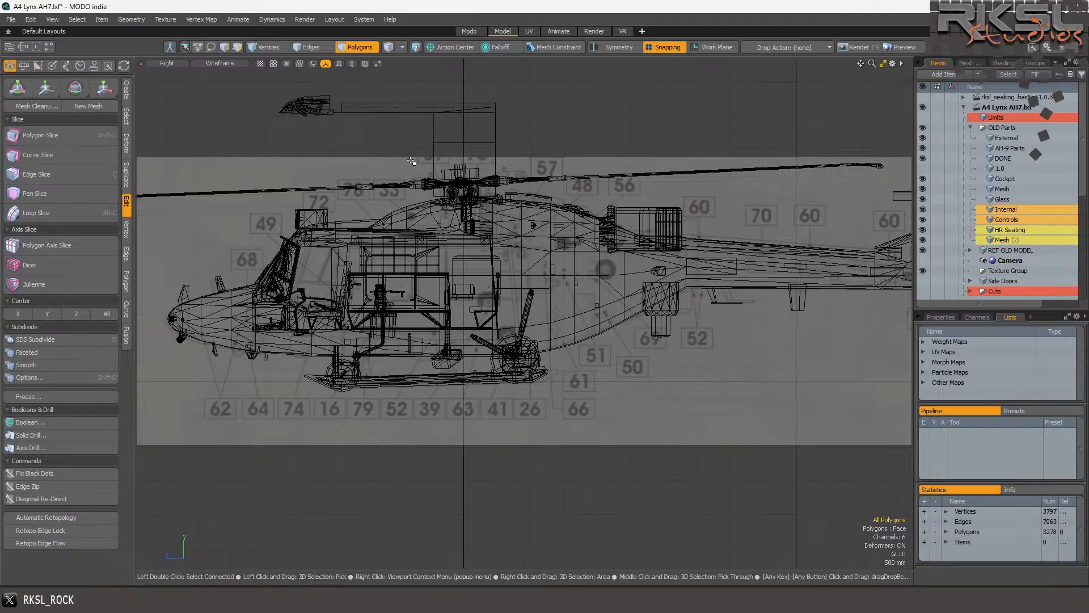
Render the old Lynx with all its visible parts in the preview and inspect it from several angles.
left_click(593, 31)
left_click(347, 258)
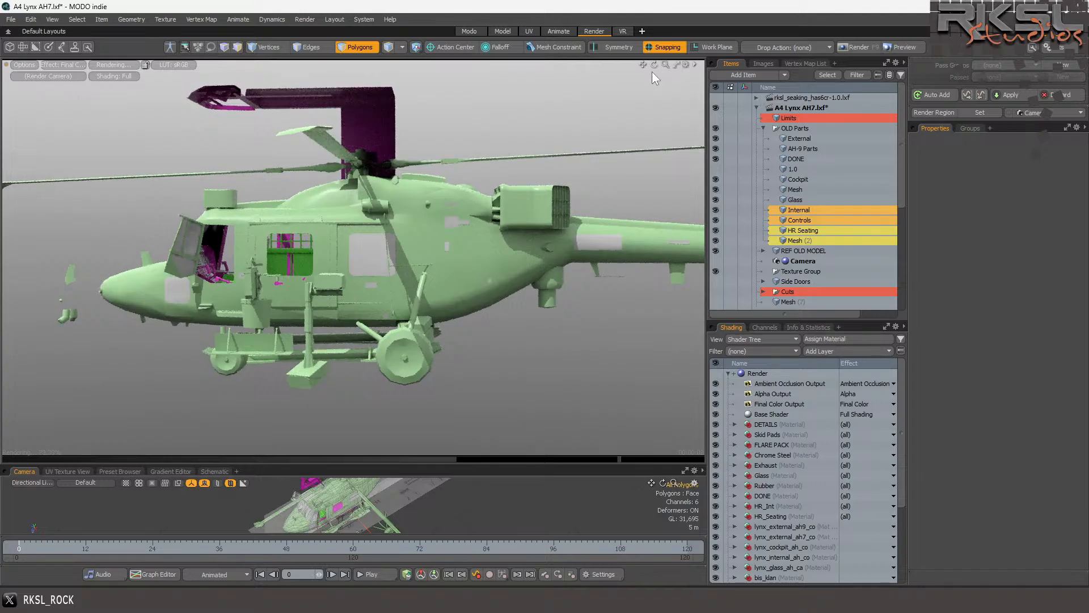
left_click_drag(654, 64, 662, 139)
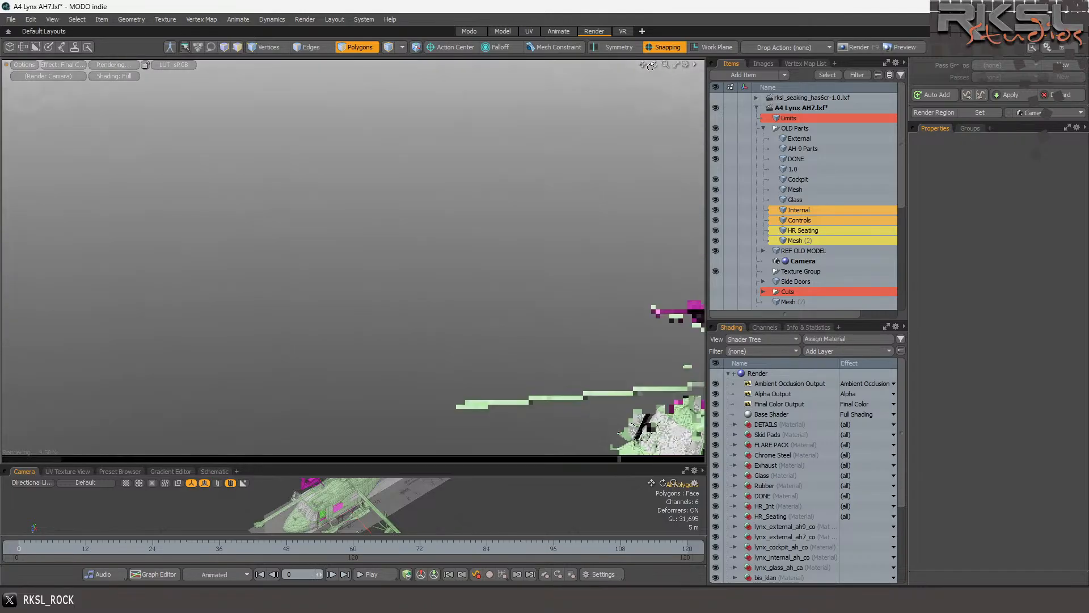
left_click_drag(643, 65, 522, 63)
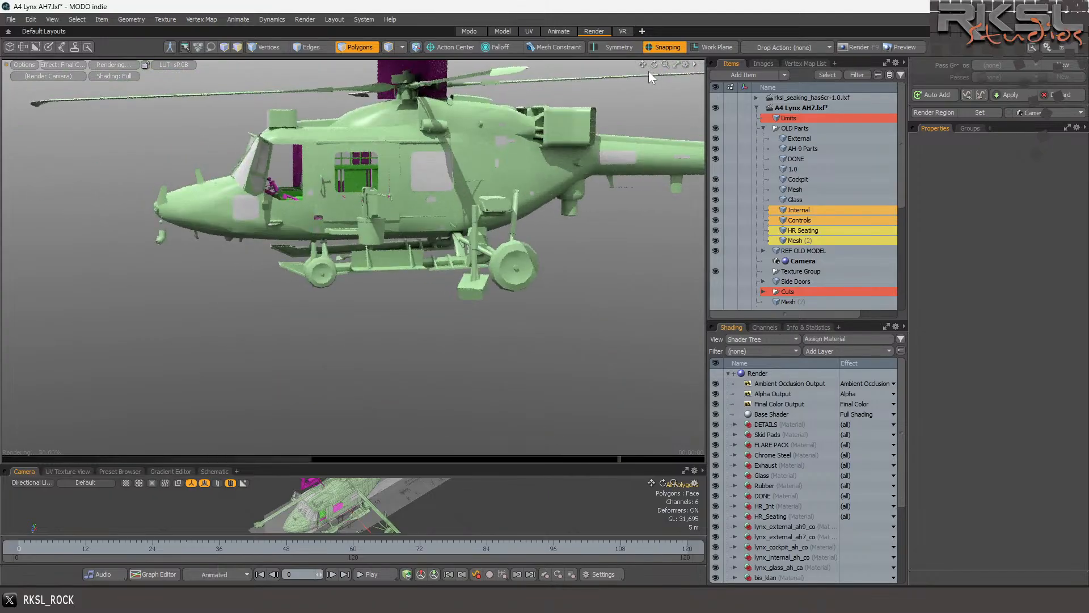
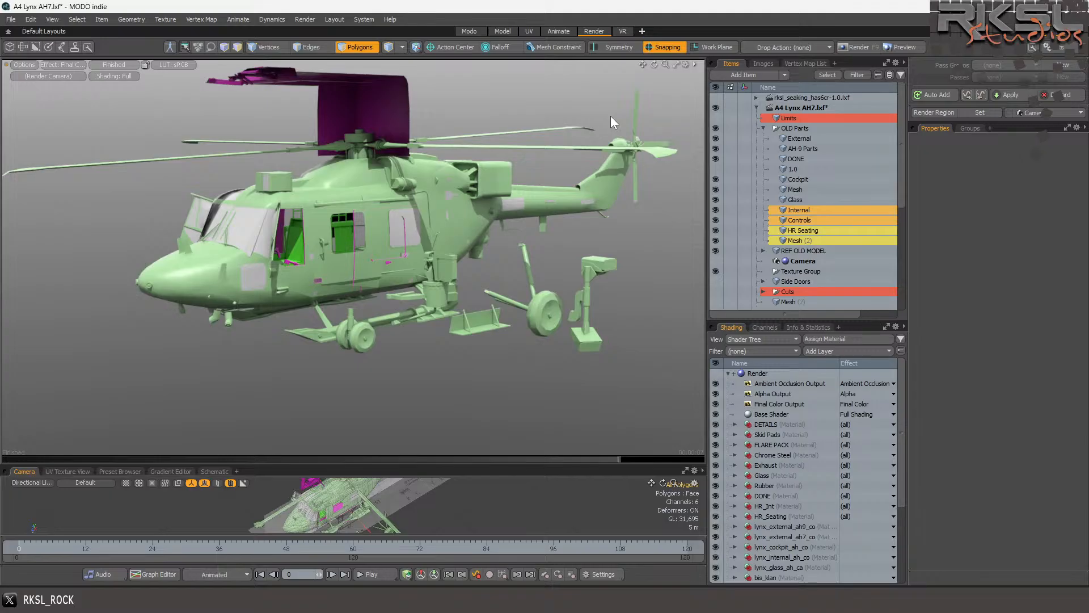
Switch to the rksl_seaking_has6cr-1.0 scene in the modelling layout and make Cockpit Block the active mesh.
left_click(785, 98)
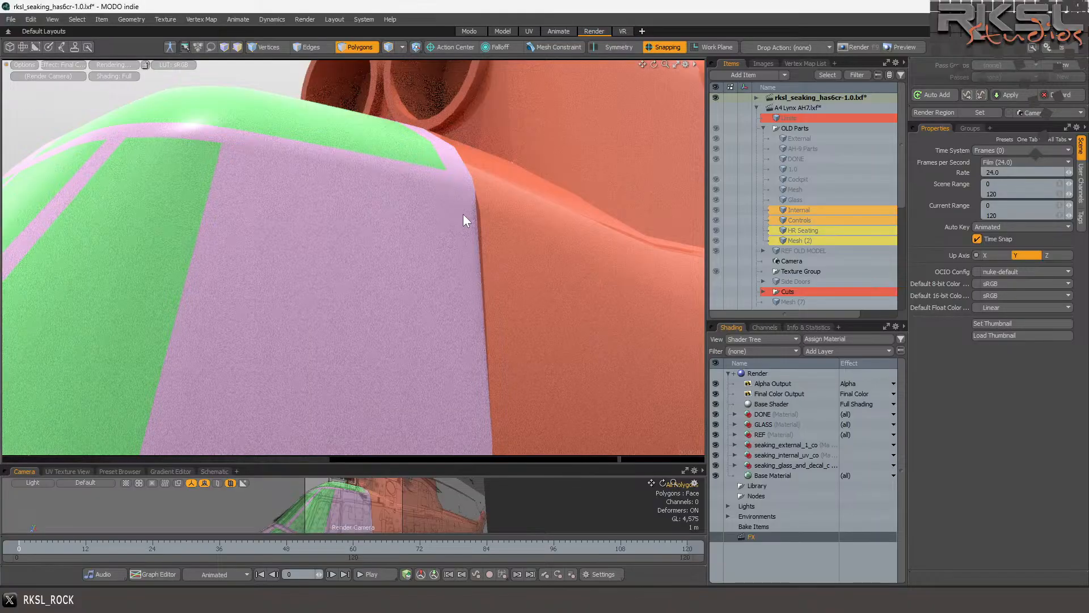
left_click(504, 31)
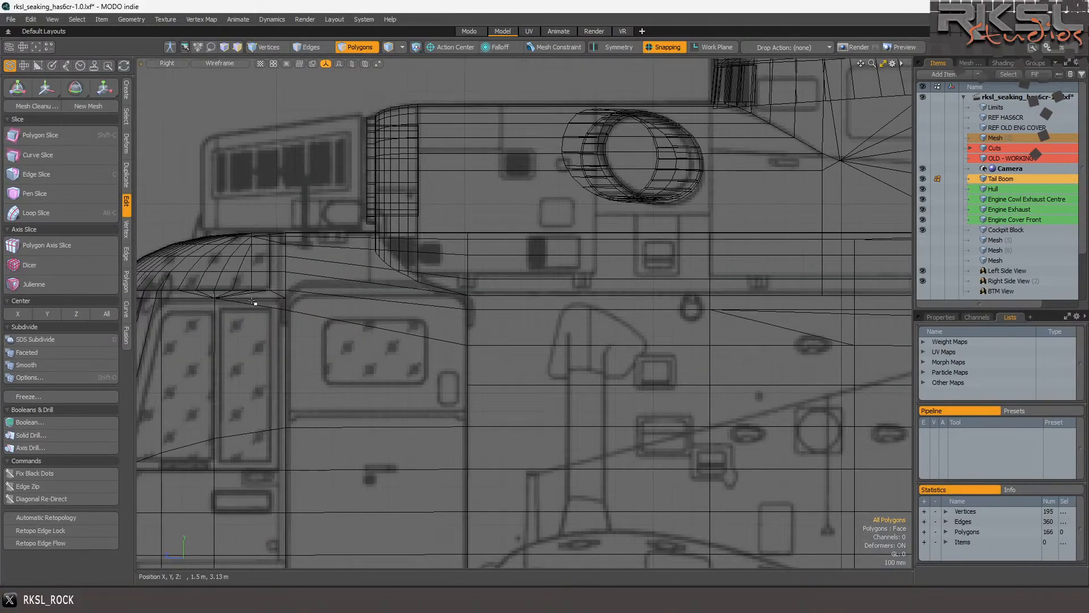
scroll(254, 294, "up", 4)
scroll(546, 279, "down", 4)
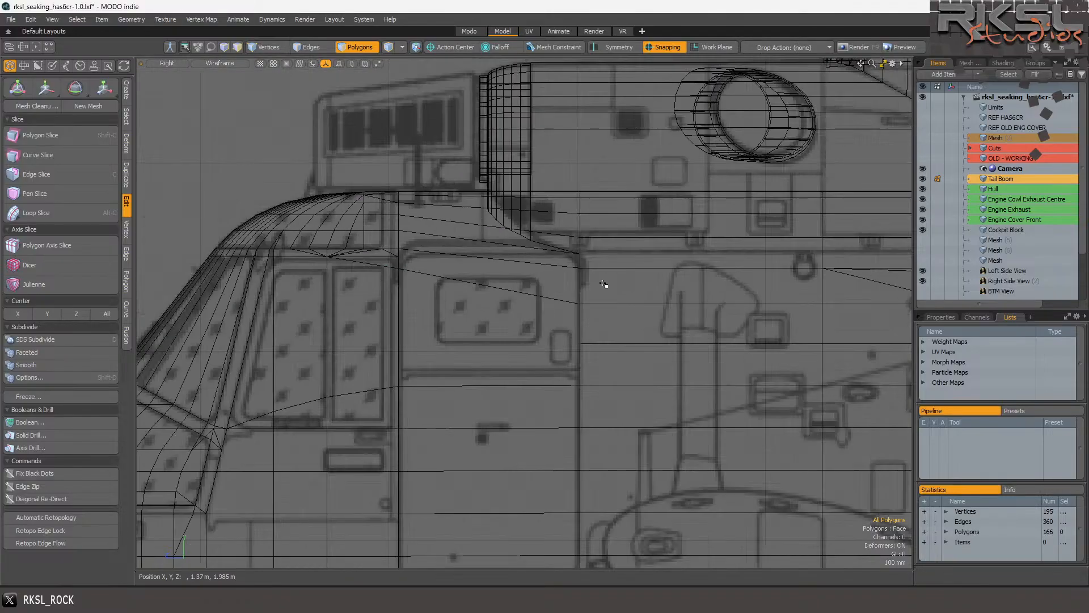
scroll(995, 225, "down", 1)
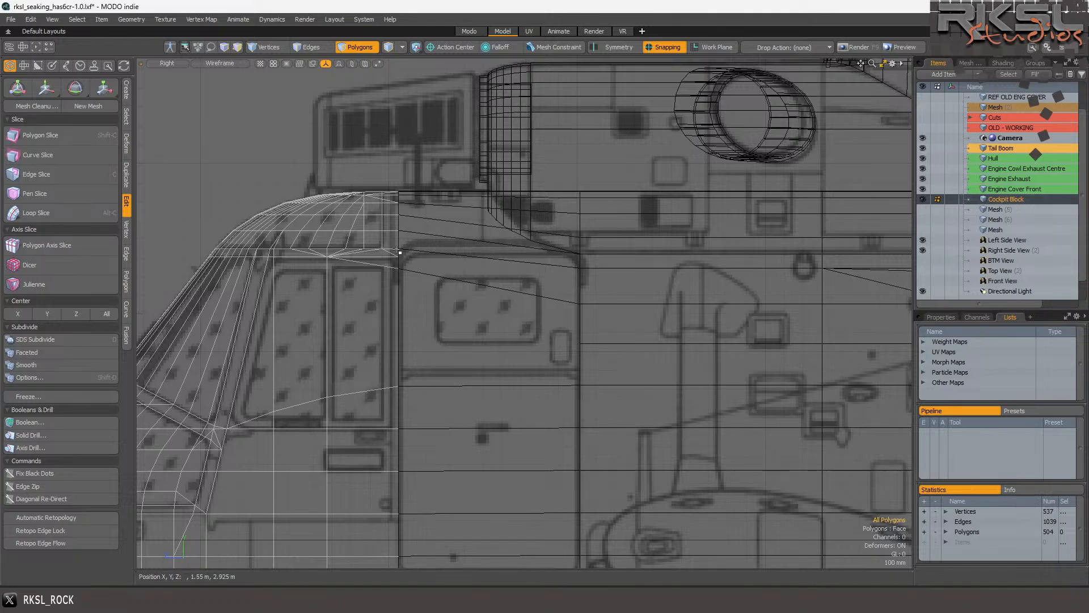
scroll(374, 249, "up", 2)
In a perspective view, snap the two misaligned vertices on the Cockpit Block's upper rear edge onto the matching Hull corner using Transform.
left_click(165, 63)
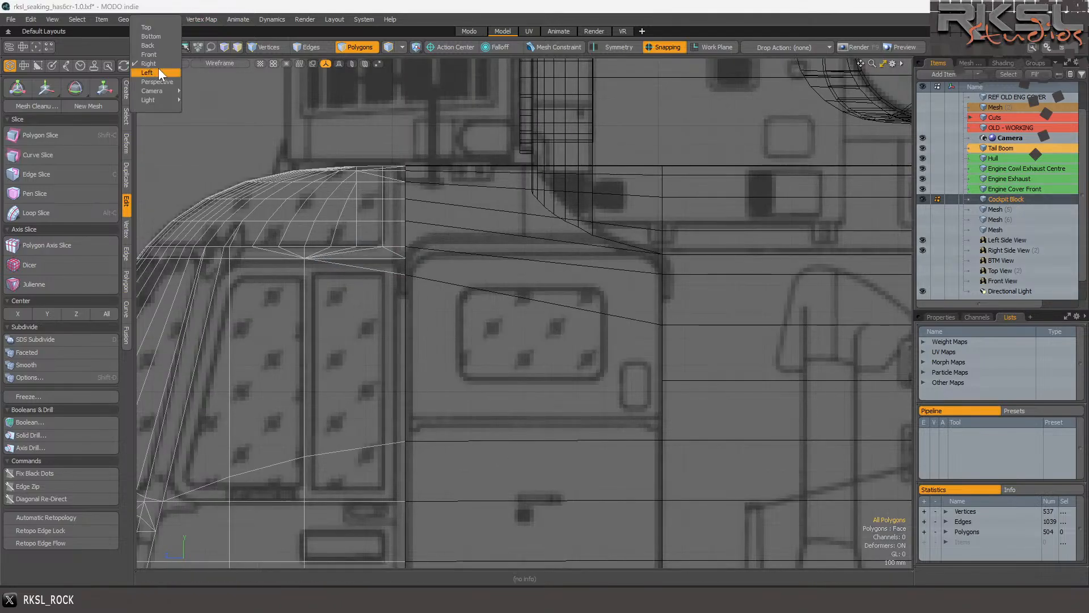
left_click(163, 80)
scroll(594, 174, "up", 3)
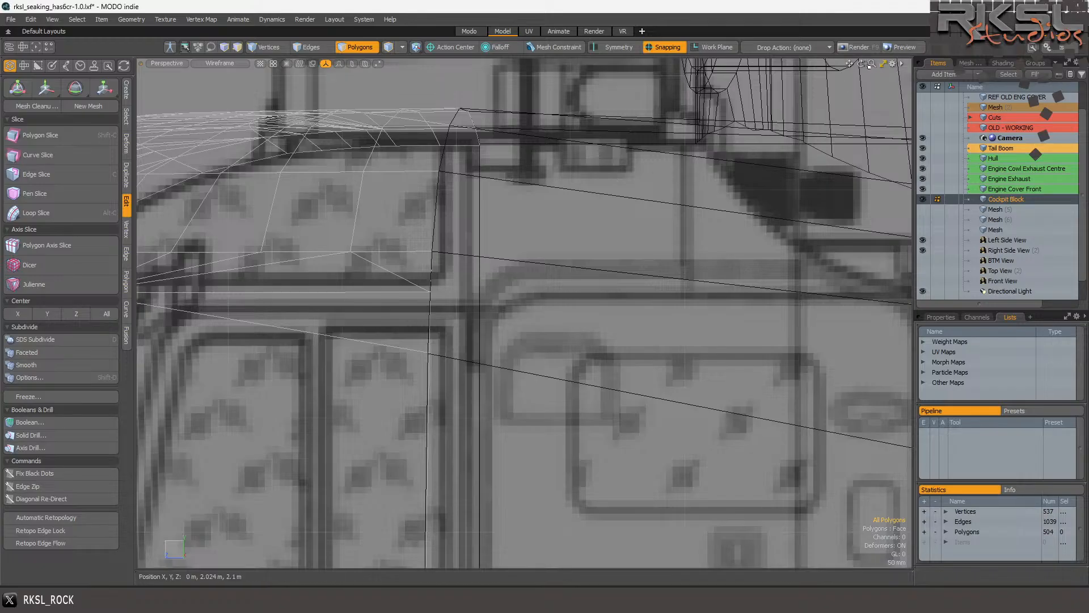
left_click_drag(861, 63, 887, 64)
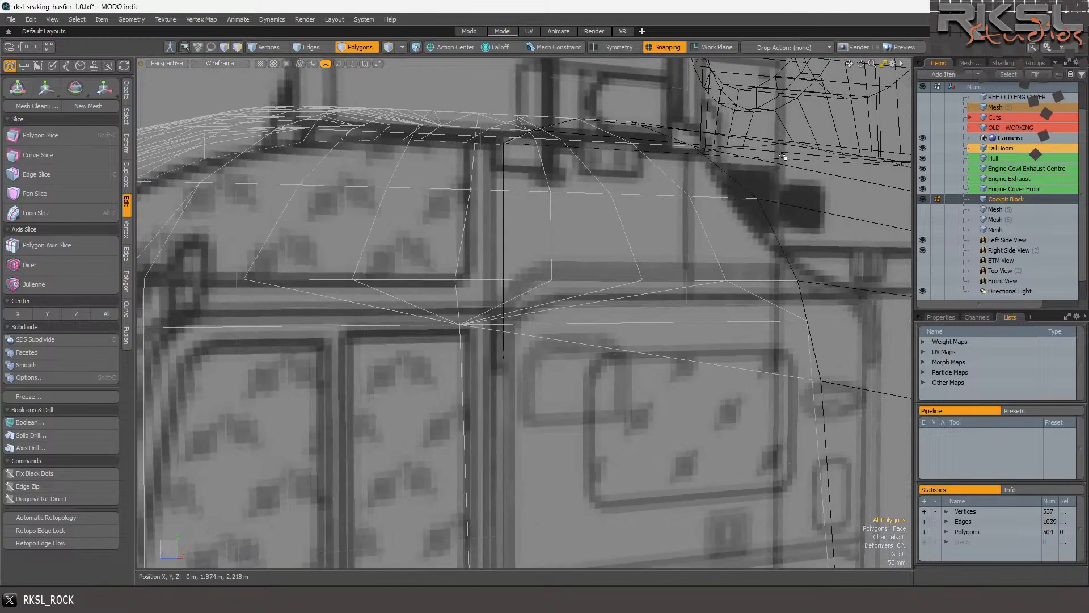
scroll(721, 311, "down", 3)
scroll(747, 302, "up", 3)
right_click_drag(742, 287, 634, 278)
left_click(260, 47)
right_click_drag(735, 249, 725, 313)
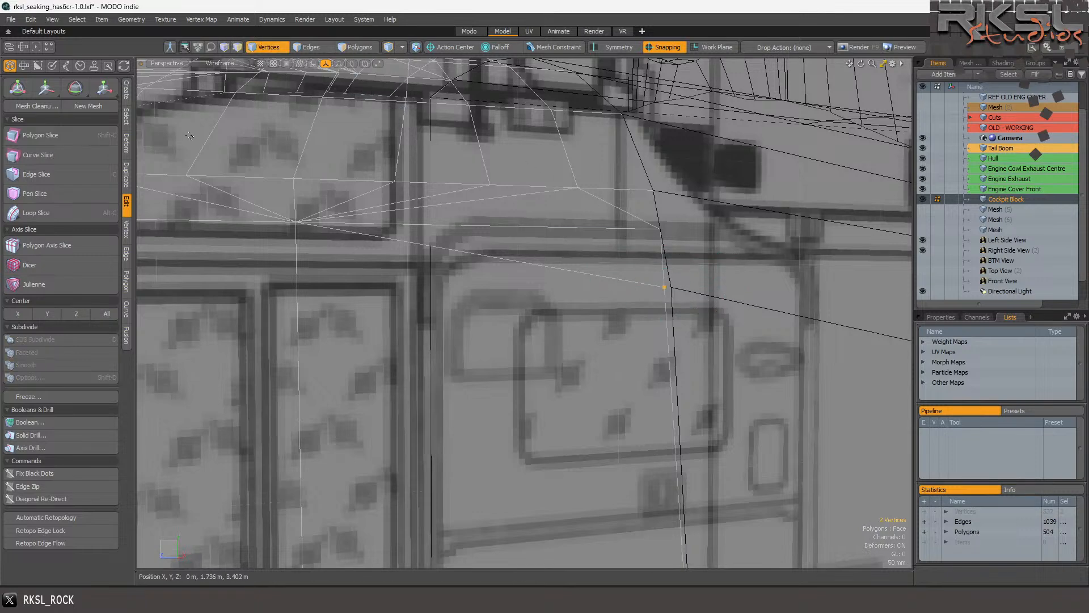
left_click(56, 87)
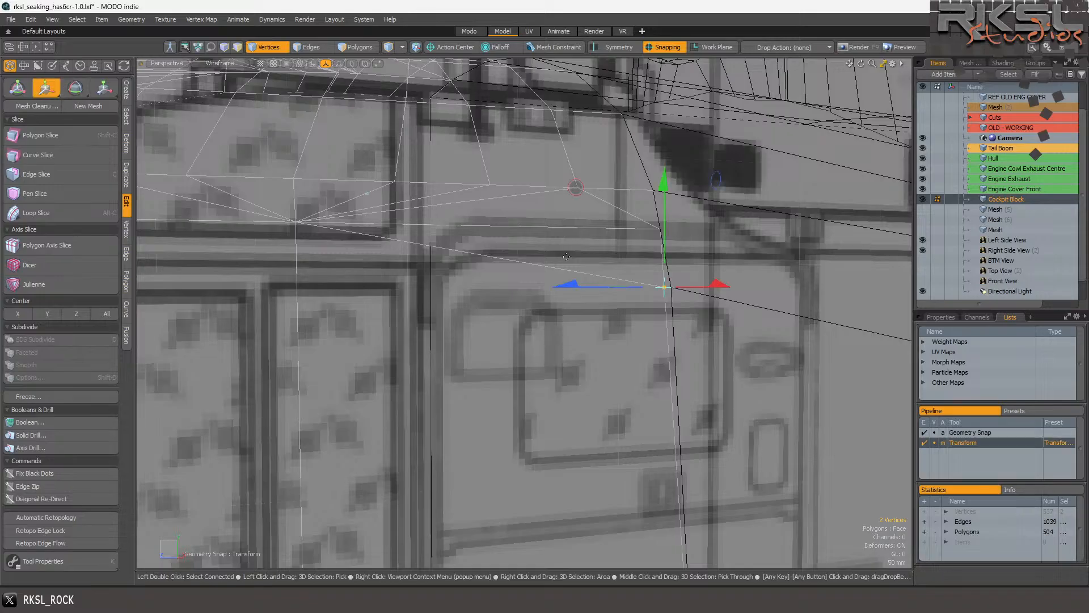
left_click_drag(662, 287, 671, 291)
scroll(697, 267, "down", 5)
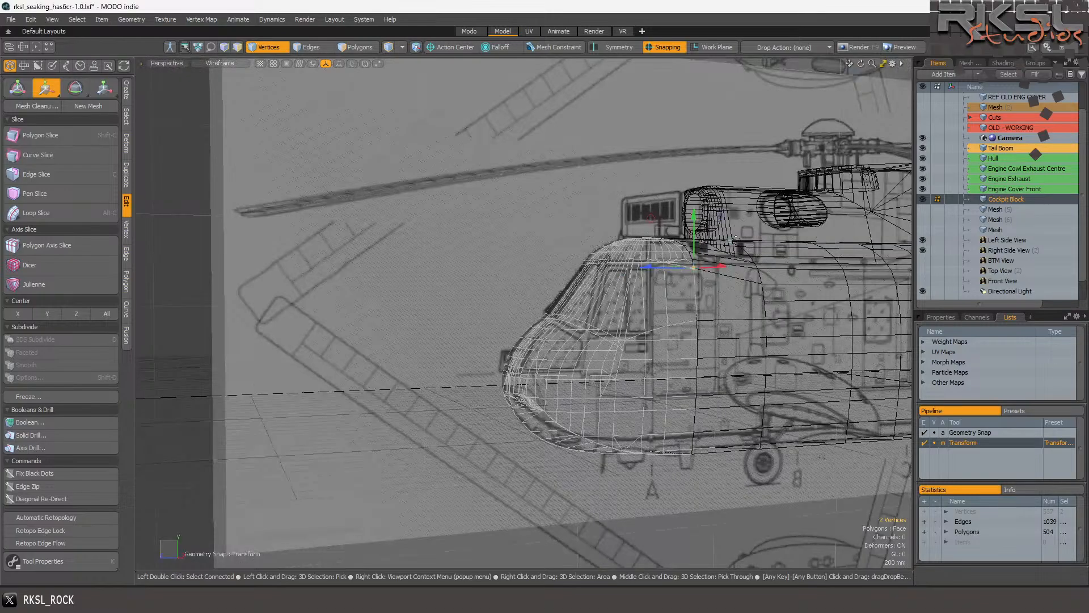
scroll(718, 293, "up", 1)
key("space")
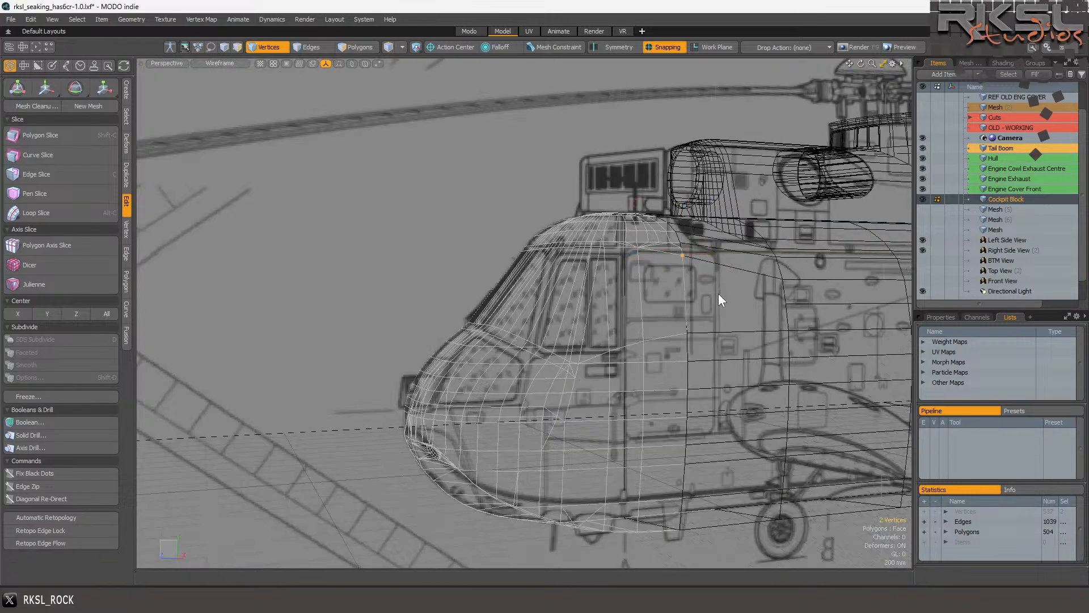
Check the lower part of the cockpit-to-hull seam, clear the vertex selection and save the Sea King scene.
scroll(718, 294, "up", 4)
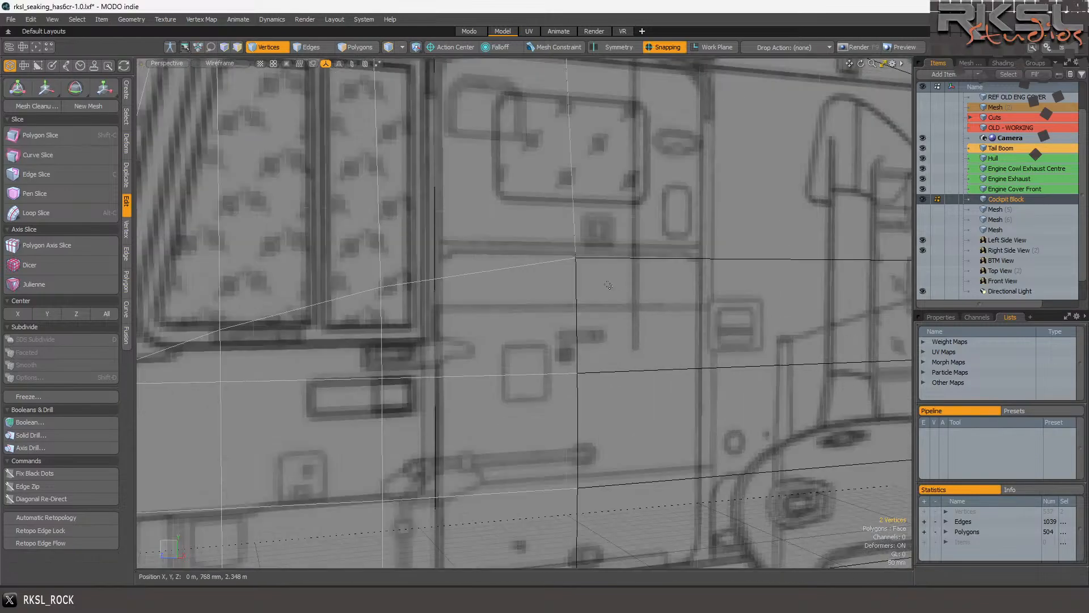
scroll(608, 284, "down", 4)
left_click(537, 197)
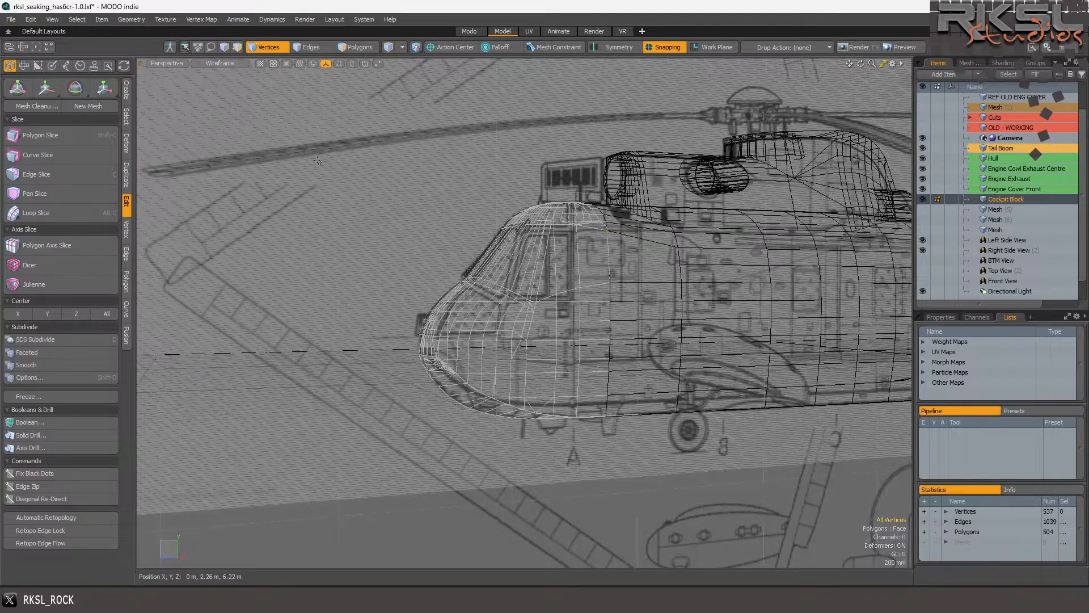
left_click(11, 20)
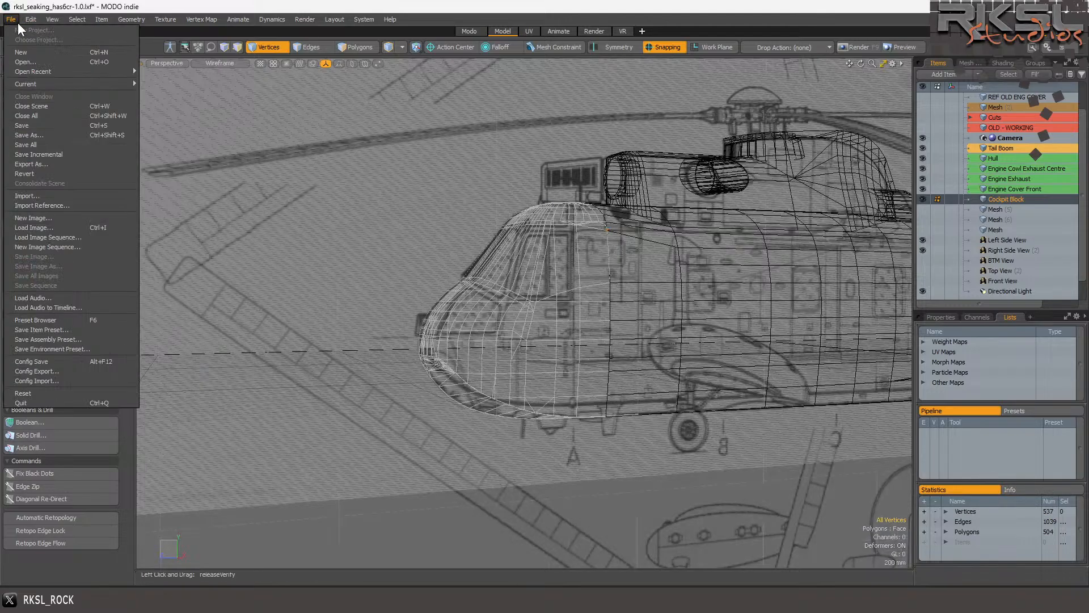
left_click(49, 126)
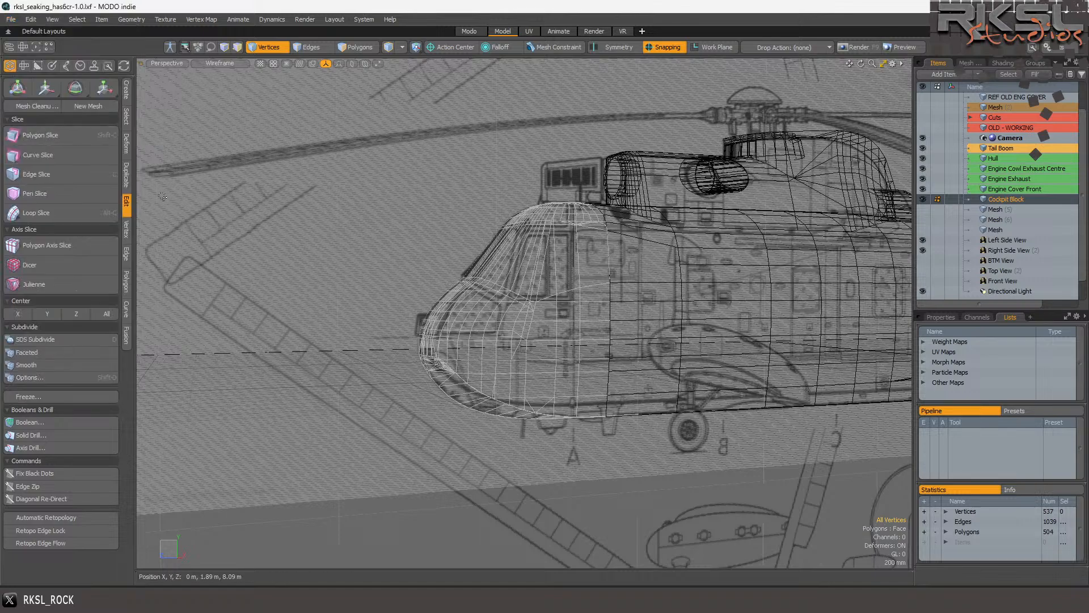